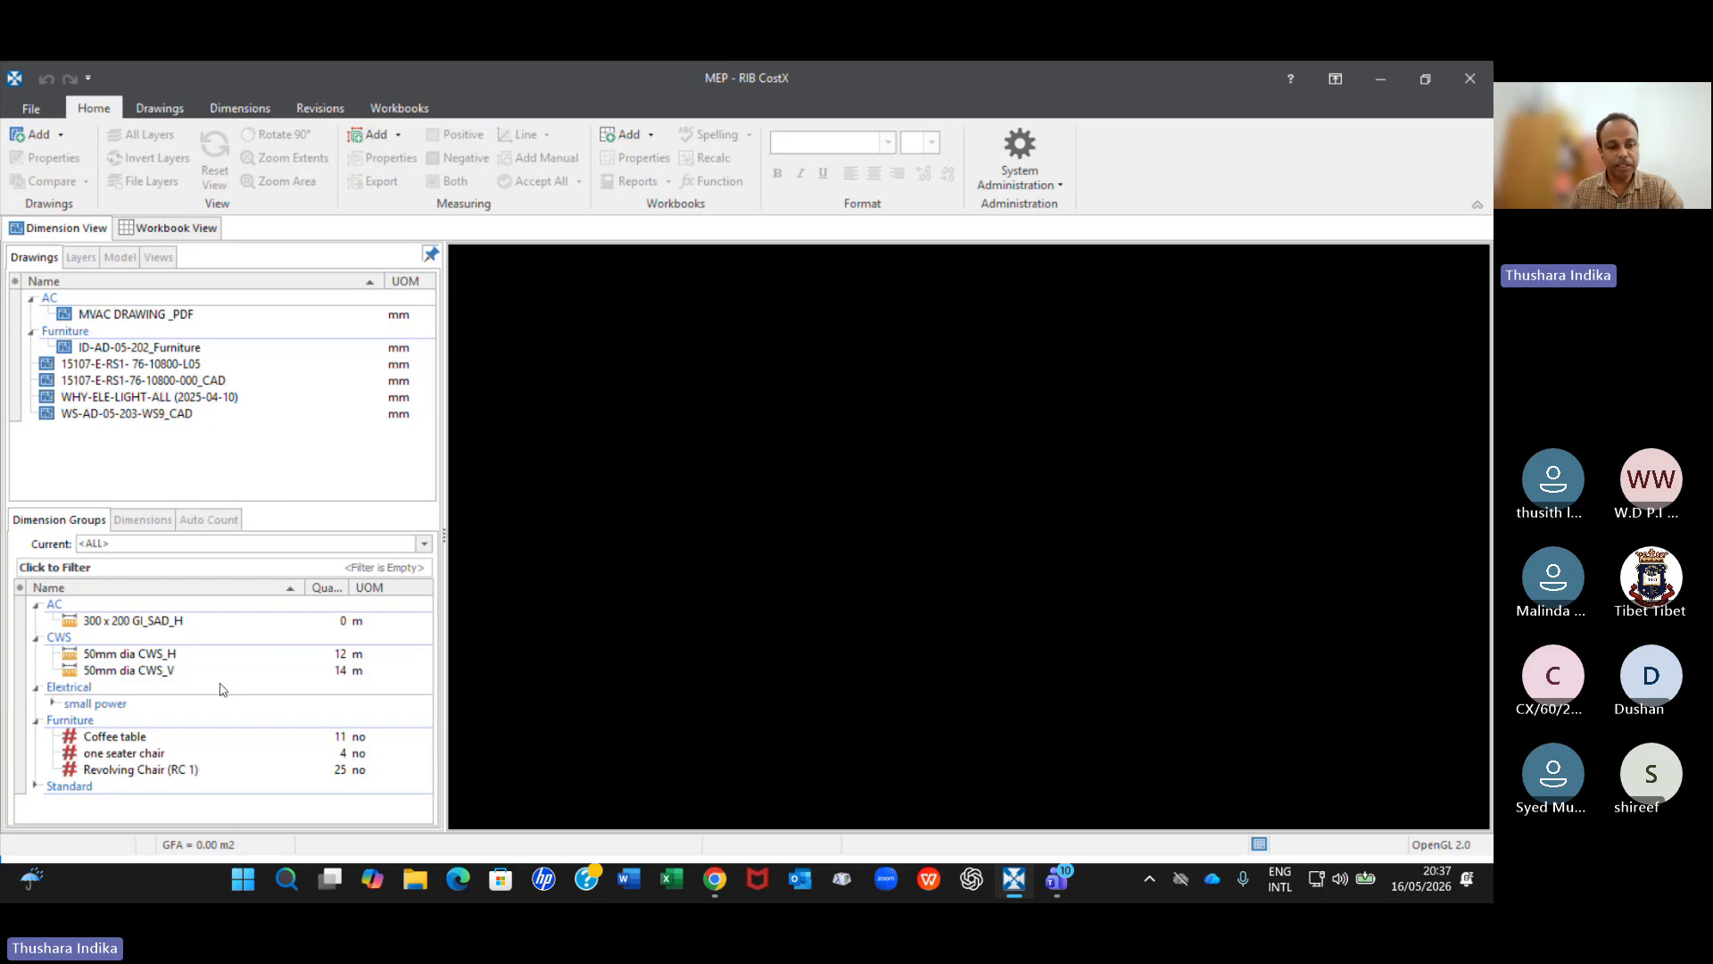
Open the MVAC DRAWING _PDF drawing and examine the 200x300 ducts between the return air grilles in the multi functional room.
mouse_move(175, 659)
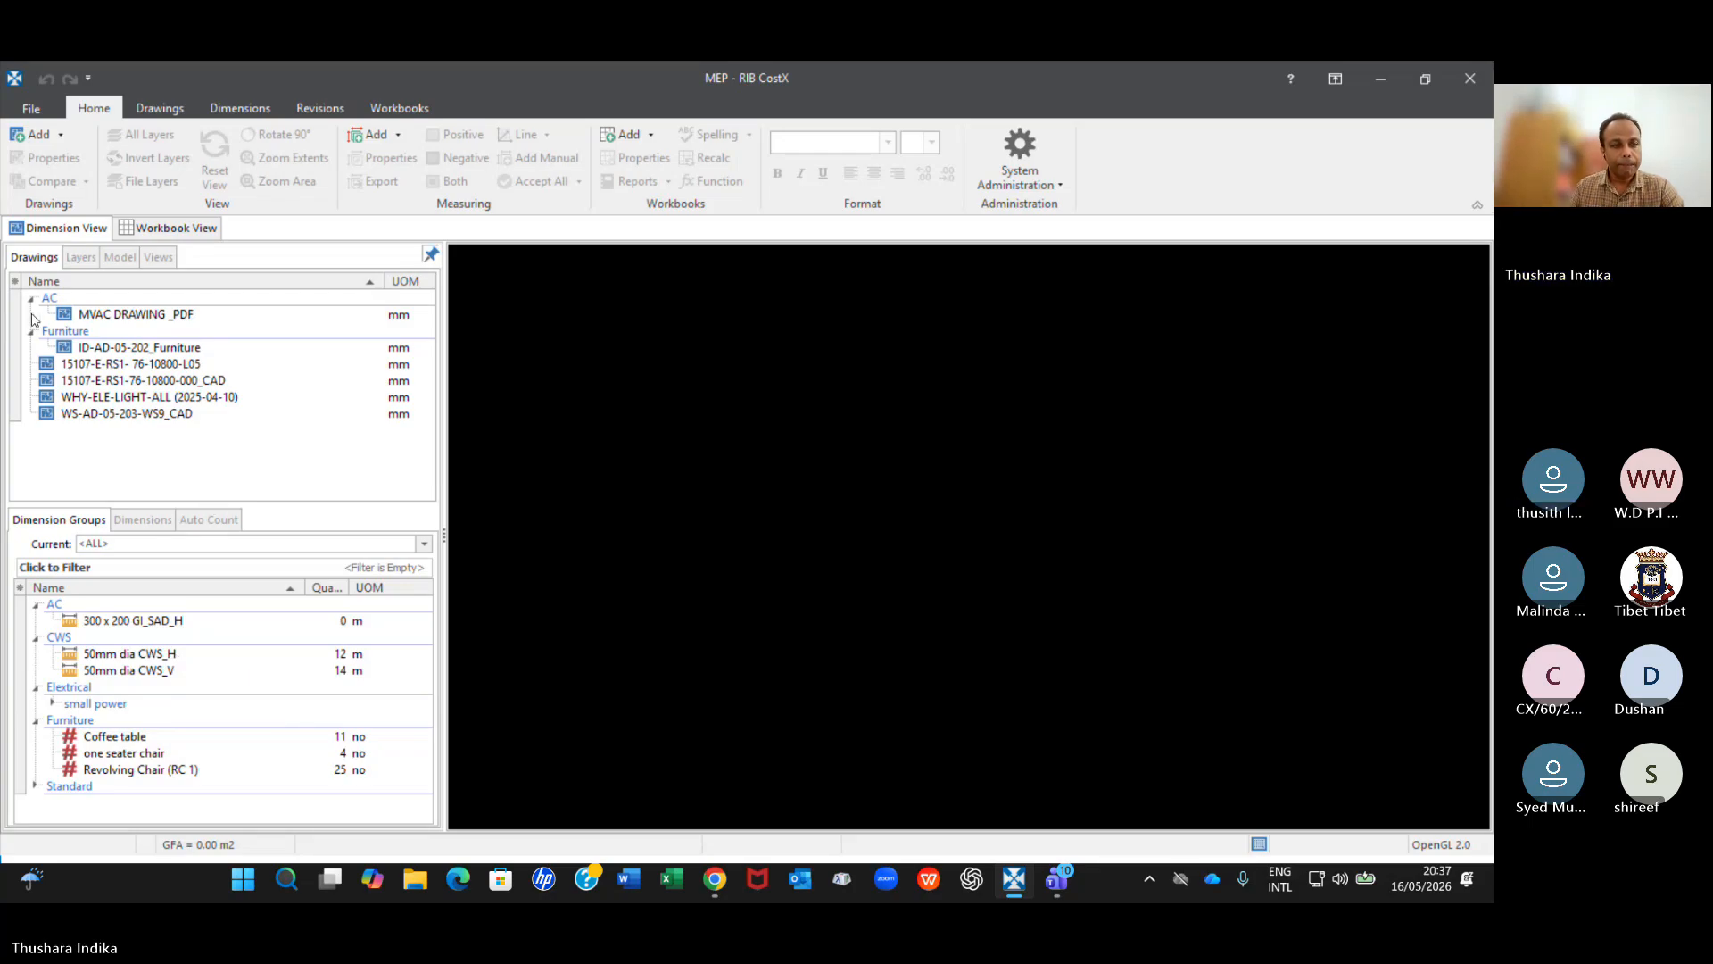
double_click(90, 314)
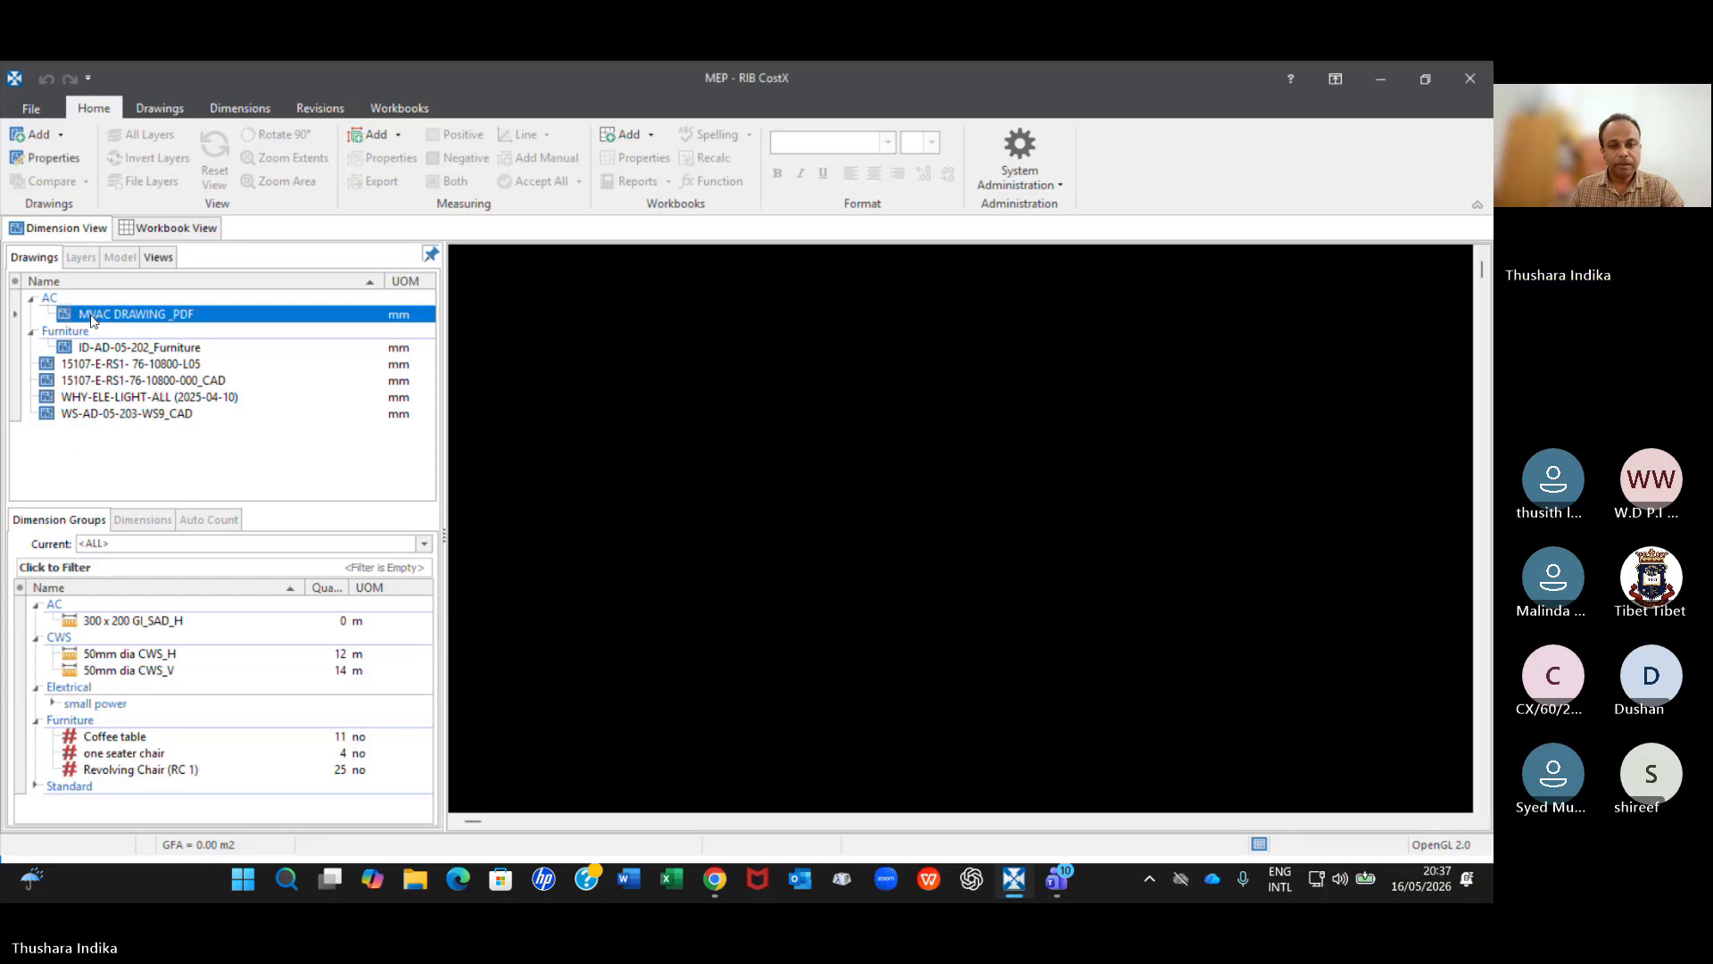
scroll(822, 568, down, 2)
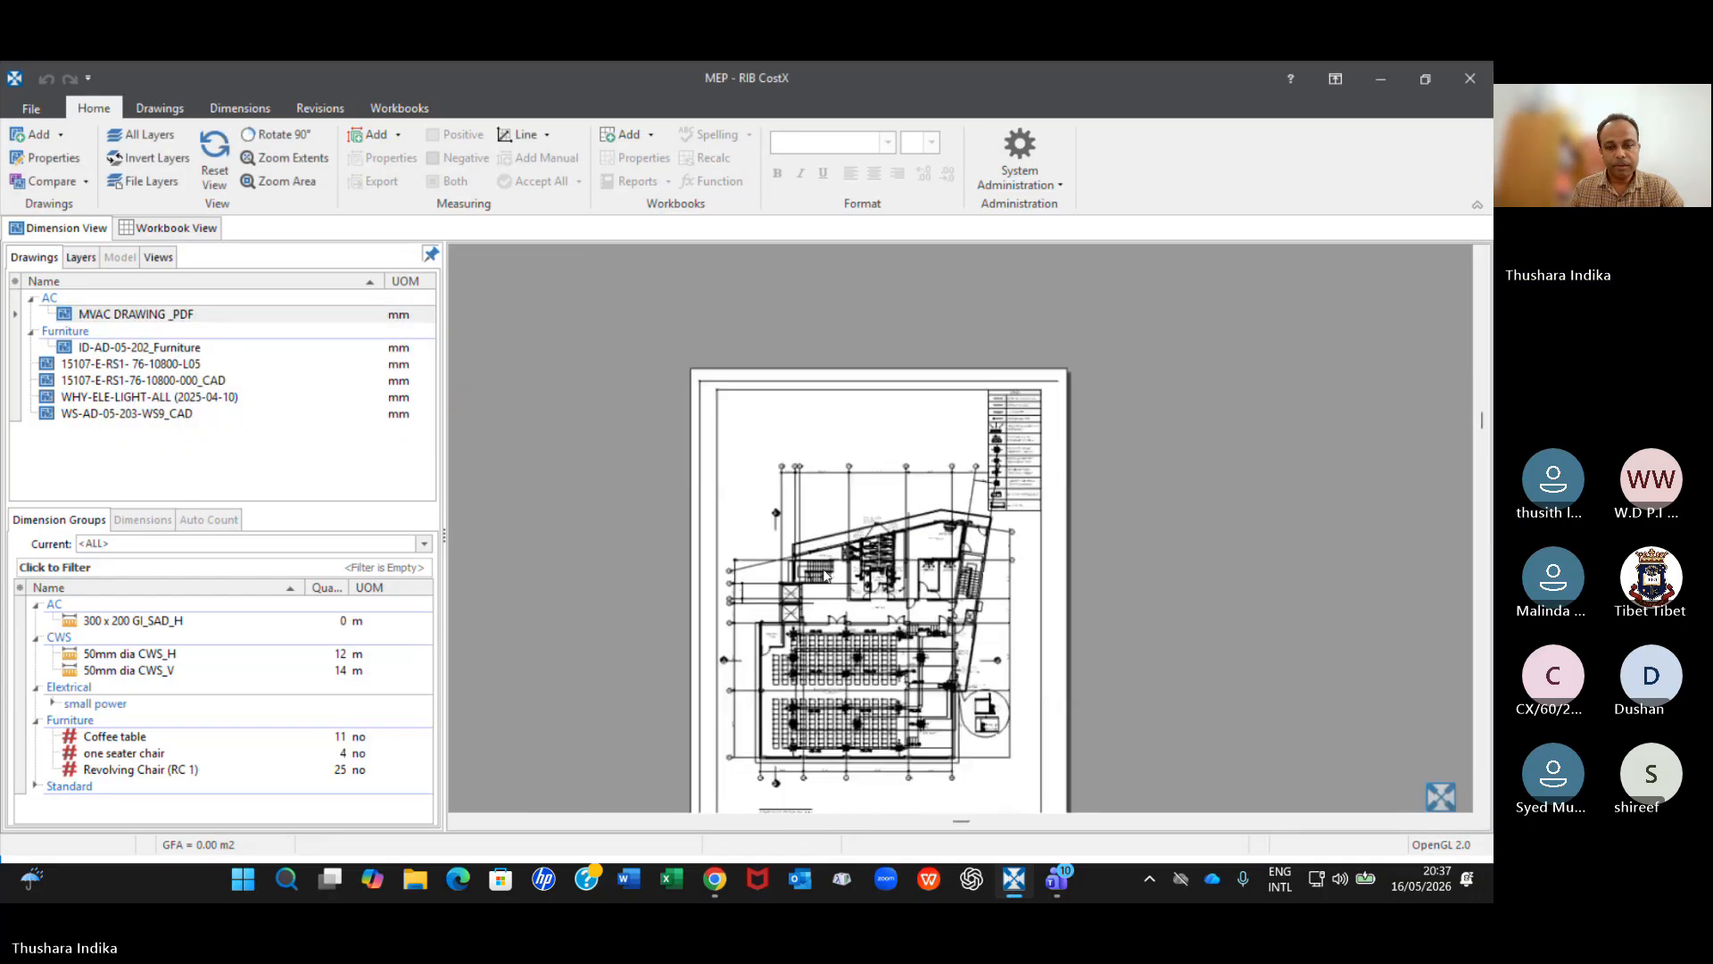
scroll(941, 650, up, 1)
scroll(940, 650, up, 3)
scroll(734, 622, down, 1)
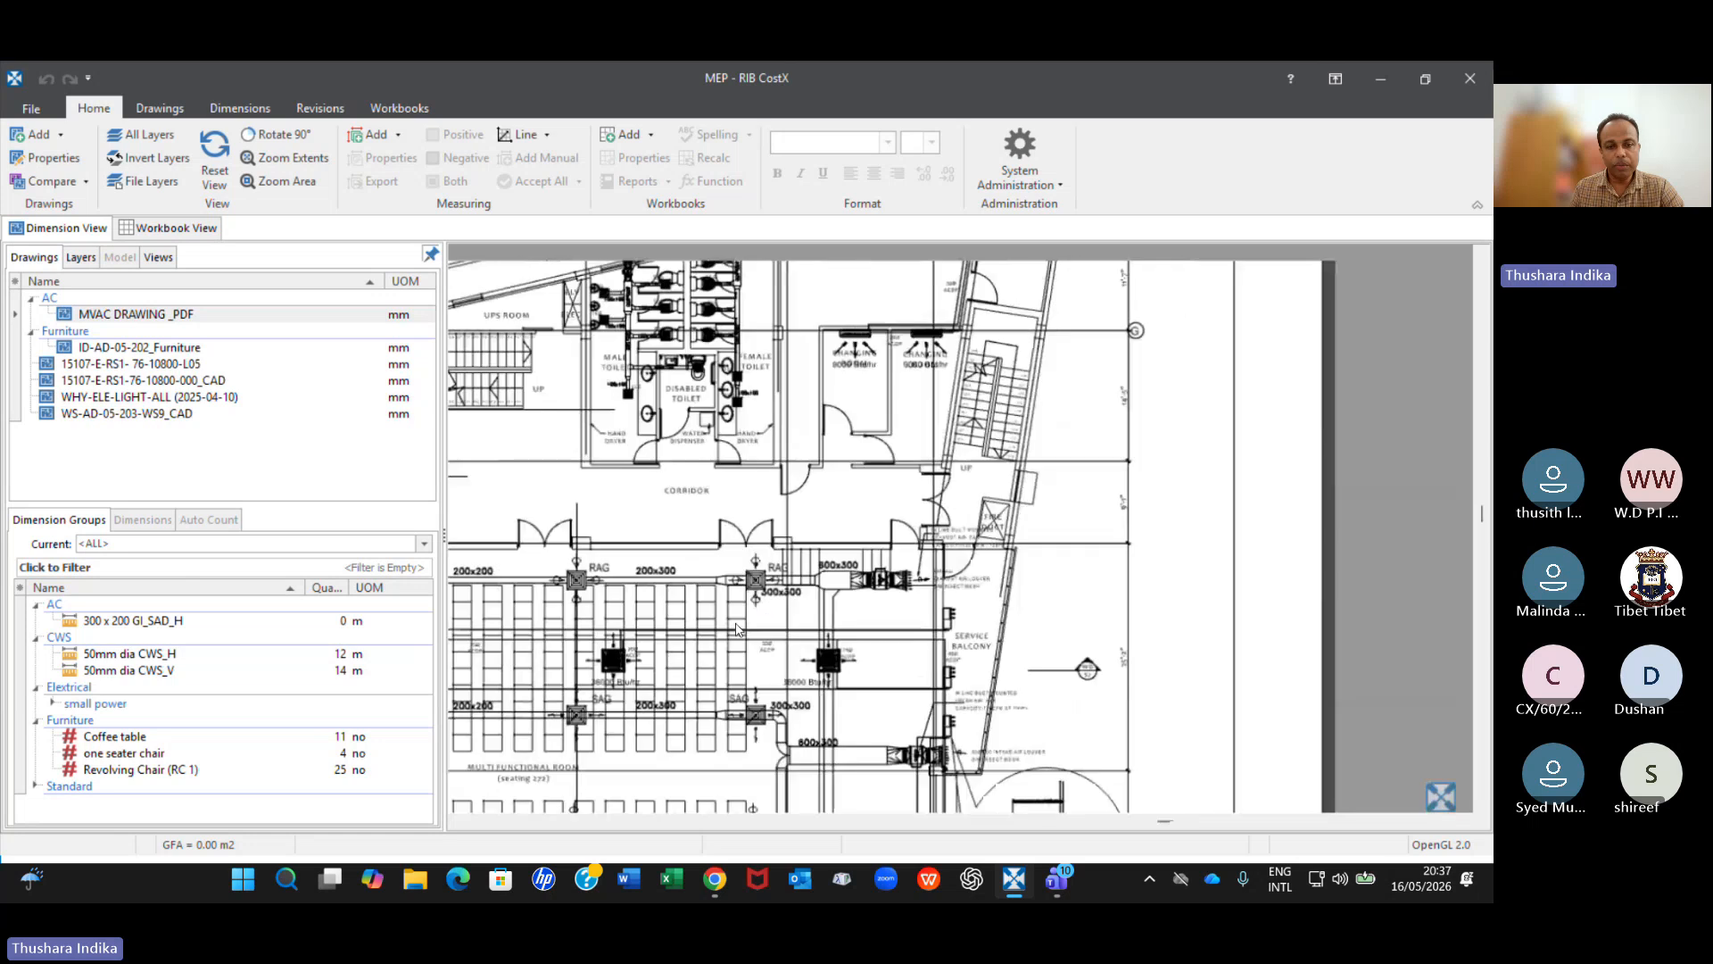
middle_drag(740, 614, 892, 468)
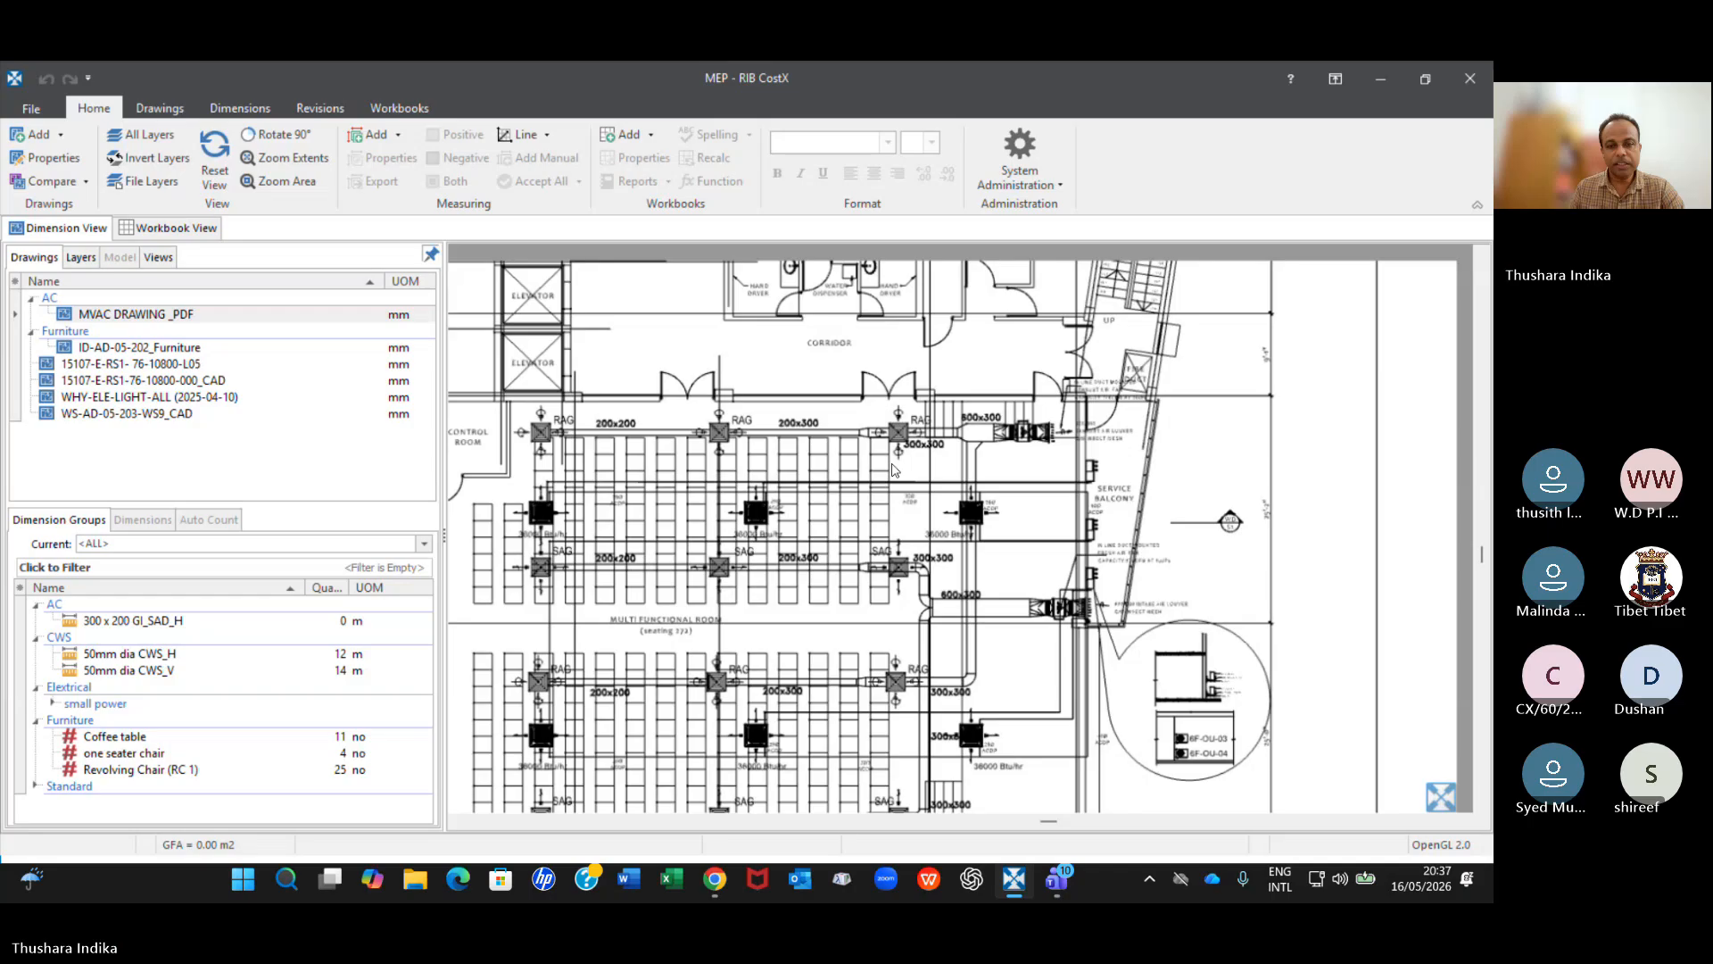
scroll(893, 471, up, 4)
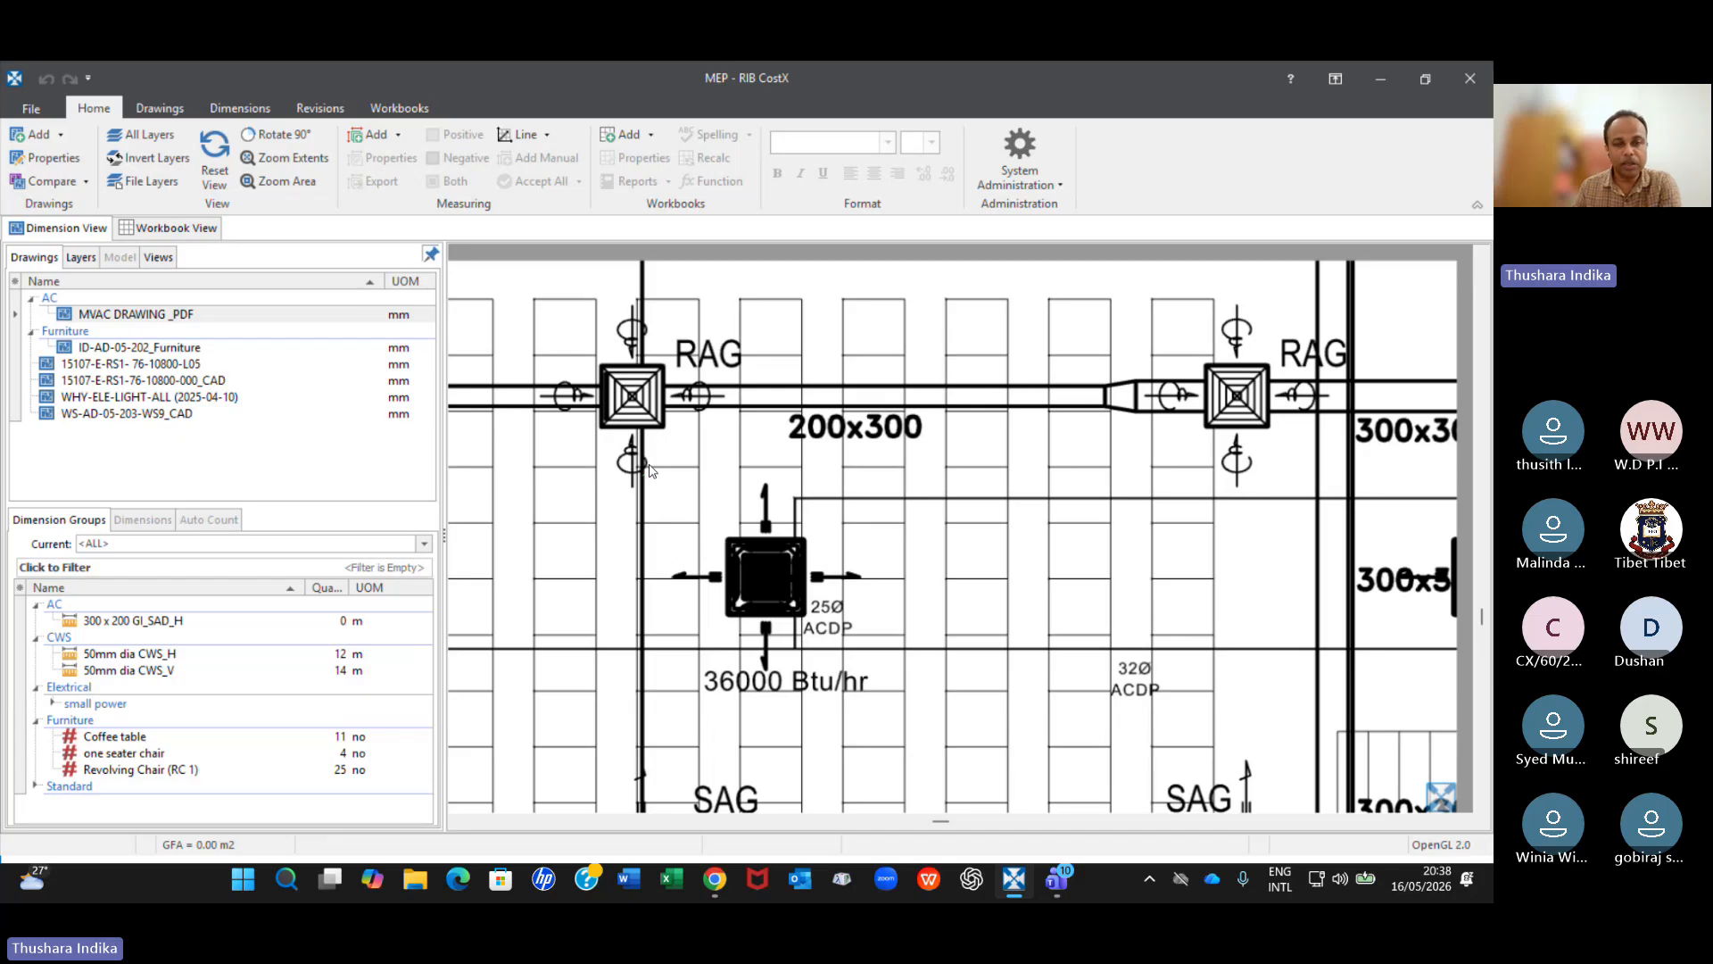
scroll(650, 471, down, 3)
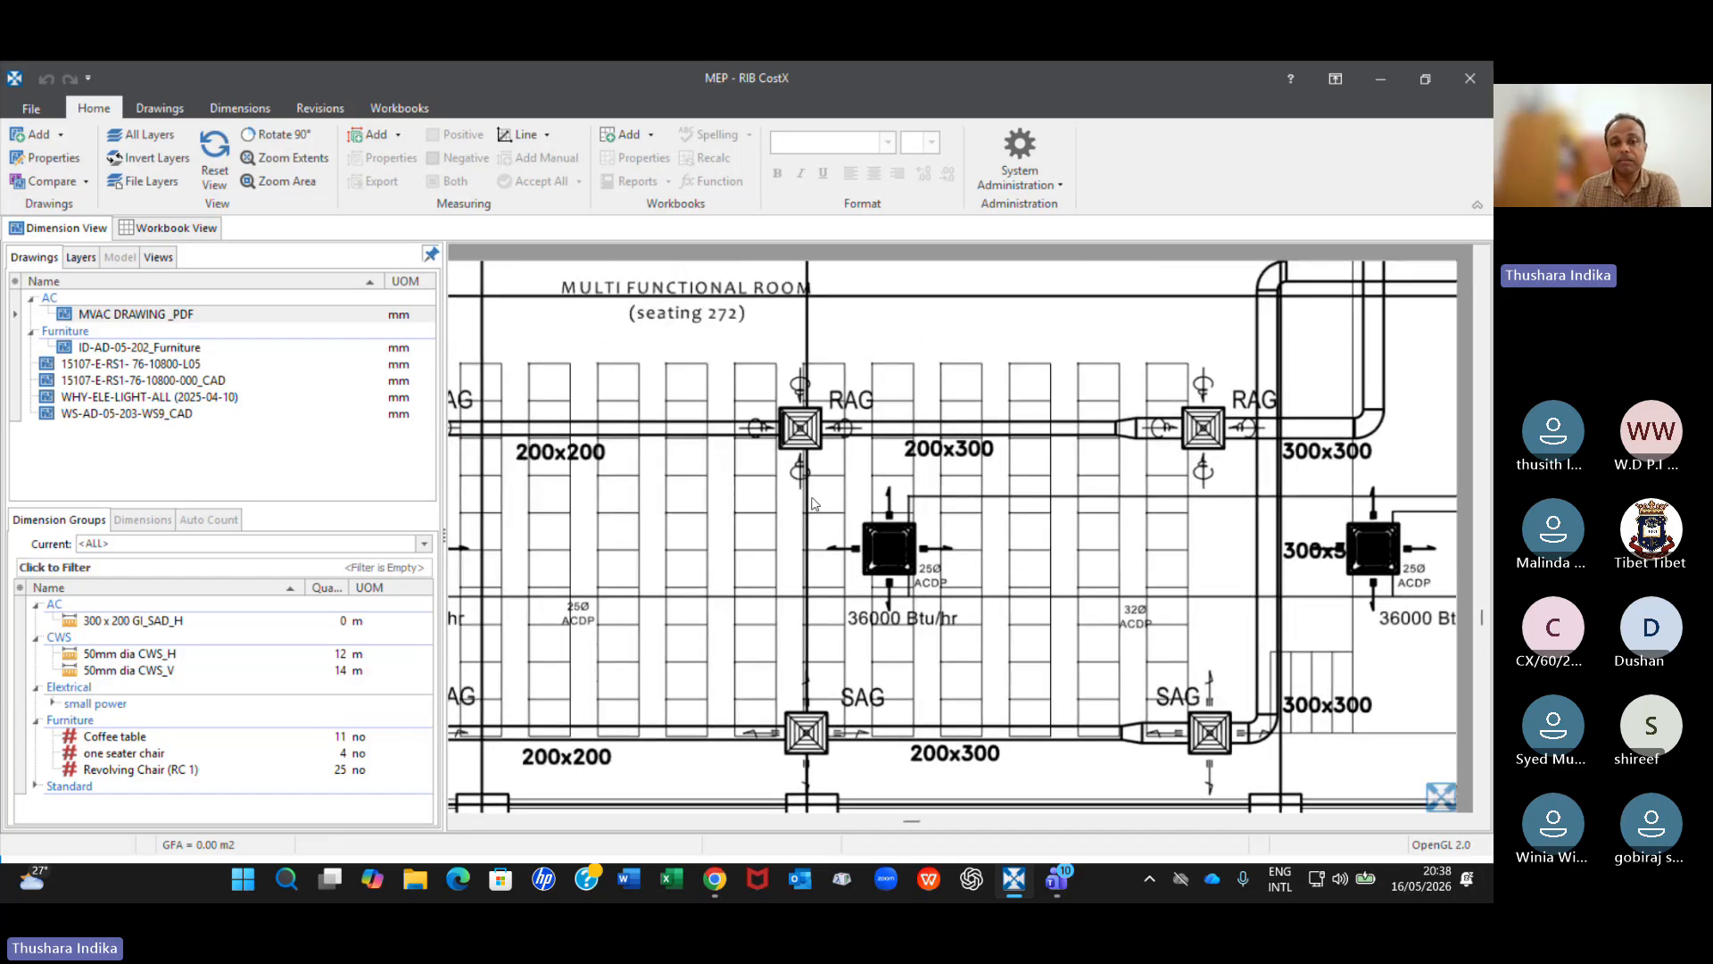
scroll(812, 502, up, 3)
scroll(1160, 478, down, 1)
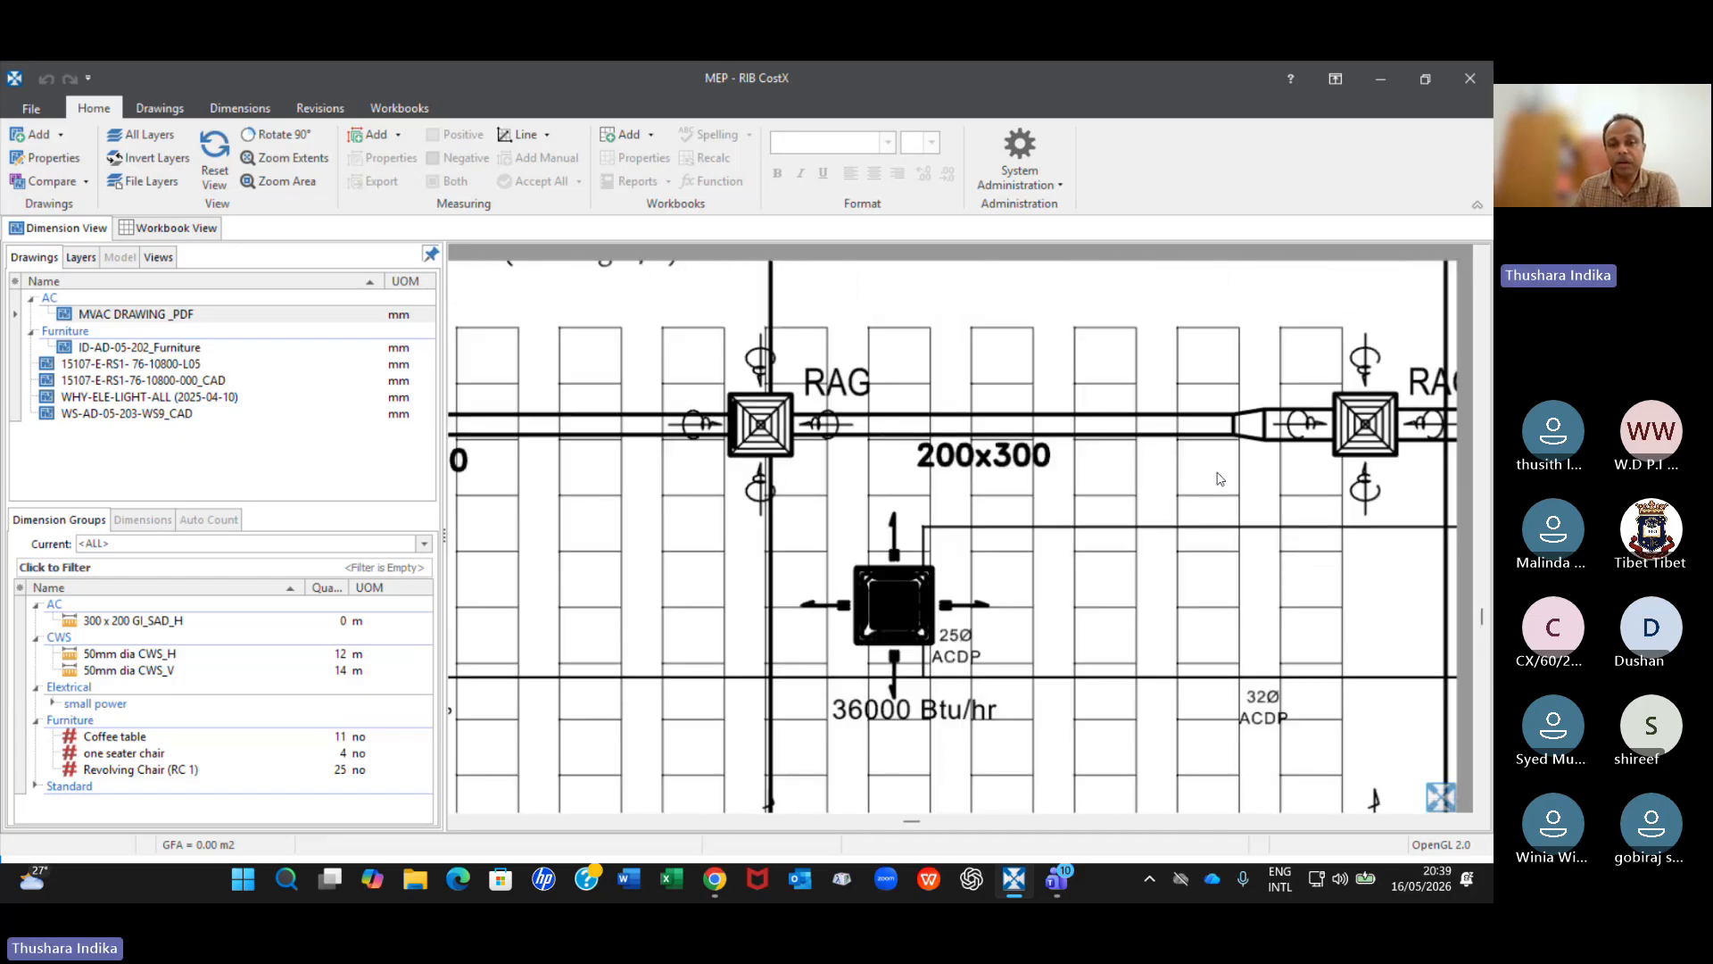
middle_drag(1212, 474, 1020, 503)
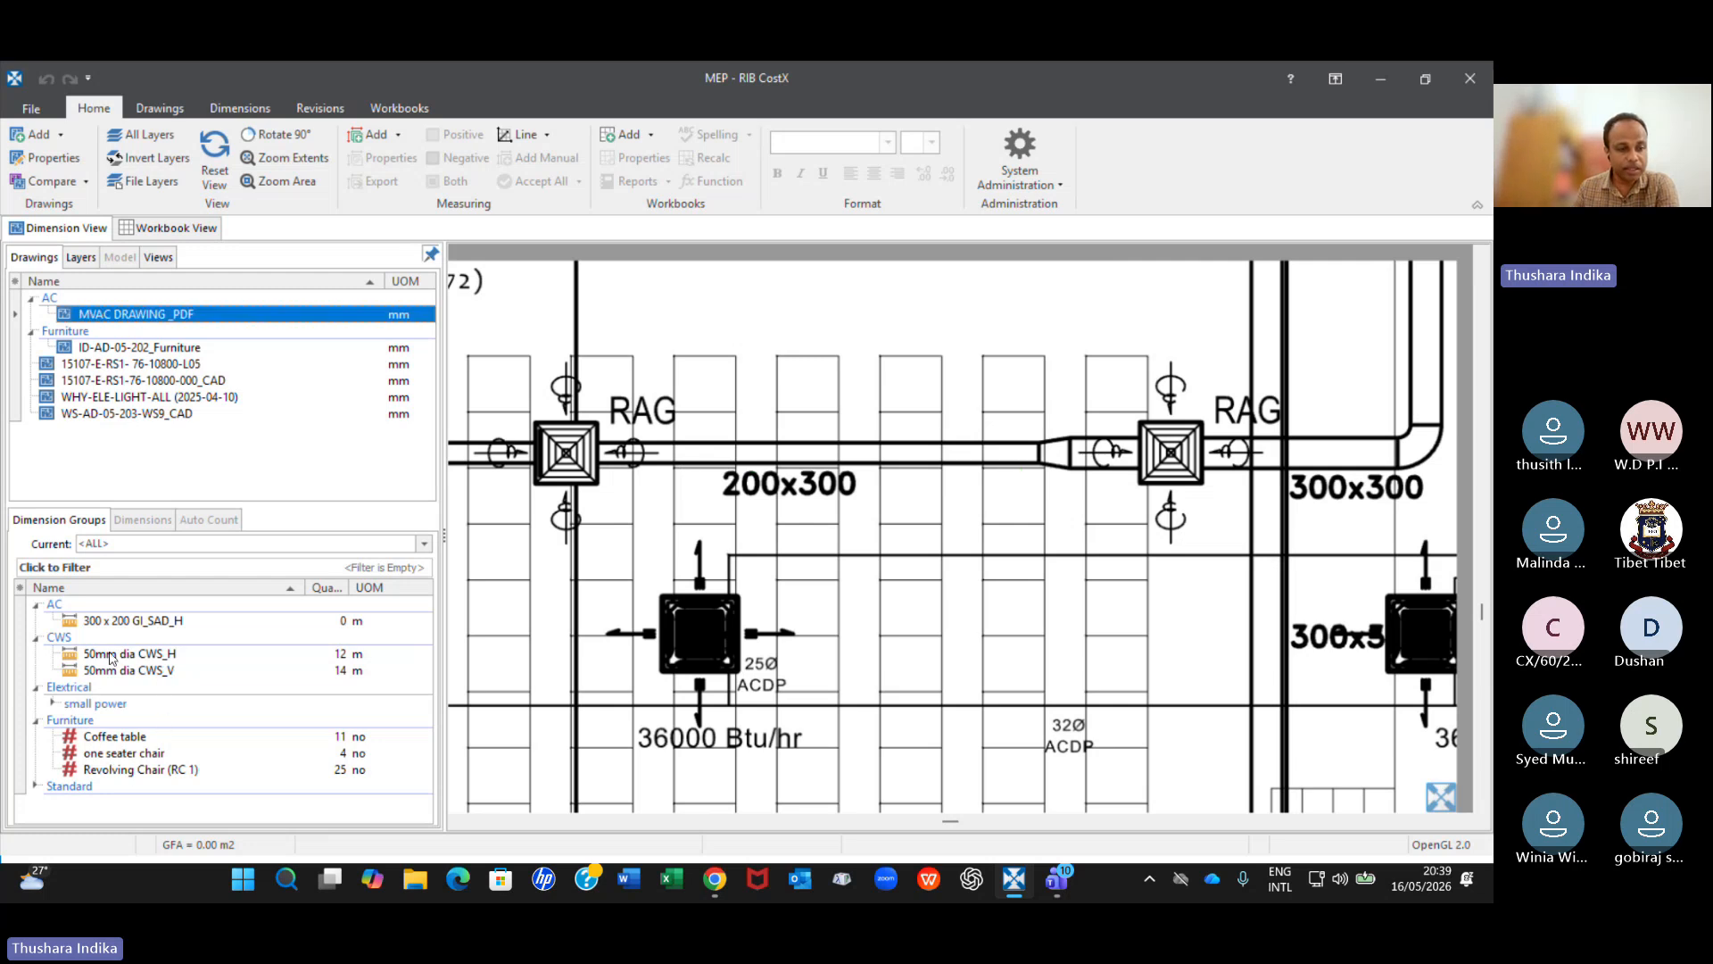
click(139, 624)
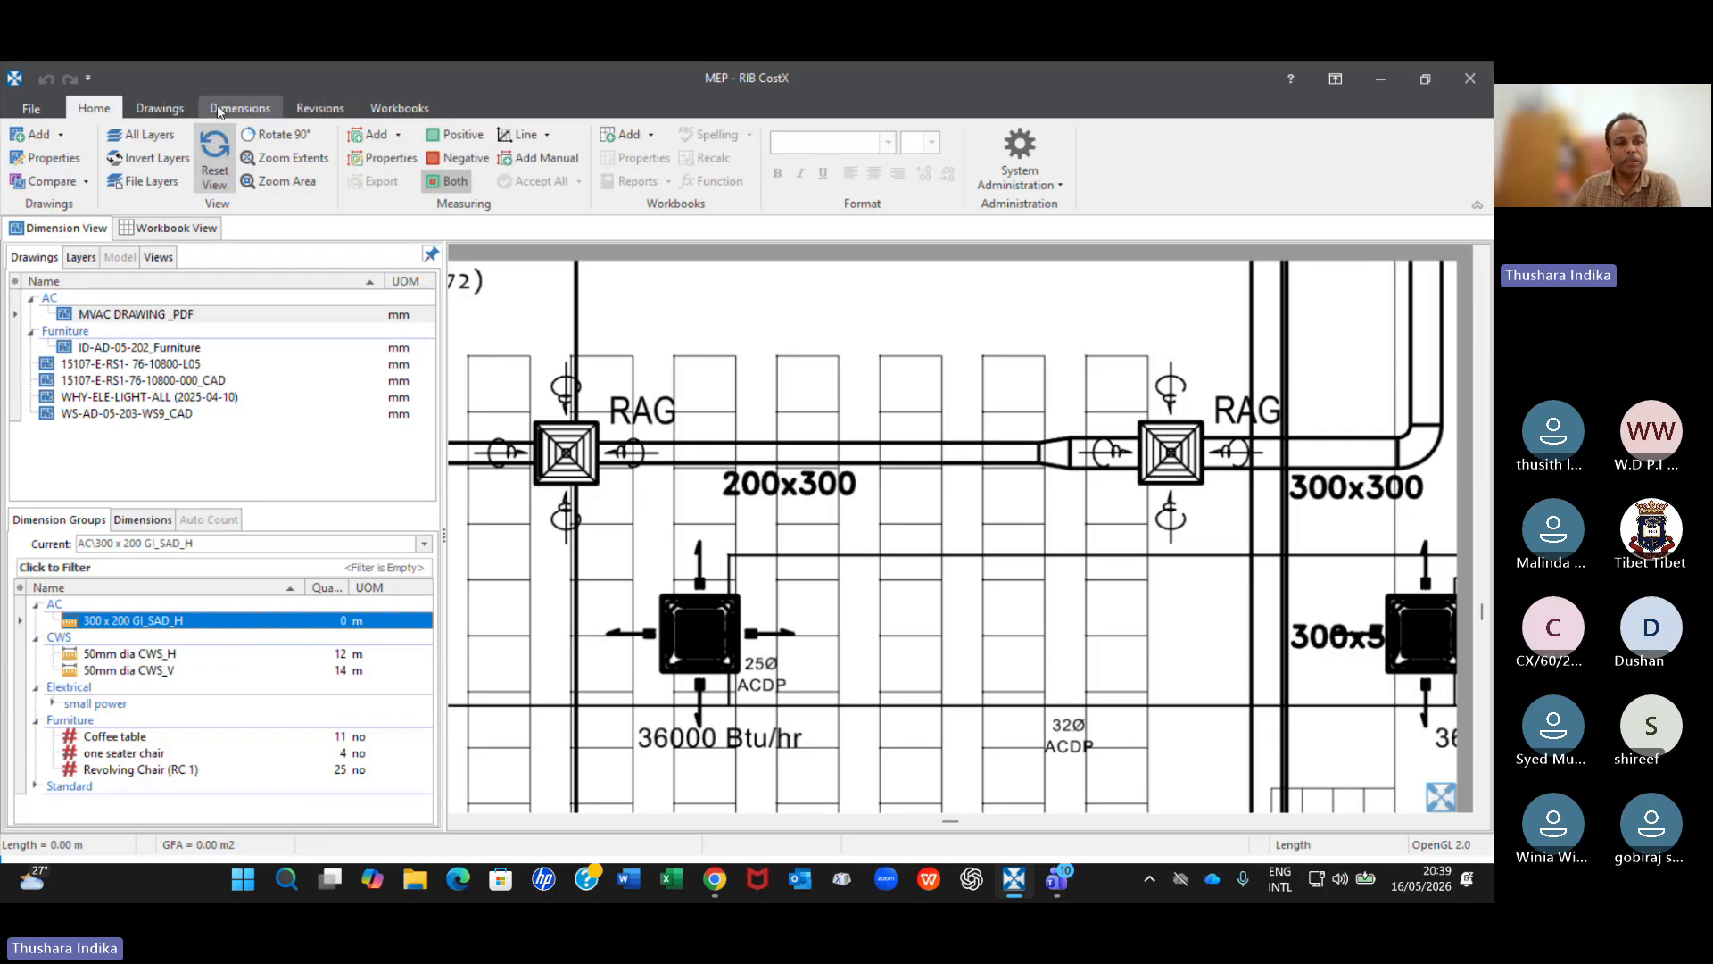
click(219, 112)
click(26, 174)
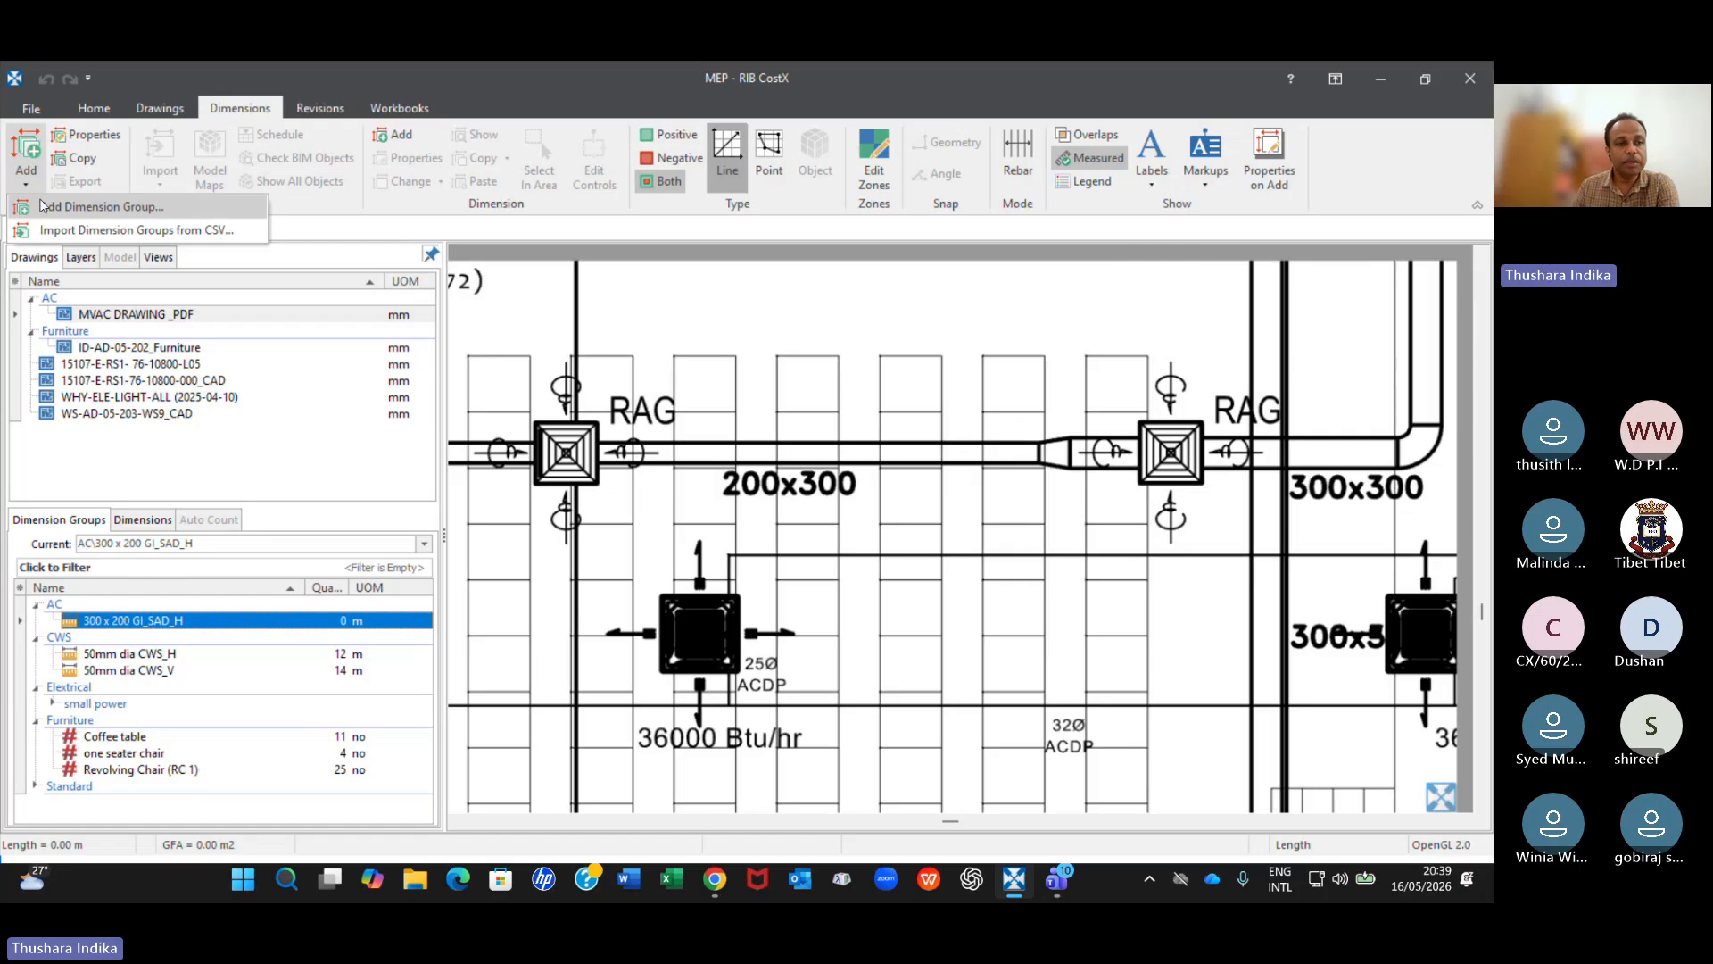
click(40, 206)
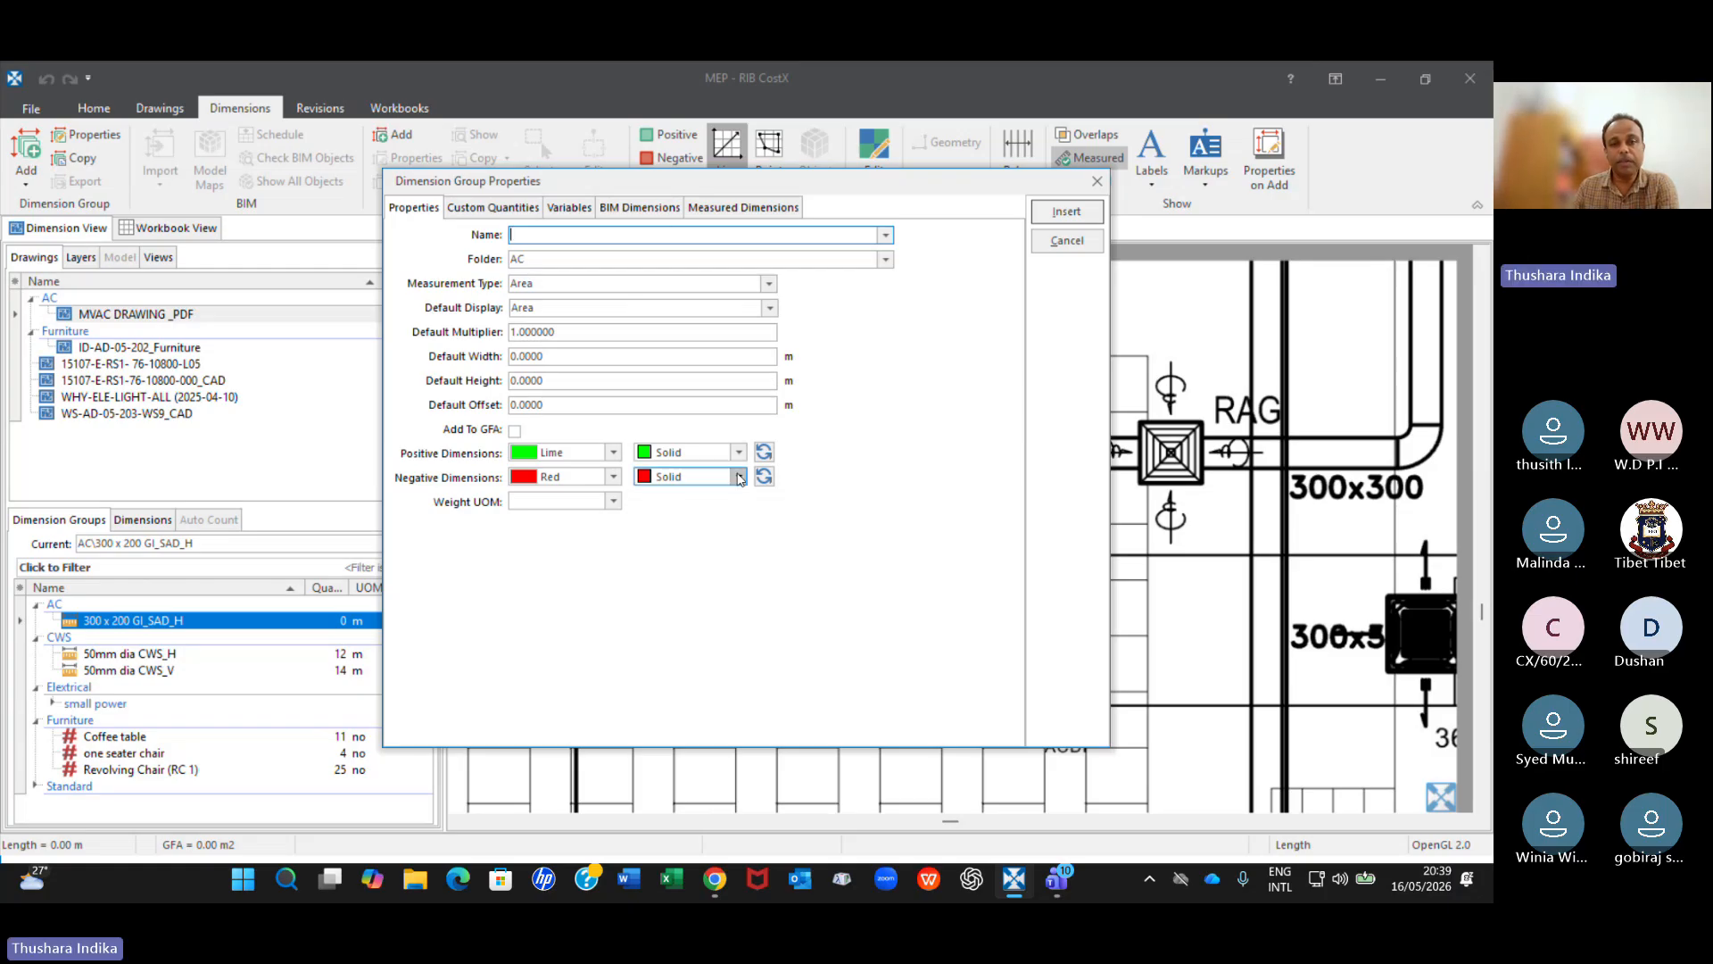
click(1097, 181)
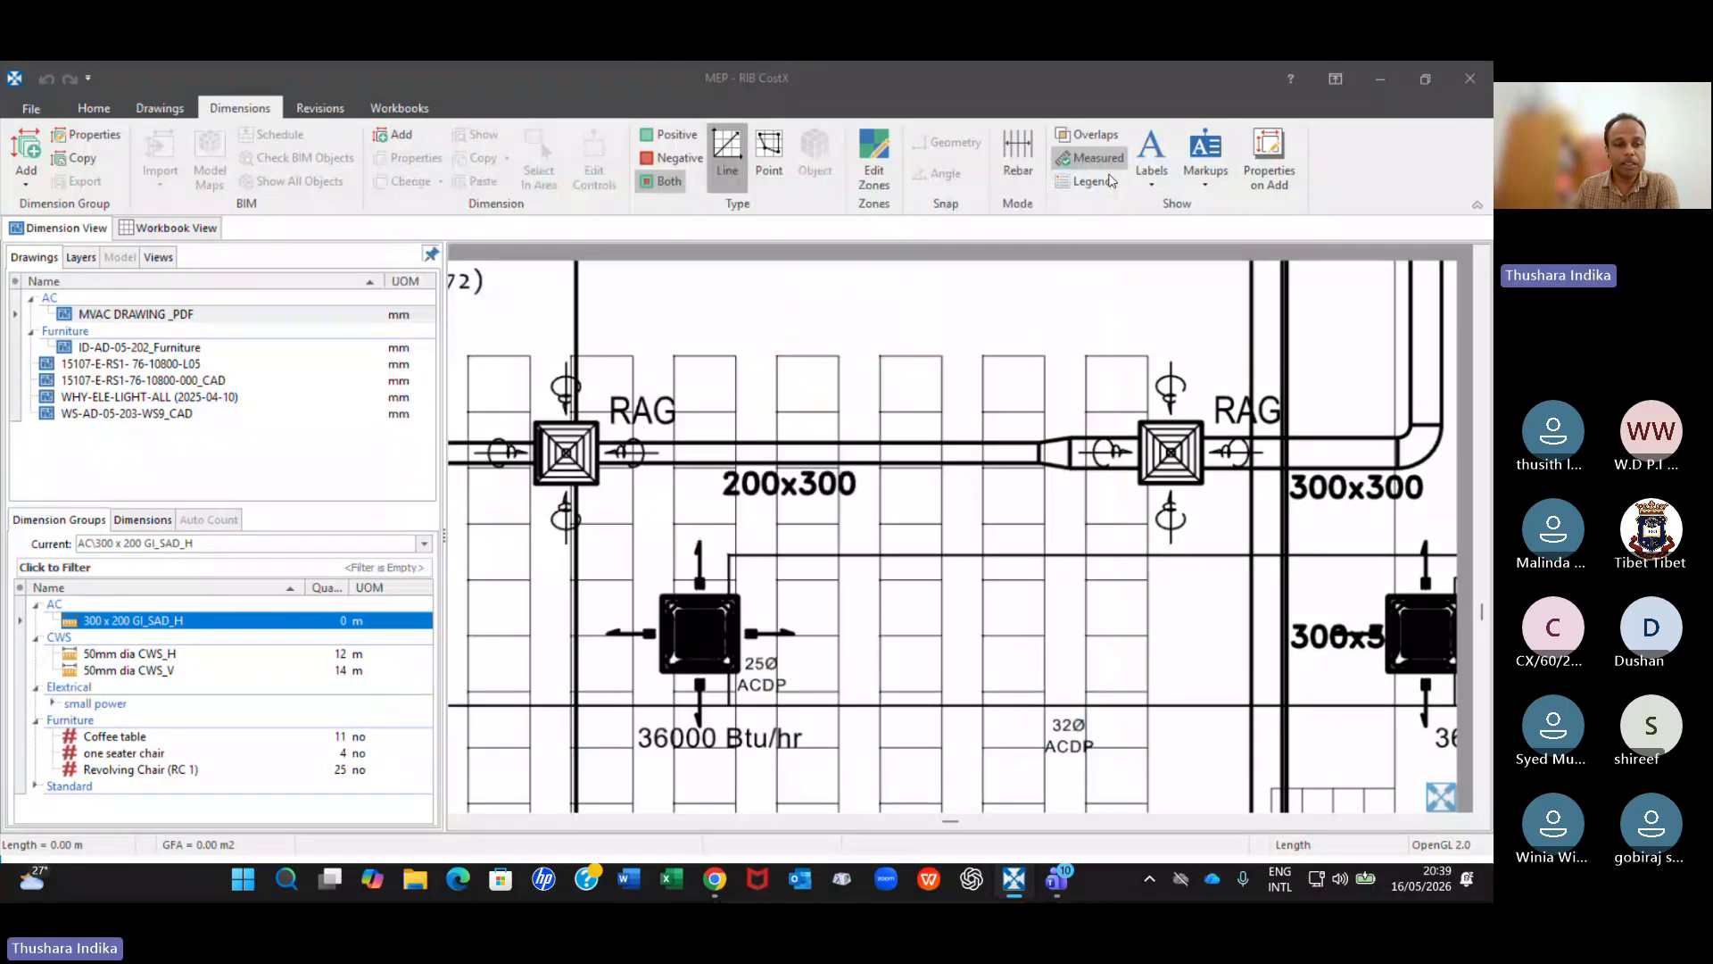
Review the default display options and measured dimension formulas in the properties of the 300 x 200 GI_SAD_H dimension group, leaving them unchanged.
double_click(223, 622)
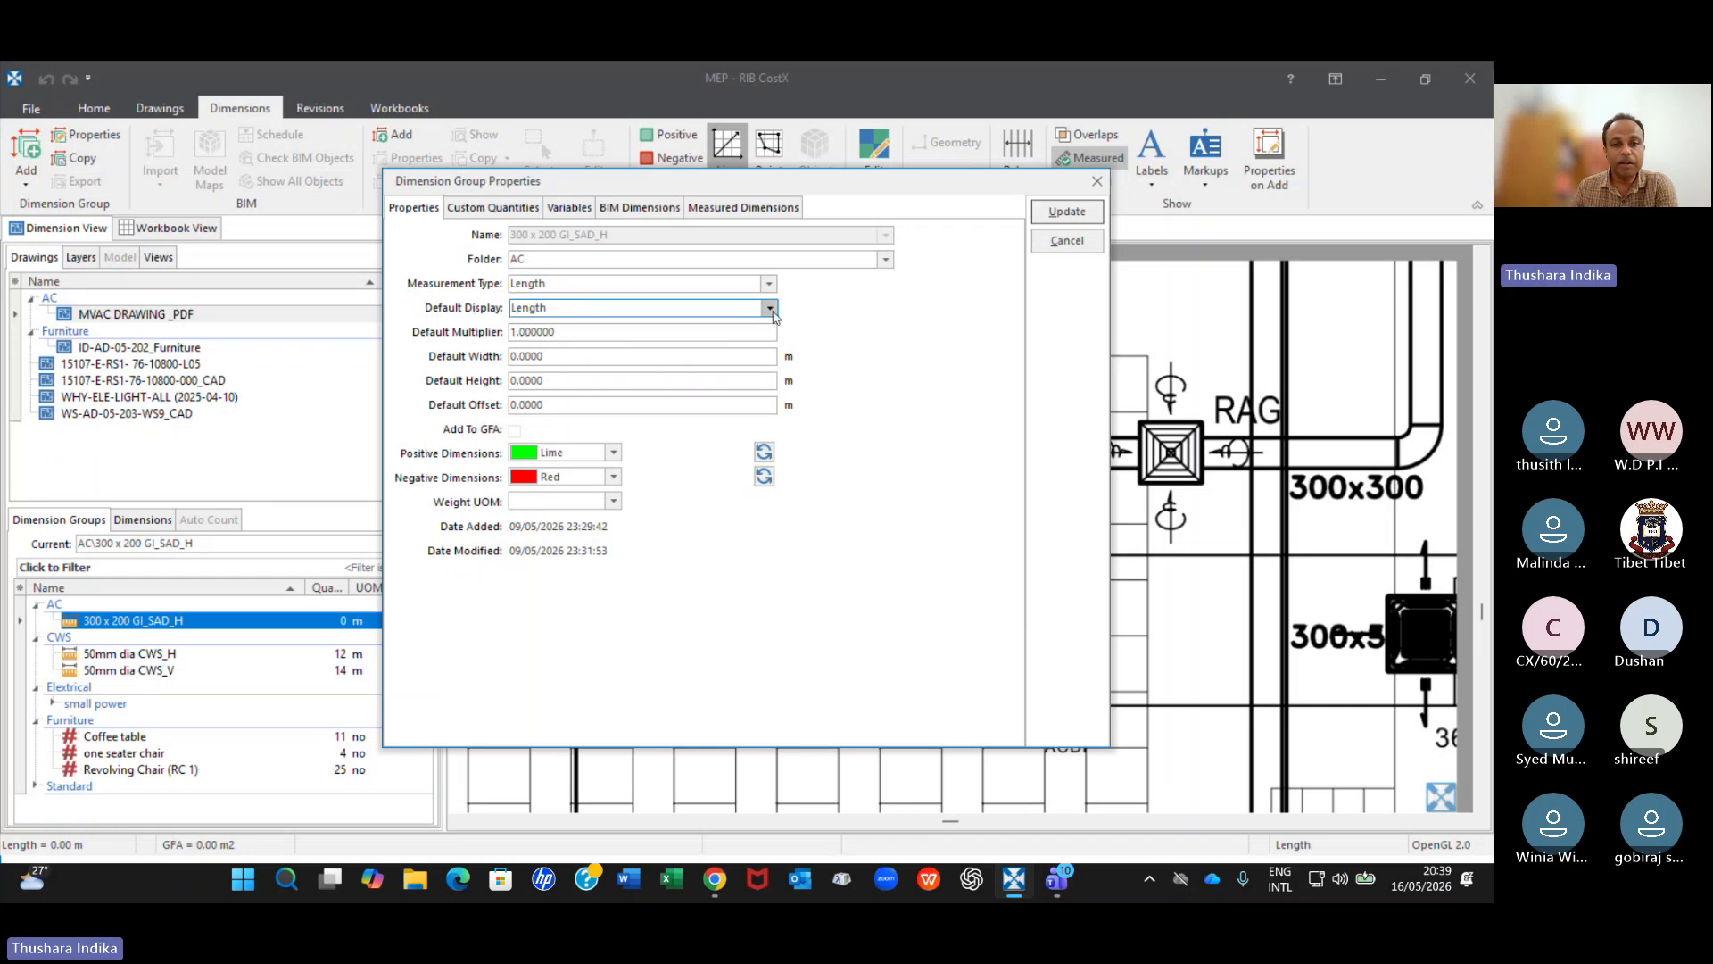
click(517, 311)
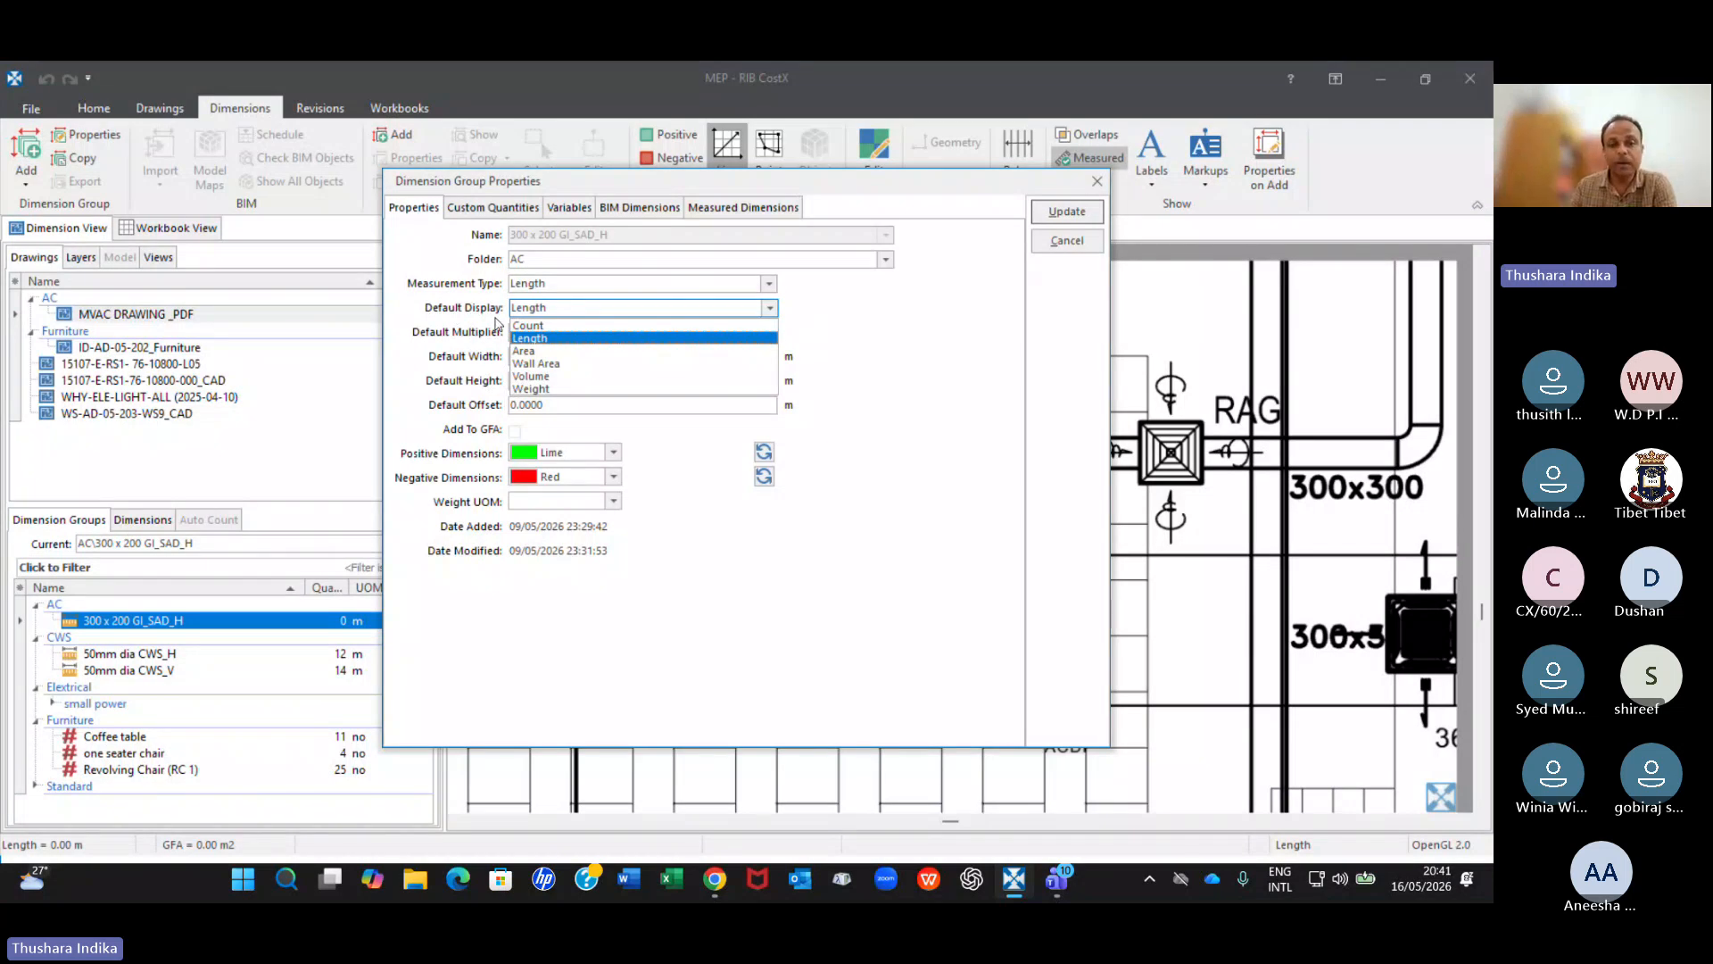
click(735, 214)
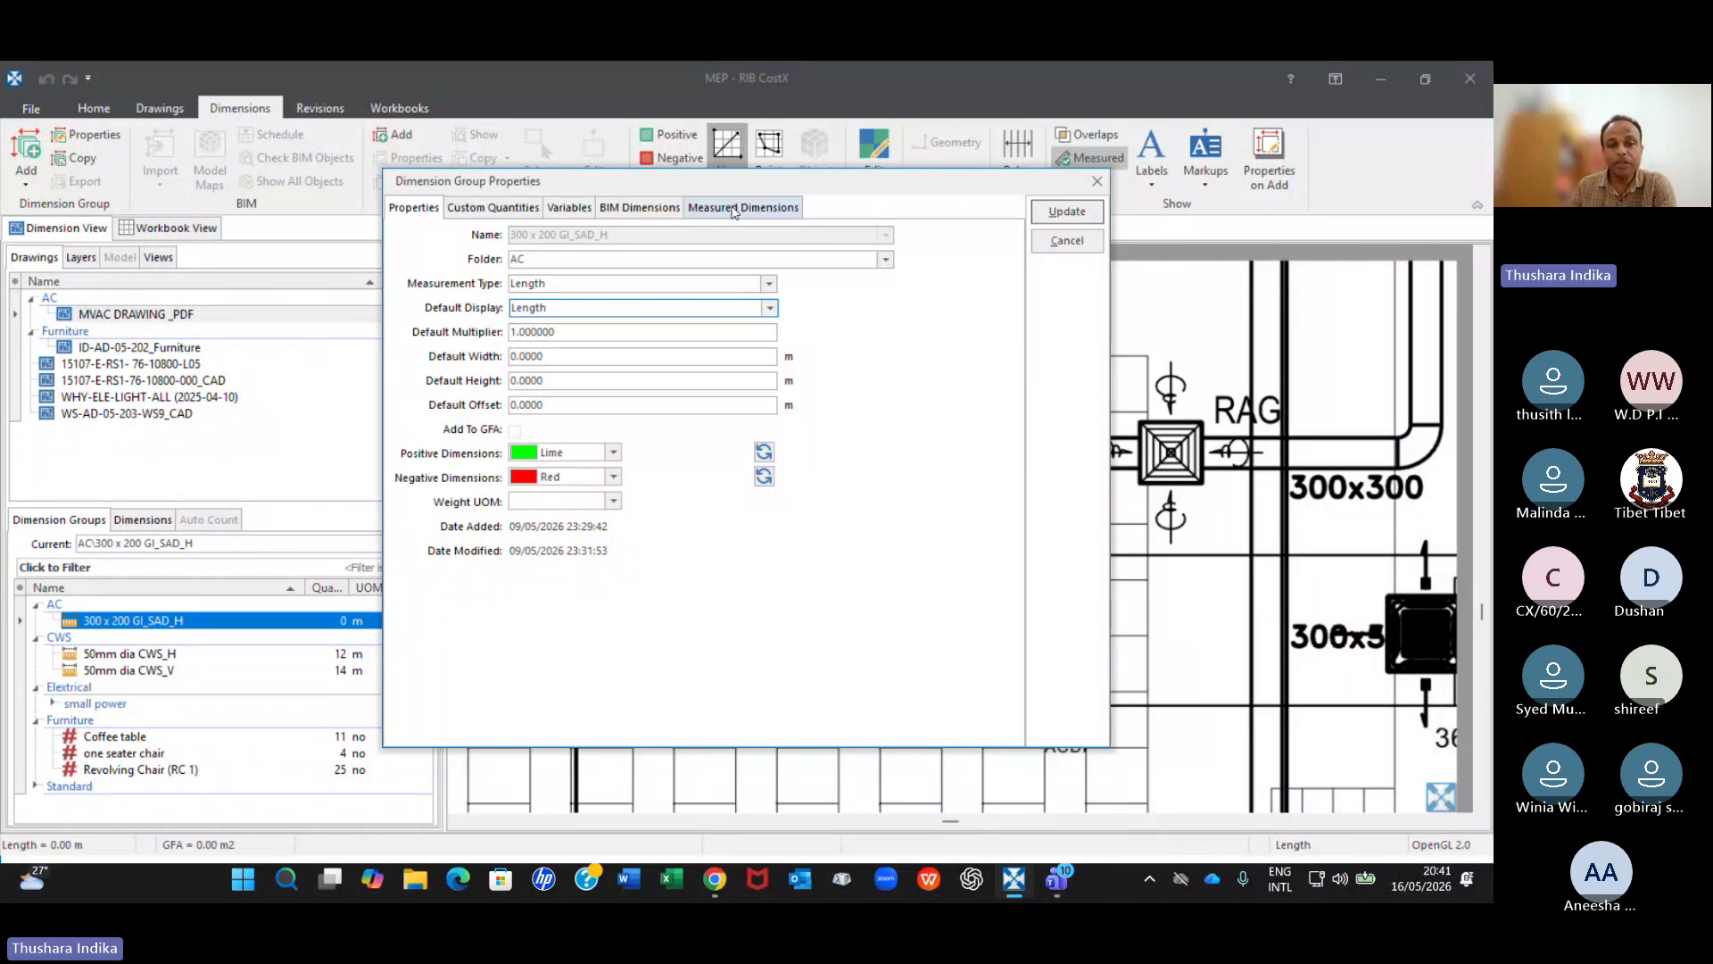
click(733, 211)
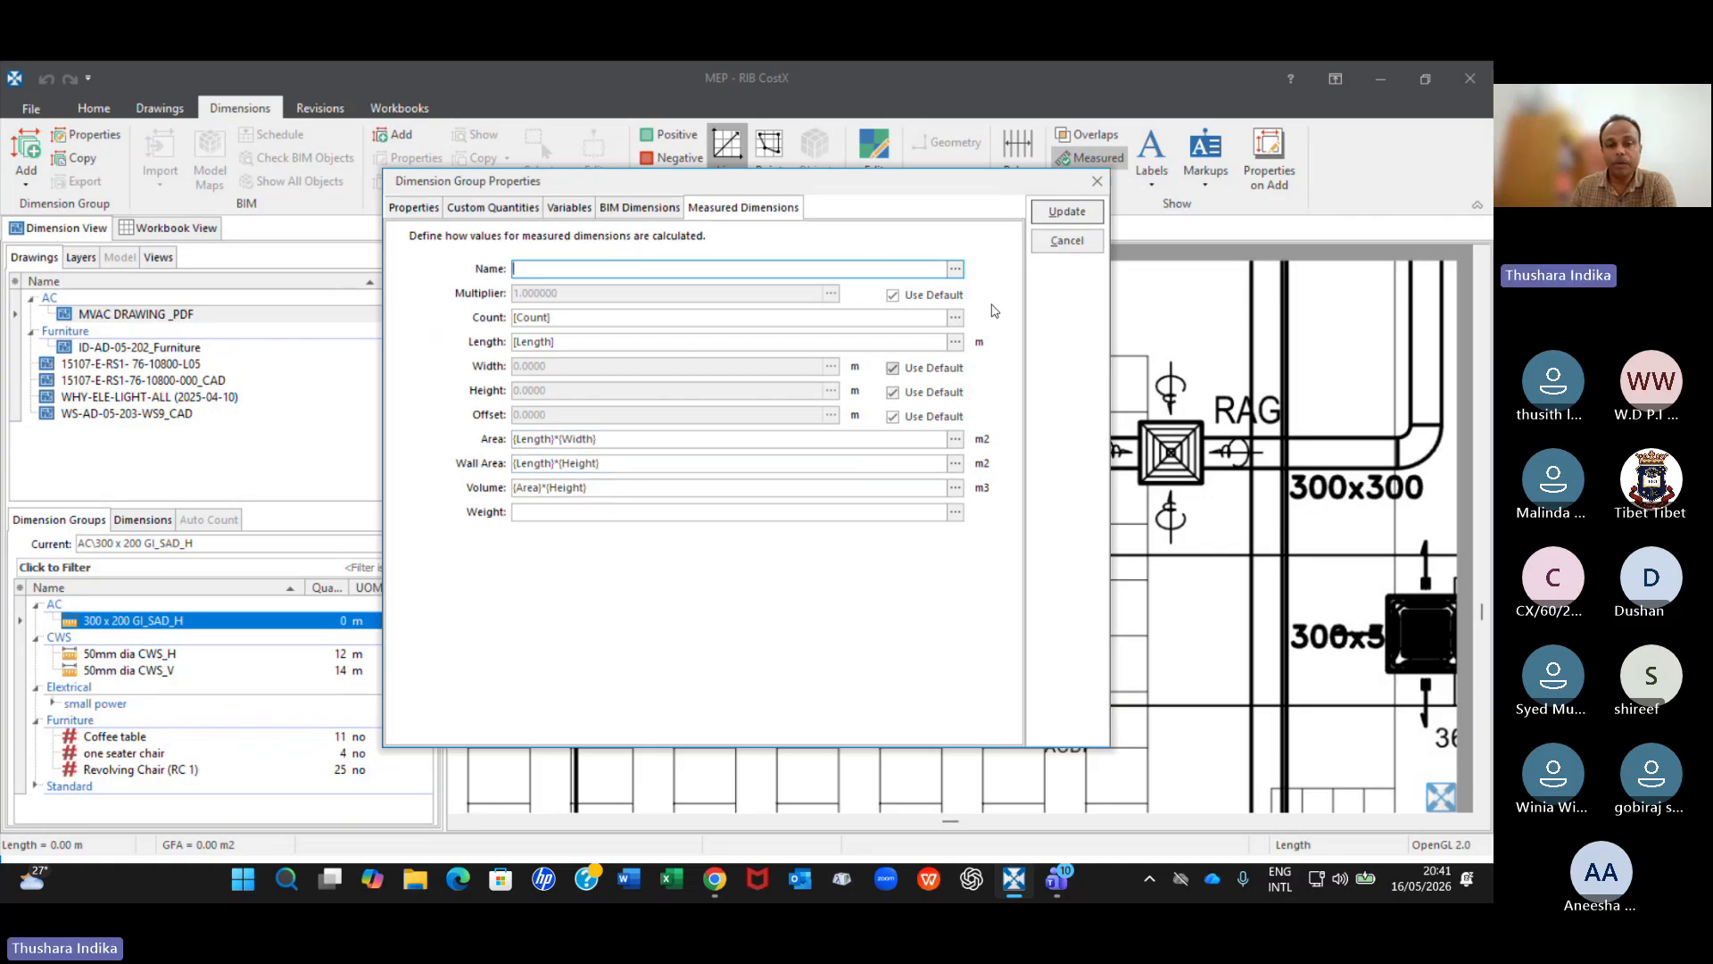
click(411, 208)
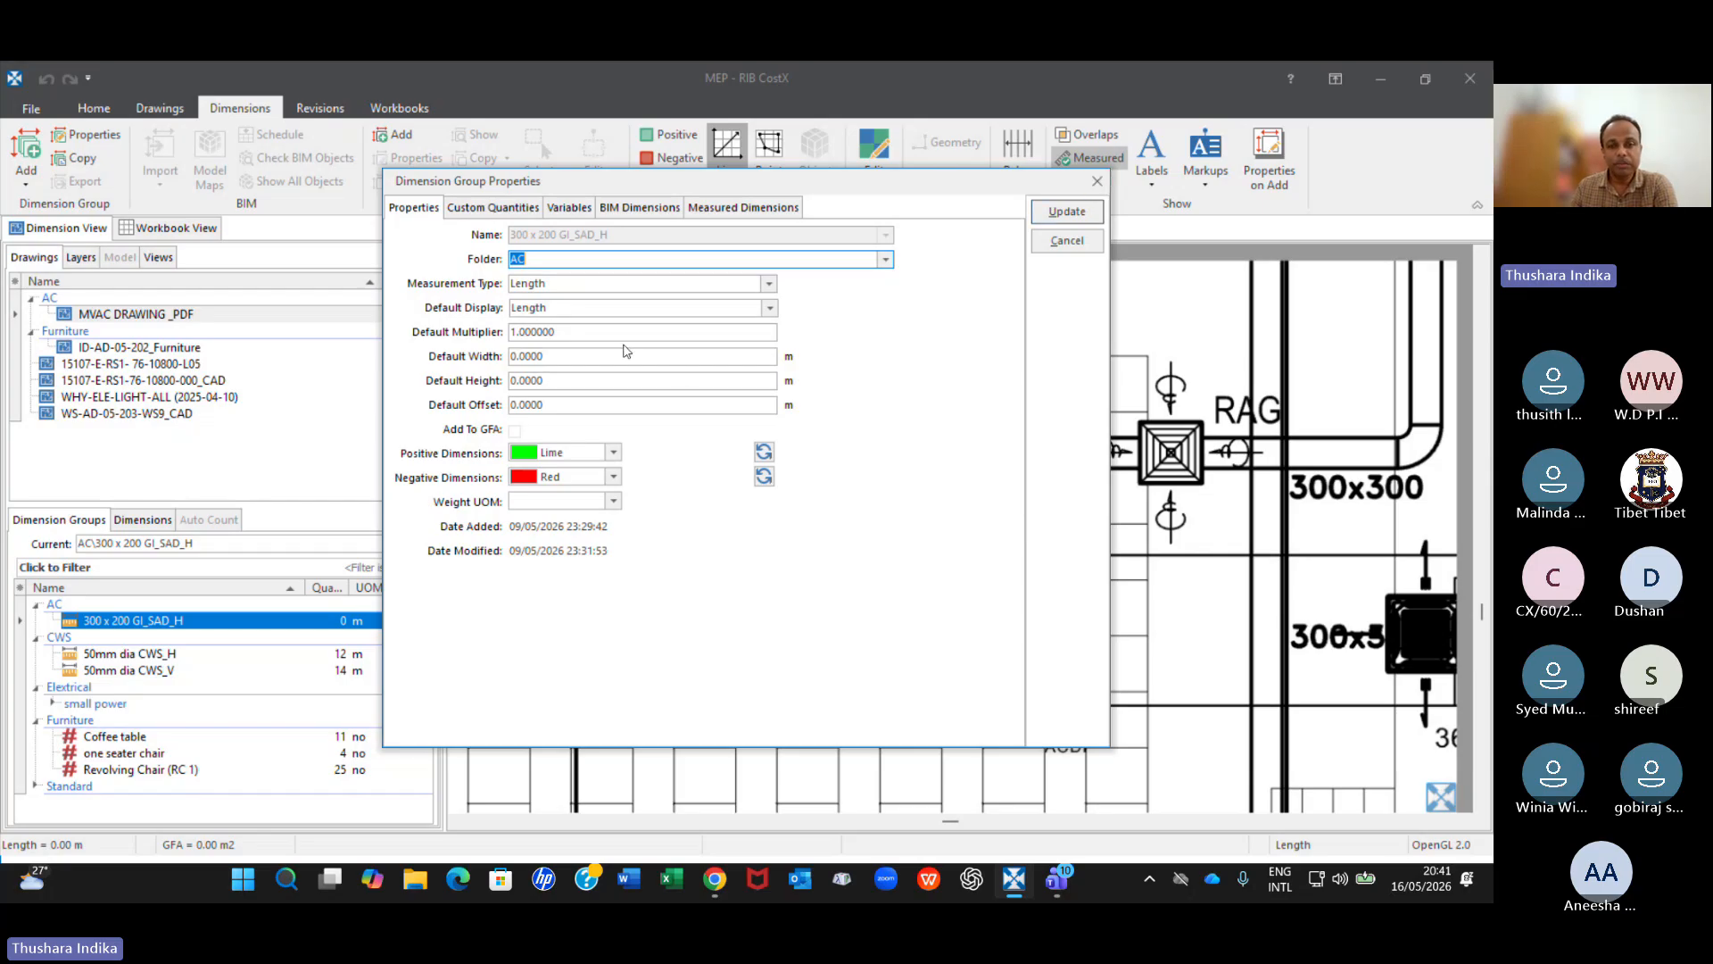
click(1097, 182)
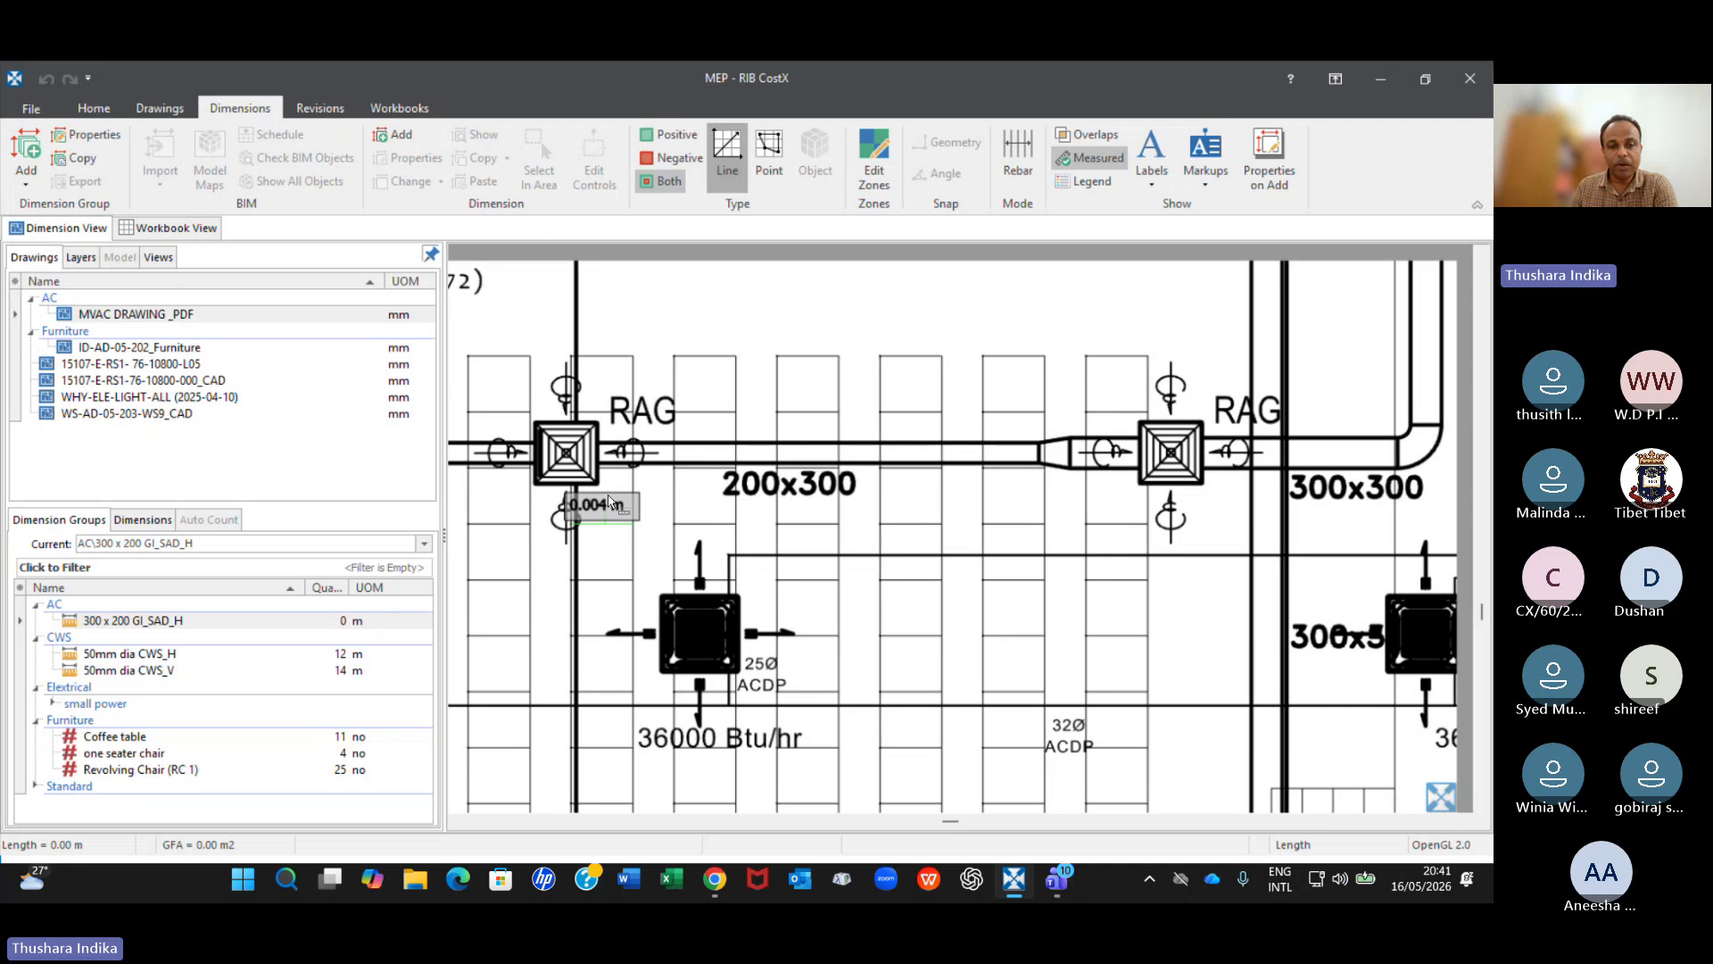
Compare the drawing's measured length between grid lines 7 and 8 with the dimension labelled above the plan.
scroll(609, 495, down, 4)
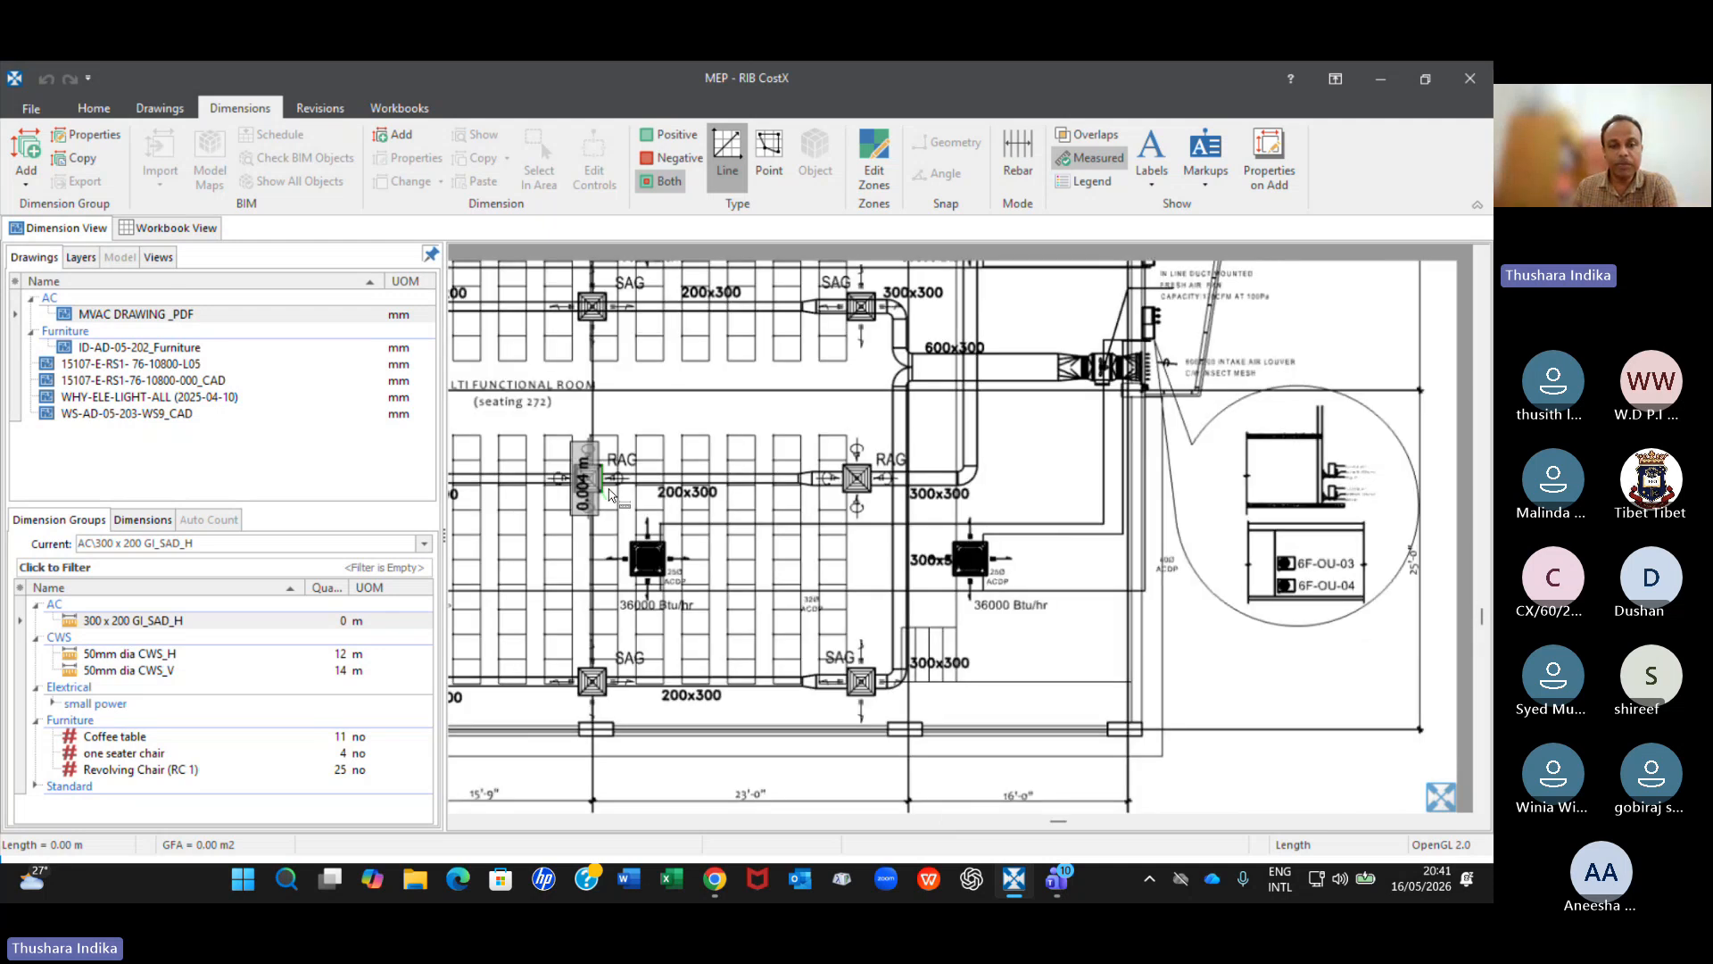
scroll(616, 421, up, 5)
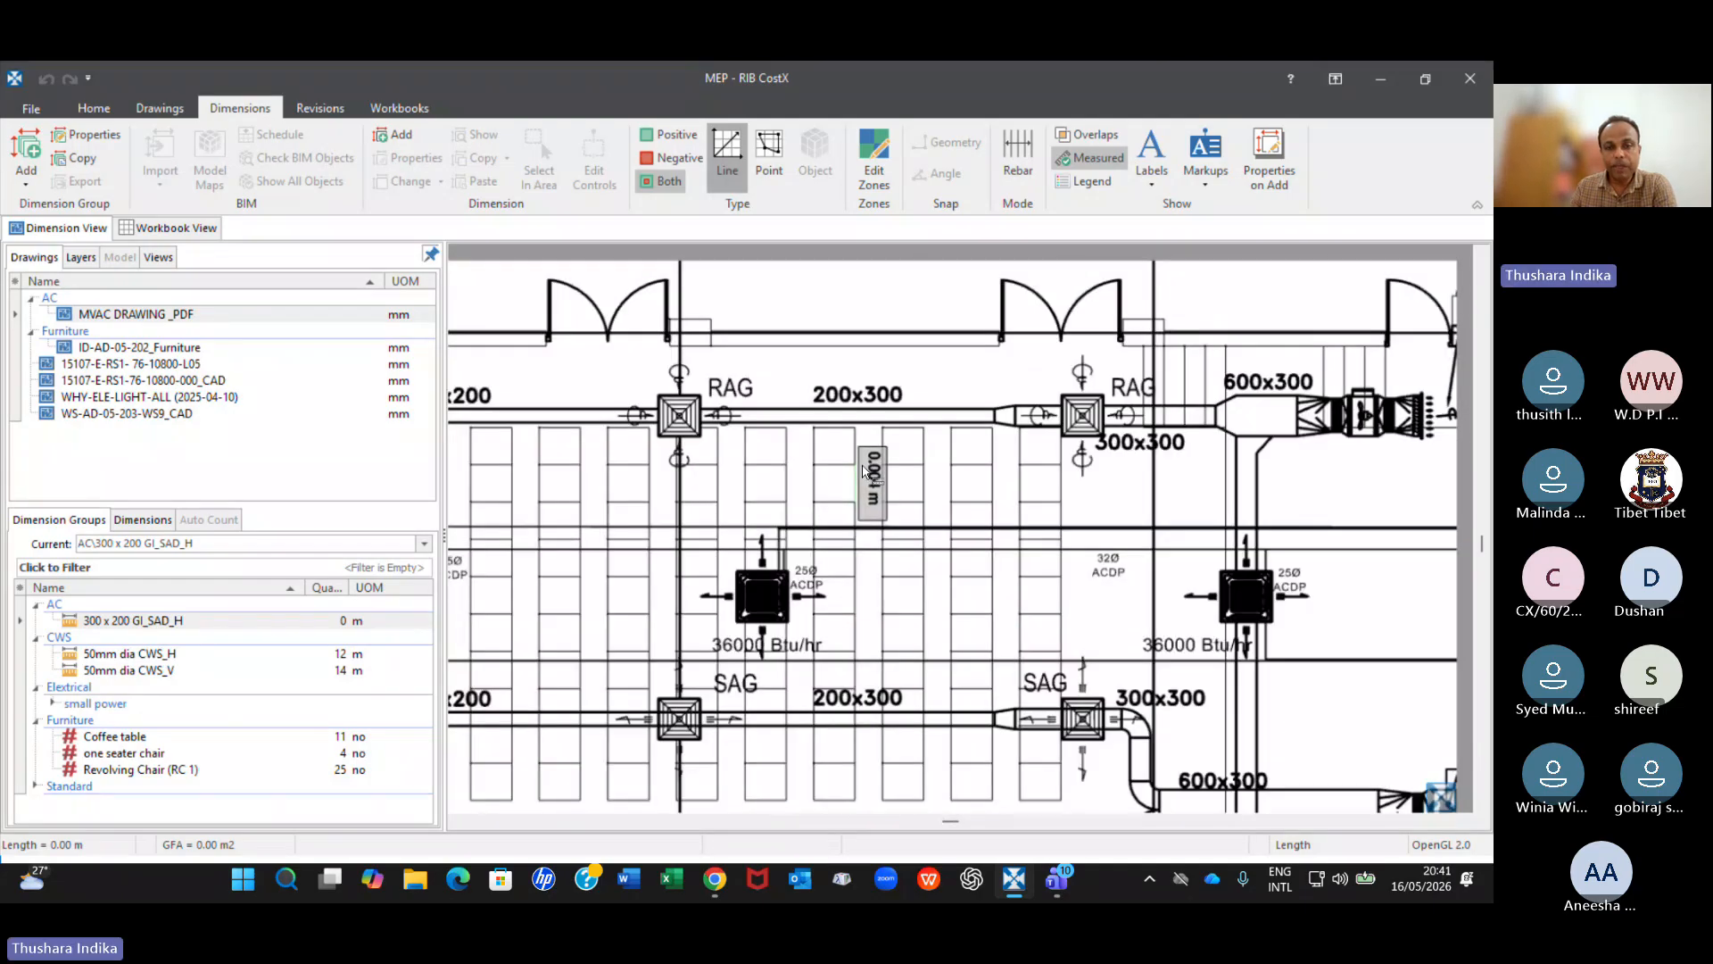
scroll(864, 471, down, 6)
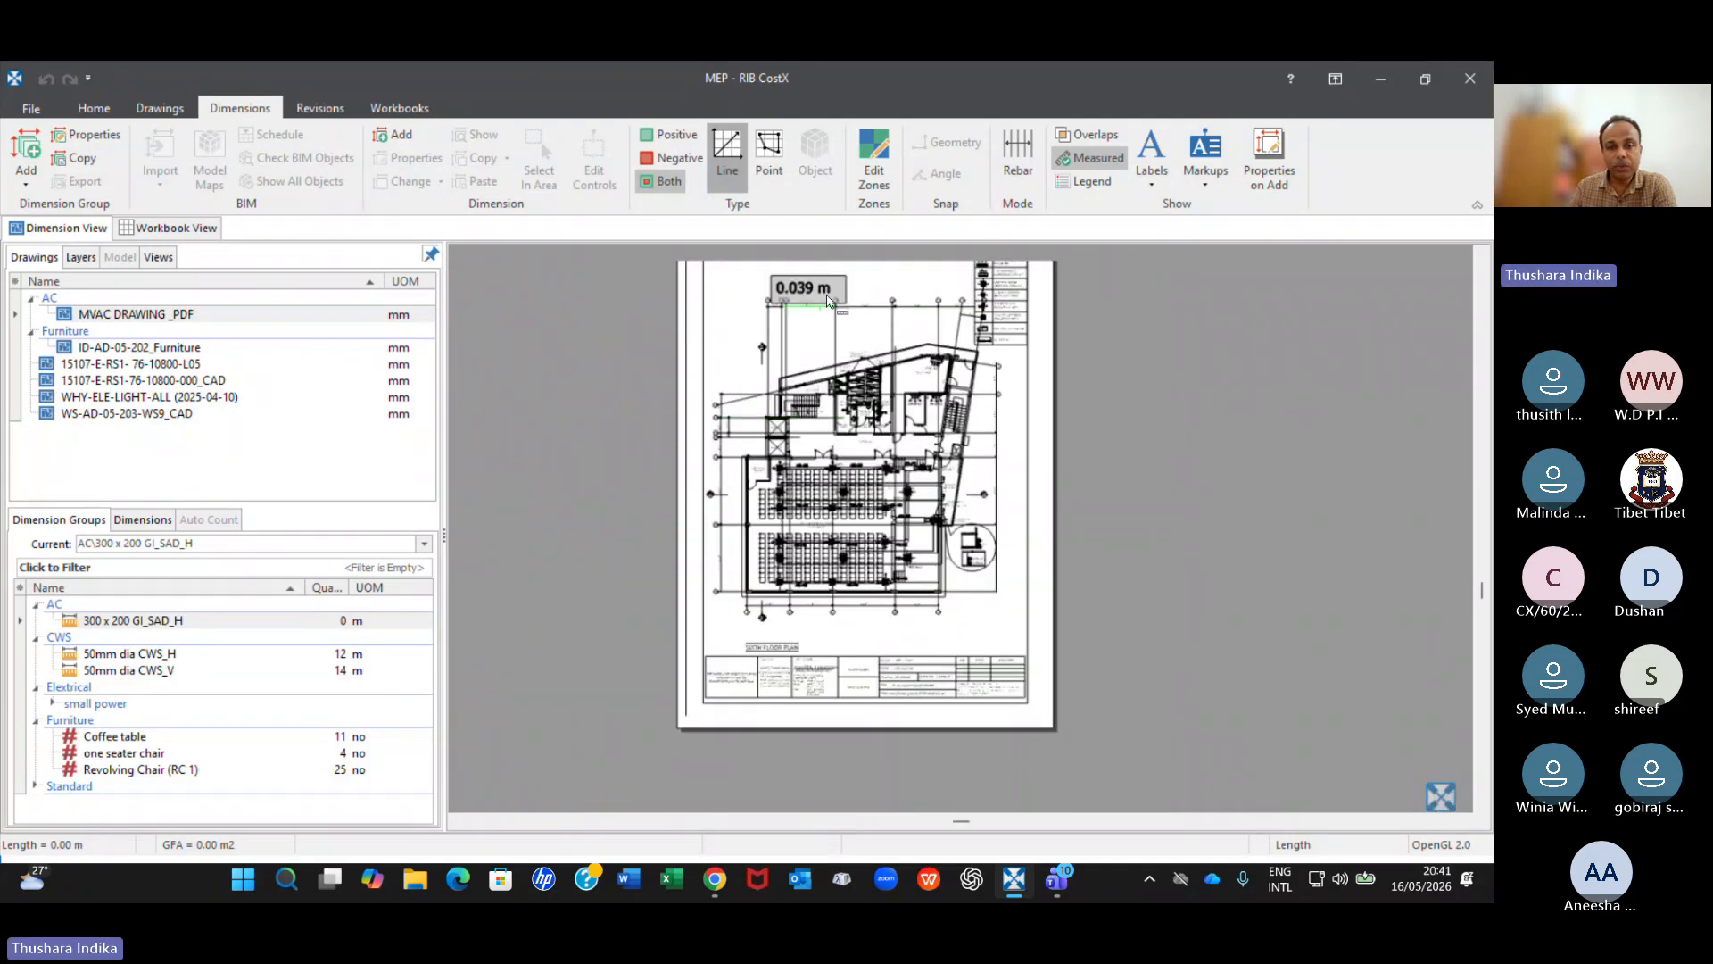
scroll(828, 306, up, 3)
scroll(888, 288, up, 5)
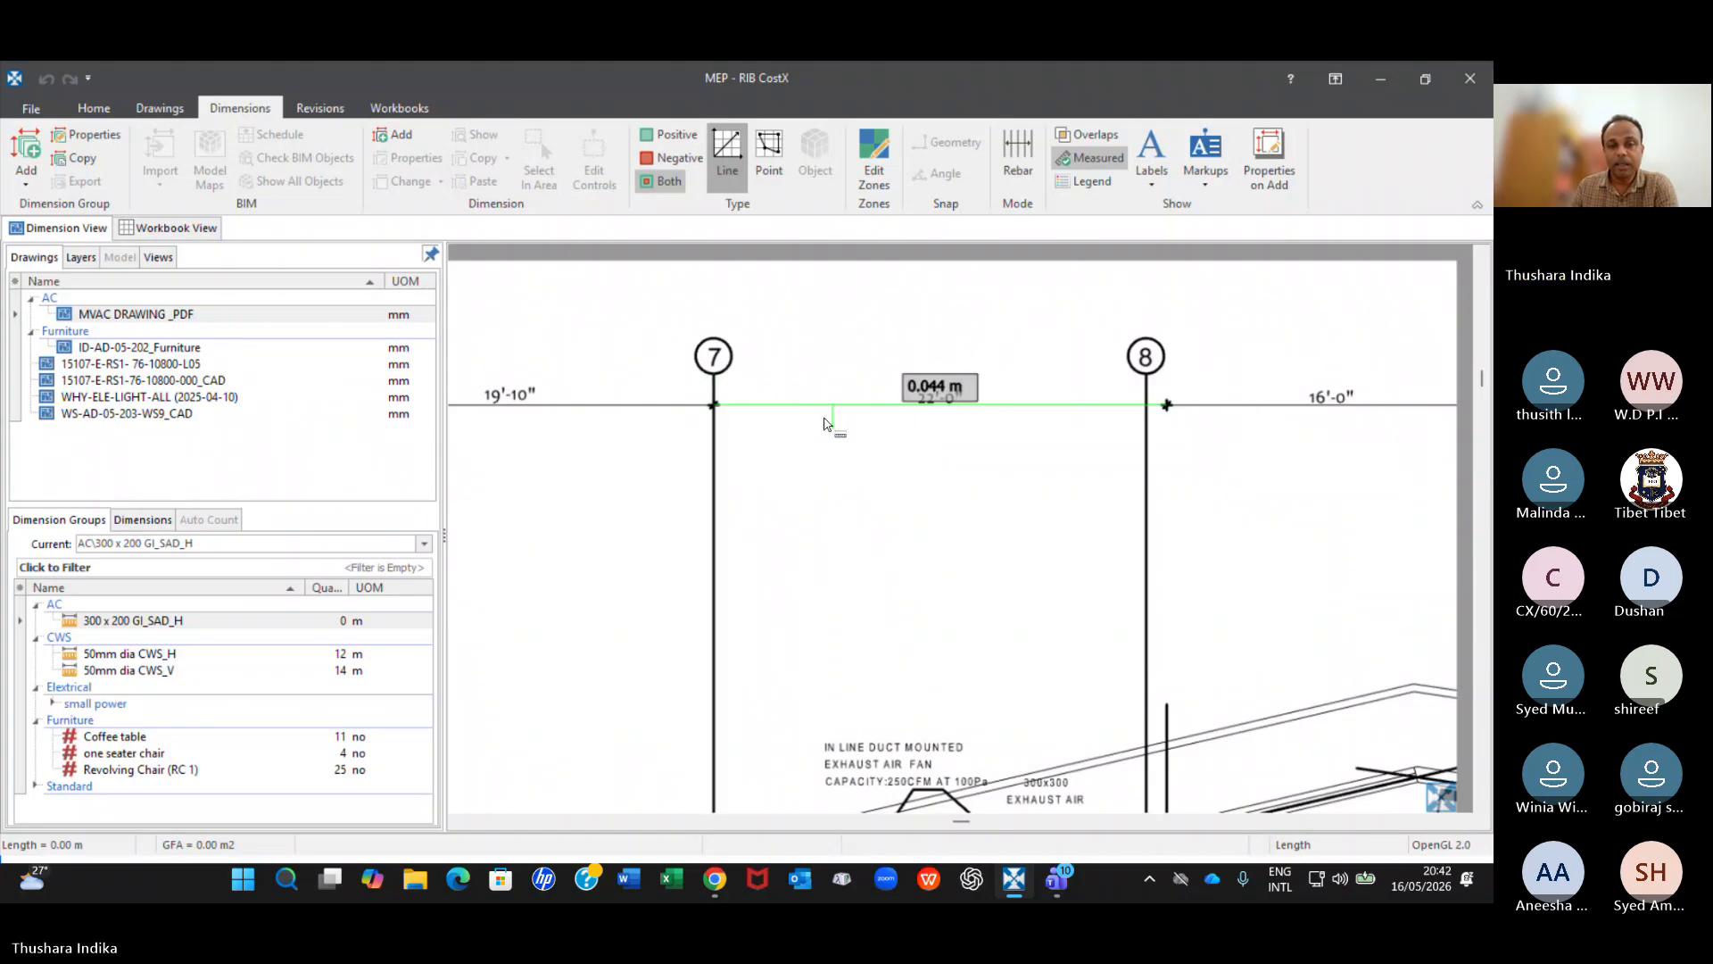
scroll(973, 436, down, 2)
scroll(973, 435, down, 2)
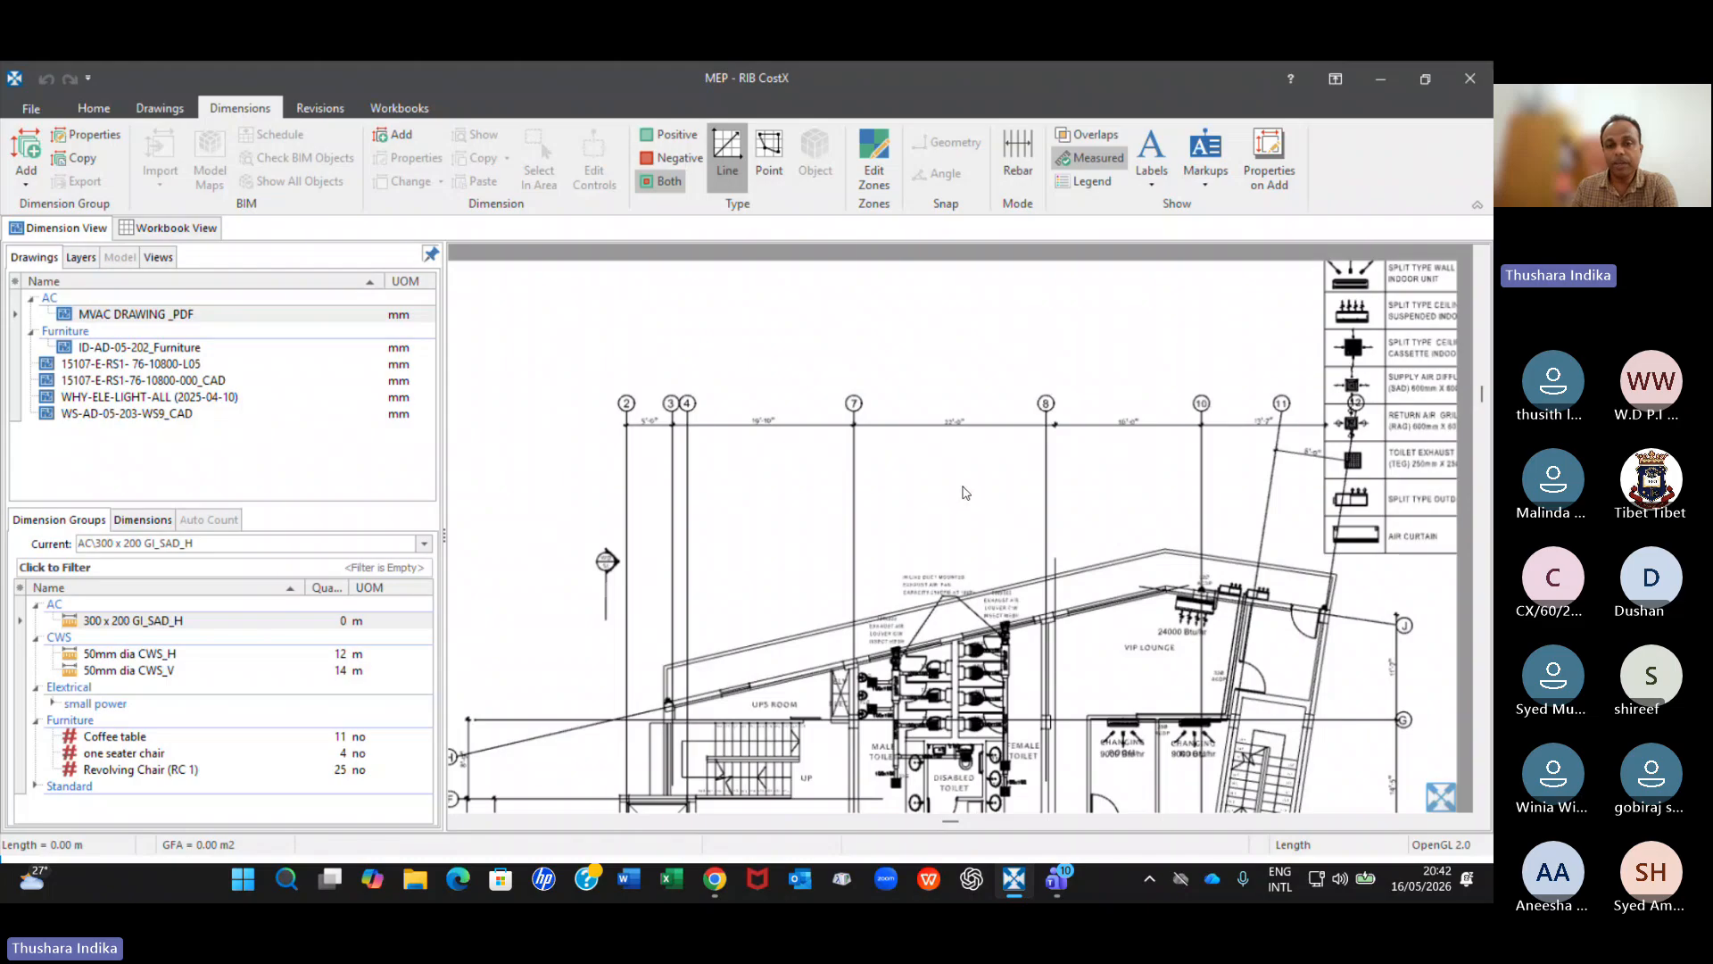
middle_drag(965, 492, 918, 396)
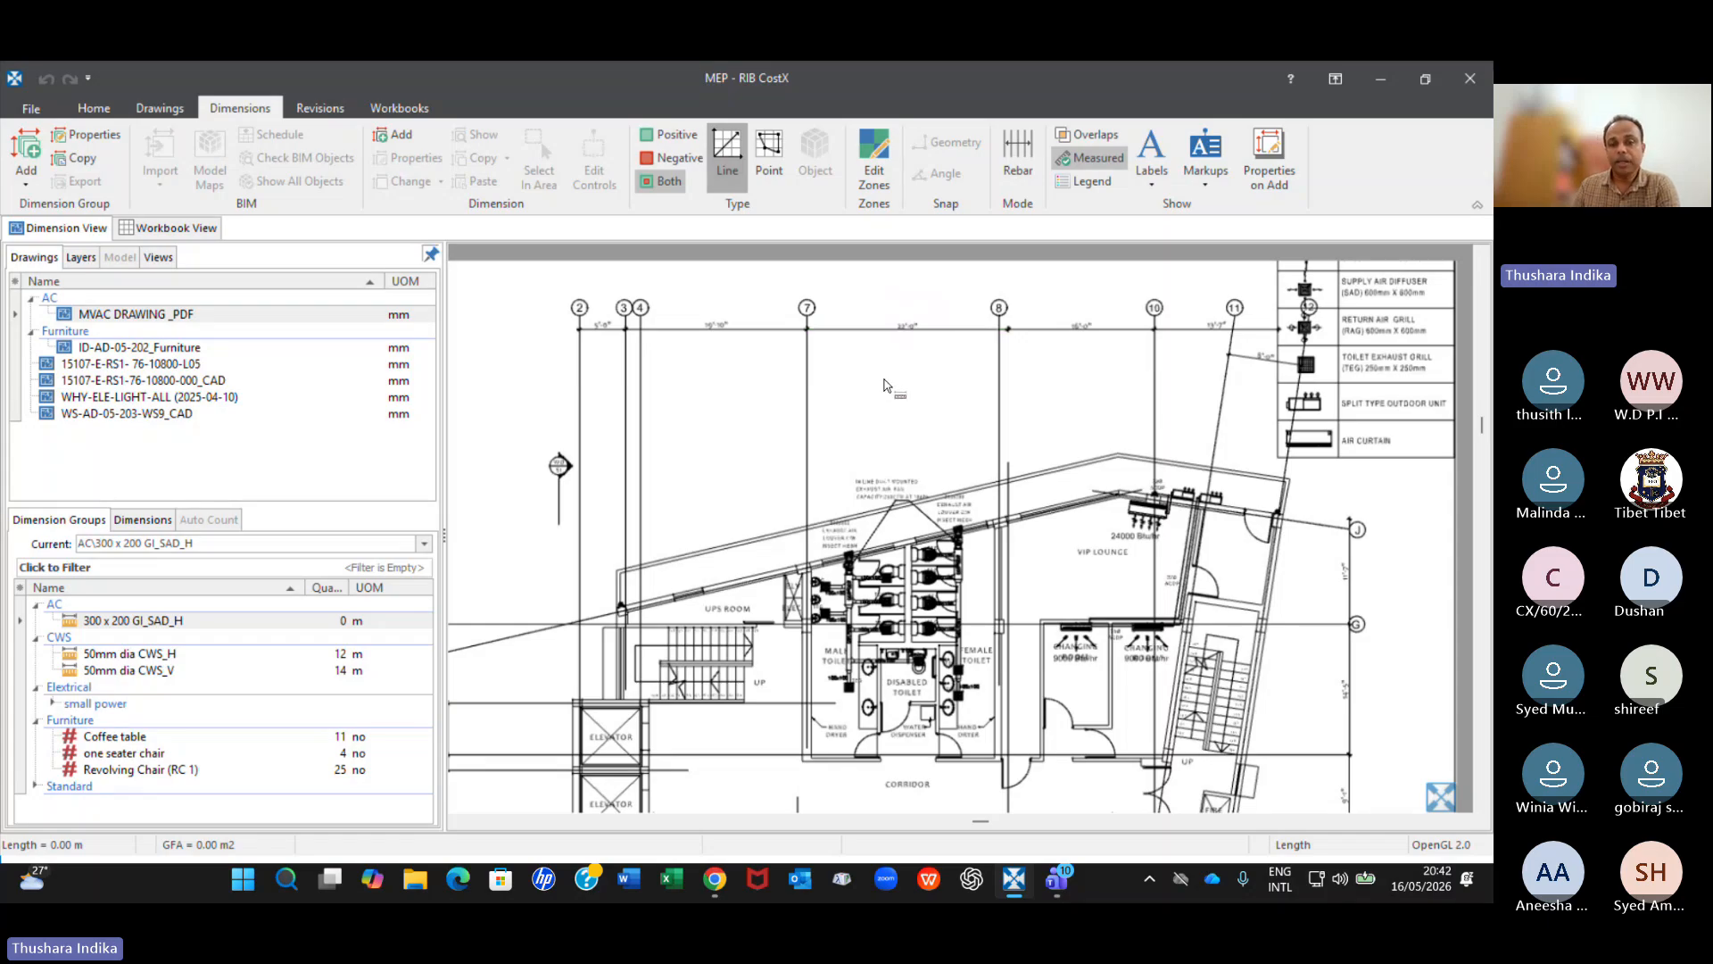
scroll(884, 327, up, 2)
scroll(871, 356, up, 2)
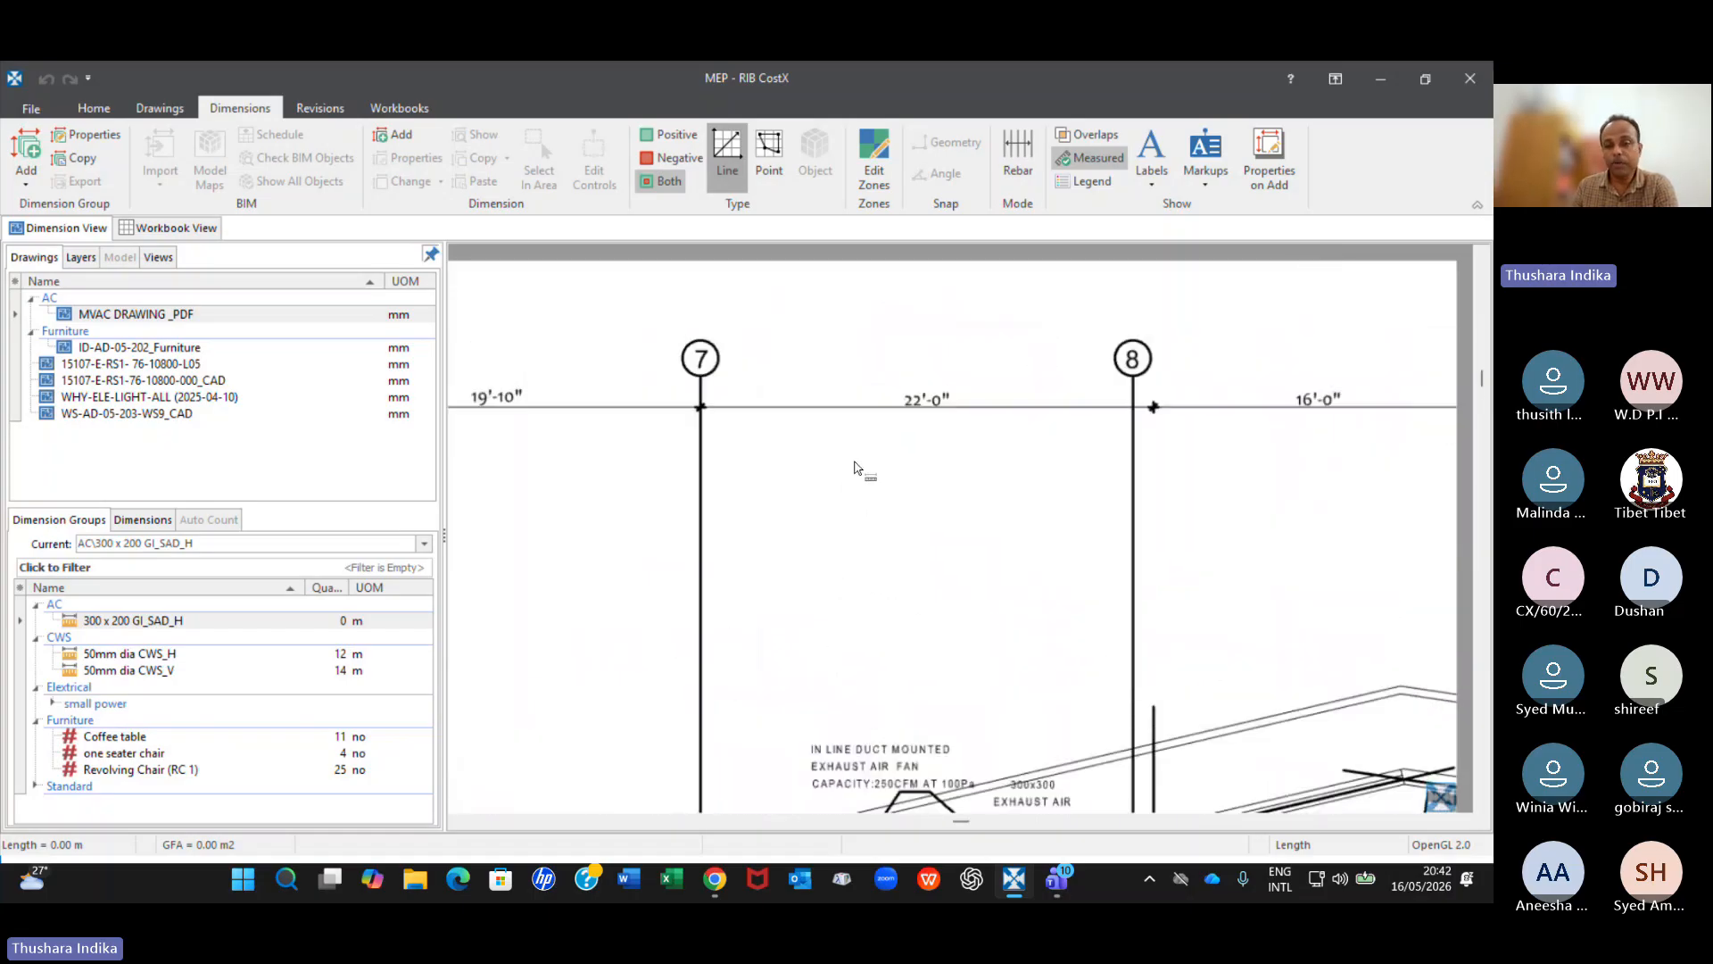
mouse_move(1075, 423)
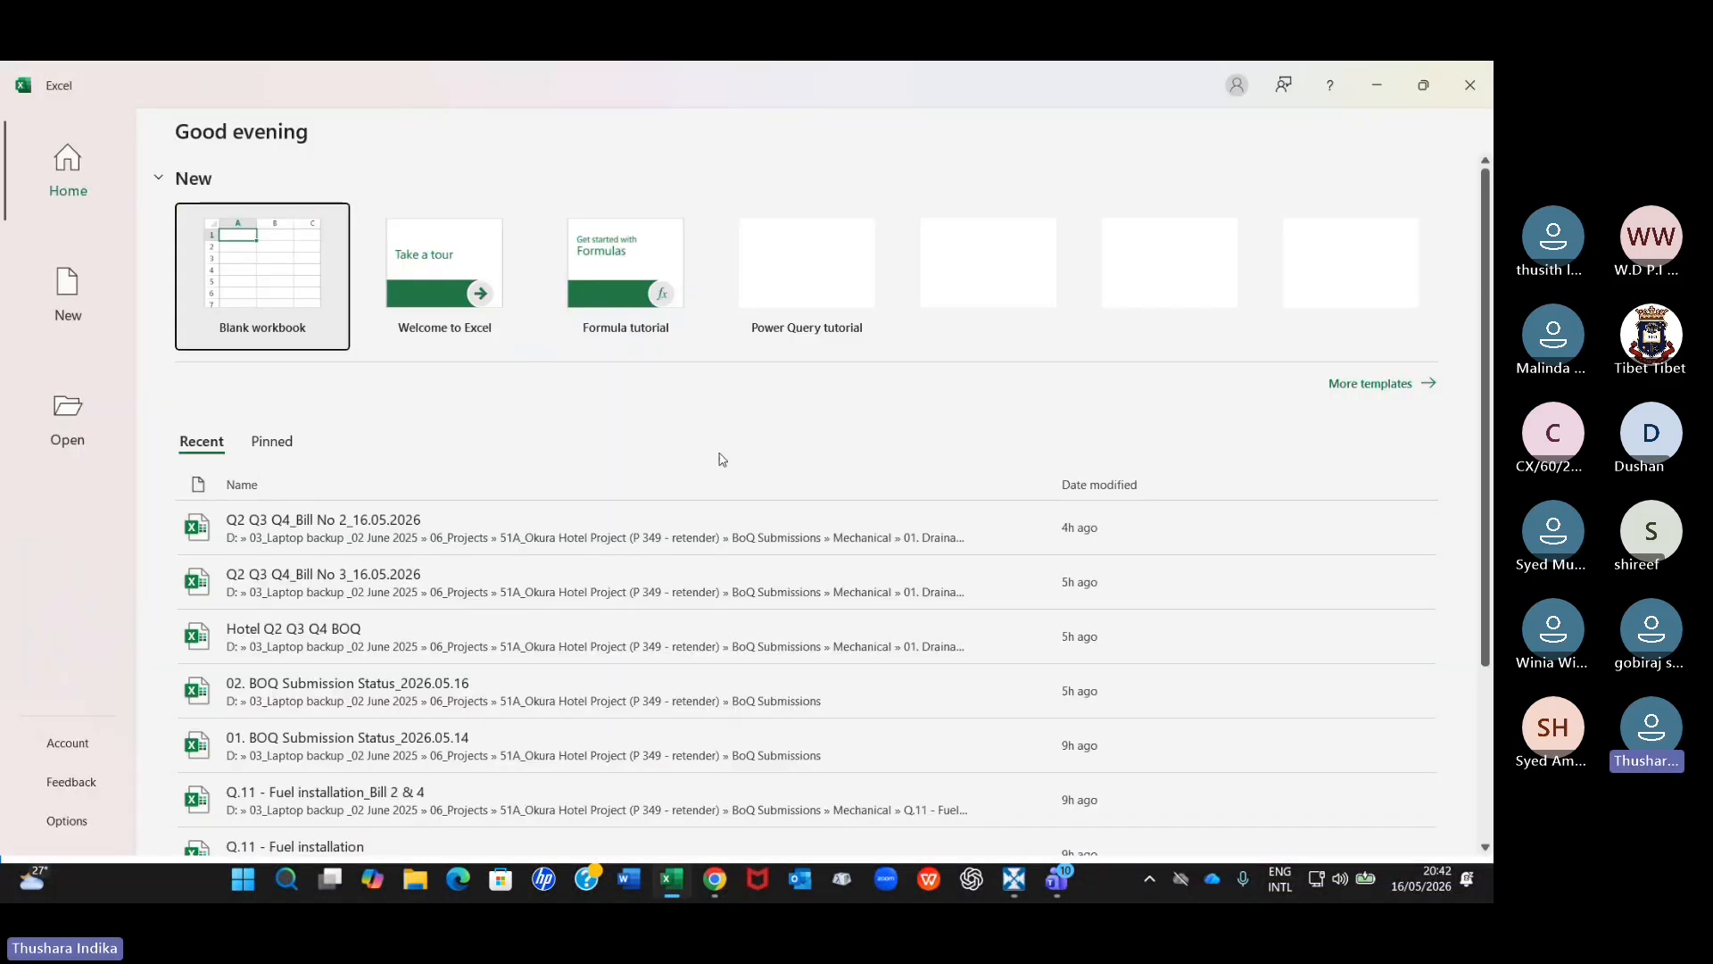
Create a blank workbook in Excel and convert the 22-foot grid spacing with the formula =22*300 in cell H6.
click(339, 327)
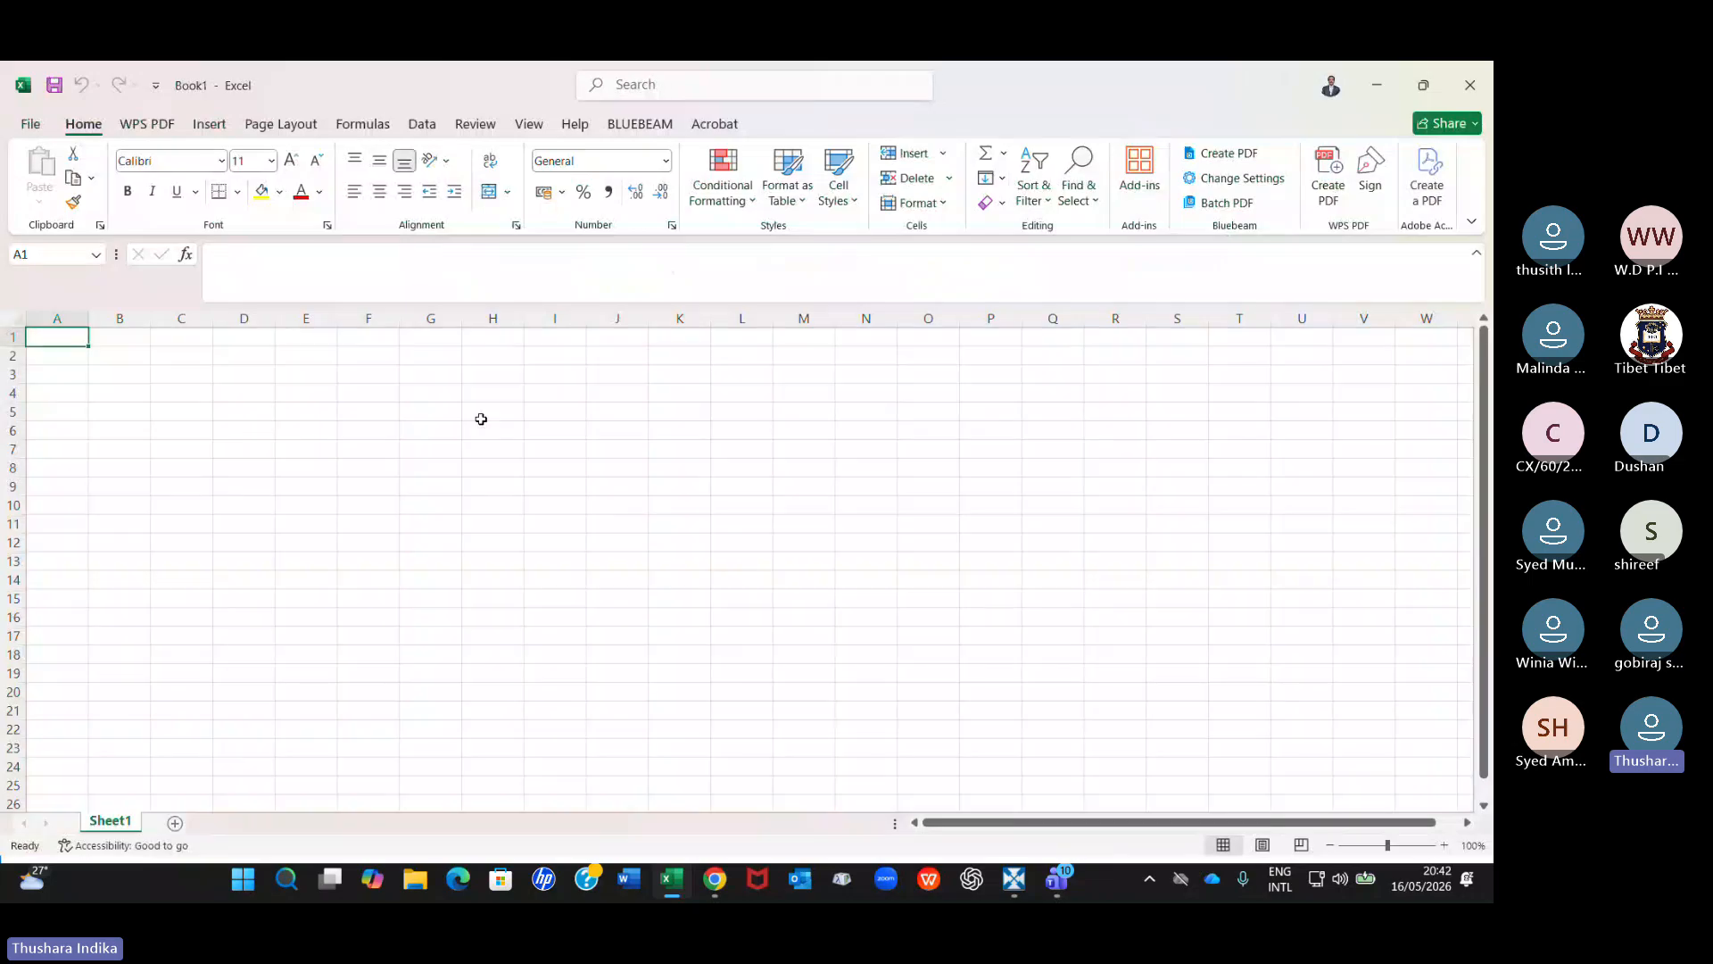
click(487, 431)
text(=22)
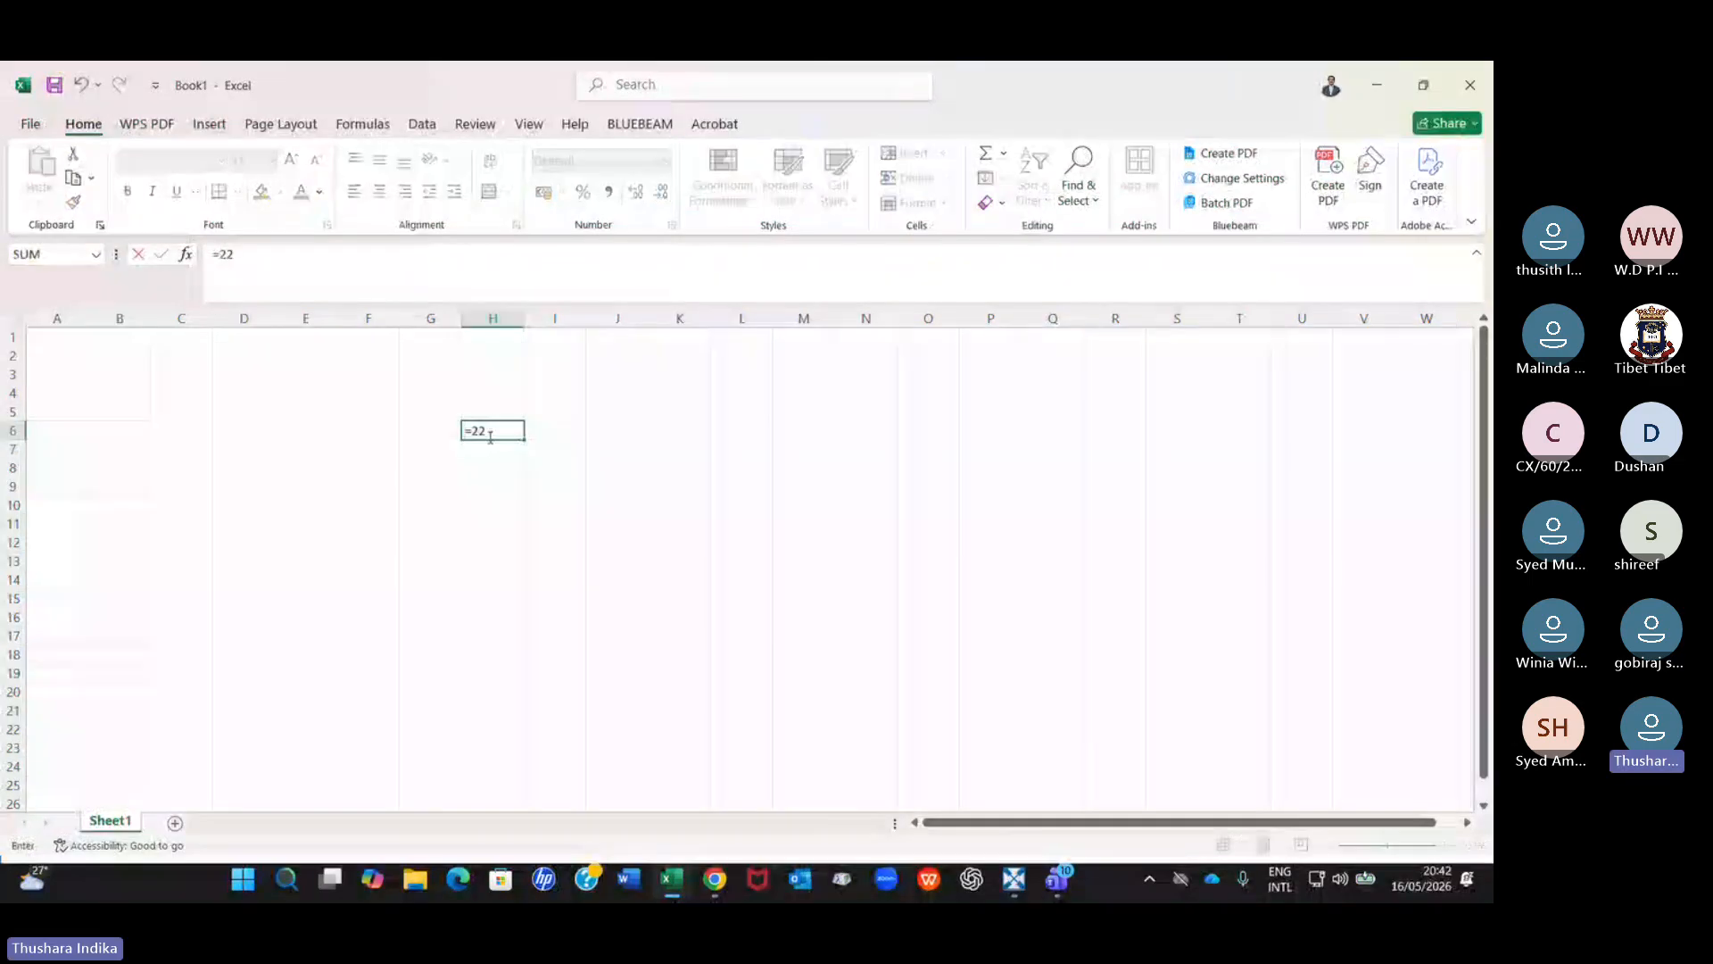
text(*)
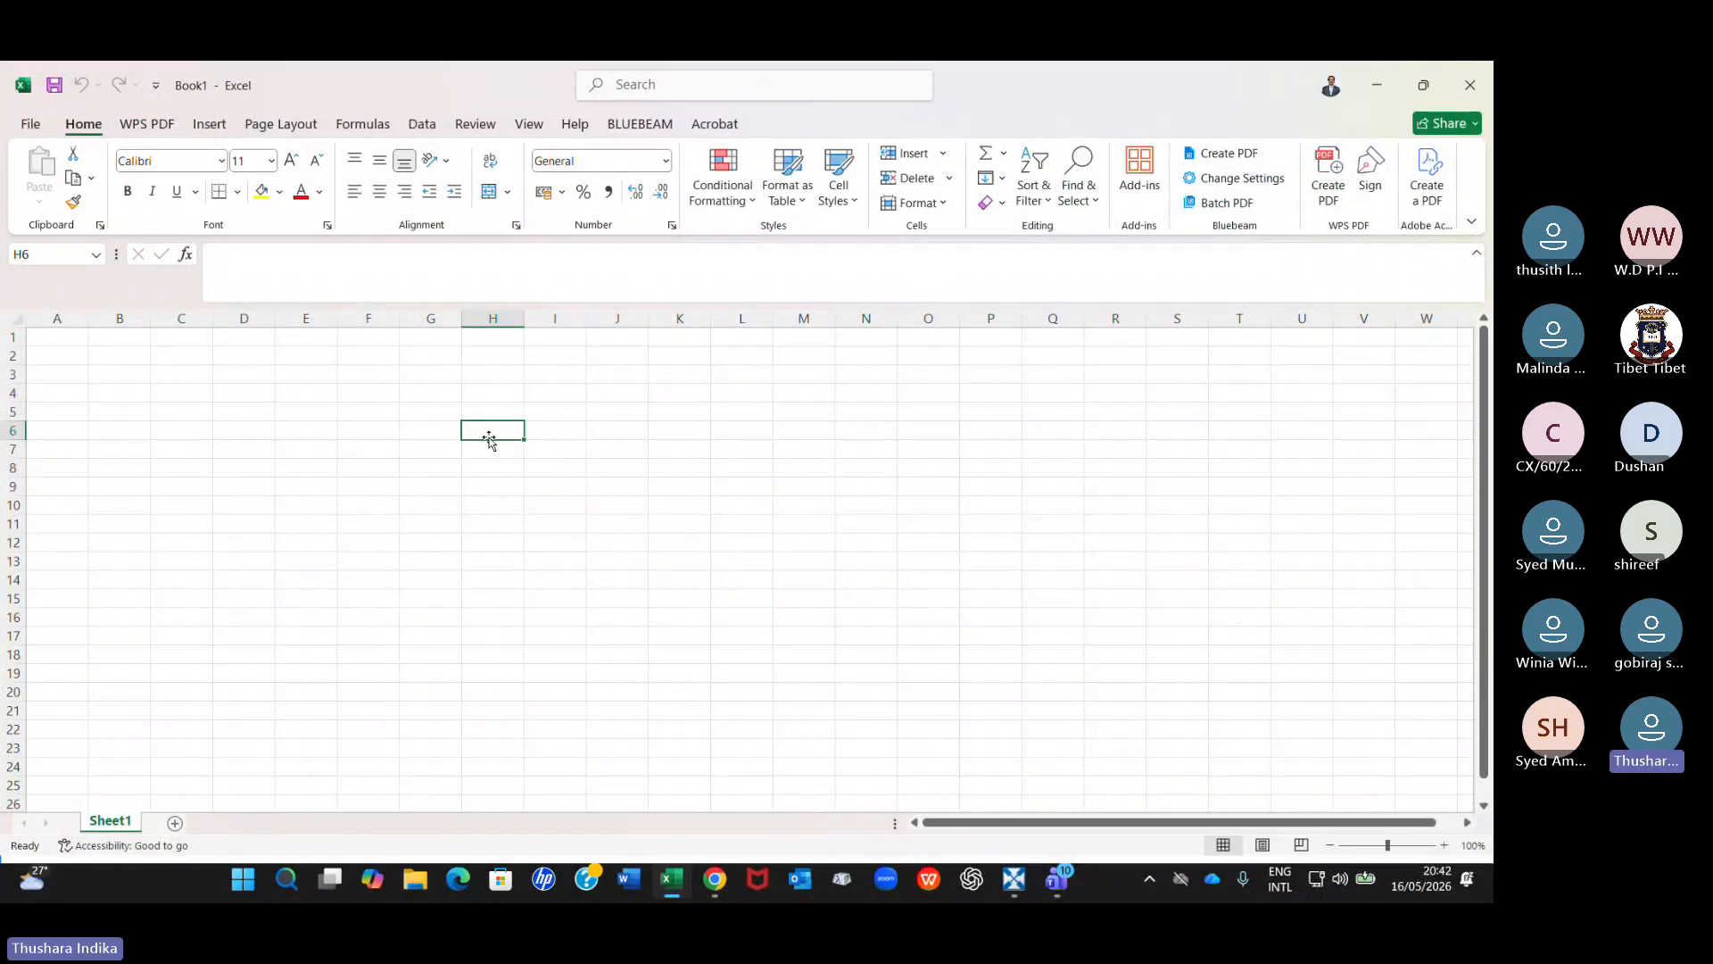
text(300)
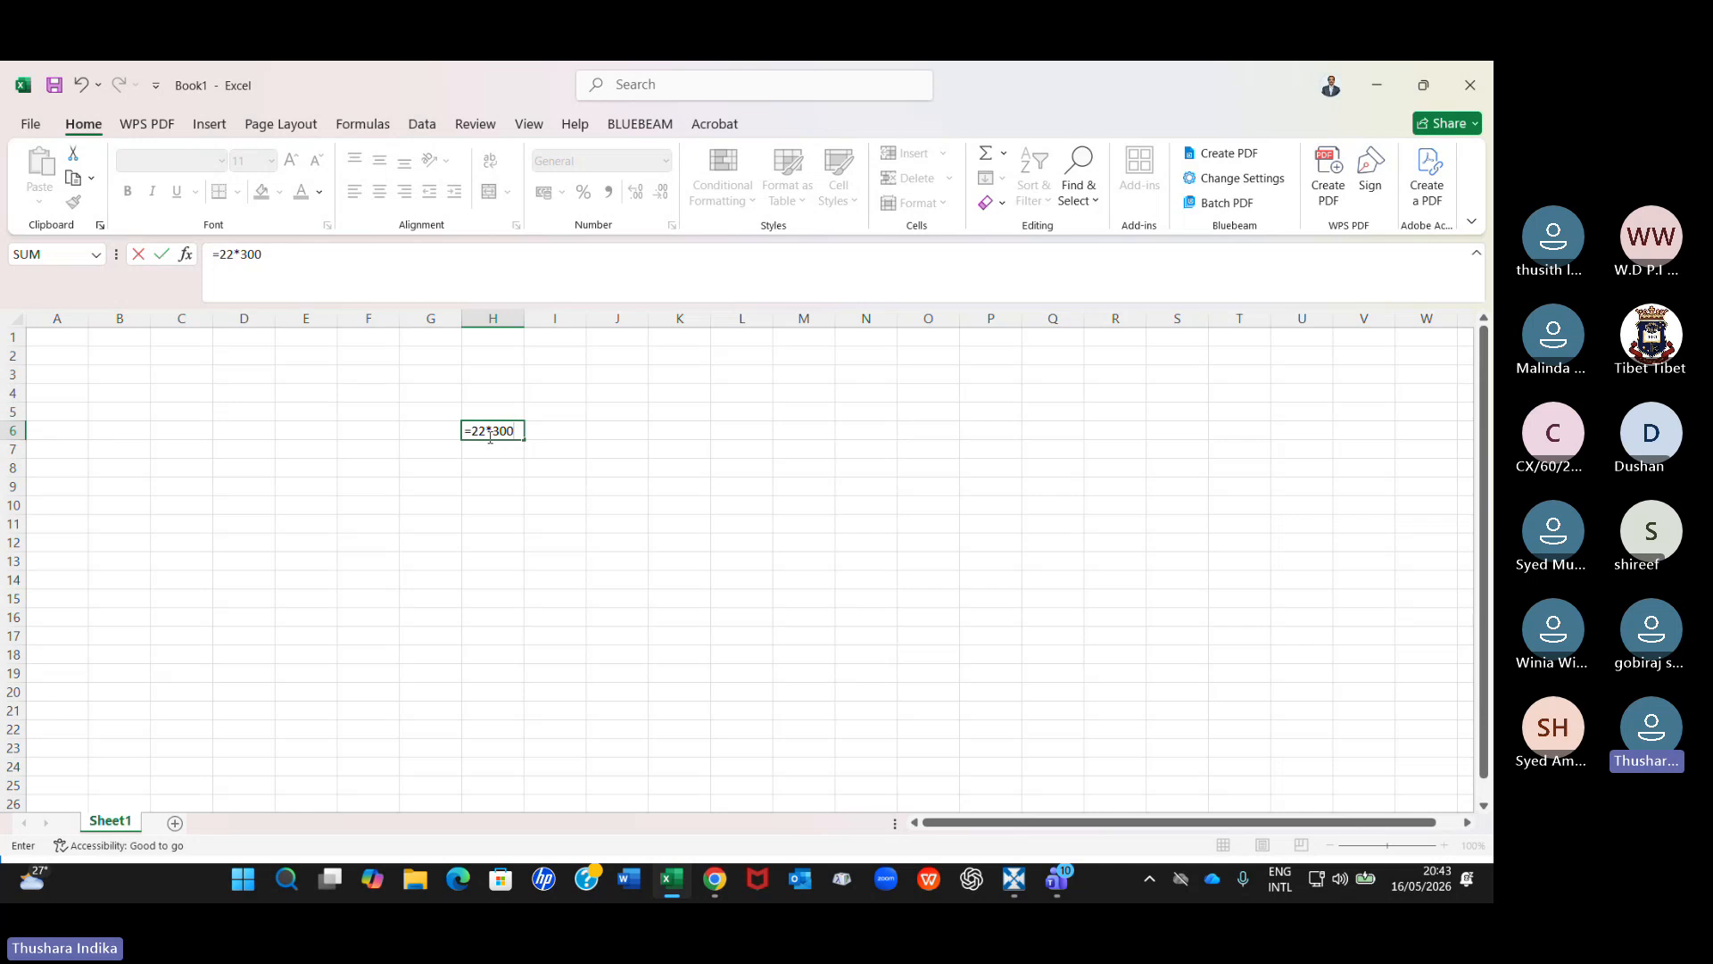
key(Return)
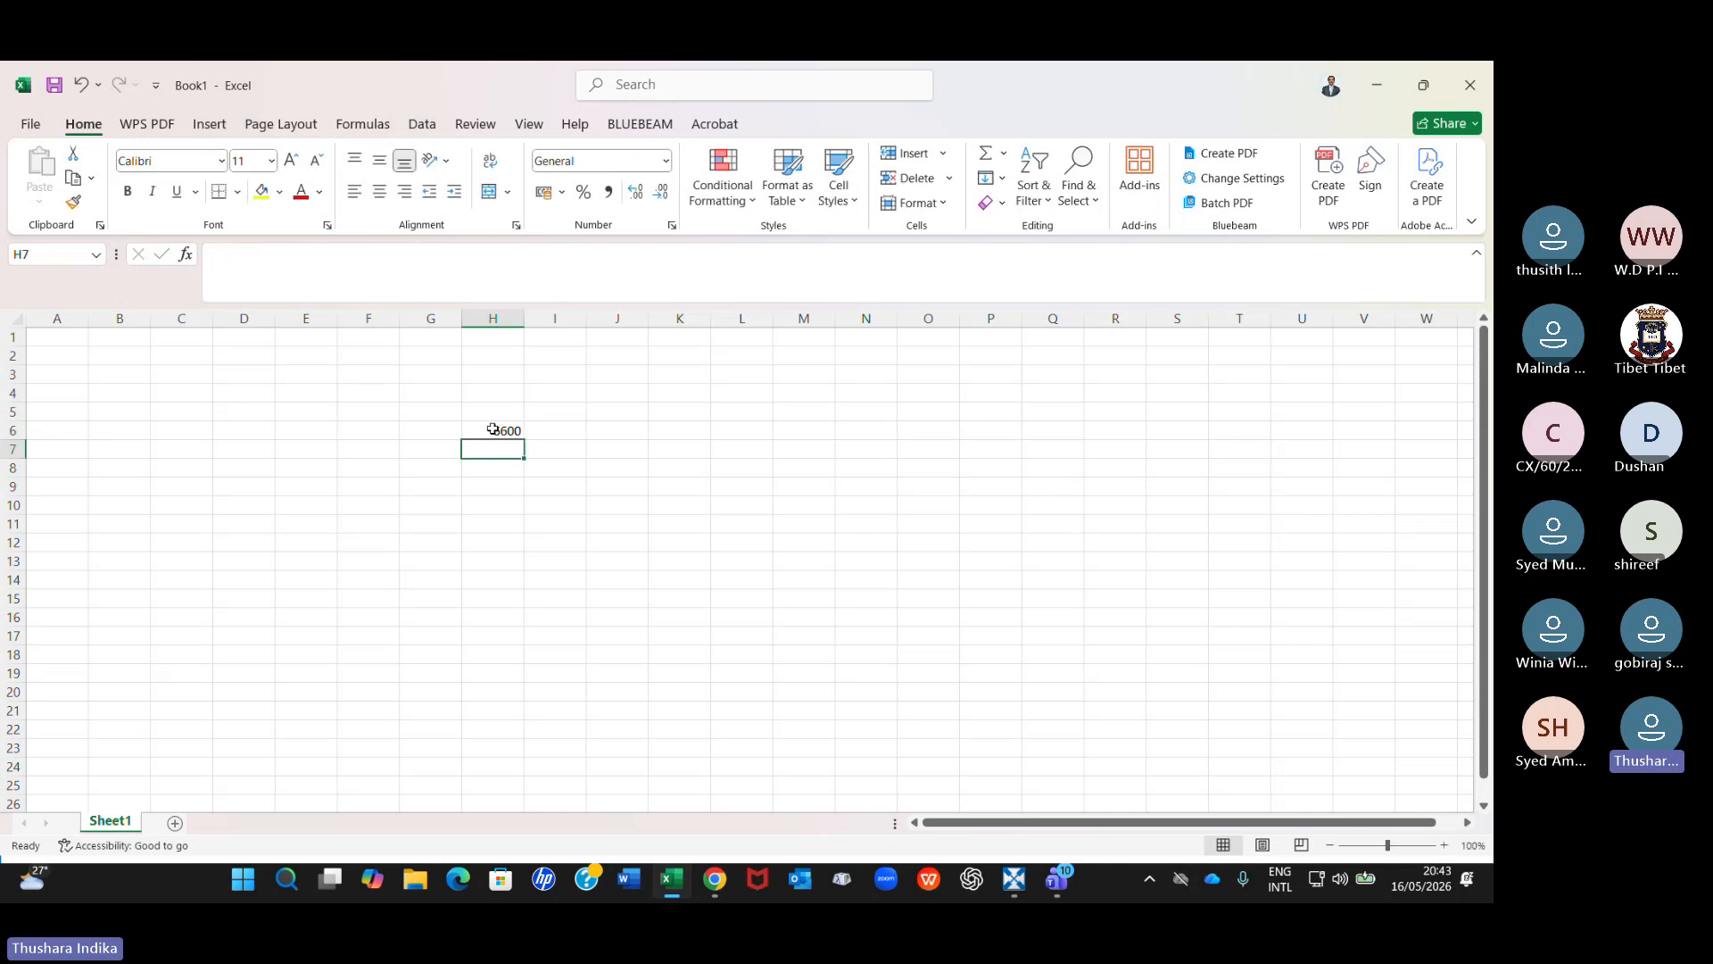
Enter the unit mm in cell I6 beside the converted grid spacing.
click(493, 430)
click(561, 434)
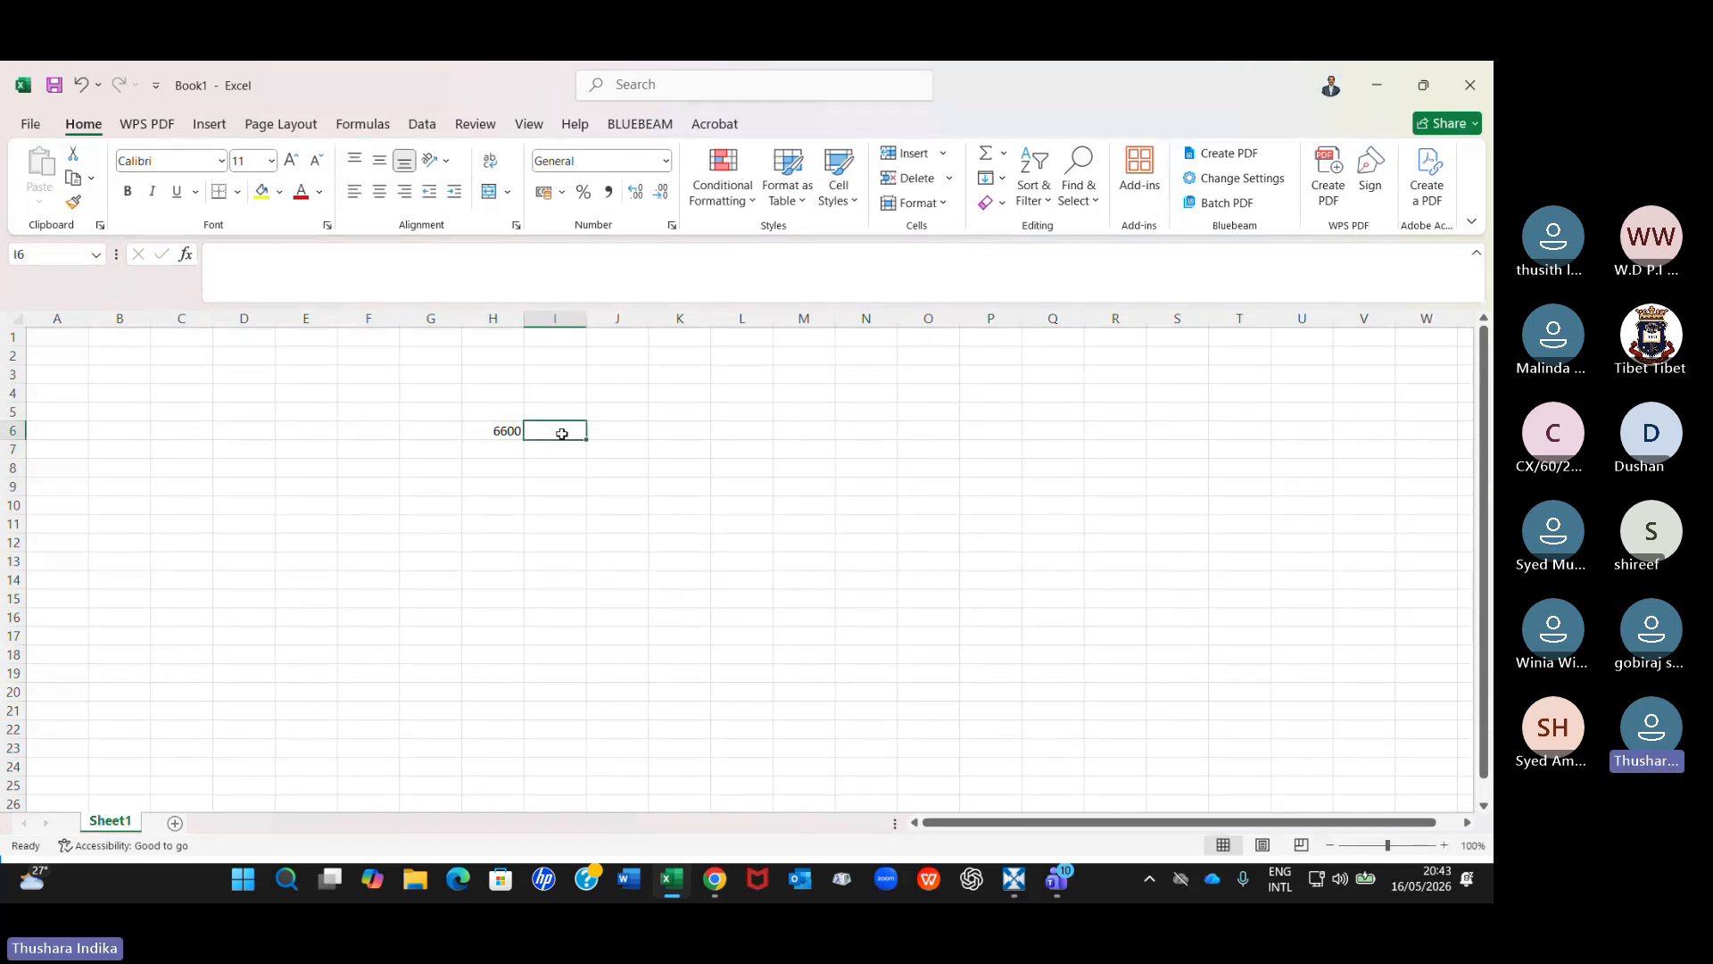
text(mmm)
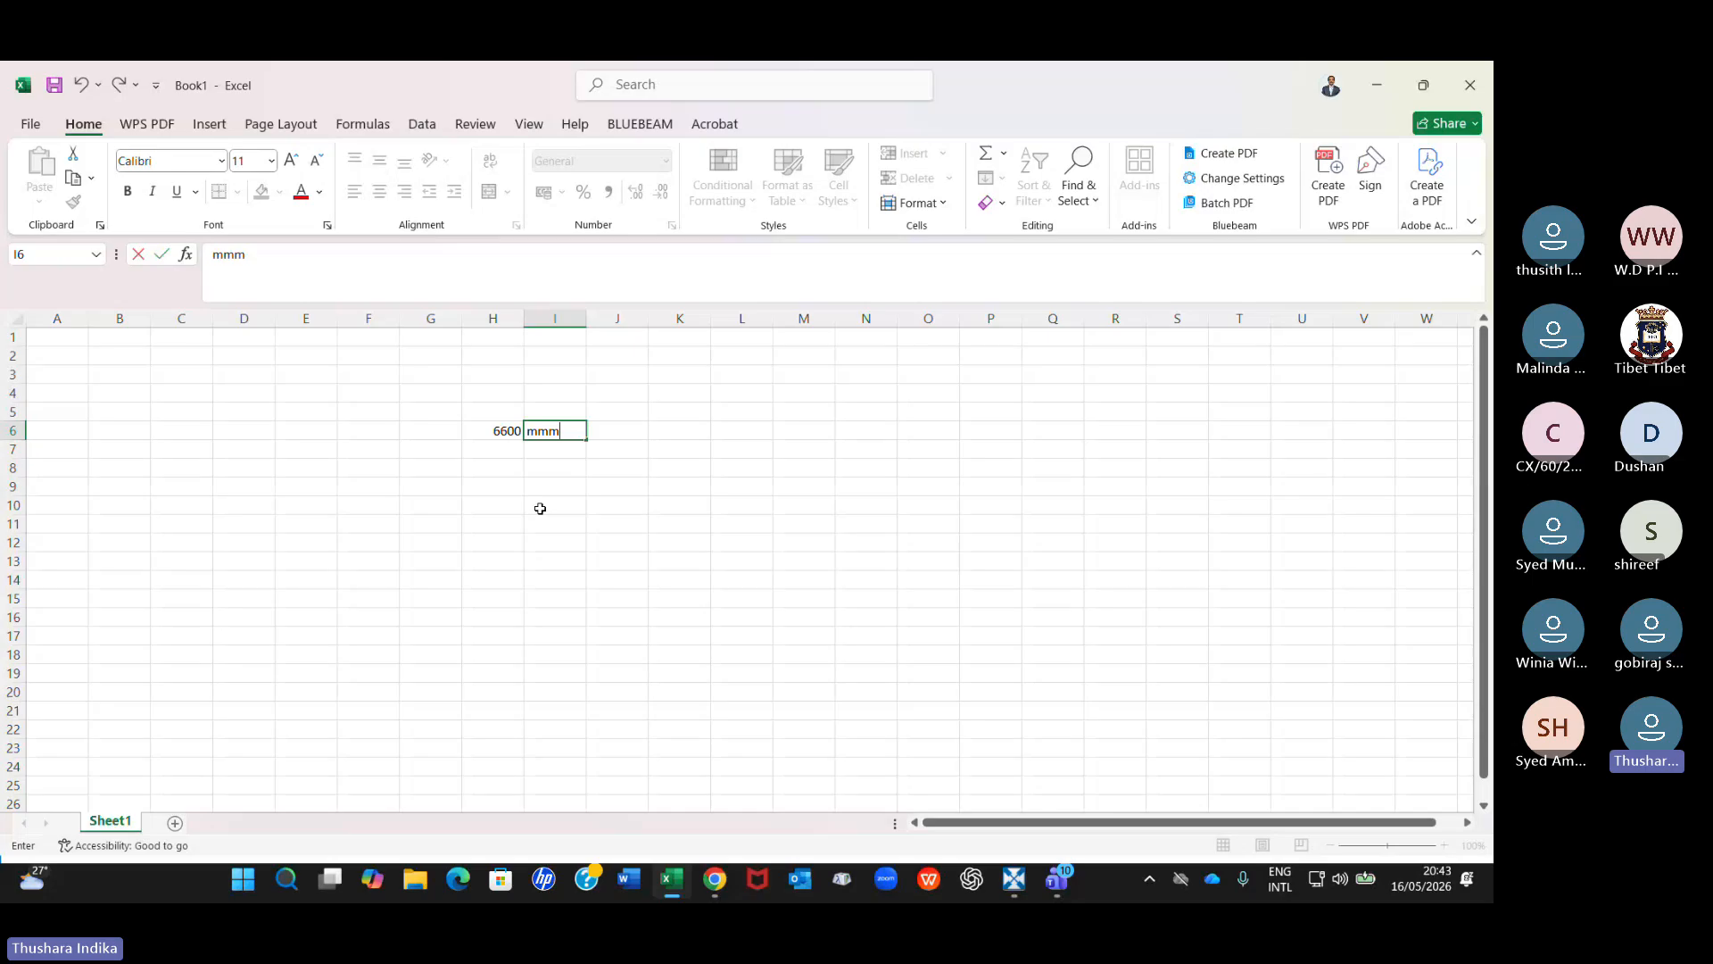
key(BackSpace)
key(Return)
click(546, 523)
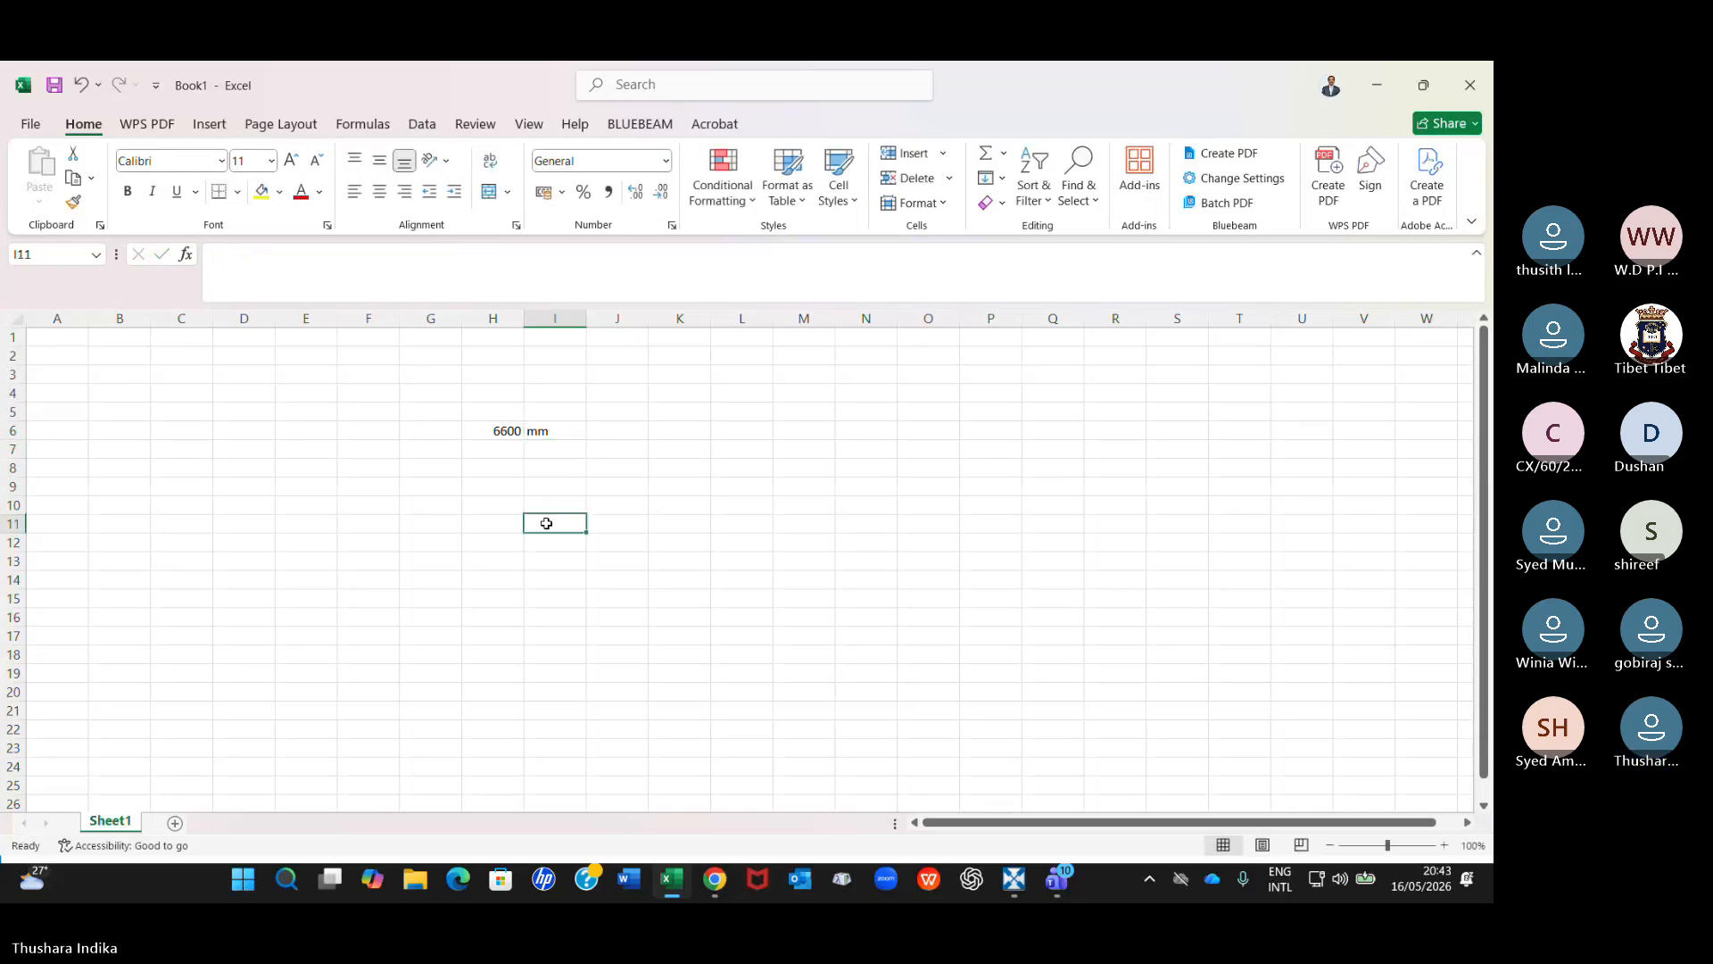
Review the grid spacing conversion formula in cell H6 and its unit in I6, and switch back to RIB CostX.
click(551, 432)
click(497, 431)
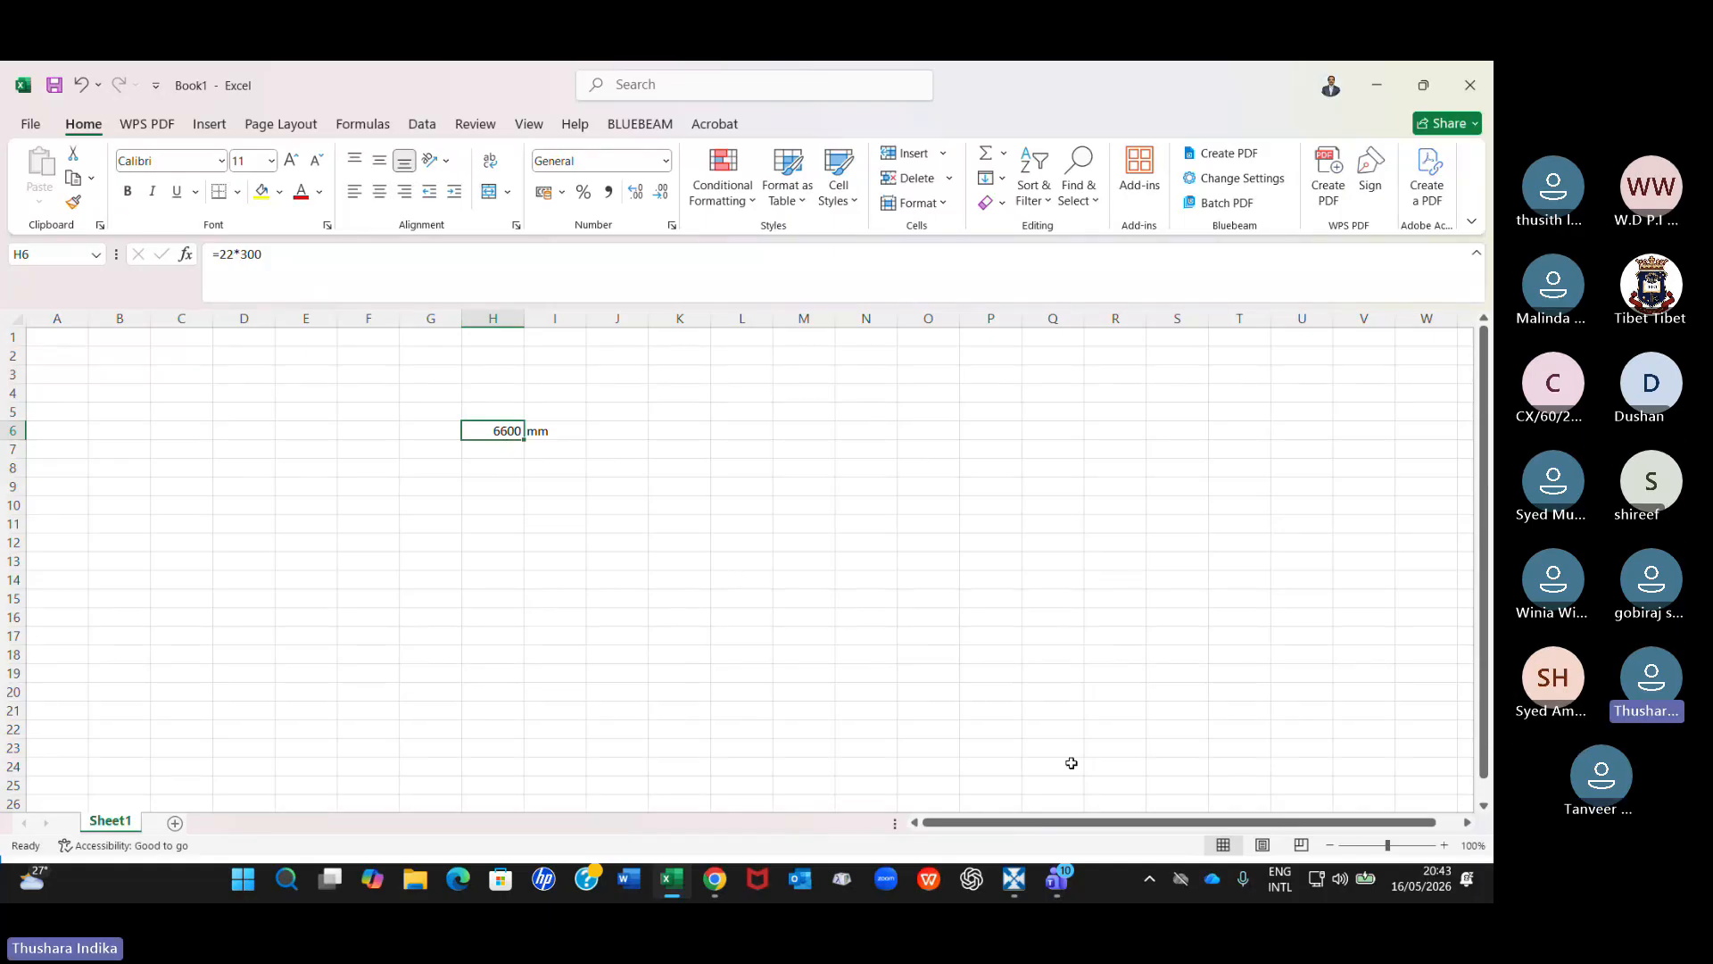
mouse_move(1013, 879)
click(1006, 809)
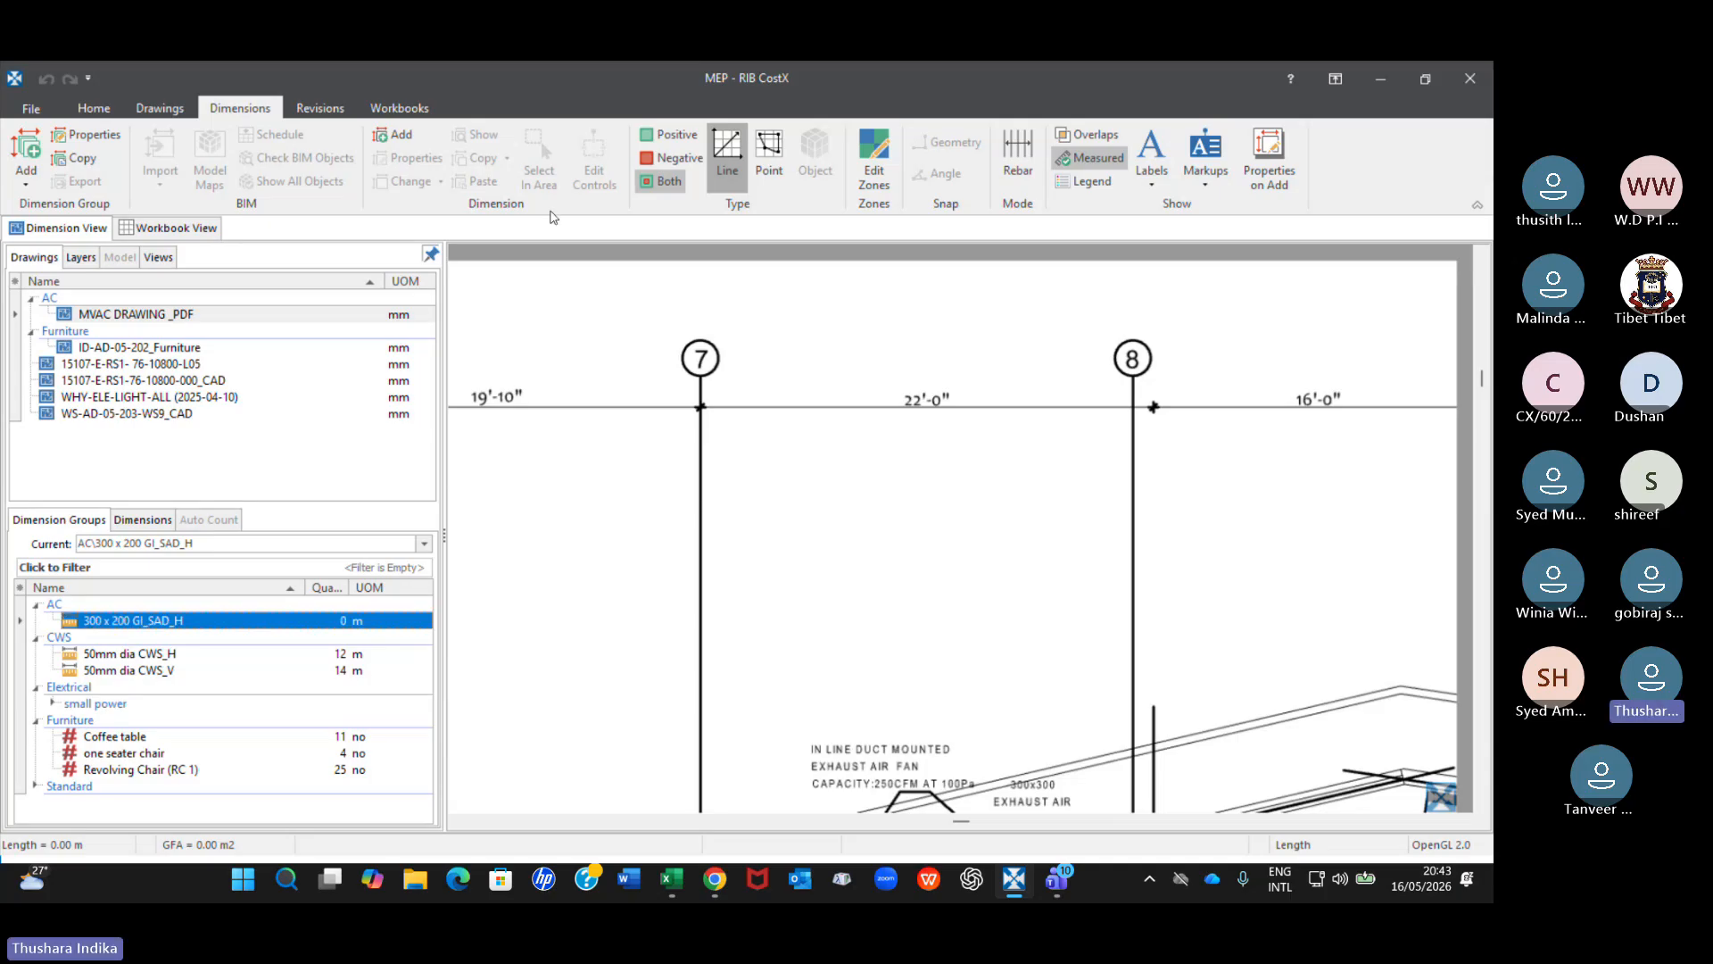
Calibrate the X axis of the MVAC drawing along the 22'-0" dimension, from grid 7 to the dimension marker beside grid 8.
click(160, 108)
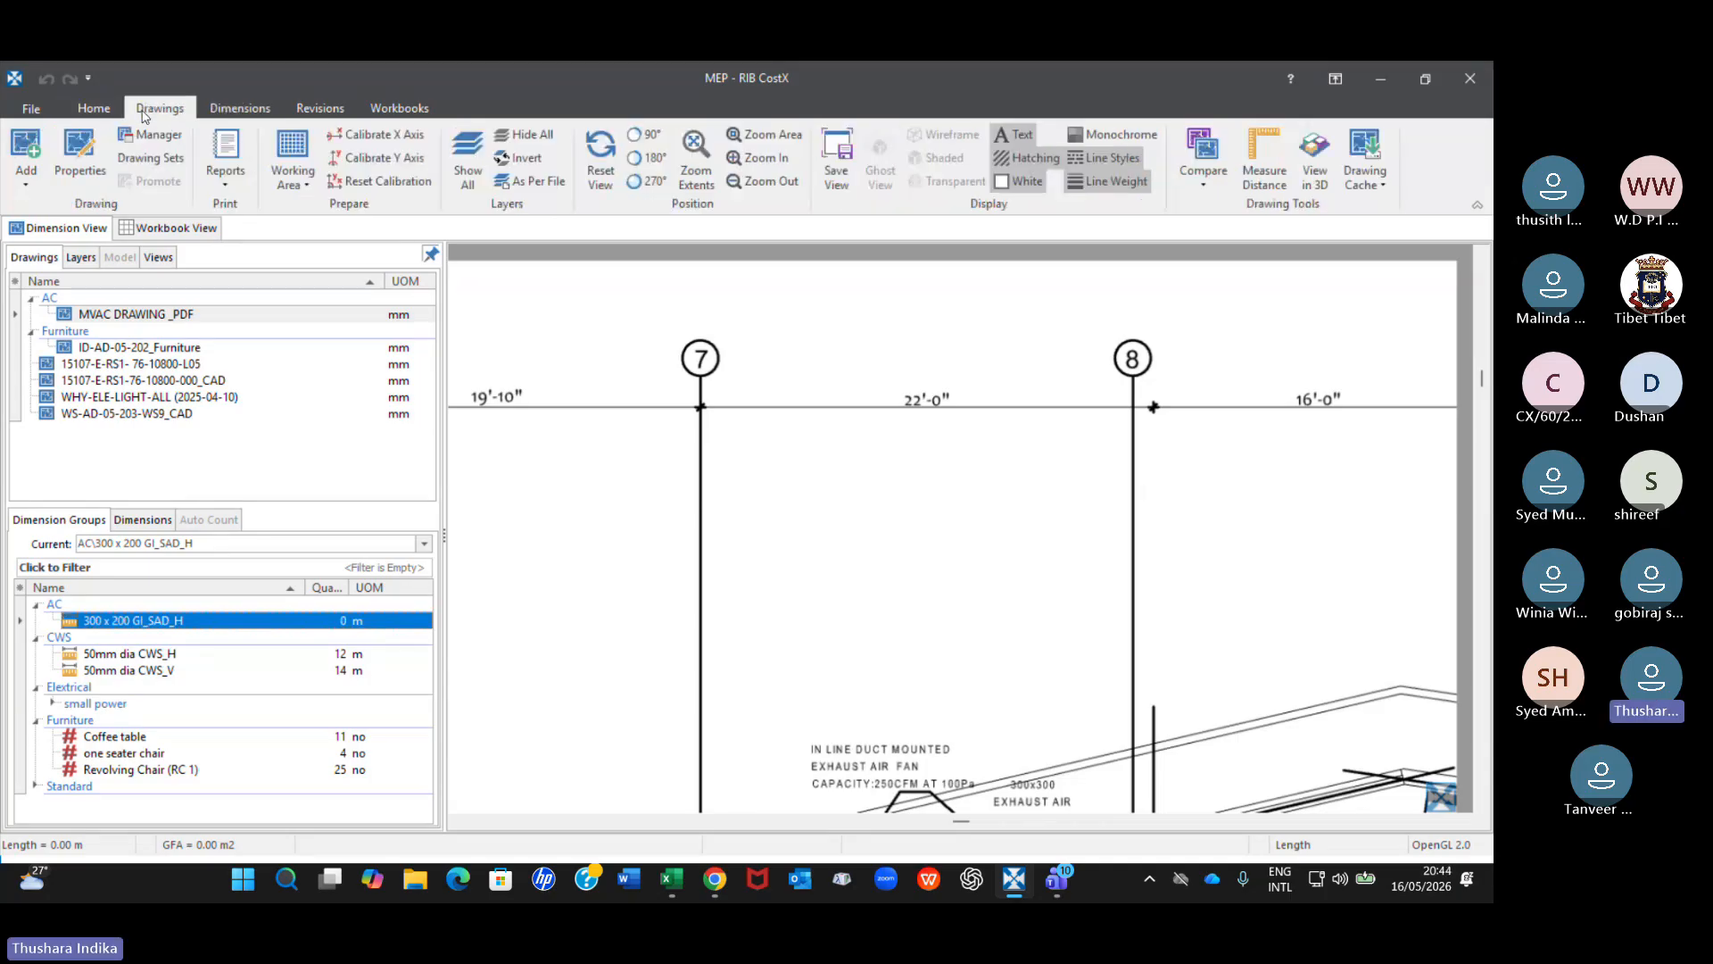
click(369, 143)
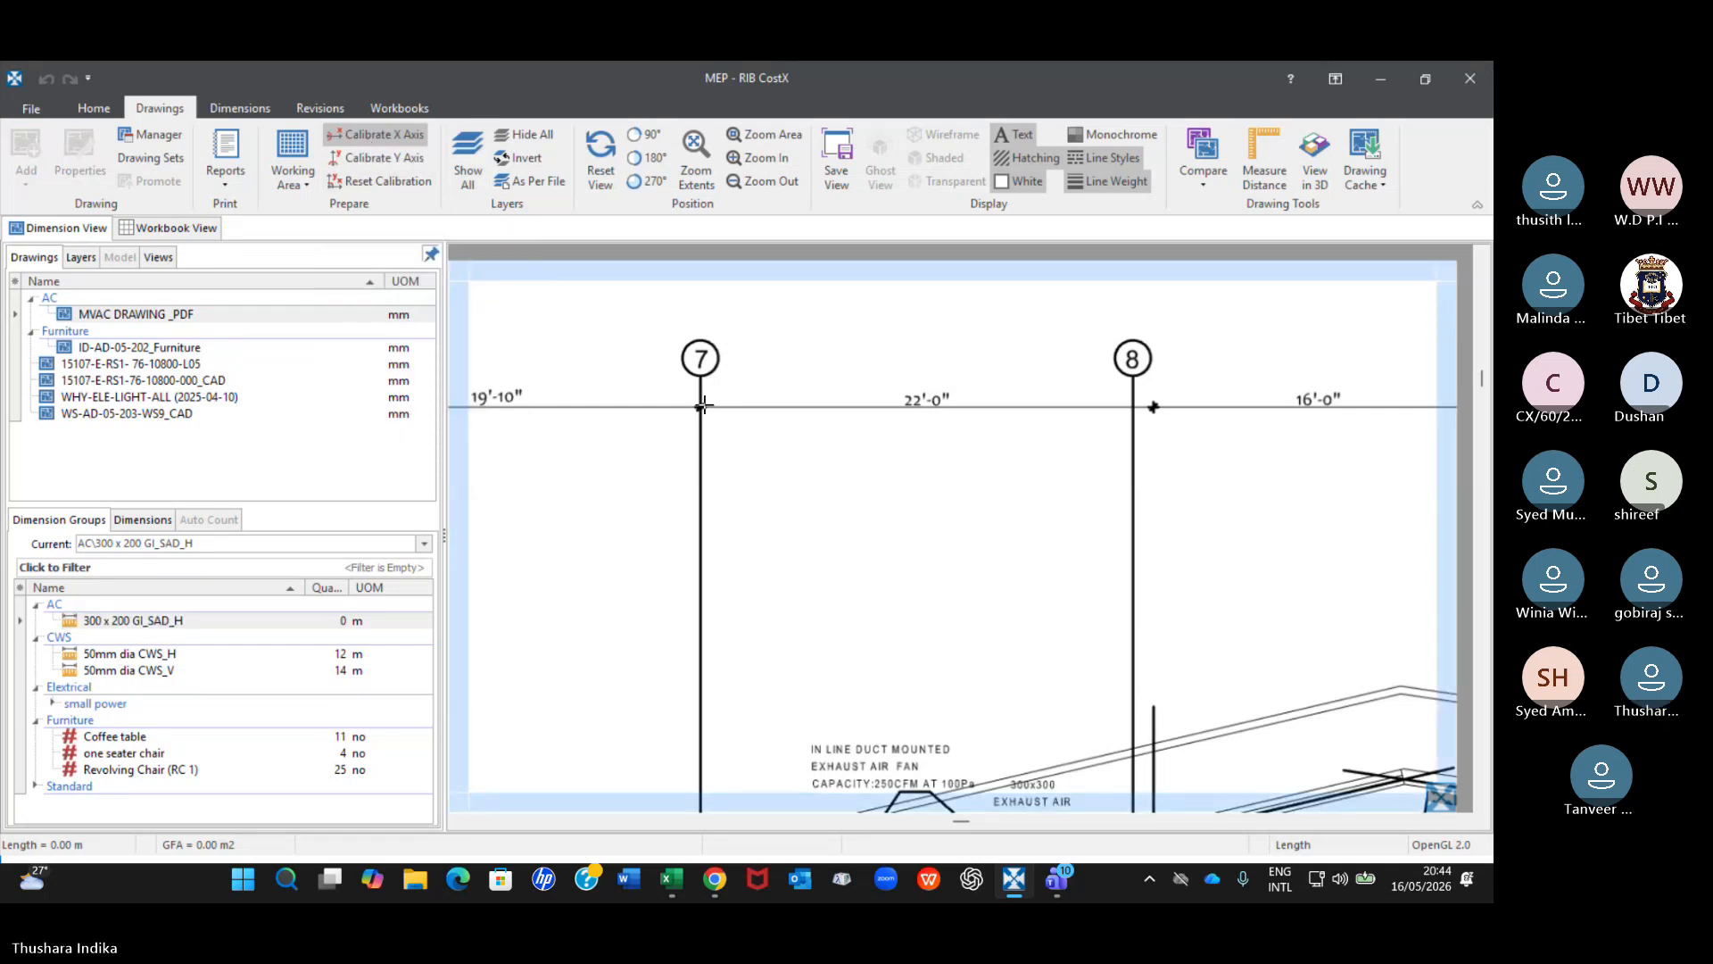
scroll(703, 404, up, 5)
click(702, 381)
scroll(964, 420, down, 3)
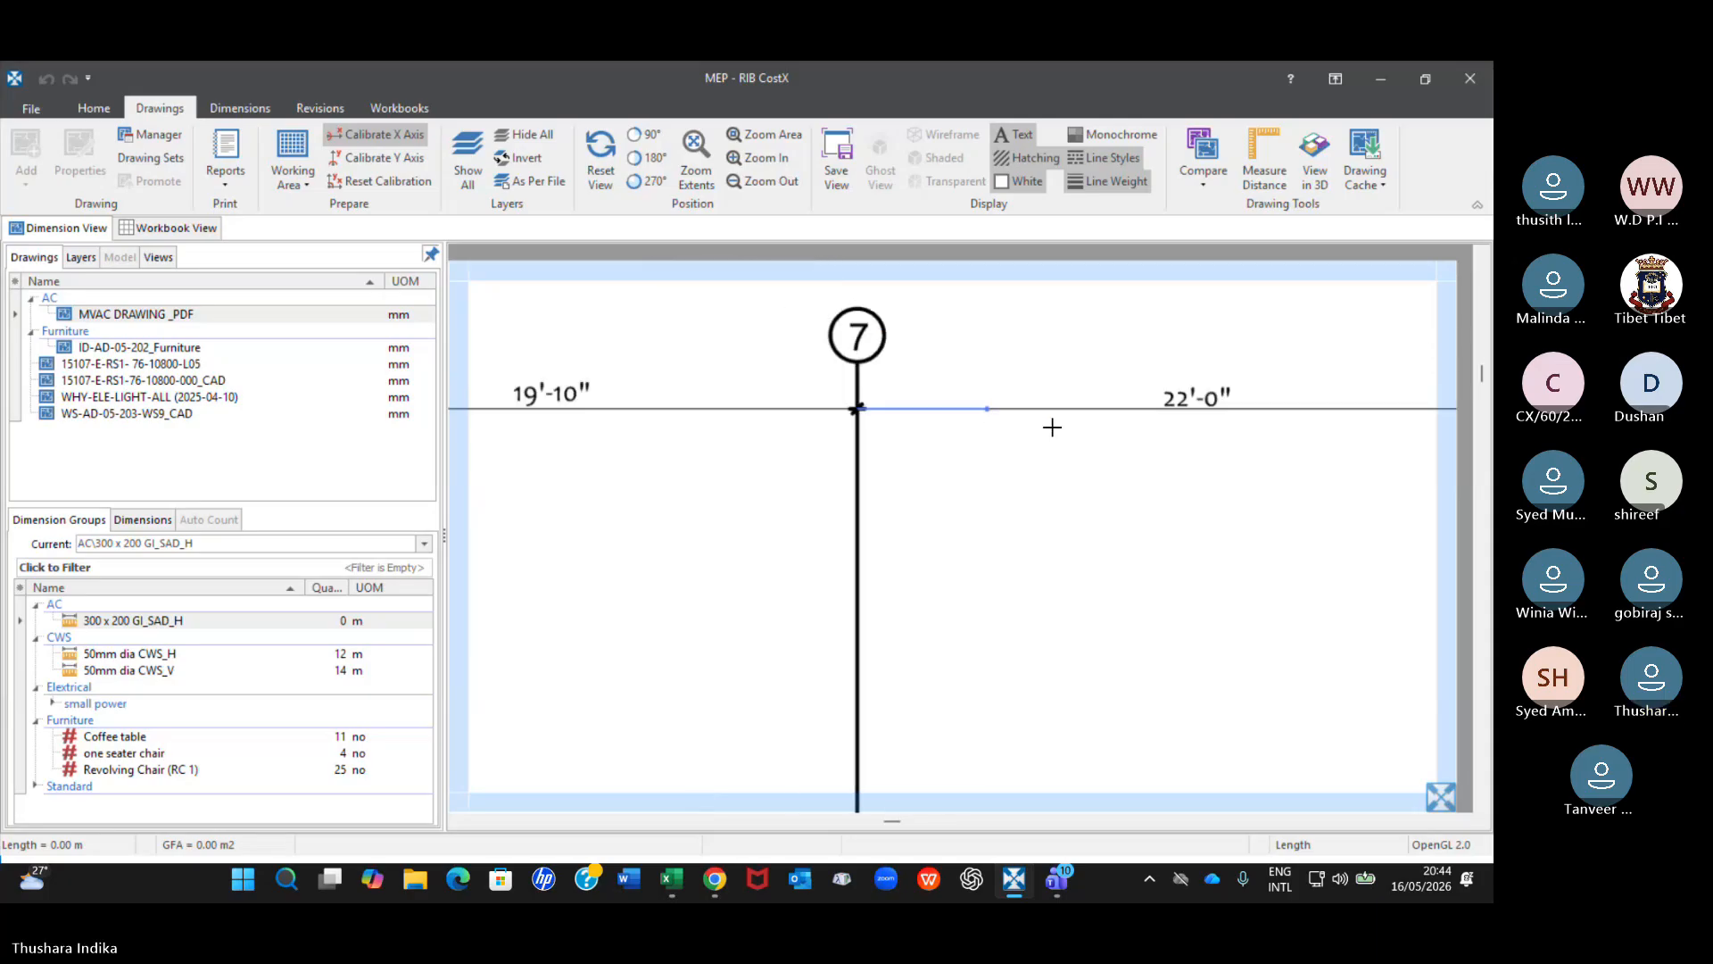
middle_drag(1331, 462, 927, 538)
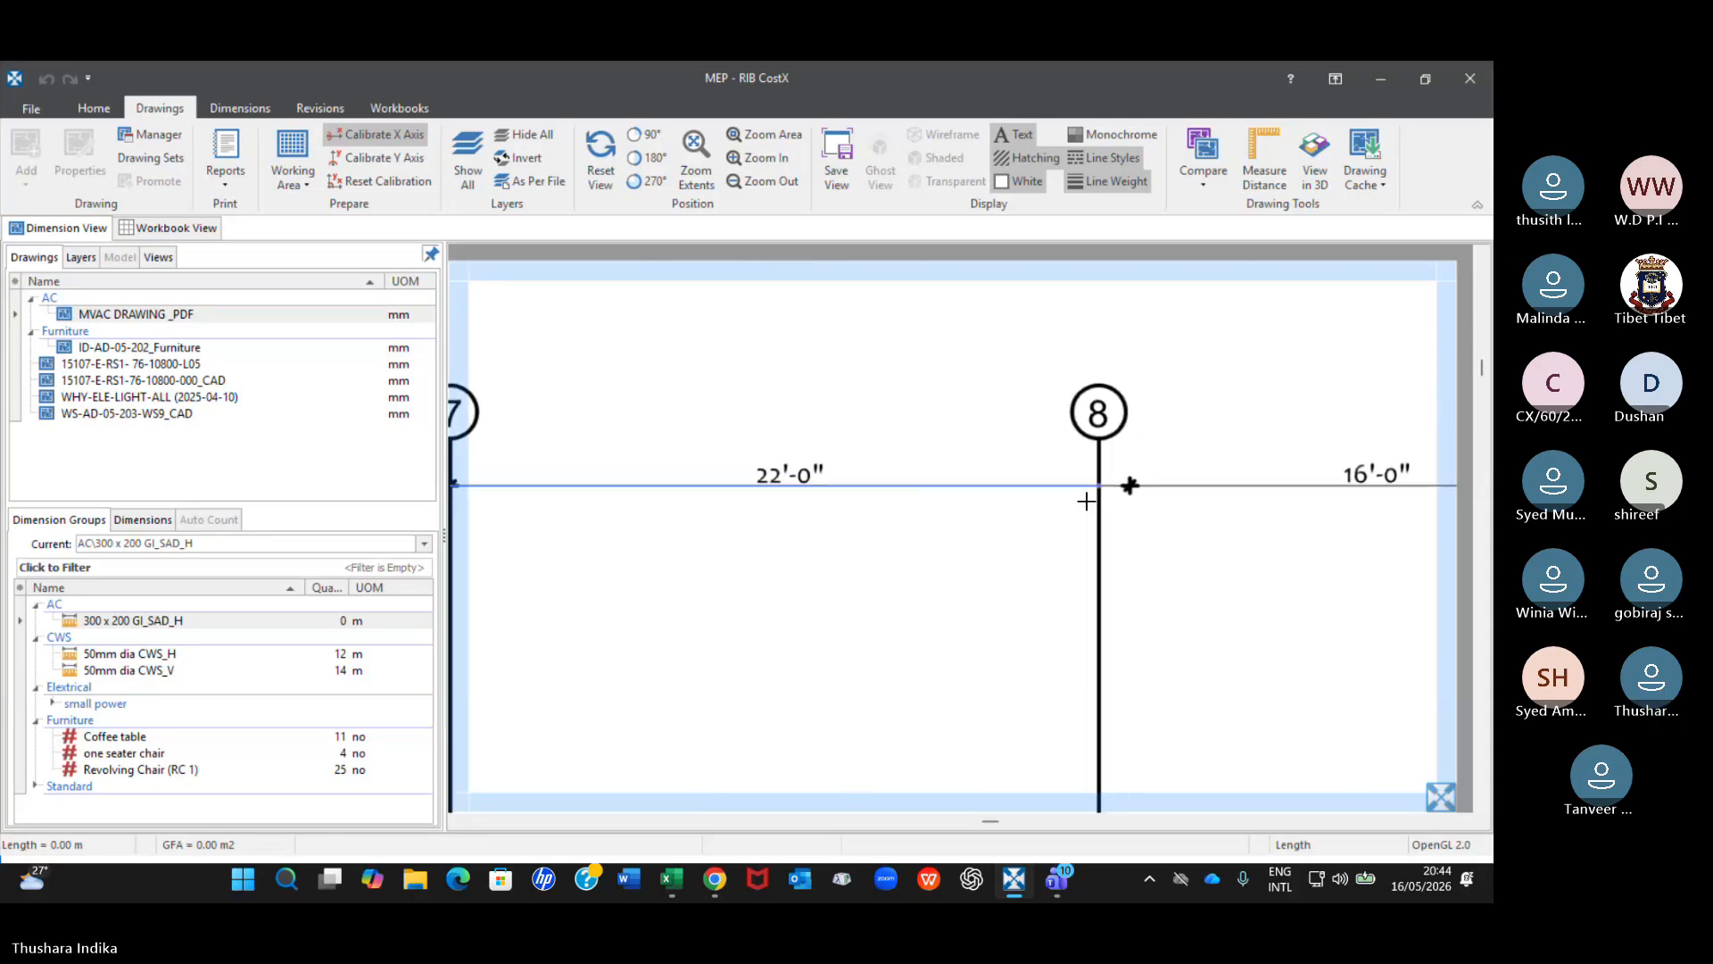
scroll(1131, 486, up, 3)
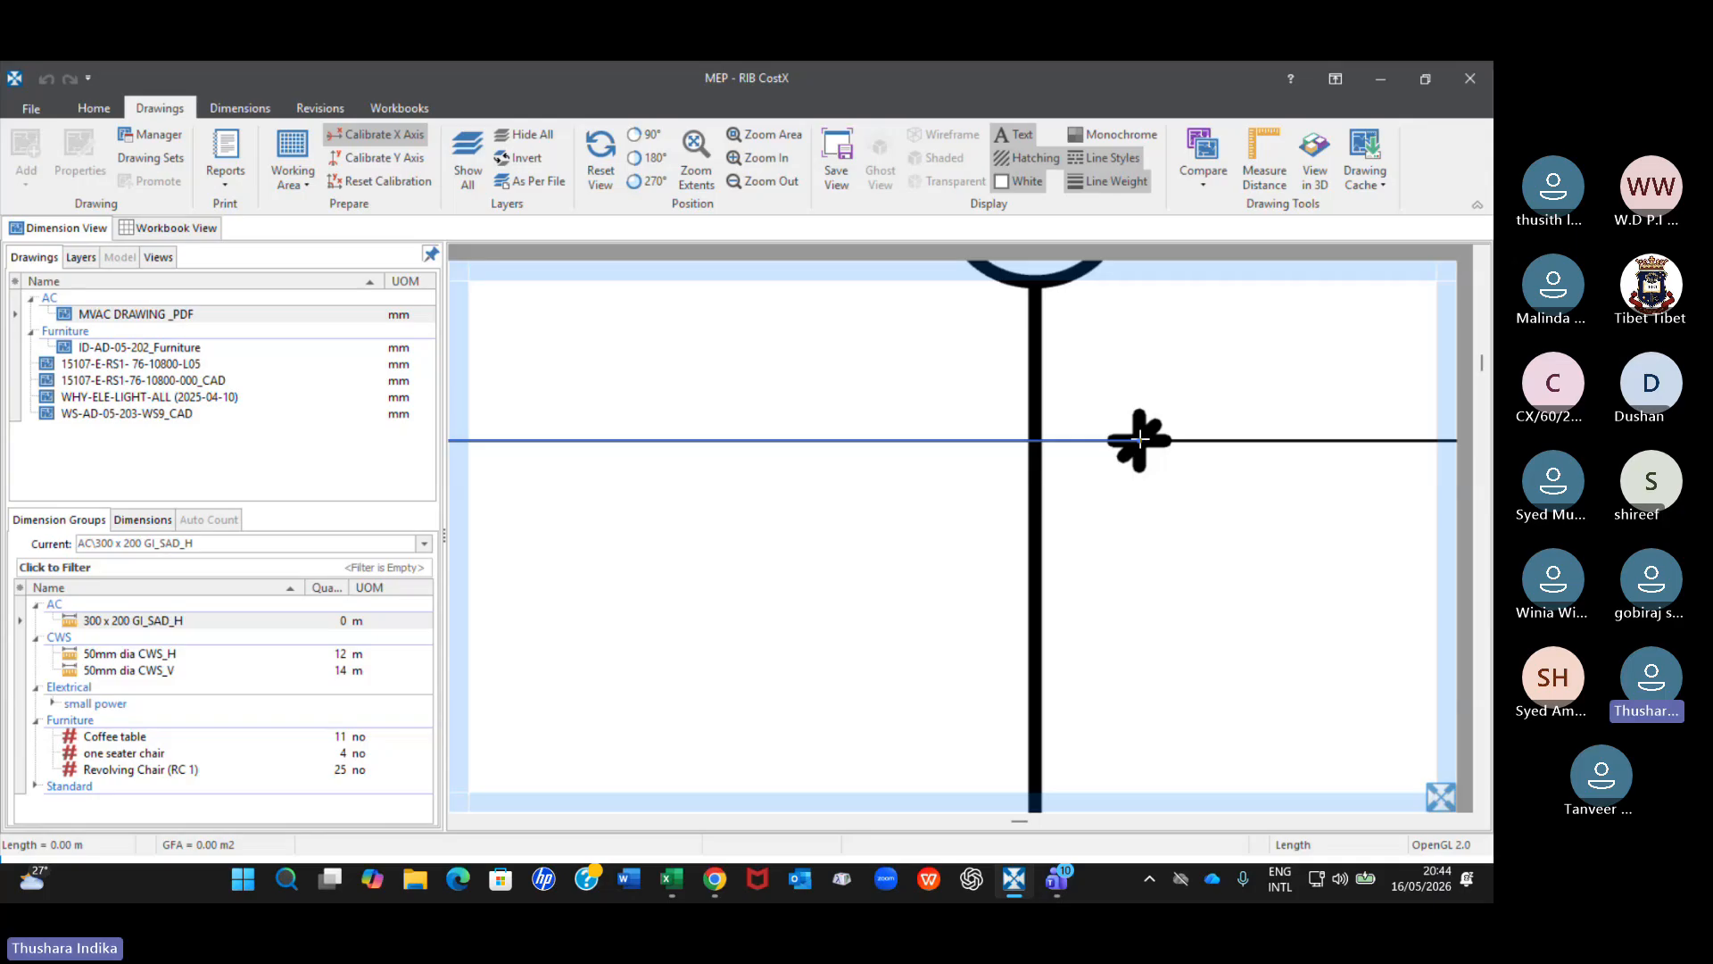
click(1140, 441)
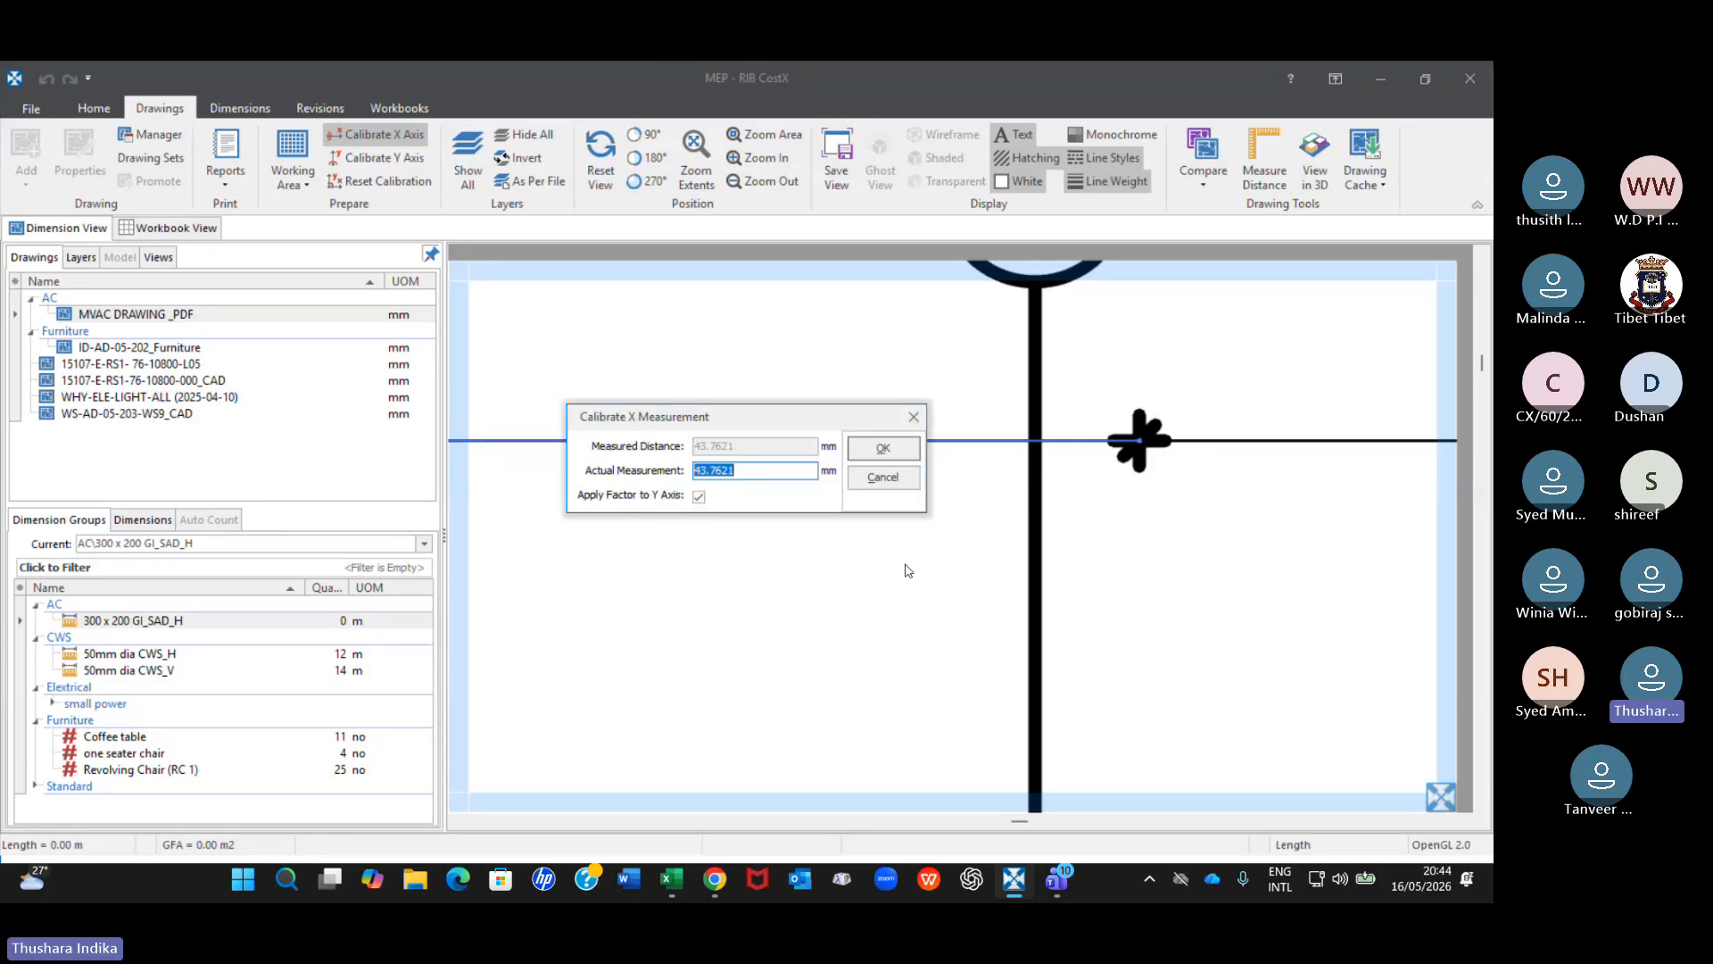
Set the calibration's actual measurement to 6600 mm, keeping the factor applied to the Y axis, and accept it.
click(759, 472)
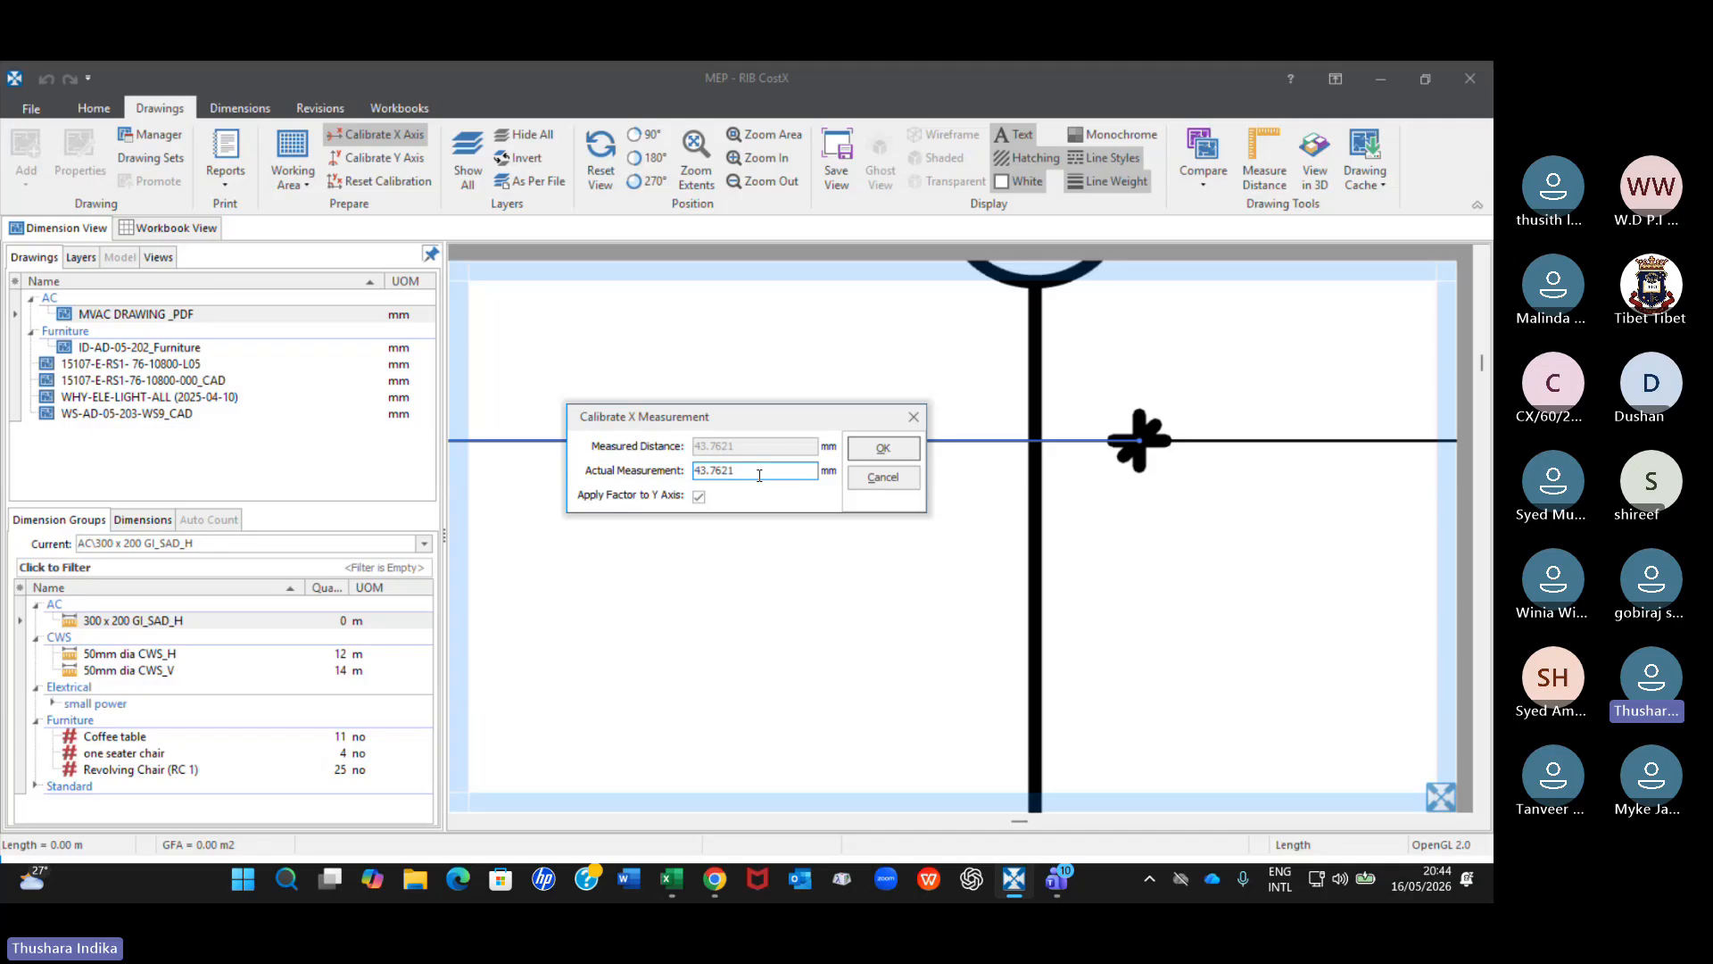
key(BackSpace)
key(BackSpace)
key(BackSpace)
key(BackSpace)
key(BackSpace)
key(BackSpace)
key(BackSpace)
text(6)
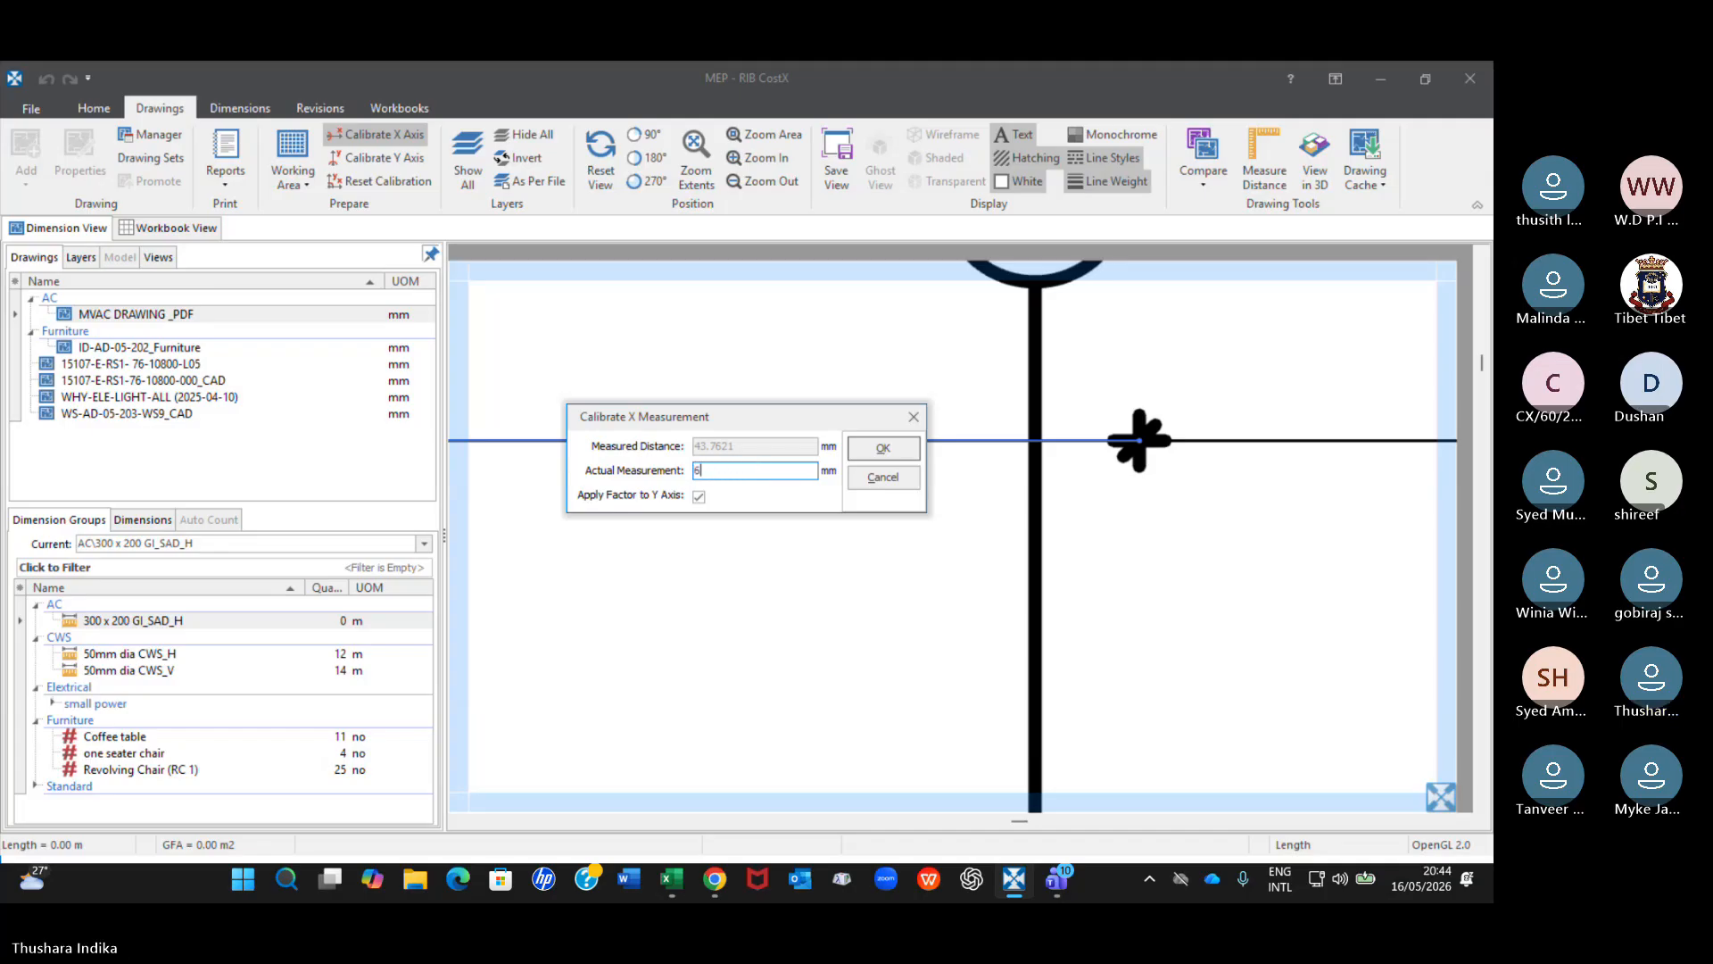
text(600)
click(883, 447)
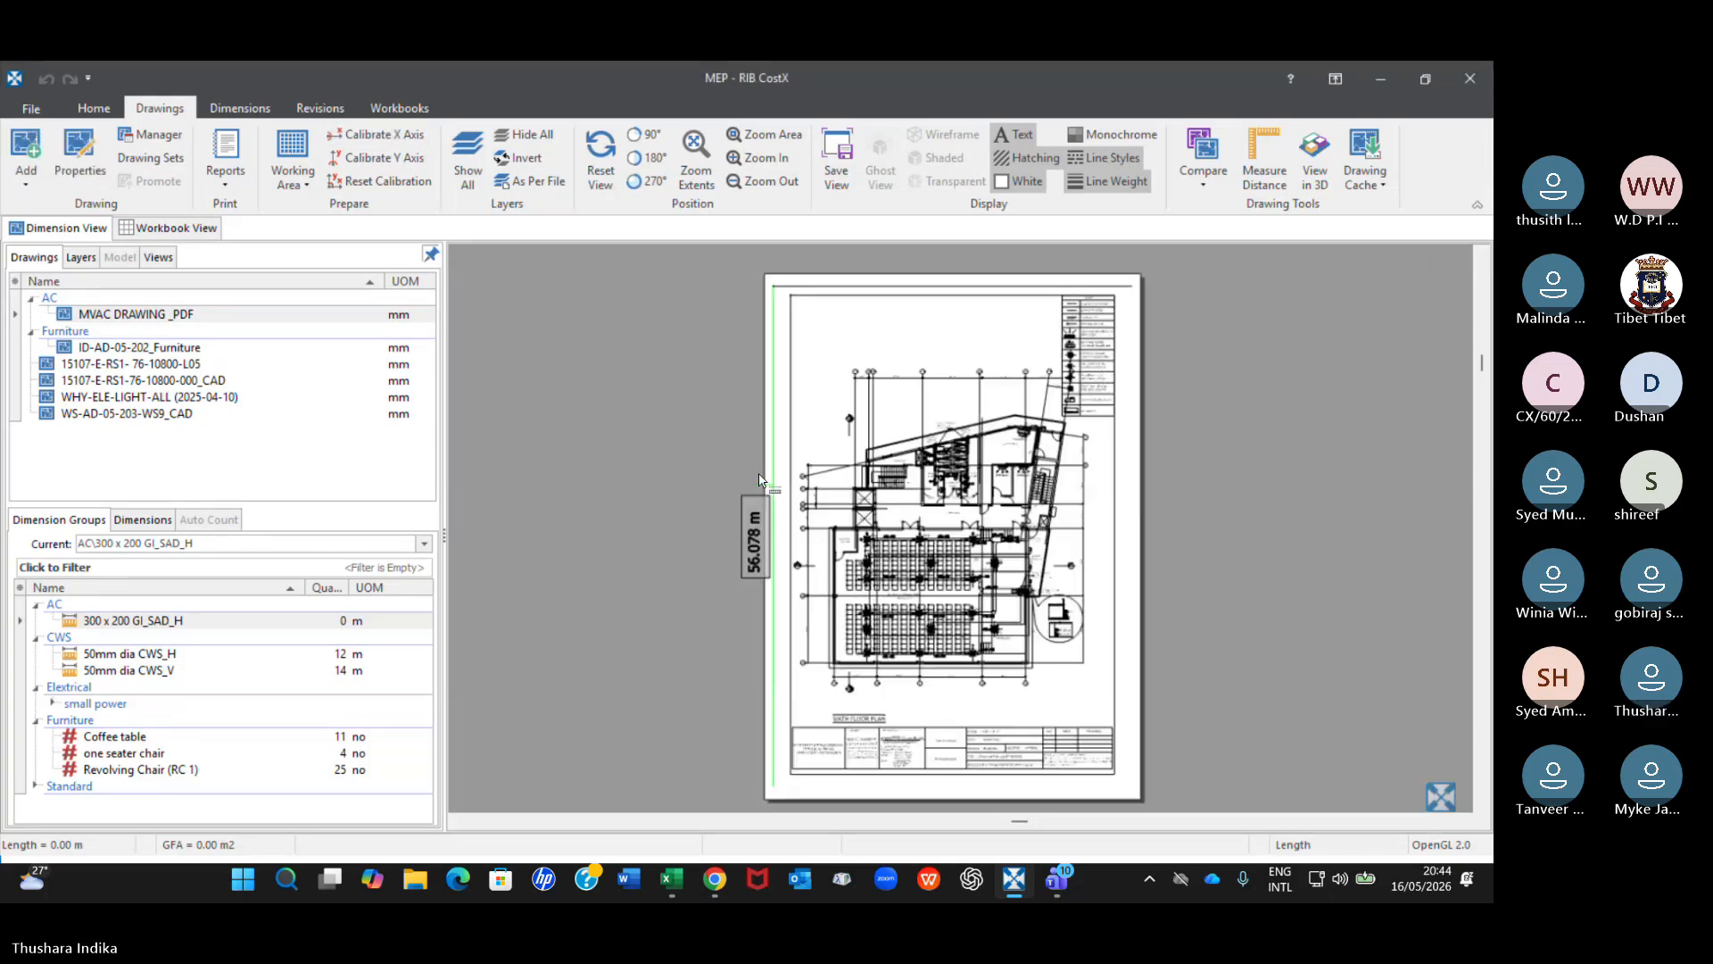
Measure the distance across the 16'-0" dimension, from the marker beside grid 8 to the marker on grid 10.
scroll(879, 435, up, 8)
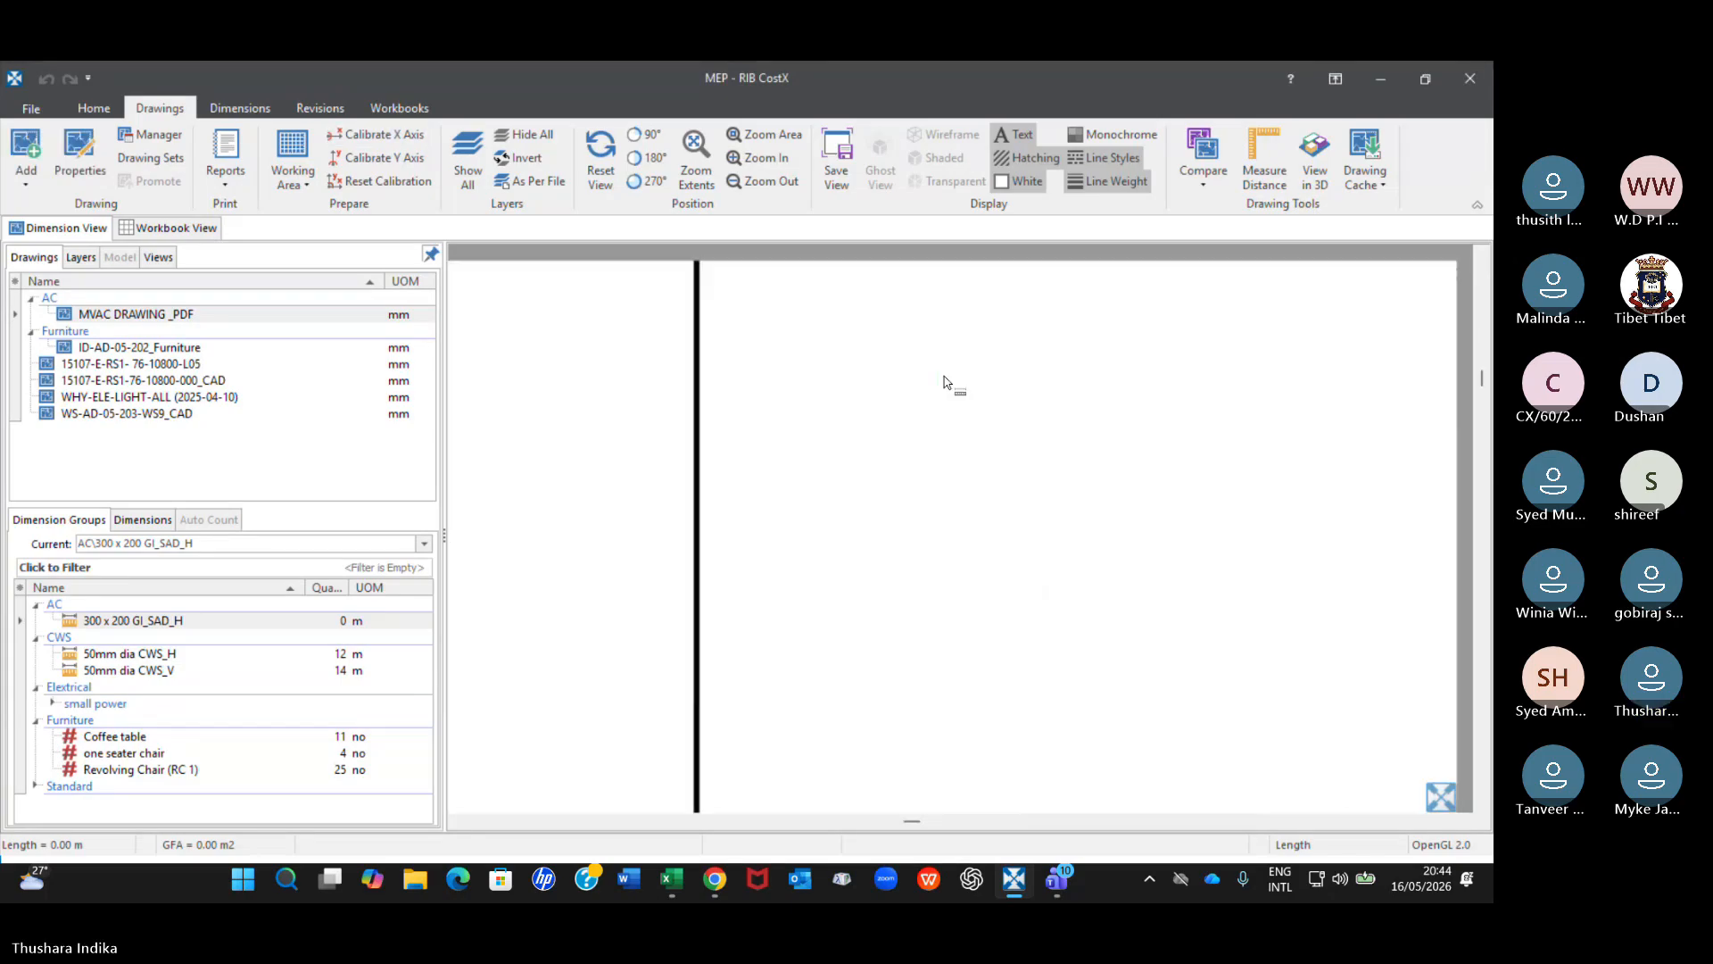
scroll(947, 383, down, 3)
scroll(948, 384, down, 3)
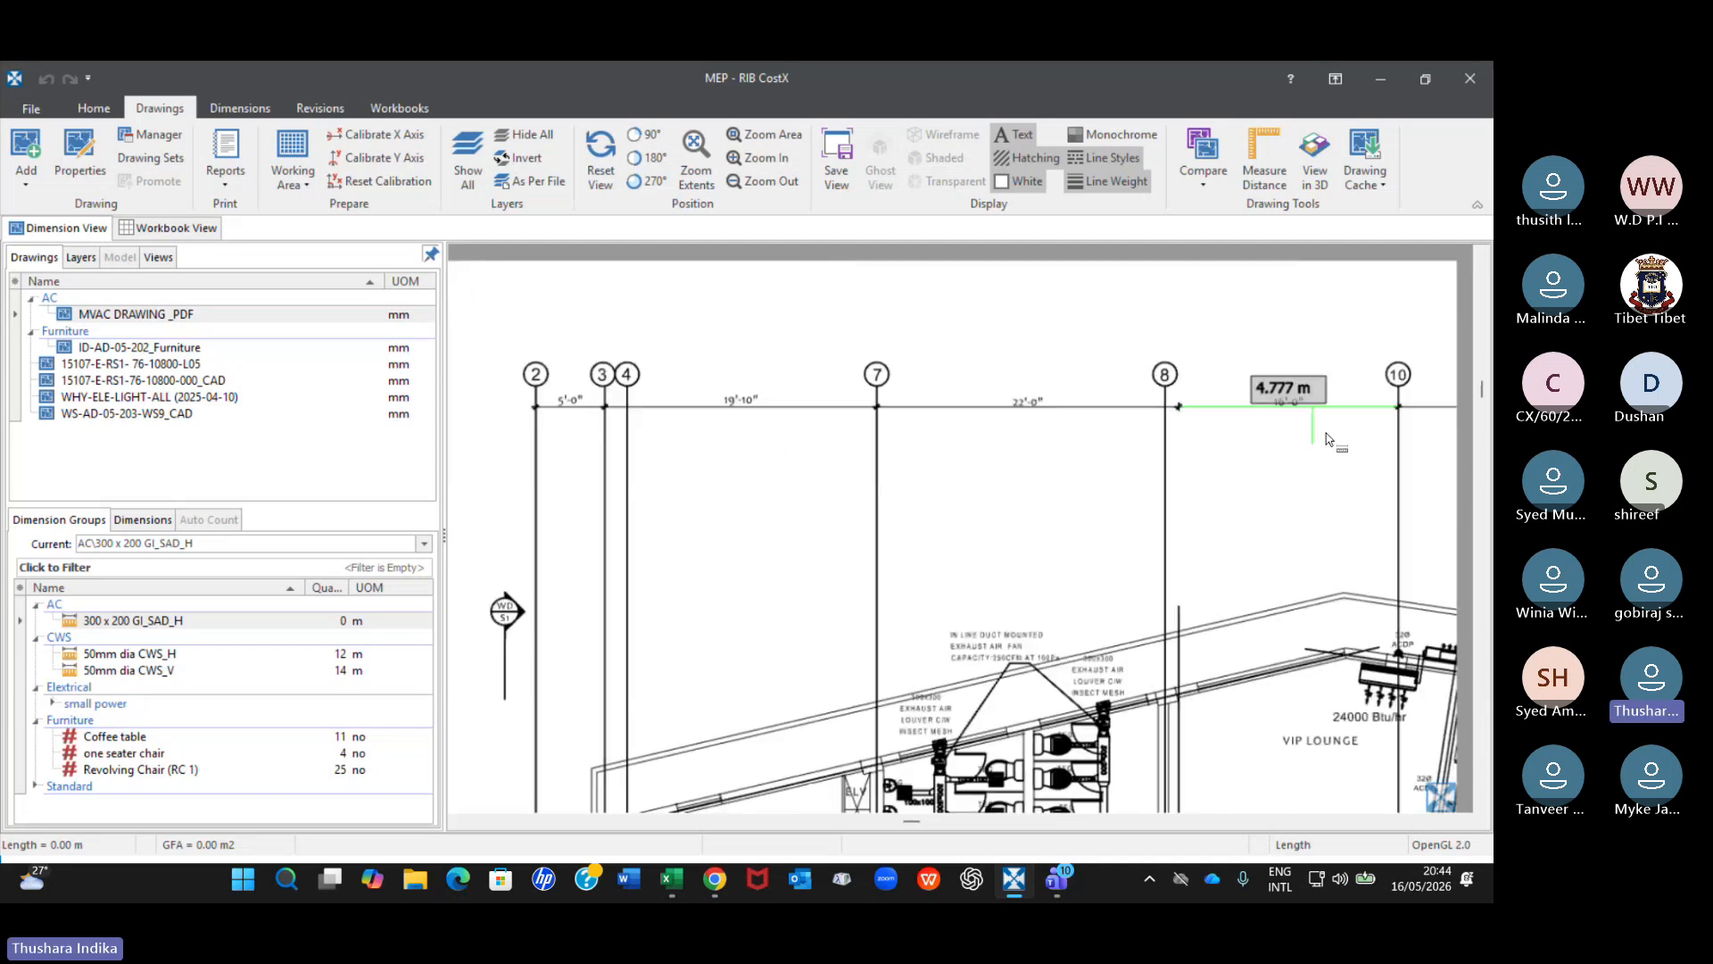
scroll(1326, 439, up, 3)
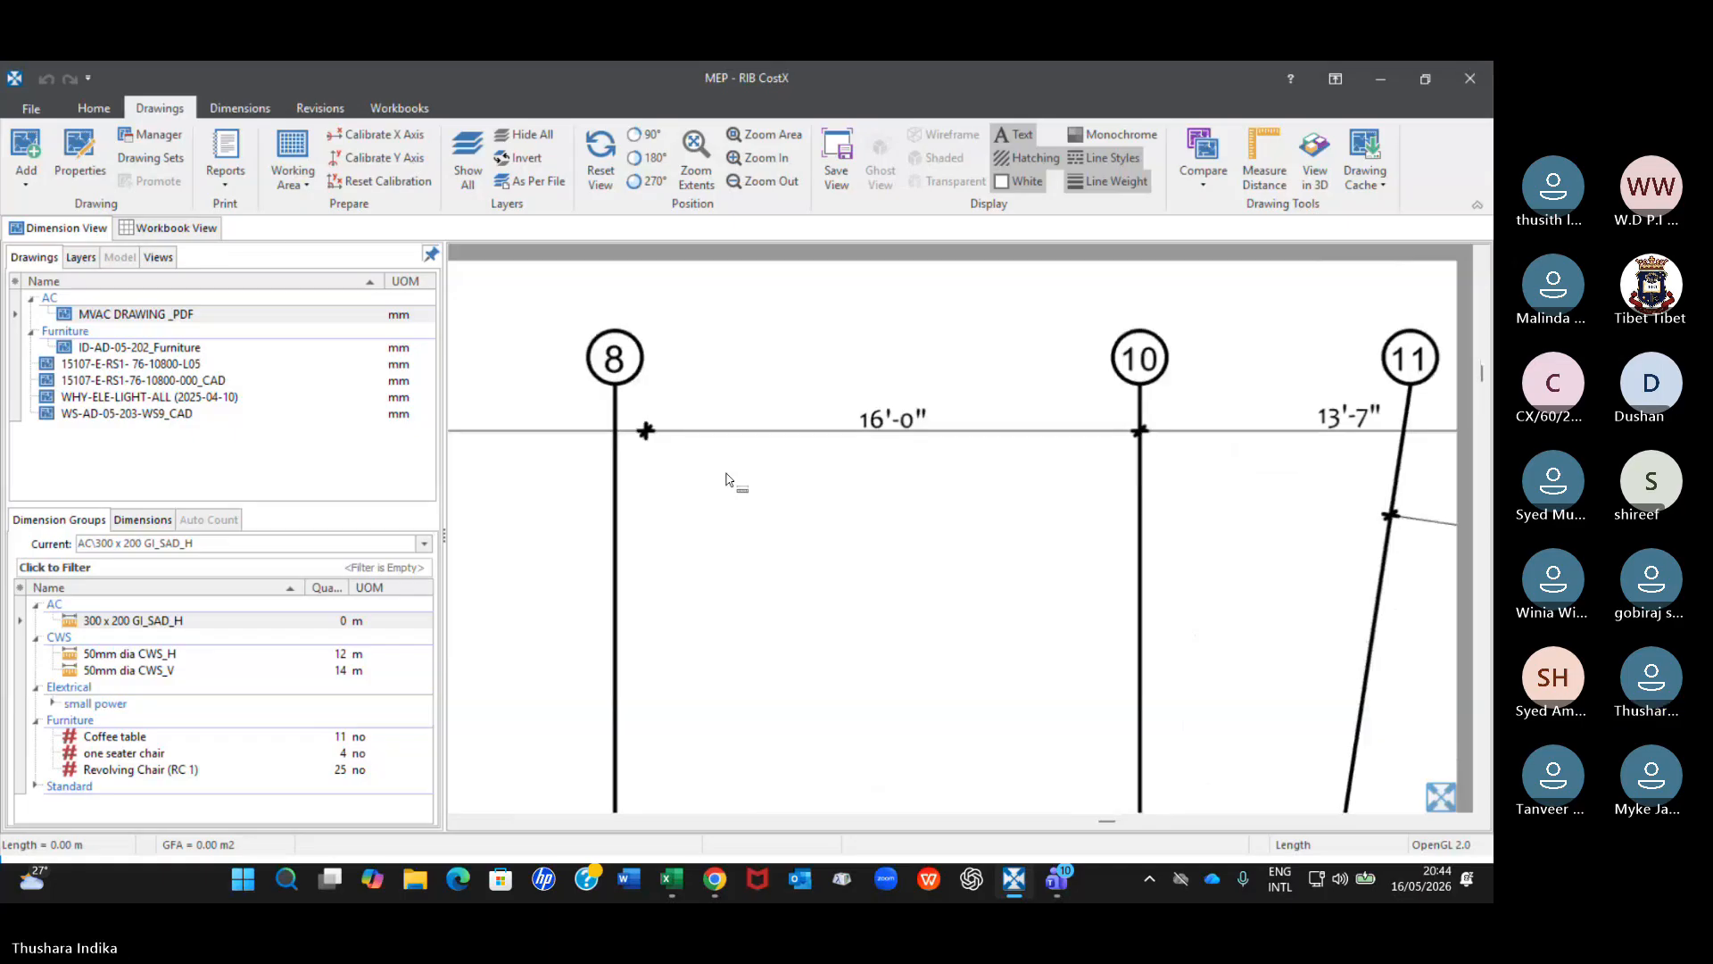
click(1264, 170)
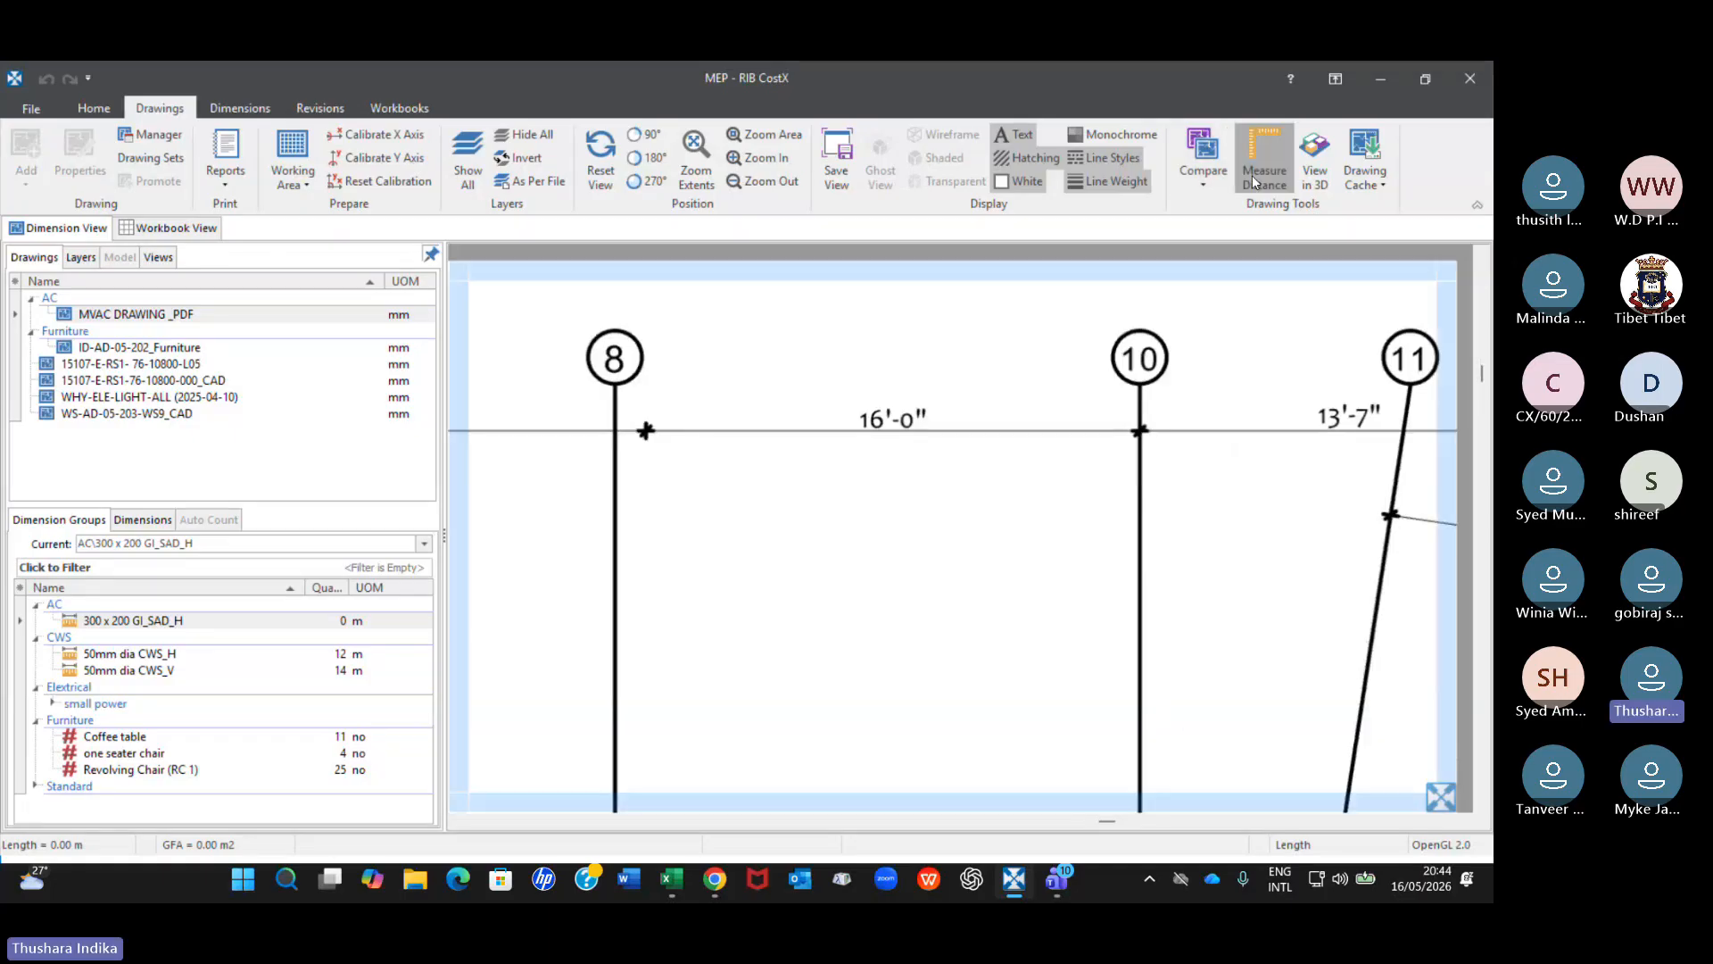
scroll(662, 430, up, 2)
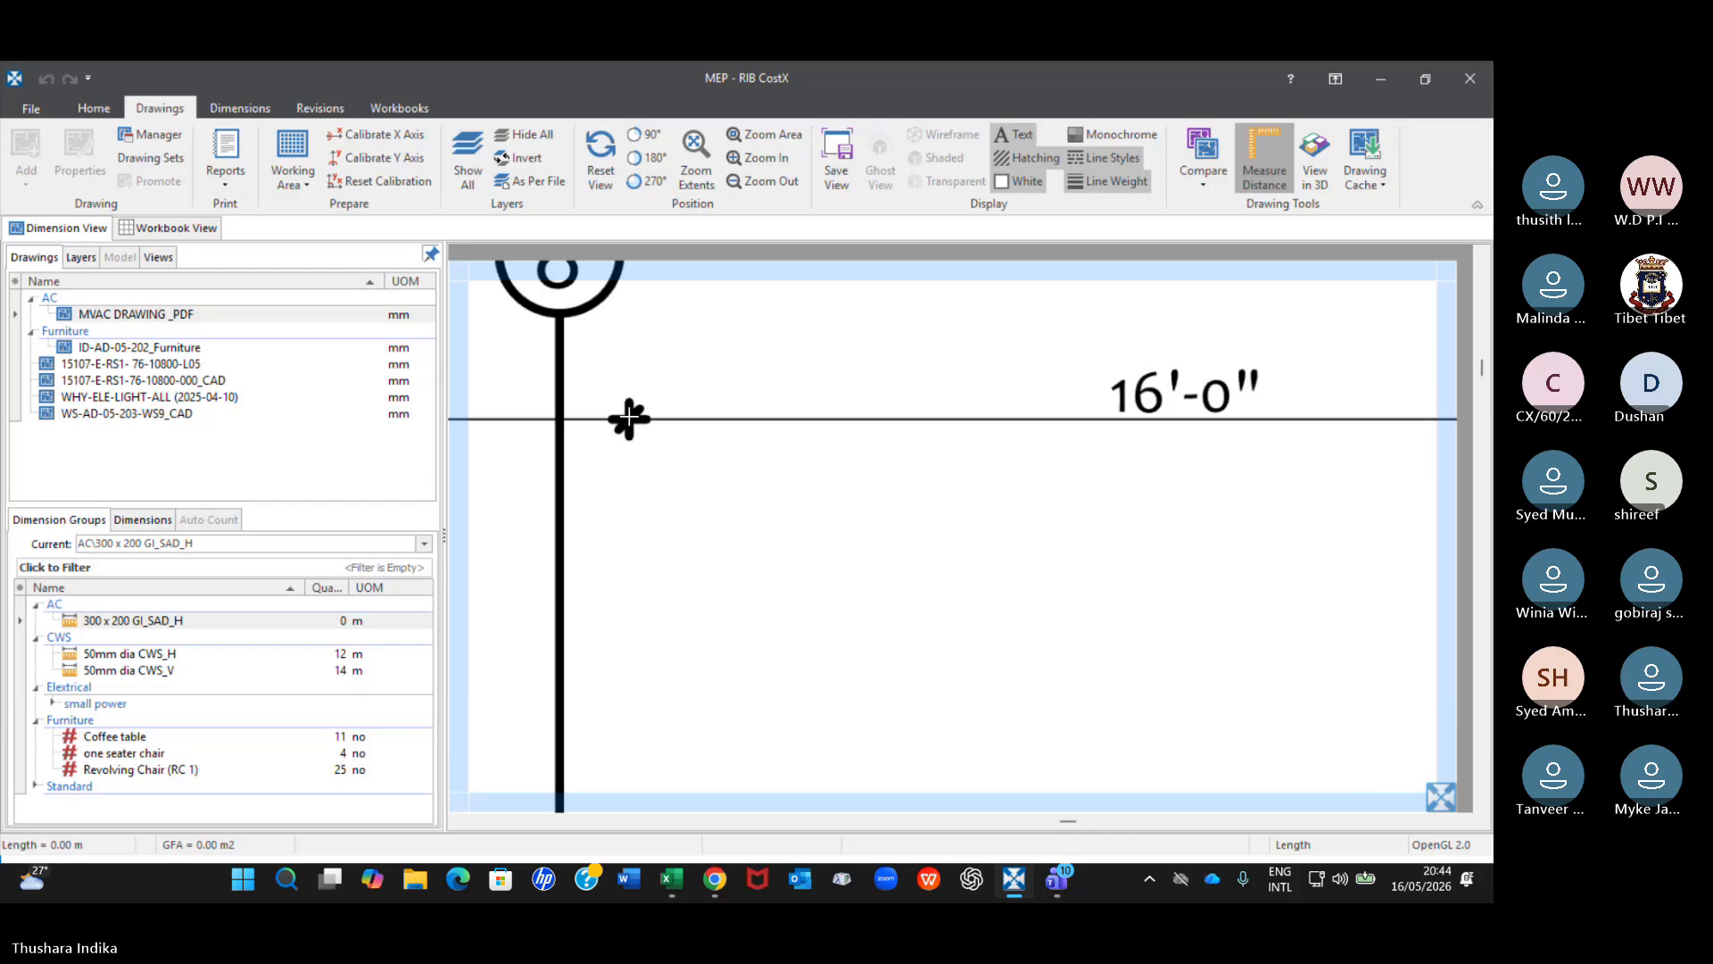
click(629, 418)
scroll(914, 452, down, 2)
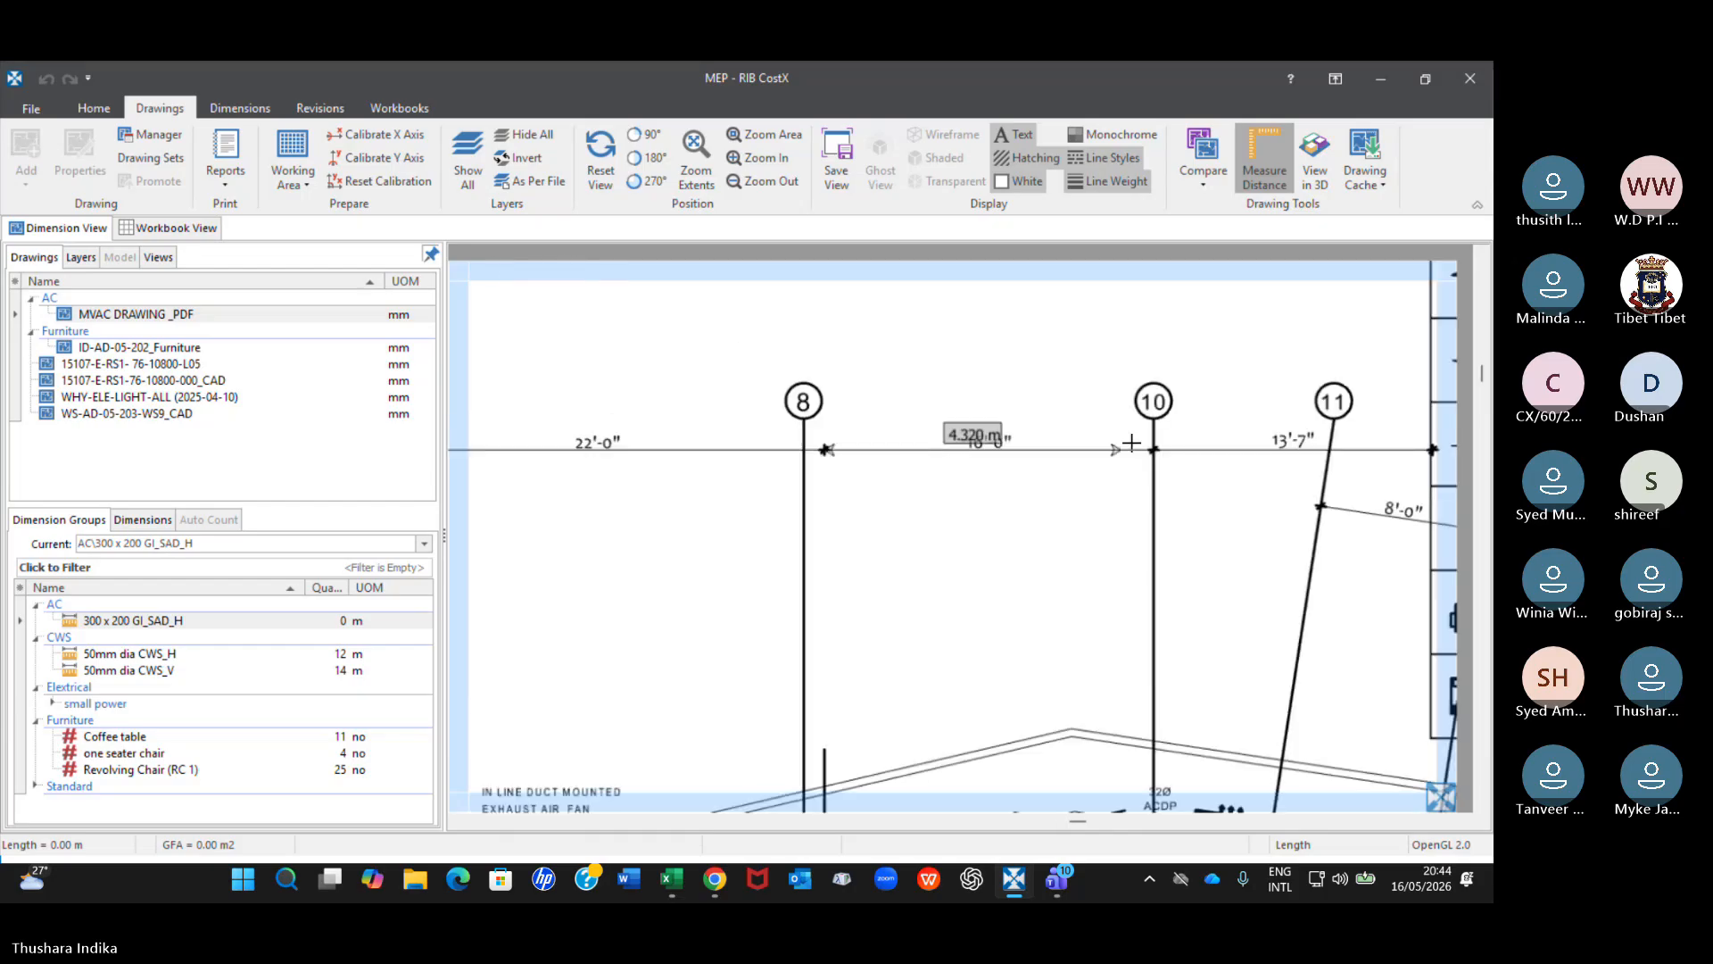
scroll(1133, 444, up, 3)
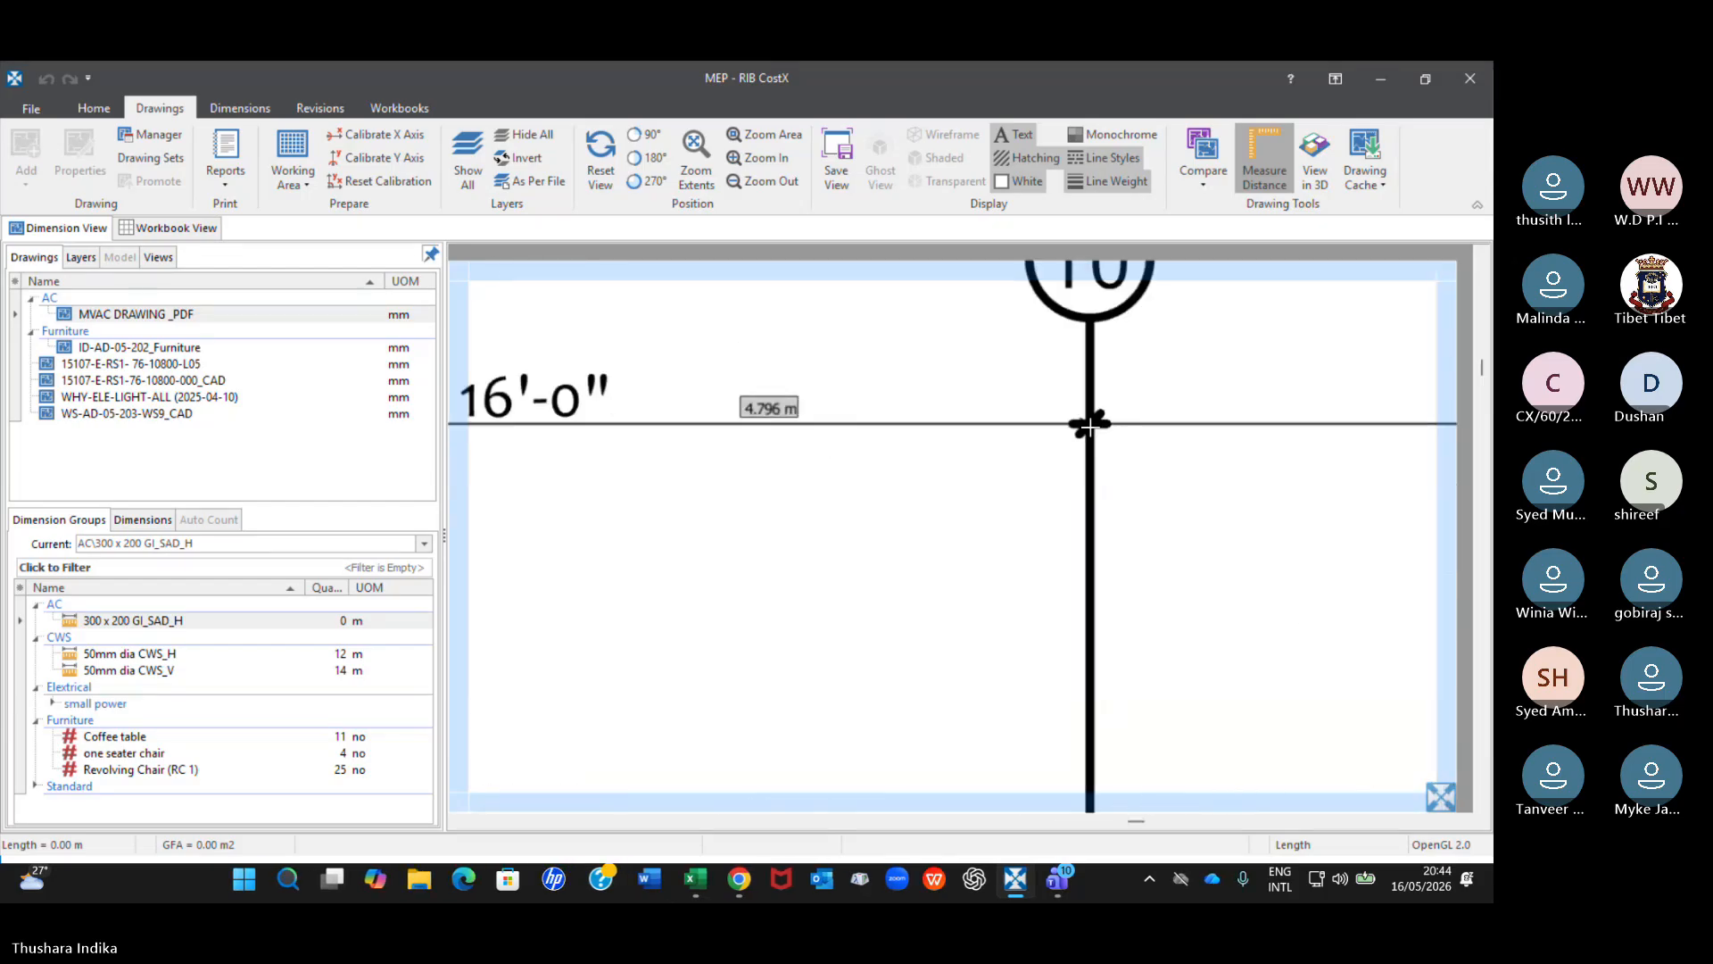
click(1090, 427)
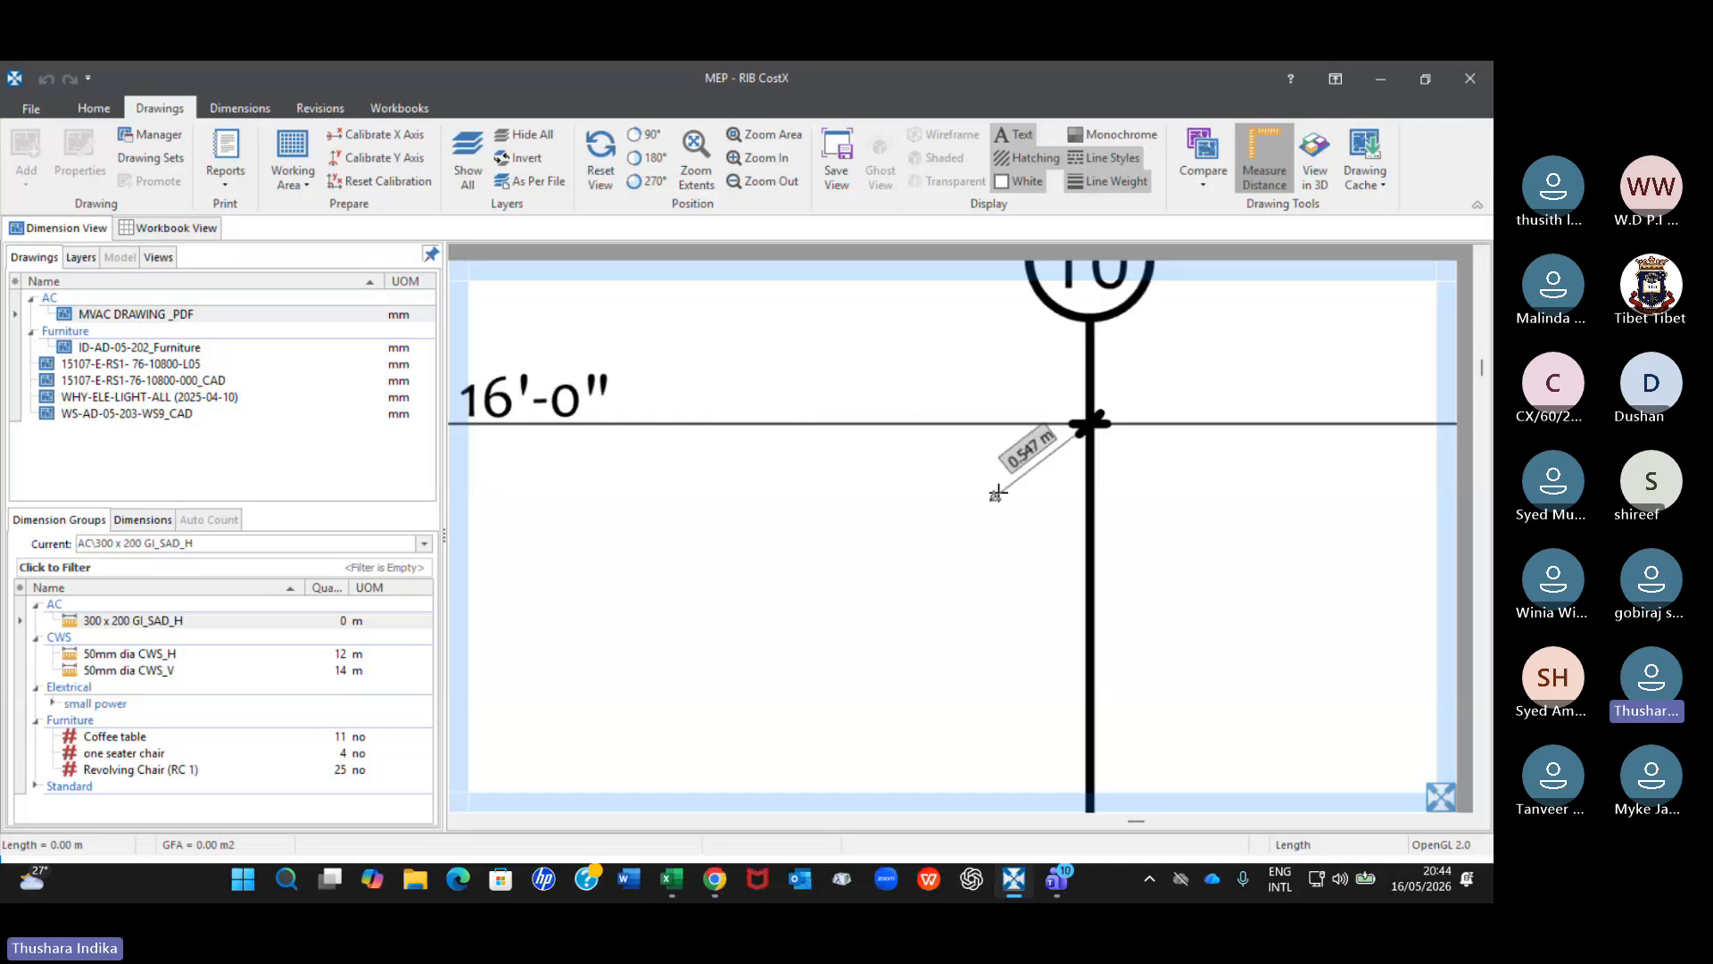
scroll(996, 494, down, 2)
key(Escape)
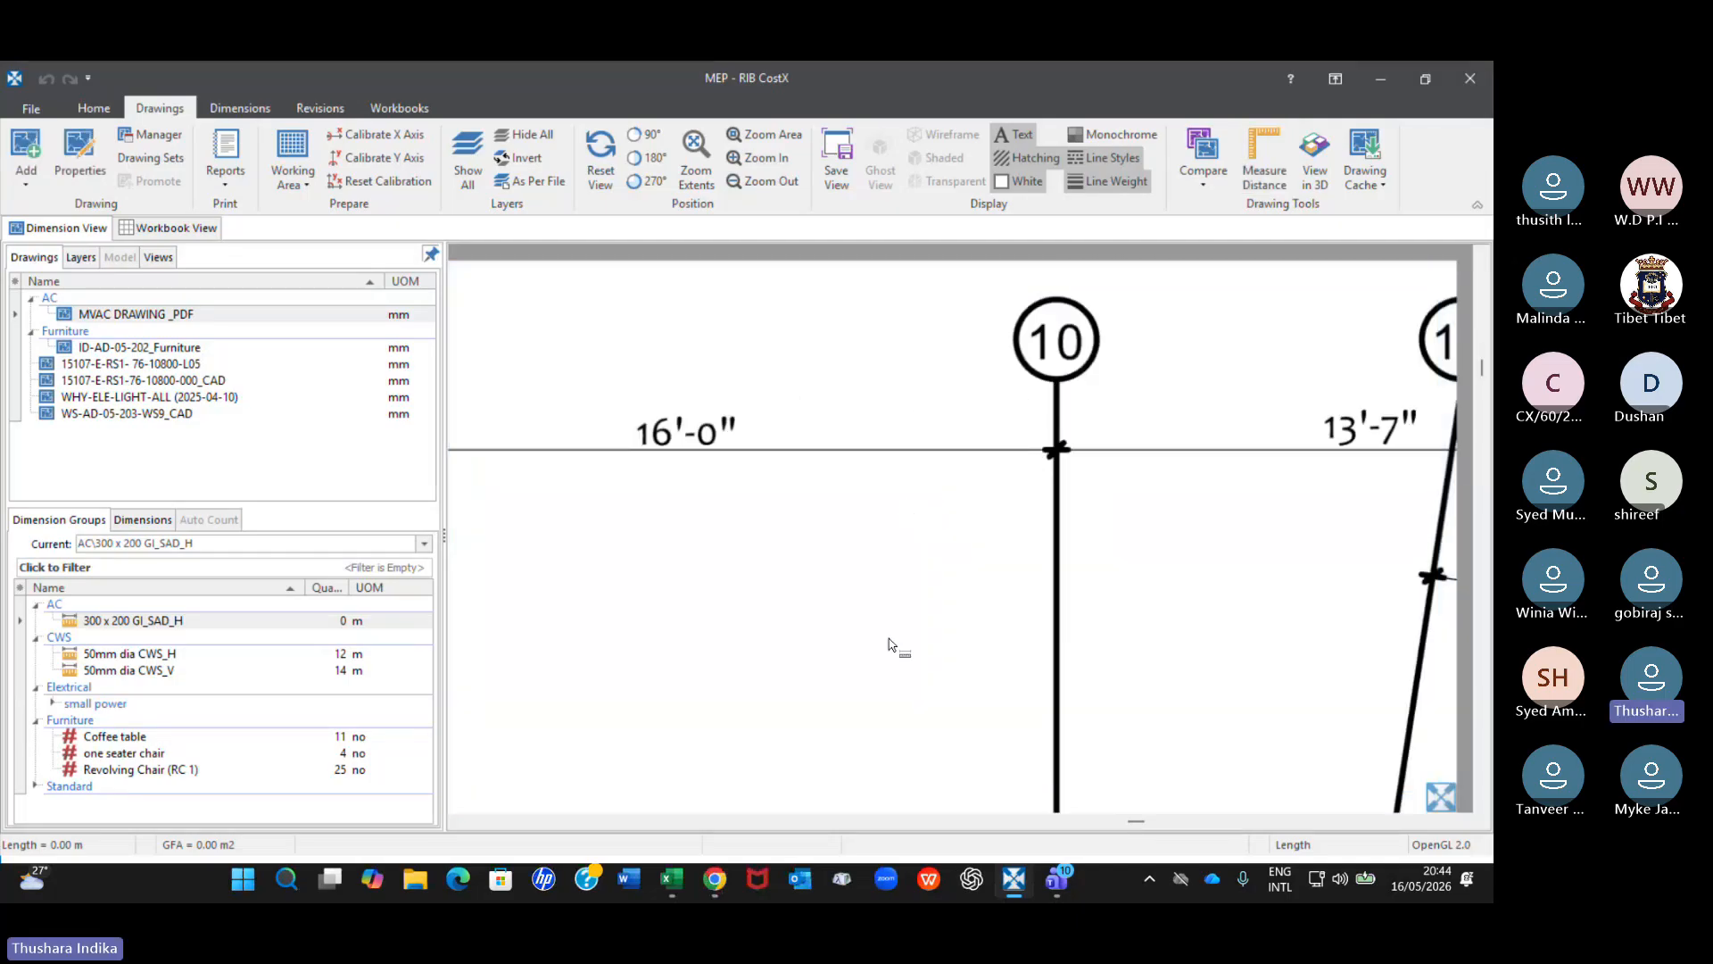
Remeasure the 16'-0" dimension between grids 8 and 10 to verify the drawing's calibration.
scroll(888, 644, down, 2)
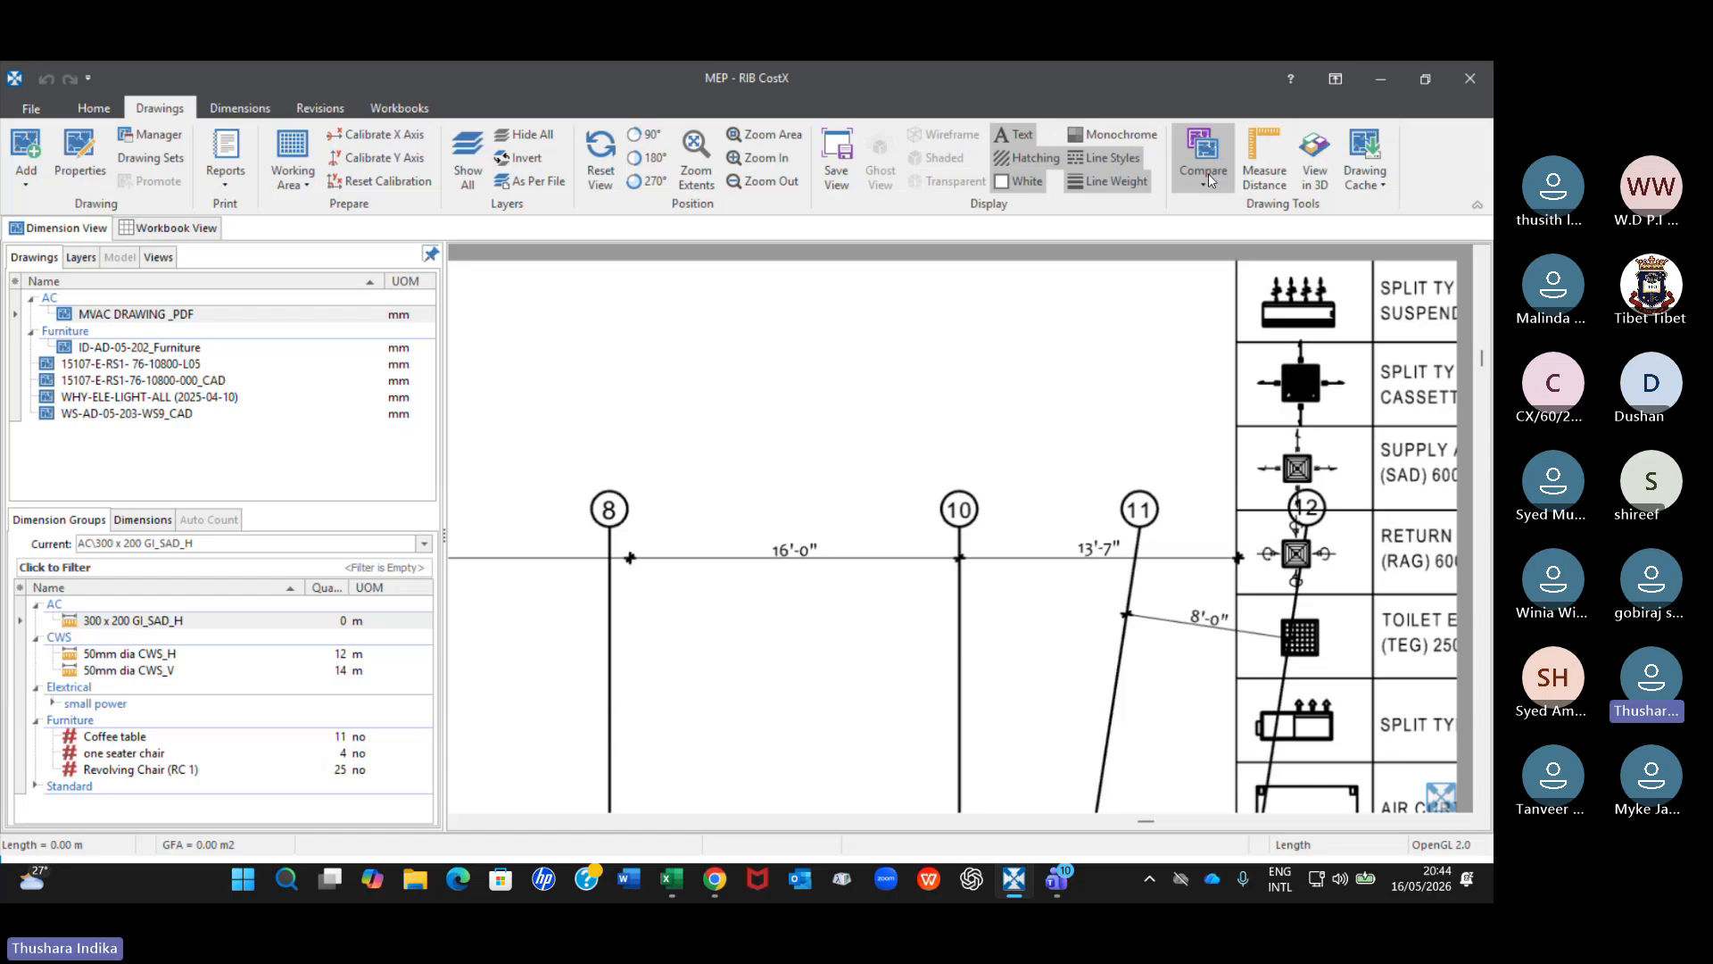
click(1268, 186)
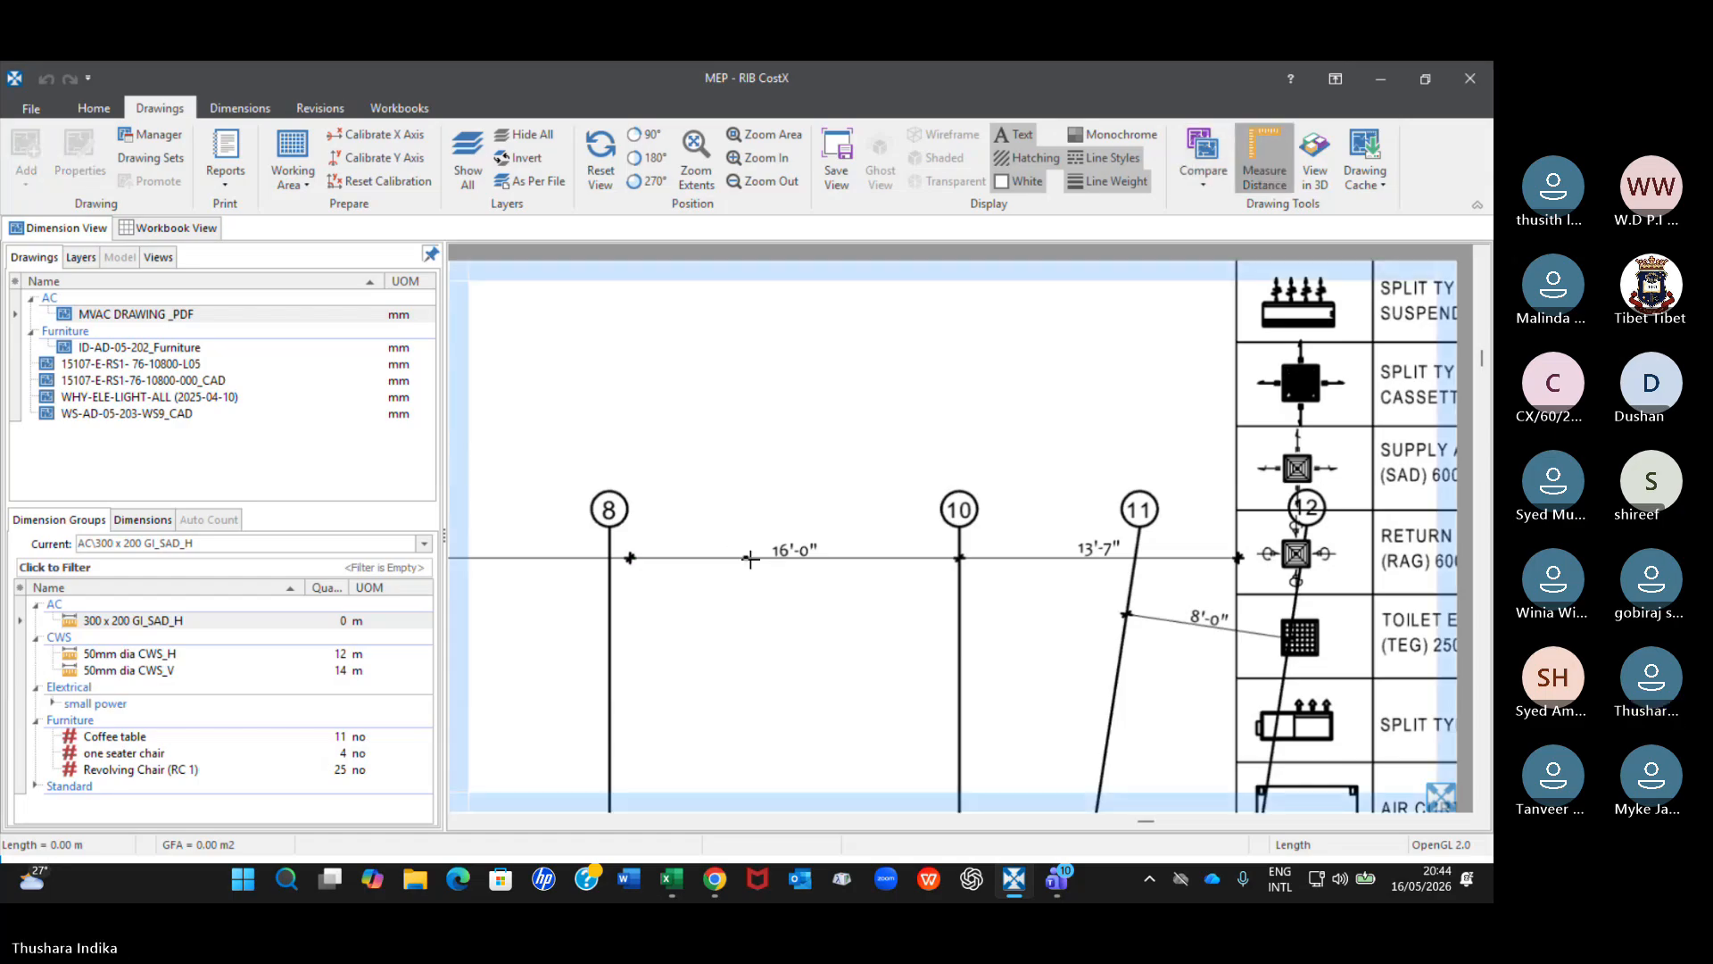
scroll(749, 563, up, 3)
scroll(524, 555, down, 2)
click(524, 555)
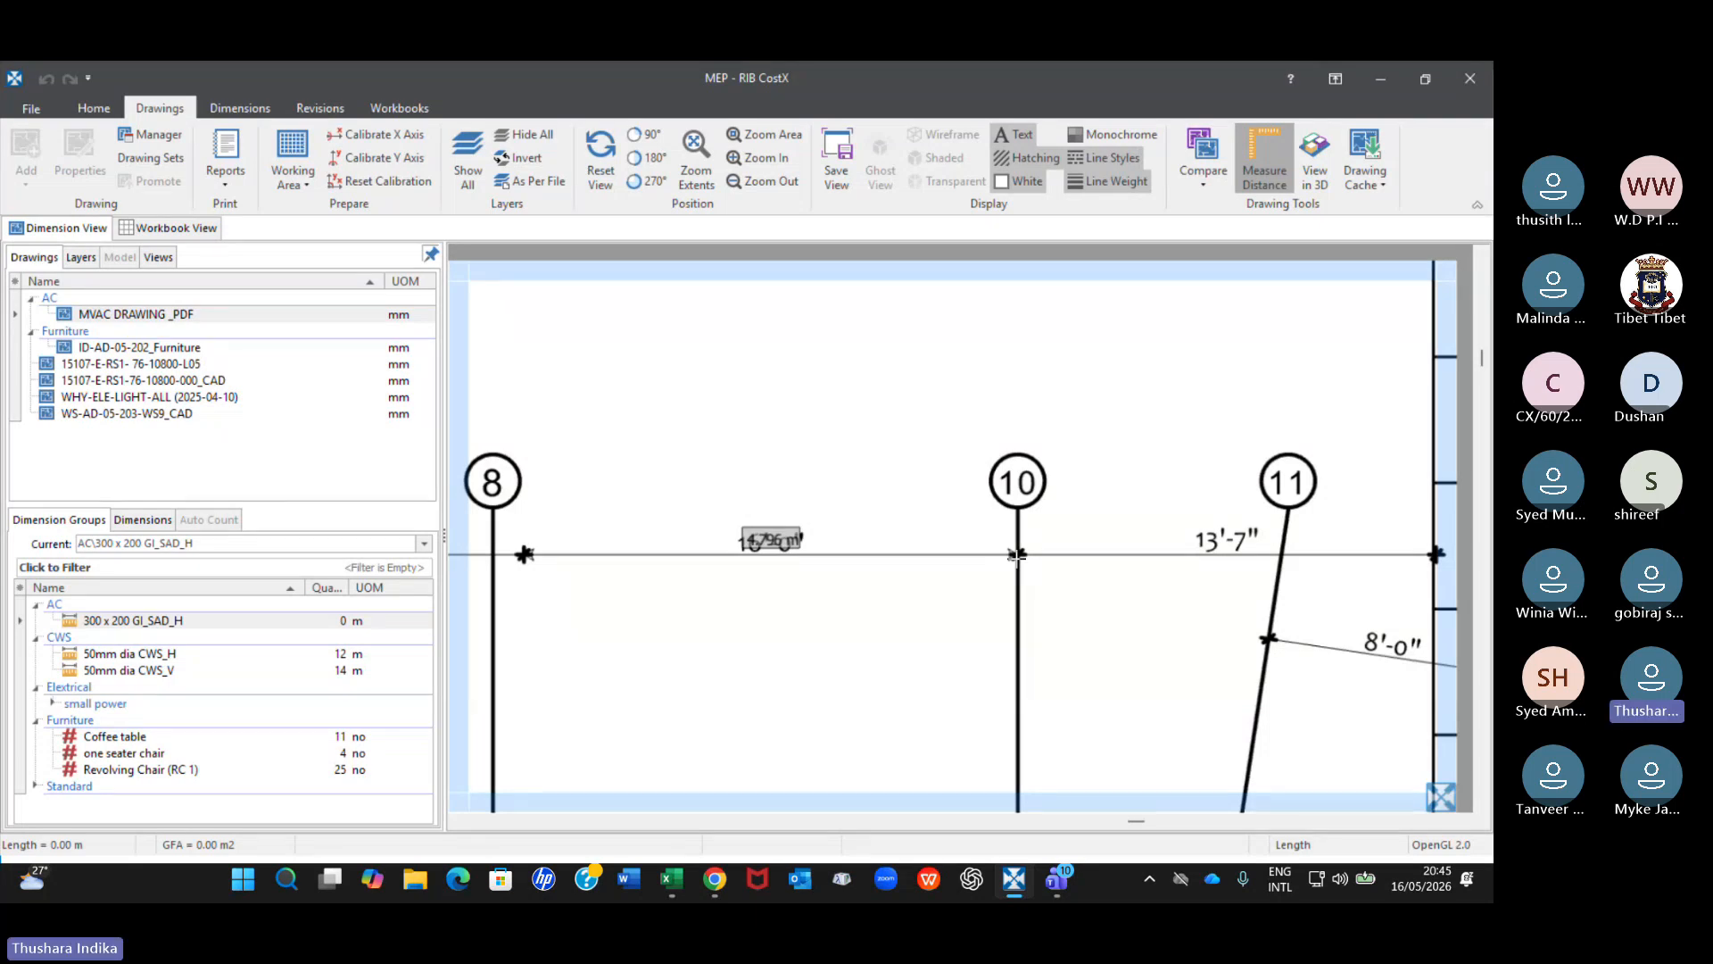
scroll(1017, 555, up, 3)
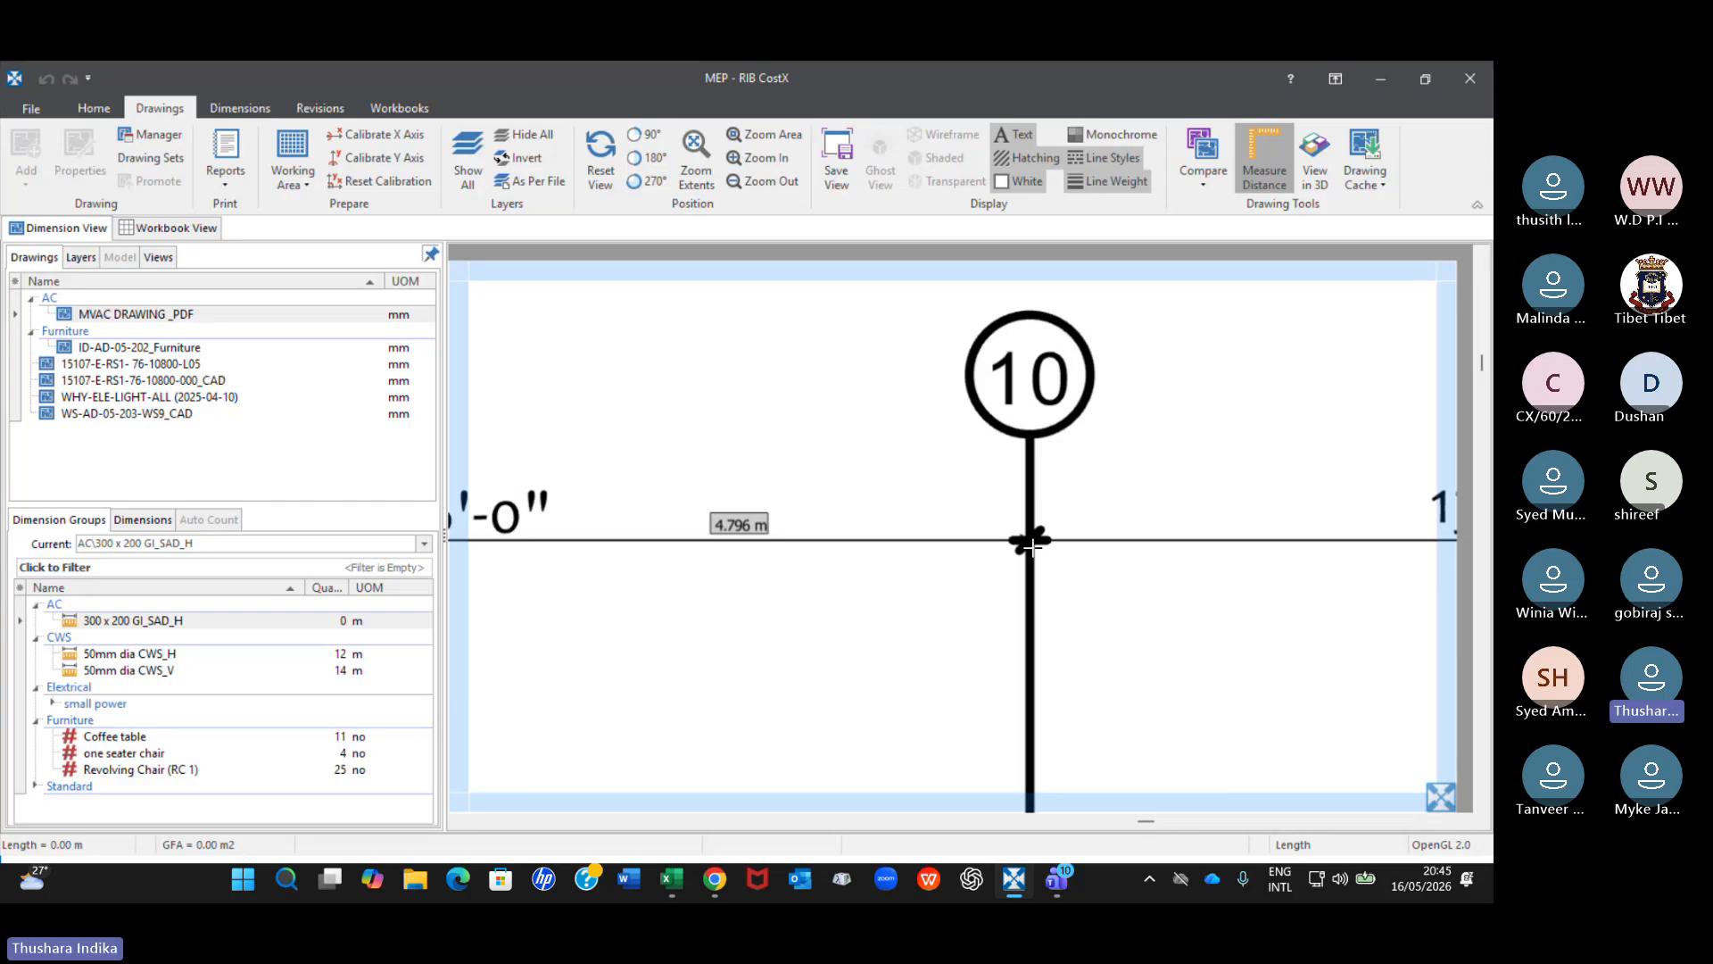
scroll(1030, 546, down, 3)
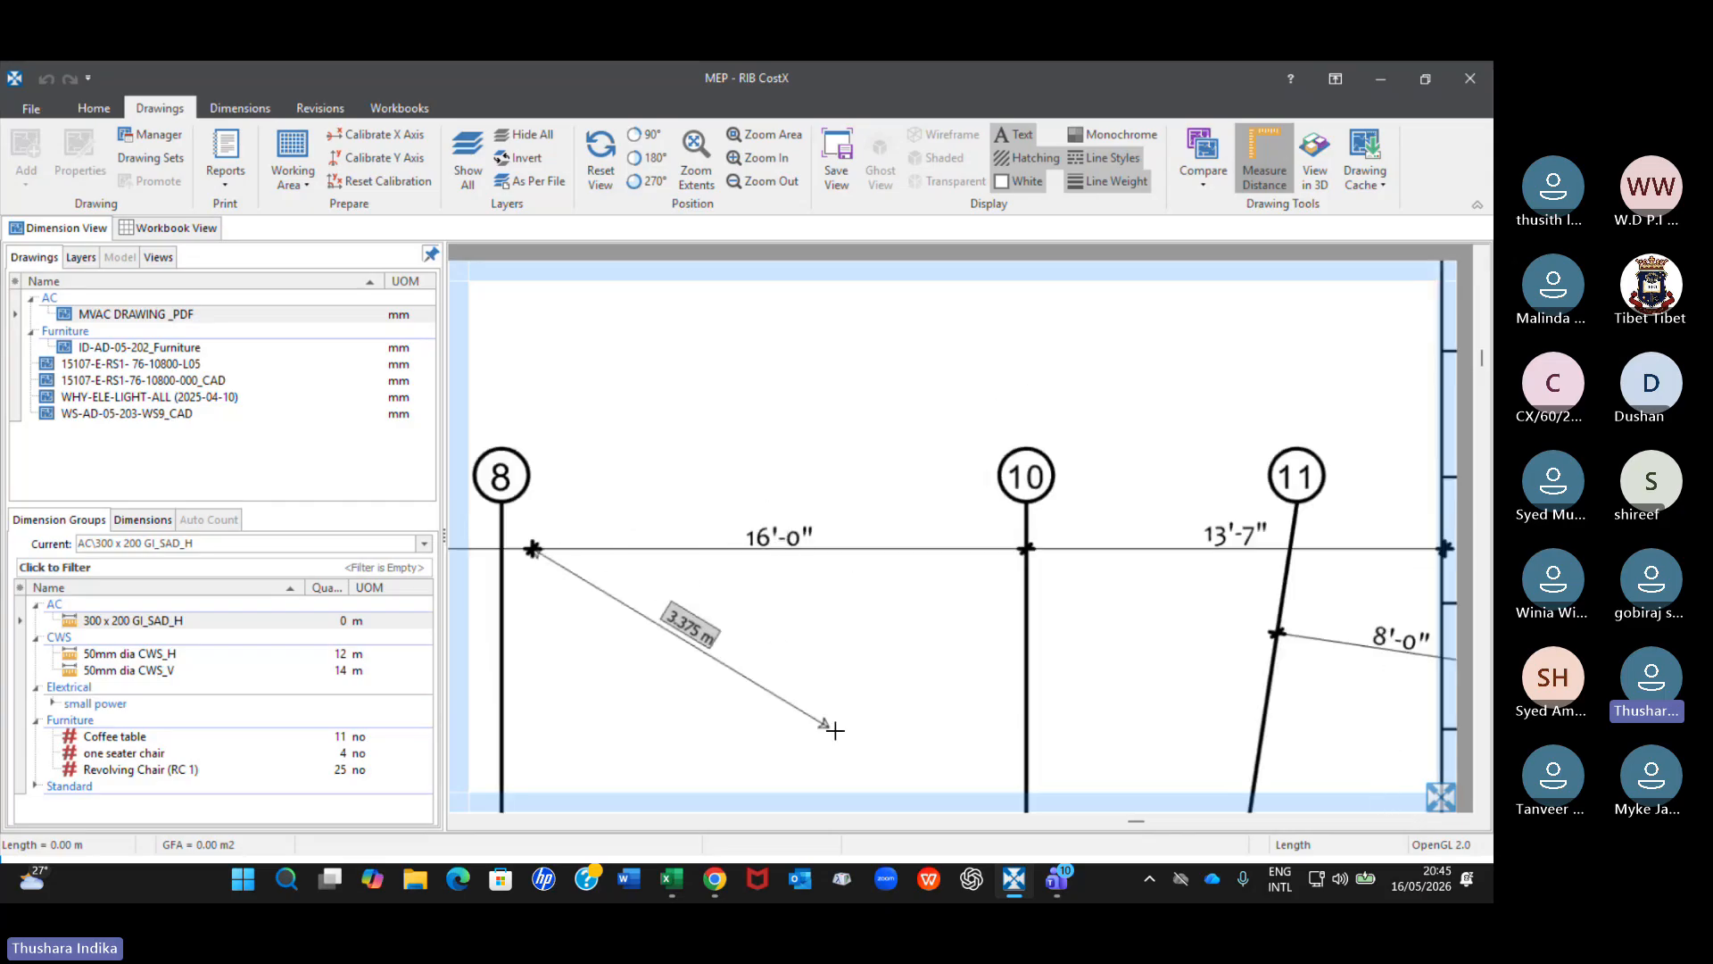
Switch to the Excel workbook and change the formula in cell H6 to =16*300 to convert the 16-foot spacing.
click(683, 882)
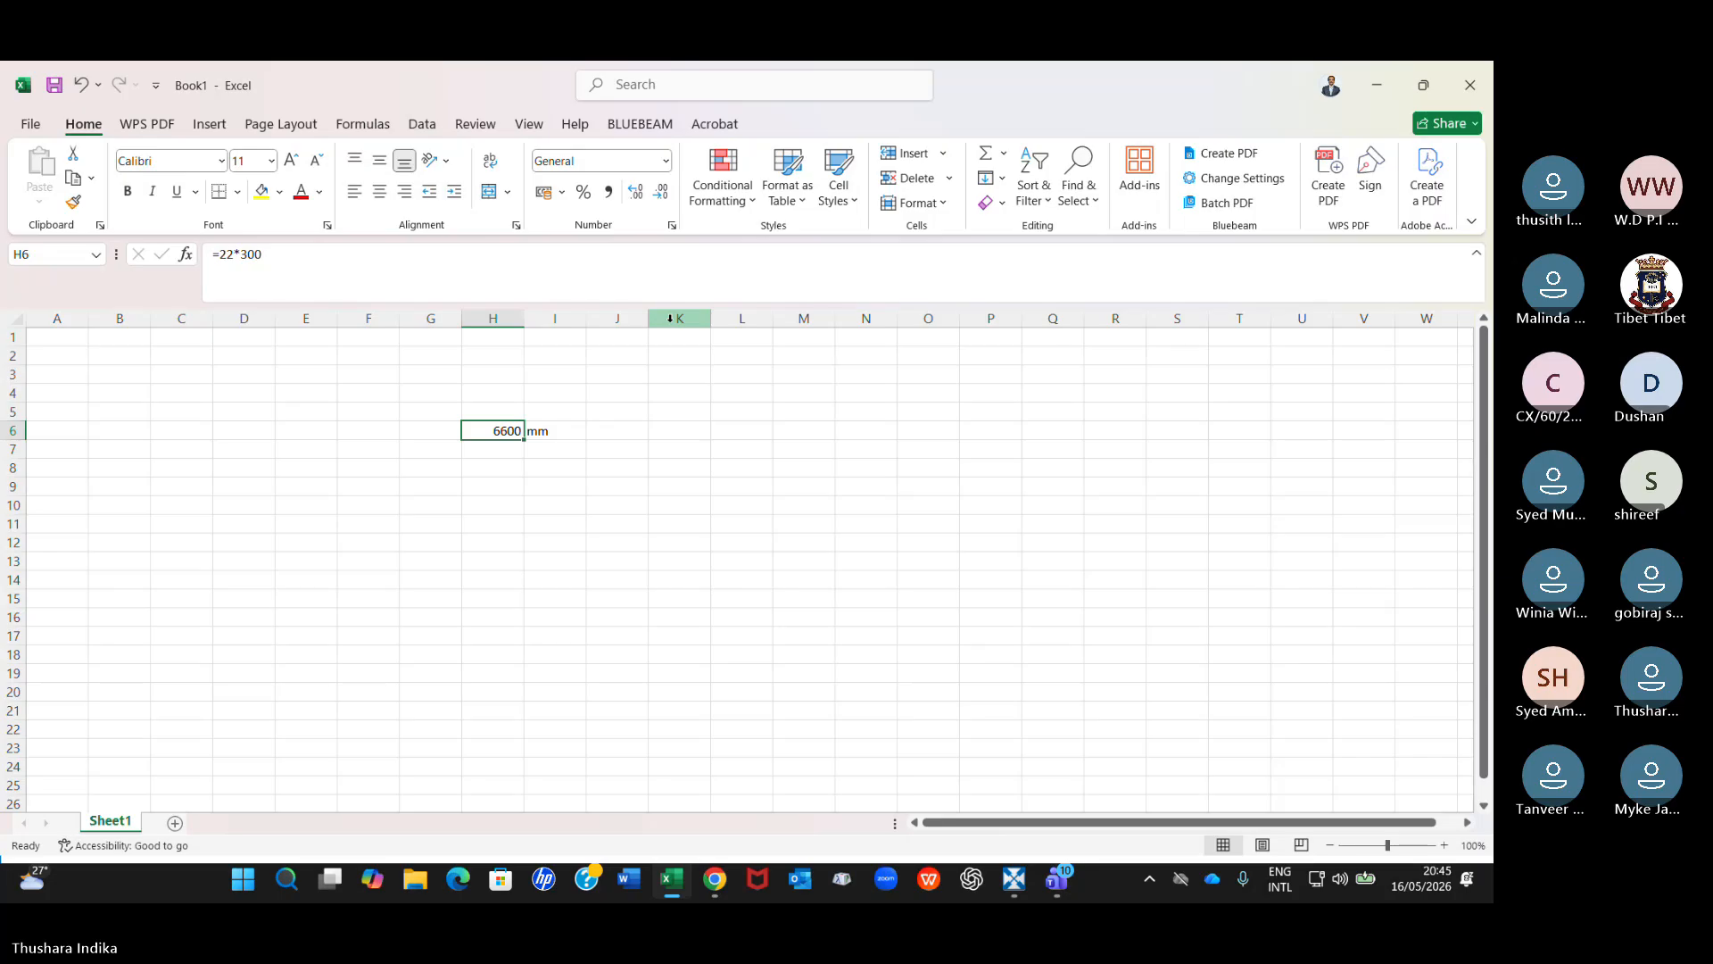
double_click(227, 255)
text(16)
key(Return)
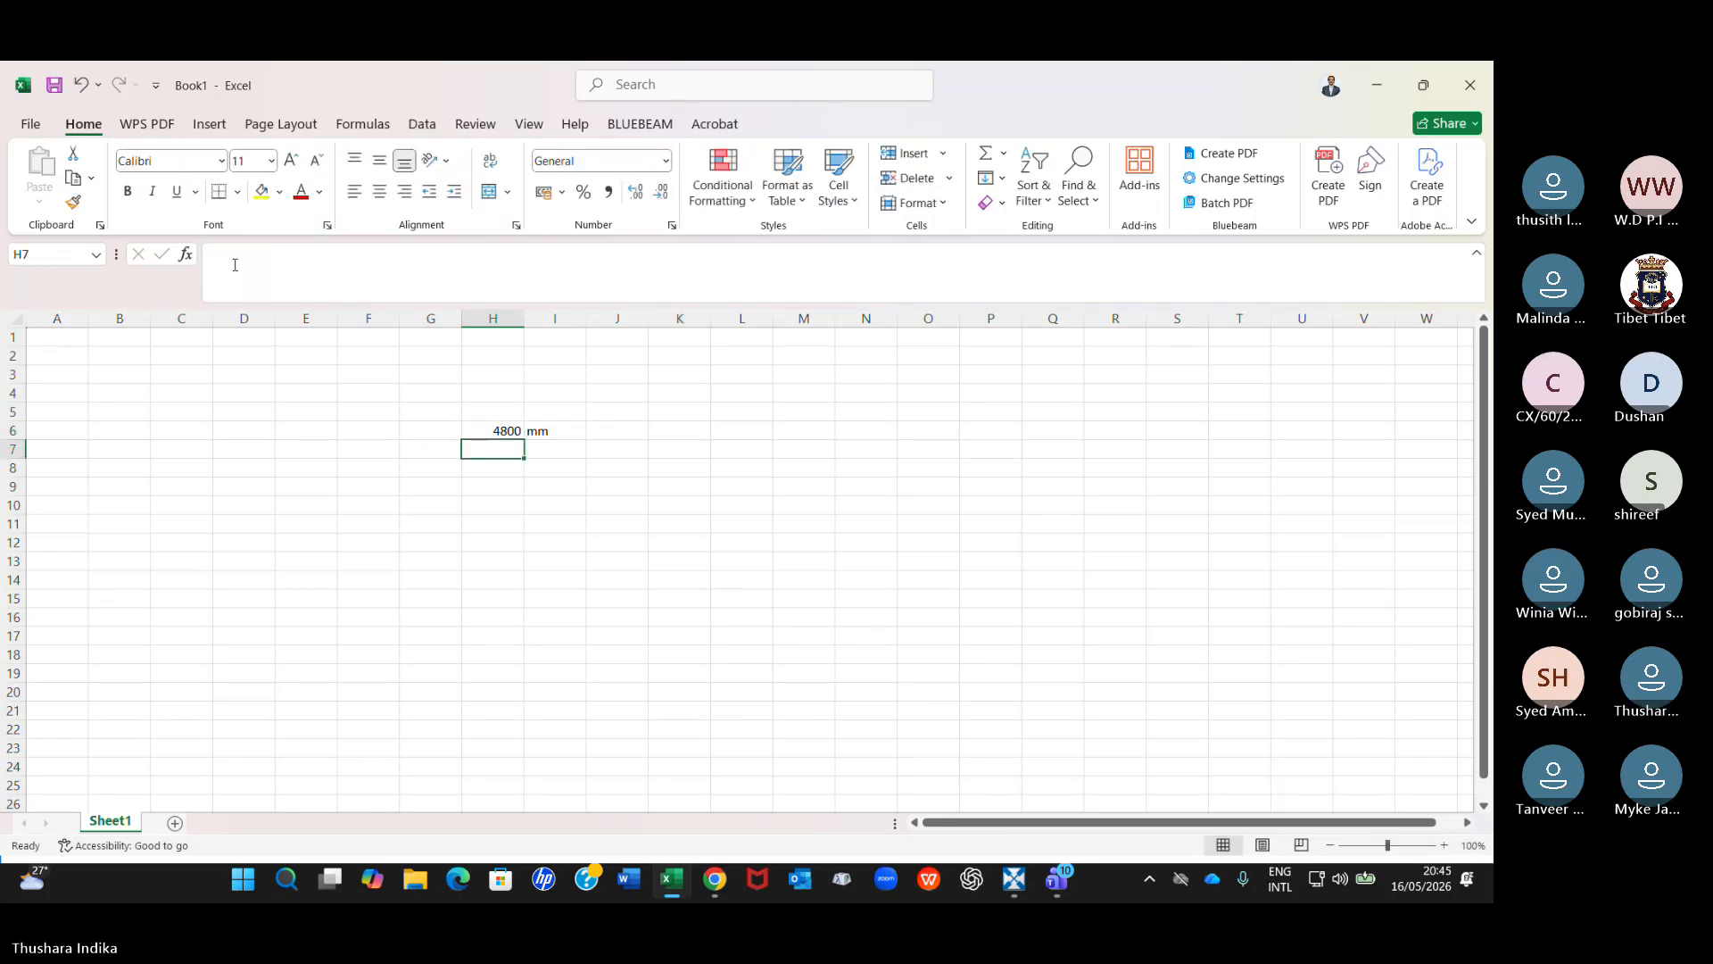
click(505, 431)
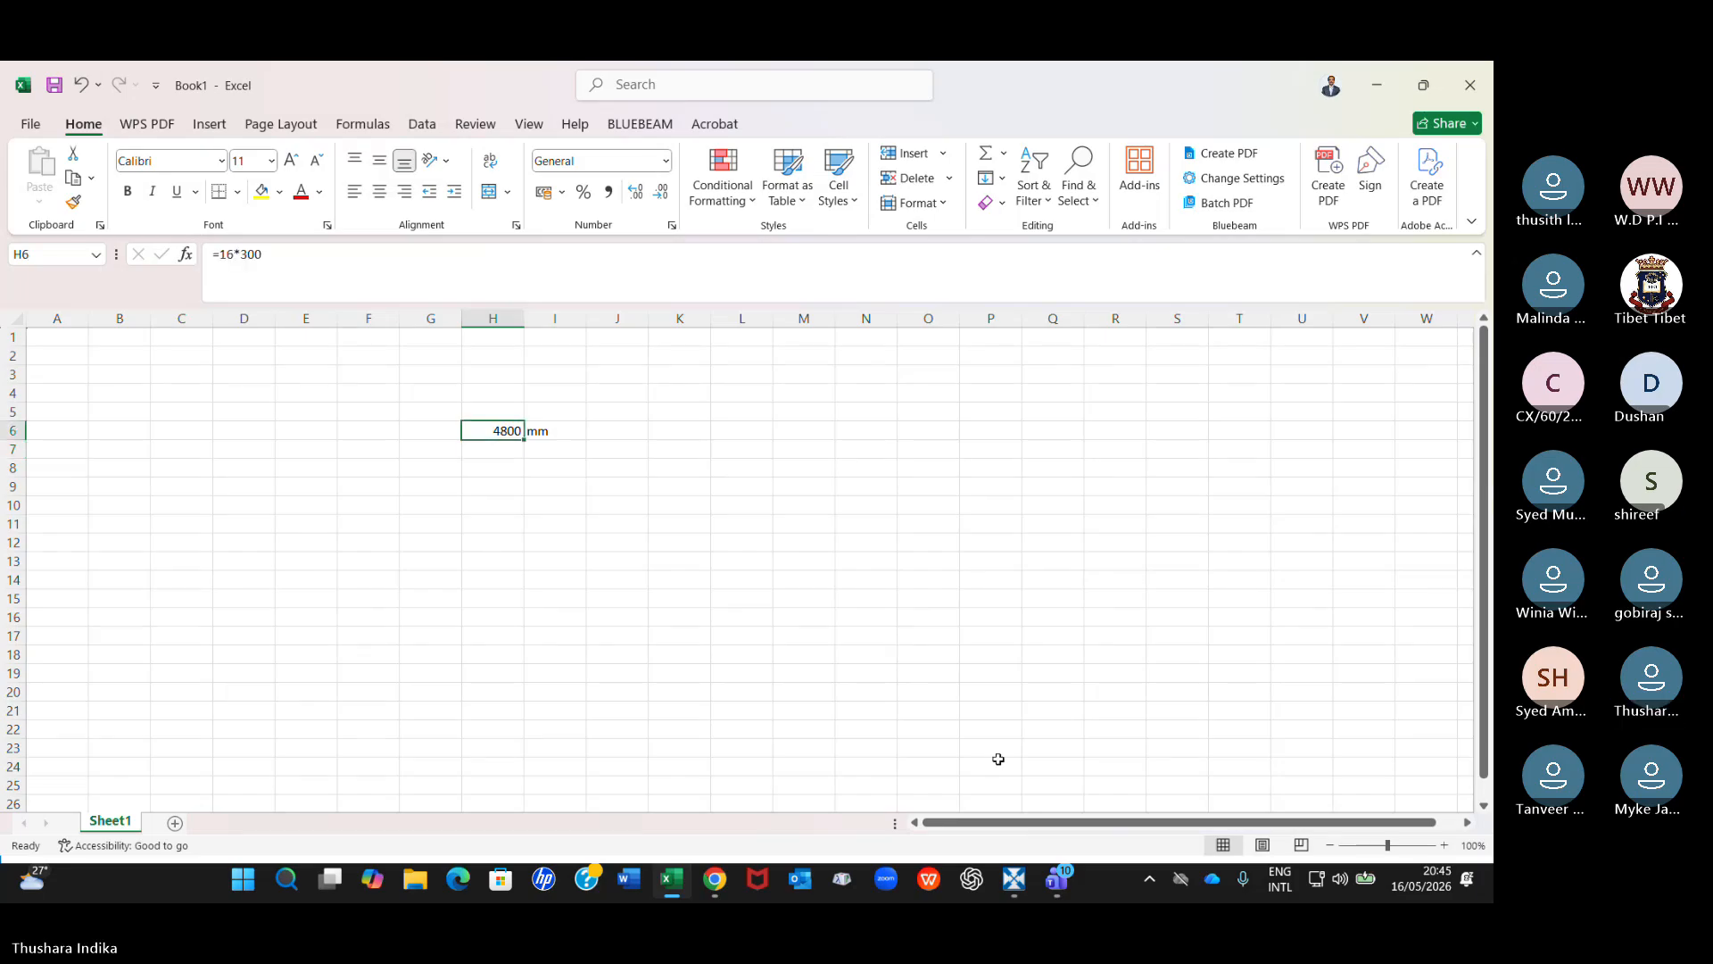
Switch back to RIB CostX, recheck the distance across the 16'-0" grid dimension, and end the measurement.
click(1015, 878)
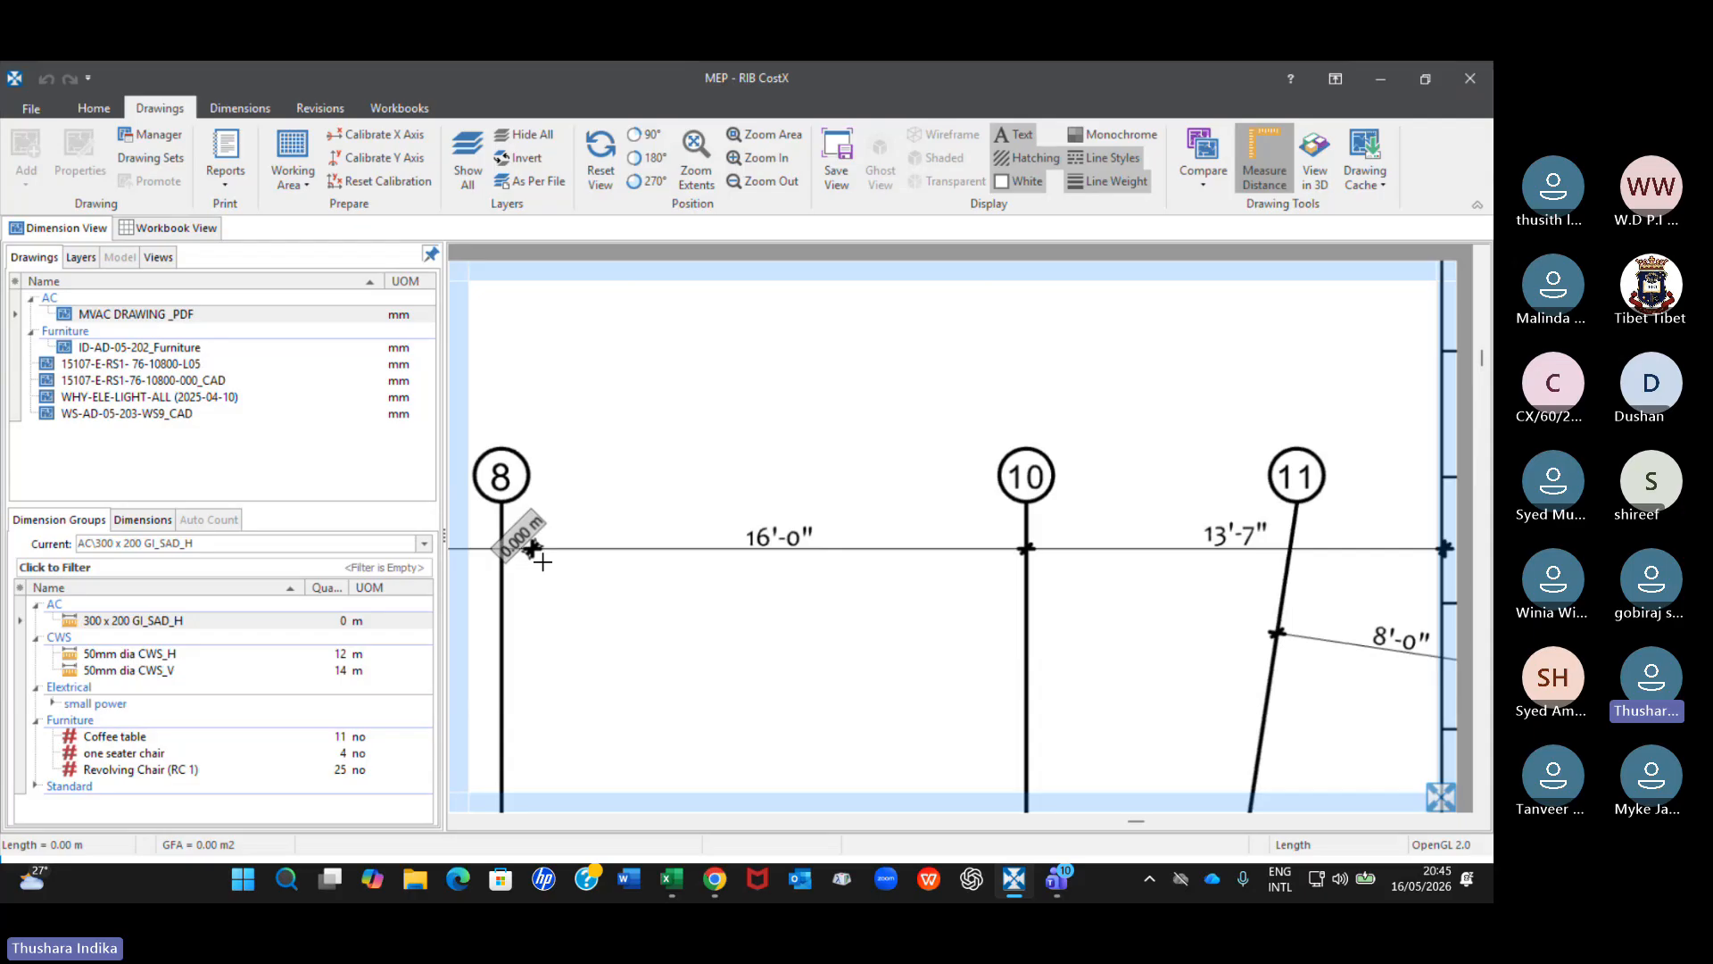
scroll(522, 546, up, 5)
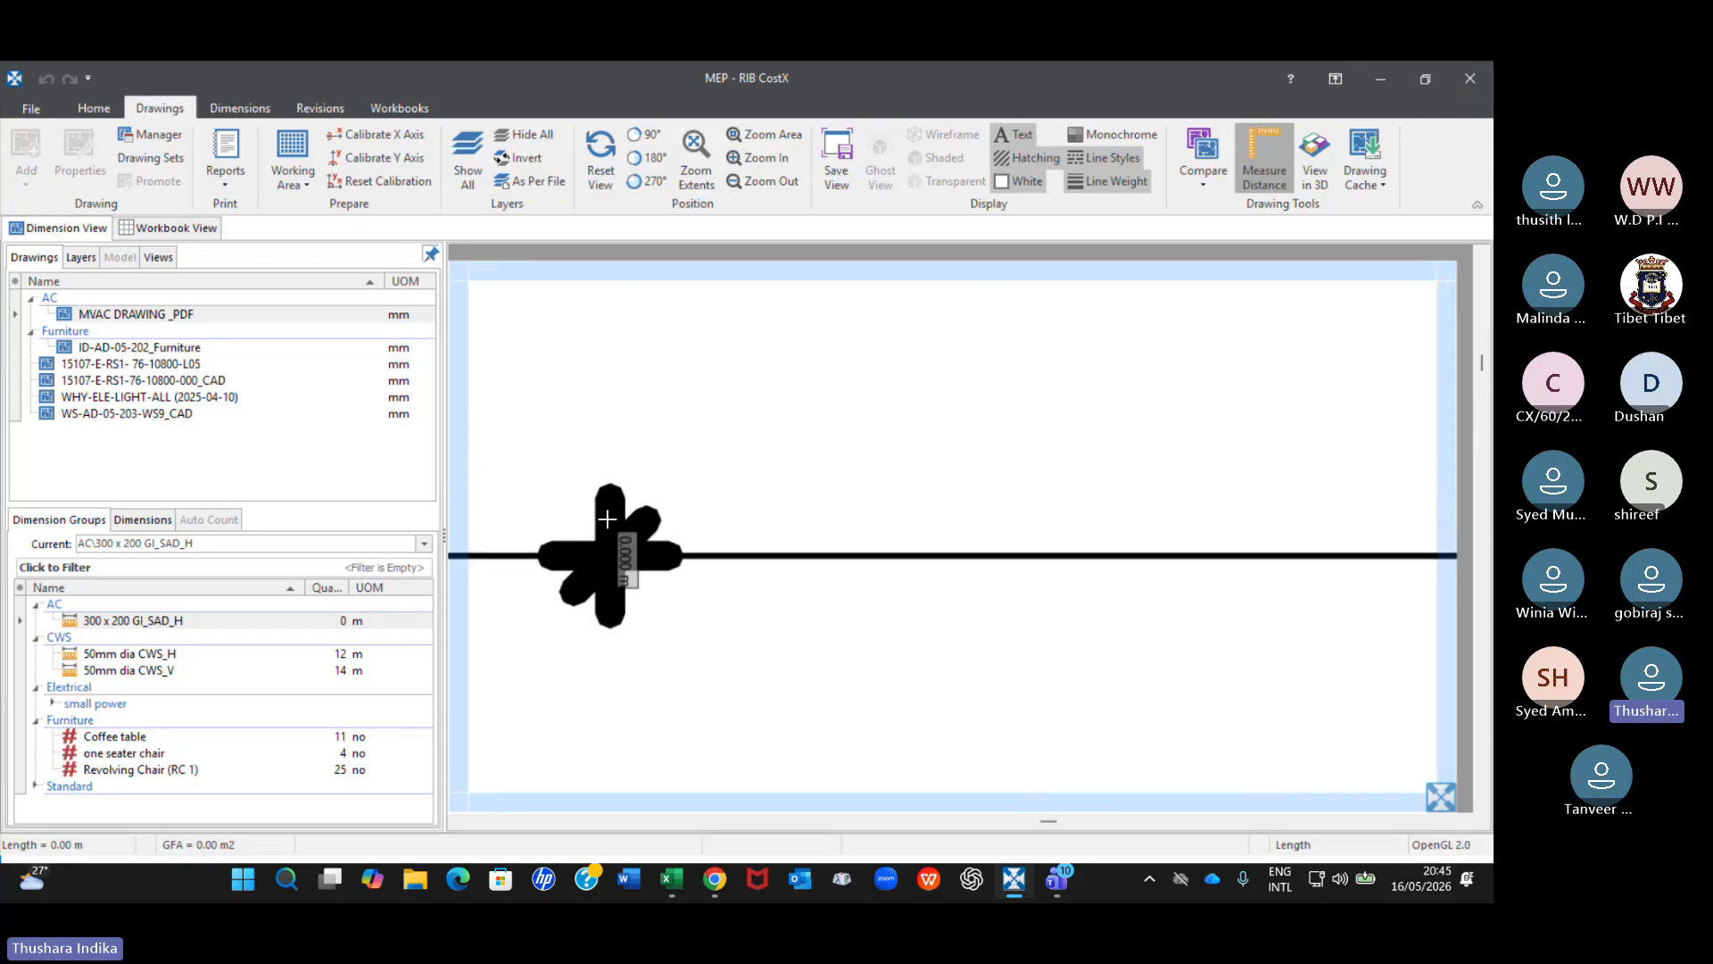
scroll(711, 568, down, 5)
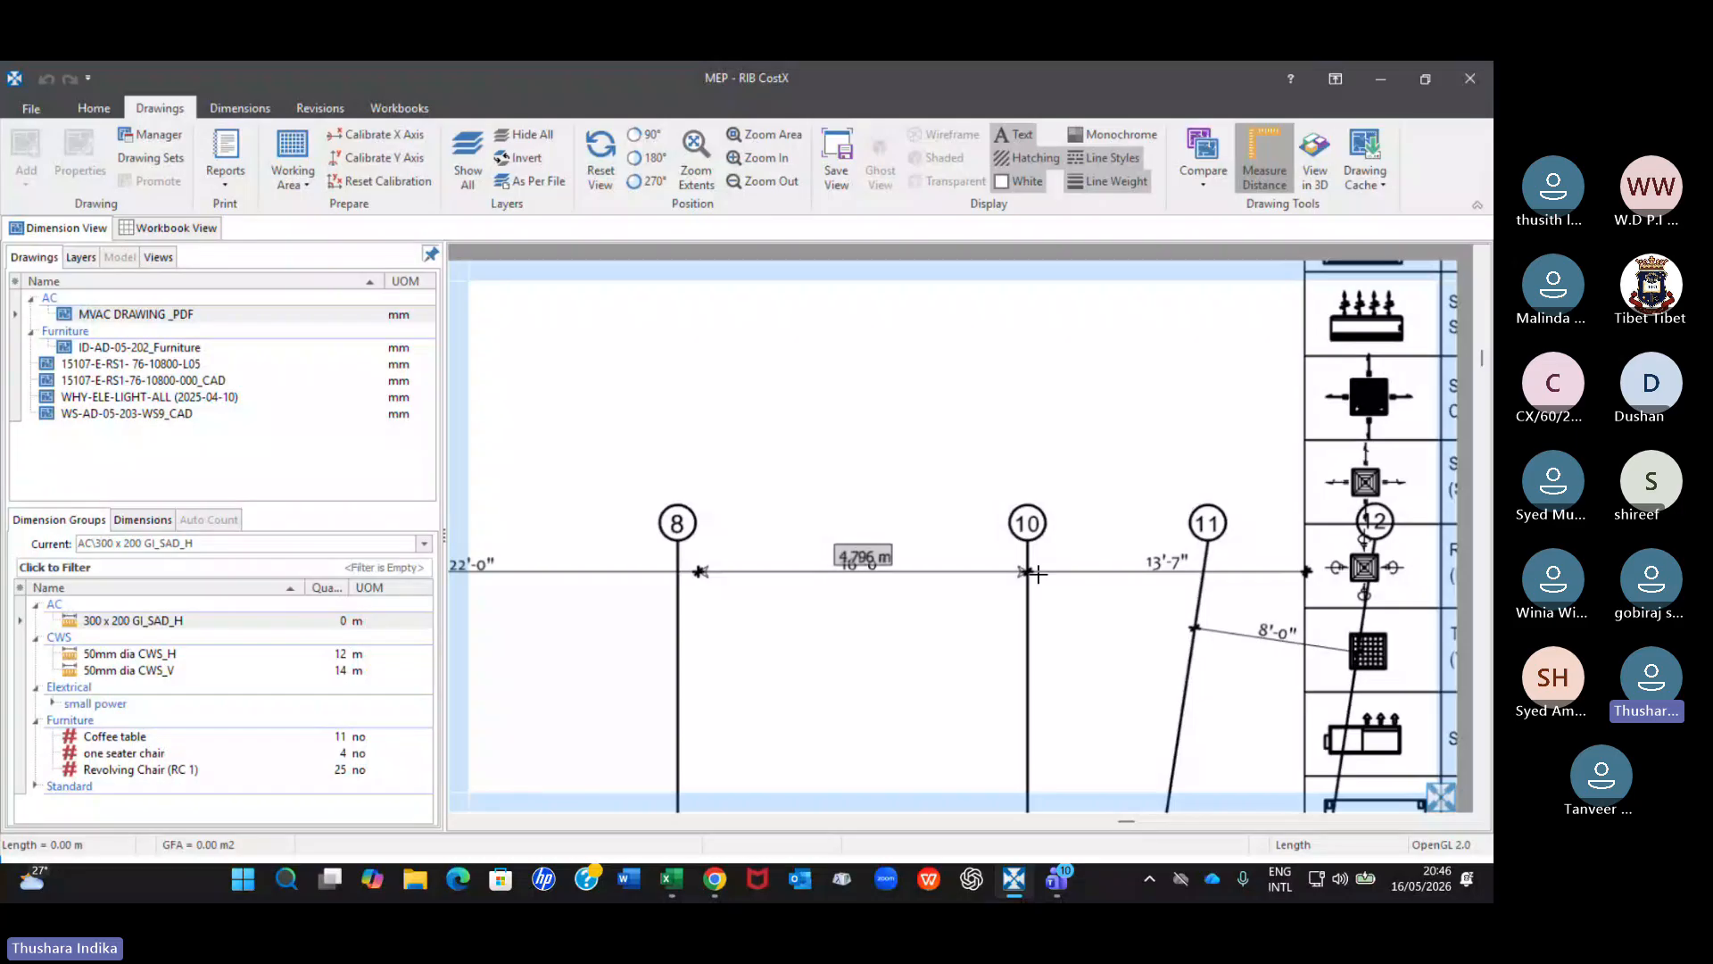
scroll(1036, 574, down, 5)
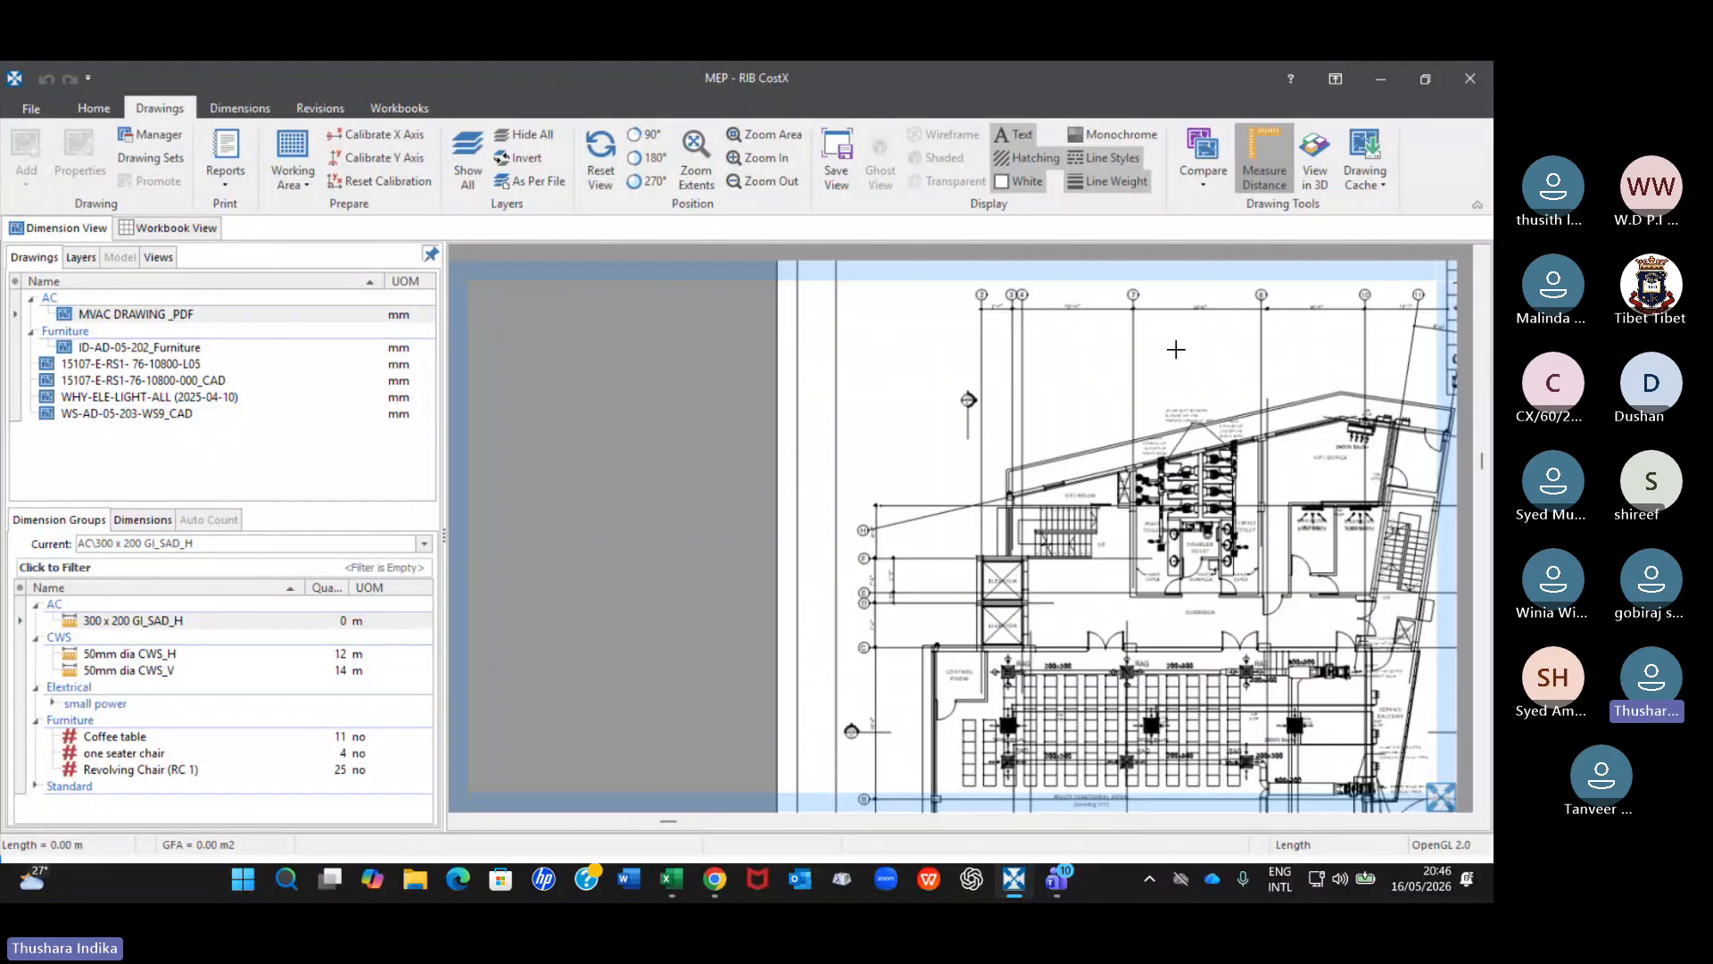
middle_drag(1176, 349, 967, 246)
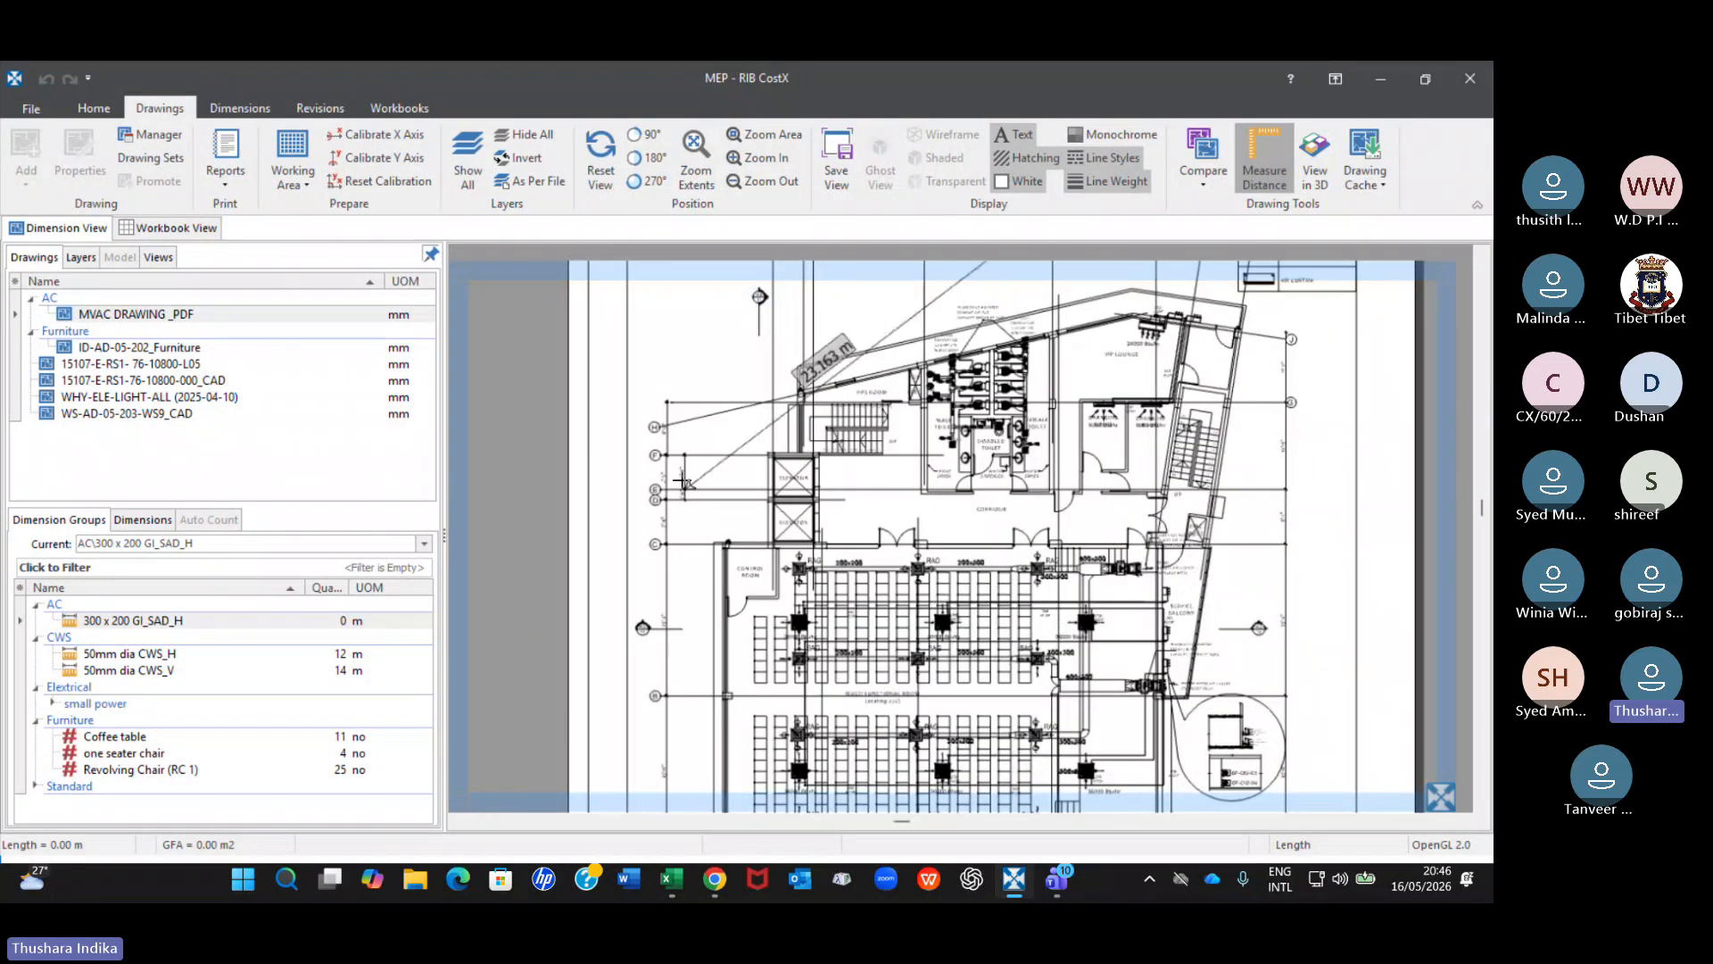
scroll(683, 482, up, 5)
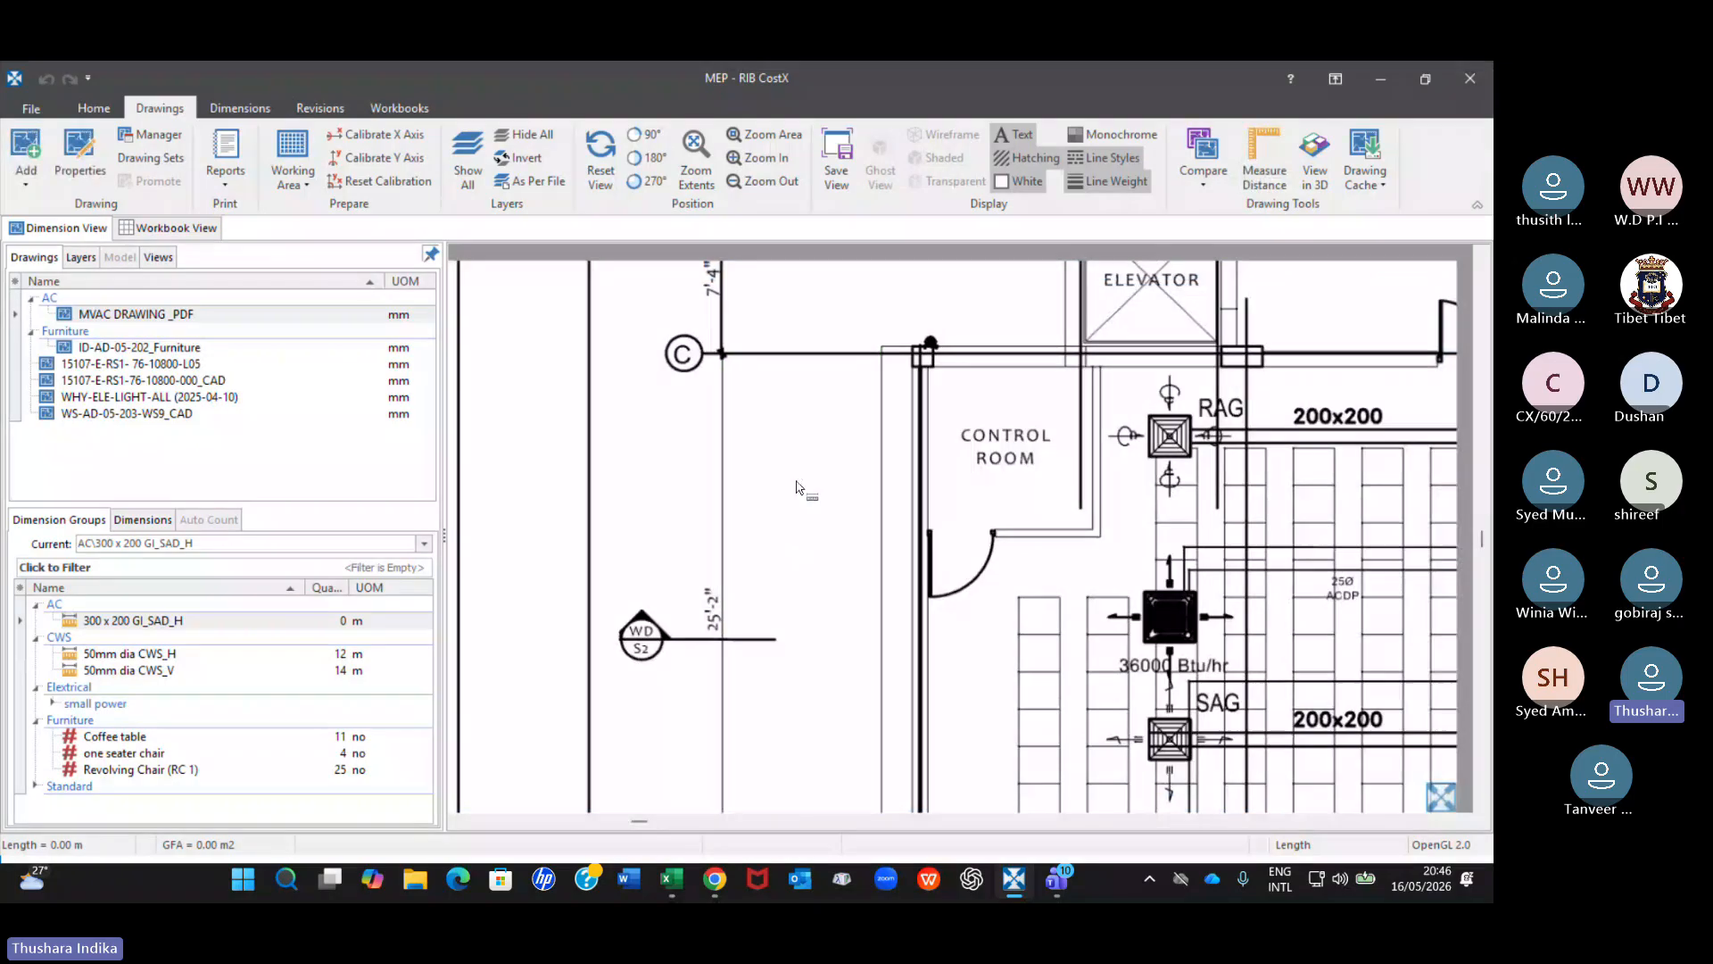
scroll(1044, 390, down, 6)
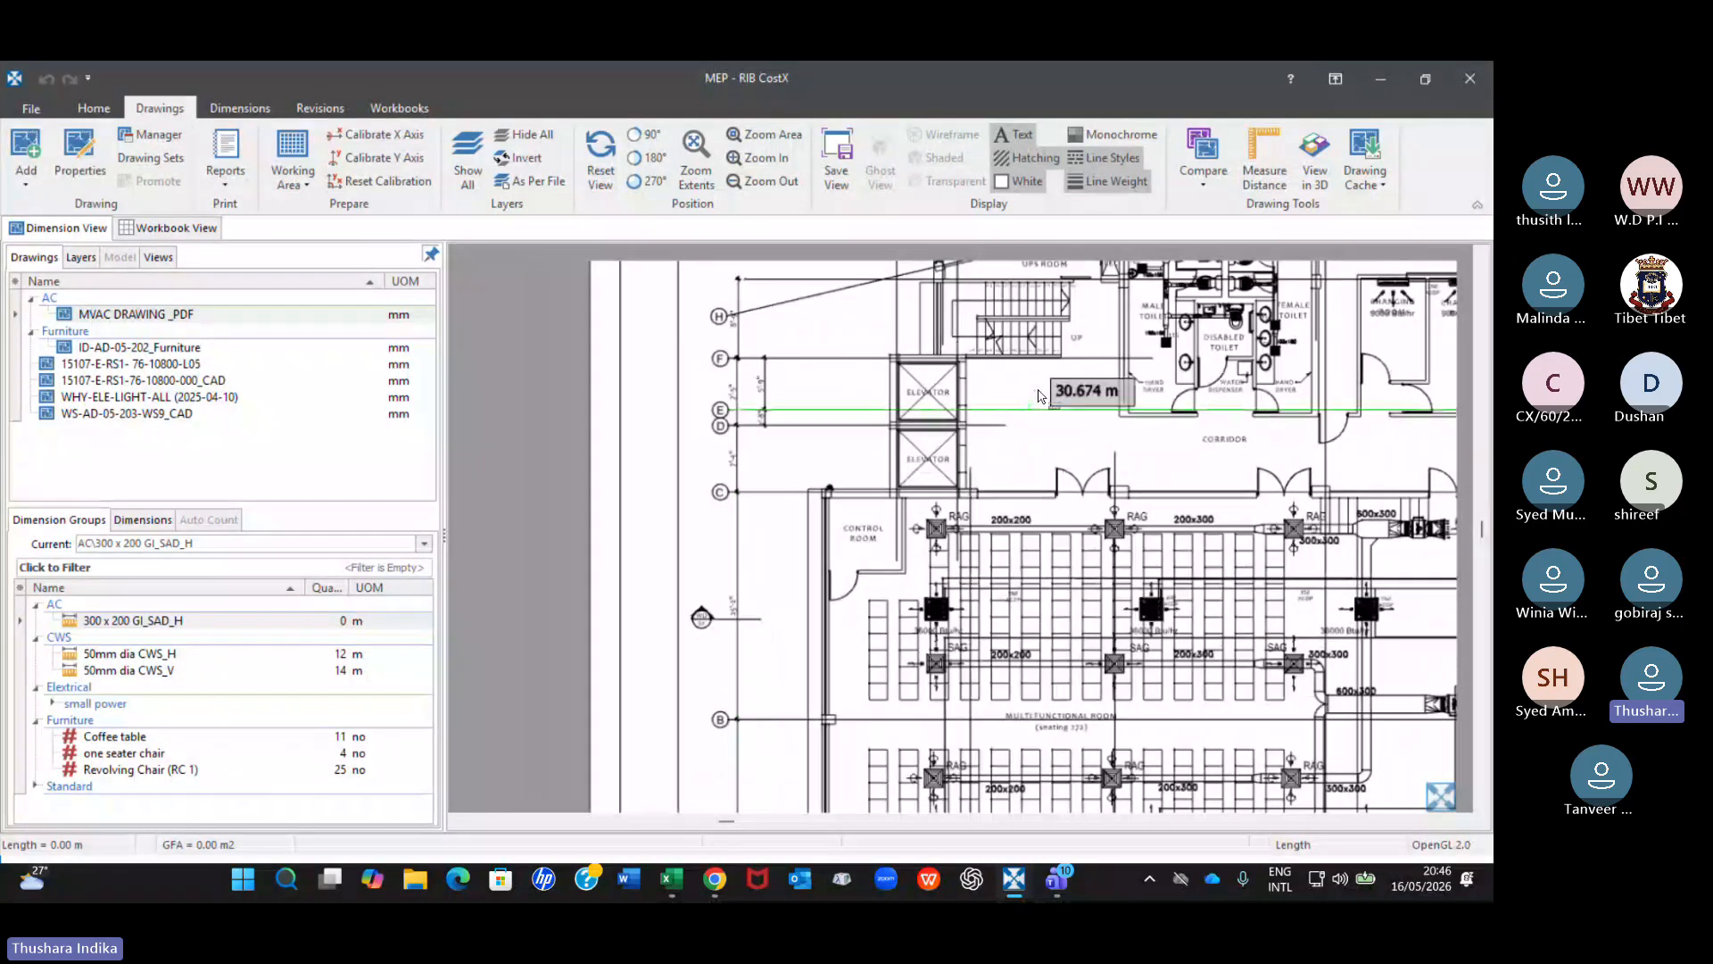
Examine the supply duct run labelled 200x300 between the SAG grilles in the multi functional room.
mouse_move(1044, 390)
middle_down()
mouse_move(705, 640)
mouse_move(737, 479)
middle_up()
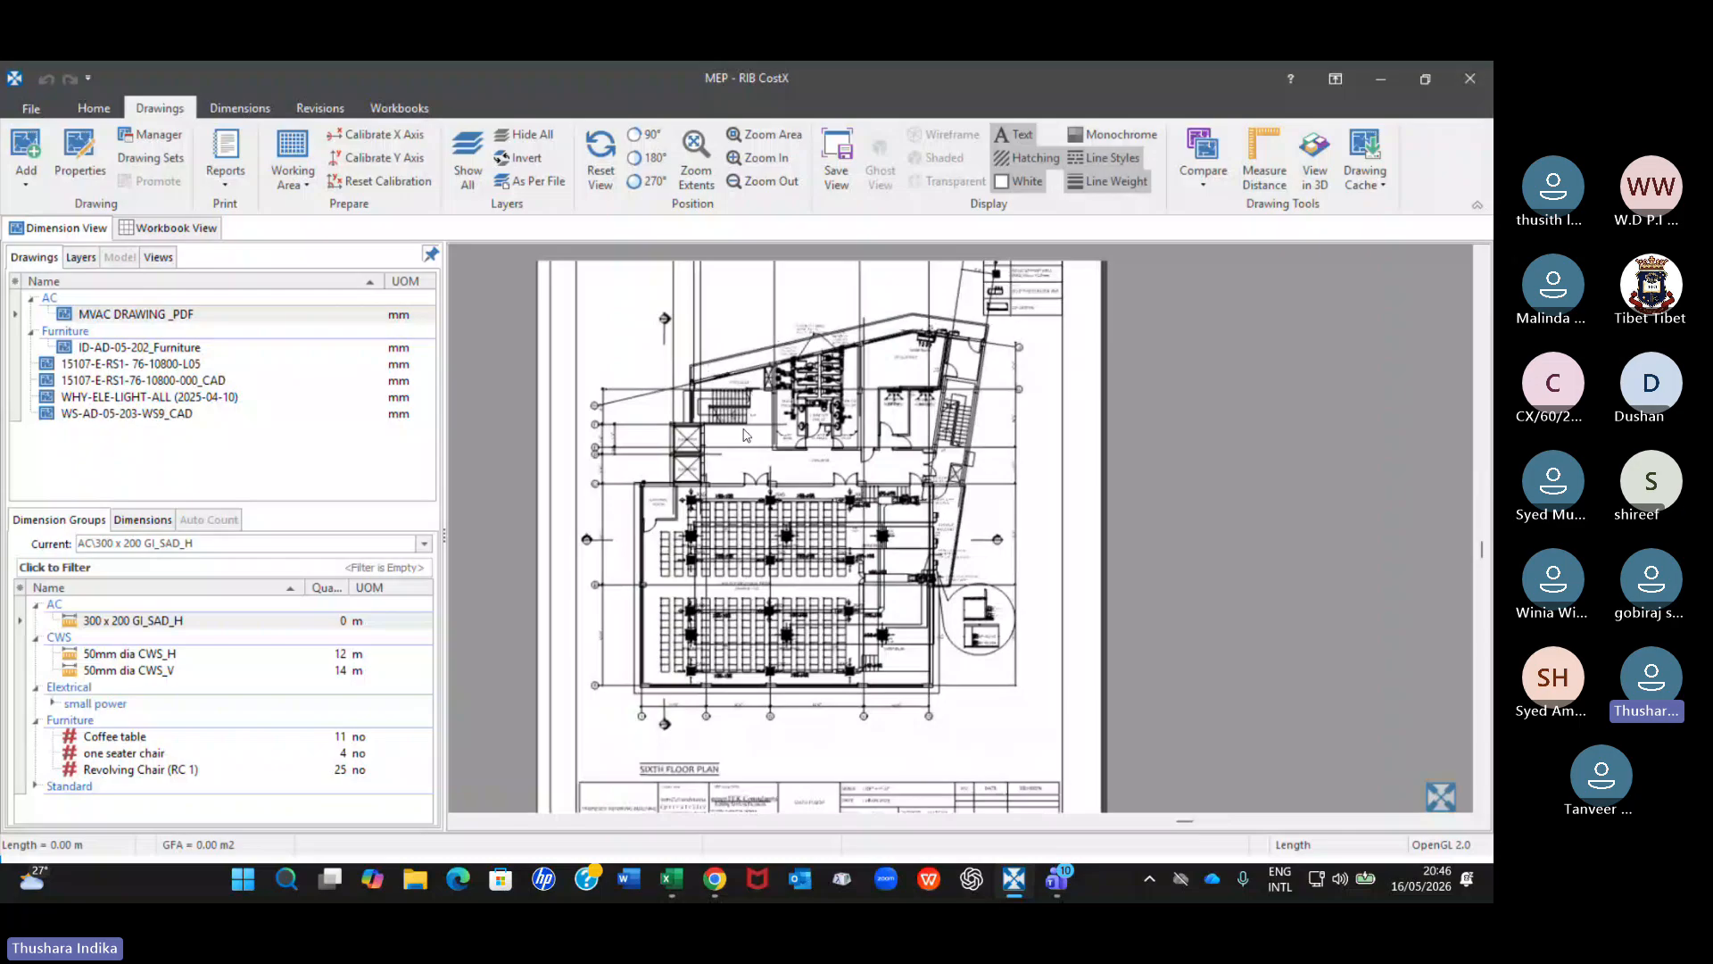
scroll(737, 479, up, 5)
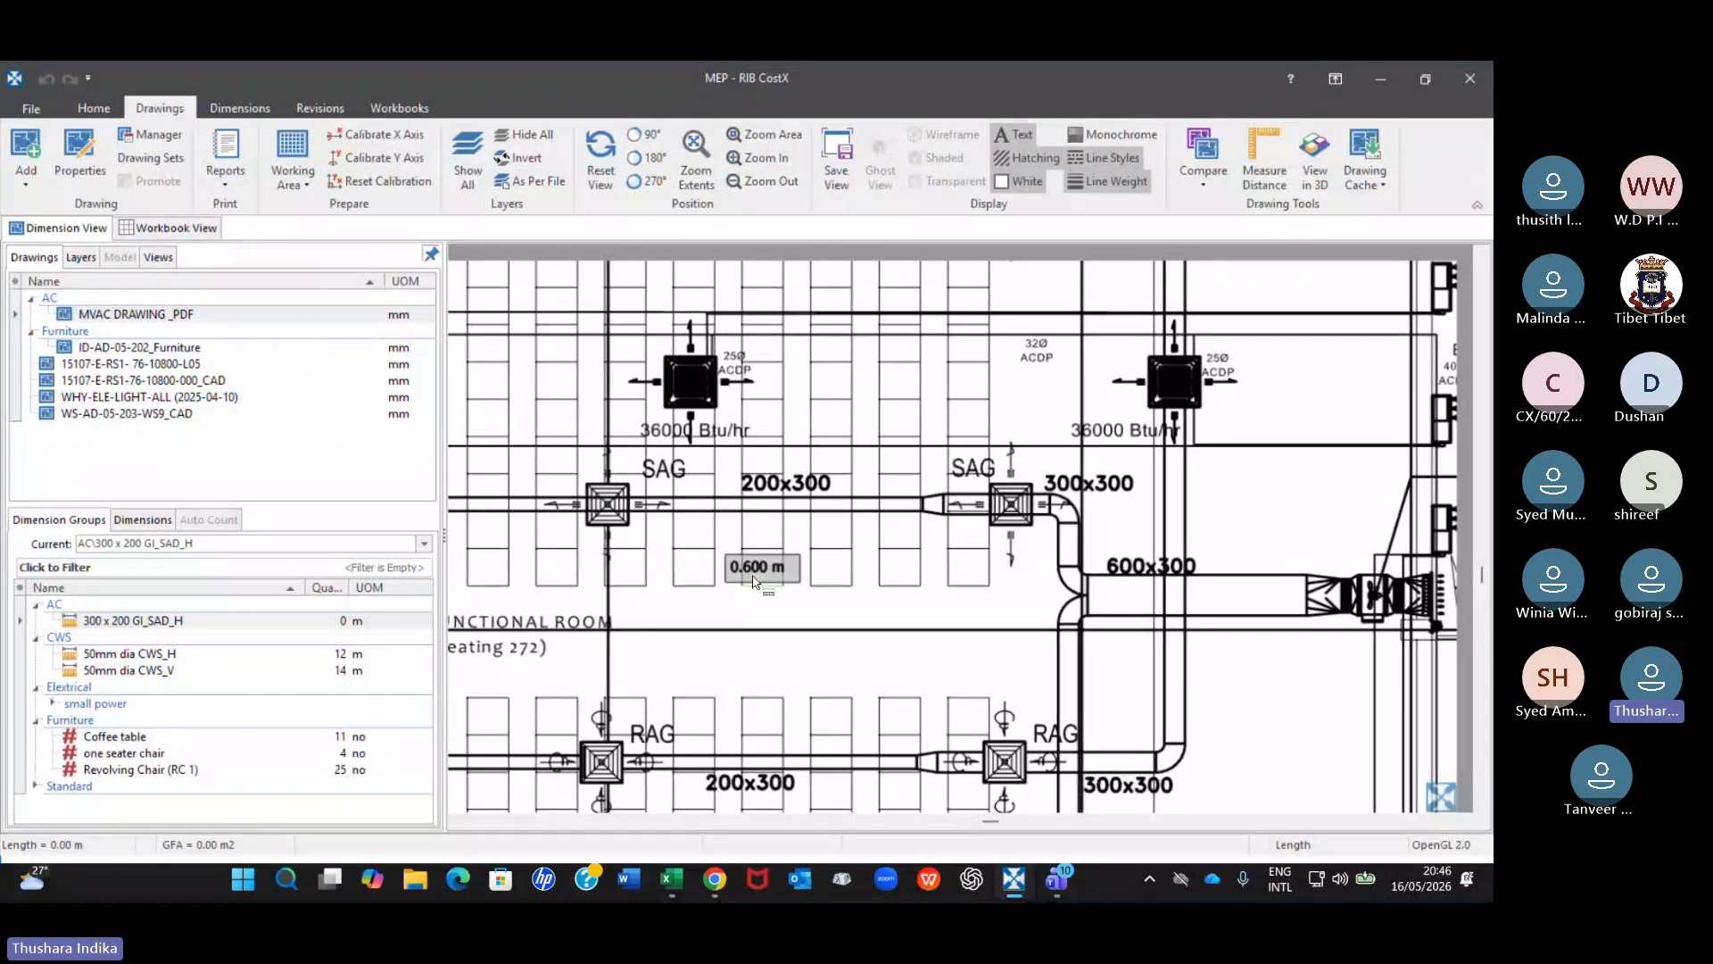
scroll(745, 583, up, 2)
middle_drag(747, 582, 879, 567)
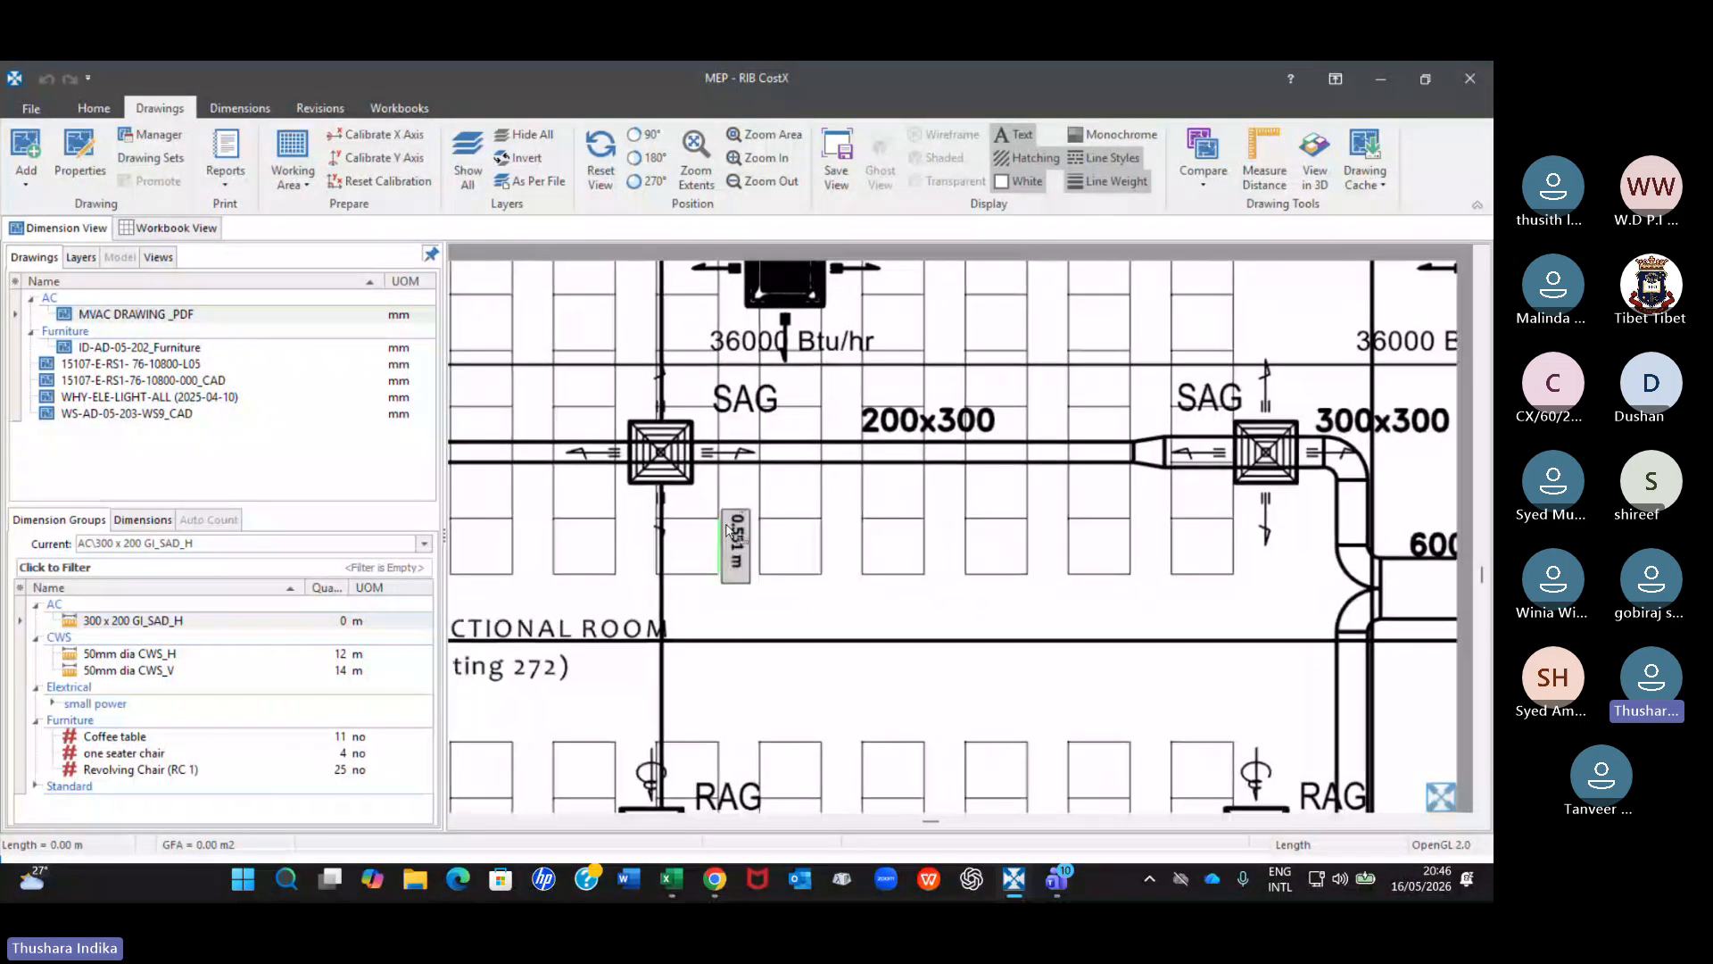
scroll(879, 564, down, 6)
scroll(768, 455, up, 6)
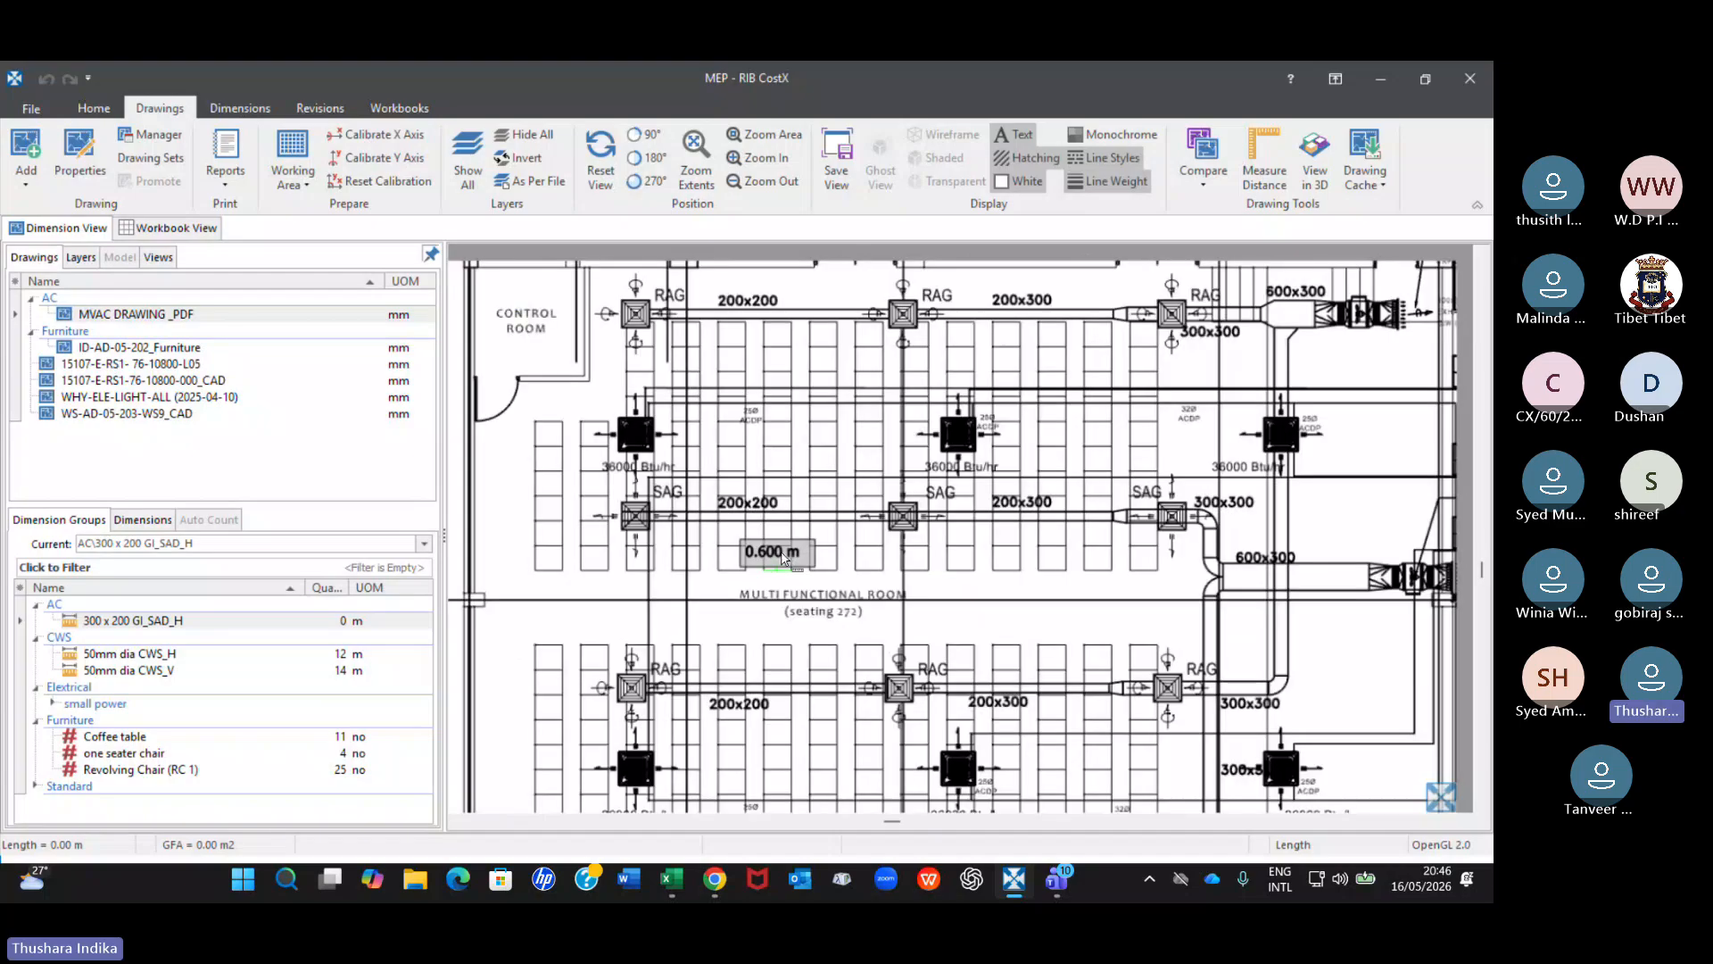
scroll(1033, 522, up, 2)
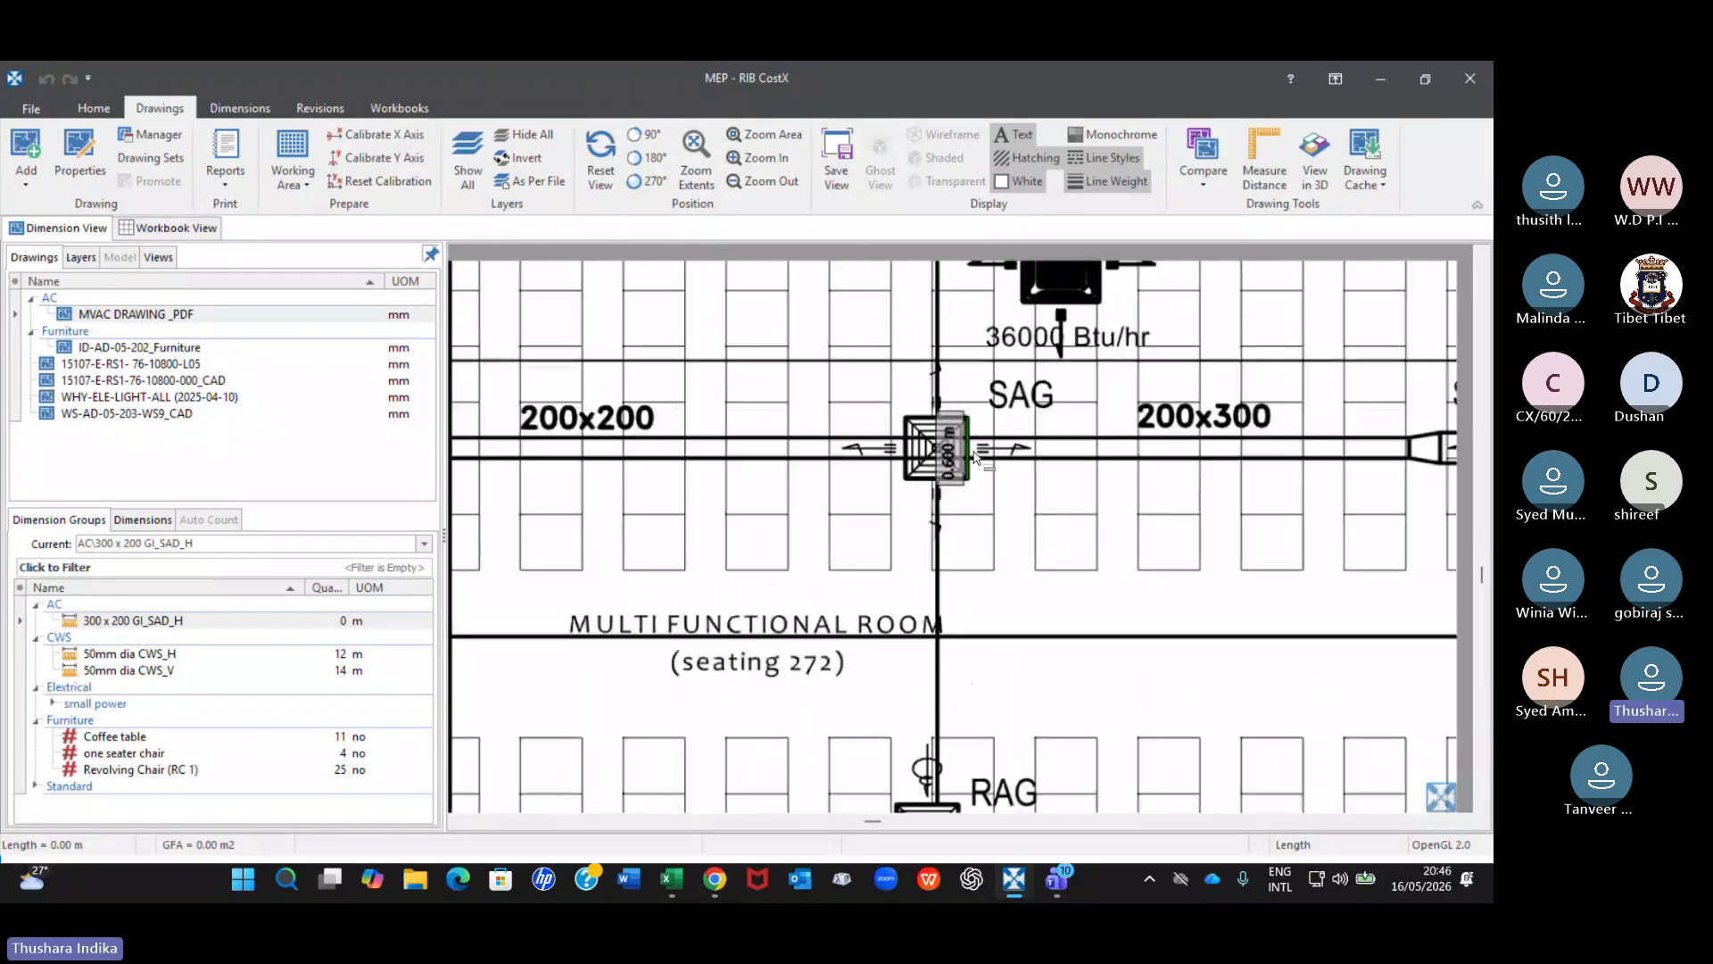
scroll(933, 459, up, 2)
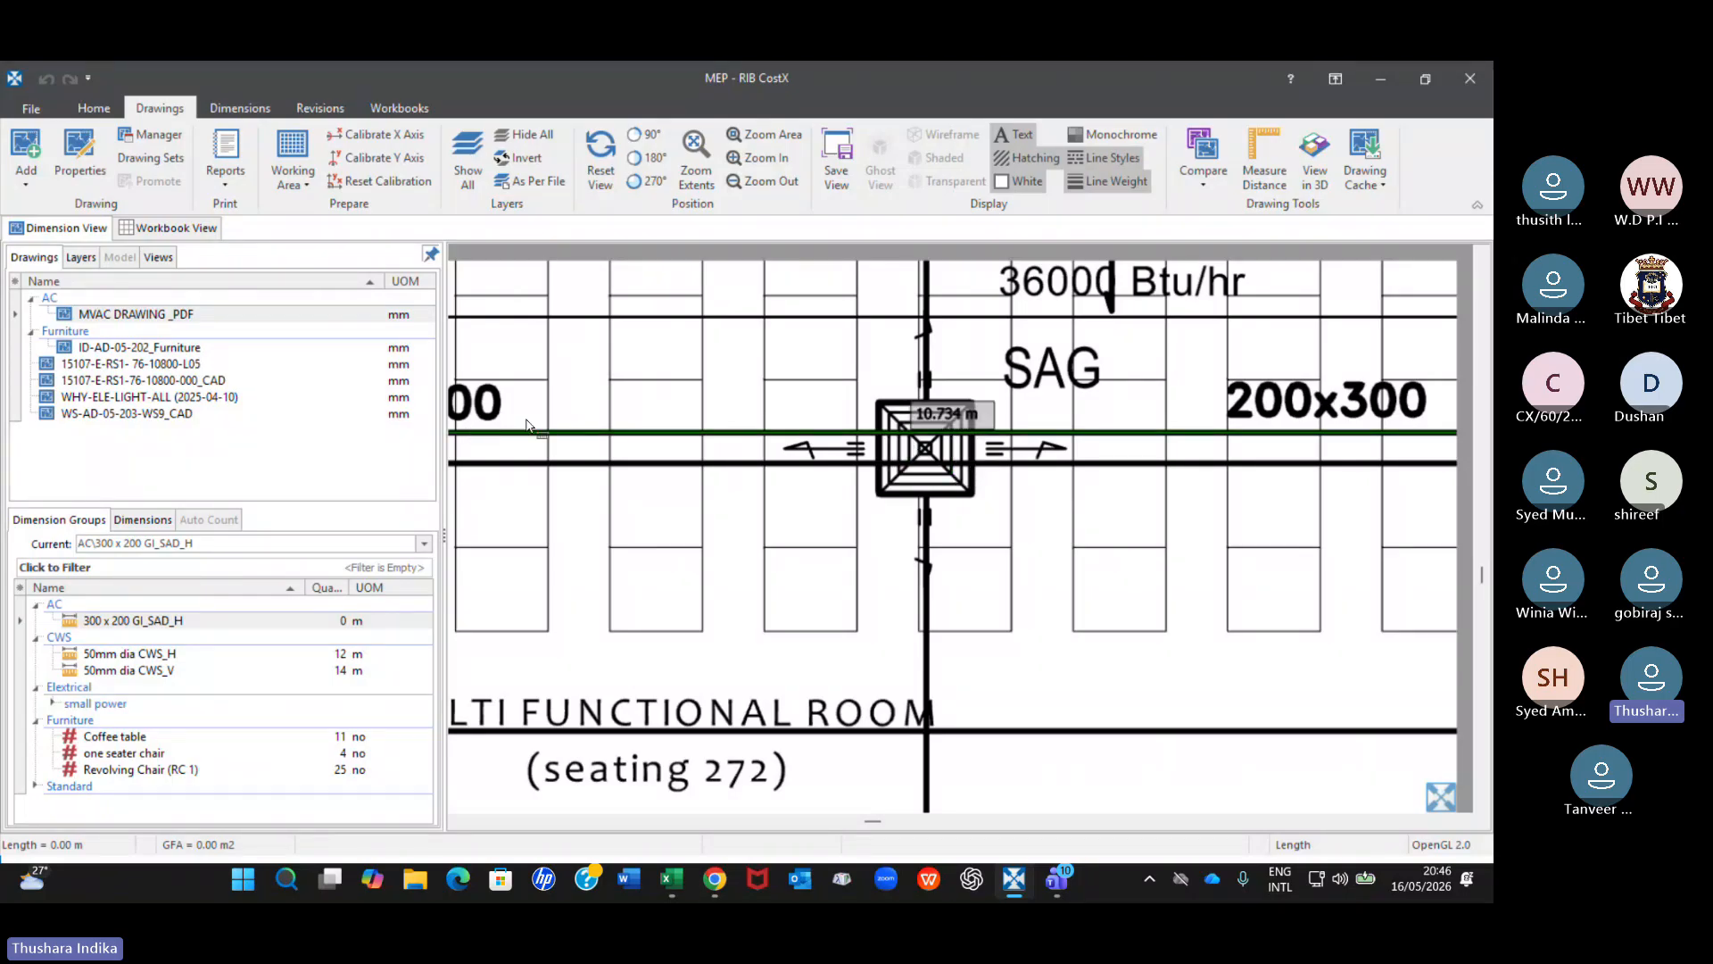
scroll(708, 410, down, 3)
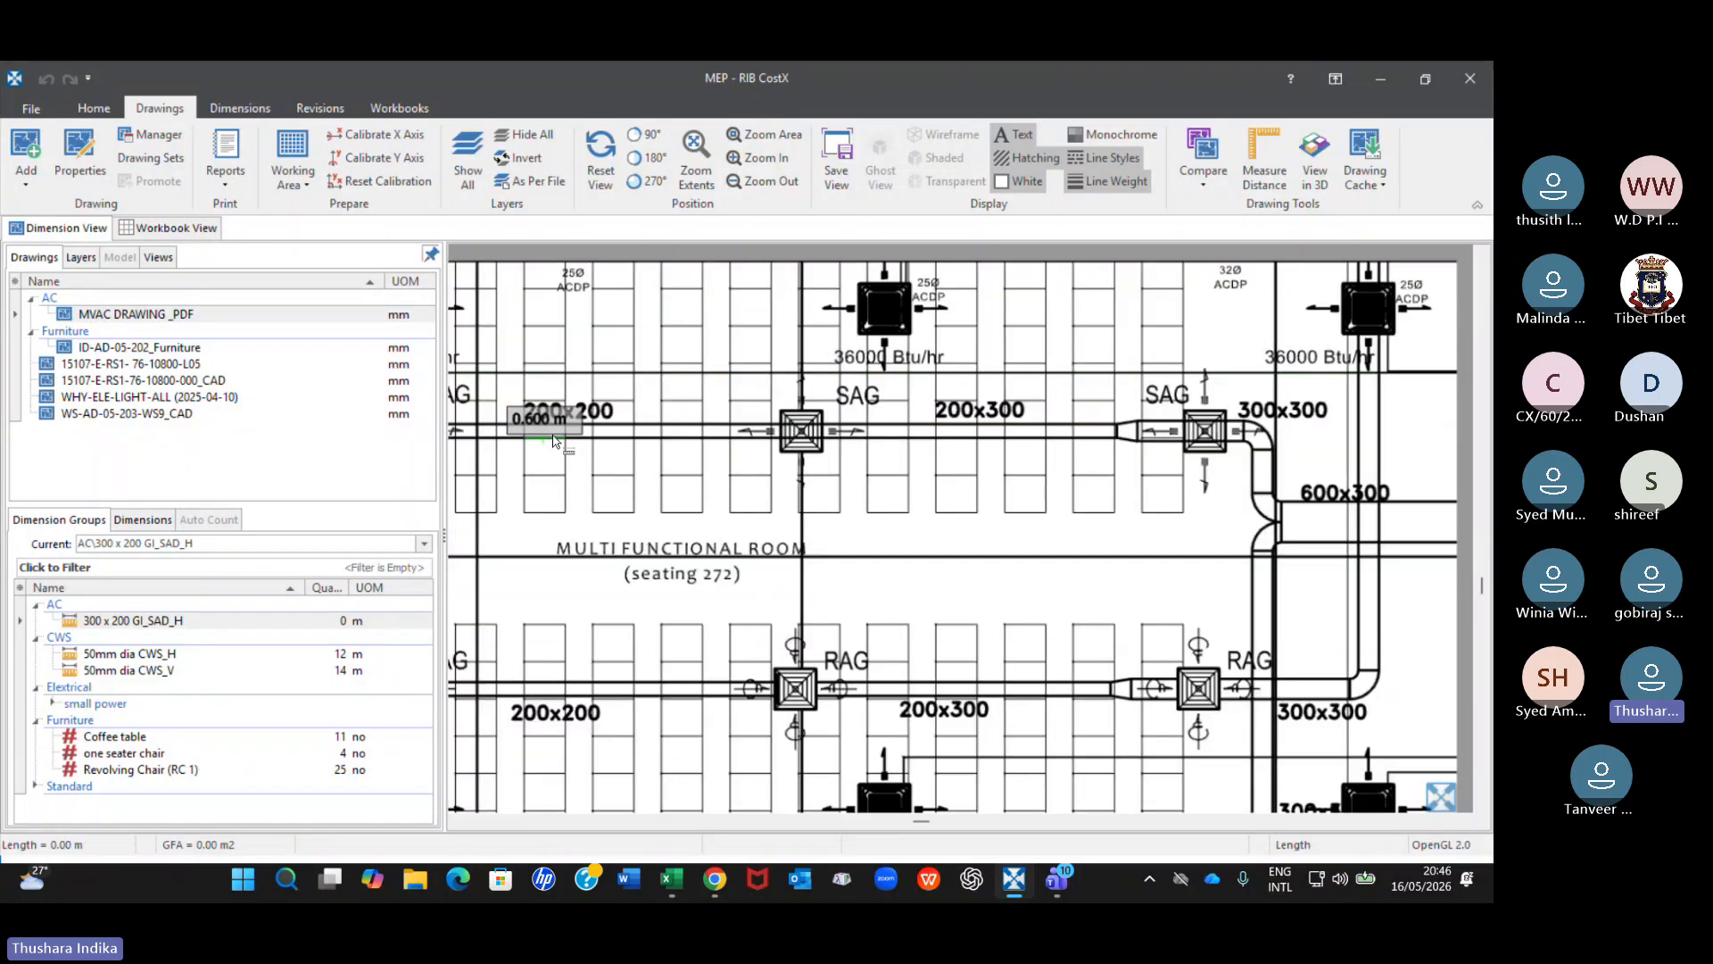
scroll(912, 470, up, 2)
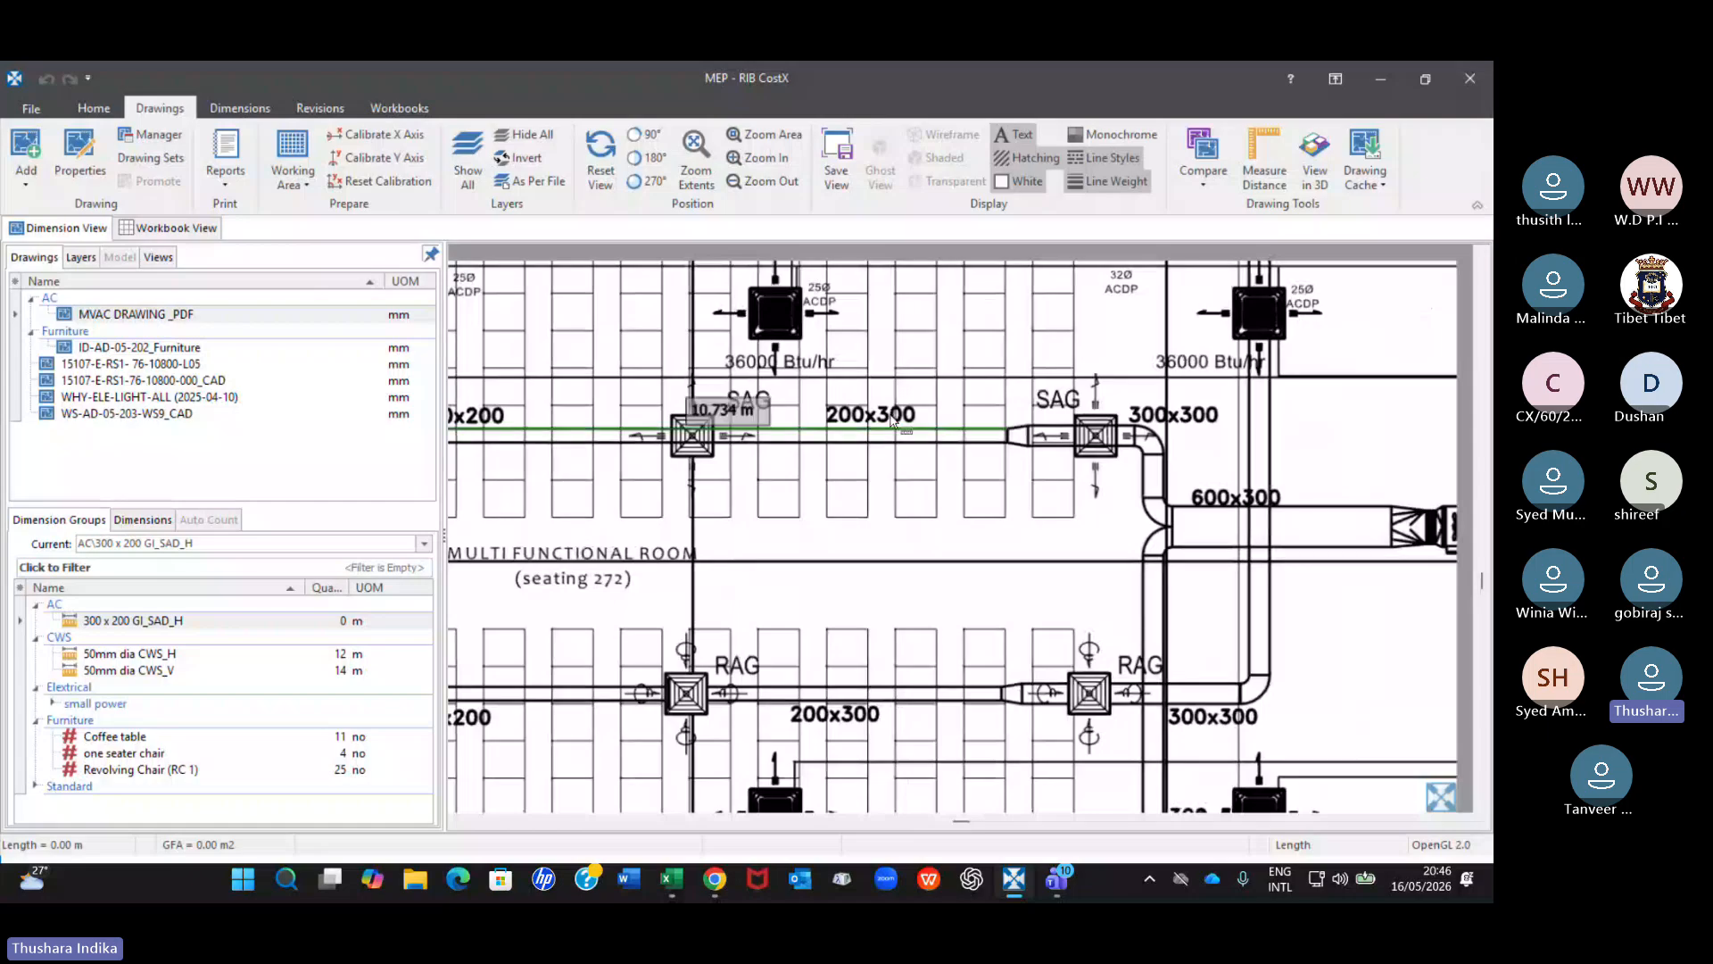
scroll(892, 421, up, 2)
scroll(690, 468, up, 2)
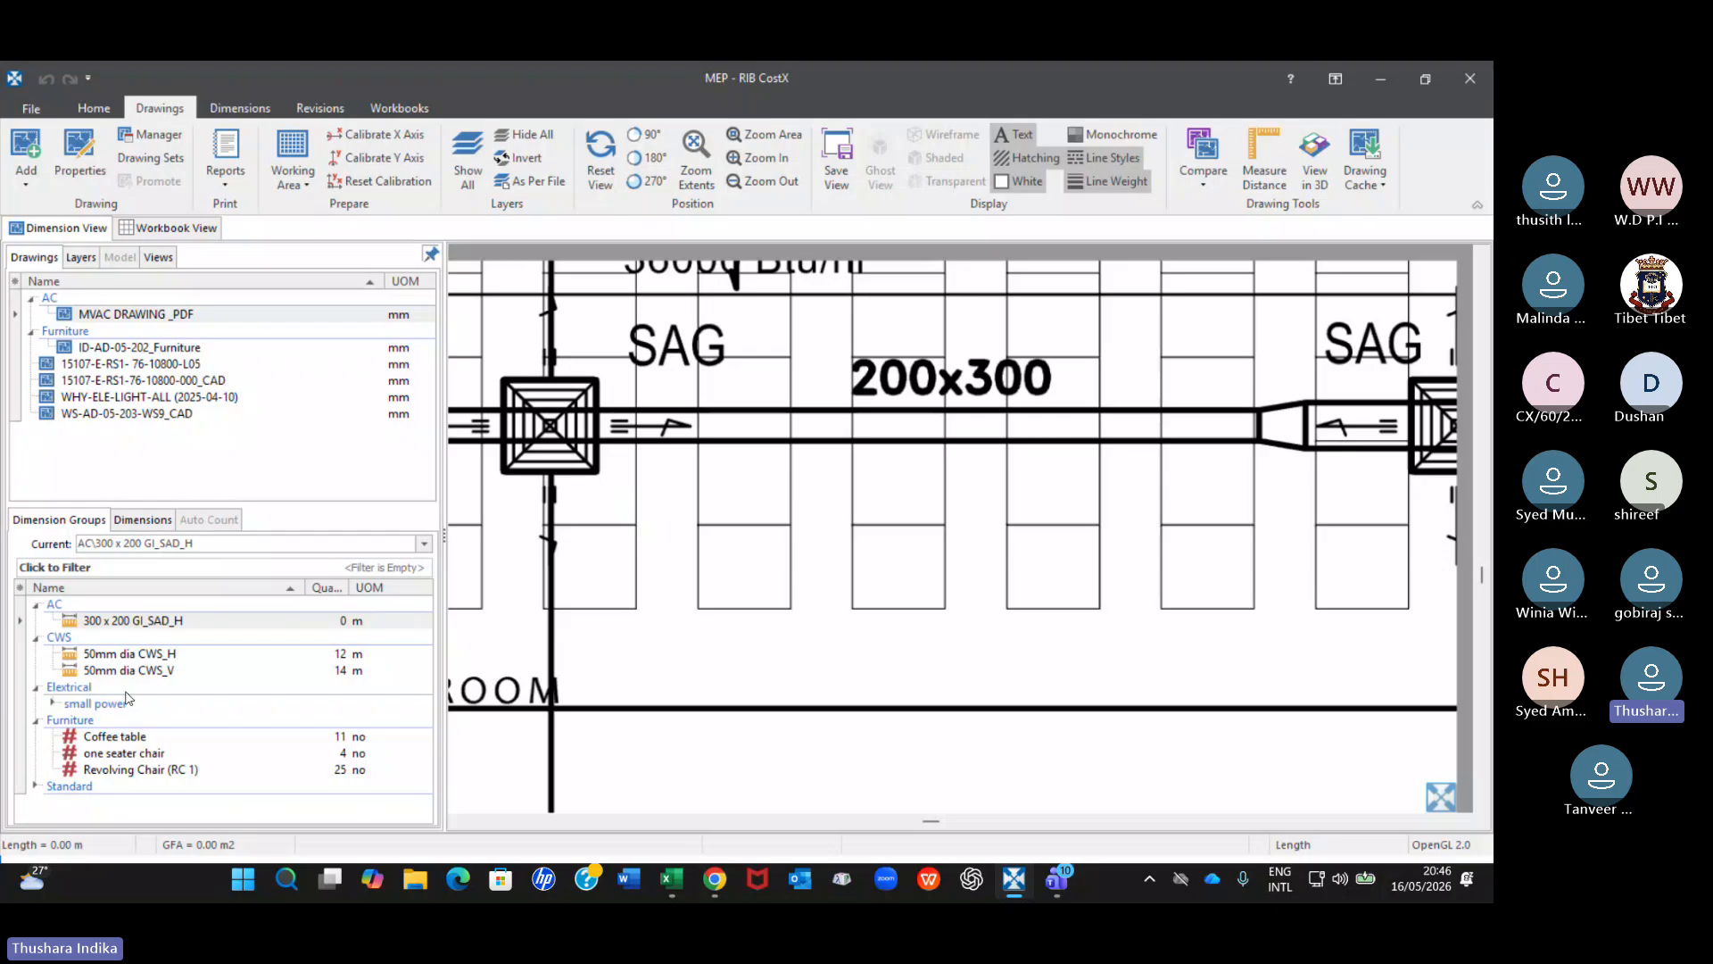
Measure the 200x300 duct from the middle SAG grille to the reducer by points, in dimension group 300 x 200 GI_SAD_H.
click(165, 622)
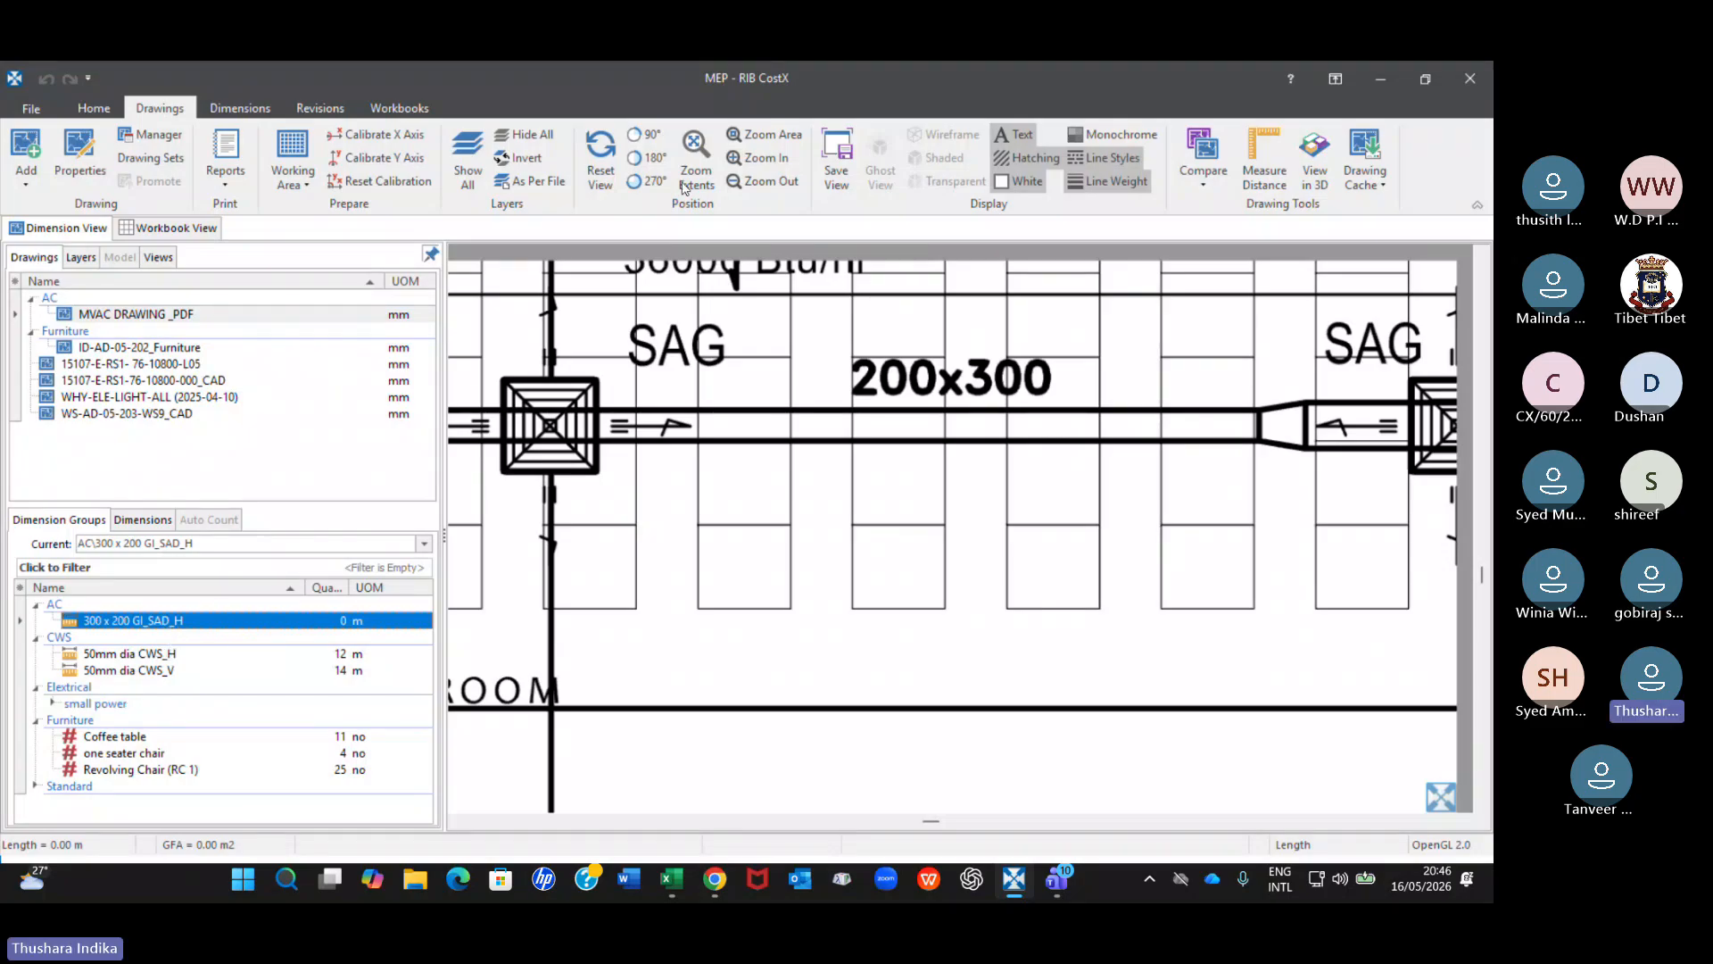
click(222, 108)
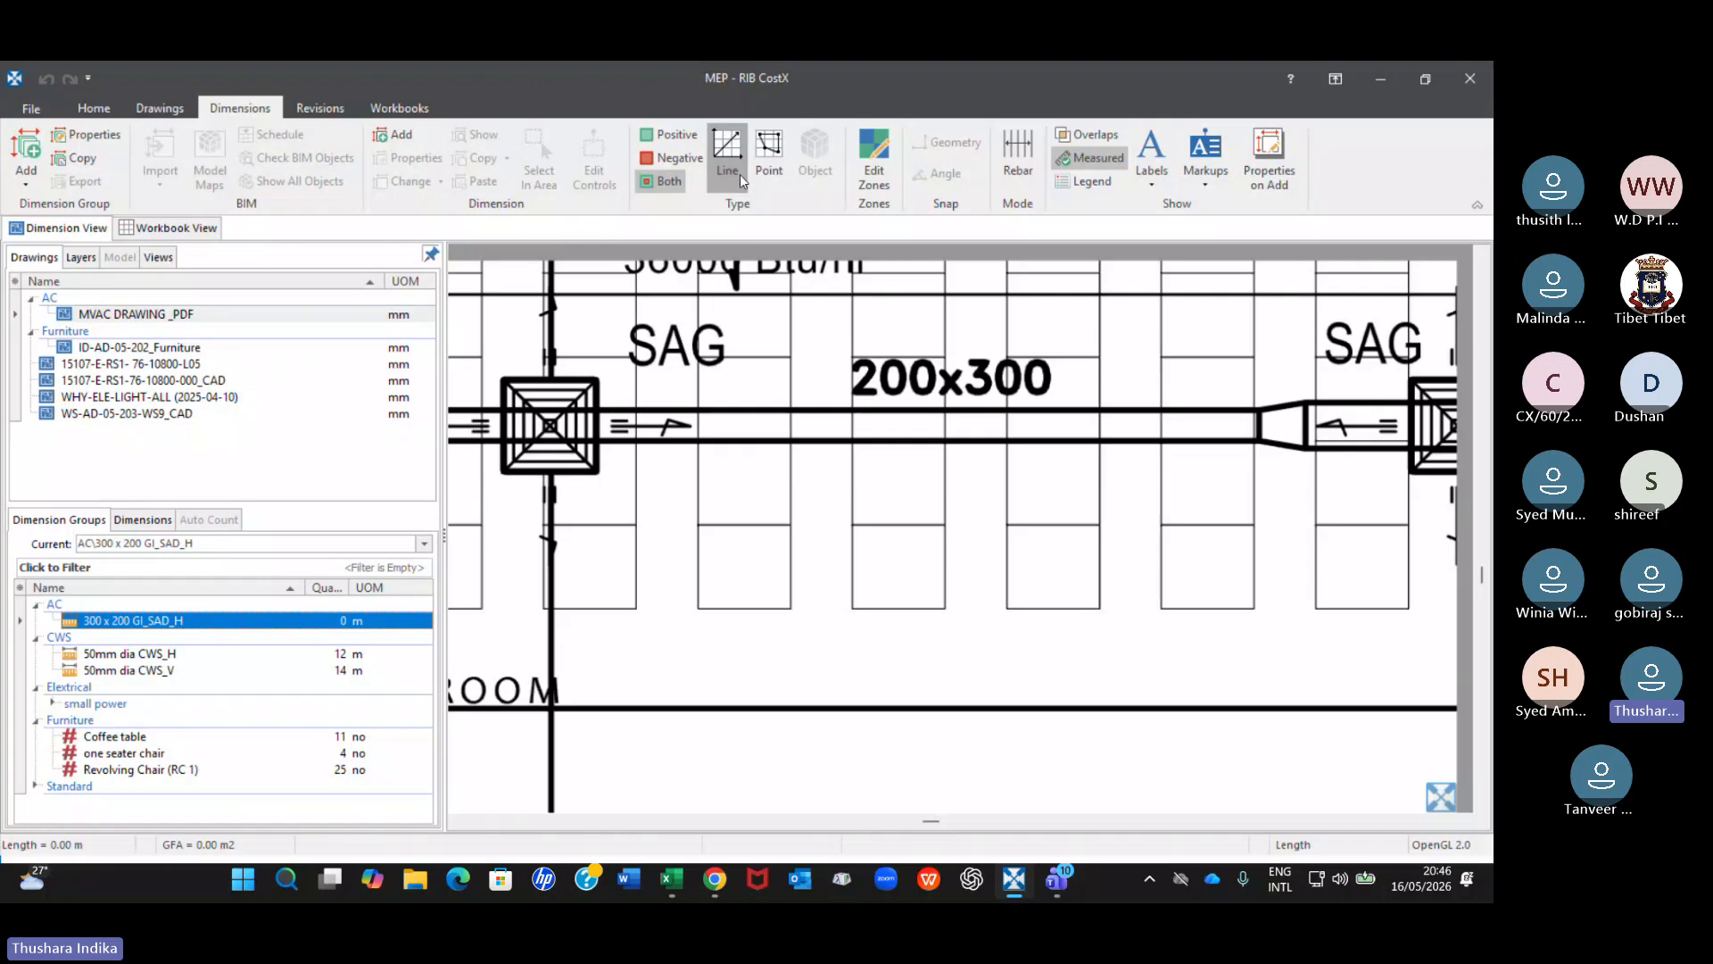
click(769, 153)
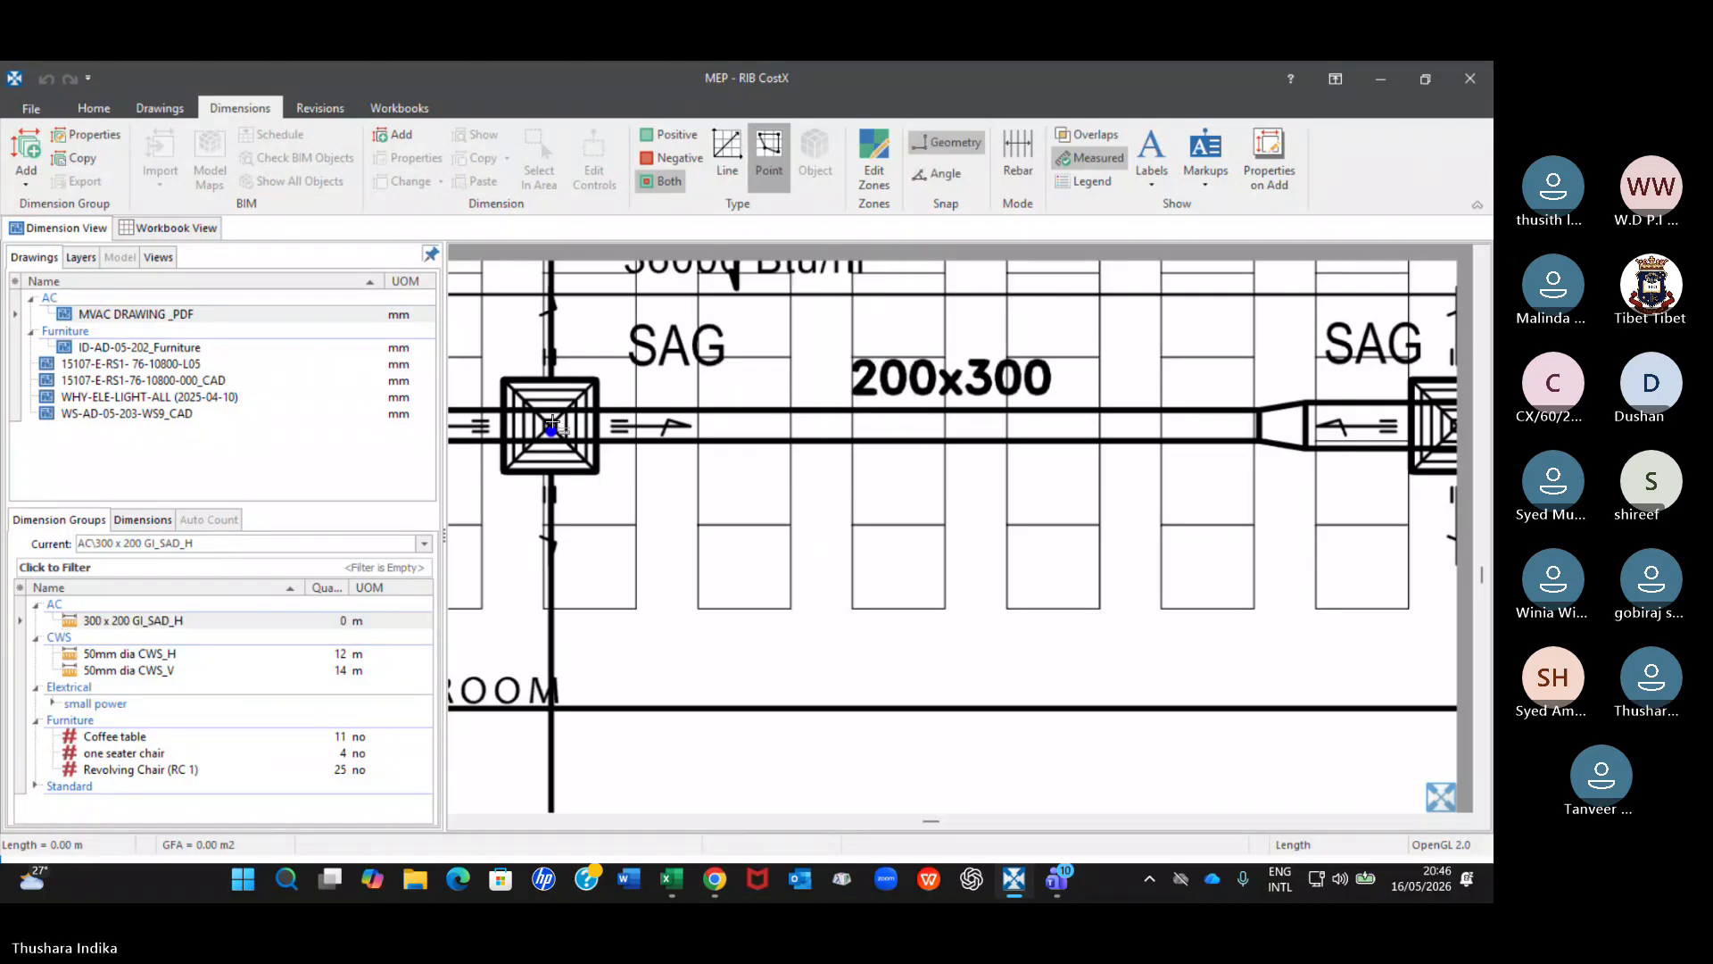
click(551, 427)
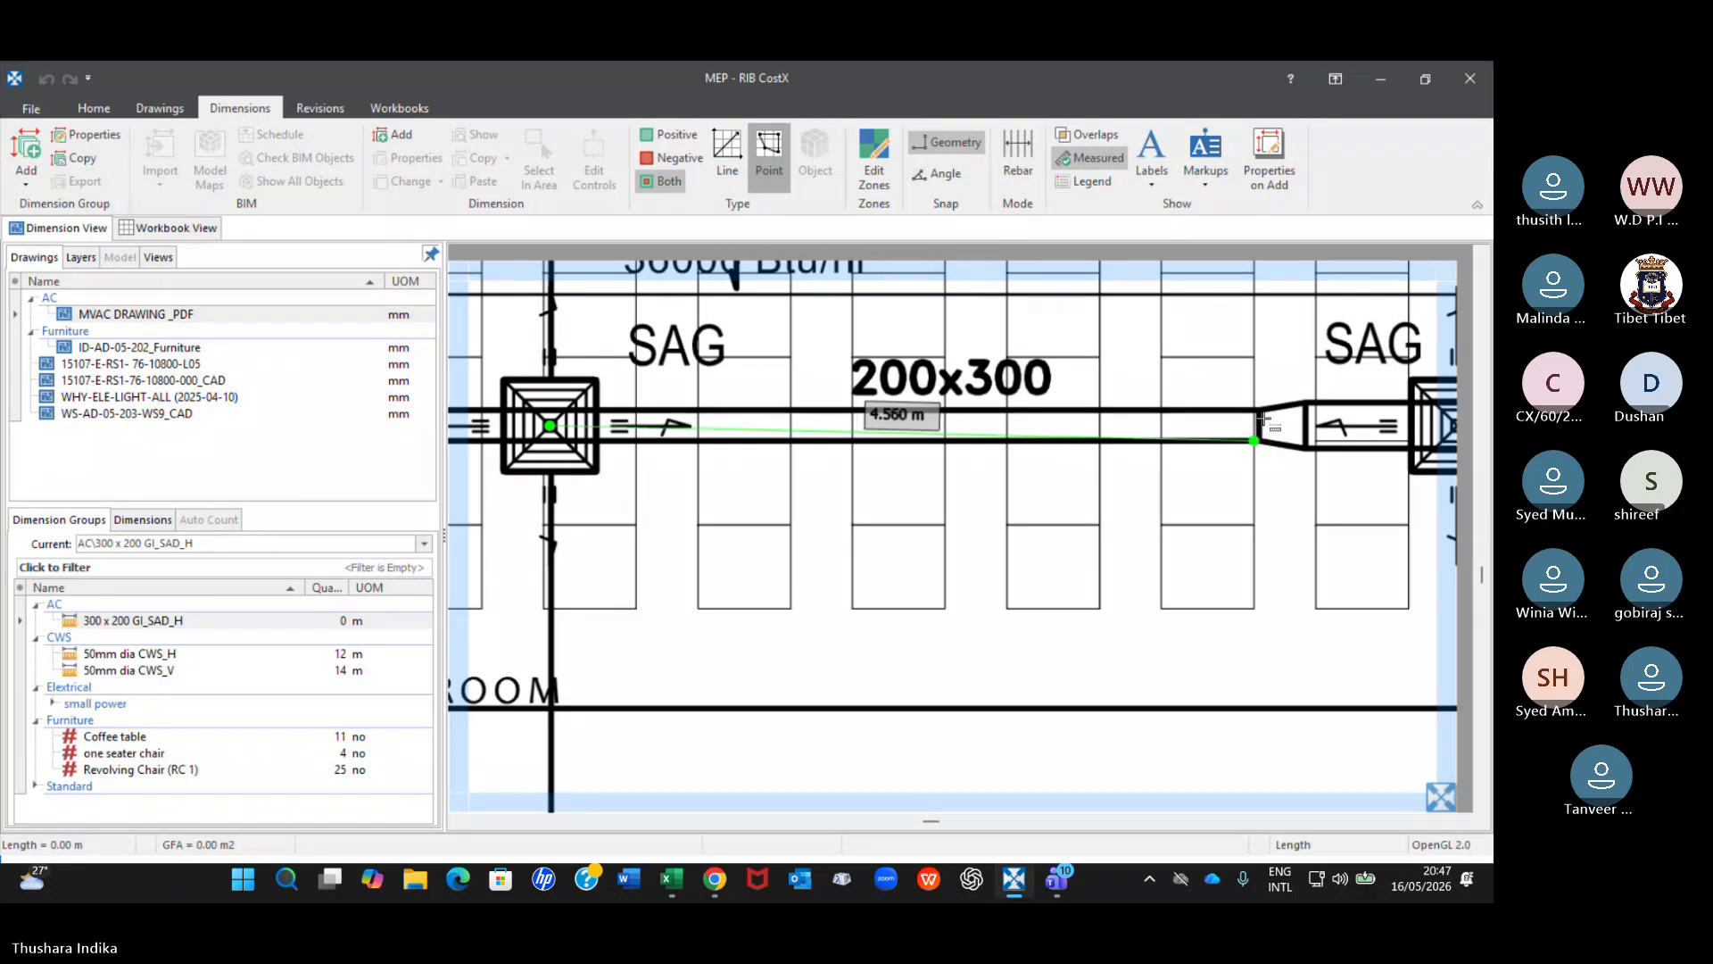
key(Escape)
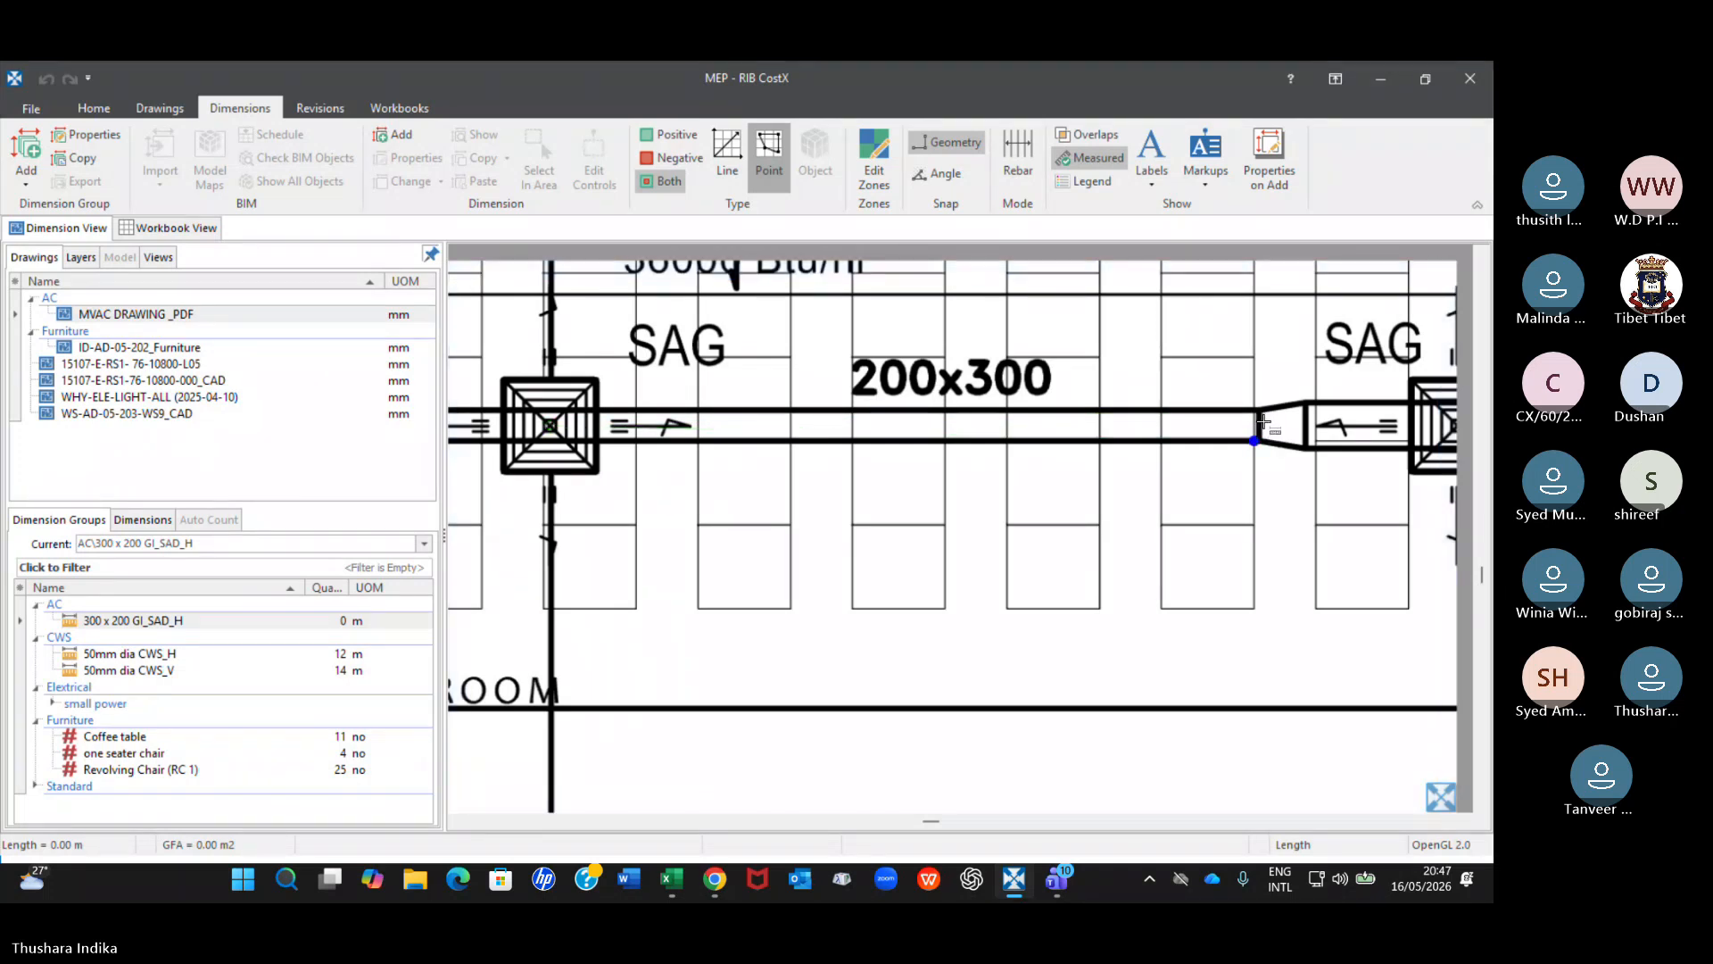
click(552, 438)
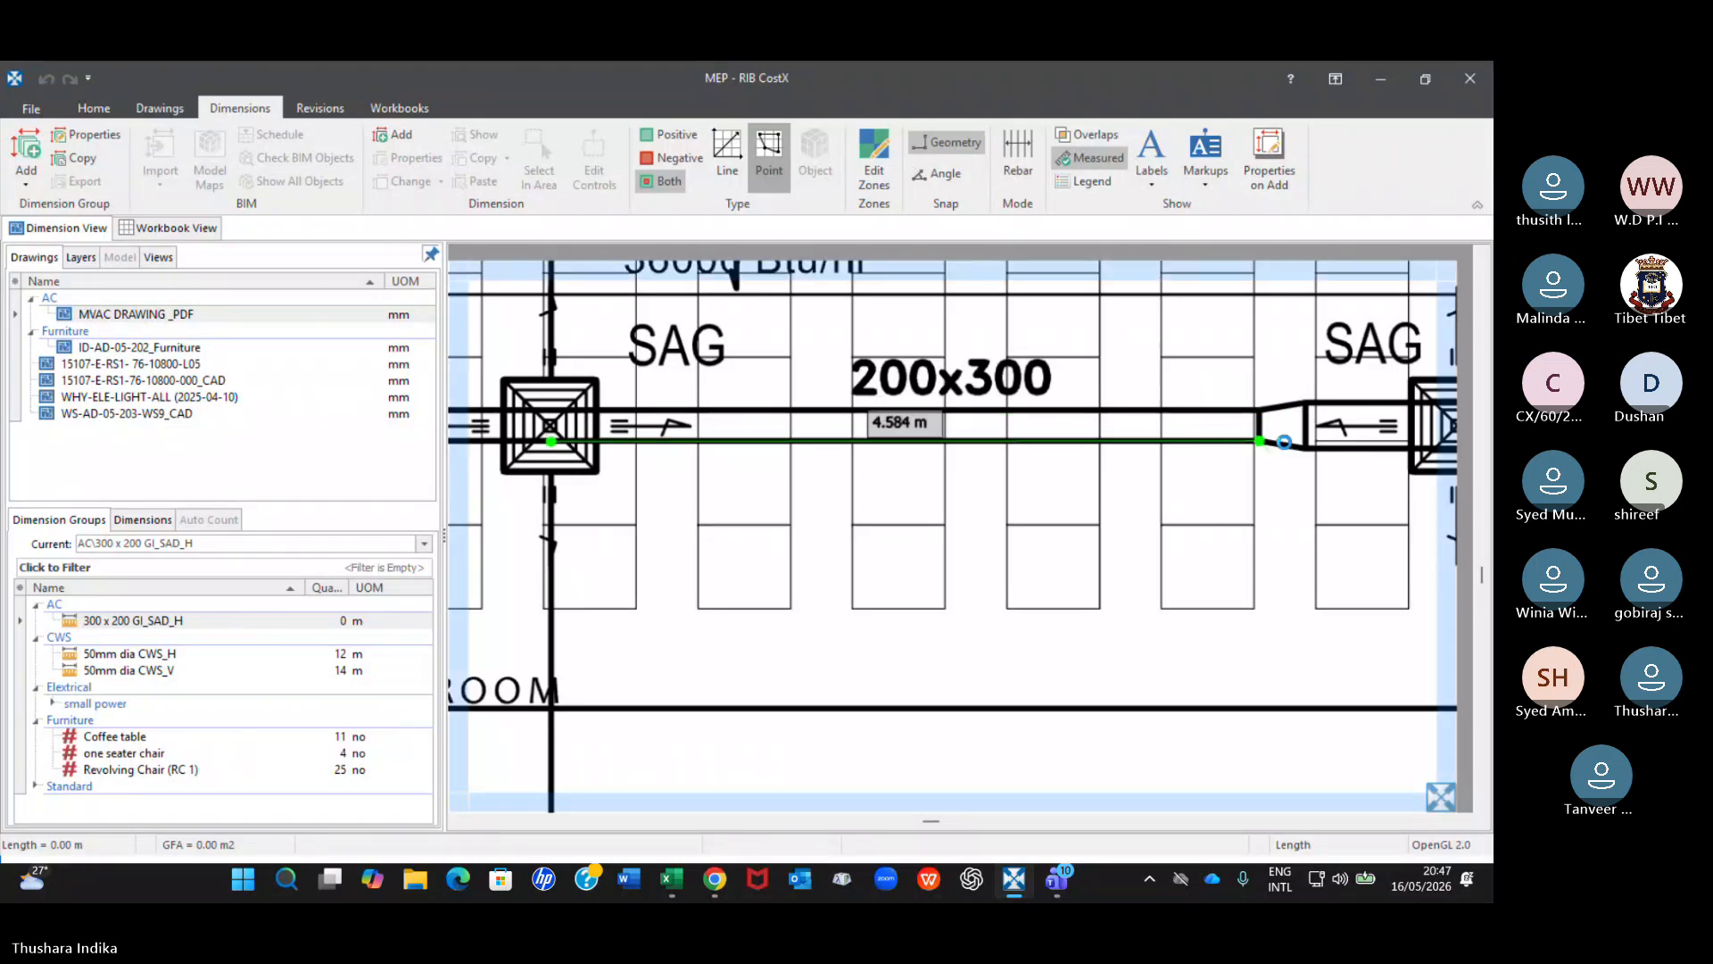
double_click(1287, 446)
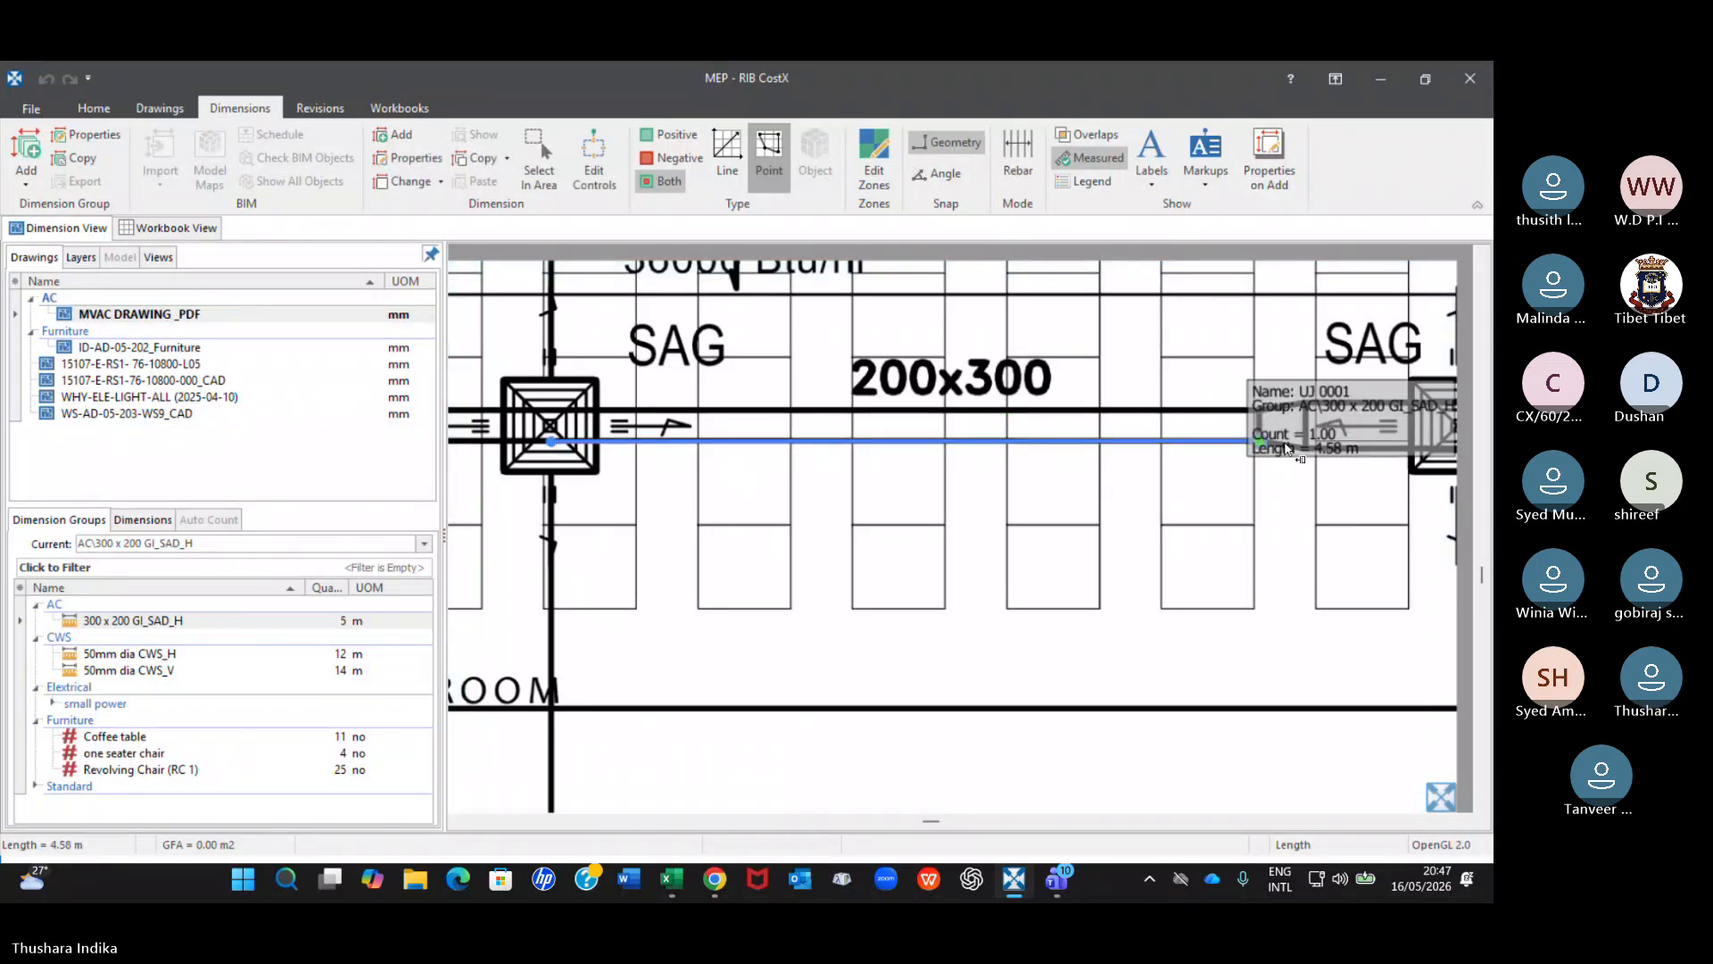
Check the individual dimension recorded under 300 x 200 GI_SAD_H and return to the dimension groups list.
click(334, 622)
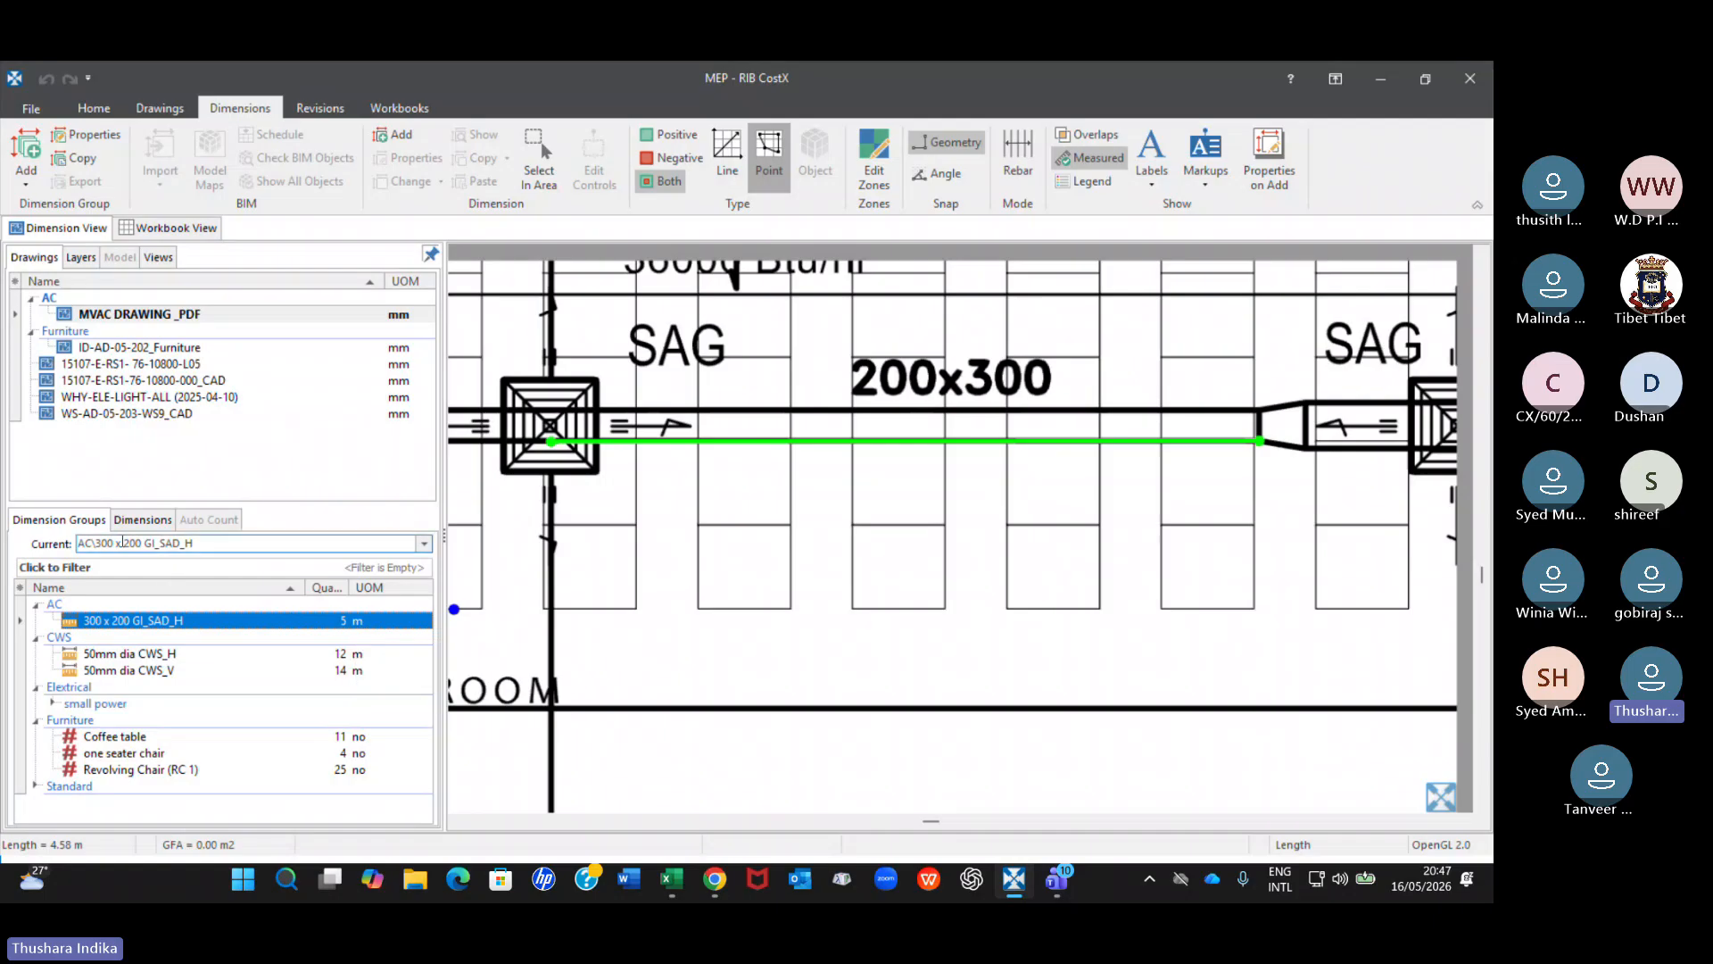
click(140, 521)
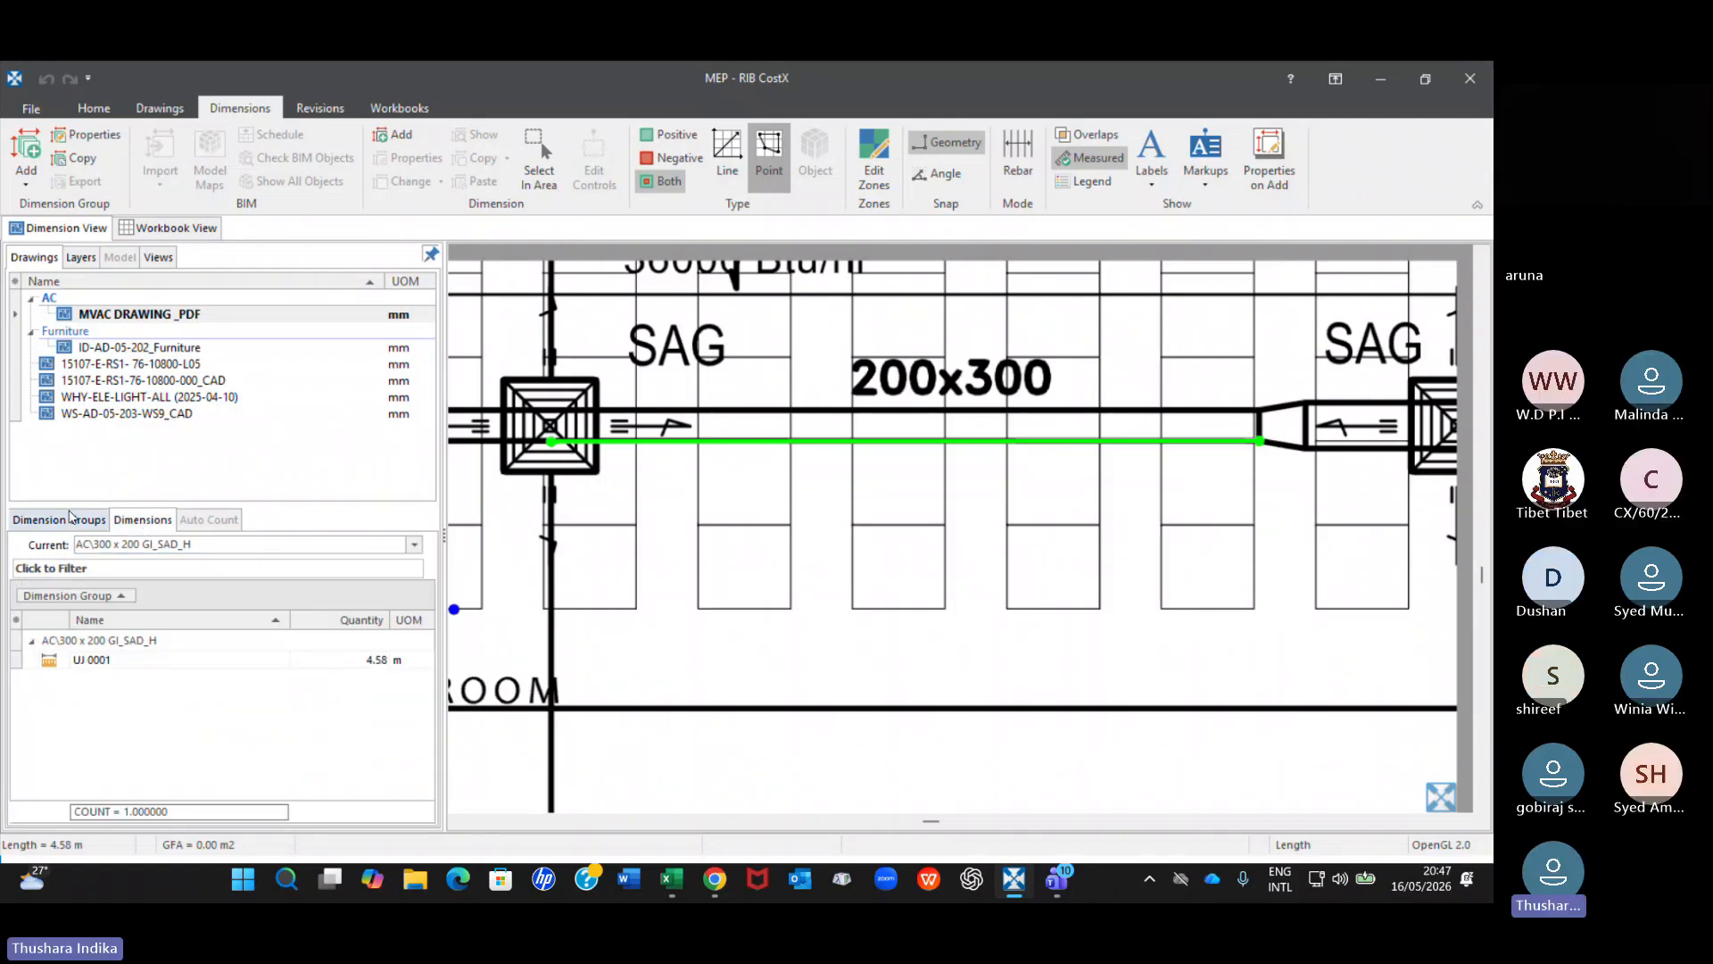
click(59, 519)
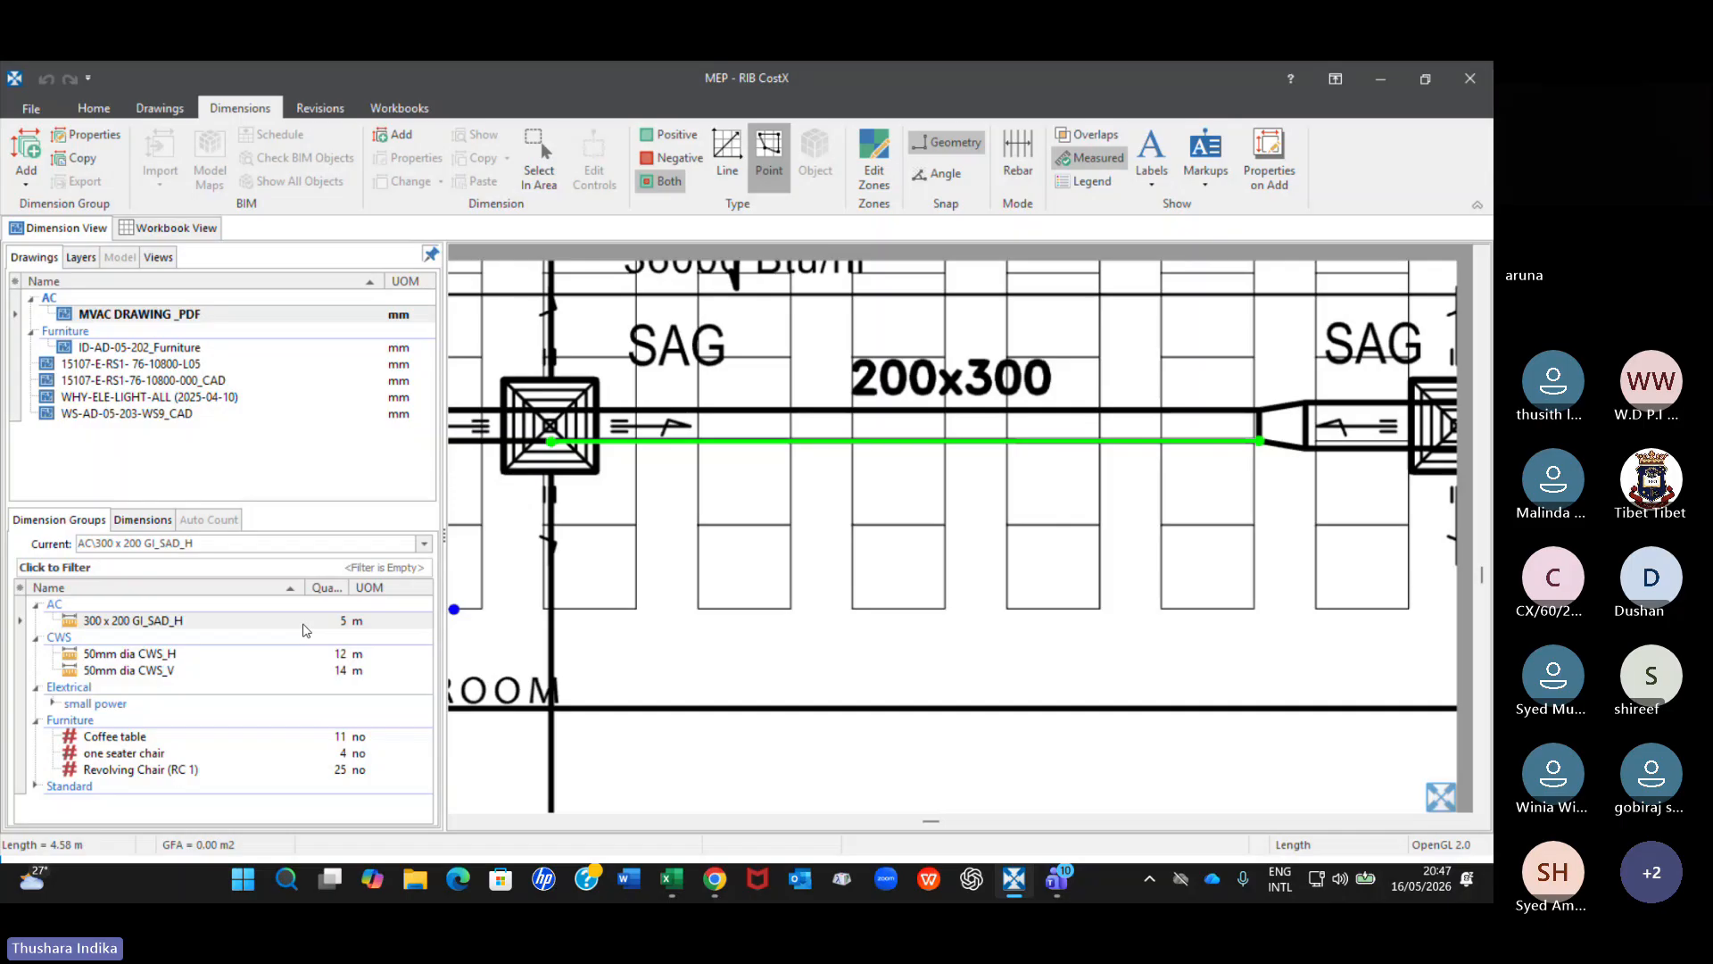
Add the 200x300 duct below the multi functional room label to the same group, measuring from the RAG grille's centre to the reducer.
scroll(721, 588, down, 2)
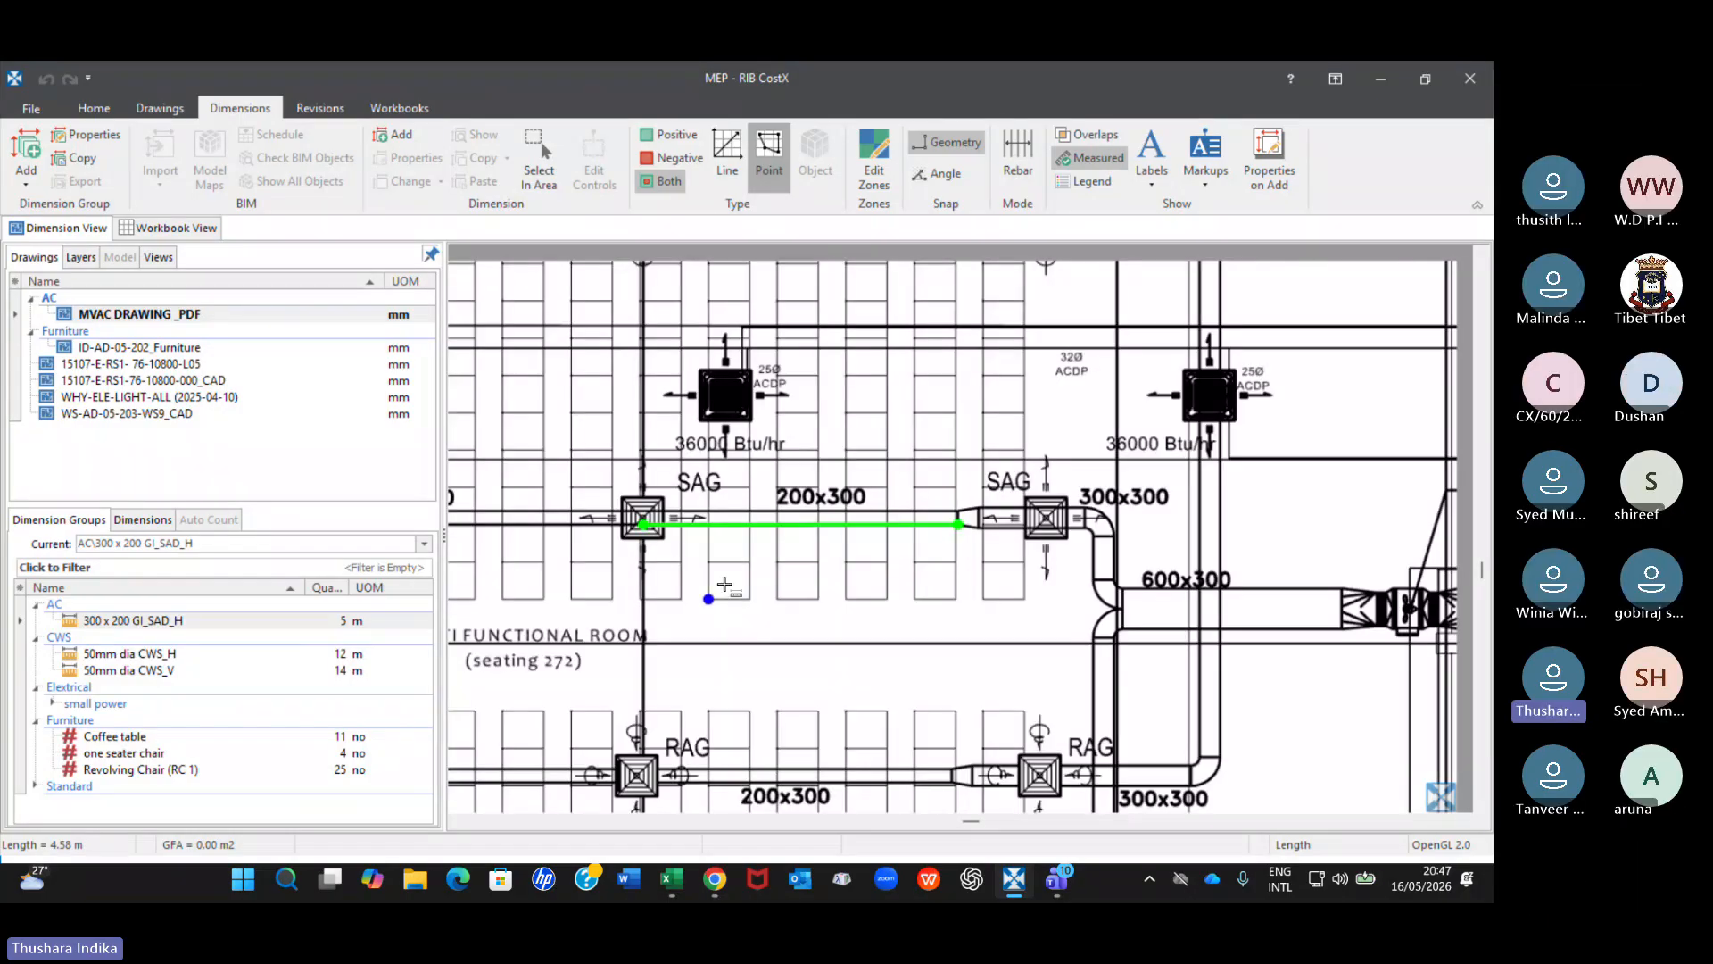
middle_drag(754, 716, 769, 422)
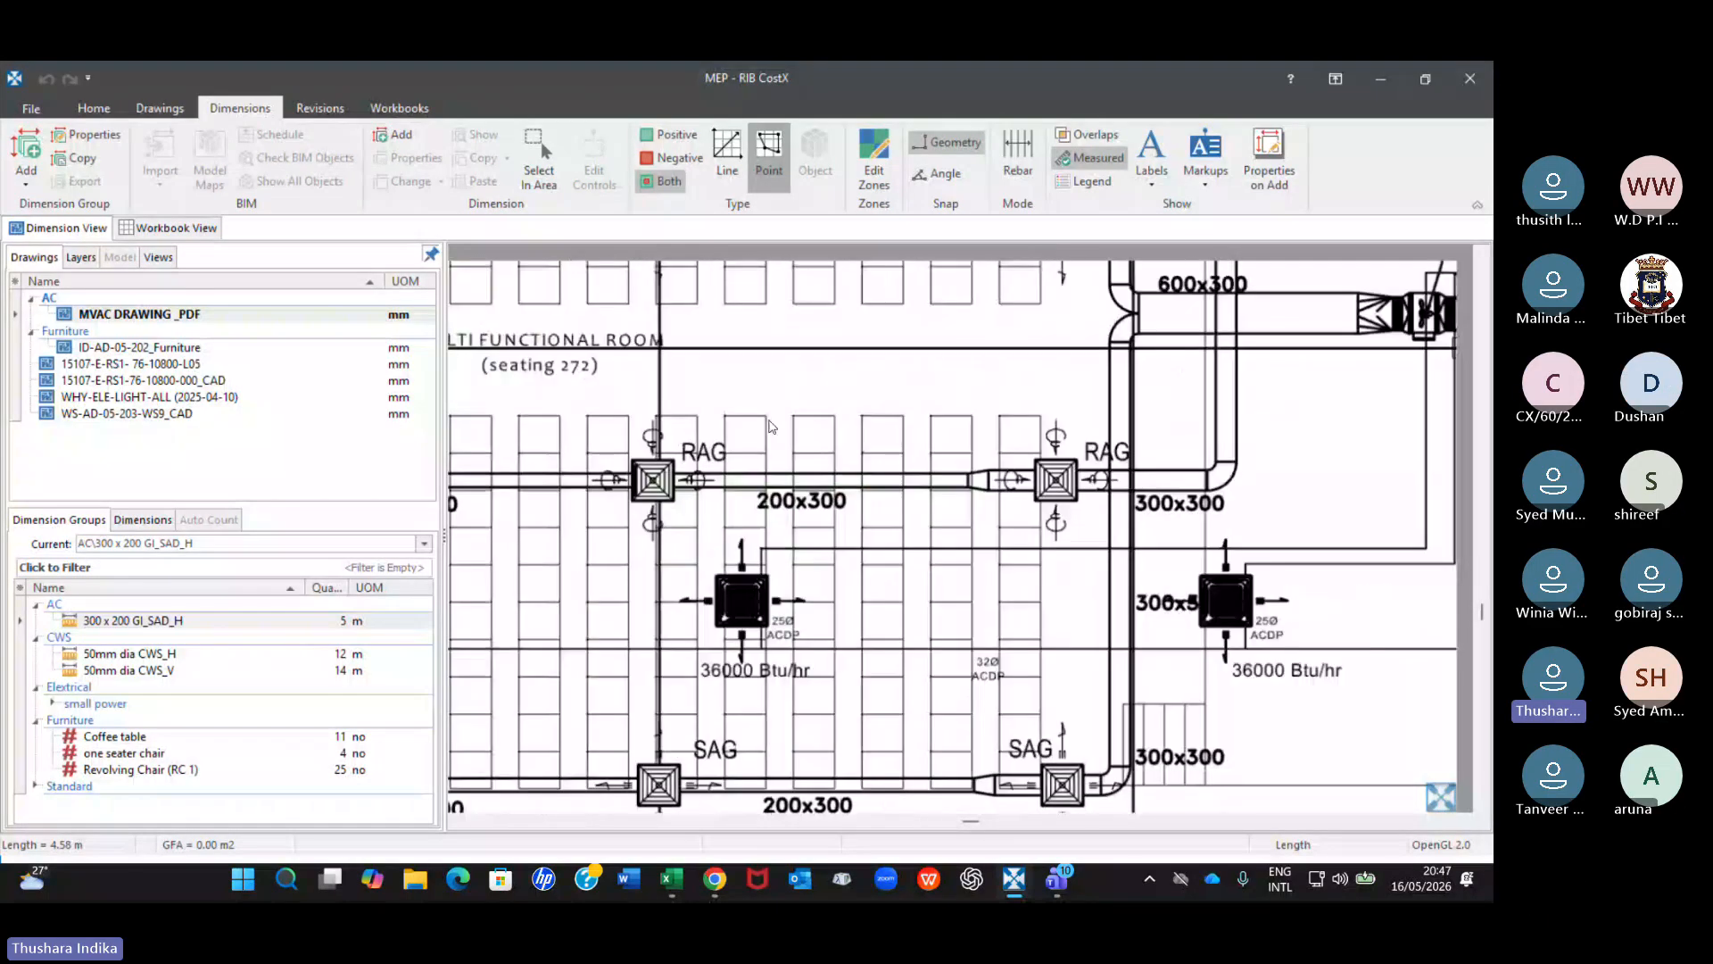
scroll(688, 473, up, 2)
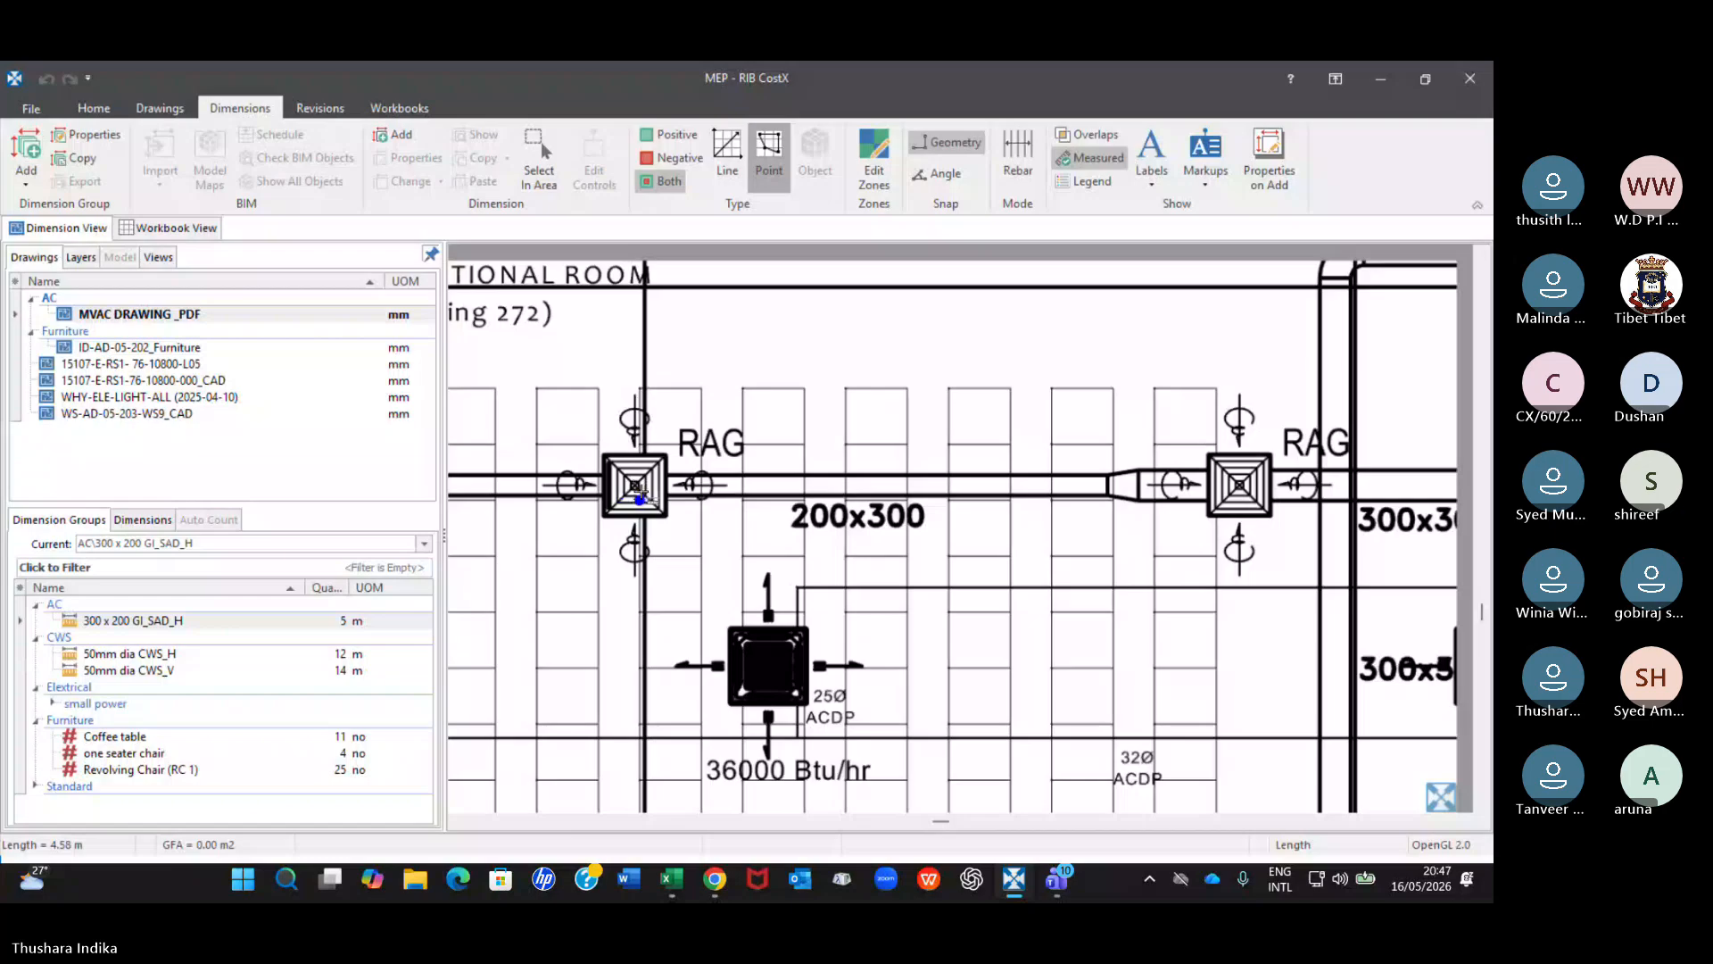
scroll(641, 491, up, 3)
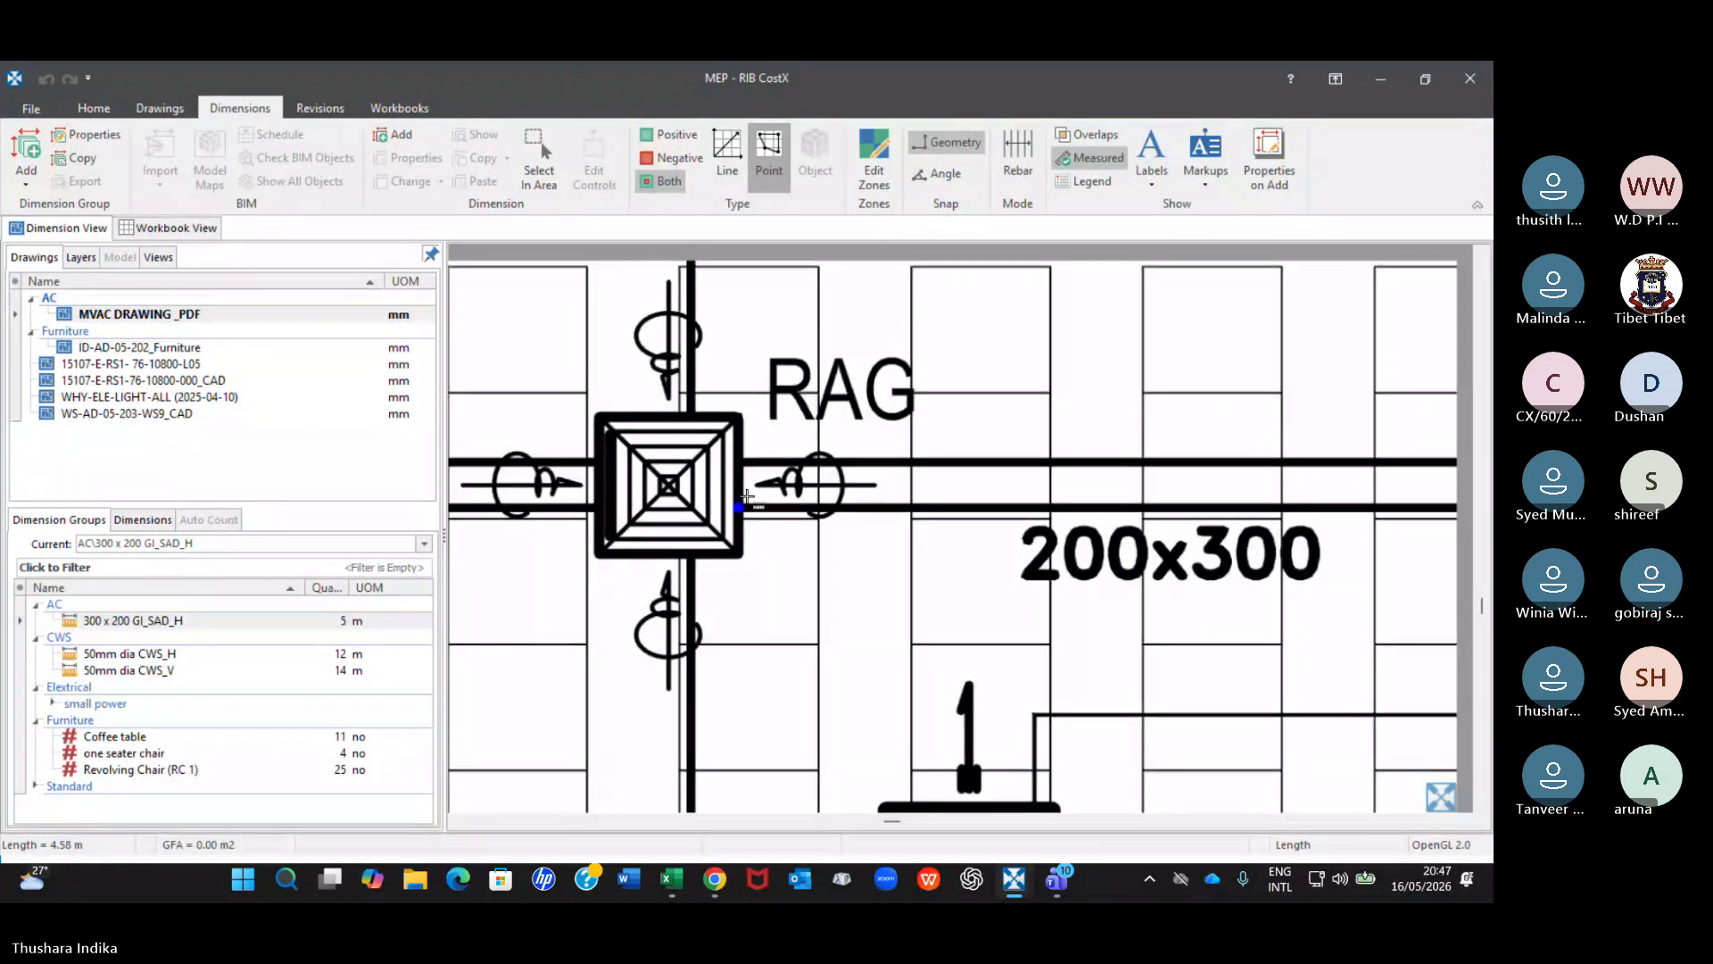
scroll(637, 491, down, 3)
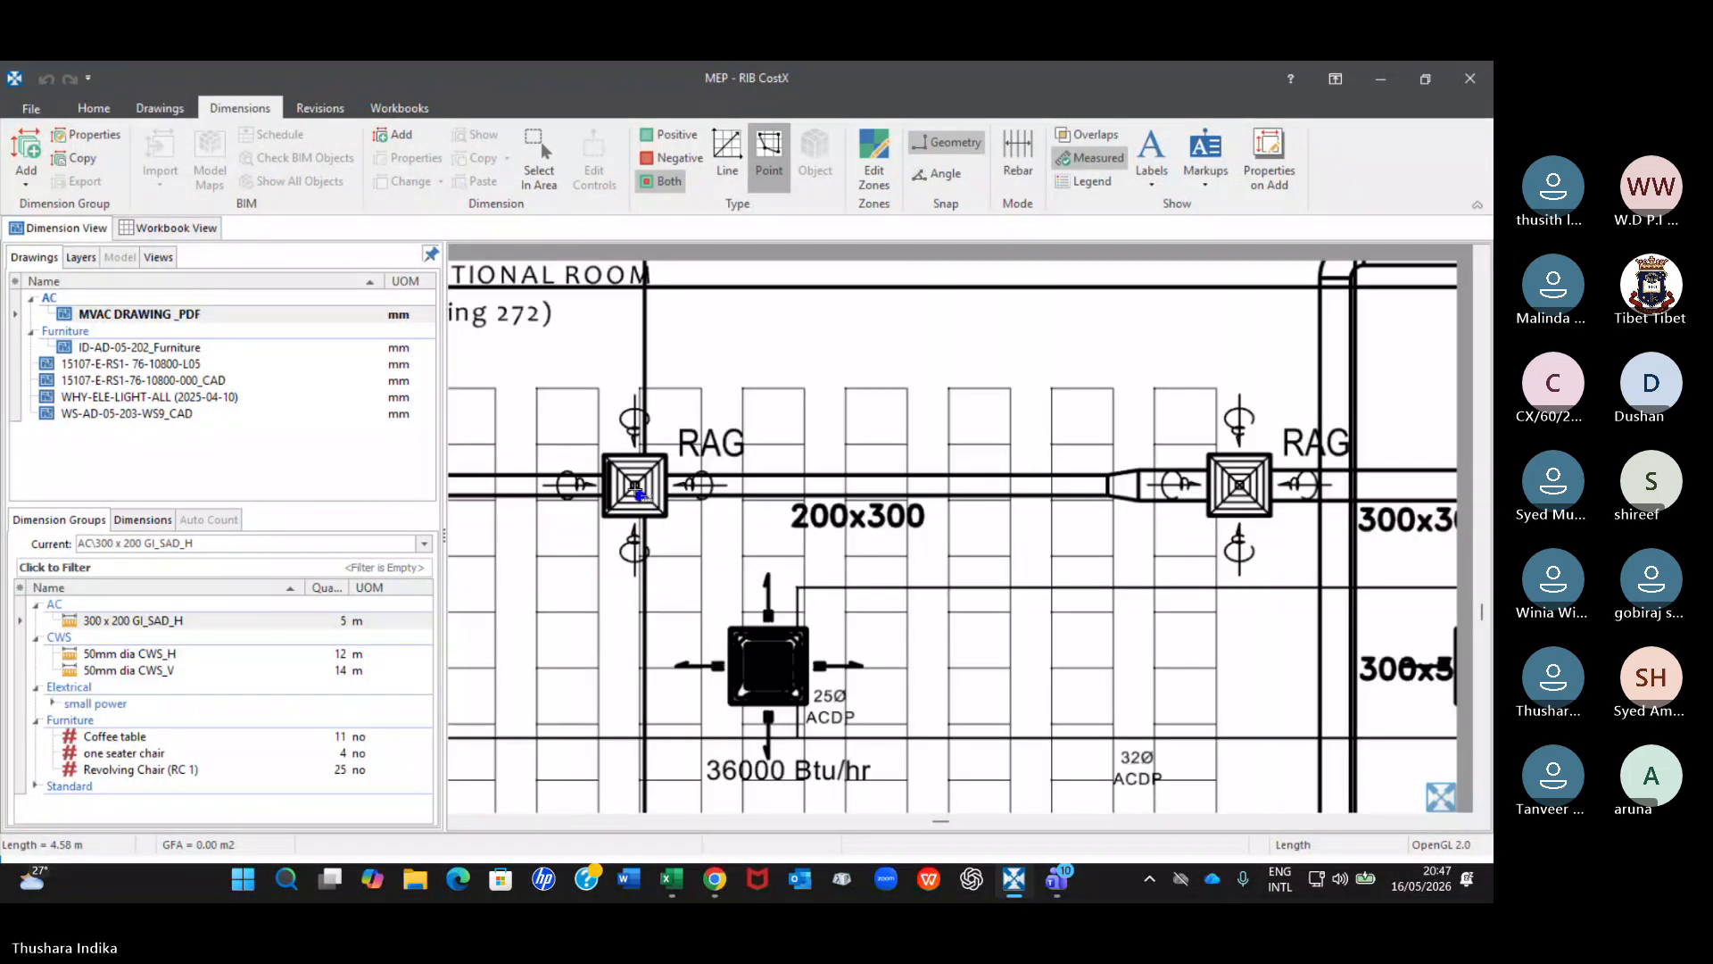
scroll(637, 492, up, 3)
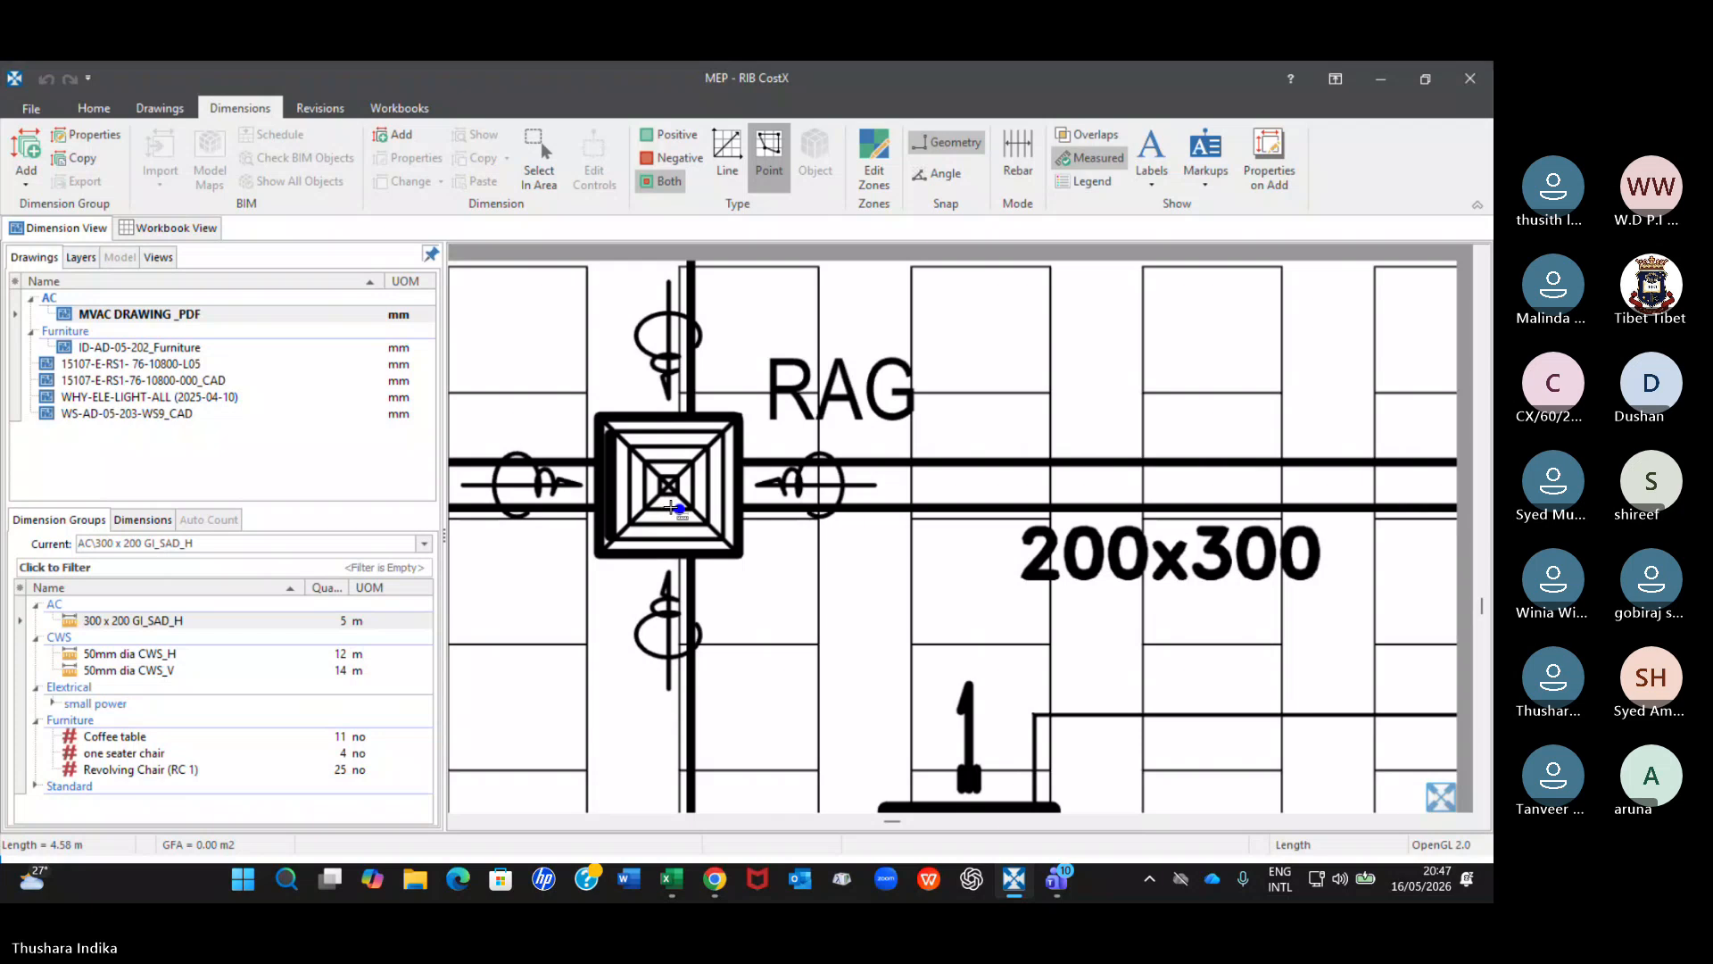
click(670, 486)
scroll(1240, 471, down, 4)
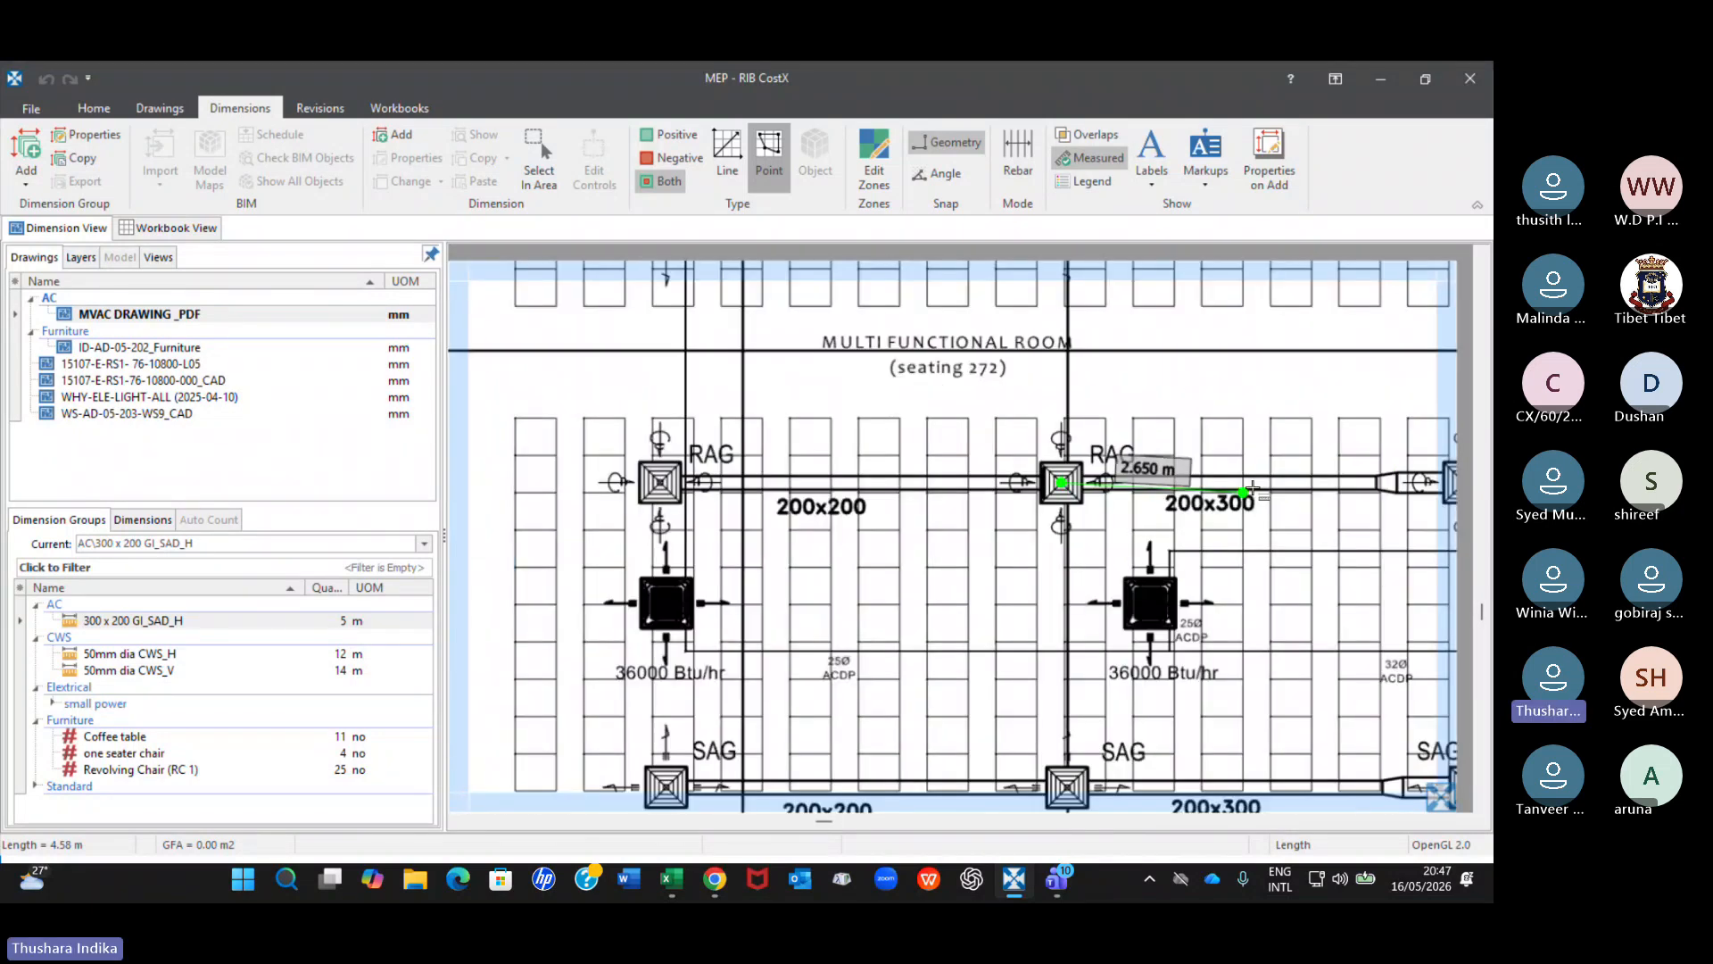
scroll(1338, 484, up, 3)
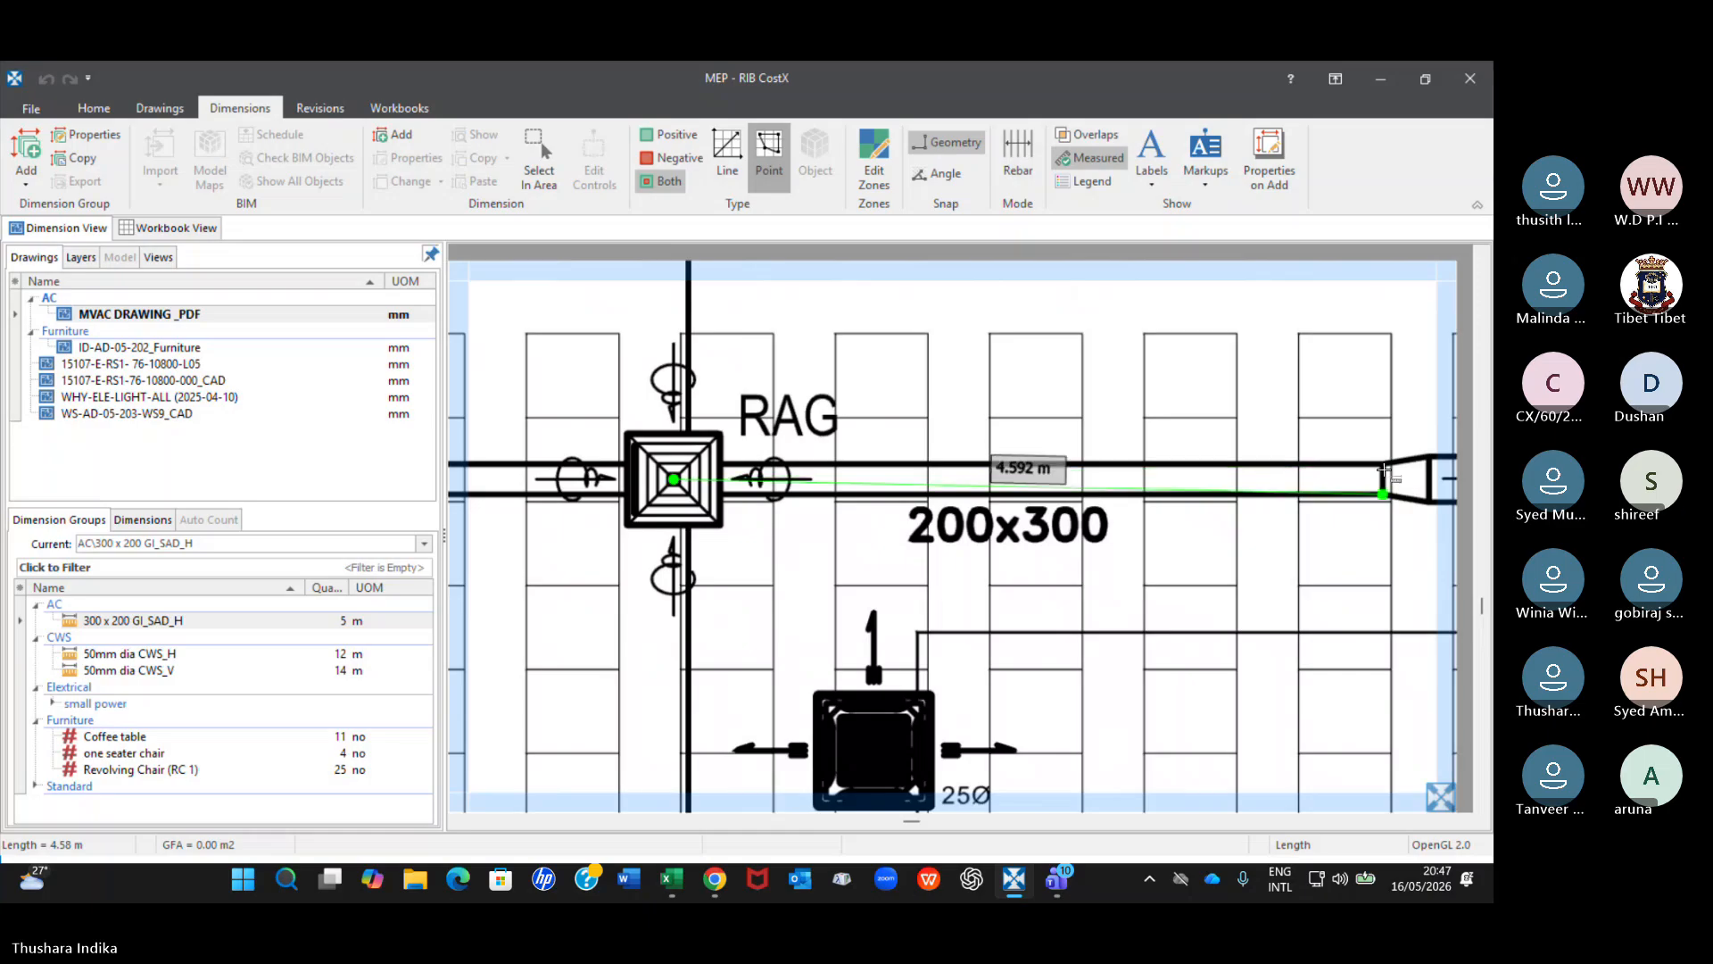
double_click(1383, 464)
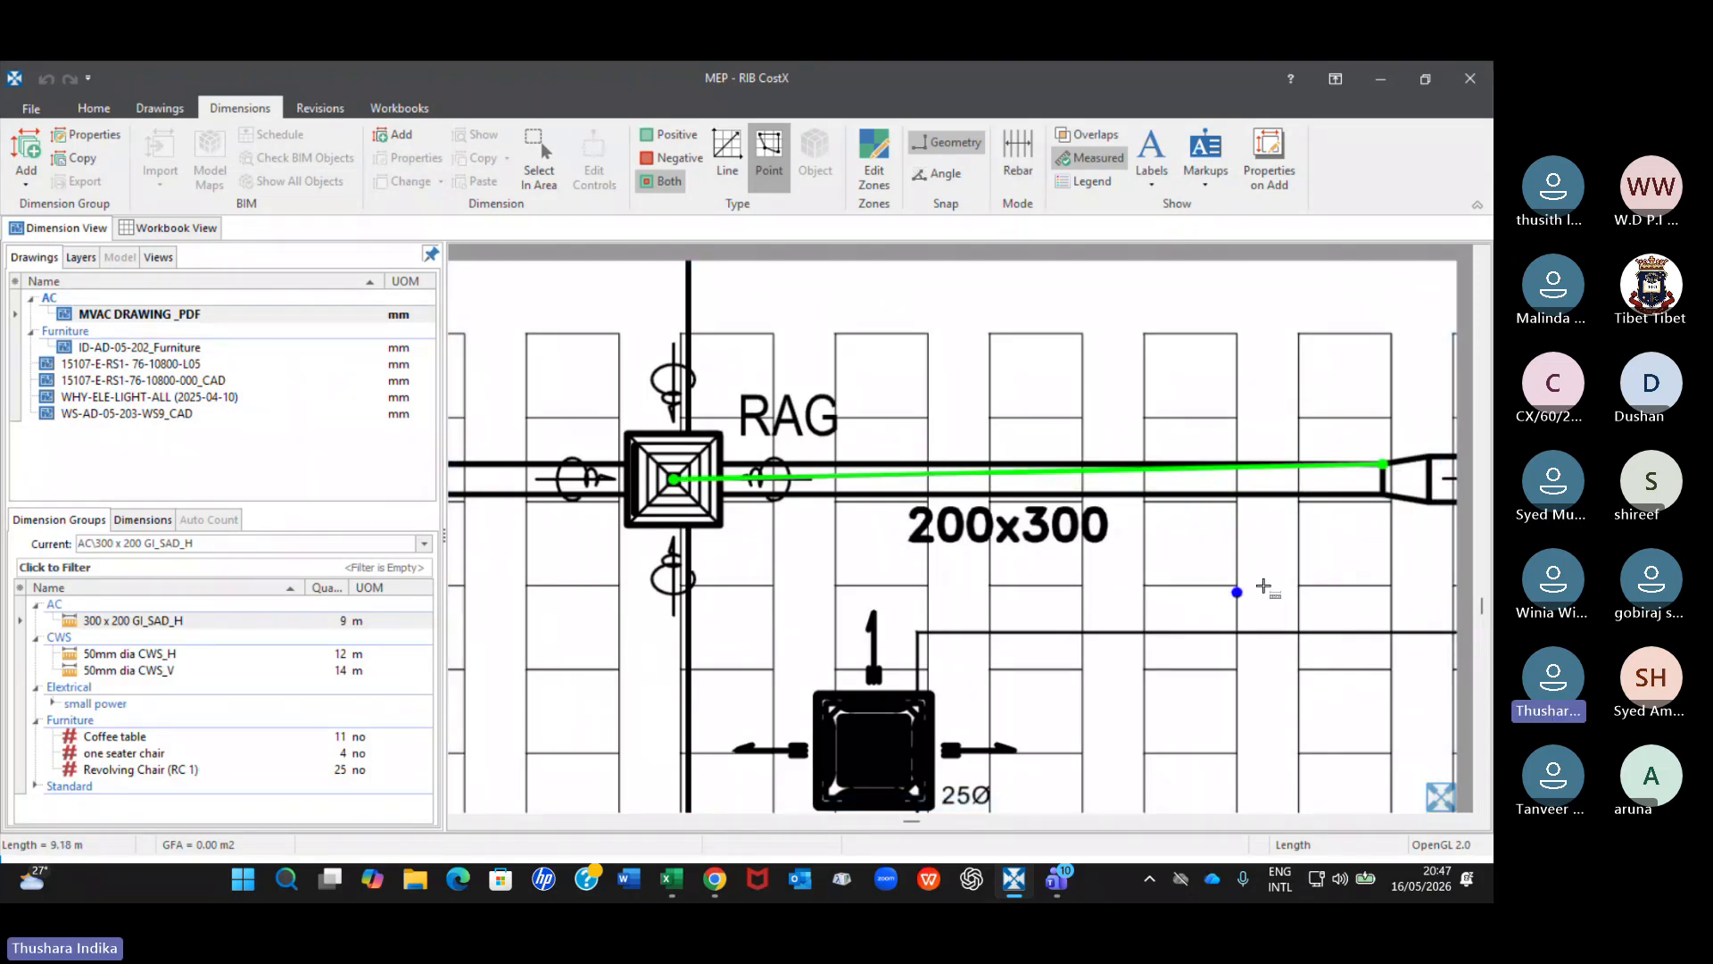
Review the two measured duct lines on the sixth floor plan and select the 300 x 200 GI_SAD_H group.
scroll(1263, 586, down, 4)
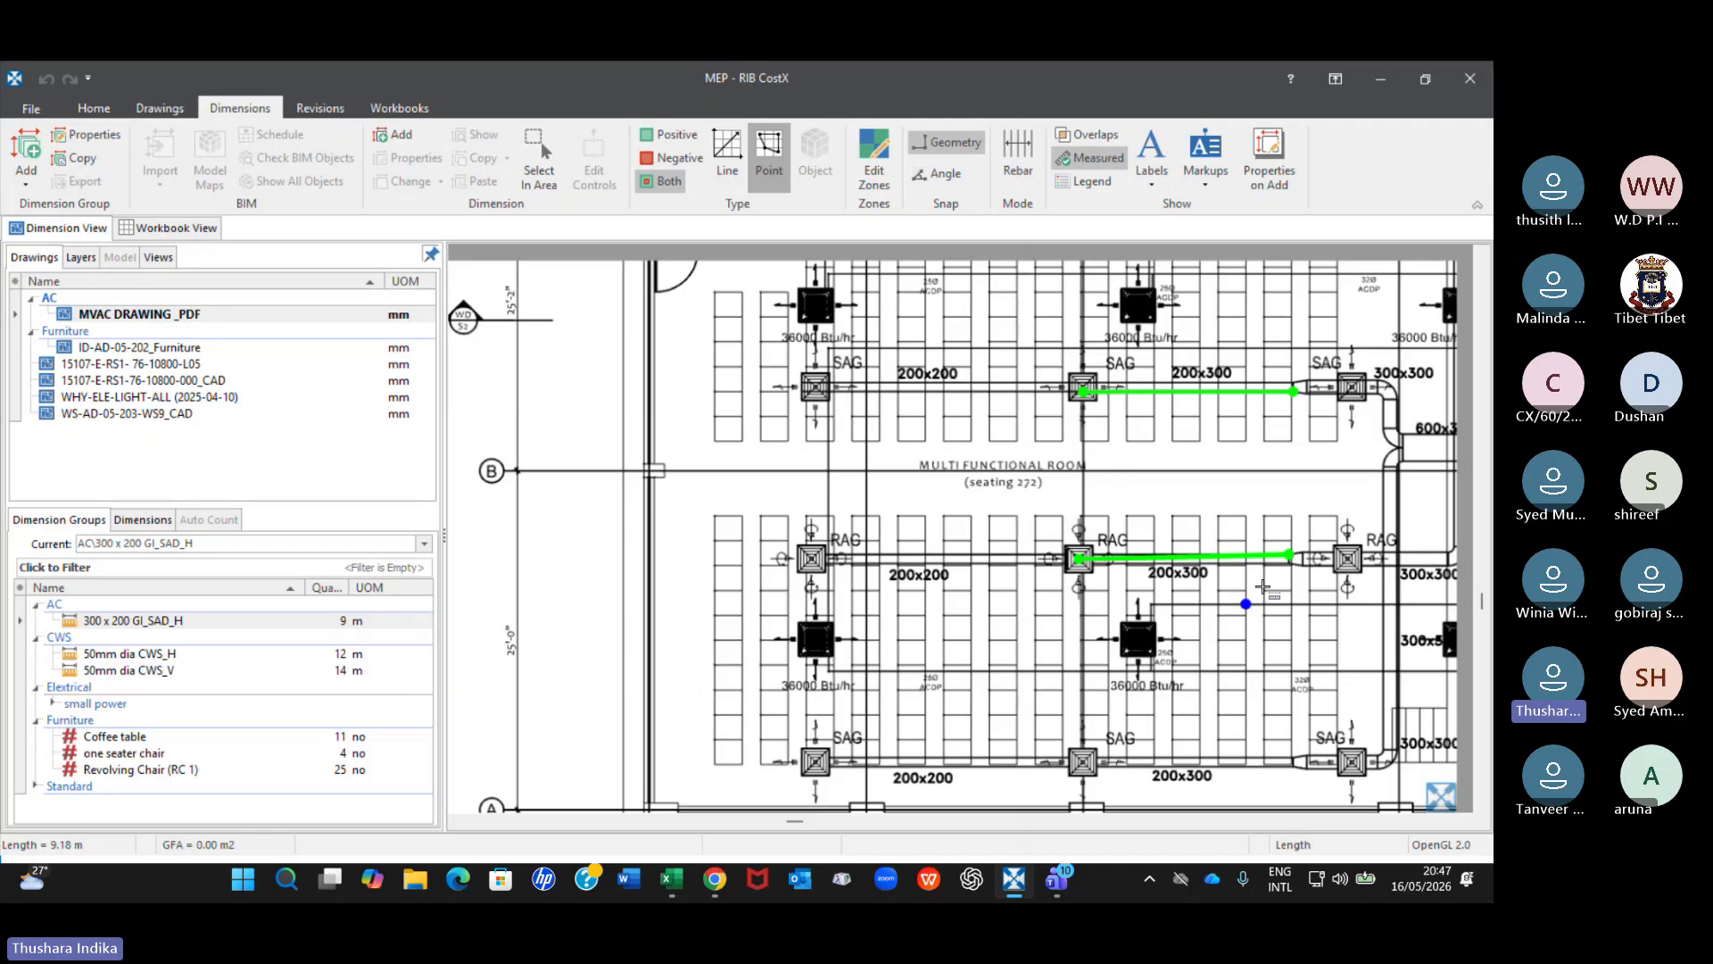
scroll(1263, 586, down, 2)
middle_drag(1245, 673, 1139, 552)
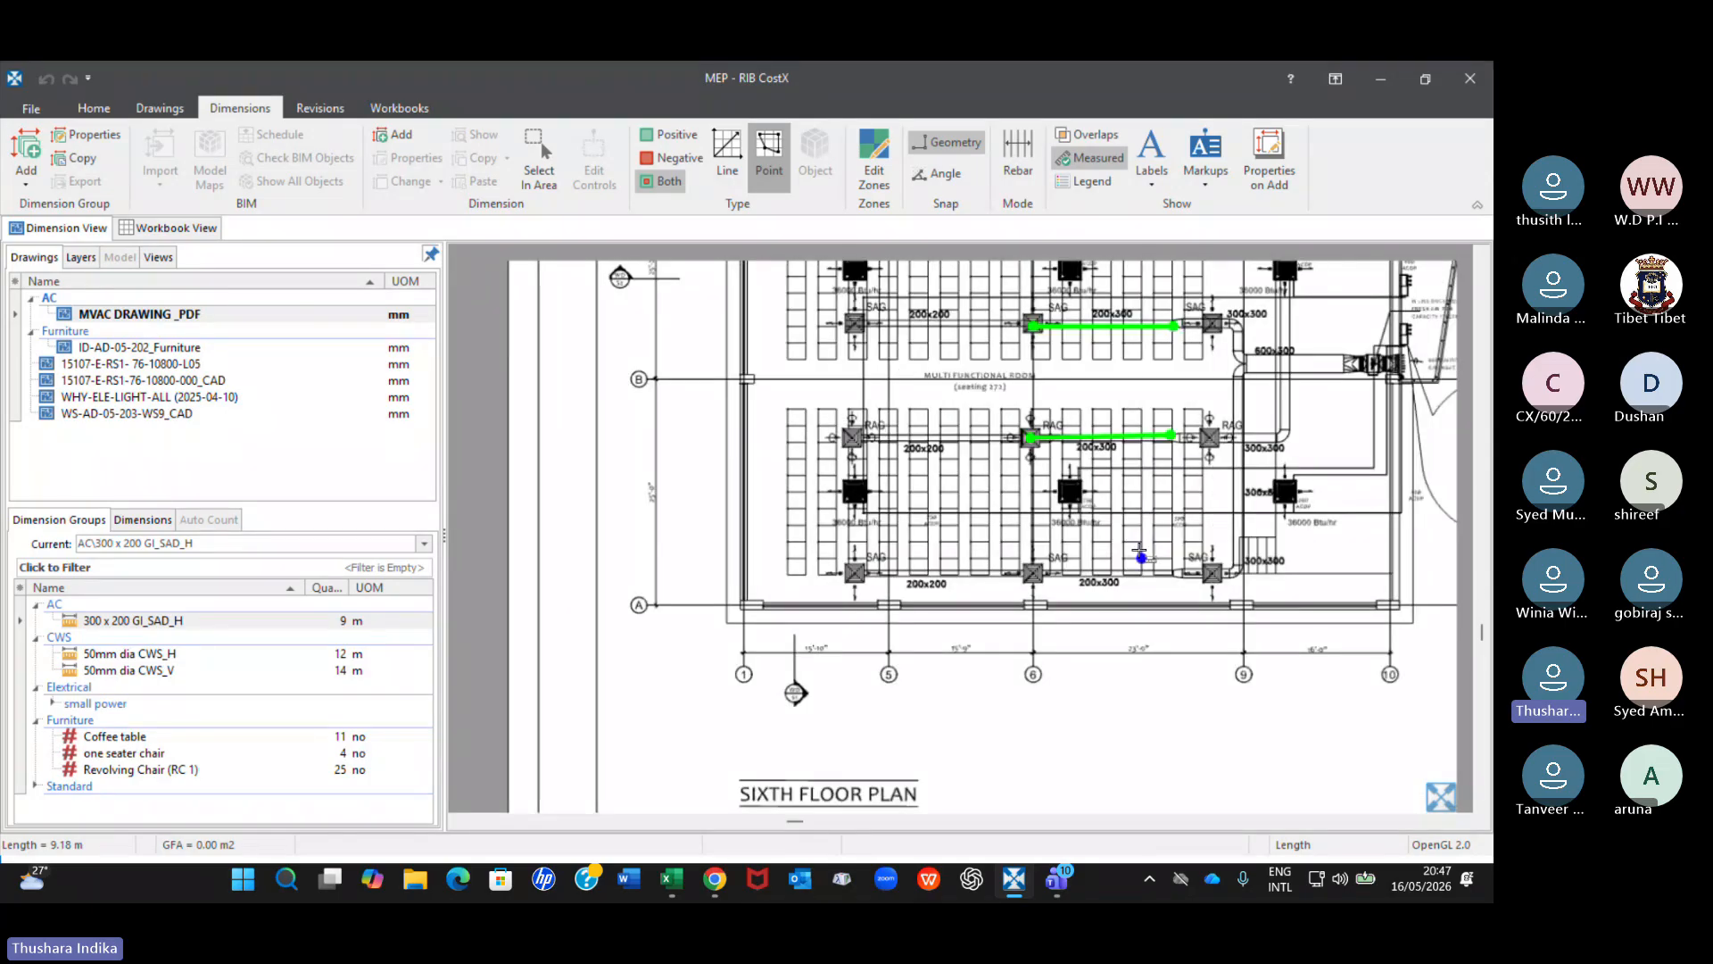
click(241, 622)
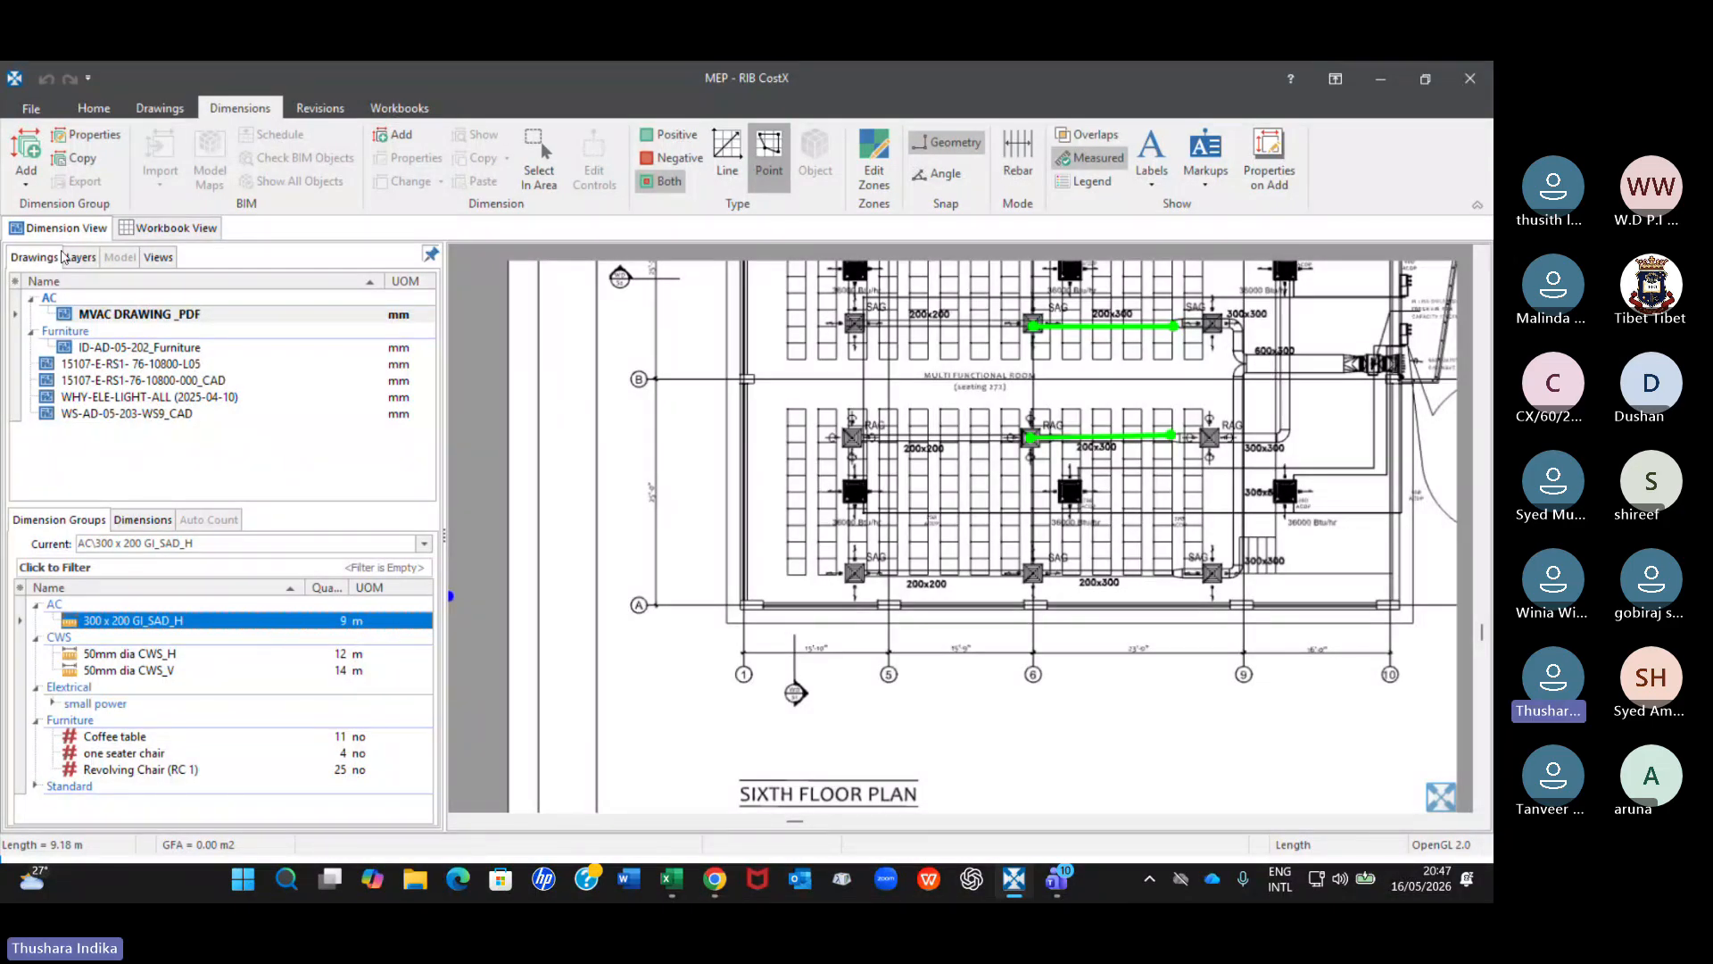
Create a new blank workbook named MEP in the workbook view.
click(170, 228)
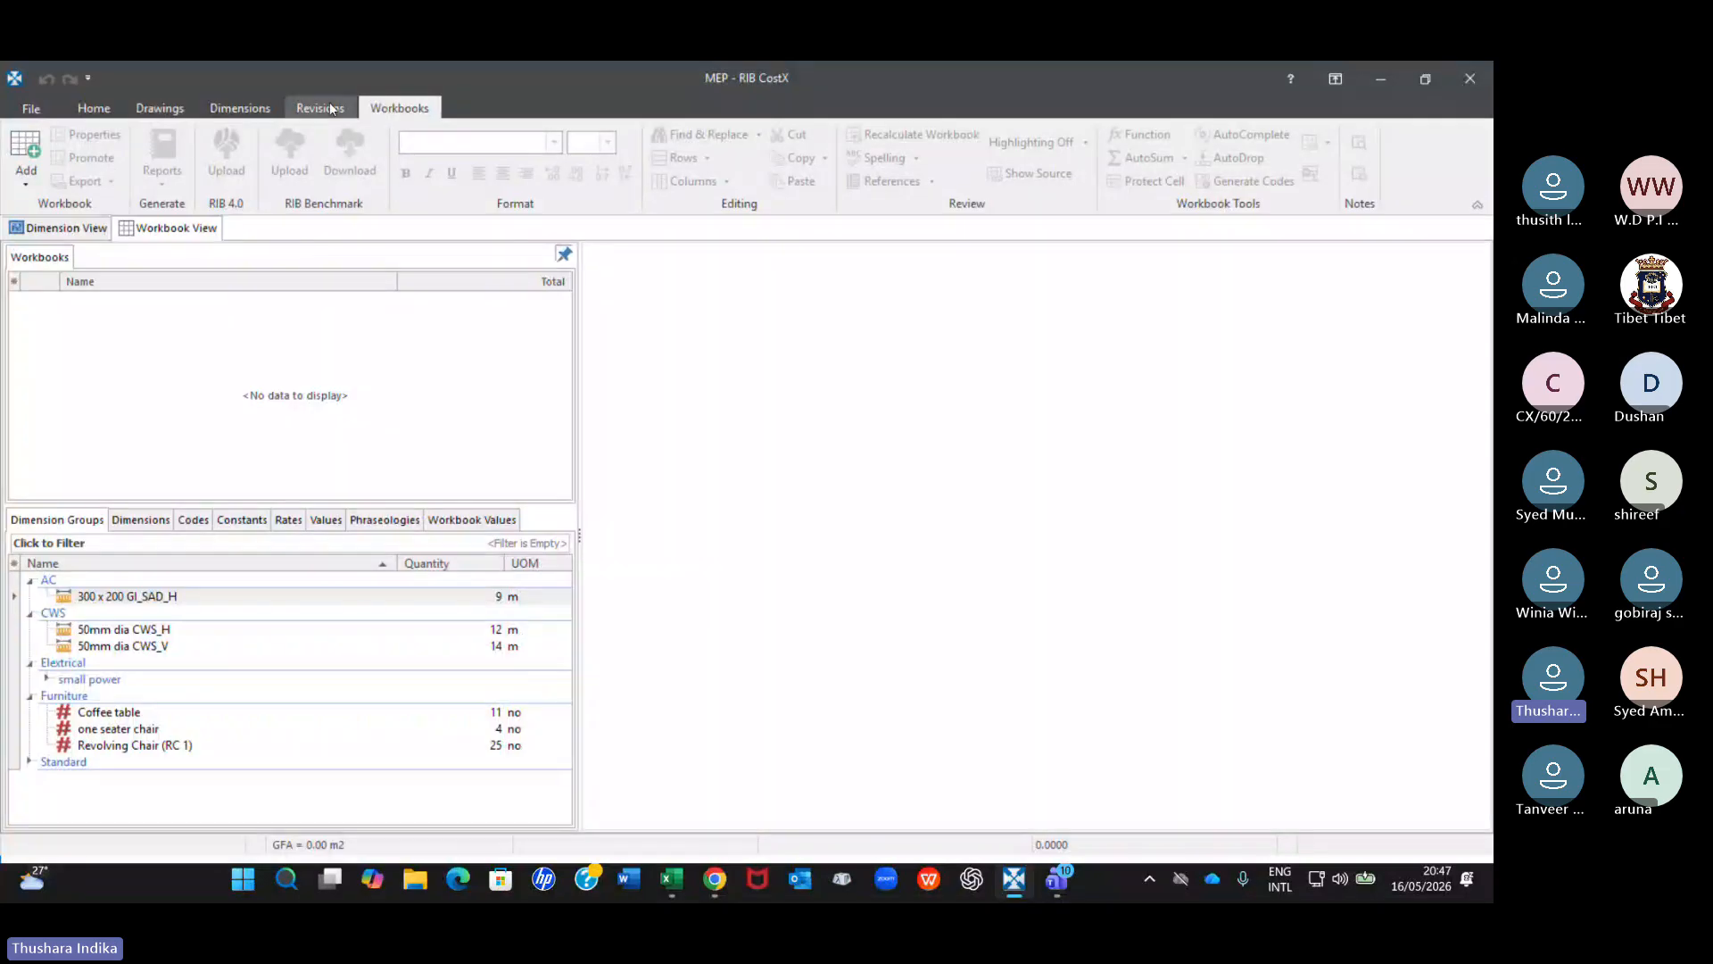
click(26, 168)
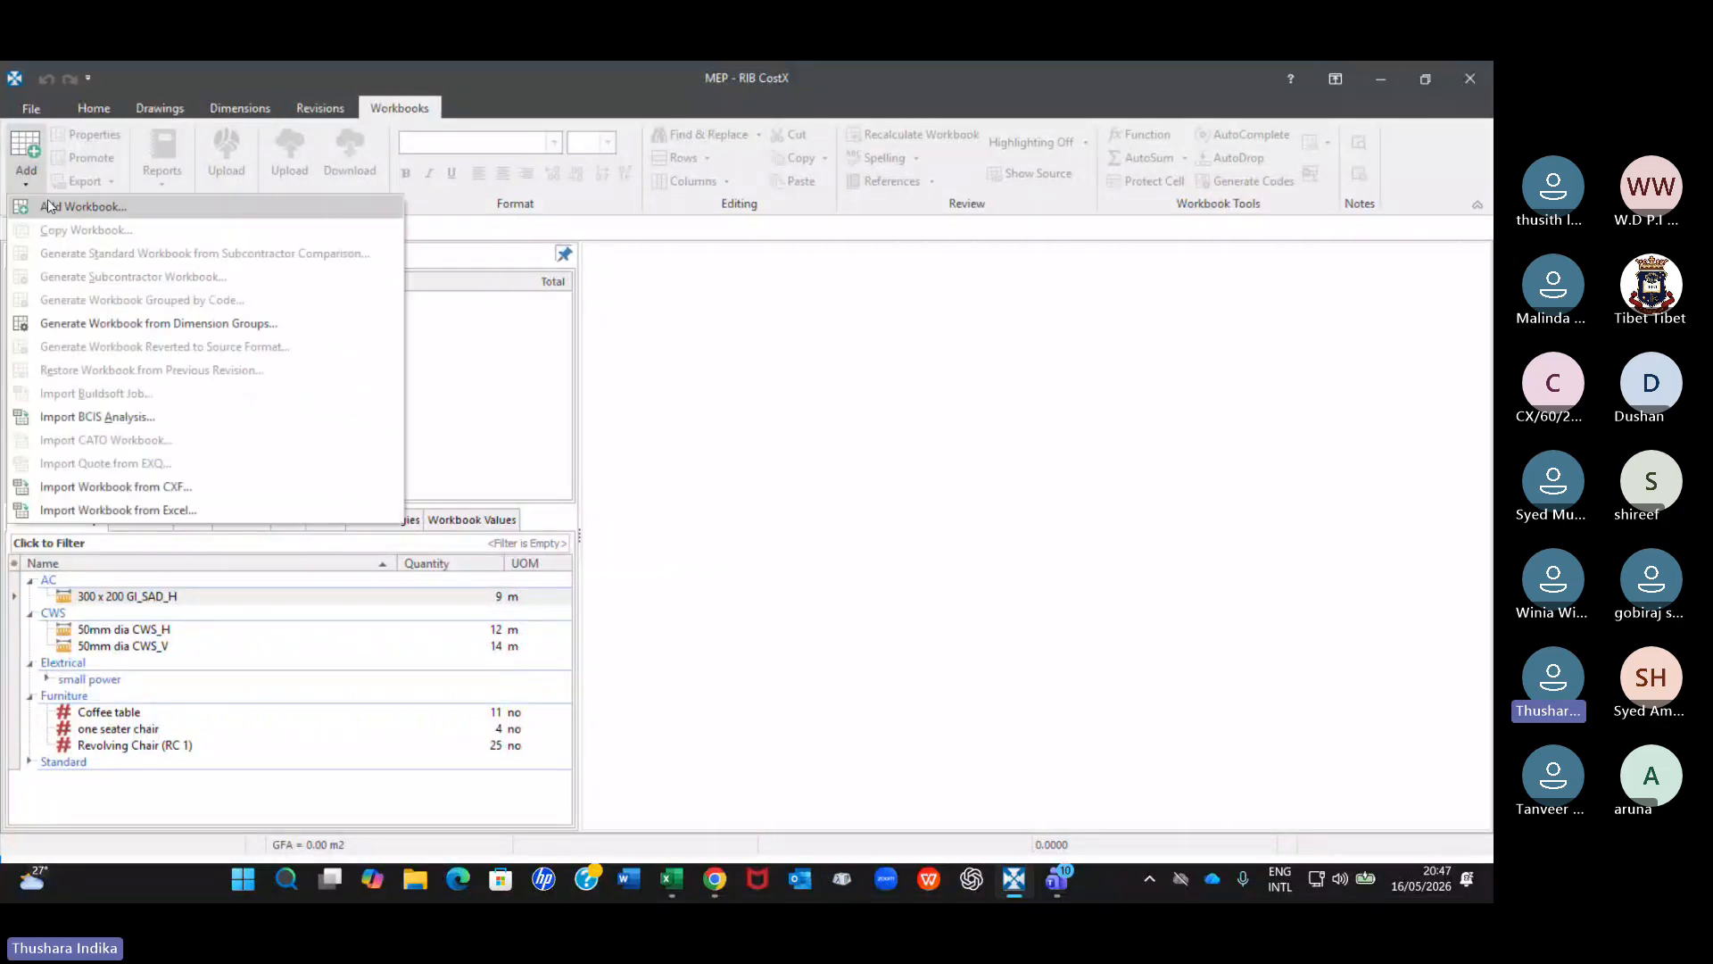
click(67, 205)
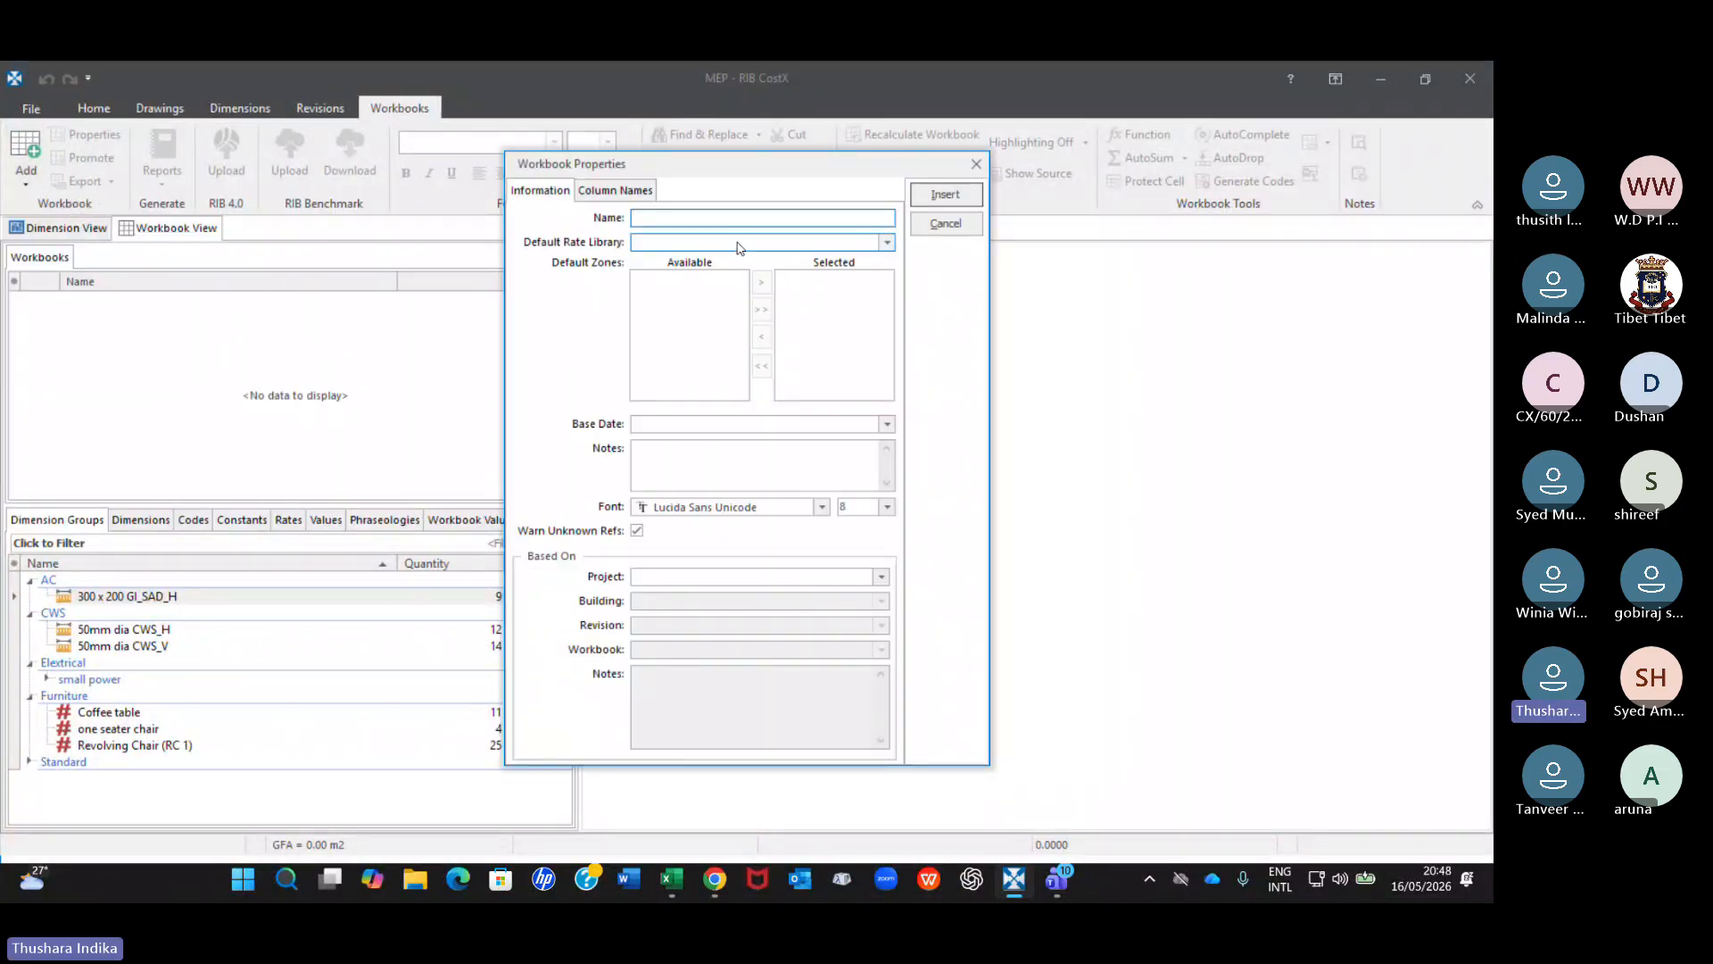
text(MEP)
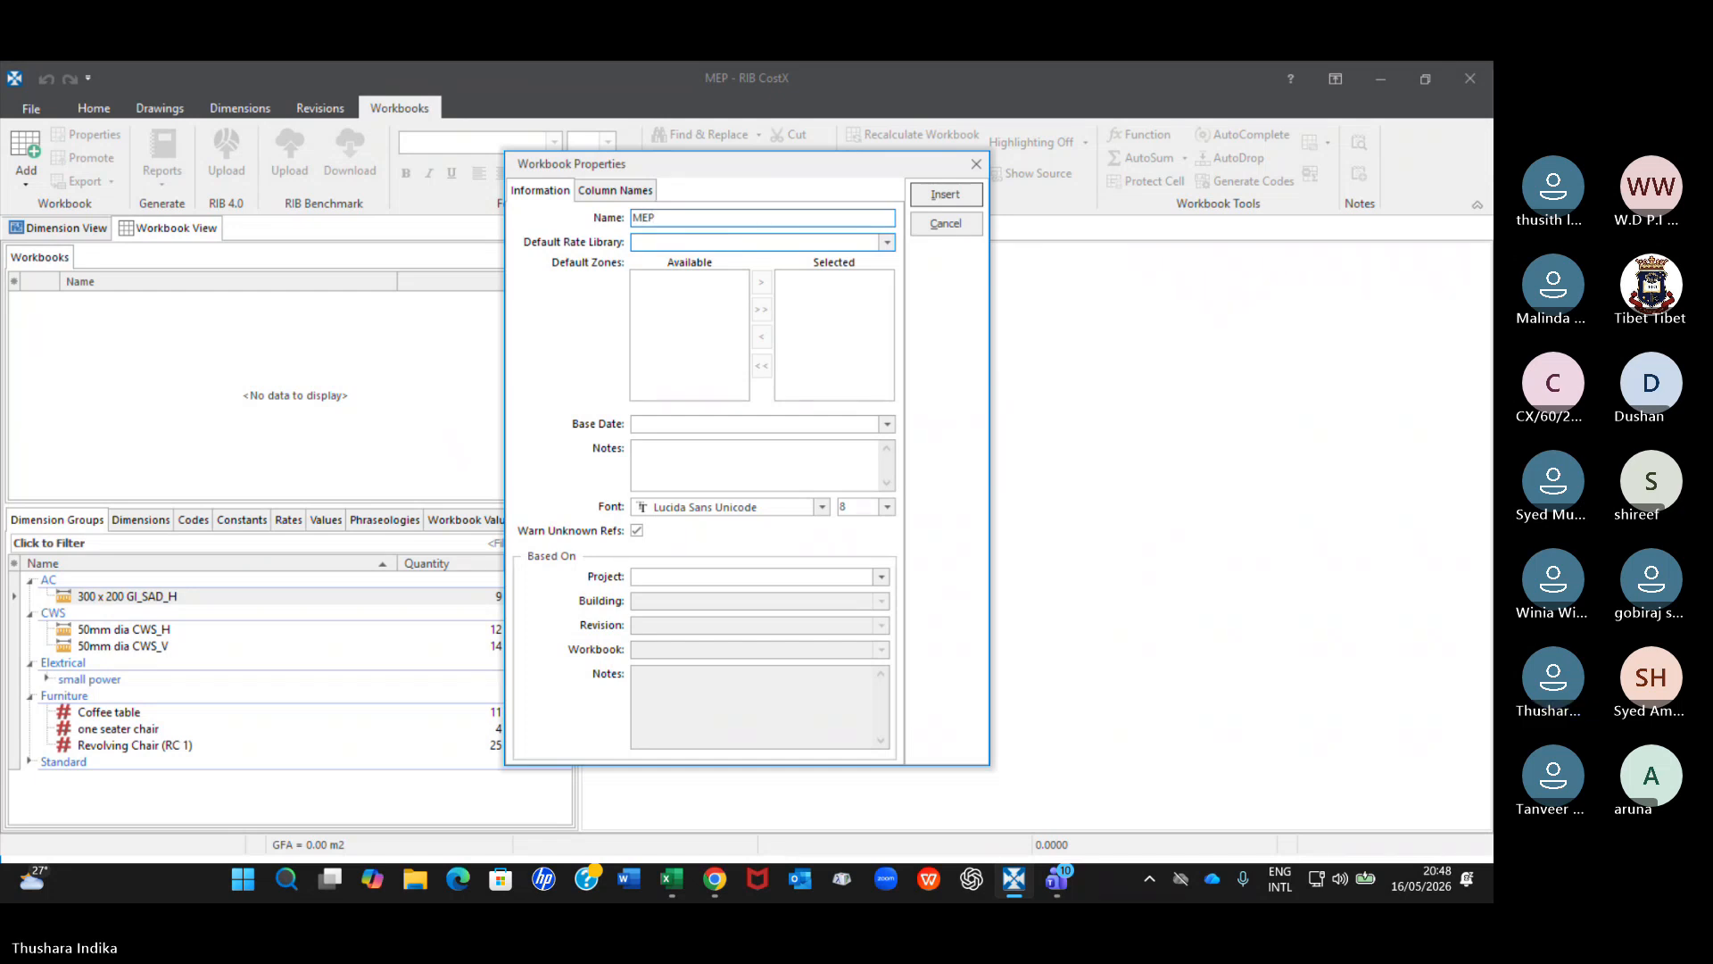
key(Return)
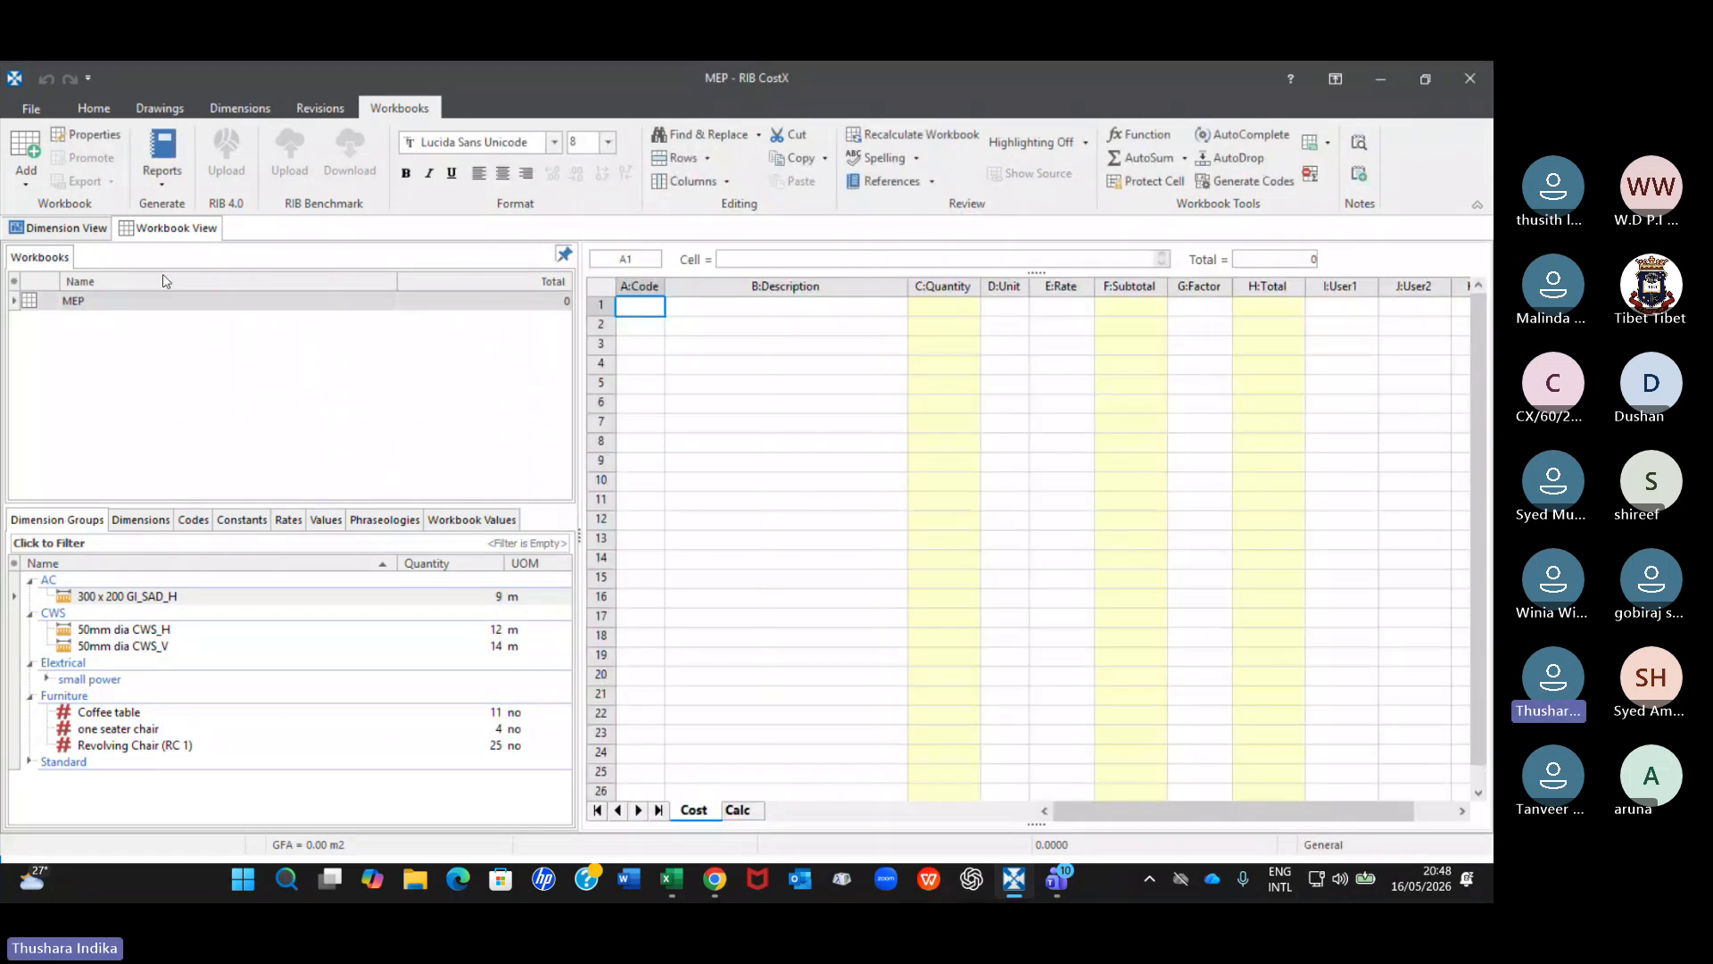
Enter AC as the description in row 2 of the MEP cost sheet and open that row's subtotal sub-sheet.
click(738, 326)
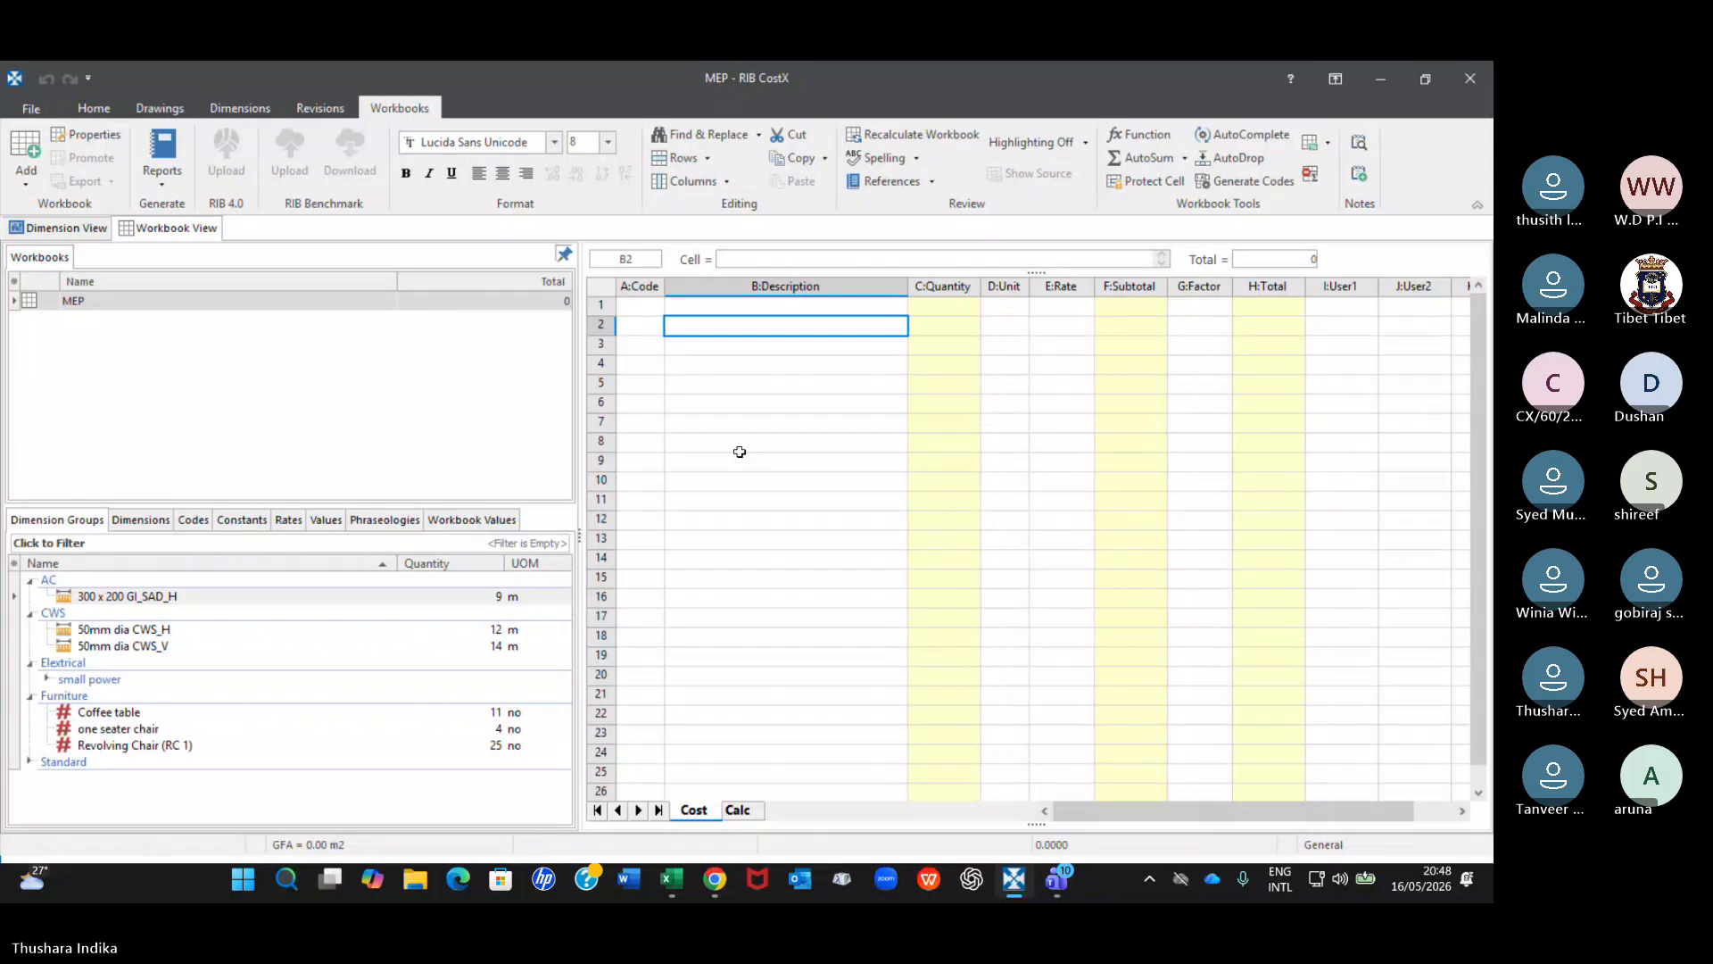
text(AC)
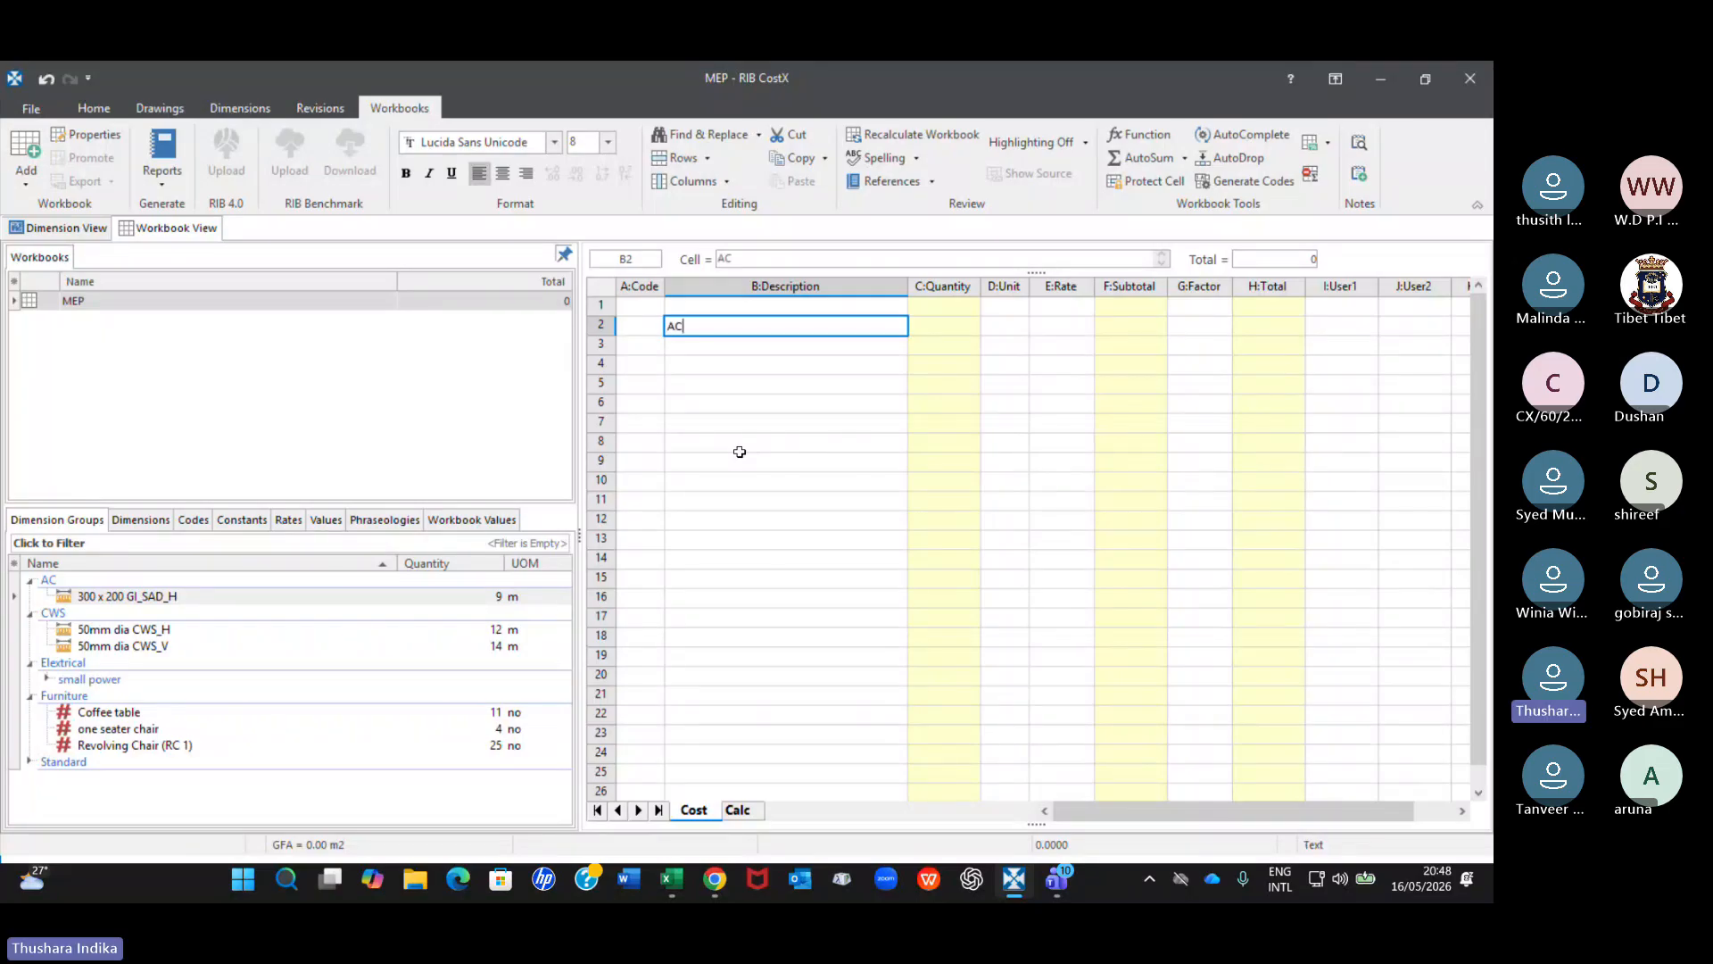
key(Return)
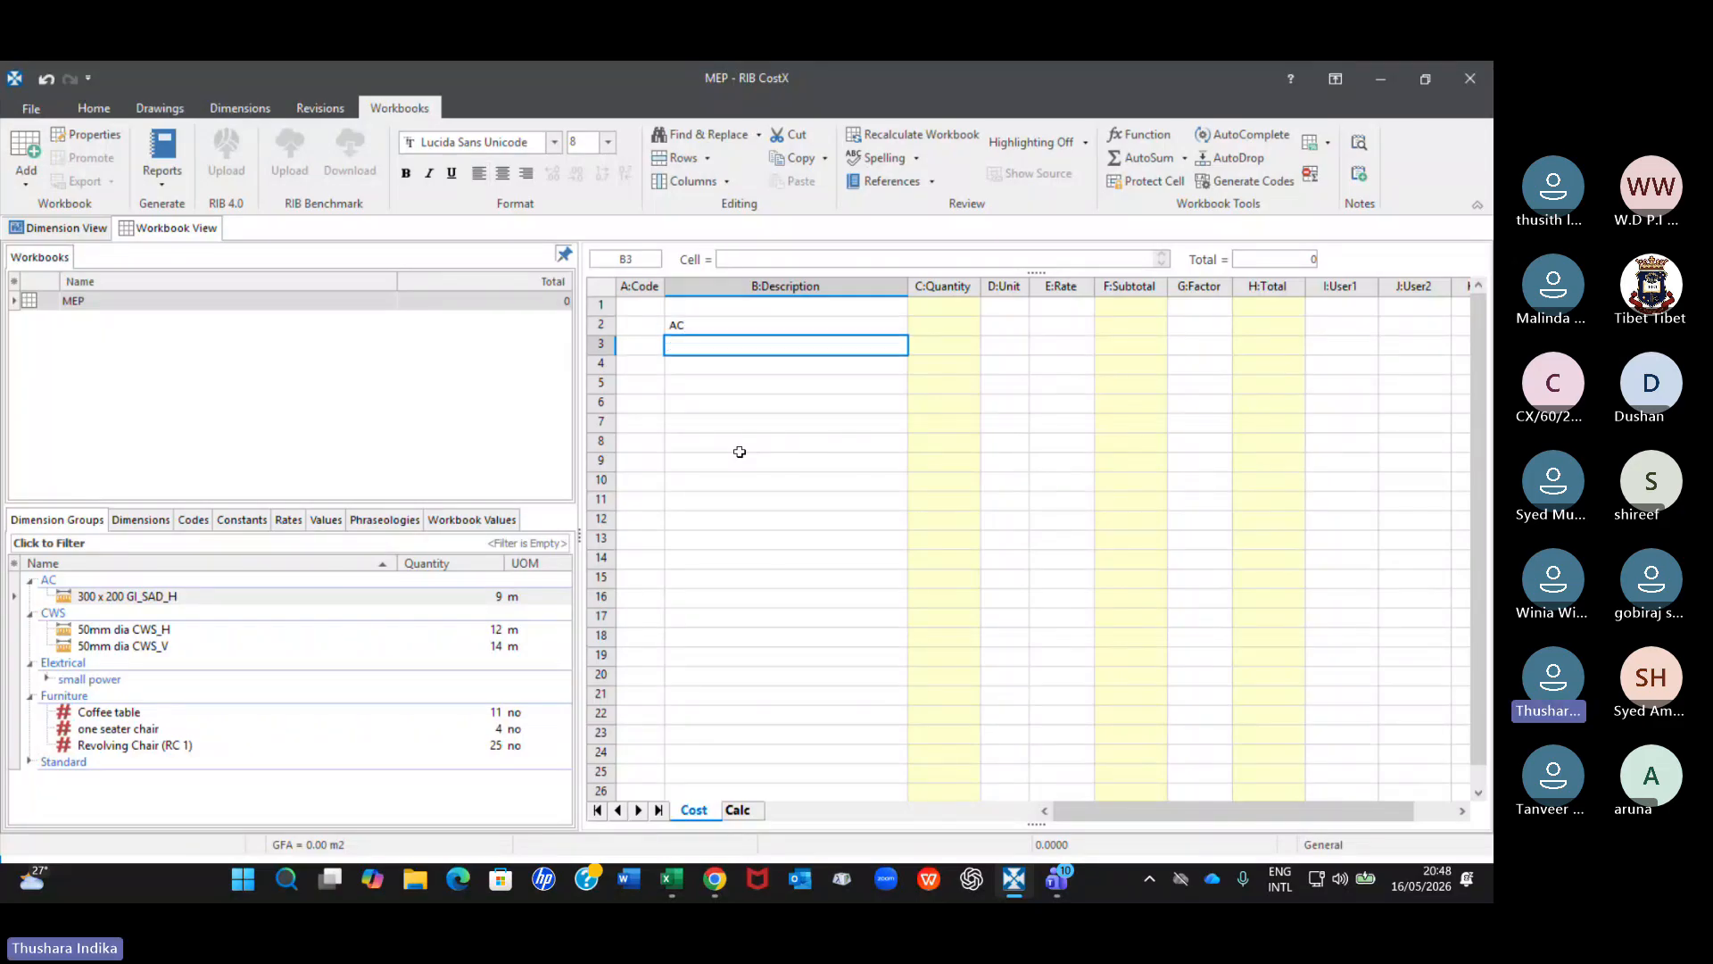
click(959, 327)
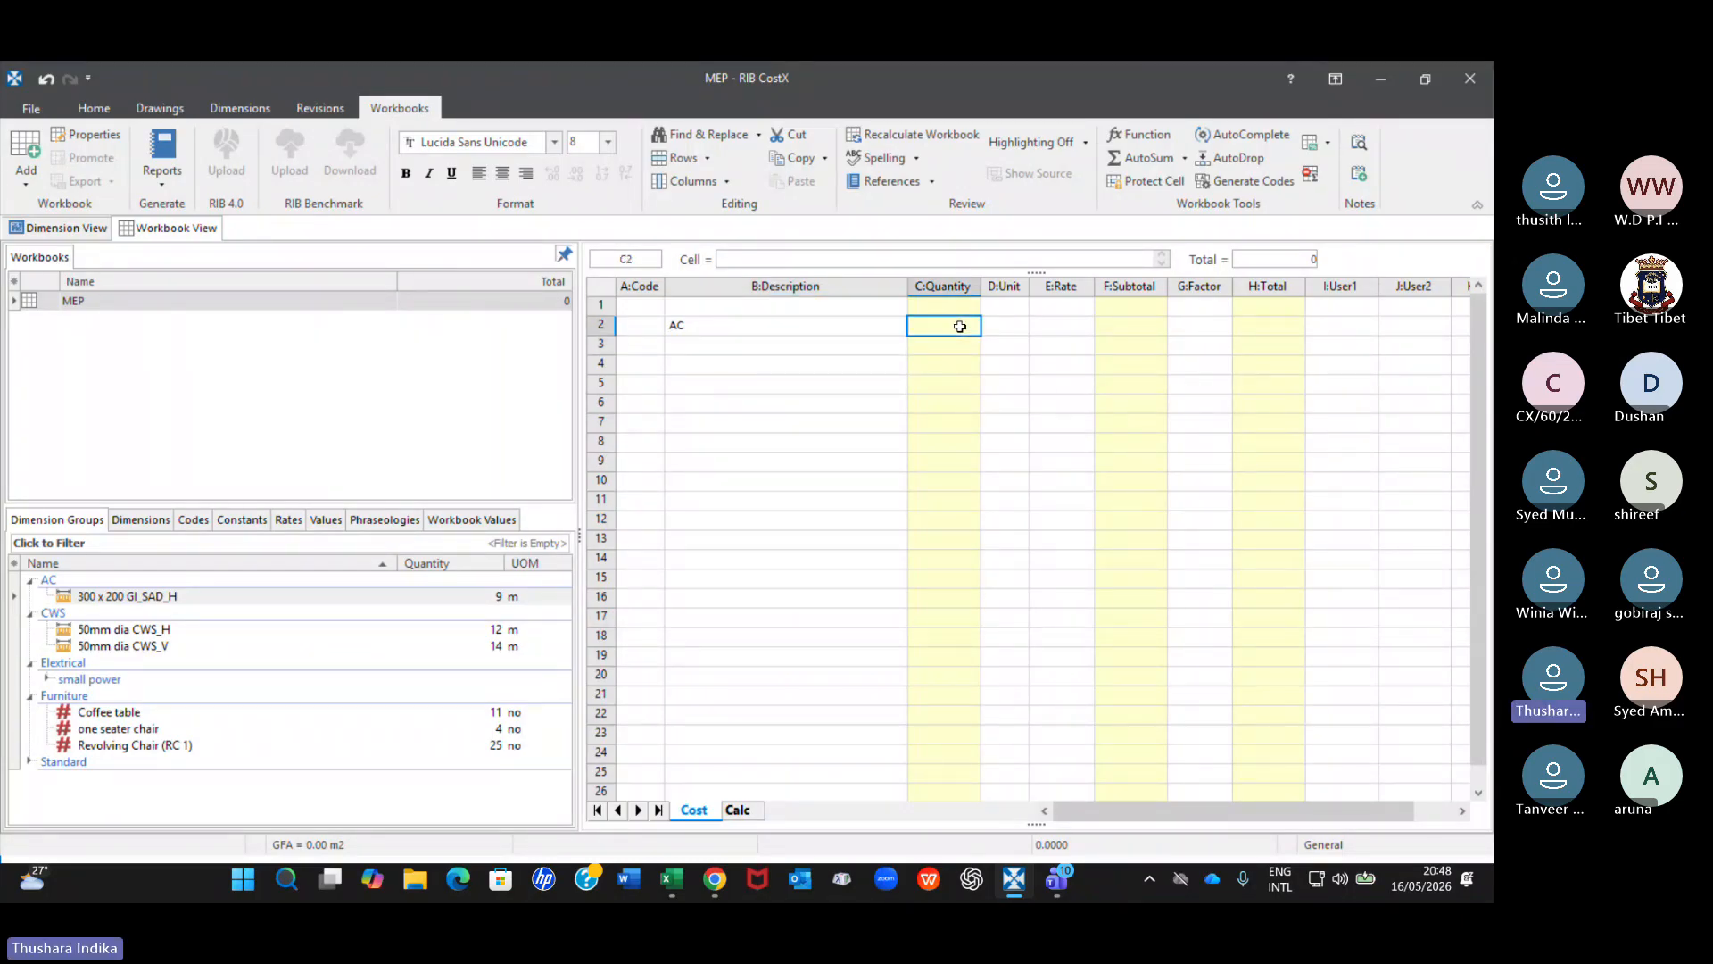
click(1120, 327)
double_click(1120, 327)
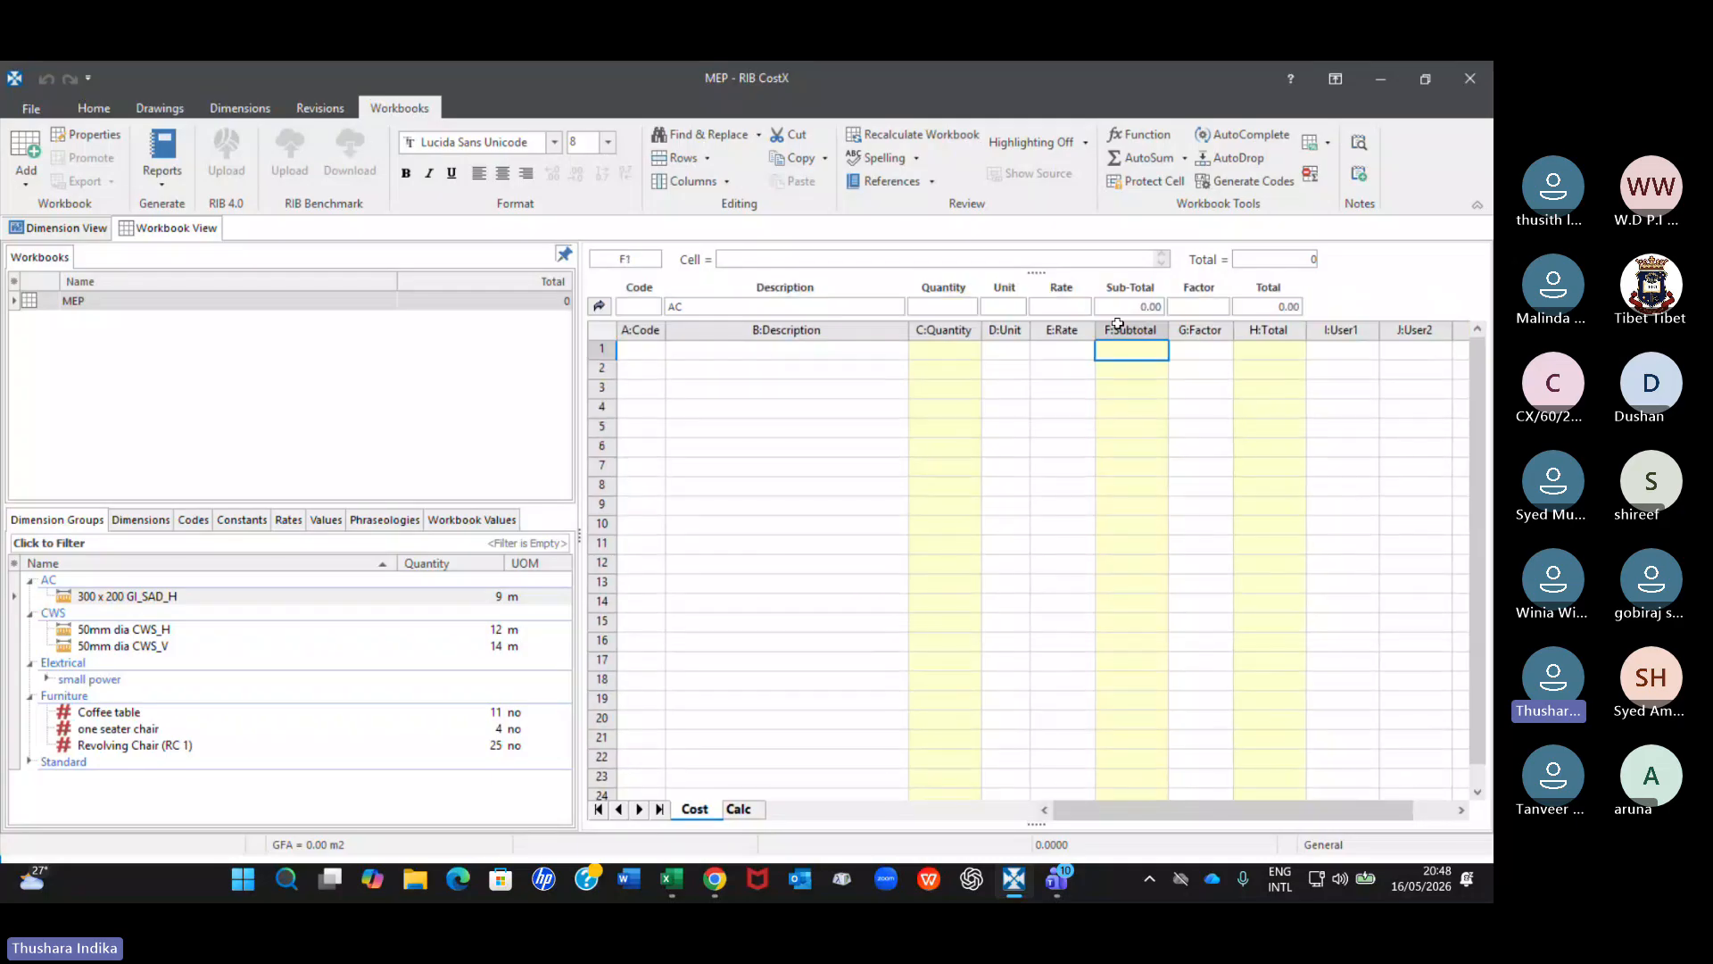
Enter the description "1200 g duct work" in row 2 of the AC sub-sheet.
click(740, 369)
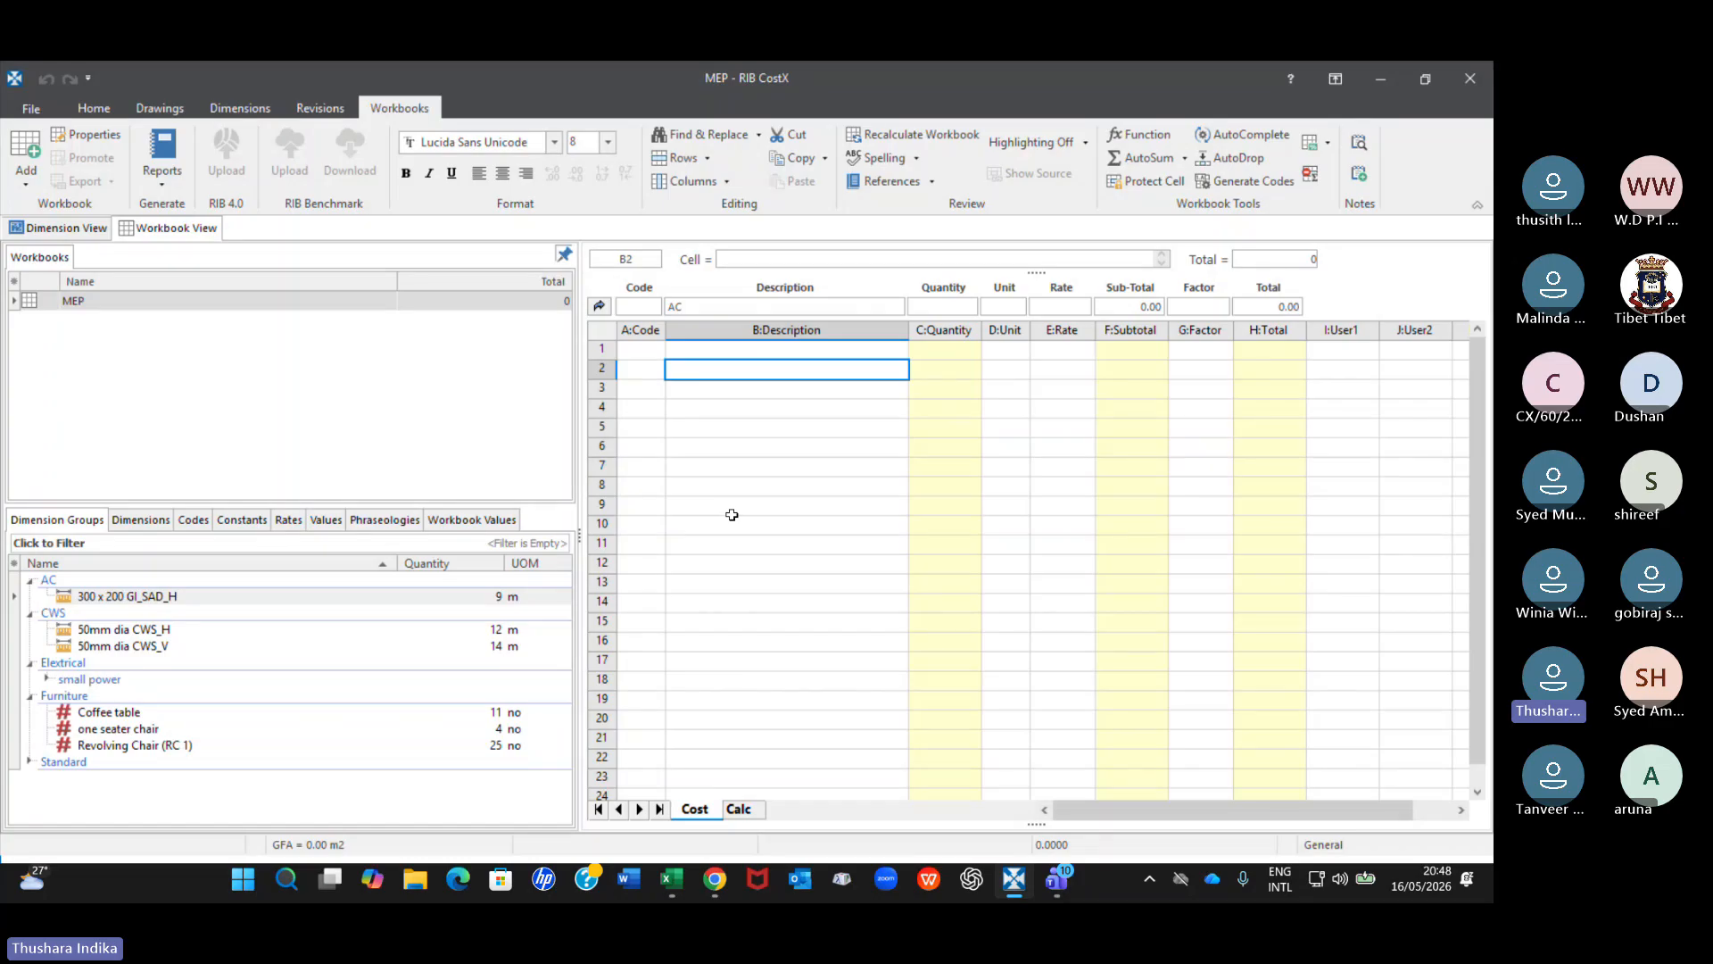
text(GI)
key(BackSpace)
key(BackSpace)
text(1200)
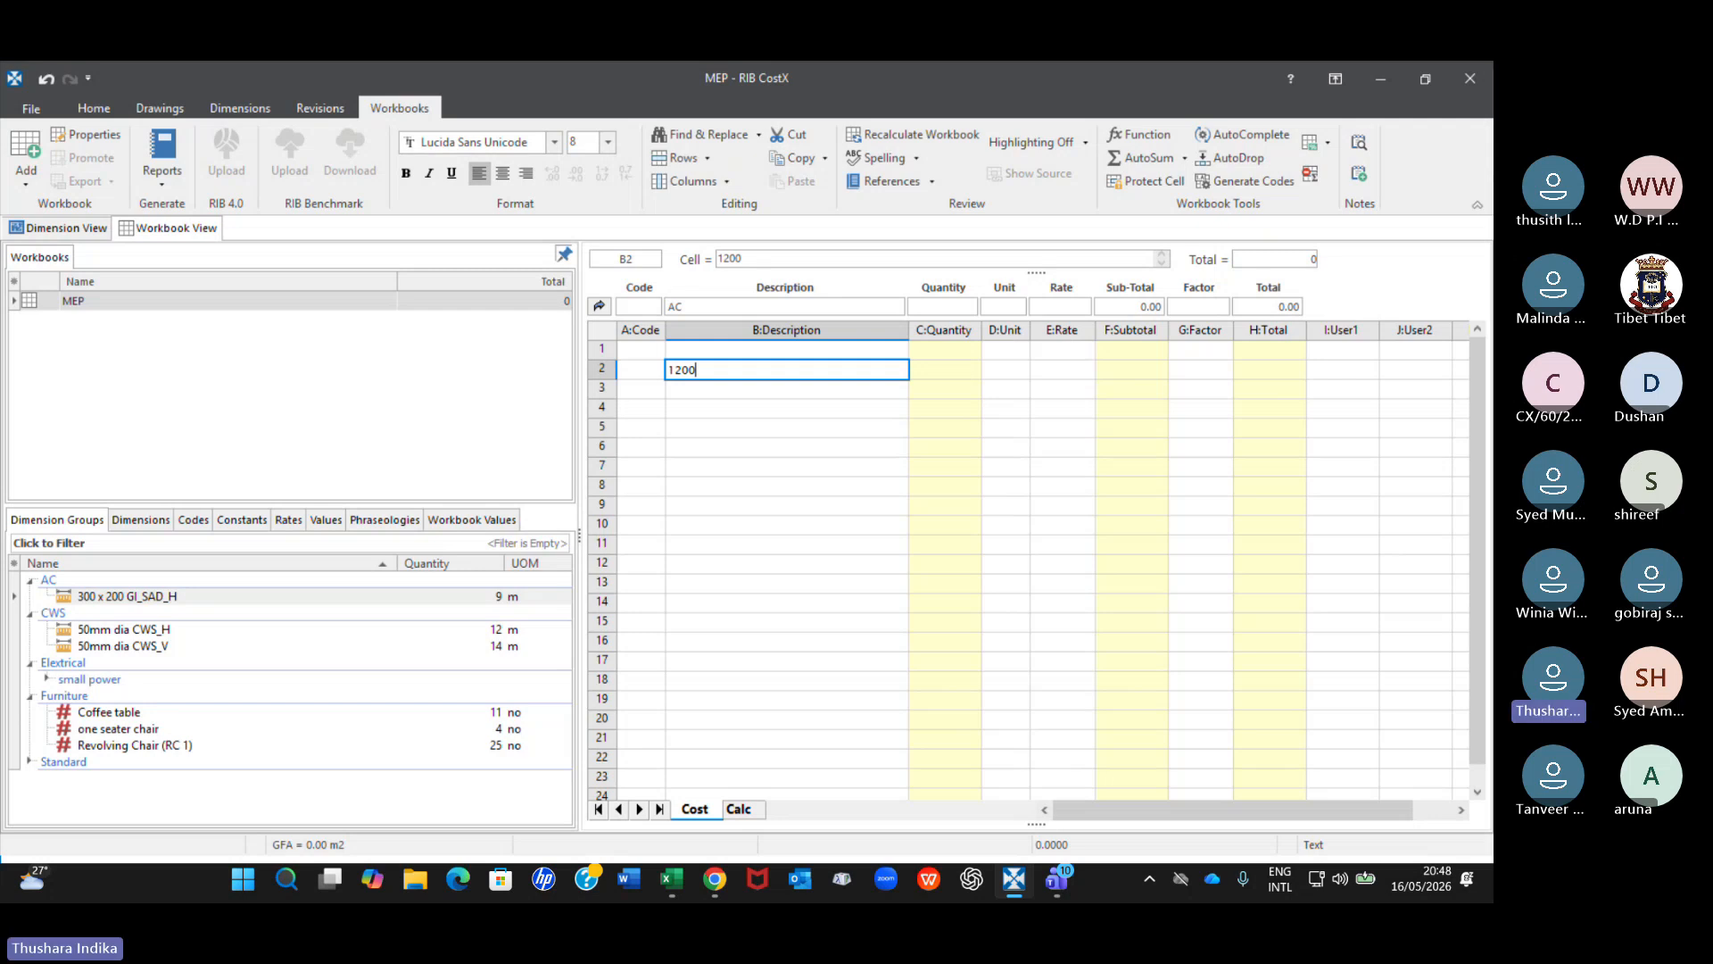
text( g duct)
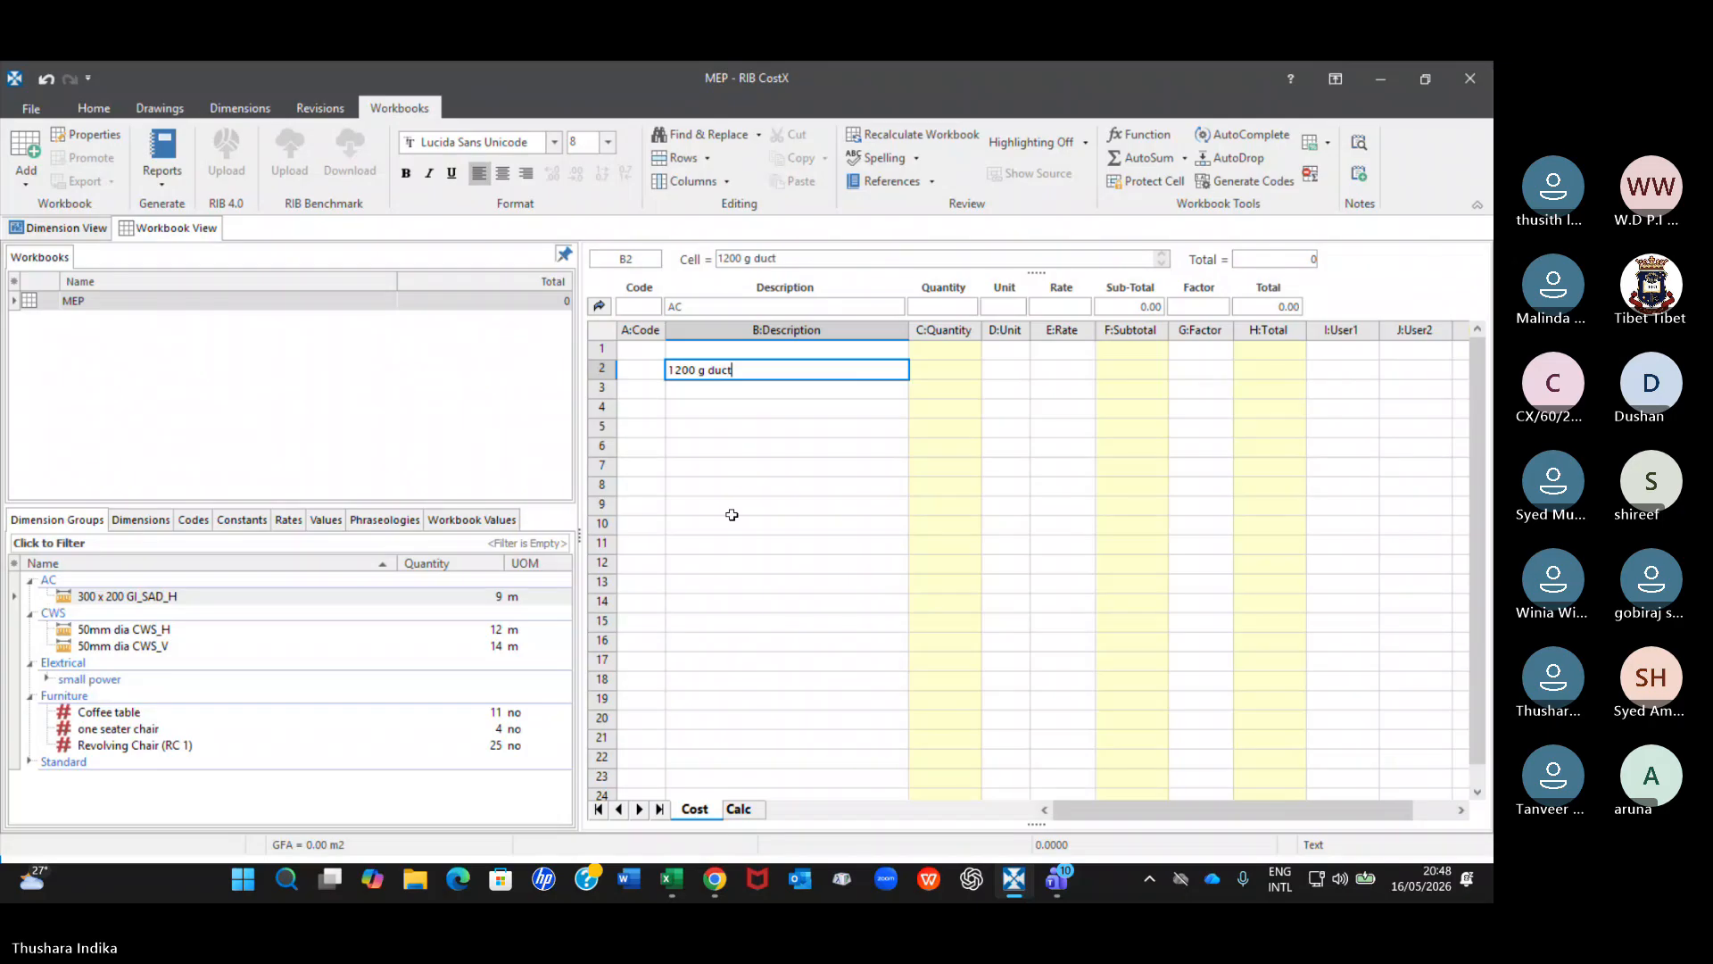
text( work)
key(Return)
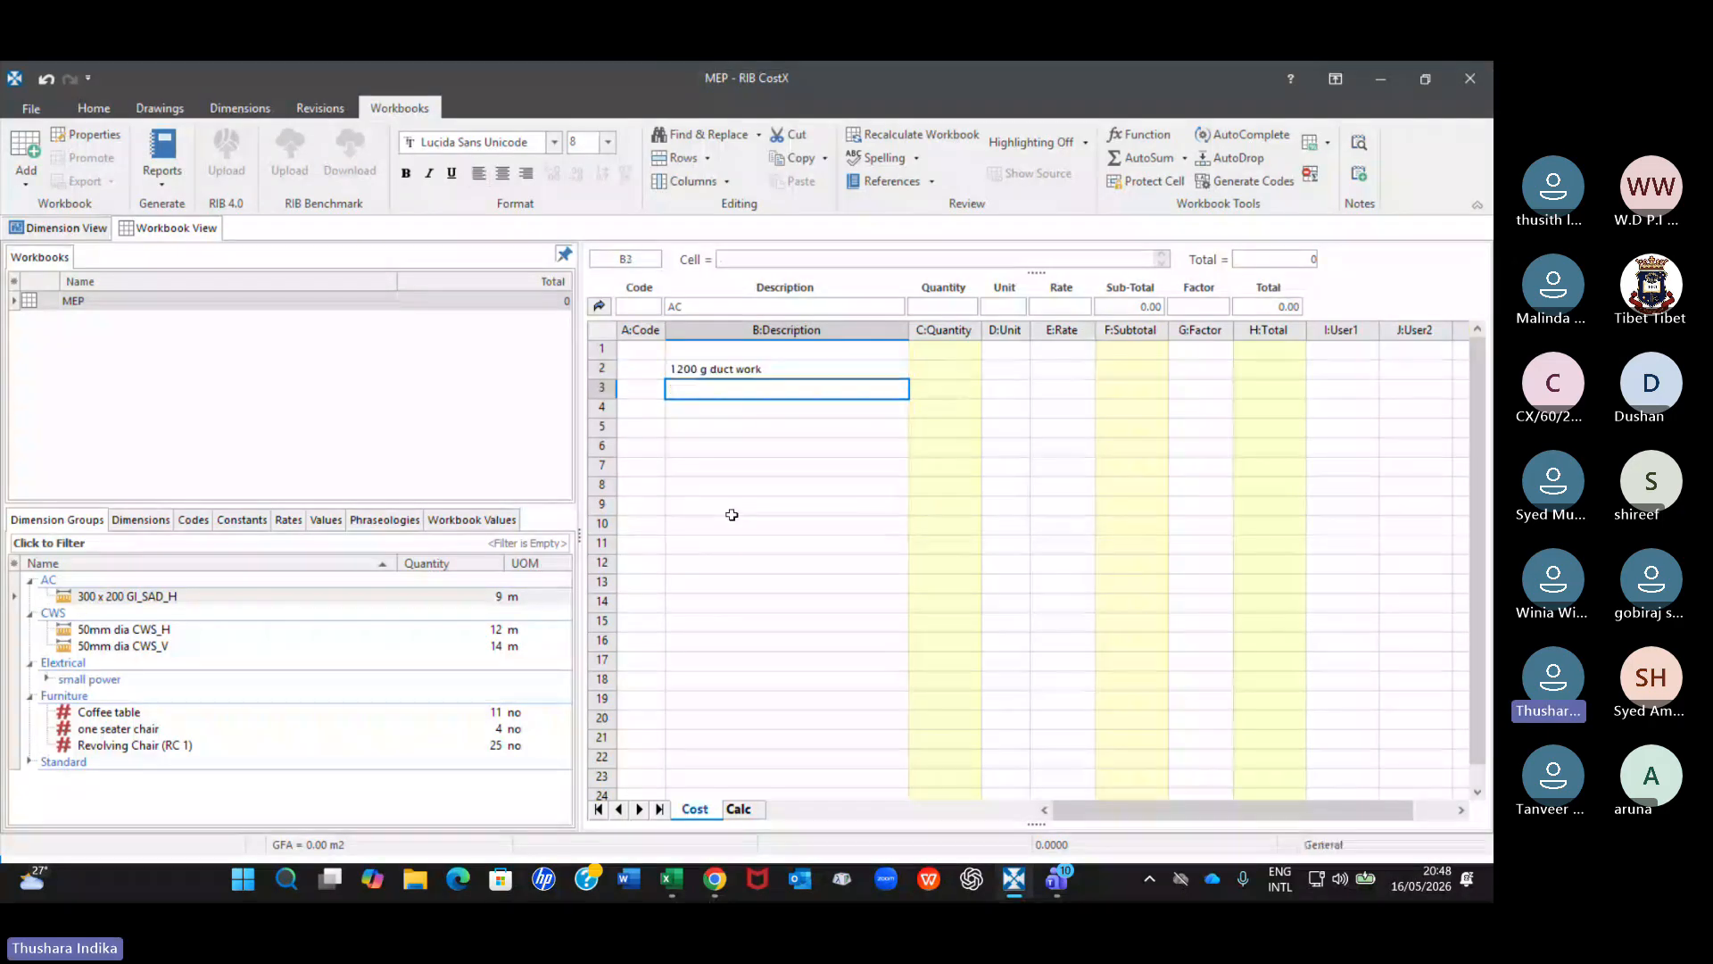
Examine the workbook levels from the duct work's quantity sheet up to the main cost sheet, and return to the AC sub-sheet.
click(794, 371)
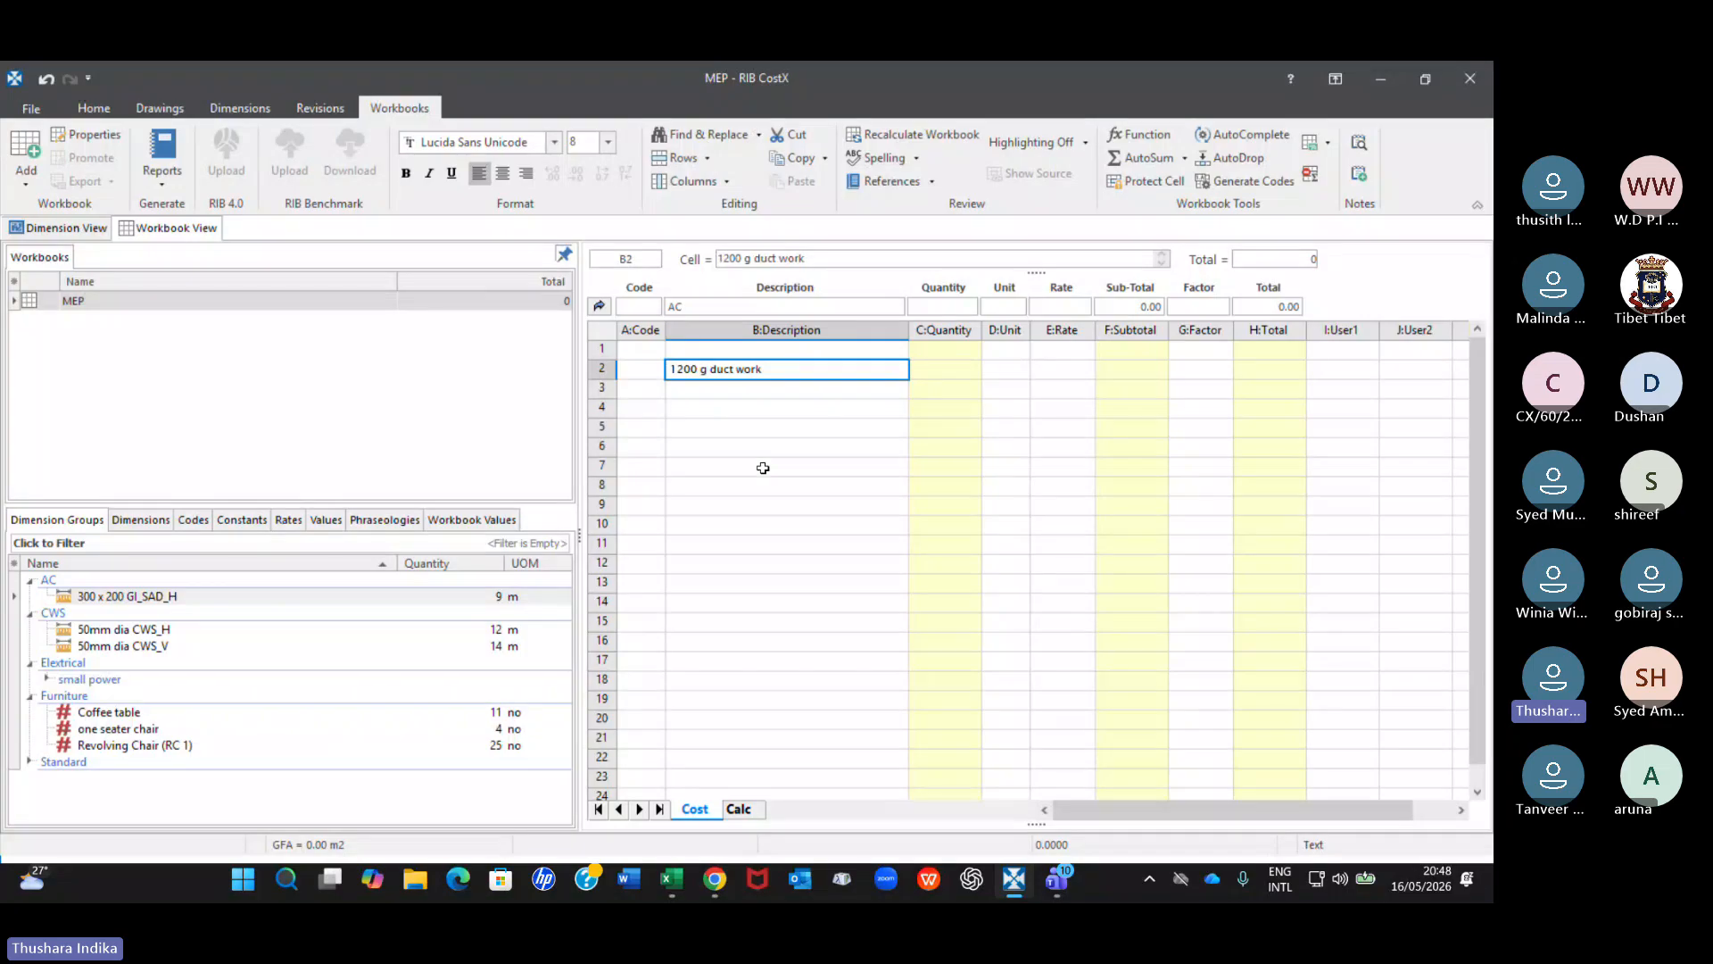
click(958, 366)
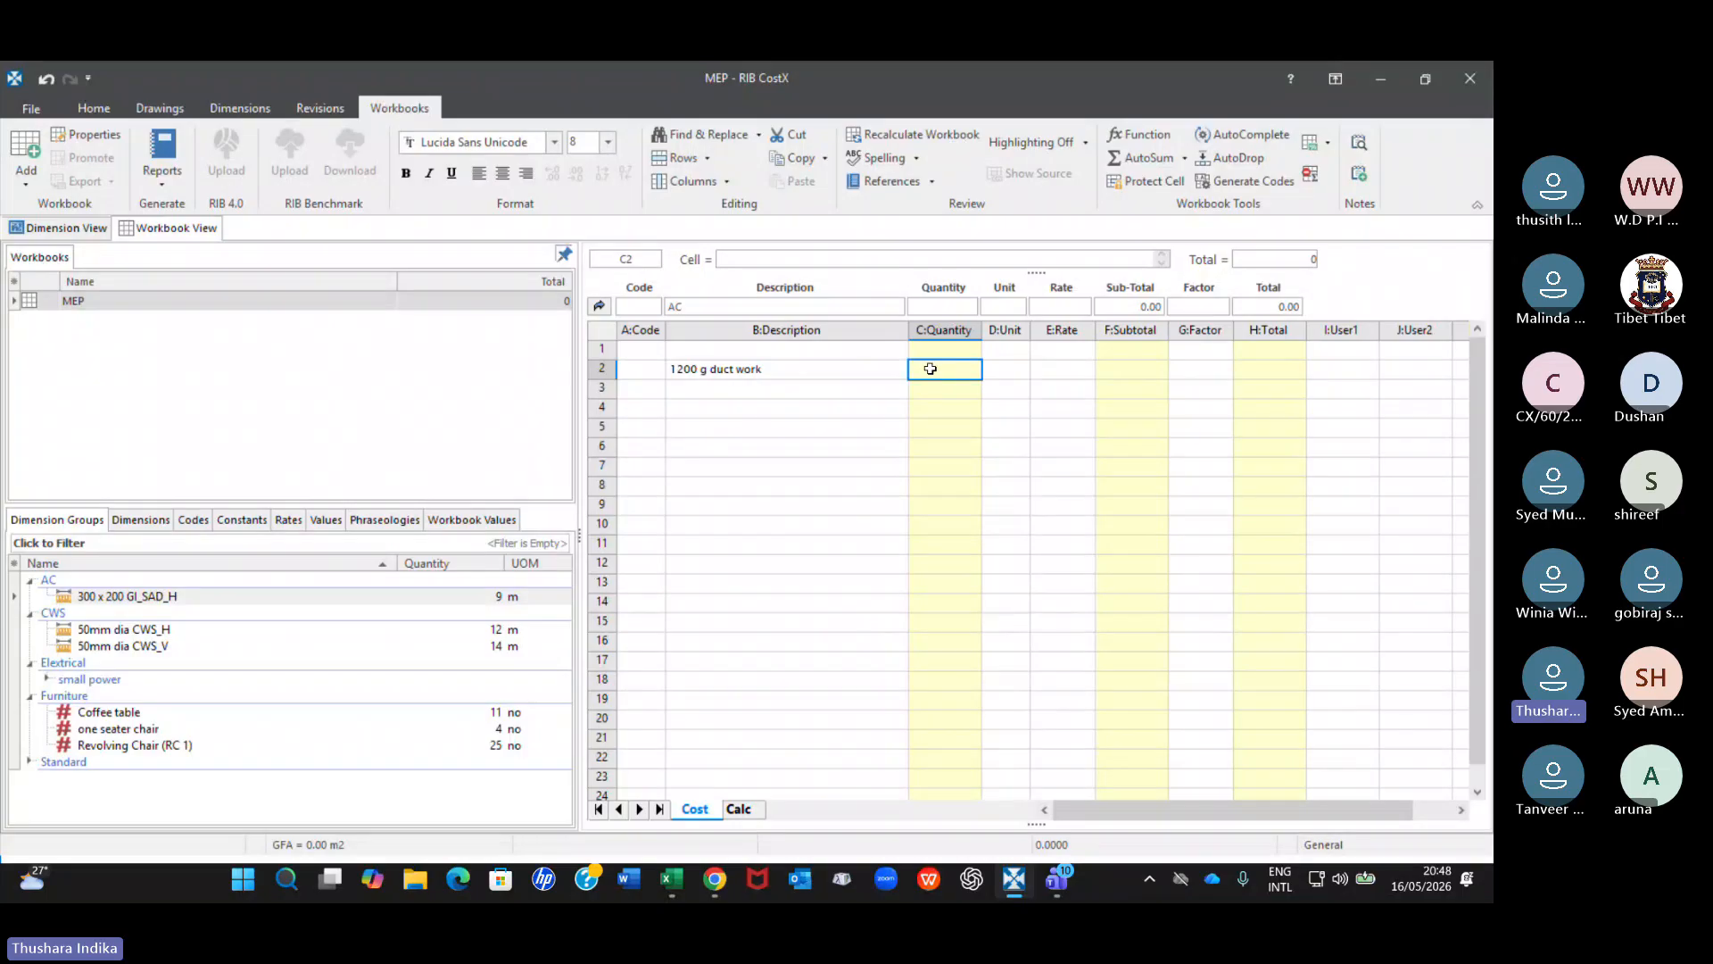
double_click(932, 366)
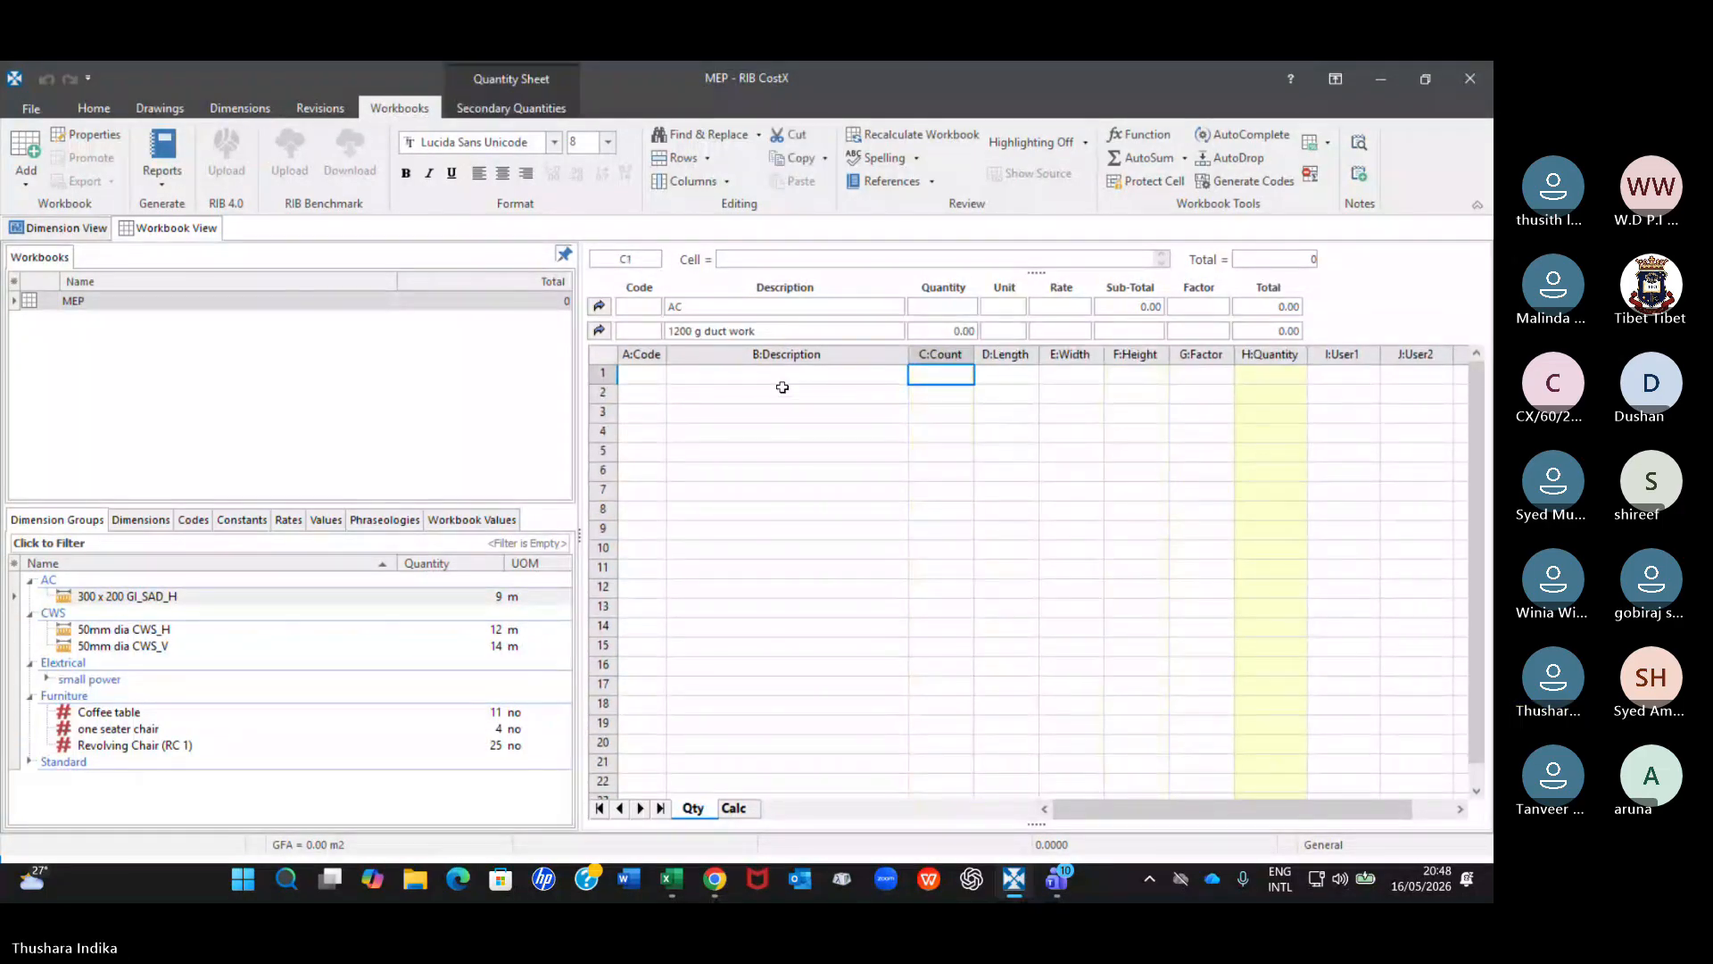
click(599, 331)
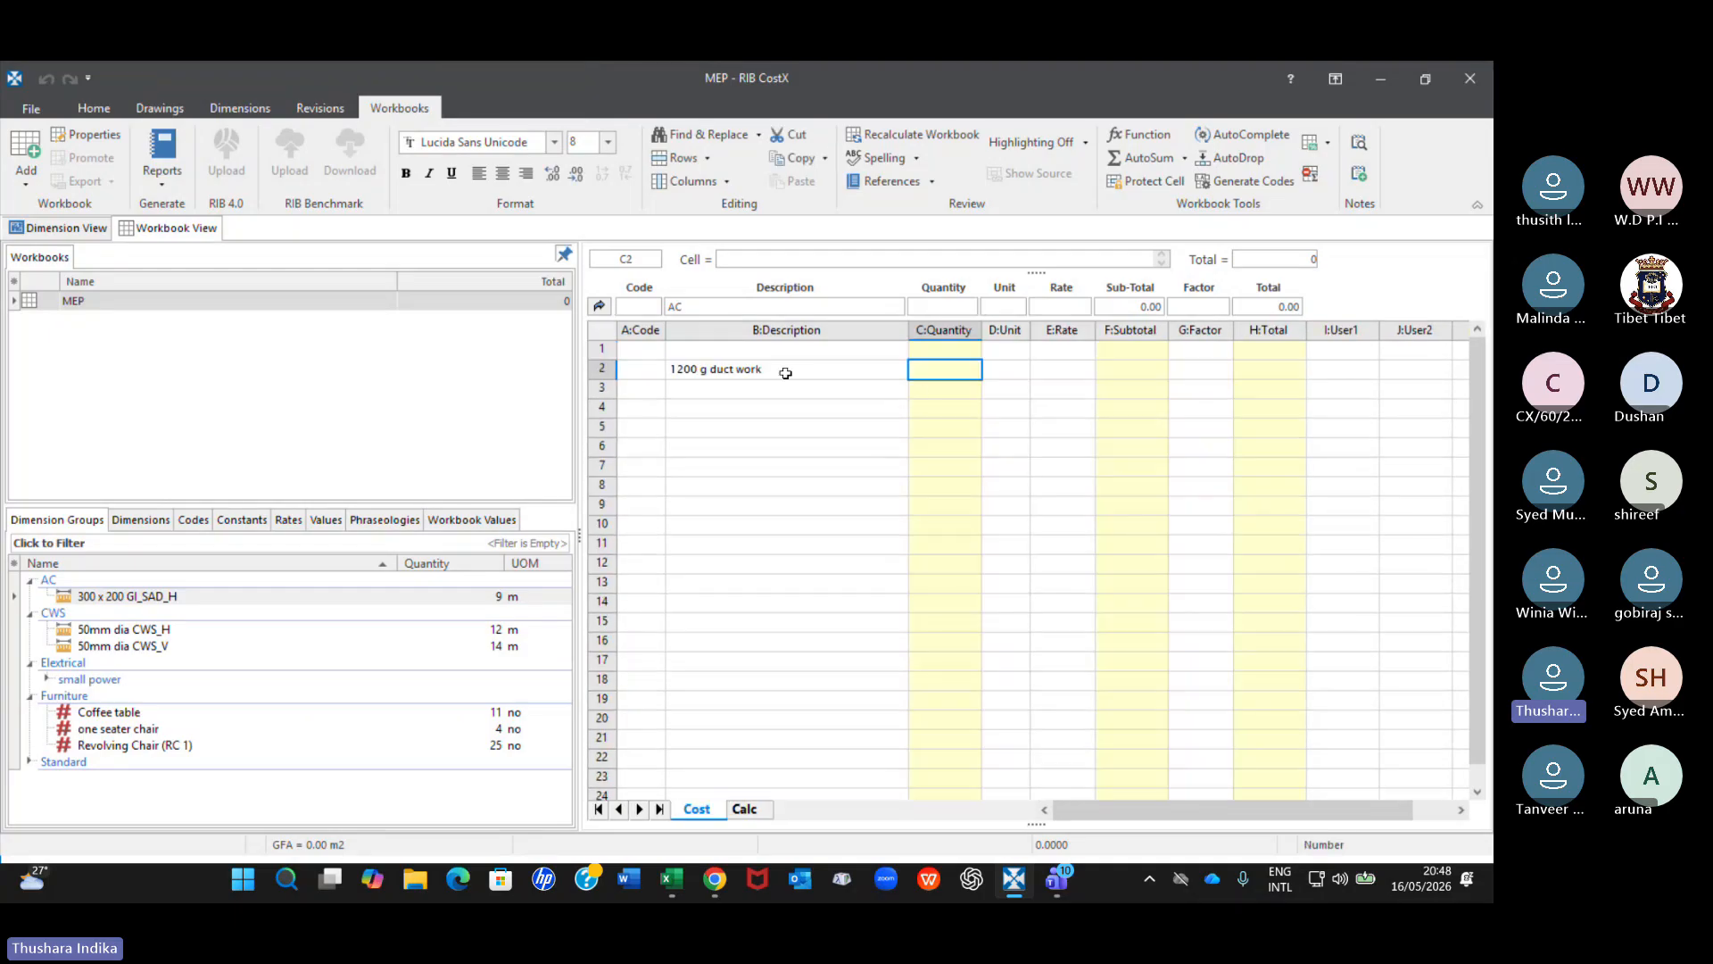
click(601, 309)
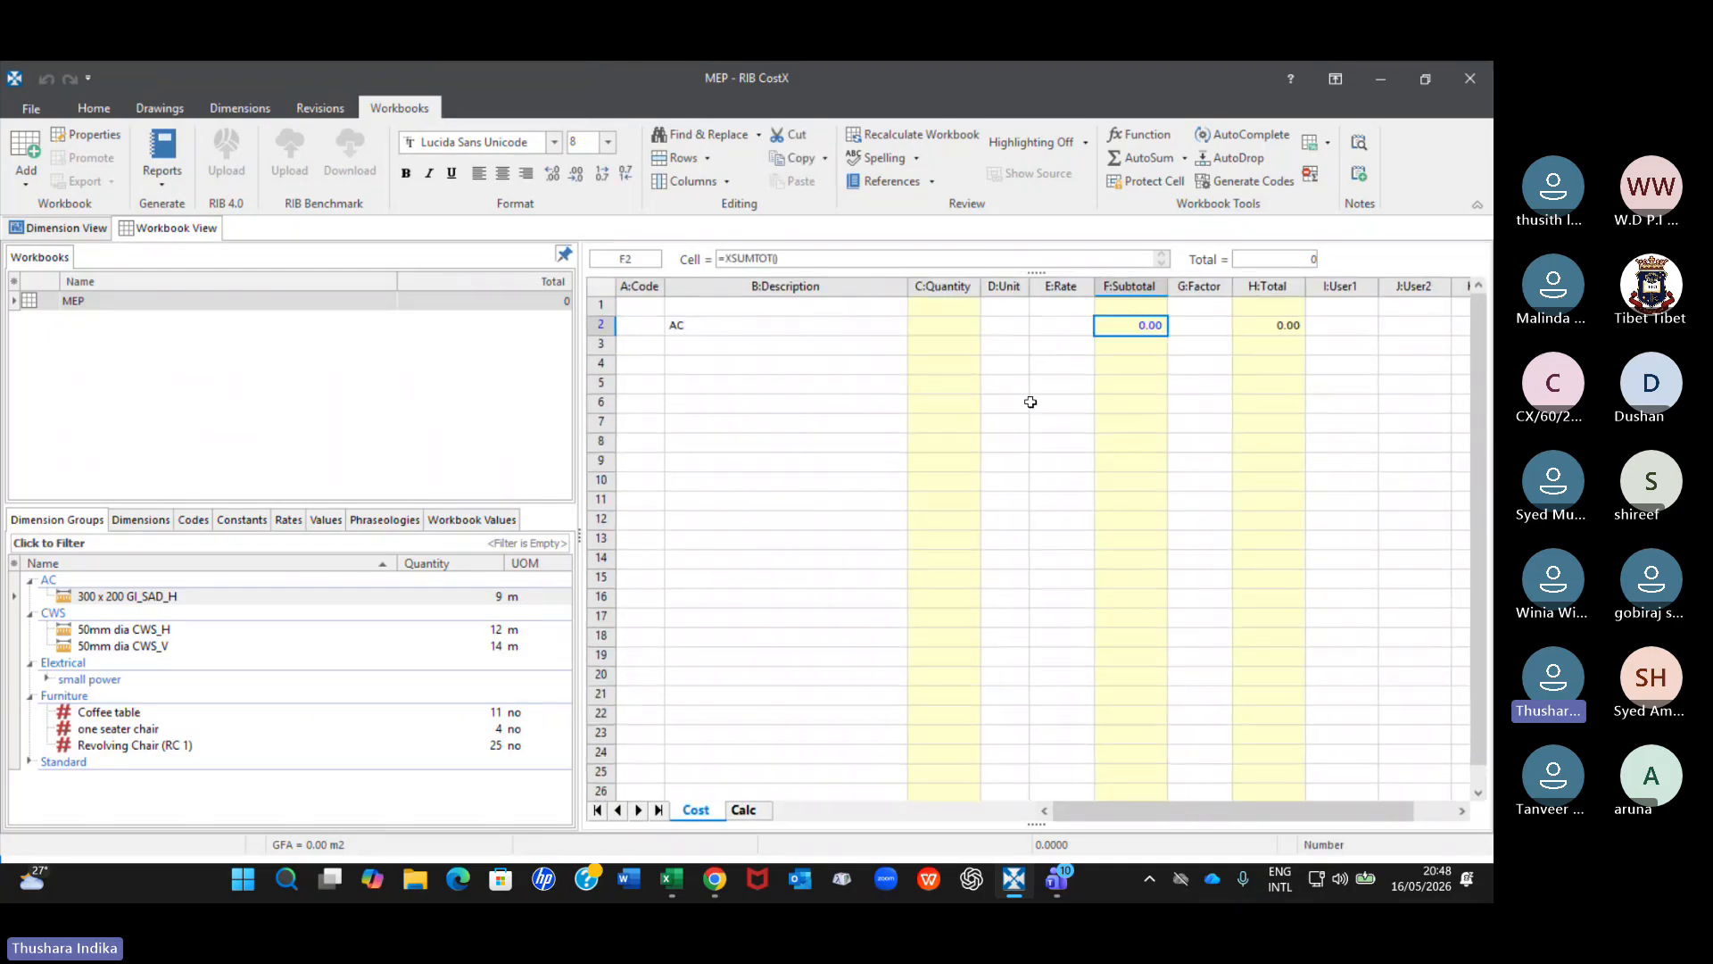
click(956, 326)
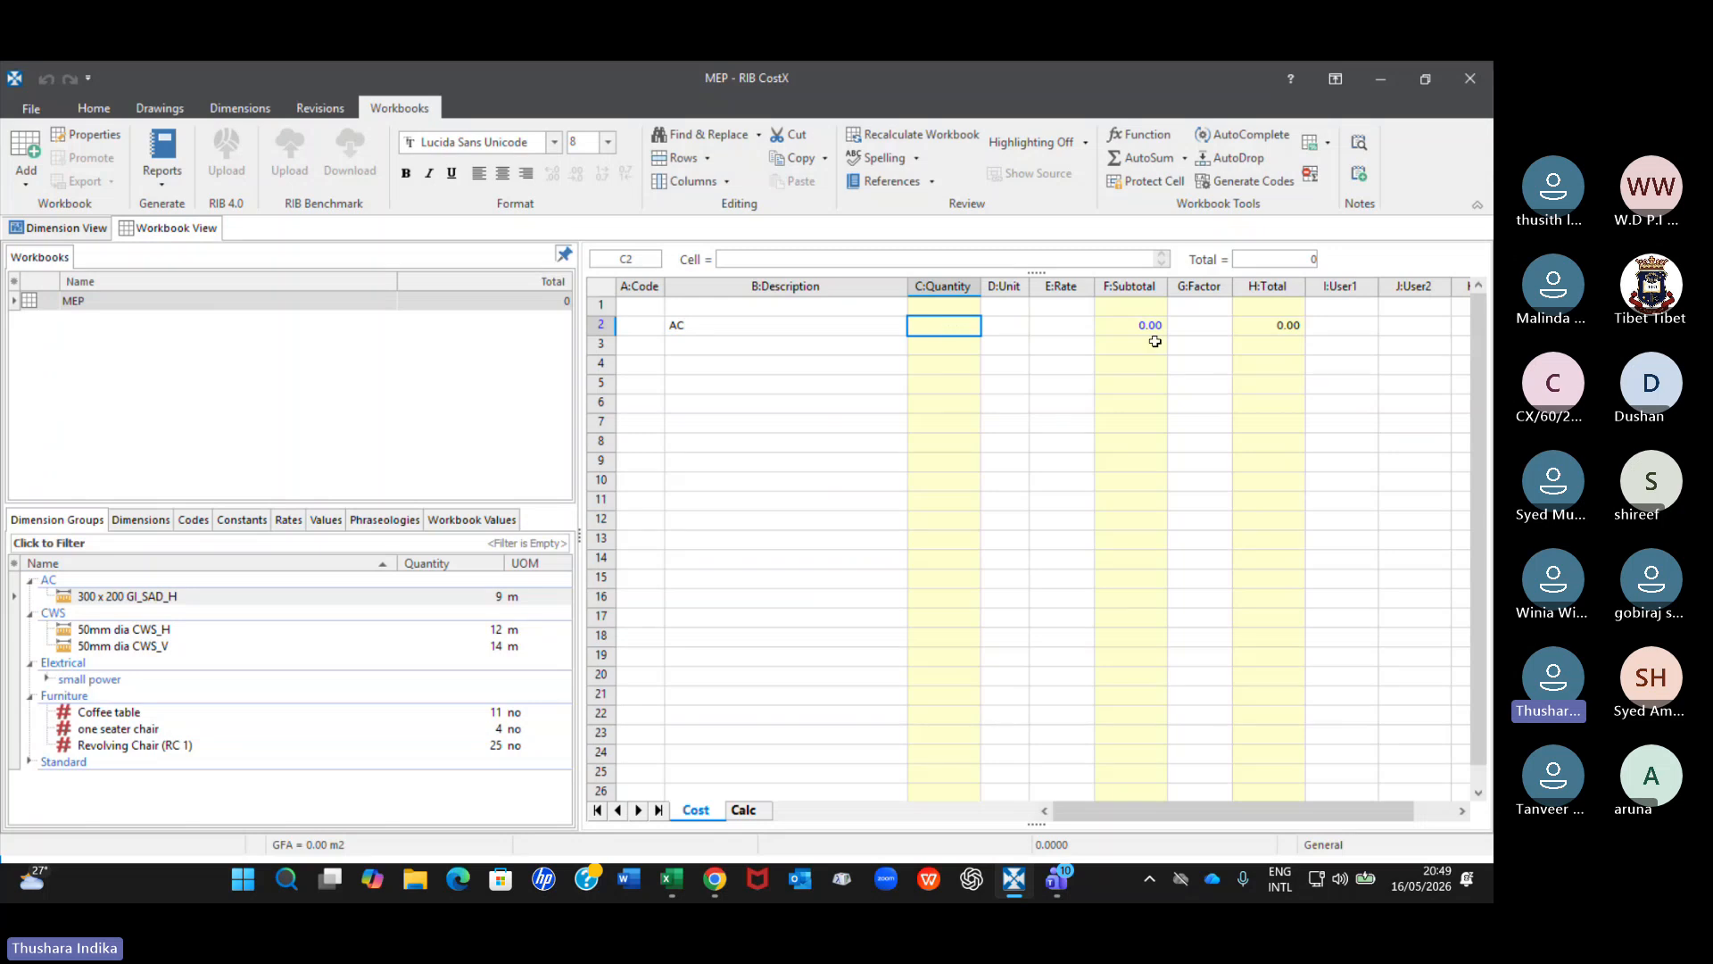
click(1124, 326)
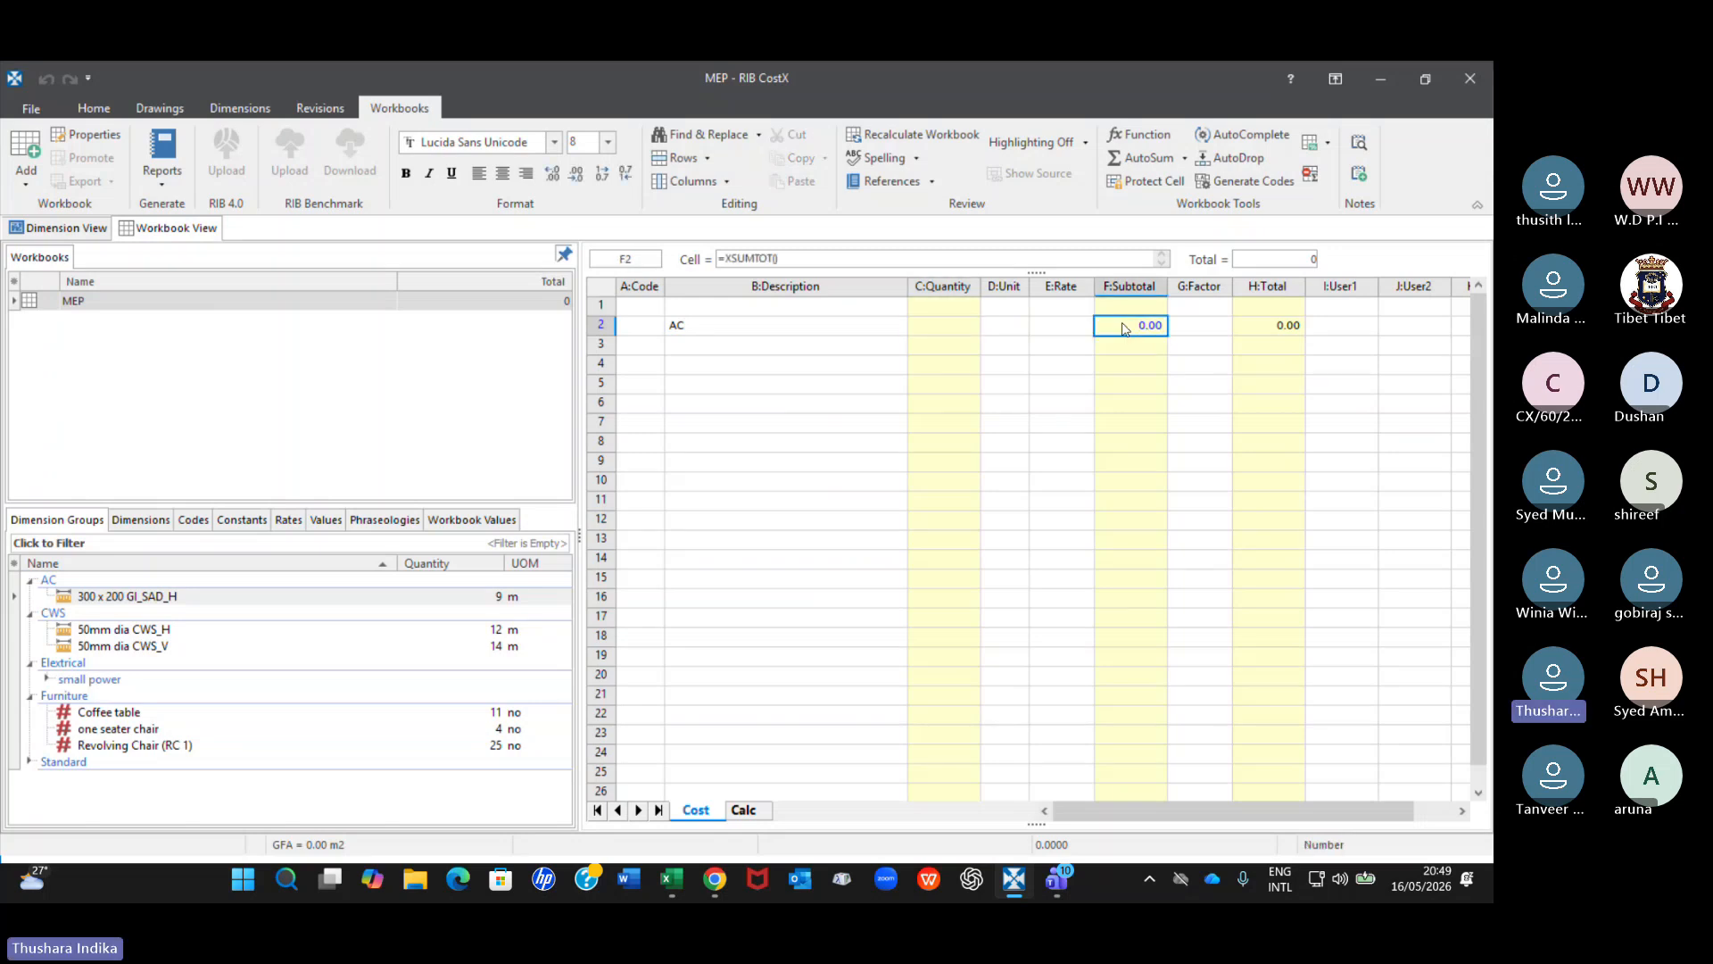
double_click(1124, 327)
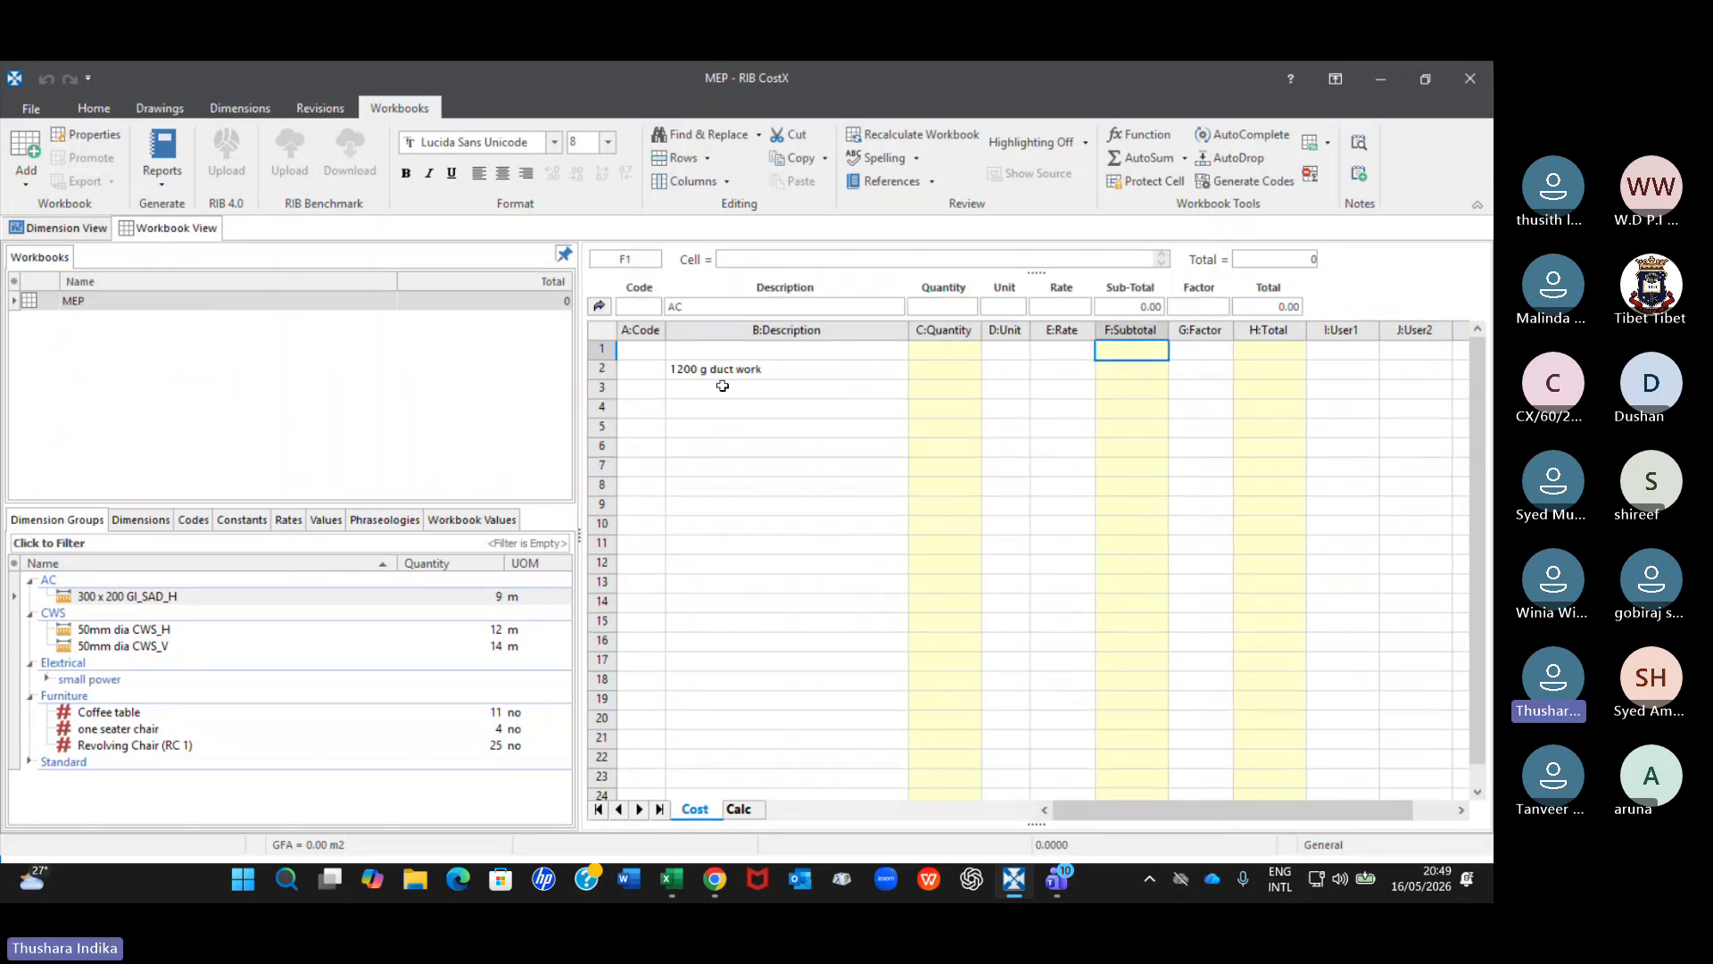
Insert the 300 x 200 GI_SAD_H length as a live-linked quantity in row 2's Length cell of the duct work quantity sheet.
click(942, 373)
double_click(942, 373)
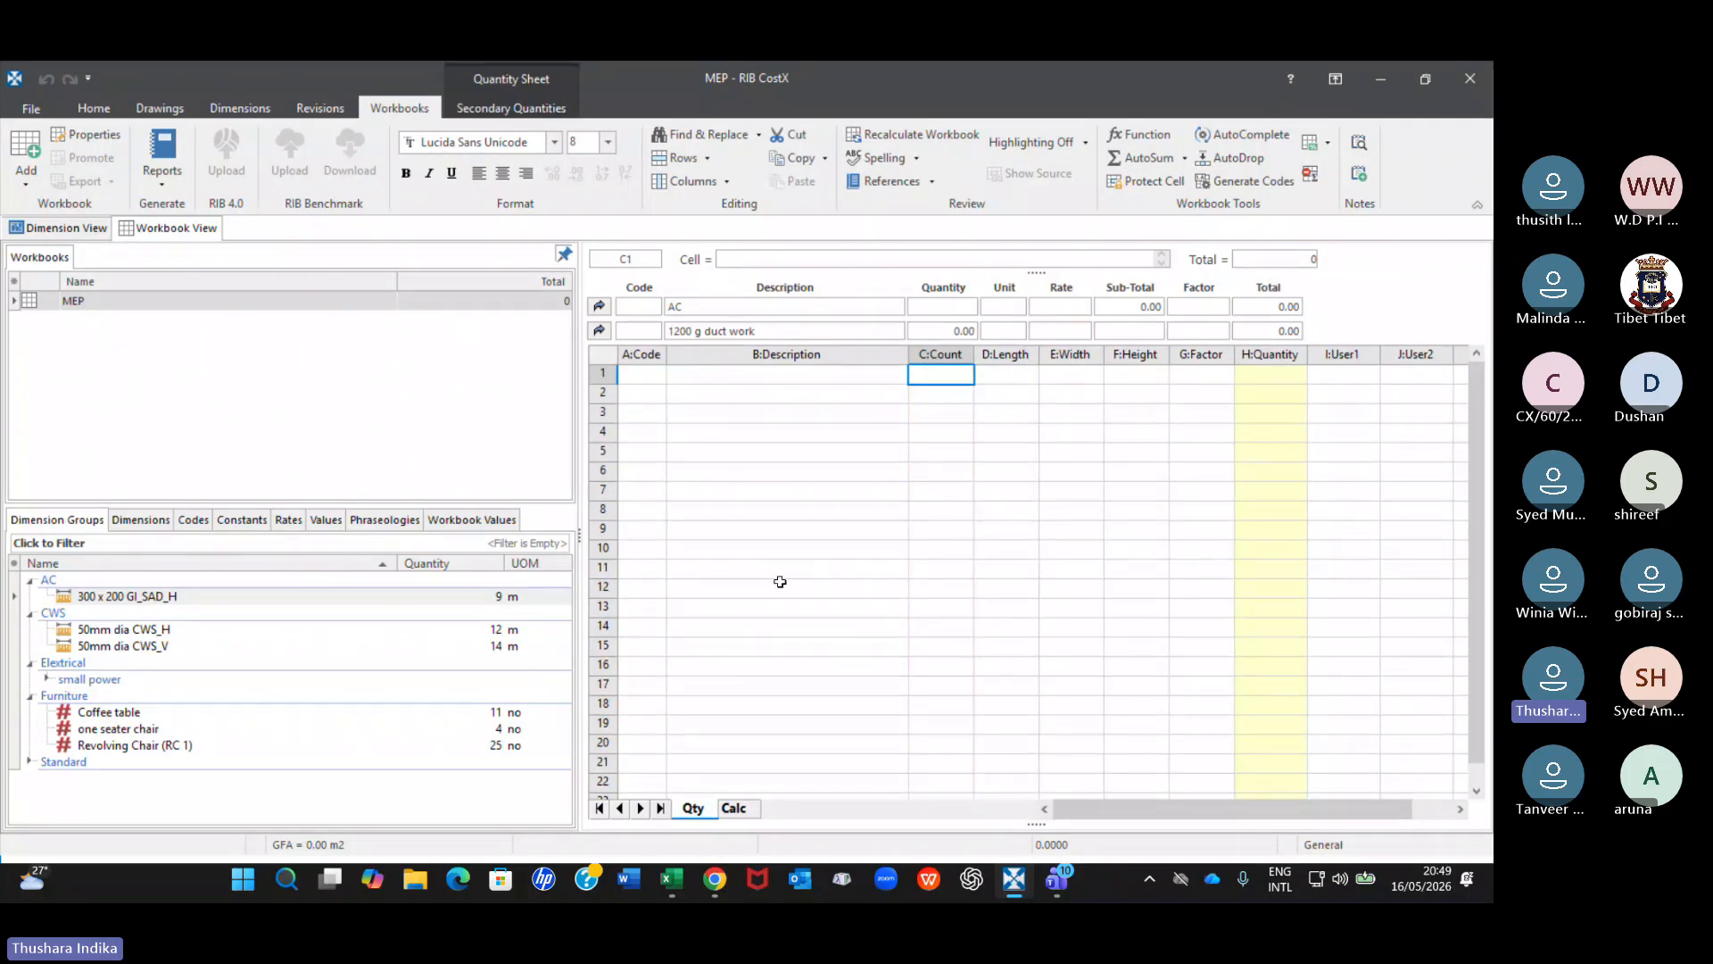
click(473, 596)
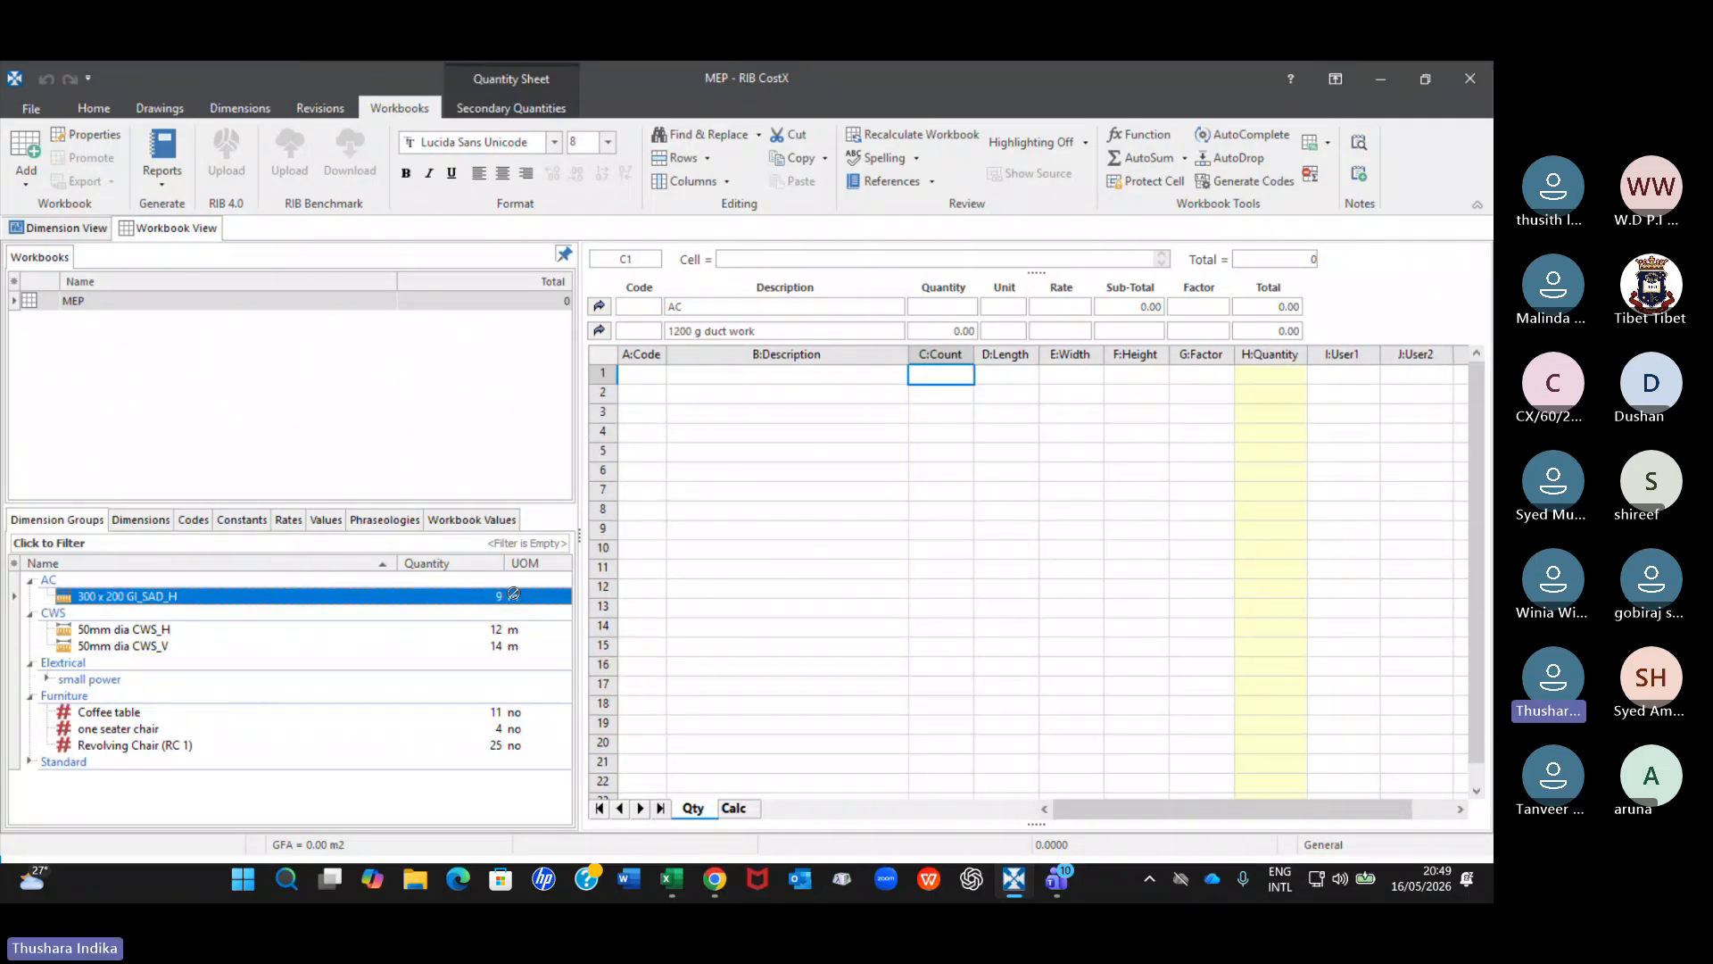
click(942, 394)
double_click(1019, 396)
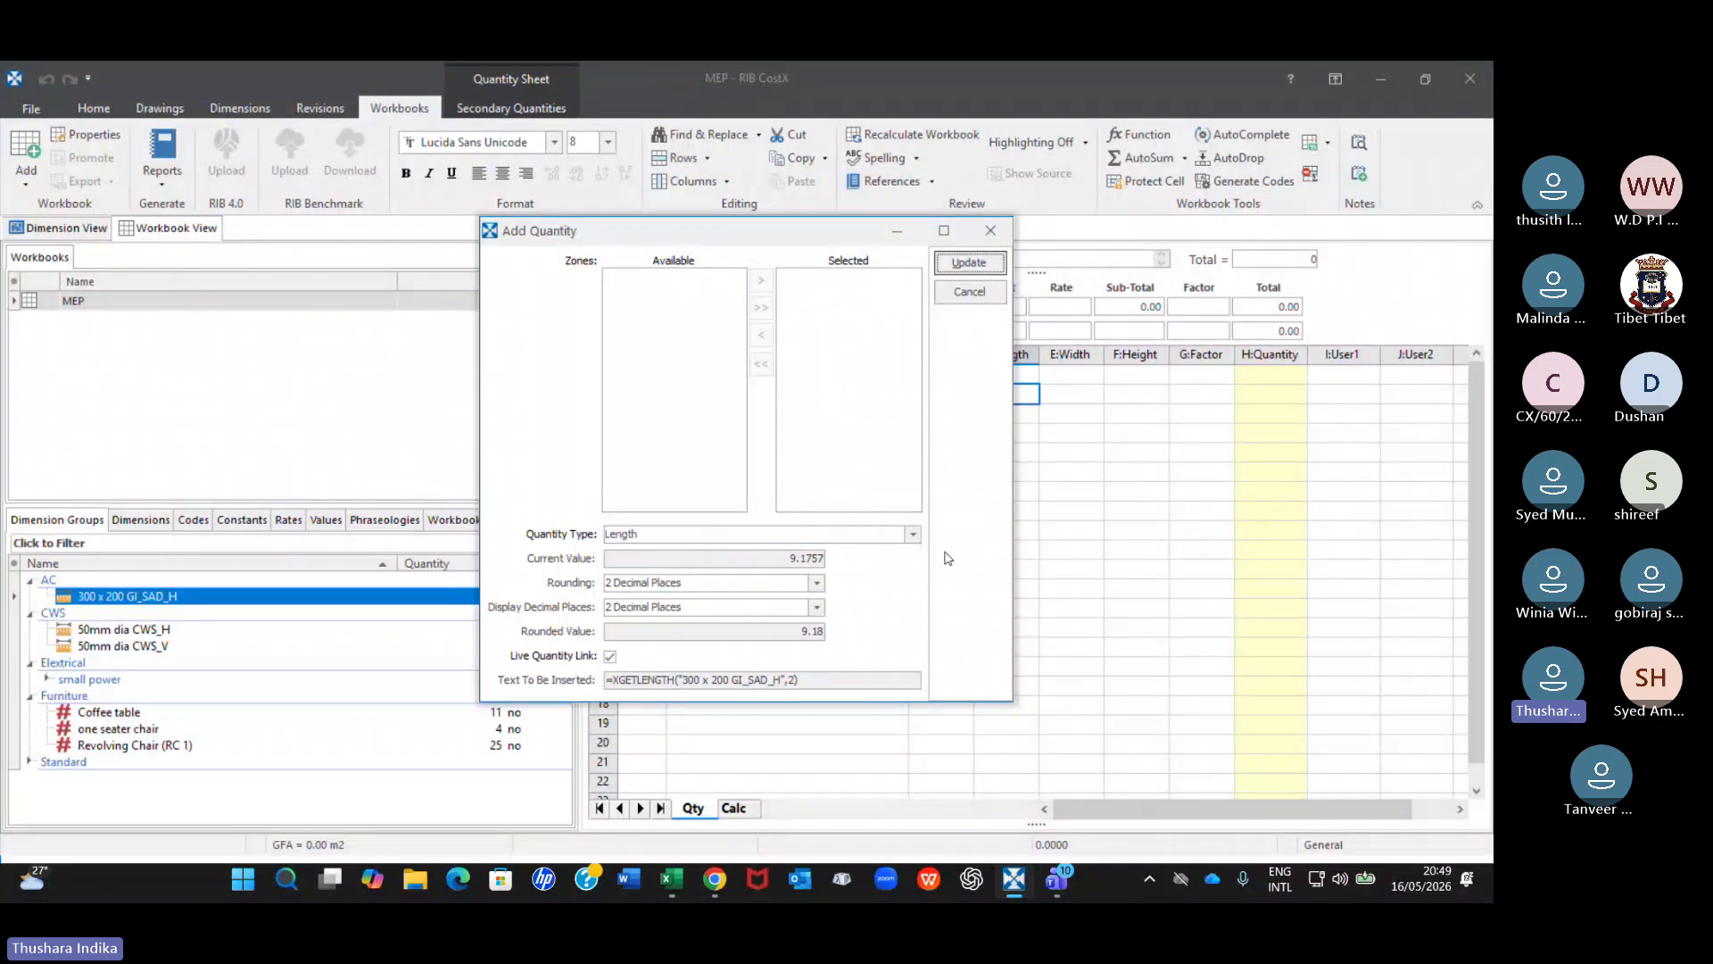
click(912, 535)
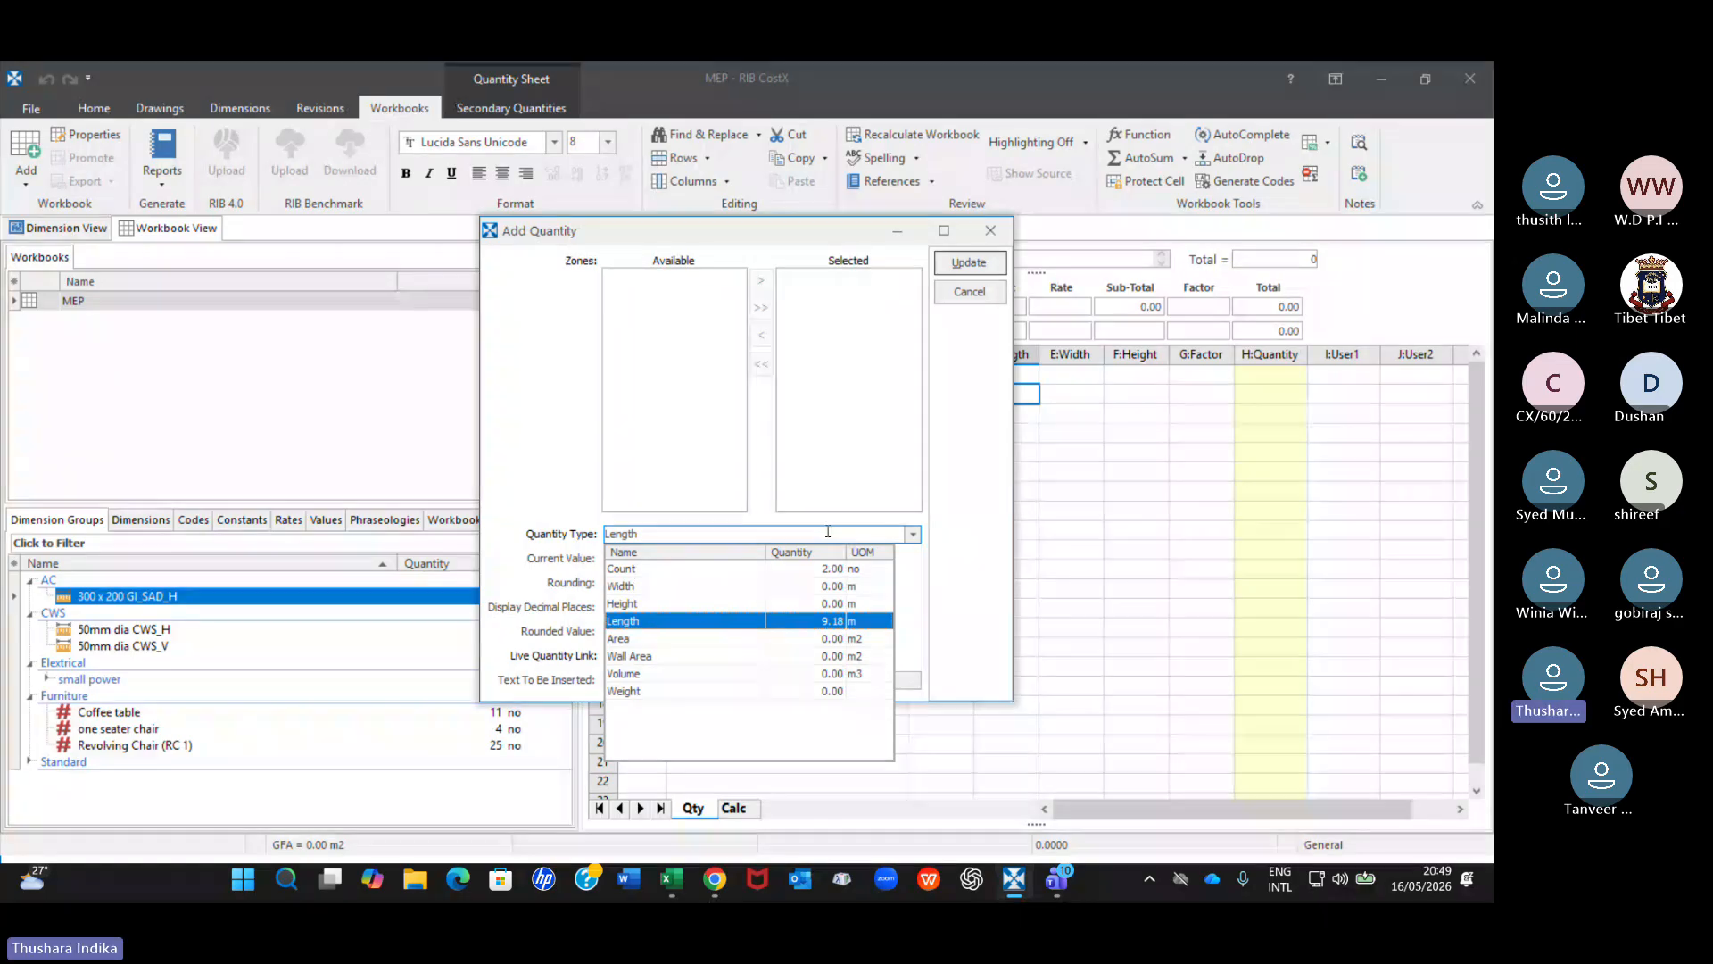
click(939, 564)
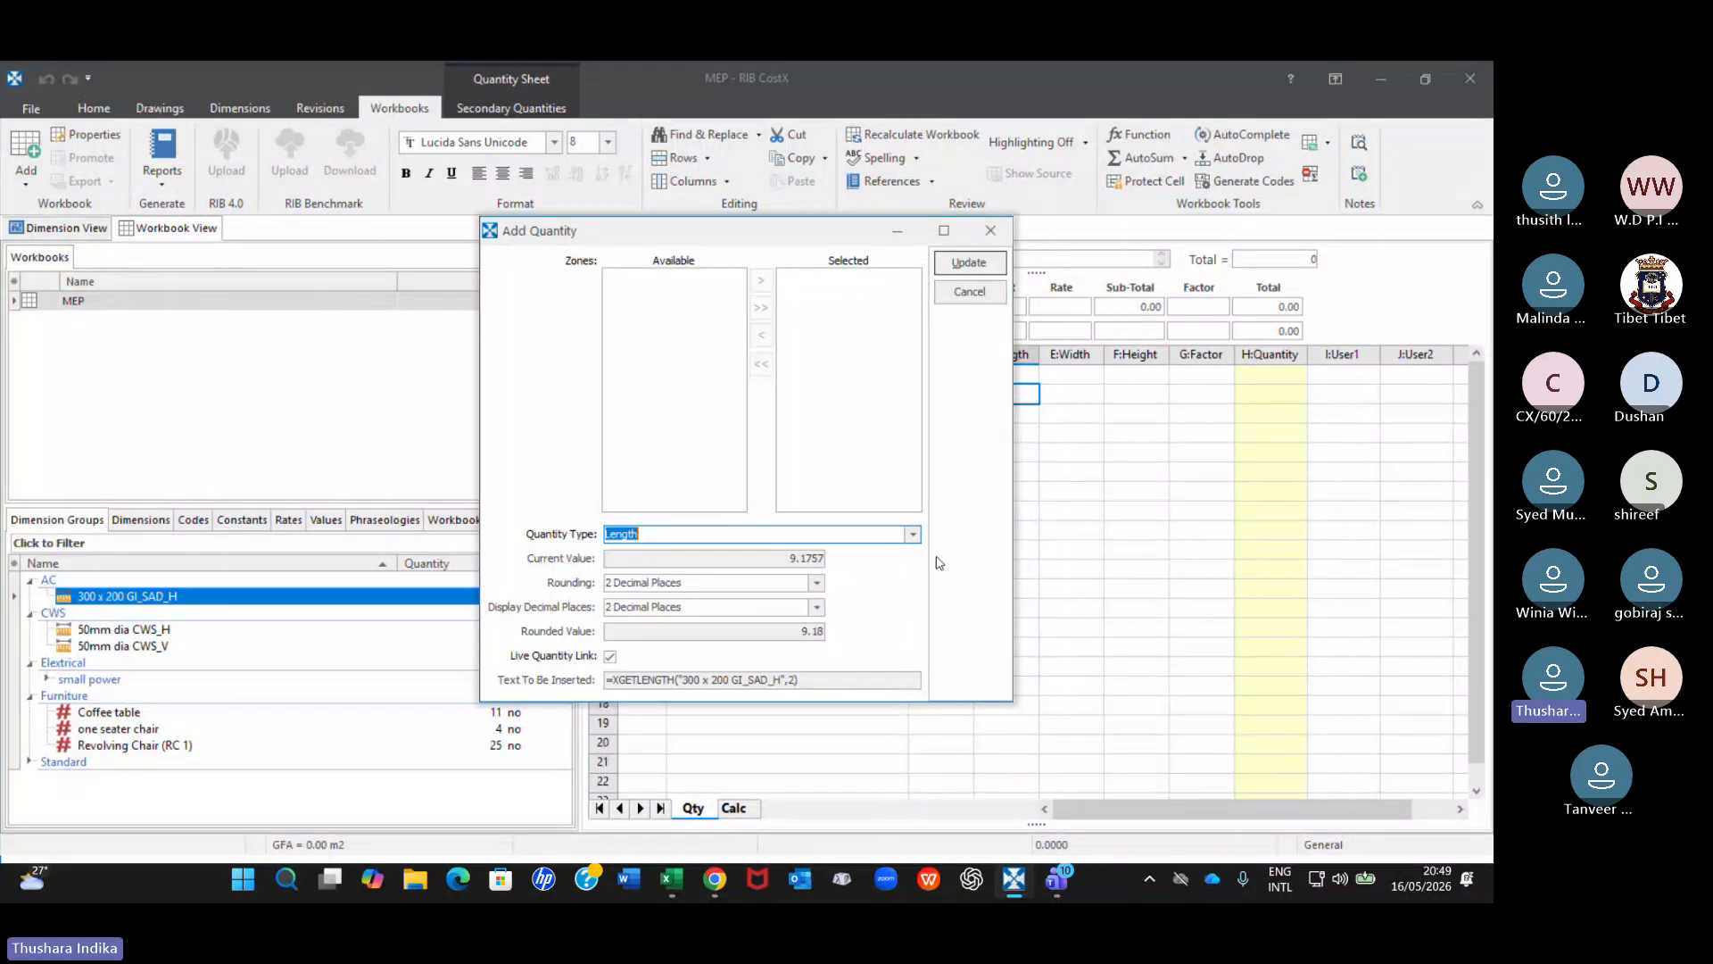
click(969, 262)
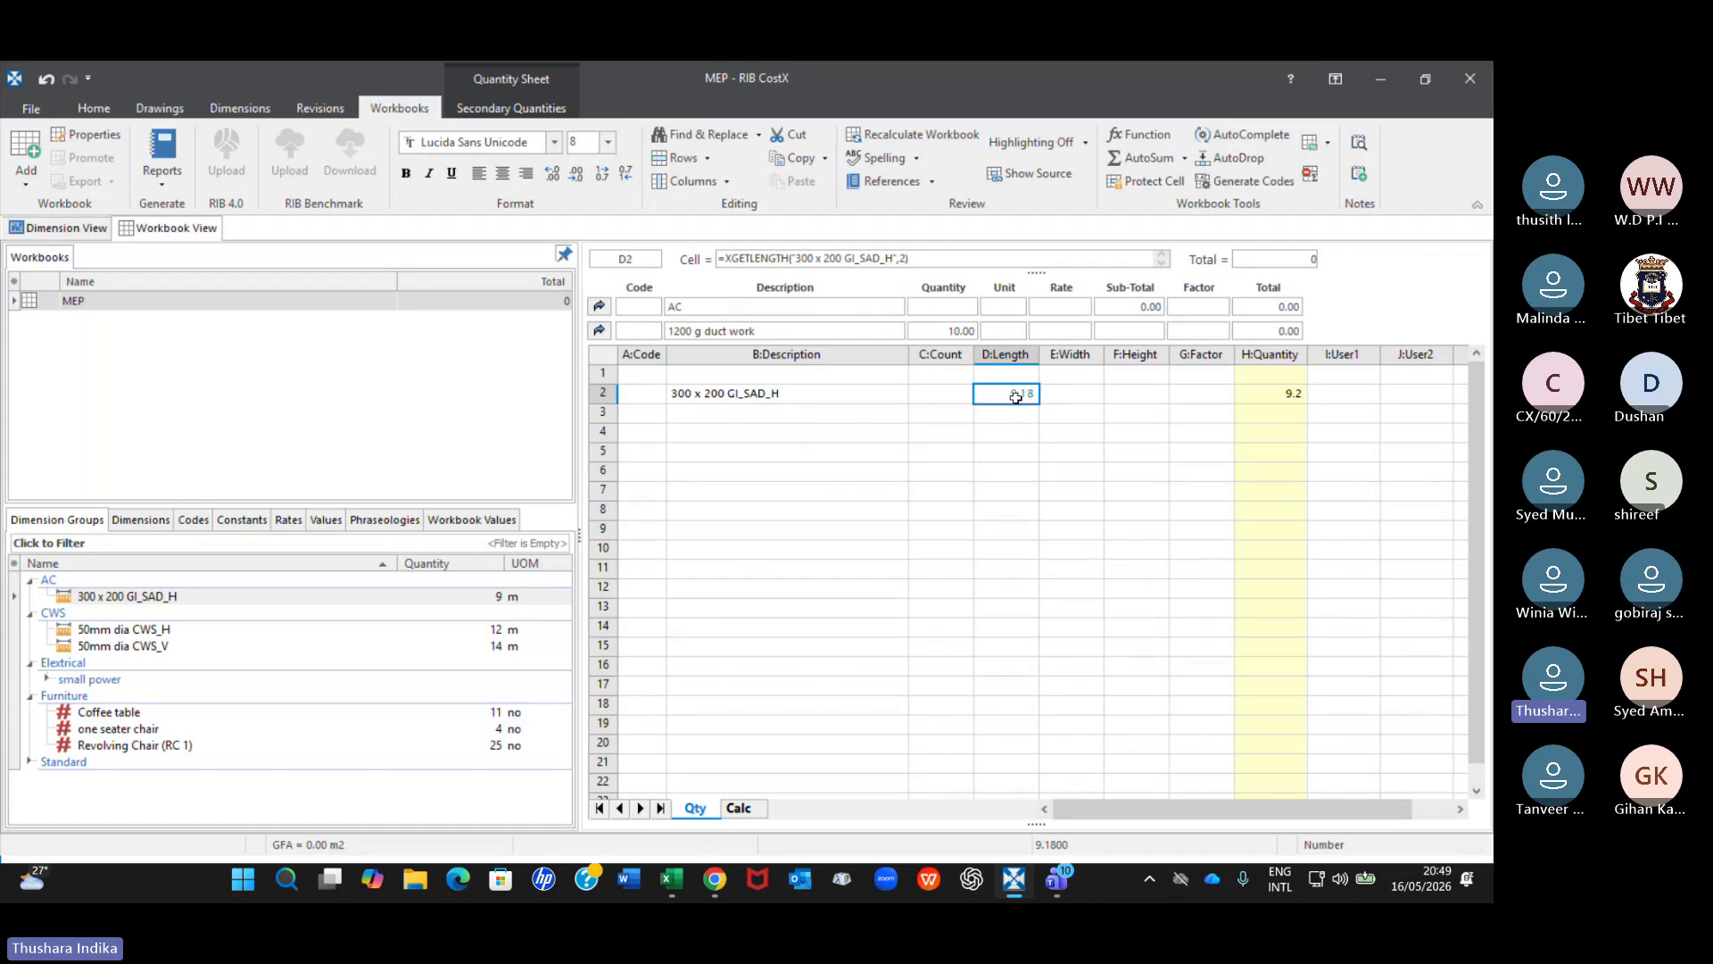
Switch to Book1 in Excel and draw a rectangle about 3.34 cm wide and 1.67 cm high over cells J10 to K13.
click(670, 890)
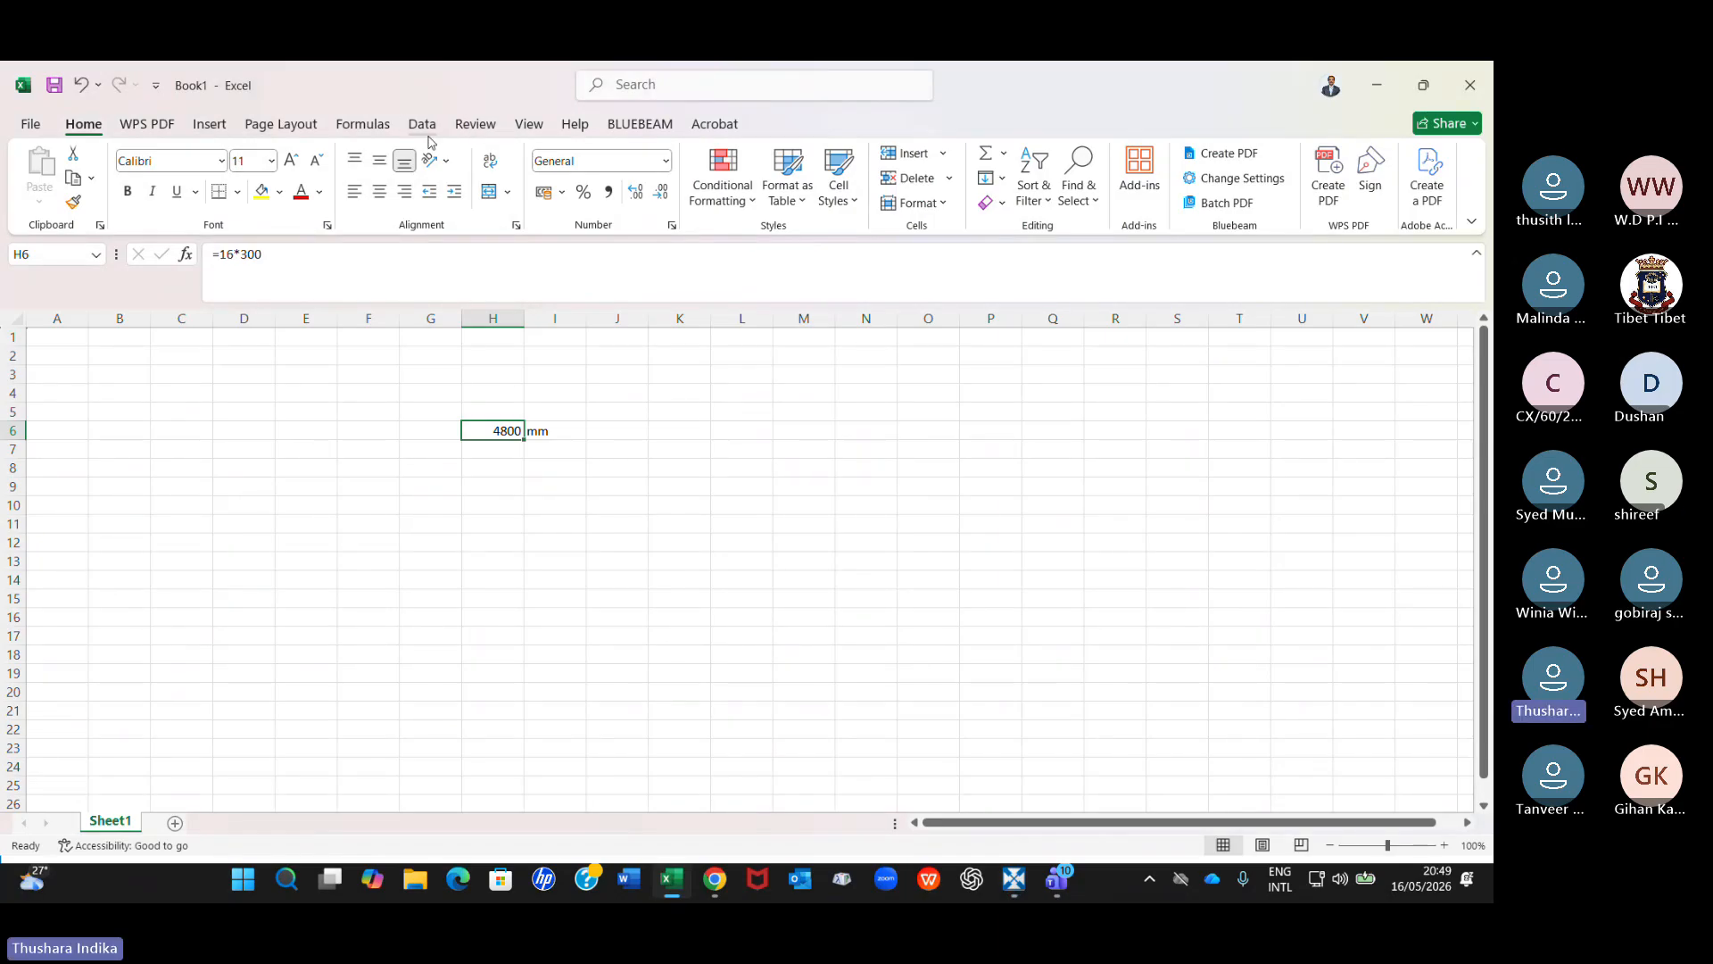
click(208, 126)
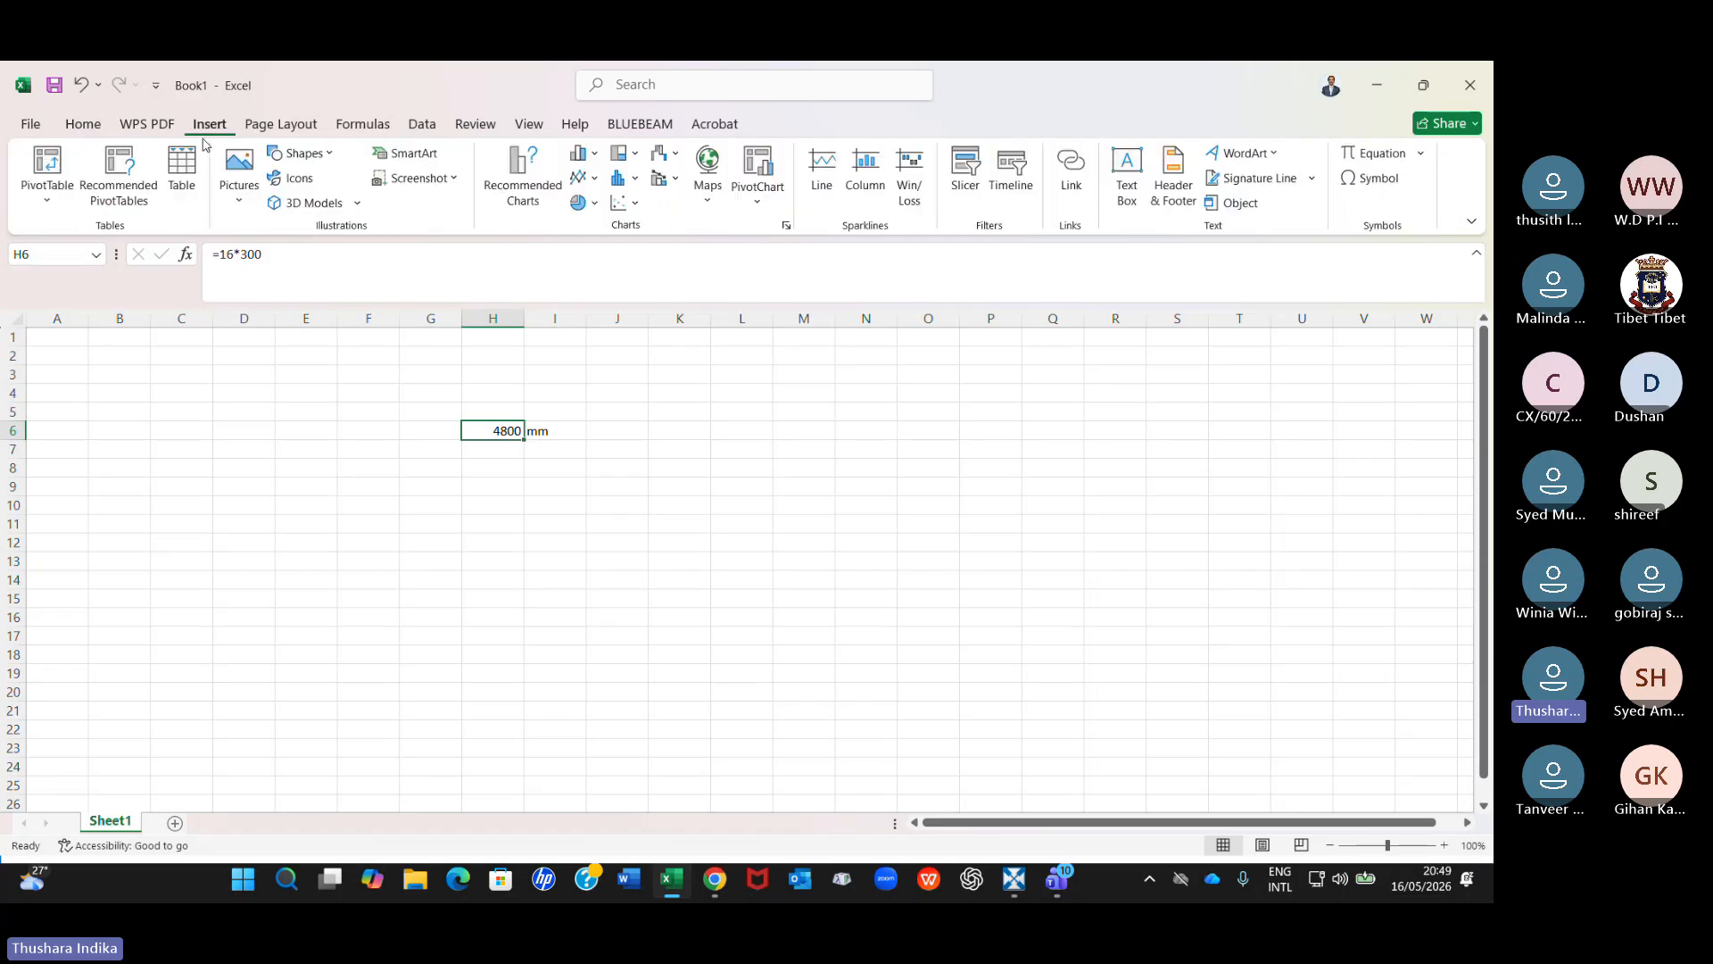
click(325, 157)
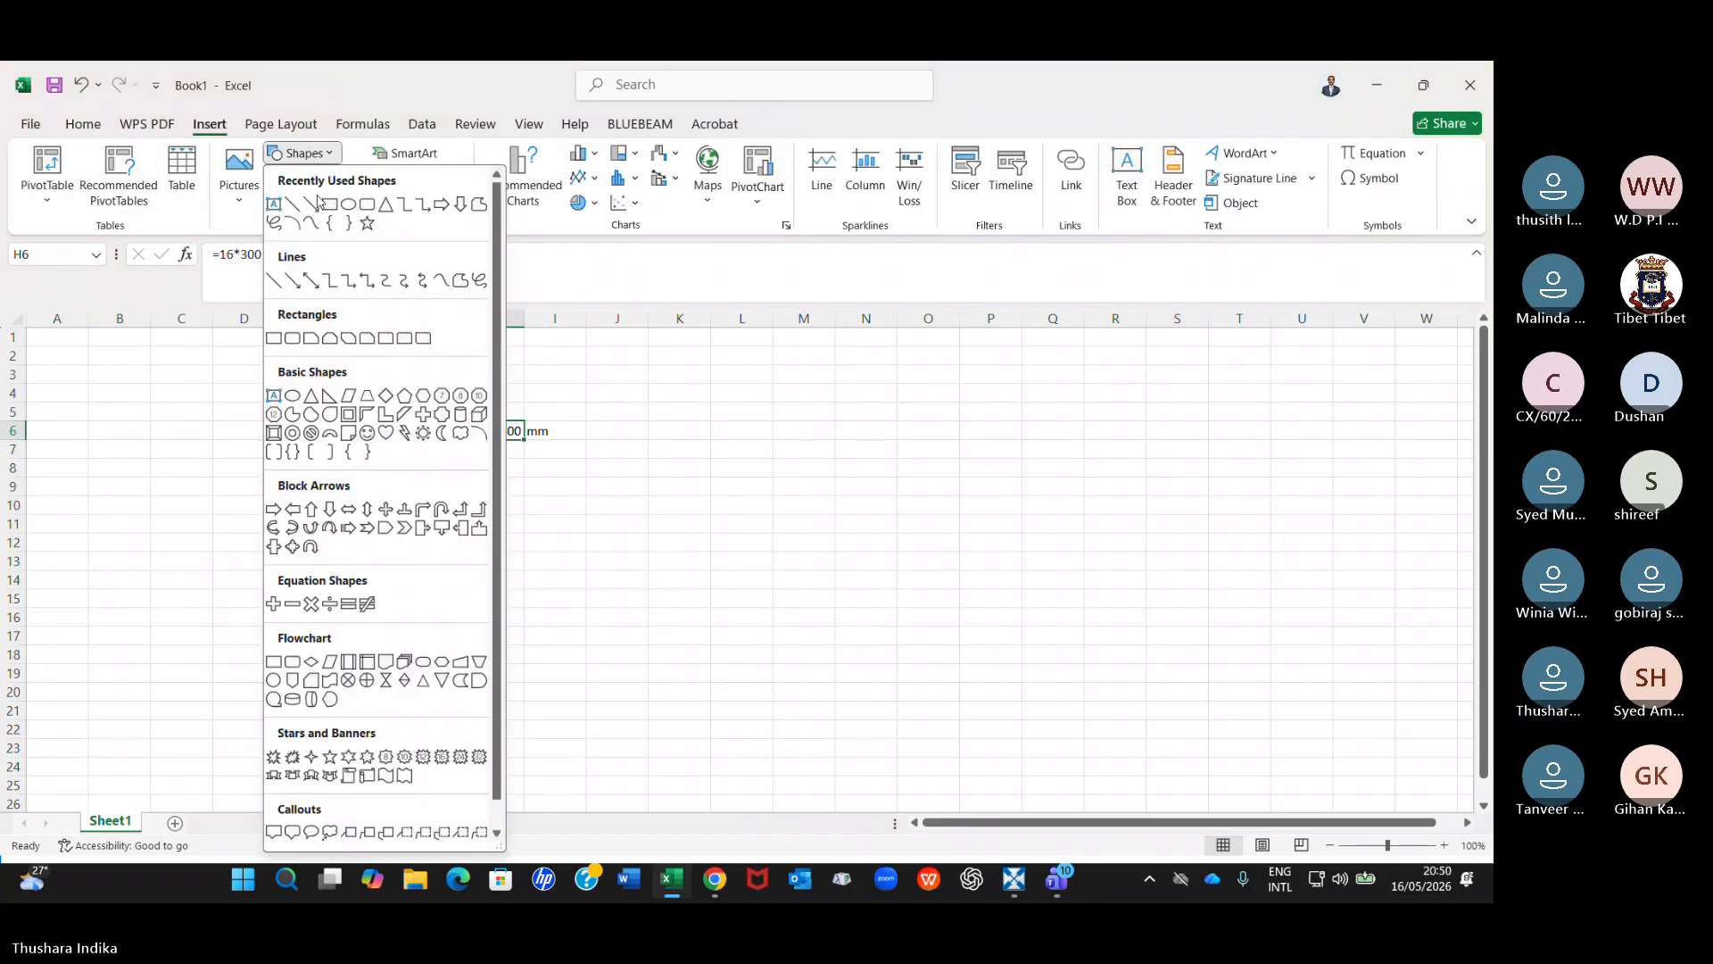
click(332, 206)
drag(592, 498, 717, 561)
Label the rectangle's dimensions with 300 in cell J9 above it and 200 in cell L11 beside it.
click(641, 483)
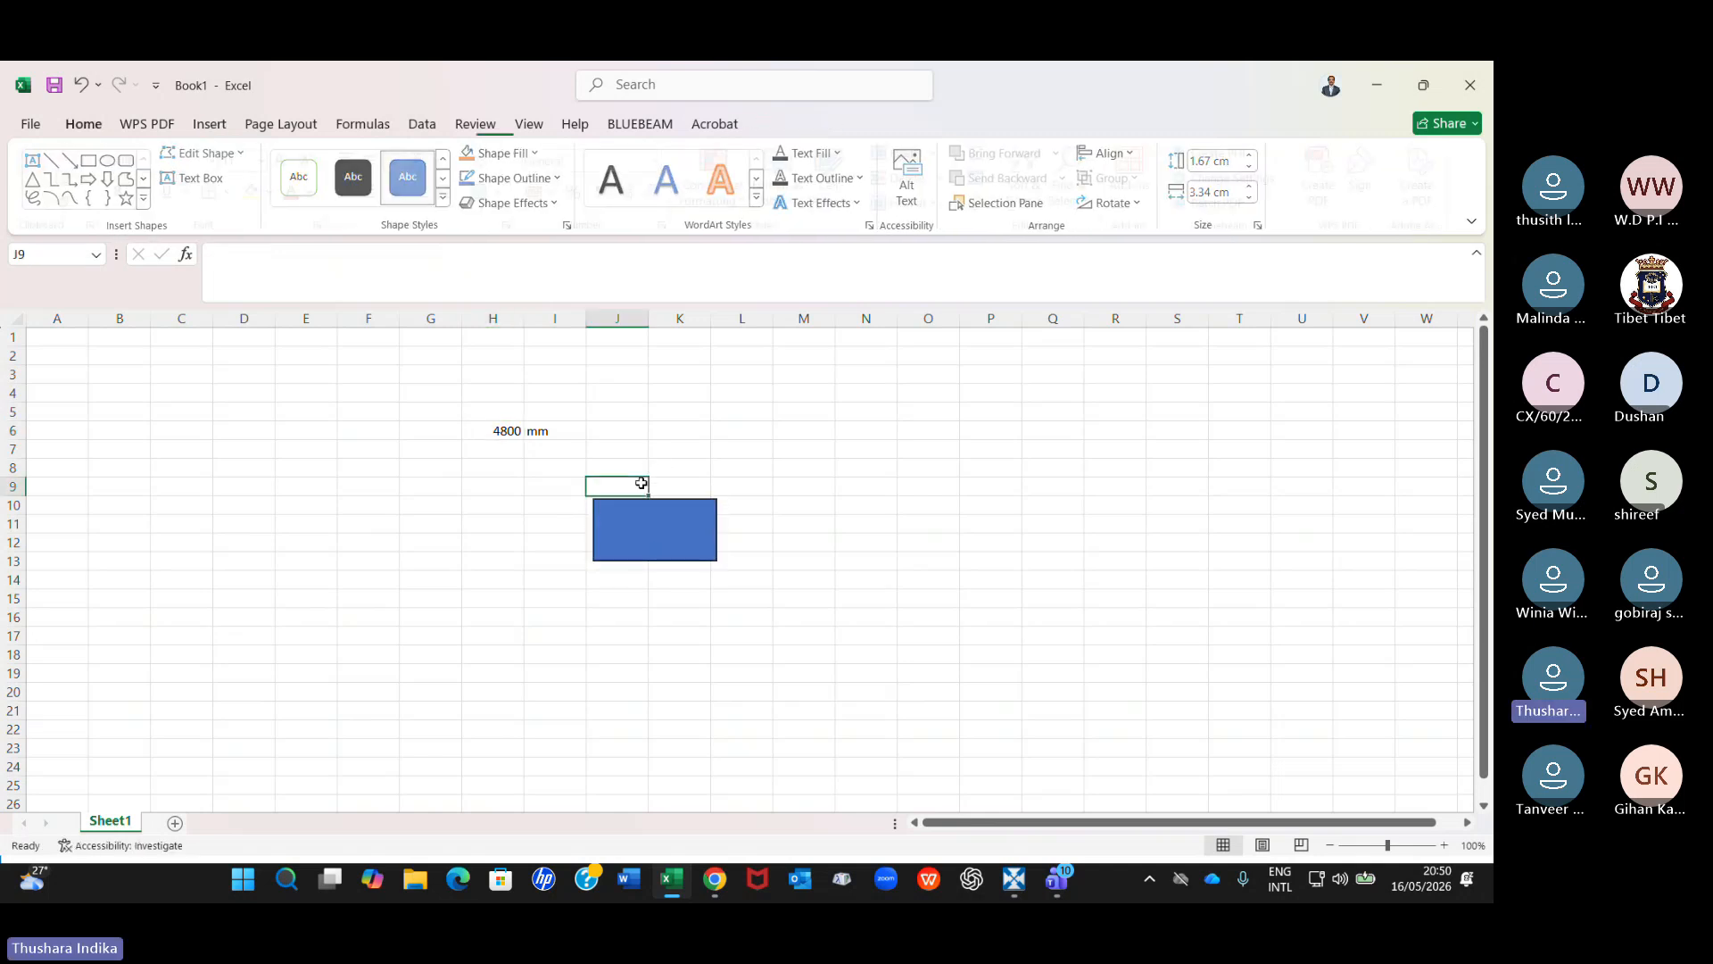
text(300)
key(Right)
key(Right)
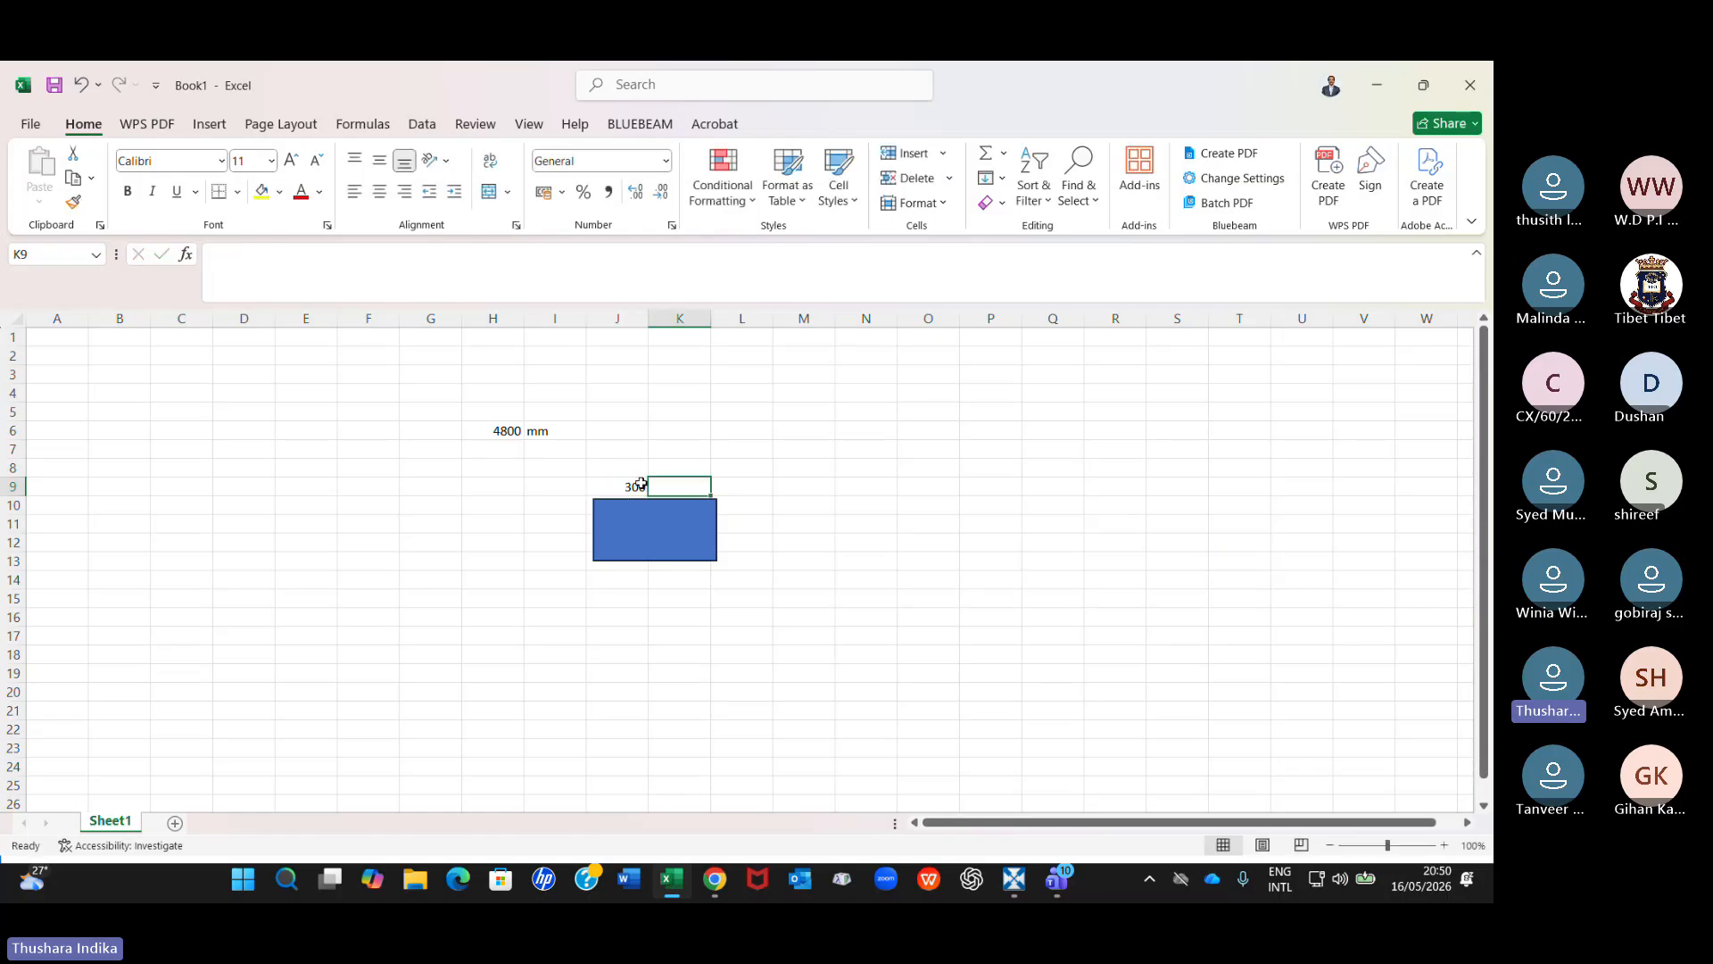
key(Down)
key(Down)
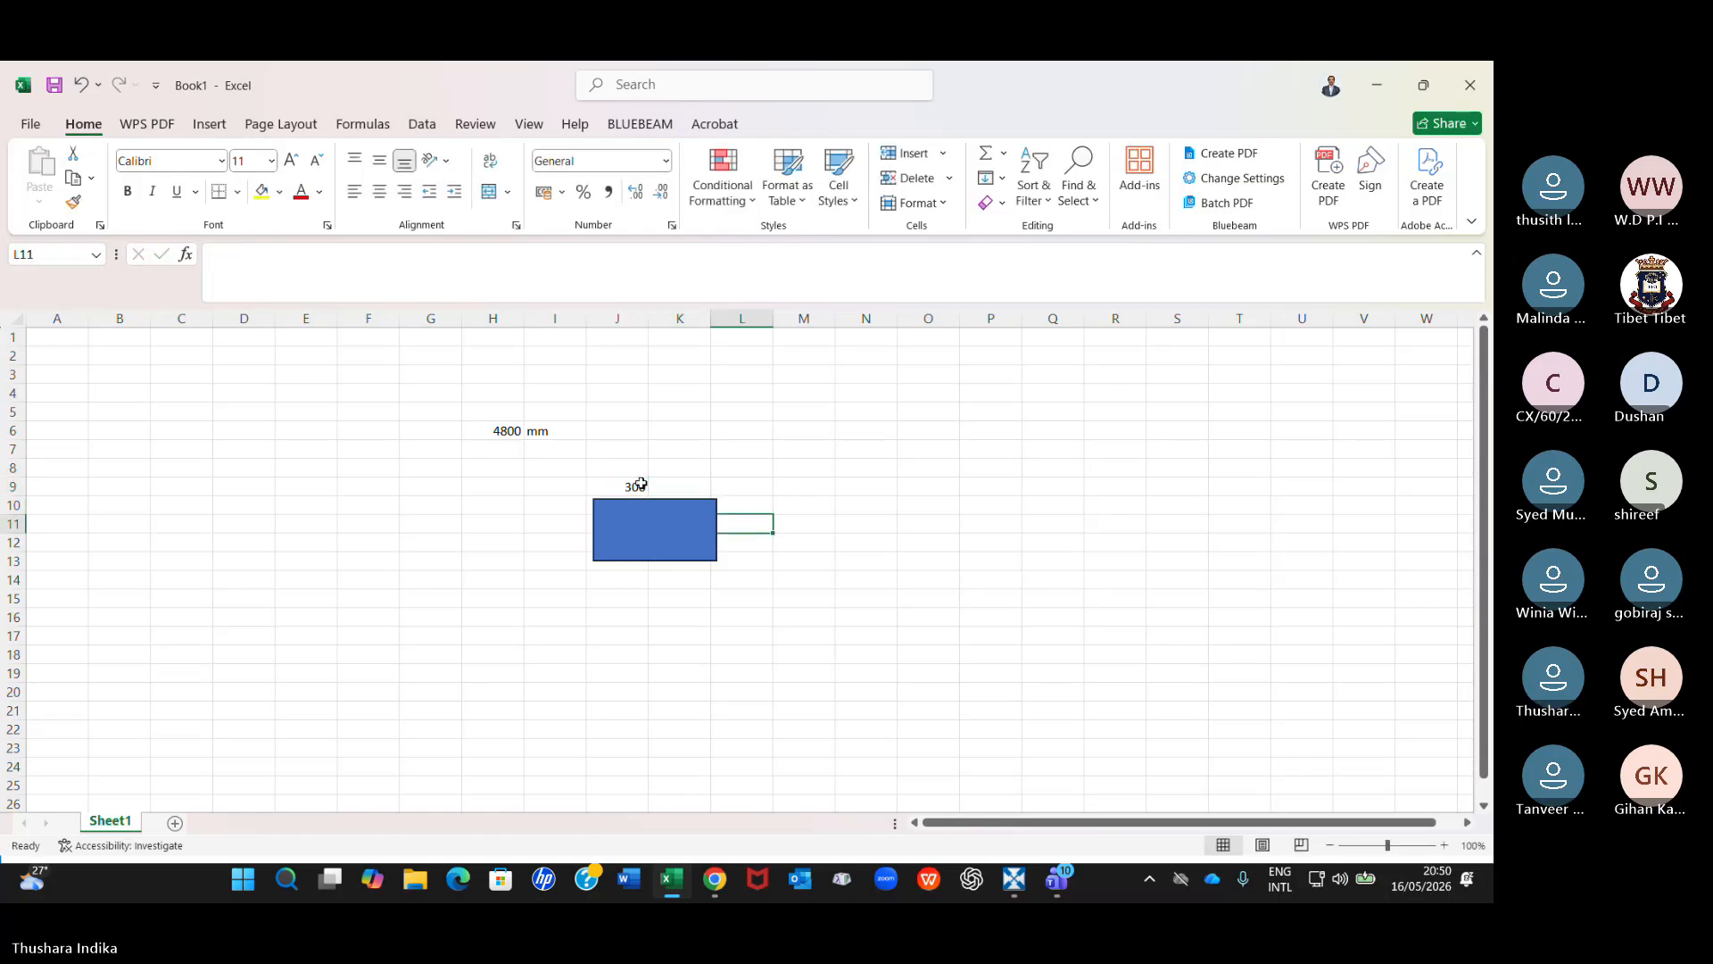
text(200)
key(Return)
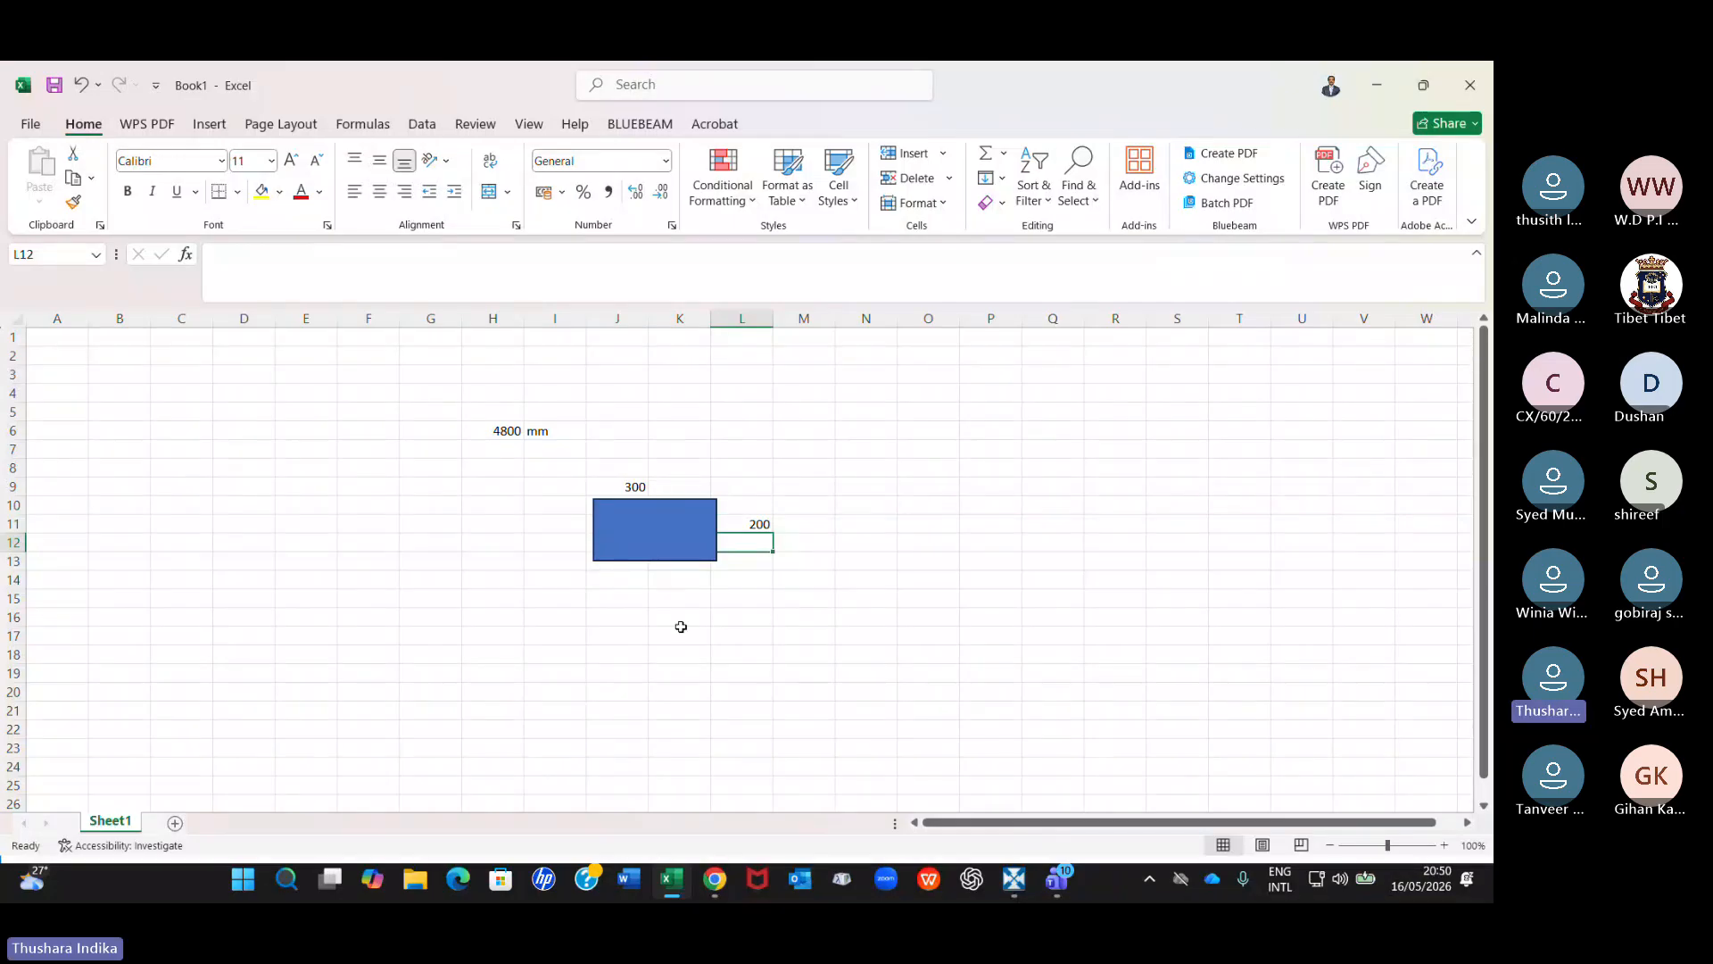
Calculate the duct section's perimeter in cell K15 with the formula =(300+200)*2.
click(659, 599)
text(=()
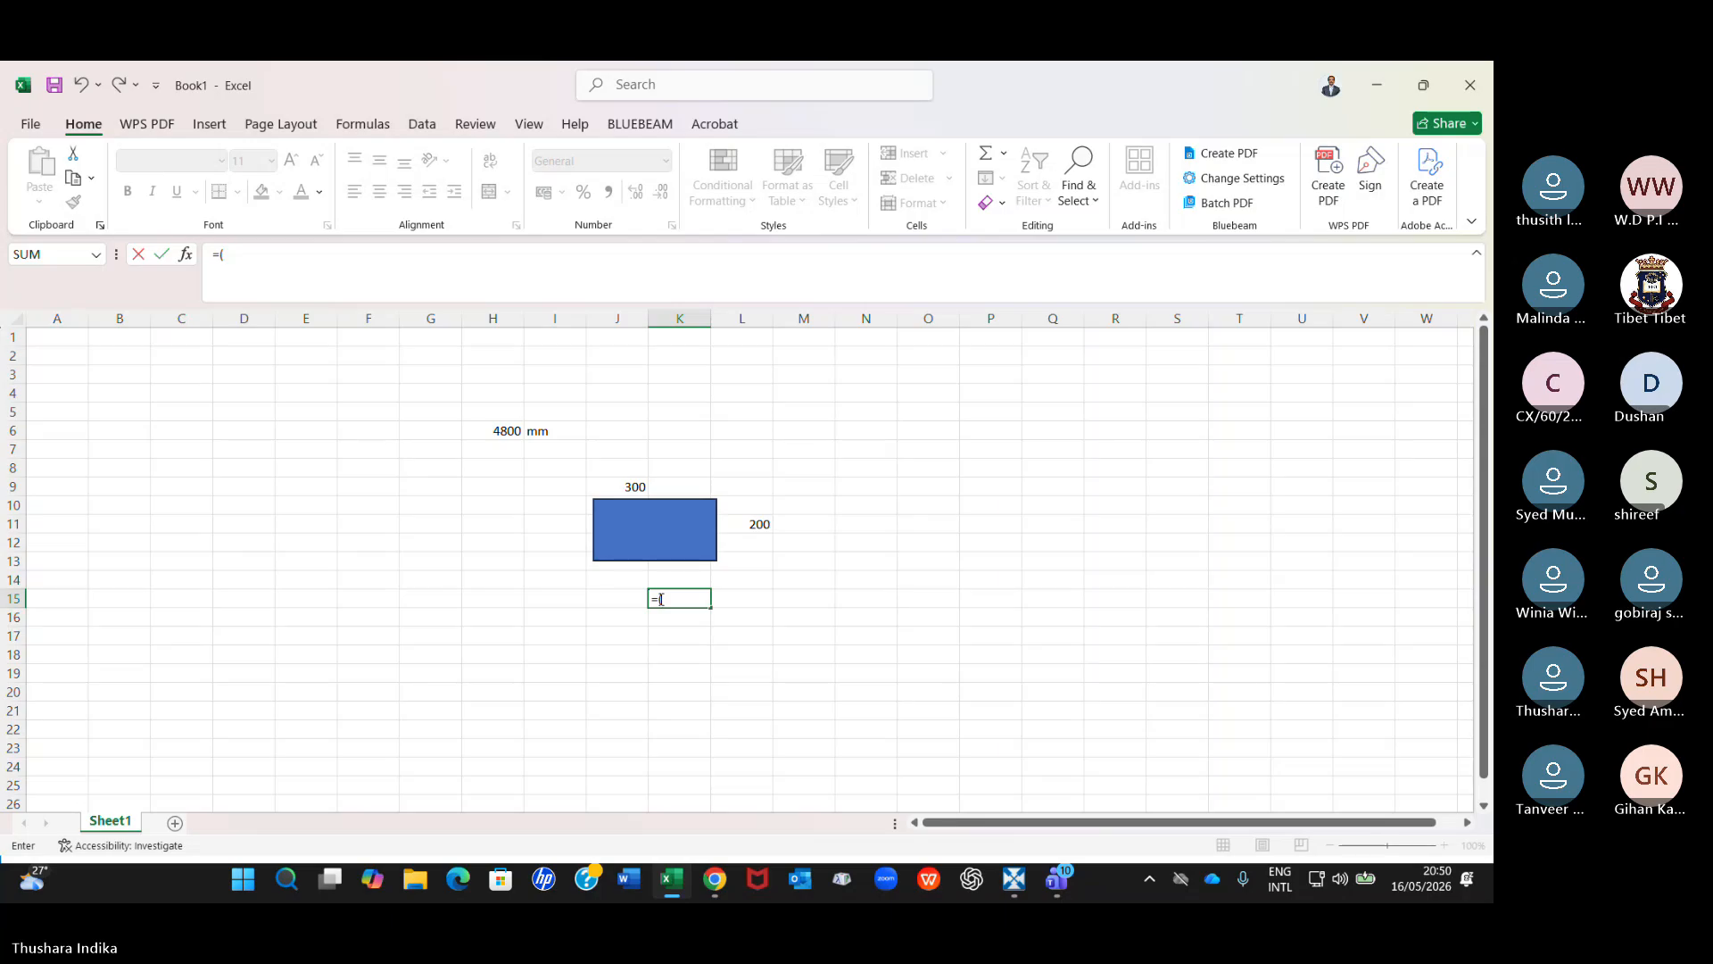
text(300+)
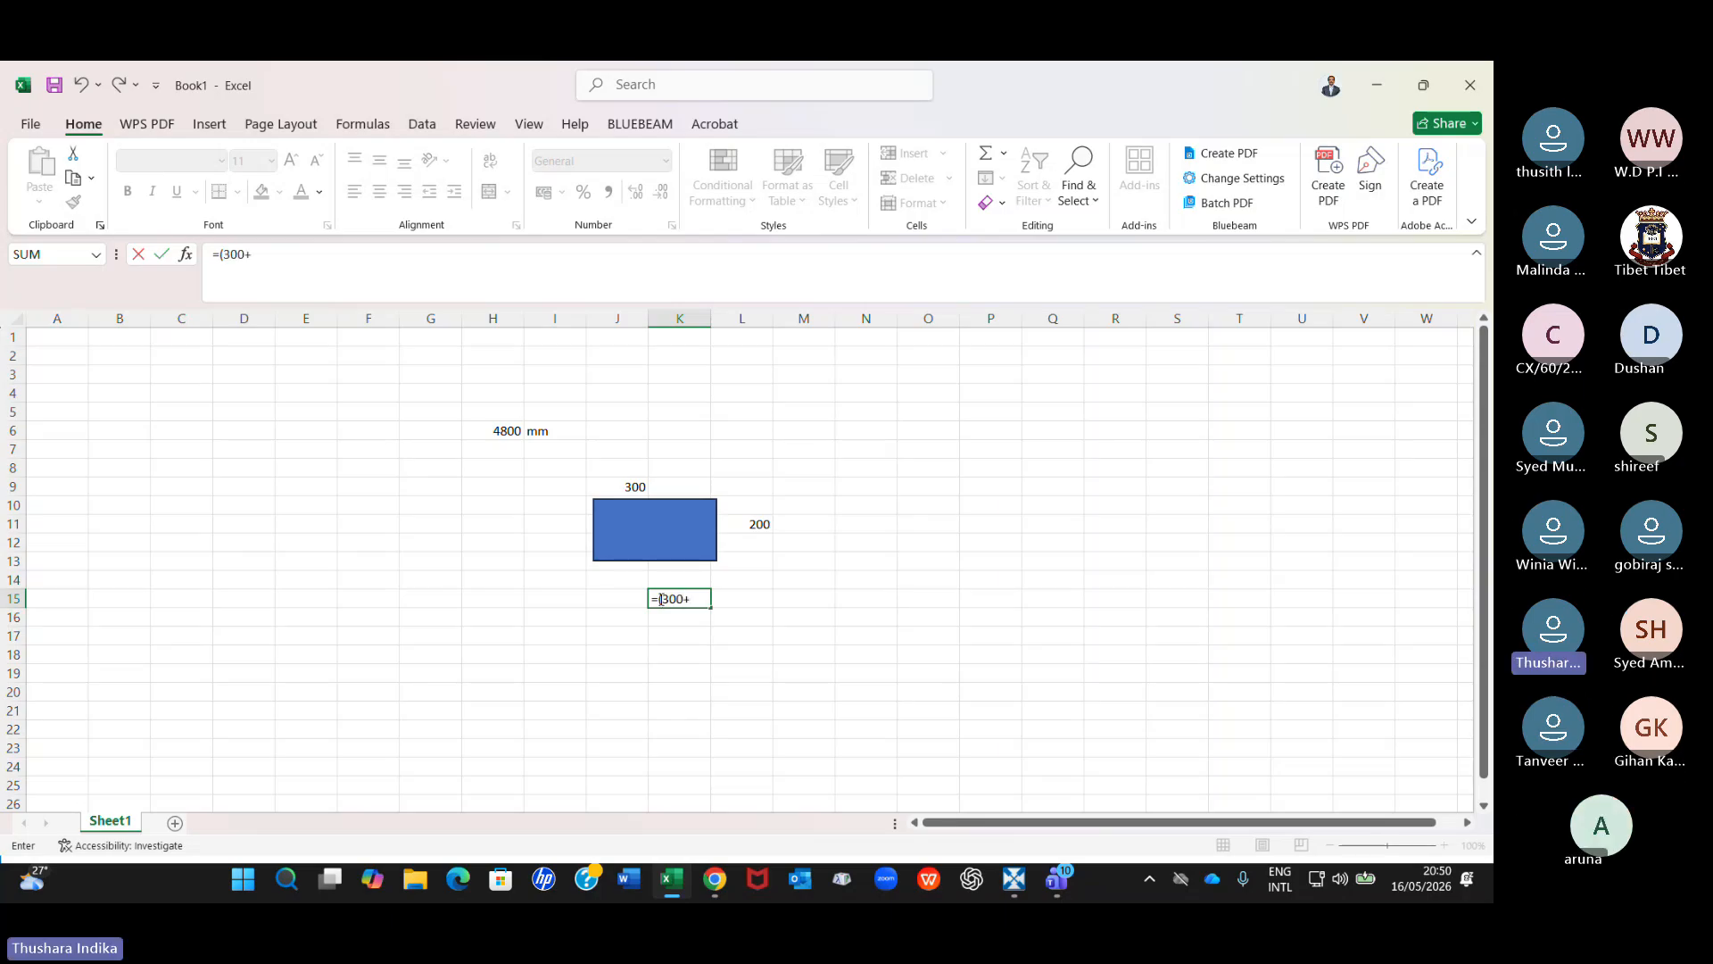
text(200)
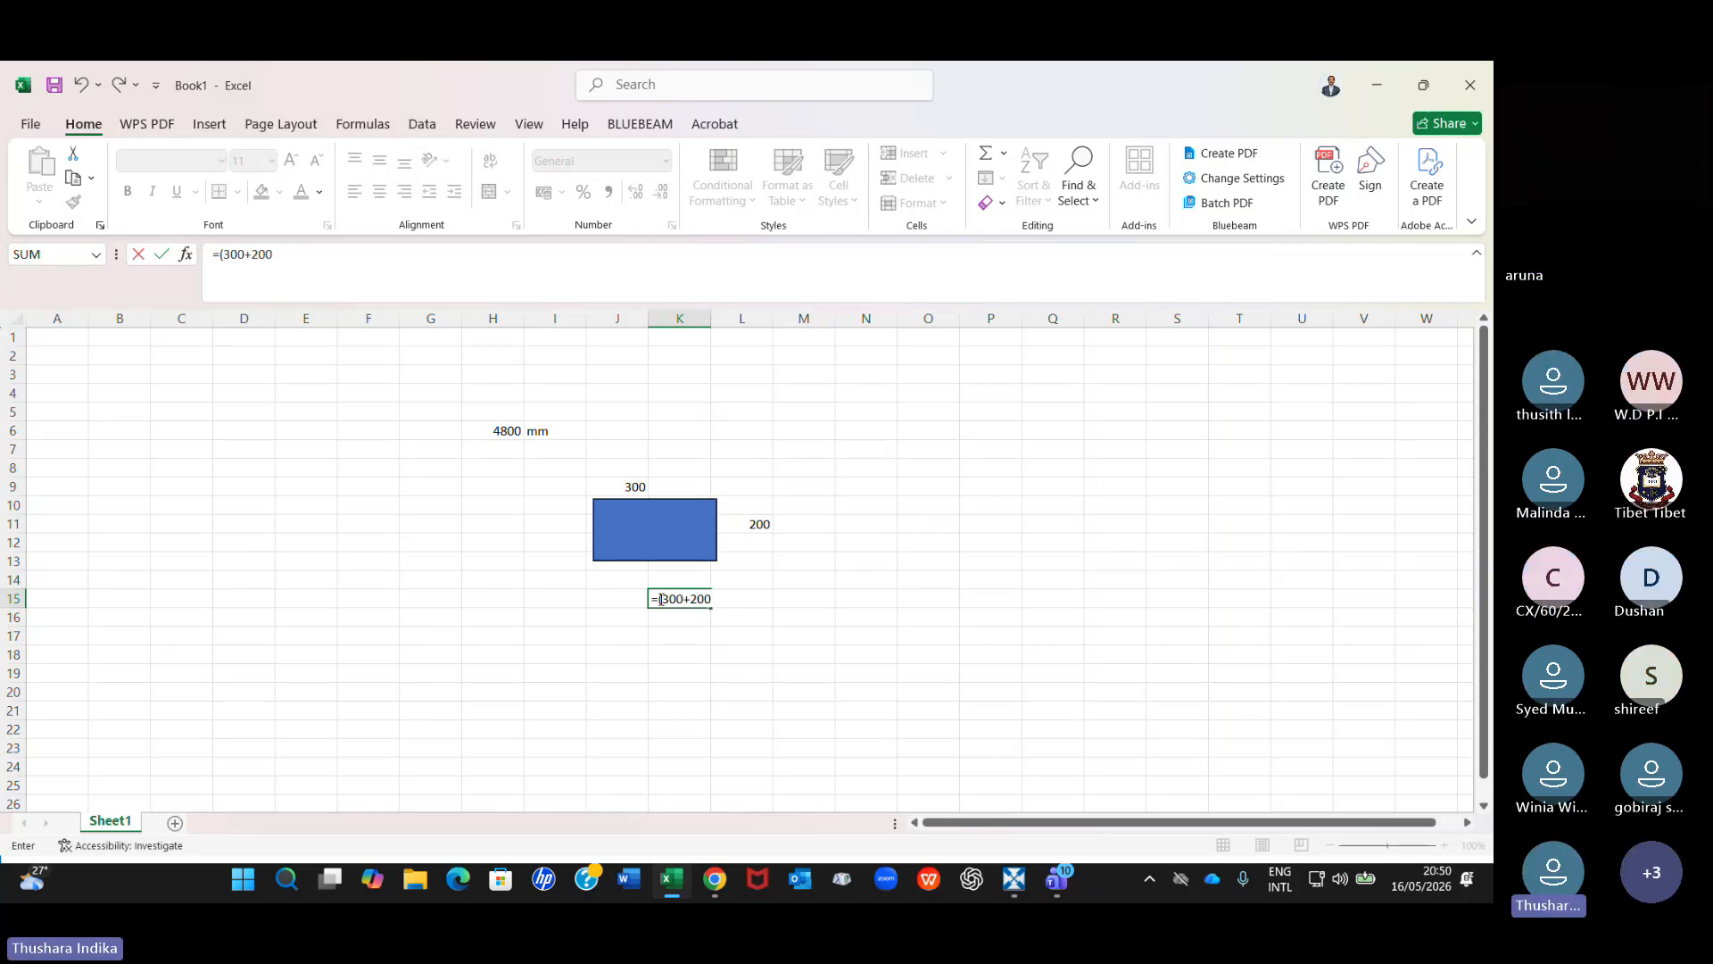
text()*2)
key(Return)
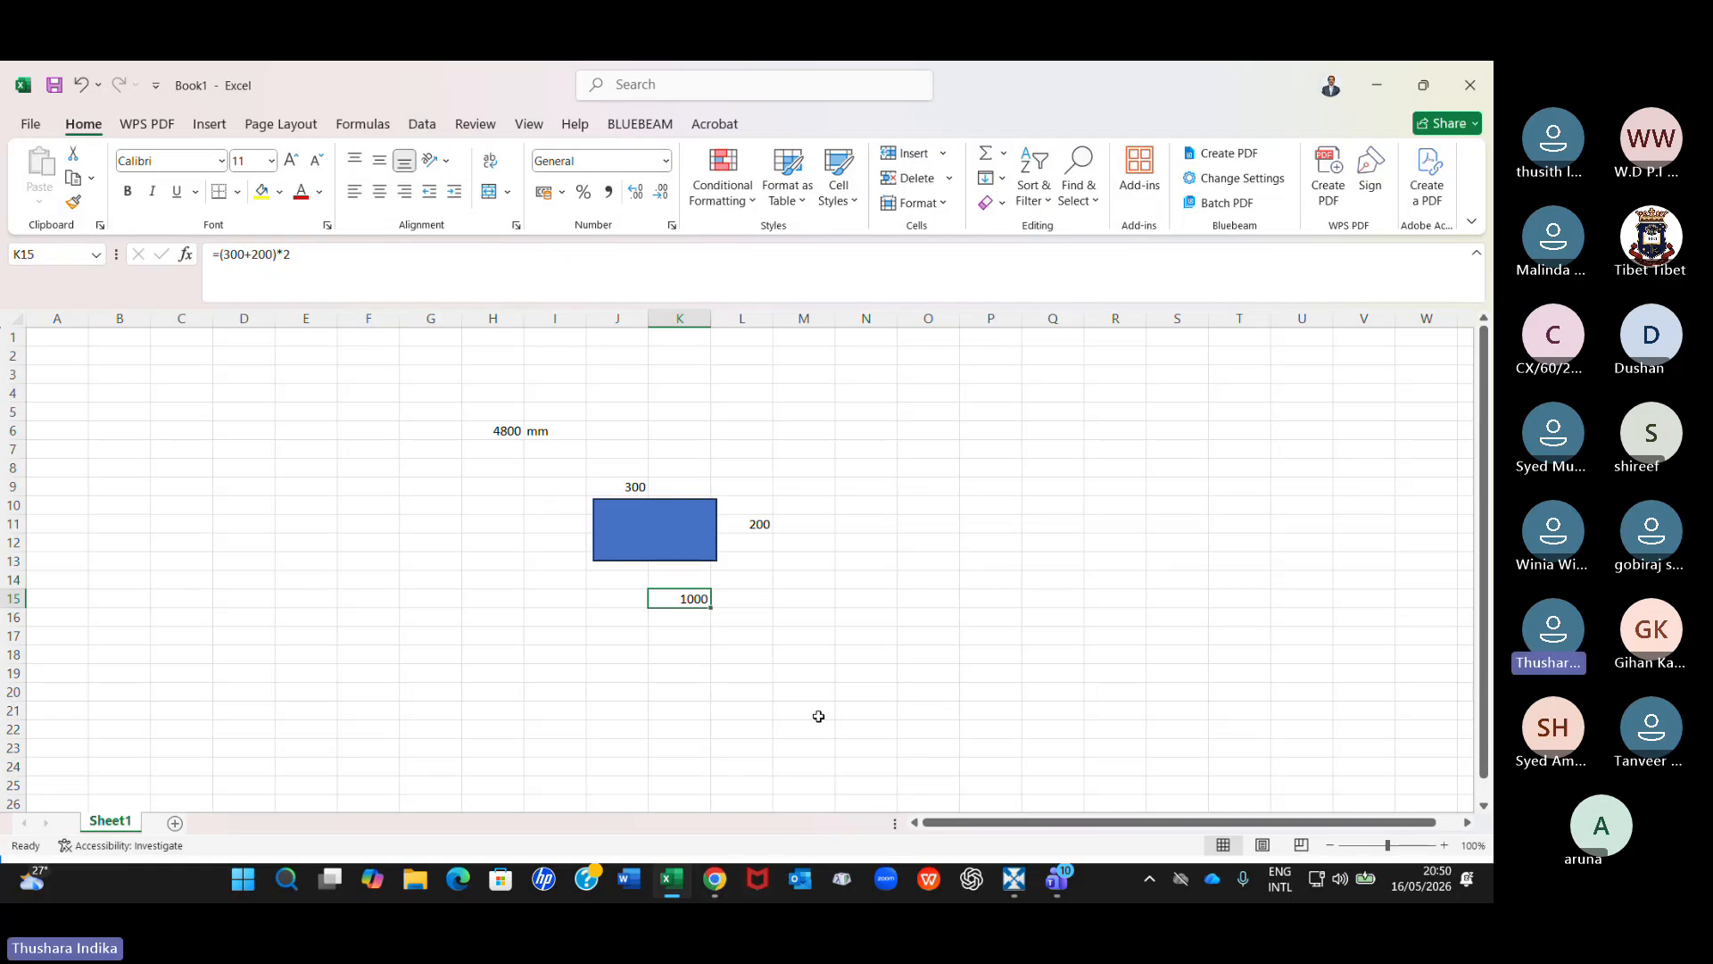
Switch to RIB CostX and set the 300 x 200 GI_SAD_H row's Width to 1000 and its Factor to 0.8.
key(alt+Tab)
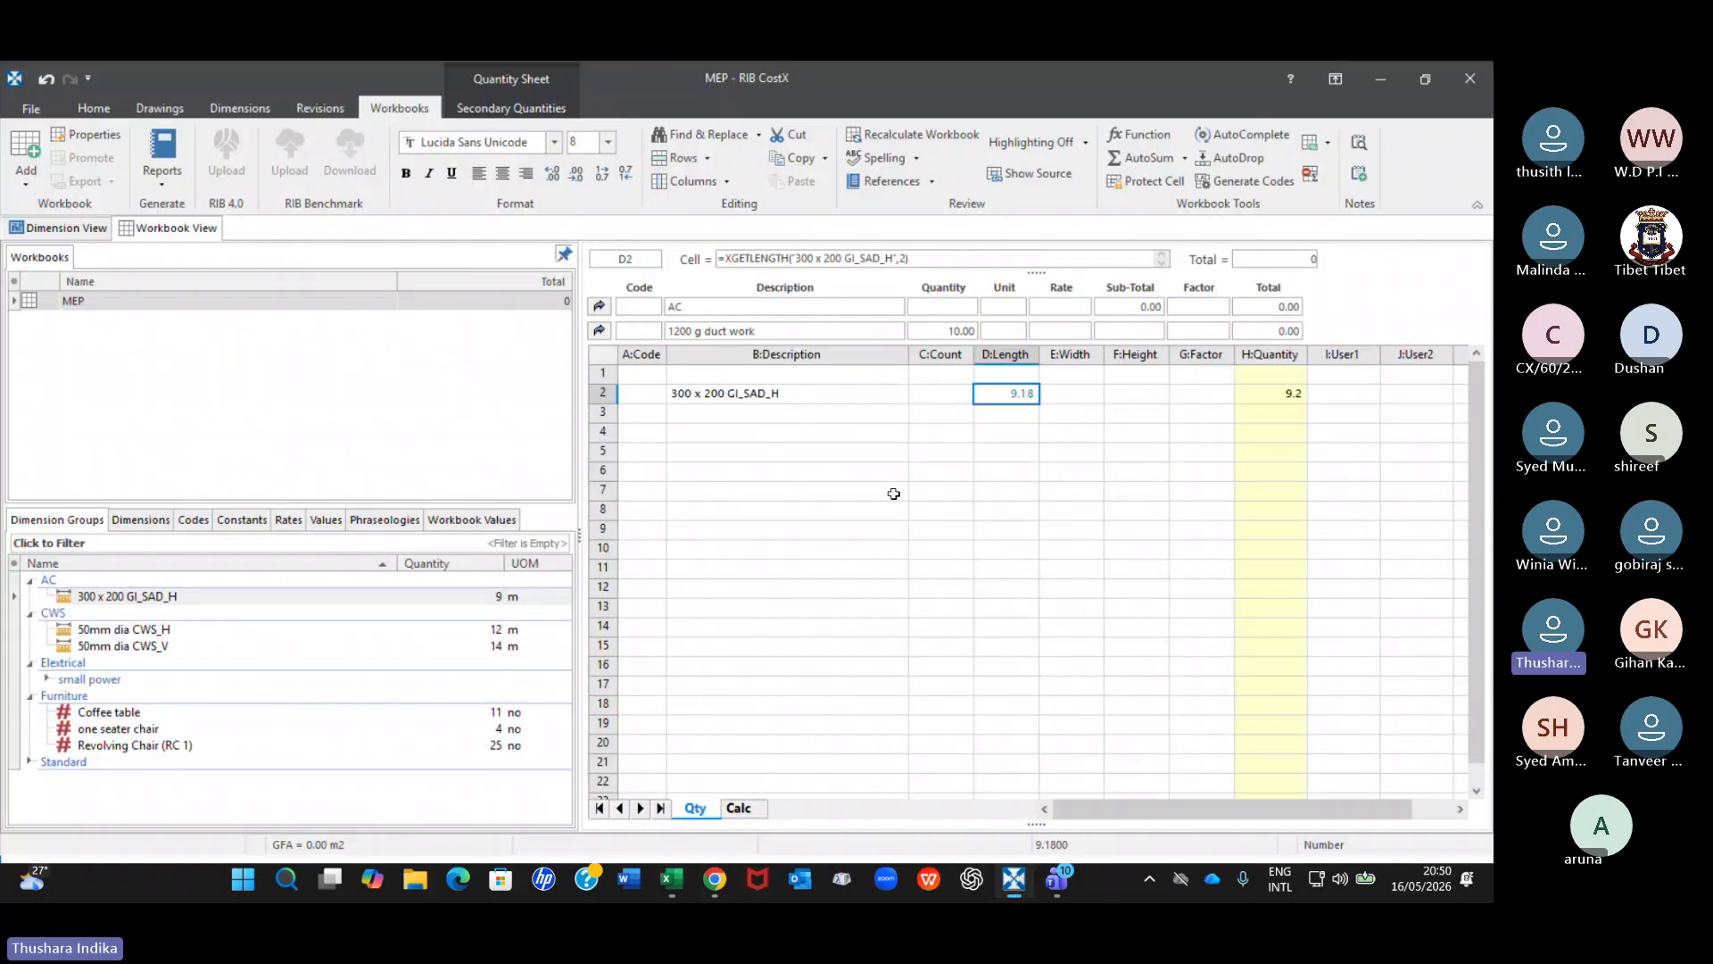
click(1088, 397)
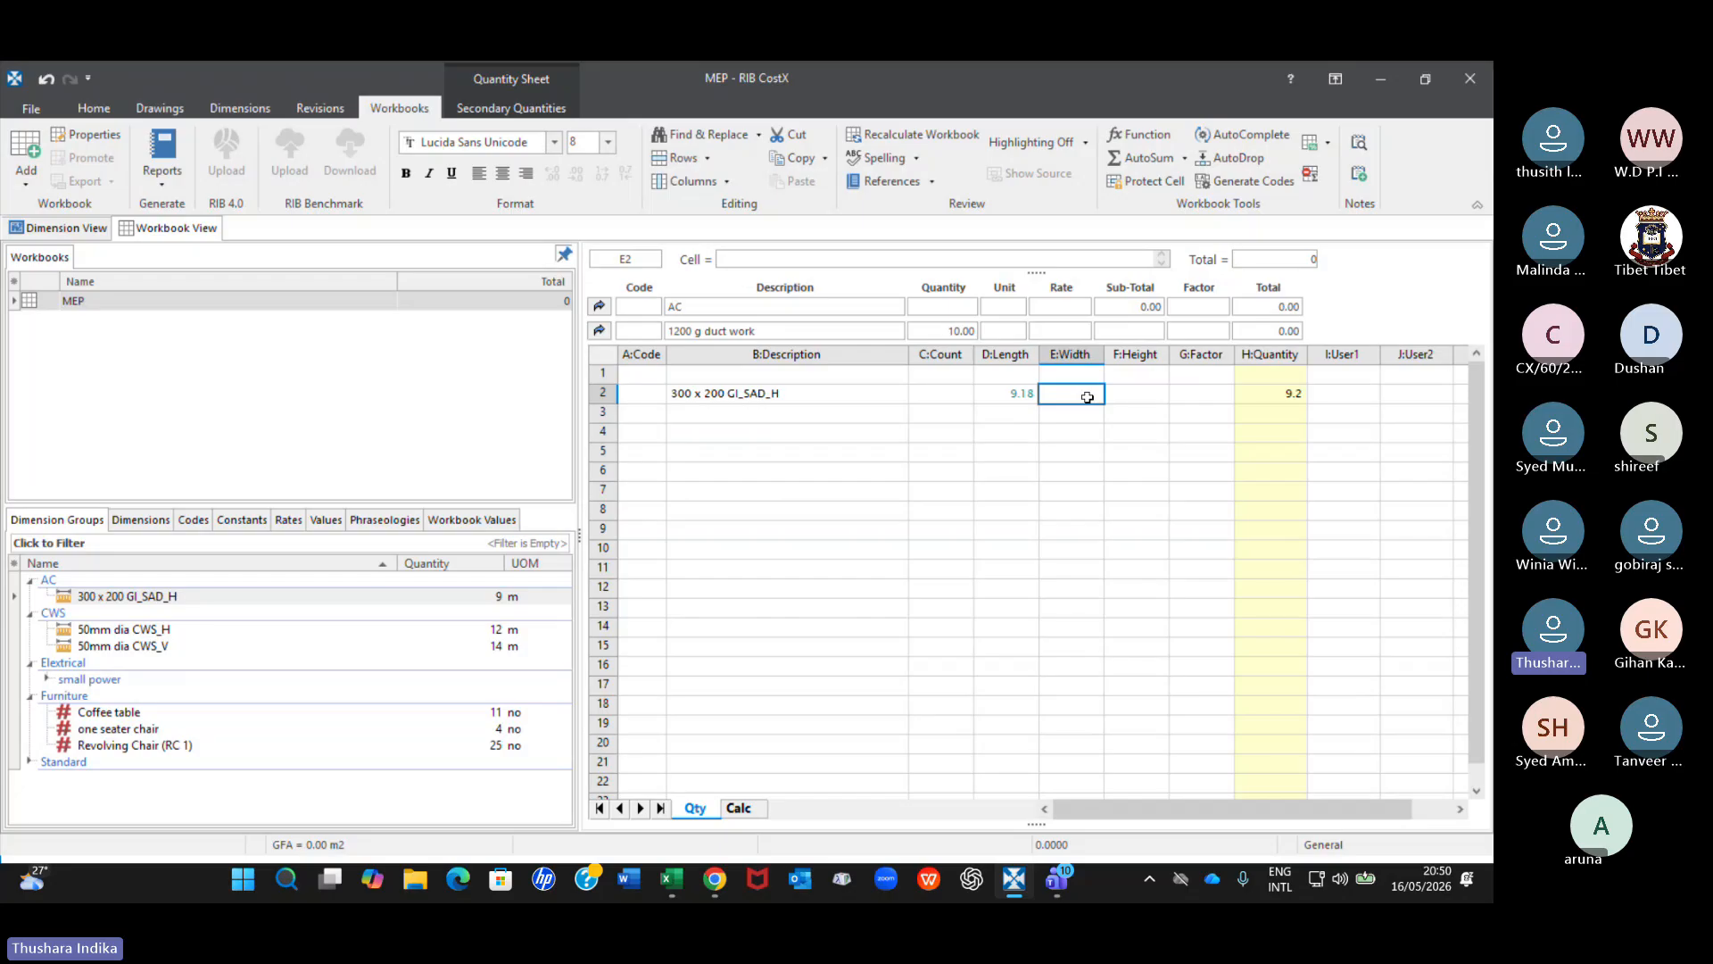
text(1000)
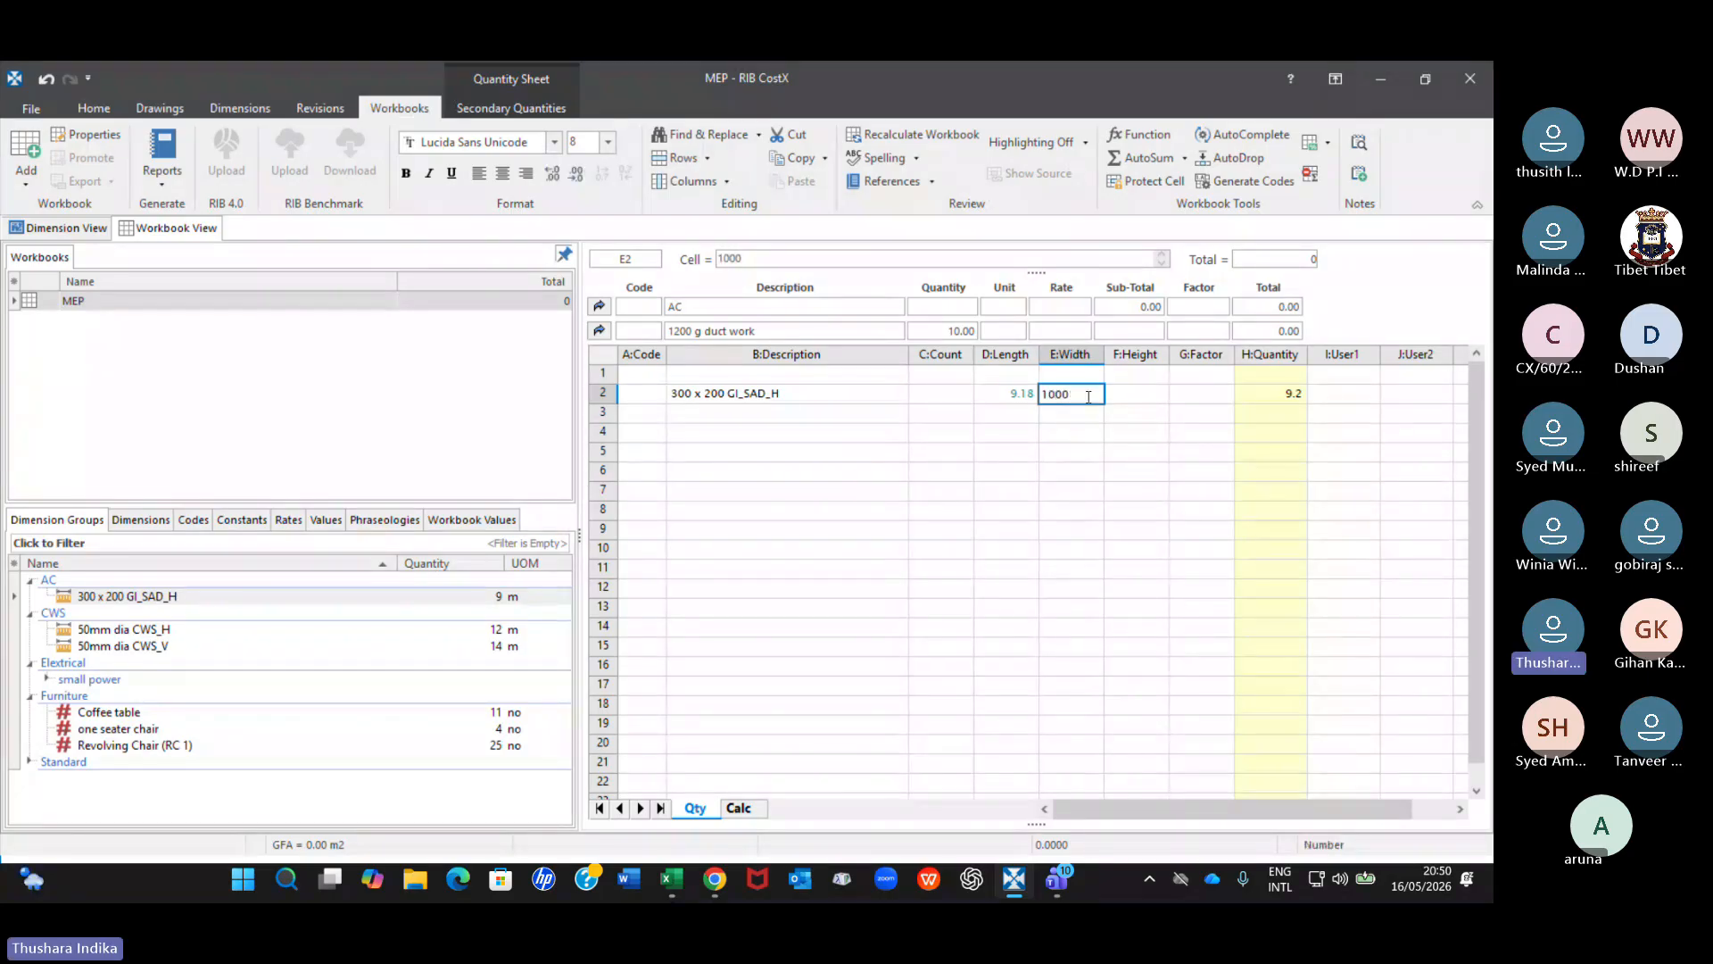
key(Return)
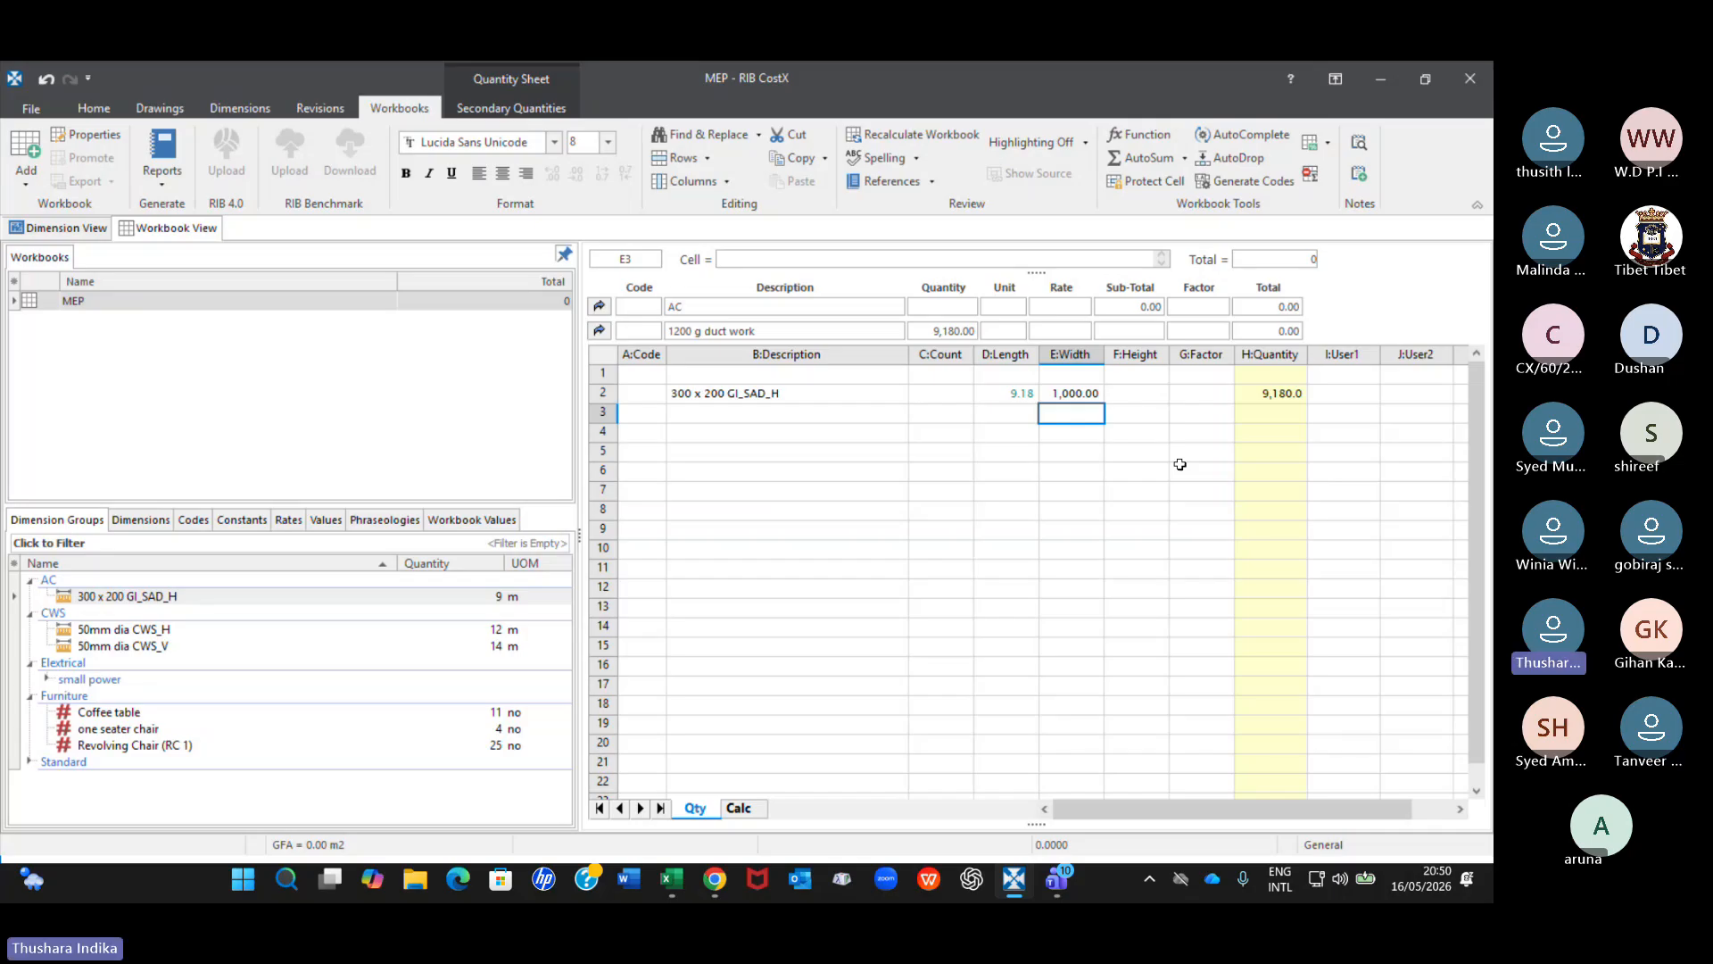
click(1290, 393)
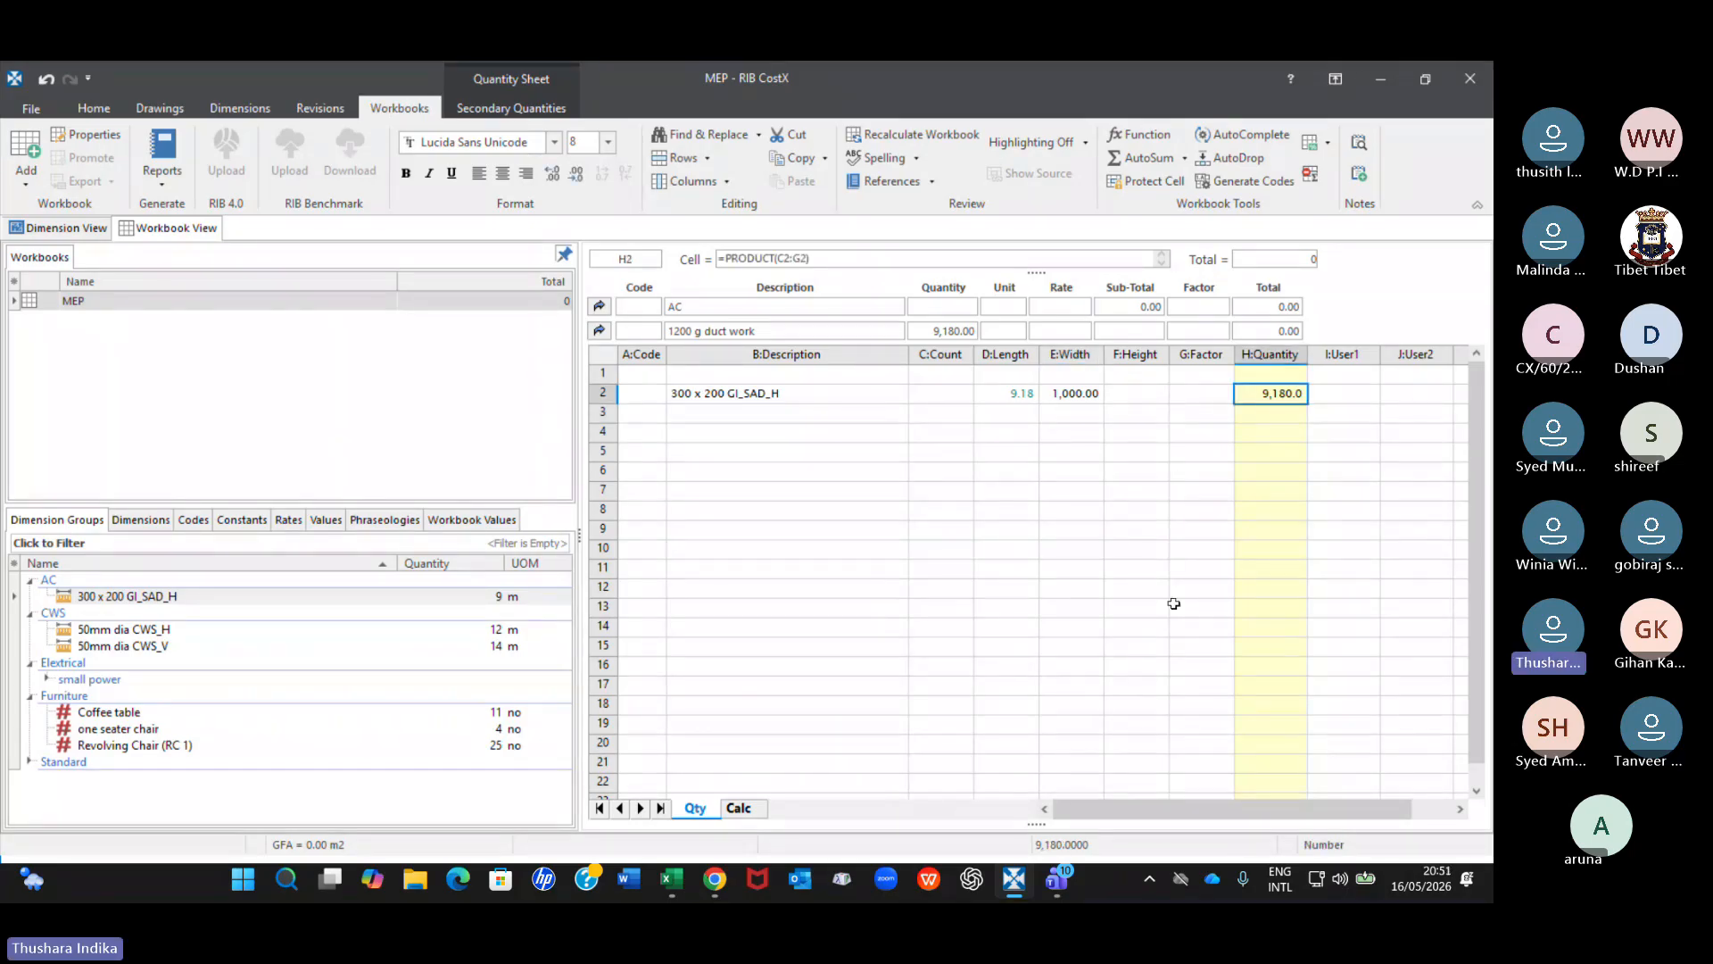
click(1196, 393)
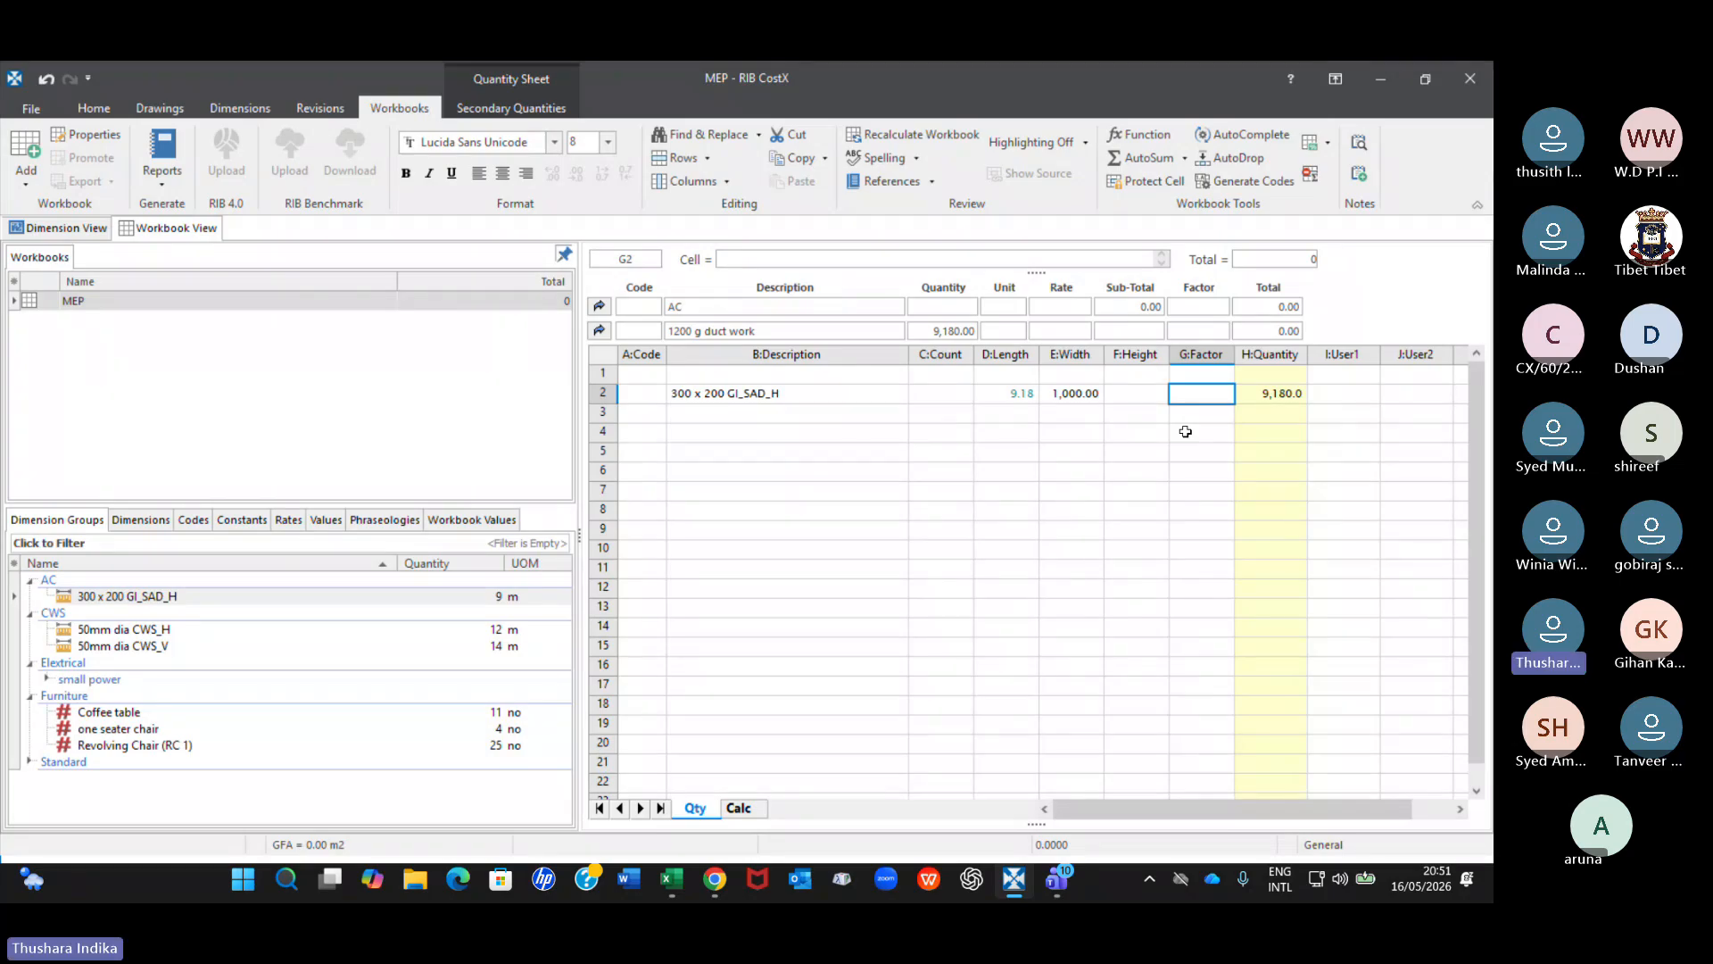
text(0.8)
key(Return)
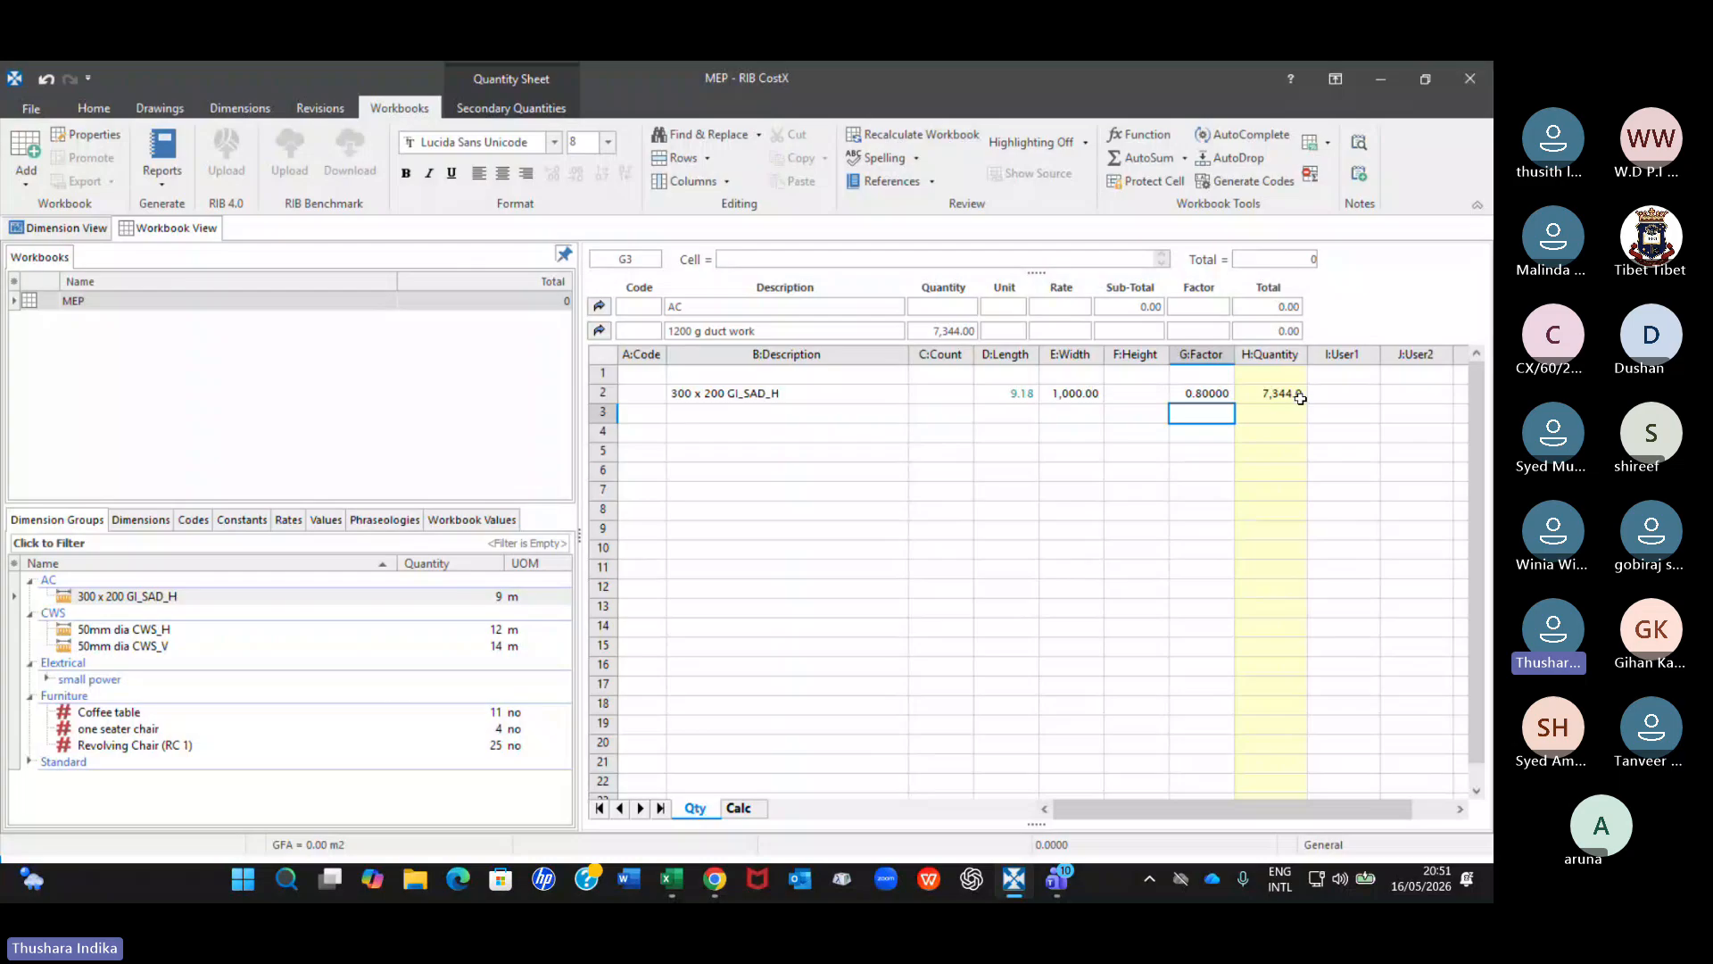
click(1295, 398)
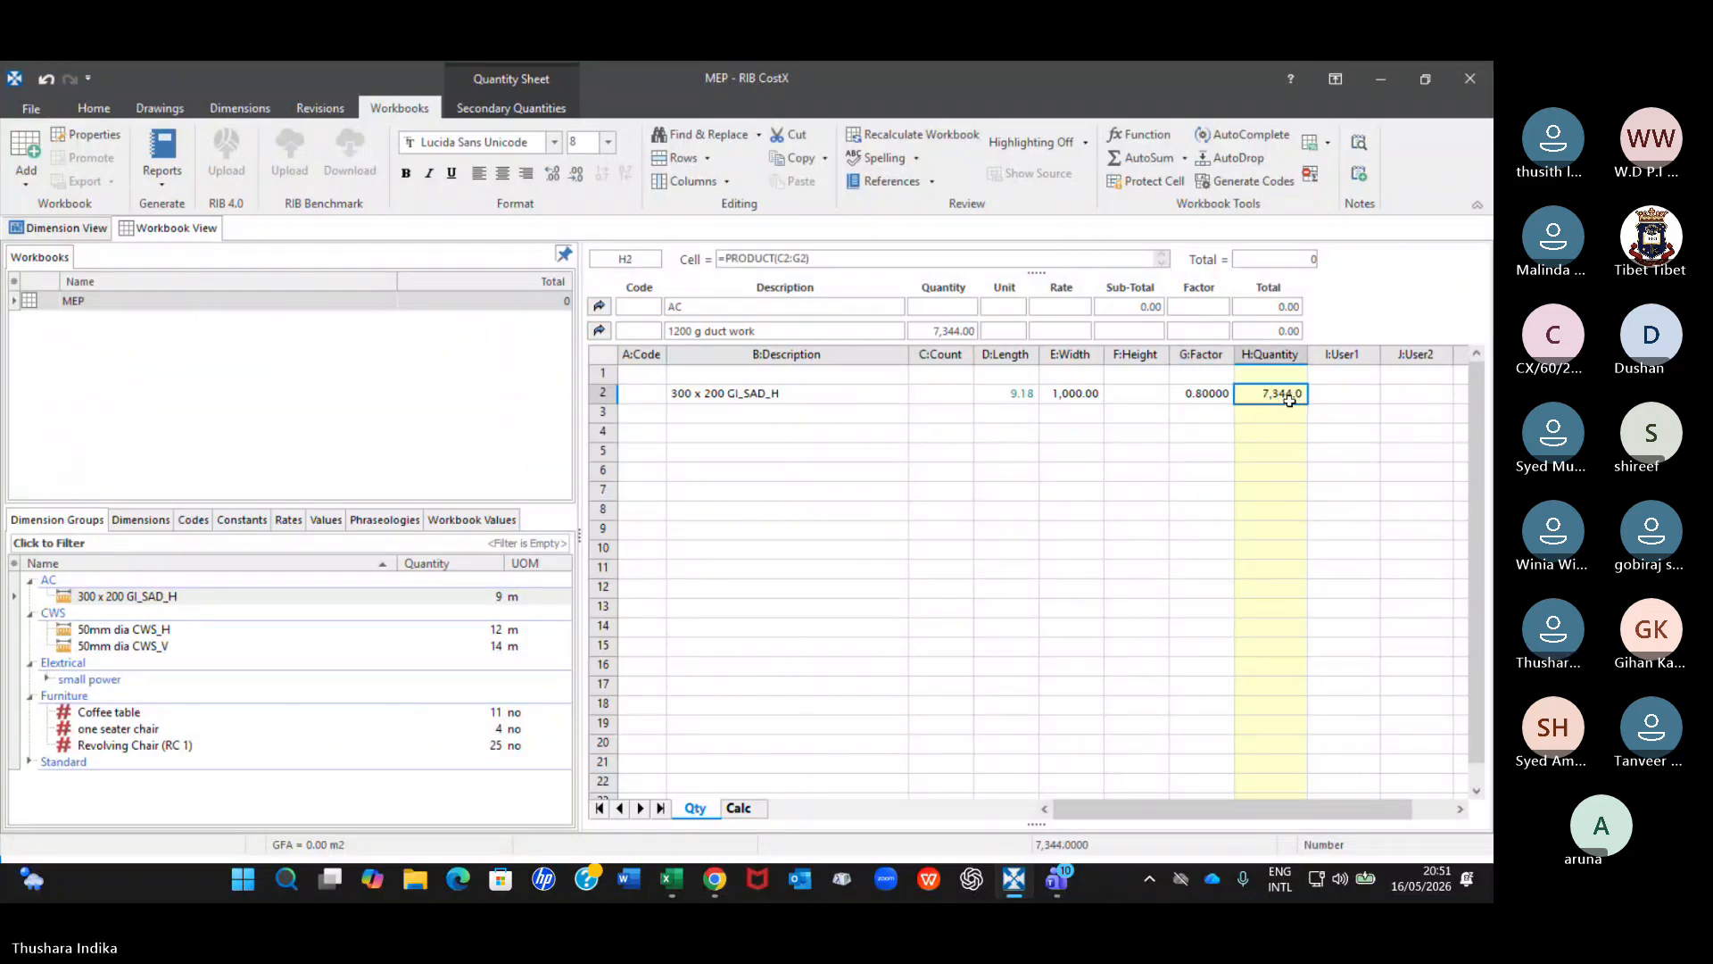
Examine the AC sub-sheet and the main cost sheet's AC subtotal and total formulas, and return to the duct work quantity sheet.
click(600, 332)
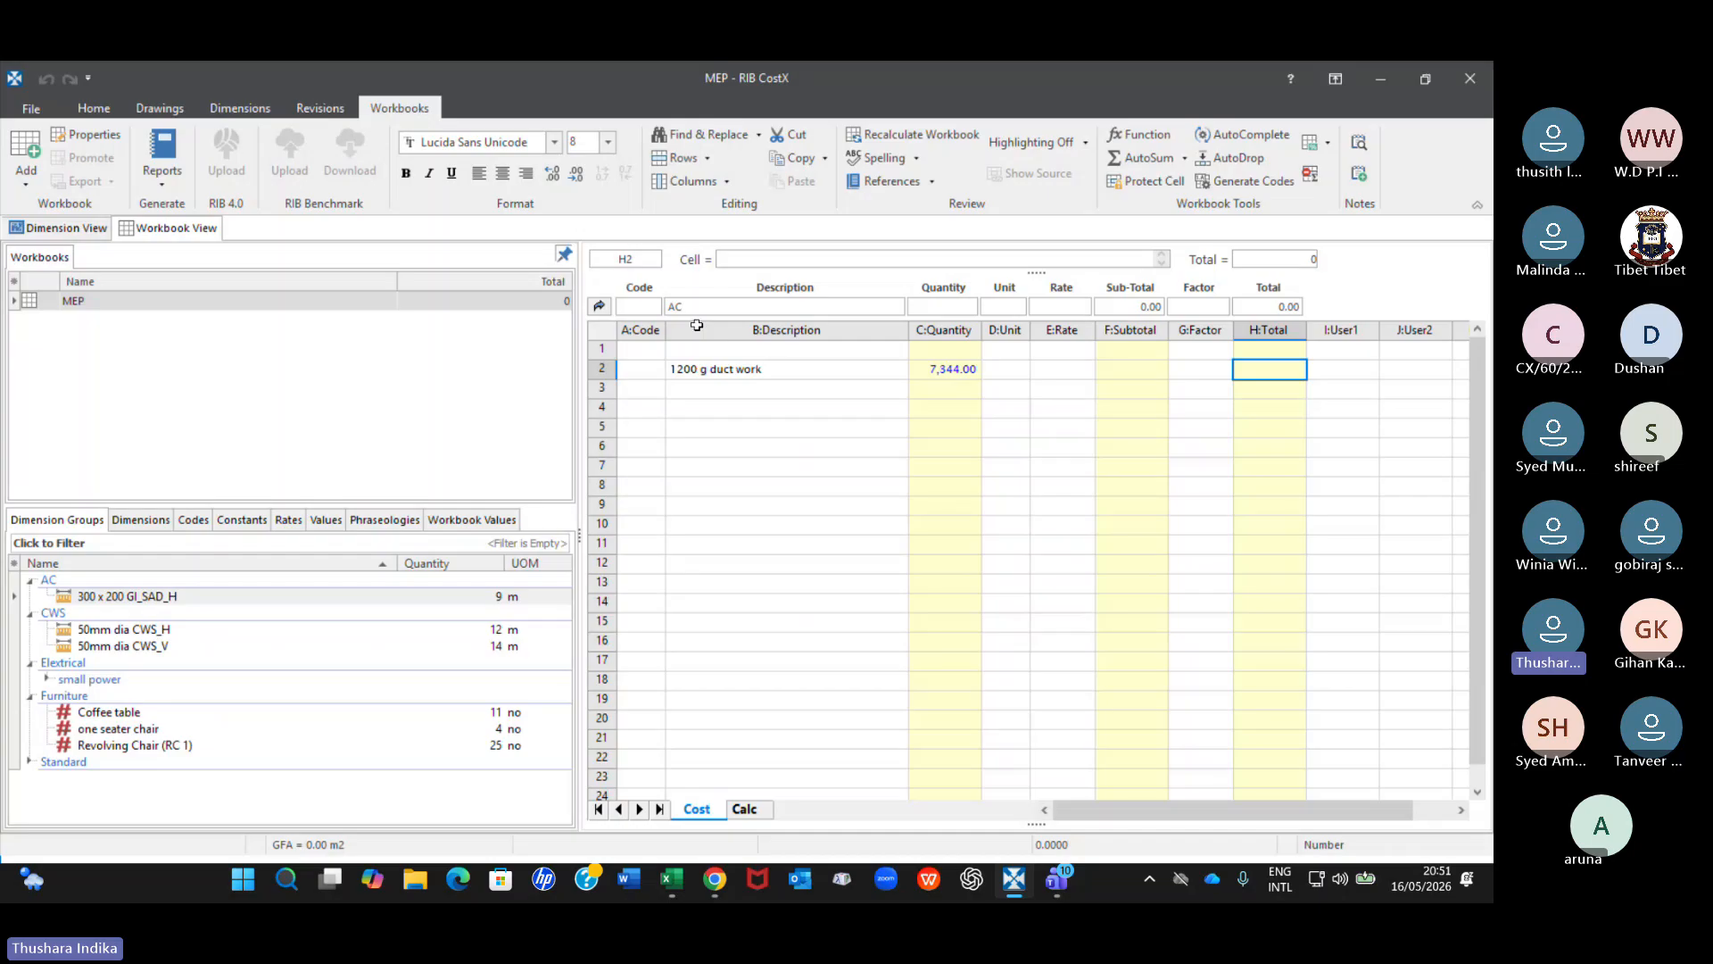
click(598, 306)
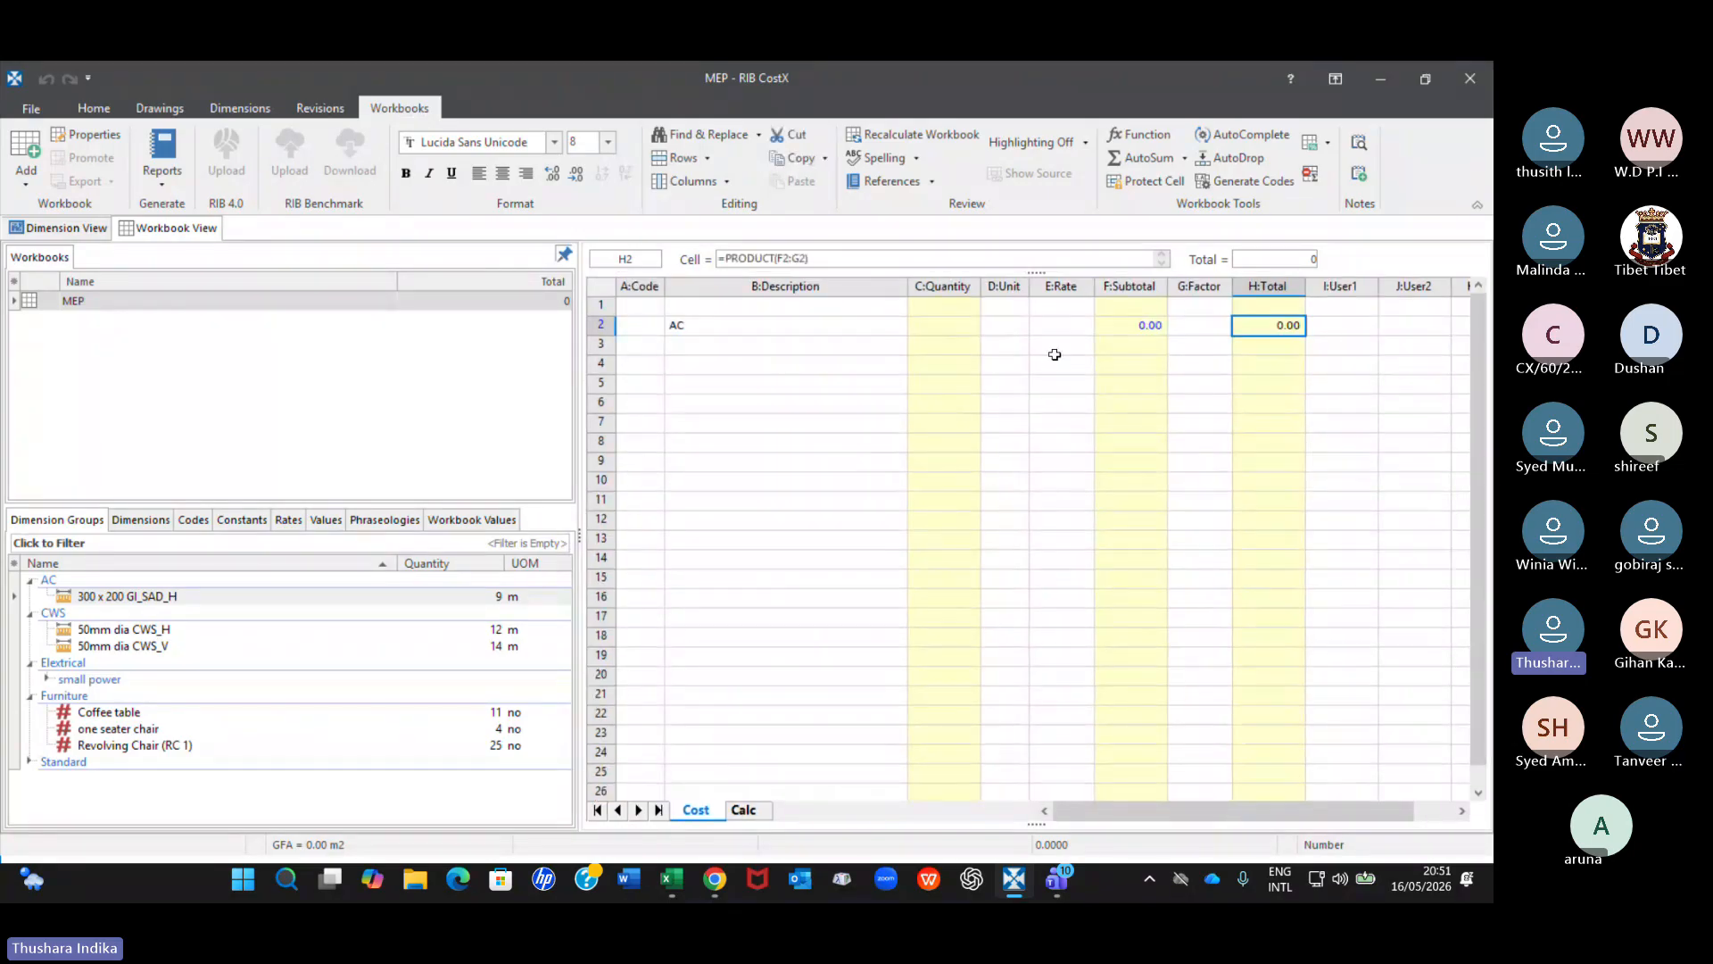
double_click(1258, 325)
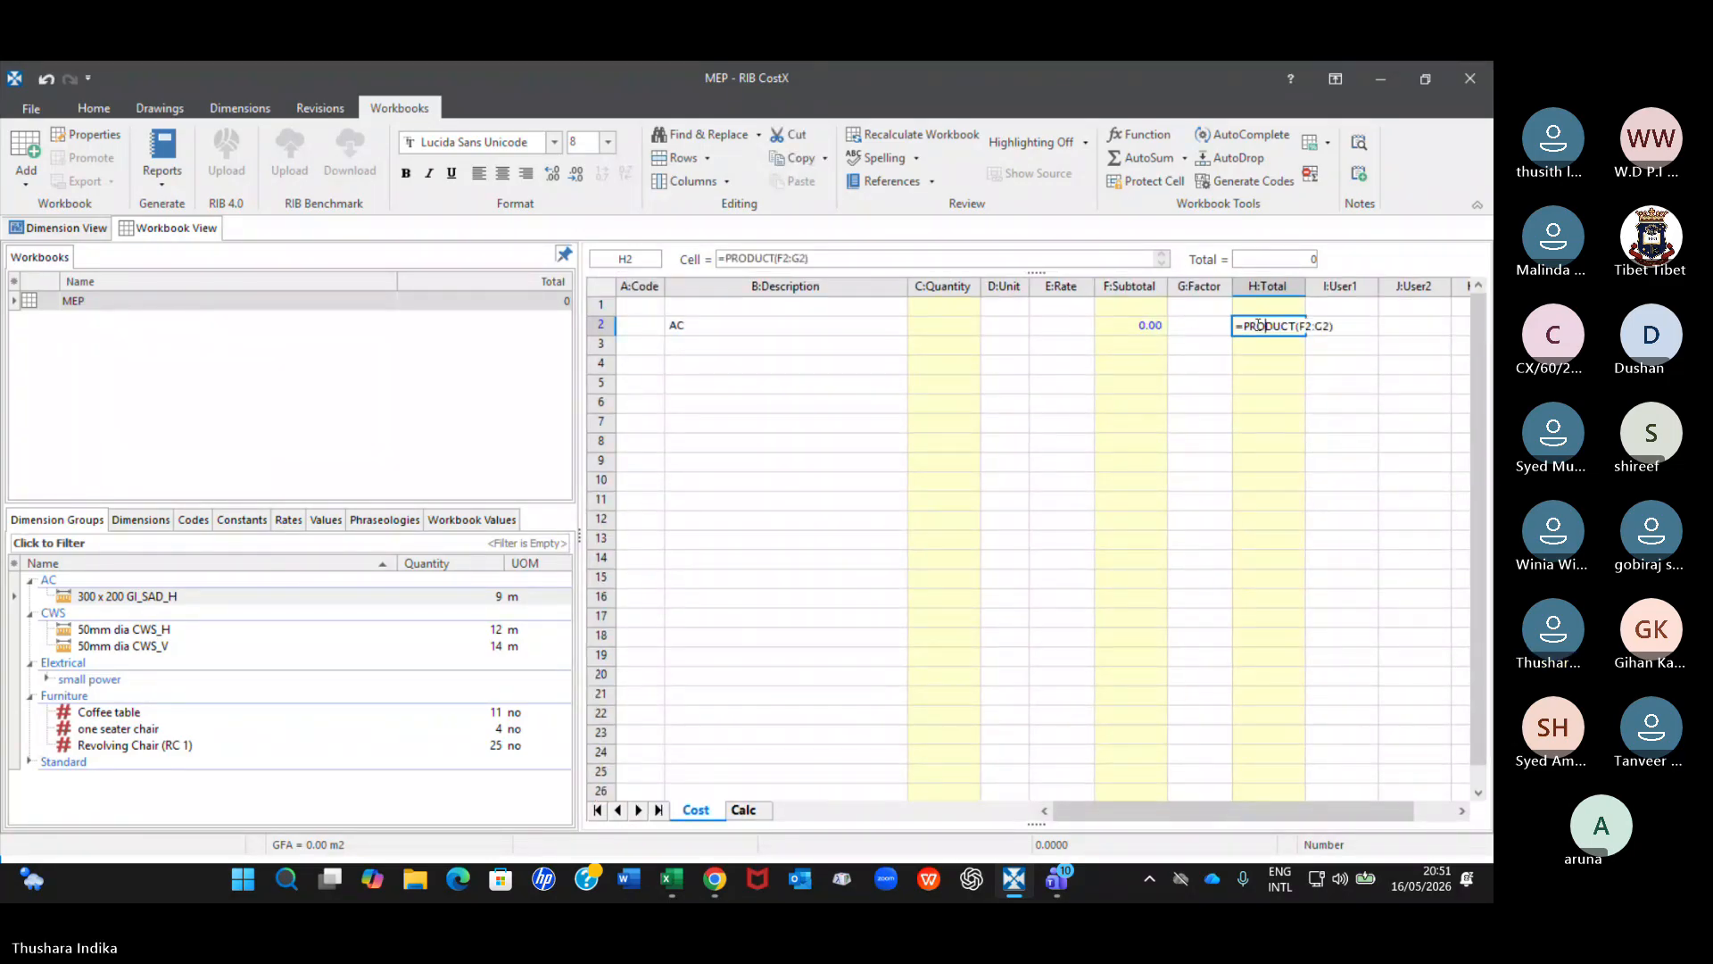
click(1131, 326)
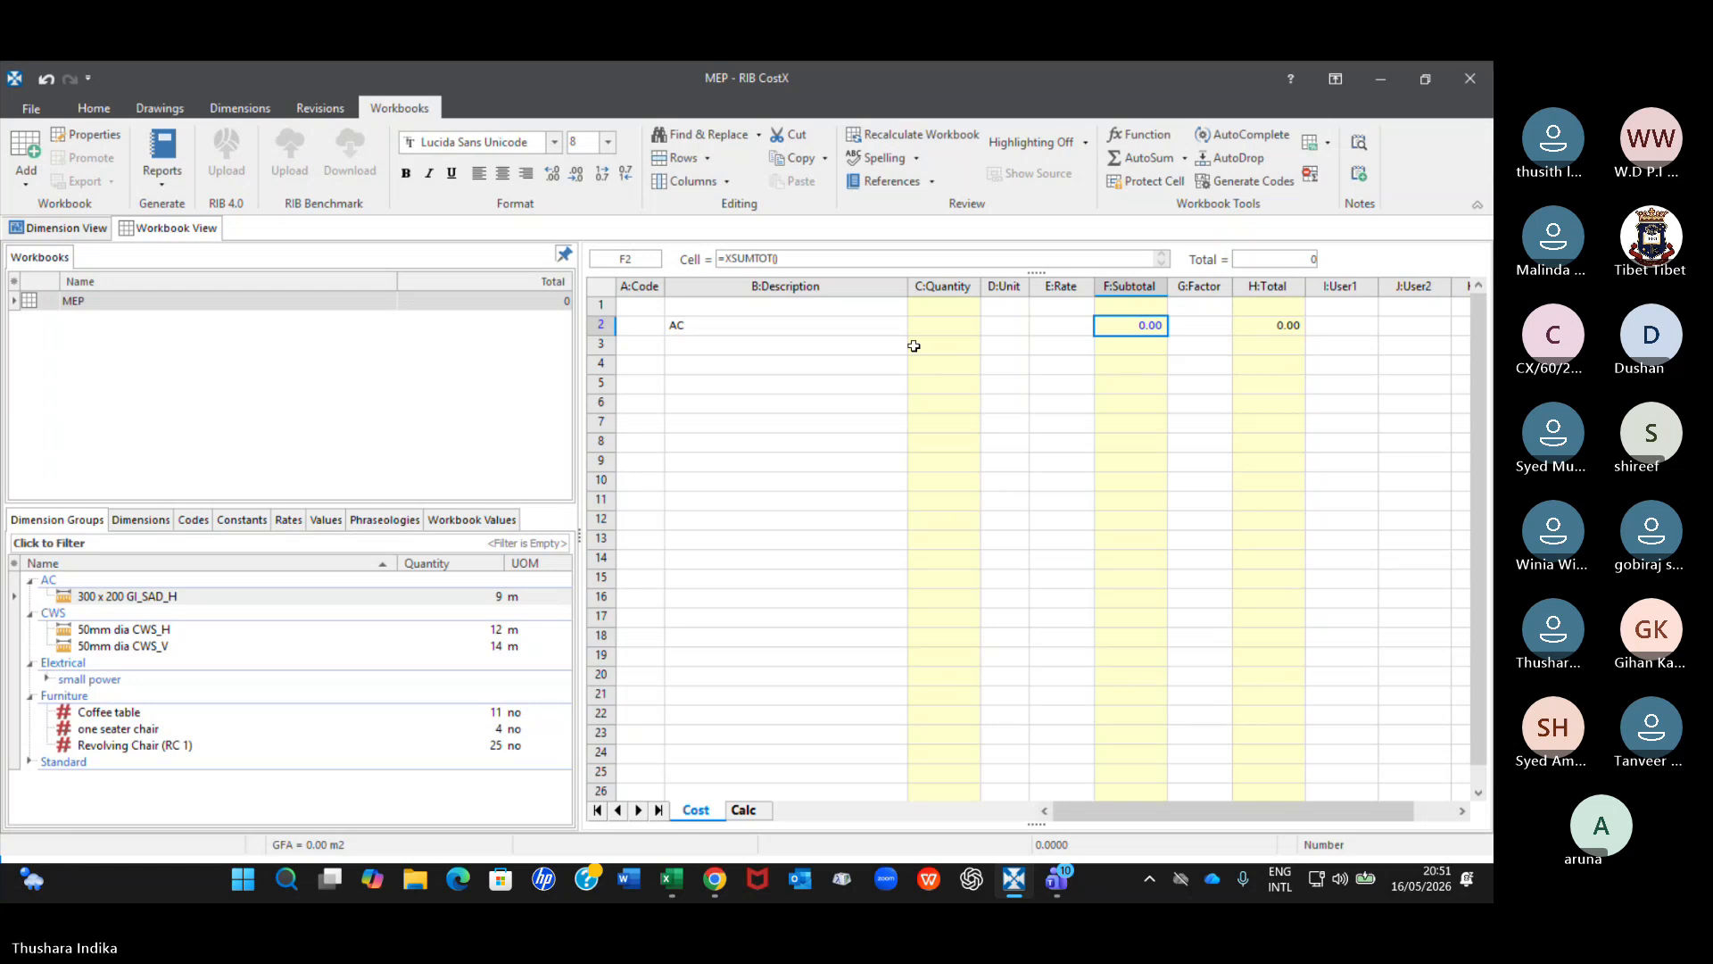
key(ctrl+z)
click(949, 369)
double_click(949, 369)
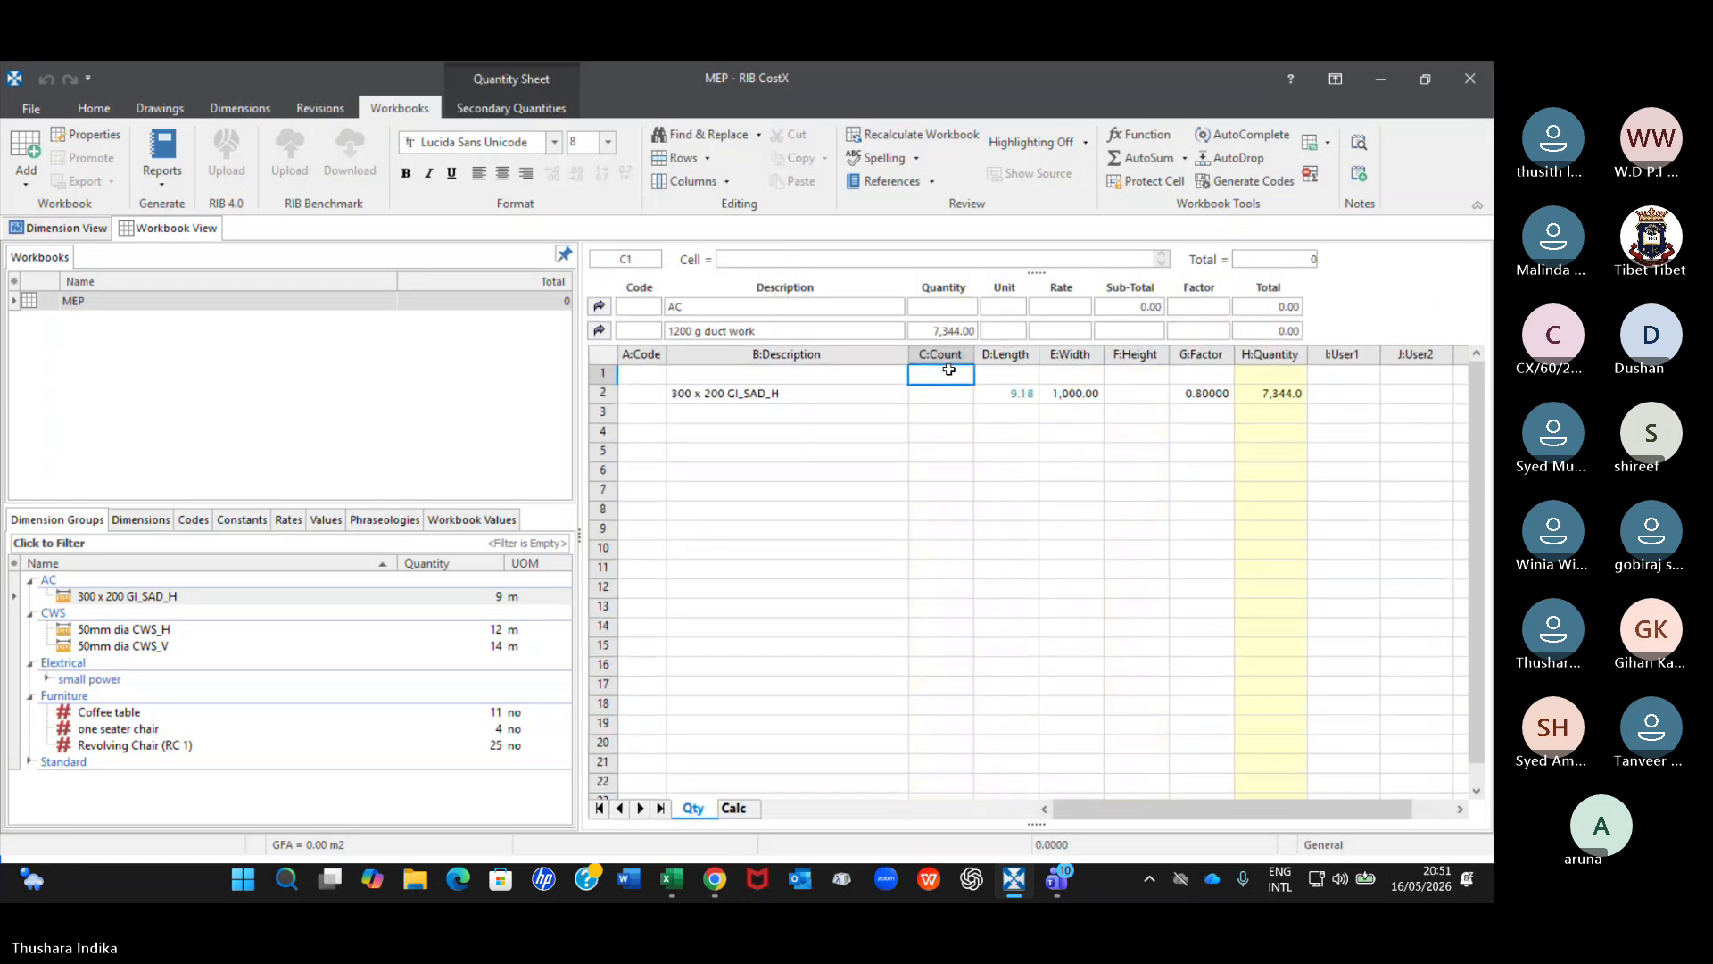
Set the 300 x 200 GI_SAD_H row's Width to 1 and check its Factor and Quantity cells.
click(1080, 398)
text(1)
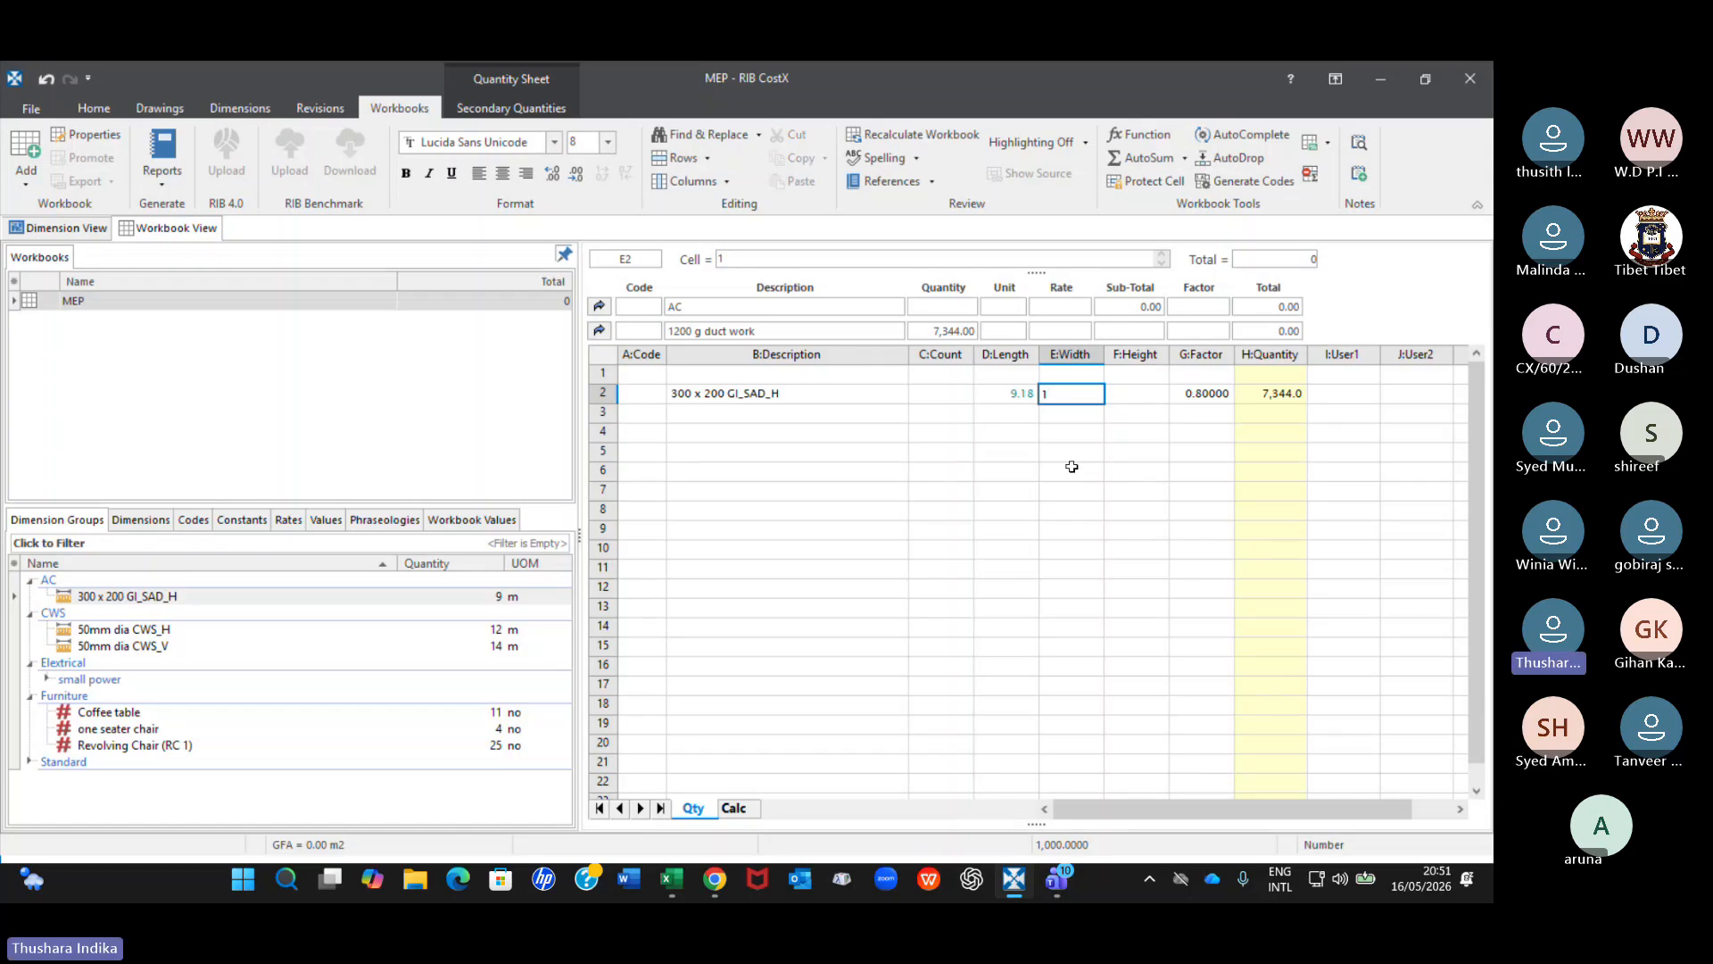
key(Return)
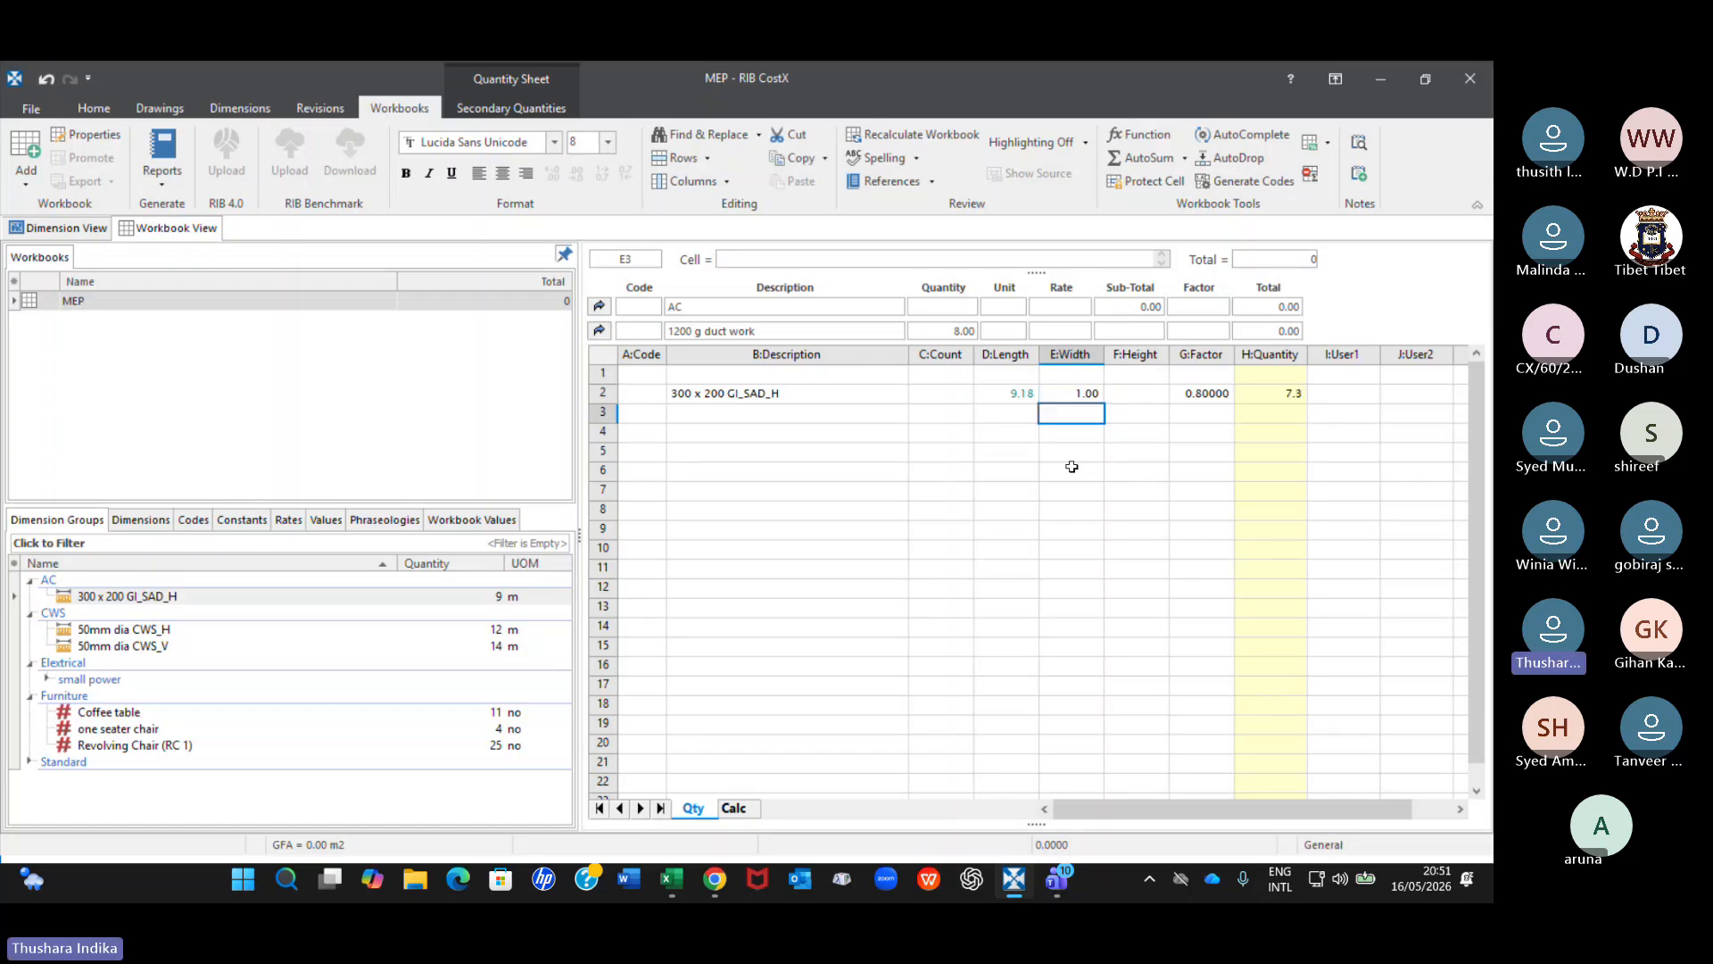
click(1067, 393)
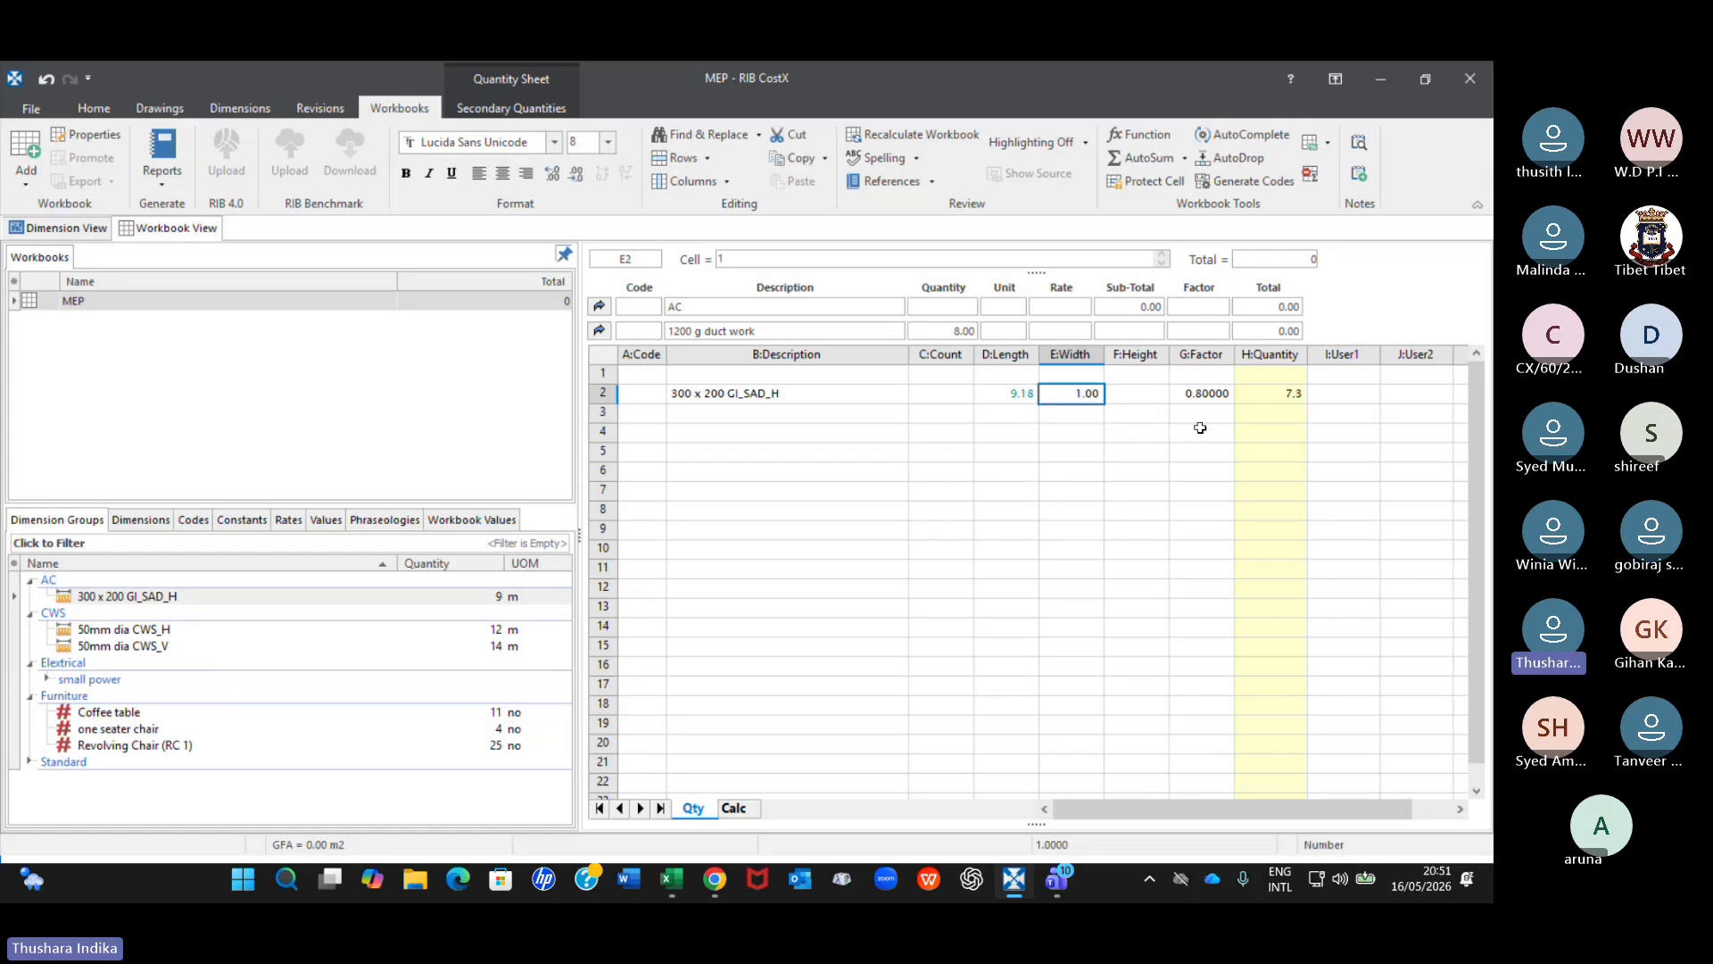
click(1205, 394)
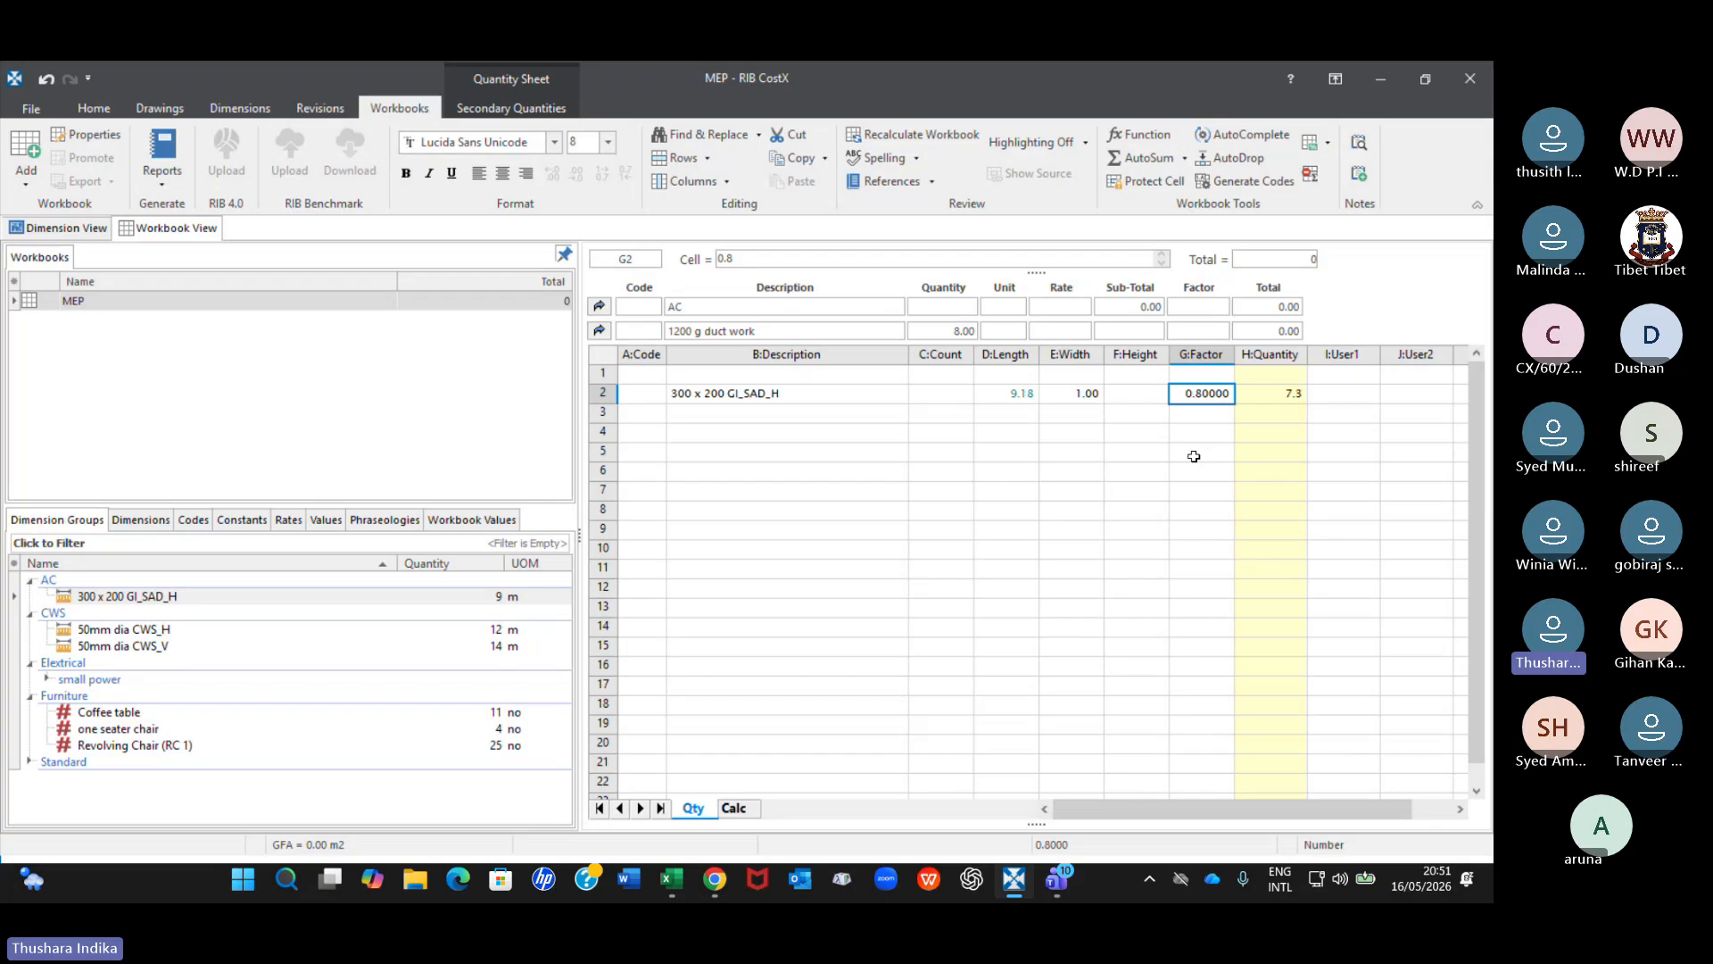
key(Right)
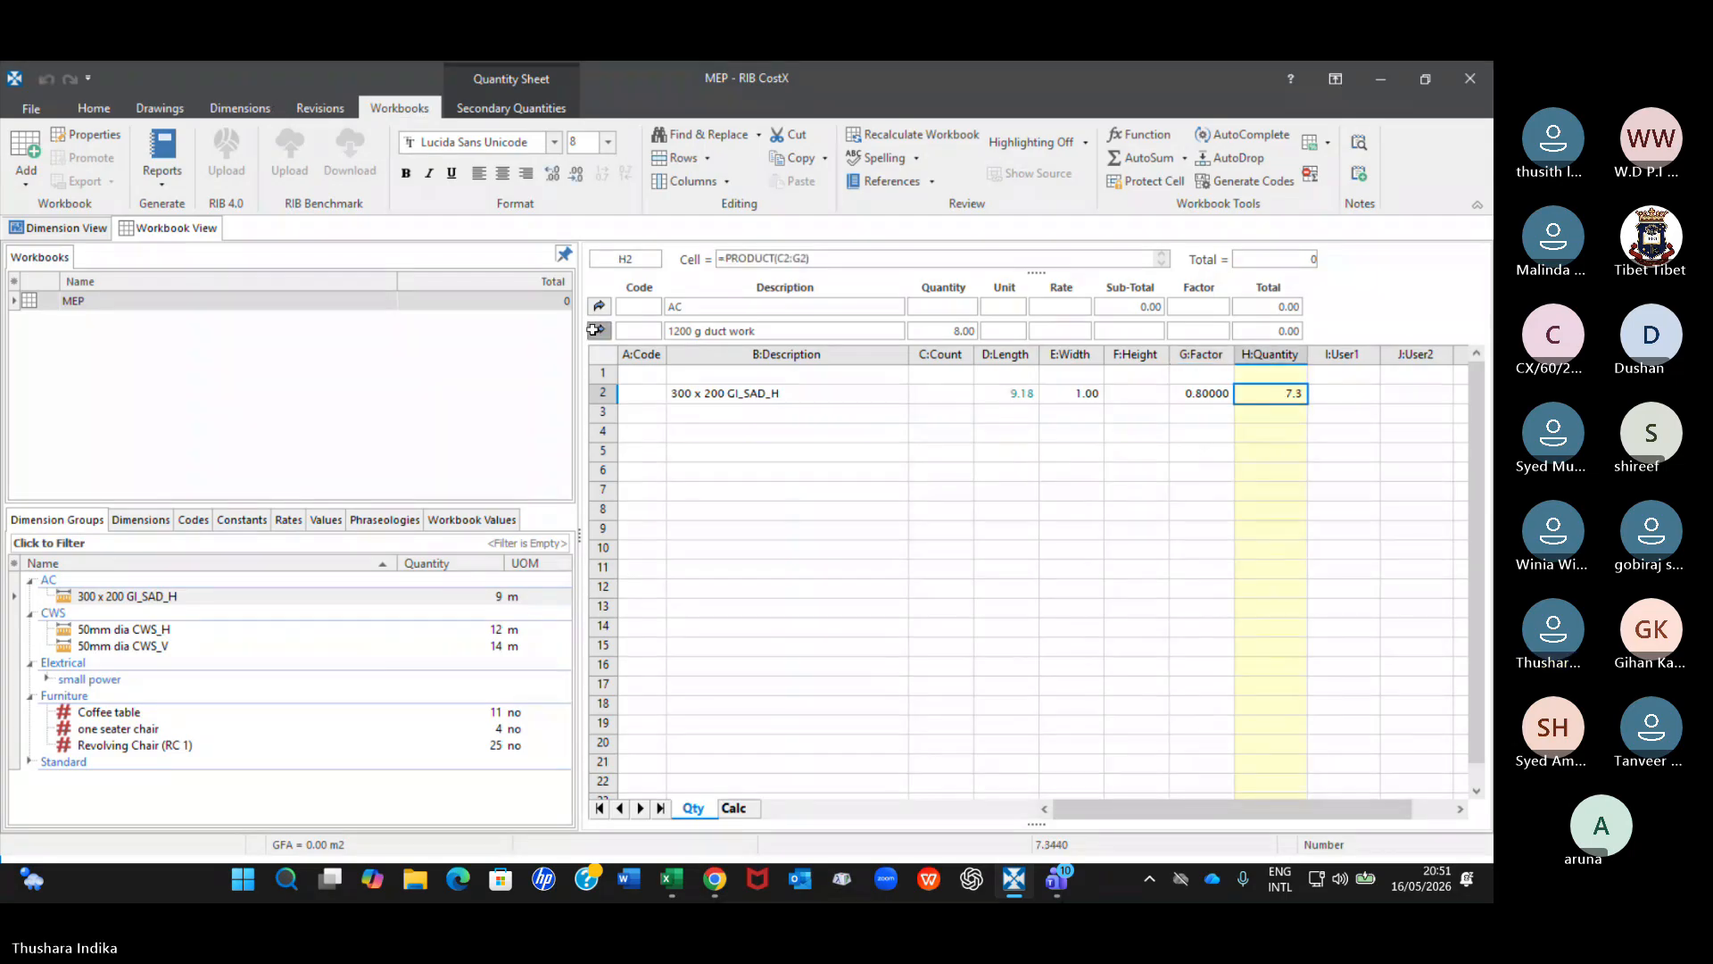
Set the unit of the 1200 g duct work item to kg in the AC sub-sheet.
click(599, 332)
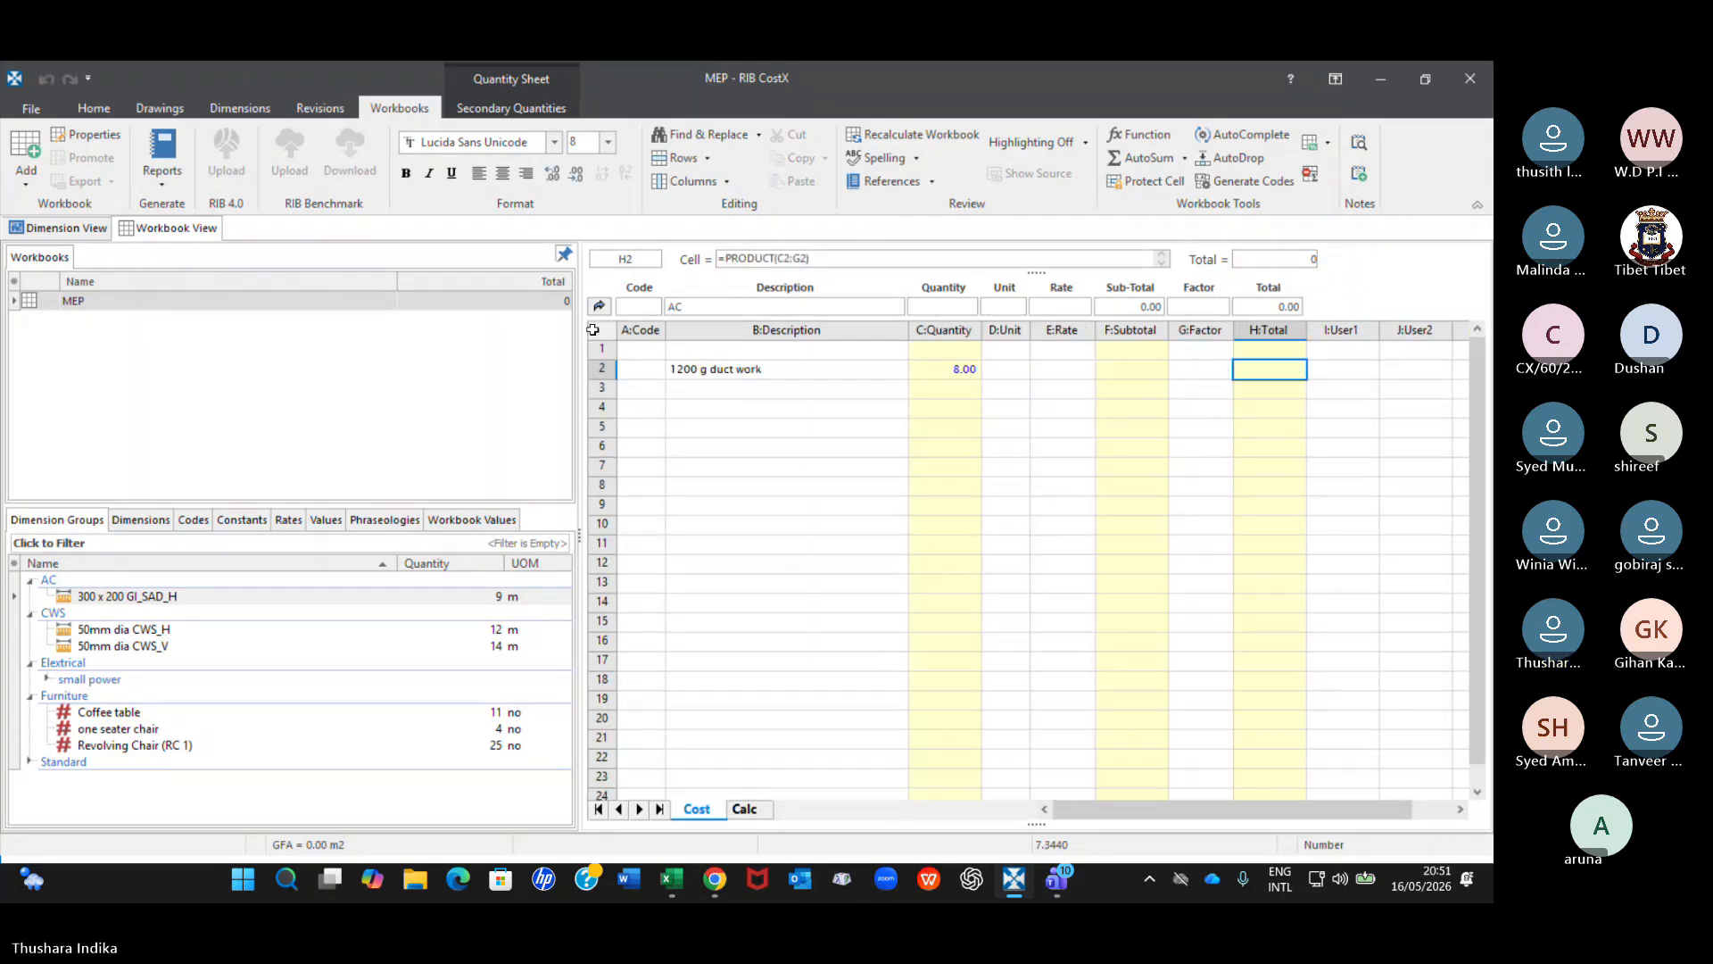
click(1010, 368)
text(kg)
key(Return)
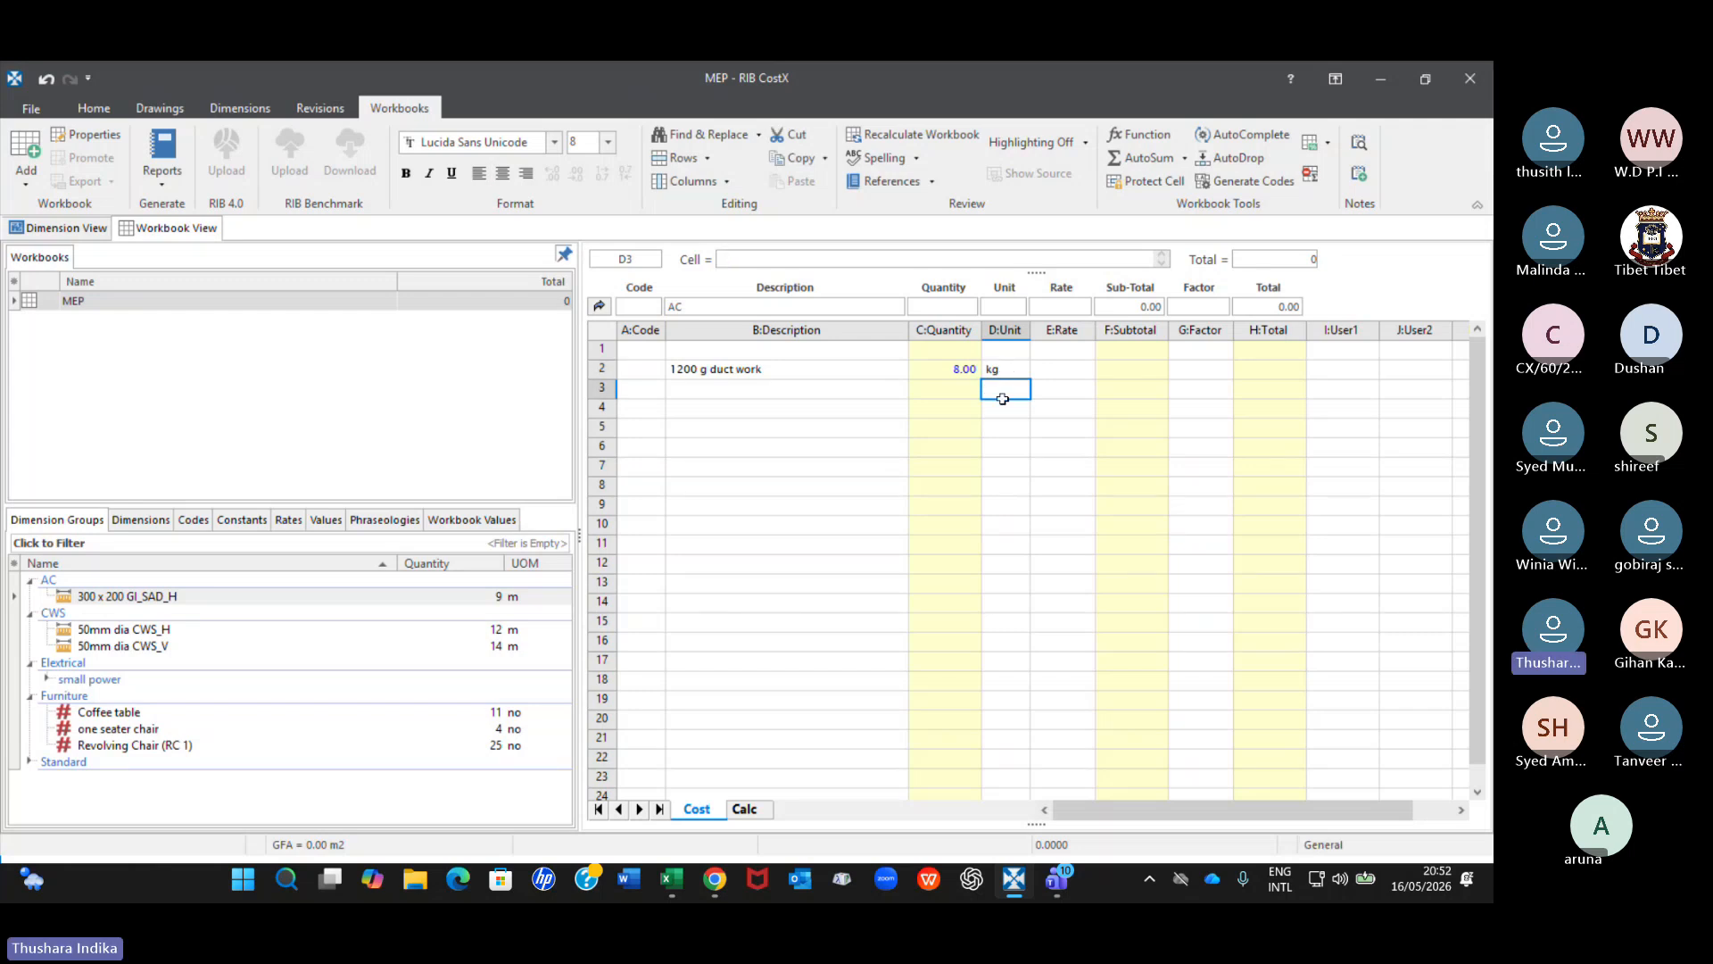
Enter m2 as a unit in cell D3, one row below the duct work item.
text(m2)
key(Return)
Examine the Factor and Quantity cells in the duct work's quantity sheet and return to the AC sub-sheet.
click(974, 374)
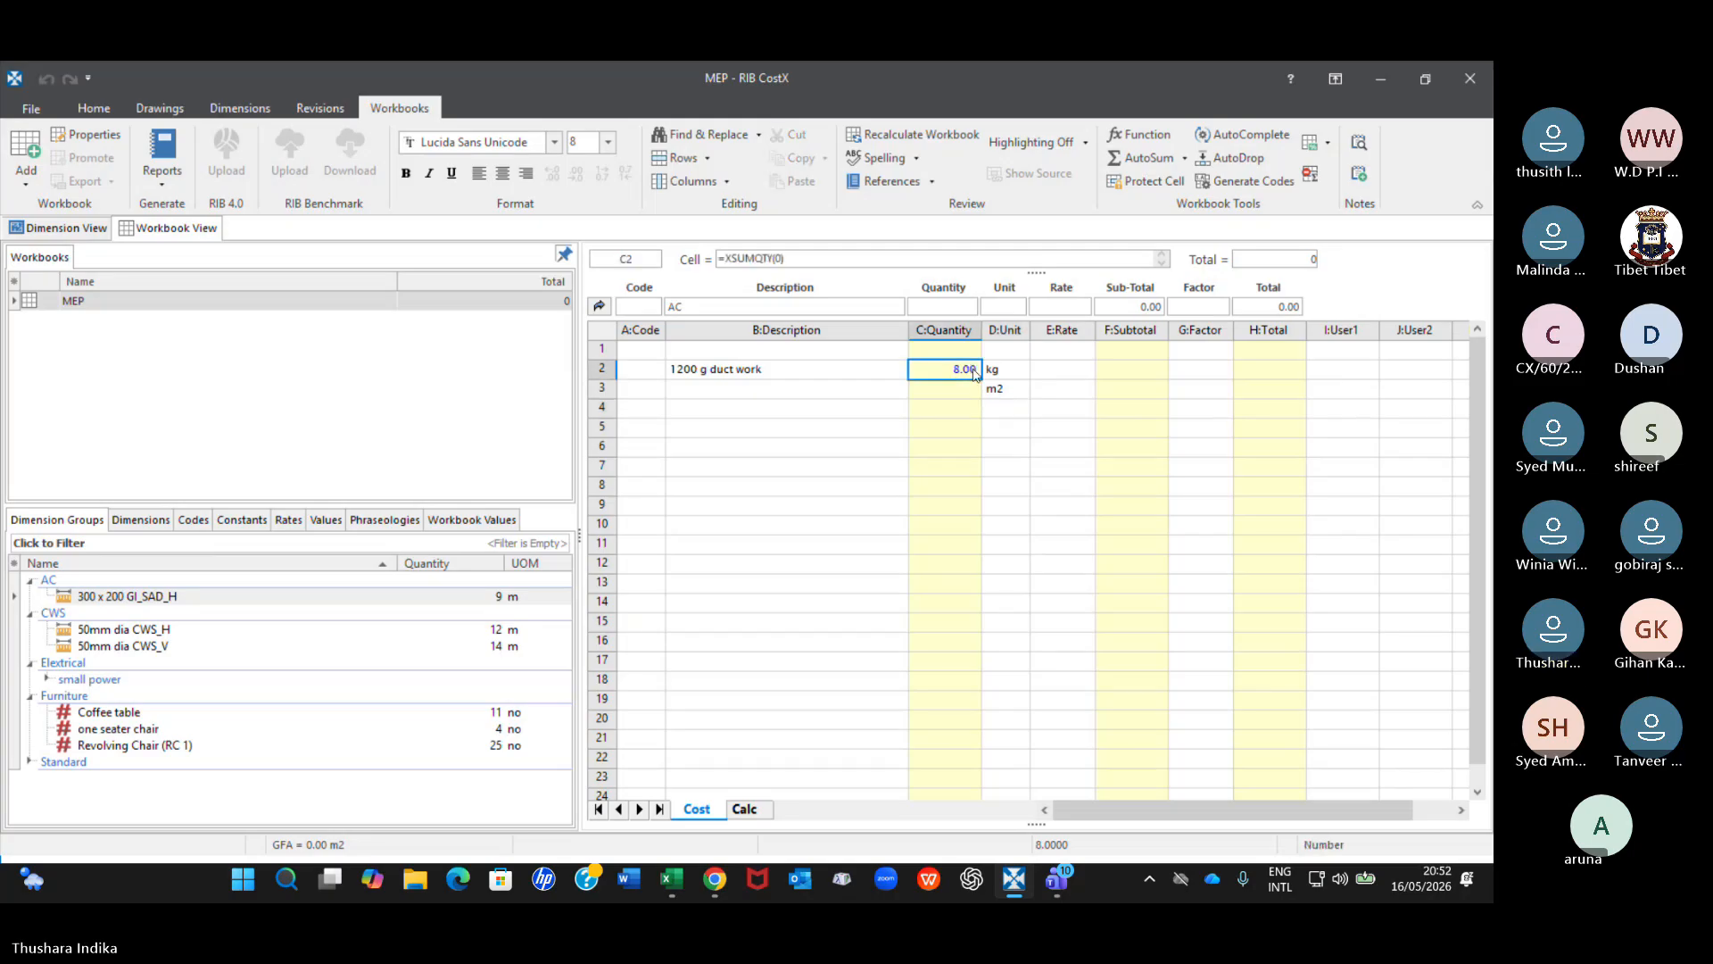
double_click(975, 373)
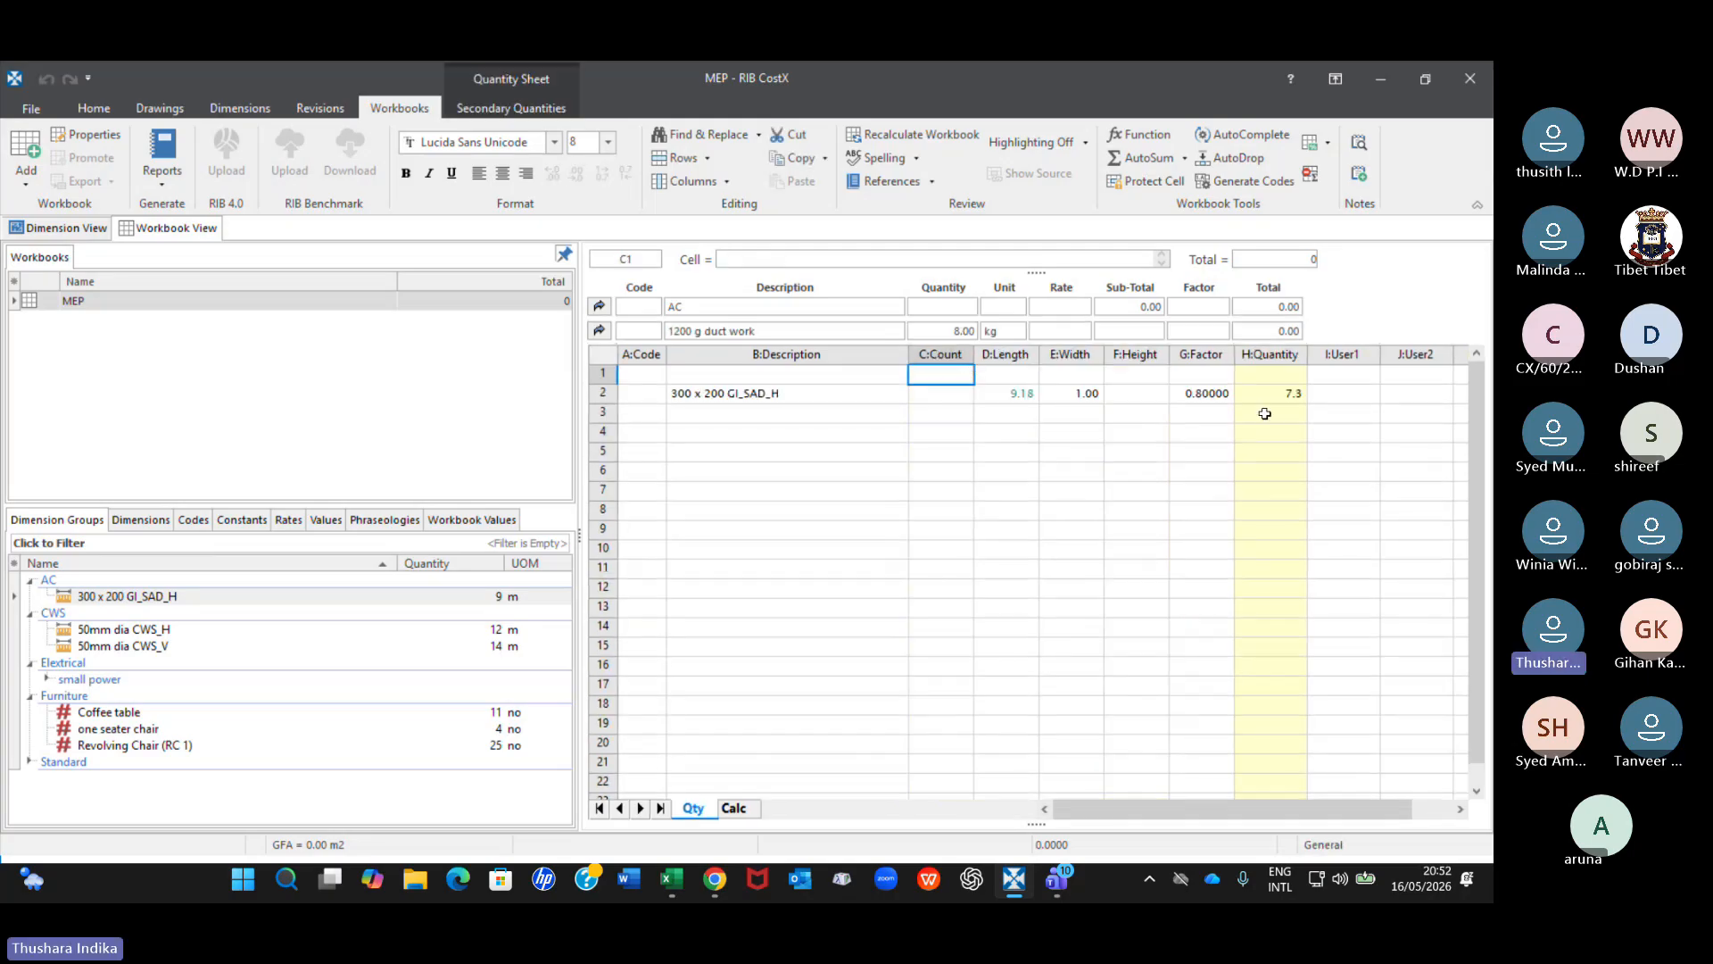
click(1204, 398)
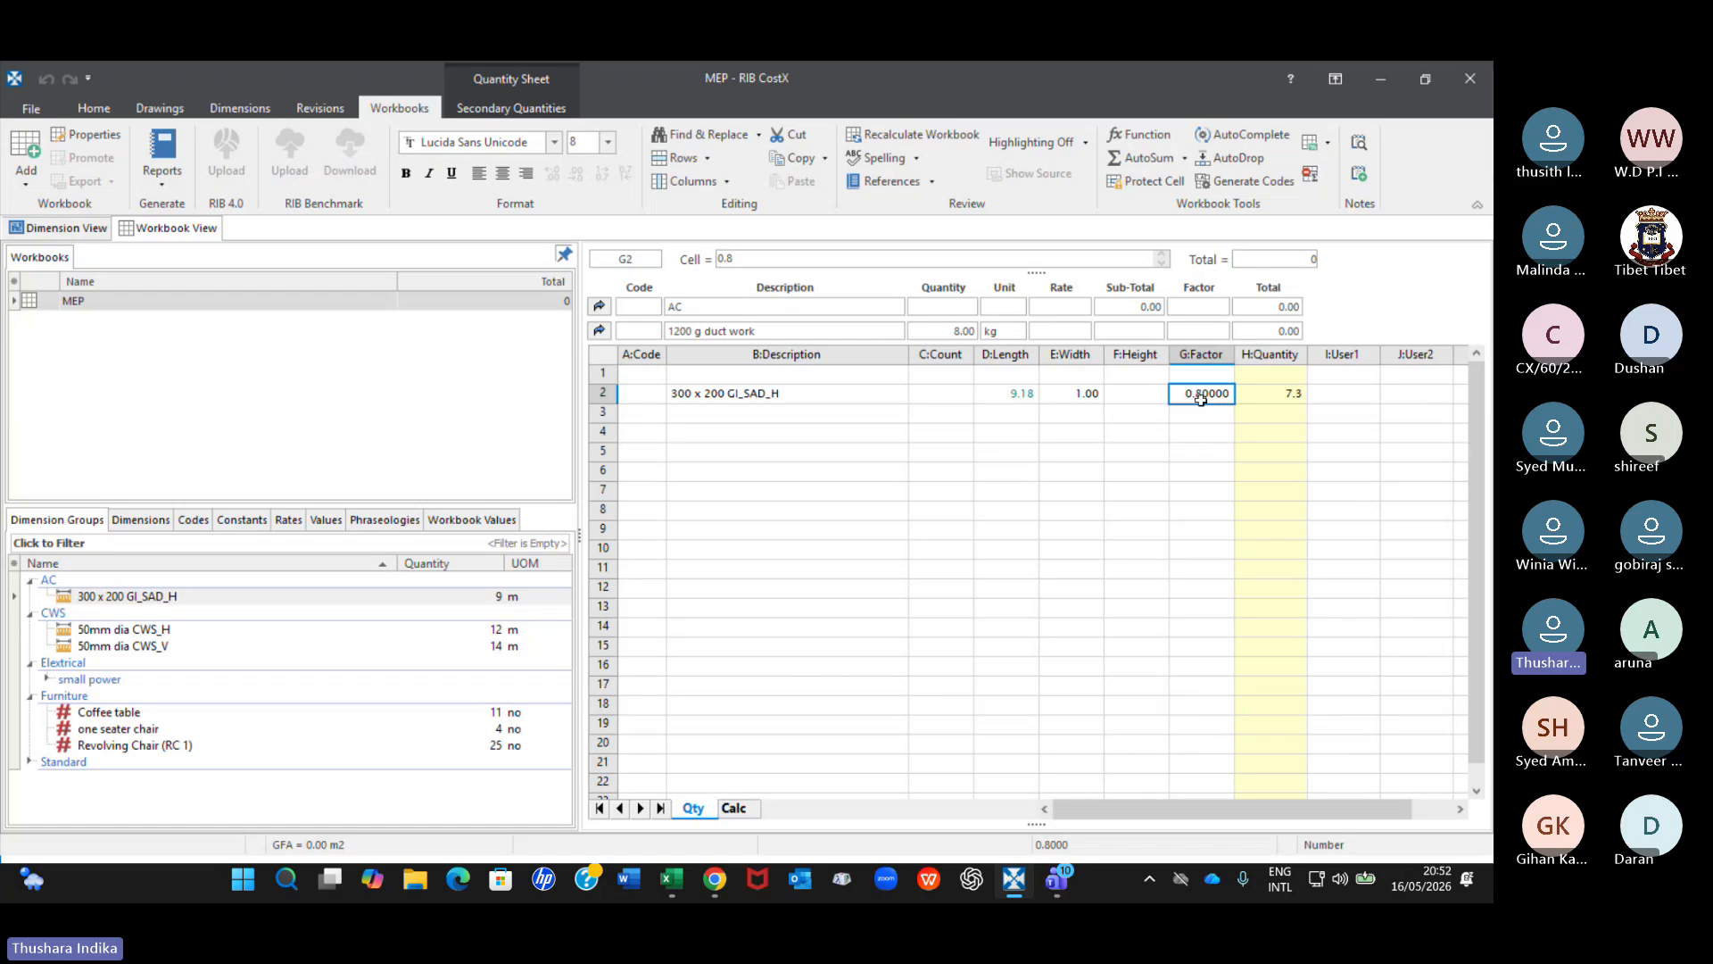
click(1289, 391)
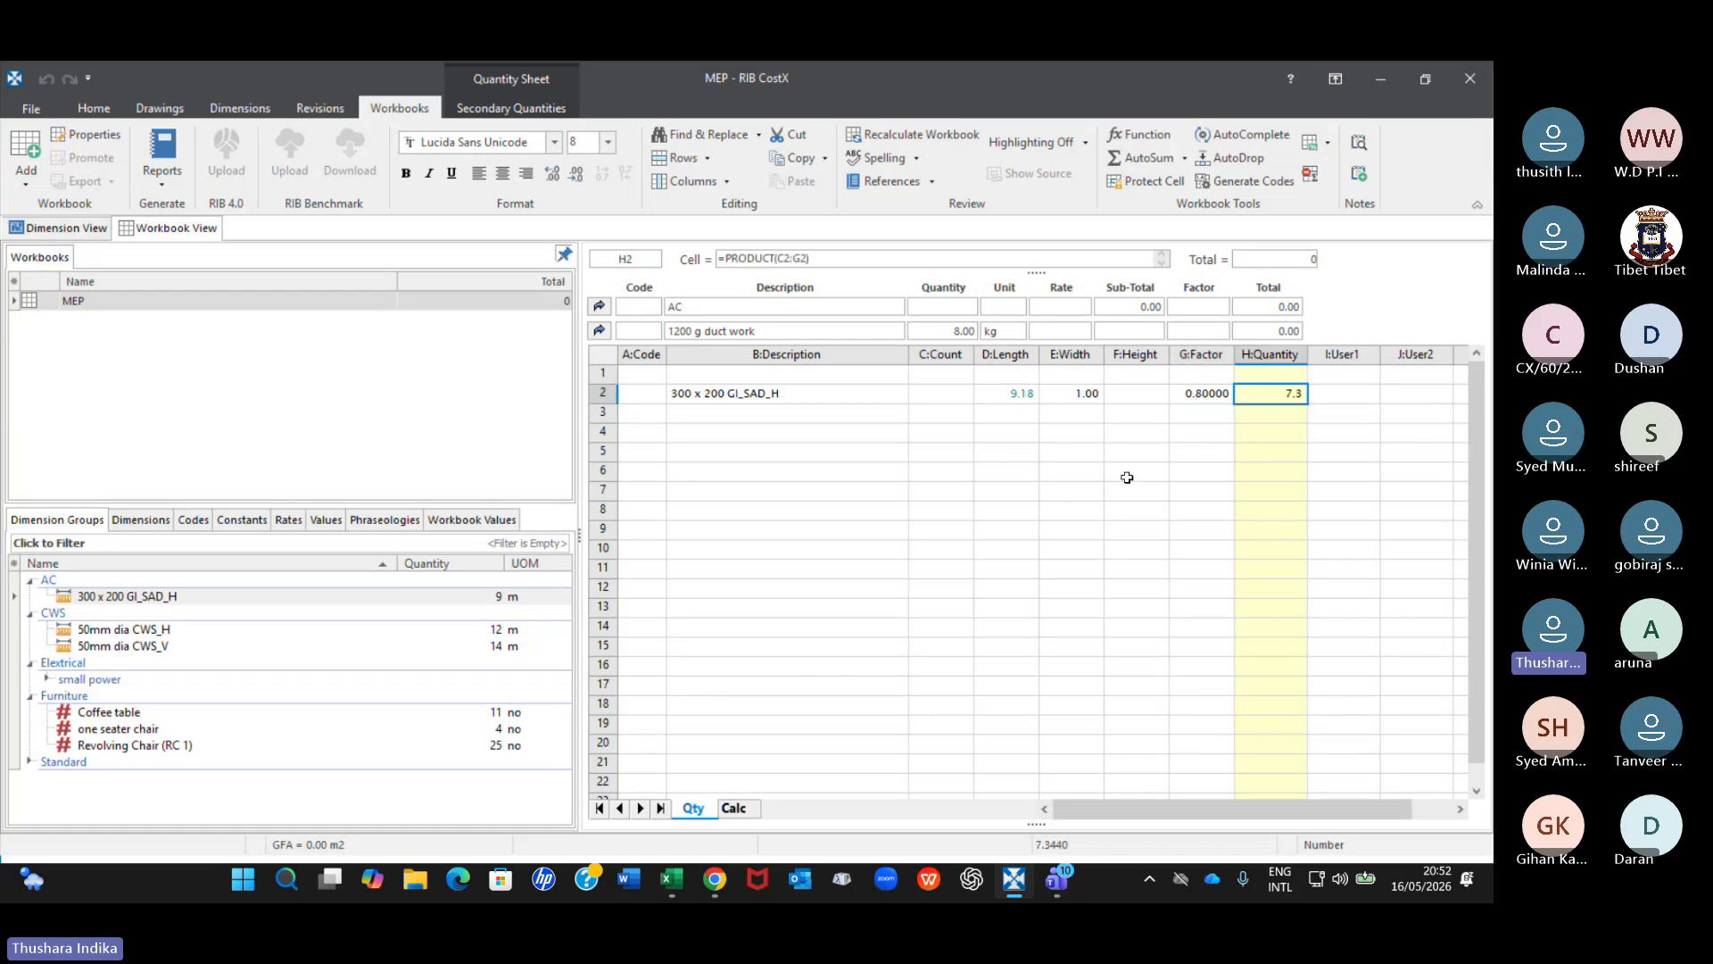
click(599, 330)
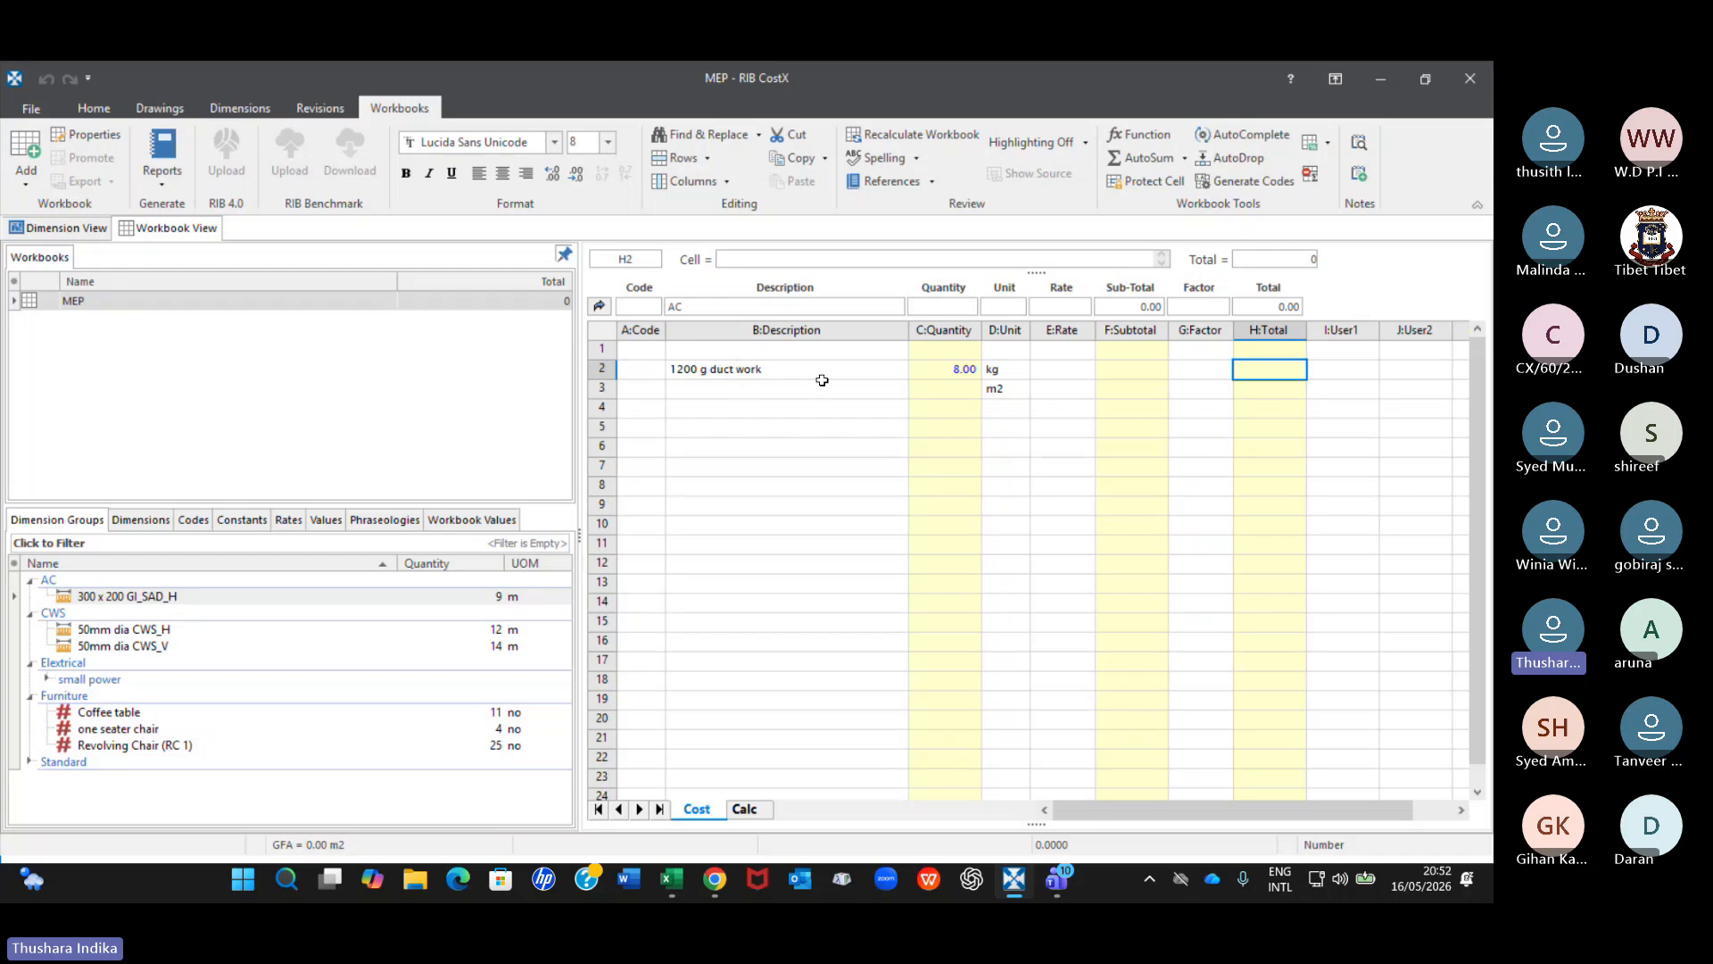
Clear the m2 unit from cell D3 of the AC sub-sheet.
click(1003, 390)
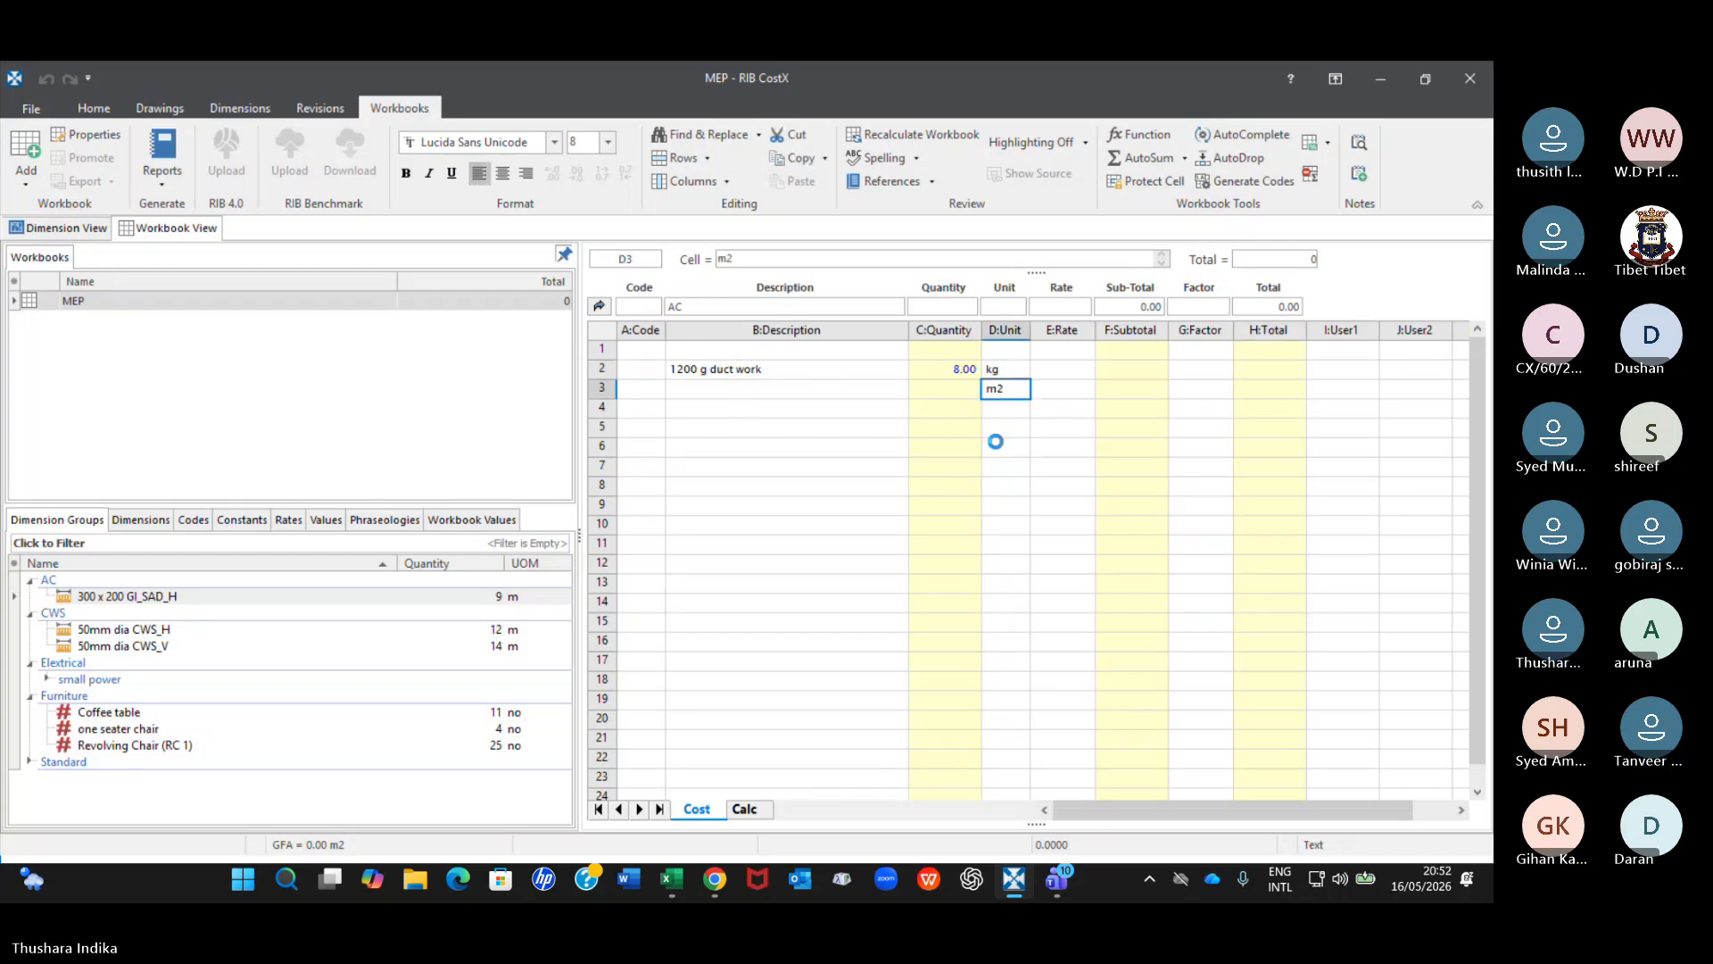
key(Delete)
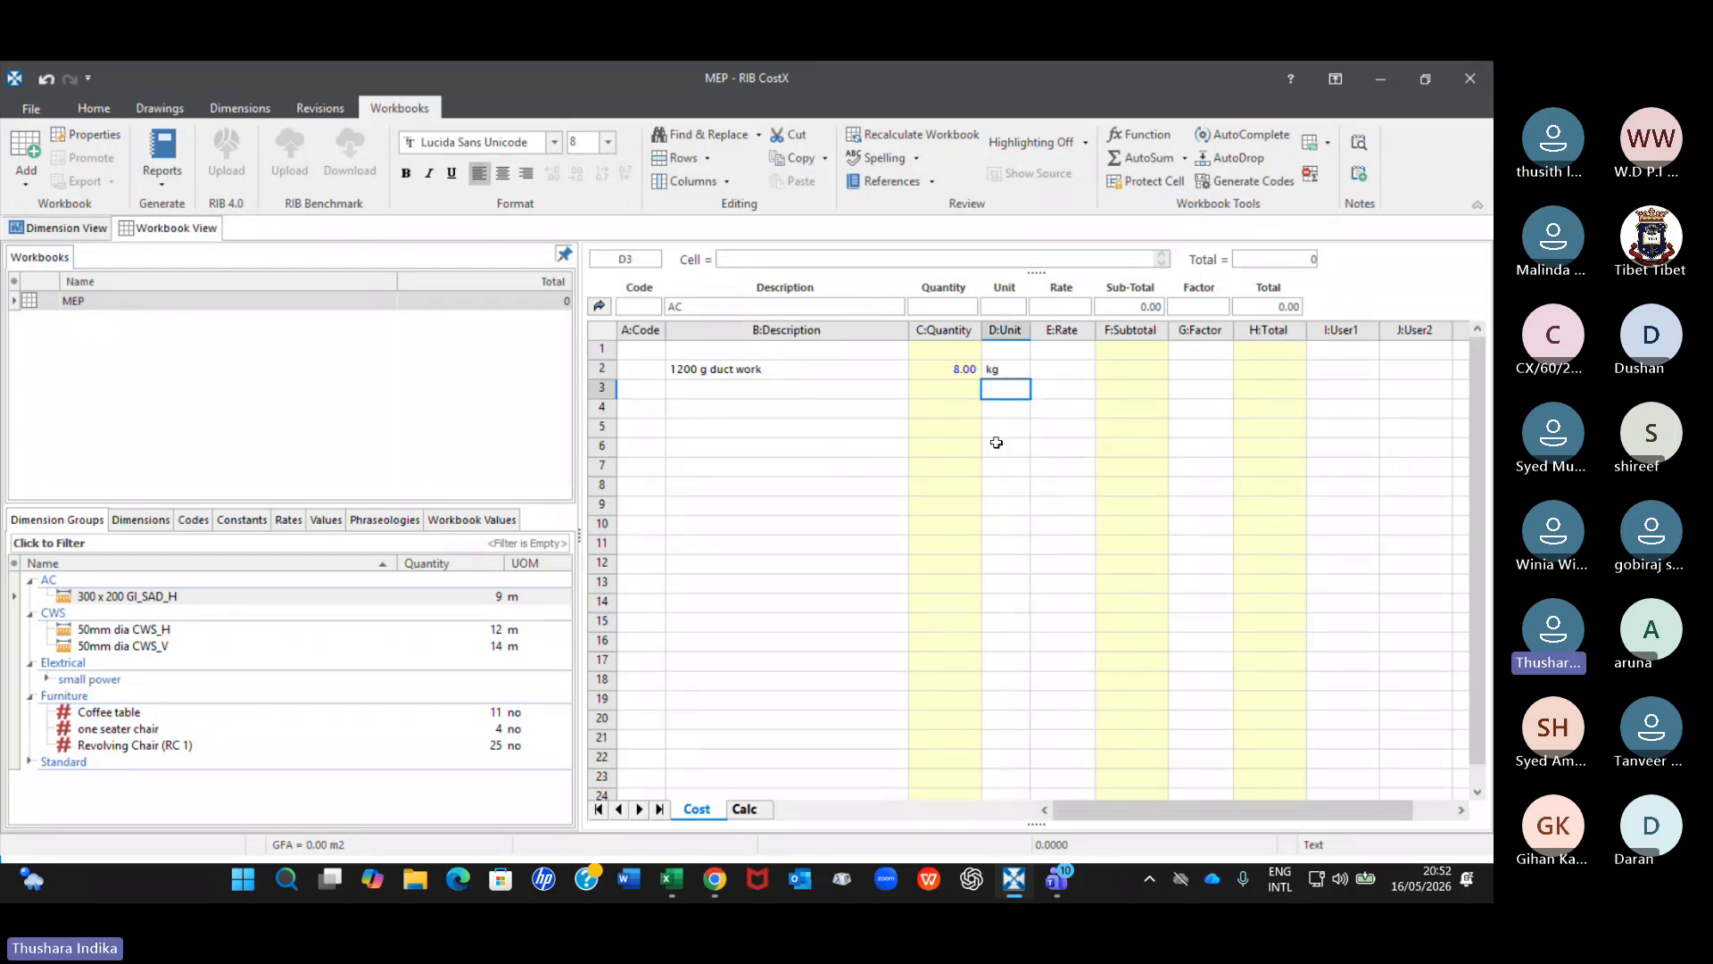
Examine the workbook levels from the main cost sheet's AC subtotal down to the 1200 g duct work's quantity sheet.
click(599, 307)
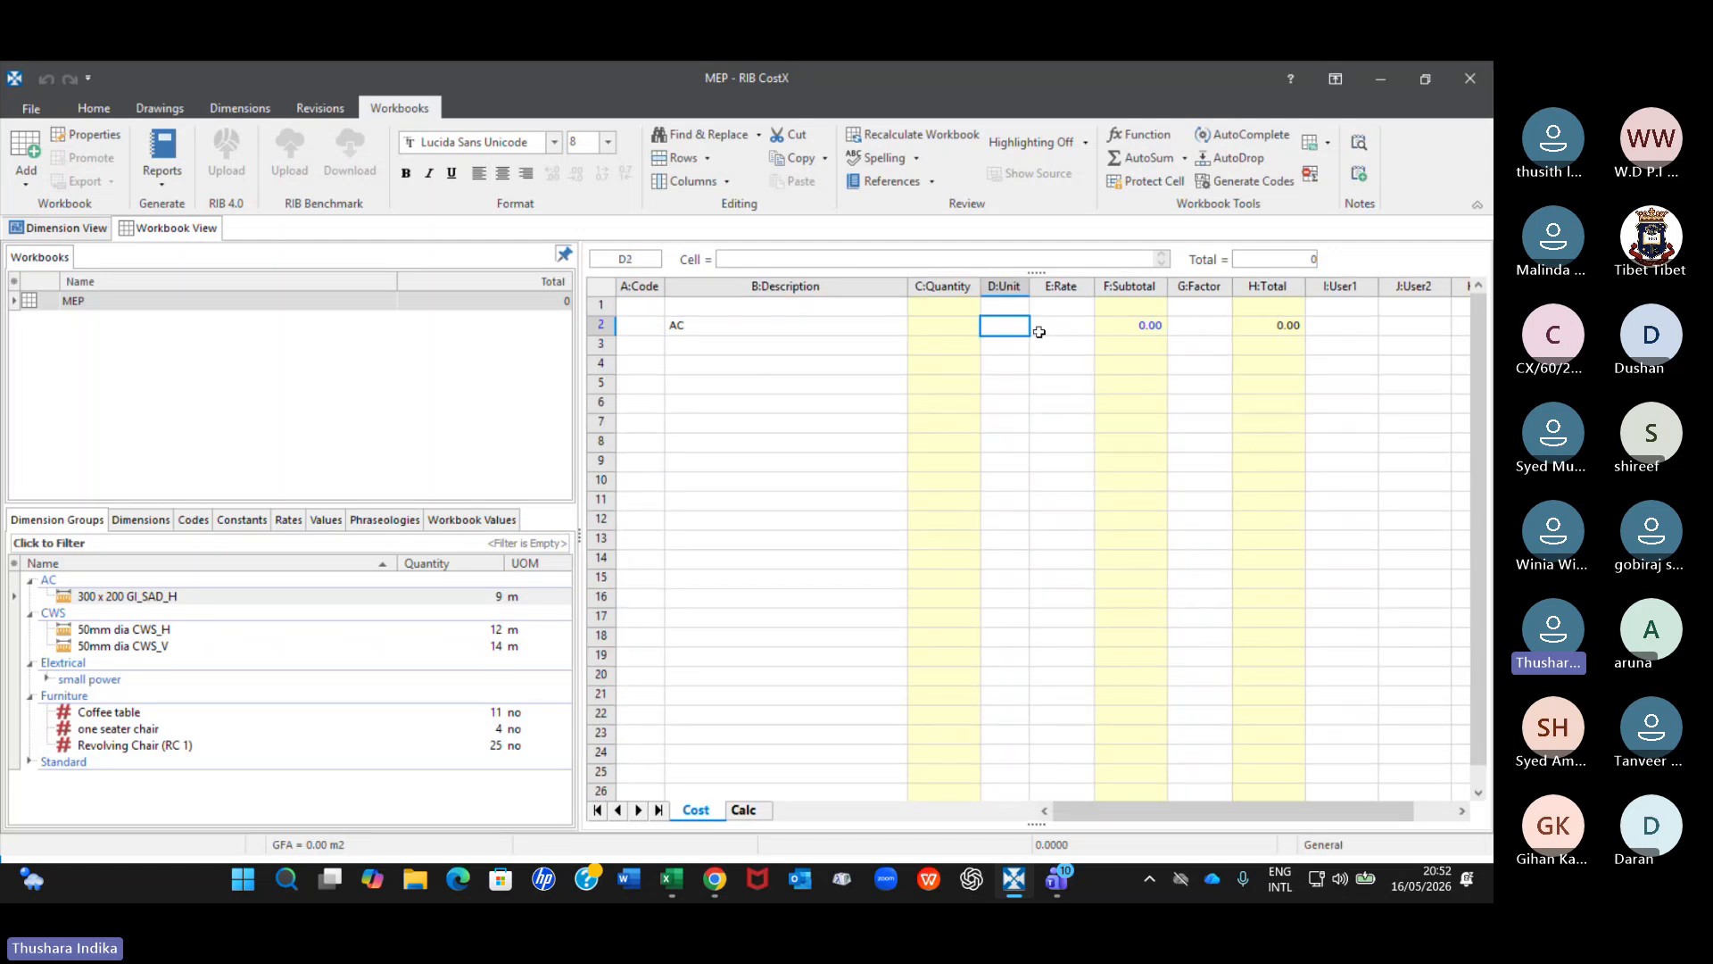
double_click(1132, 327)
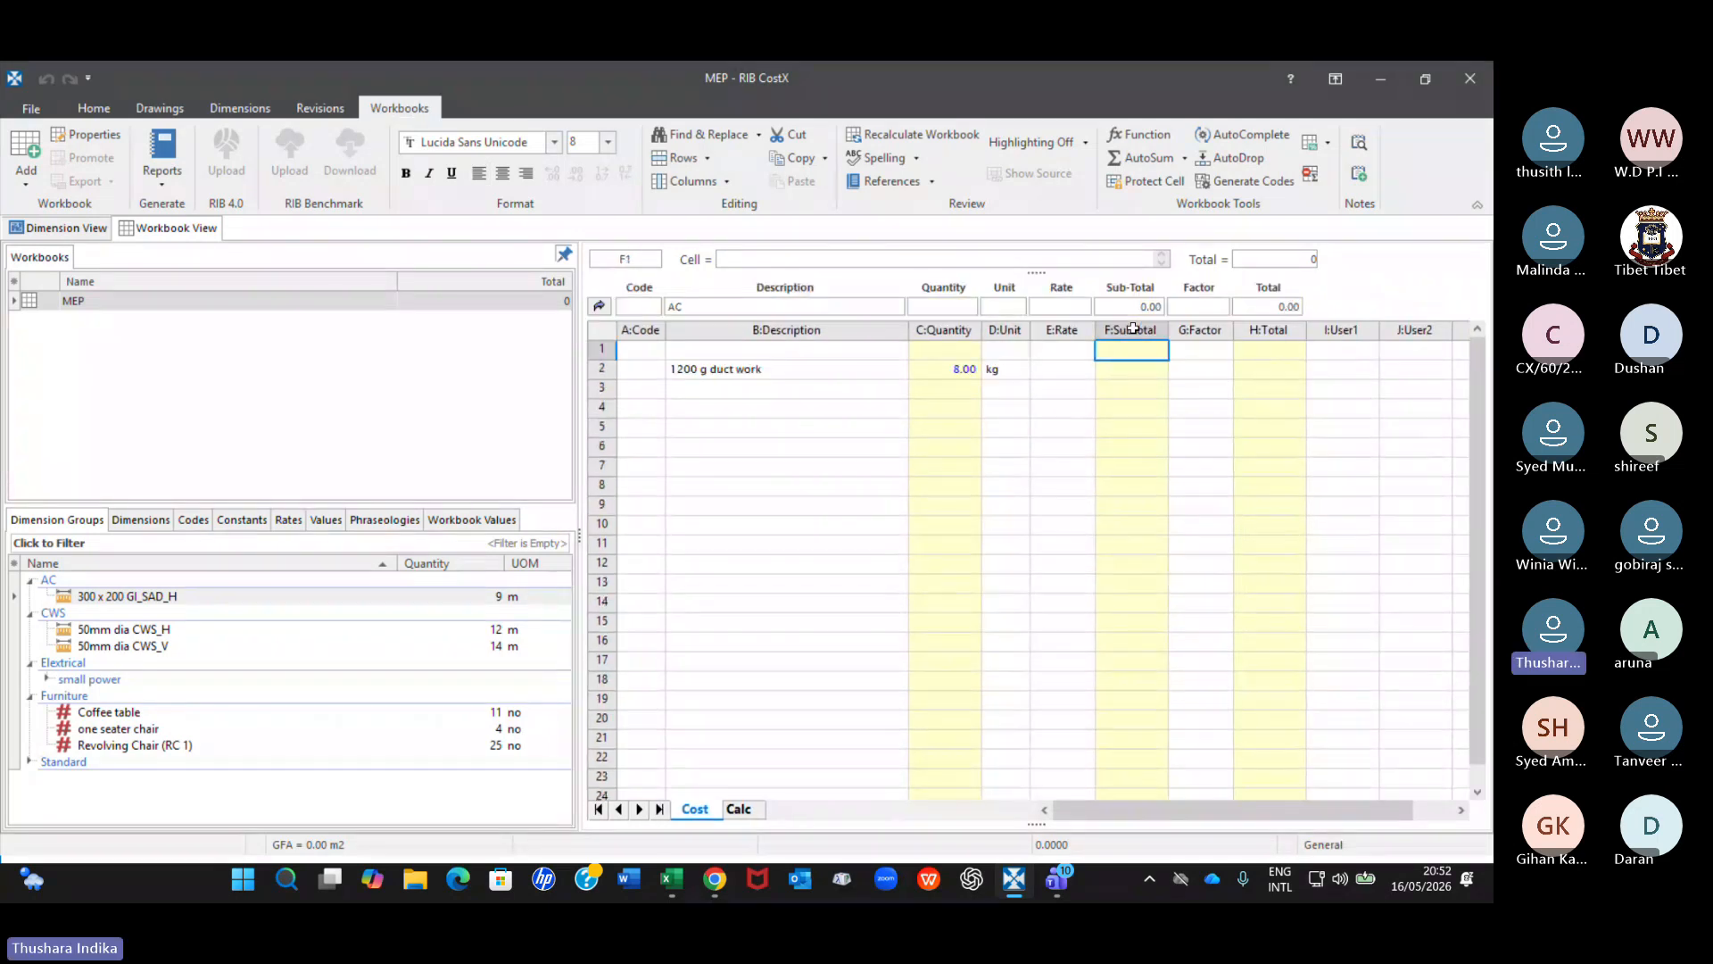
click(1081, 372)
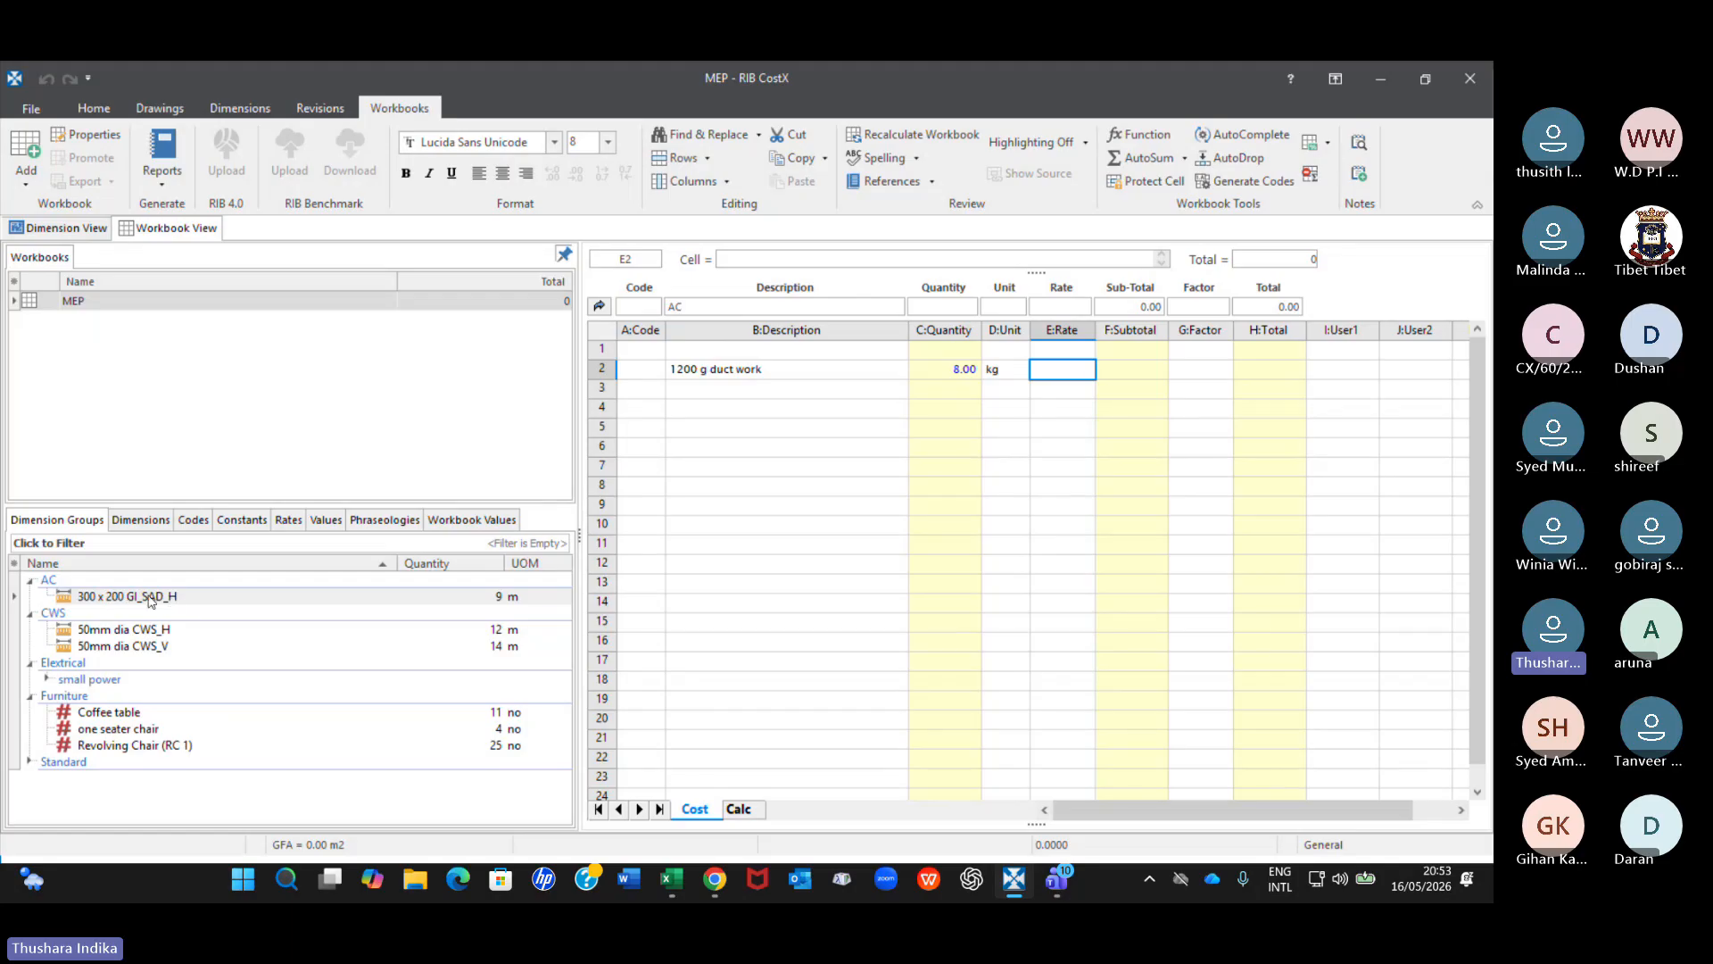
mouse_move(152, 604)
click(961, 366)
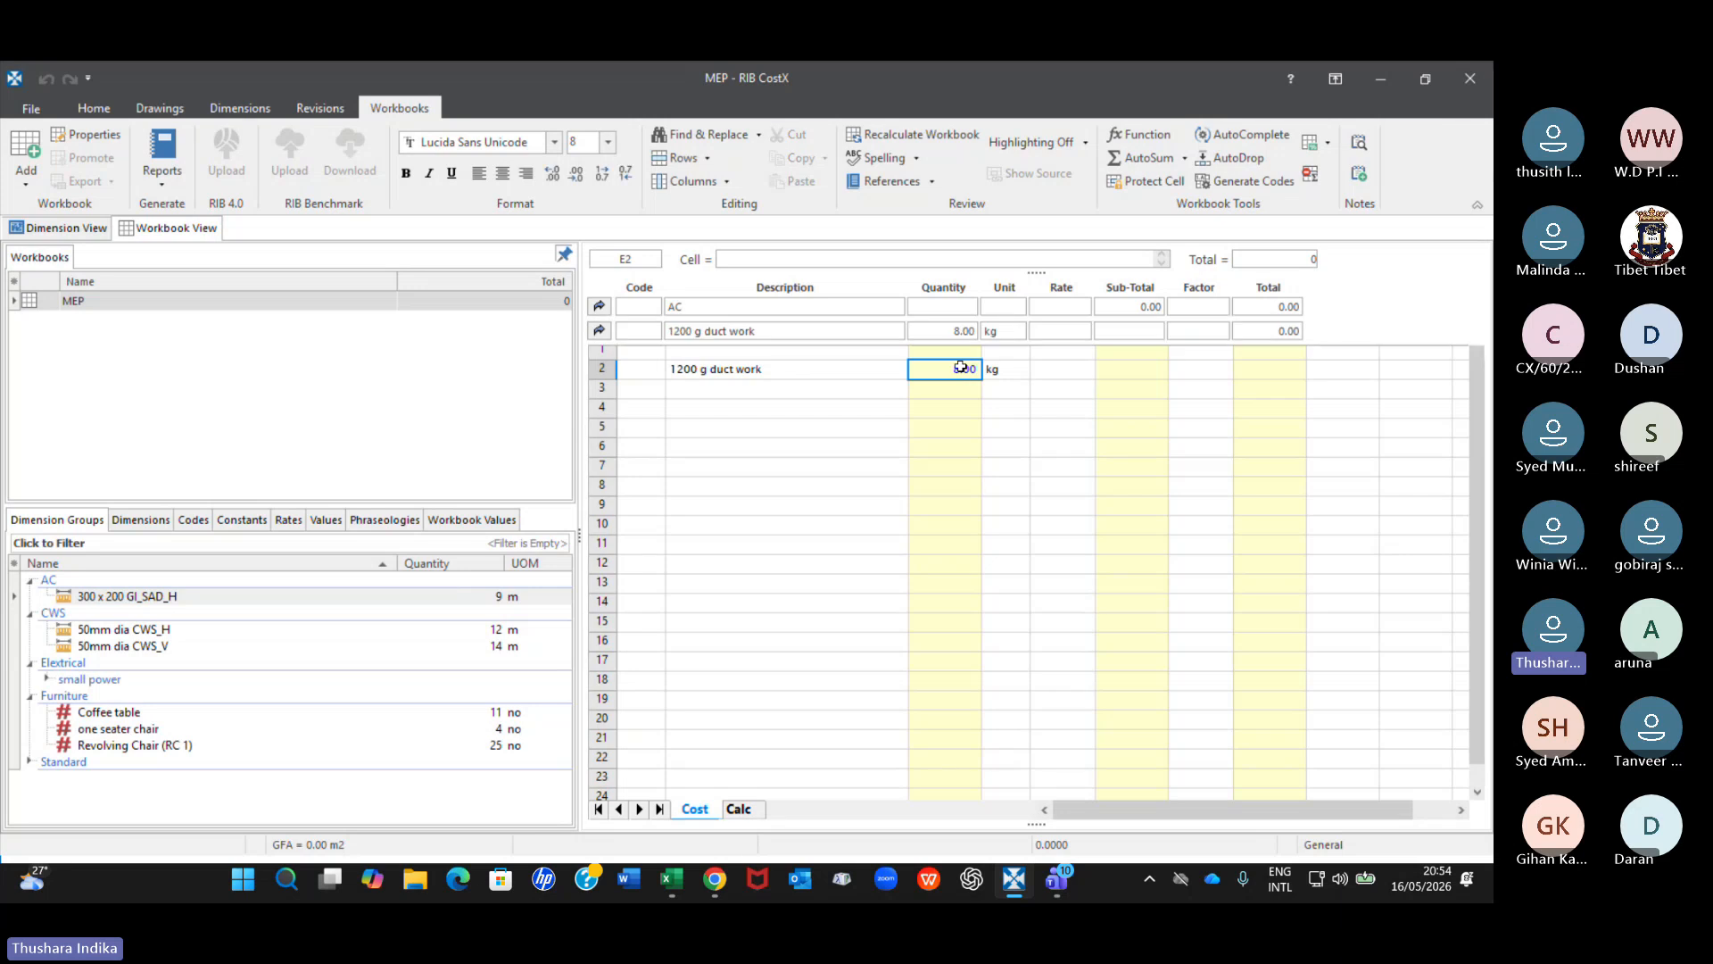
Examine the Length, Width, Factor and Quantity cells of the 300 x 200 GI_SAD_H row in the duct work's quantity sheet.
double_click(961, 366)
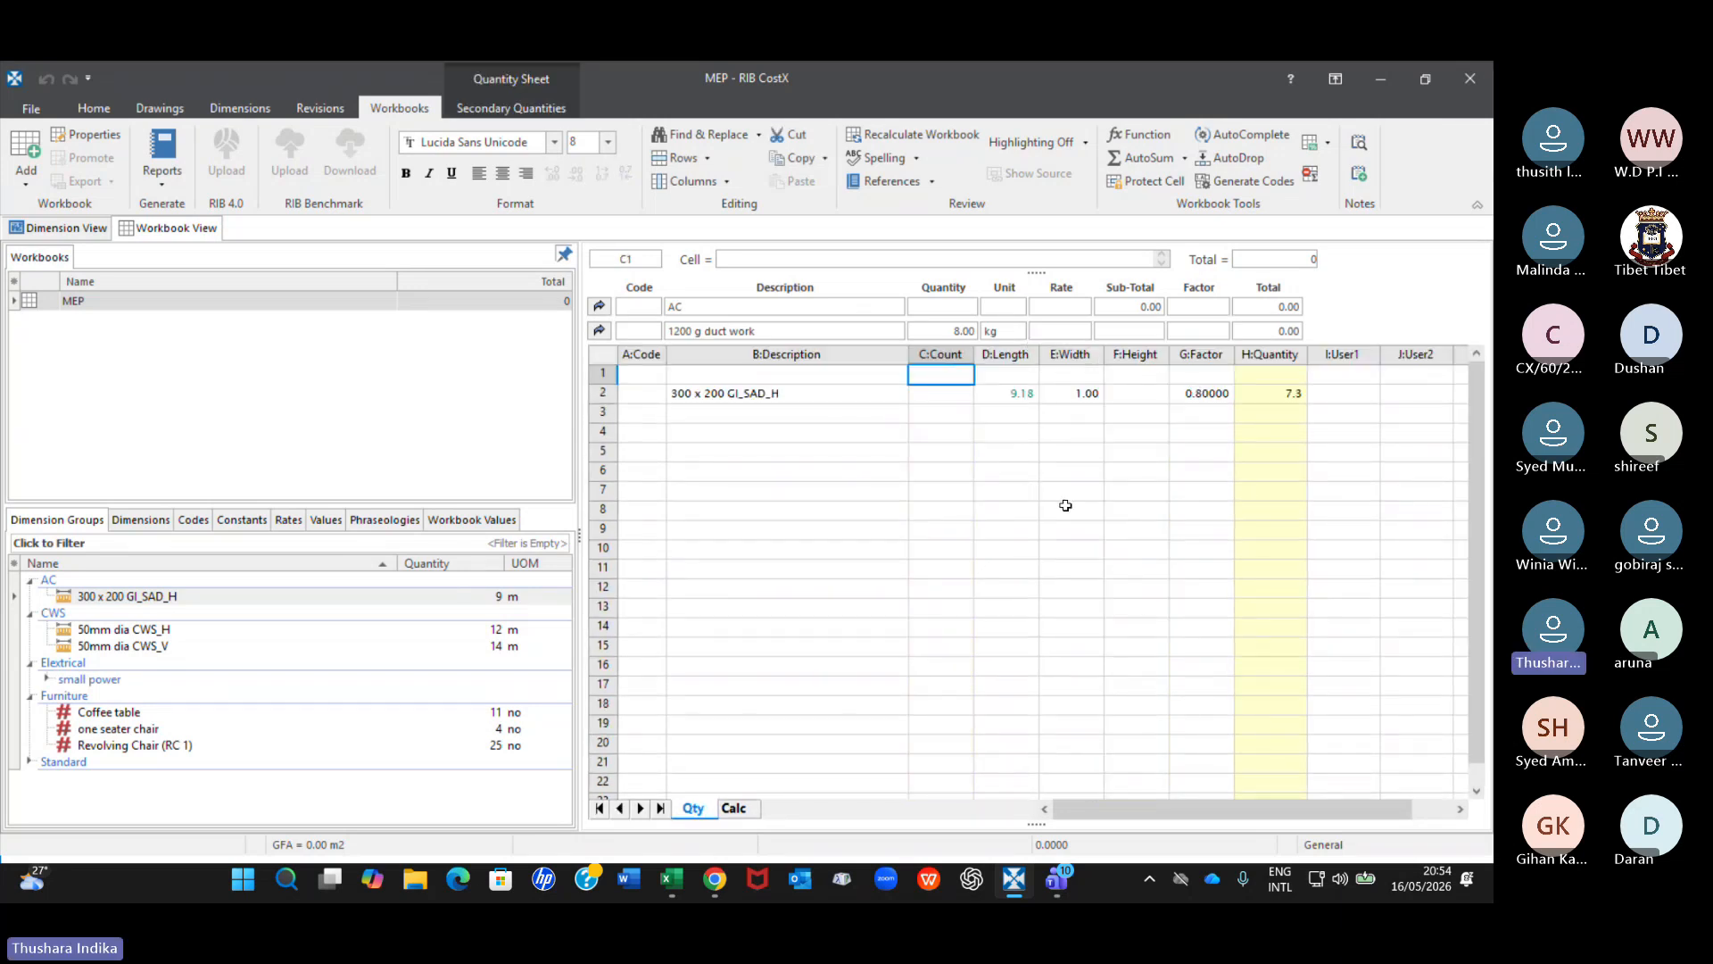
click(1023, 395)
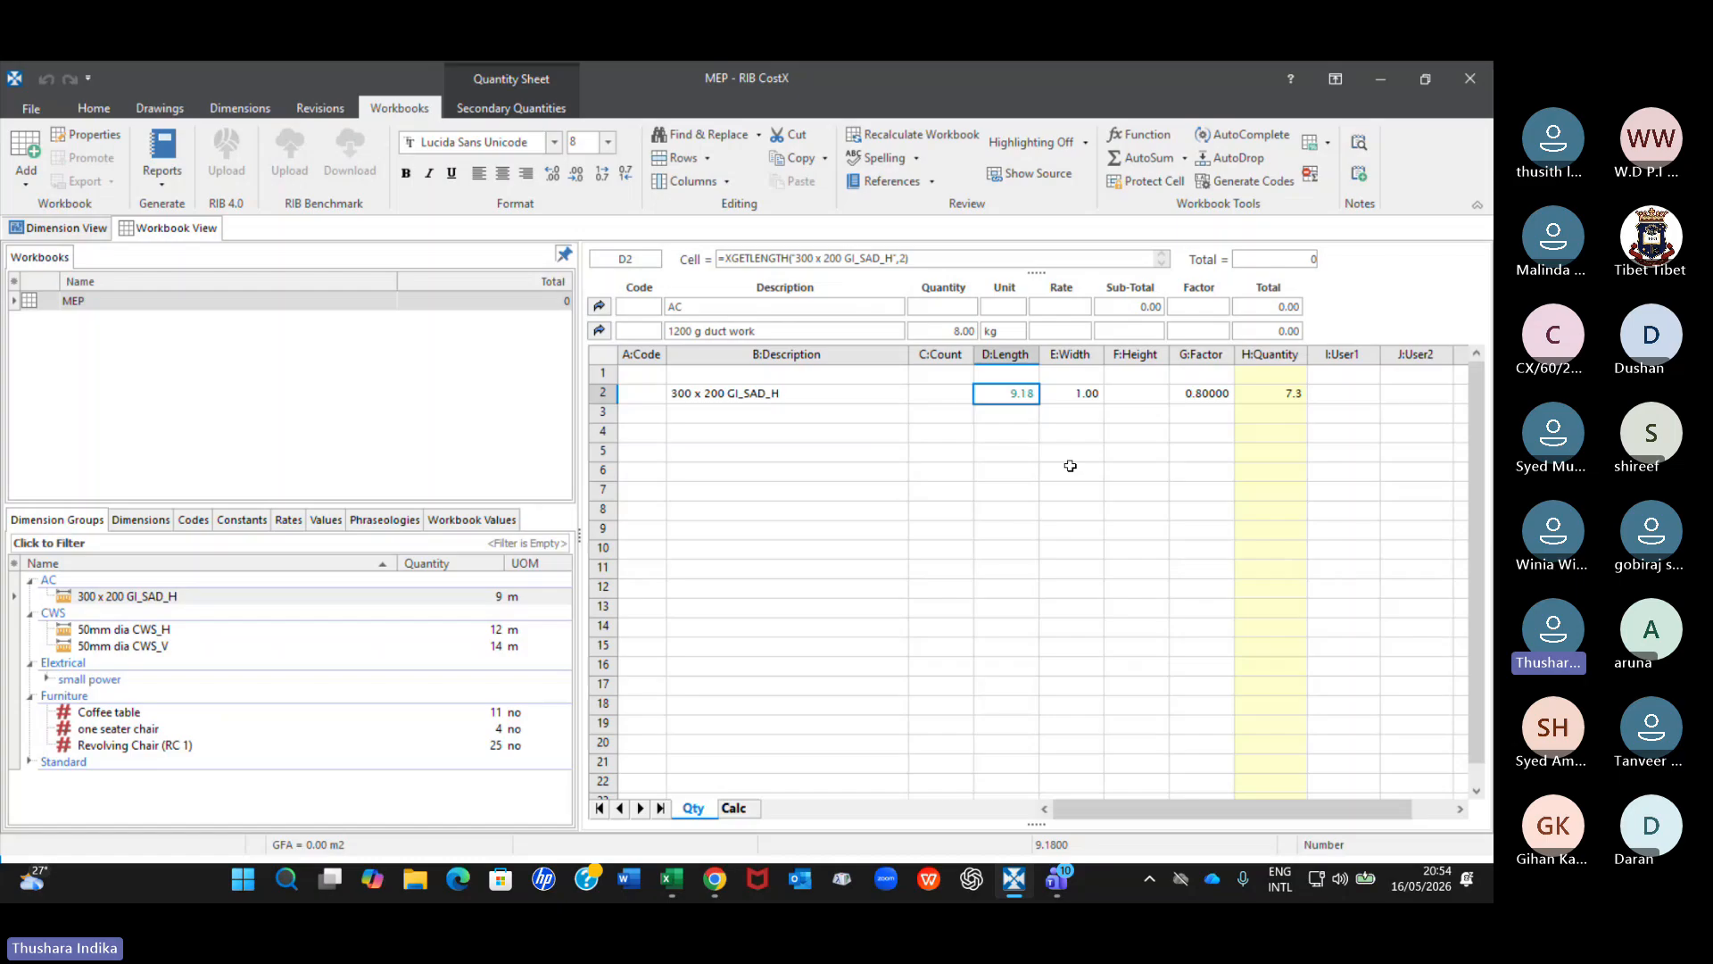
click(1080, 393)
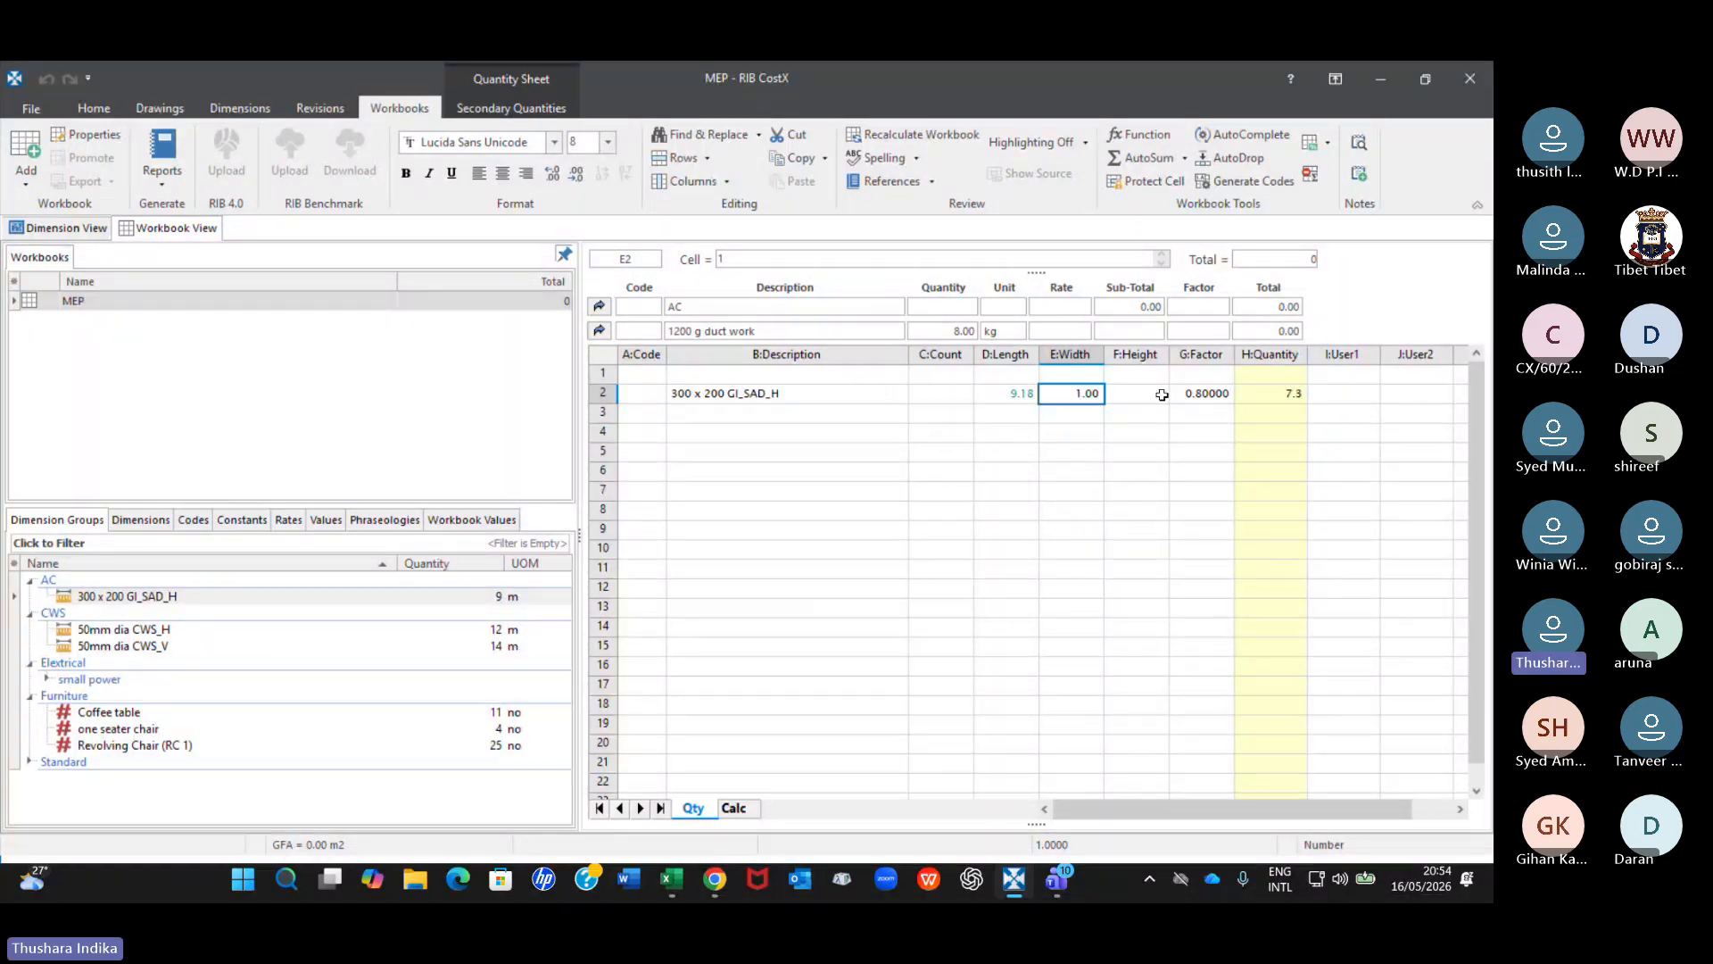
click(1207, 391)
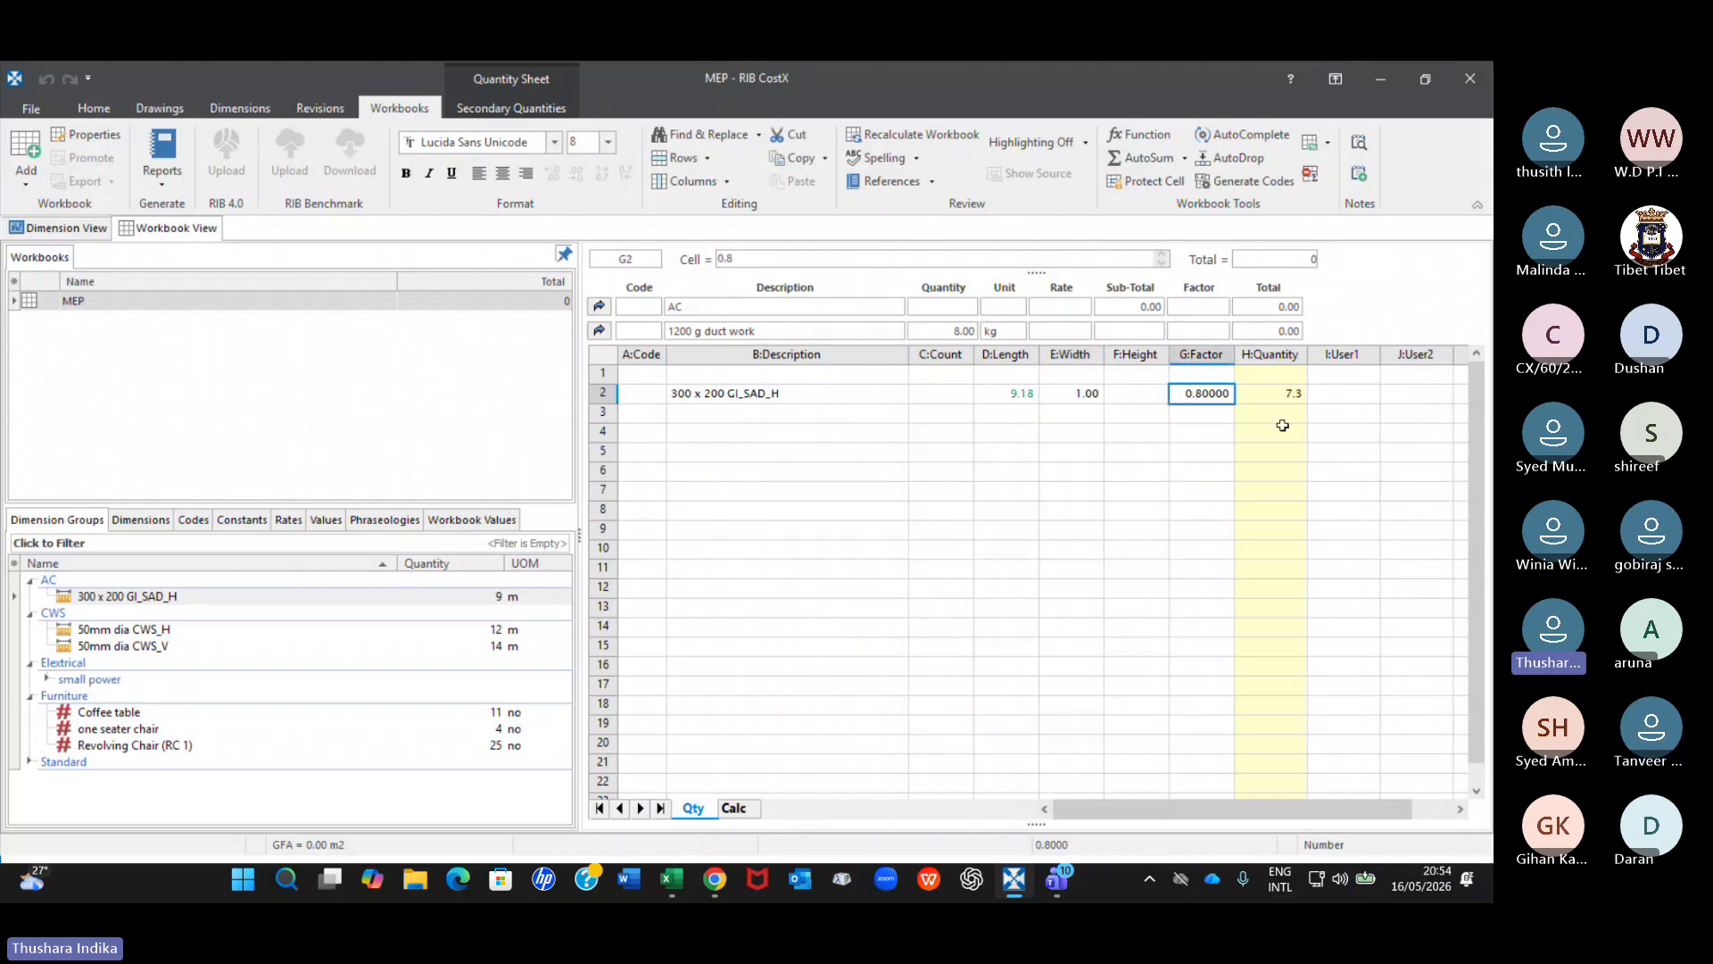
click(1270, 398)
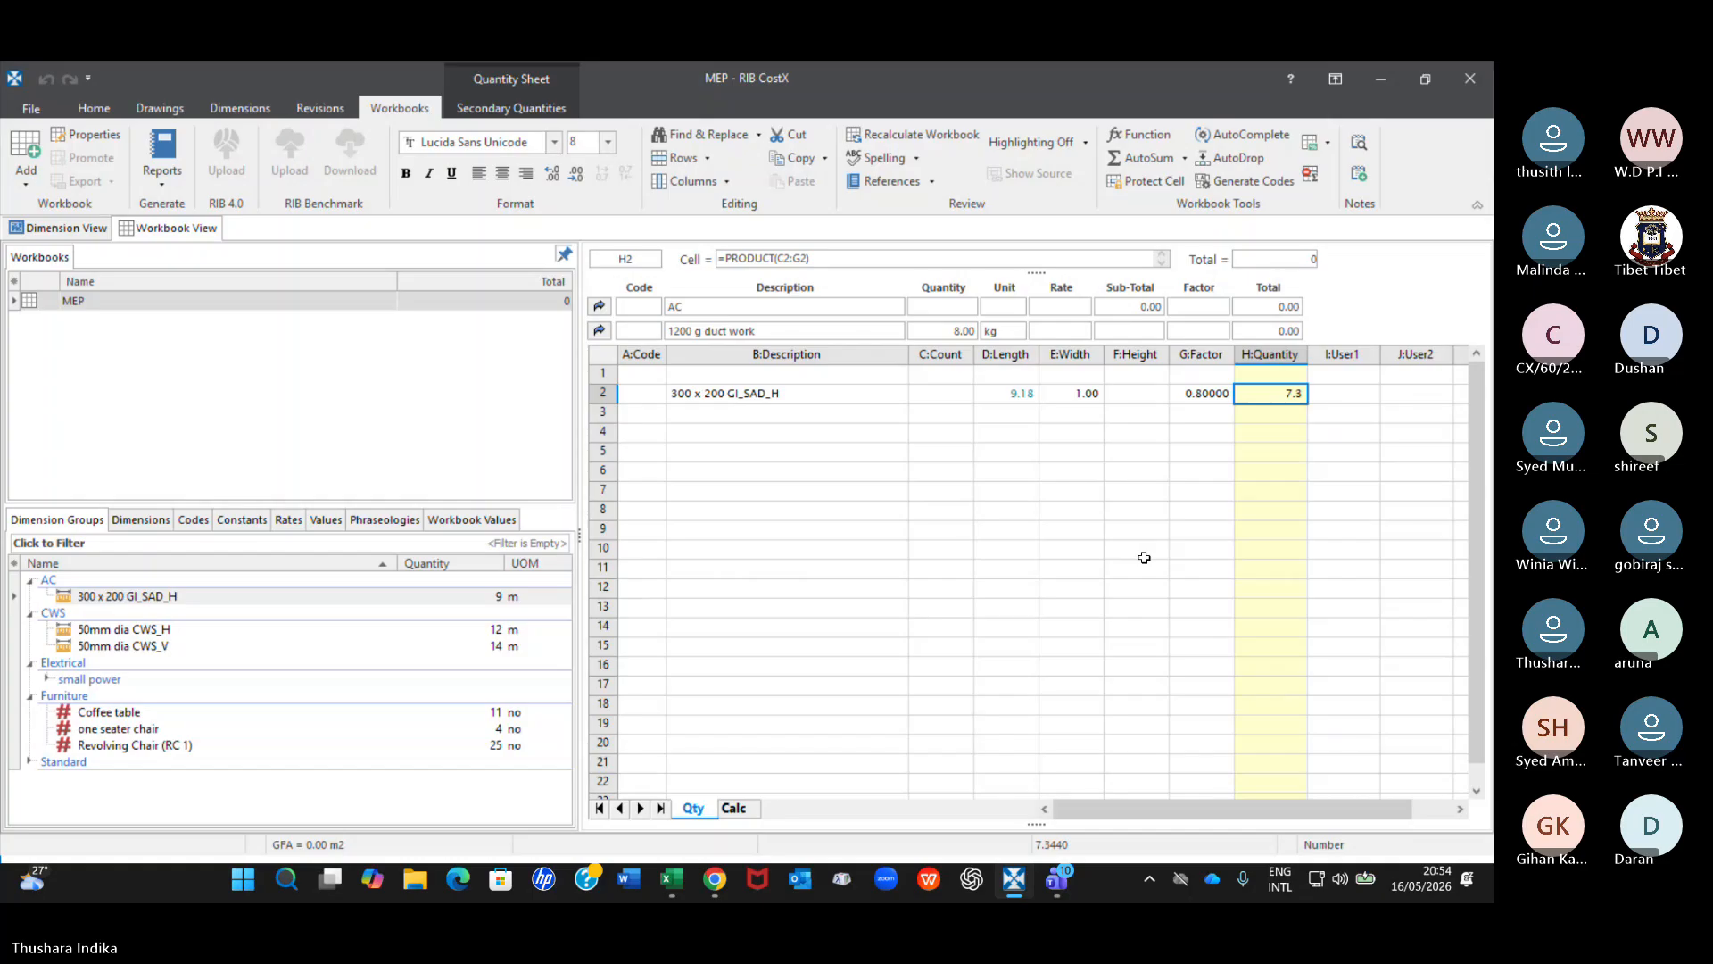
click(1206, 390)
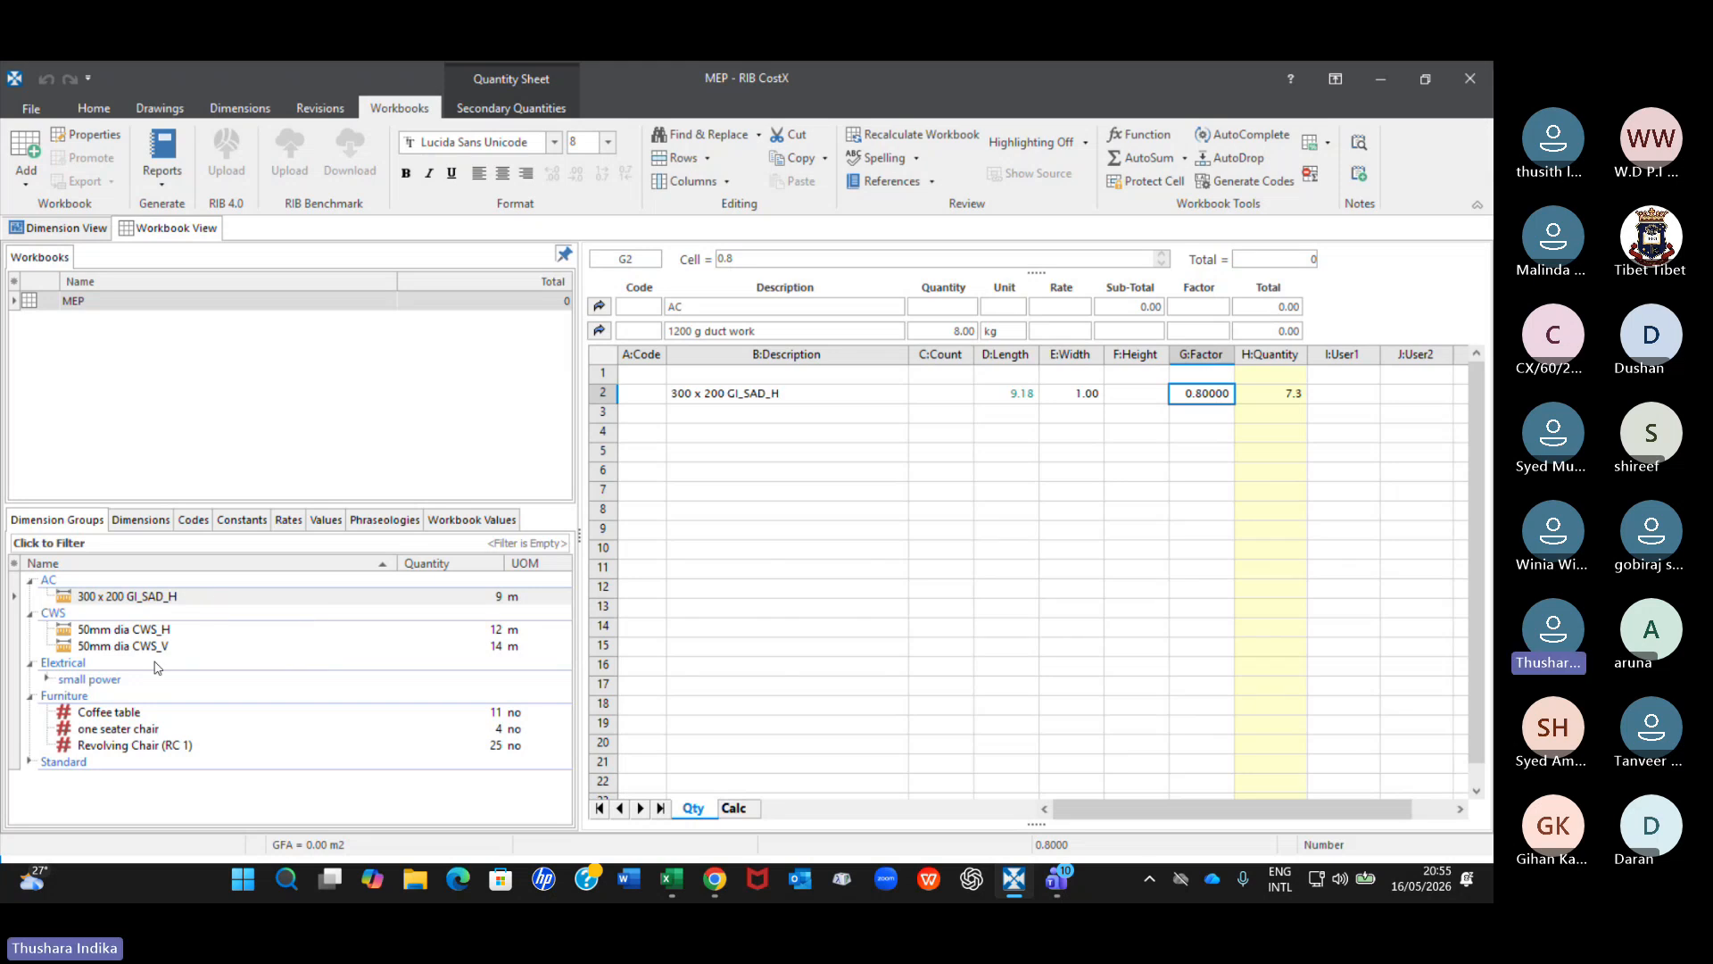
Examine the 50mm dia CWS_H and 50mm dia CWS_V dimension groups beside the workbook.
mouse_move(165, 635)
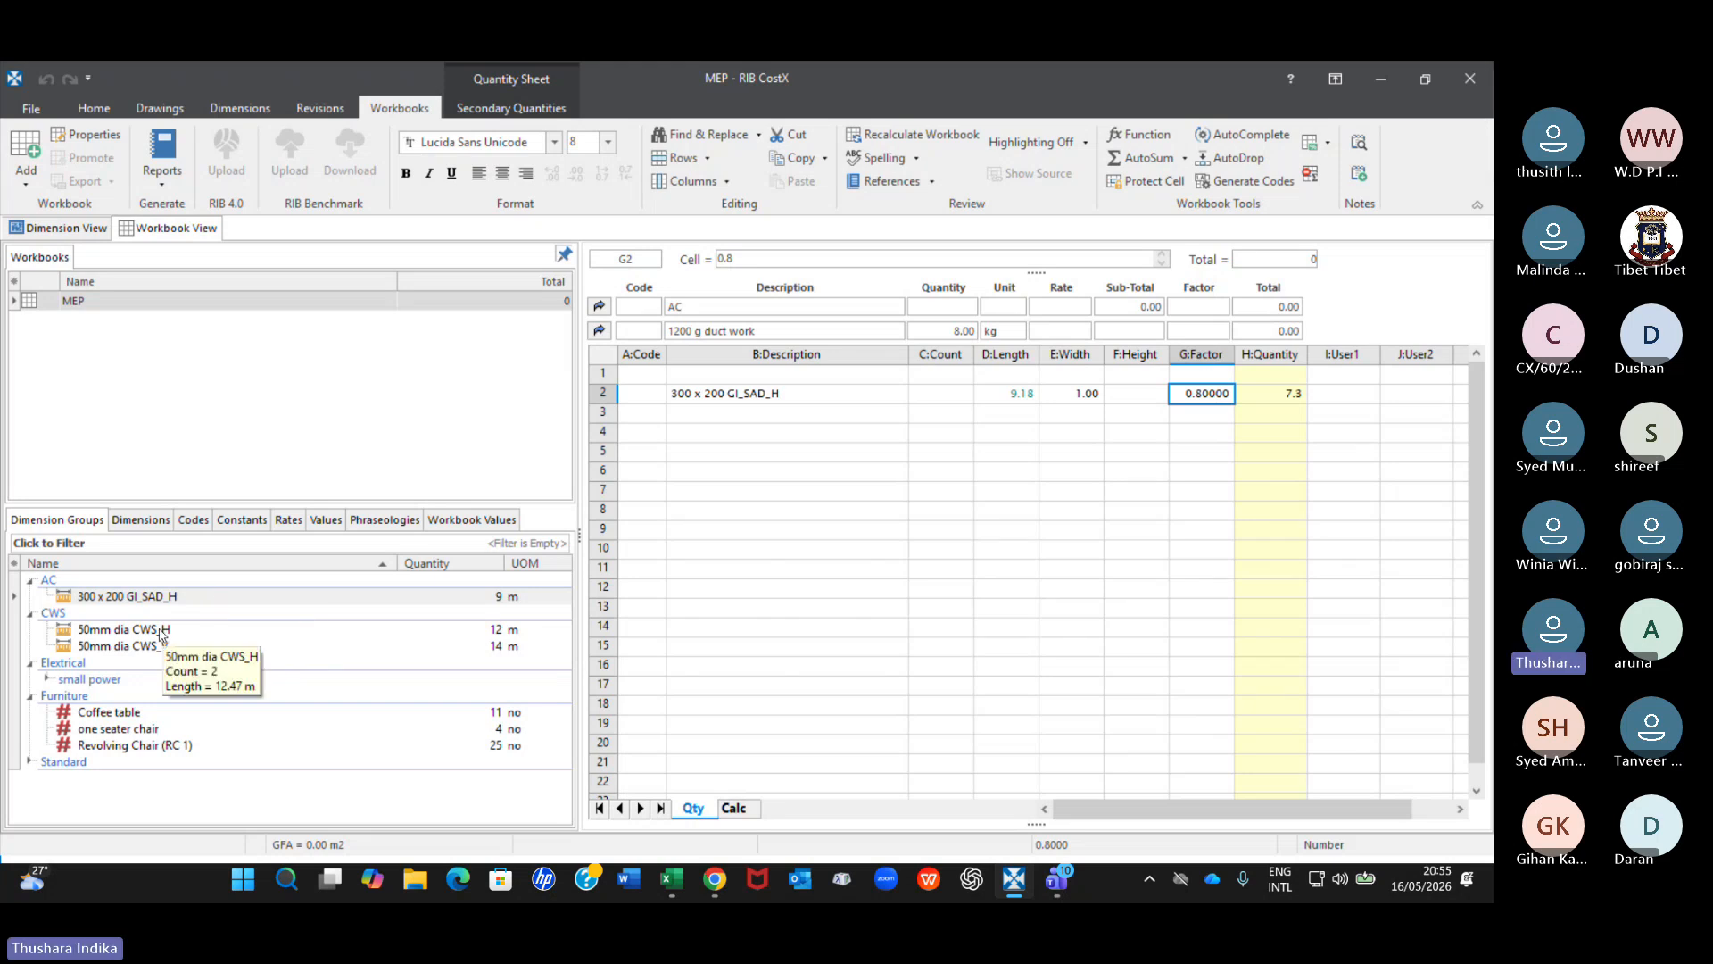
click(164, 632)
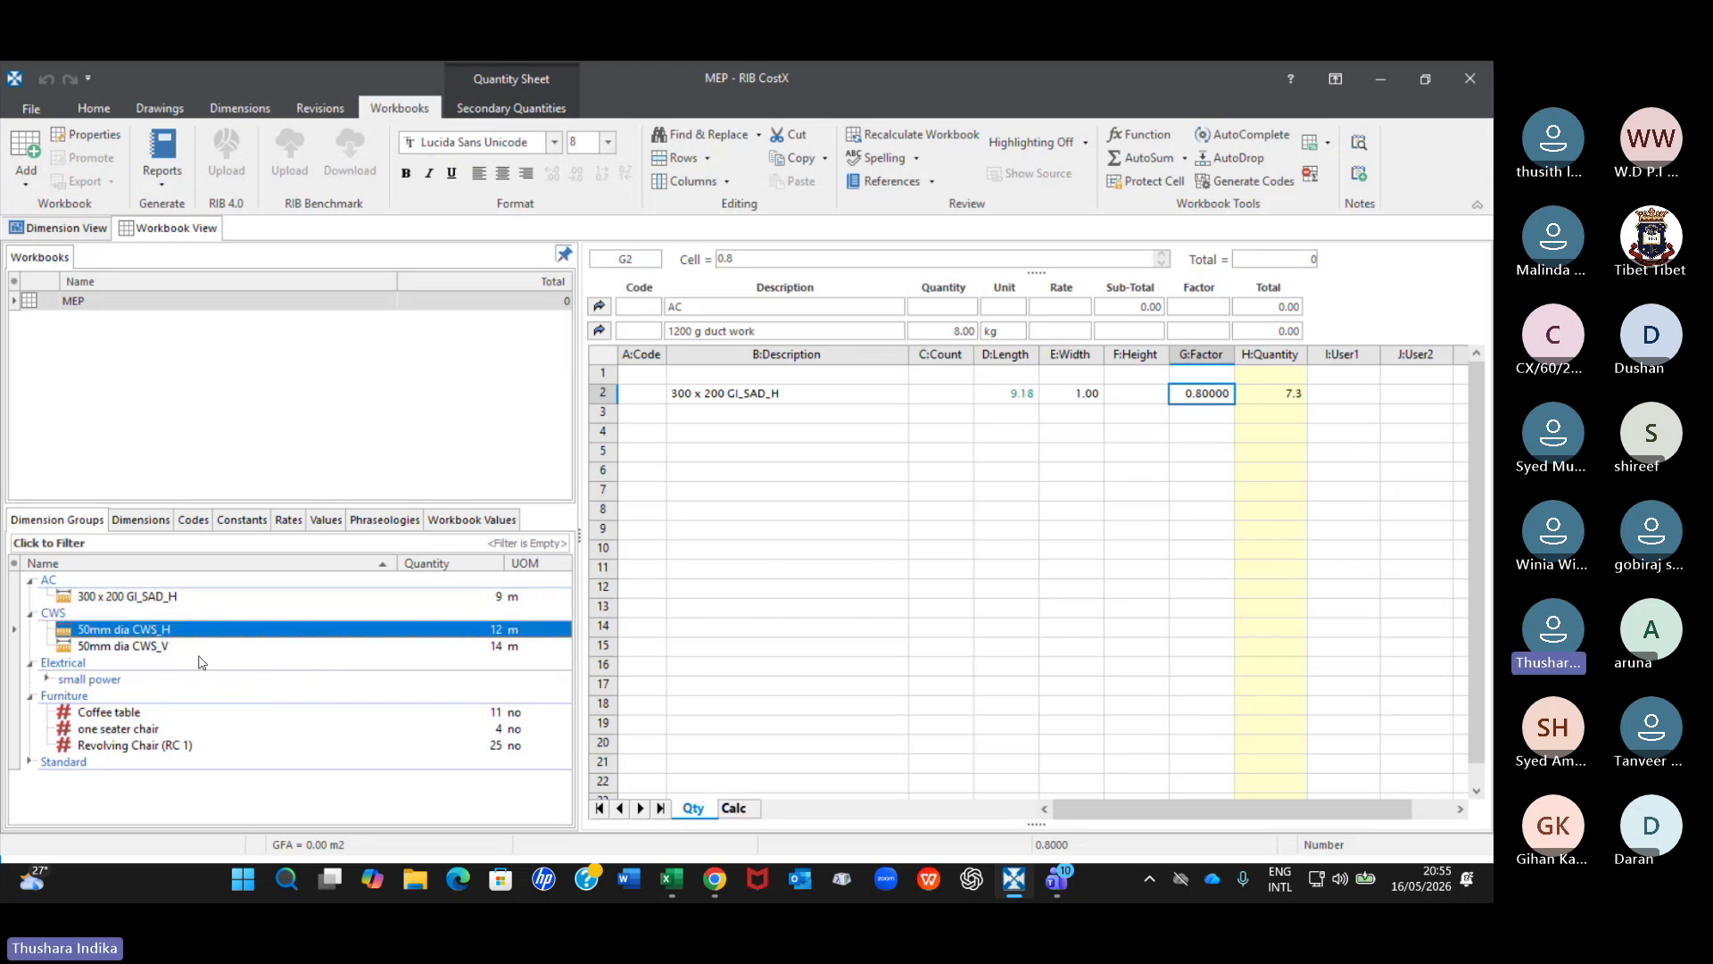
mouse_move(169, 630)
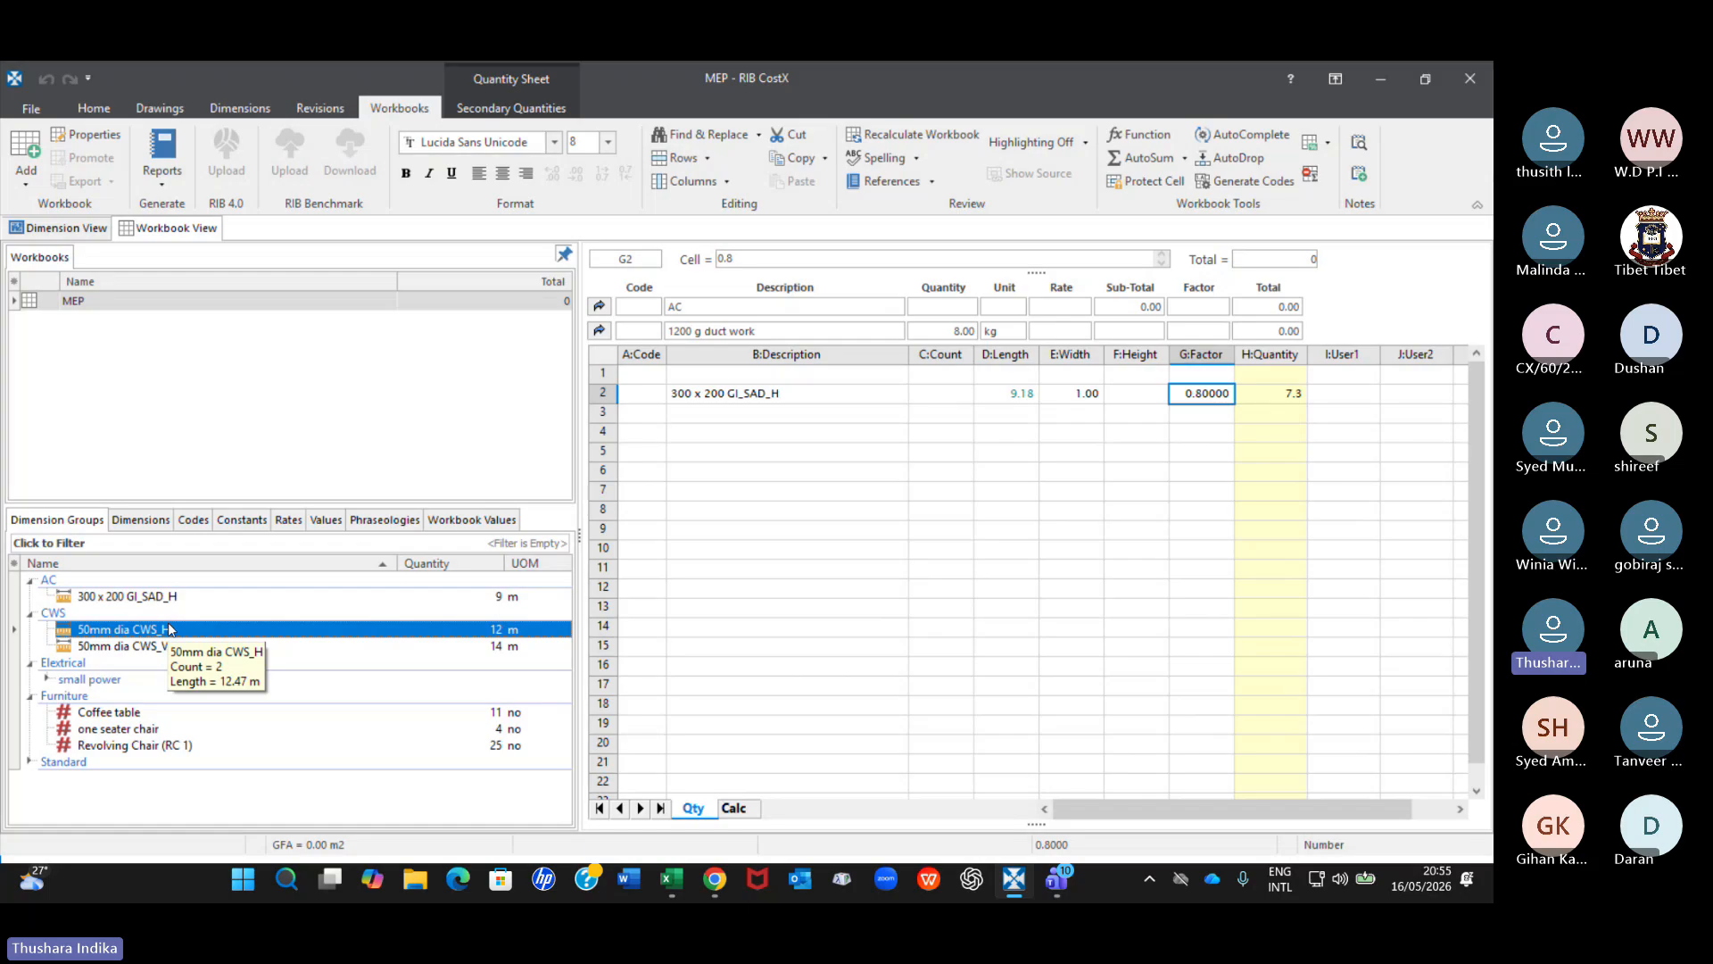
click(154, 646)
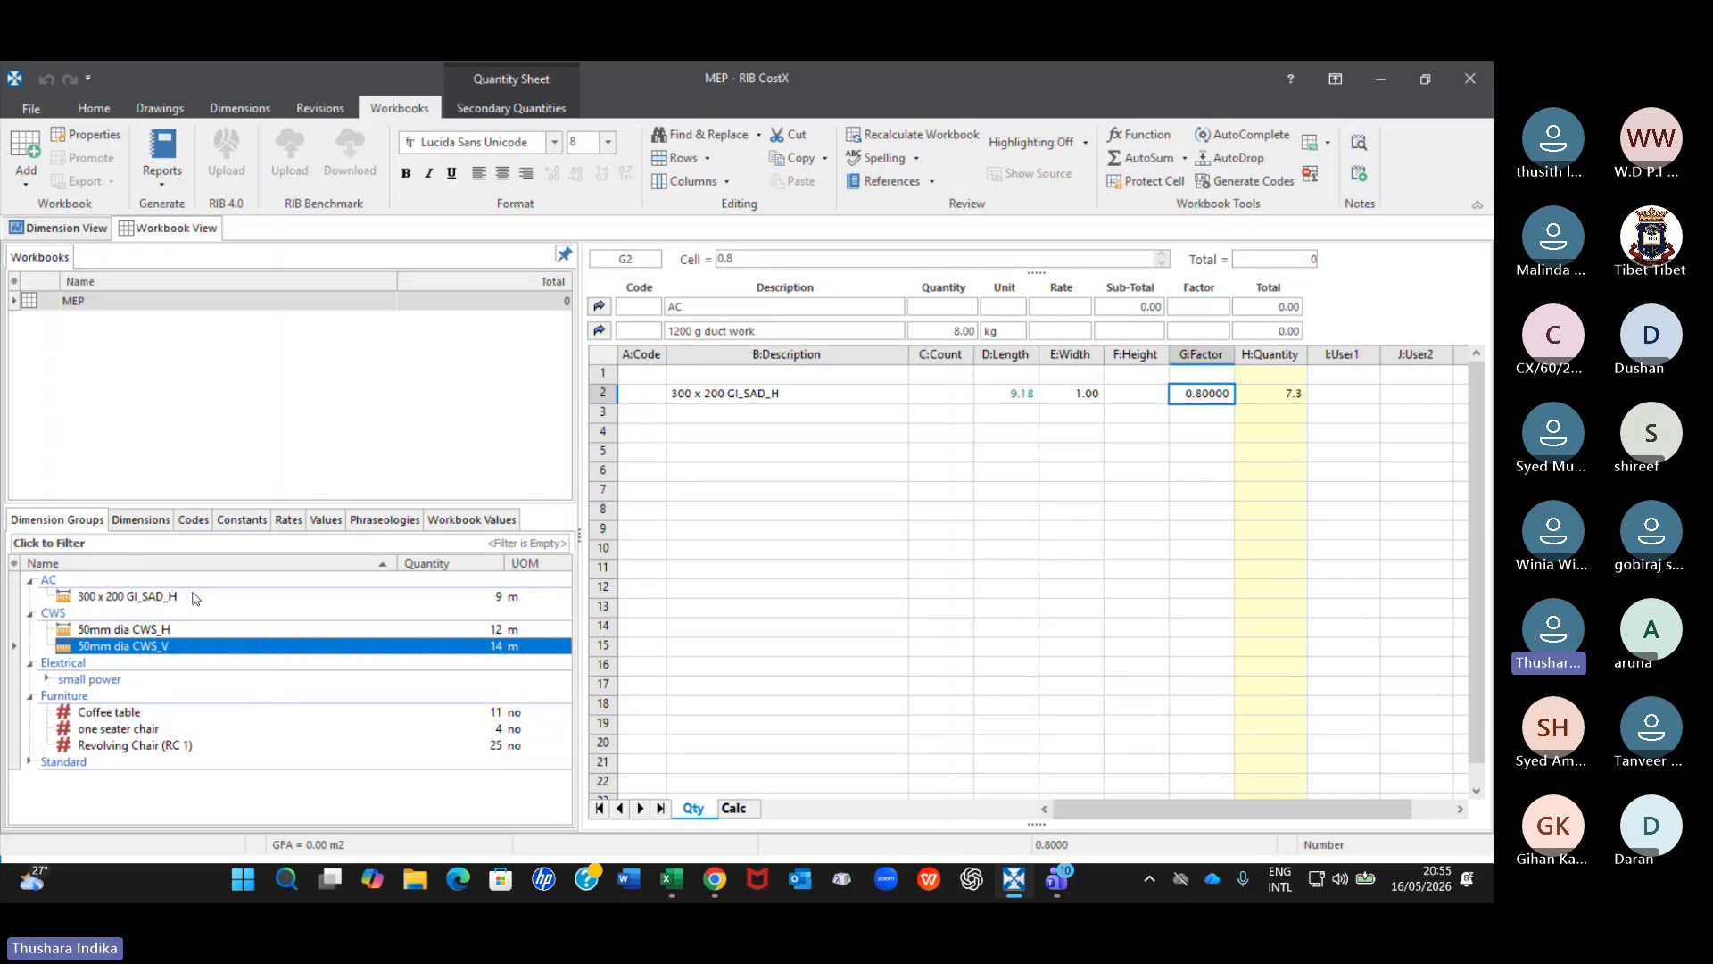
mouse_move(169, 599)
Return to the dimension view and inspect the water pipe risers near the tank on drawing WS-AD-05-203-WS9_CAD.
click(49, 230)
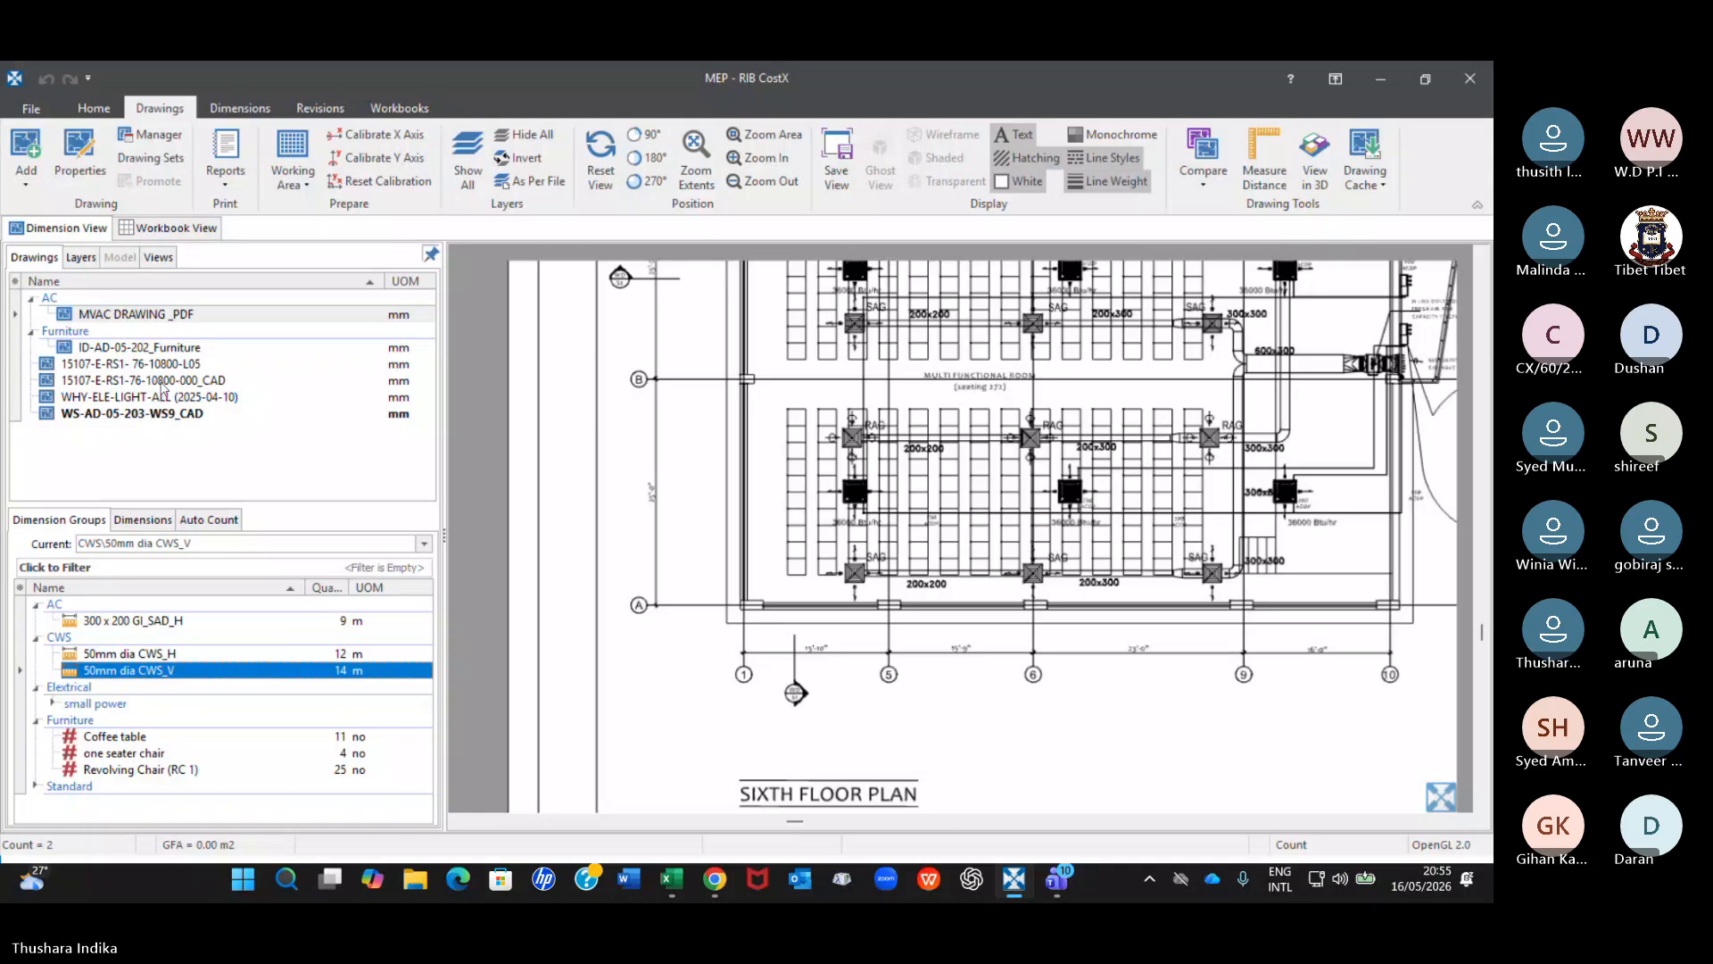
click(160, 382)
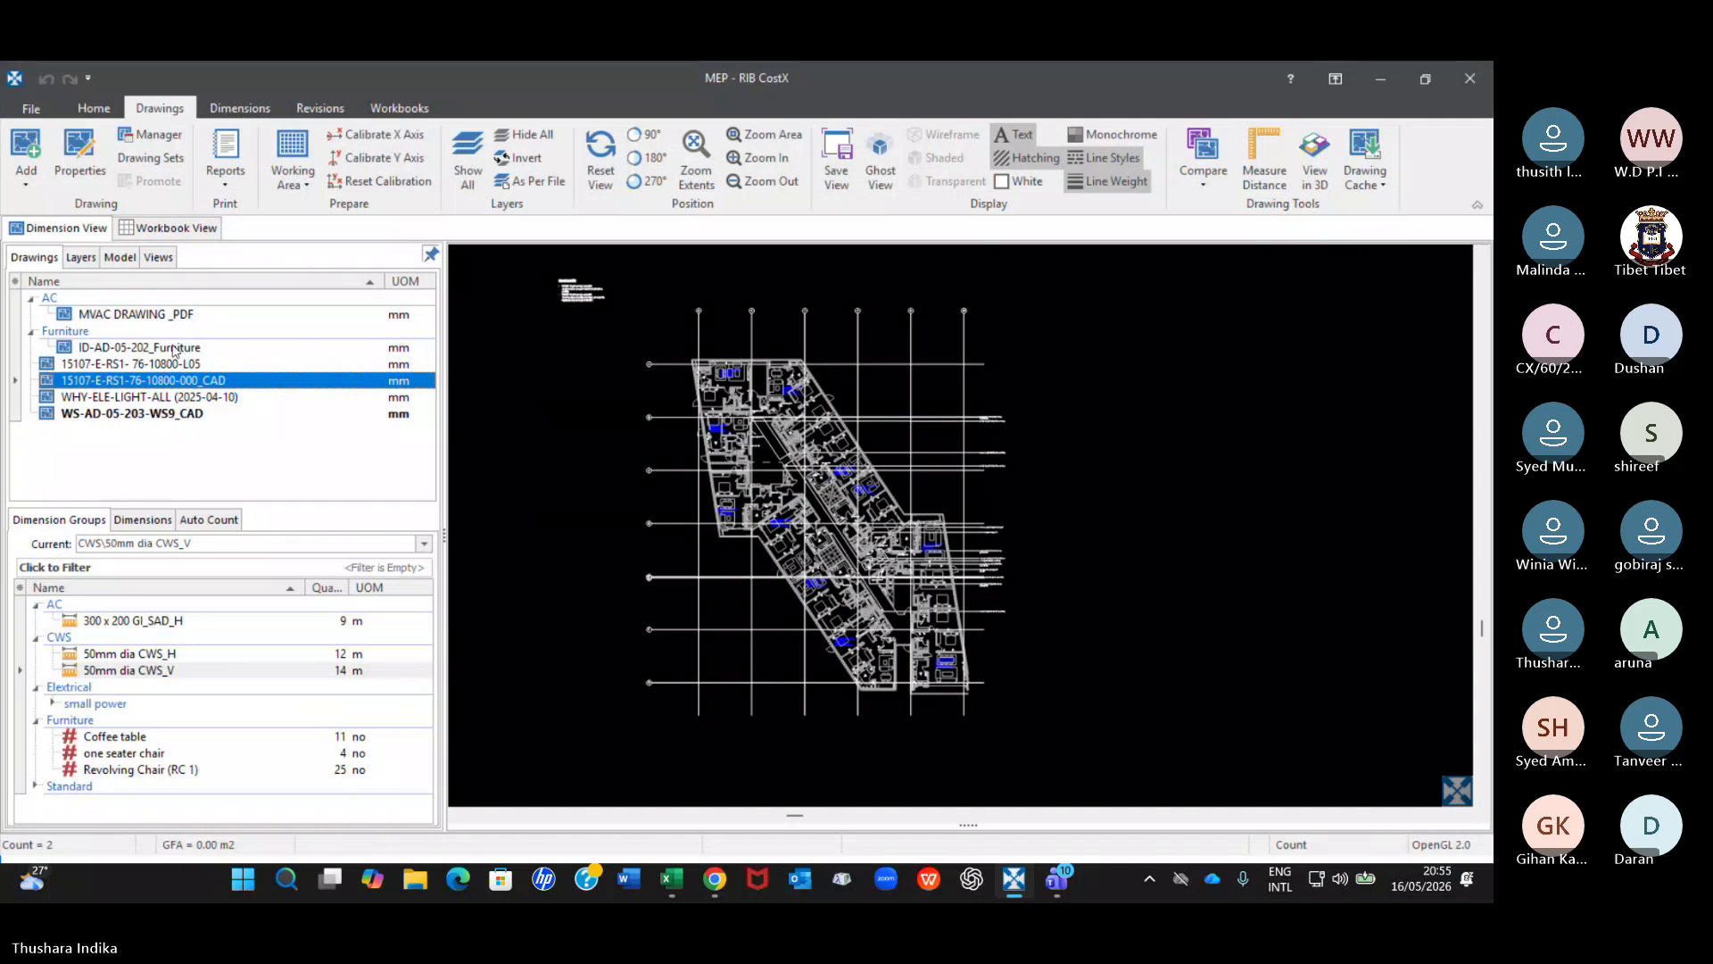
mouse_move(166, 320)
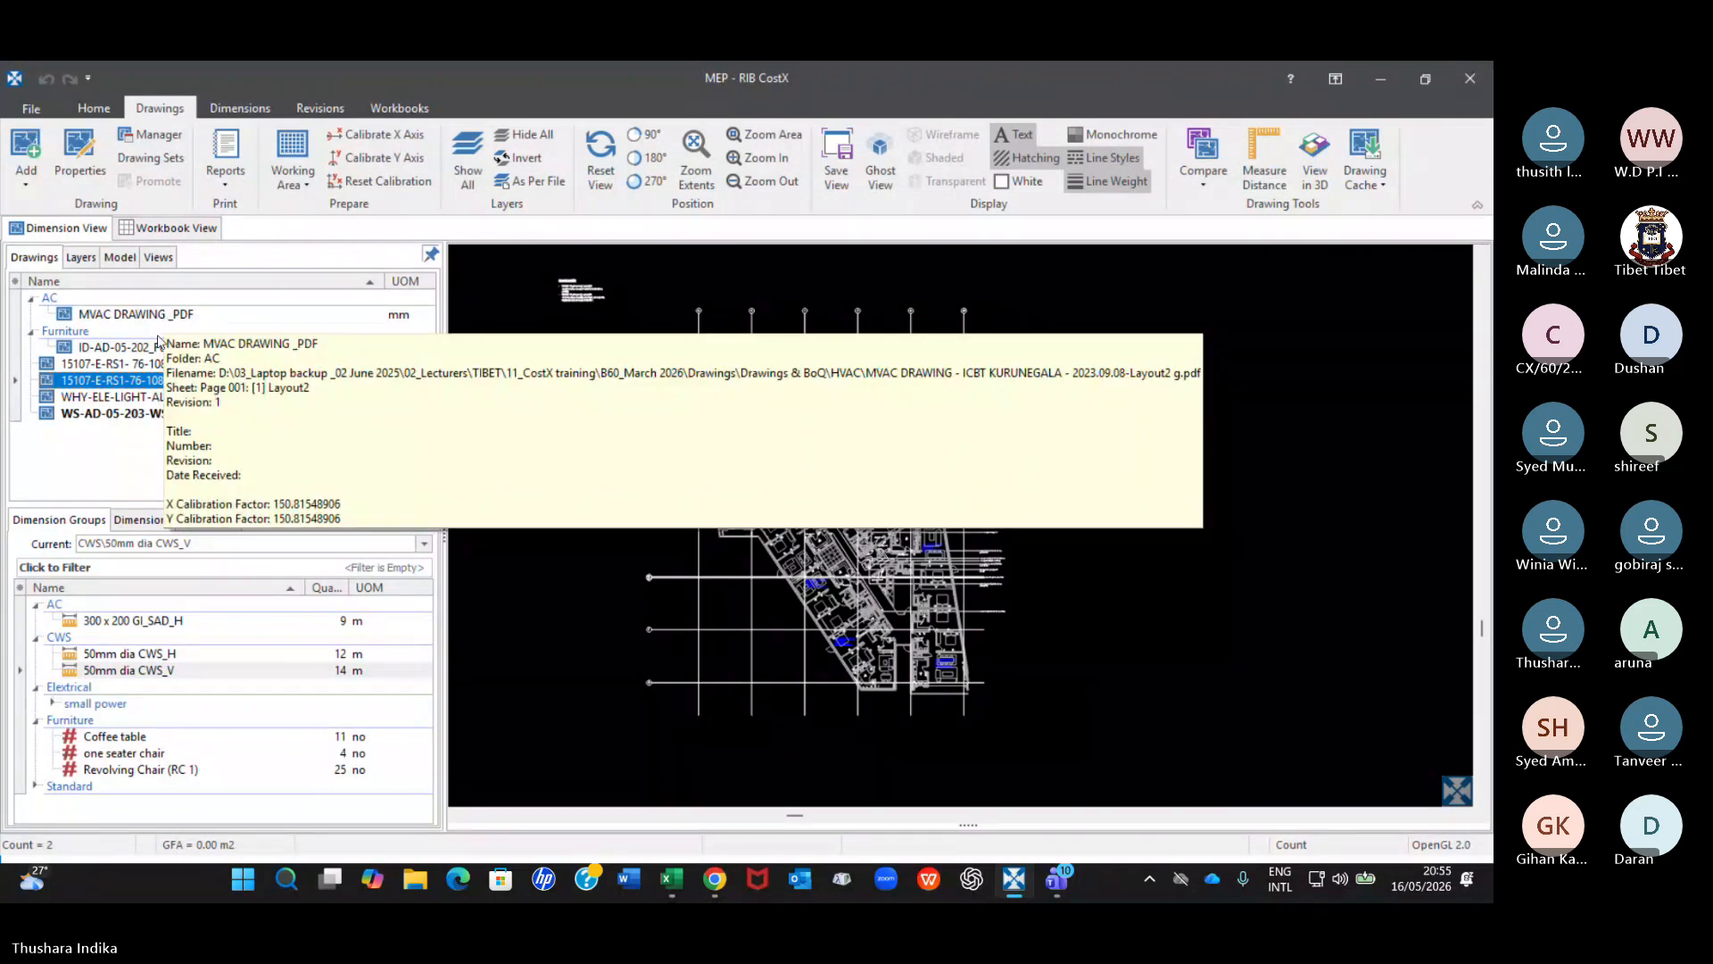
click(136, 416)
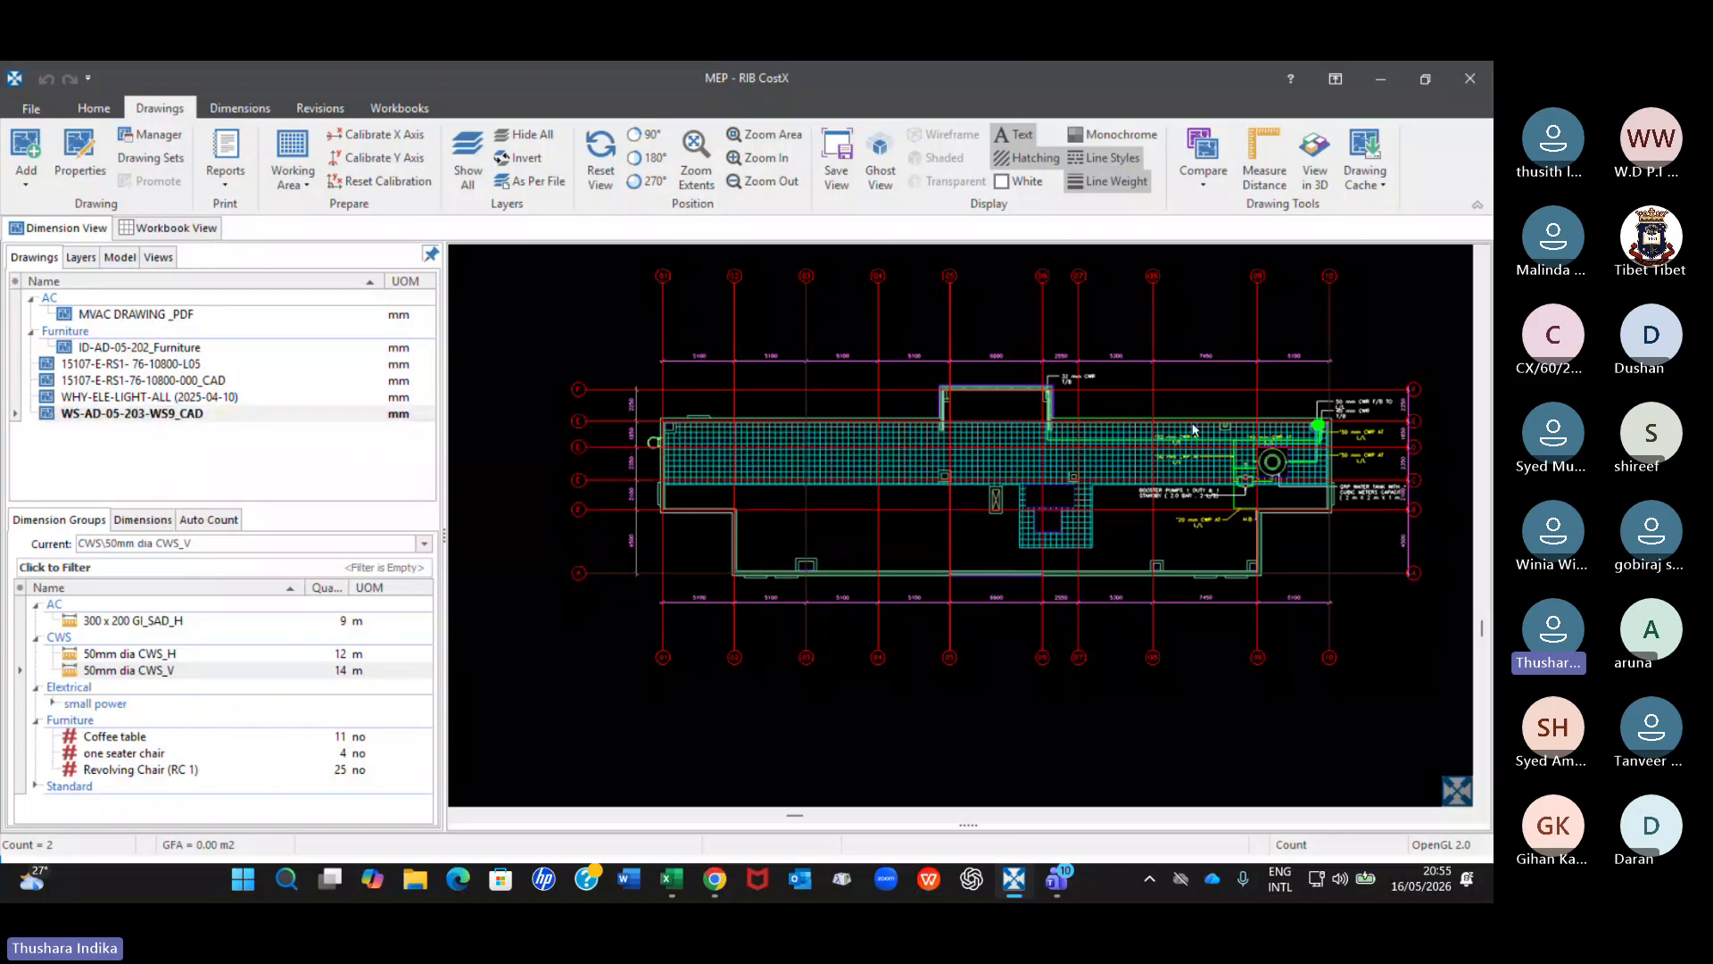
scroll(1183, 442, down, 1)
middle_drag(1249, 403, 802, 460)
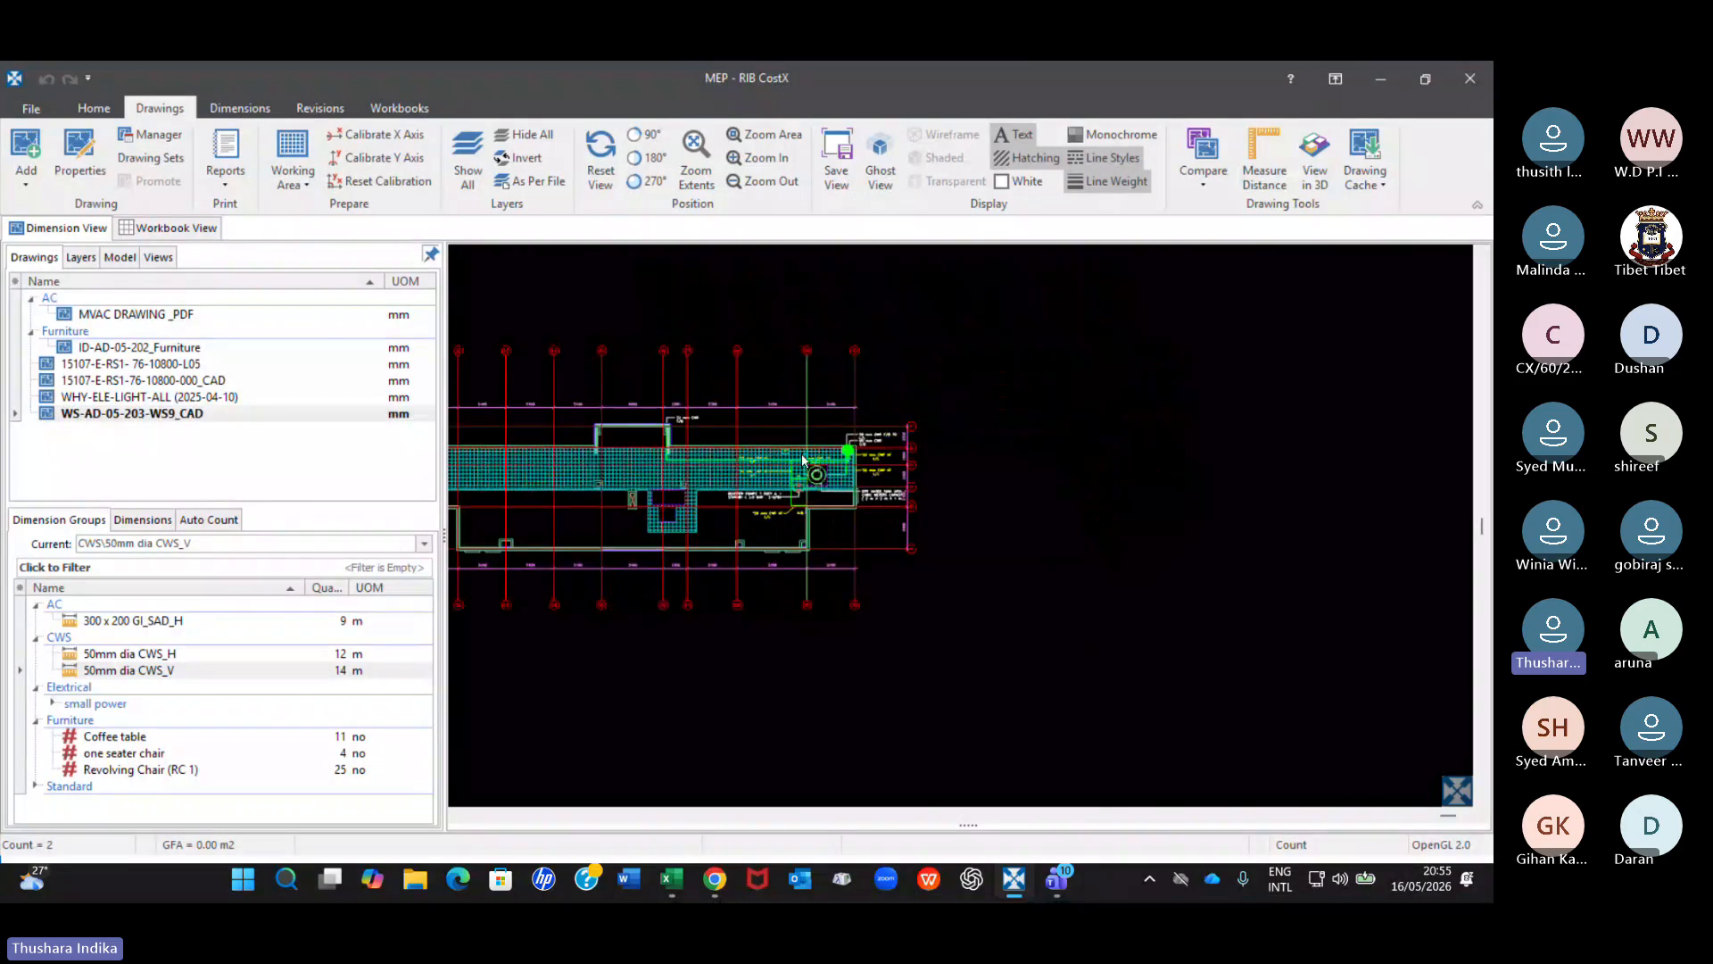
scroll(803, 460, up, 5)
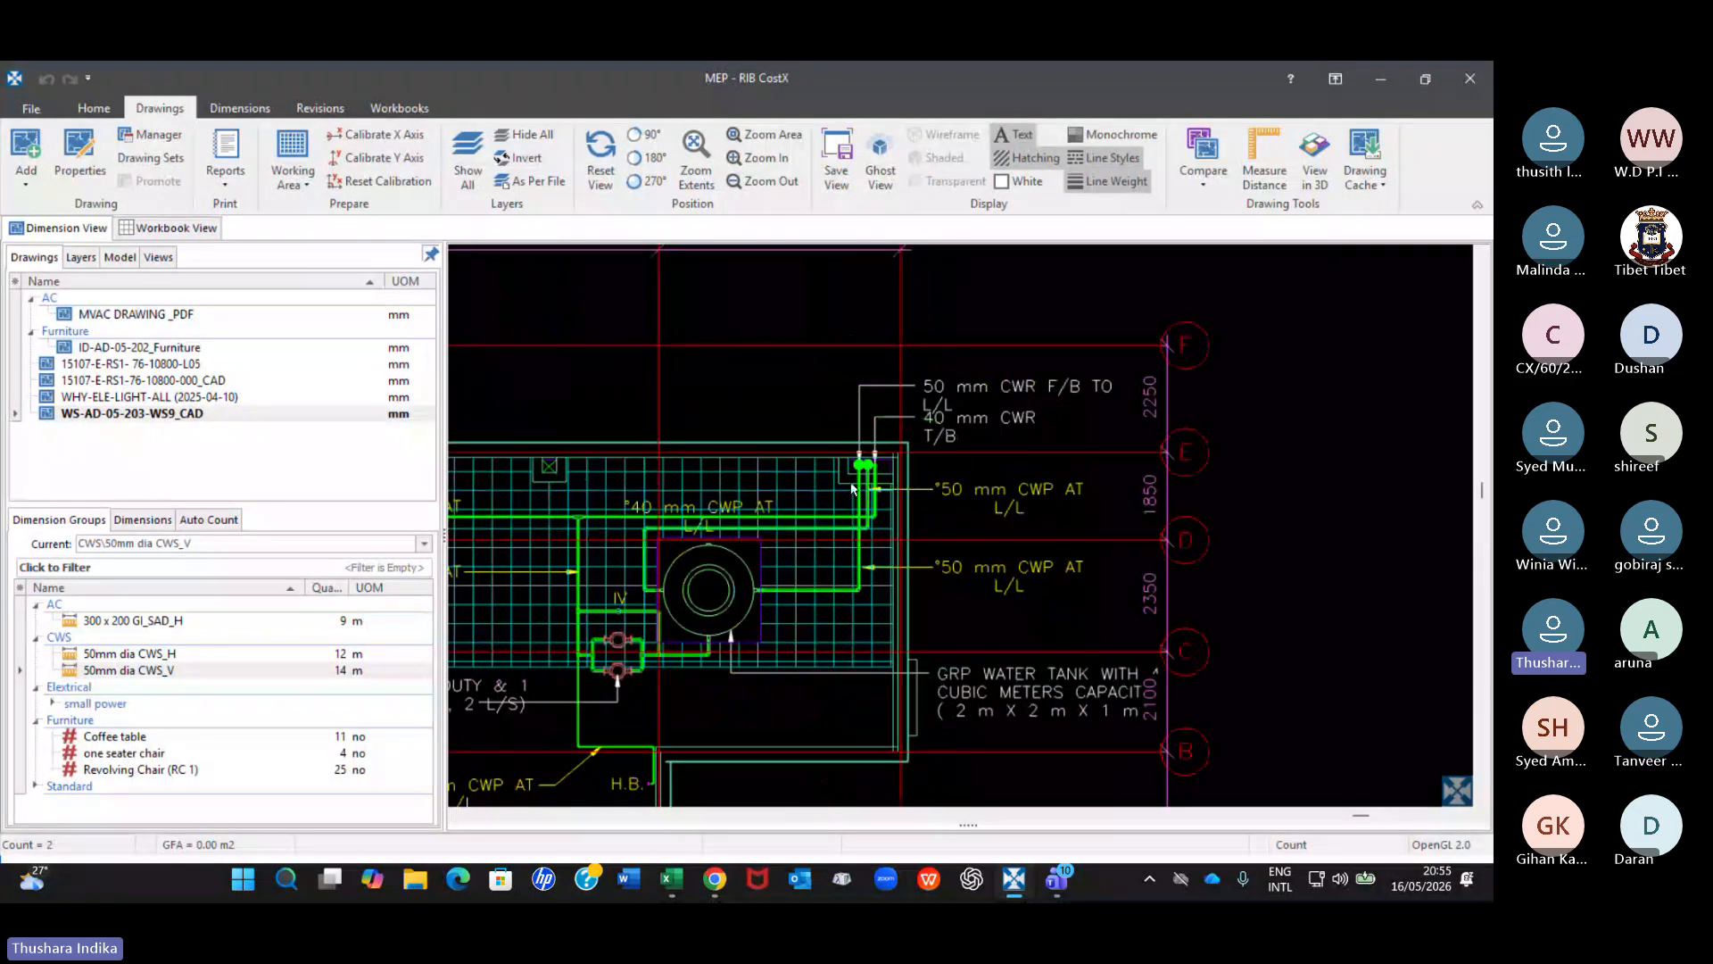
Review the default height in the 50mm dia CWS_V dimension group's properties and close them without updating.
click(184, 672)
double_click(184, 671)
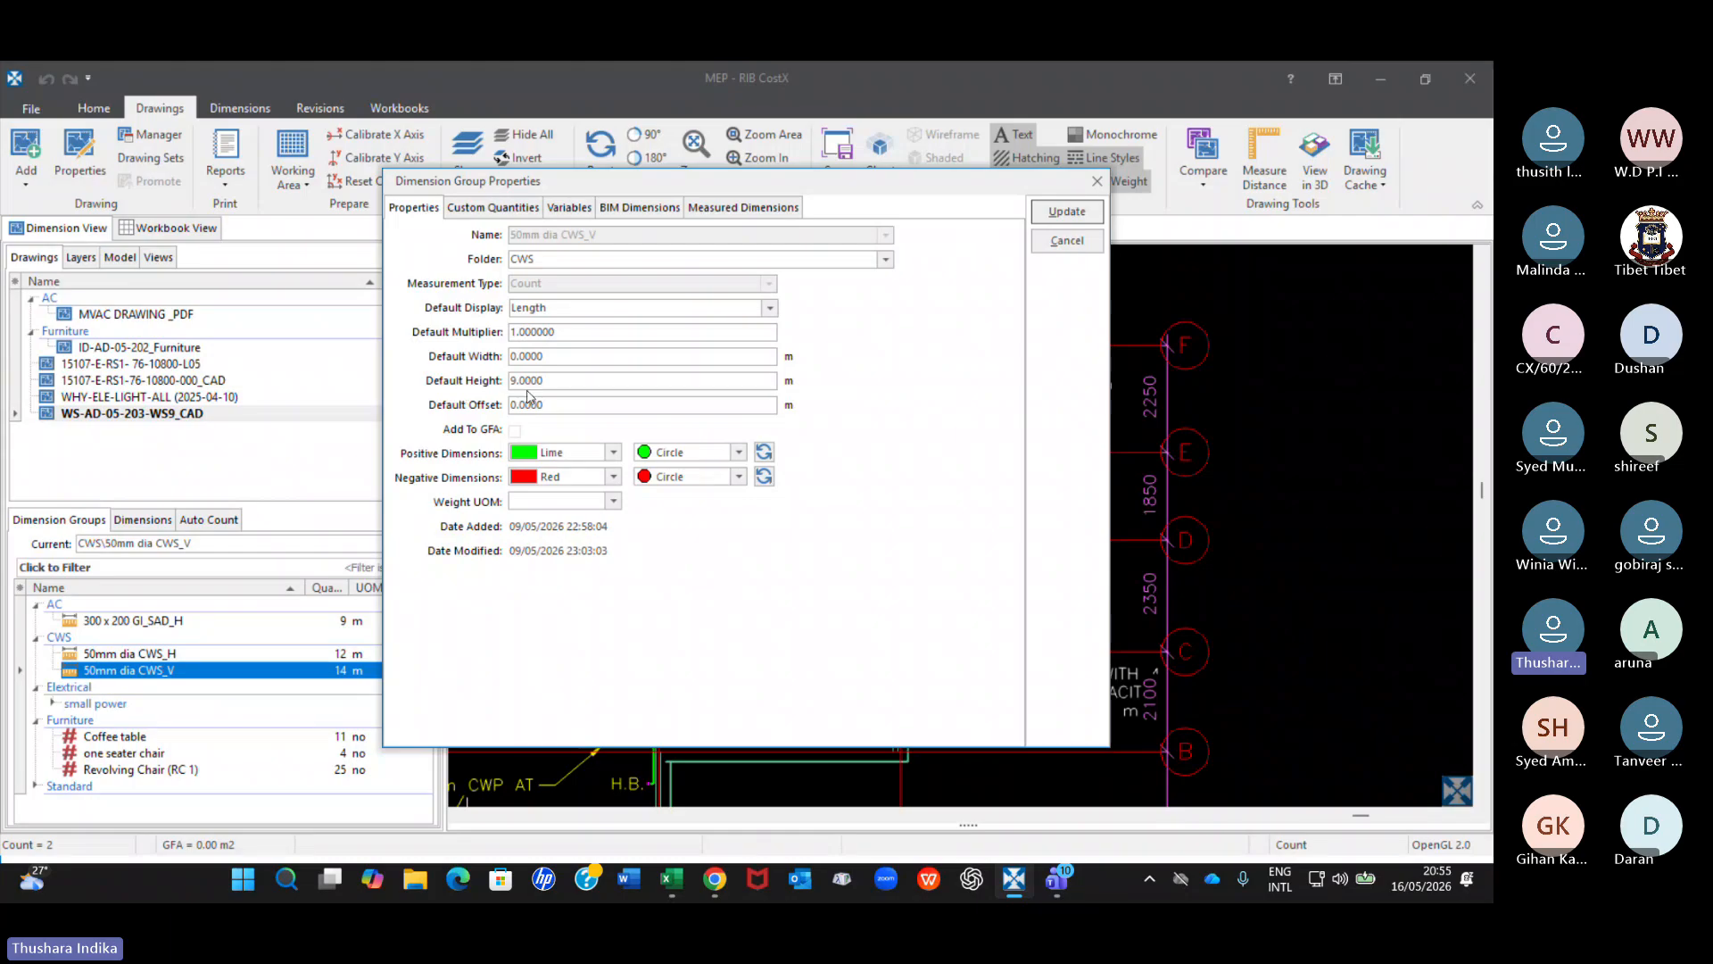
click(529, 387)
click(1097, 182)
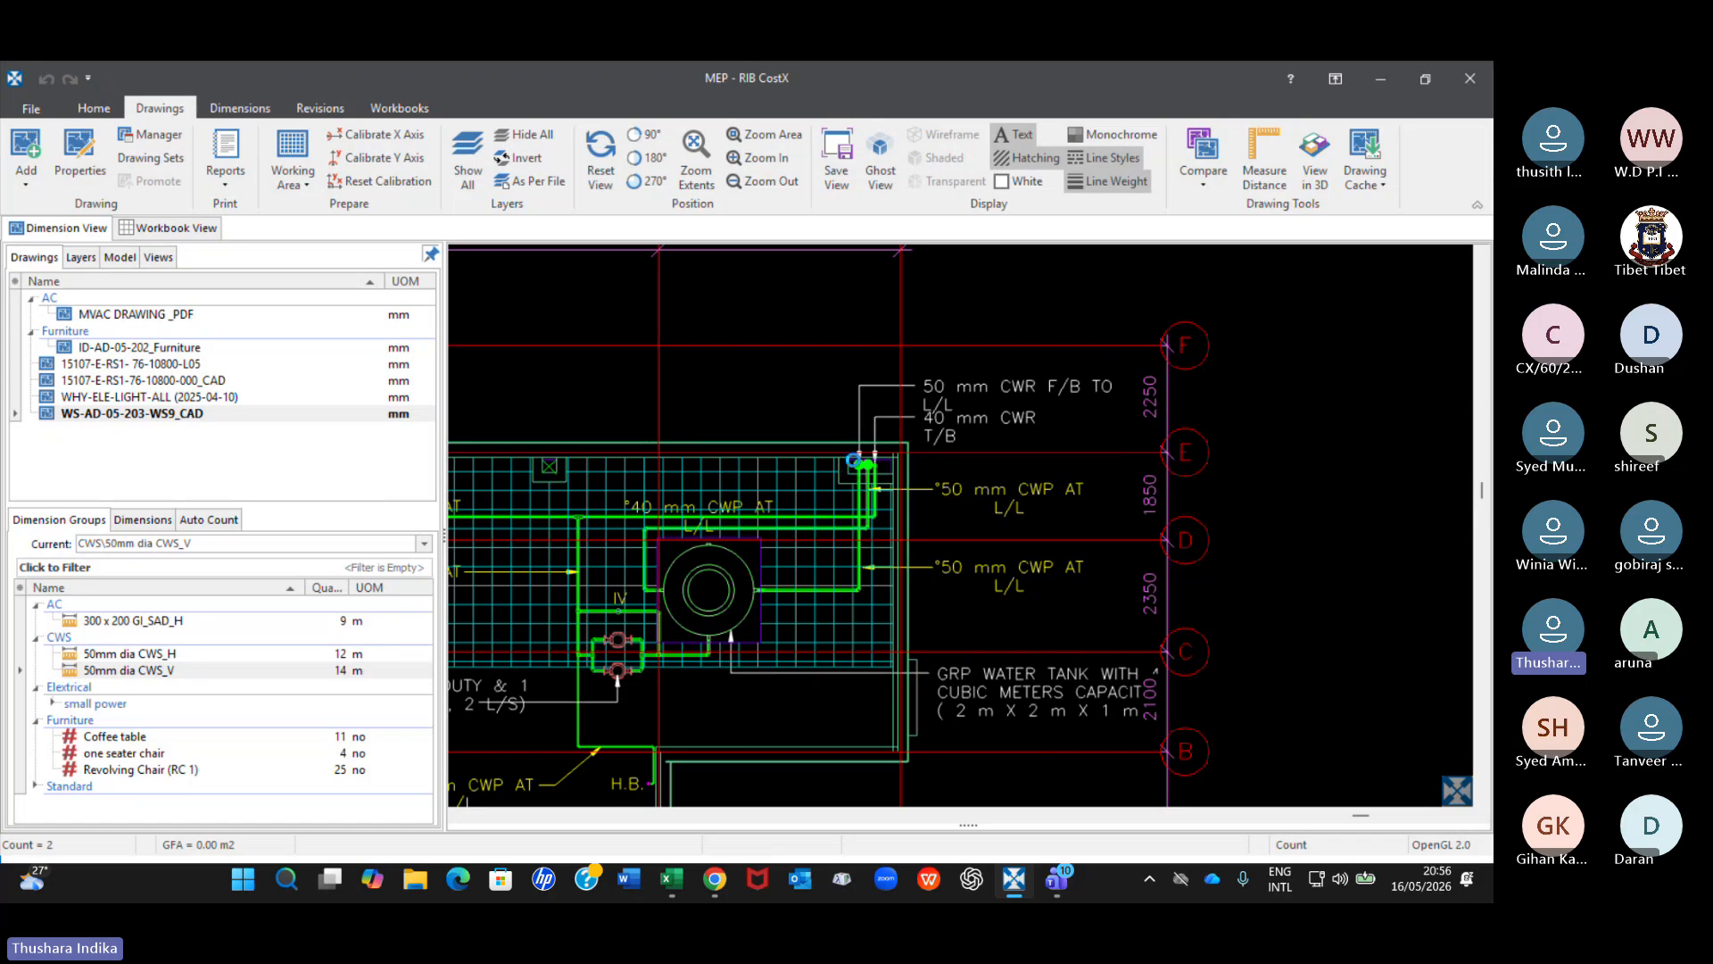
Examine the 50 mm CWS risers and the pipe runs around the GRP water tank and booster pumps on the plan.
scroll(892, 464, down, 3)
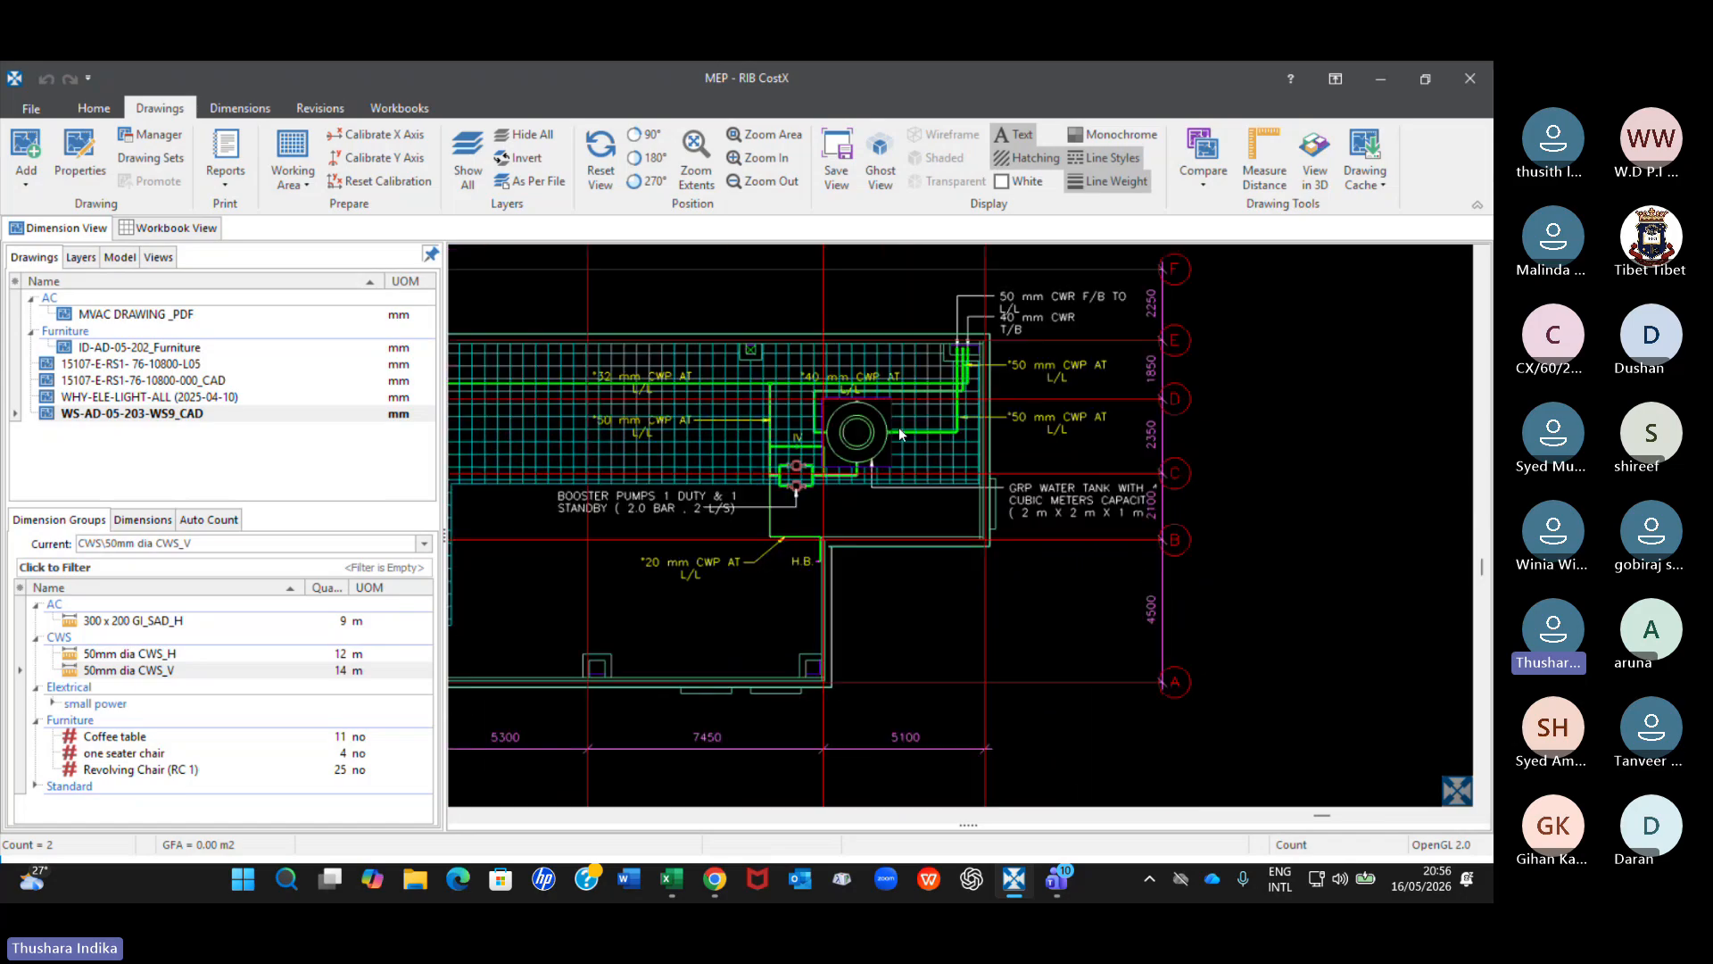
middle_drag(960, 437, 1025, 438)
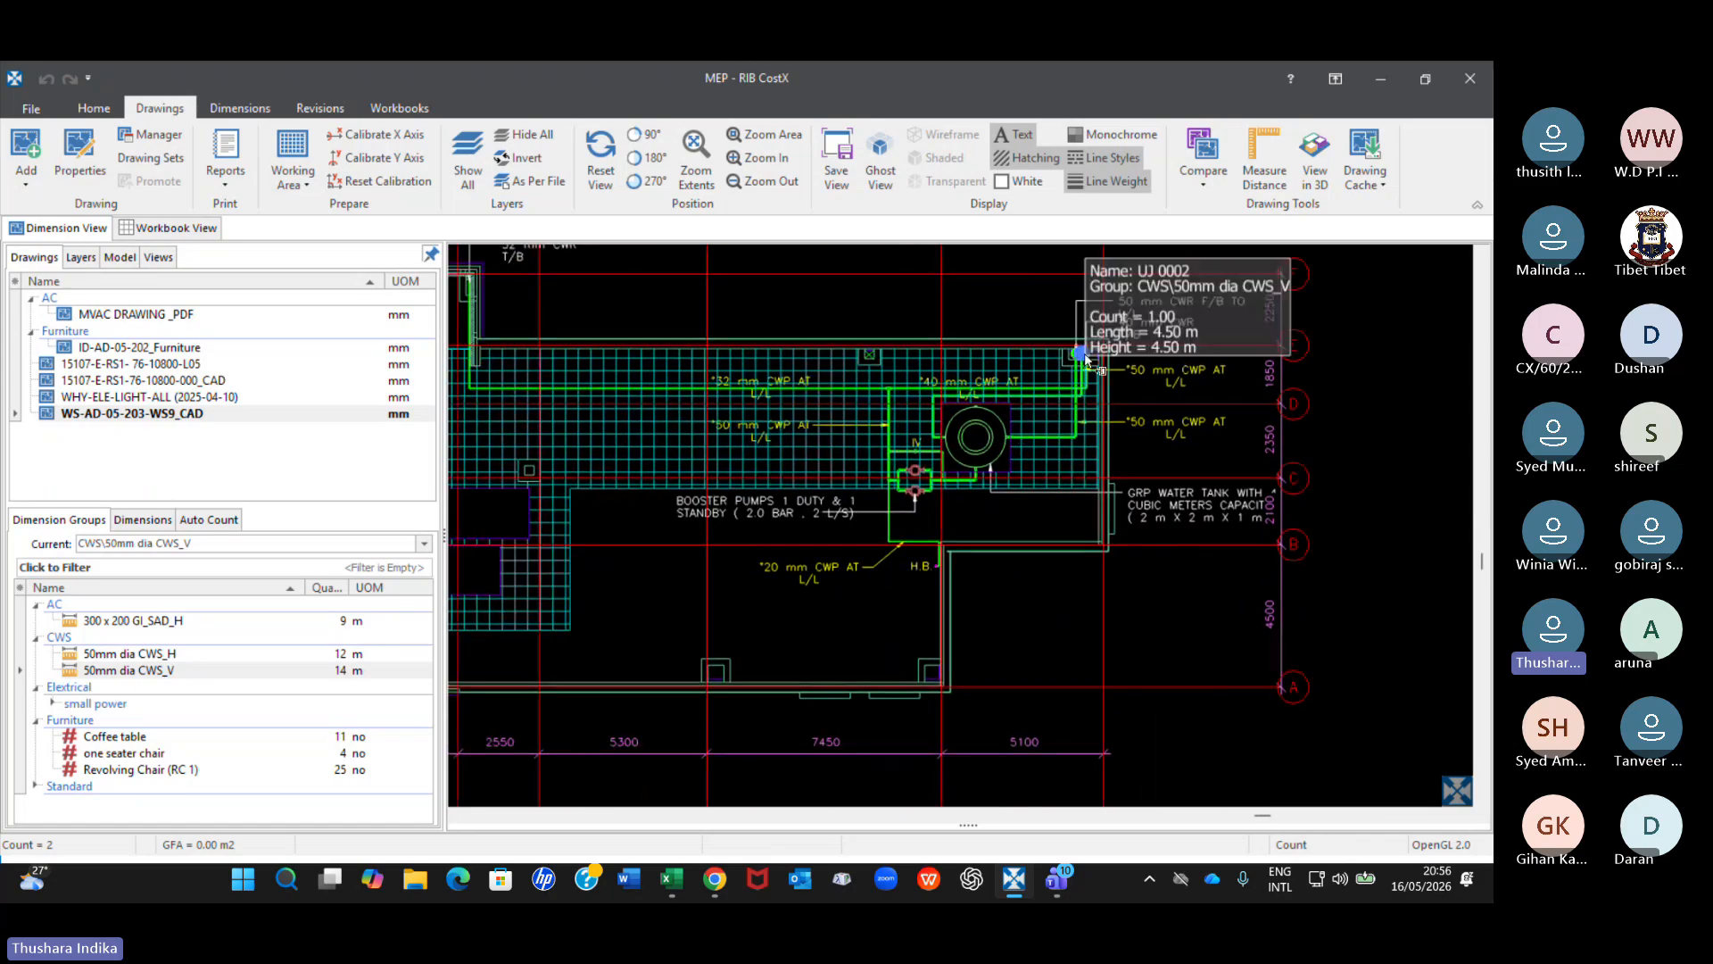
scroll(1086, 345, up, 2)
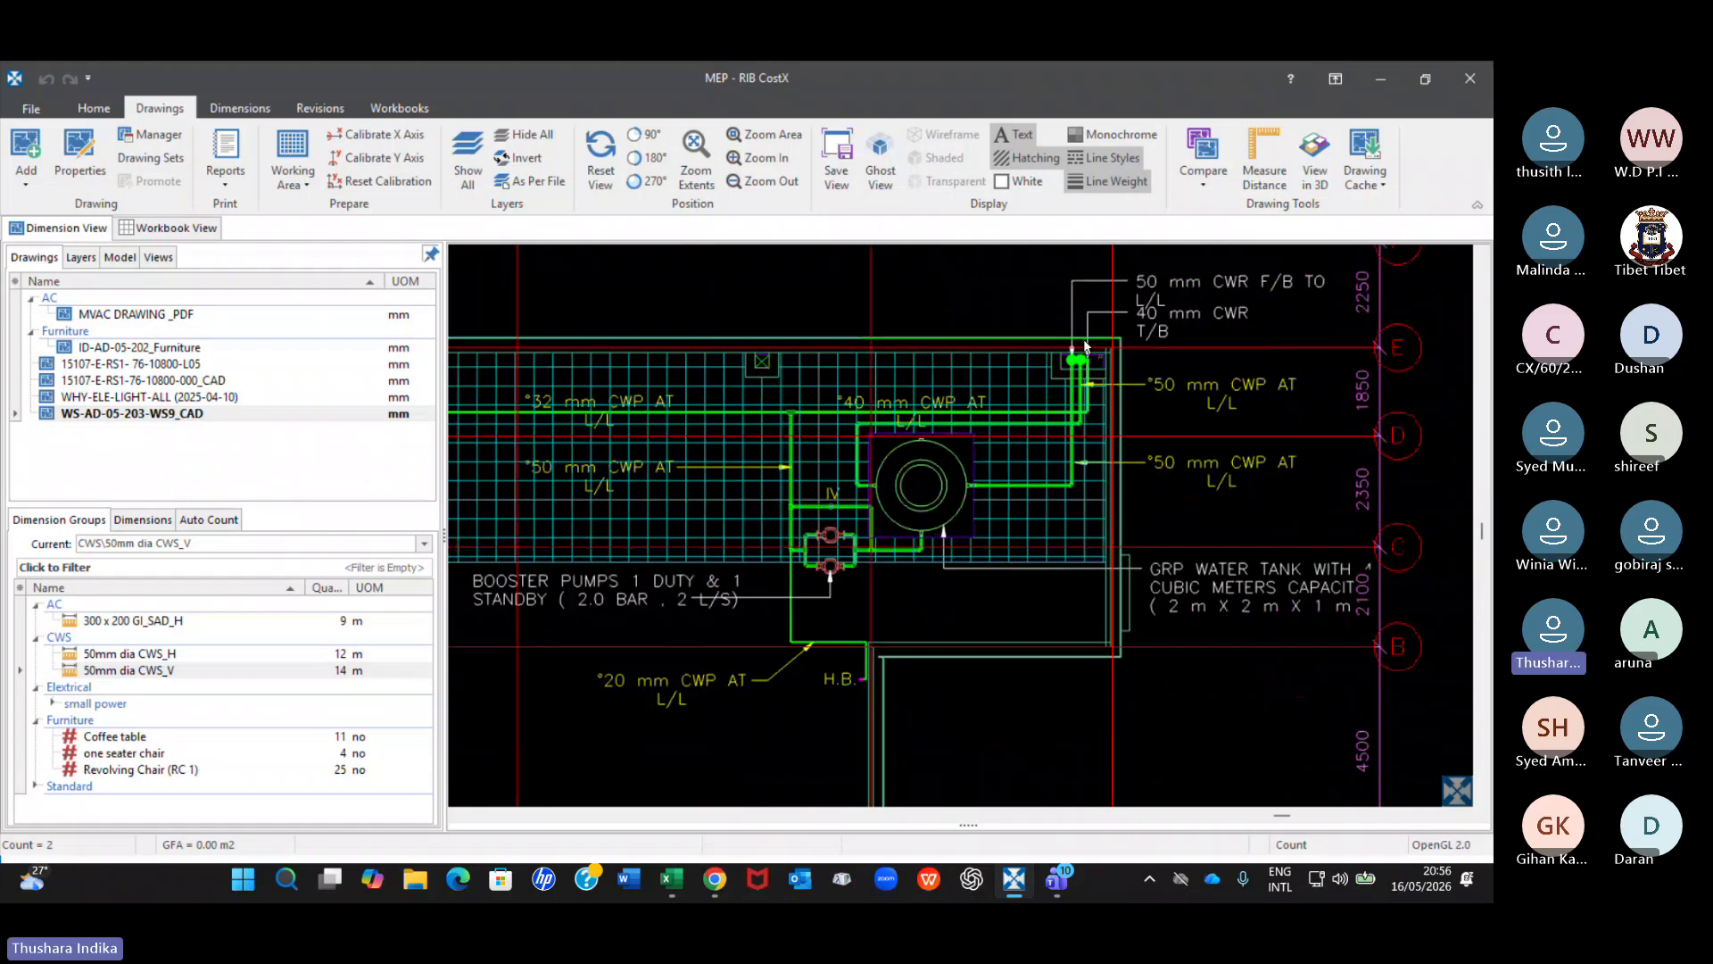
scroll(1084, 348, up, 2)
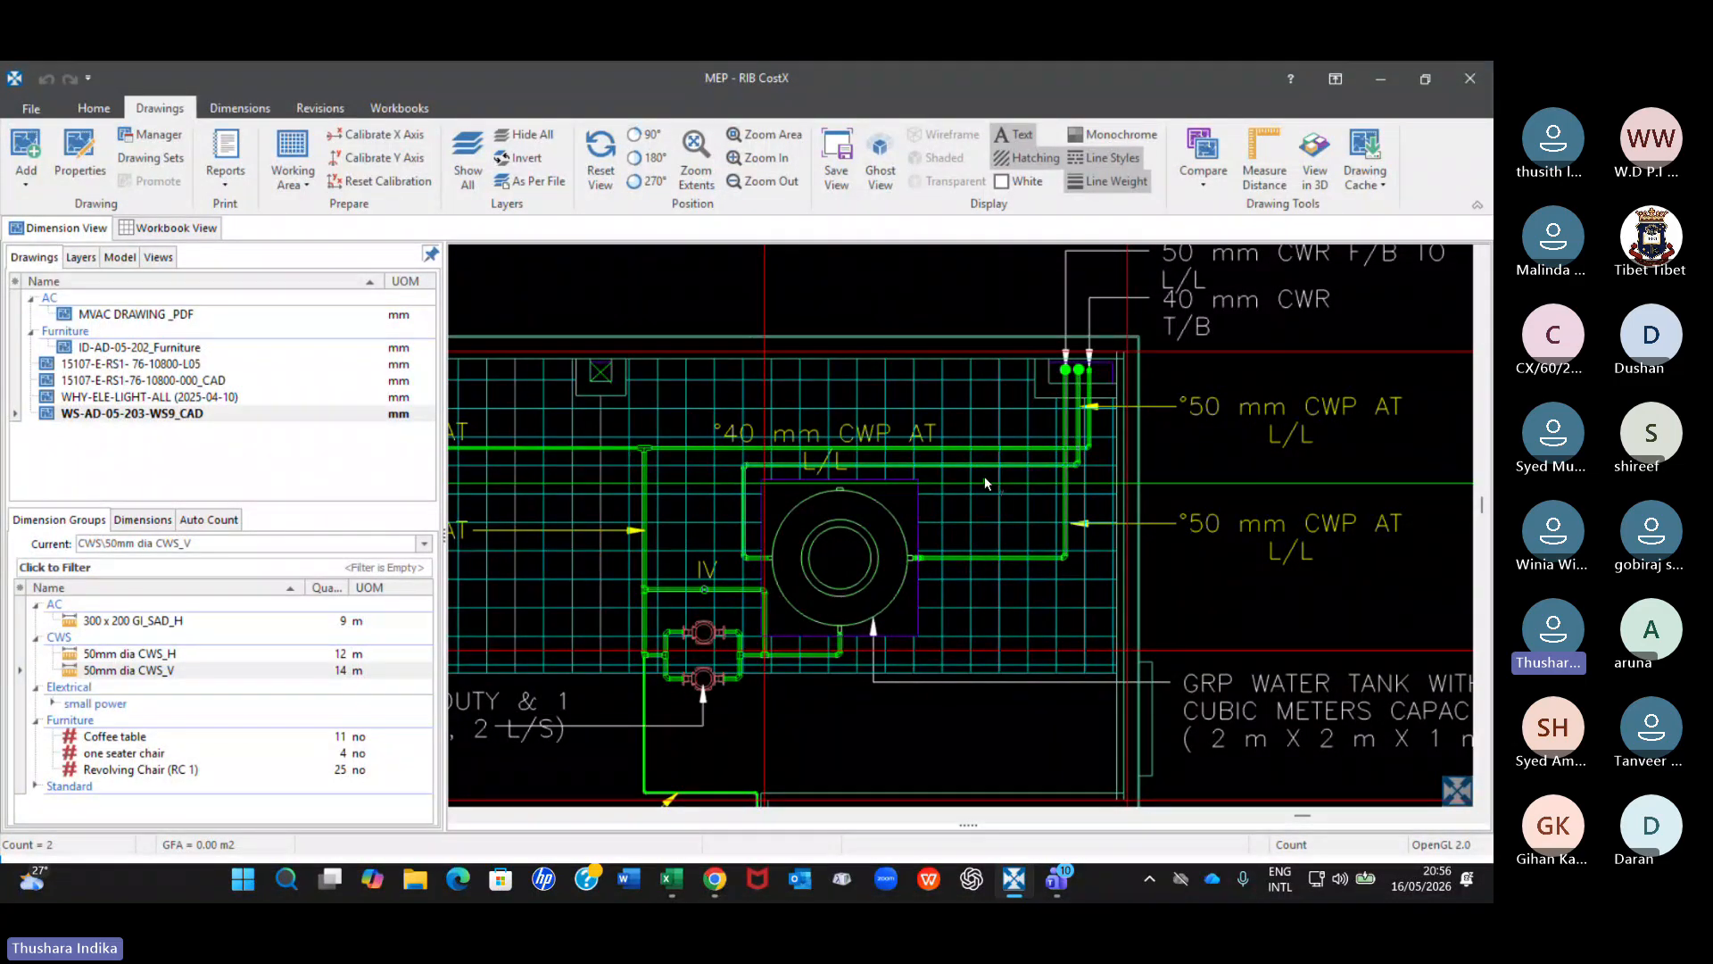
scroll(985, 483, down, 5)
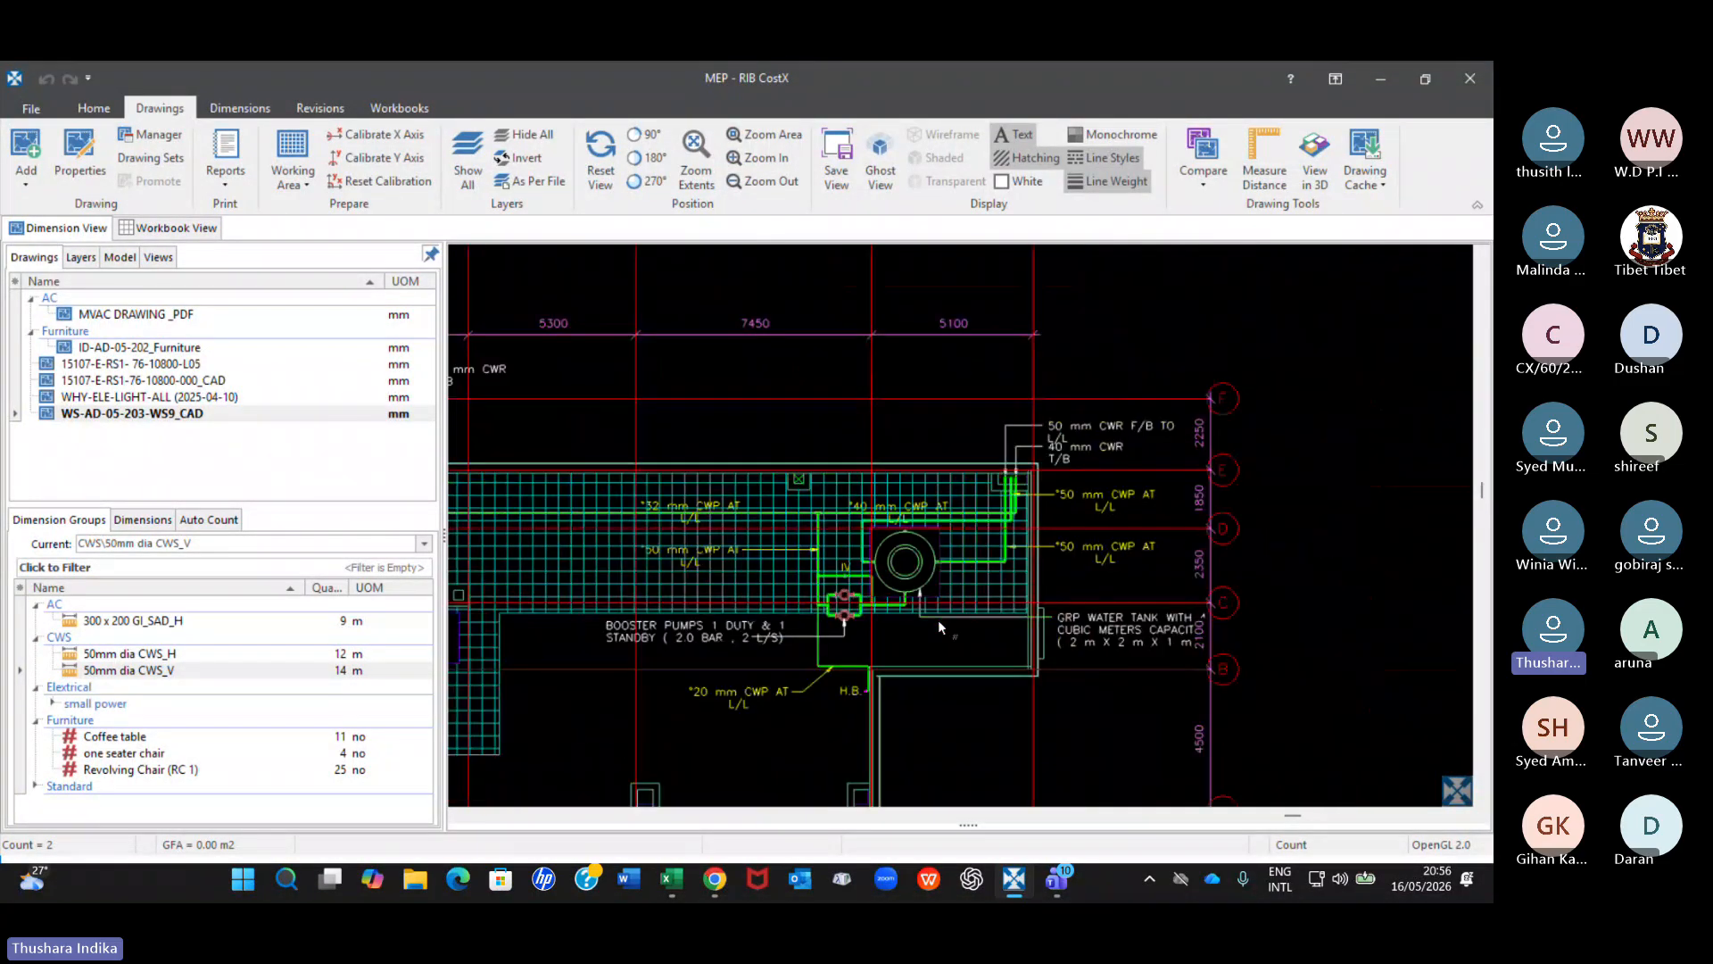
middle_drag(938, 619, 1151, 474)
scroll(1151, 482, up, 2)
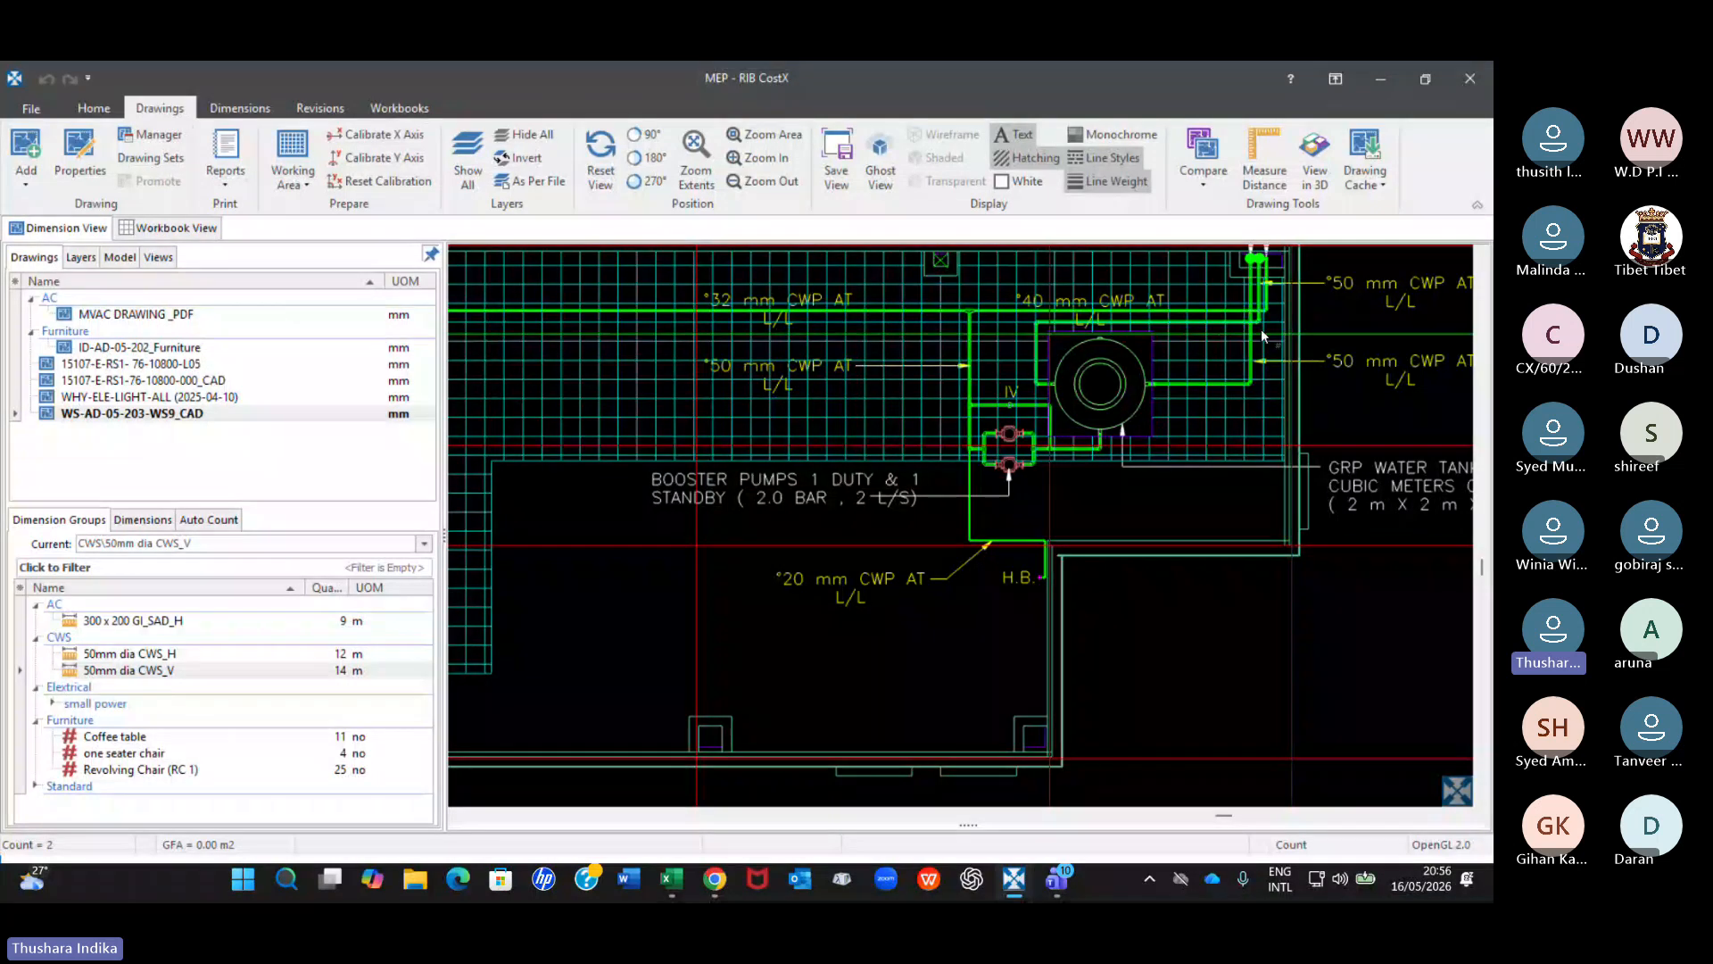
click(125, 670)
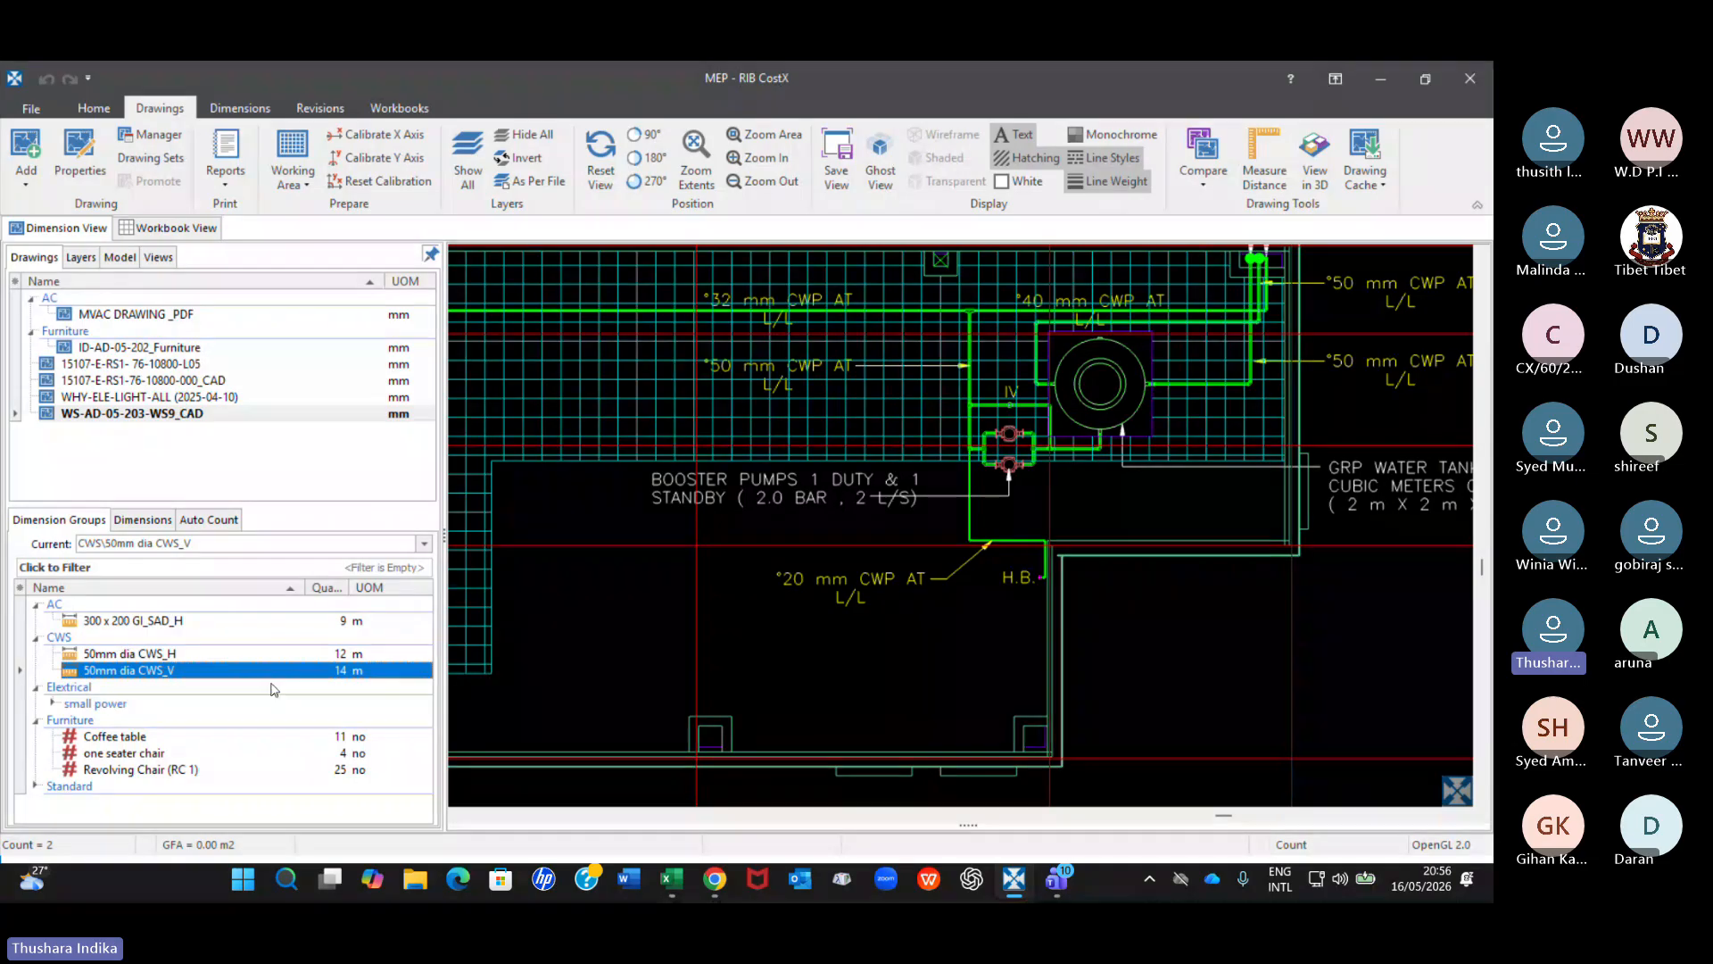
scroll(1129, 366, down, 2)
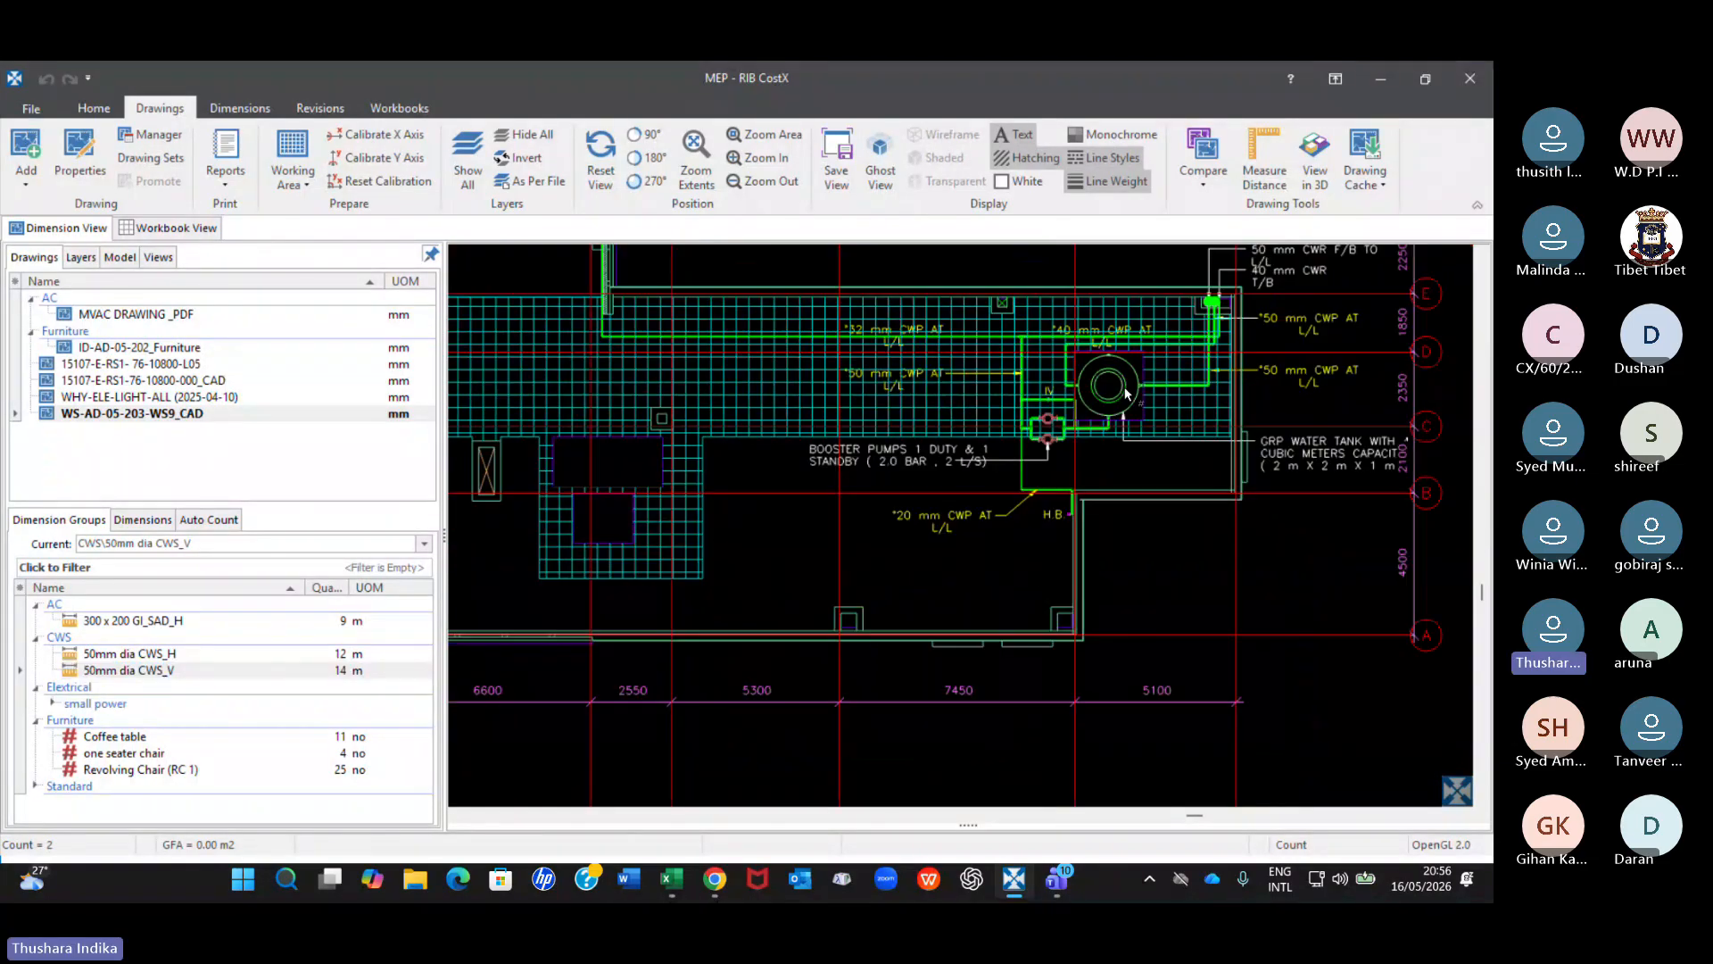
scroll(1127, 392, down, 3)
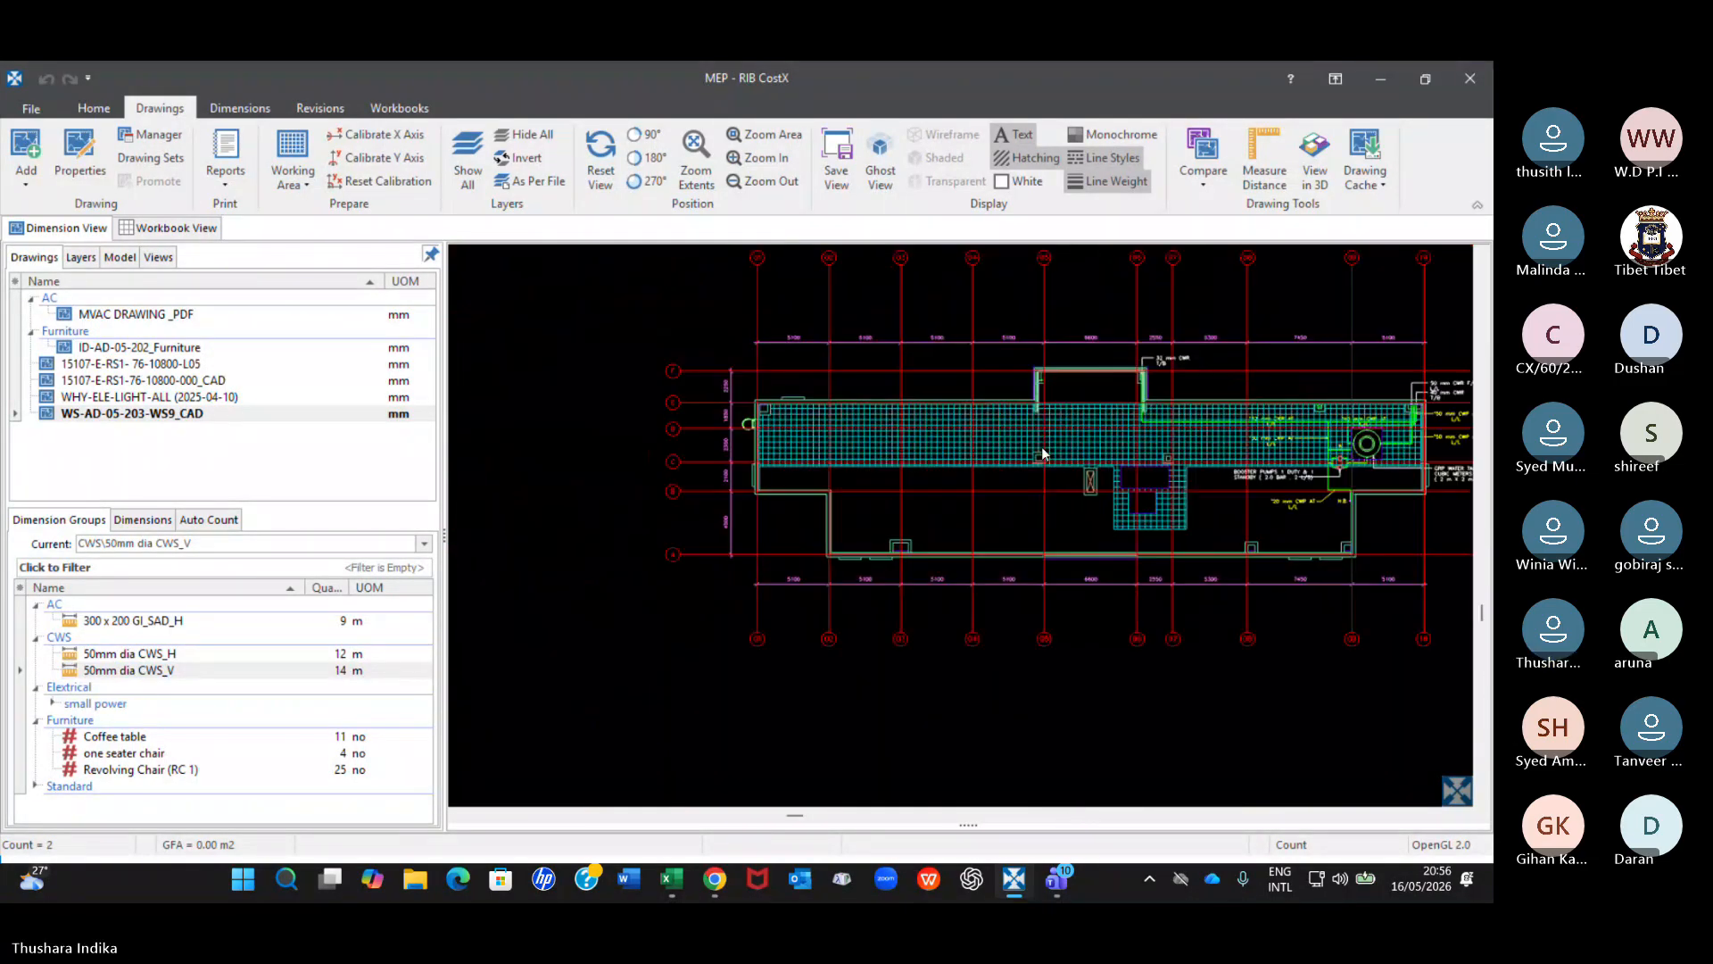
middle_drag(975, 435, 872, 388)
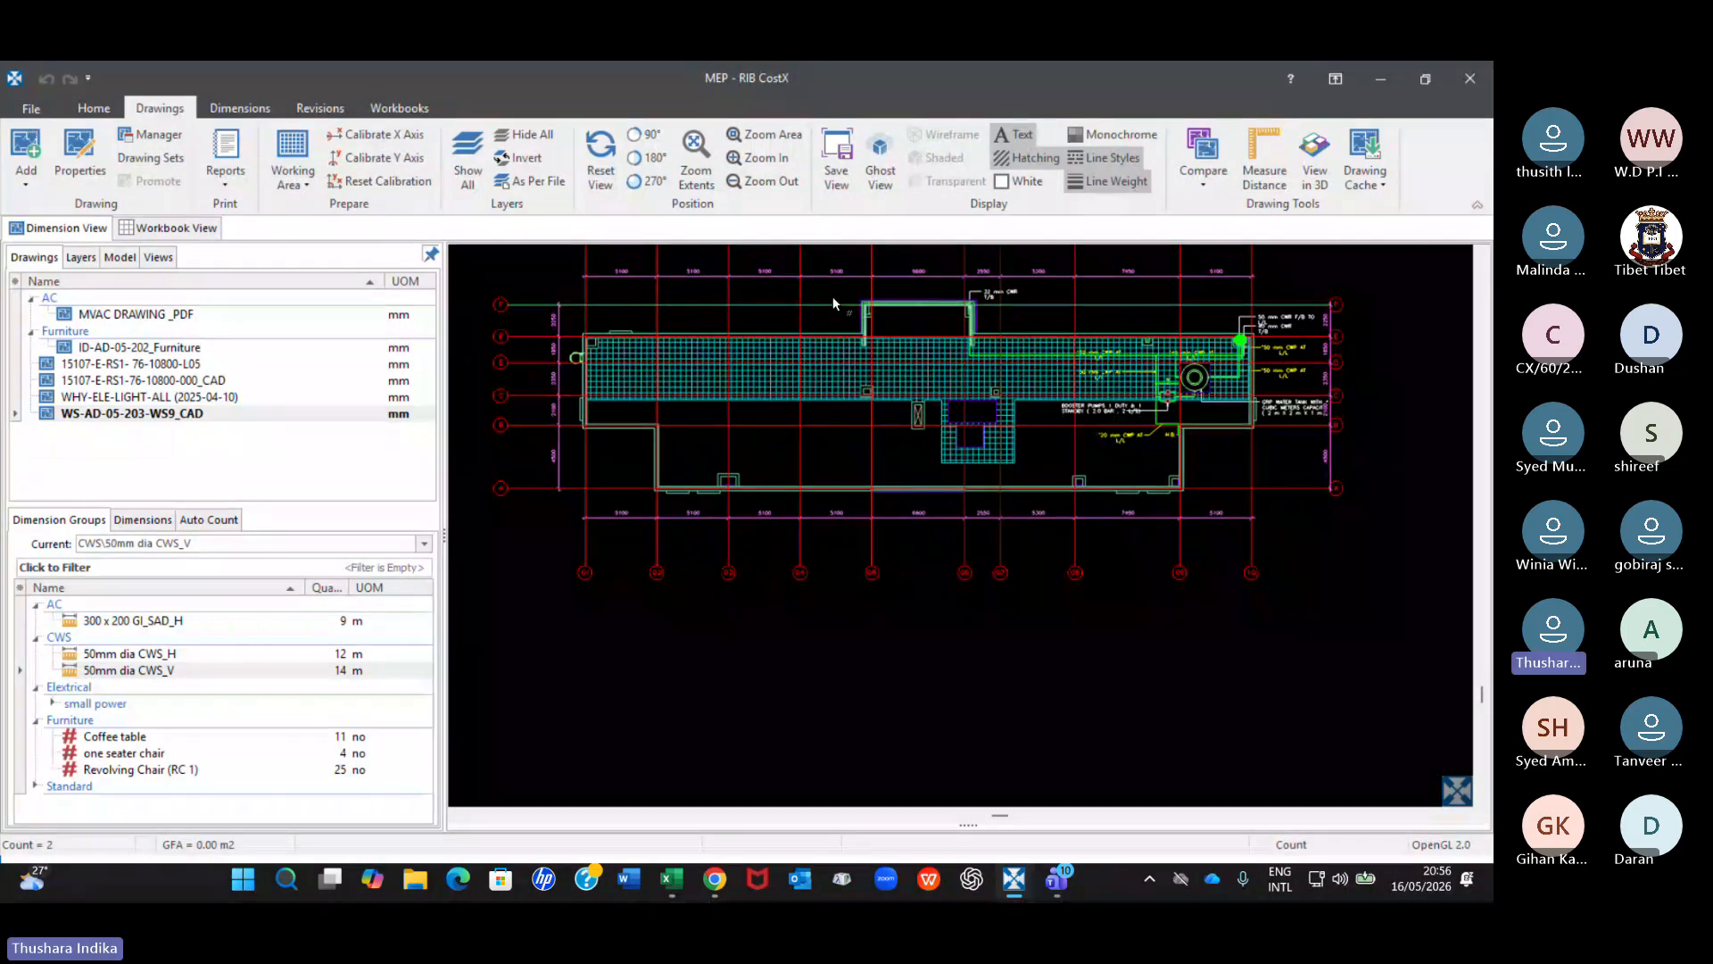
Make 300 x 200 GI_SAD_H the current dimension group and view its measured ducts on the MVAC DRAWING _PDF drawing.
click(143, 621)
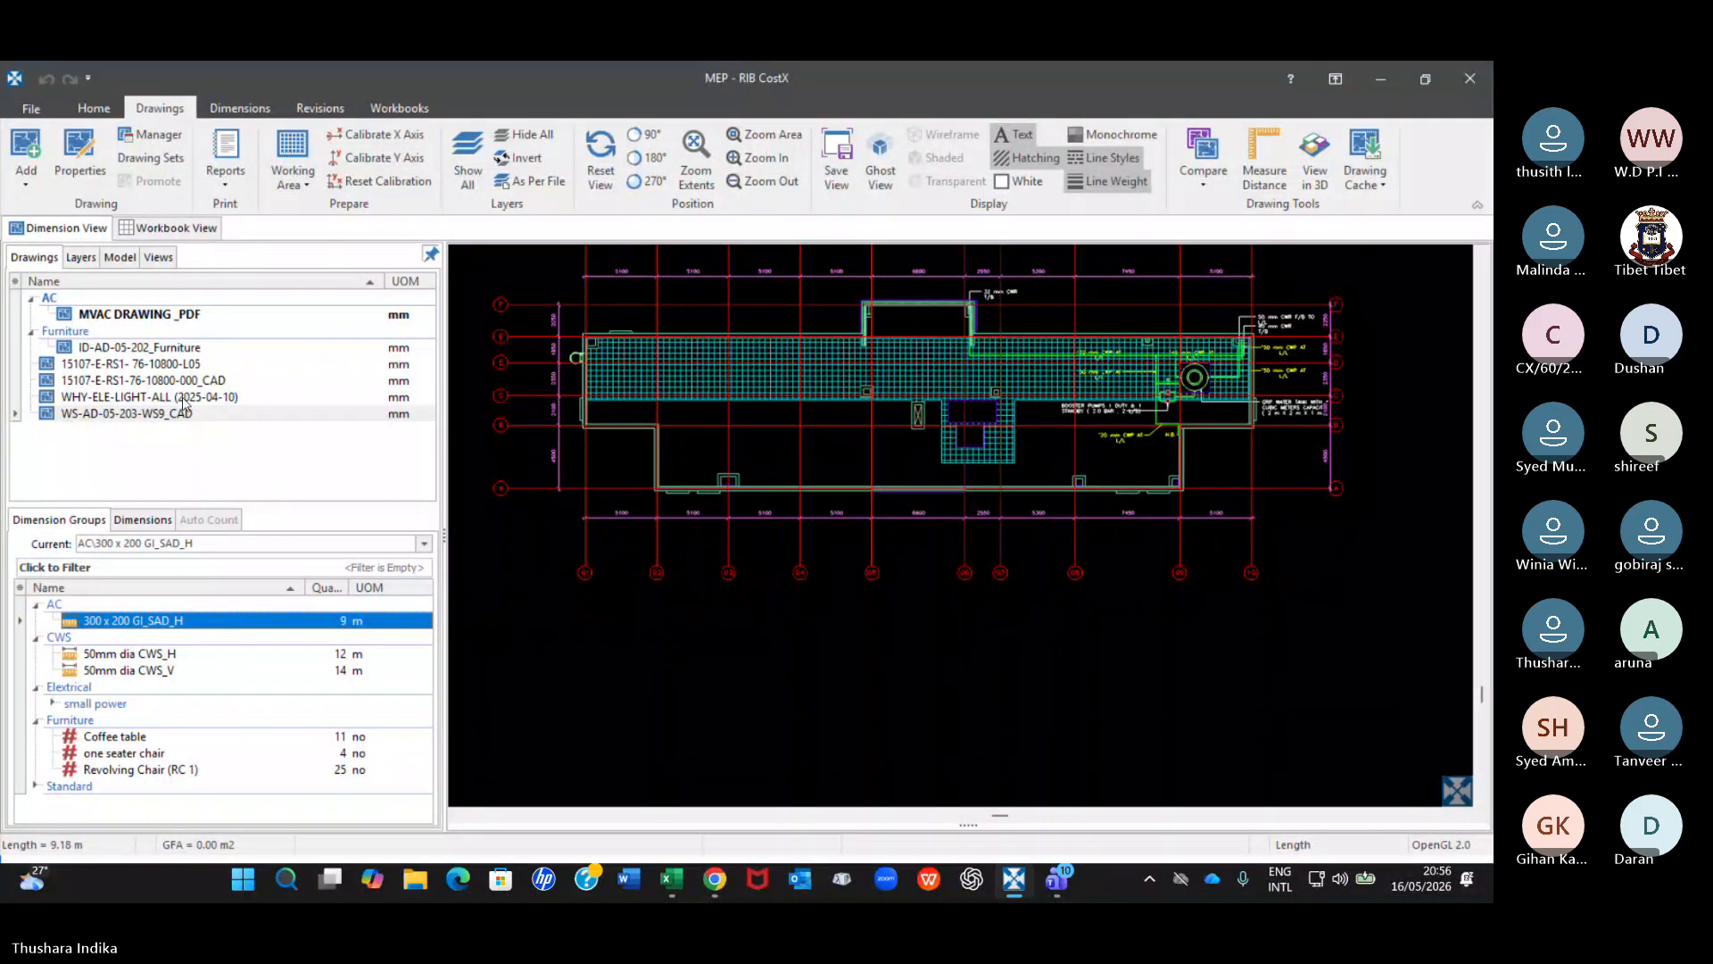
click(130, 314)
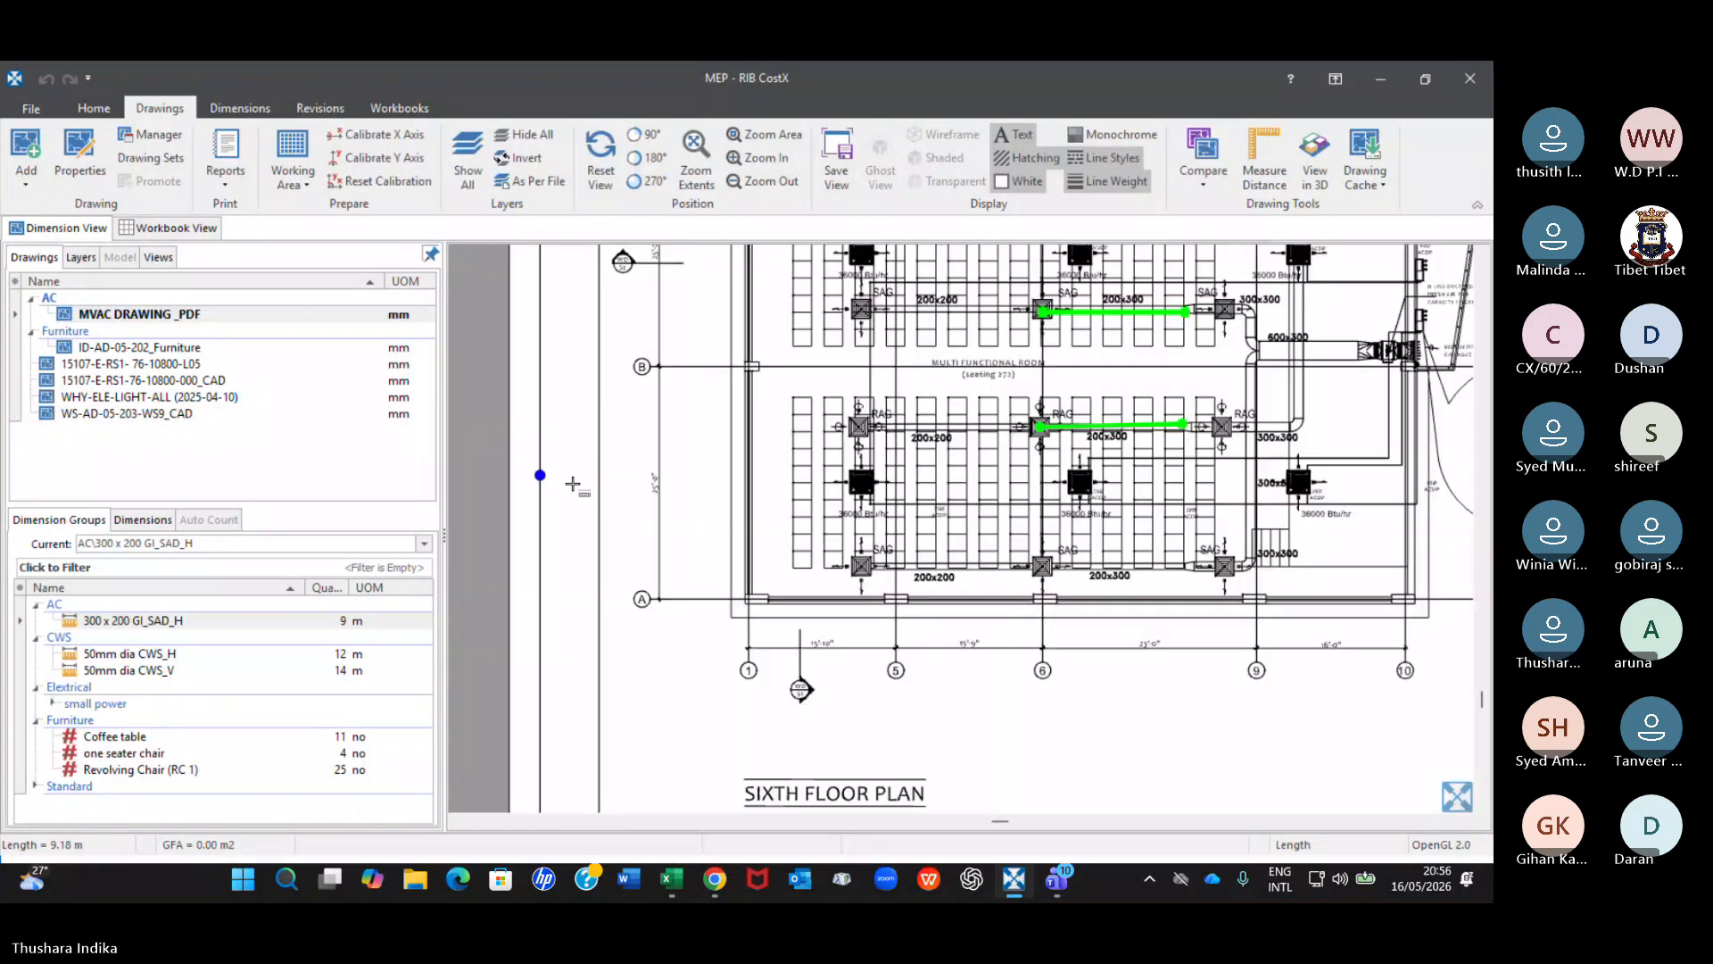
scroll(573, 484, down, 5)
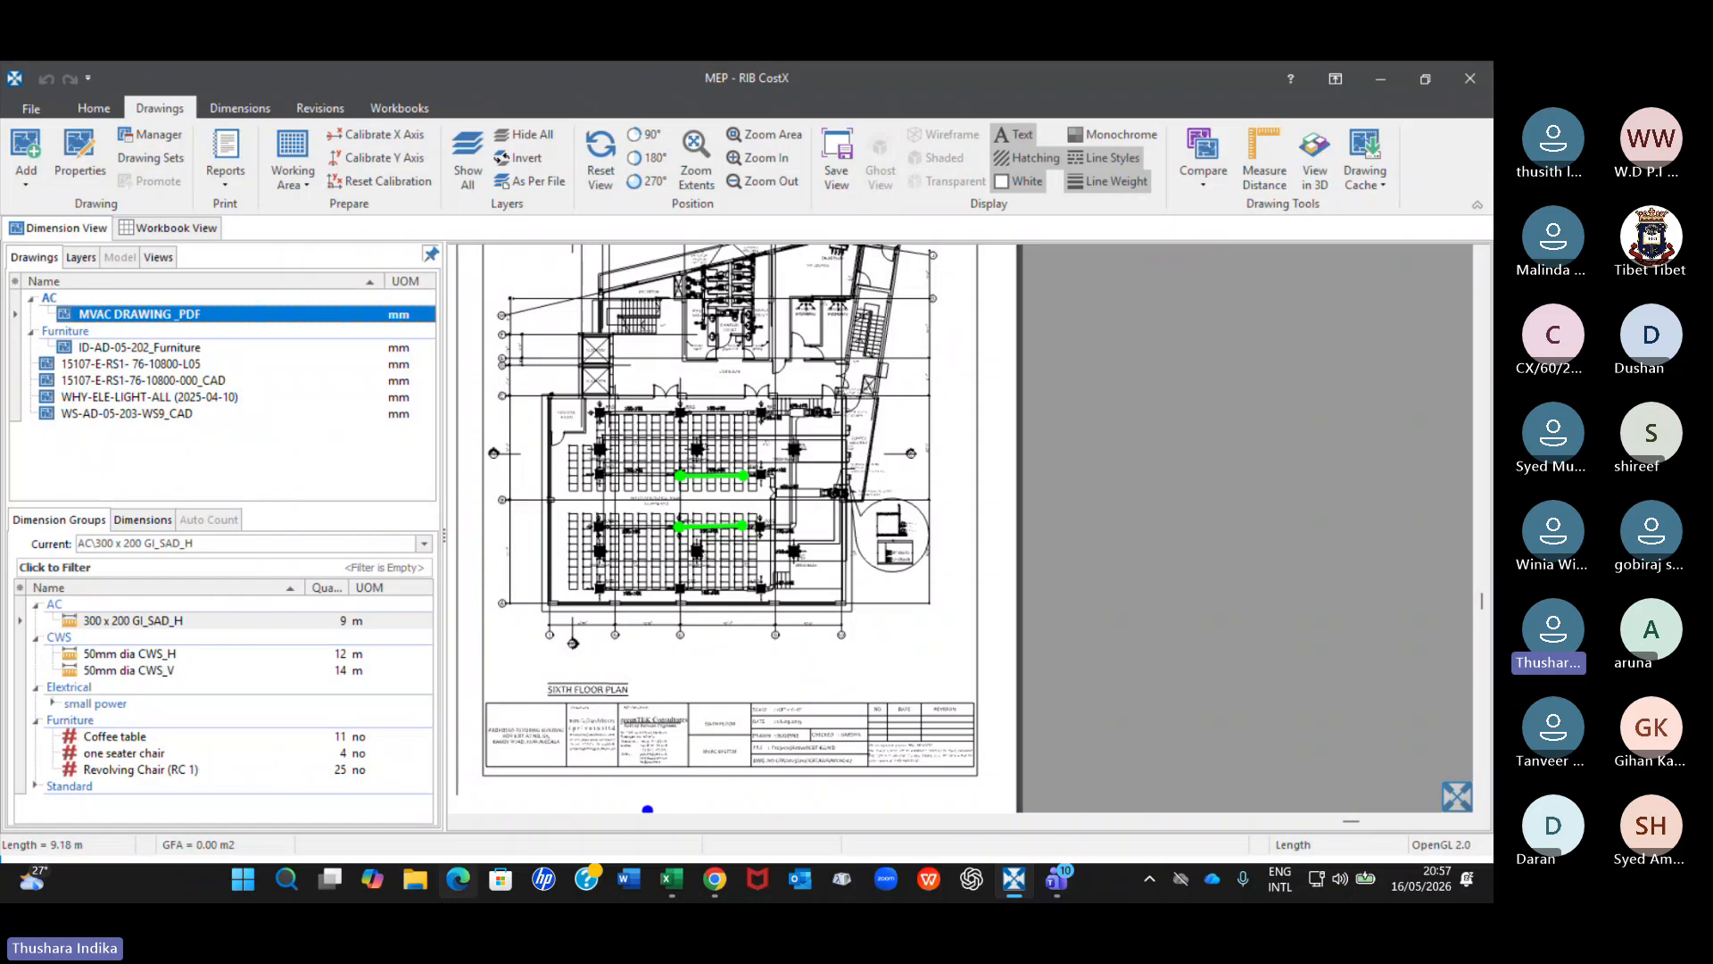
Switch to File Explorer and browse through 02_Lecturers, TIBET, 11_CostX training, B60_March 2026, Drawings and Drawings & BoQ to the HVAC folder.
click(415, 879)
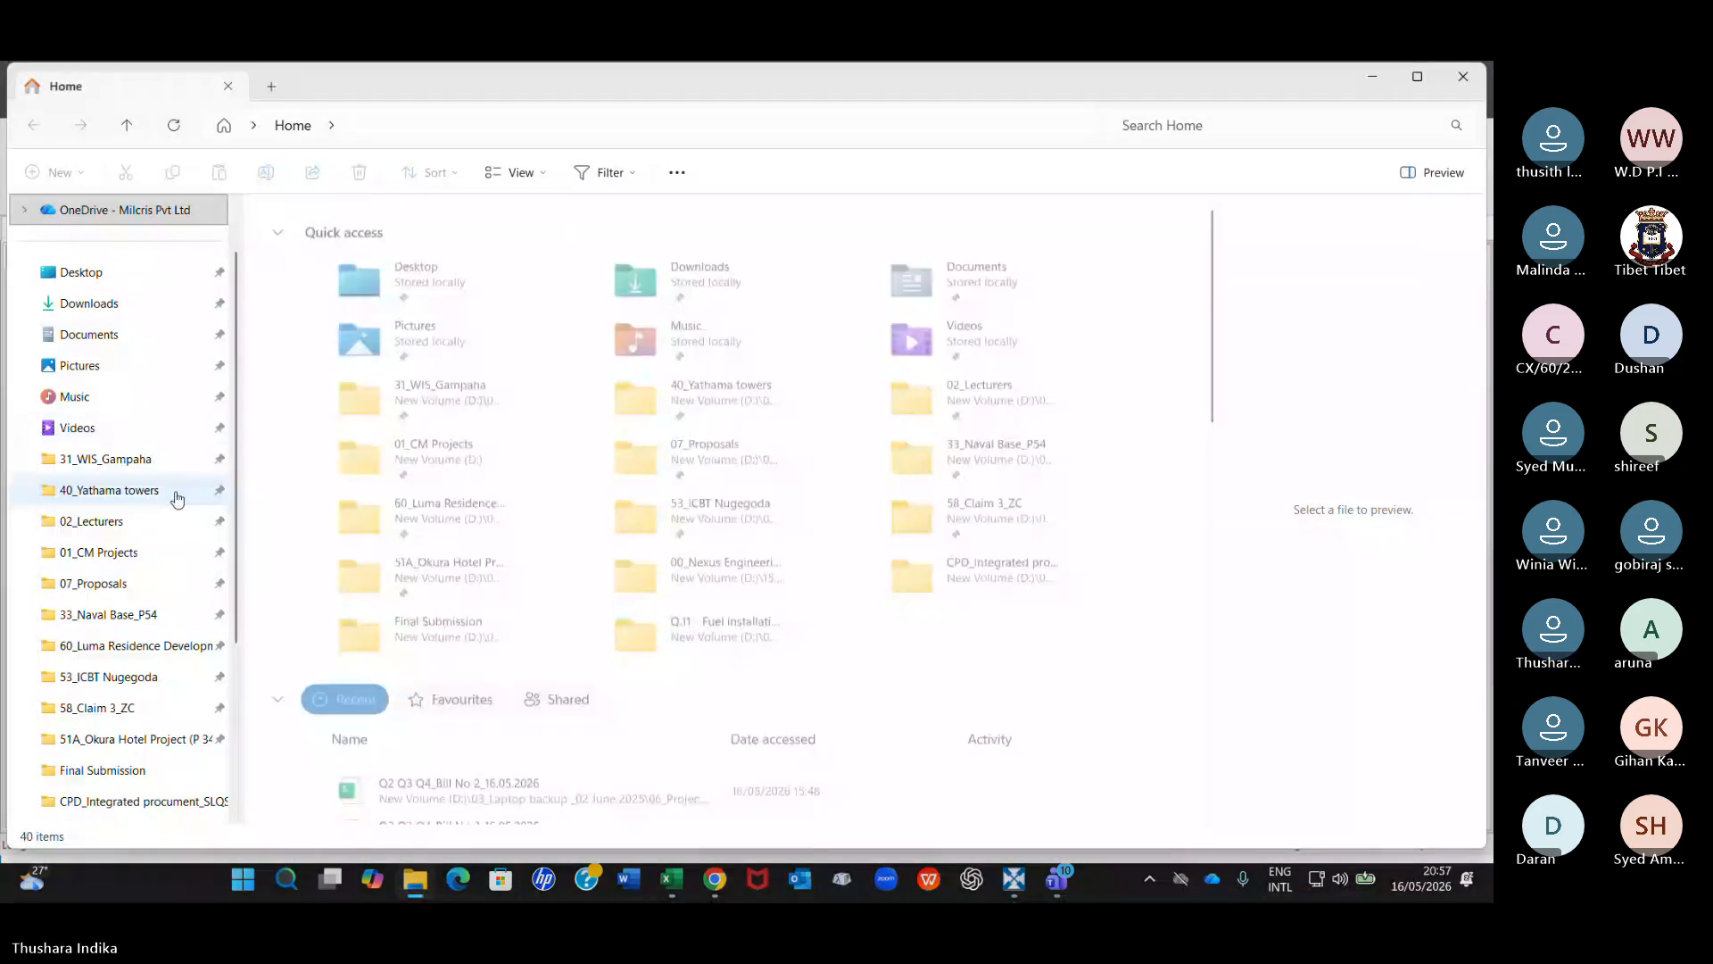
click(107, 522)
double_click(337, 413)
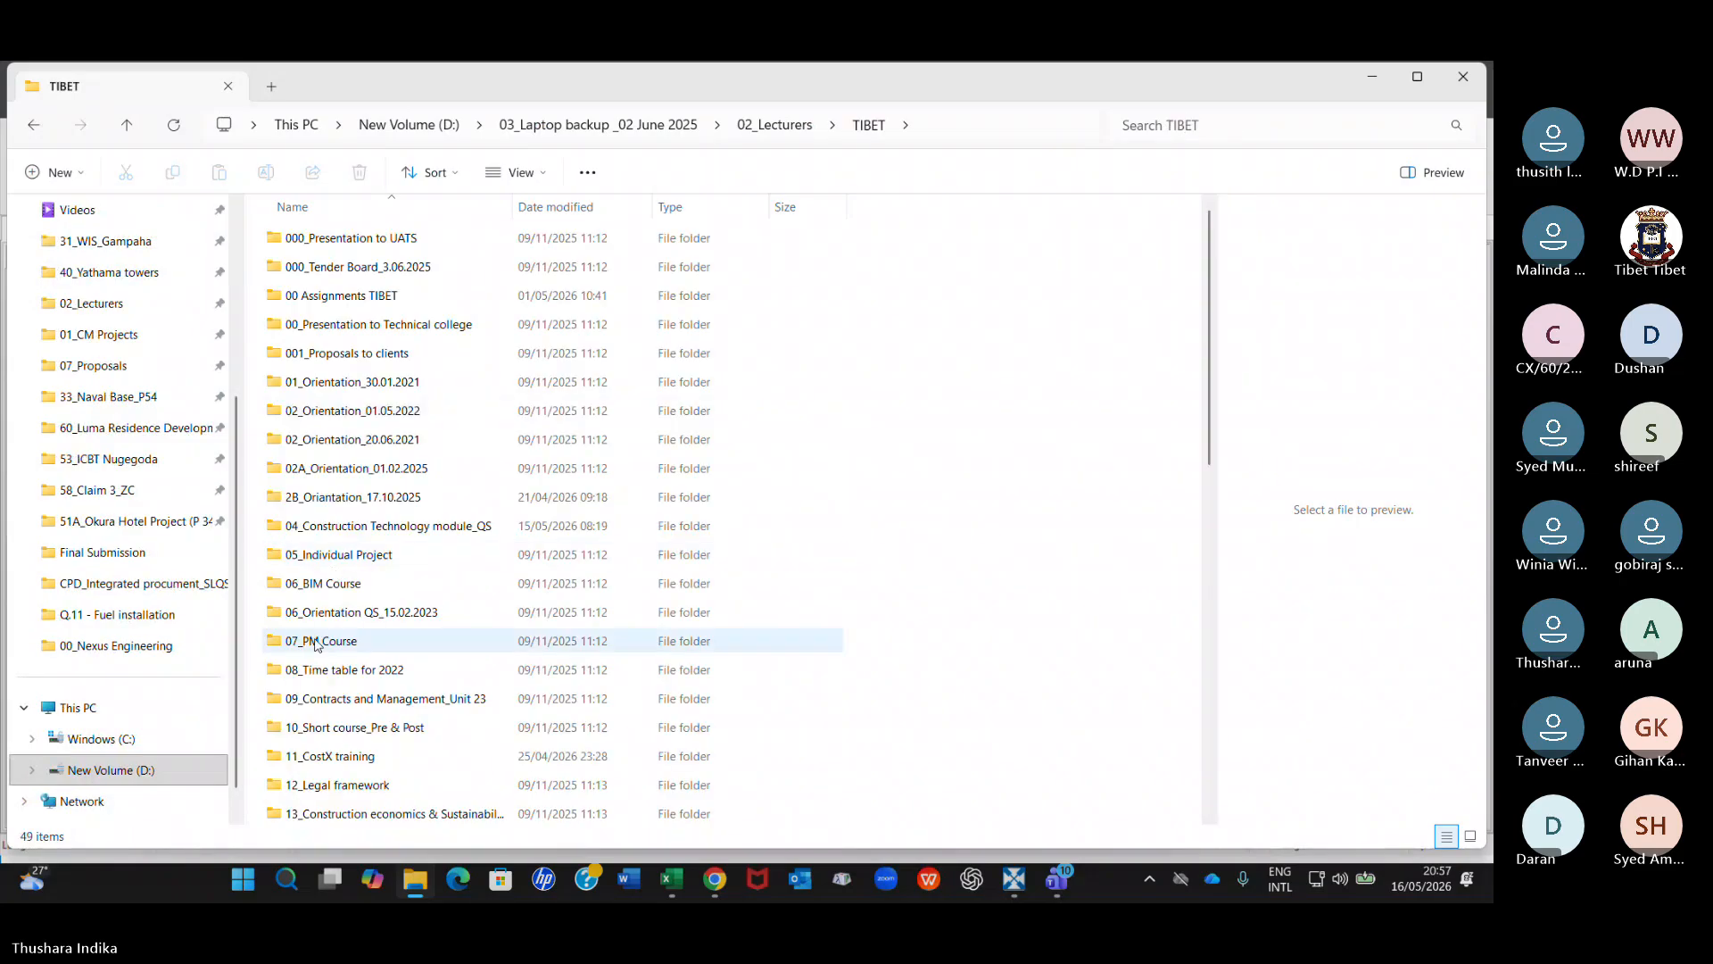
double_click(319, 755)
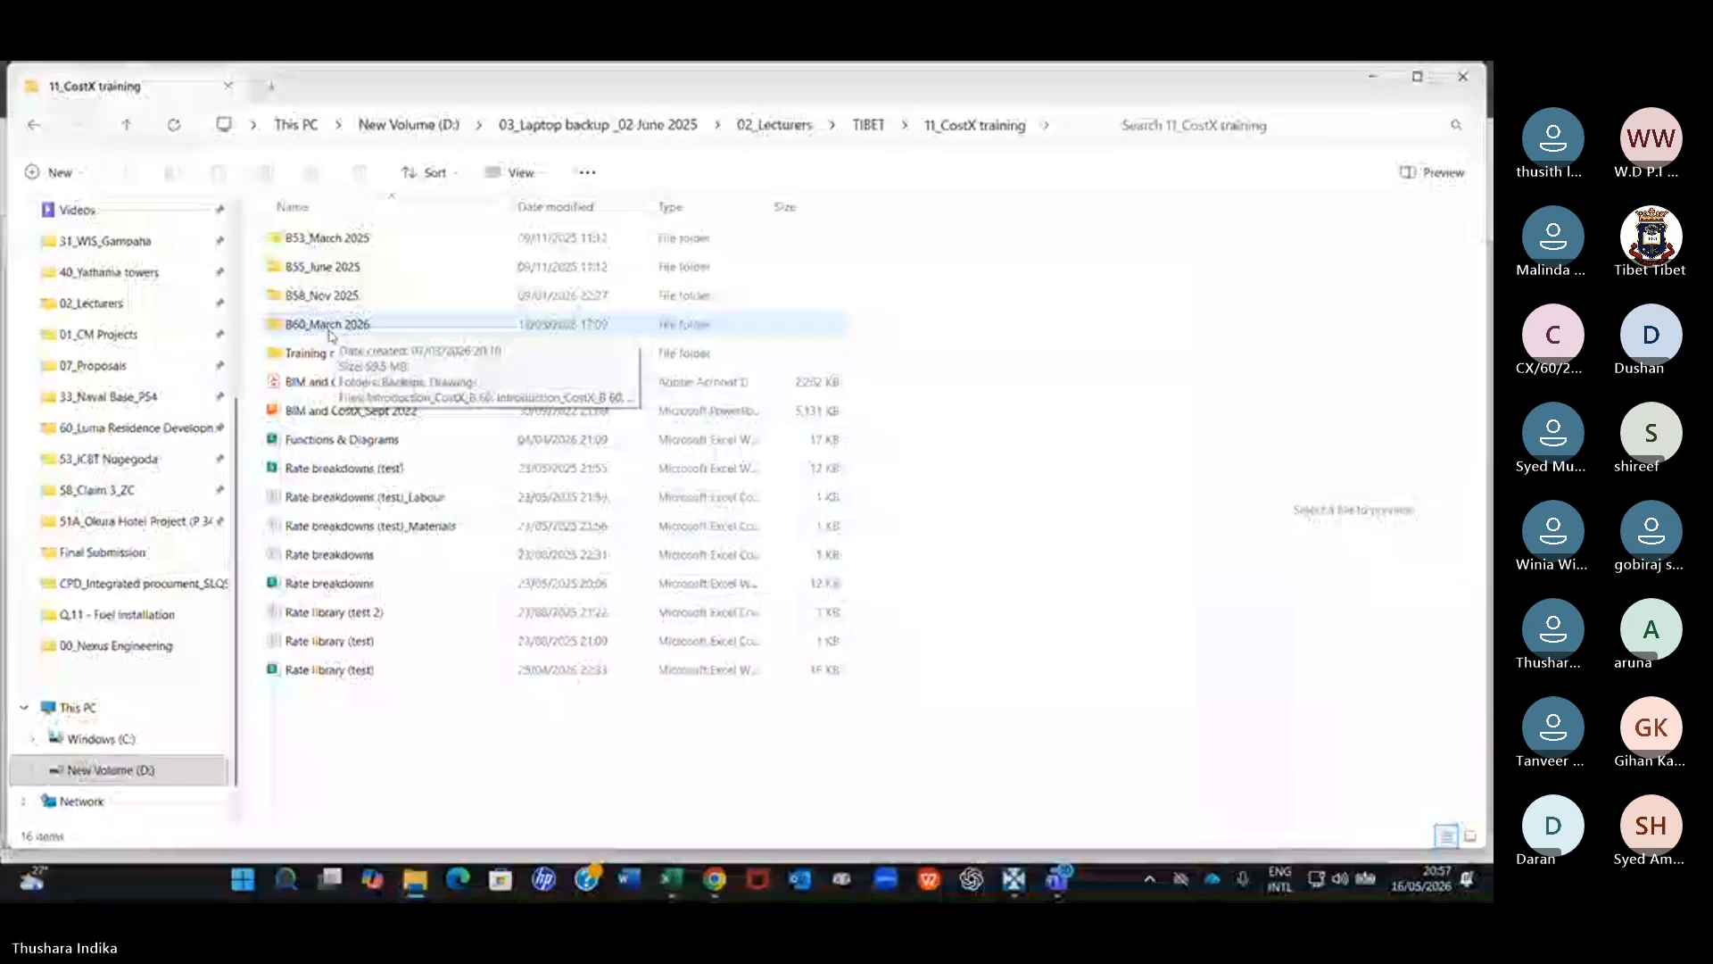
double_click(337, 332)
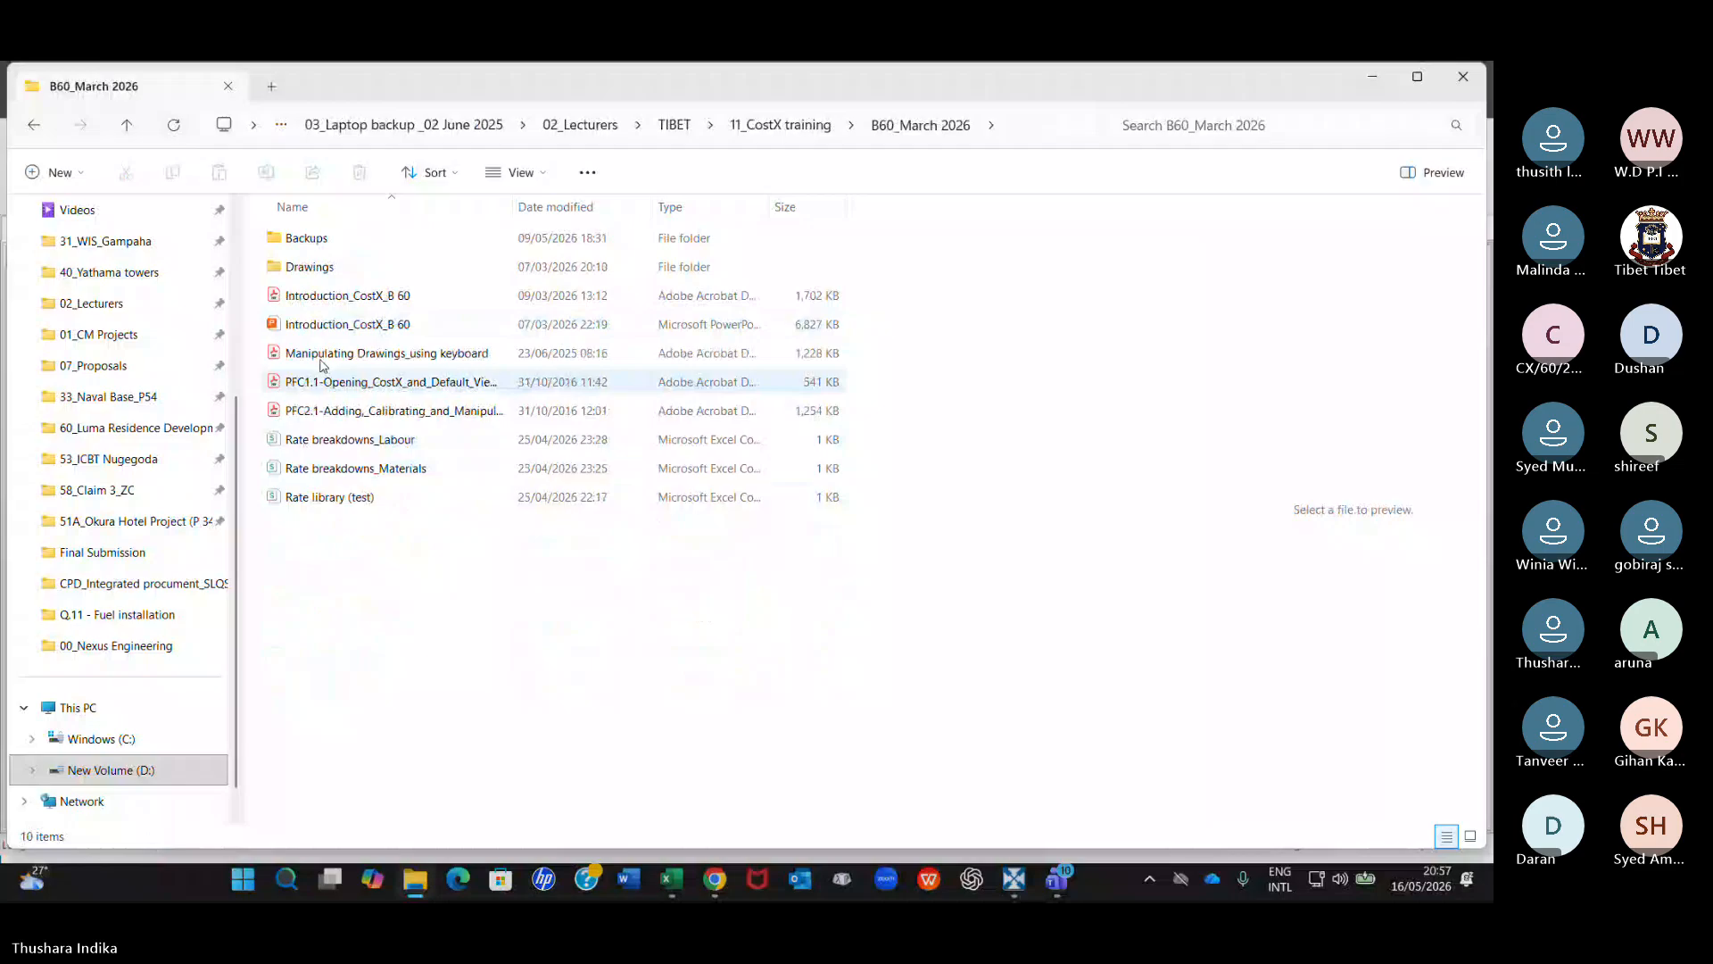
click(317, 269)
double_click(318, 267)
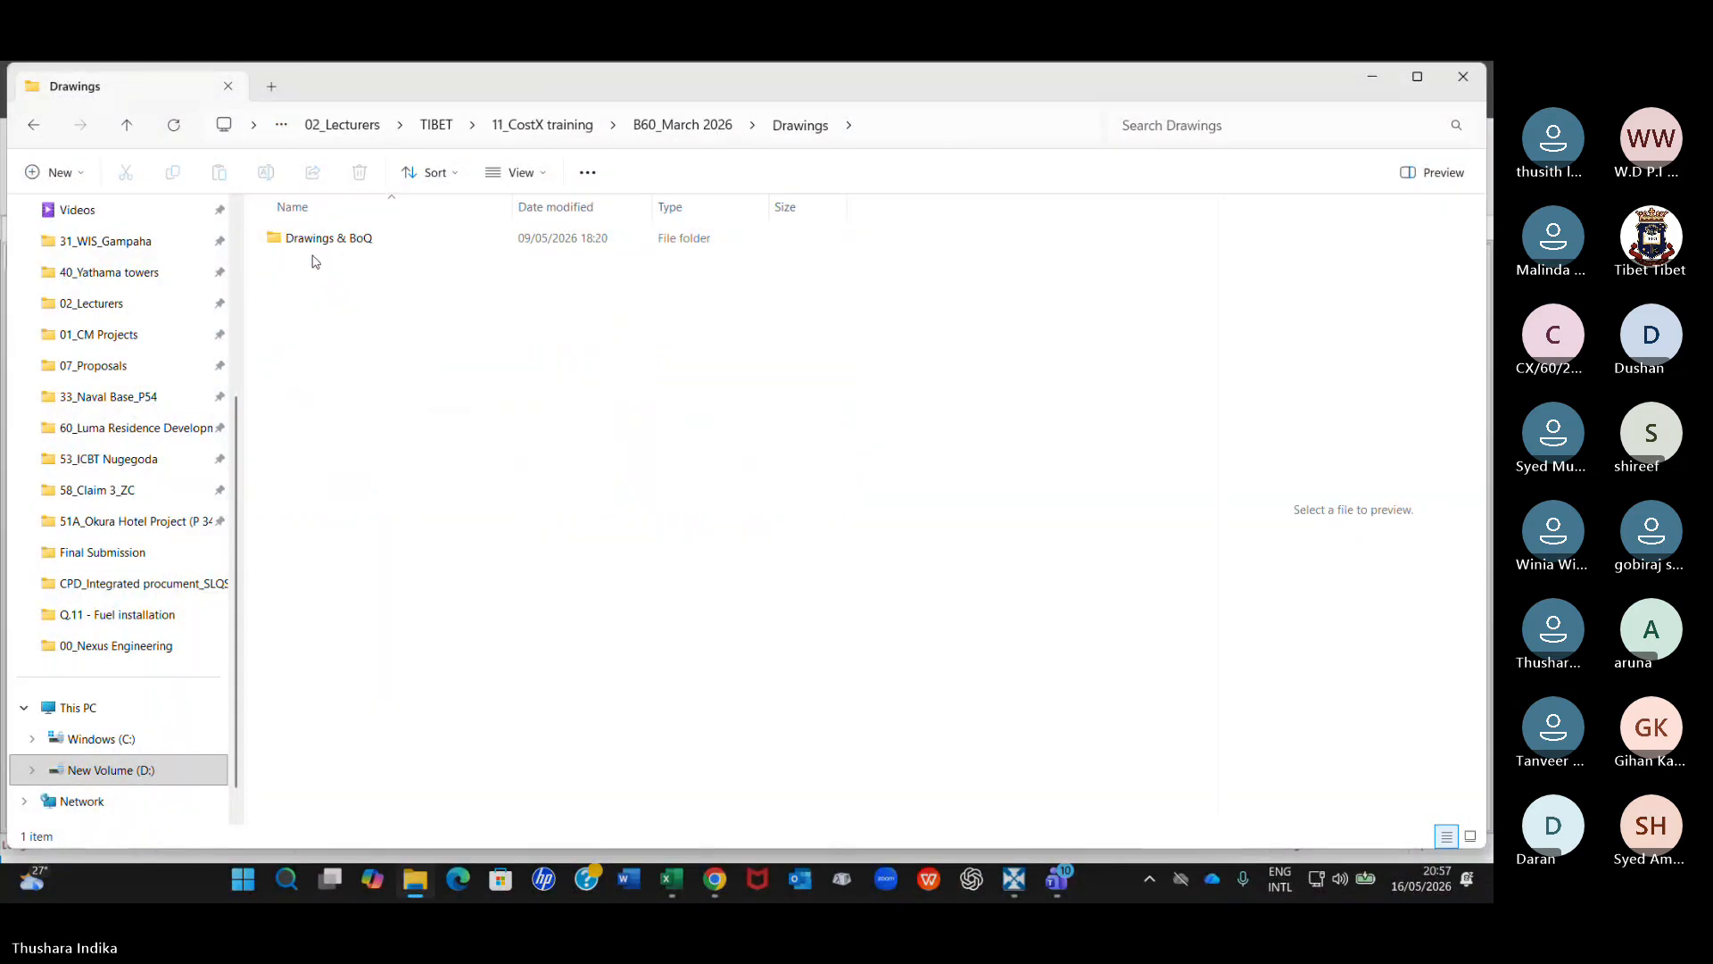
double_click(316, 238)
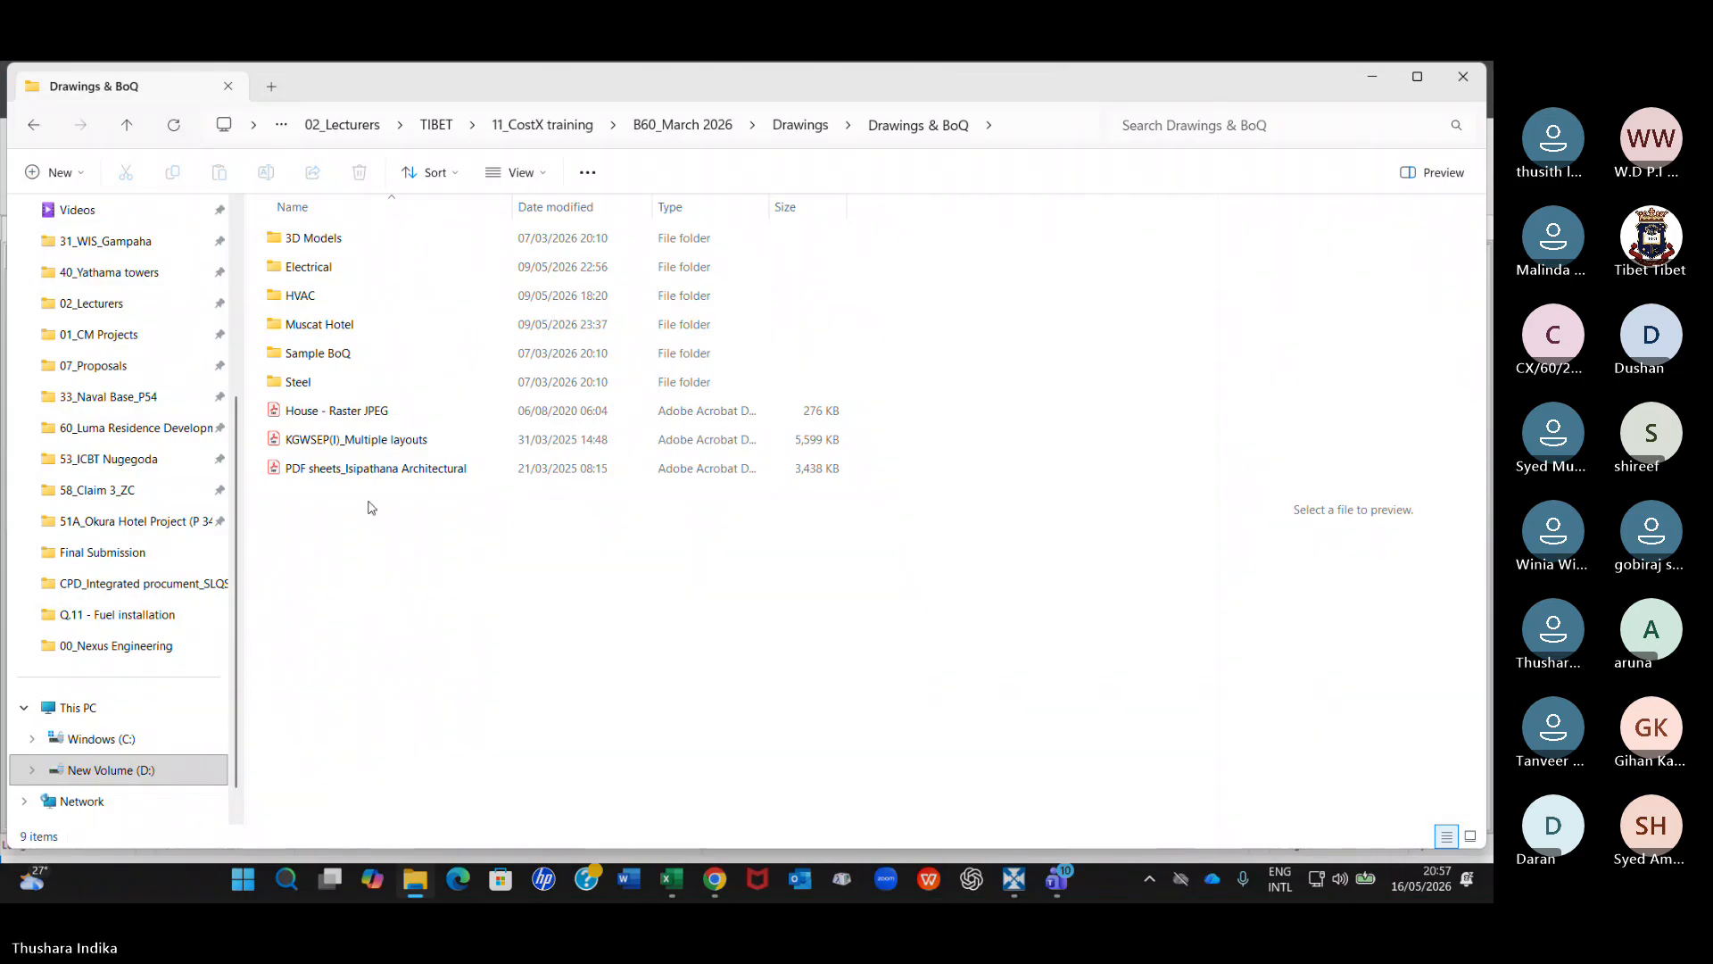
double_click(302, 295)
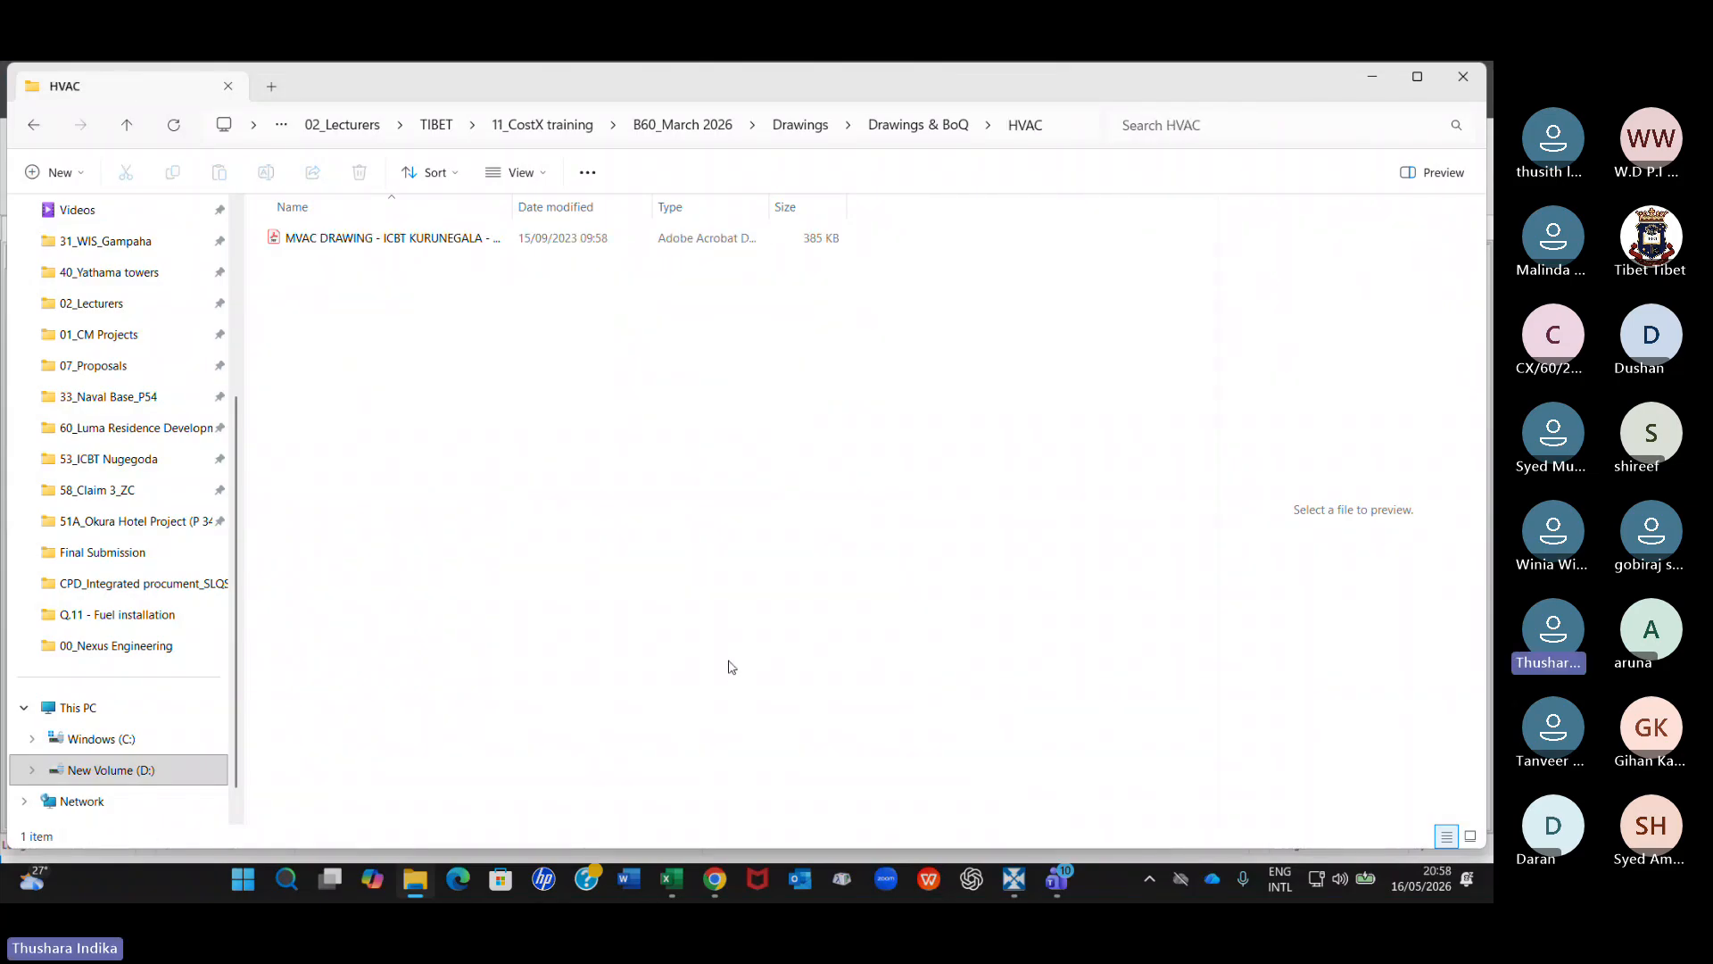
Switch to WhatsApp Web in Chrome and start attaching a document in the CostX Training B60 group chat.
click(715, 879)
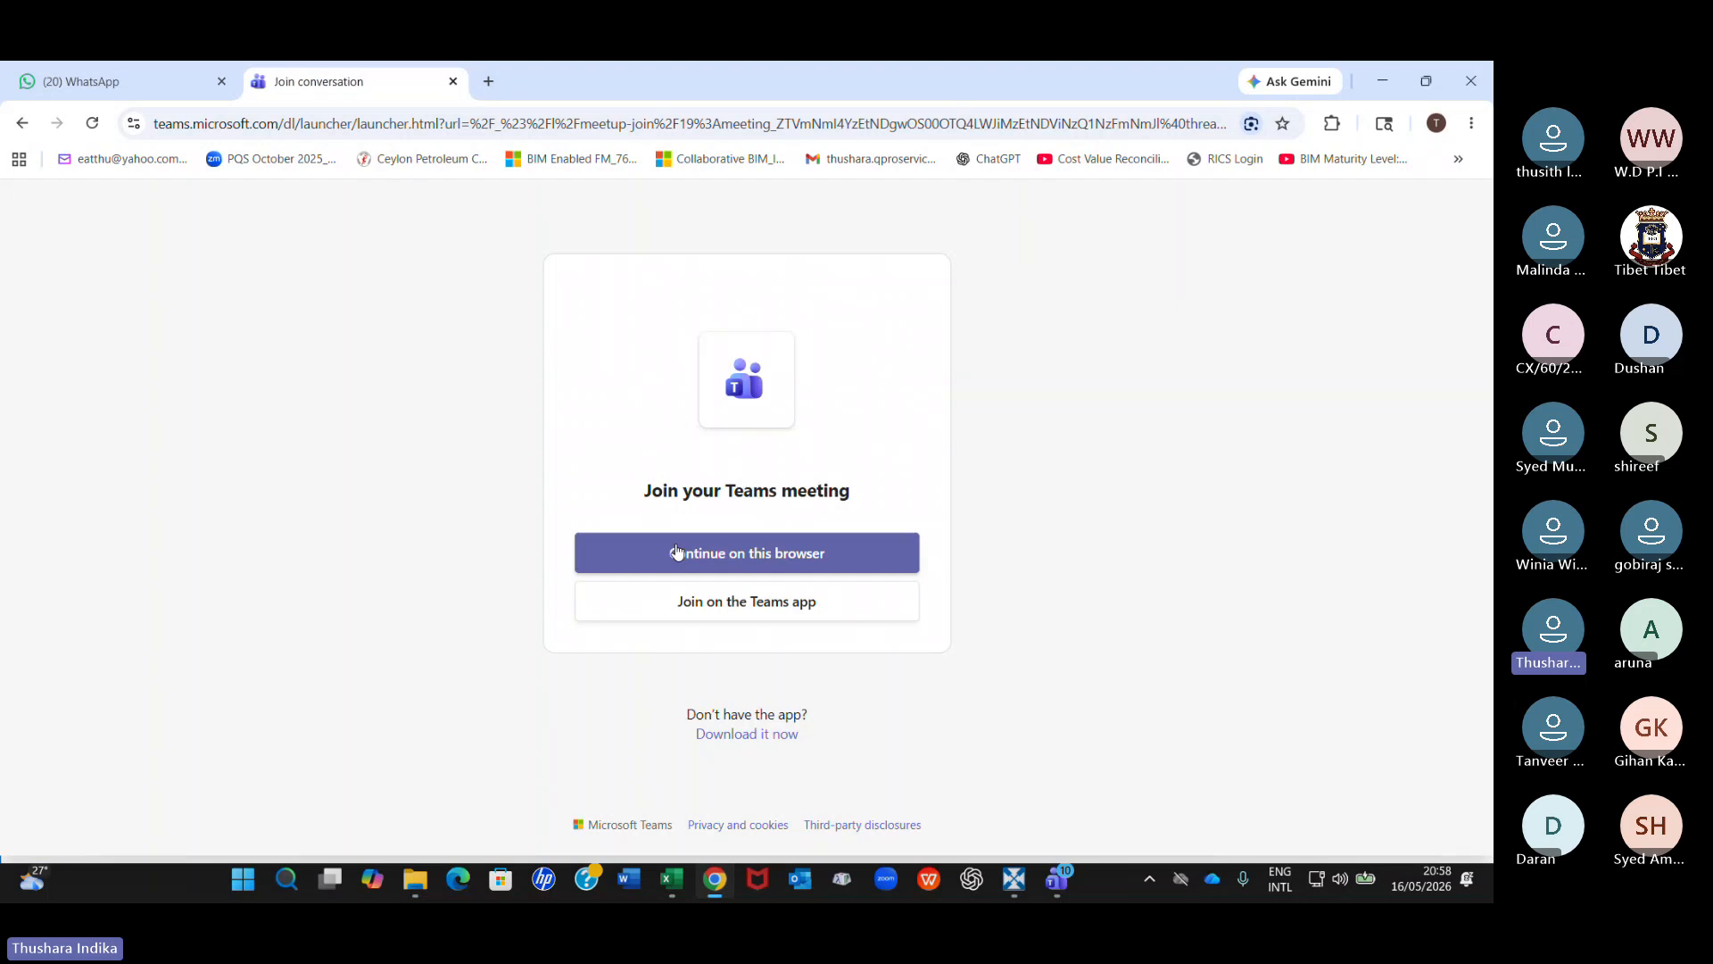
click(104, 83)
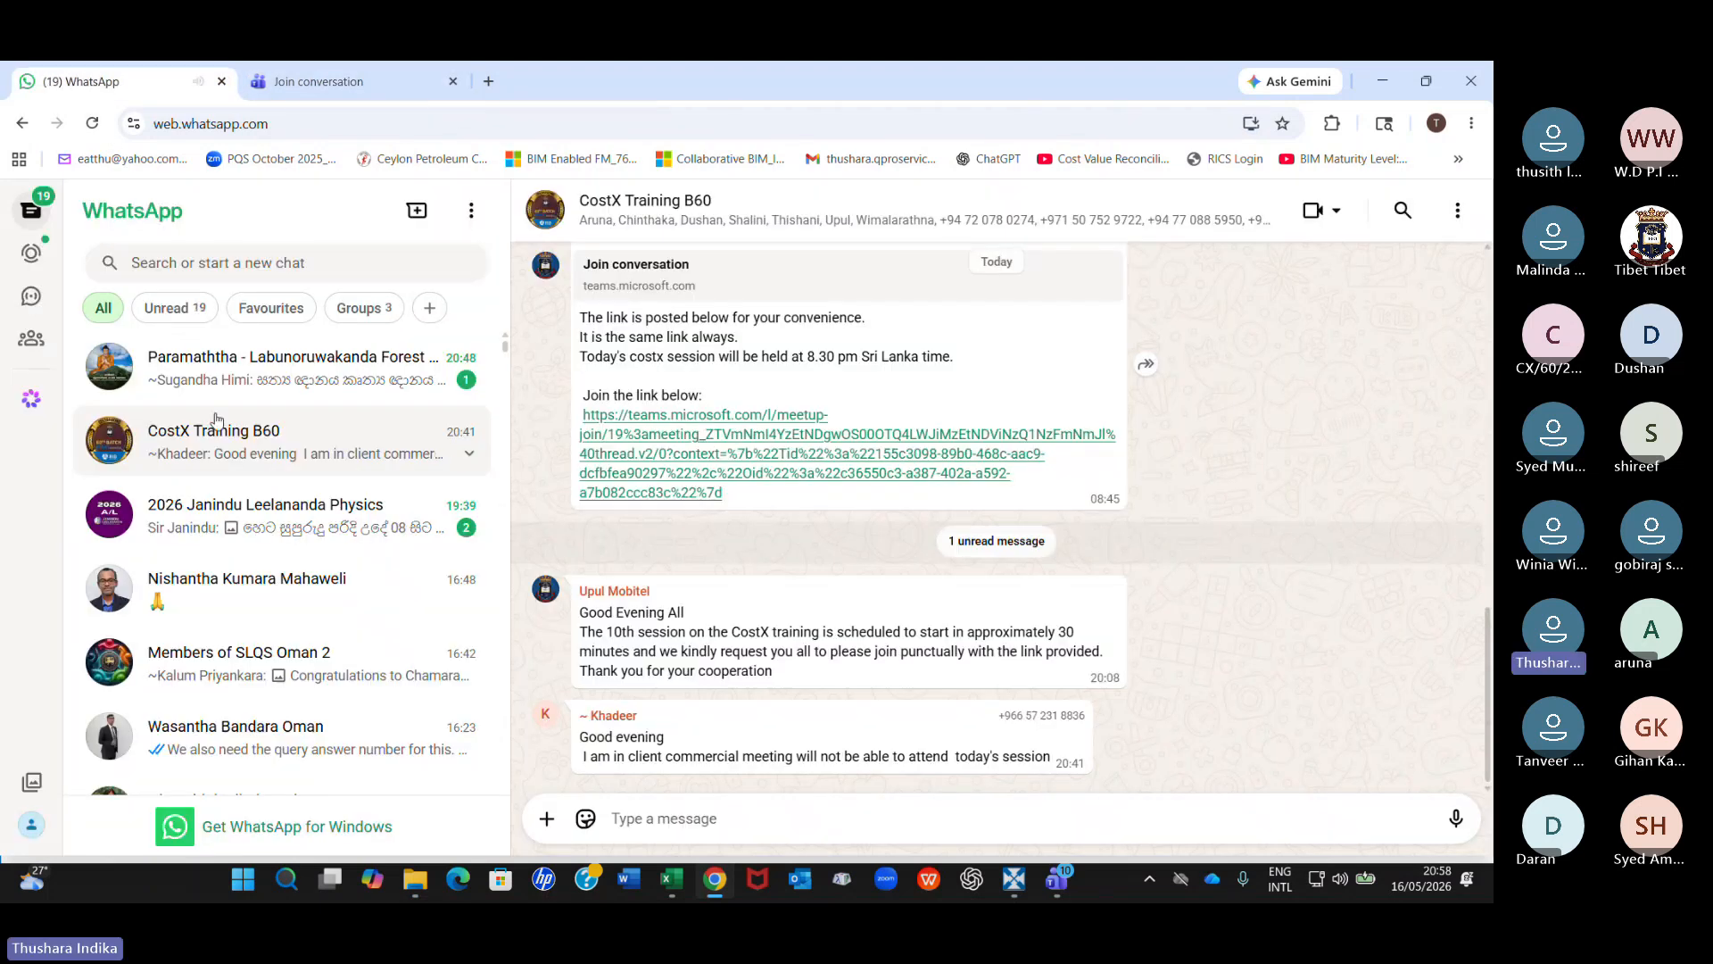
click(547, 818)
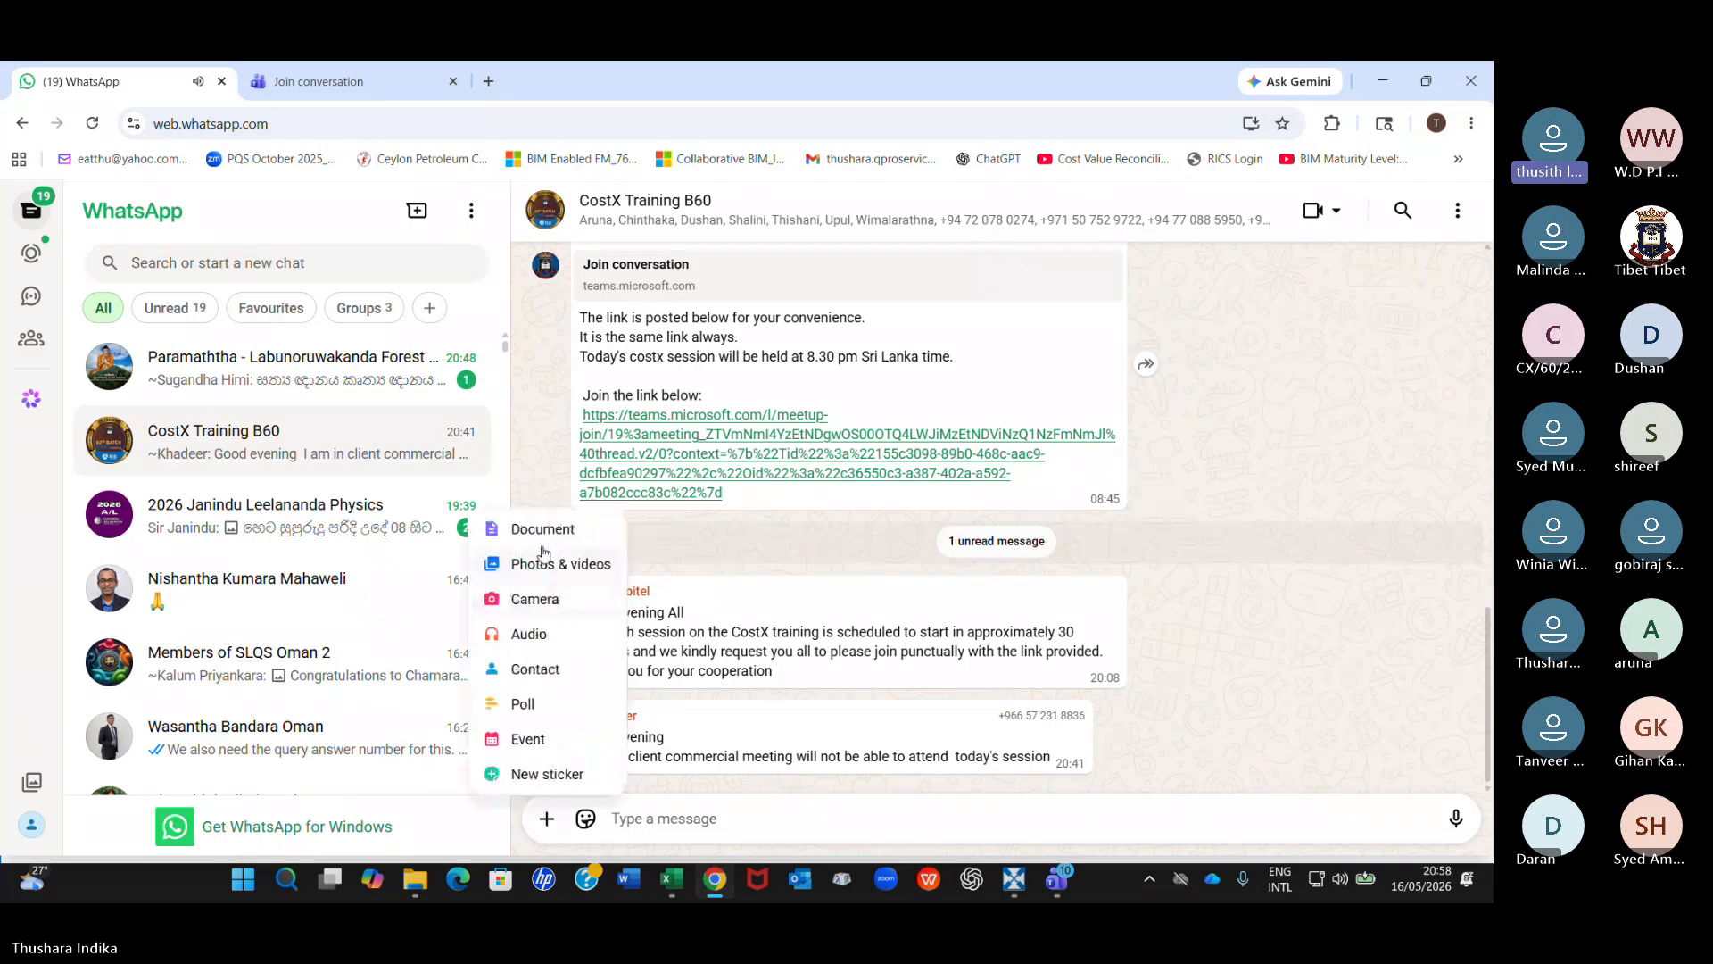
click(541, 530)
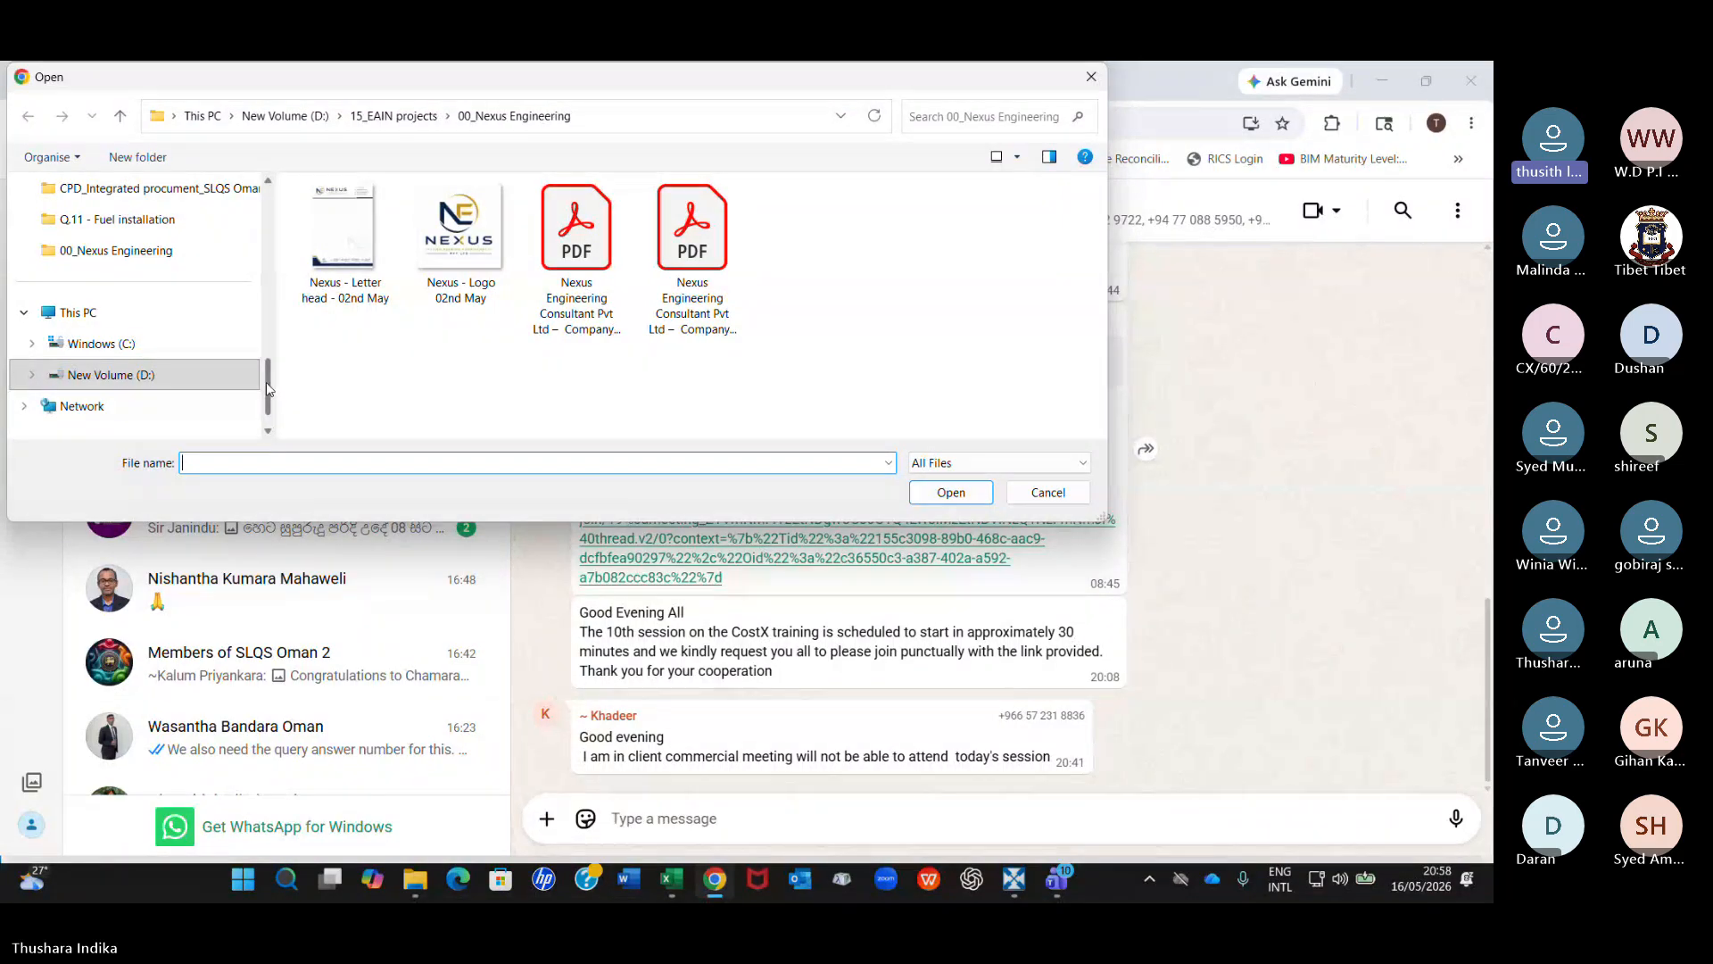
Browse to the TIBET folder inside 02_Lecturers for the file to attach.
scroll(266, 381, up, 1)
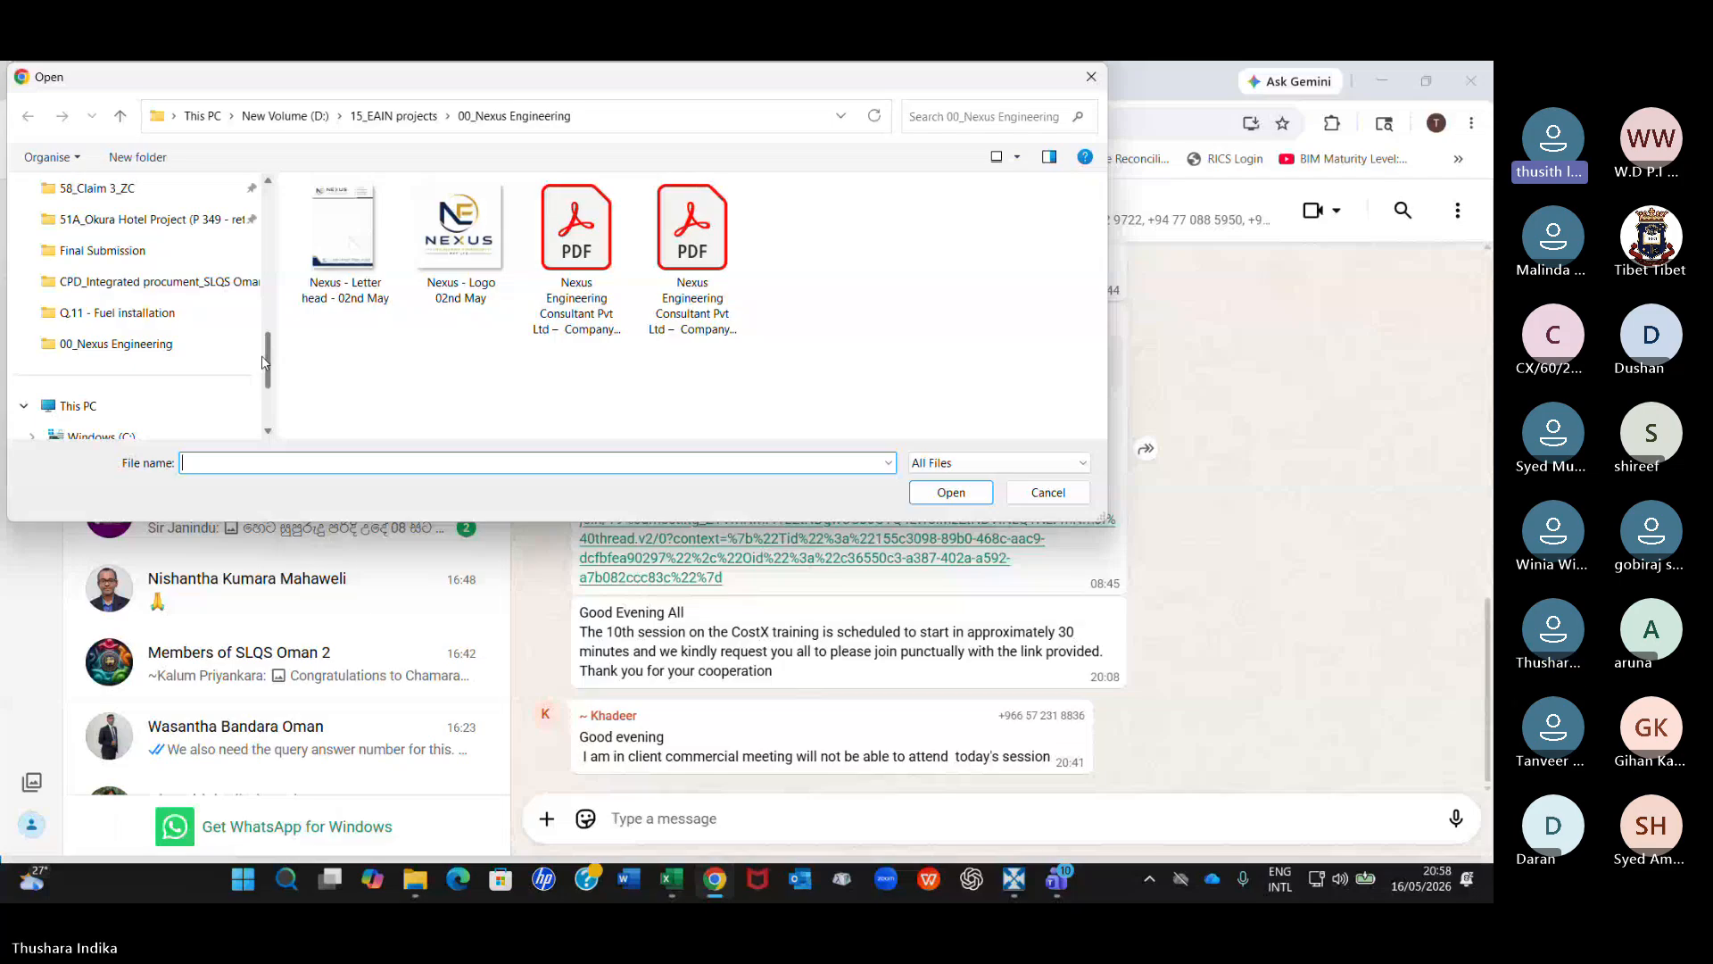
scroll(264, 361, up, 1)
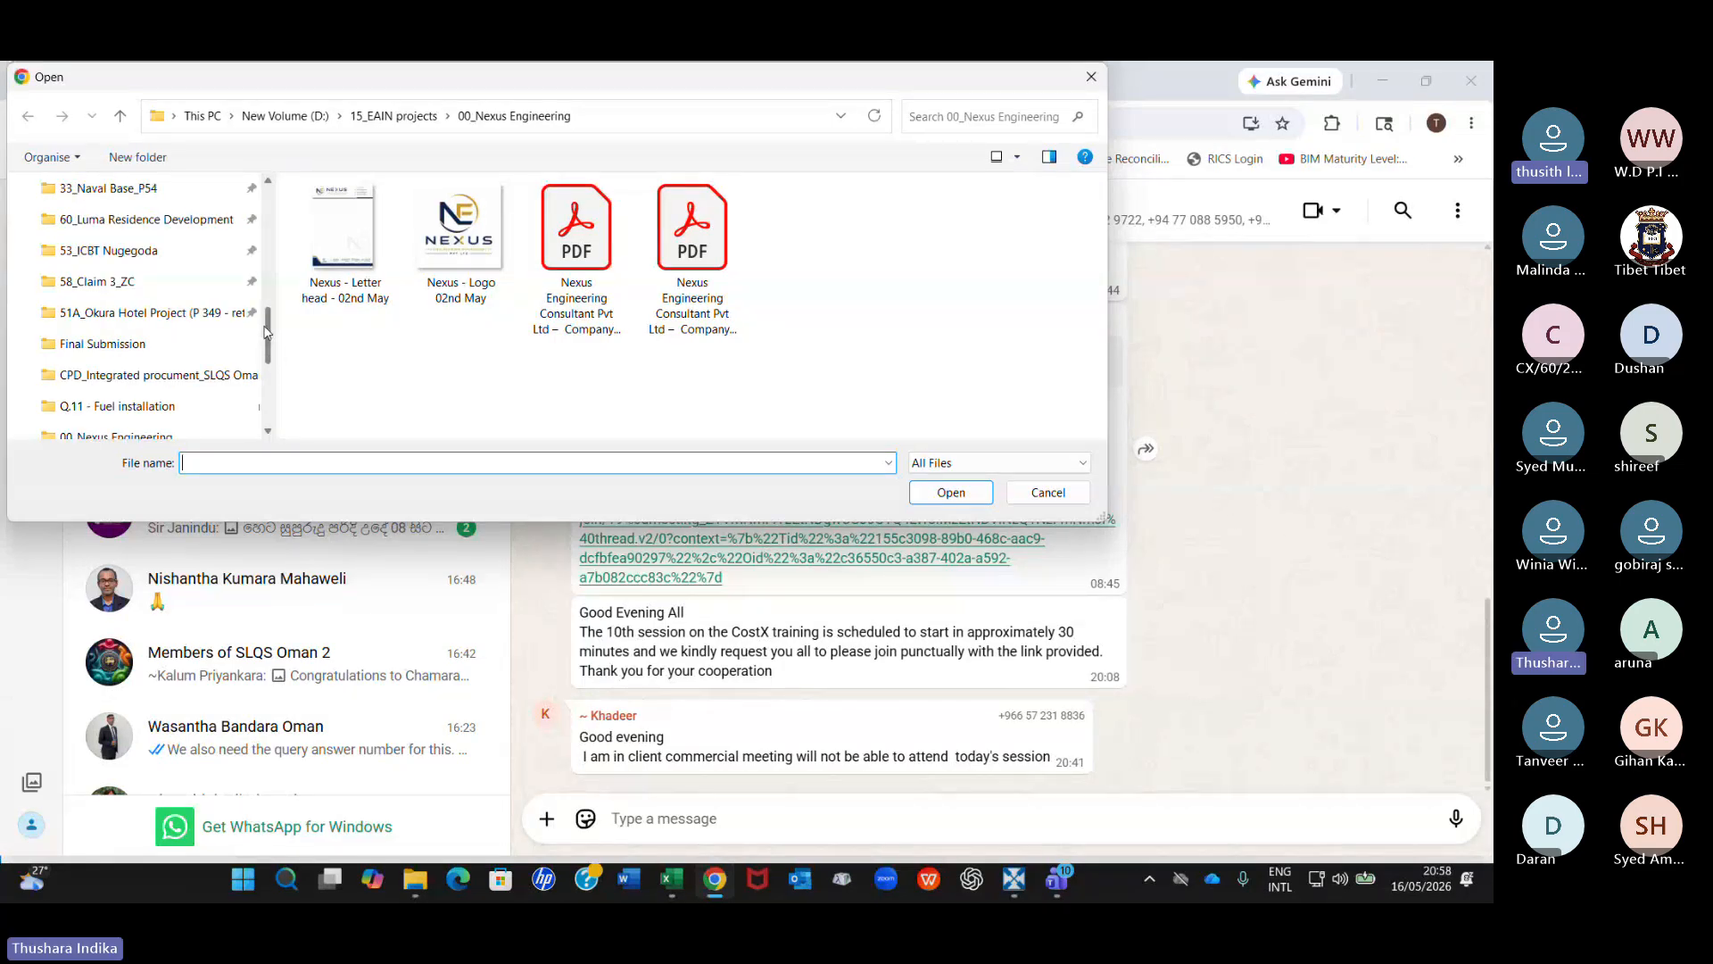
scroll(266, 317, up, 1)
drag(265, 314, 258, 348)
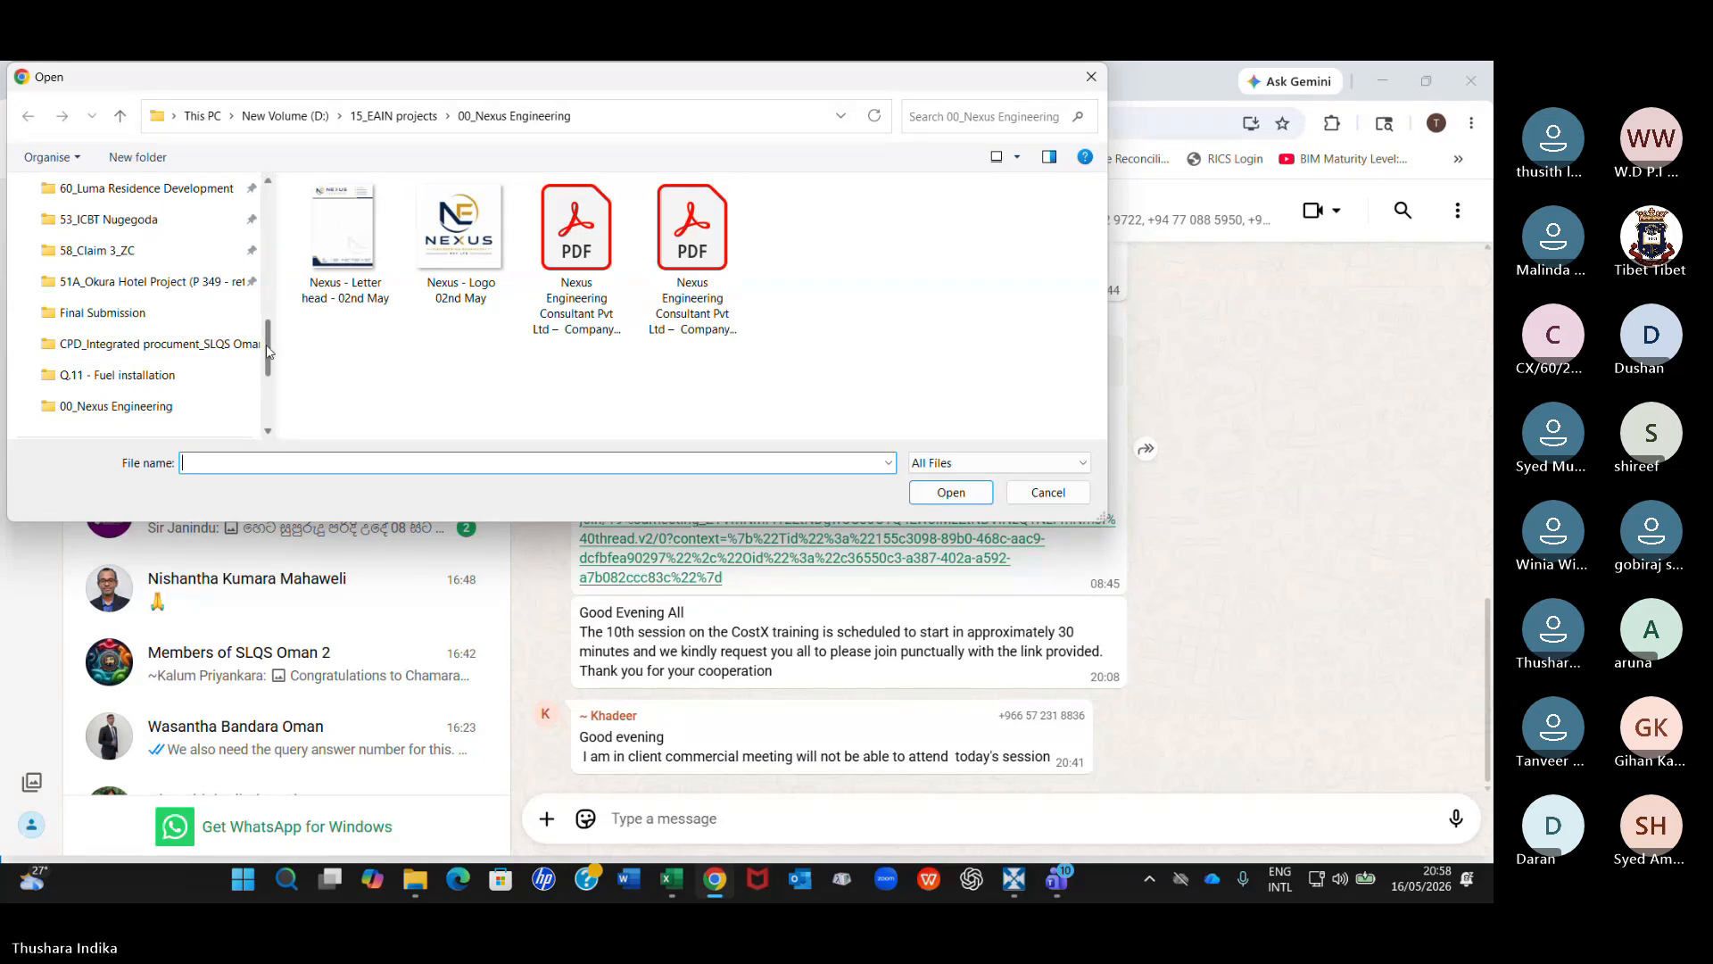
mouse_move(266, 347)
mouse_down()
mouse_move(266, 386)
mouse_move(264, 359)
mouse_up()
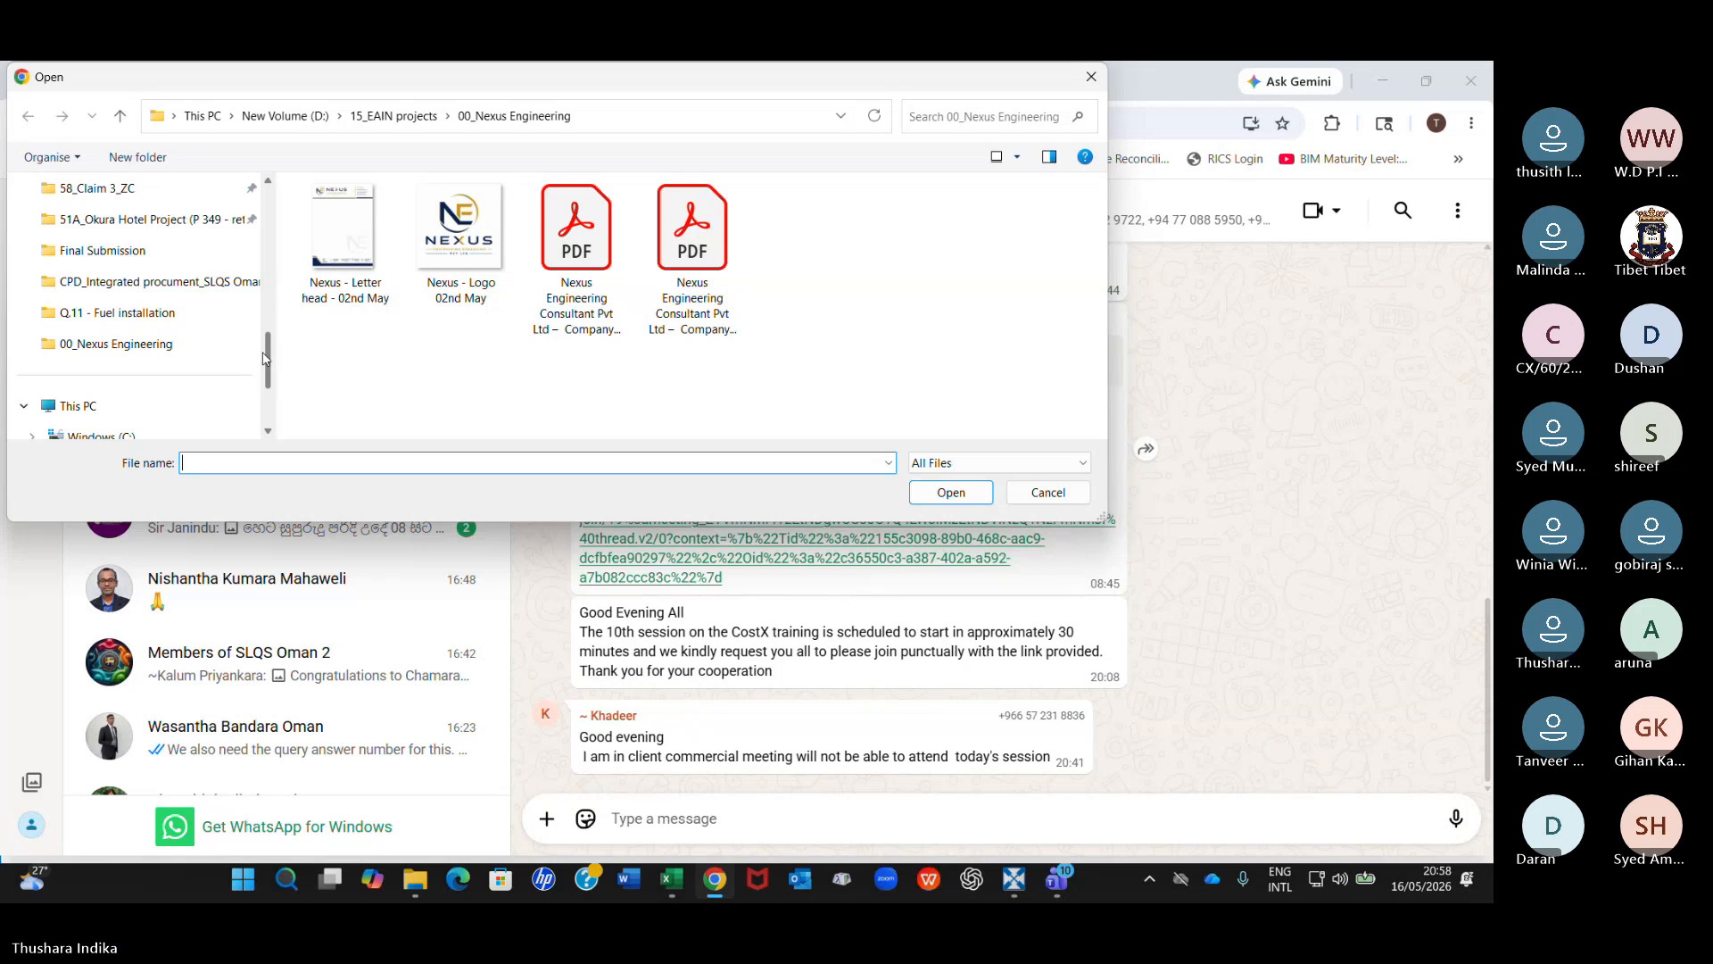
drag(264, 357, 264, 296)
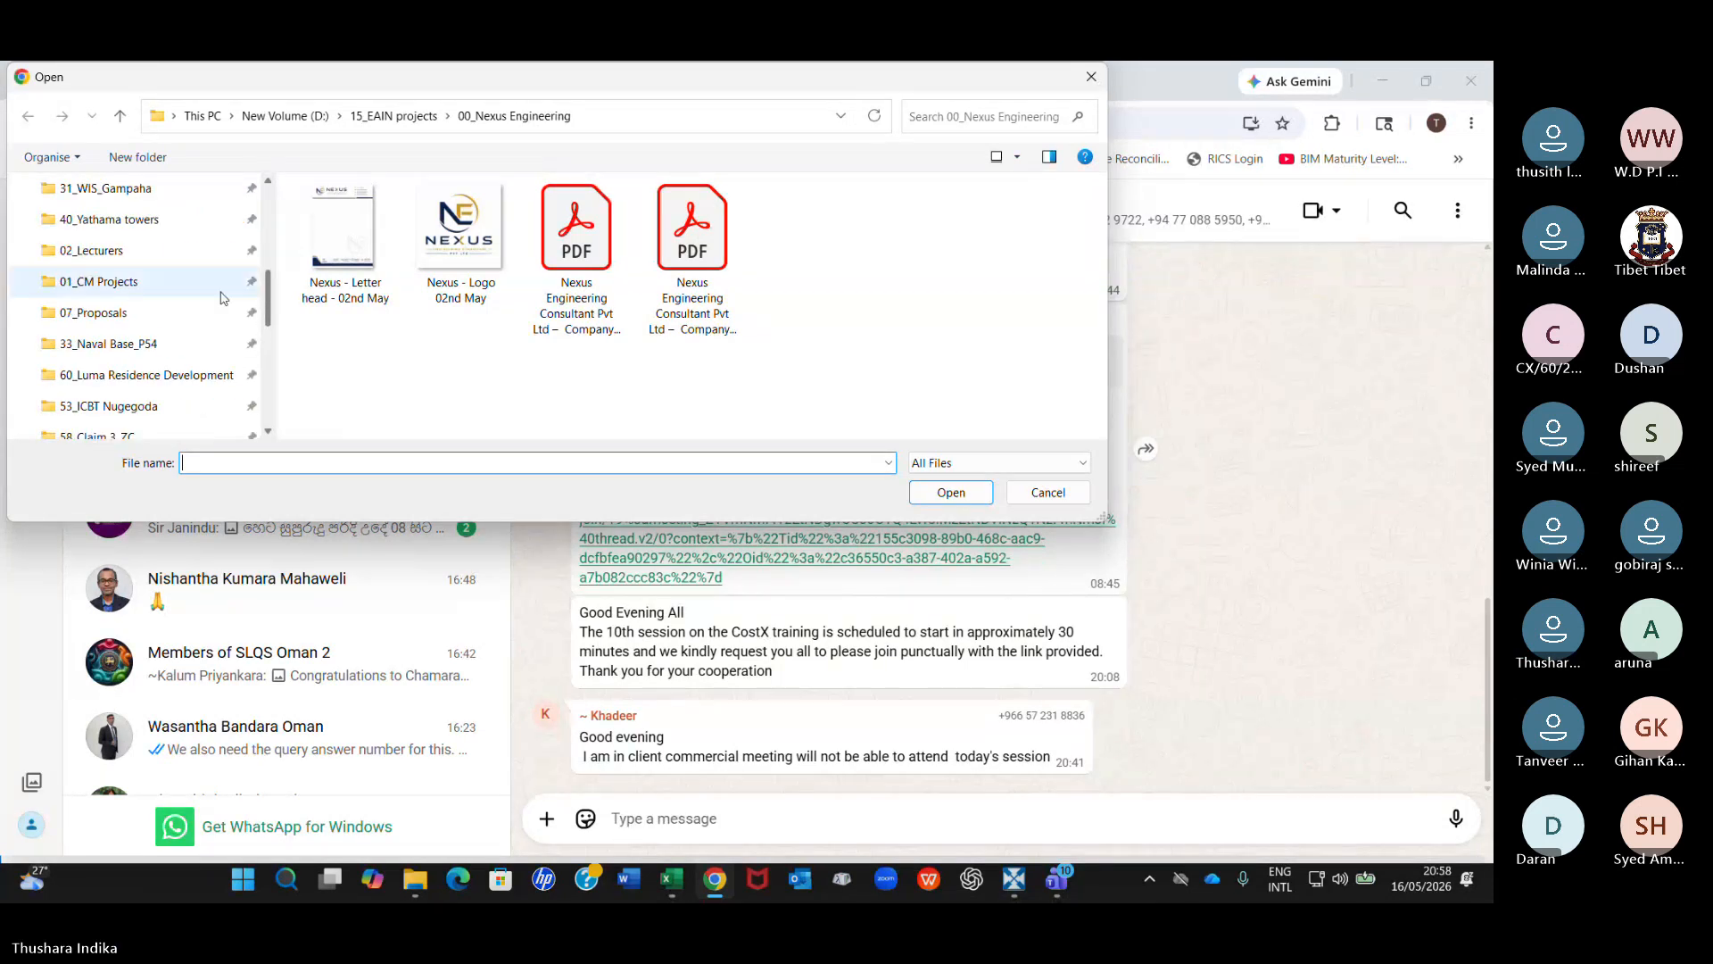
click(98, 252)
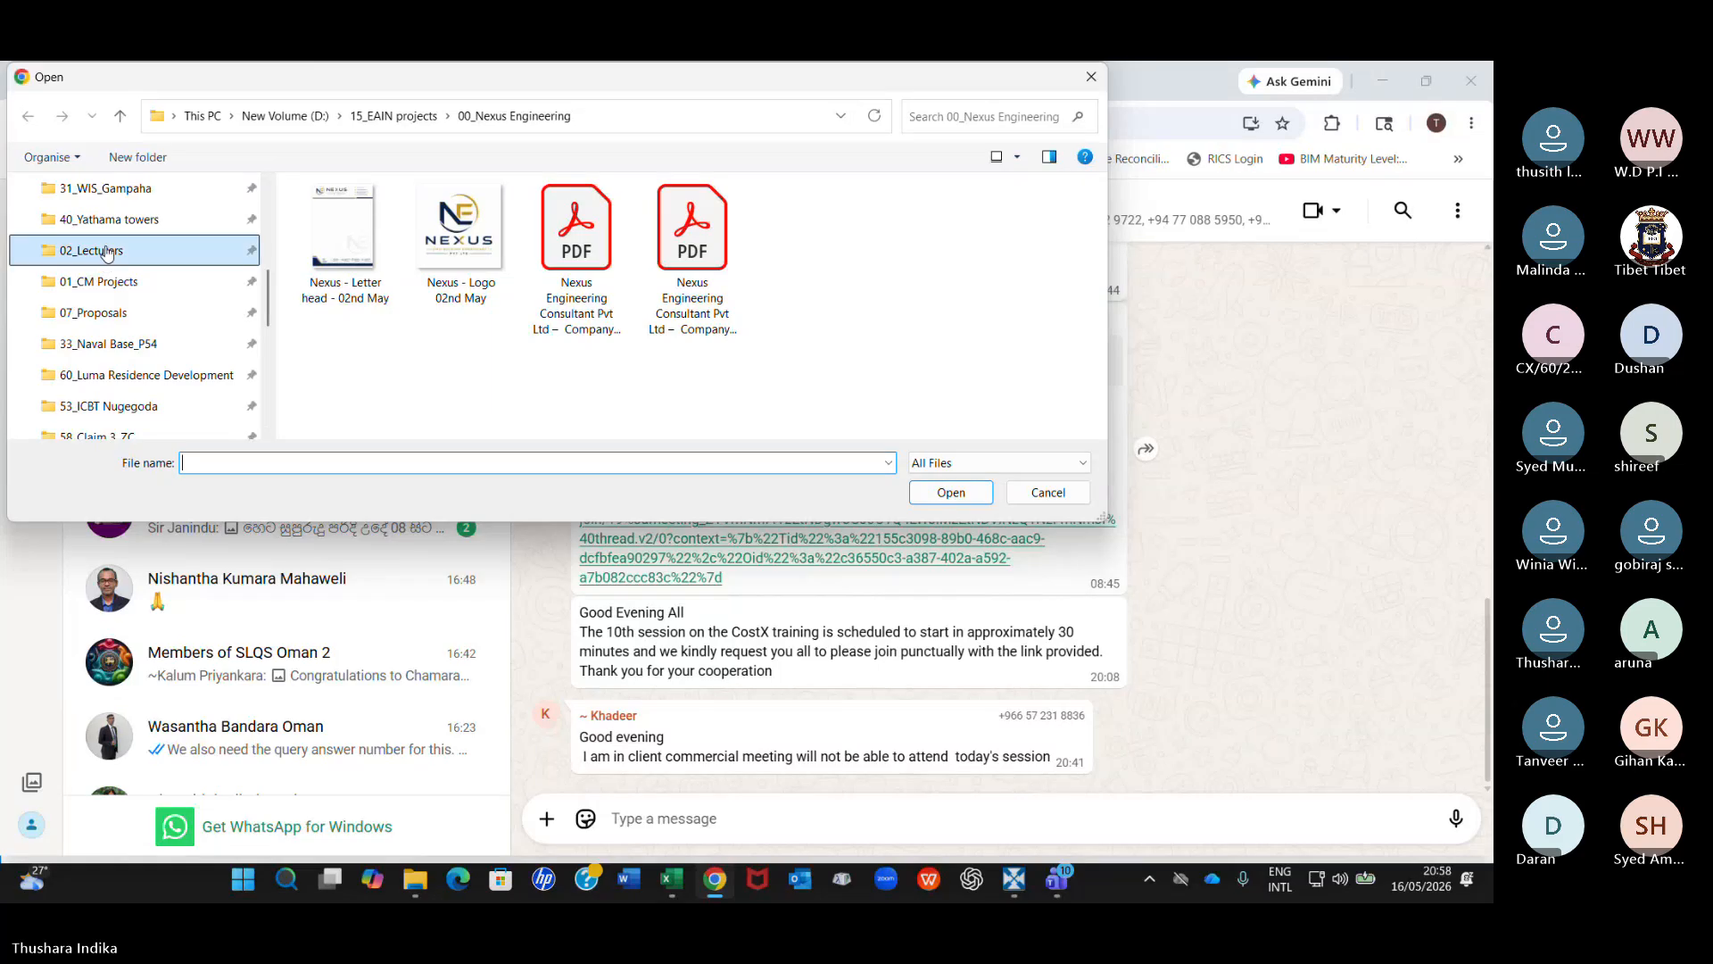
double_click(336, 387)
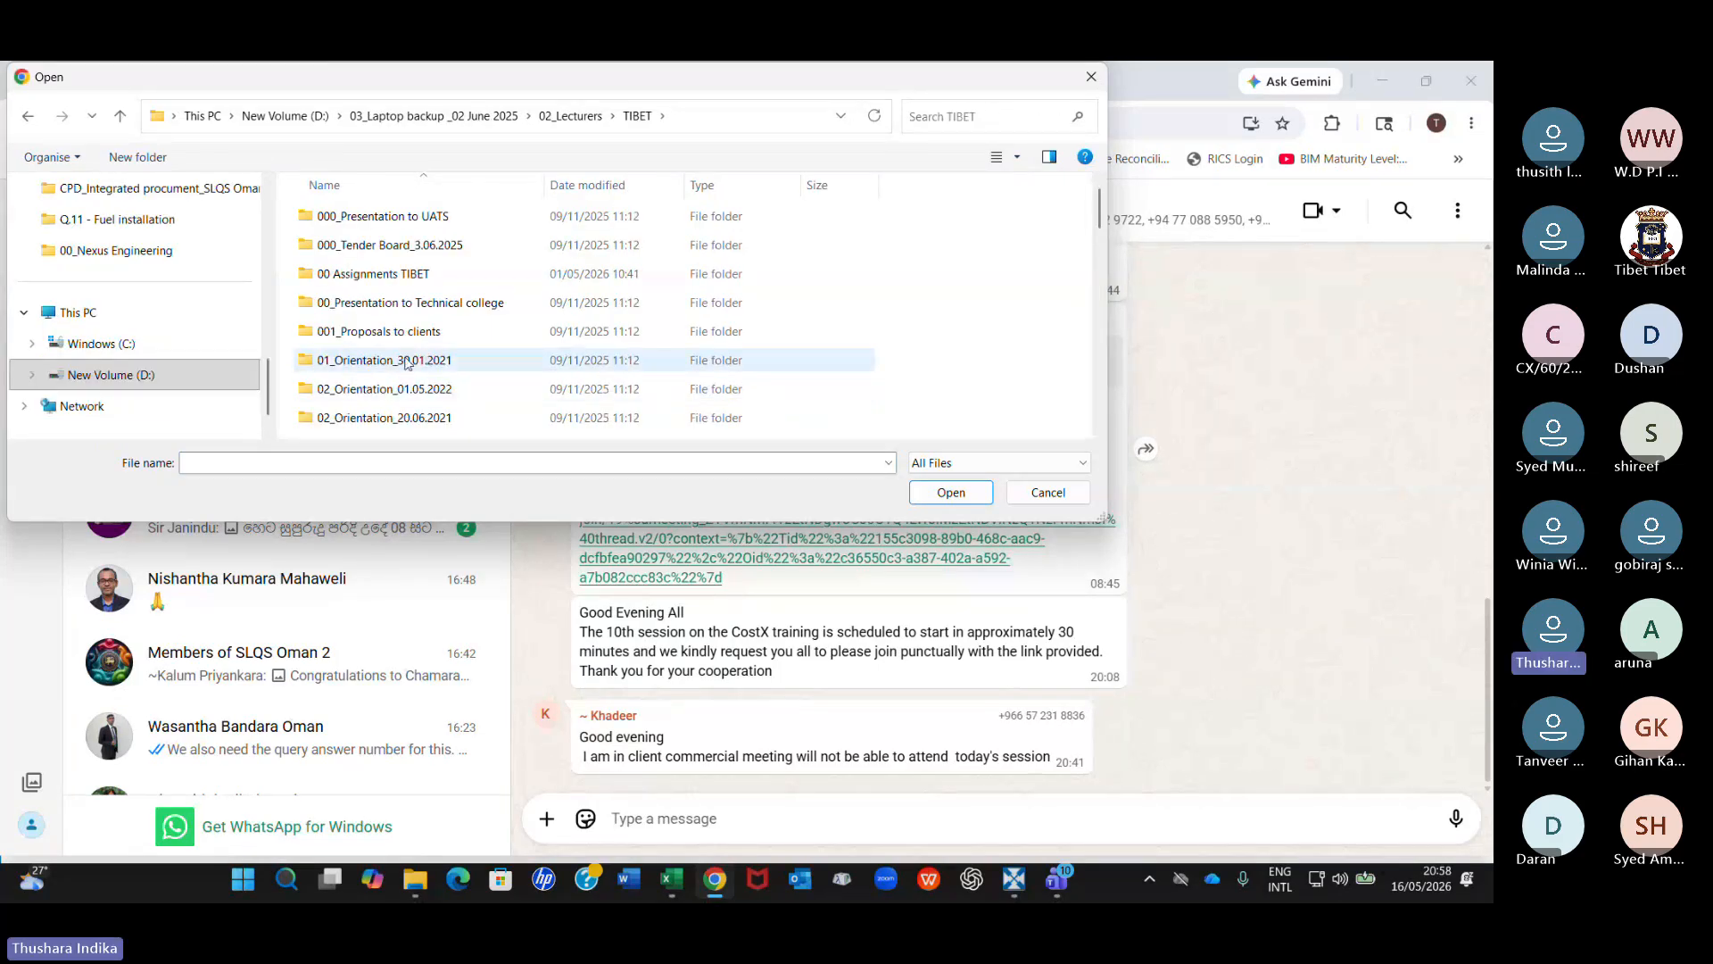
scroll(409, 361, down, 2)
scroll(409, 360, up, 2)
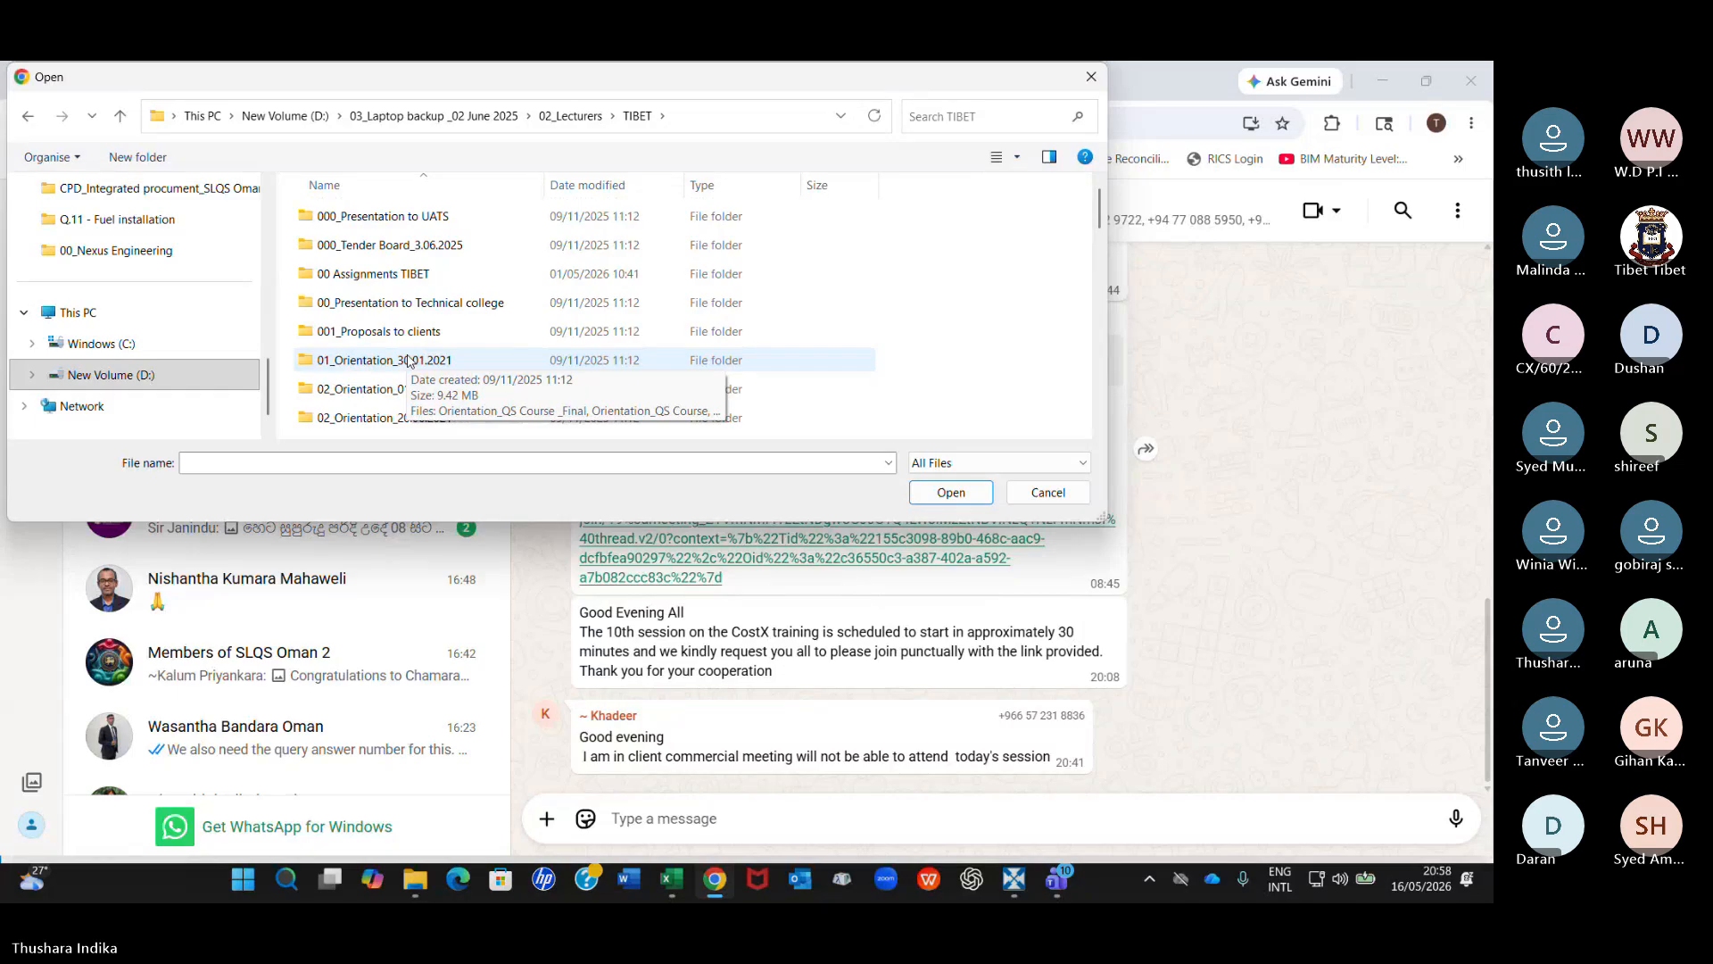
scroll(410, 366, down, 1)
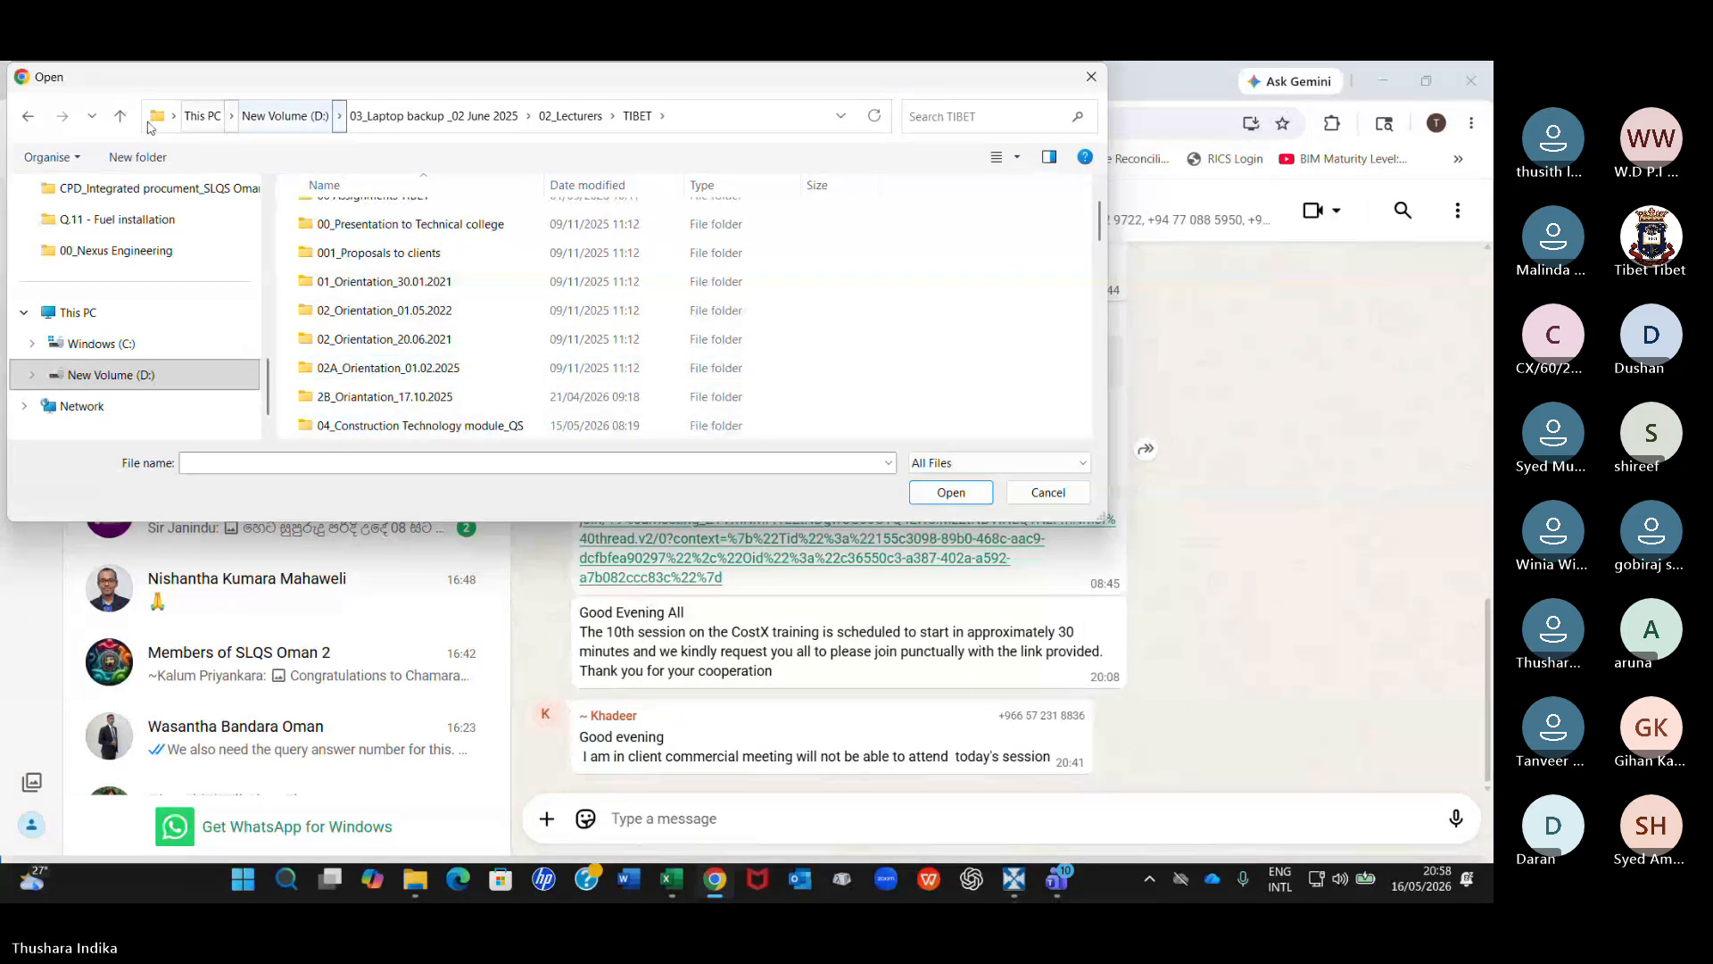
click(120, 116)
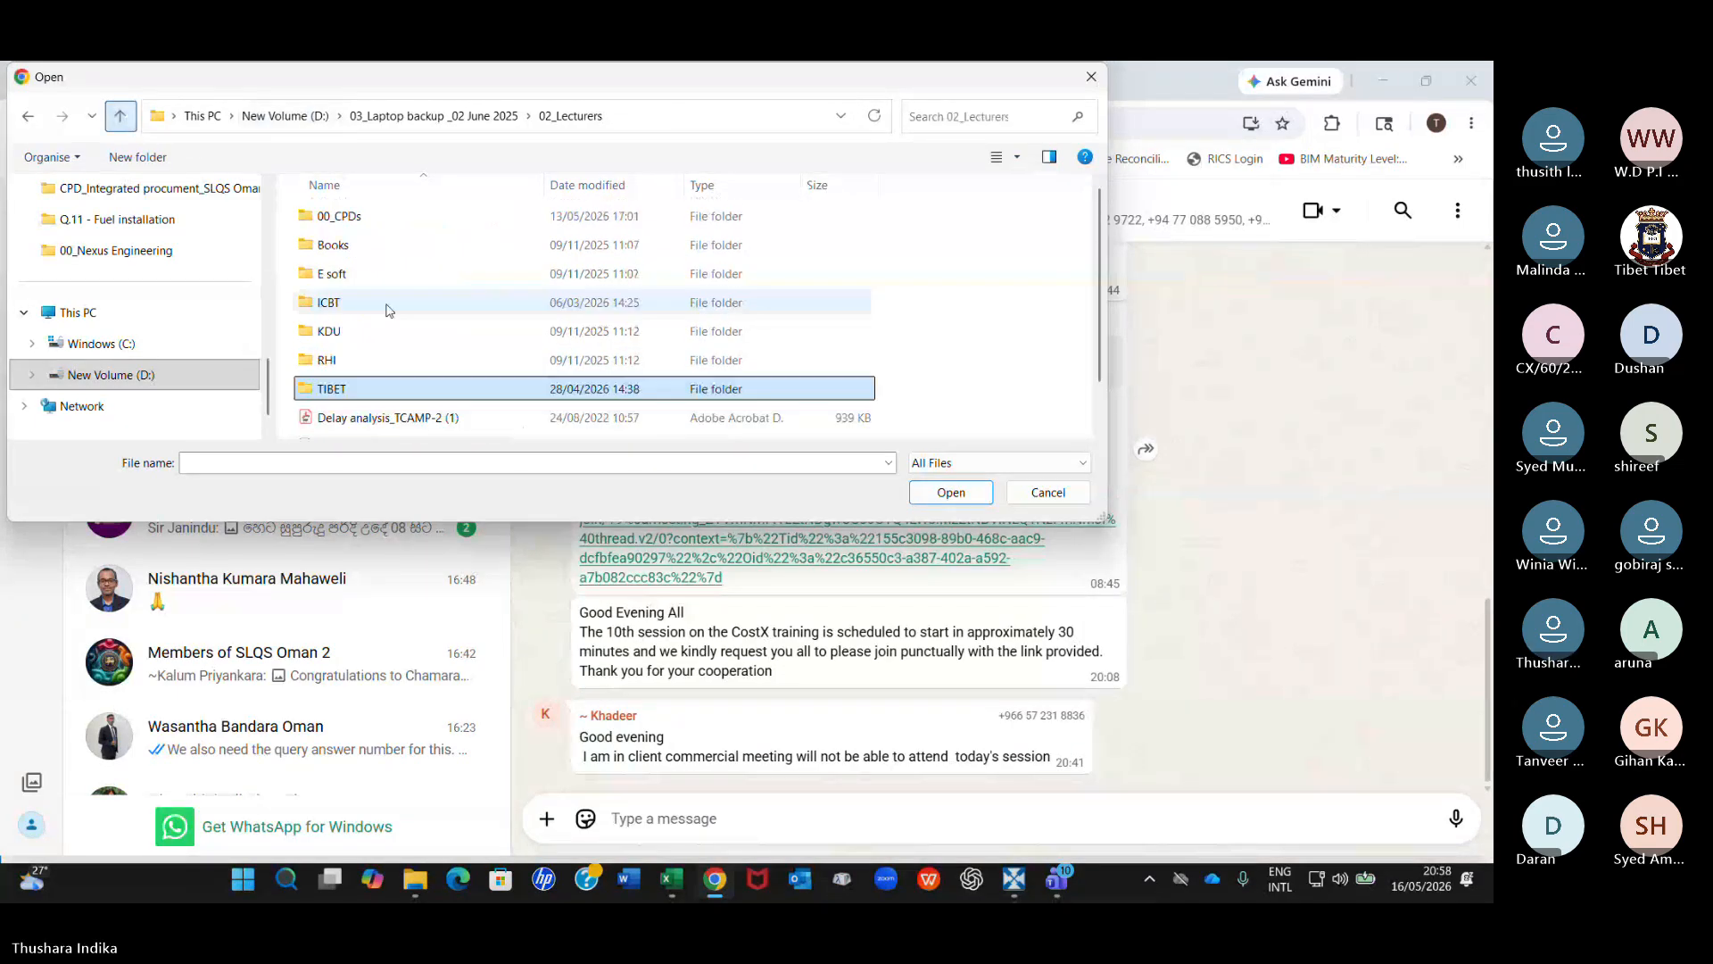
double_click(344, 389)
Go through 11_CostX training, B60_March 2026, Drawings and Drawings & BoQ to the HVAC folder.
scroll(390, 321, down, 3)
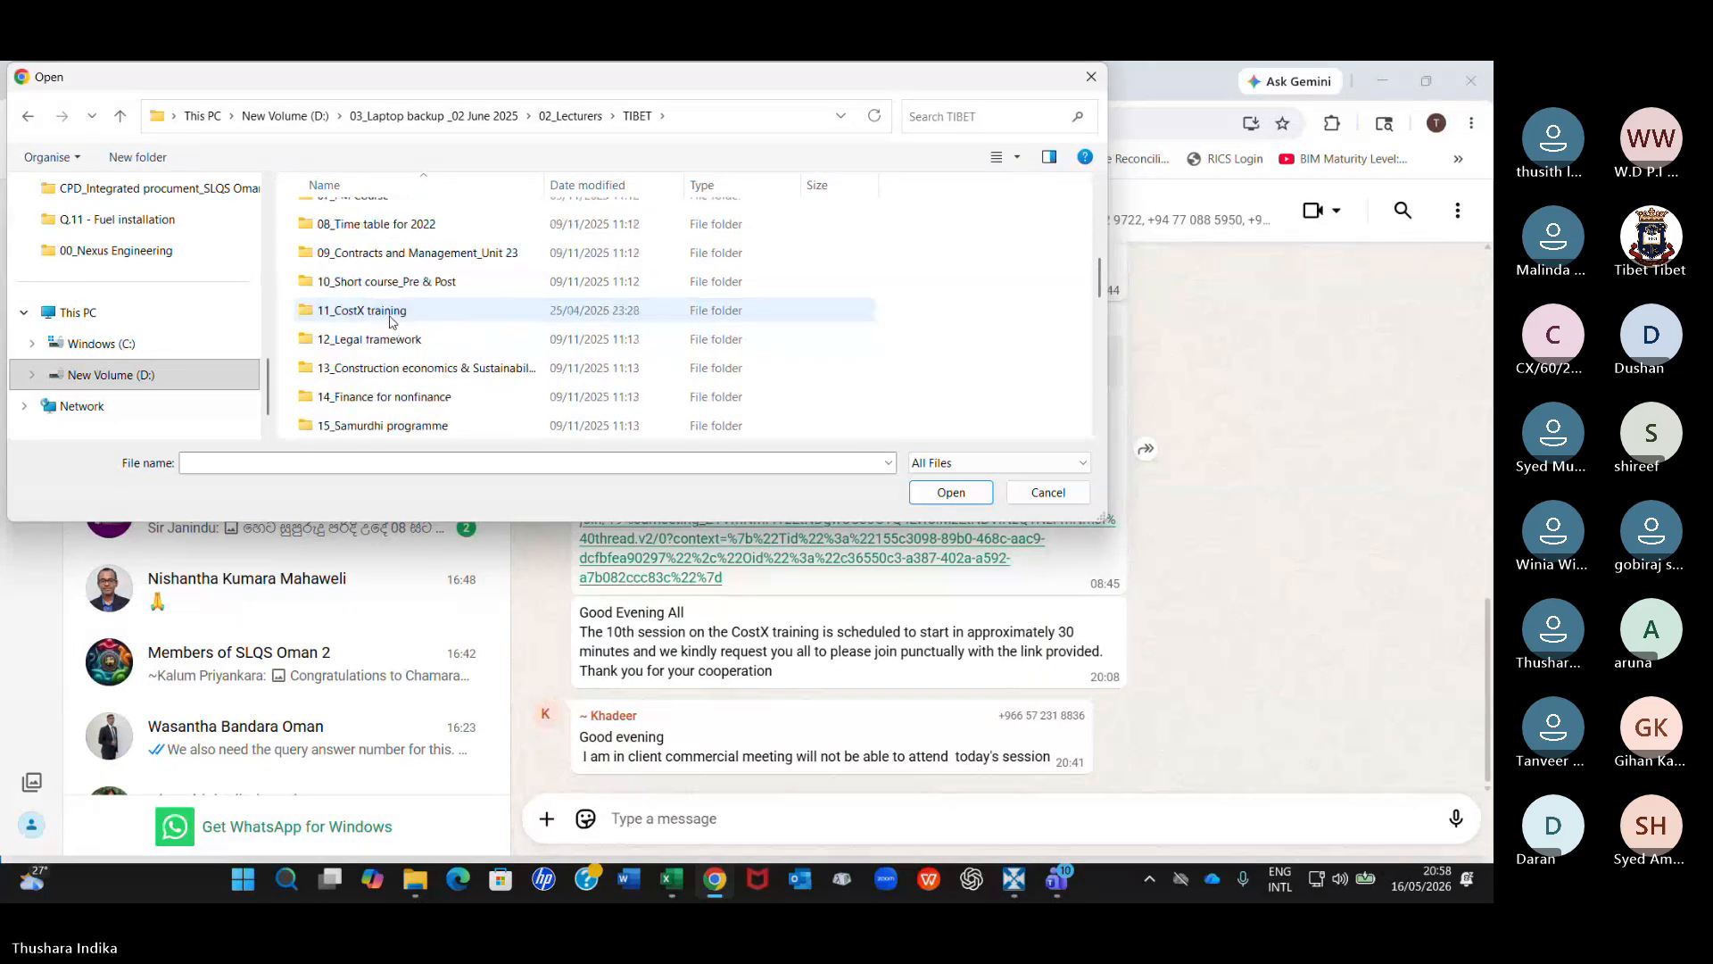
scroll(390, 321, down, 2)
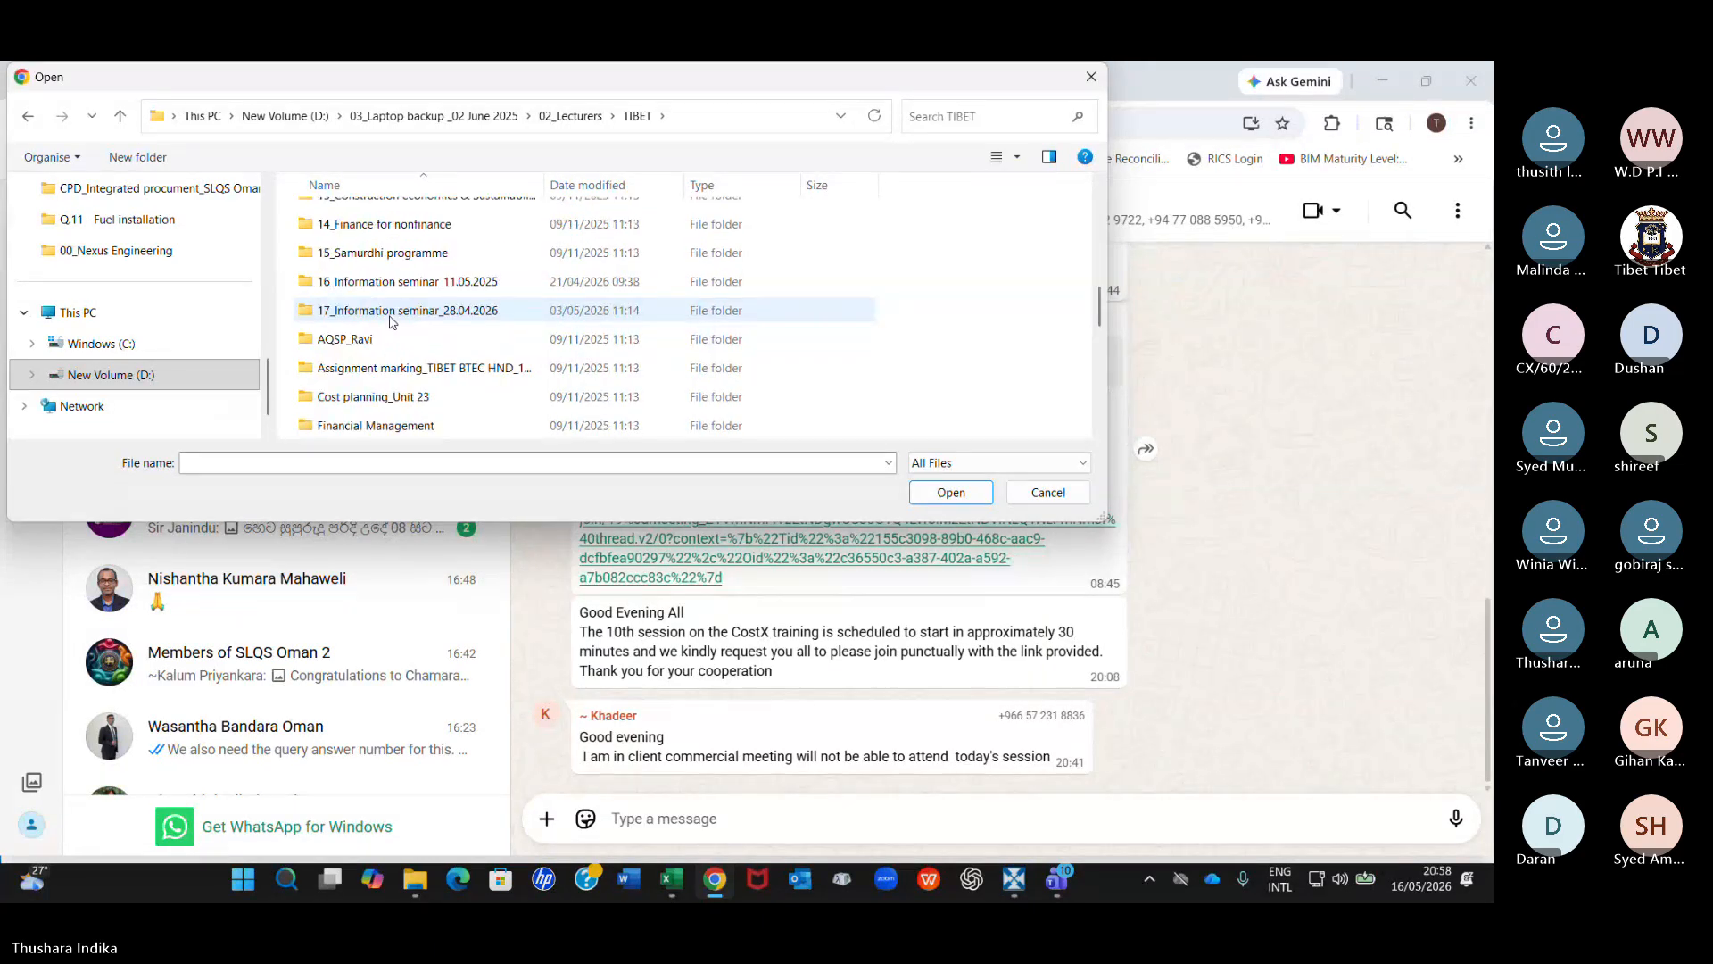
scroll(390, 321, down, 1)
scroll(390, 321, up, 2)
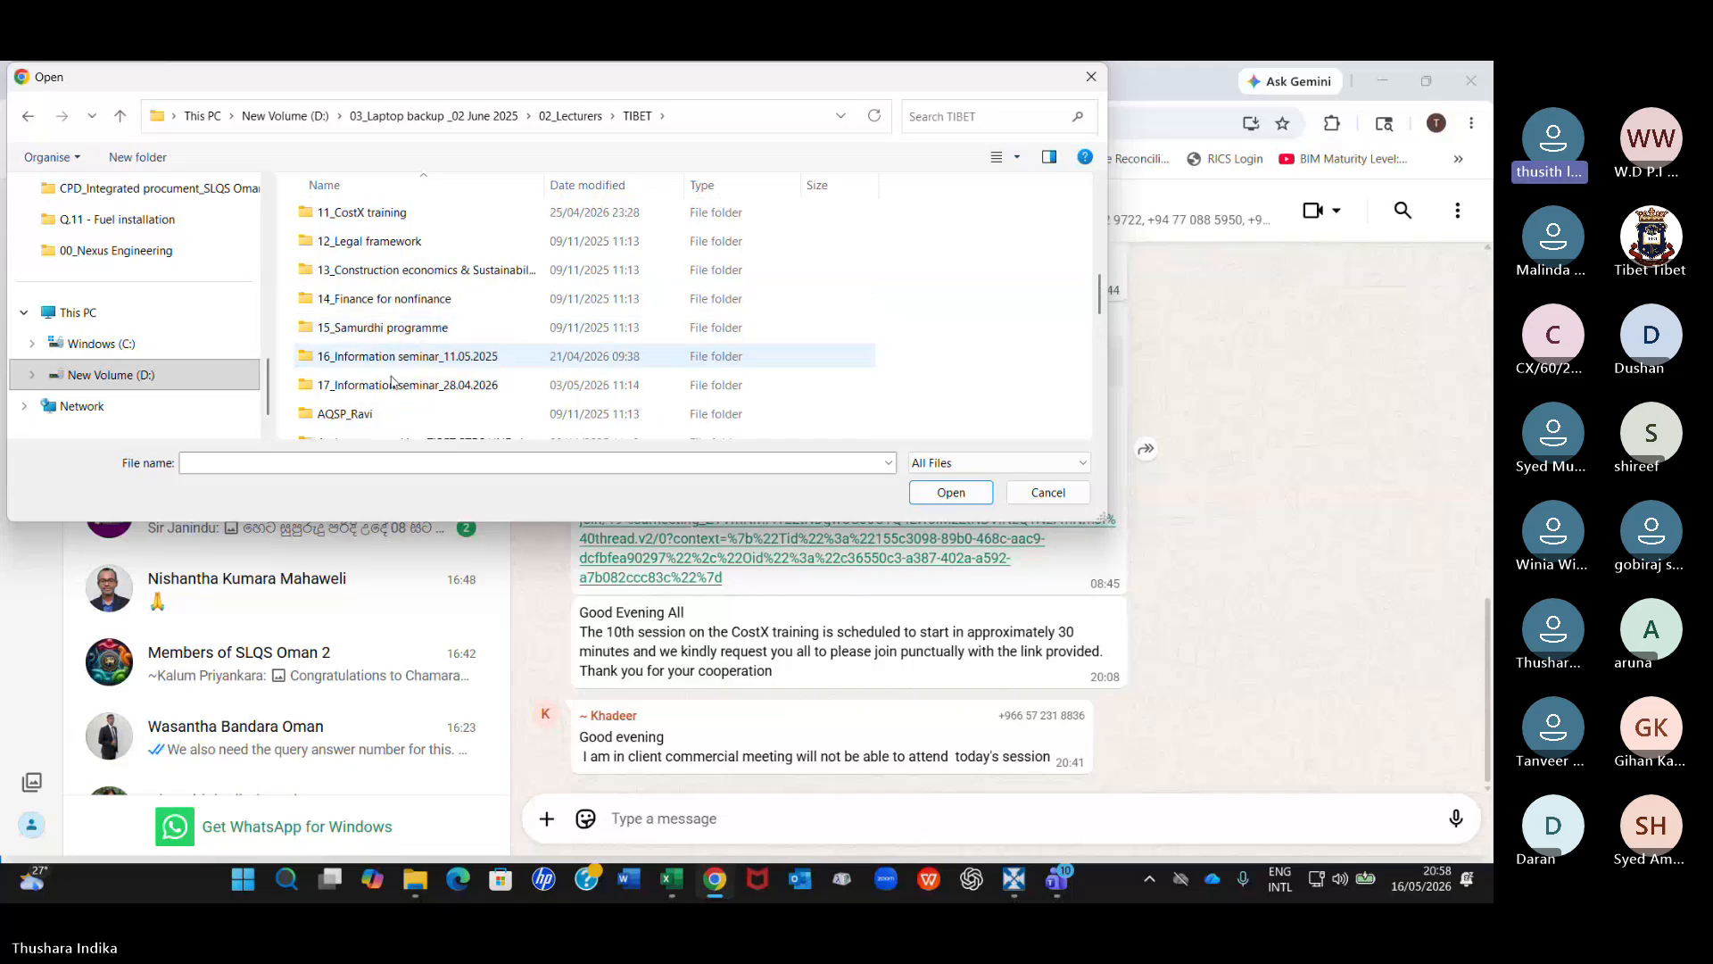
double_click(380, 214)
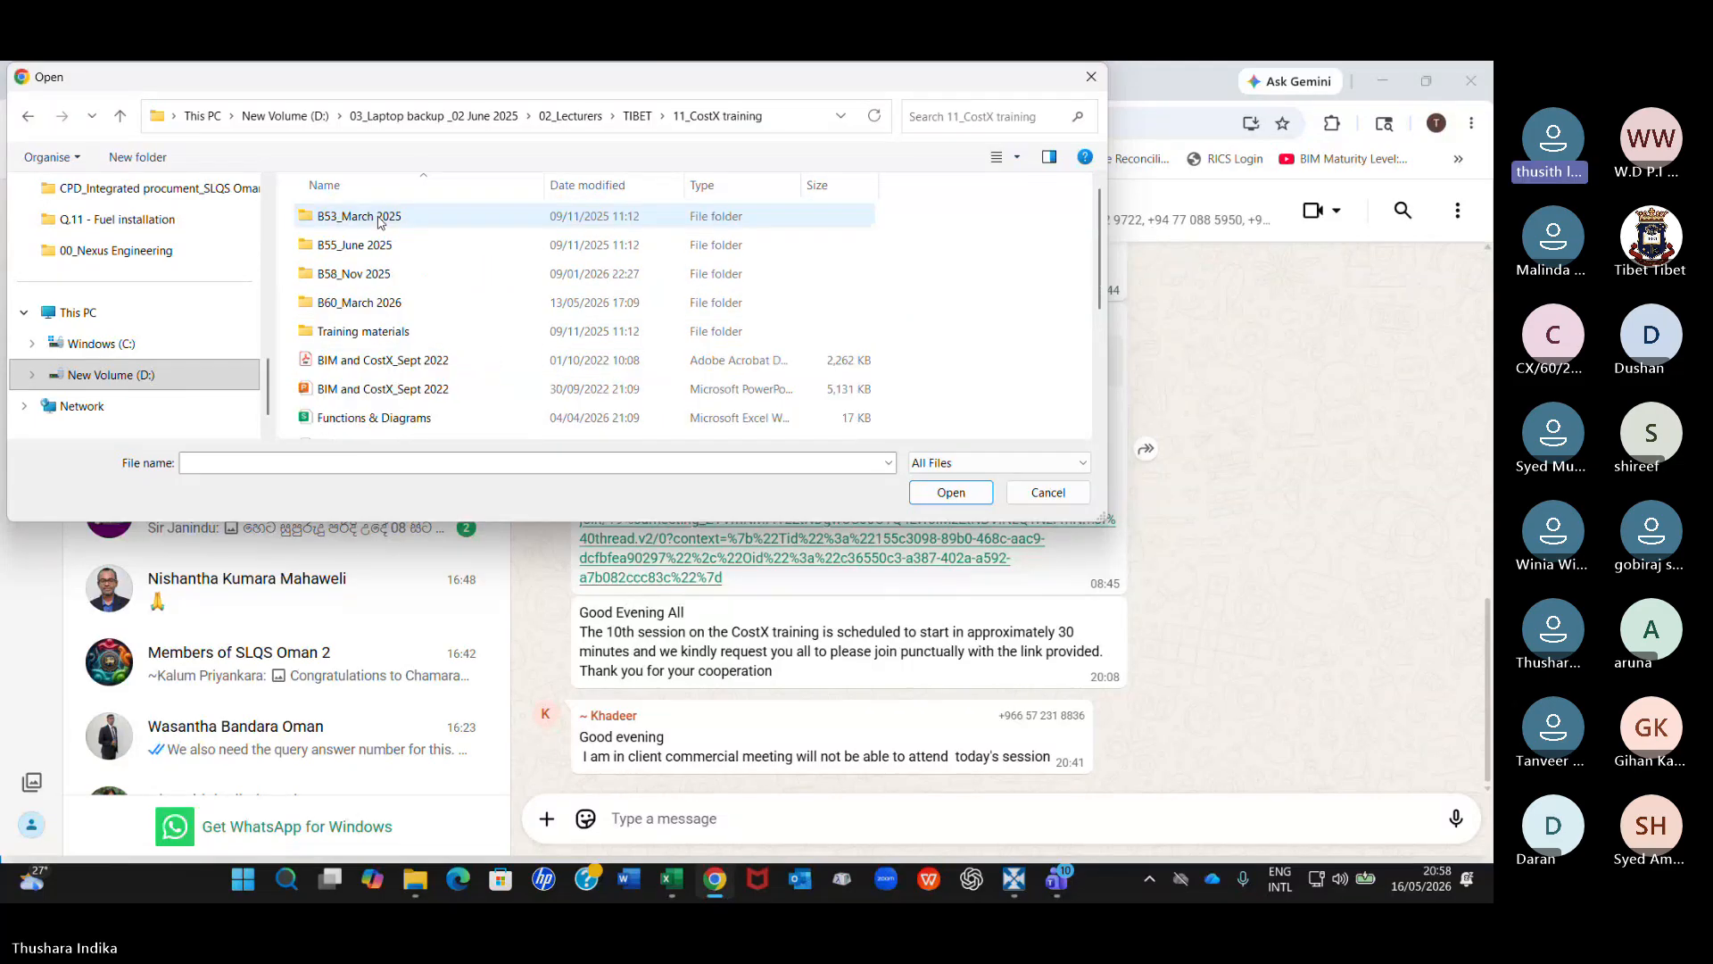
double_click(339, 303)
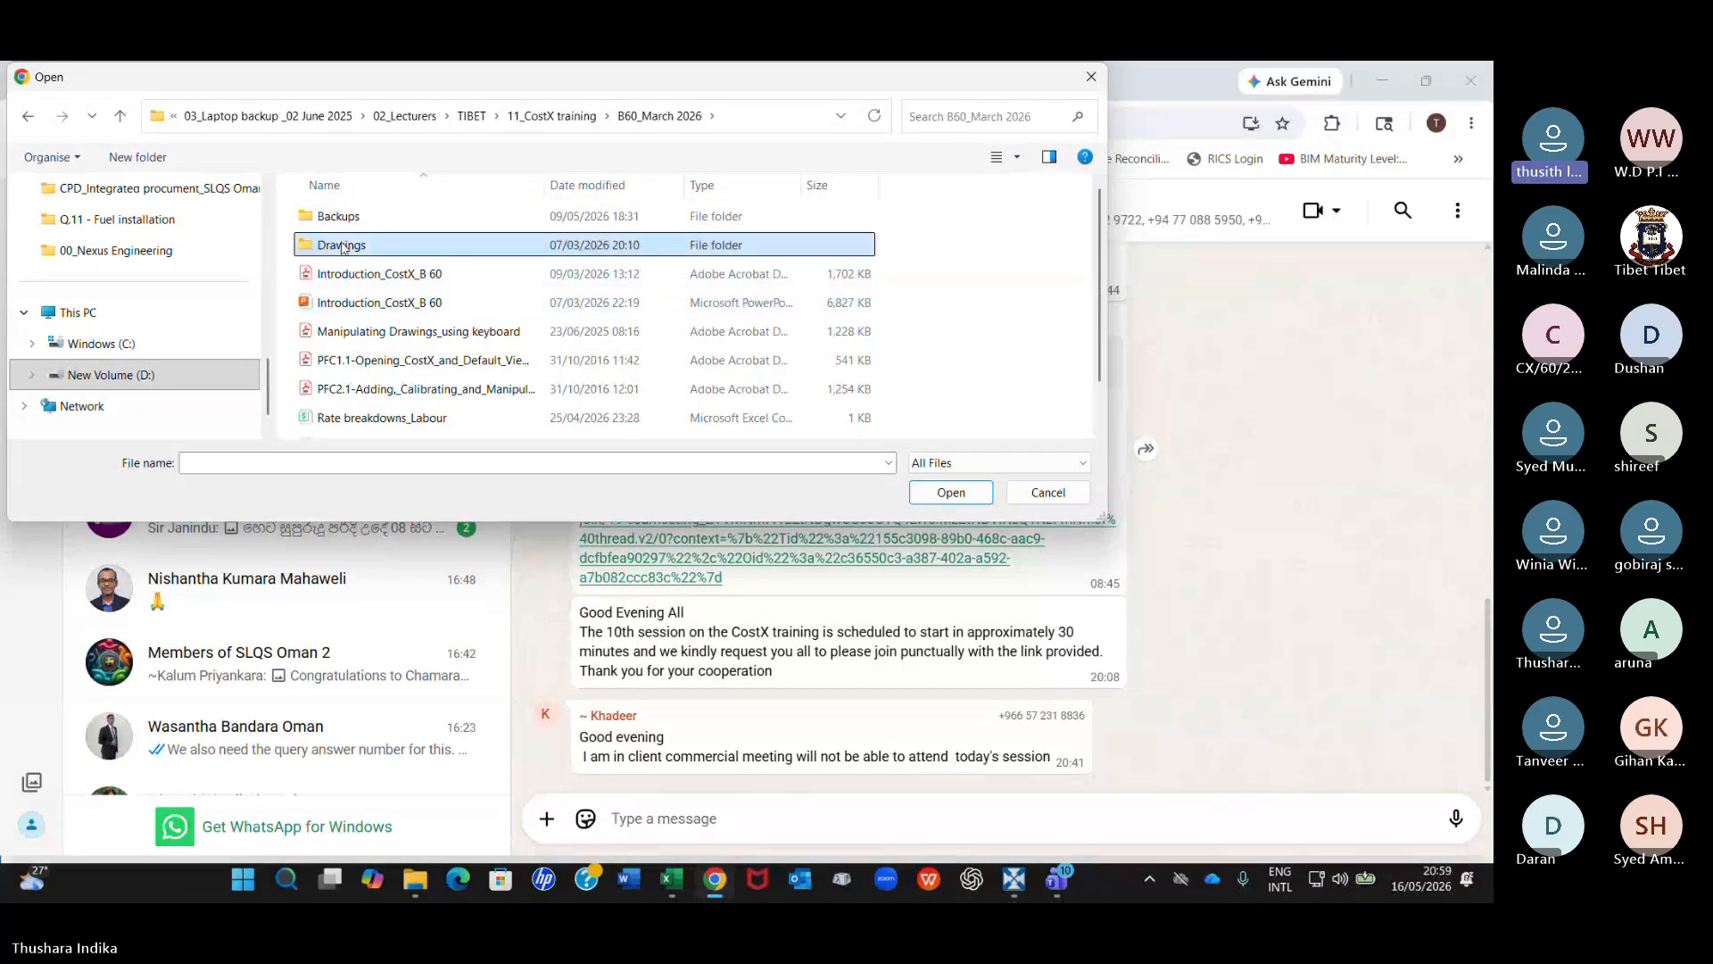
double_click(340, 244)
click(350, 219)
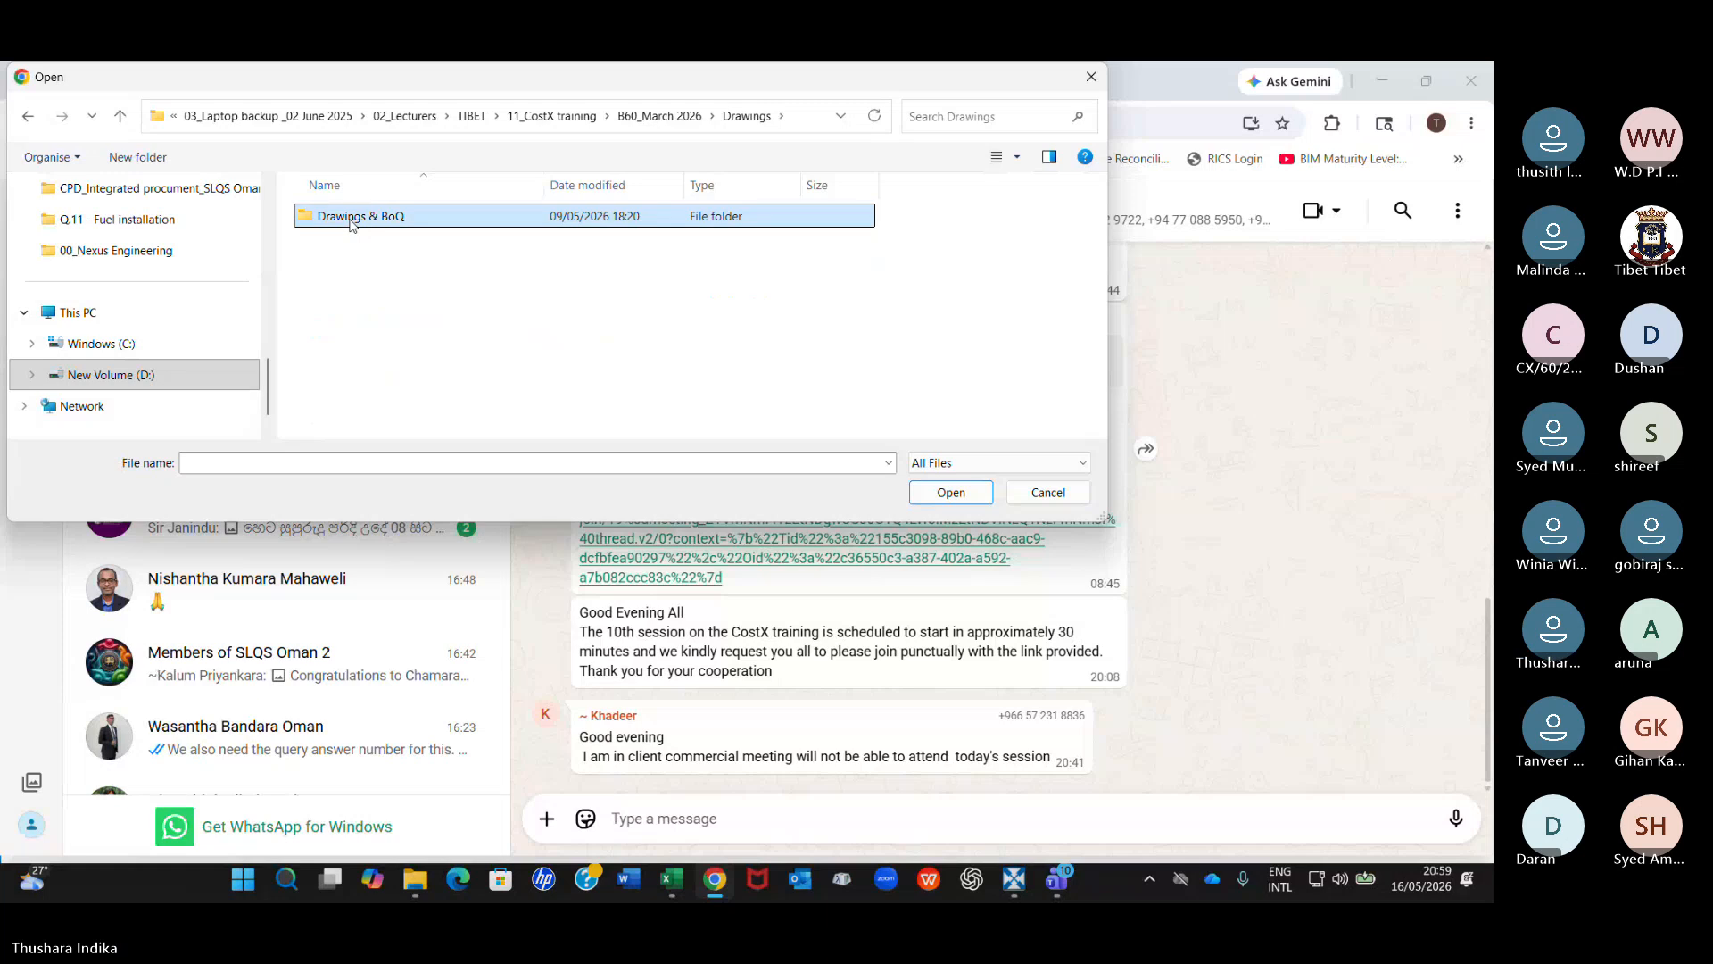
double_click(352, 219)
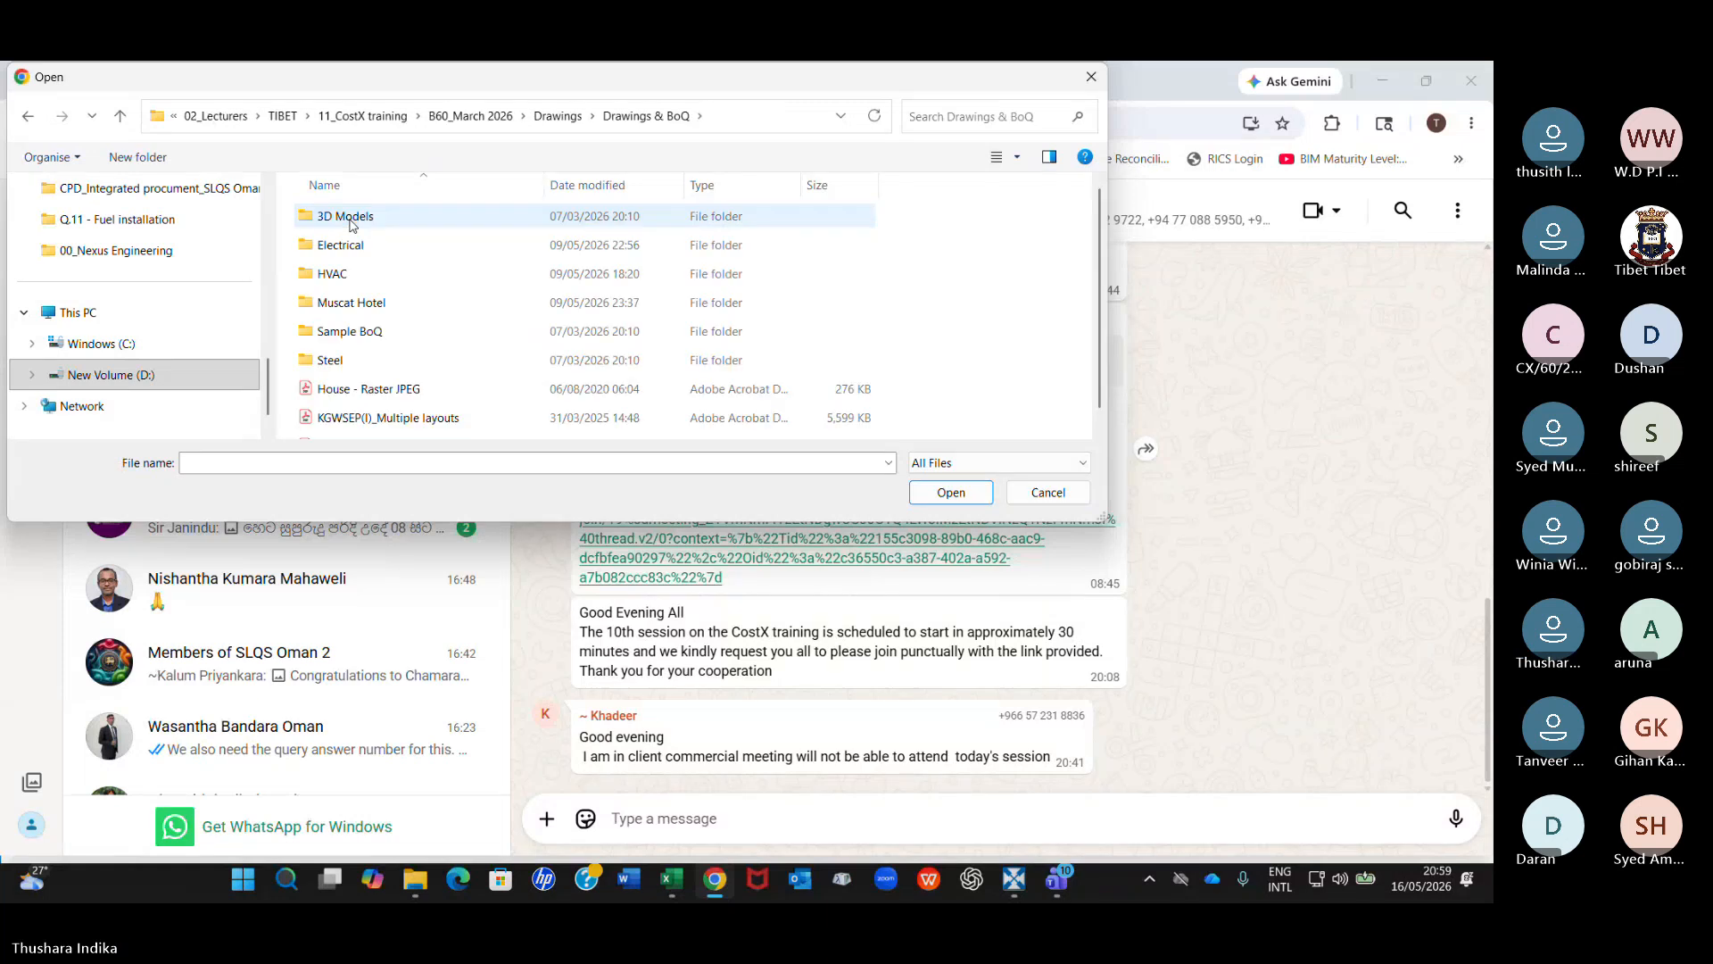
double_click(332, 273)
Attach MVAC DRAWING - ICBT KURUNEGALA - 2023.09.08-Layout2 g.pdf and send it to the CostX Training B60 group.
click(383, 217)
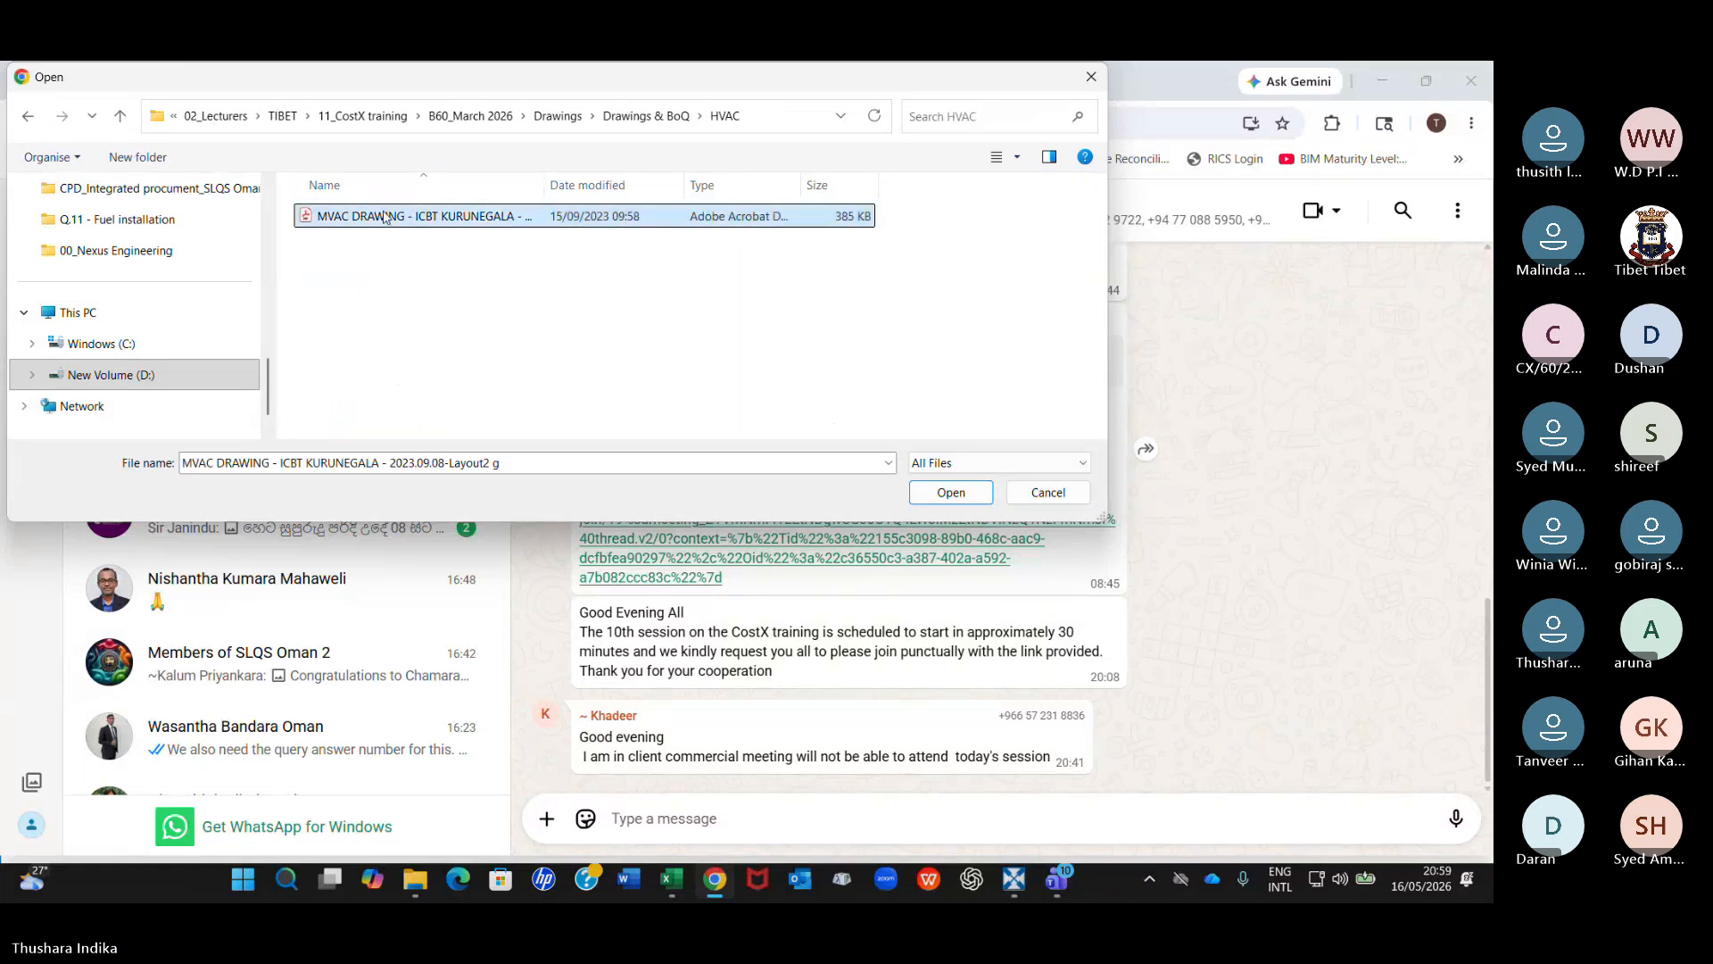
click(949, 494)
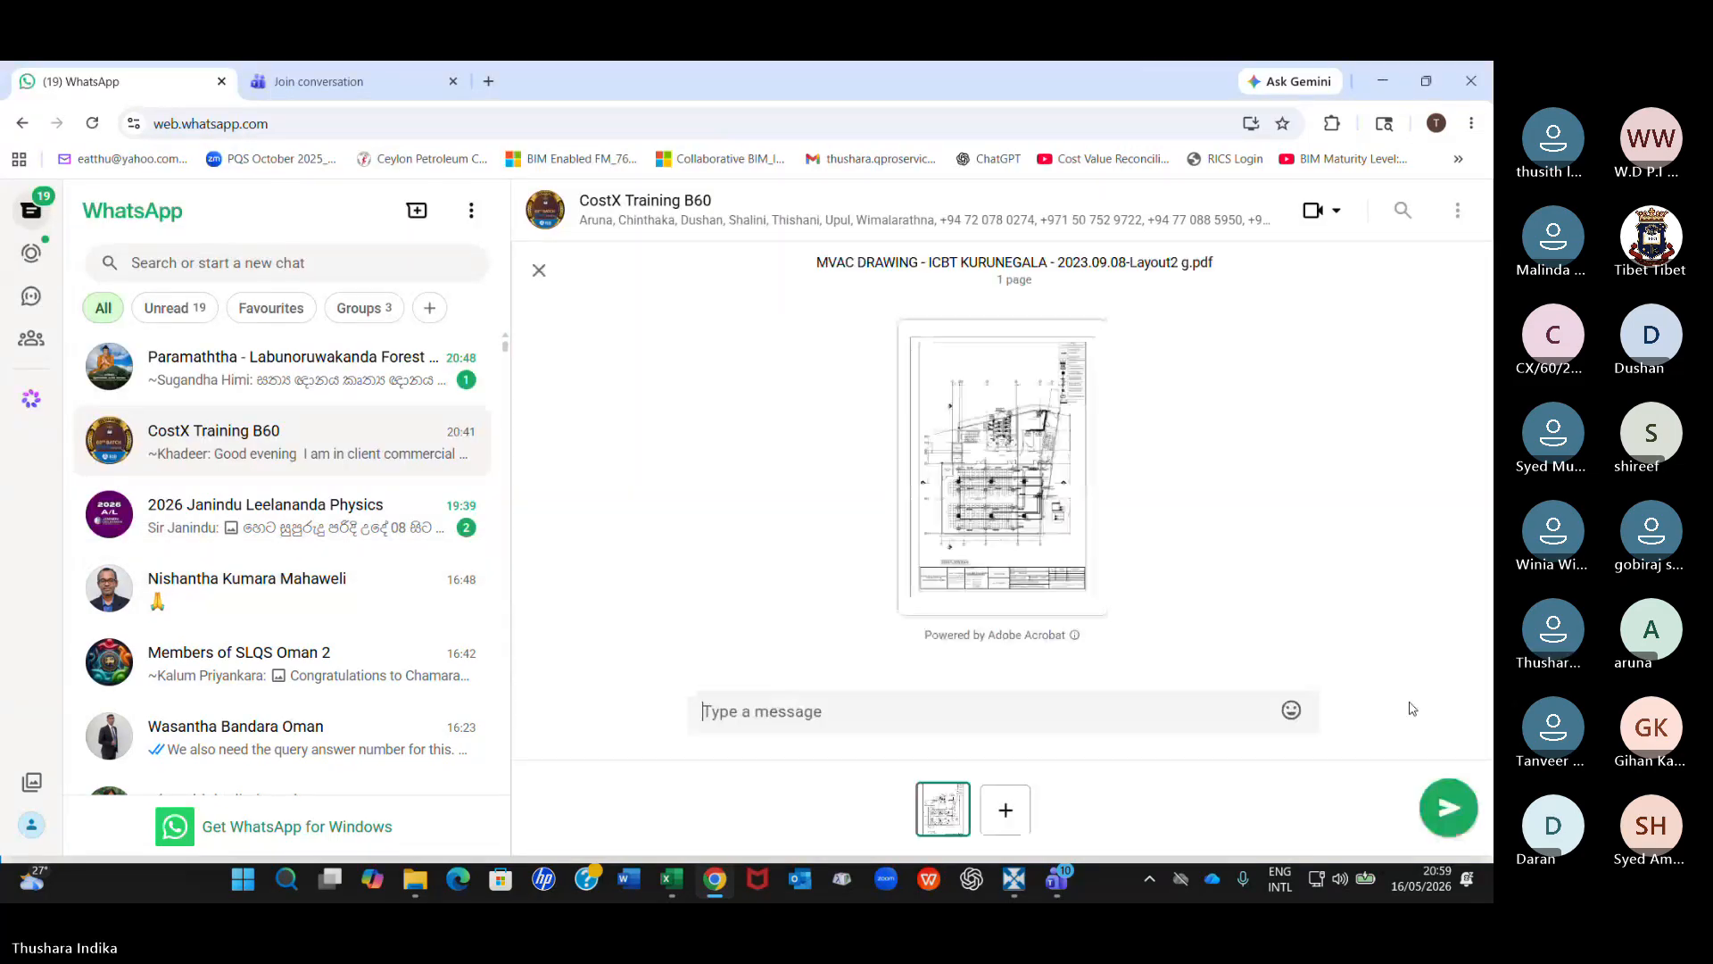
click(1454, 803)
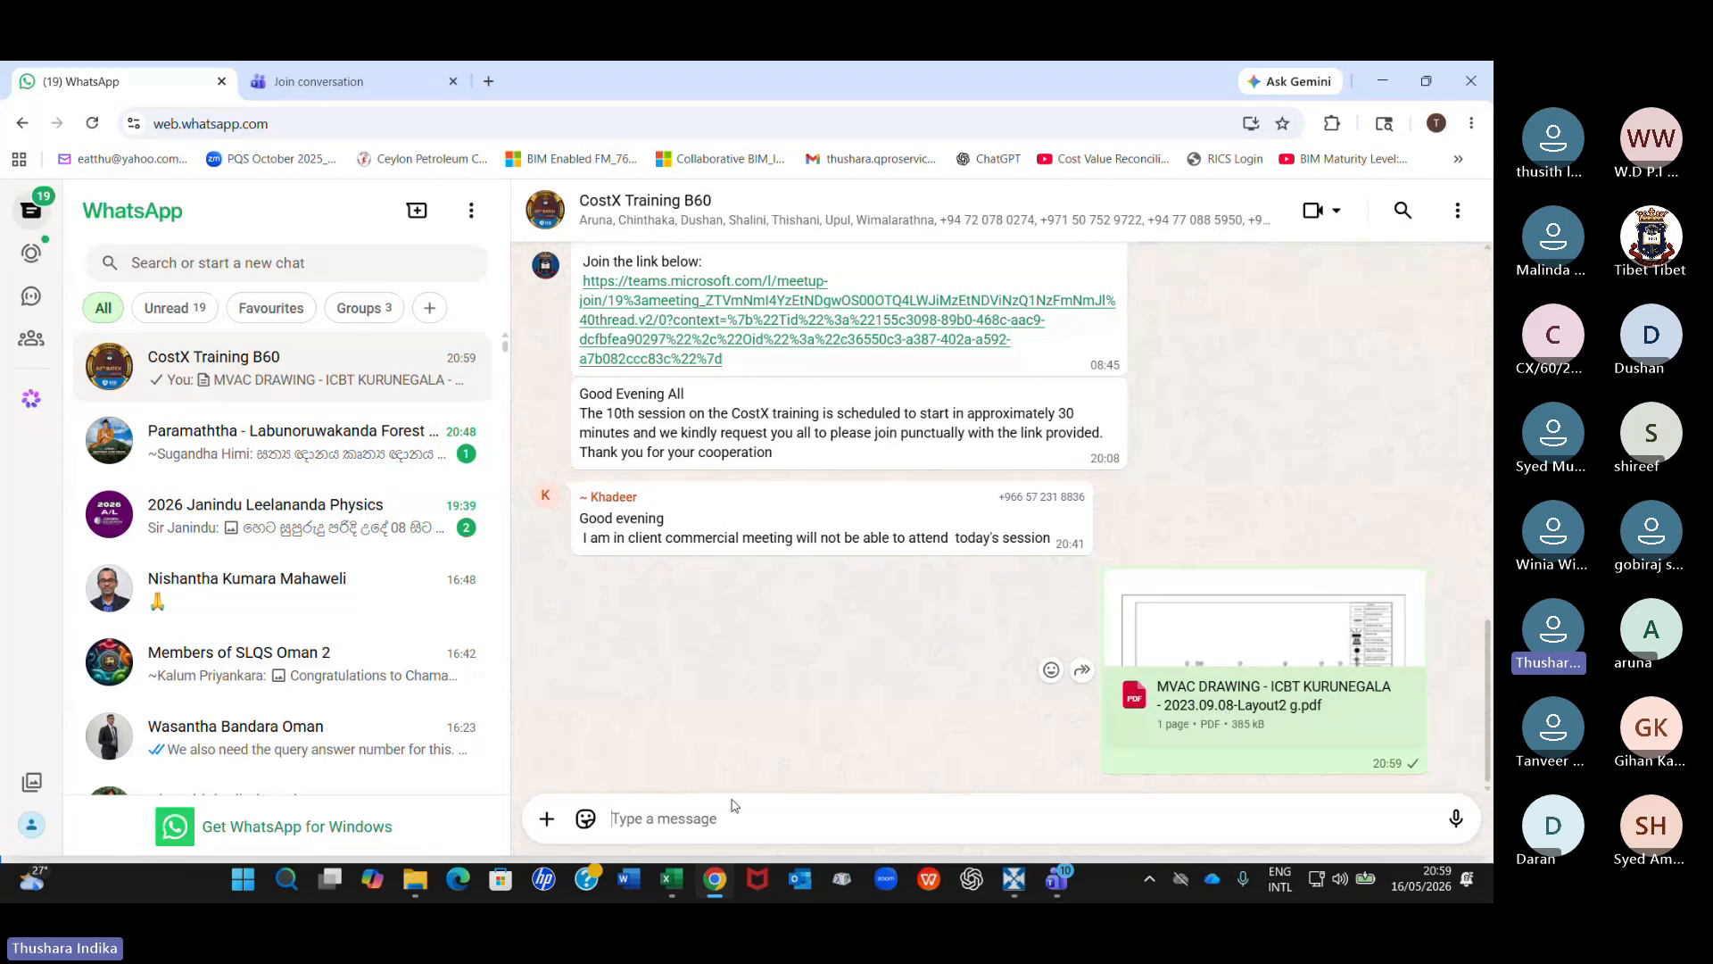
Switch back to RIB CostX and examine the sixth floor plan on the MVAC DRAWING _PDF drawing.
click(1014, 879)
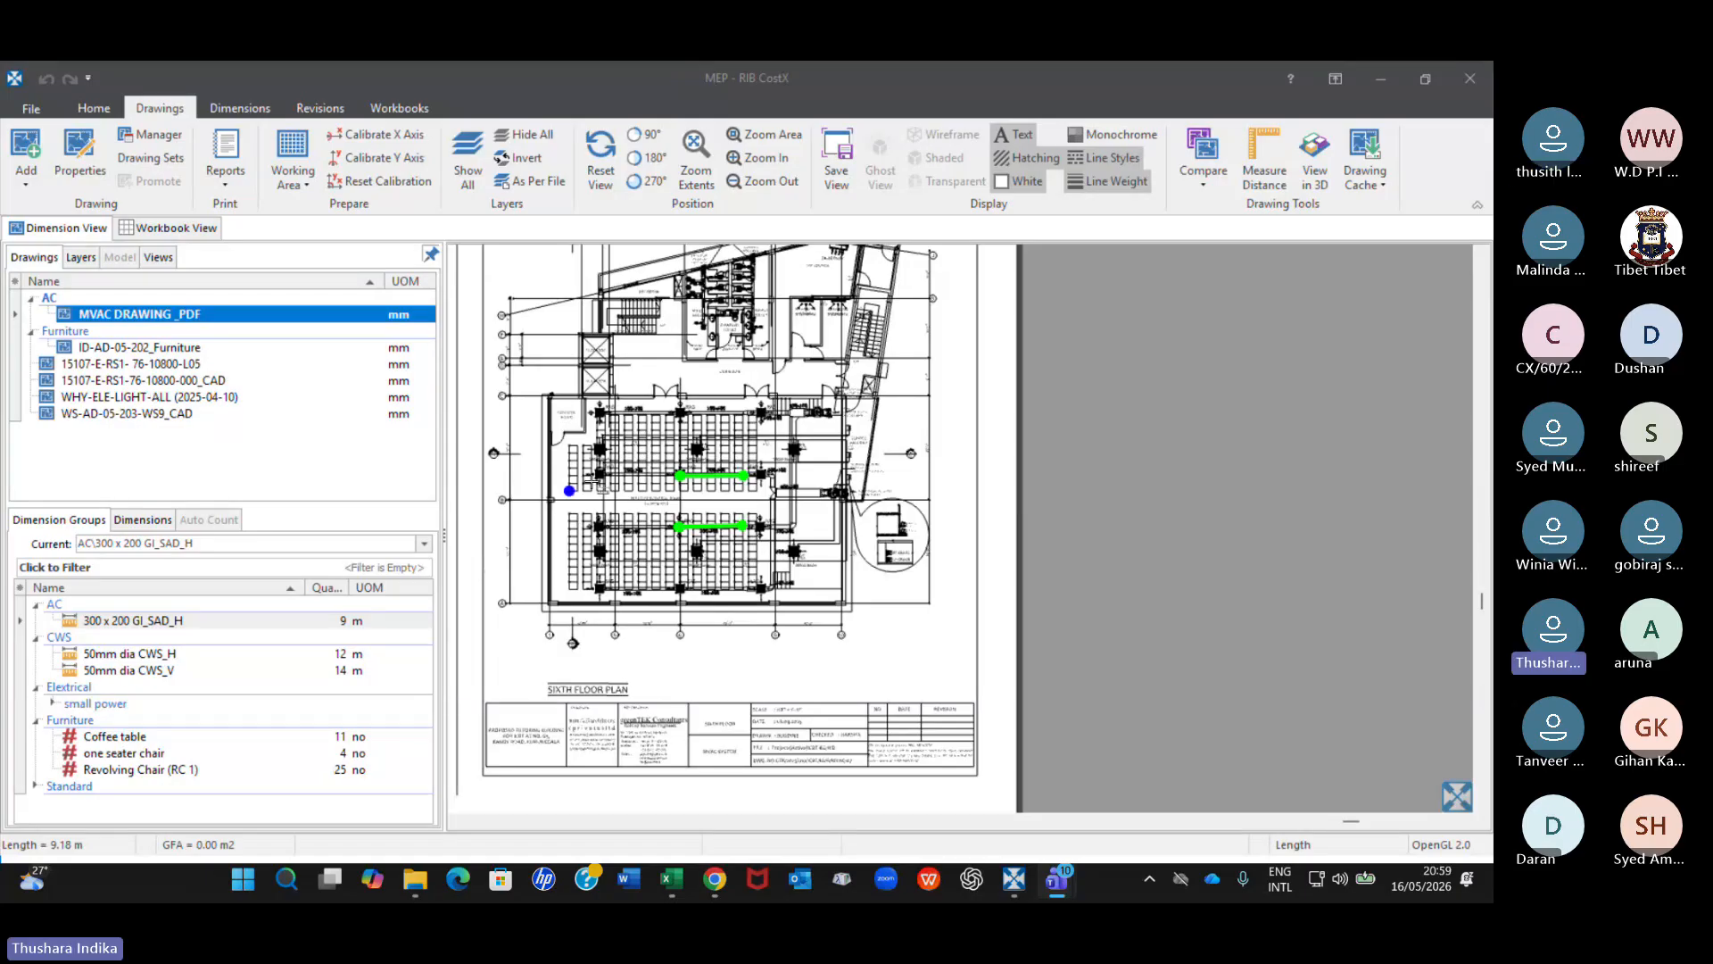
click(699, 551)
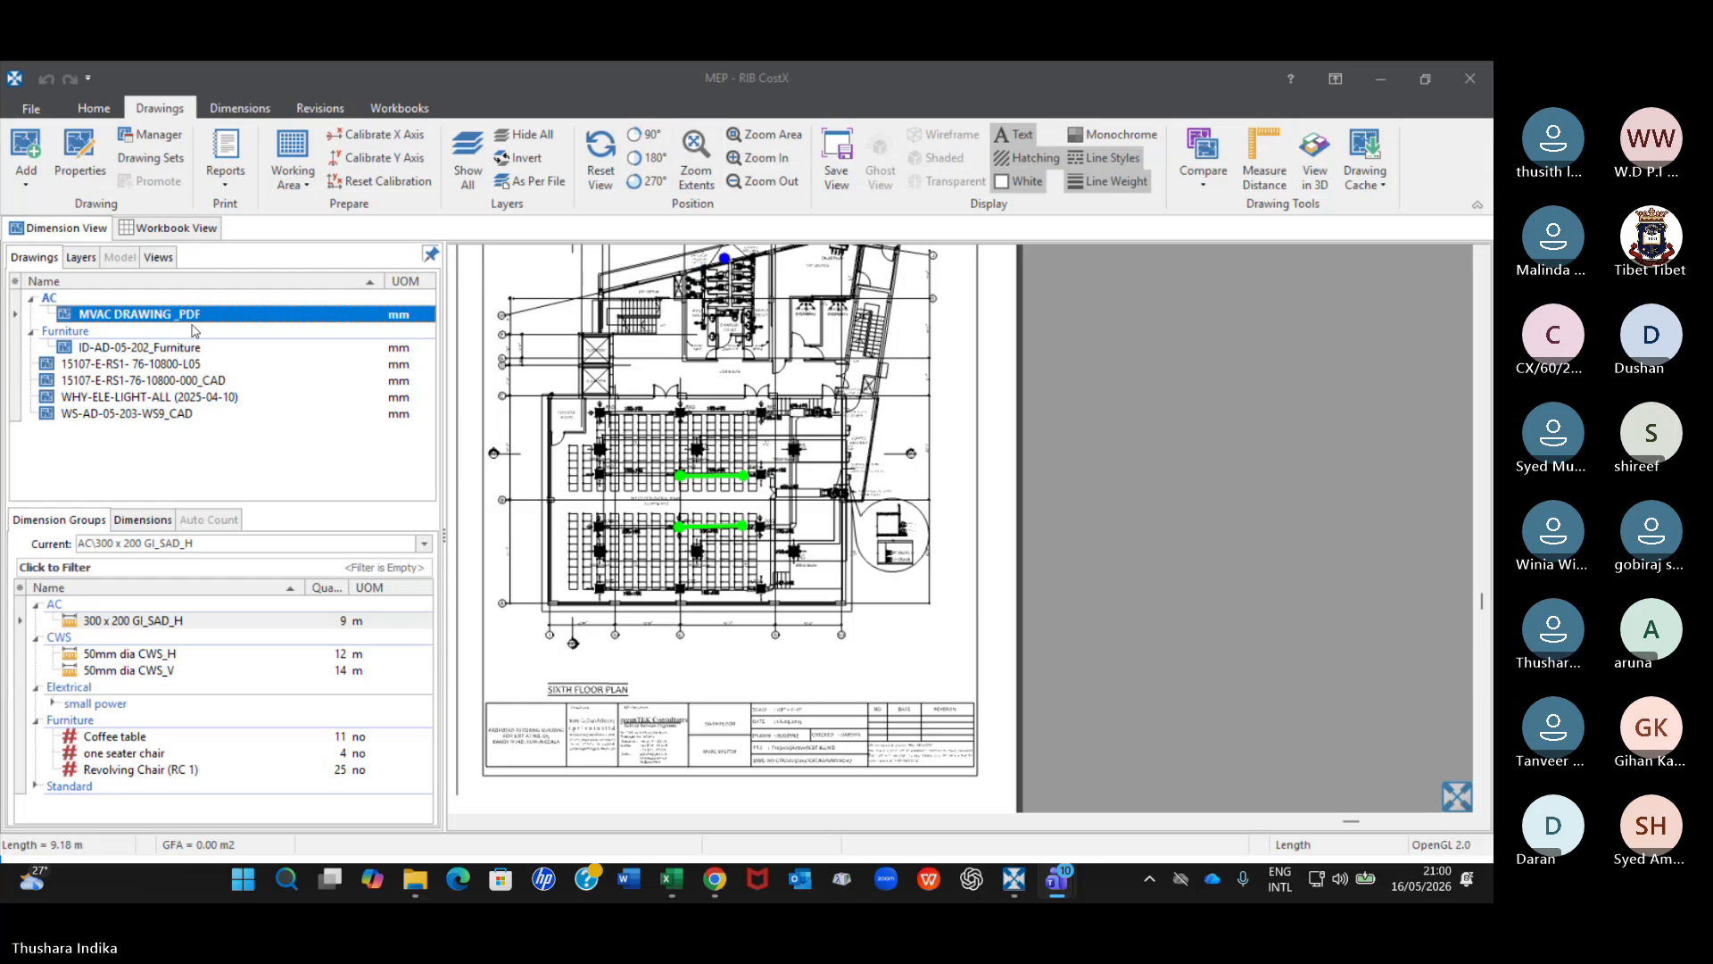
mouse_move(165, 319)
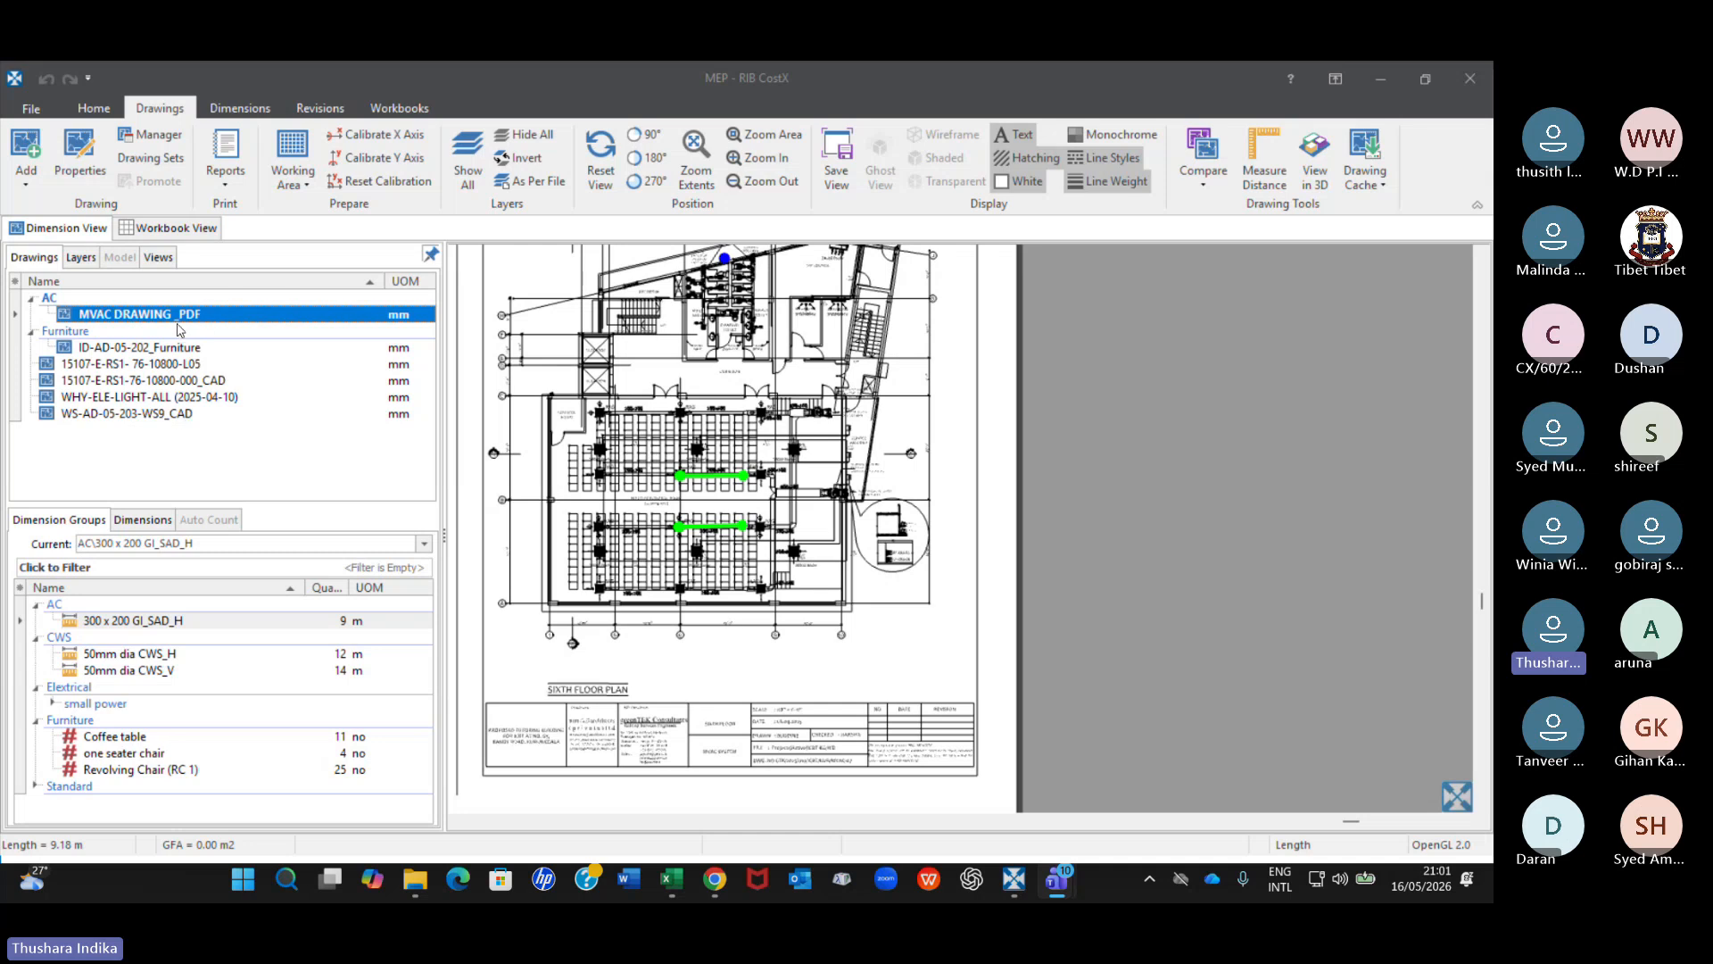
mouse_move(175, 423)
mouse_move(128, 628)
scroll(729, 316, up, 5)
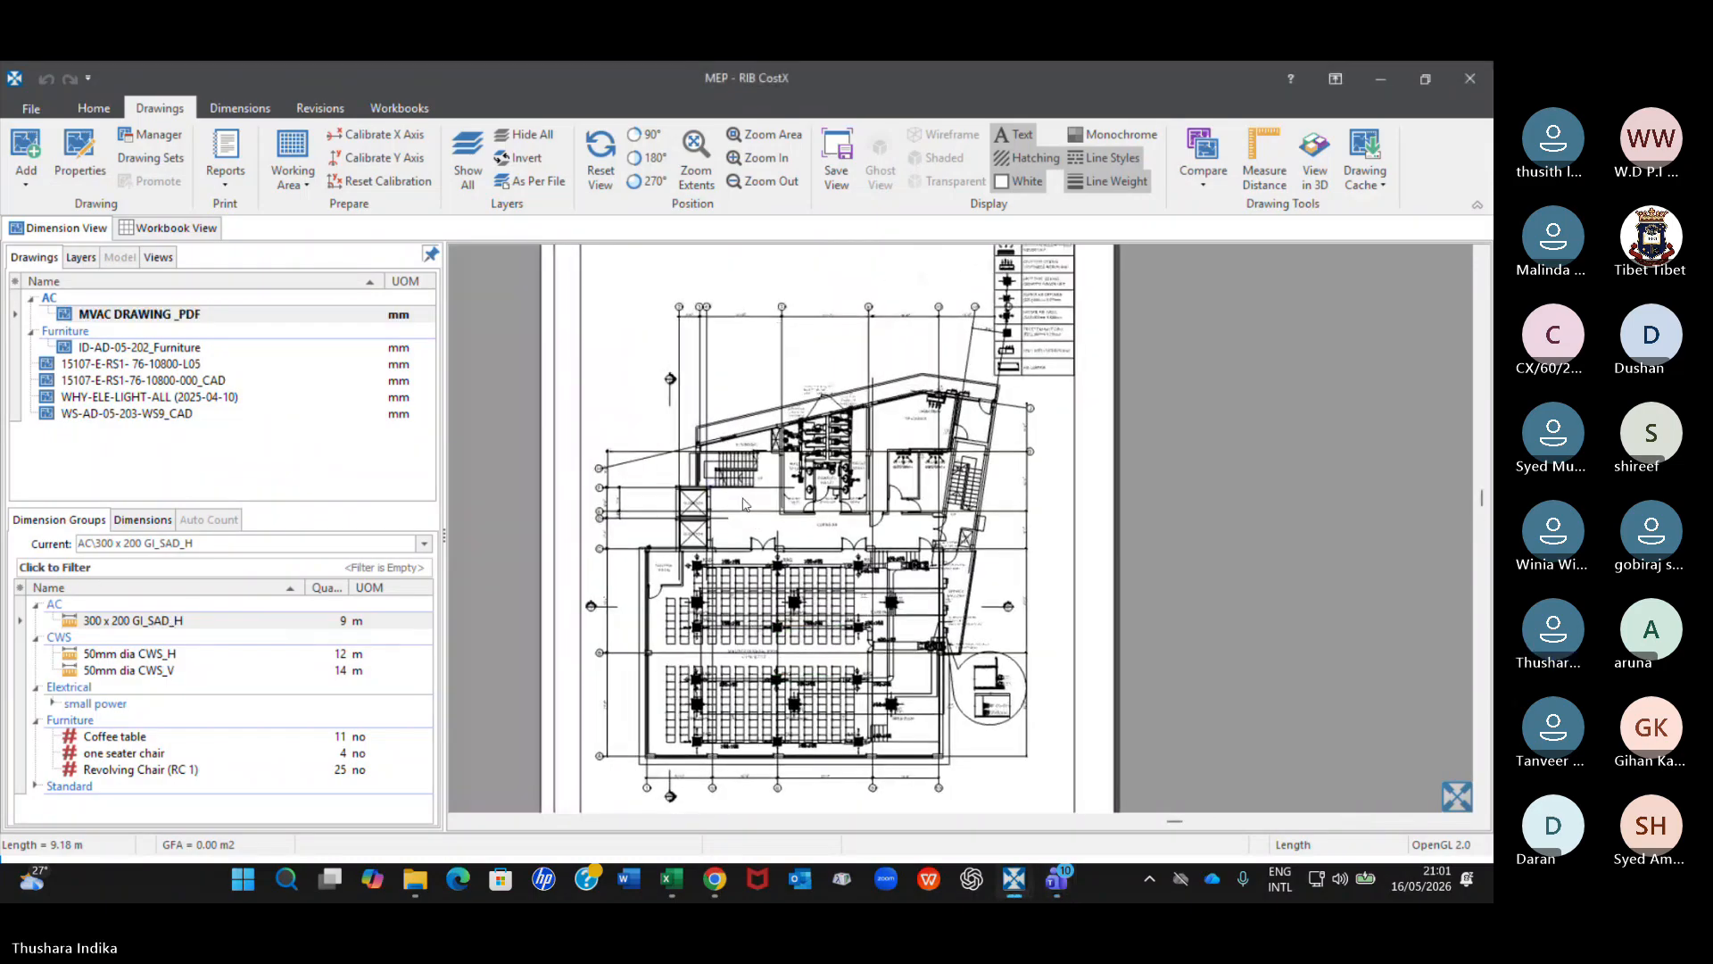
Examine the gridline dimensions above the MVAC floor plan and the highlighted duct measurements in the seating area.
scroll(824, 309, up, 2)
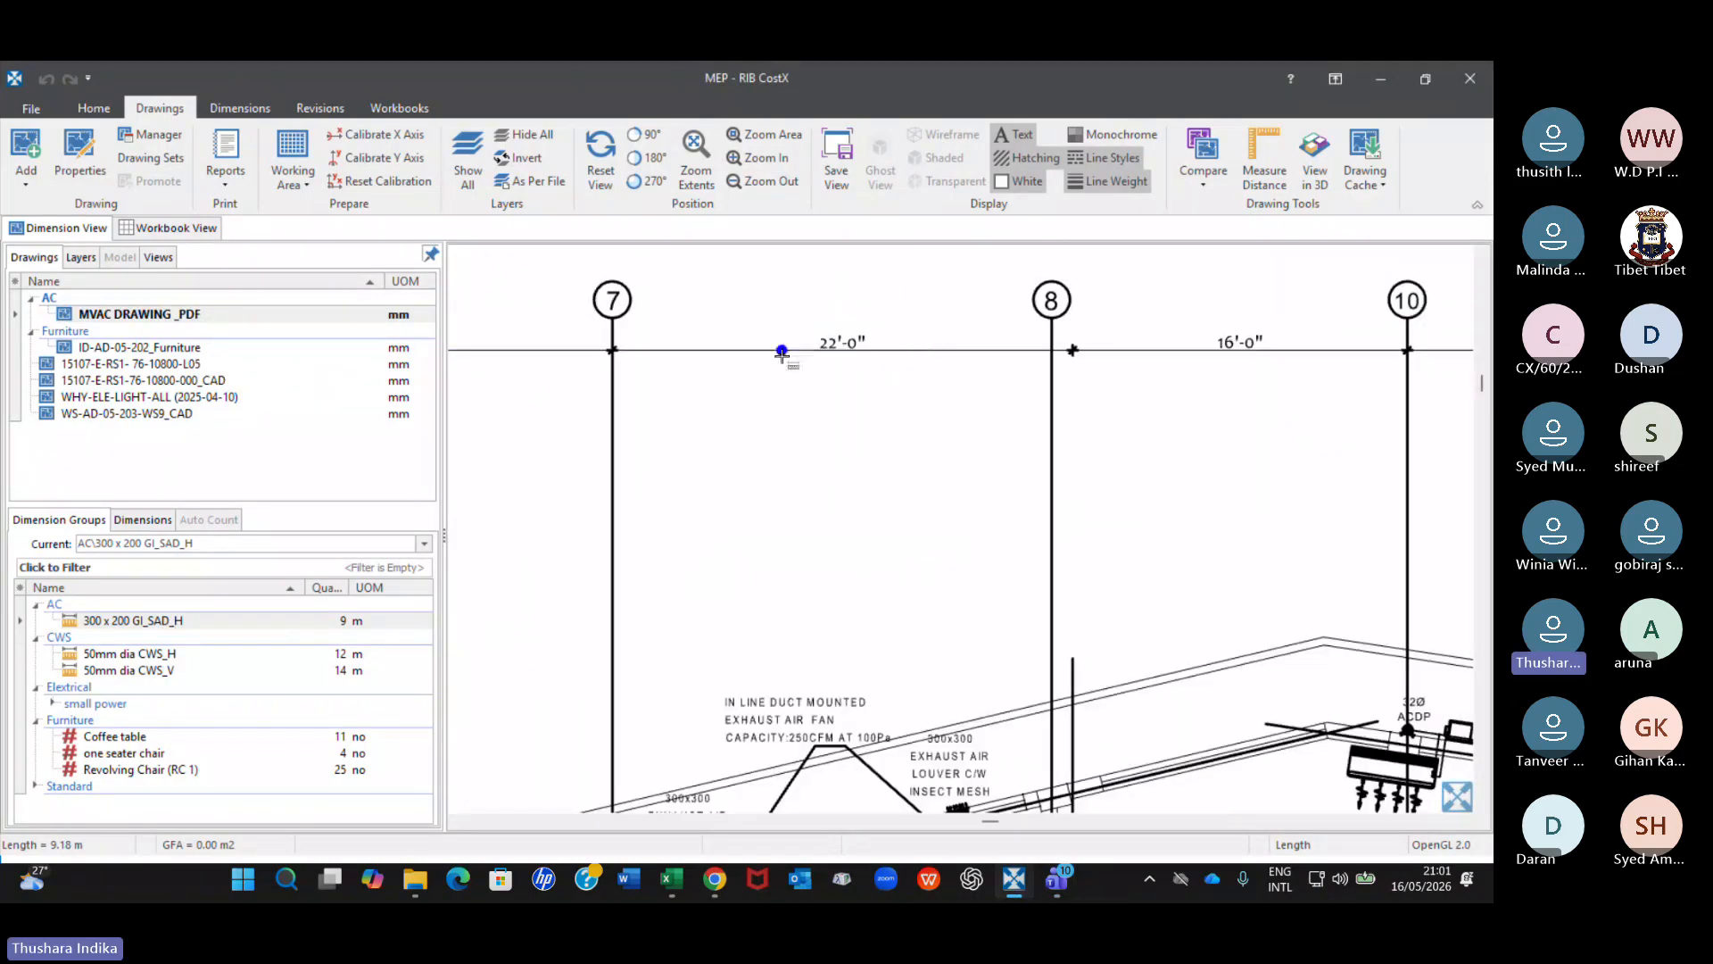
scroll(782, 352, down, 6)
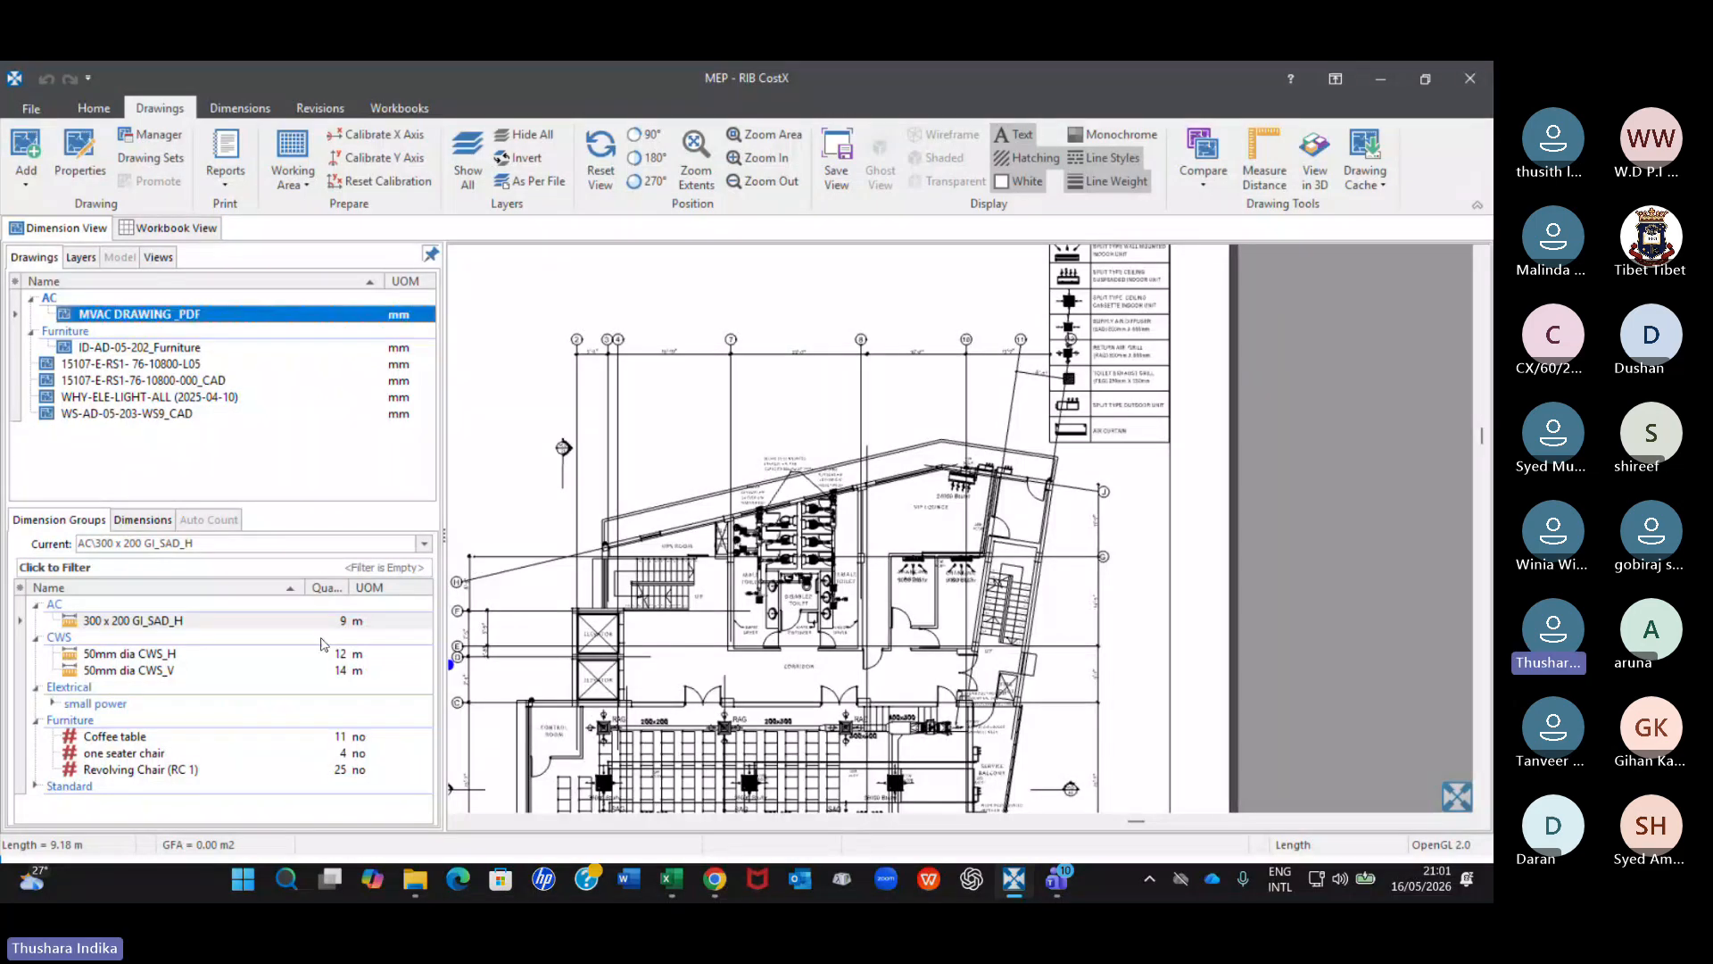
mouse_move(353, 629)
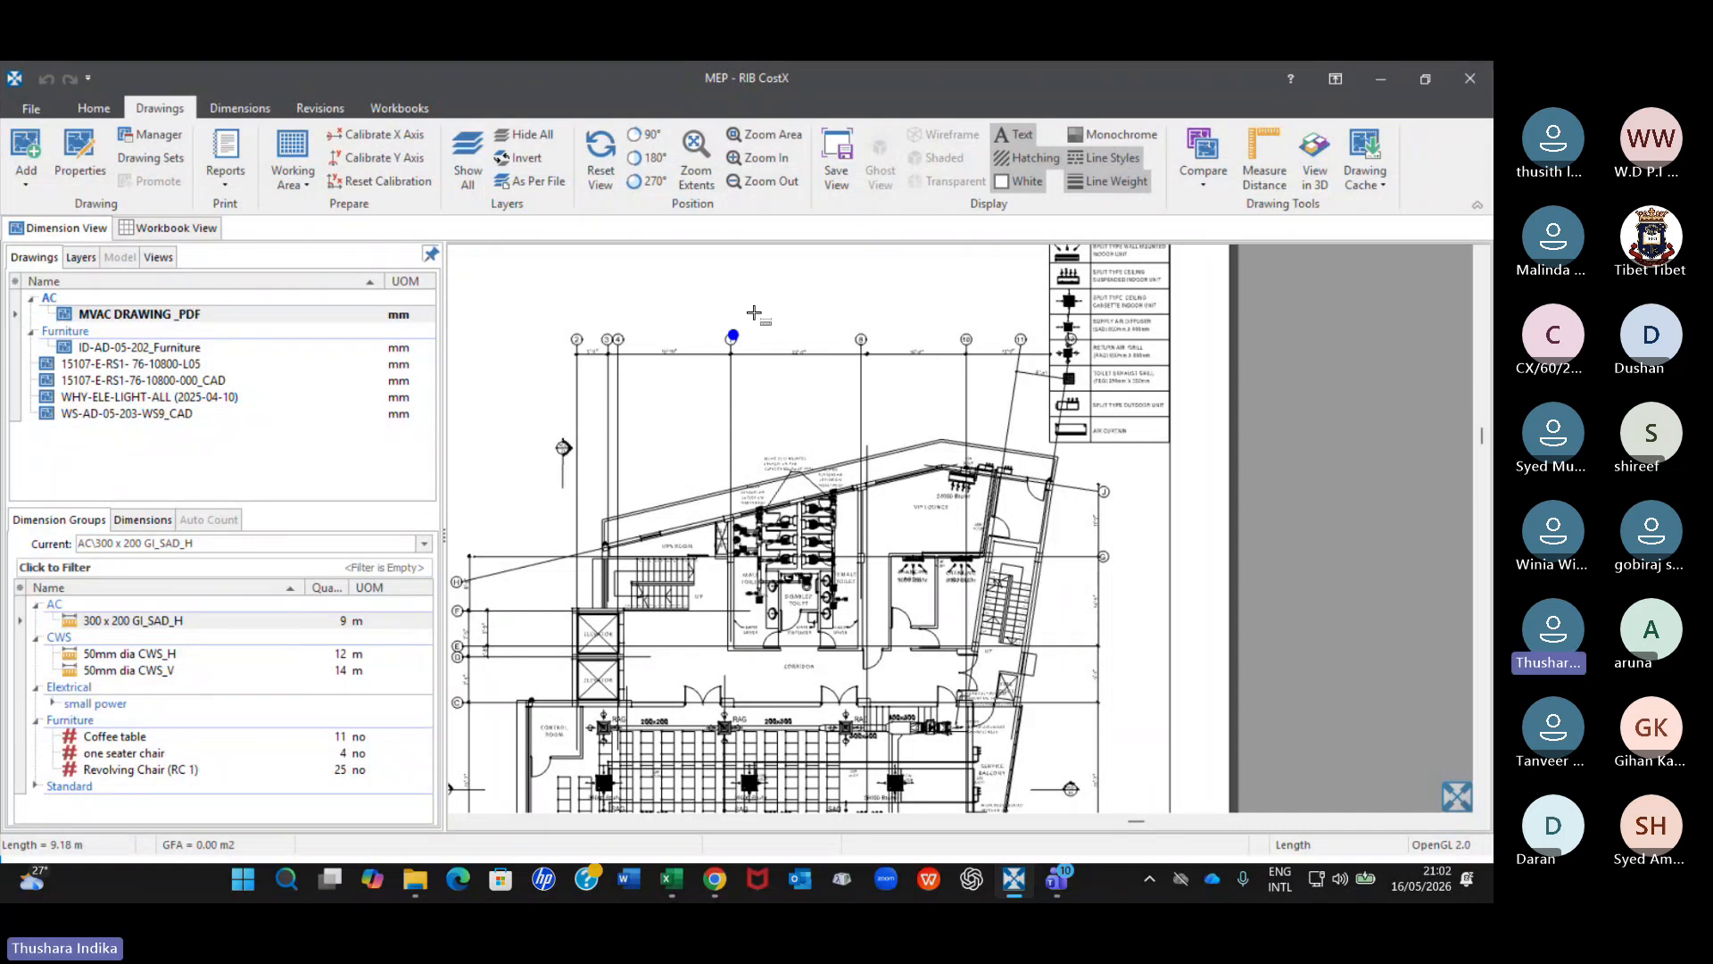
scroll(754, 313, up, 3)
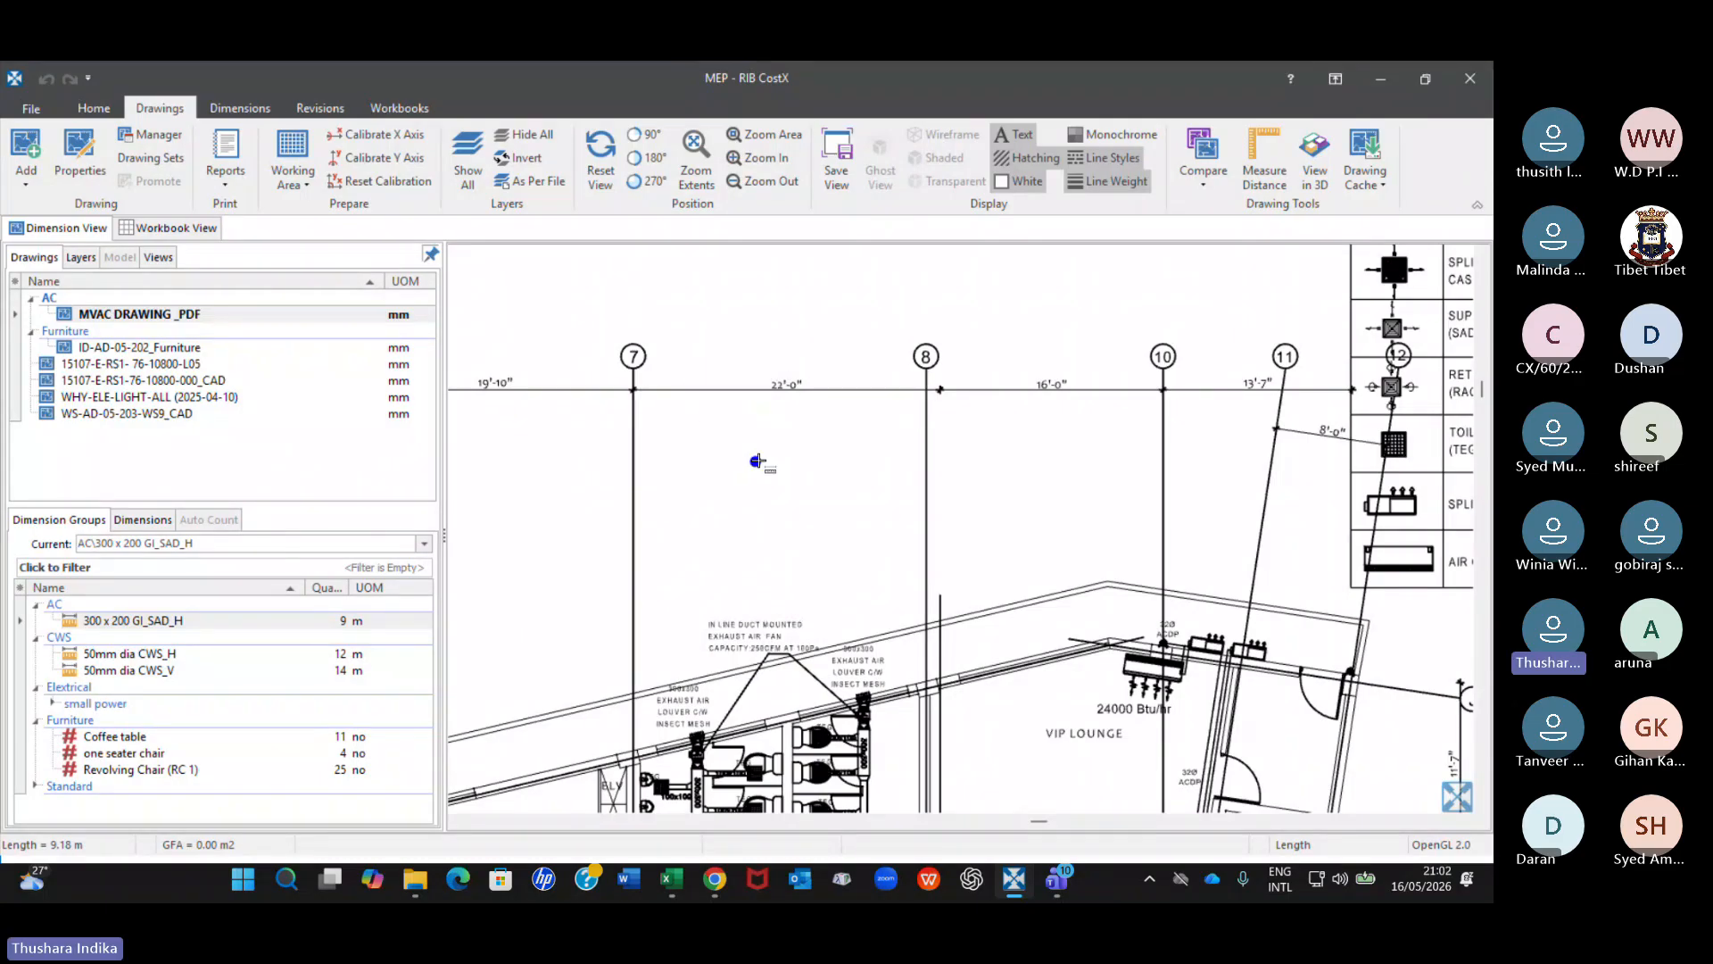
scroll(745, 451, down, 2)
scroll(745, 451, down, 2)
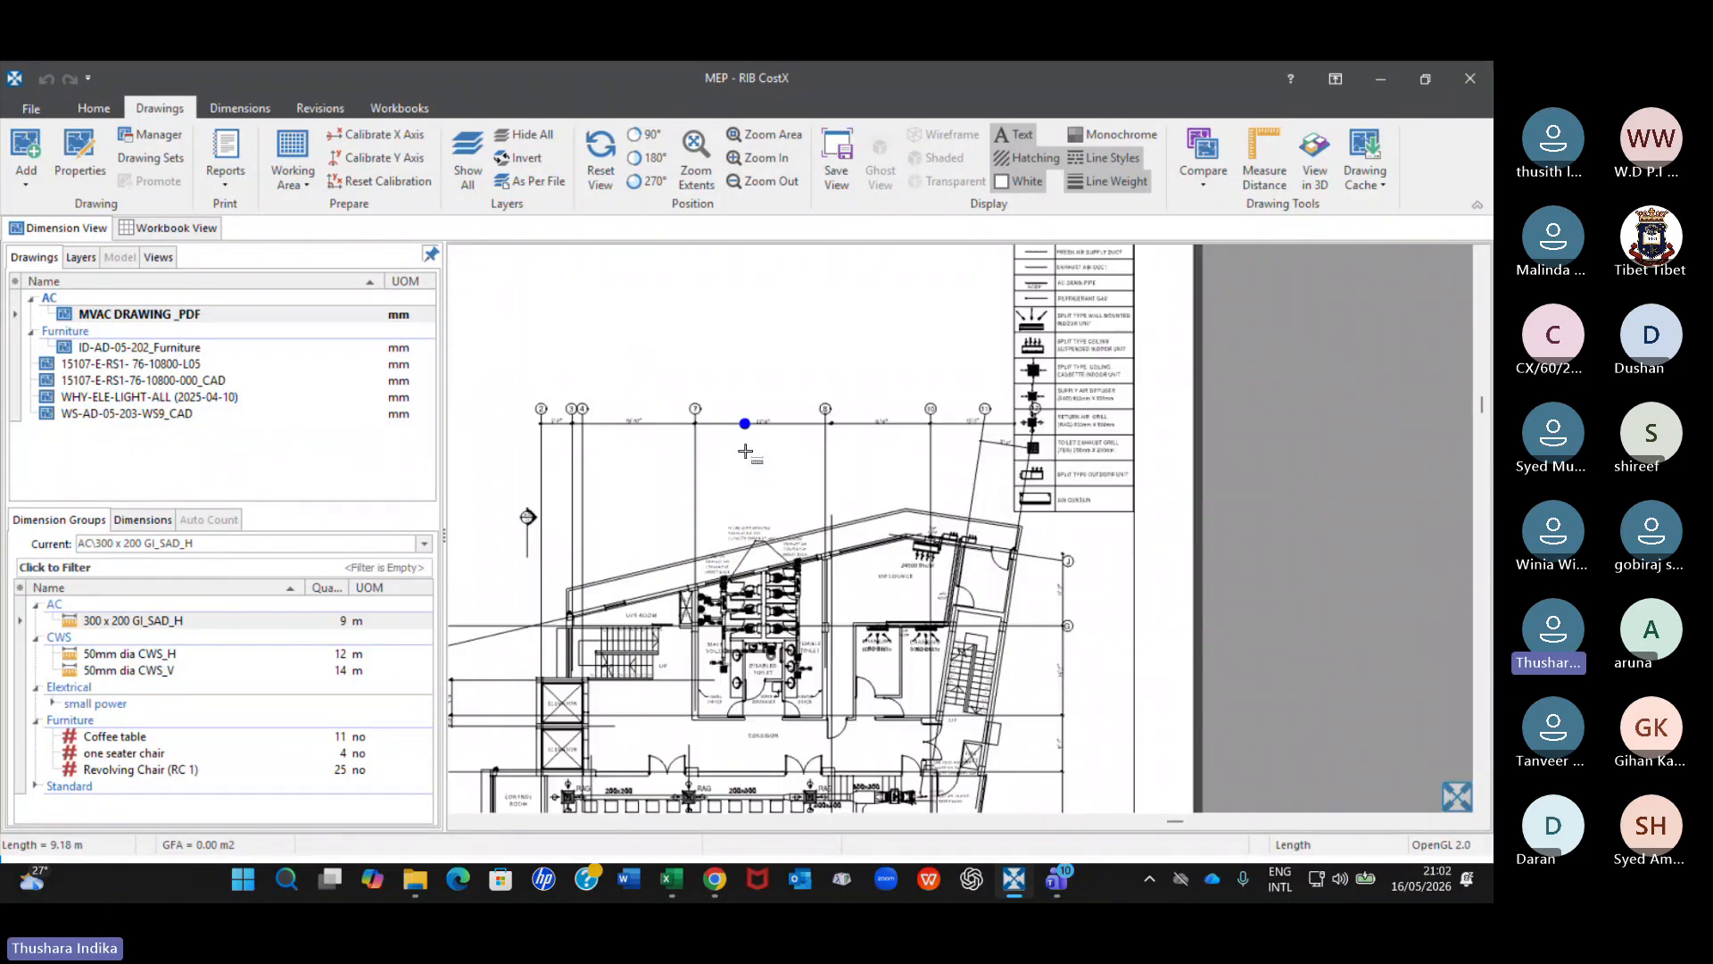
scroll(754, 364, down, 2)
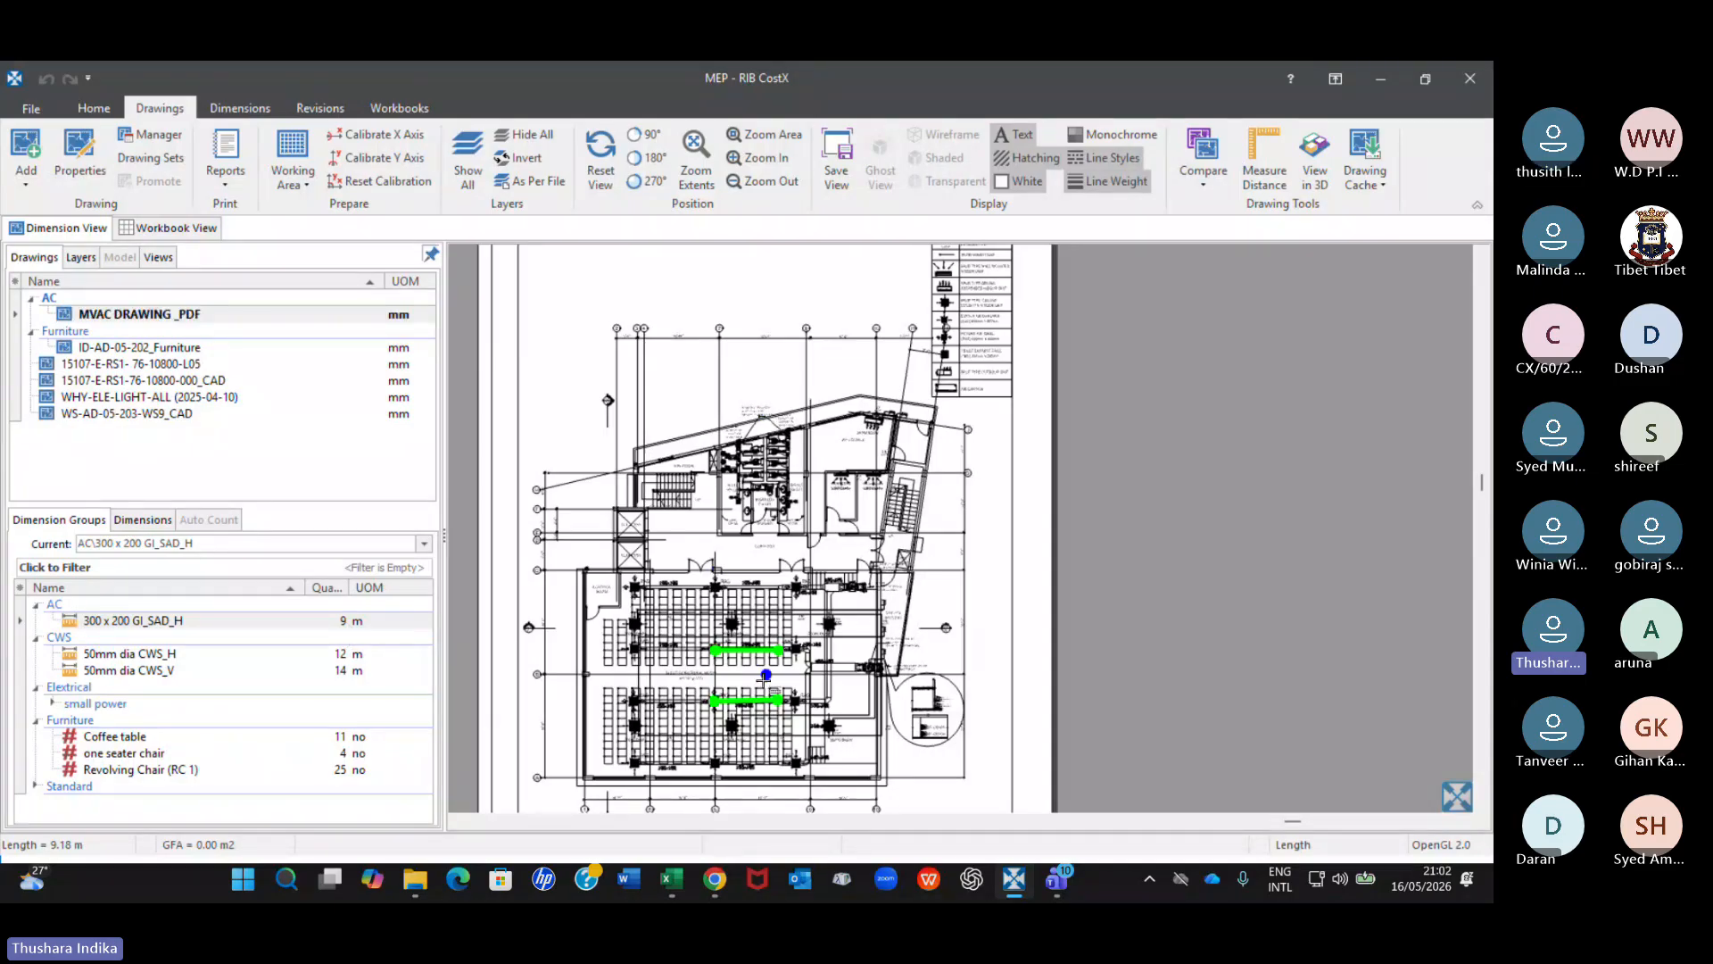
click(288, 311)
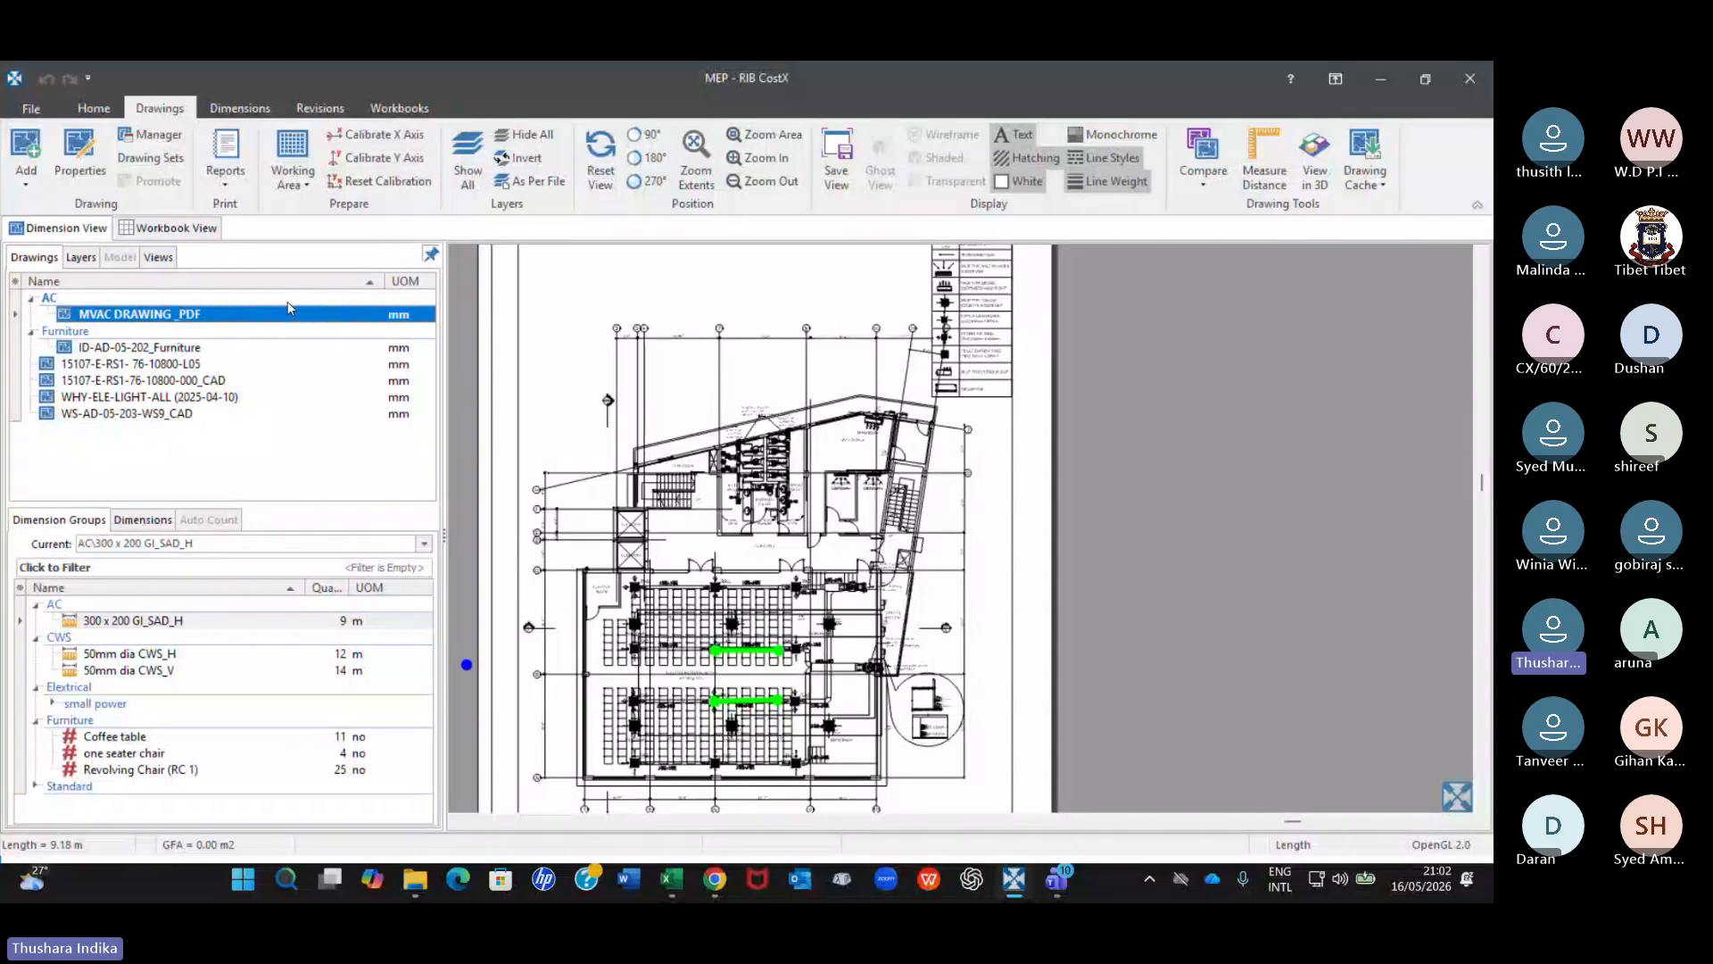
Return to the workbook, go up to the AC cost sheet and reopen the quantity sheet behind the 1200 g duct work quantity.
click(177, 229)
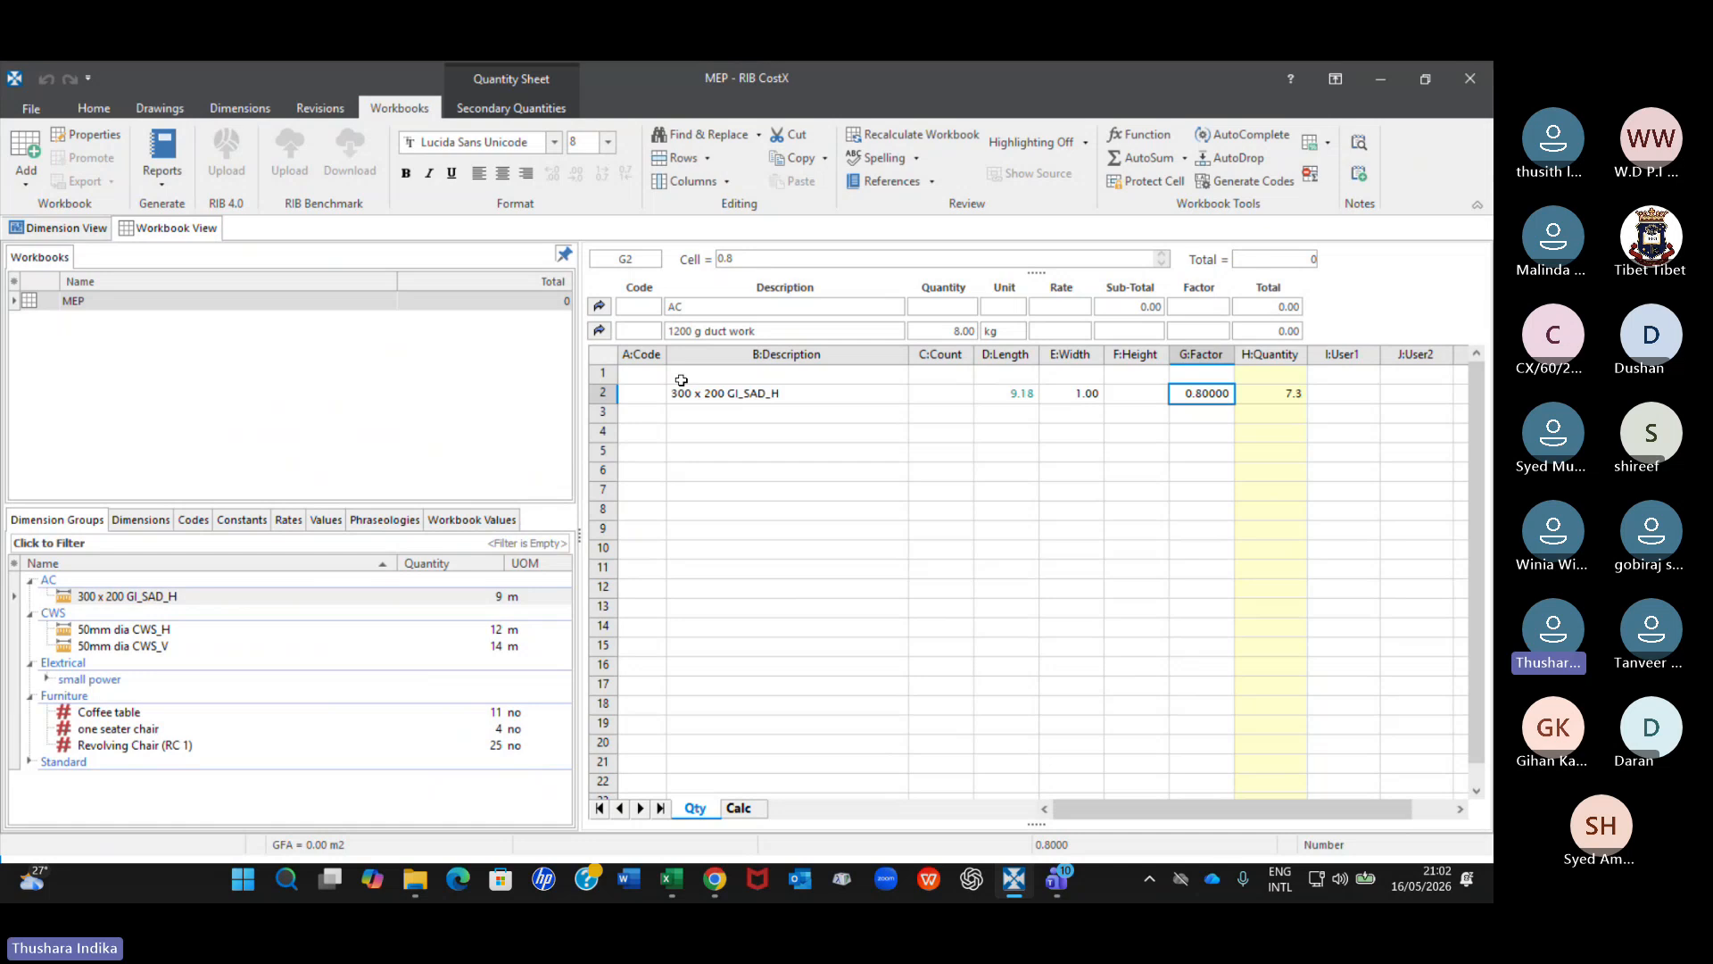
click(599, 330)
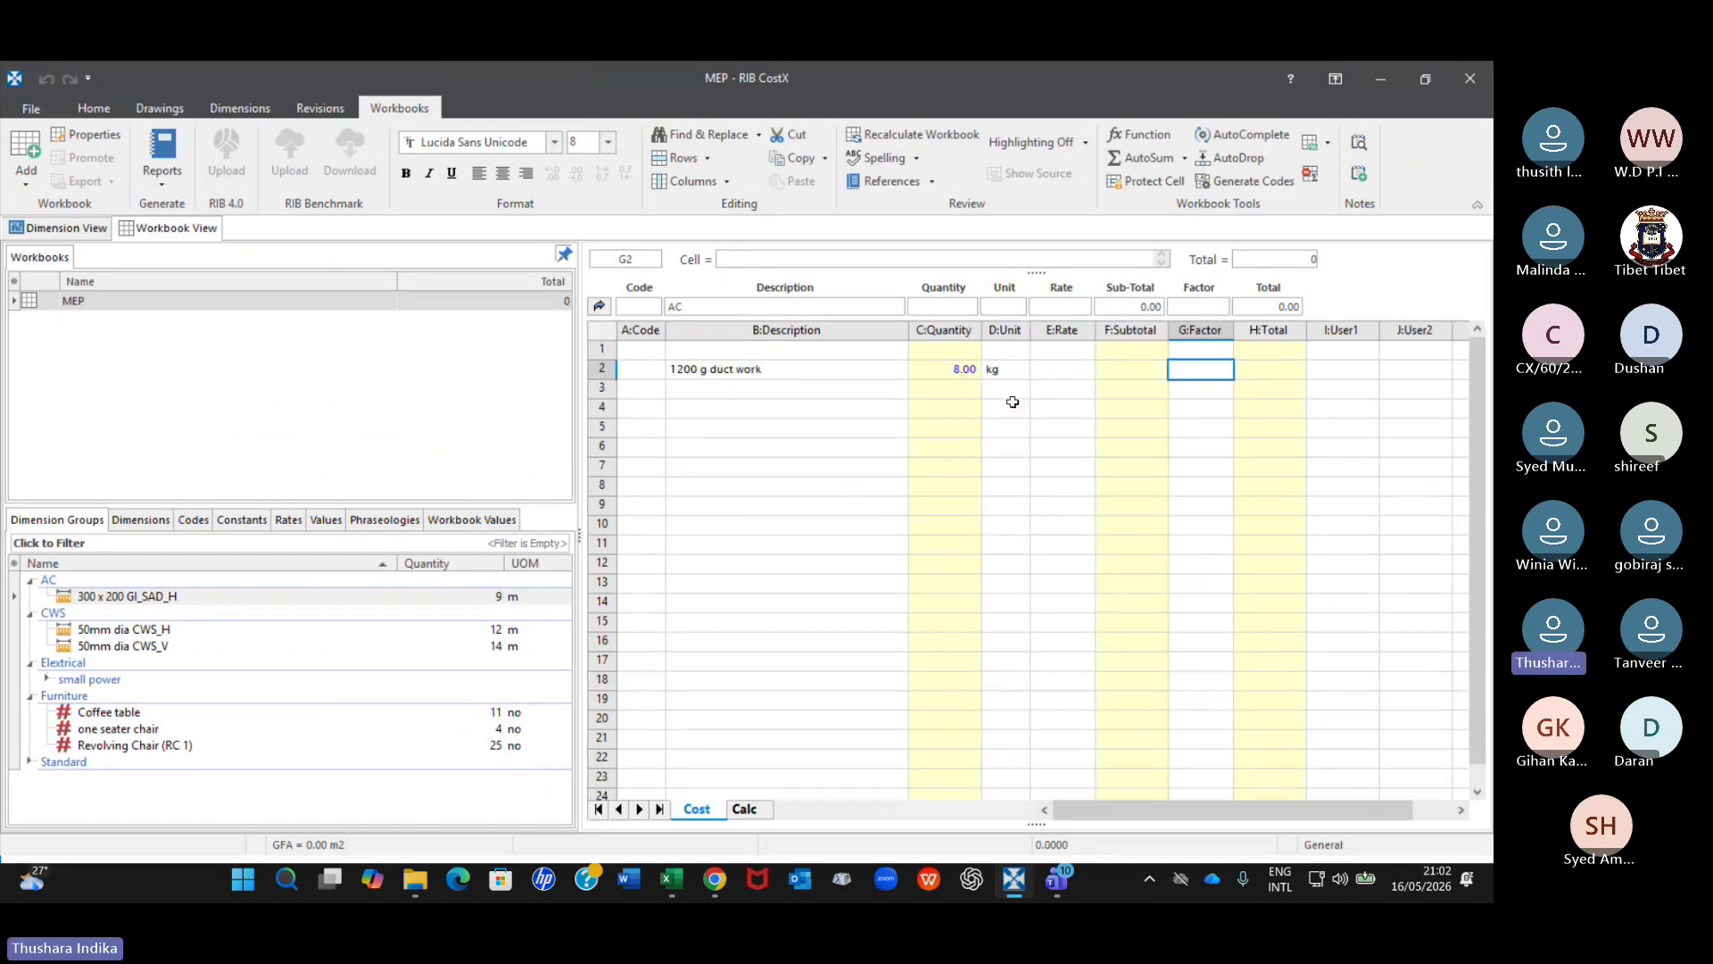
click(963, 370)
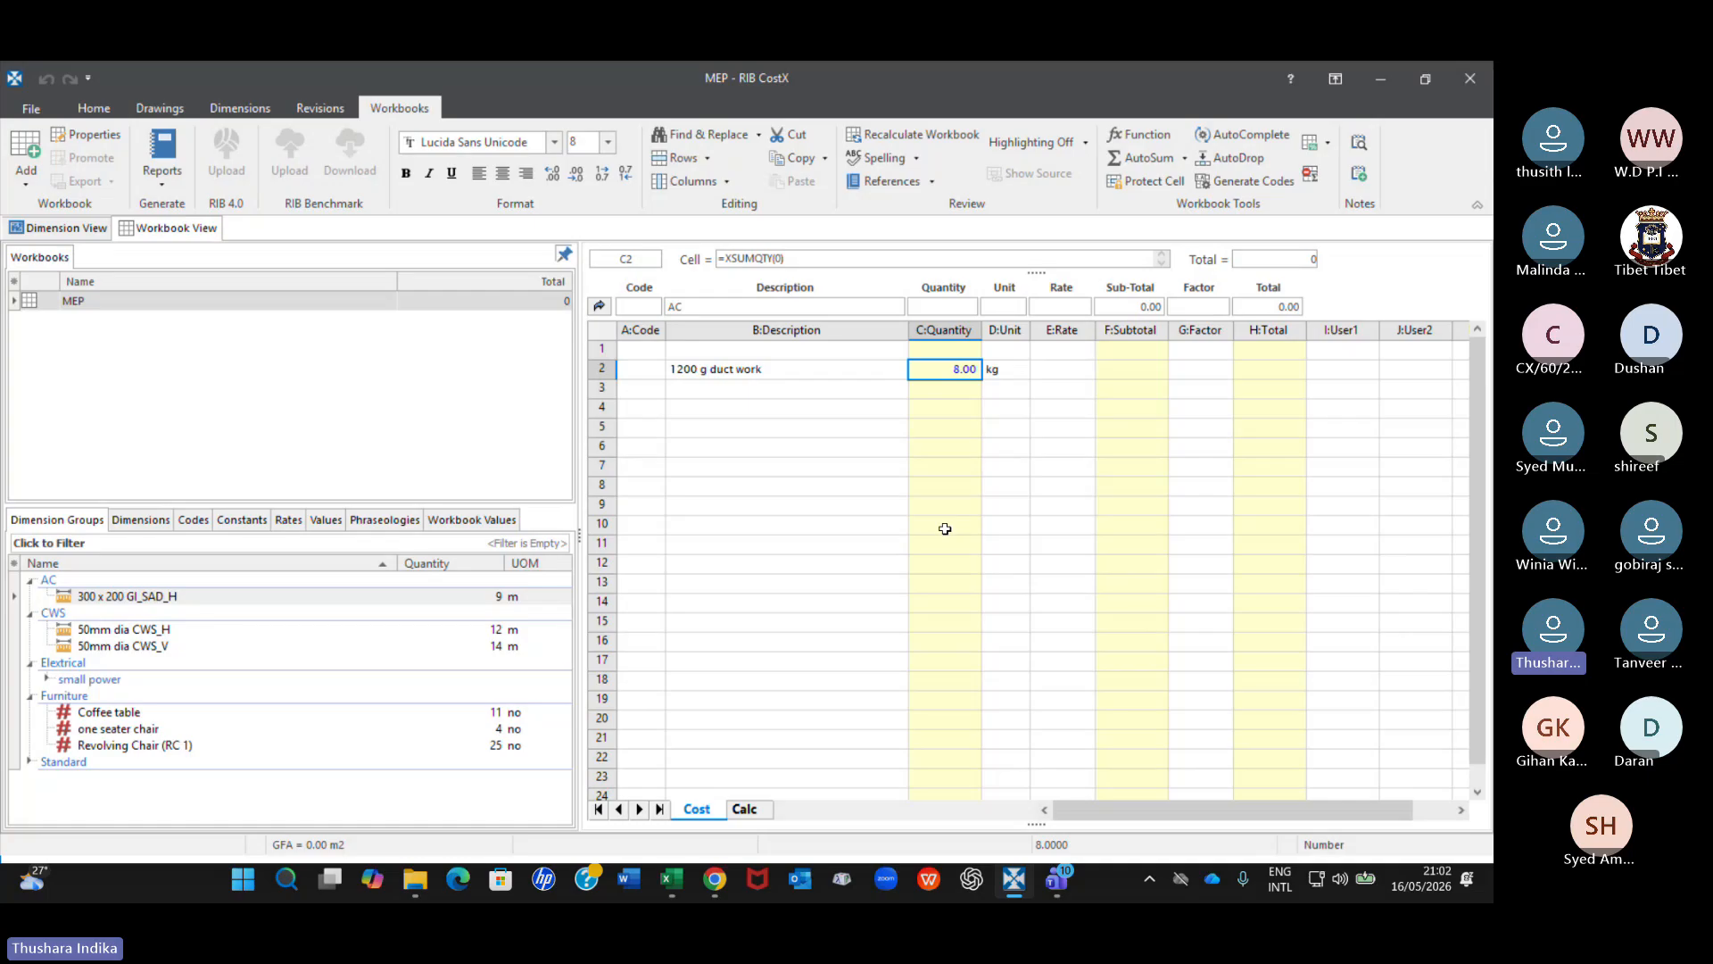
double_click(948, 367)
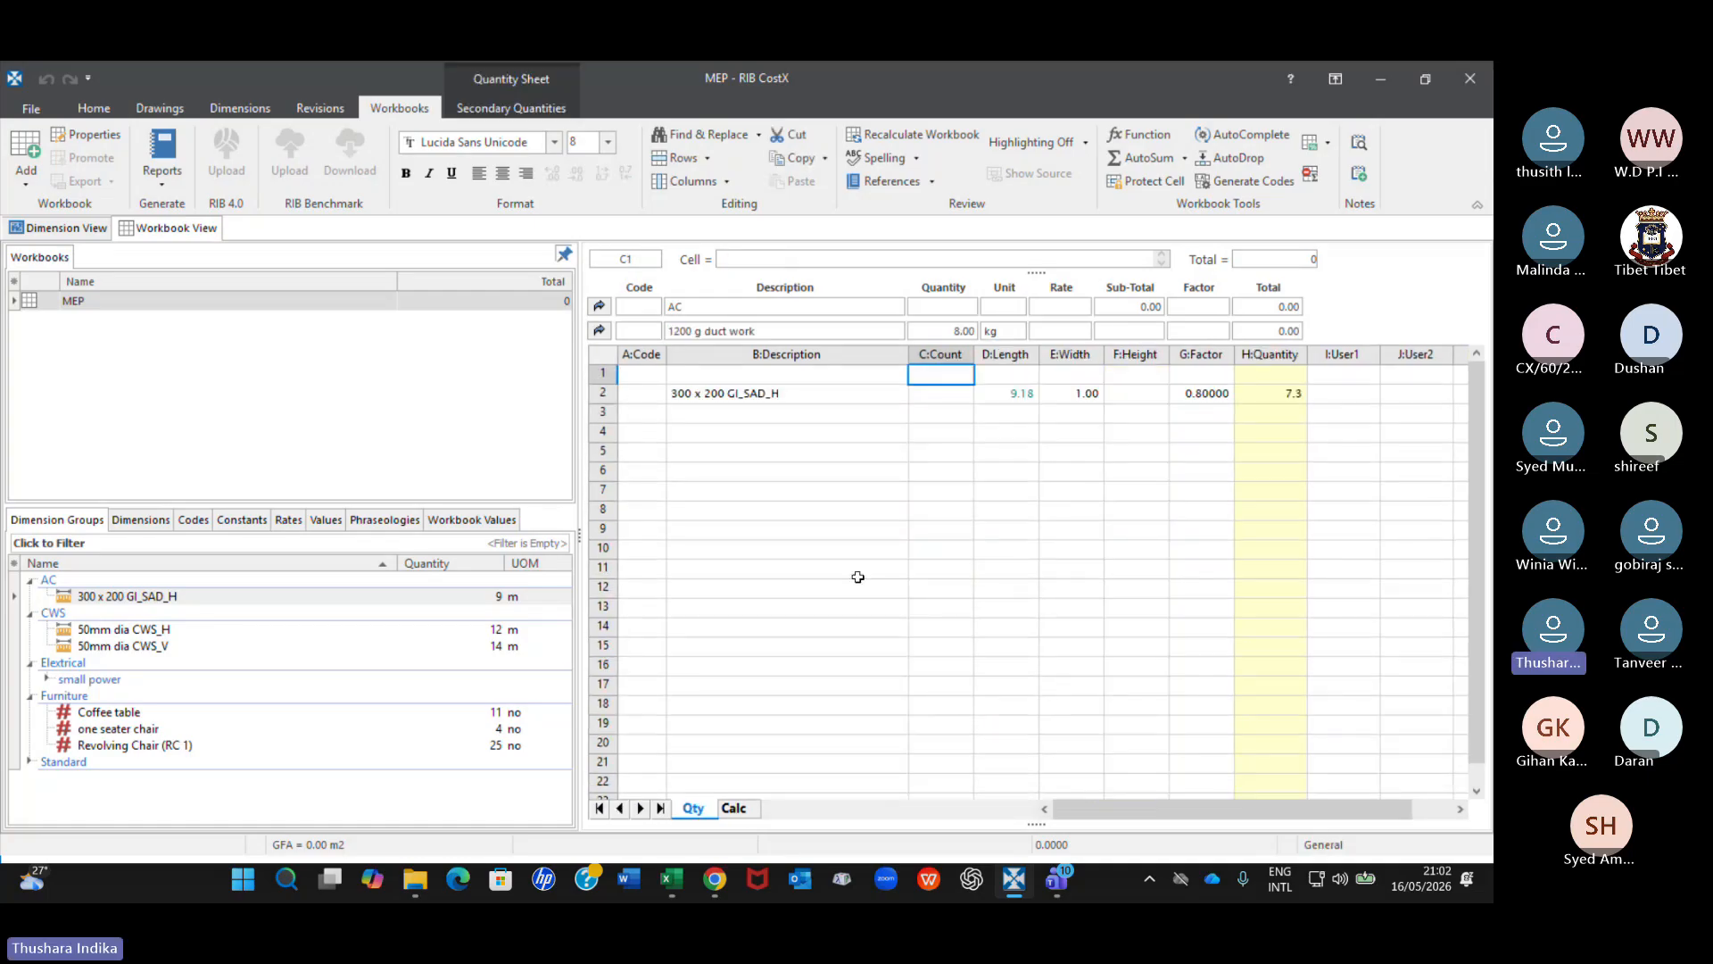
Inspect the width, length, factor and quantity cells of the 300 x 200 GI_SAD_H row.
click(1077, 394)
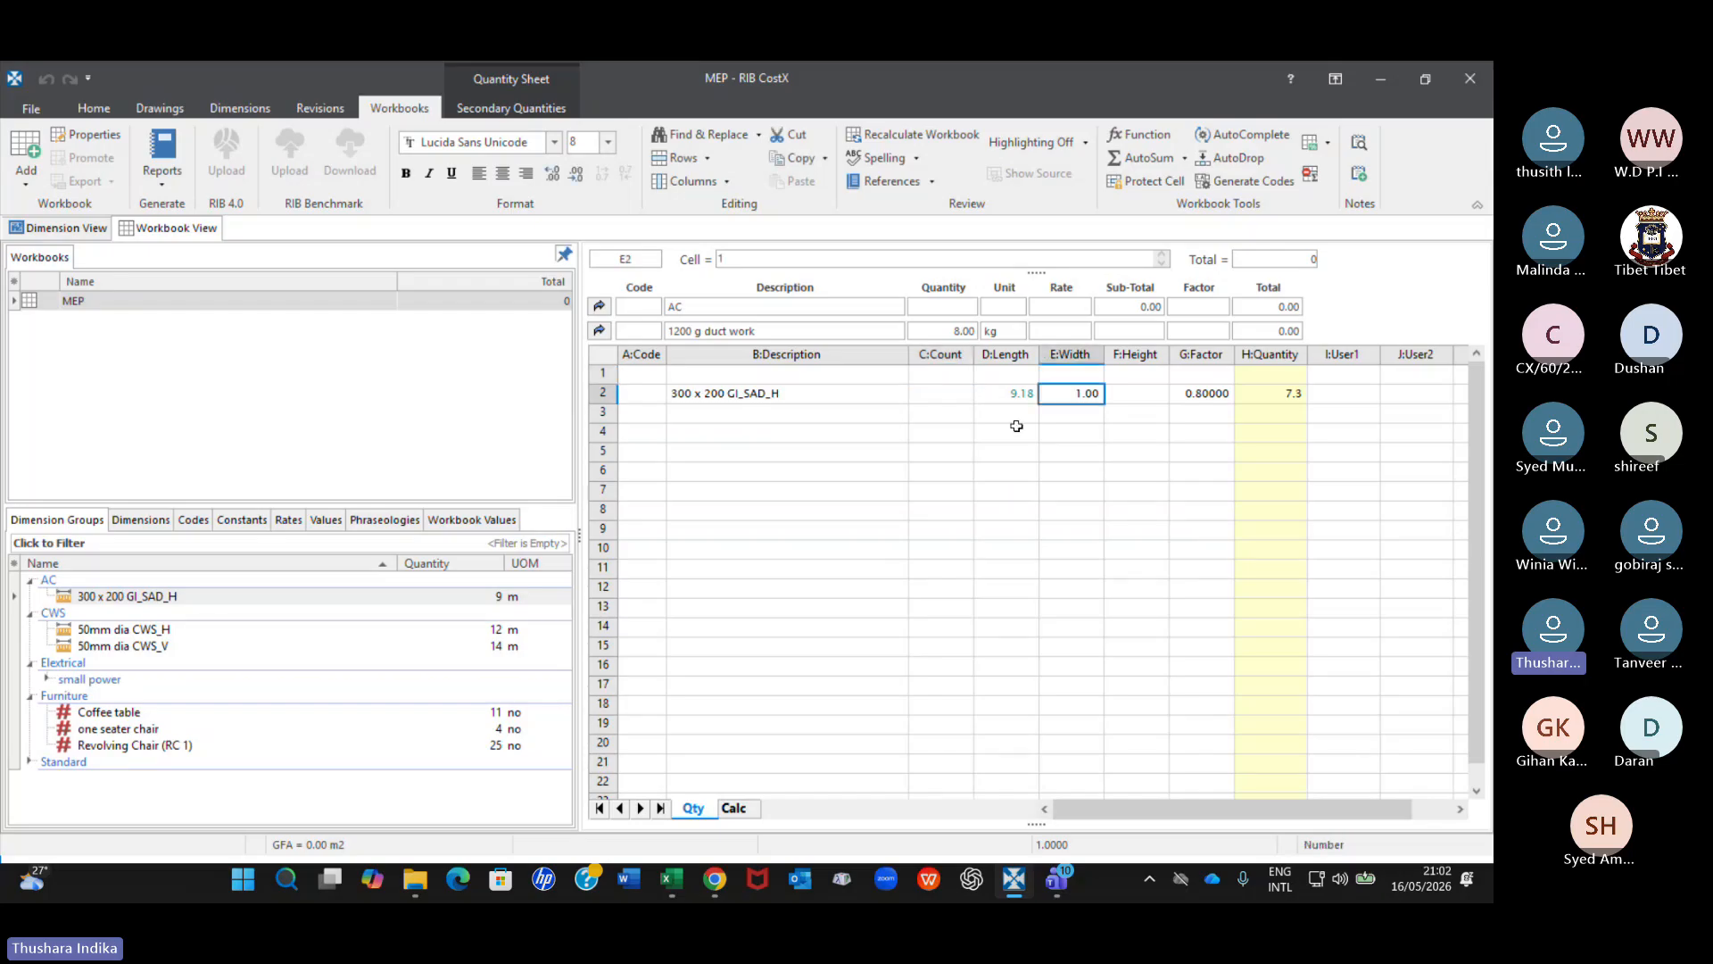
click(1022, 394)
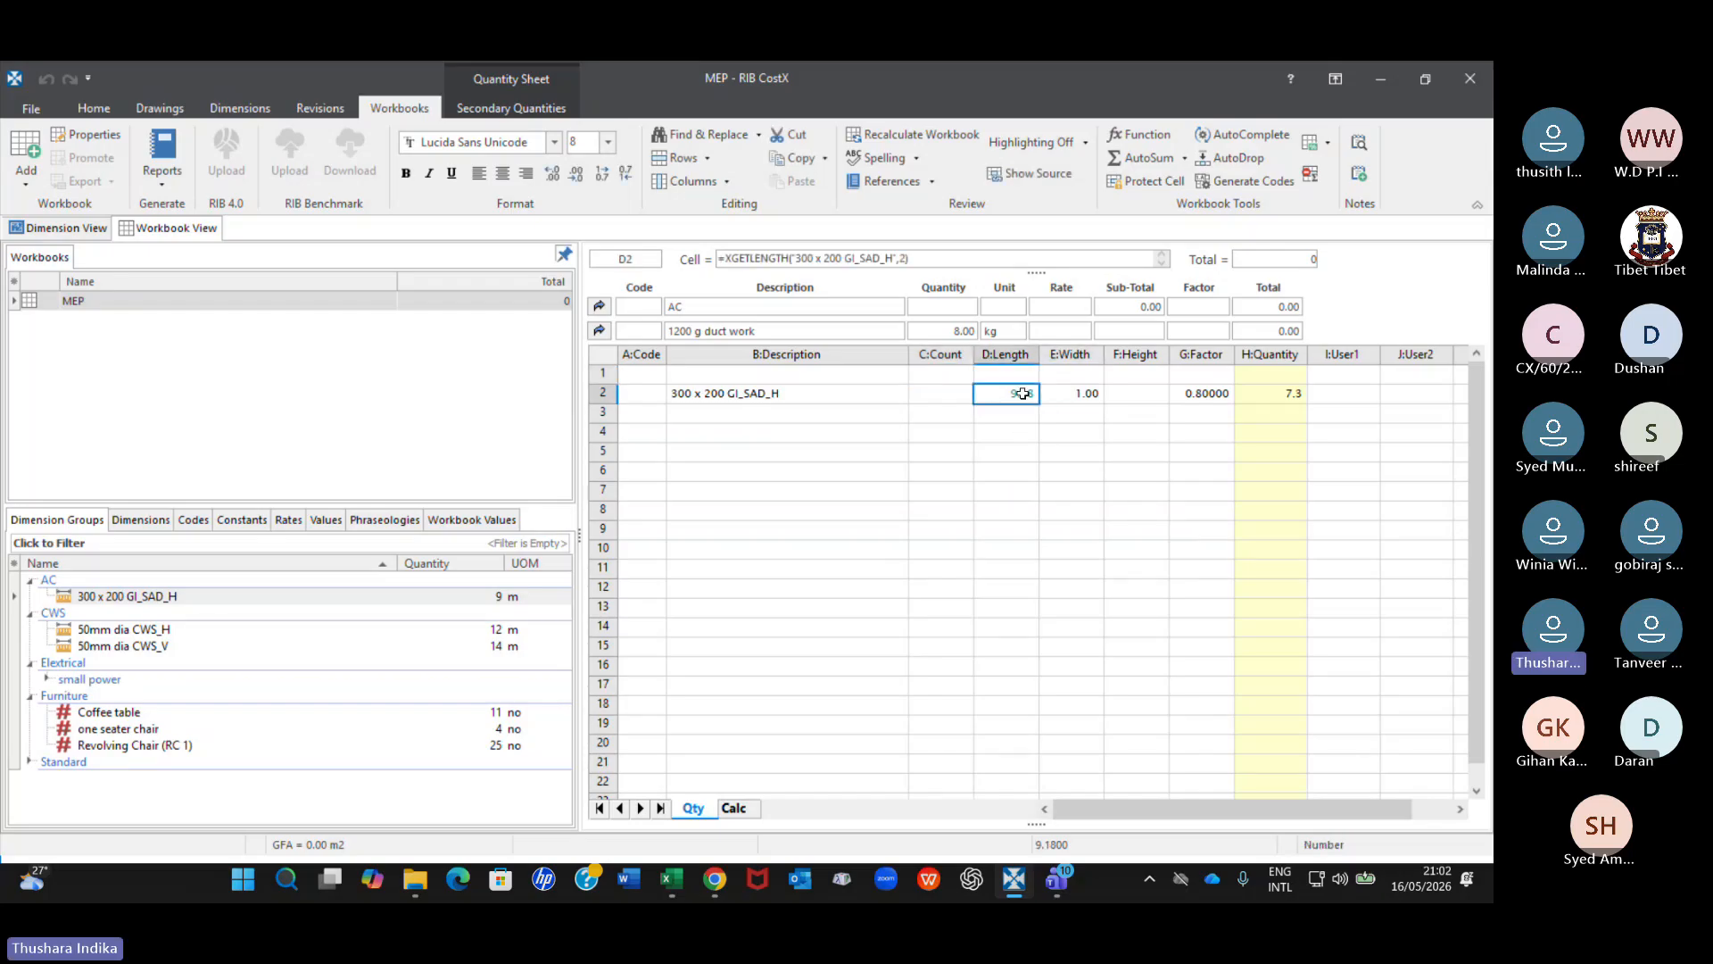
click(1205, 393)
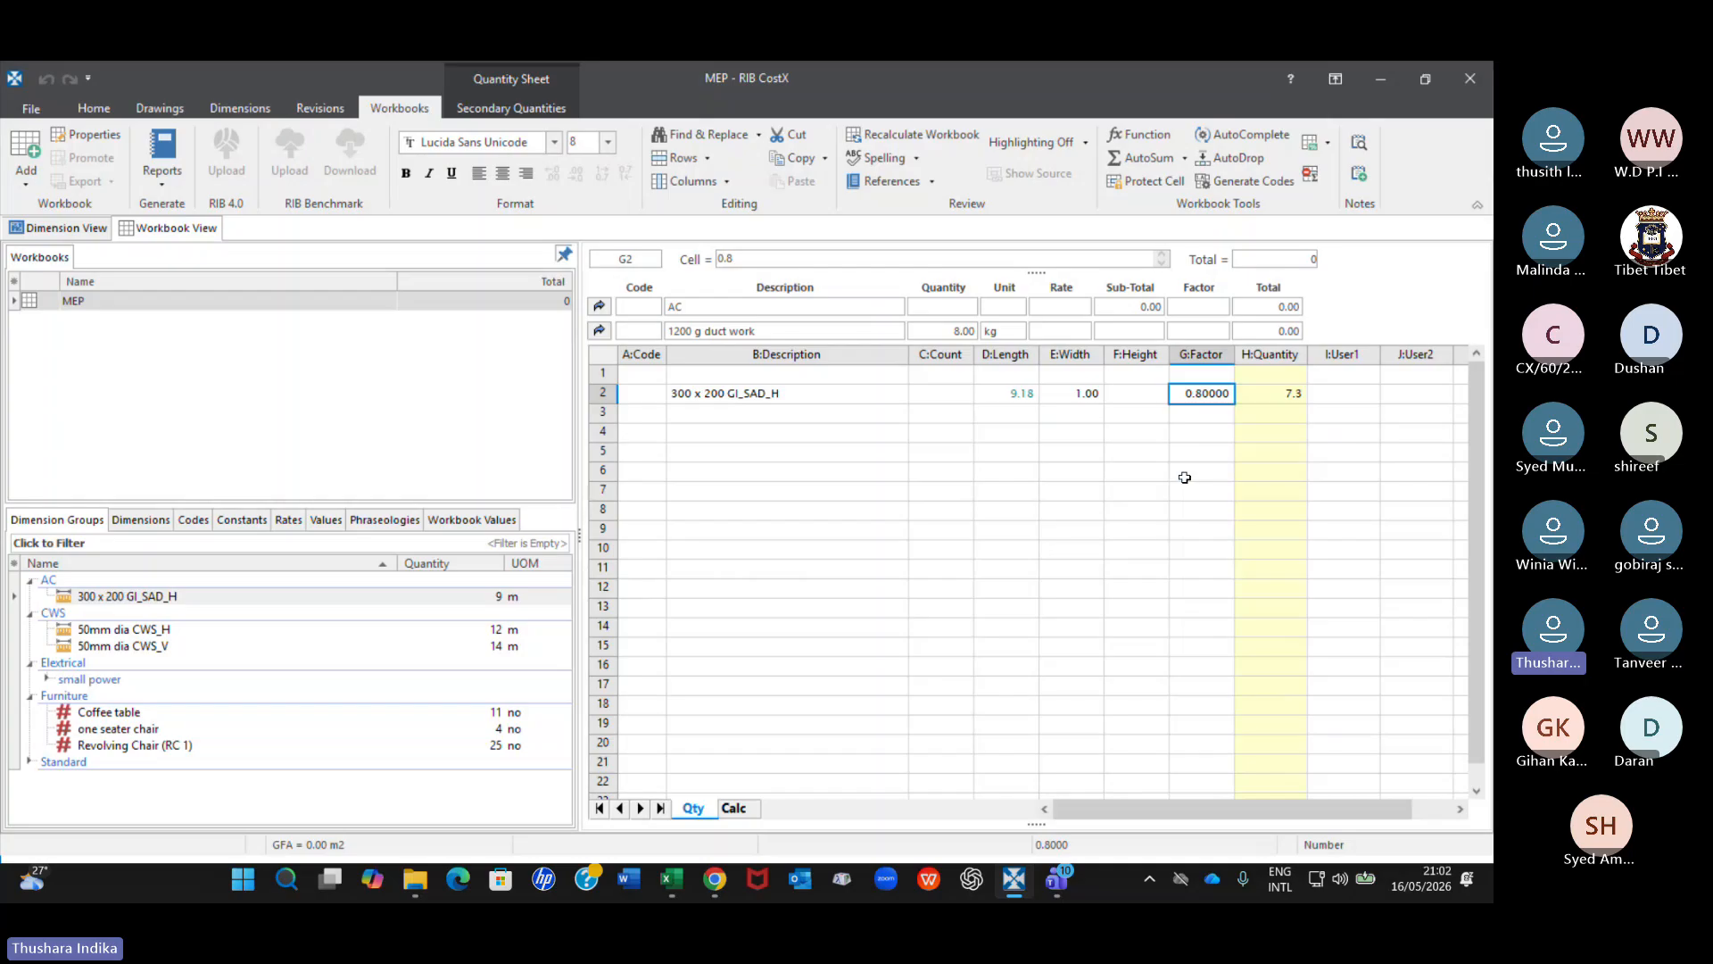
click(1285, 395)
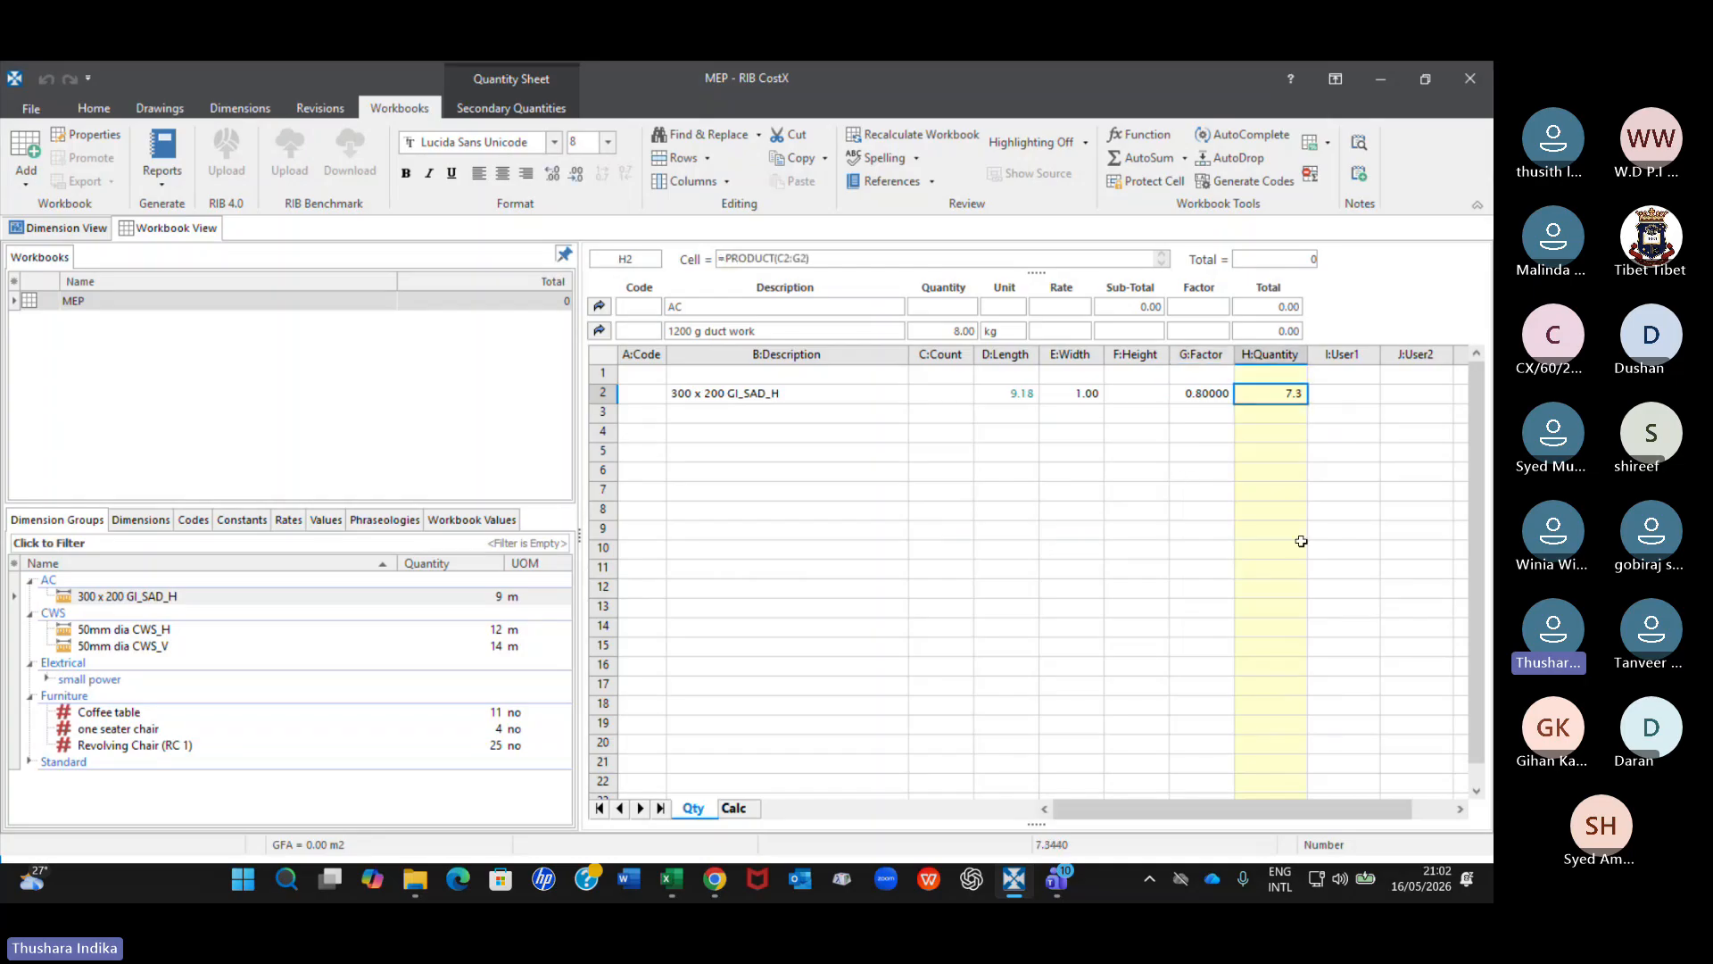
click(1212, 393)
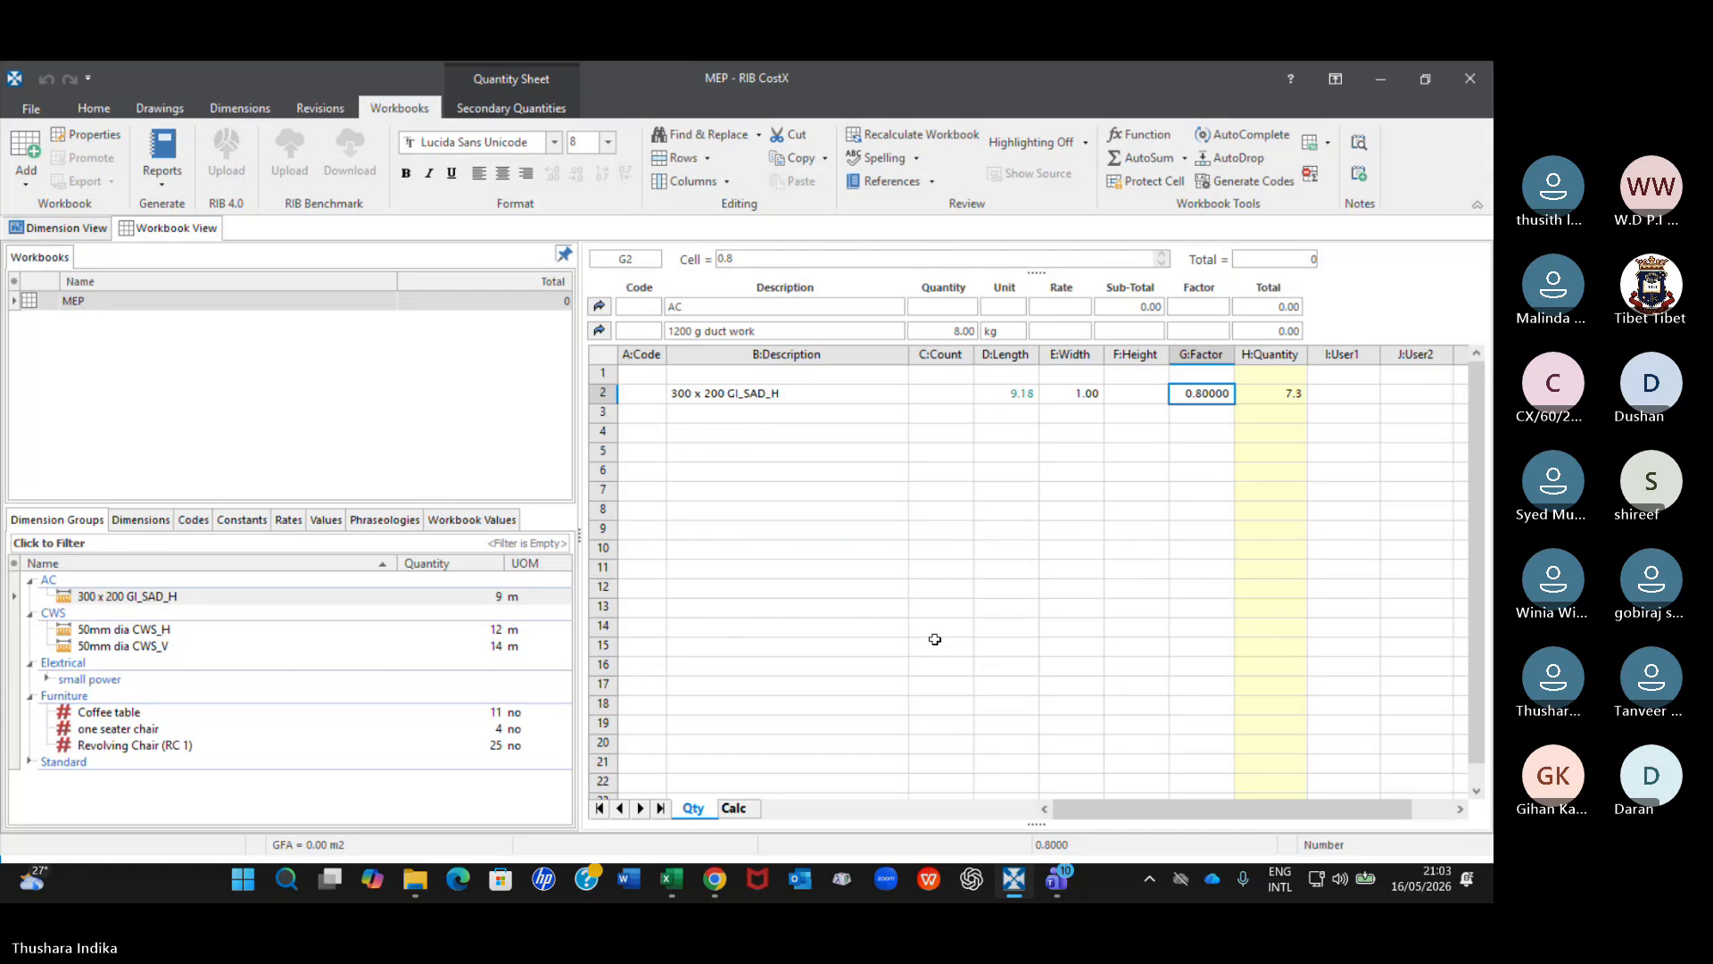
Review the quantity types offered for inserting the 300 x 200 GI_SAD_H group in row 4, and close the dialog without adding it.
drag(460, 596, 865, 447)
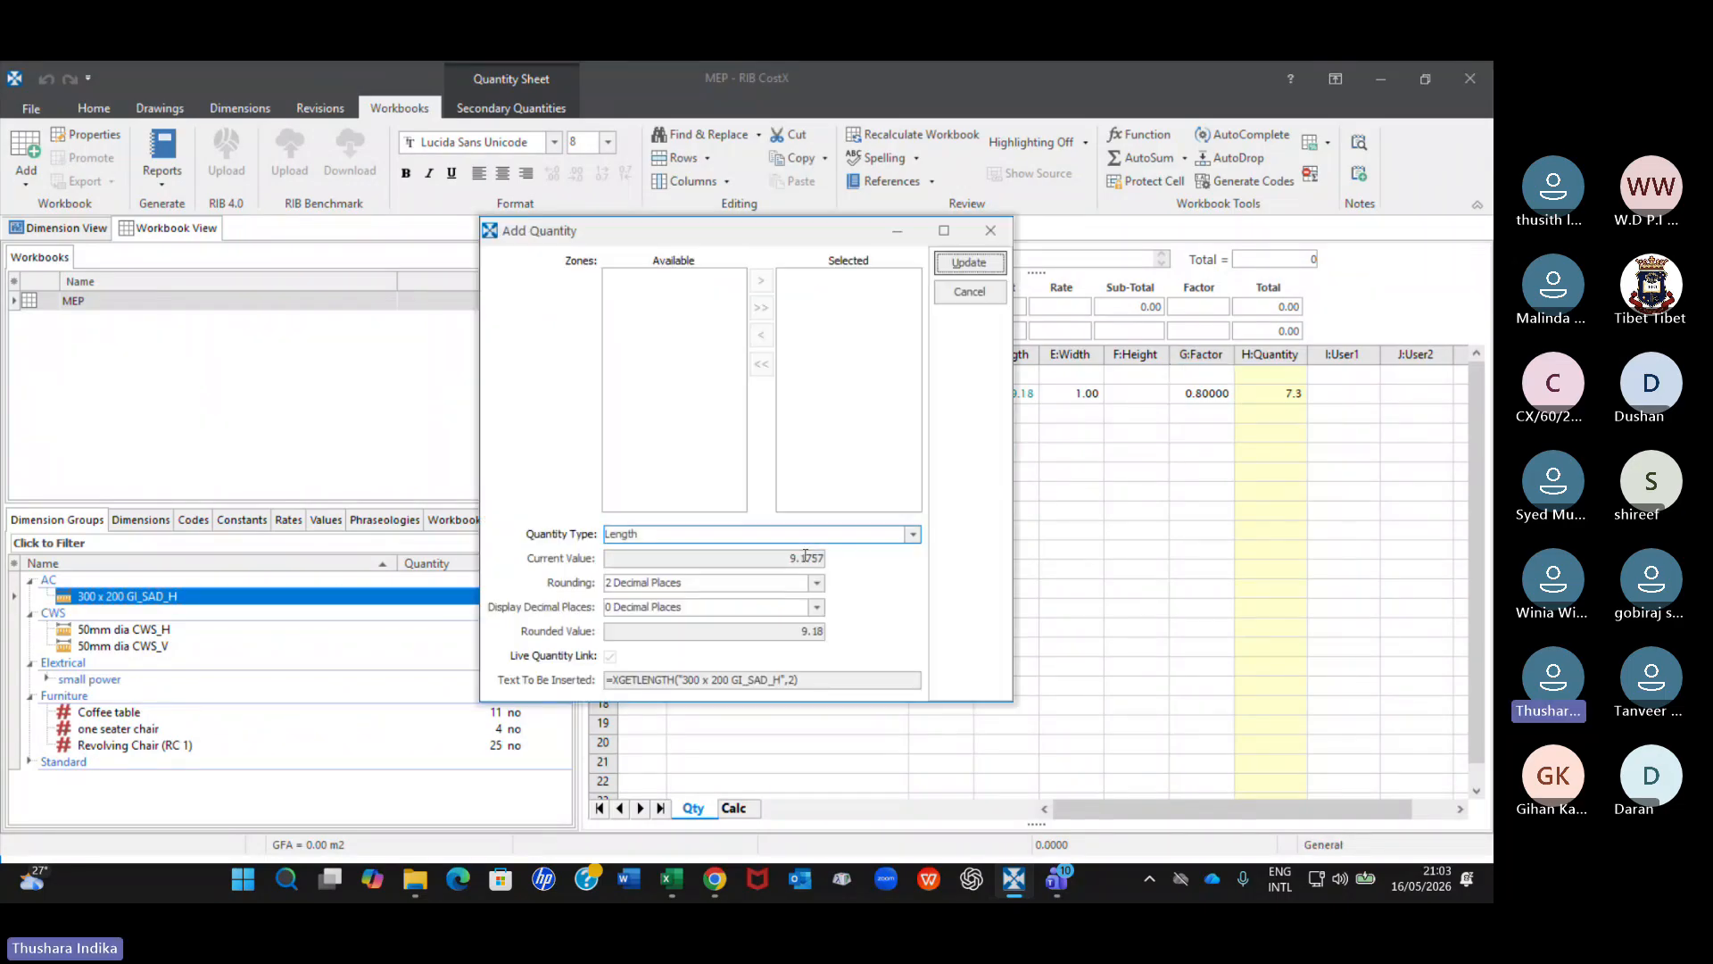
click(911, 535)
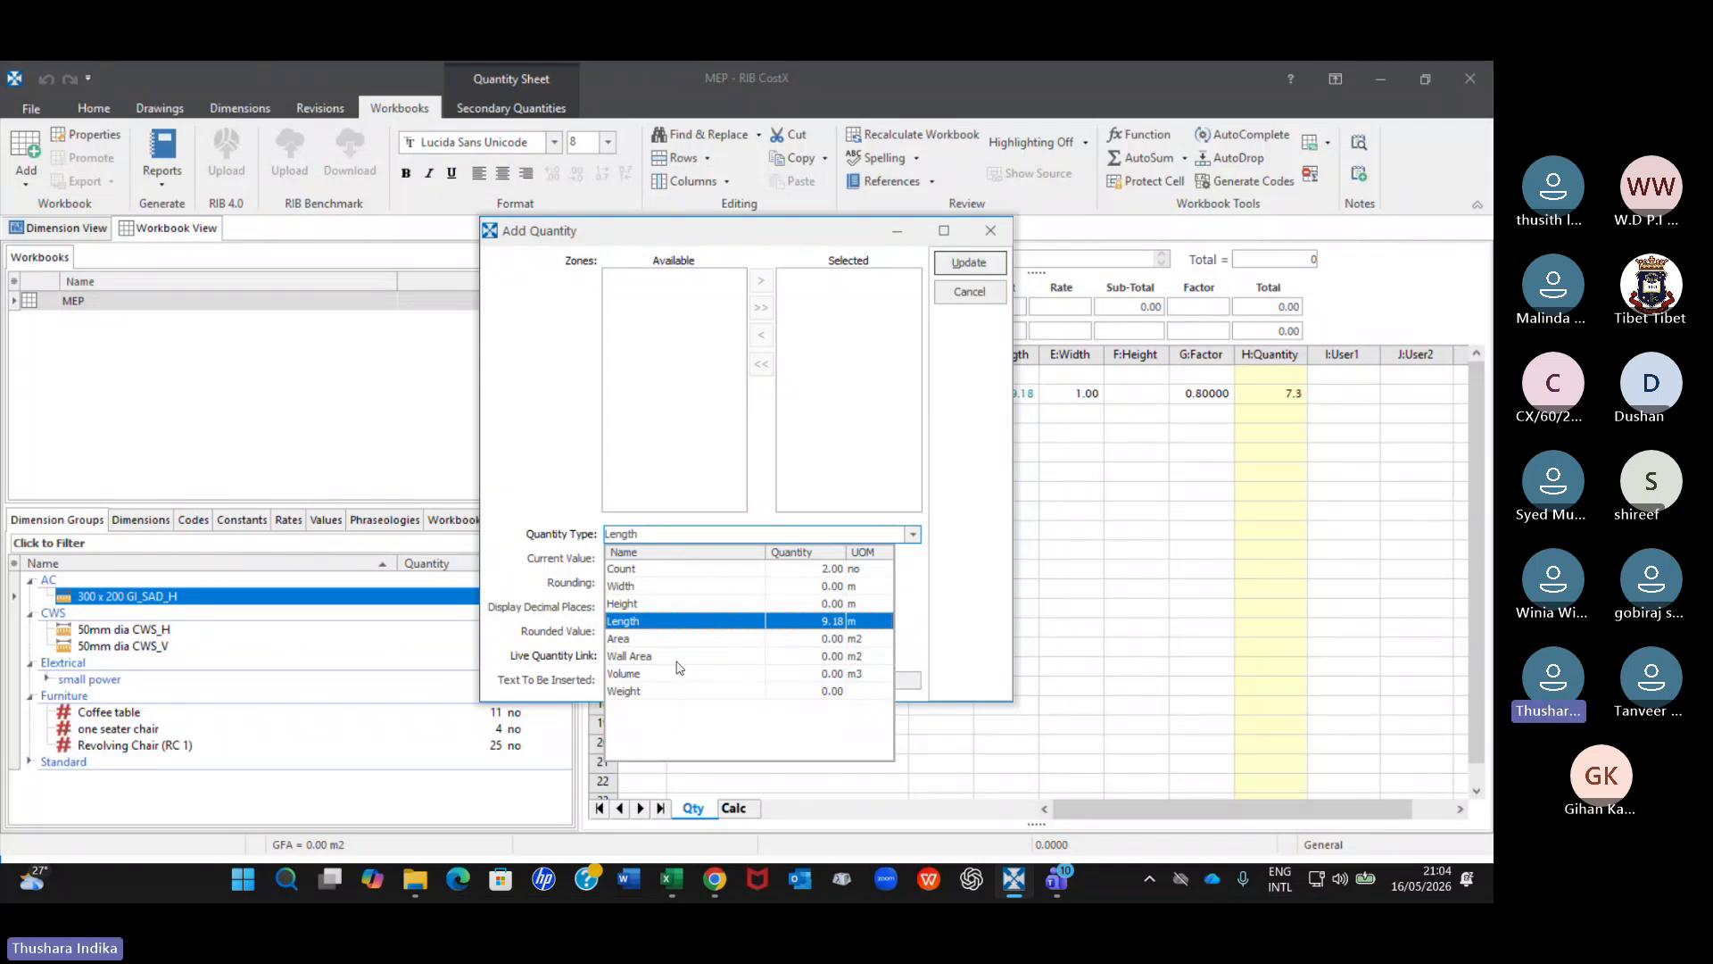
click(990, 230)
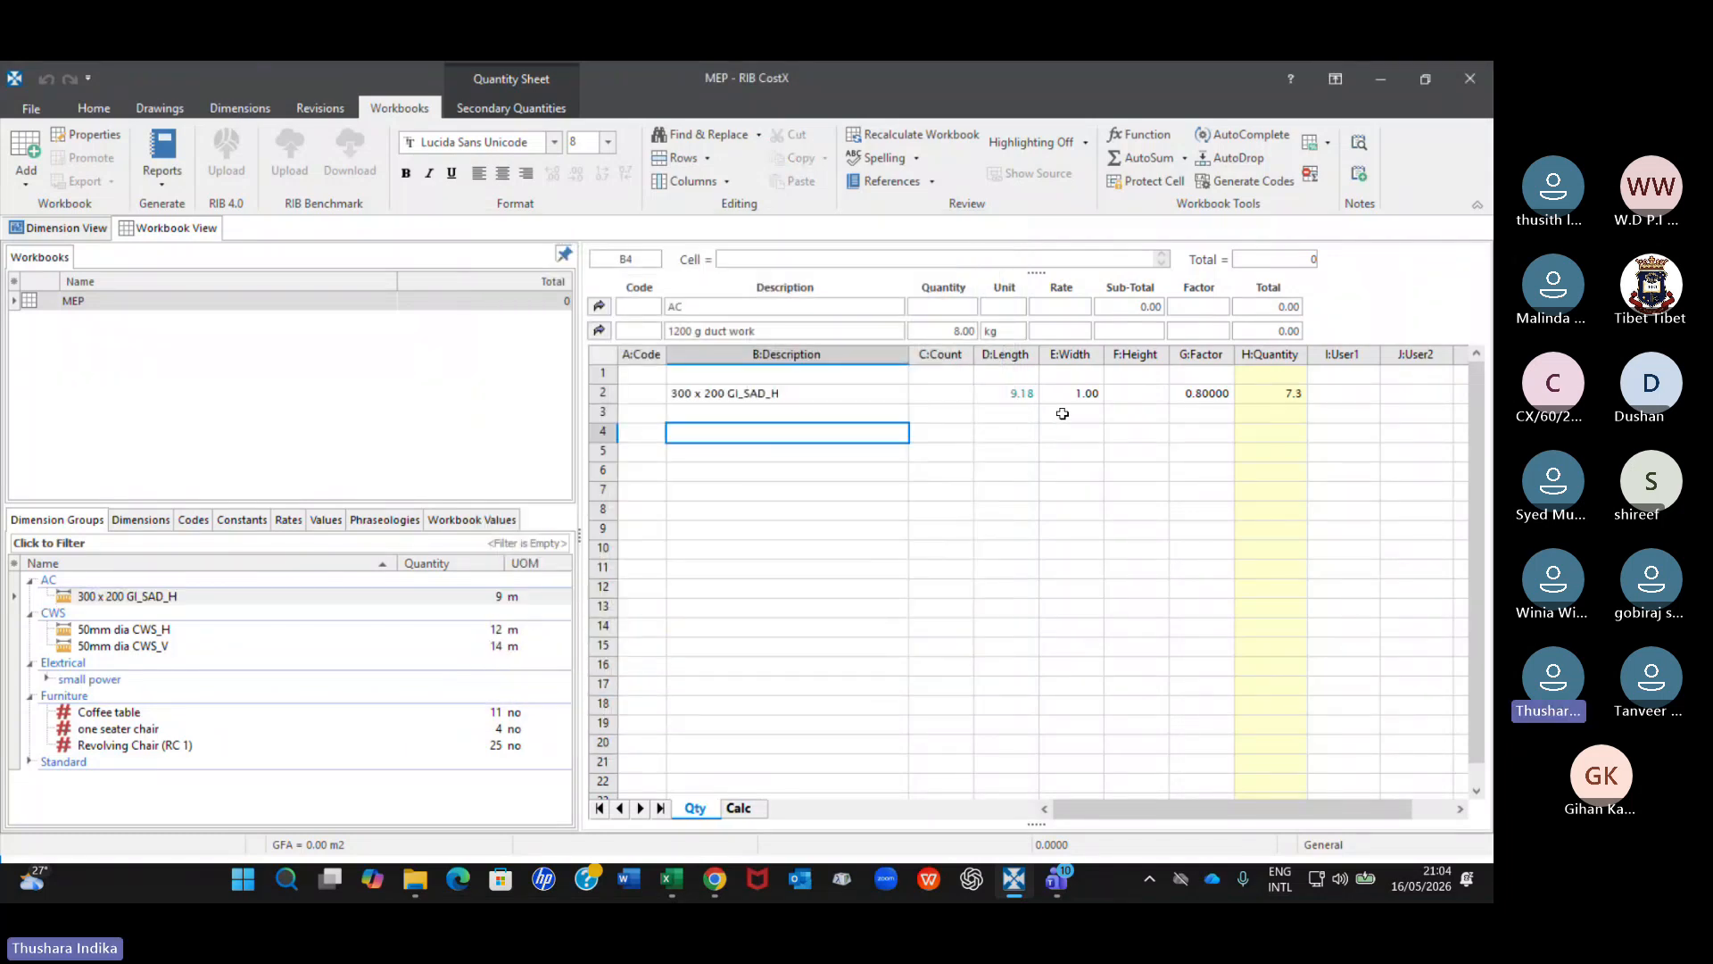
click(1005, 414)
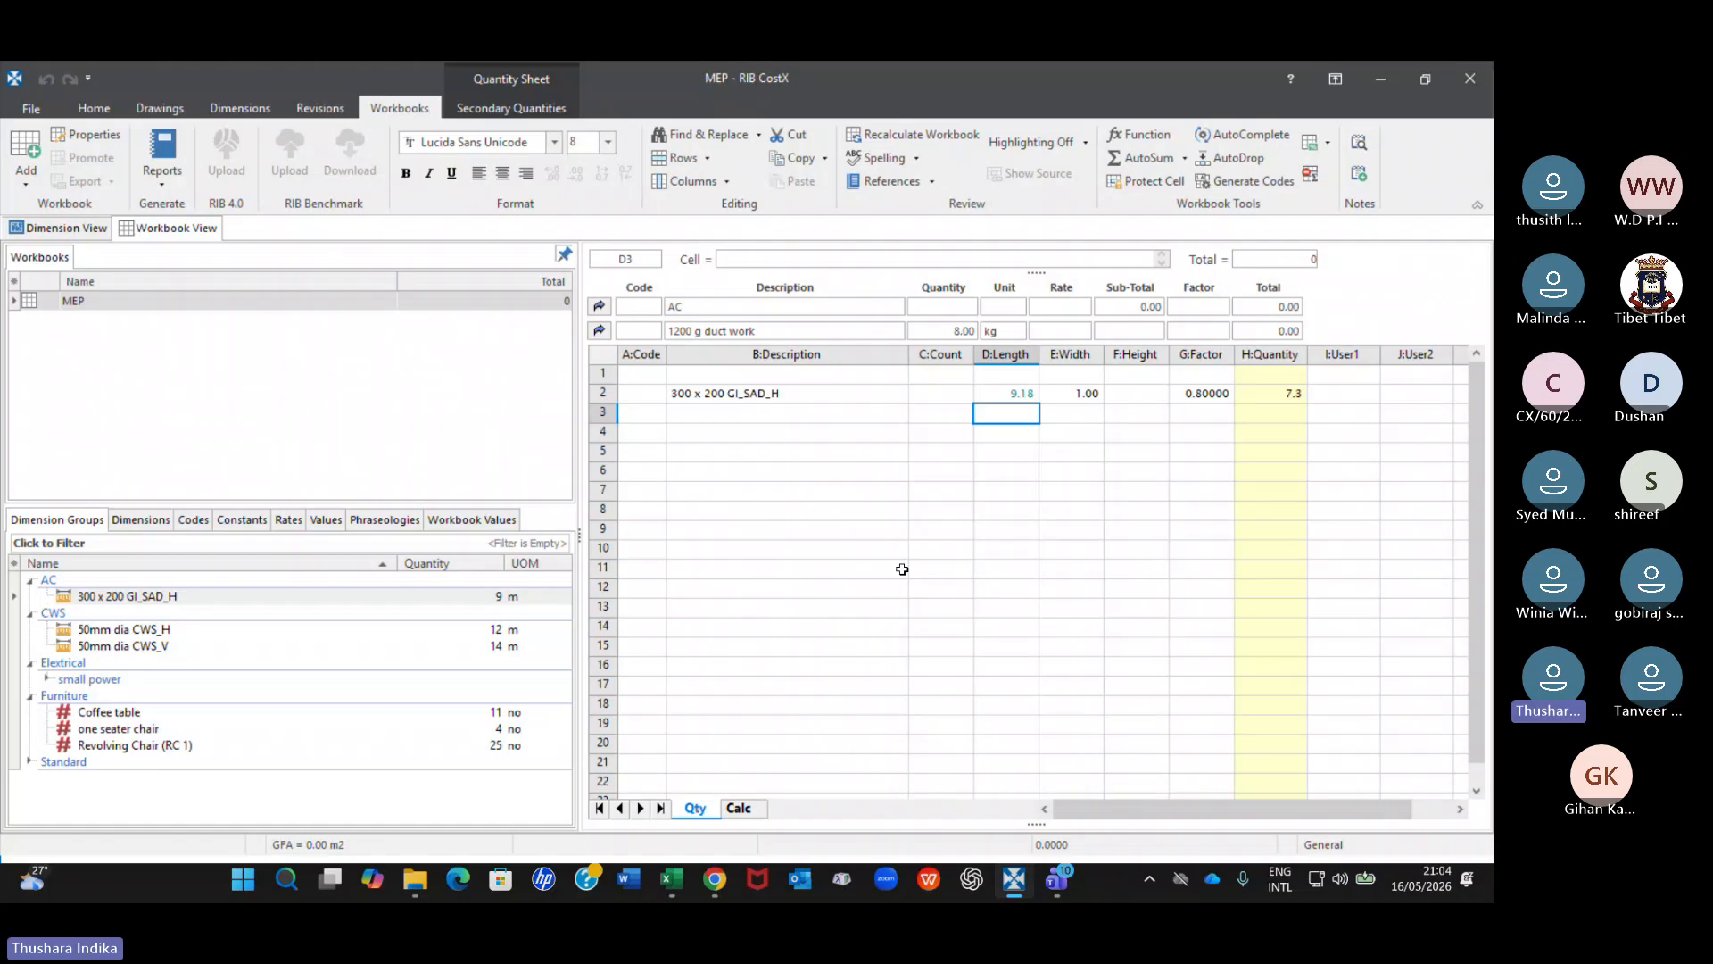
Enter the duct perimeter formula =2*(0.3+0.2) as the width of the 300 x 200 GI_SAD_H row and recheck the cell.
click(1092, 393)
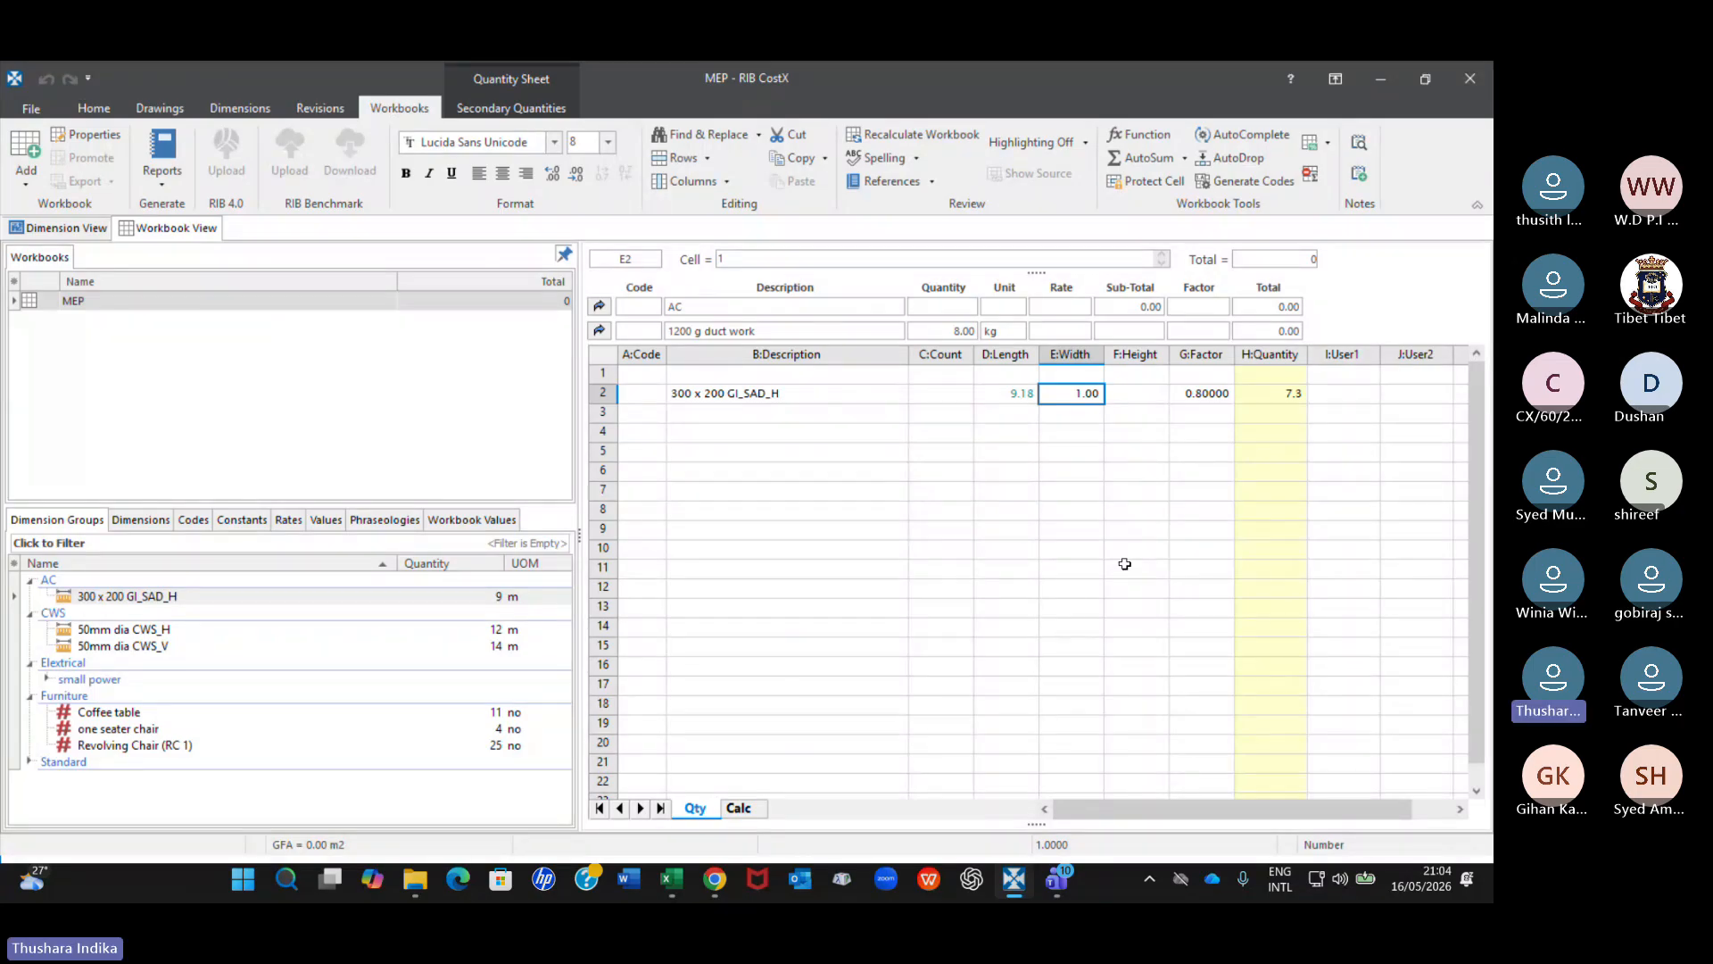
text(=)
text(2*()
text(300)
key(BackSpace)
key(BackSpace)
key(BackSpace)
text(.3+)
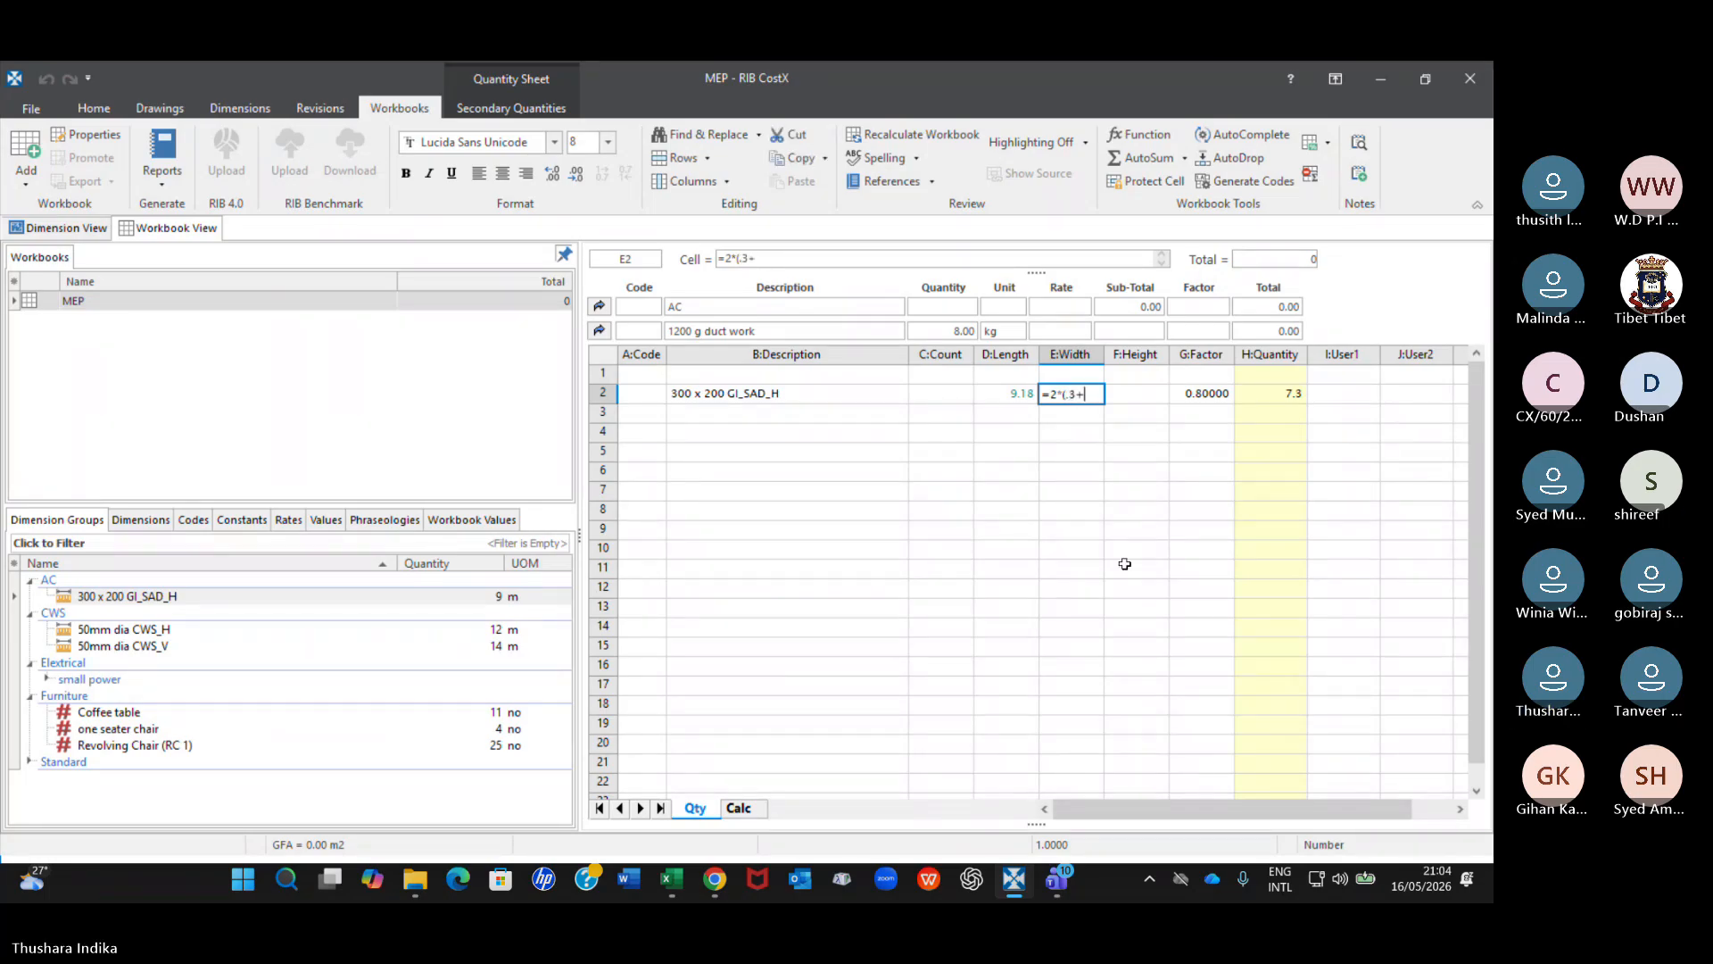
text(.2)
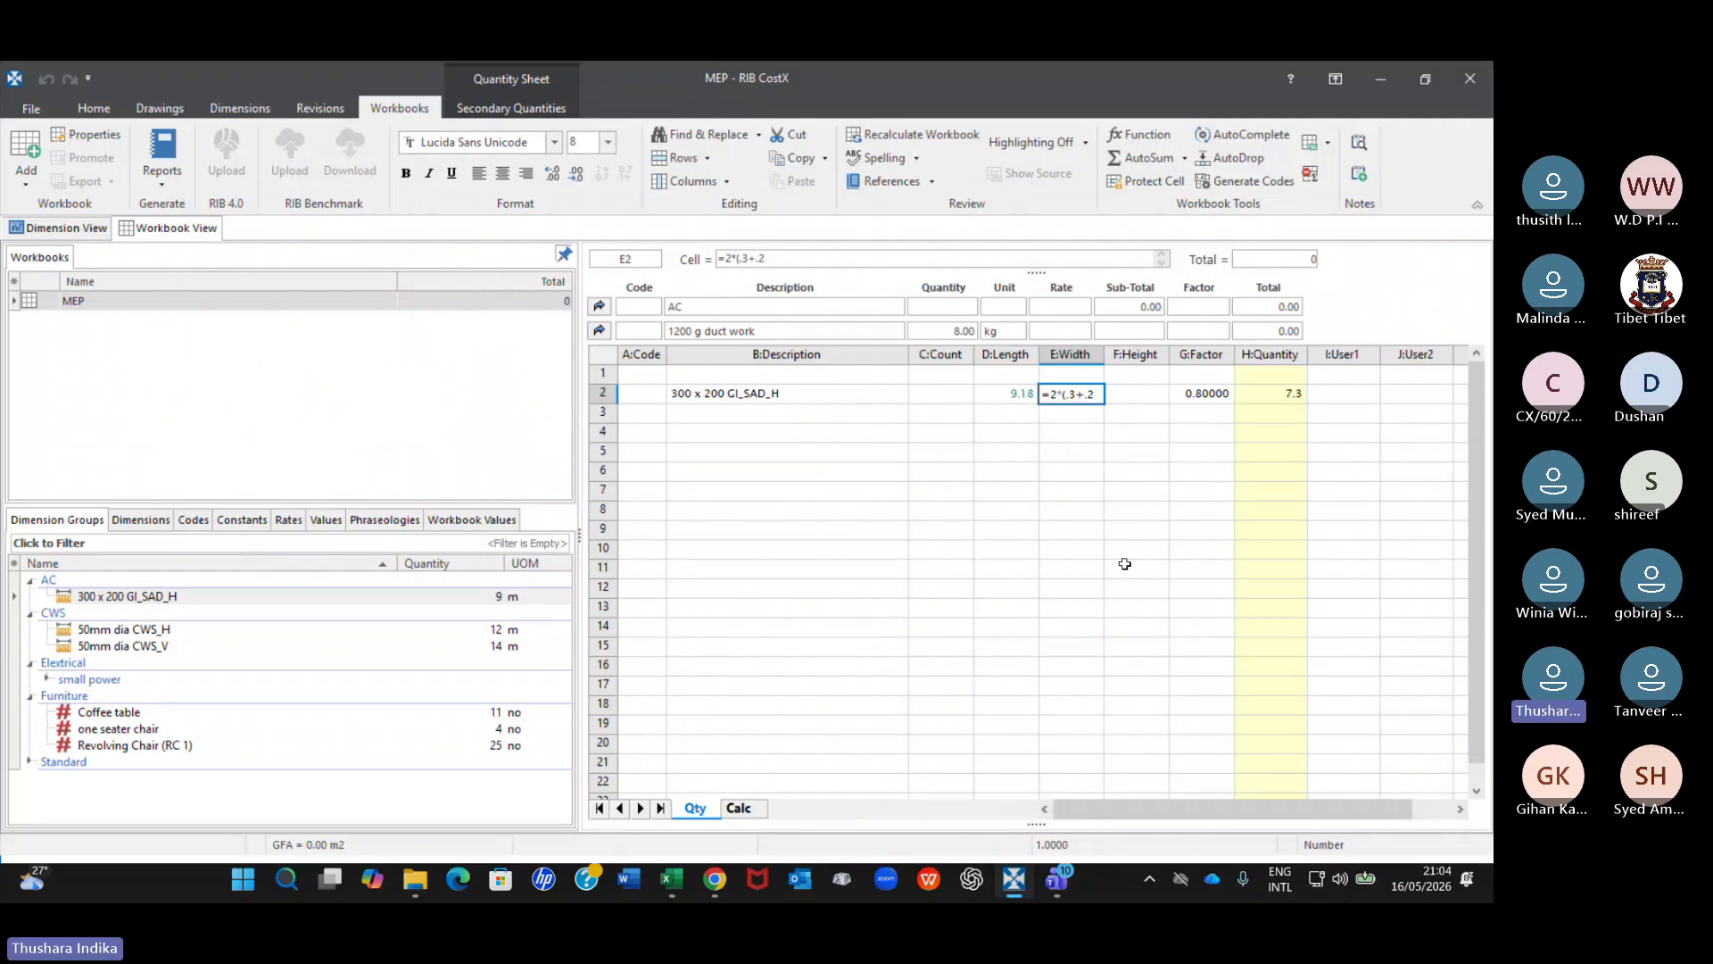
key(Return)
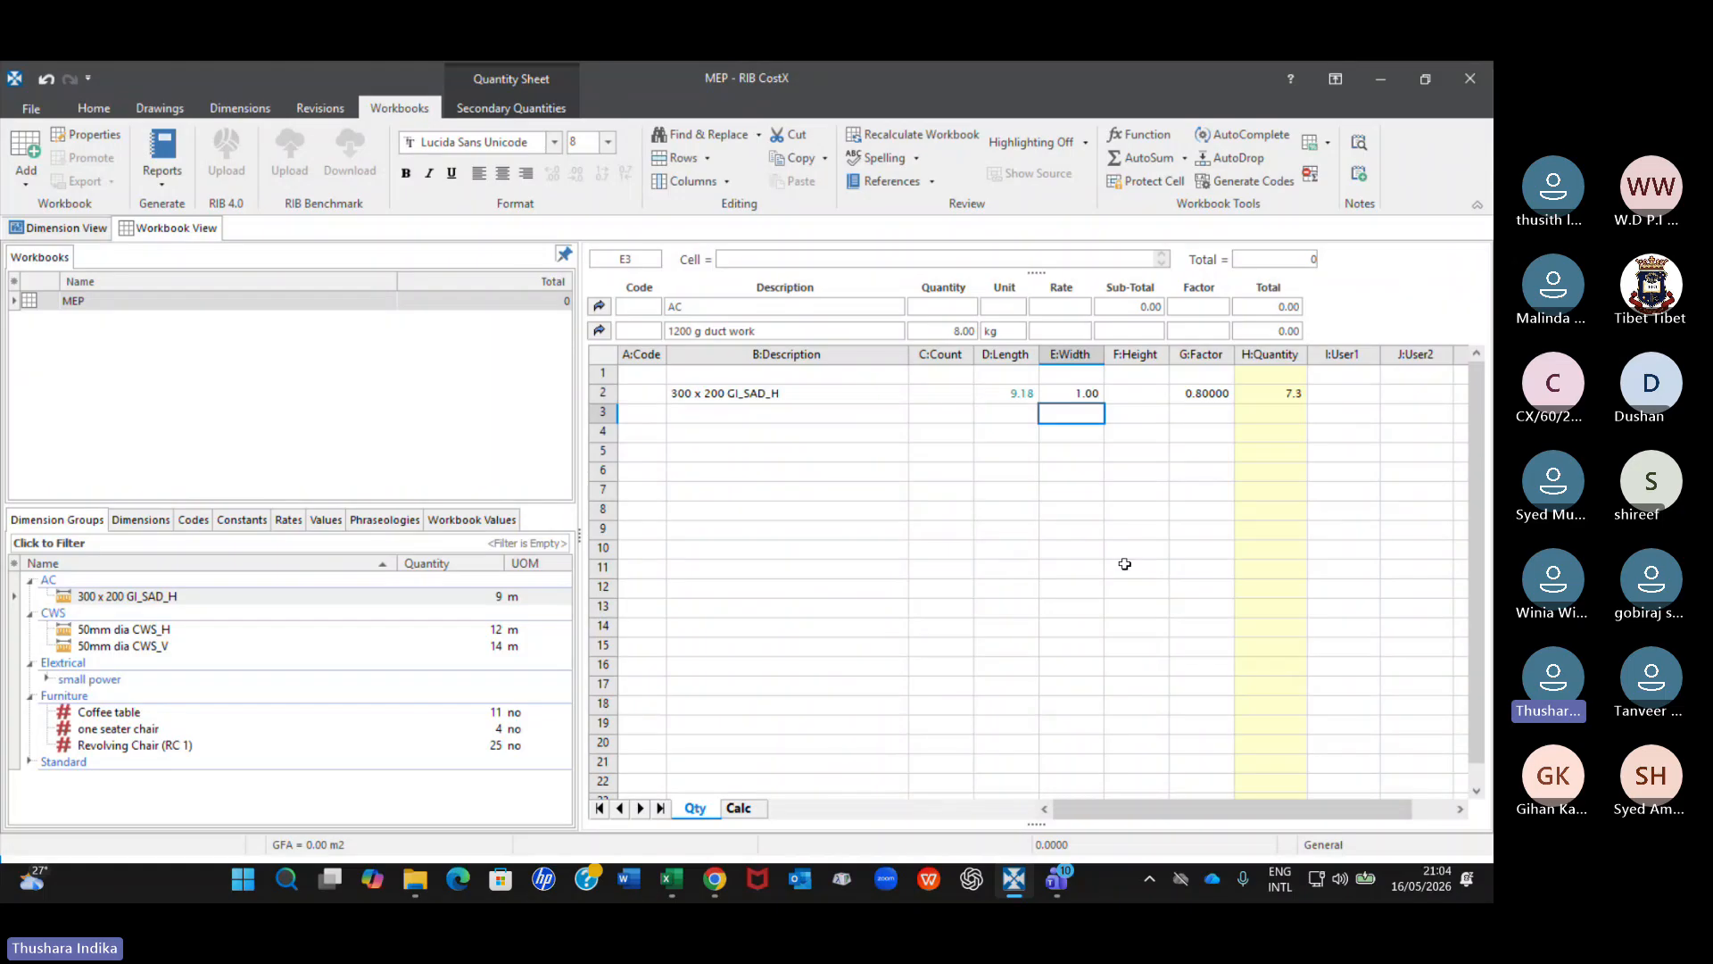
key(Up)
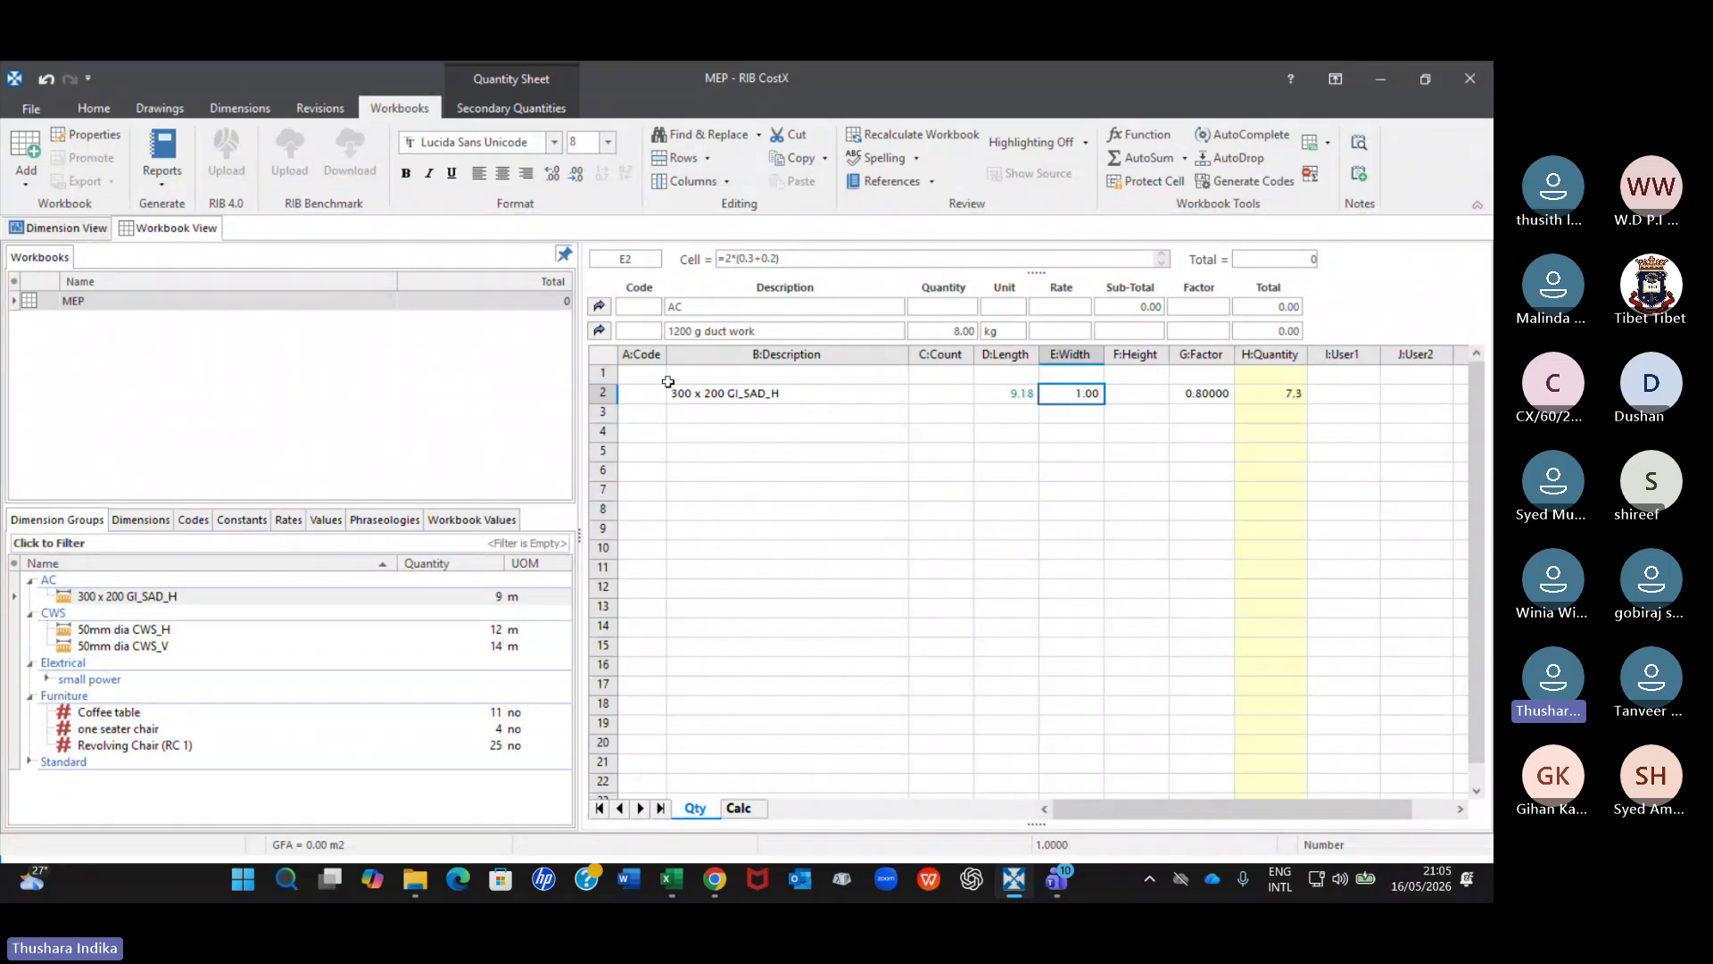
Return to the AC cost sheet, select the rate cell for 1200 g duct work and display the available rate libraries.
click(599, 330)
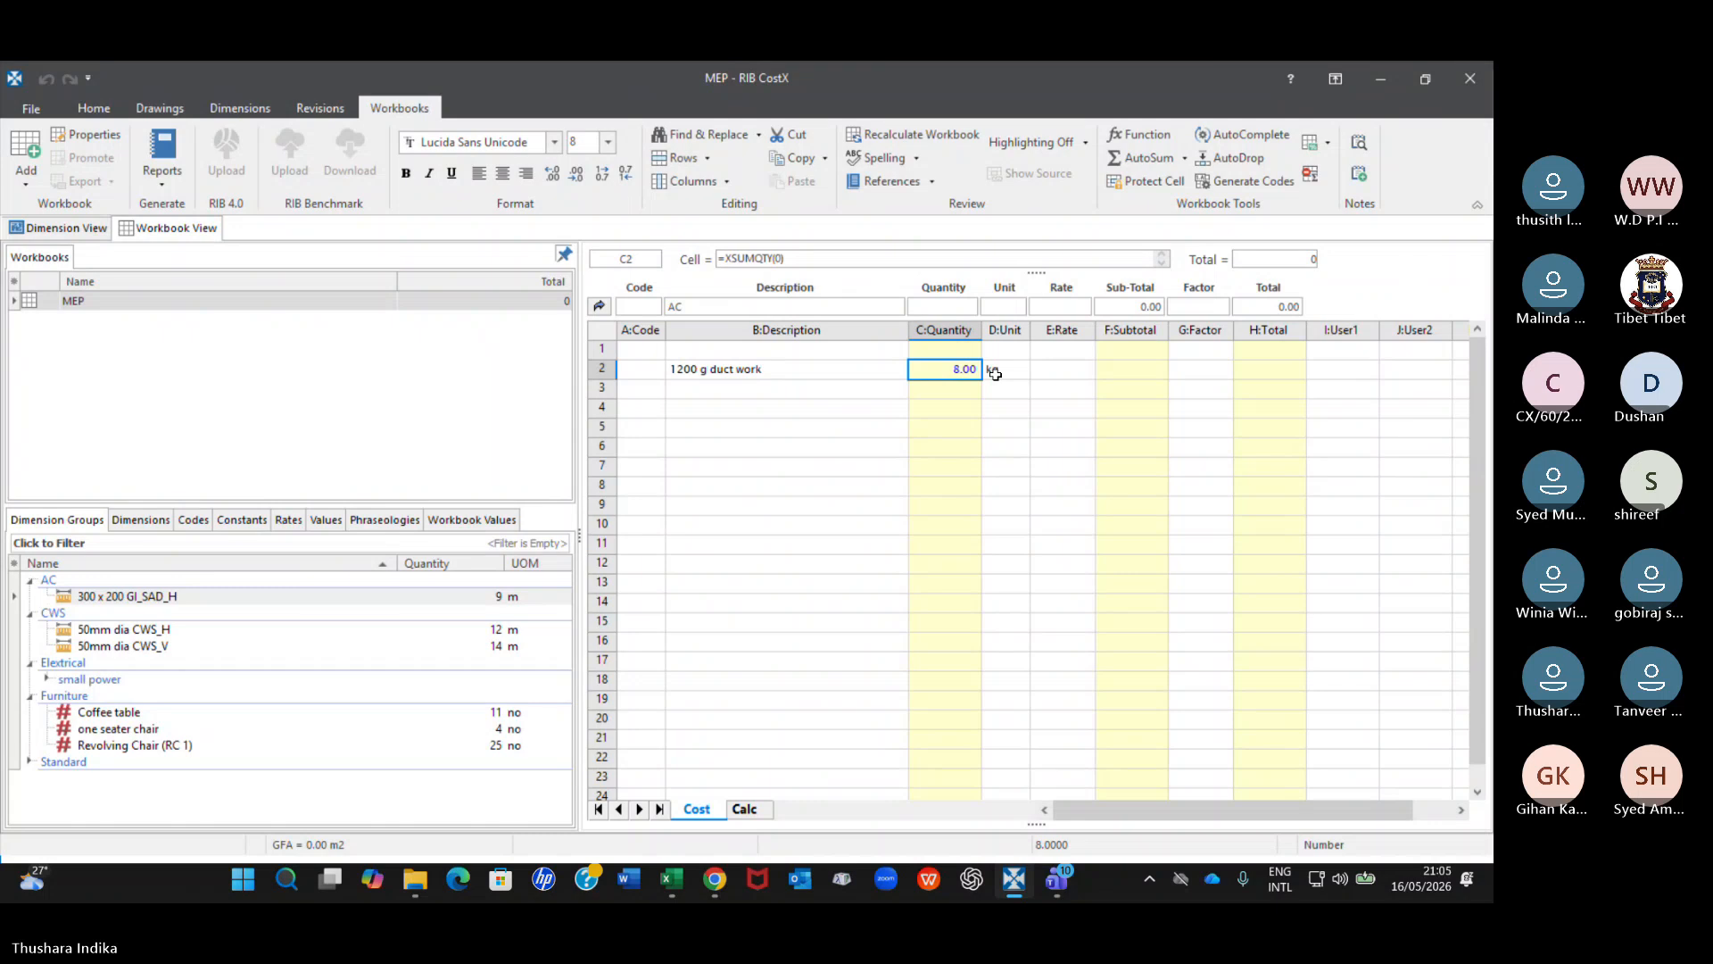
click(1067, 370)
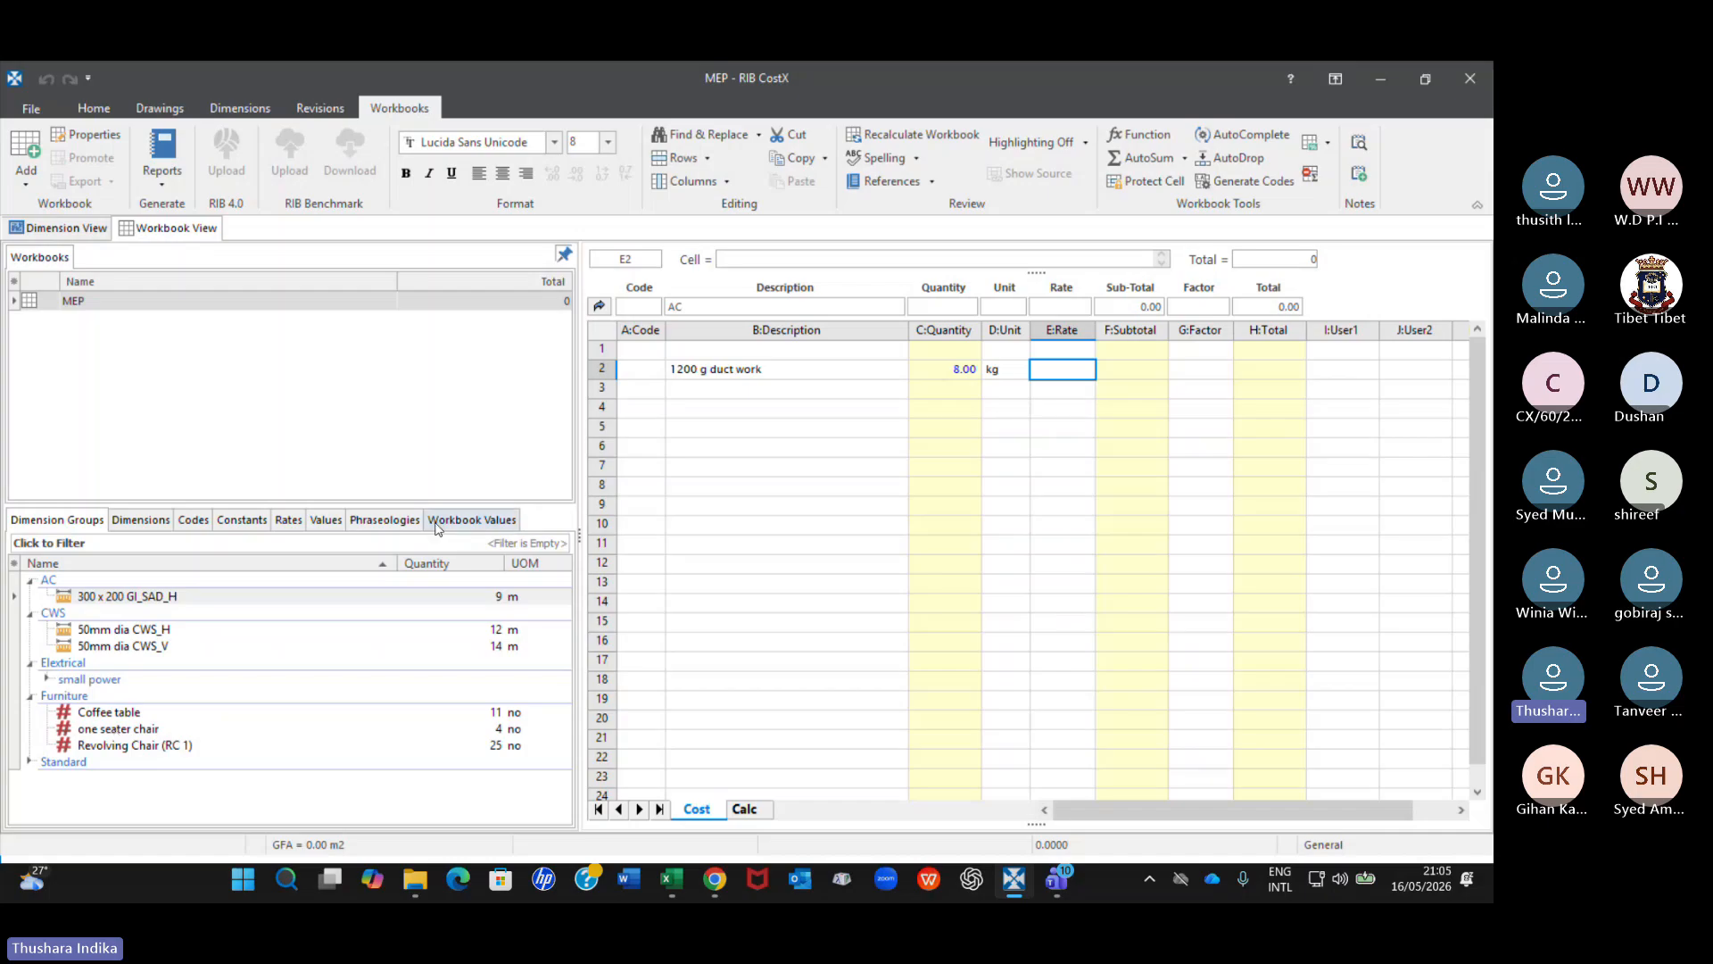
click(289, 523)
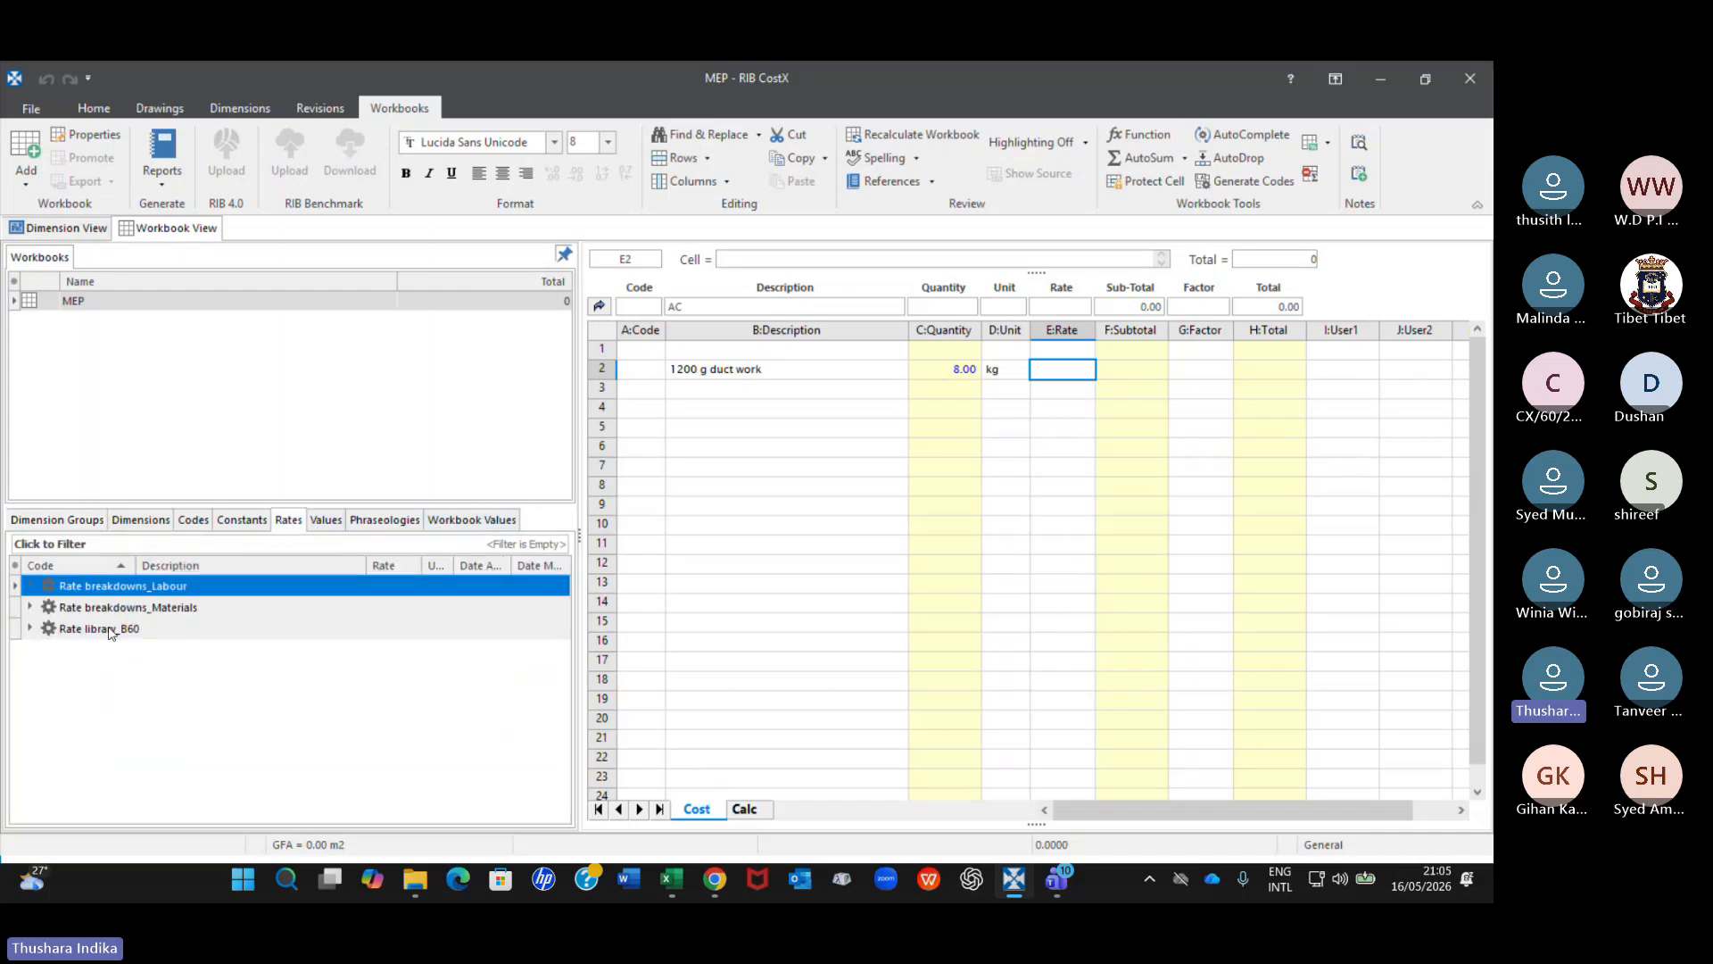
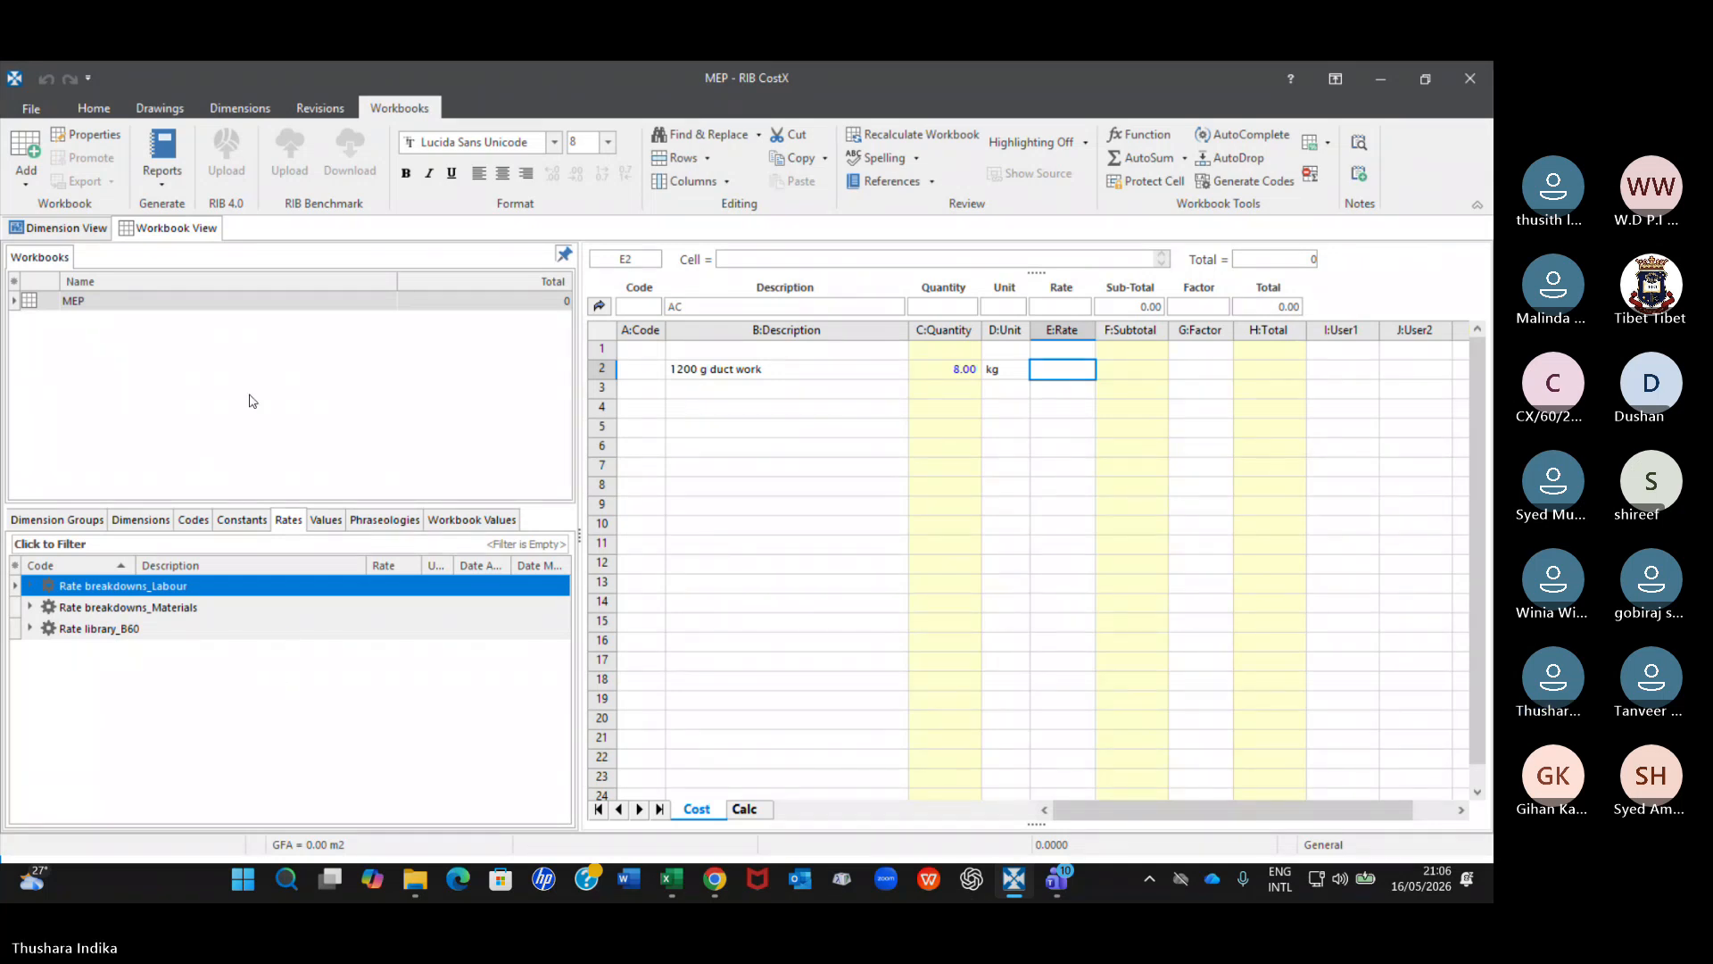
Return to the workbook's main sheet, then switch to the Teams meeting and dismiss its recording and transcription notice.
click(598, 306)
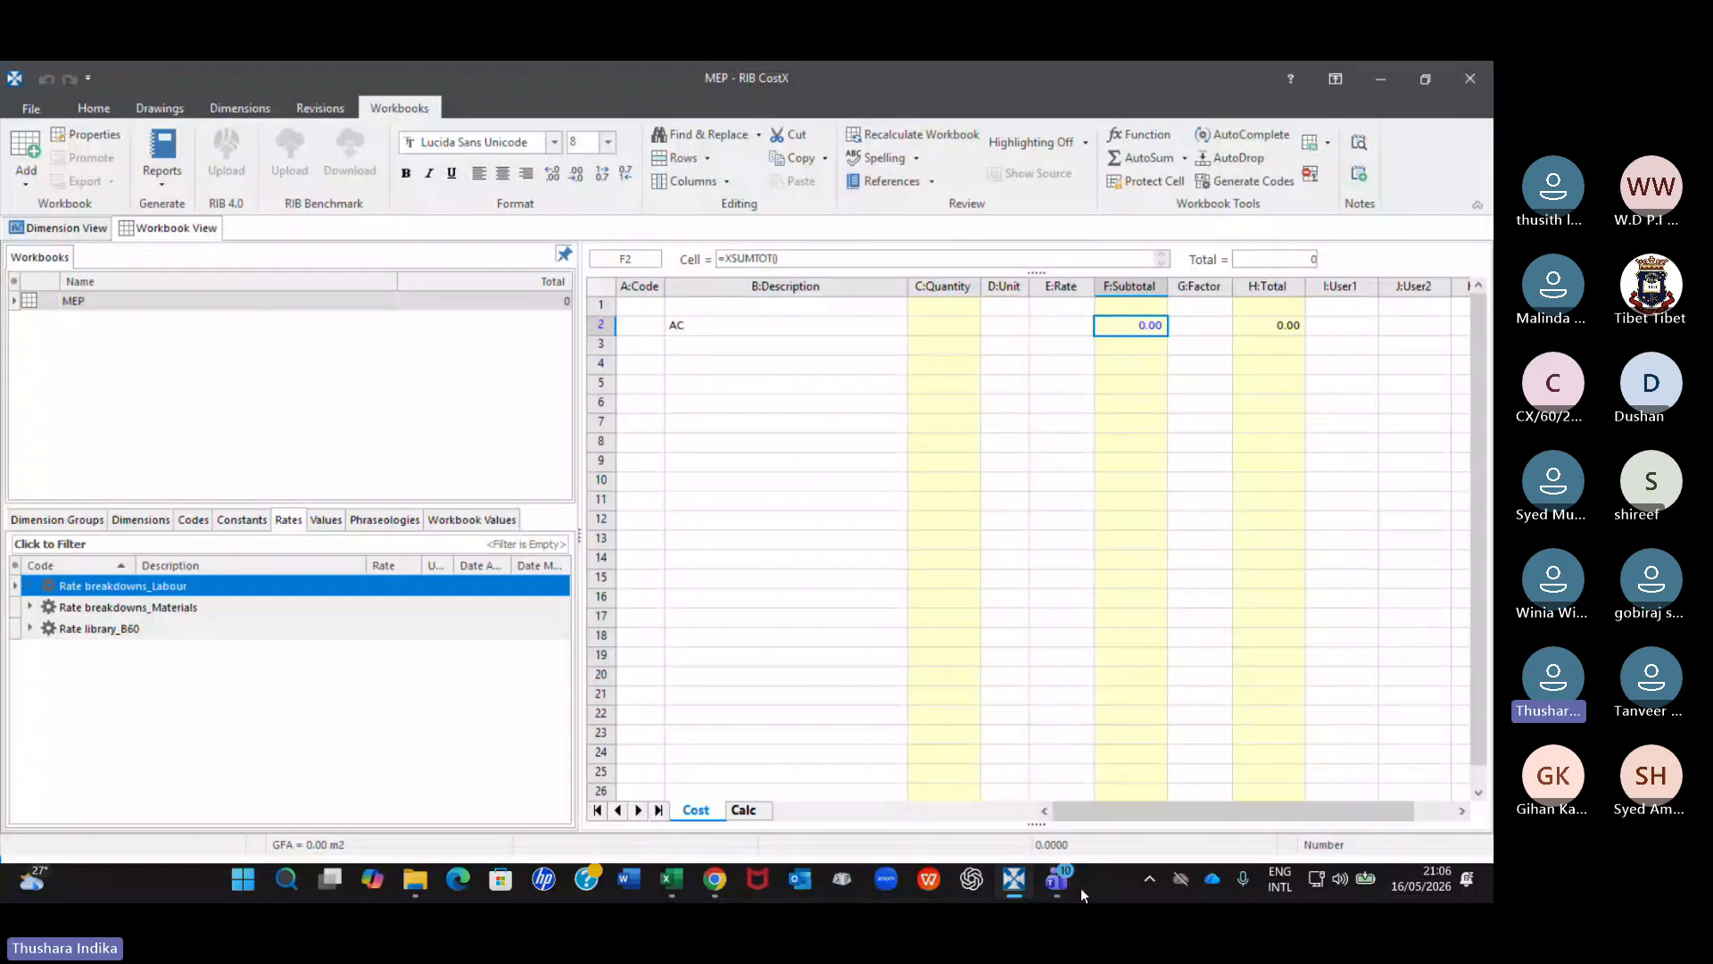
mouse_move(1057, 881)
click(970, 806)
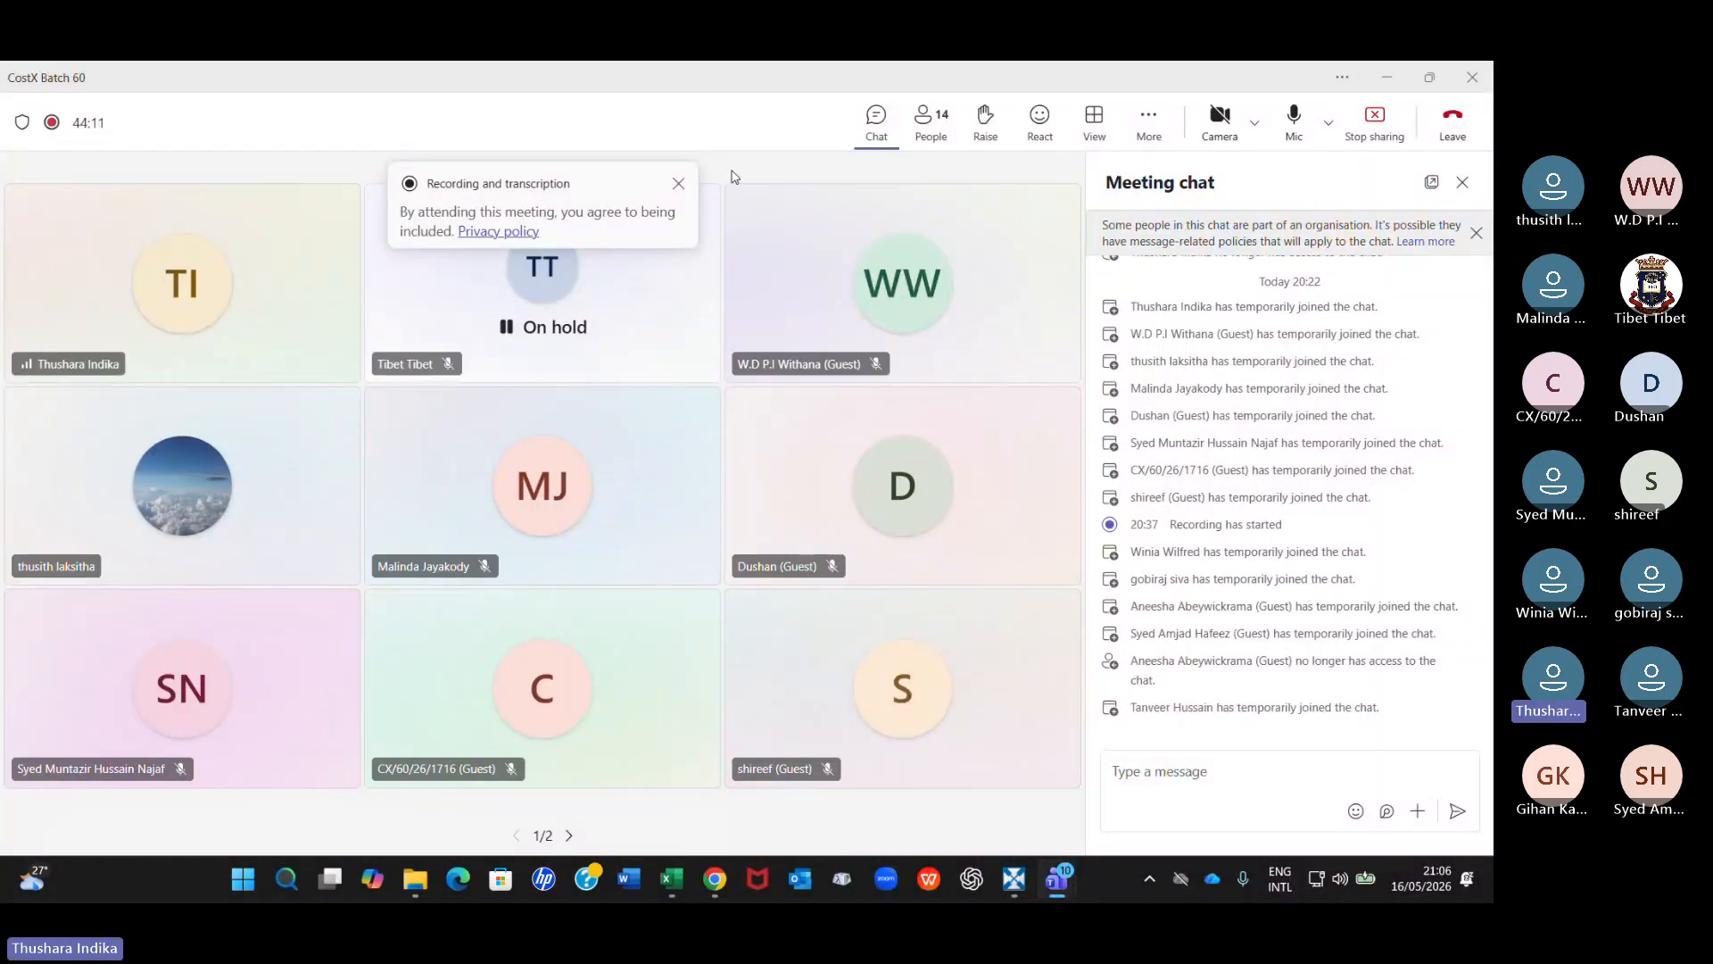
click(678, 183)
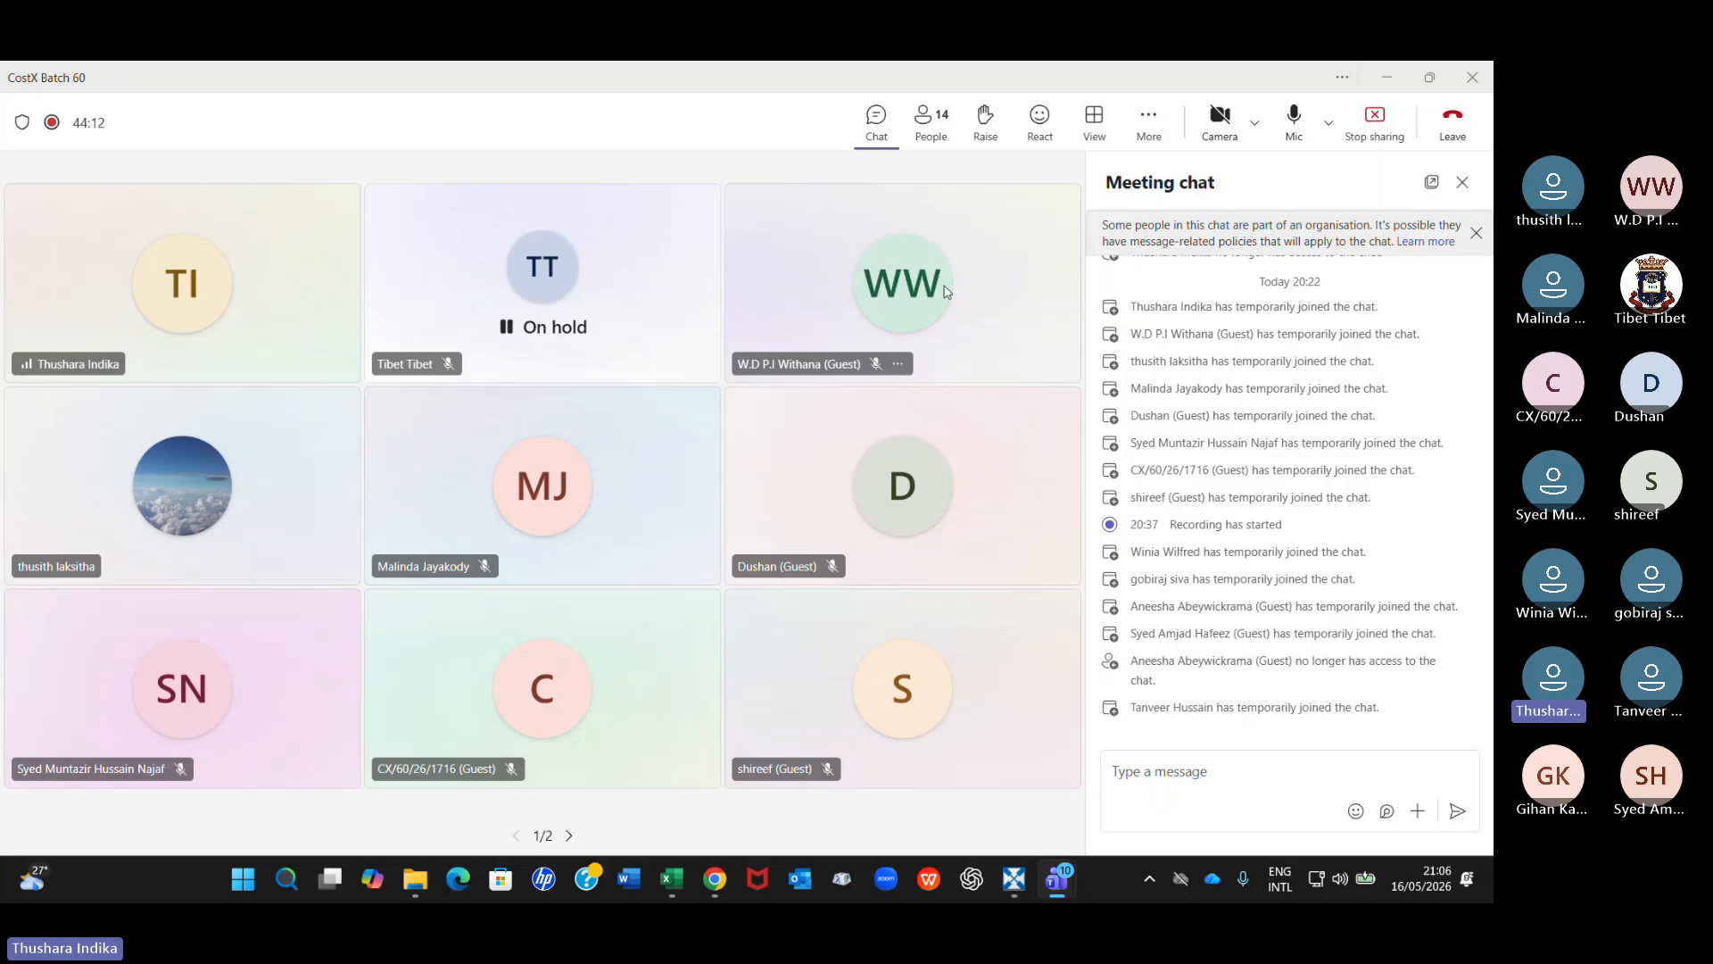
Switch back to CostX, check the 300 x 200 GI_SAD_H dimension group on the MVAC drawing and return to the workbook.
mouse_move(1013, 879)
click(998, 799)
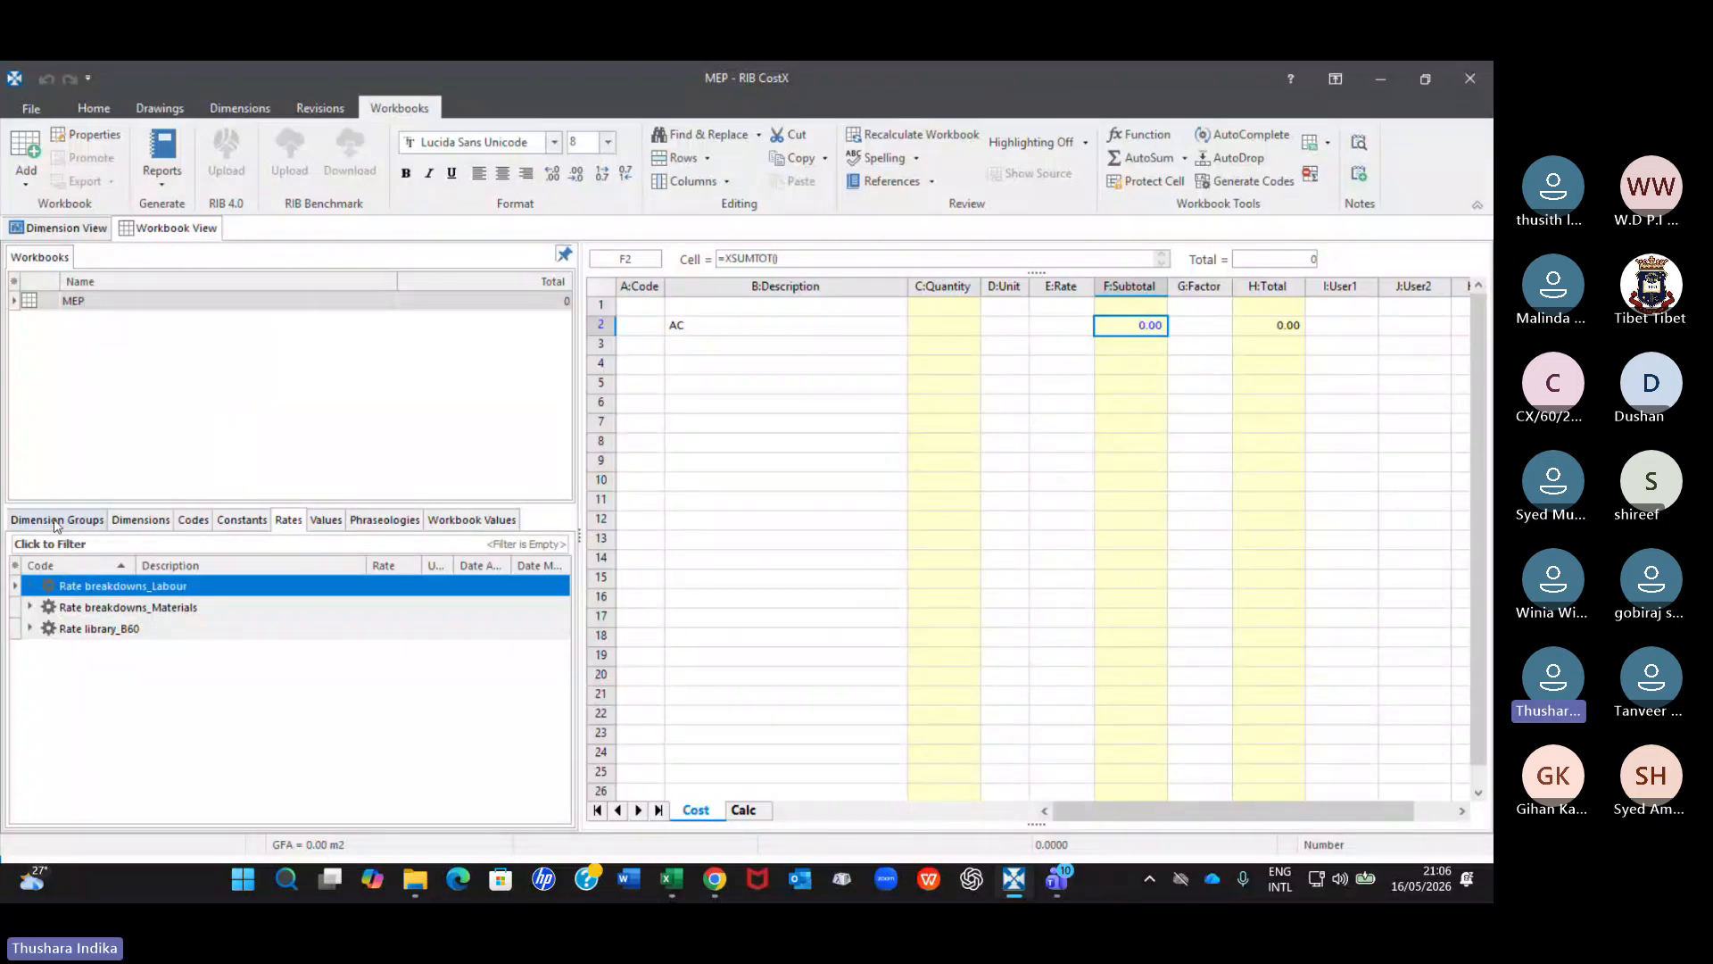
click(56, 521)
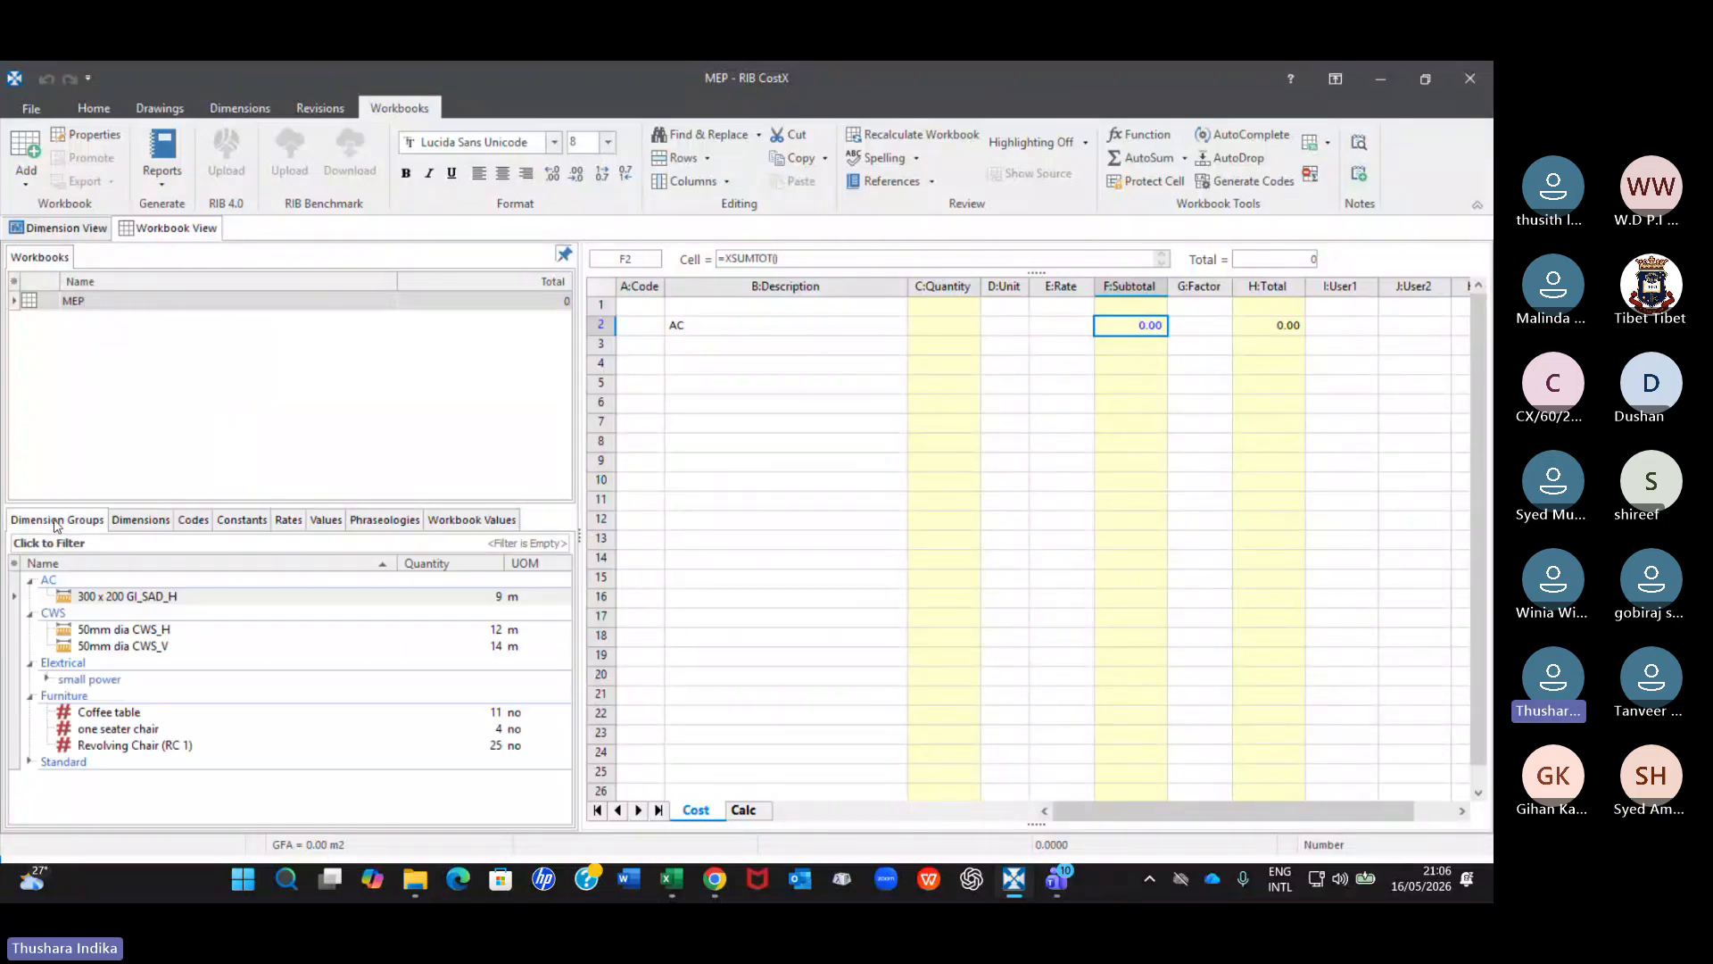
click(164, 598)
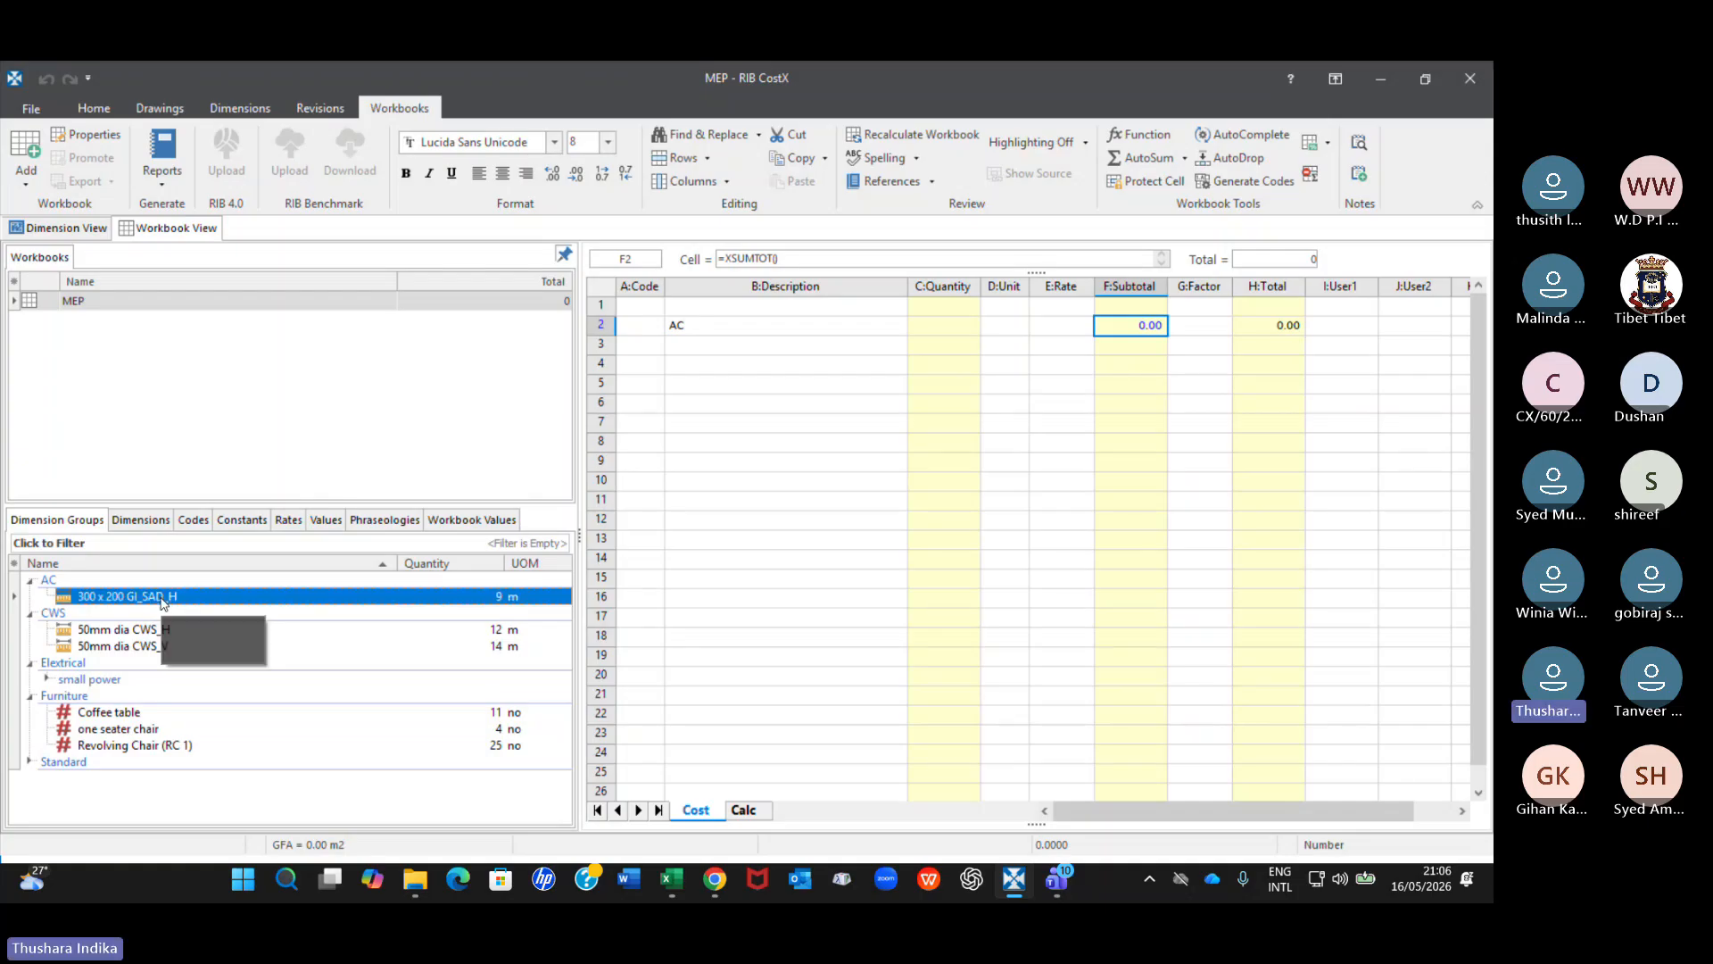
click(60, 229)
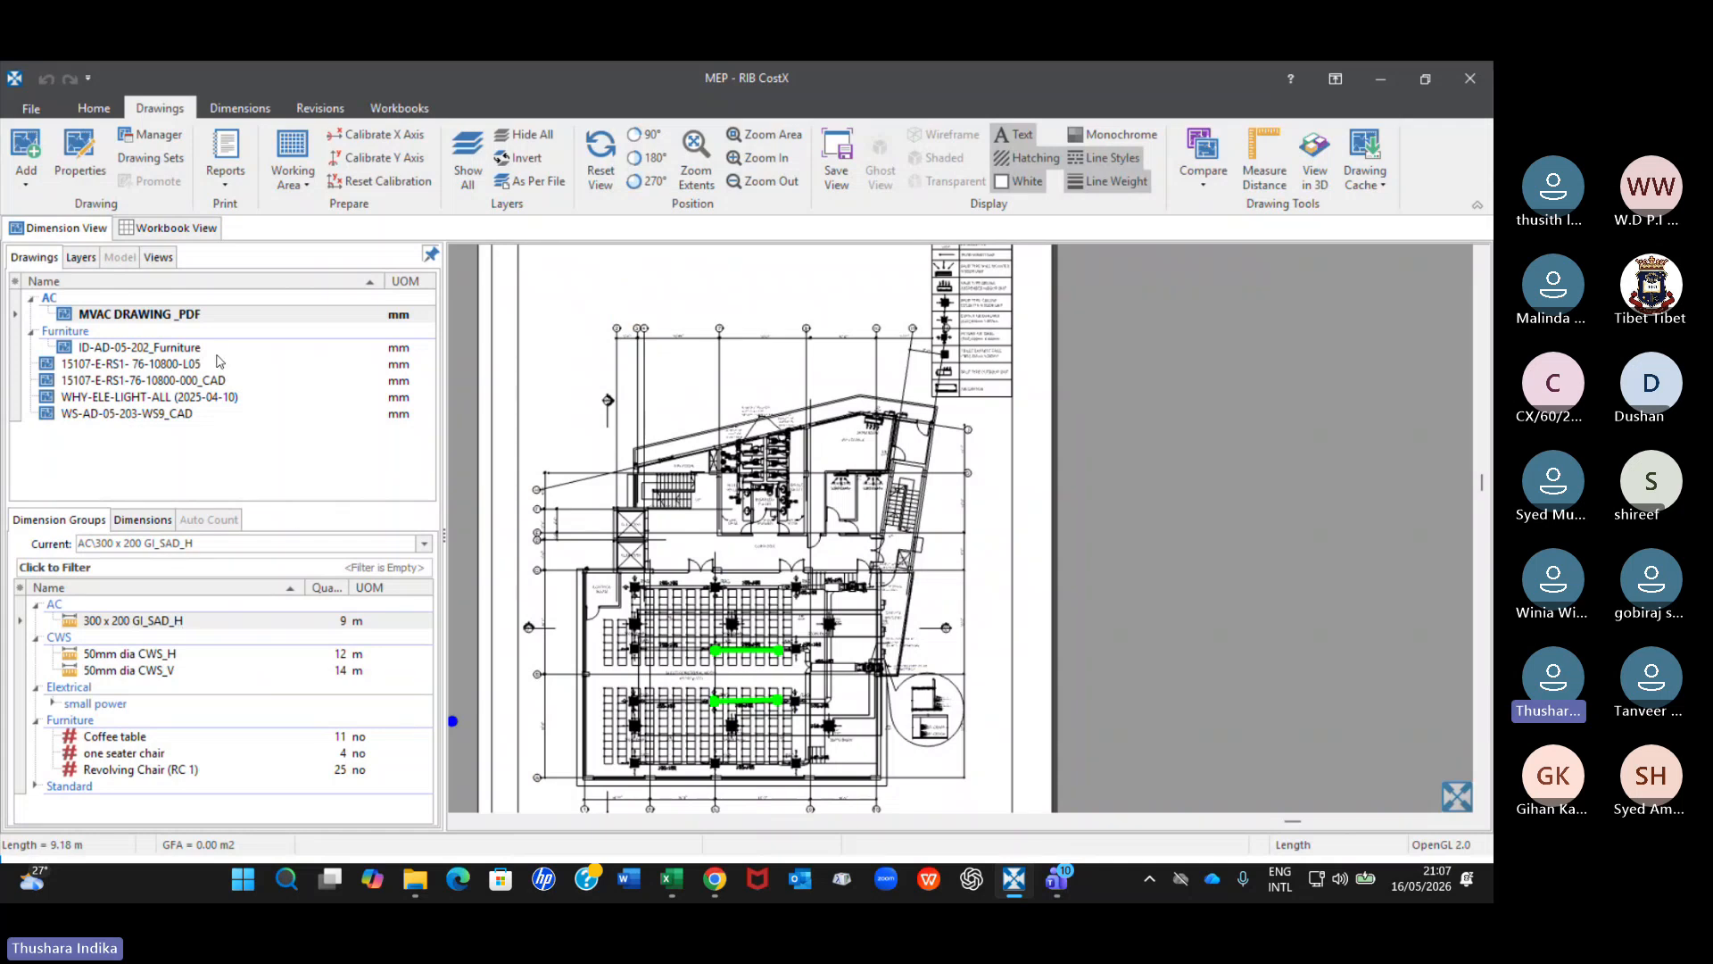
click(410, 108)
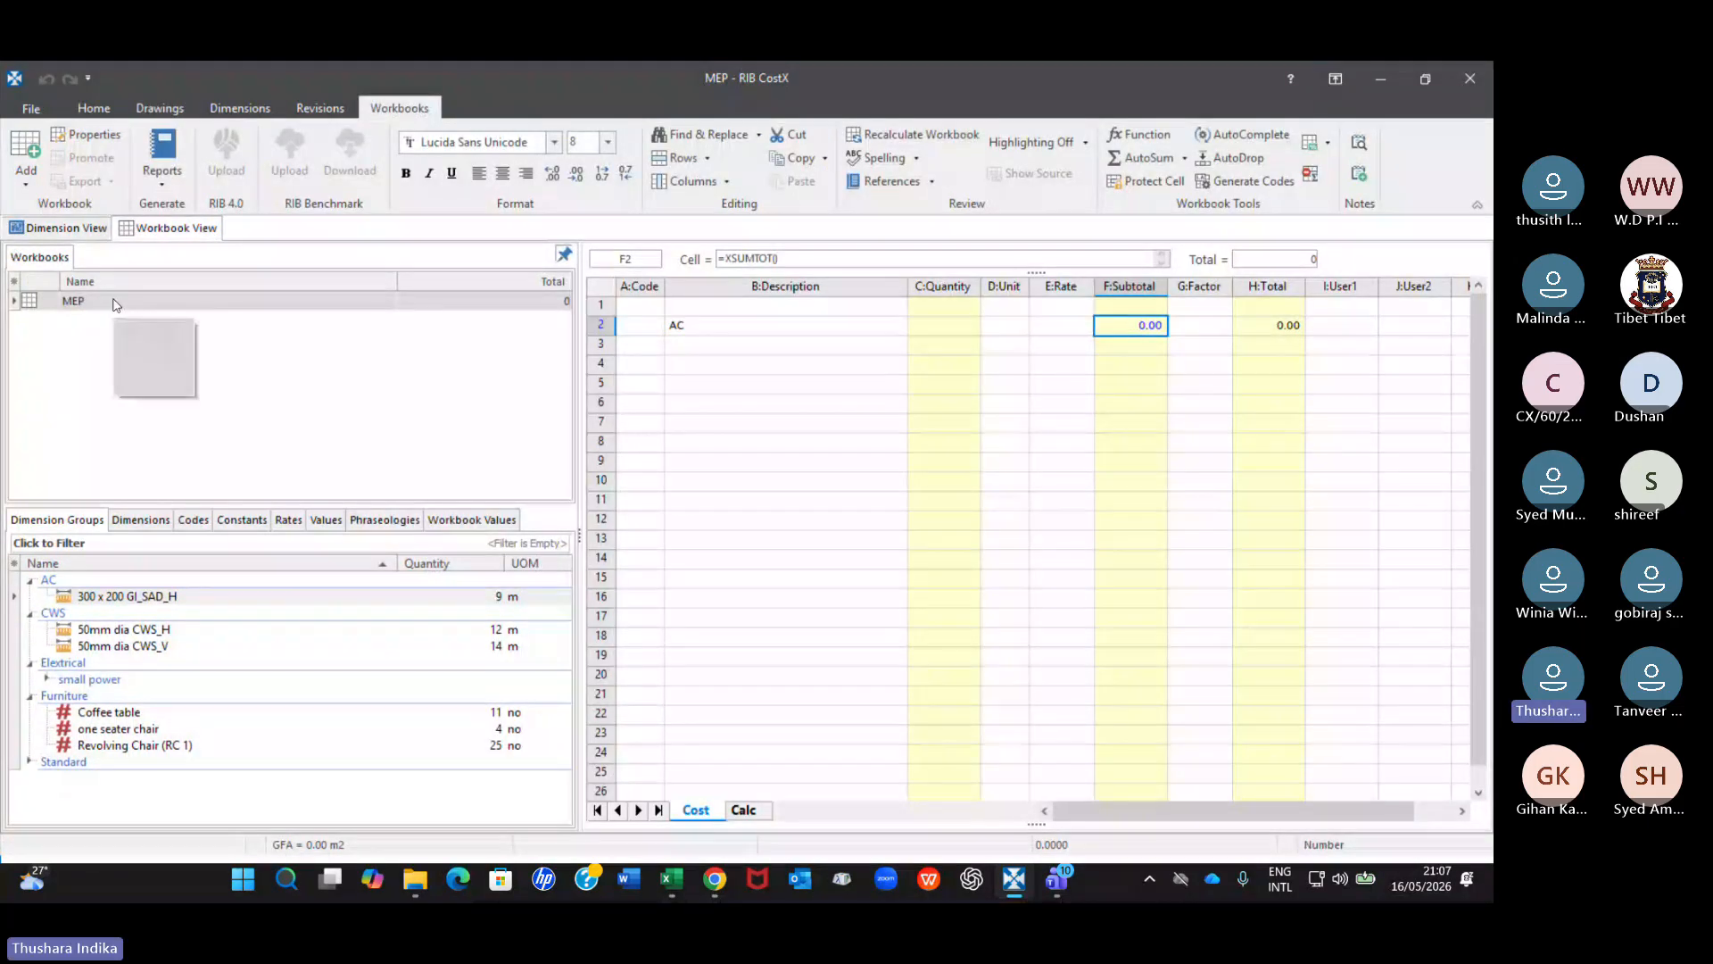
Open the cost sheet behind the AC row and the quantity sheet behind the 1200 g duct work item.
click(716, 325)
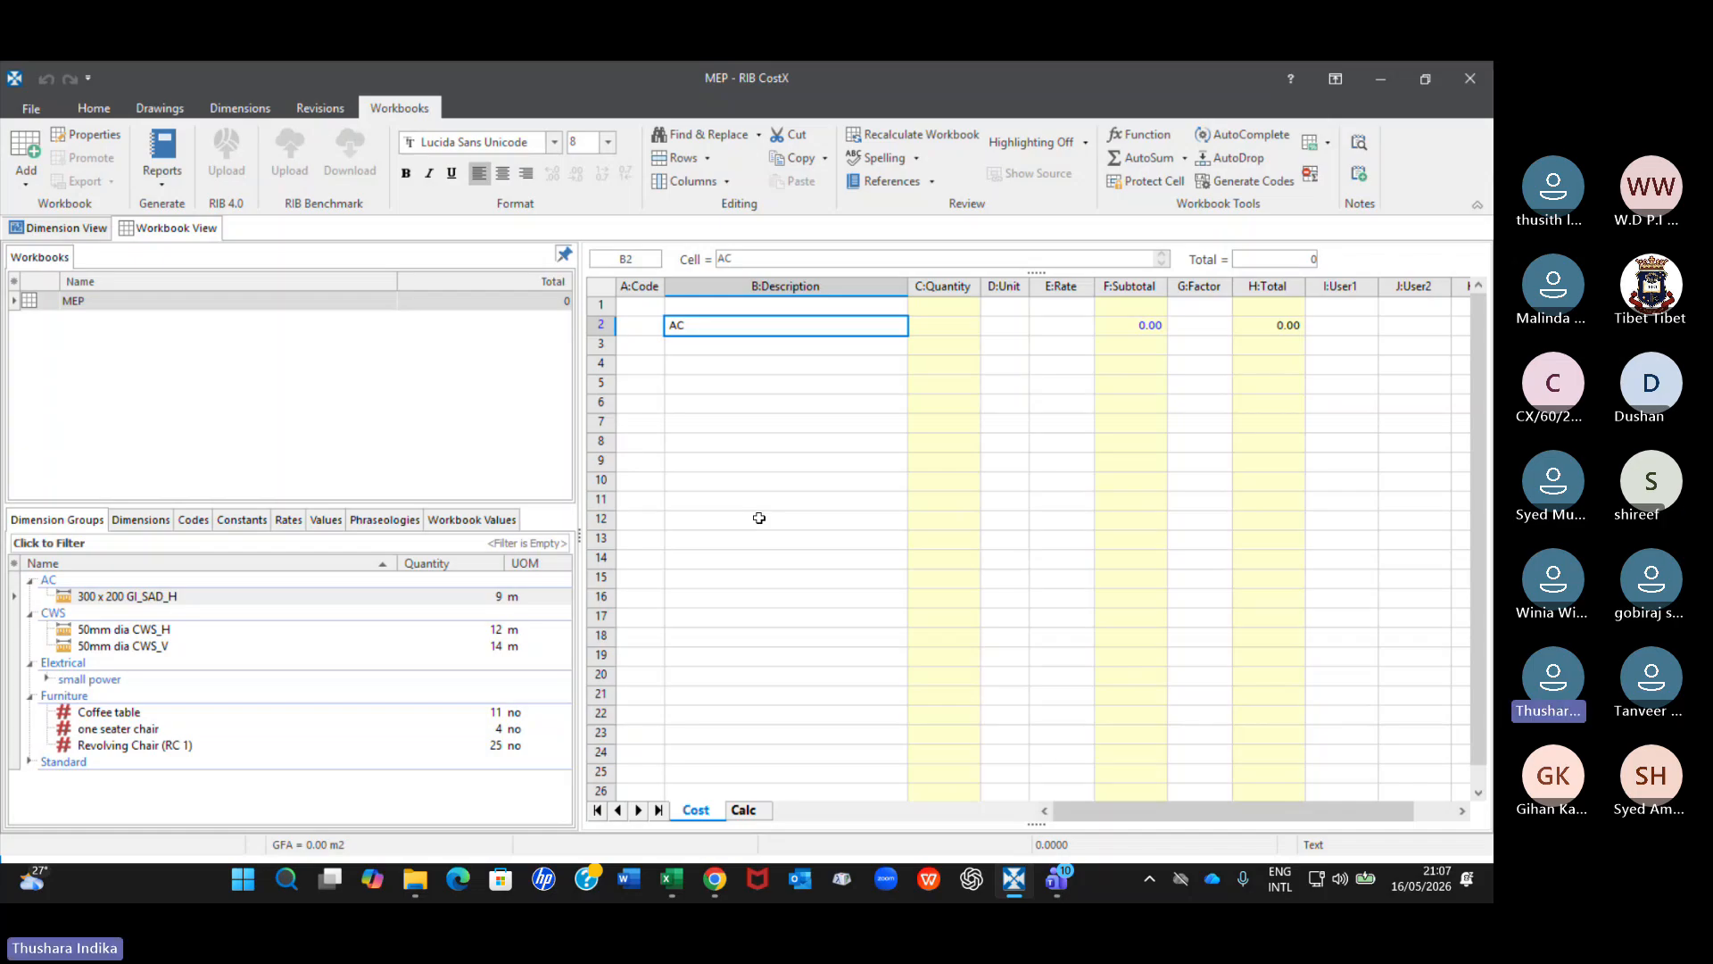
click(1121, 326)
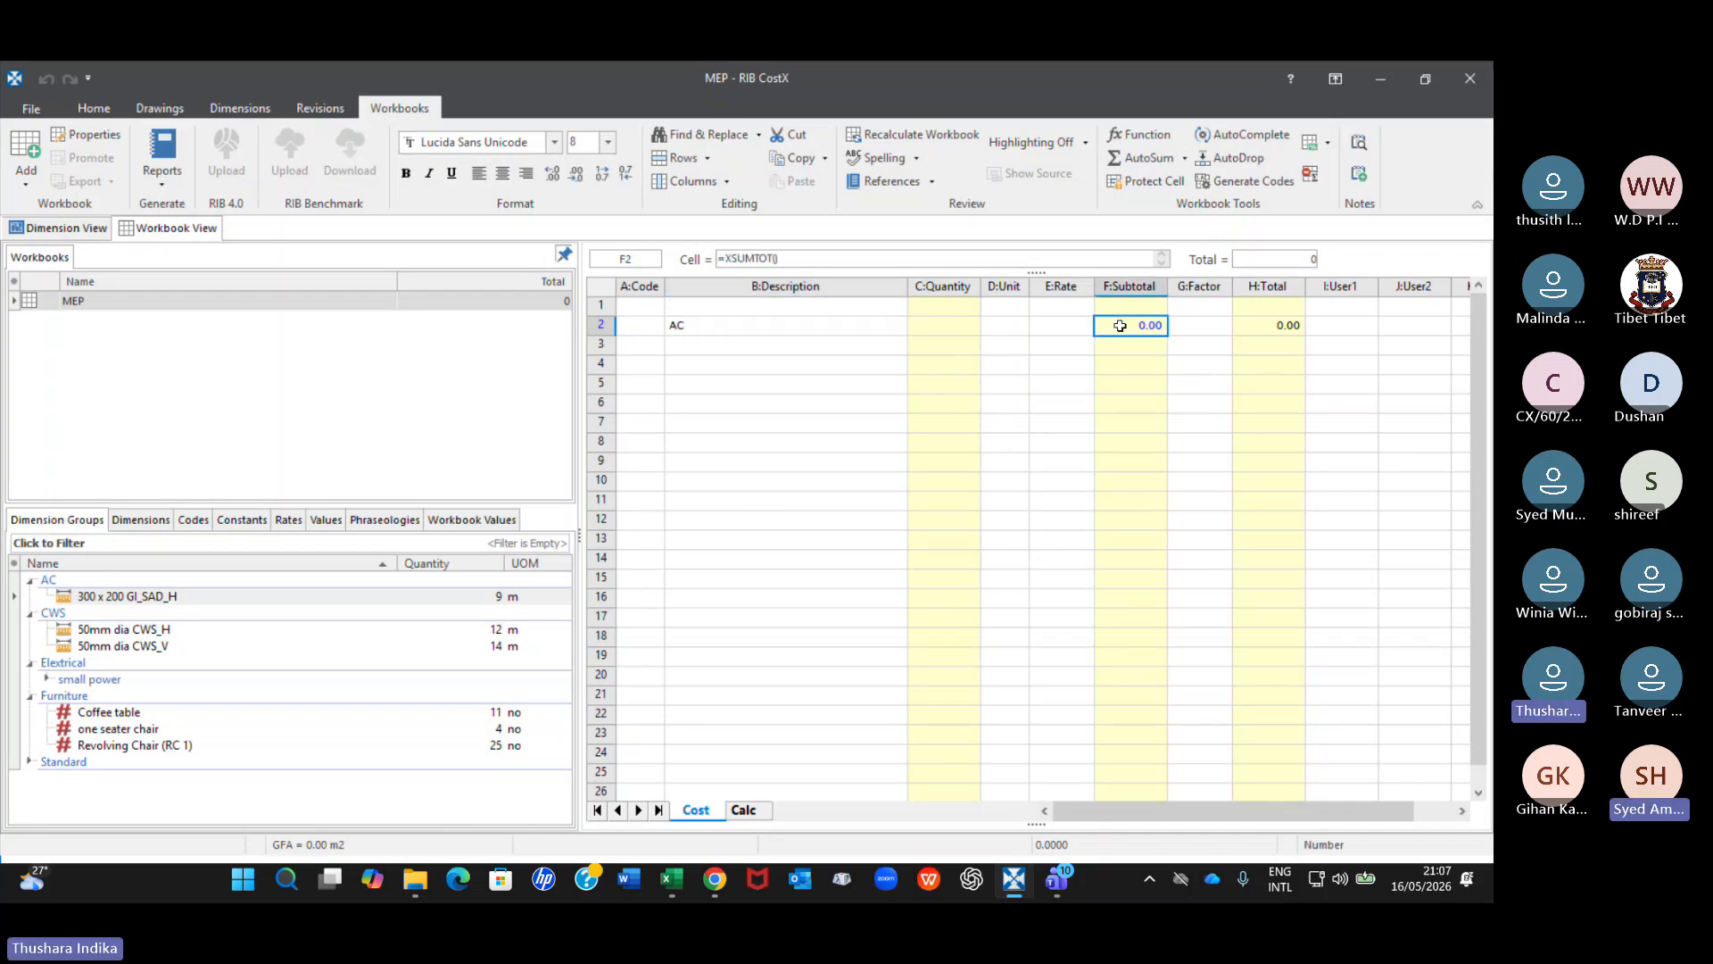
double_click(1121, 326)
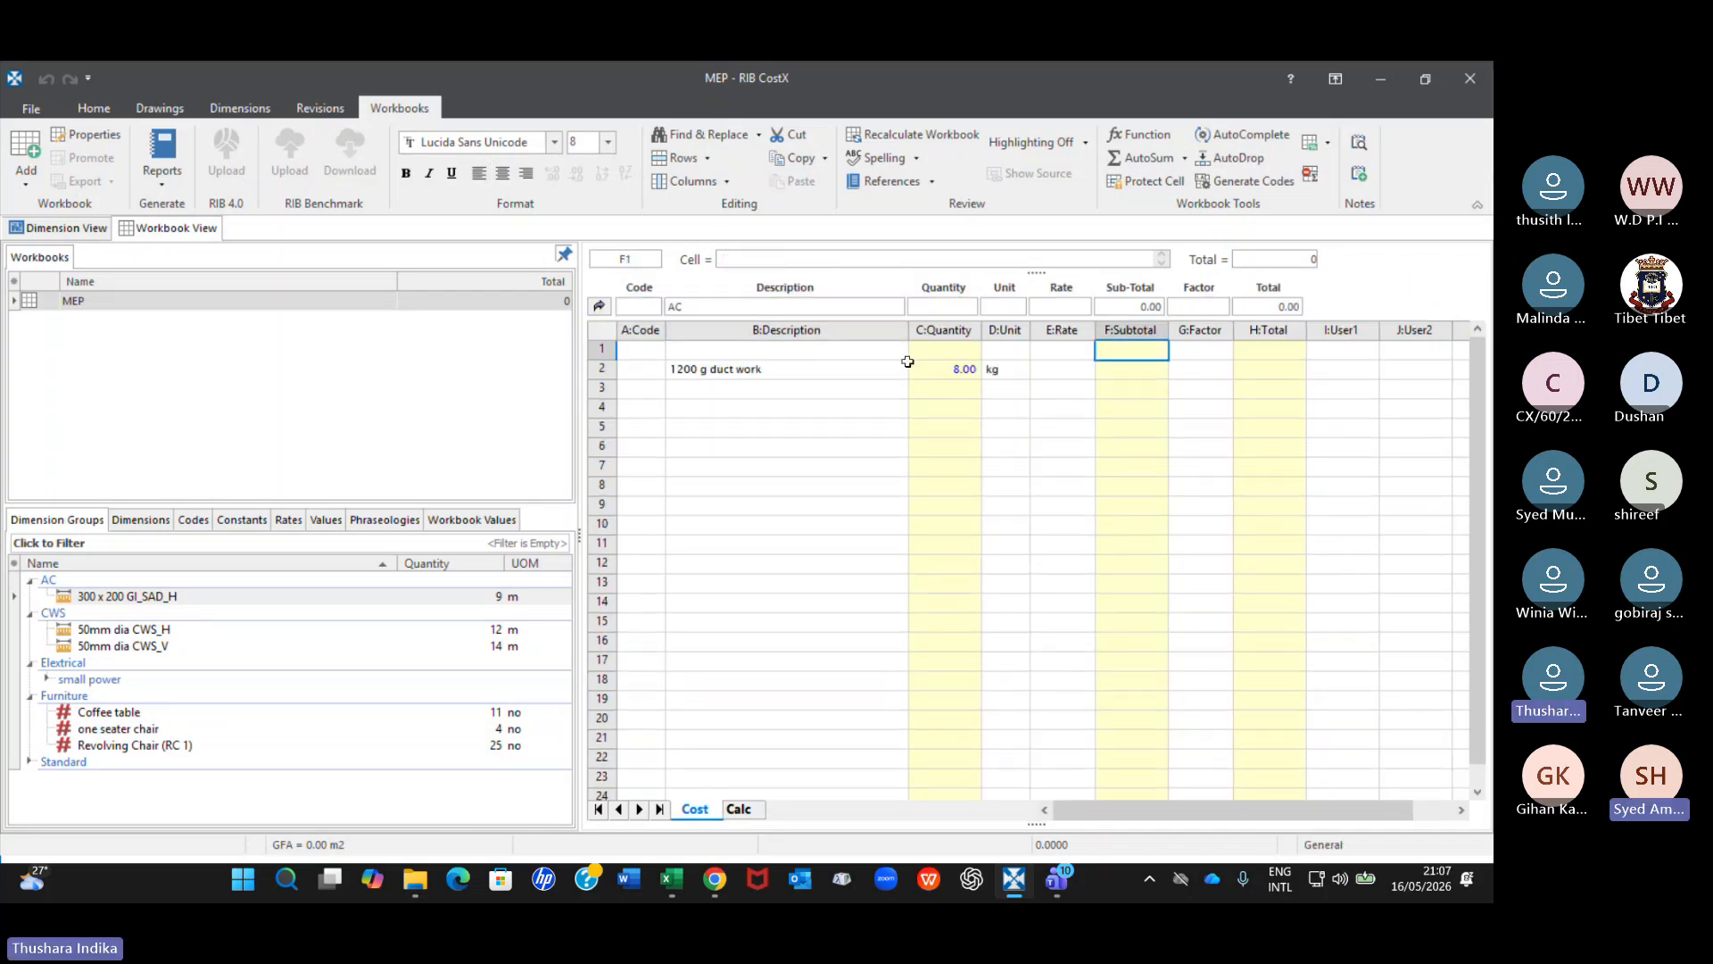
click(736, 370)
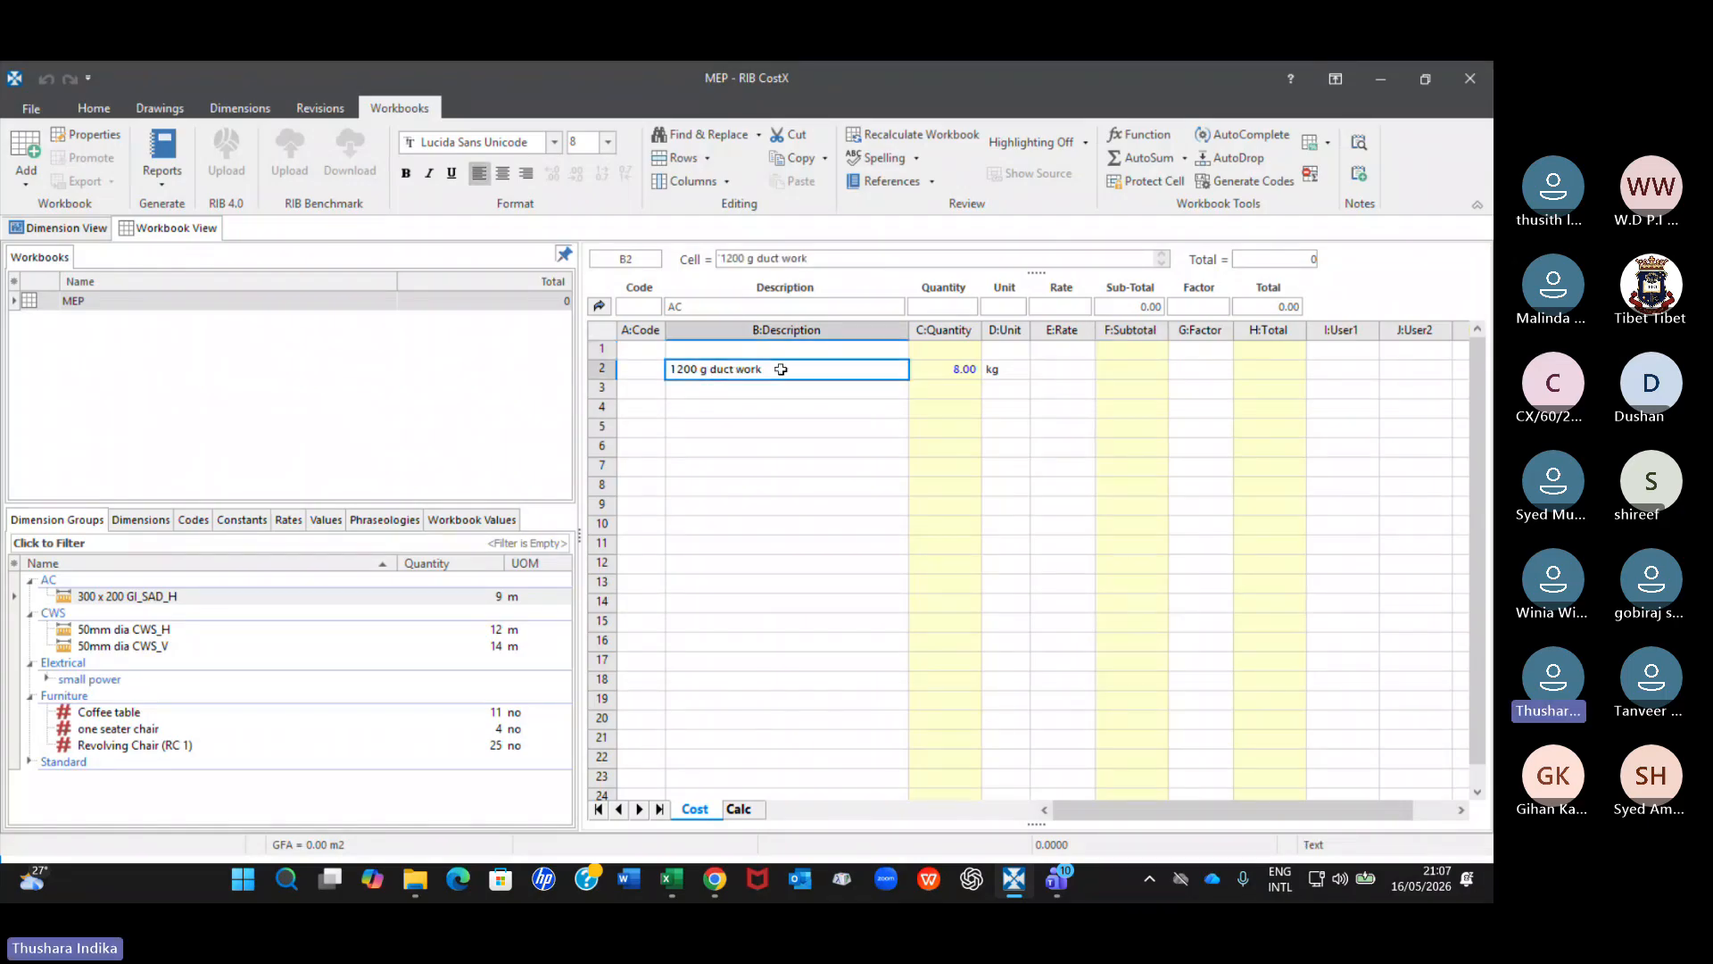
click(965, 371)
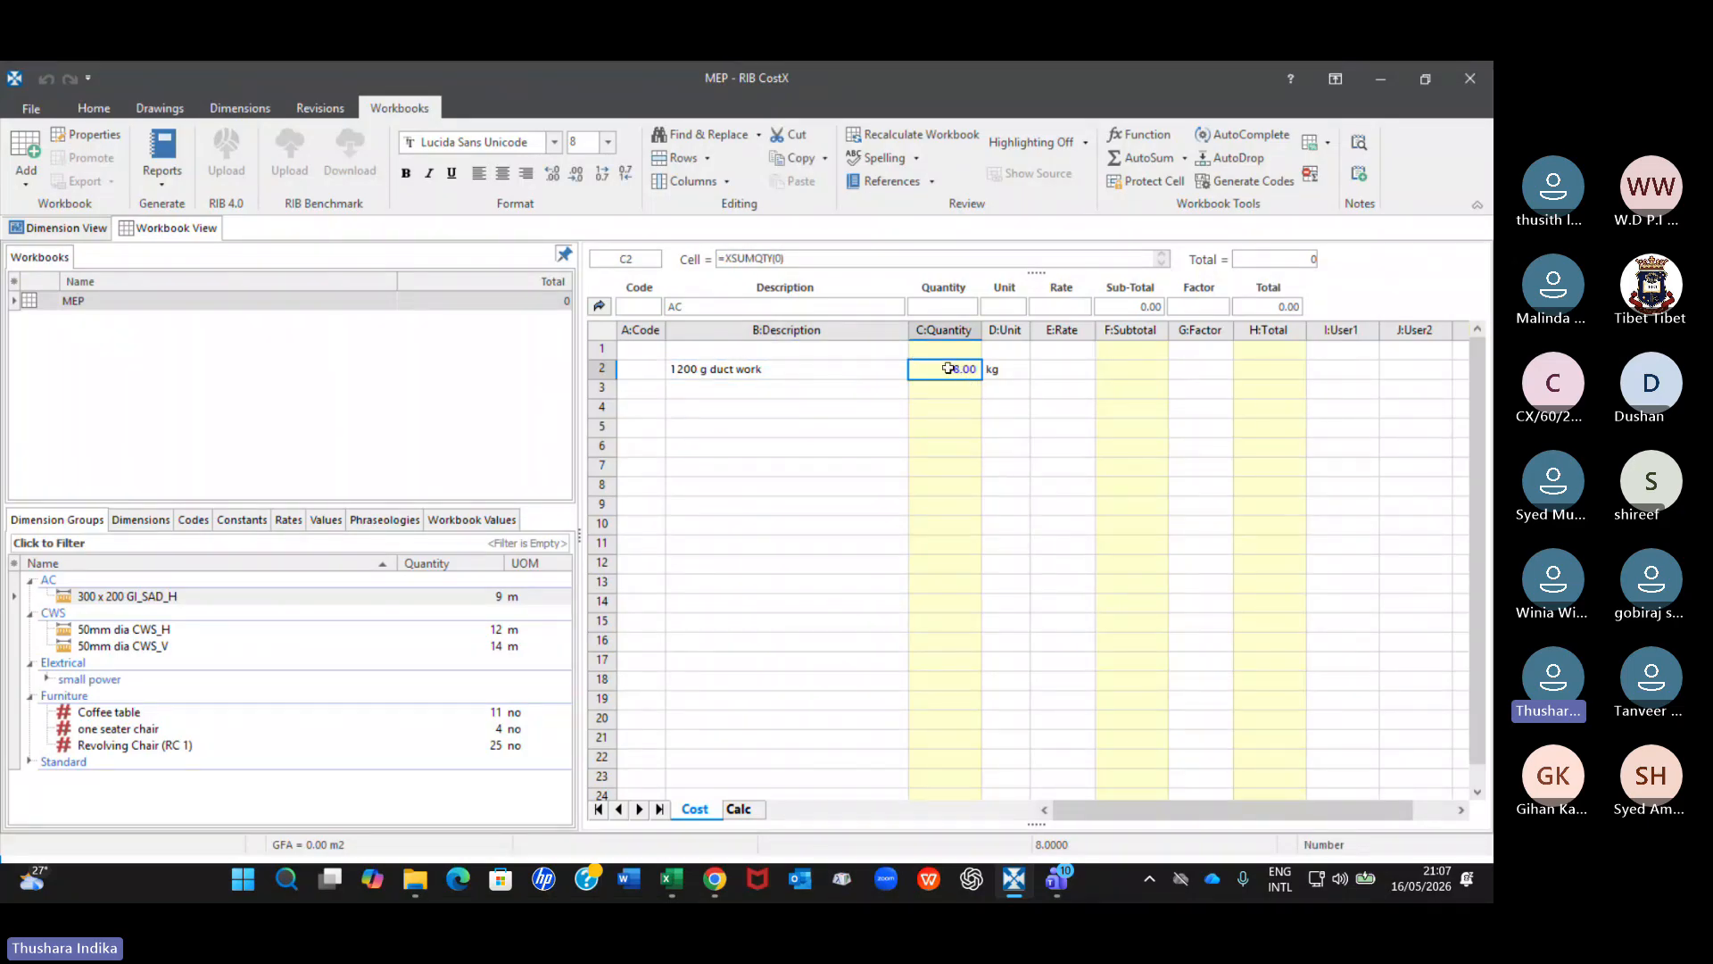
double_click(947, 369)
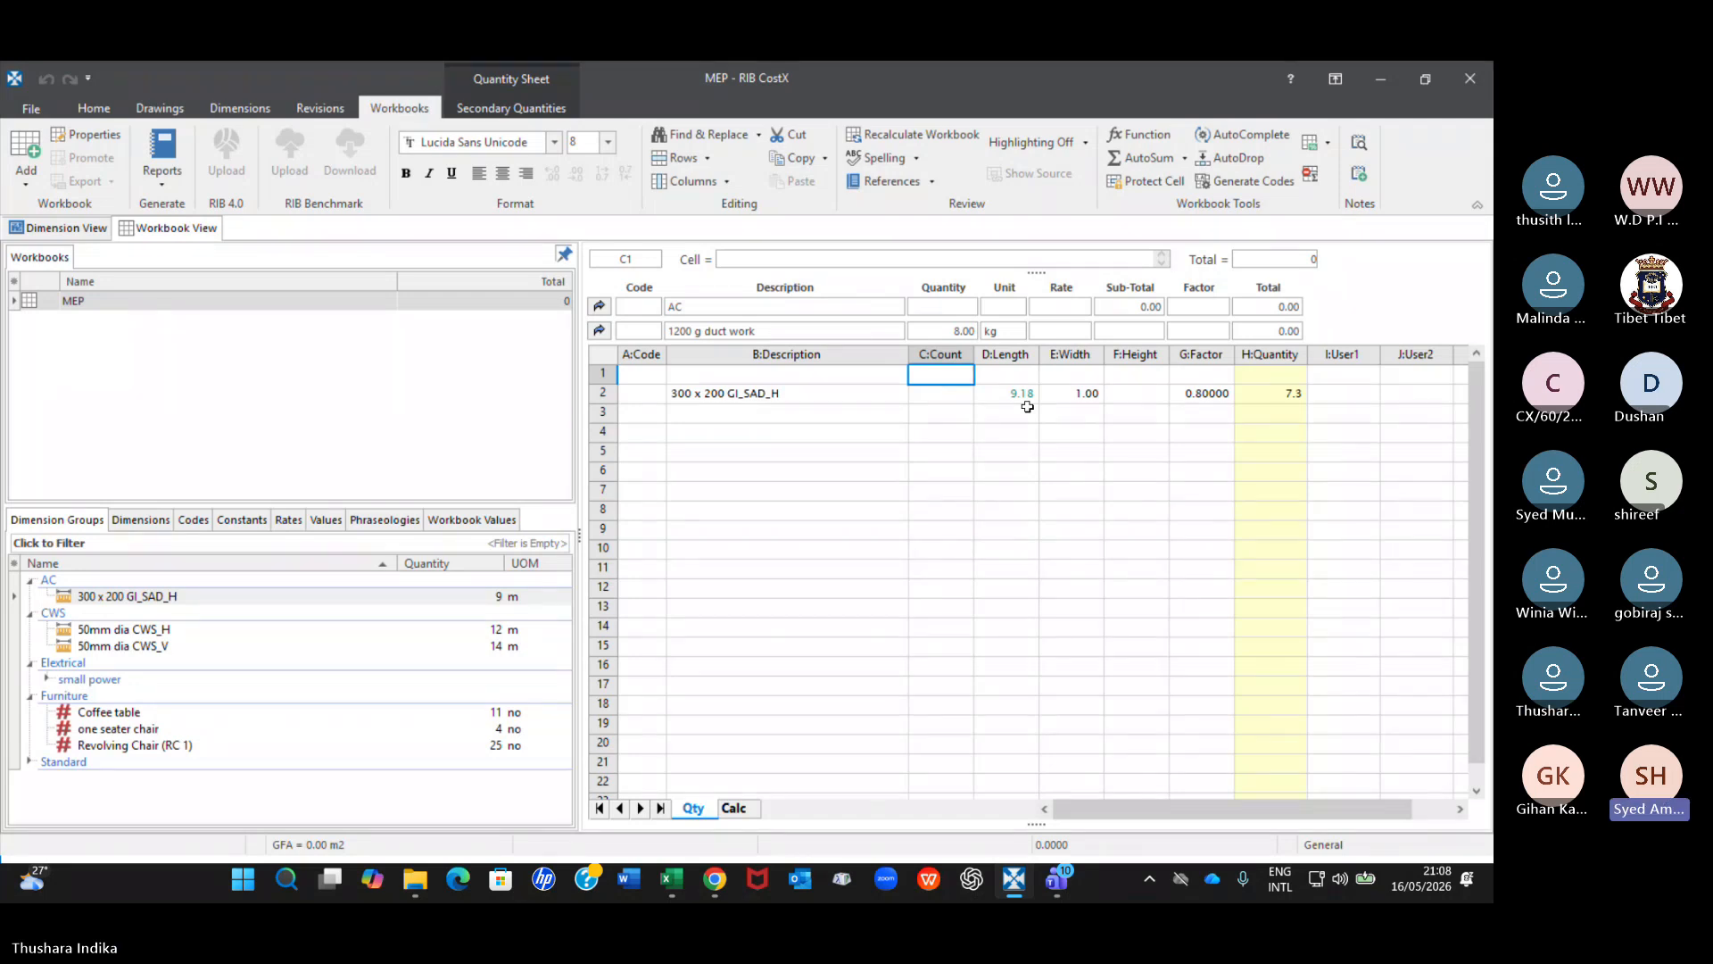
Switch to the Teams meeting, mute the guest whose microphone is on and check the rest of the participant list.
mouse_move(1056, 879)
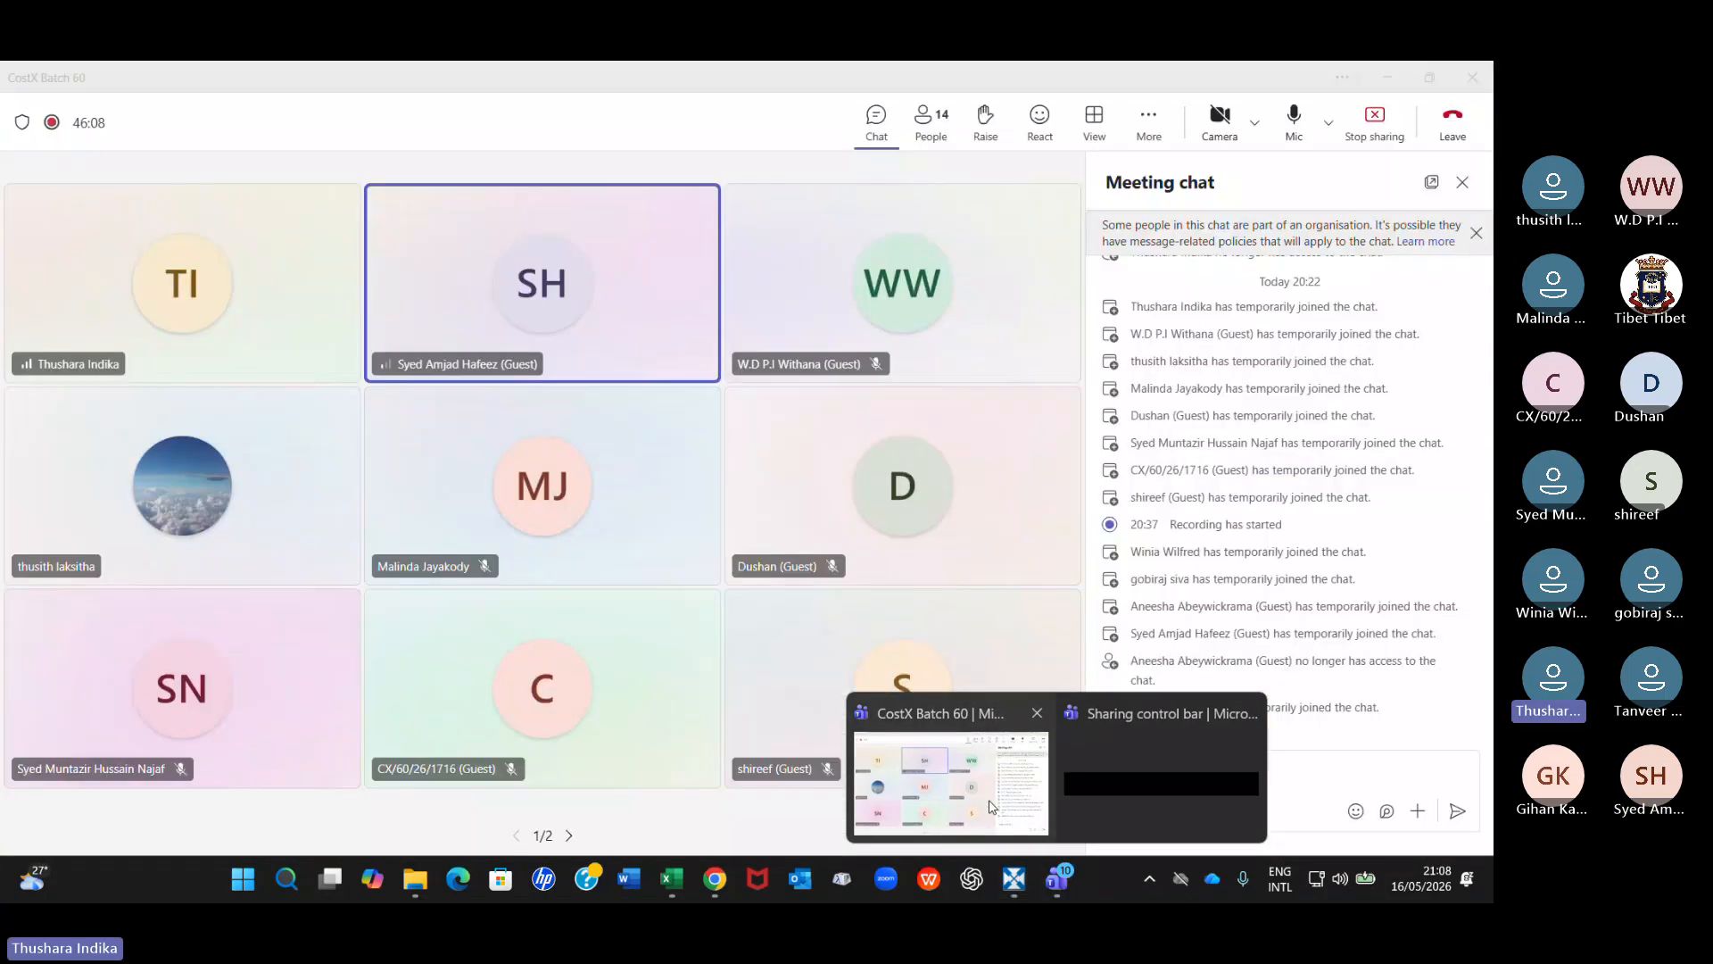
click(989, 806)
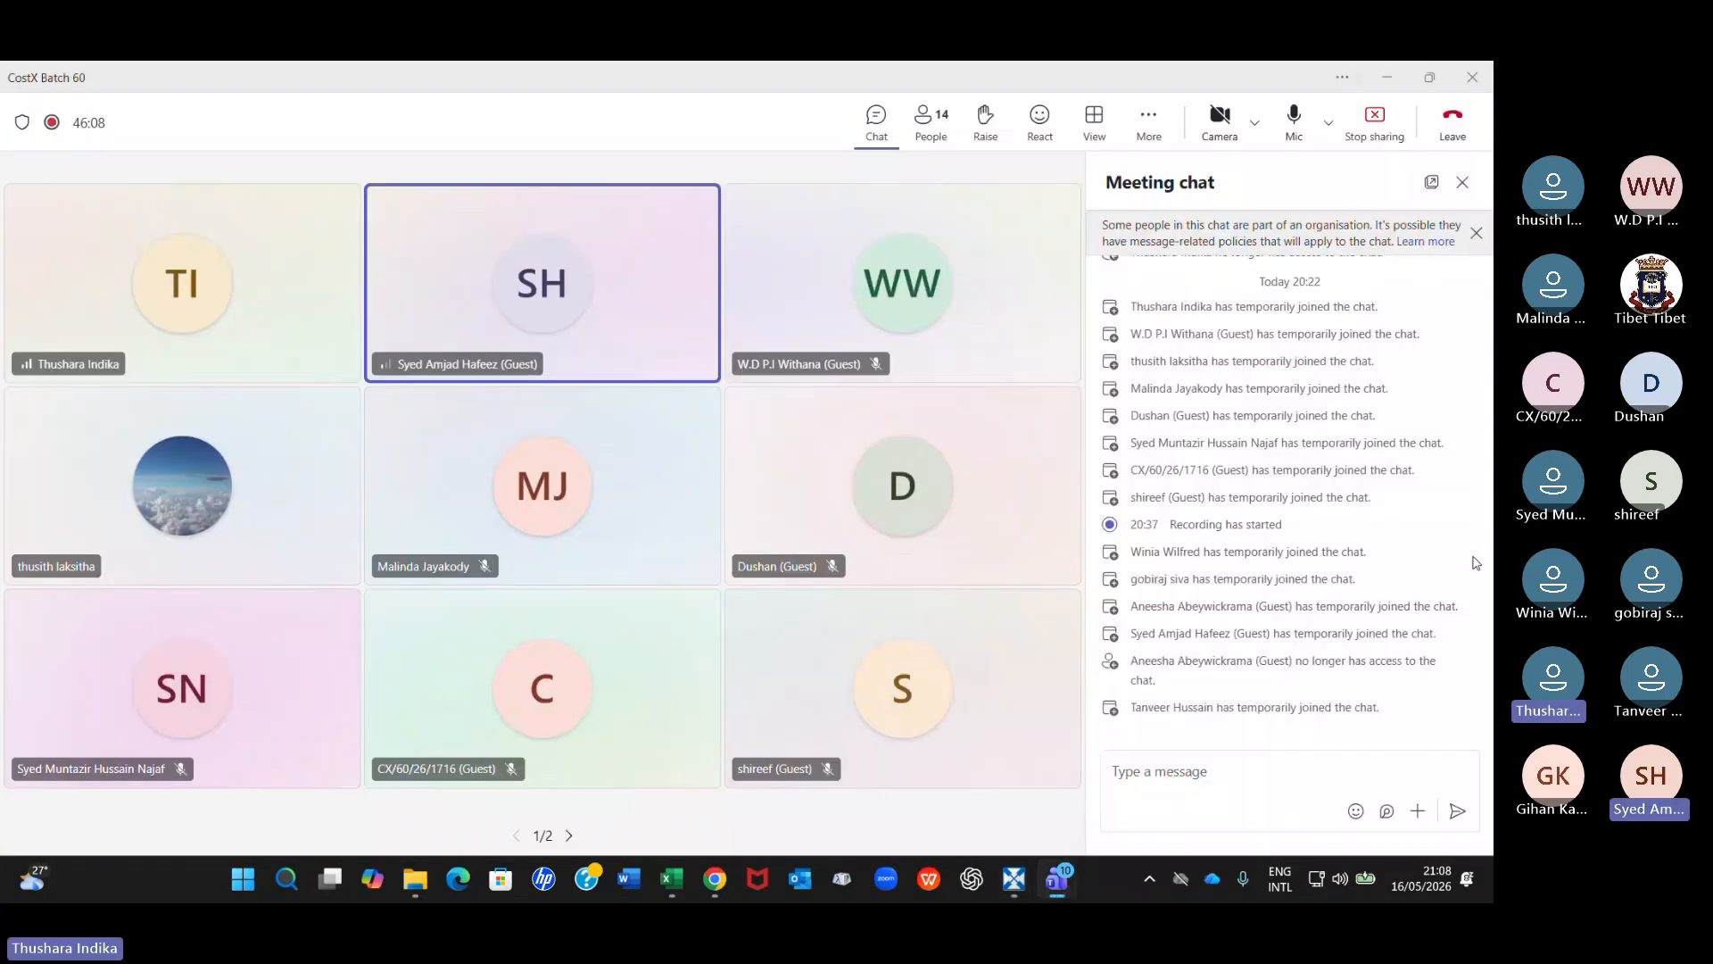
click(926, 125)
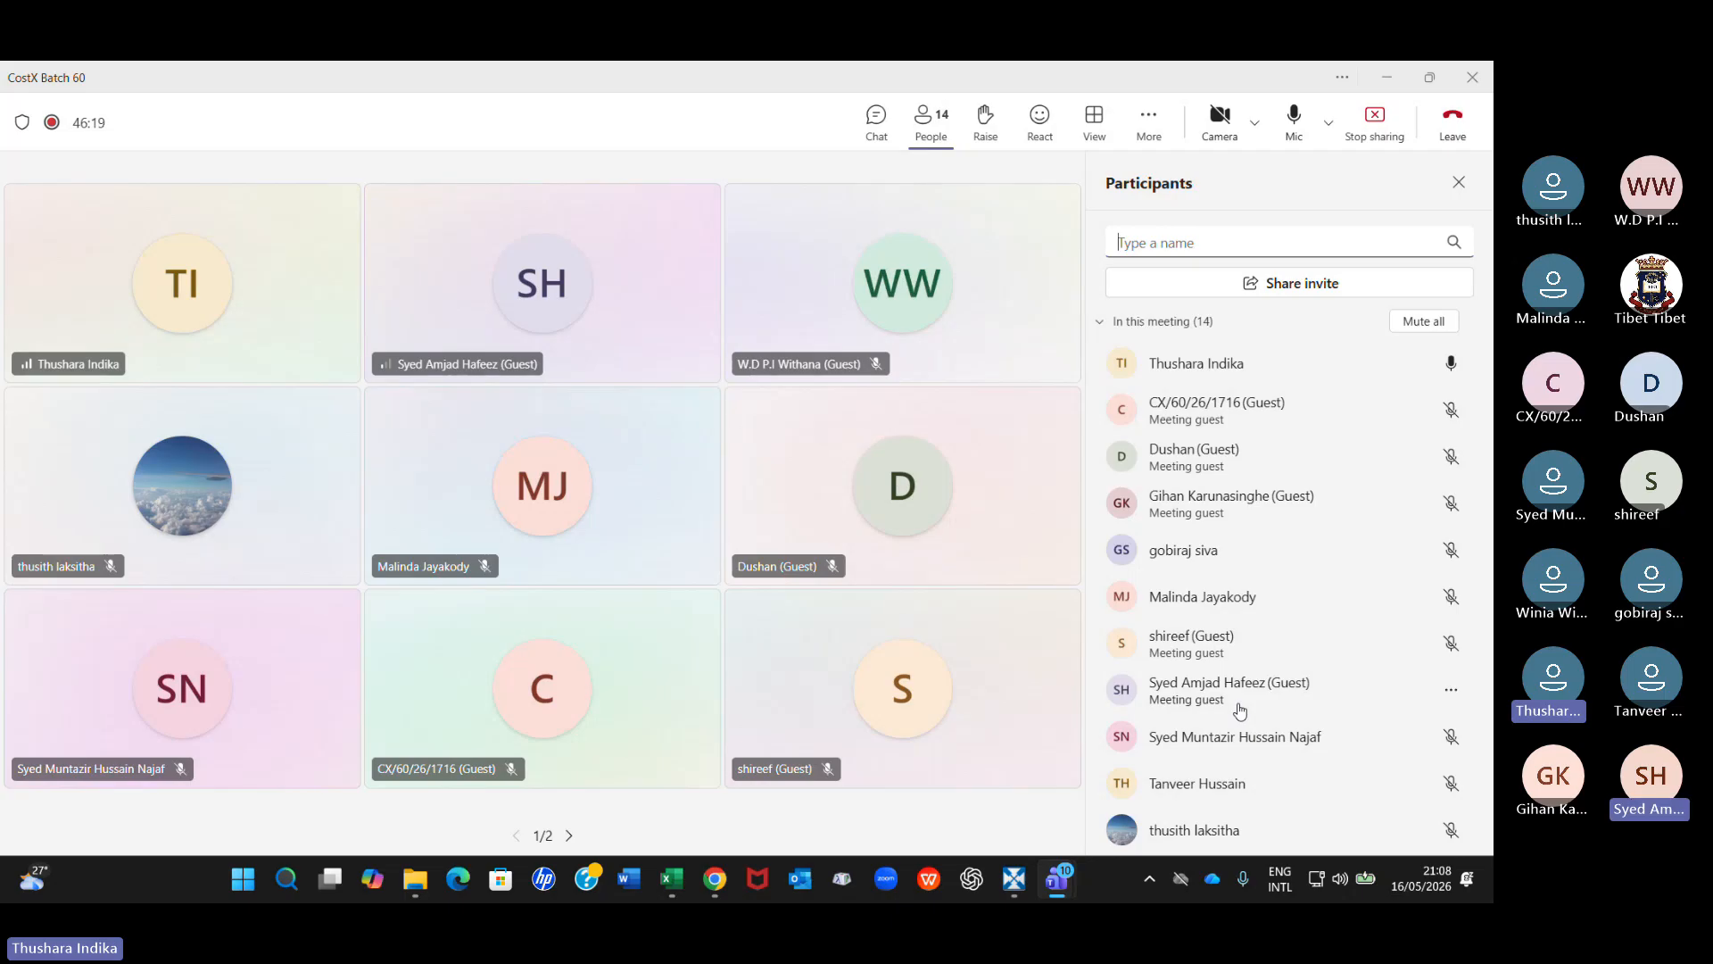
click(1451, 692)
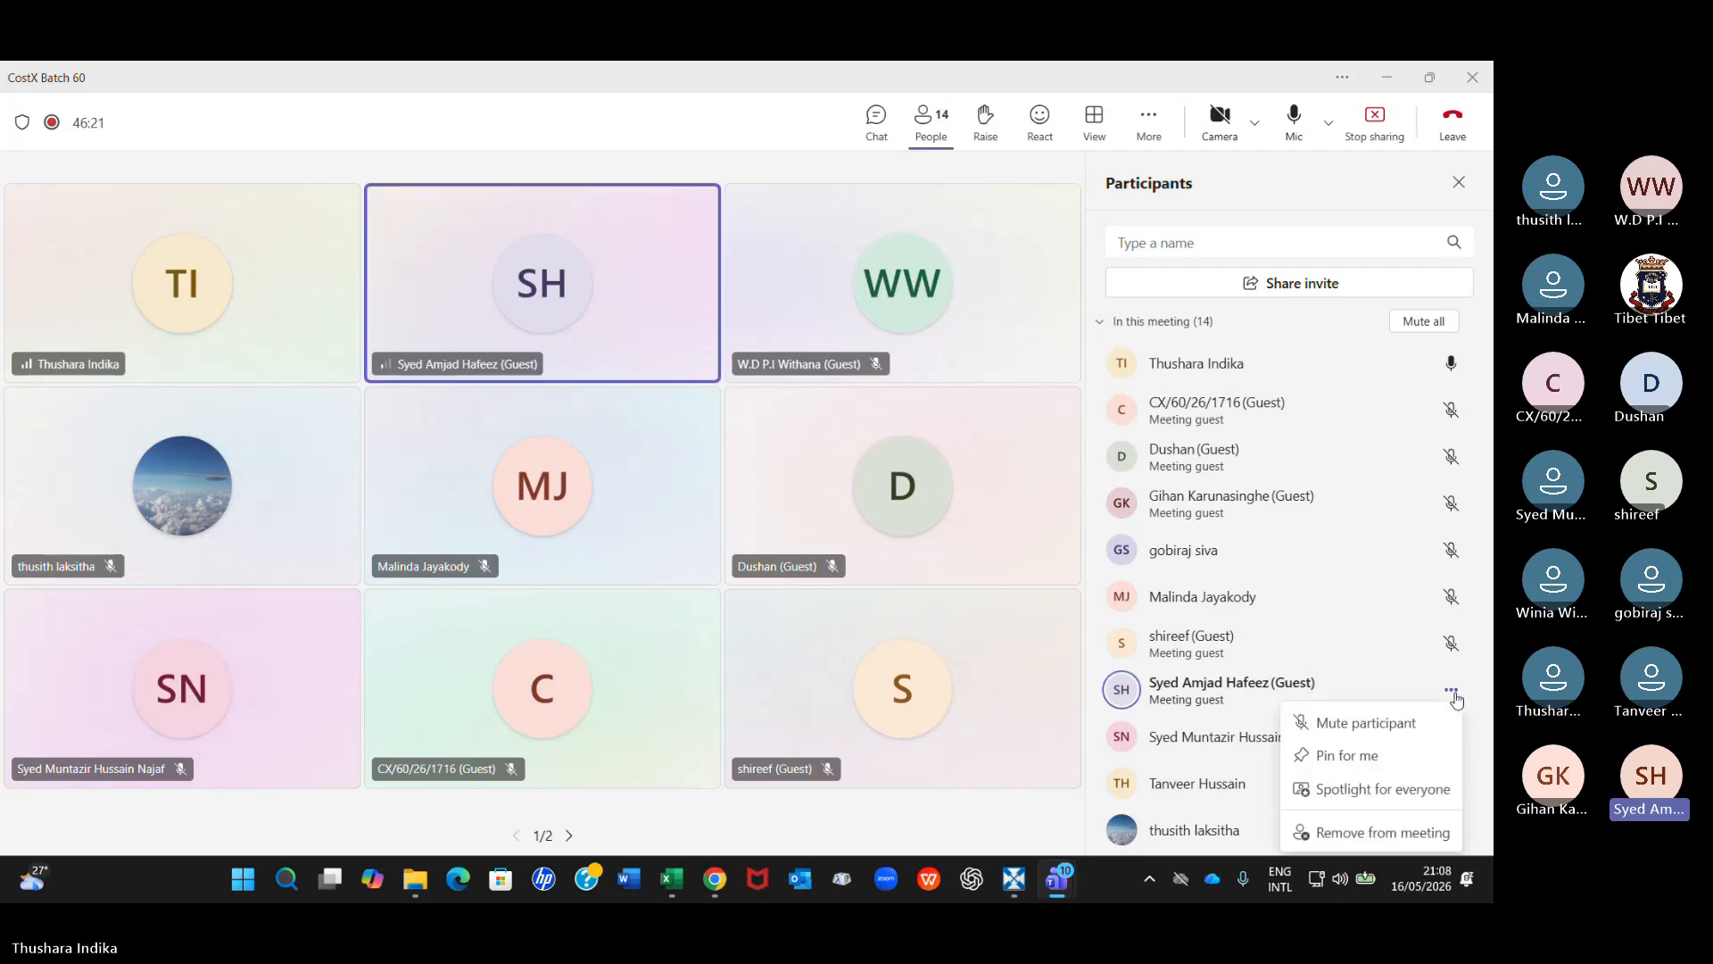
click(1392, 722)
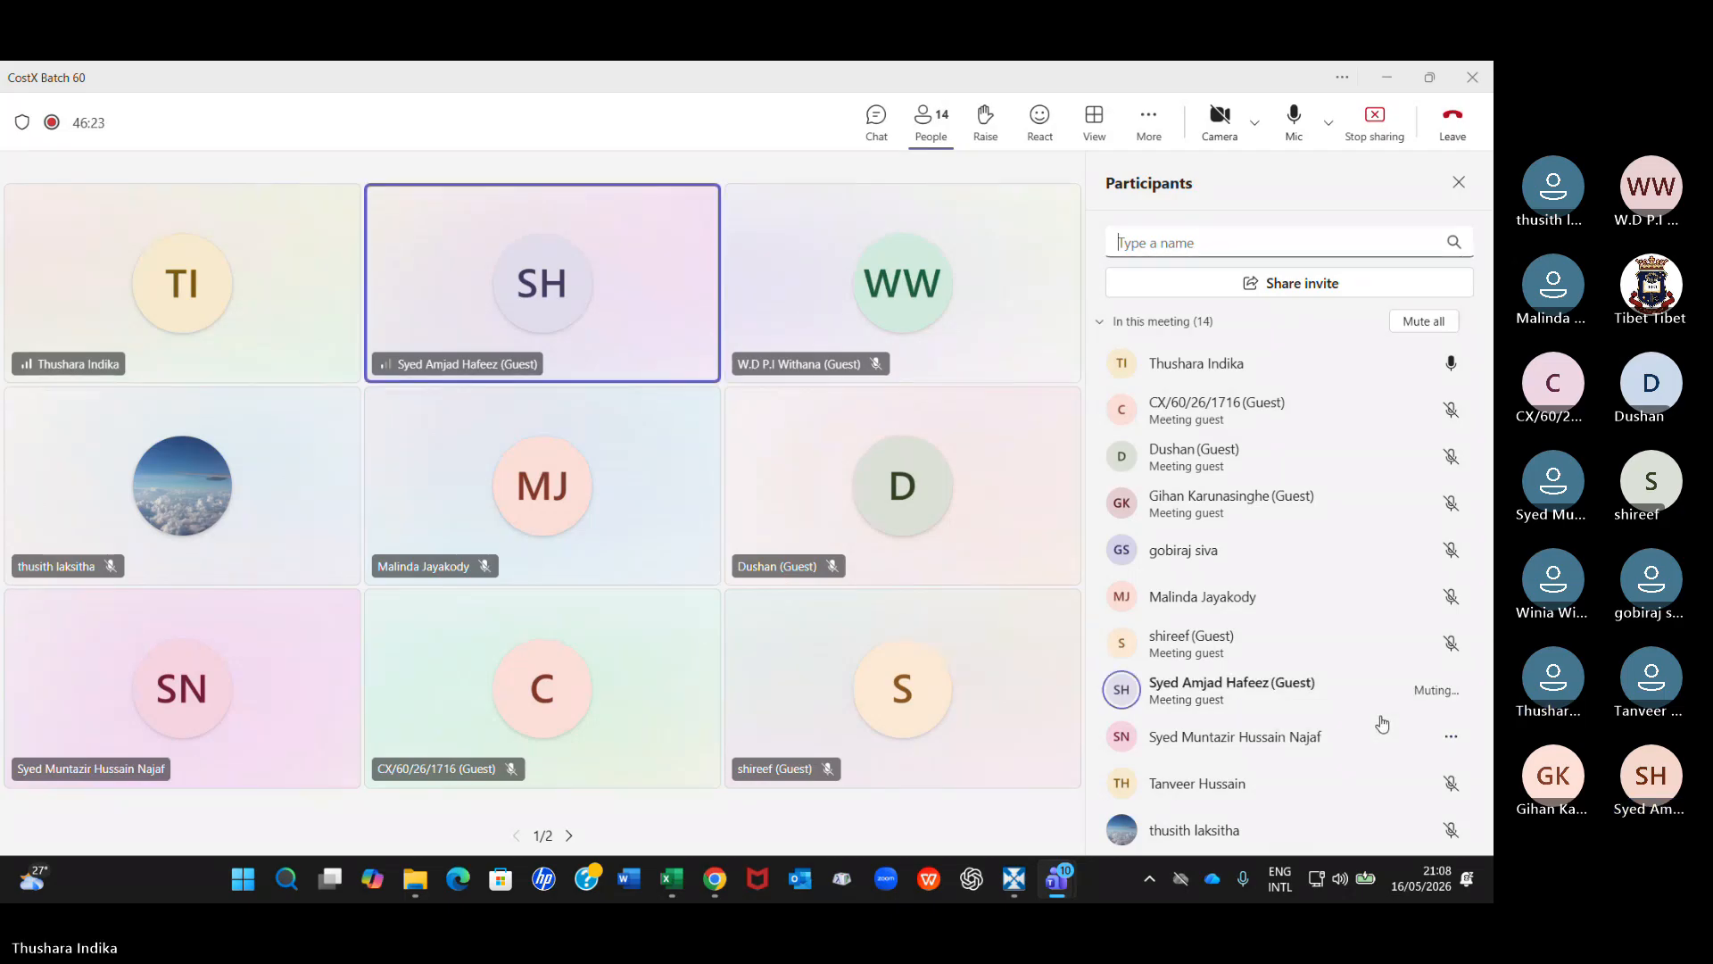
scroll(1375, 599, down, 2)
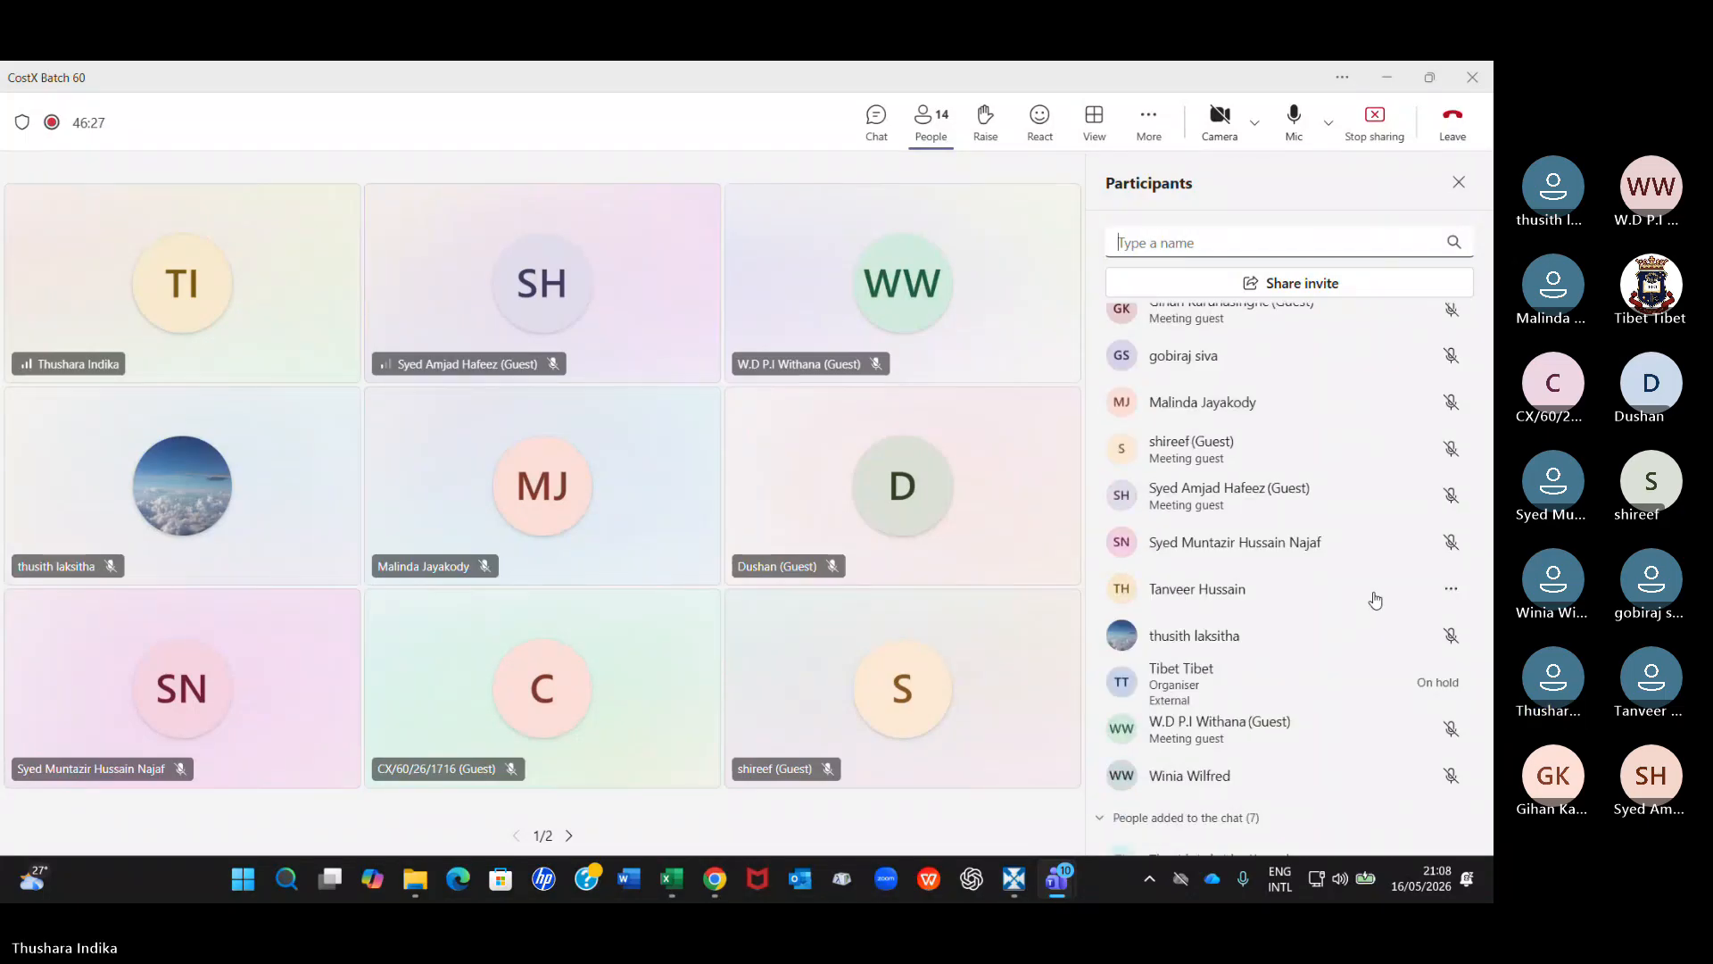
scroll(1375, 600, down, 2)
scroll(1372, 600, up, 2)
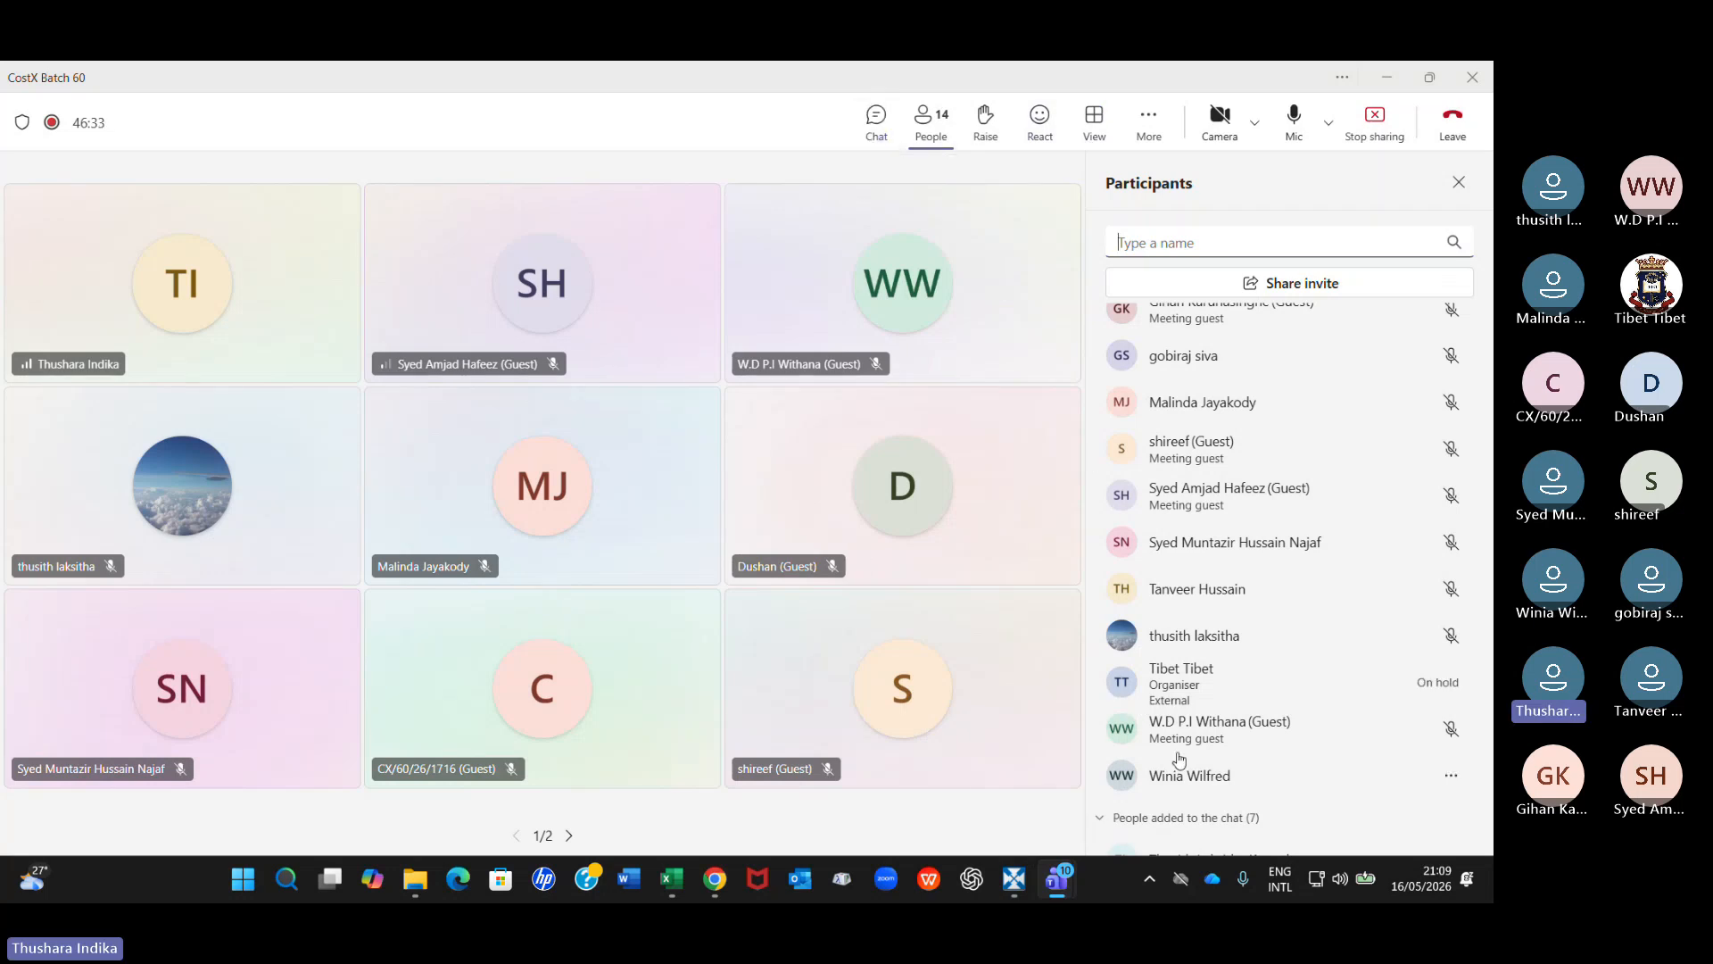
scroll(1143, 707, down, 3)
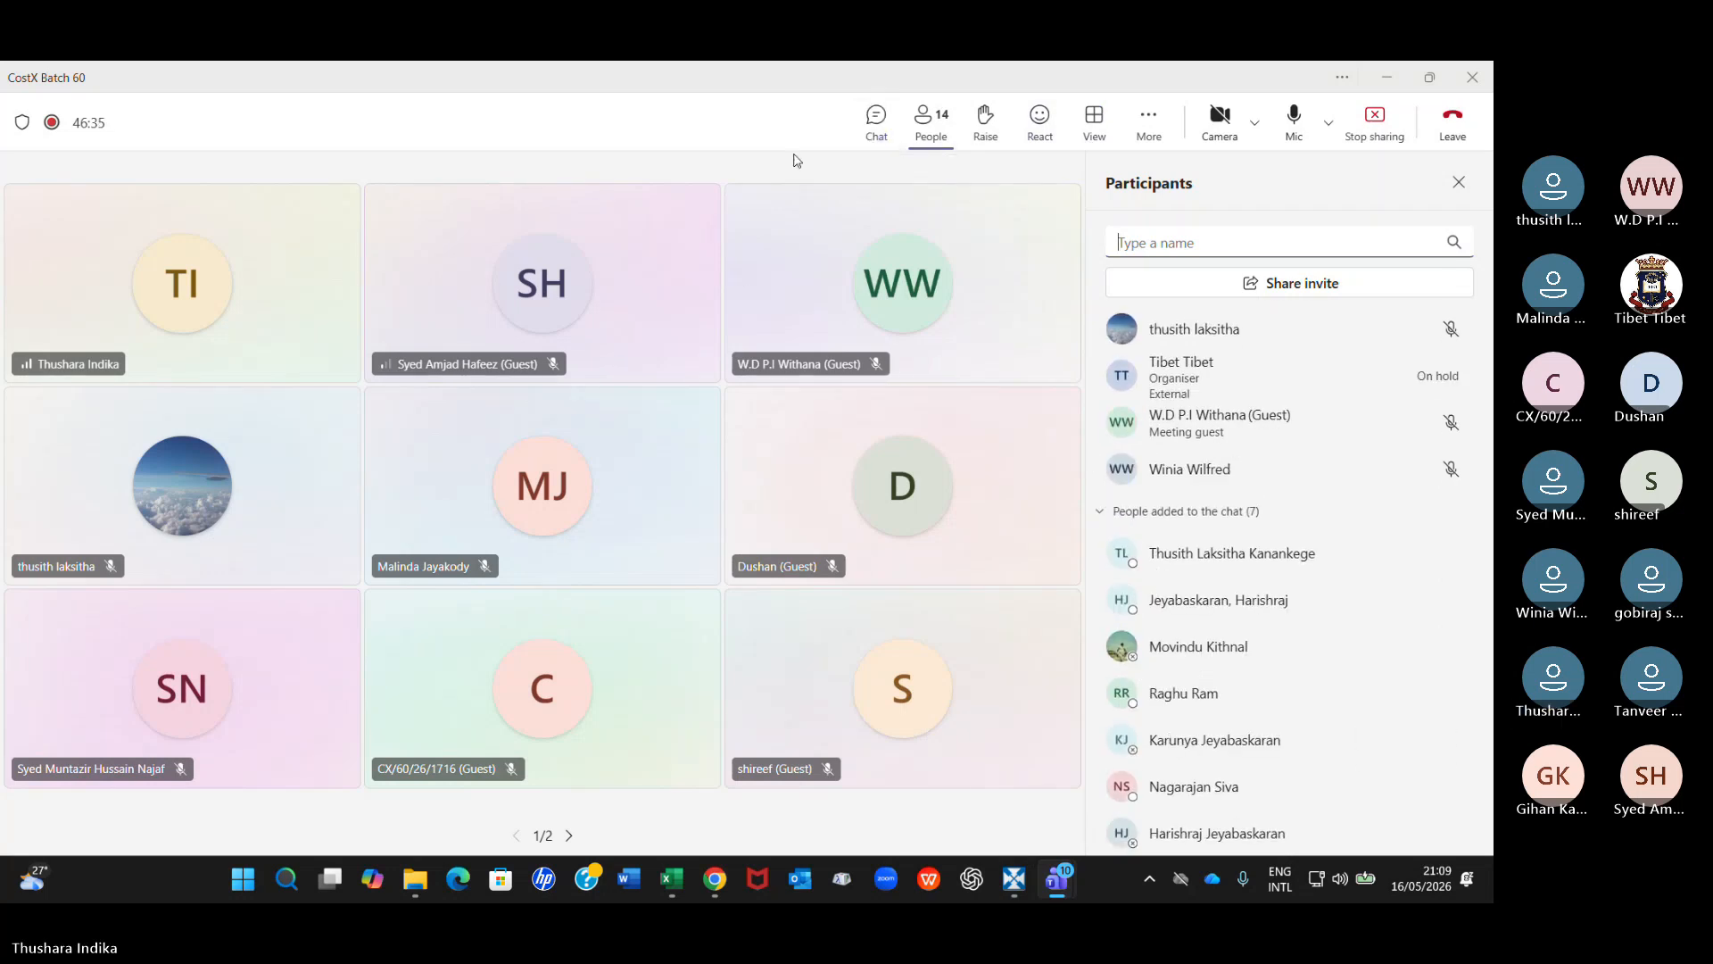
Switch back to CostX, return to the AC cost sheet and select the 1200 g duct work description.
click(1013, 877)
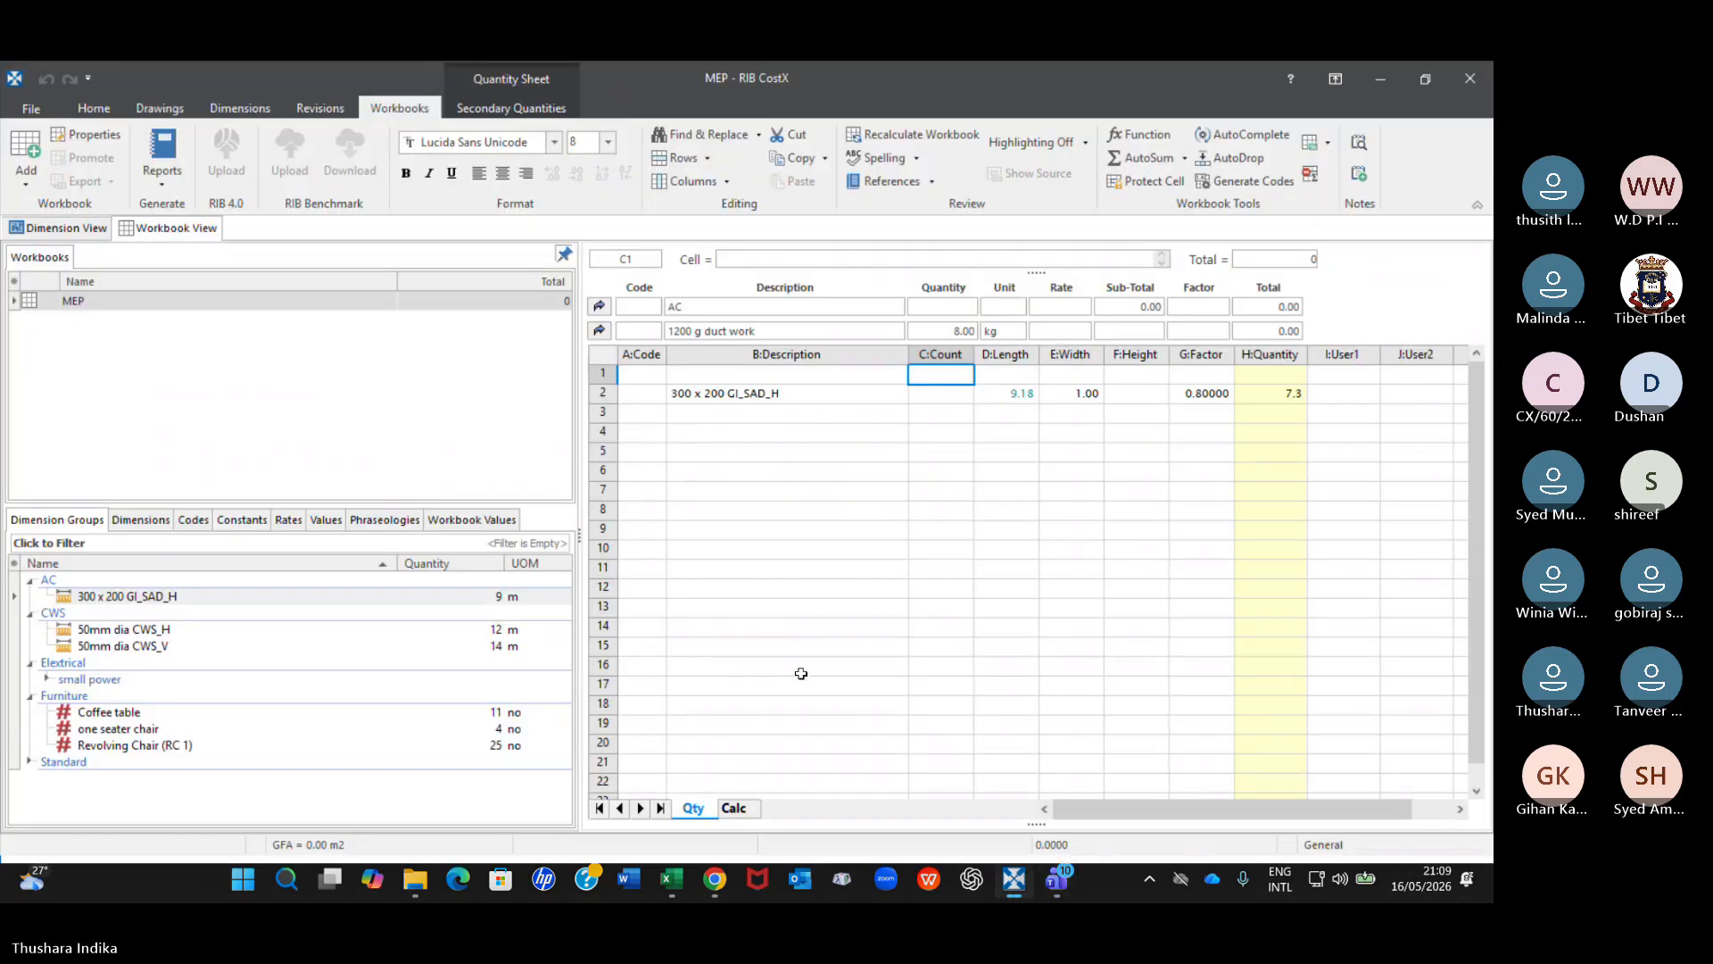
click(599, 331)
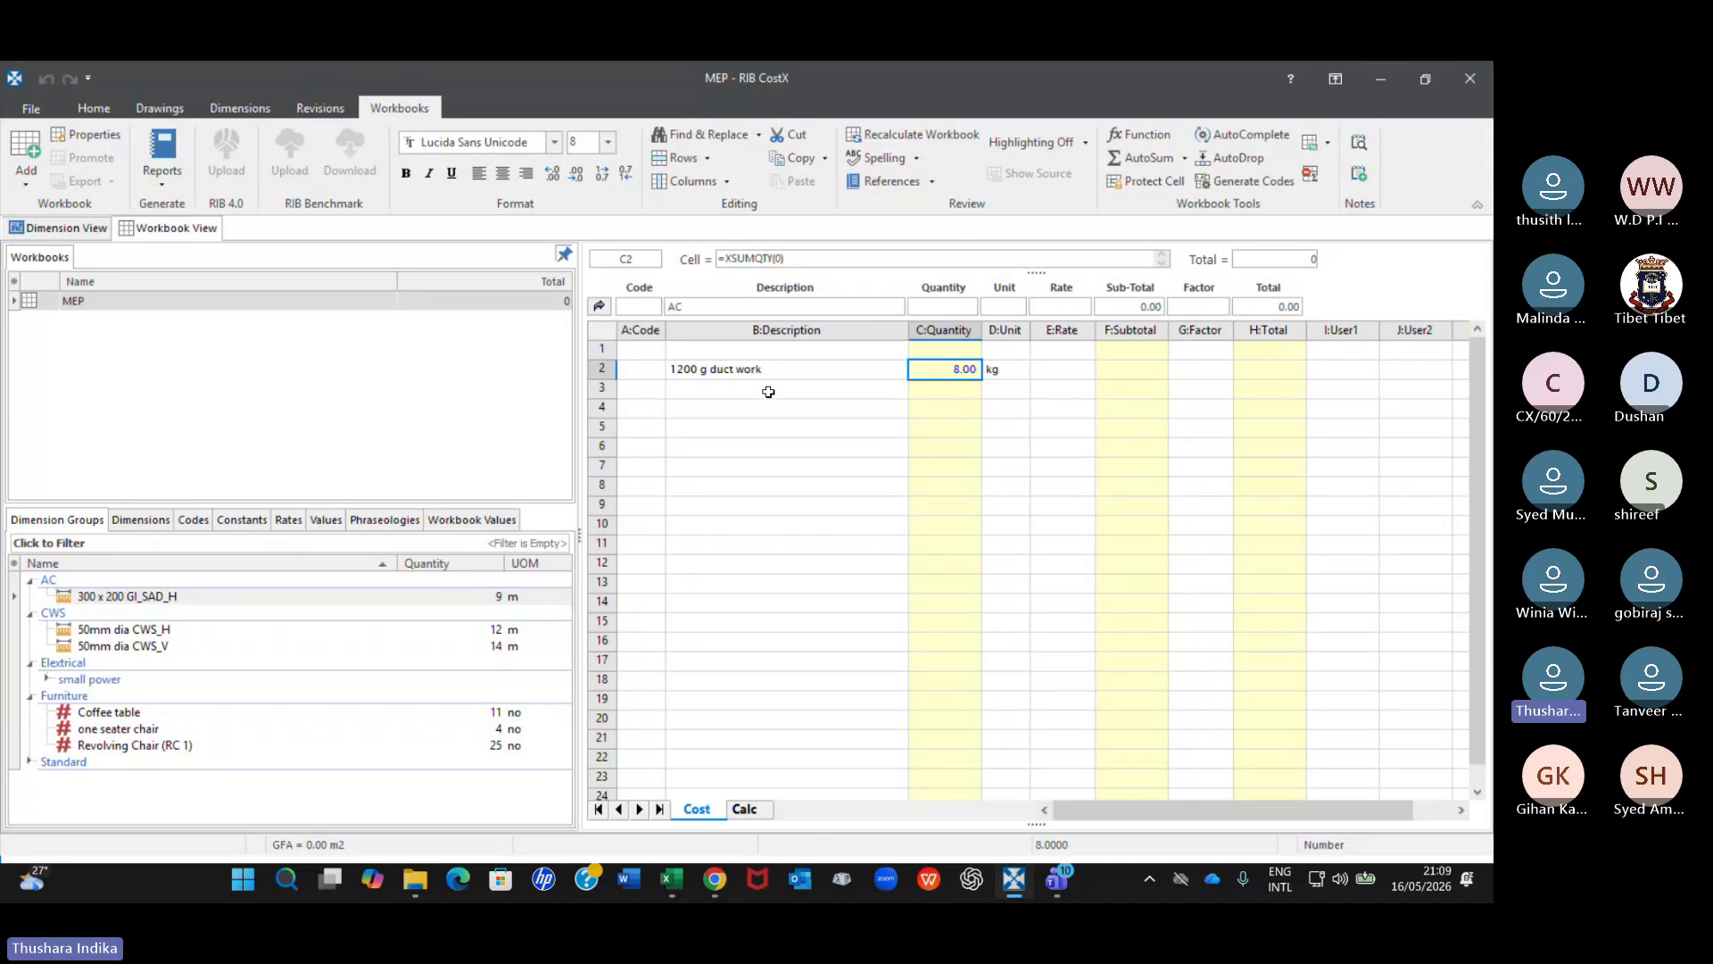
drag(769, 391, 757, 484)
click(752, 371)
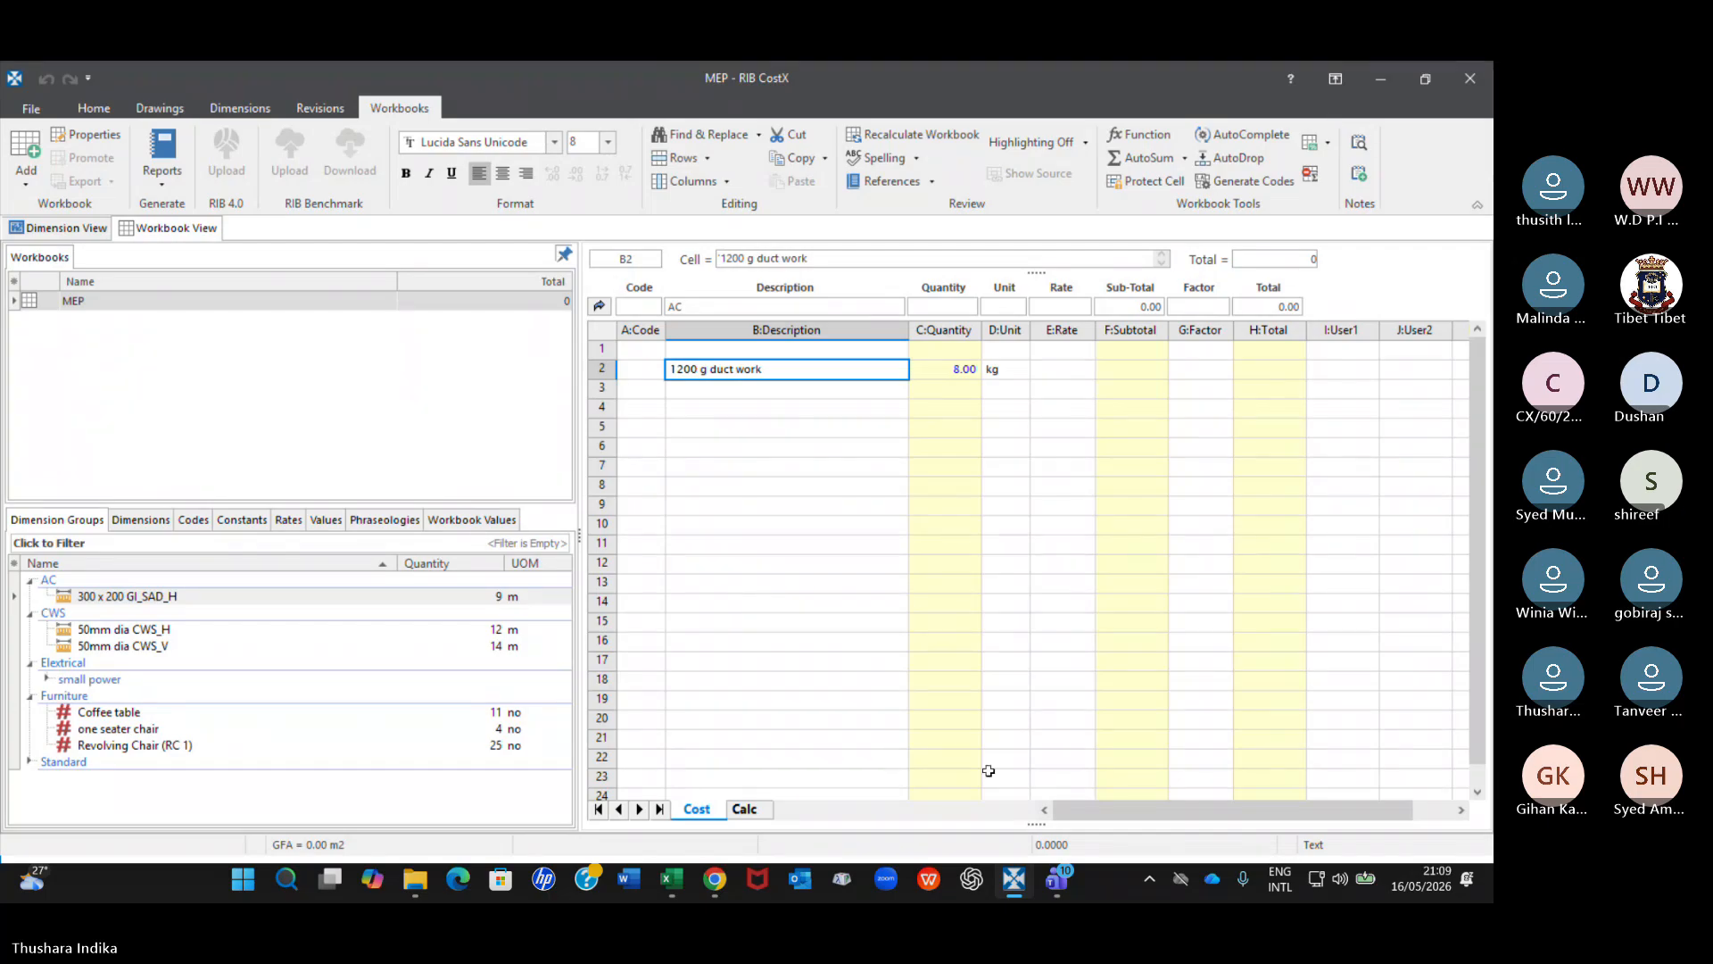
Switch to the Teams meeting and display the meeting chat to read the participants' replies.
mouse_move(1056, 887)
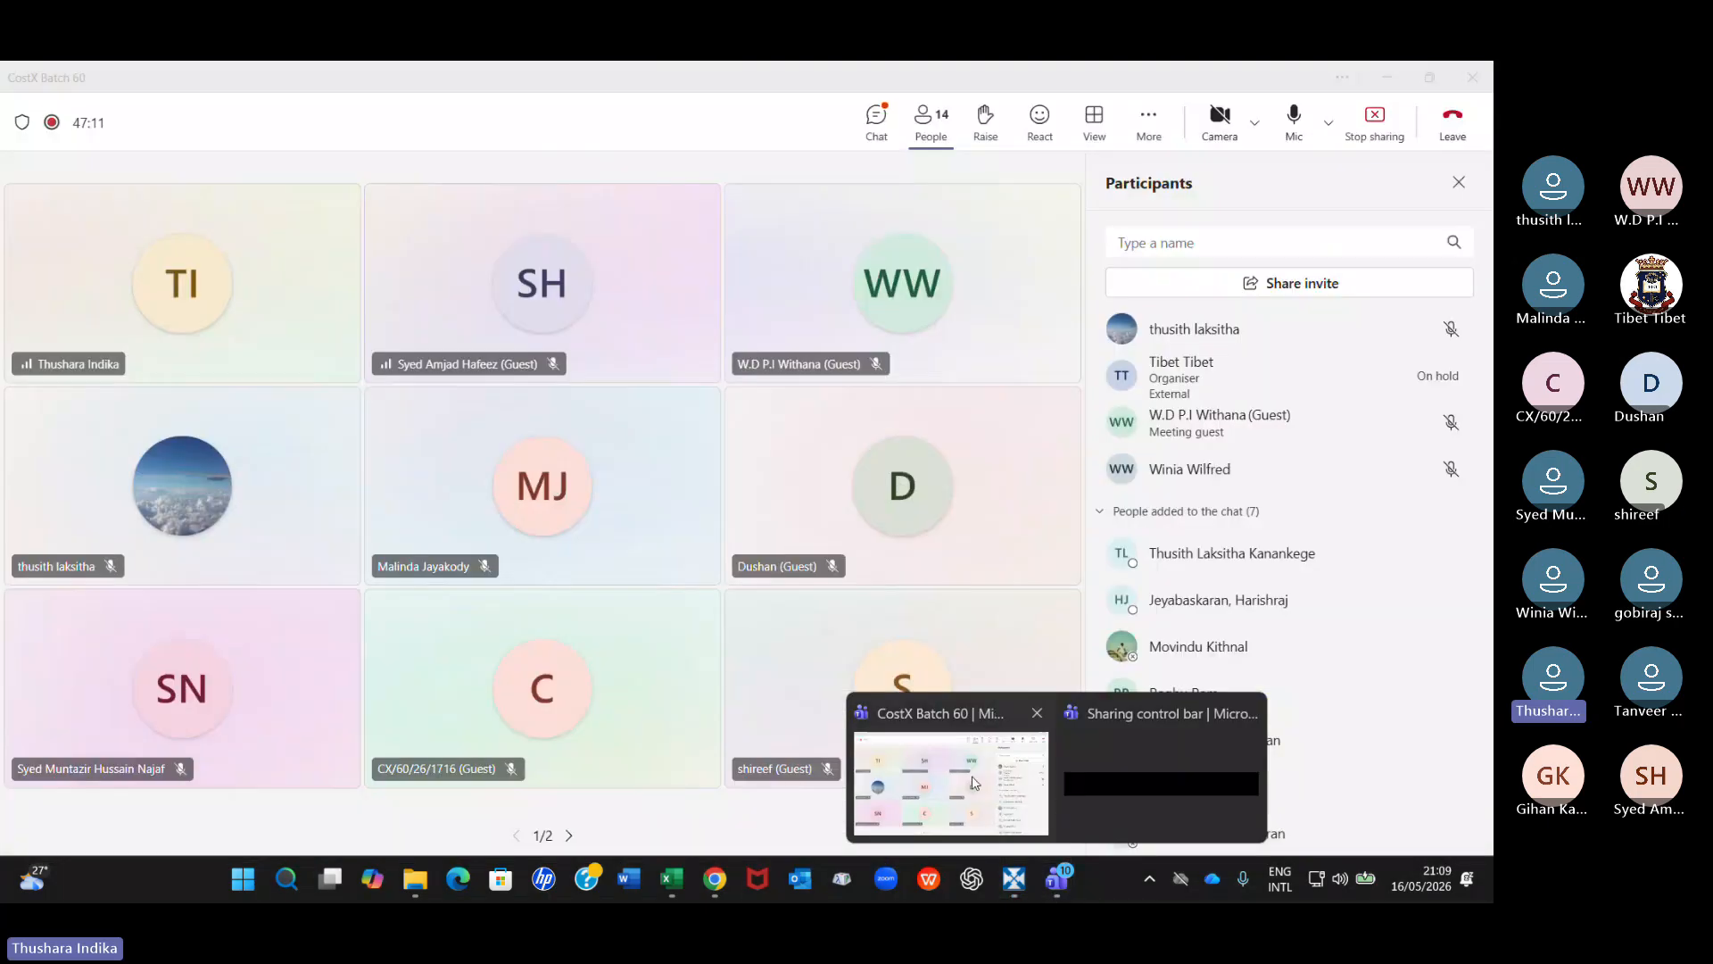
click(949, 765)
click(878, 125)
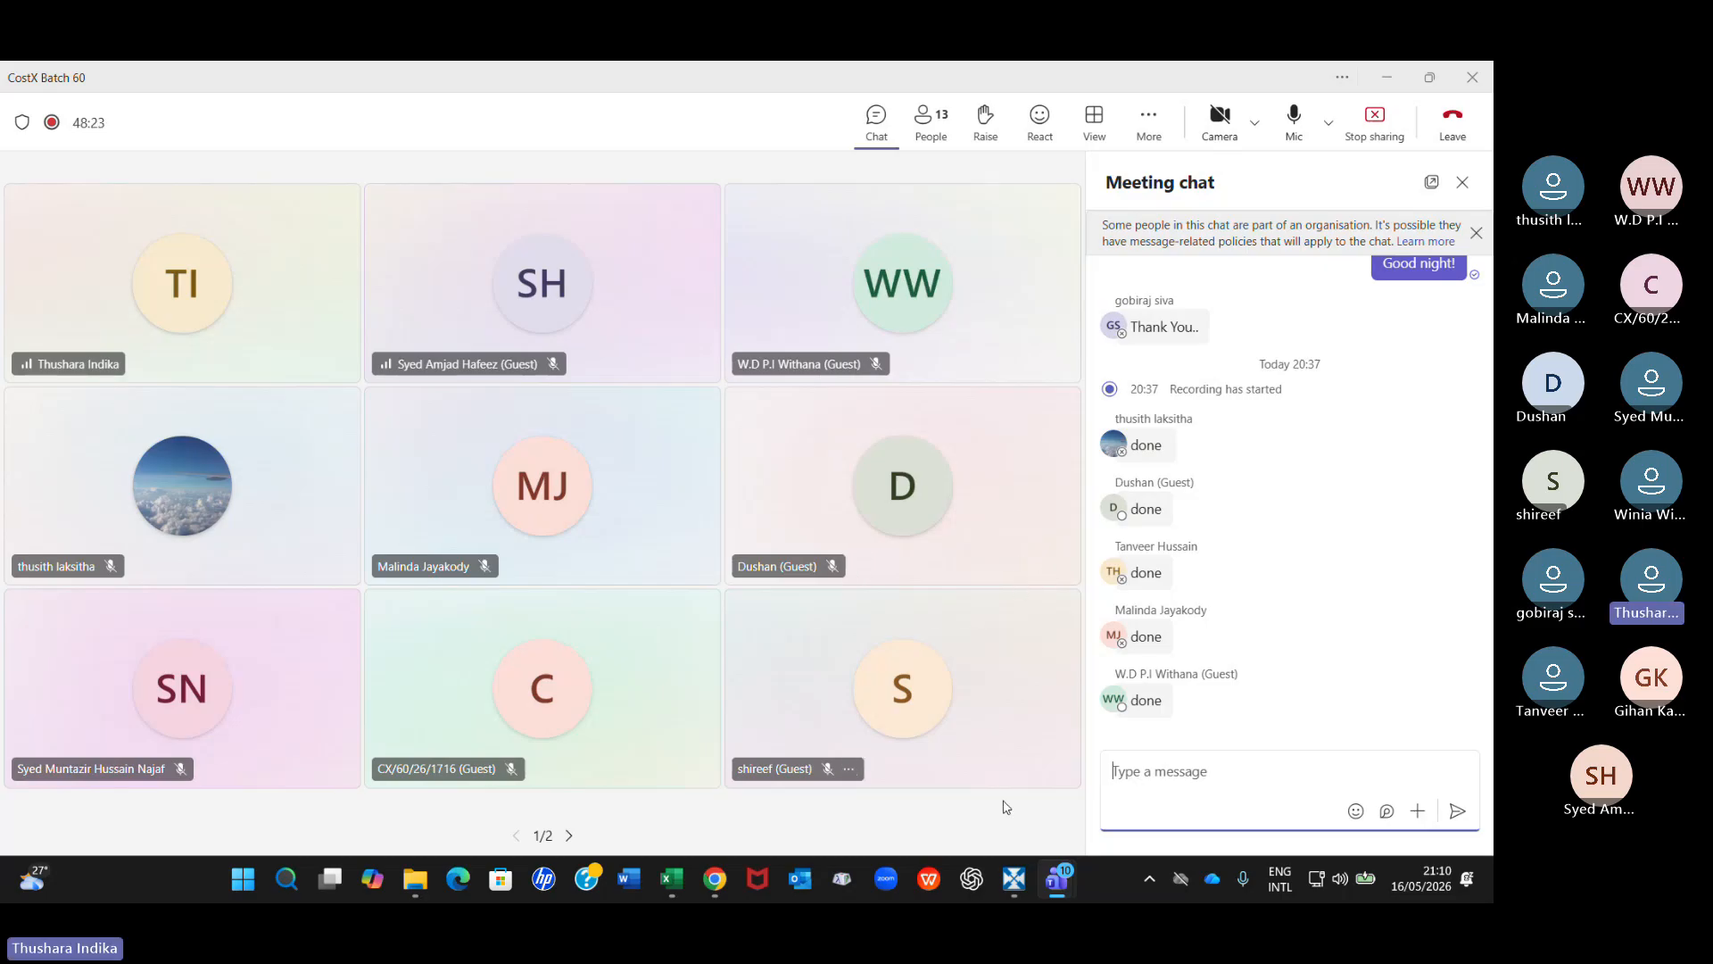
Switch back to CostX and expand the small power folder to review the electrical dimension groups.
click(1002, 868)
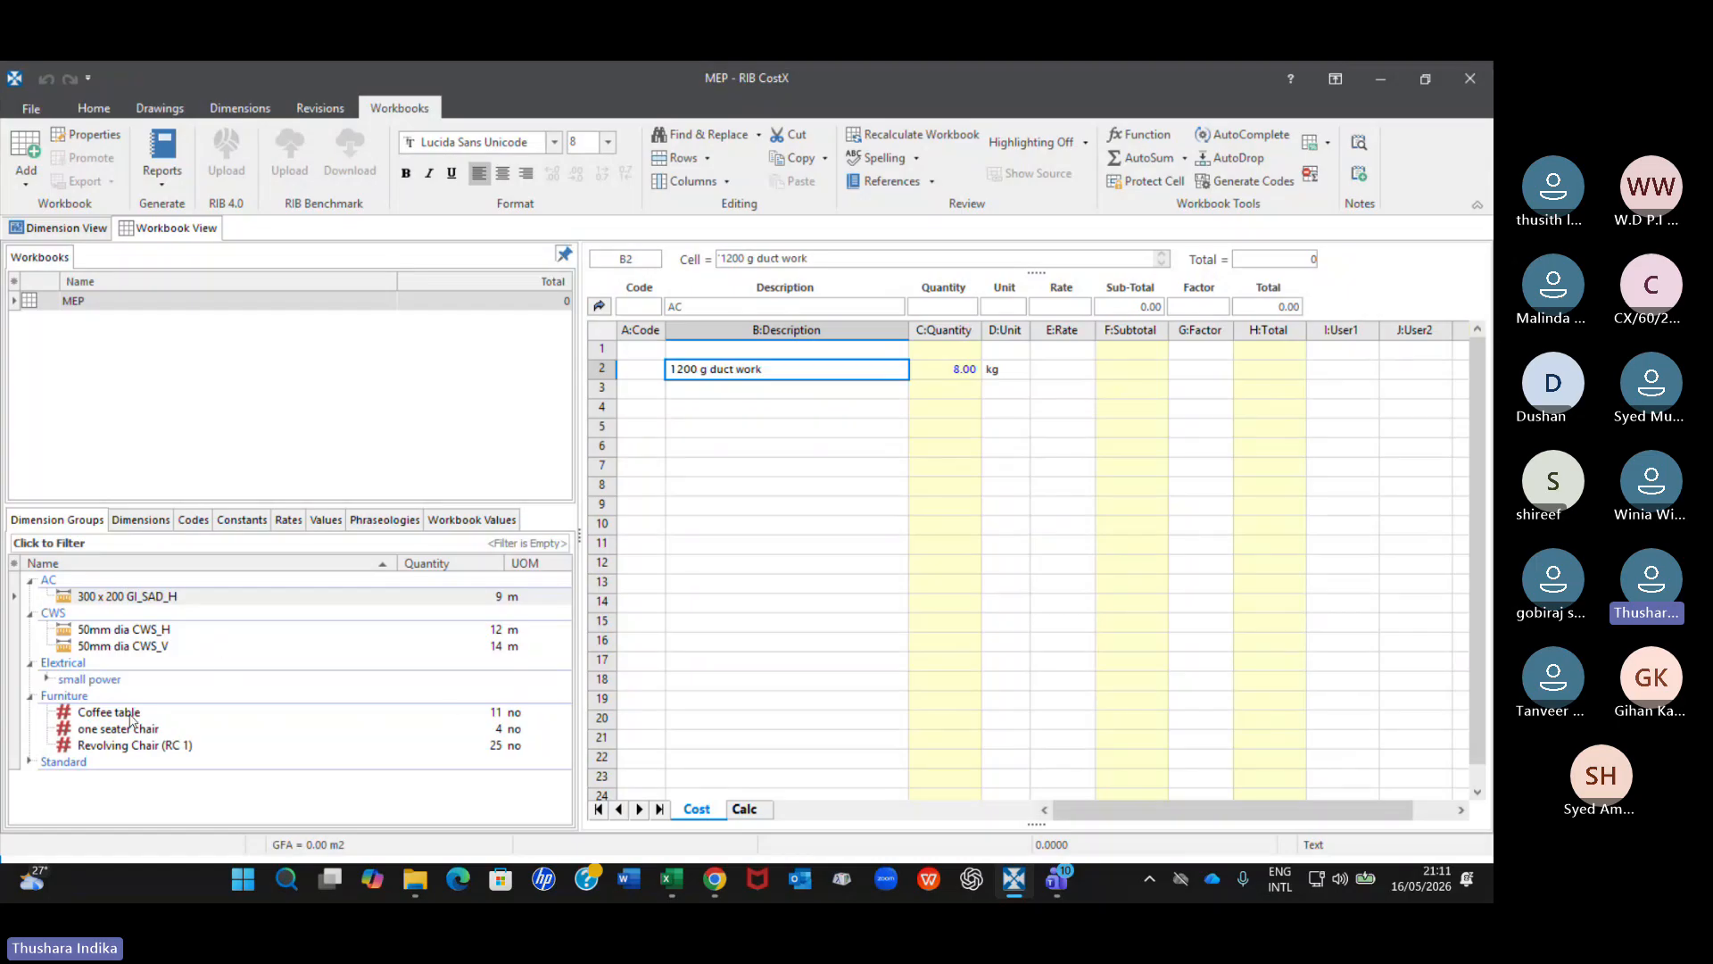
click(46, 678)
scroll(303, 723, down, 1)
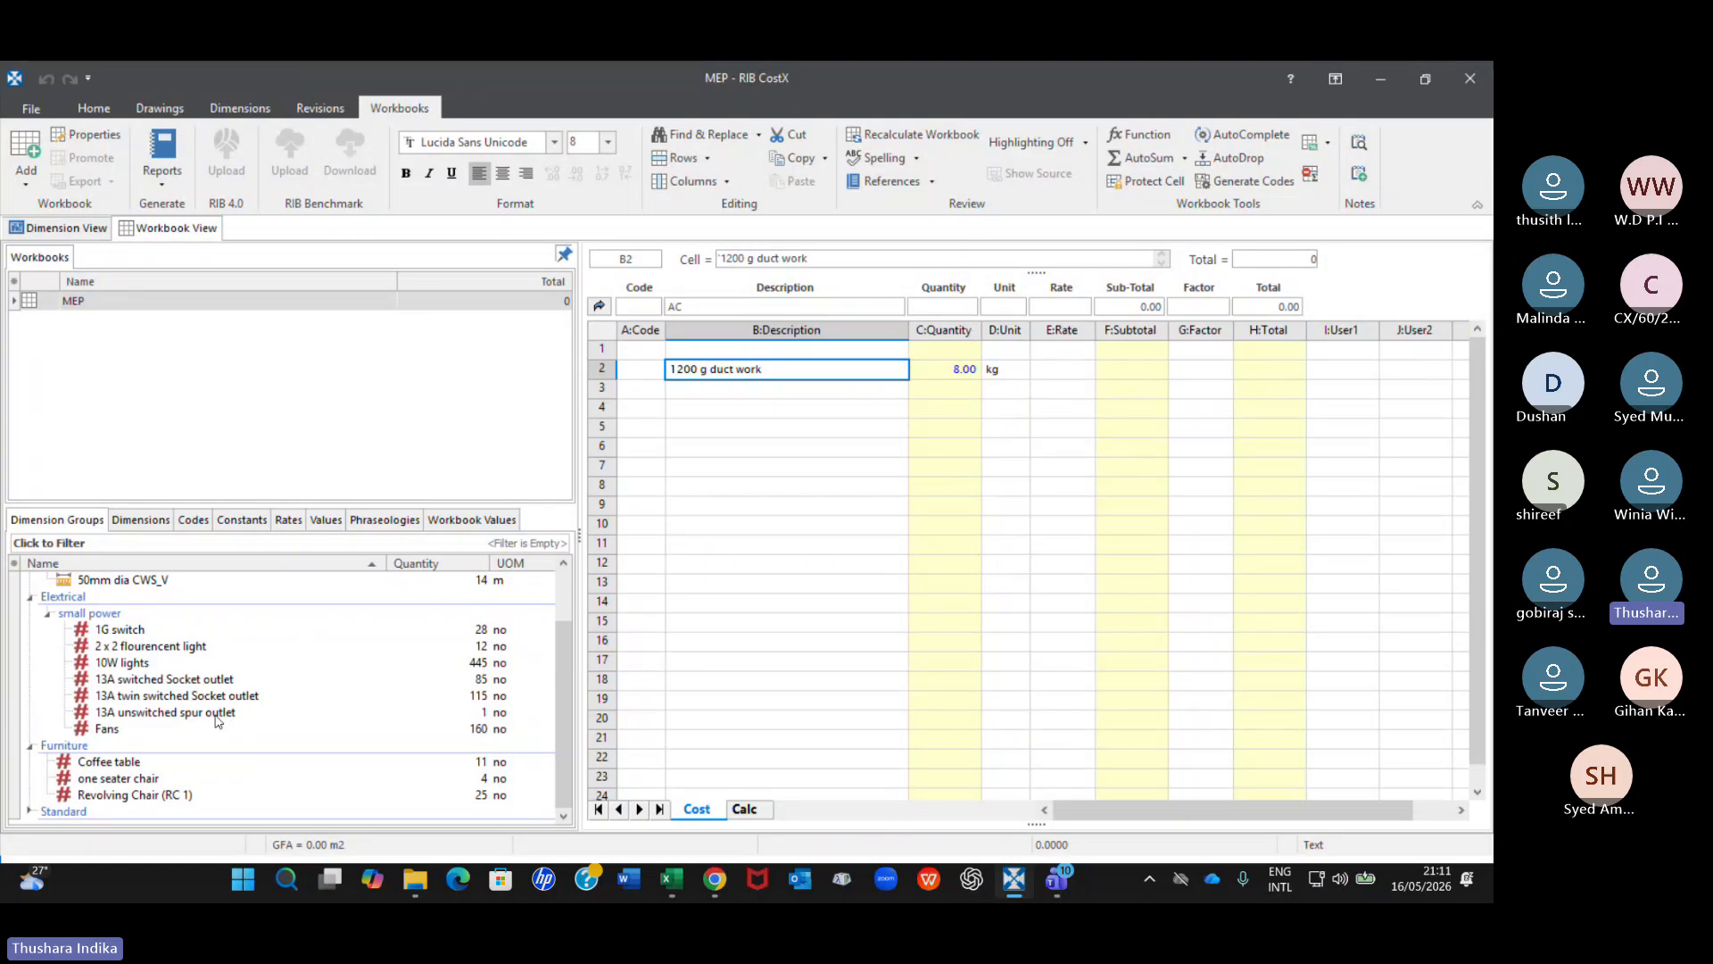
Show the dimensions on the drawing and review the AC duct, CWS pipe and Furniture dimension groups one by one.
click(57, 229)
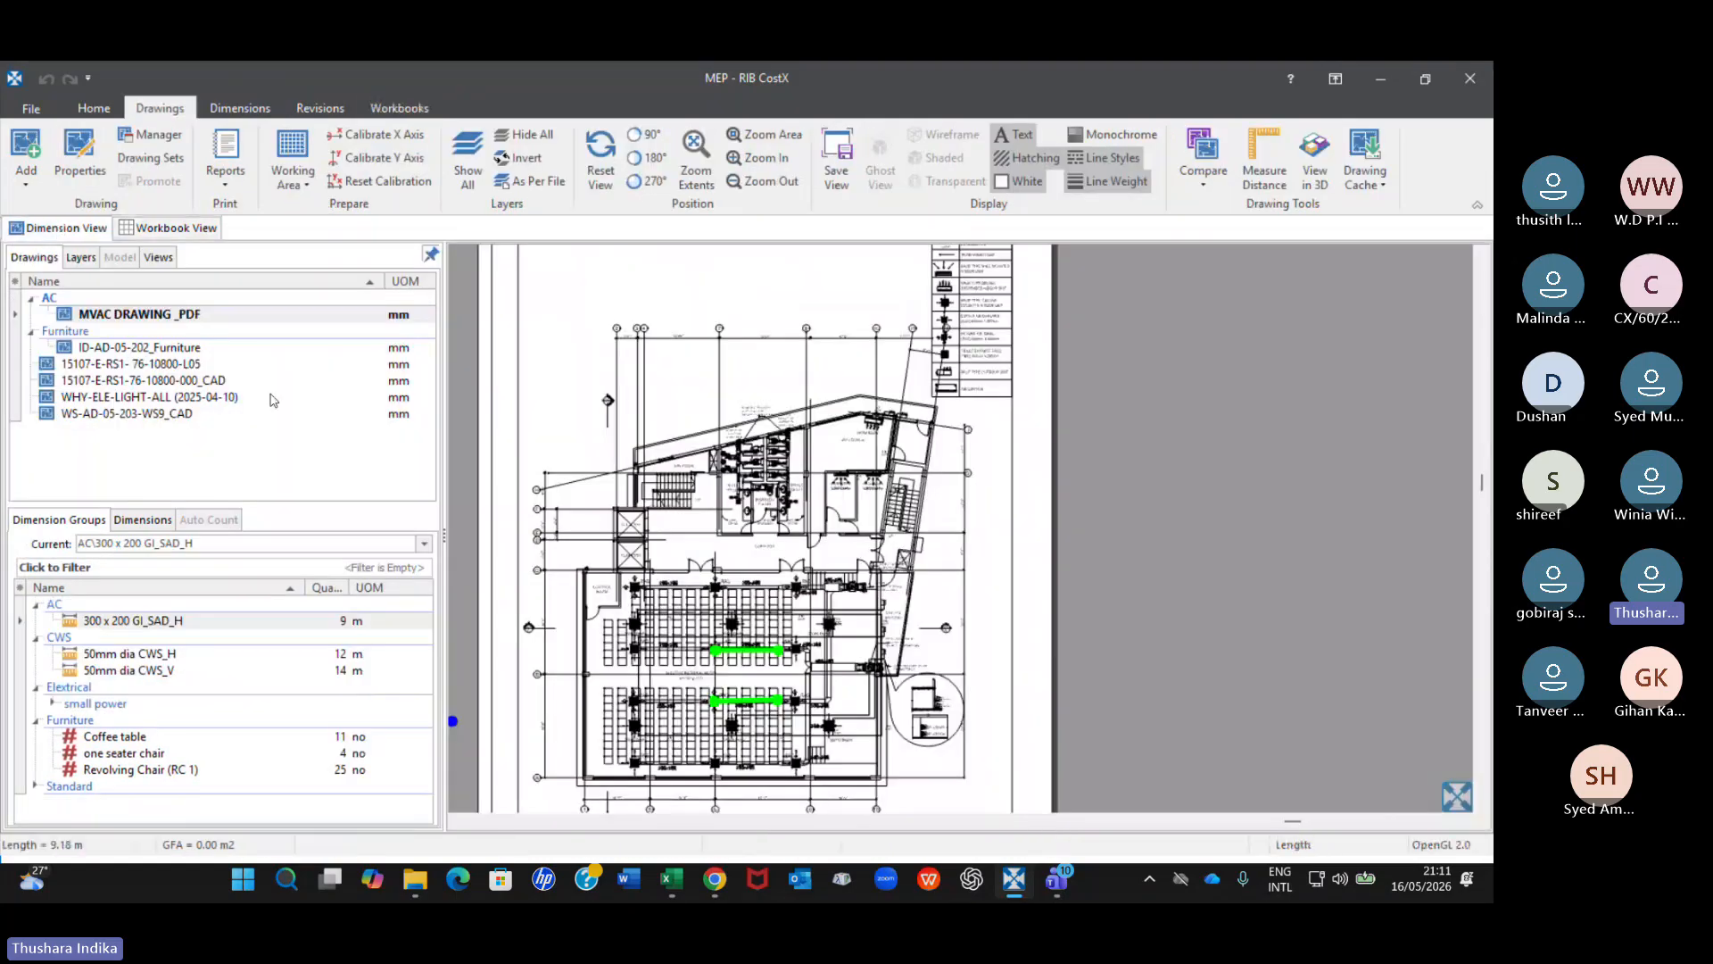
click(147, 656)
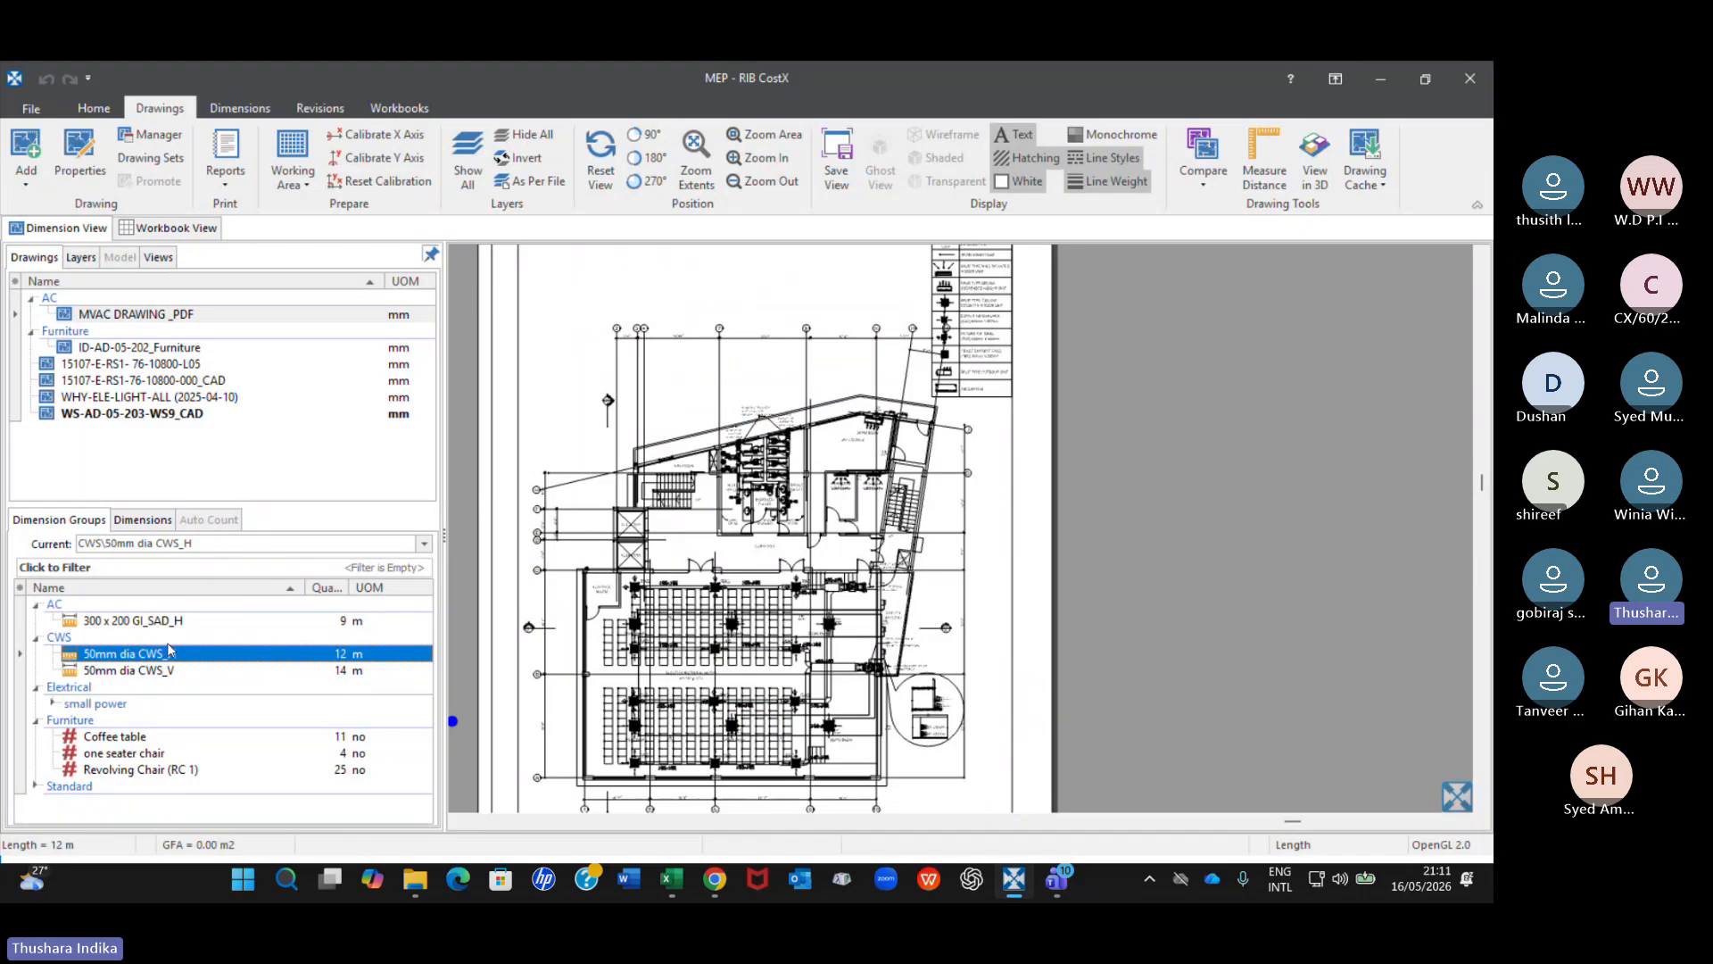
click(165, 624)
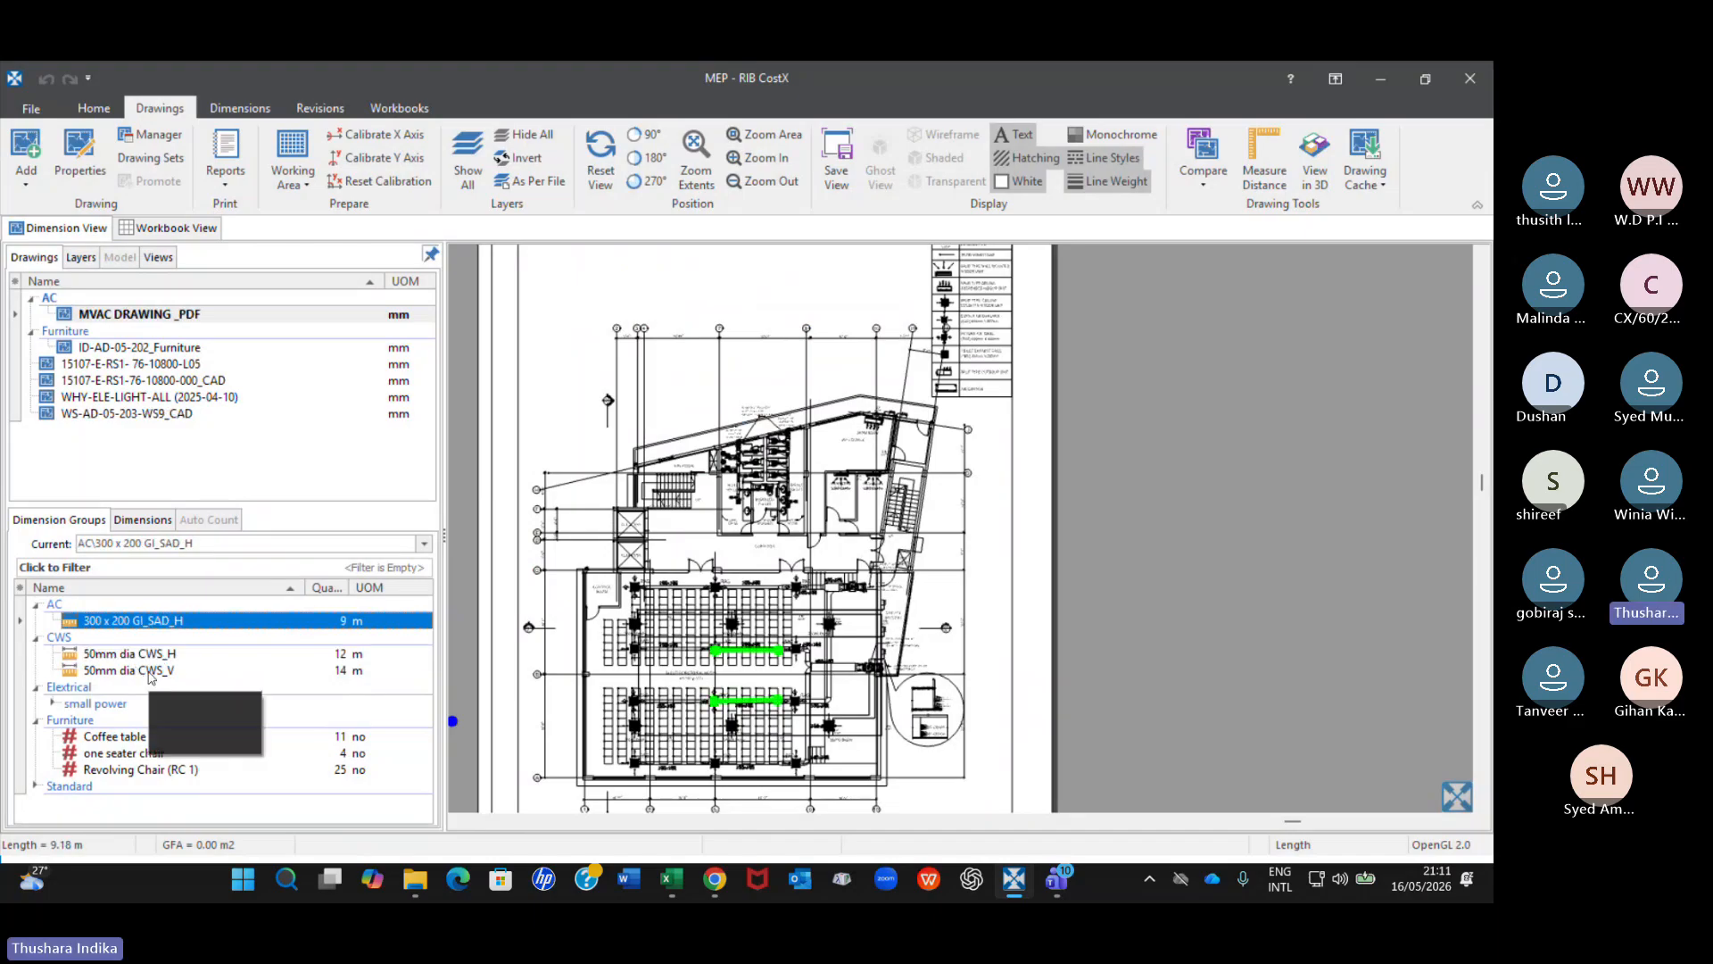
click(223, 675)
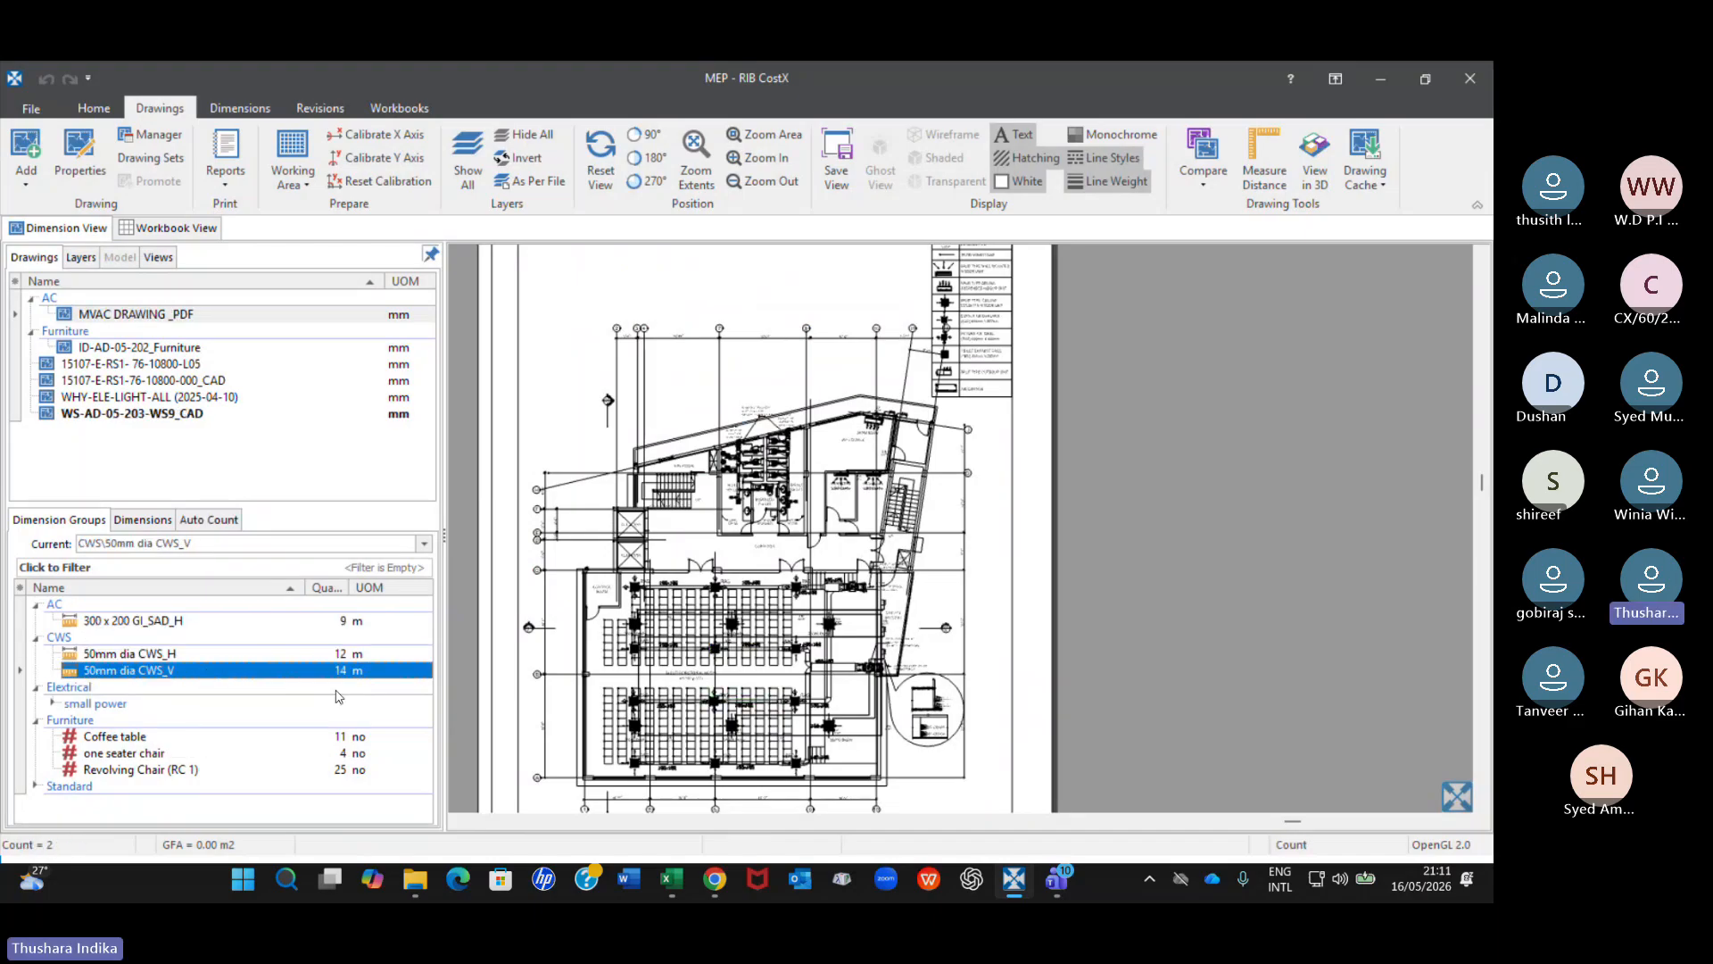
click(114, 737)
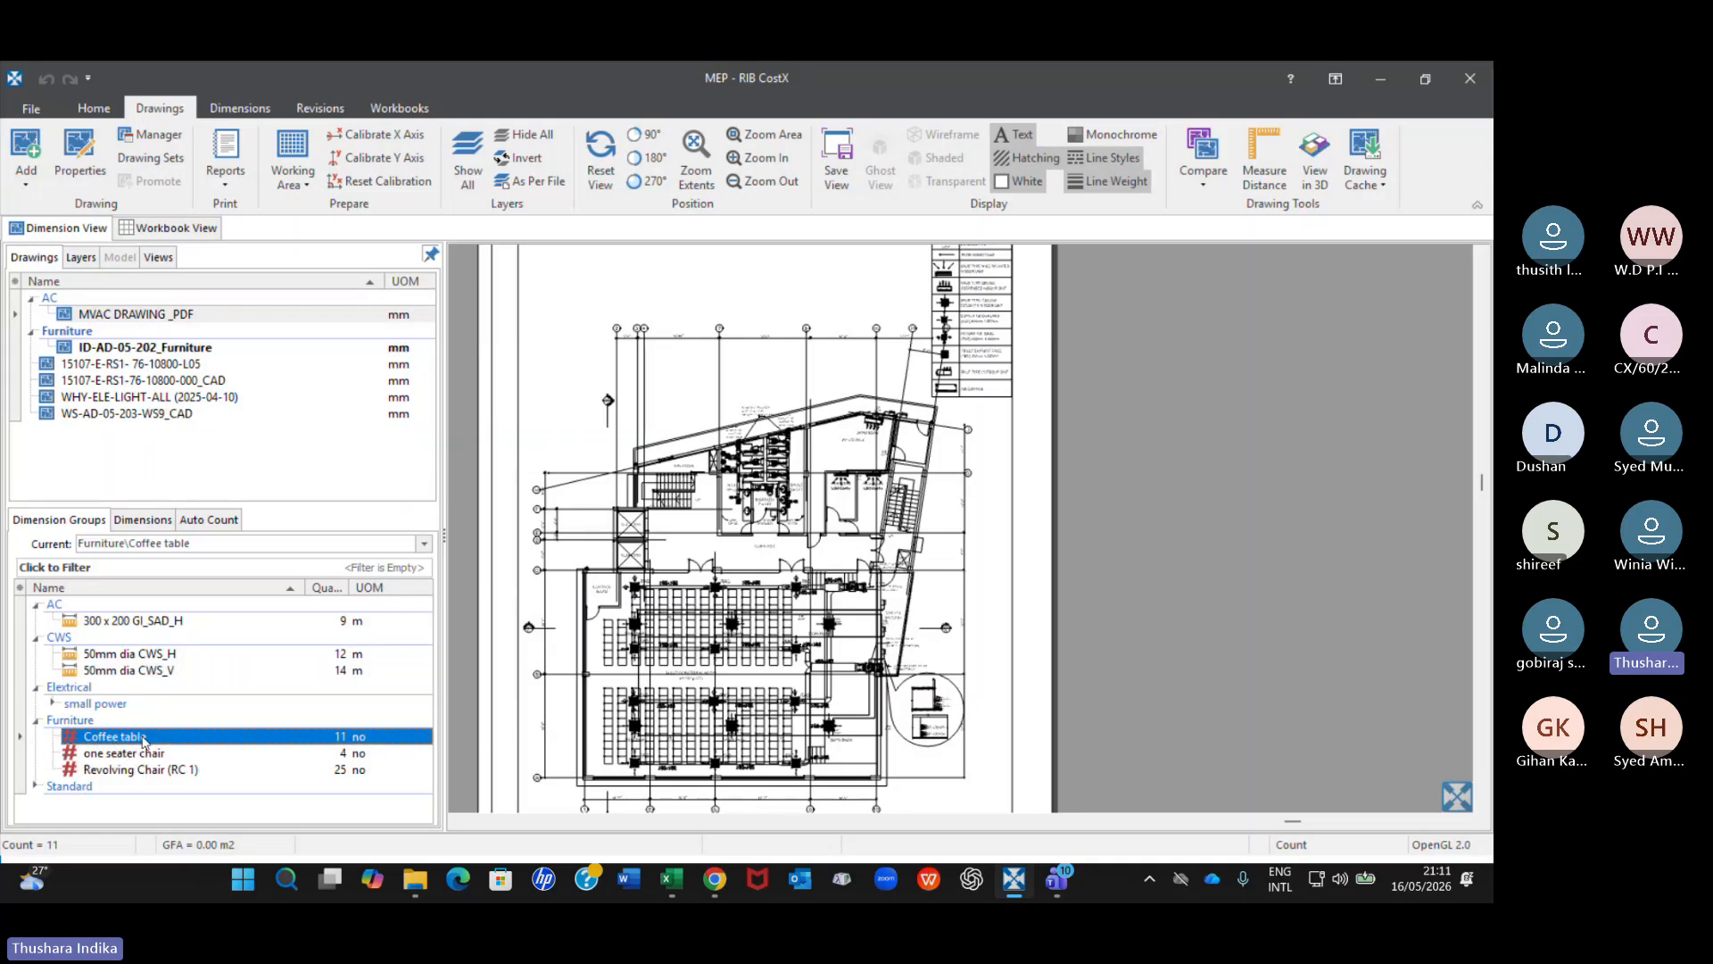
click(129, 755)
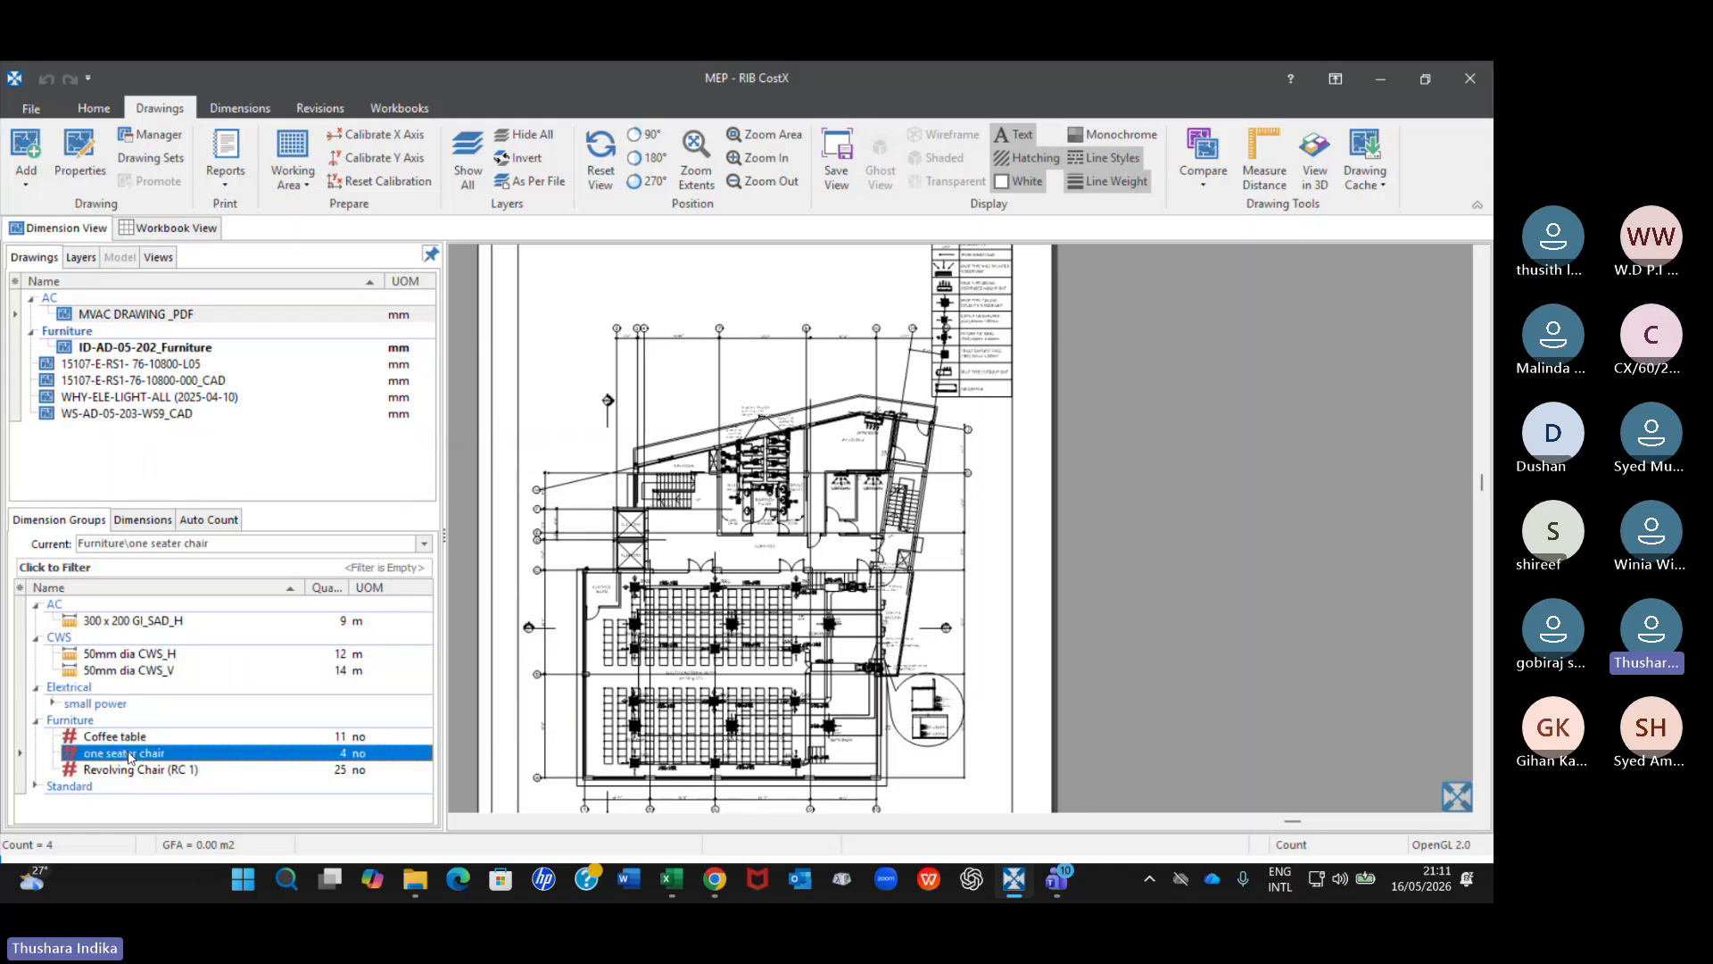
click(123, 771)
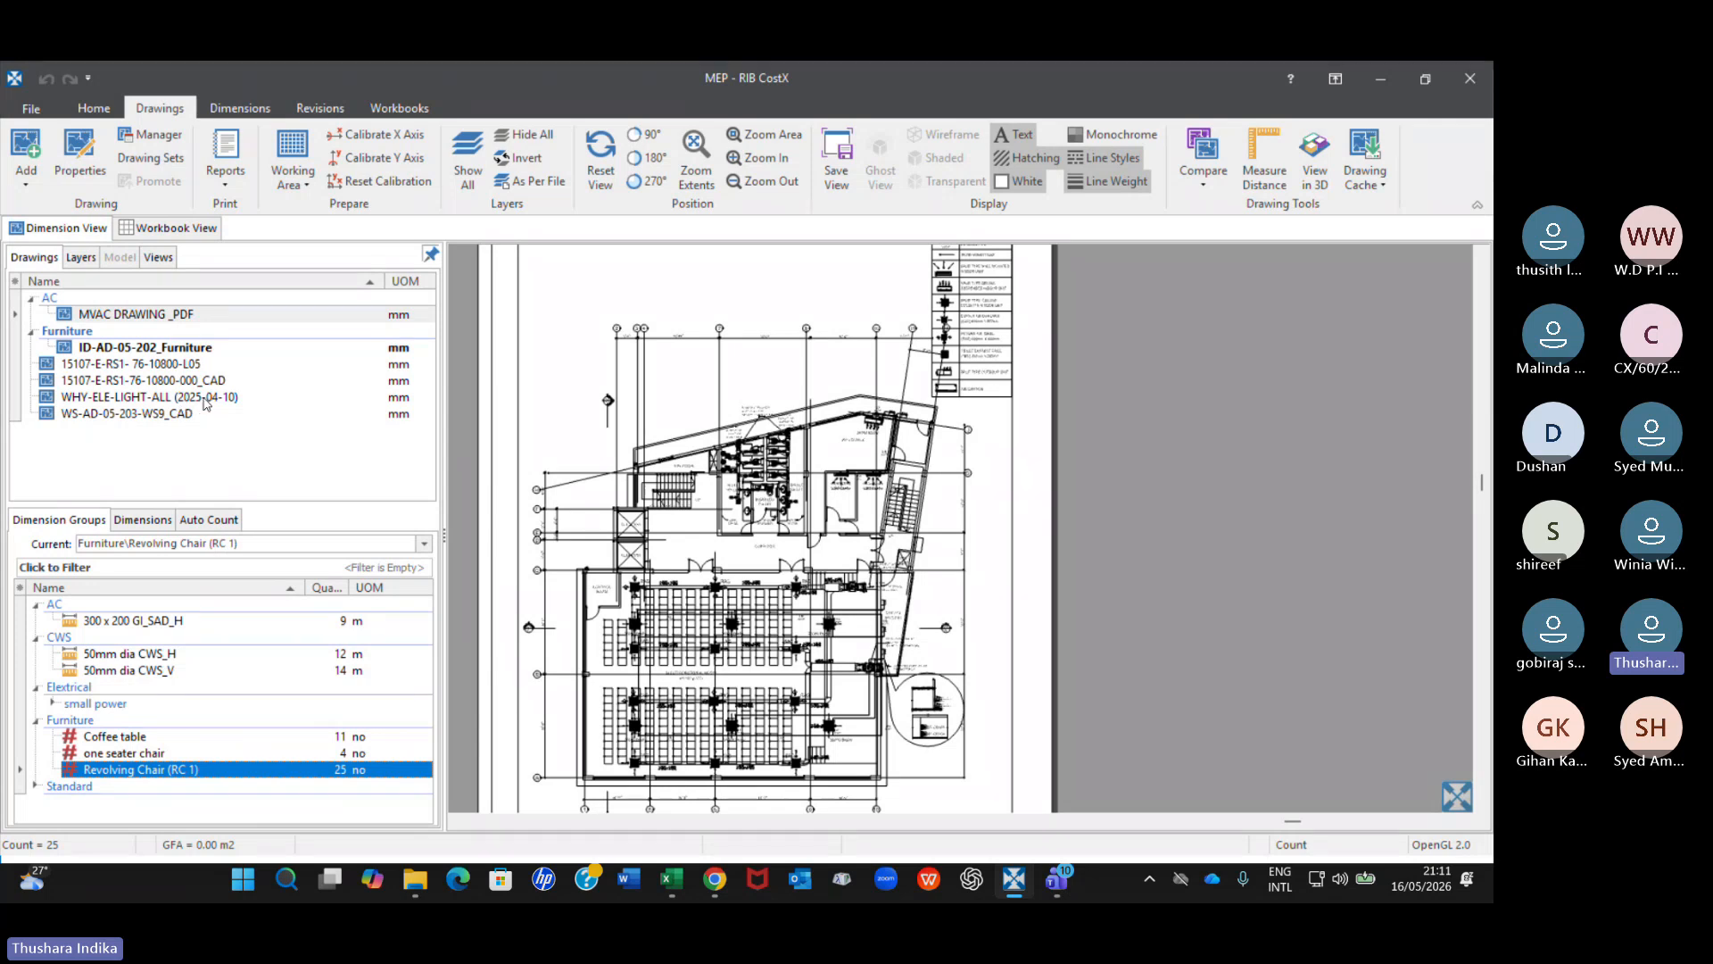
mouse_move(204, 403)
Close the MEP building, open the Muscat Hotel Substructure building and review its list of drawings.
click(1464, 87)
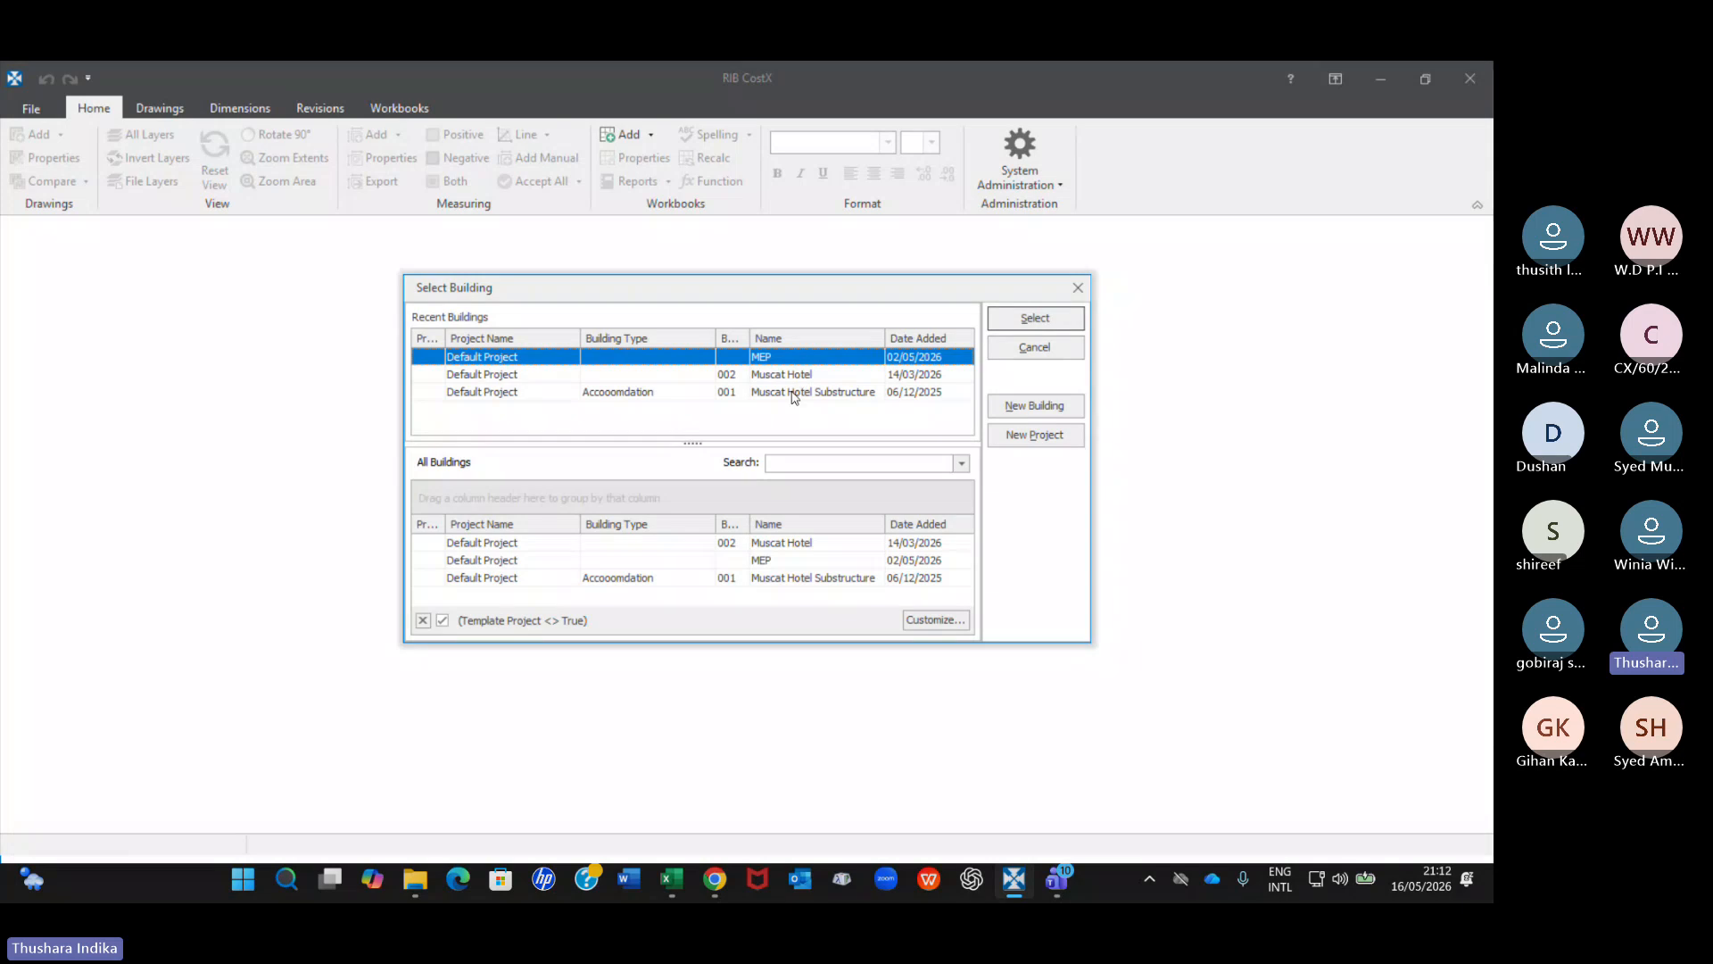
click(622, 397)
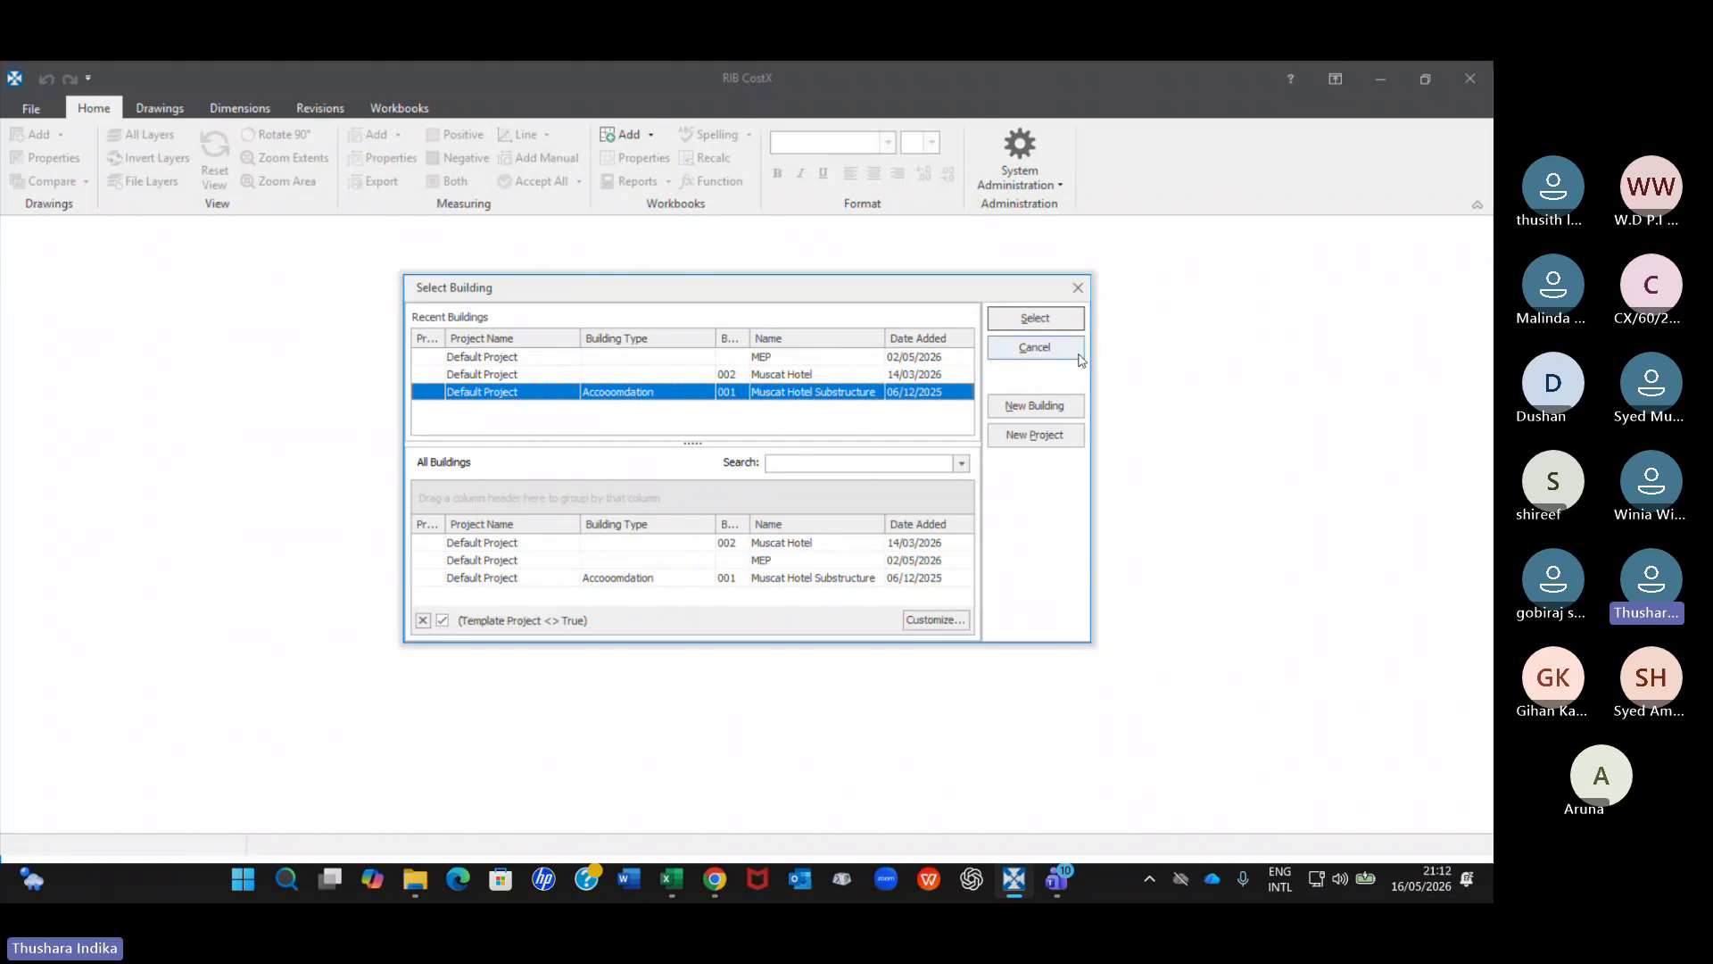
click(1040, 320)
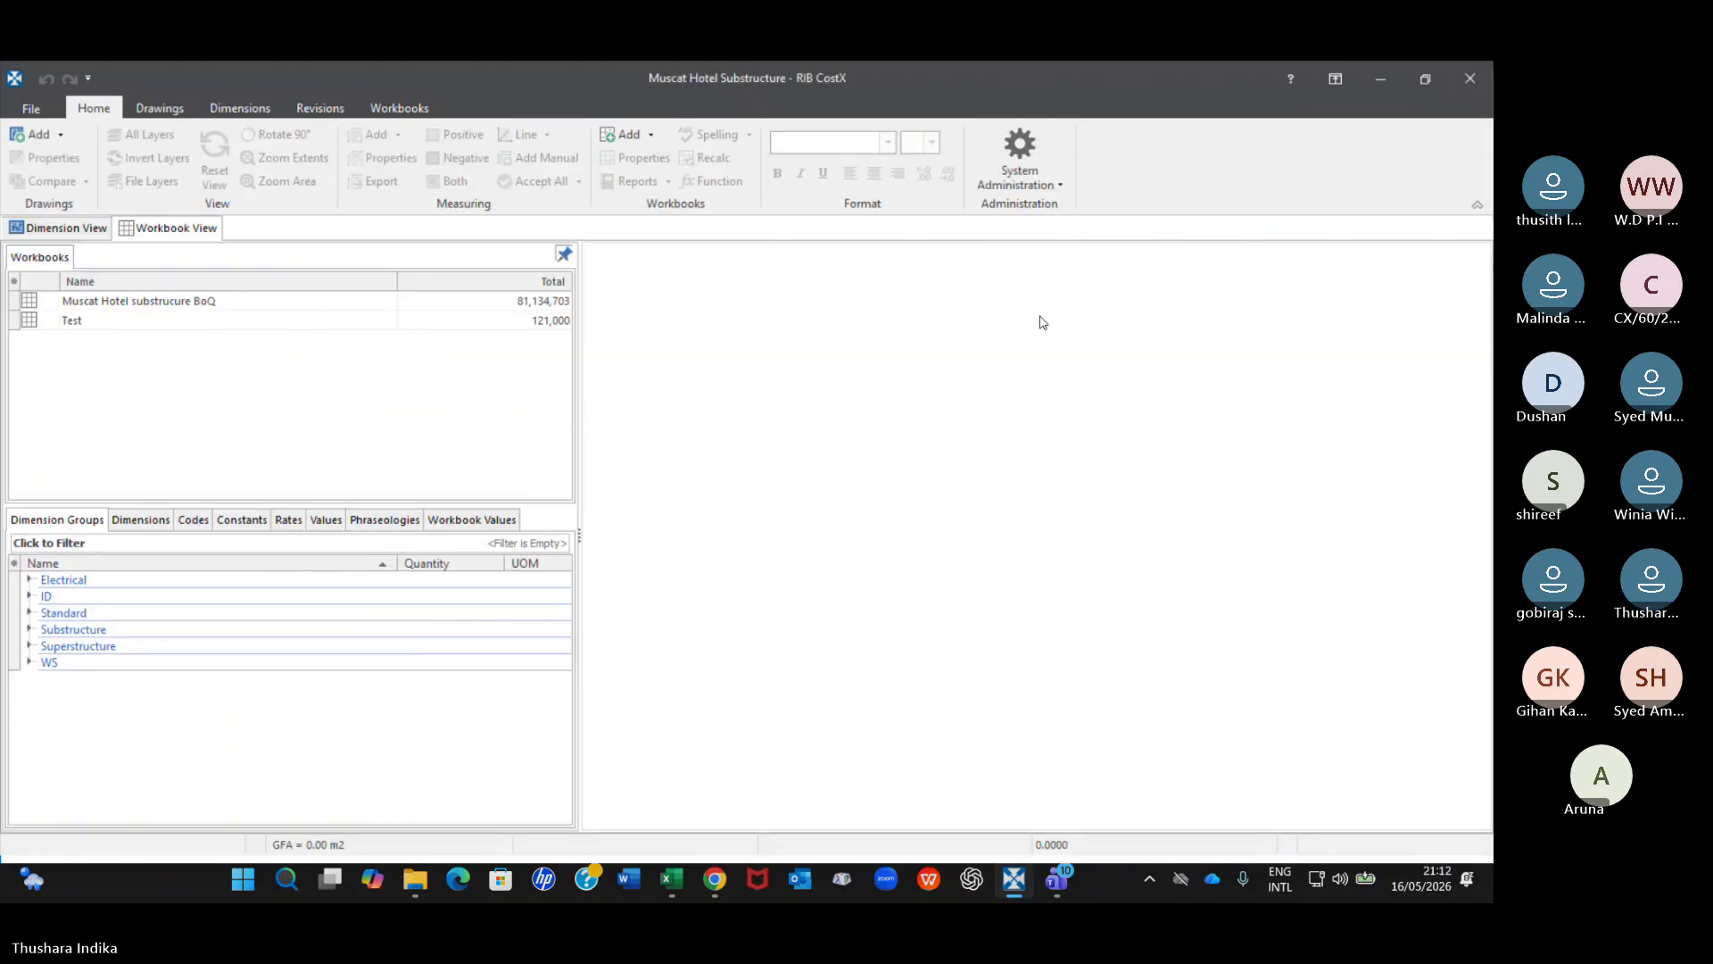
click(62, 229)
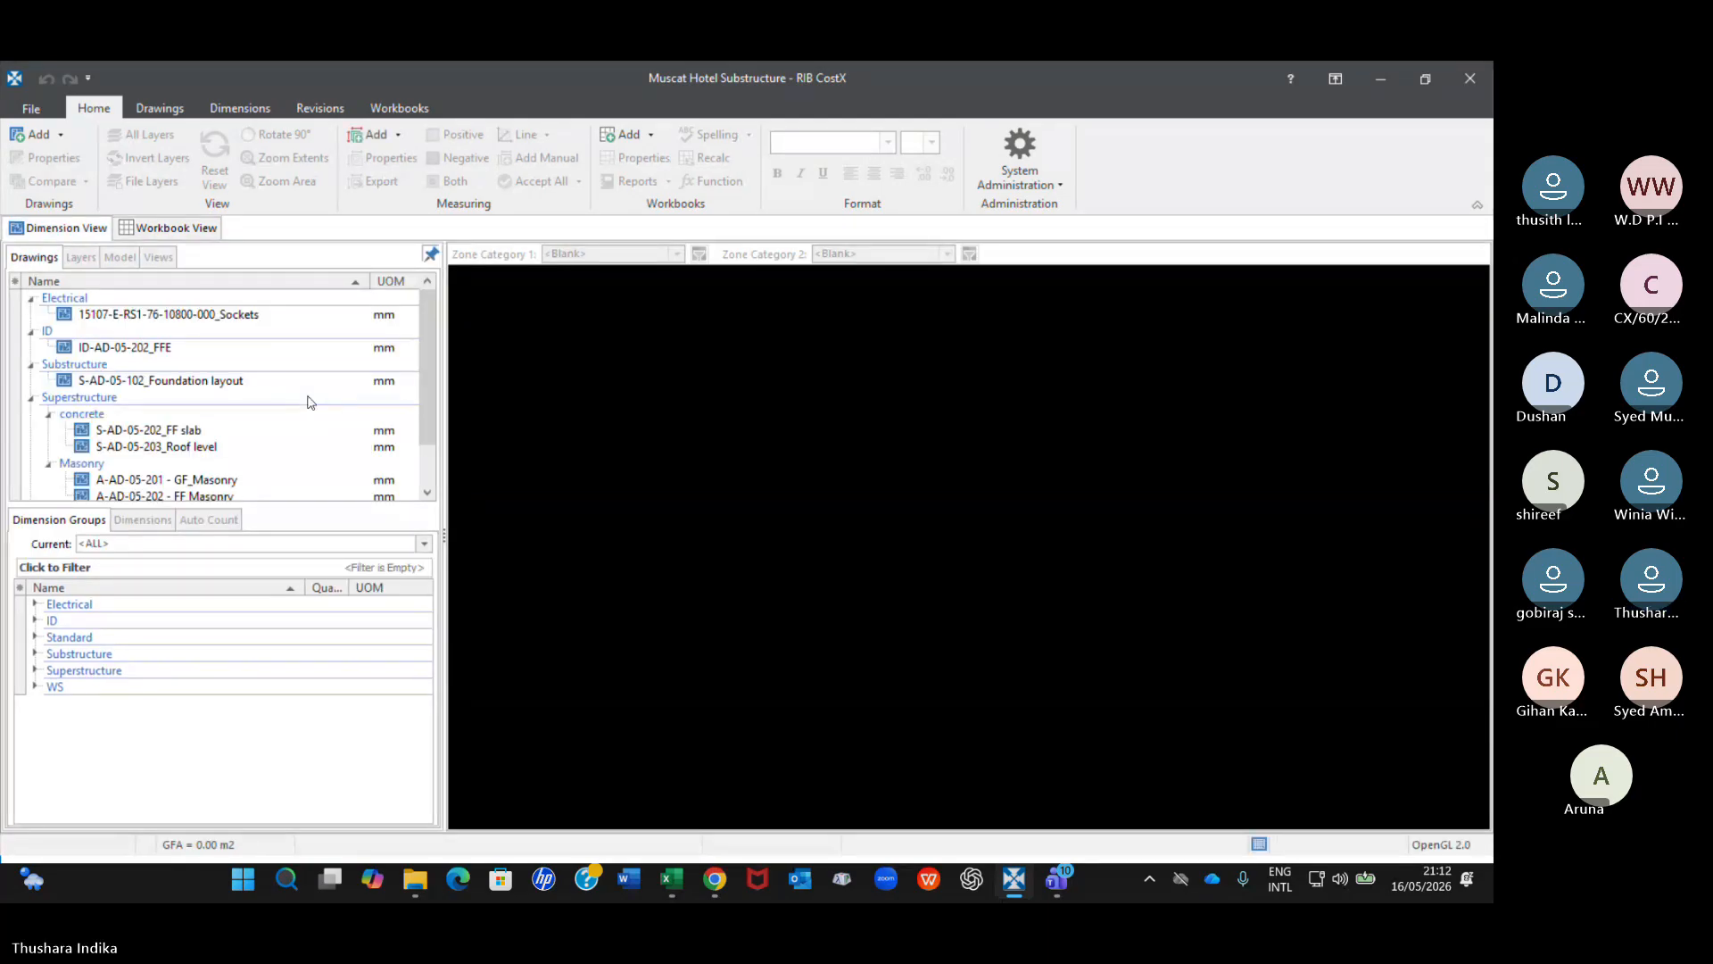
scroll(310, 401, down, 1)
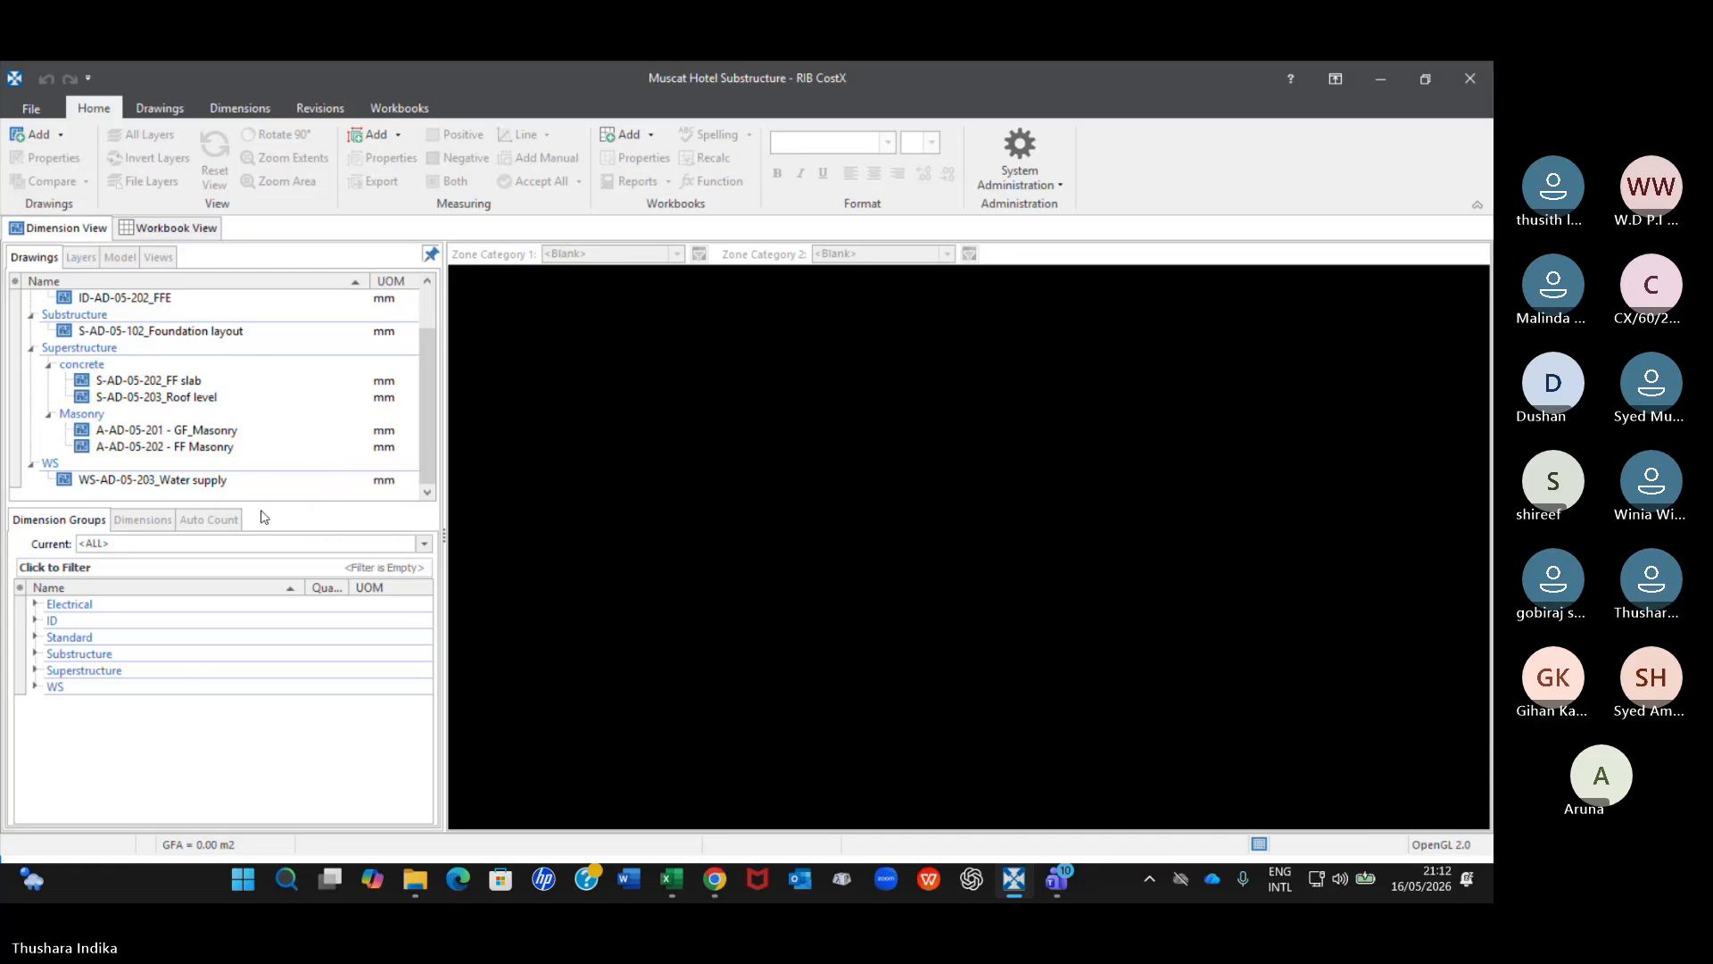
Close the current building, open the Muscat Hotel building and expand its Concrete dimension groups beside the drawings list.
click(1474, 80)
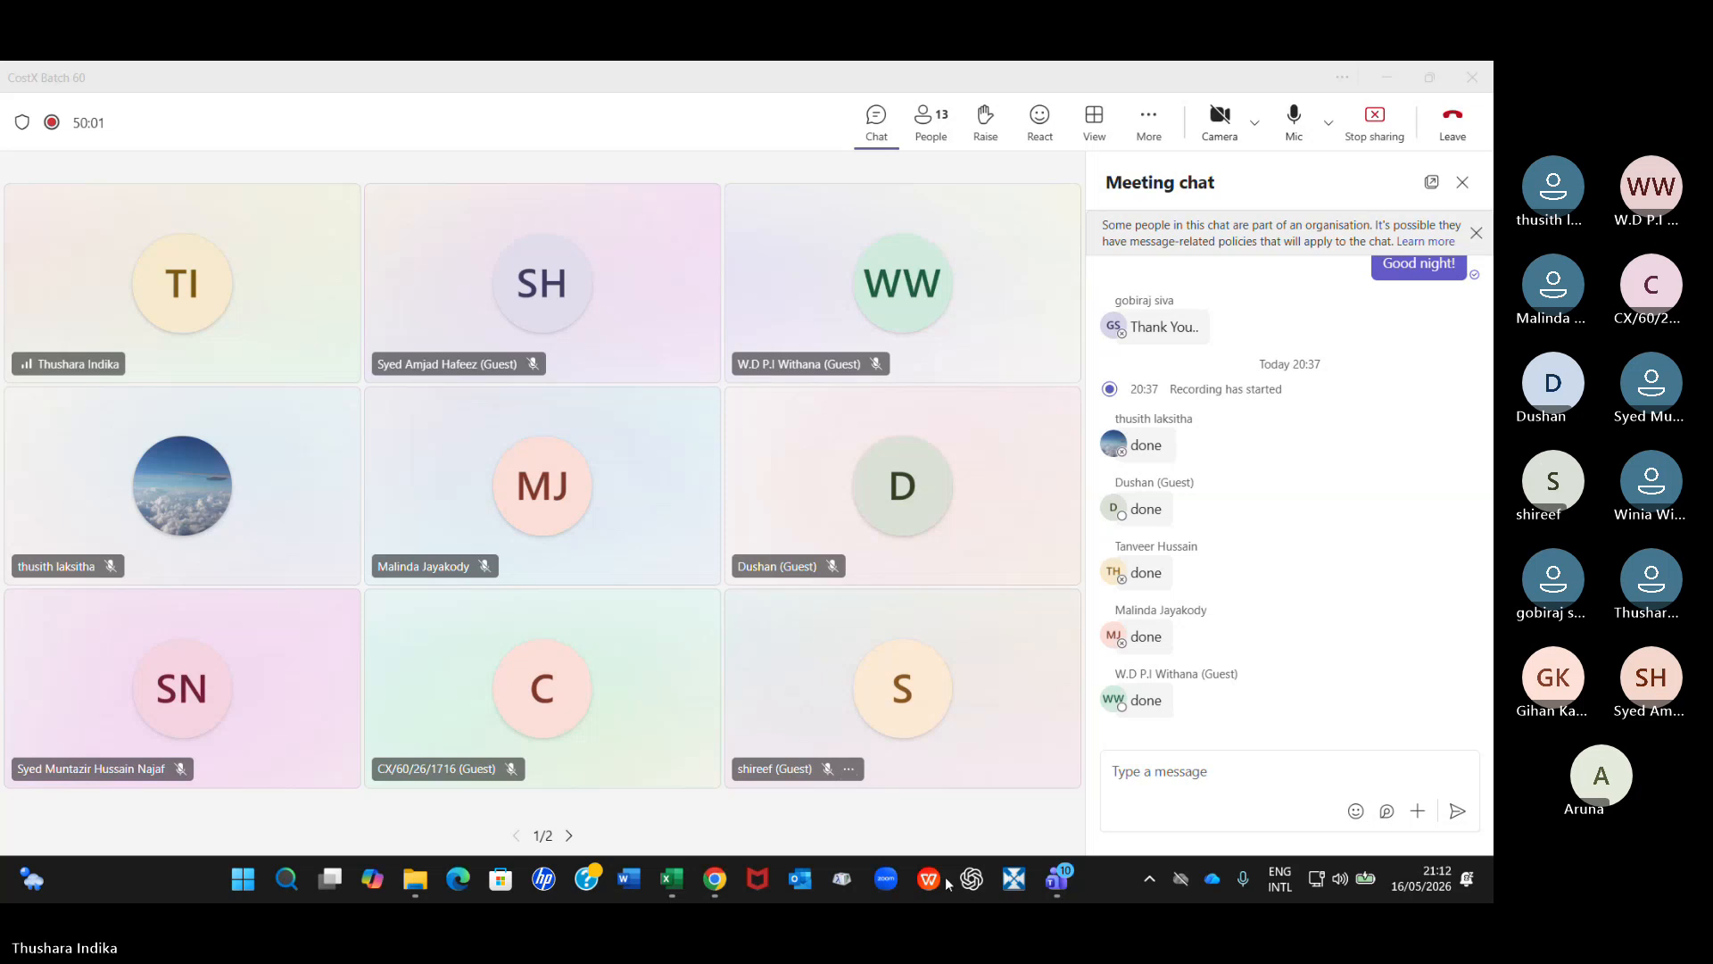
click(1014, 883)
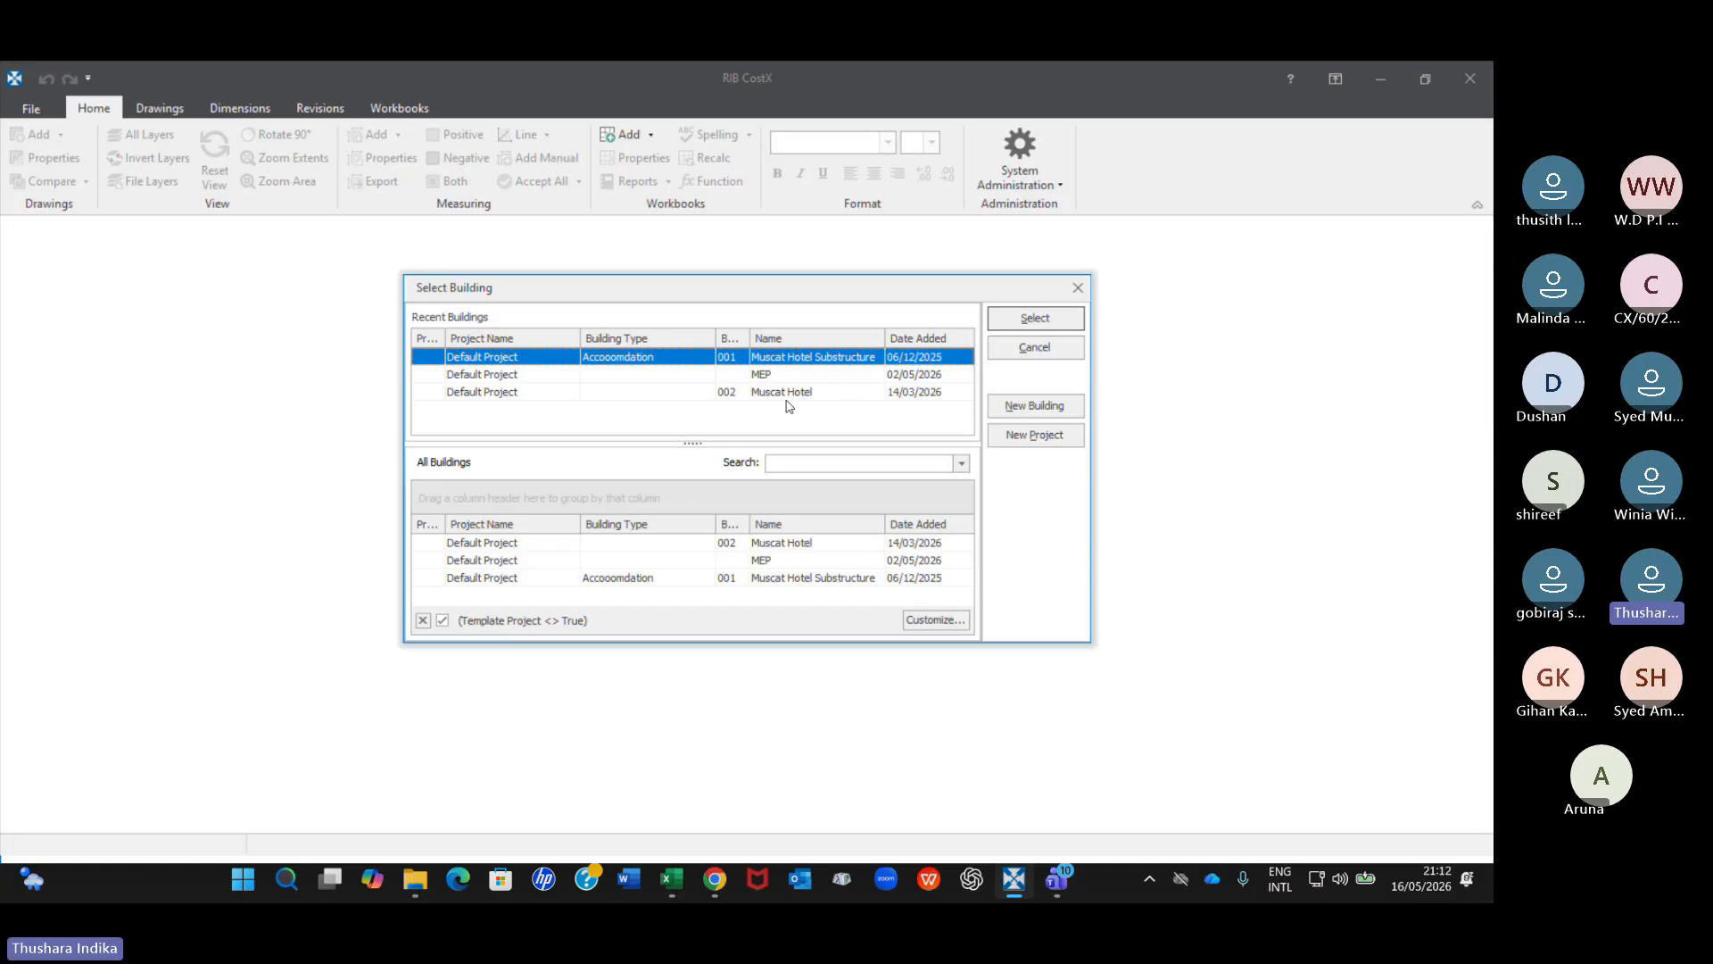
double_click(788, 393)
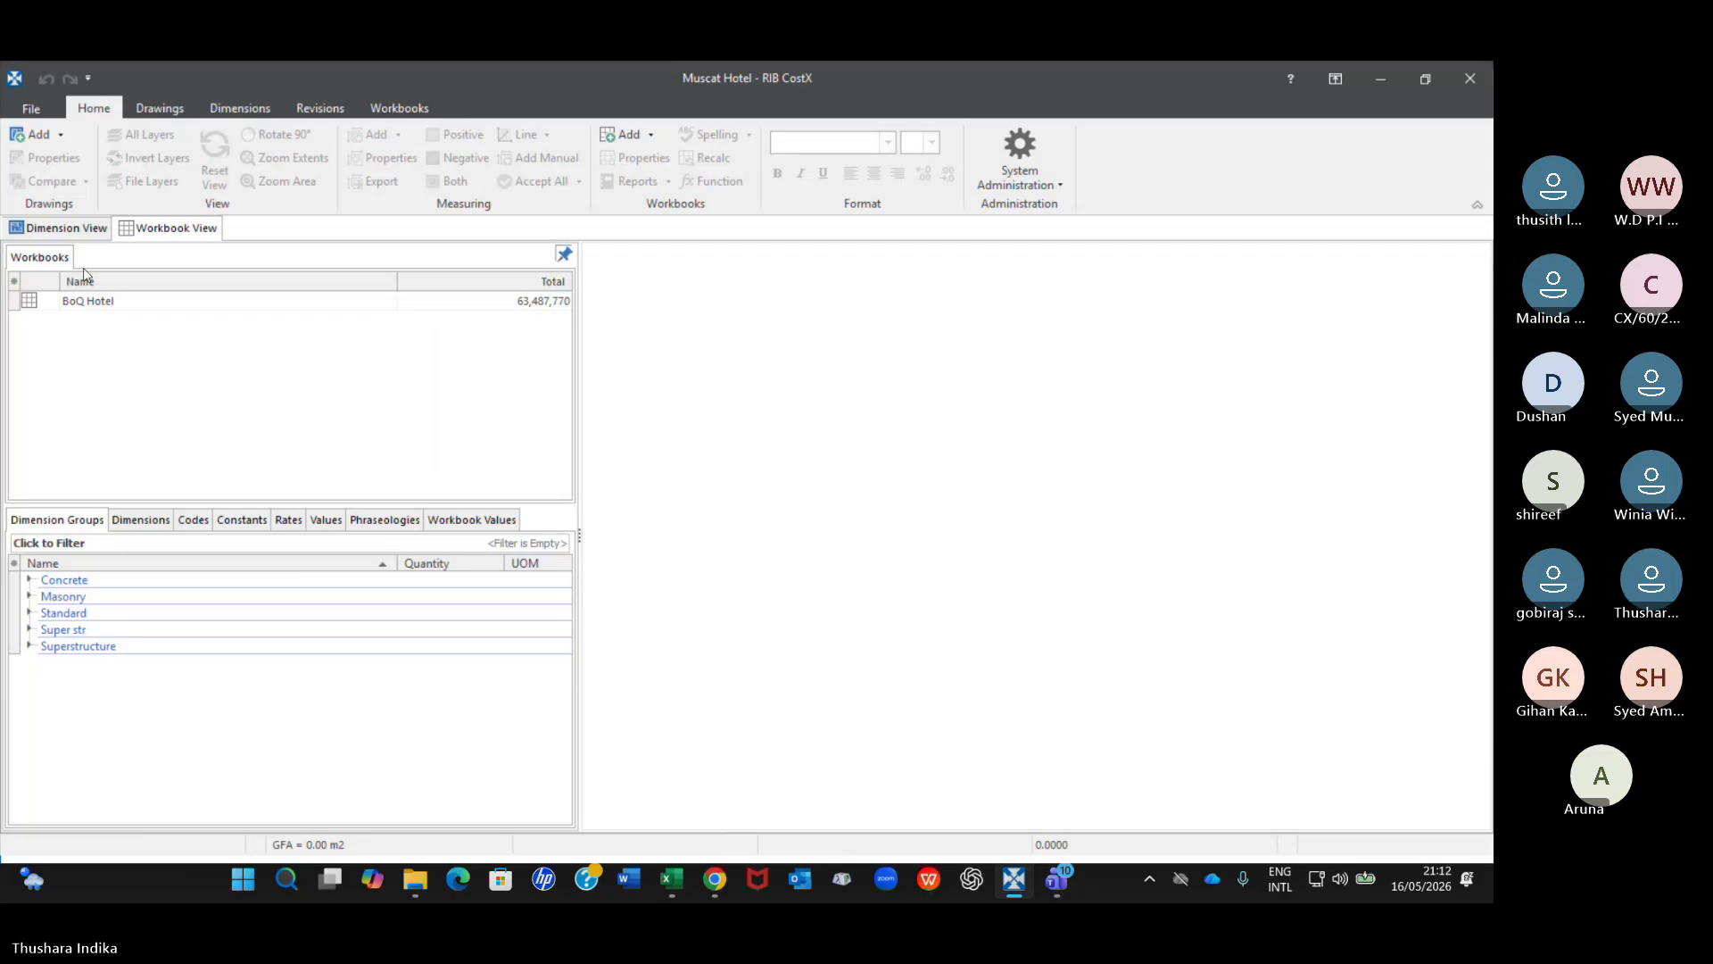
click(58, 227)
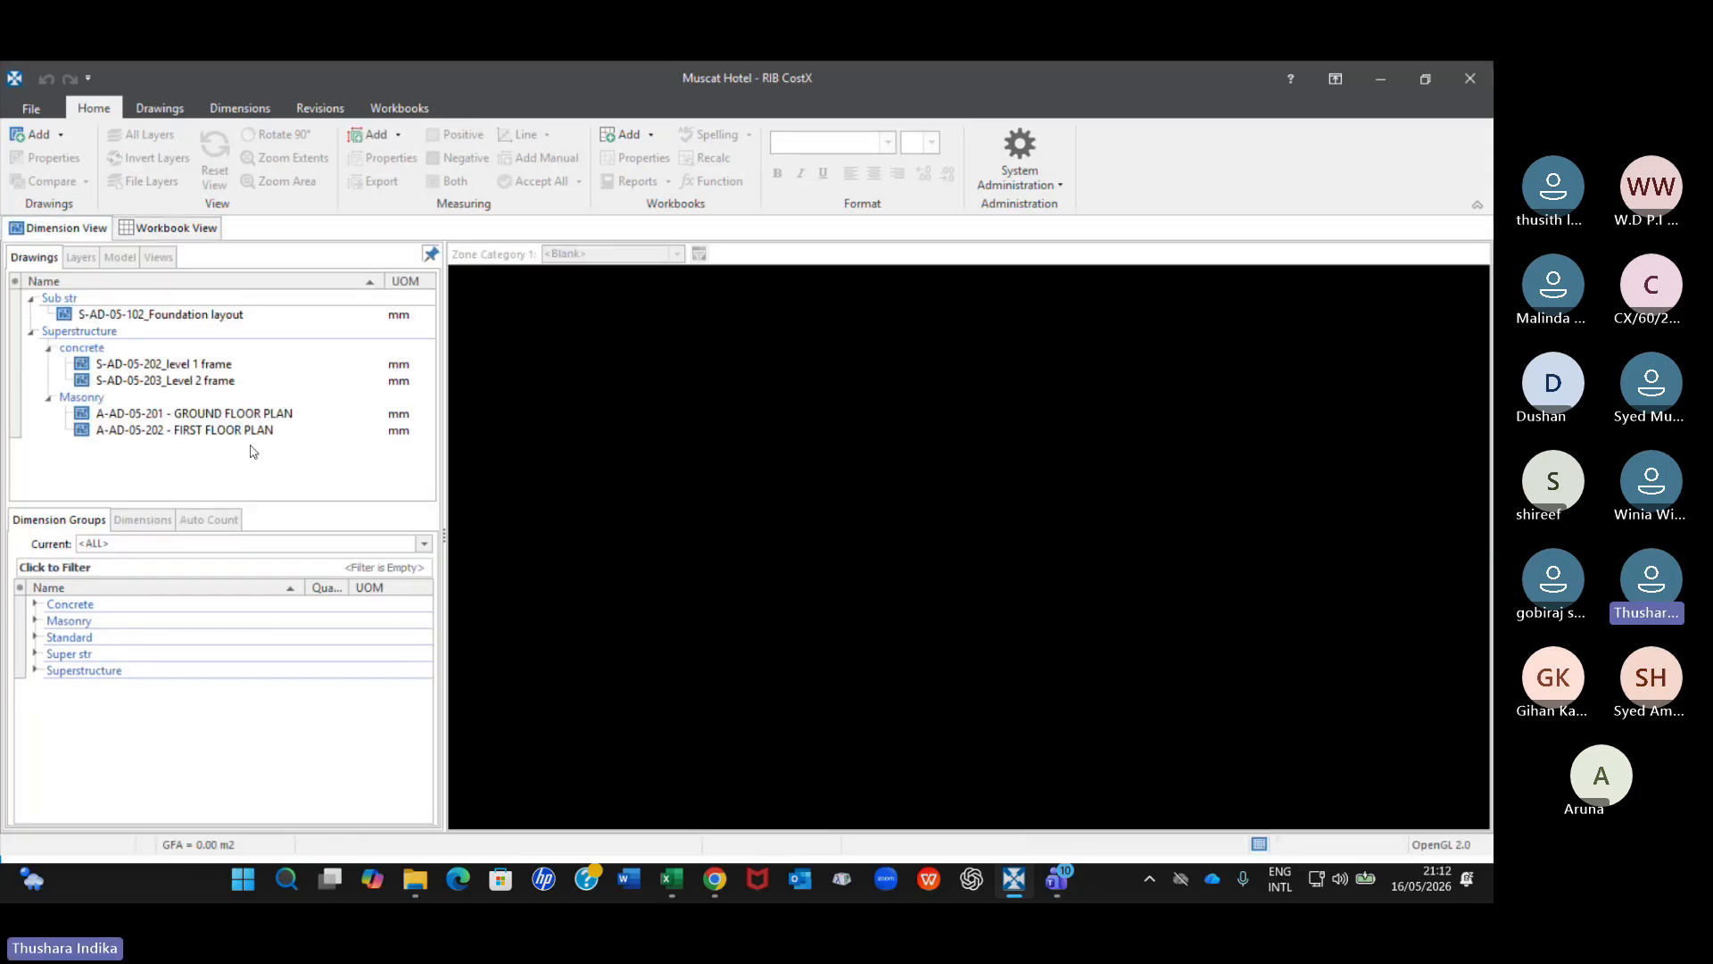
click(35, 606)
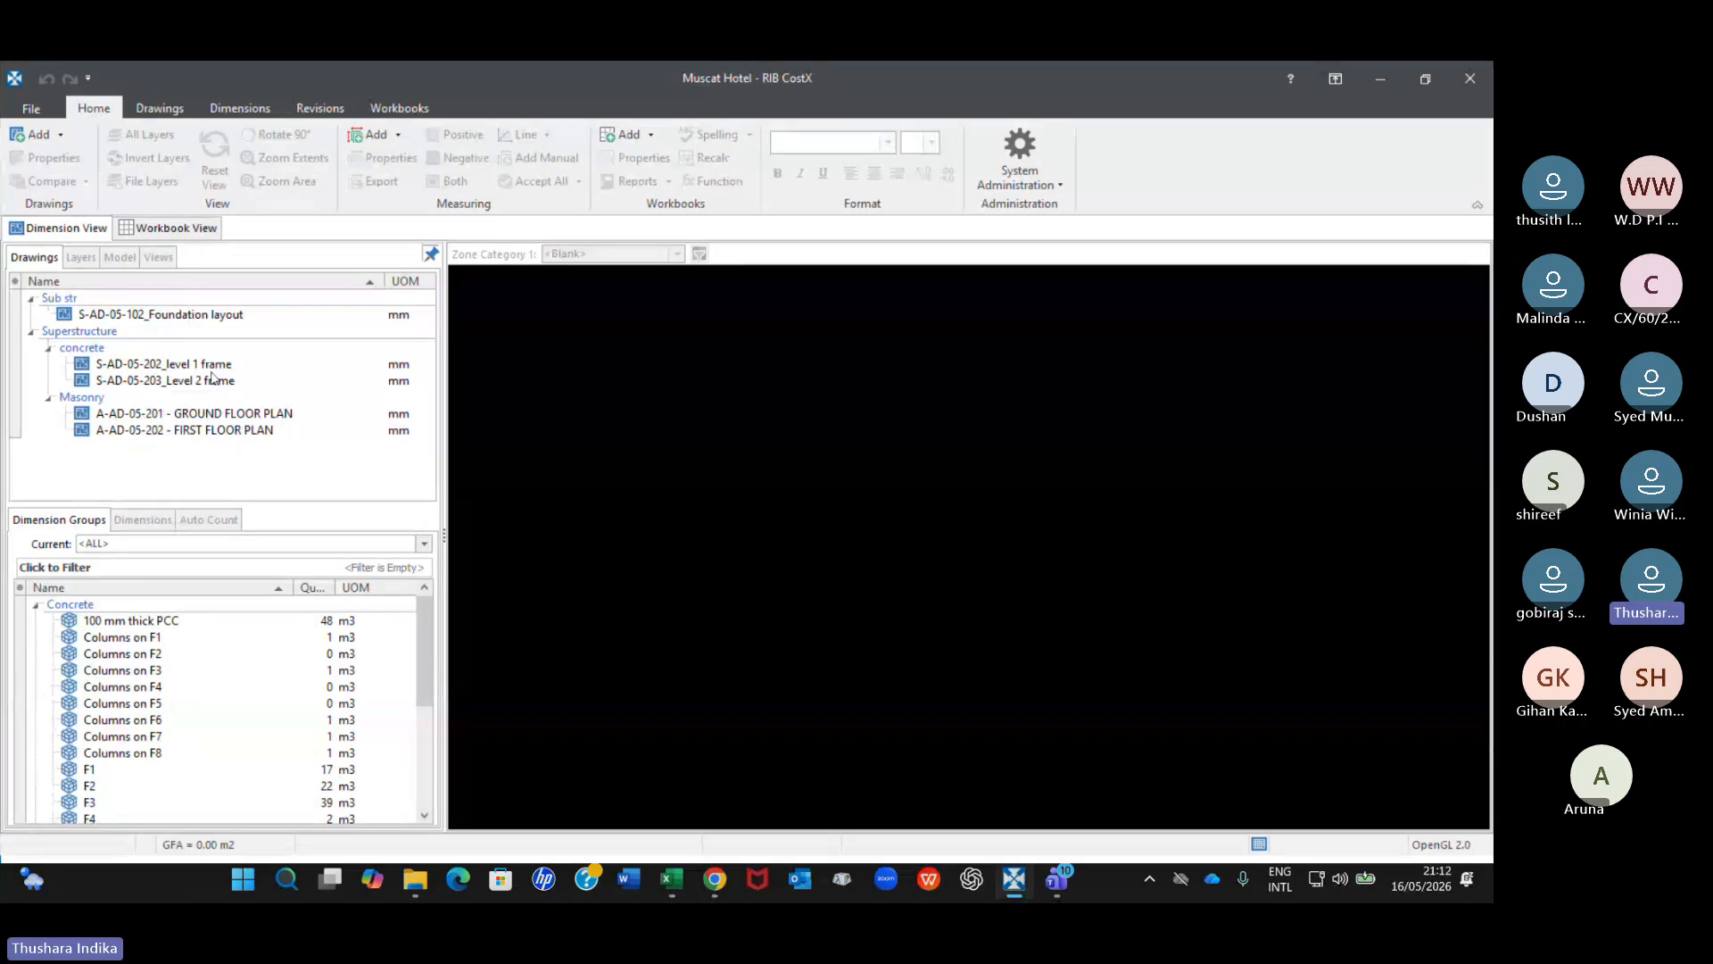
Open the BoQ Hotel workbook and examine the item quantities in the Concrete Work cost sheet.
click(170, 228)
double_click(99, 301)
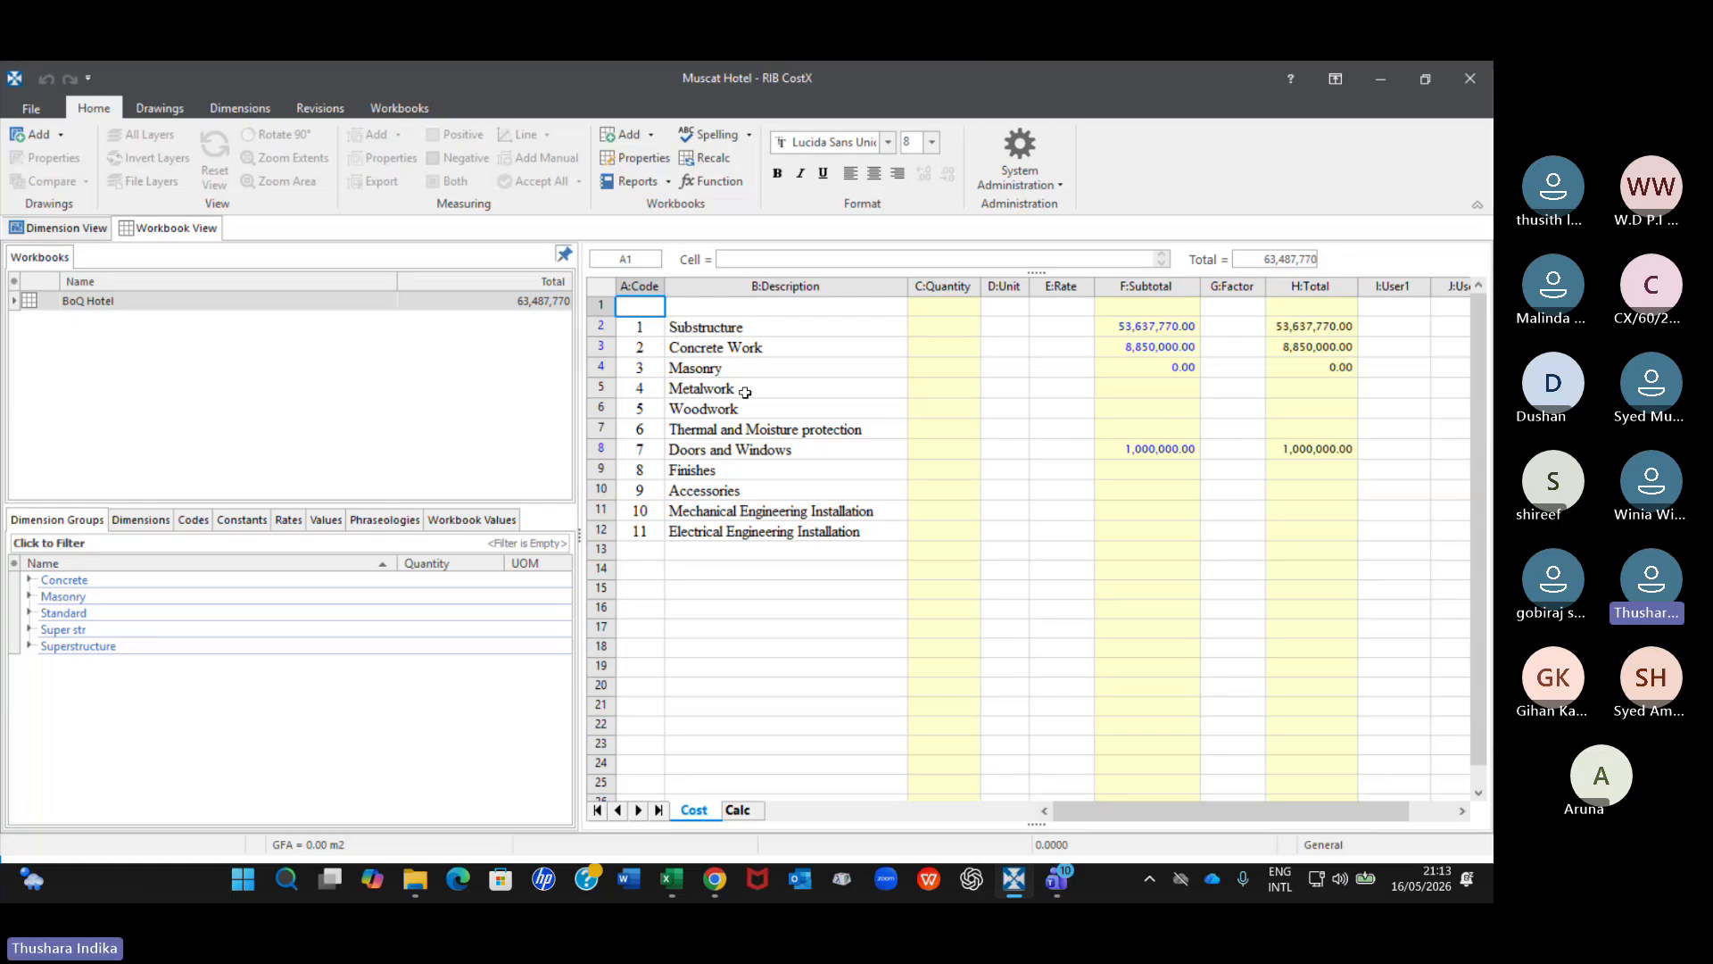
click(1152, 328)
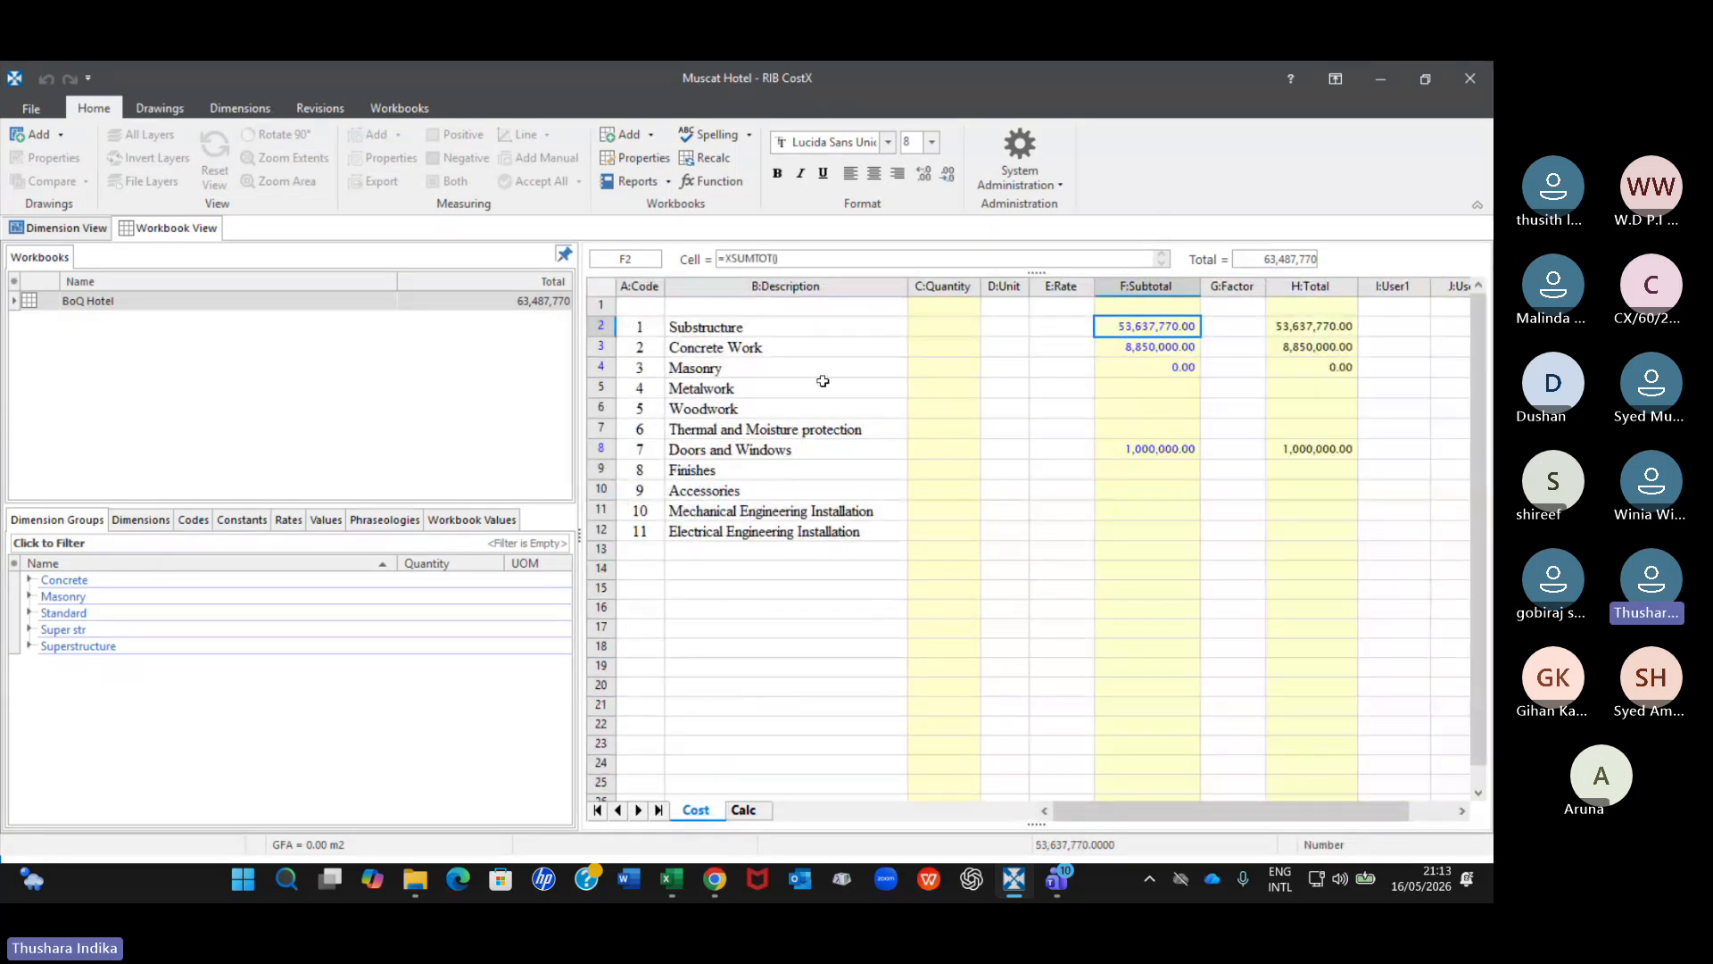
double_click(1142, 347)
scroll(902, 524, down, 2)
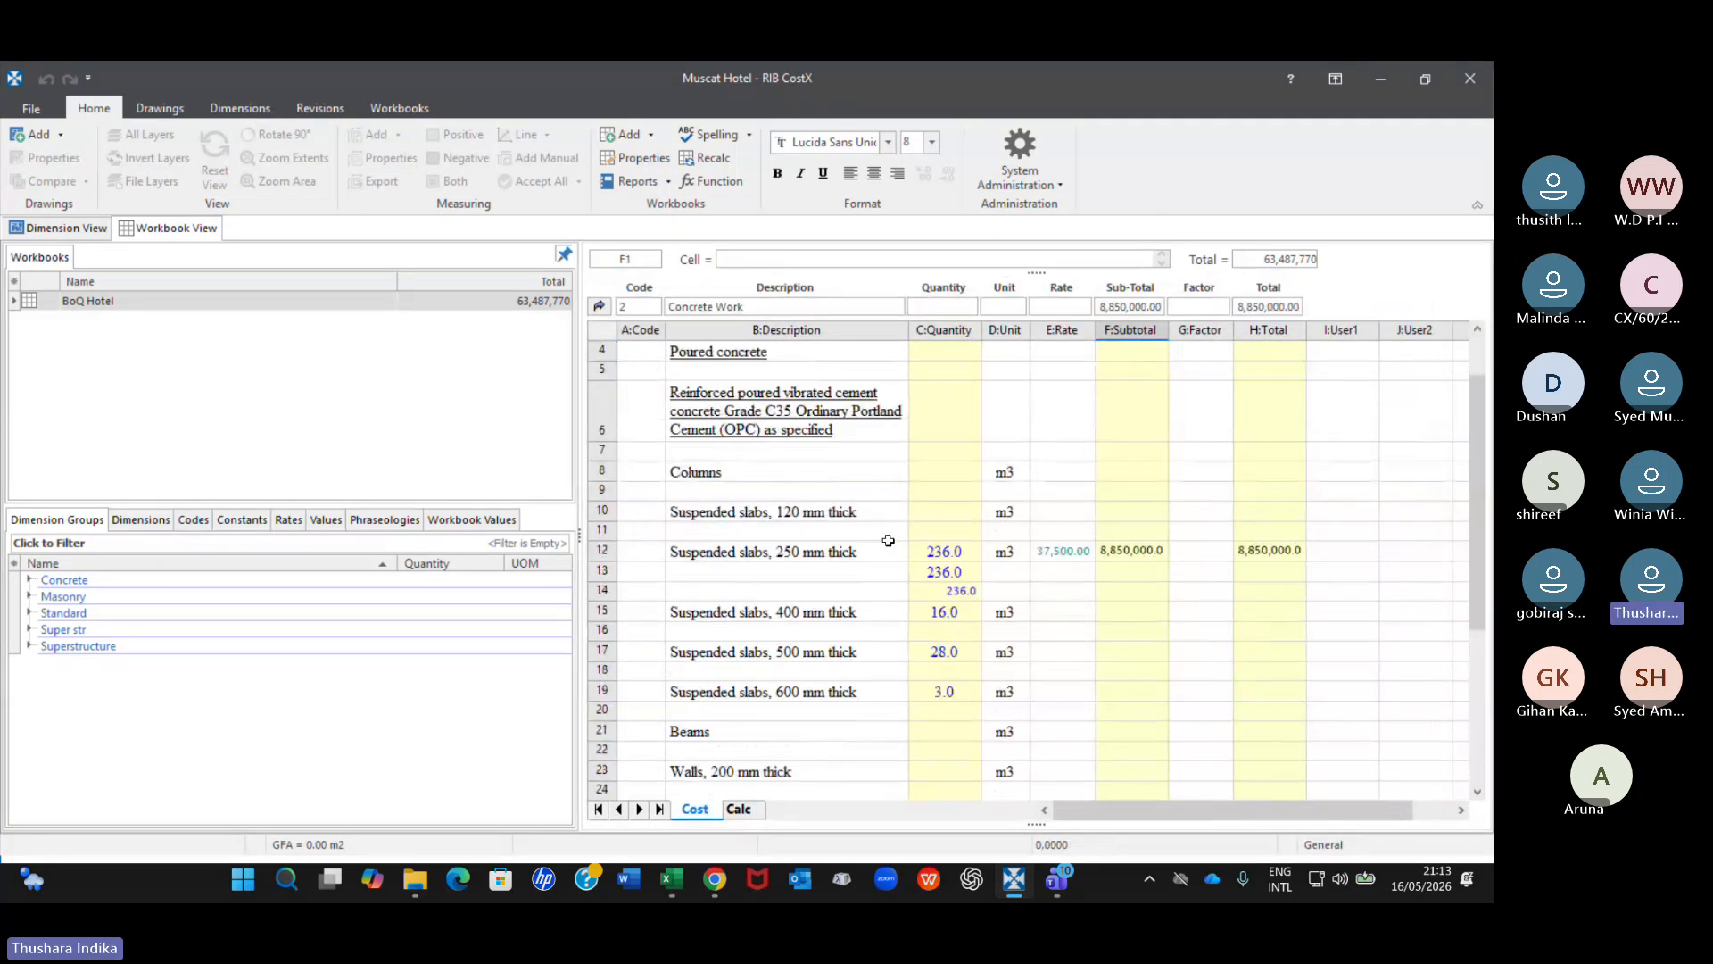
scroll(875, 629, down, 3)
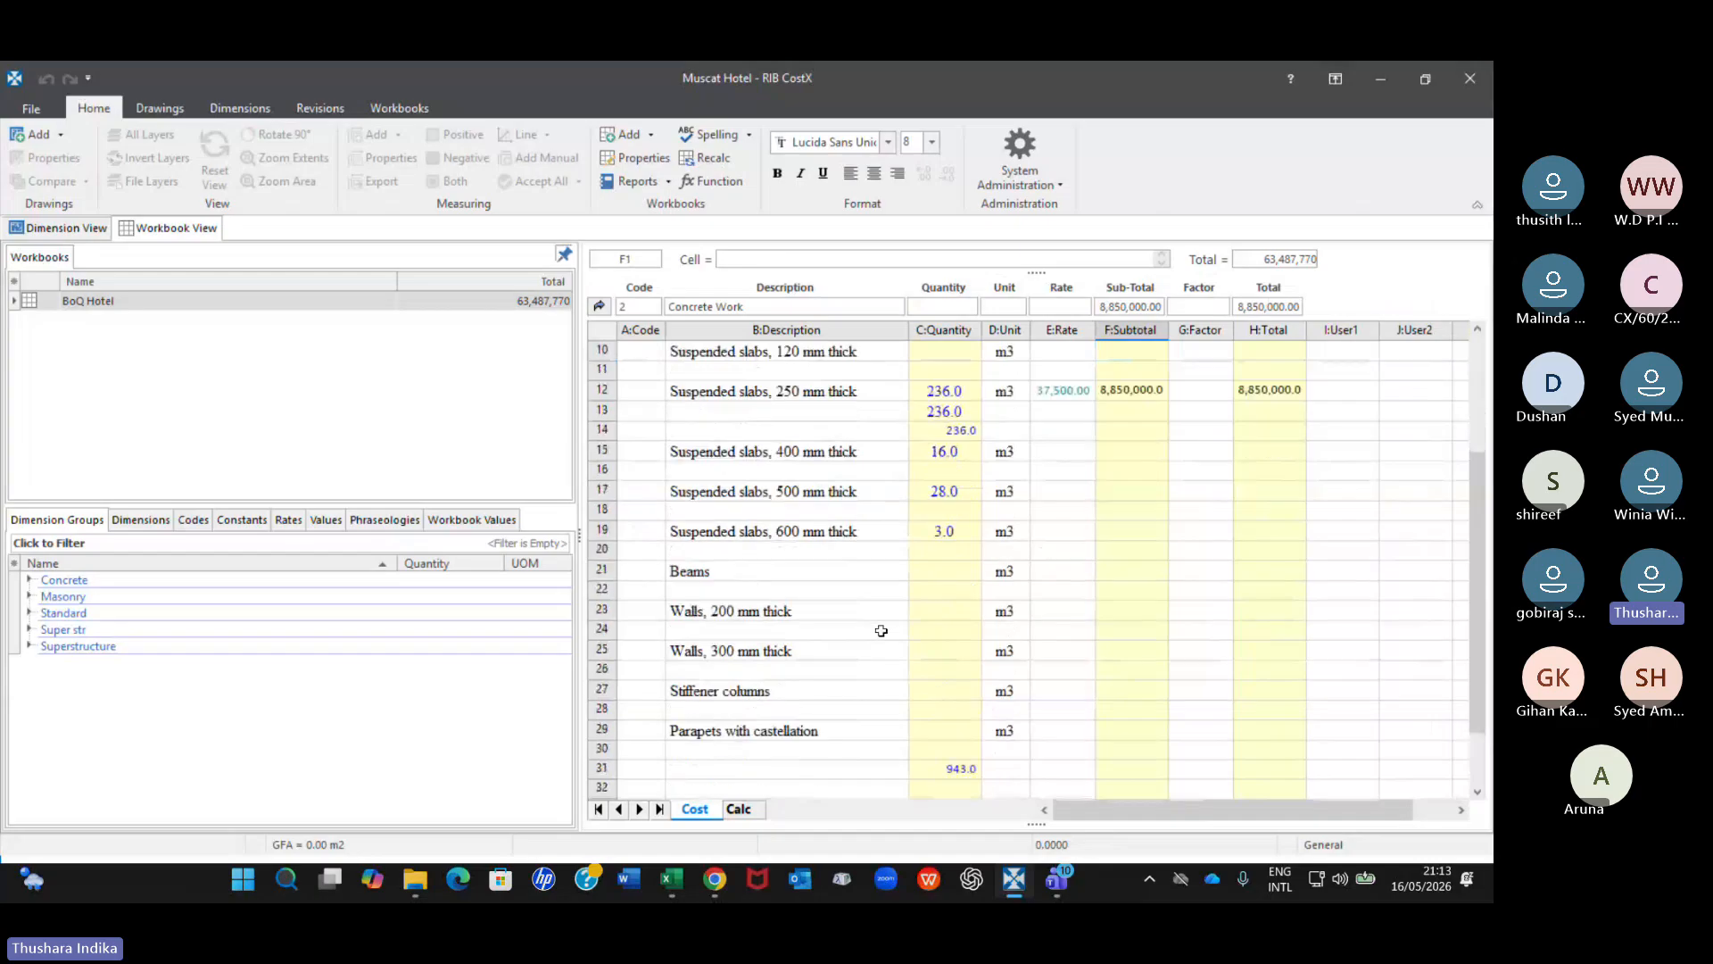
scroll(885, 629, up, 5)
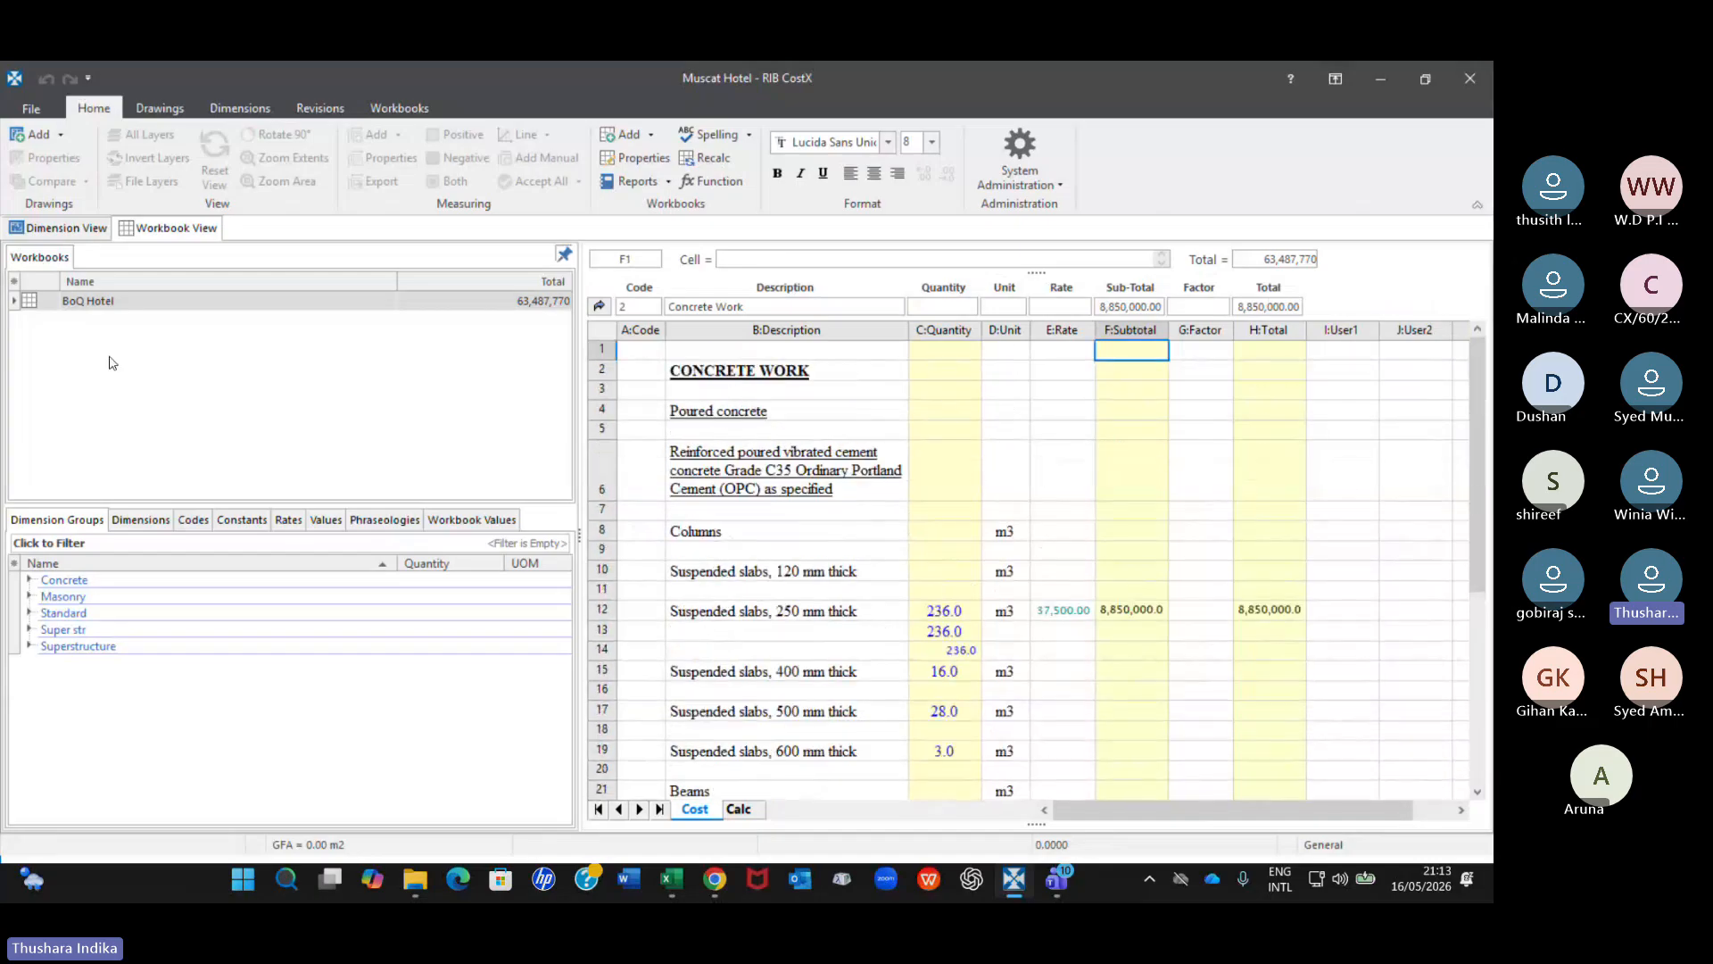
Return to the building's drawings and open S-AD-05-102_Foundation layout from the Sub str folder.
click(87, 226)
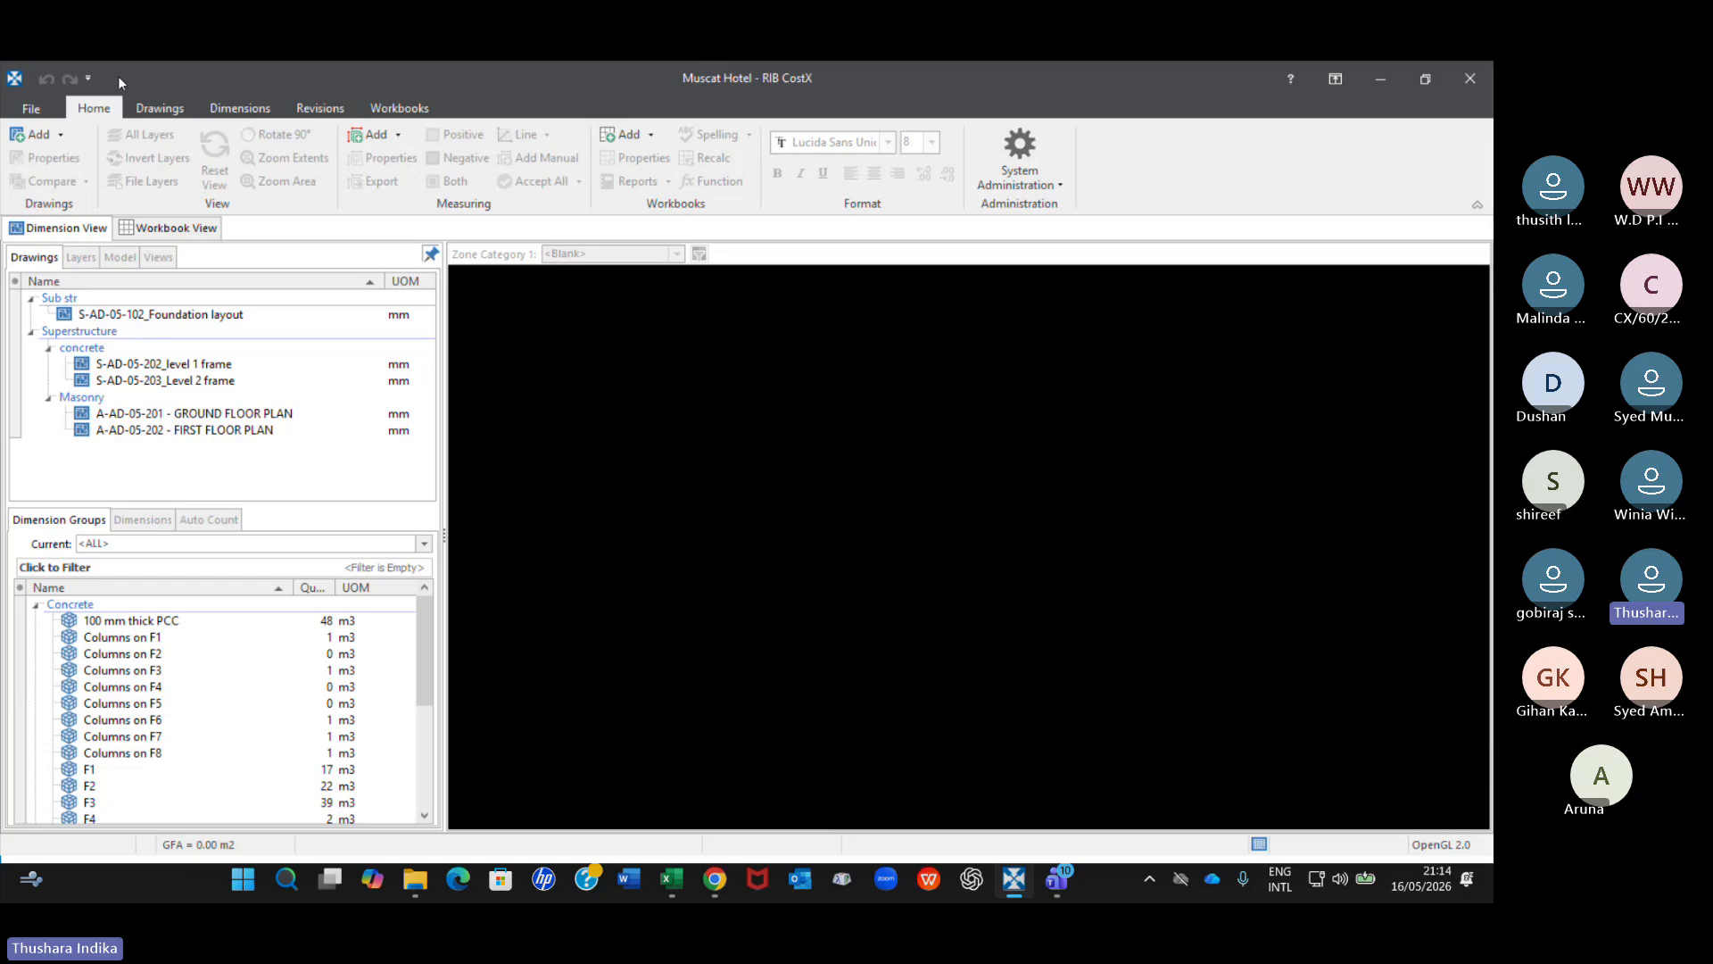
click(320, 108)
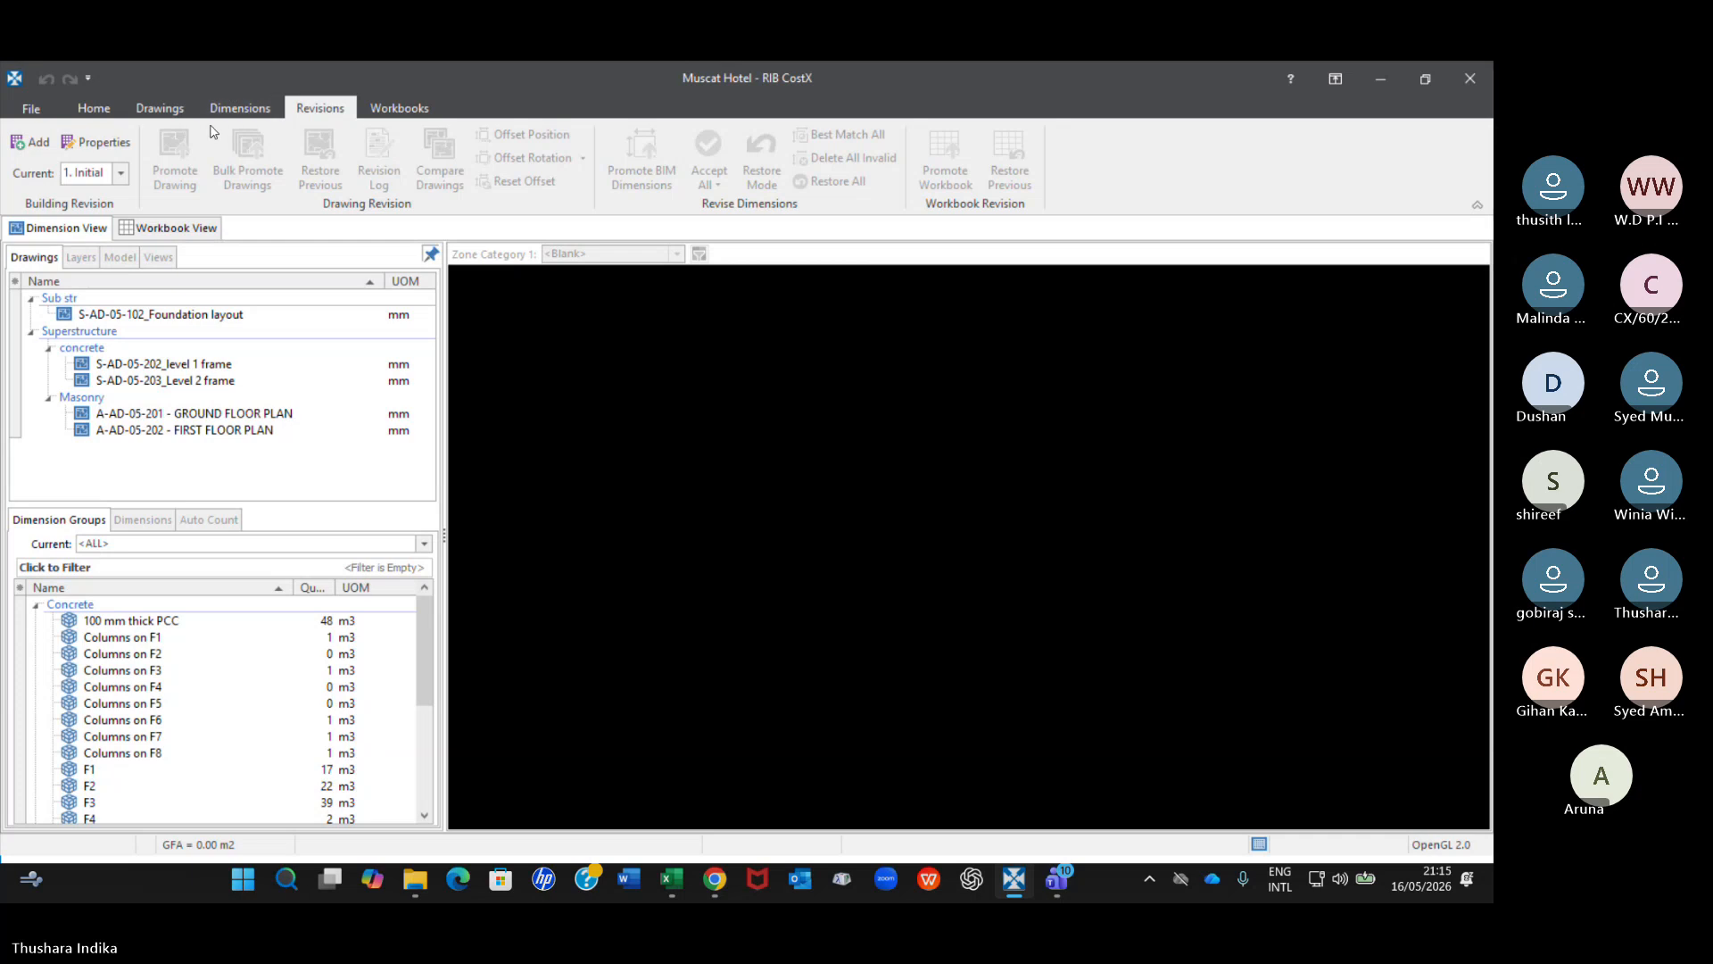
click(161, 109)
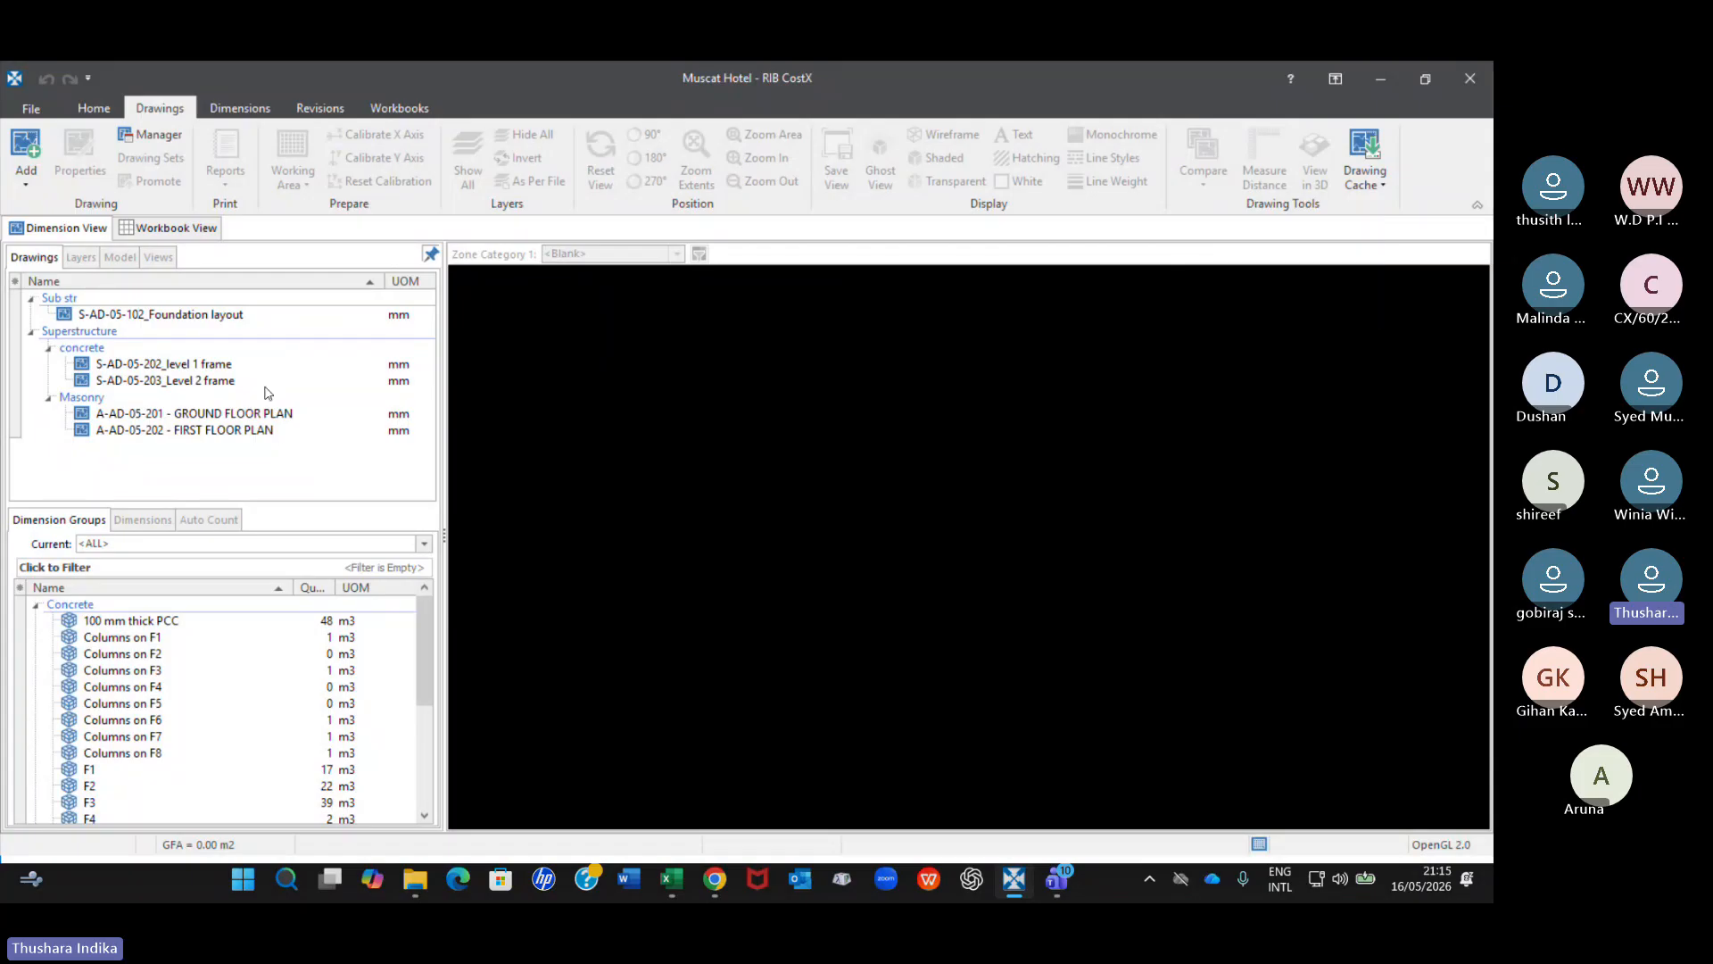
mouse_move(248, 437)
double_click(202, 318)
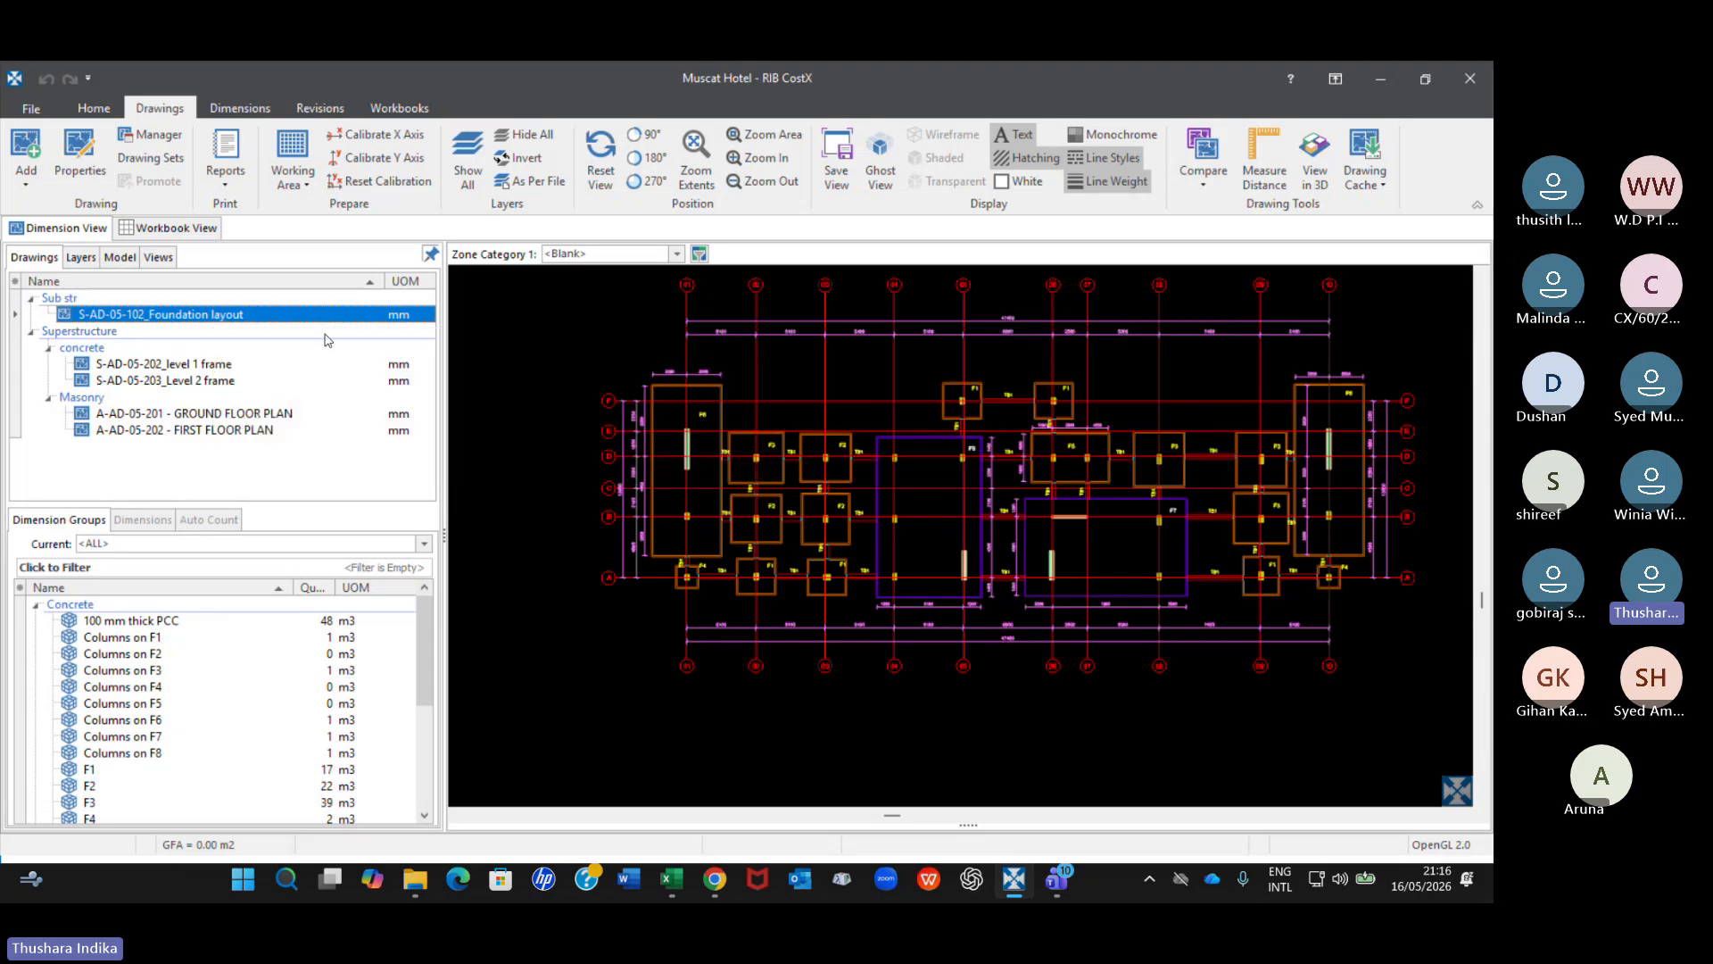
click(544, 357)
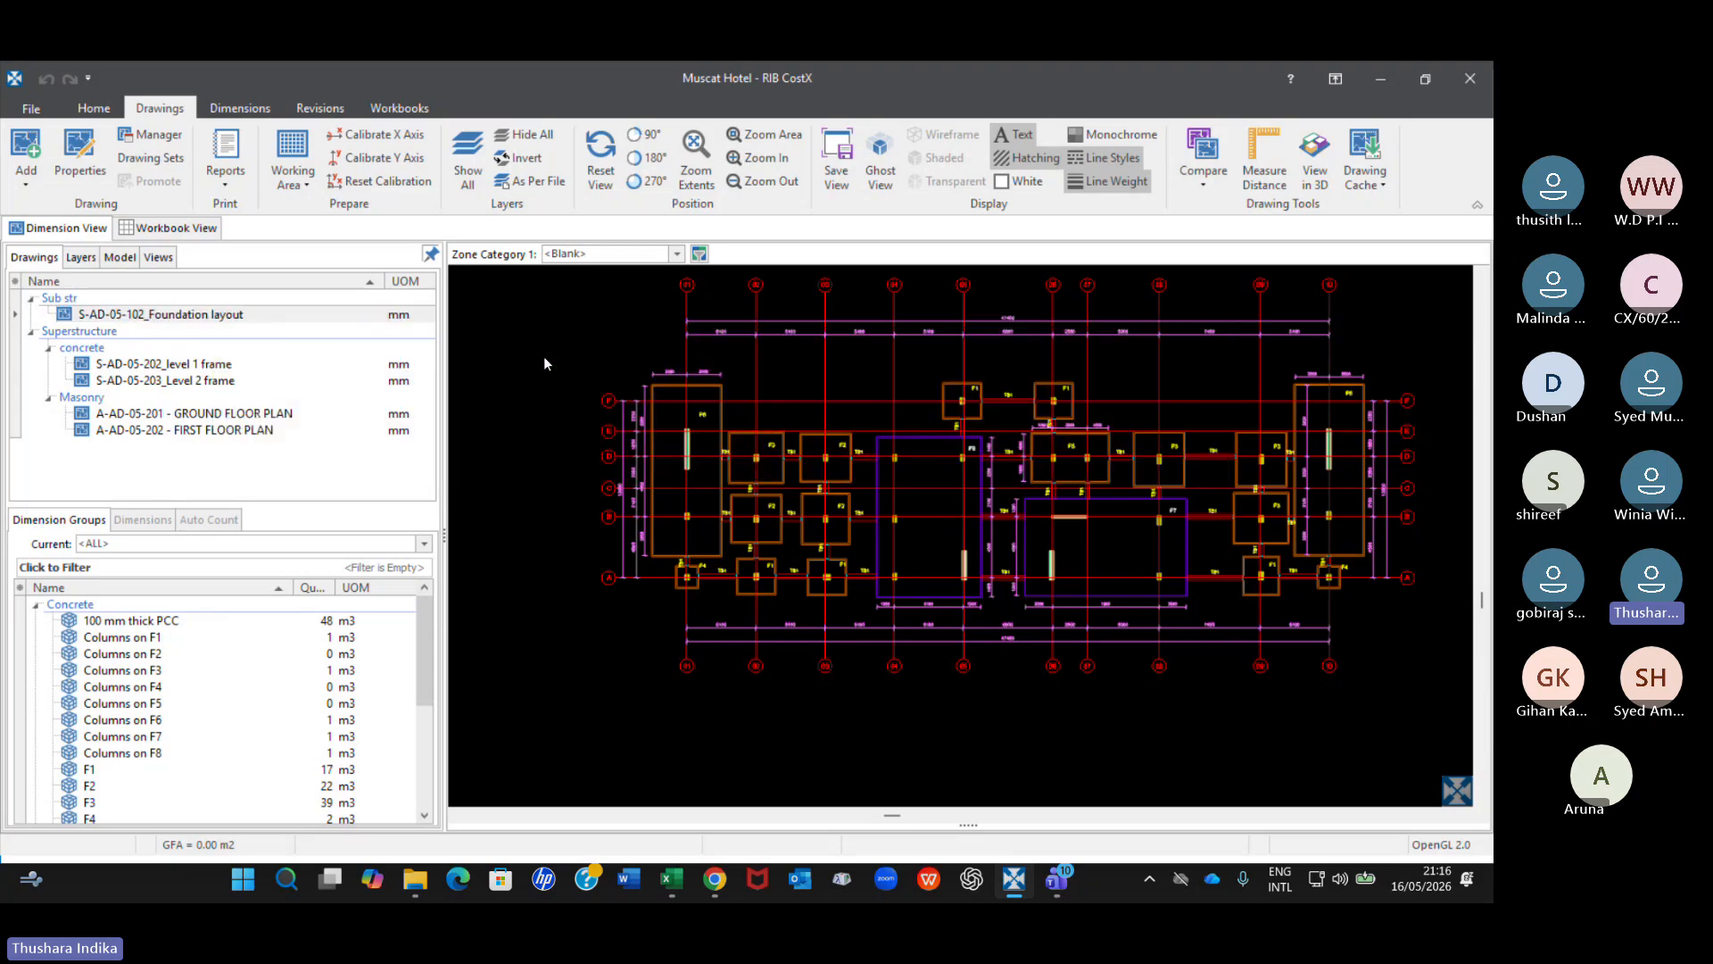
click(224, 314)
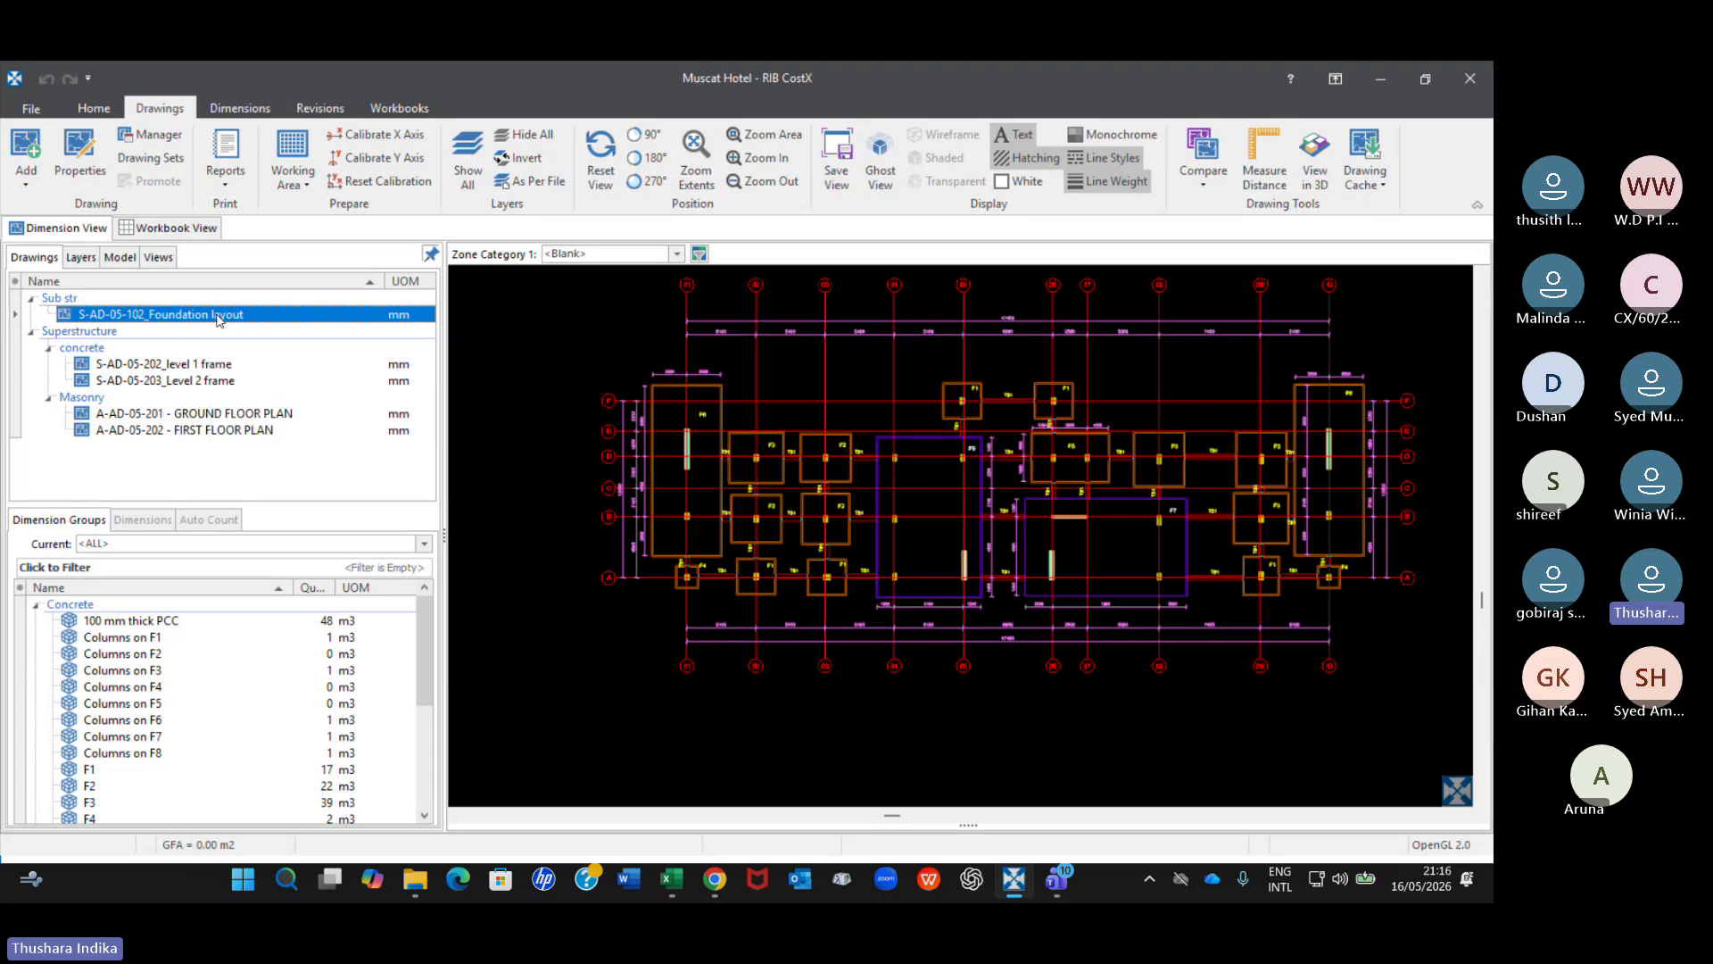
Revisit the Concrete Work sheet to check the 250 mm suspended slab quantity, and return to the foundation layout drawing.
mouse_move(220, 320)
click(170, 227)
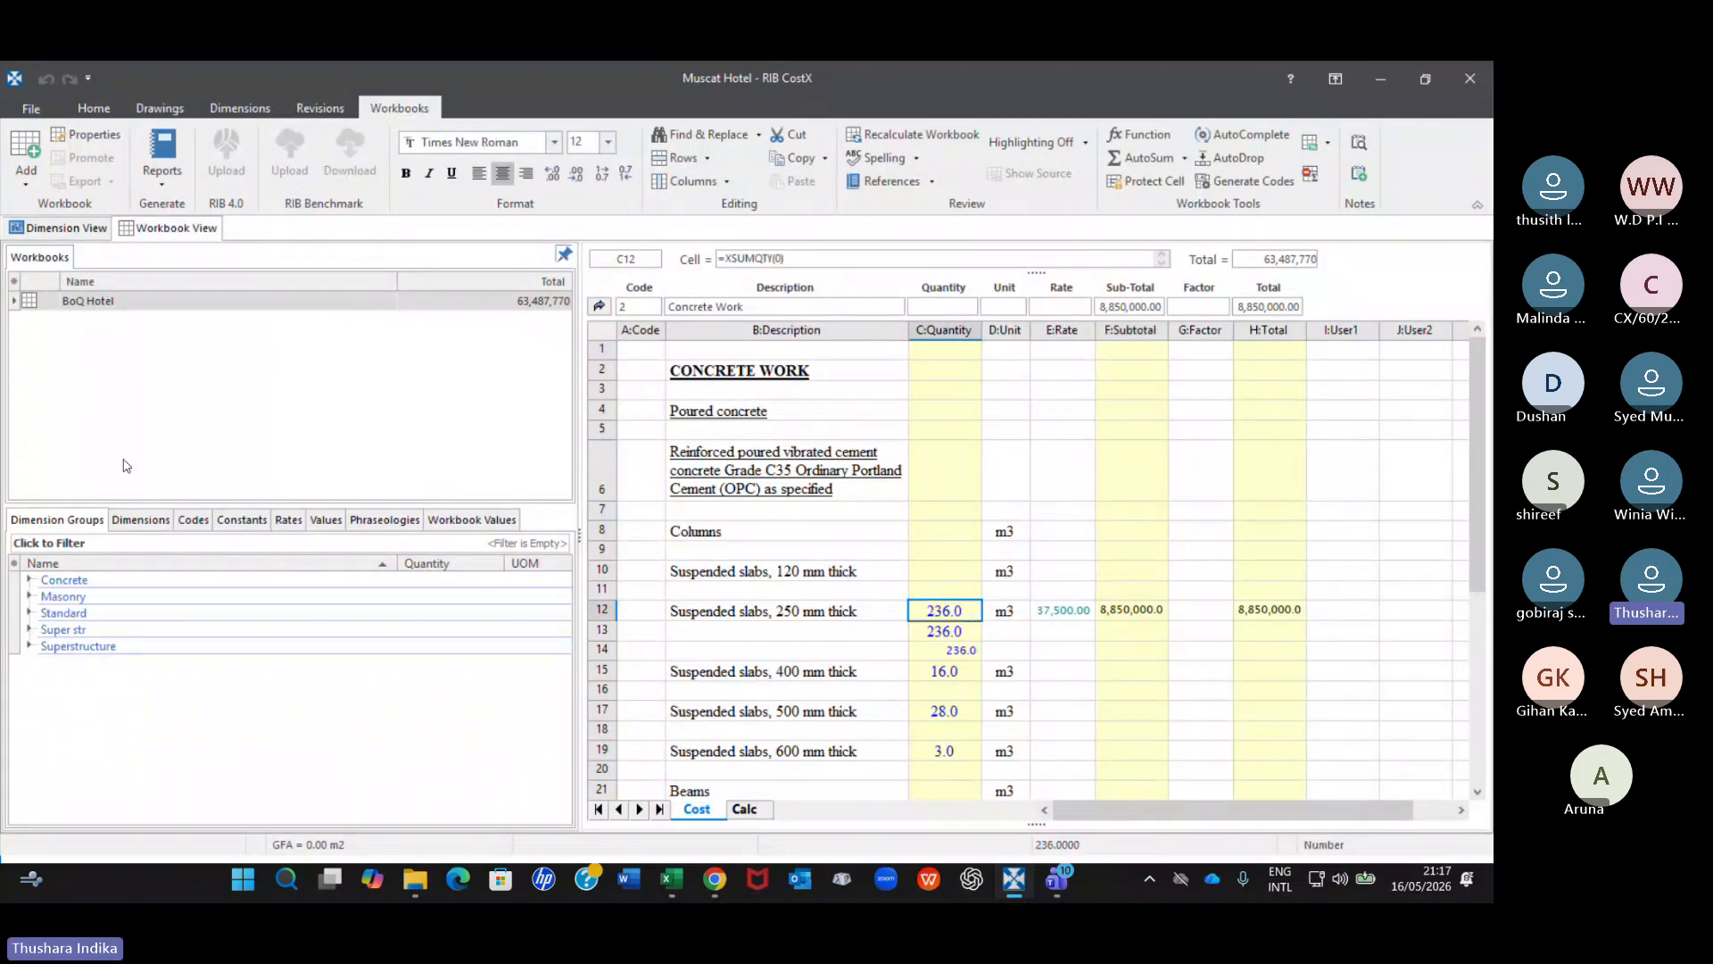
click(58, 228)
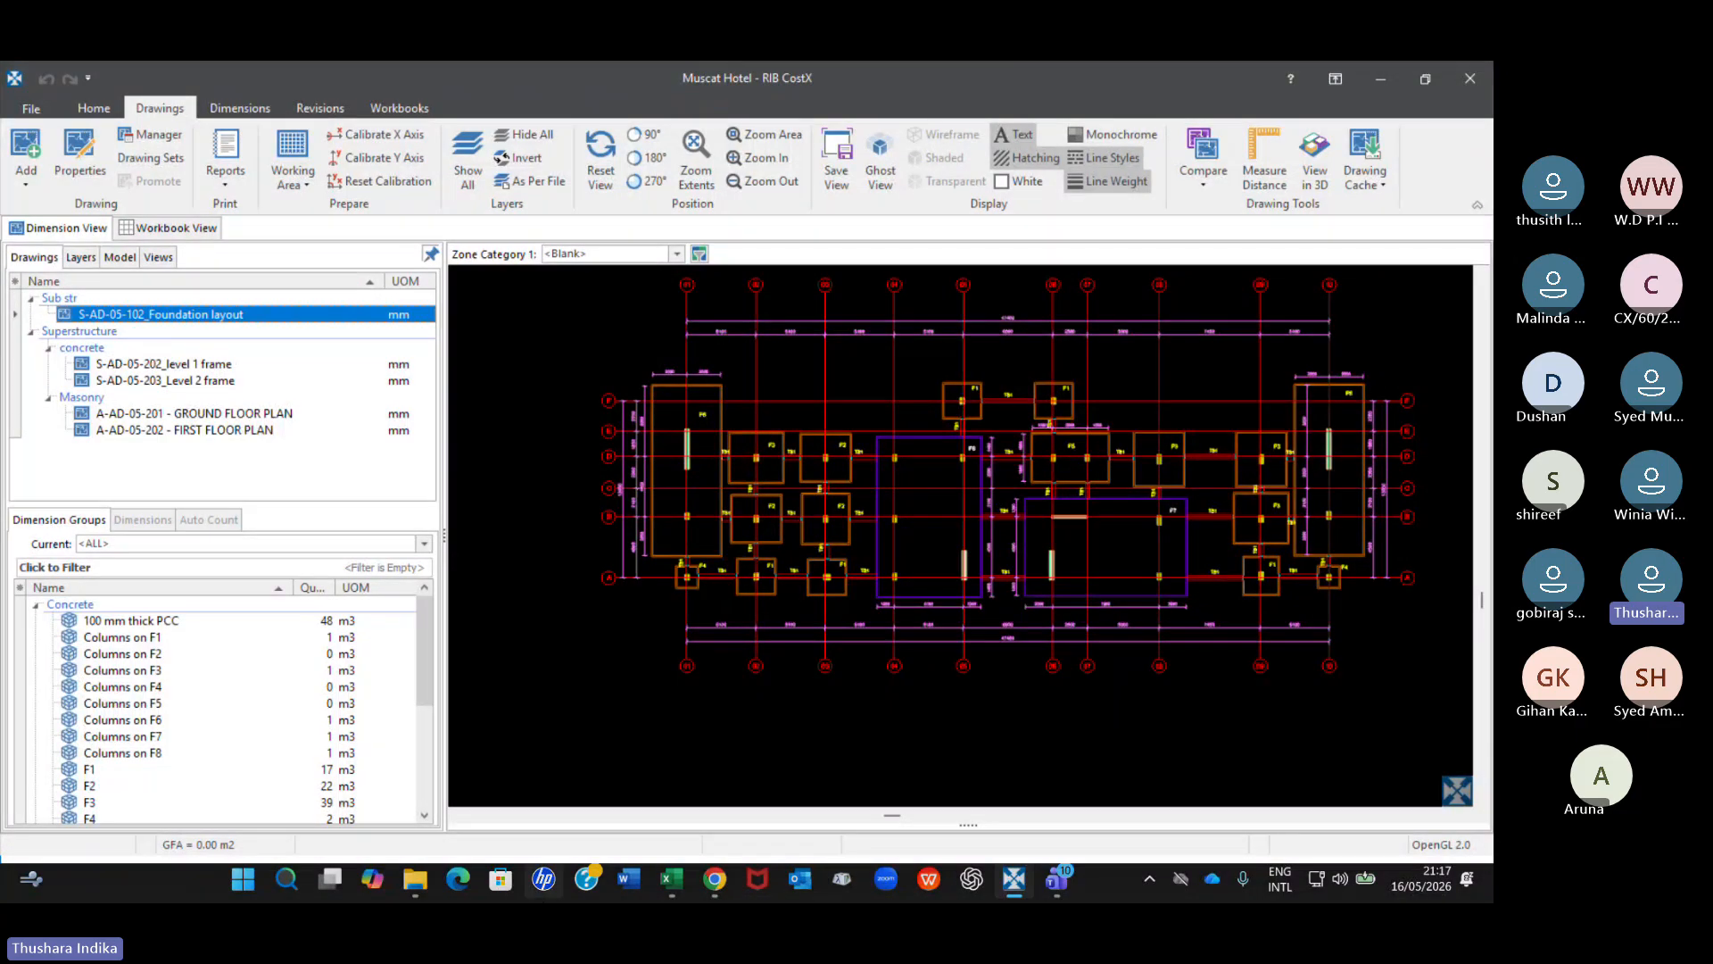
Switch to File Explorer and open the Muscat Hotel folder inside Drawings & BoQ.
key(alt+Tab)
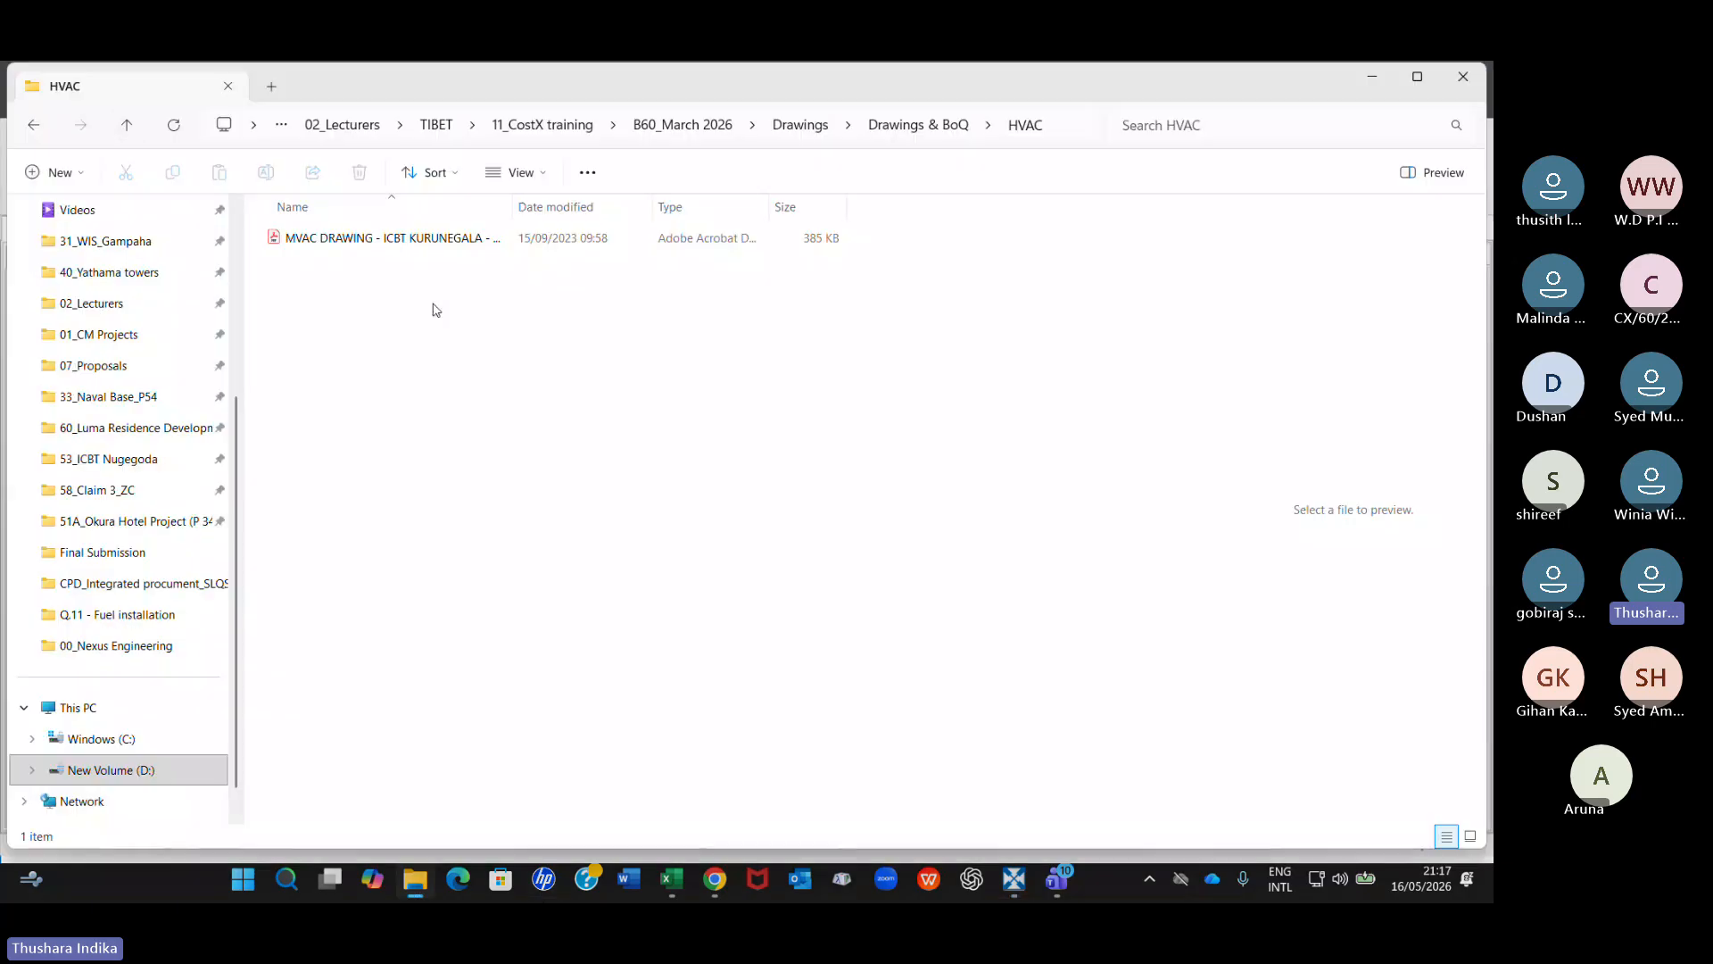
click(126, 125)
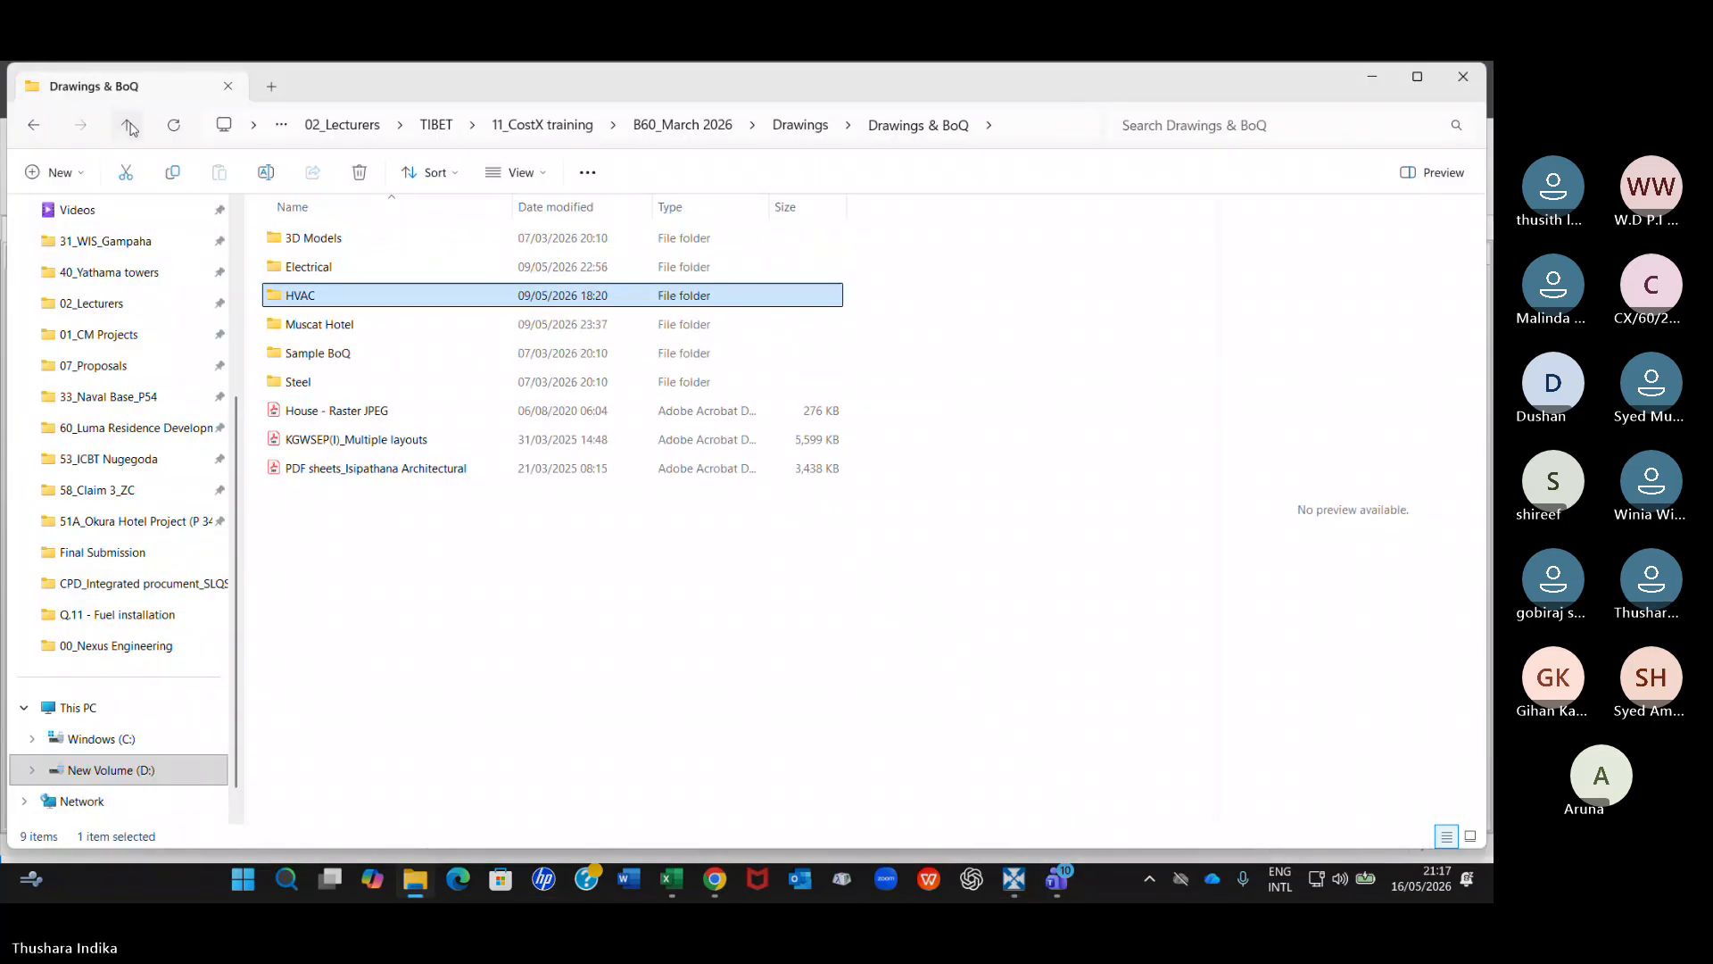
double_click(328, 326)
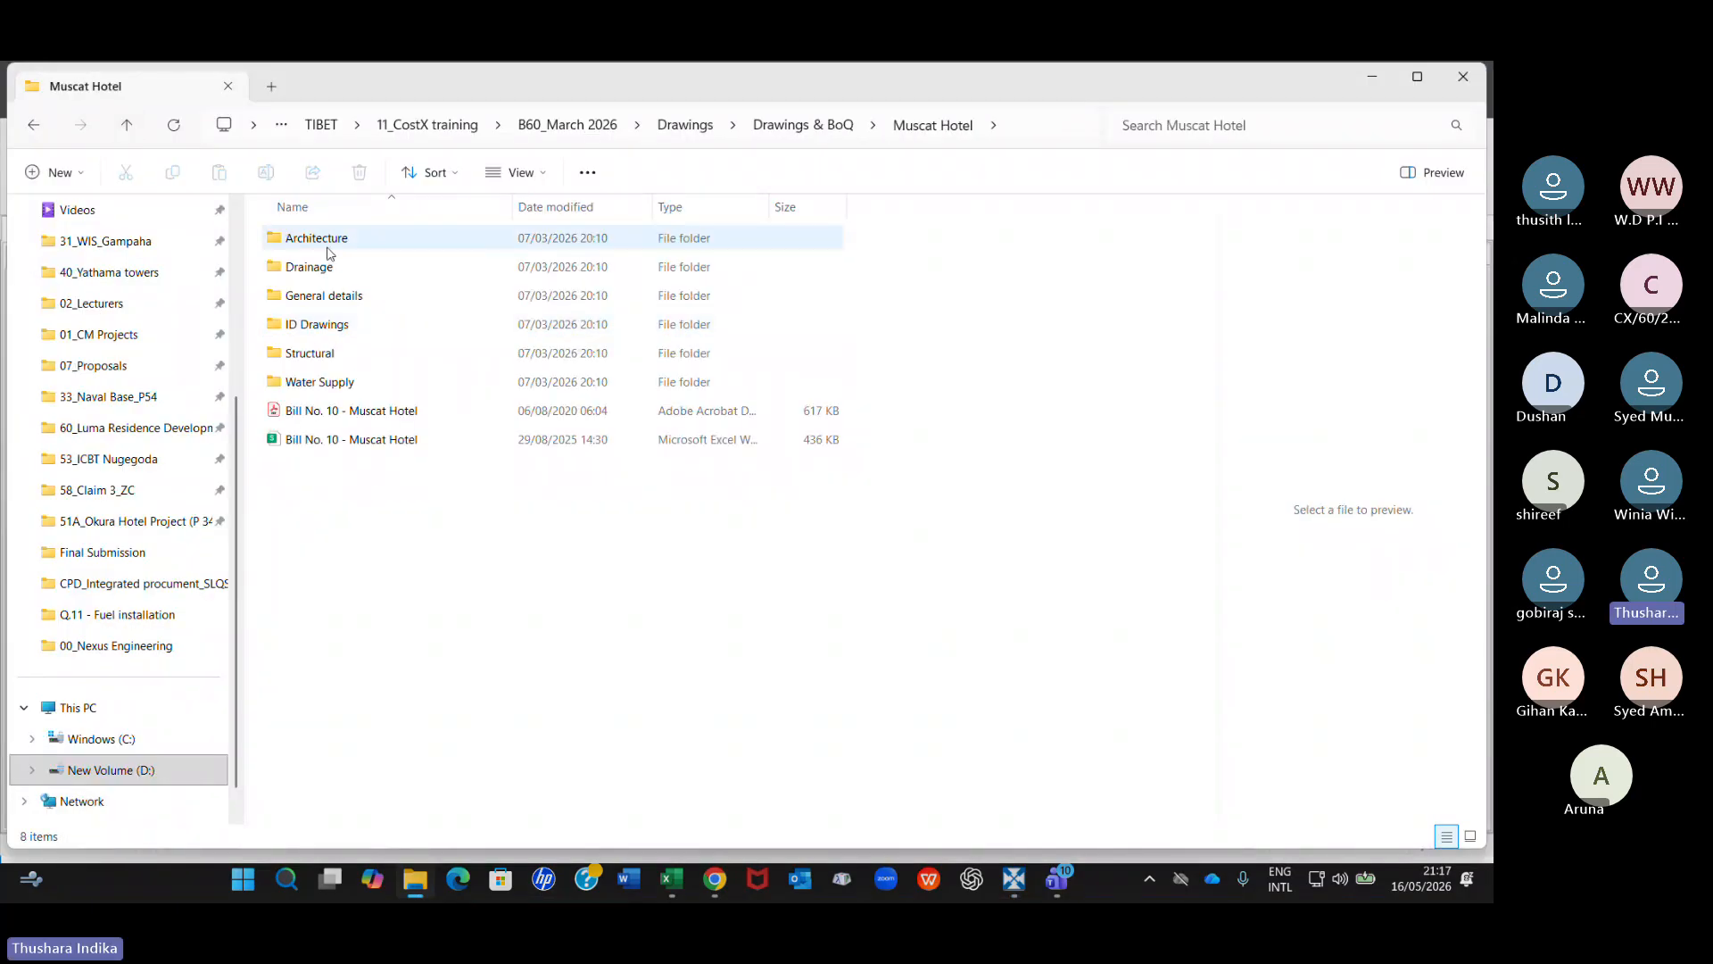
Browse to the Structural CAD folder and examine the S-AD-05-102 foundation layout file alongside its Rev 1 version.
click(314, 356)
double_click(314, 355)
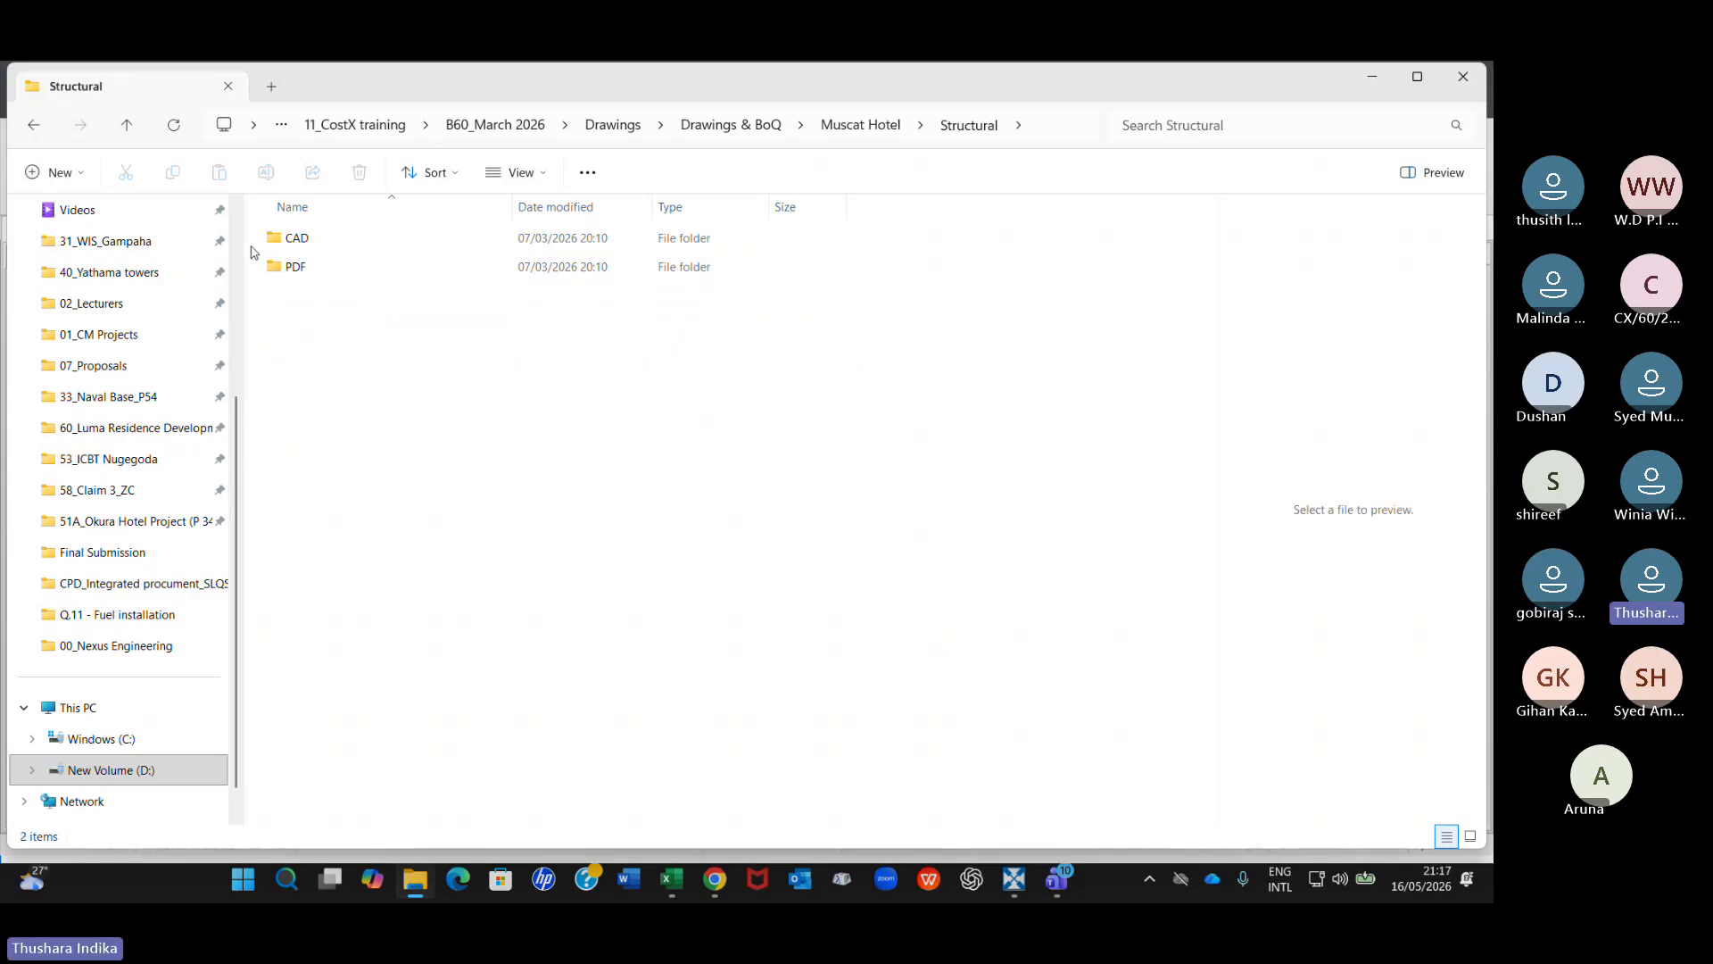
click(294, 240)
double_click(295, 239)
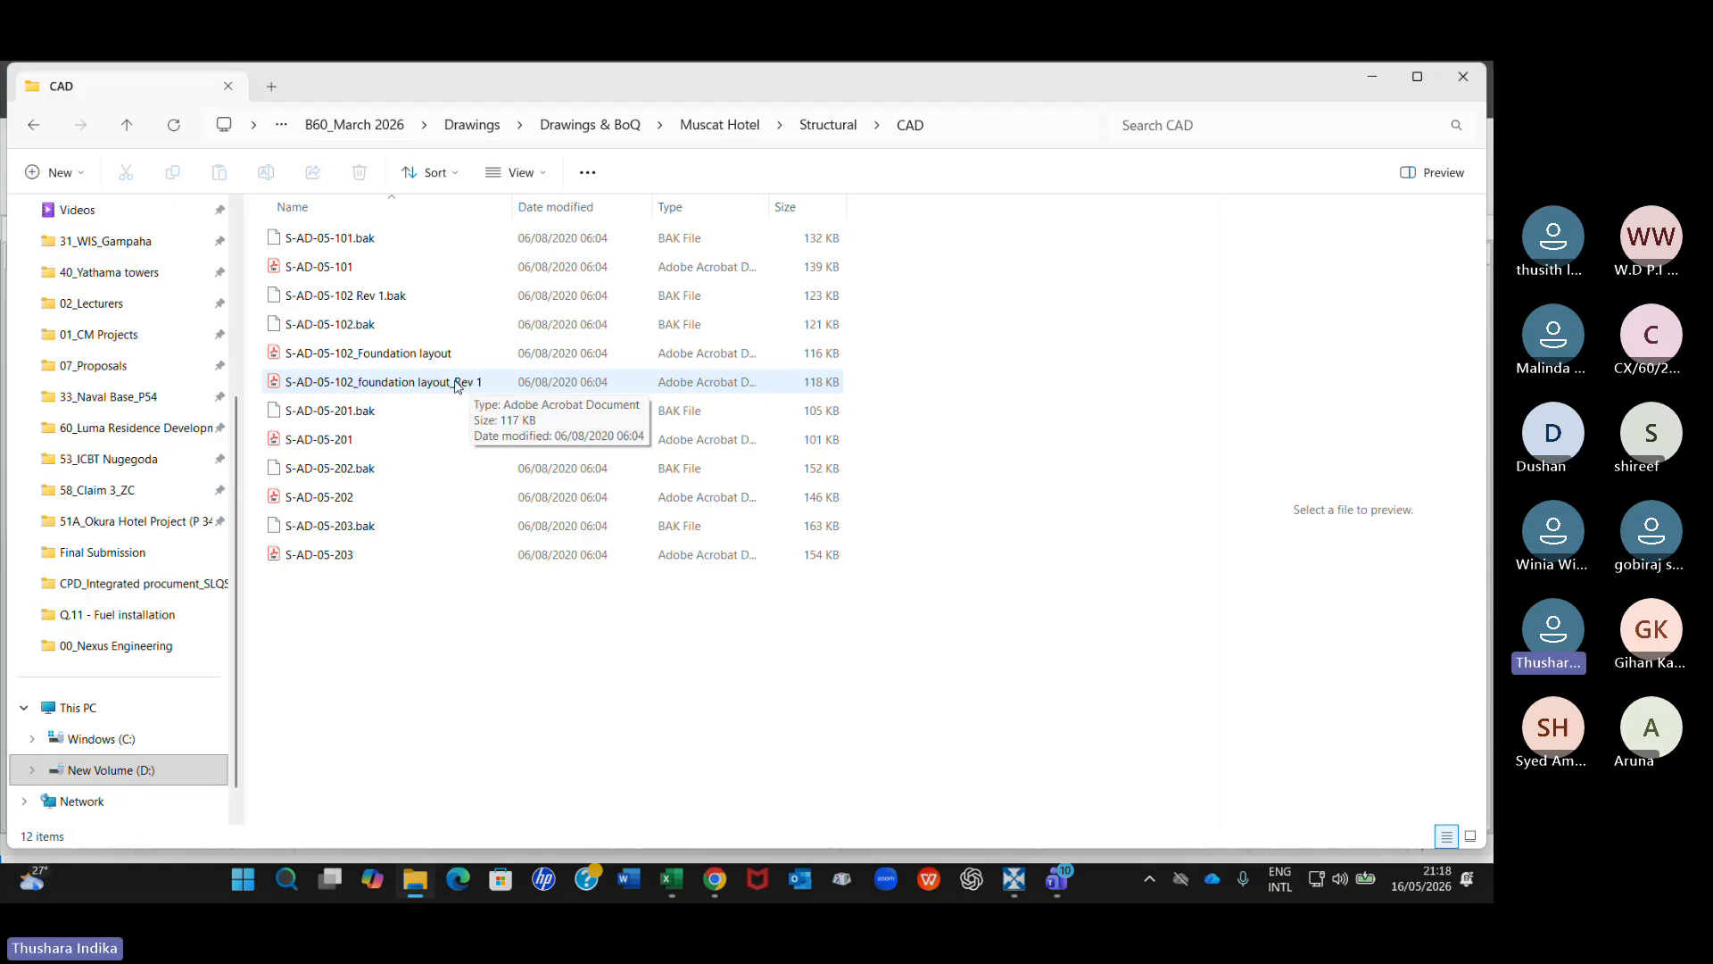
click(380, 384)
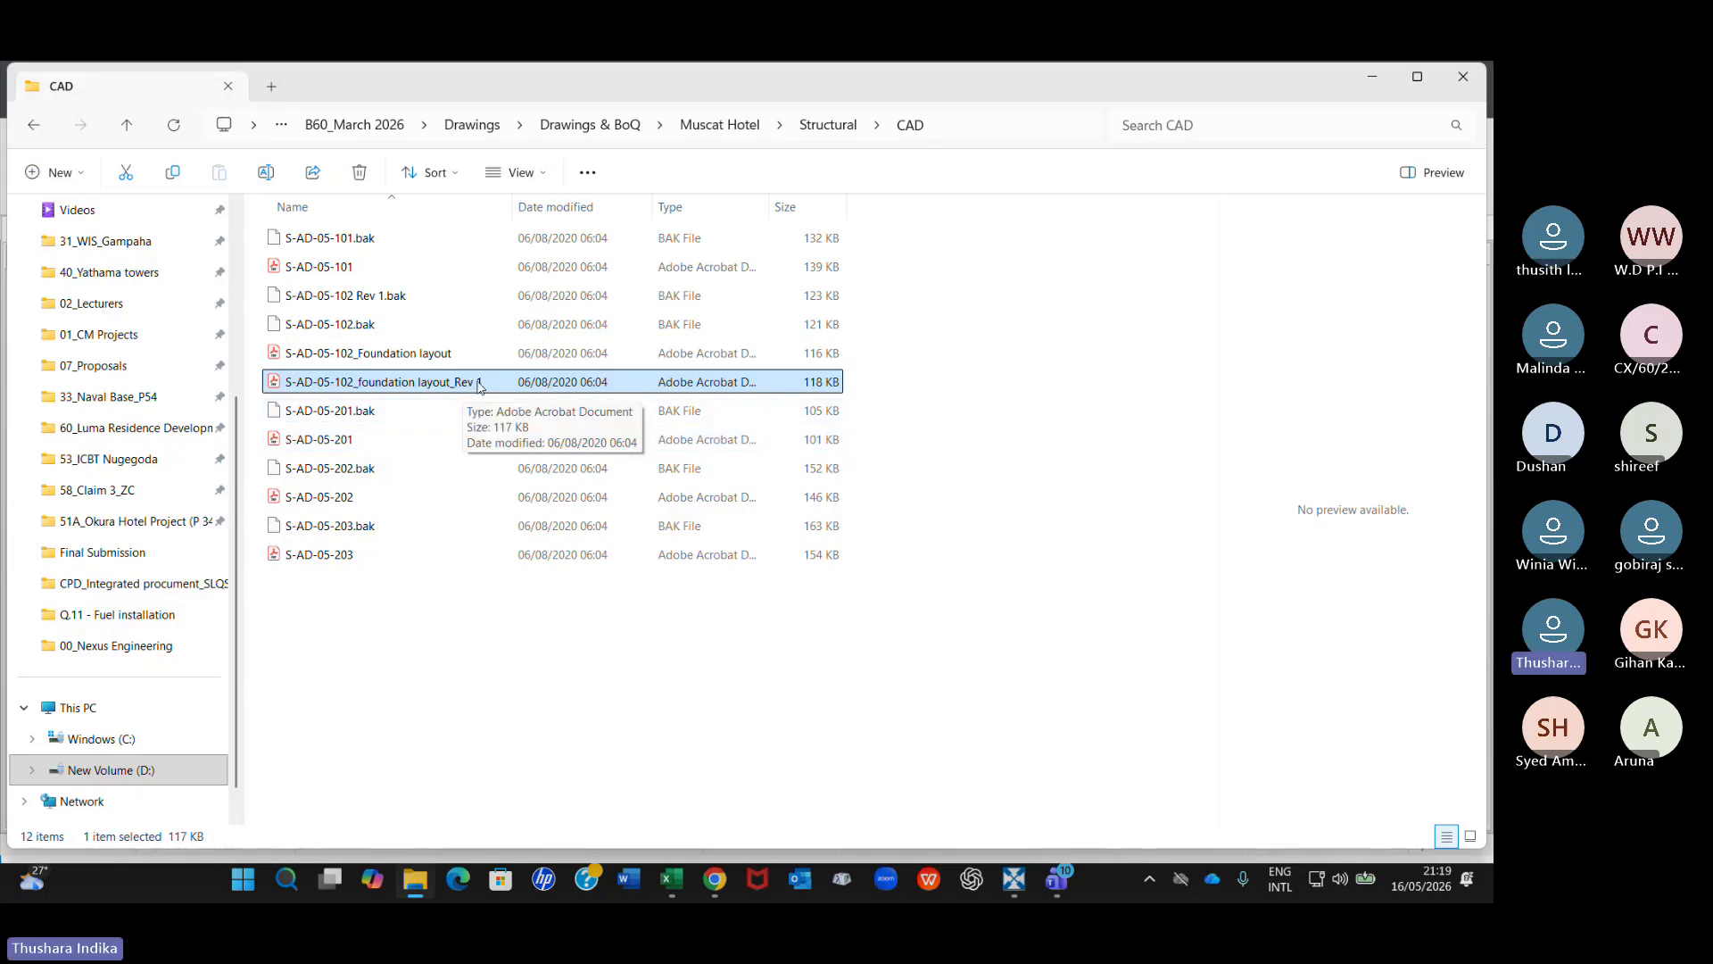
click(390, 355)
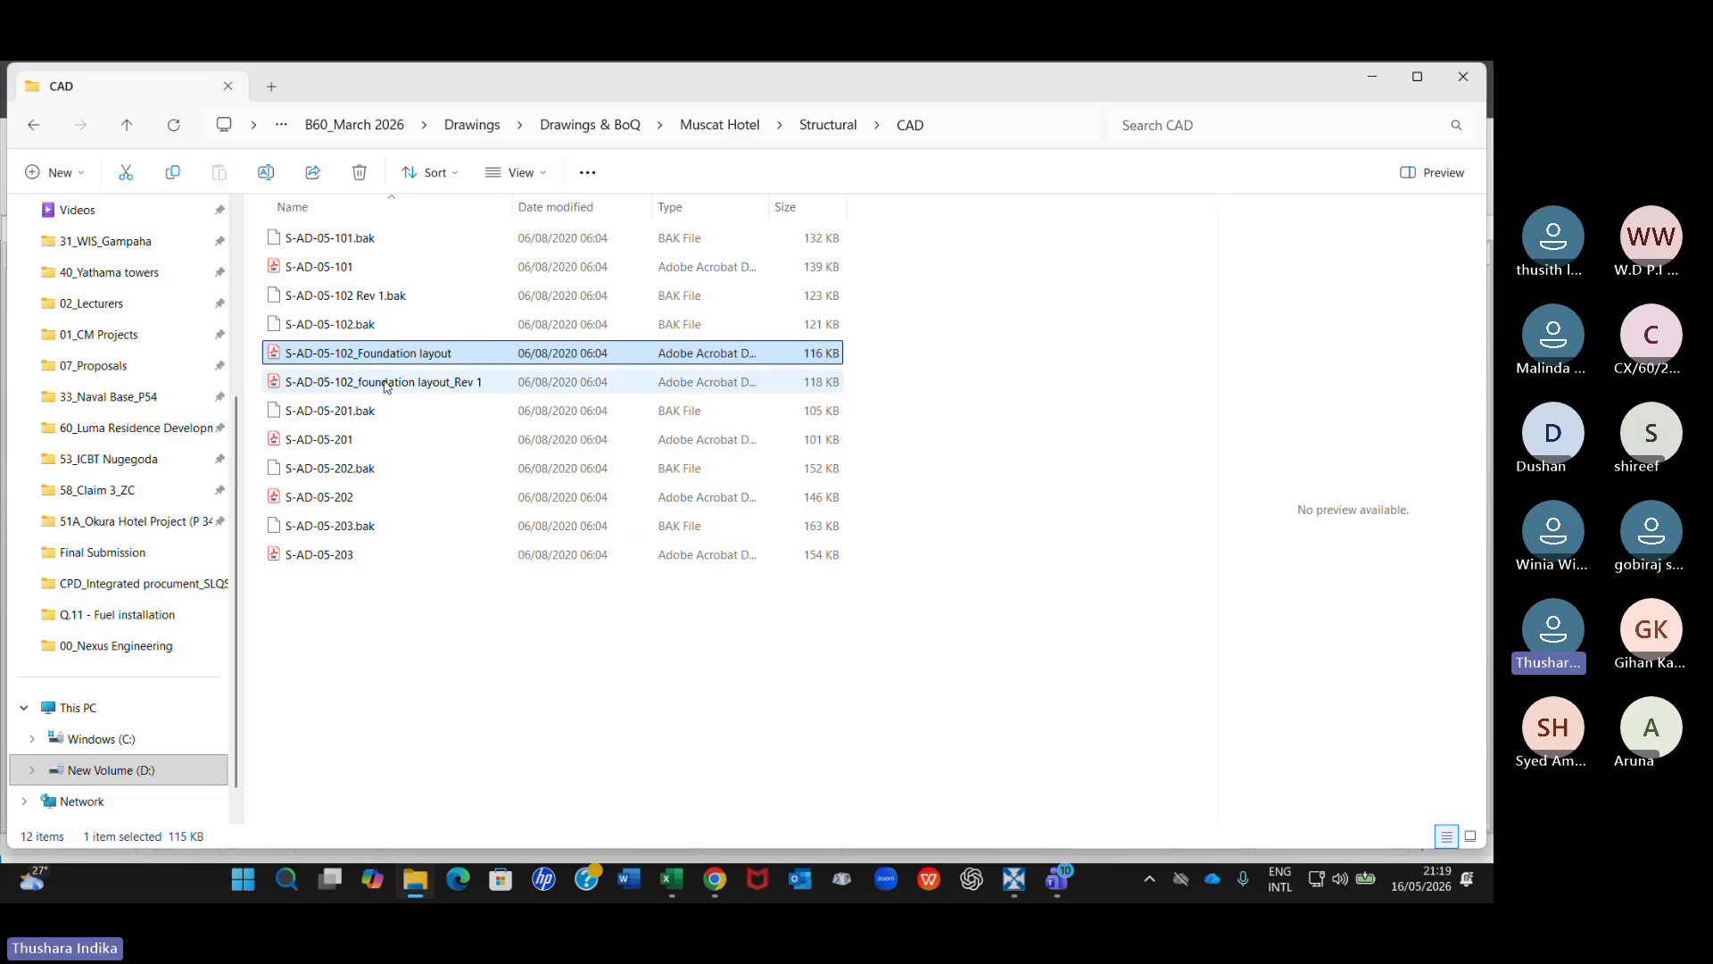
click(380, 384)
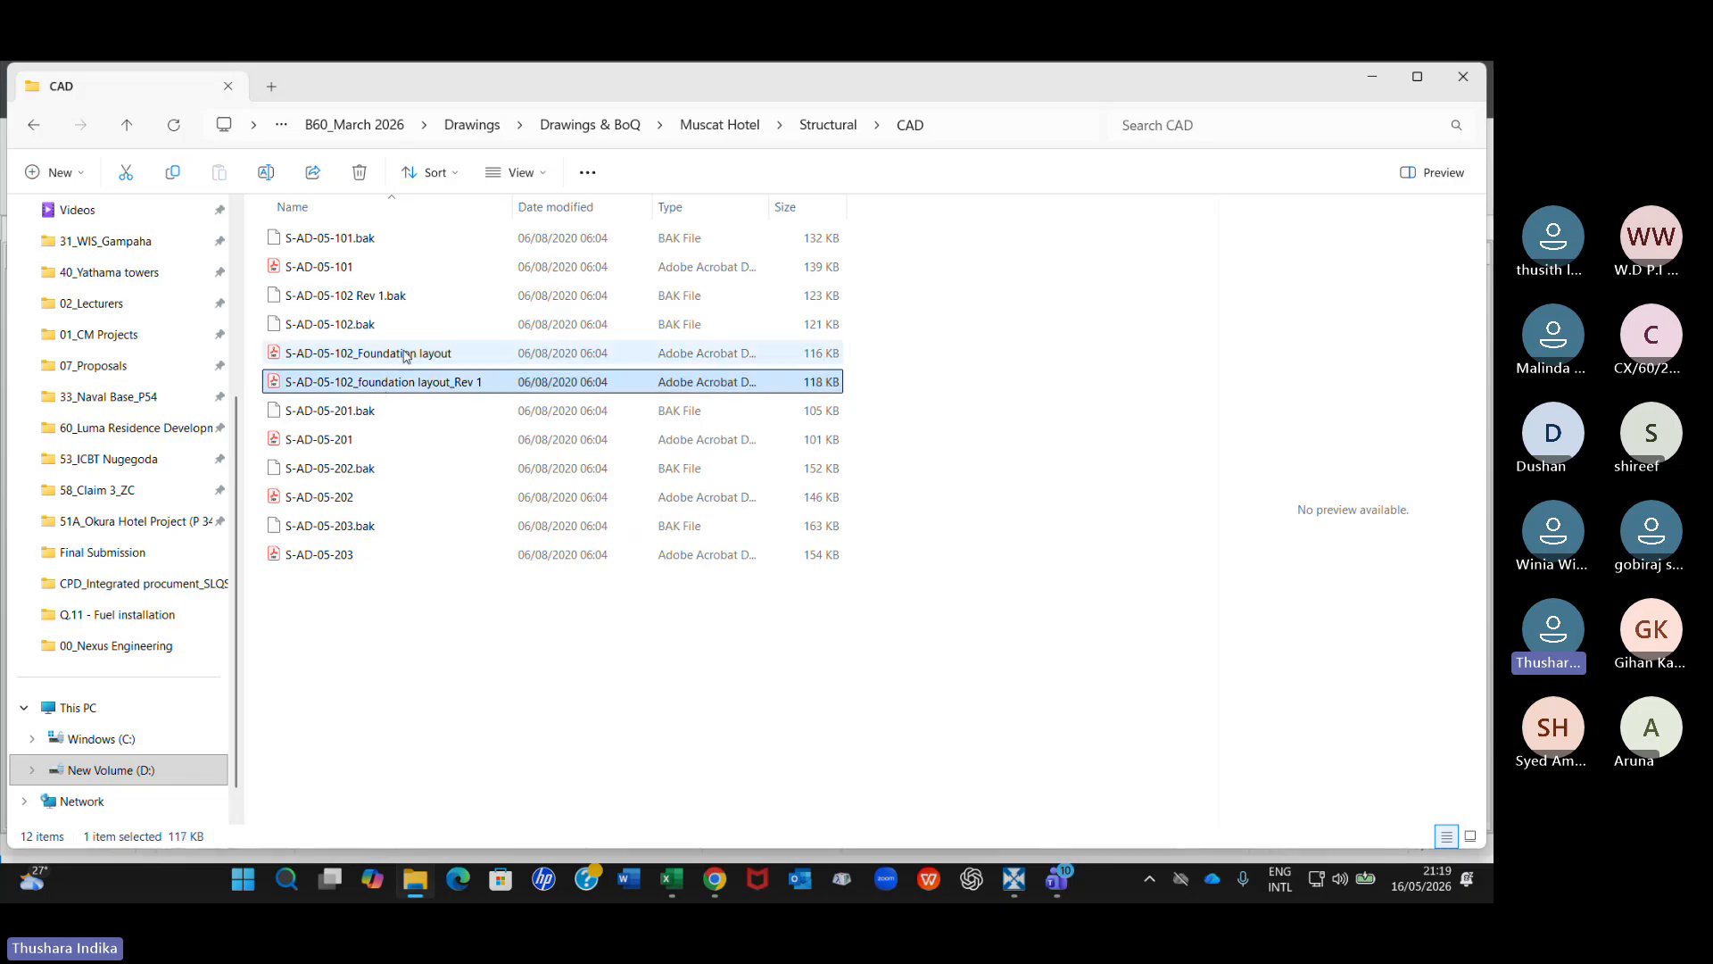
click(404, 353)
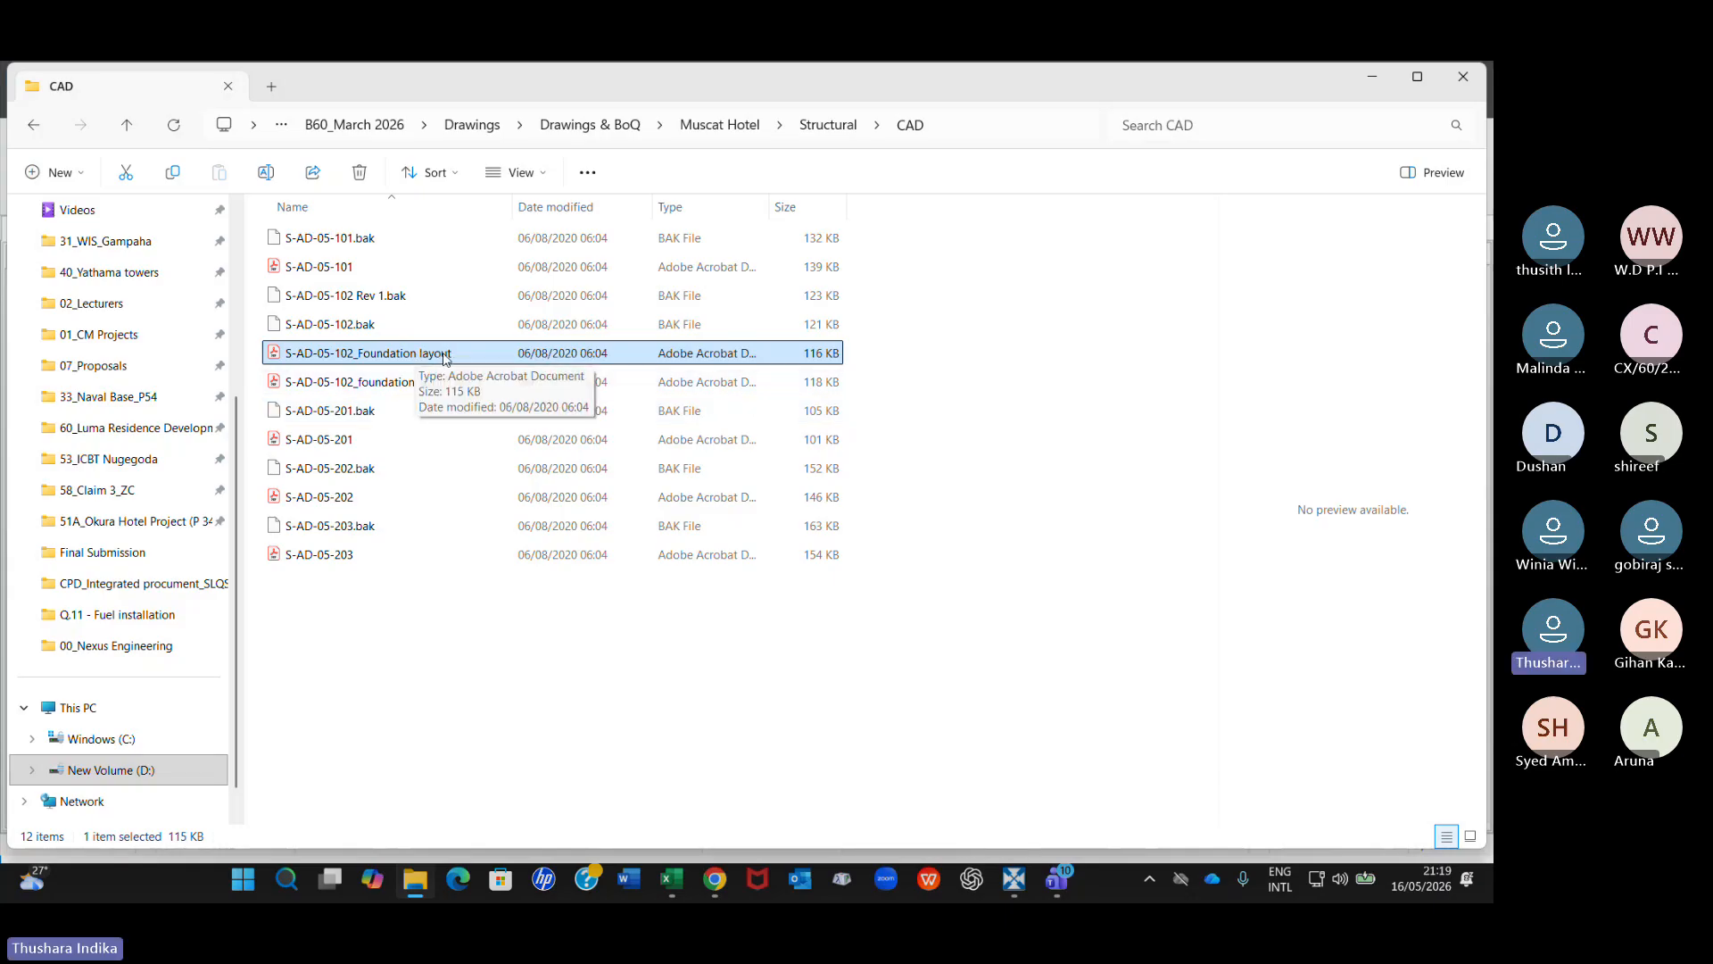
click(407, 385)
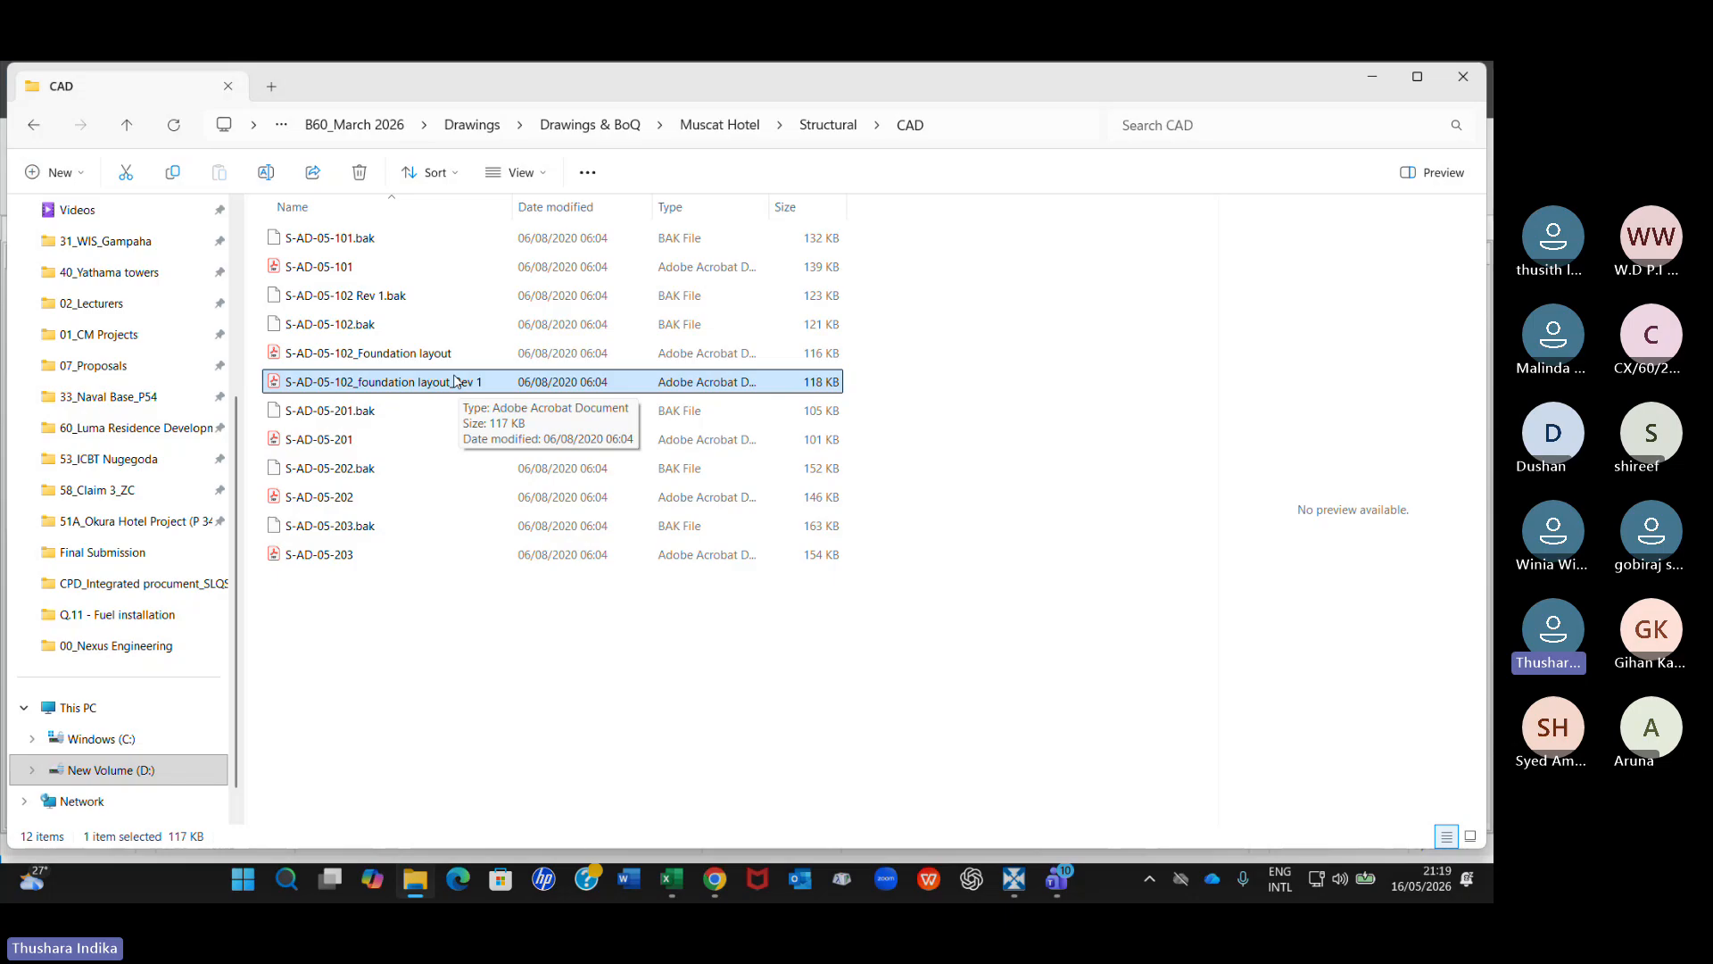
Switch to RIB CostX and choose S-AD-05-102_foundation layout_Rev 1 from Muscat Hotel's Structural CAD folder as the drawing to add.
click(1014, 880)
click(354, 478)
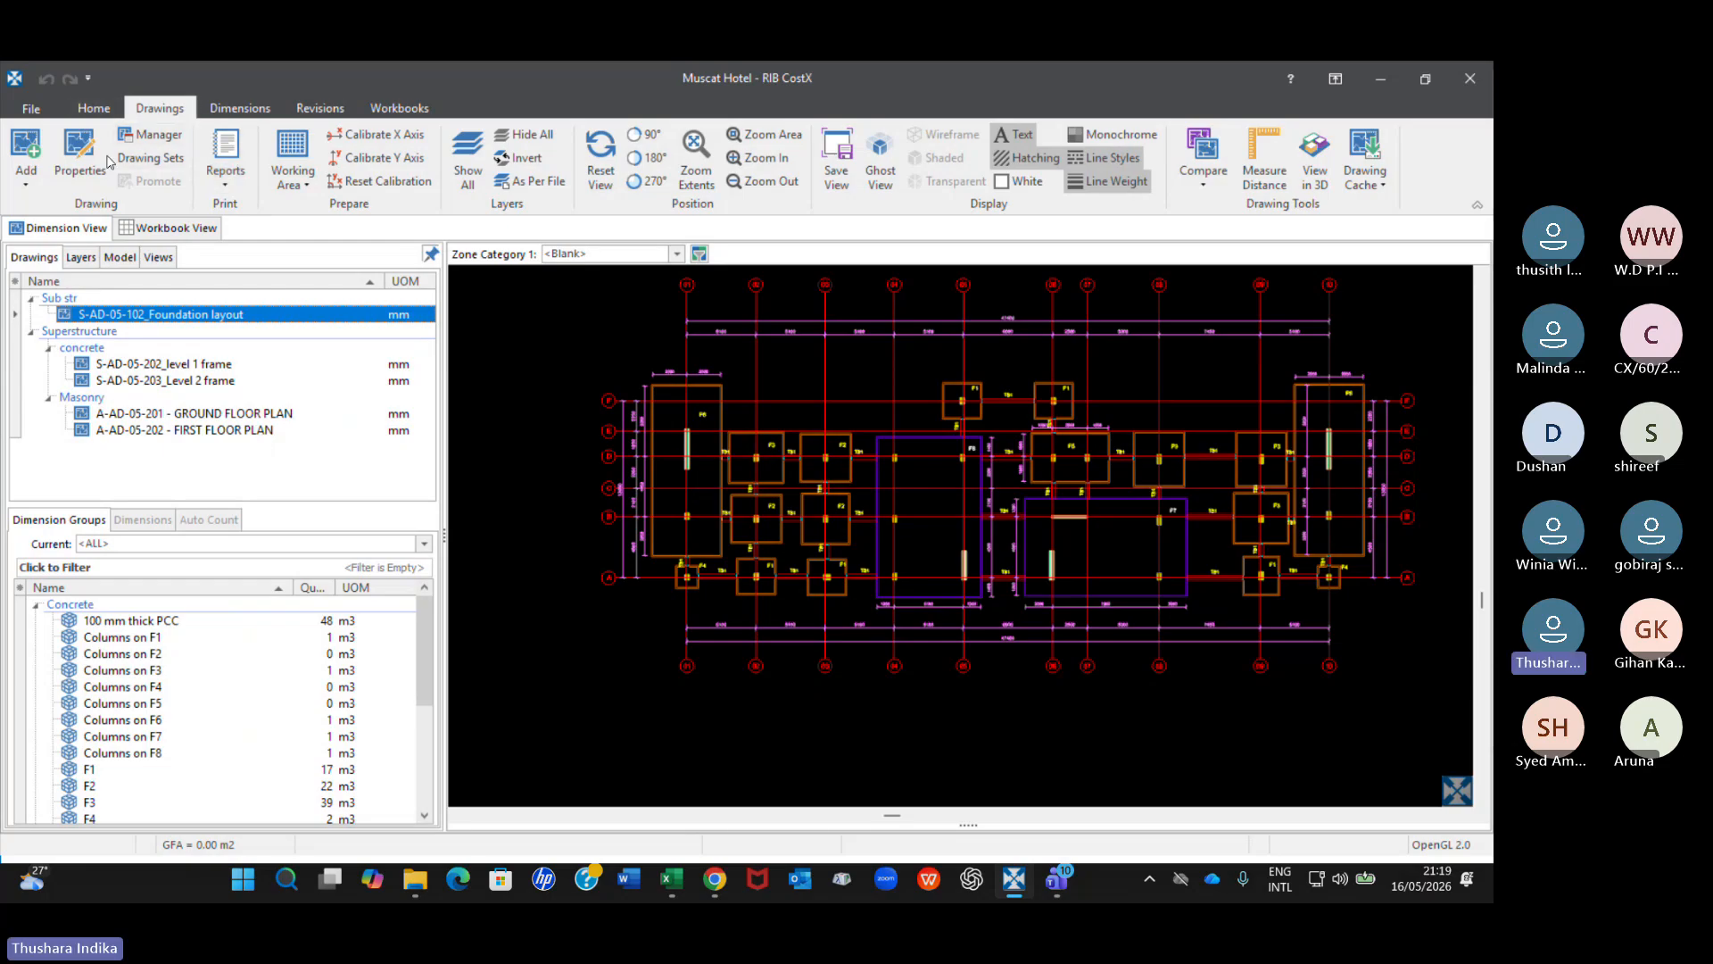
click(28, 182)
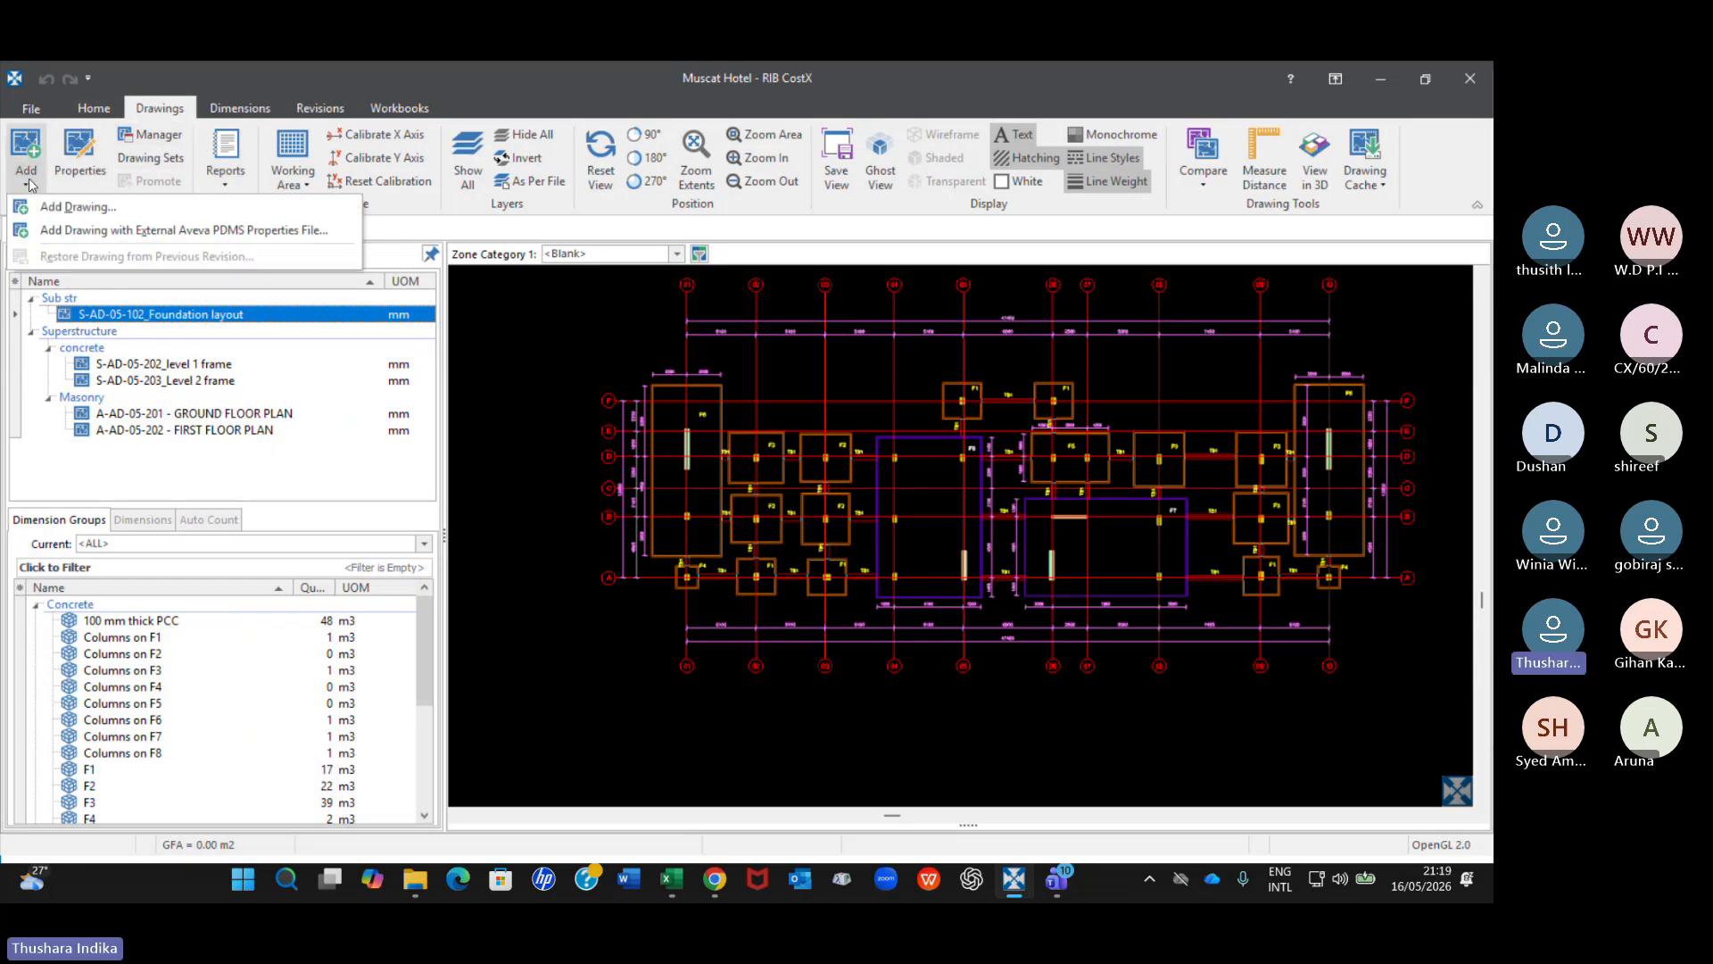
click(70, 206)
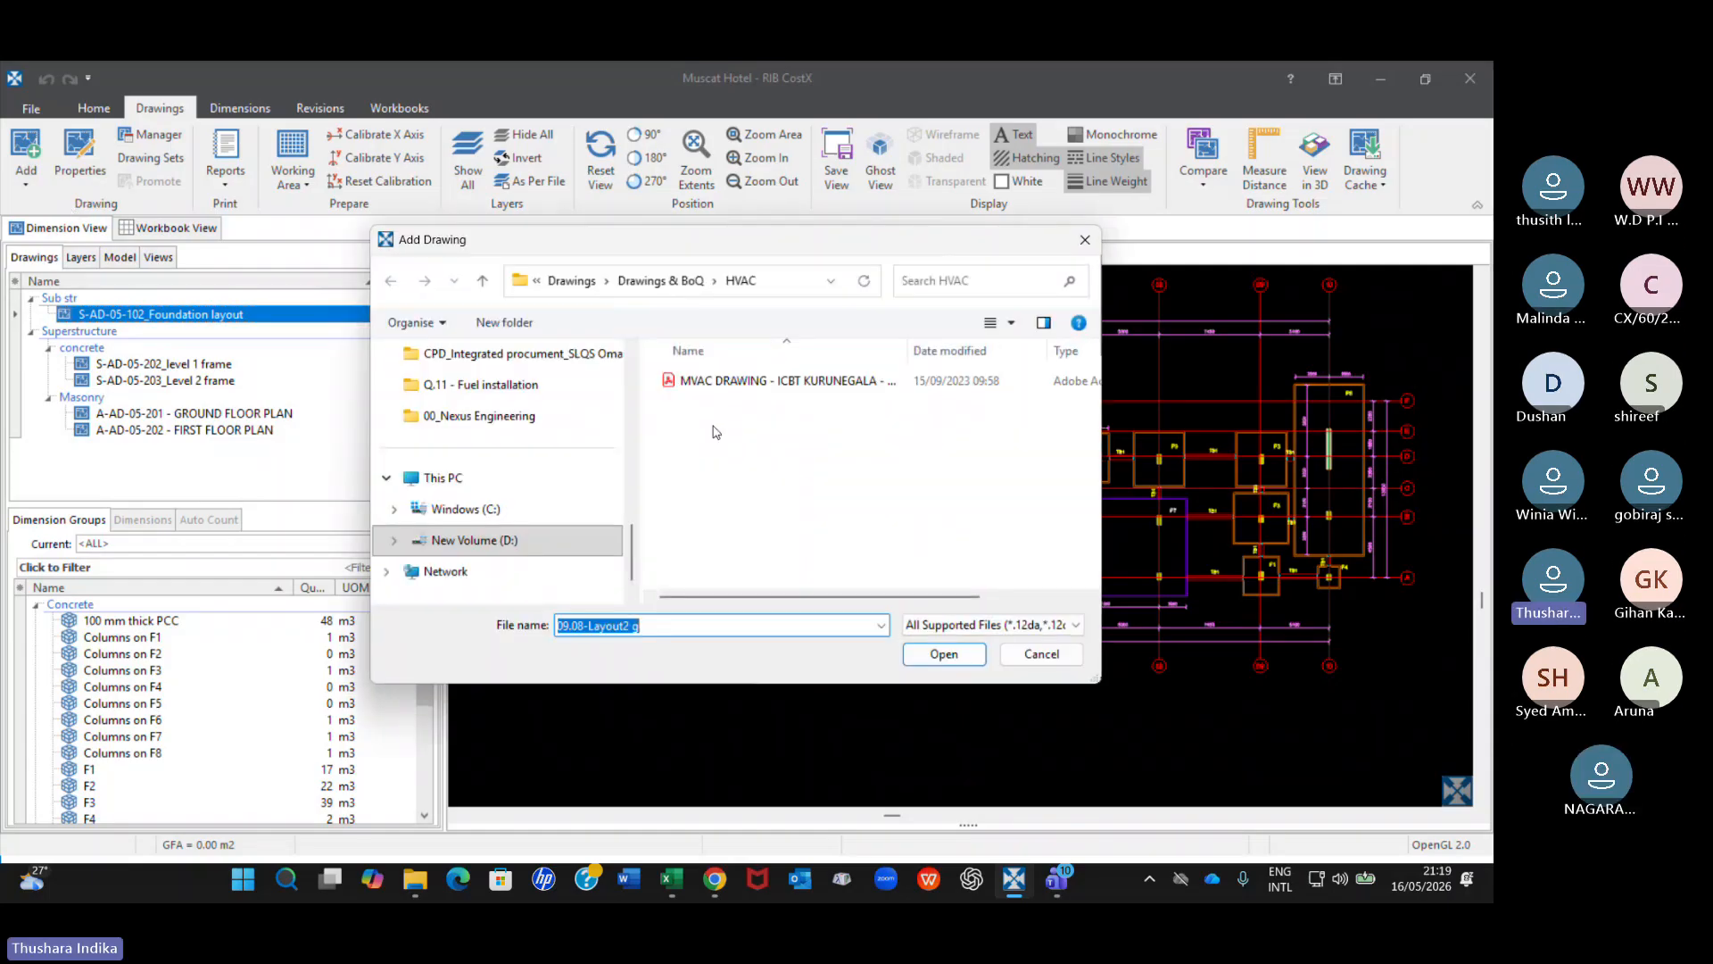
click(486, 282)
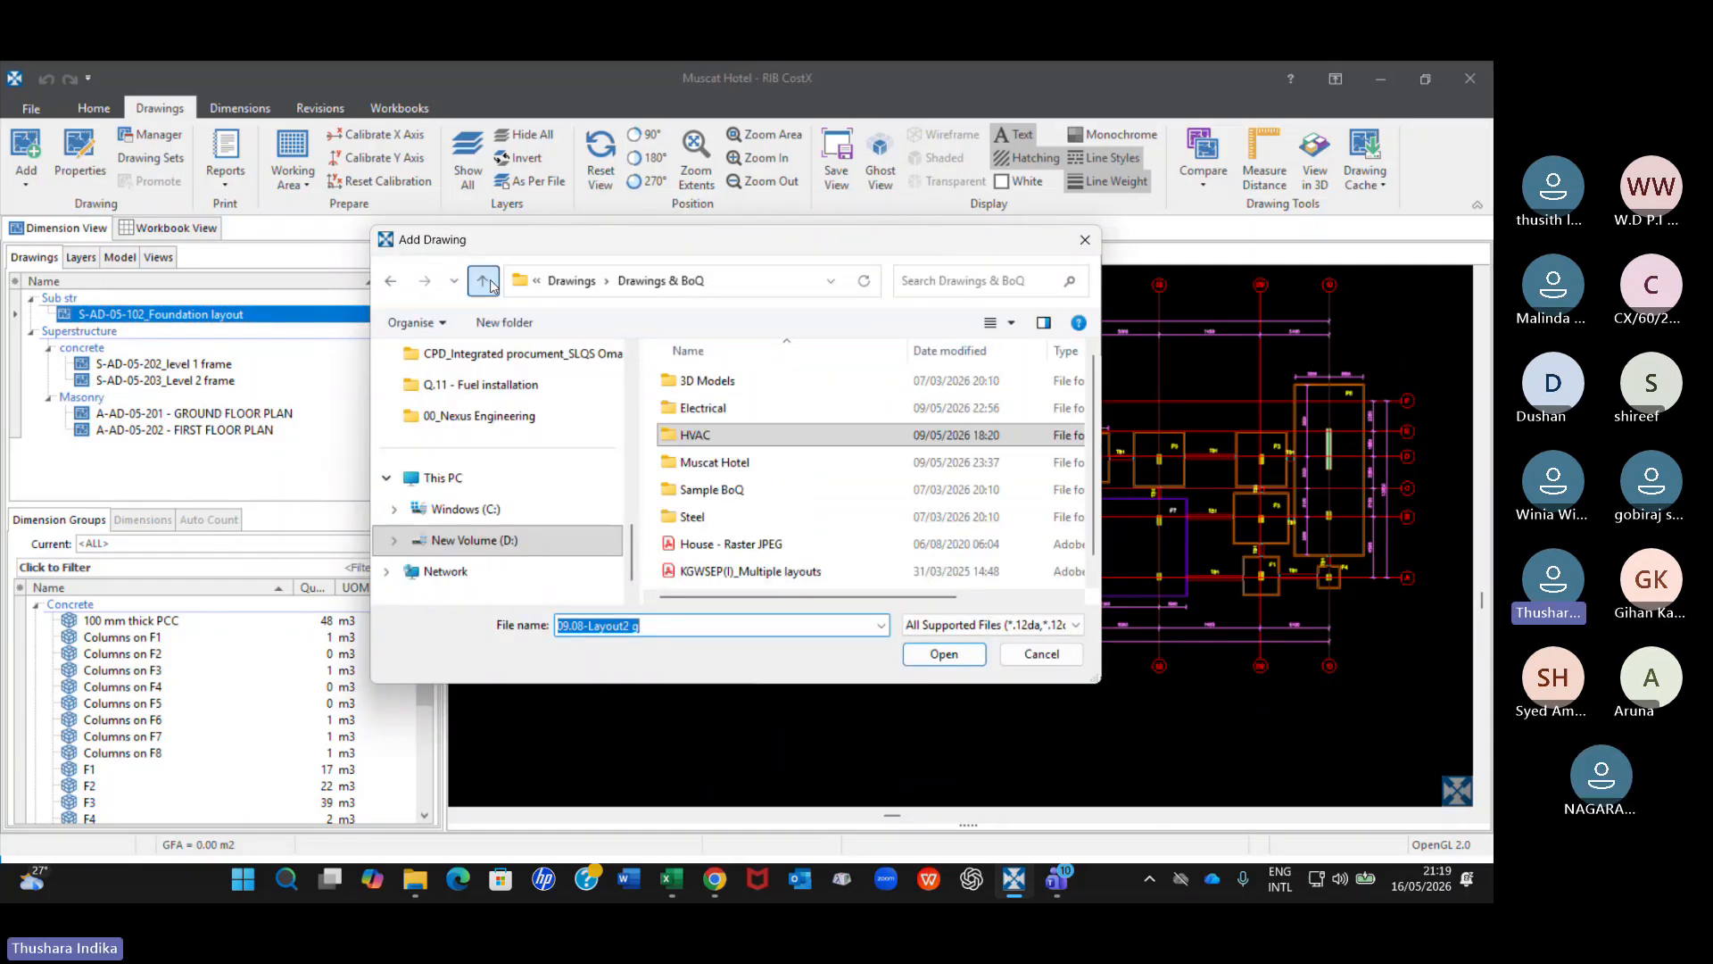
double_click(711, 464)
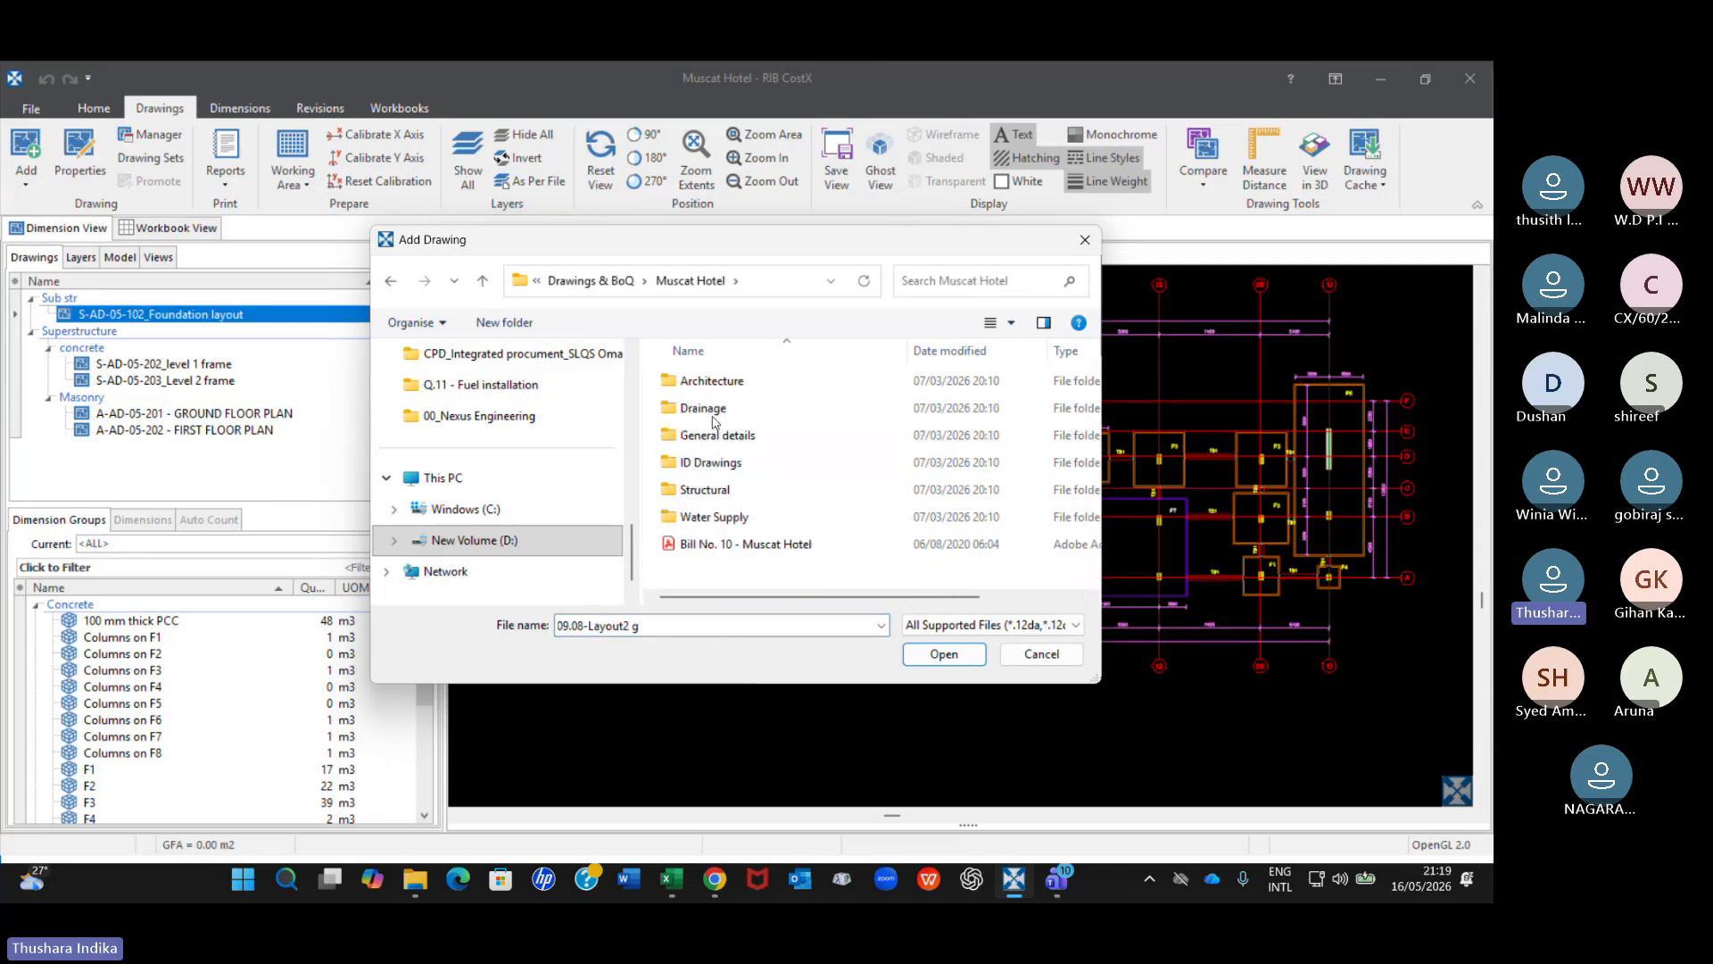
double_click(705, 491)
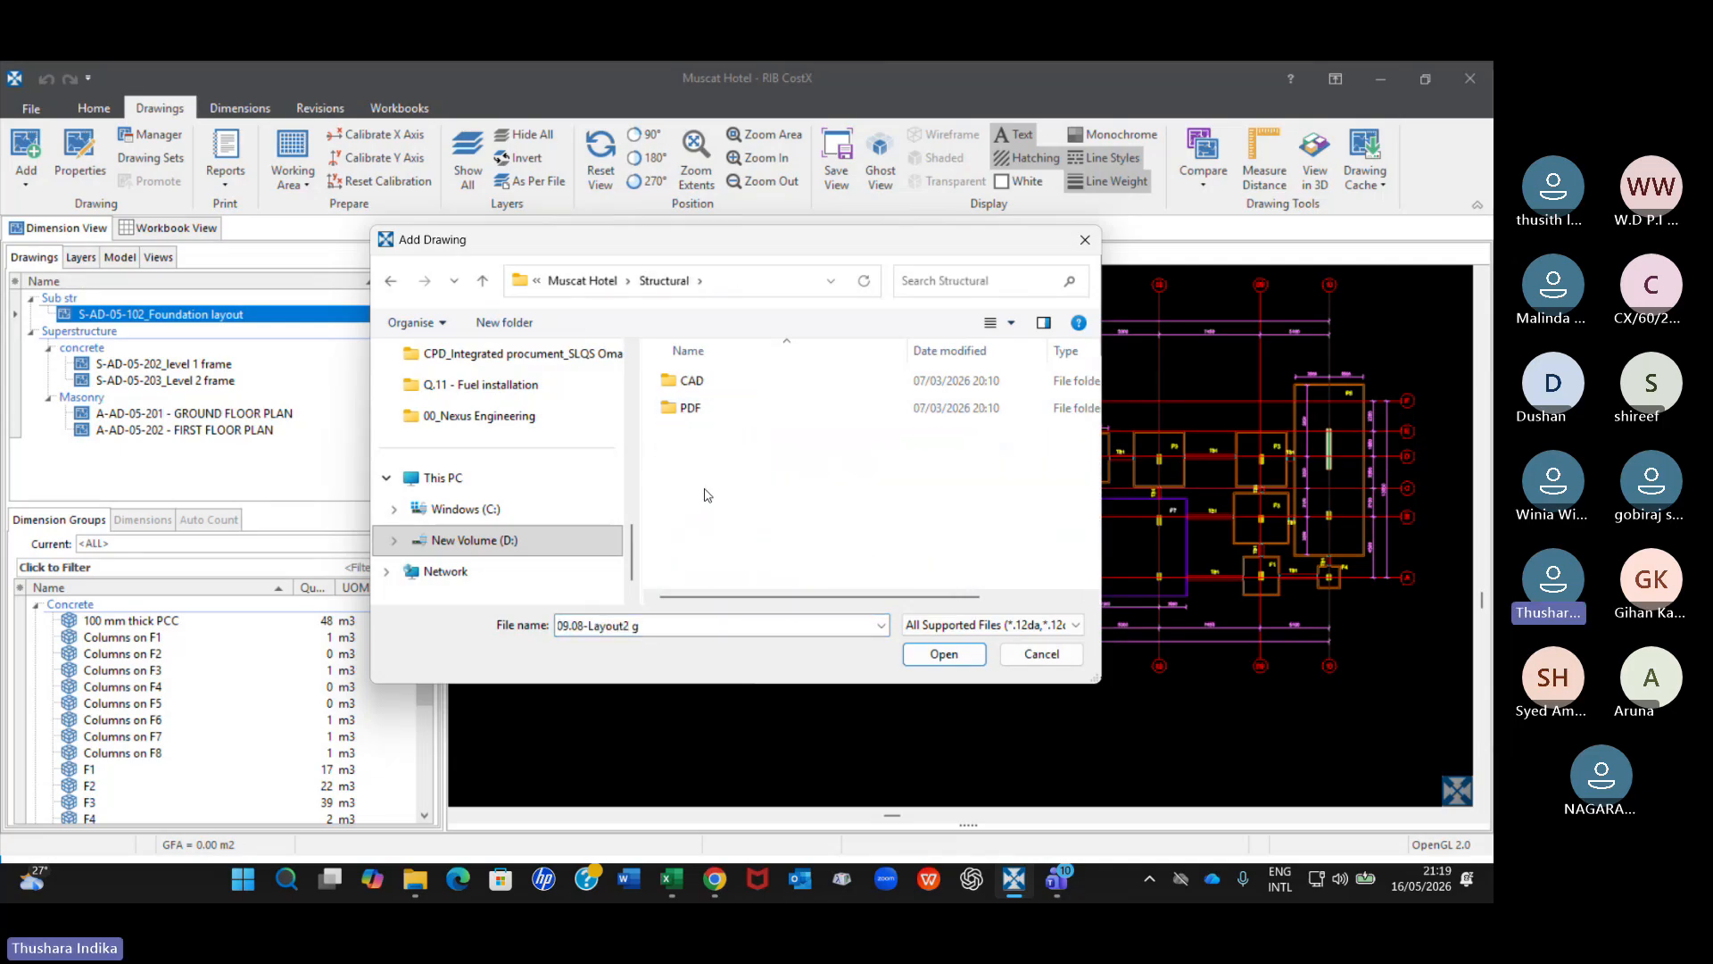
click(692, 383)
double_click(692, 382)
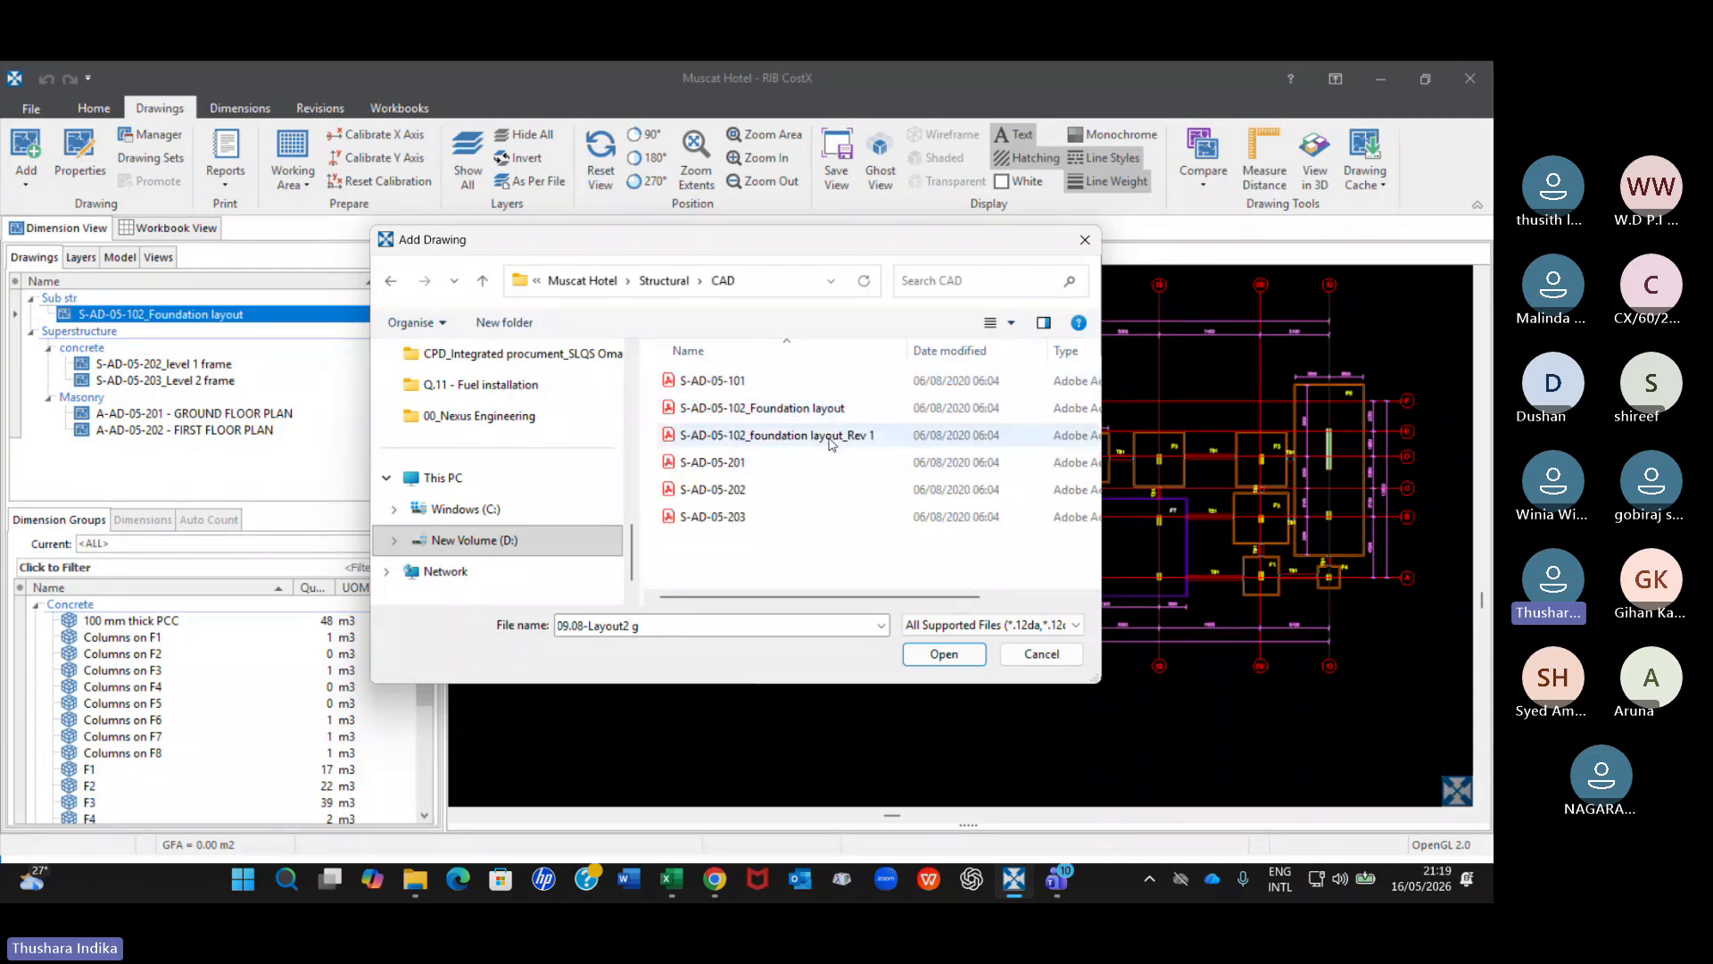
double_click(776, 435)
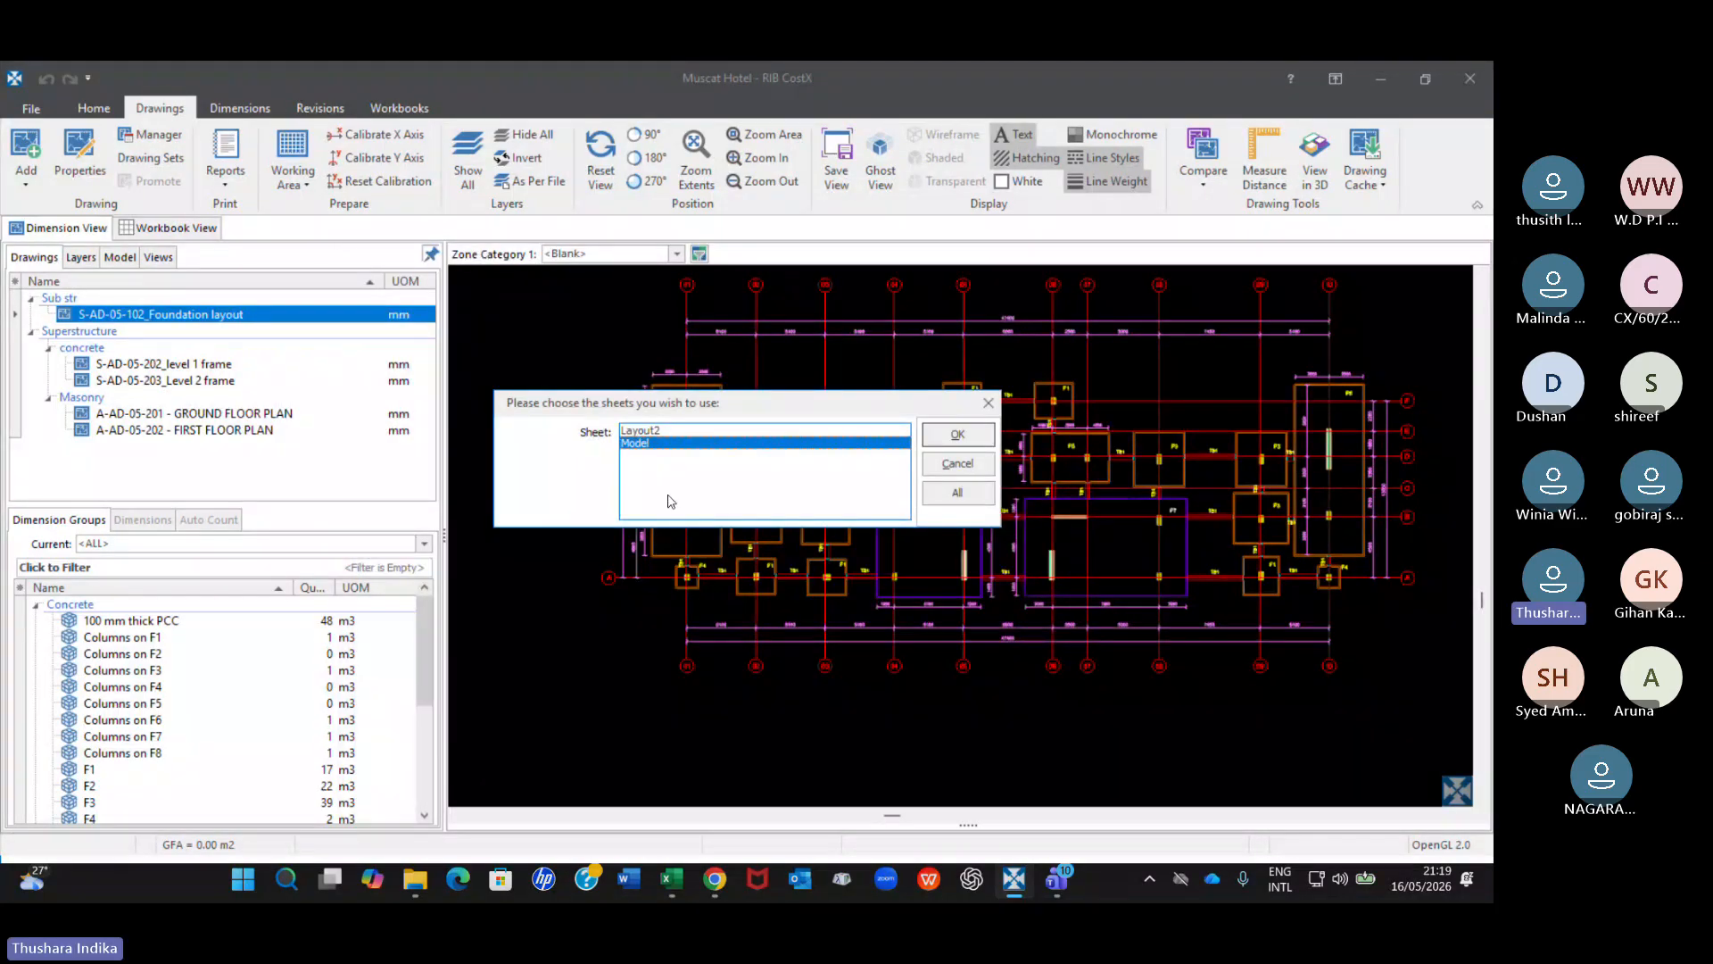
Insert the Model sheet as S-AD-05-102_foundation layout_Rev 1 in the Sub str folder, with Millimetres as base unit.
click(647, 431)
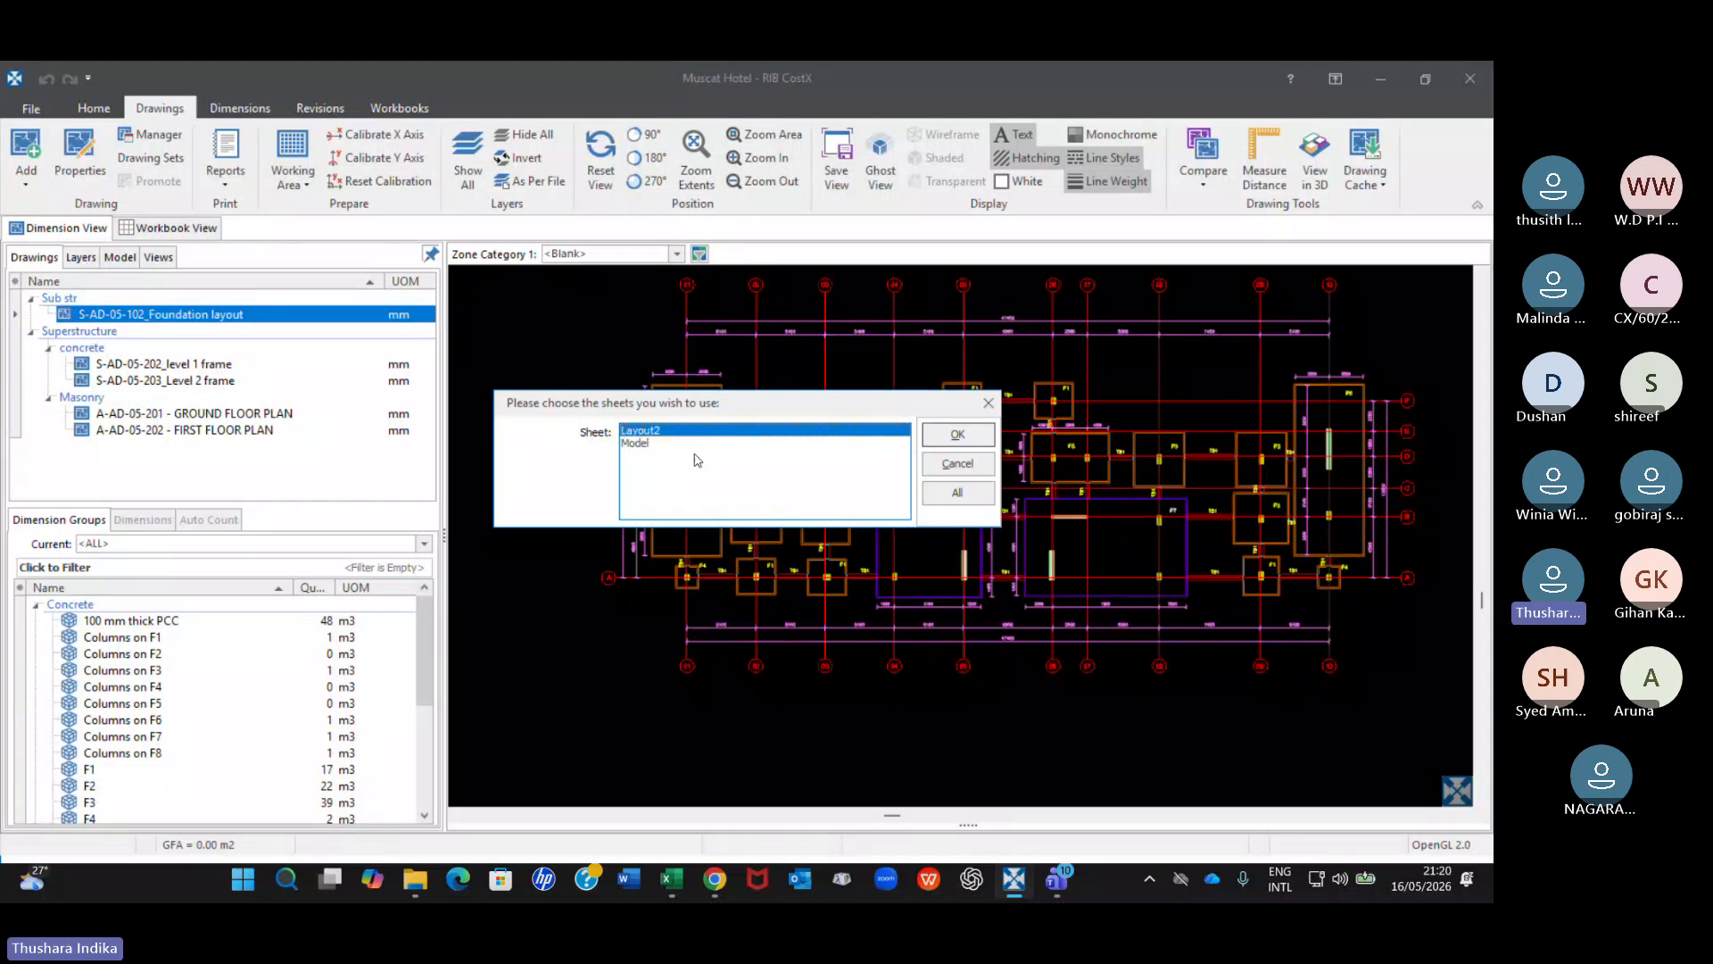
click(955, 434)
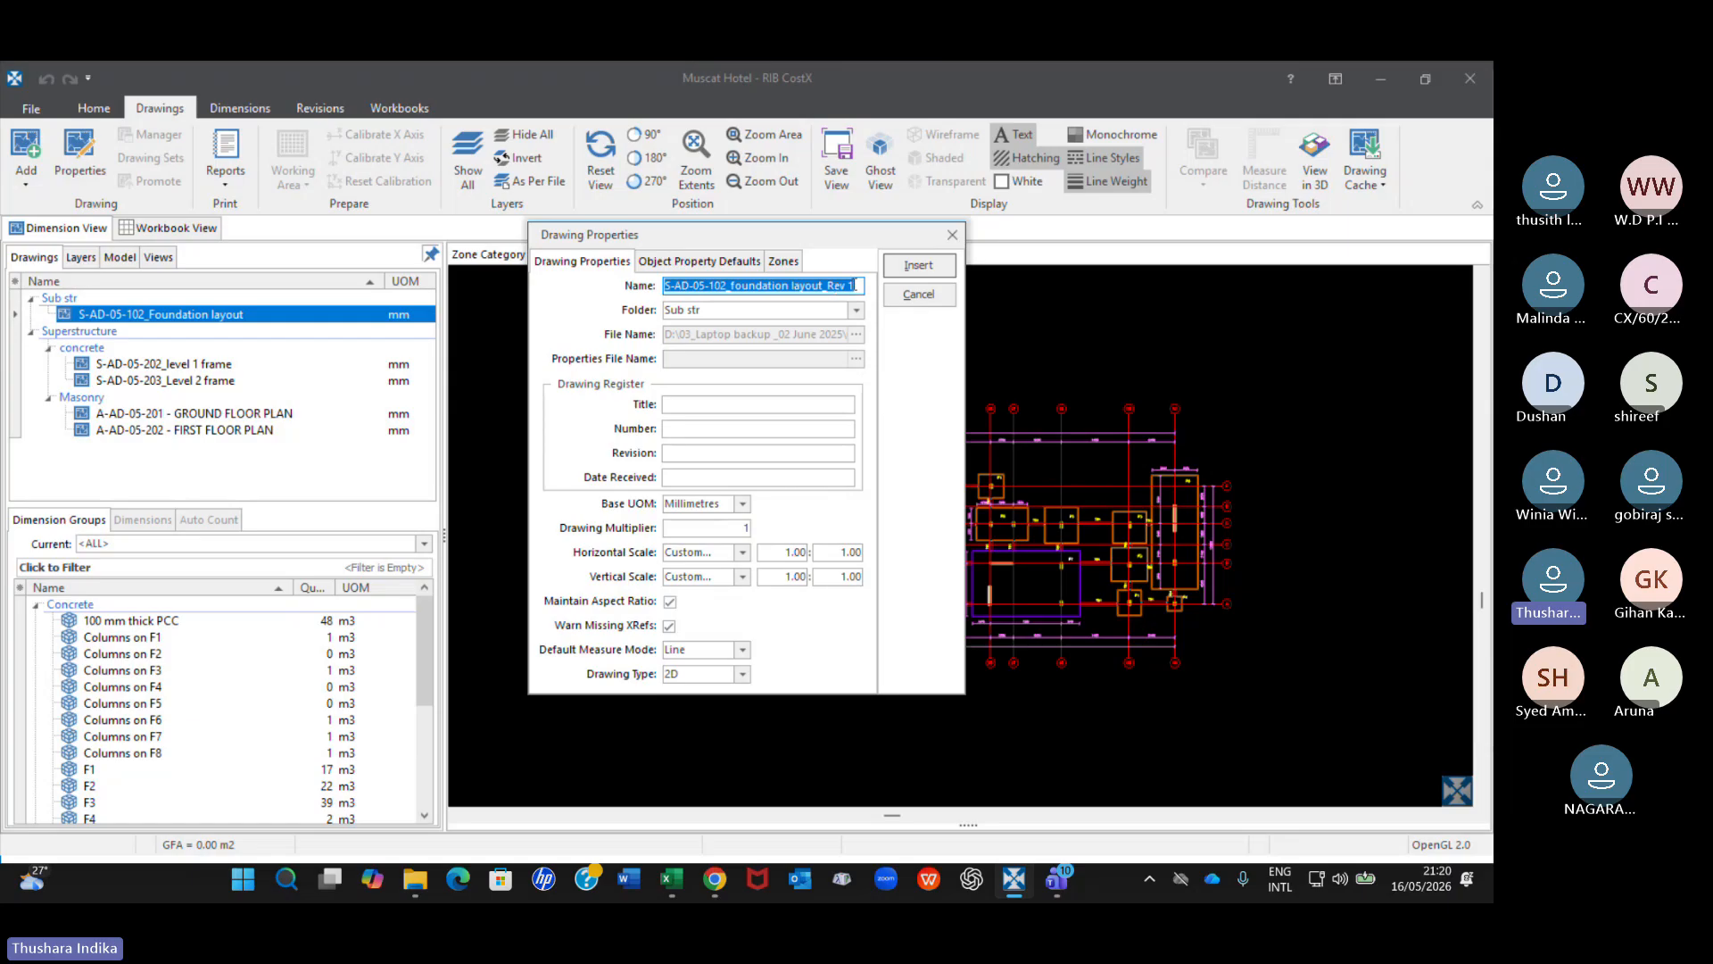
click(854, 286)
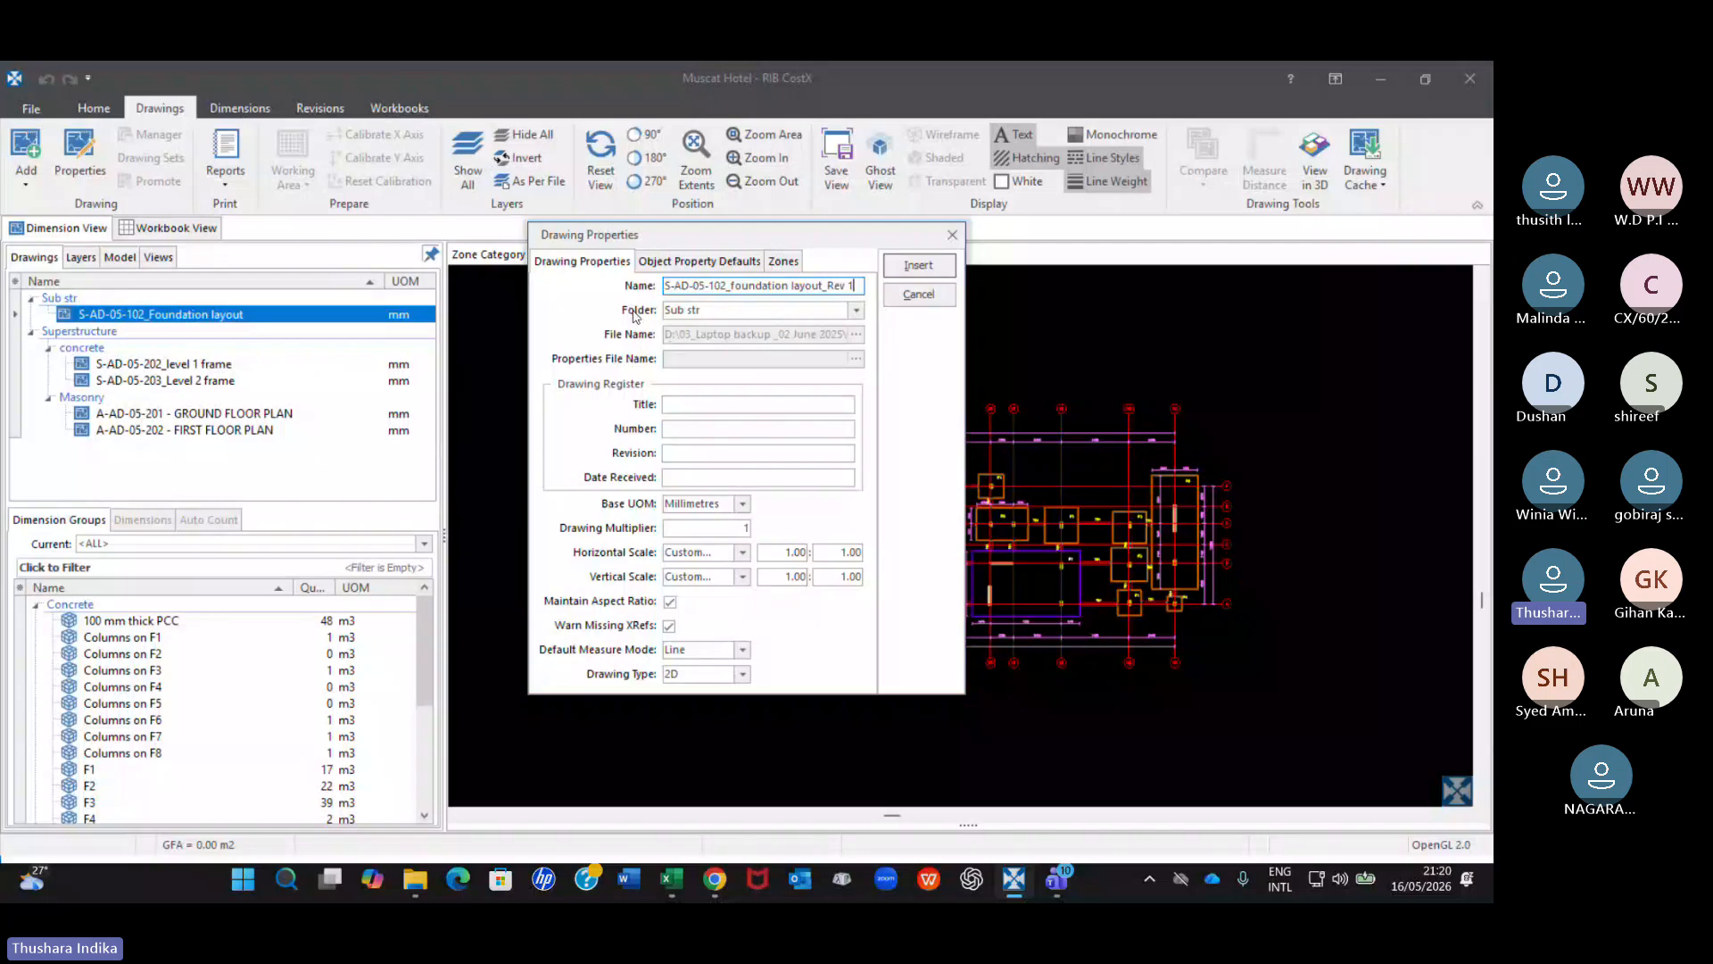
click(709, 309)
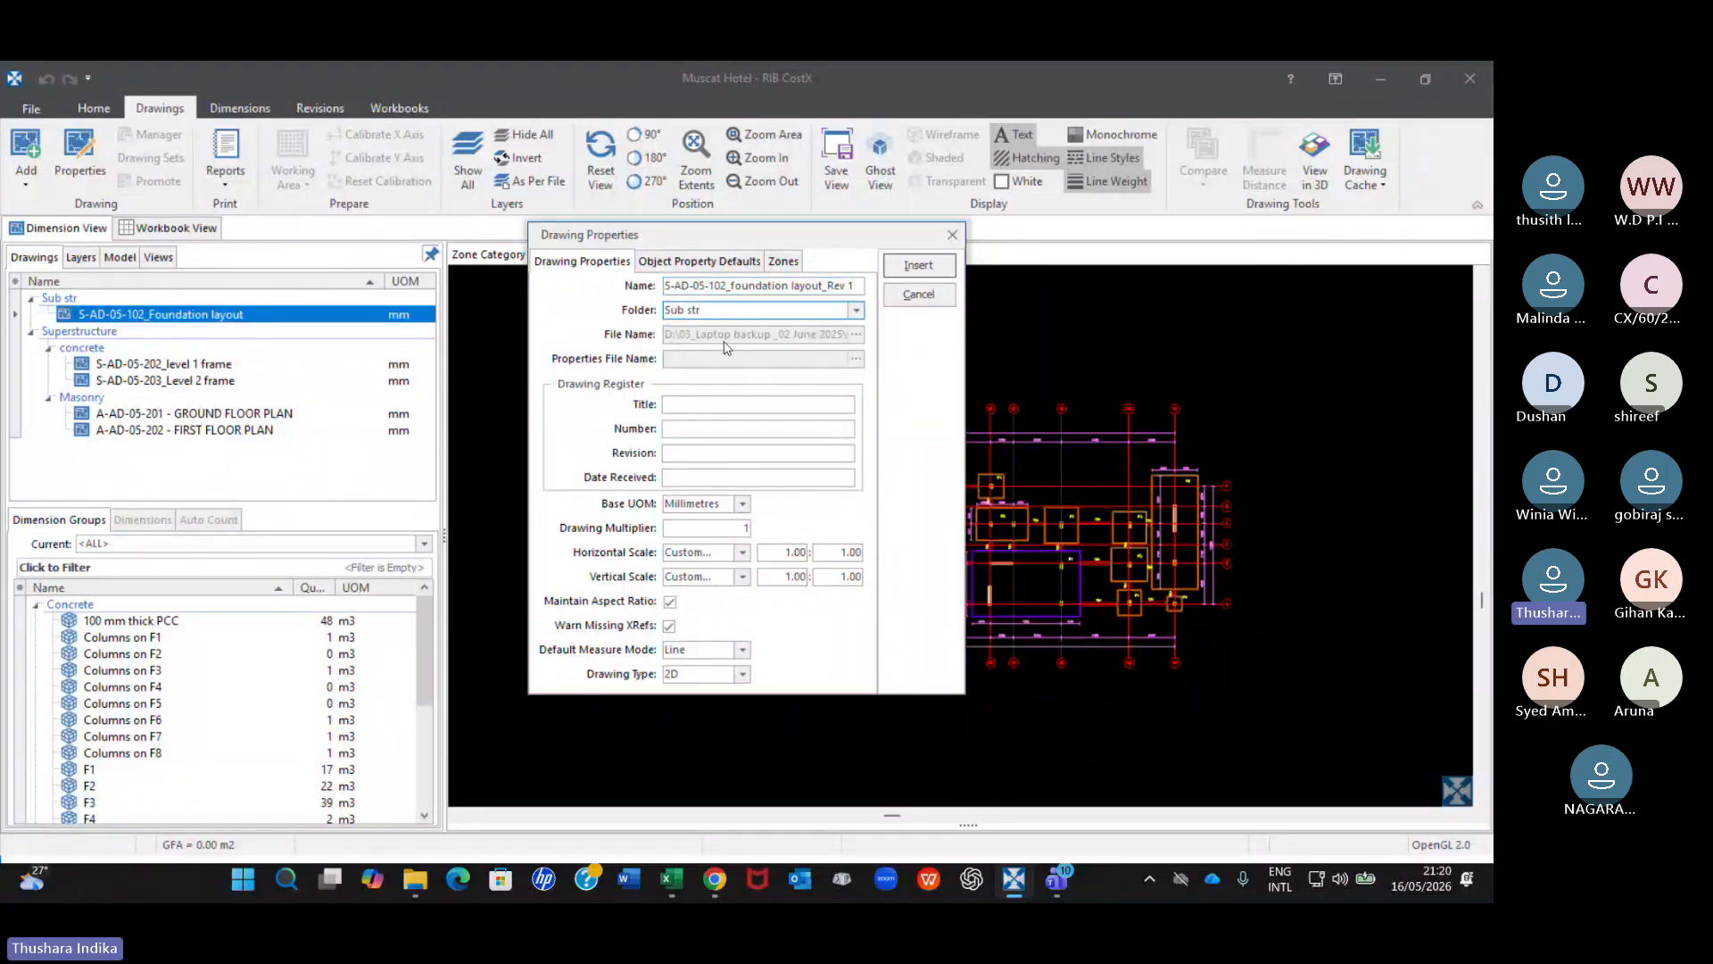
click(693, 505)
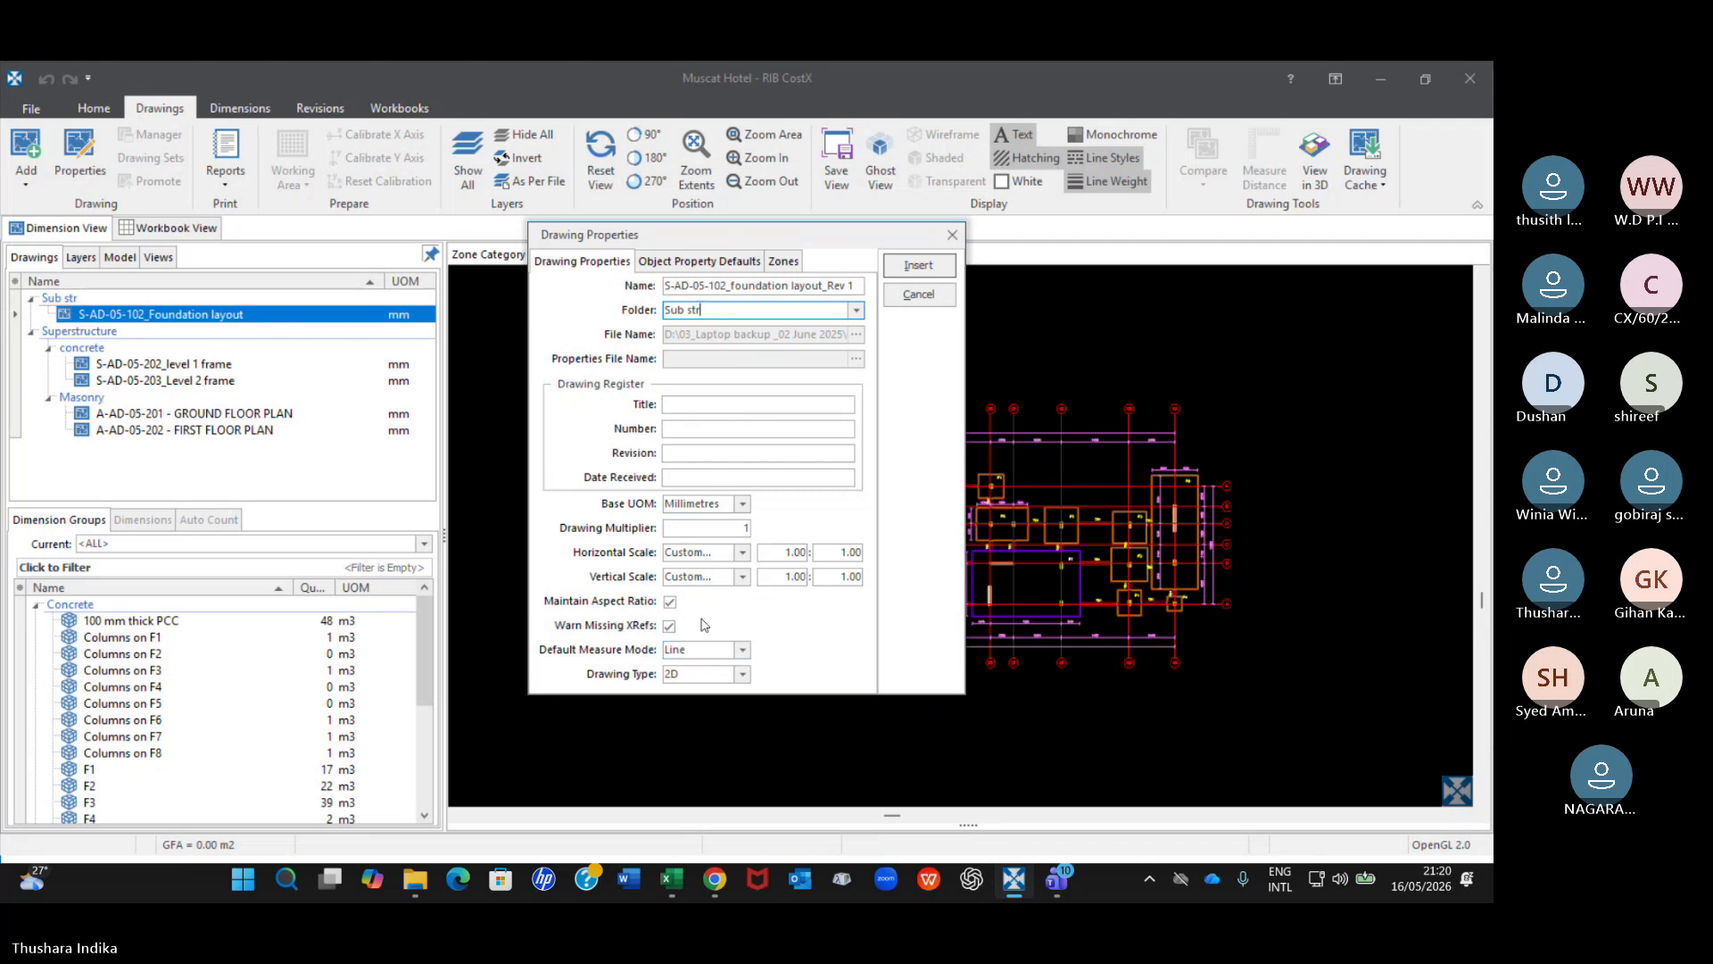
click(918, 265)
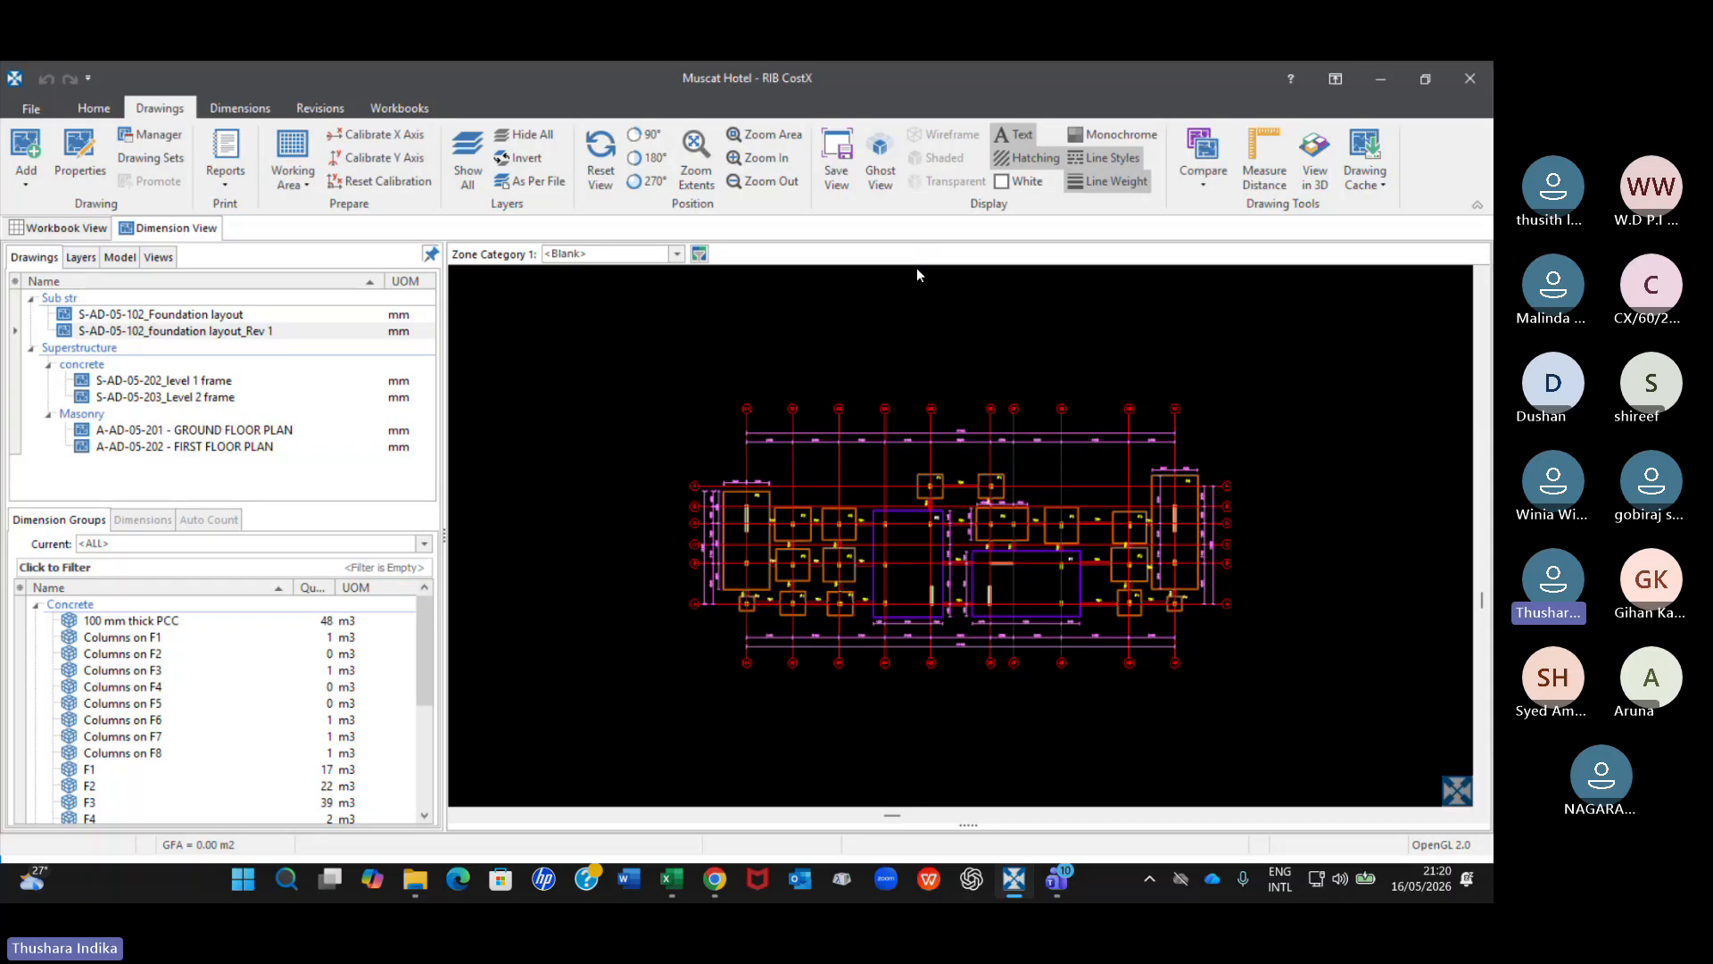
Examine the Rev 1 drawing's details and alternate between it and the original foundation layout to look for differences.
click(214, 332)
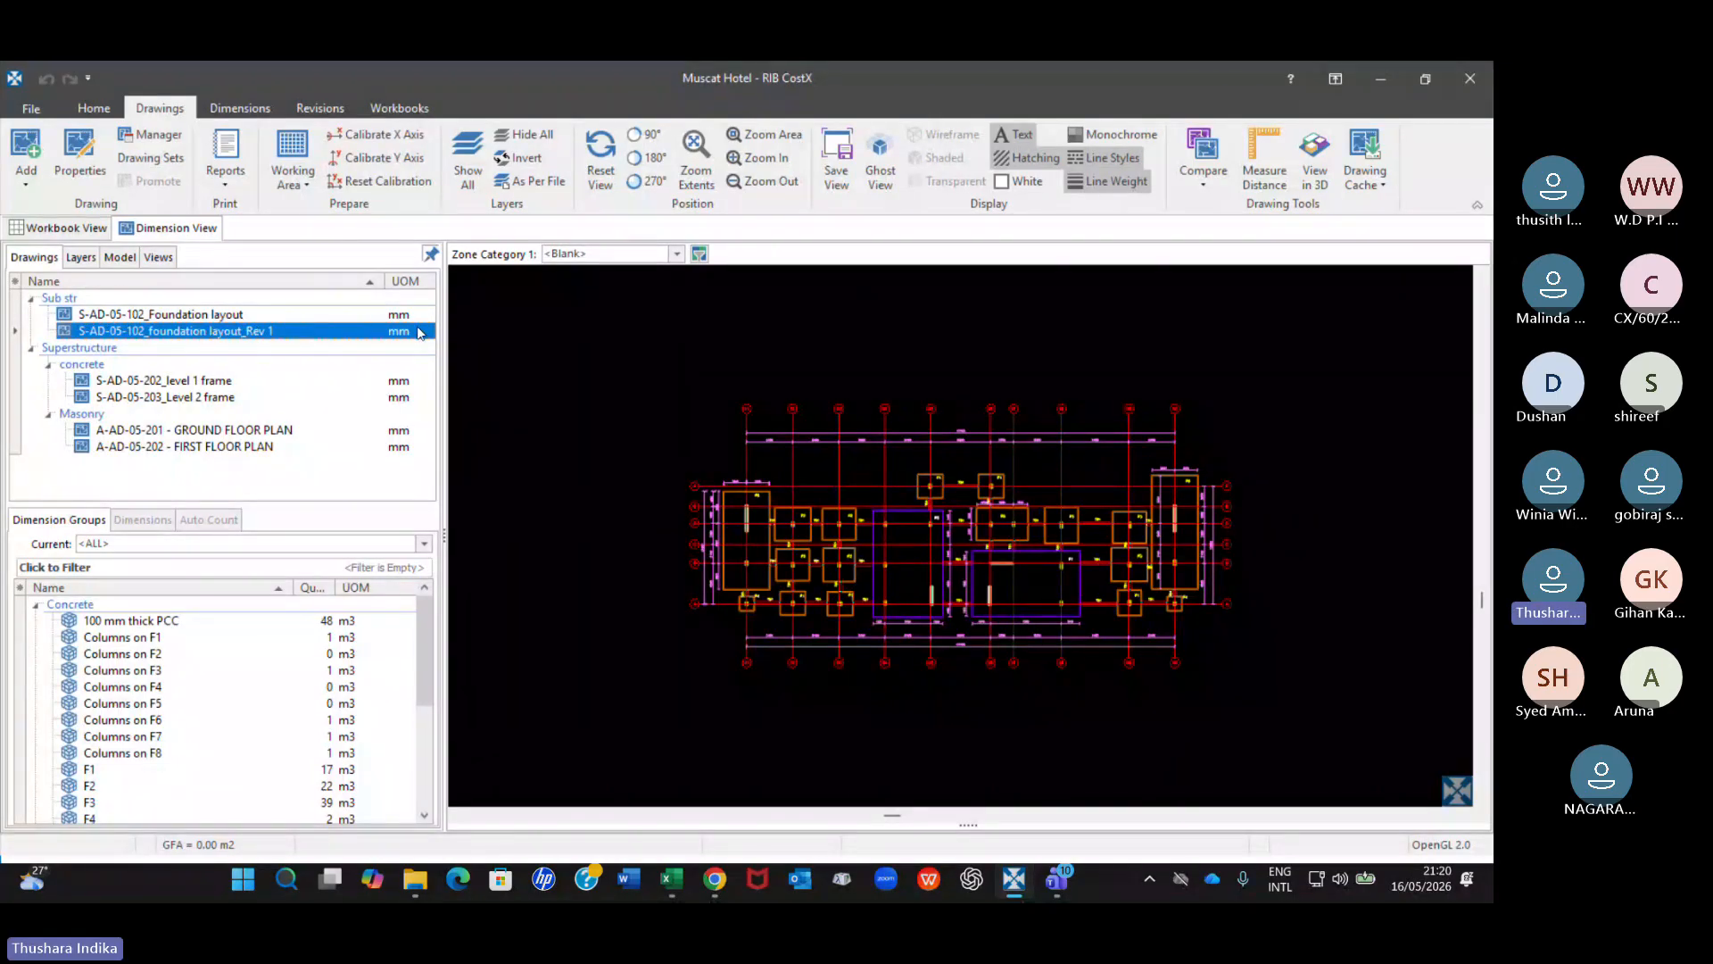
mouse_move(407, 337)
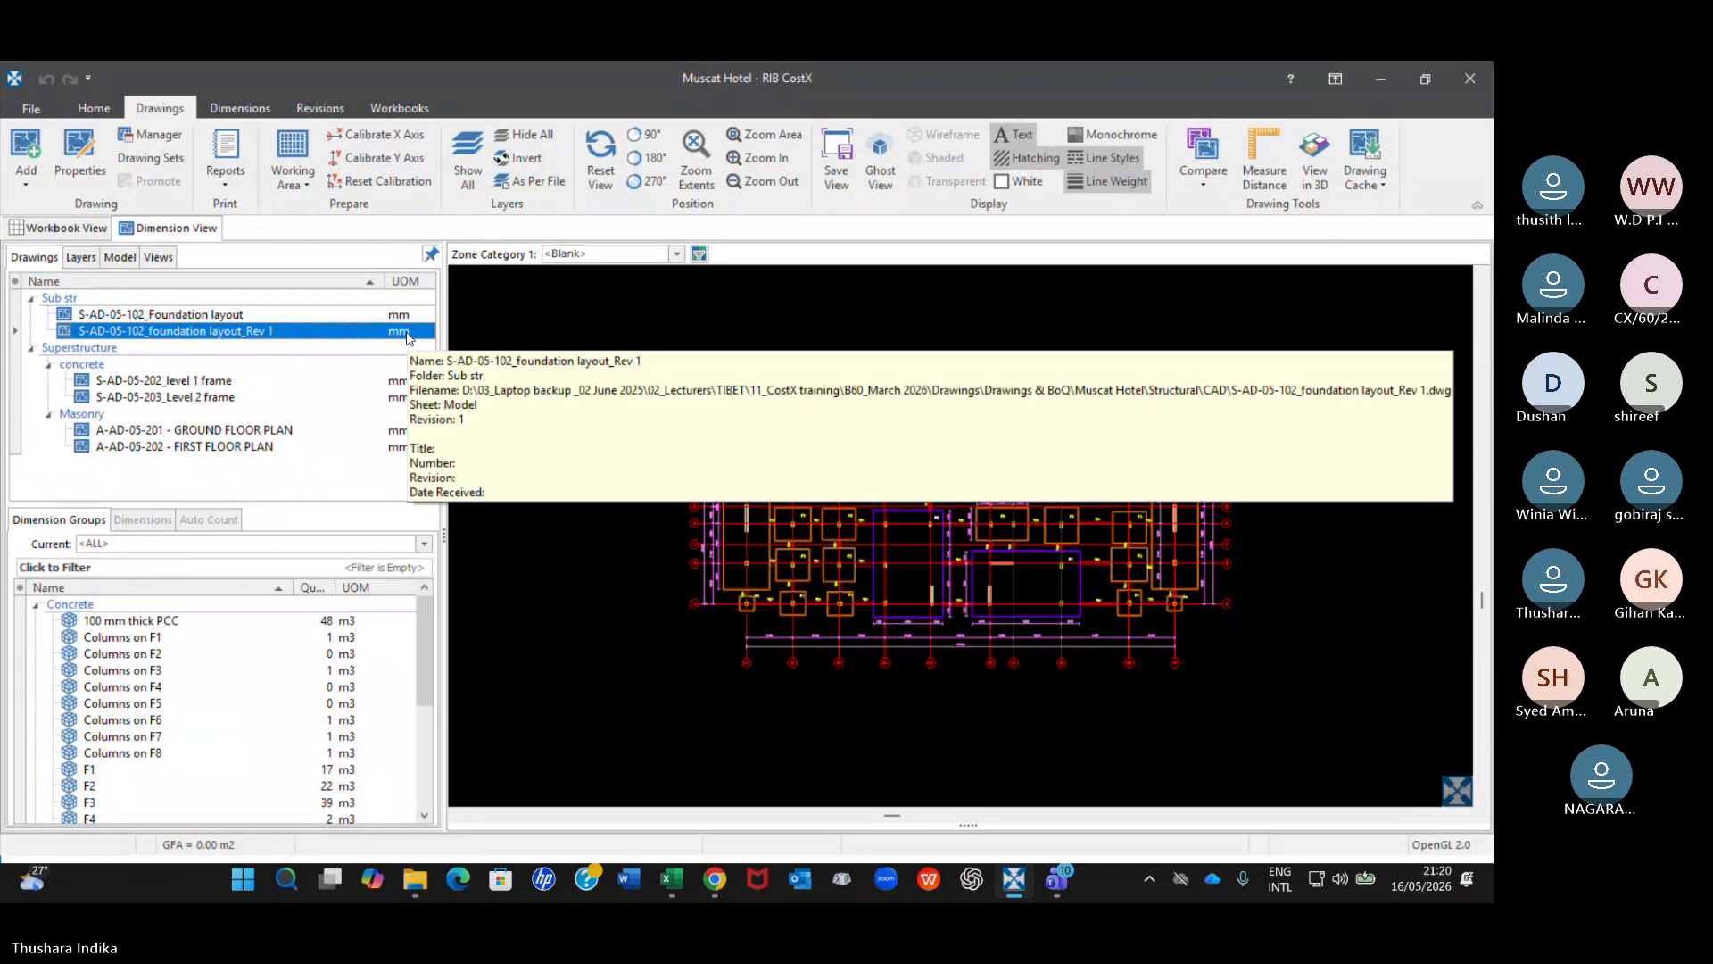
click(497, 380)
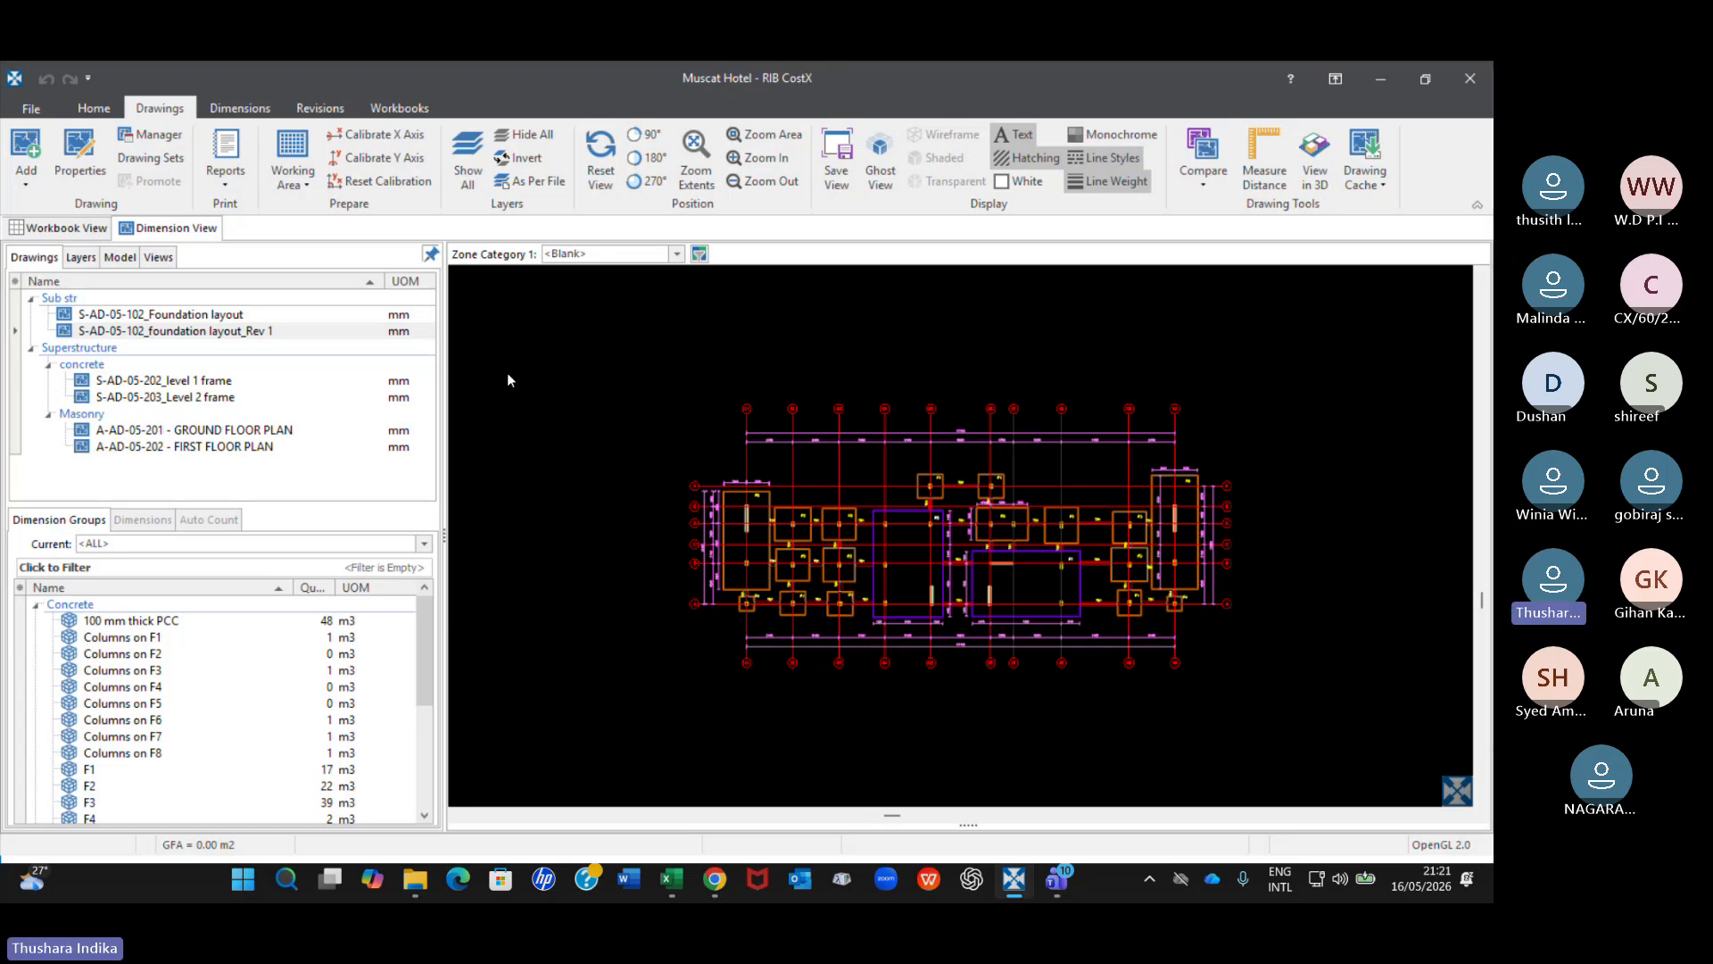
click(261, 334)
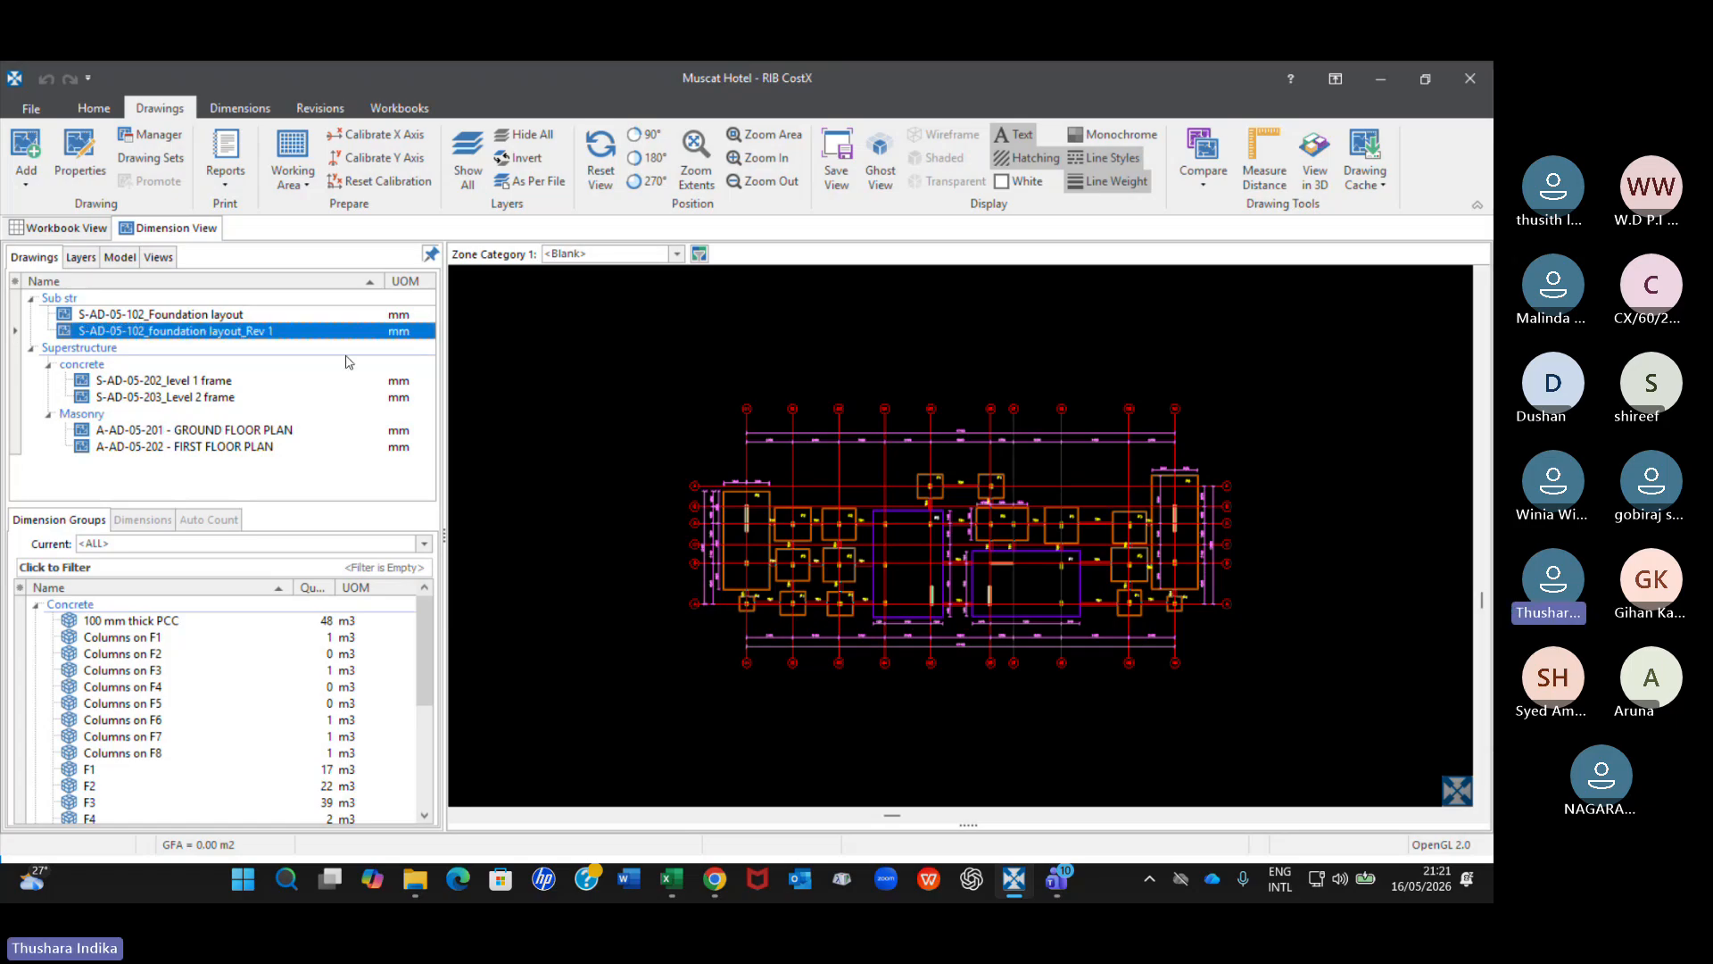
key(Up)
click(233, 334)
mouse_move(261, 335)
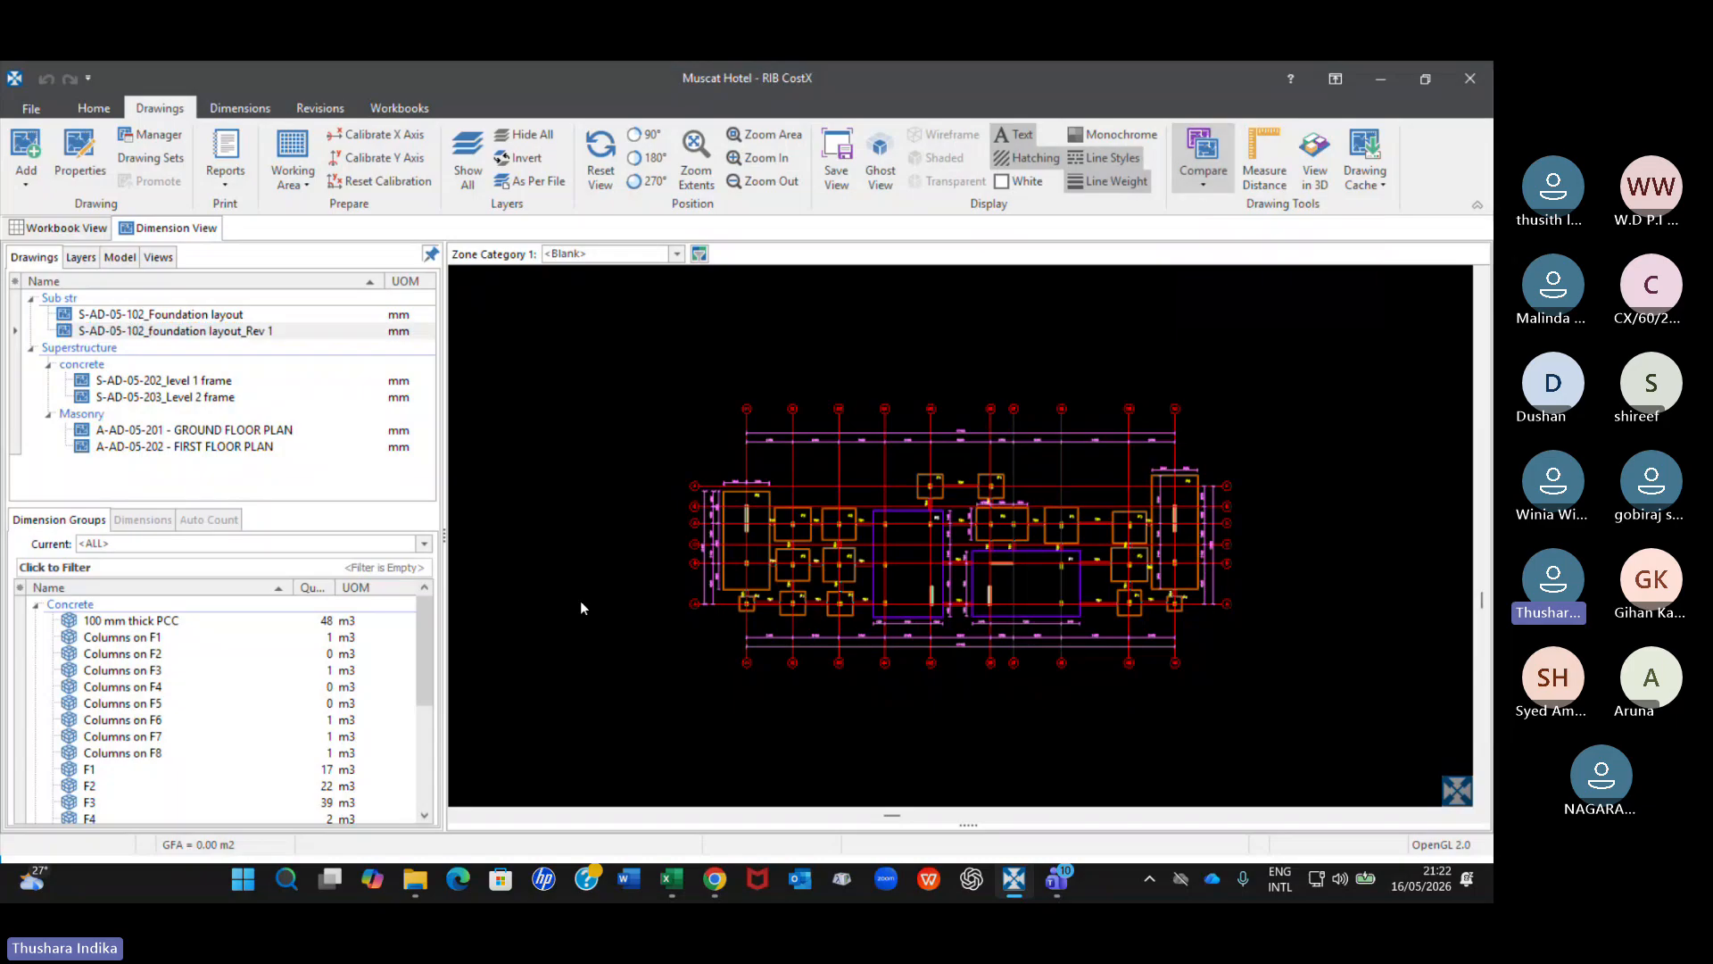
click(231, 312)
click(245, 332)
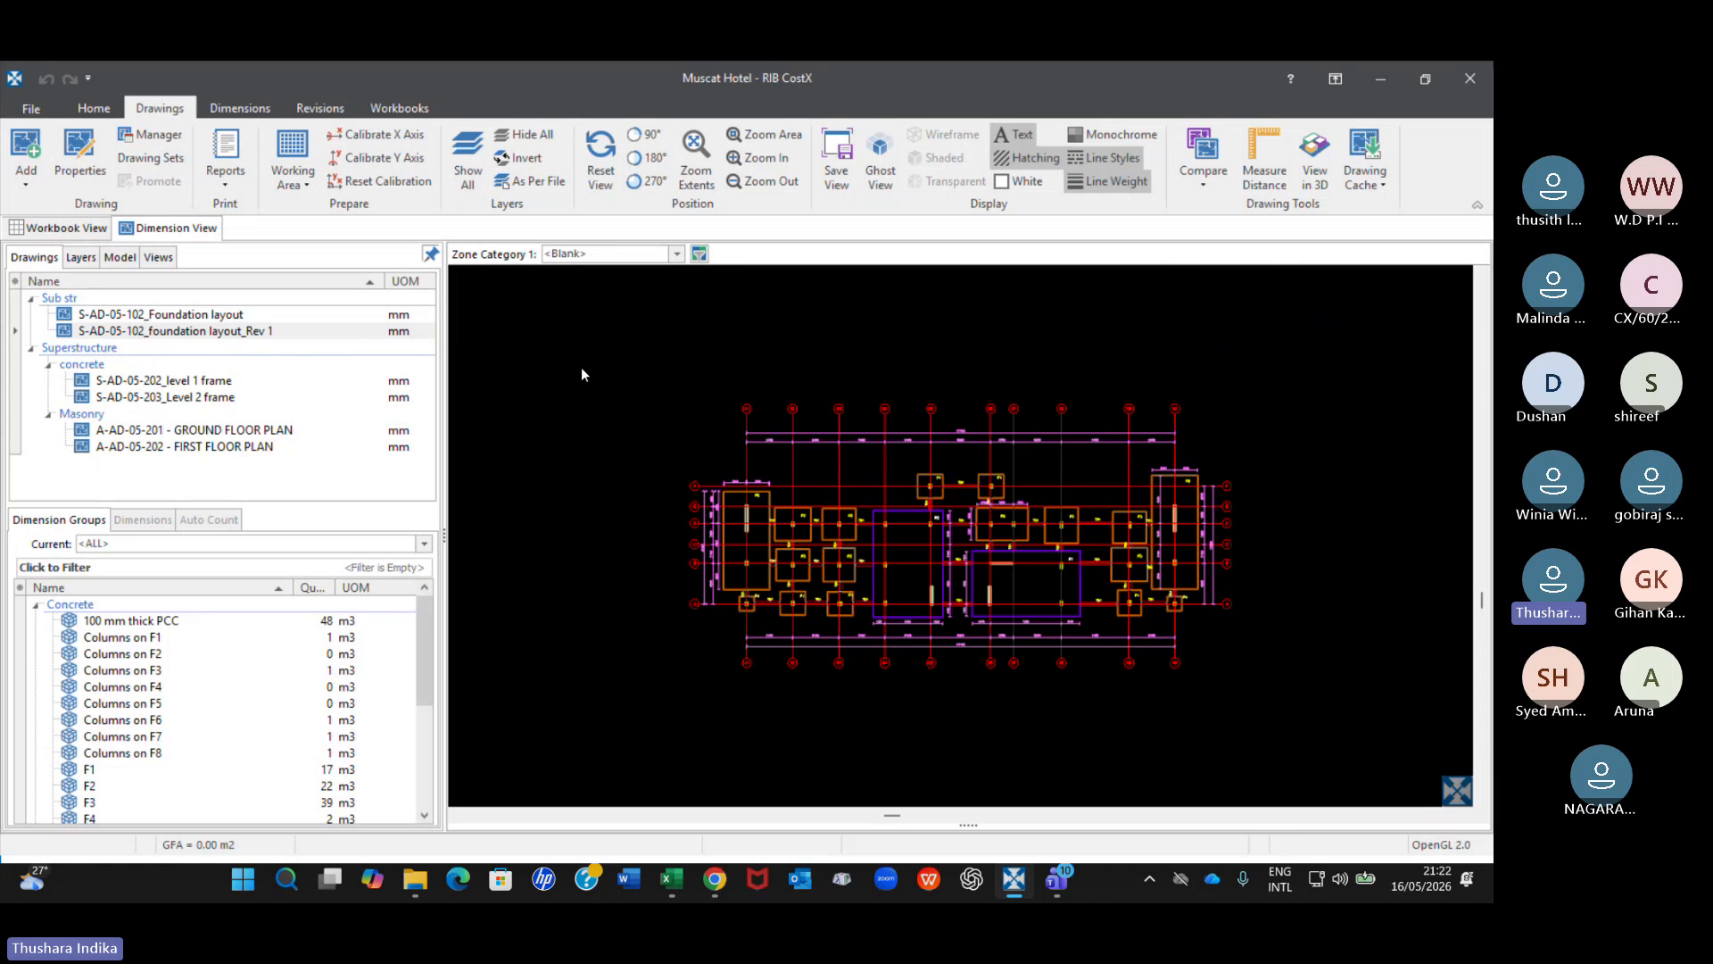
click(1204, 187)
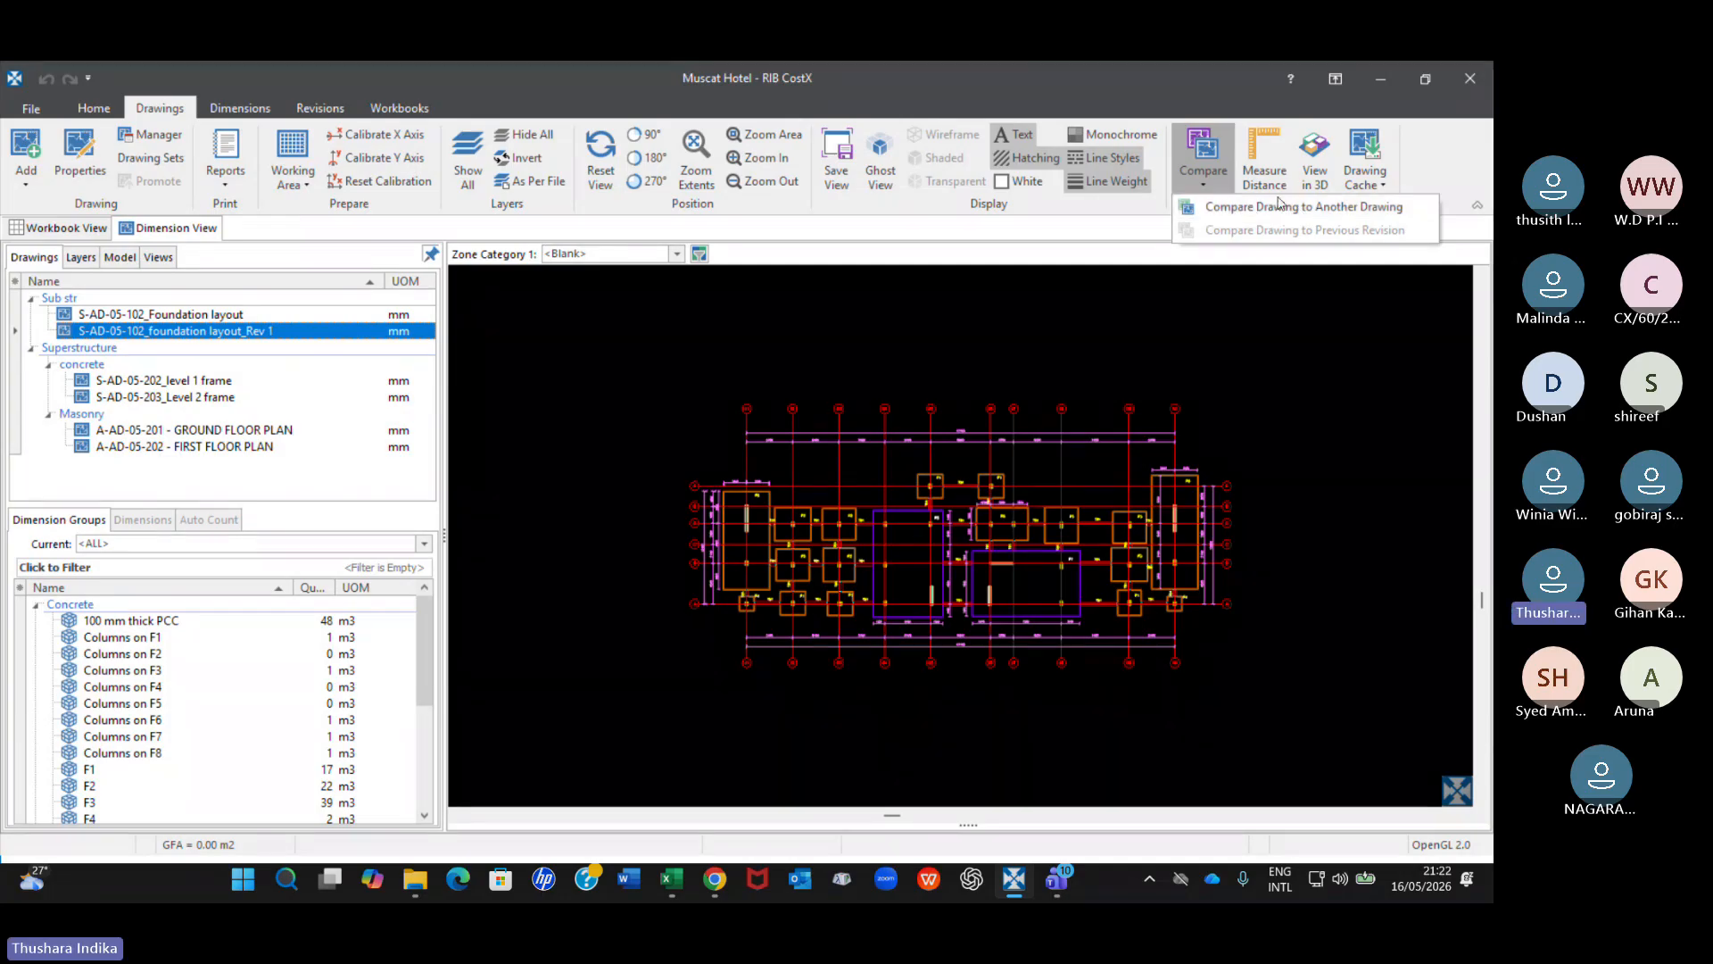
click(214, 332)
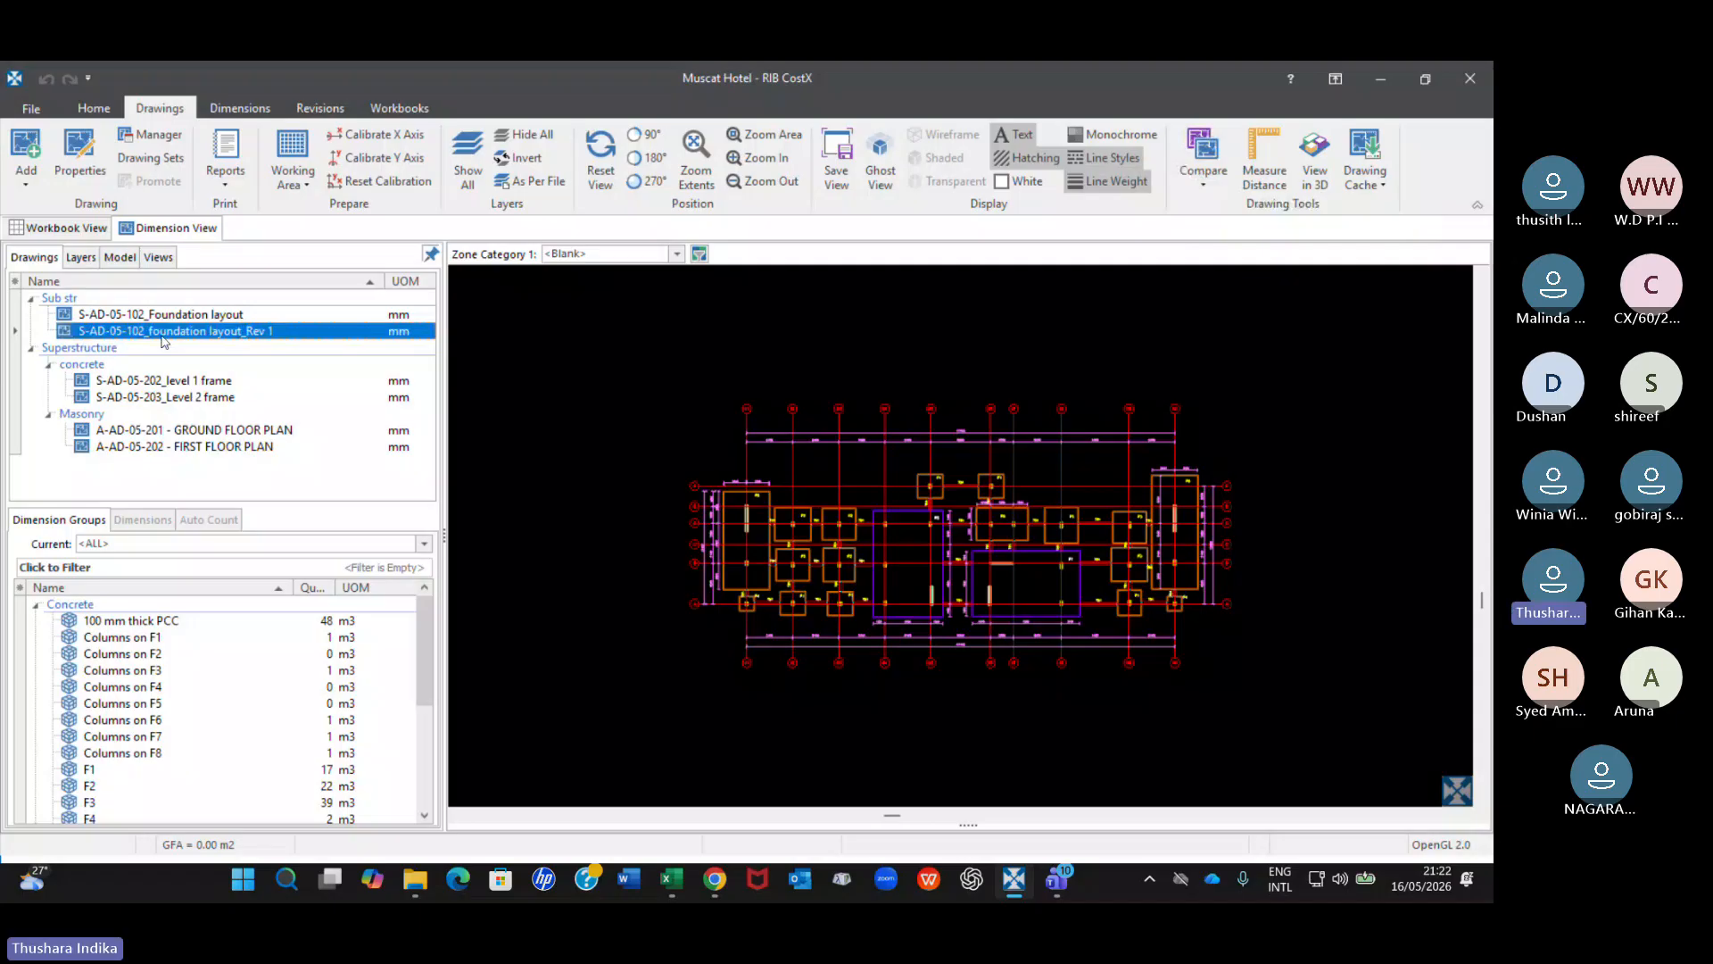
click(219, 315)
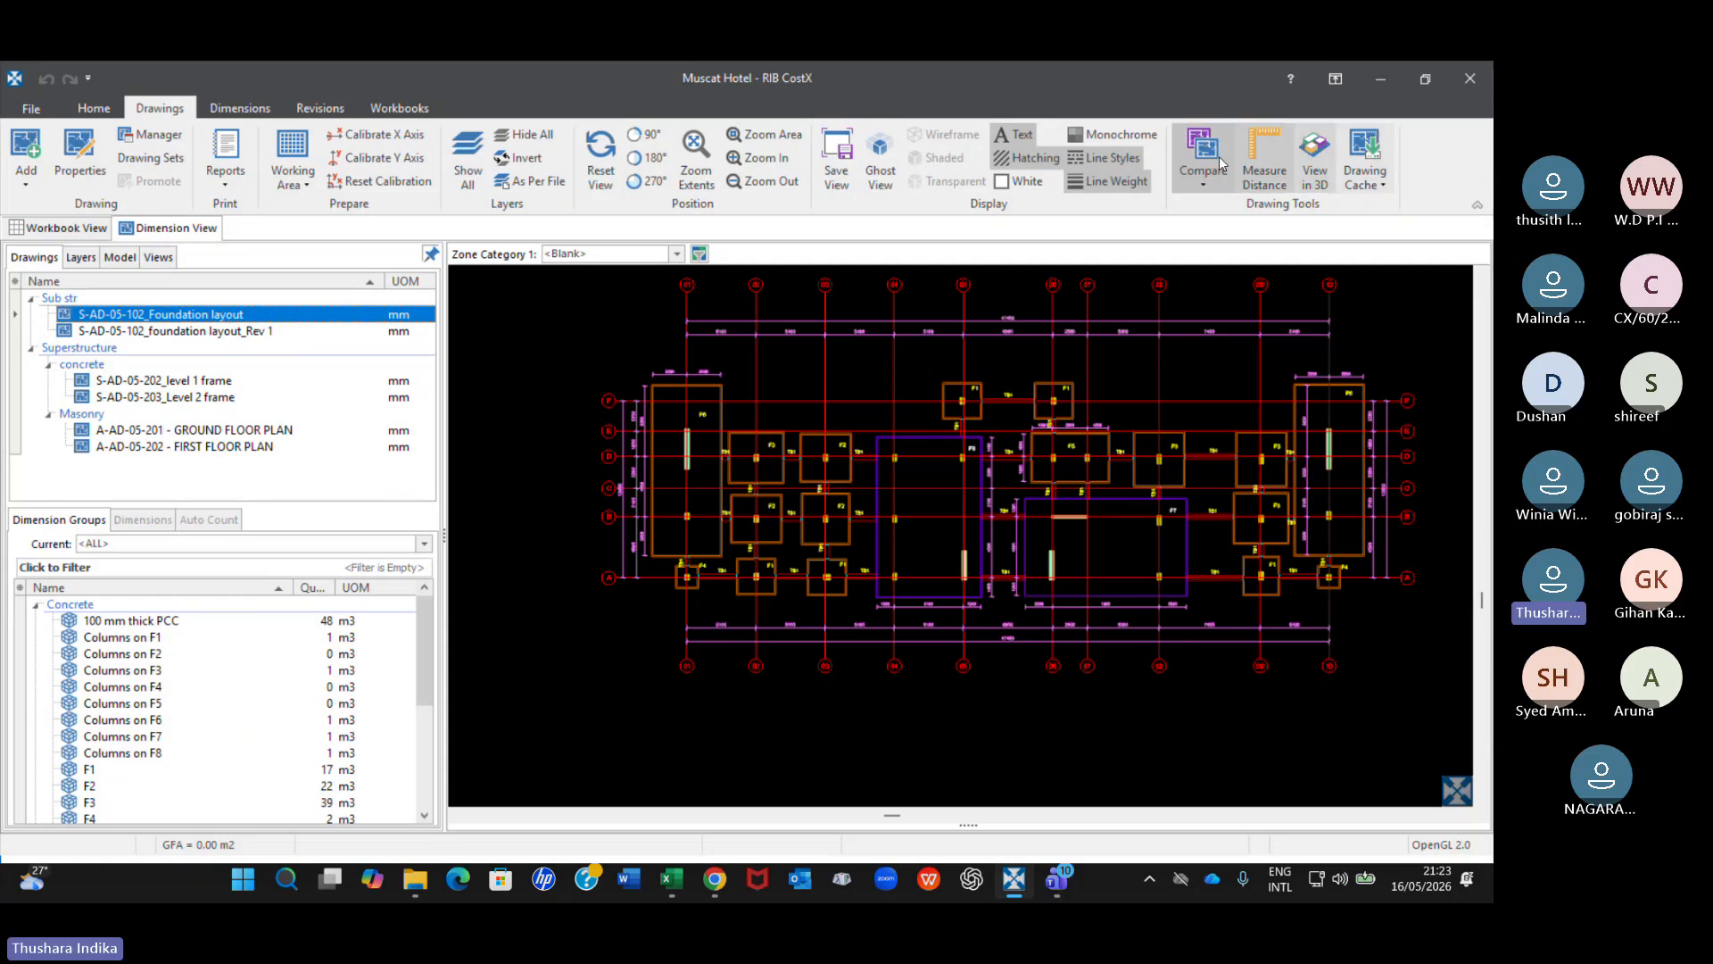
click(1202, 183)
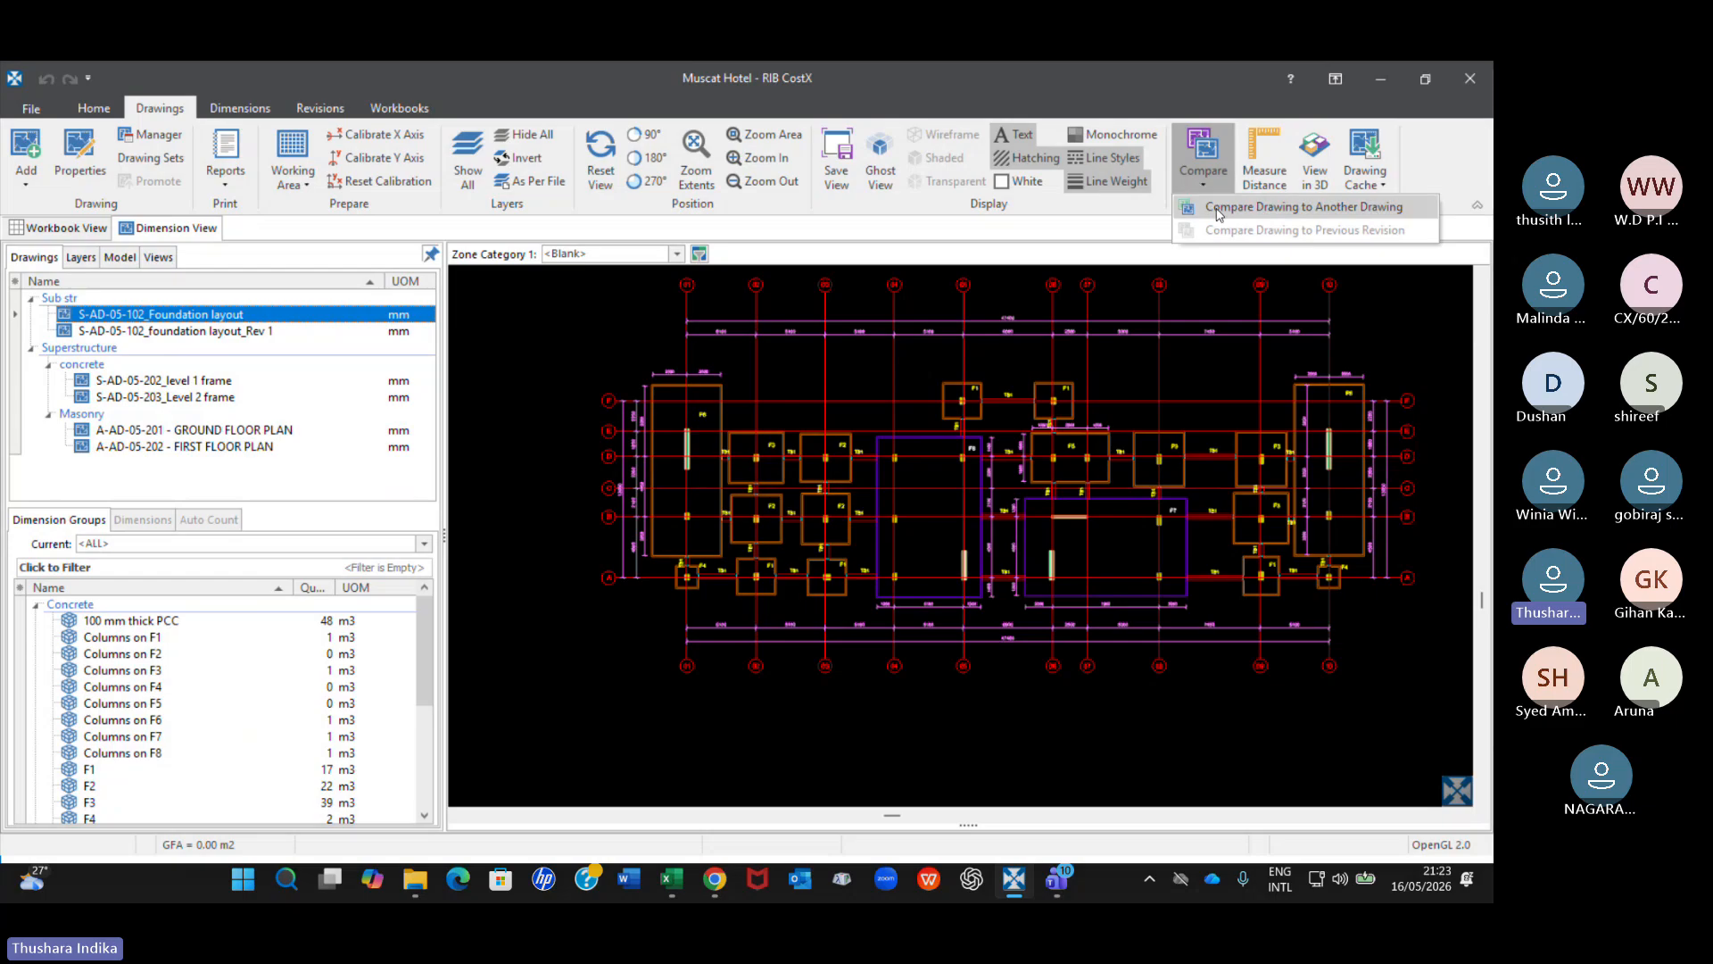
click(1233, 207)
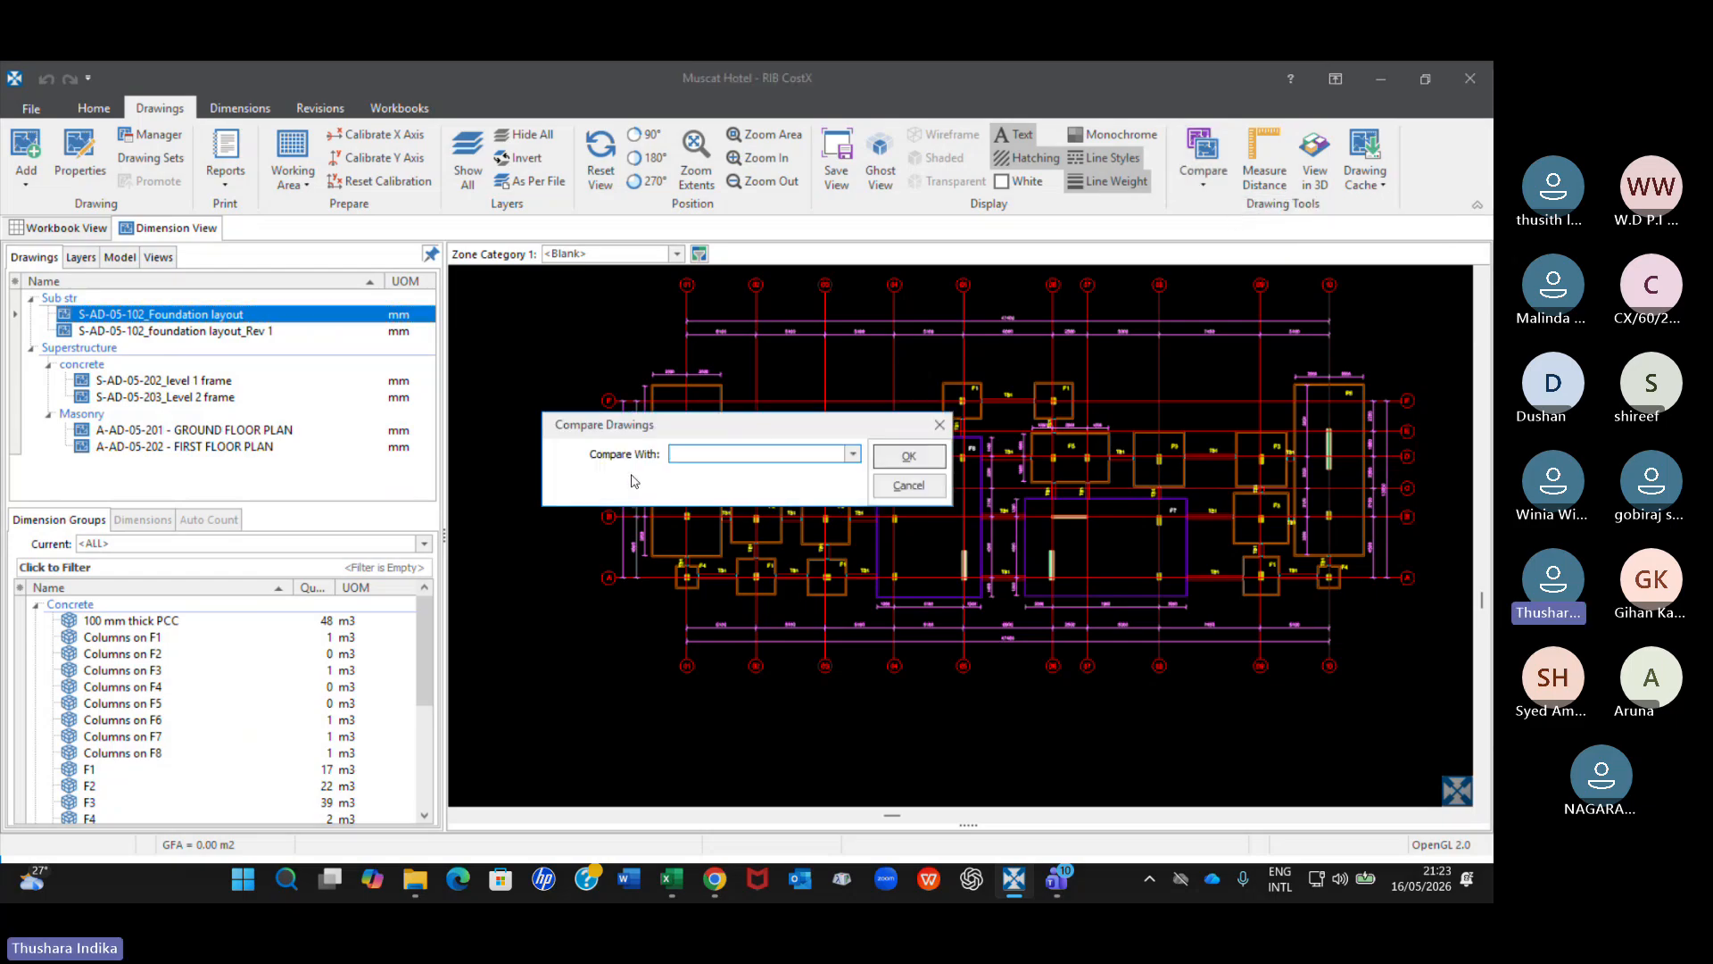
click(852, 454)
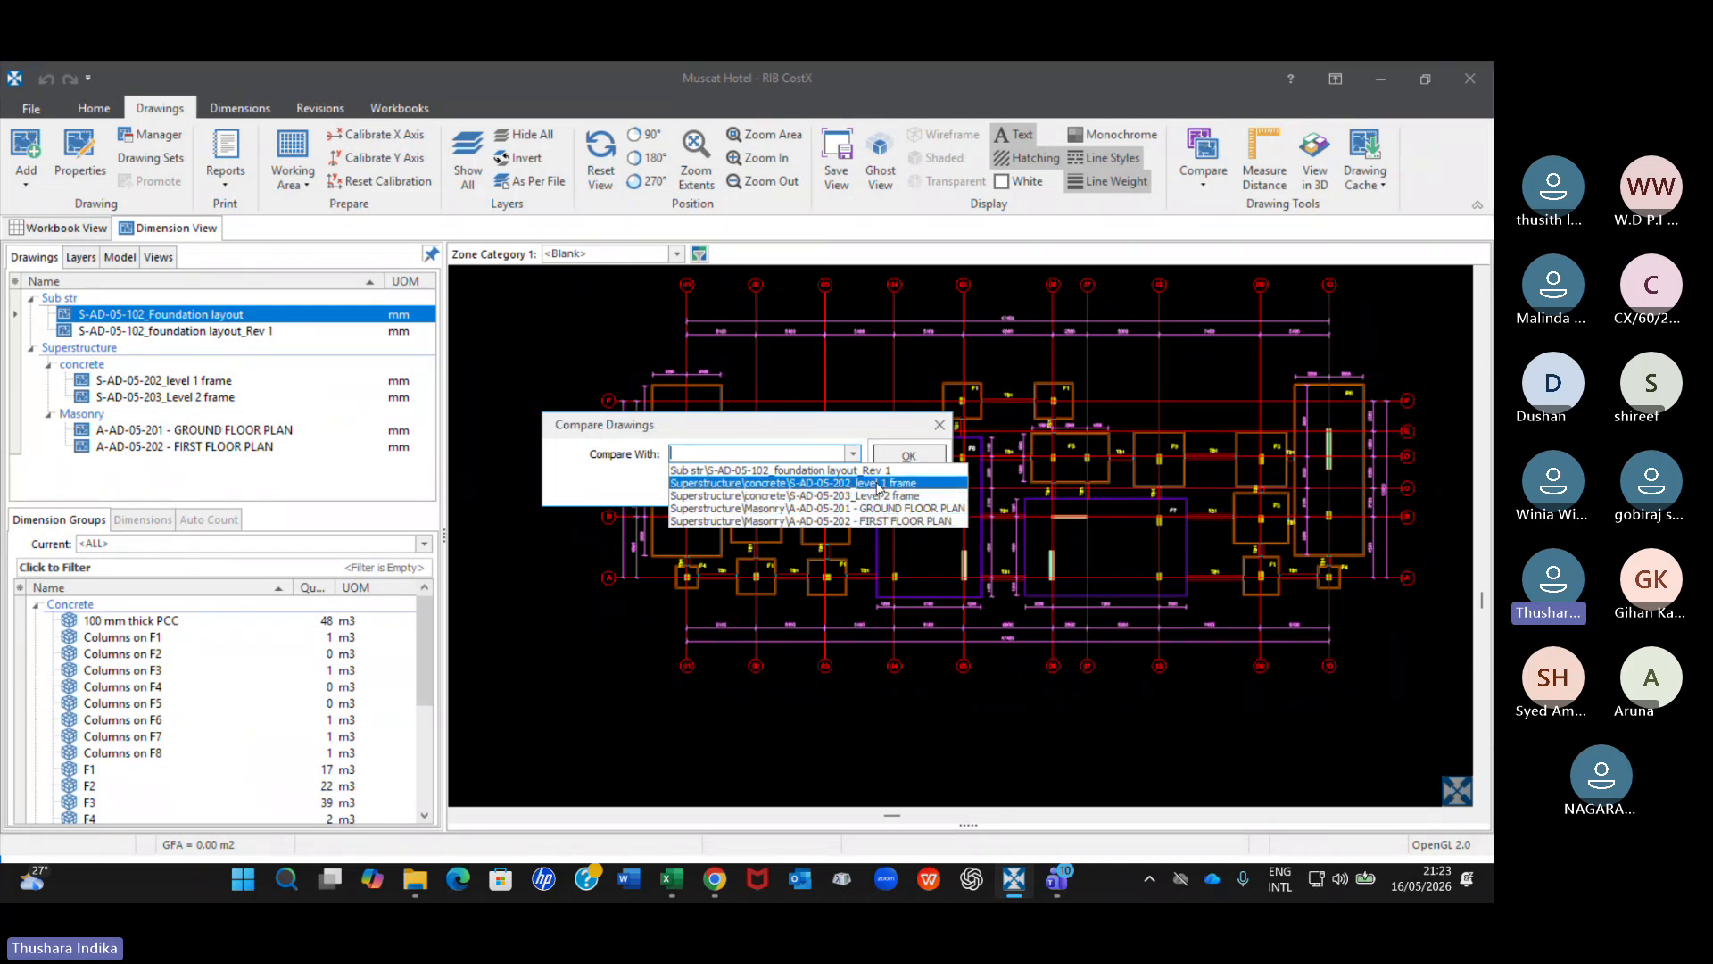
click(940, 426)
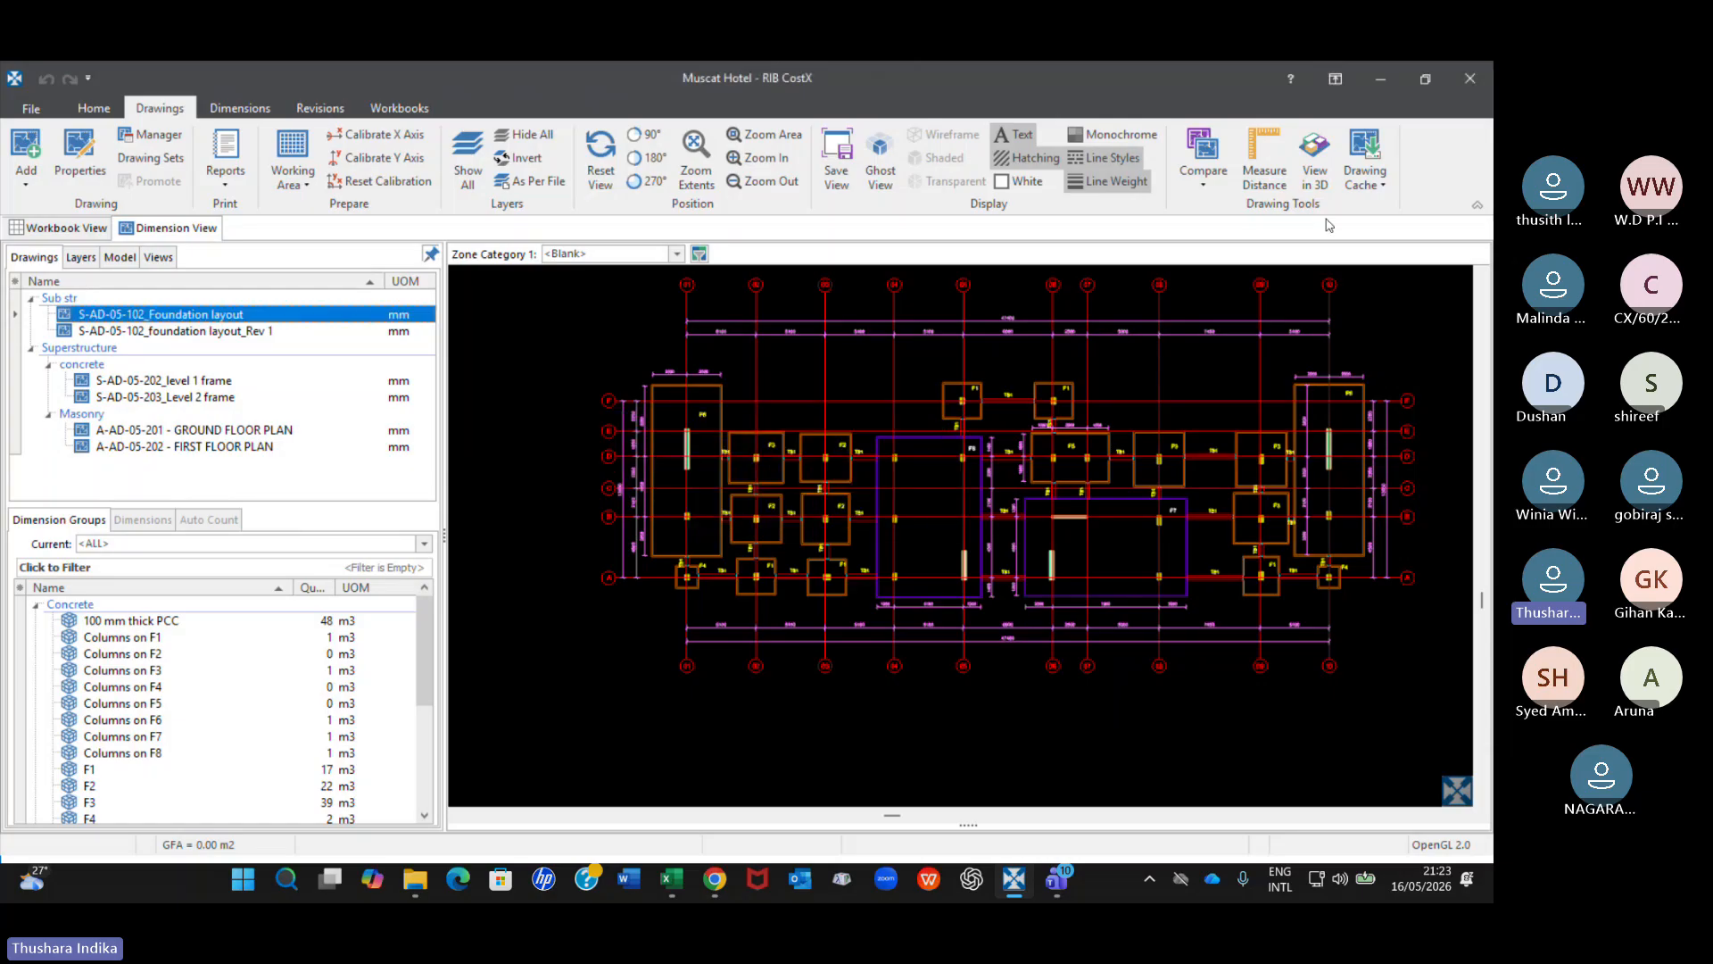
Compare the original S-AD-05-102_Foundation layout drawing with Sub str\S-AD-05-102_foundation layout_Rev 1.
click(238, 331)
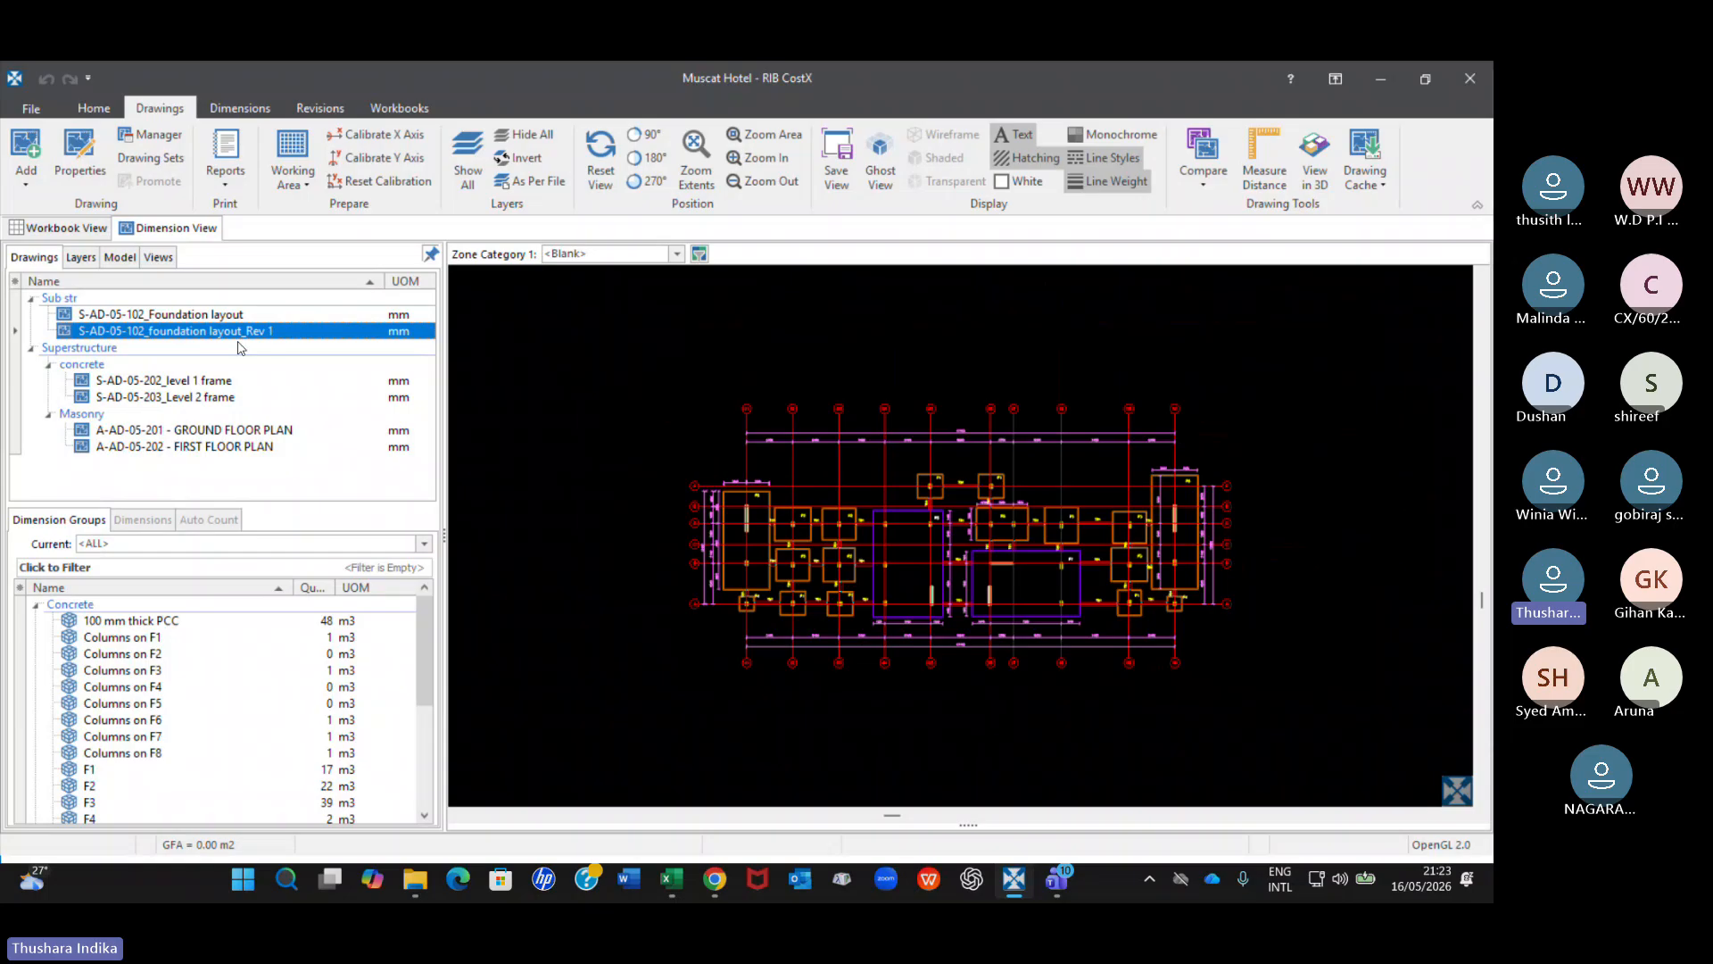
click(182, 315)
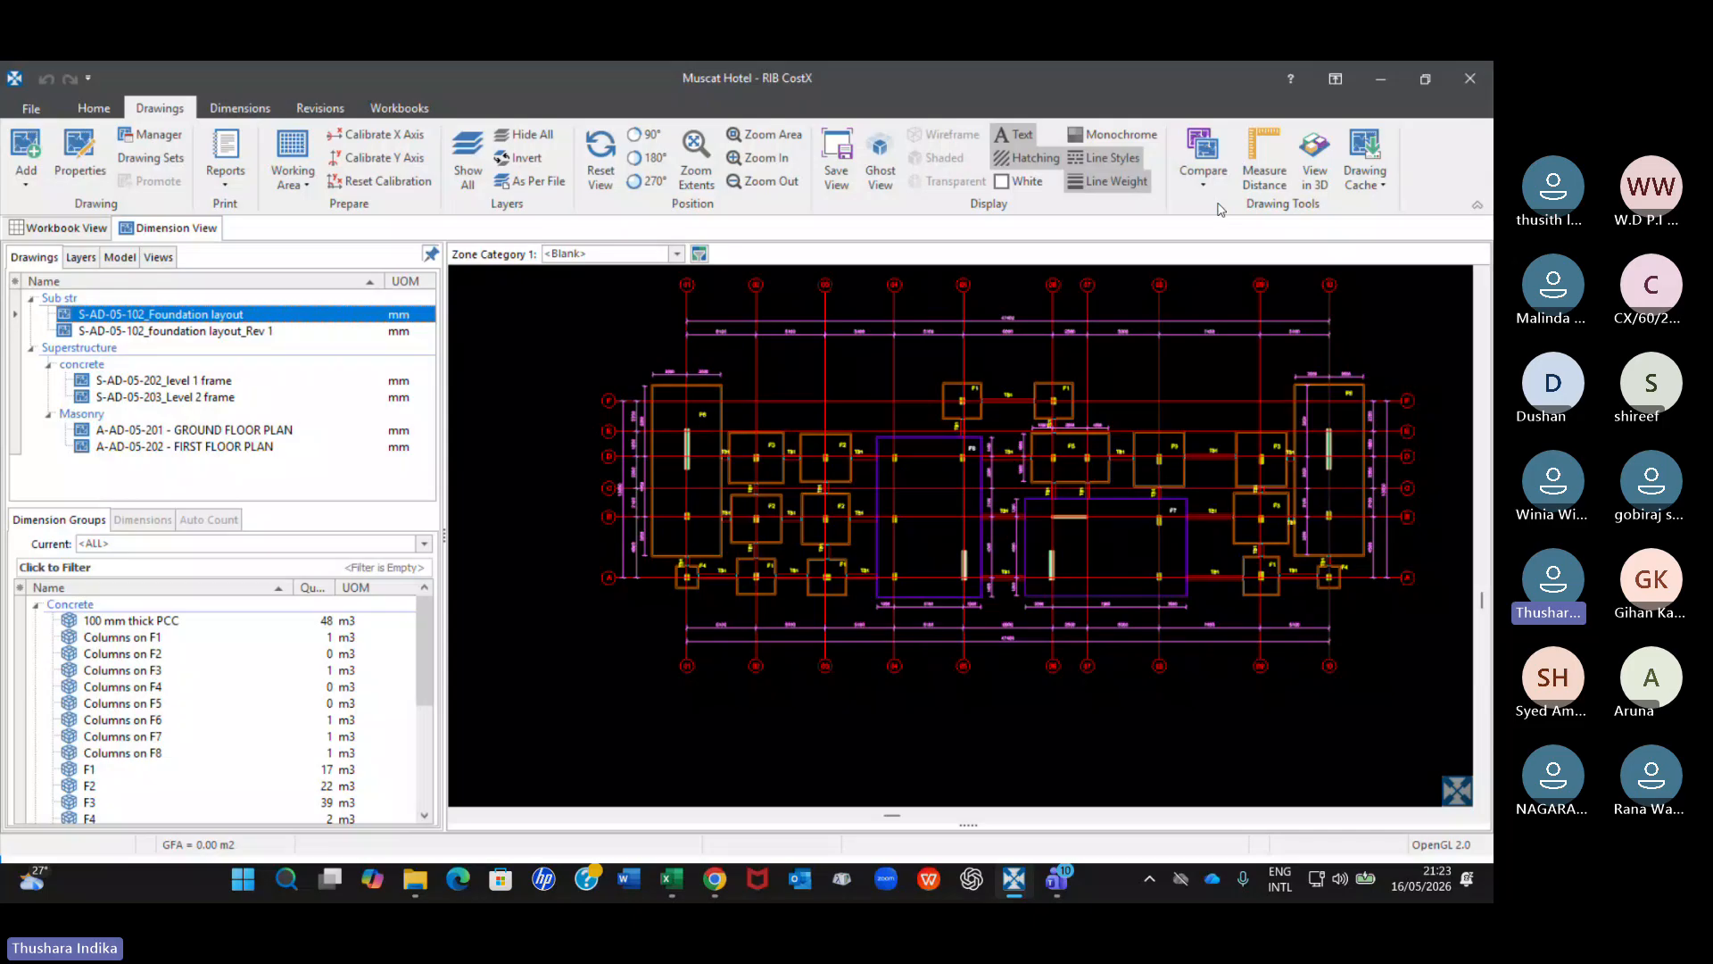
click(1202, 174)
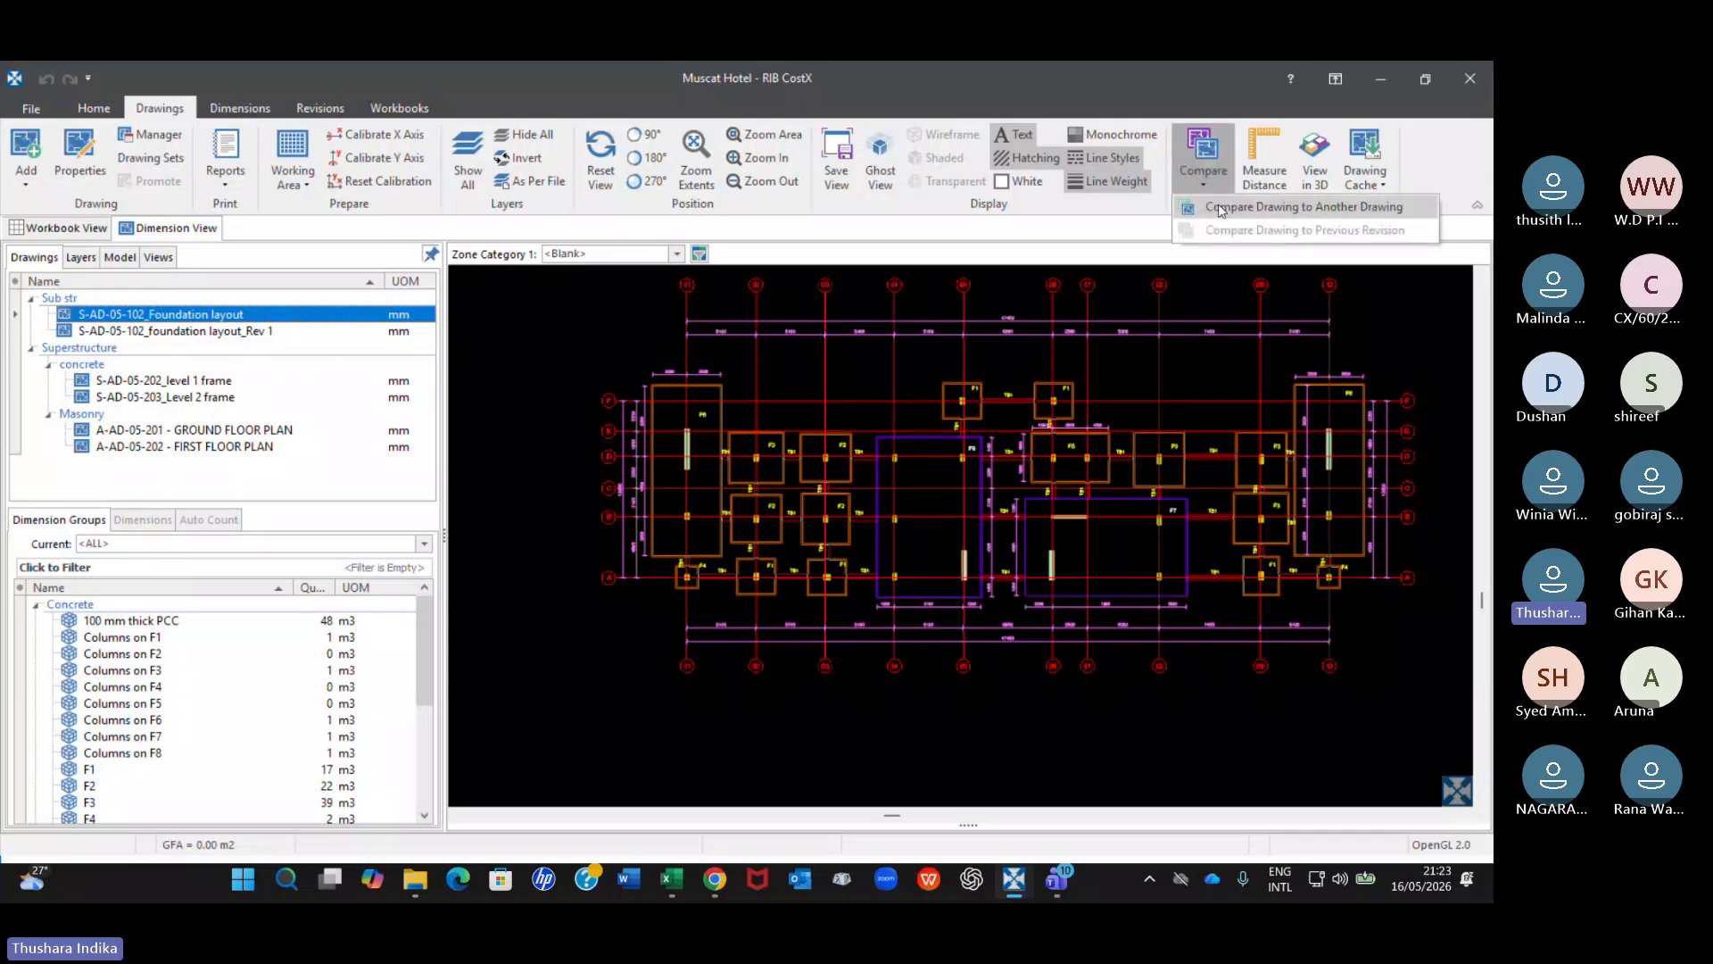
click(1315, 208)
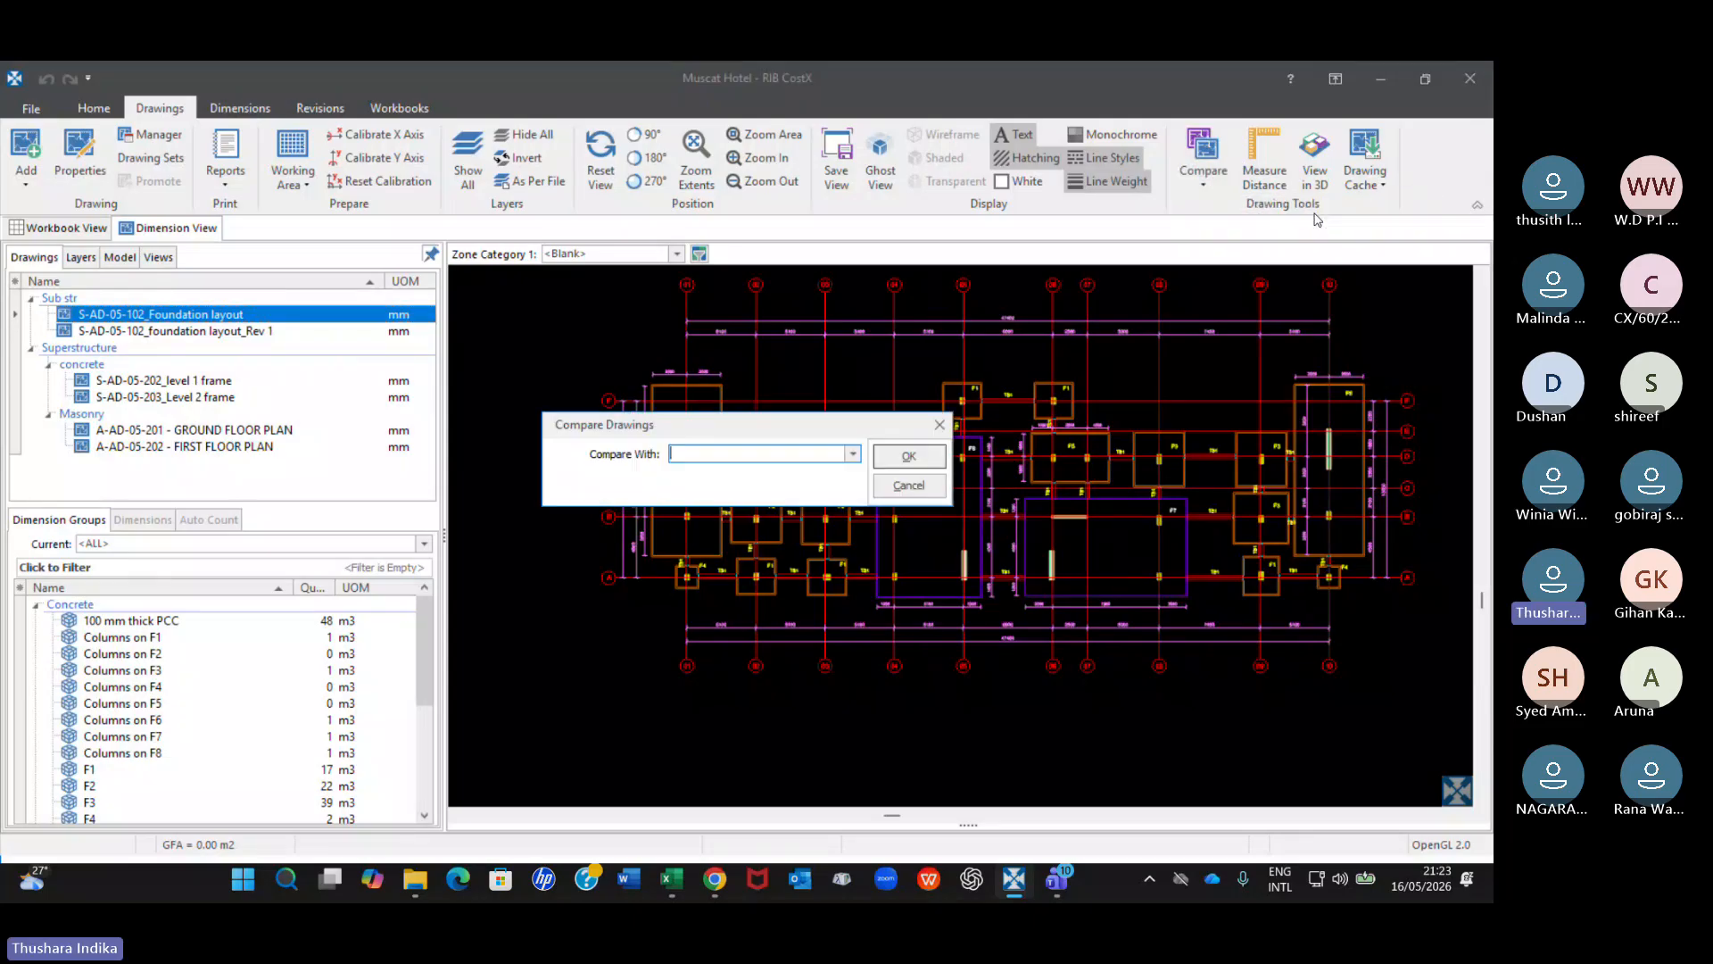
click(853, 454)
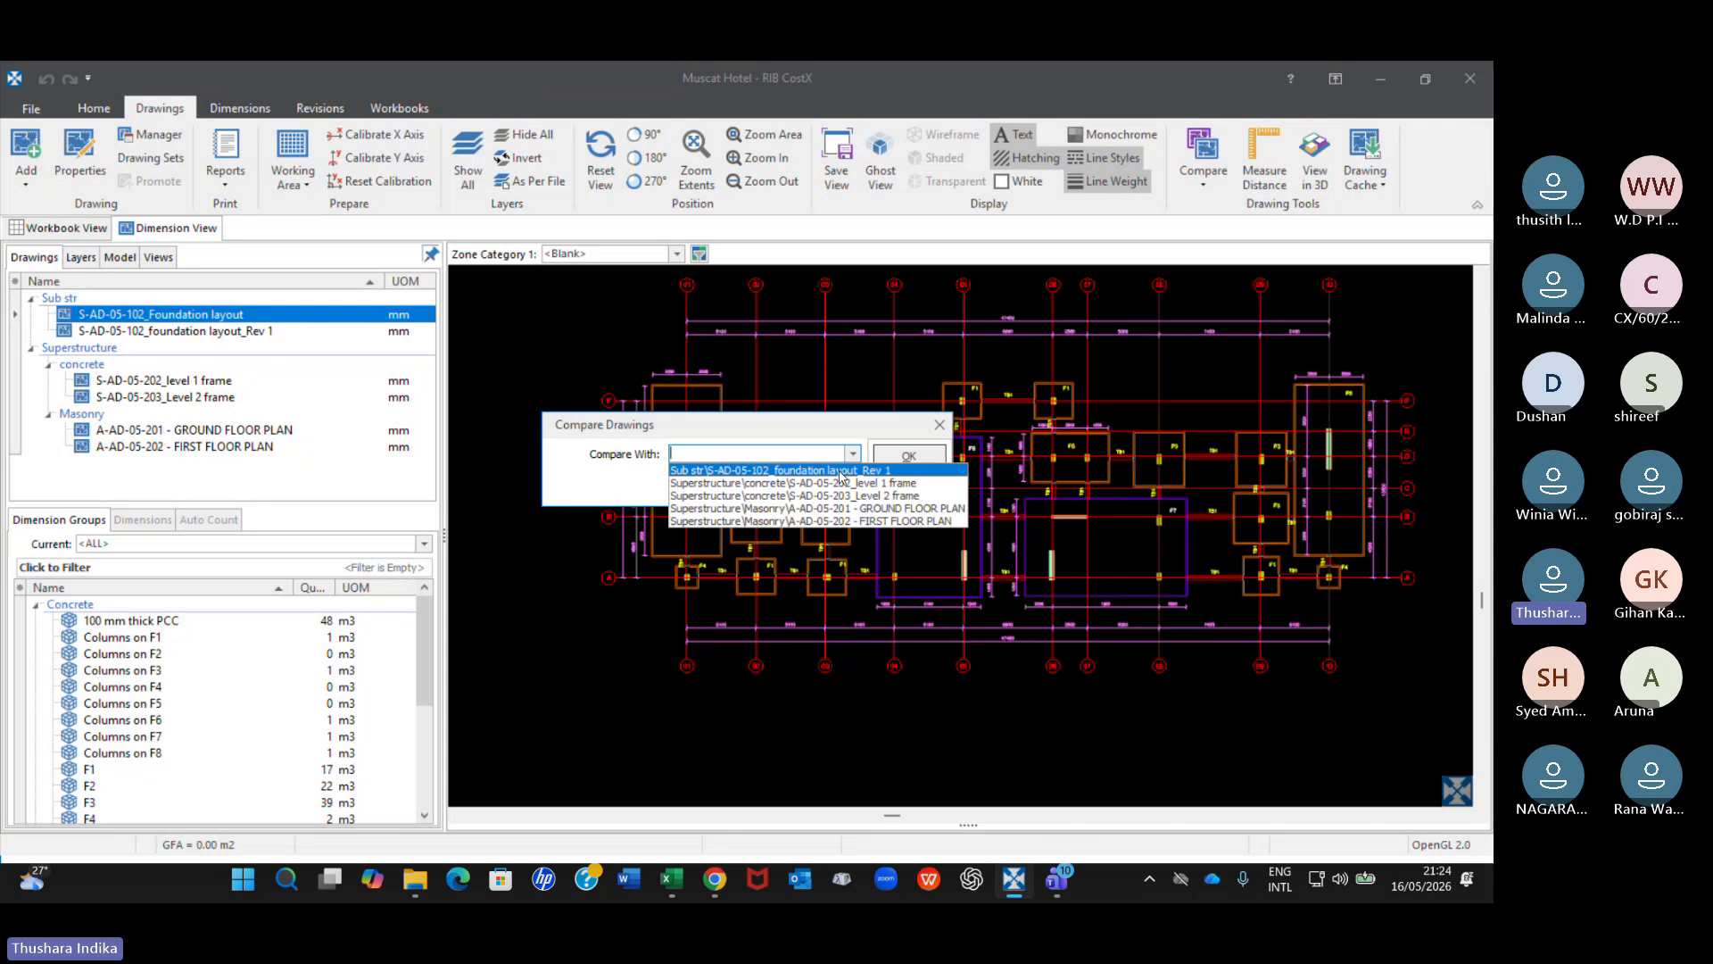
click(838, 470)
click(910, 456)
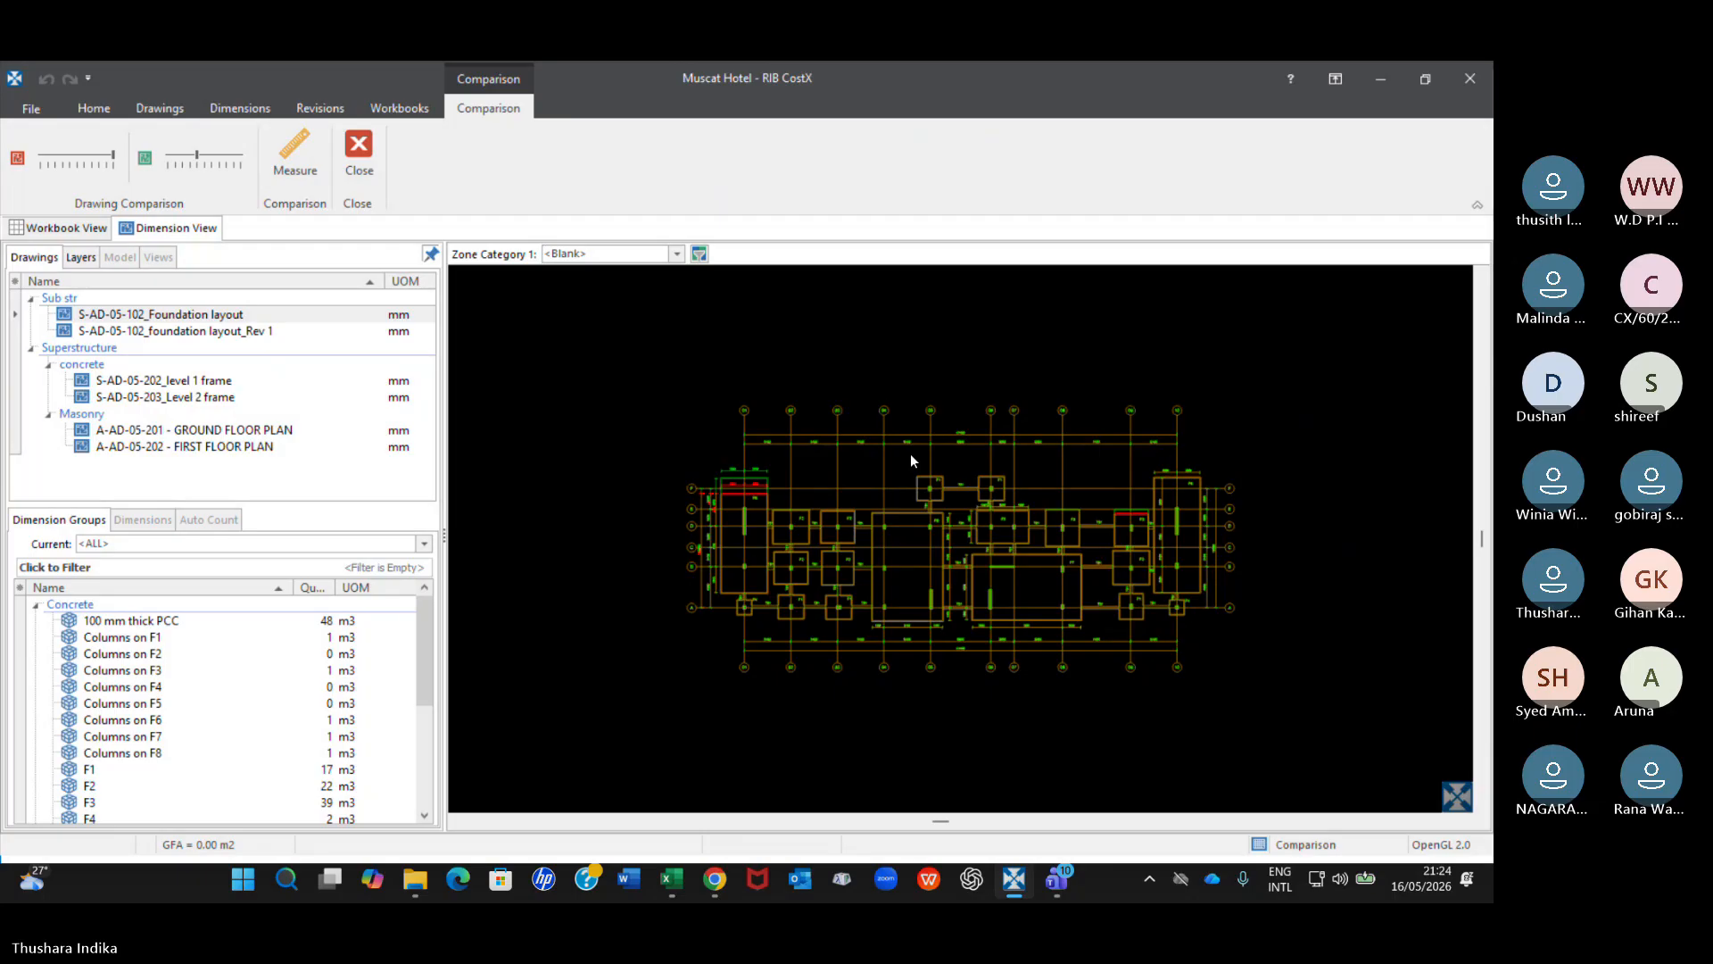
Examine the foundation comparison overlay across the whole layout, checking the footings and dimensions marked in red and green.
scroll(741, 537, up, 3)
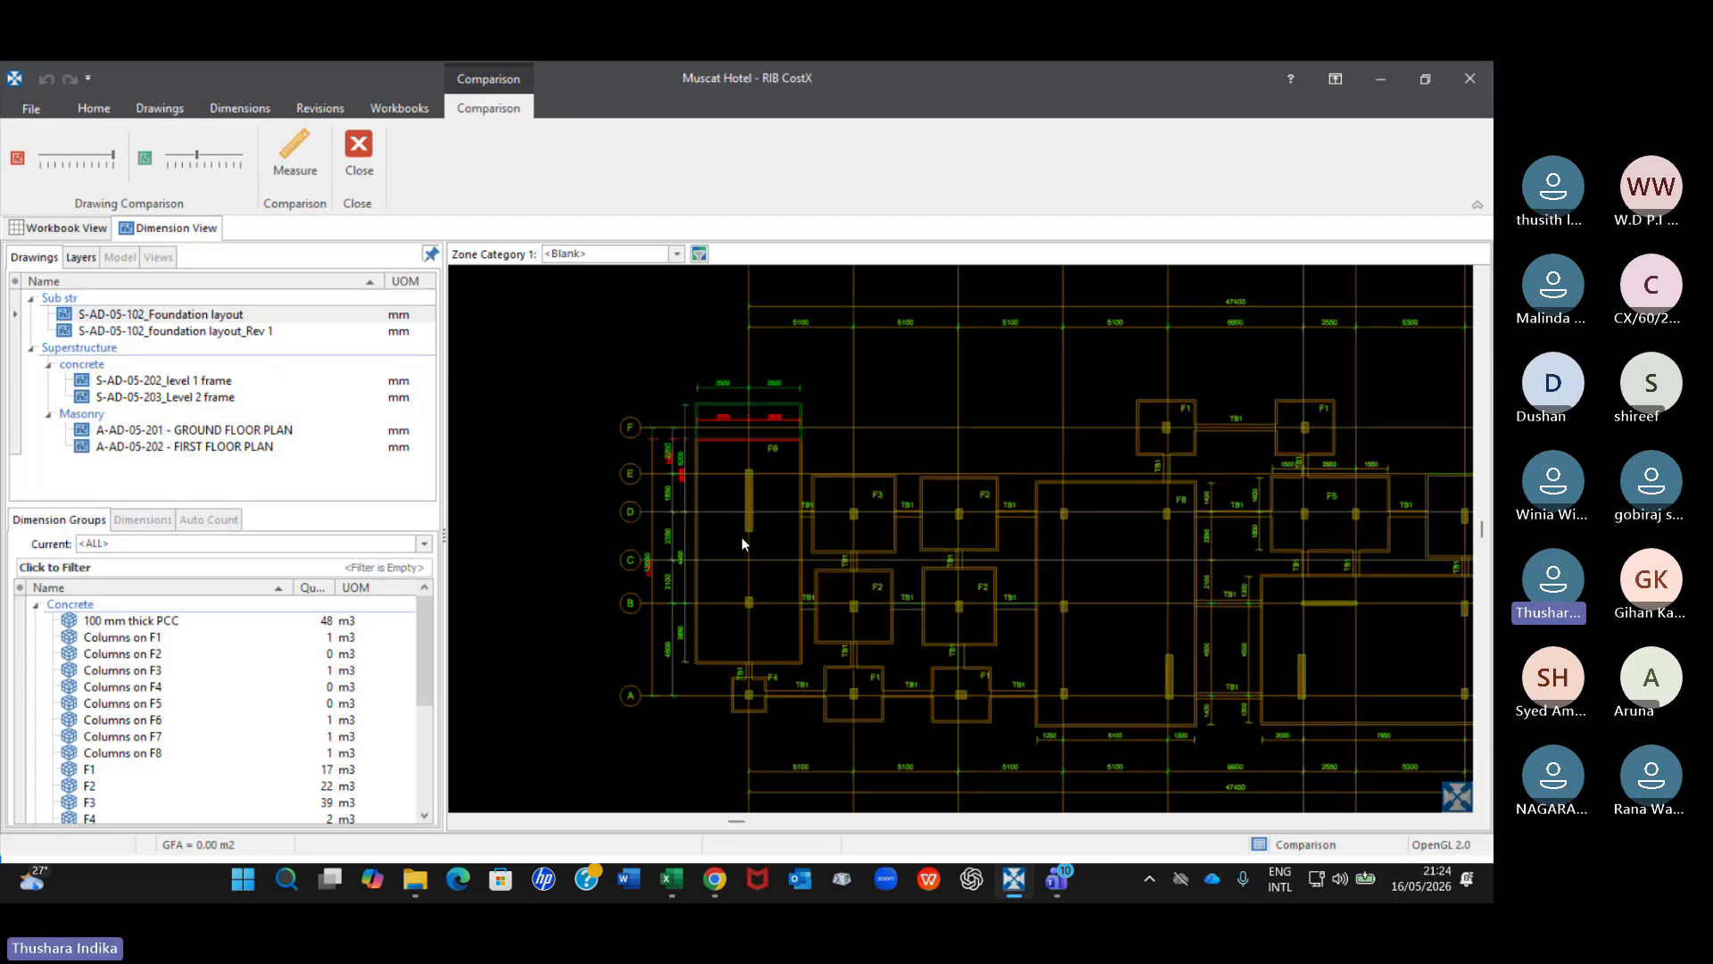
scroll(865, 453, up, 2)
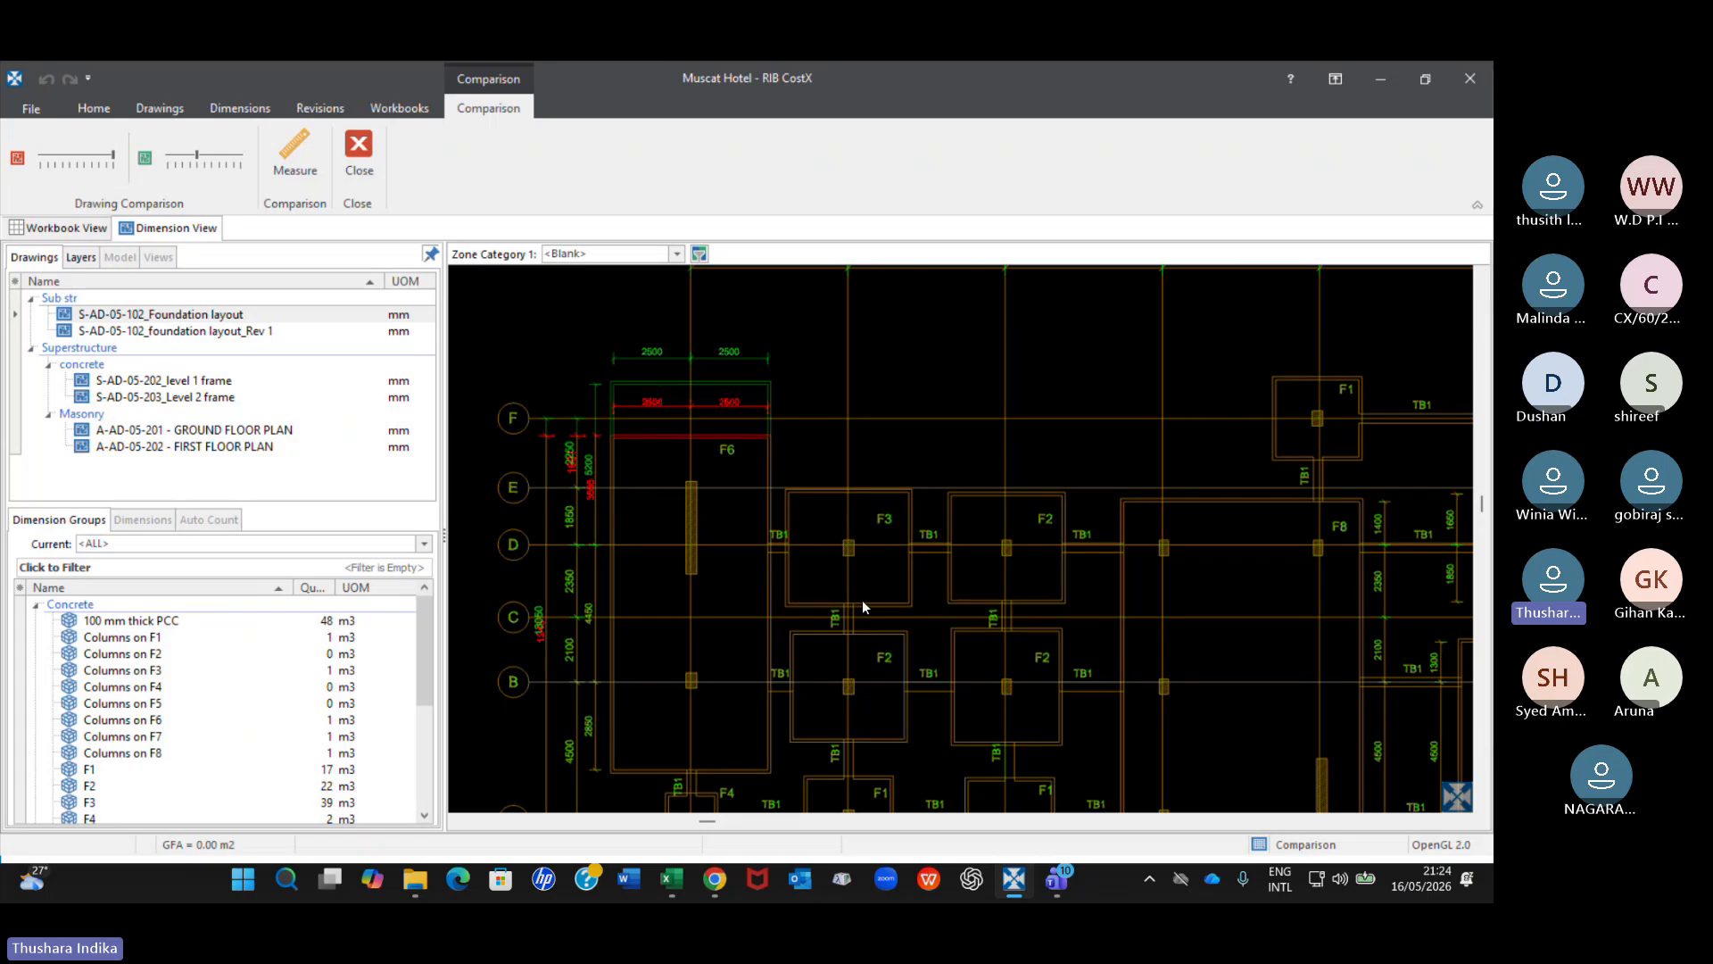
scroll(862, 606, down, 4)
scroll(1124, 576, up, 4)
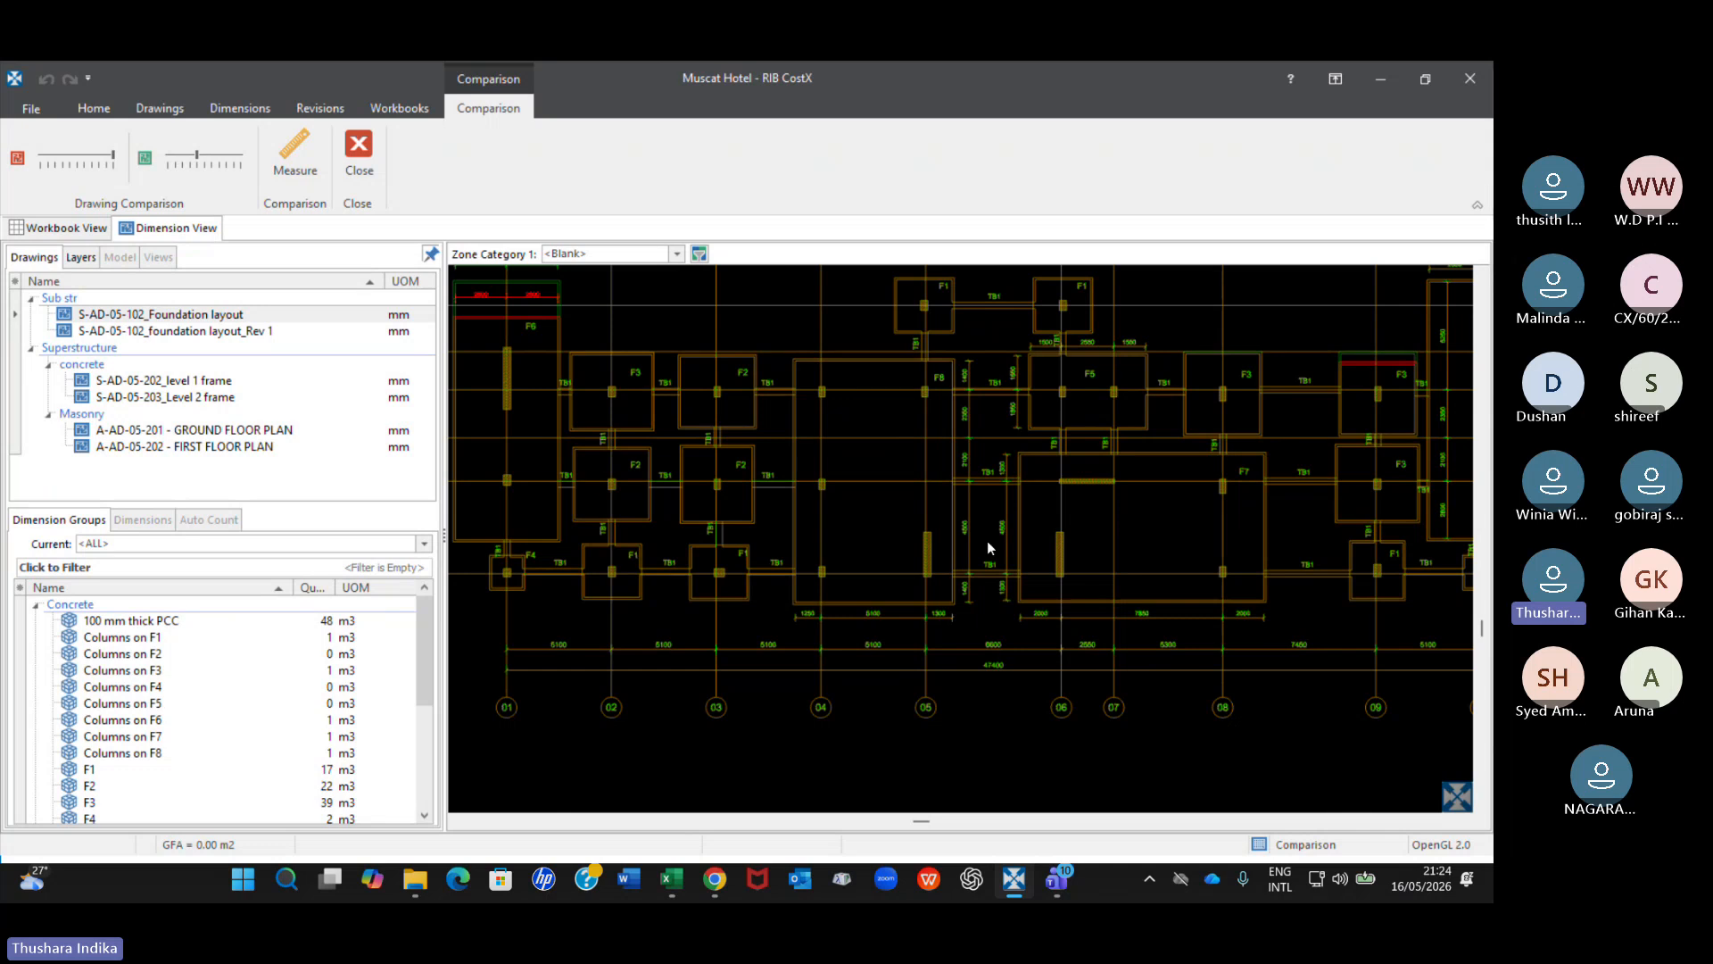
scroll(987, 541, down, 1)
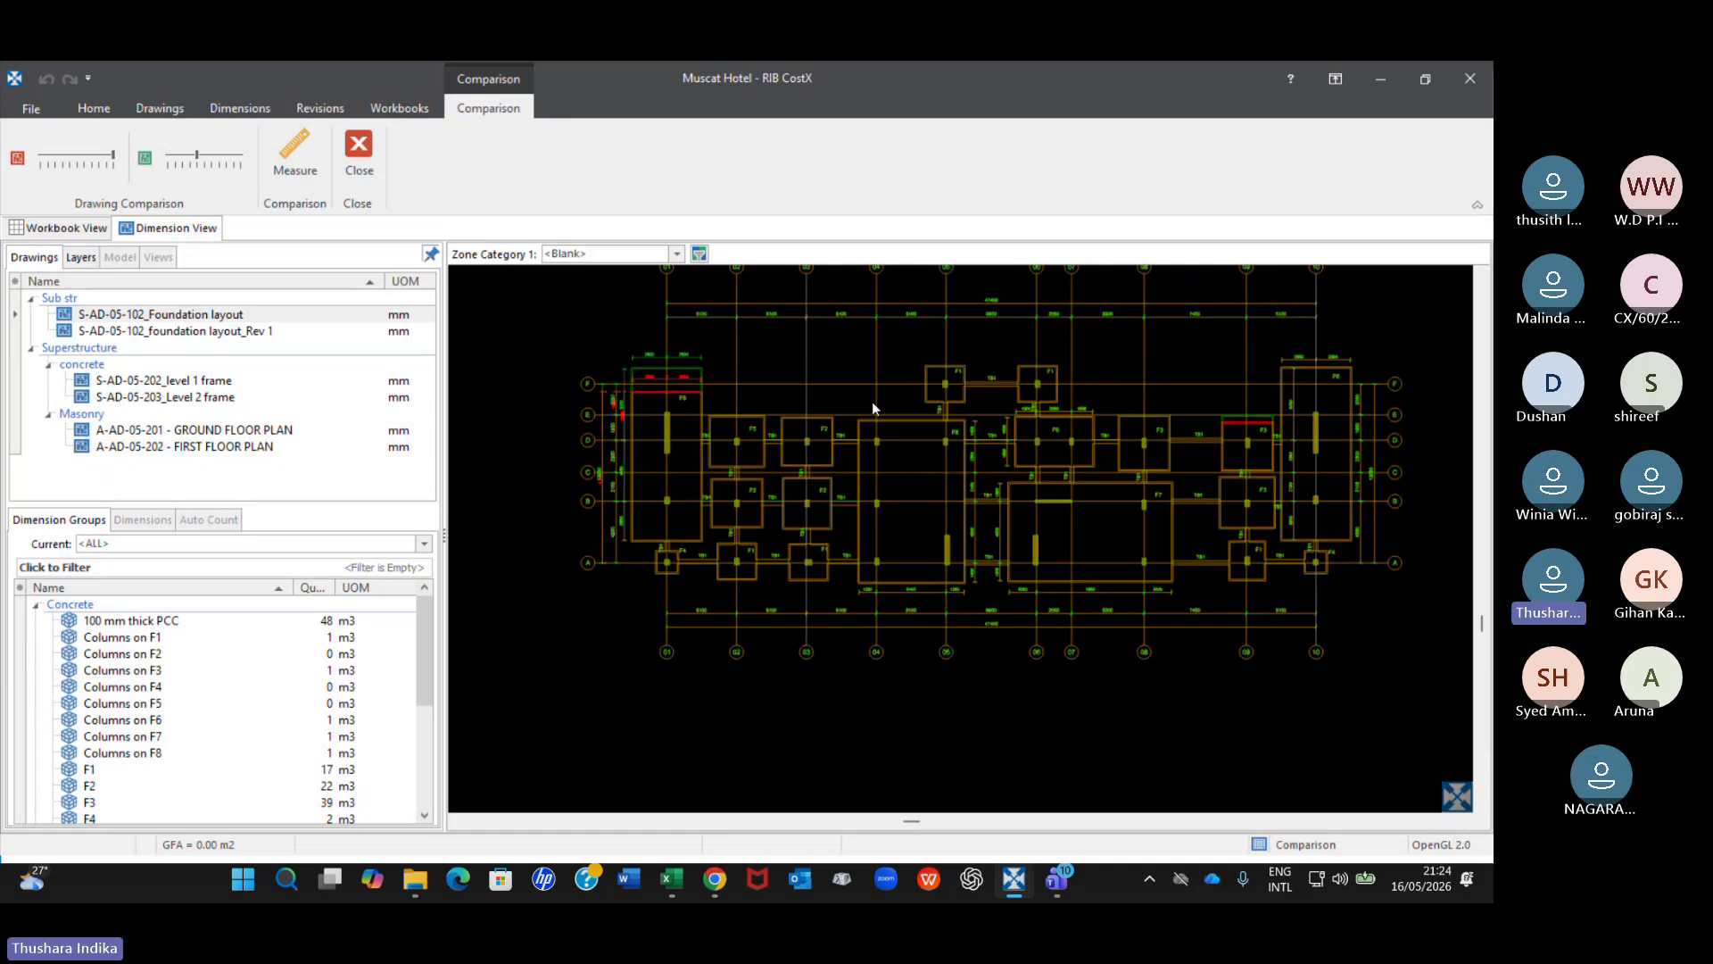
scroll(873, 408, up, 3)
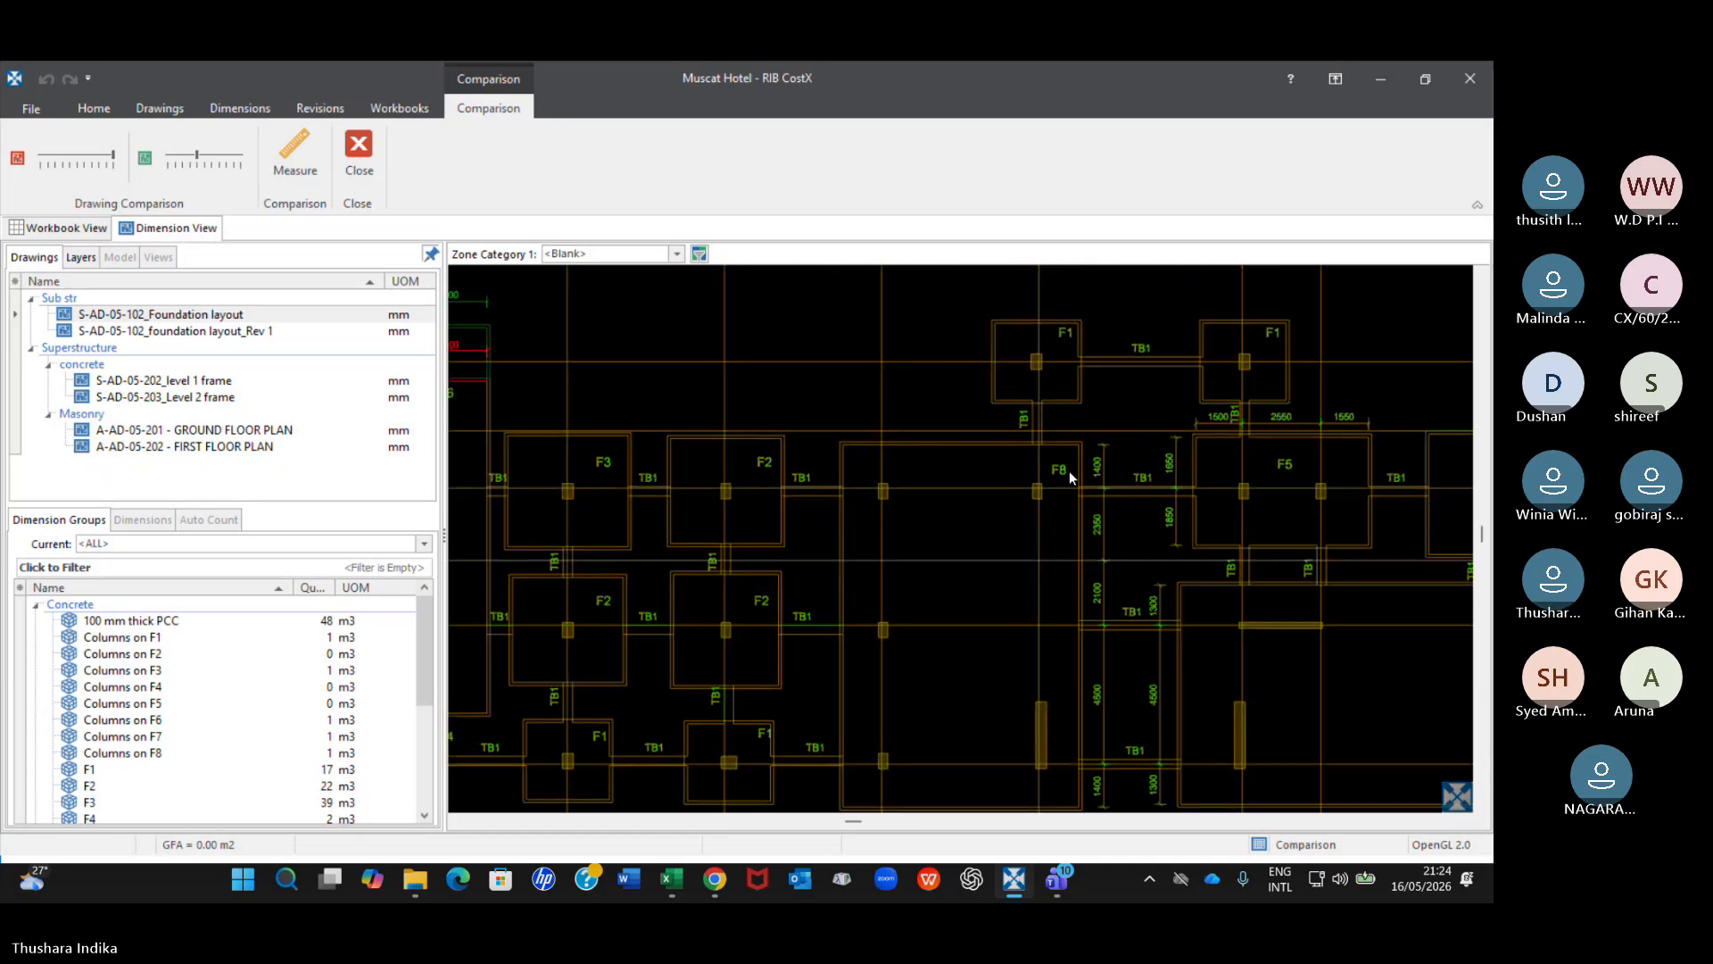
scroll(856, 428, down, 5)
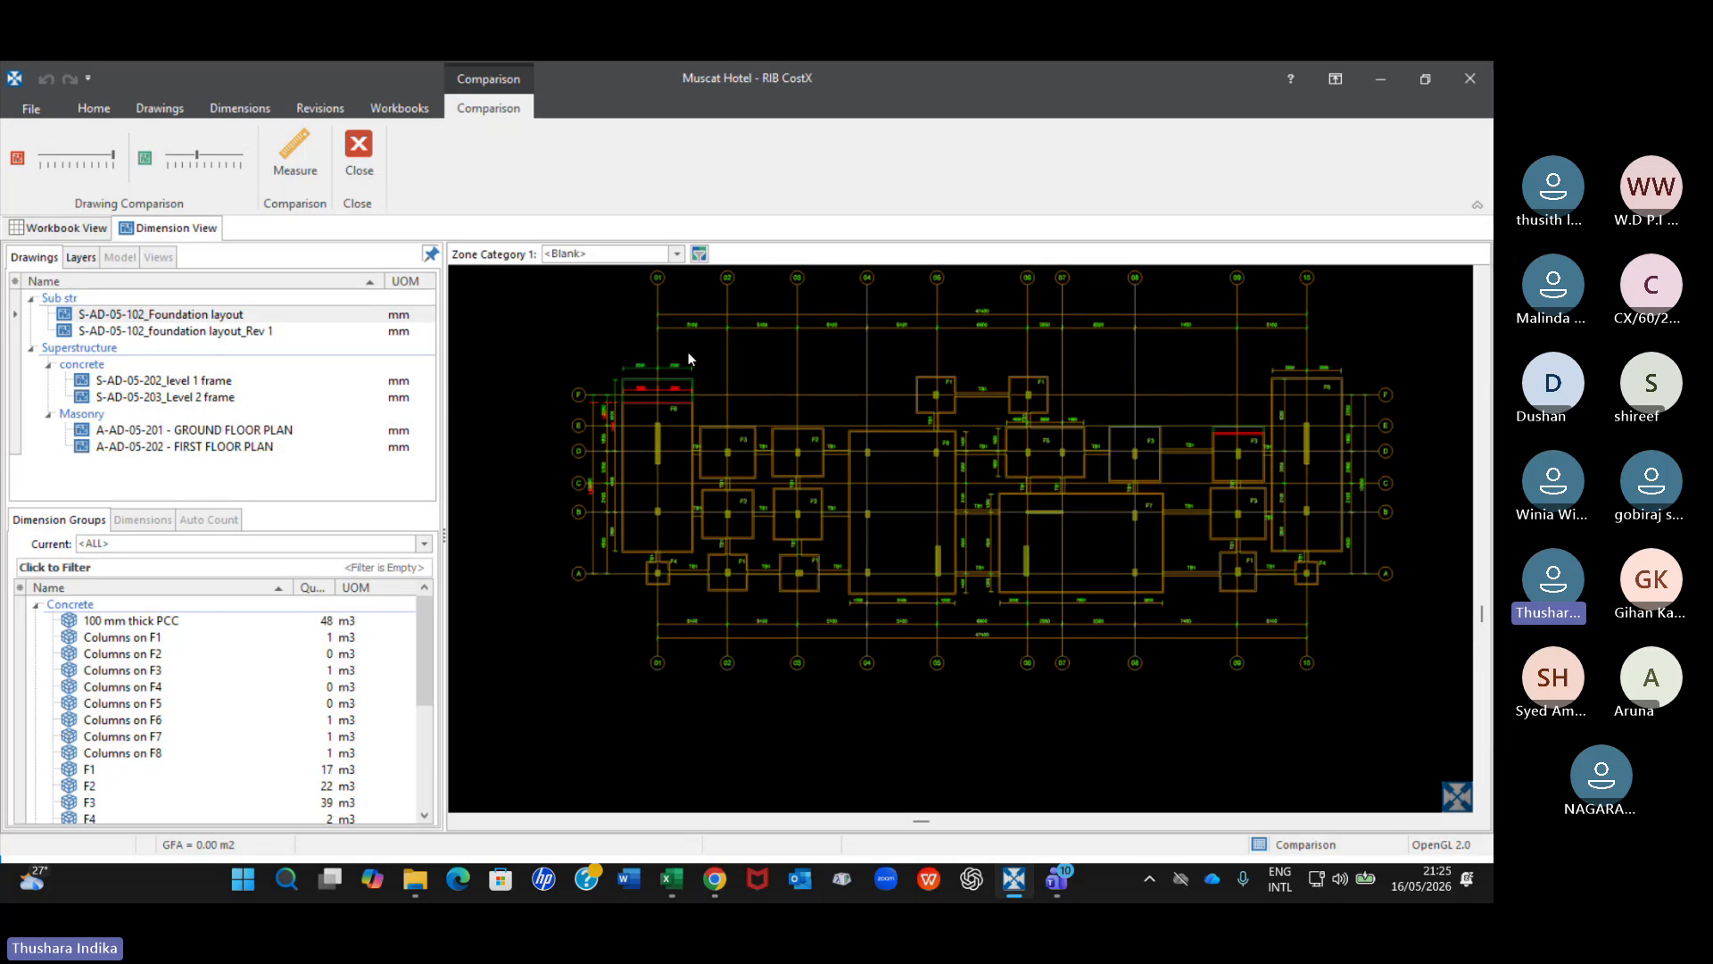
scroll(667, 367, up, 2)
scroll(669, 369, up, 2)
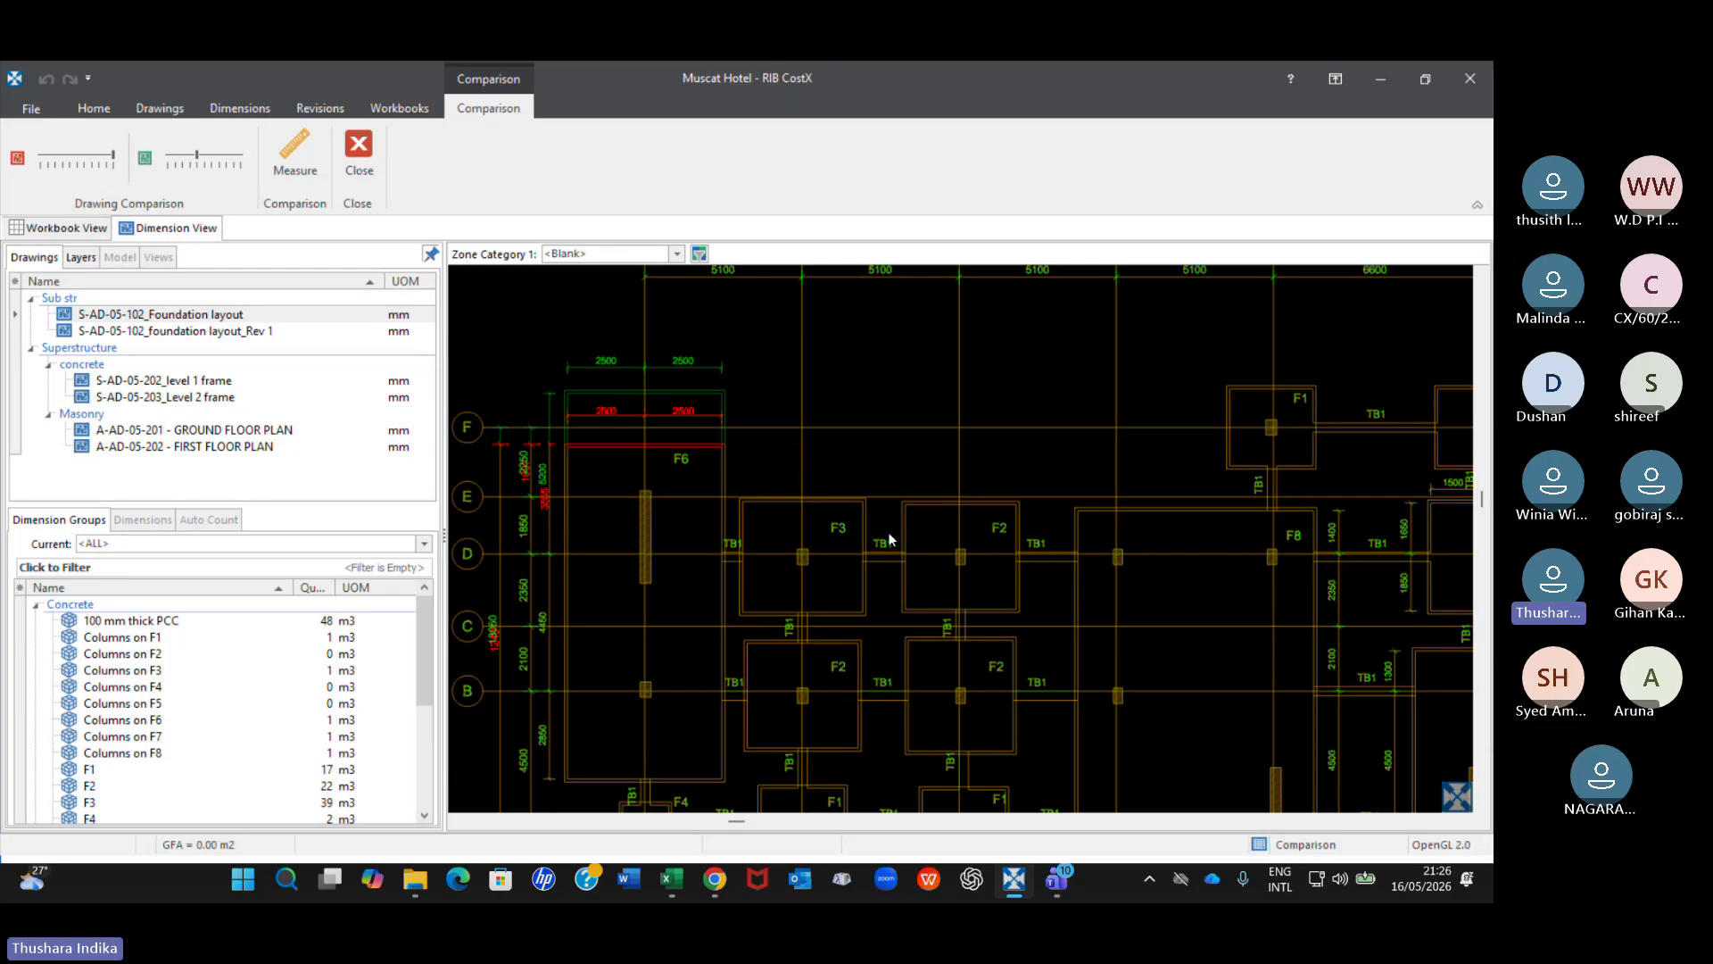
scroll(823, 542, down, 3)
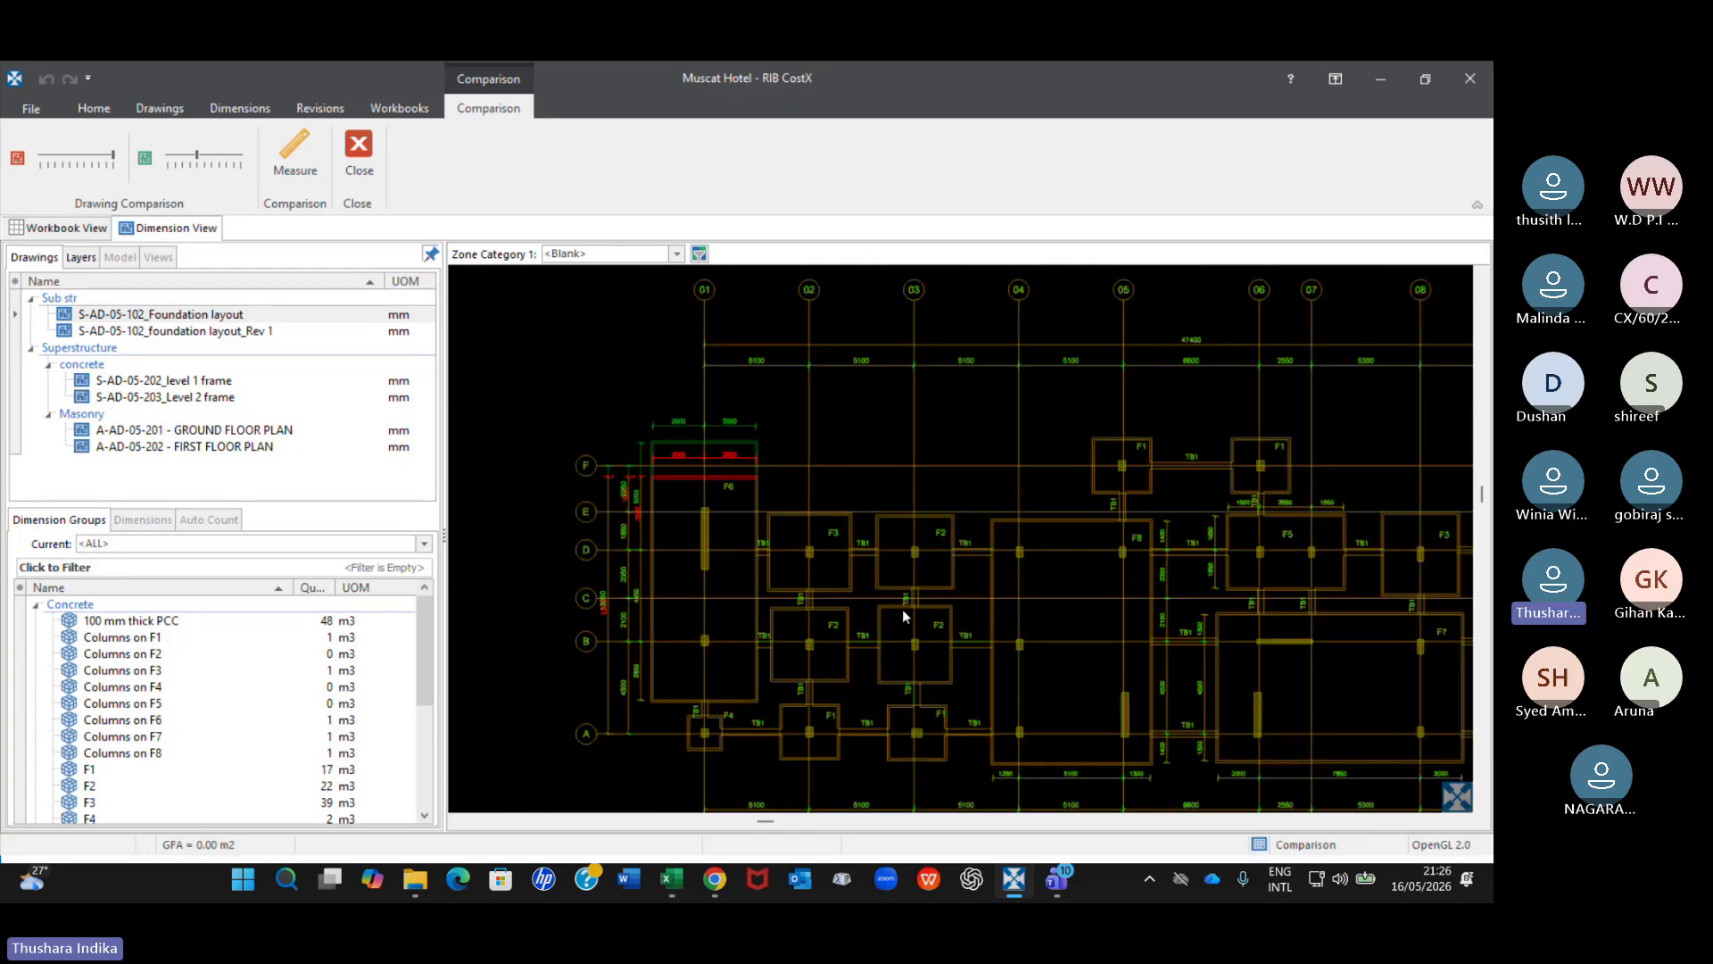
scroll(902, 609, down, 2)
scroll(1200, 634, up, 3)
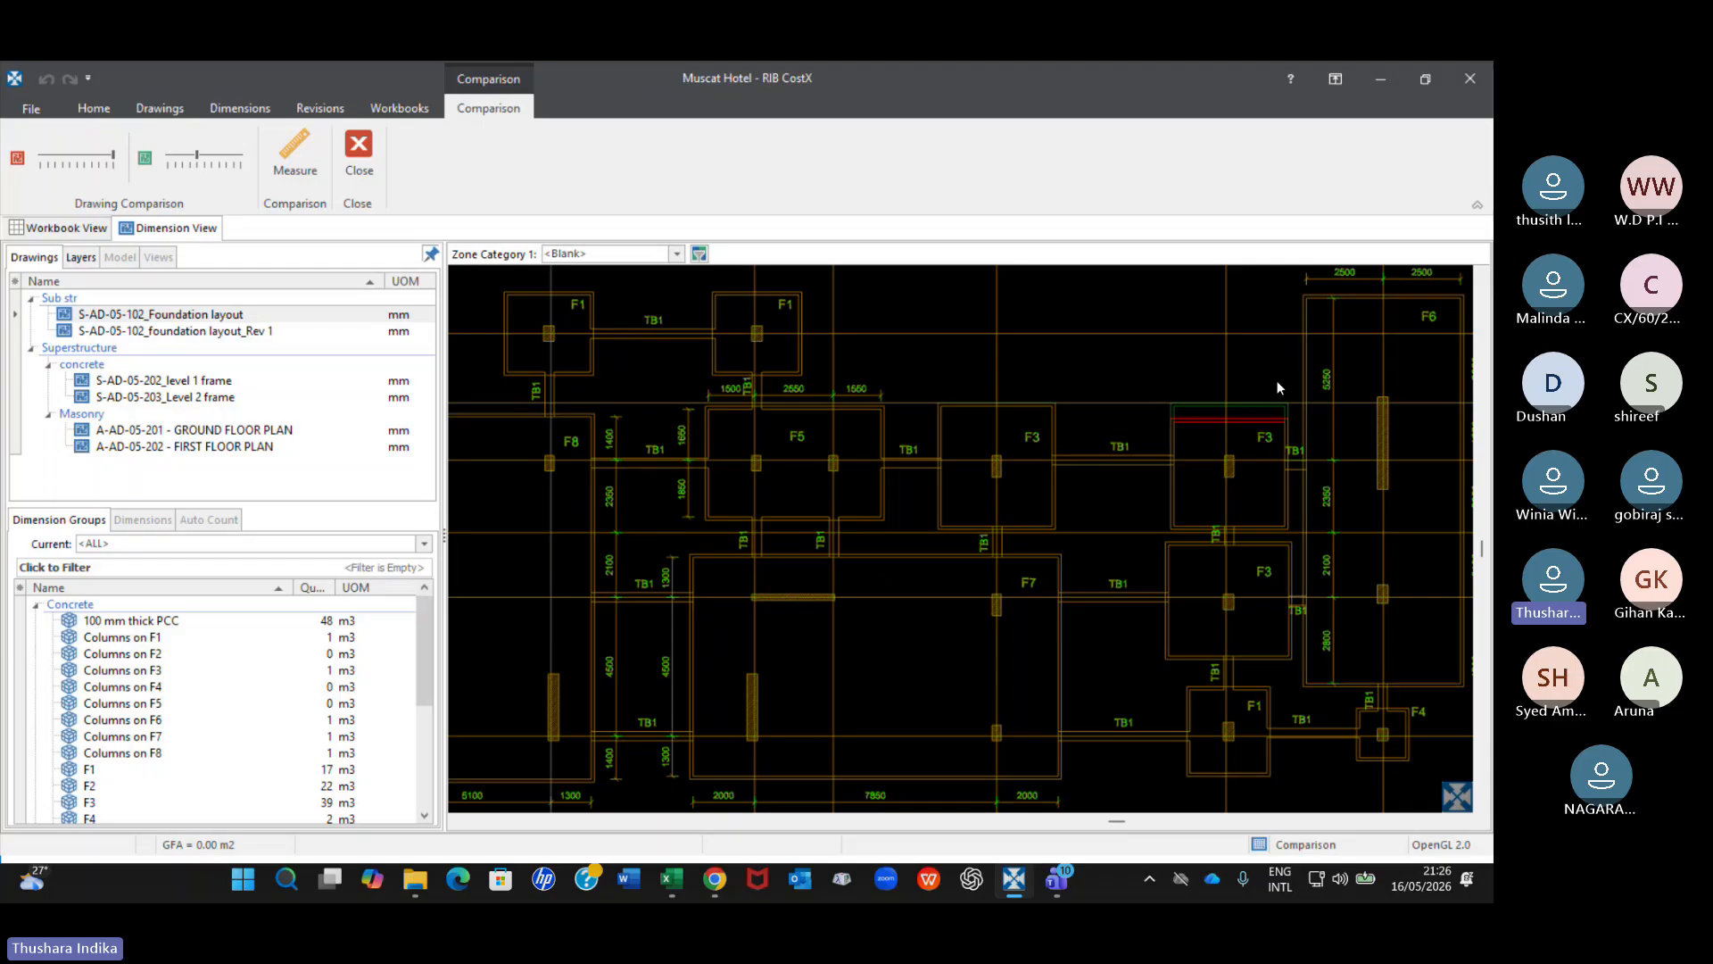
scroll(1260, 460, down, 1)
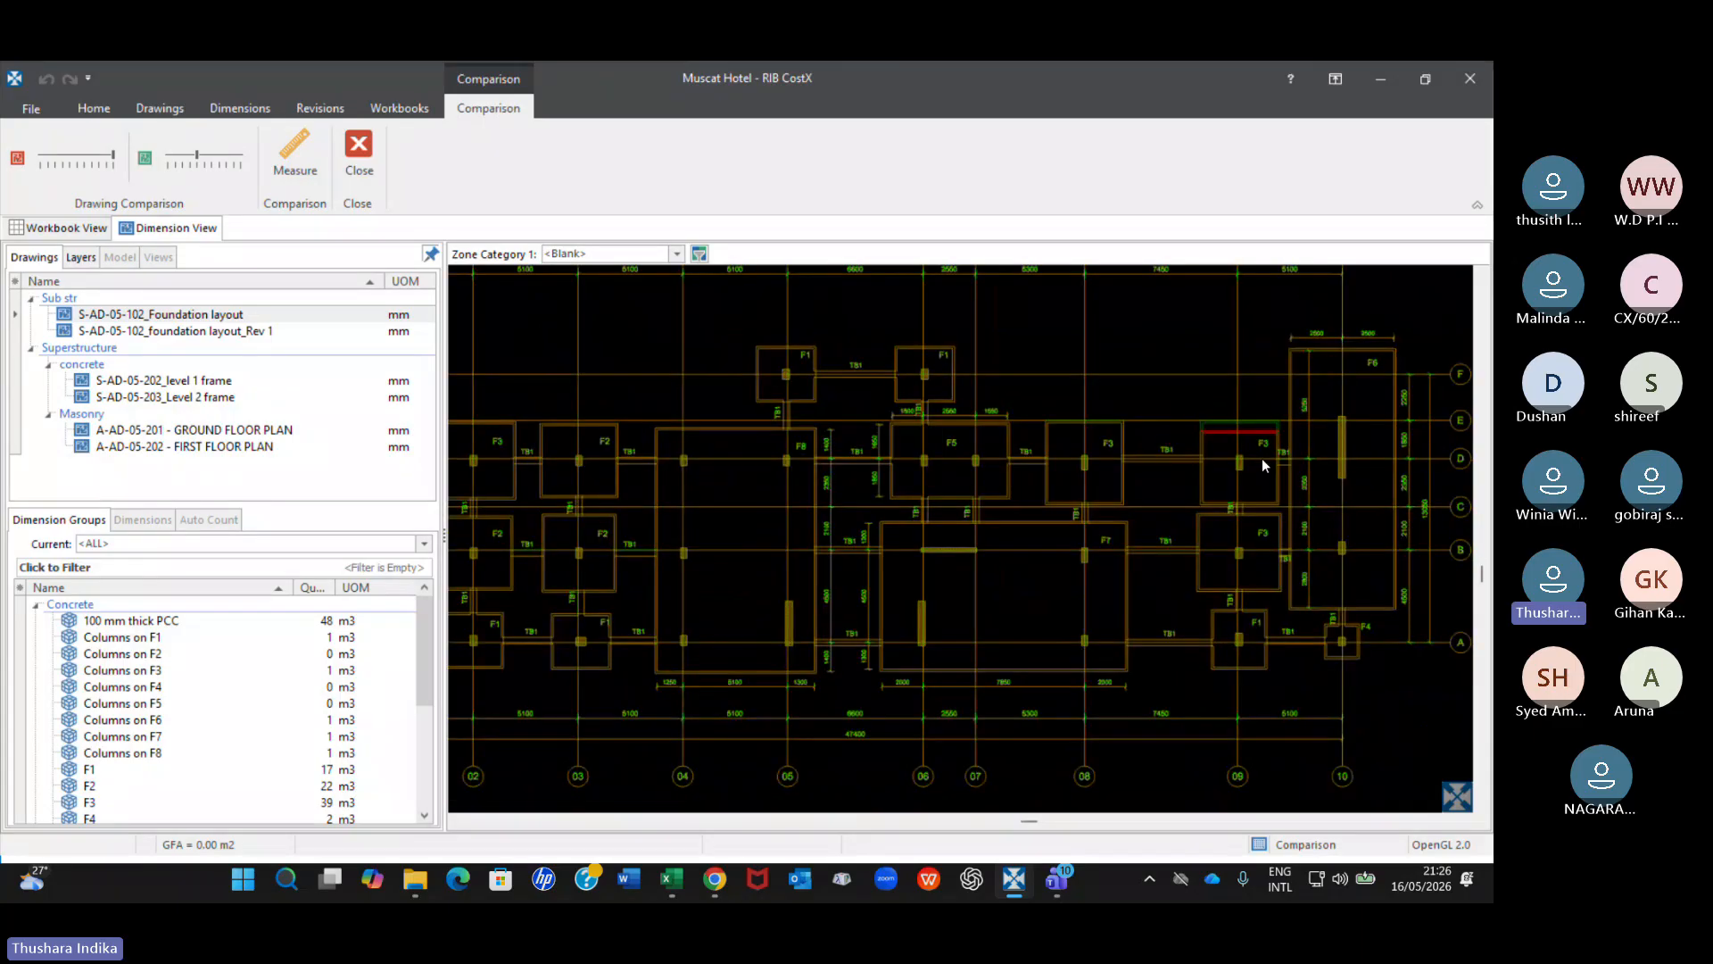
scroll(1262, 458, down, 1)
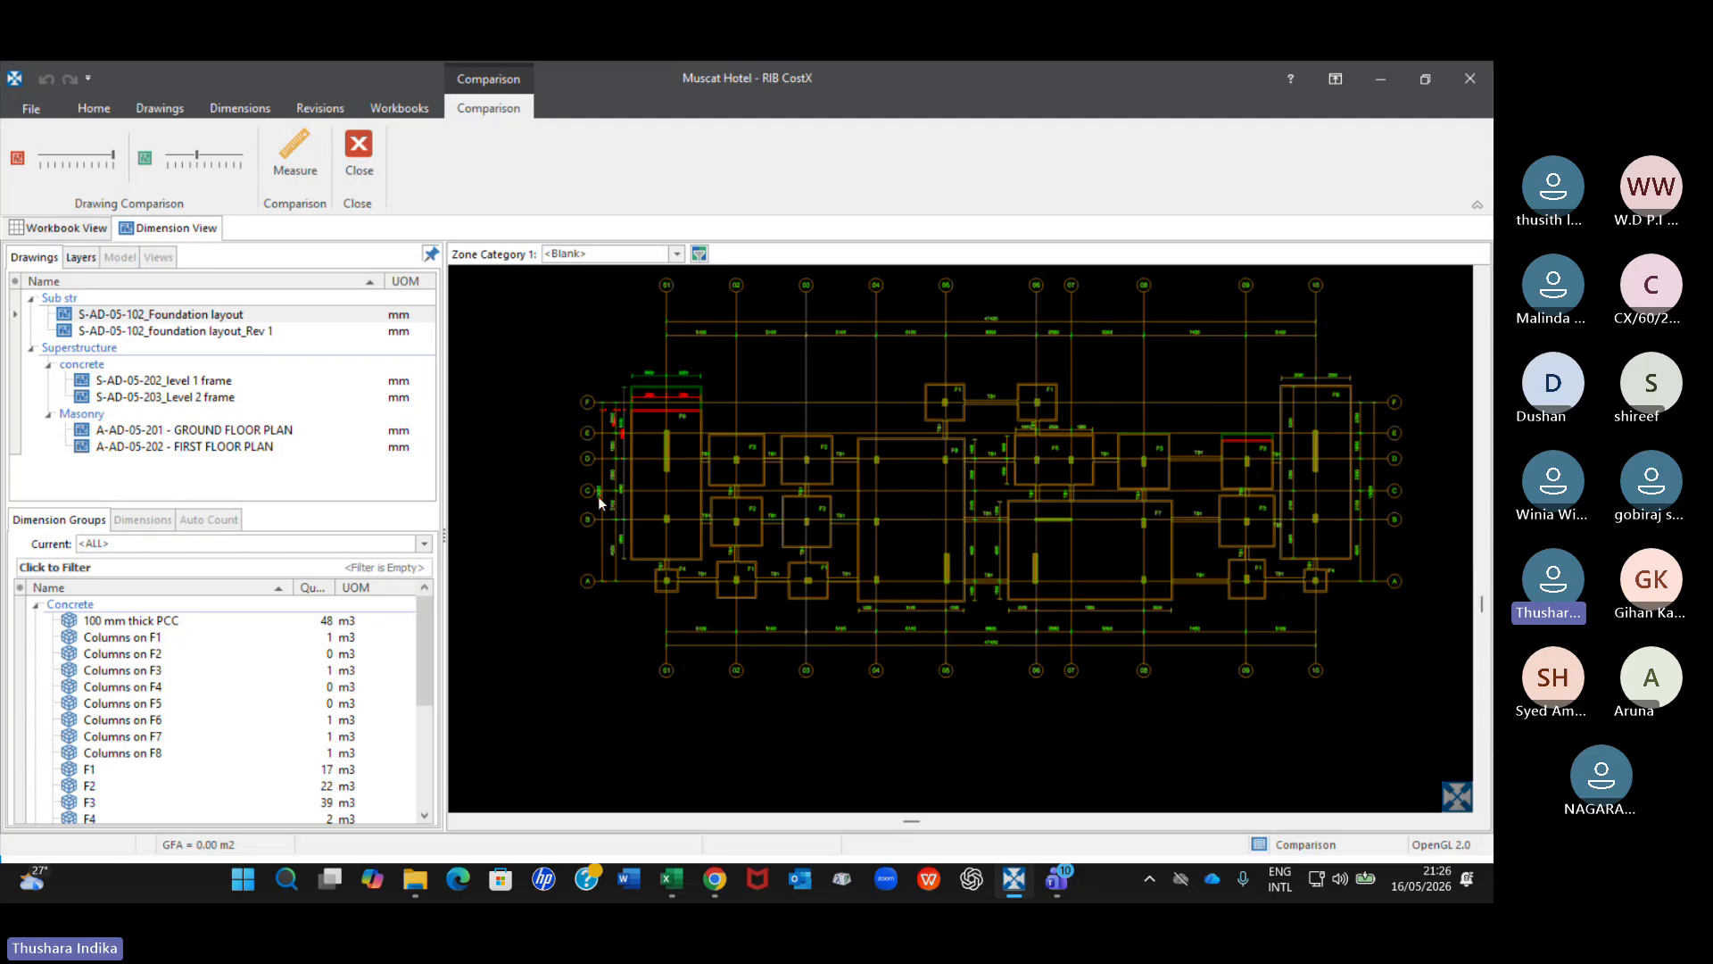
Generate a print report preview of the drawing window showing the foundation layout comparison.
click(268, 317)
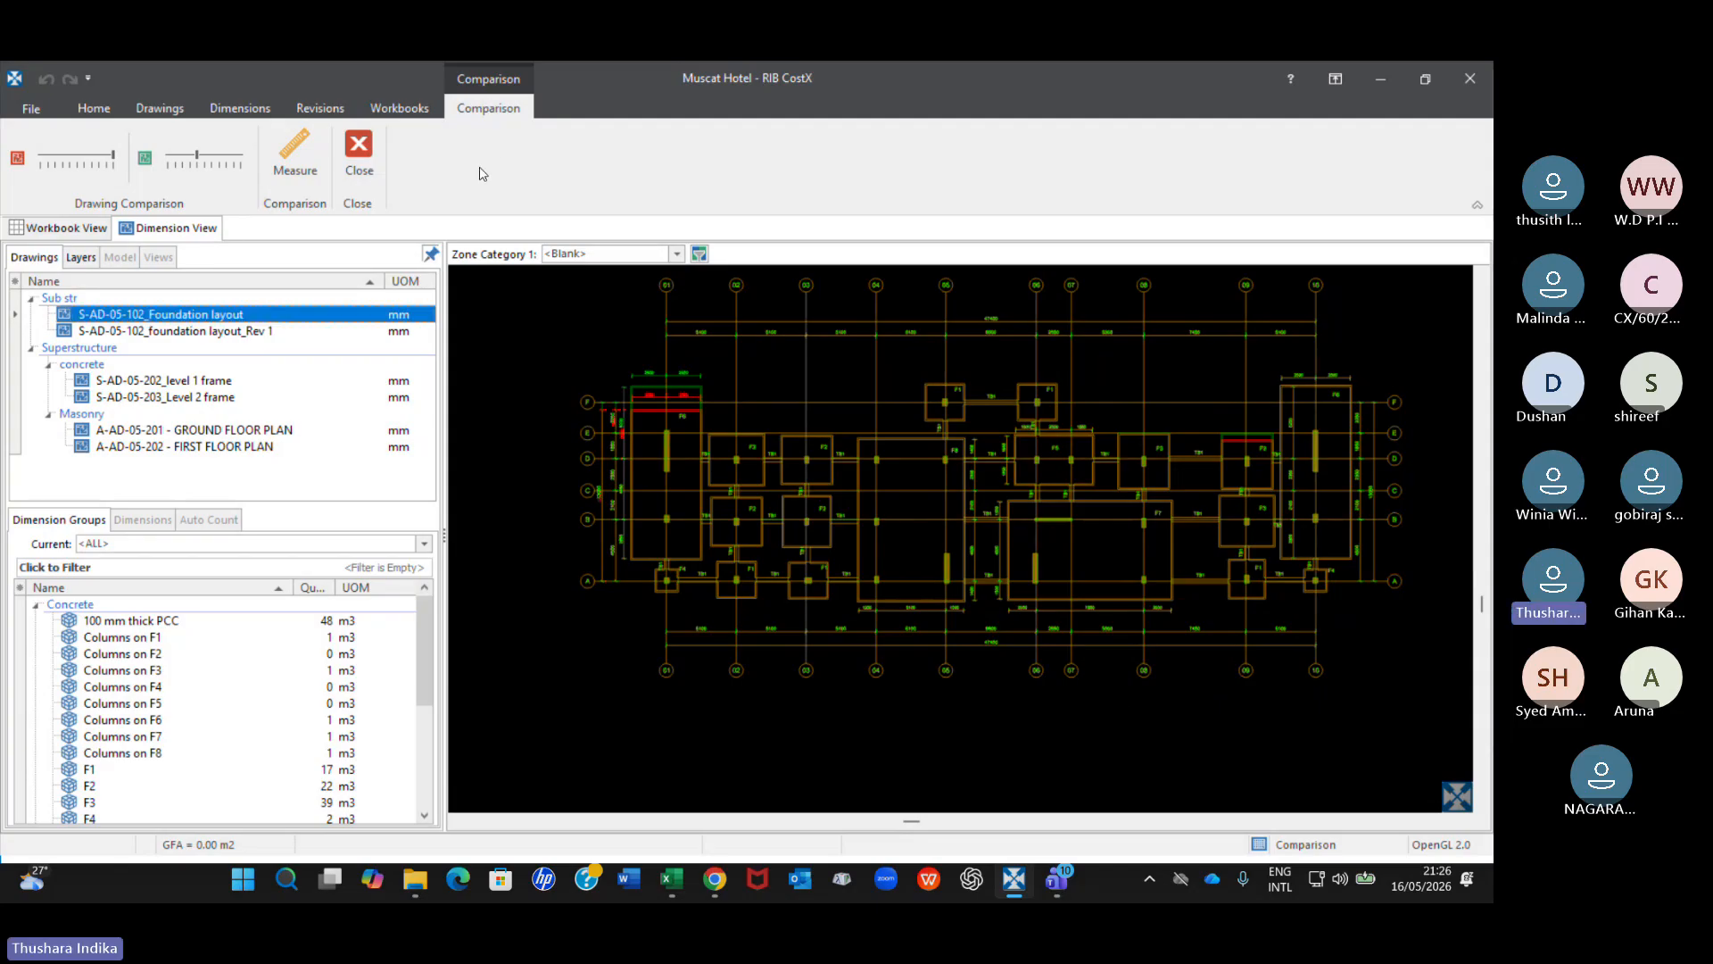
click(216, 108)
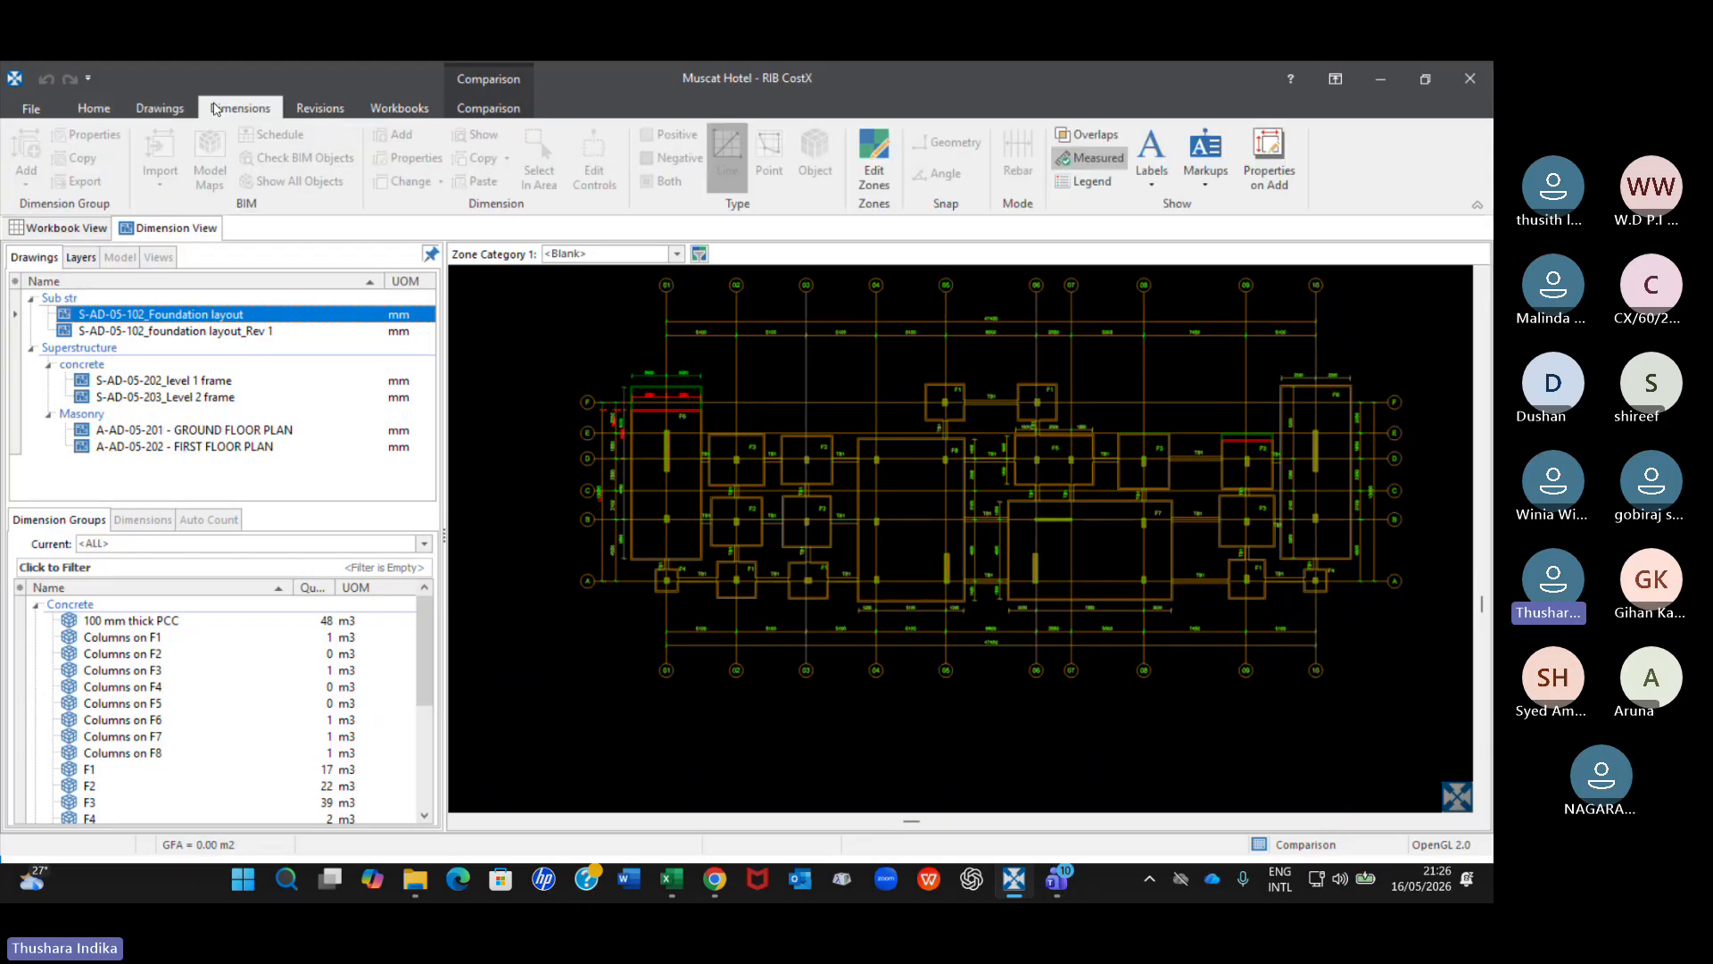
click(160, 111)
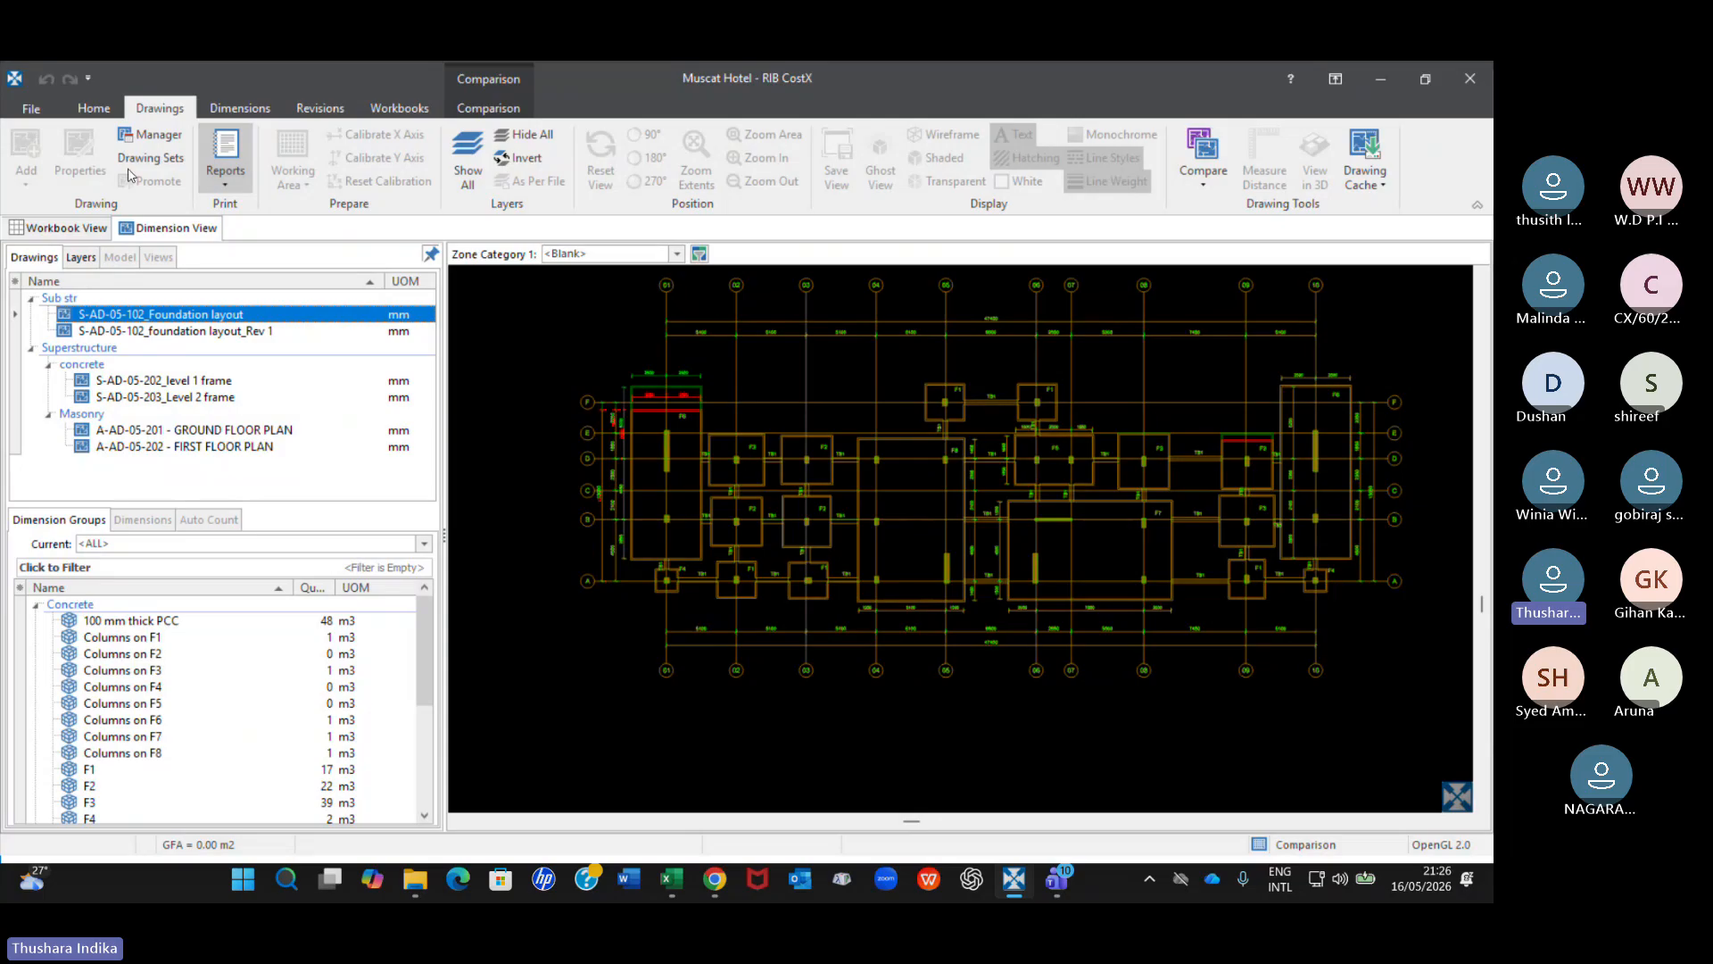
click(222, 186)
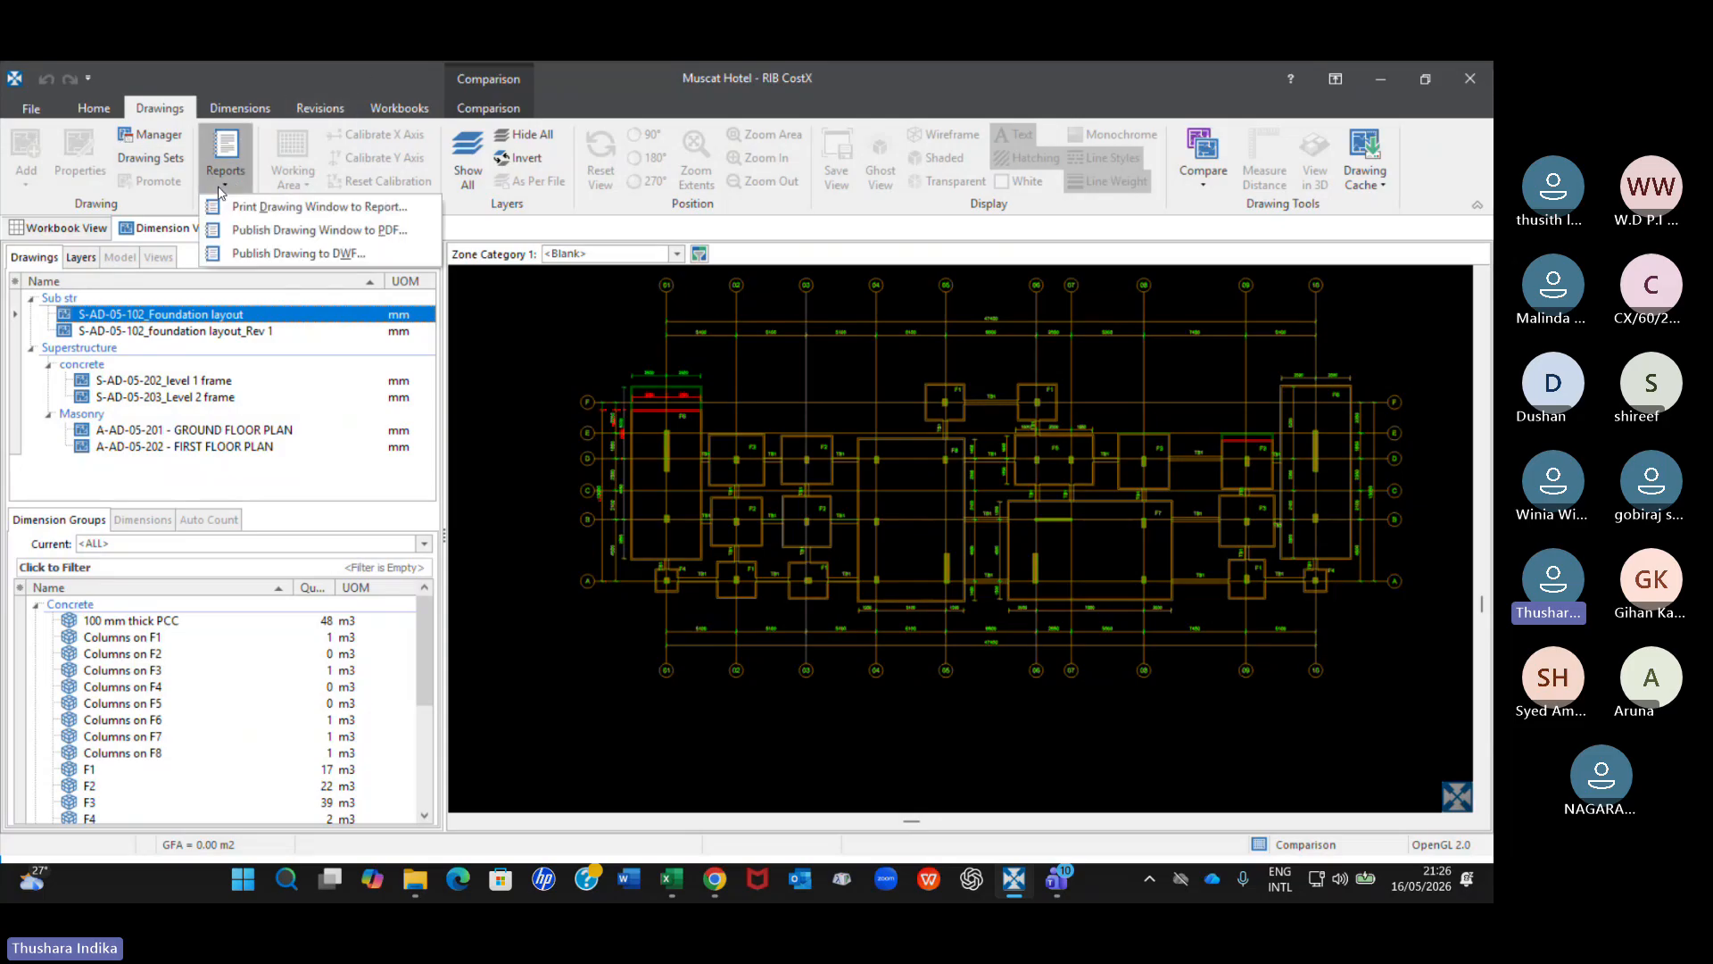
click(323, 209)
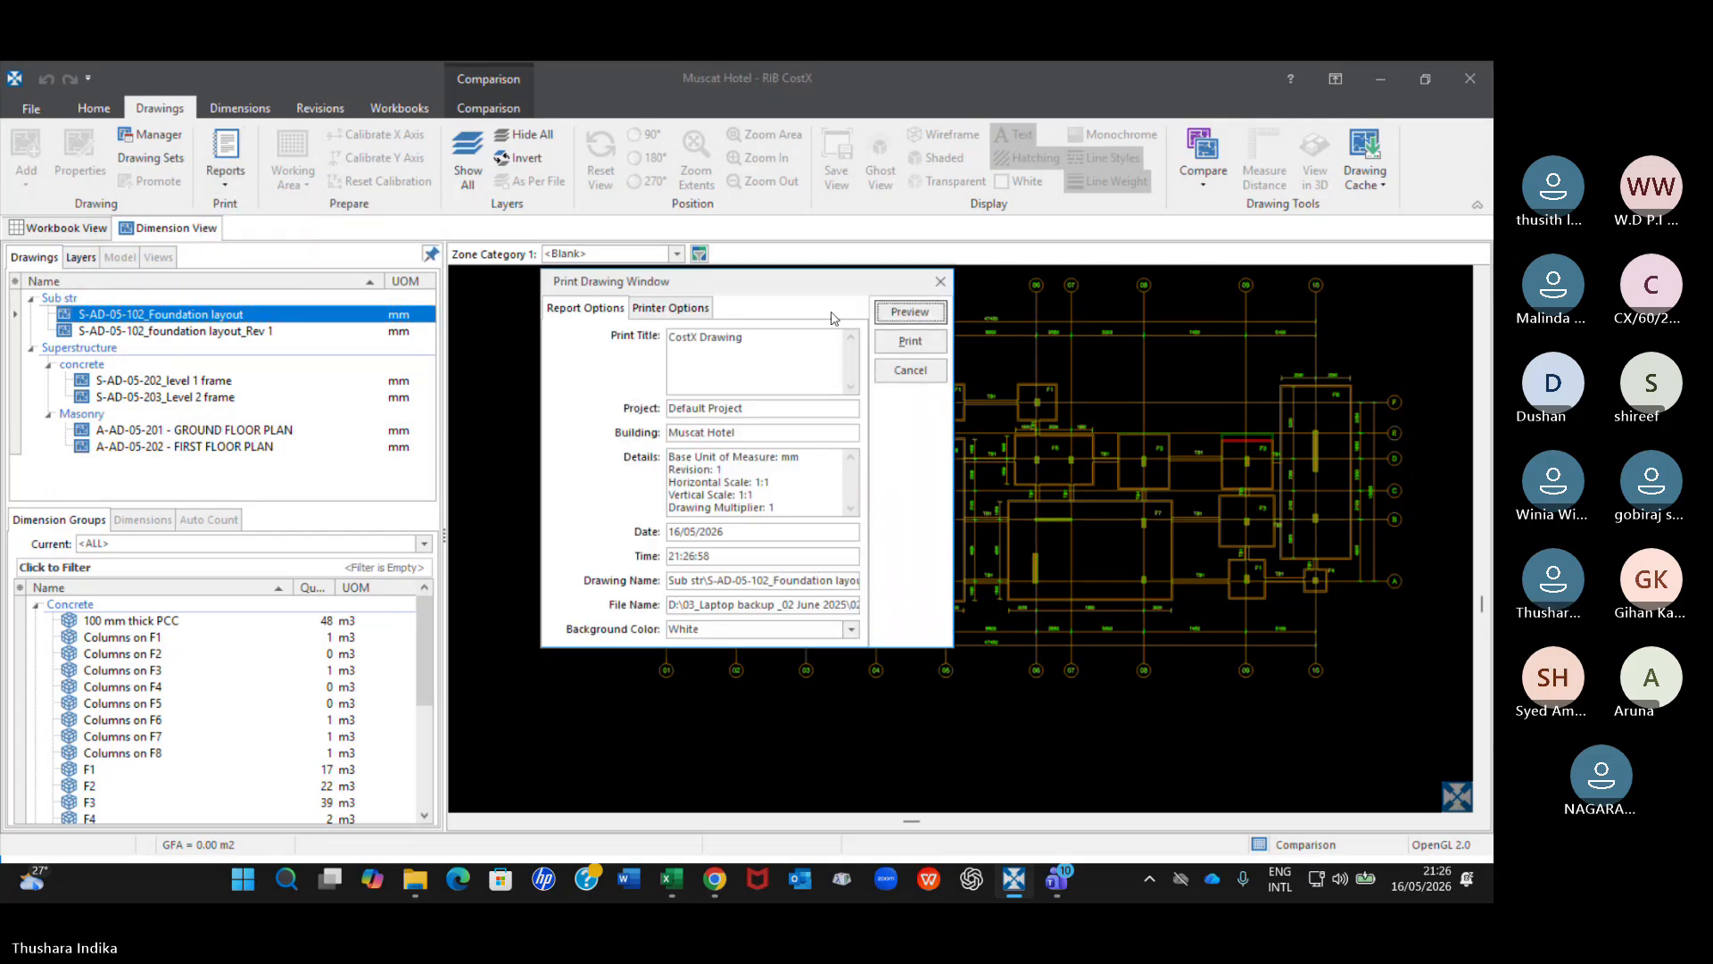
click(910, 312)
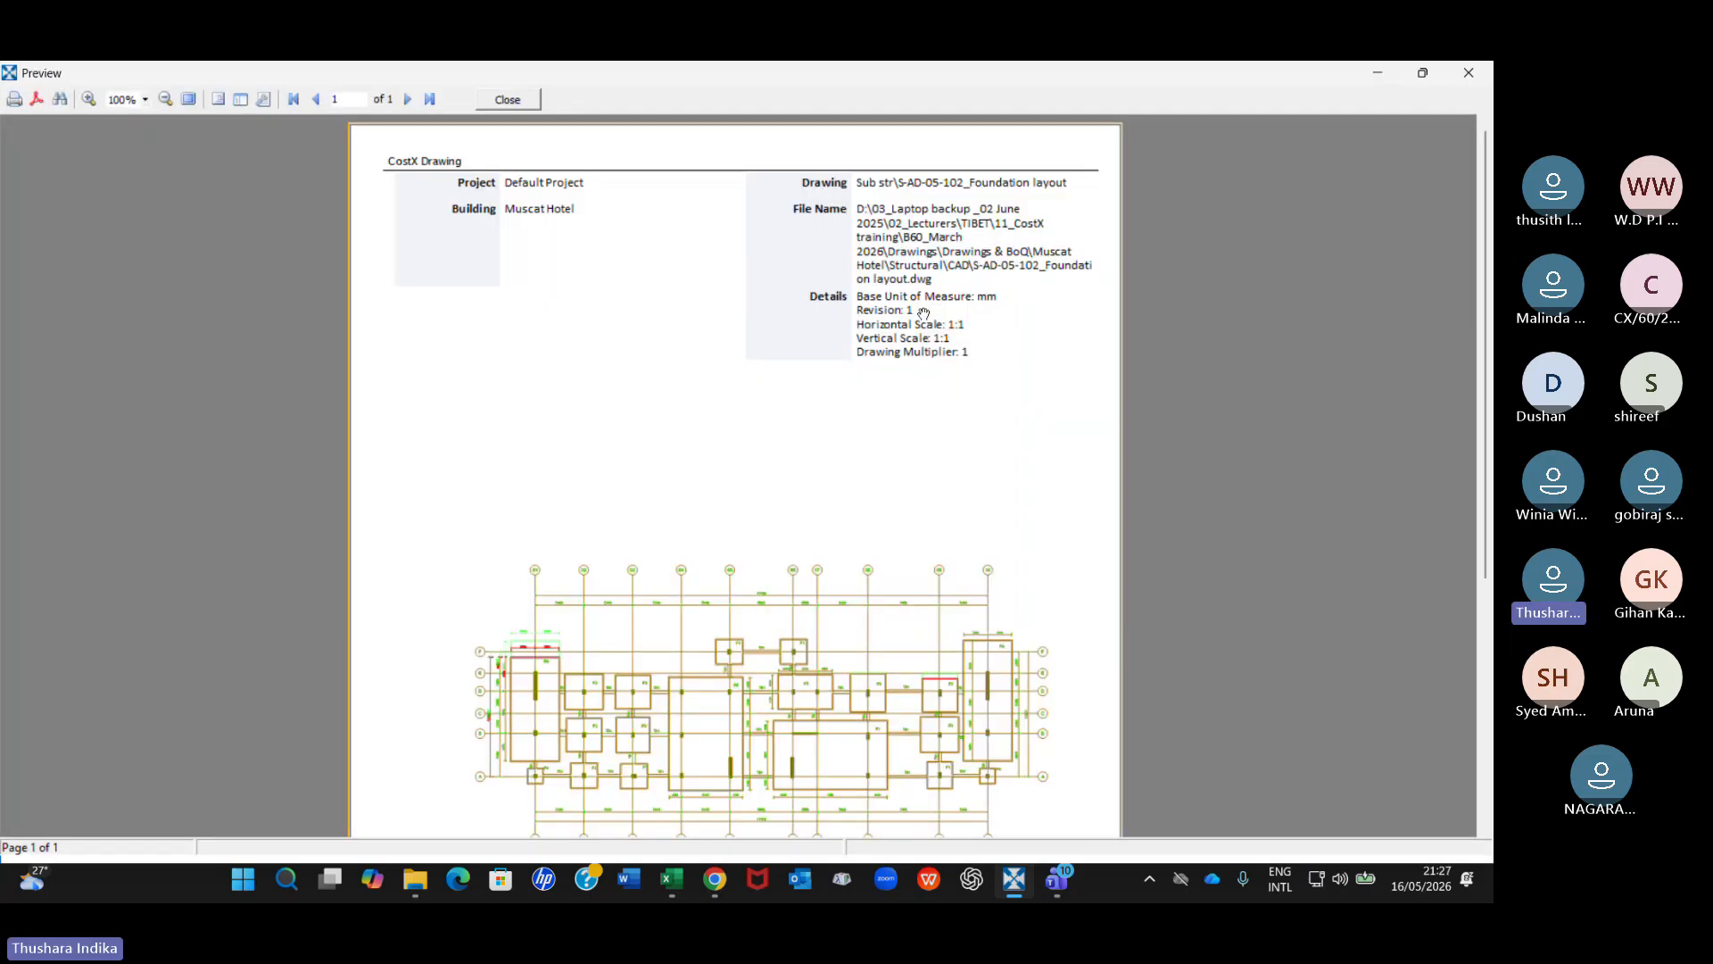
Review the drawing details and comparison plan in the report preview, and close the preview.
scroll(923, 313, down, 3)
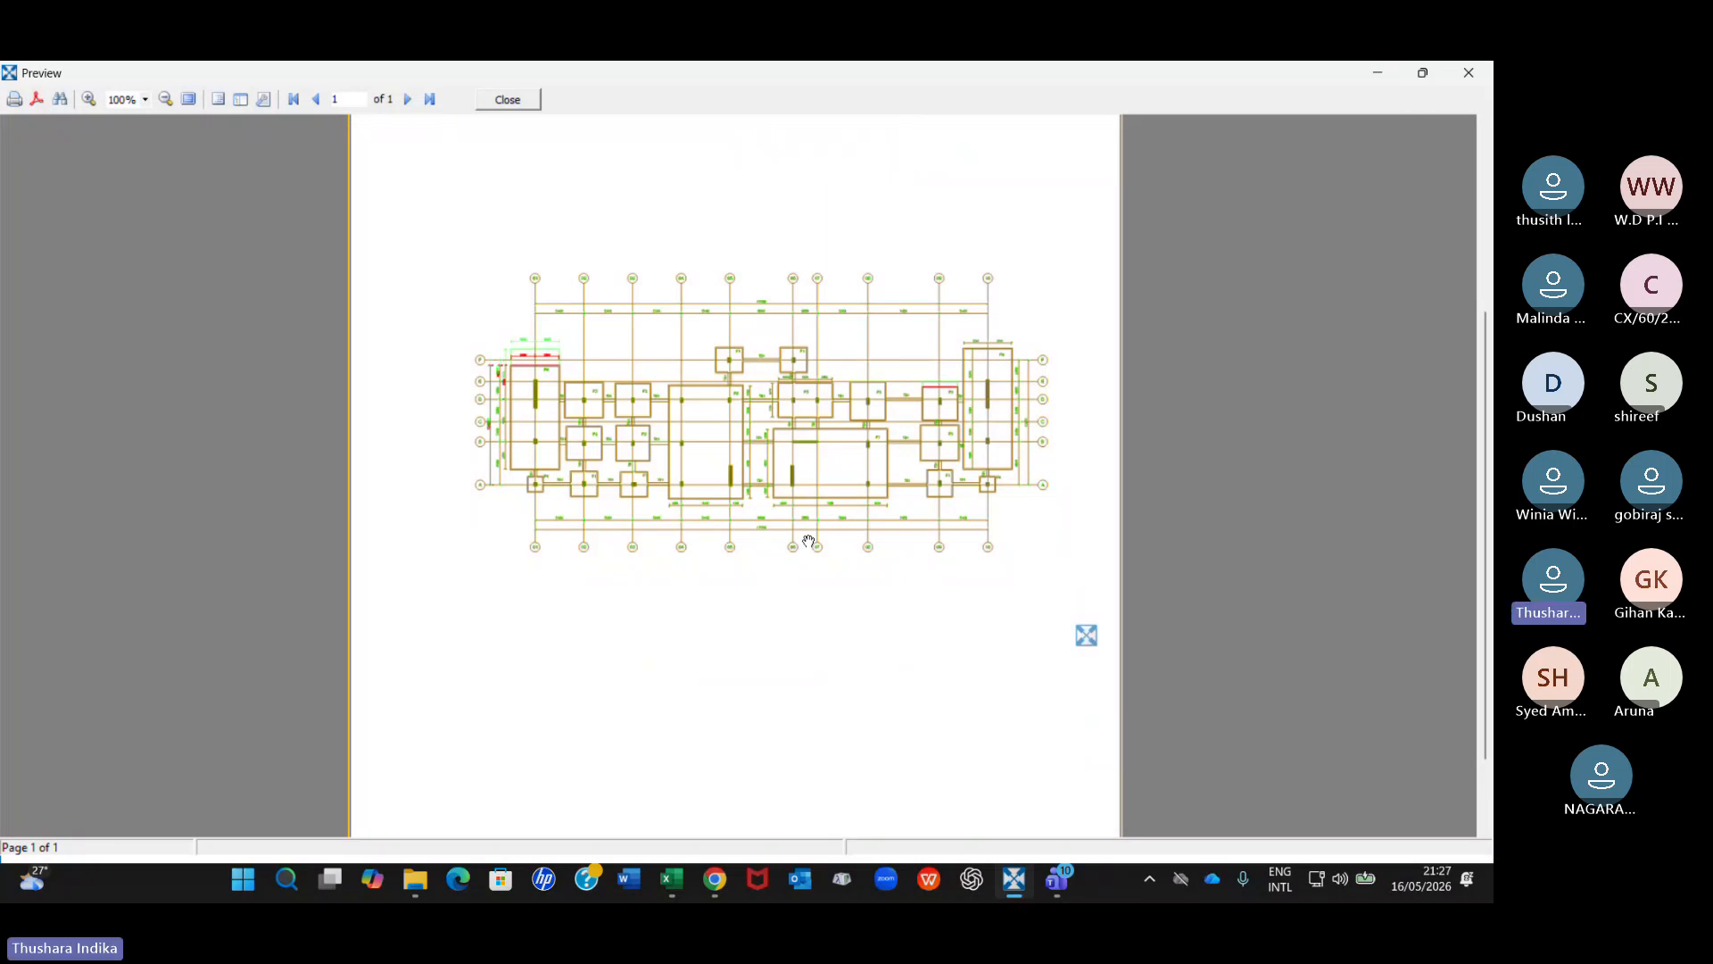
scroll(808, 542, up, 1)
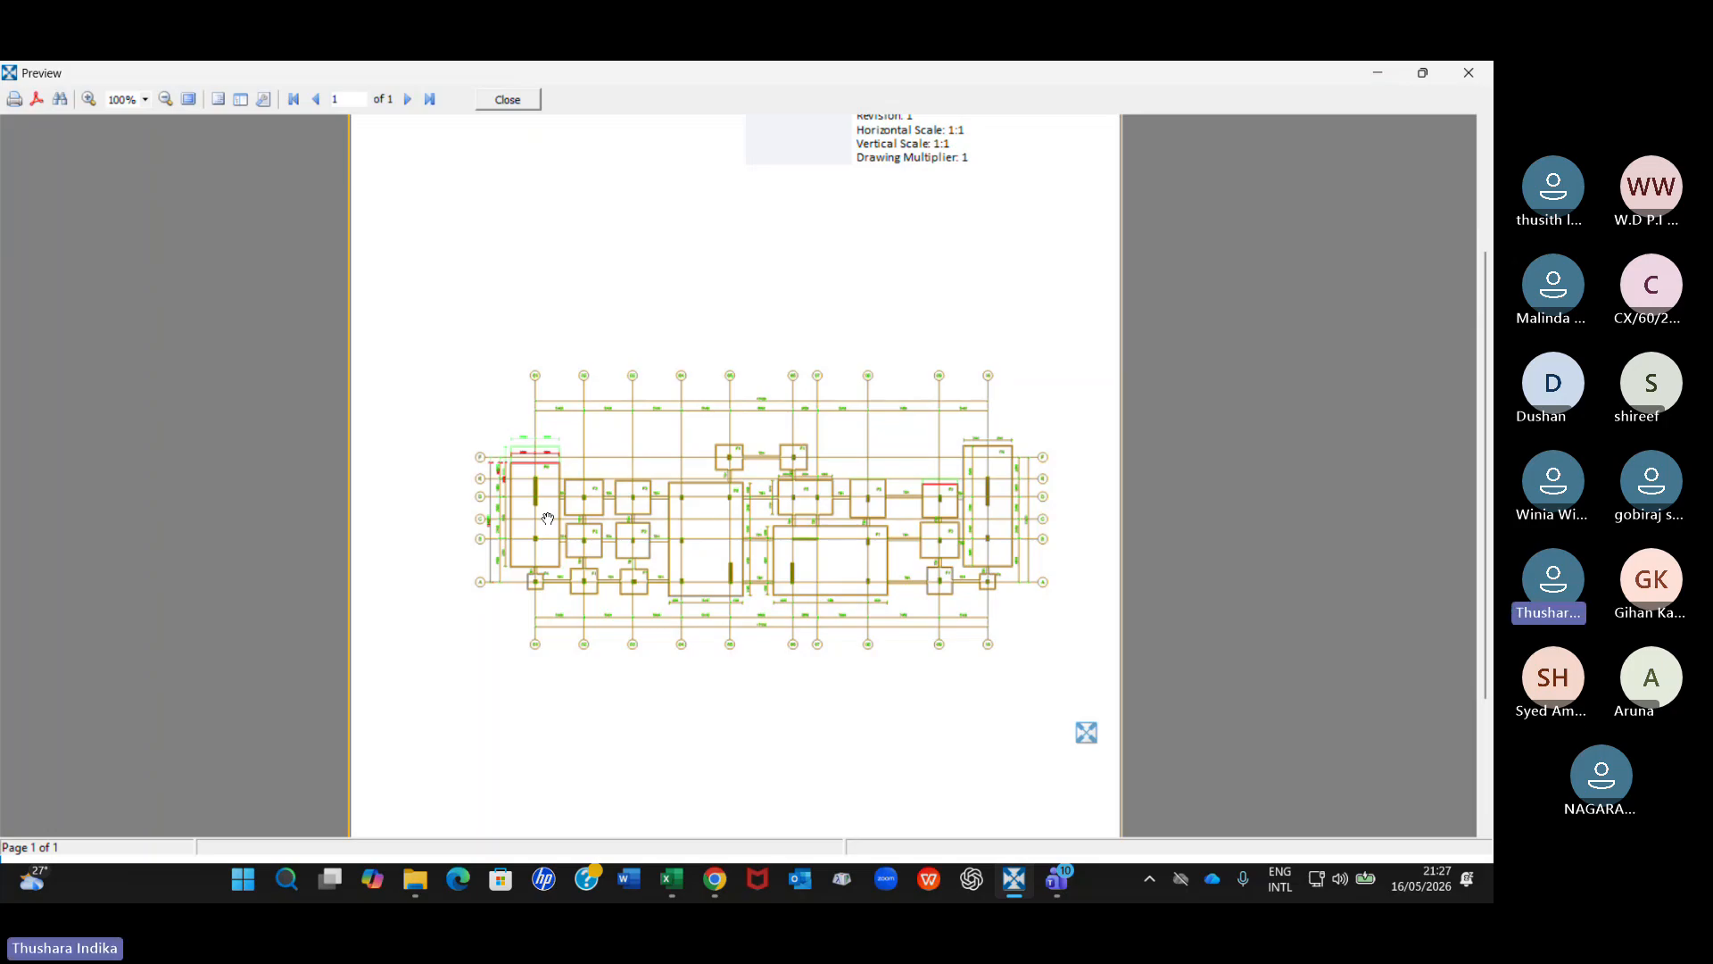
scroll(611, 493, down, 3)
scroll(610, 493, up, 5)
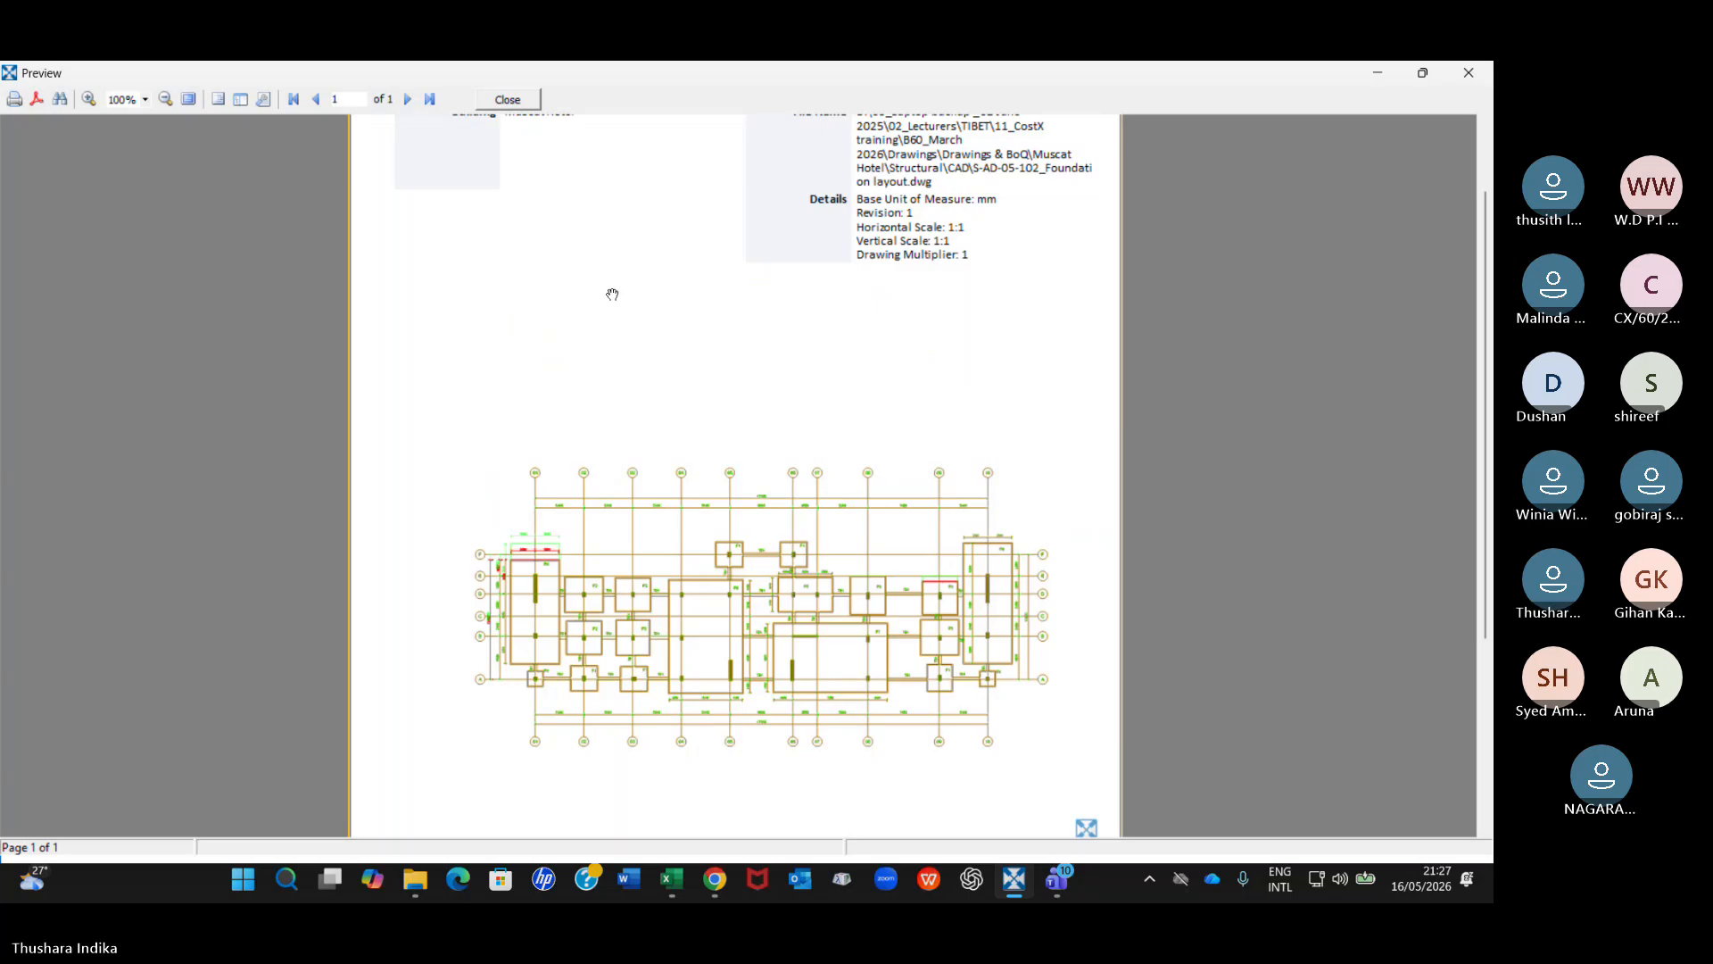
scroll(543, 170, up, 2)
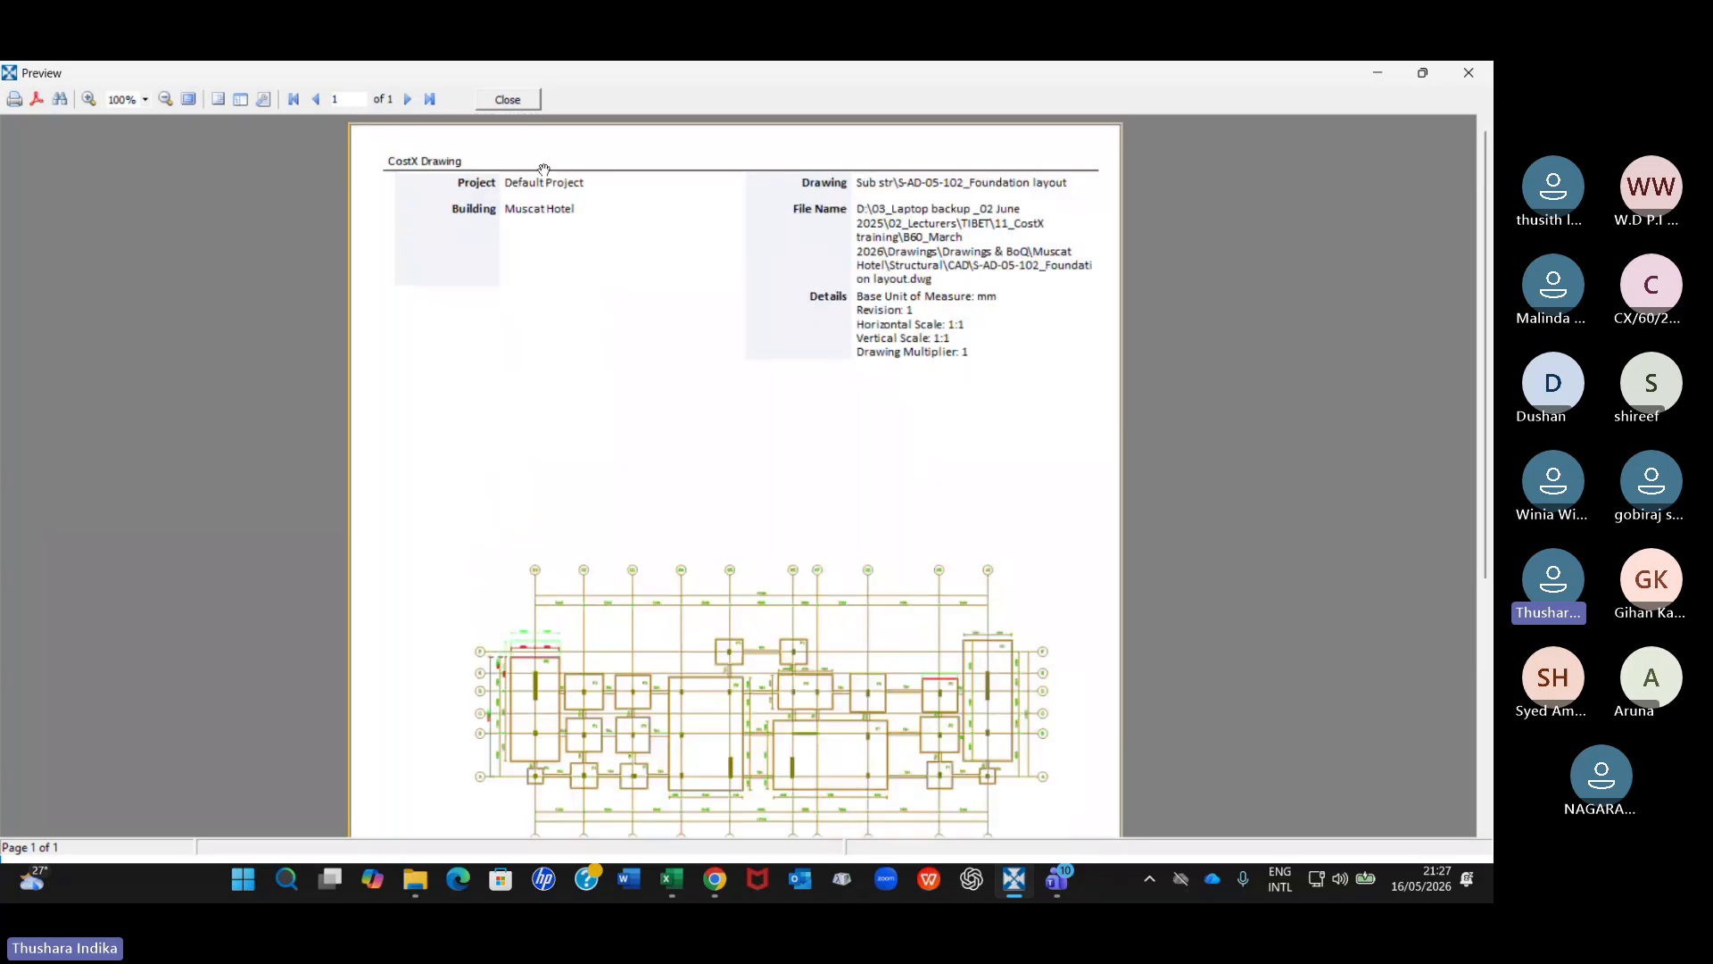
click(506, 100)
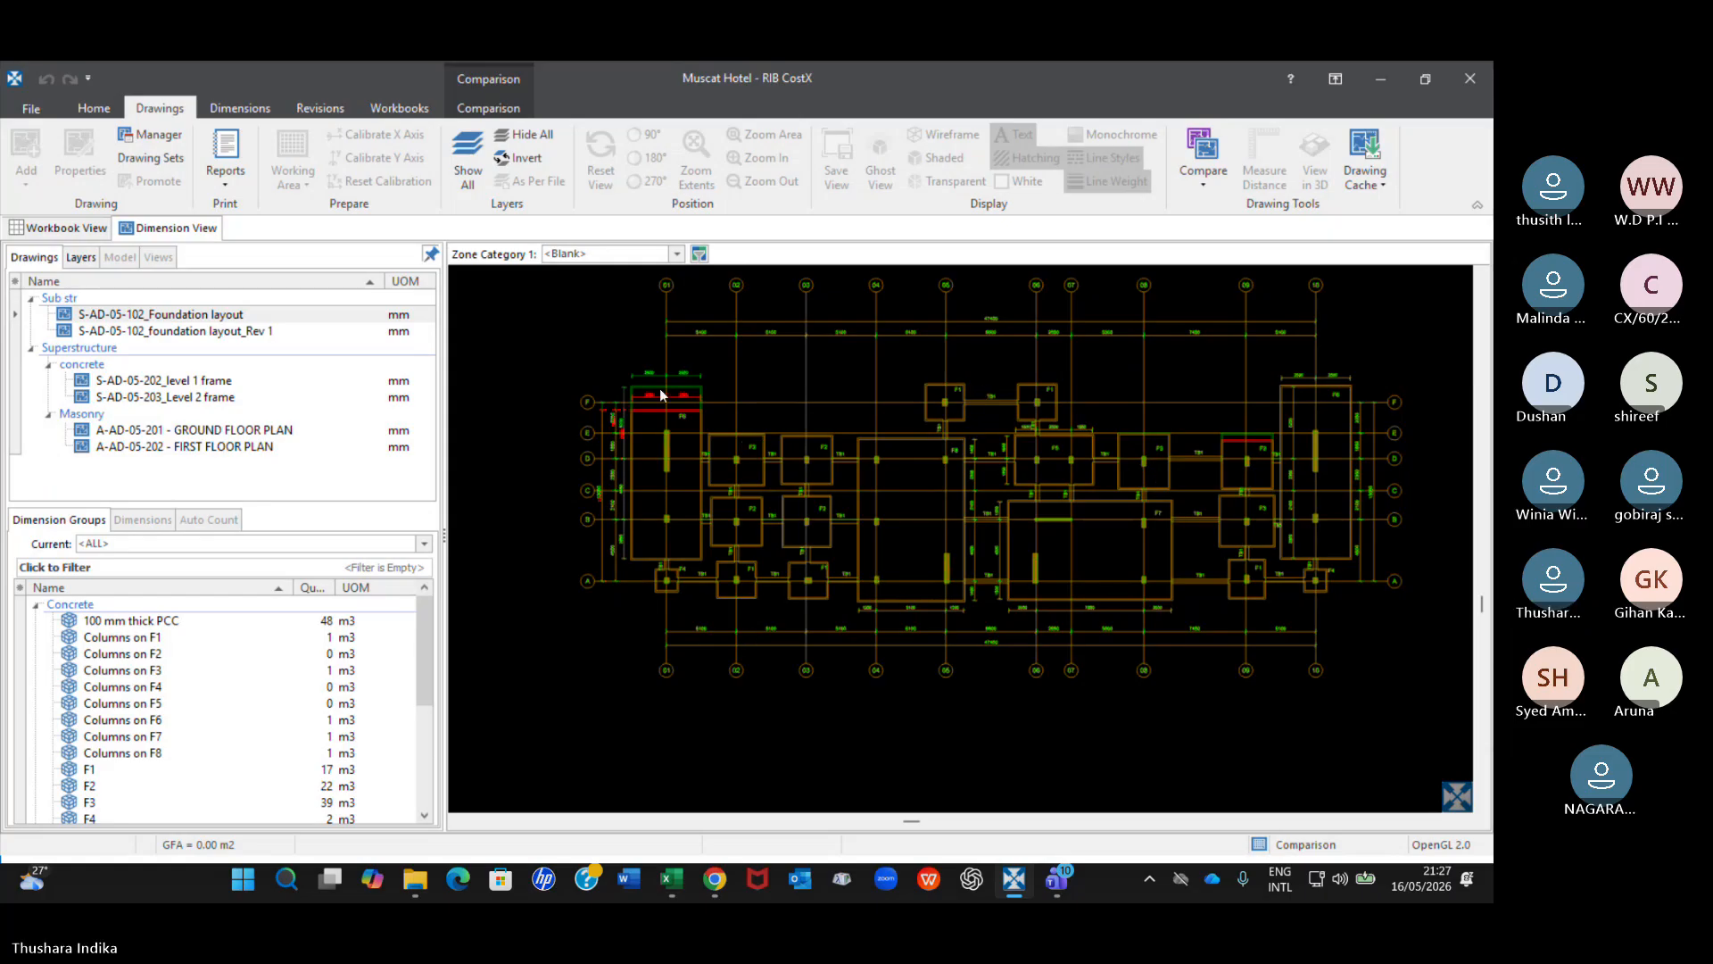
Inspect the changed F6 footing near grid 01 and F3 footing near grid 09 in the comparison overlay.
scroll(660, 395, up, 5)
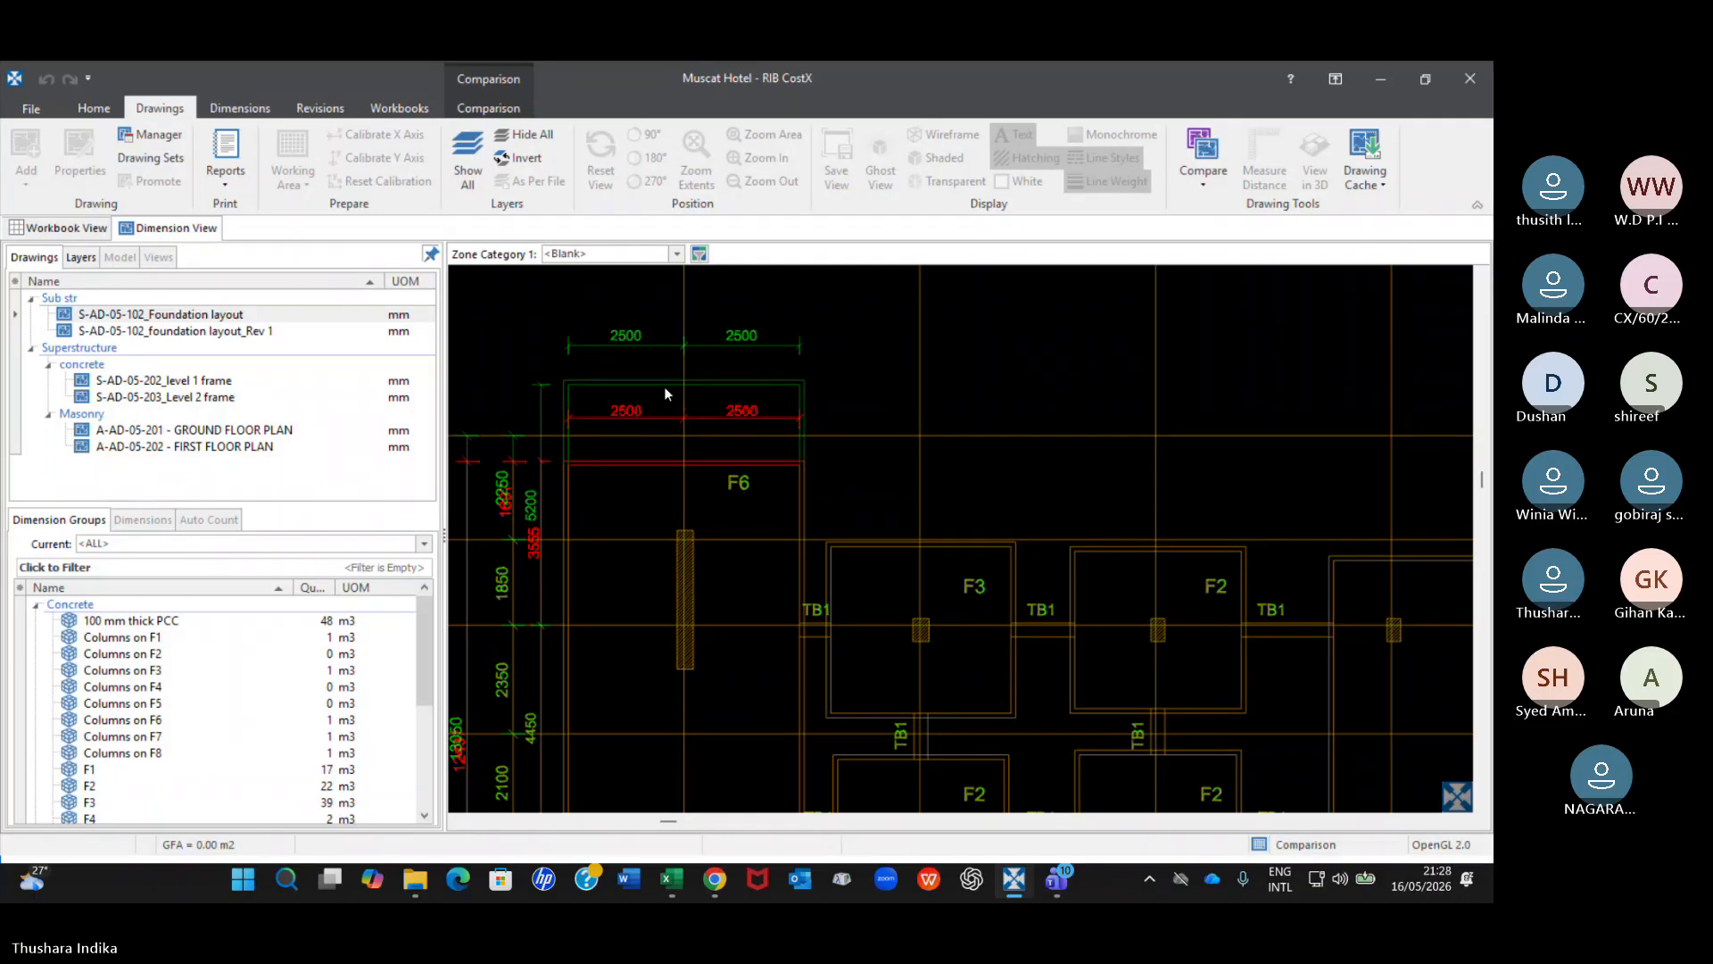
scroll(664, 387, down, 6)
scroll(1312, 474, up, 2)
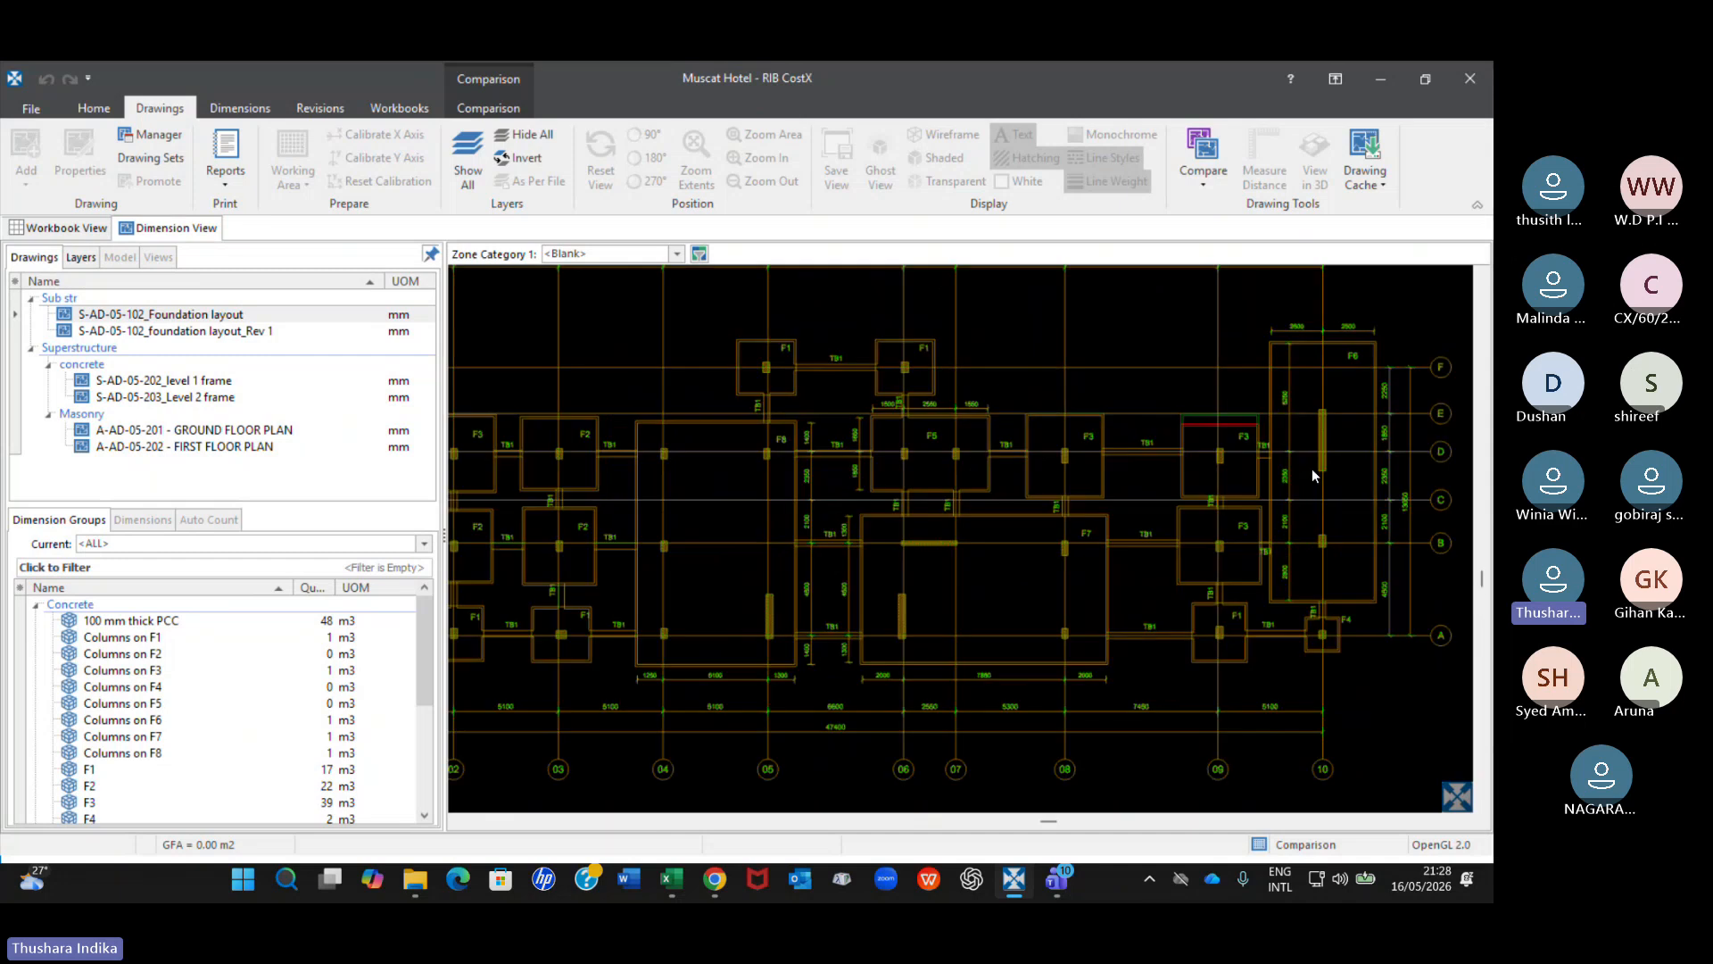
scroll(1312, 475, up, 2)
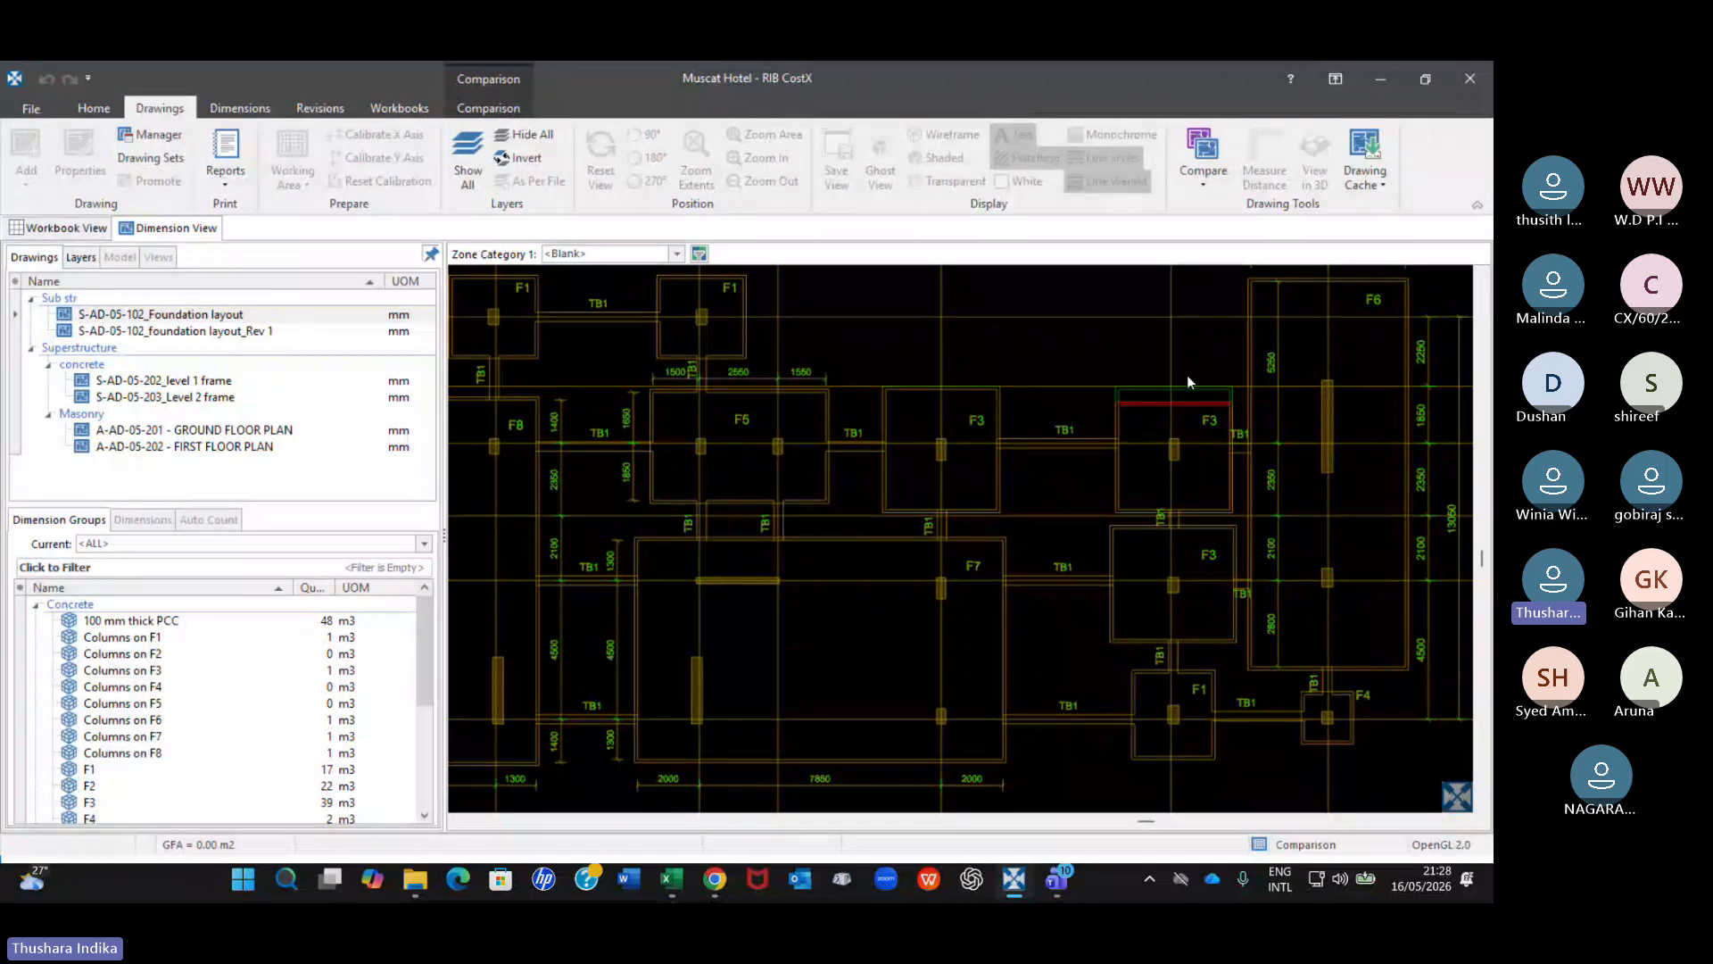
scroll(1188, 377, down, 4)
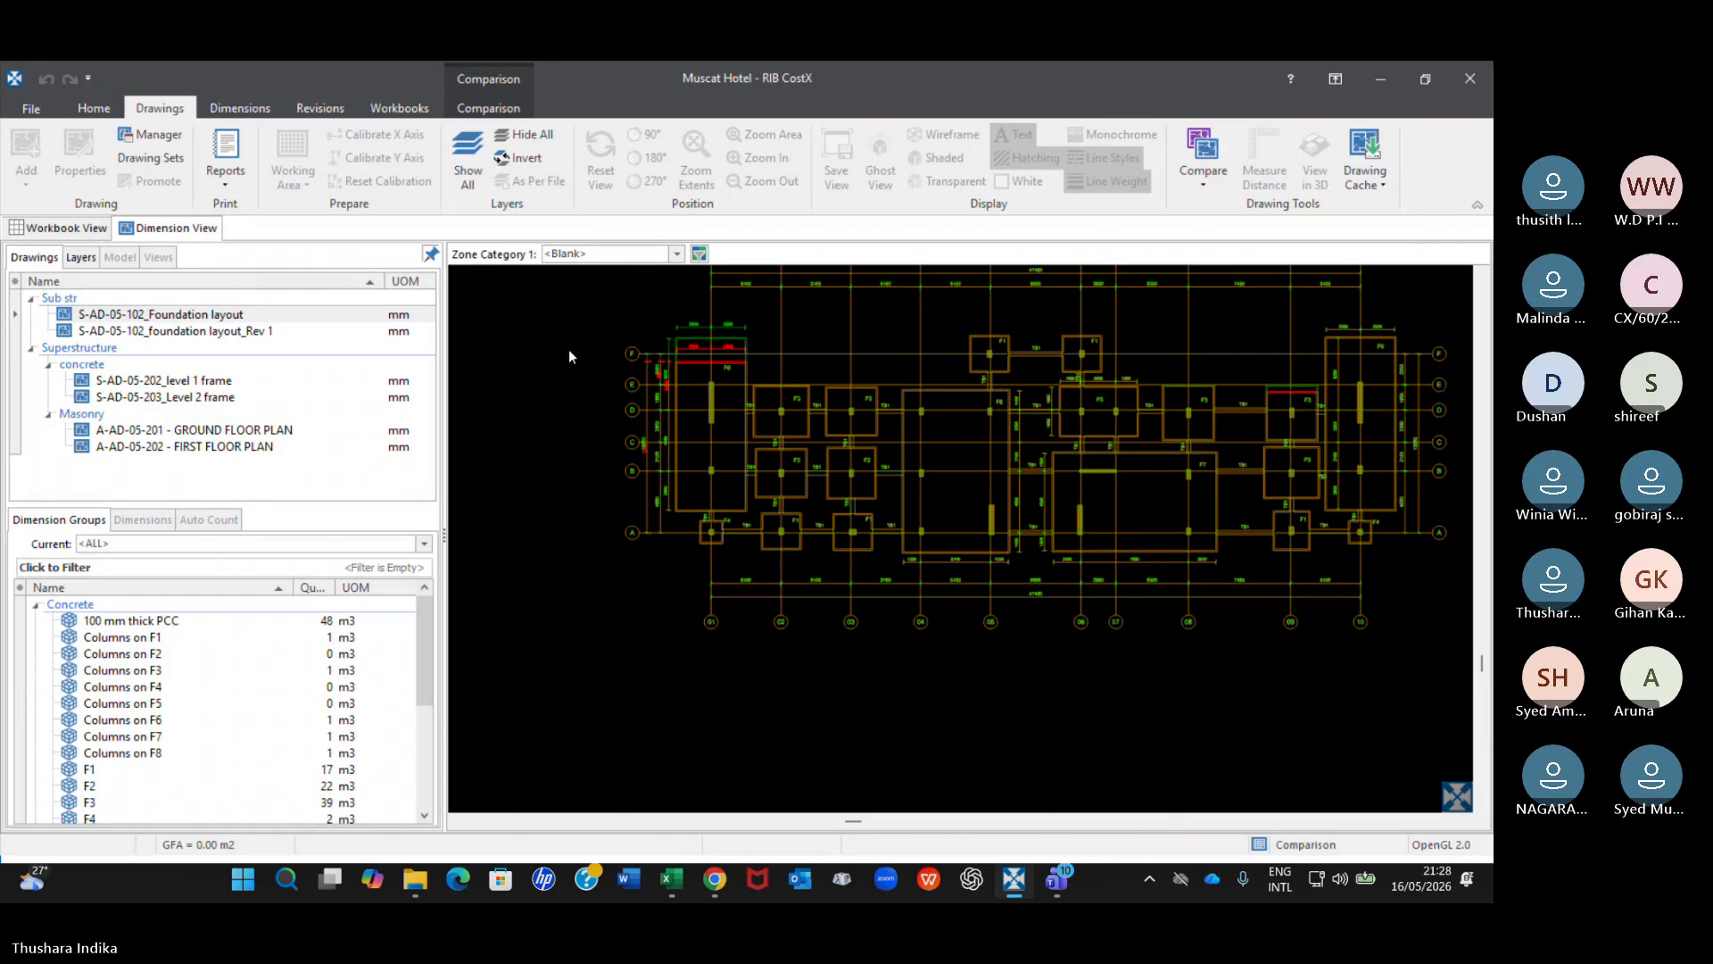
Close the drawing comparison and return to a closer view of the original foundation layout.
click(489, 77)
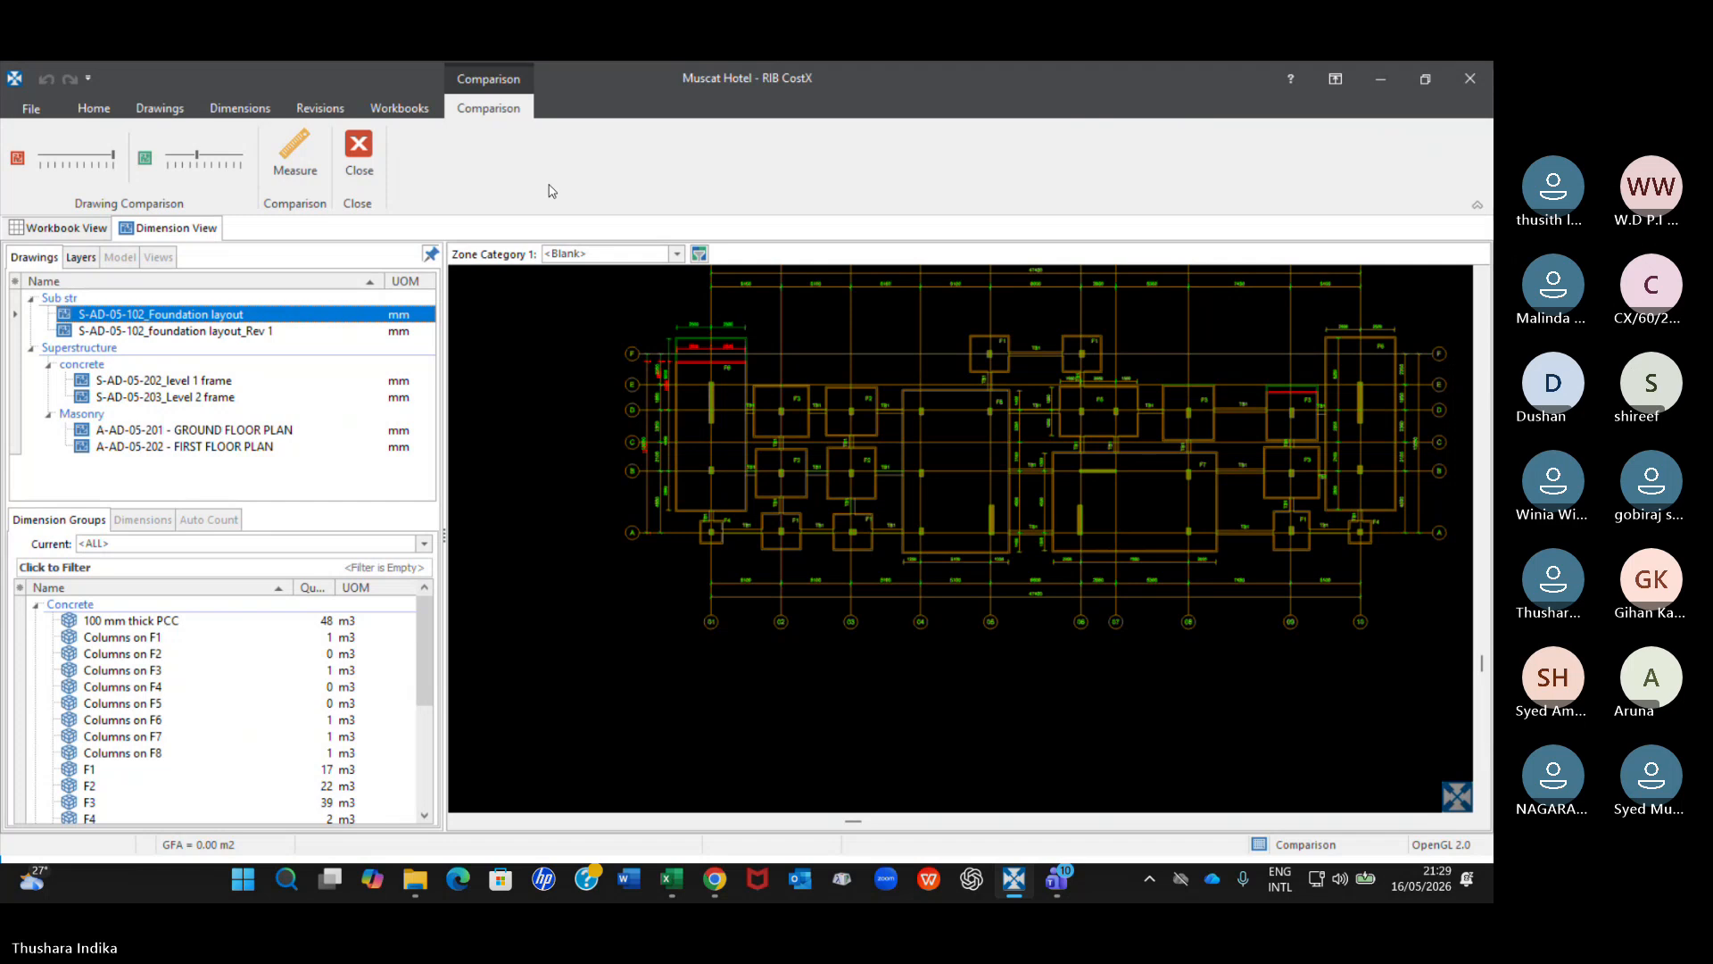
click(359, 147)
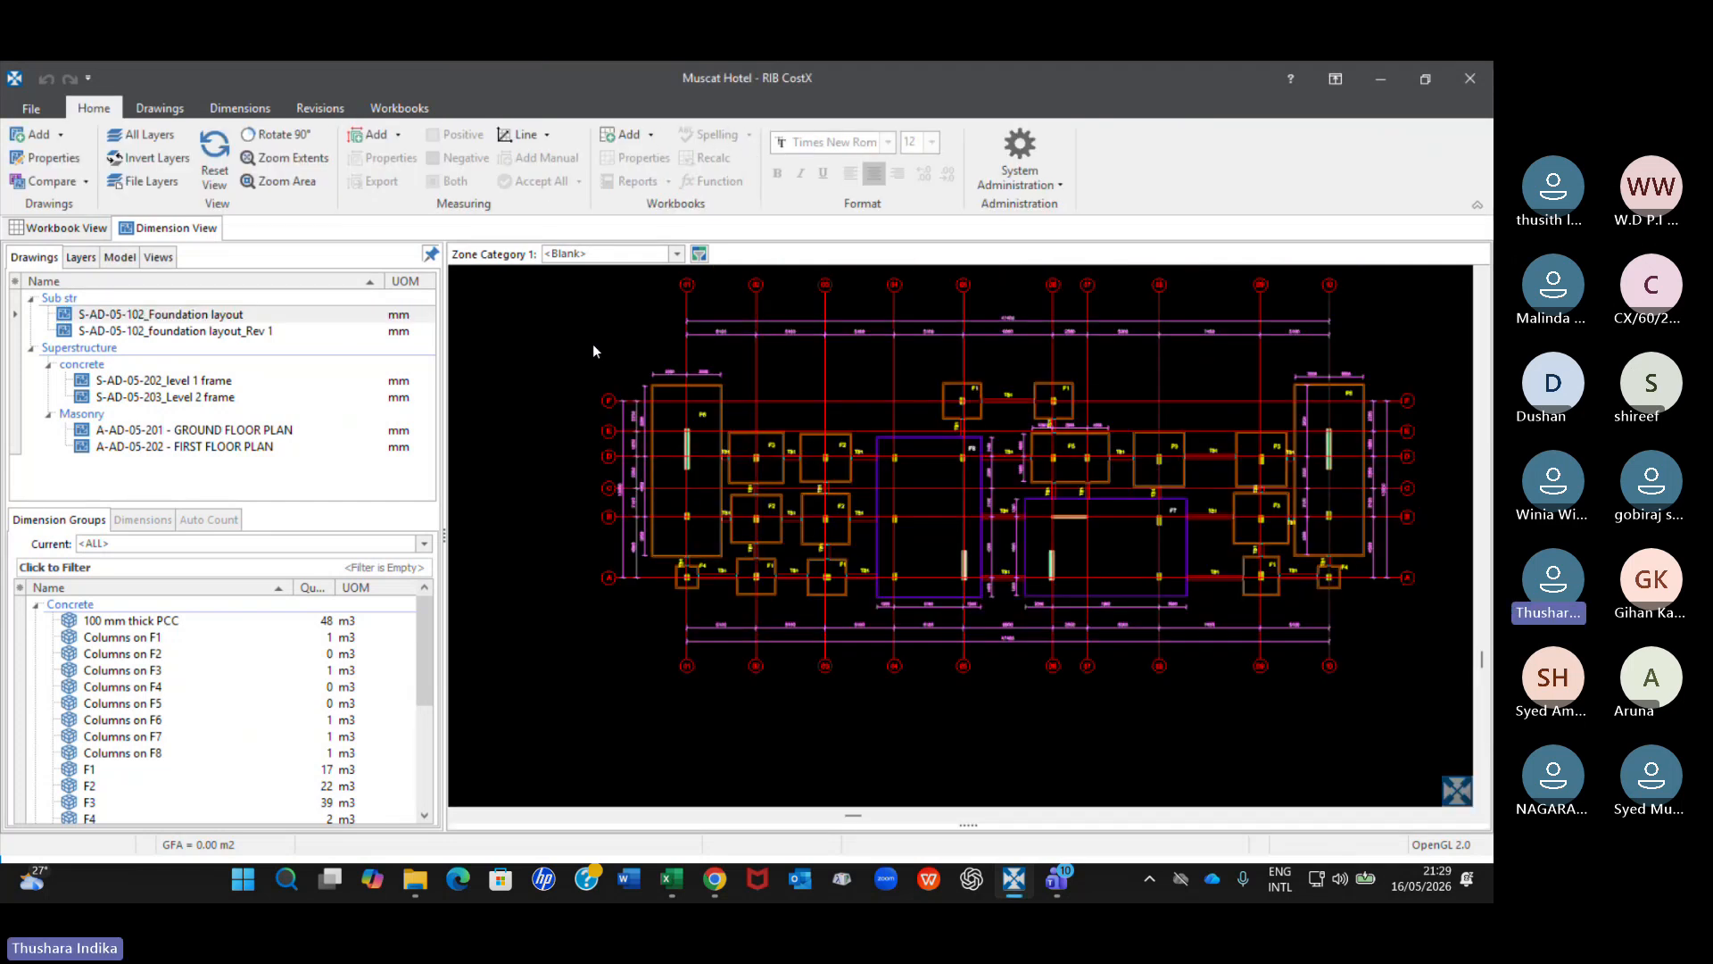
scroll(609, 399, up, 2)
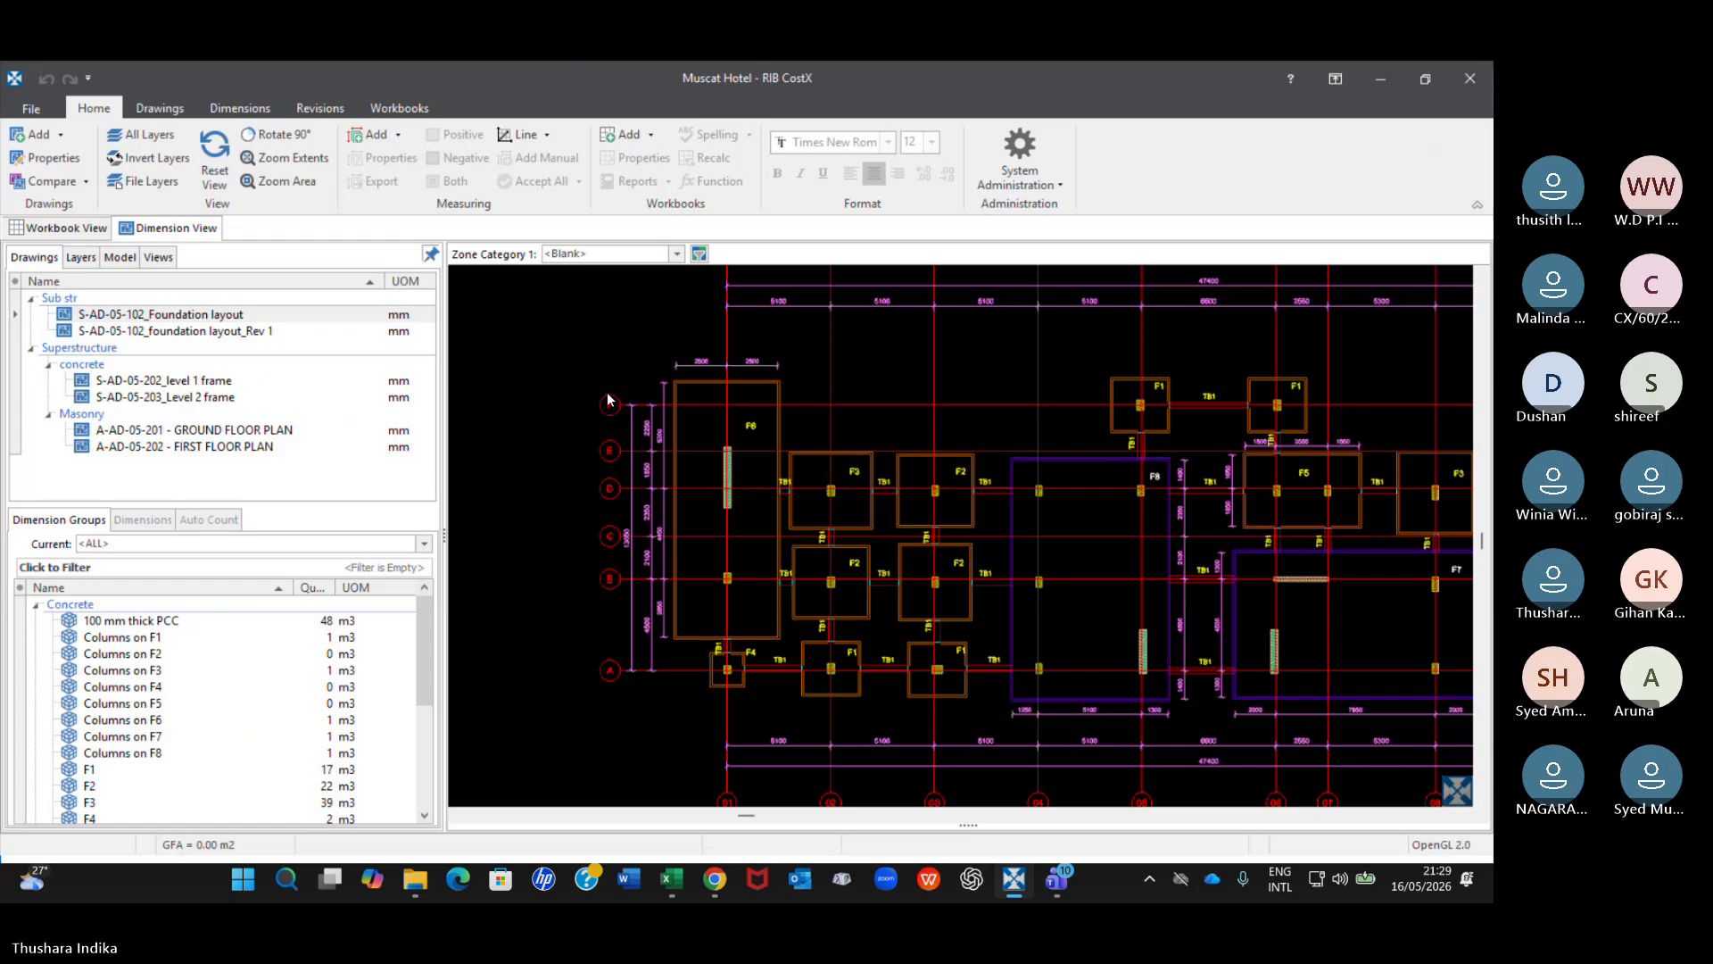
Switch between the original and Rev 1 foundation layouts to examine the F6 footing's dimensions near grid 01.
scroll(608, 399, up, 3)
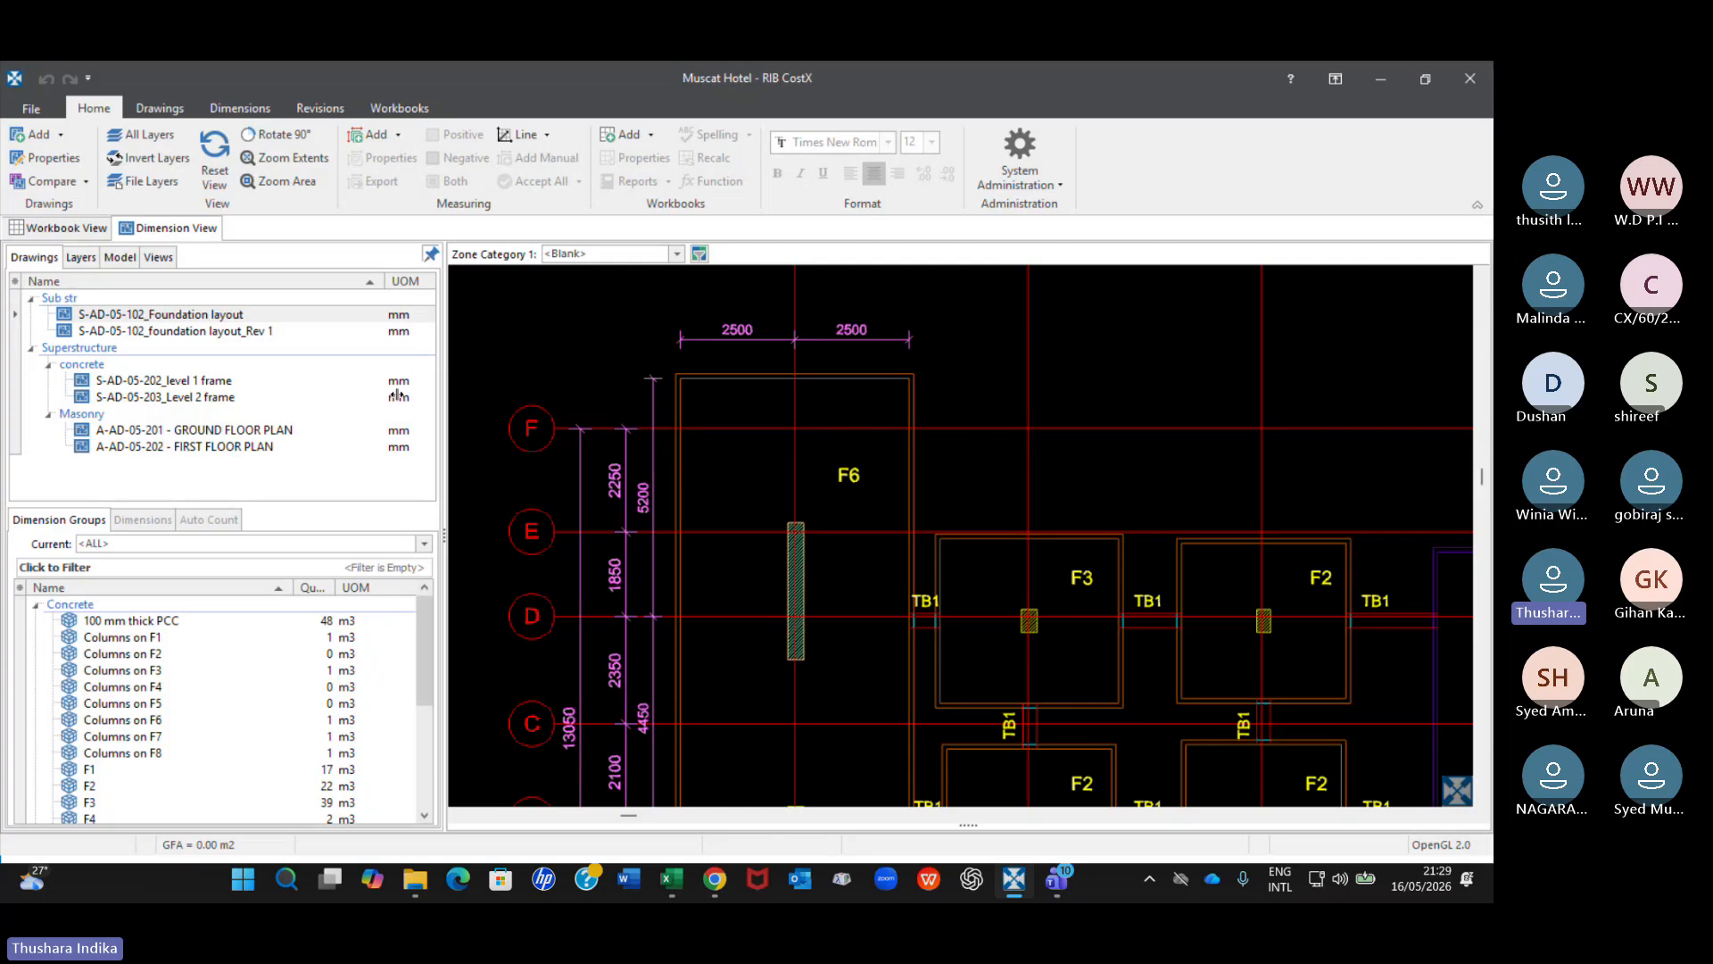
click(245, 335)
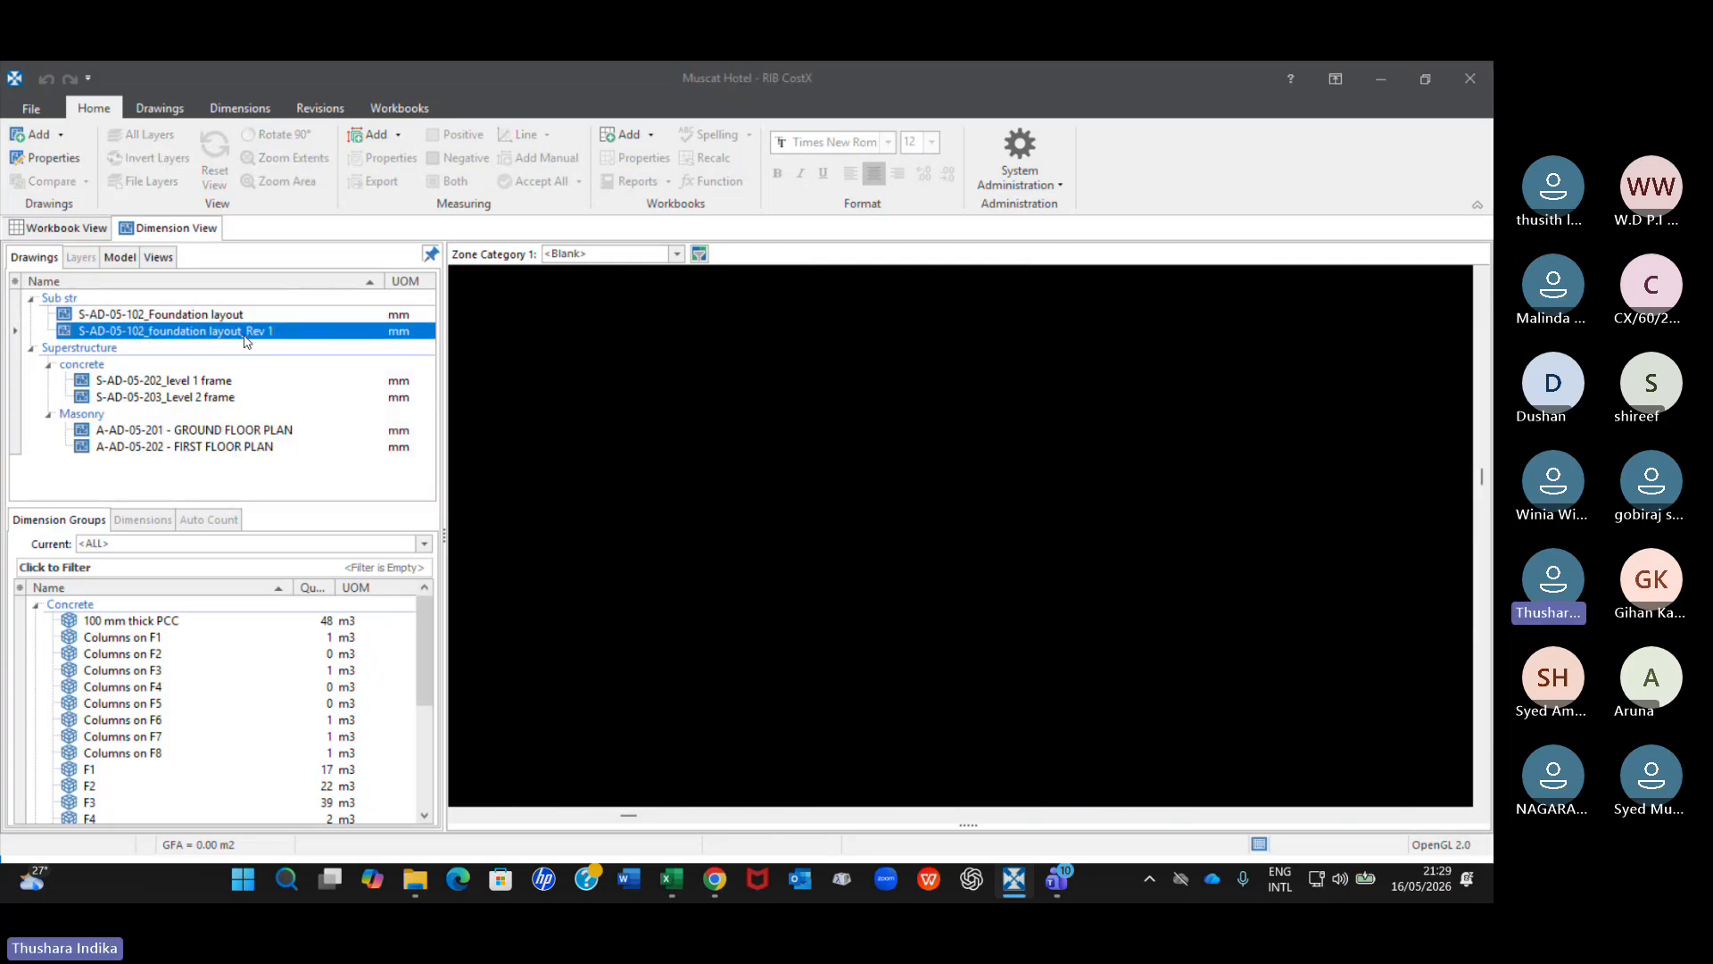
scroll(692, 329, up, 5)
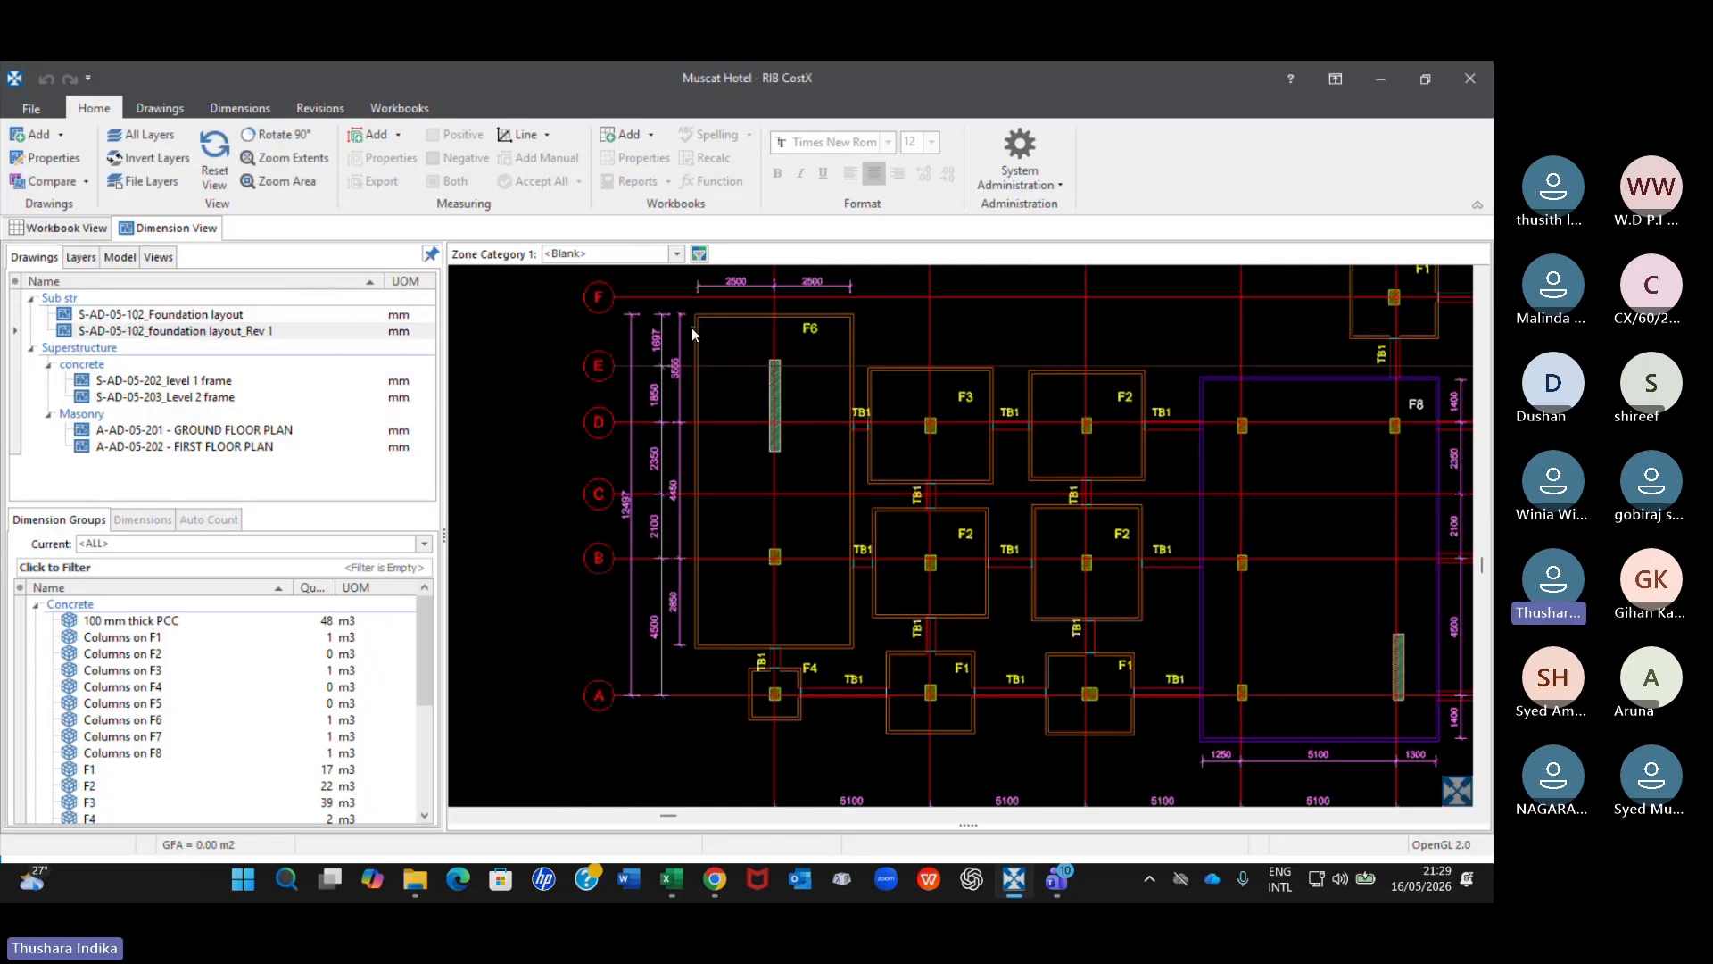
scroll(685, 365, up, 3)
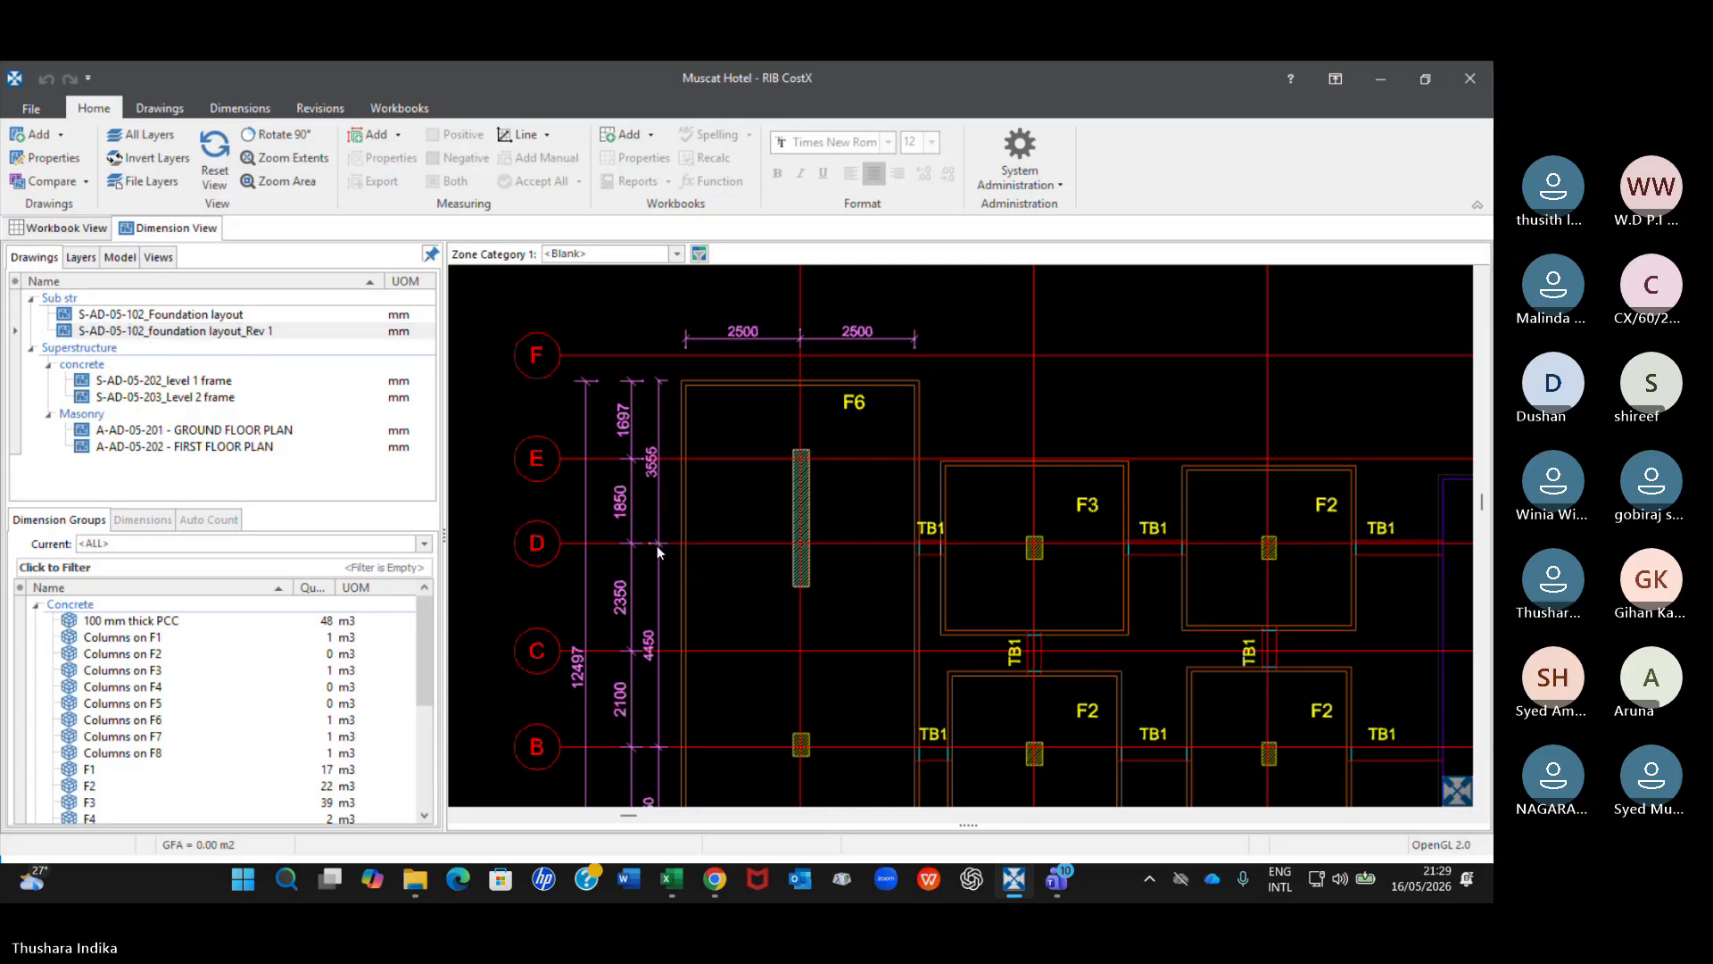
click(231, 314)
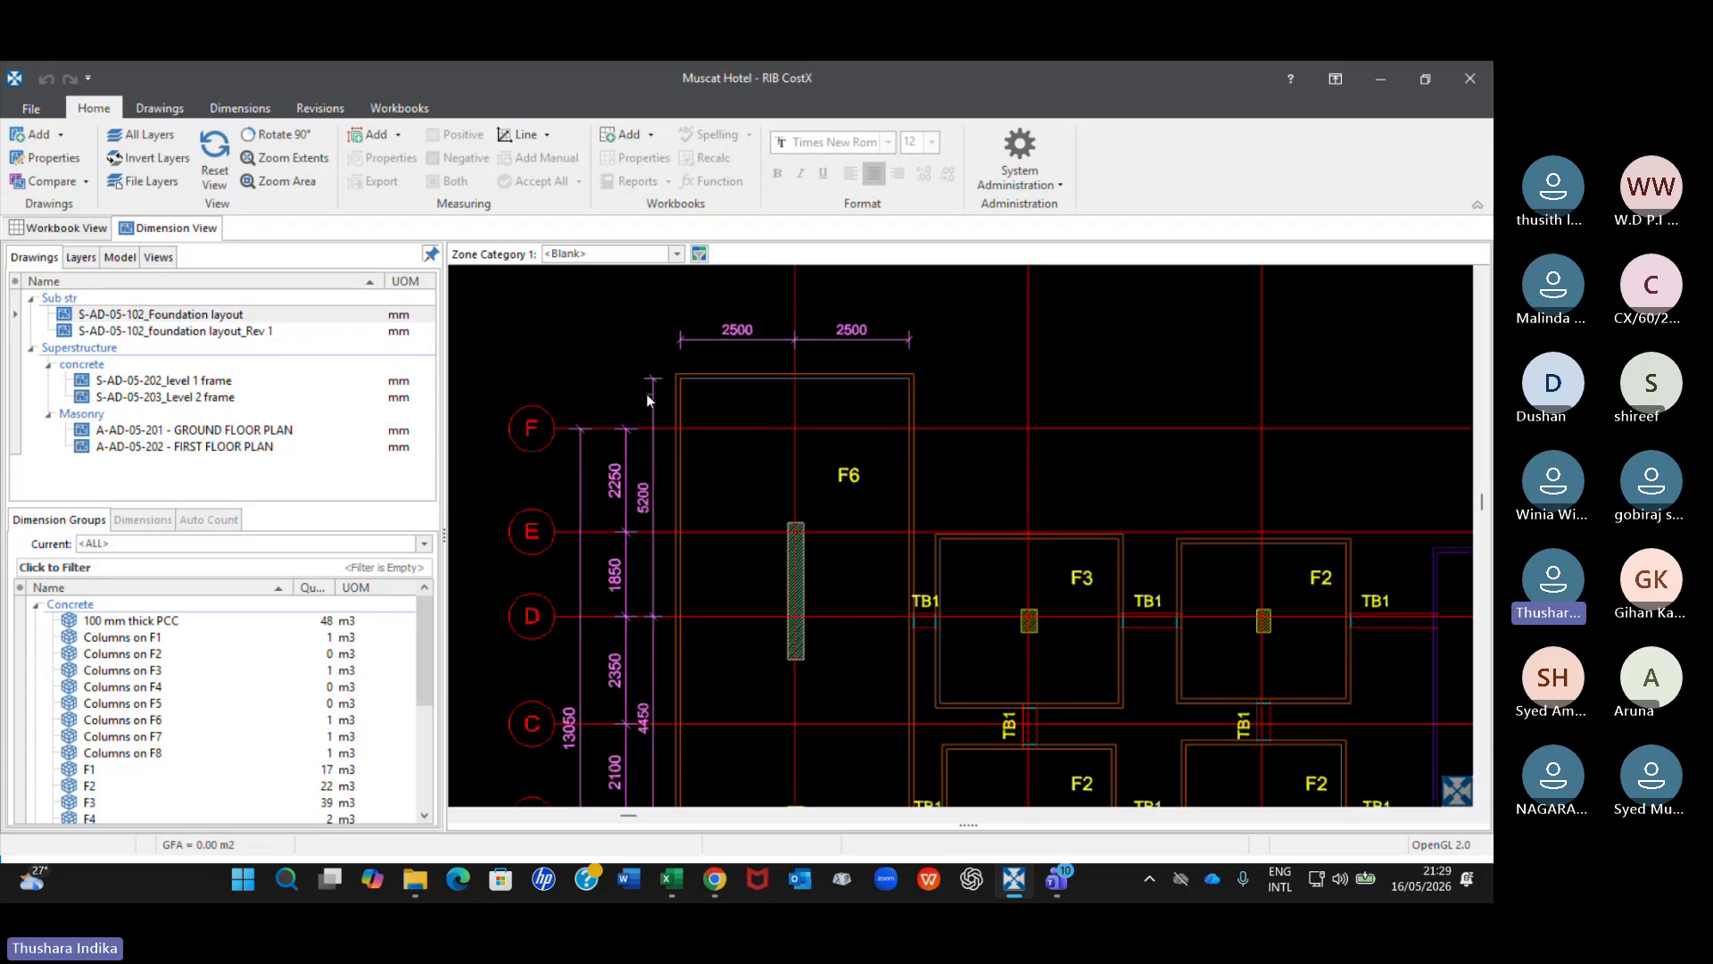
click(261, 334)
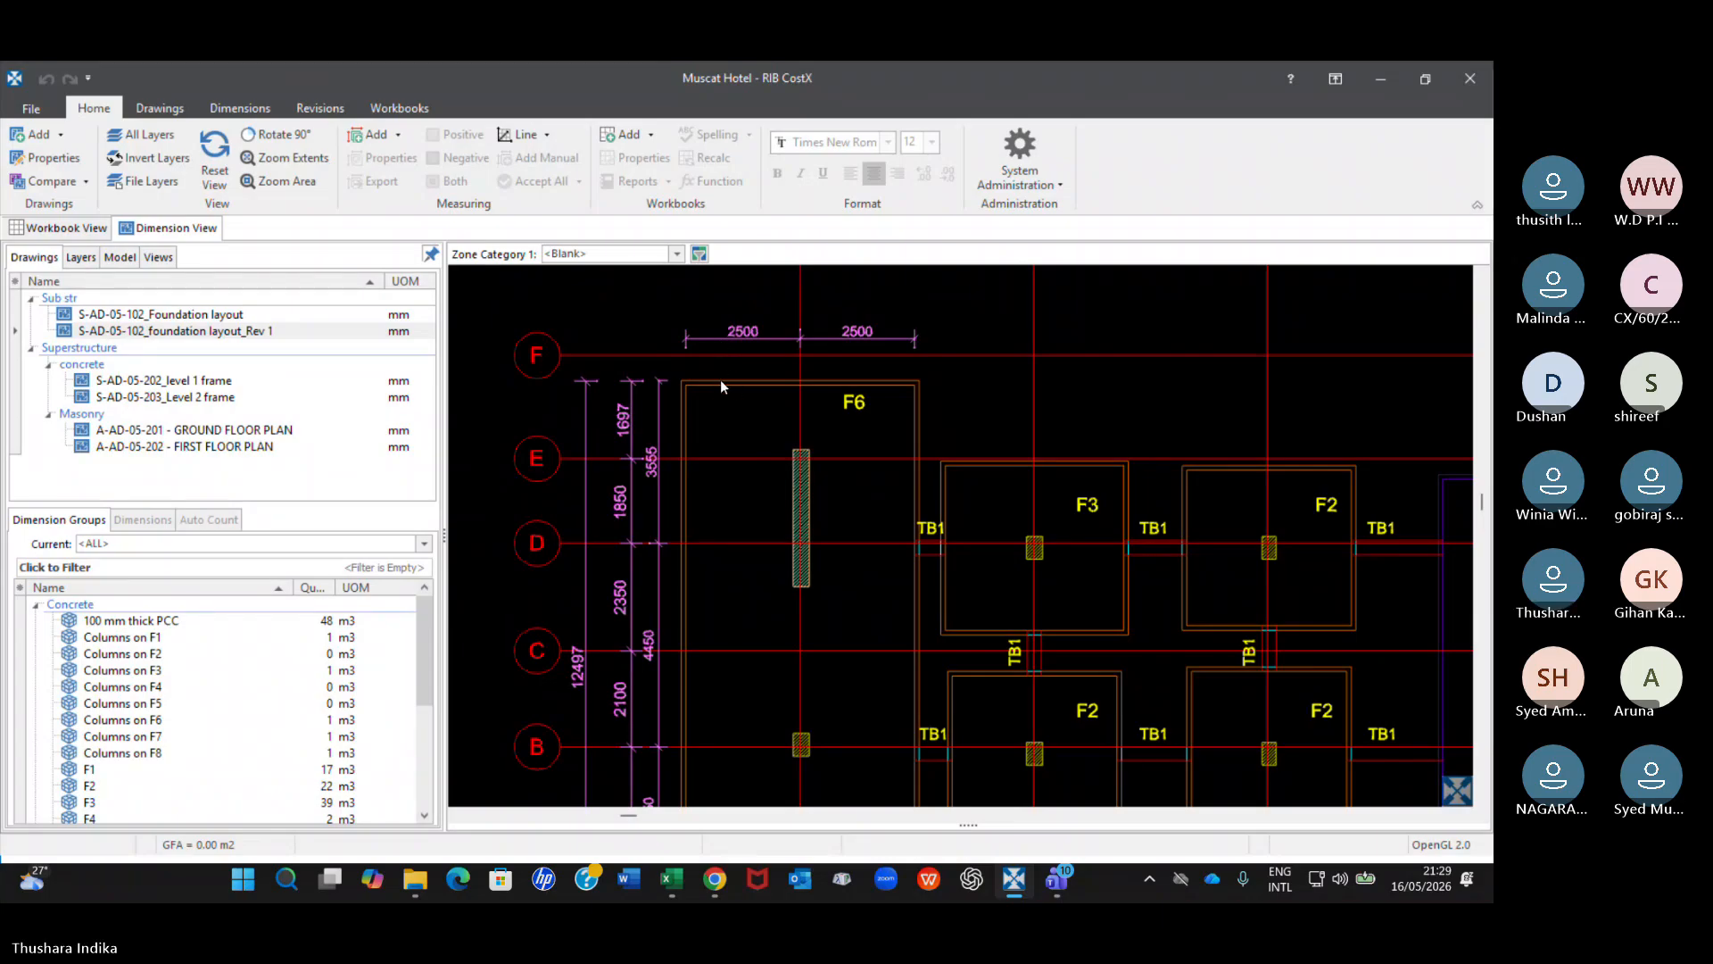
click(255, 331)
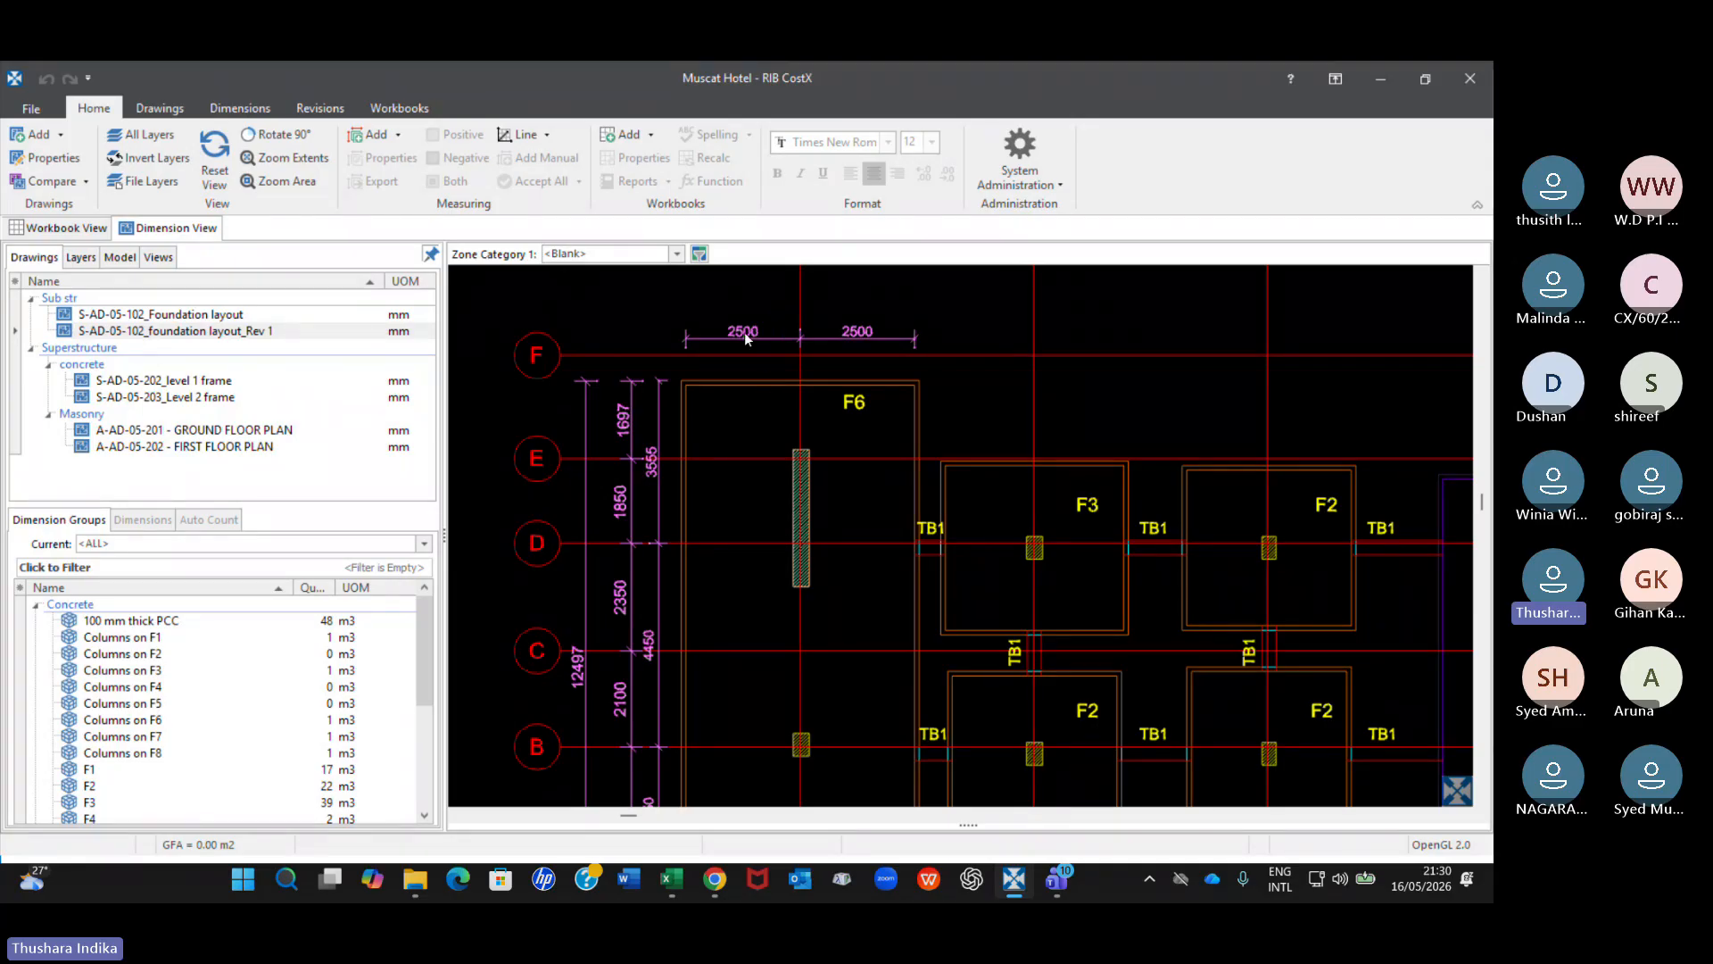
click(302, 332)
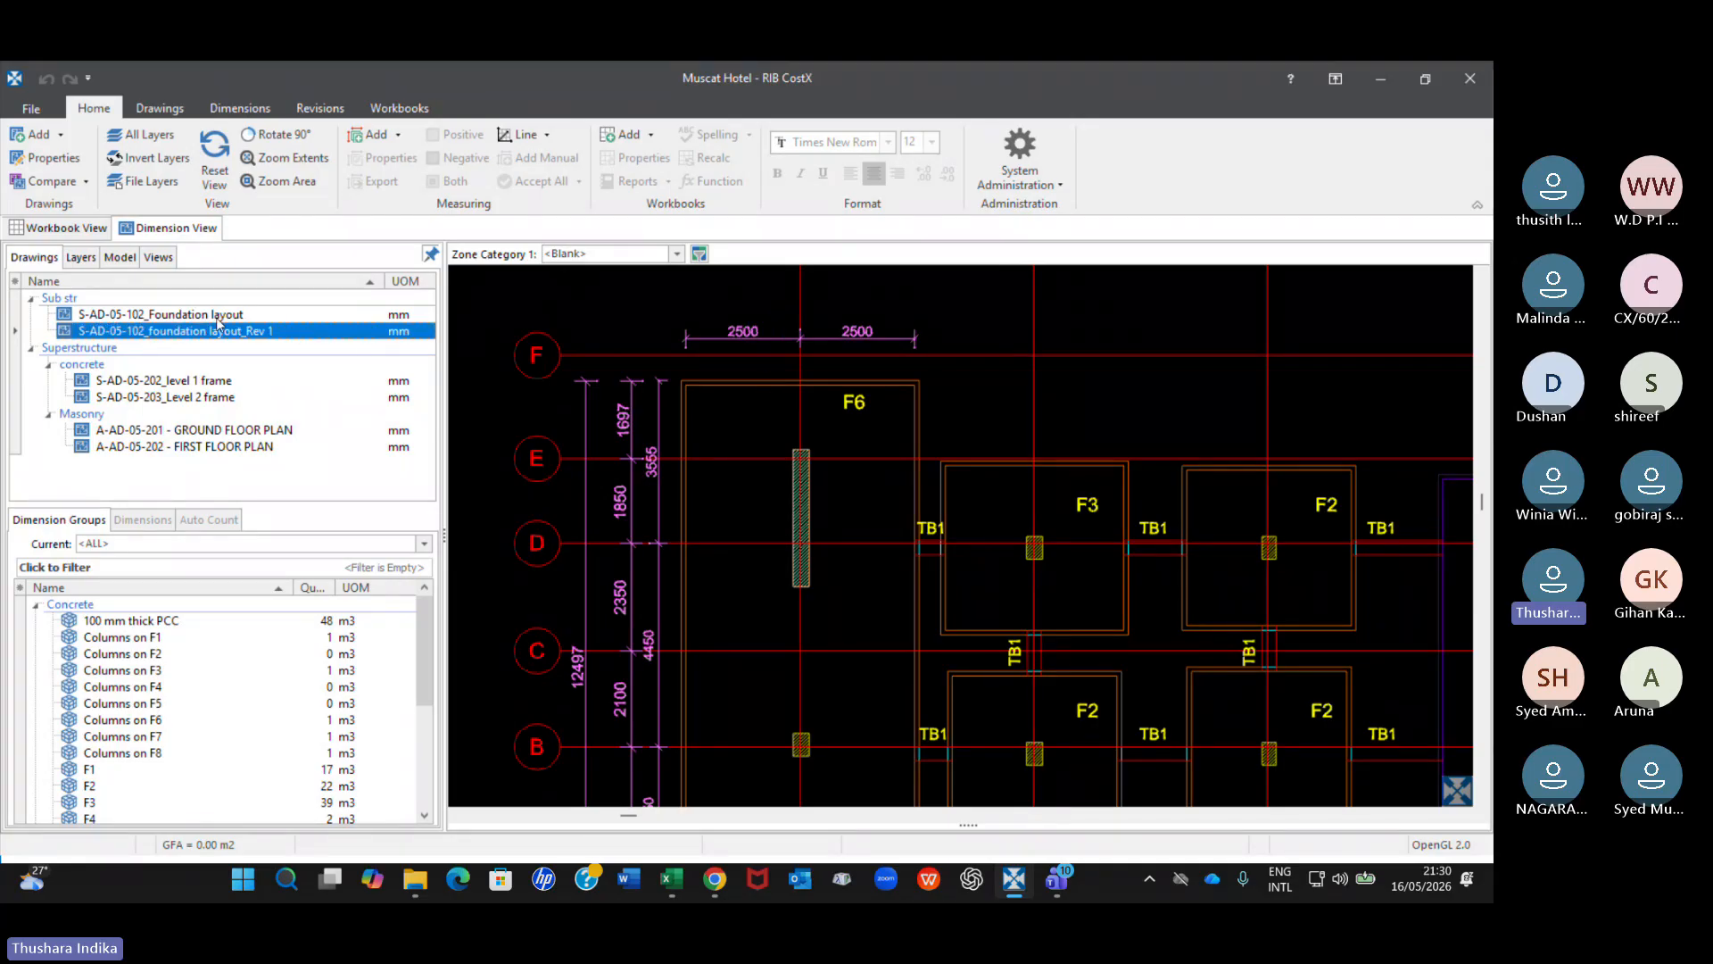
click(217, 317)
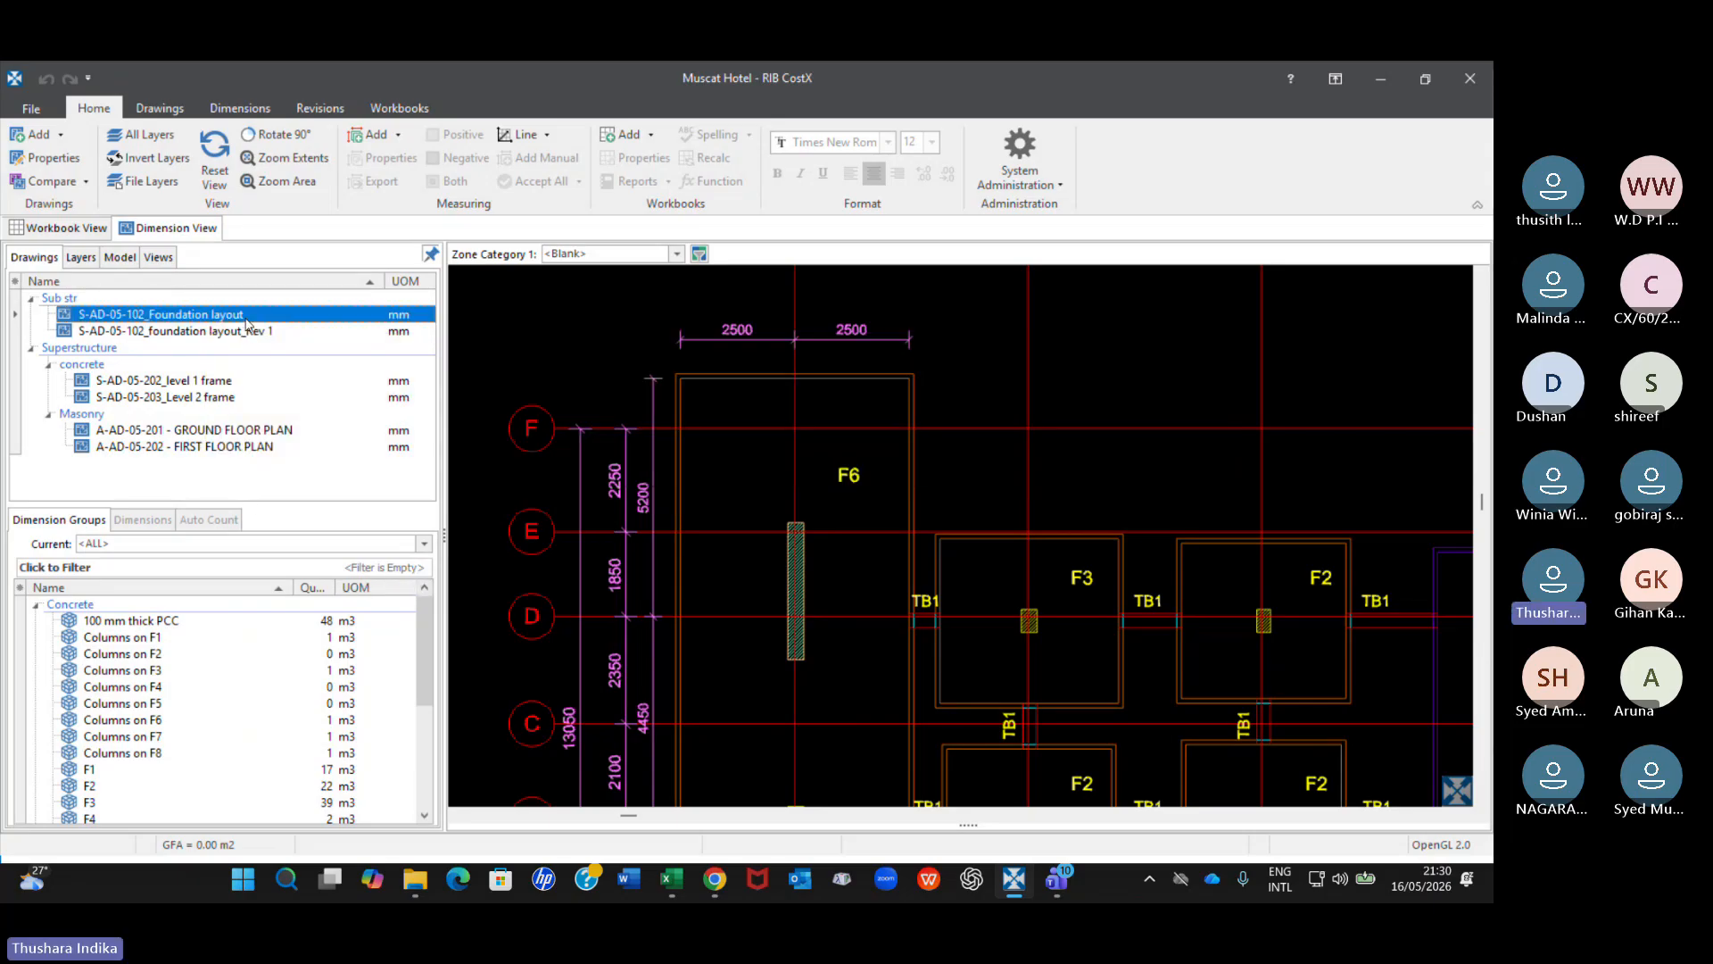
Compare the S-AD-05-102_Foundation layout drawing with S-AD-05-102_foundation layout_Rev 1.
mouse_move(247, 324)
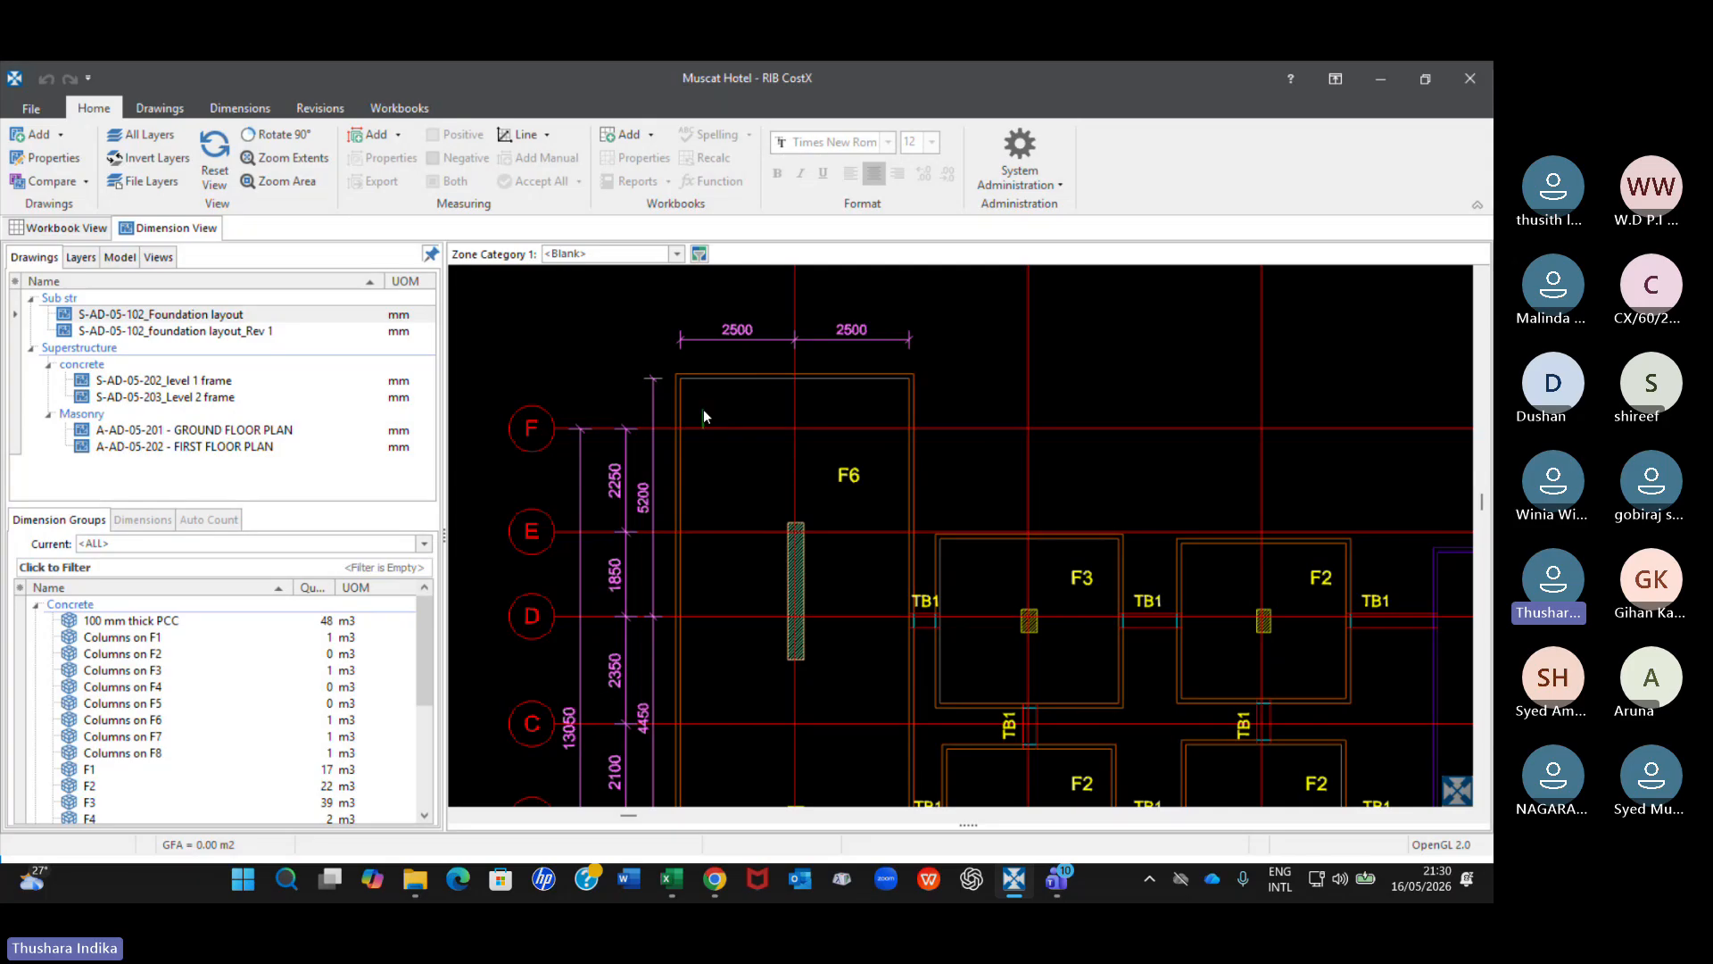
click(204, 315)
click(260, 316)
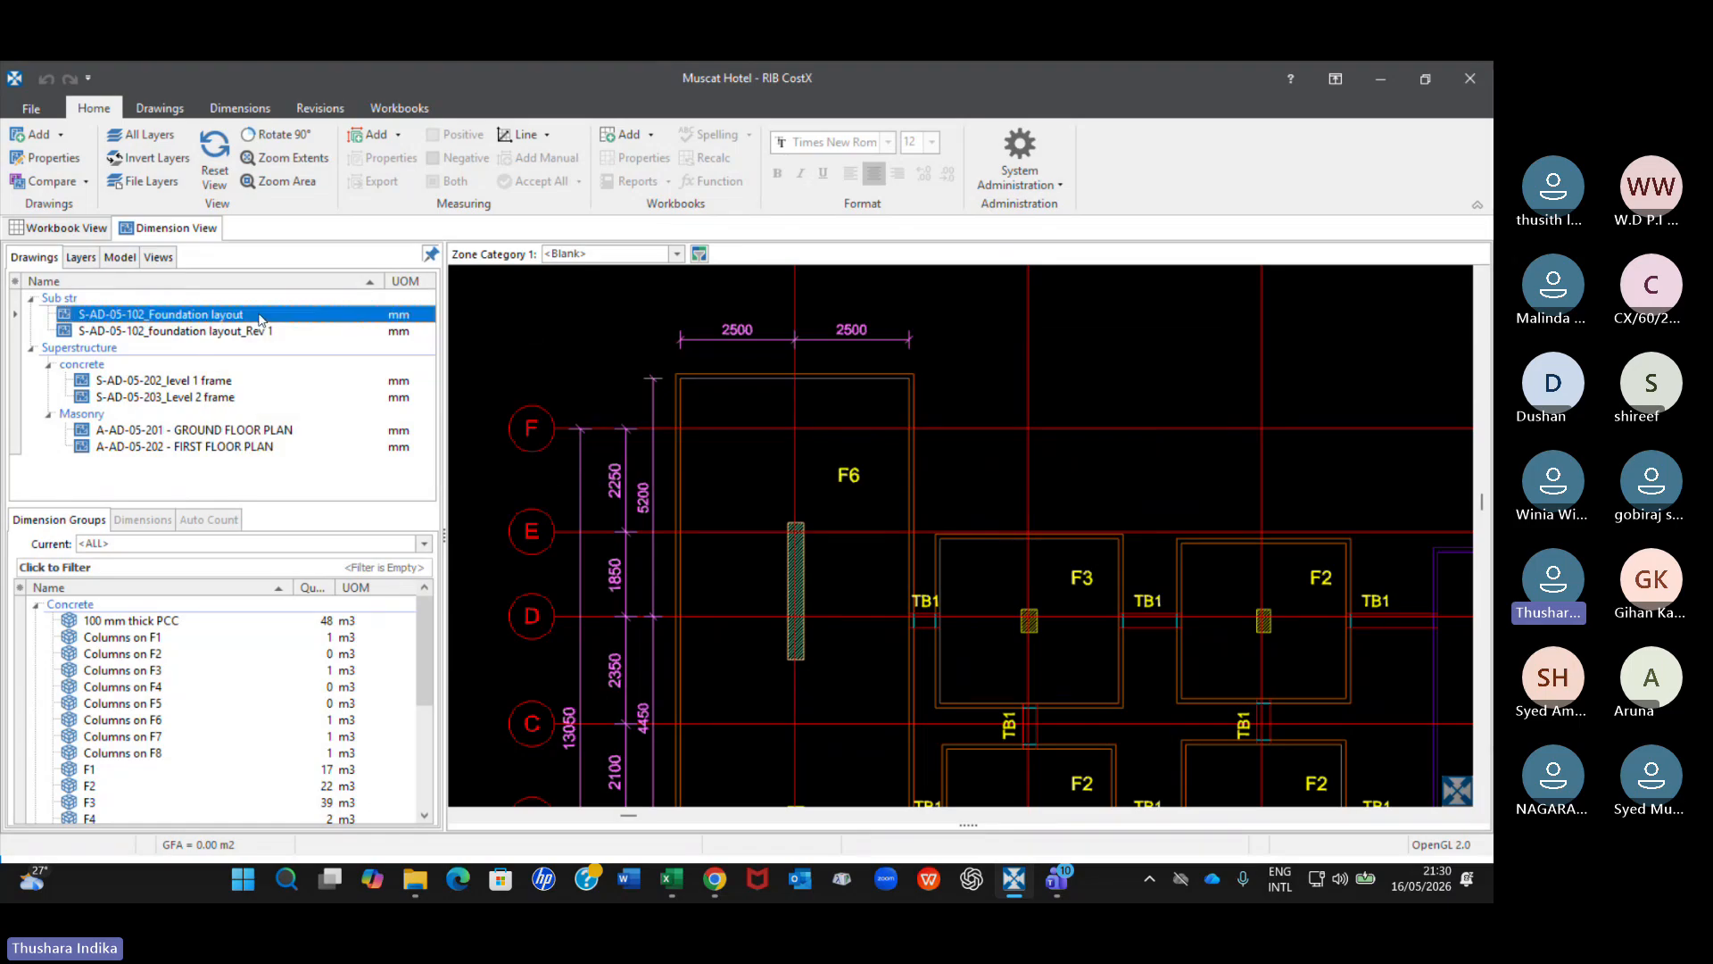
mouse_move(226, 318)
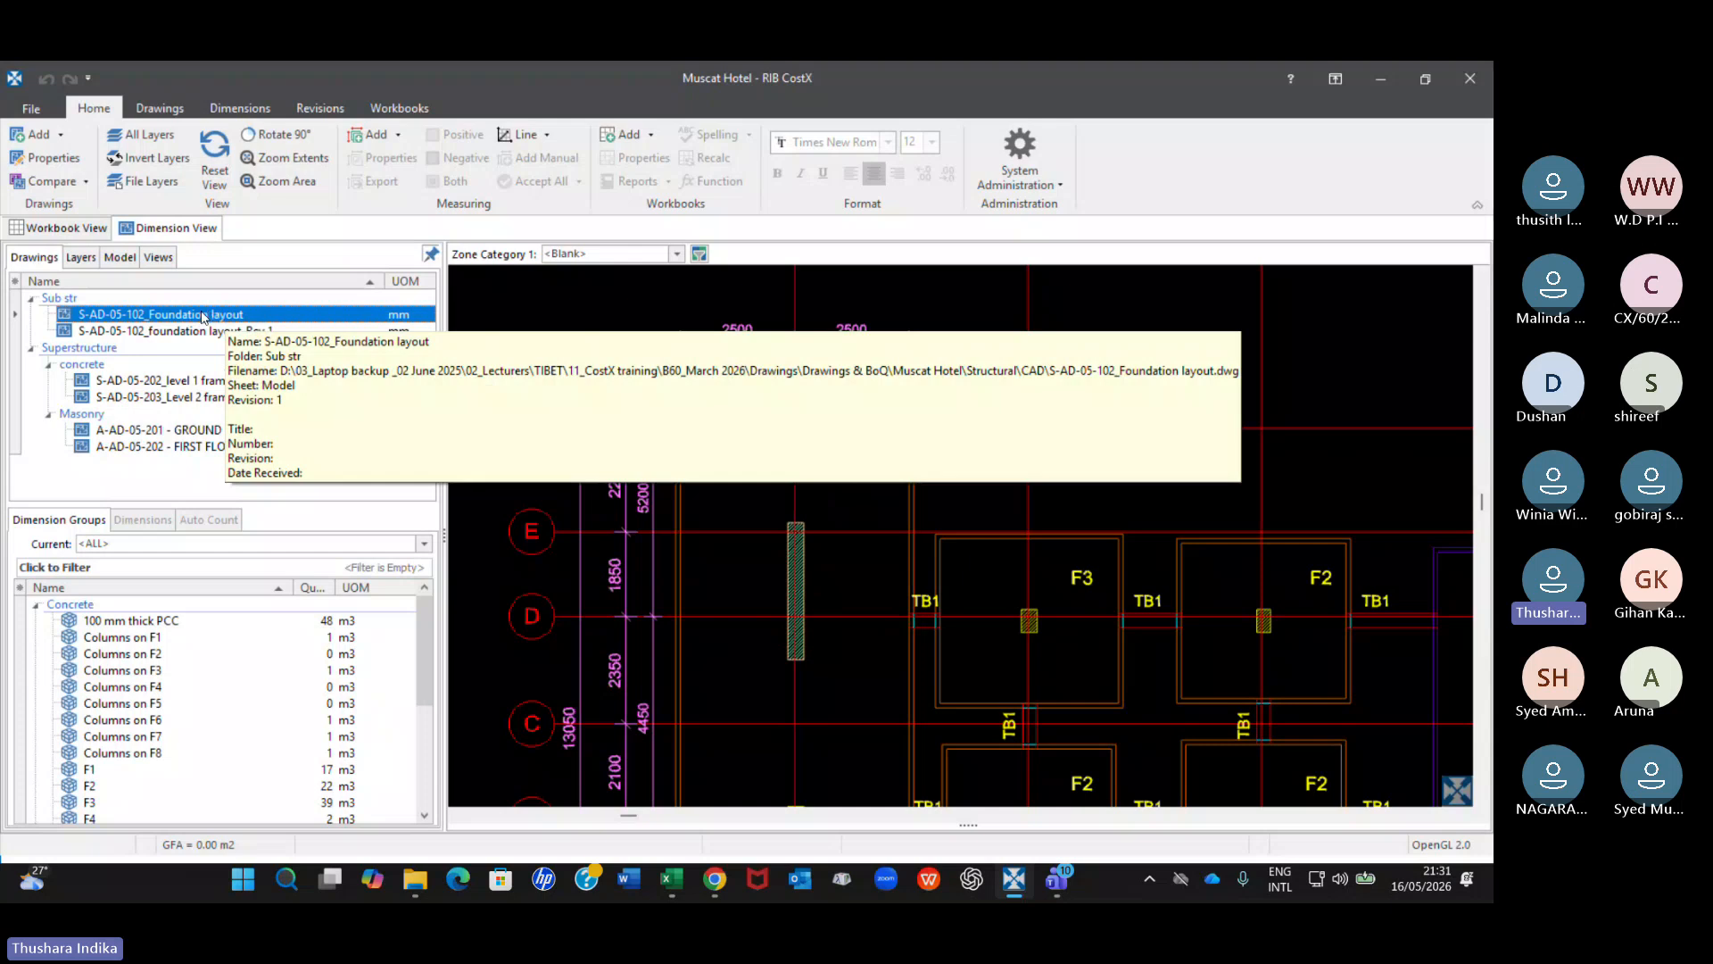
click(166, 109)
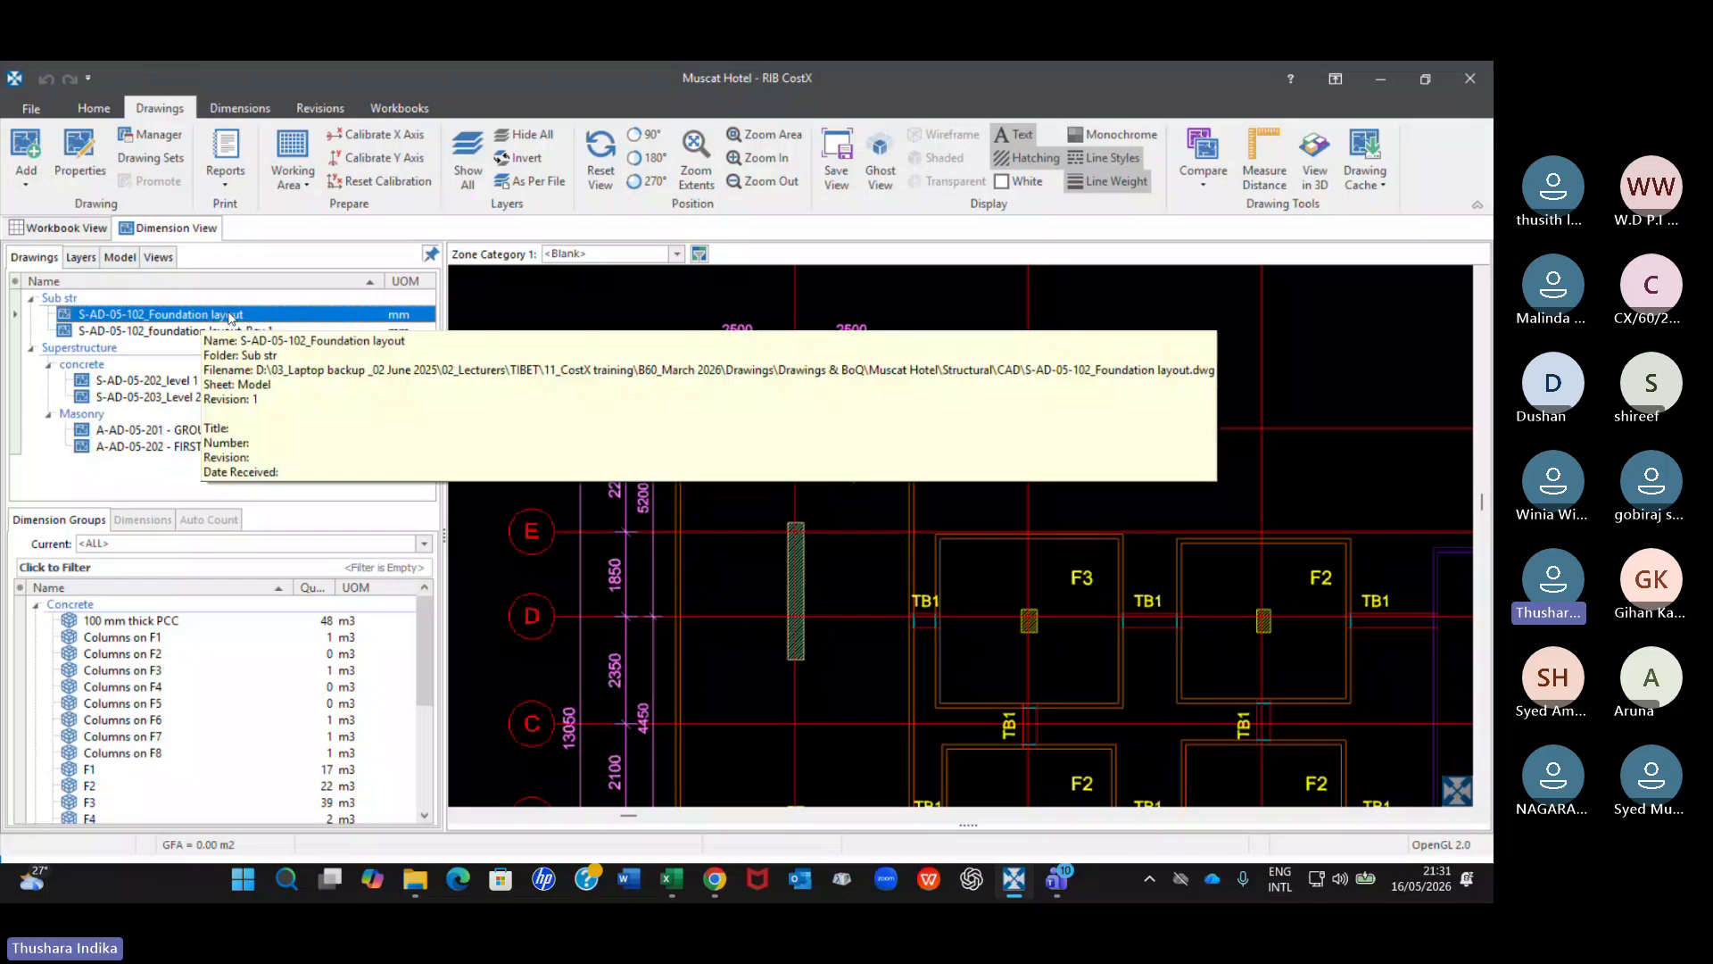
click(1203, 161)
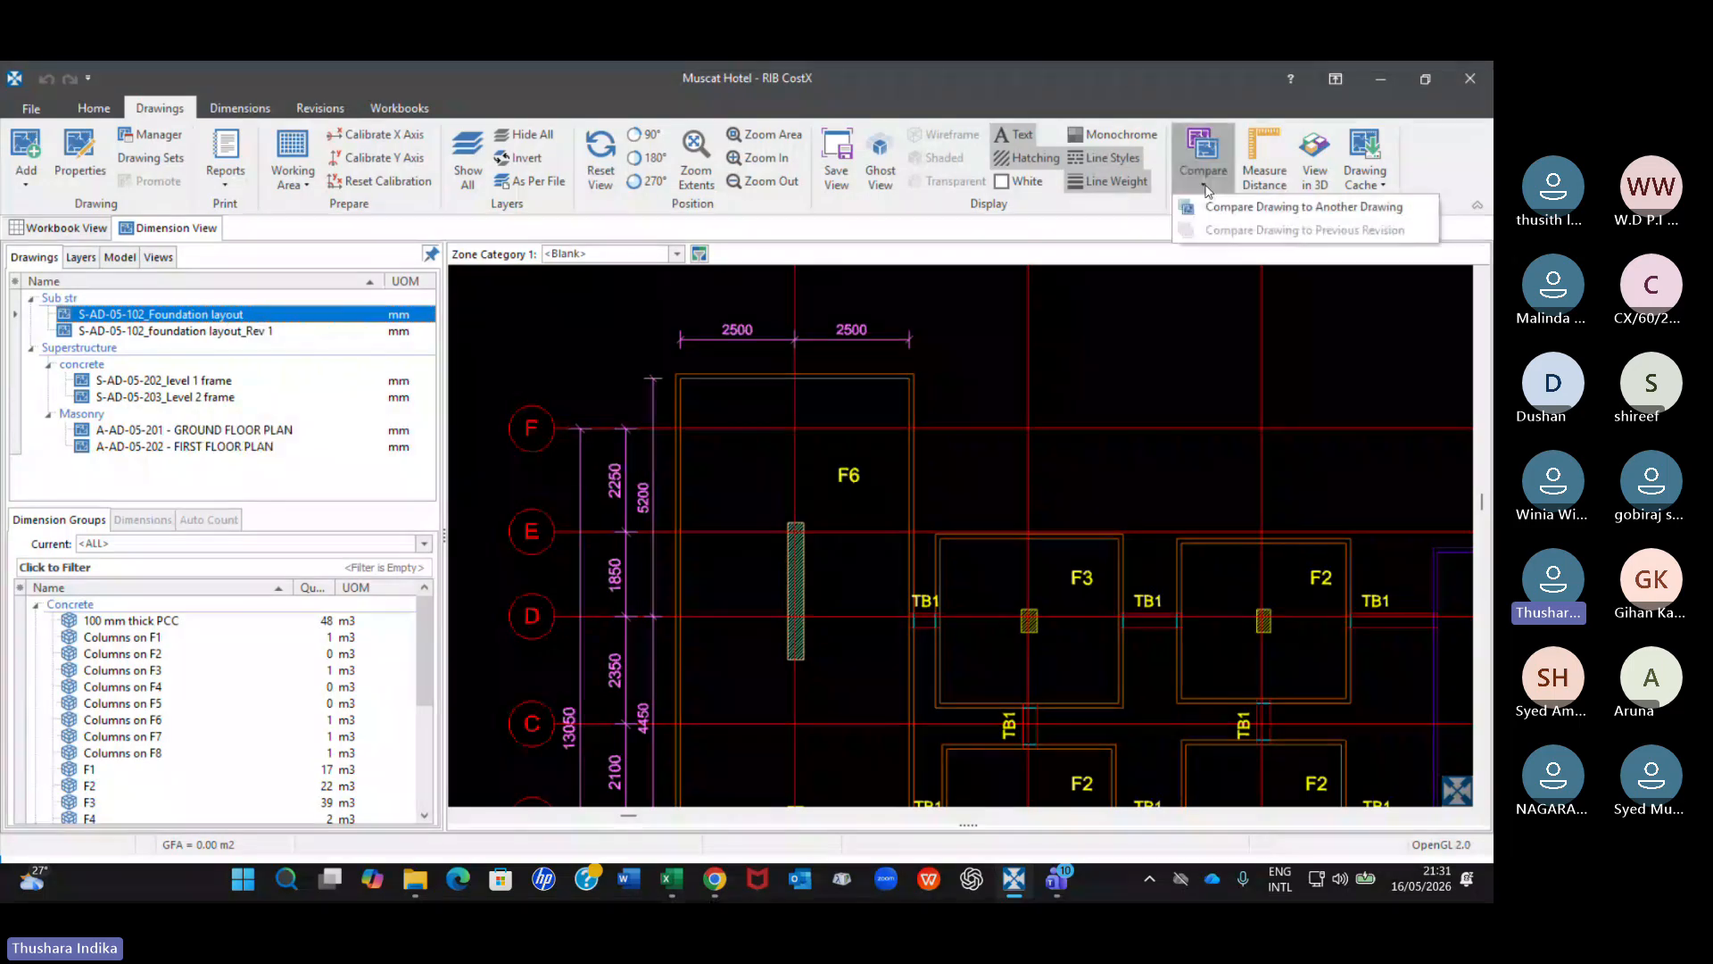
click(1254, 210)
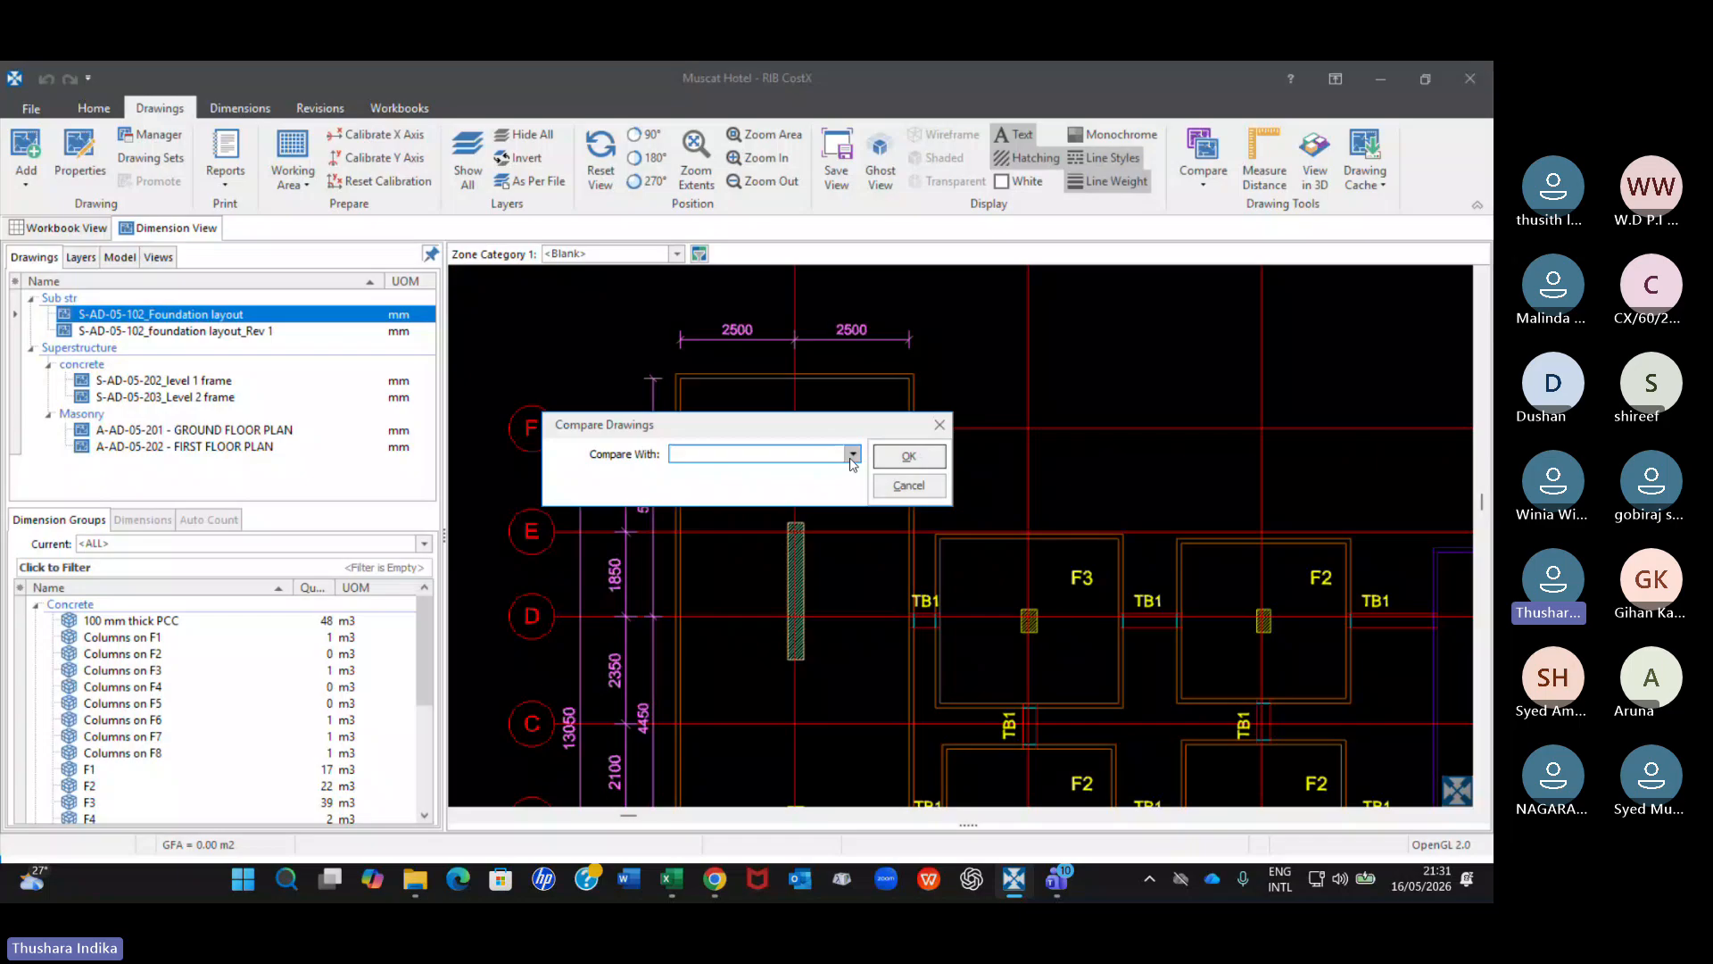
click(852, 455)
click(859, 472)
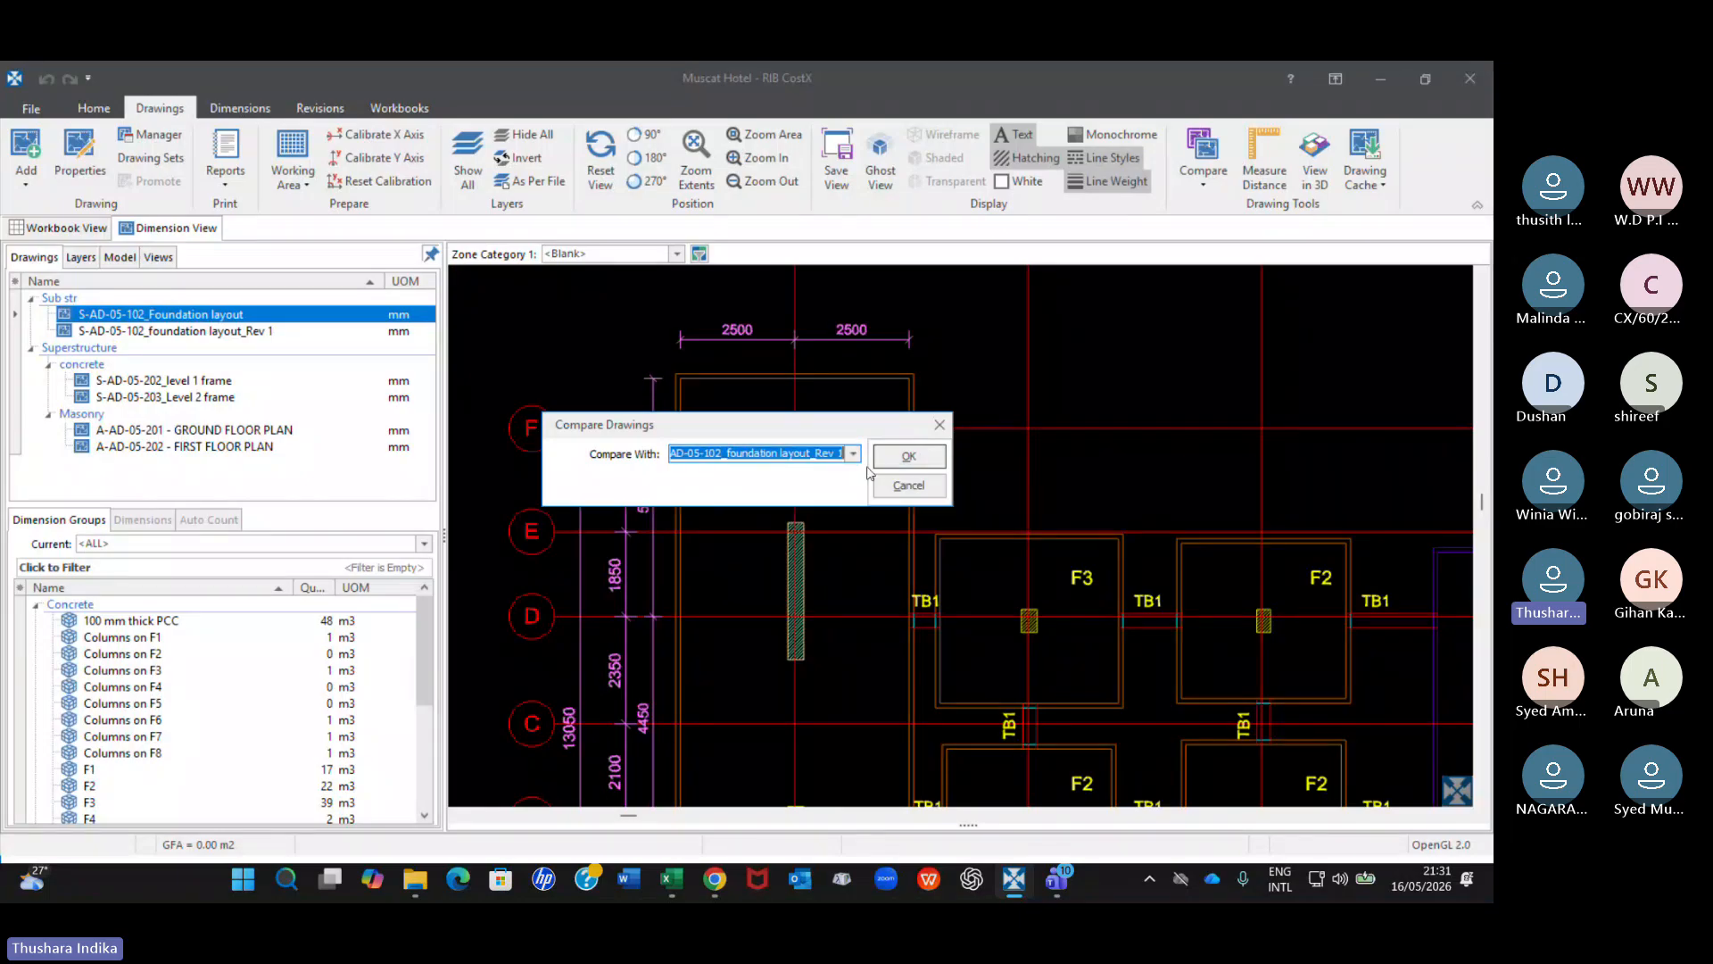
click(908, 455)
Examine the F6 footing near grid 01 and the F3 footing near grid 09 in the overlay, ending on the whole layout.
scroll(713, 464, up, 5)
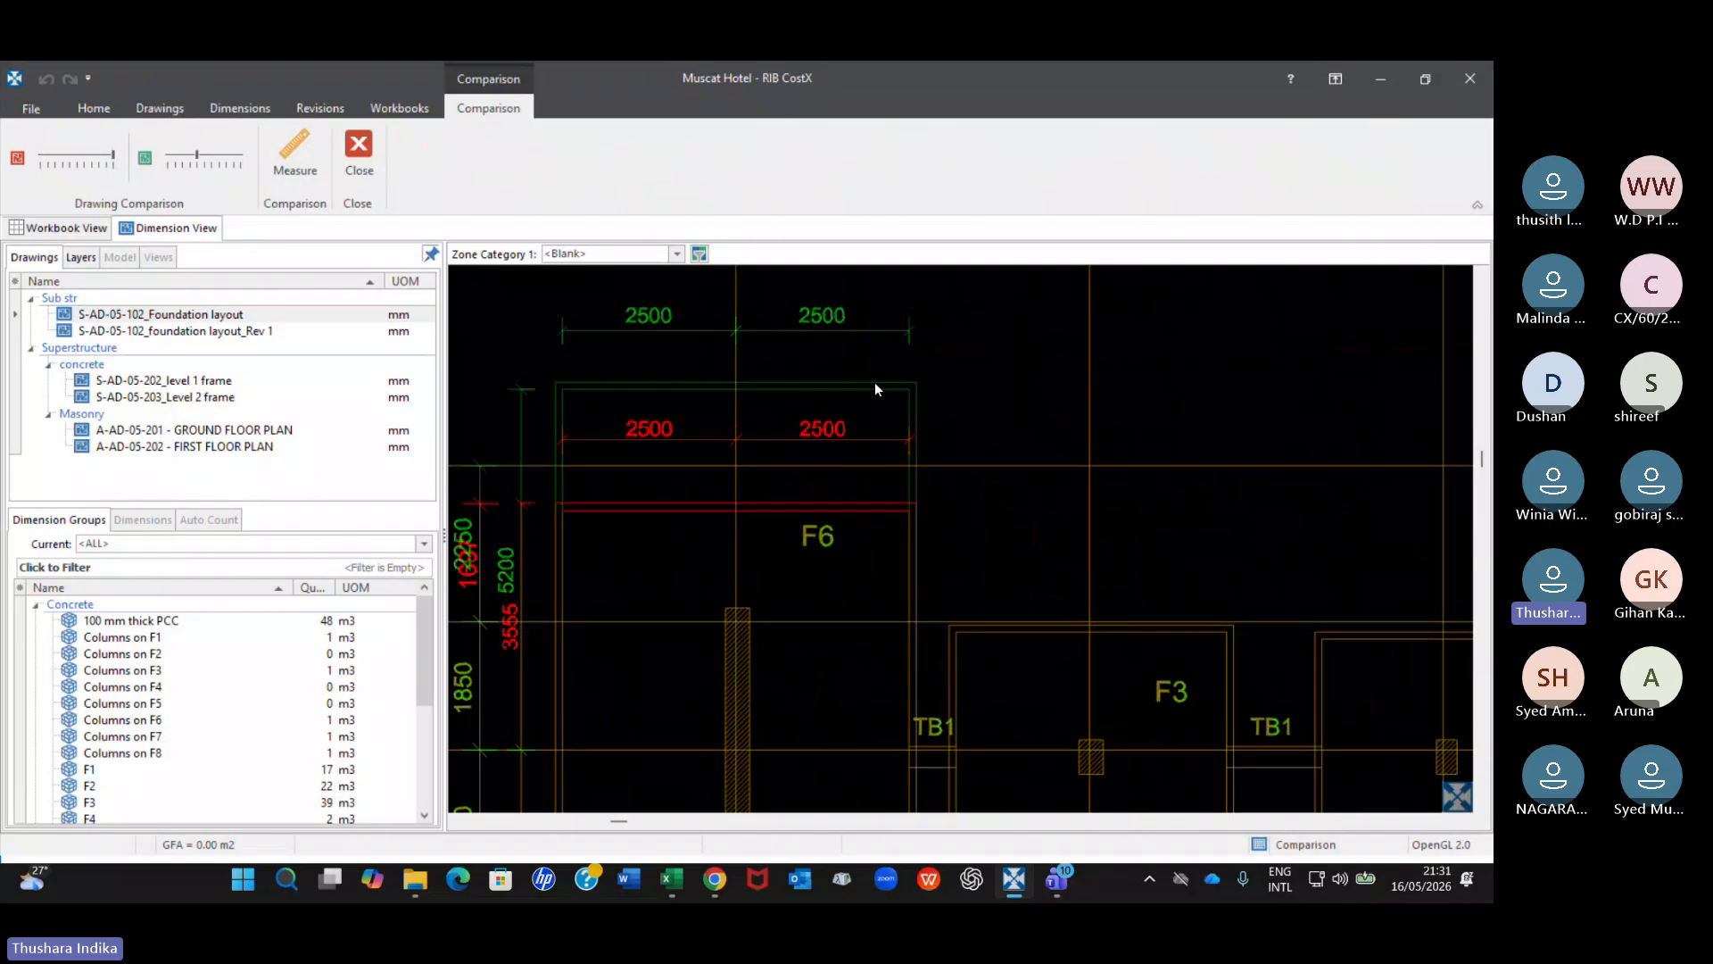
click(217, 317)
scroll(864, 518, down, 5)
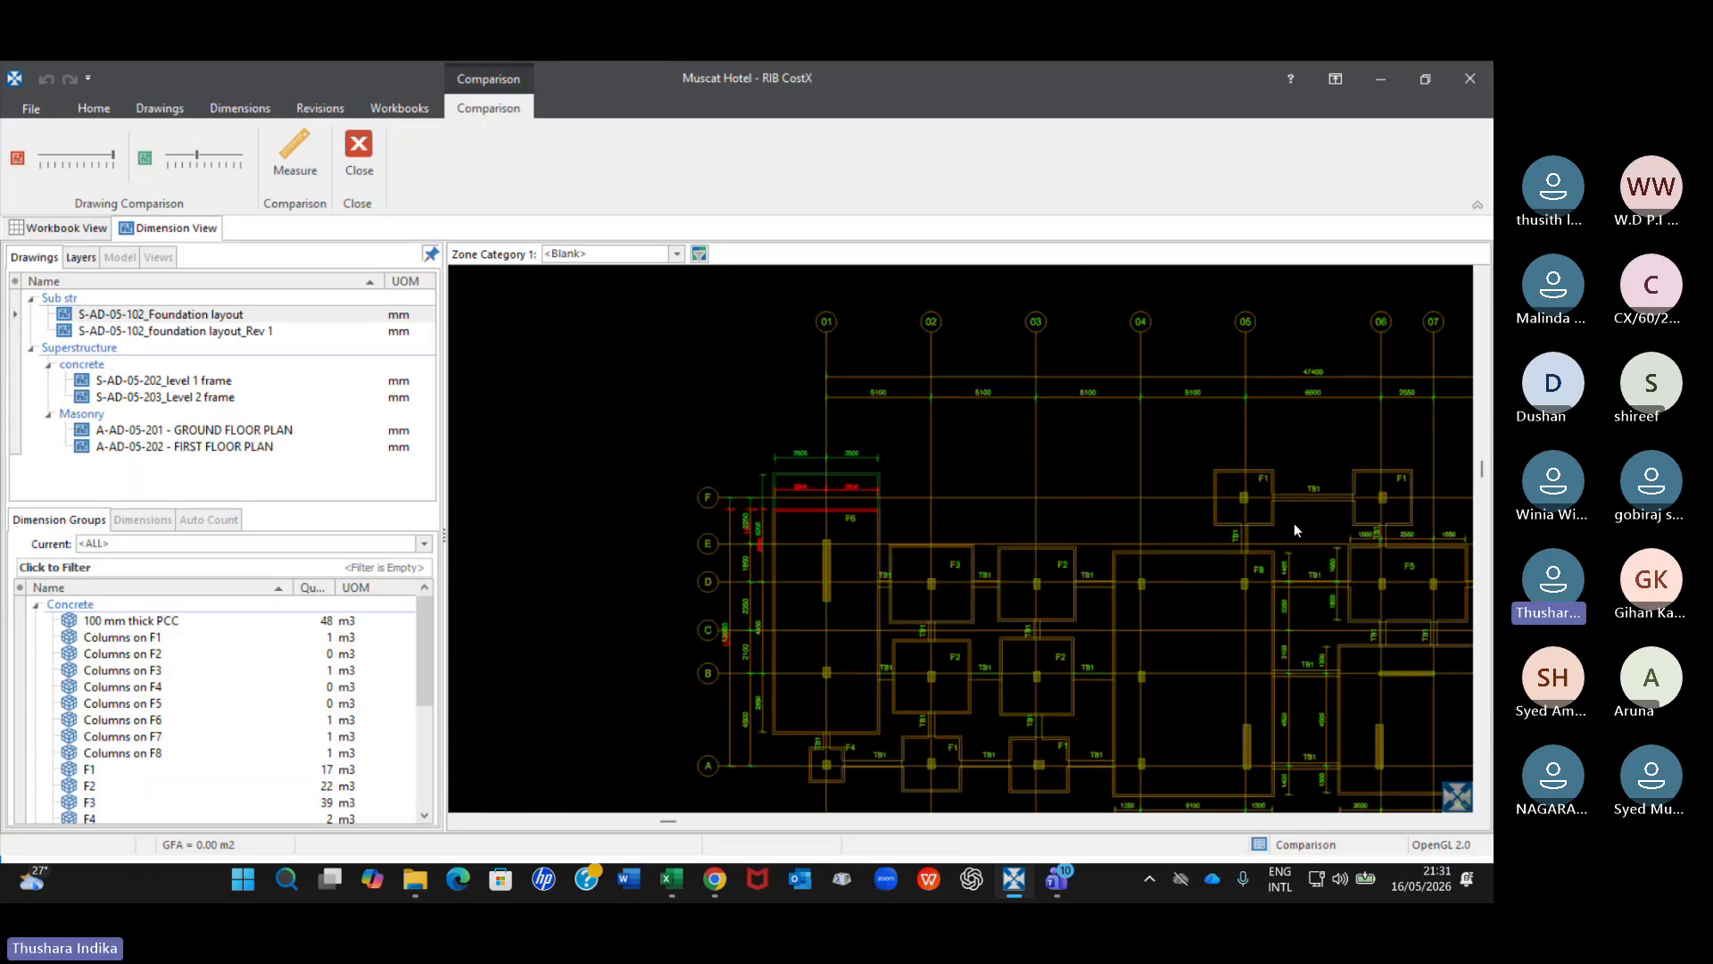
scroll(931, 547, up, 2)
scroll(931, 547, up, 5)
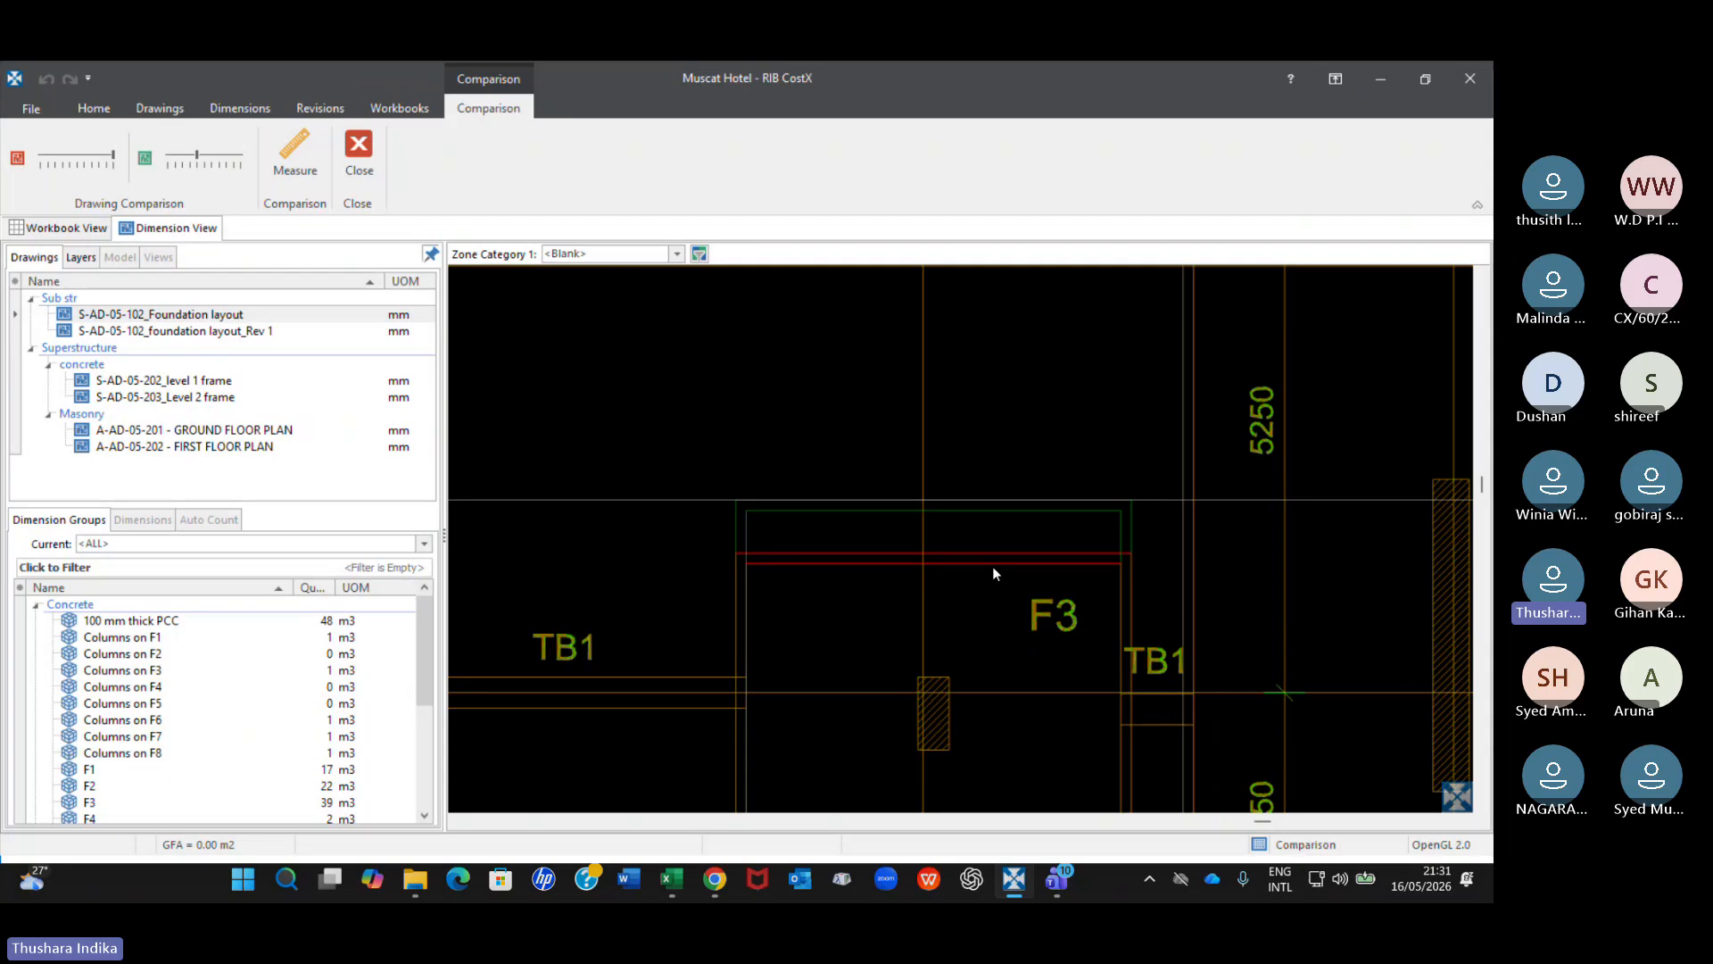
scroll(998, 567, down, 5)
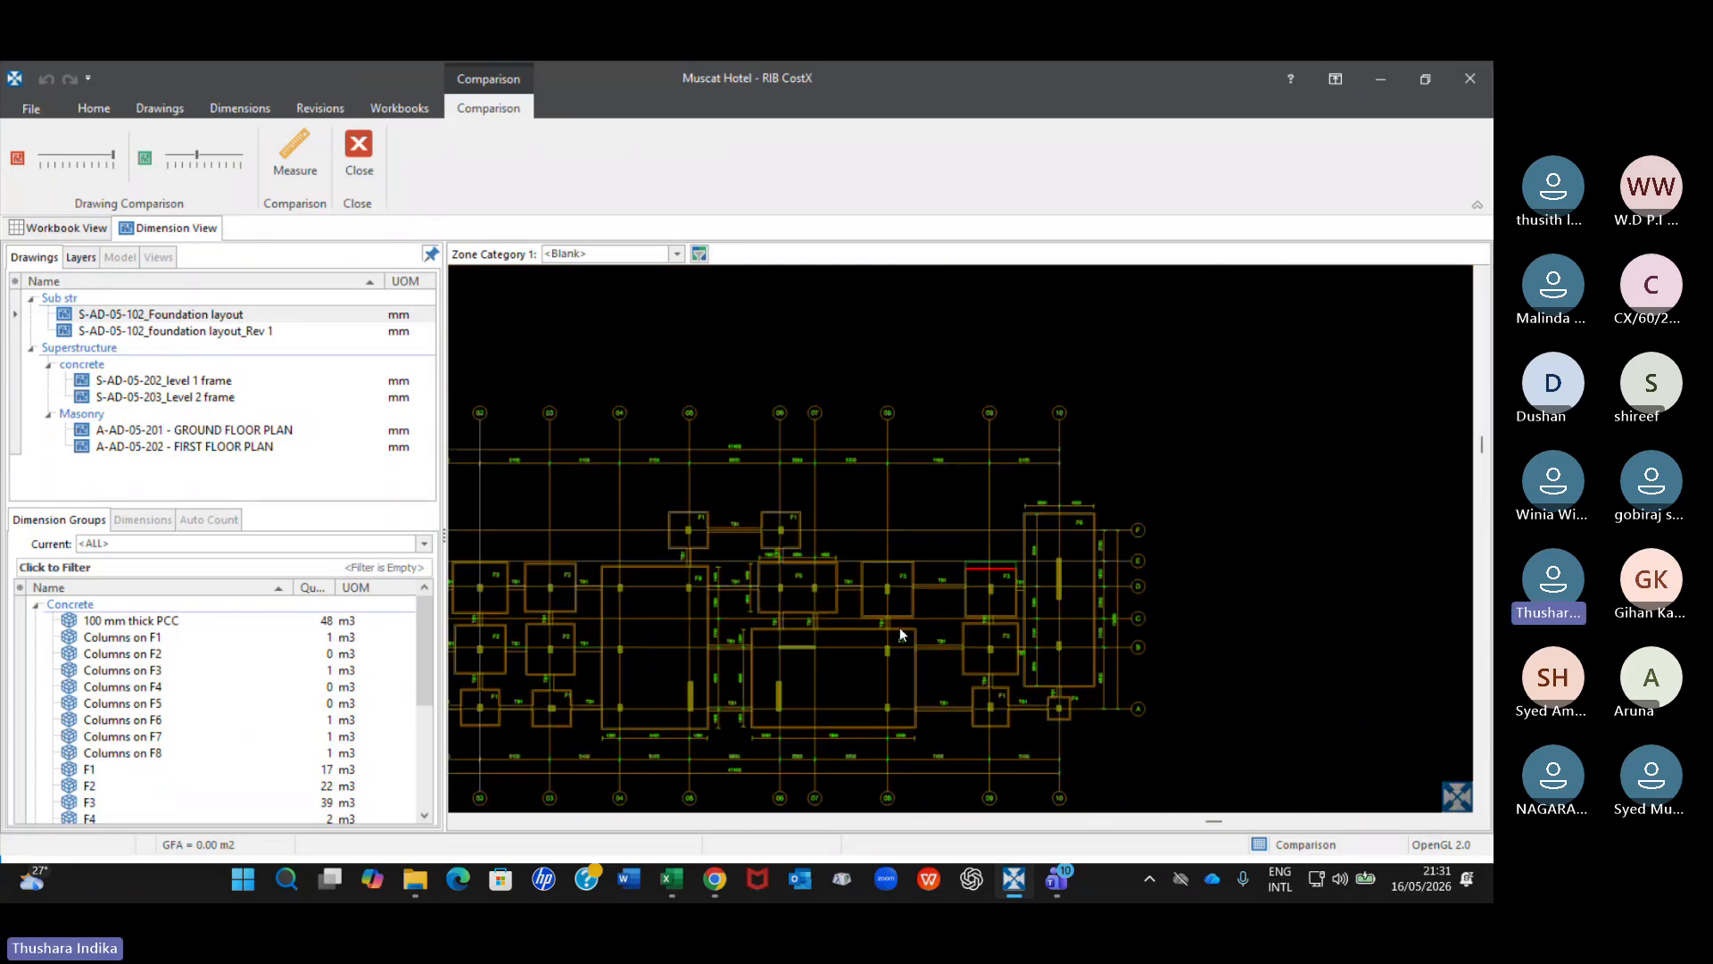
middle_drag(900, 628, 1107, 488)
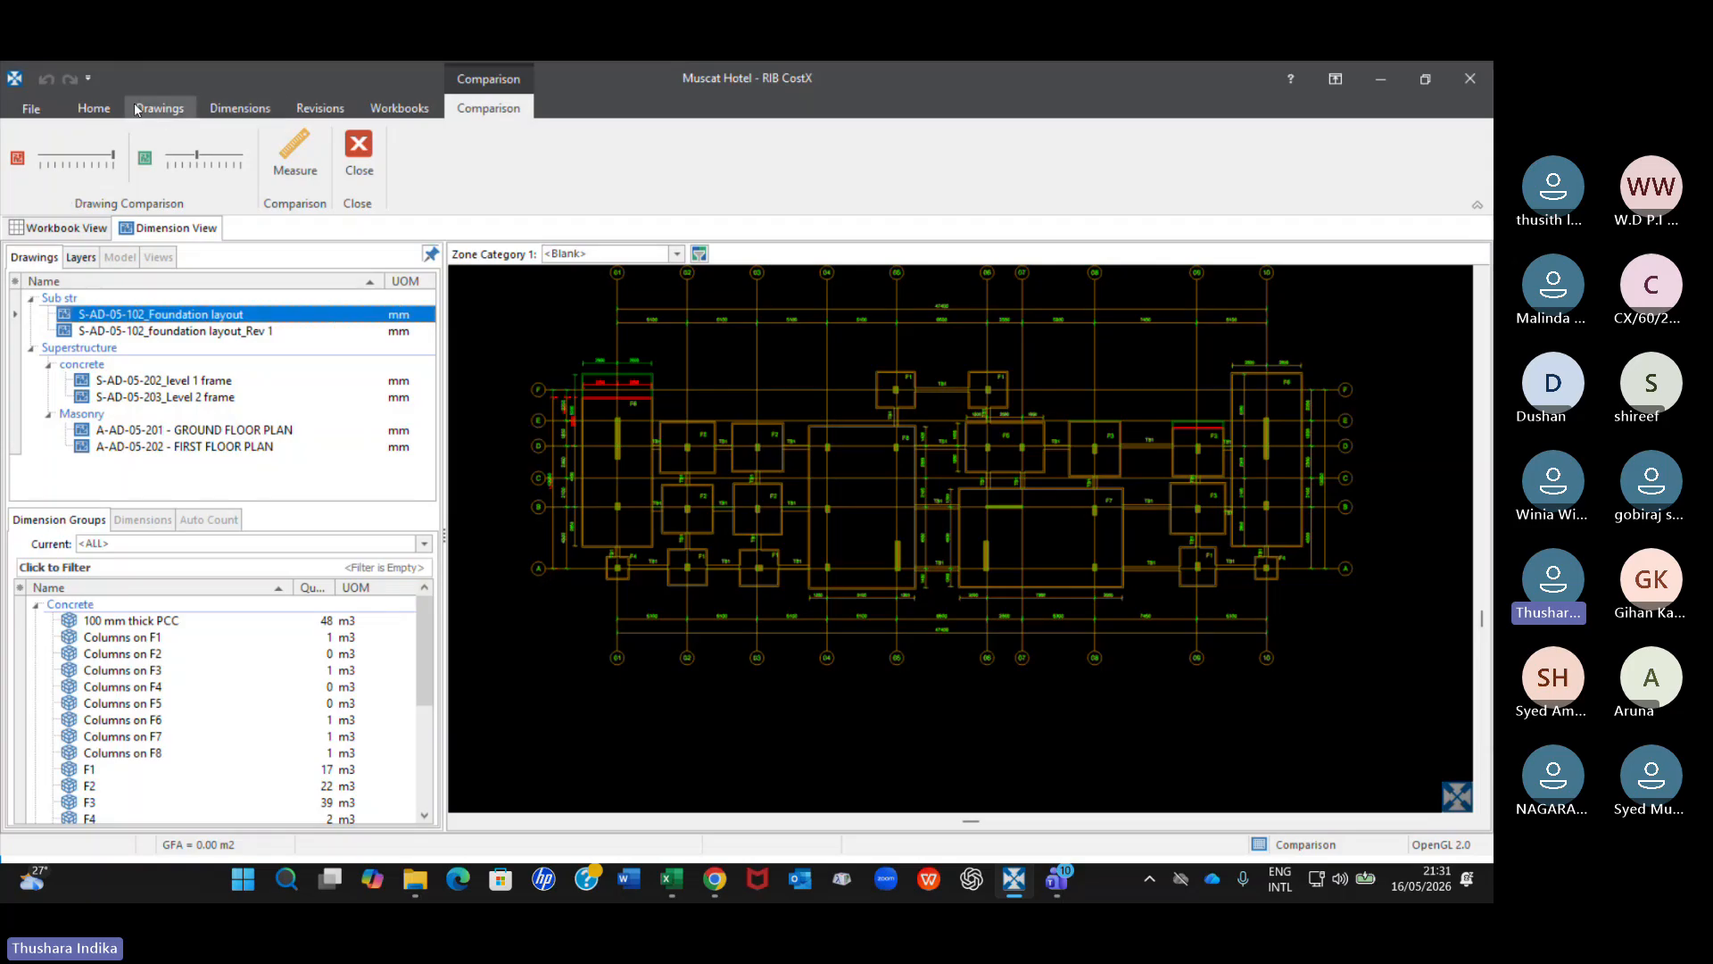
click(216, 116)
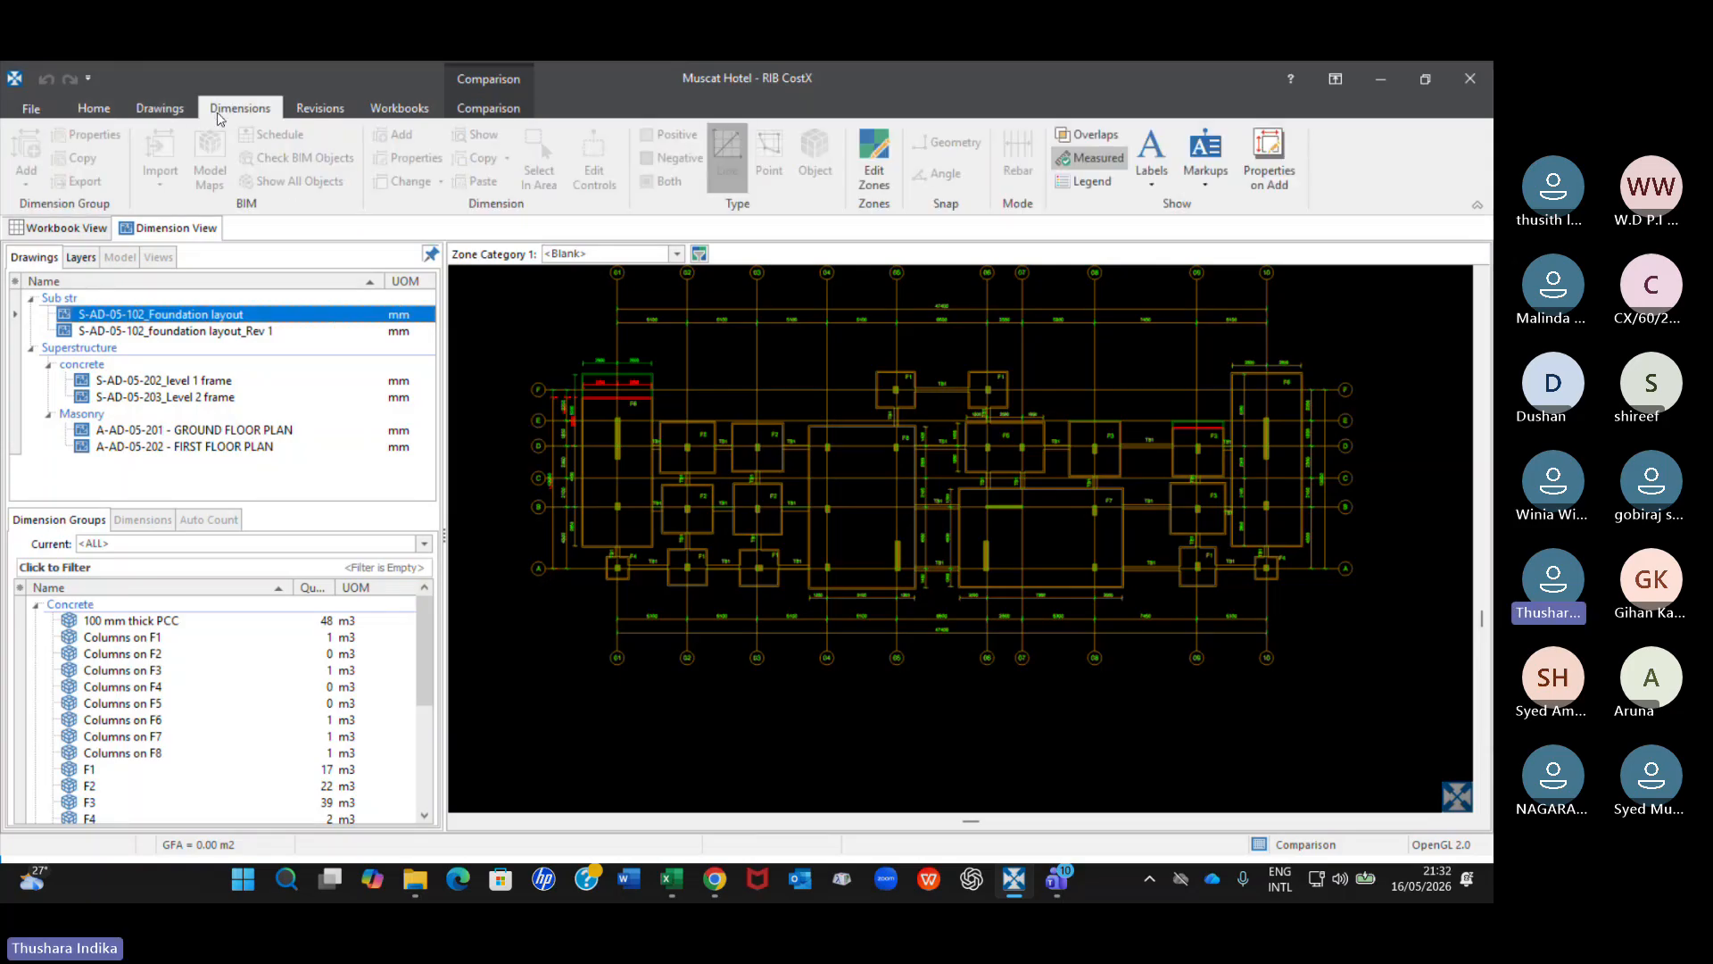
click(160, 108)
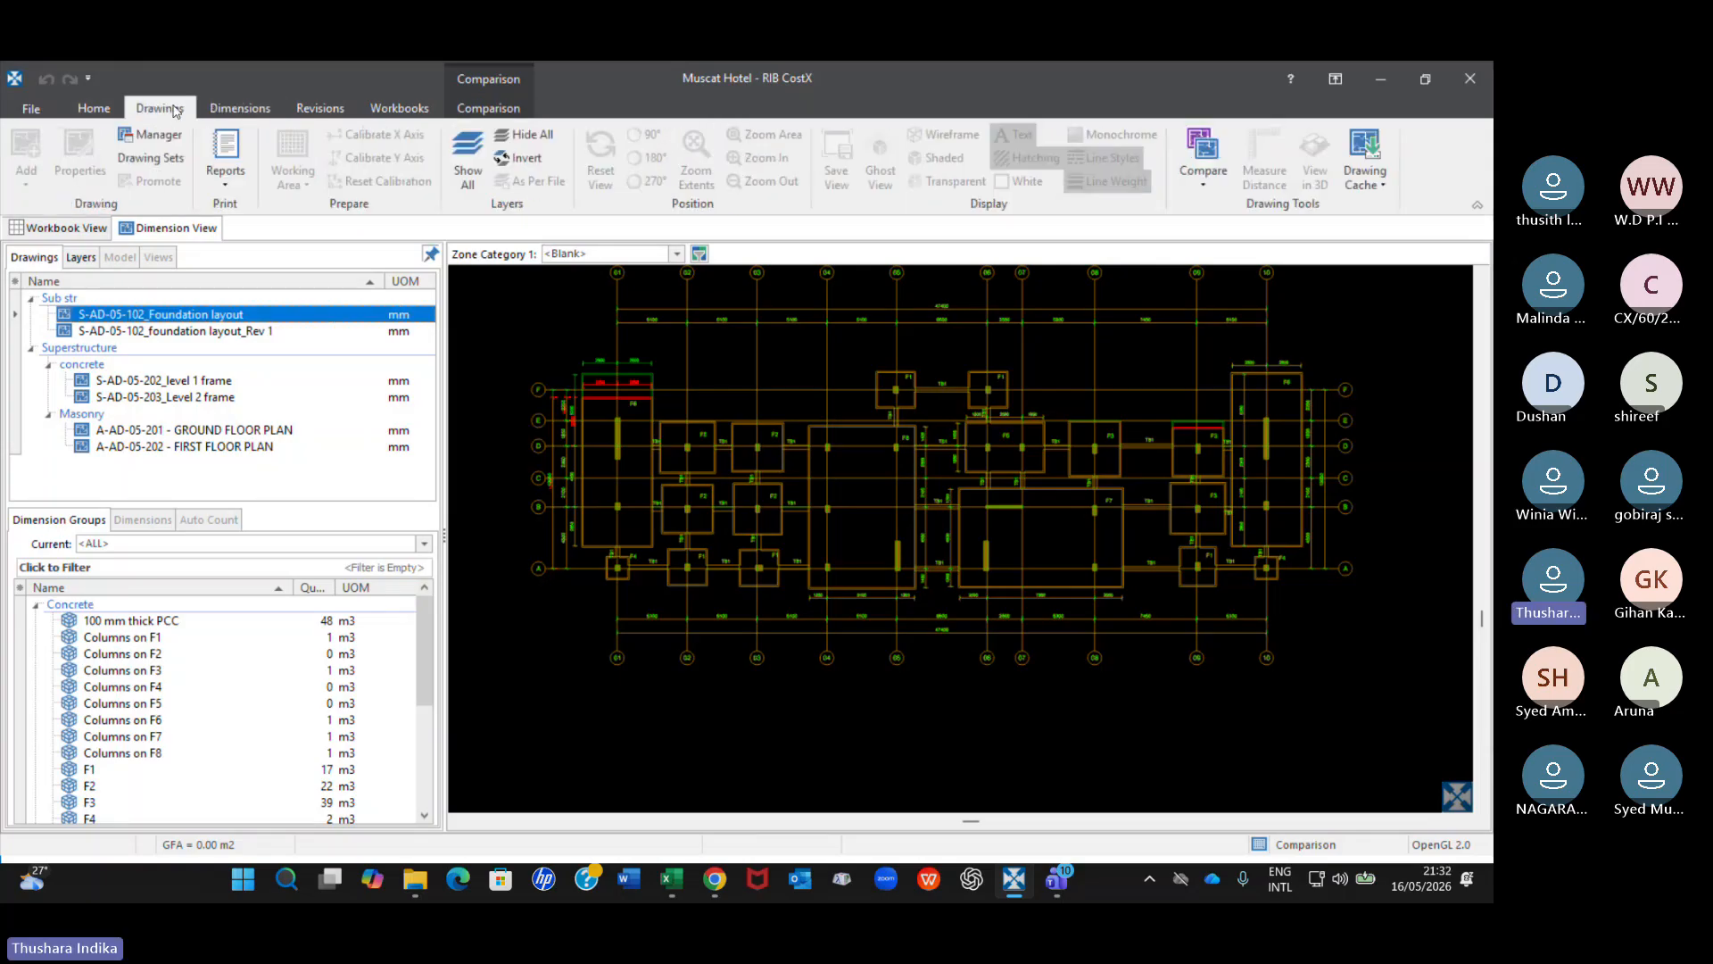
click(227, 180)
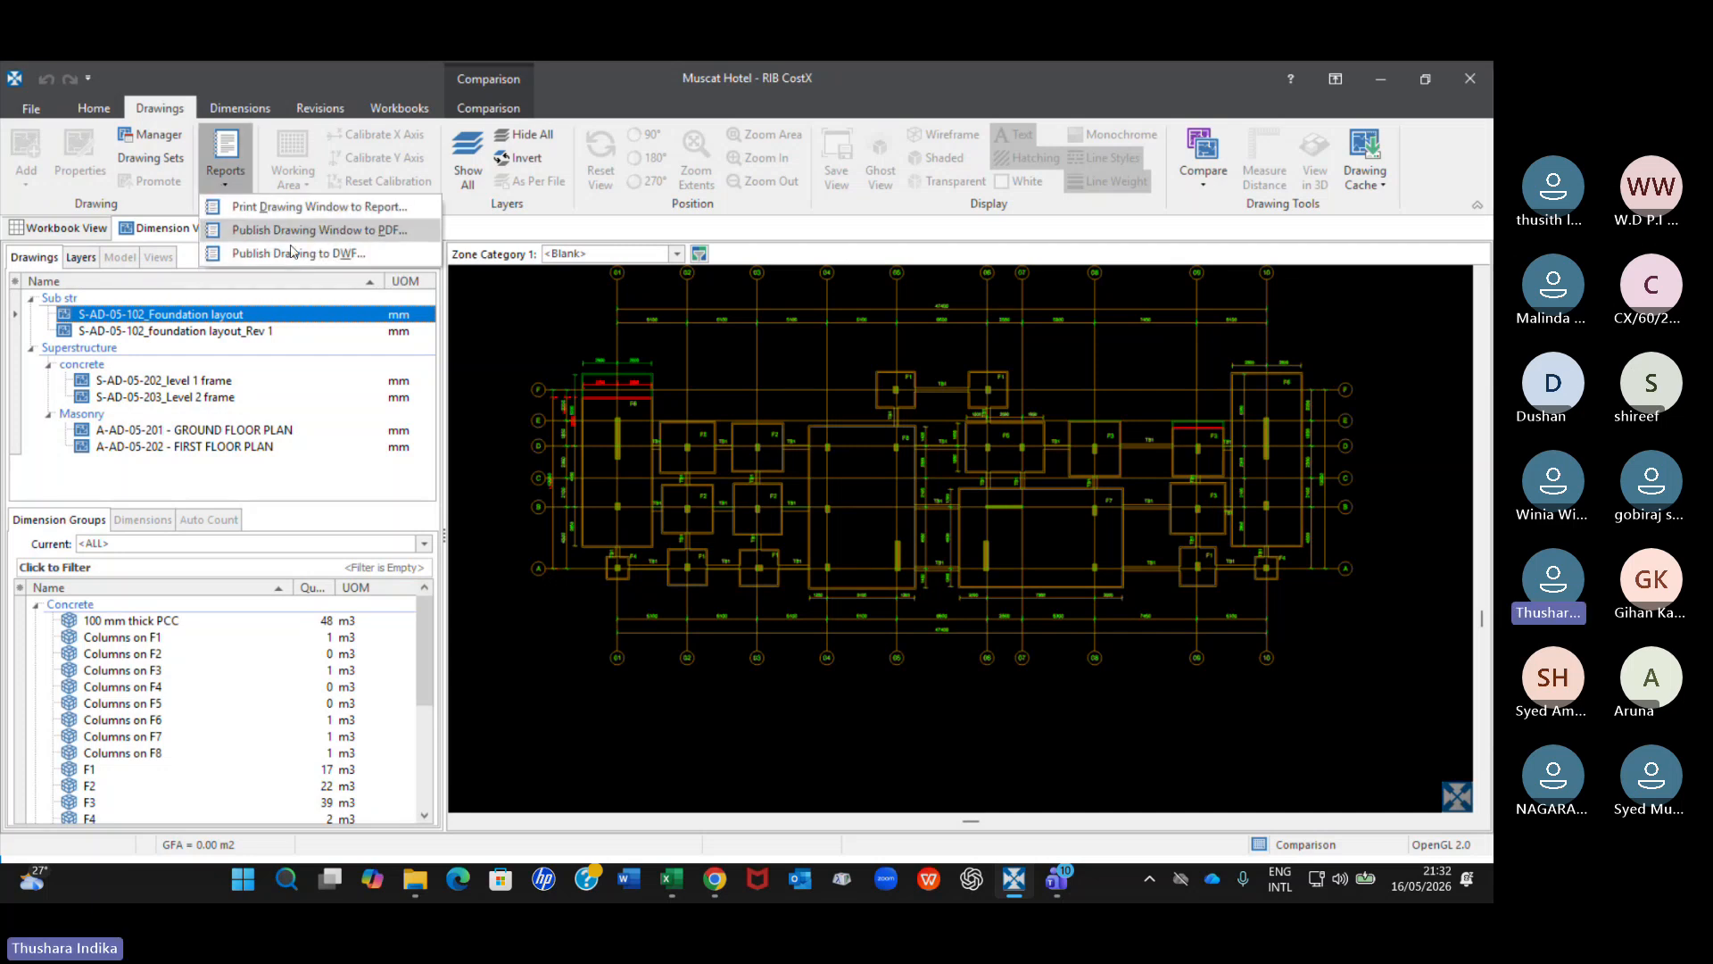
click(361, 234)
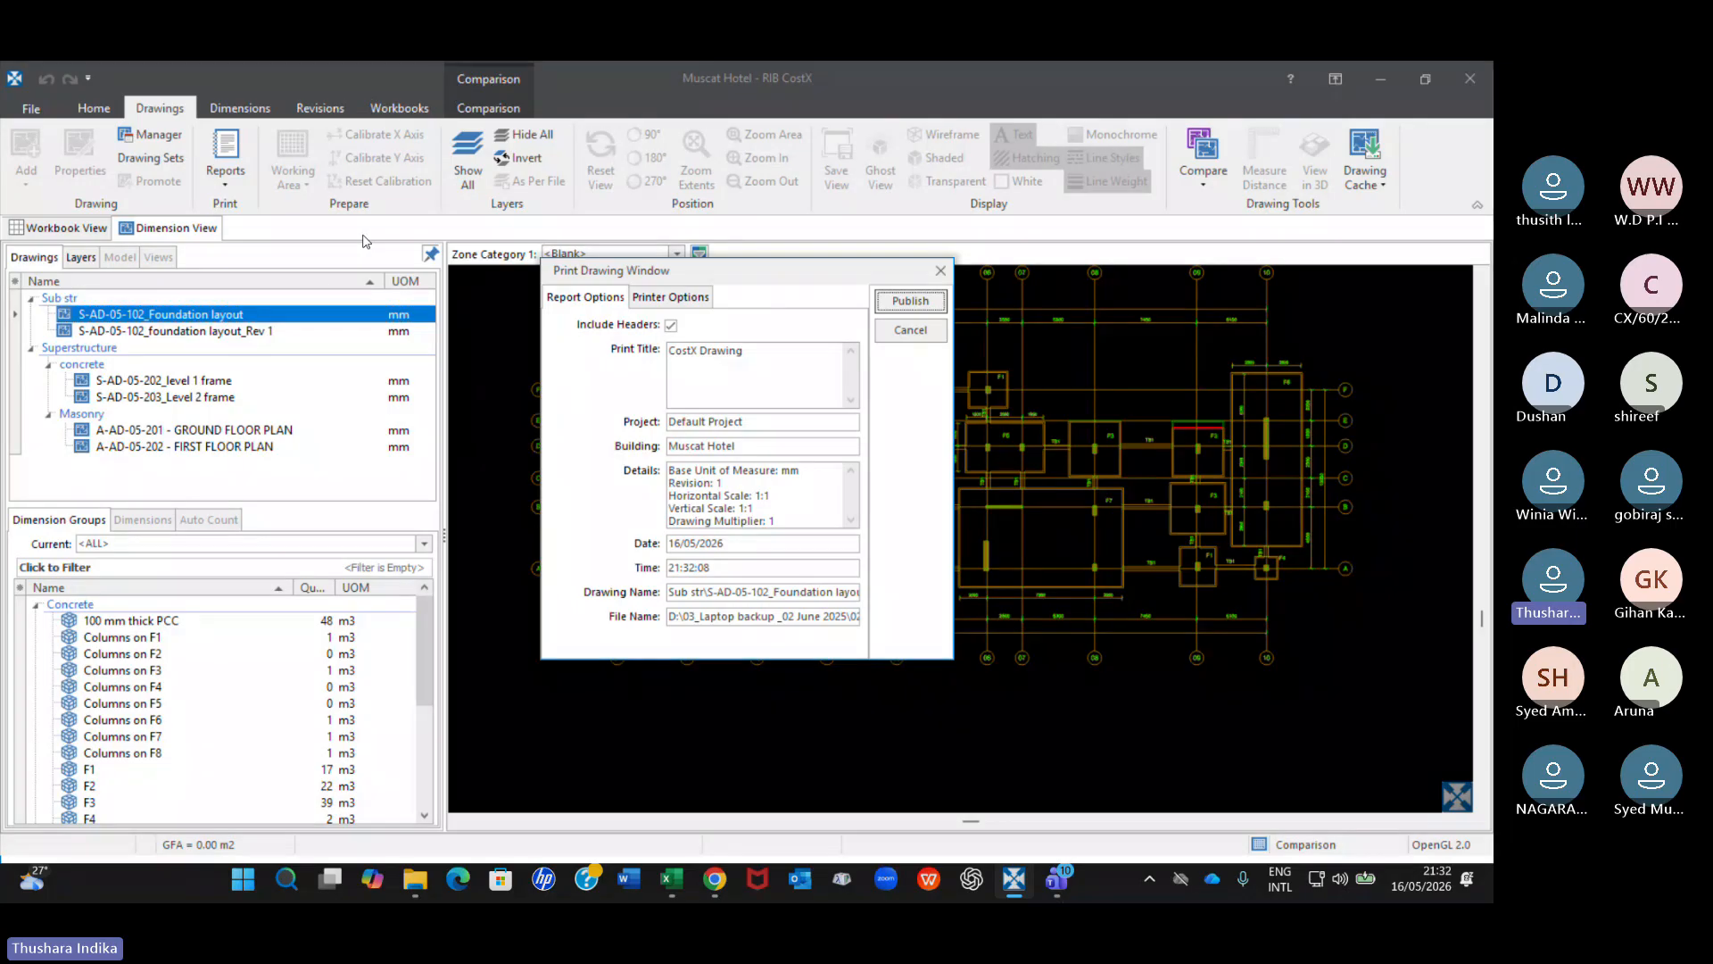
click(899, 302)
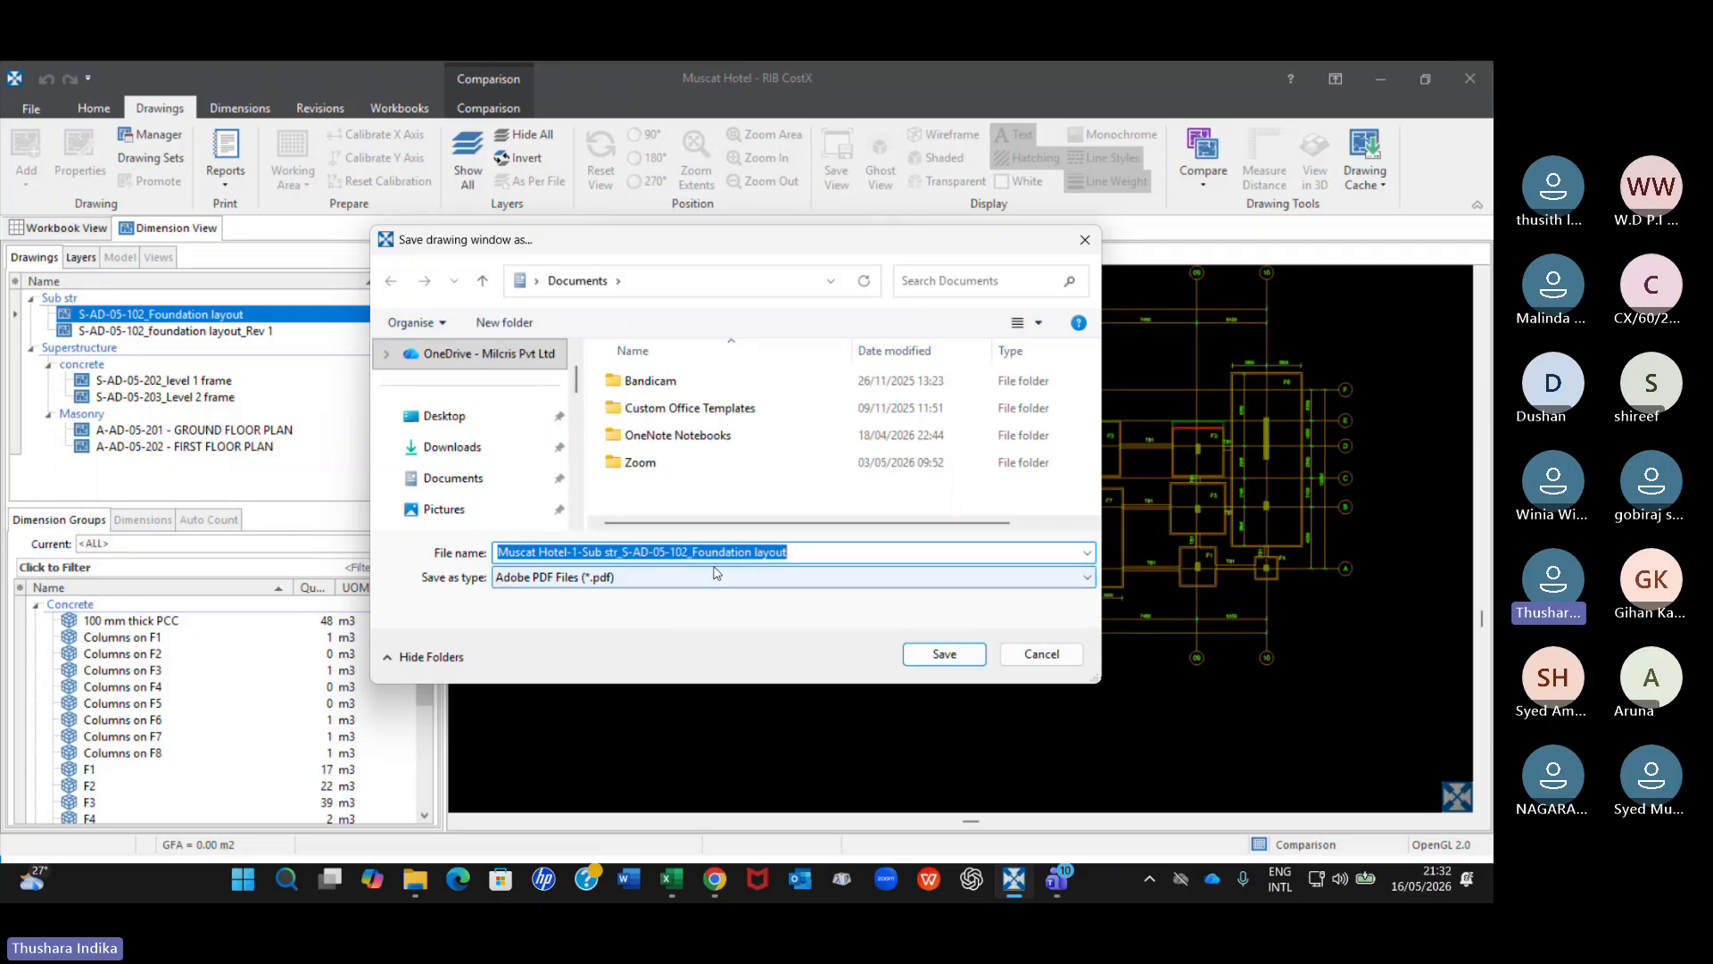
click(1028, 658)
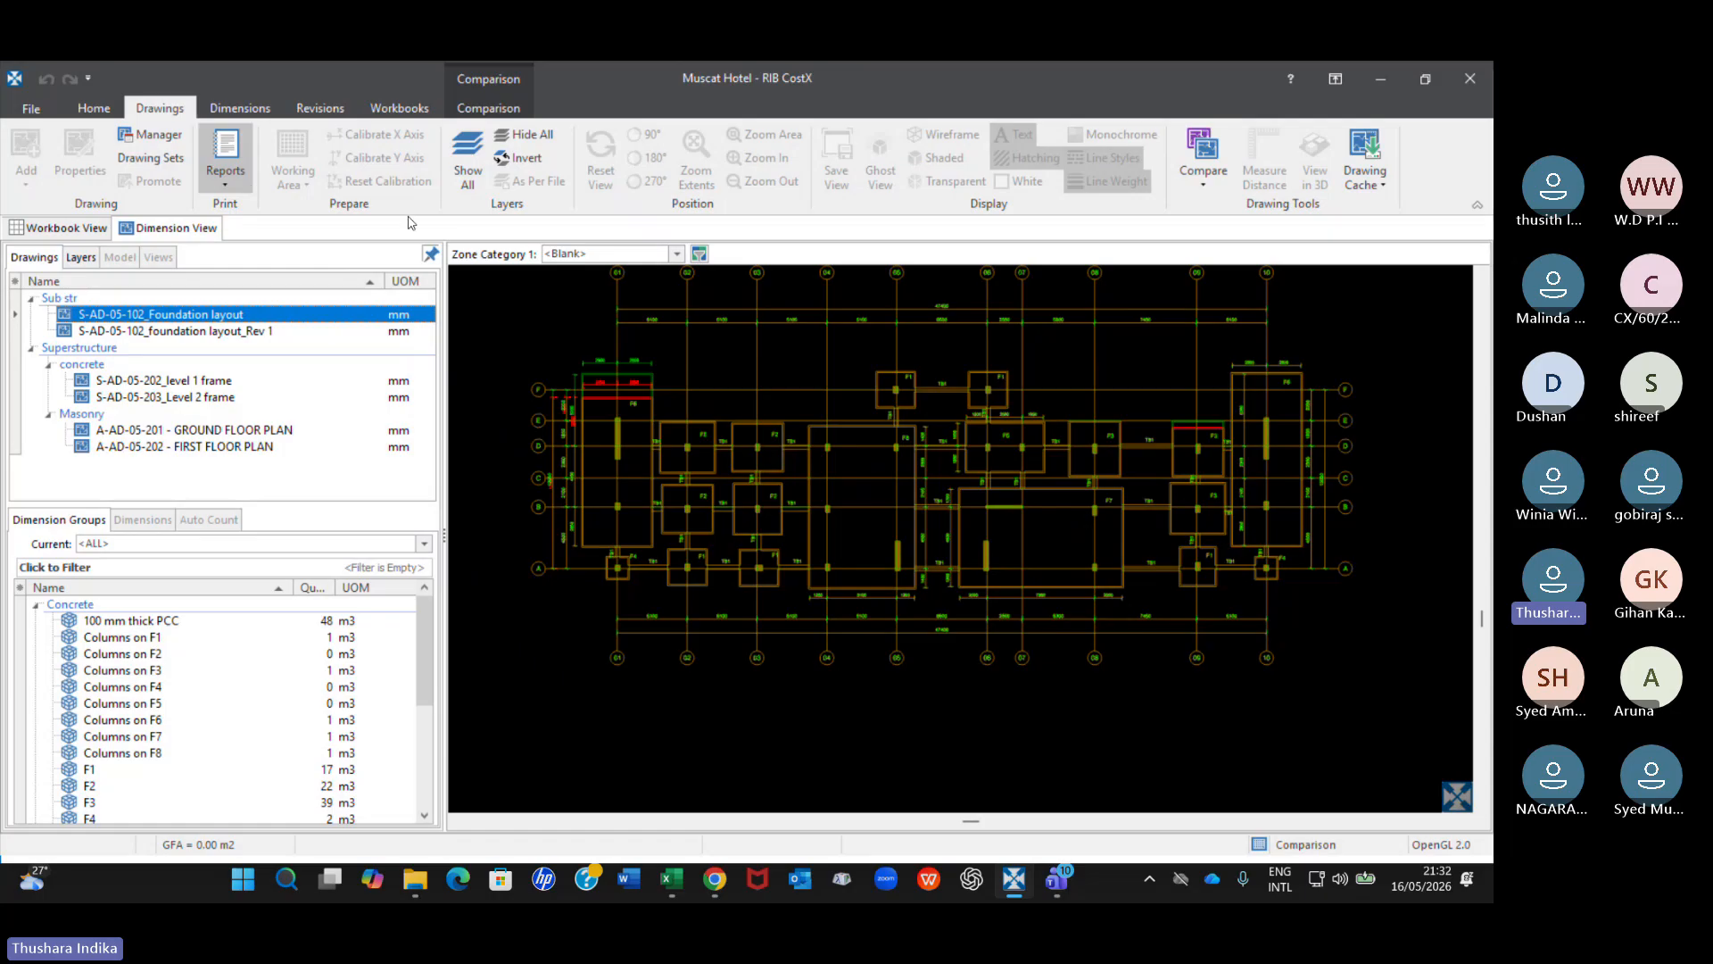
Restart the comparison of the original foundation layout with the Sub str drawing S-AD-05-102_foundation layout_Rev 1.
click(1202, 179)
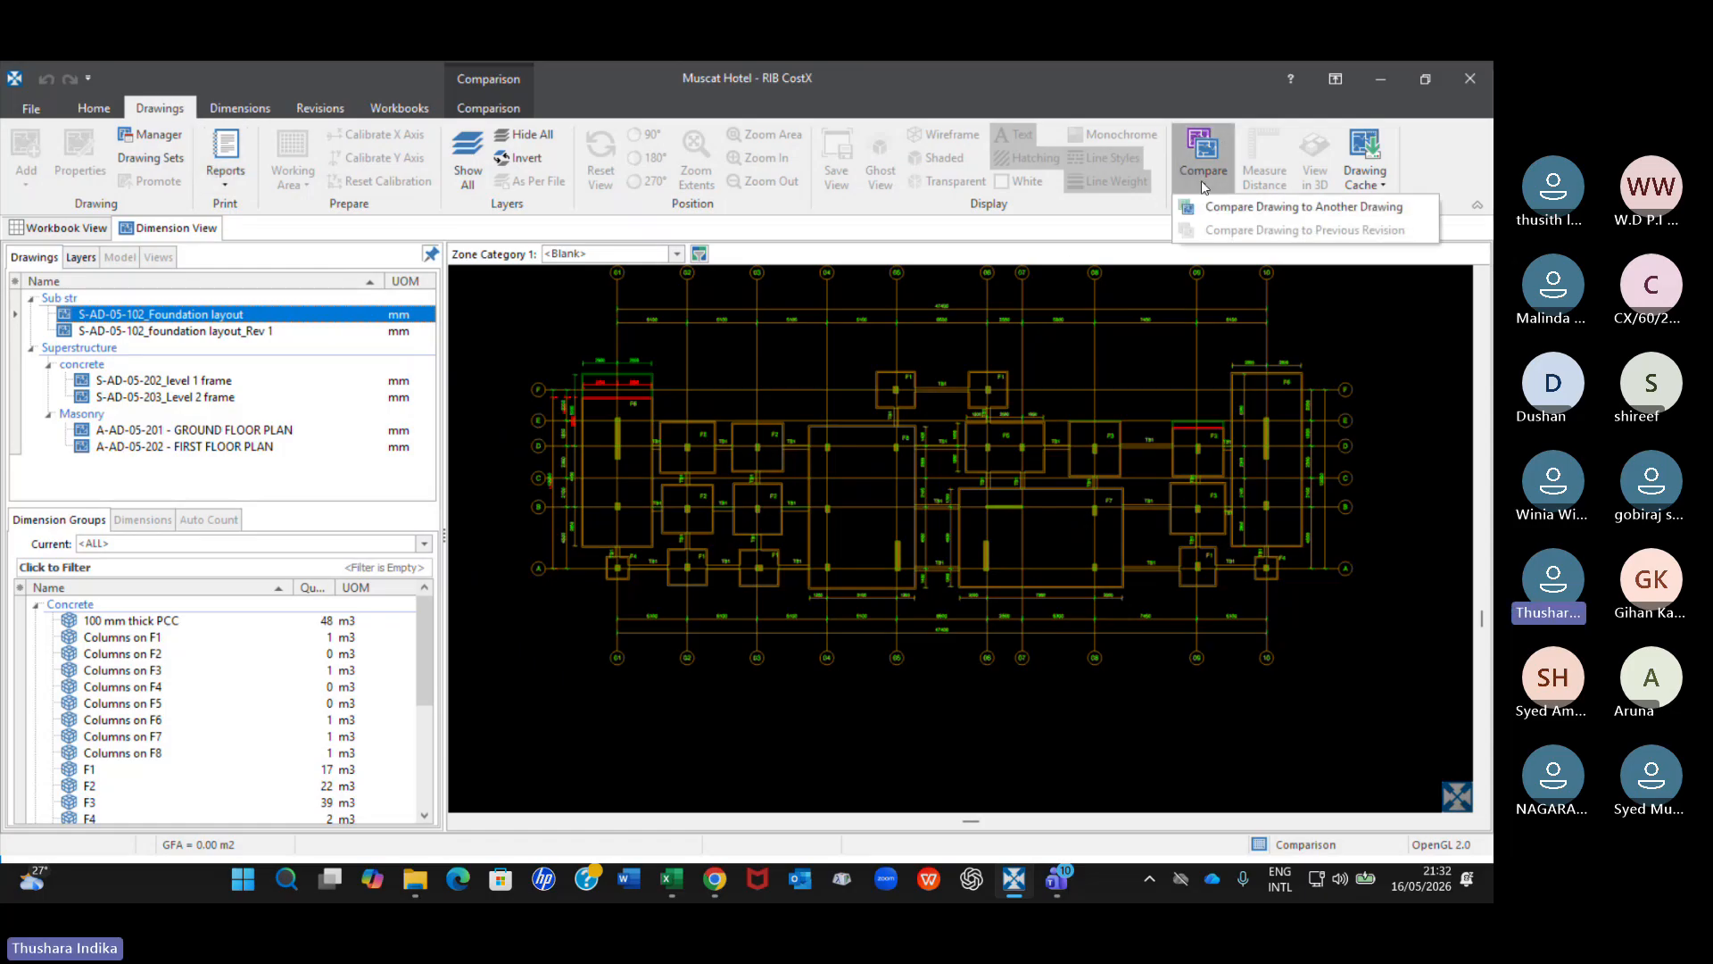
click(1204, 207)
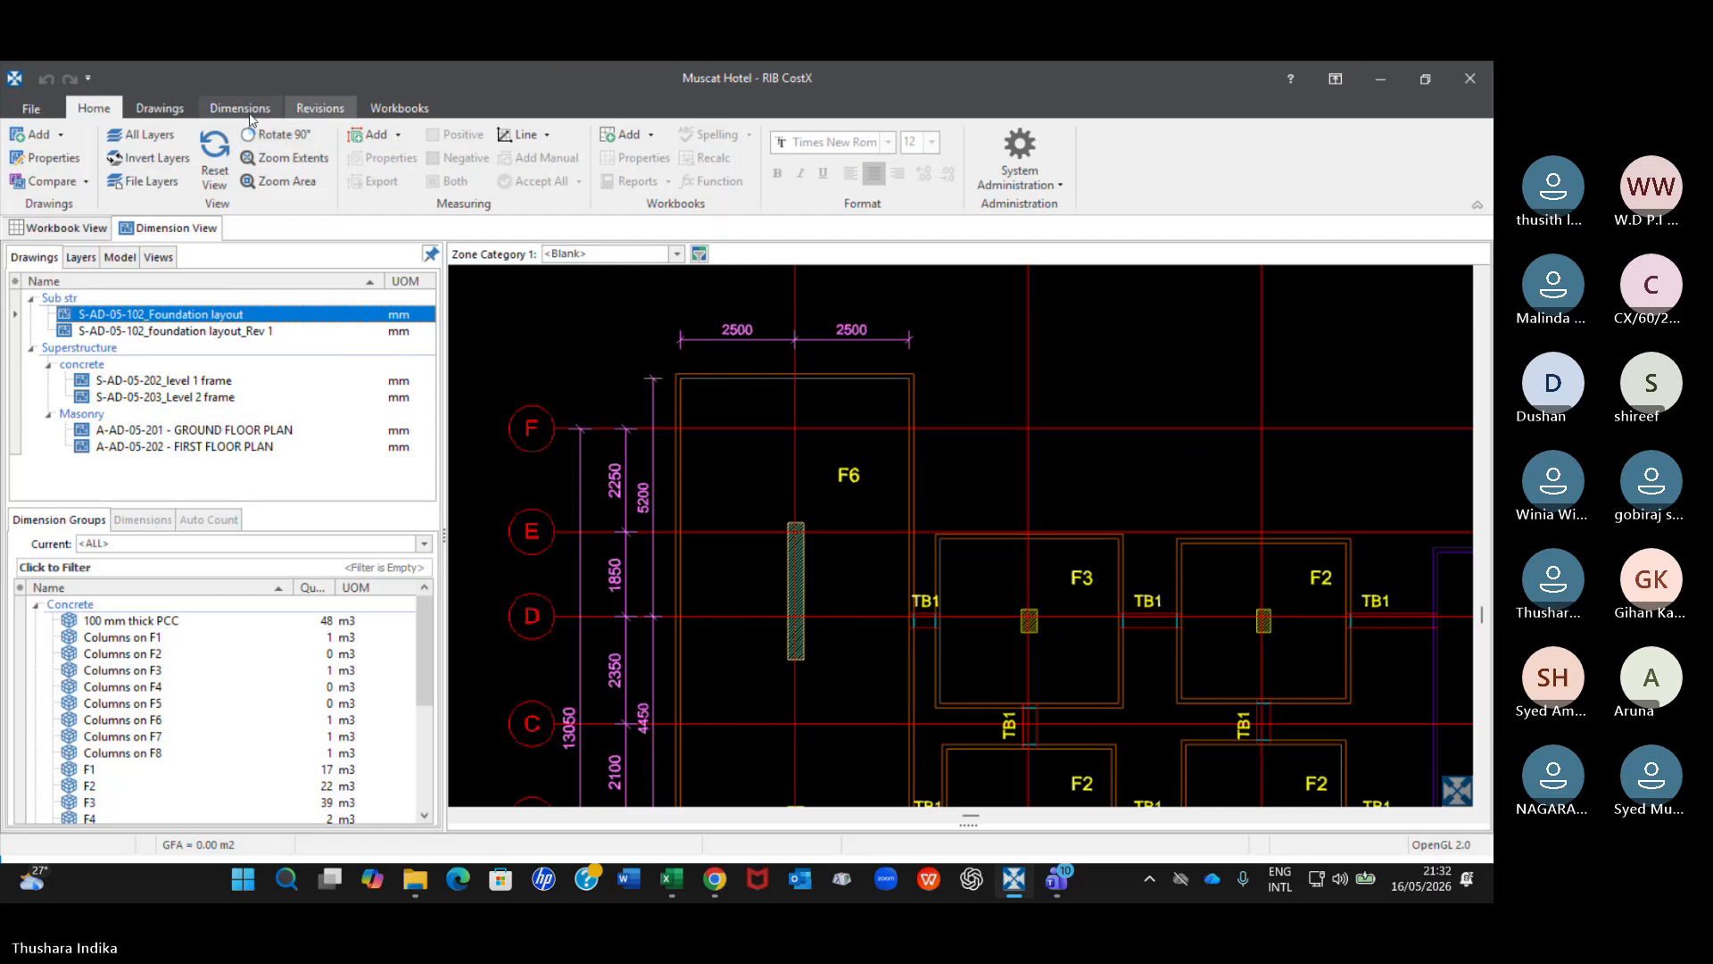
click(153, 114)
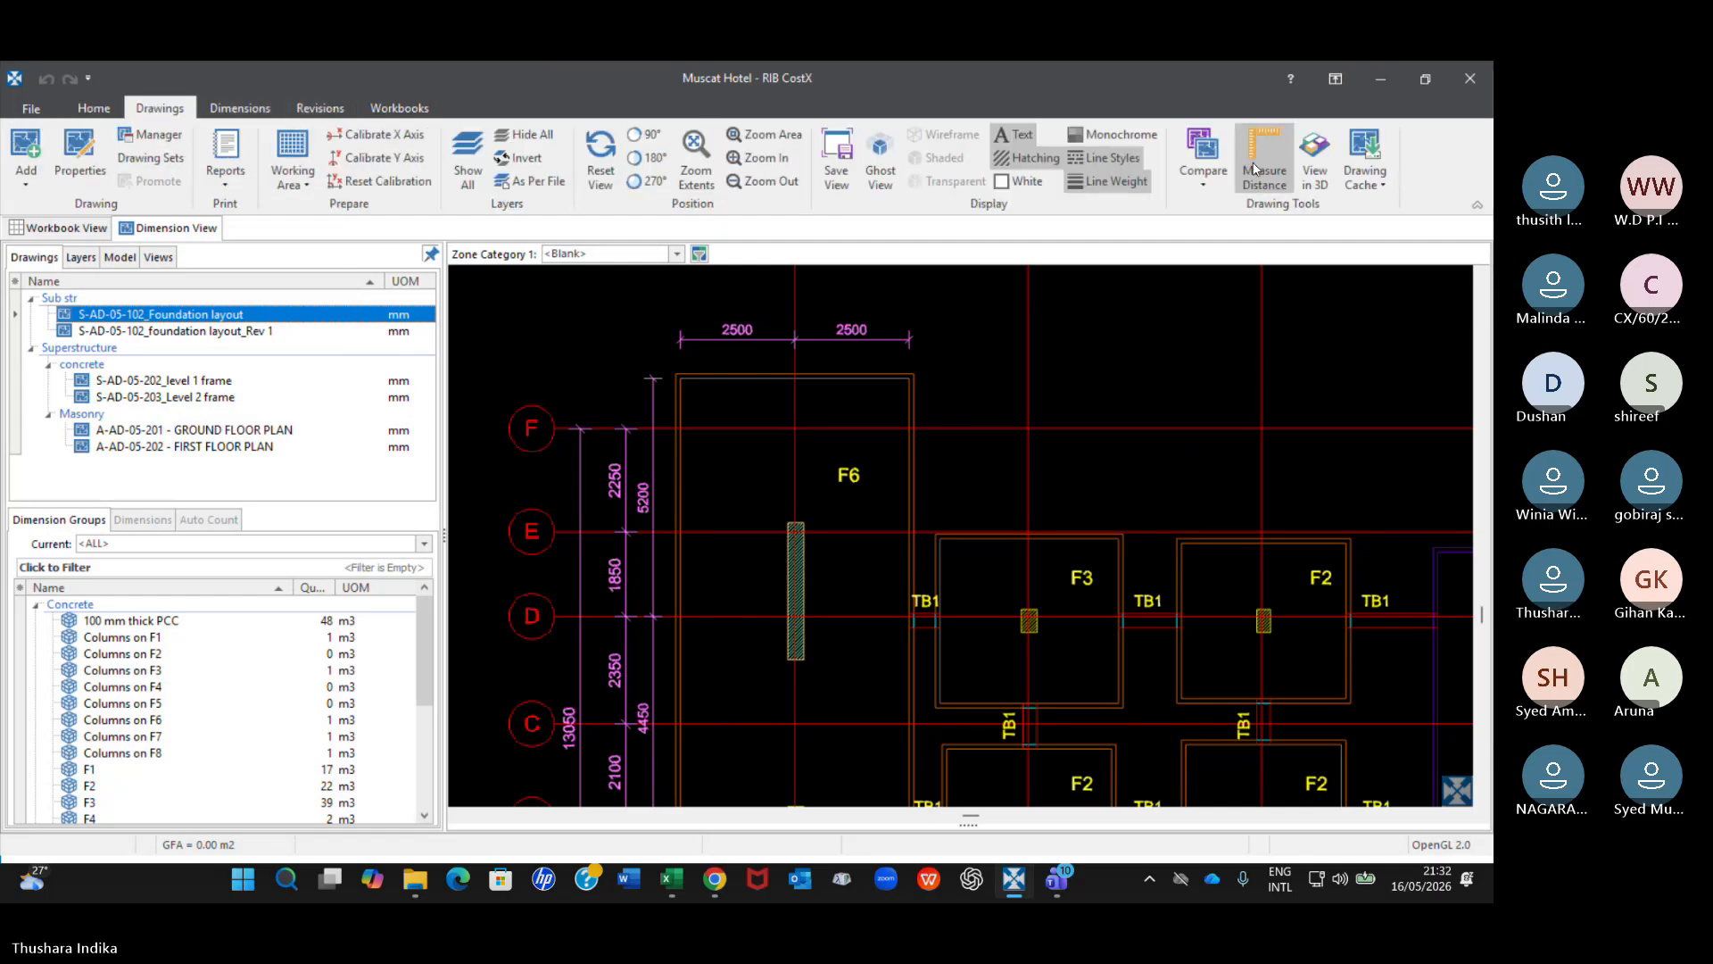
click(1205, 183)
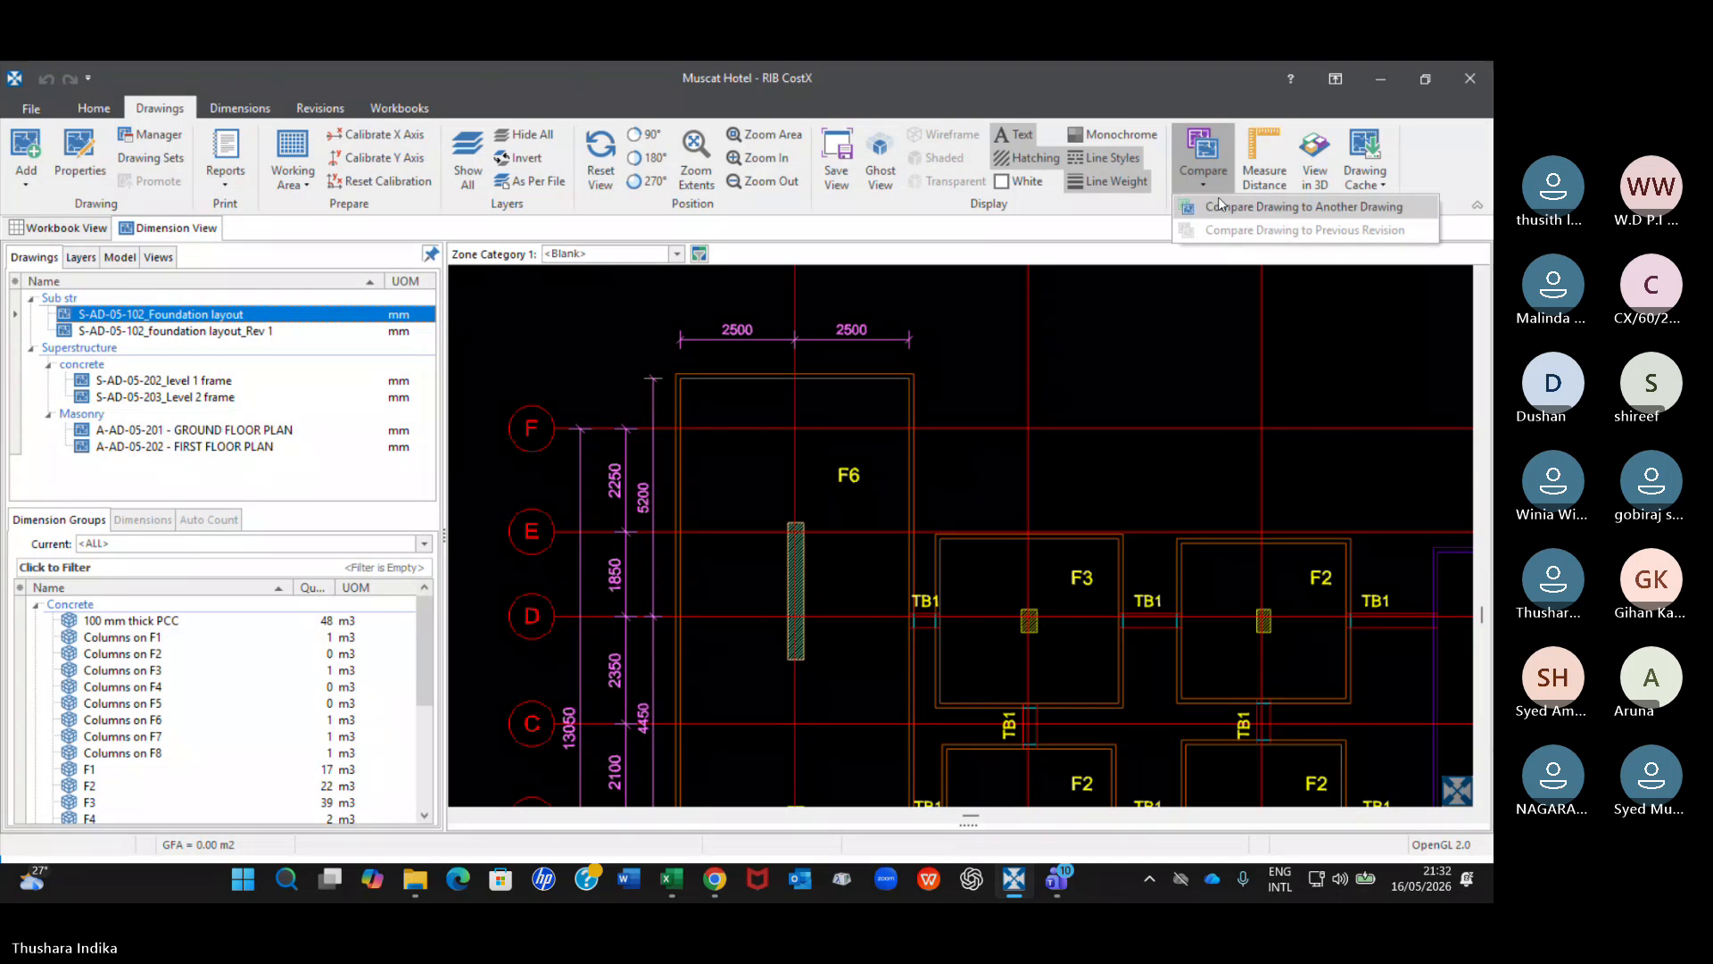
click(1222, 206)
click(853, 454)
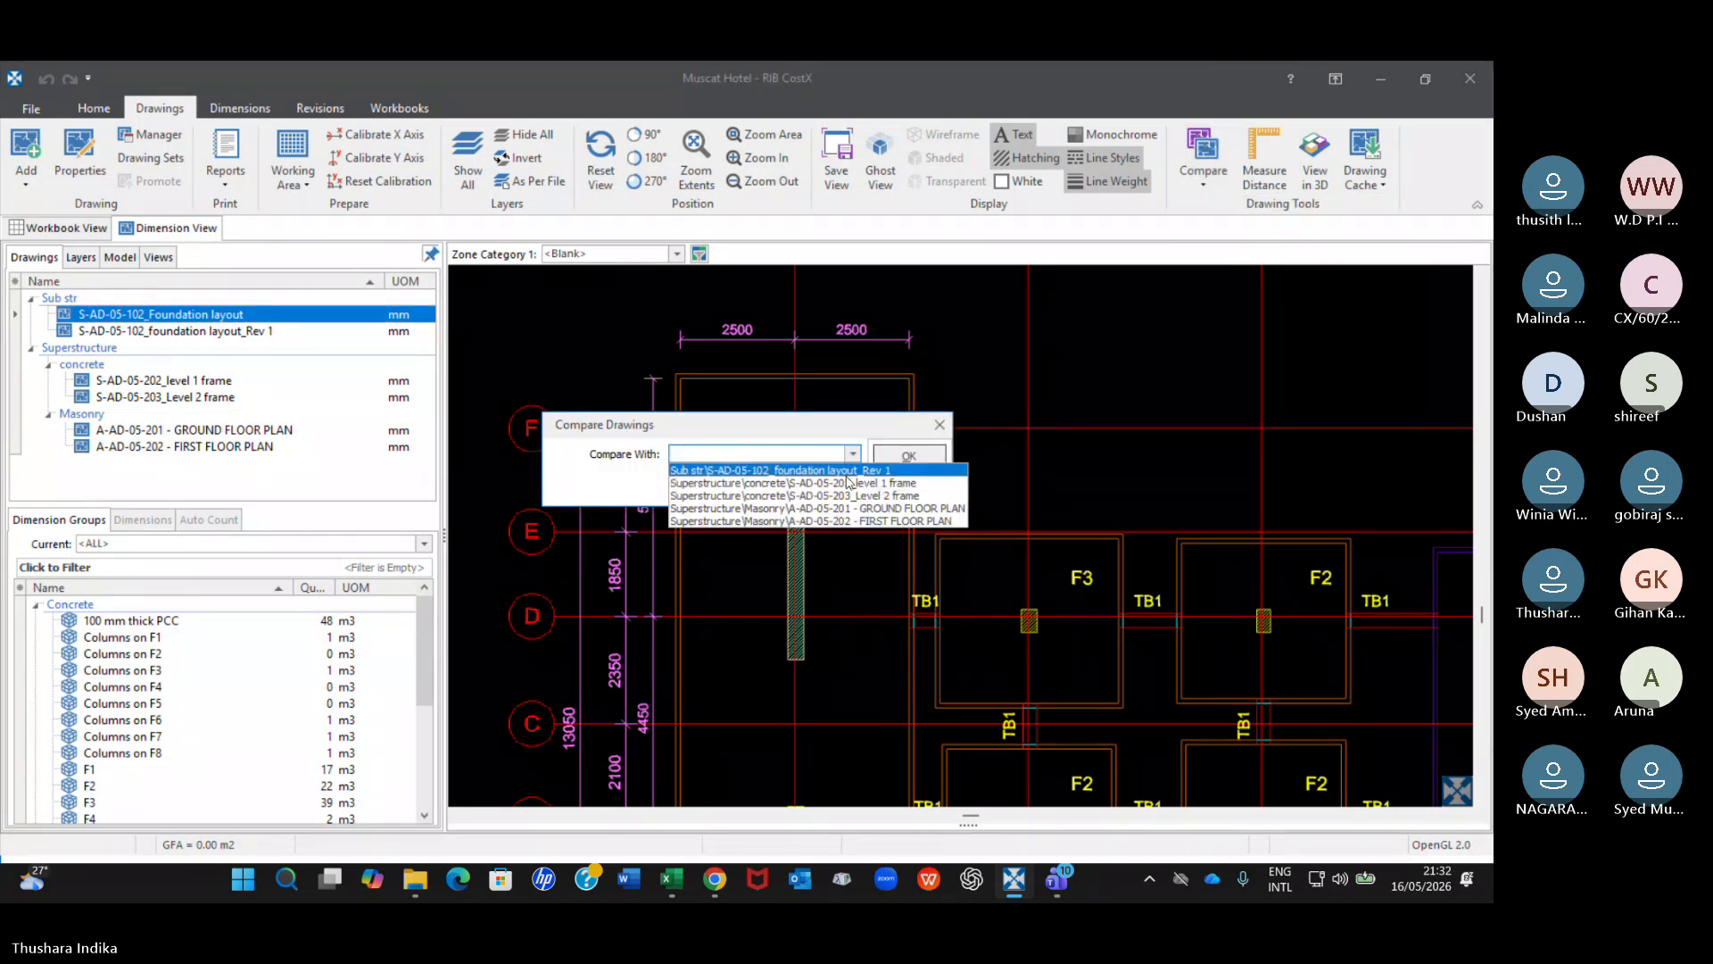
click(836, 476)
click(909, 458)
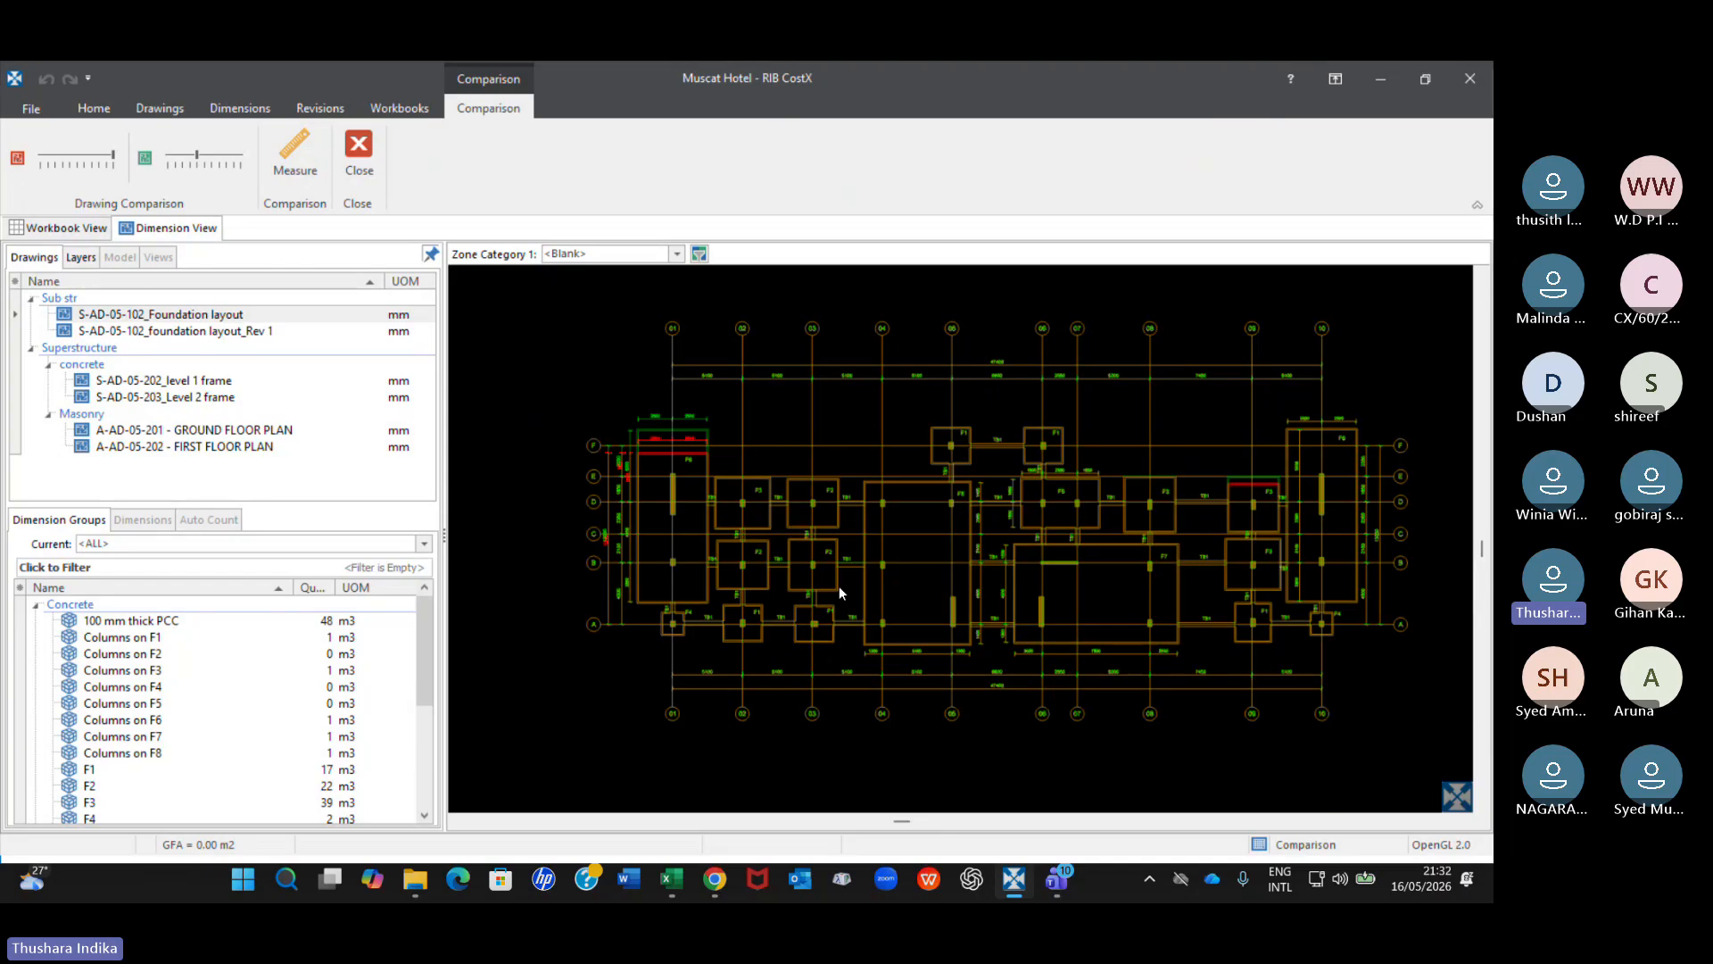
Generate a print report preview of the comparison drawing window and review its header details, plan and footer.
middle_drag(839, 585, 839, 494)
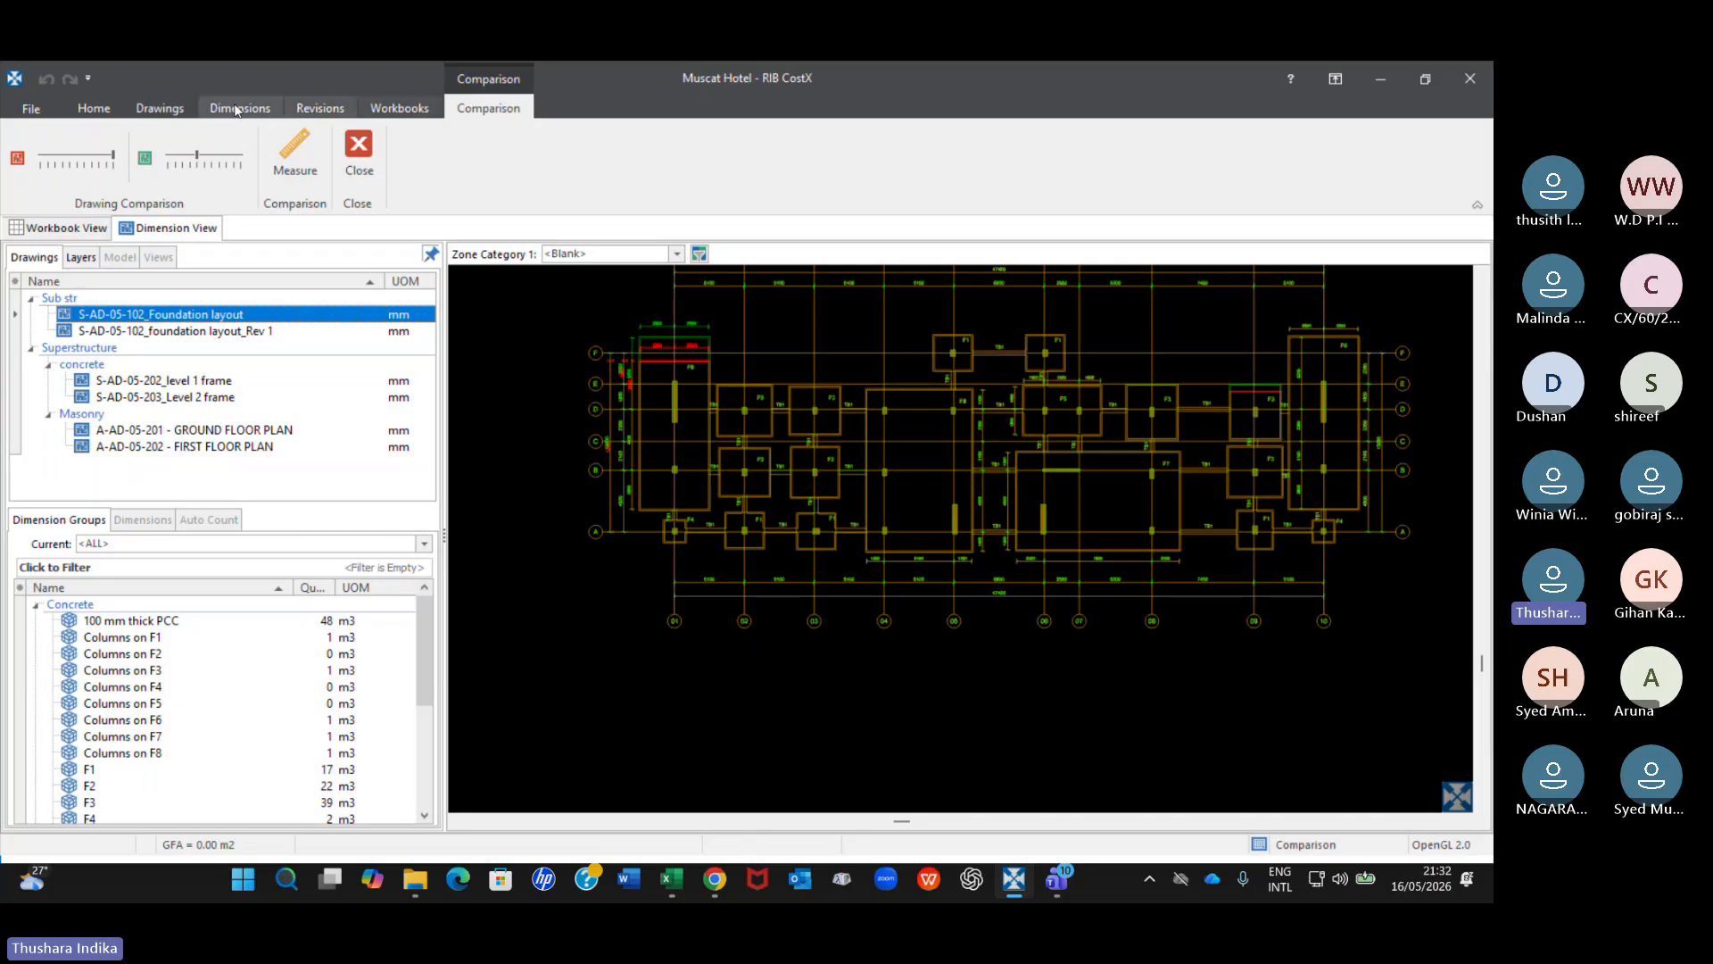
click(160, 109)
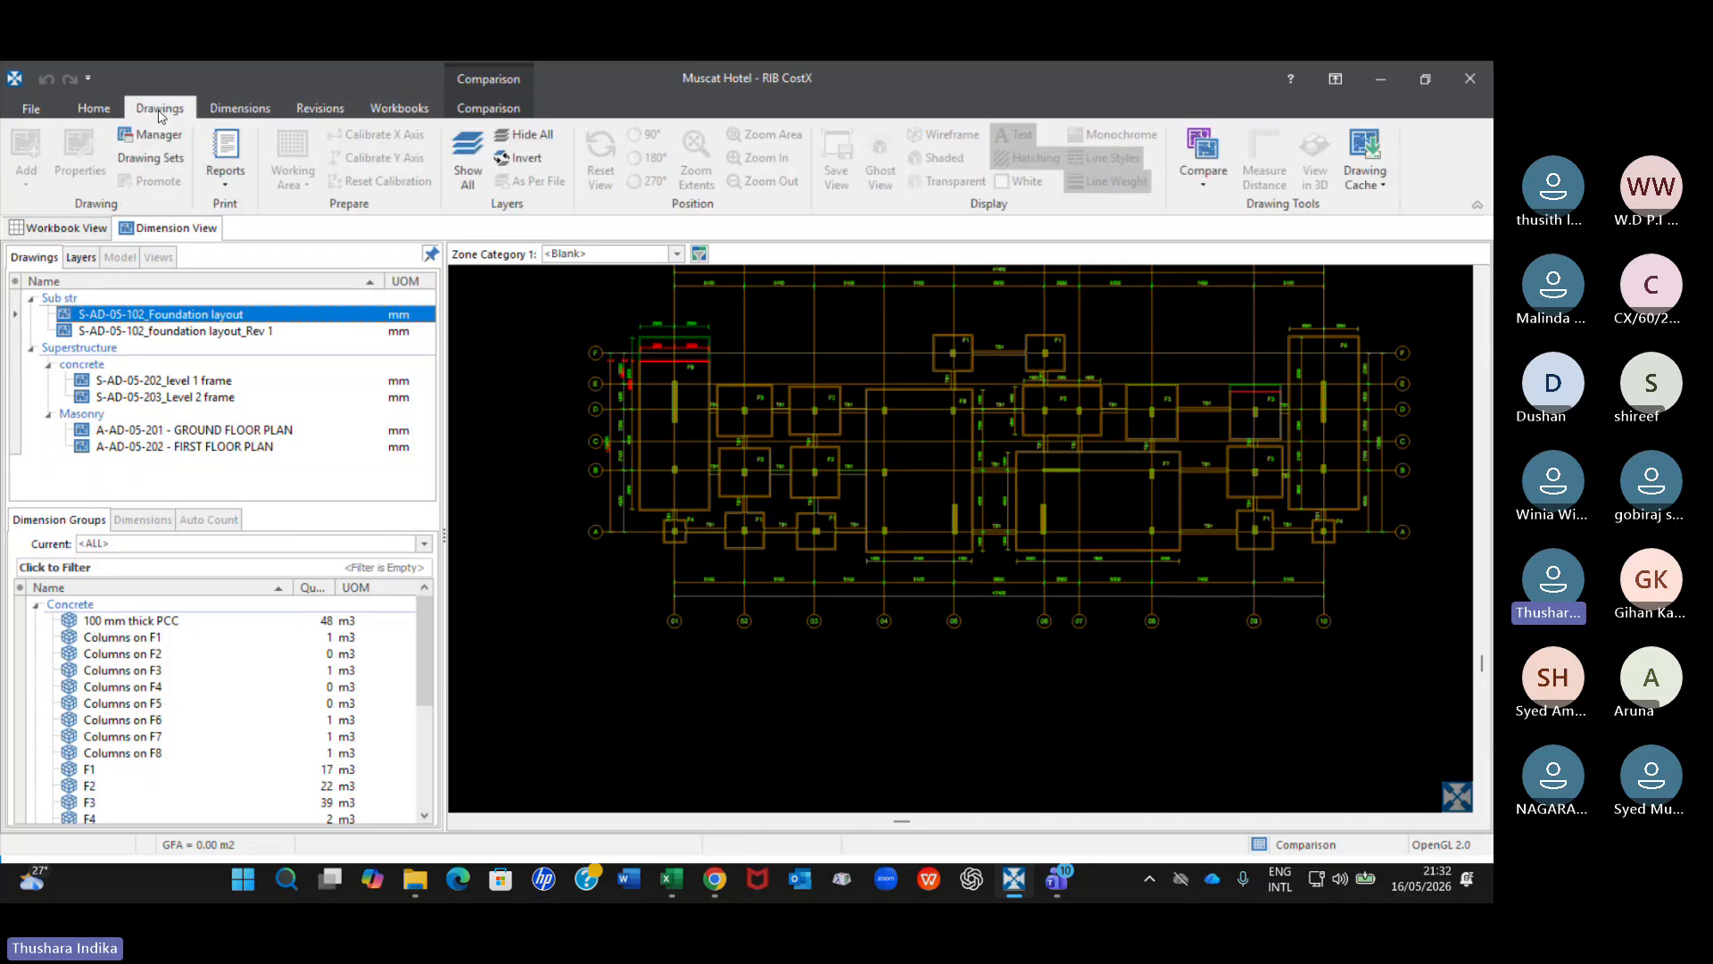
click(226, 183)
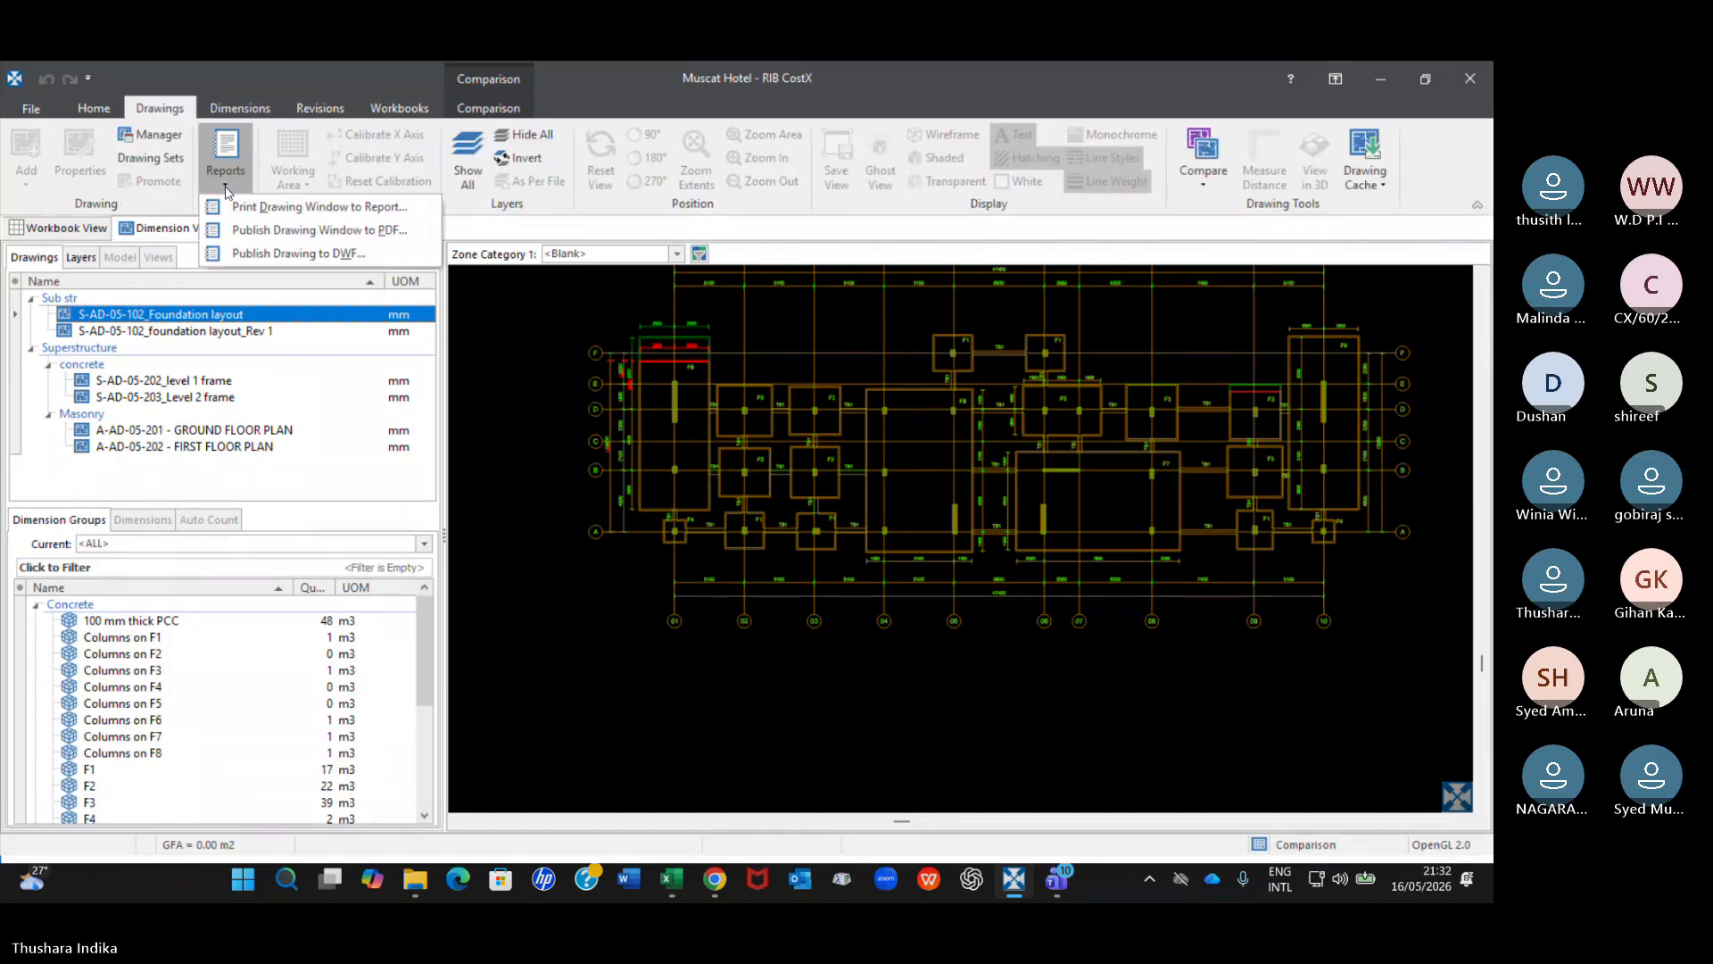
click(286, 206)
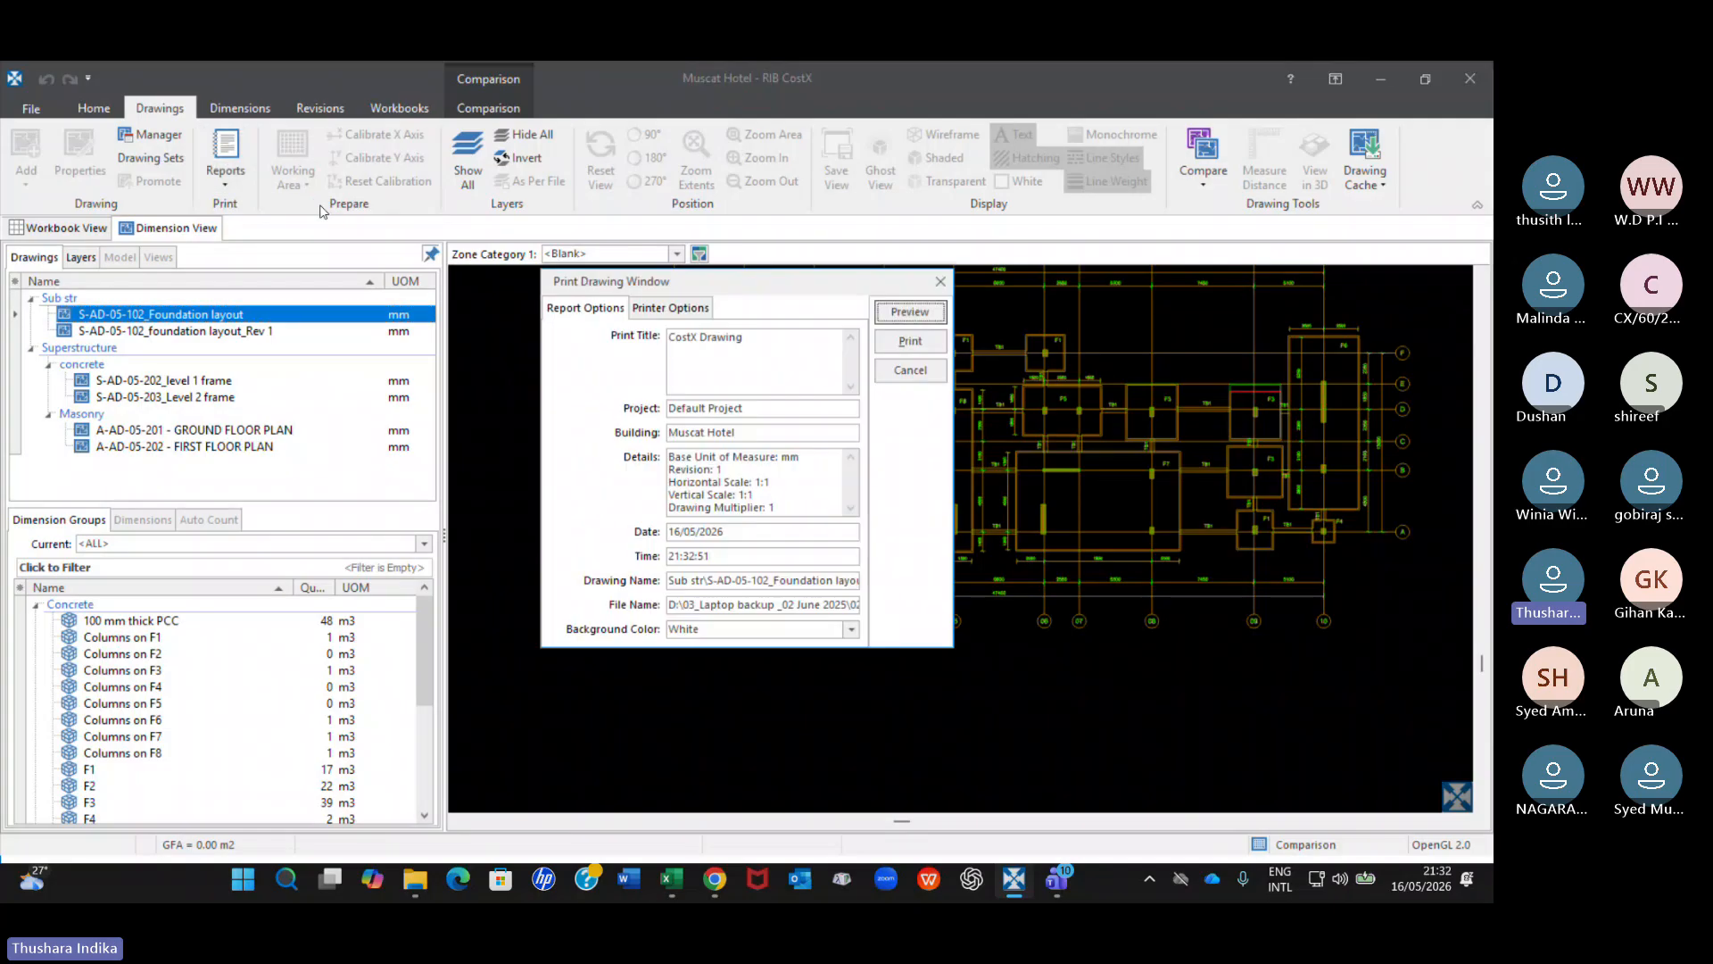
click(925, 319)
scroll(620, 461, down, 5)
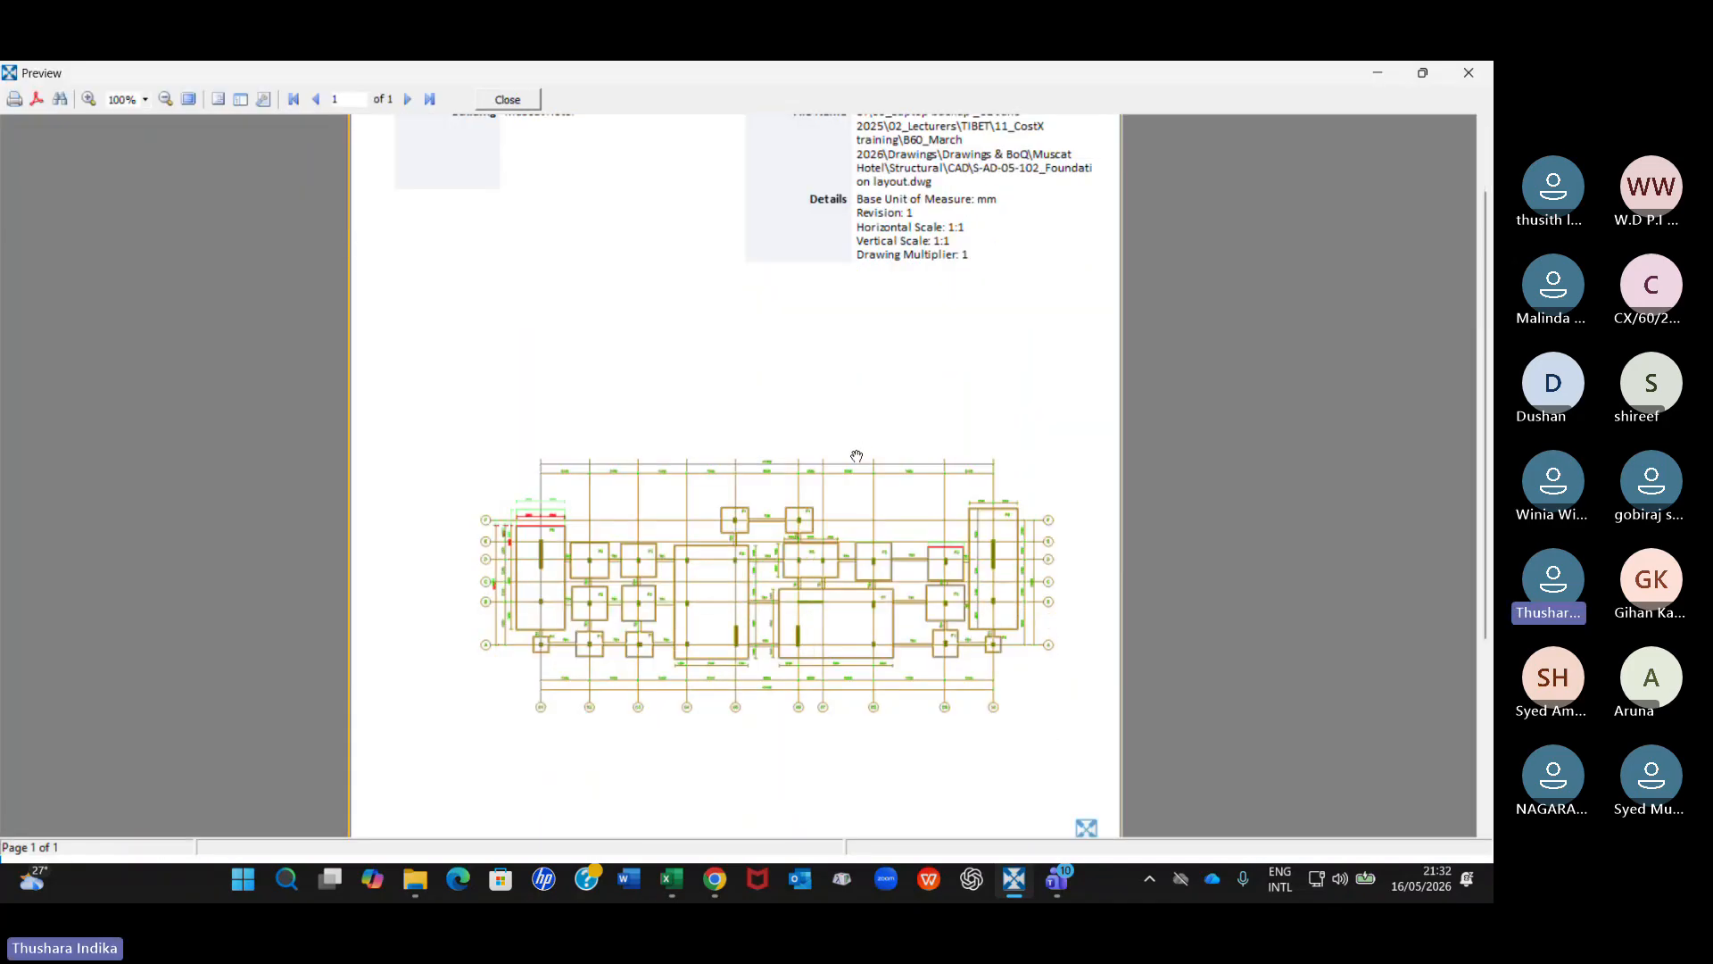
scroll(620, 460, up, 5)
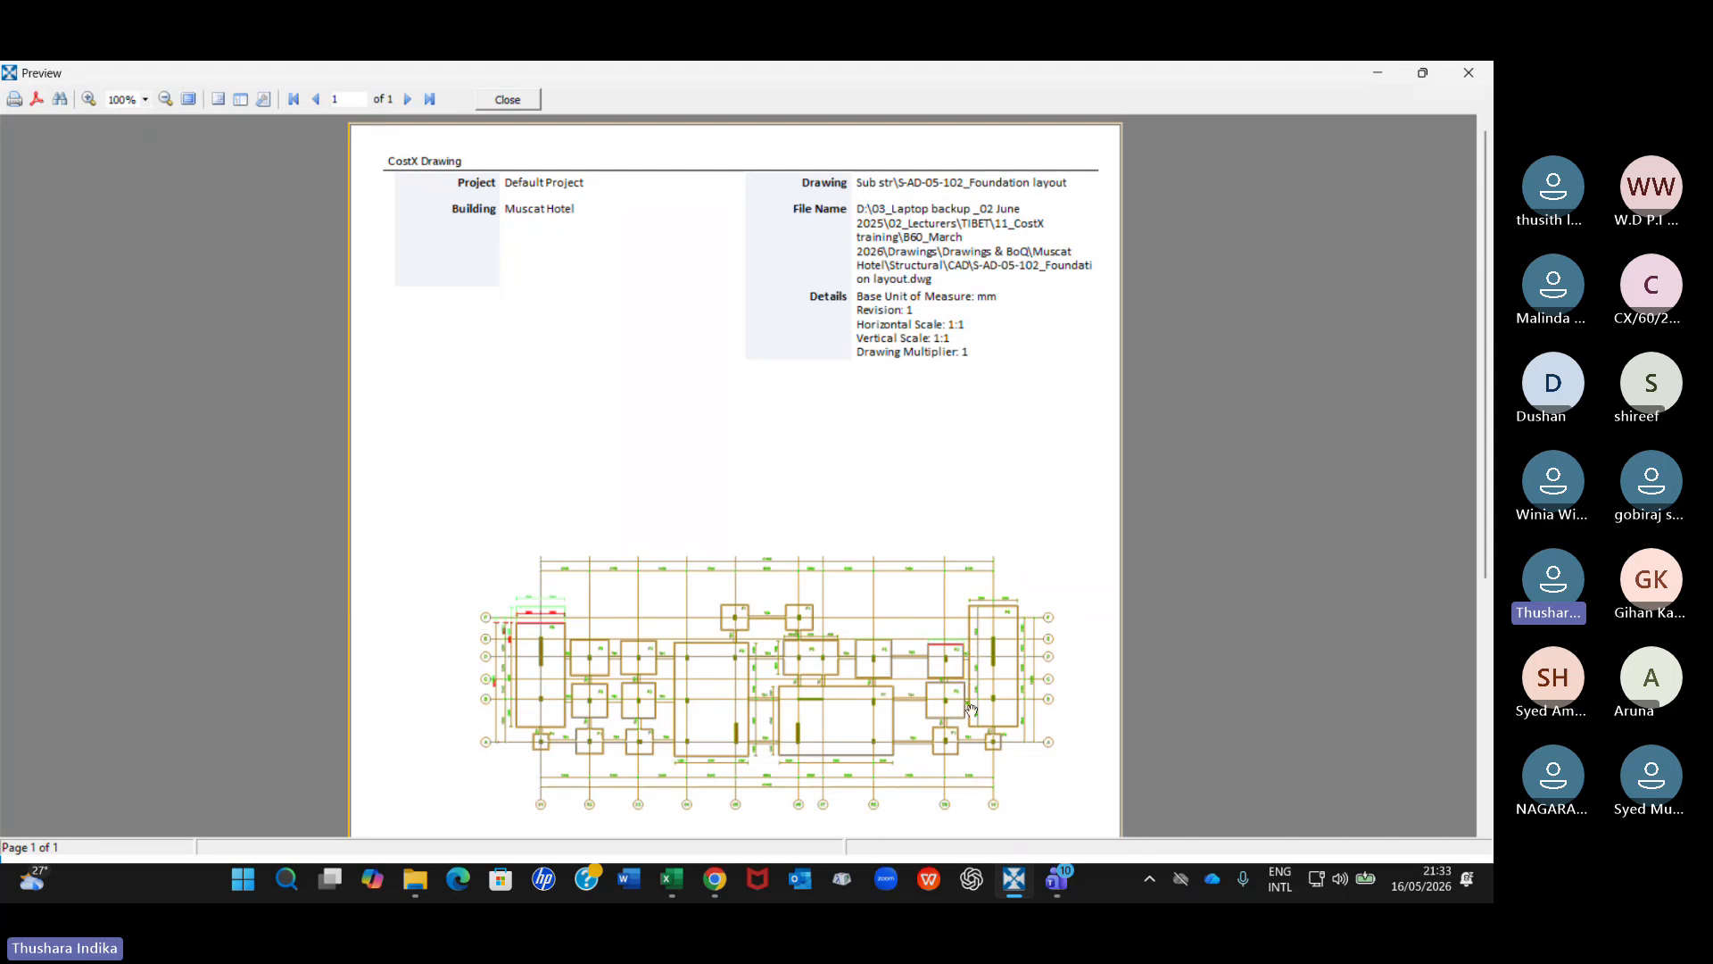
scroll(873, 610, down, 5)
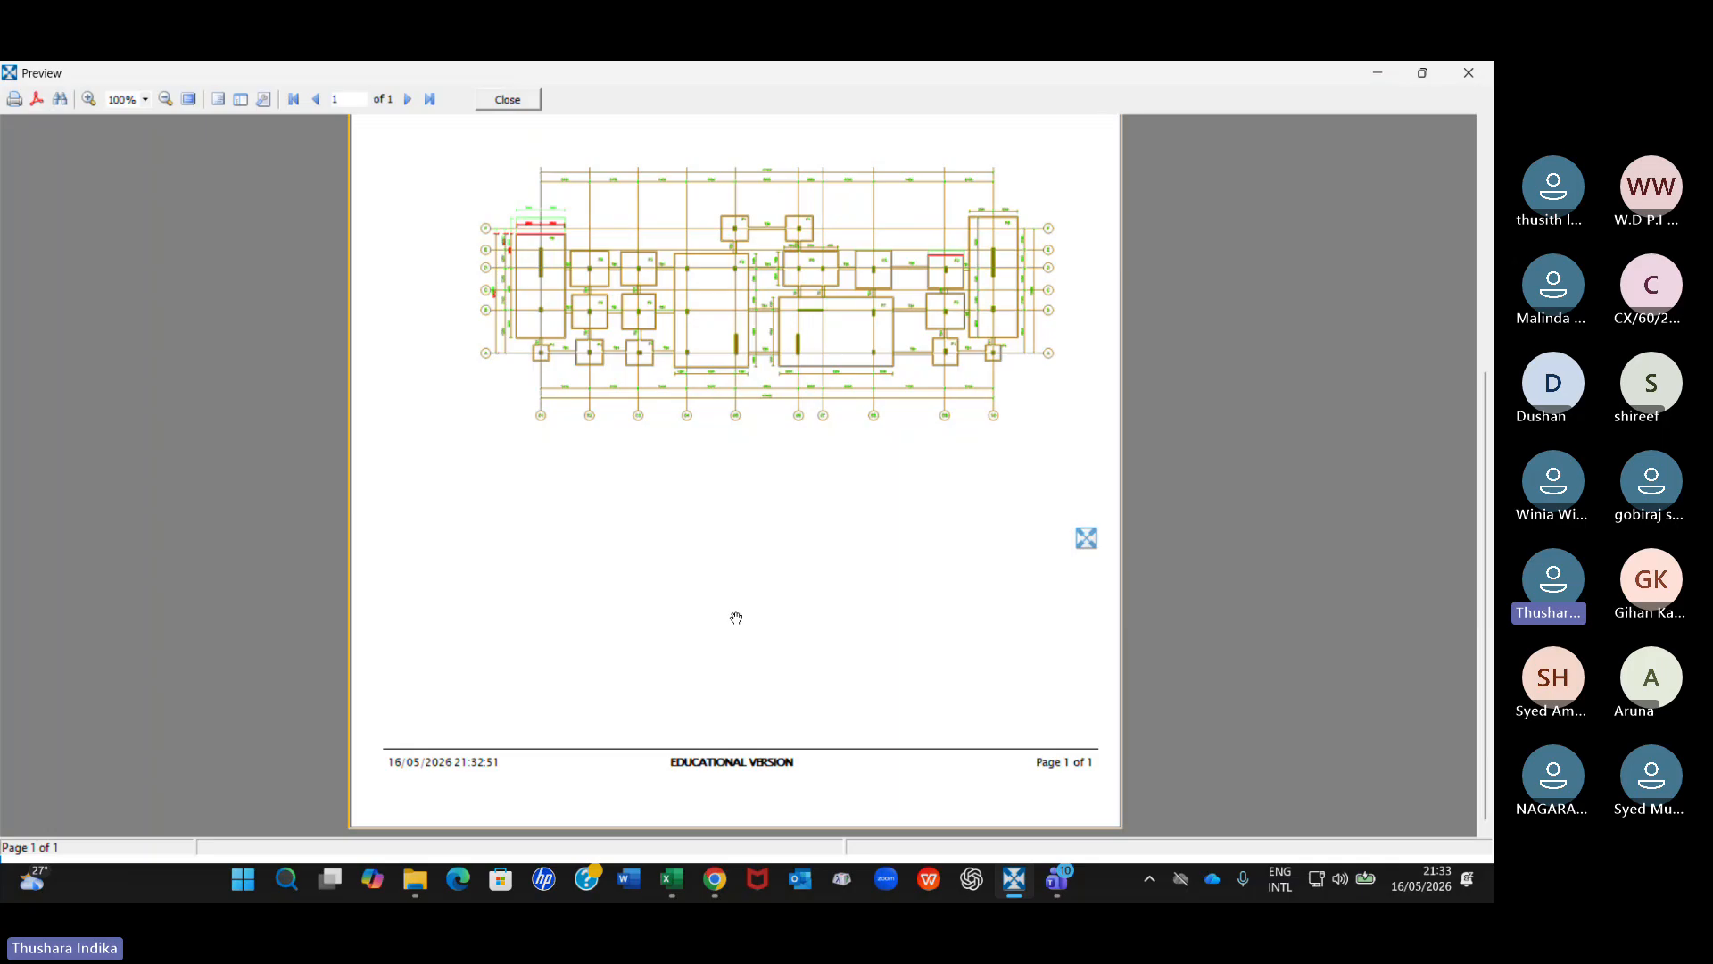
Close the print report preview and return to the foundation layout comparison after a brief look at the revision and workbook tools.
click(519, 100)
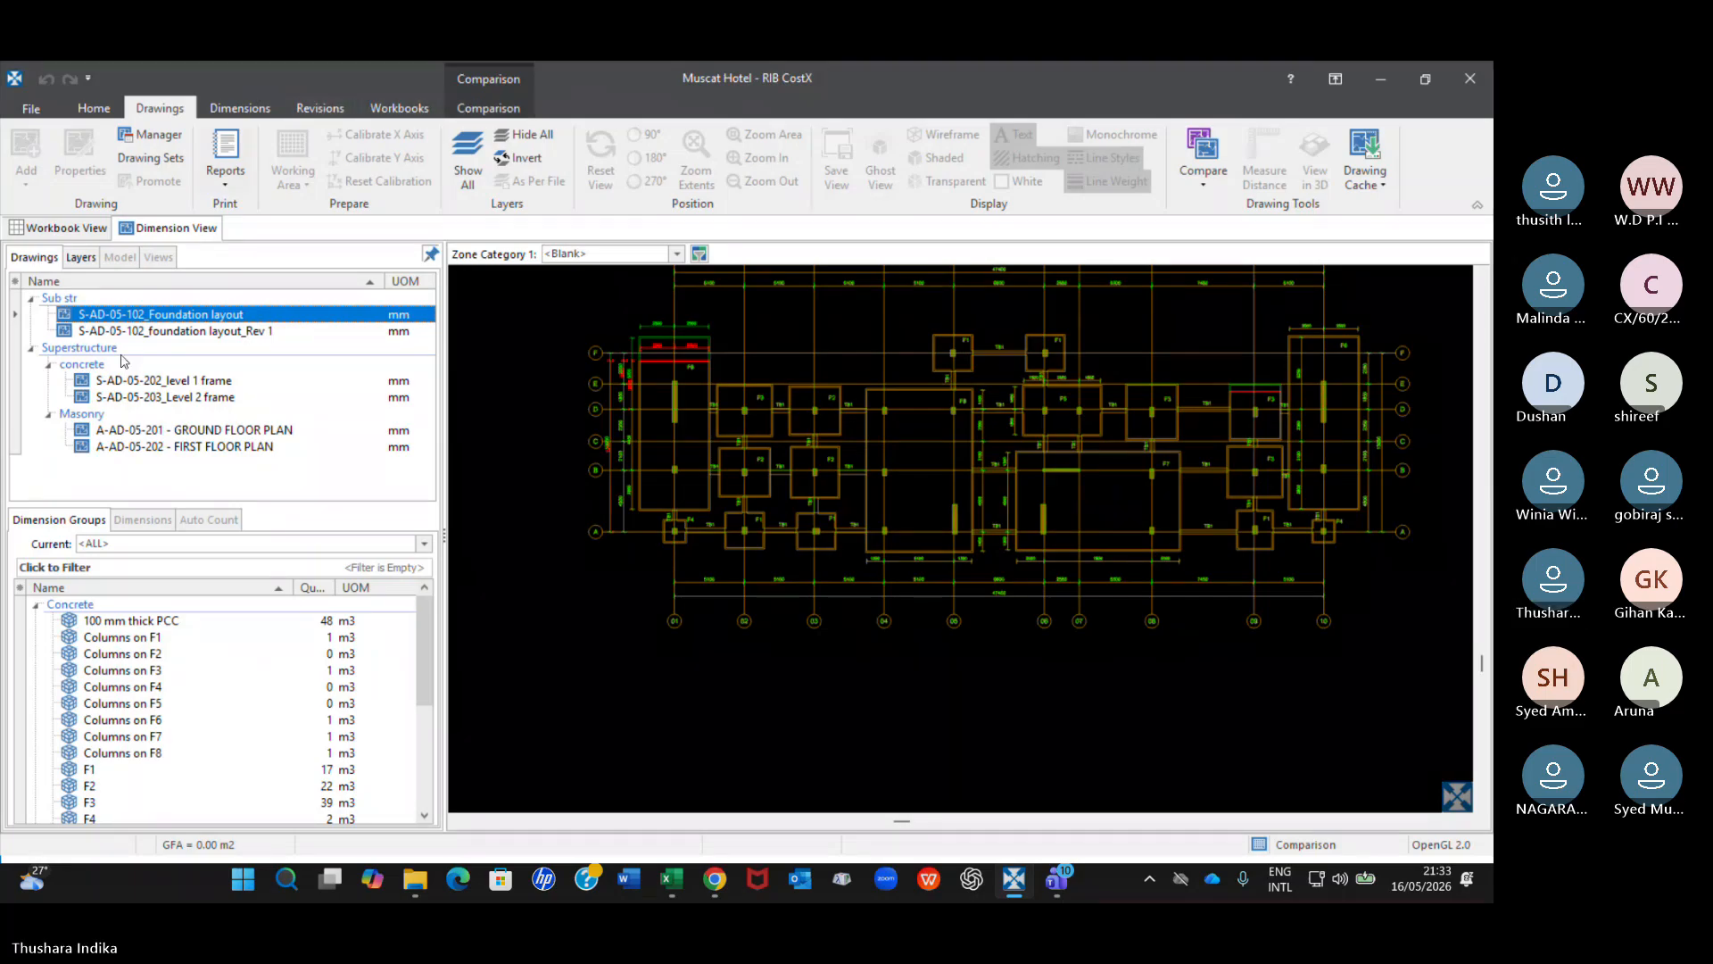
click(317, 109)
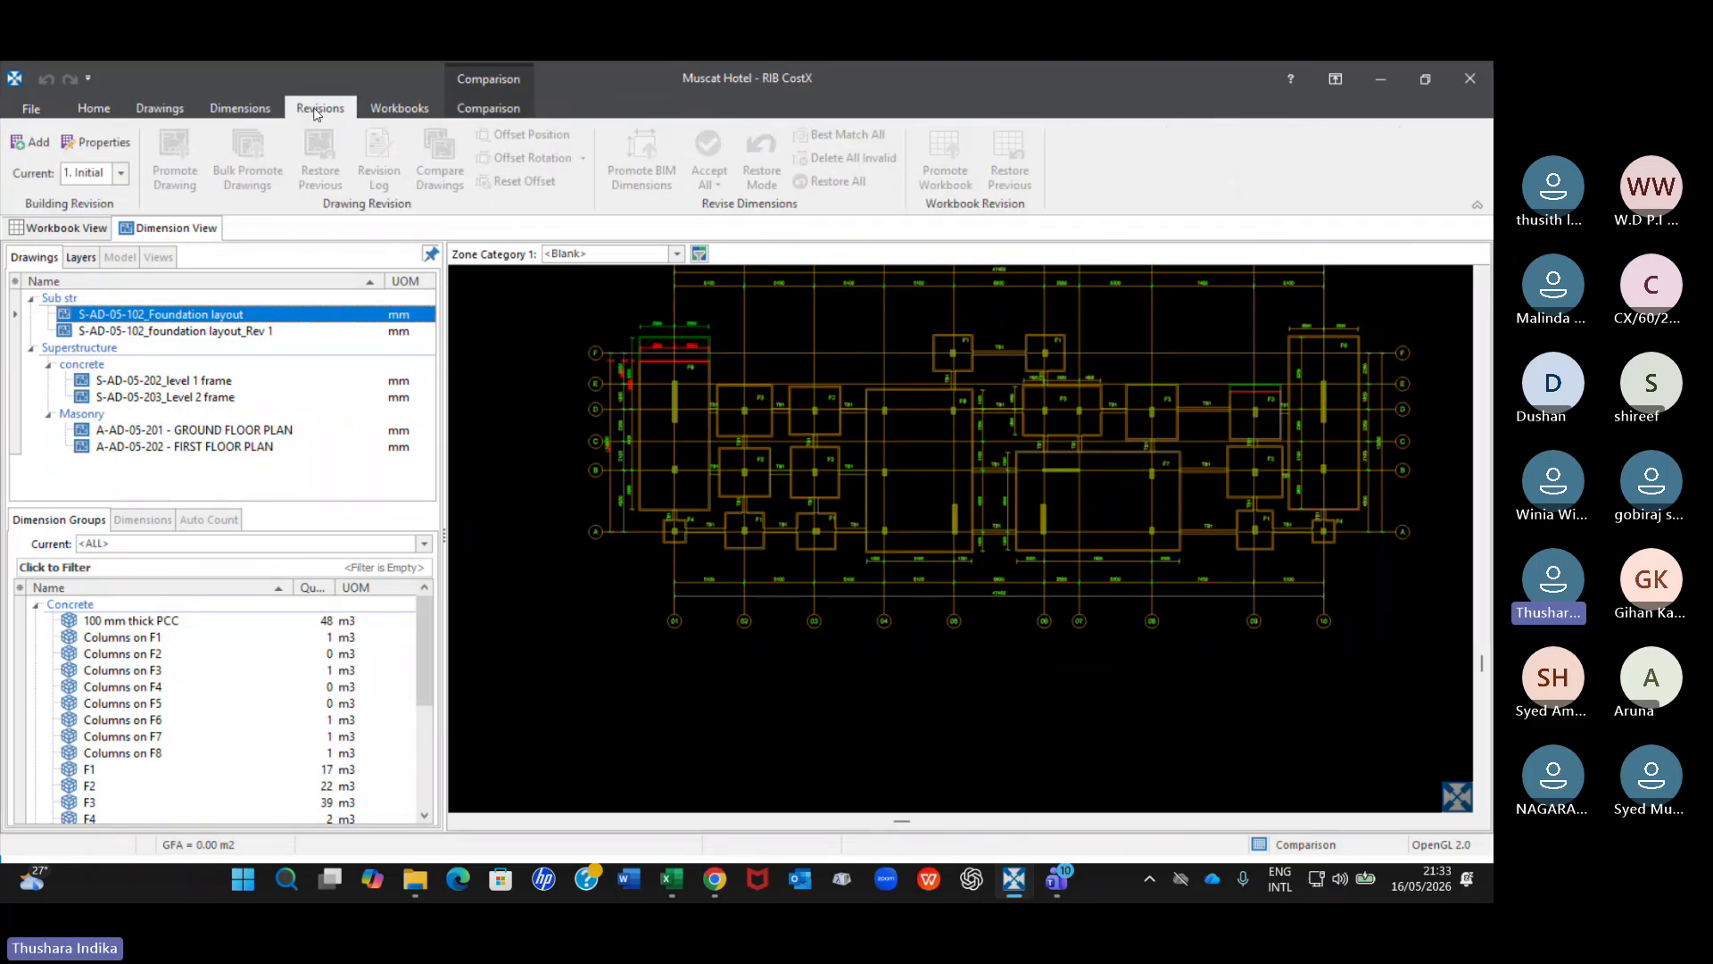
click(387, 108)
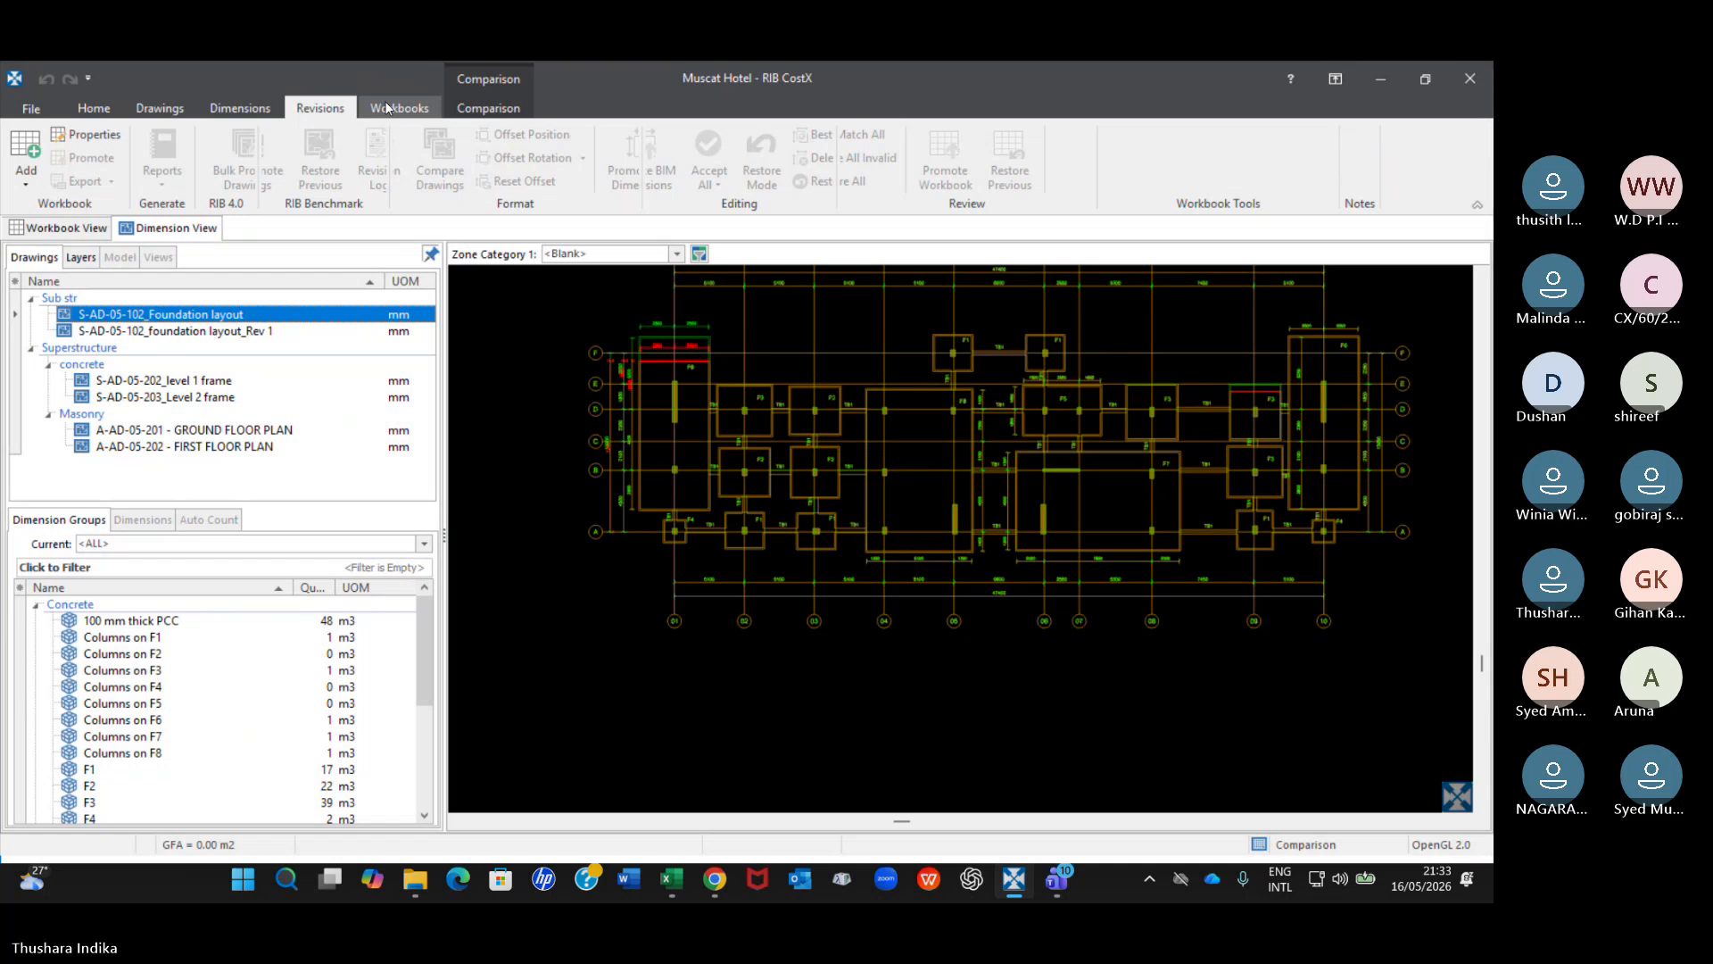
click(387, 108)
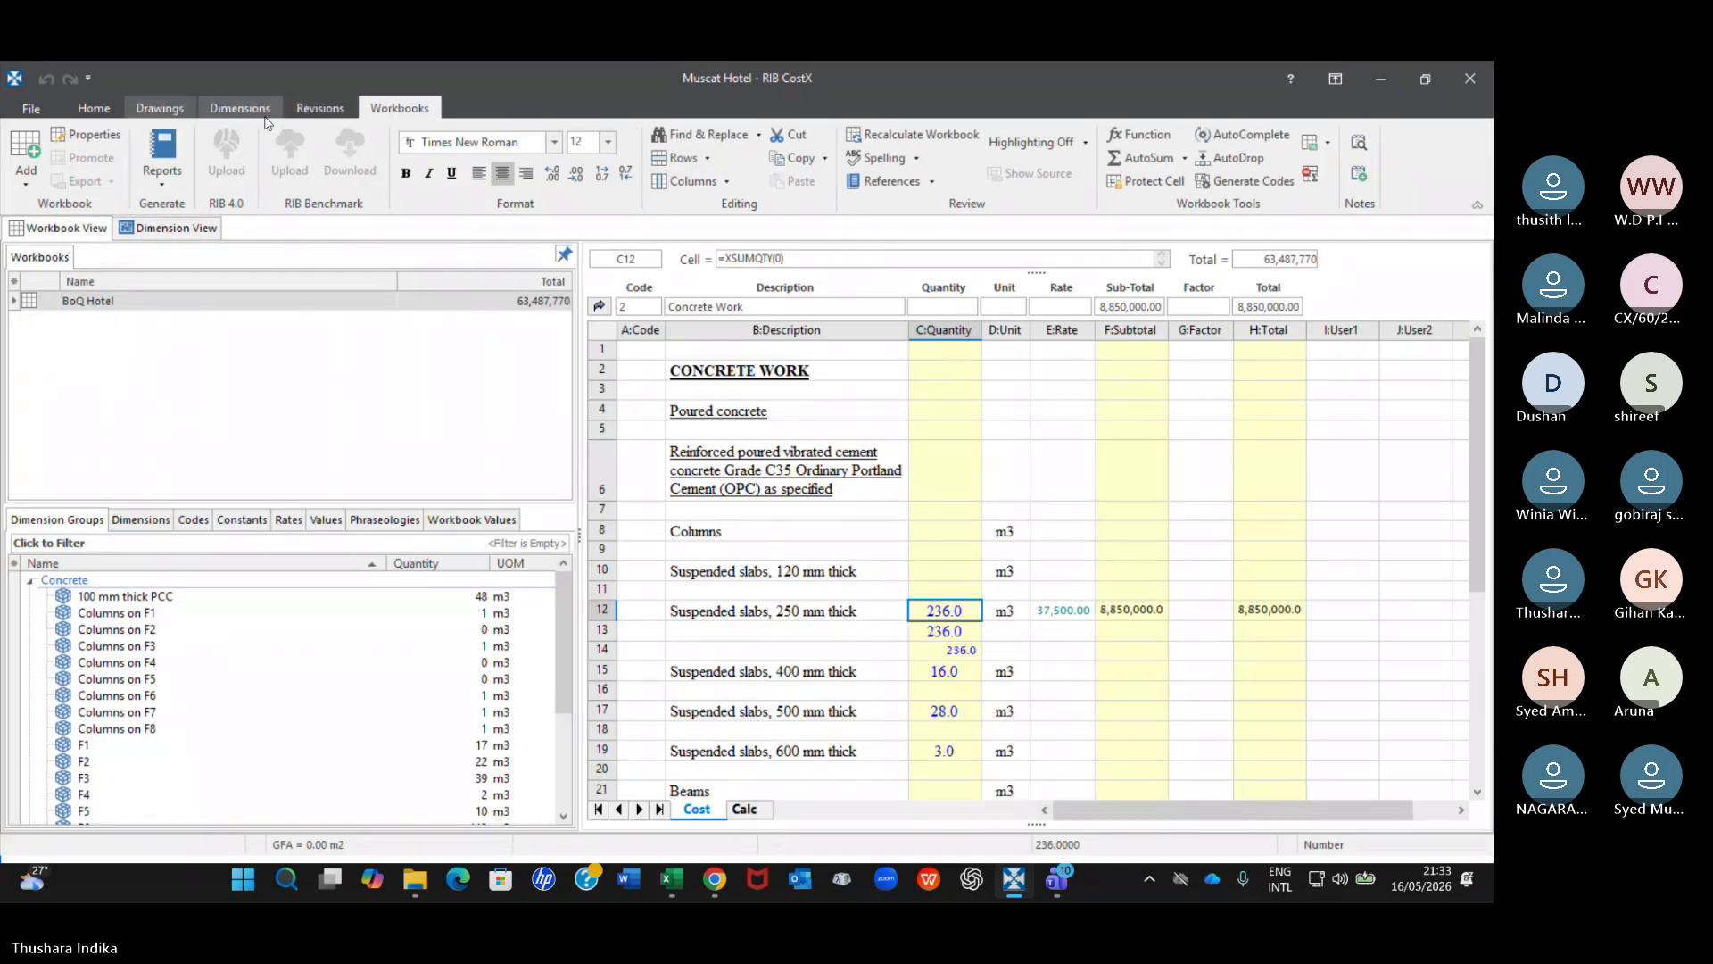
click(162, 108)
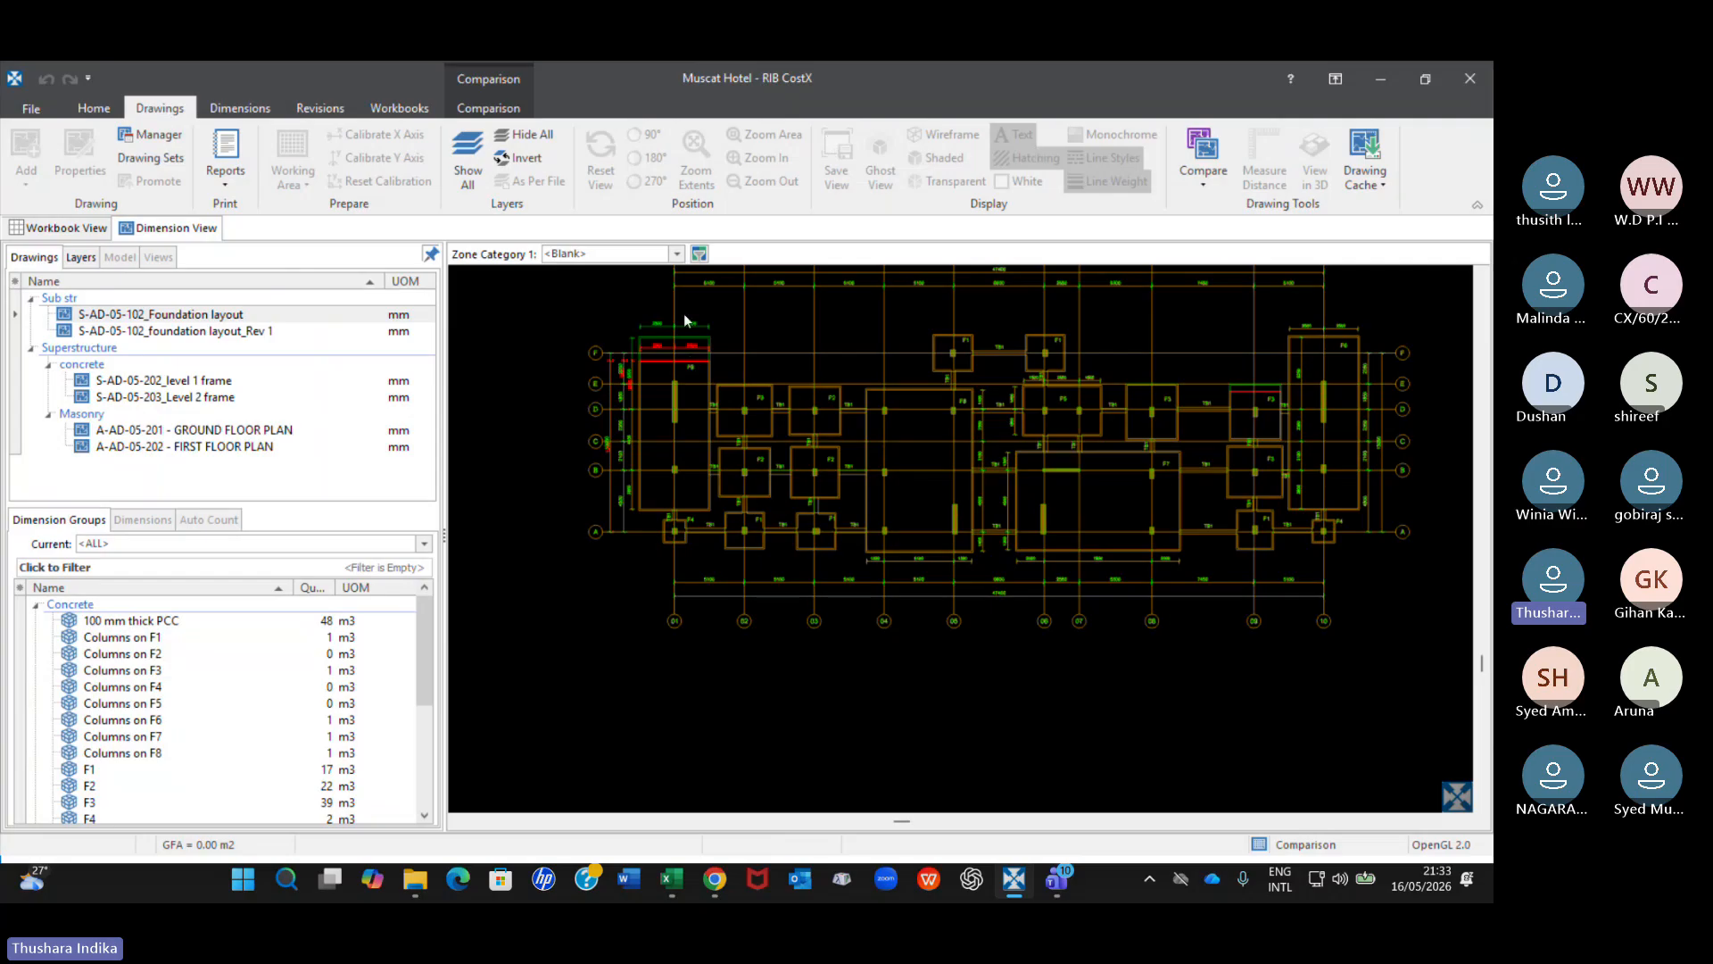
Shift the green drawing off the red one in the overlay and realign it on the F4 footing at grids A and 01.
scroll(685, 316, up, 2)
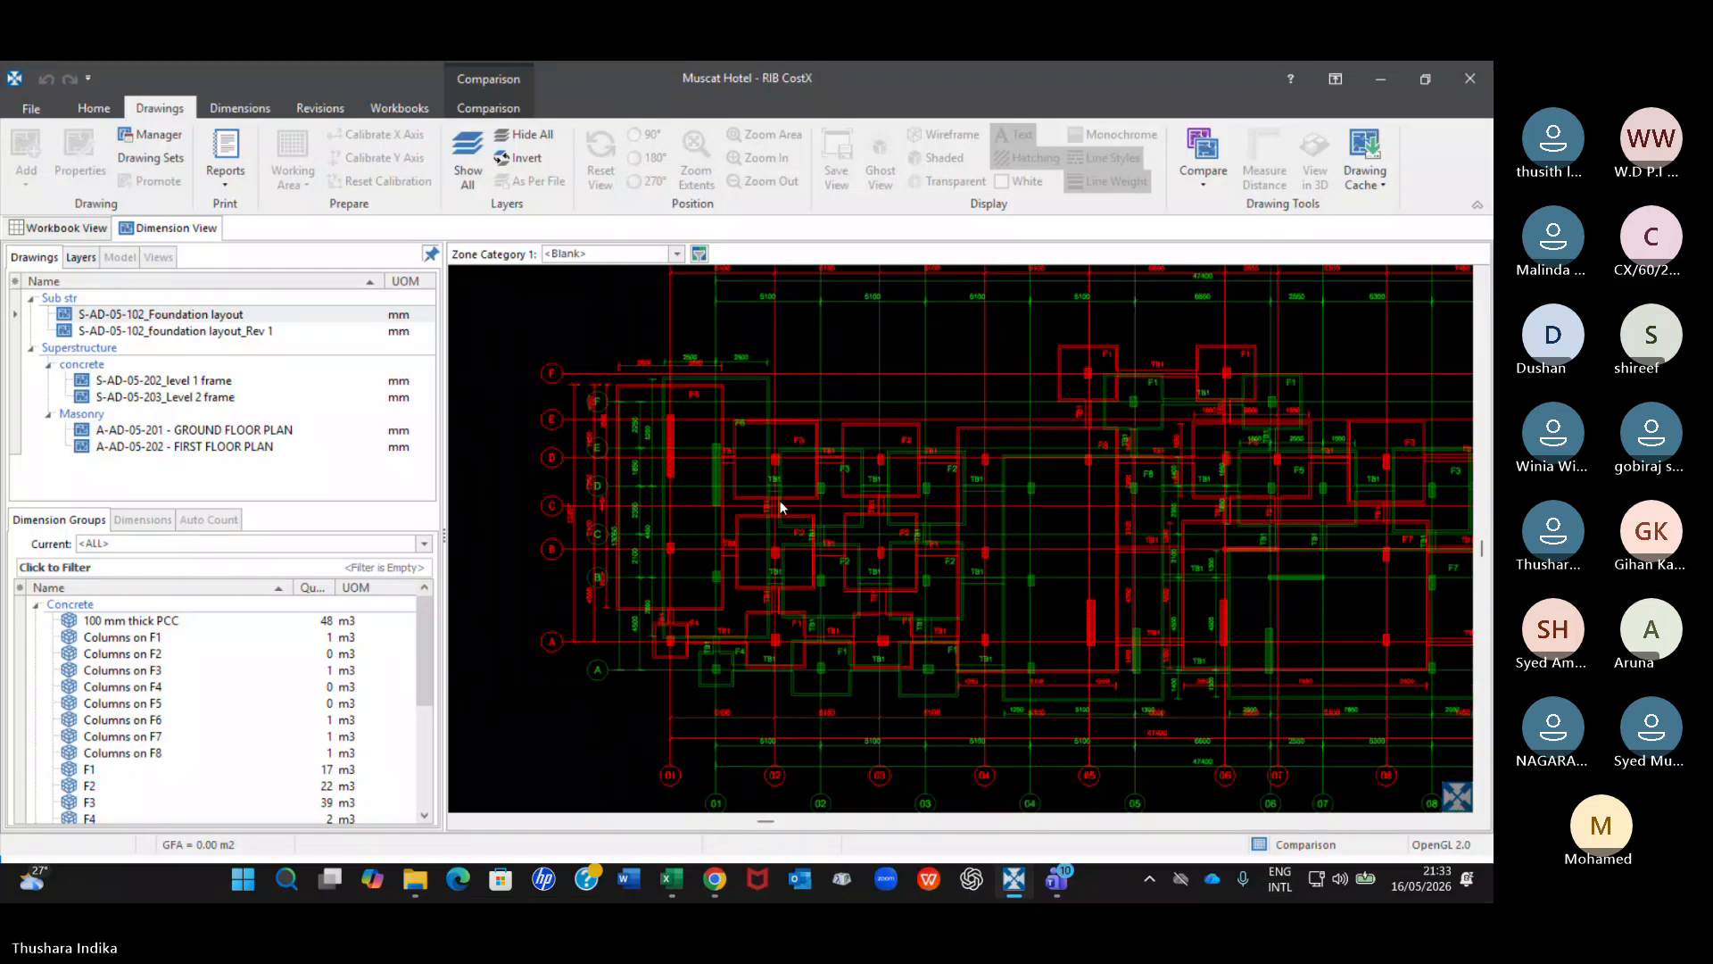
mouse_move(781, 508)
mouse_down()
mouse_move(885, 453)
mouse_move(692, 384)
mouse_move(944, 446)
mouse_move(901, 427)
mouse_up()
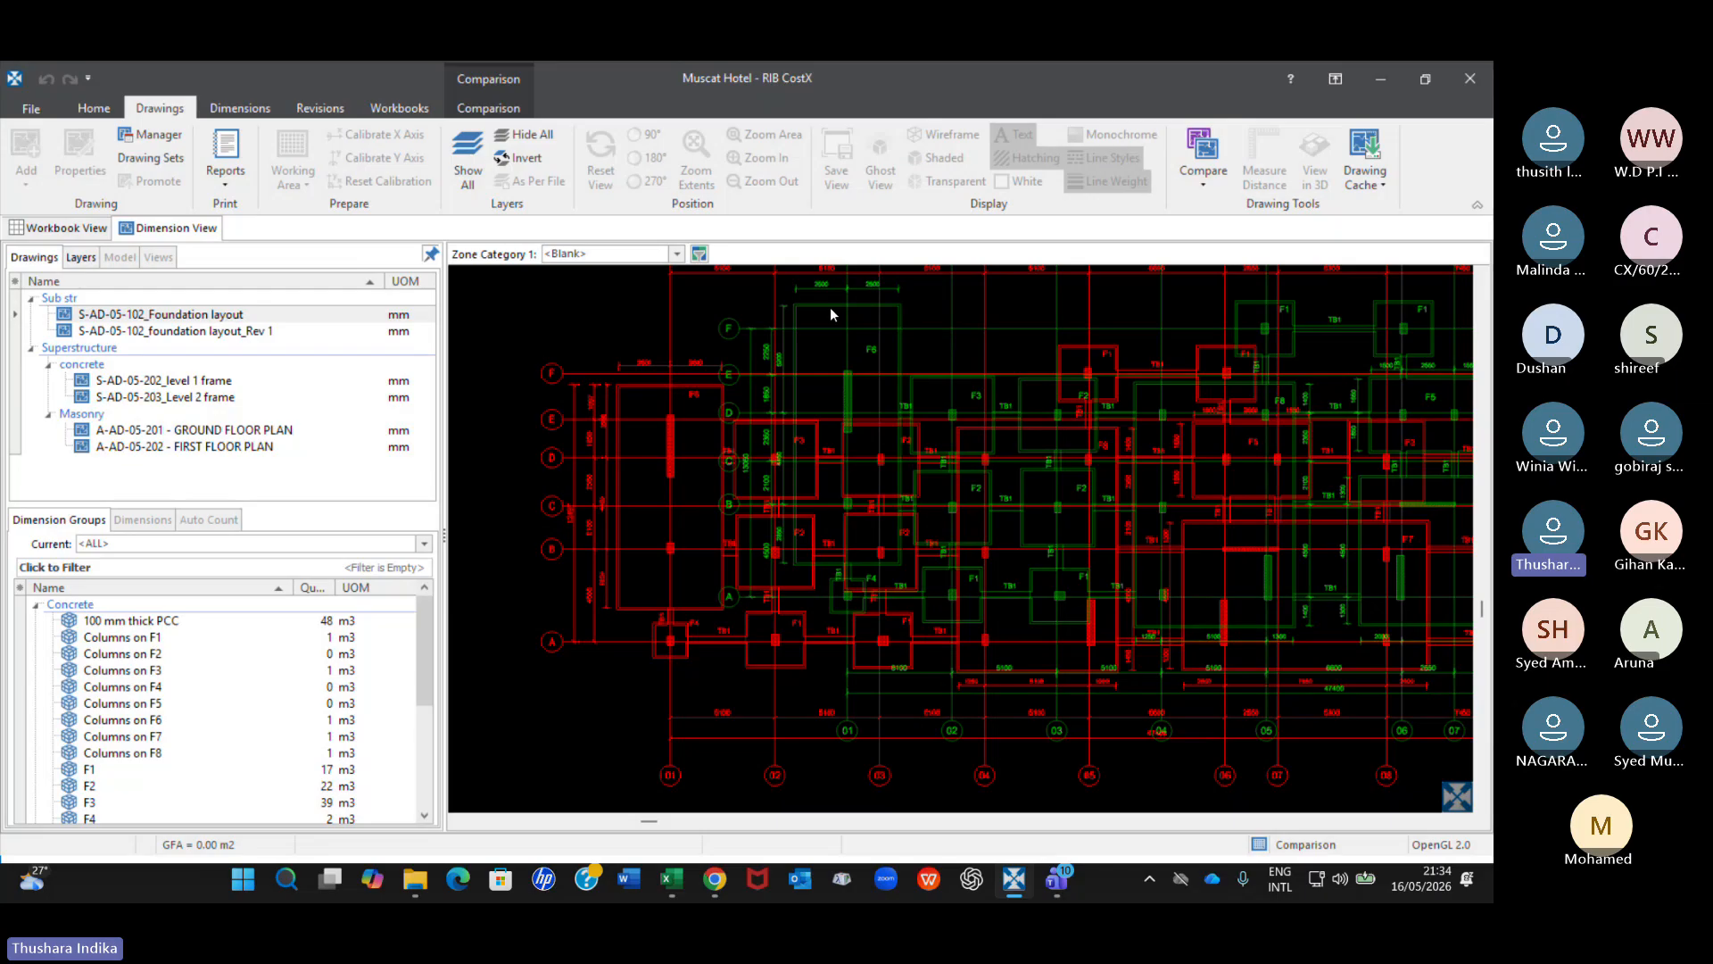
mouse_move(819, 311)
mouse_down()
mouse_move(827, 335)
mouse_move(890, 362)
mouse_move(694, 382)
mouse_move(699, 366)
mouse_up()
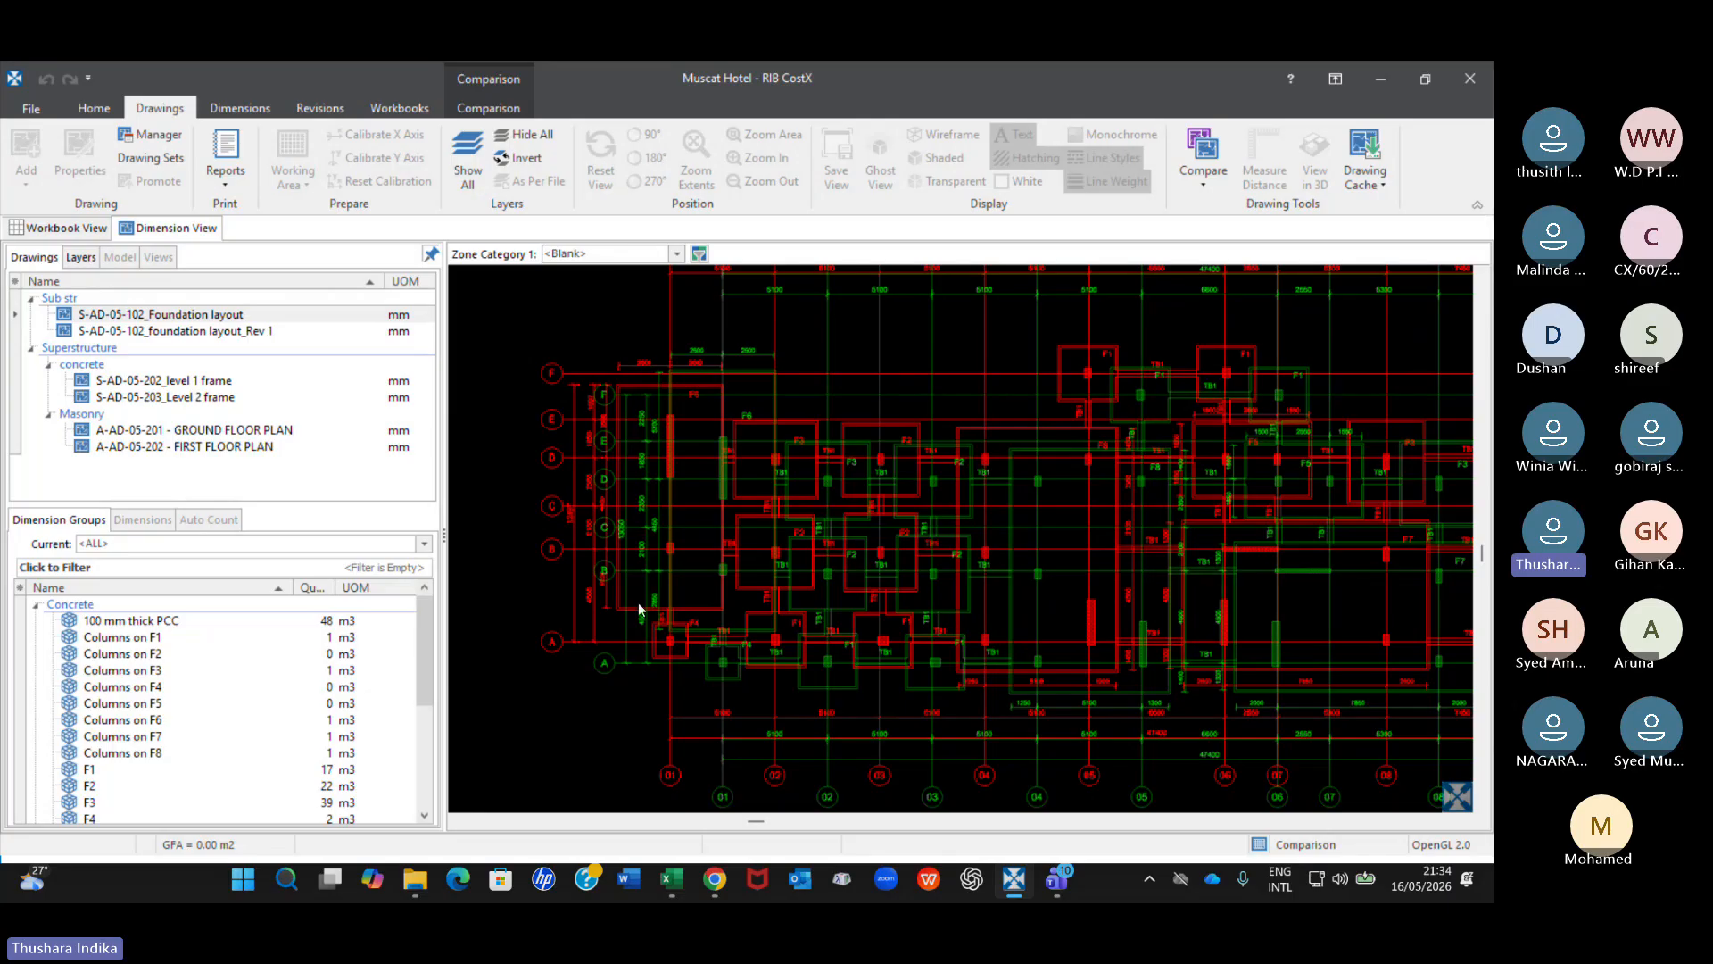
mouse_move(635, 606)
mouse_down()
mouse_move(575, 580)
mouse_move(557, 537)
mouse_move(578, 585)
mouse_up()
scroll(645, 656, up, 5)
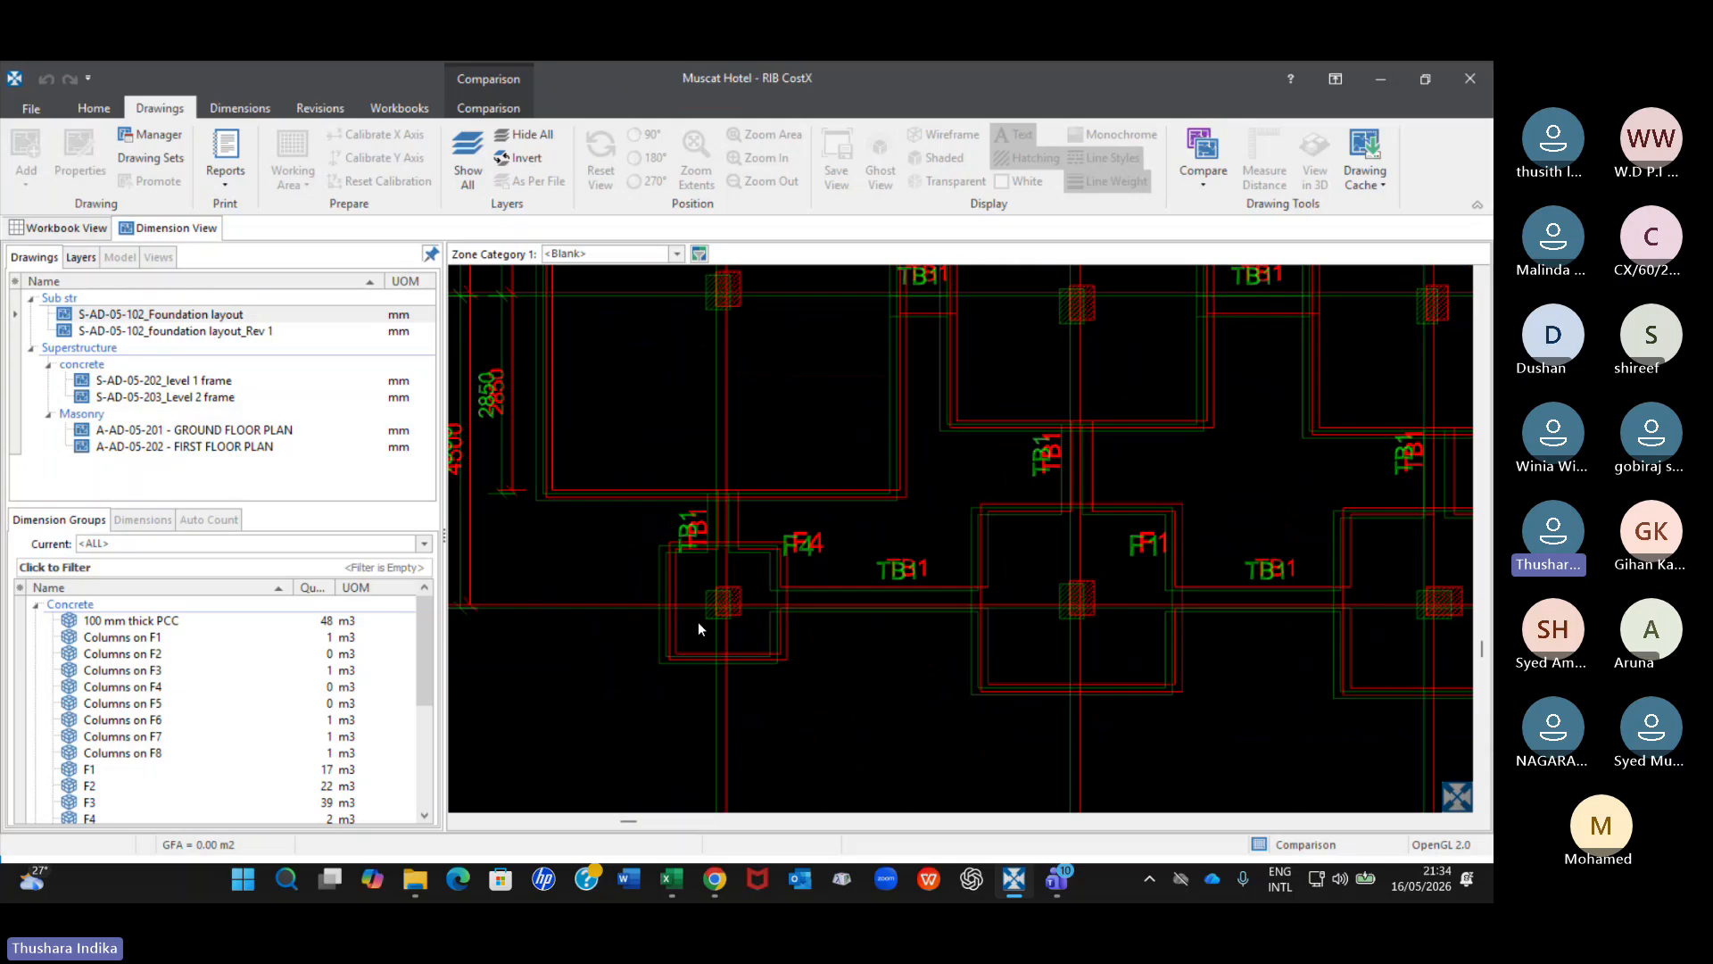
drag(653, 619, 664, 617)
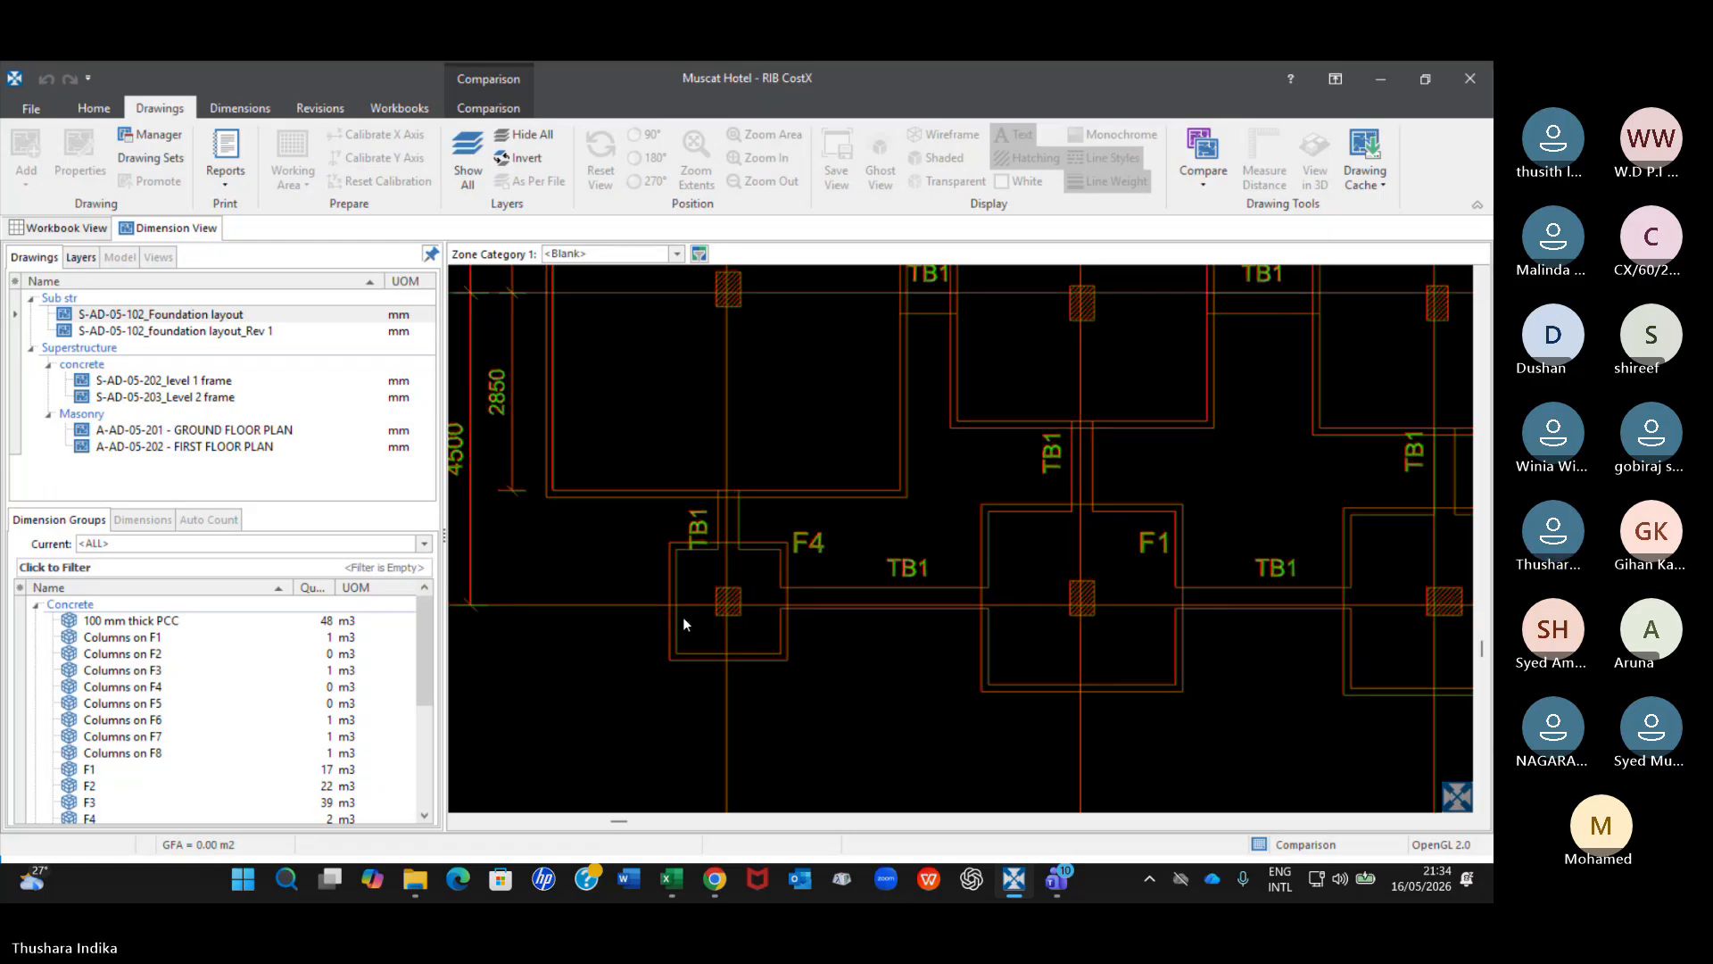
Examine the differences at the F6 footing near grid 01 and across the whole realigned foundation overlay.
scroll(704, 569, down, 1)
scroll(704, 576, down, 2)
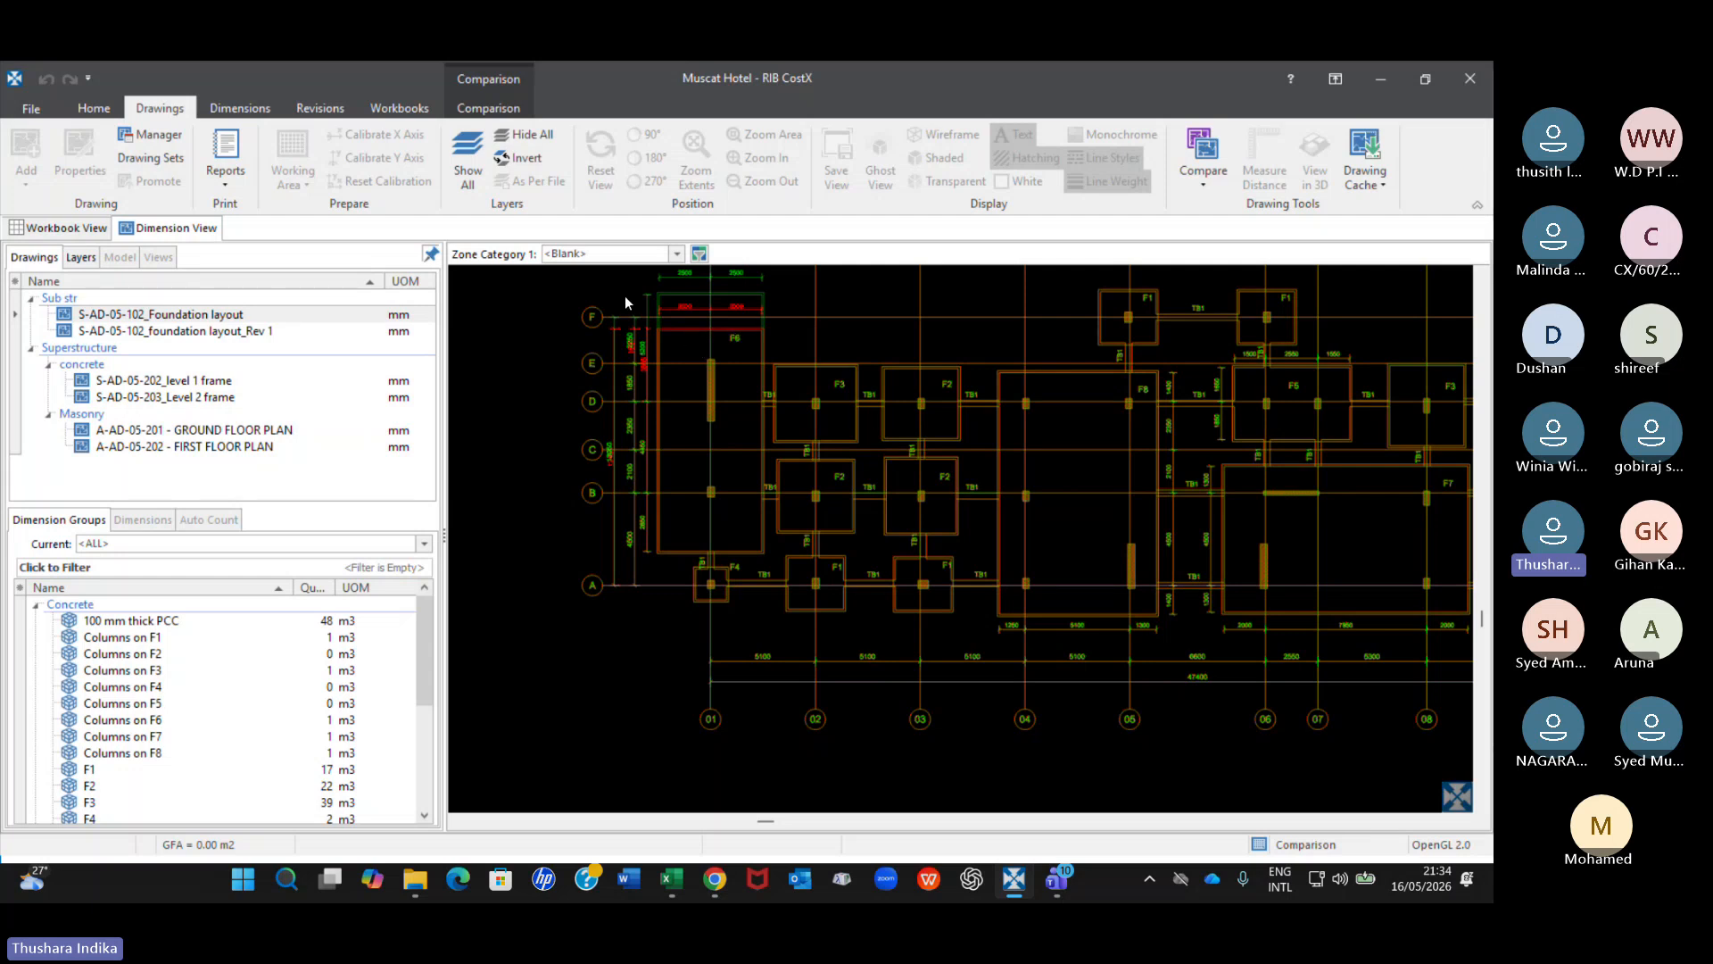
scroll(754, 285, up, 4)
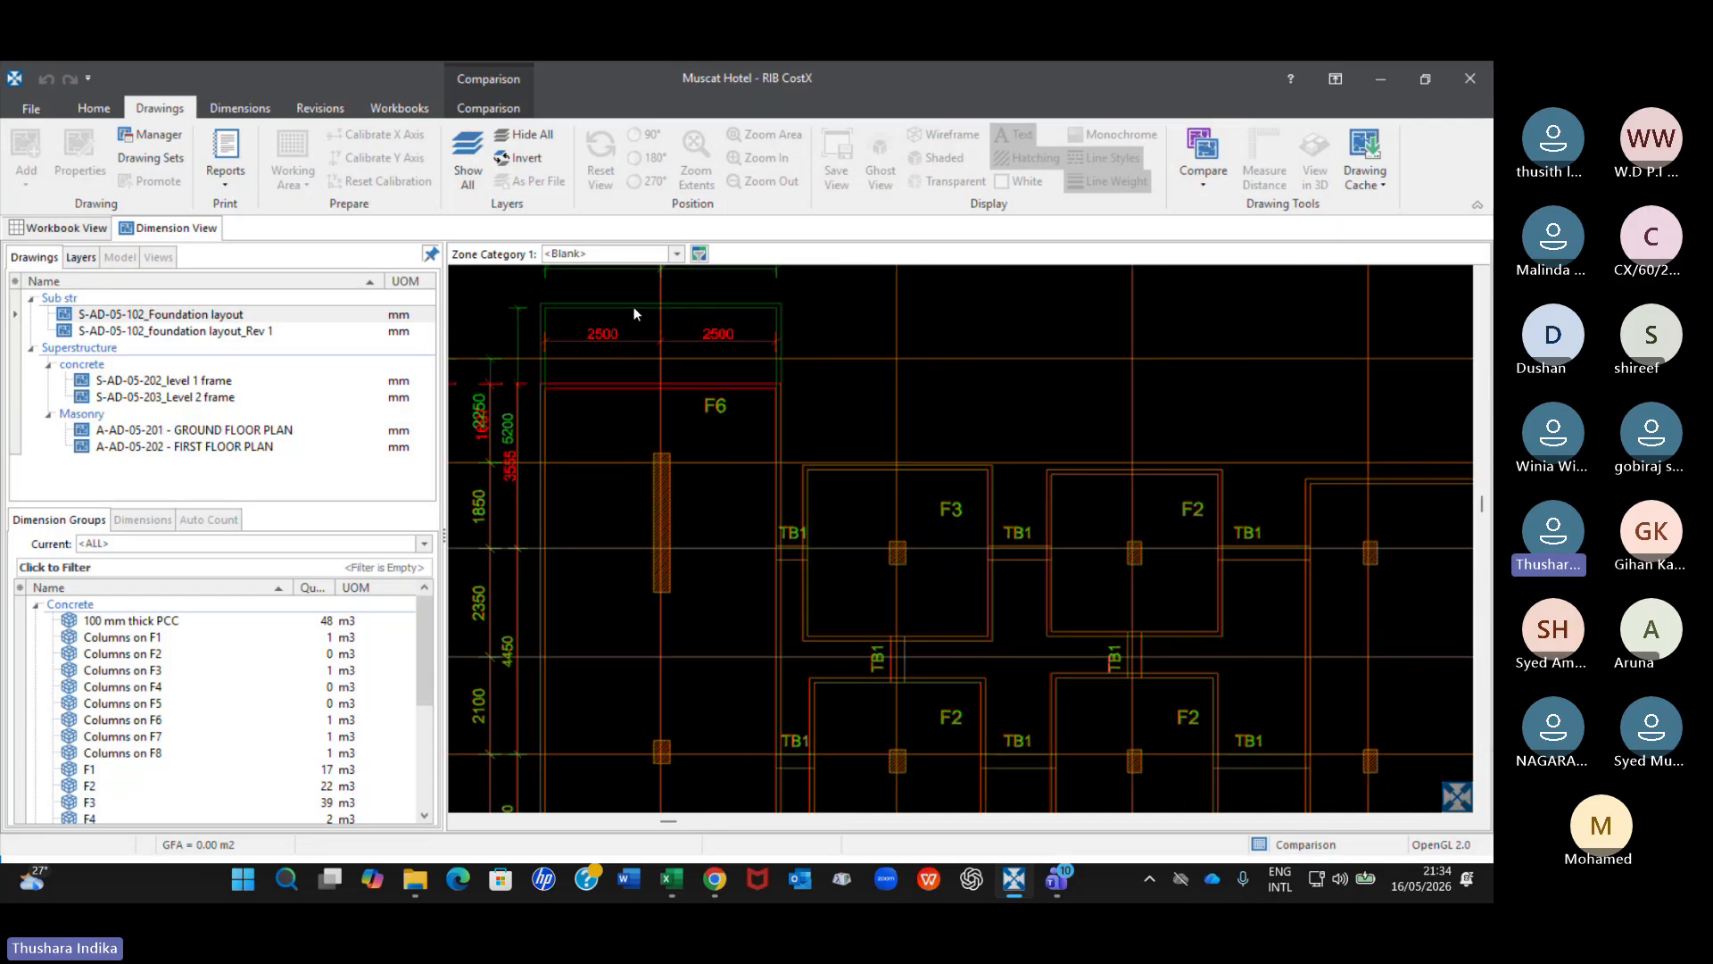
scroll(710, 457, down, 6)
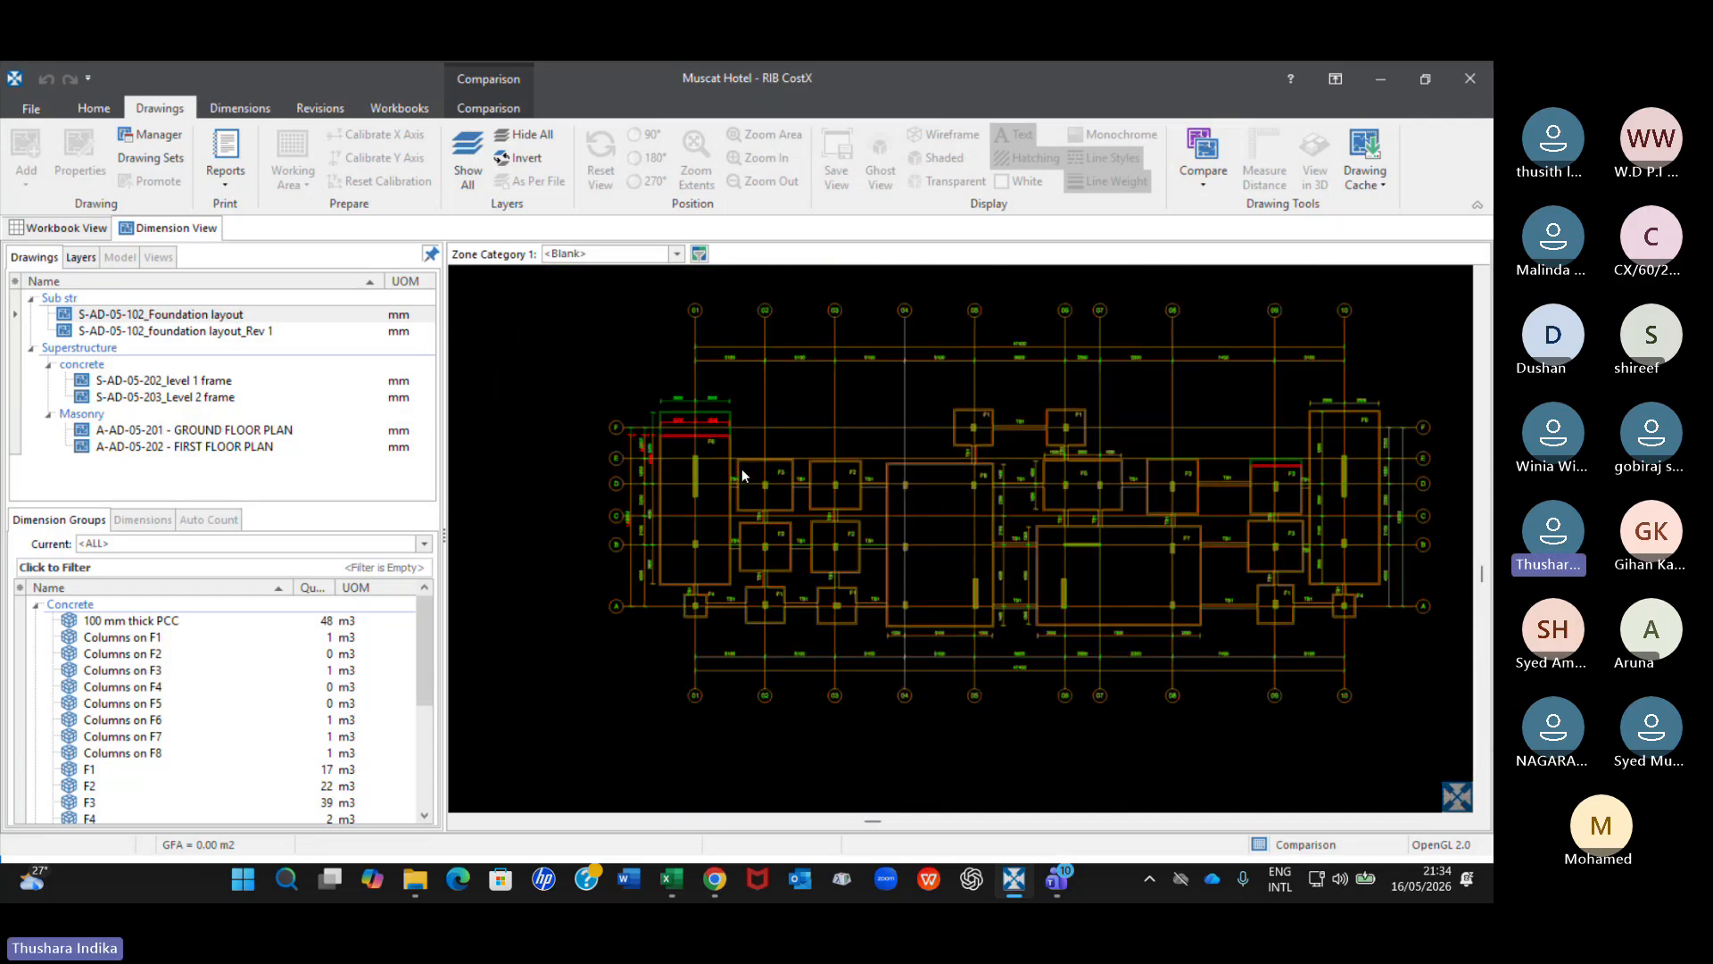
mouse_move(835, 353)
middle_down()
mouse_move(998, 436)
mouse_move(914, 386)
mouse_move(708, 490)
mouse_move(723, 544)
mouse_move(736, 508)
middle_up()
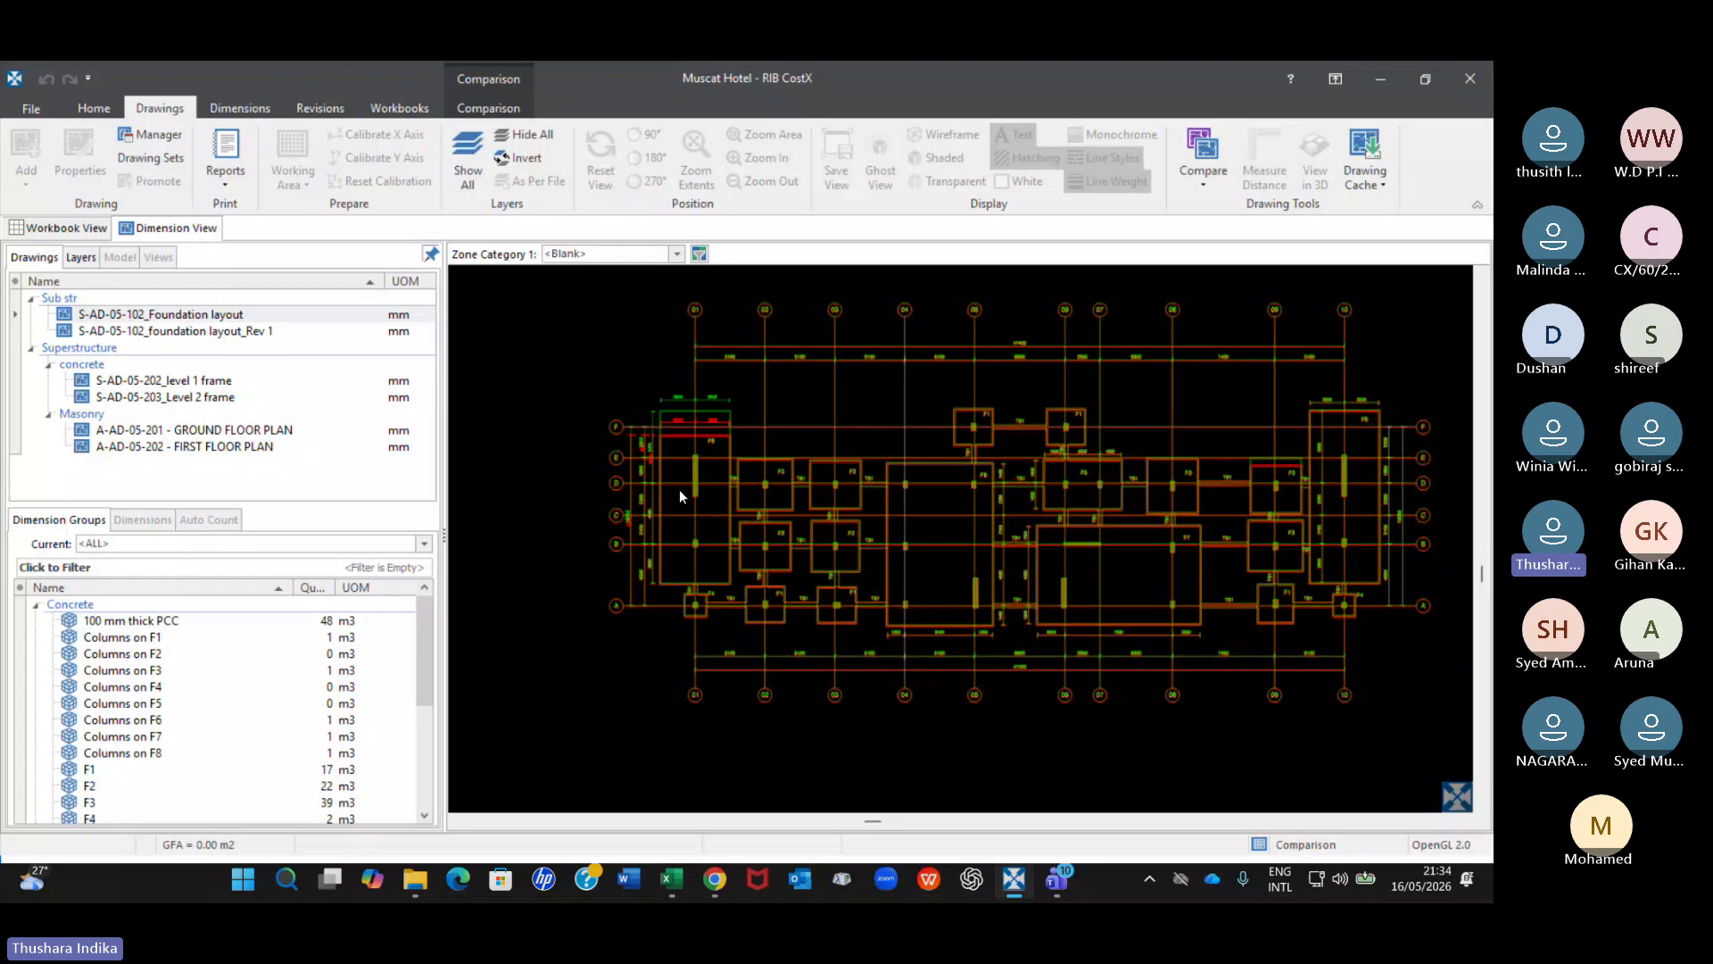
scroll(678, 491, up, 2)
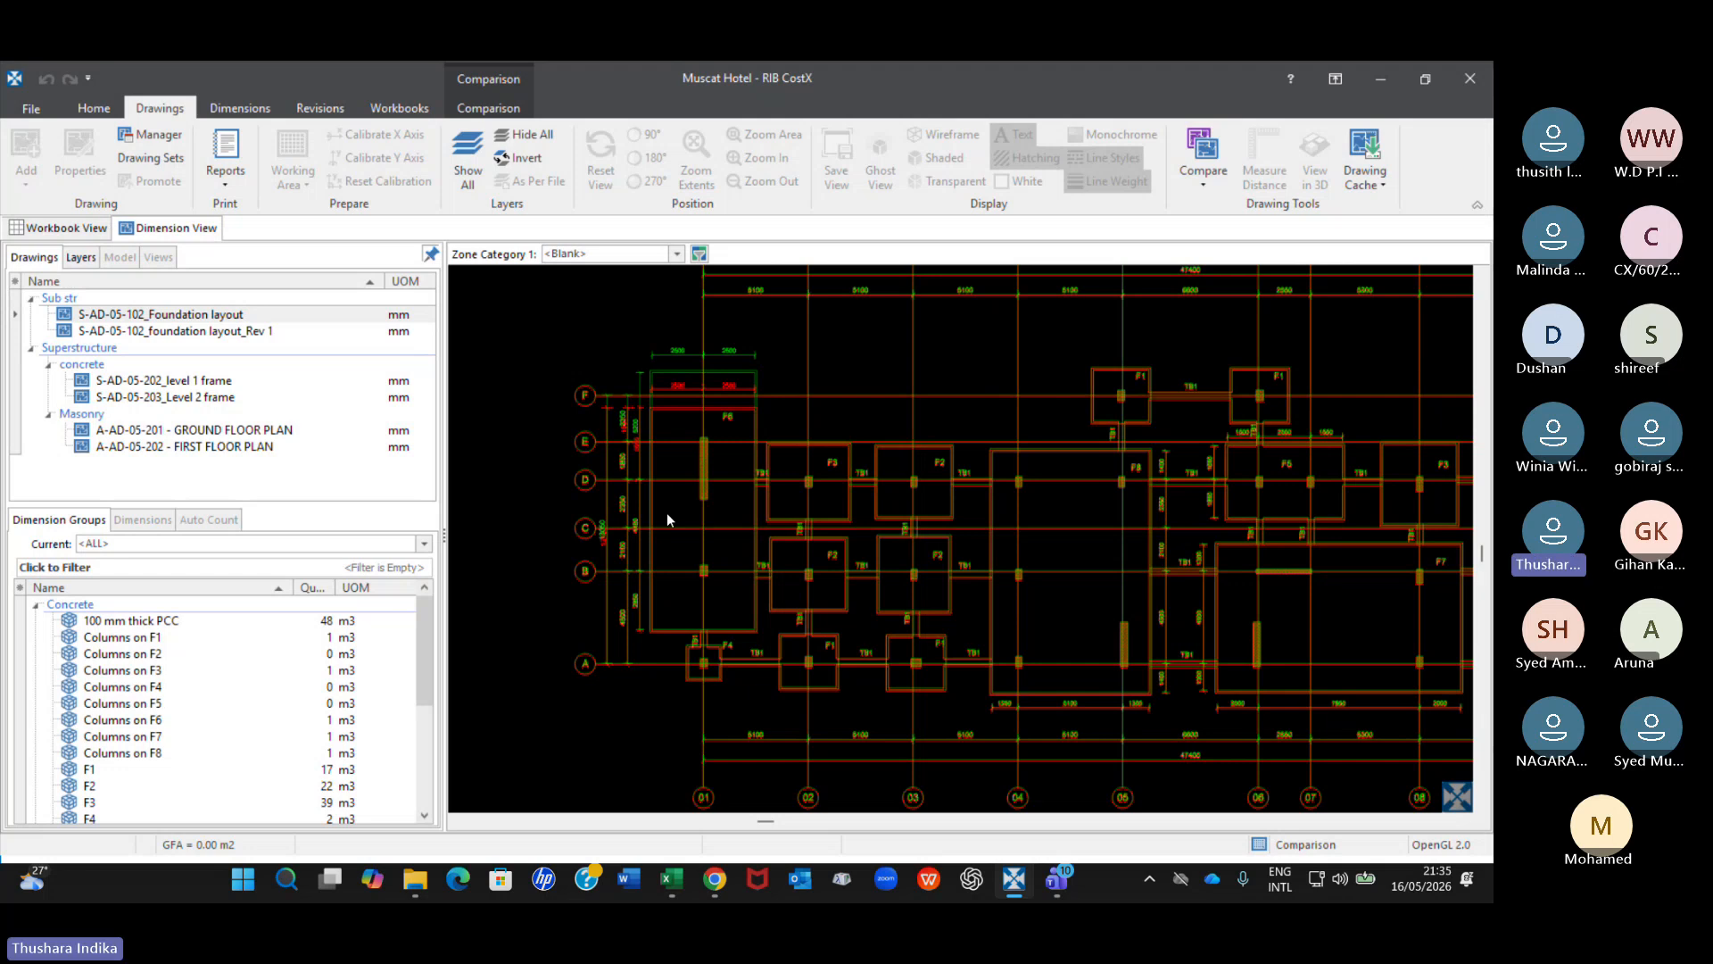
Close and reopen the Muscat Hotel building, displaying the drawing S-AD-05-102_foundation layout_Rev 1.
click(1476, 71)
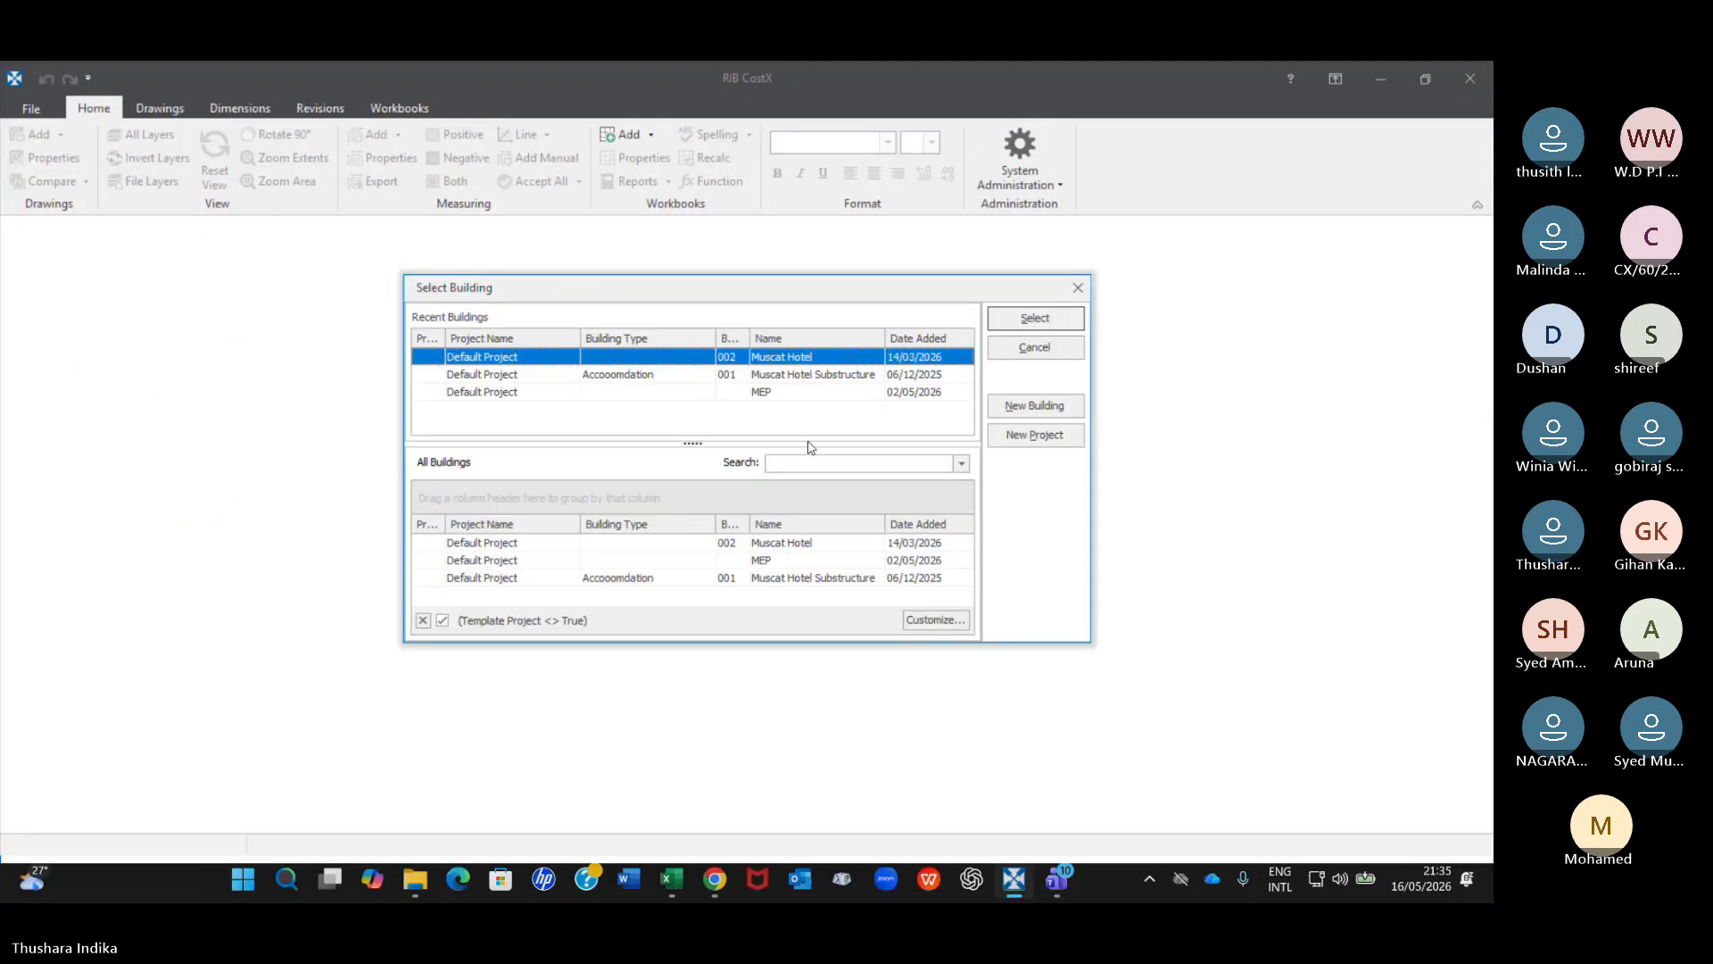
click(1019, 318)
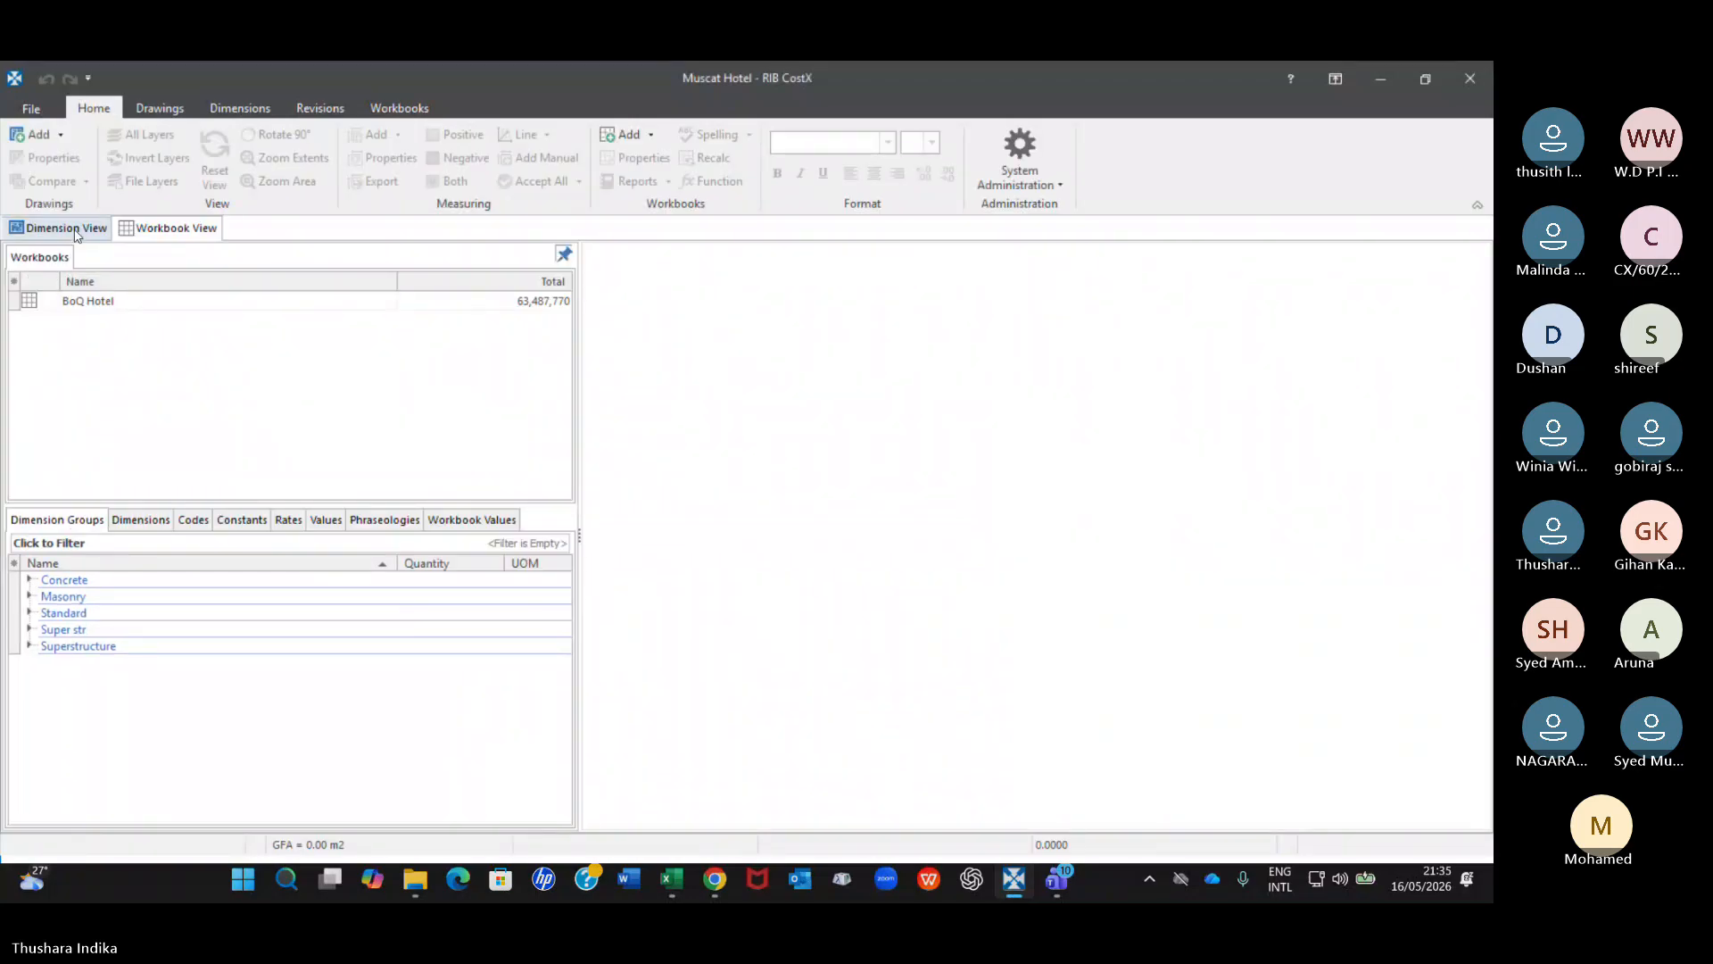
click(77, 234)
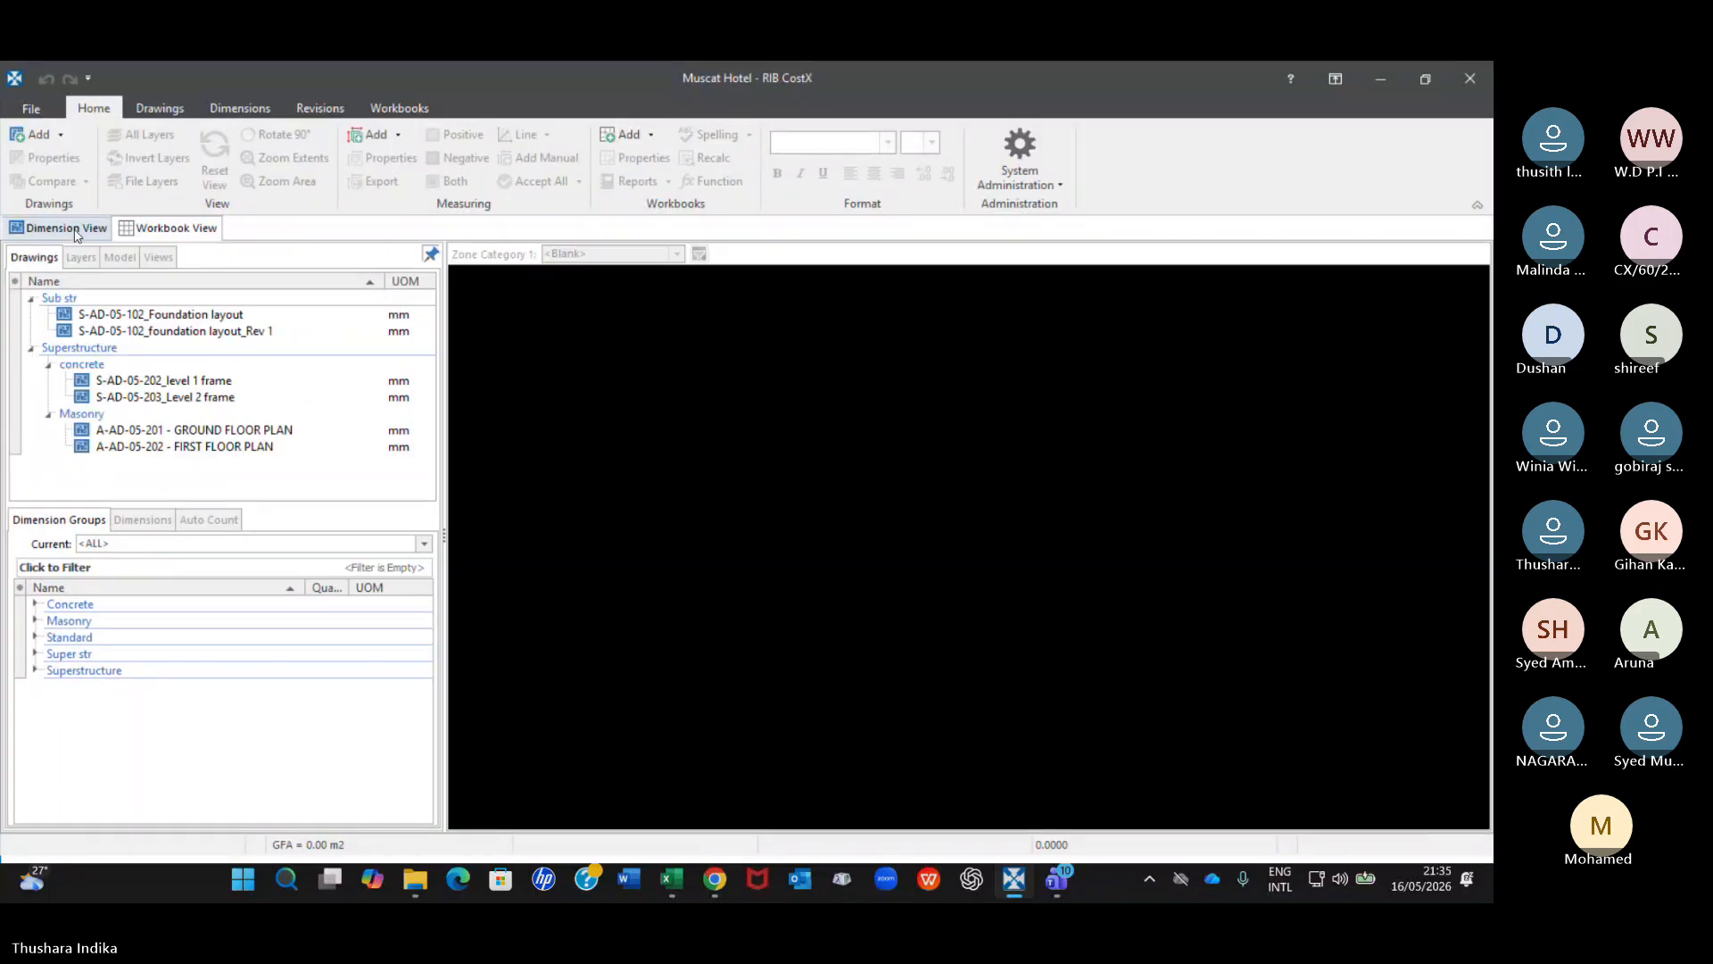
click(230, 333)
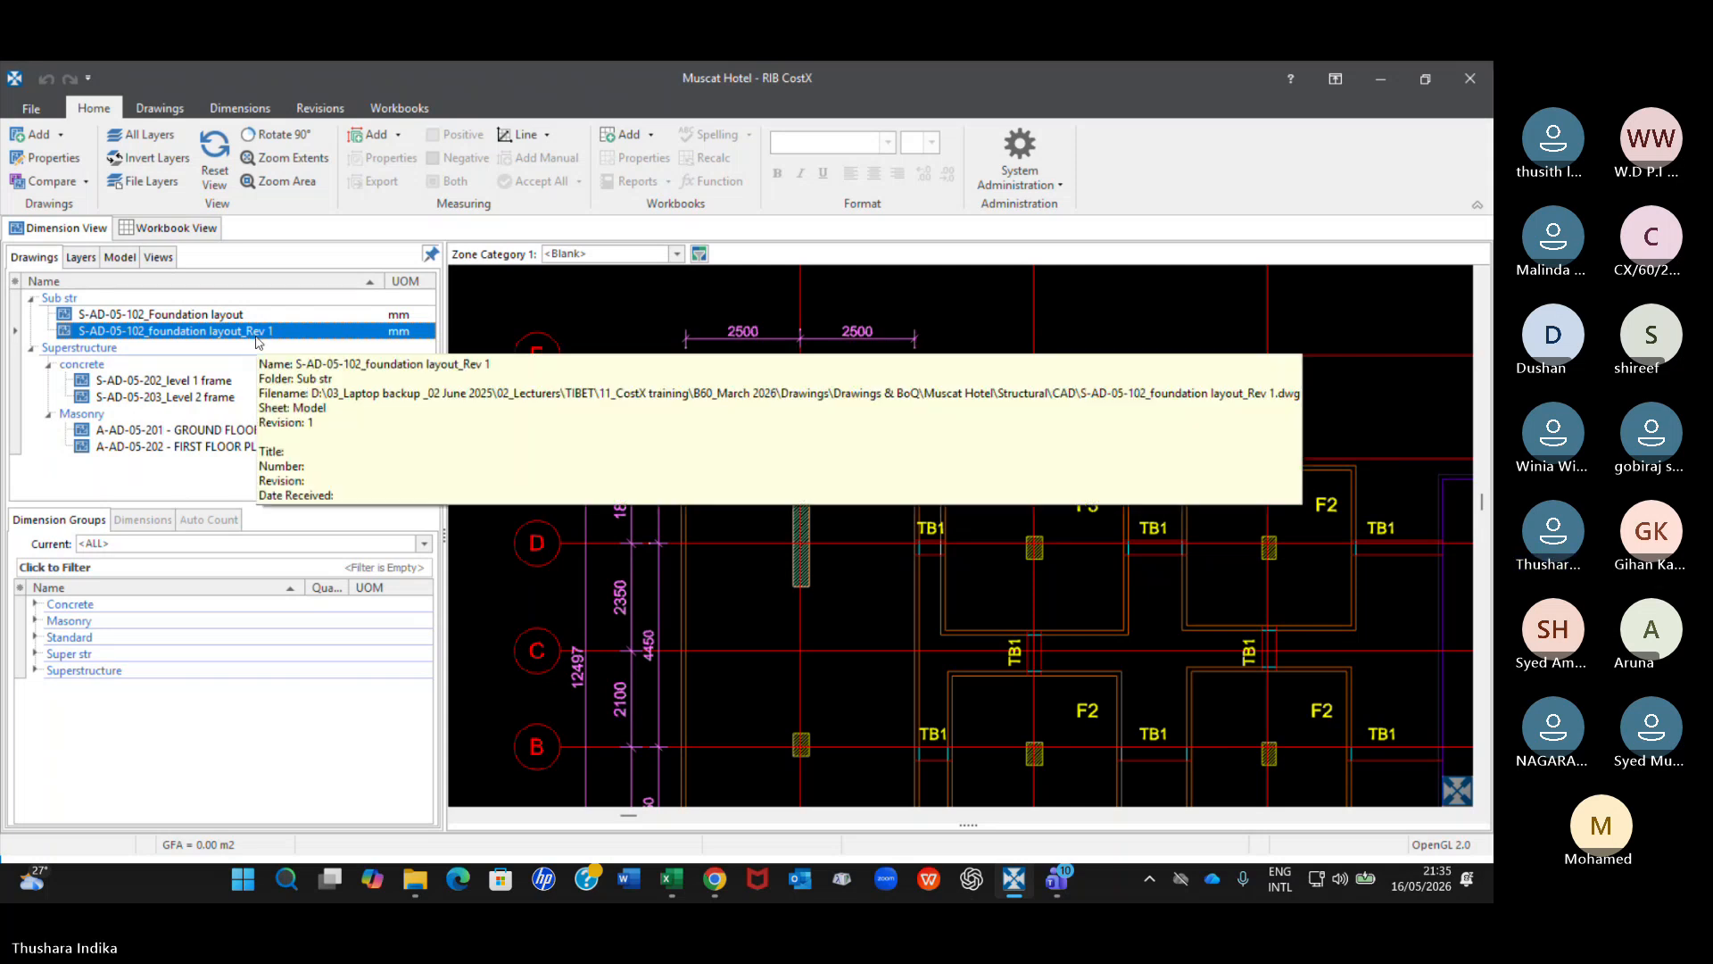
Compare the Rev 1 foundation drawing with the Sub str drawing S-AD-05-102_Foundation layout.
click(158, 108)
click(1203, 170)
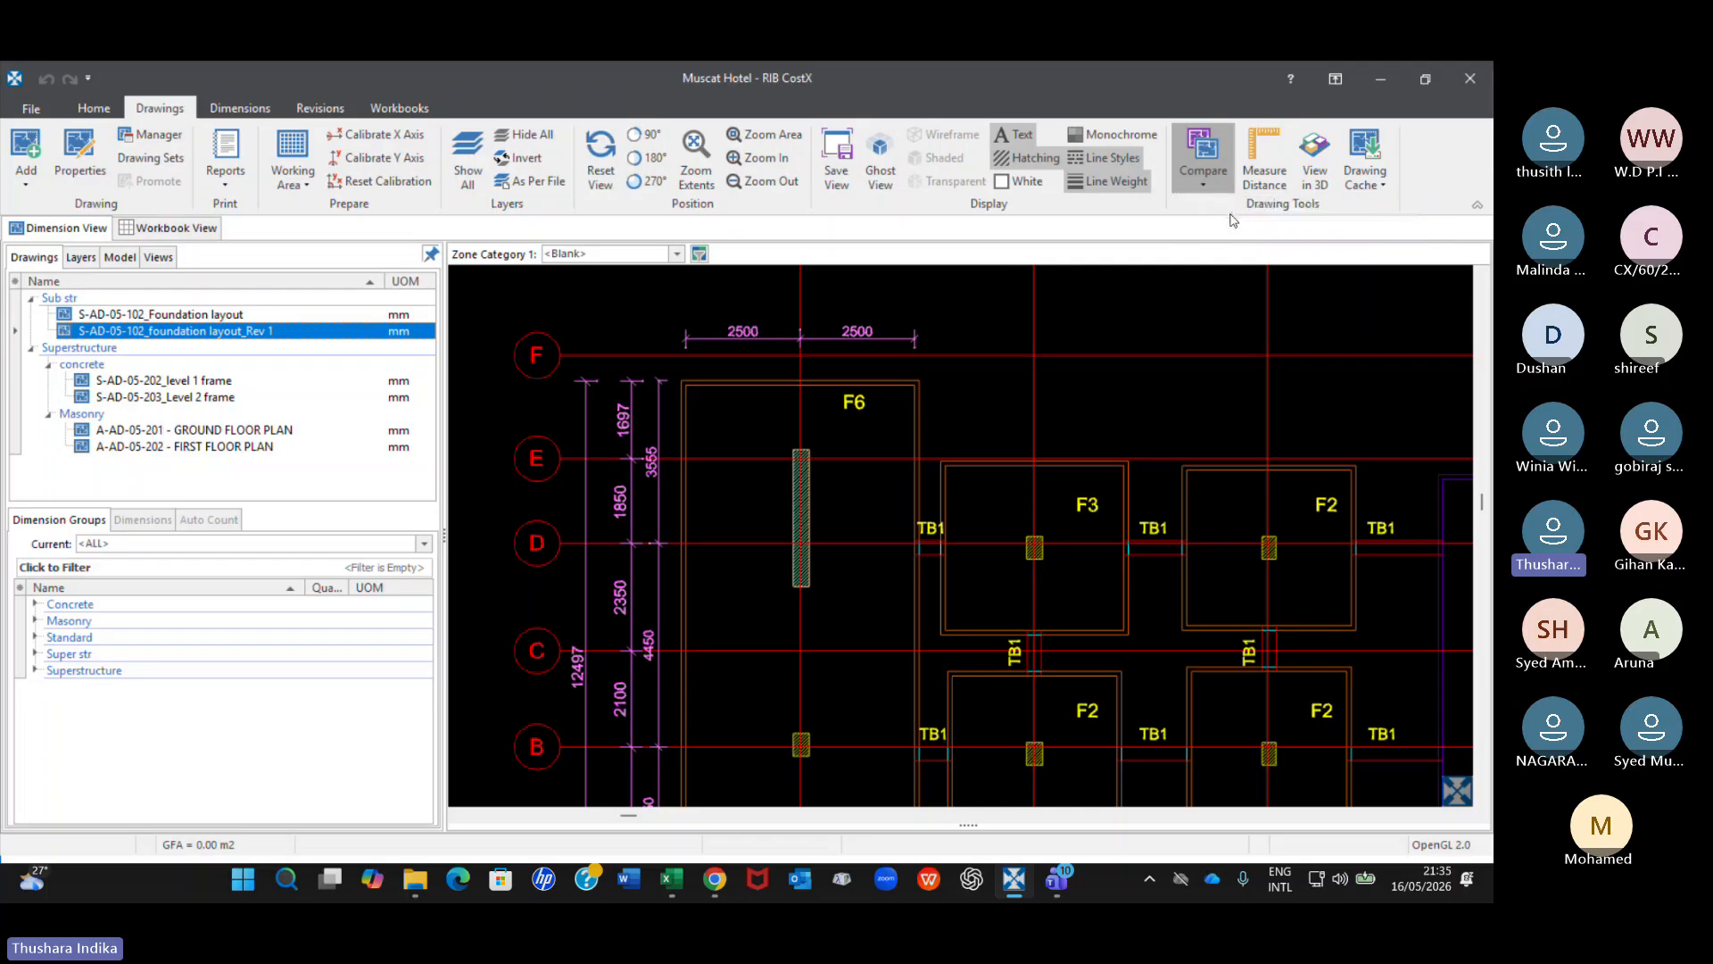
click(1249, 204)
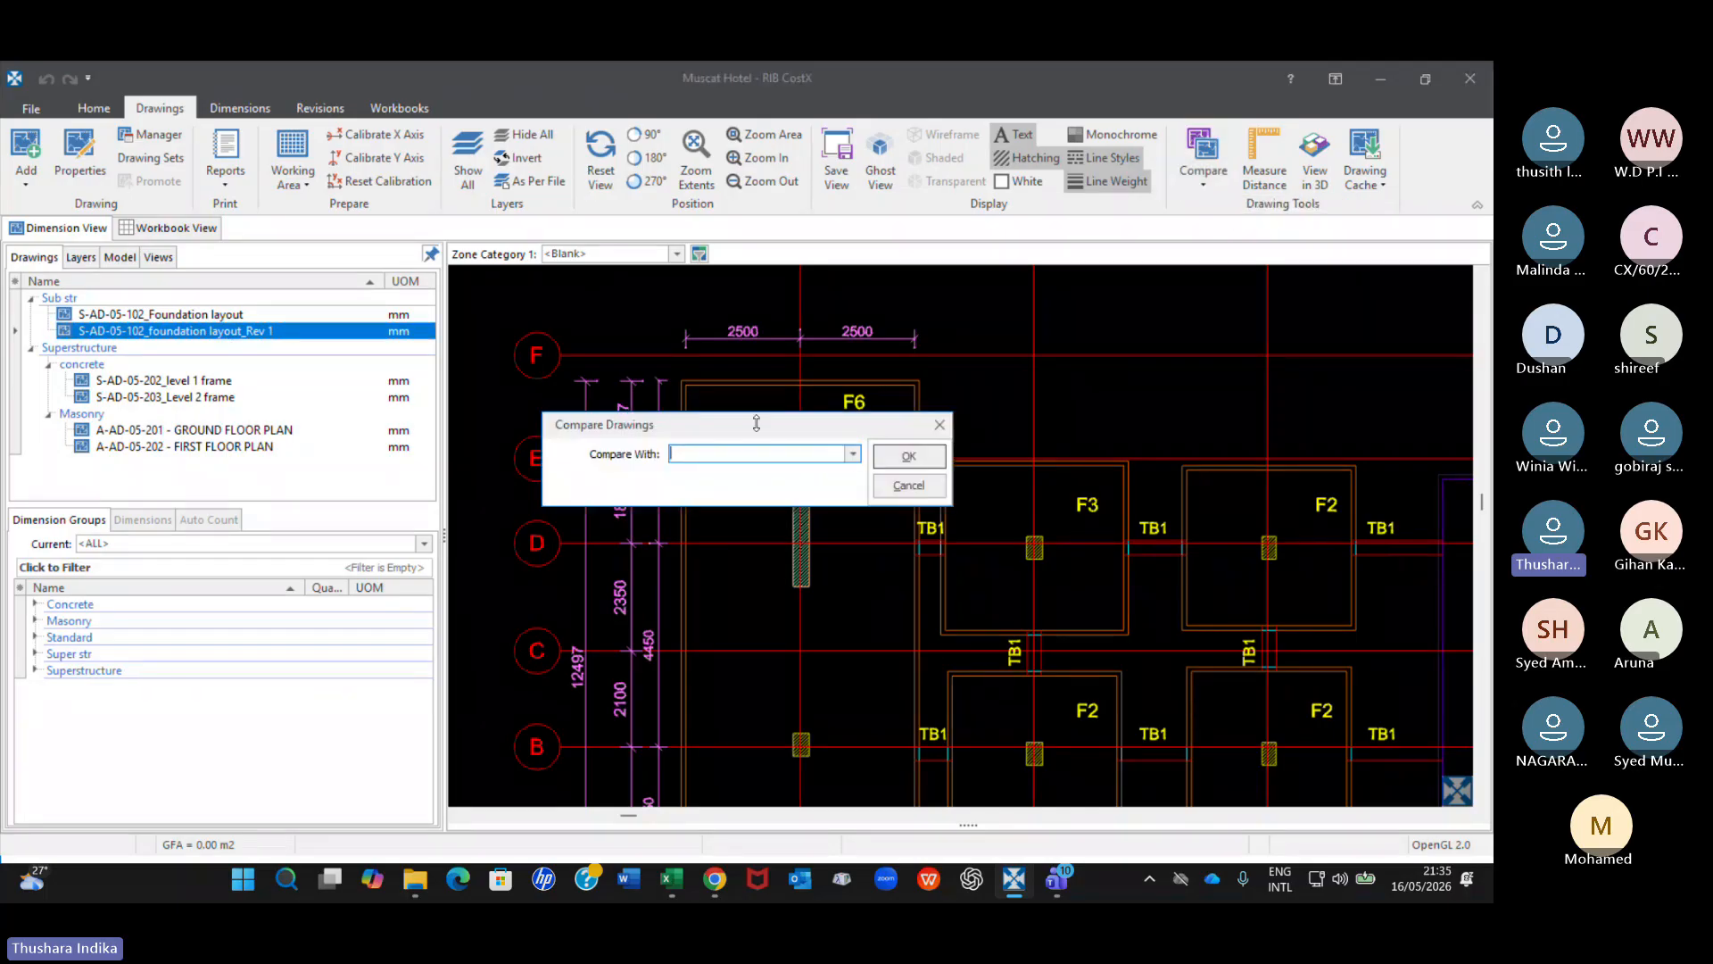
click(853, 454)
click(828, 471)
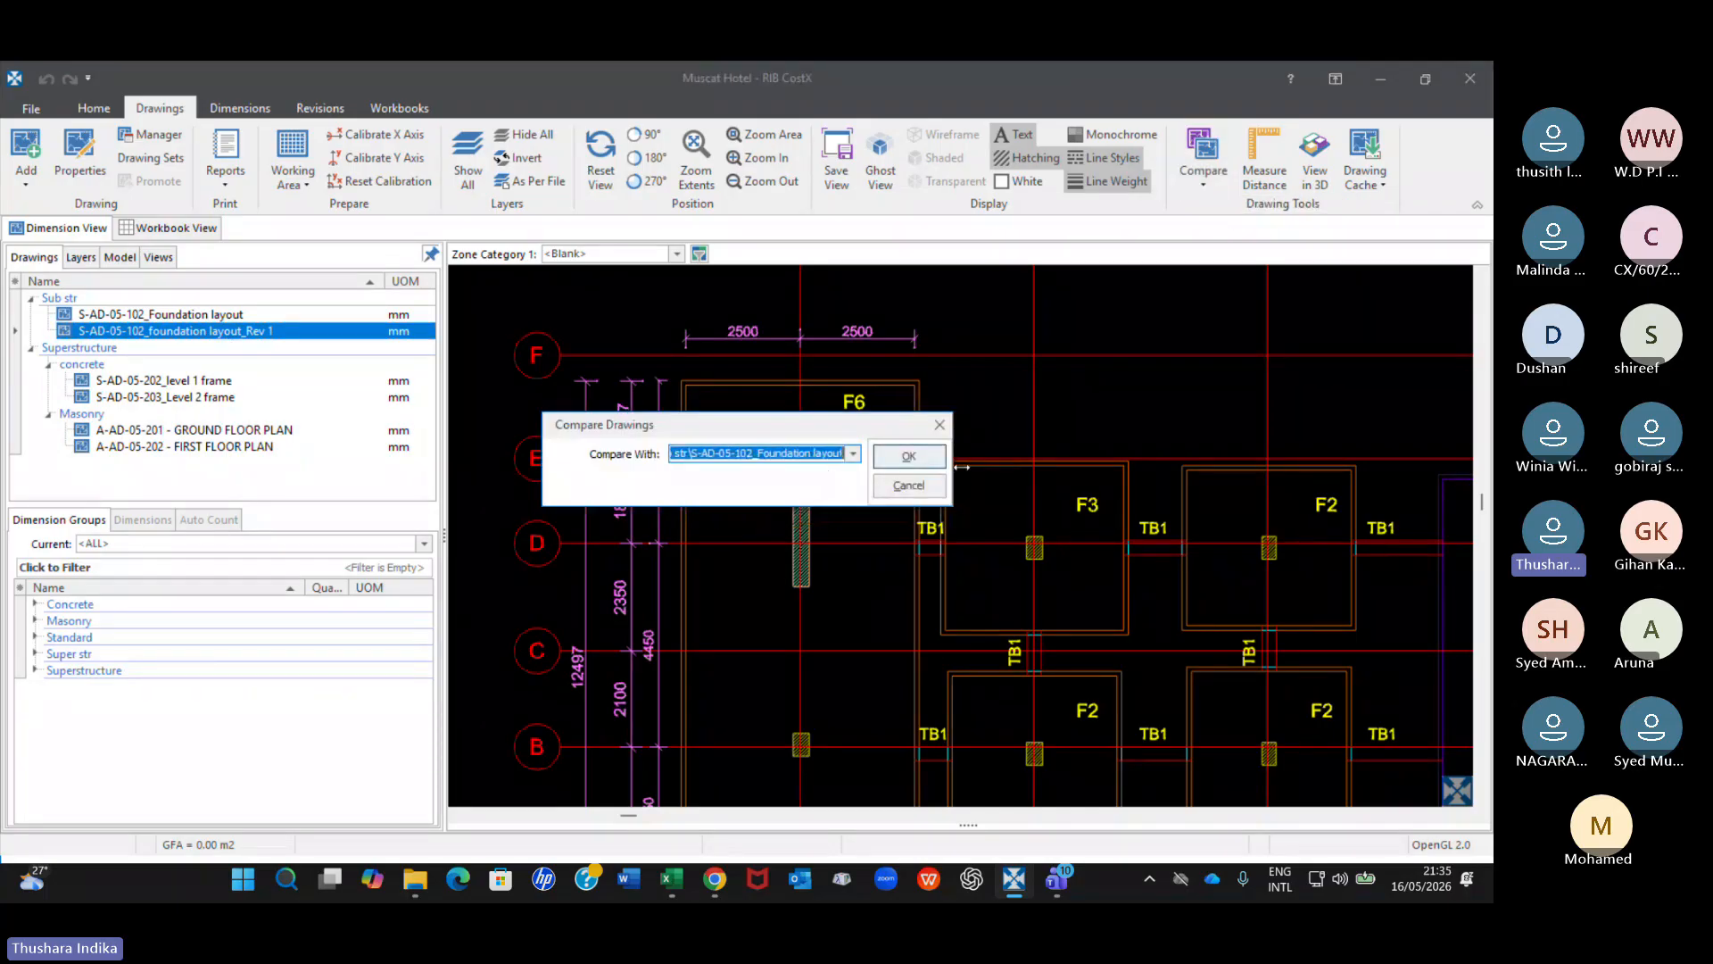
click(908, 456)
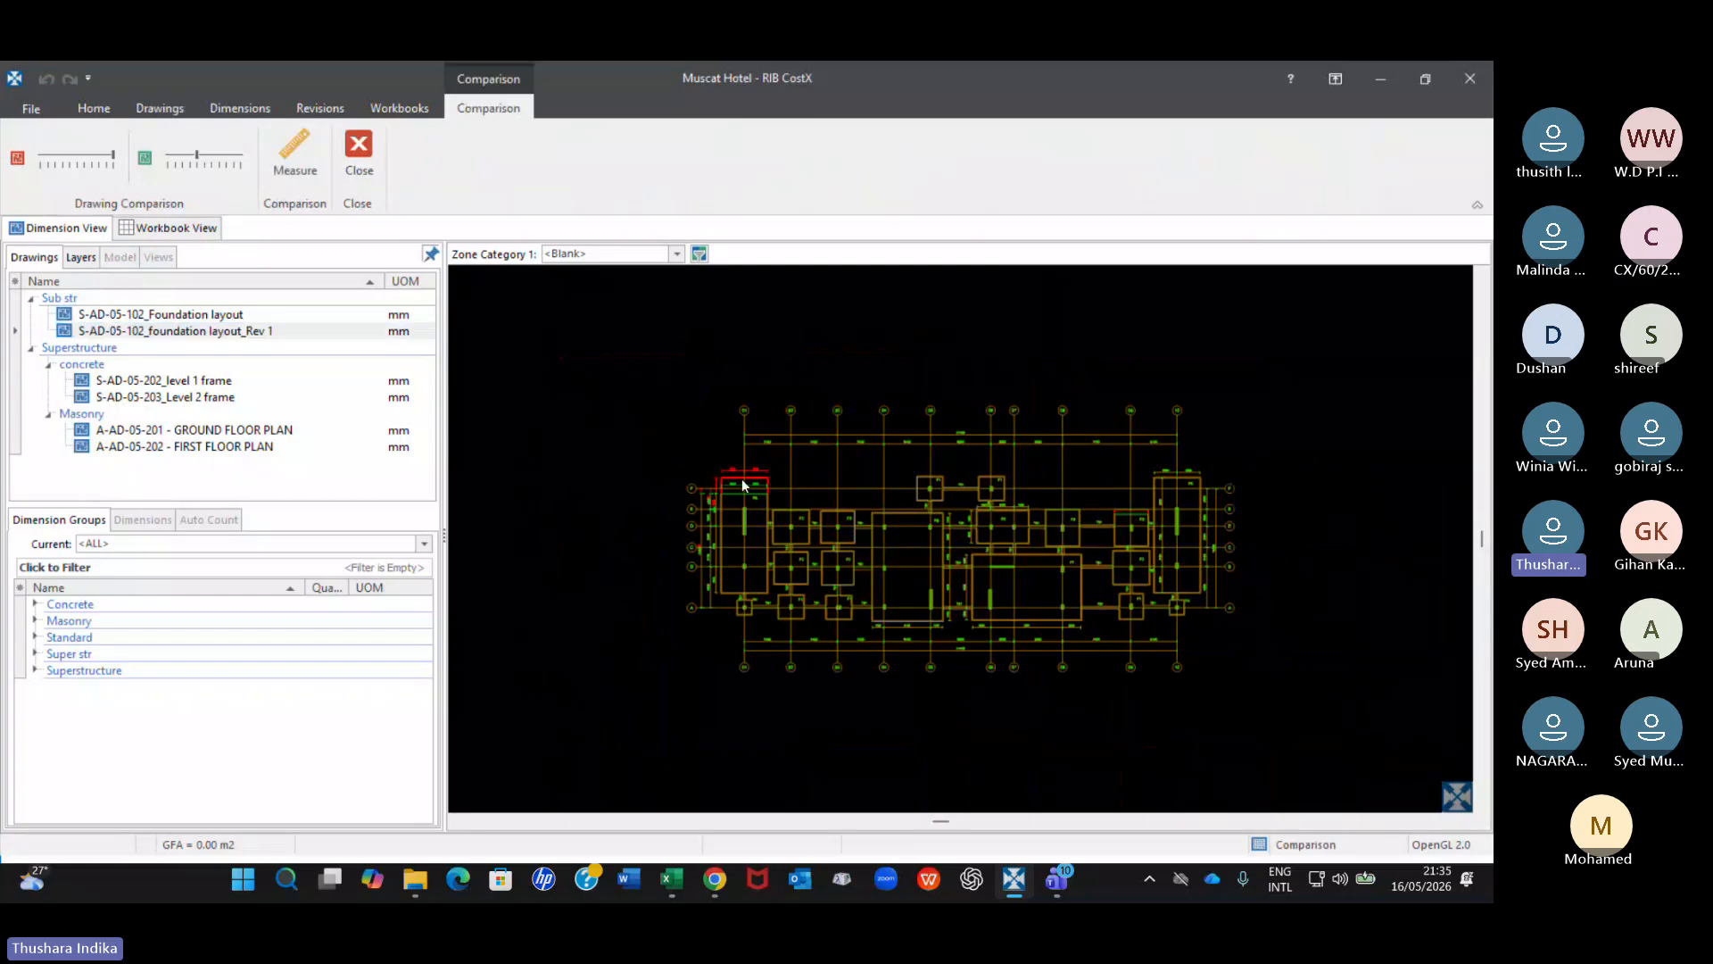
Examine the F6 footing near grid 01 and the F3 footing near grid 09 in the reversed comparison of the Rev 1 and original layouts.
scroll(741, 478, up, 5)
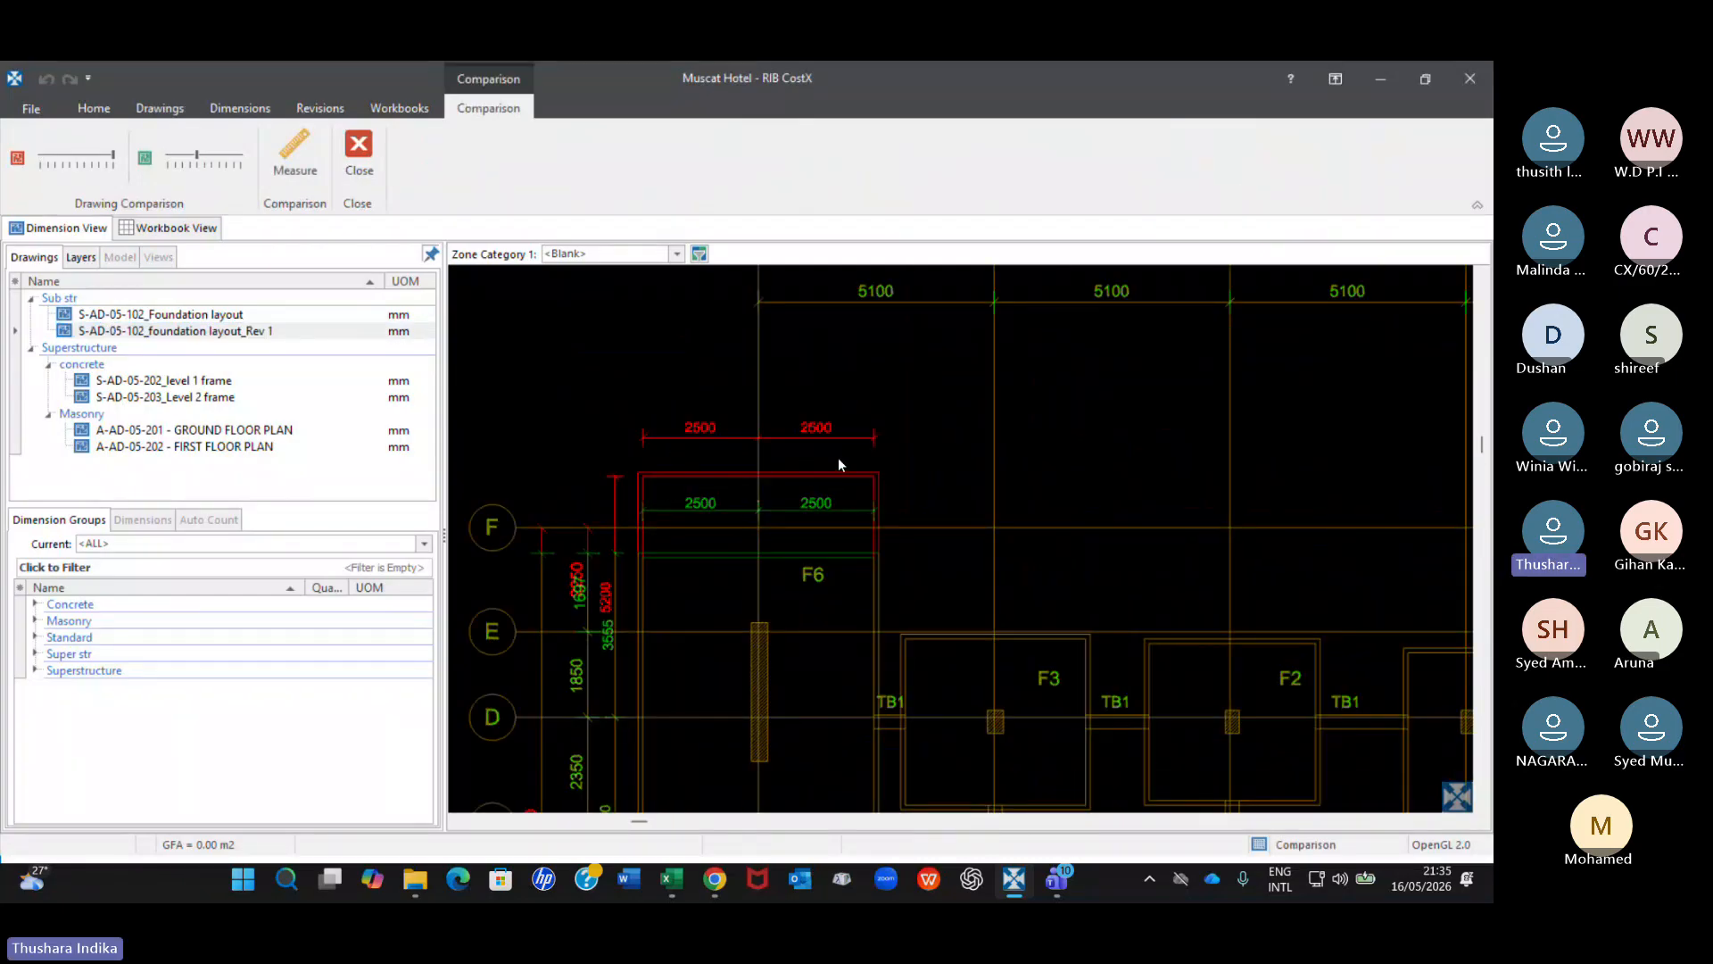
click(234, 331)
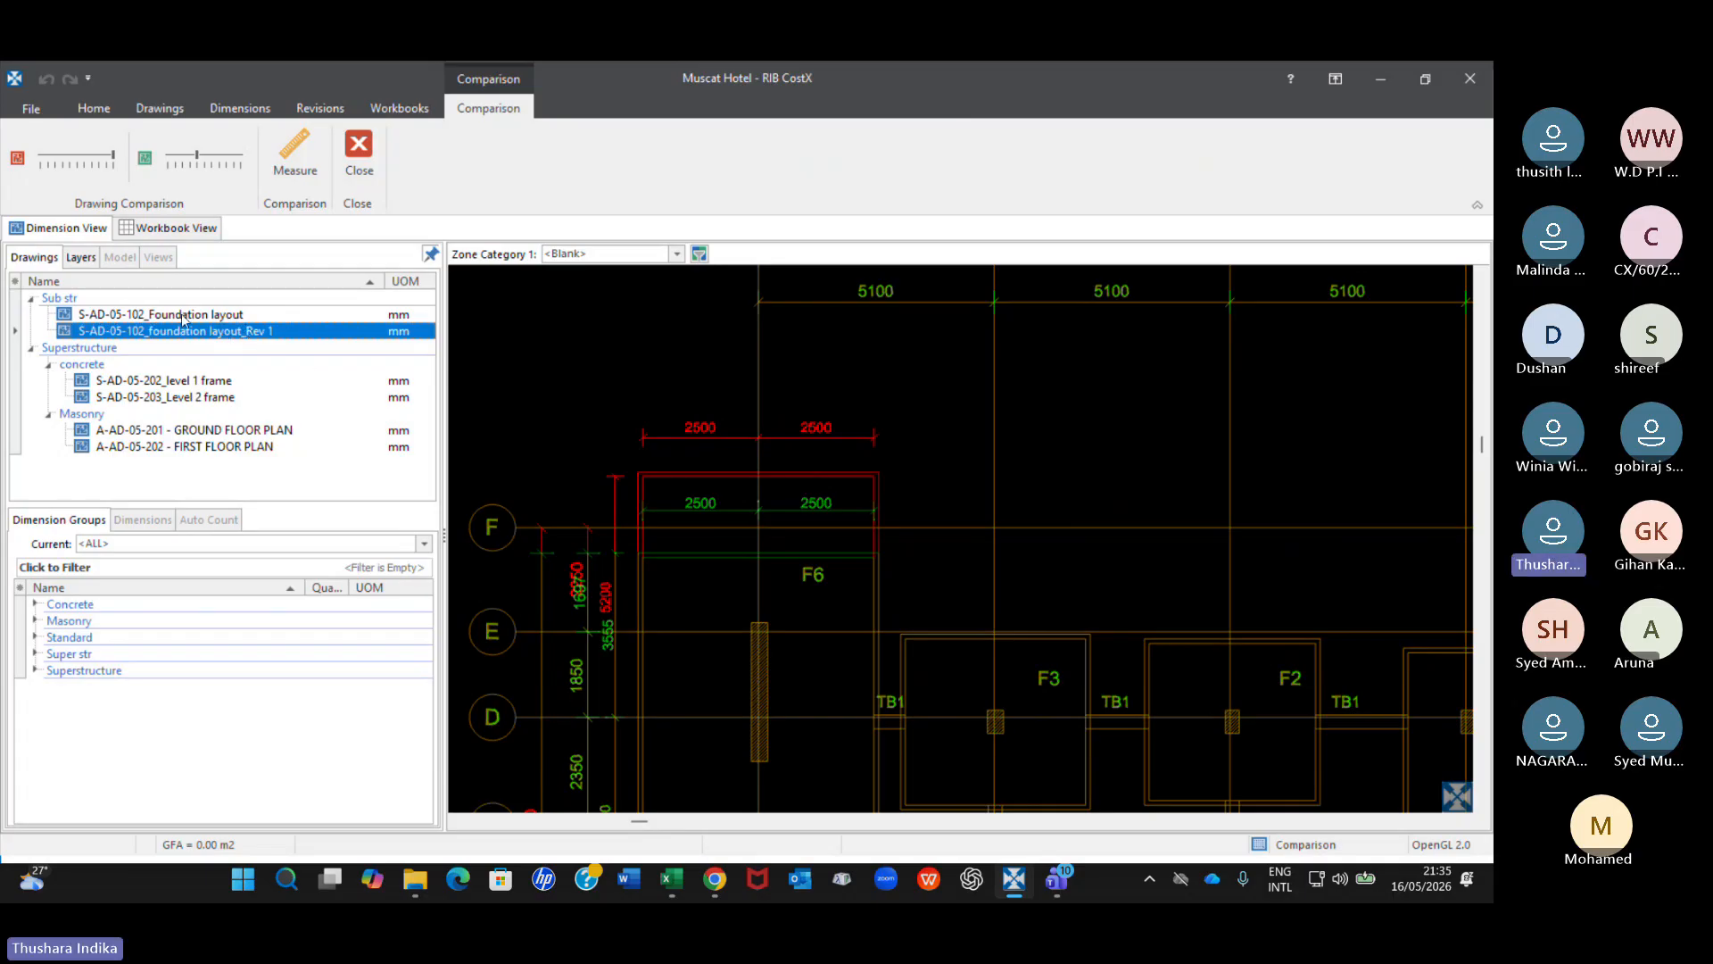
mouse_move(182, 318)
mouse_move(227, 338)
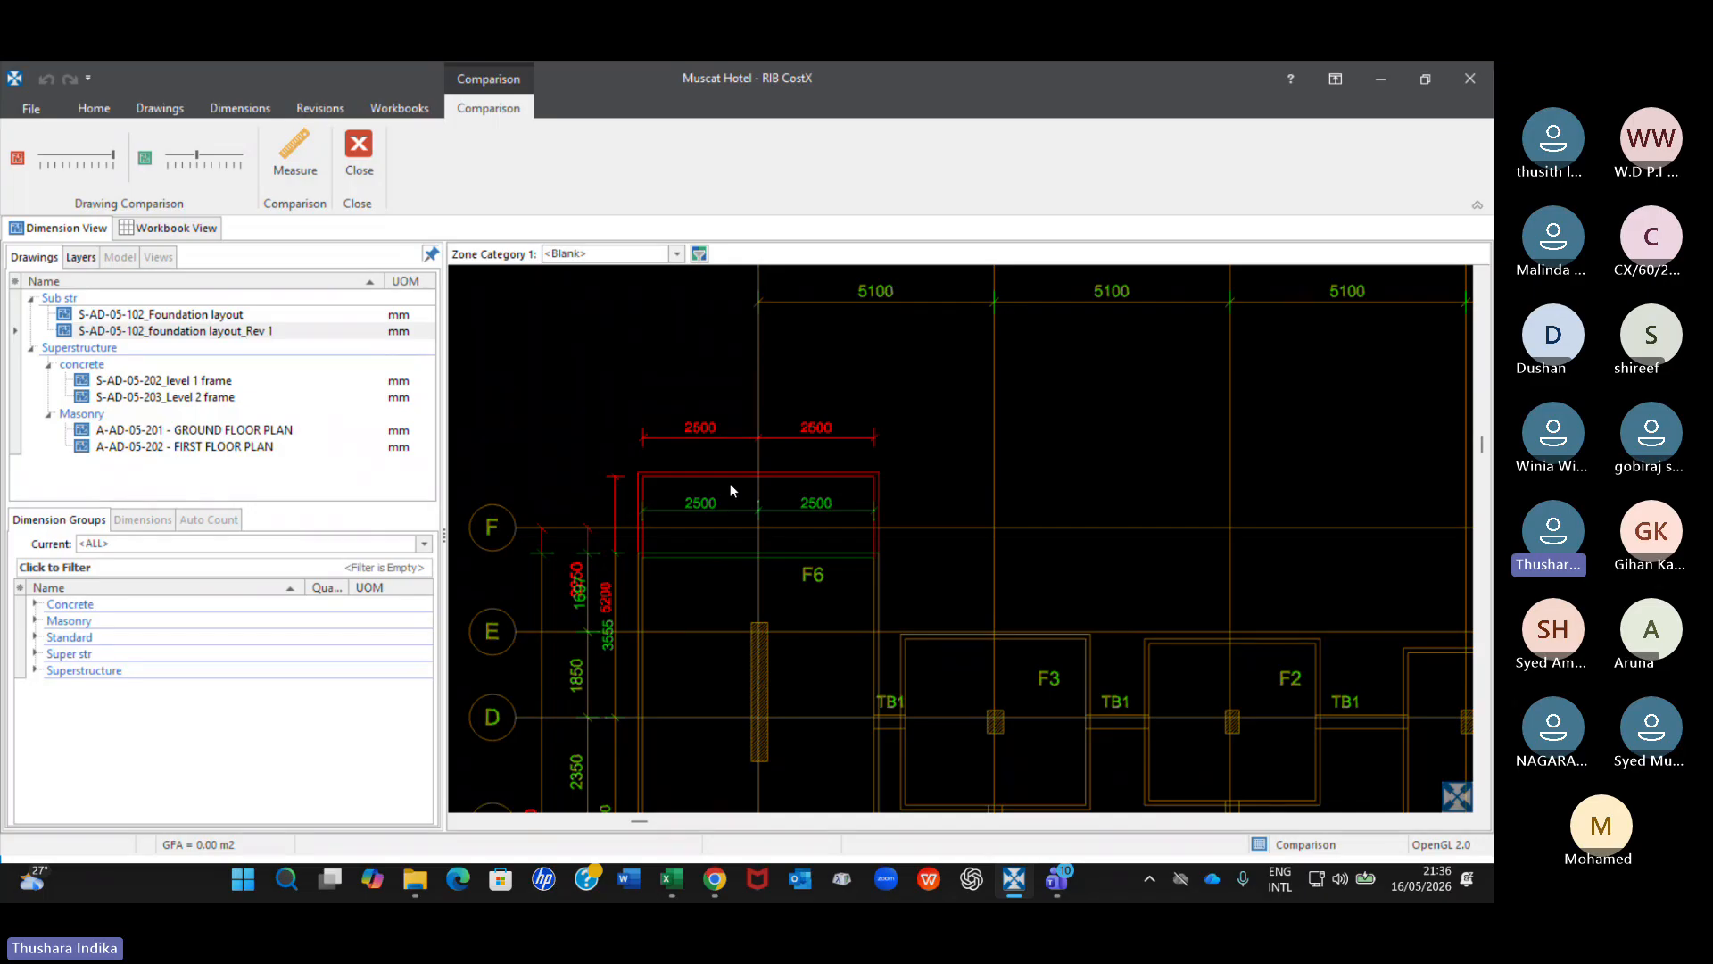
scroll(728, 489, down, 5)
scroll(1367, 554, up, 4)
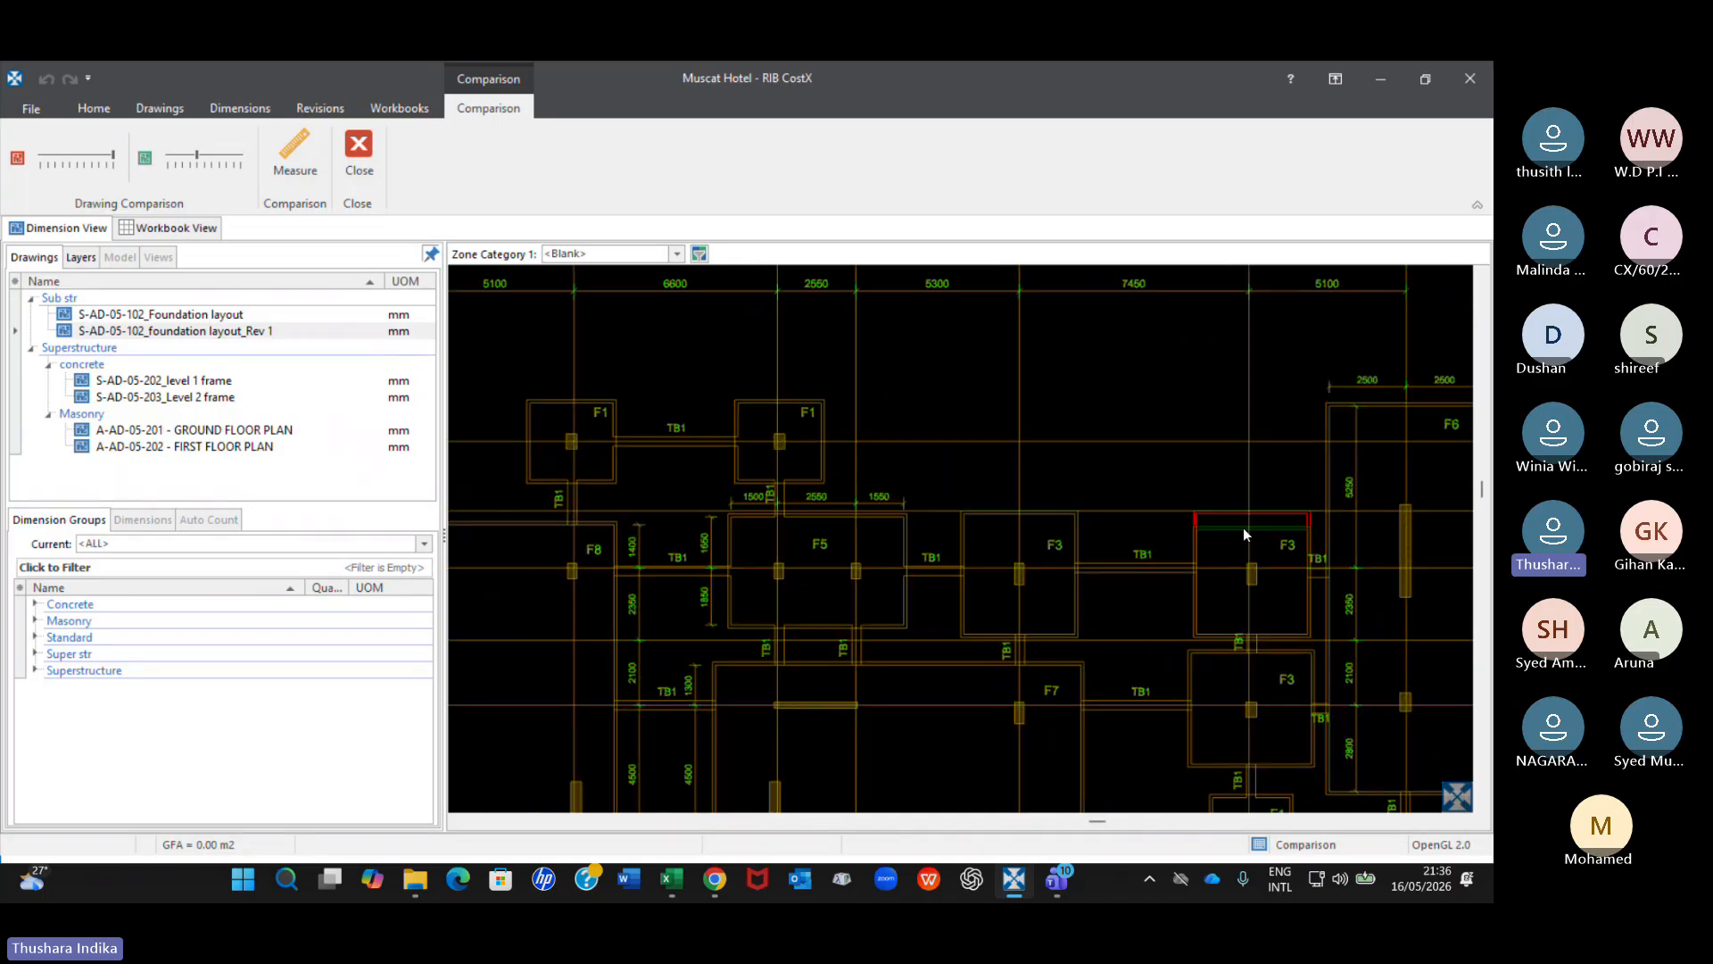
scroll(1243, 533, up, 2)
scroll(1270, 534, down, 5)
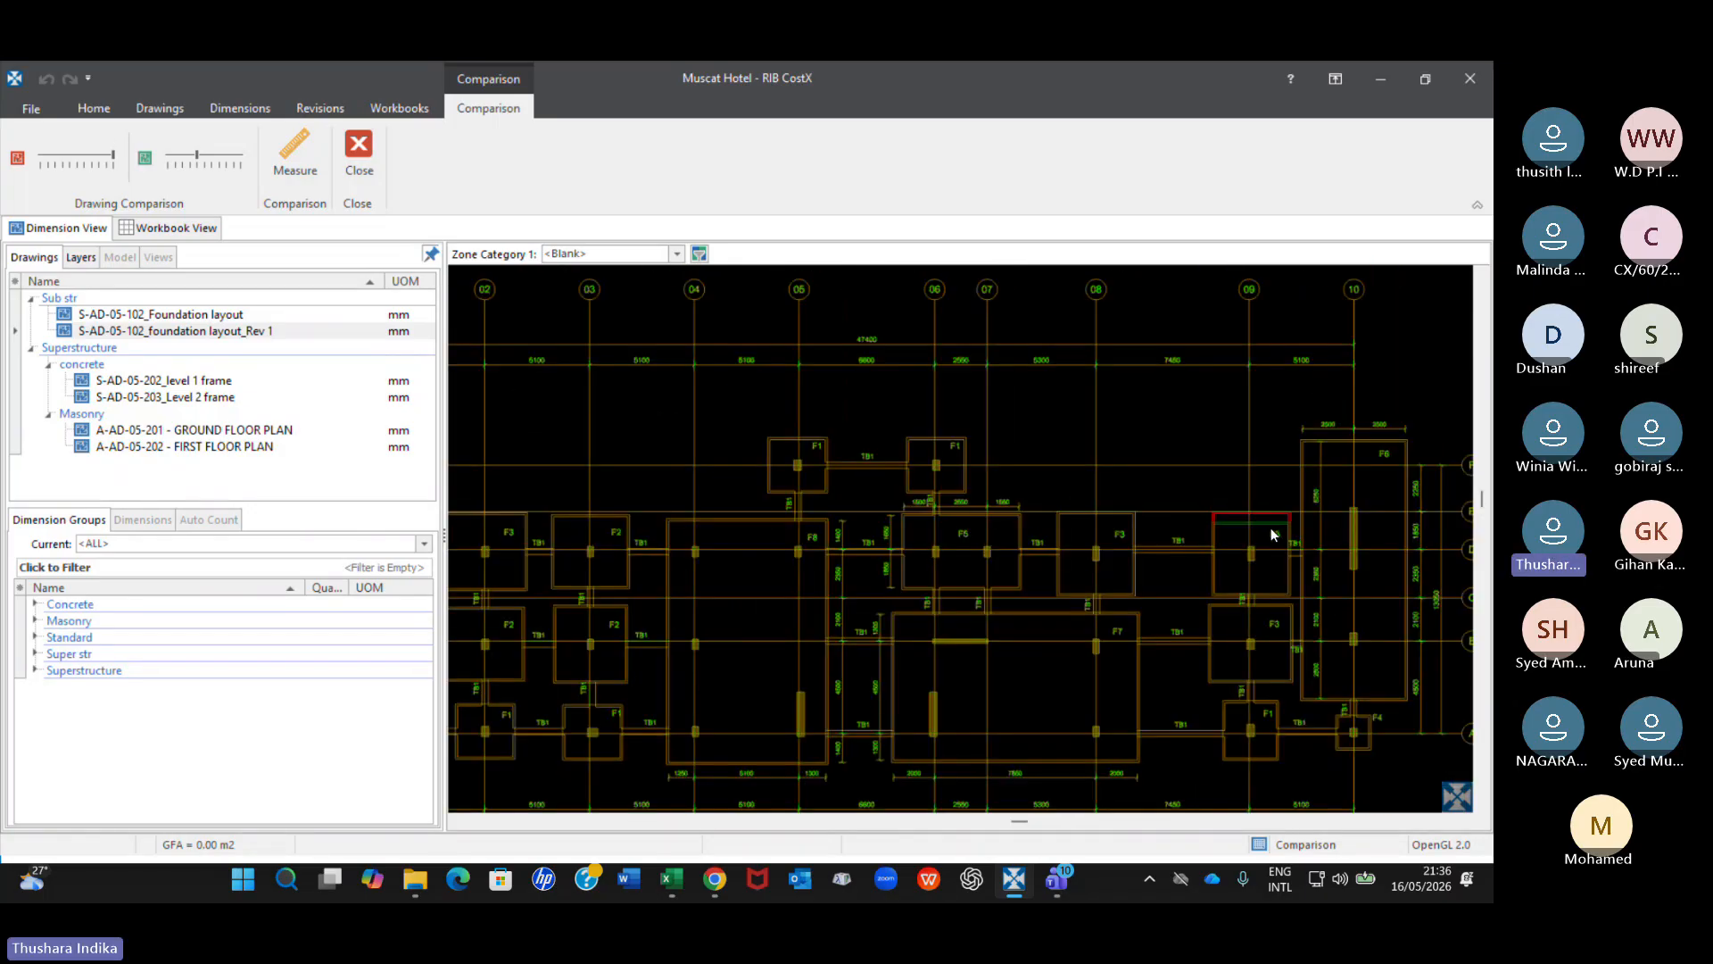
scroll(923, 517, down, 5)
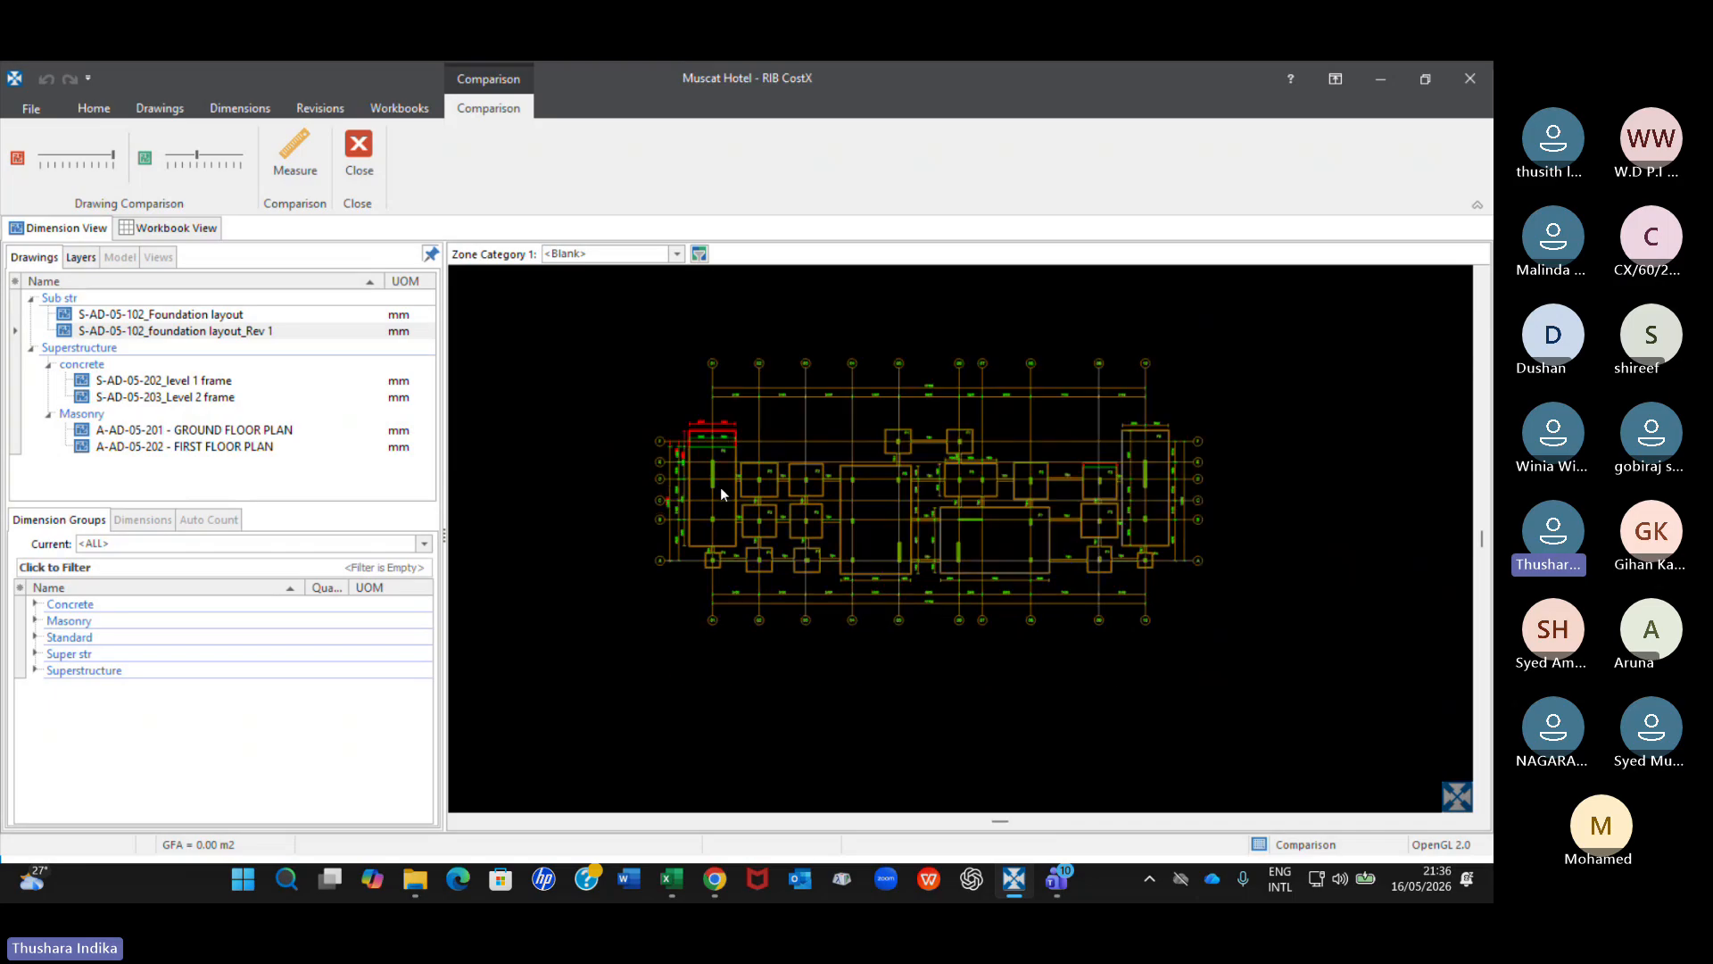
middle_drag(721, 494, 713, 453)
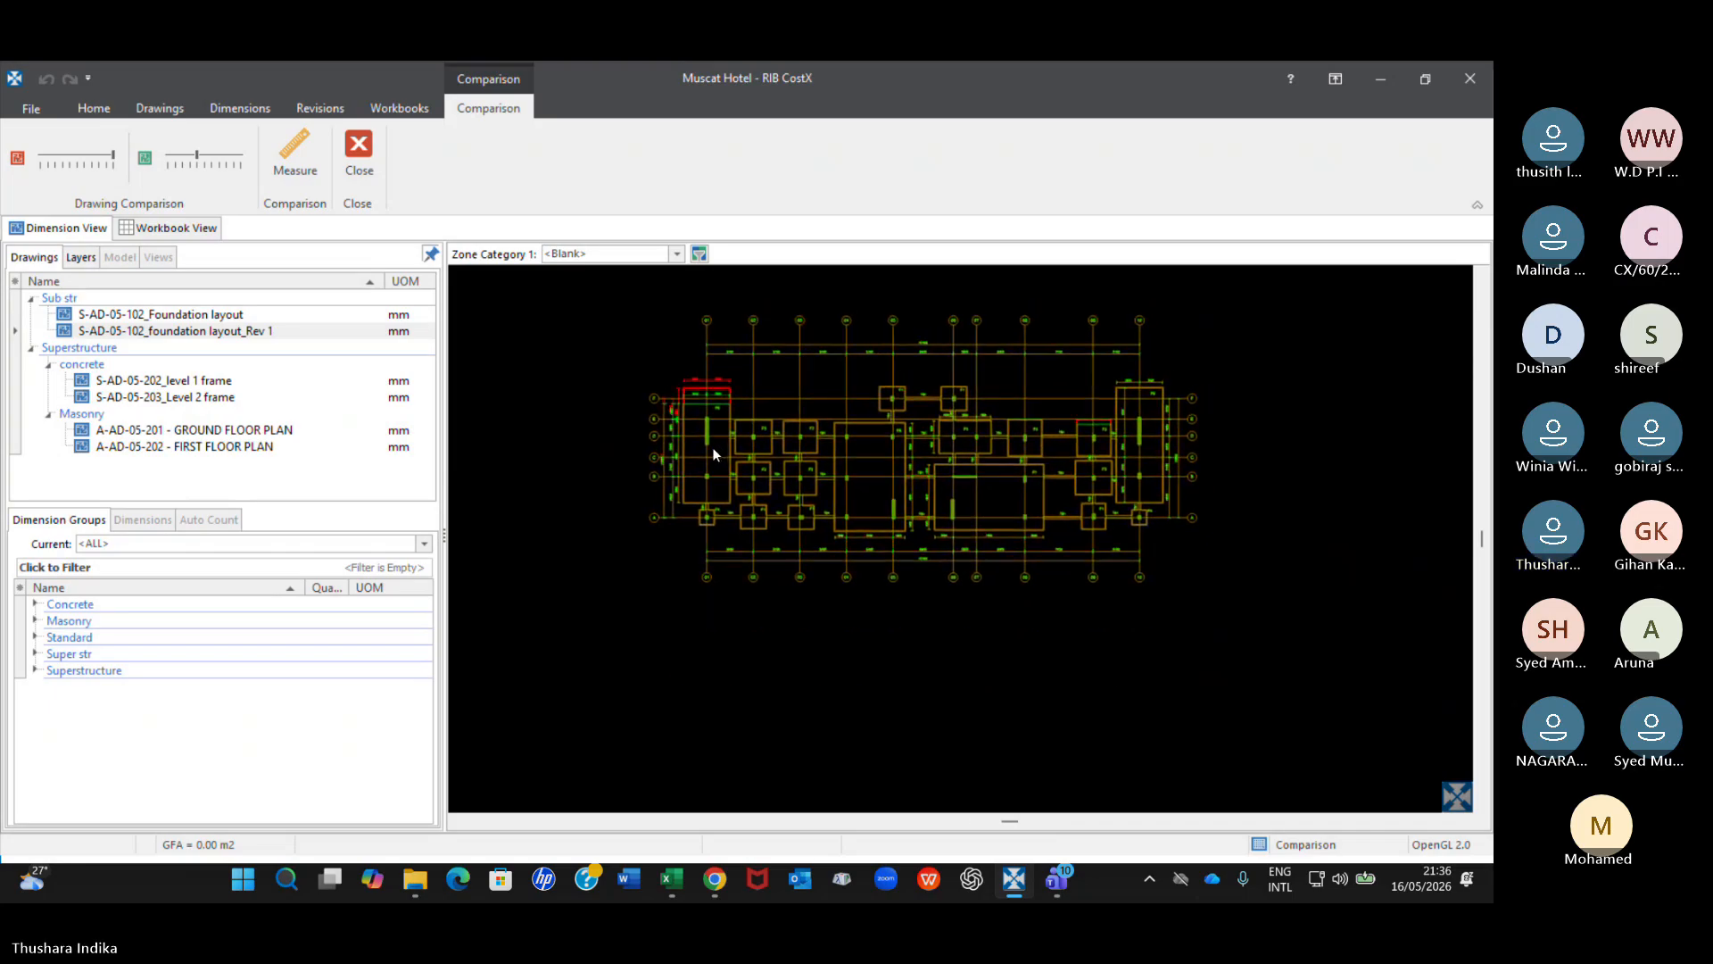
scroll(712, 447, up, 2)
scroll(693, 347, up, 3)
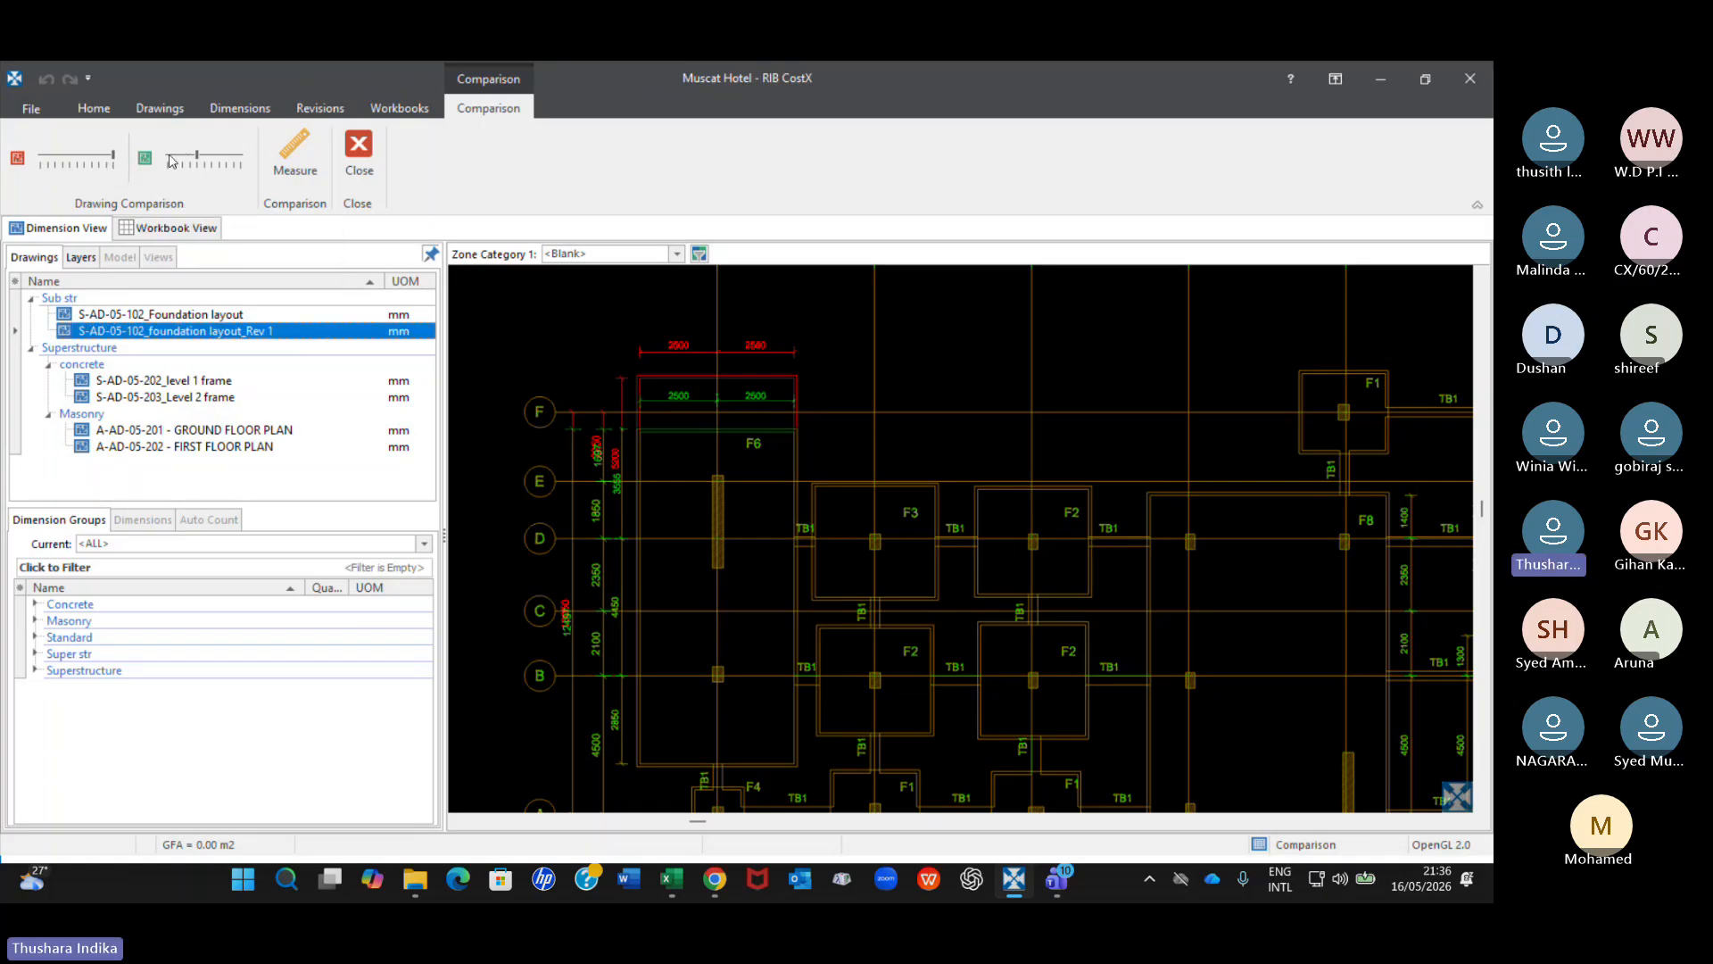
Vary the green drawing's intensity in the overlay between full and below mid-range, ending slightly above mid-range.
click(205, 162)
mouse_move(205, 162)
mouse_down()
mouse_move(258, 162)
mouse_move(234, 164)
mouse_up()
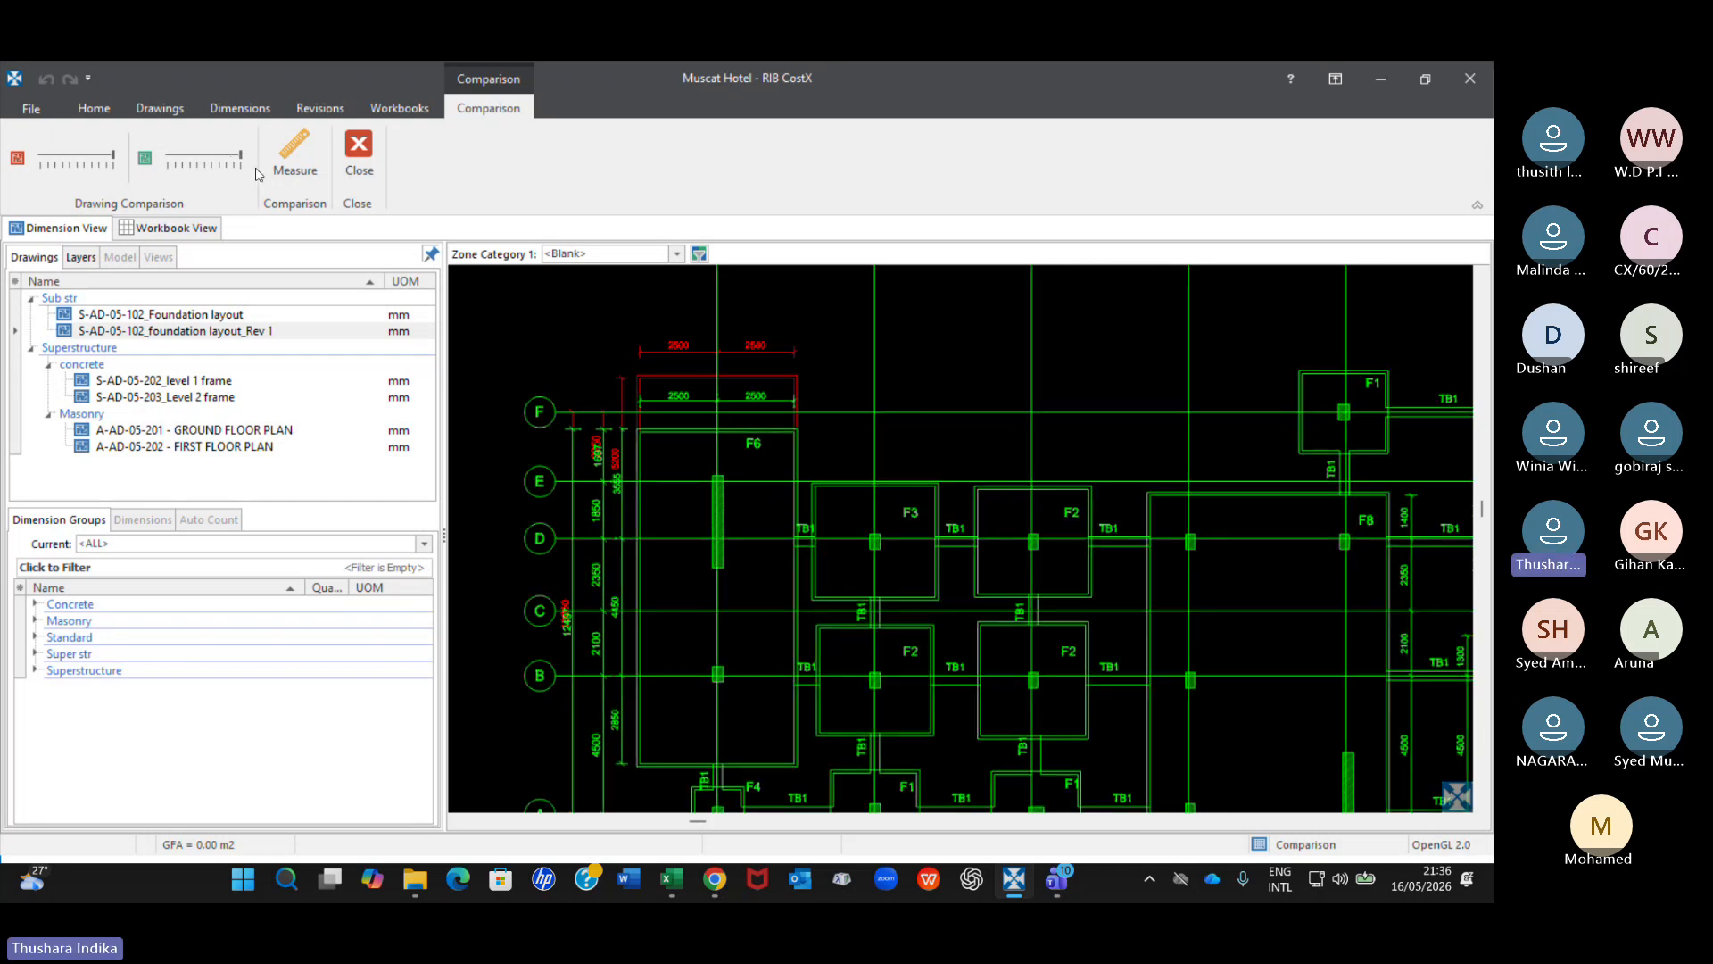
scroll(698, 448, down, 2)
scroll(817, 513, down, 2)
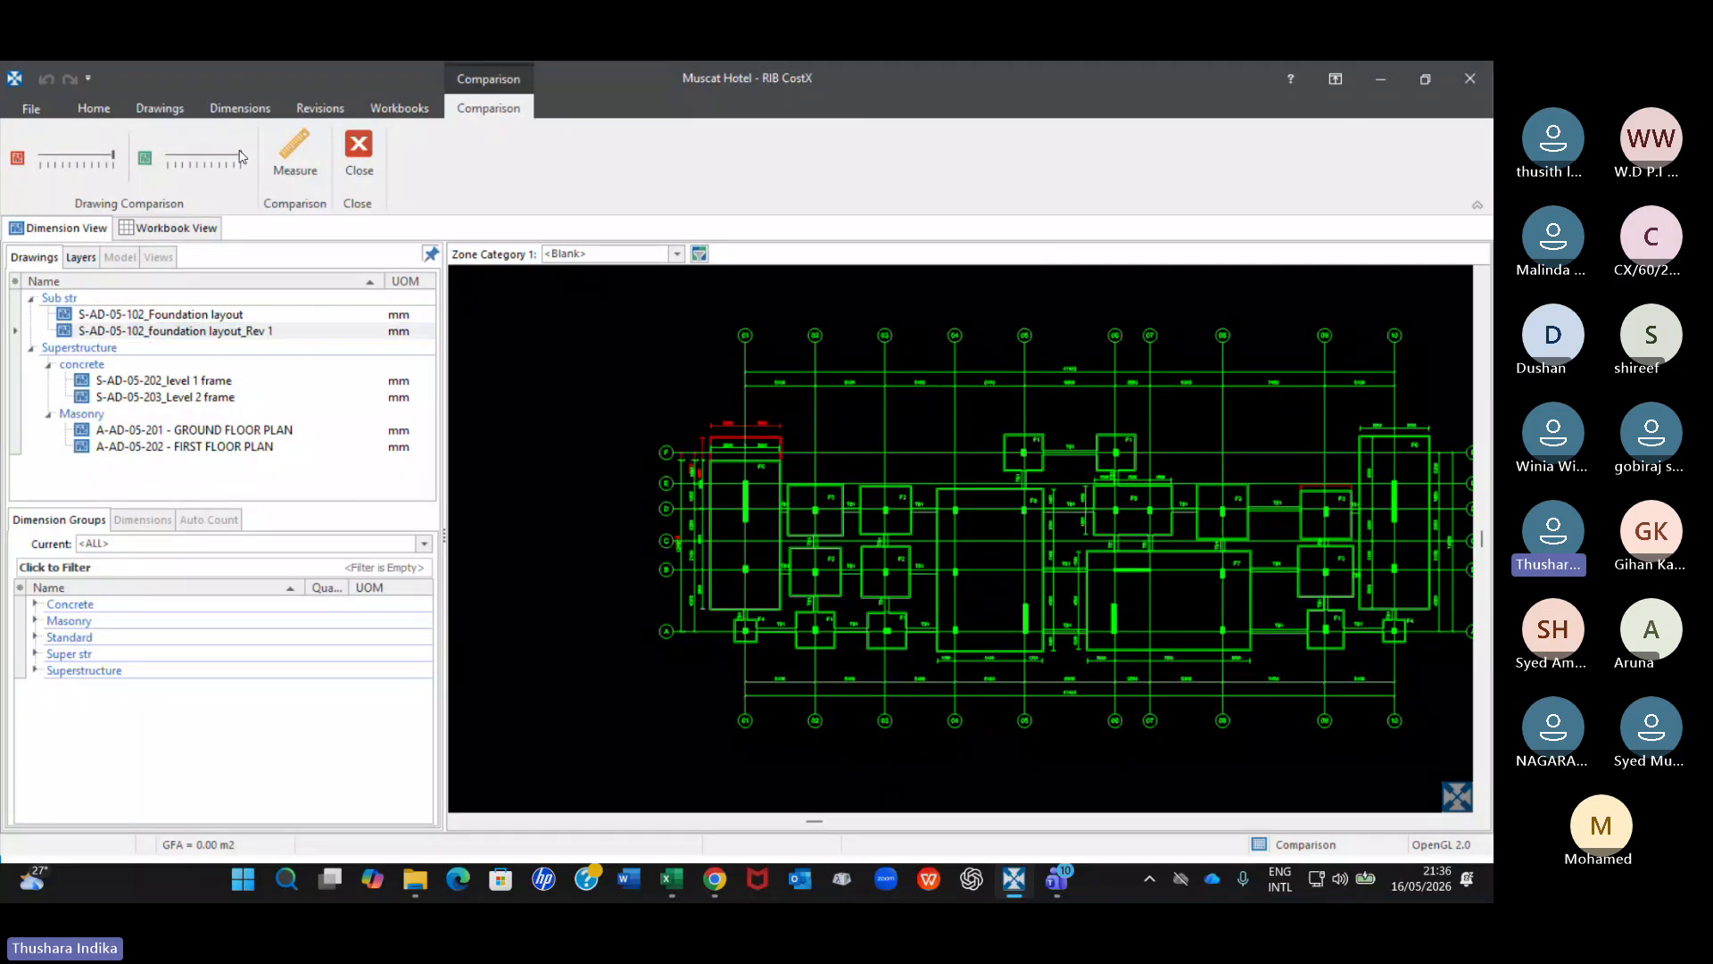
drag(240, 158, 191, 166)
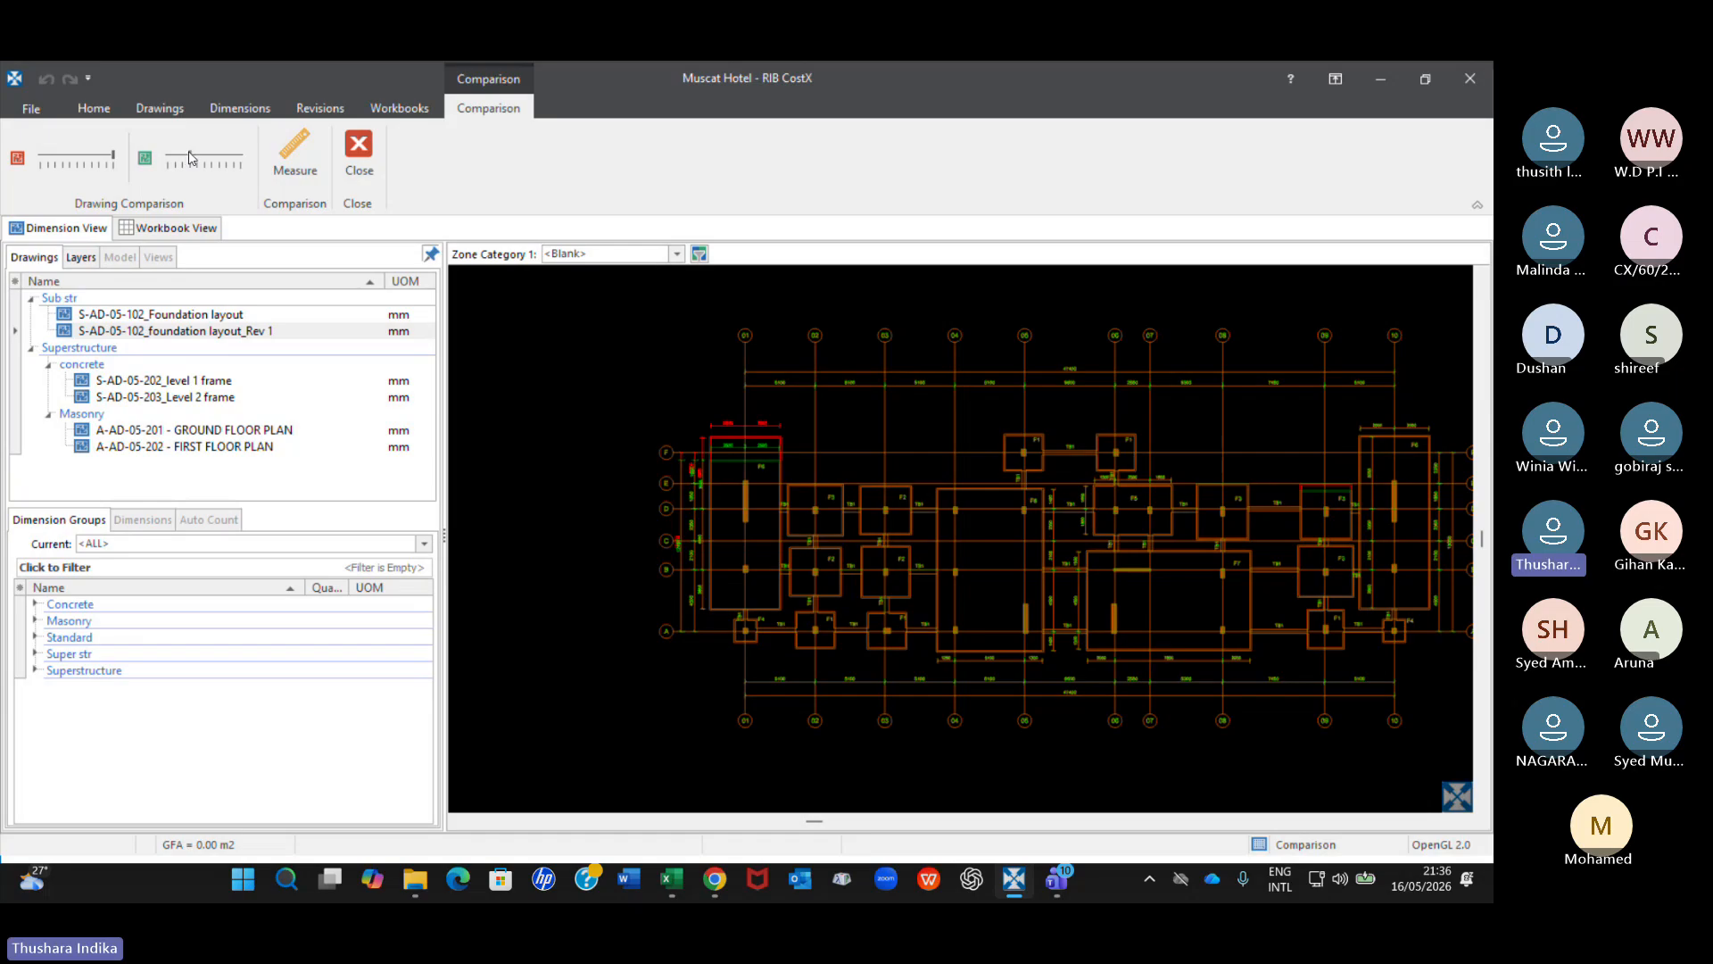
mouse_move(188, 159)
mouse_down()
mouse_move(169, 165)
mouse_move(204, 157)
mouse_up()
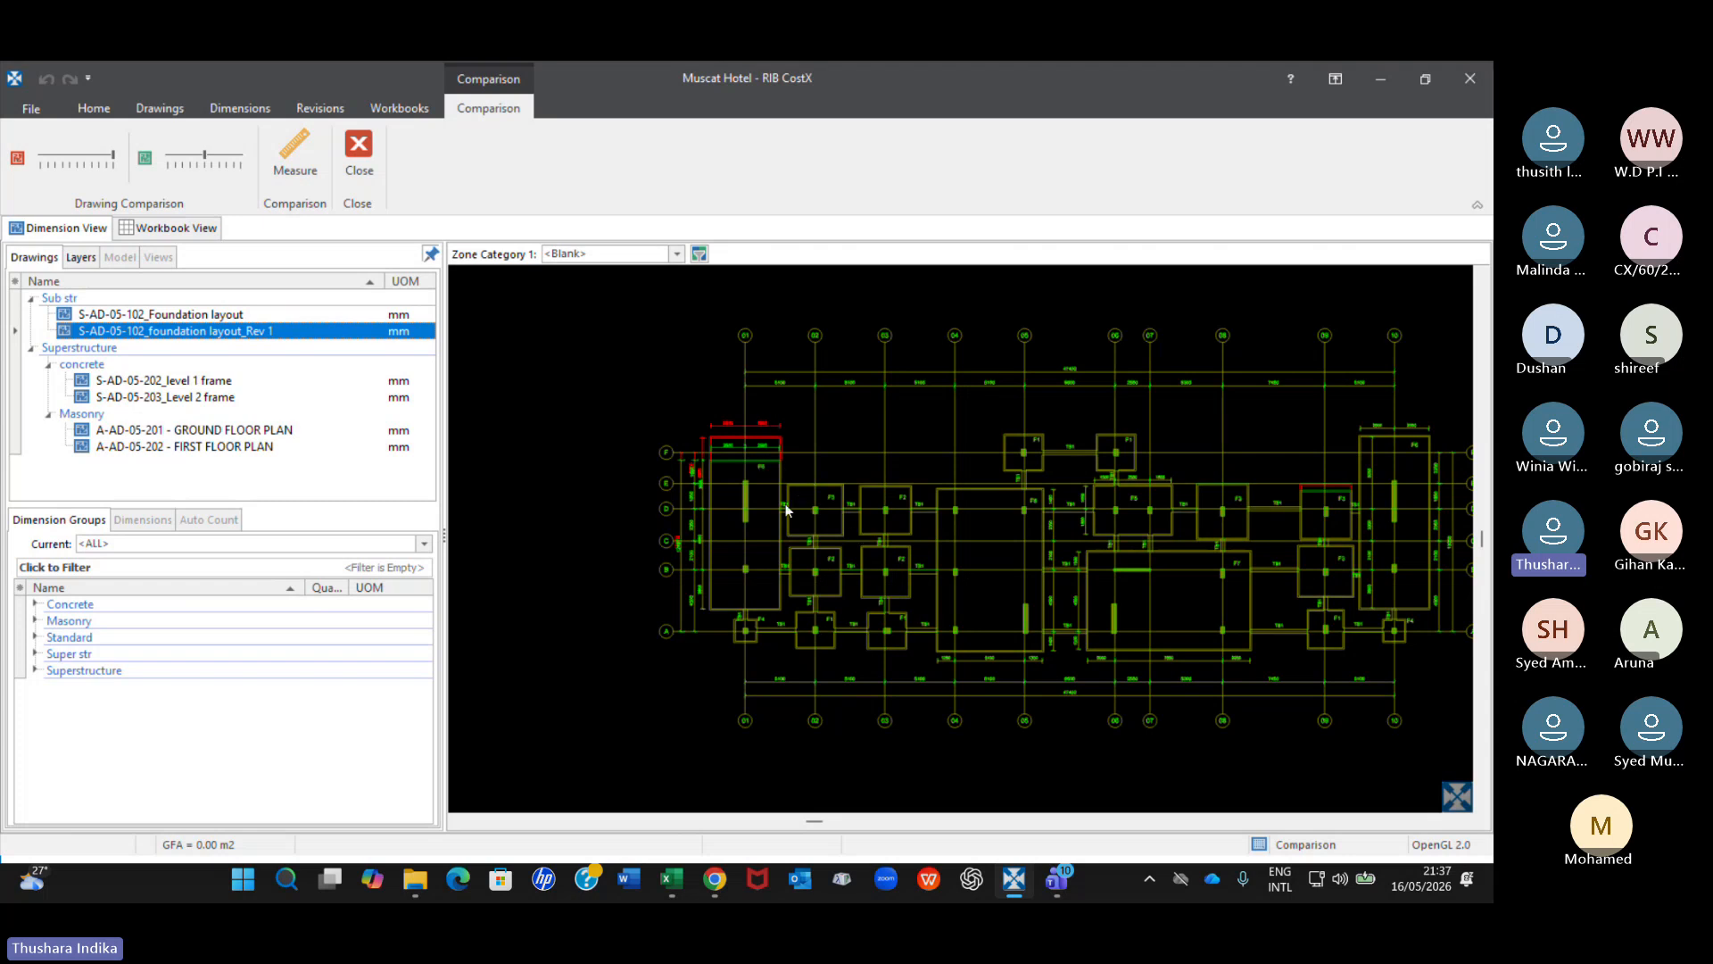
Raise the green drawing's intensity above mid-range, and dim the red drawing to near minimum before restoring it to full.
click(204, 159)
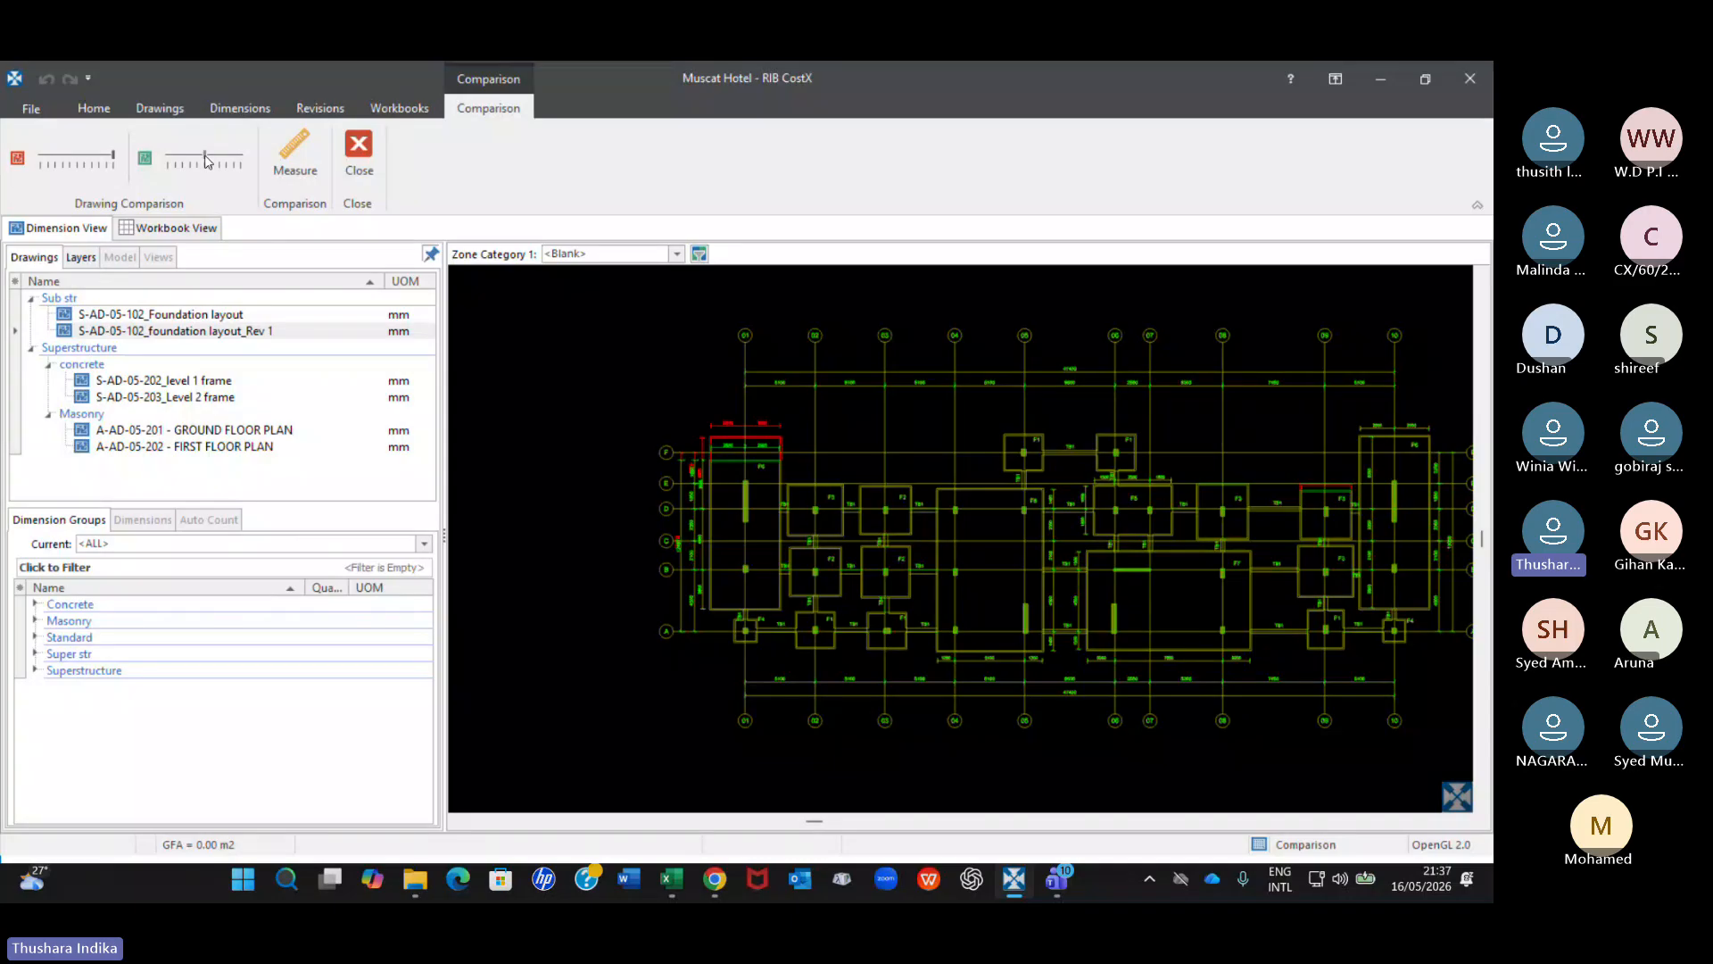
drag(205, 159, 228, 171)
drag(215, 166, 220, 166)
drag(114, 159, 99, 159)
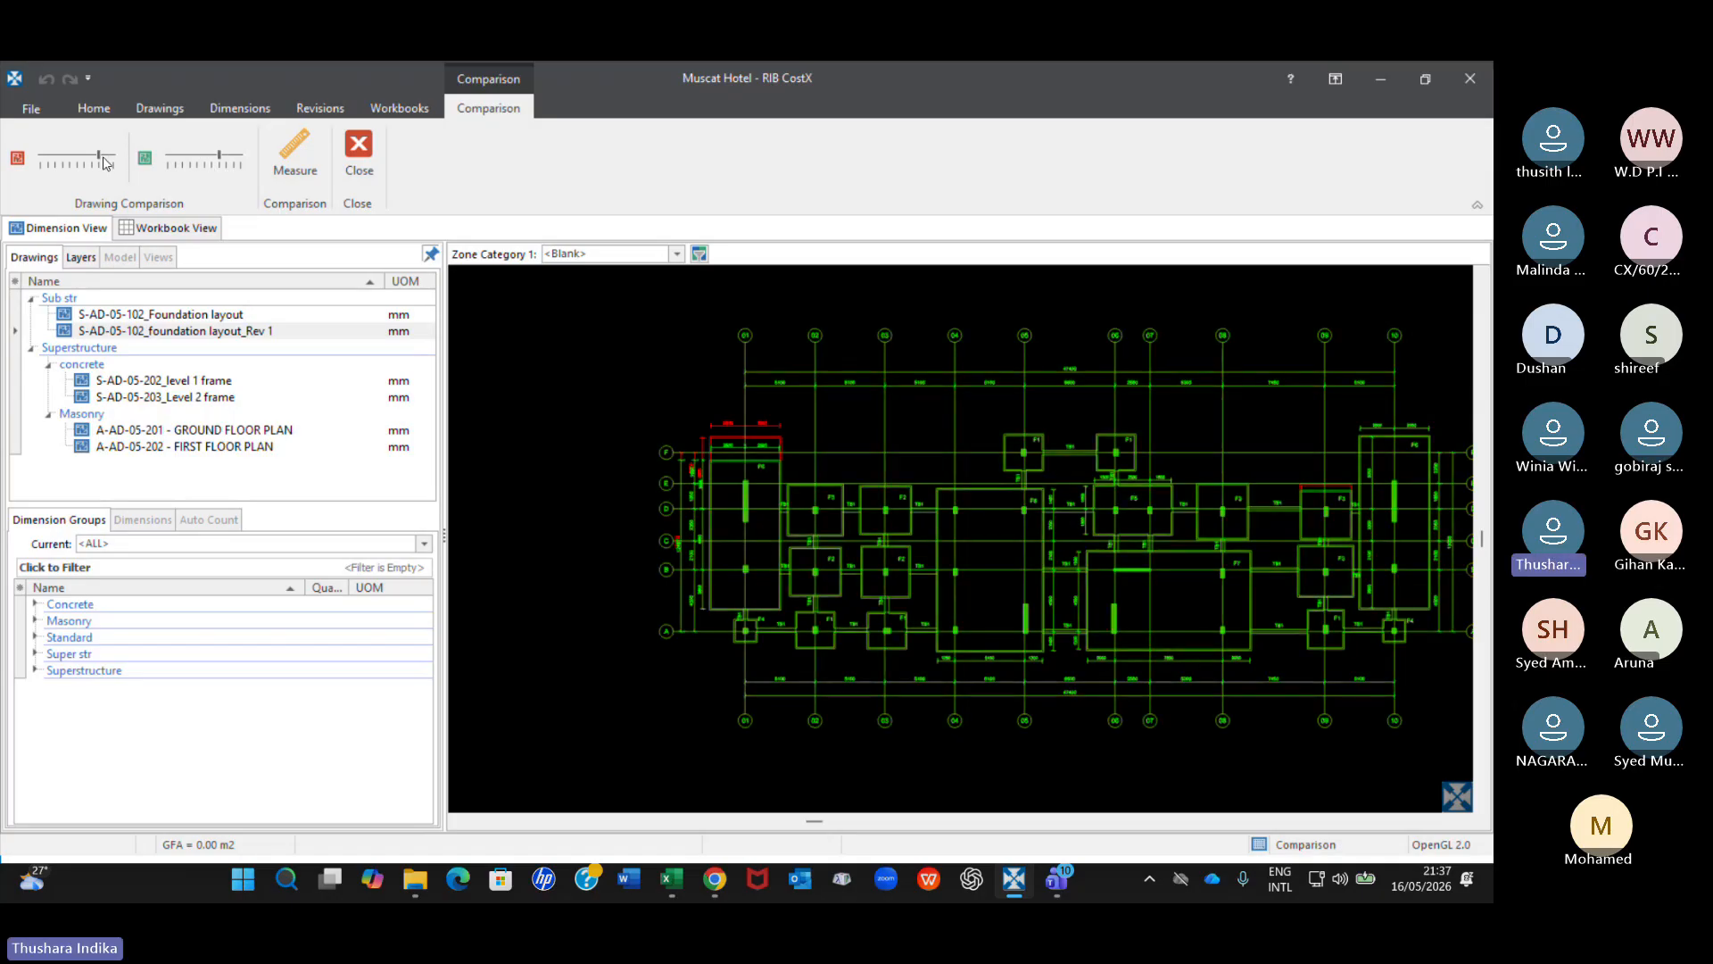
drag(101, 161, 53, 167)
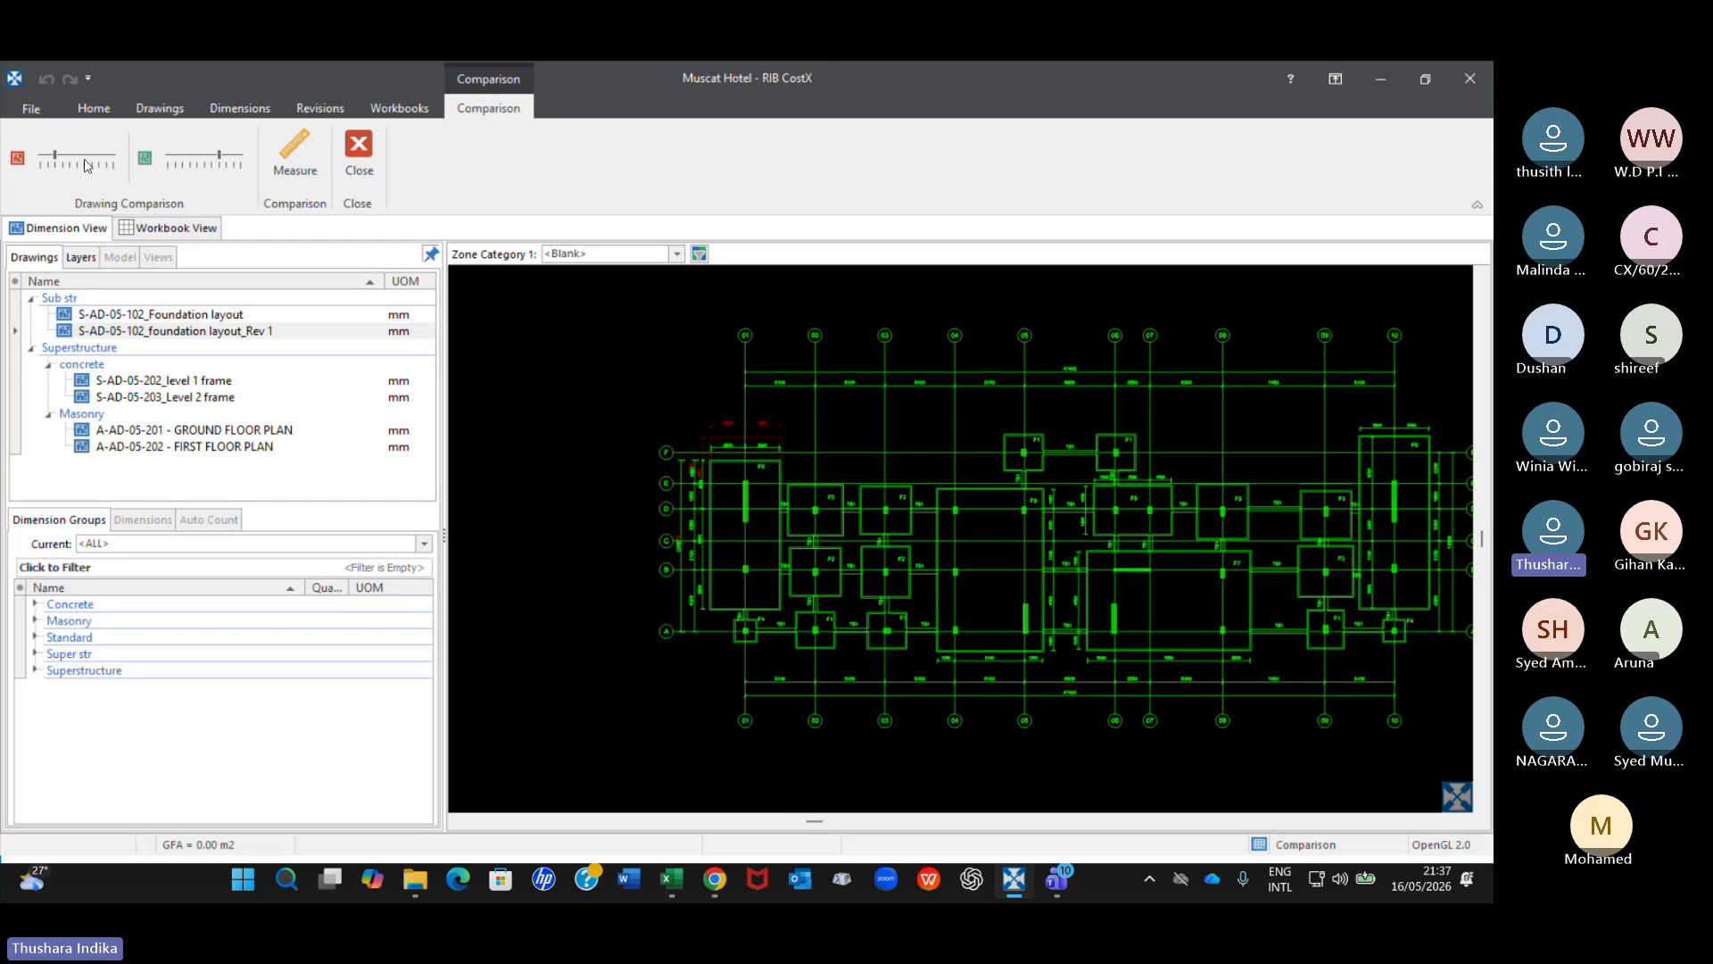
drag(55, 164, 113, 161)
Vary the green drawing's intensity from just below to above mid-range, ending at mid-range, with the red drawing at full.
mouse_move(219, 162)
mouse_down()
mouse_move(162, 165)
mouse_move(240, 161)
mouse_move(207, 168)
mouse_up()
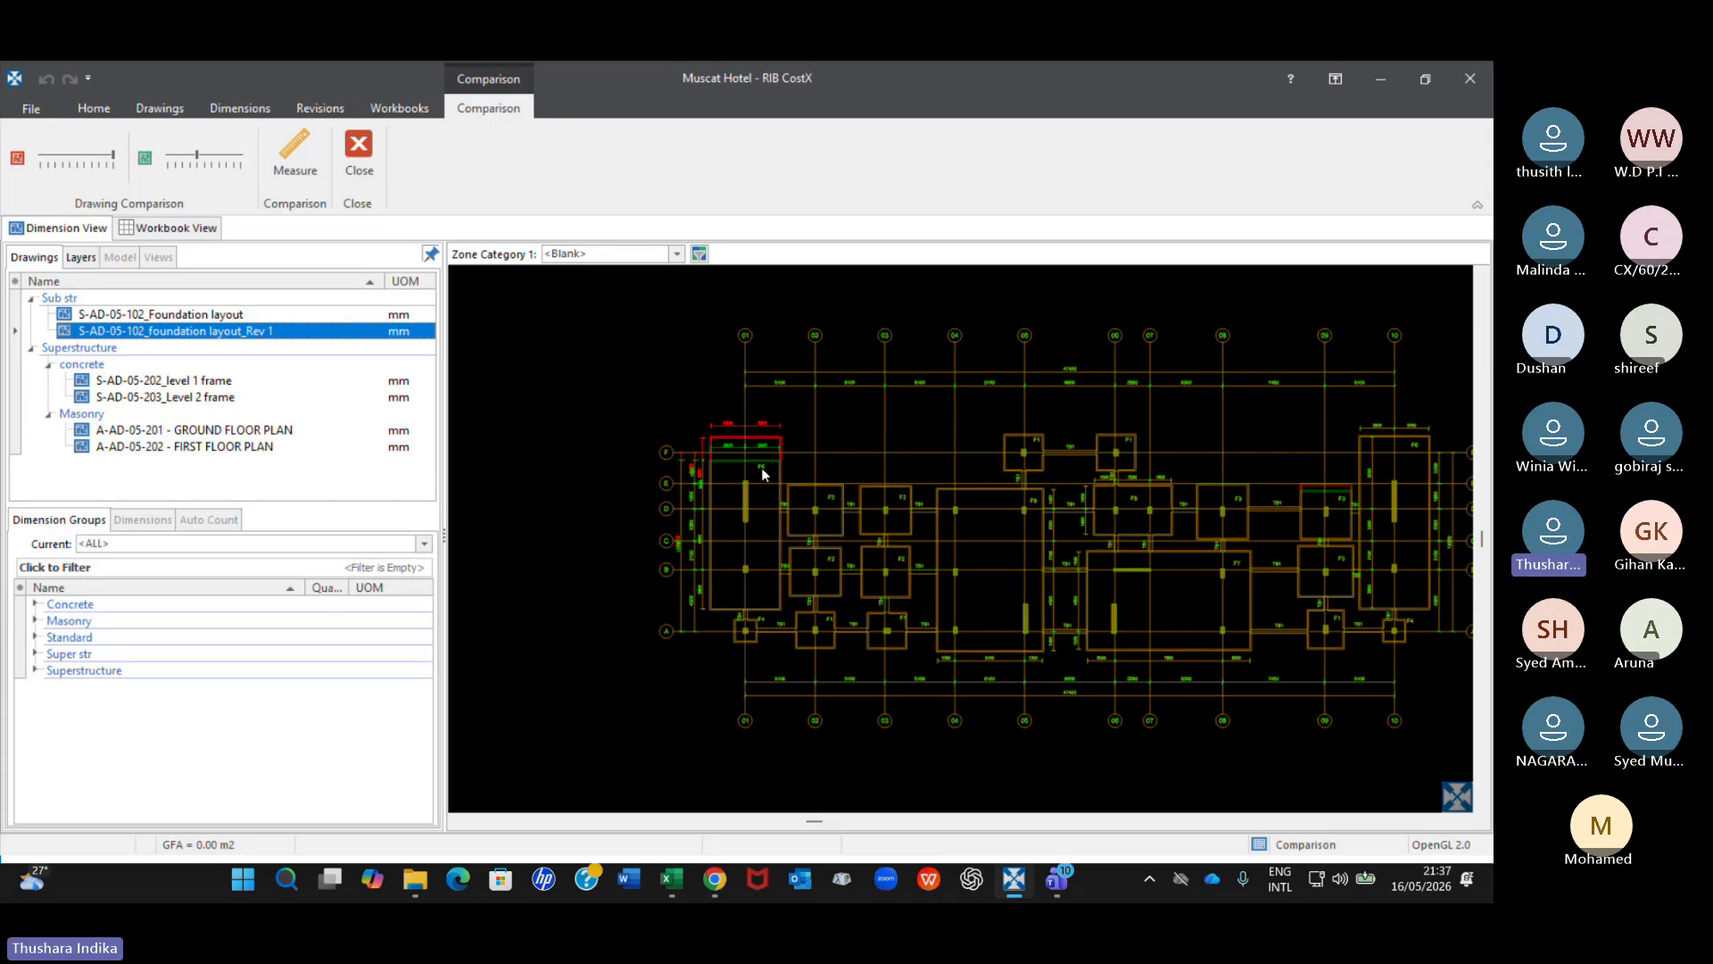
click(203, 160)
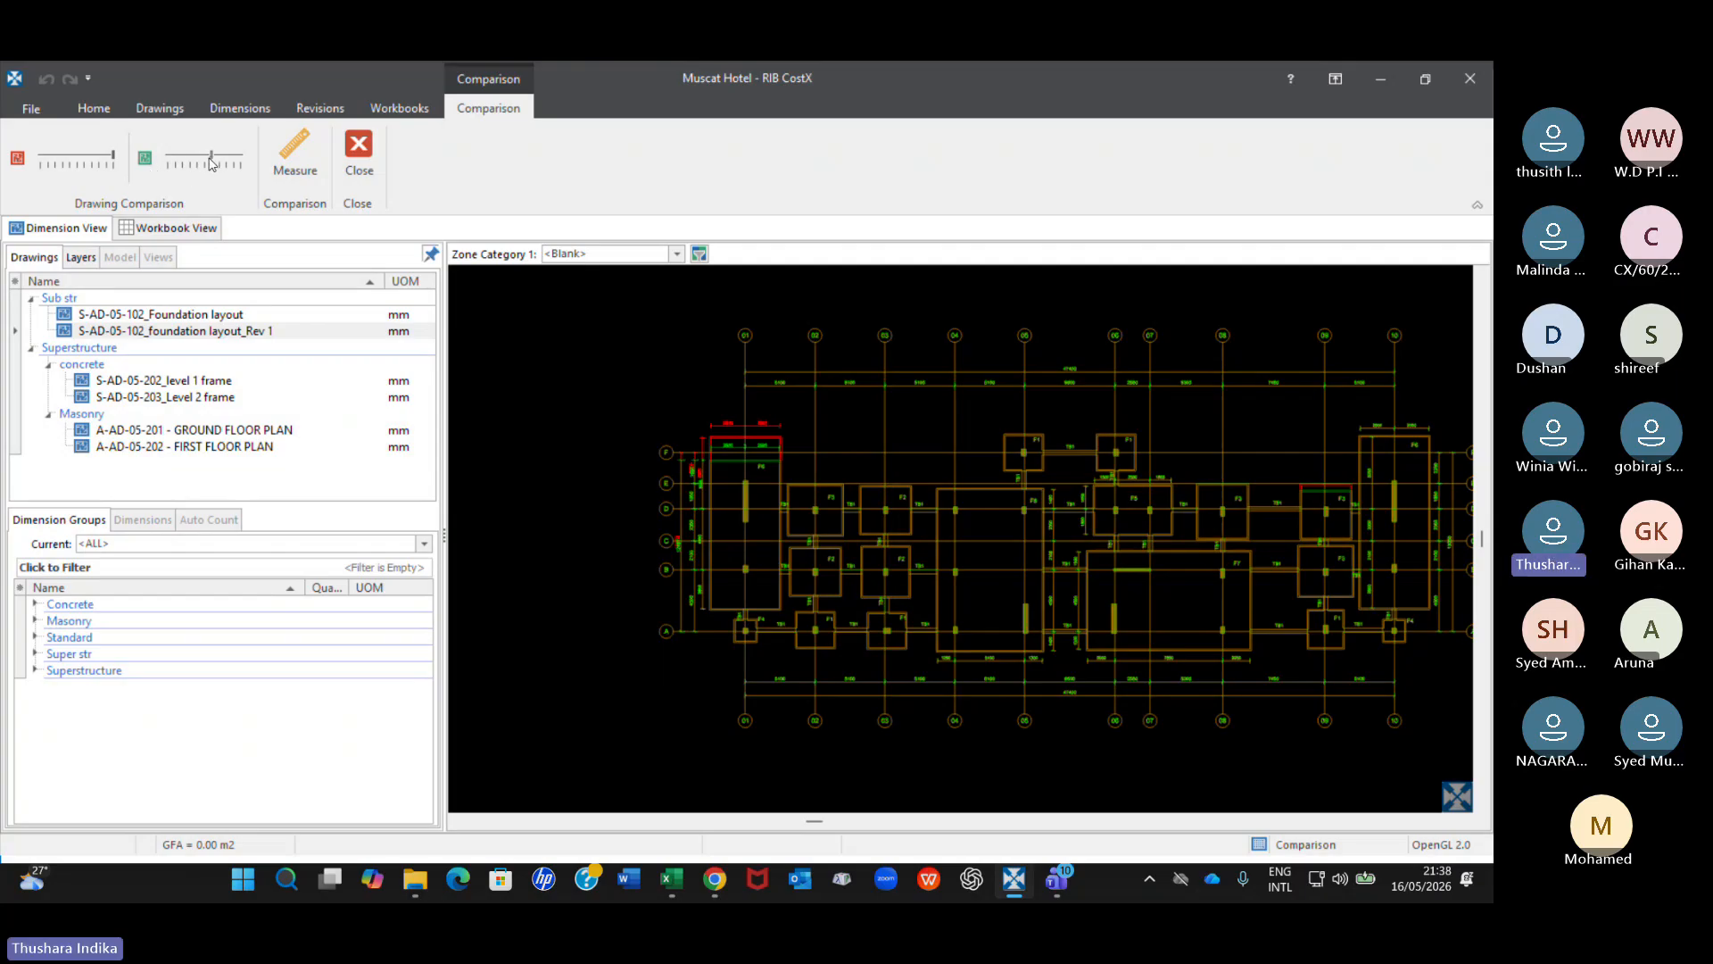
drag(211, 164, 223, 162)
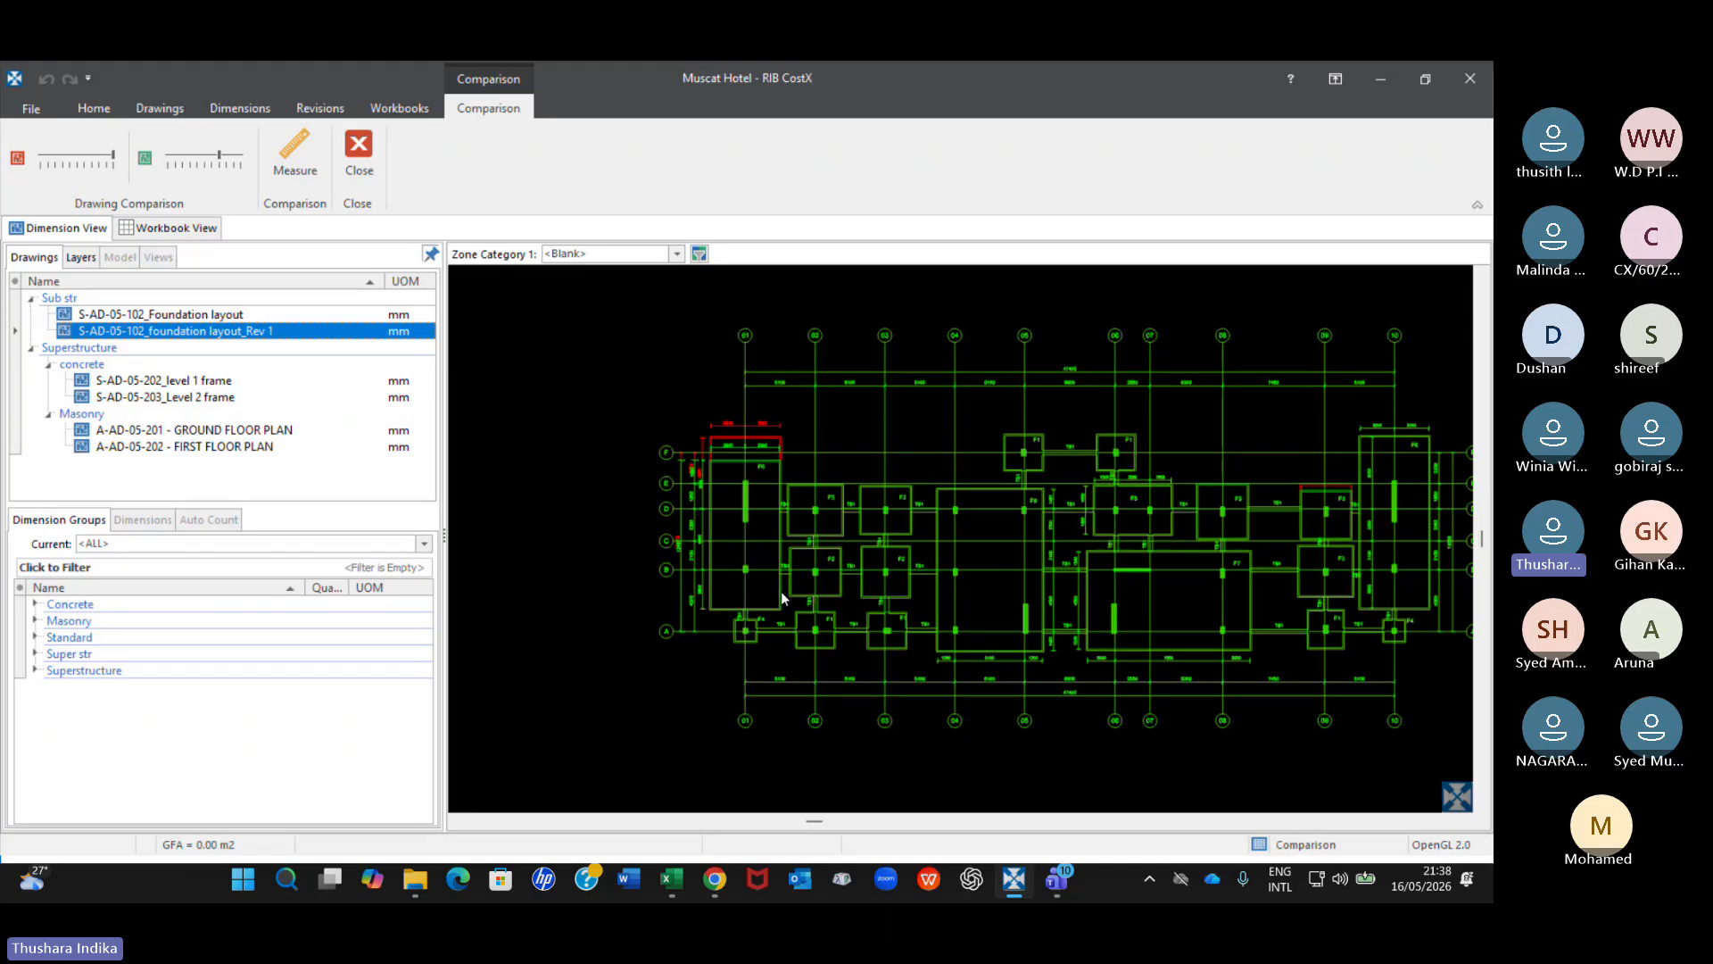
click(200, 153)
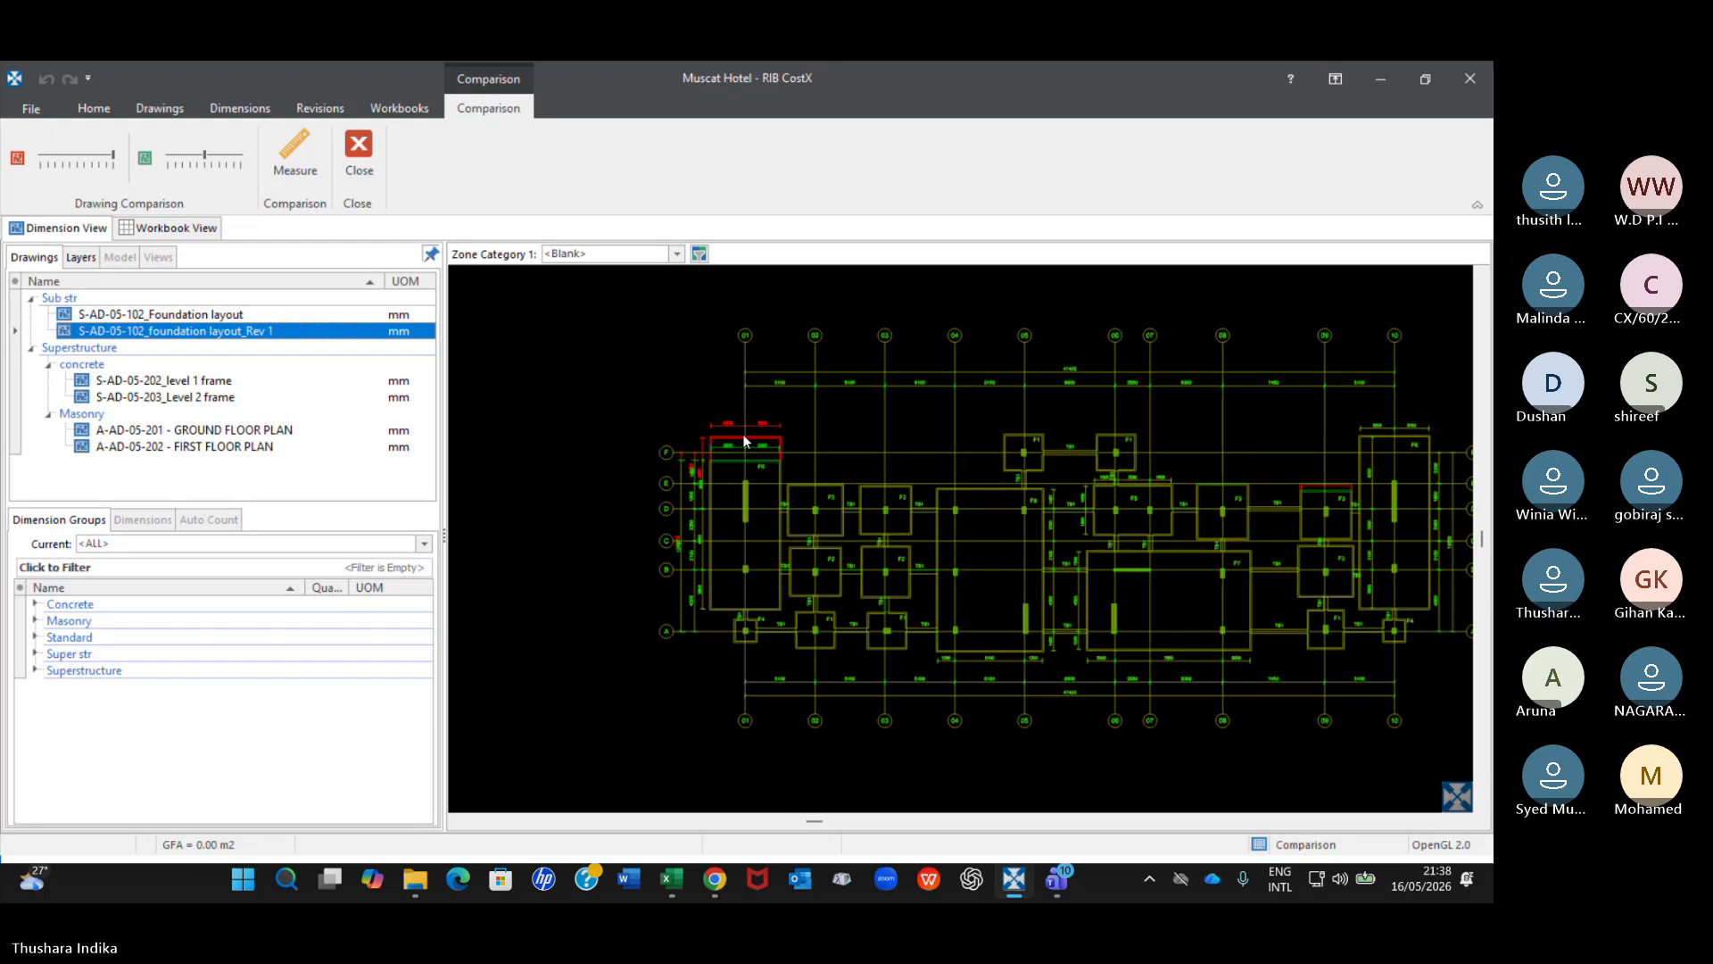
Shift the green drawing off the red one and realign the two layouts at the F6 footing near grid 01.
click(157, 111)
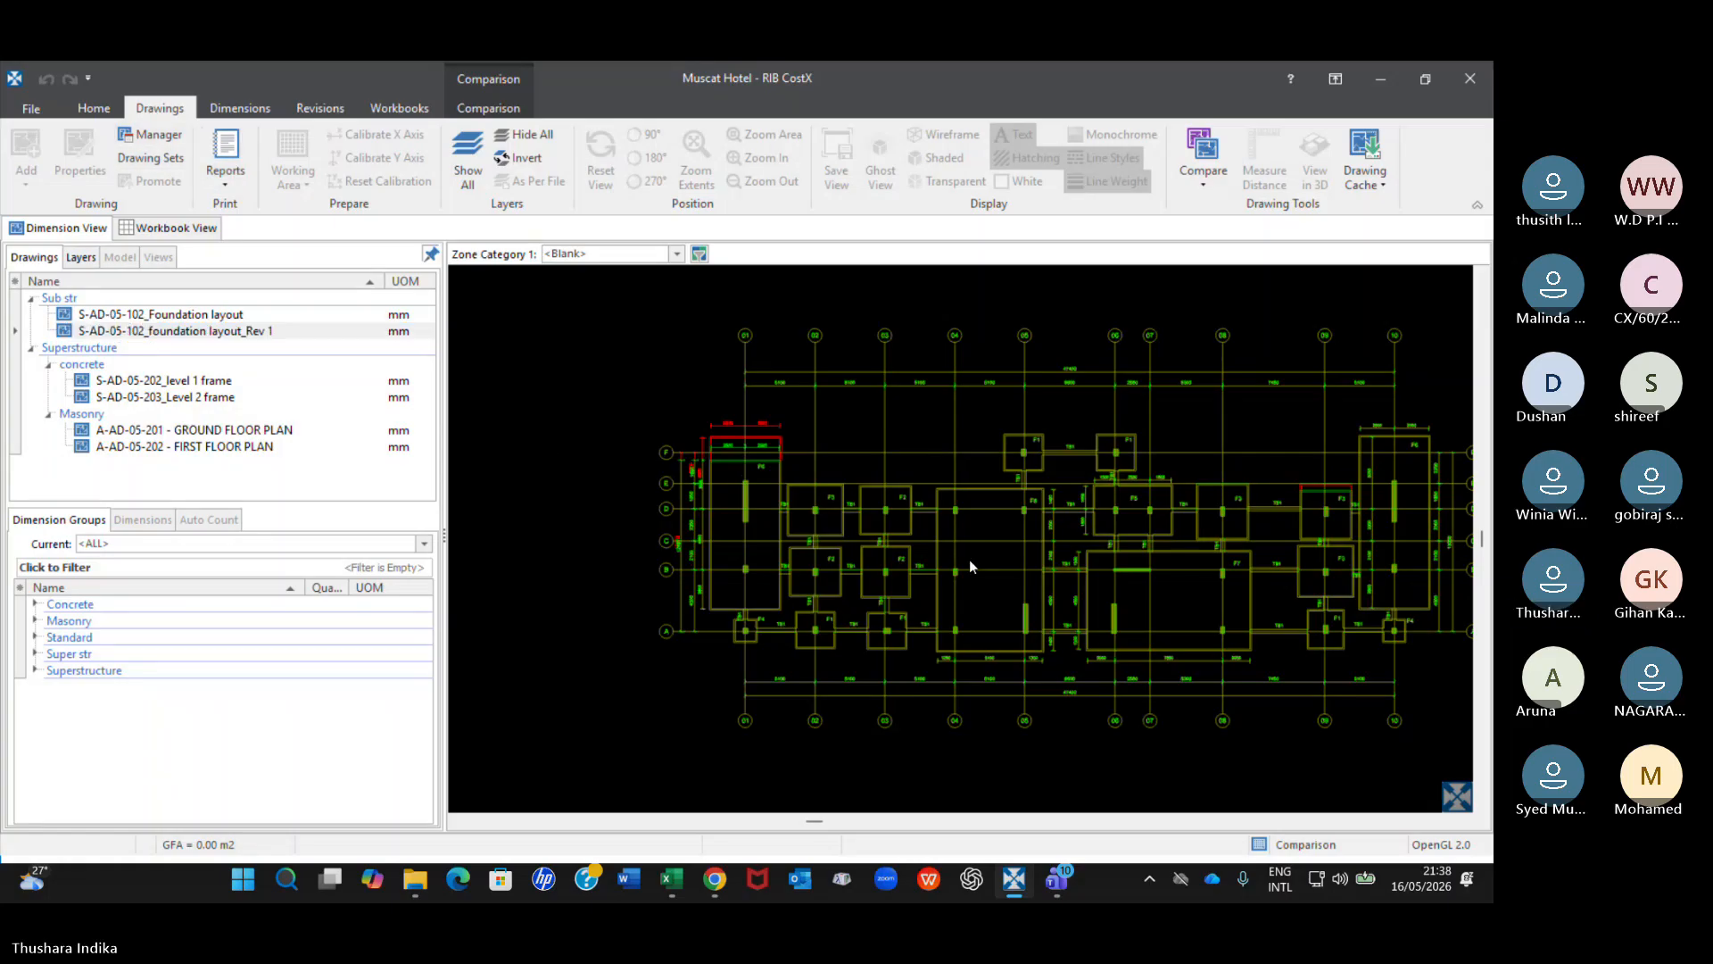
drag(823, 568, 713, 611)
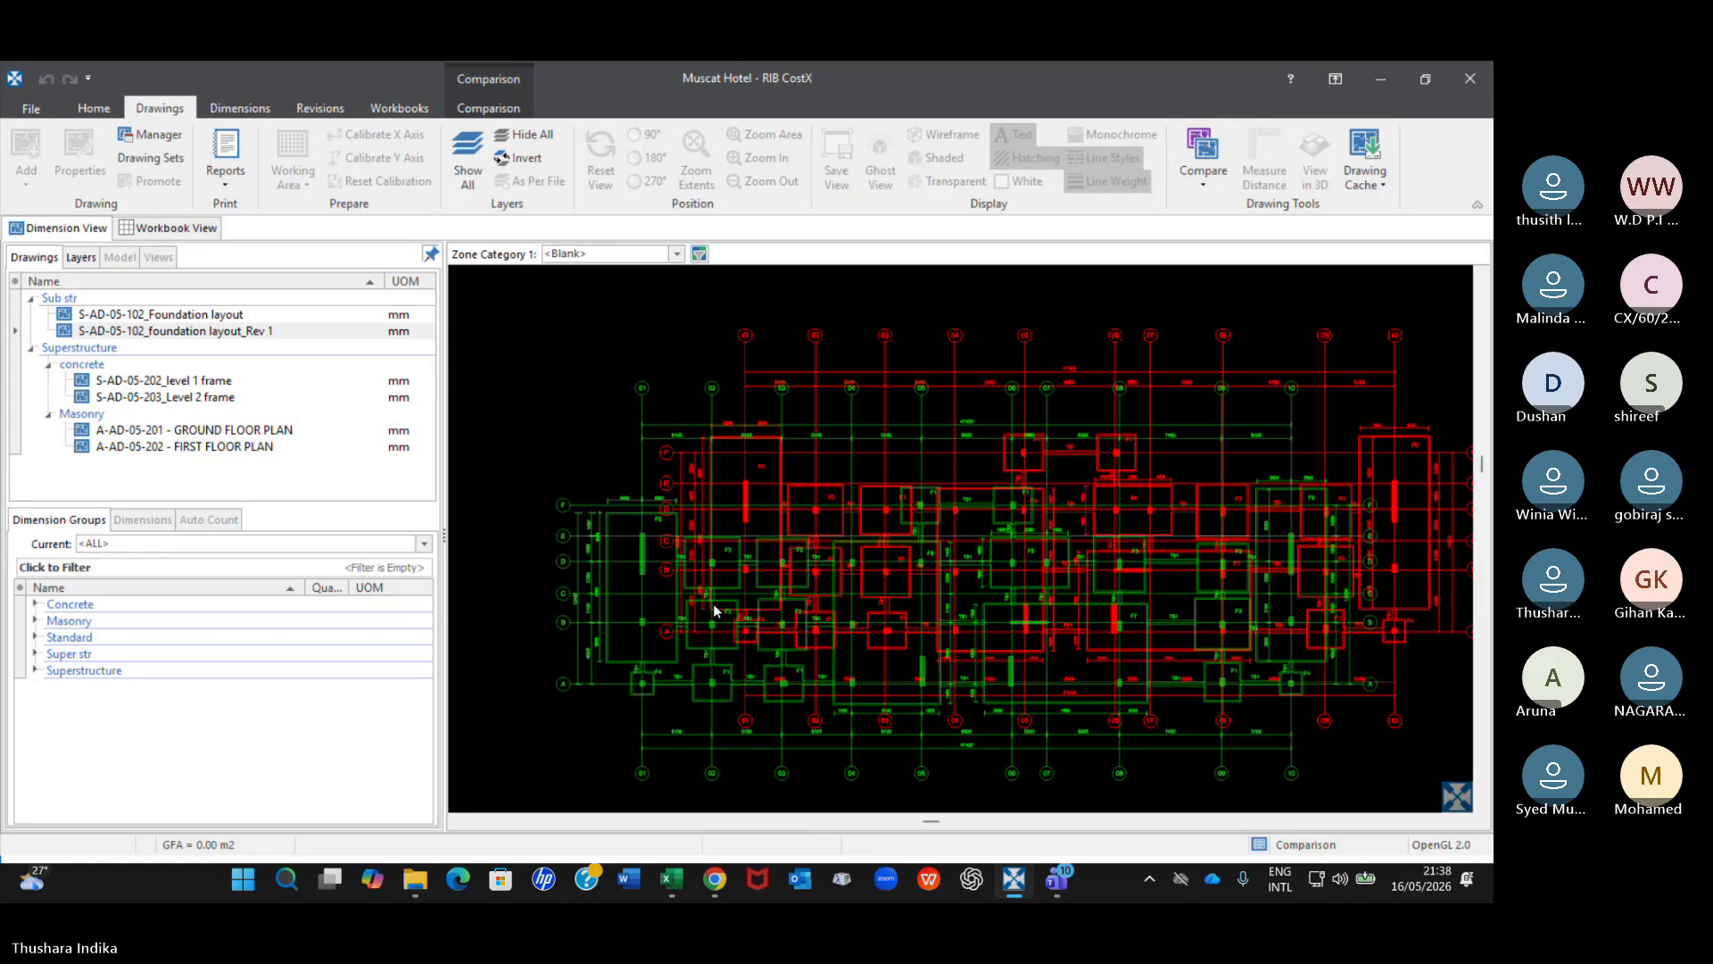
drag(714, 611, 848, 527)
scroll(828, 568, up, 2)
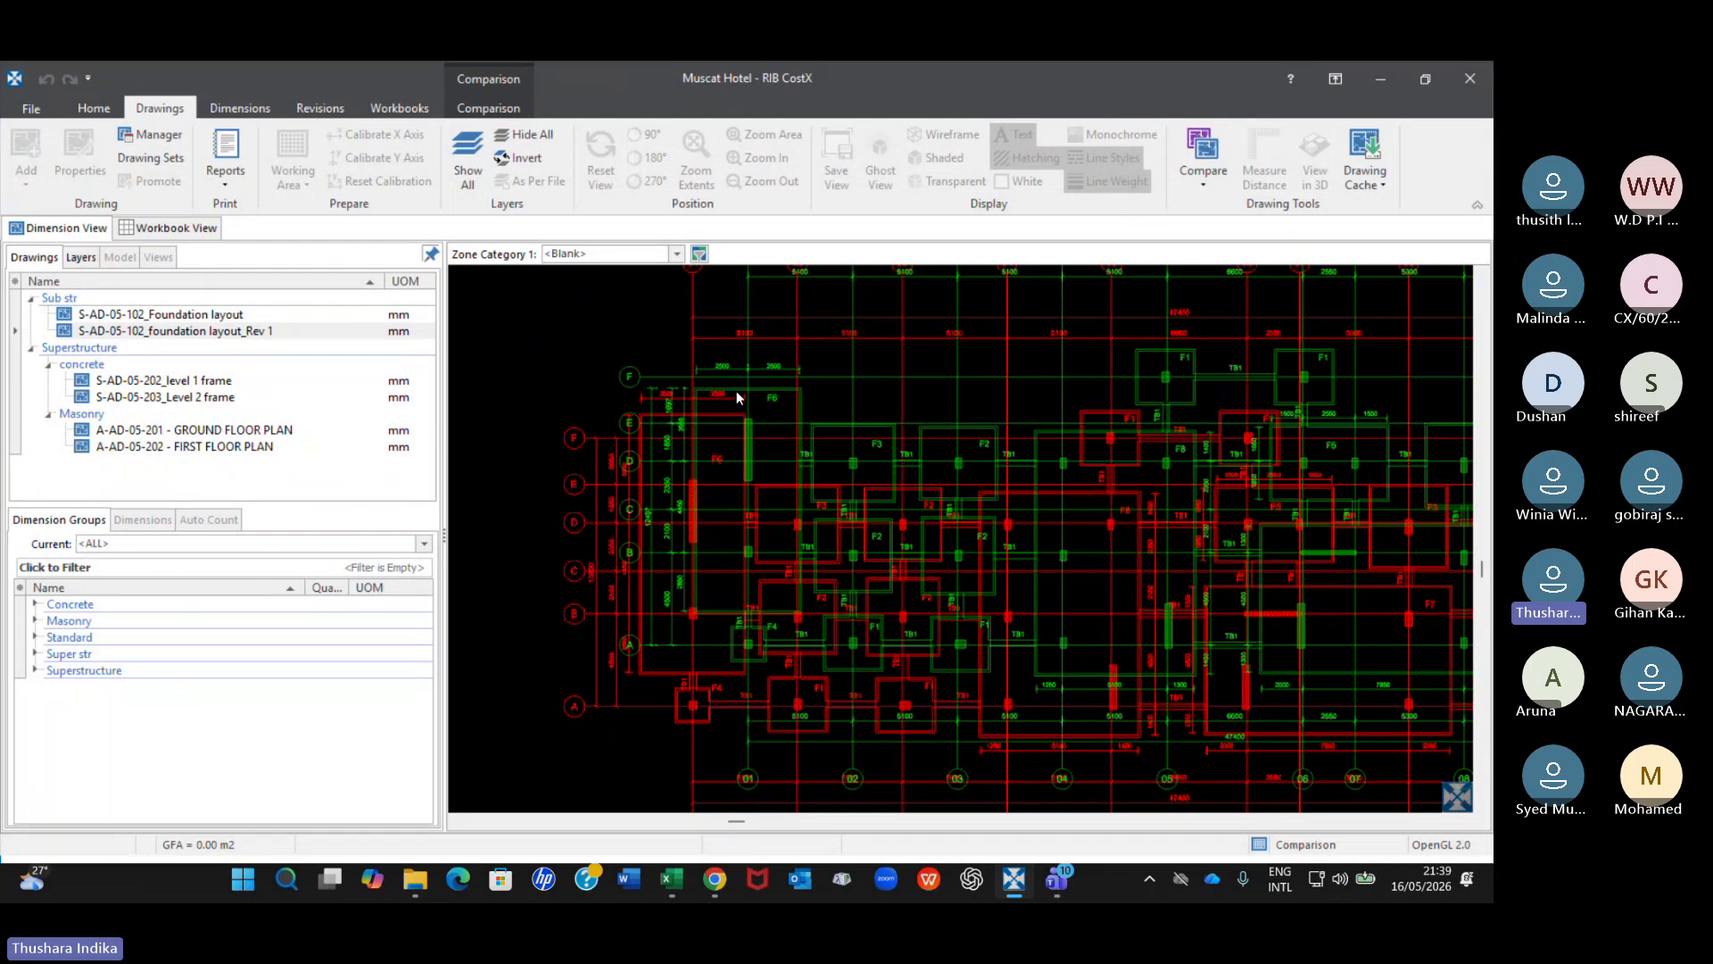
mouse_move(743, 385)
mouse_down()
mouse_move(926, 409)
mouse_move(892, 357)
mouse_move(771, 382)
mouse_move(694, 437)
mouse_move(691, 472)
mouse_up()
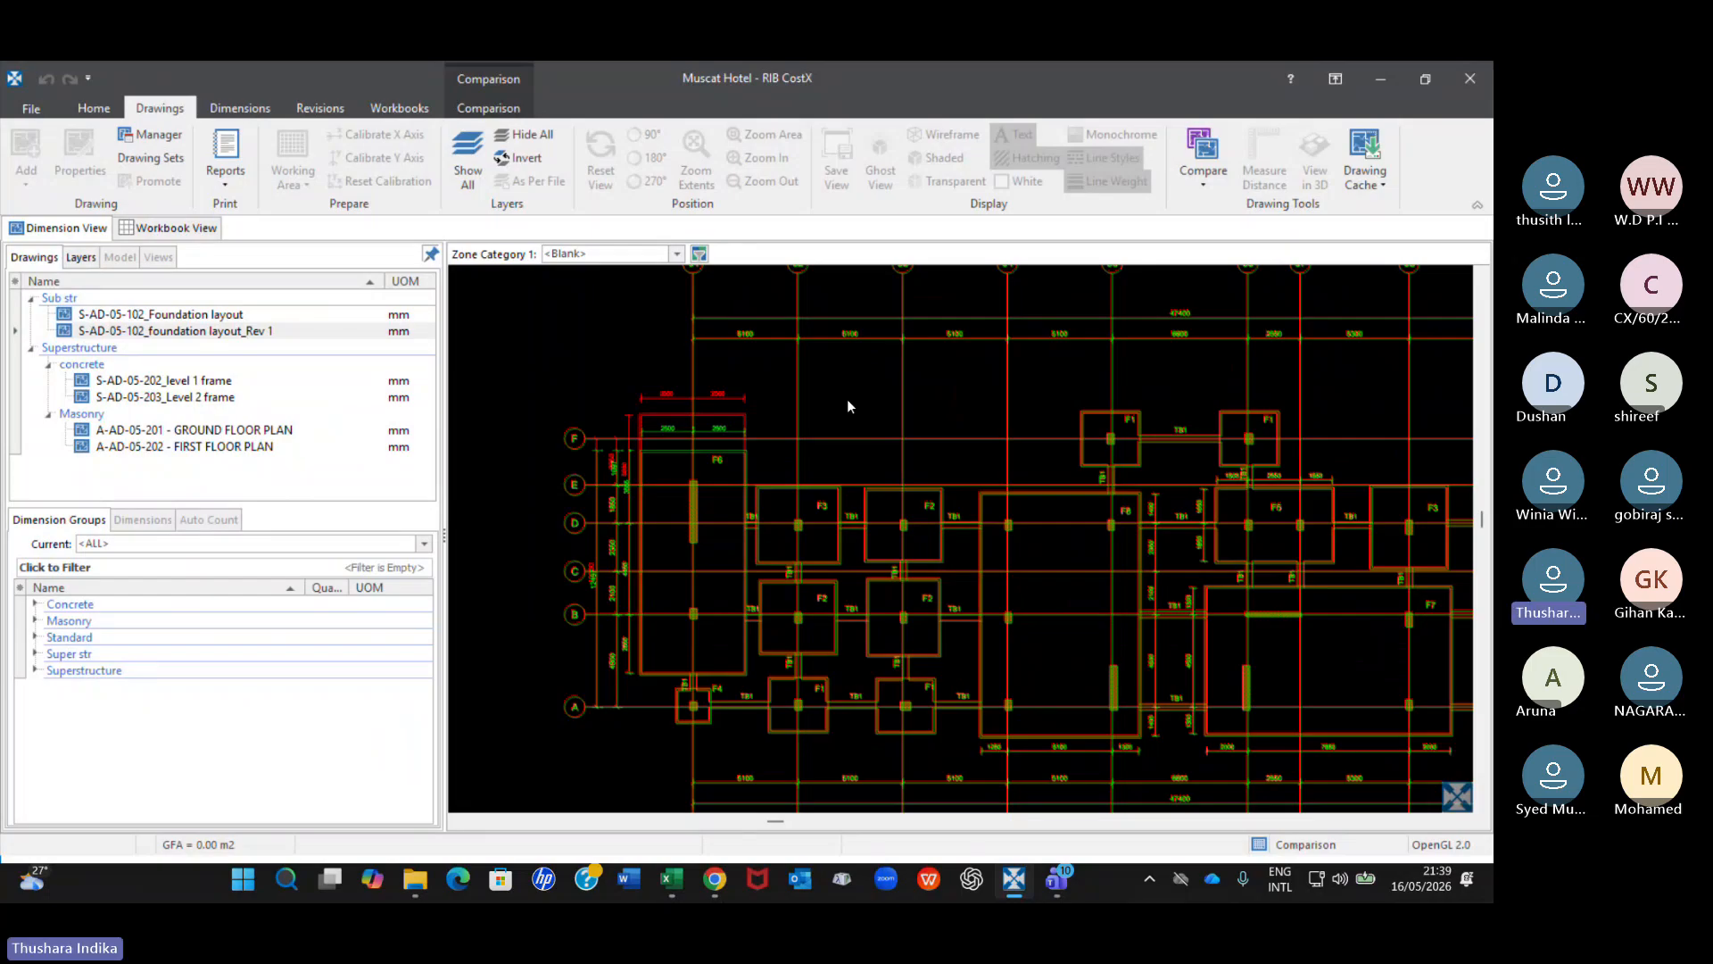
Leave the comparison and display the original drawing S-AD-05-102_Foundation layout.
click(374, 331)
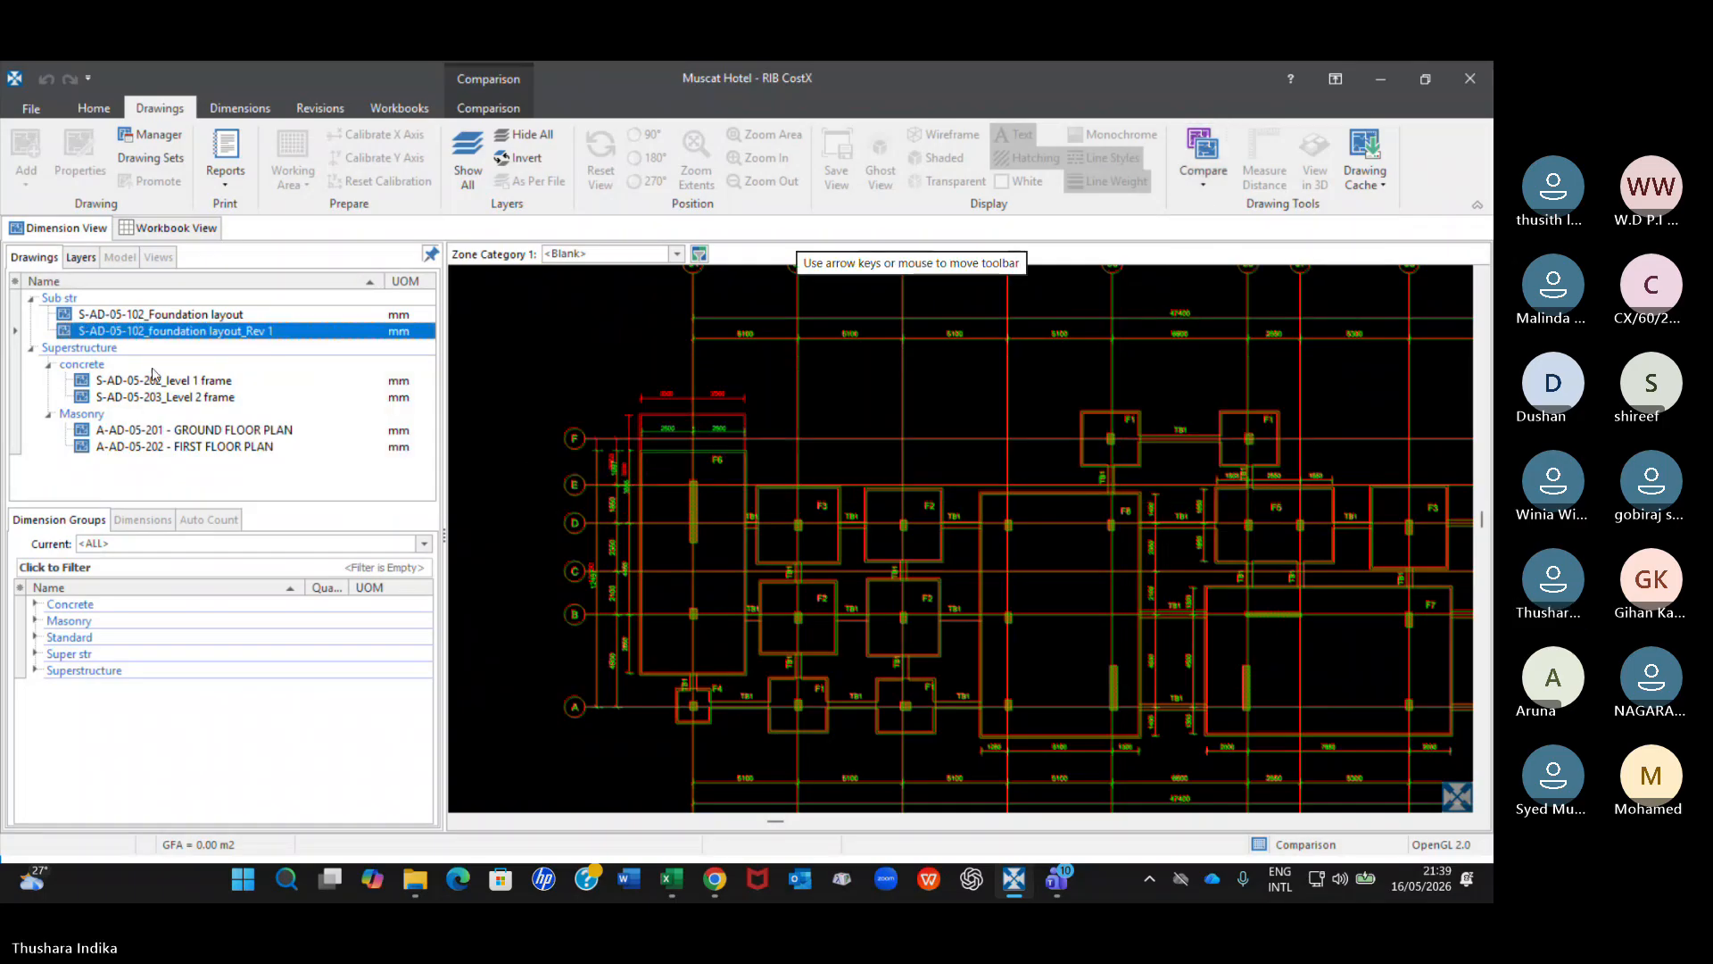
click(233, 317)
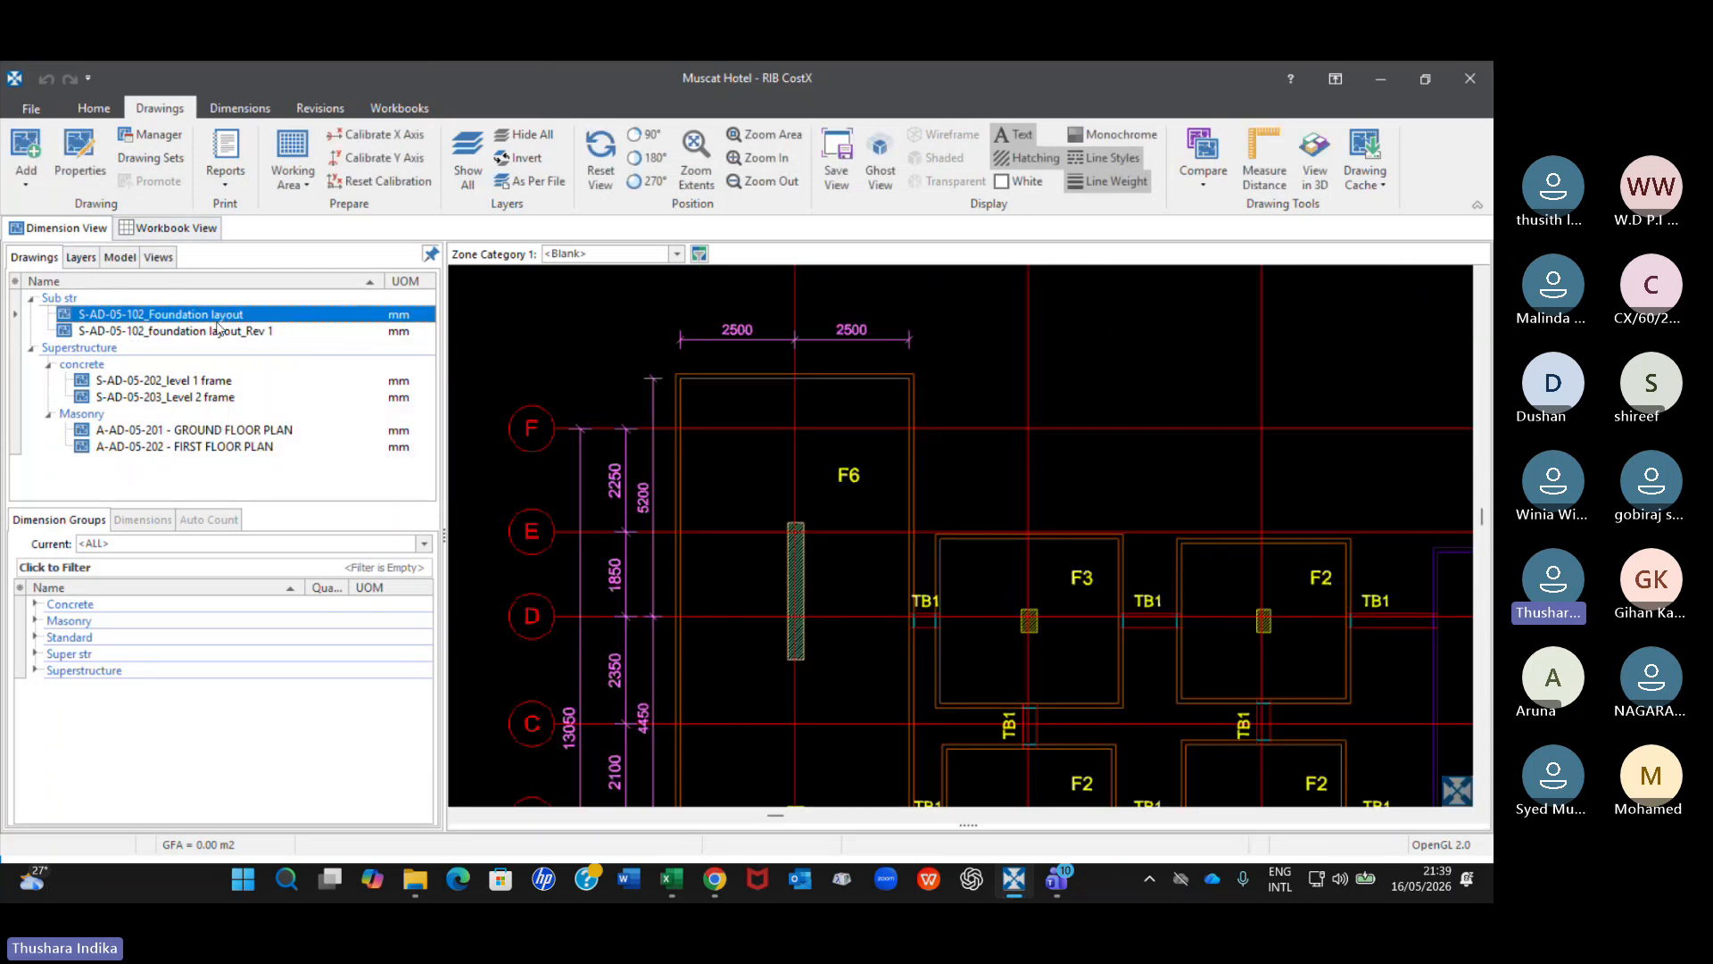
mouse_move(231, 319)
mouse_move(274, 343)
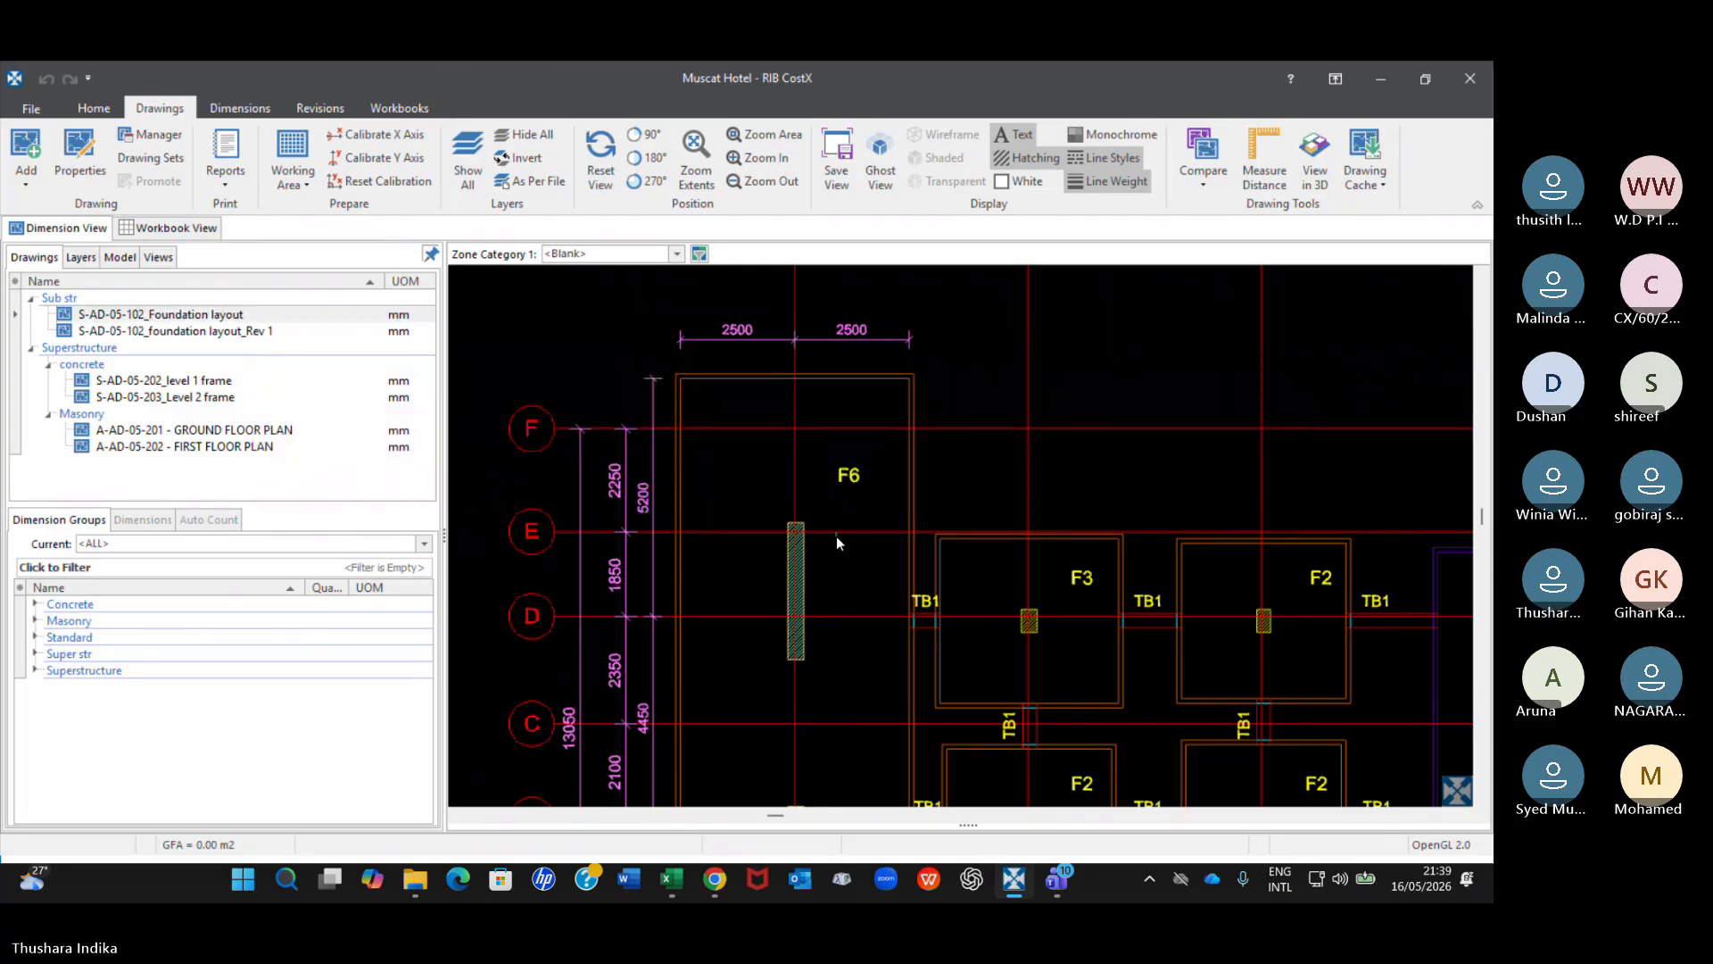
click(178, 314)
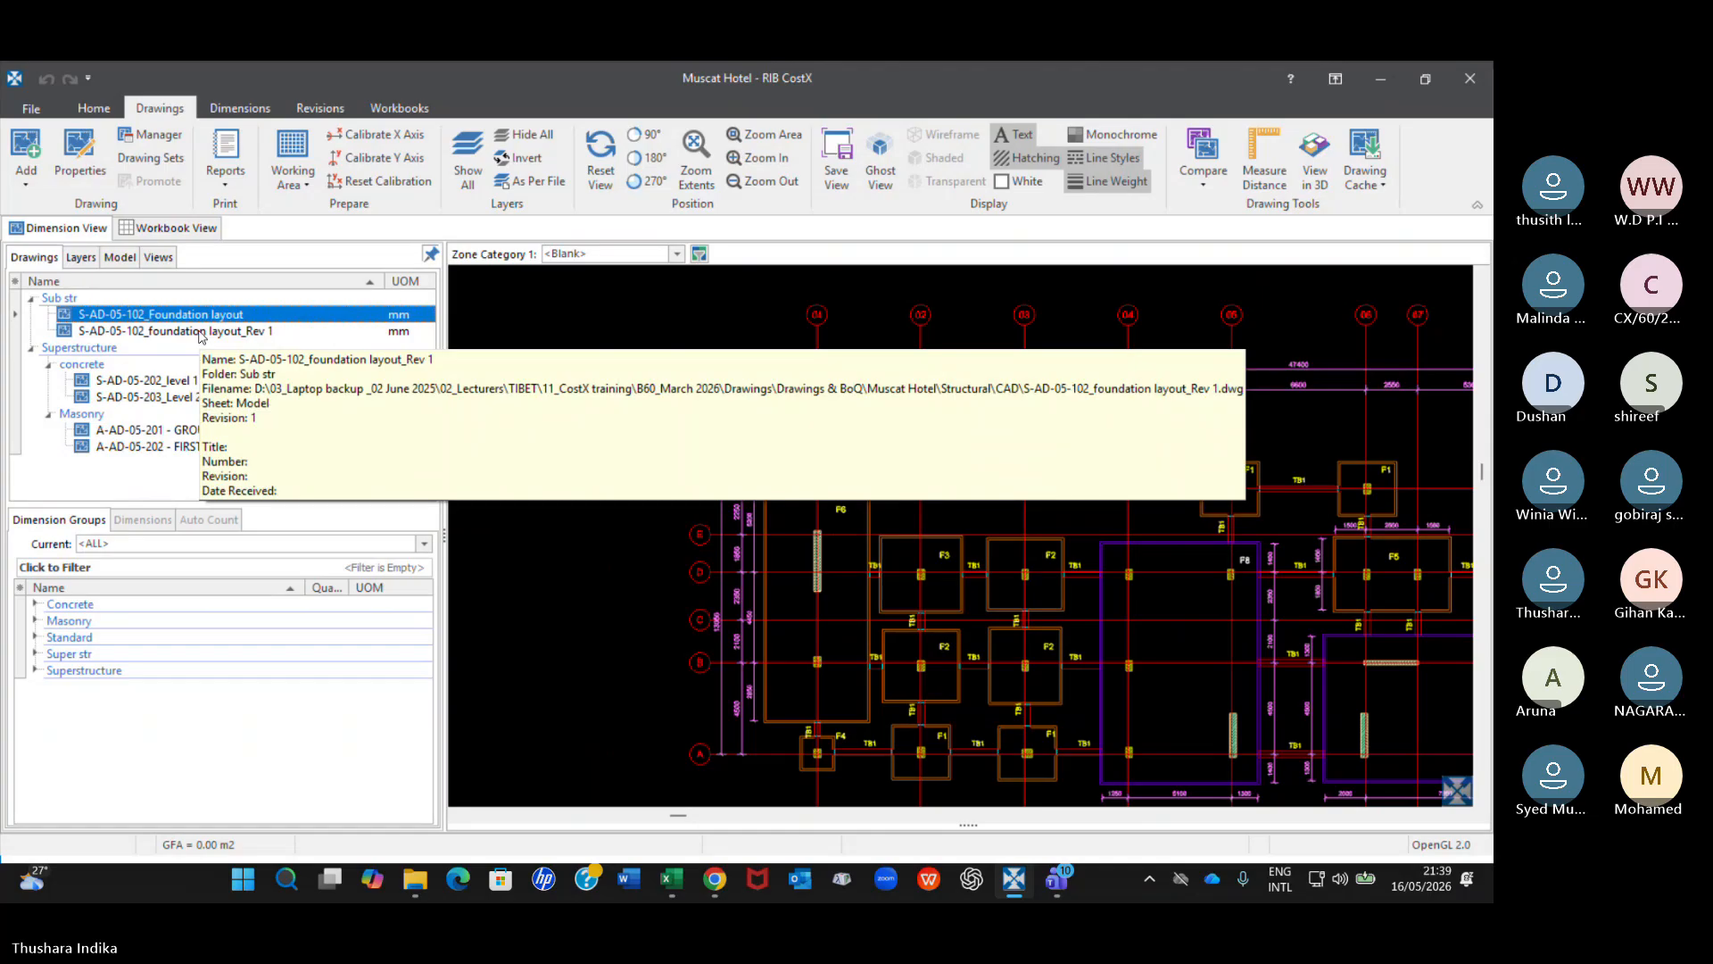
click(200, 331)
click(1202, 174)
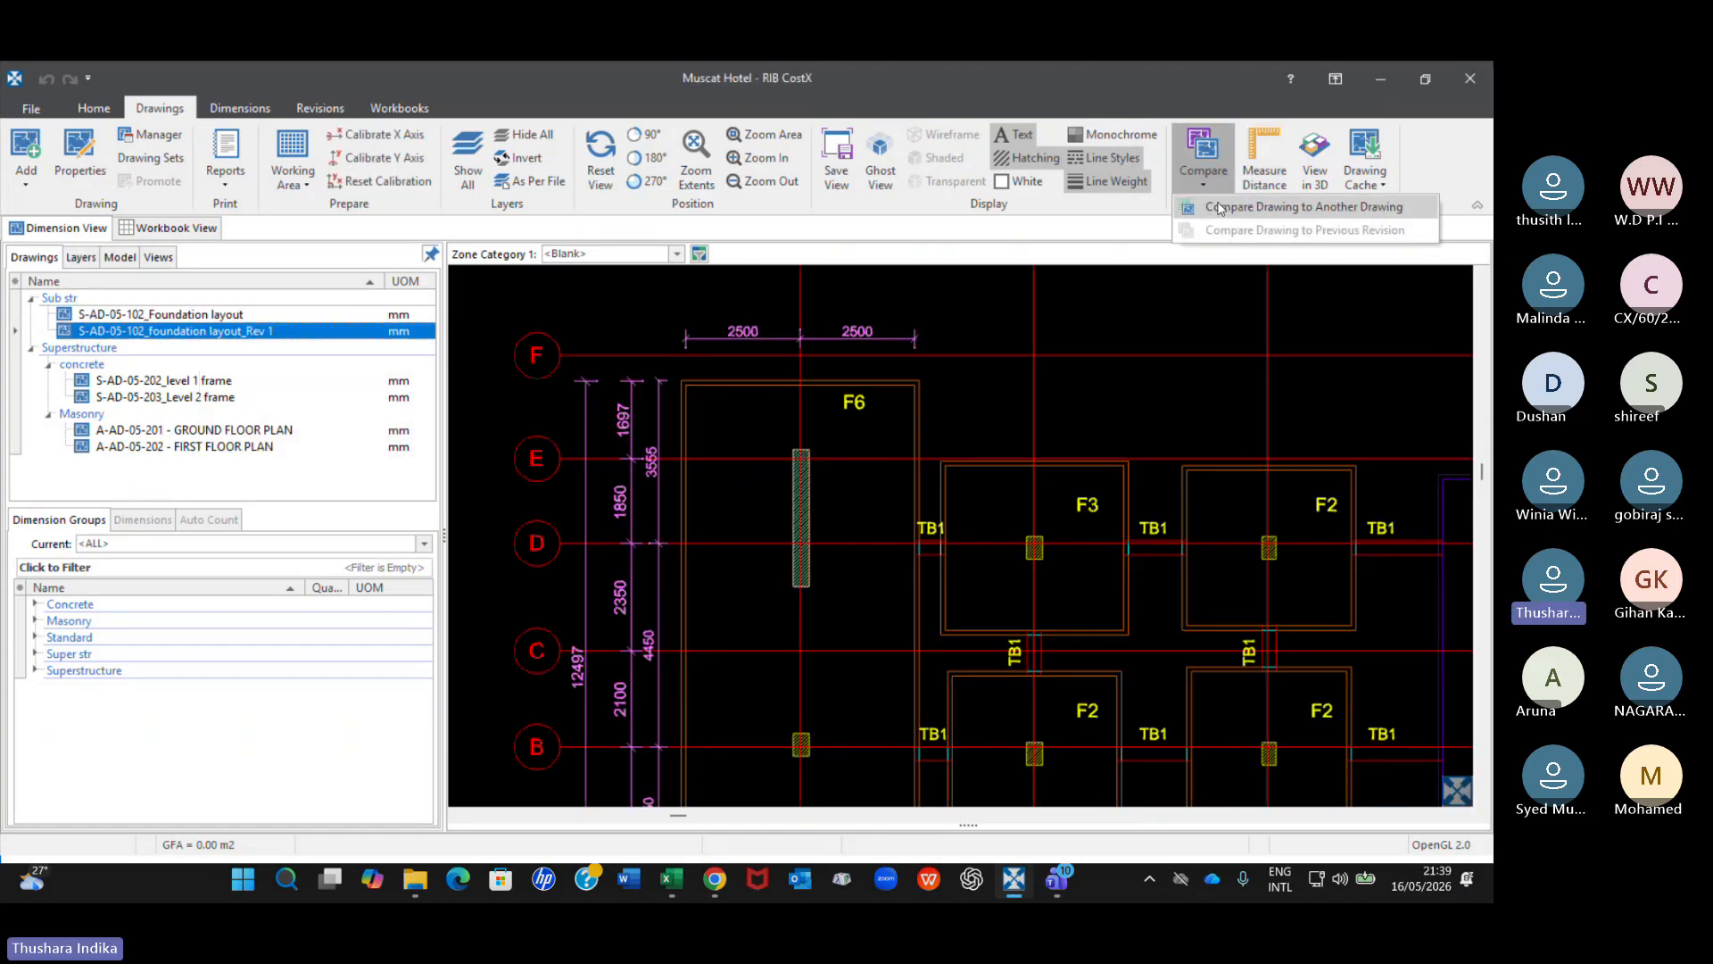
click(1220, 208)
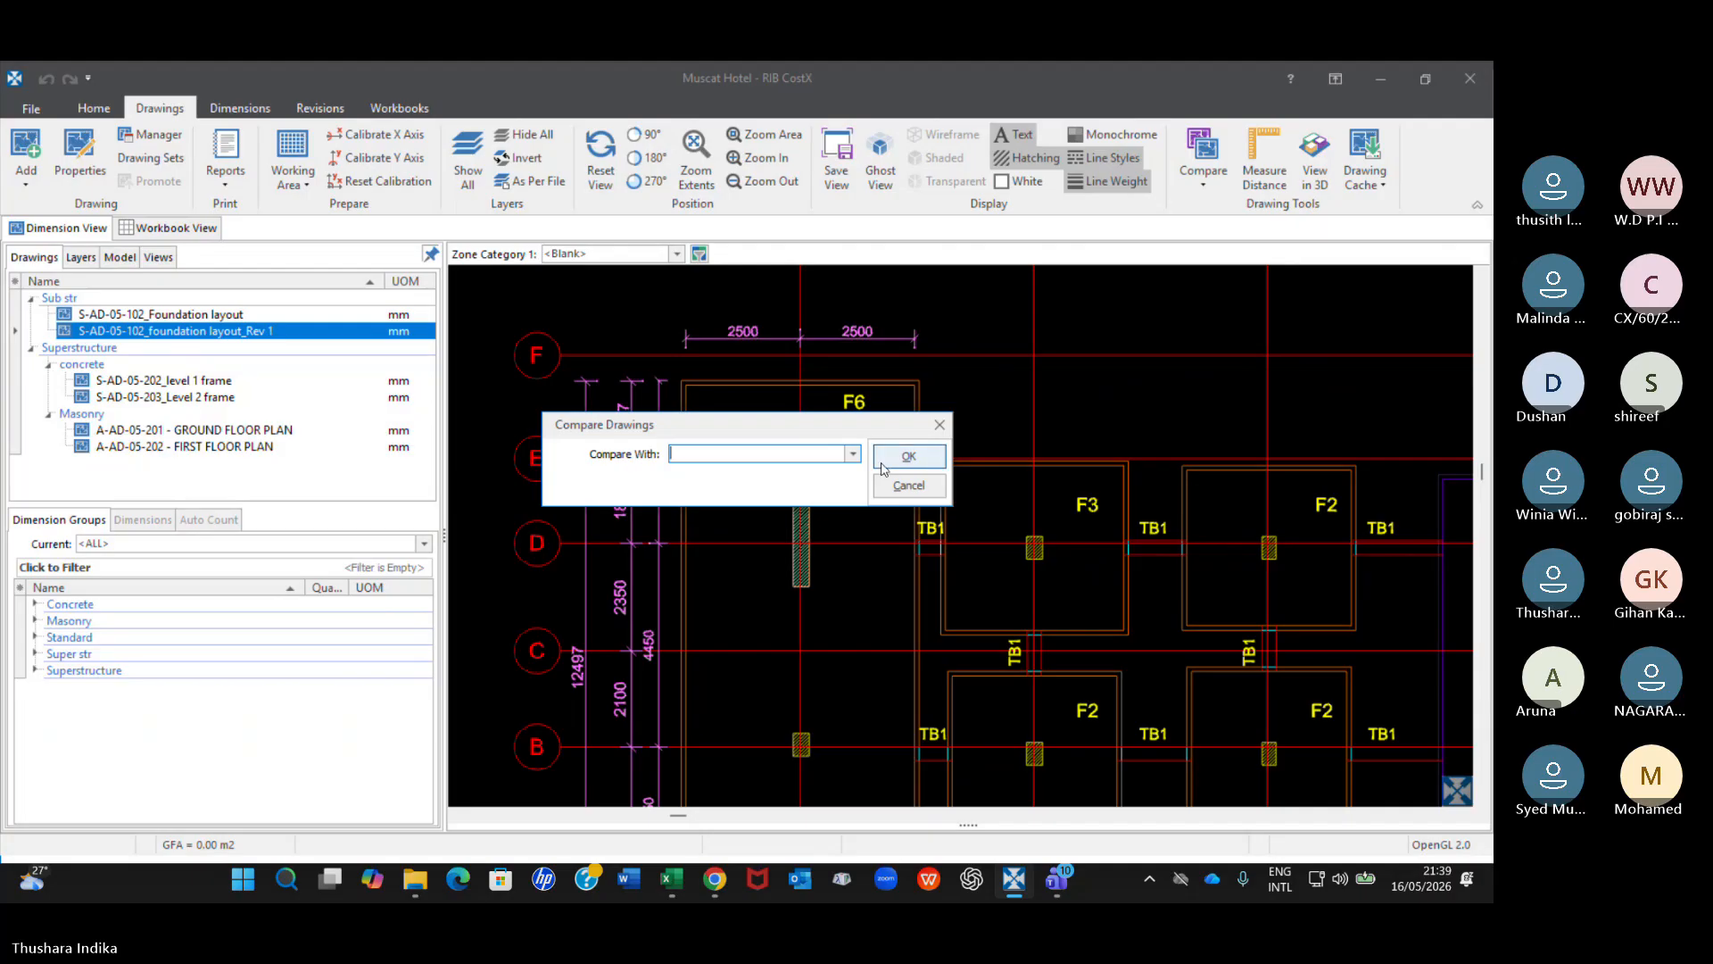
click(939, 425)
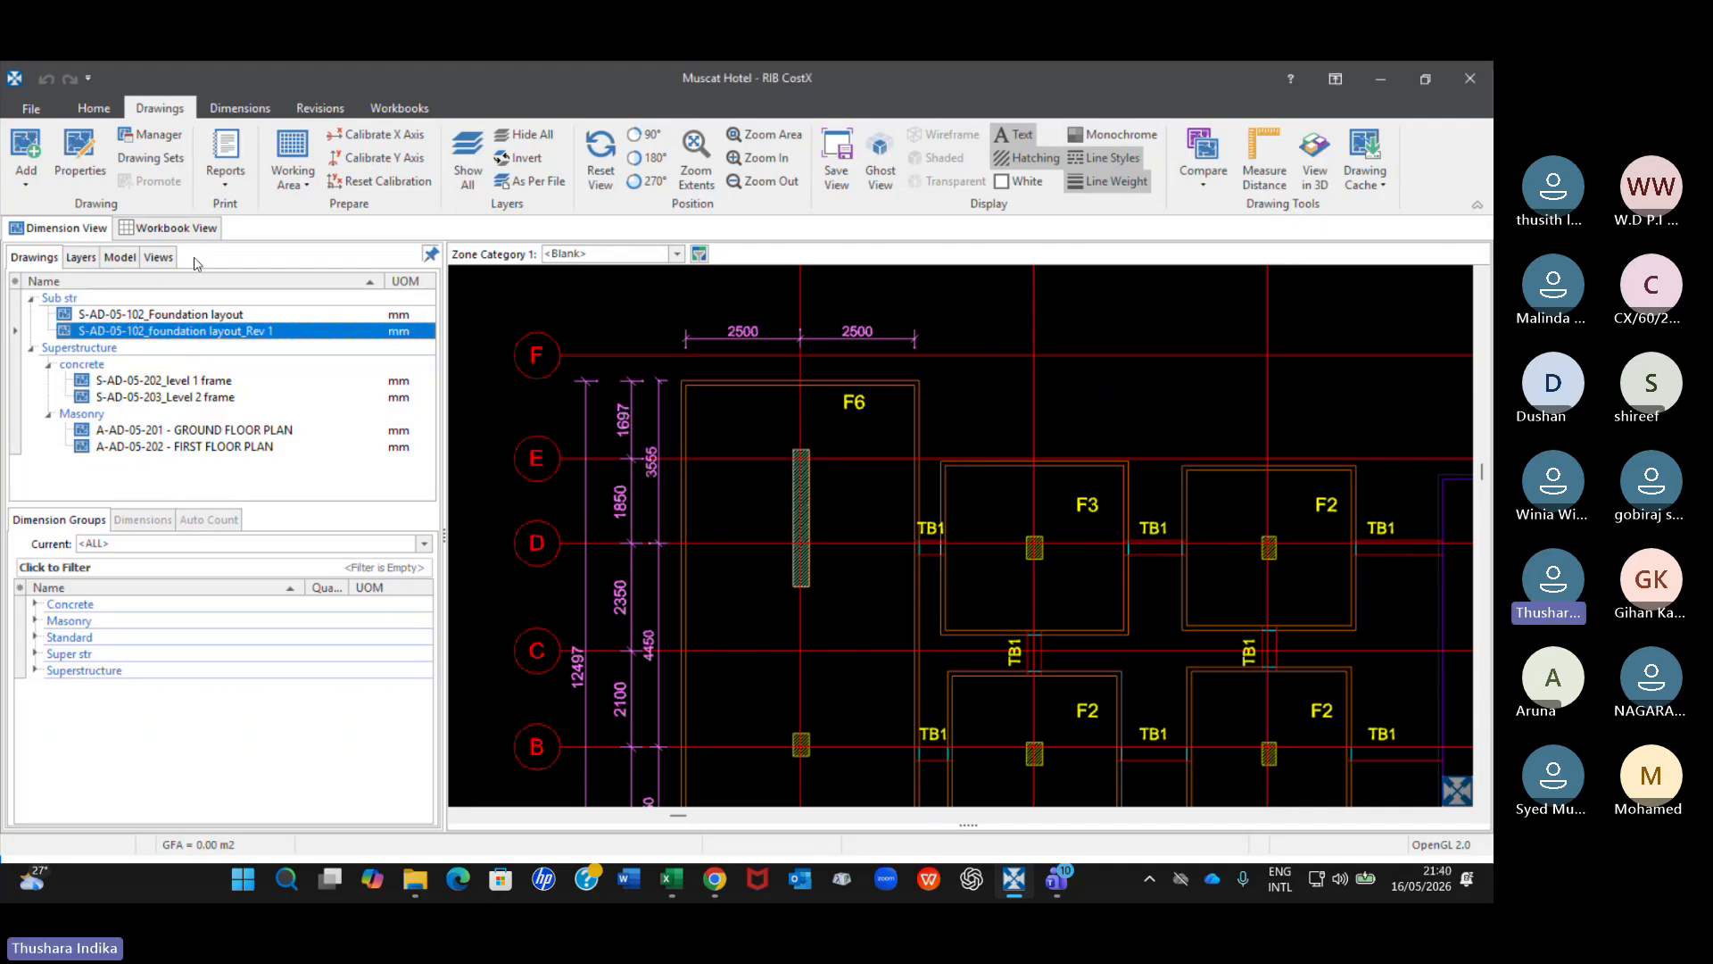
Compare the original S-AD-05-102_Foundation layout with the Sub str drawing S-AD-05-102_foundation layout_Rev 1.
click(185, 314)
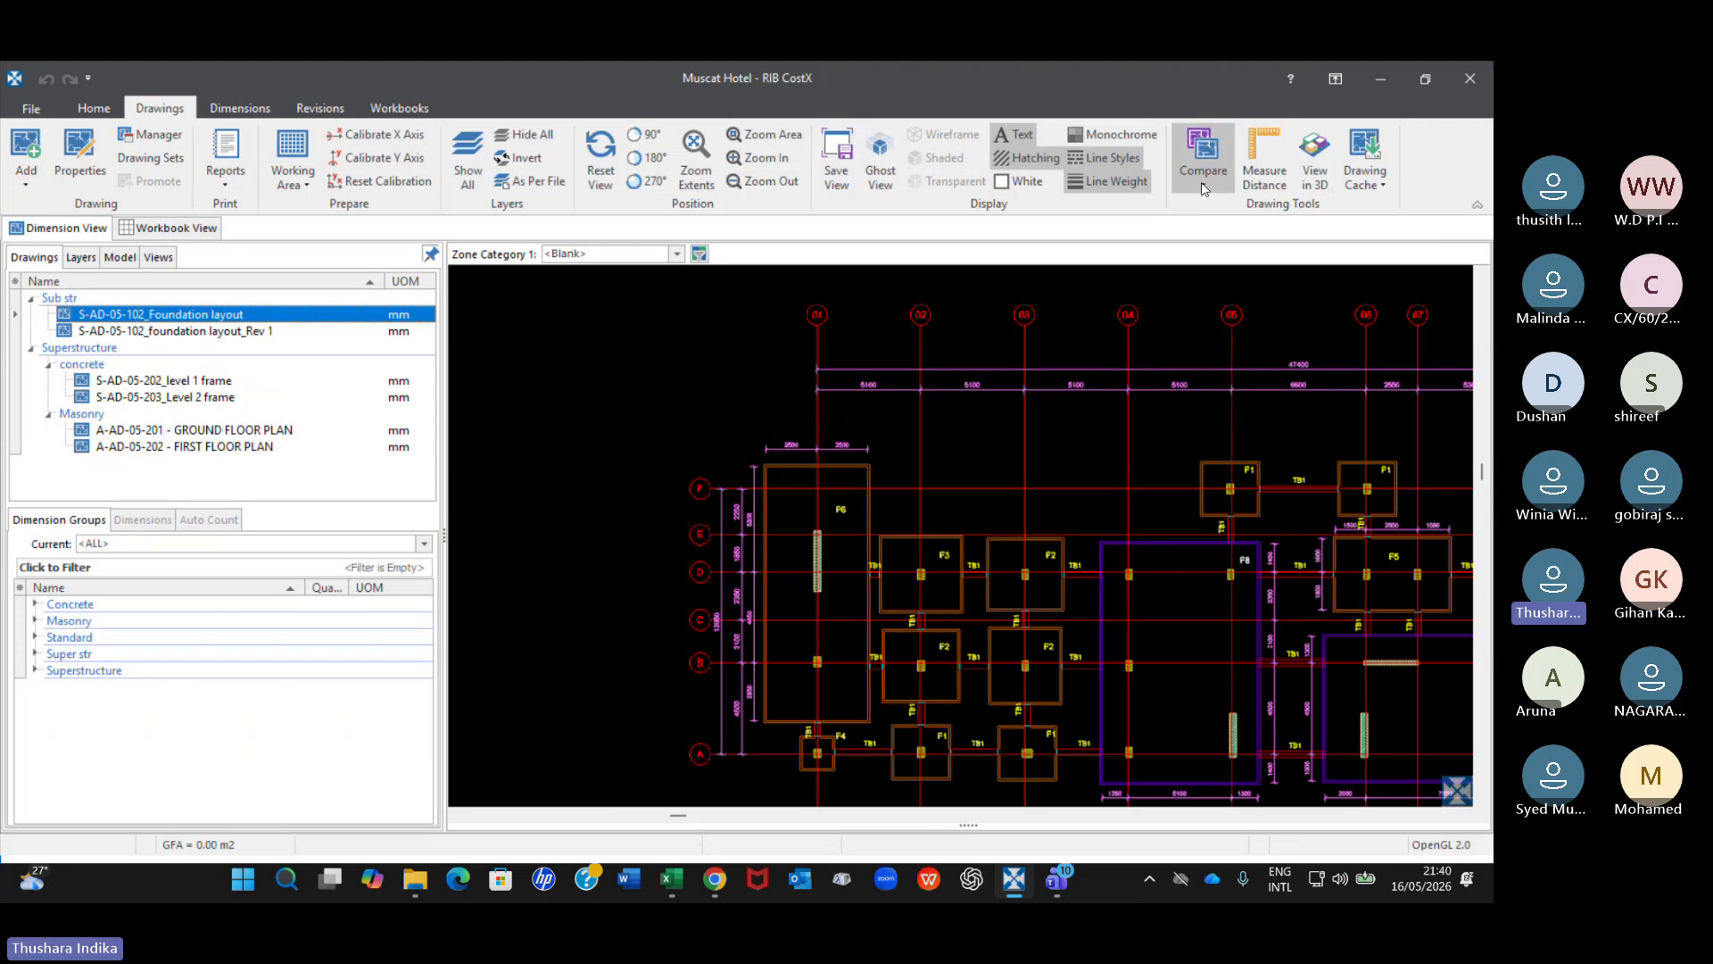
click(1202, 186)
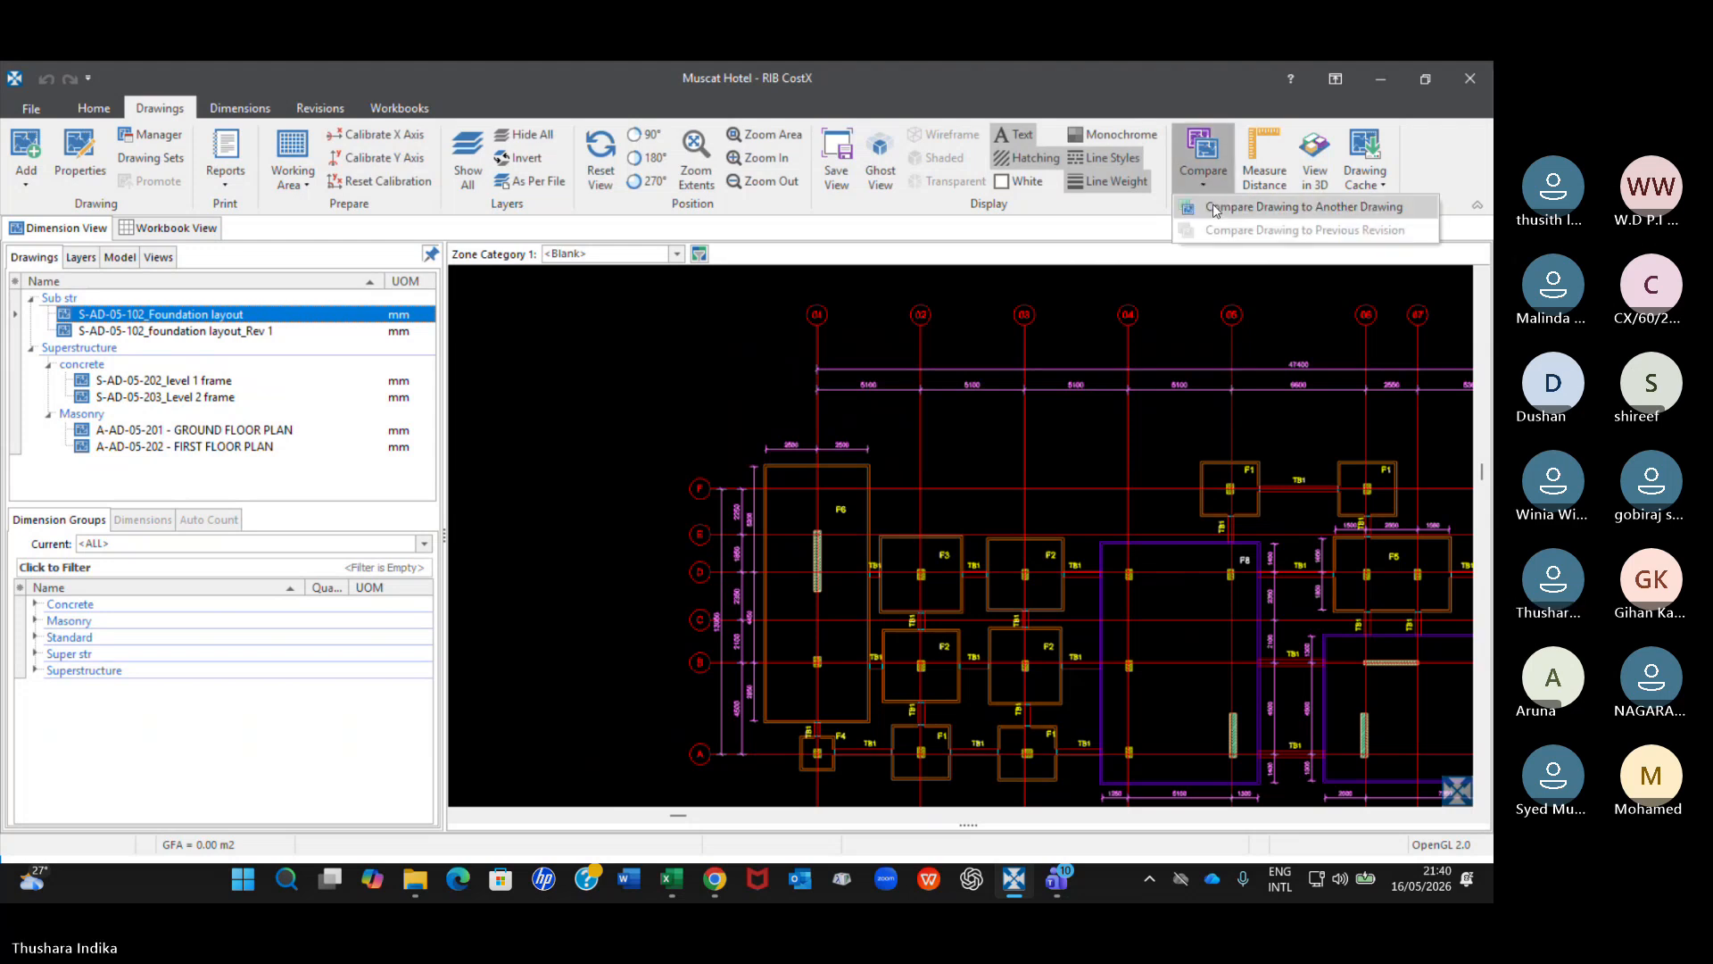
click(1215, 208)
click(852, 454)
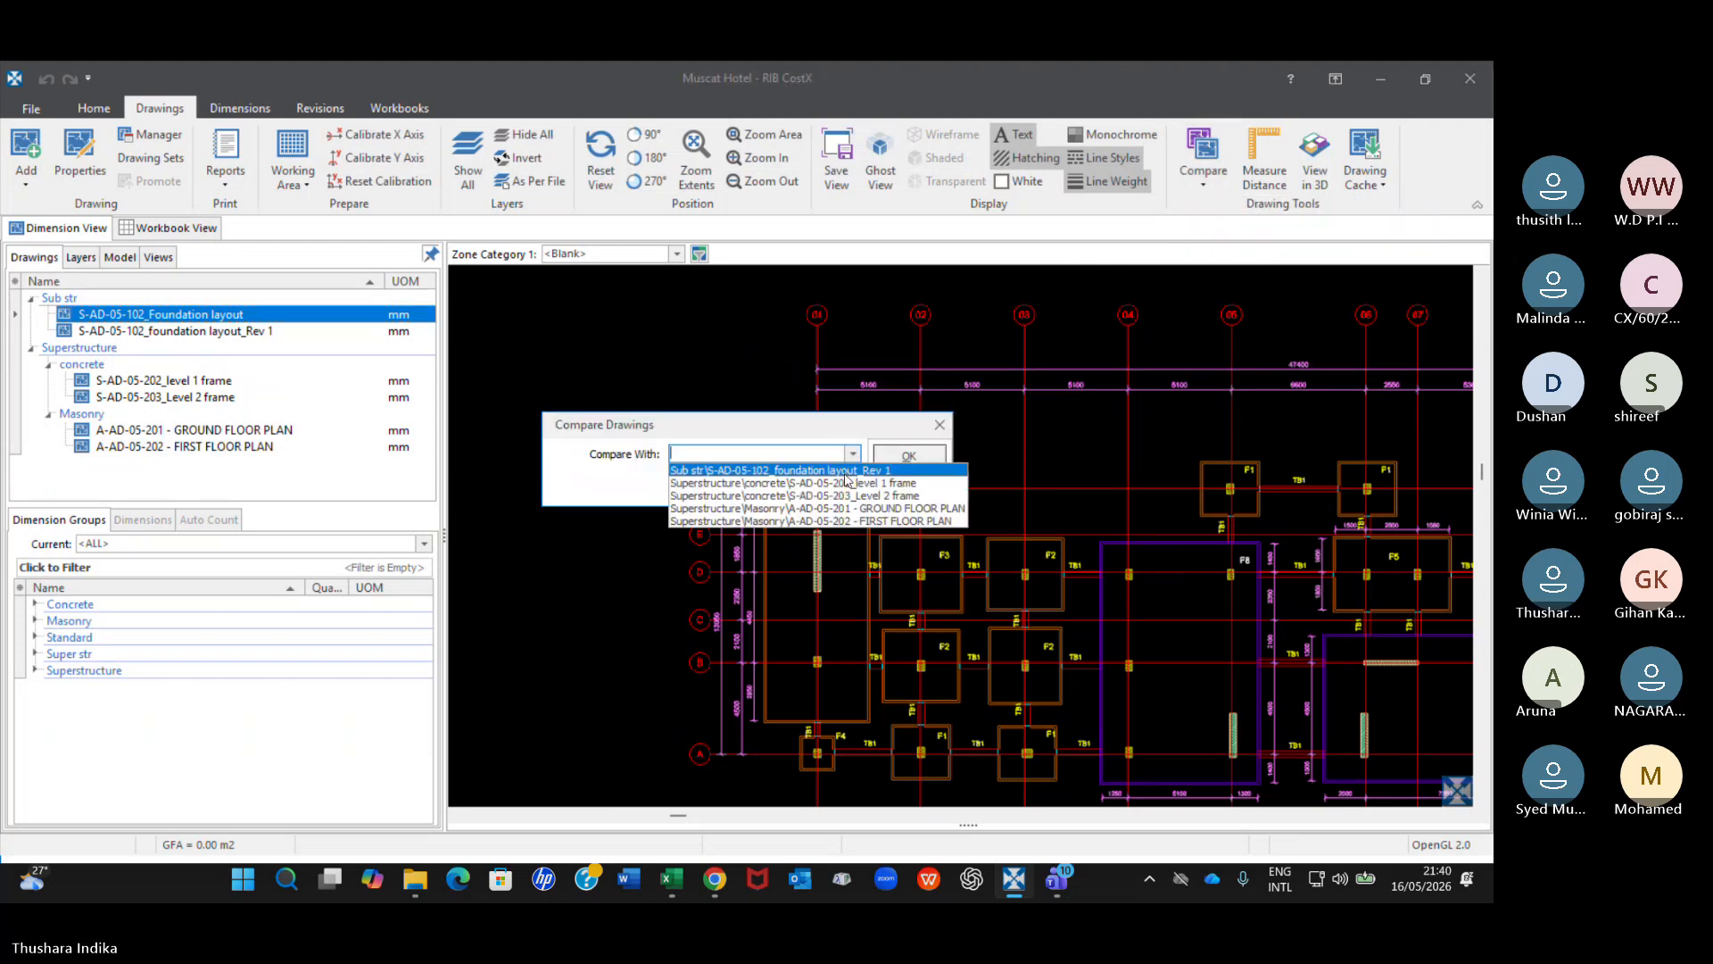
click(847, 470)
click(909, 455)
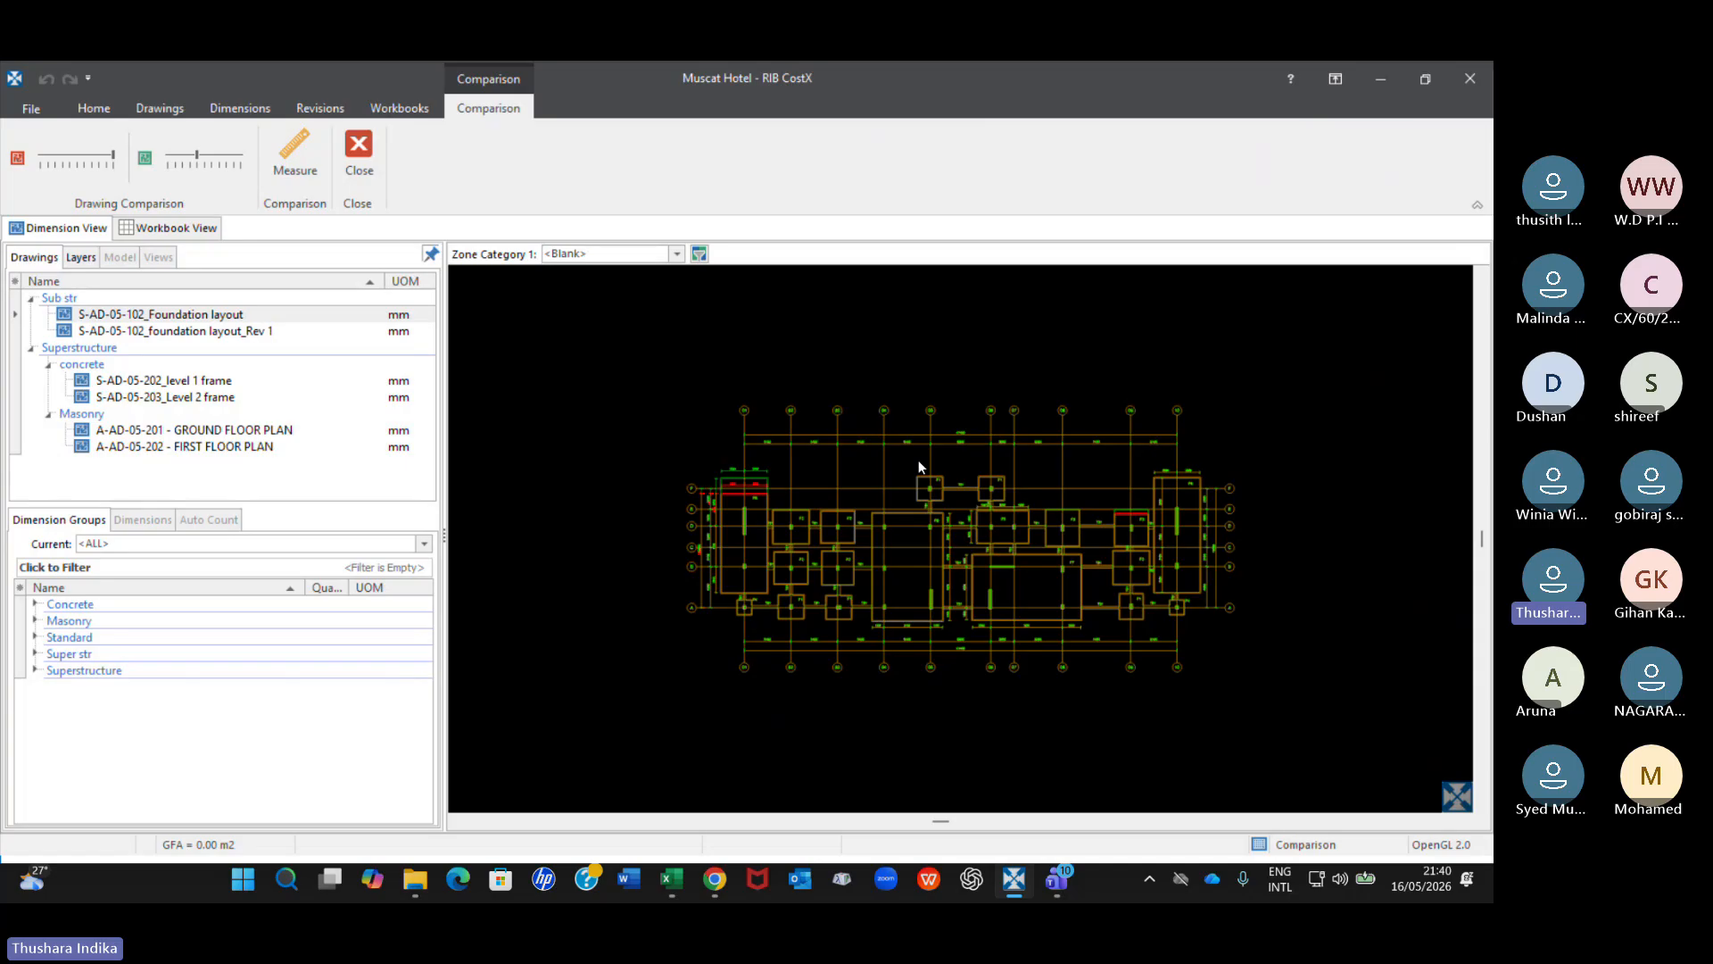
scroll(876, 527, up, 3)
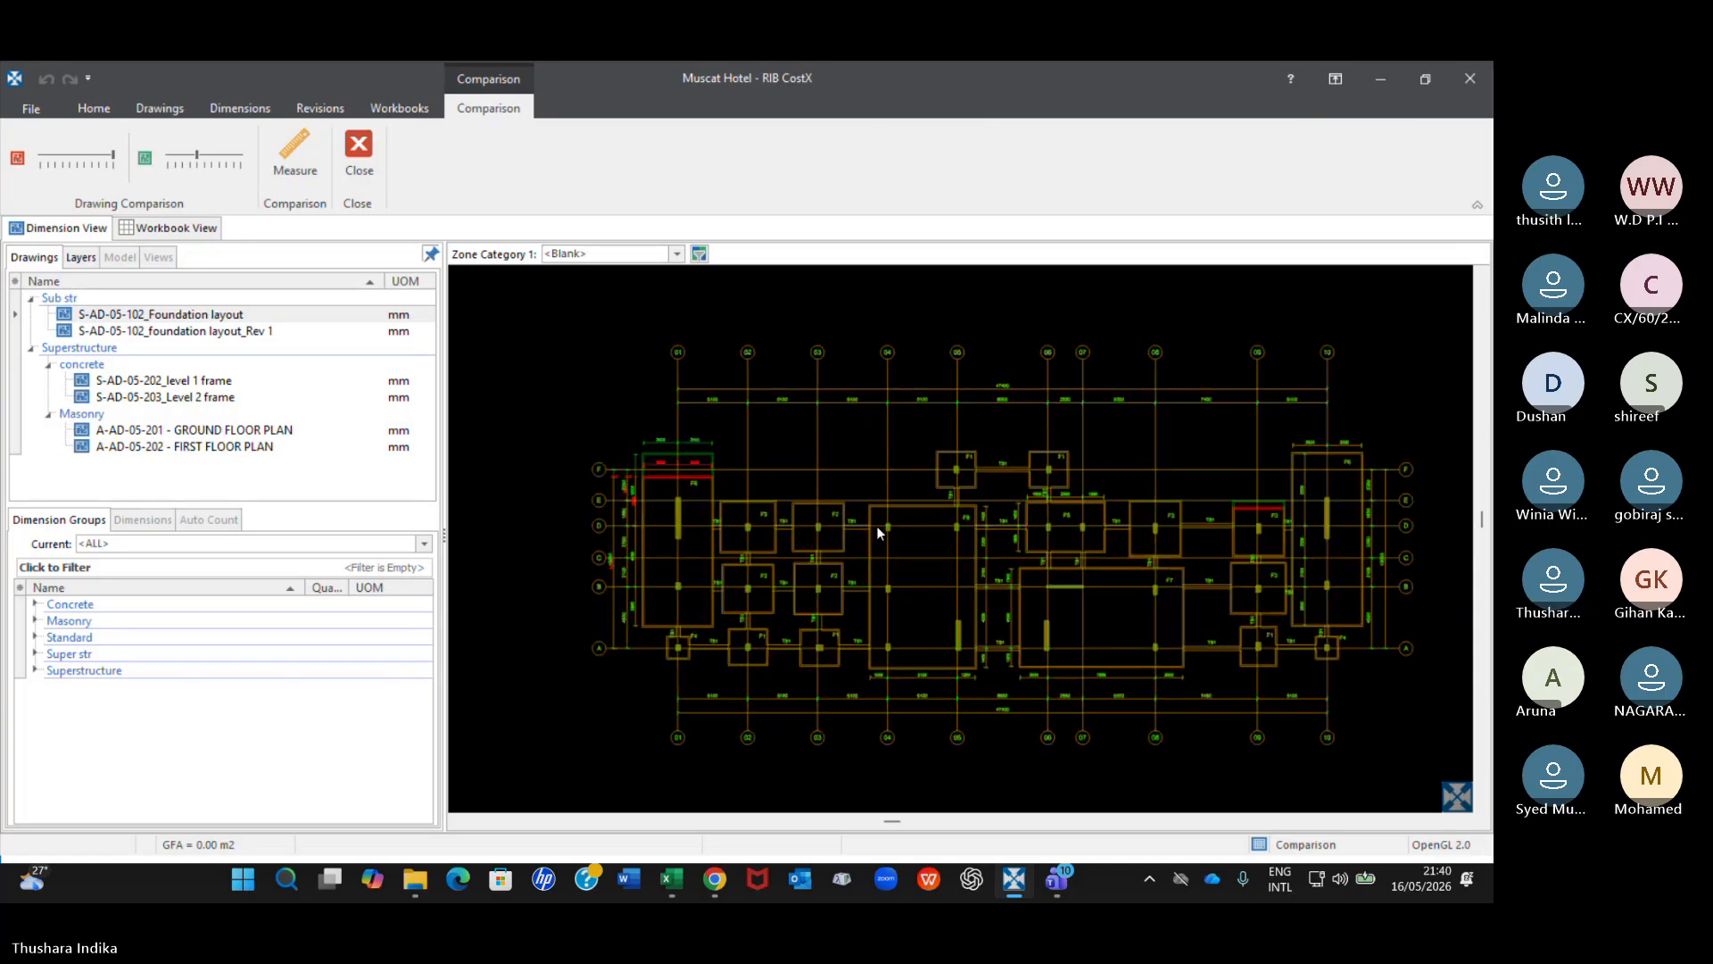
scroll(710, 506, down, 2)
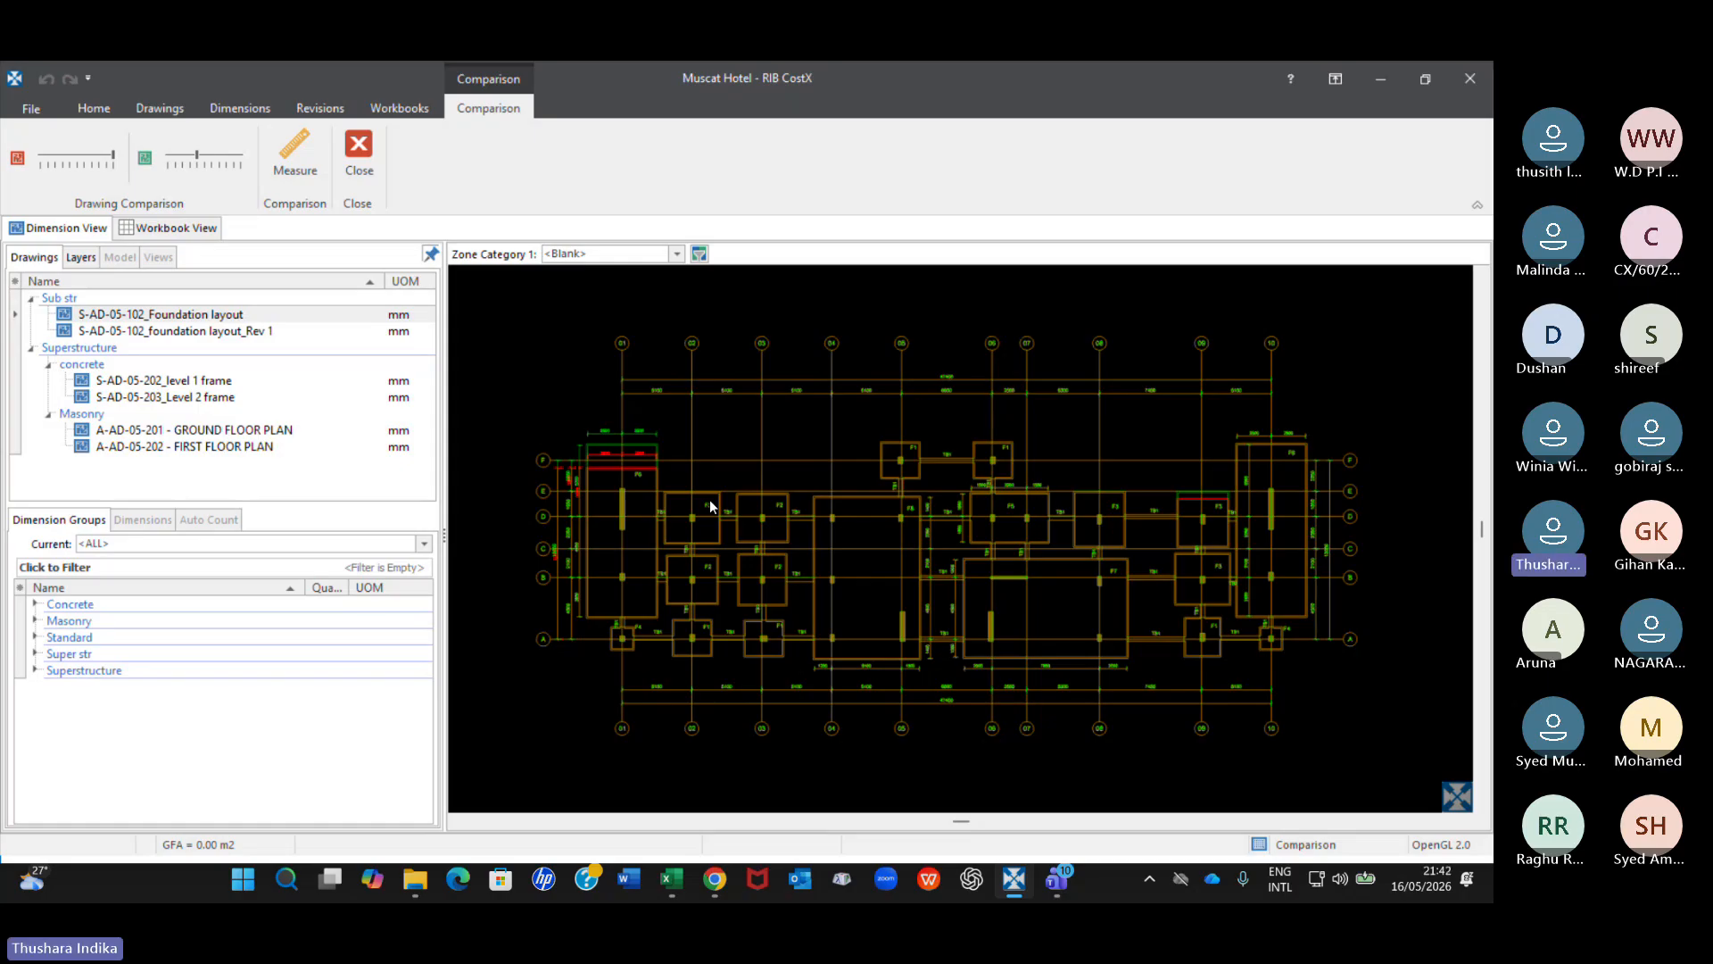
Switch to the CostX Batch 60 meeting in Teams, check the meeting chat for replies and return to CostX.
click(1059, 881)
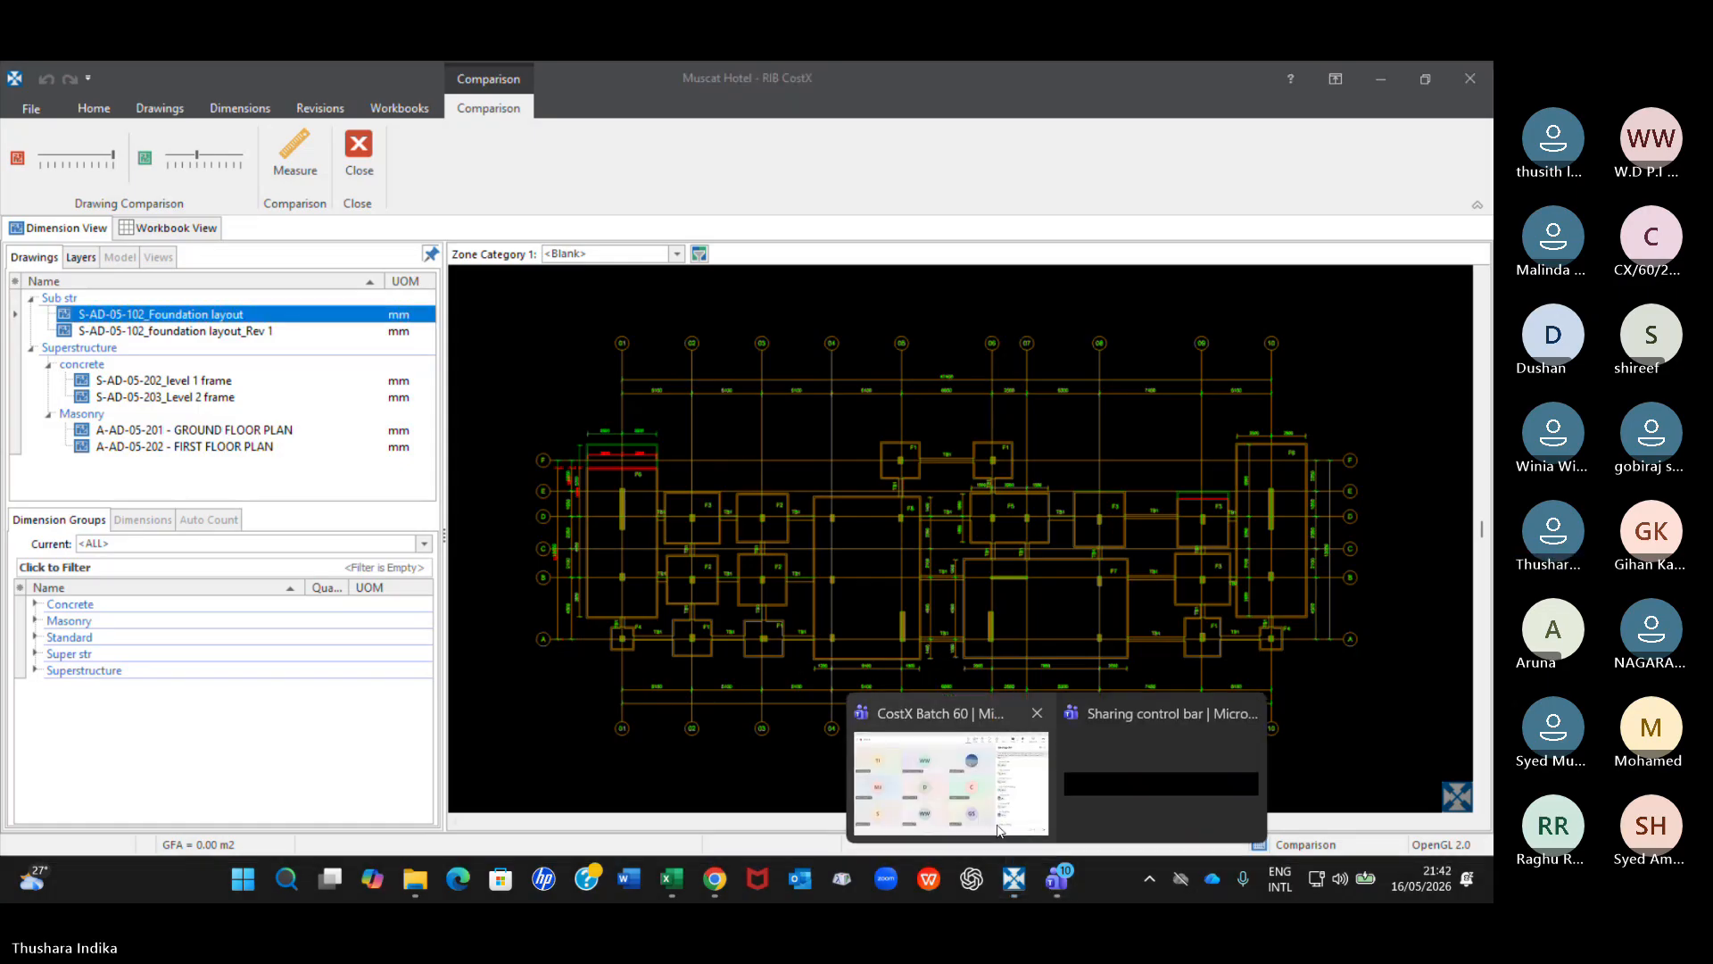
click(984, 814)
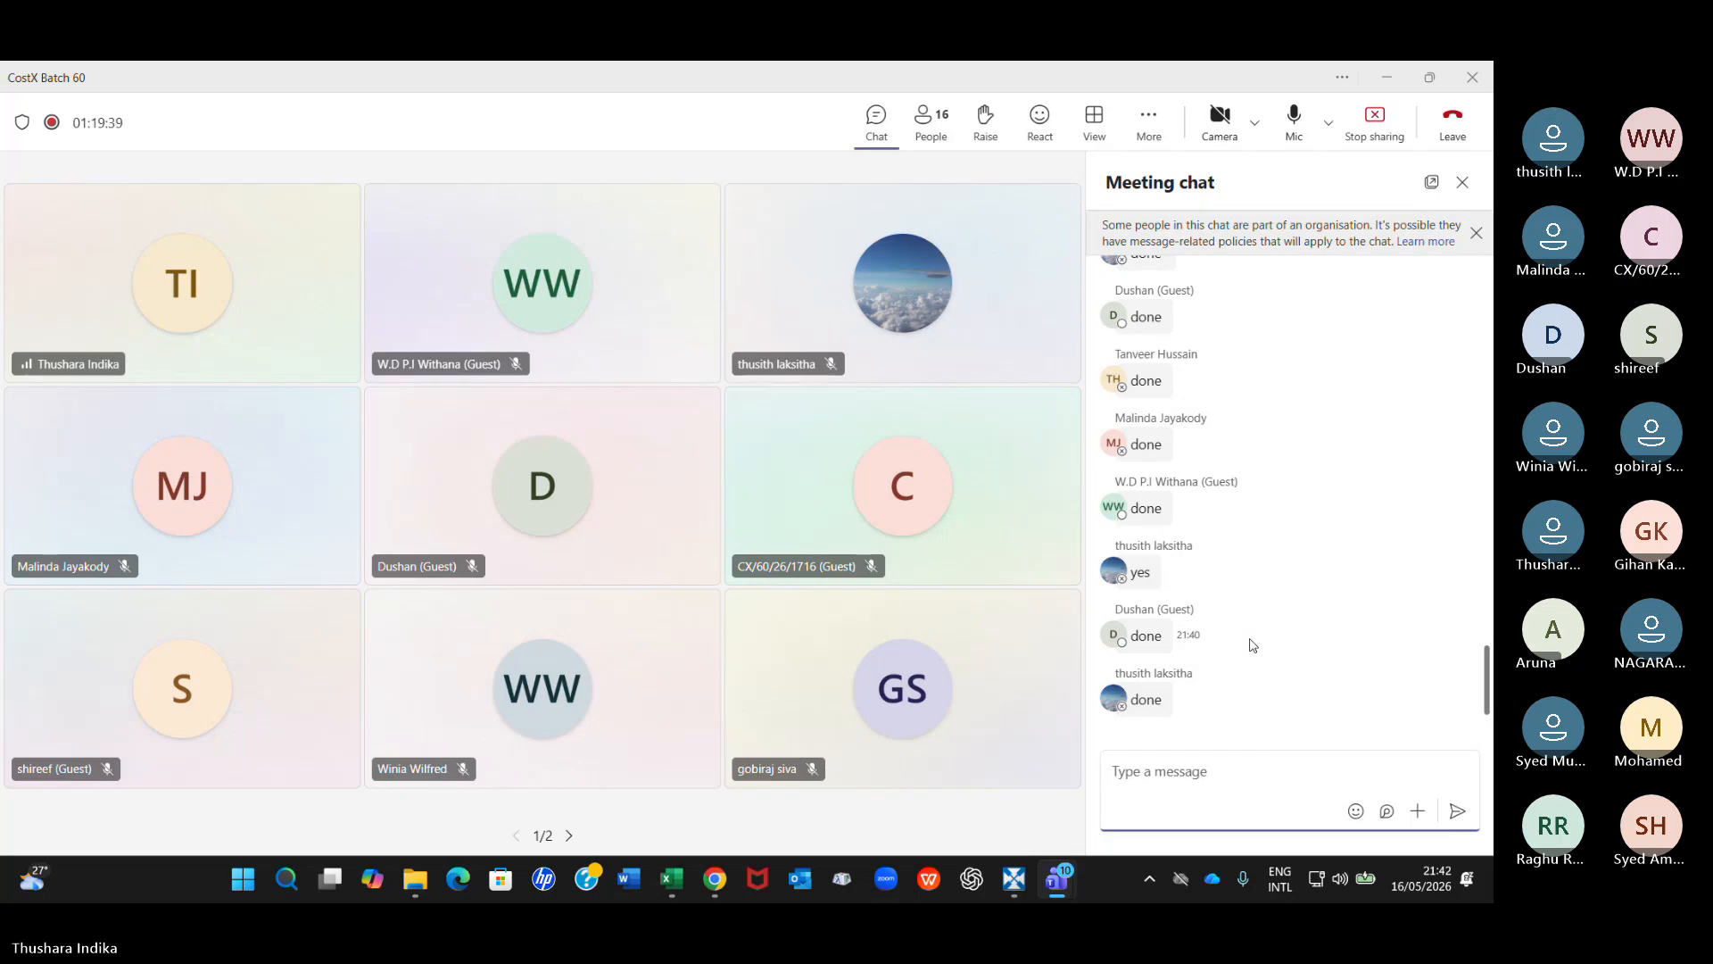
click(1068, 888)
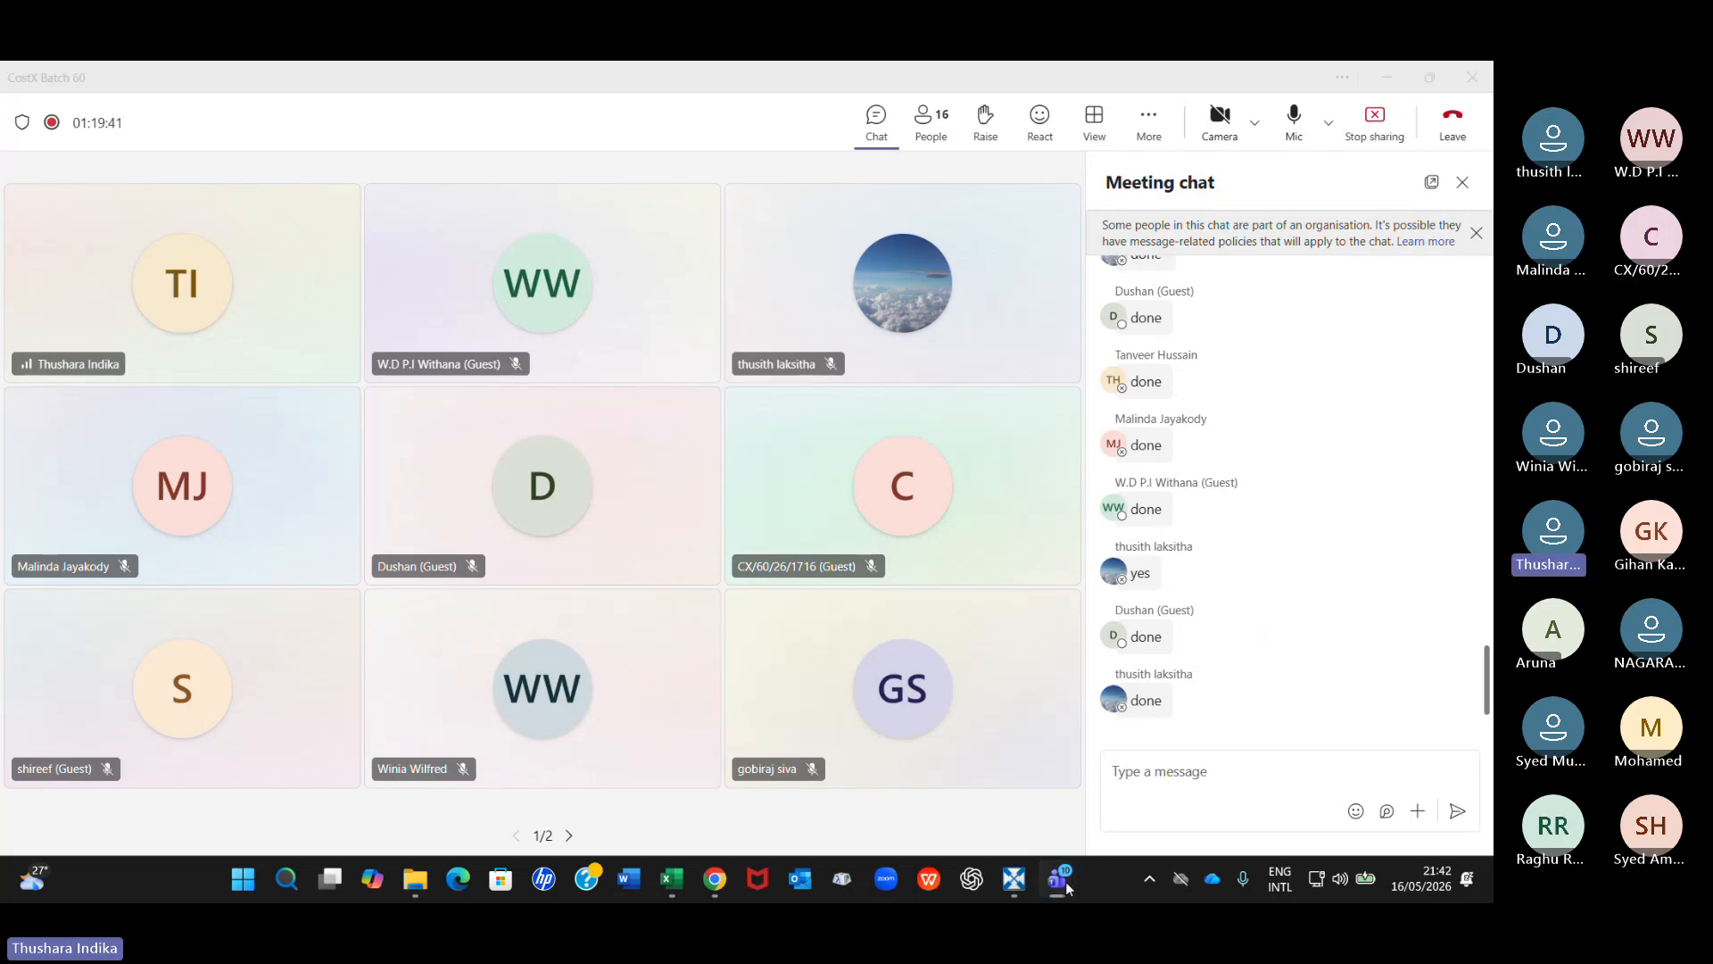
click(1015, 879)
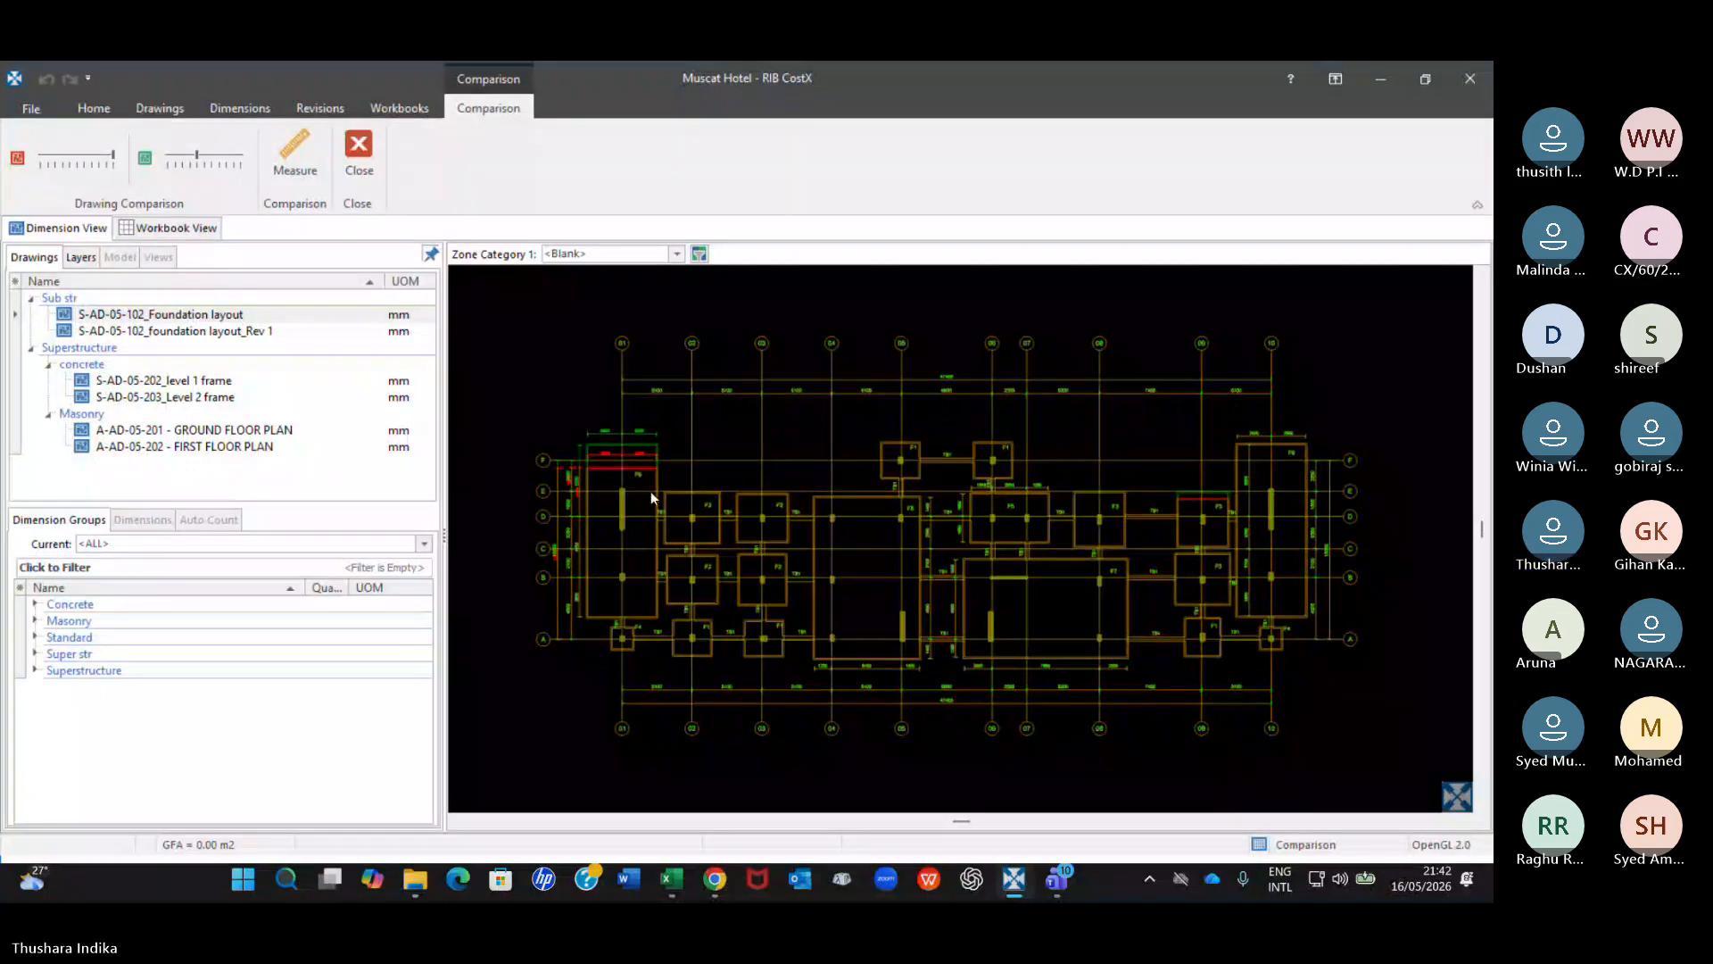
click(282, 159)
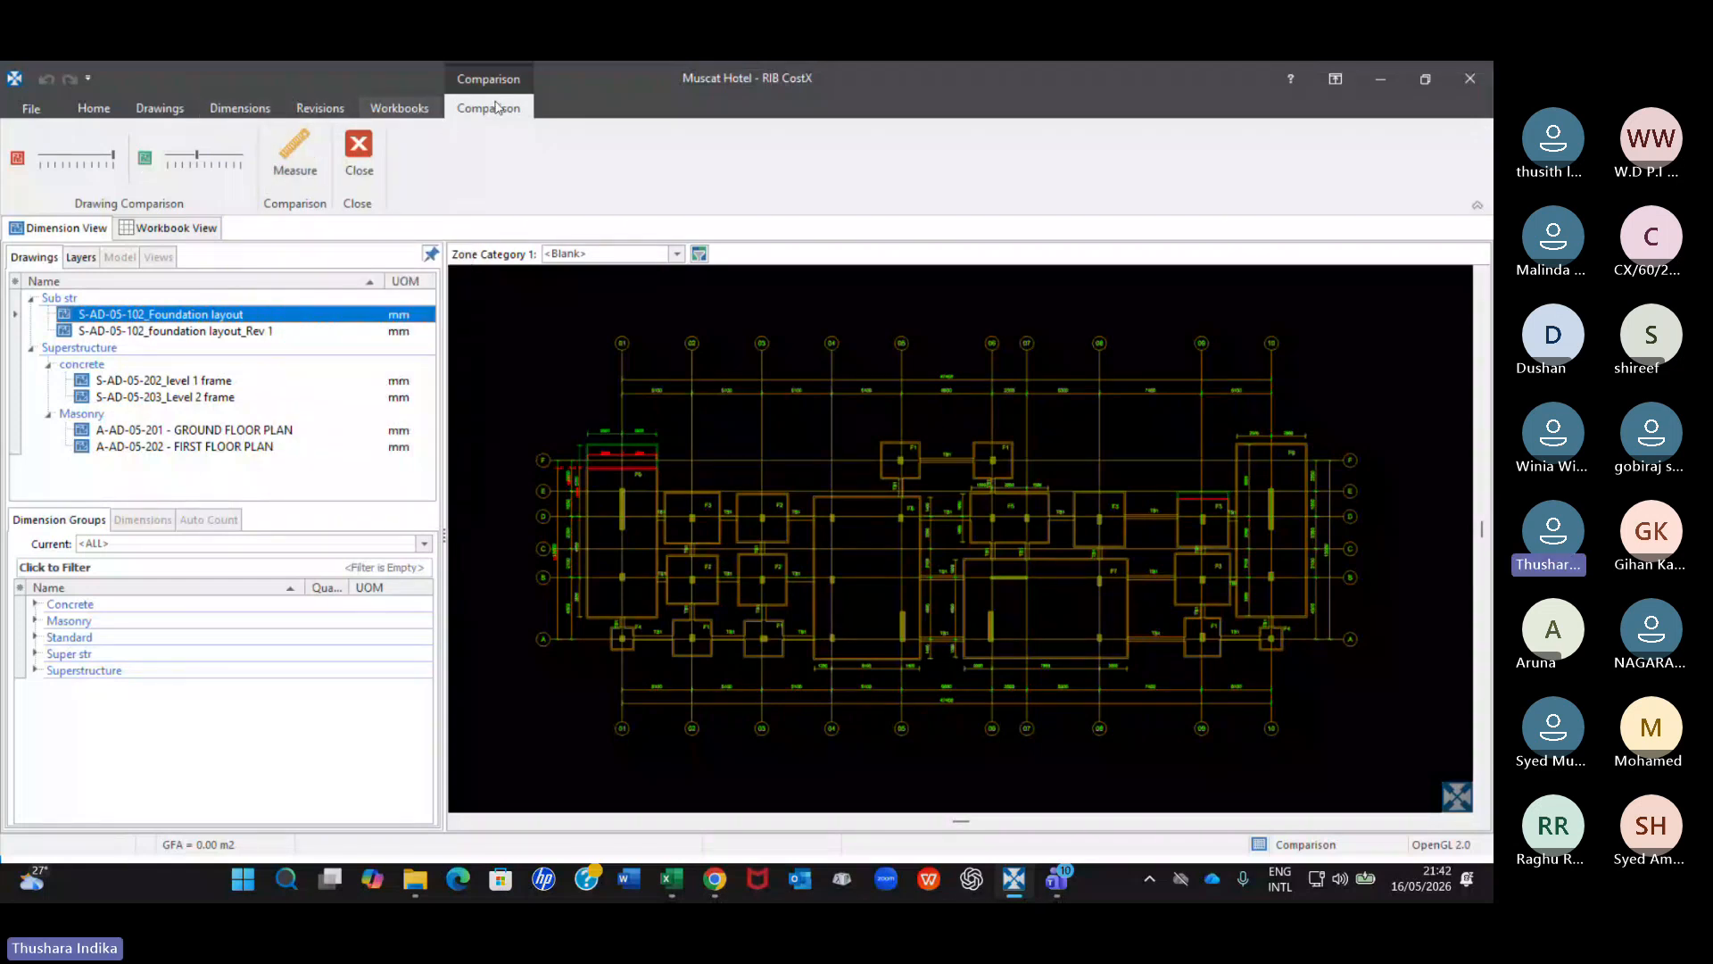
click(411, 108)
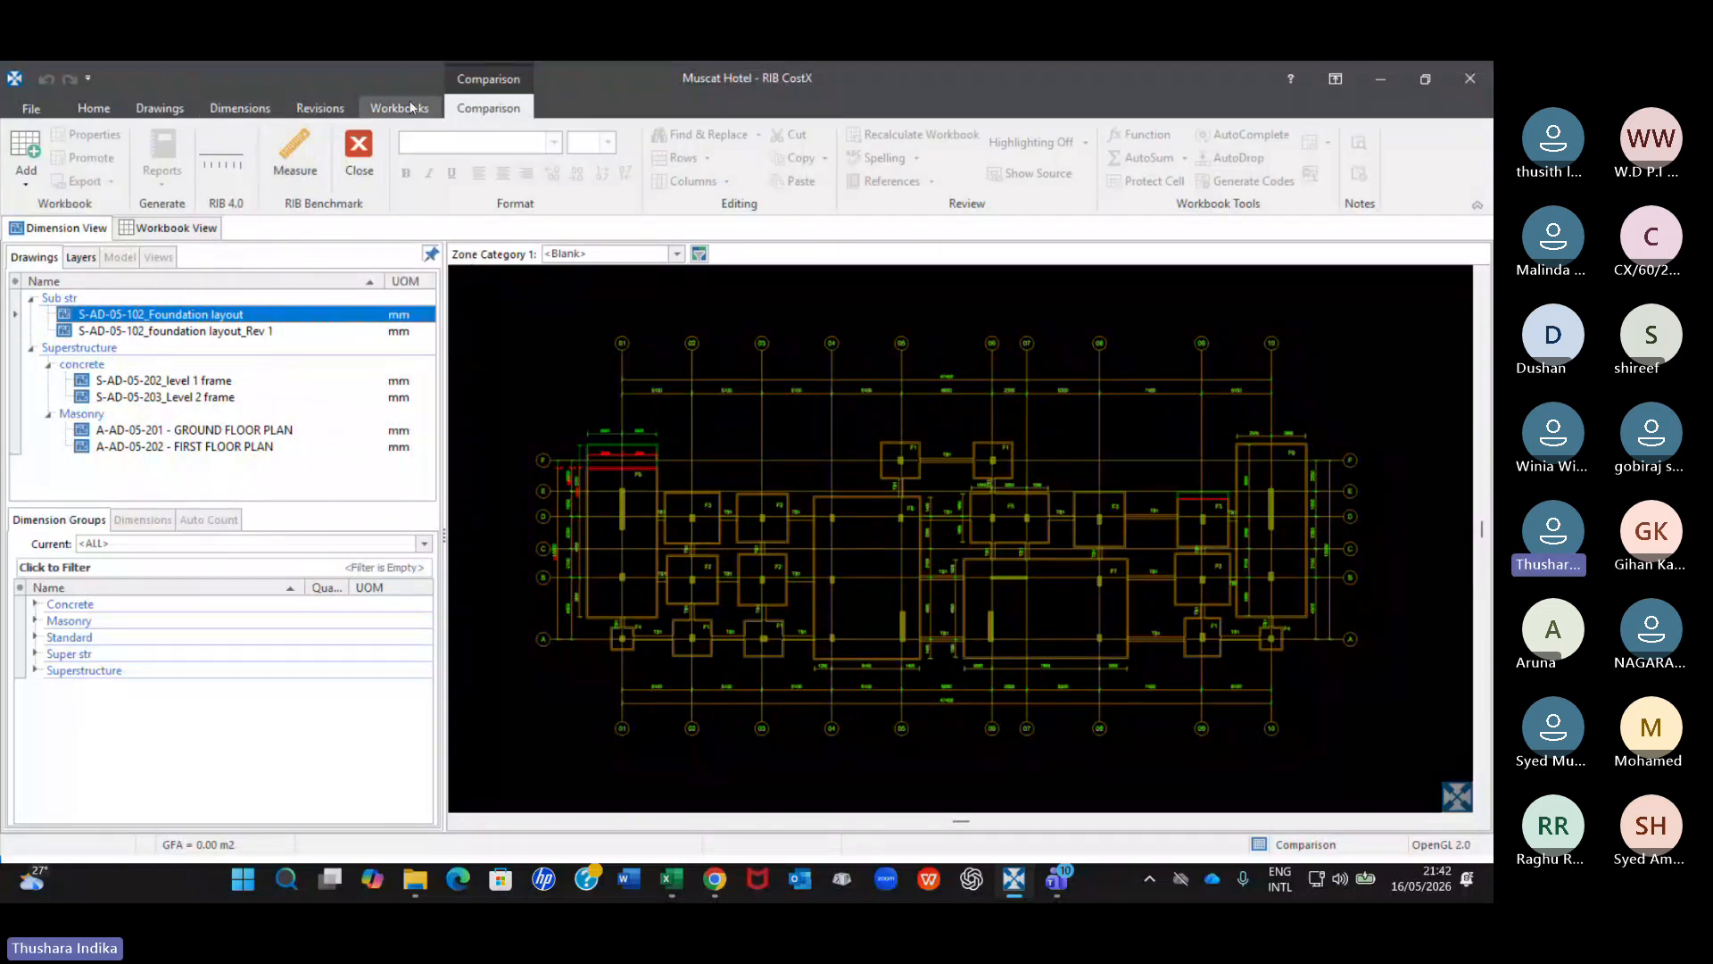
click(169, 108)
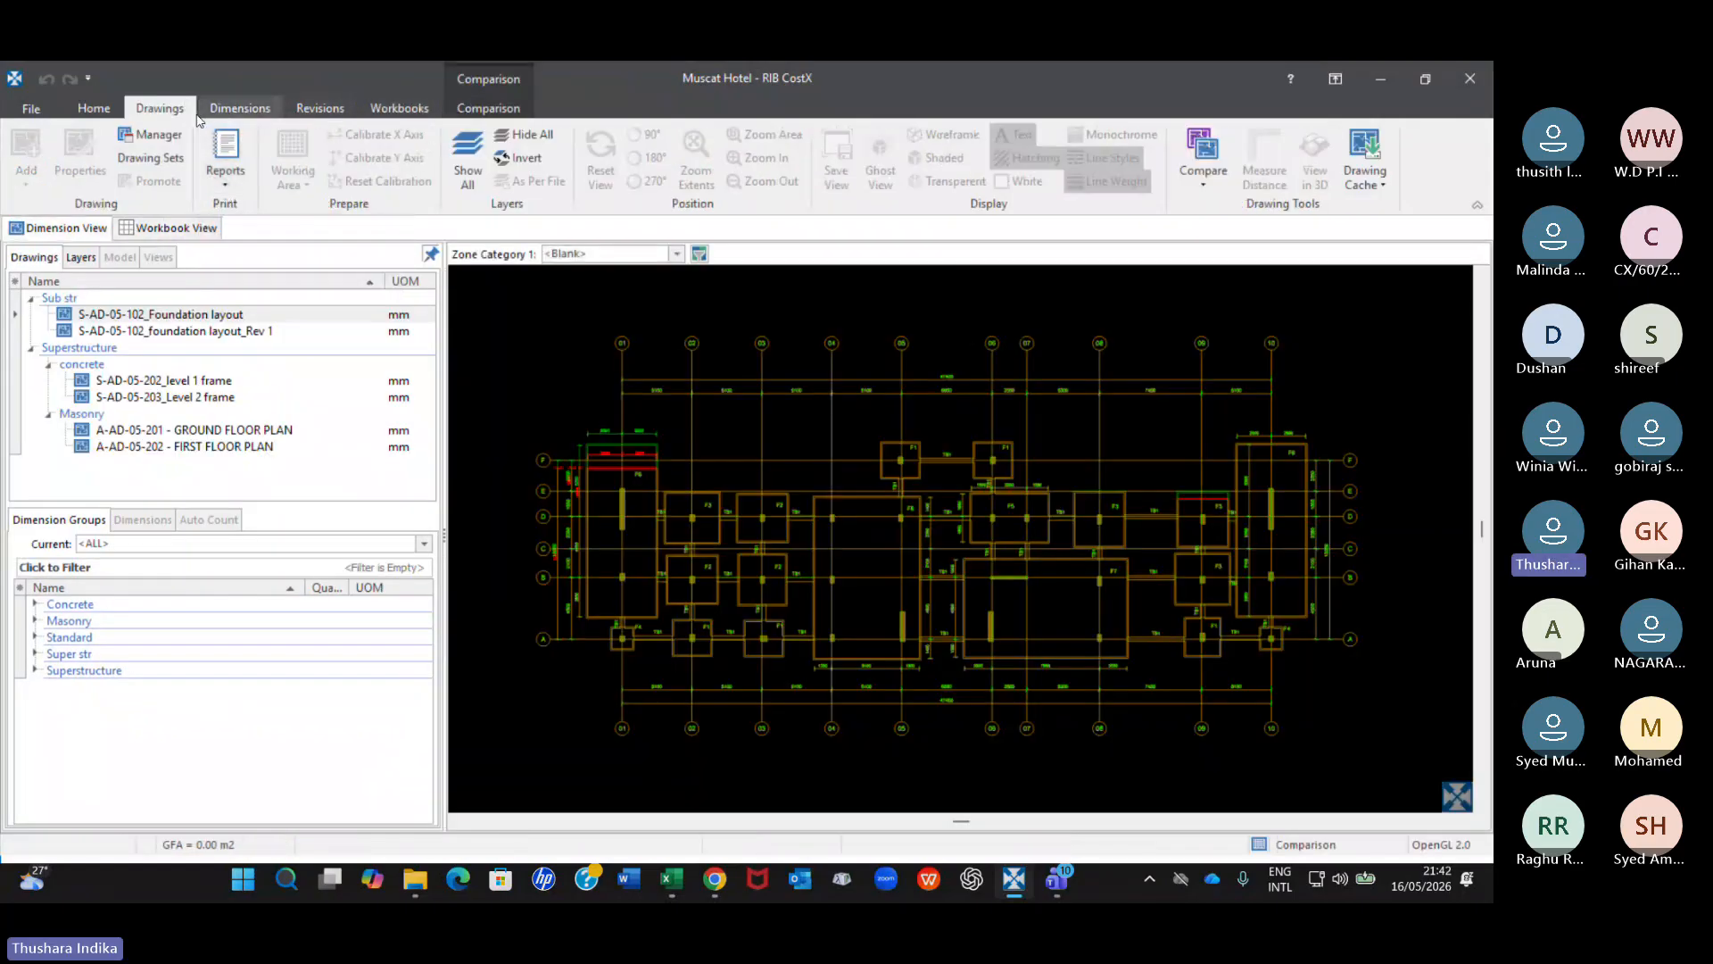
click(225, 111)
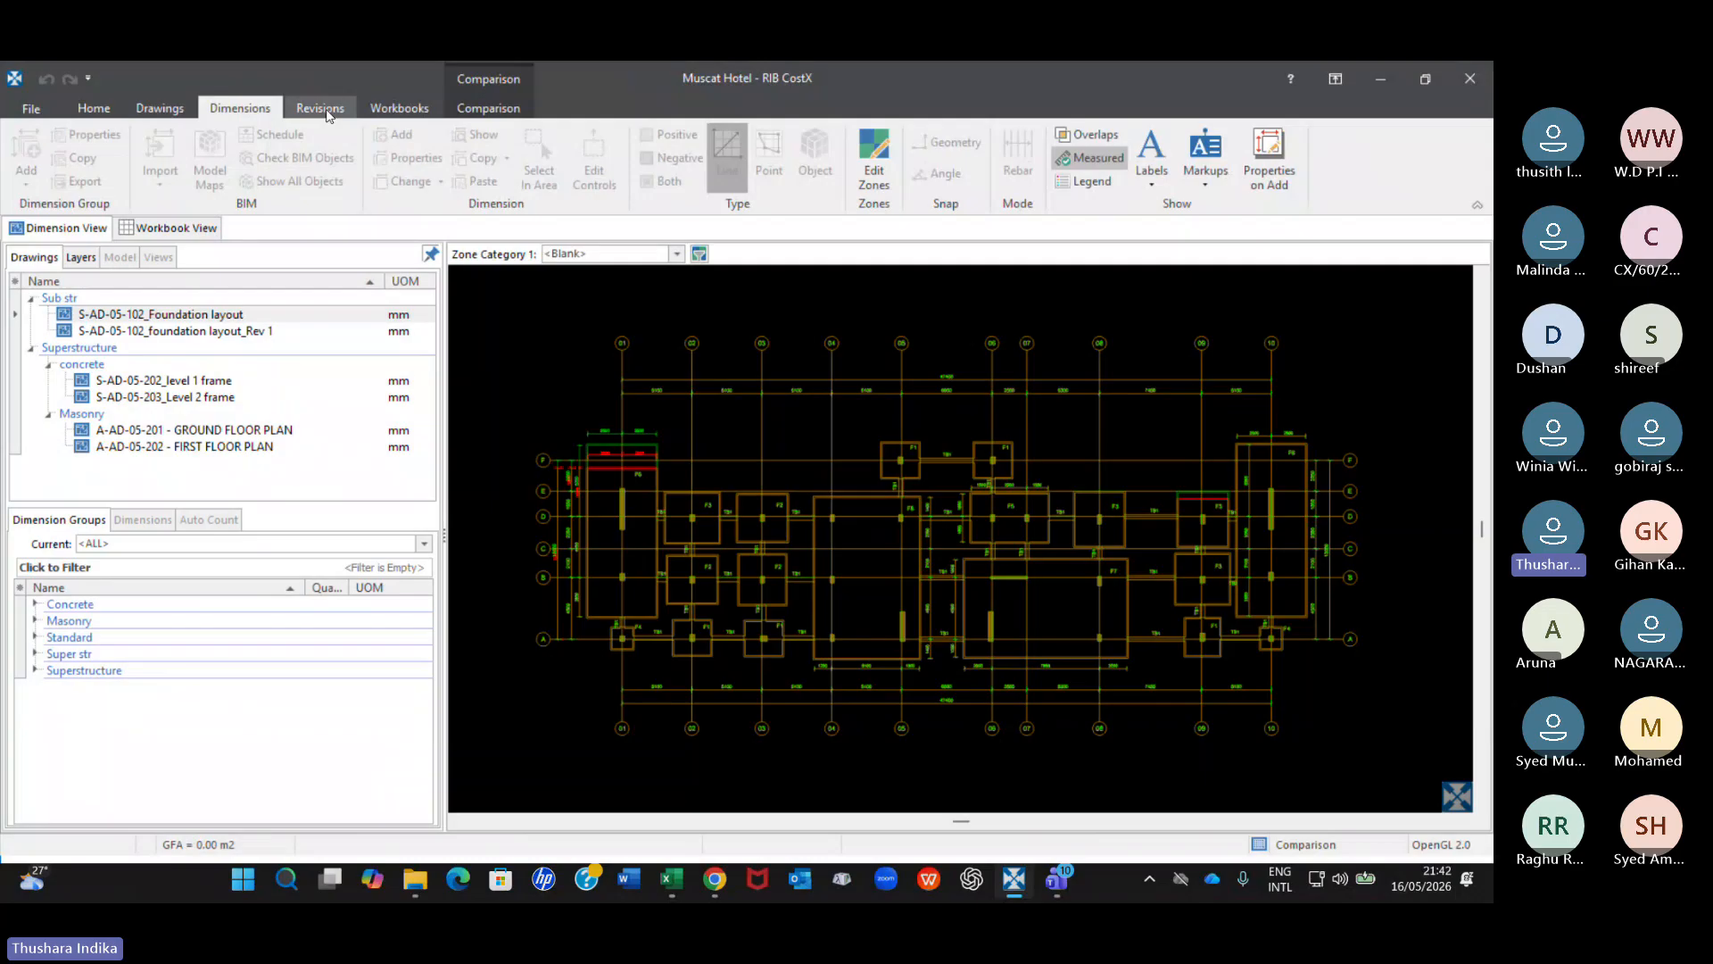
click(321, 111)
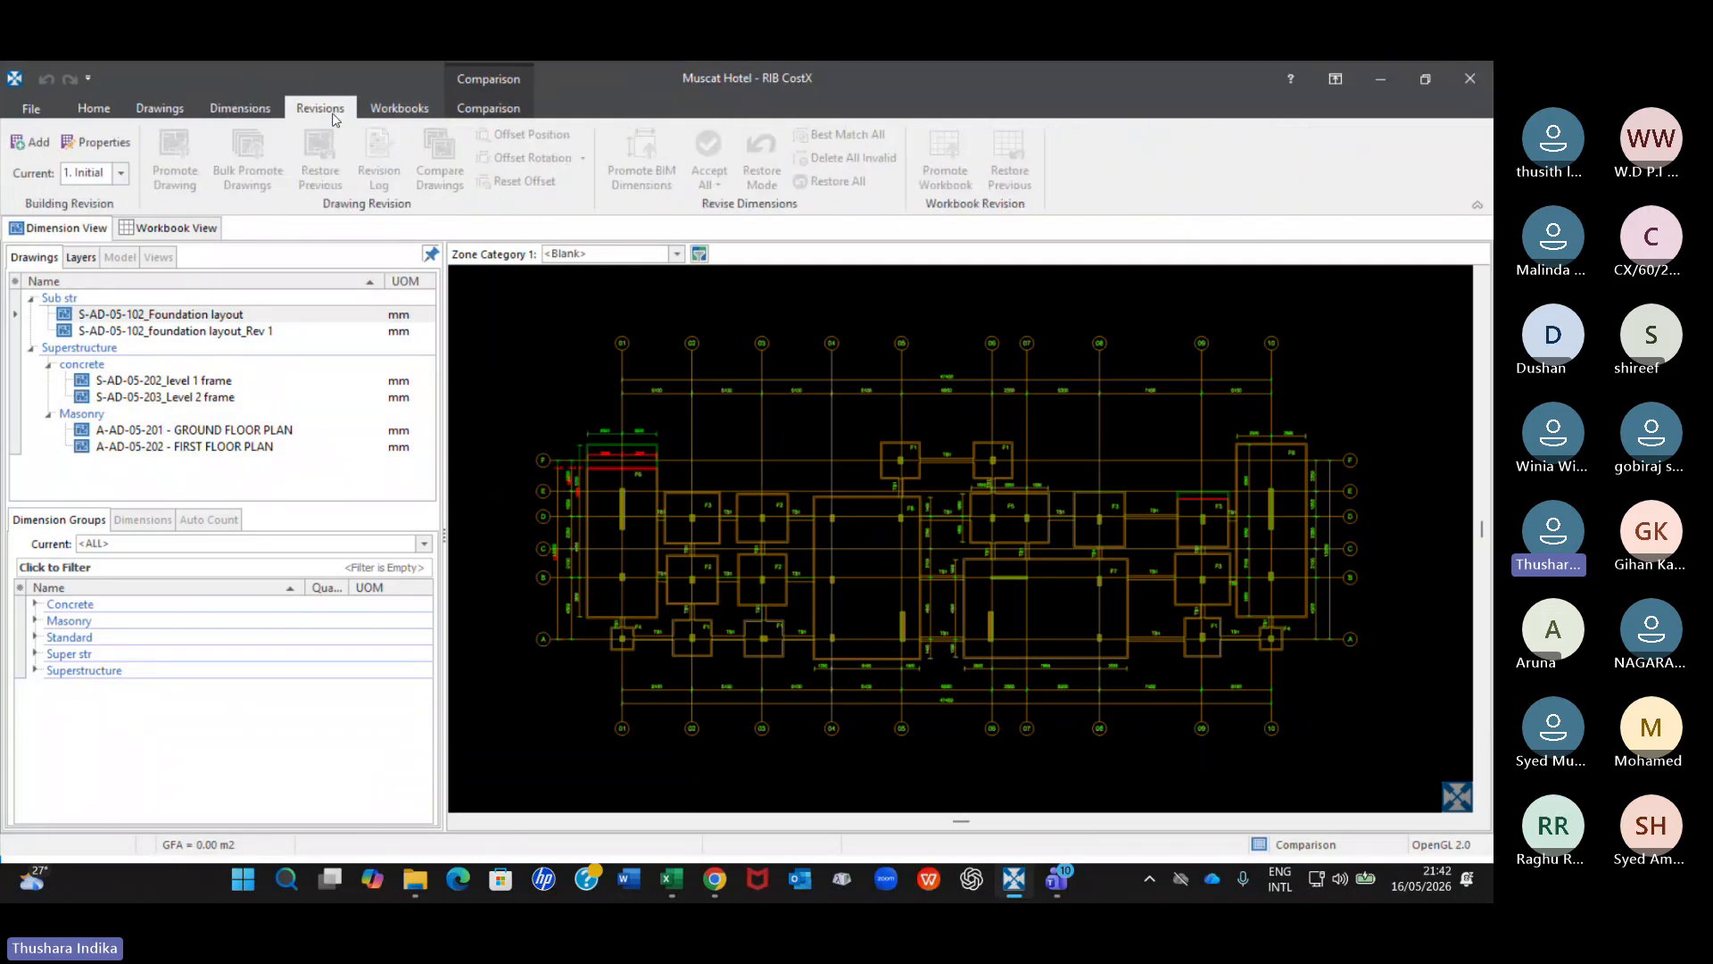
click(147, 114)
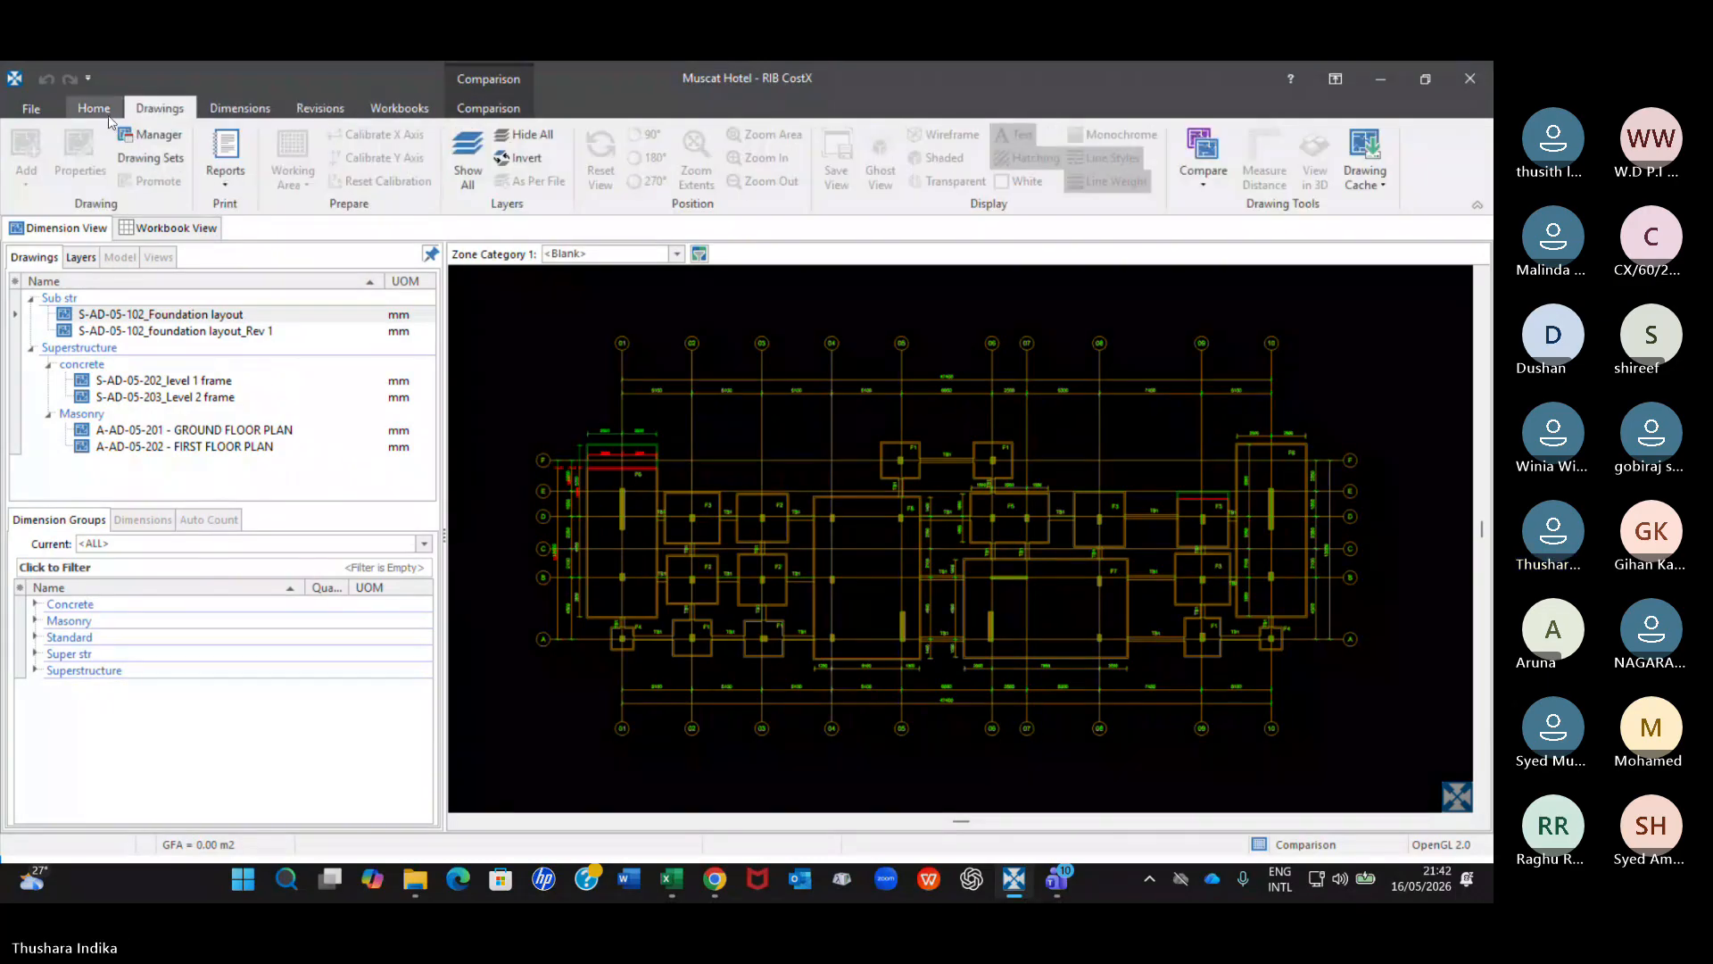
click(110, 116)
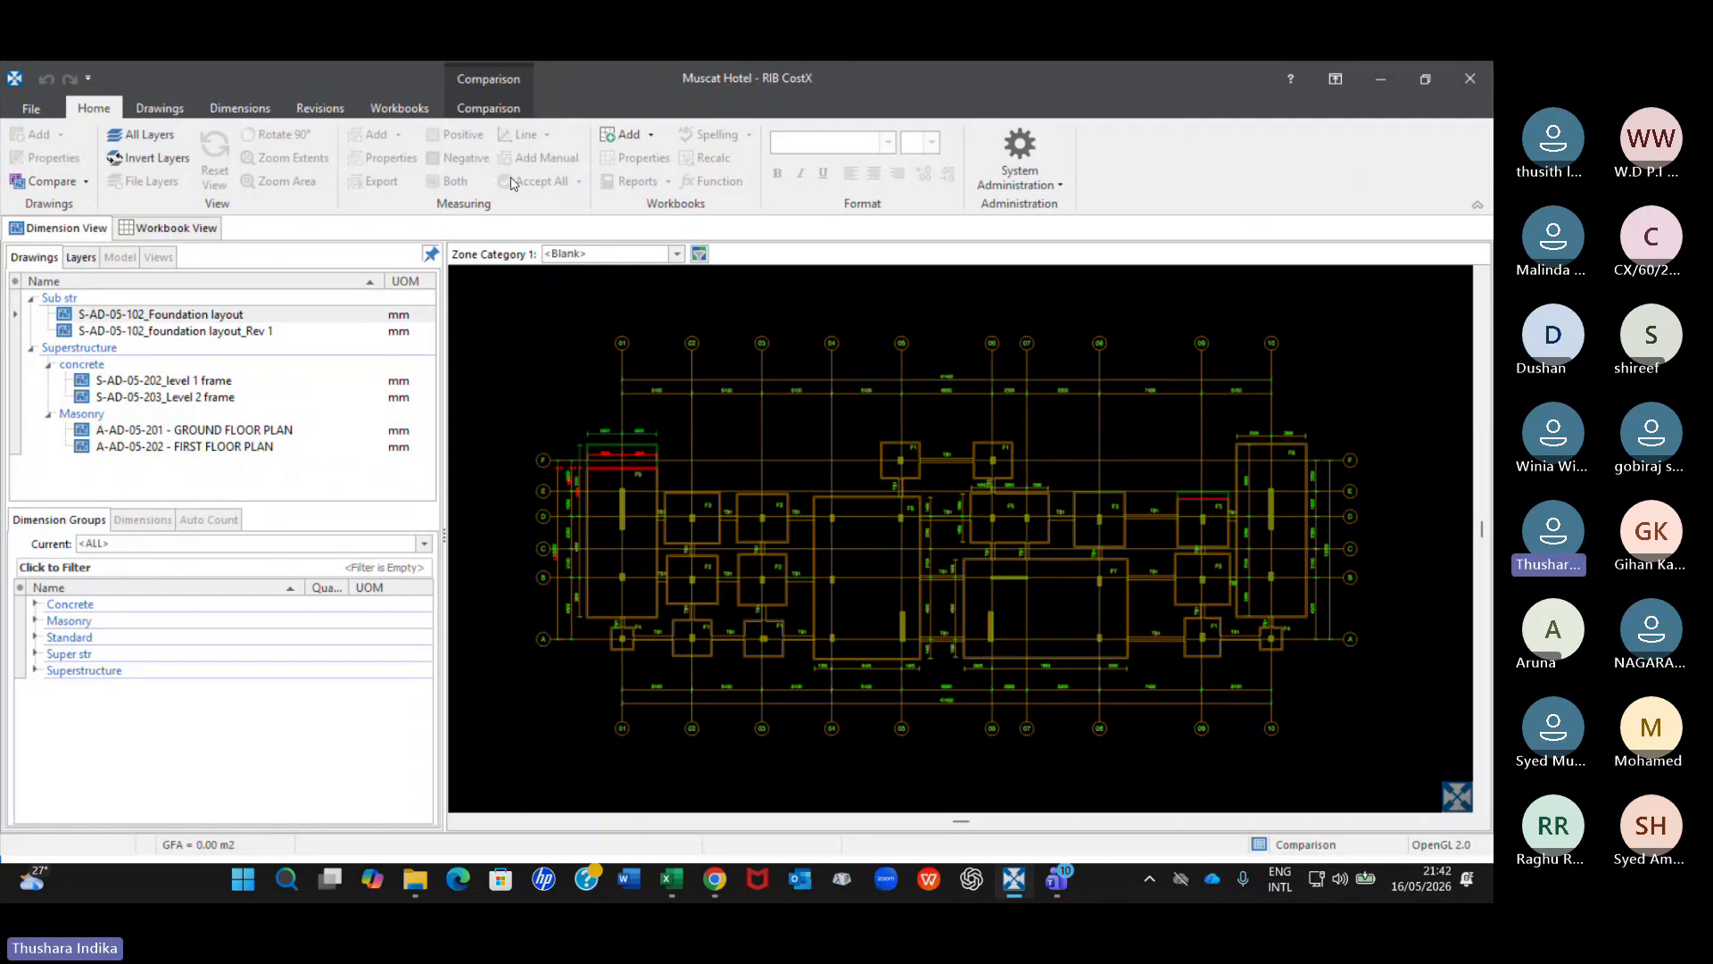
Close the drawing comparison and view the whole original S-AD-05-102_Foundation layout.
click(488, 80)
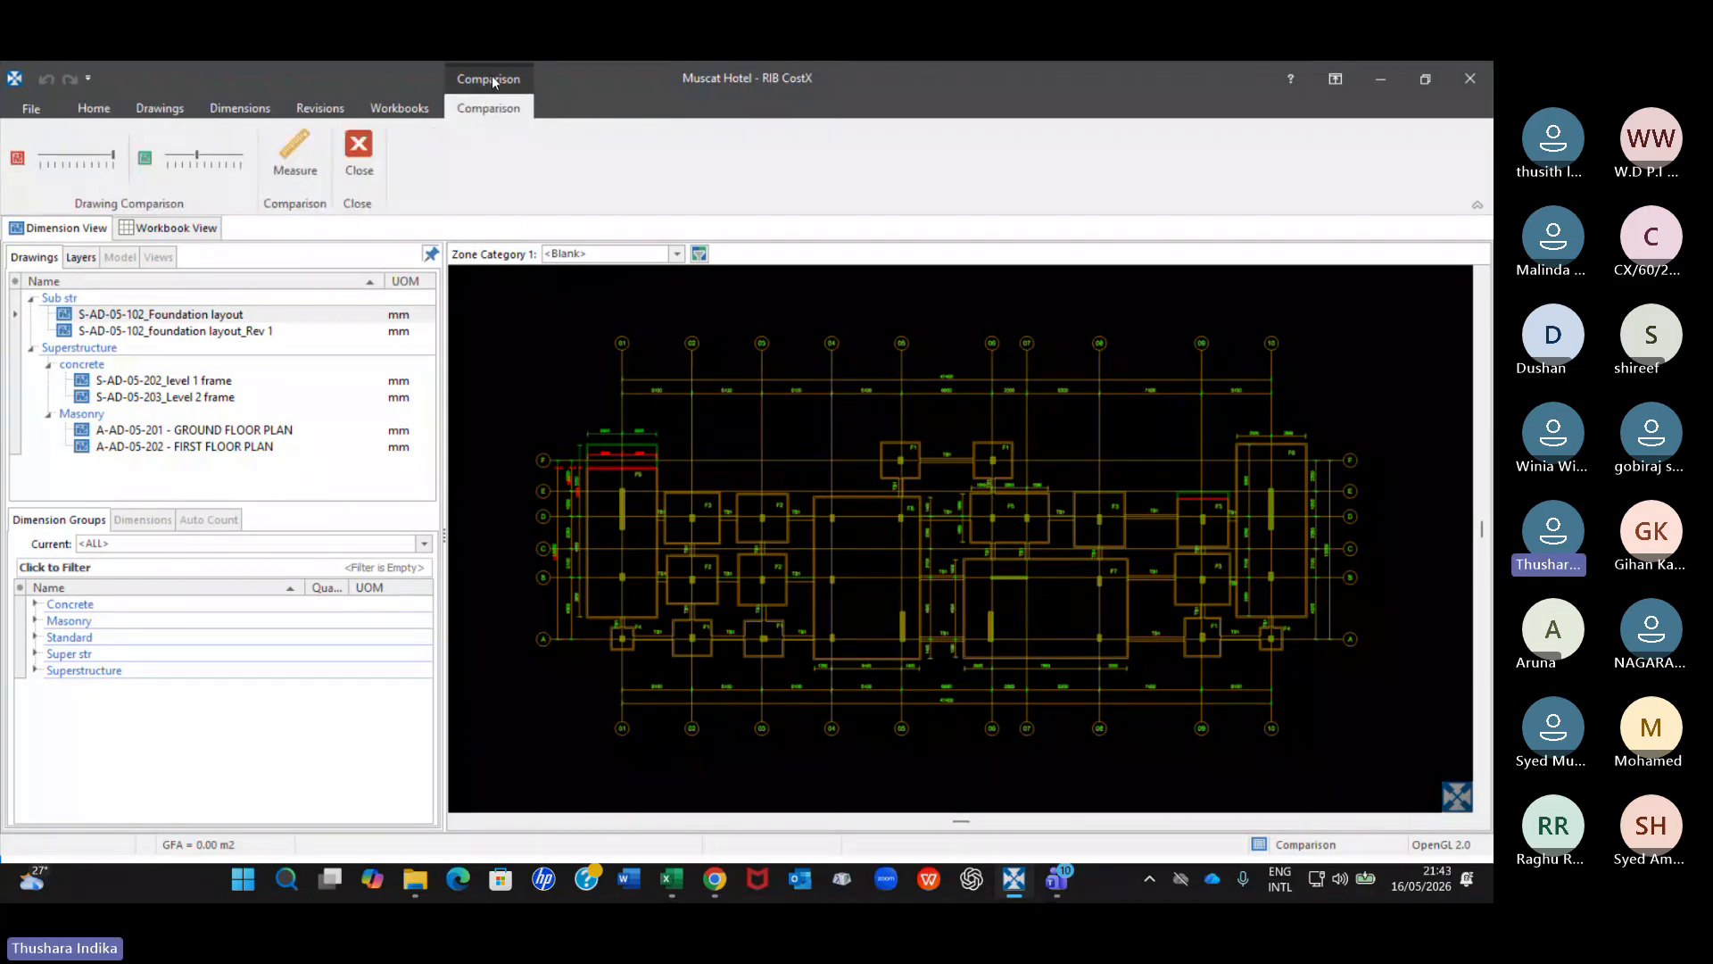
click(360, 159)
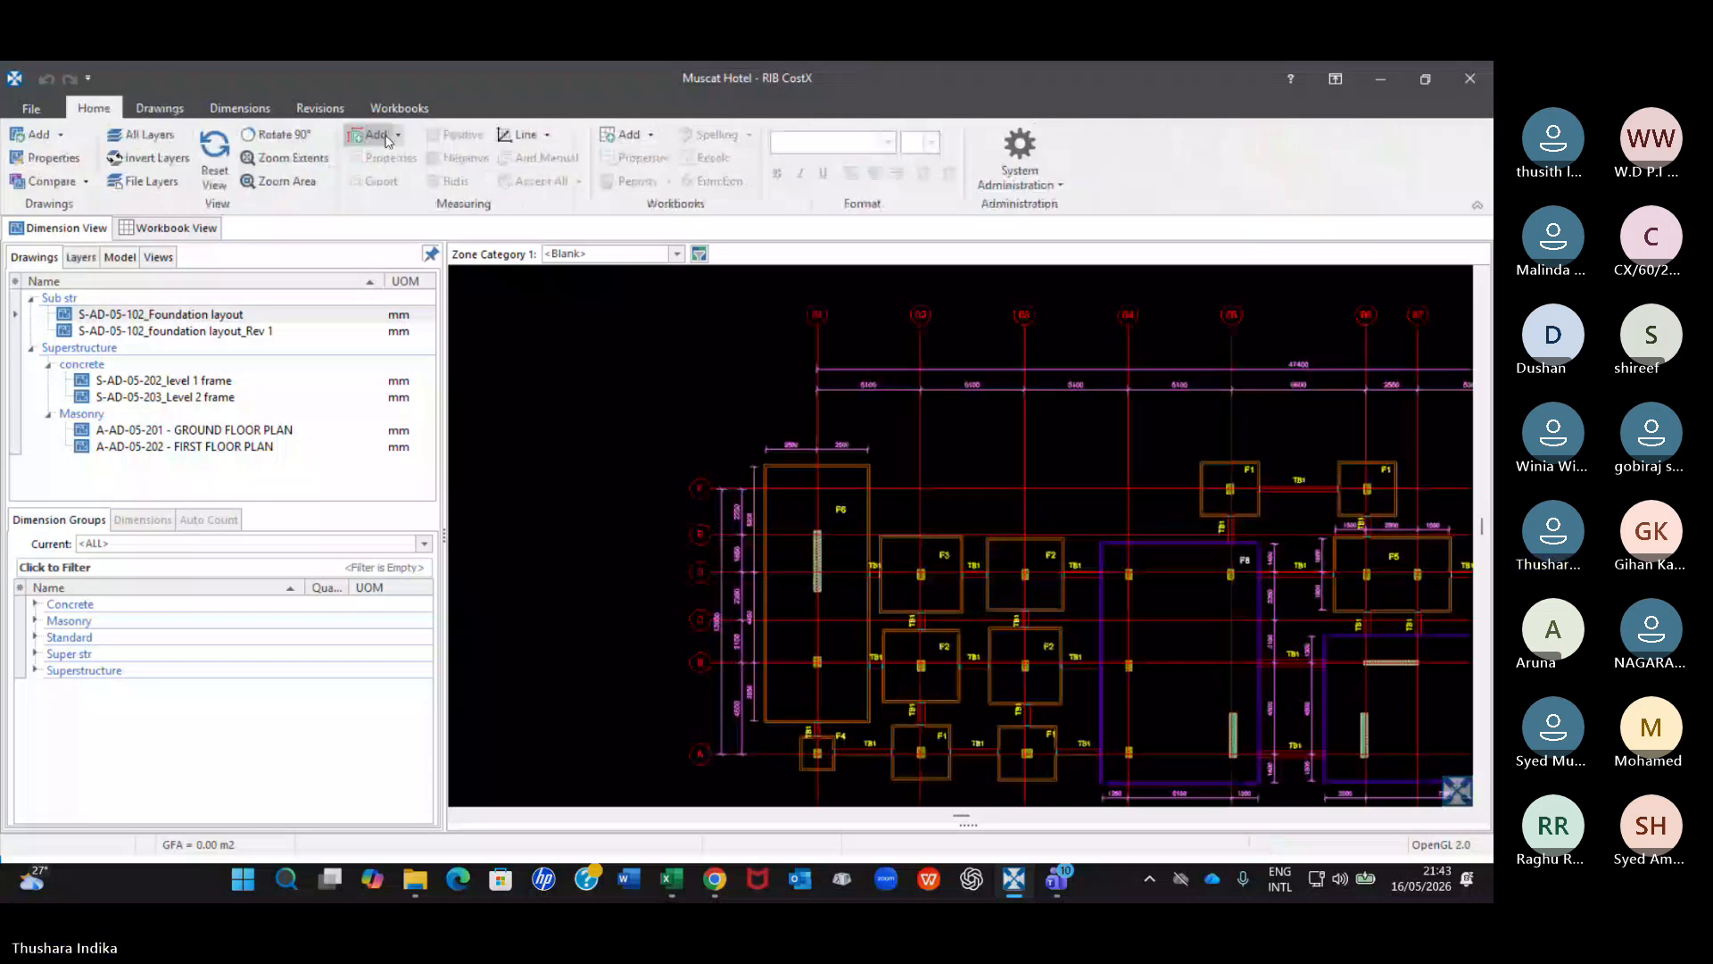
scroll(881, 571, down, 6)
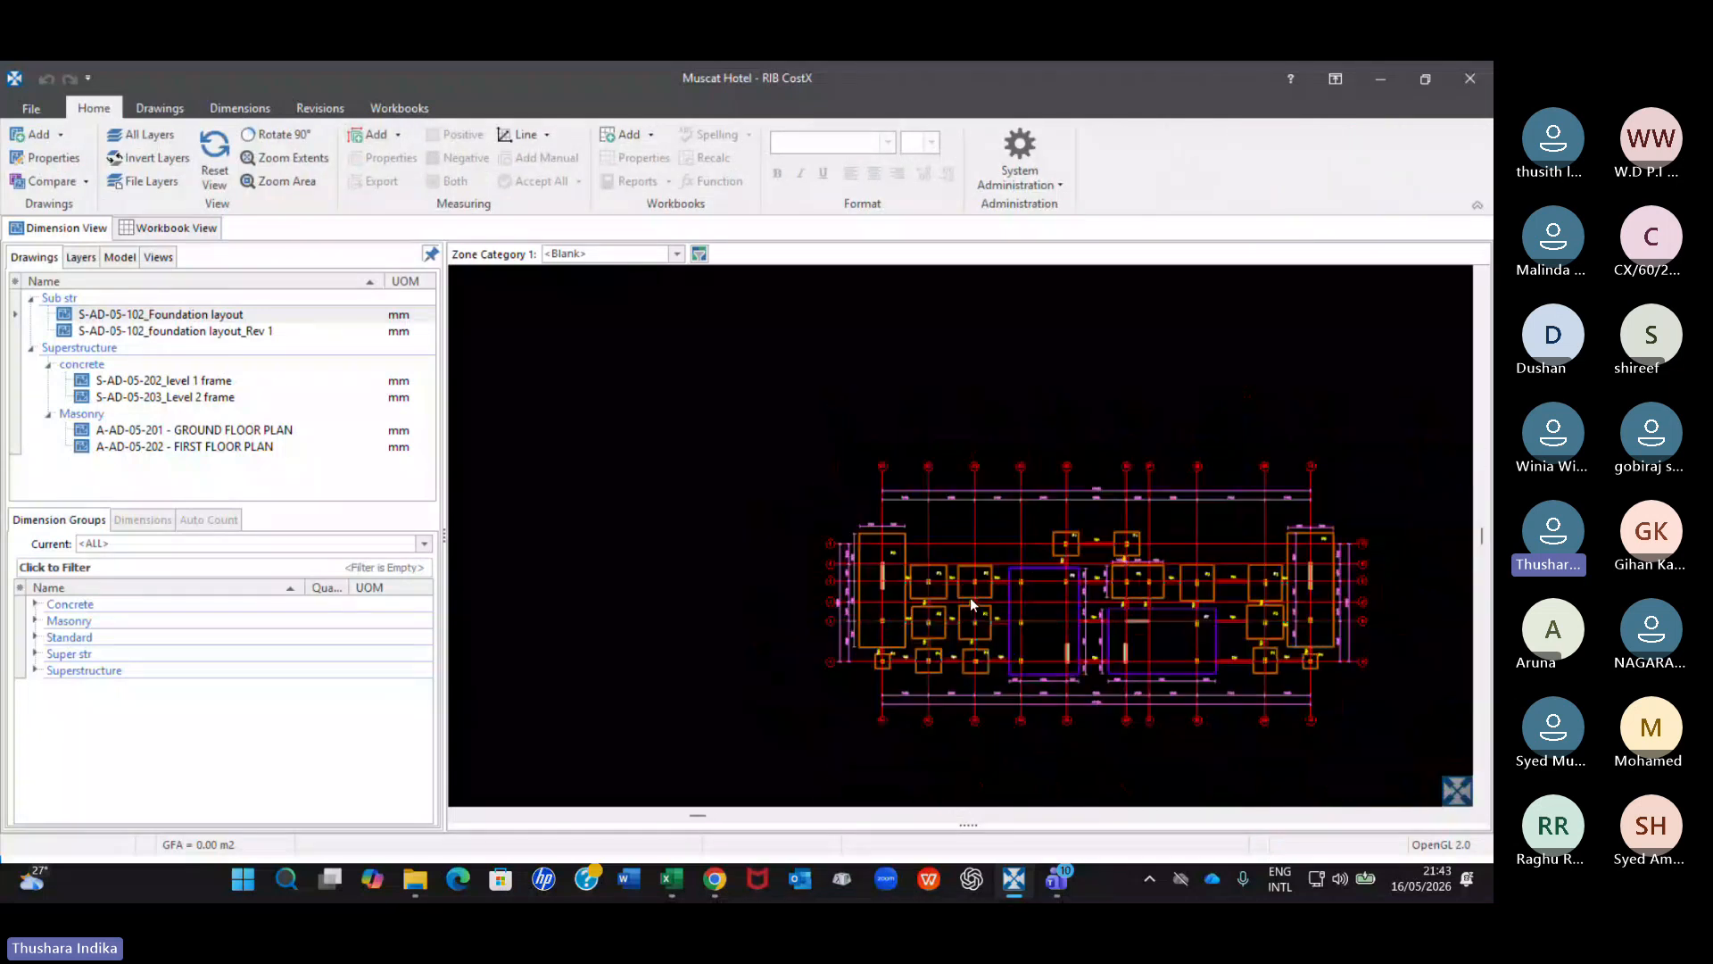
middle_drag(796, 543, 712, 428)
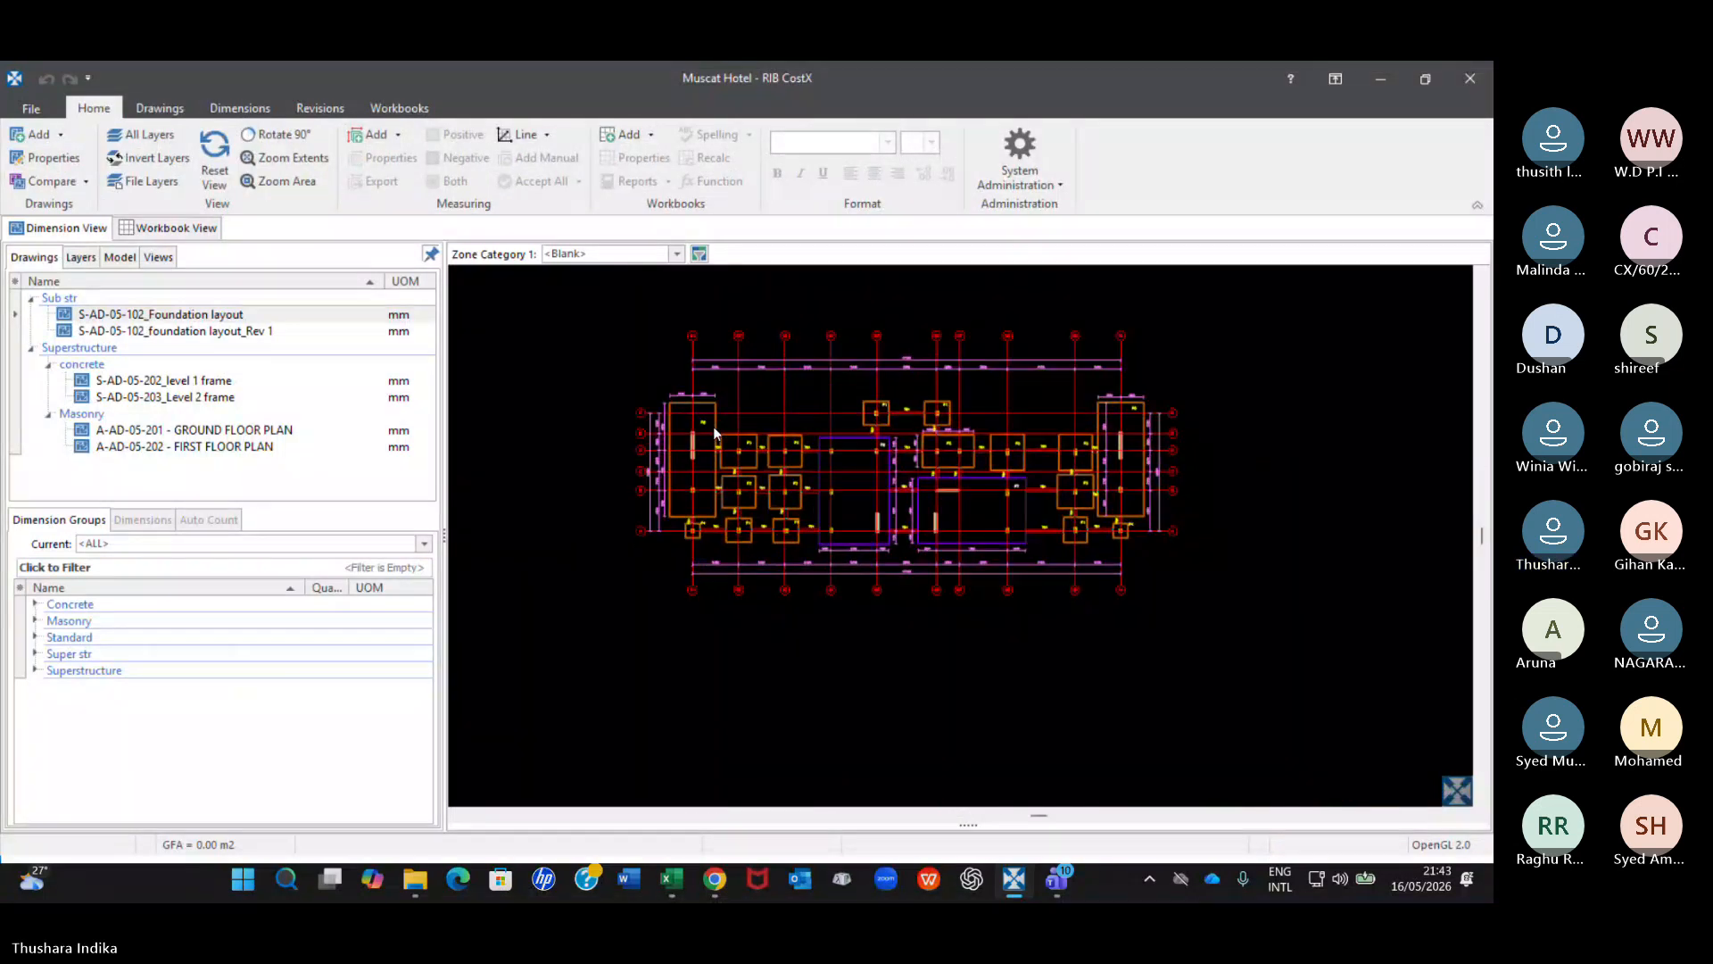
Display the whole S-AD-05-102_foundation layout_Rev 1 drawing and bring up the drawing tools.
click(247, 318)
click(250, 330)
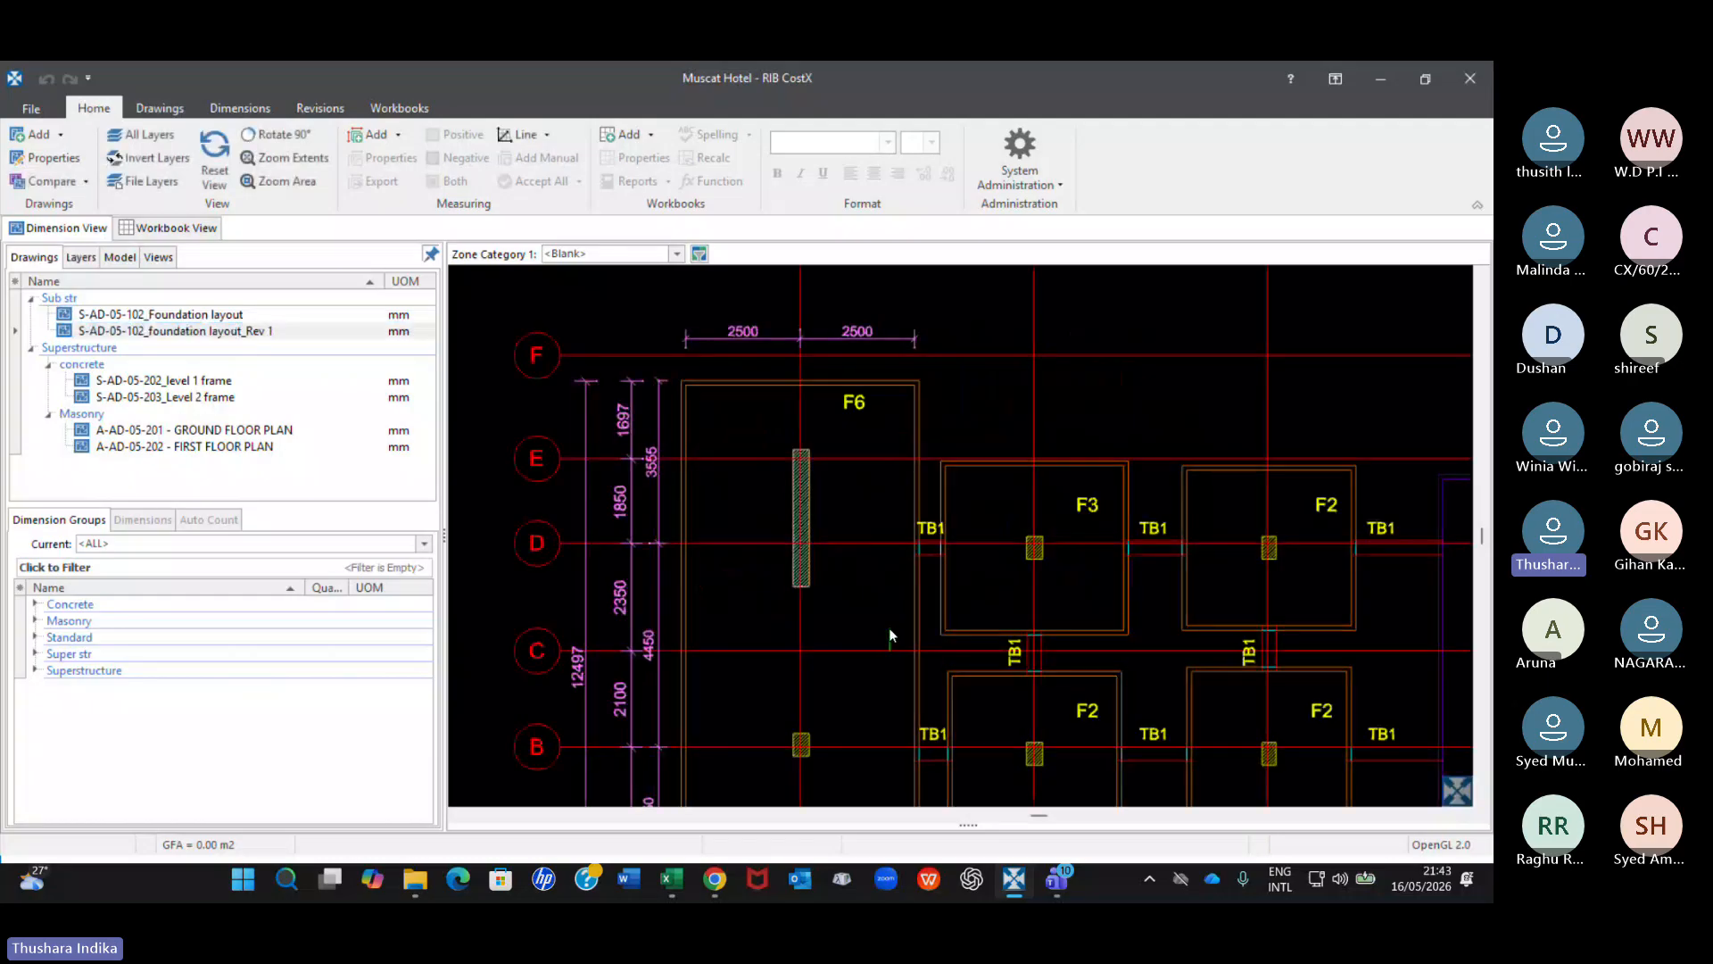
scroll(855, 527, down, 5)
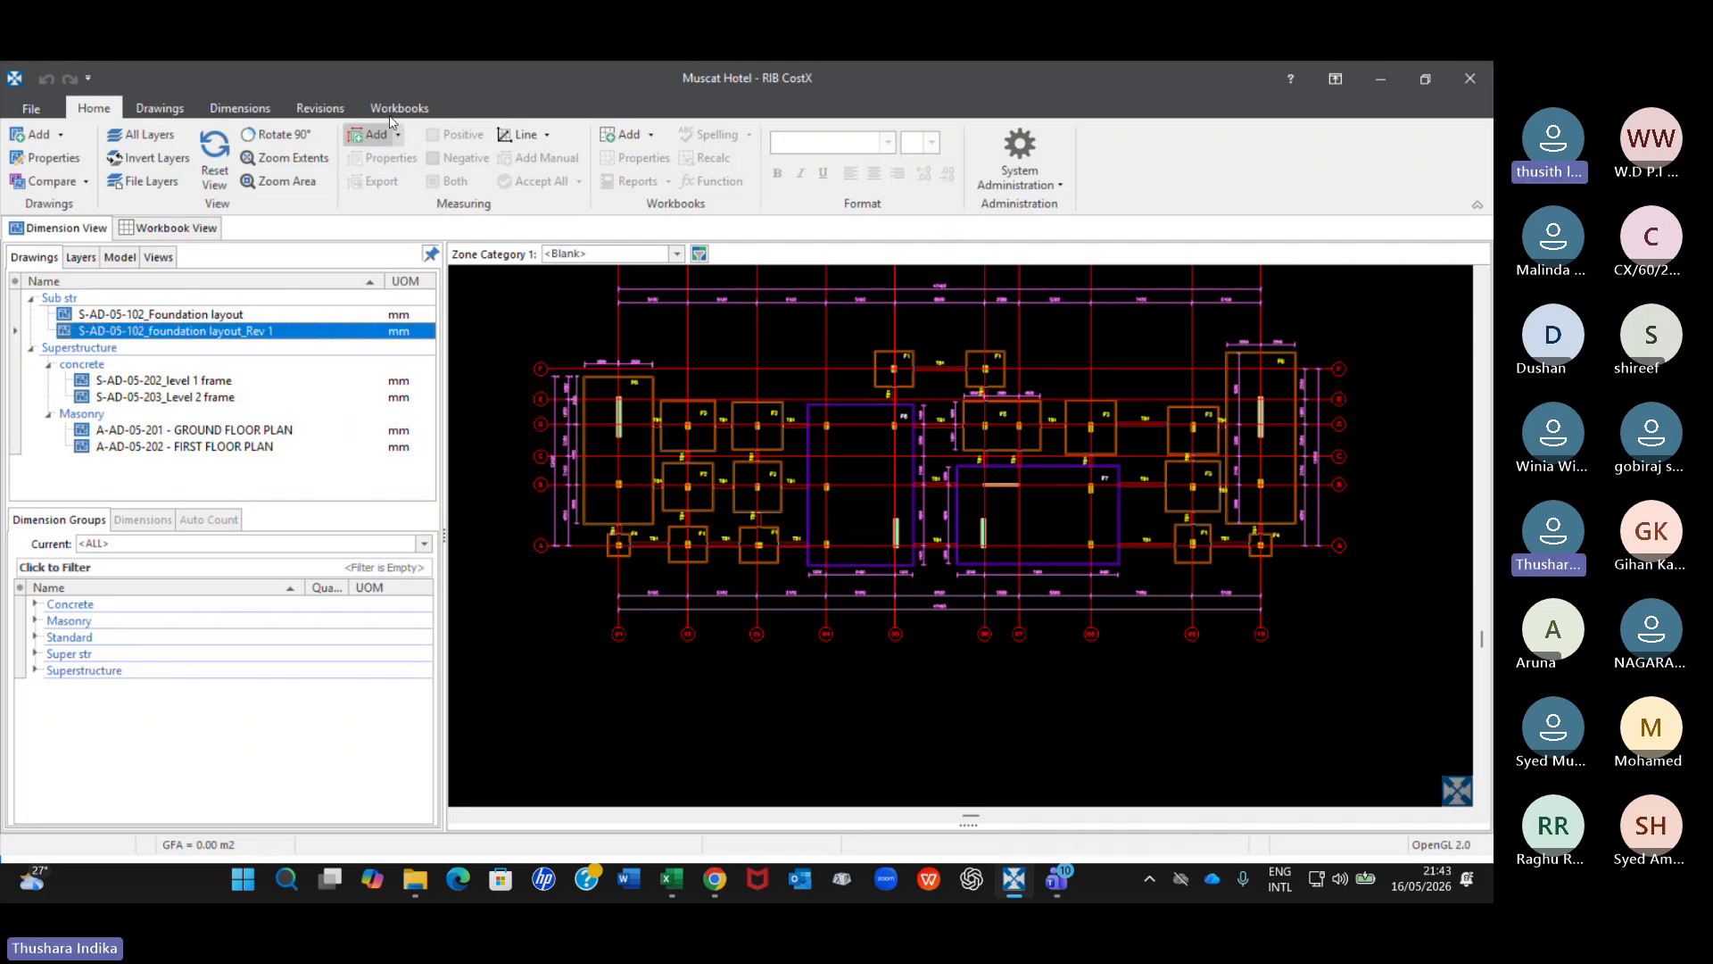
click(179, 114)
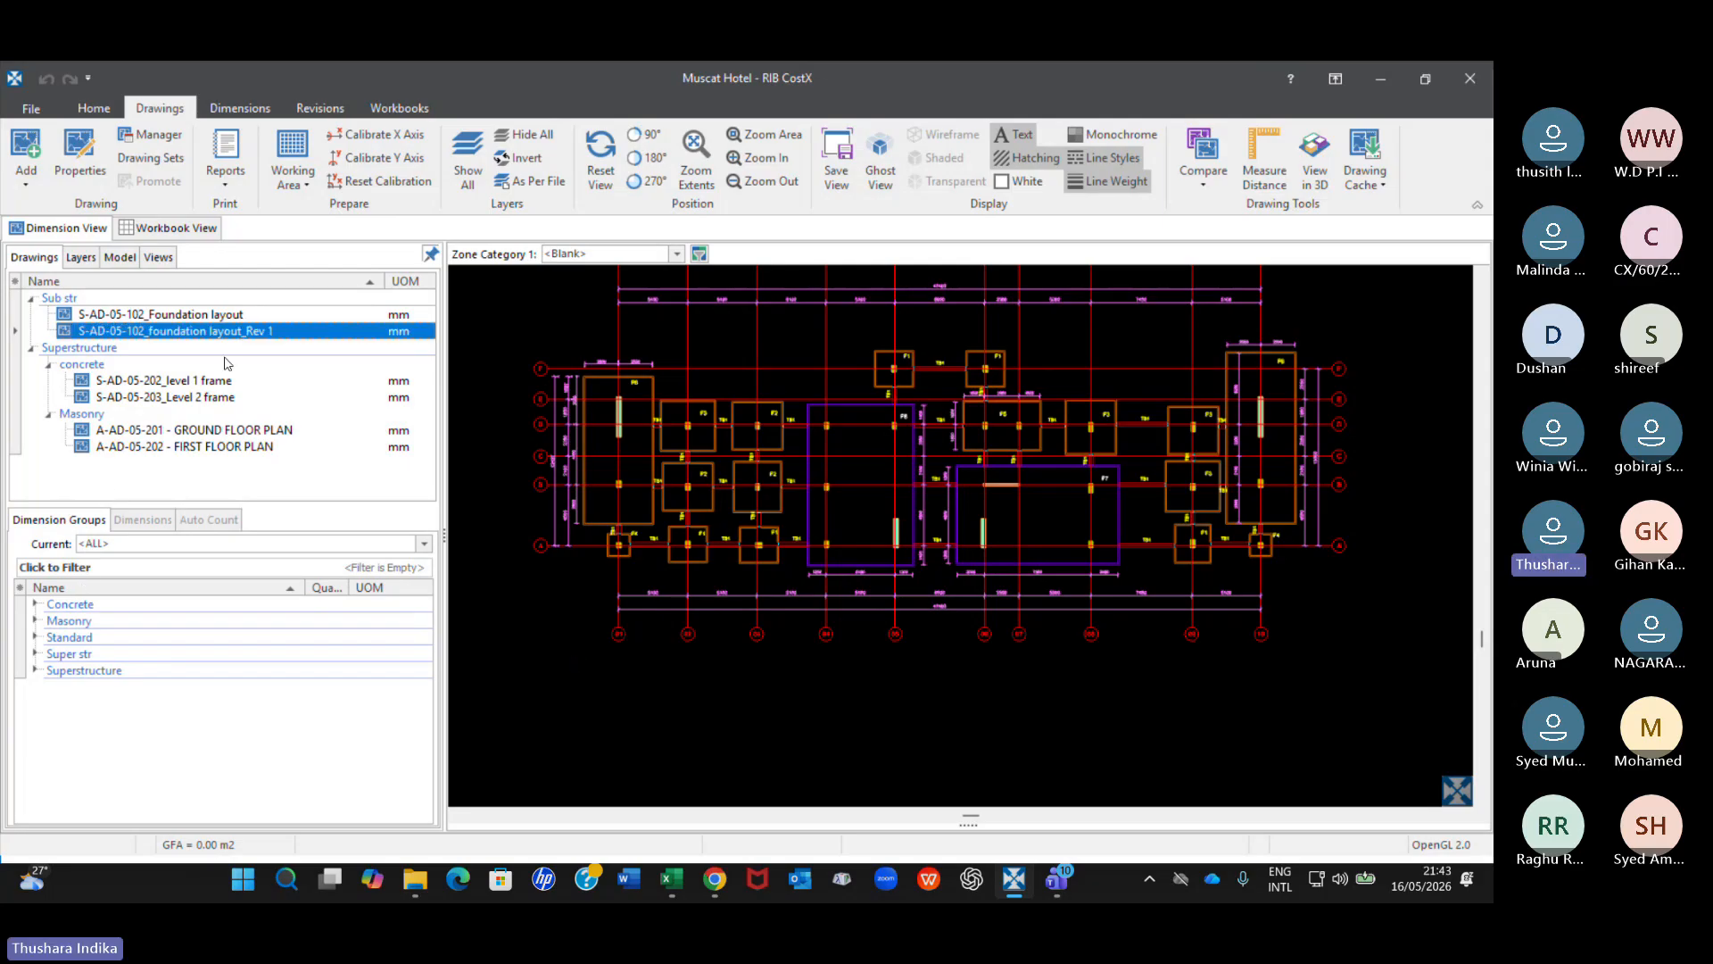
Select the original foundation layout, then open the BoQ Hotel workbook and examine the Excavation items under Substructure.
click(222, 317)
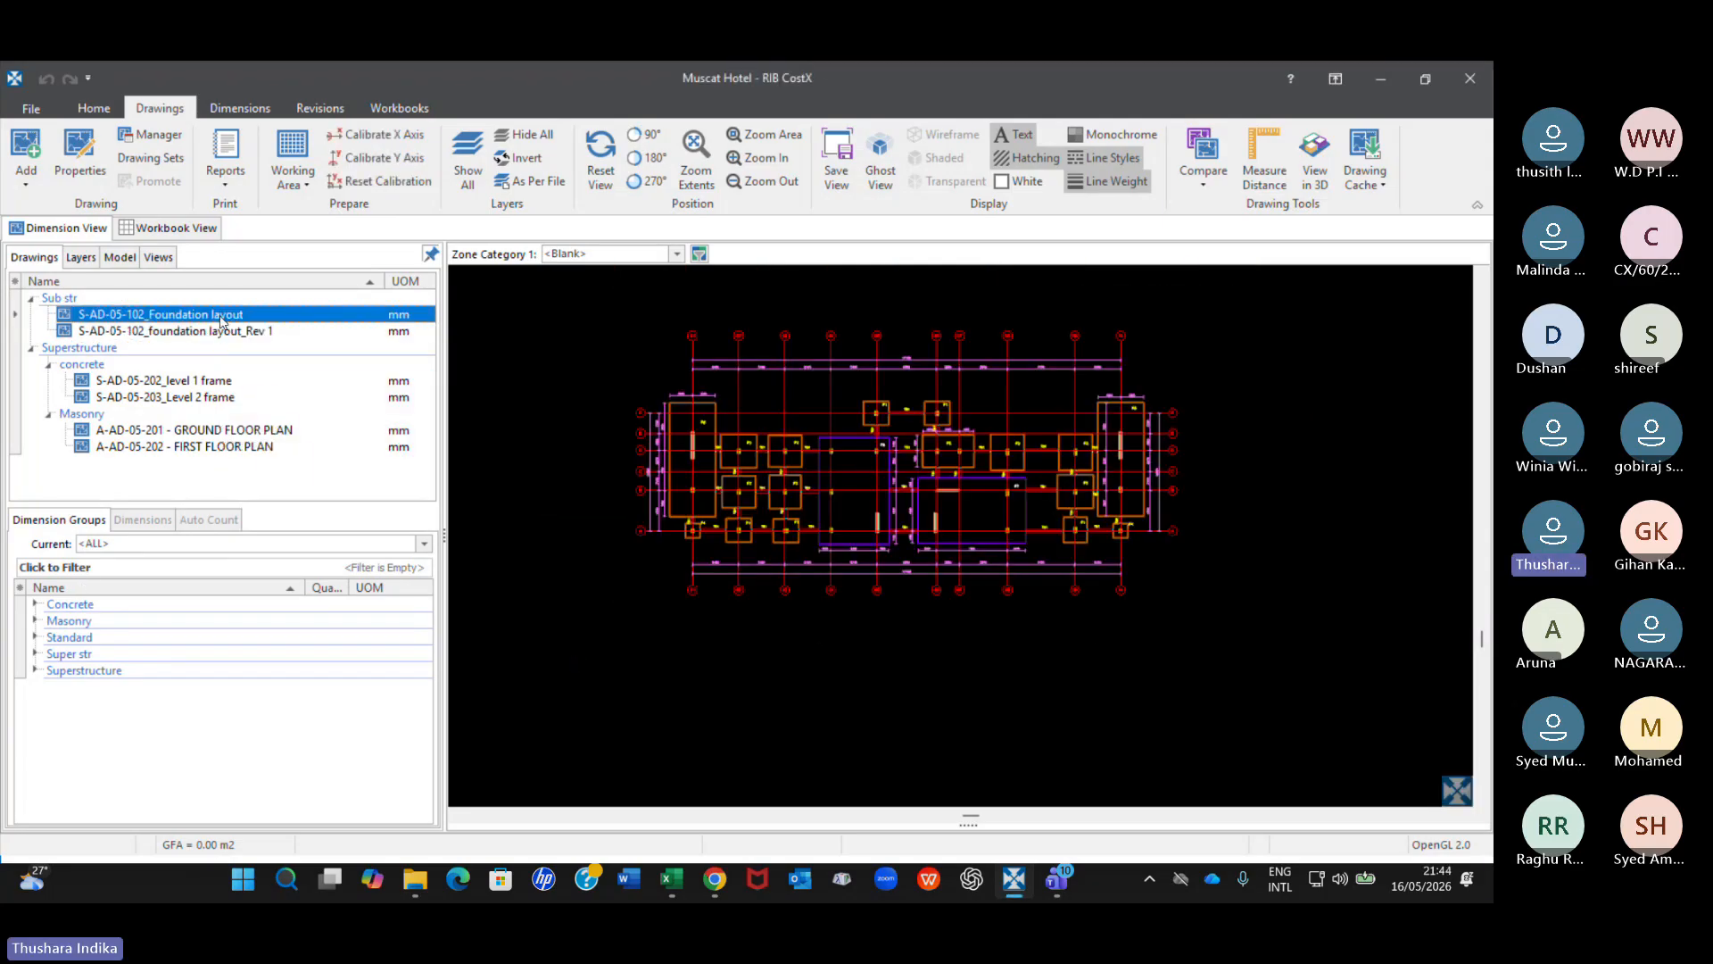
click(166, 228)
double_click(86, 303)
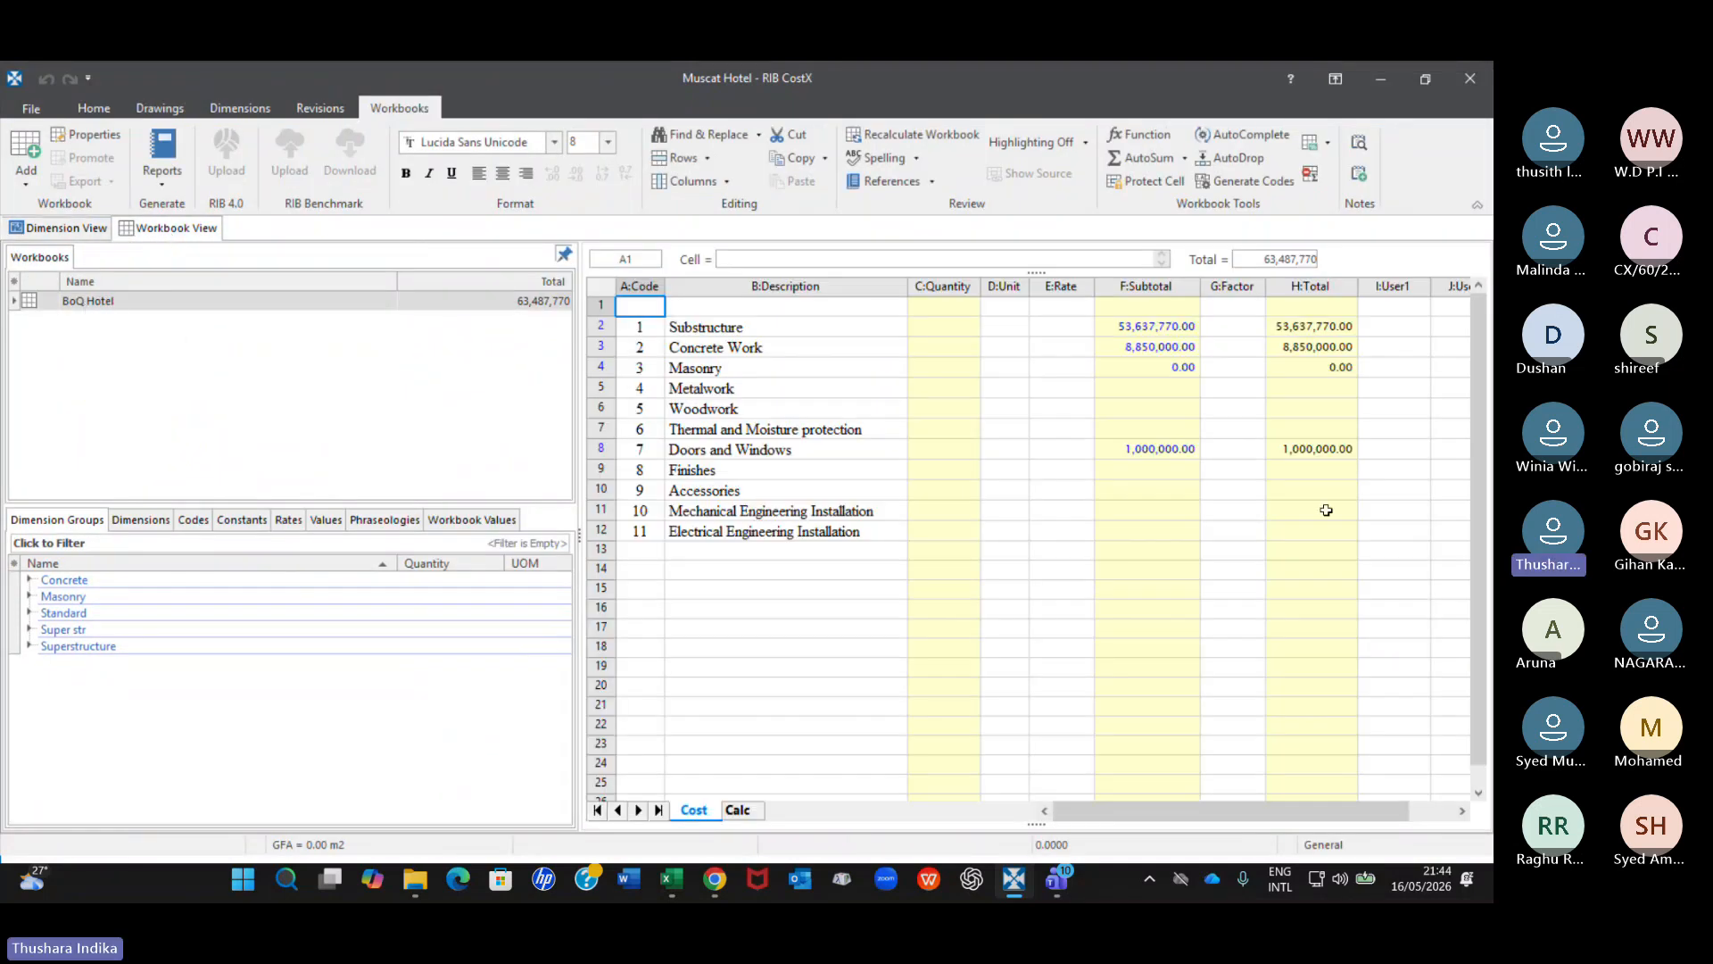
click(1141, 332)
double_click(1141, 332)
scroll(972, 616, down, 3)
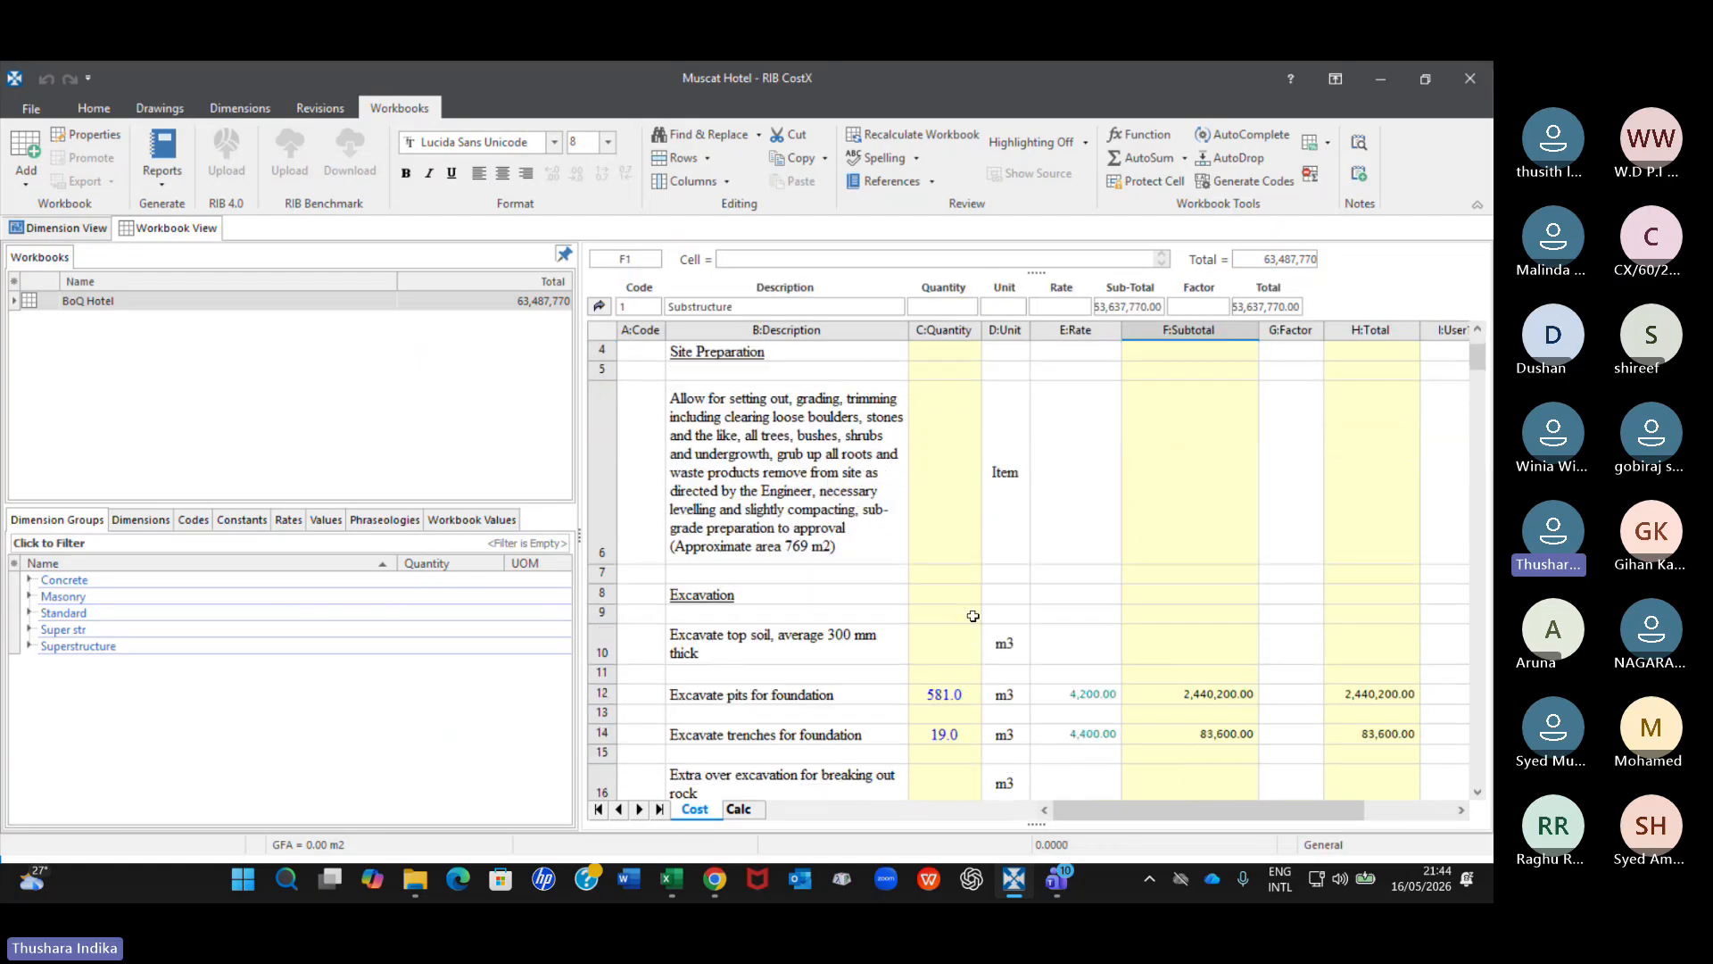
Return to the drawings and view the original and Rev 1 foundation layouts alternately.
click(79, 231)
click(230, 317)
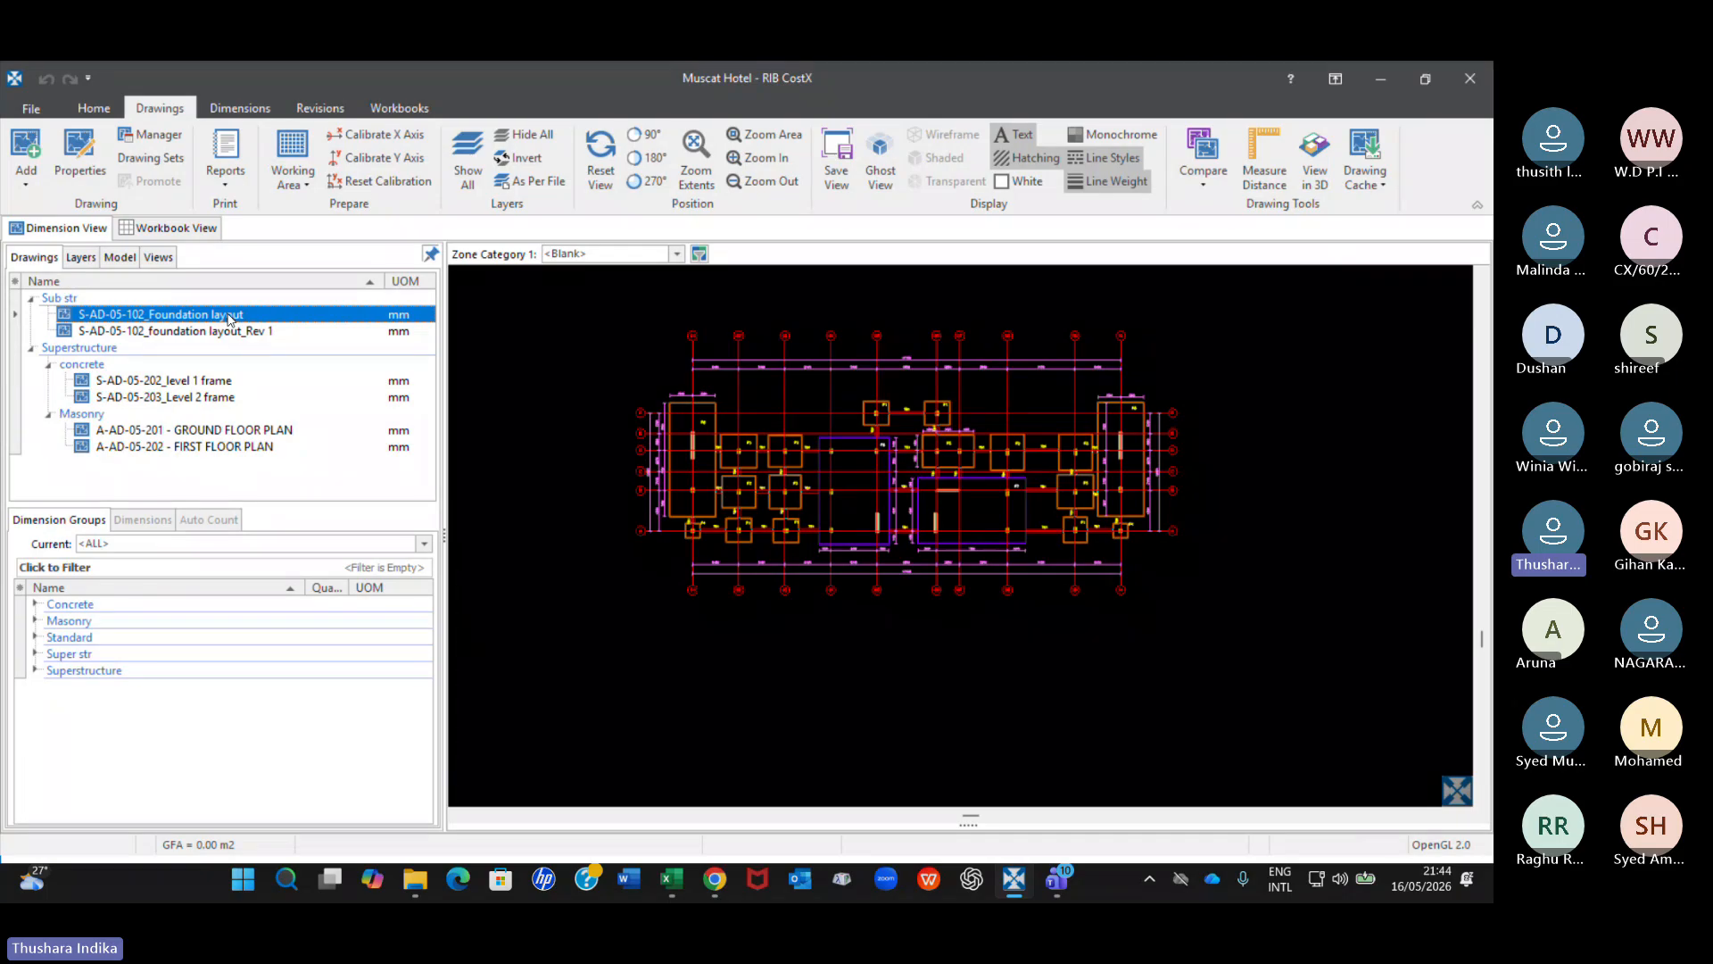
click(232, 336)
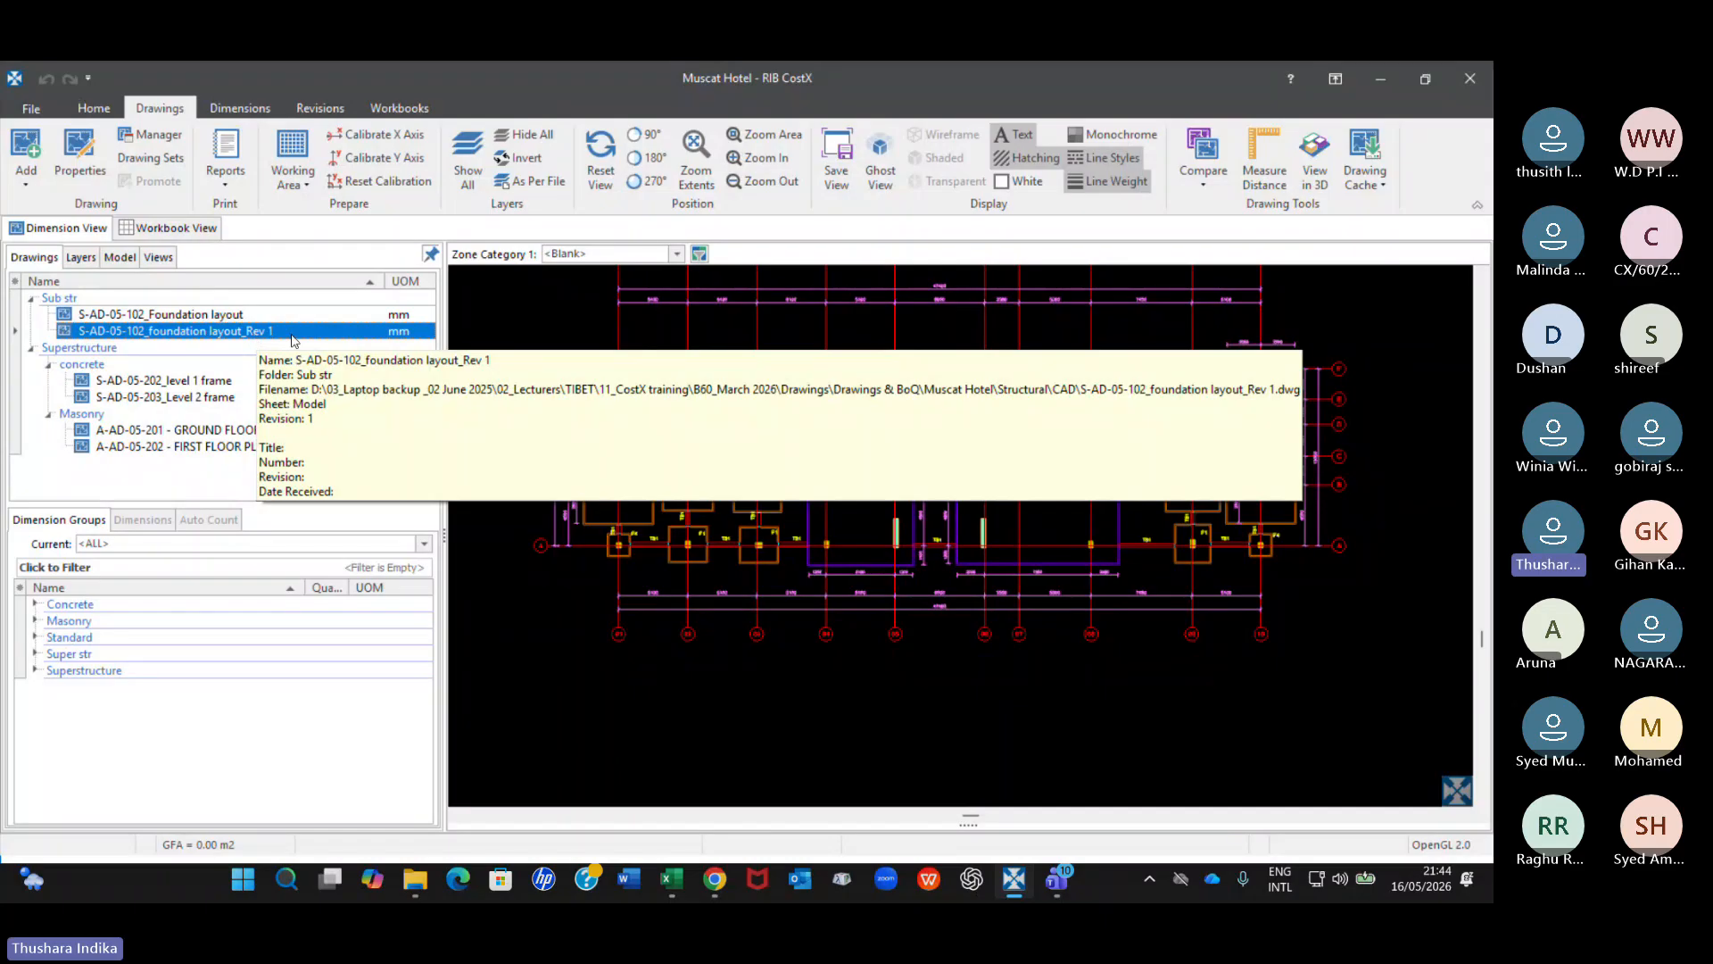
click(219, 317)
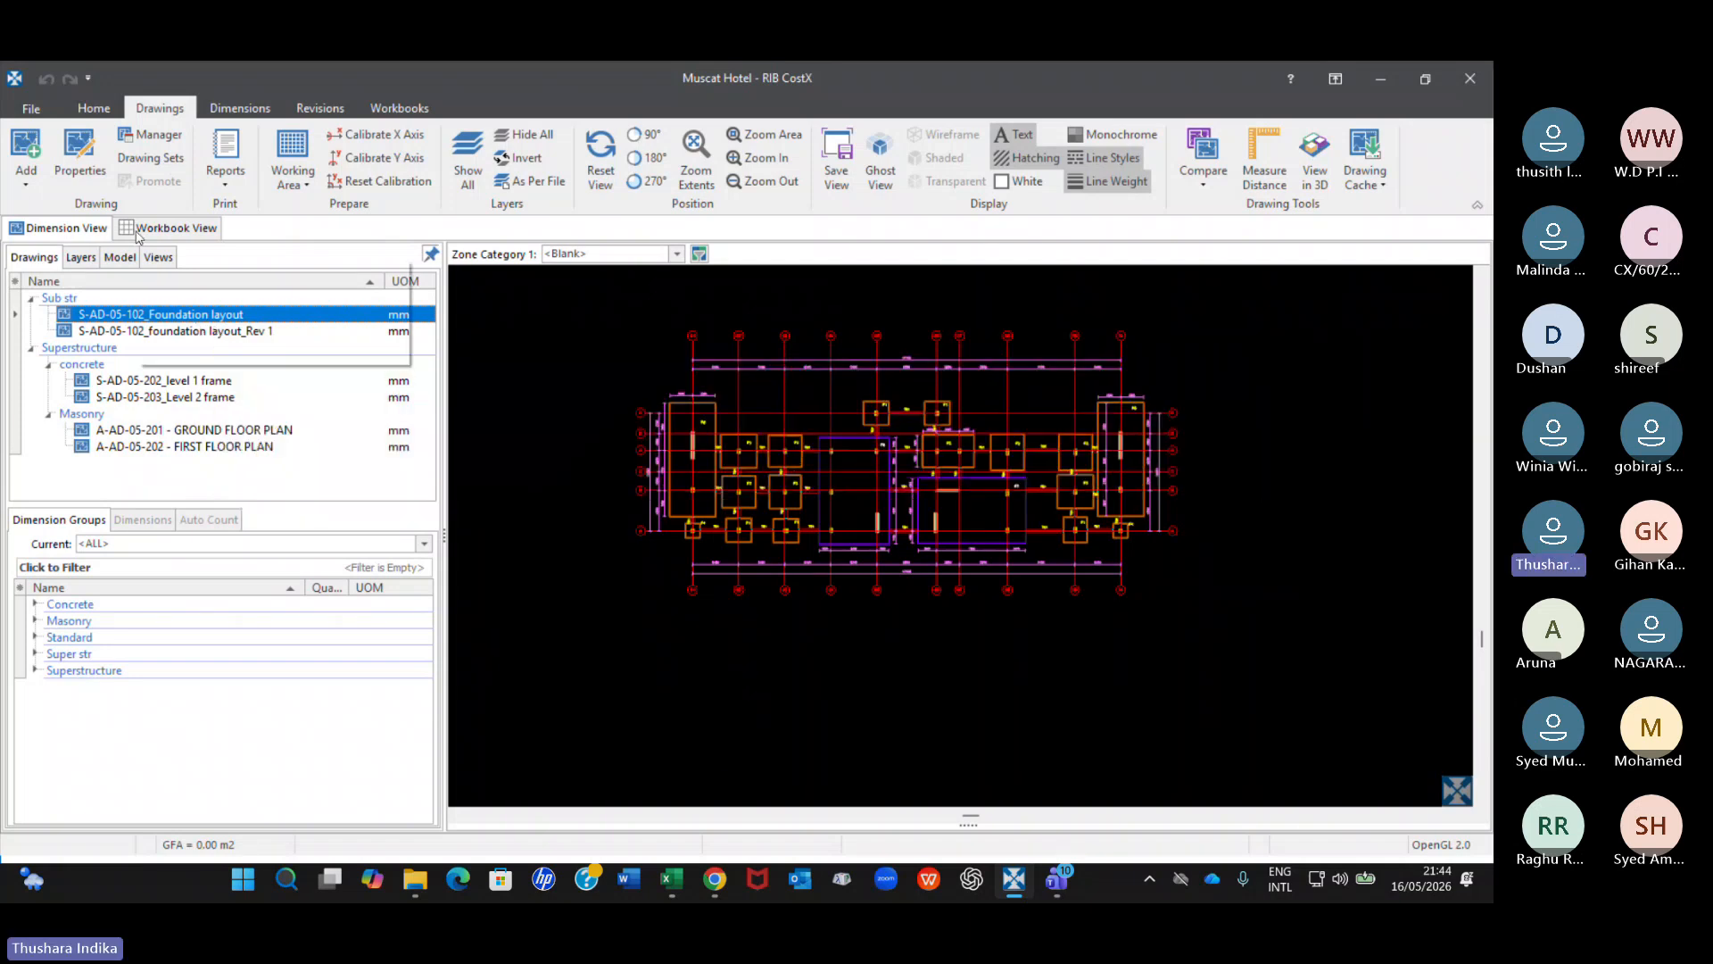
click(249, 338)
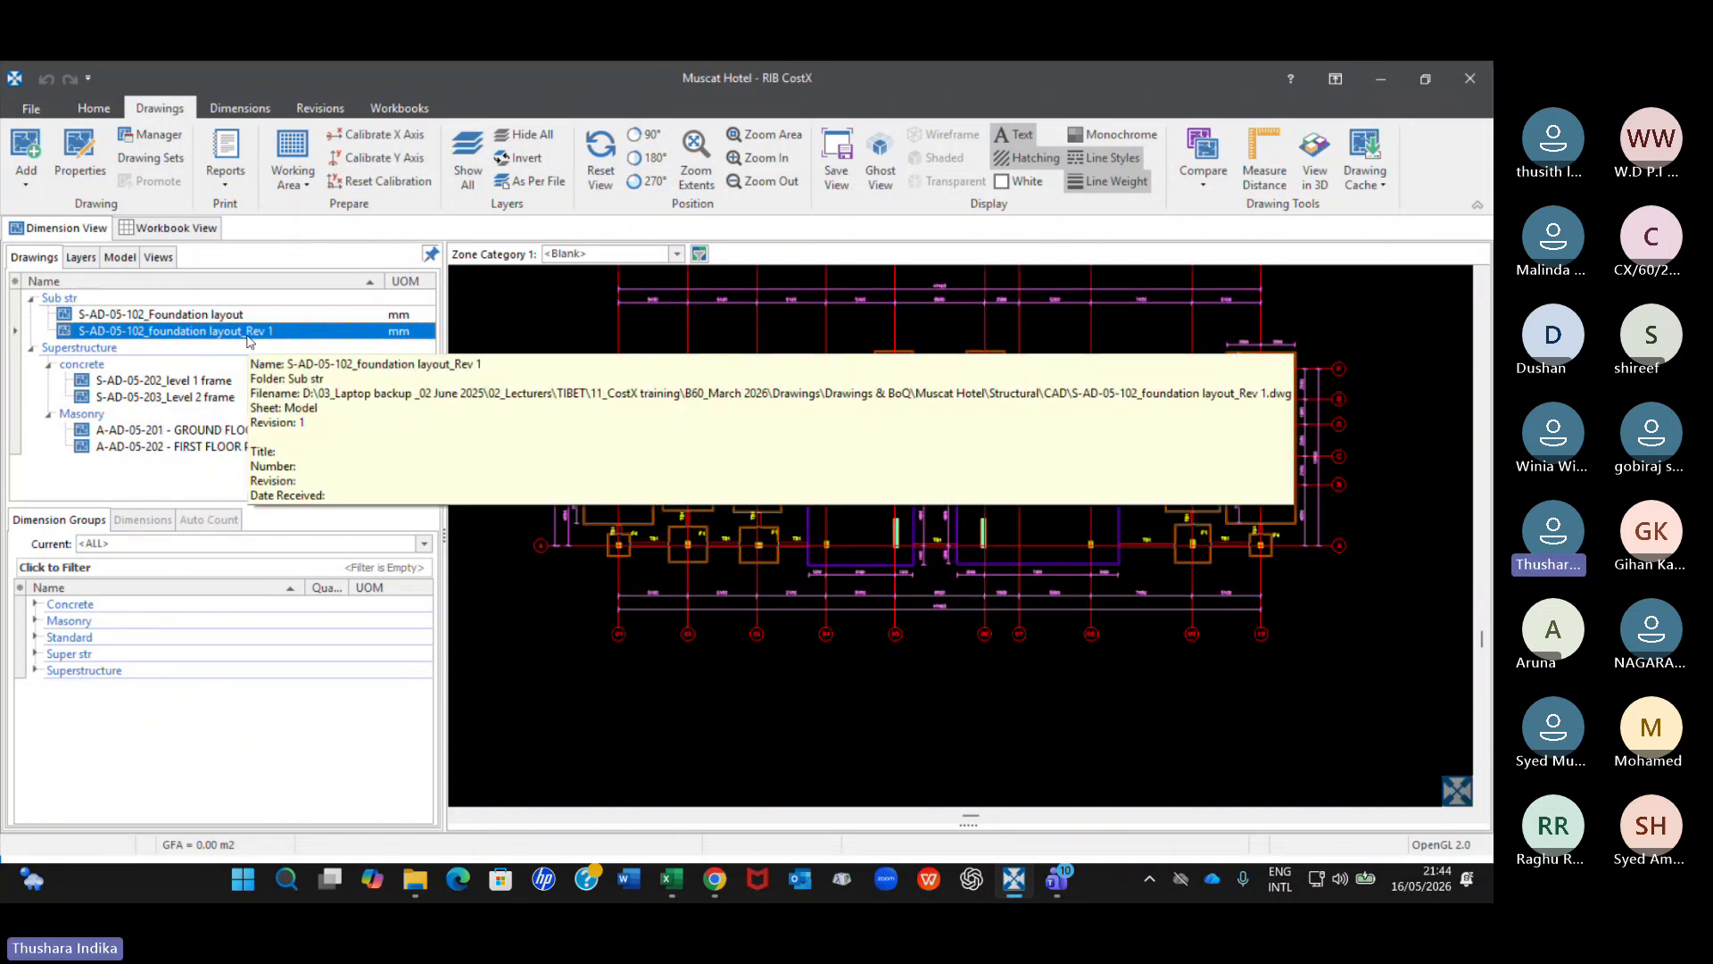
Look through the command groups for drawings, workbooks and dimensions, and bring up the revision commands.
click(95, 119)
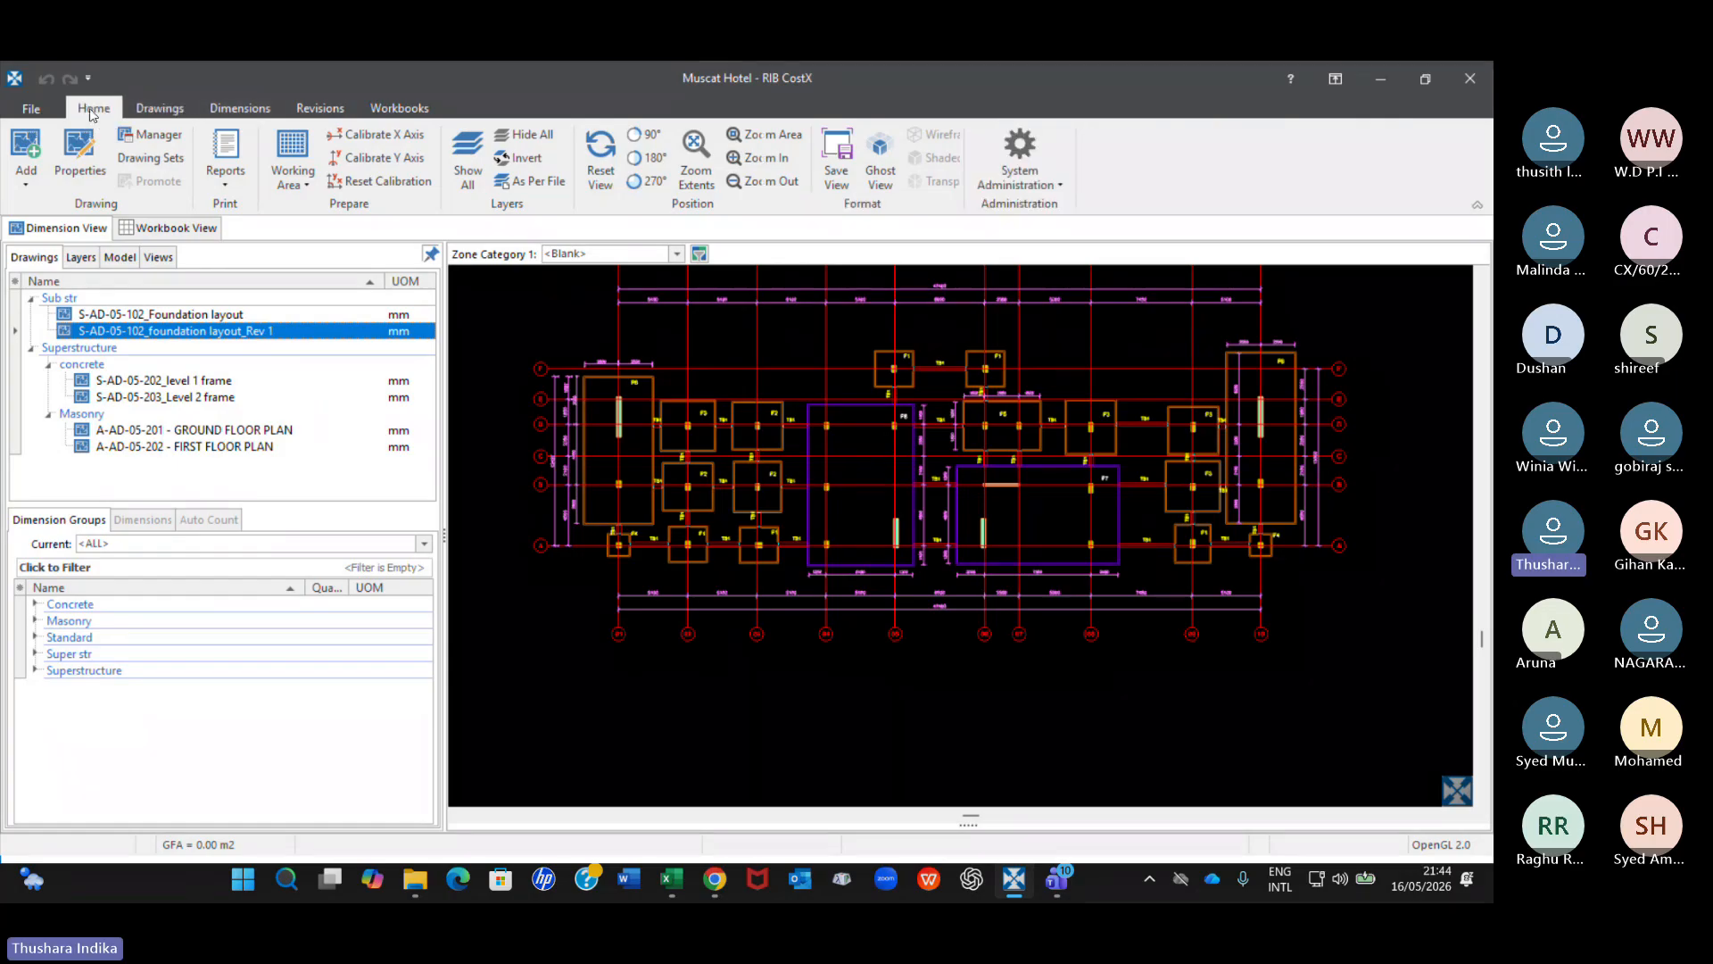
click(161, 109)
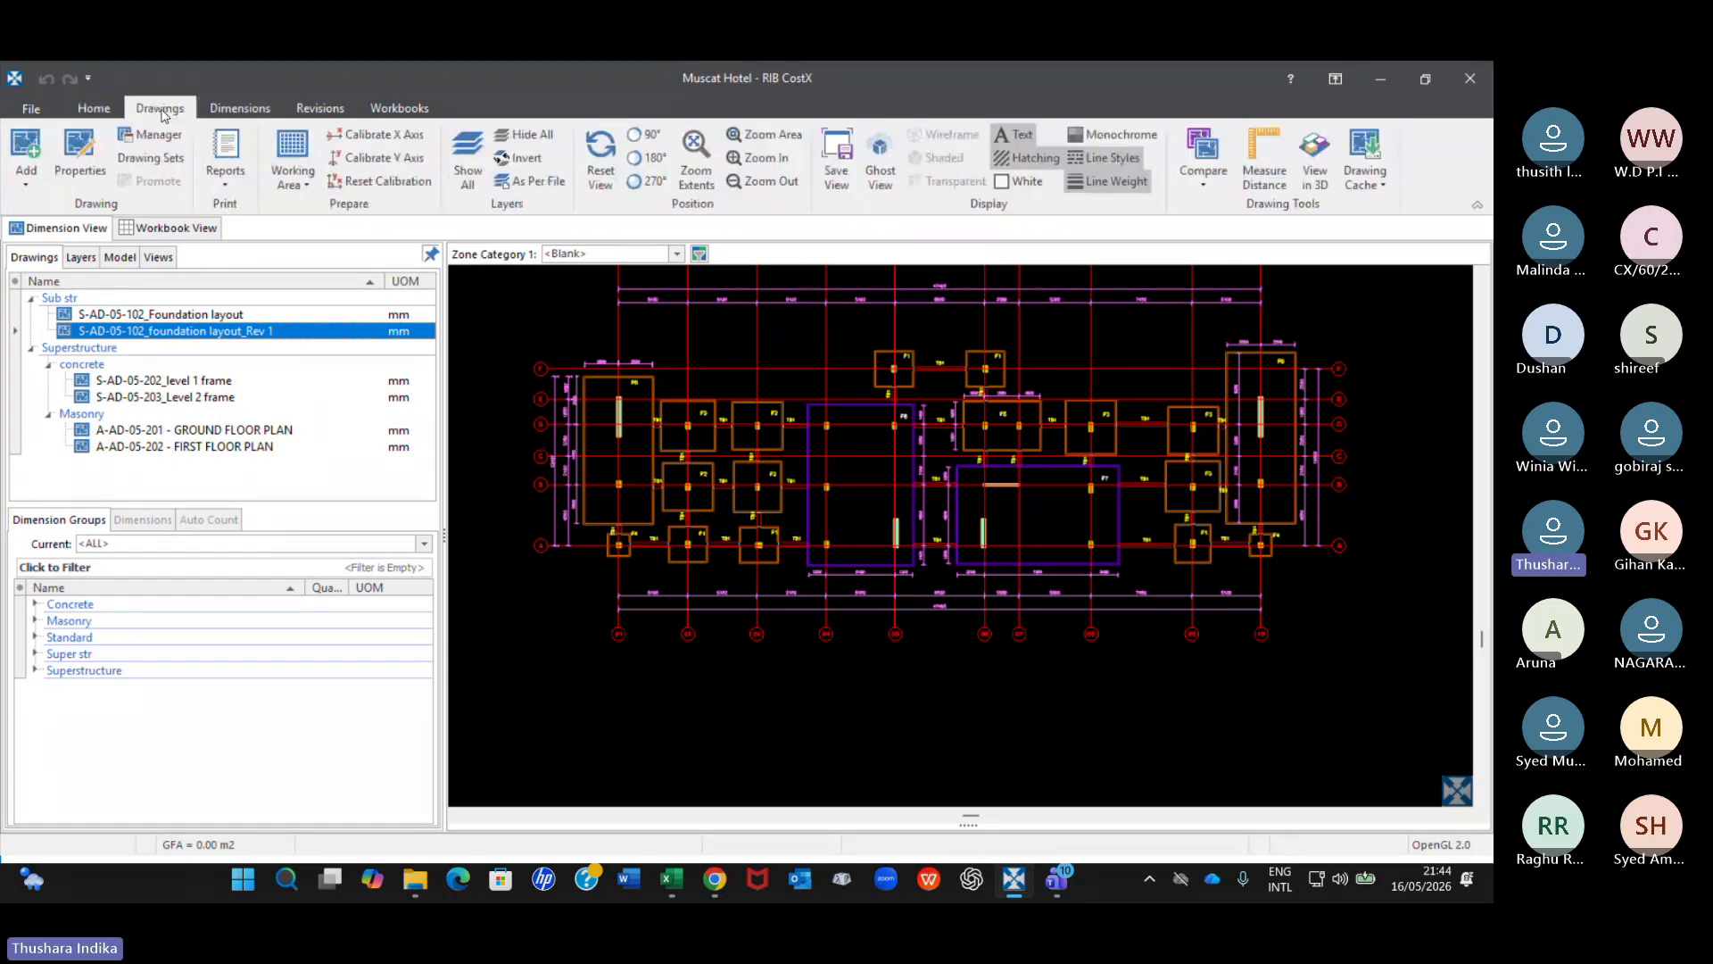
click(400, 110)
click(242, 107)
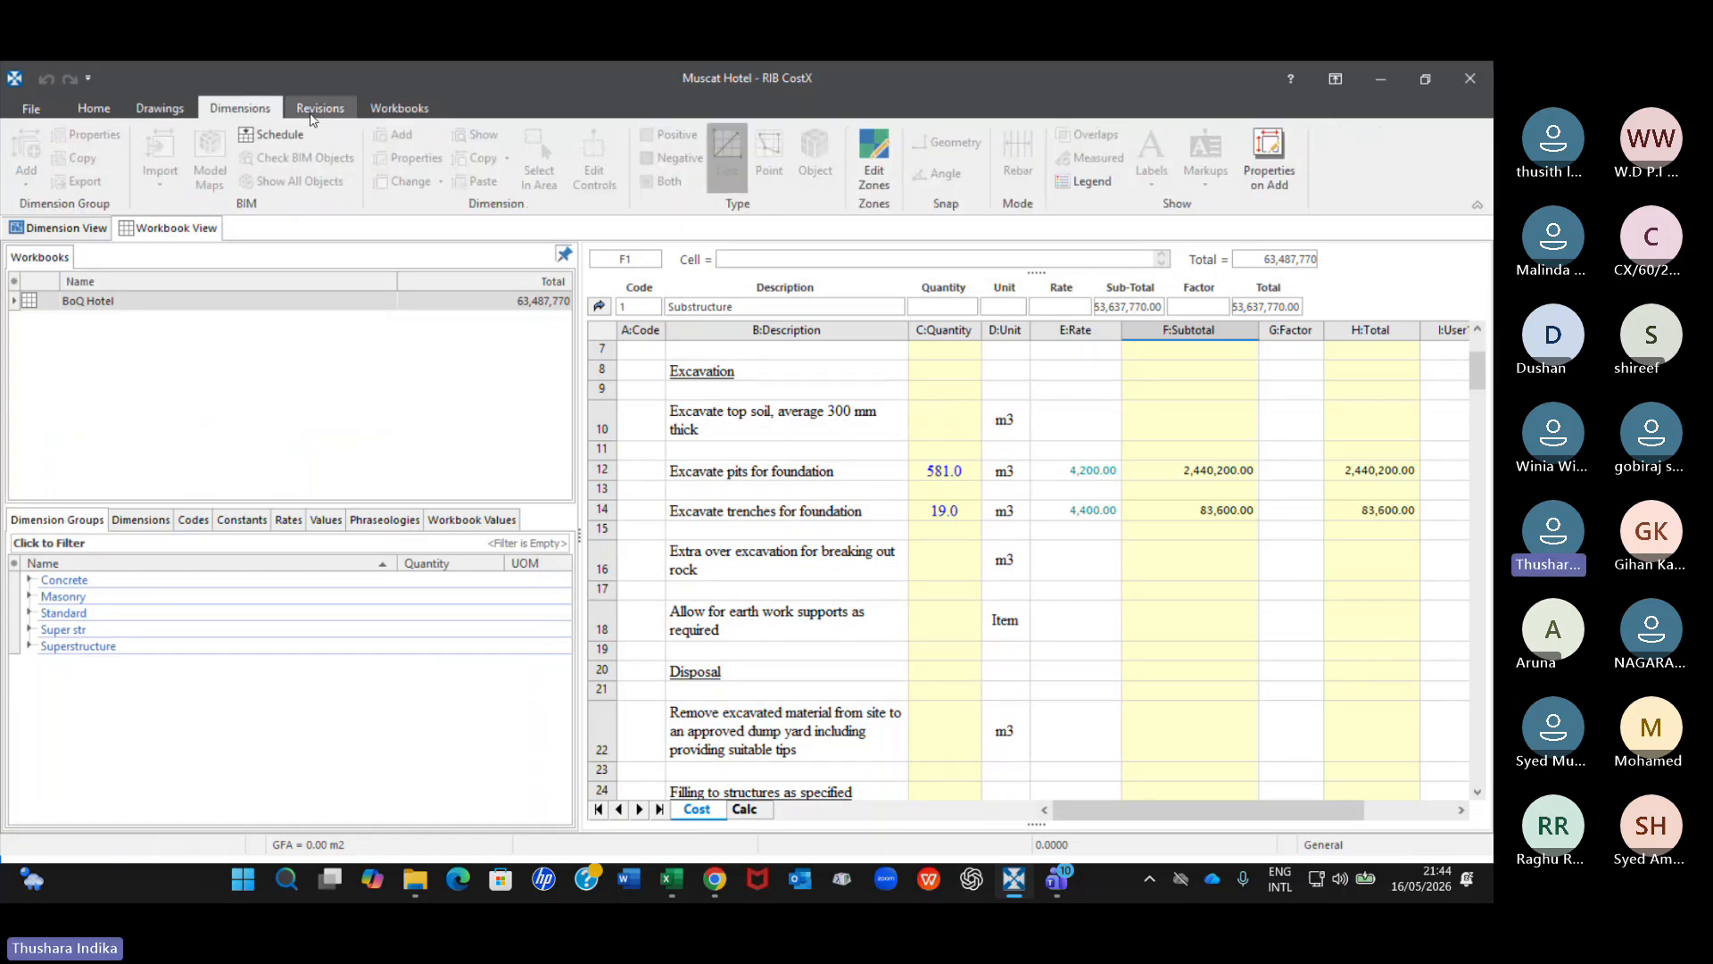
click(317, 110)
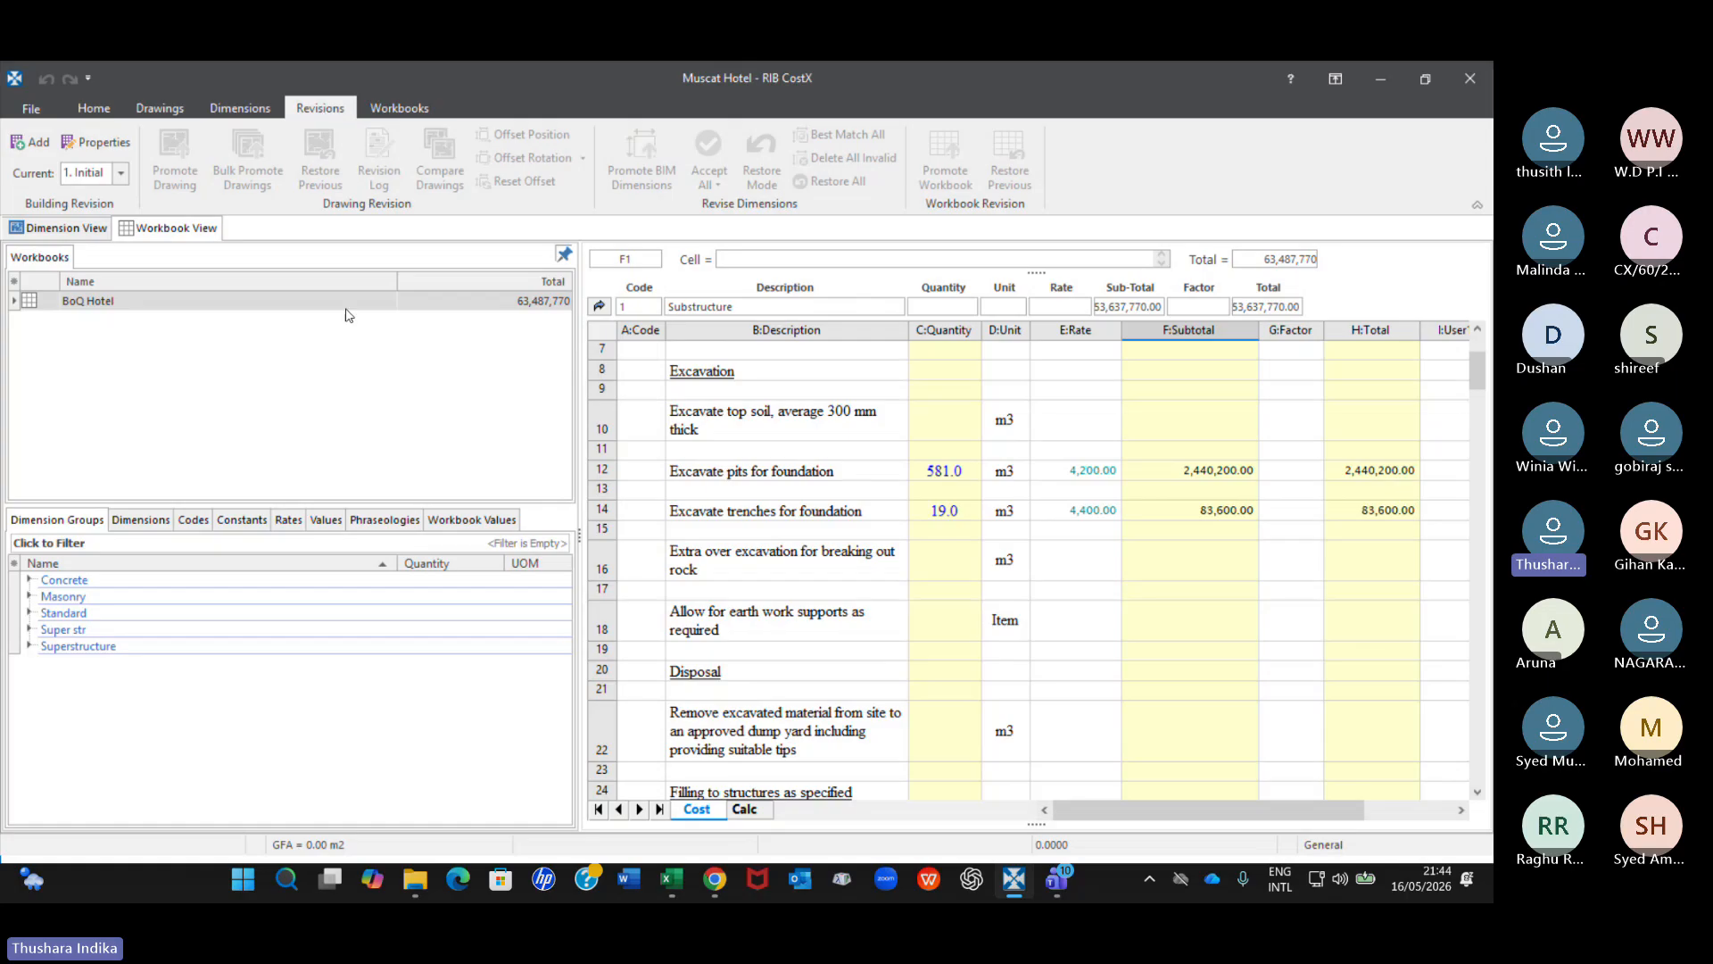
Delete the S-AD-05-102_foundation layout_Rev 1 drawing from the Sub str folder and display the original S-AD-05-102_Foundation layout.
mouse_move(348, 314)
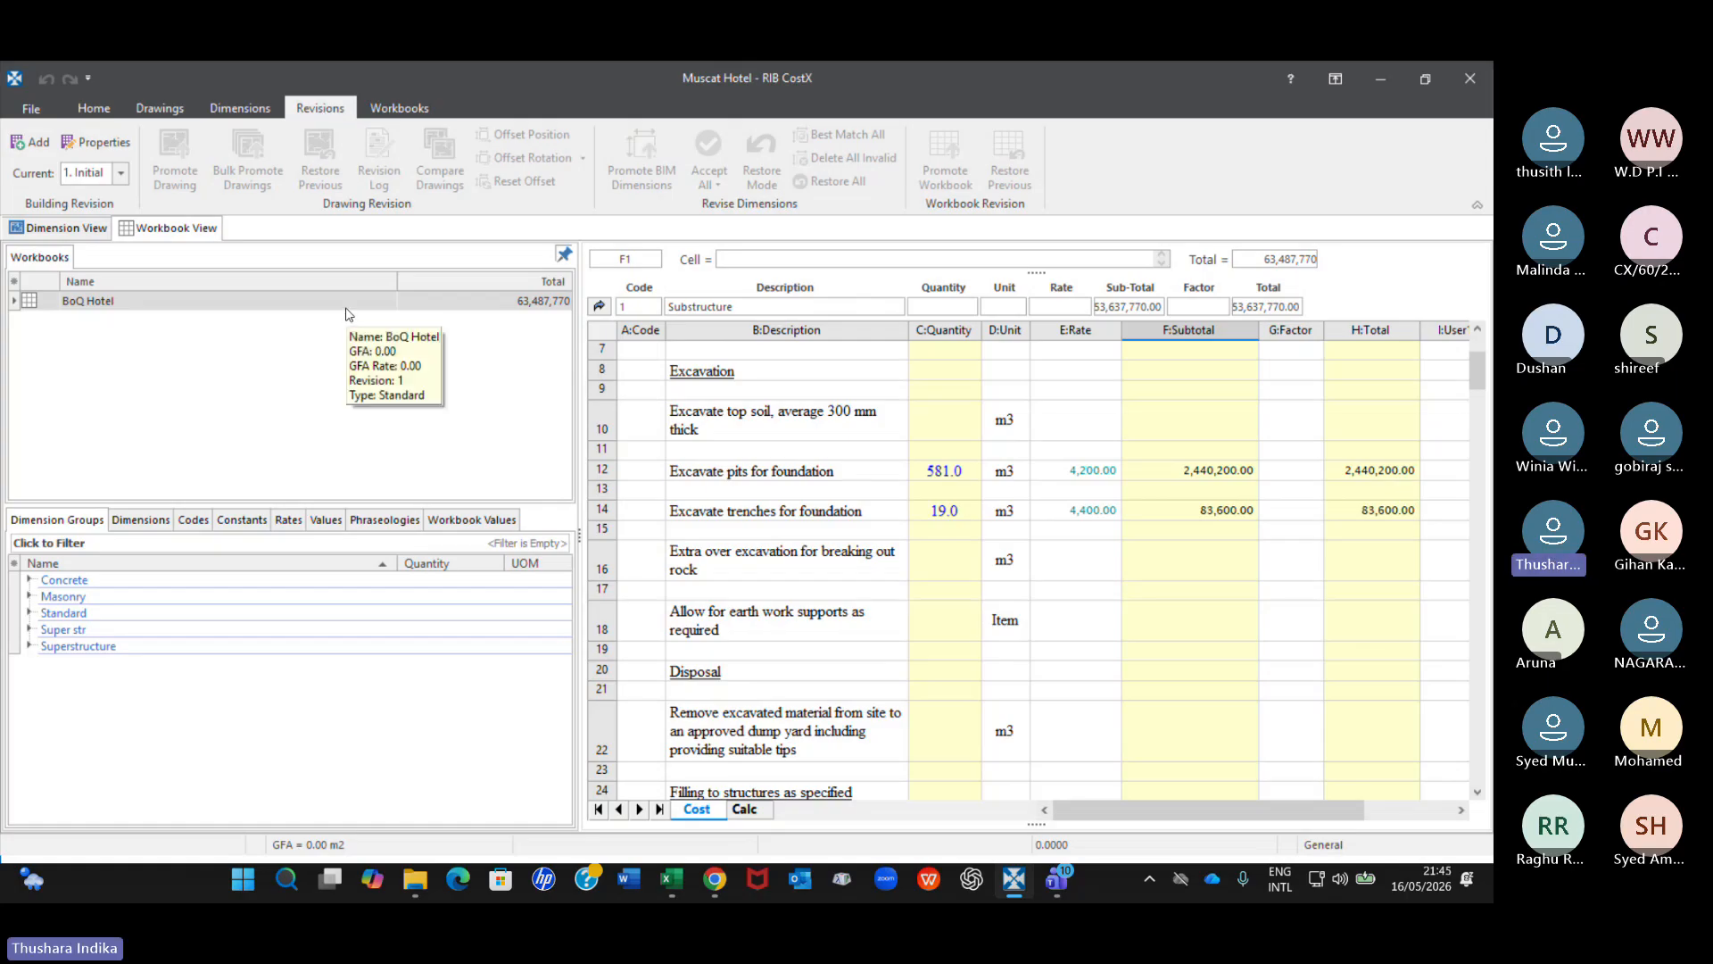
click(44, 229)
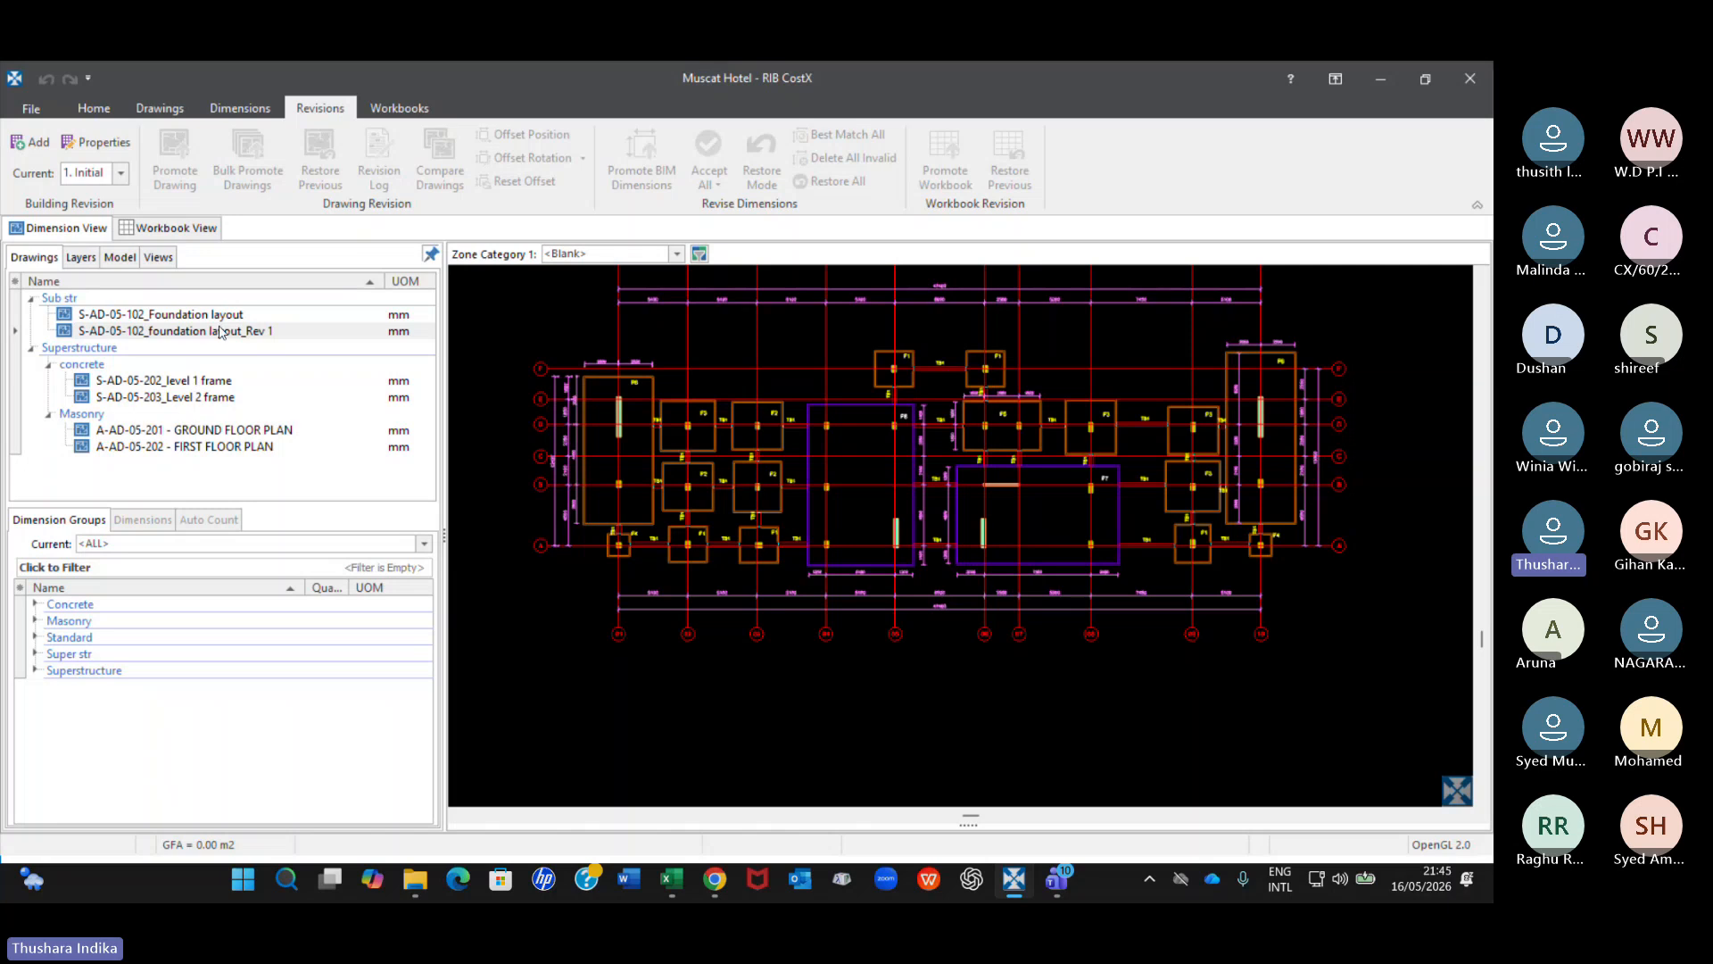
mouse_move(221, 331)
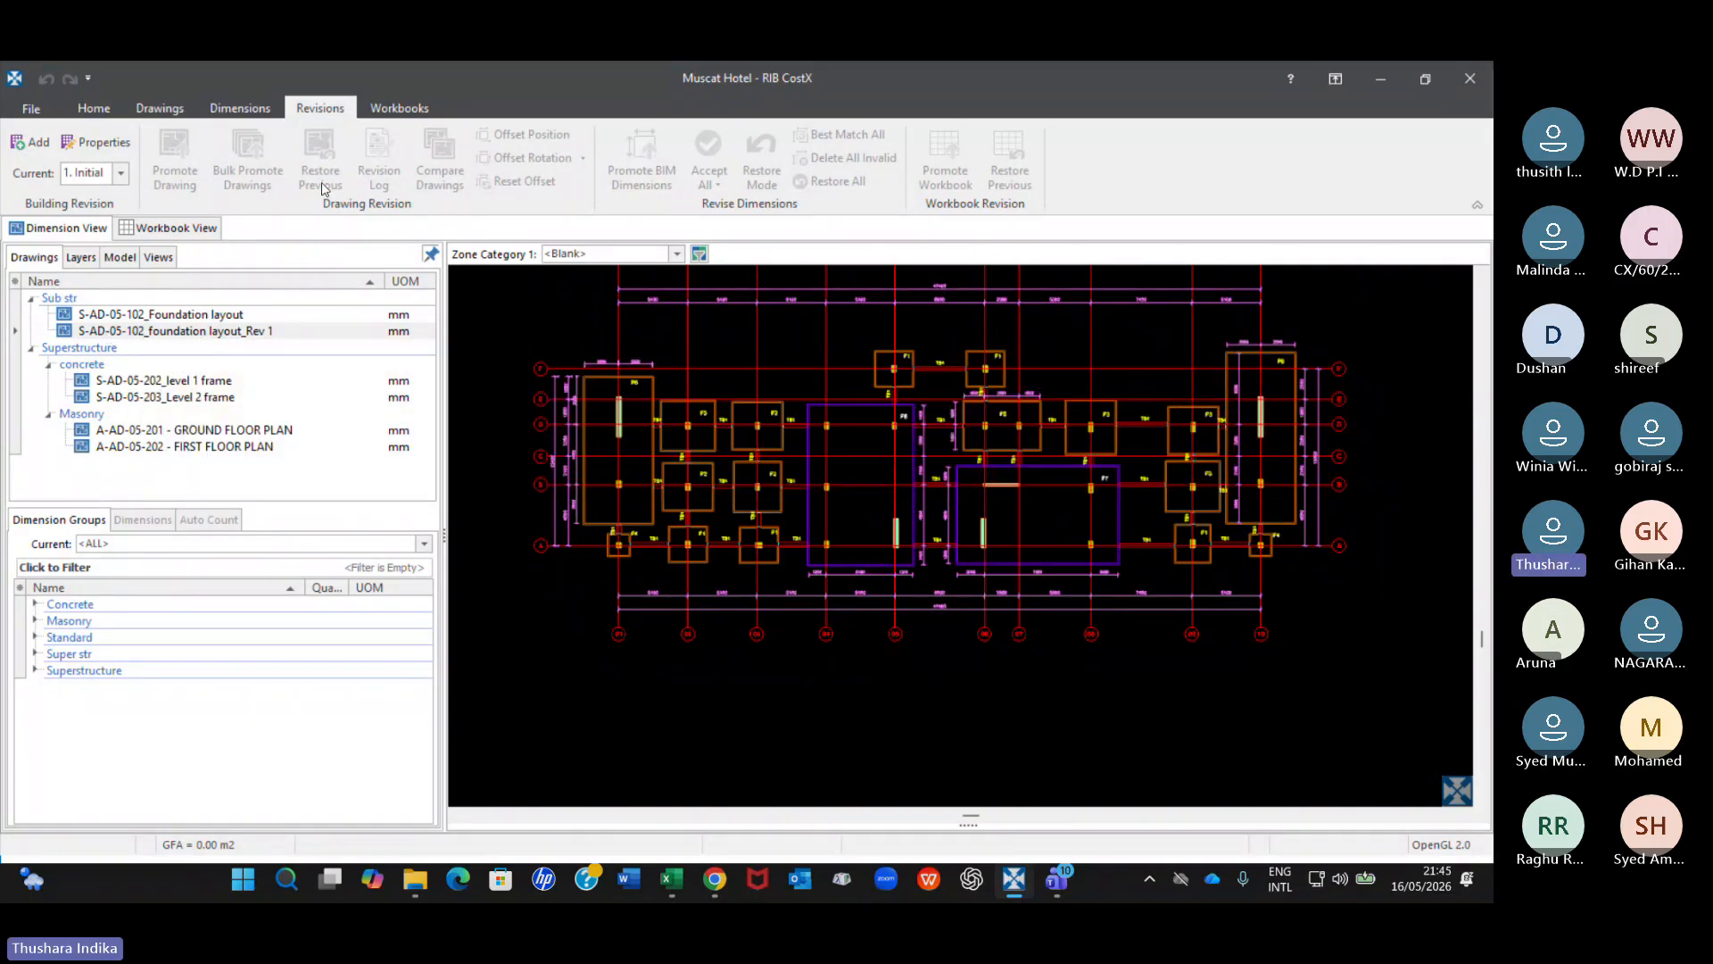
click(247, 332)
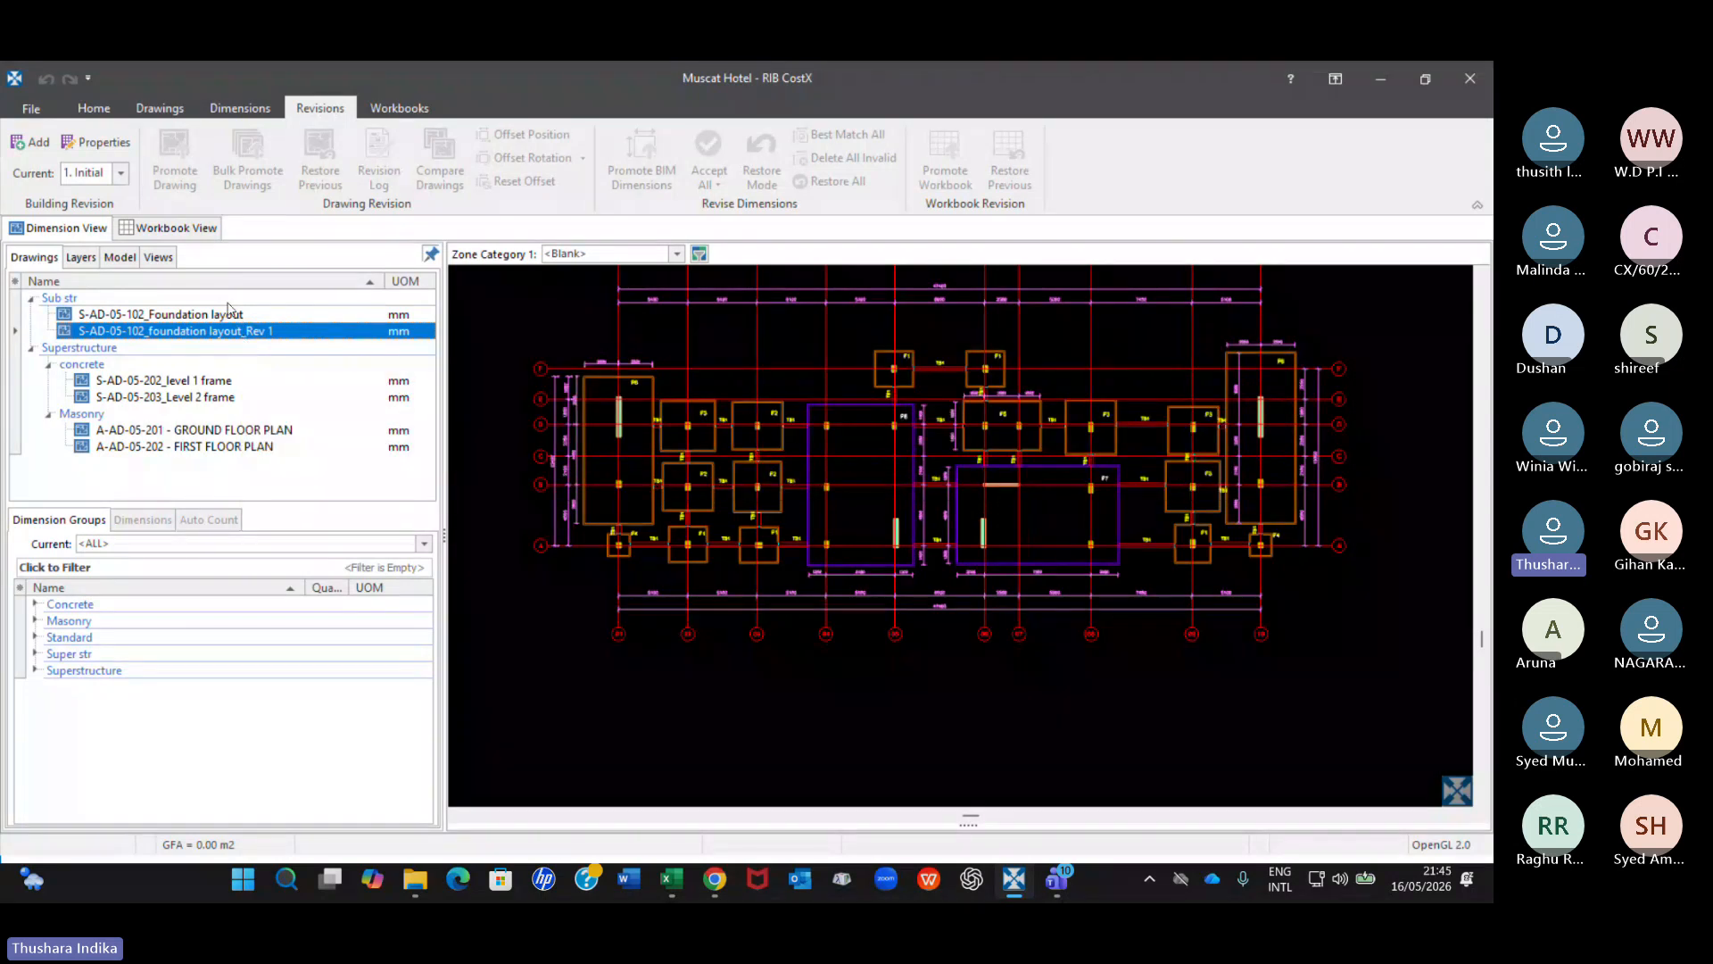
mouse_move(239, 335)
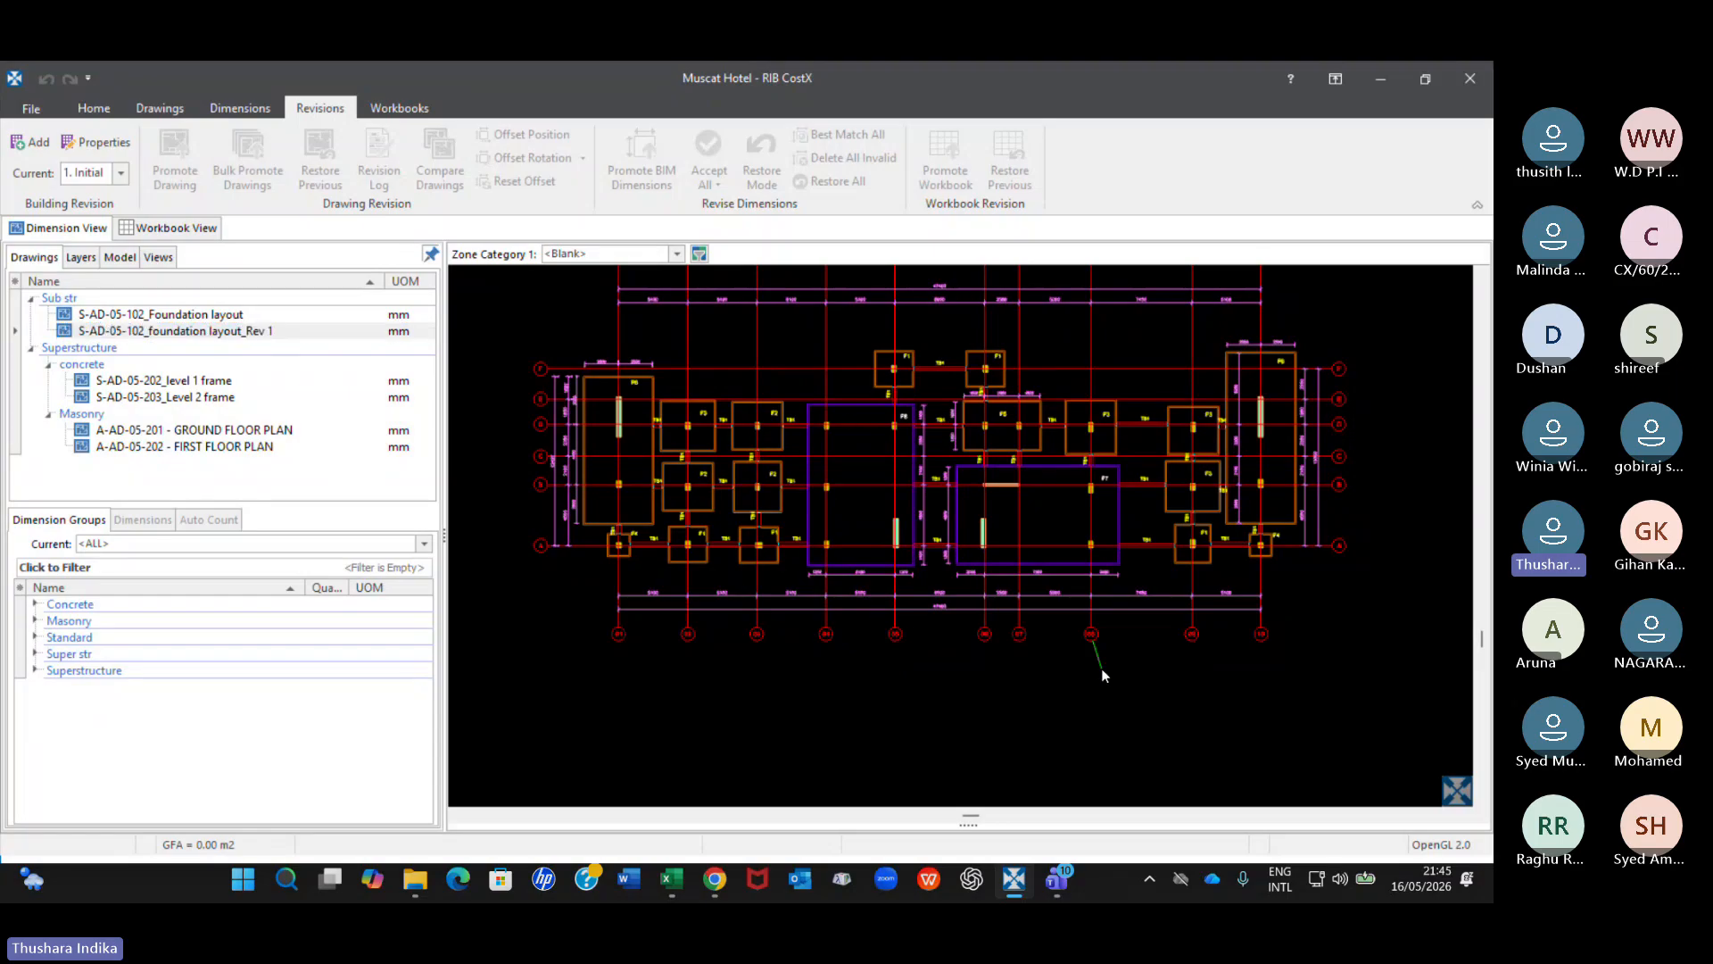
click(230, 333)
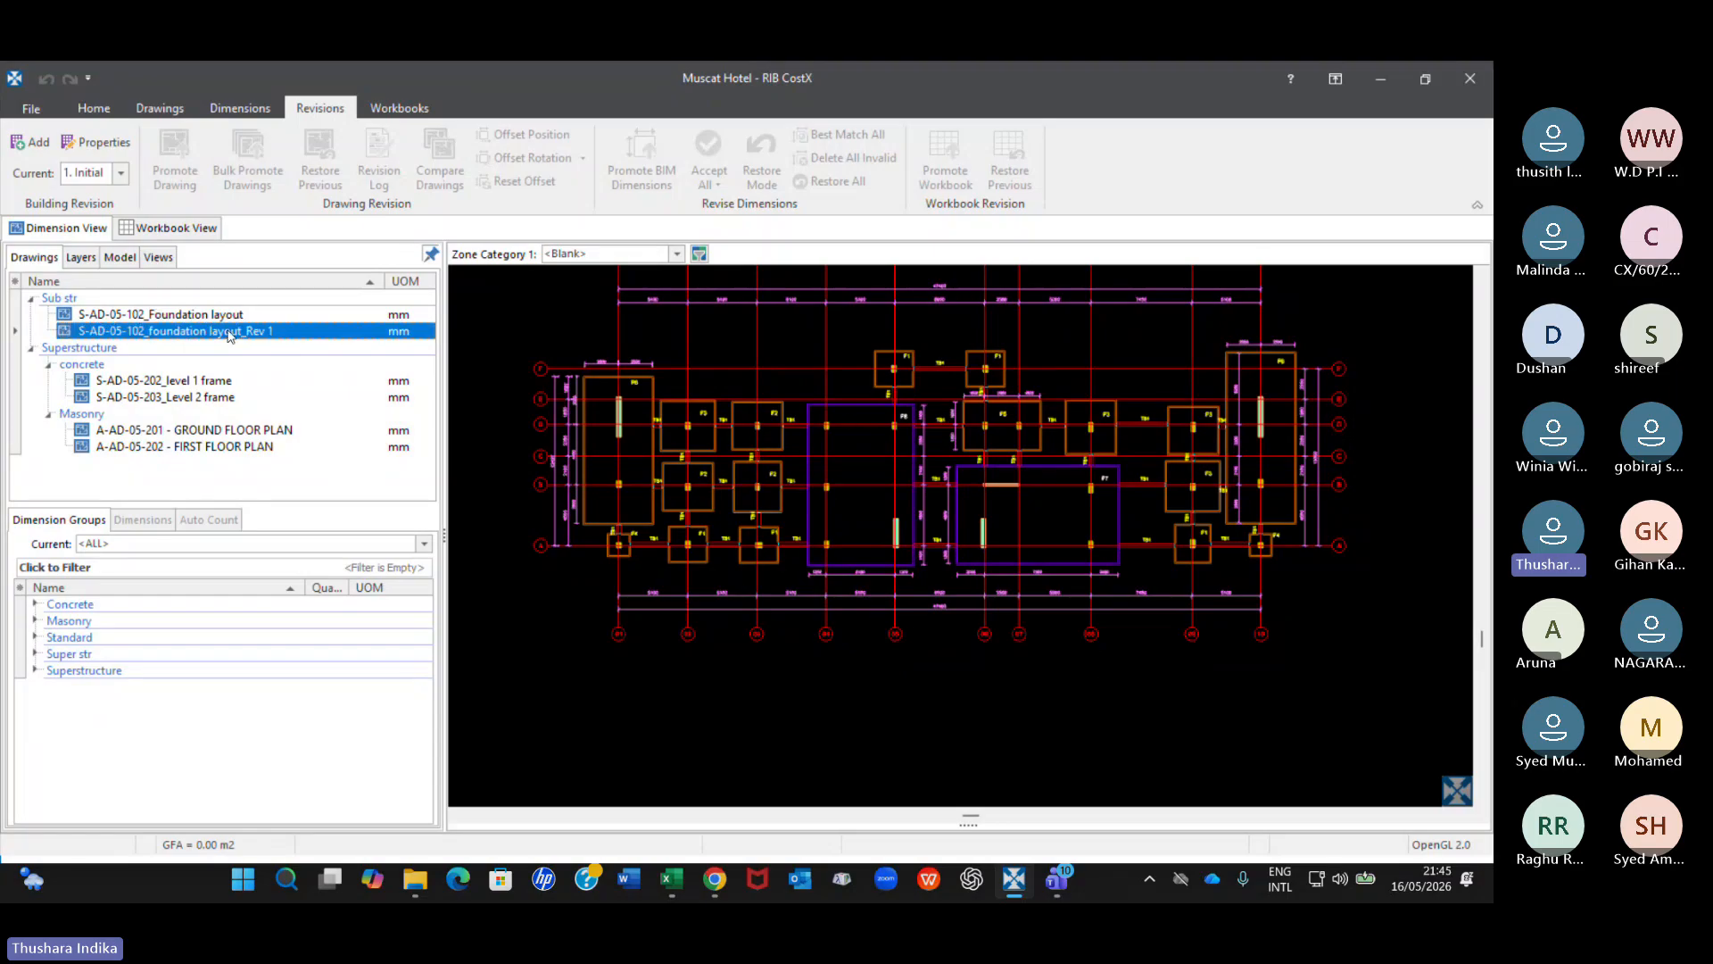
right_click(230, 333)
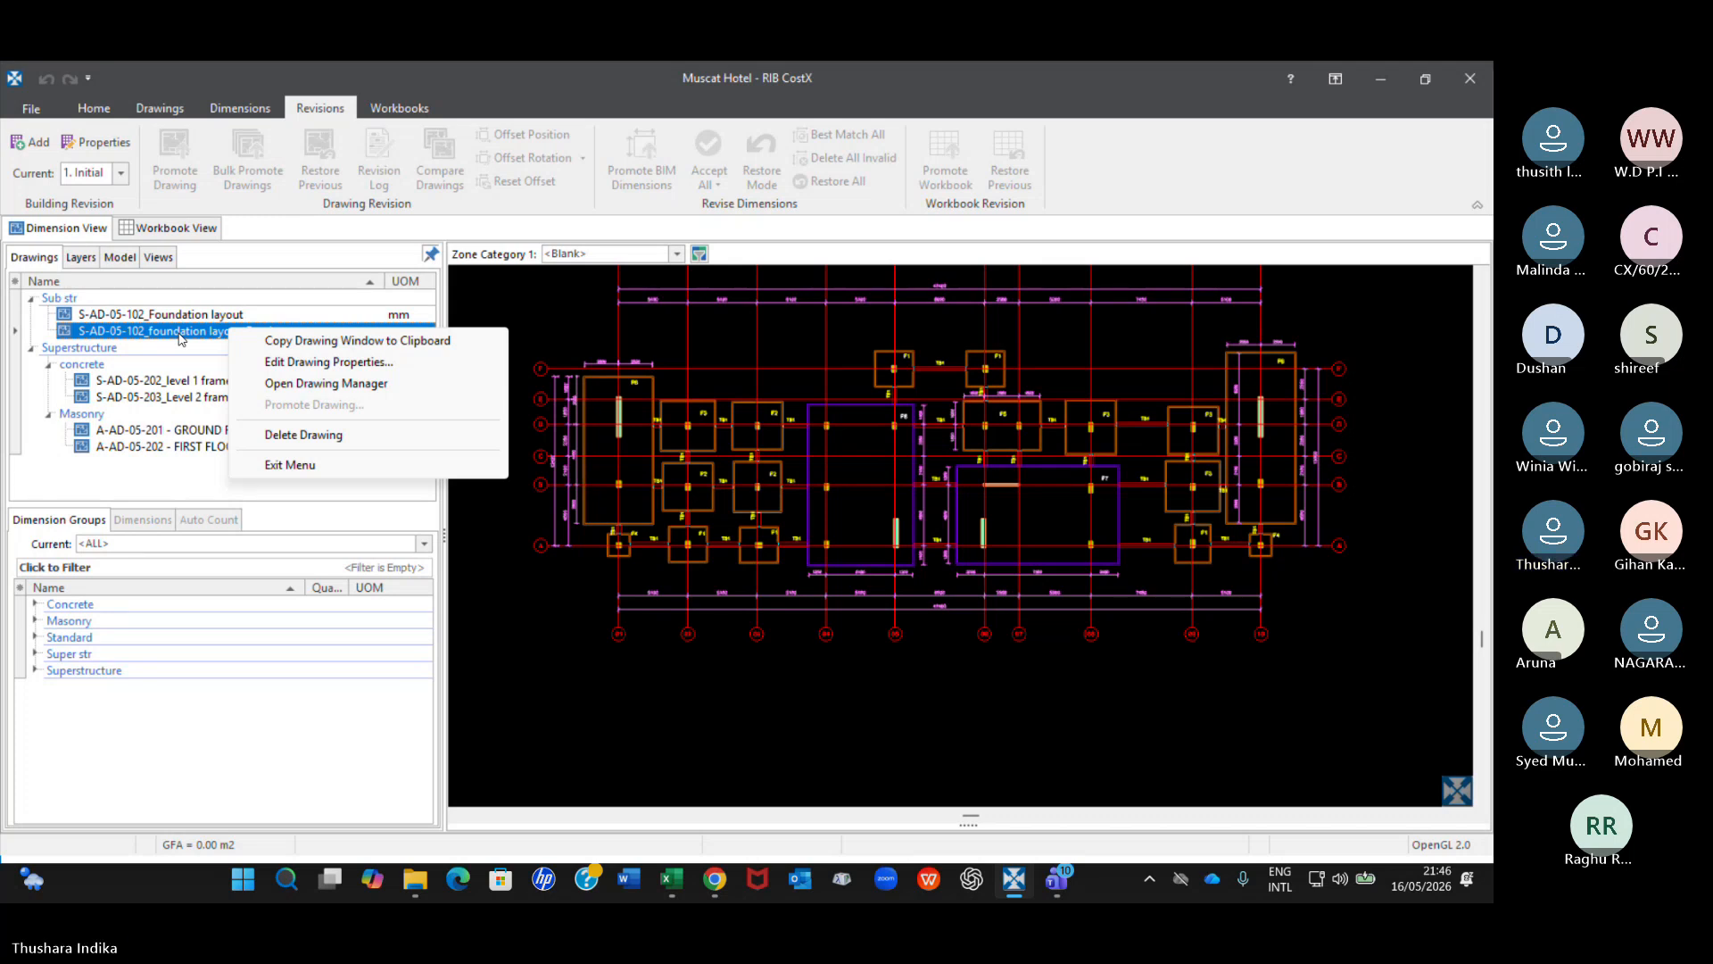
click(332, 434)
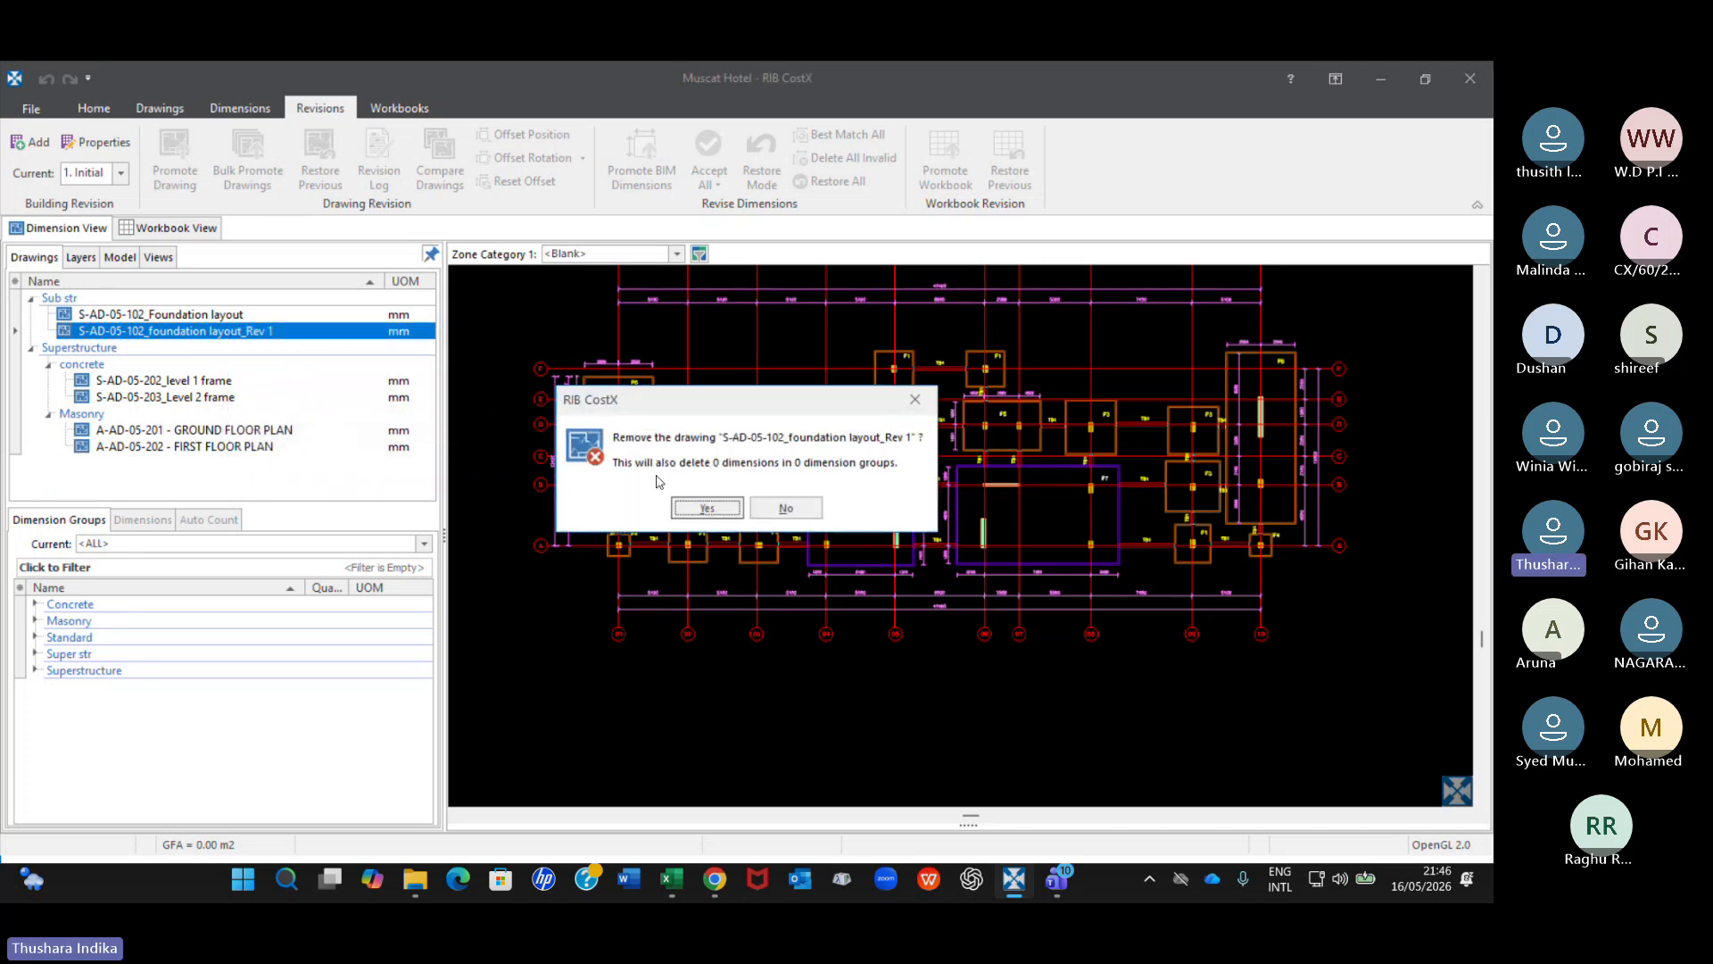
click(700, 507)
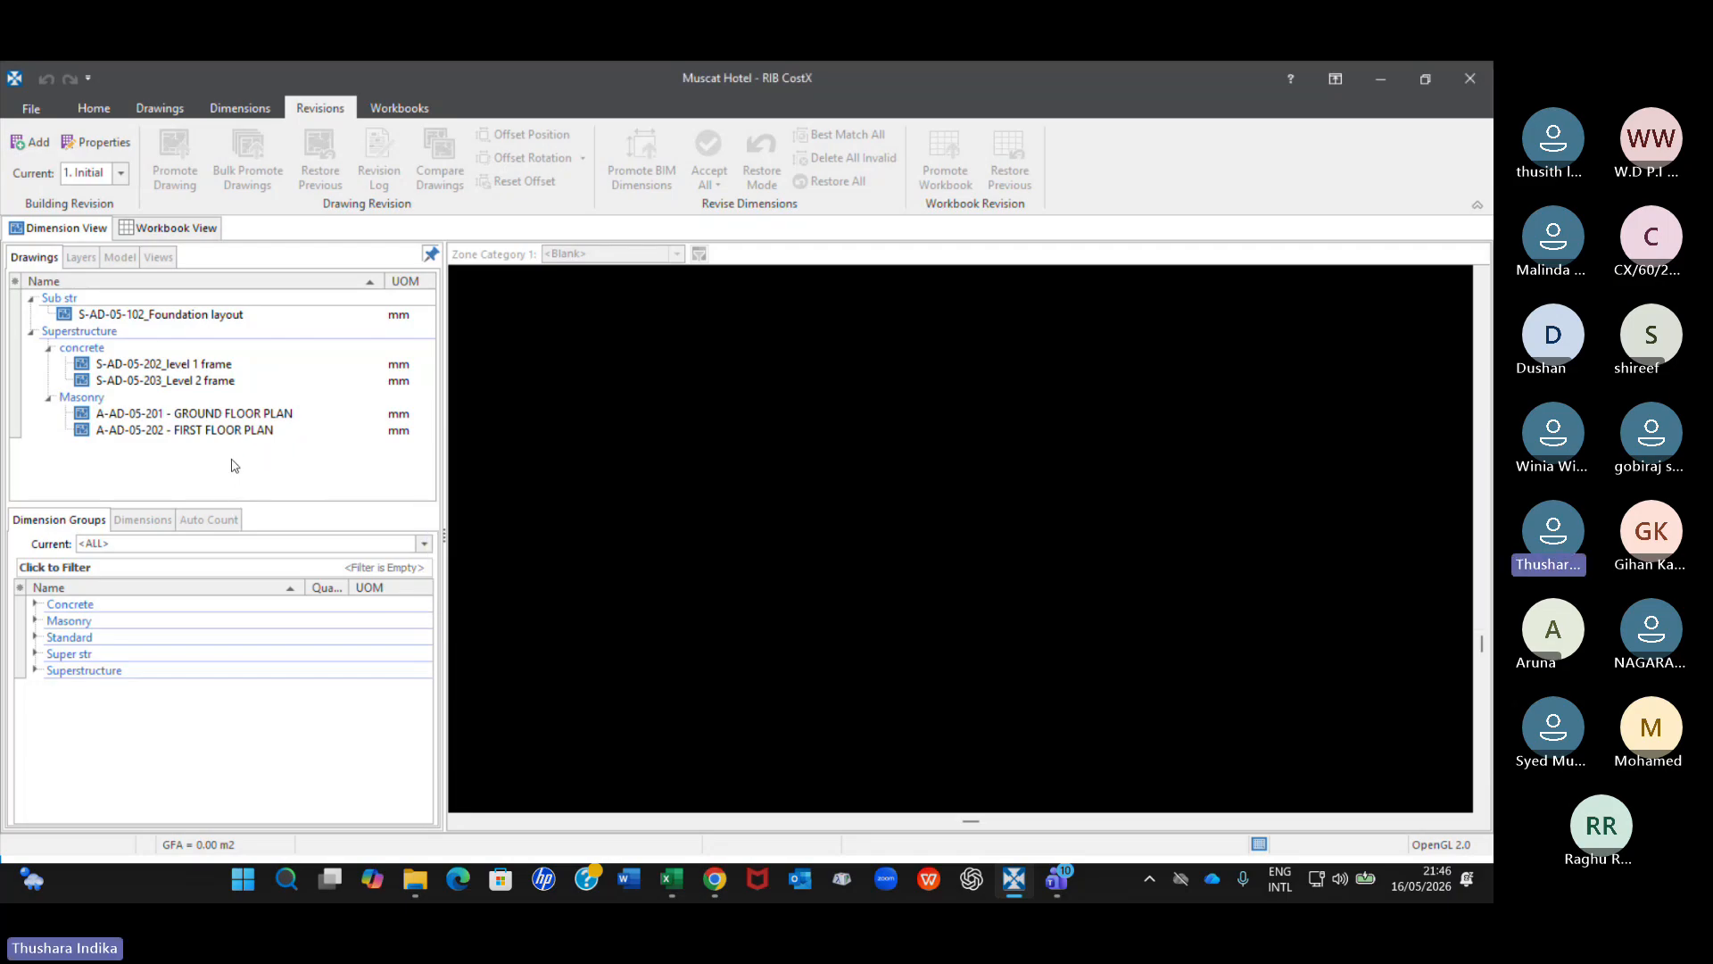
click(201, 315)
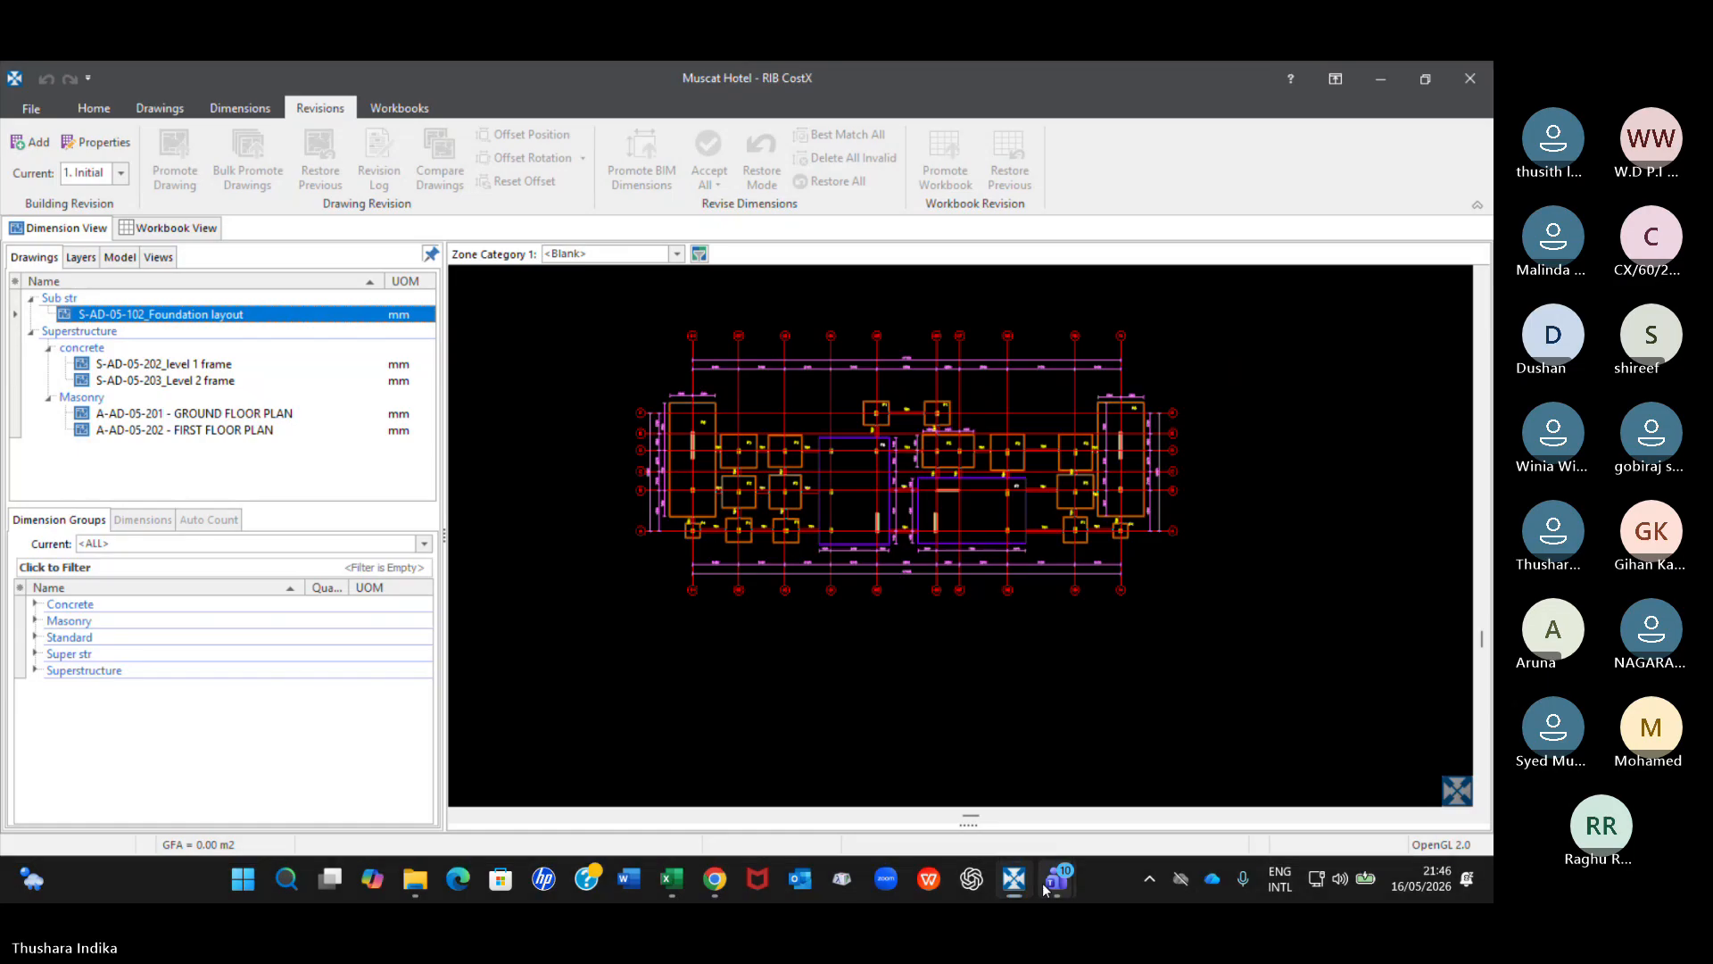
Switch to the CostX Batch 60 meeting in Teams, mute and unmute the microphone, and return to CostX.
mouse_move(1055, 881)
click(948, 776)
click(1293, 116)
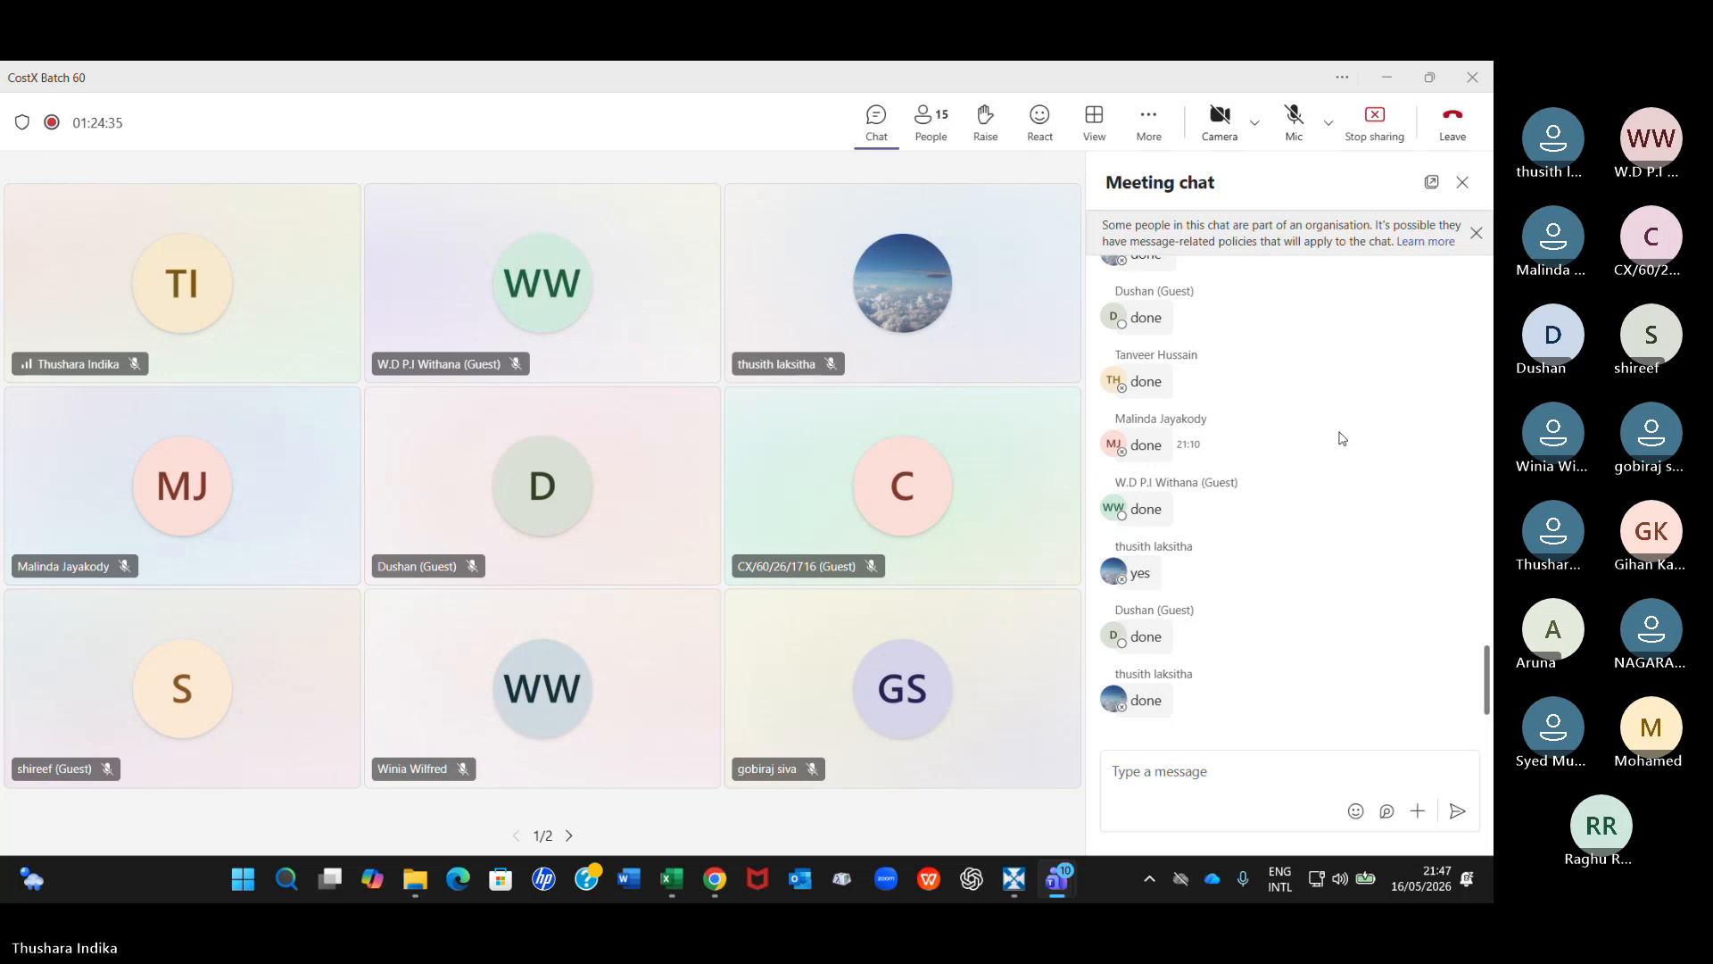
click(1303, 131)
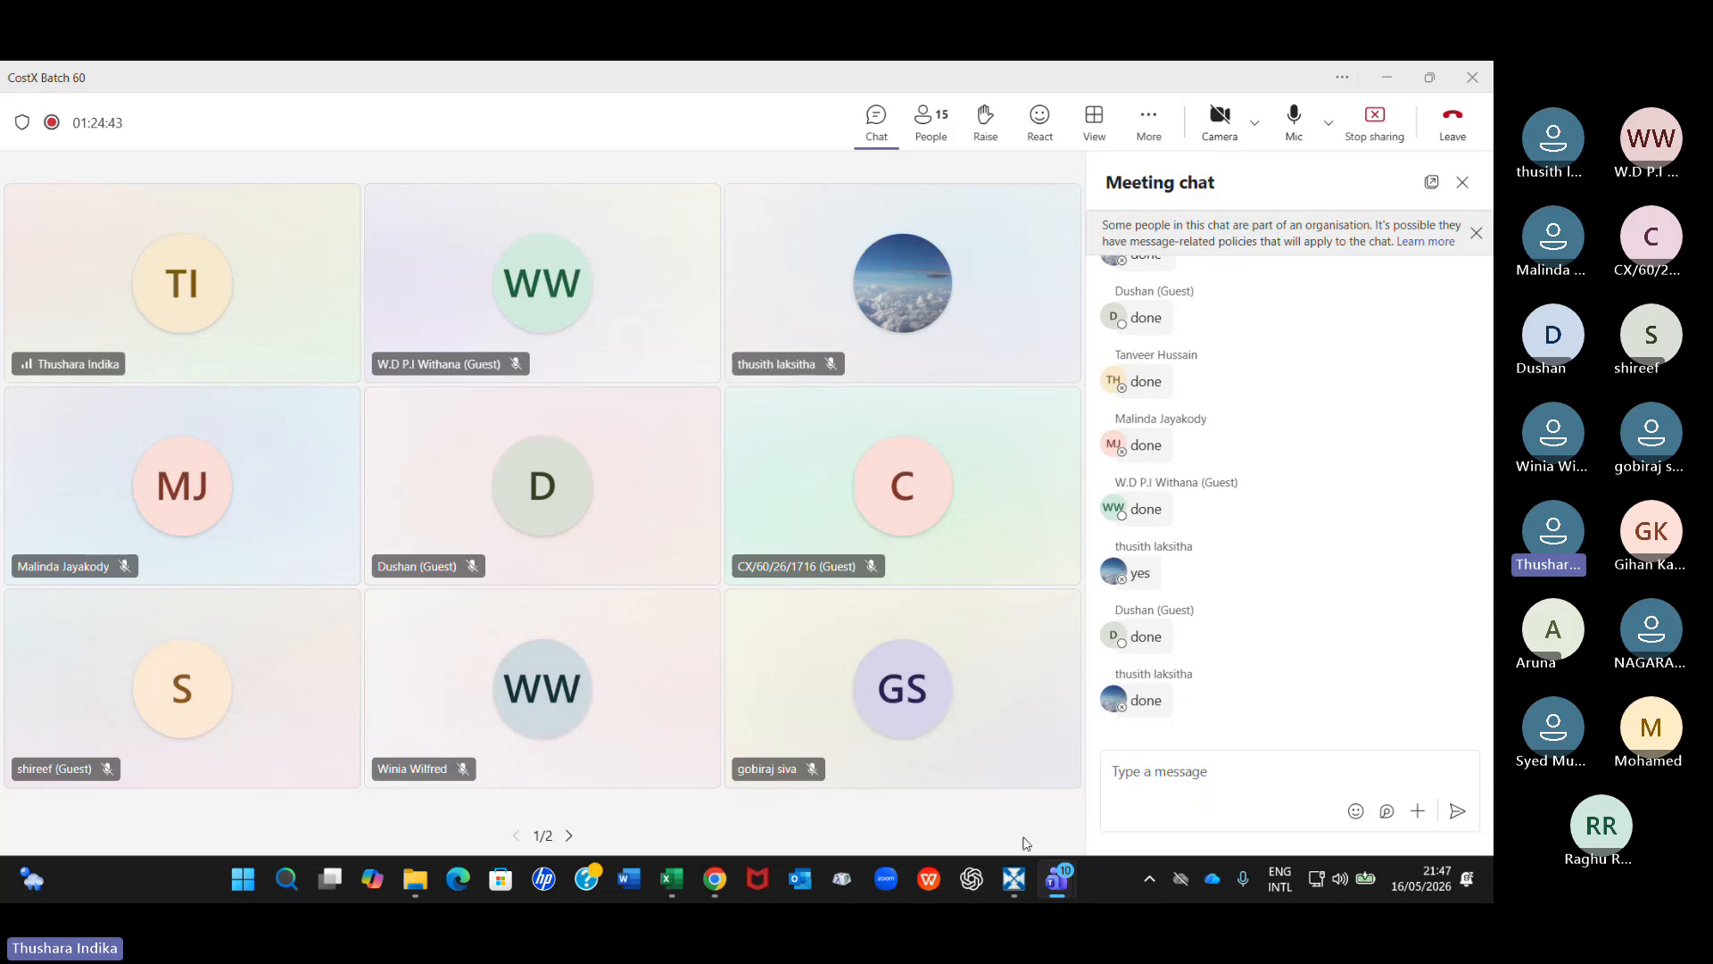
click(1014, 878)
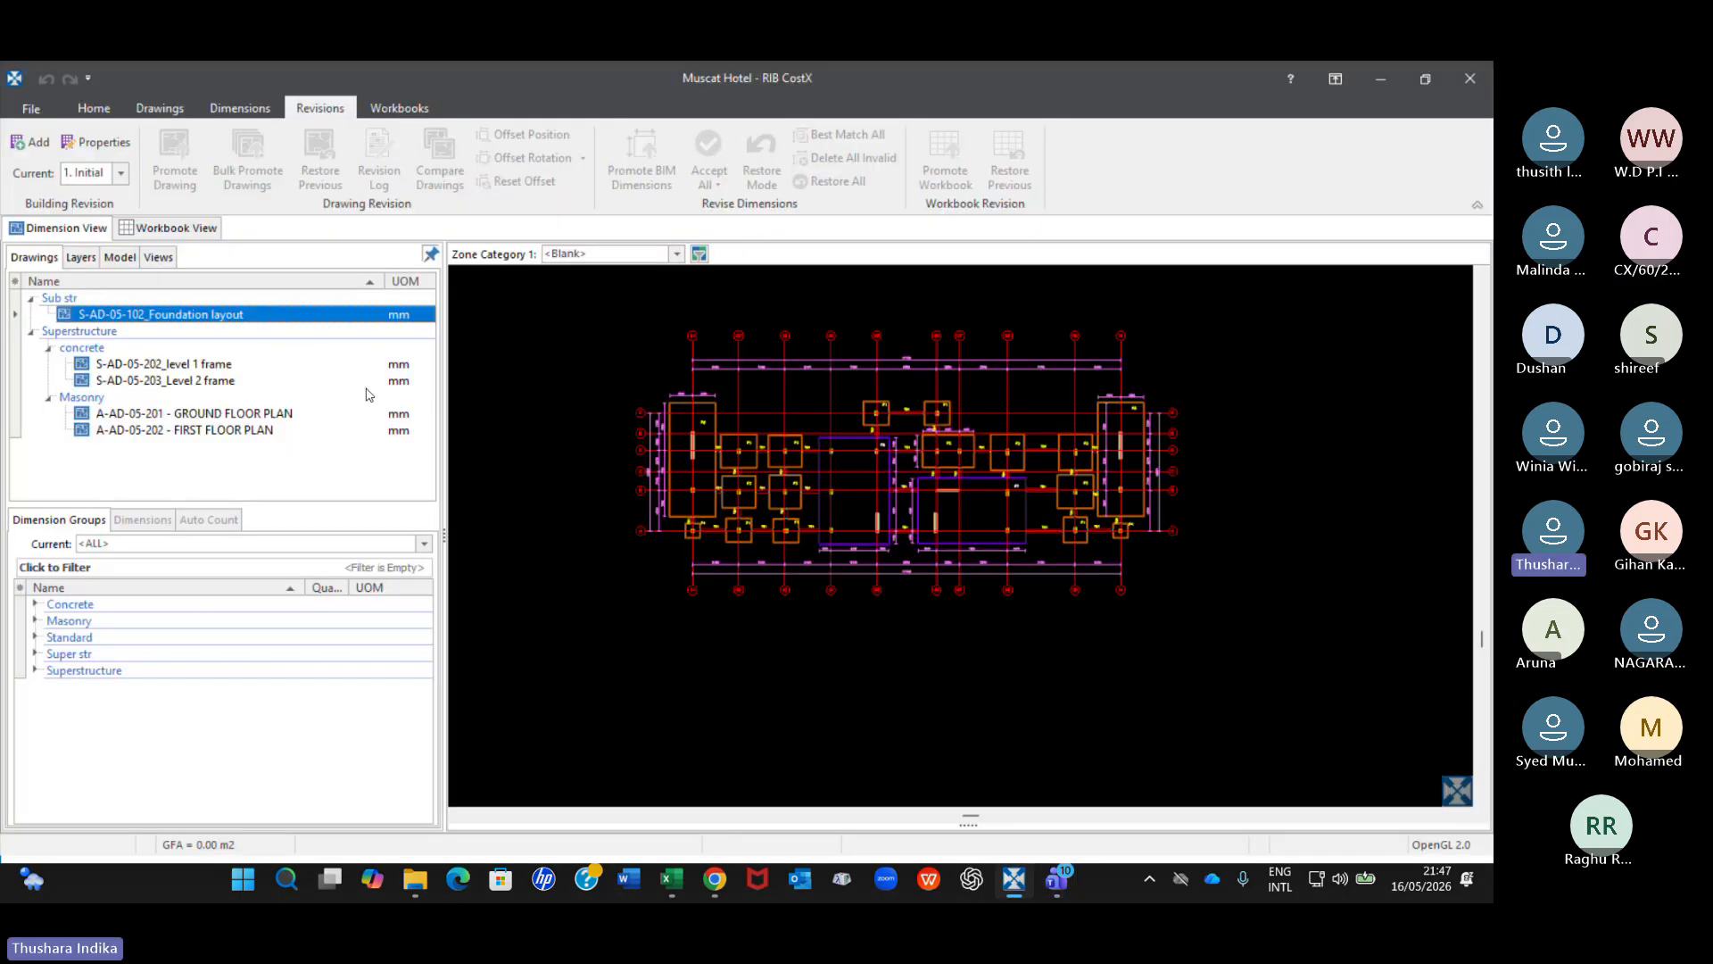
mouse_move(326, 380)
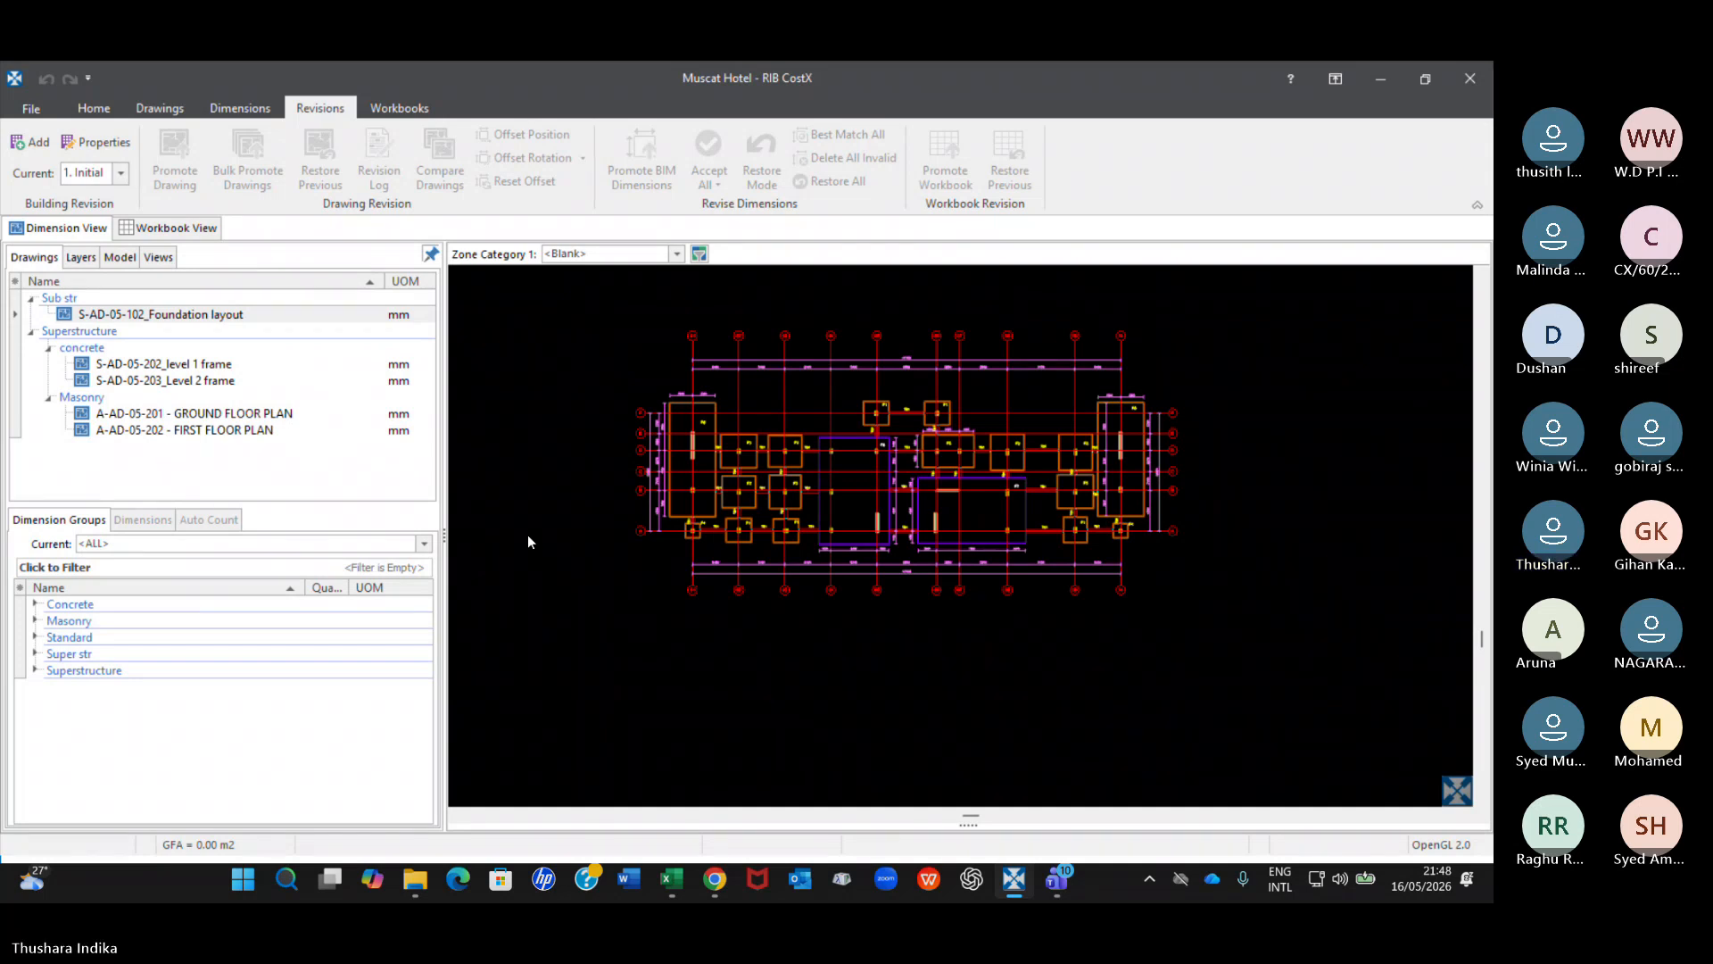
click(205, 314)
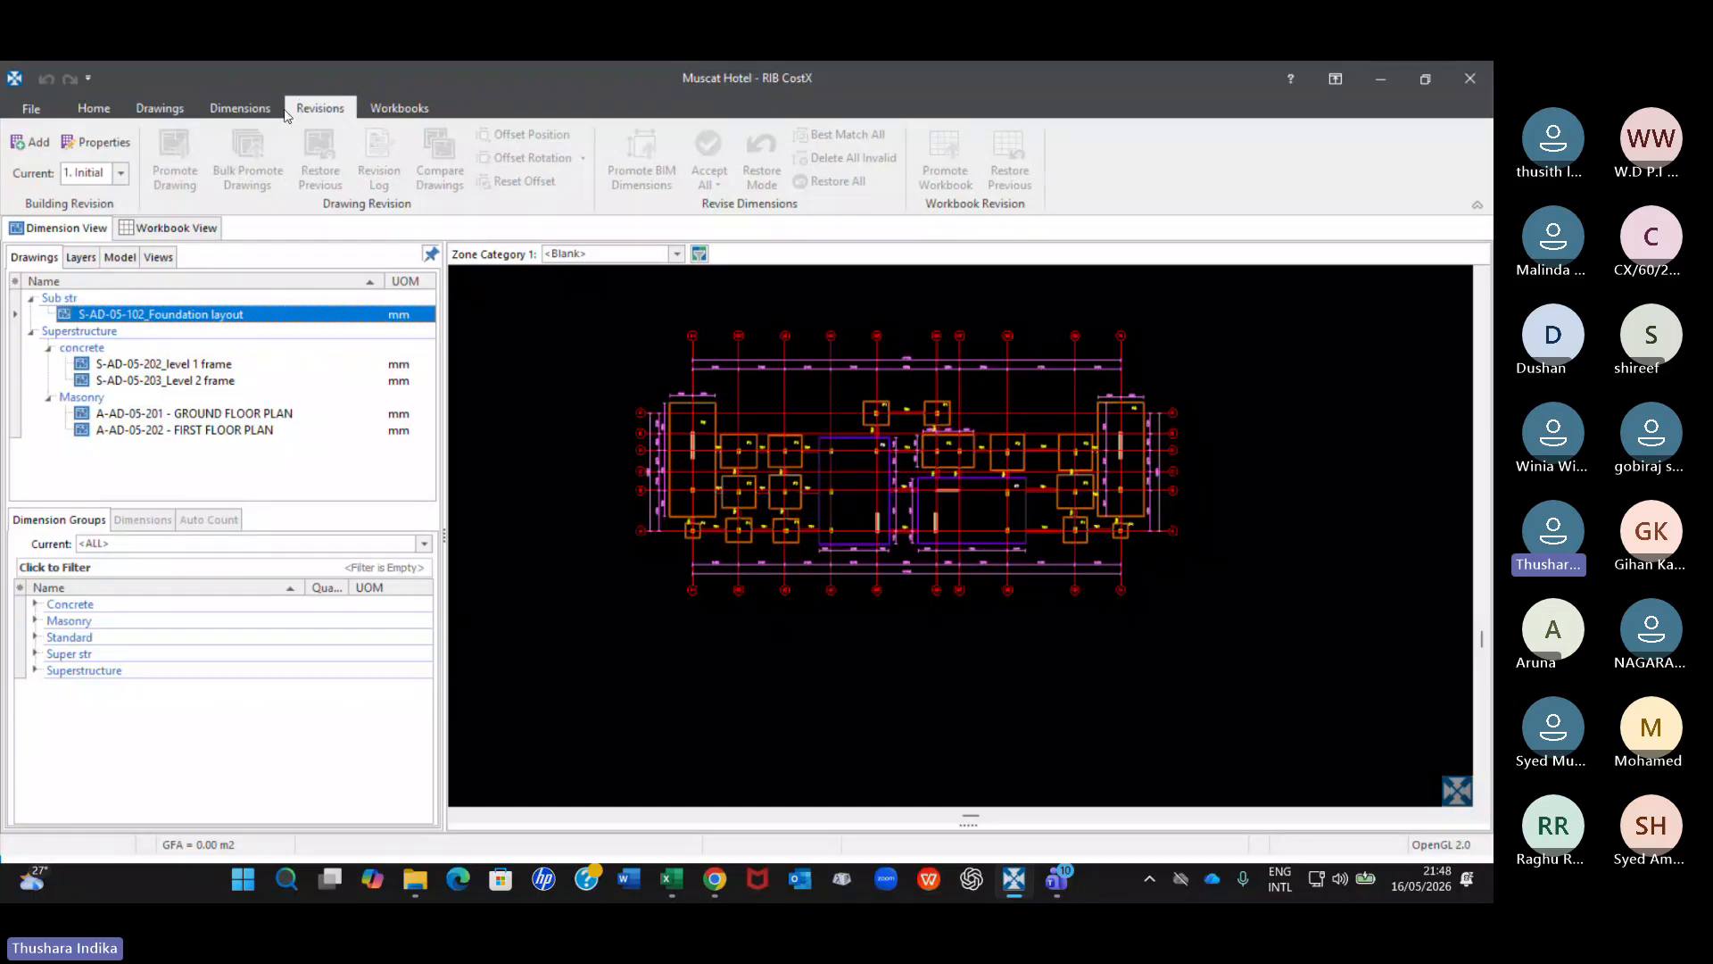
click(185, 108)
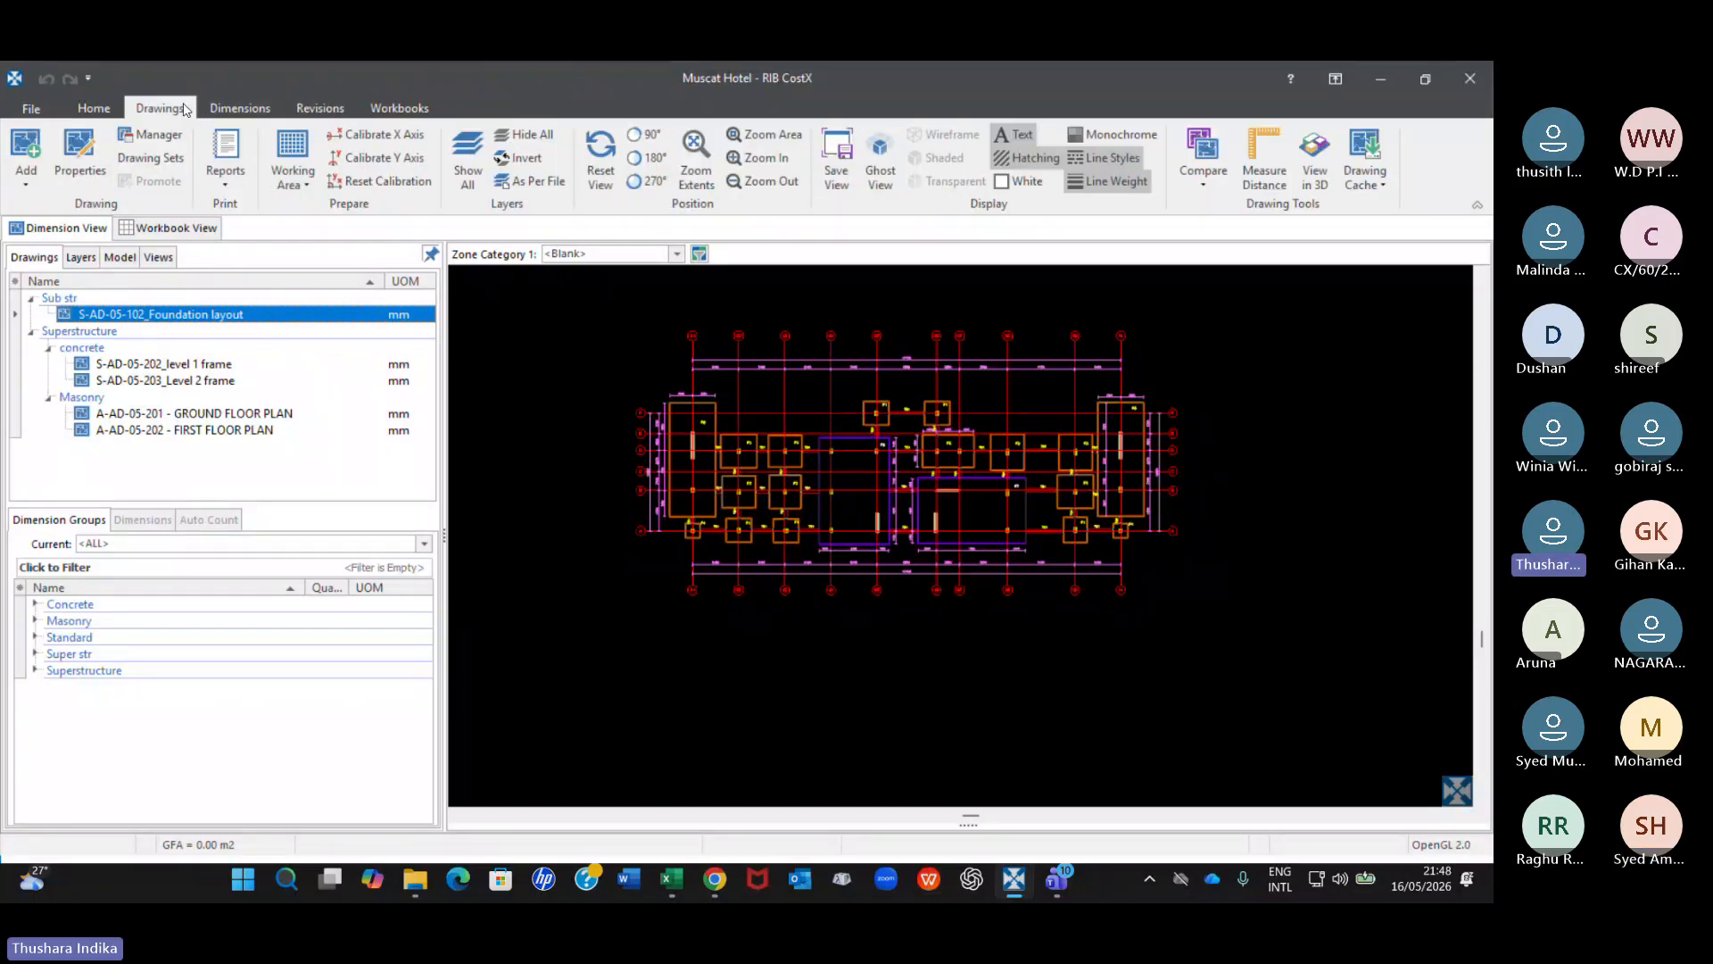
click(234, 109)
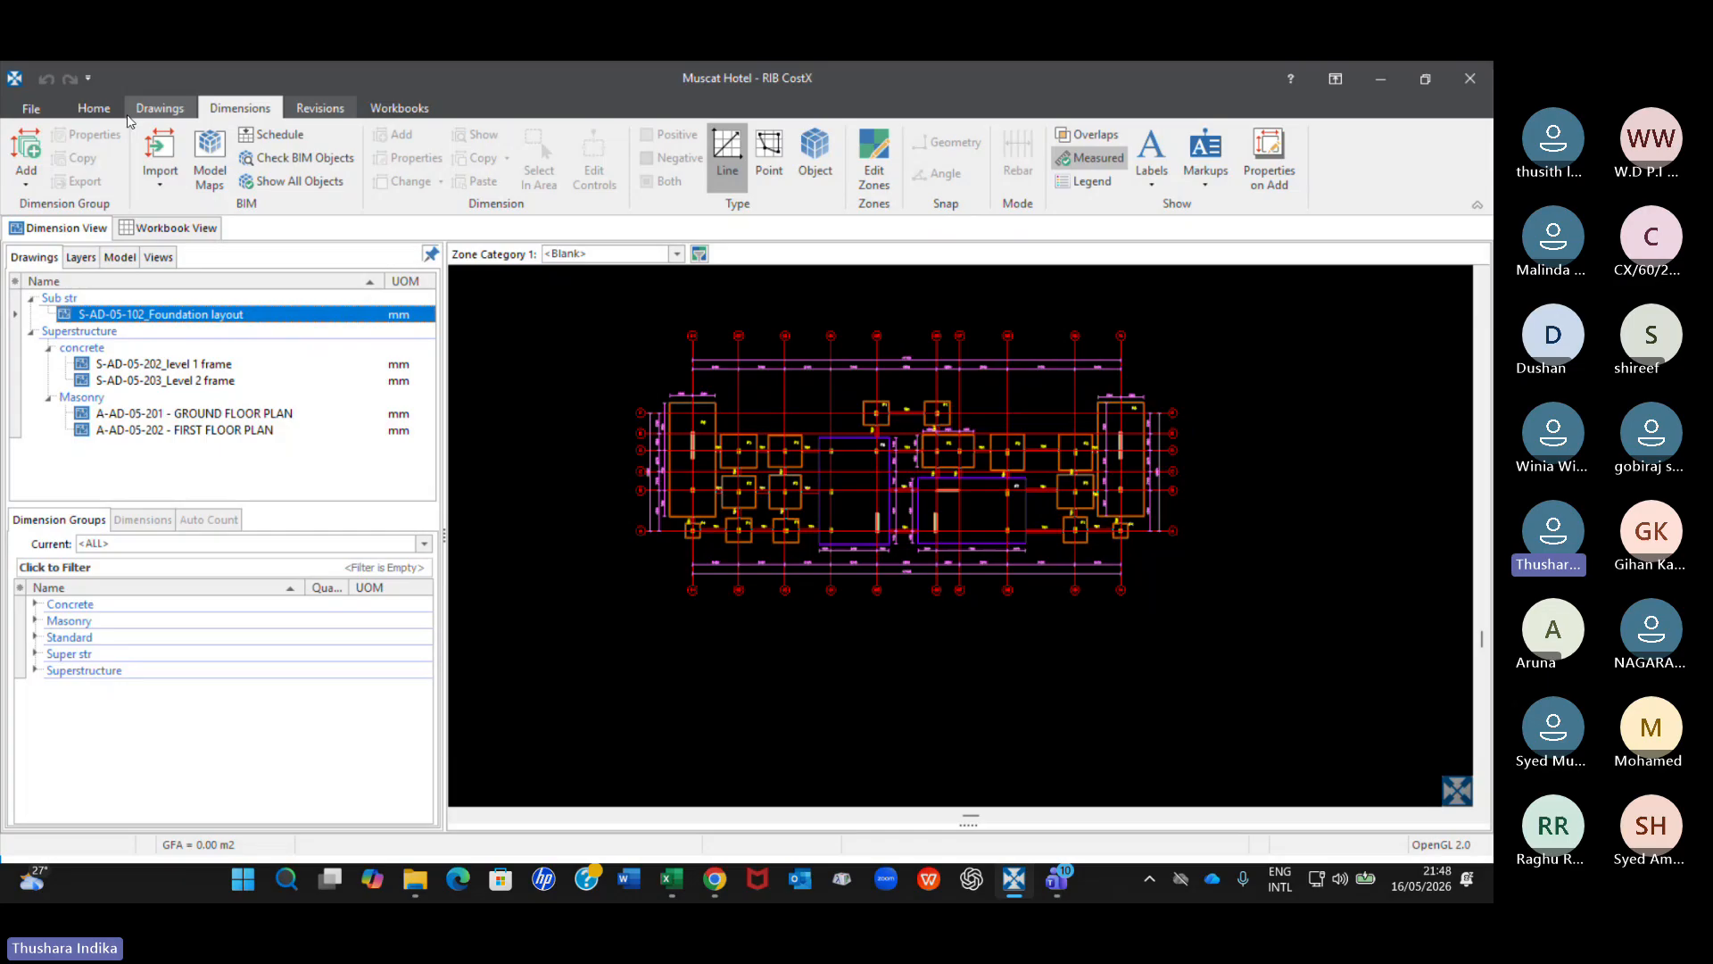
click(30, 108)
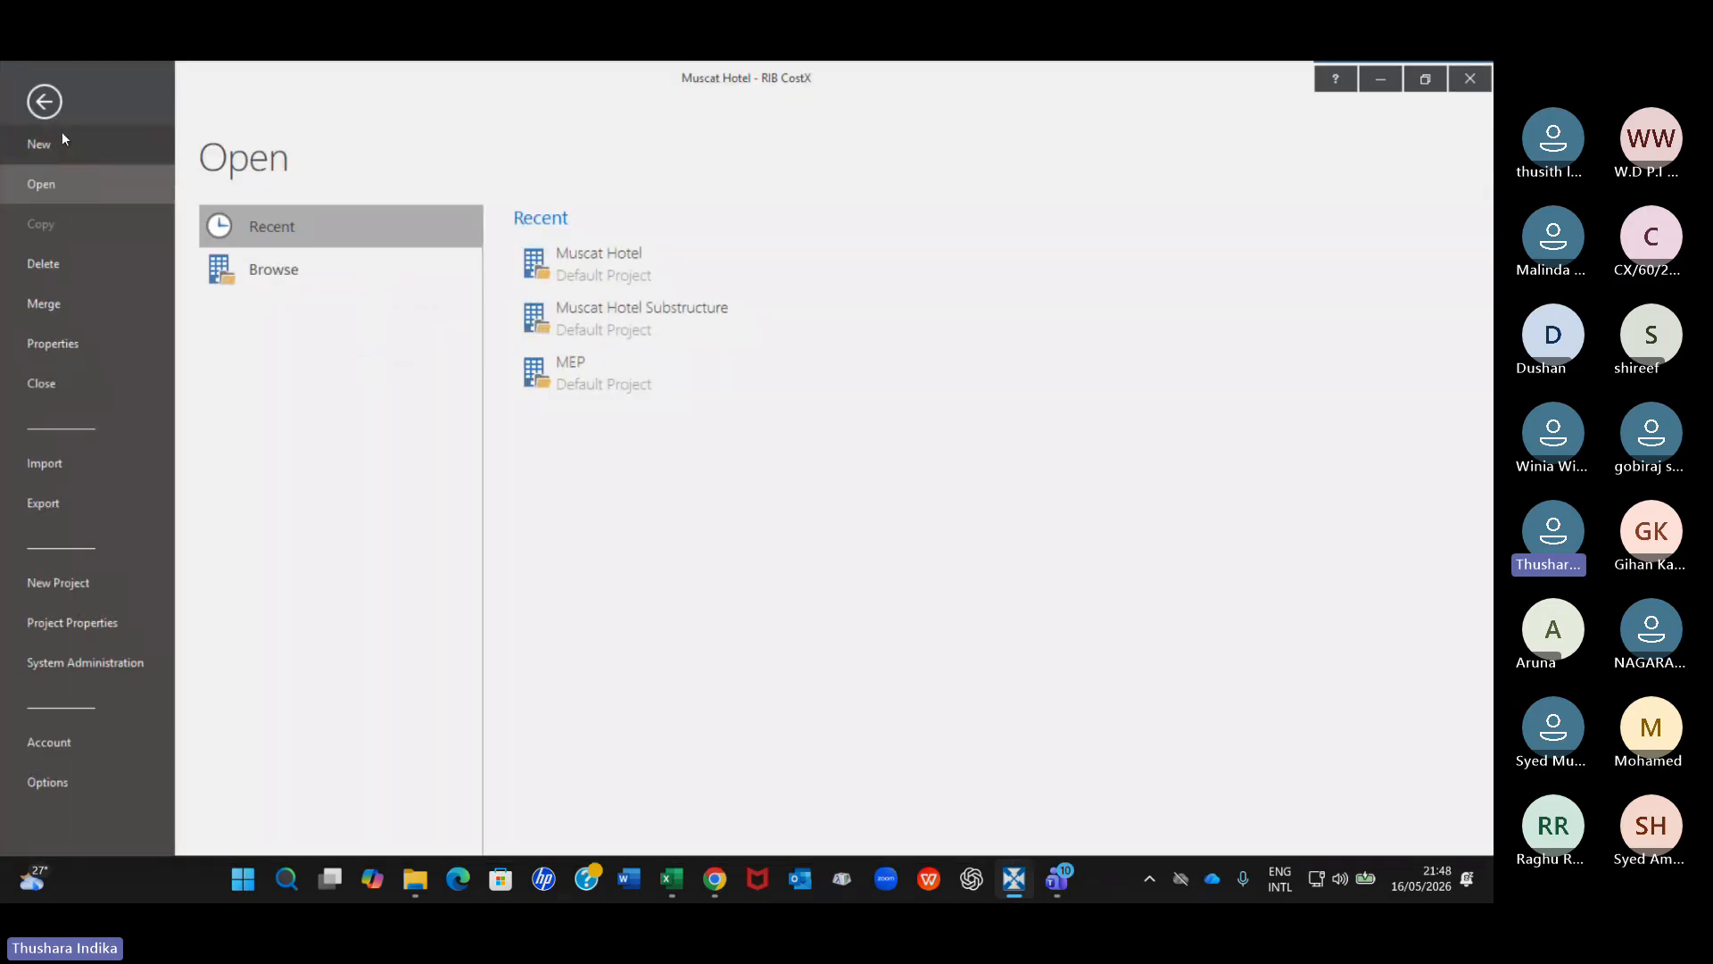
click(62, 131)
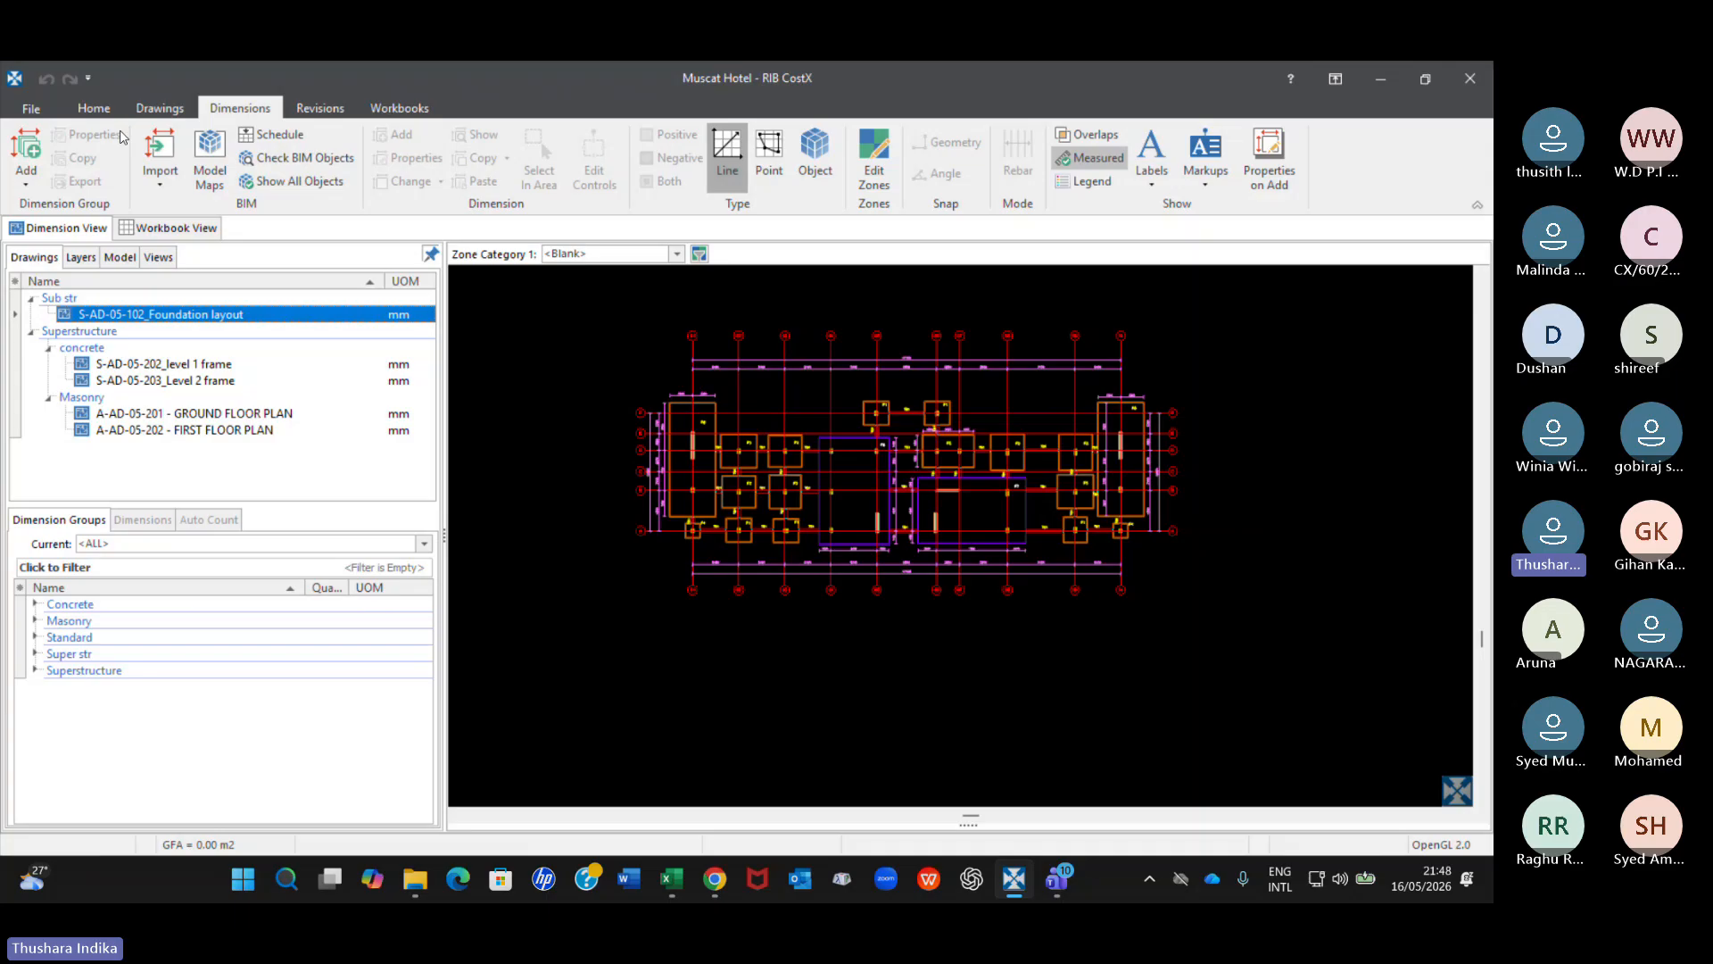
click(78, 111)
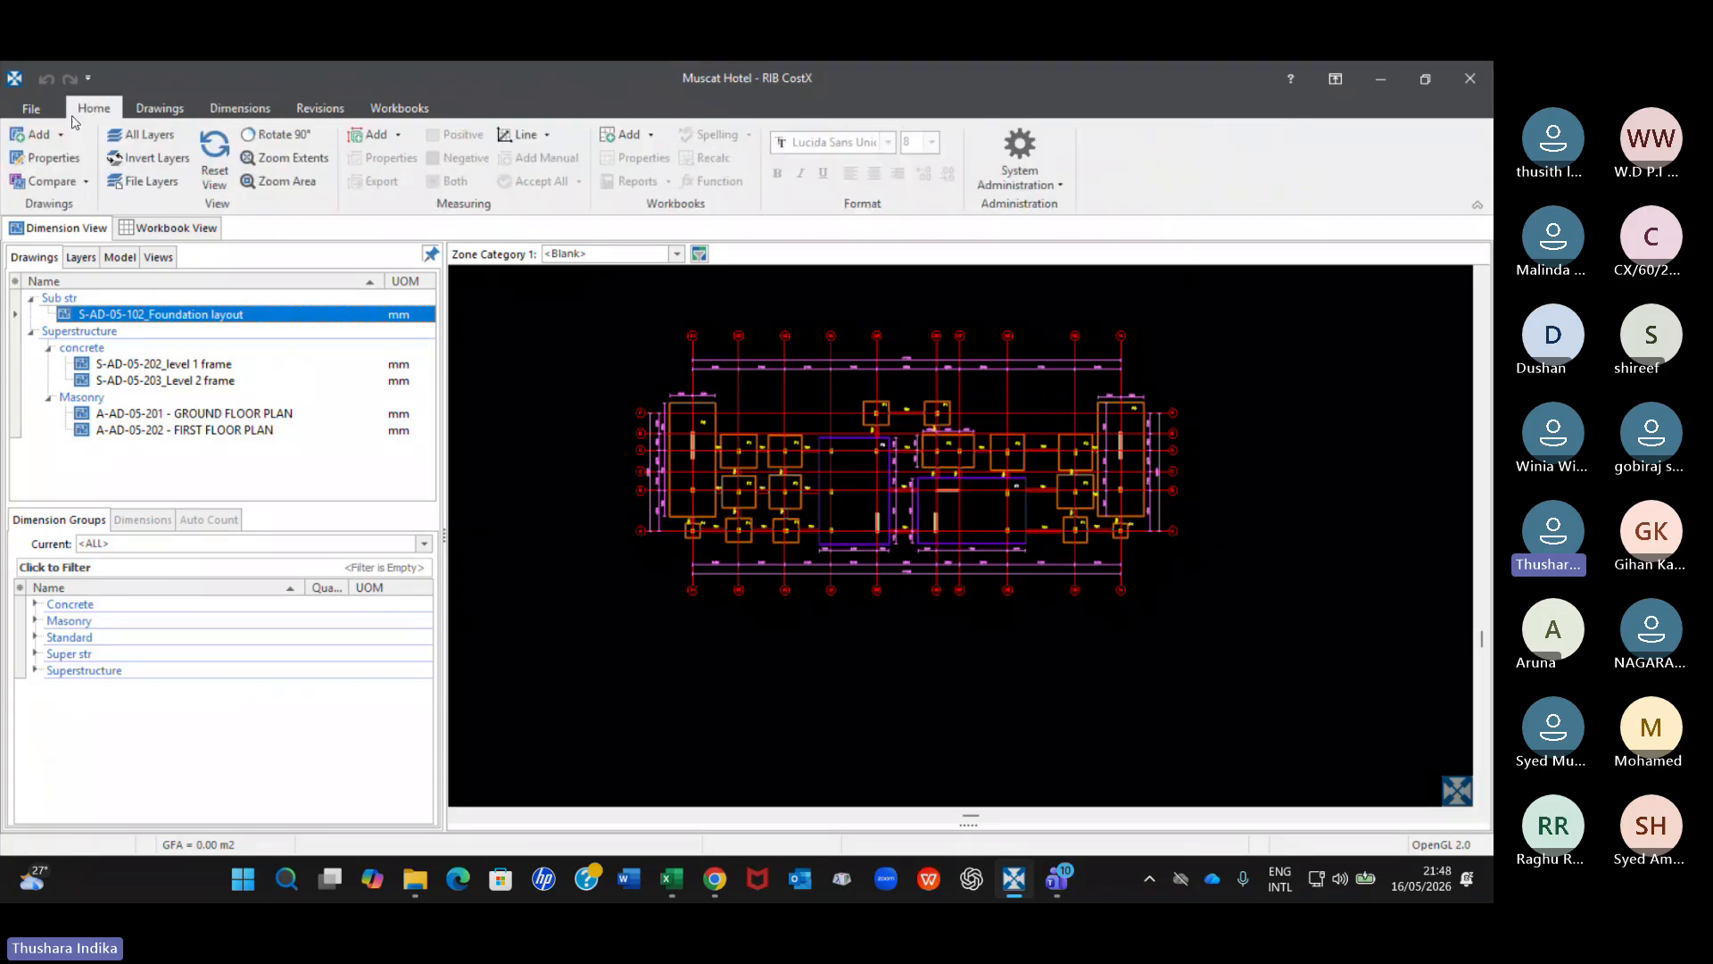
Check the list of building revisions with 1. Initial as the current one, and return from the workbook to the drawings.
click(400, 108)
click(319, 108)
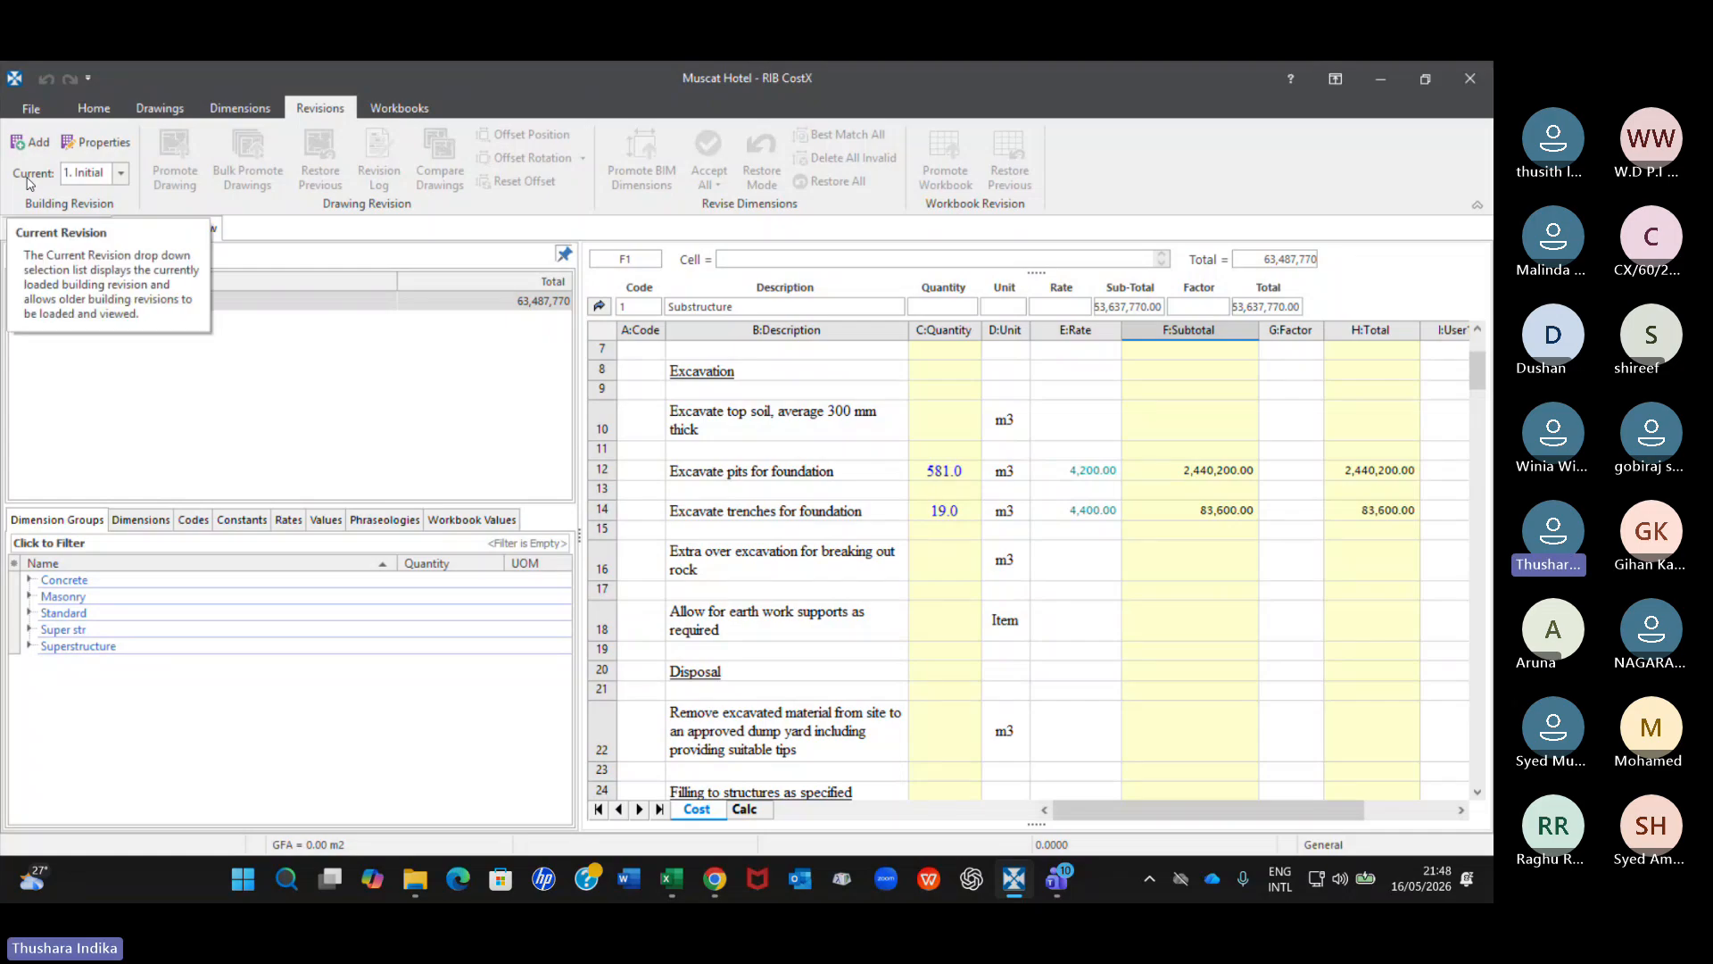
click(120, 173)
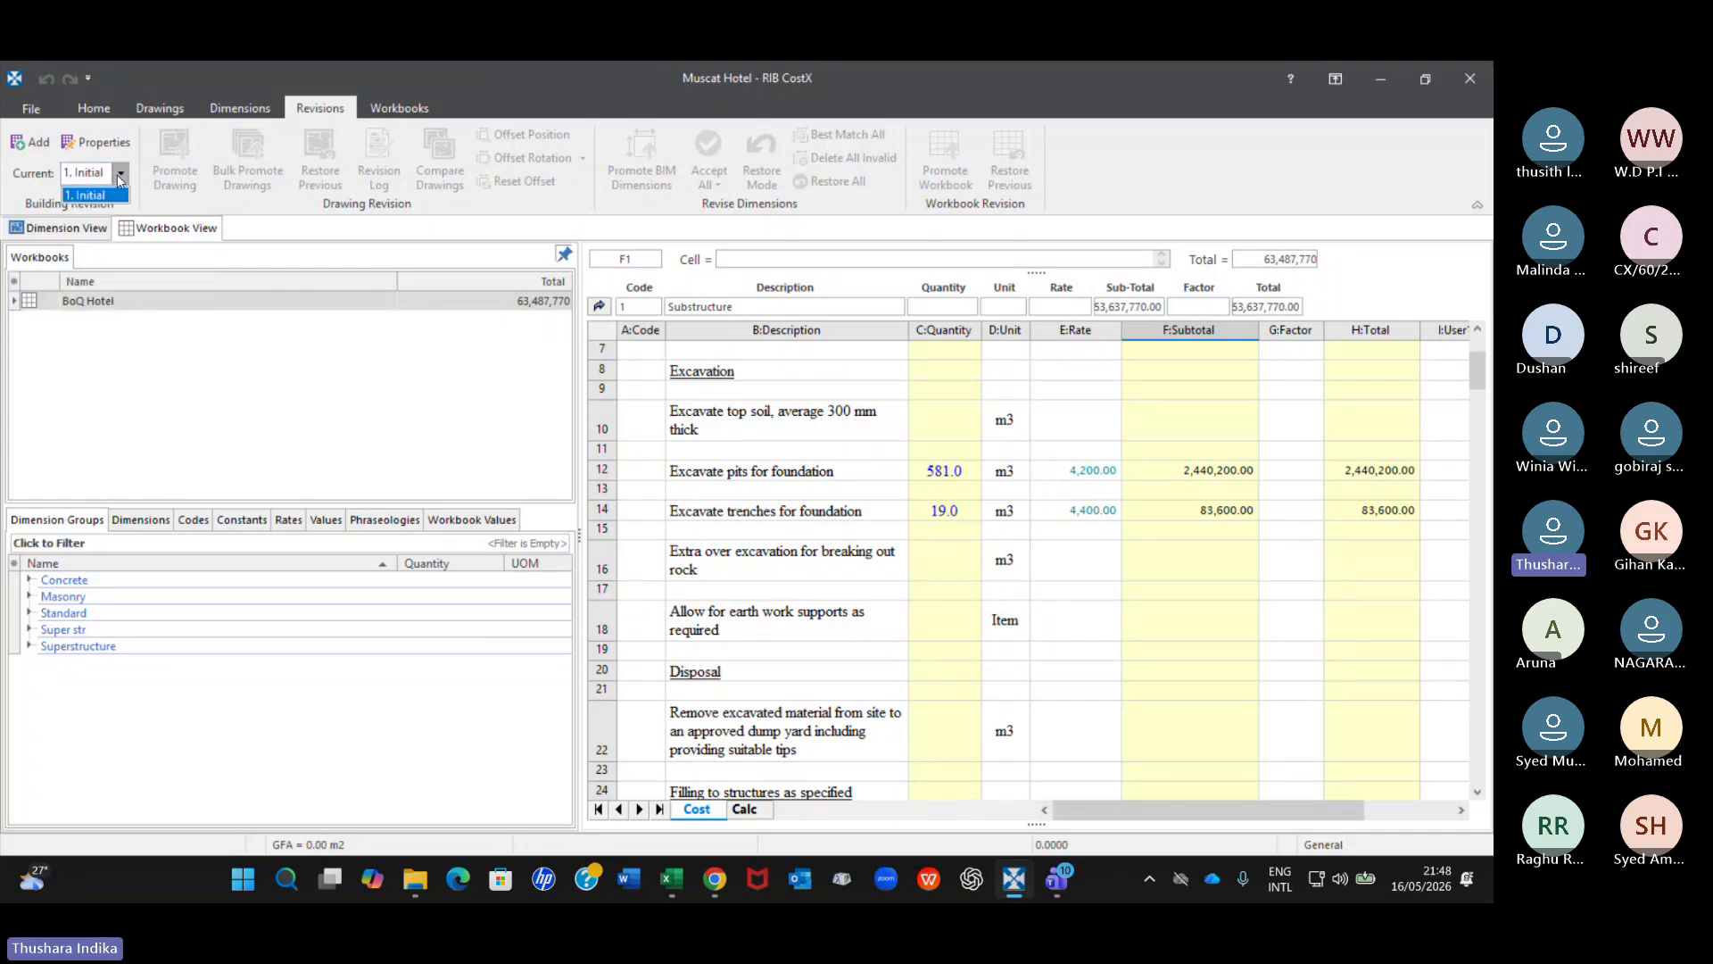
click(101, 196)
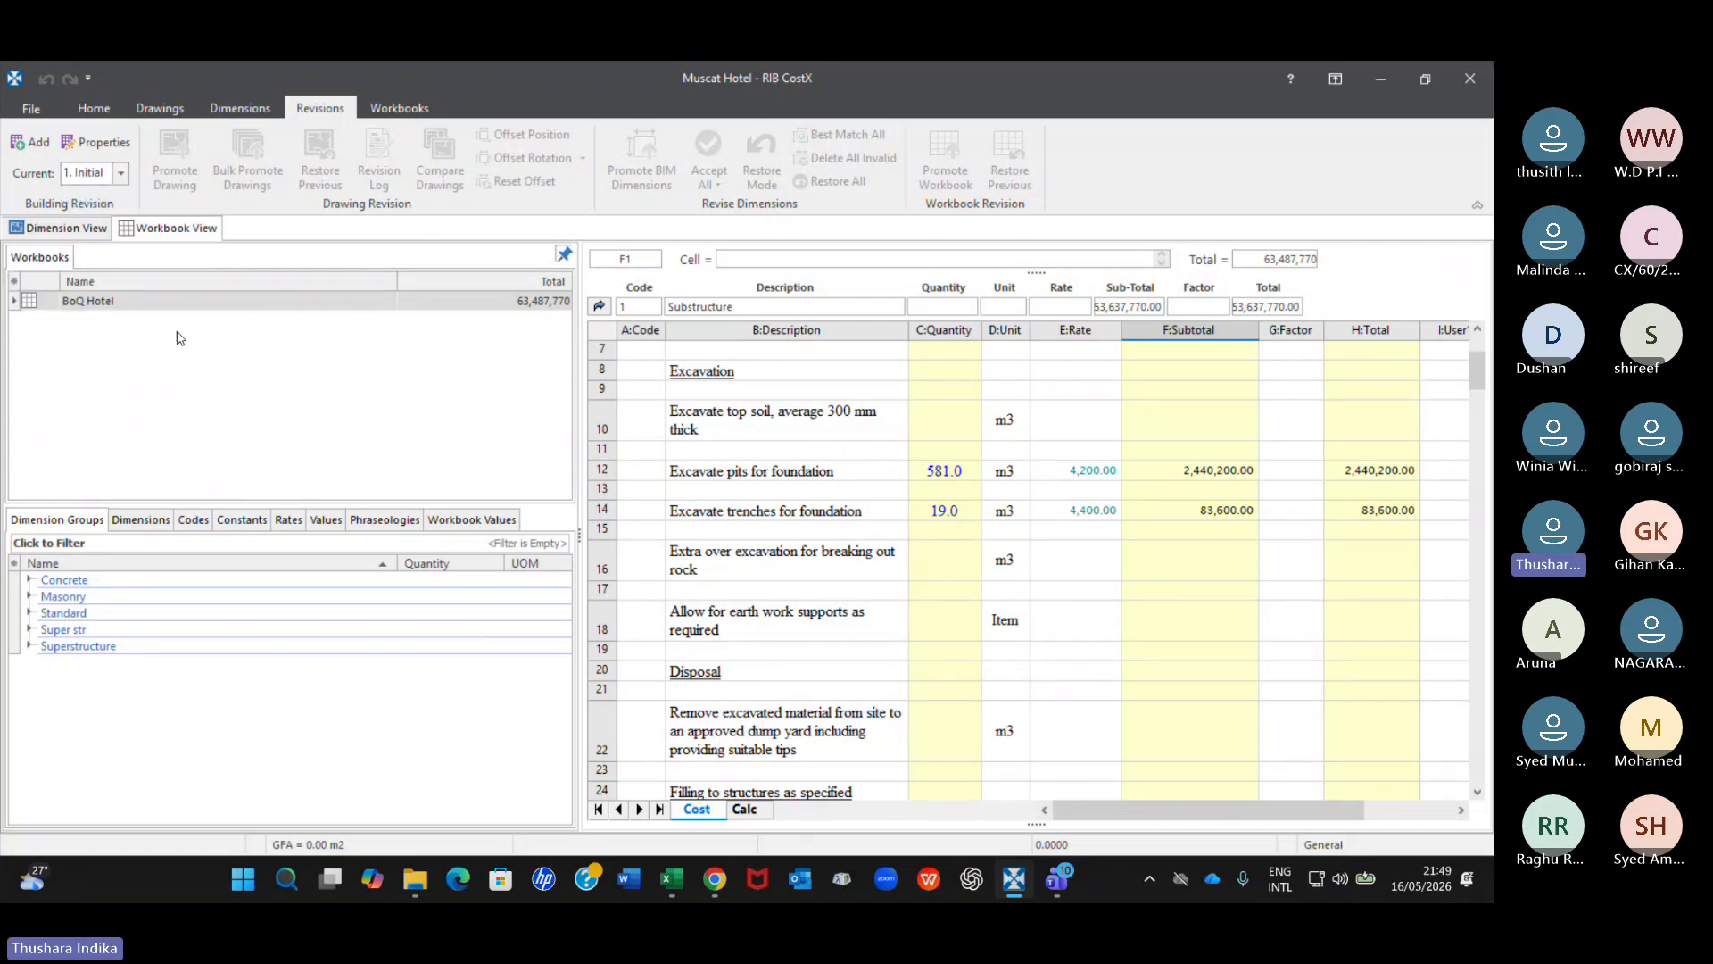
click(29, 230)
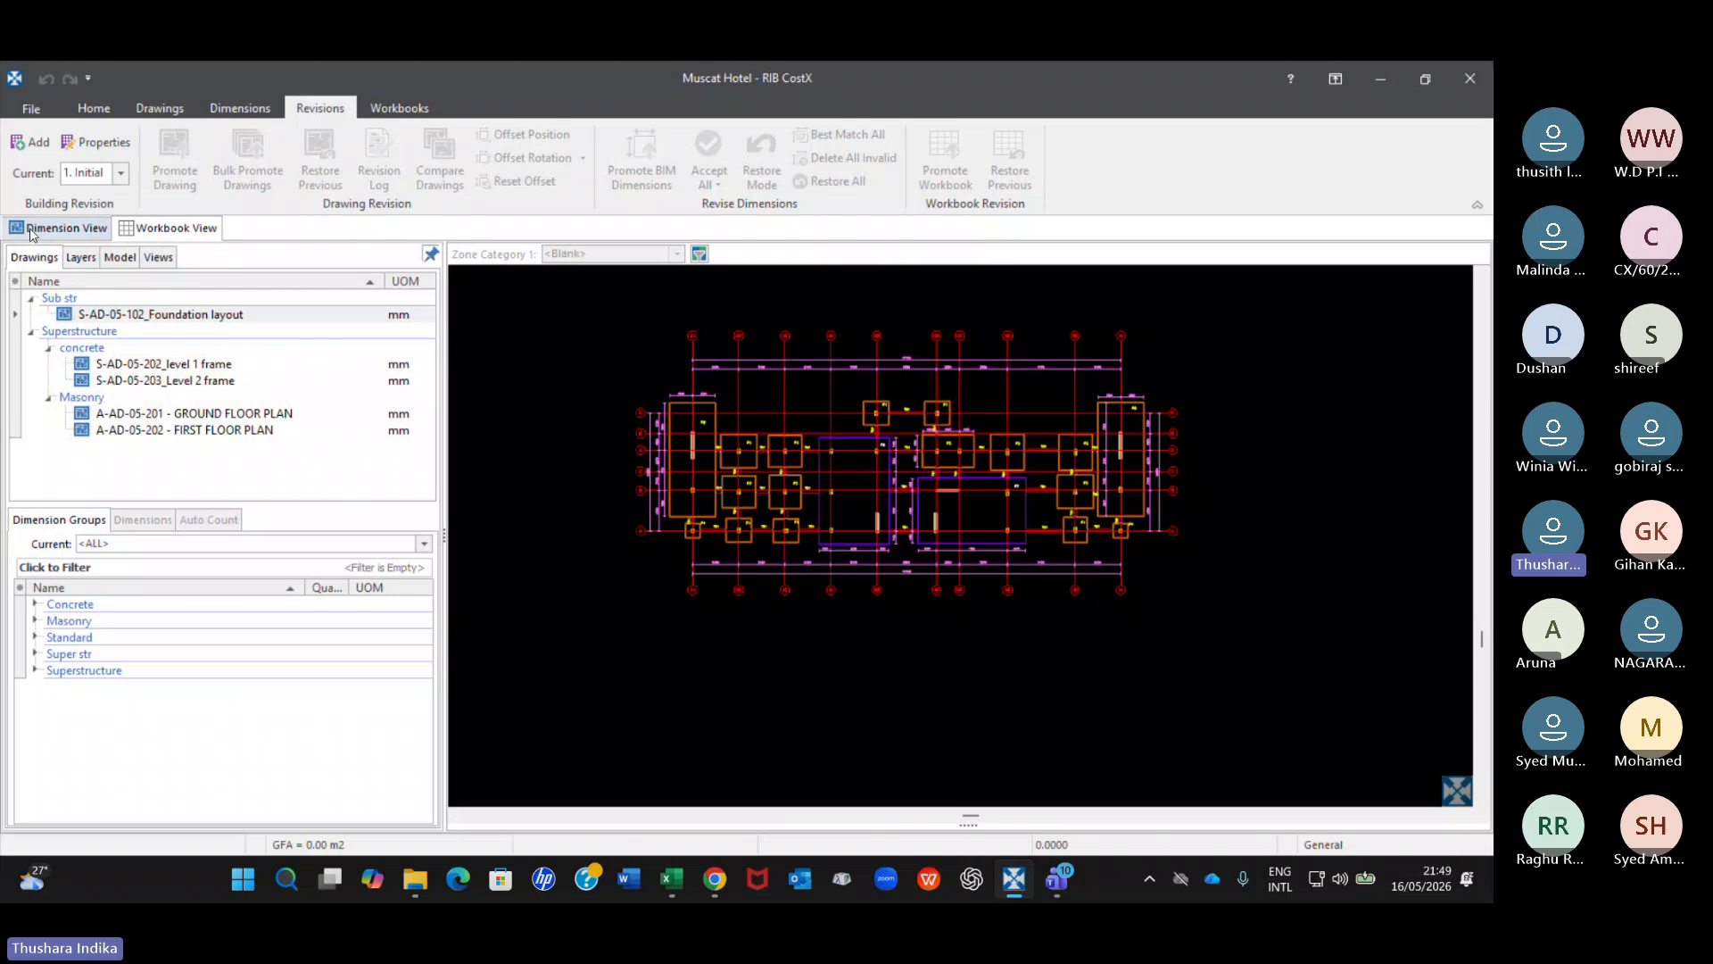
Examine the S-AD-05-102_Foundation layout drawing's file and revision details, glance at the workbook, and recheck the current building revision.
mouse_move(256, 321)
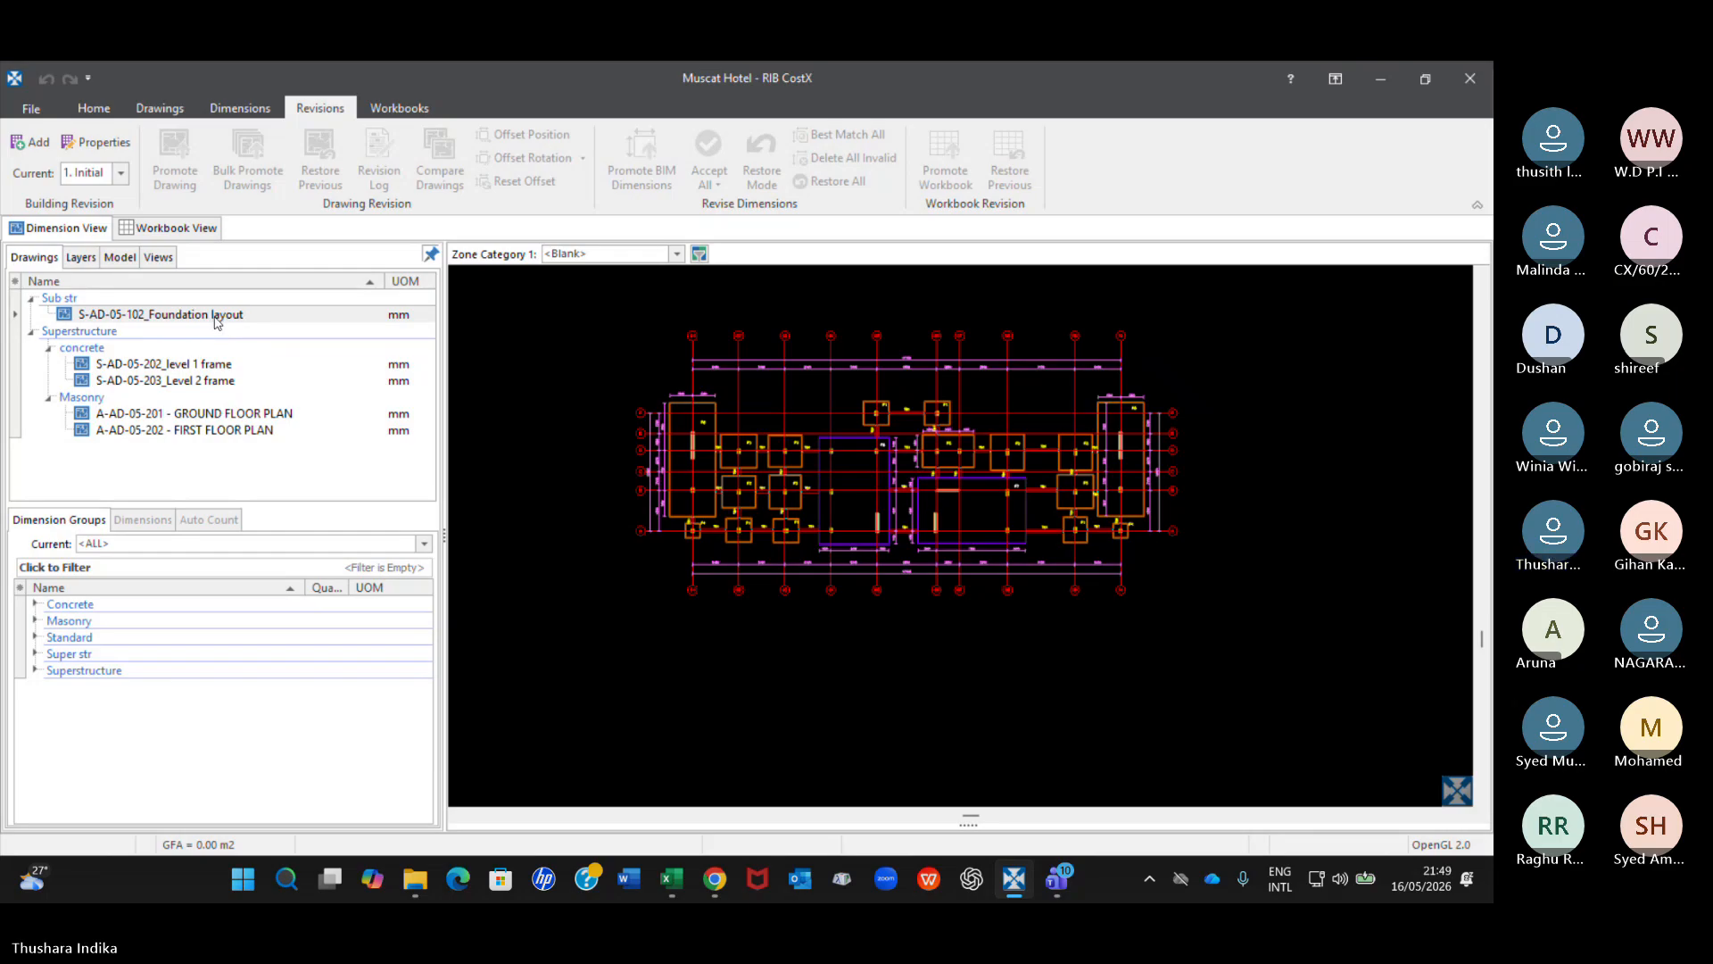
click(217, 318)
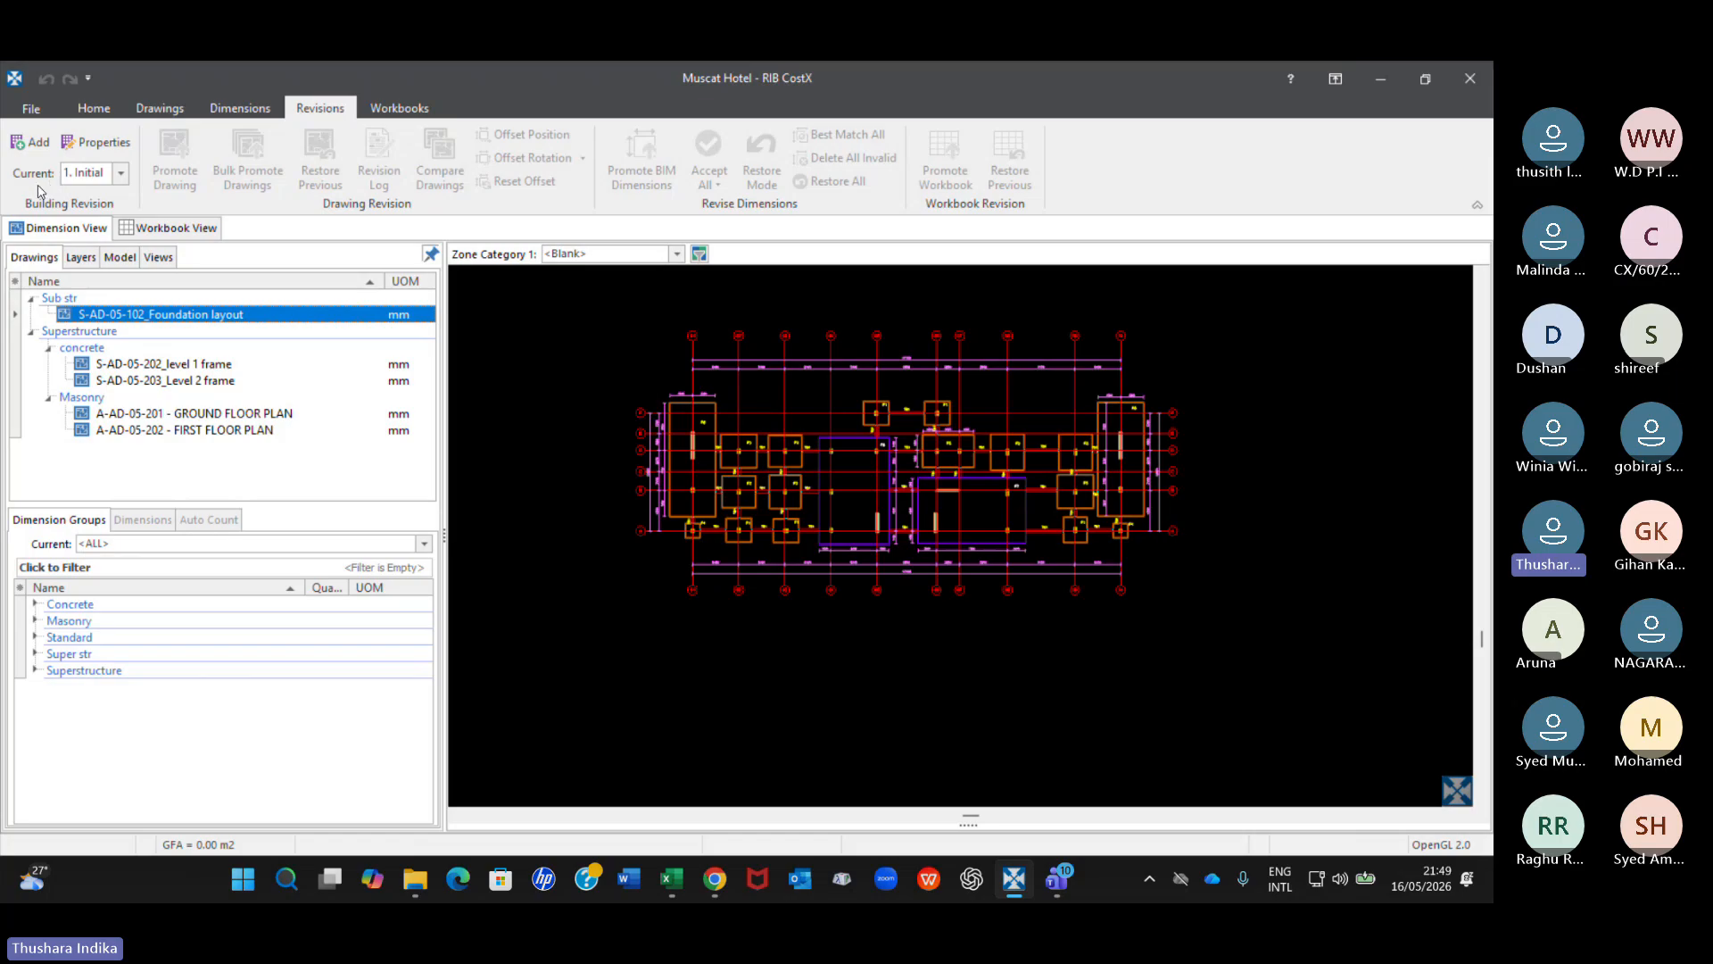
mouse_move(227, 326)
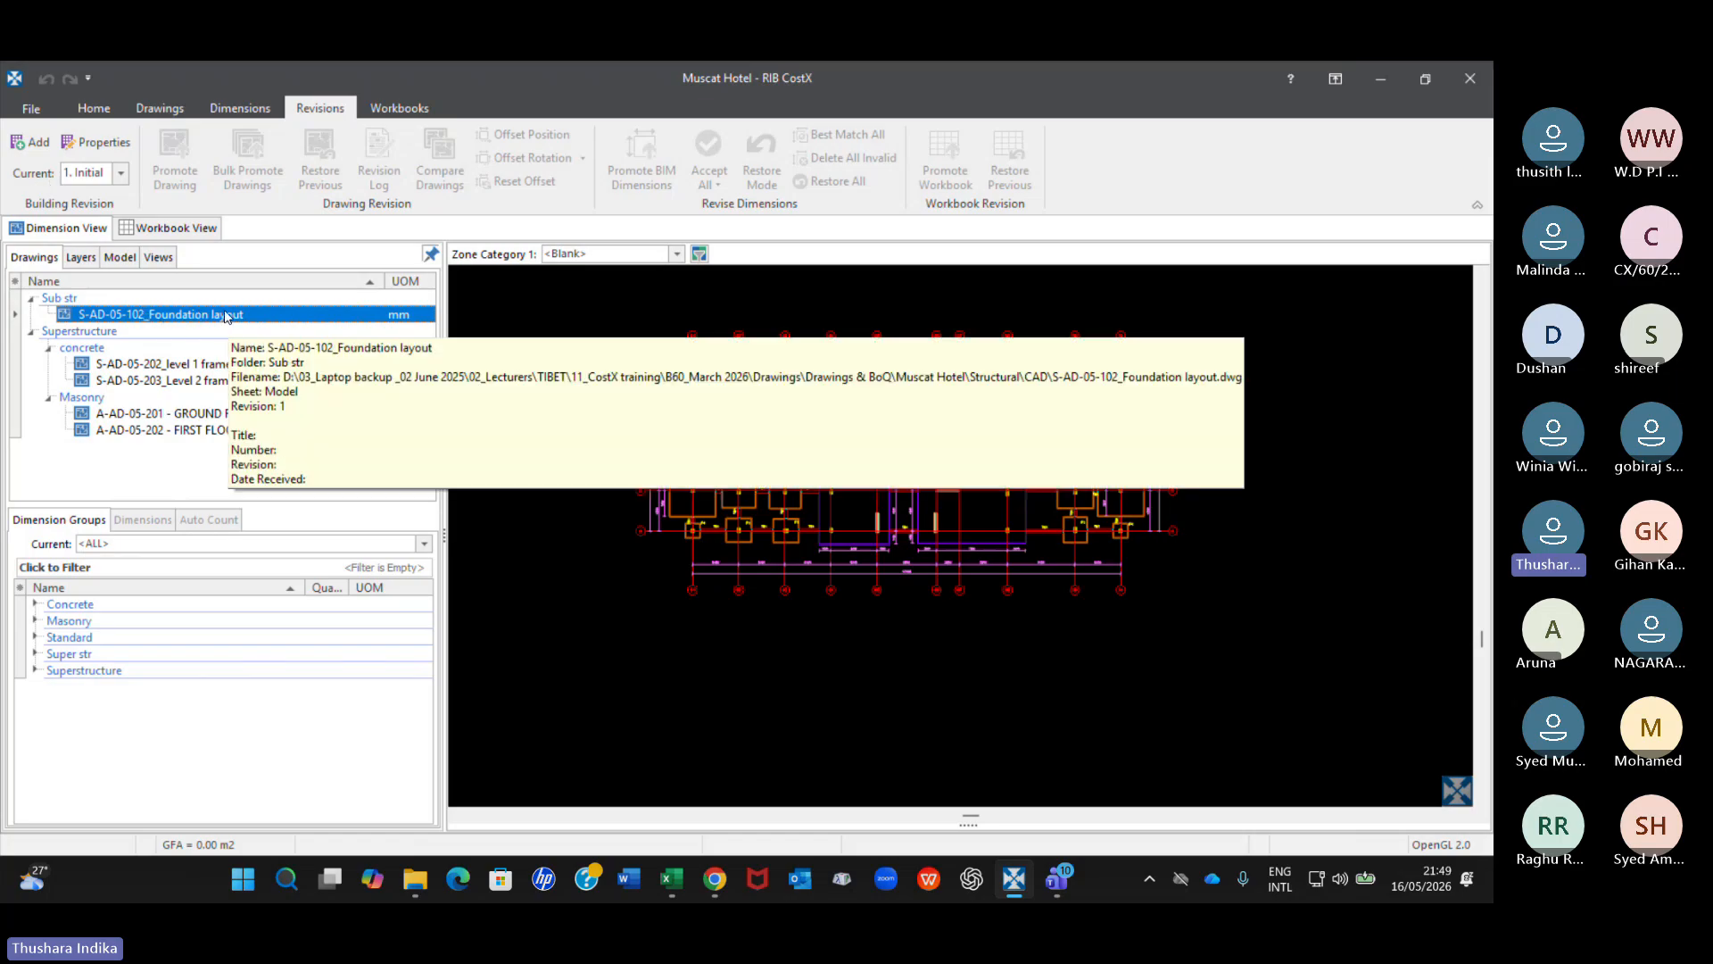
click(158, 227)
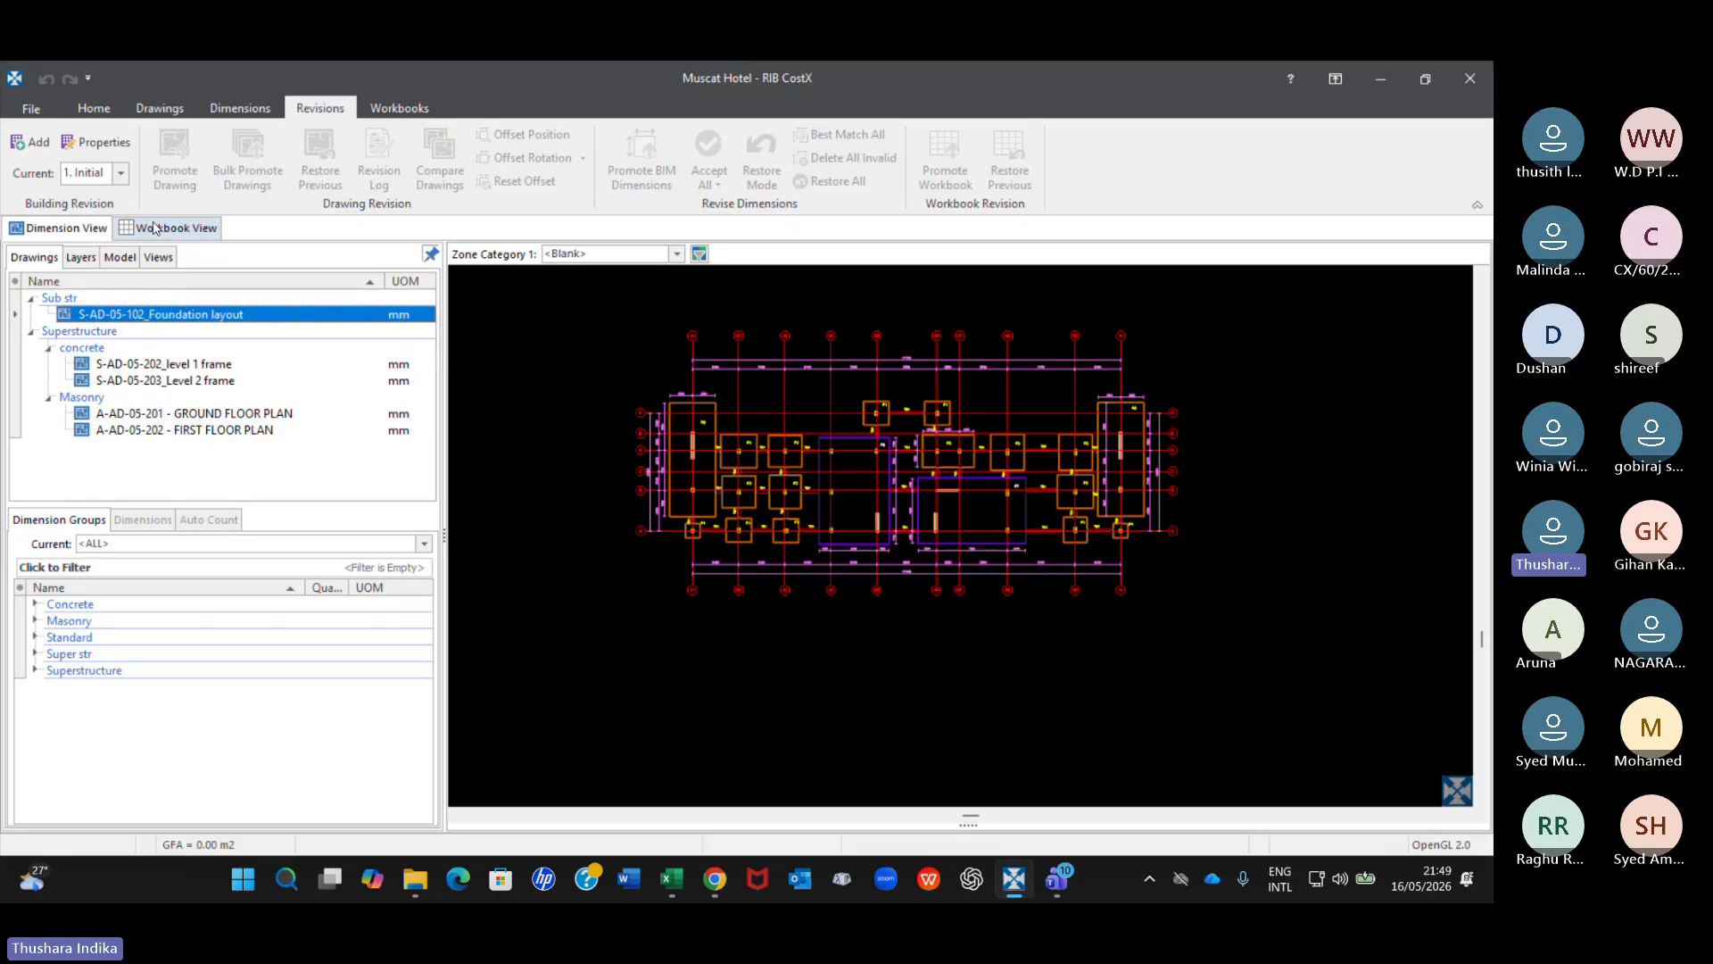
click(53, 229)
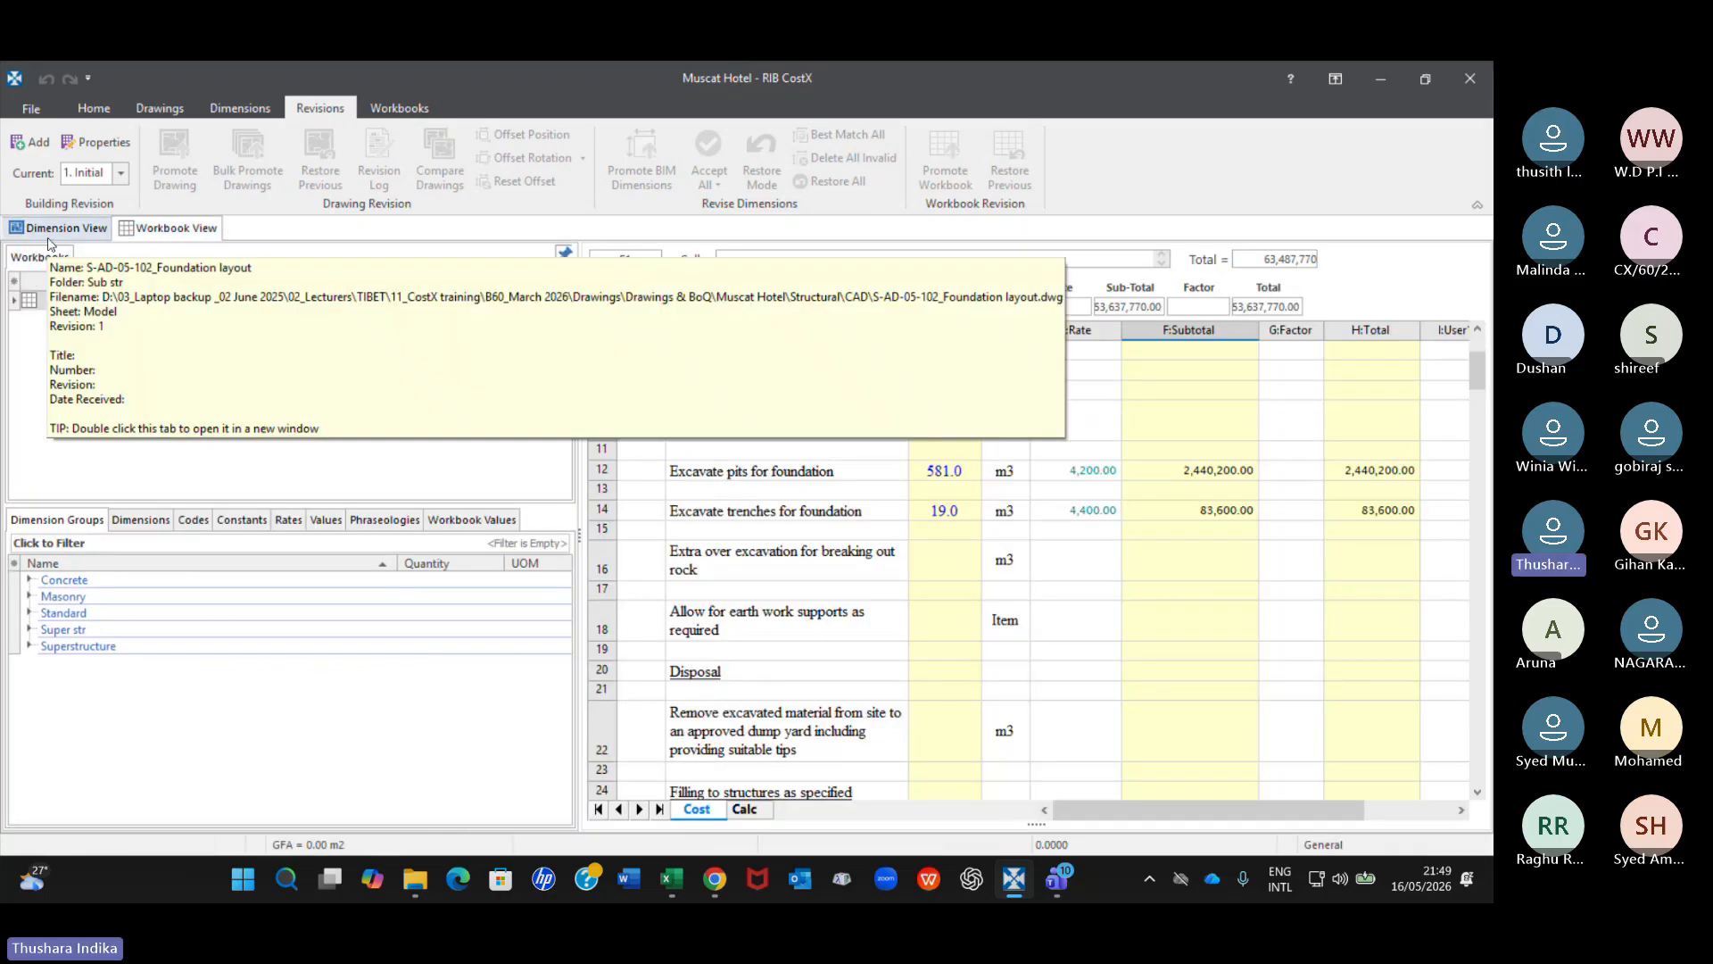
click(220, 319)
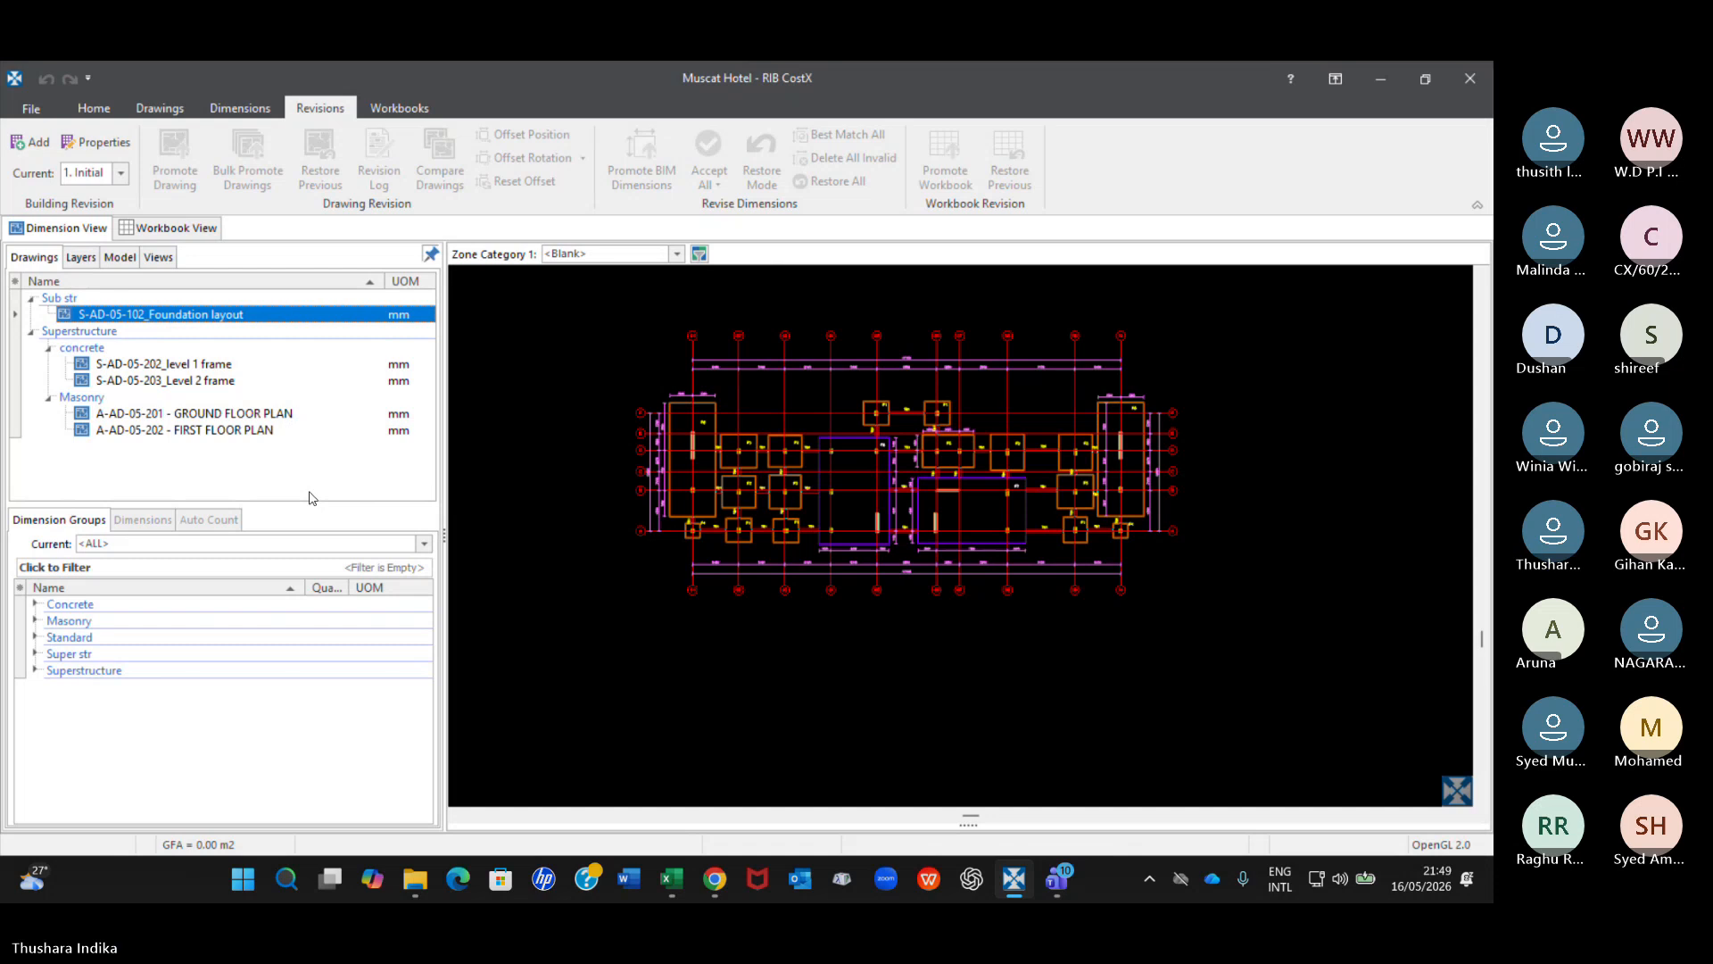
click(90, 179)
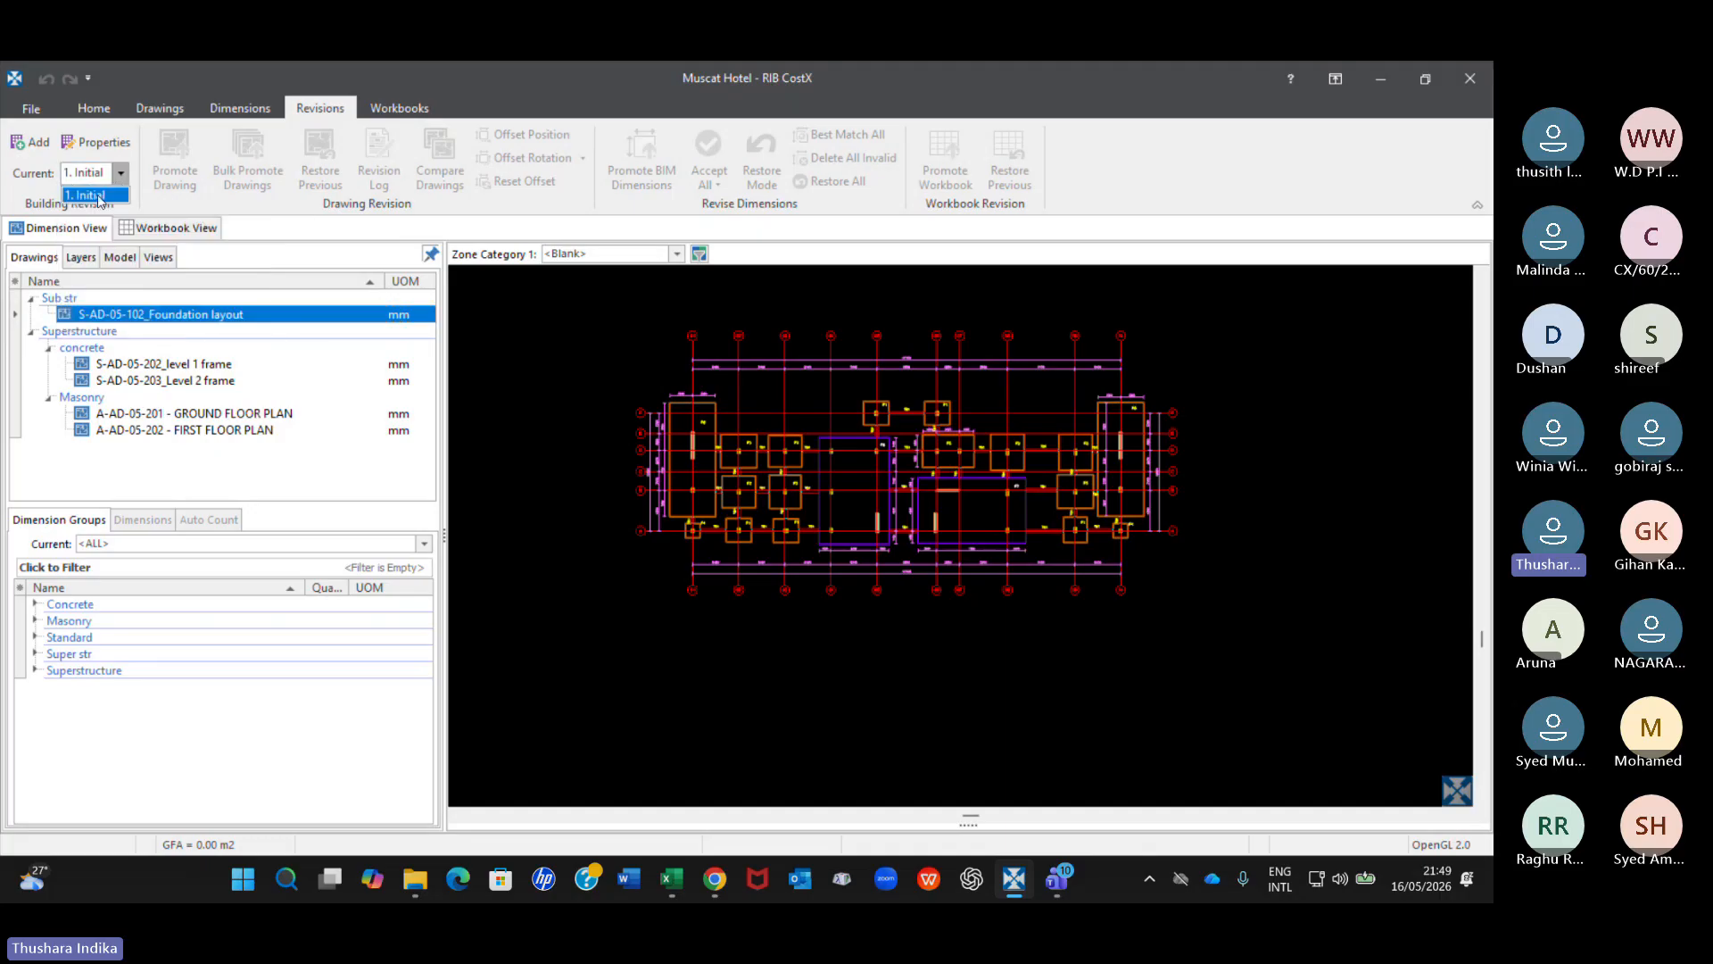
click(93, 196)
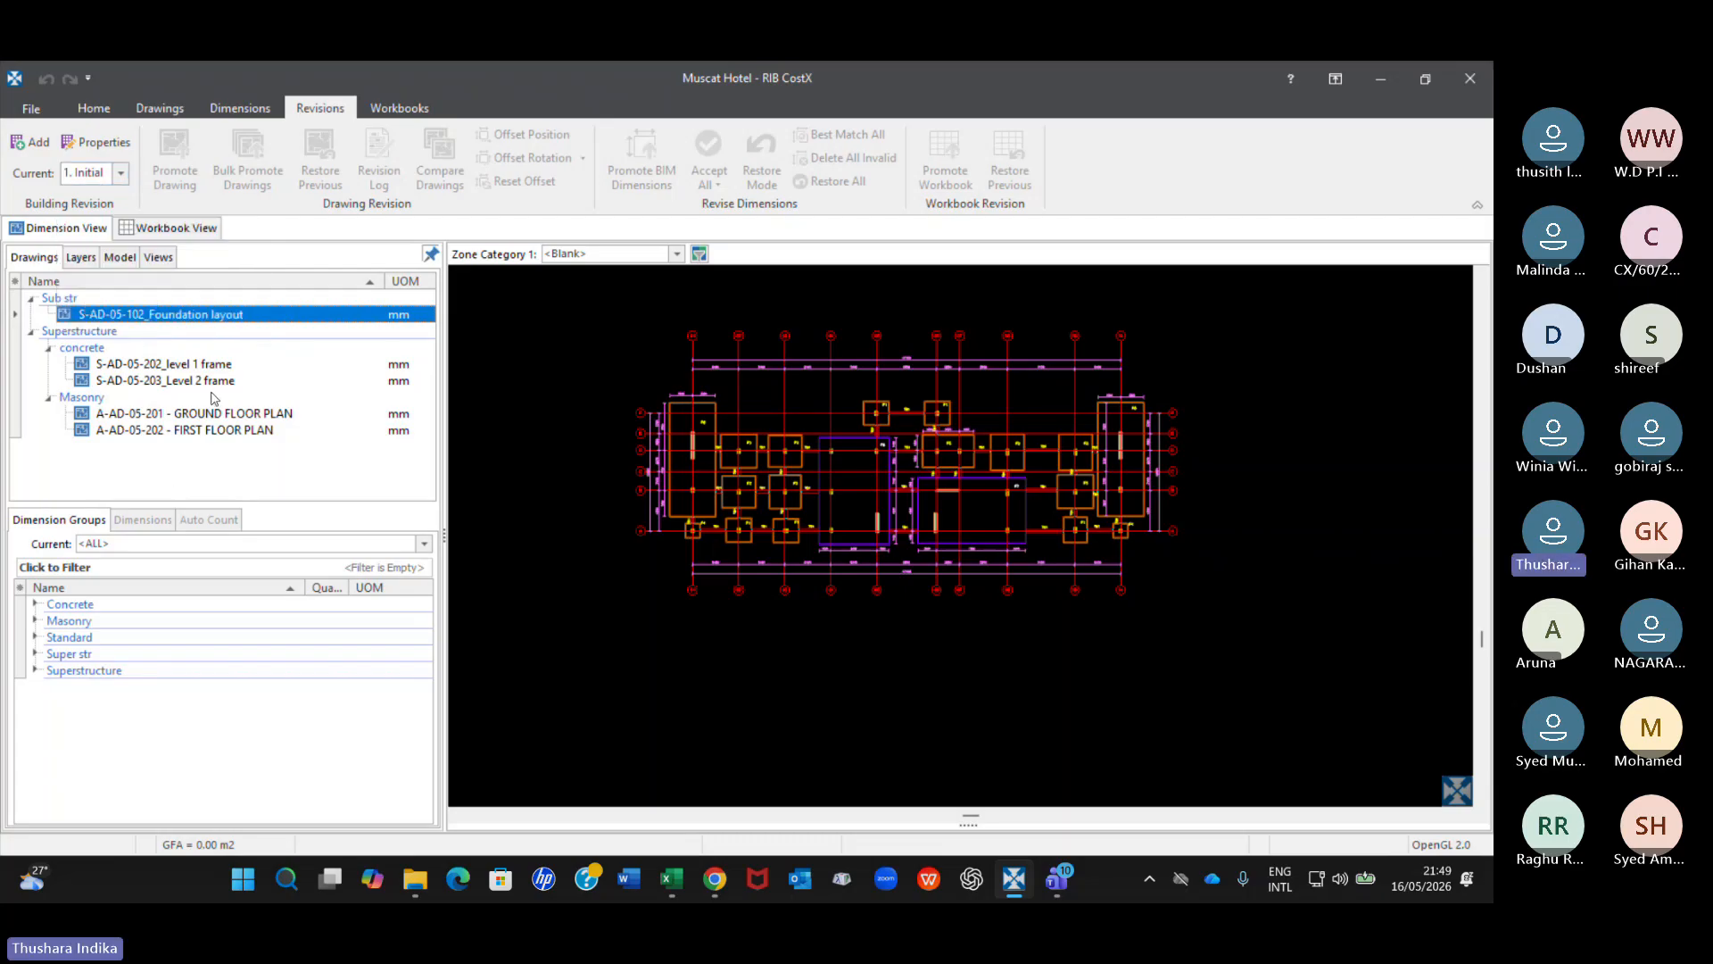
mouse_move(230, 318)
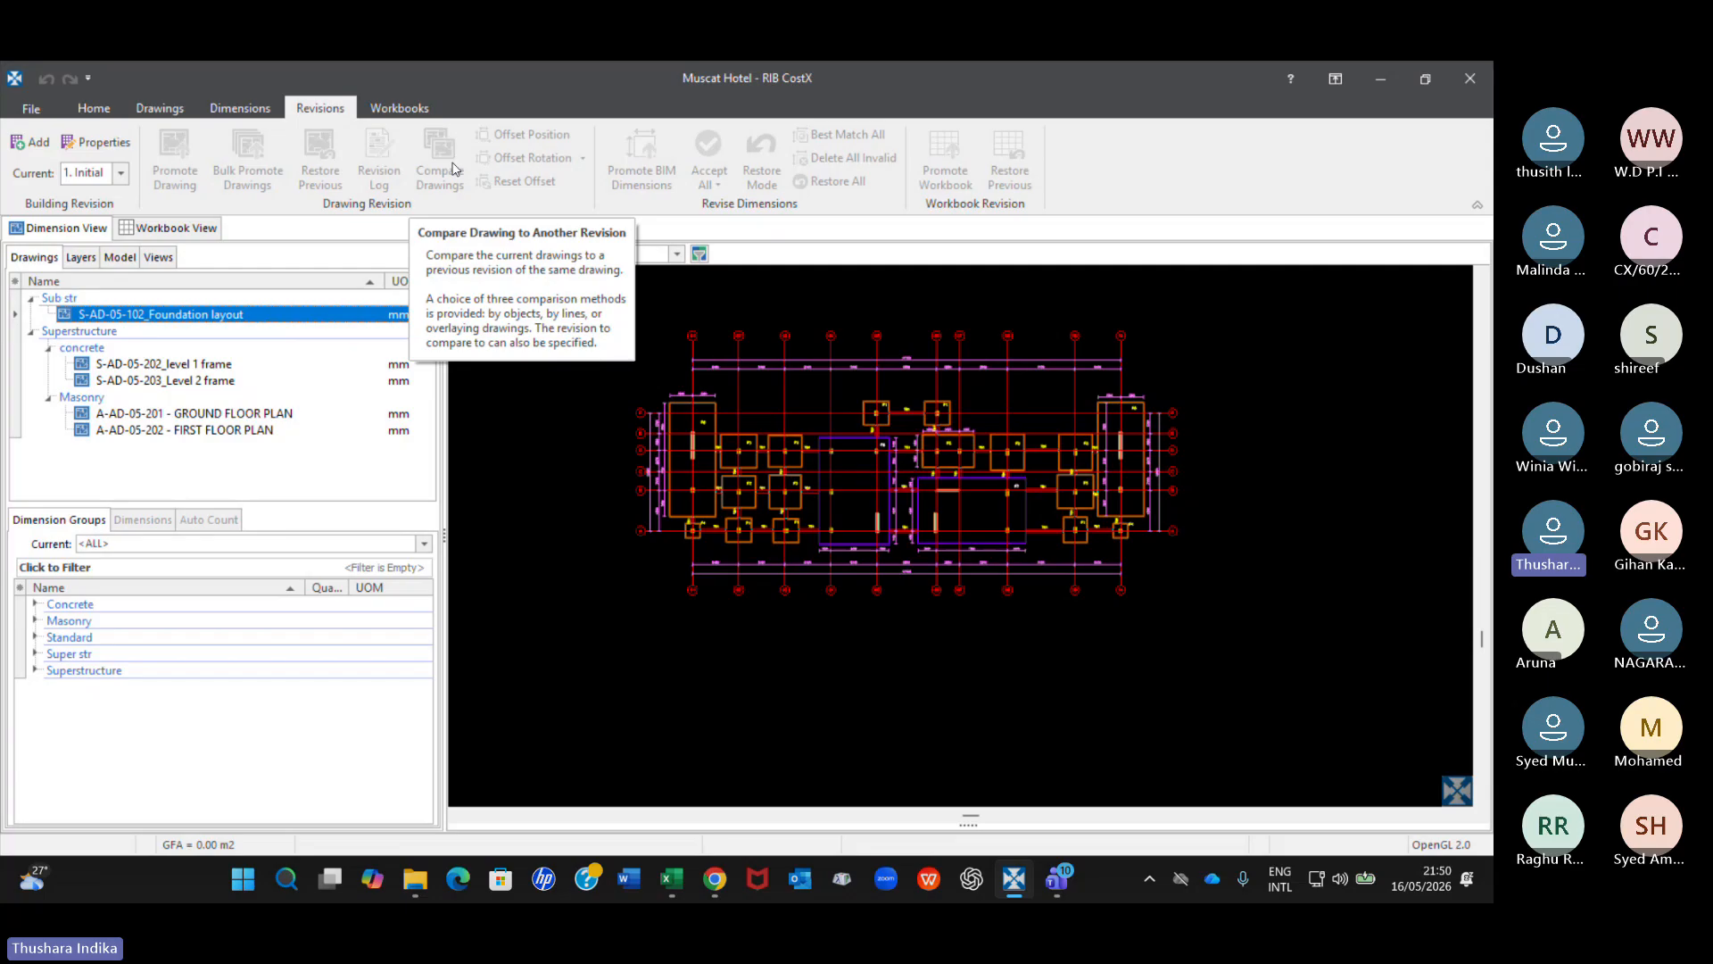
click(160, 108)
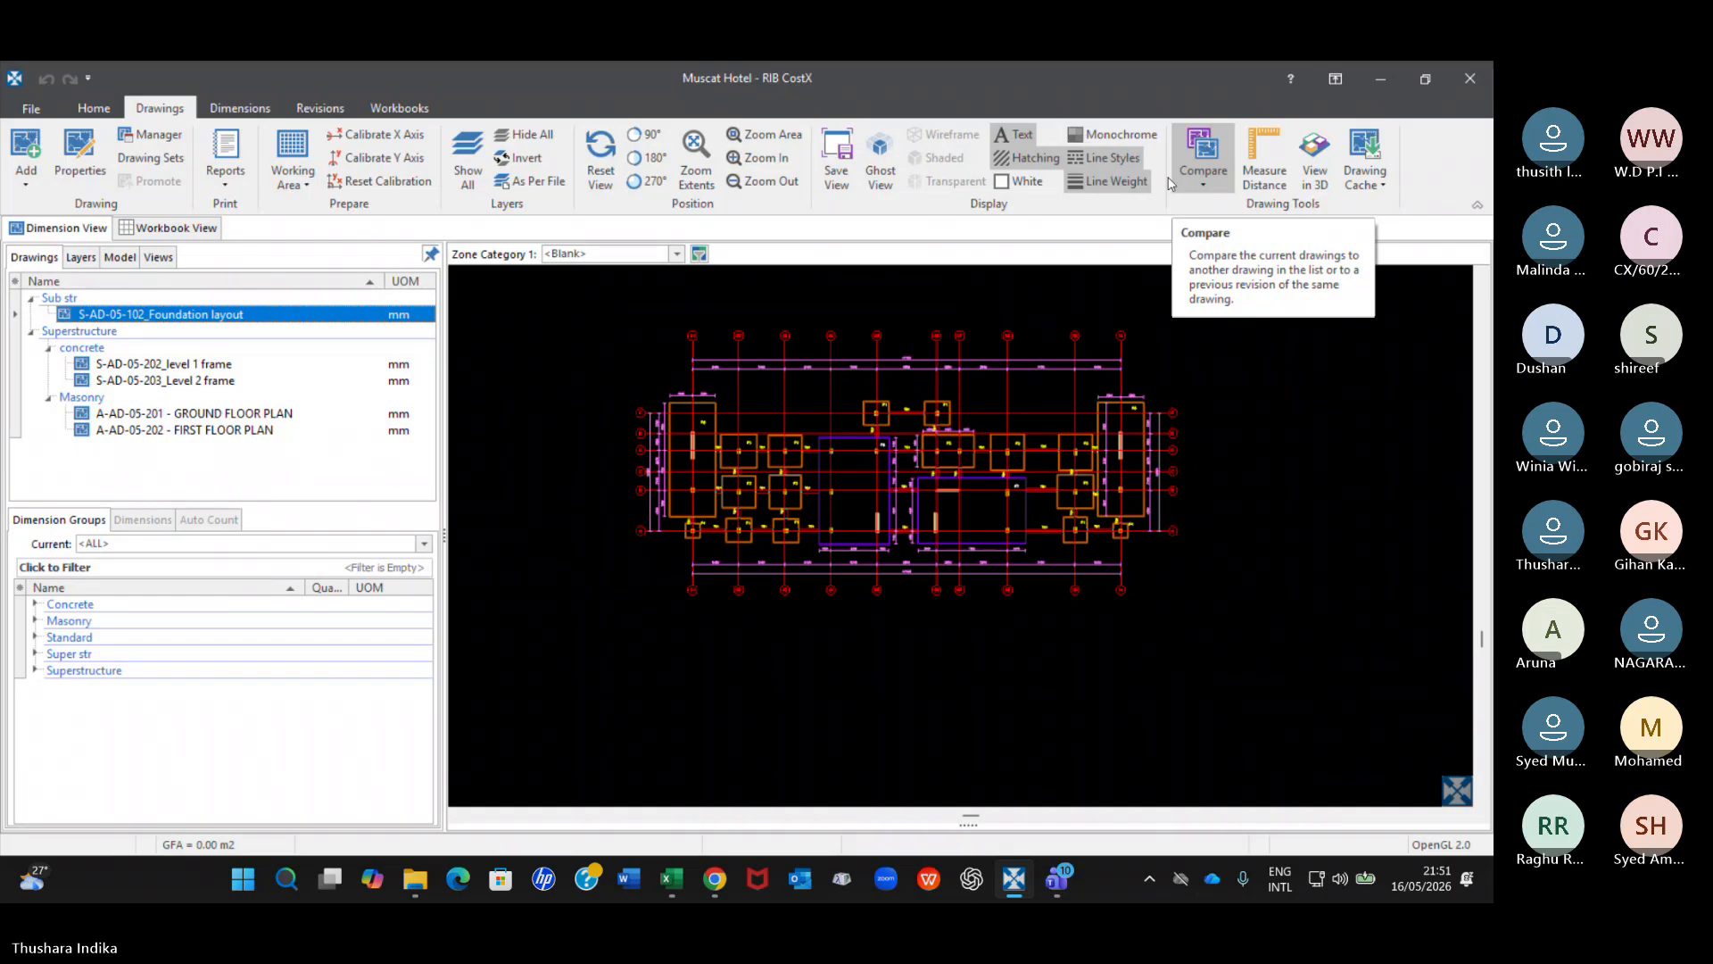
click(327, 111)
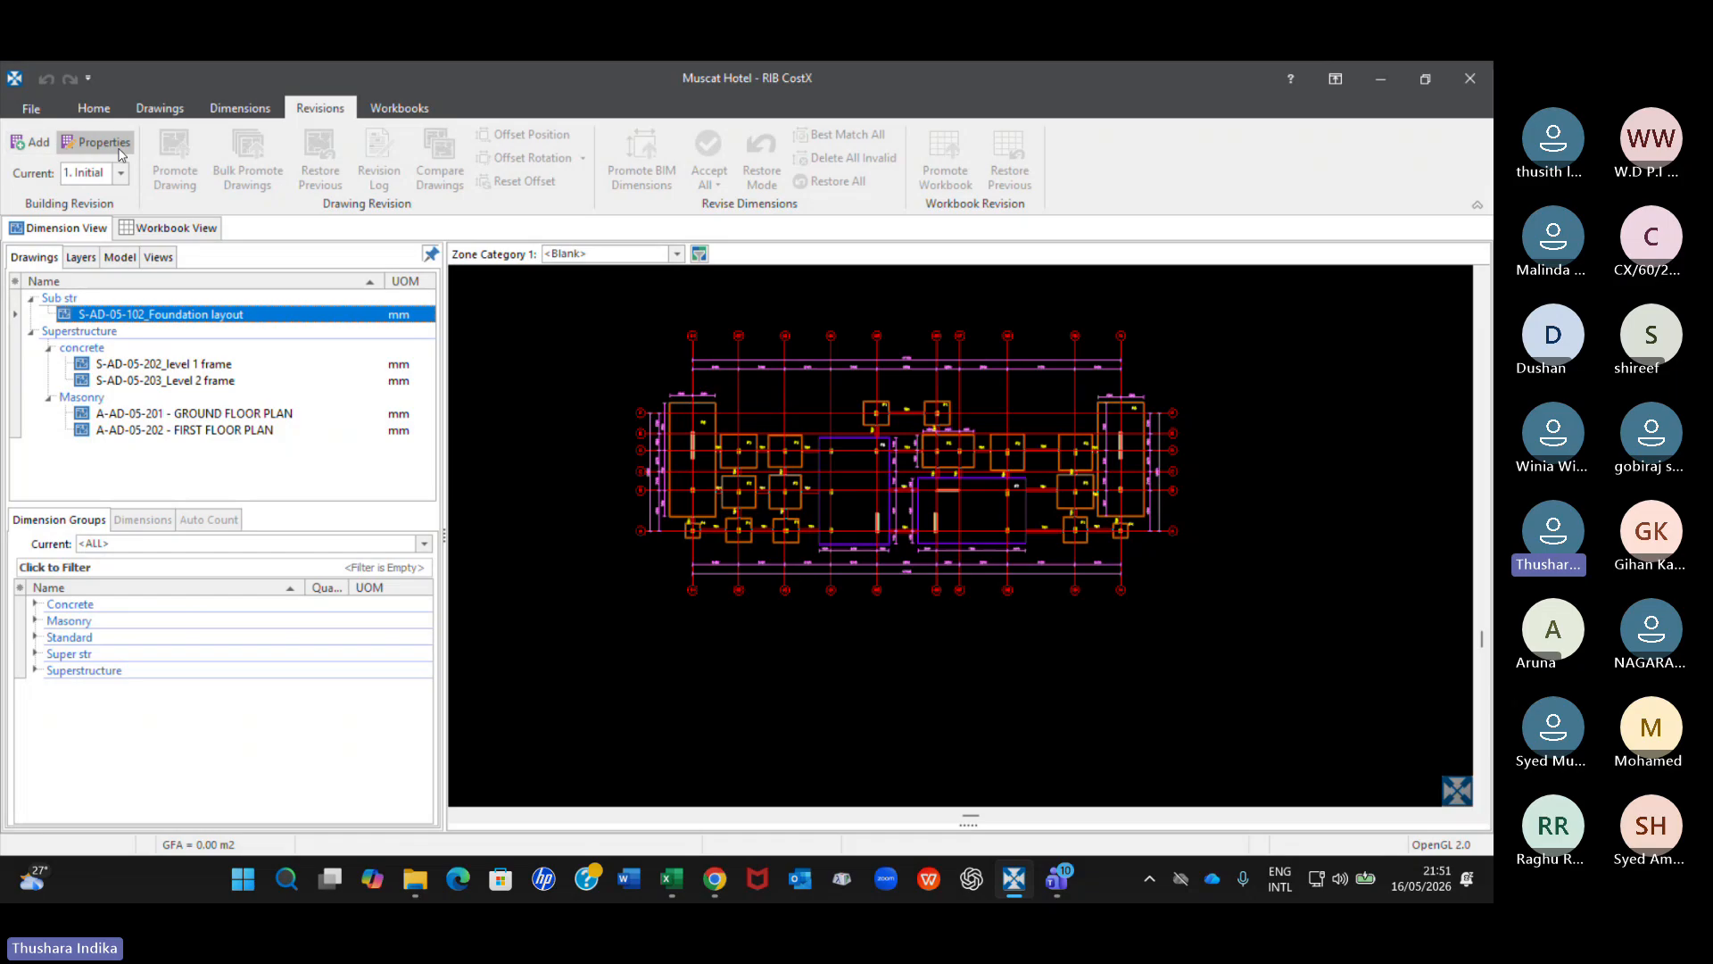
click(40, 146)
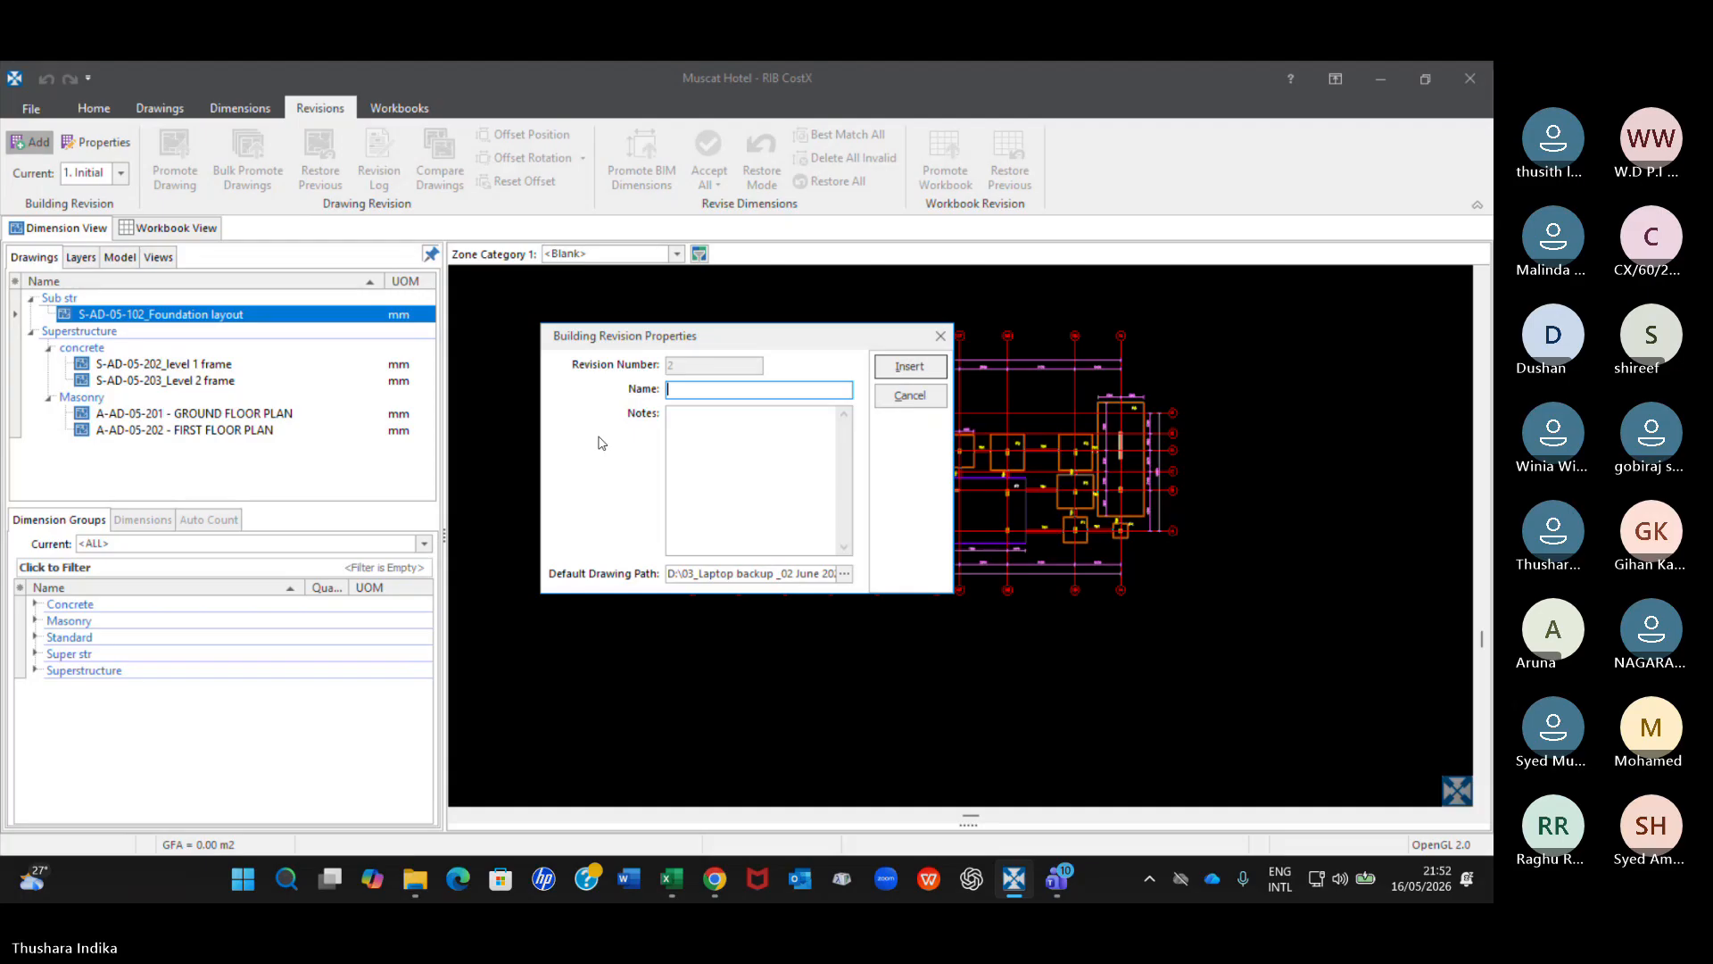
click(946, 340)
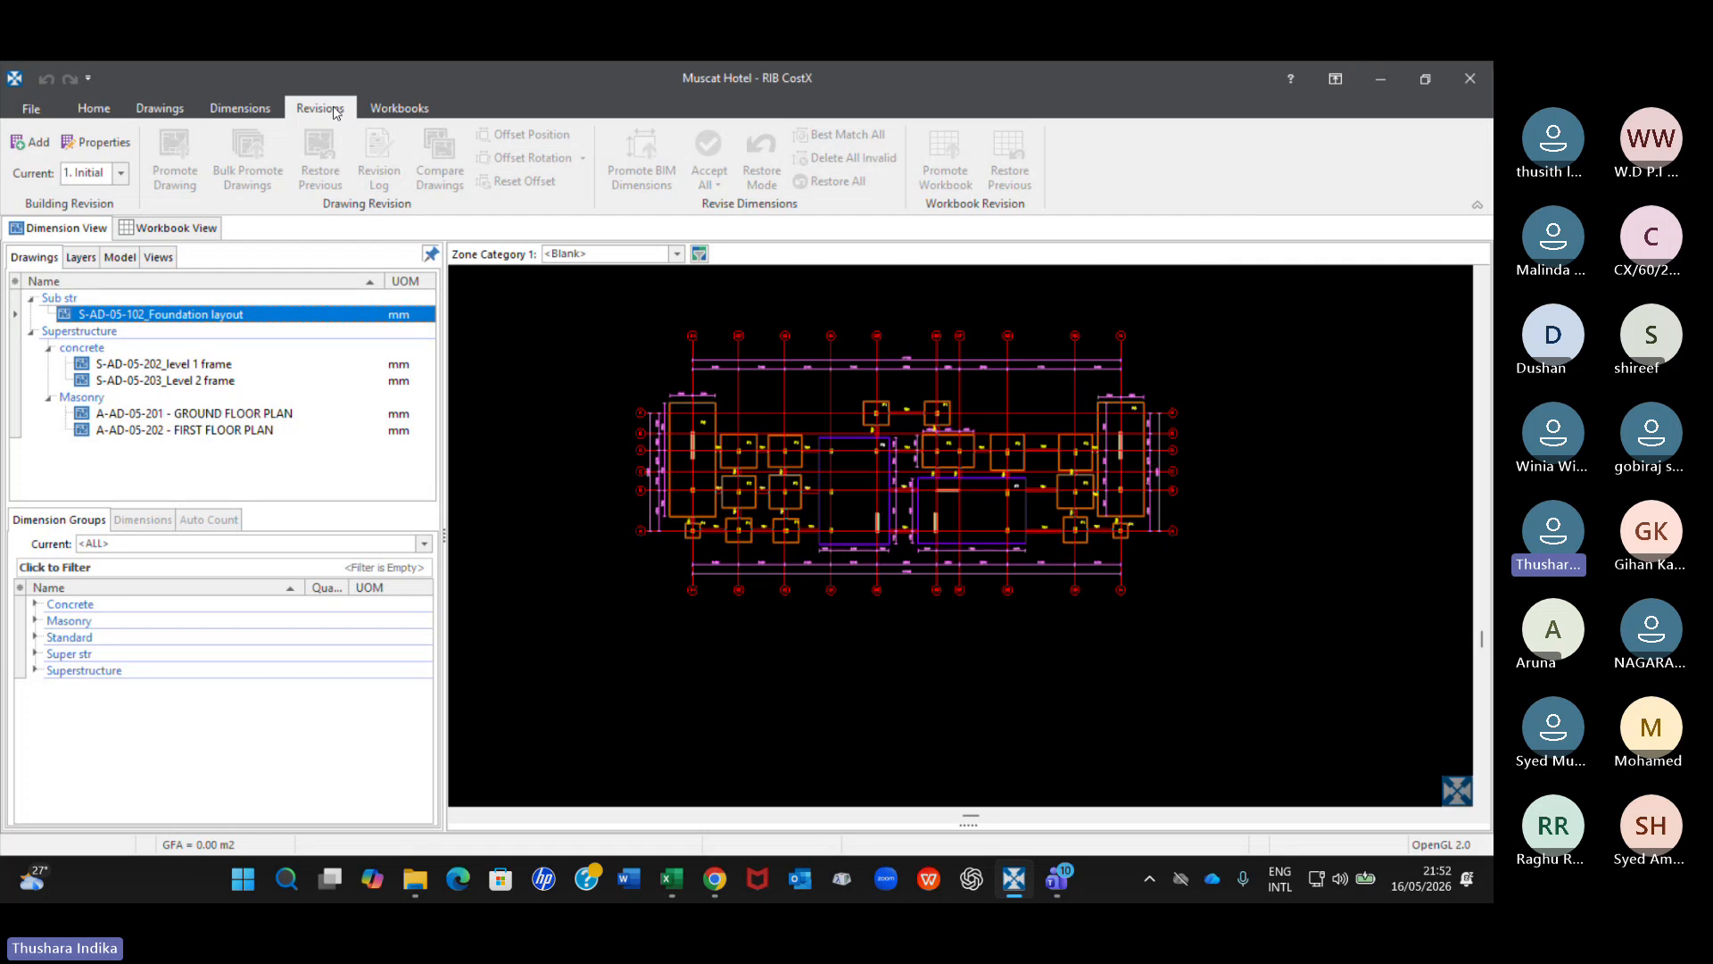
Start a new building revision and name it Foundation Rev 1.
click(36, 145)
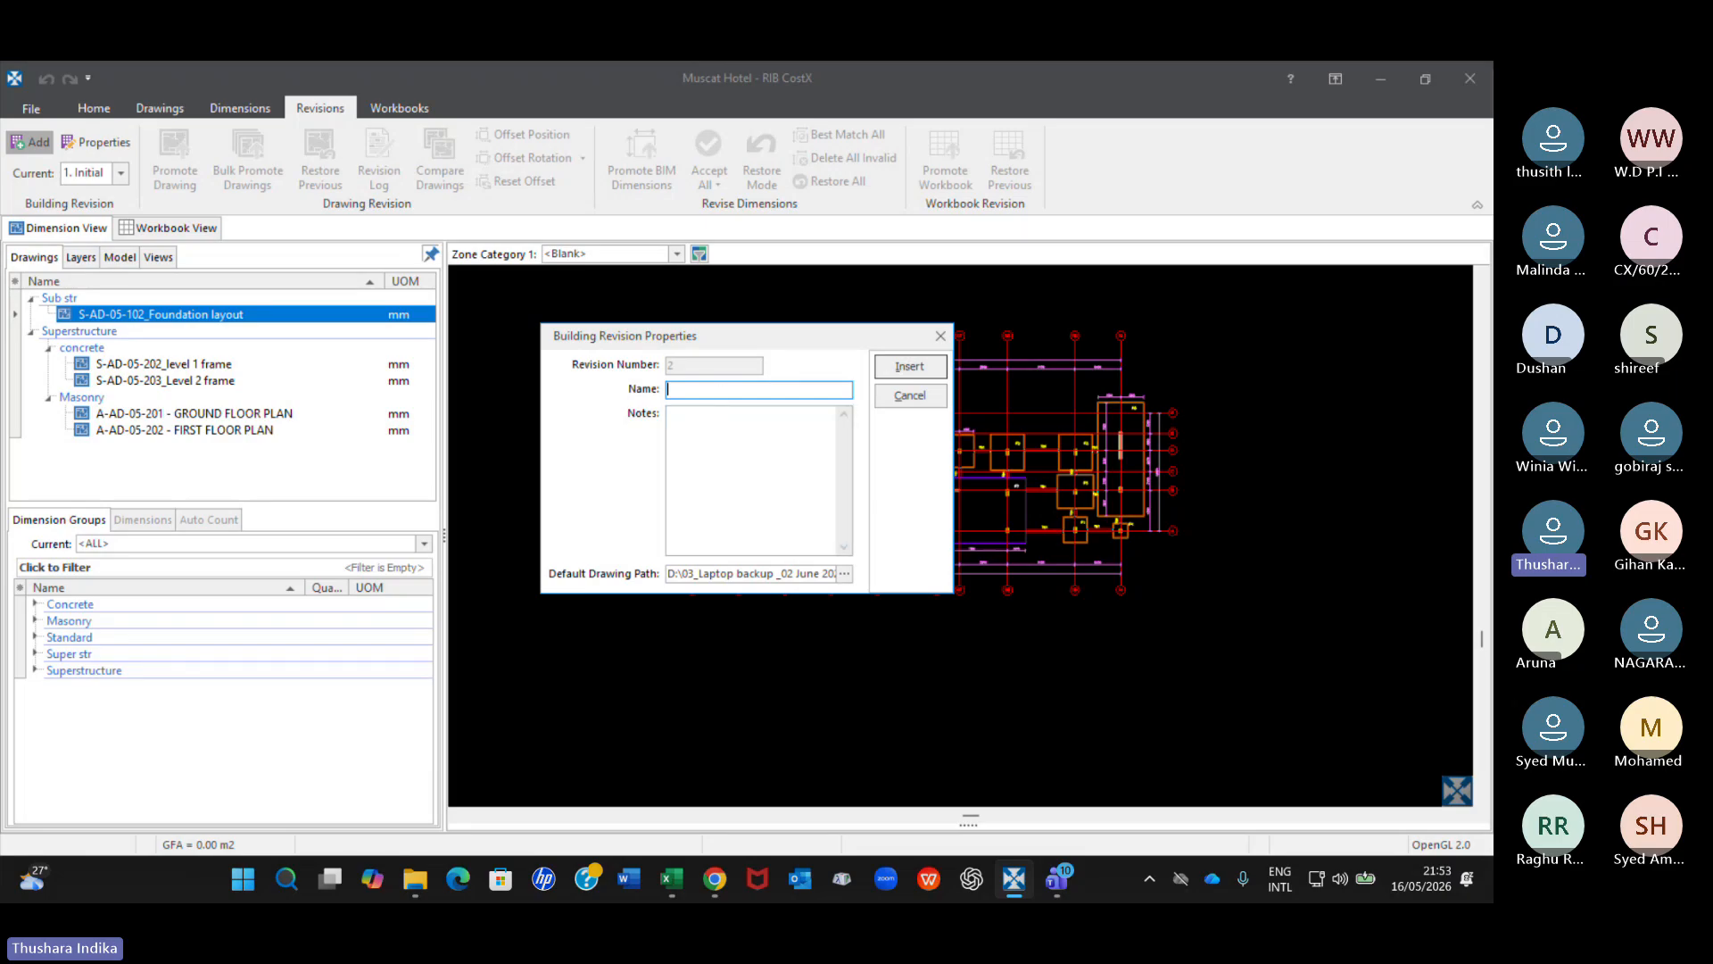
text(Foundati)
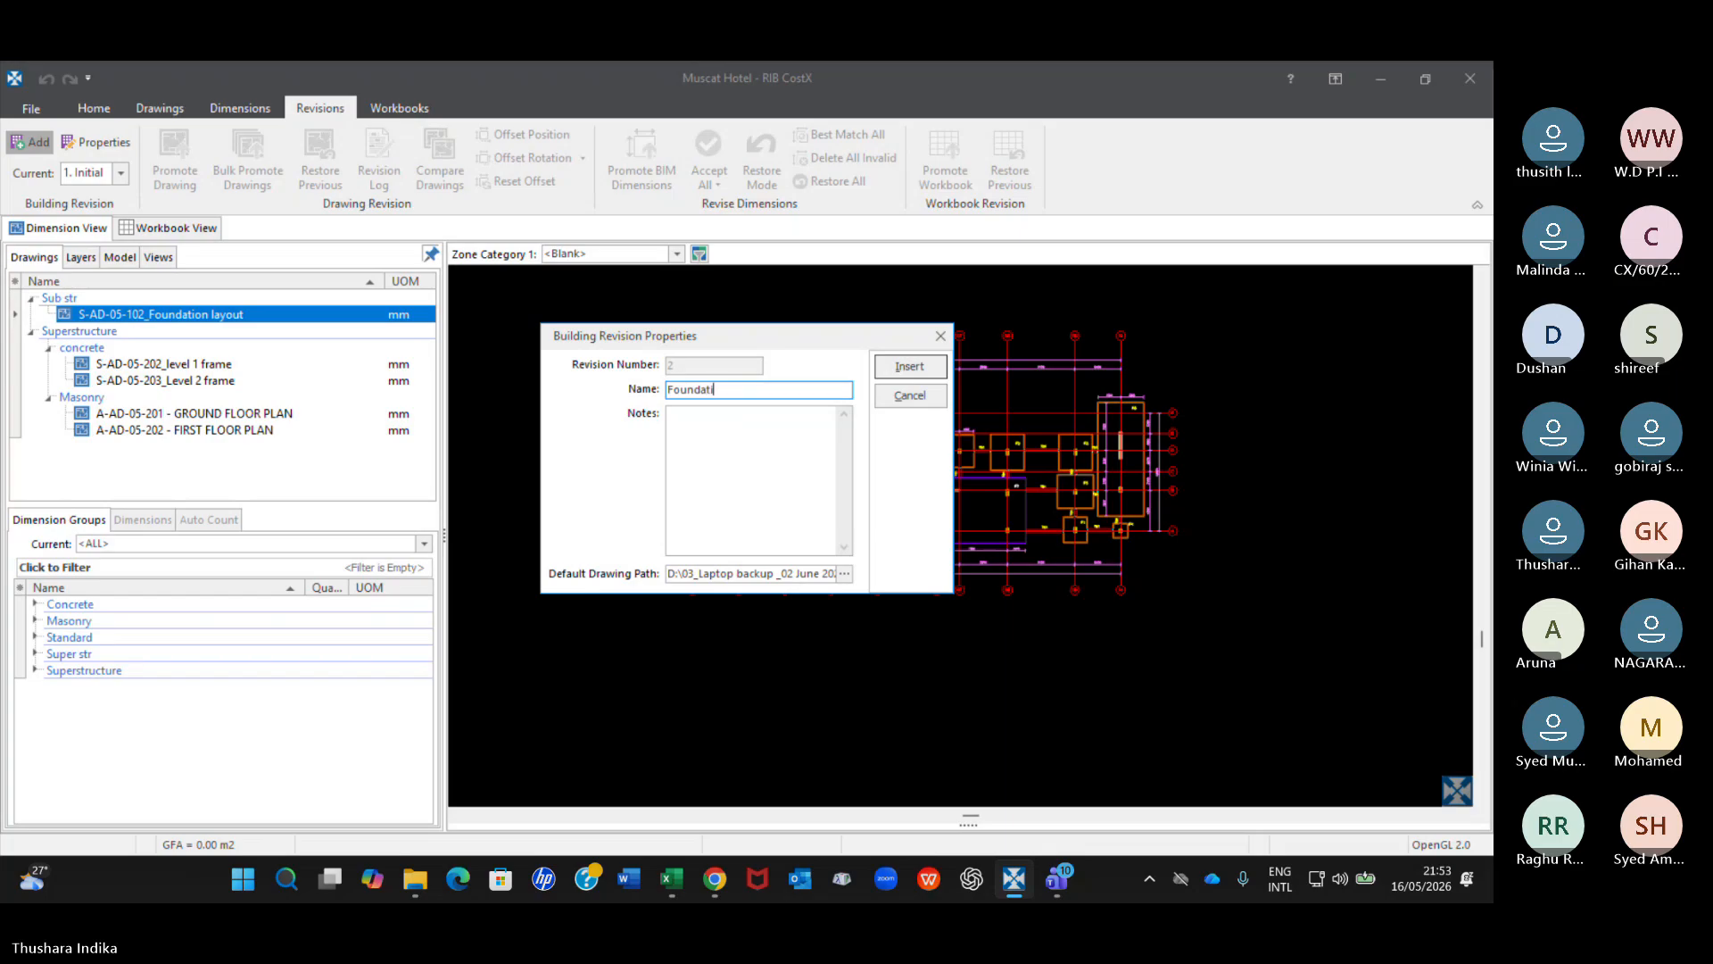
text(on)
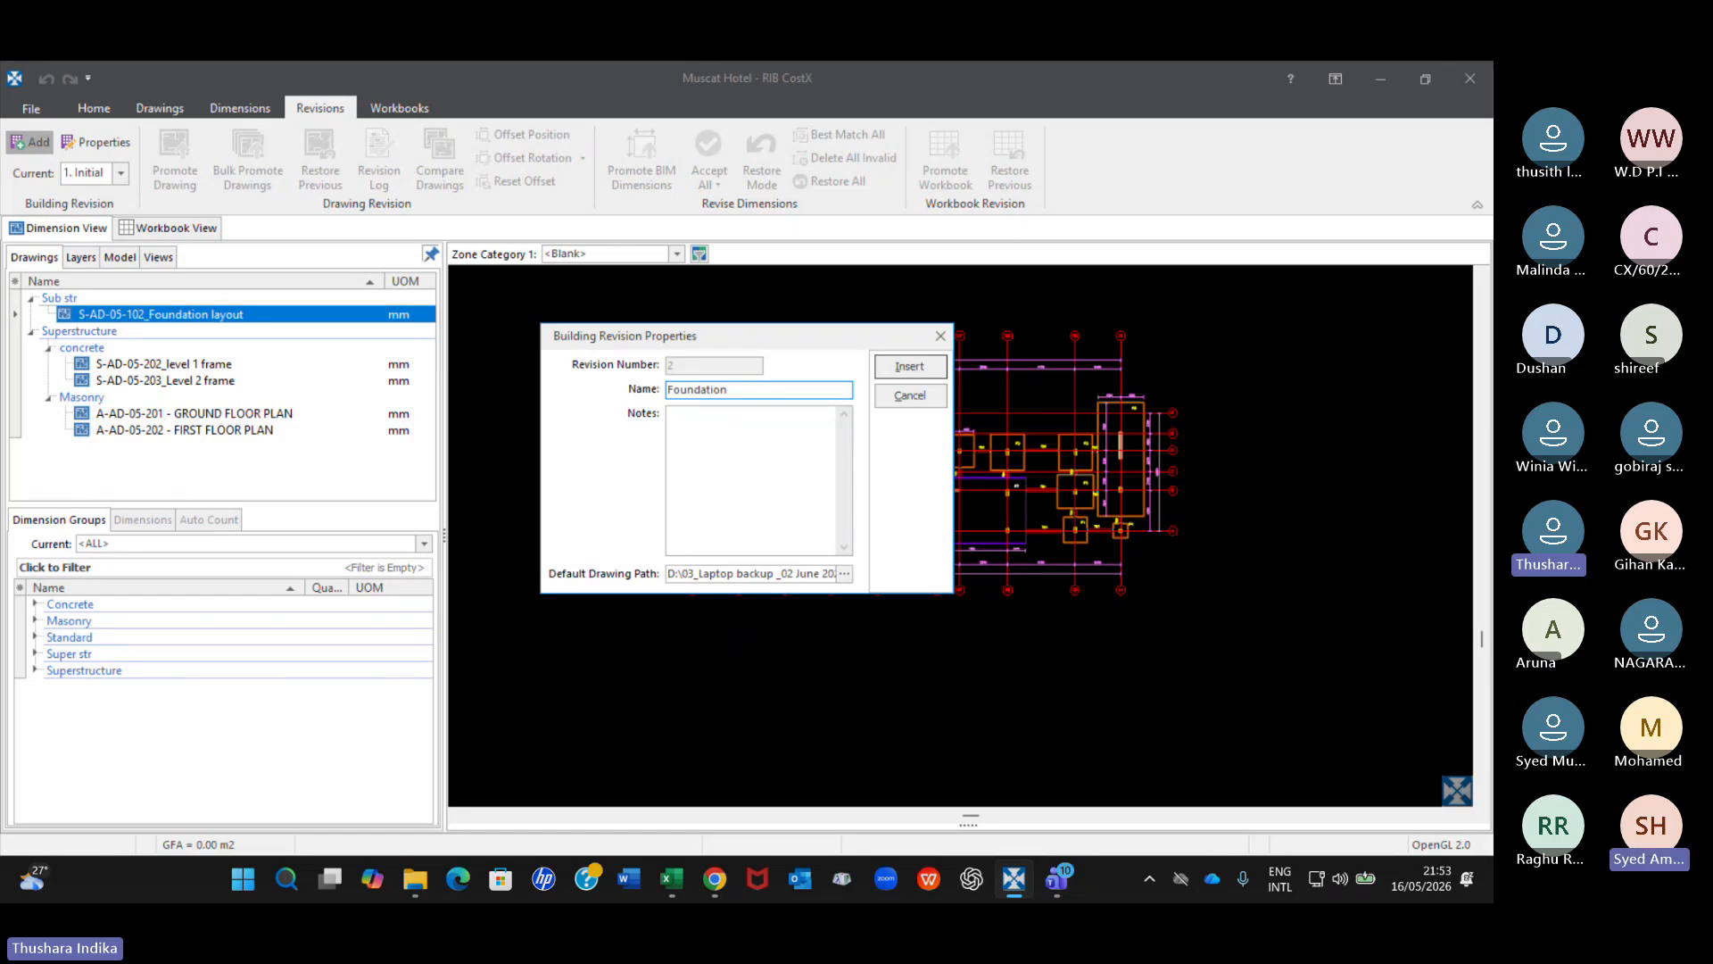
key(BackSpace)
key(BackSpace)
key(BackSpace)
key(BackSpace)
key(BackSpace)
key(BackSpace)
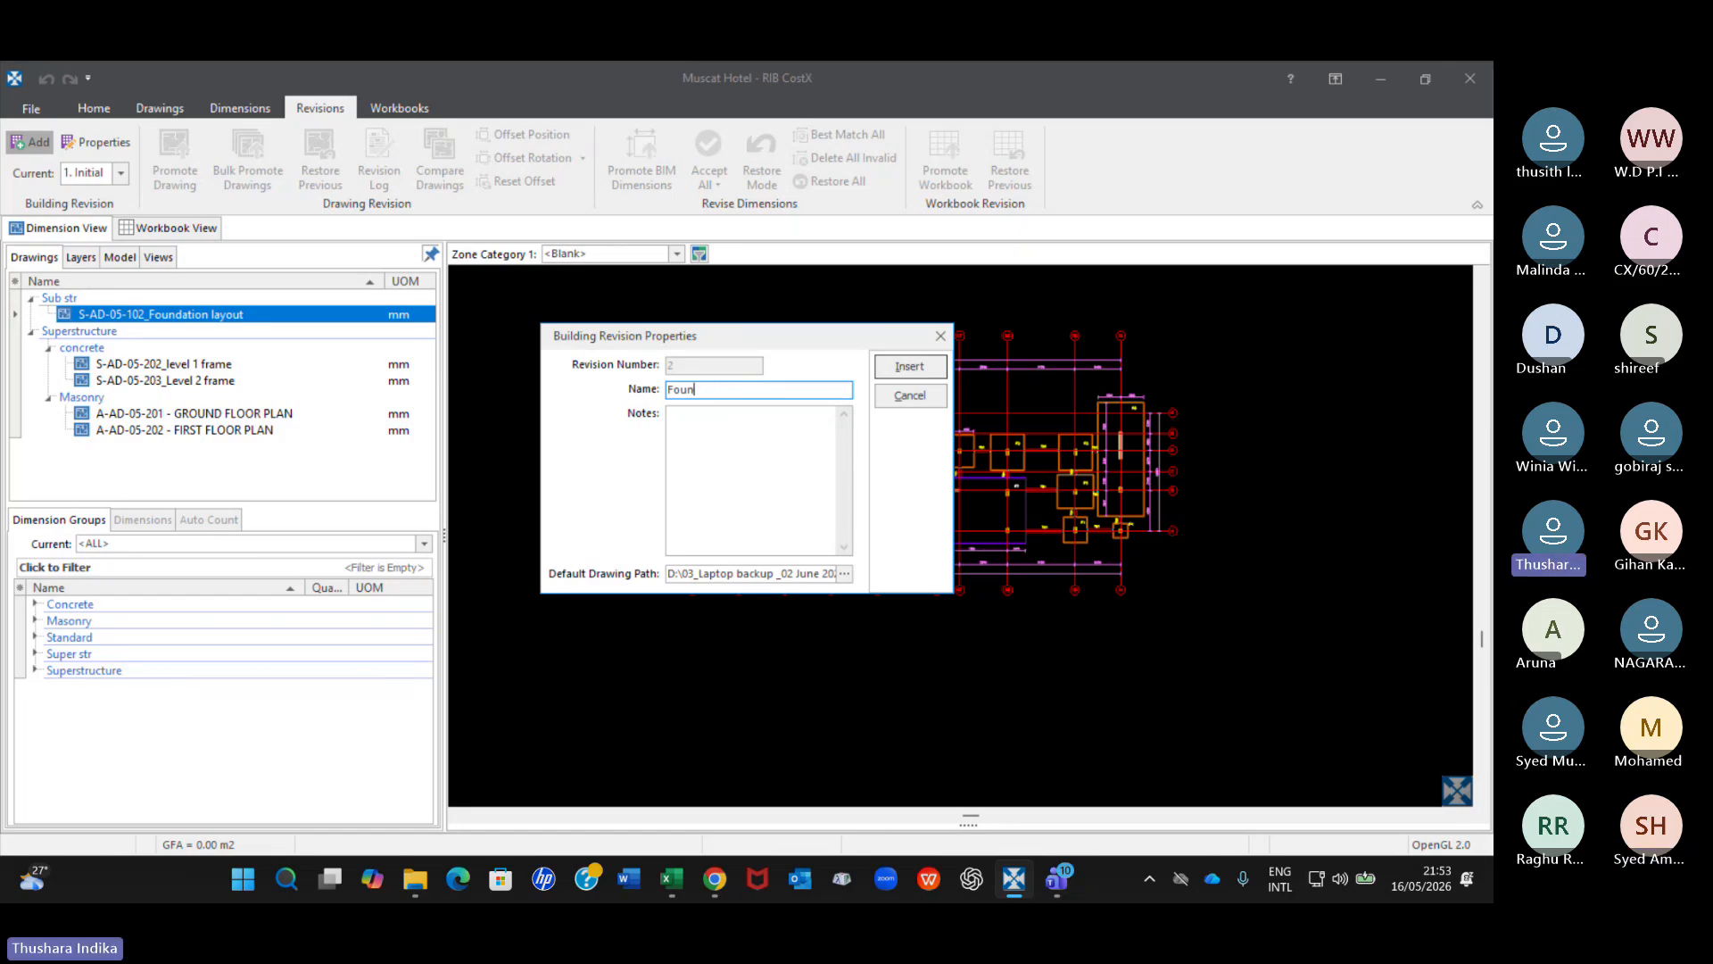
text(dation Rev)
key(BackSpace)
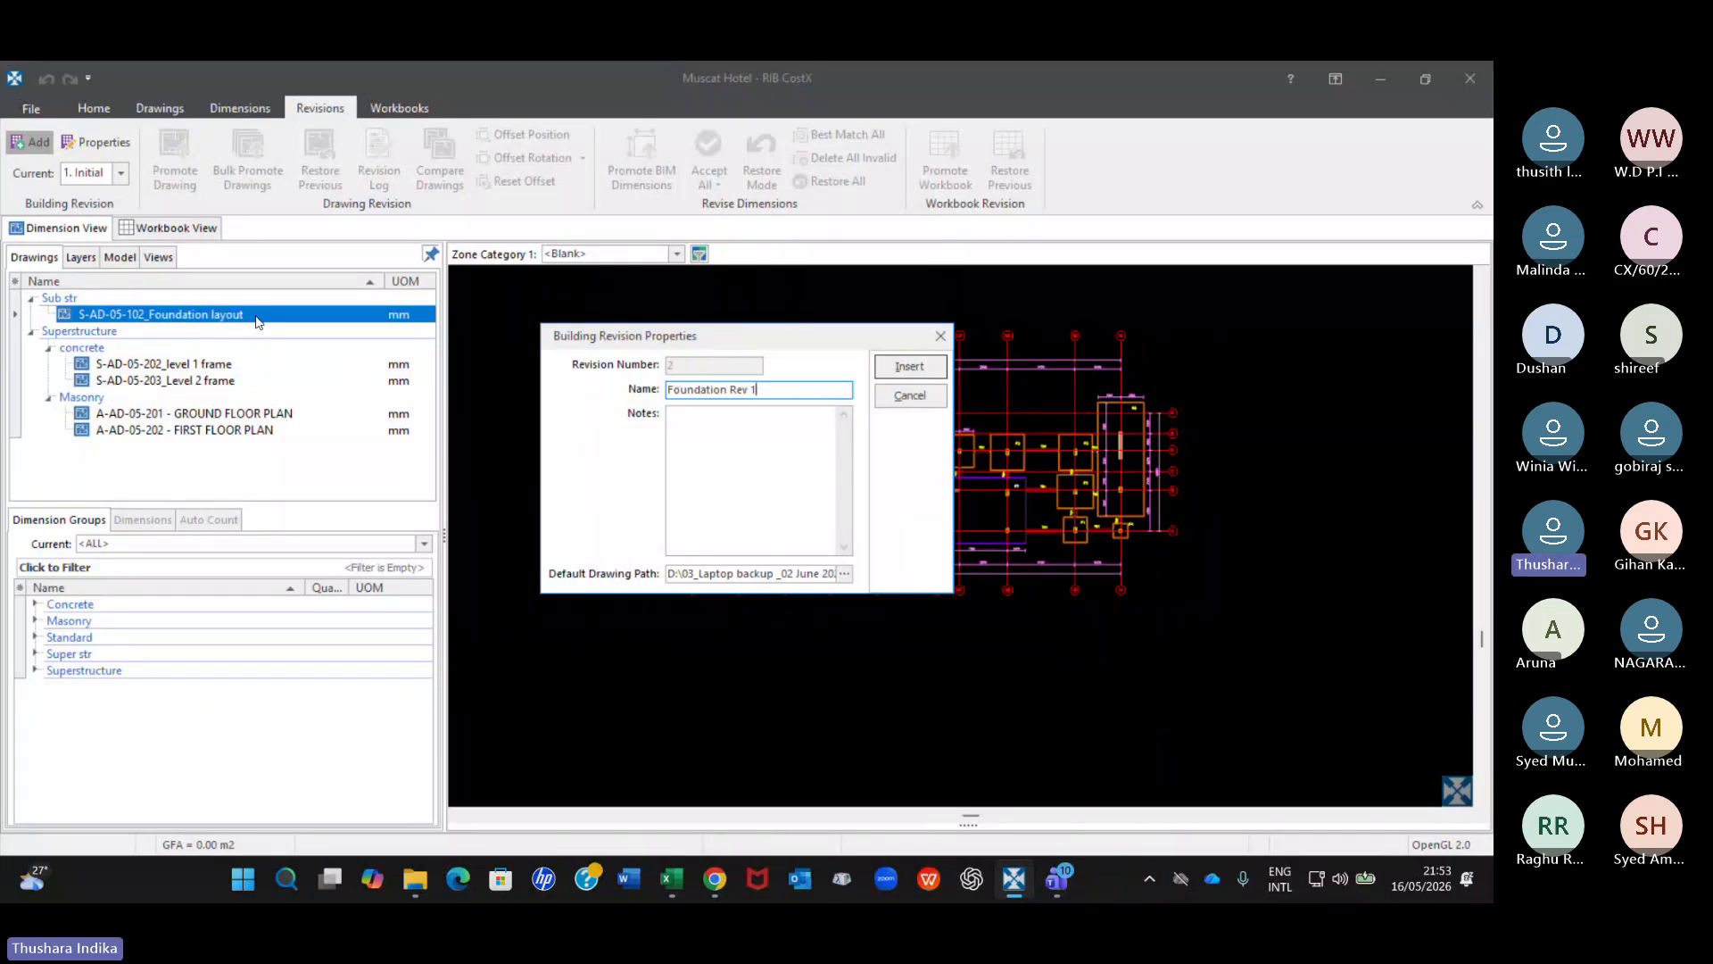
Enter the revision notes "dated dlvk;ldvkldkvklvklvk/lv.m", keep the default drawing path, and insert the building revision.
click(690, 434)
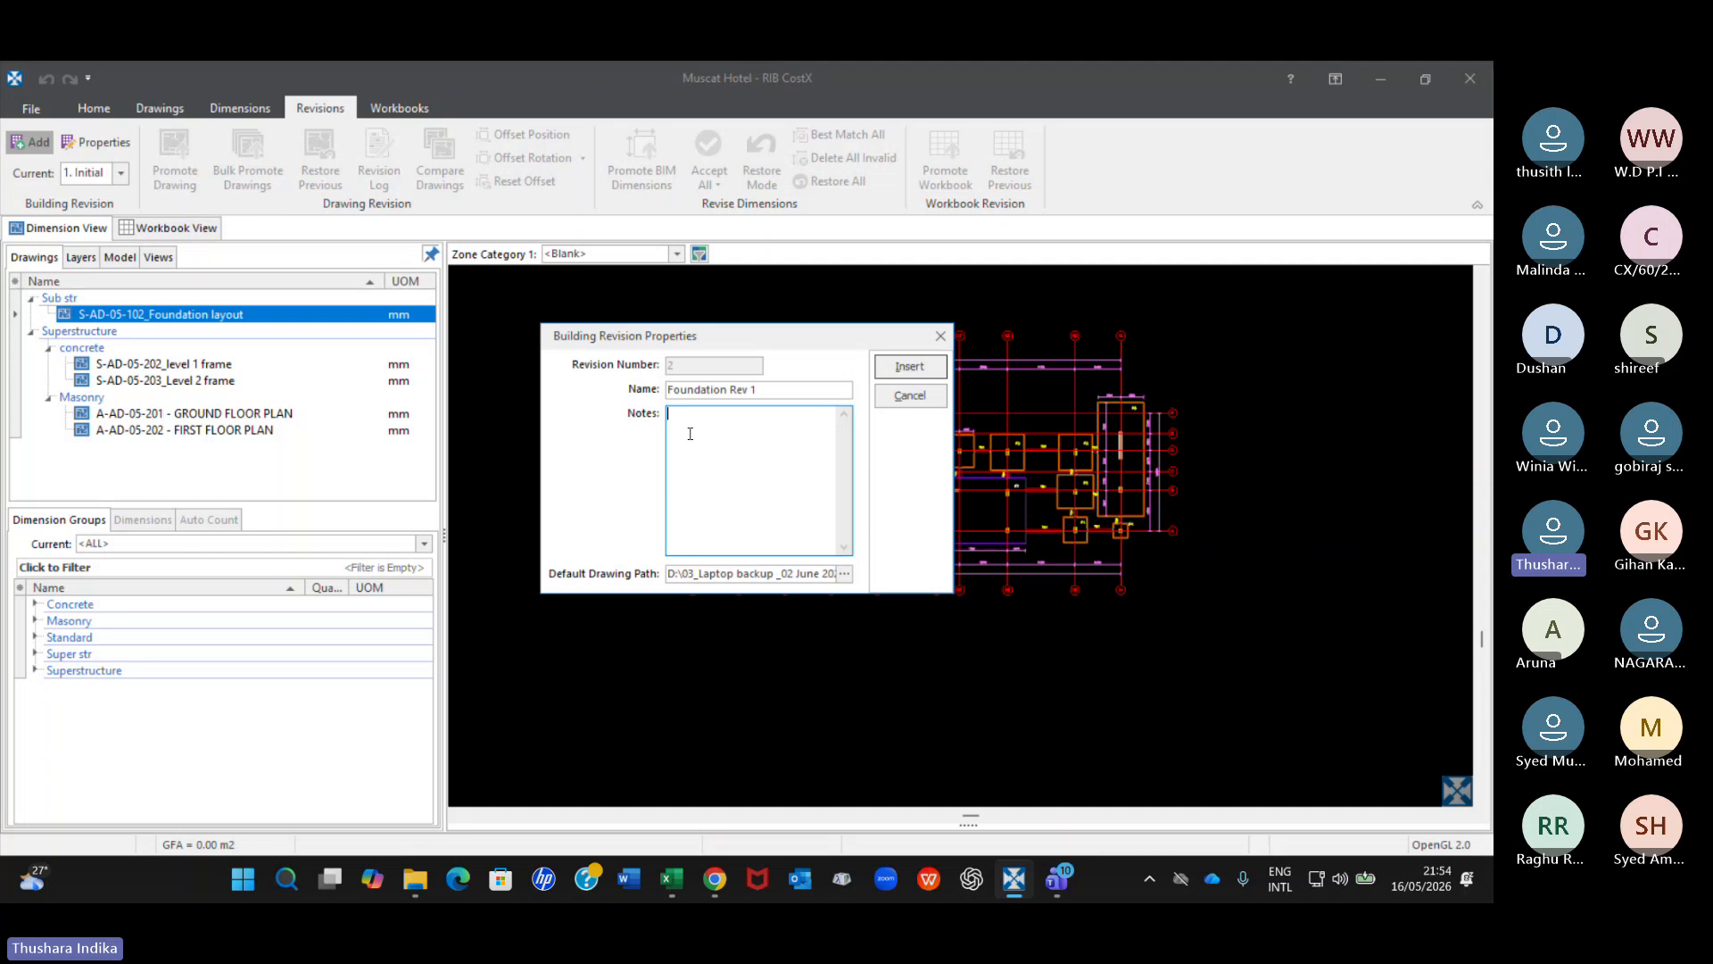
text(dated dlvk;ldvkldkv)
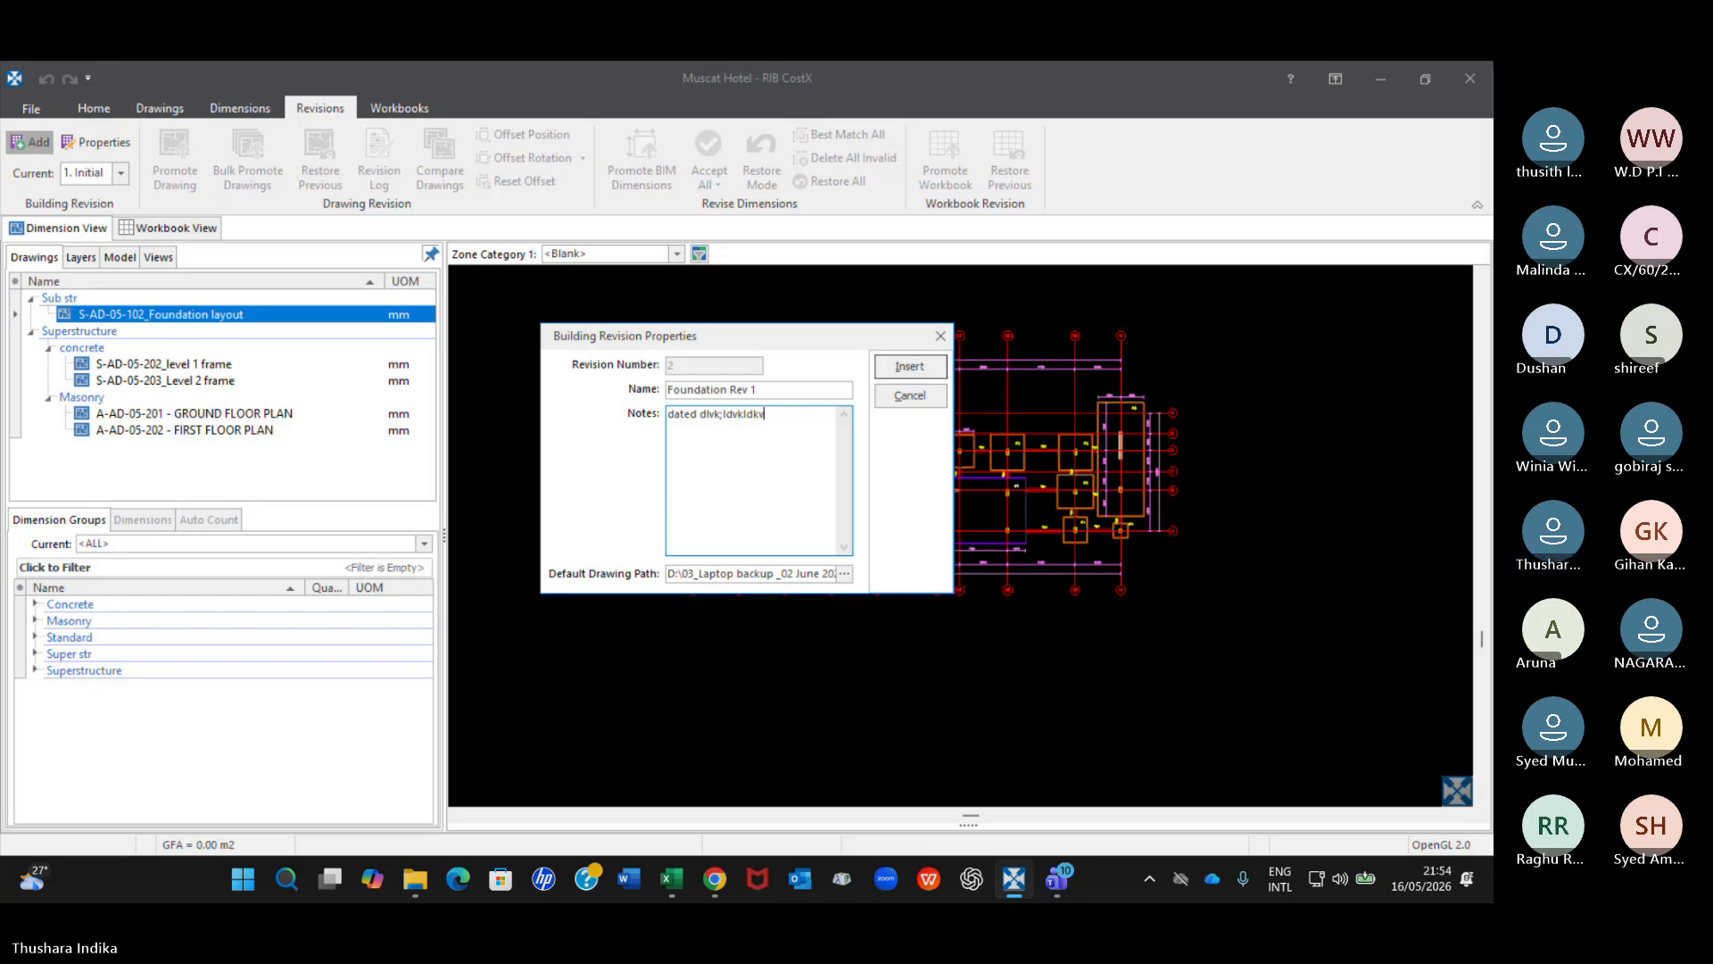
text(lvklvk/lv.m)
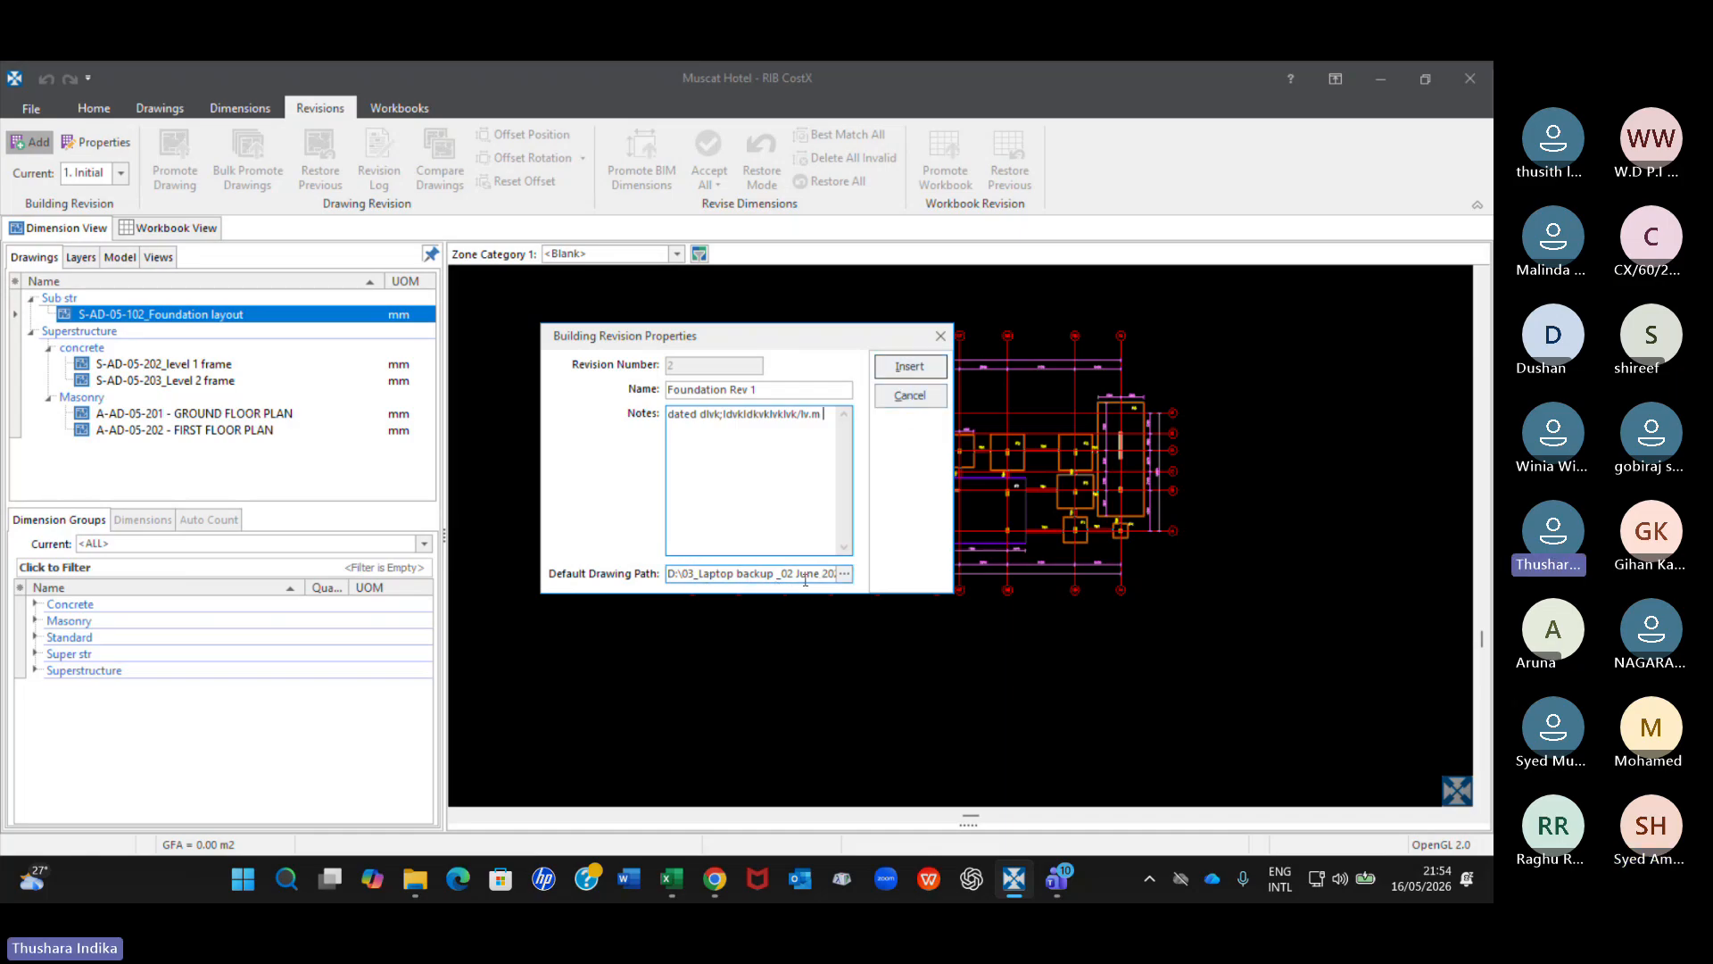
click(909, 367)
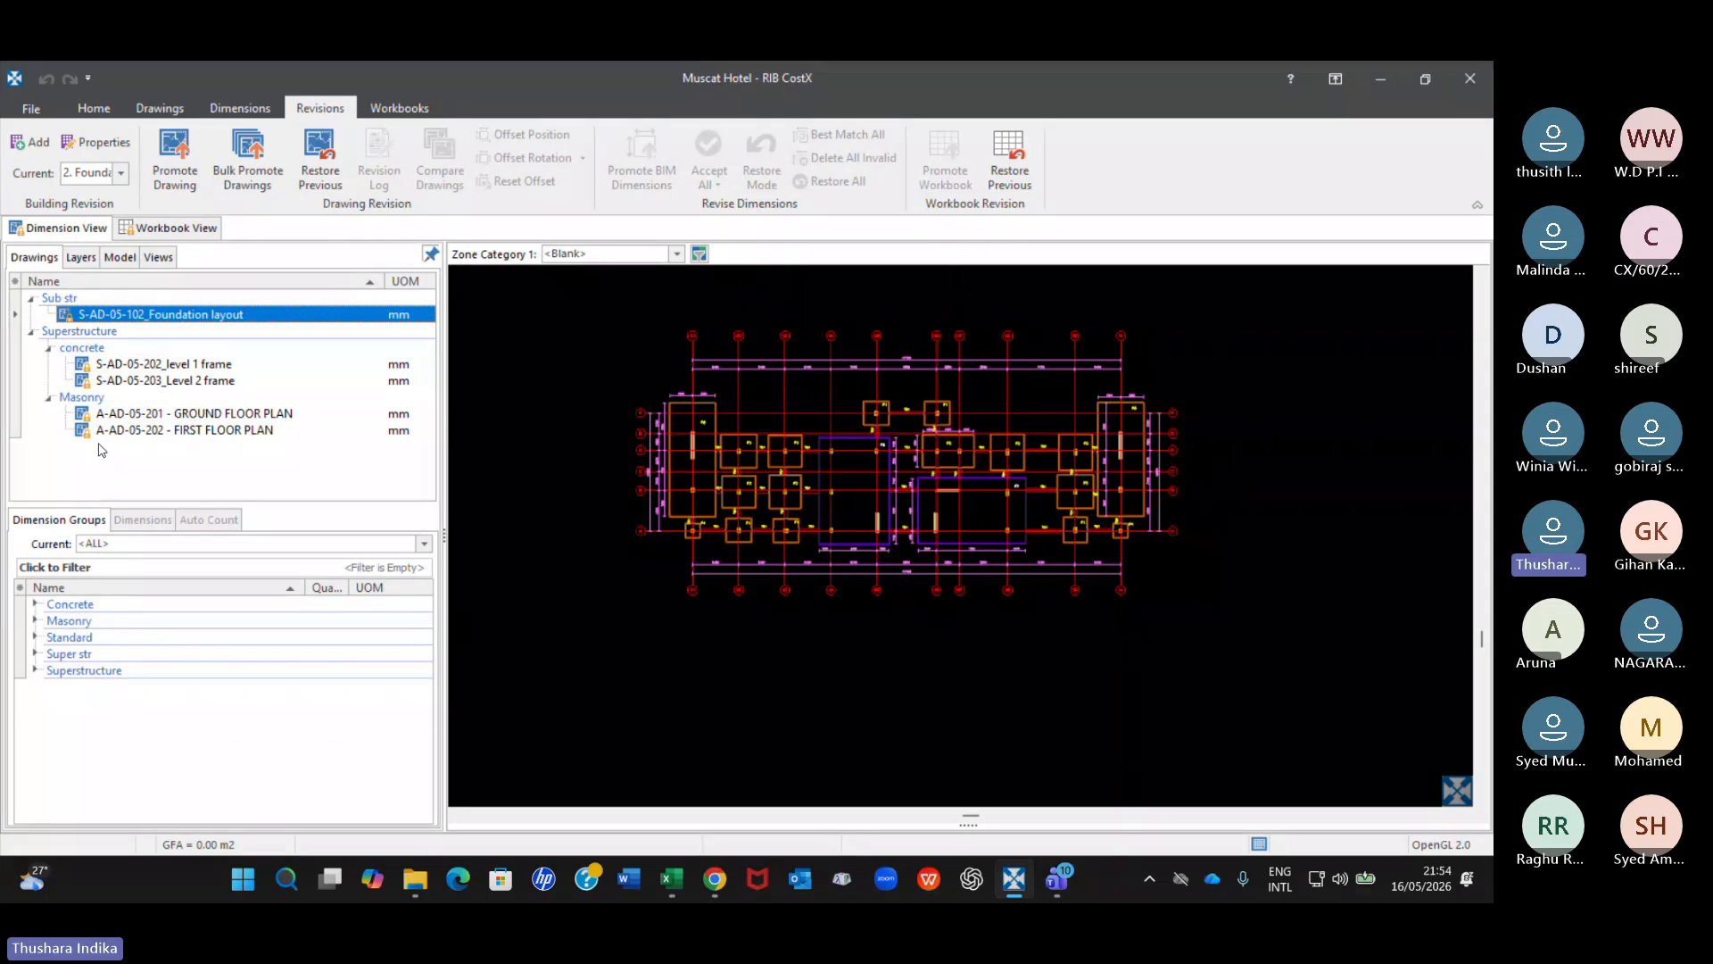
mouse_move(191, 321)
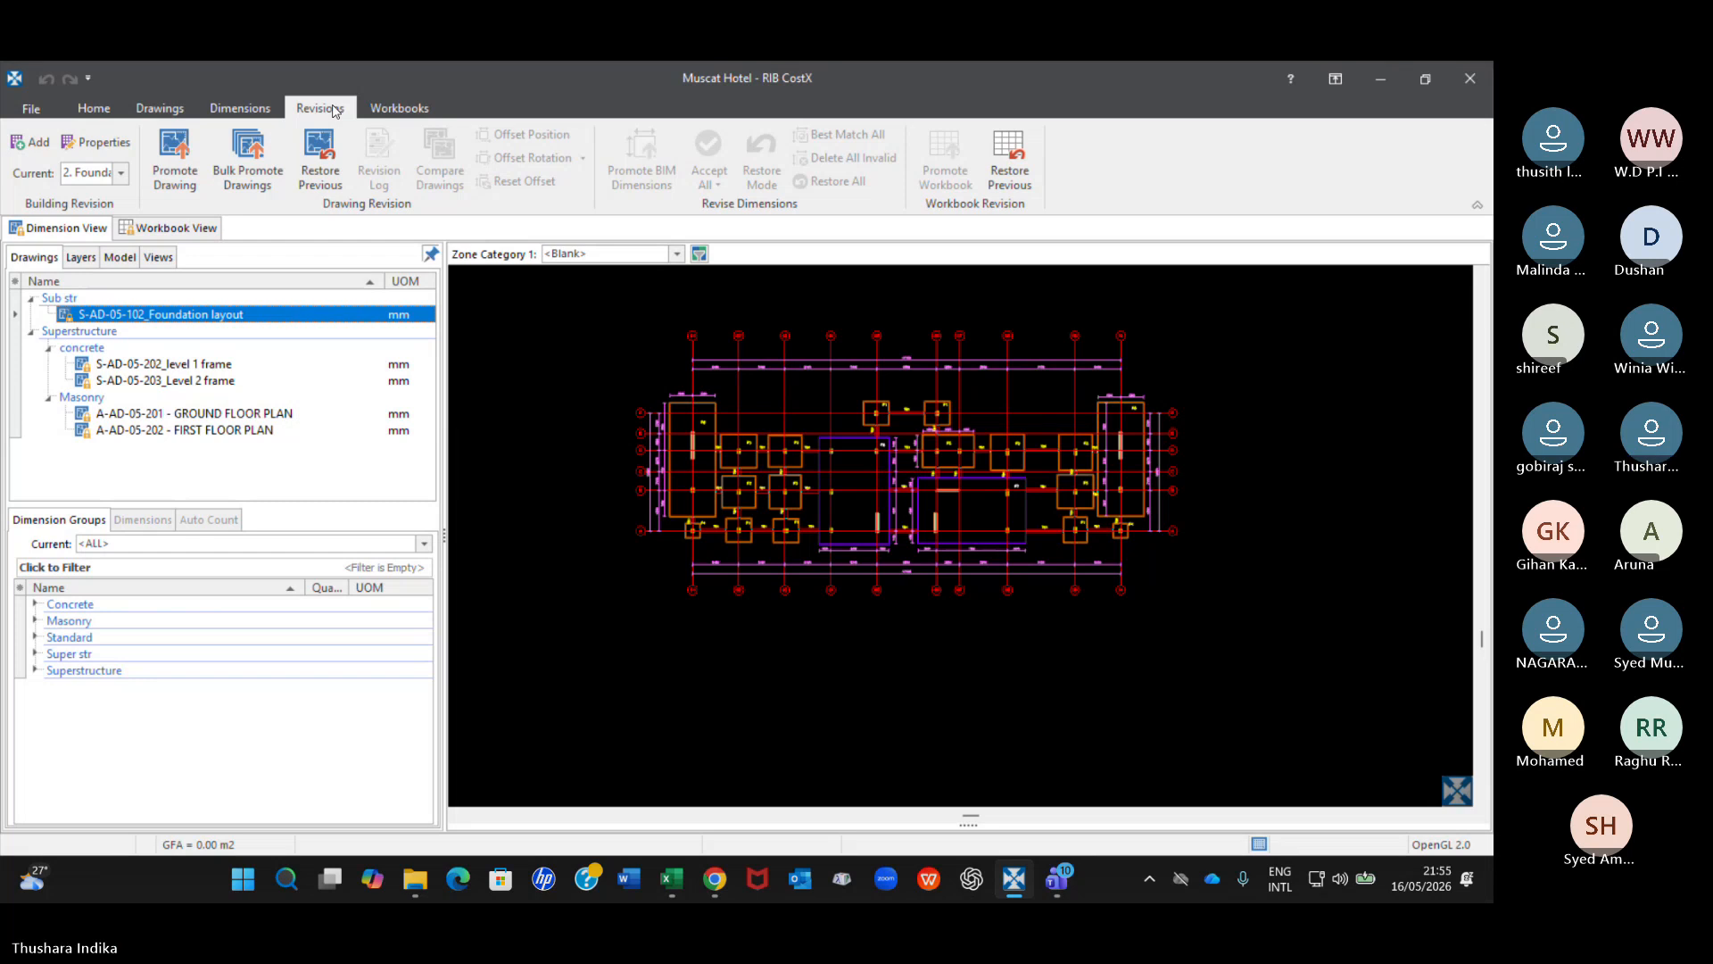
click(36, 145)
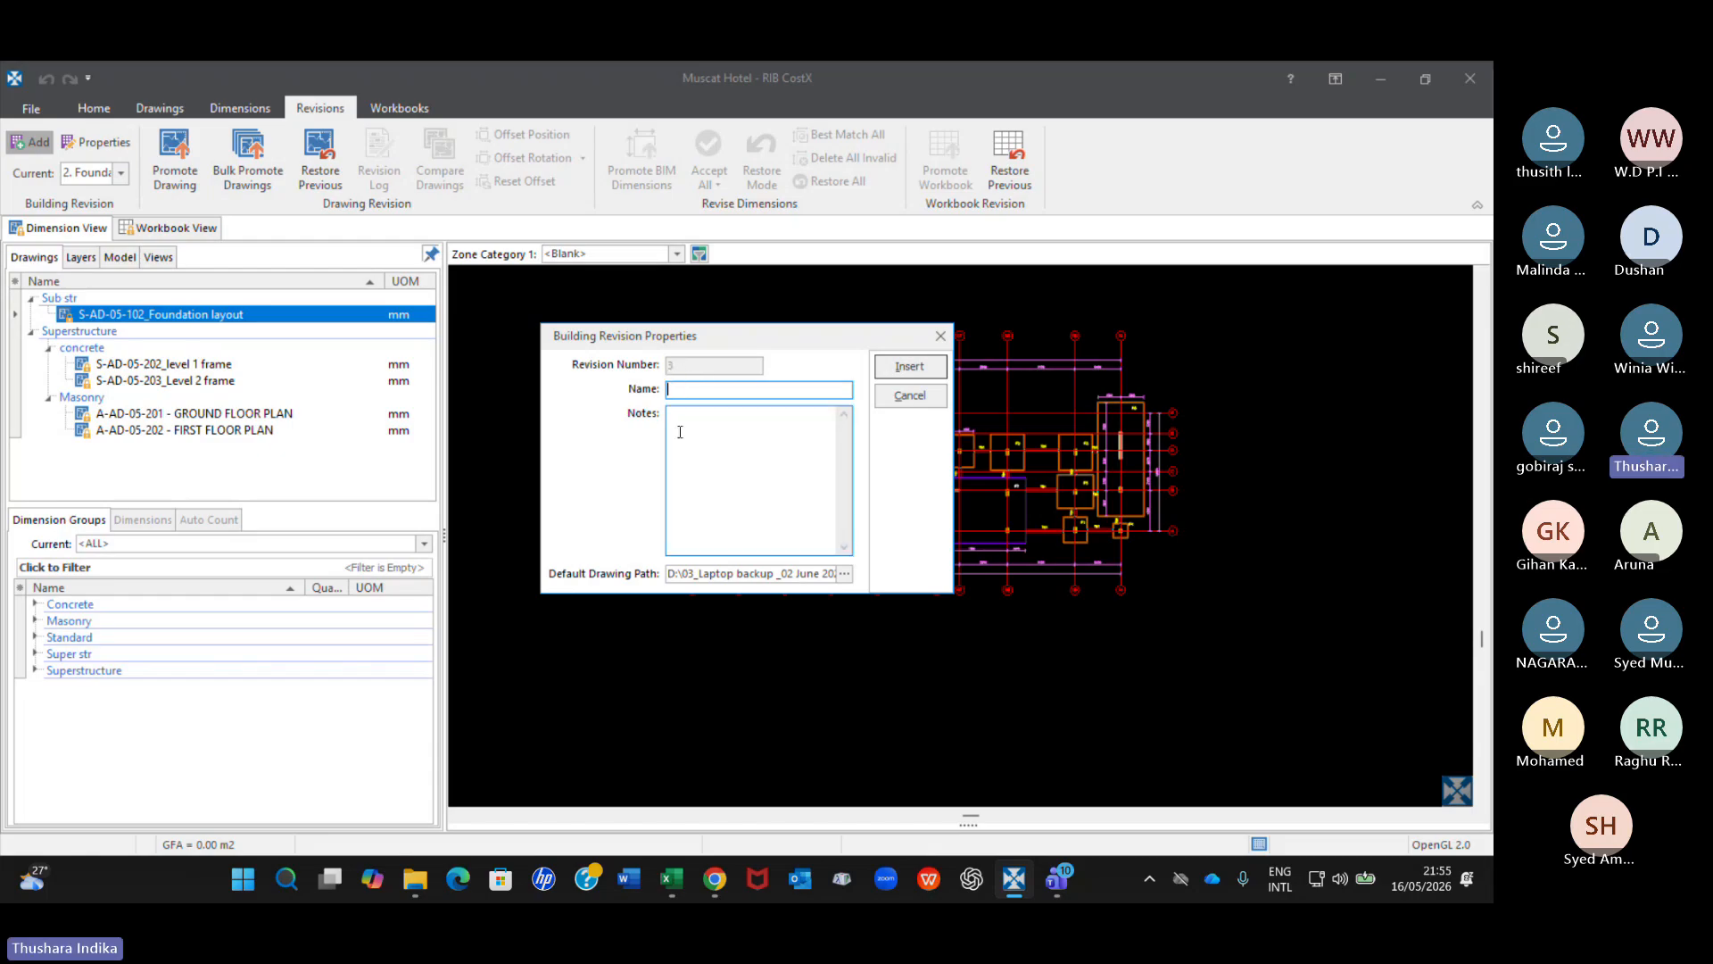
click(941, 336)
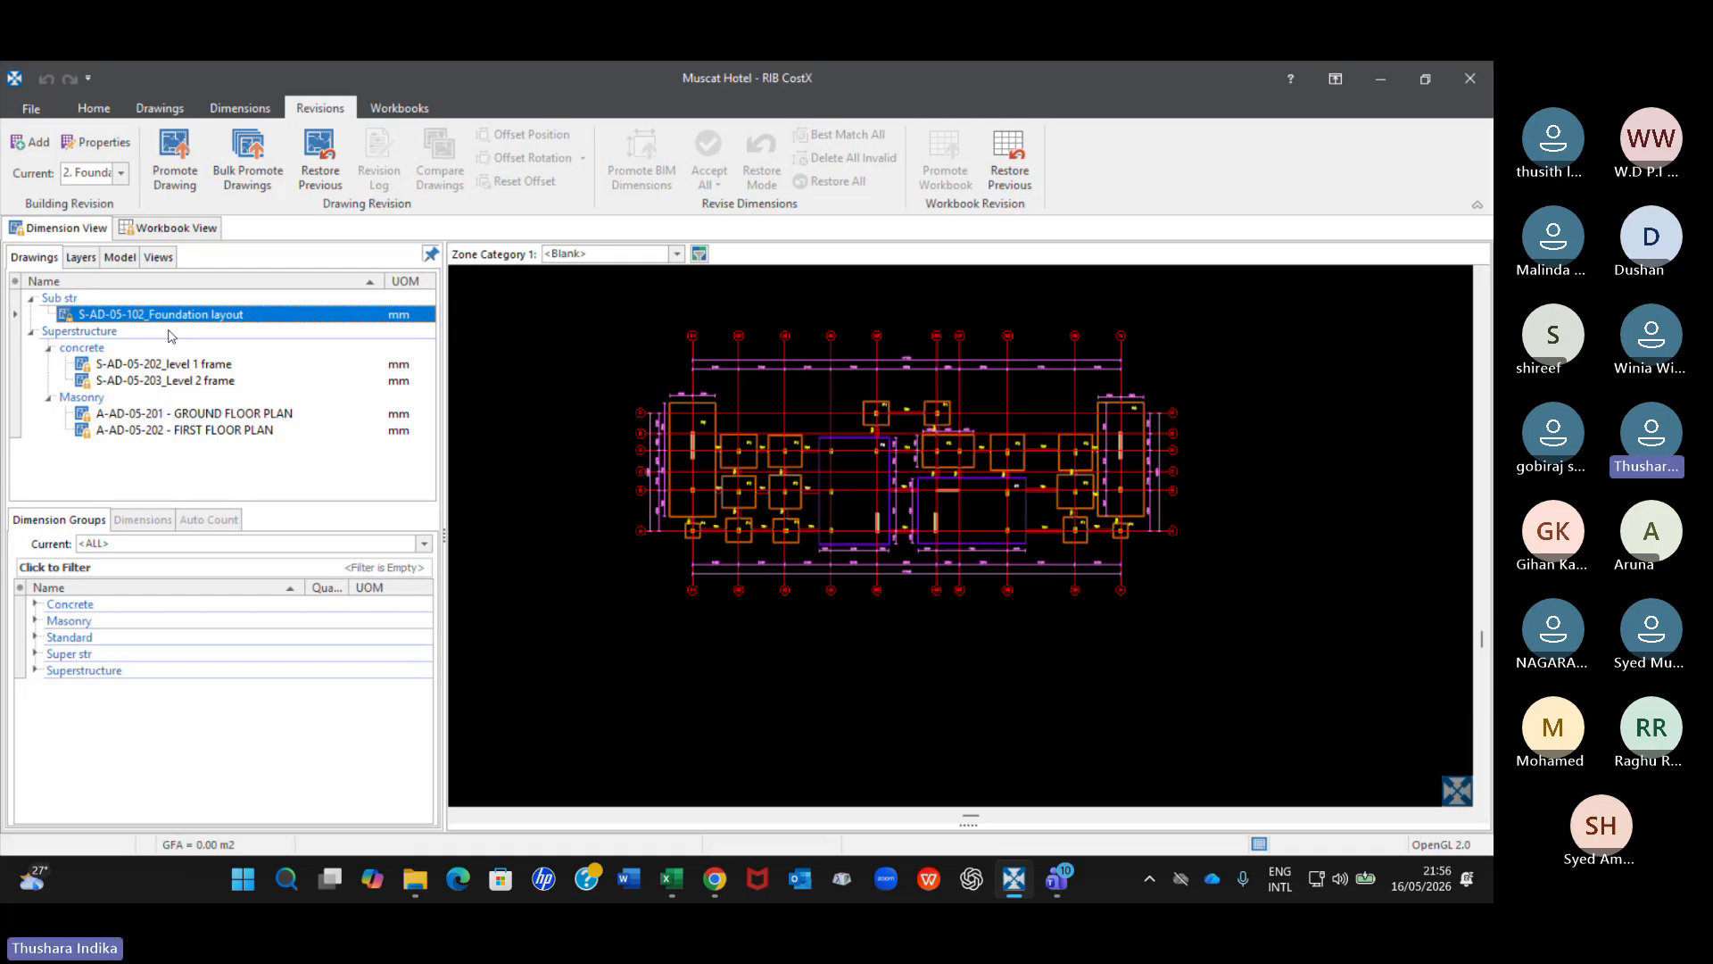
mouse_move(217, 314)
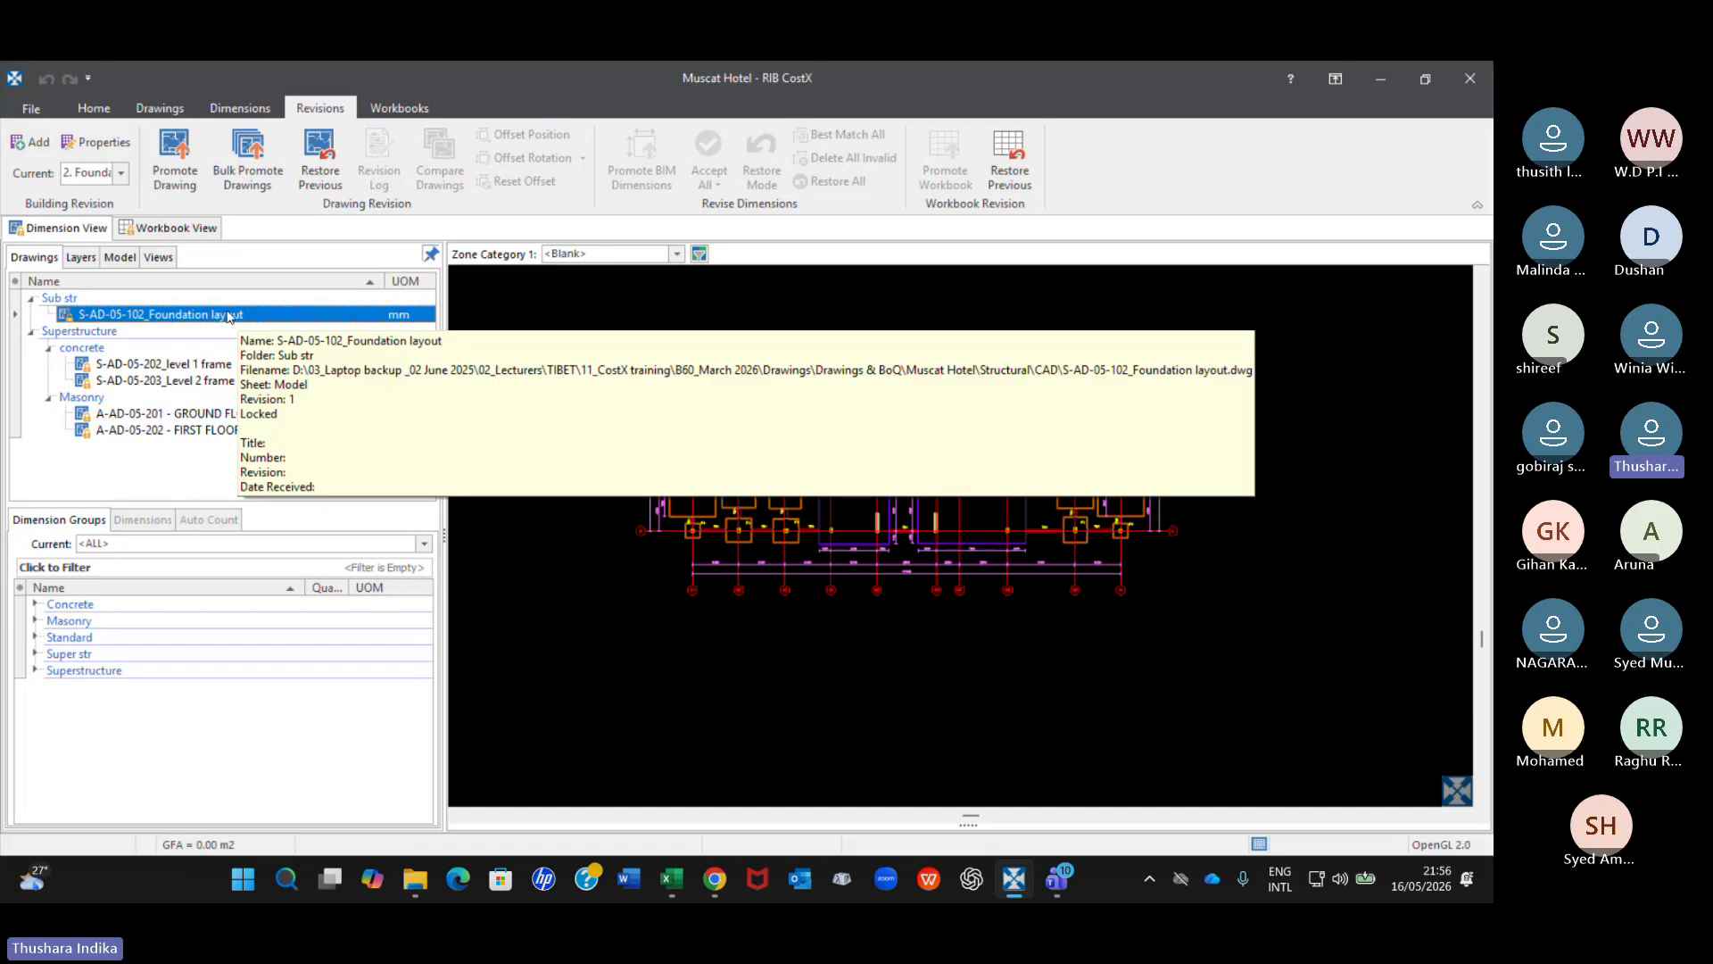
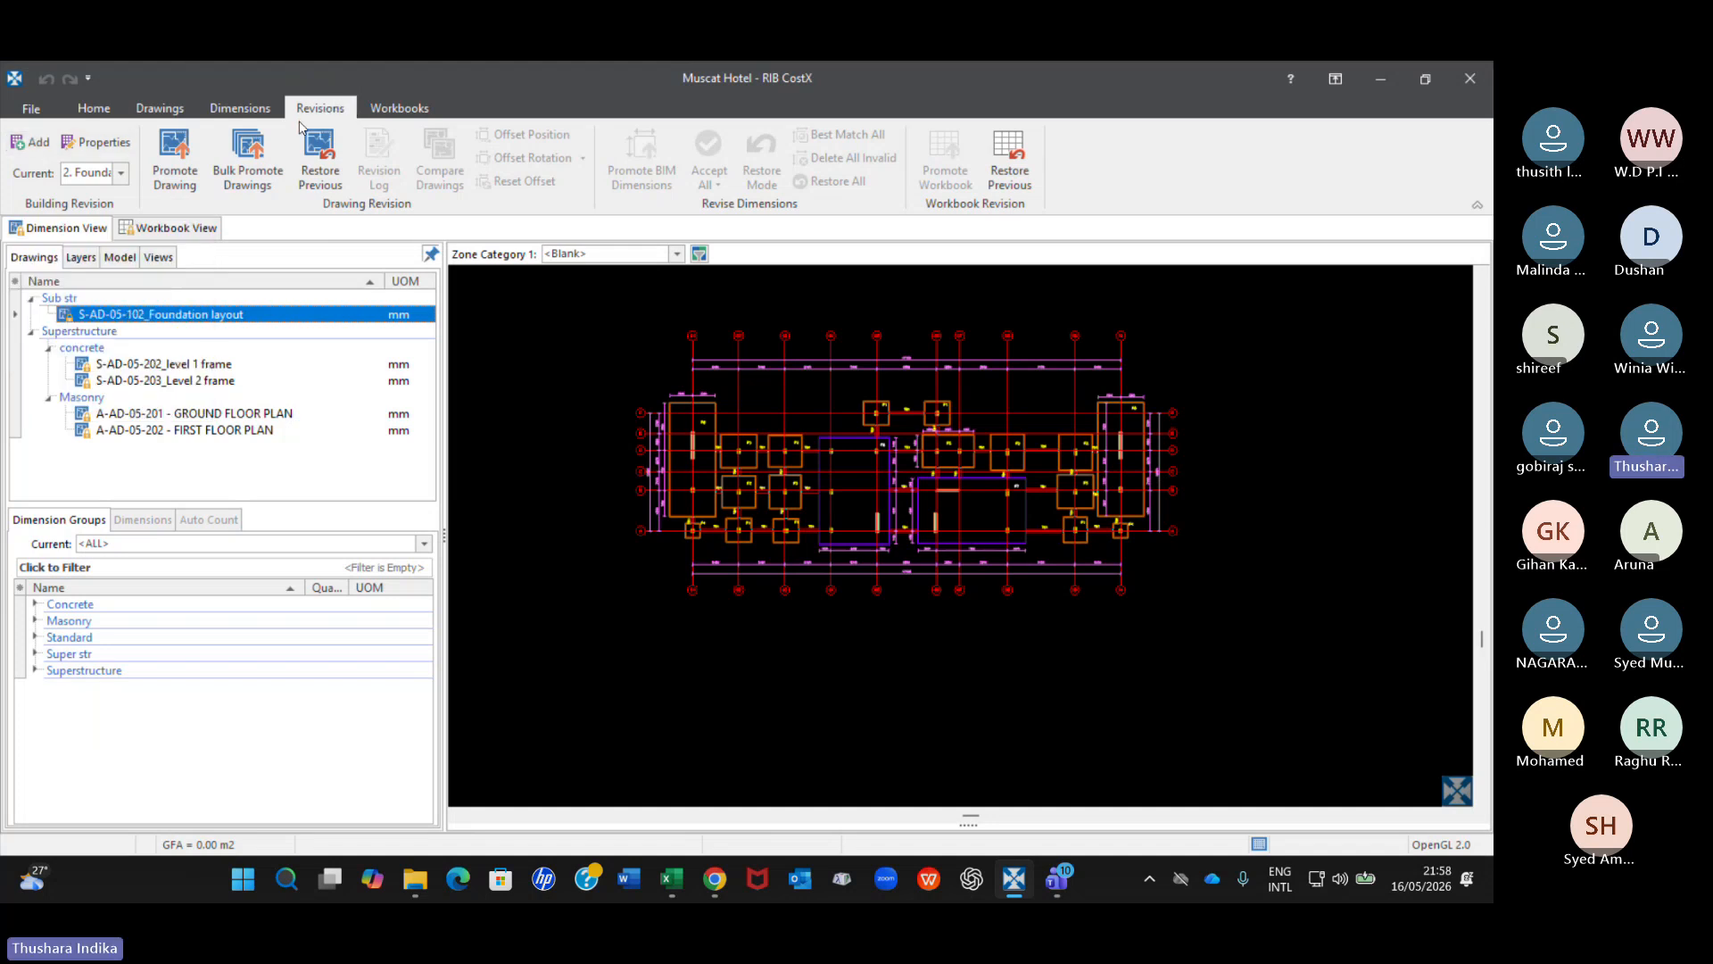
Promote the S-AD-05-102_Foundation layout drawing to the current building revision using the new file S-AD-05-102_foundation layout_Rev 1 and its Model sheet.
click(35, 144)
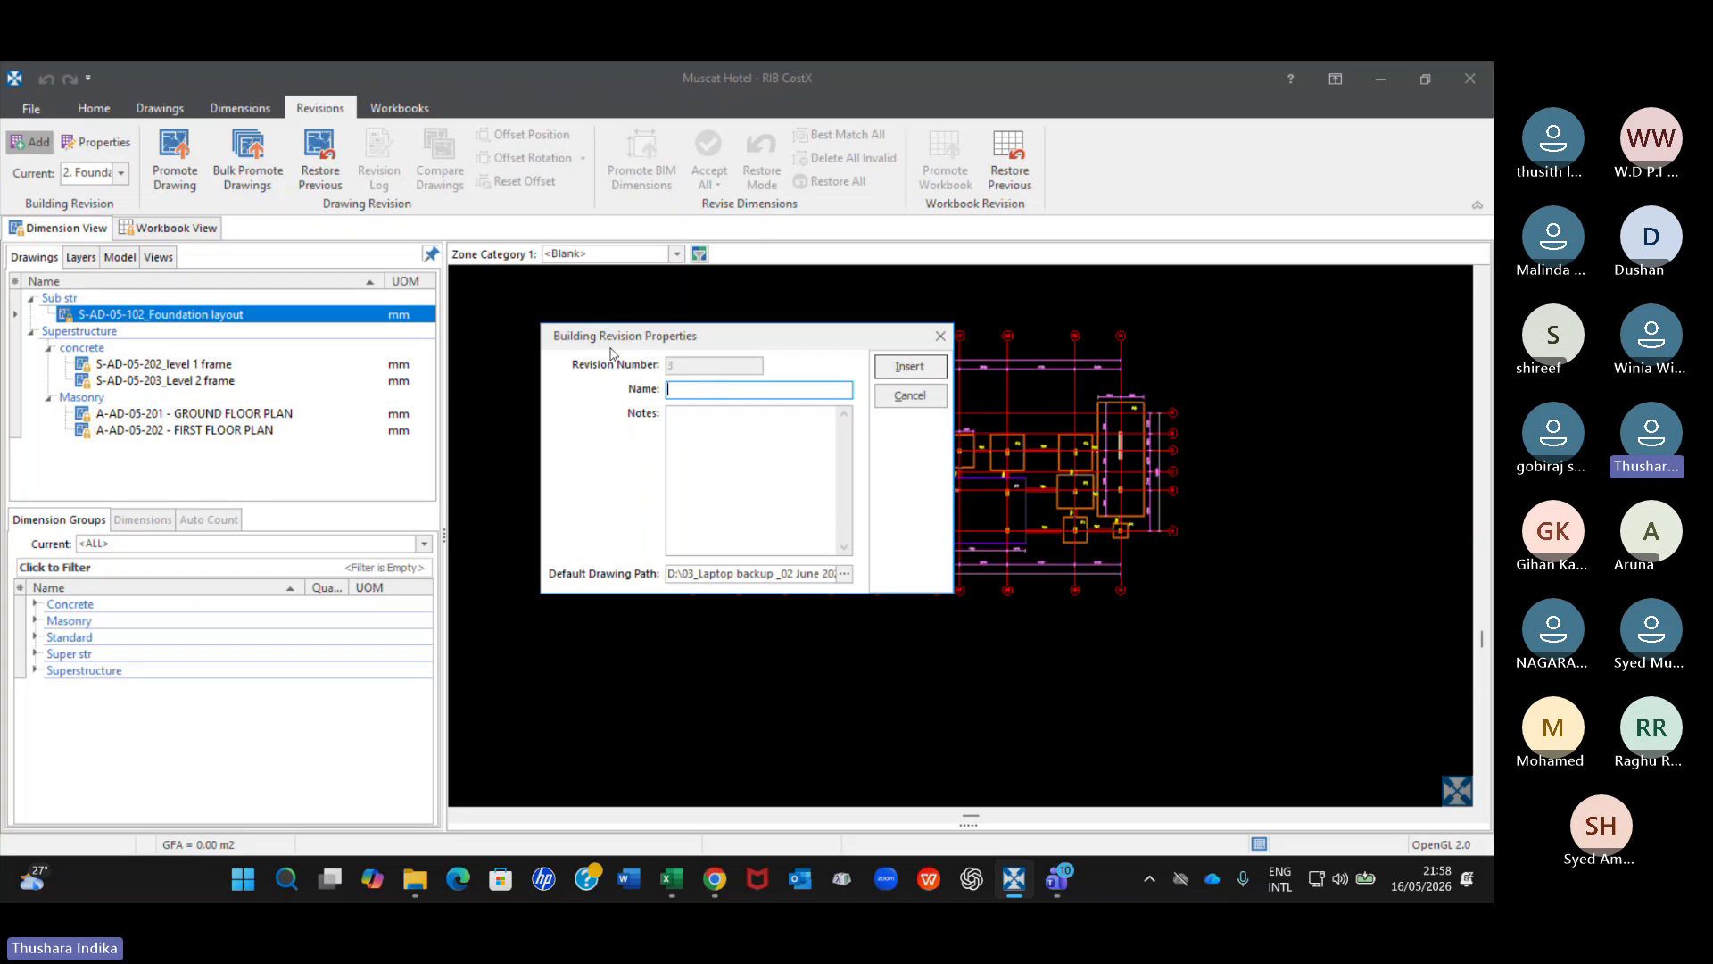
click(942, 338)
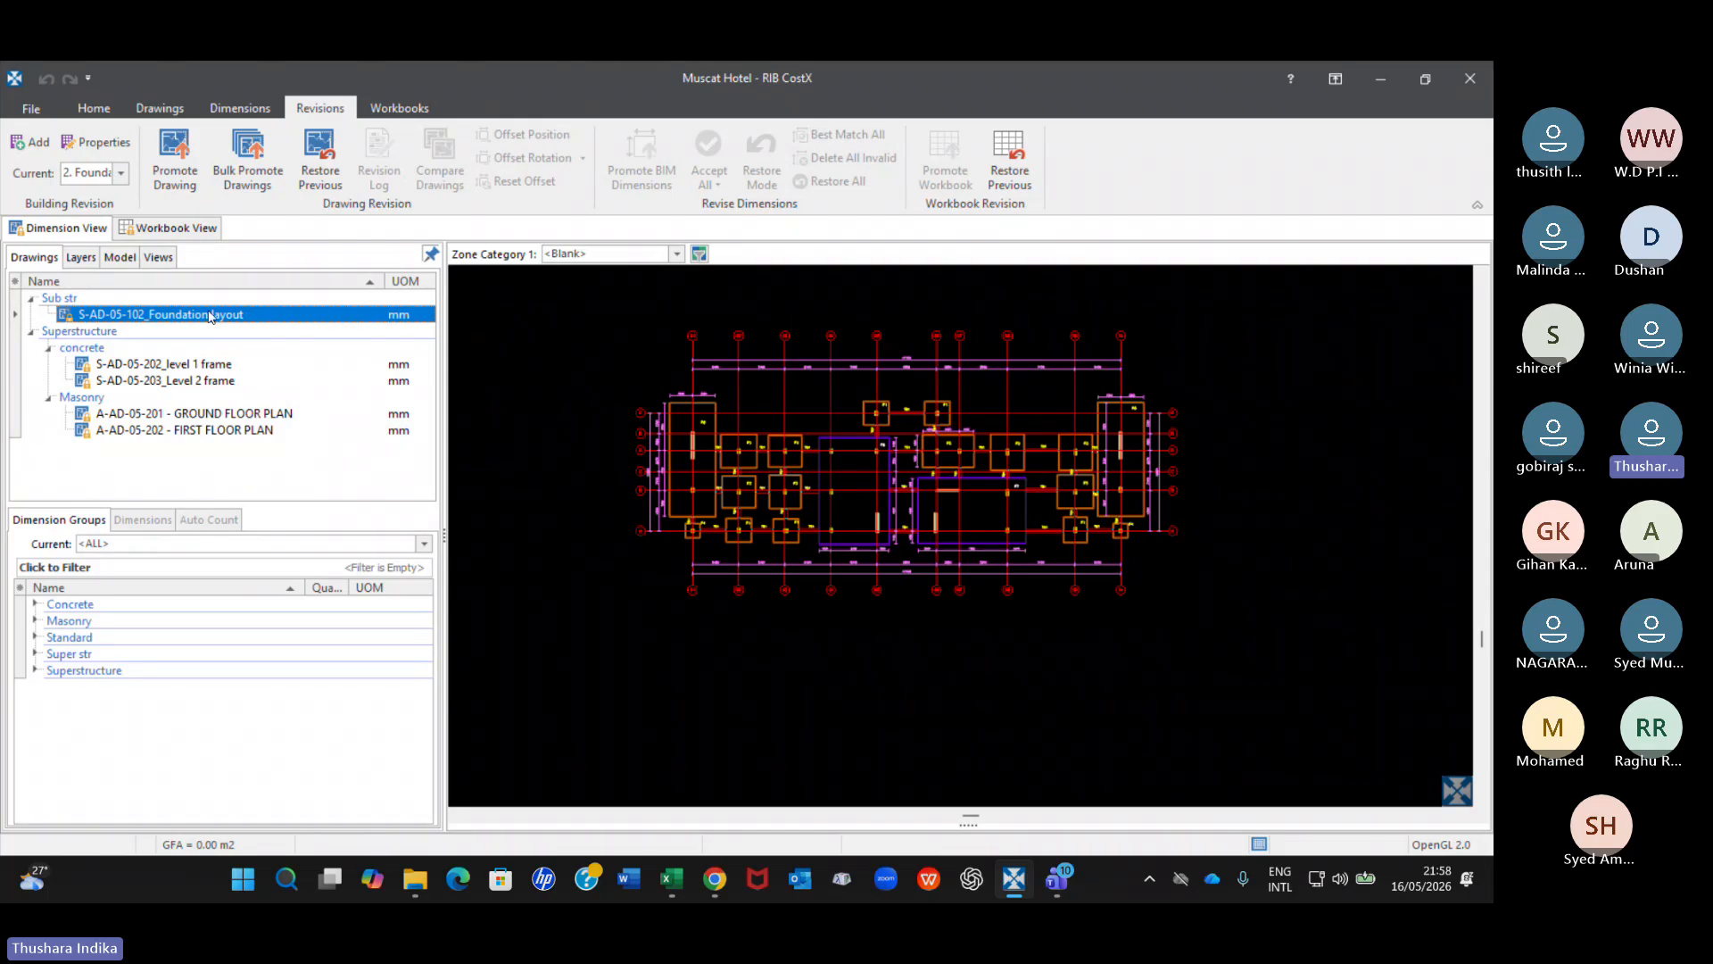
mouse_move(206, 327)
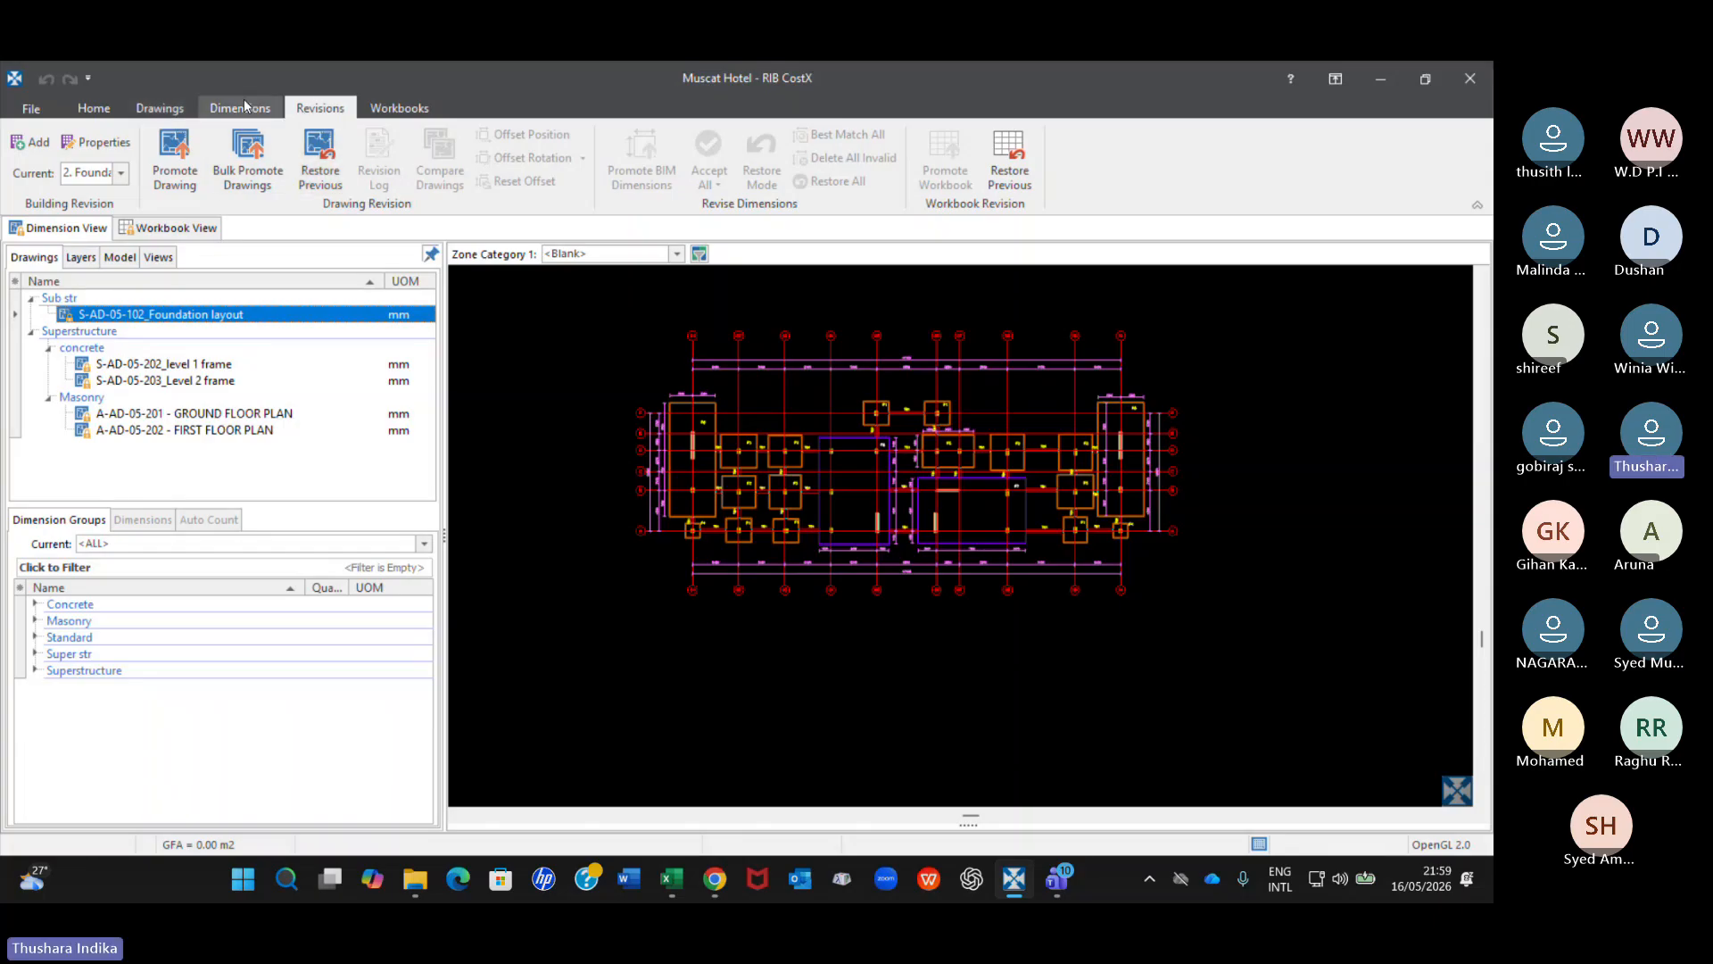
click(173, 170)
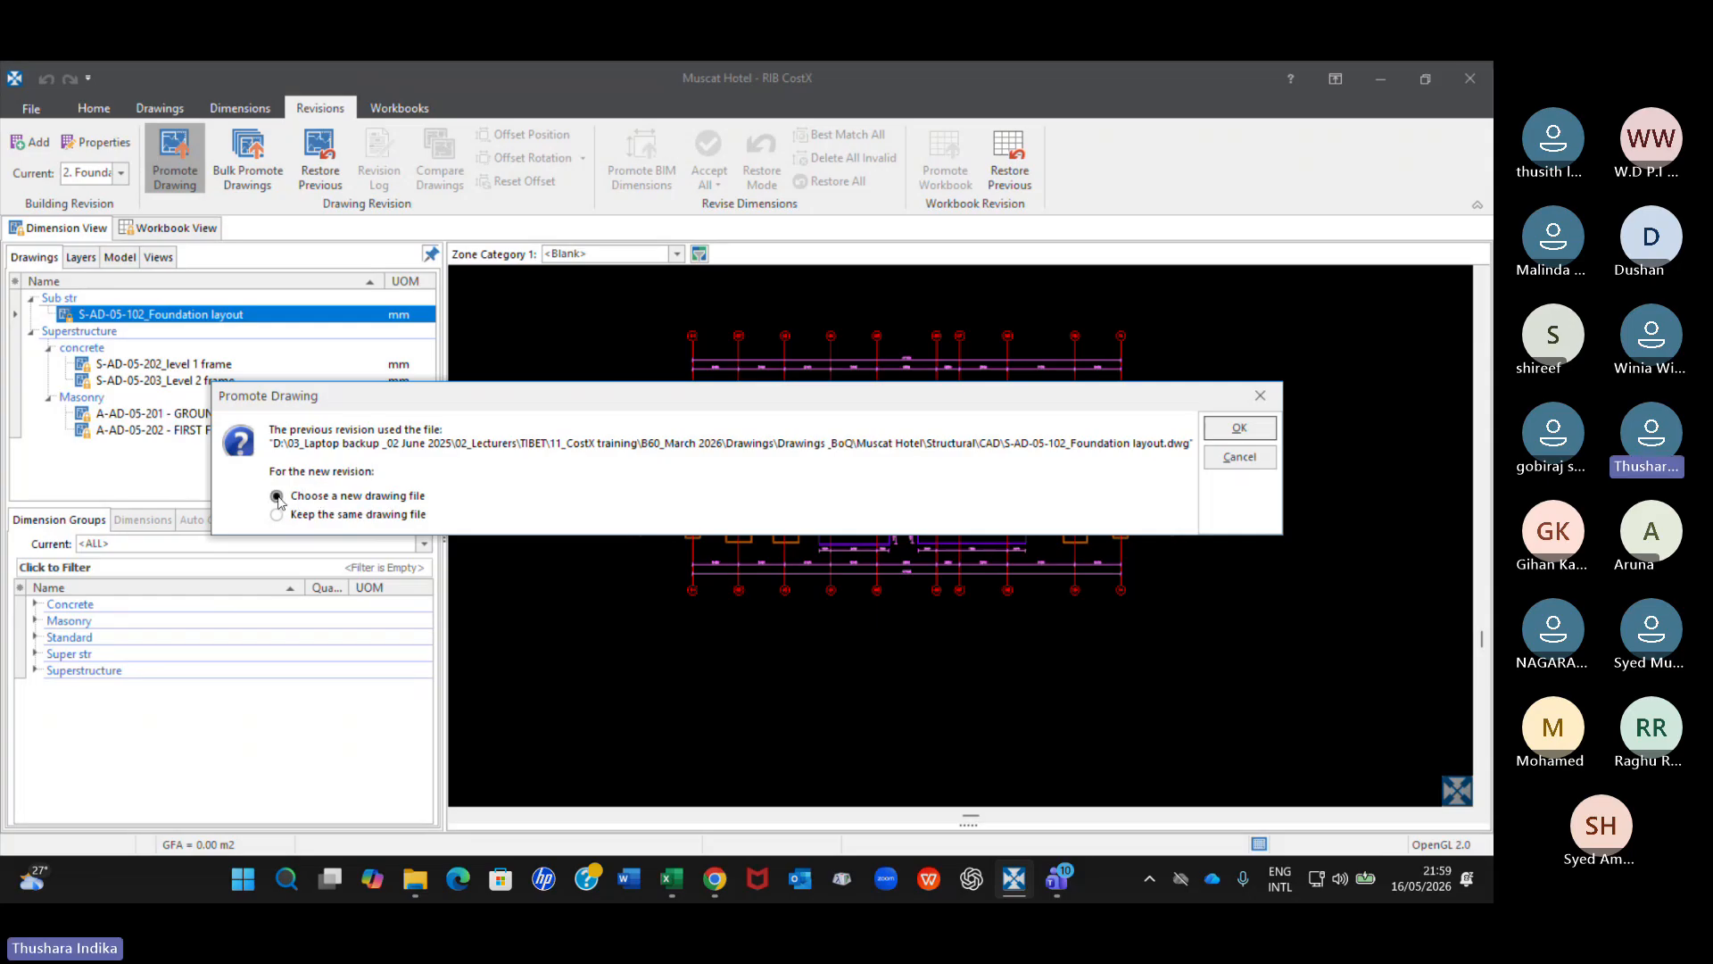
click(1233, 429)
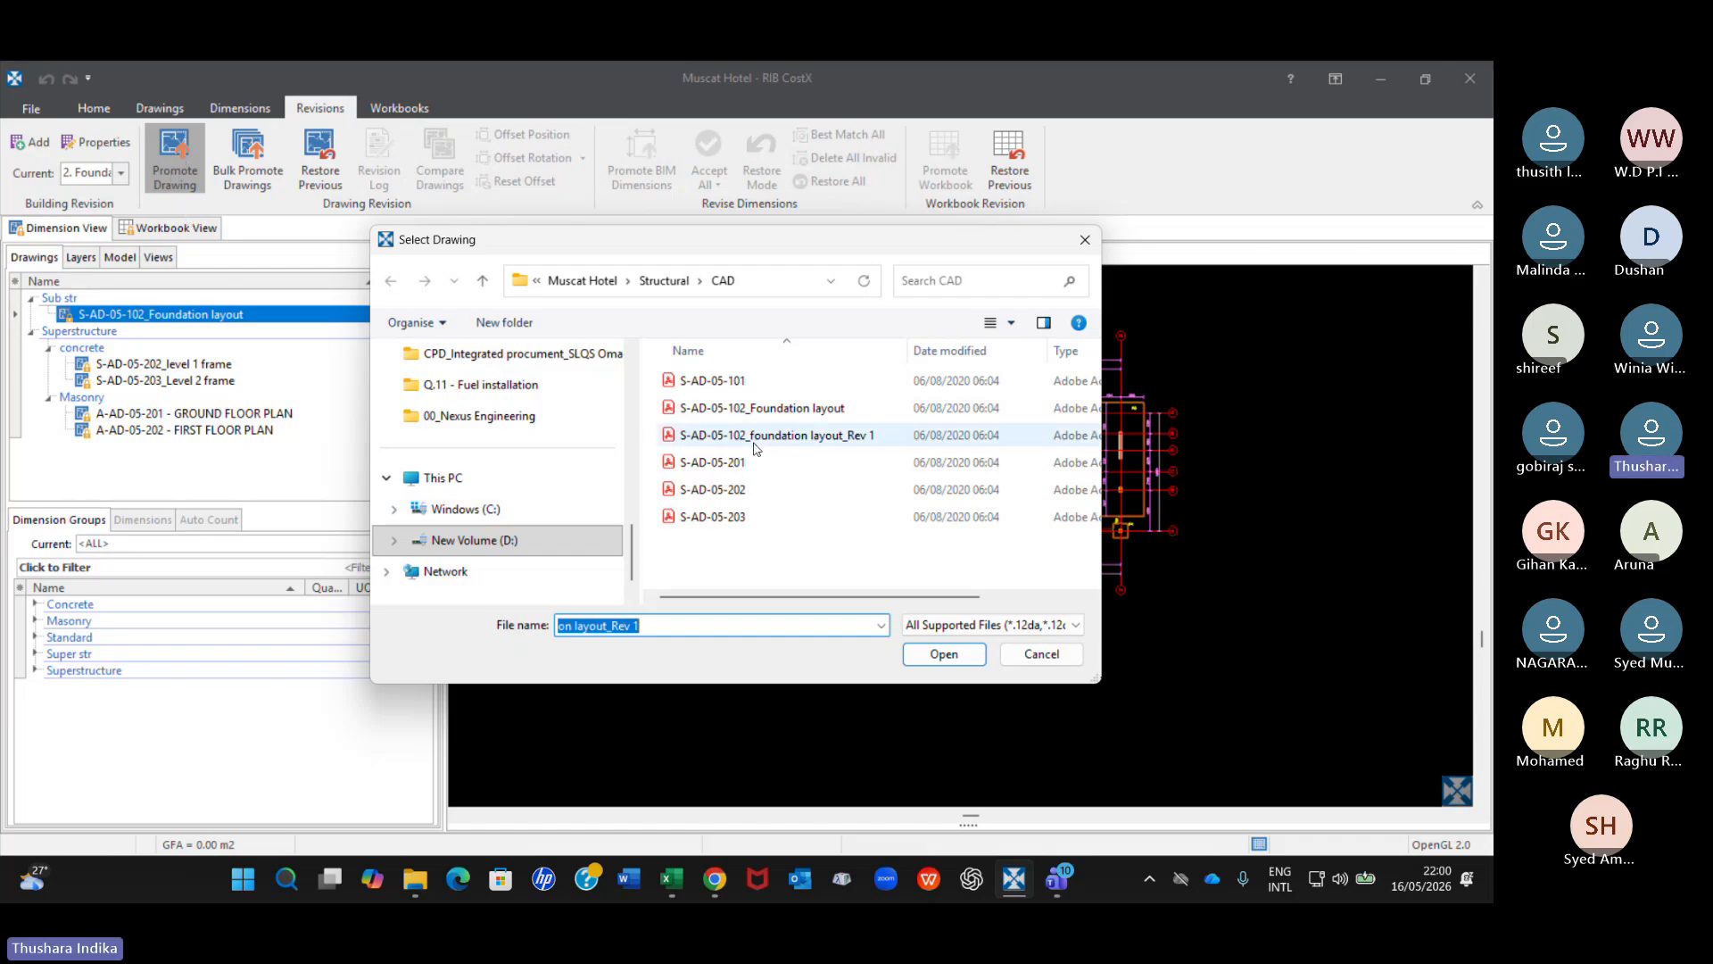
click(764, 437)
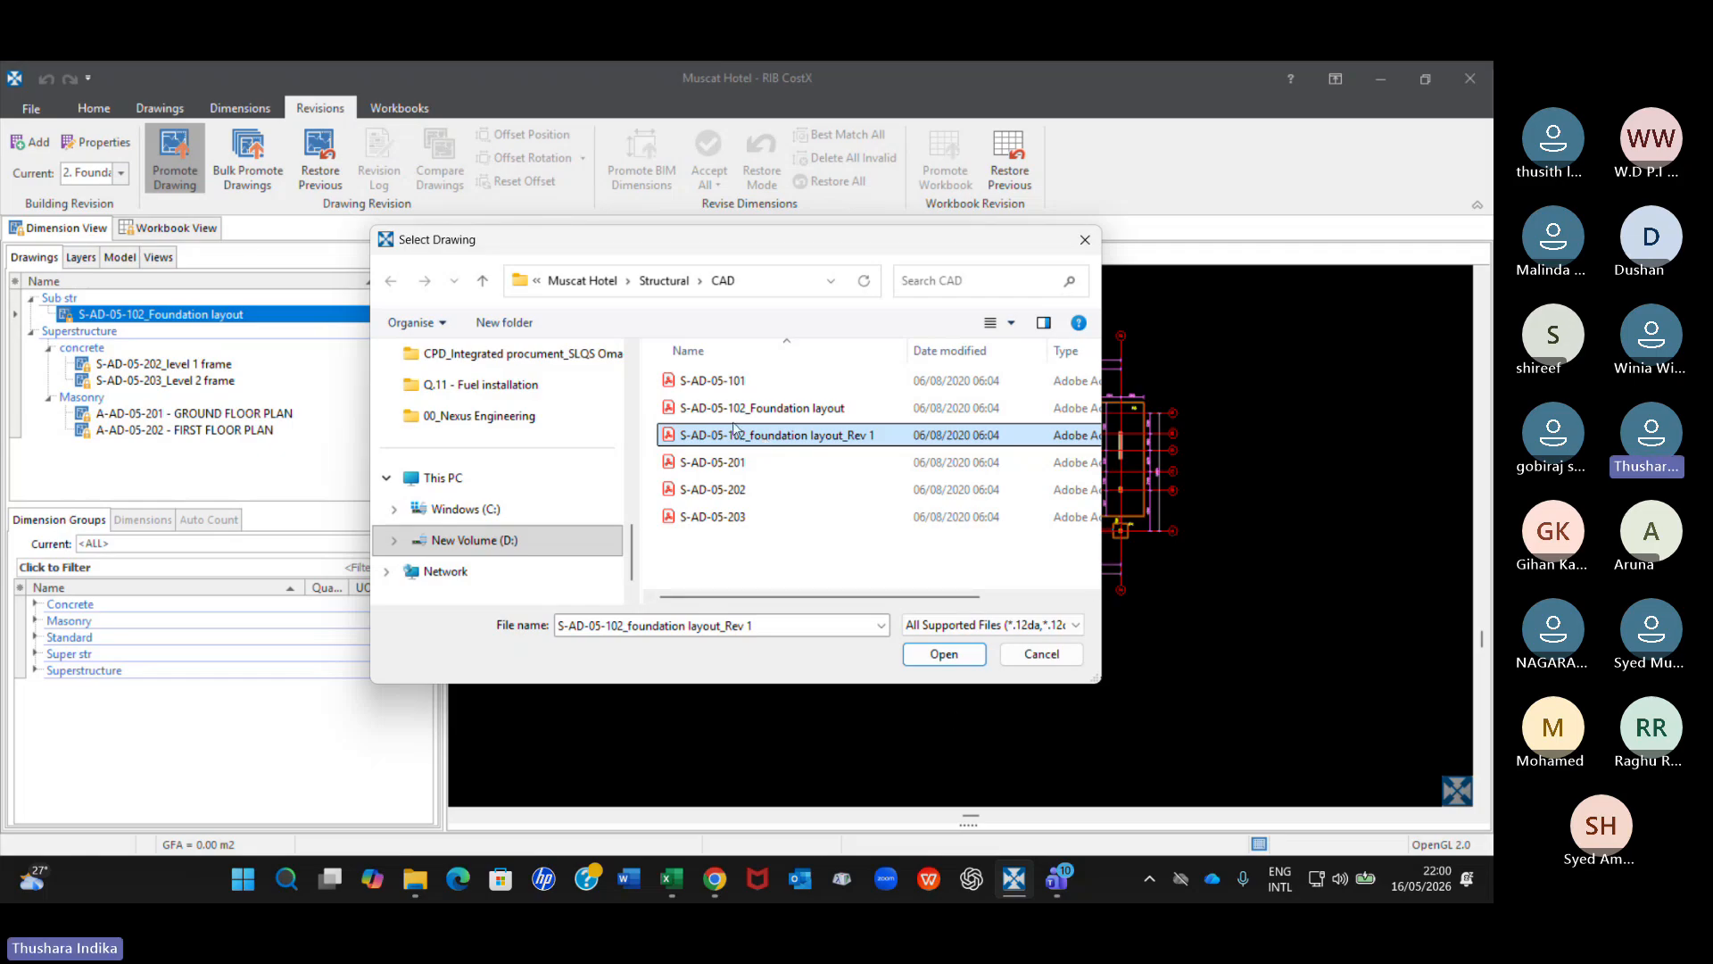
click(943, 654)
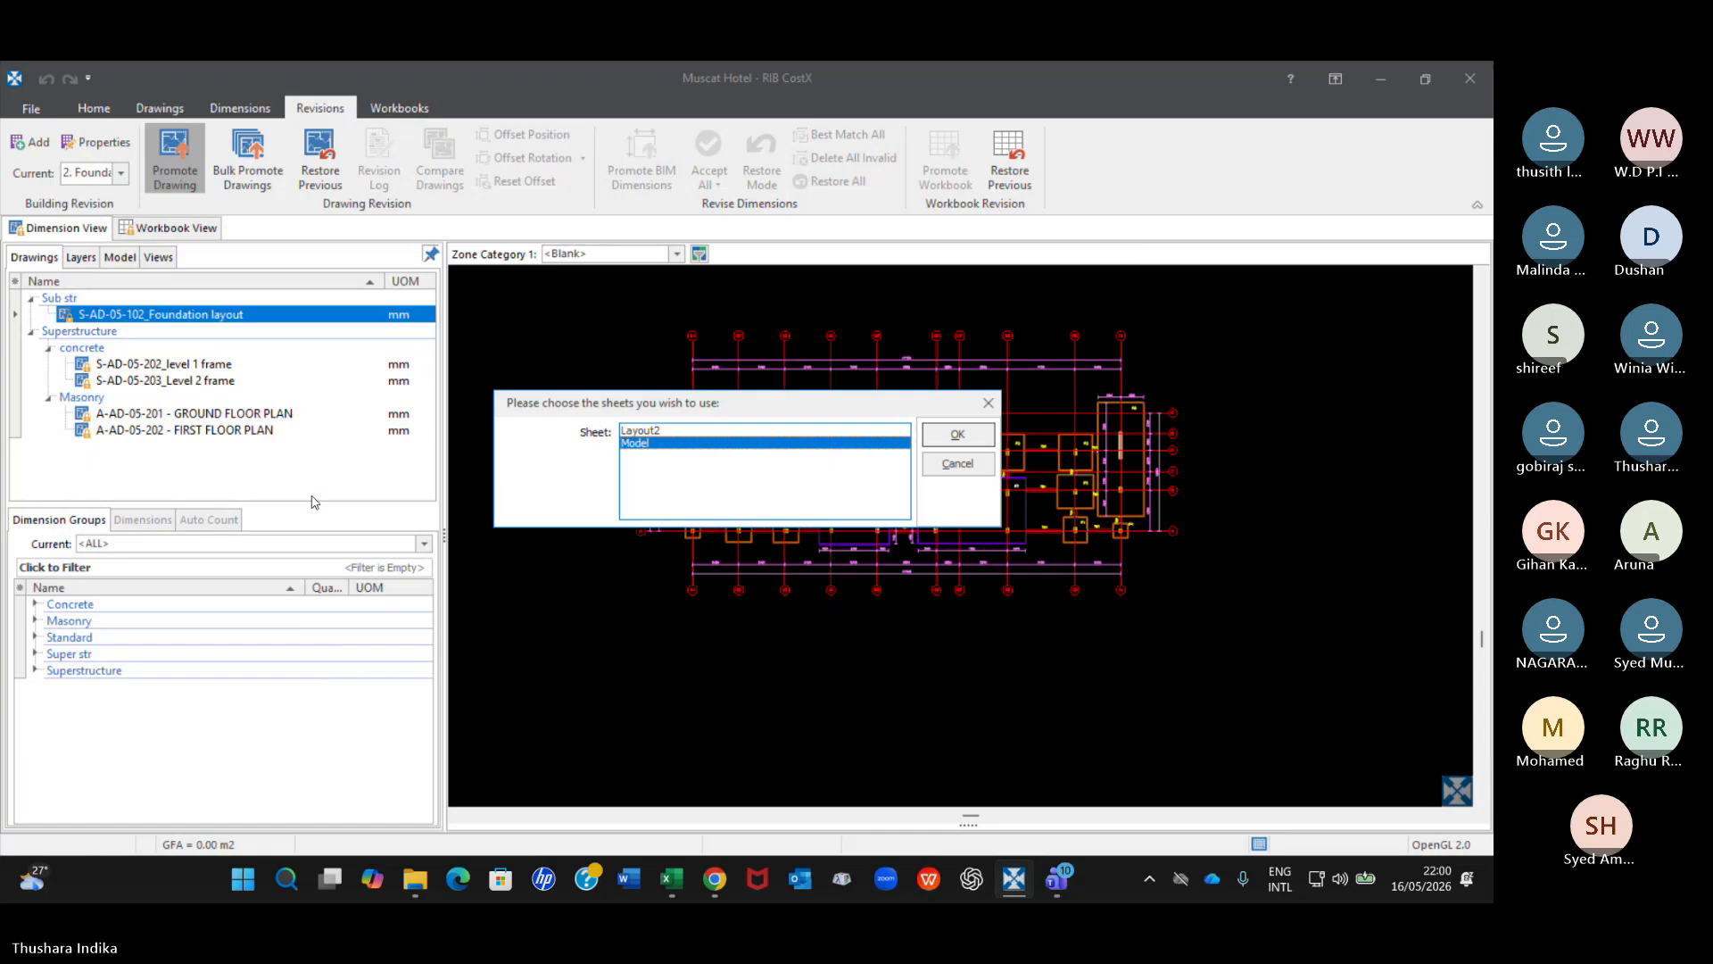
click(960, 436)
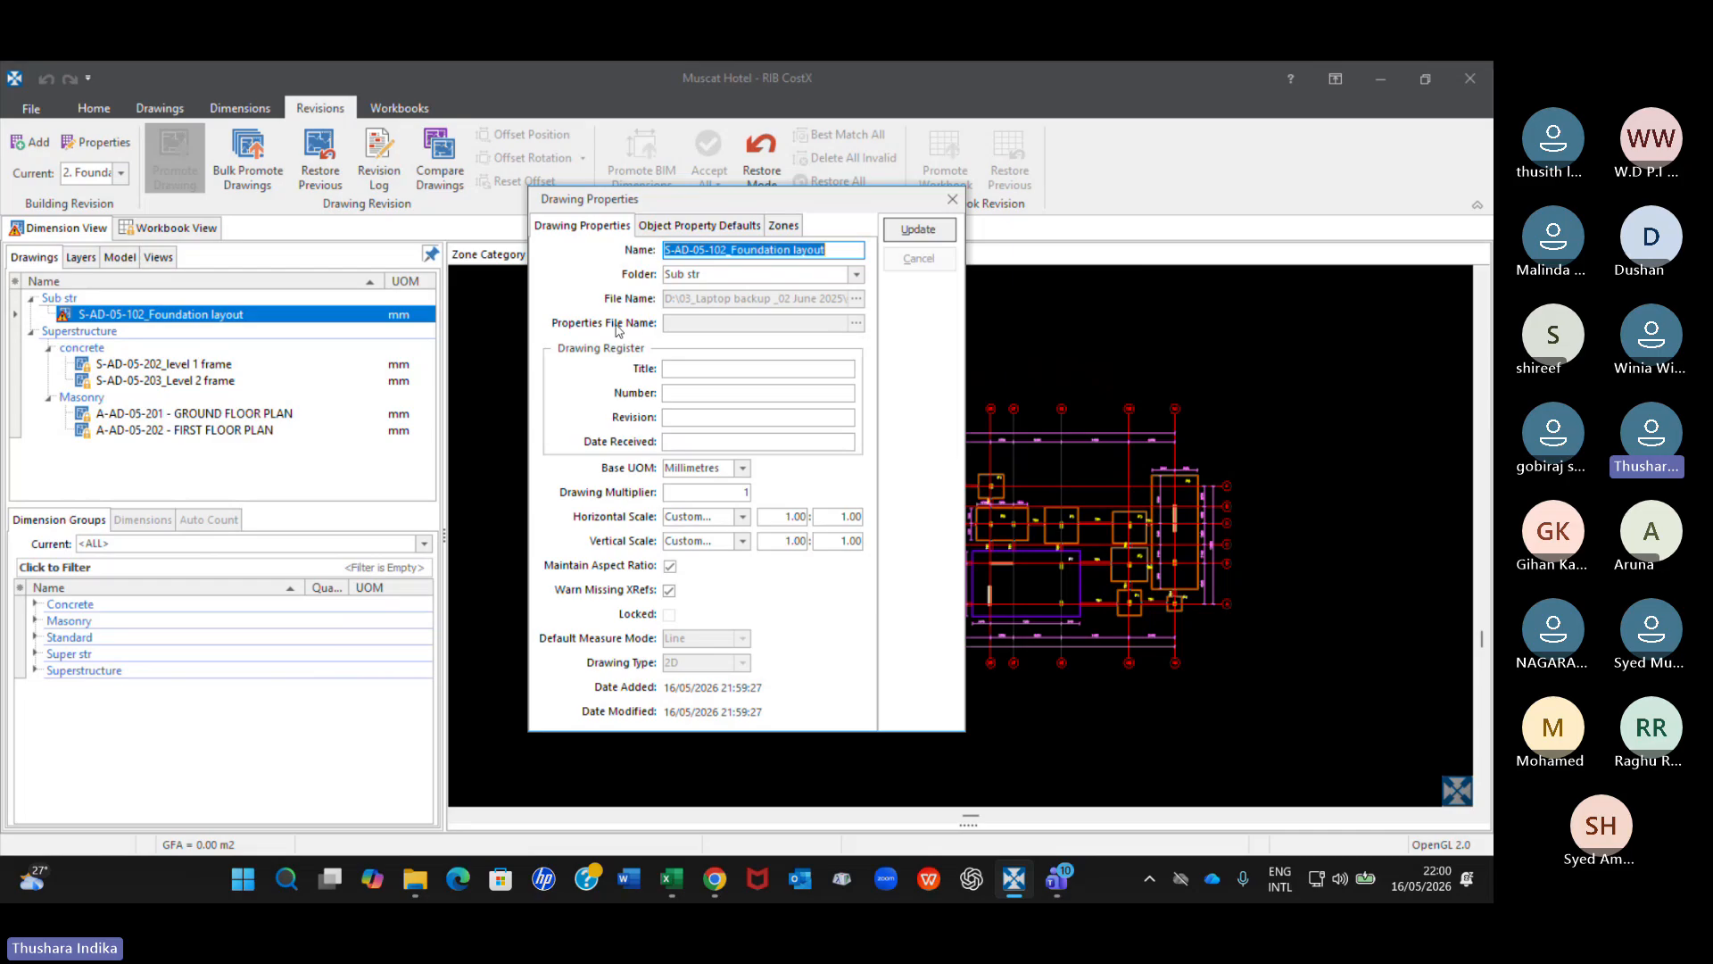
Rename the promoted drawing as S-AD-05-102_Foundation layout_Rev 1 and update its properties.
click(835, 246)
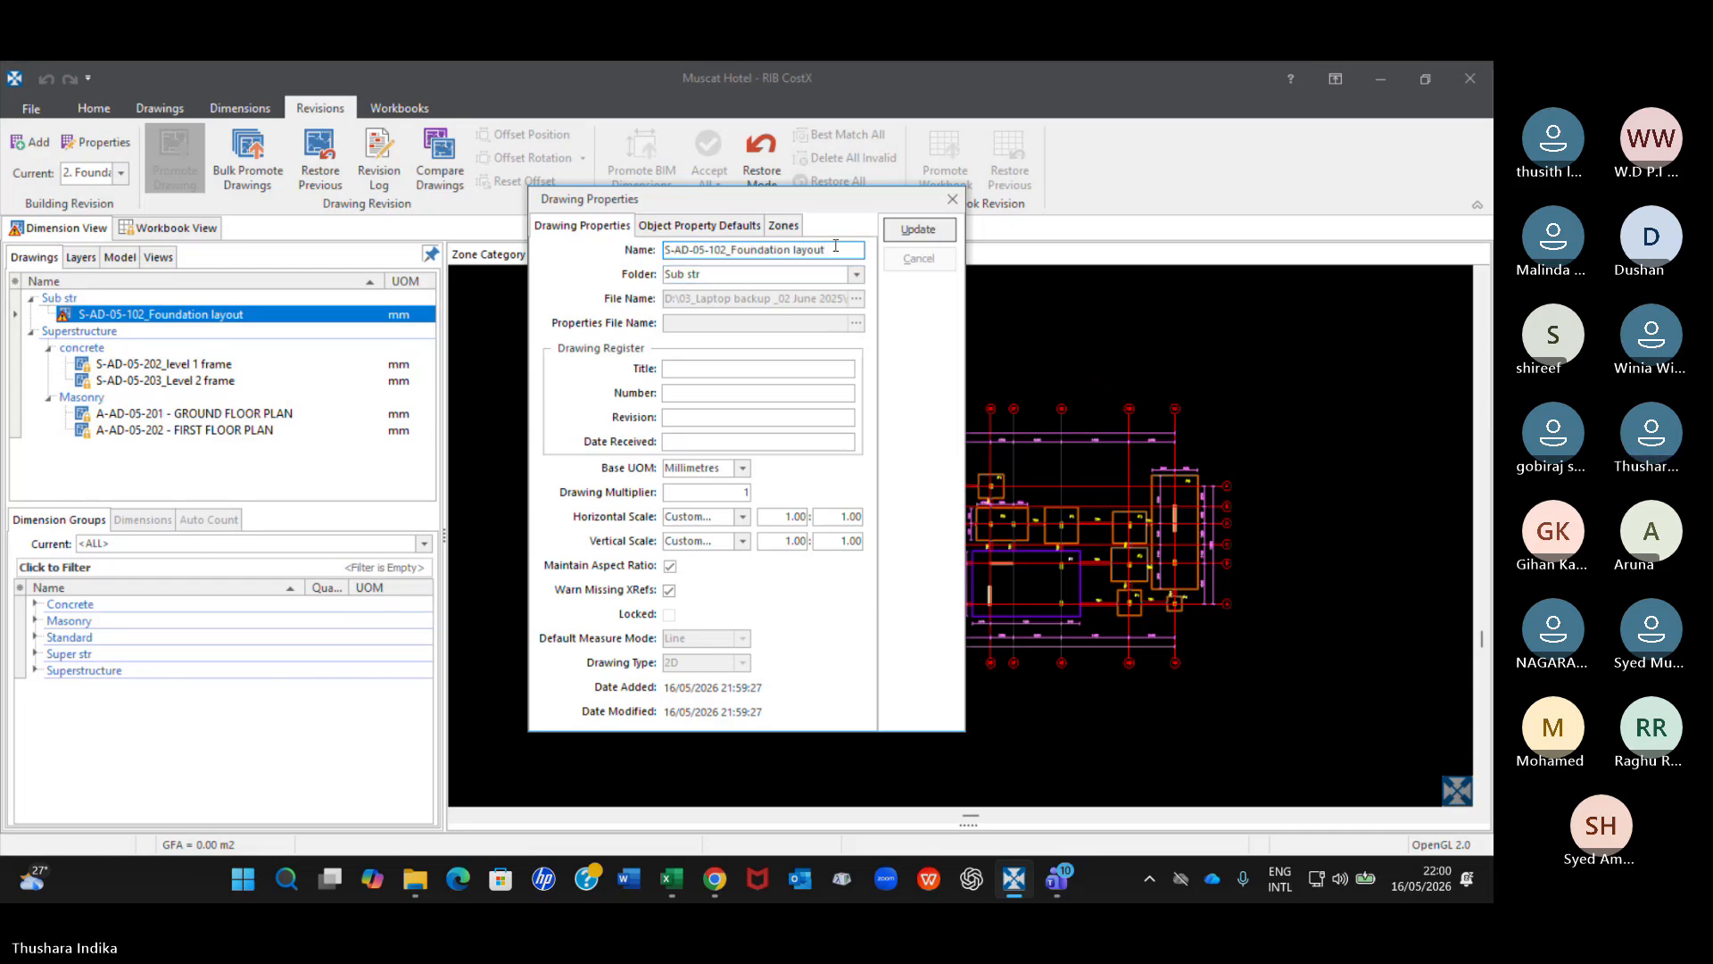
text(_Rev 1)
click(920, 234)
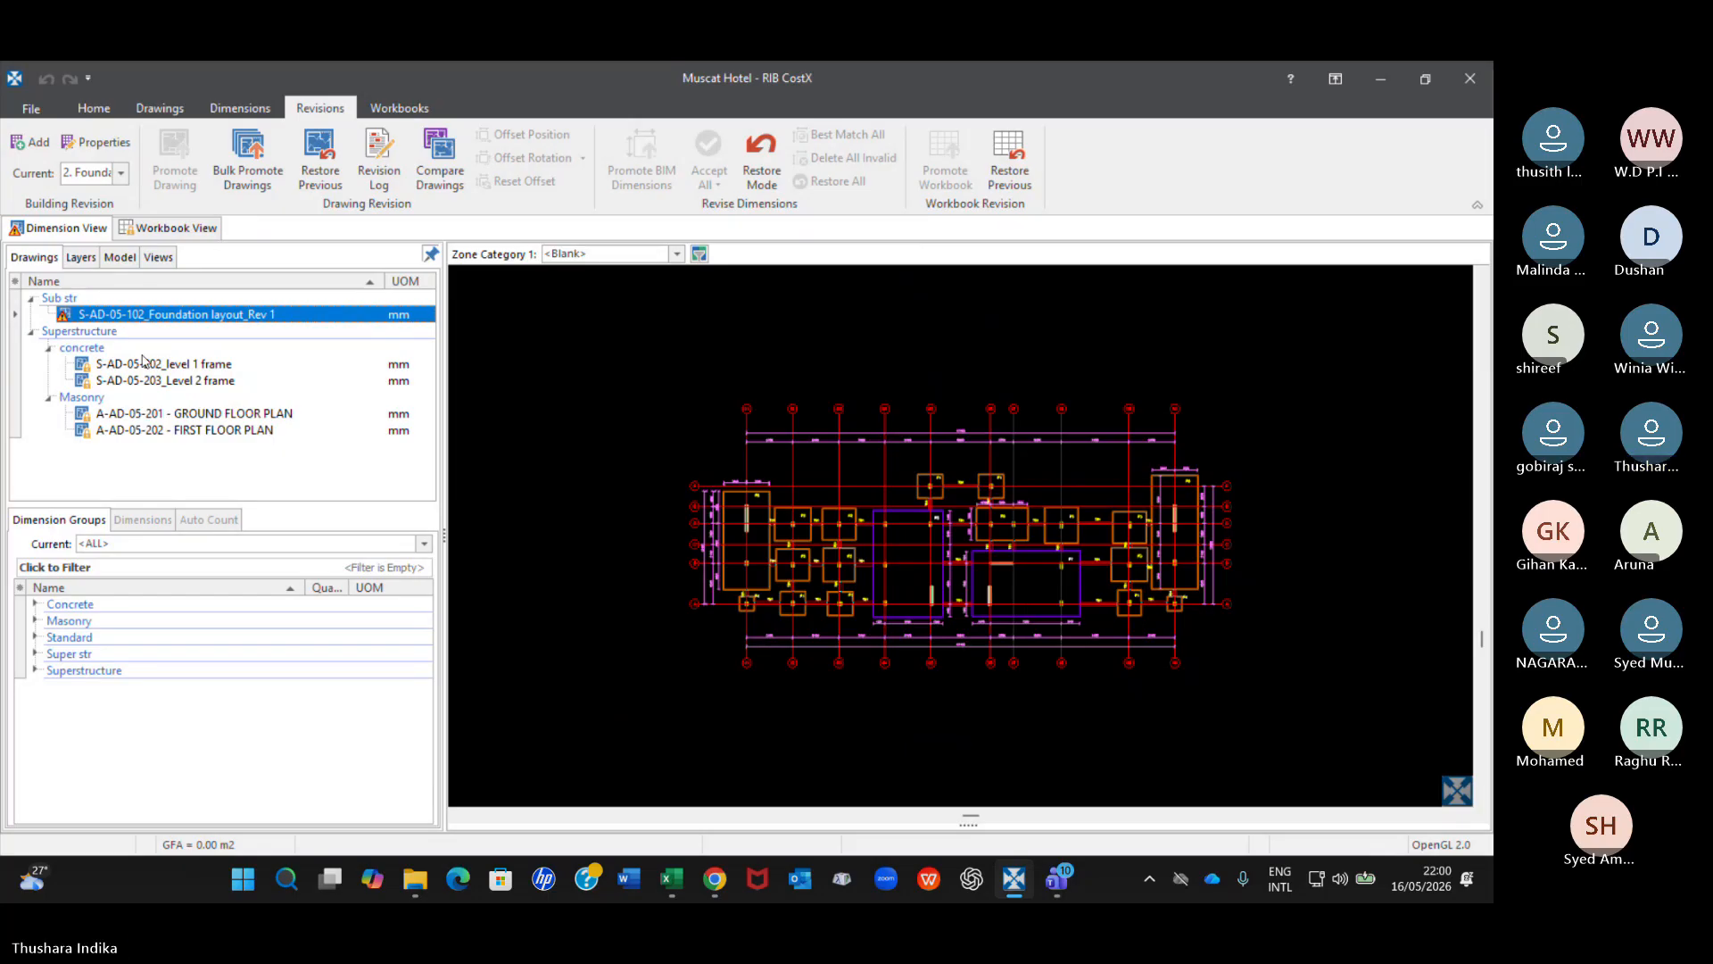
Examine the promoted foundation drawing's file, sheet and revision details and its revision status.
mouse_move(63, 318)
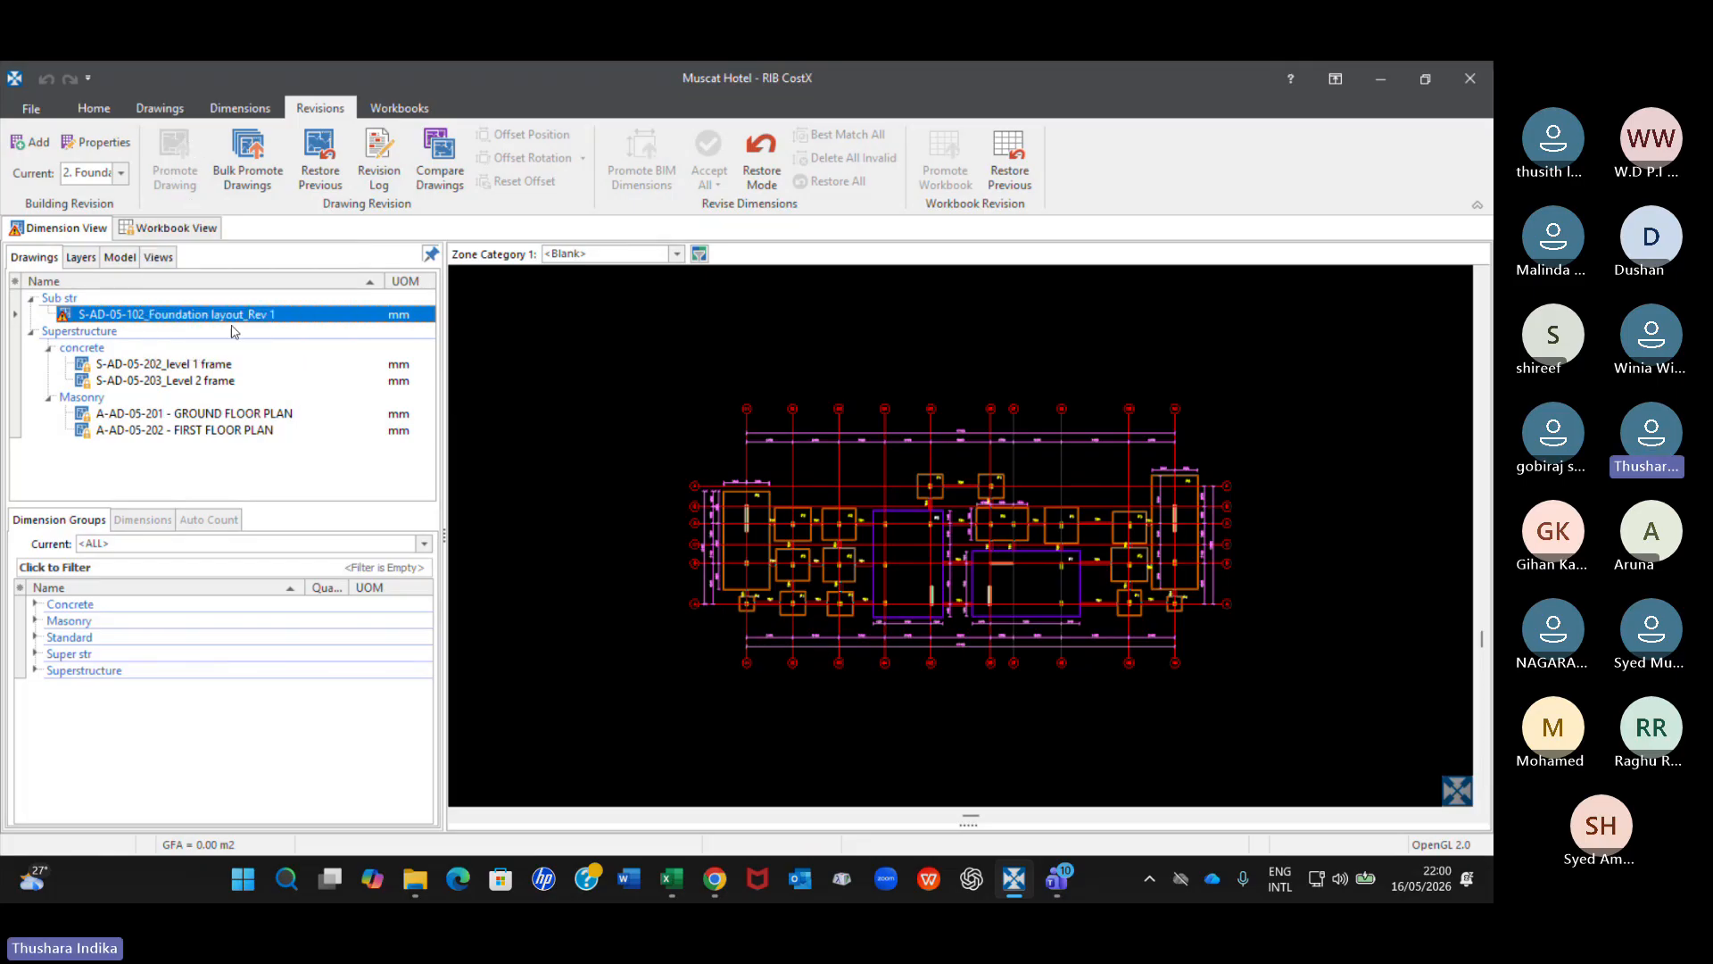
mouse_move(241, 325)
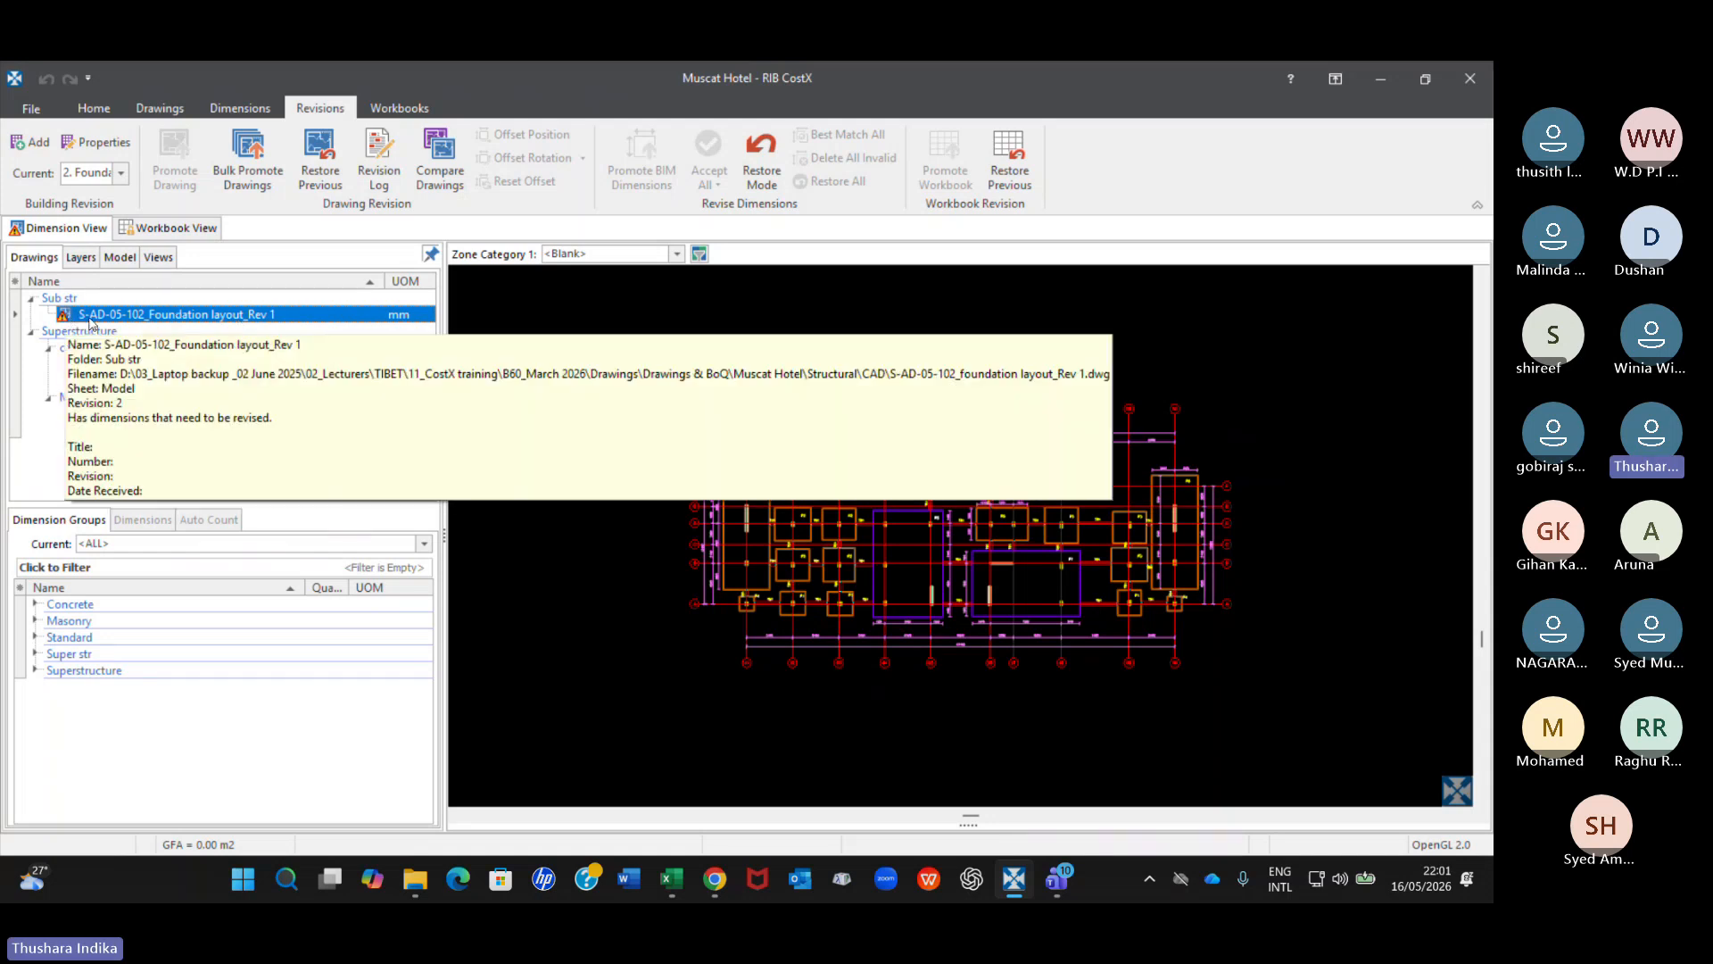
click(550, 435)
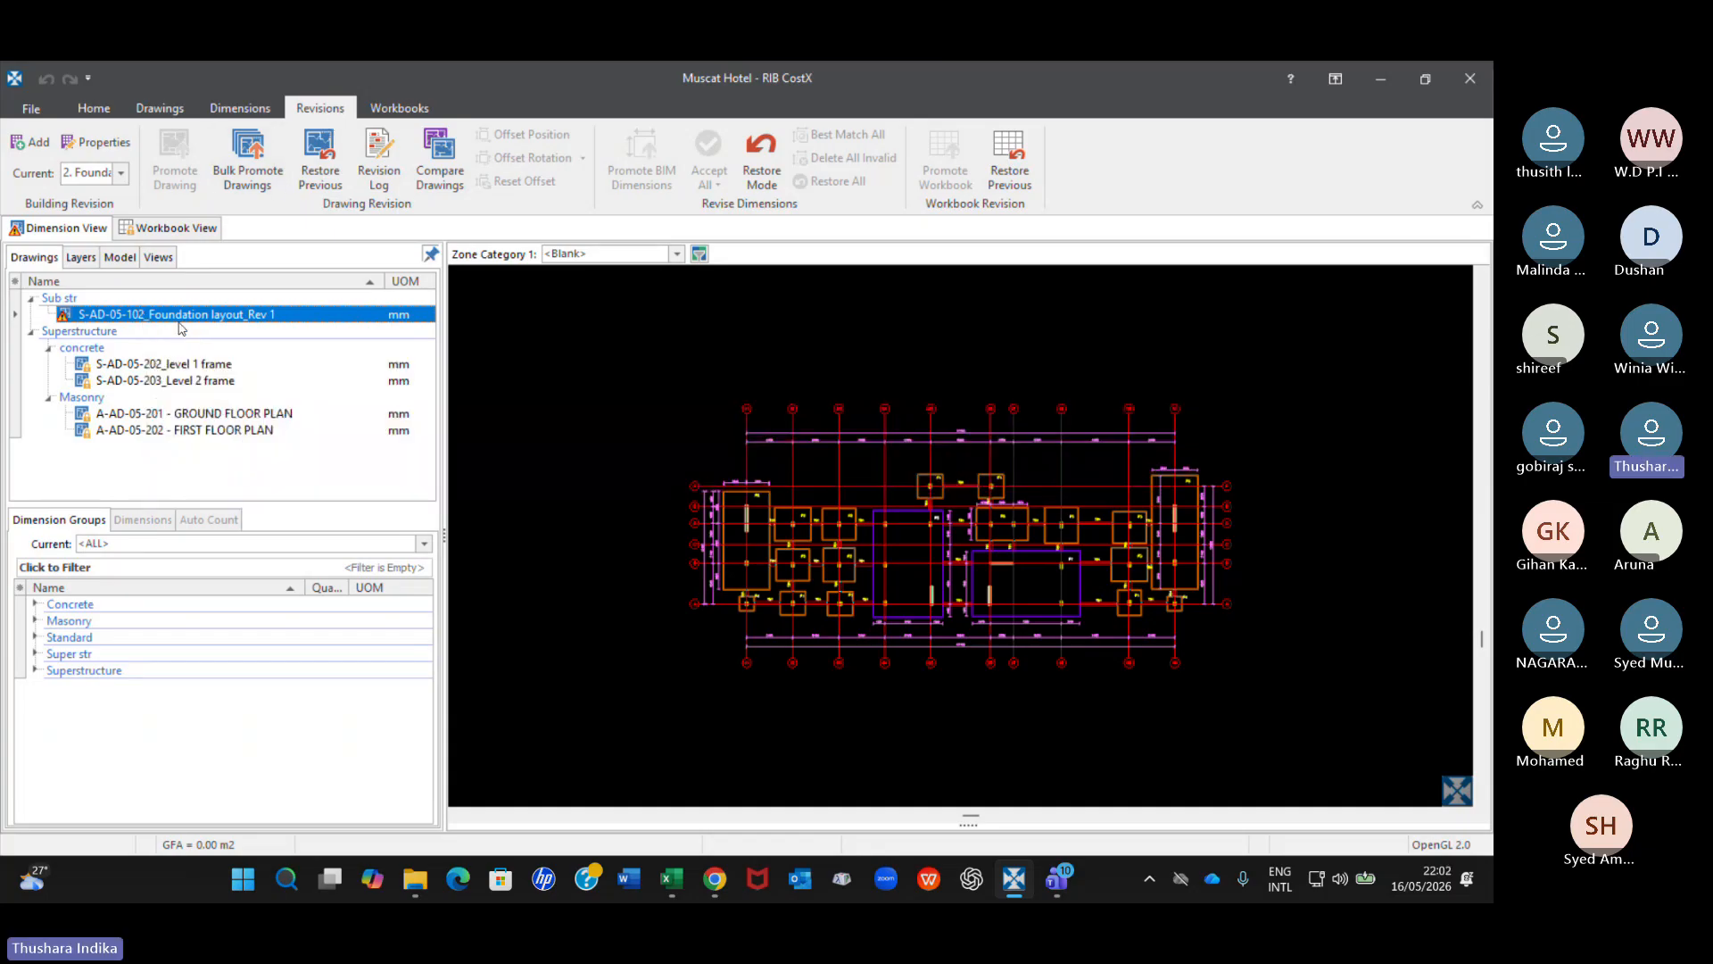
mouse_move(183, 316)
mouse_move(256, 315)
mouse_move(67, 319)
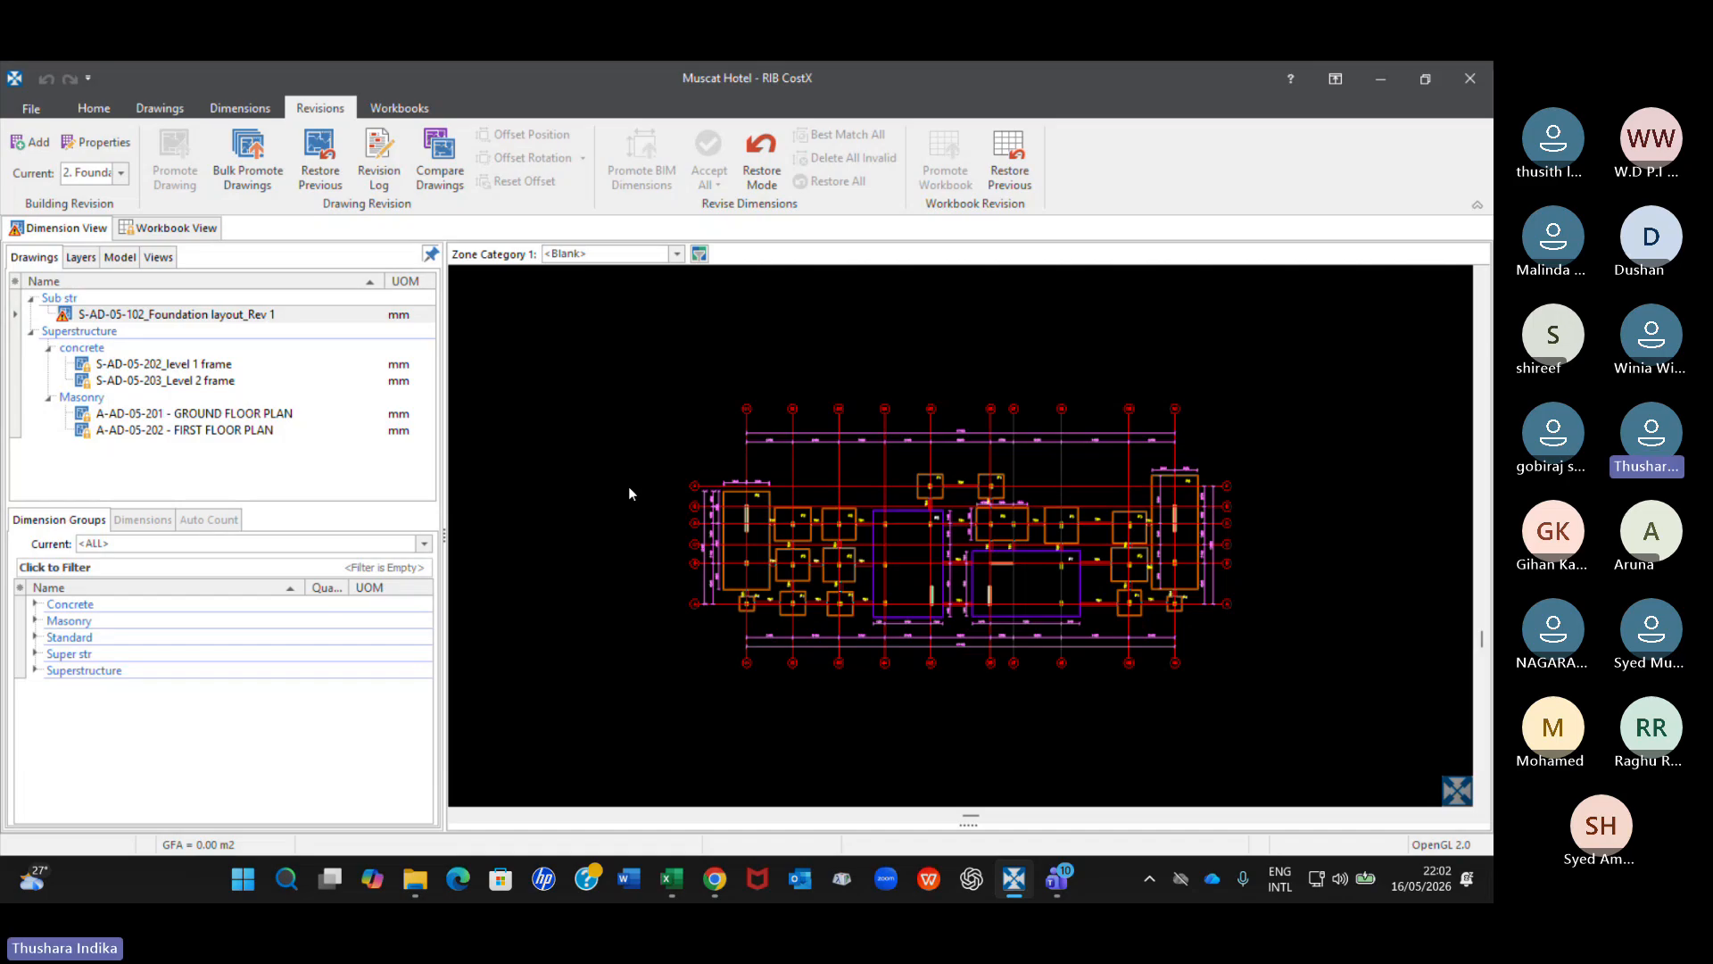
click(313, 314)
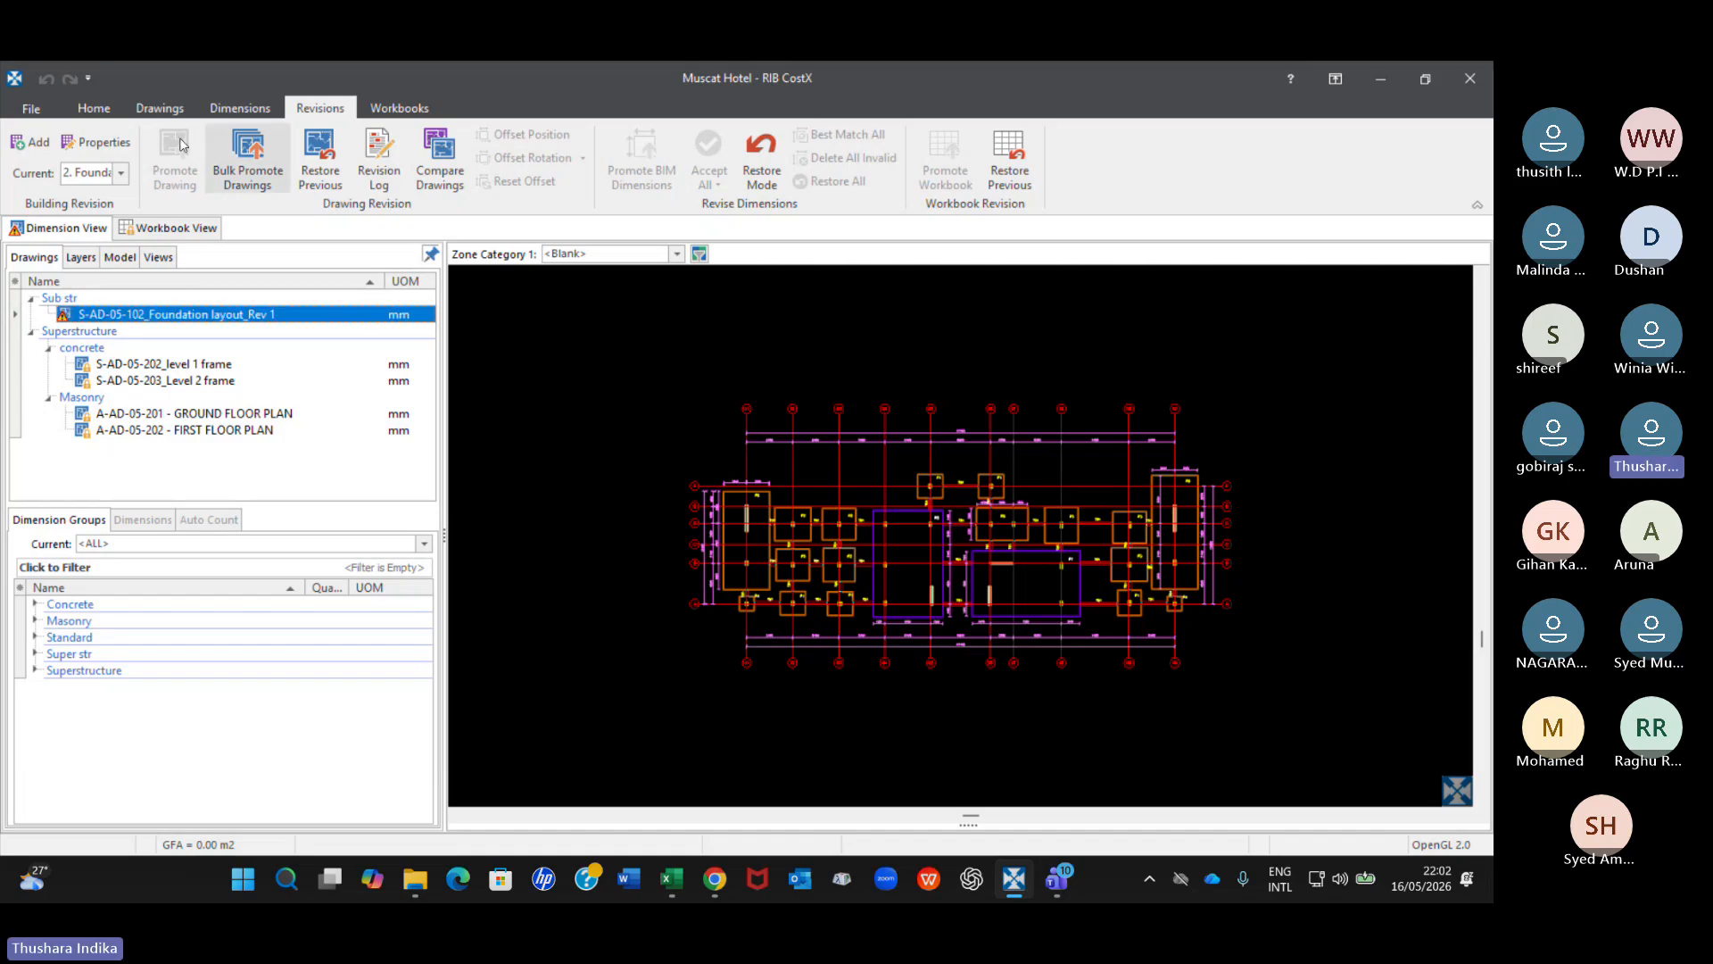
click(482, 343)
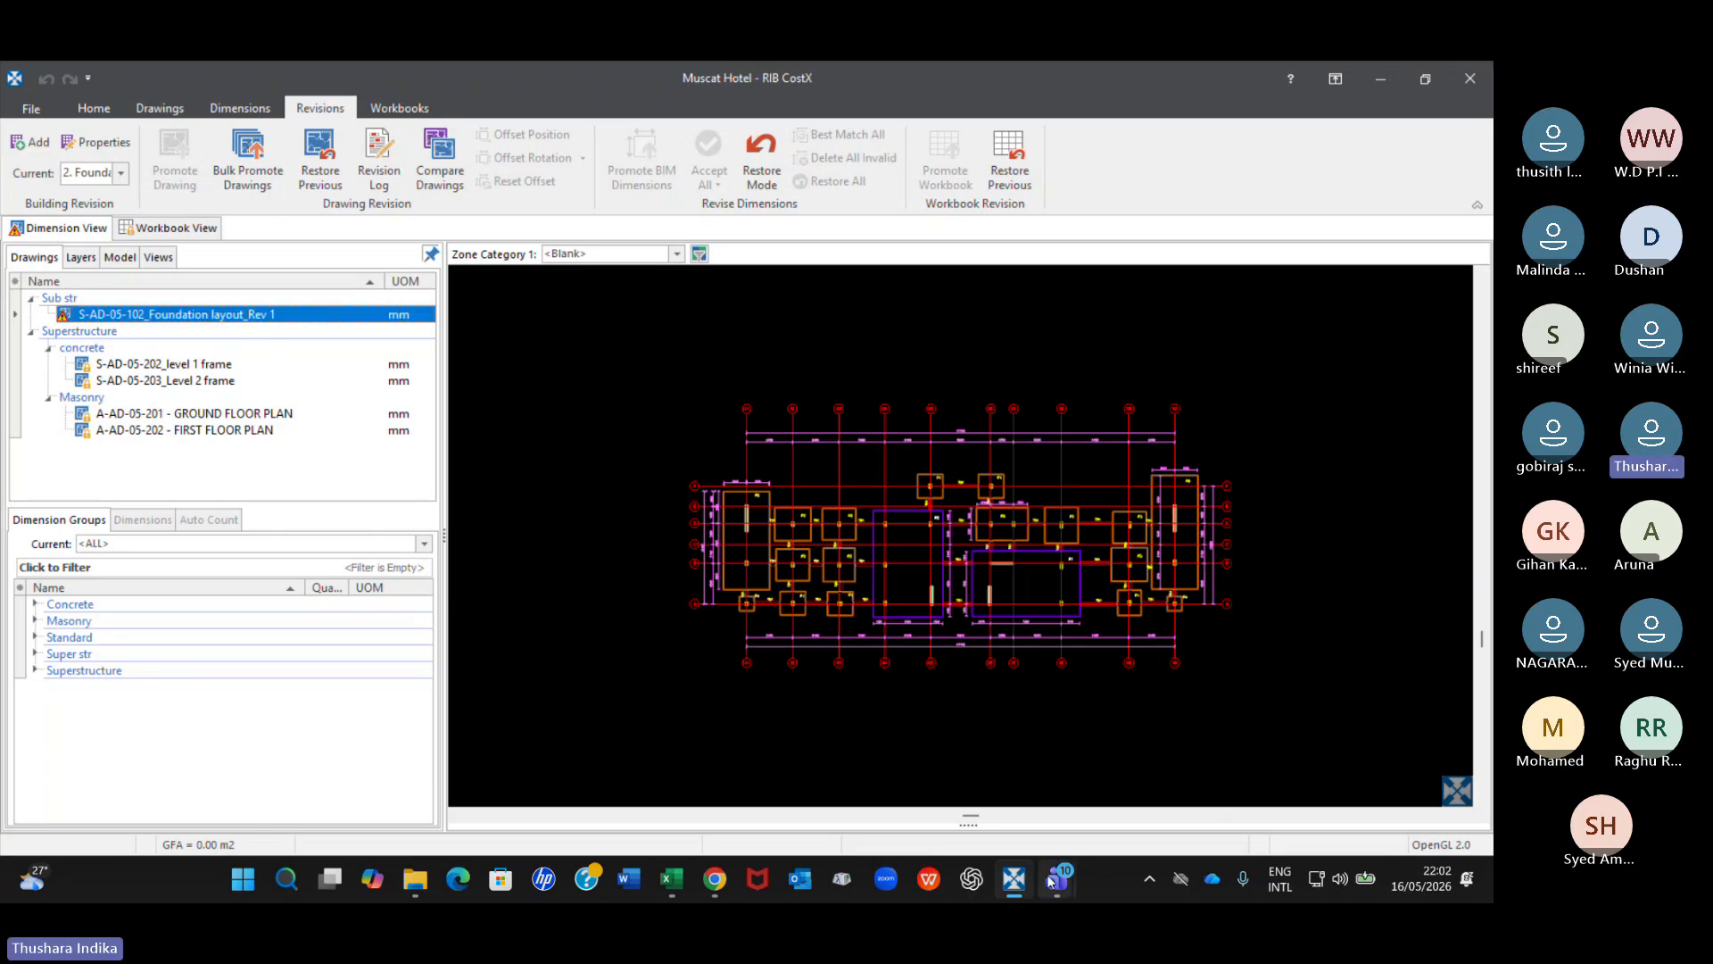
Switch to the Teams meeting to check the participants' chat replies, and return to CostX.
mouse_move(1058, 878)
click(1017, 800)
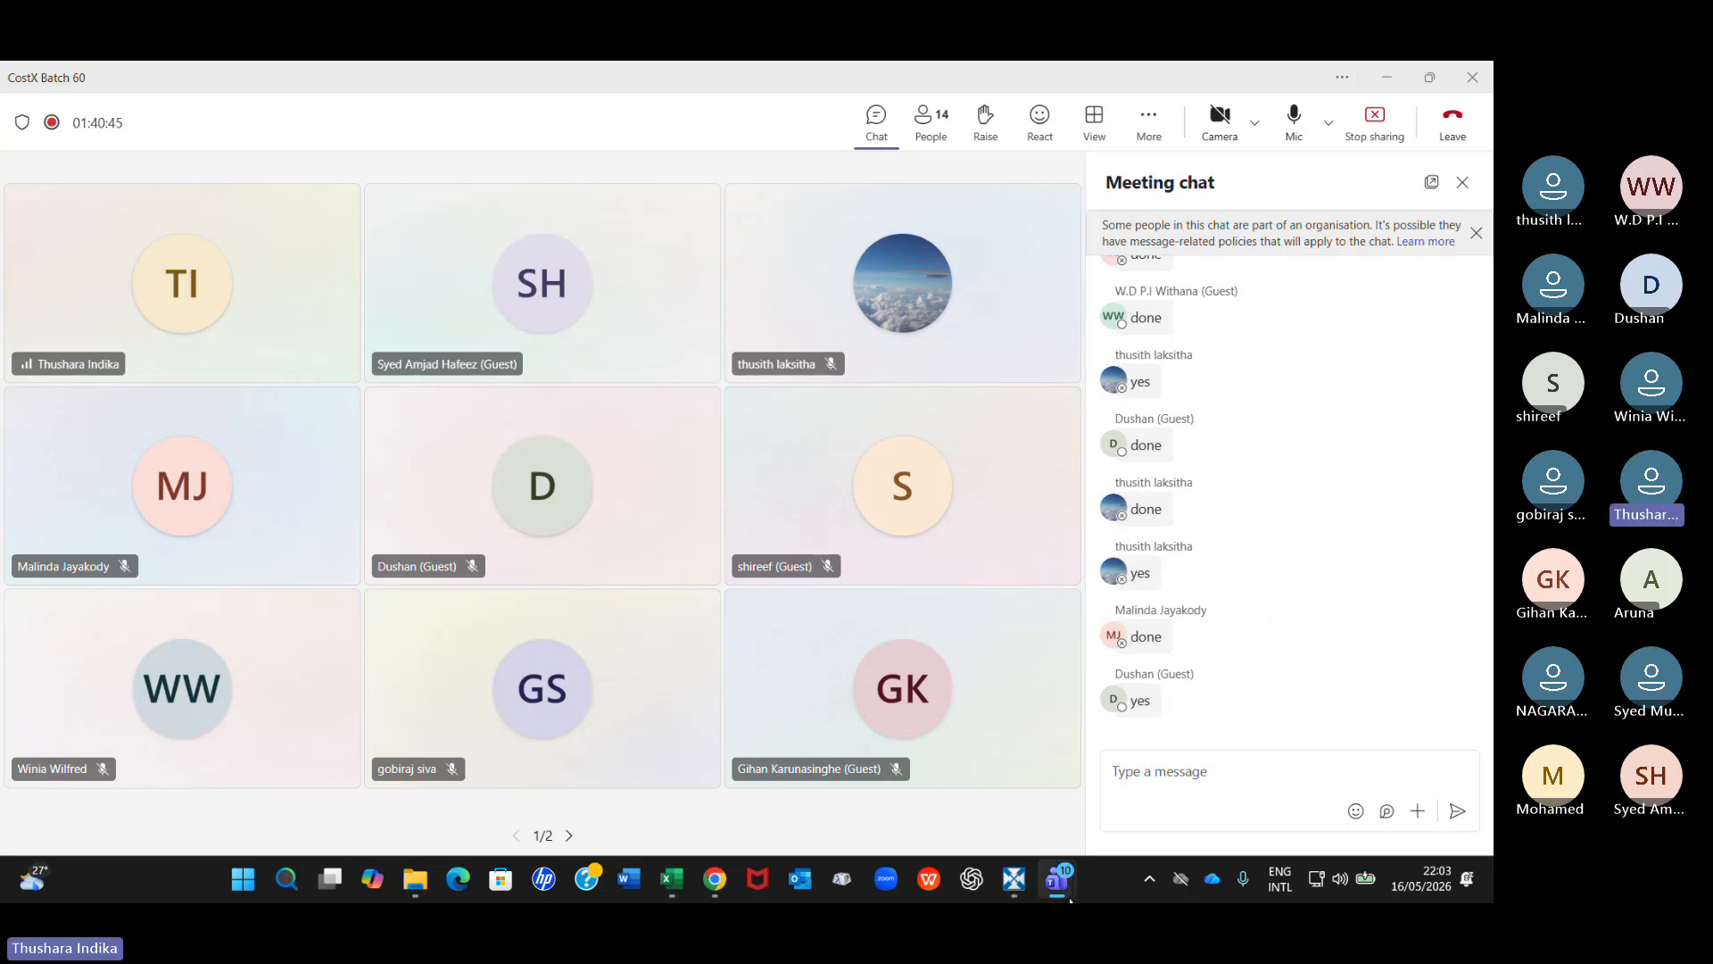
mouse_move(1058, 878)
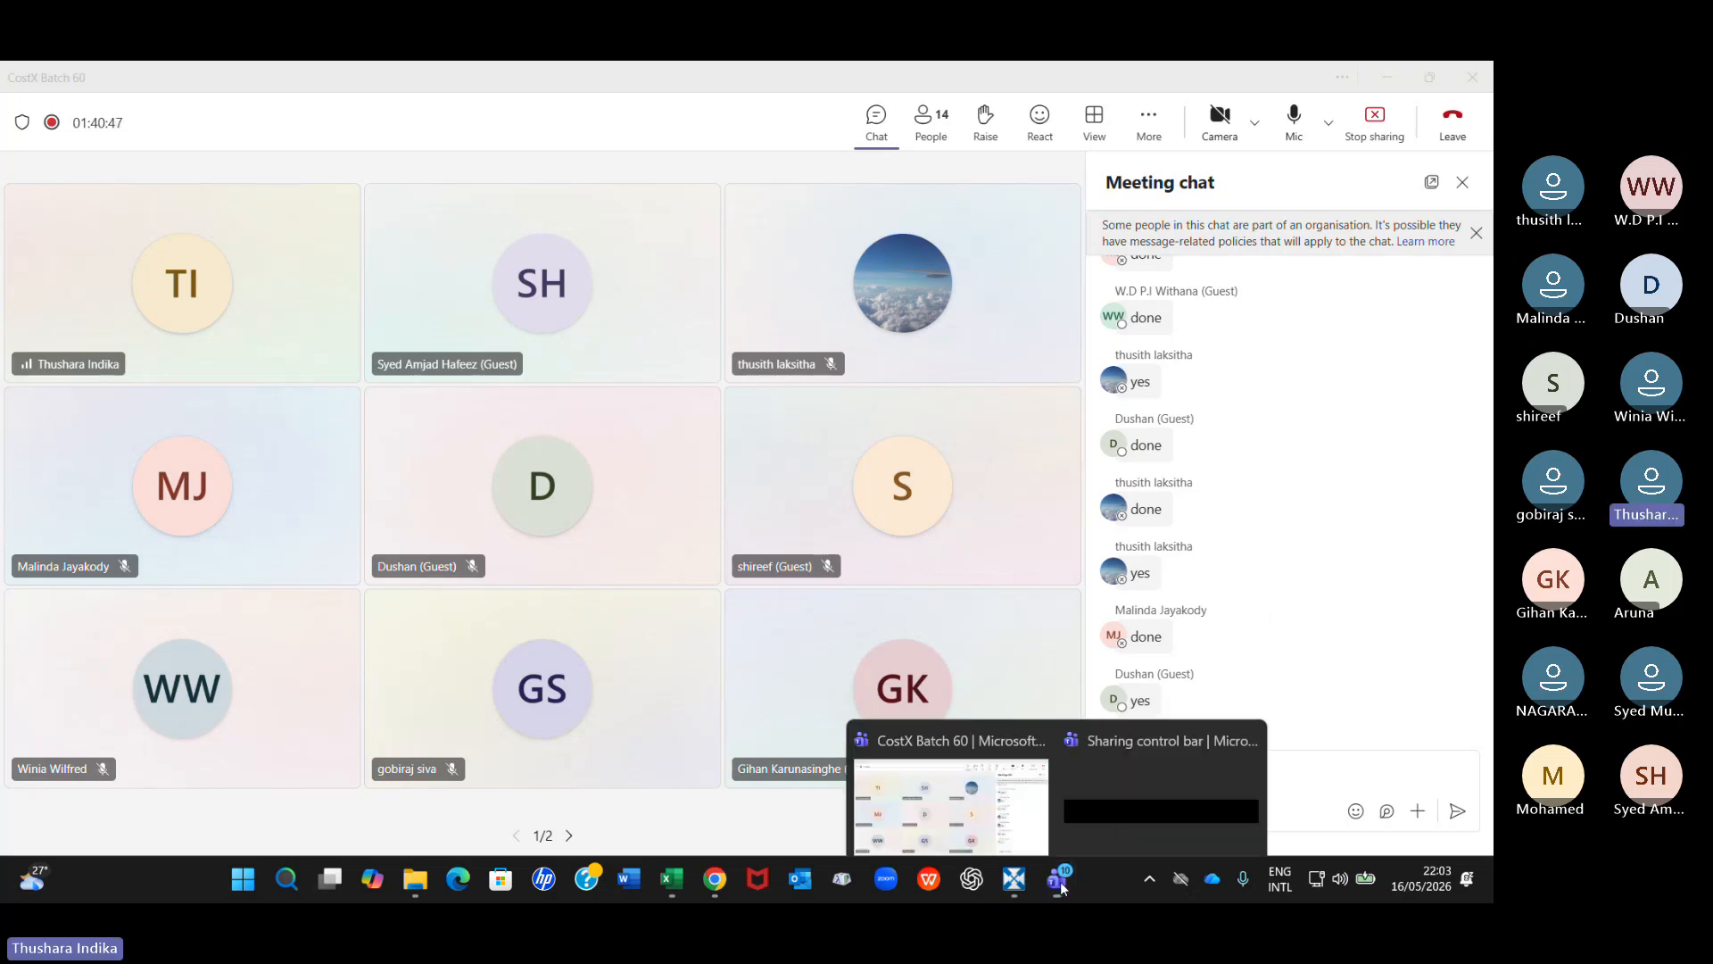
click(1011, 877)
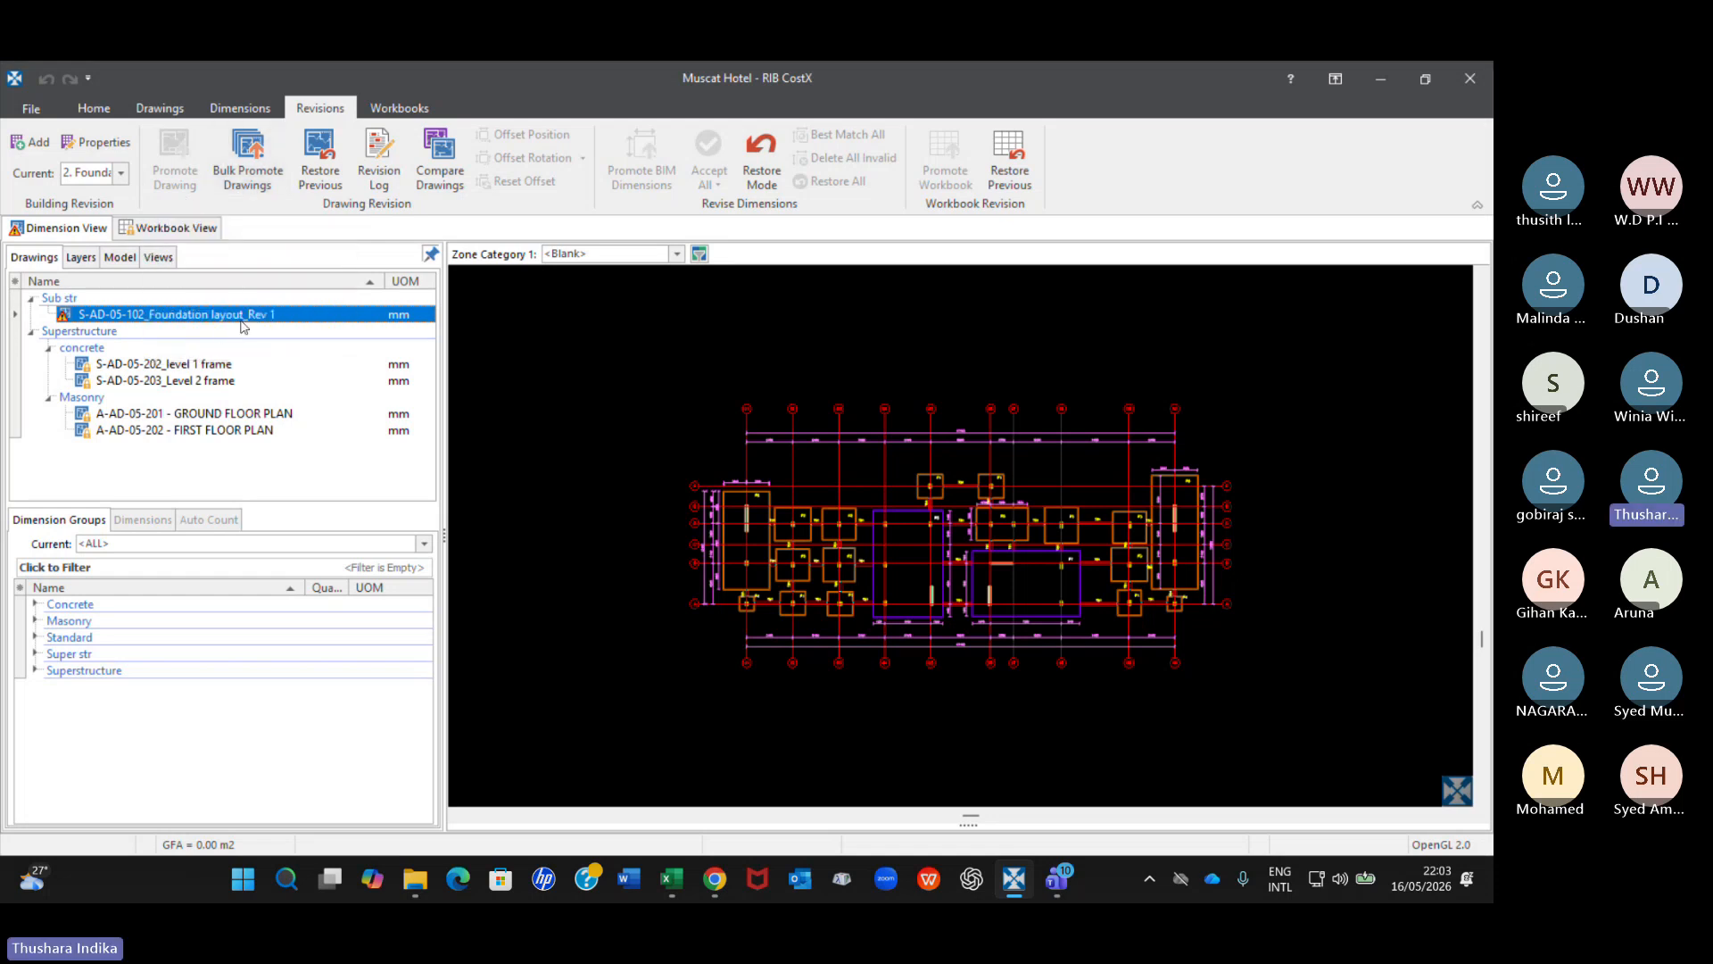
Compare the Rev 1 foundation drawing with Revision 1 using the Match Lines method.
mouse_move(245, 325)
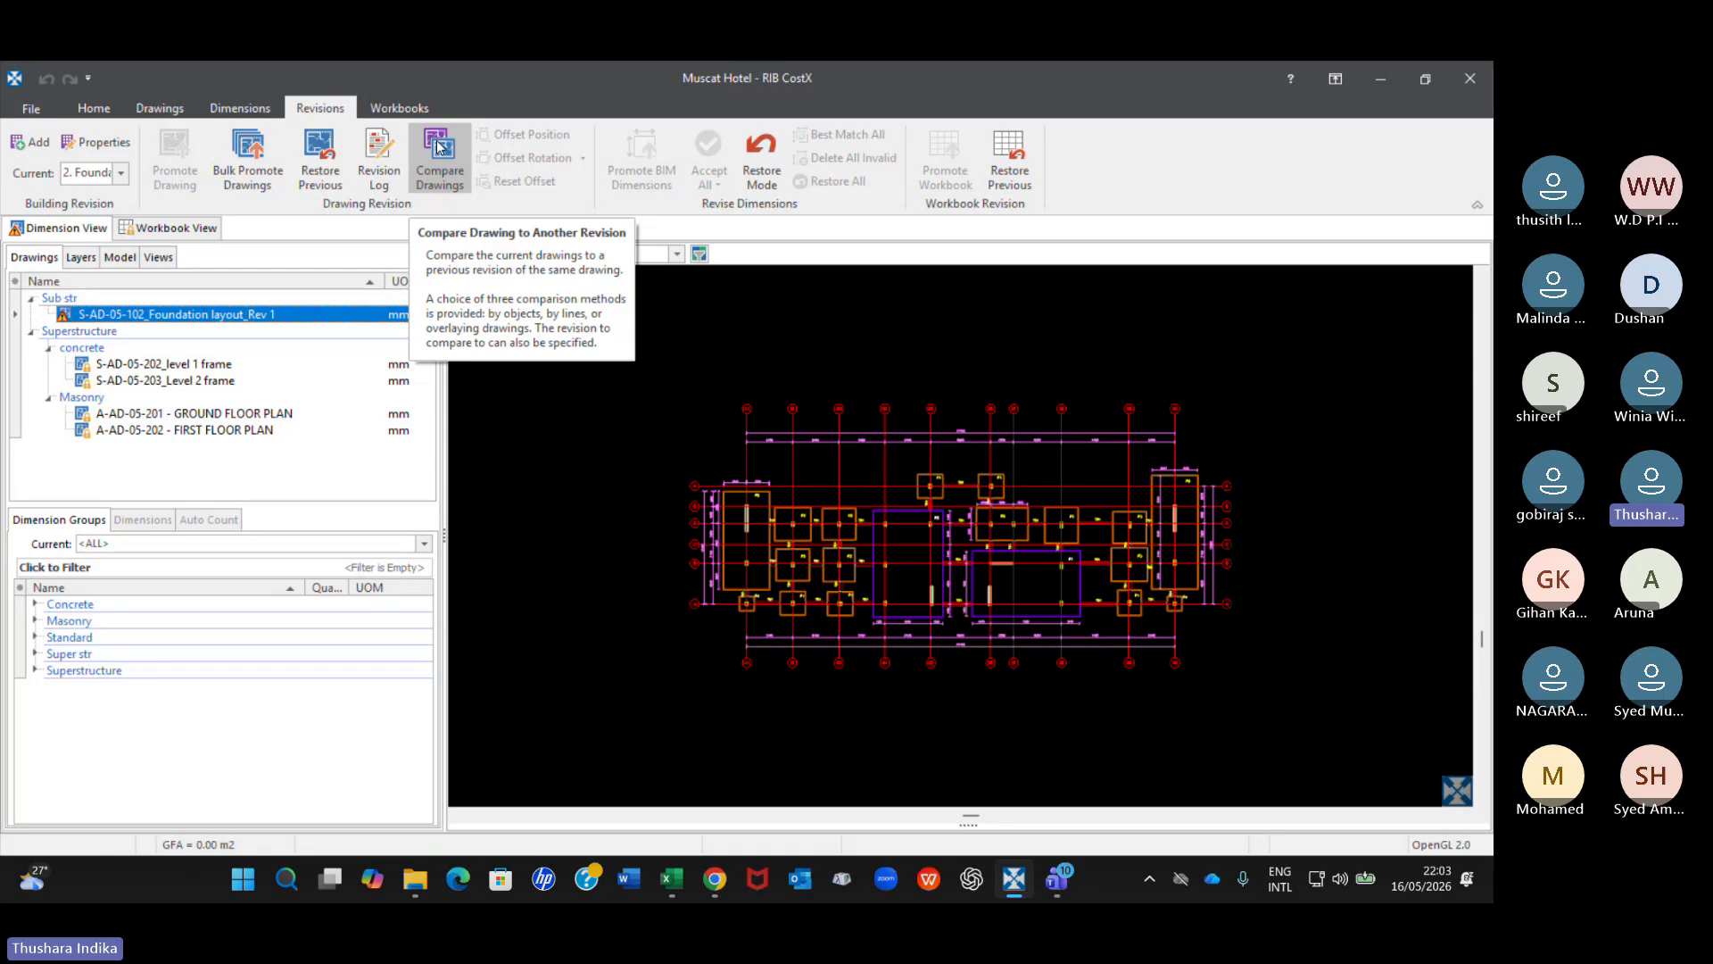
click(158, 111)
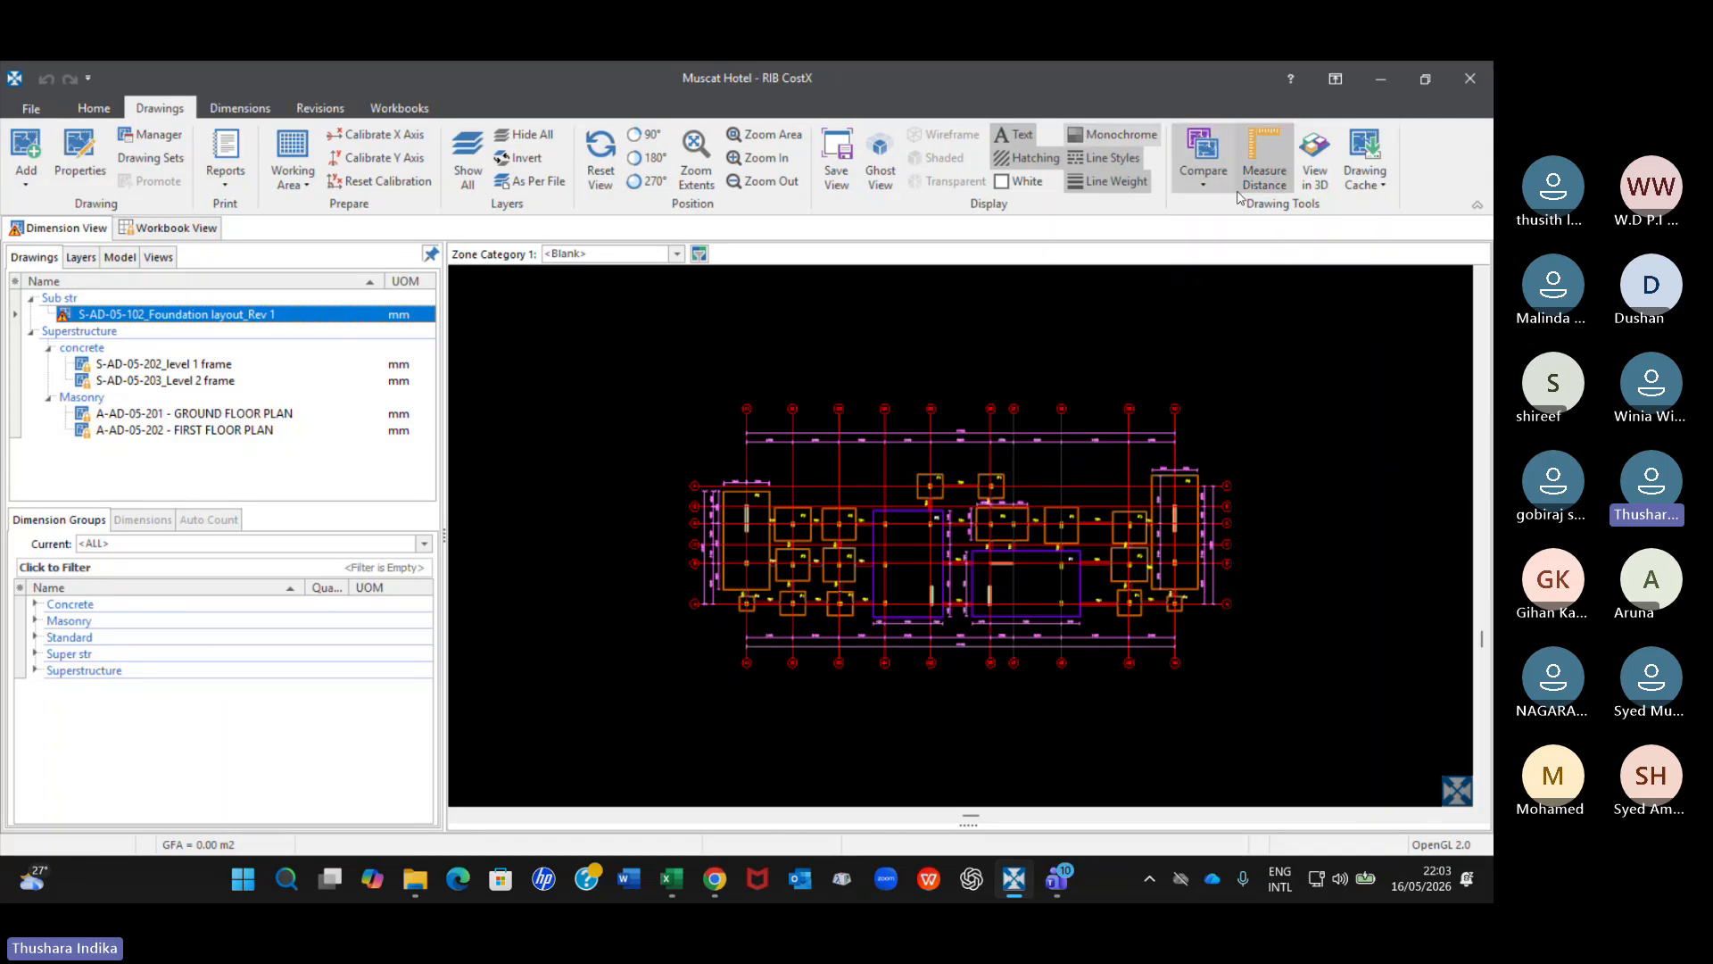
click(350, 110)
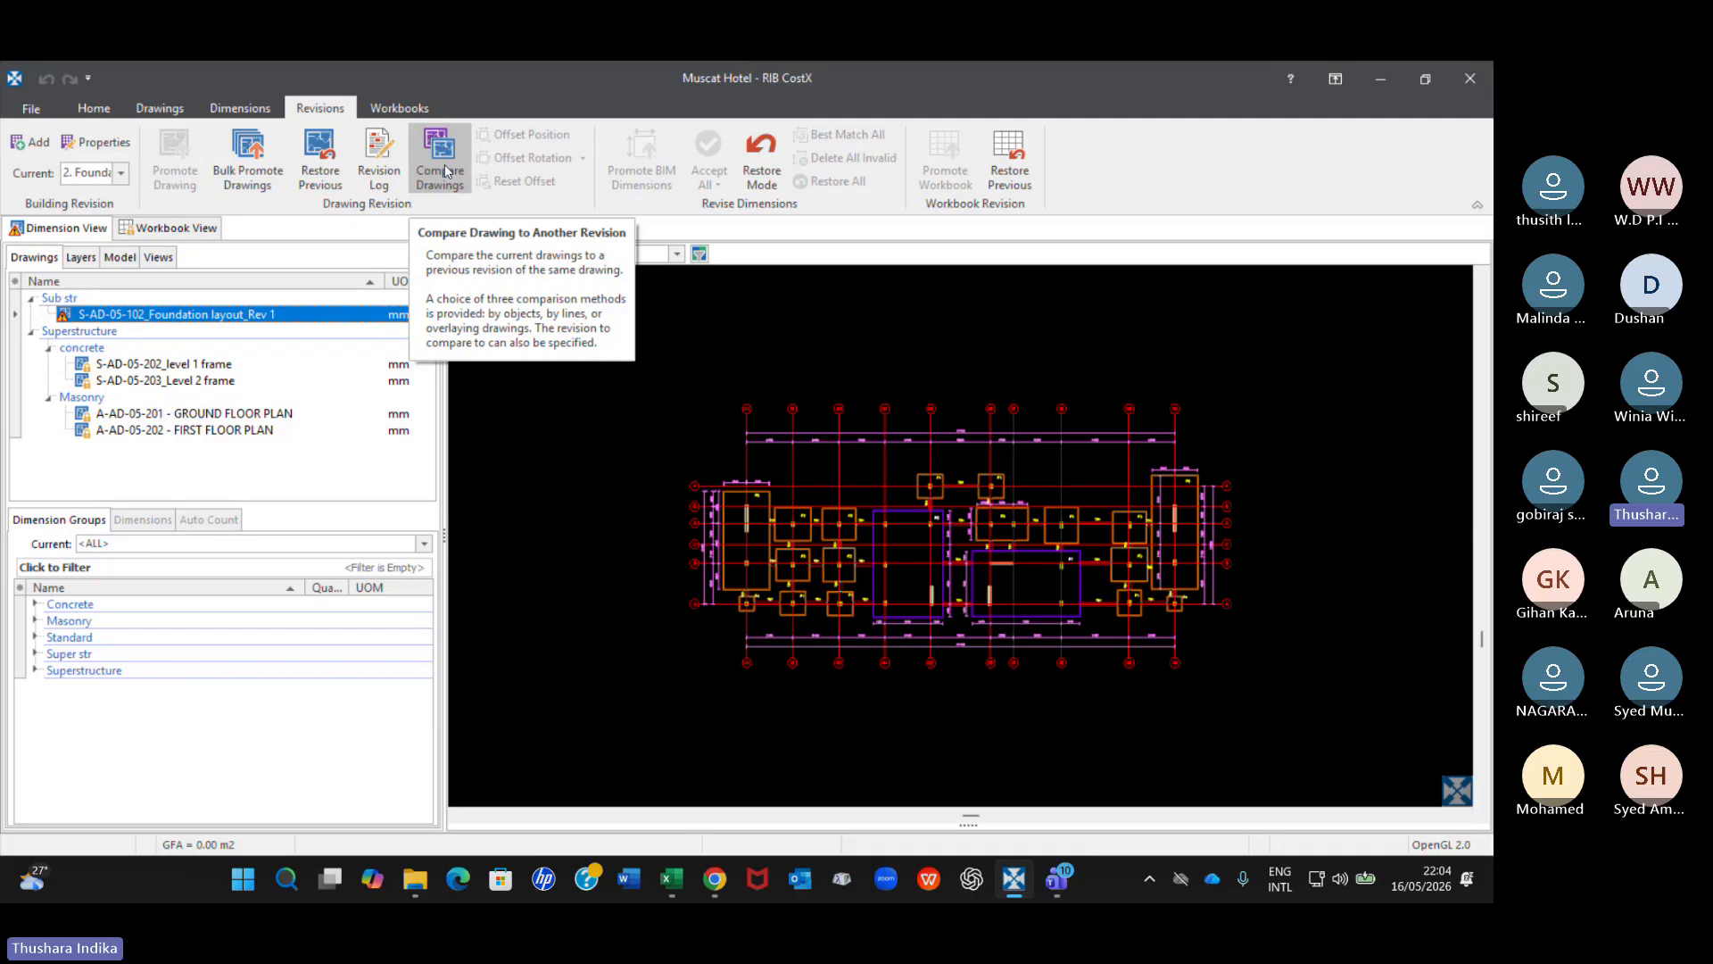
click(446, 171)
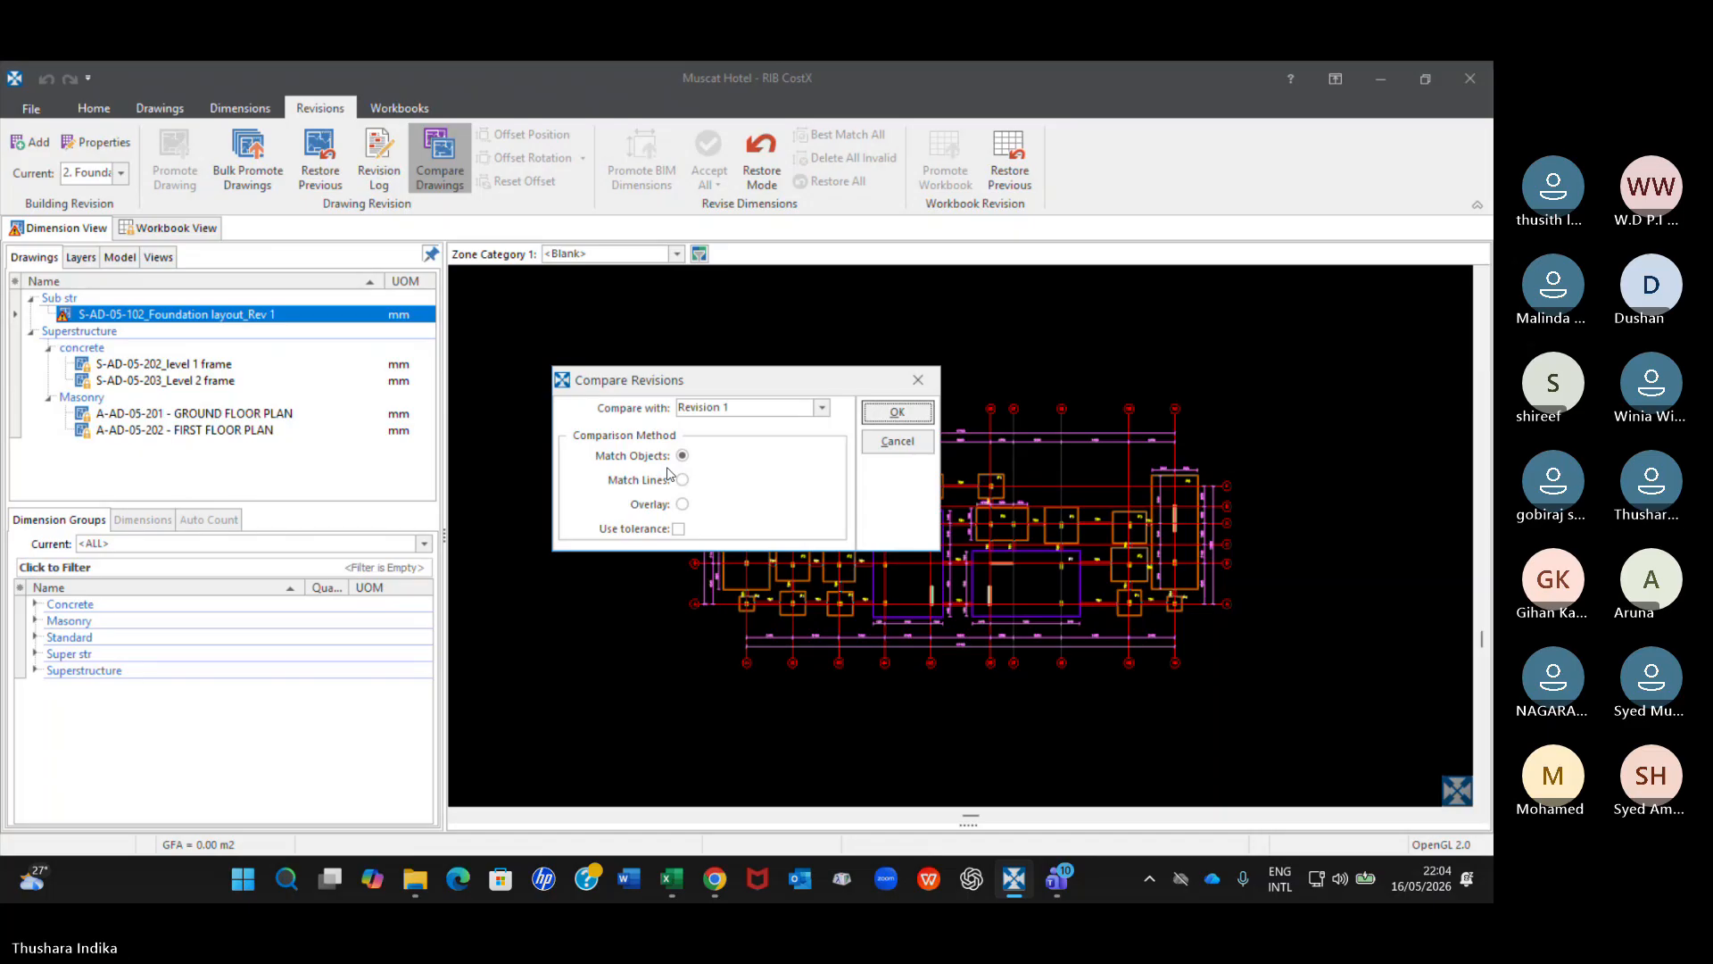
click(683, 480)
click(897, 413)
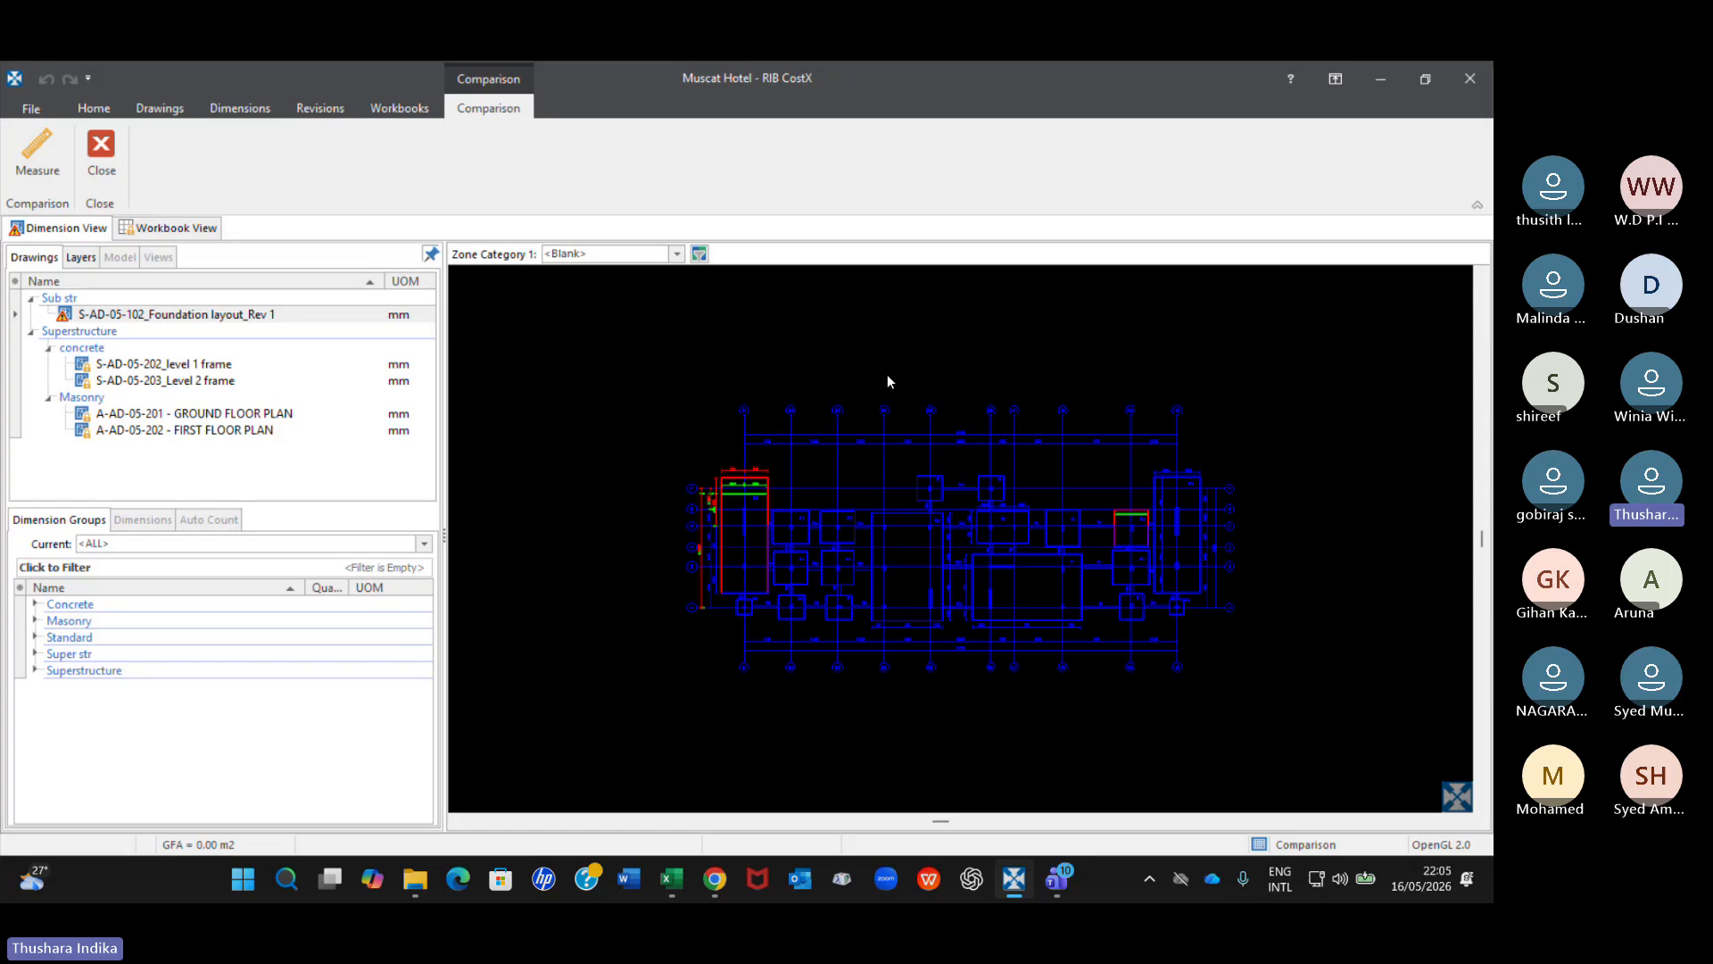
Examine the foundation changes by hiding and showing the DELETED and NEW comparison layers, ending with all layers shown.
scroll(853, 484, up, 2)
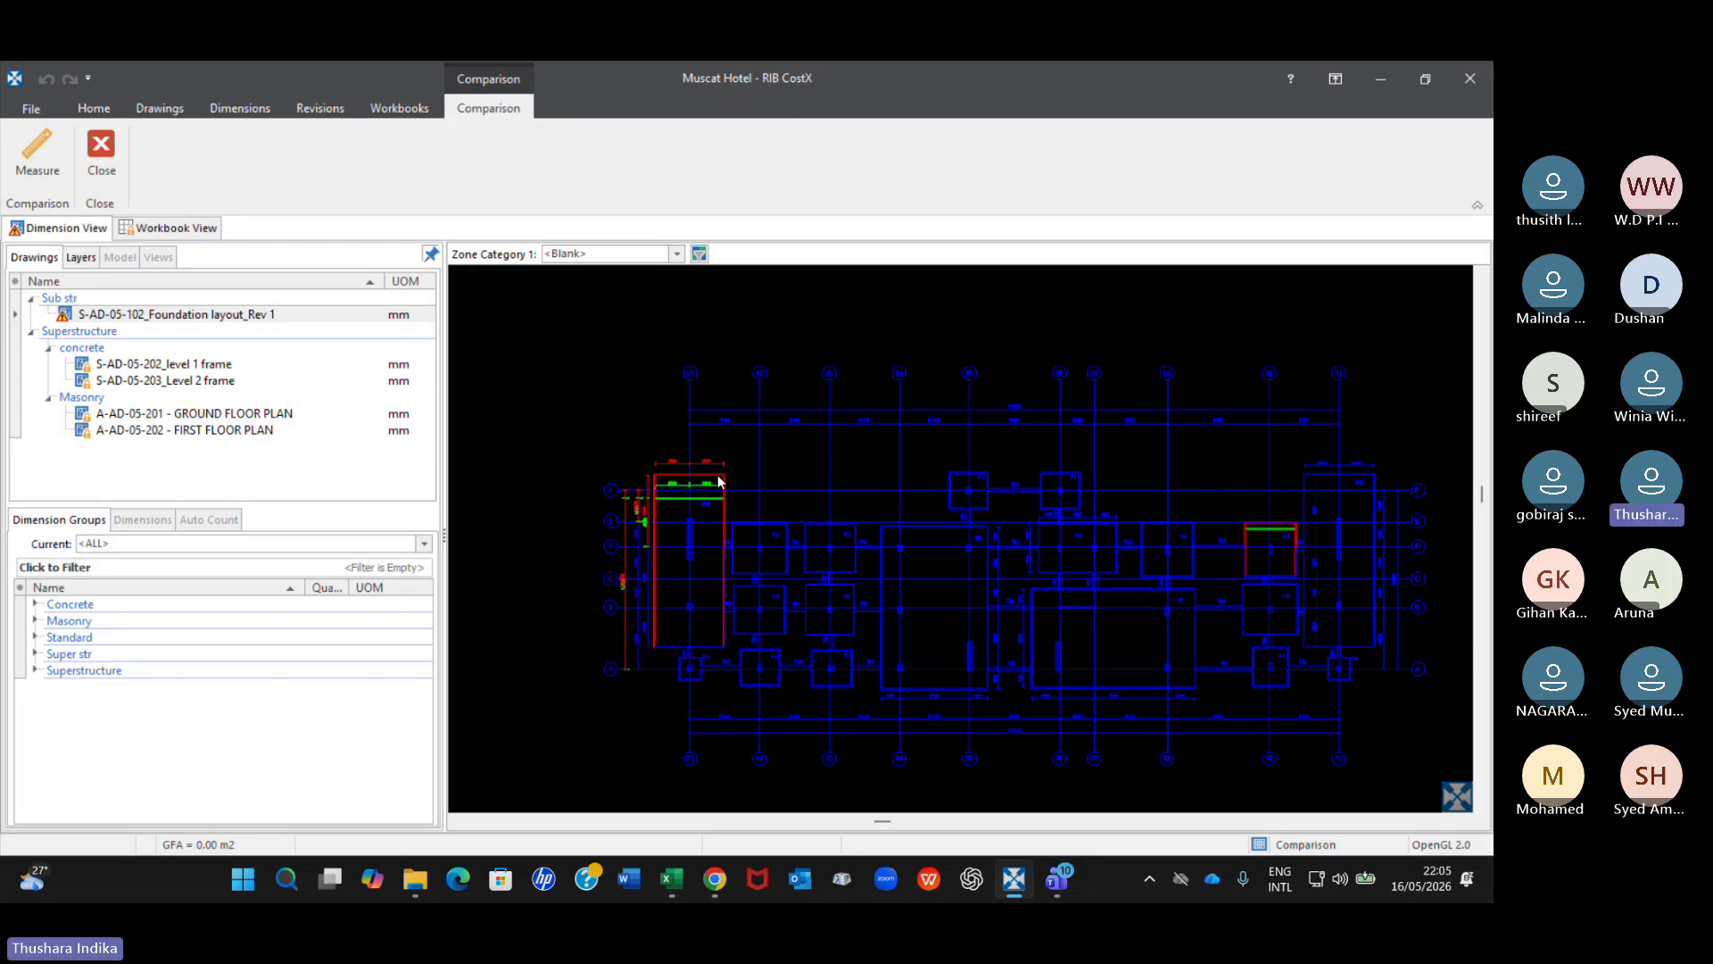
click(90, 259)
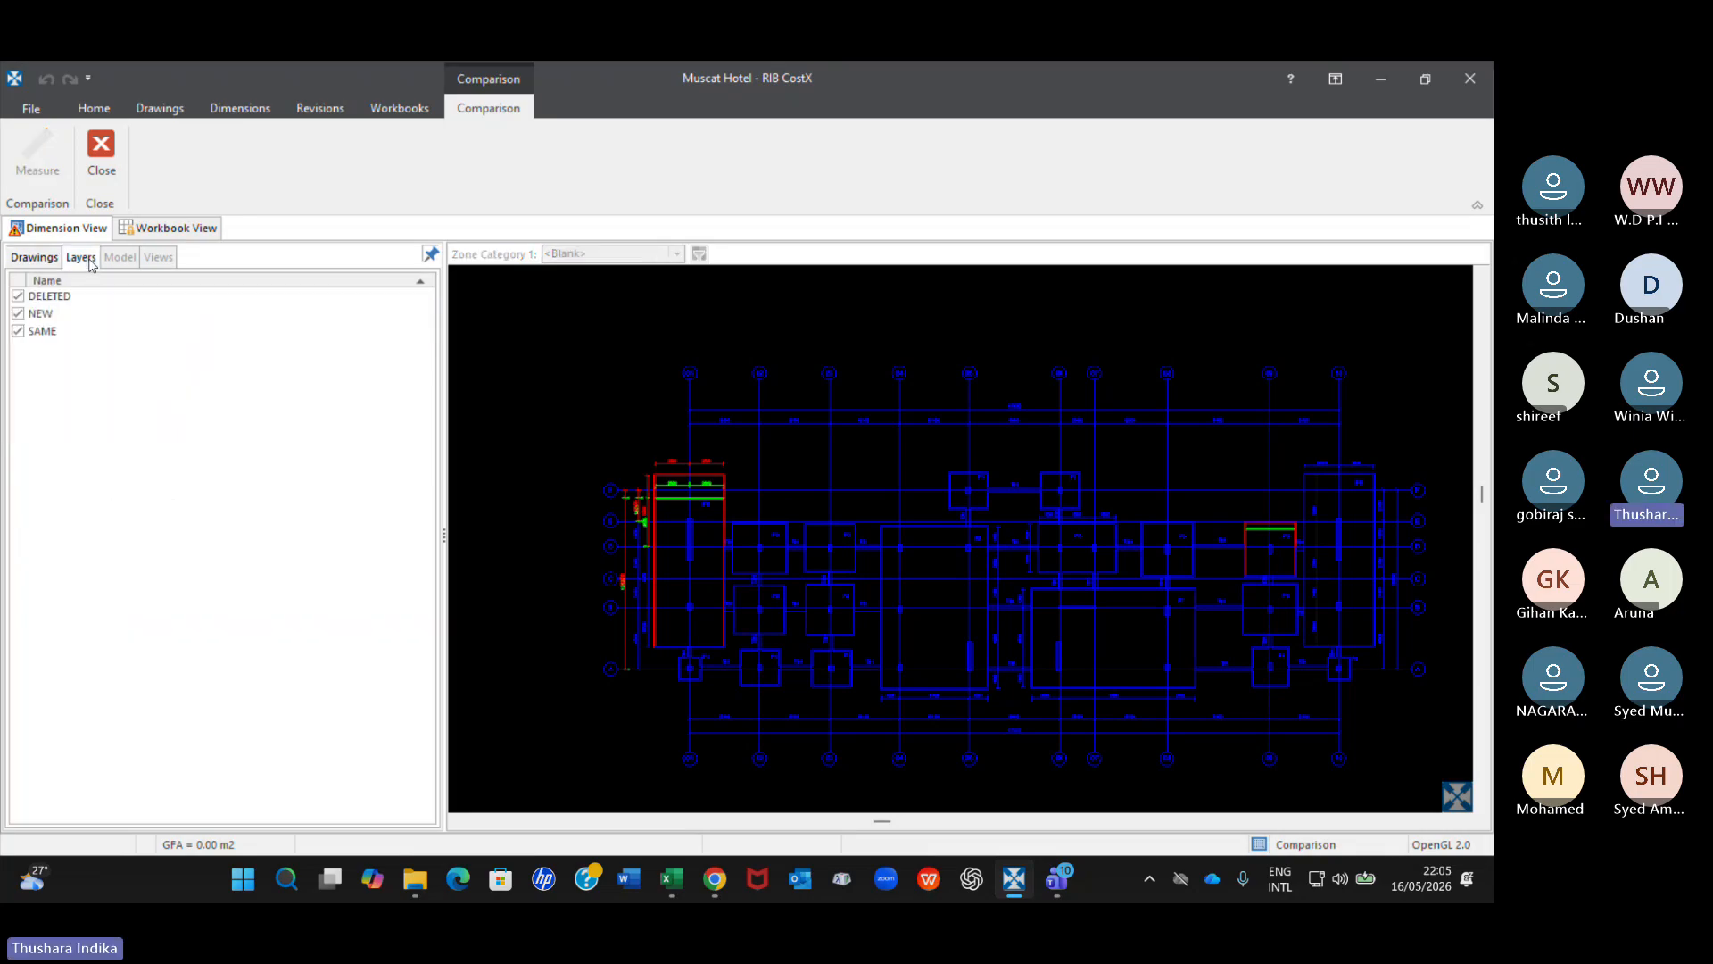
click(18, 296)
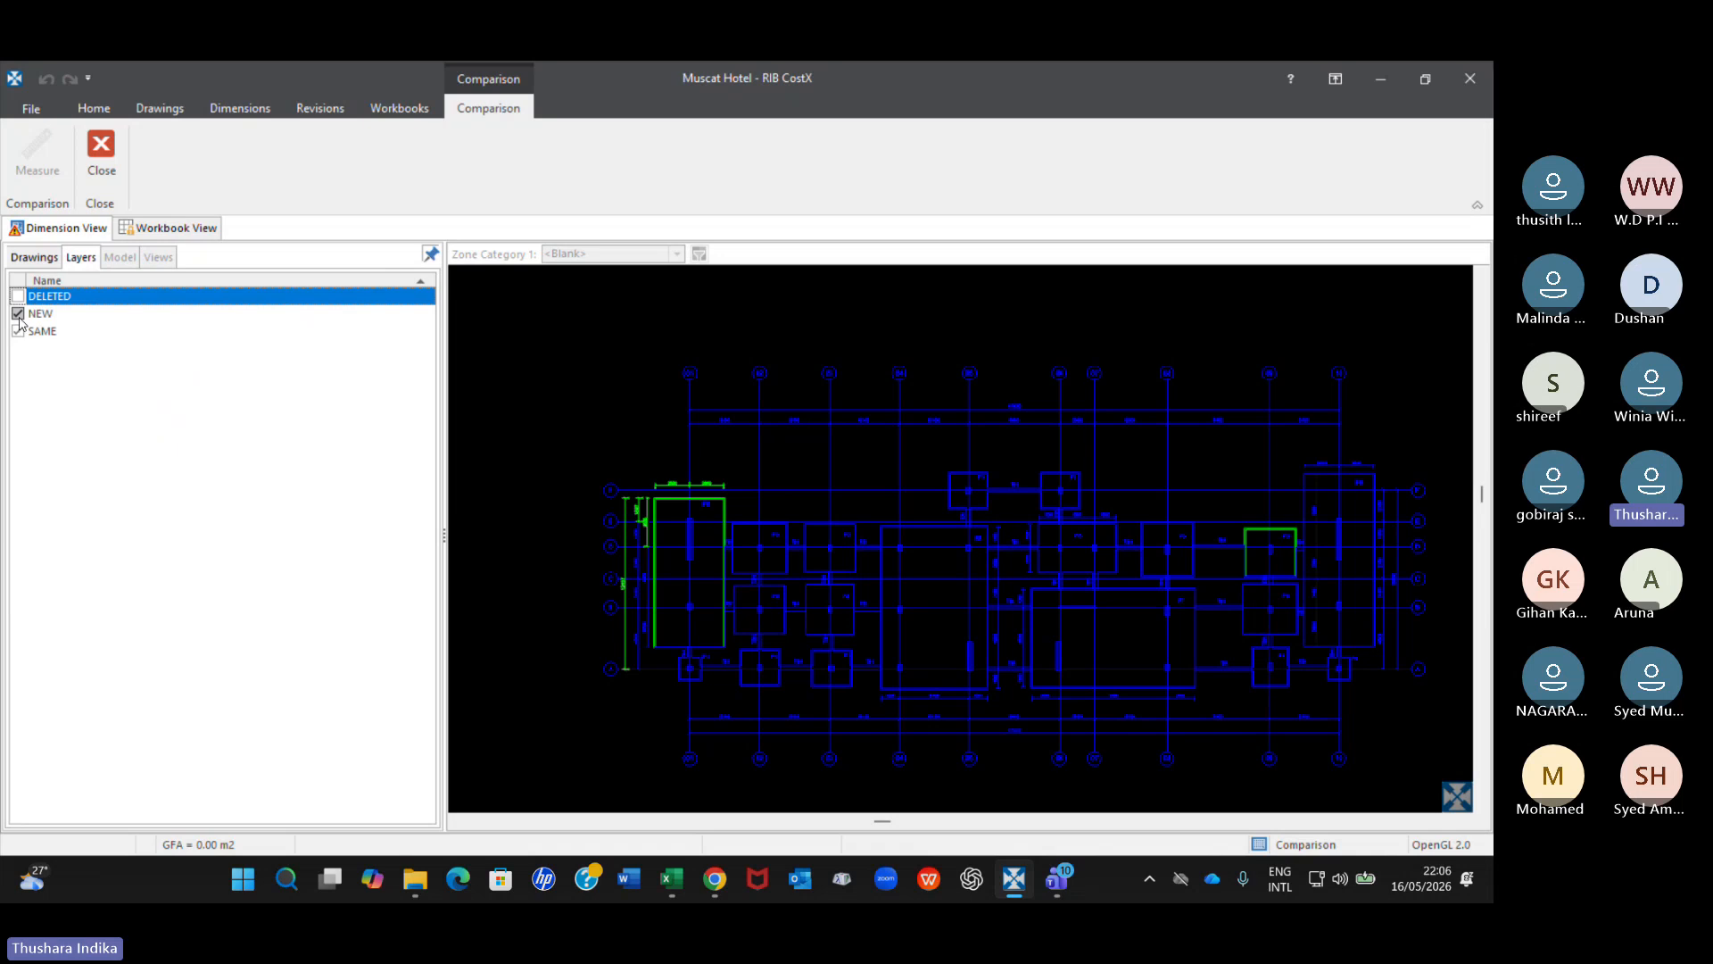
click(17, 314)
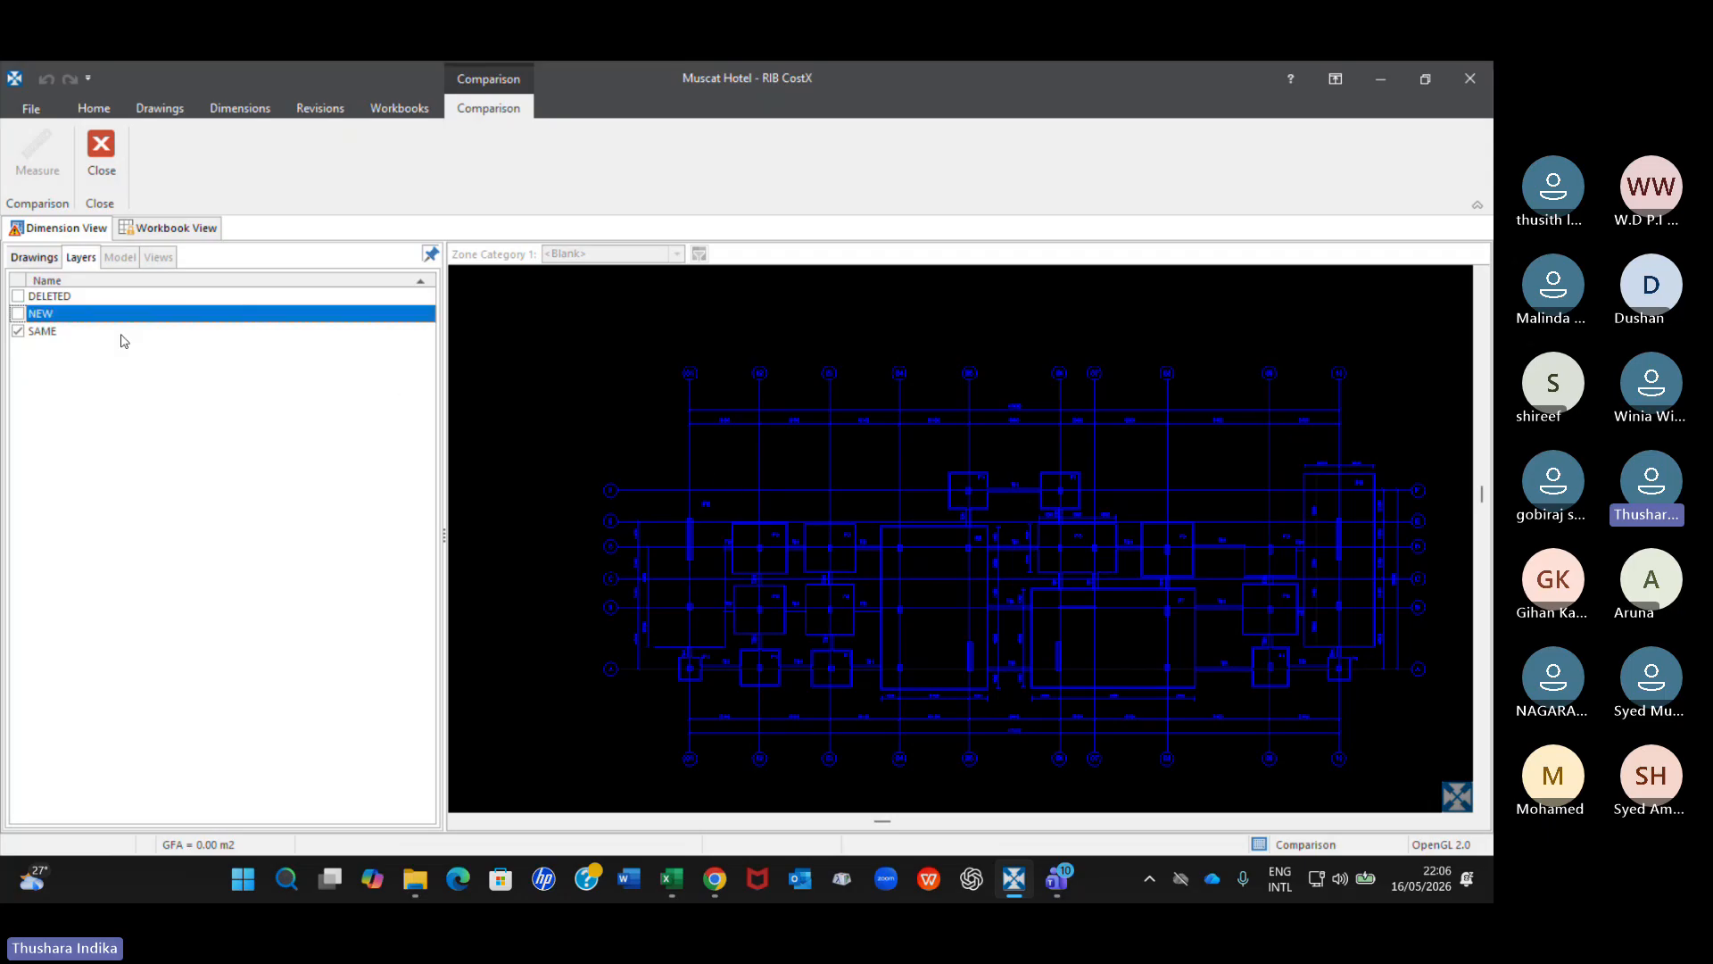
click(18, 314)
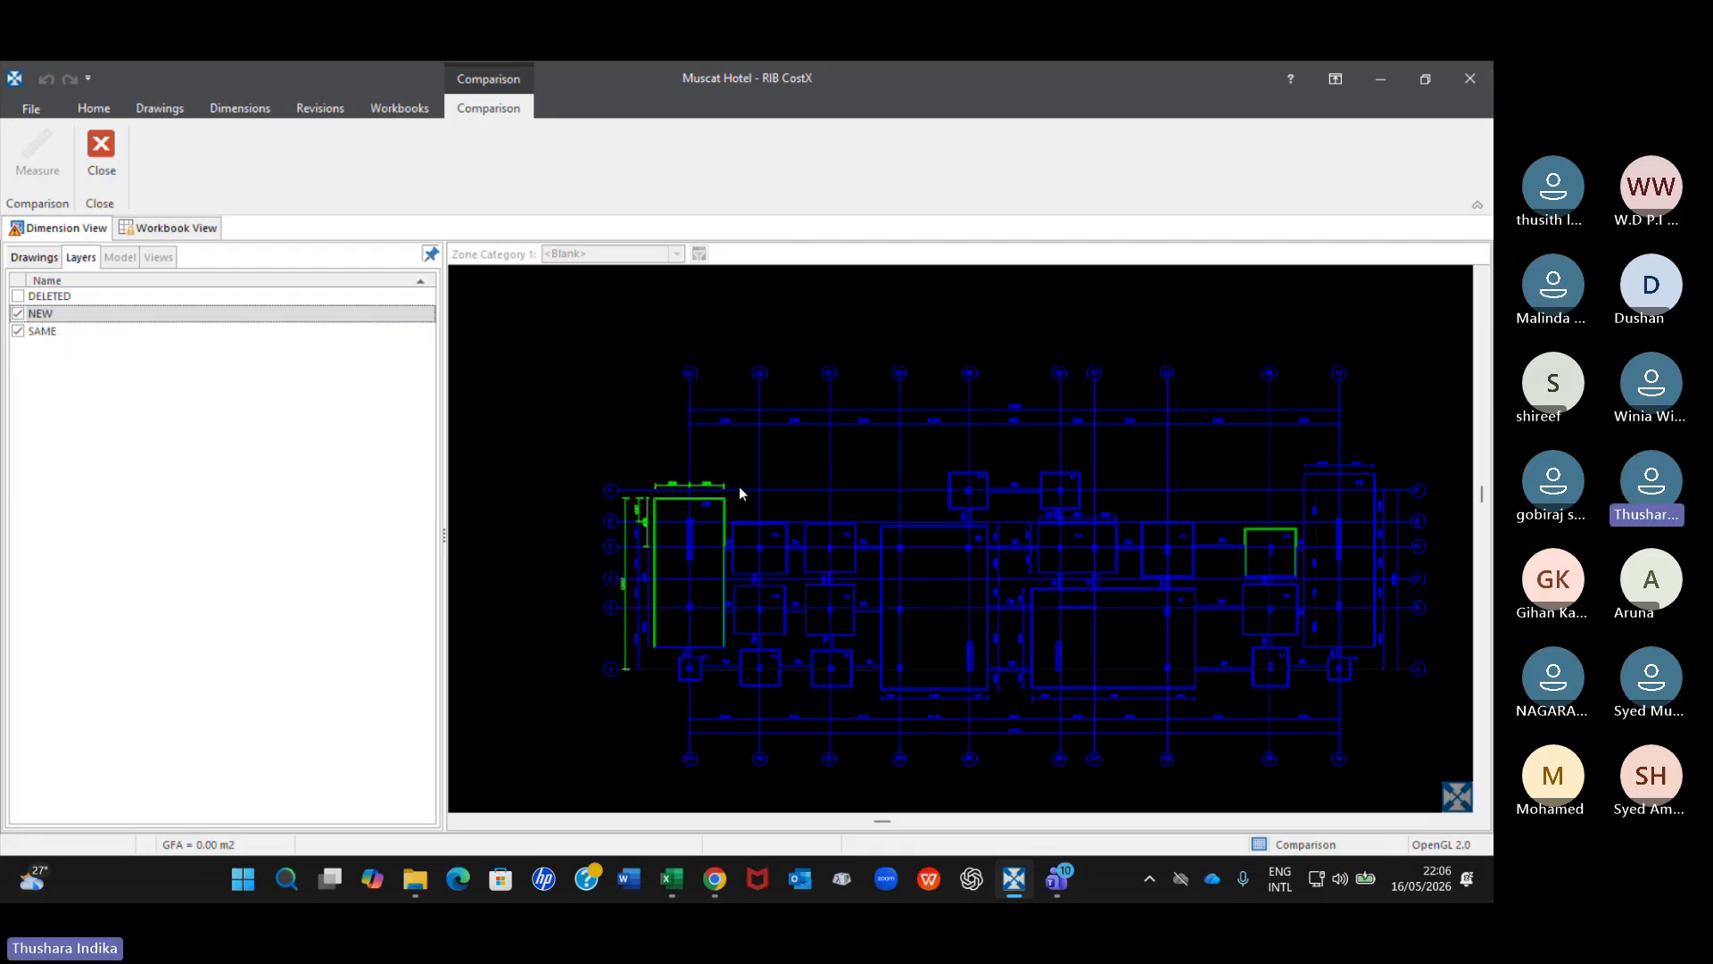
click(18, 295)
click(18, 314)
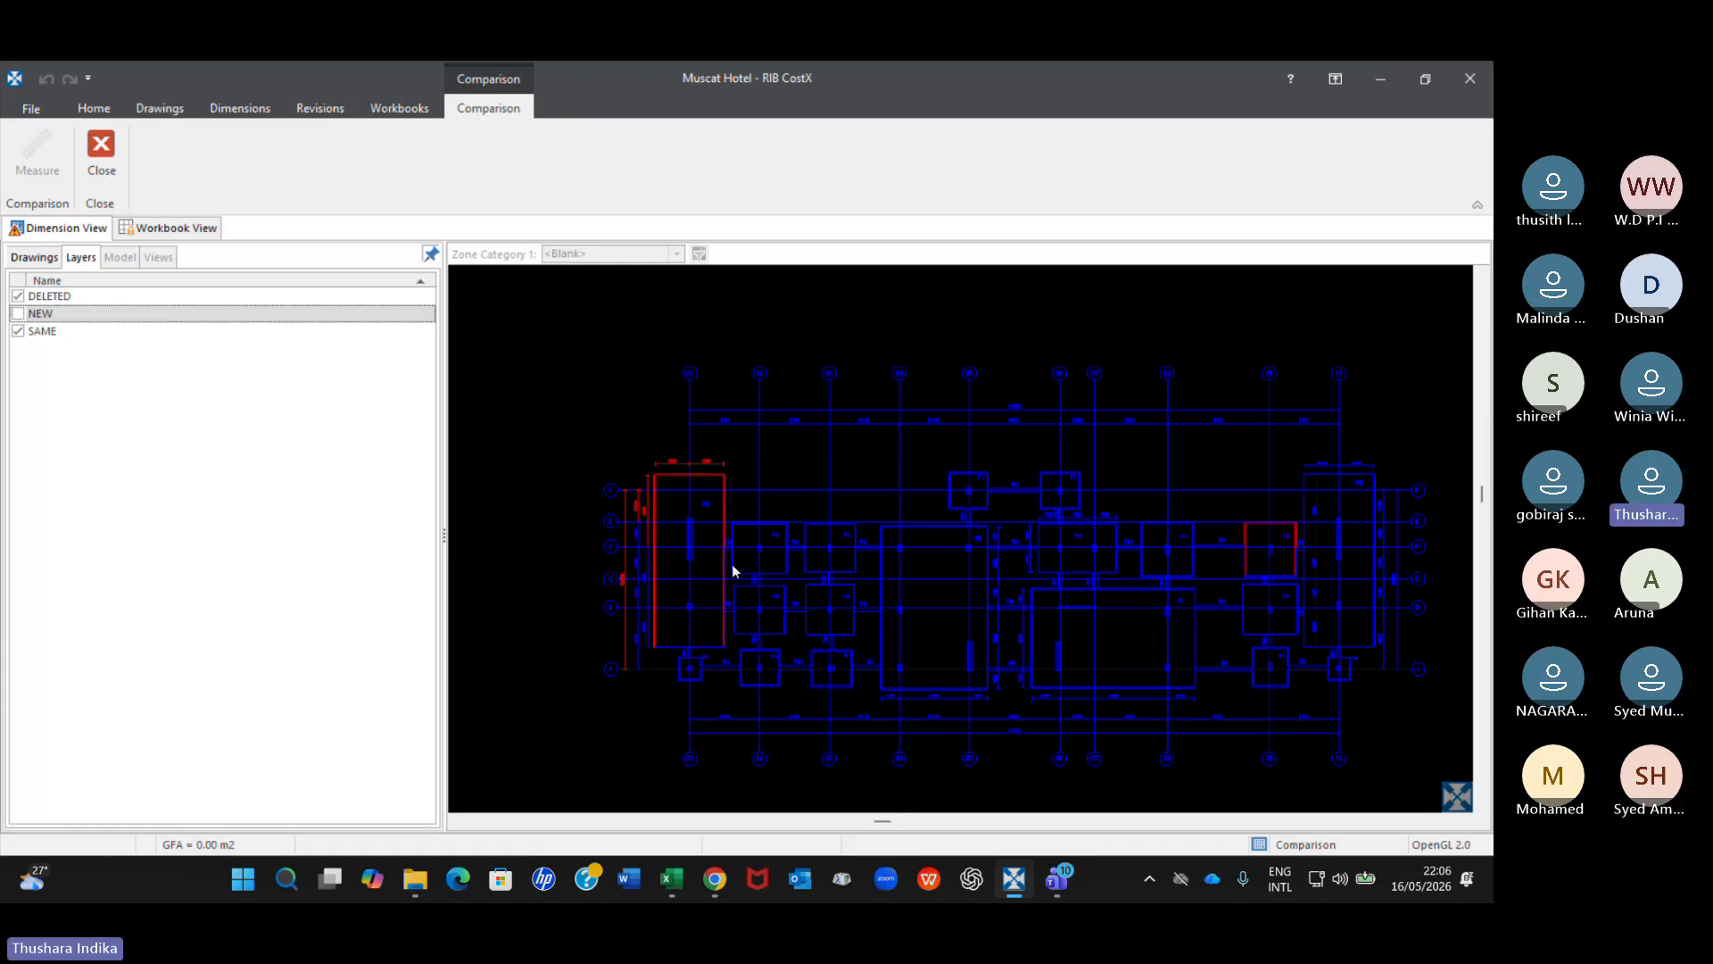
click(18, 315)
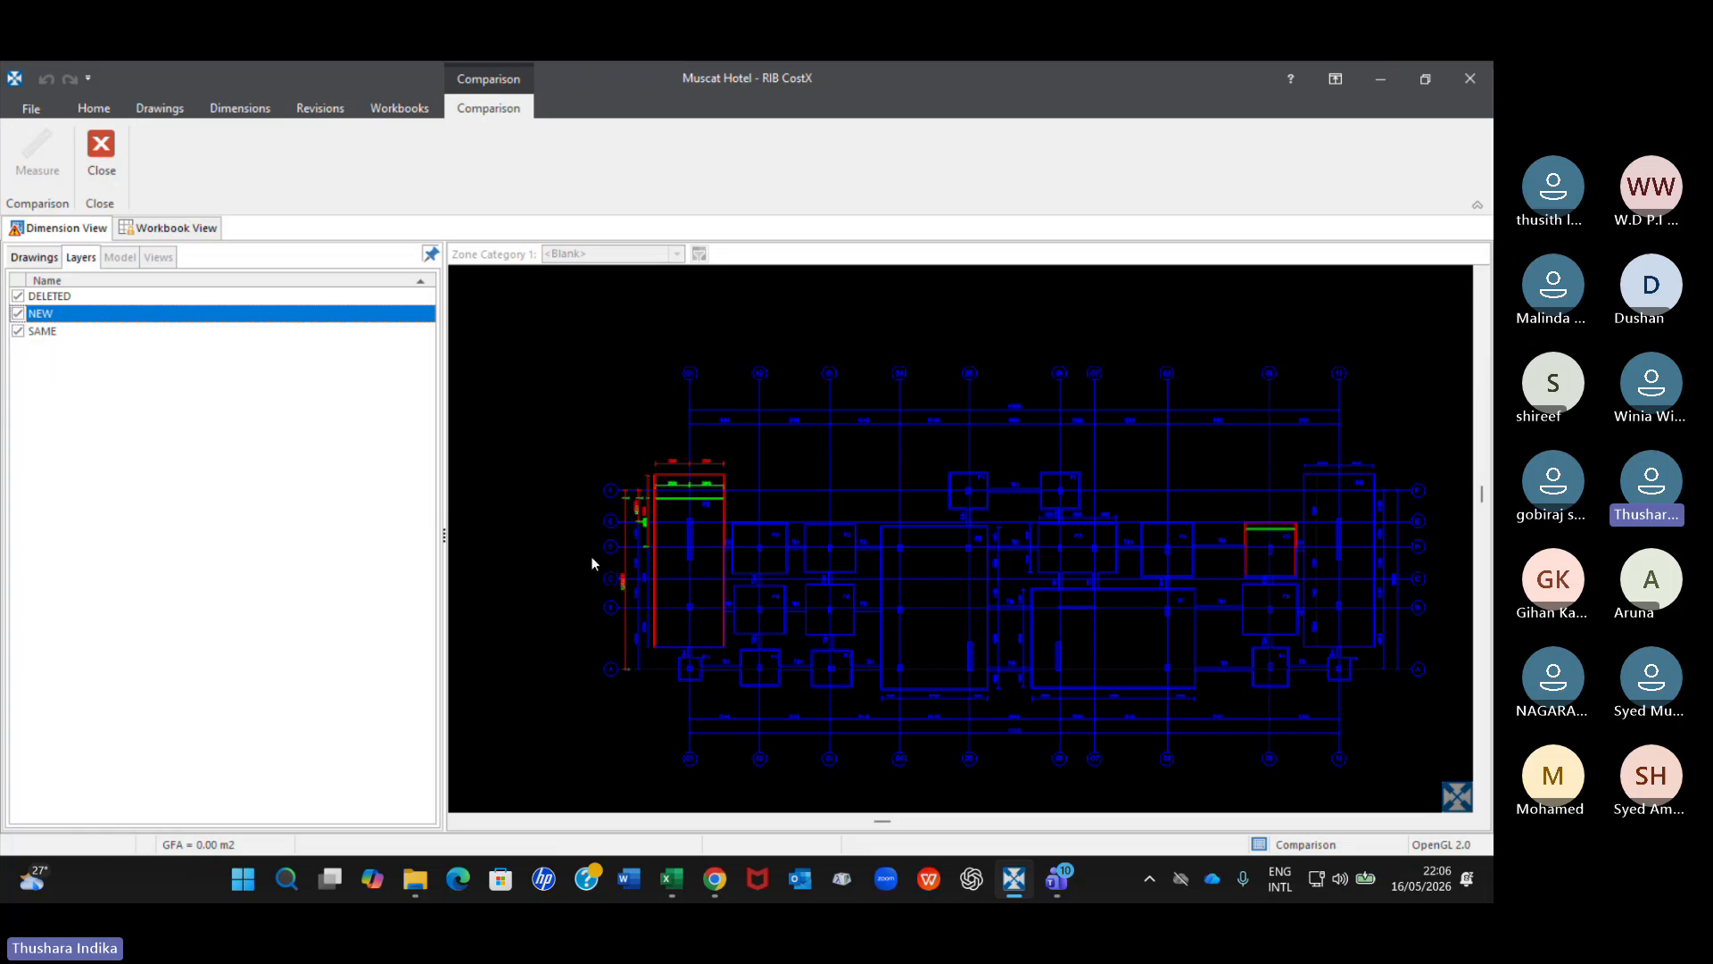
click(18, 315)
click(18, 315)
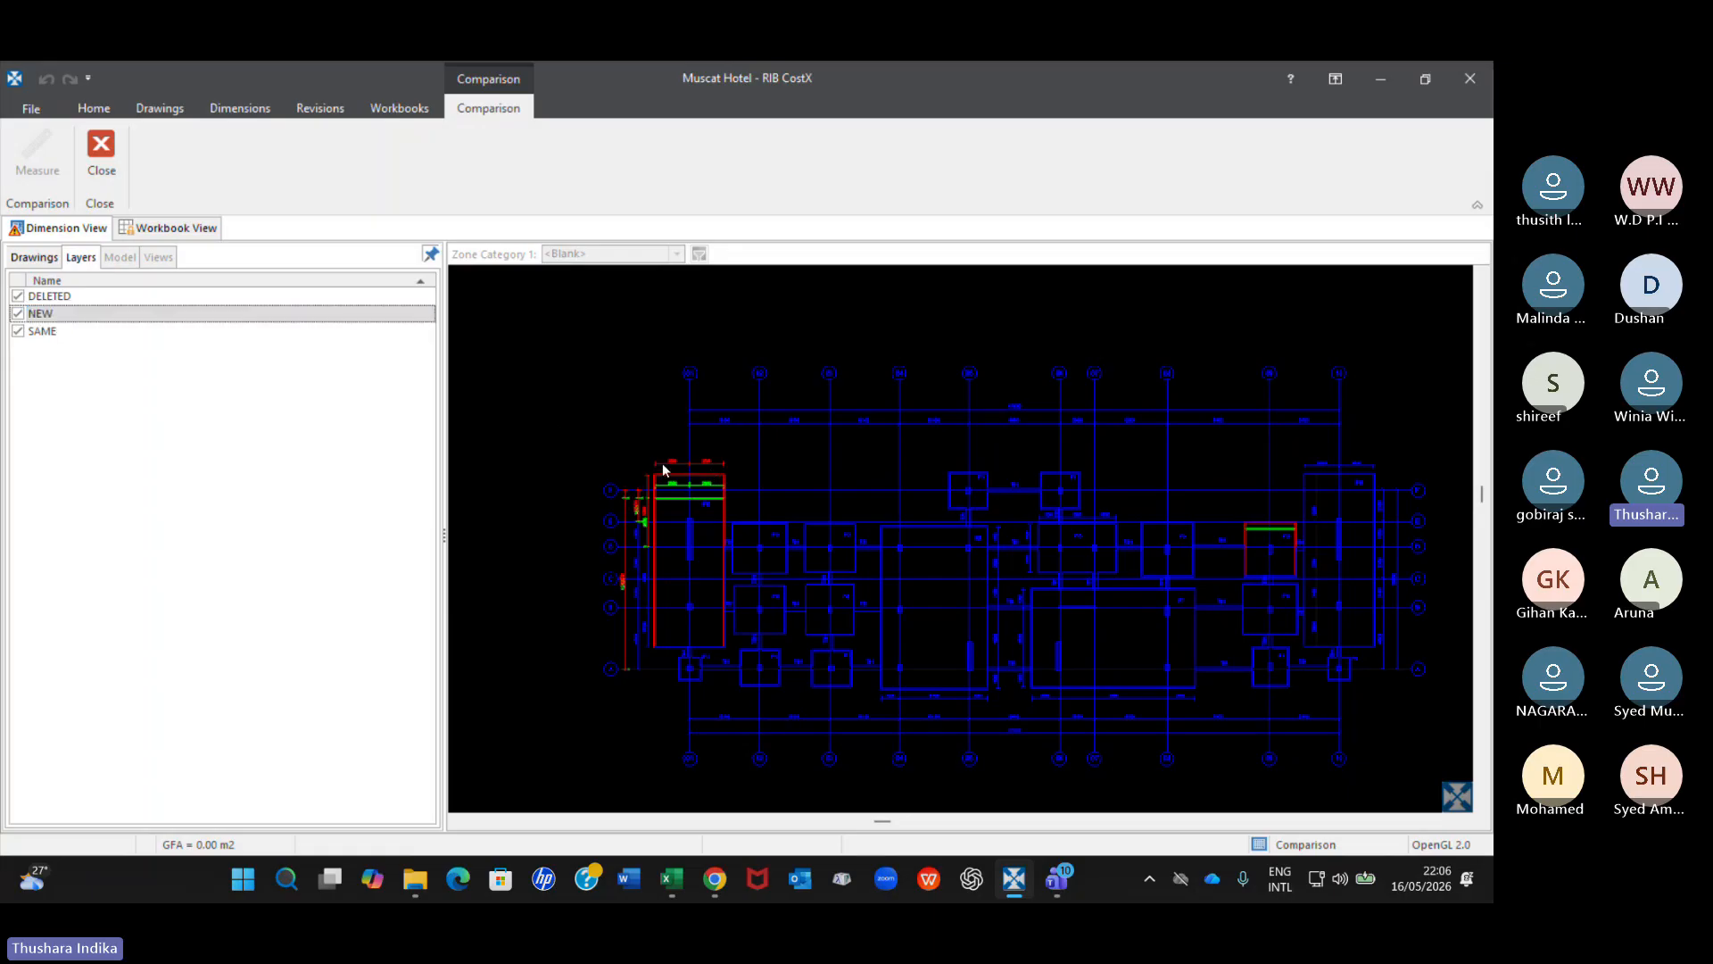
click(17, 297)
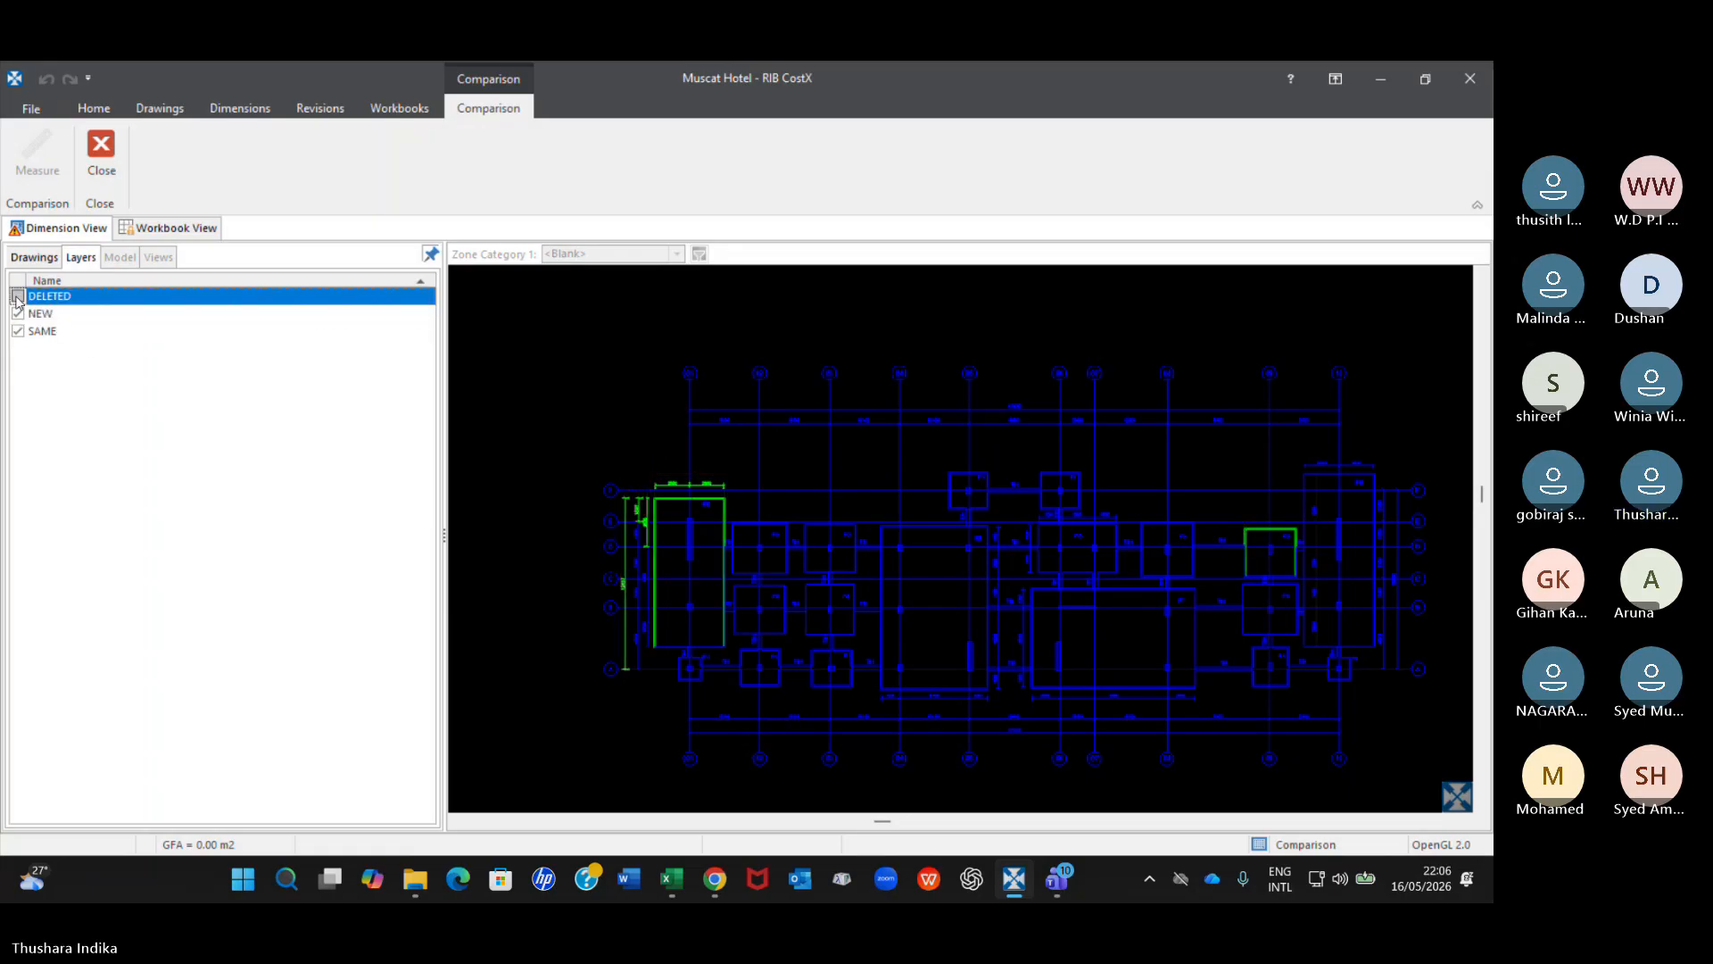
click(17, 297)
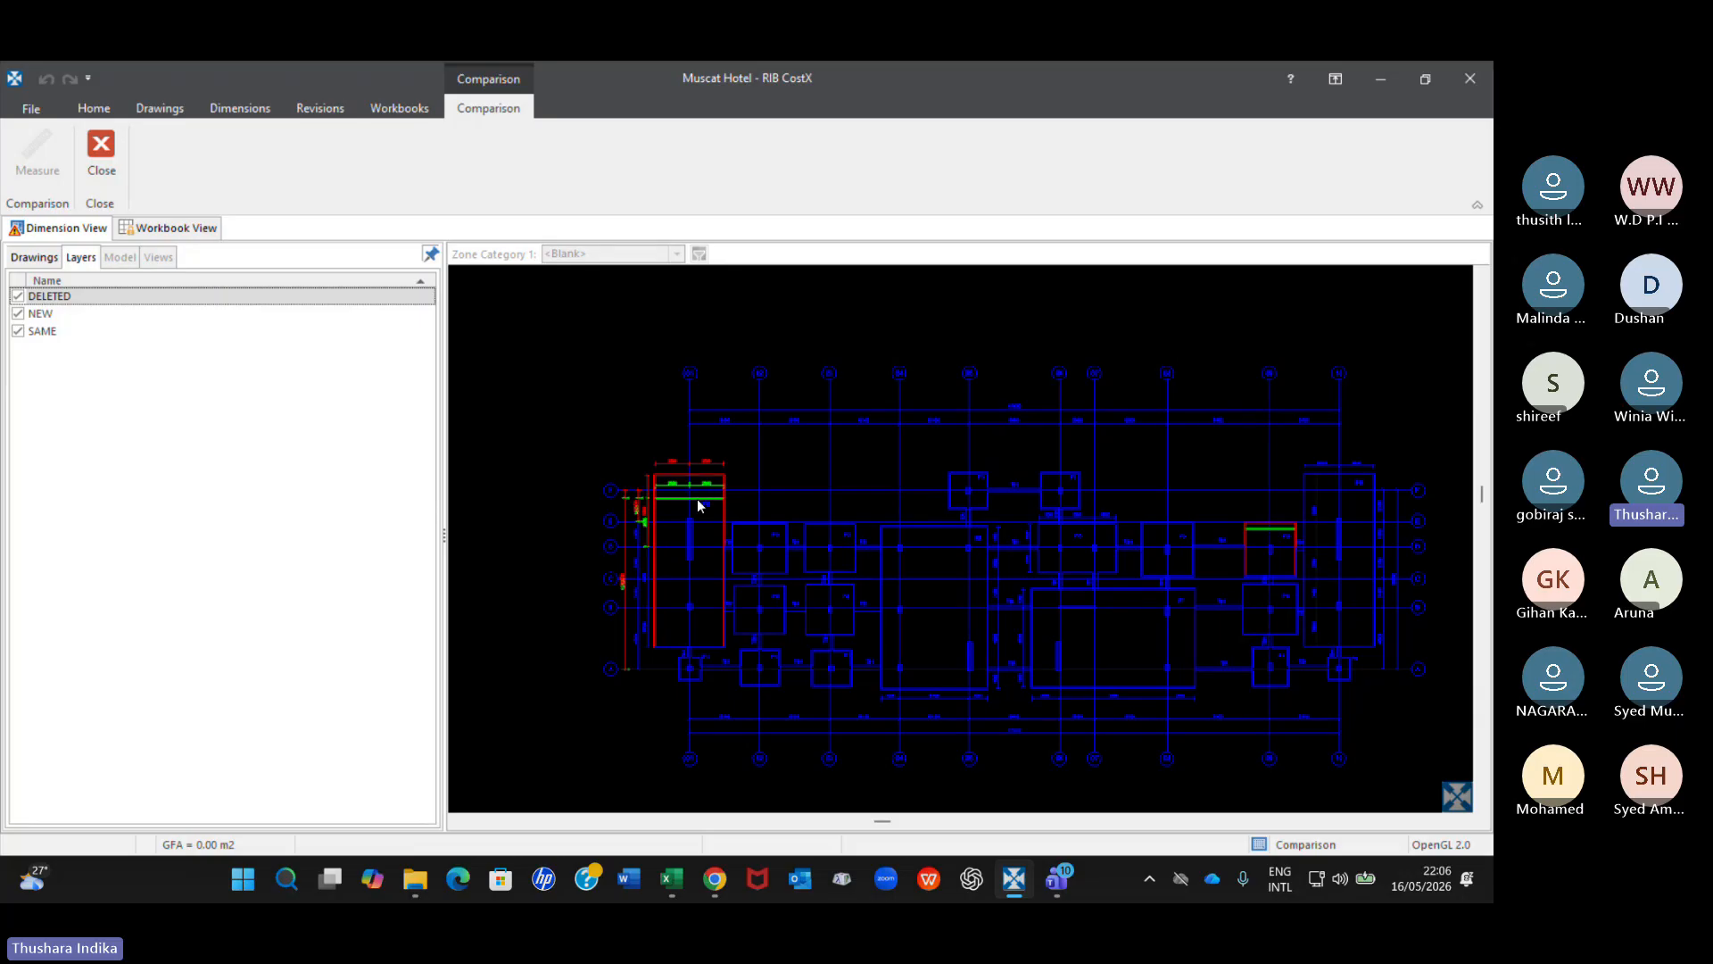
Hide and show the NEW comparison layer to check the new foundation linework.
click(17, 314)
click(17, 314)
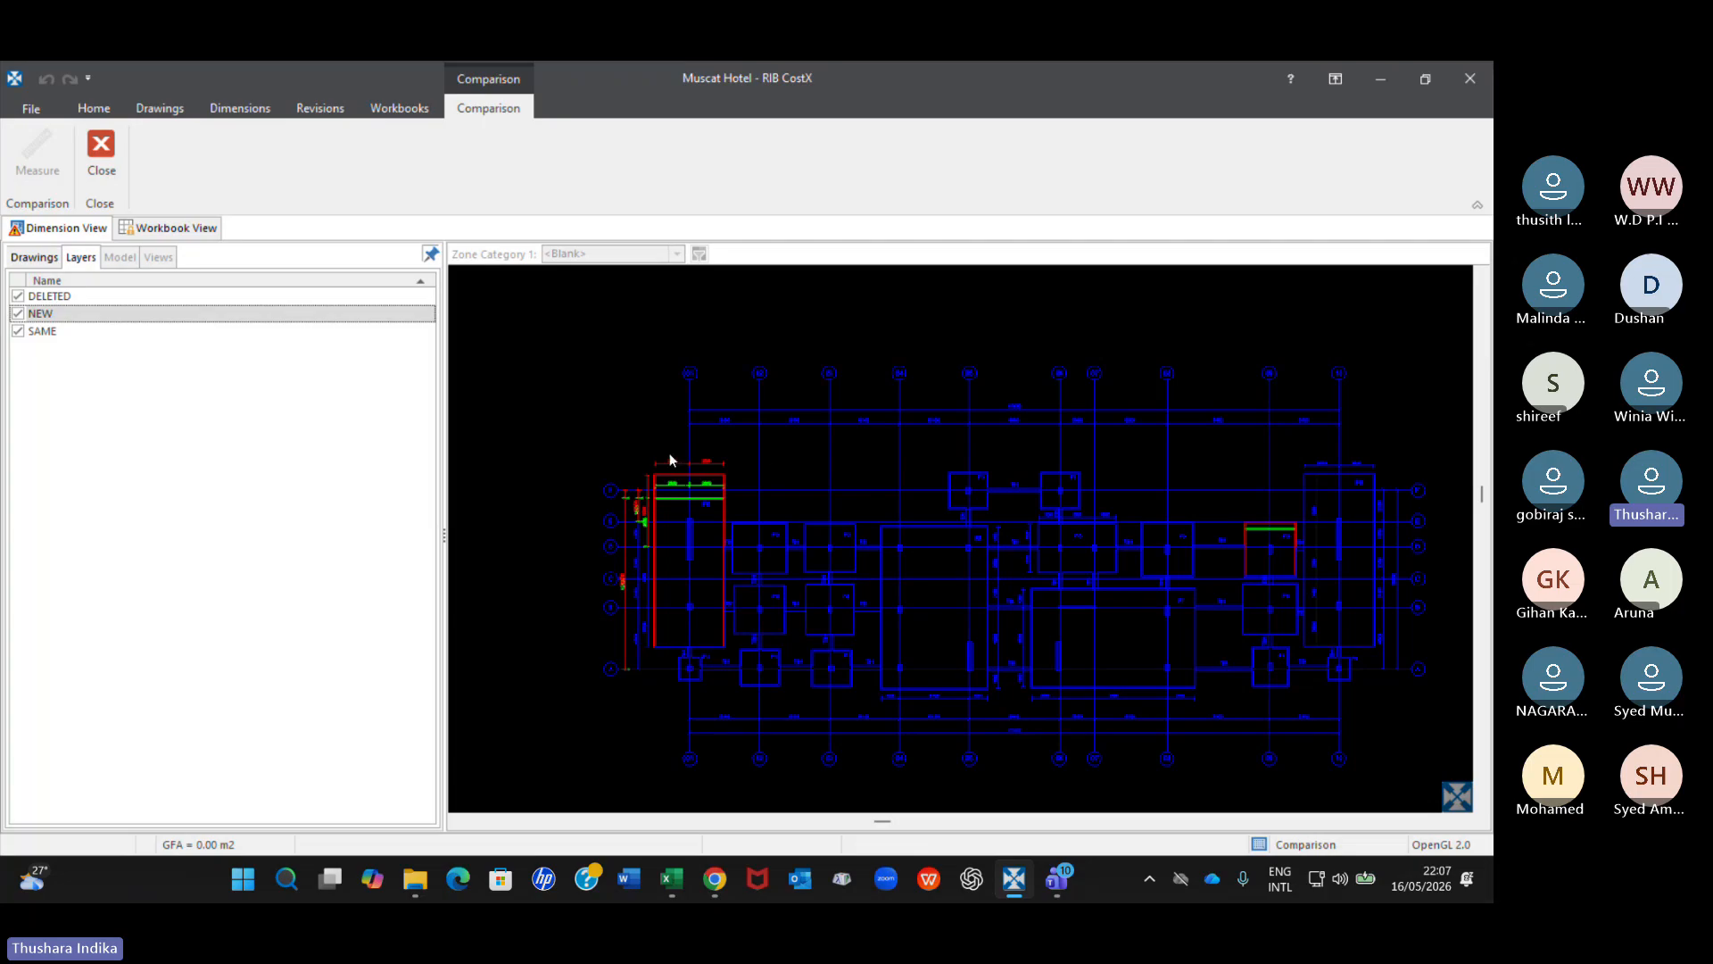
click(284, 633)
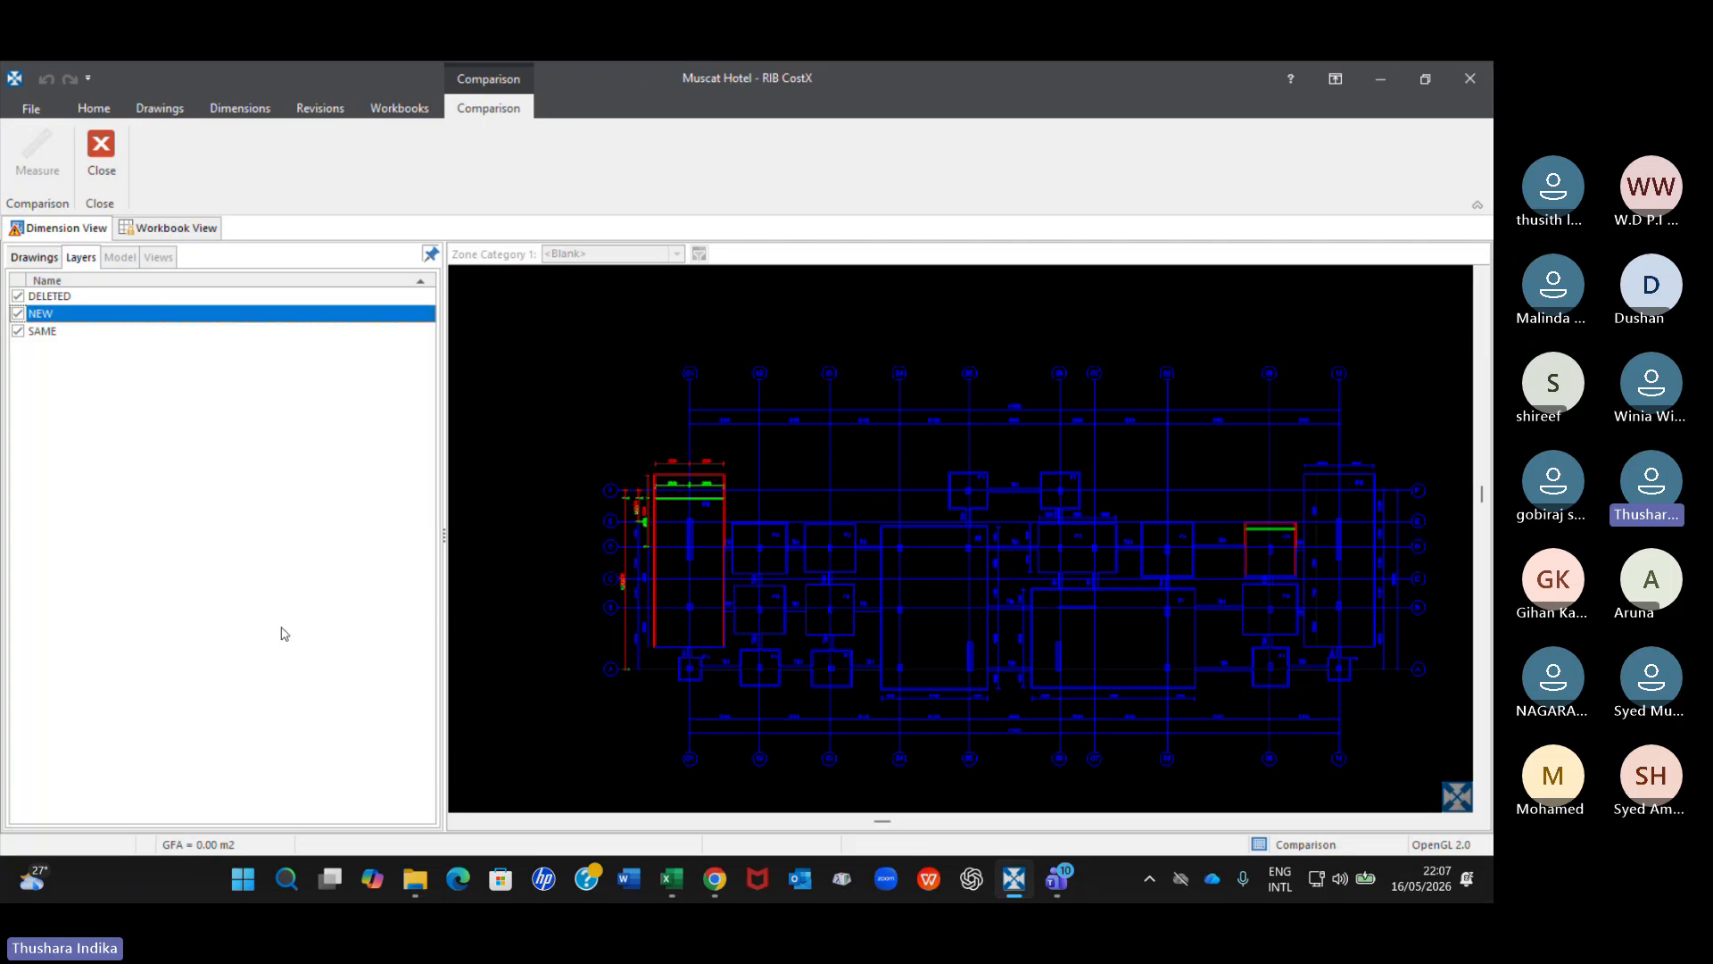
Return to the drawing list and check the drawing report and revision options available for the foundation comparison.
click(30, 258)
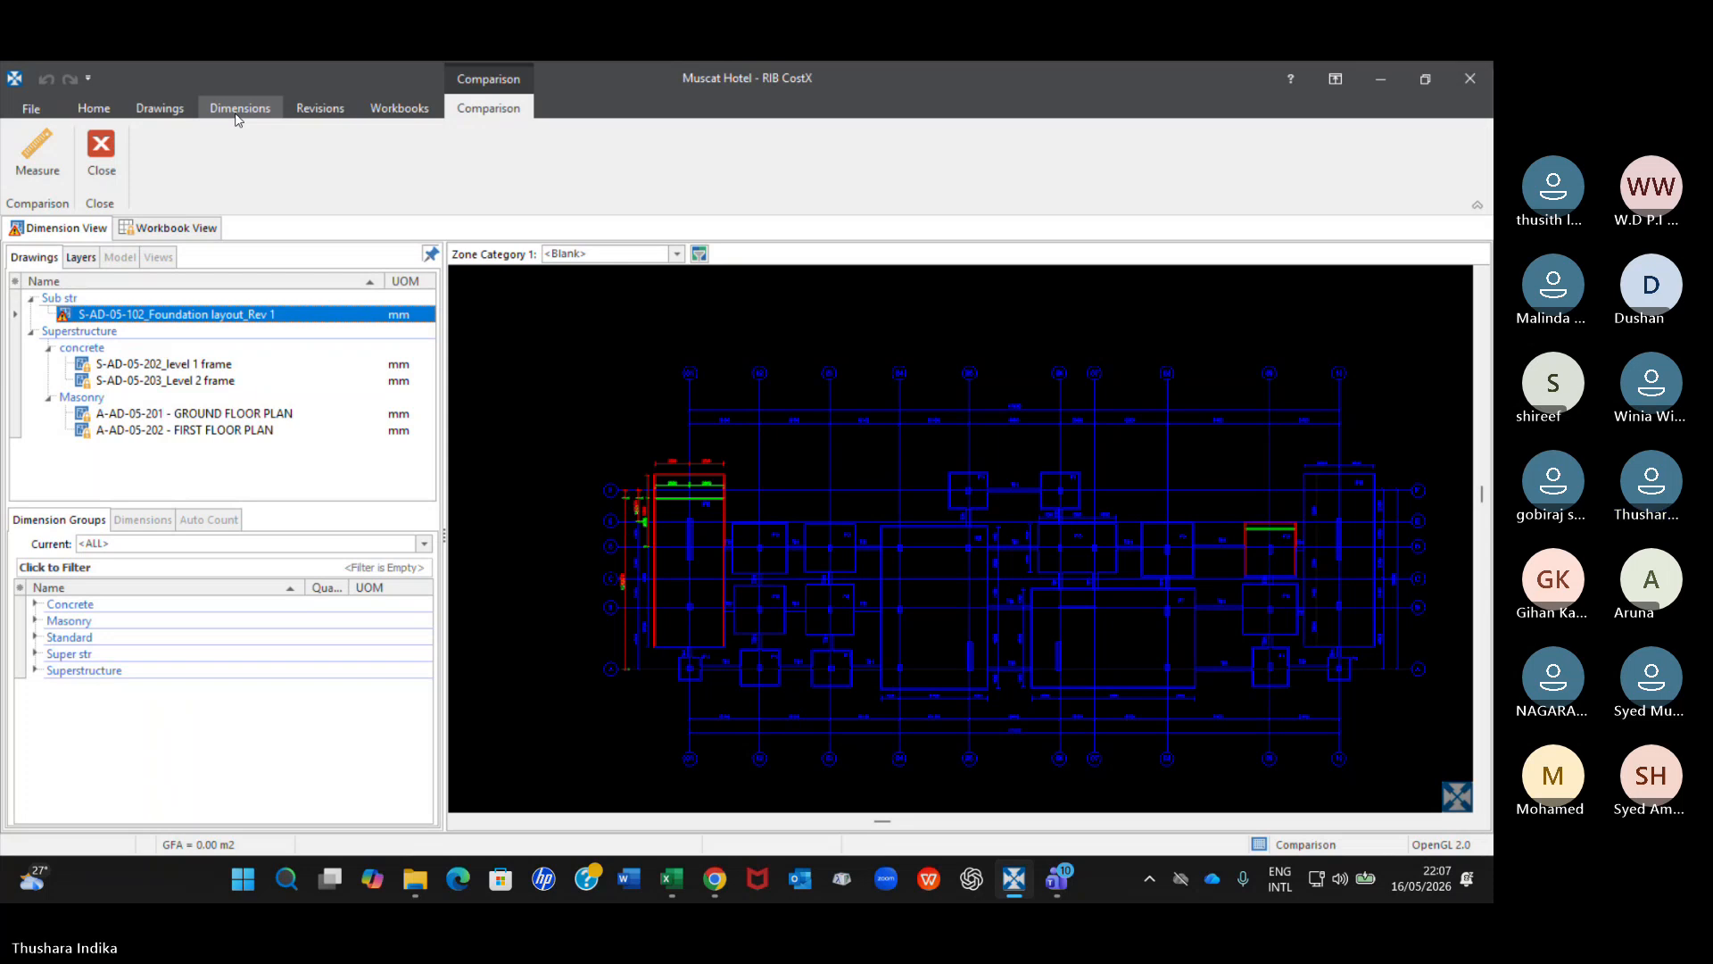
click(160, 109)
click(226, 169)
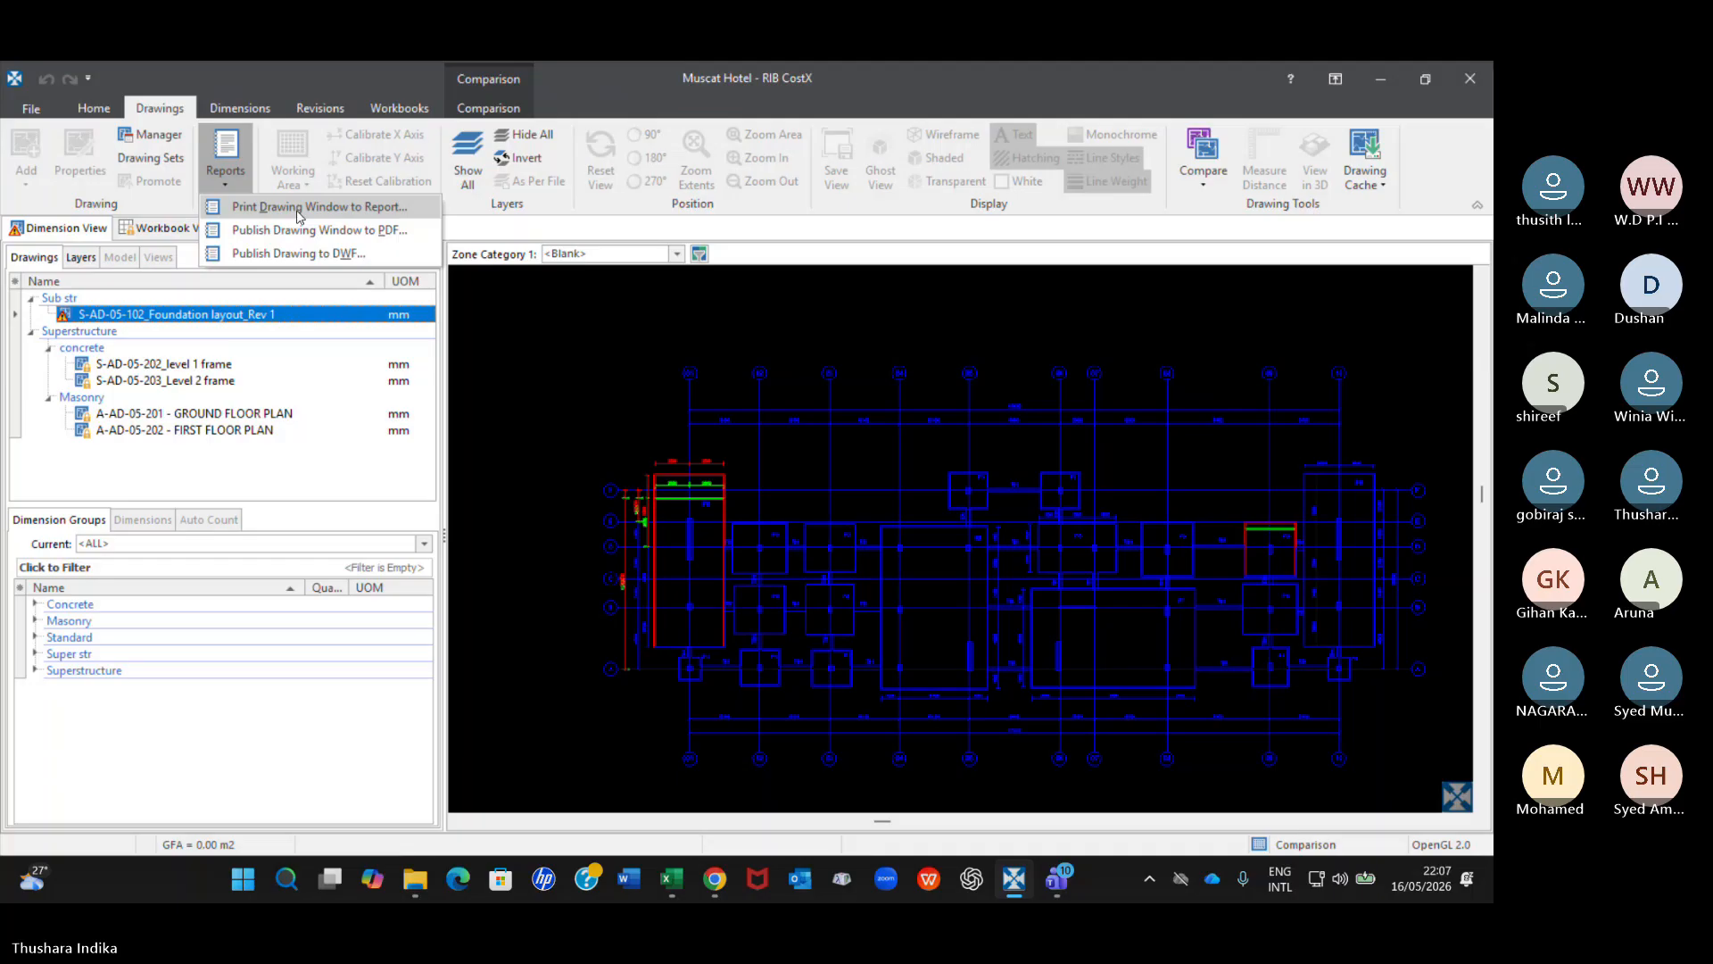
click(300, 208)
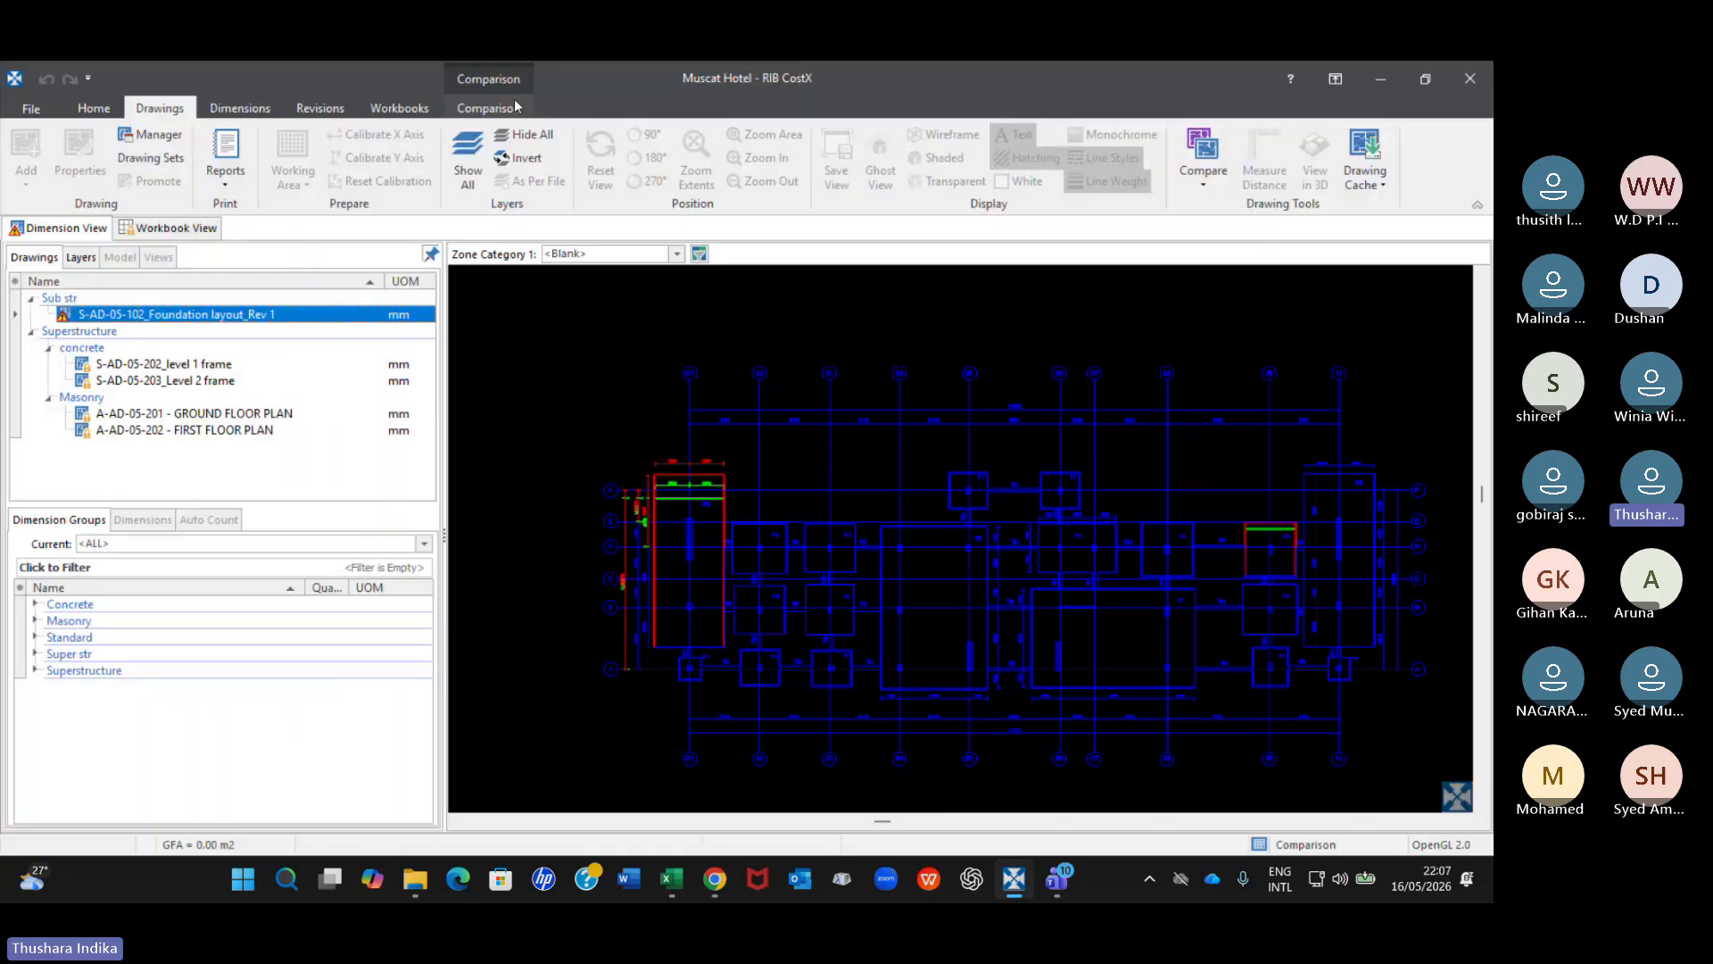
click(508, 99)
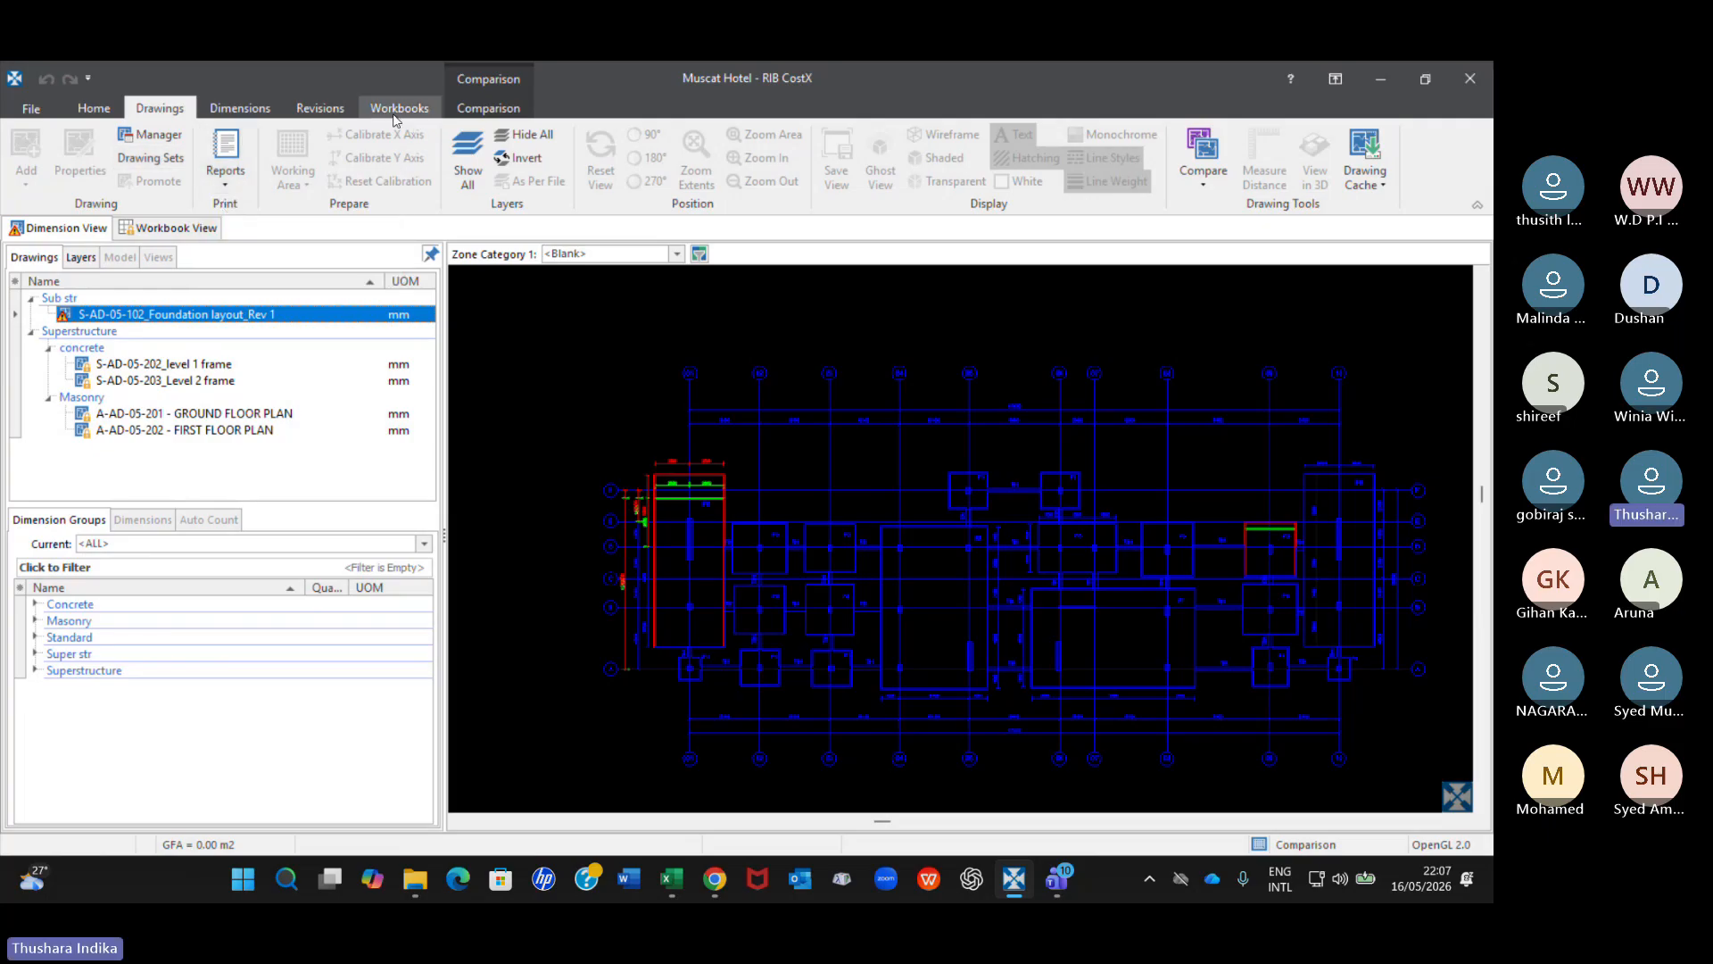
click(319, 108)
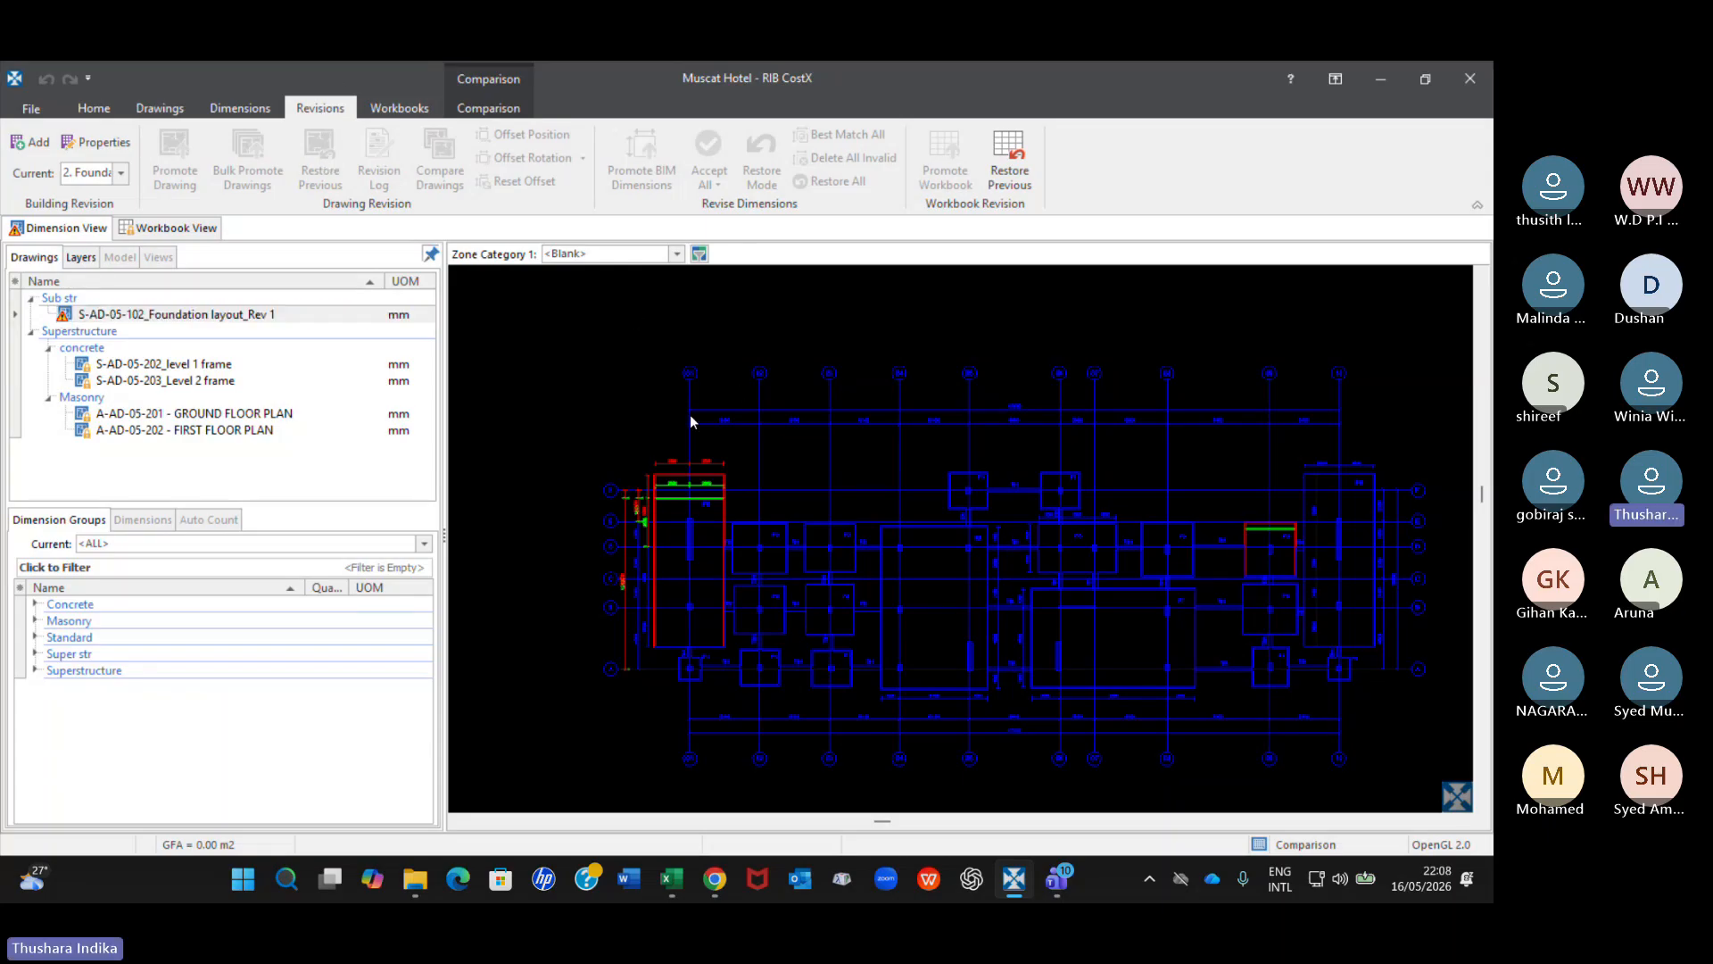
Examine the original and revised foundation outlines by hiding the NEW and DELETED layers in turn, ending with both shown.
scroll(689, 413, down, 4)
mouse_move(886, 491)
middle_down()
mouse_move(759, 427)
mouse_move(791, 423)
middle_up()
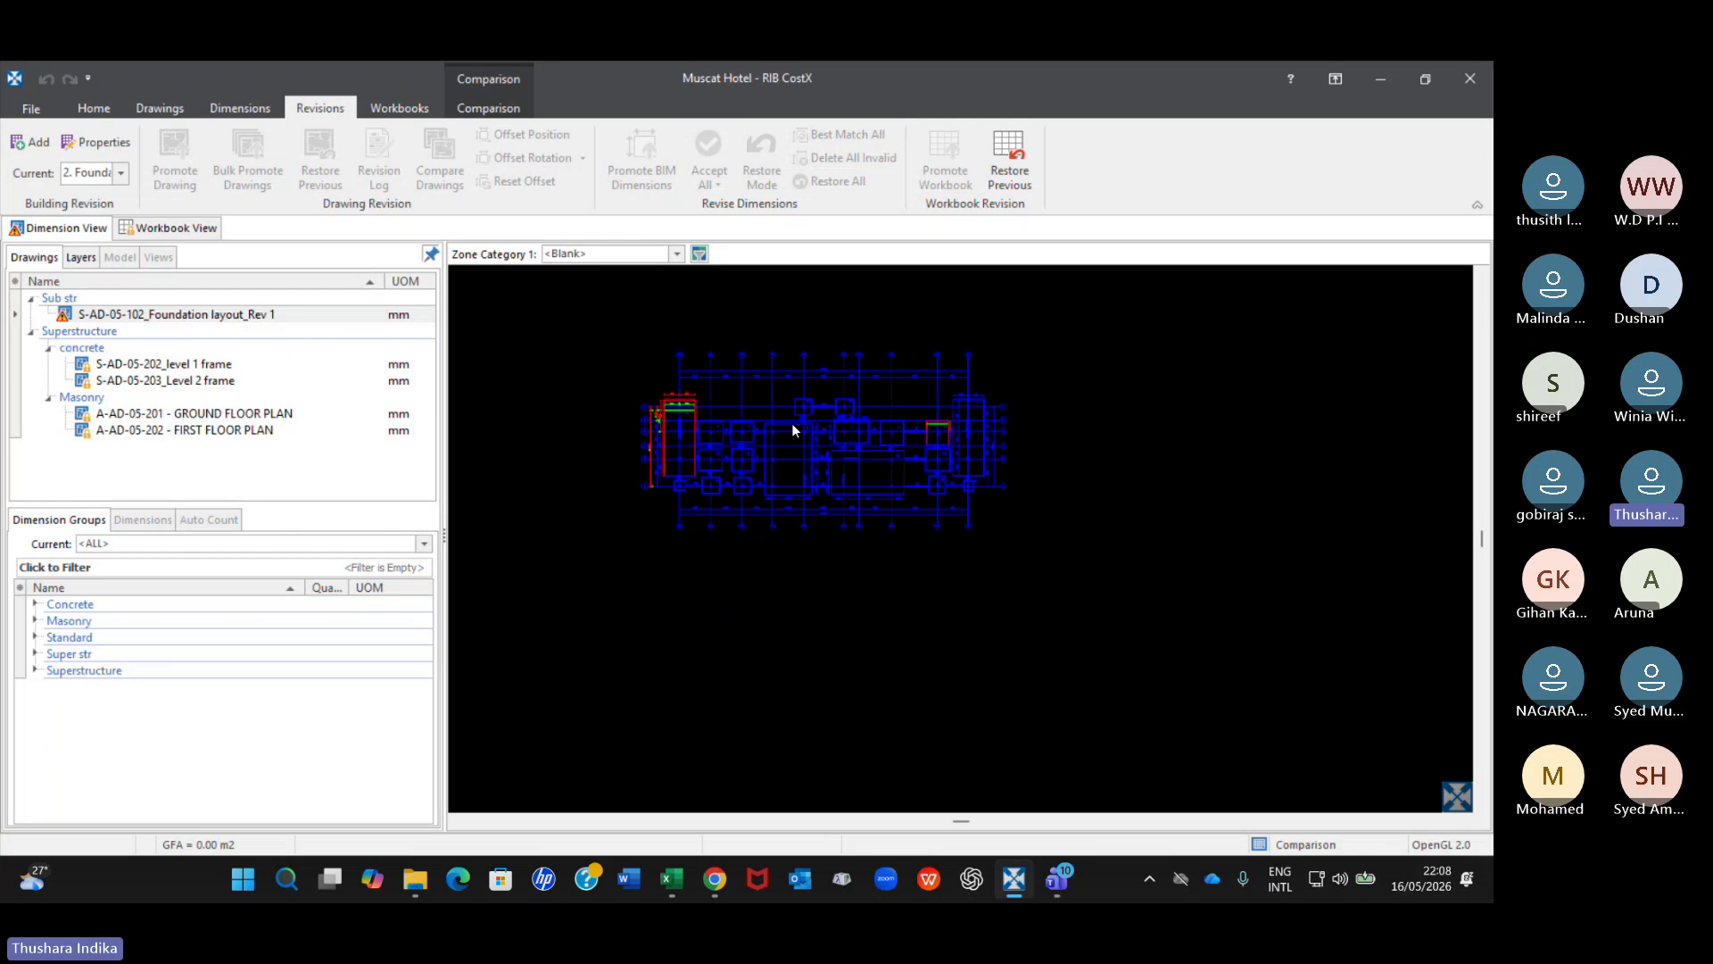
scroll(672, 400, up, 5)
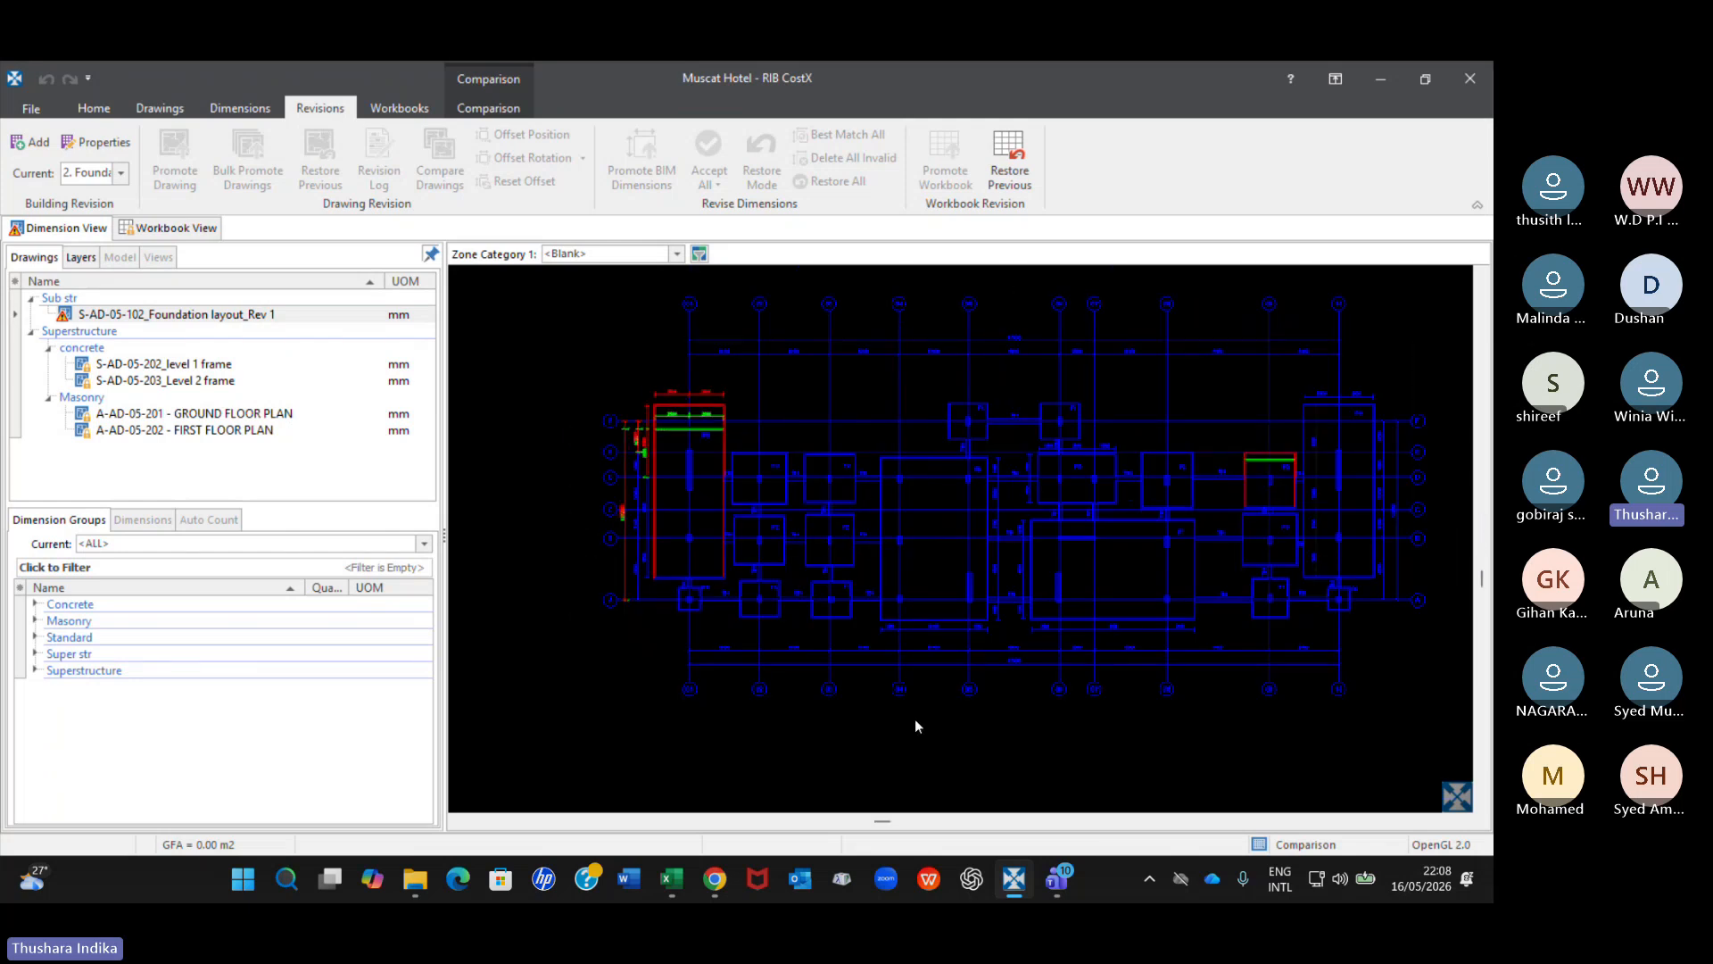
click(384, 314)
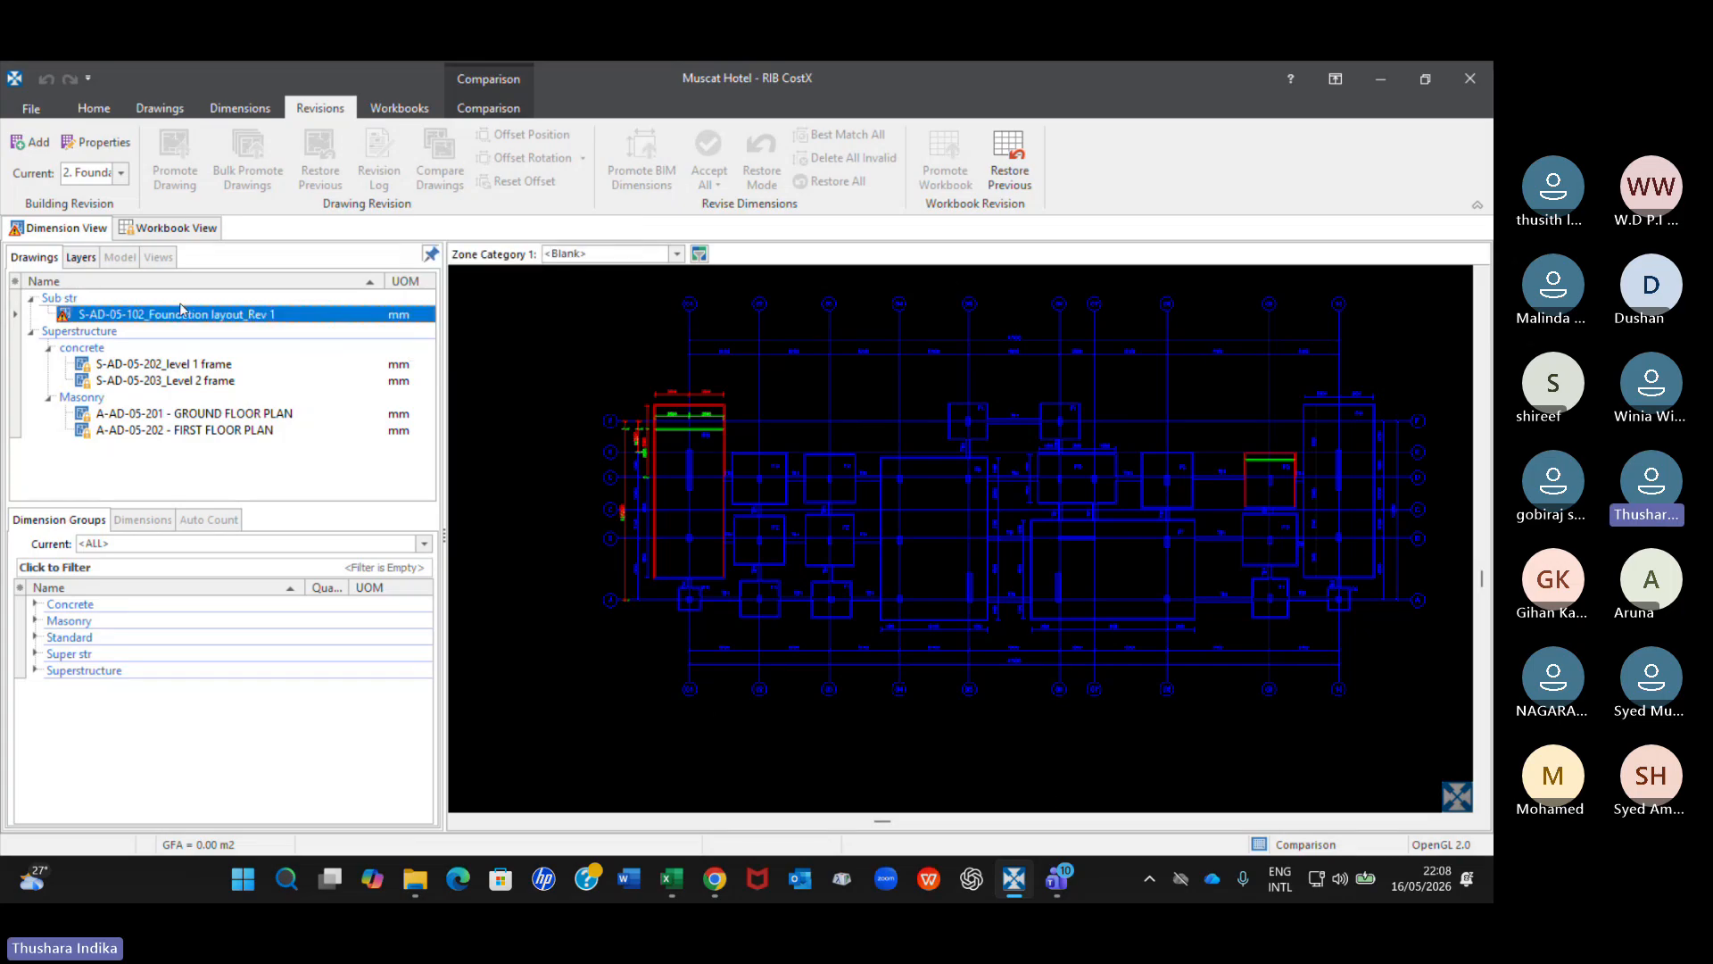
click(82, 256)
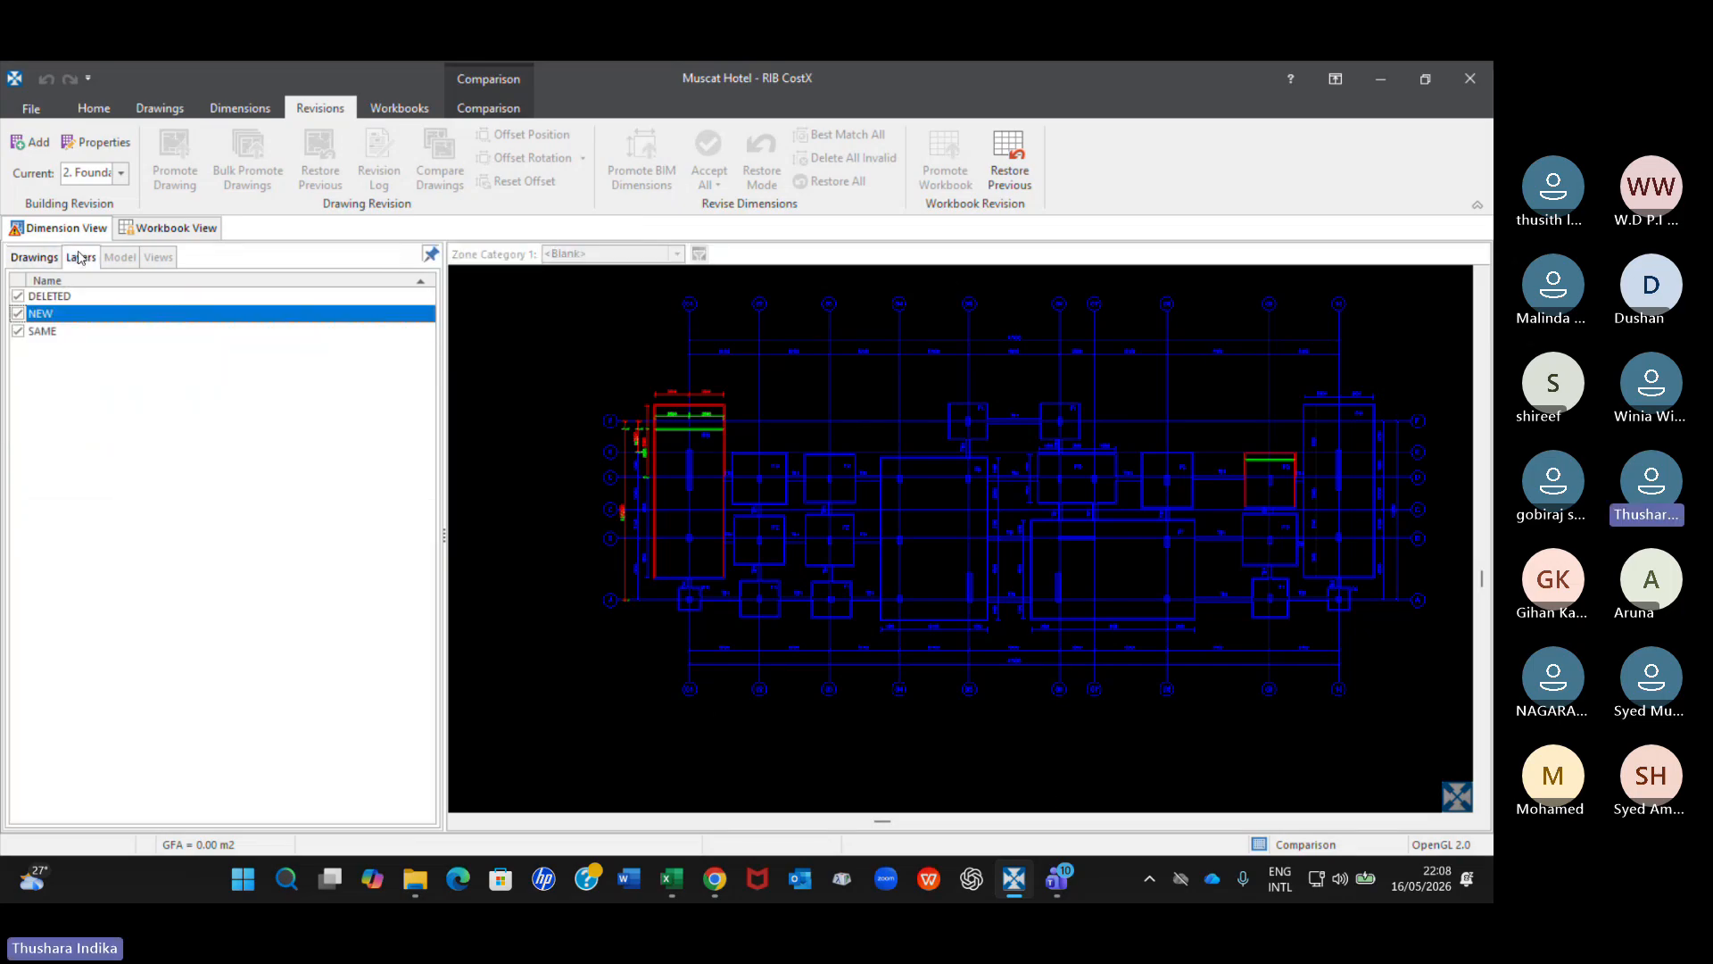
click(17, 313)
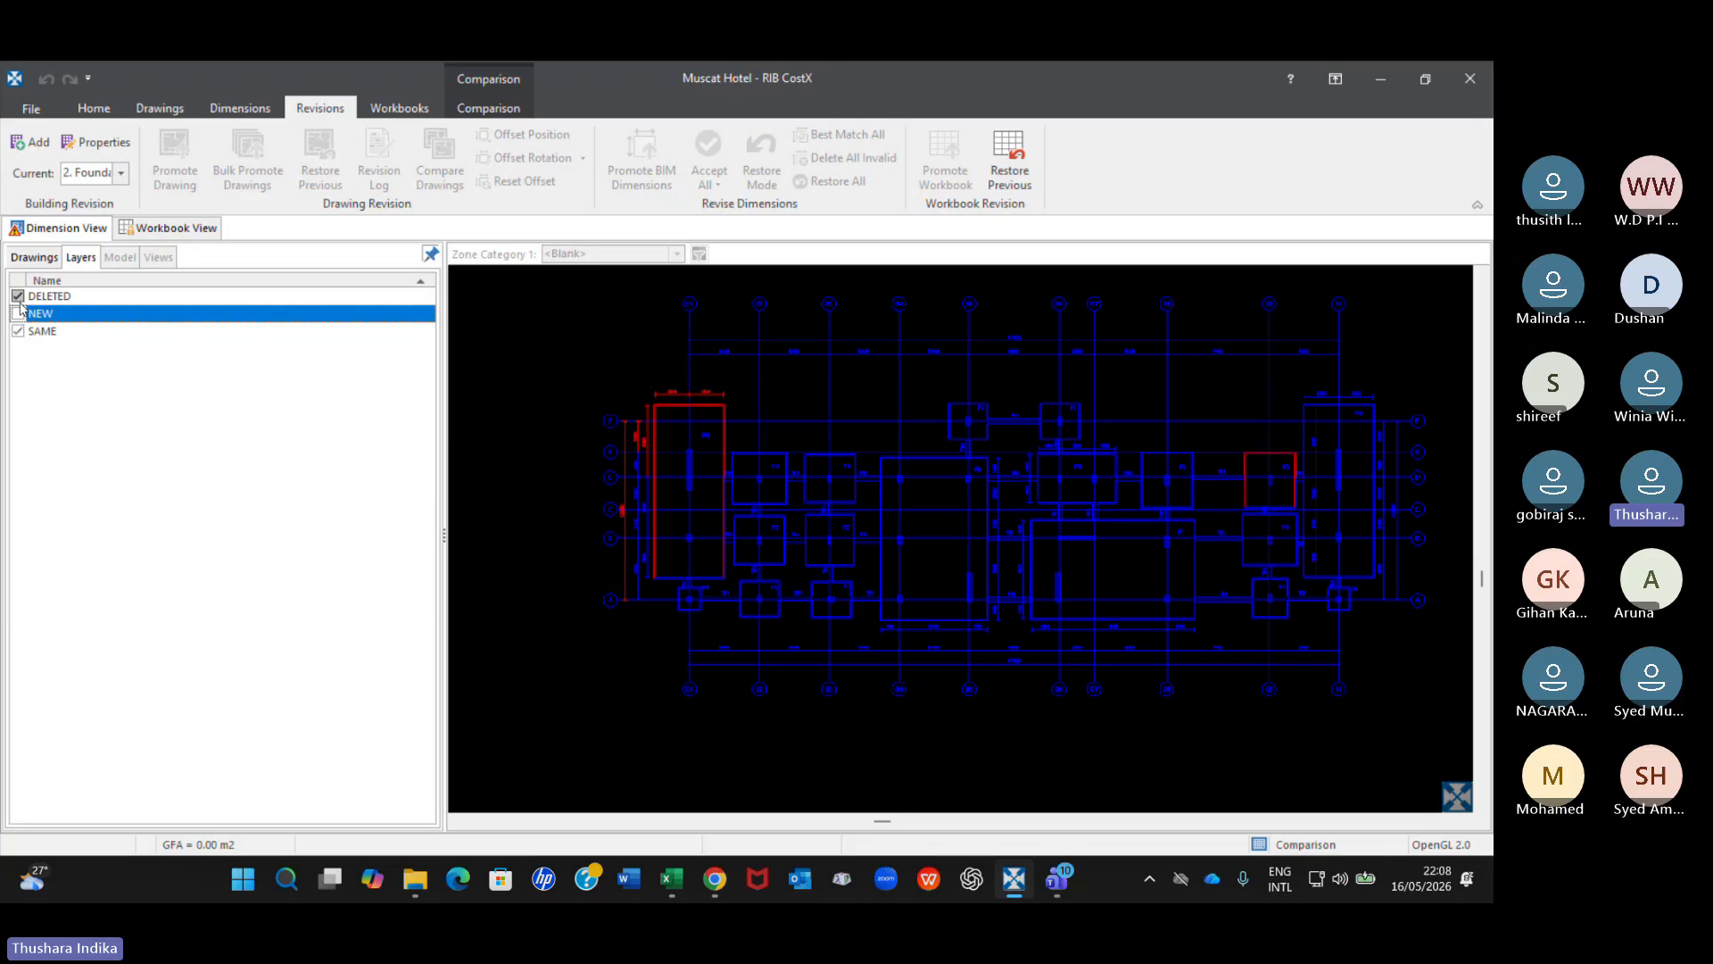
click(18, 296)
click(17, 313)
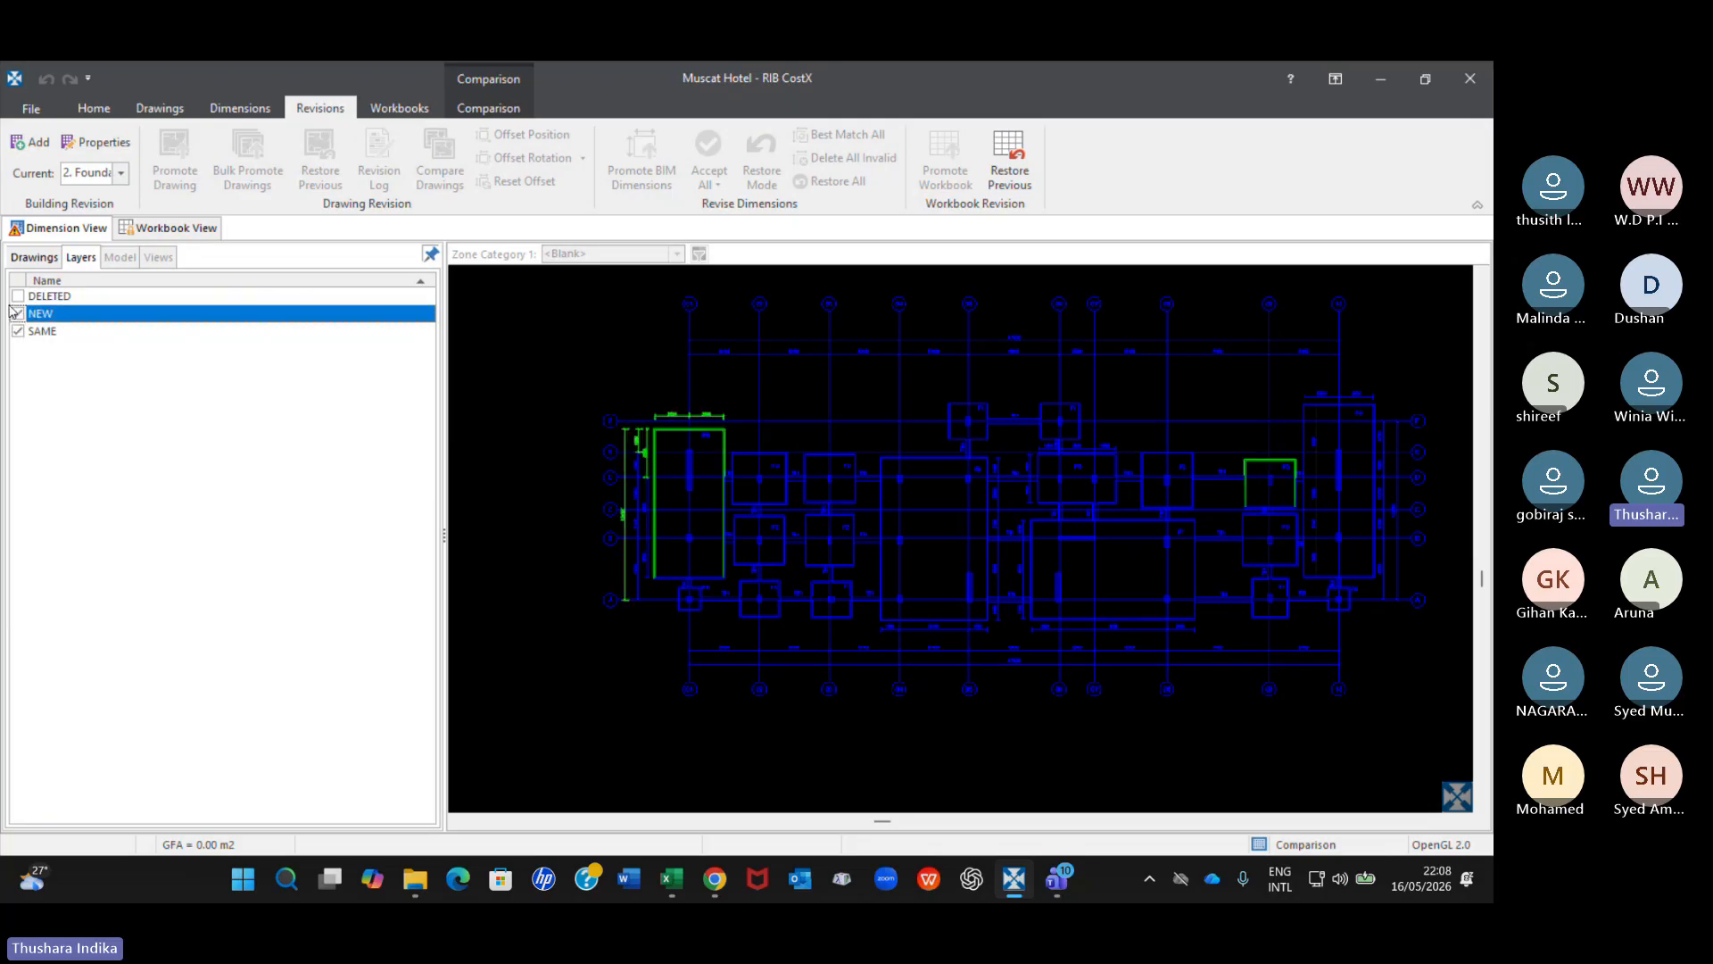
click(18, 296)
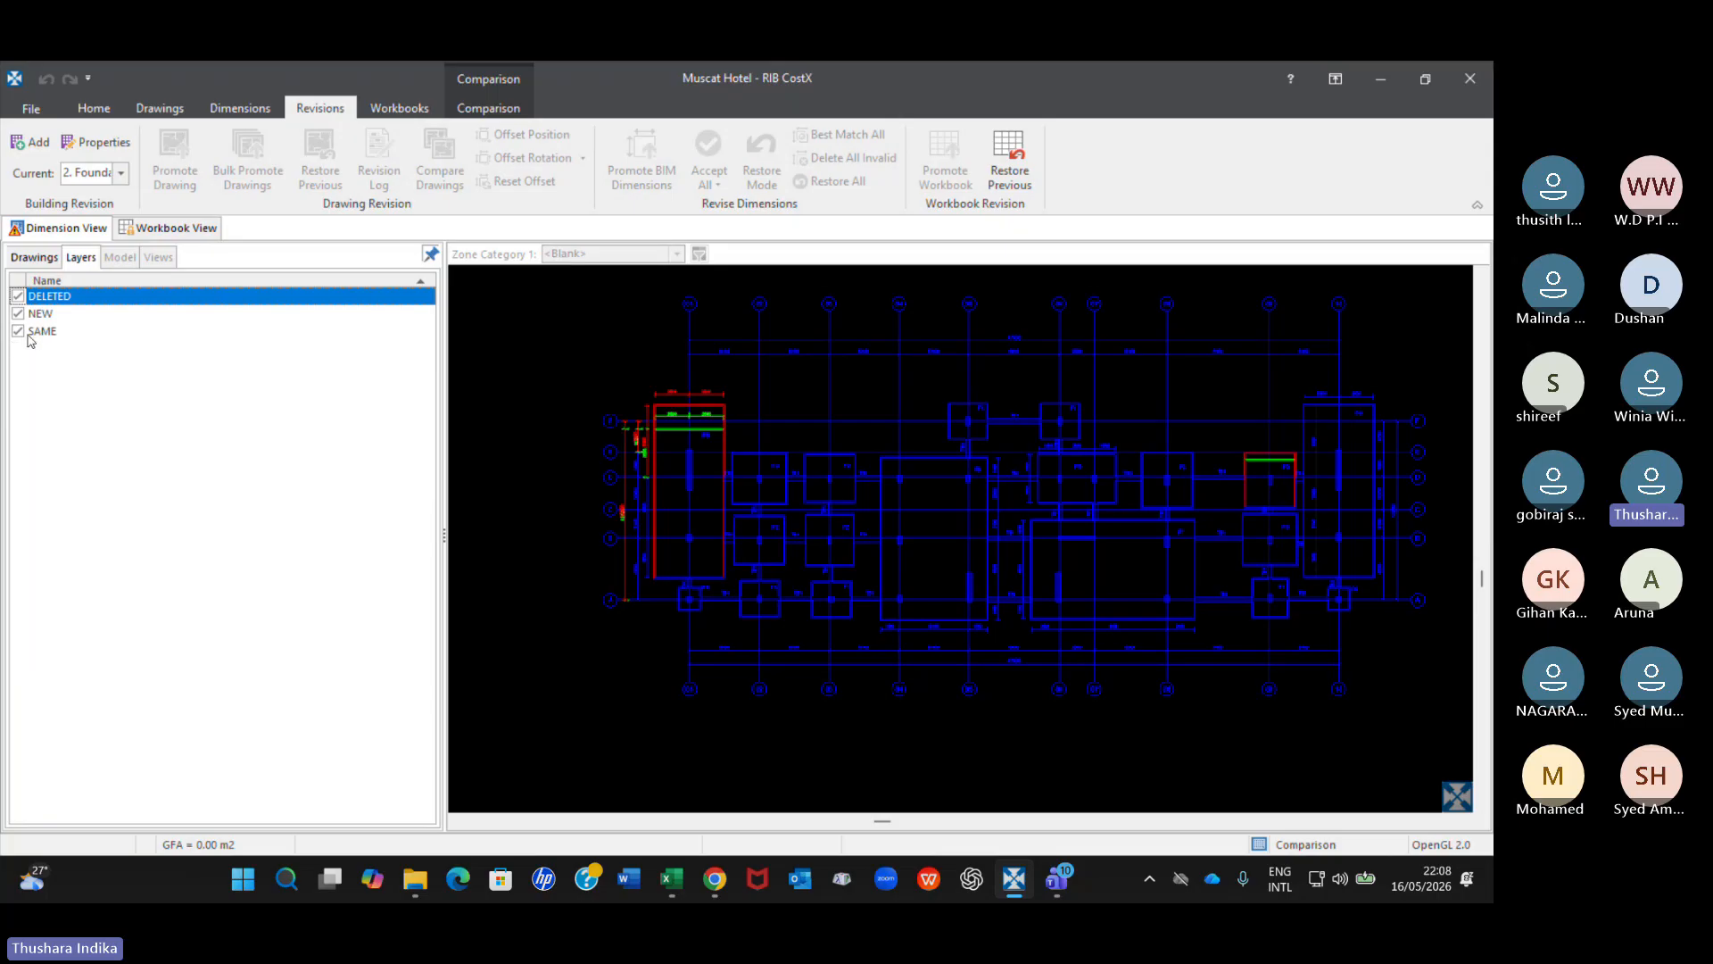
Toggle the NEW layer, and hide the SAME layer to view only the changed foundation linework before restoring it.
click(14, 317)
click(14, 317)
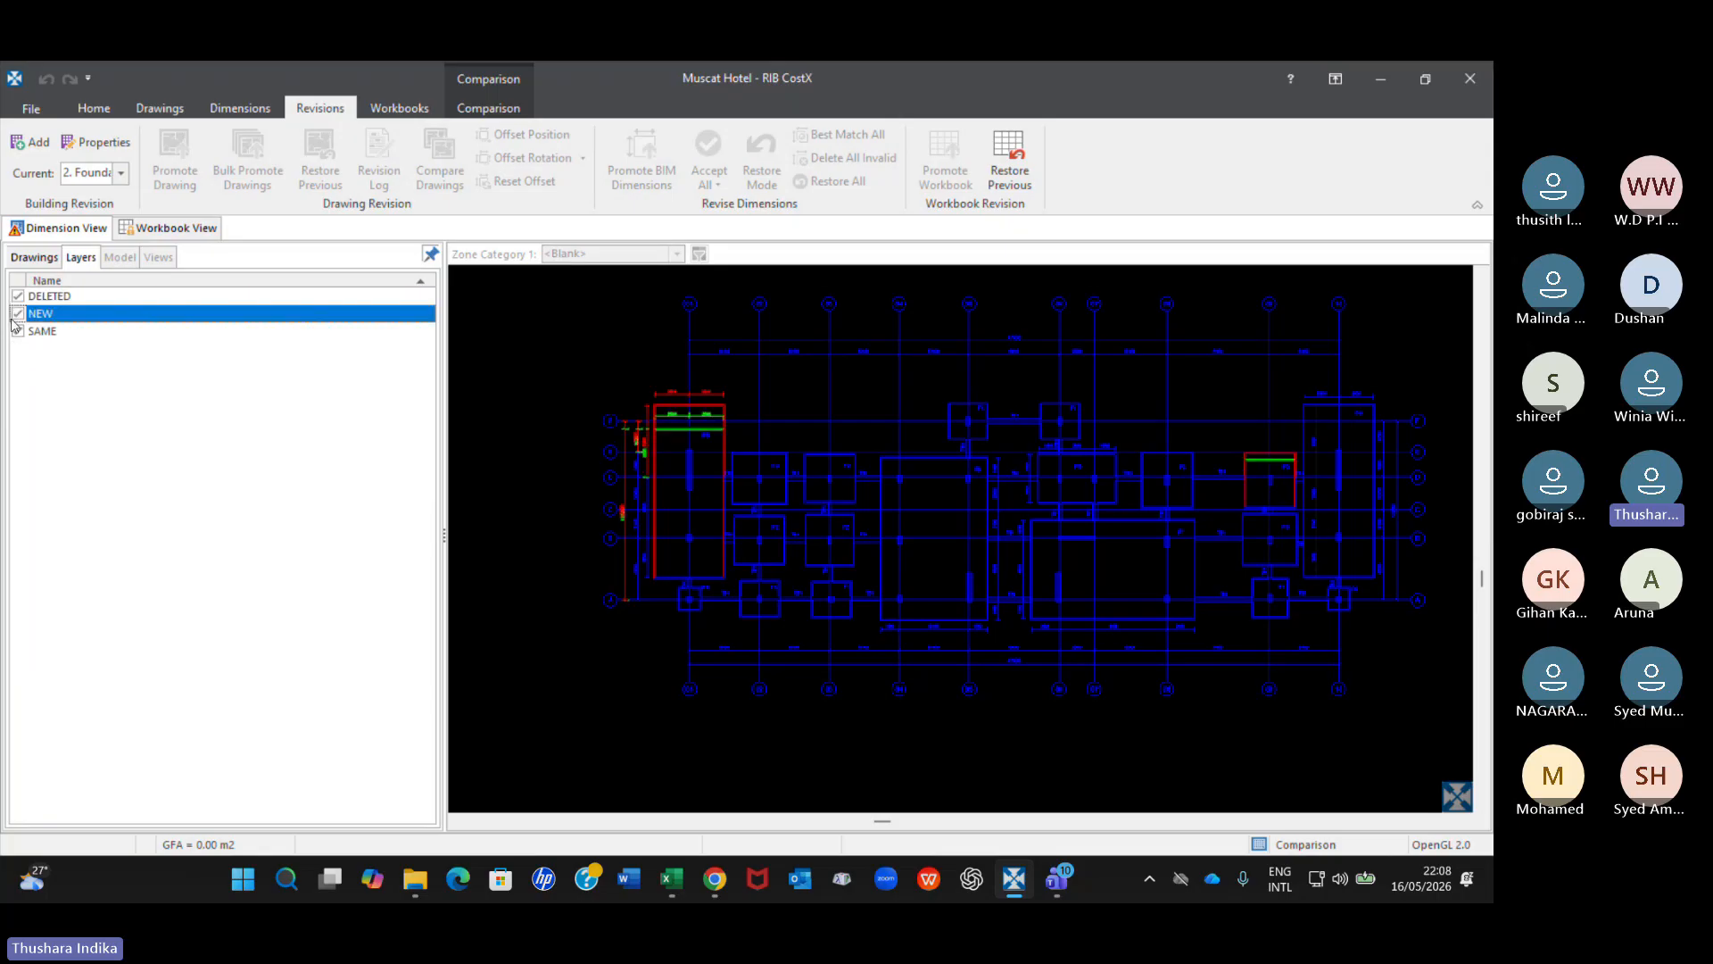
click(17, 331)
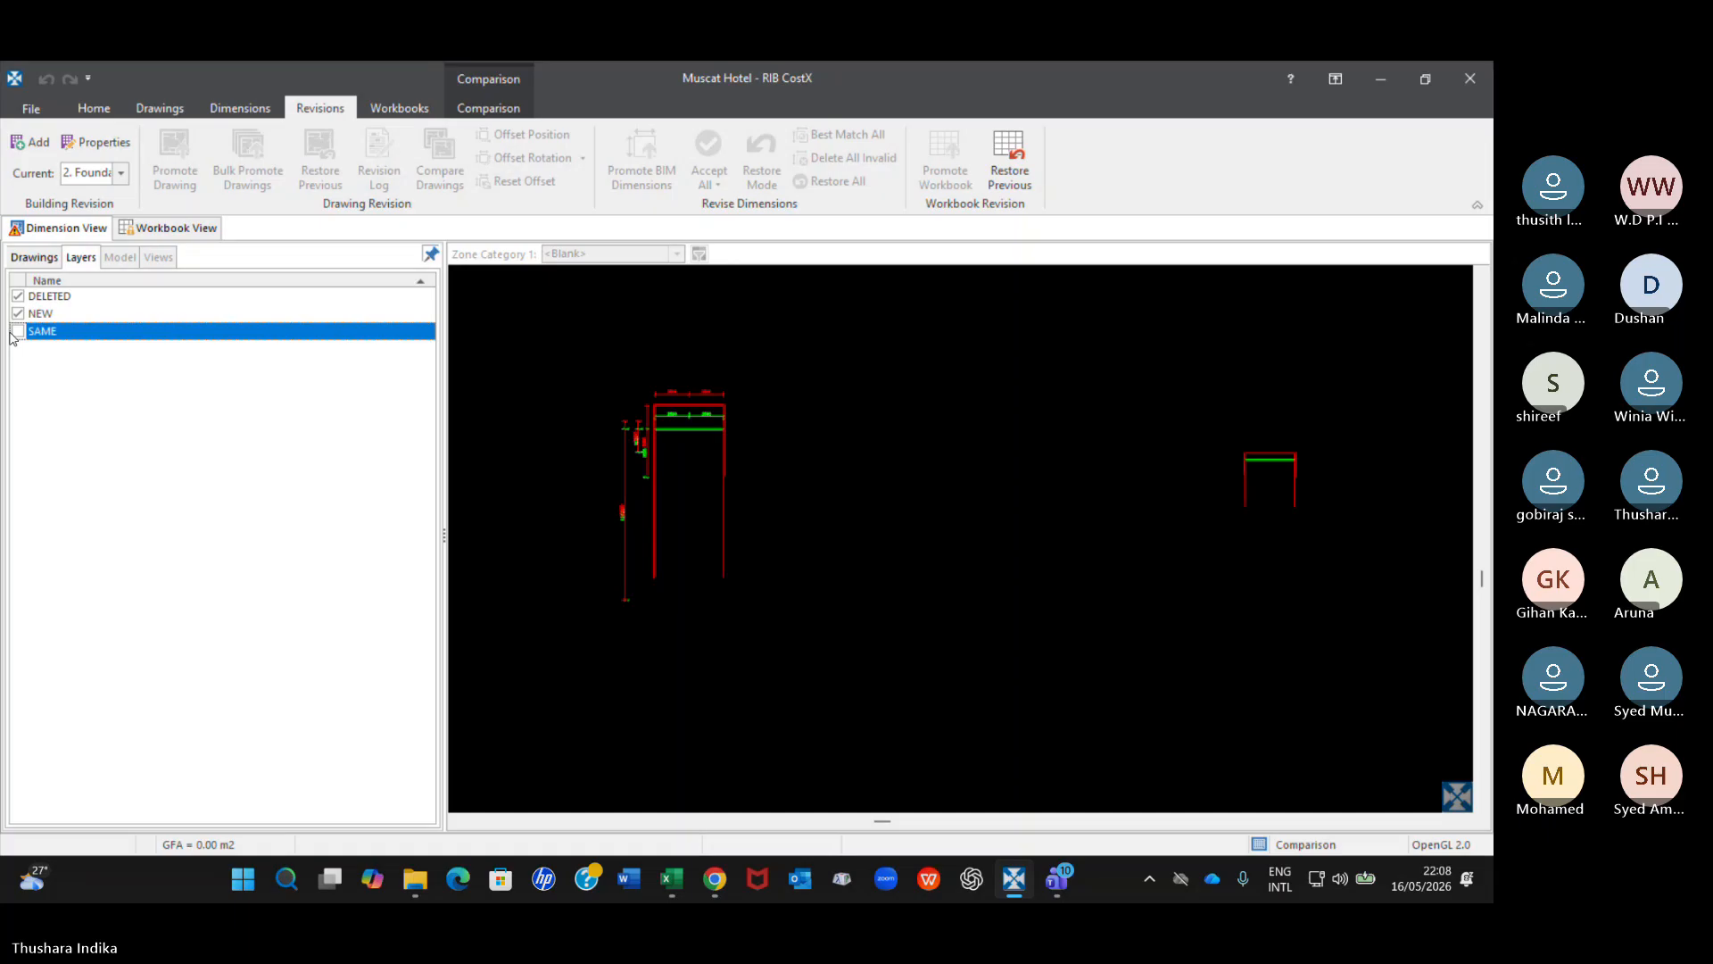
click(17, 332)
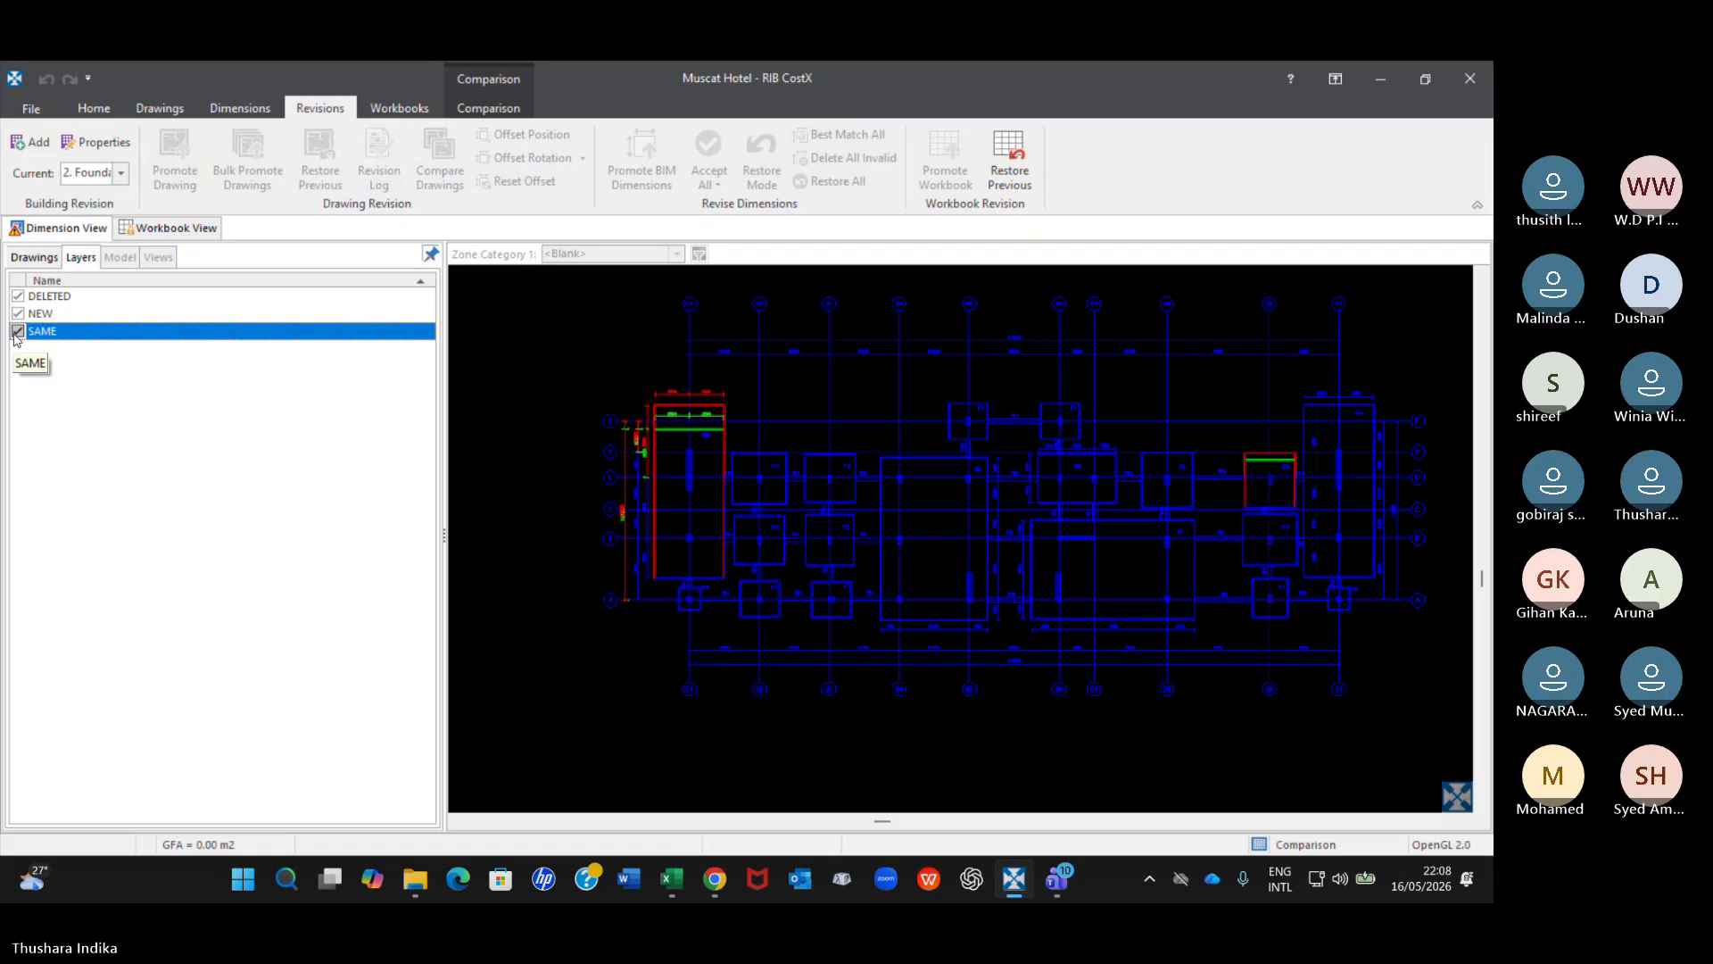
Inspect the changed F6 footing in the comparison and expand the Concrete dimension groups.
click(34, 257)
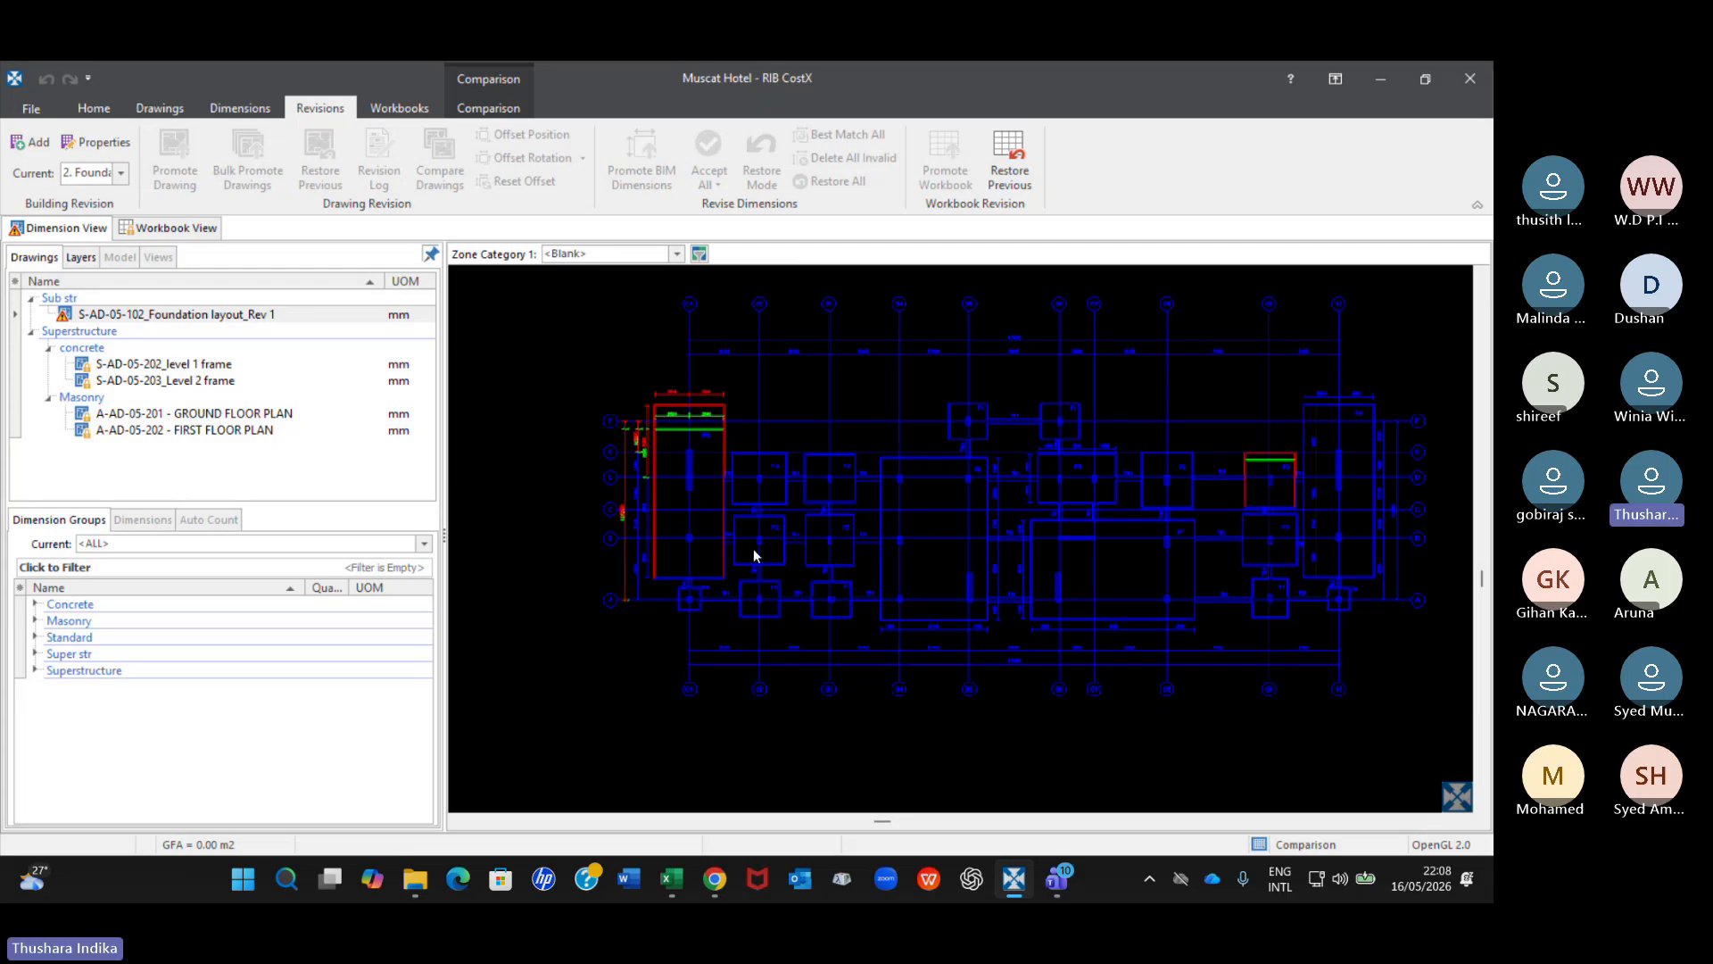
scroll(710, 435, up, 3)
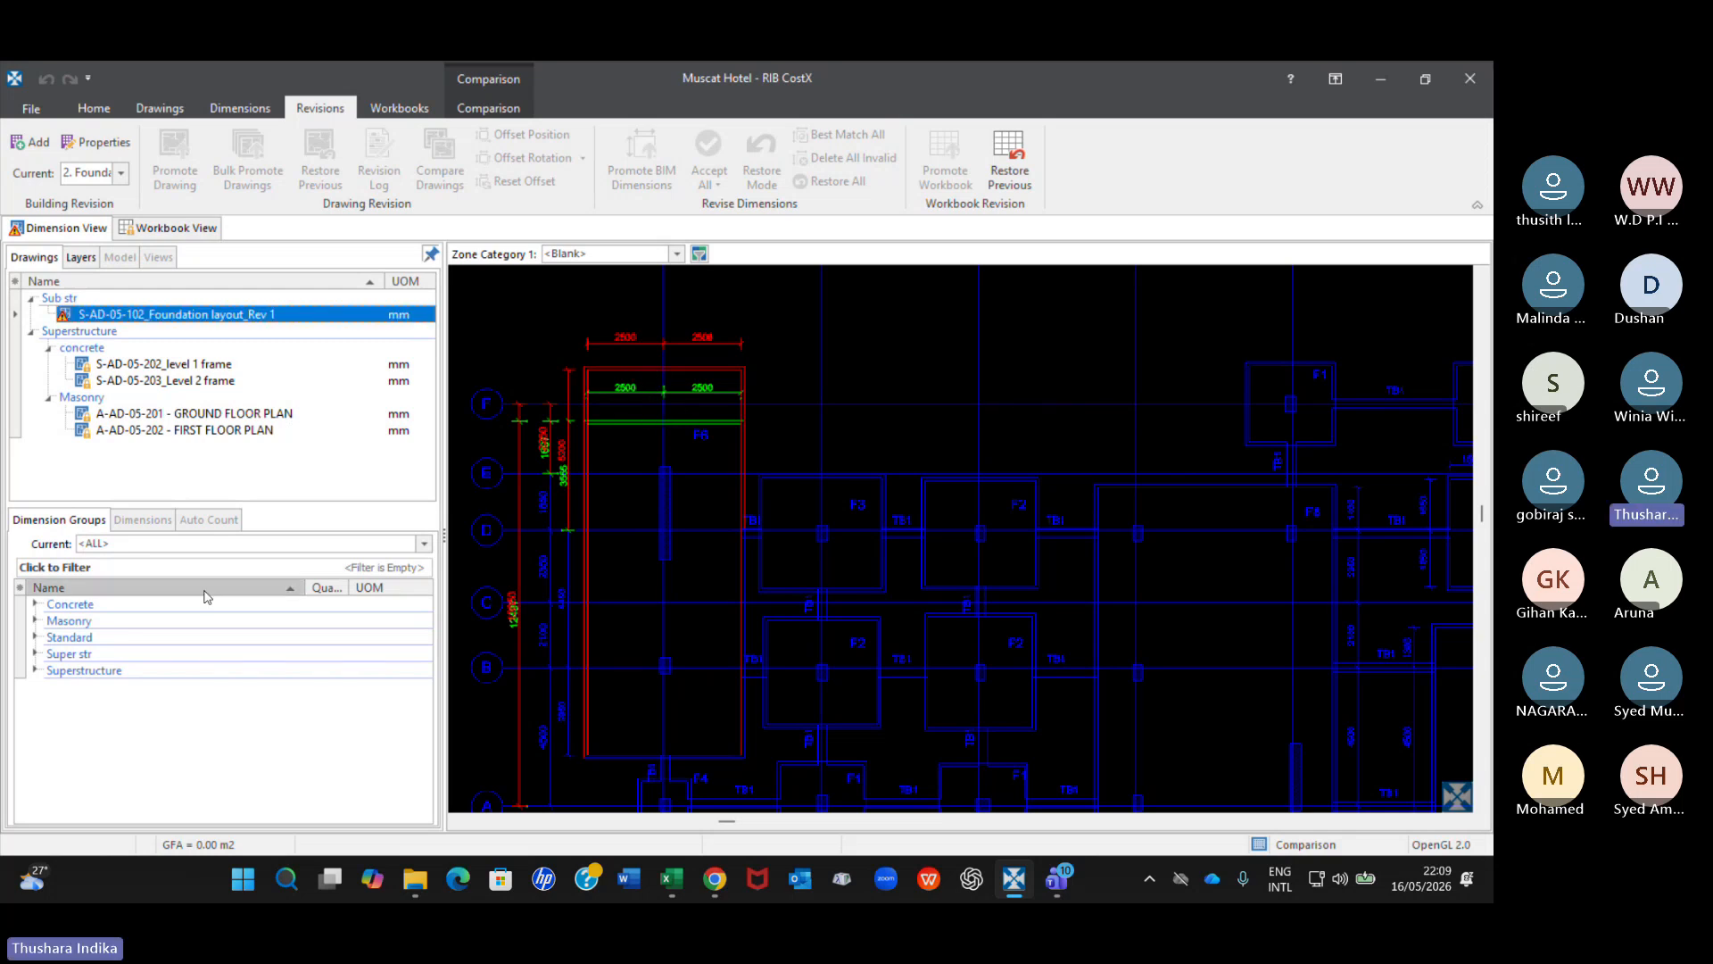
click(32, 605)
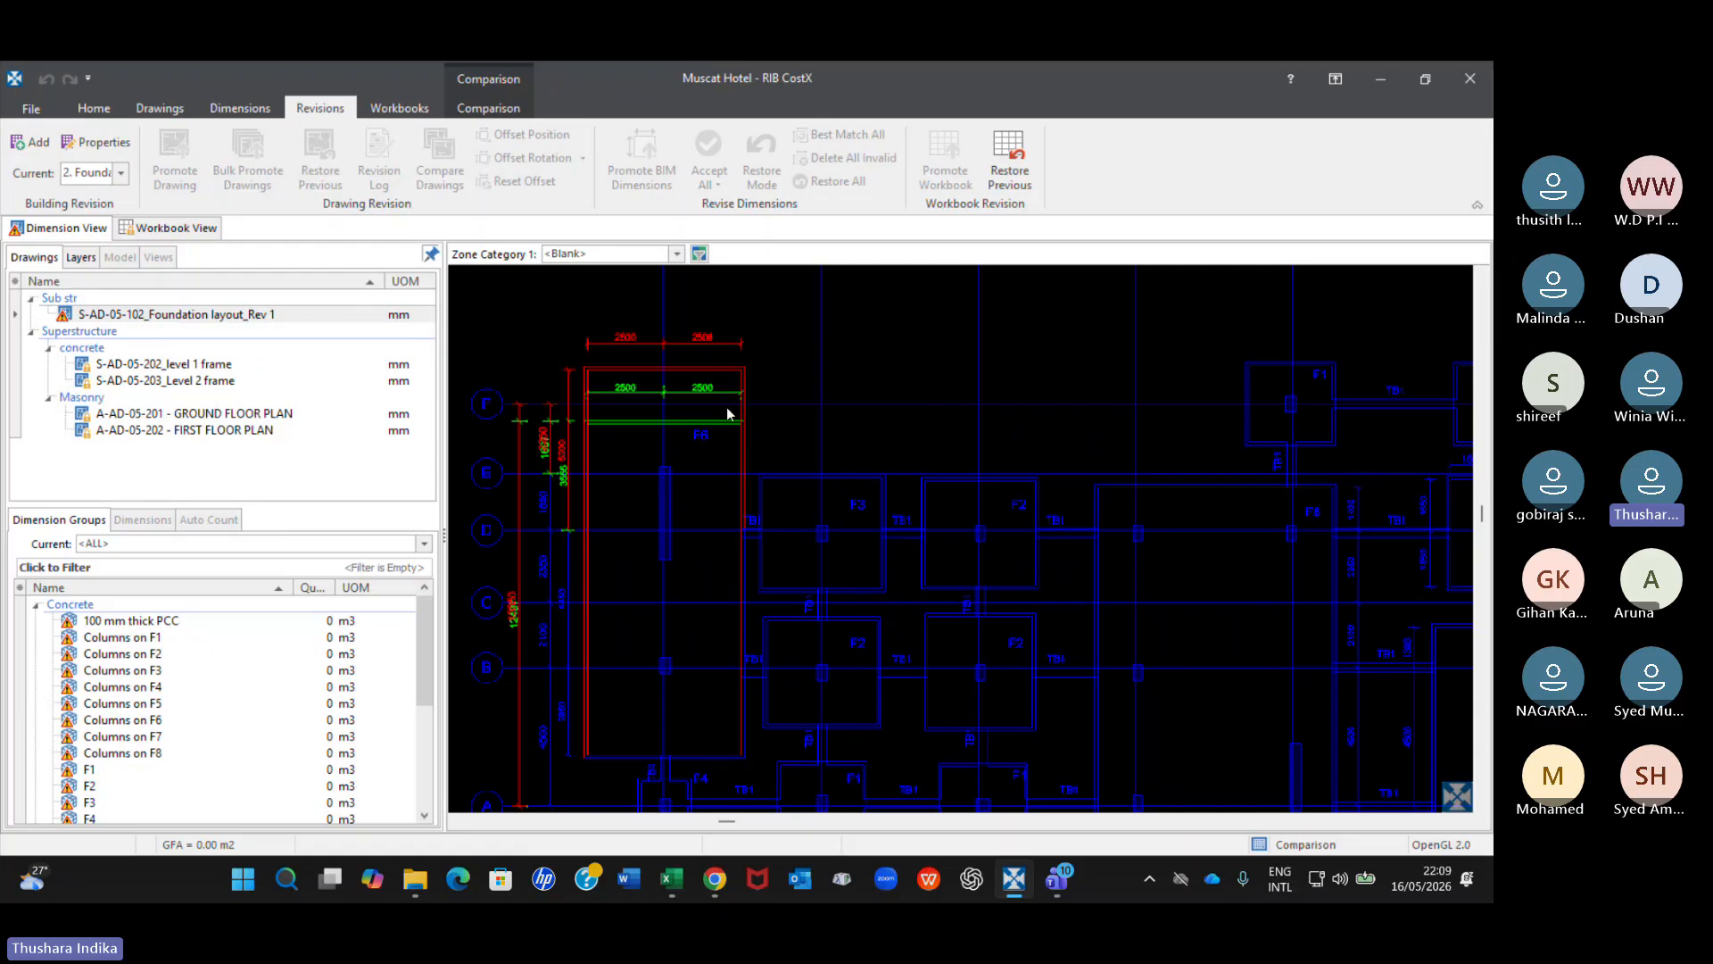
Inspect the changed F3 footing in the comparison and select the Columns on F3 dimension group.
scroll(1249, 474, down, 2)
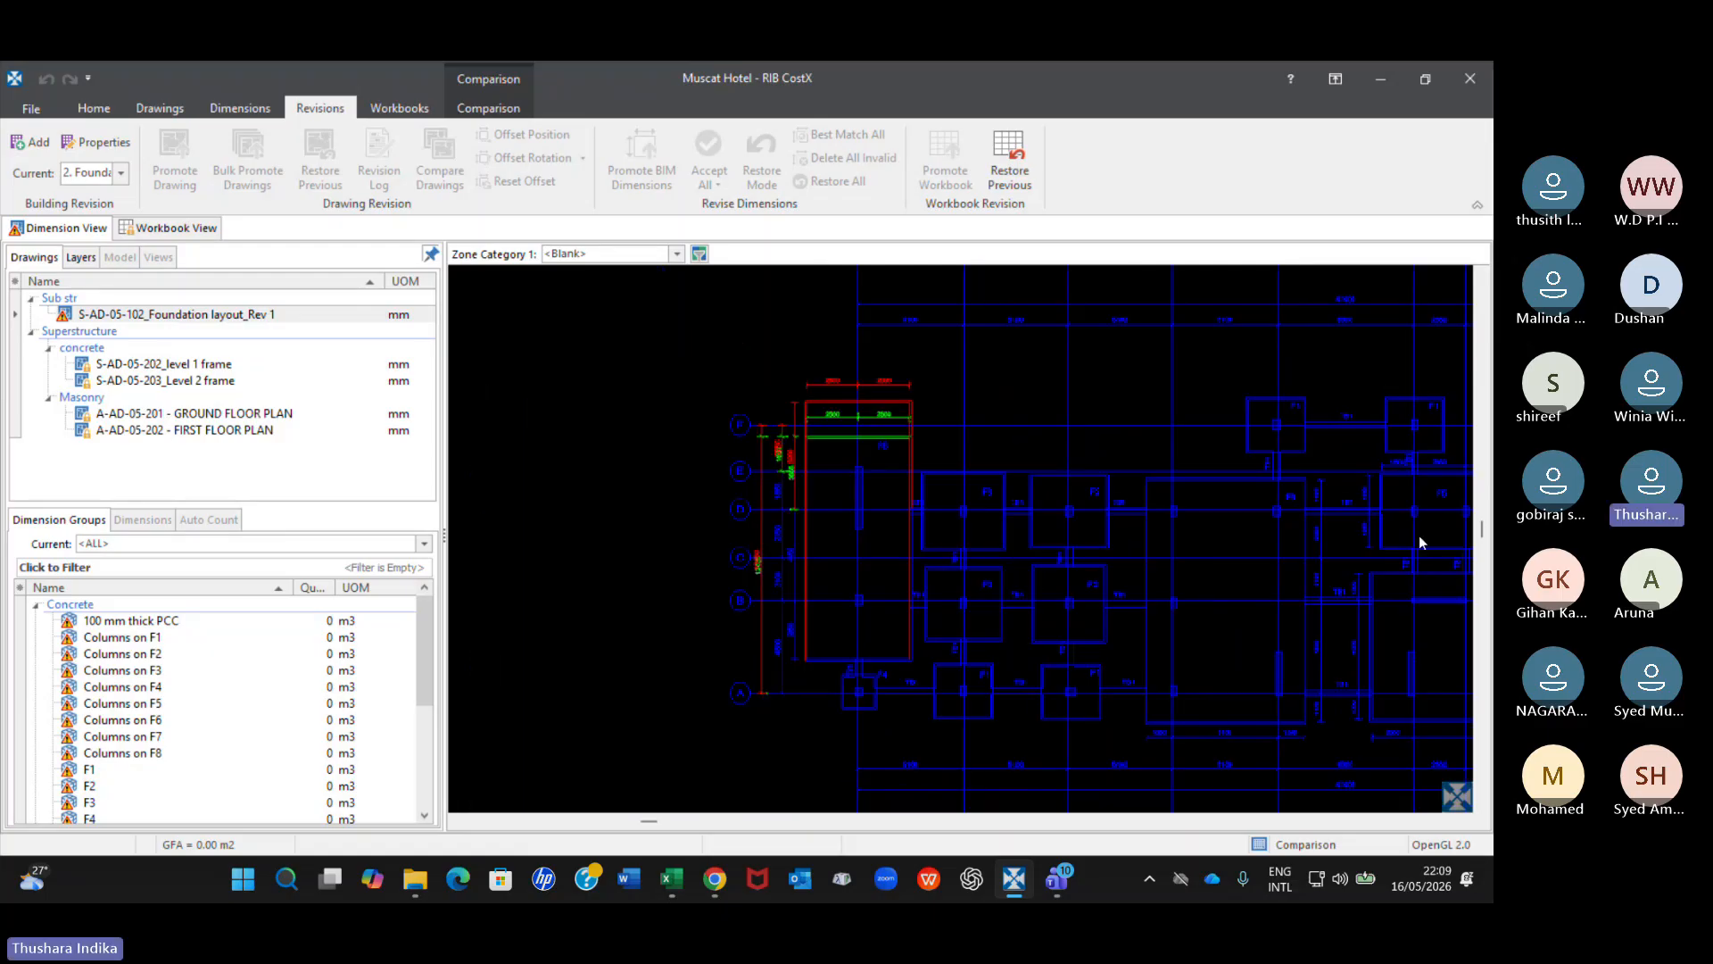
middle_drag(1421, 539, 807, 469)
scroll(1132, 387, up, 4)
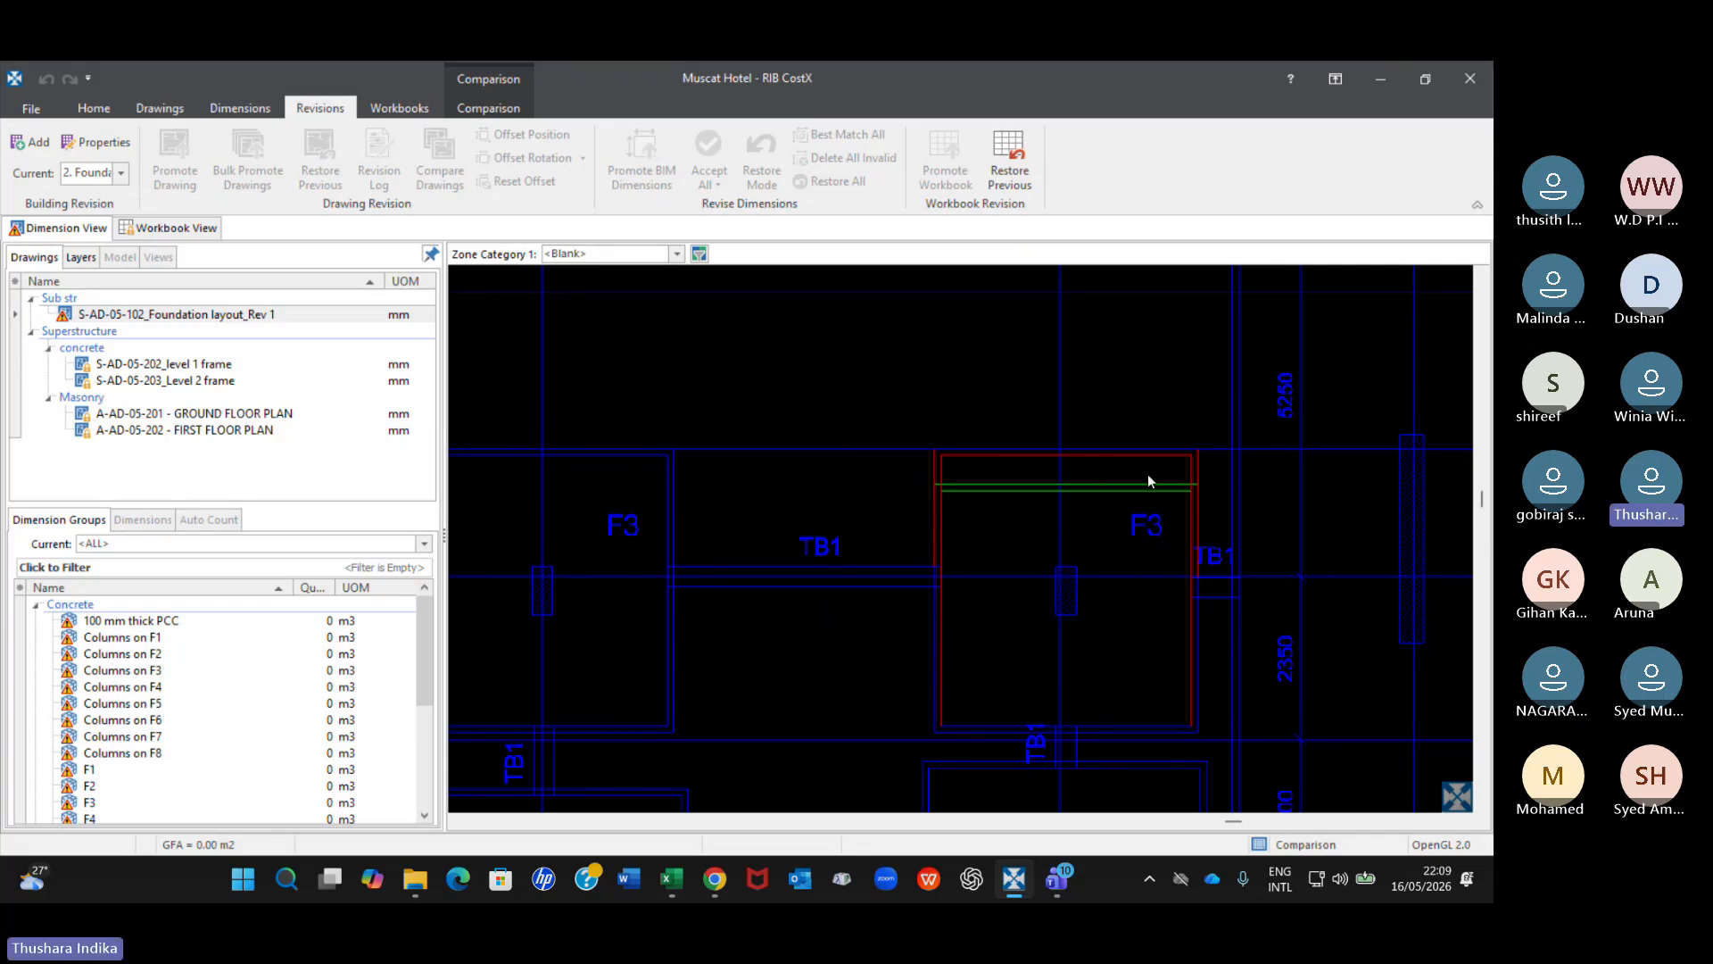
click(1069, 553)
scroll(982, 746, down, 3)
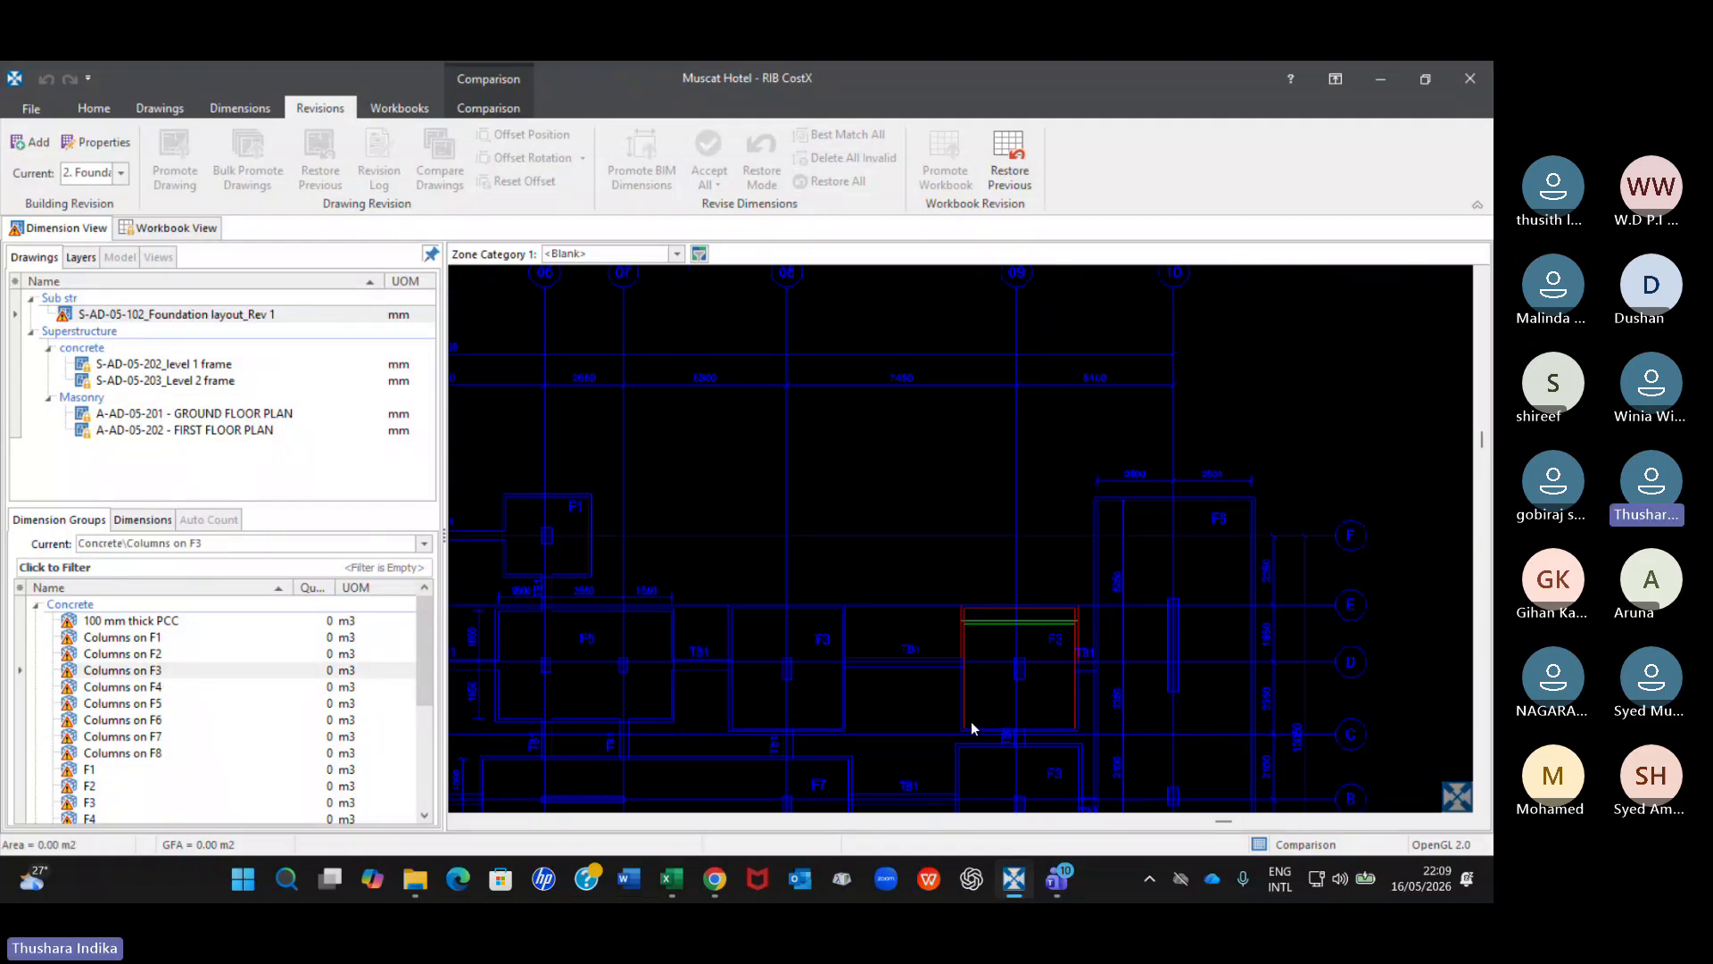
Examine the F6 footing change against the Columns on F6, Columns on F3 and 100 mm thick PCC dimension groups.
scroll(704, 654, down, 3)
scroll(703, 653, down, 2)
scroll(940, 558, up, 10)
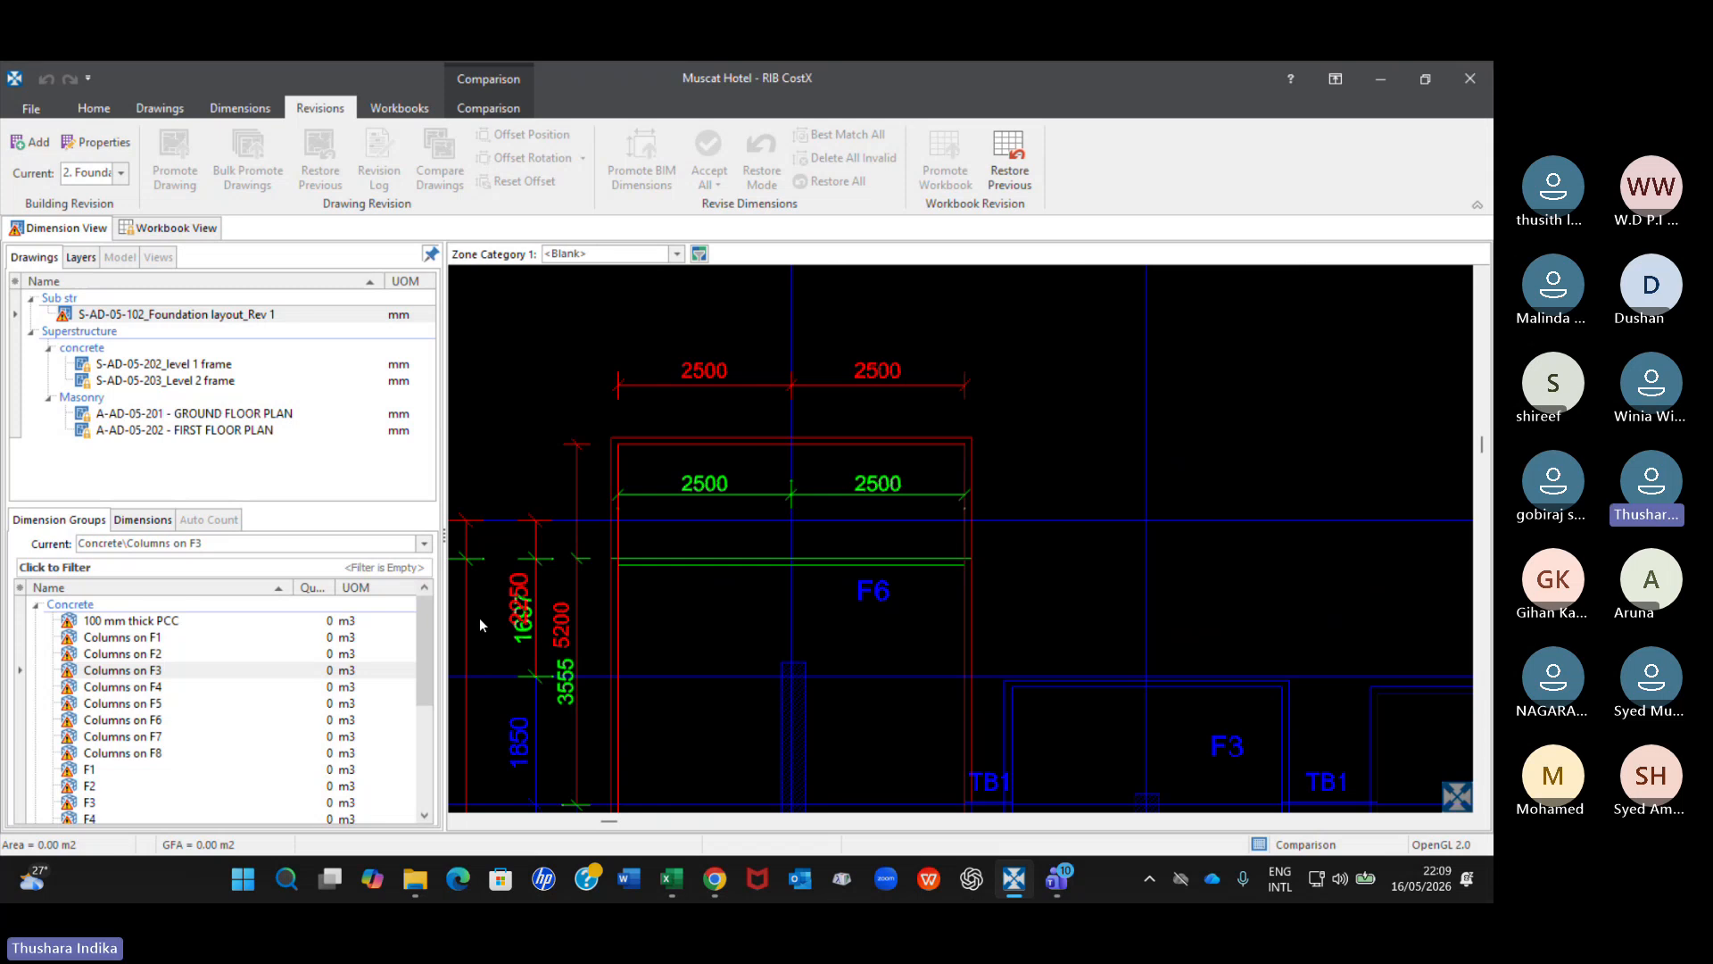
click(153, 719)
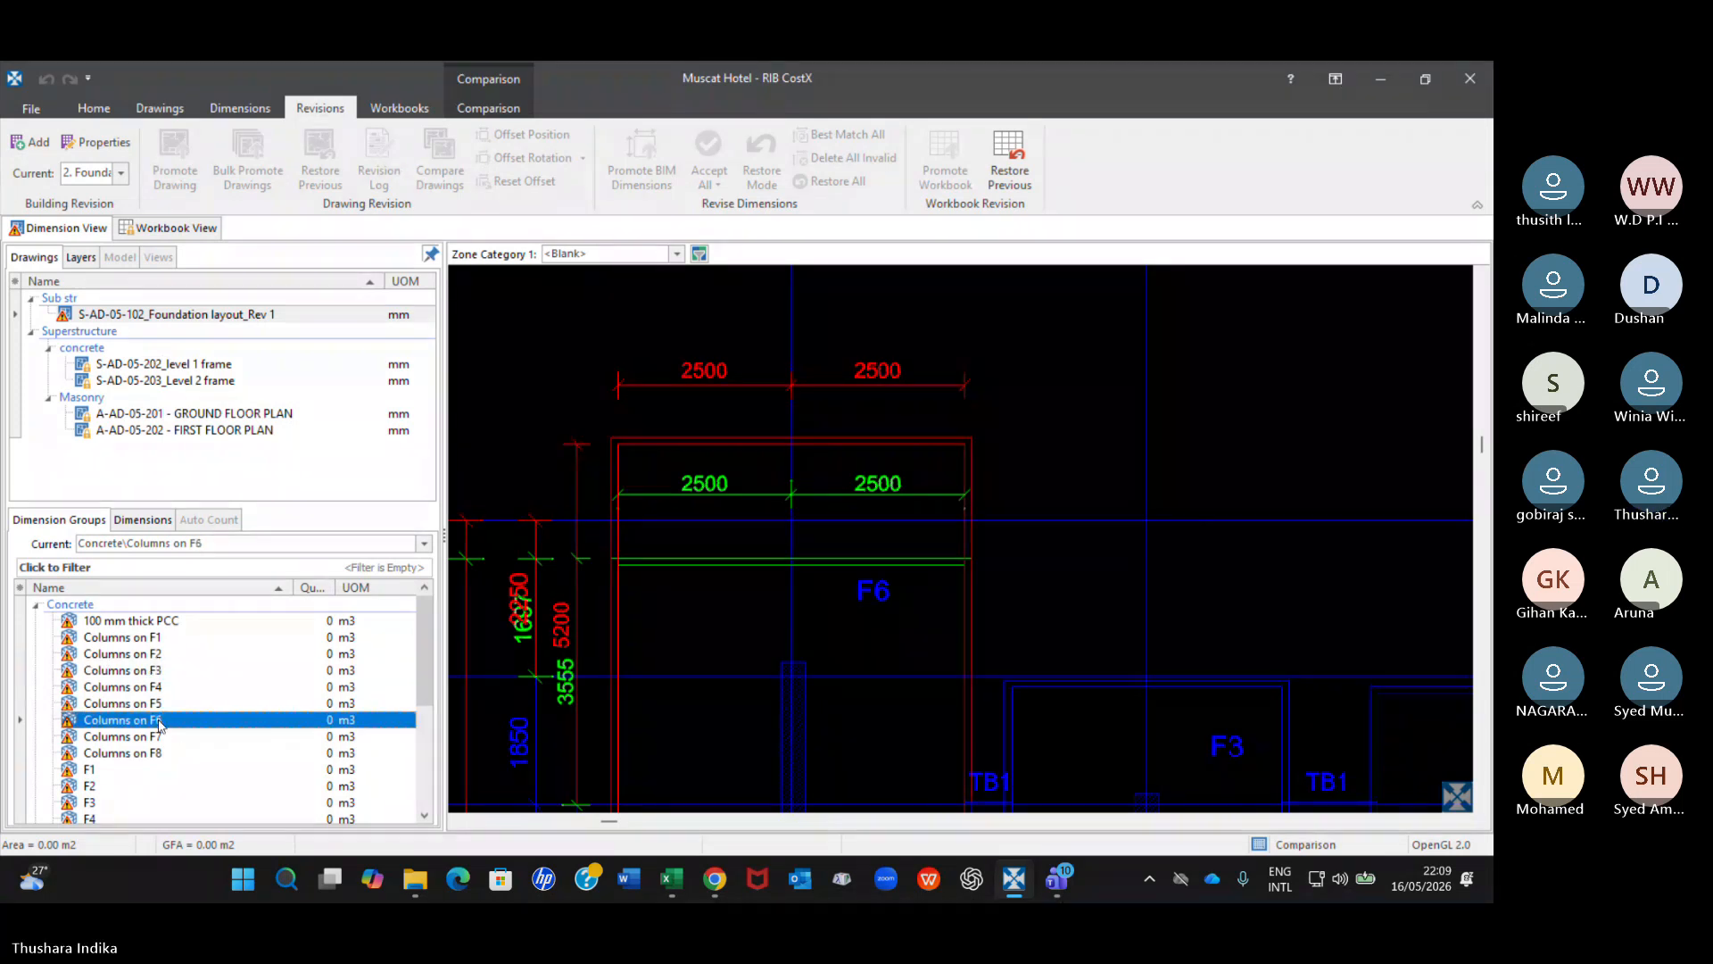
click(148, 670)
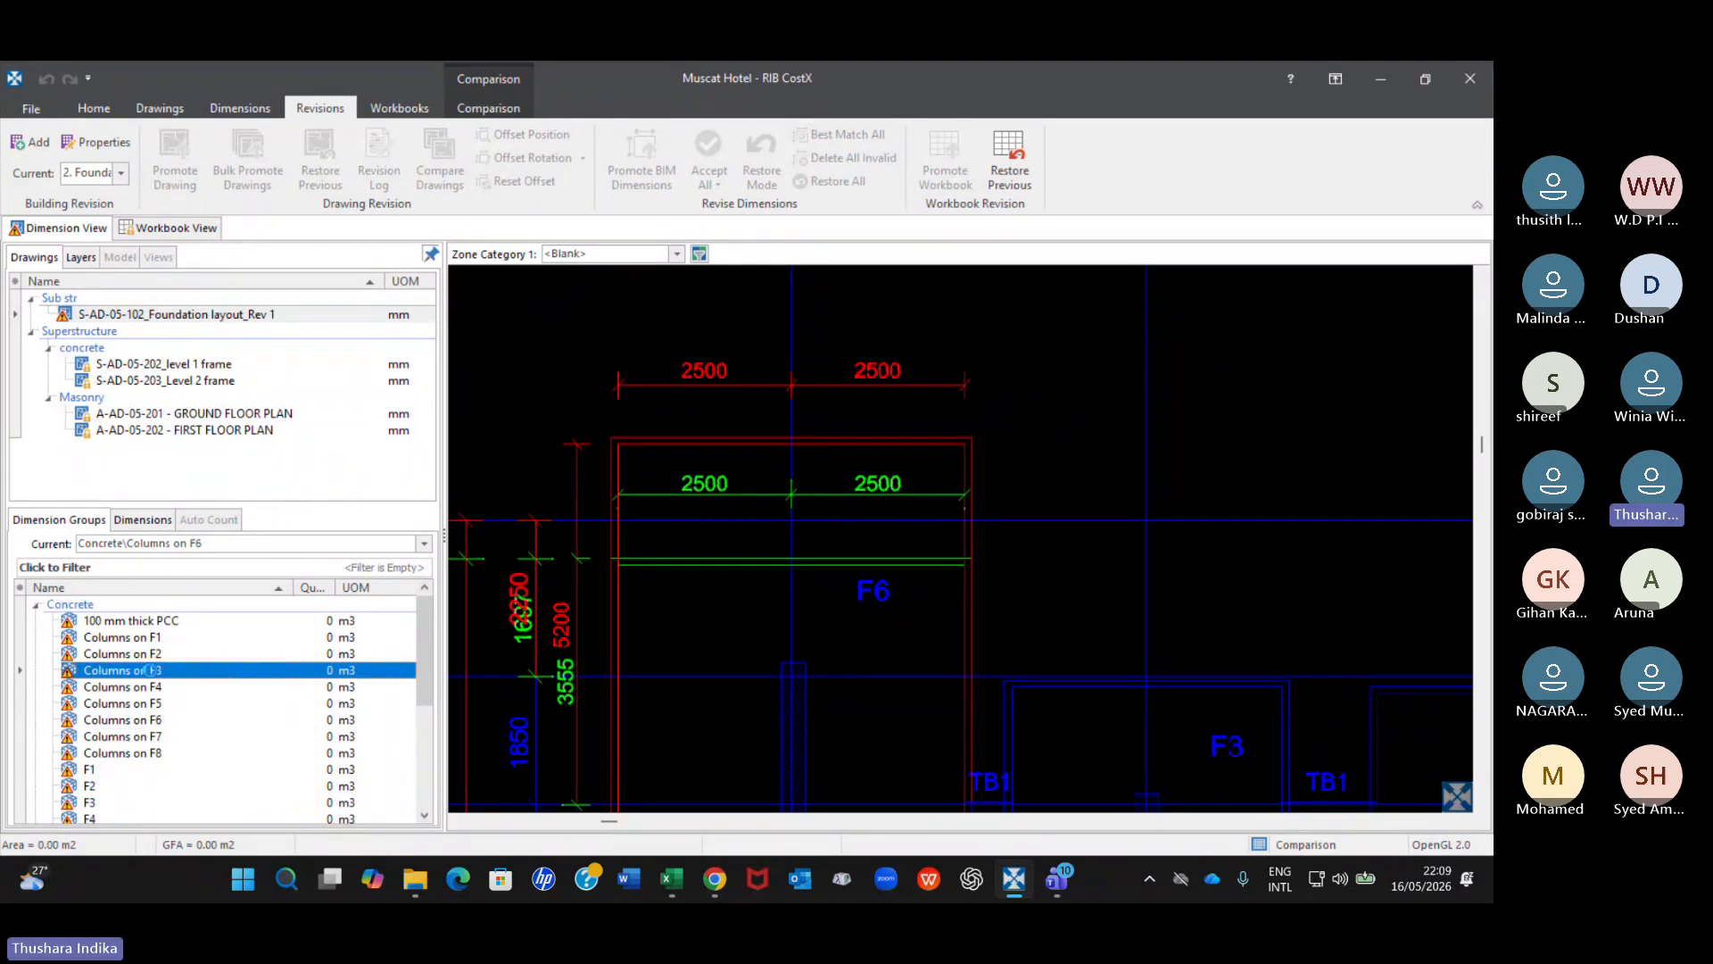
click(157, 721)
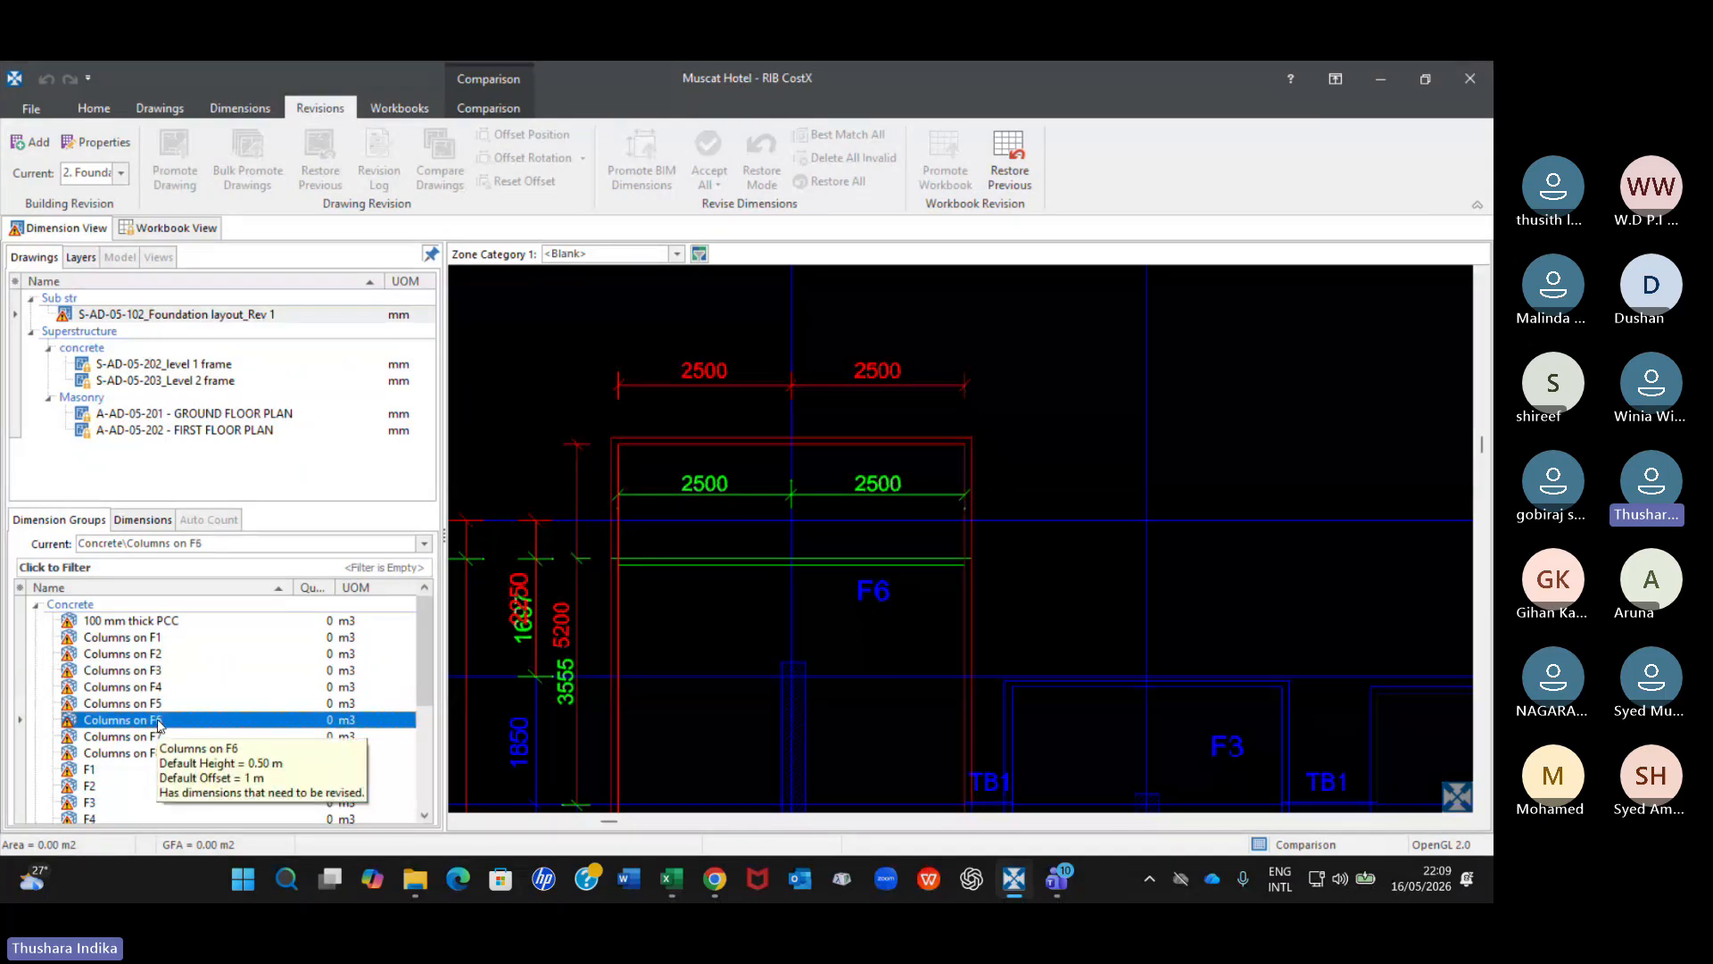
click(181, 622)
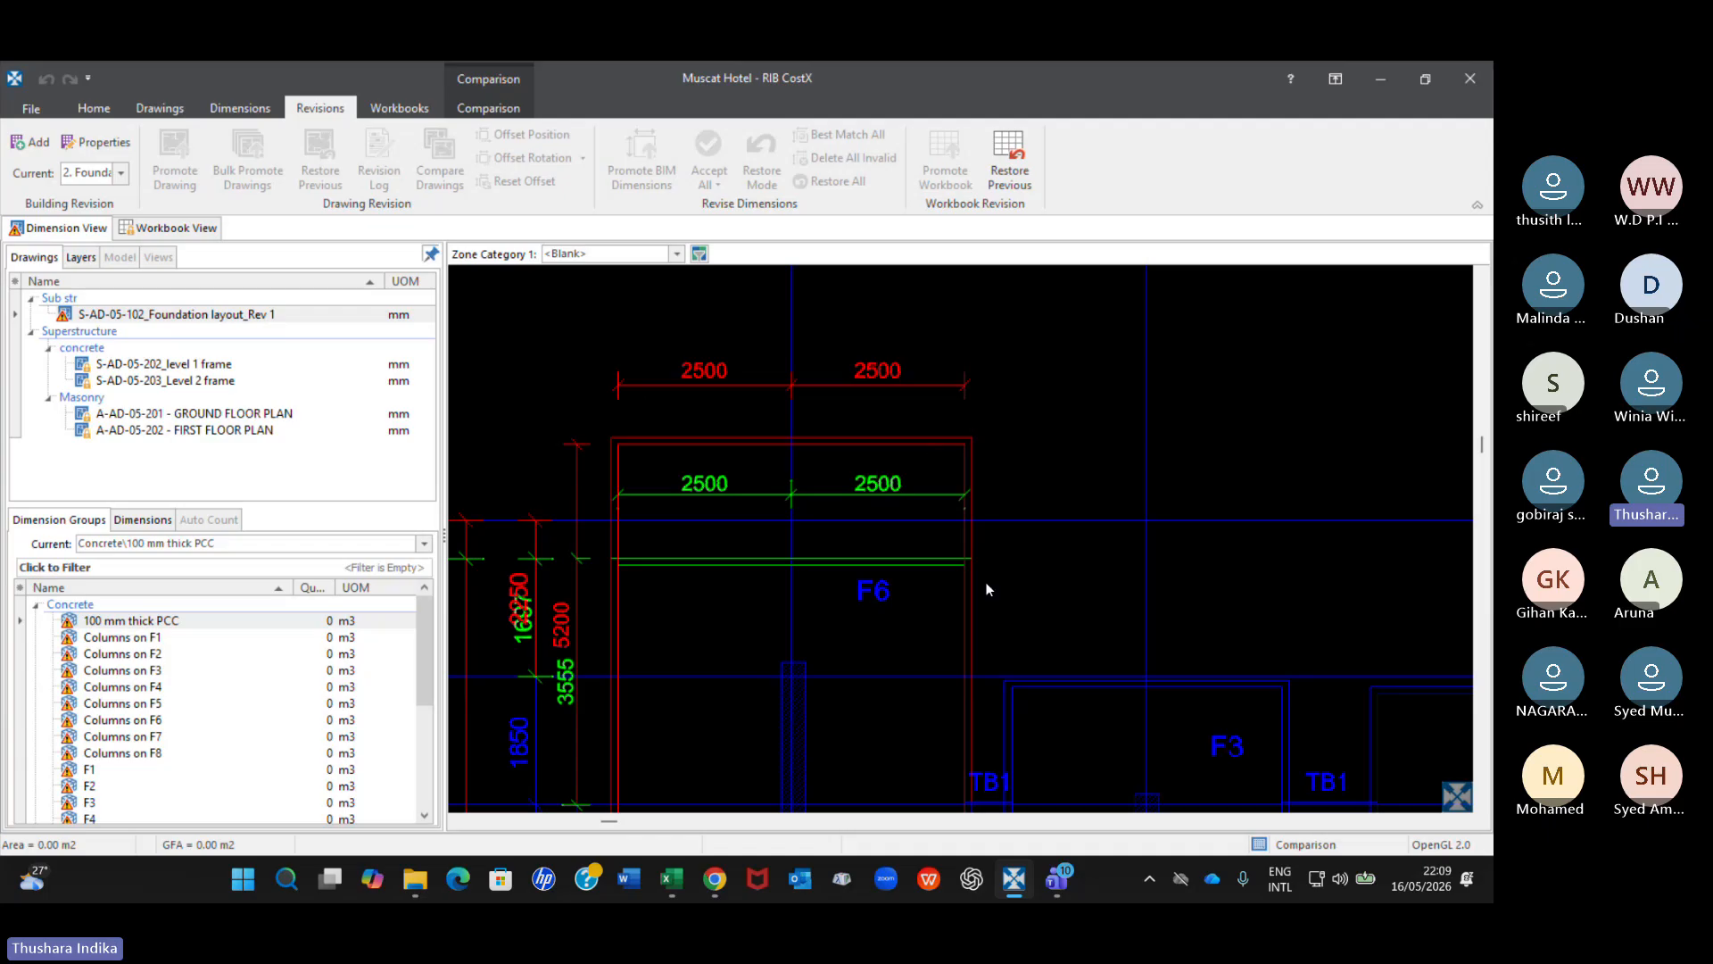
Review the whole foundation comparison, and check the 100 mm thick PCC, Columns on F6 and Columns on F3 groups again.
scroll(953, 598, down, 4)
mouse_move(951, 601)
middle_down()
mouse_move(826, 534)
mouse_move(741, 416)
middle_up()
scroll(749, 455, down, 2)
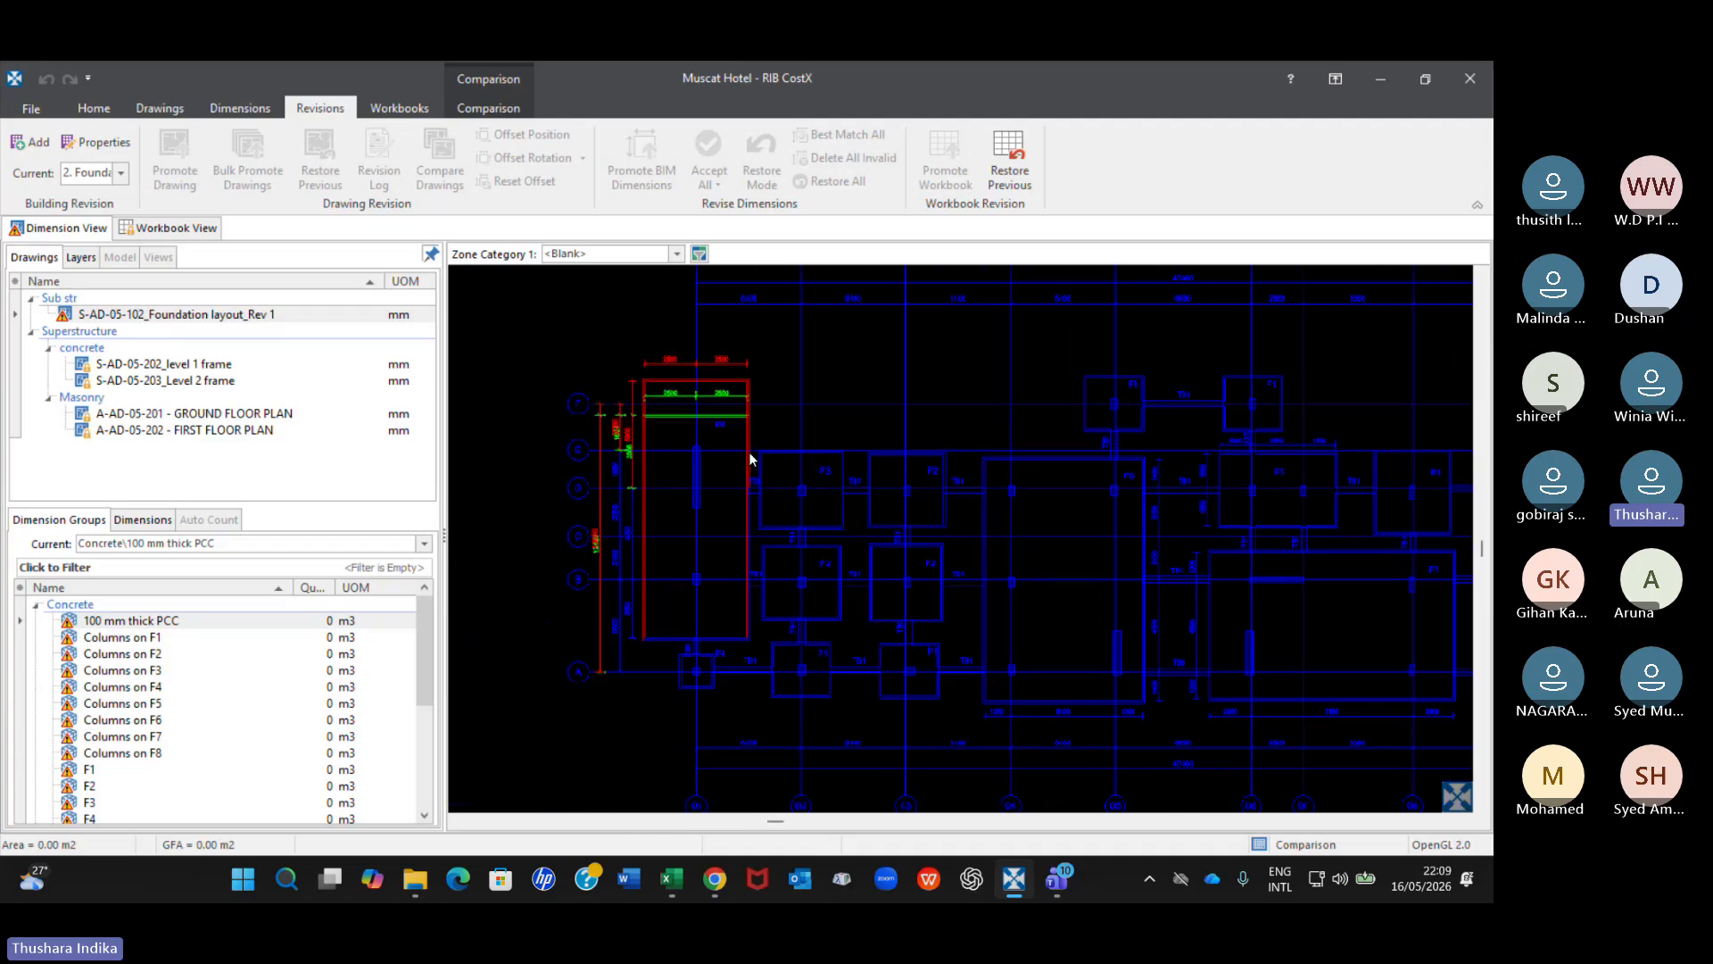
scroll(749, 459, down, 2)
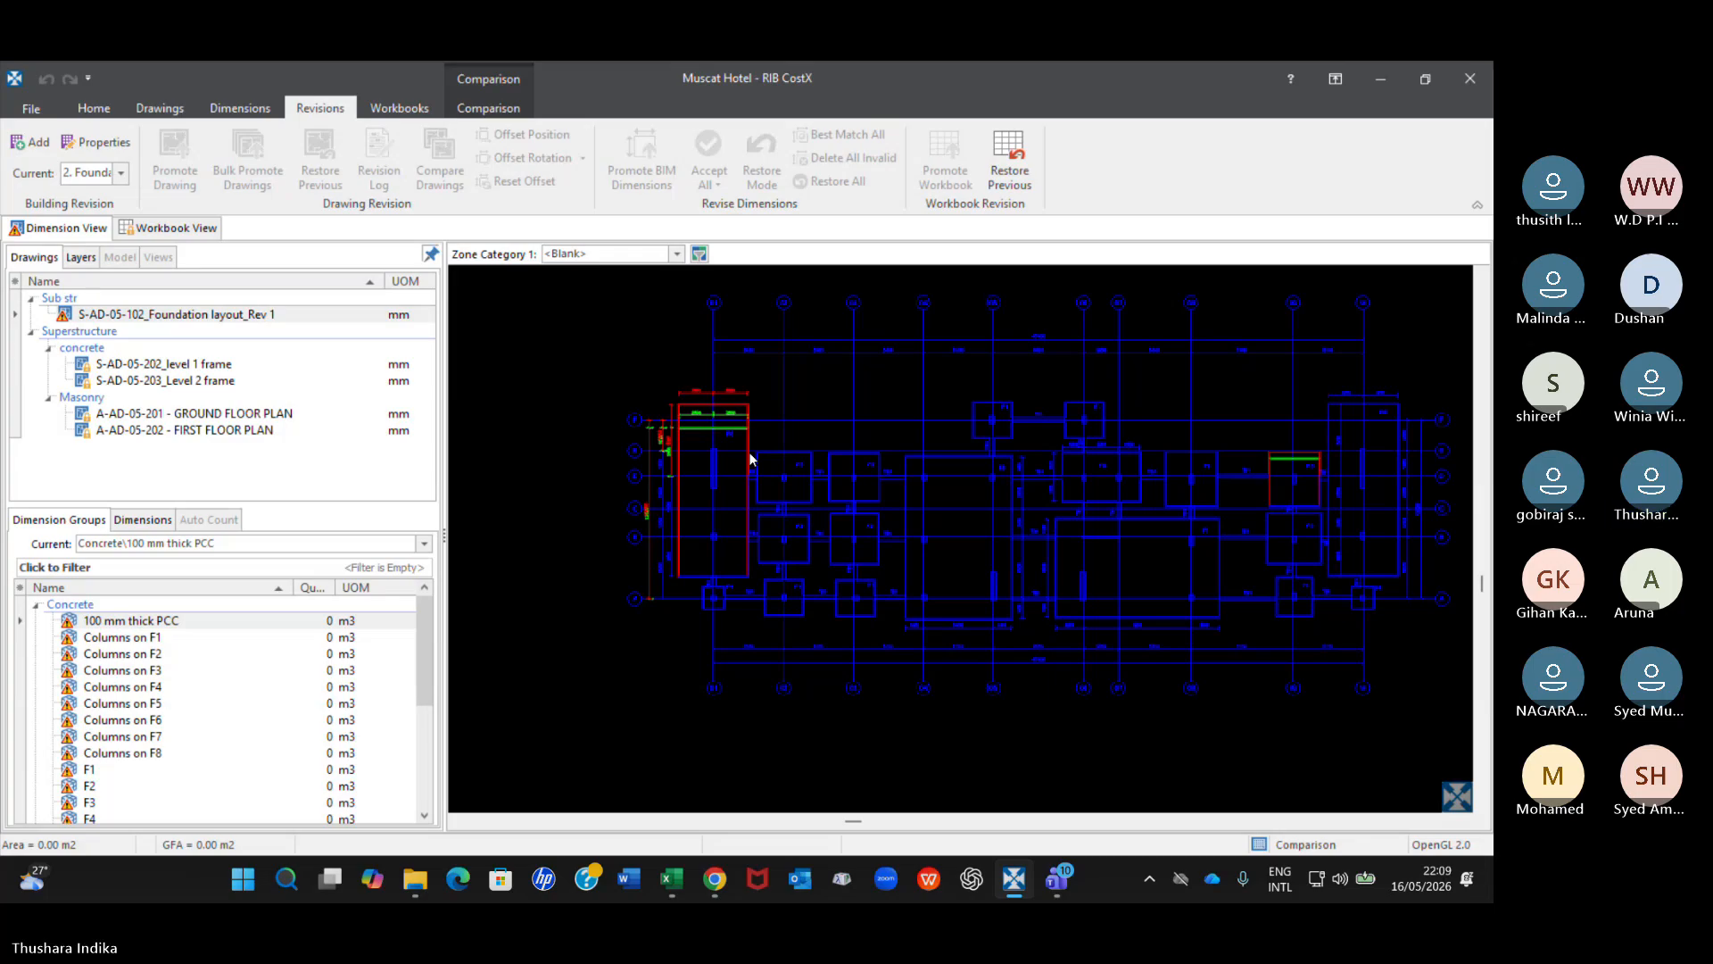
middle_drag(1053, 539, 1025, 507)
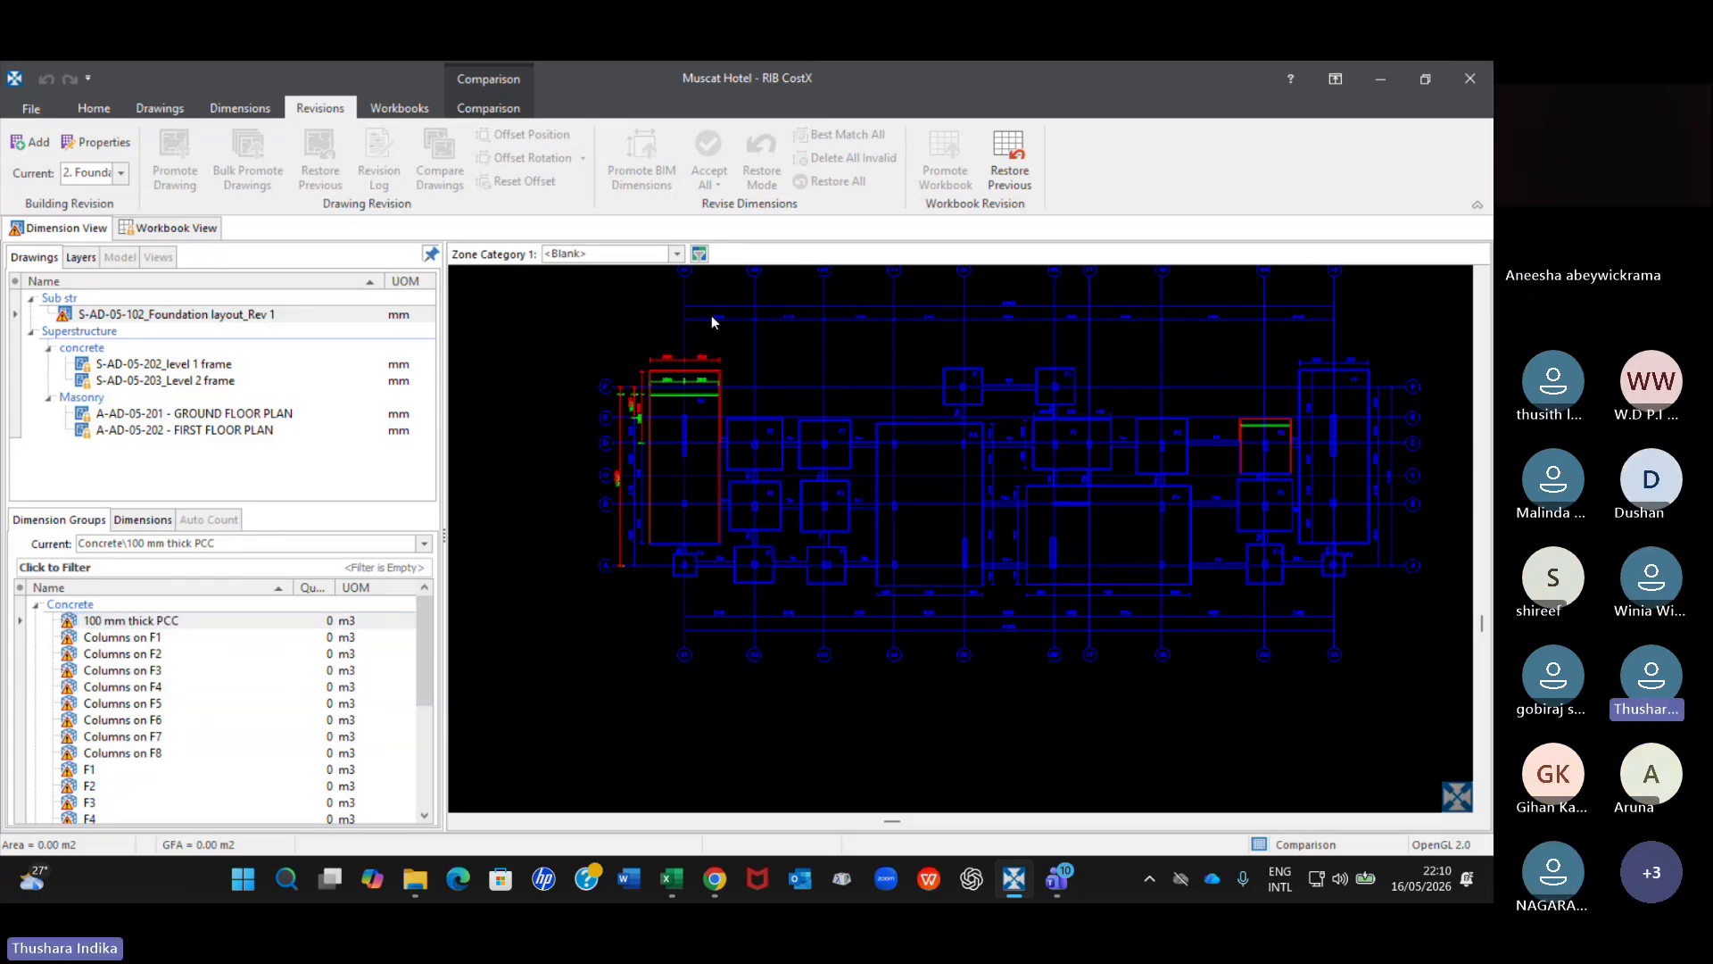
scroll(678, 349, up, 2)
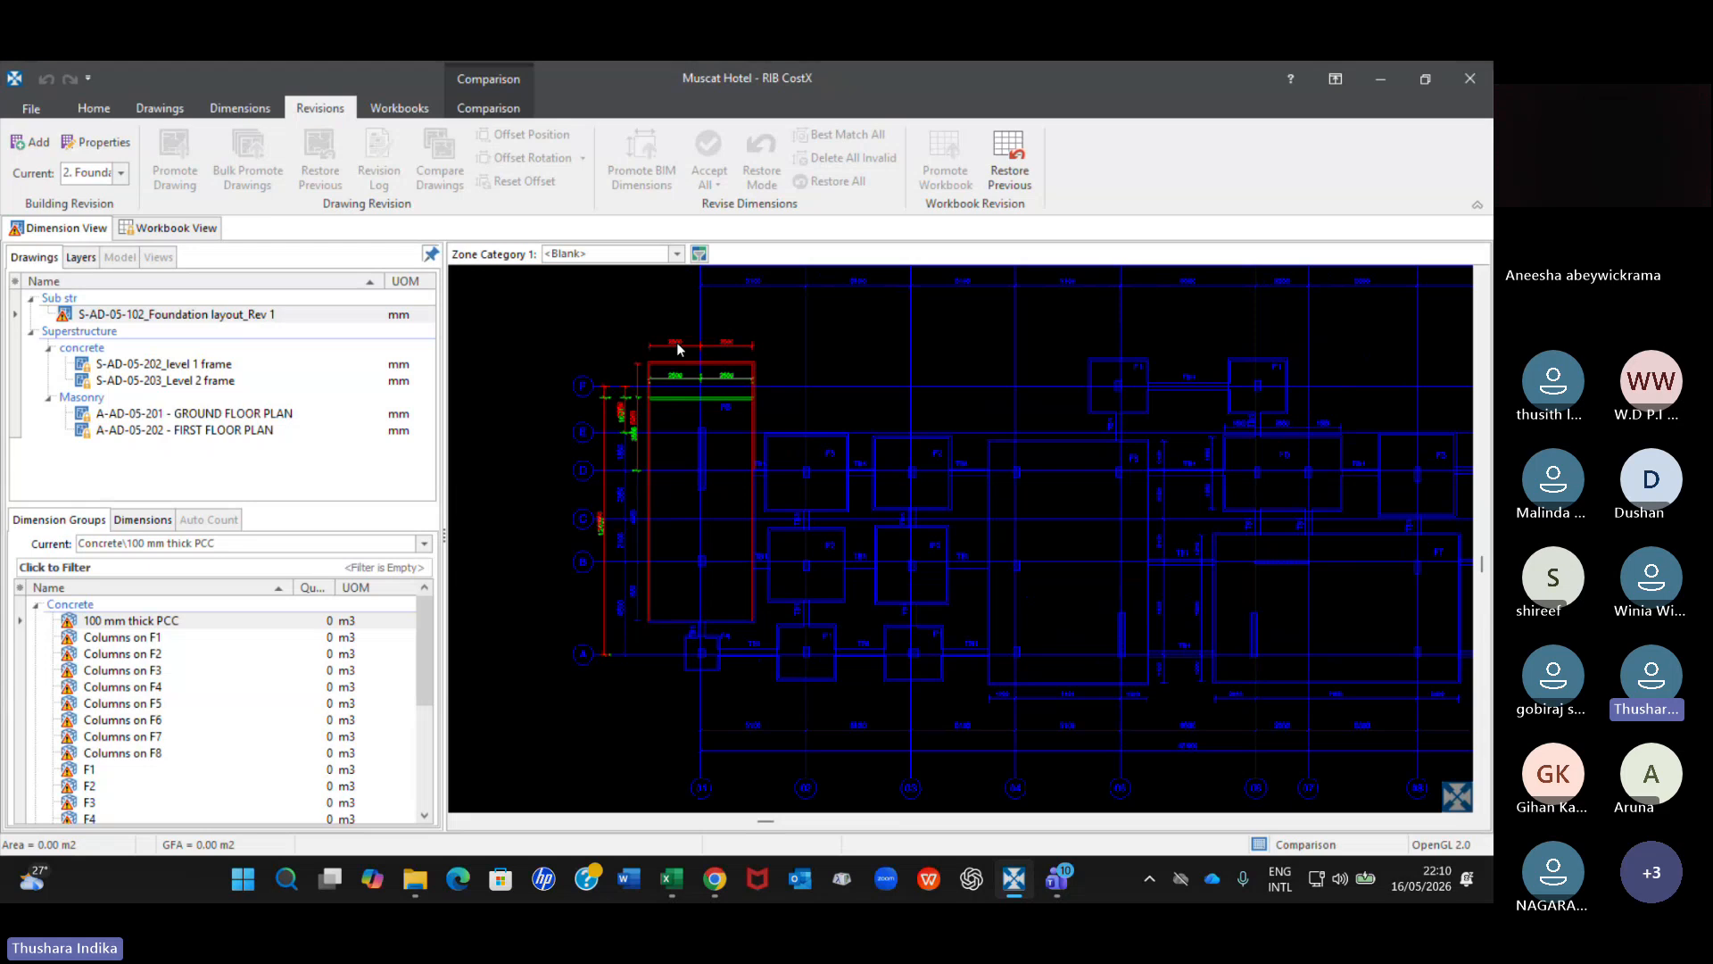
click(146, 621)
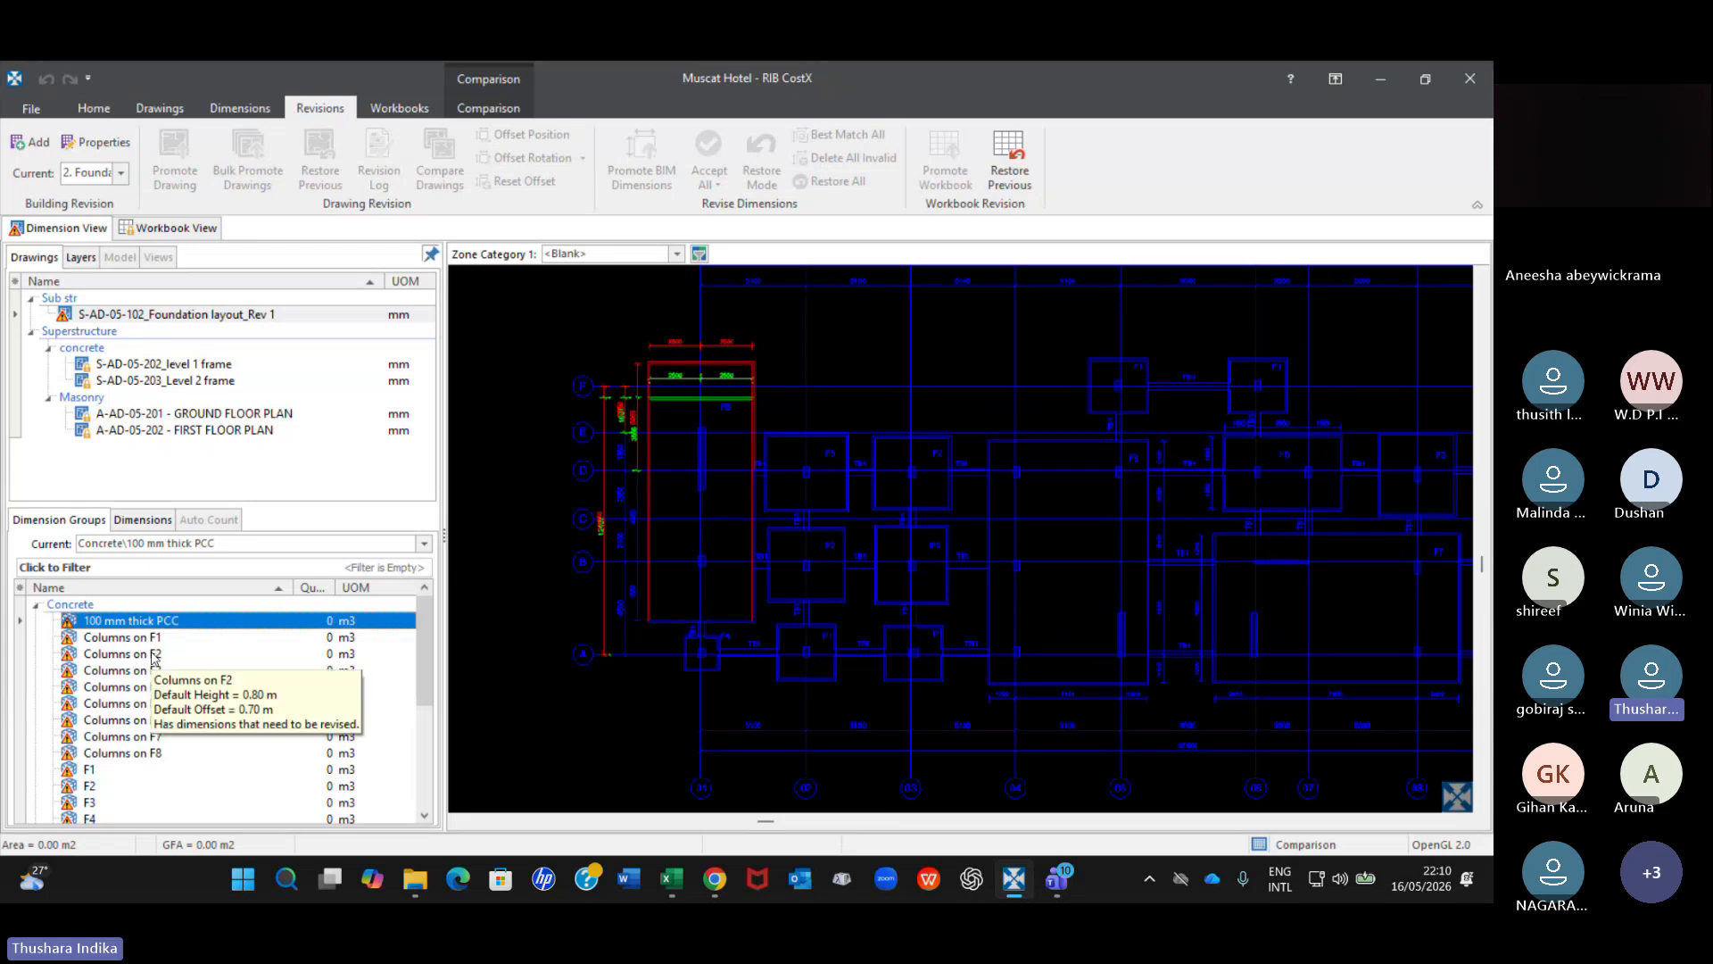
click(147, 720)
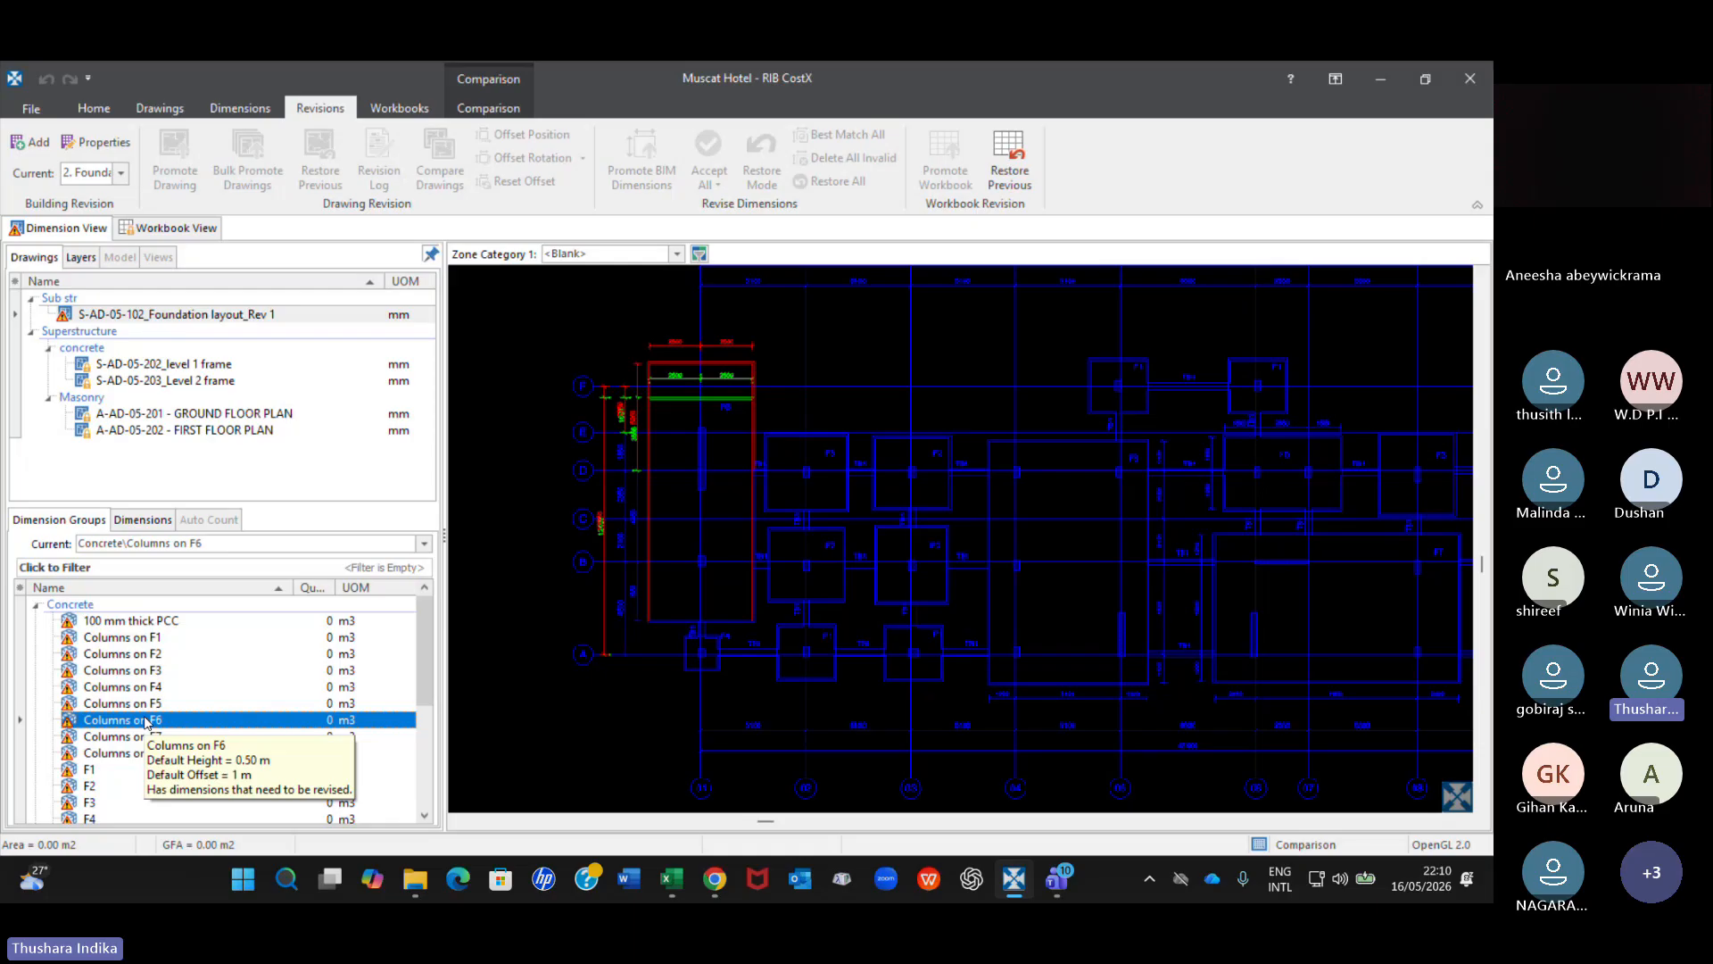
click(146, 671)
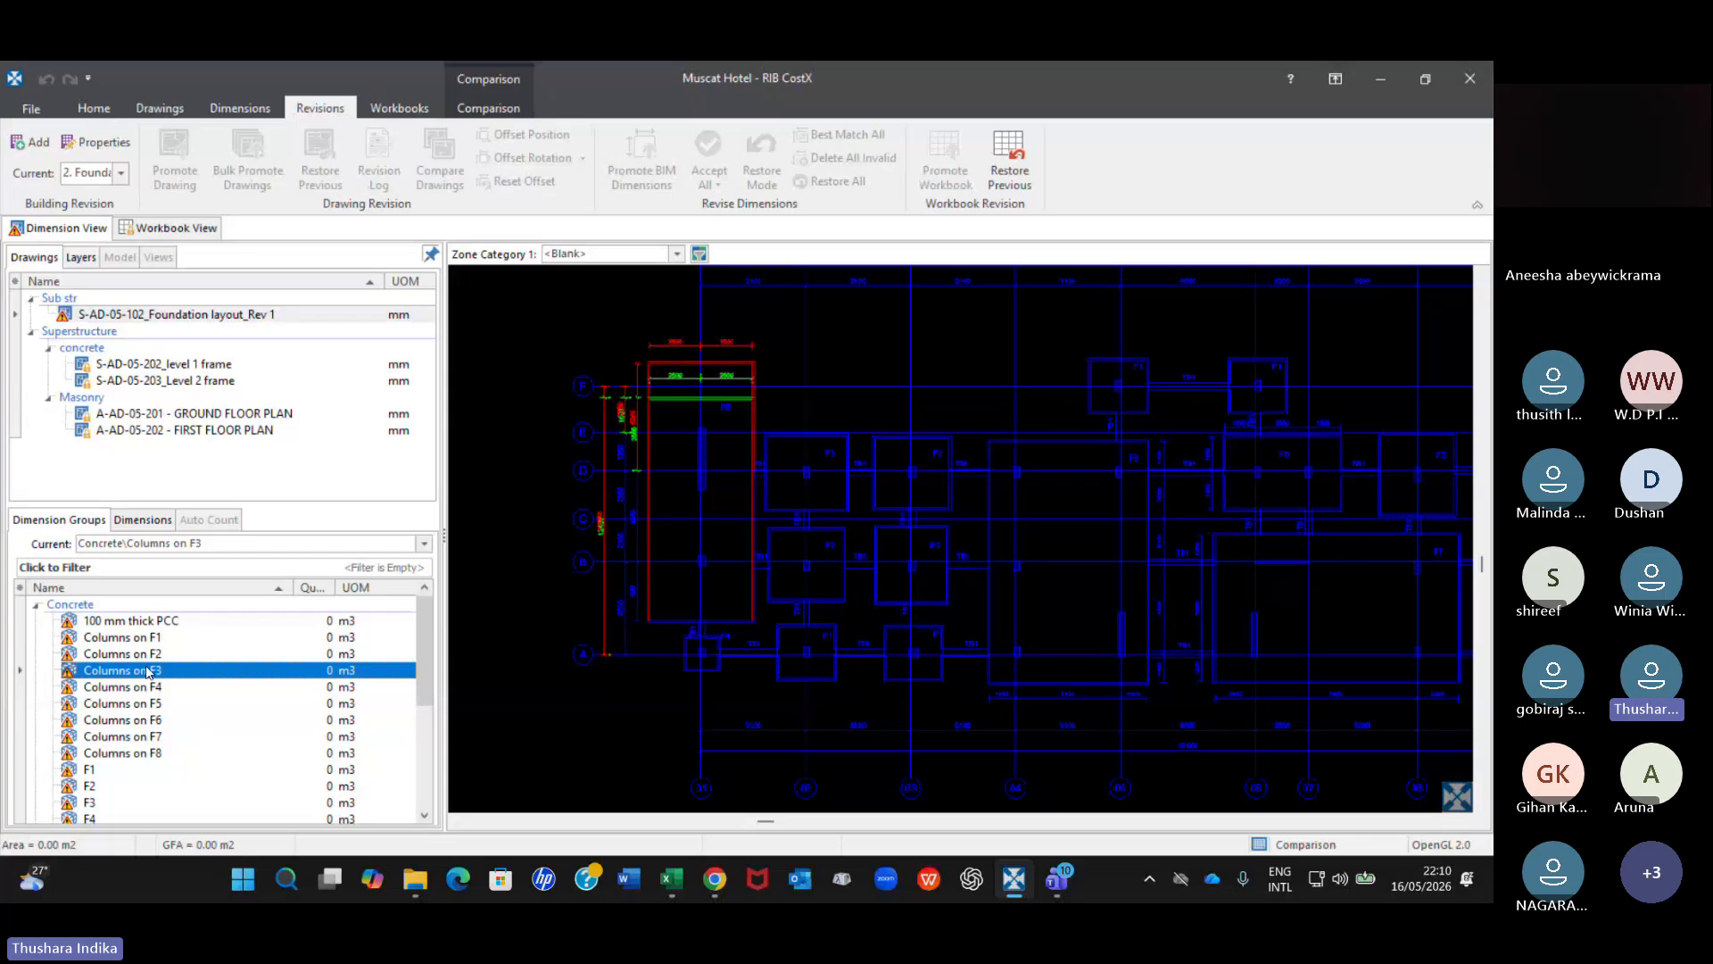
Check the 100 mm thick PCC, Columns on F3 and Columns on F6 dimension groups against the foundation comparison.
click(170, 621)
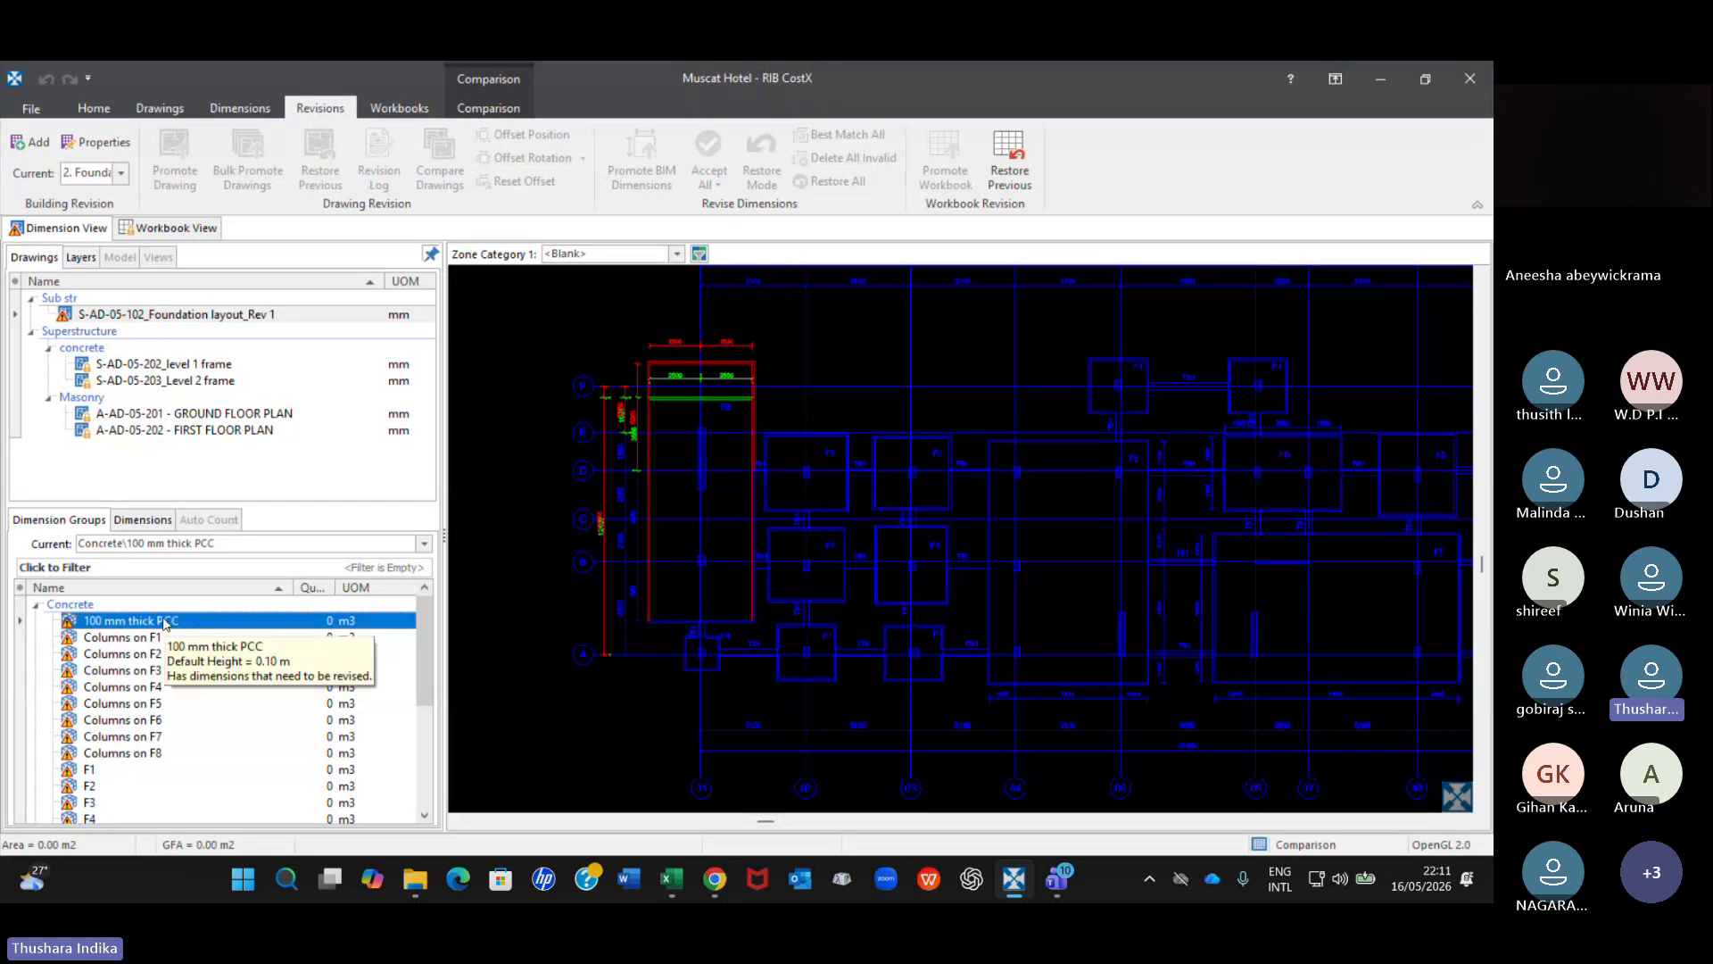
click(159, 671)
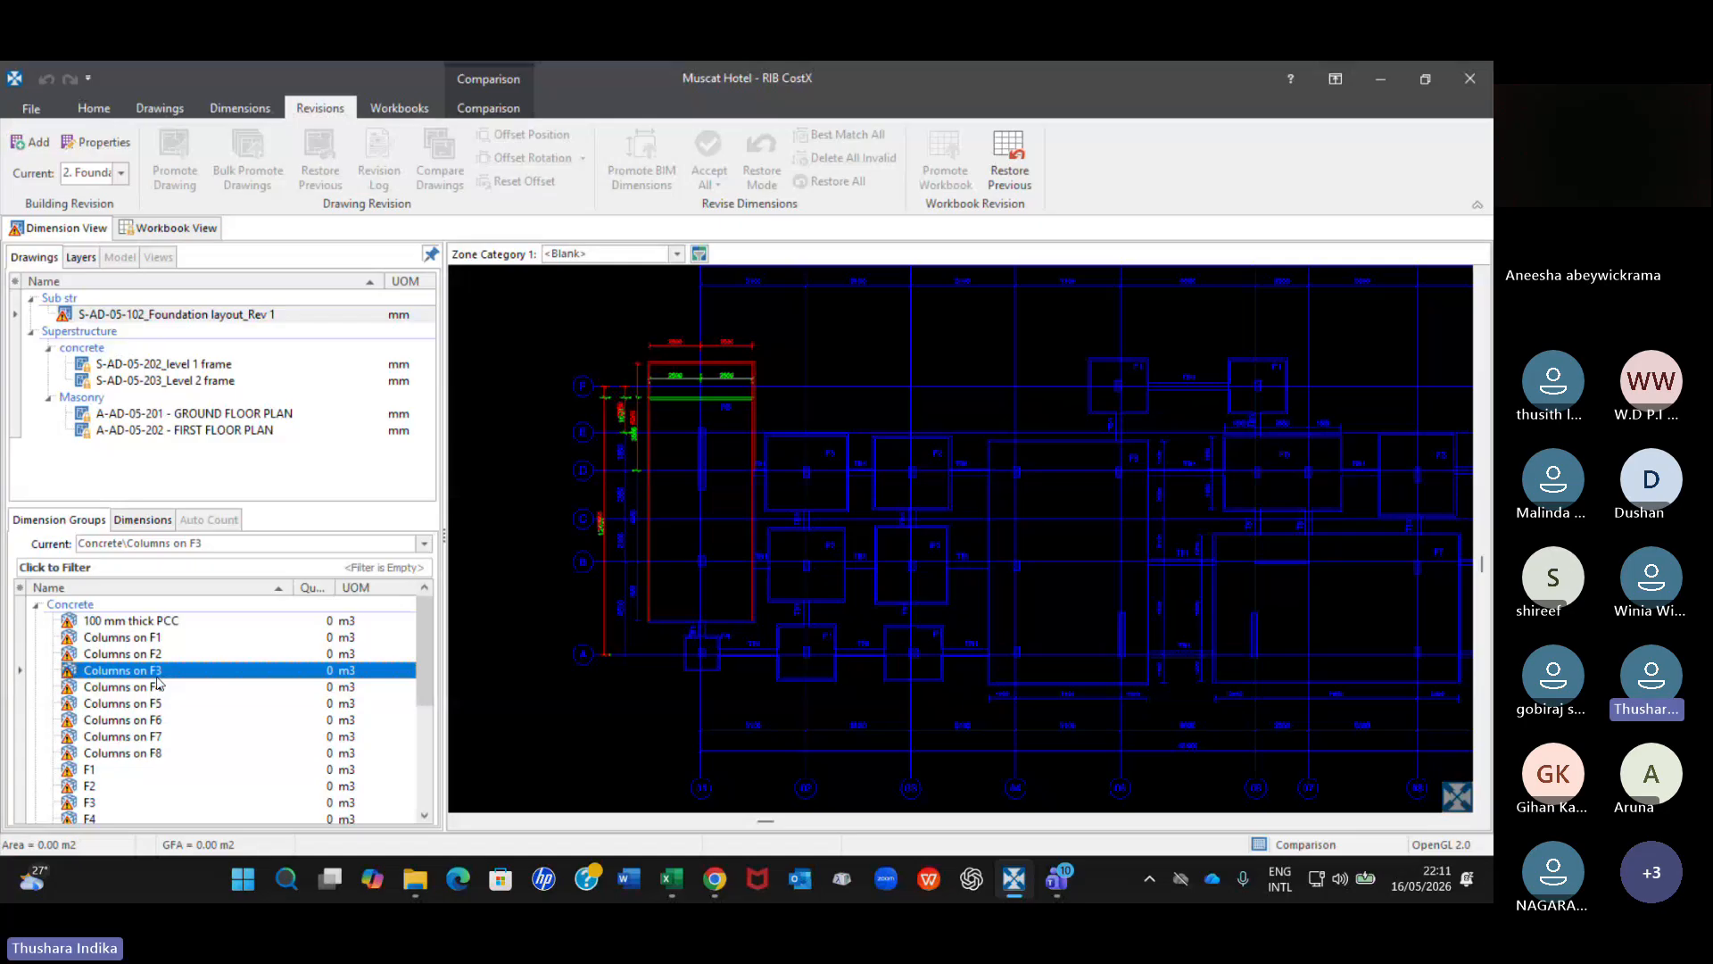
click(160, 721)
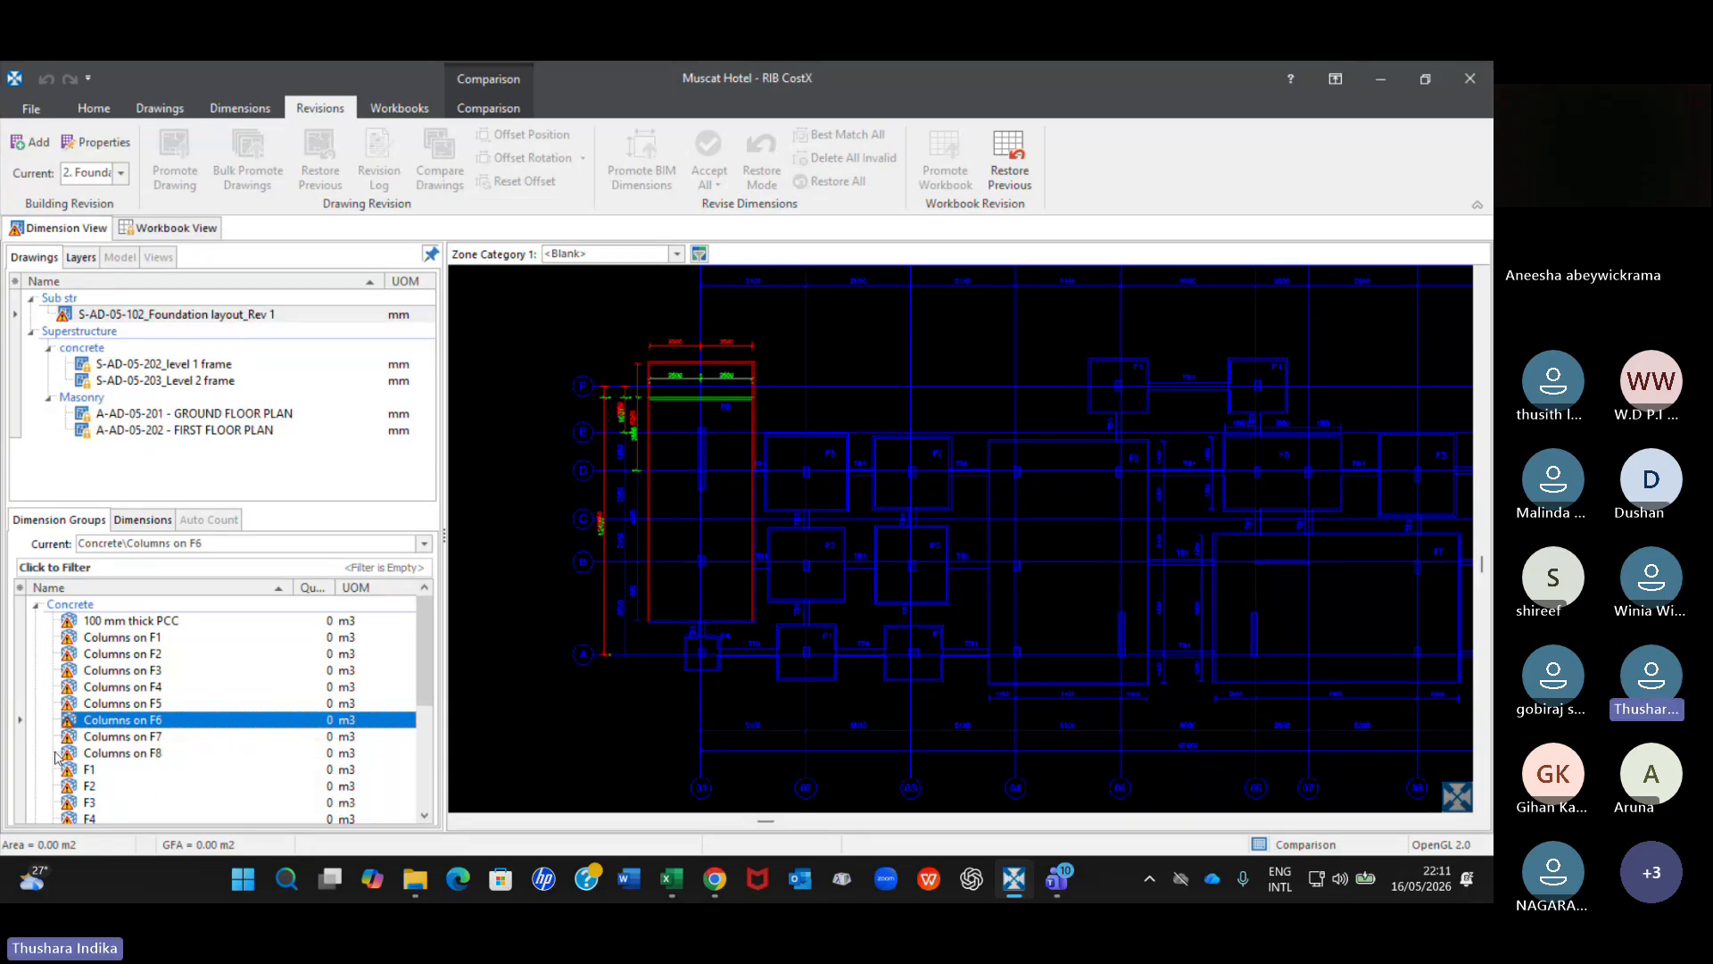
click(125, 670)
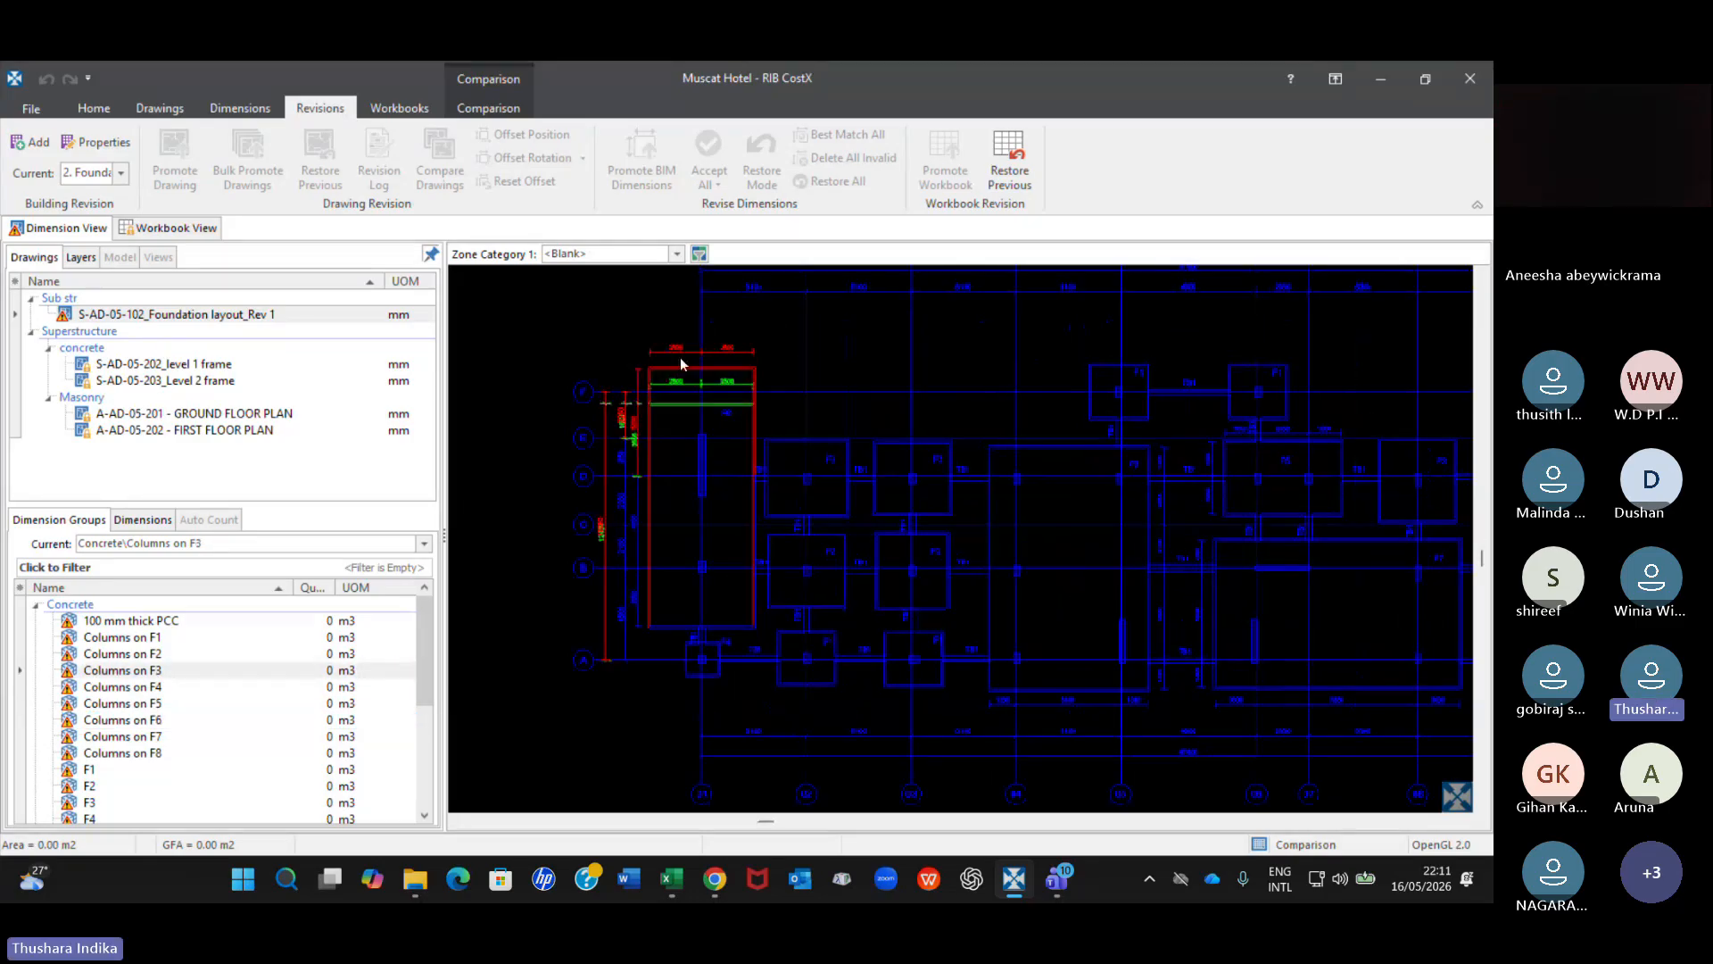
Examine the changed F3 footing beside the far F6 footing in the comparison with Columns on F3 current.
scroll(1171, 506, down, 1)
middle_drag(1394, 528, 803, 638)
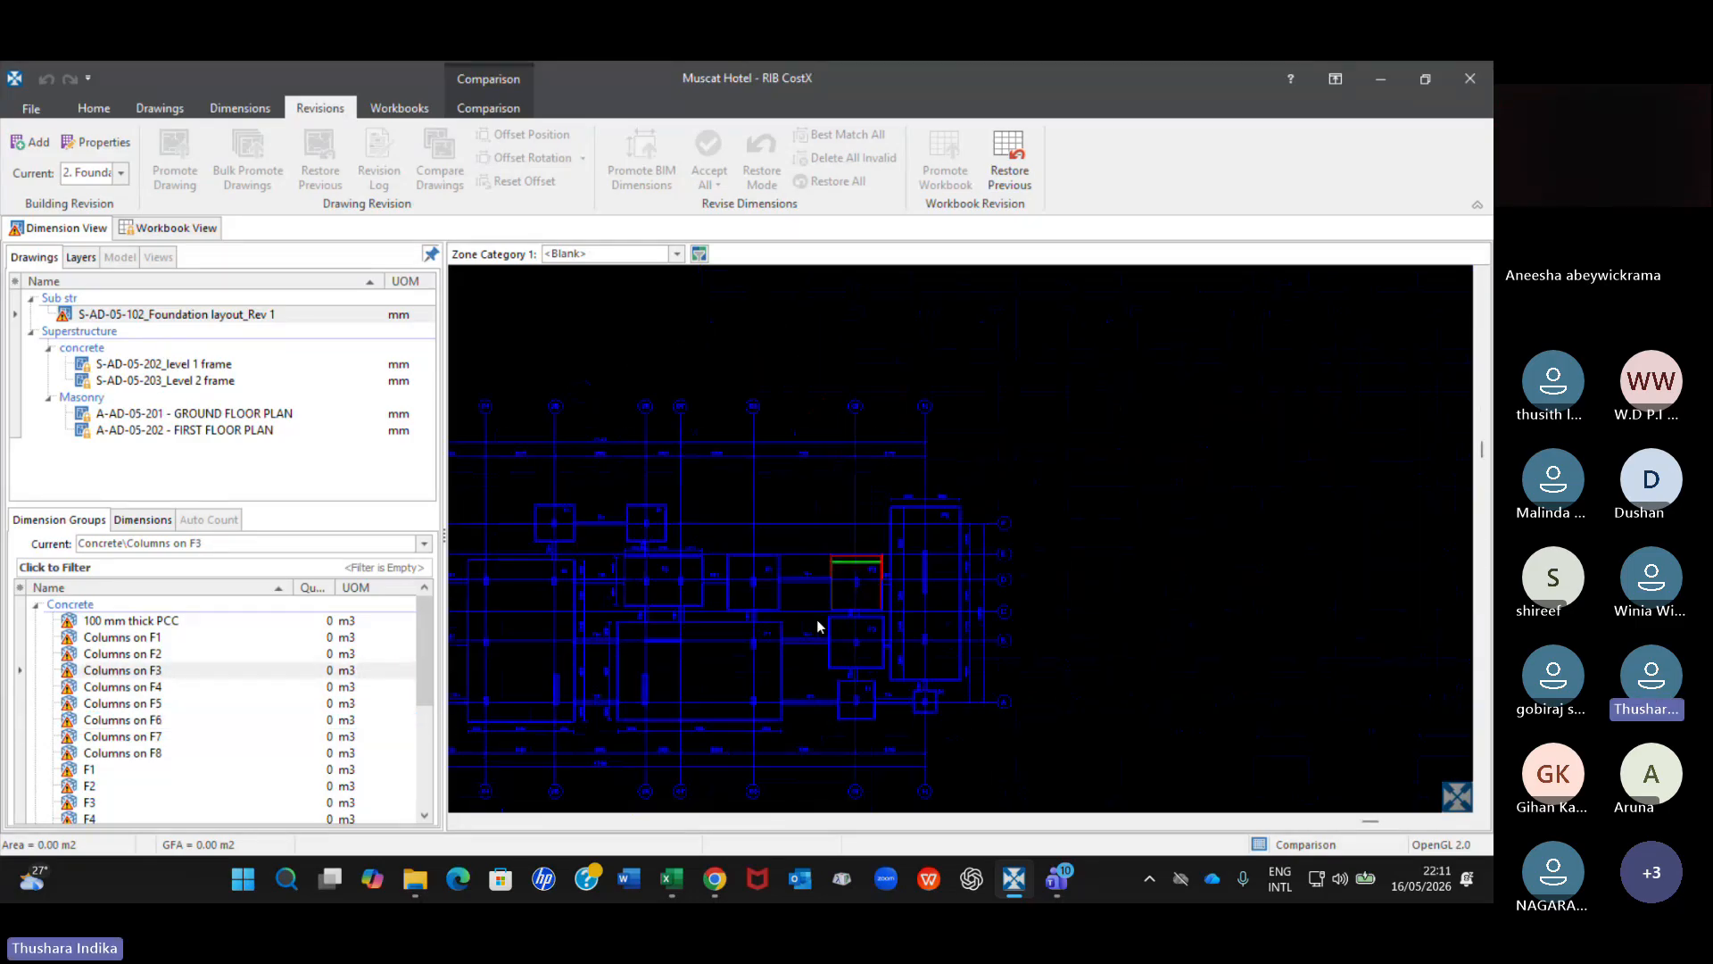
scroll(845, 580, up, 3)
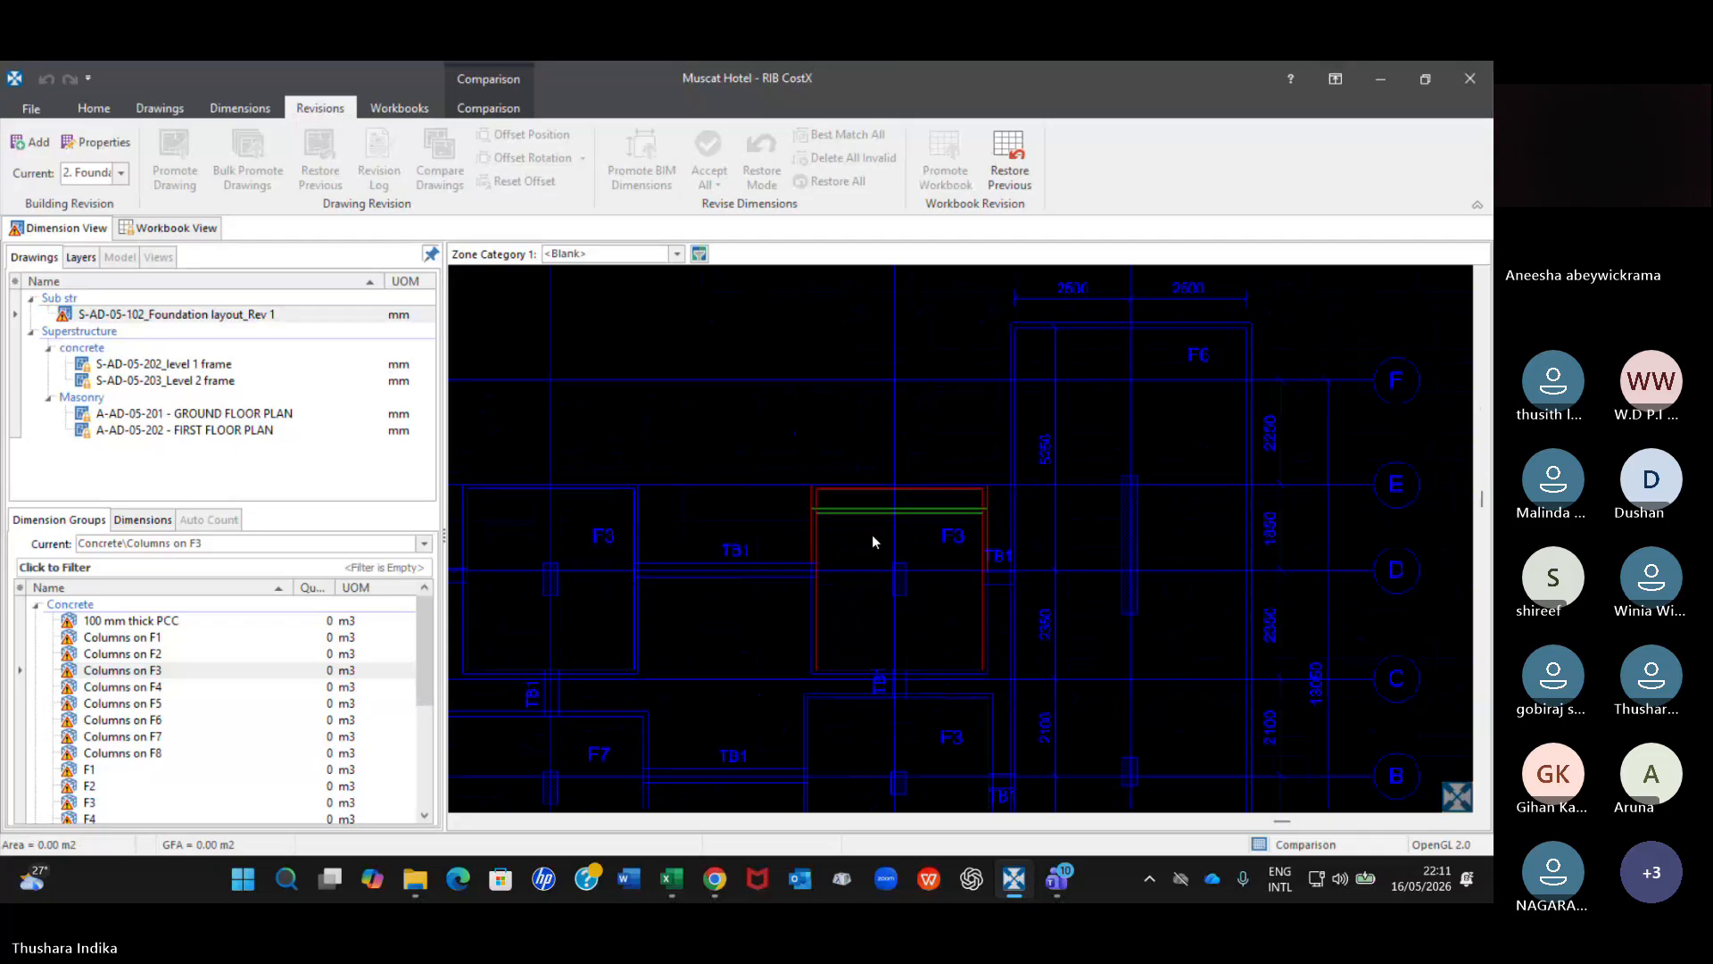
scroll(870, 534, up, 1)
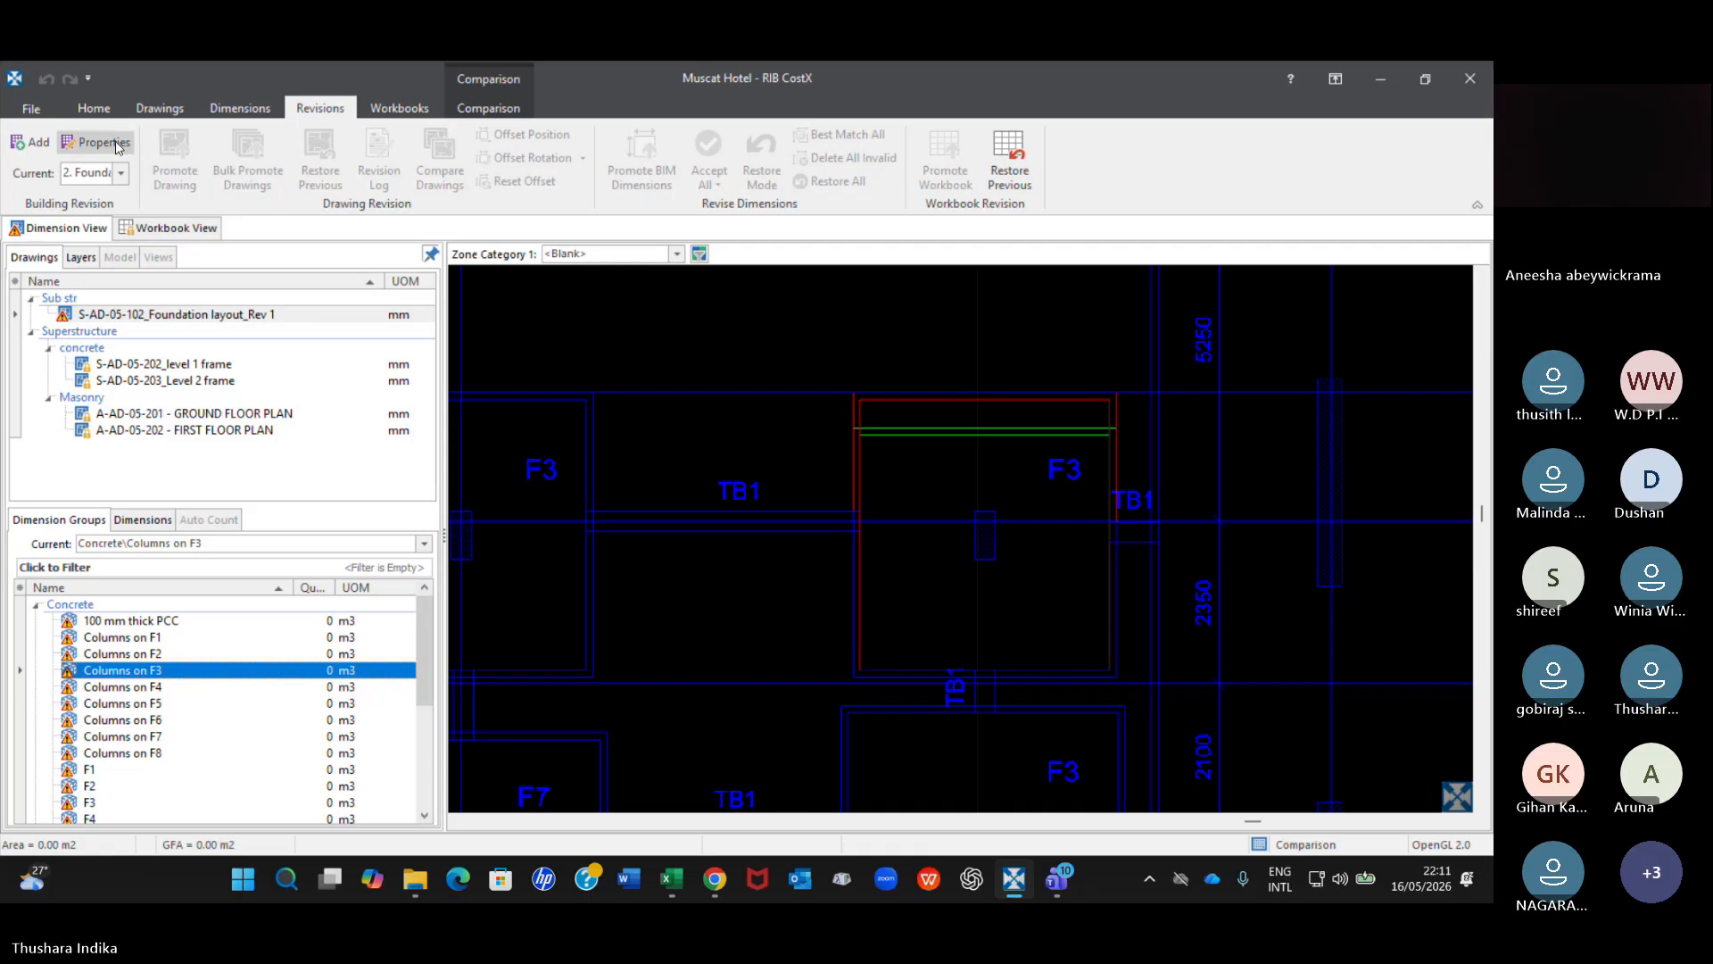
Leave the comparison and reopen the S-AD-05-102_Foundation layout_Rev 1 drawing.
click(95, 109)
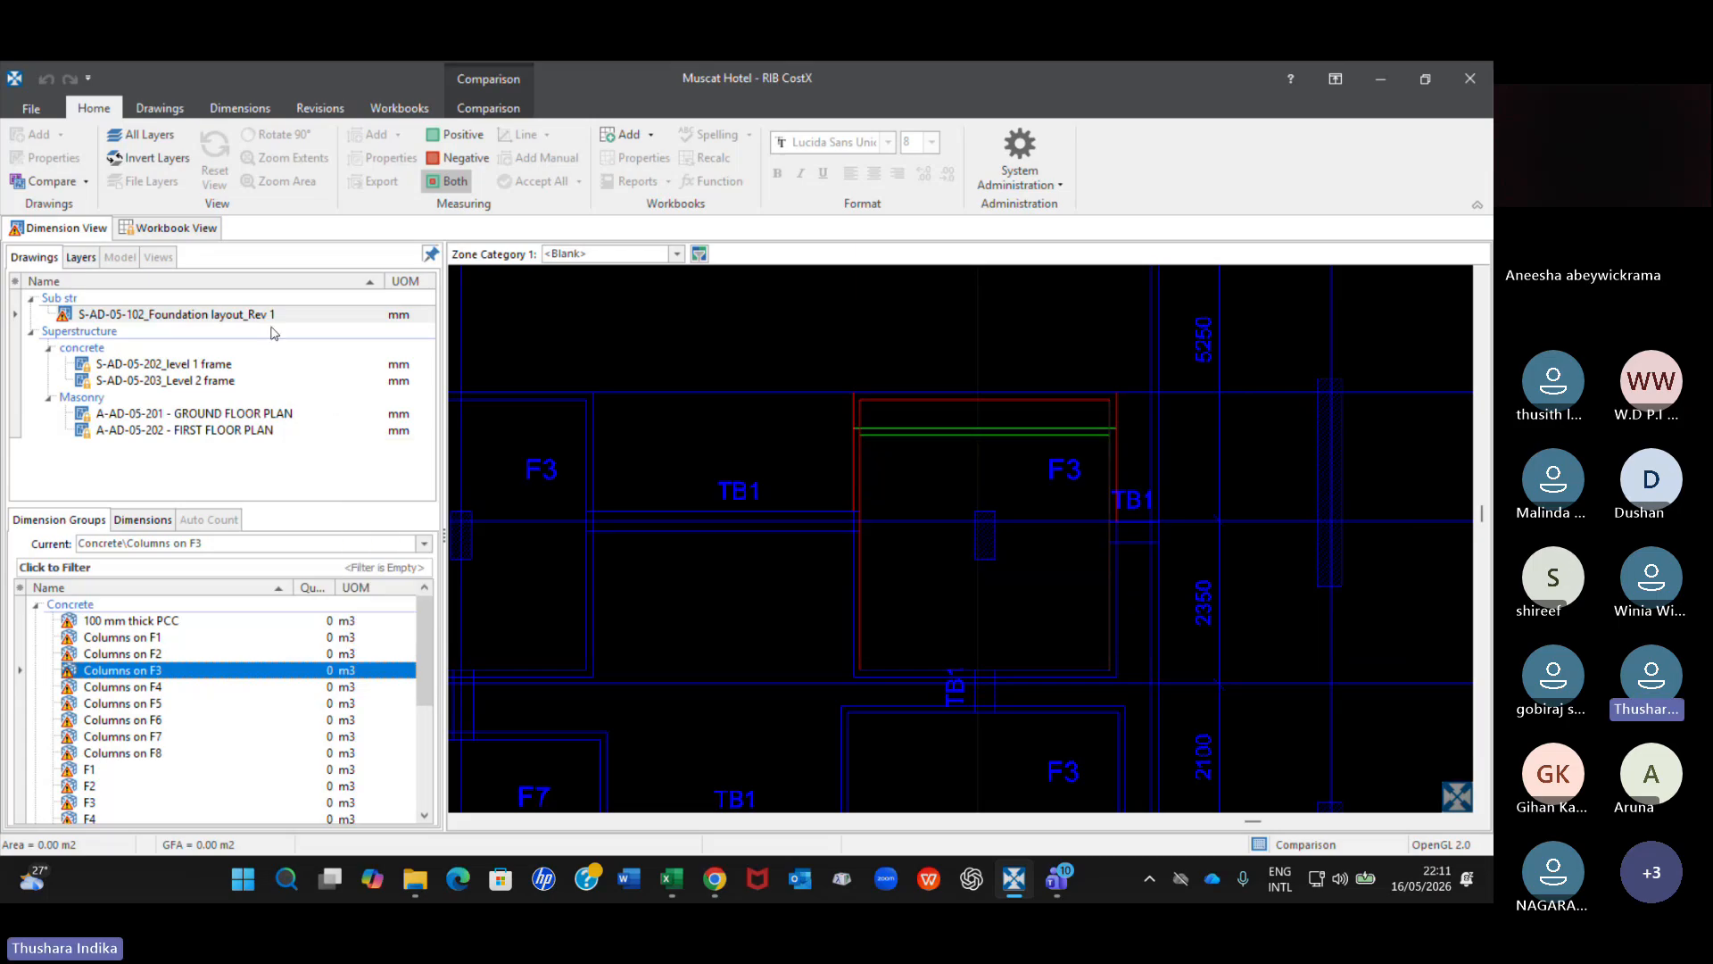
mouse_move(269, 322)
double_click(237, 314)
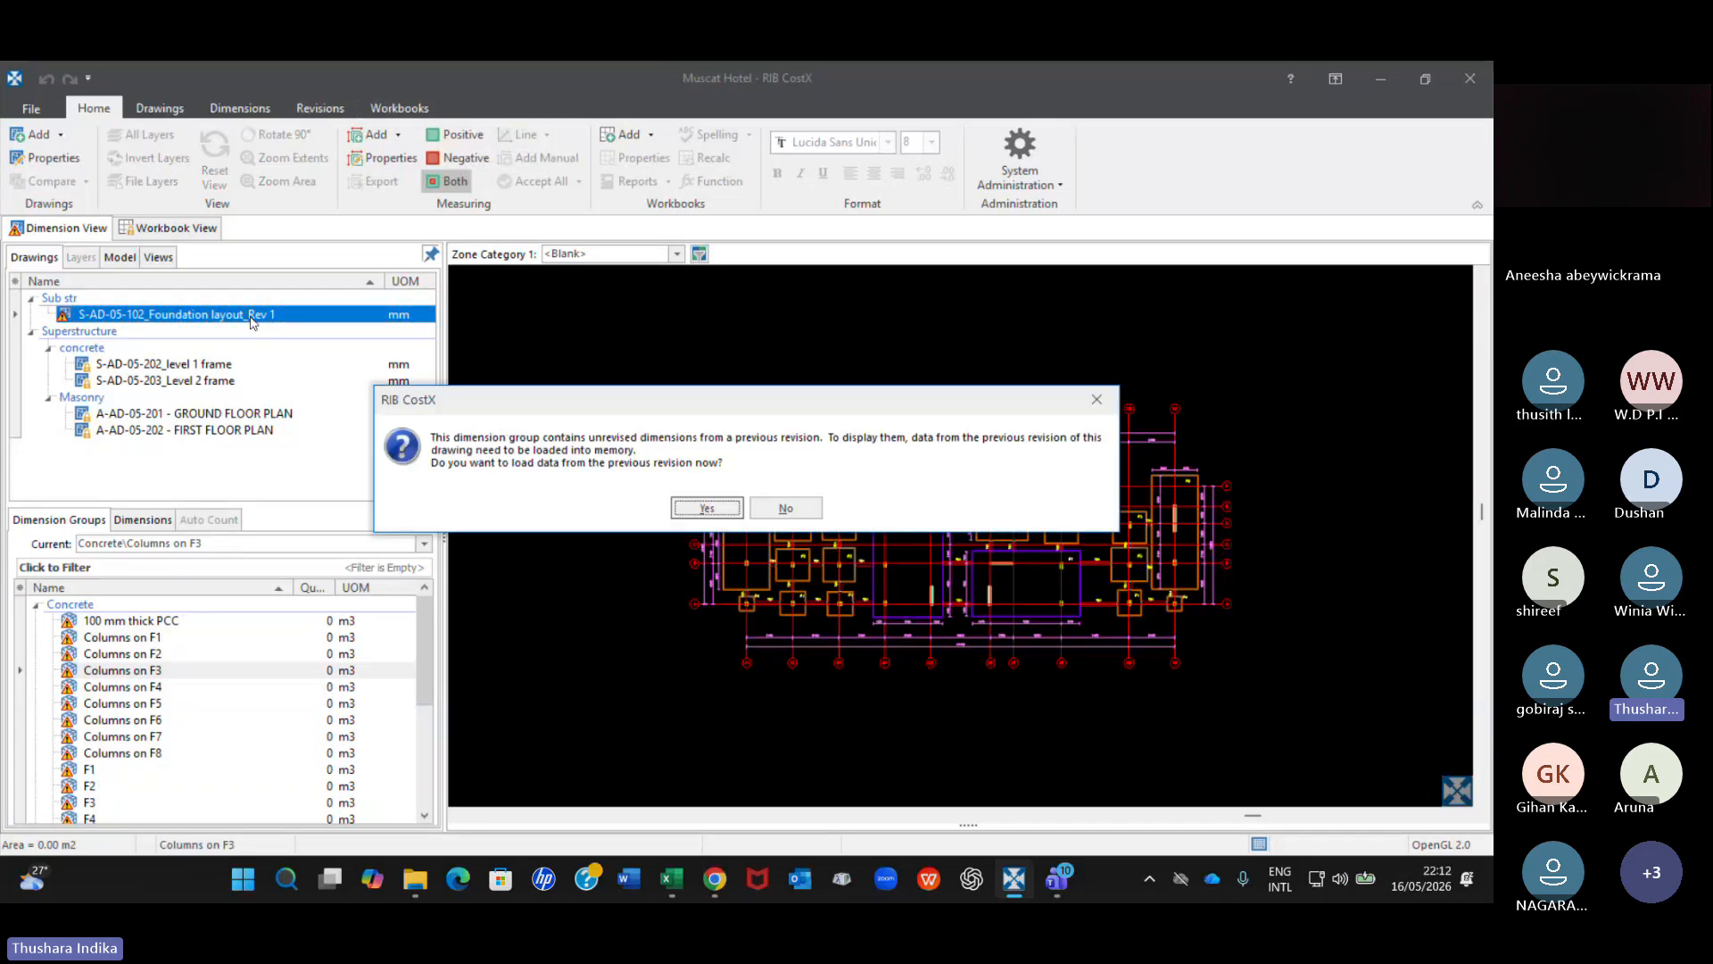
click(708, 506)
Compare the S-AD-05-102_Foundation layout_Rev 1 drawing with Revision 1 using the Match Lines method.
click(332, 110)
click(272, 316)
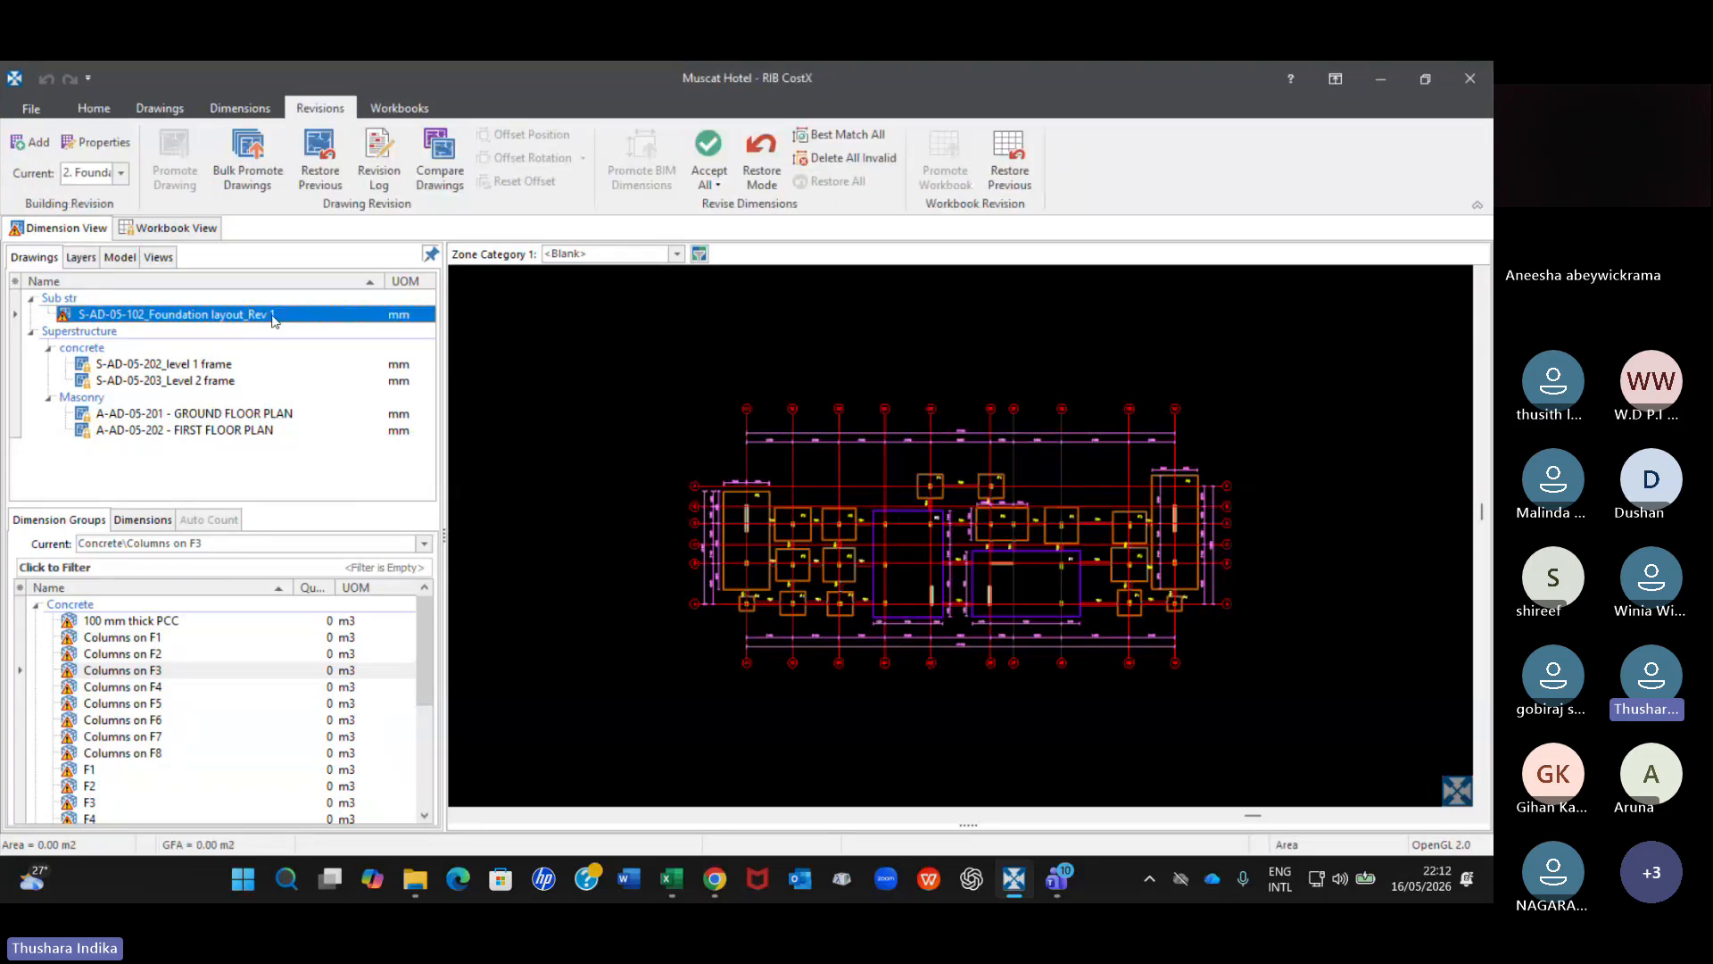
click(223, 309)
click(440, 175)
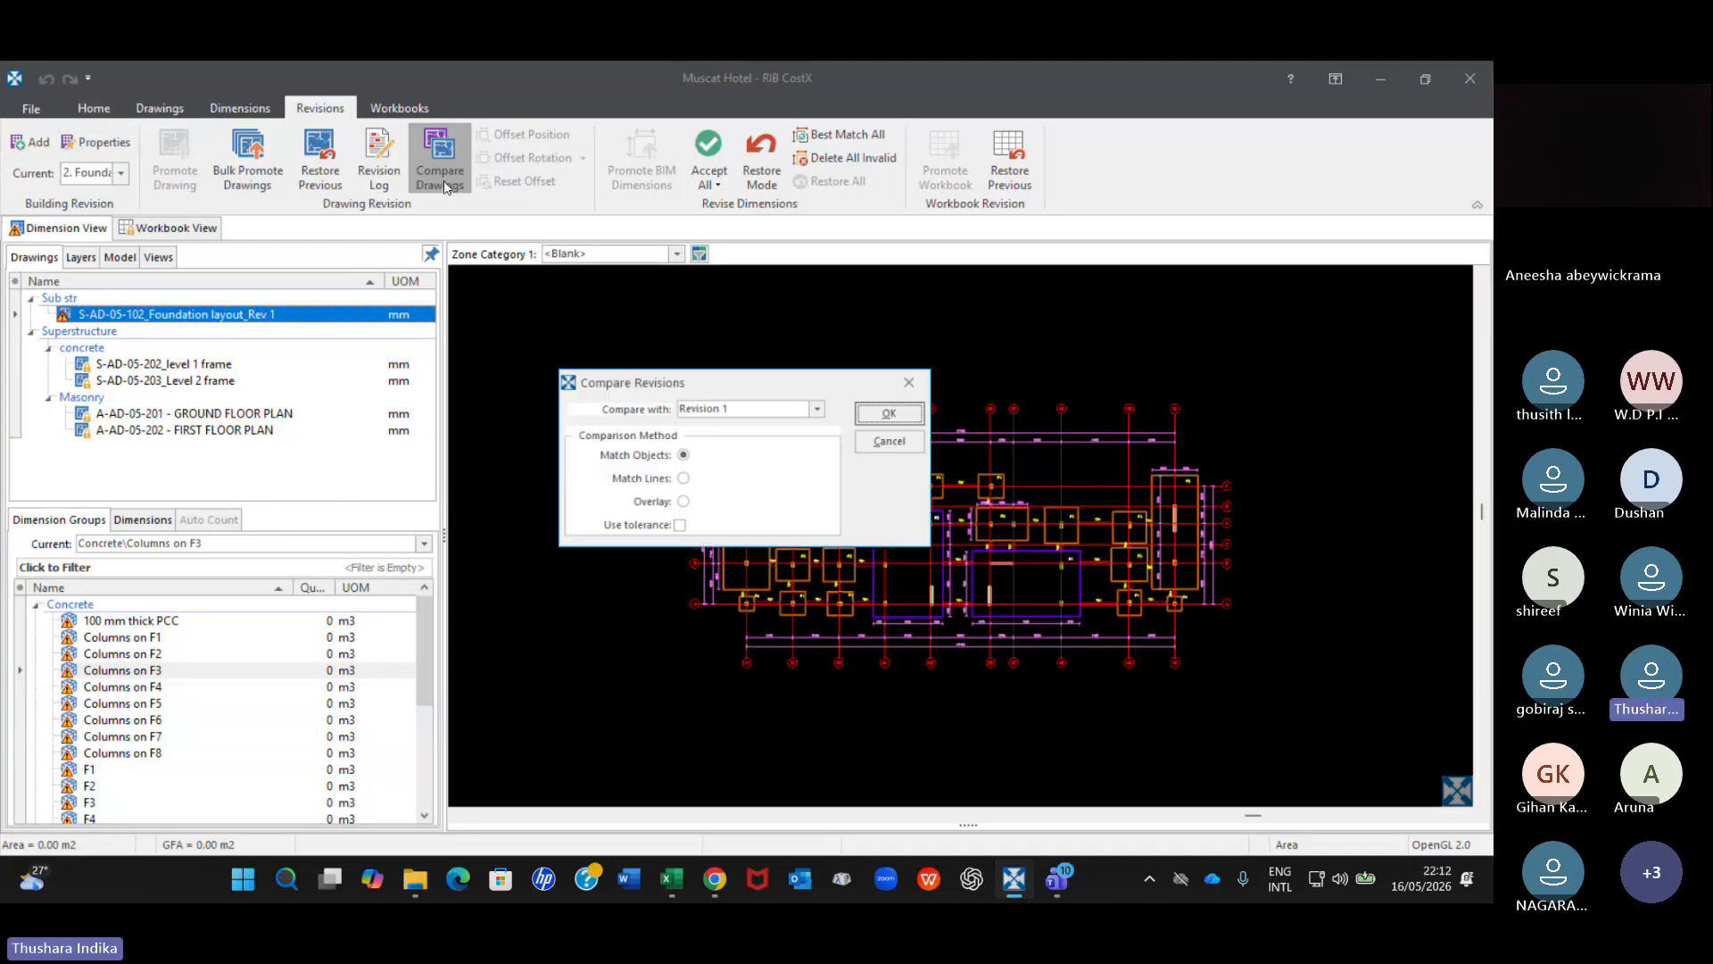
click(683, 479)
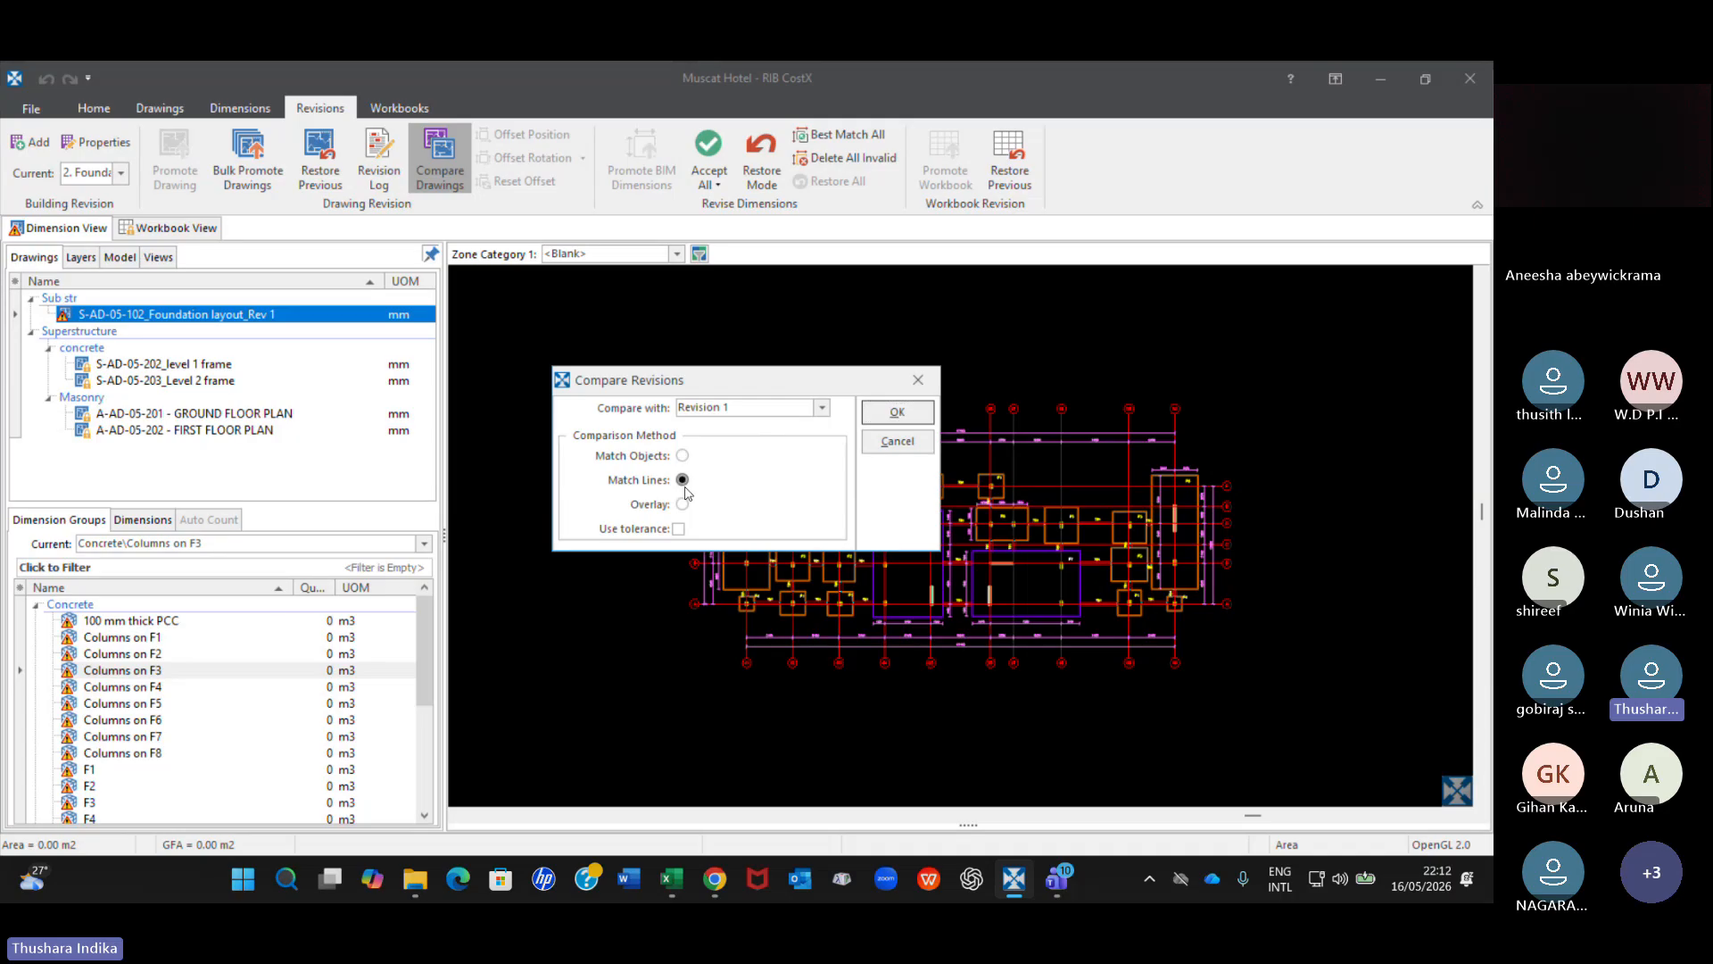
click(896, 412)
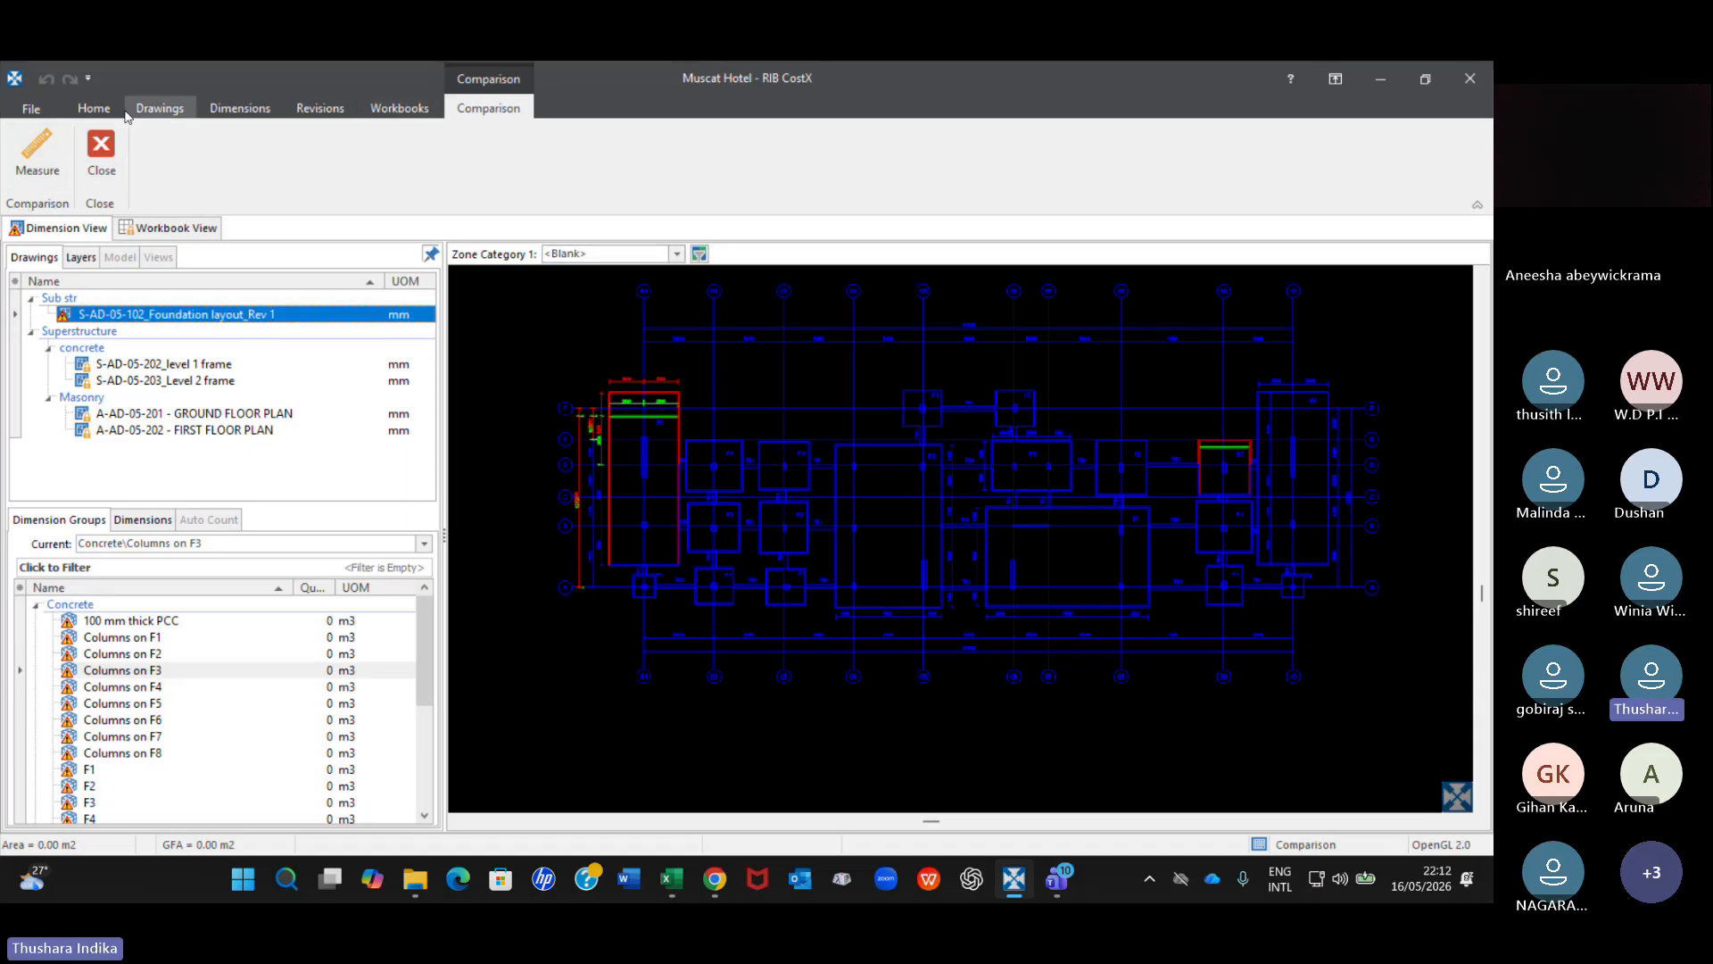
Return from the line comparison to the S-AD-05-102_Foundation layout_Rev 1 drawing and answer the previous-revision data prompt.
click(96, 109)
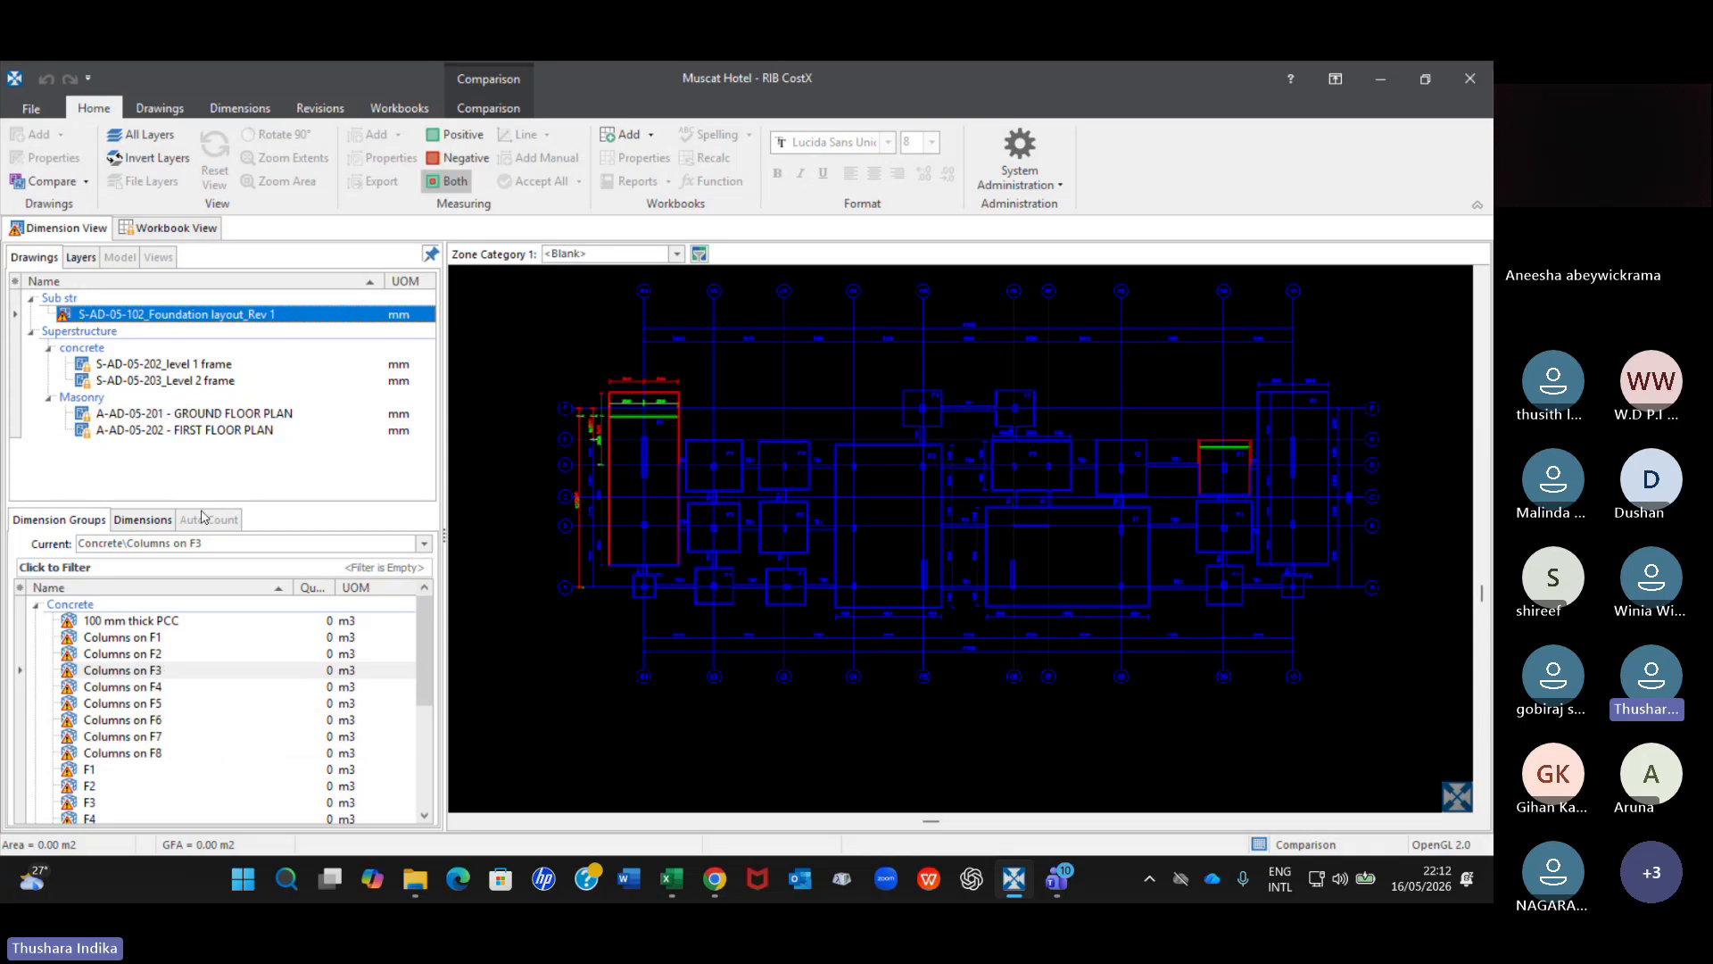
double_click(215, 315)
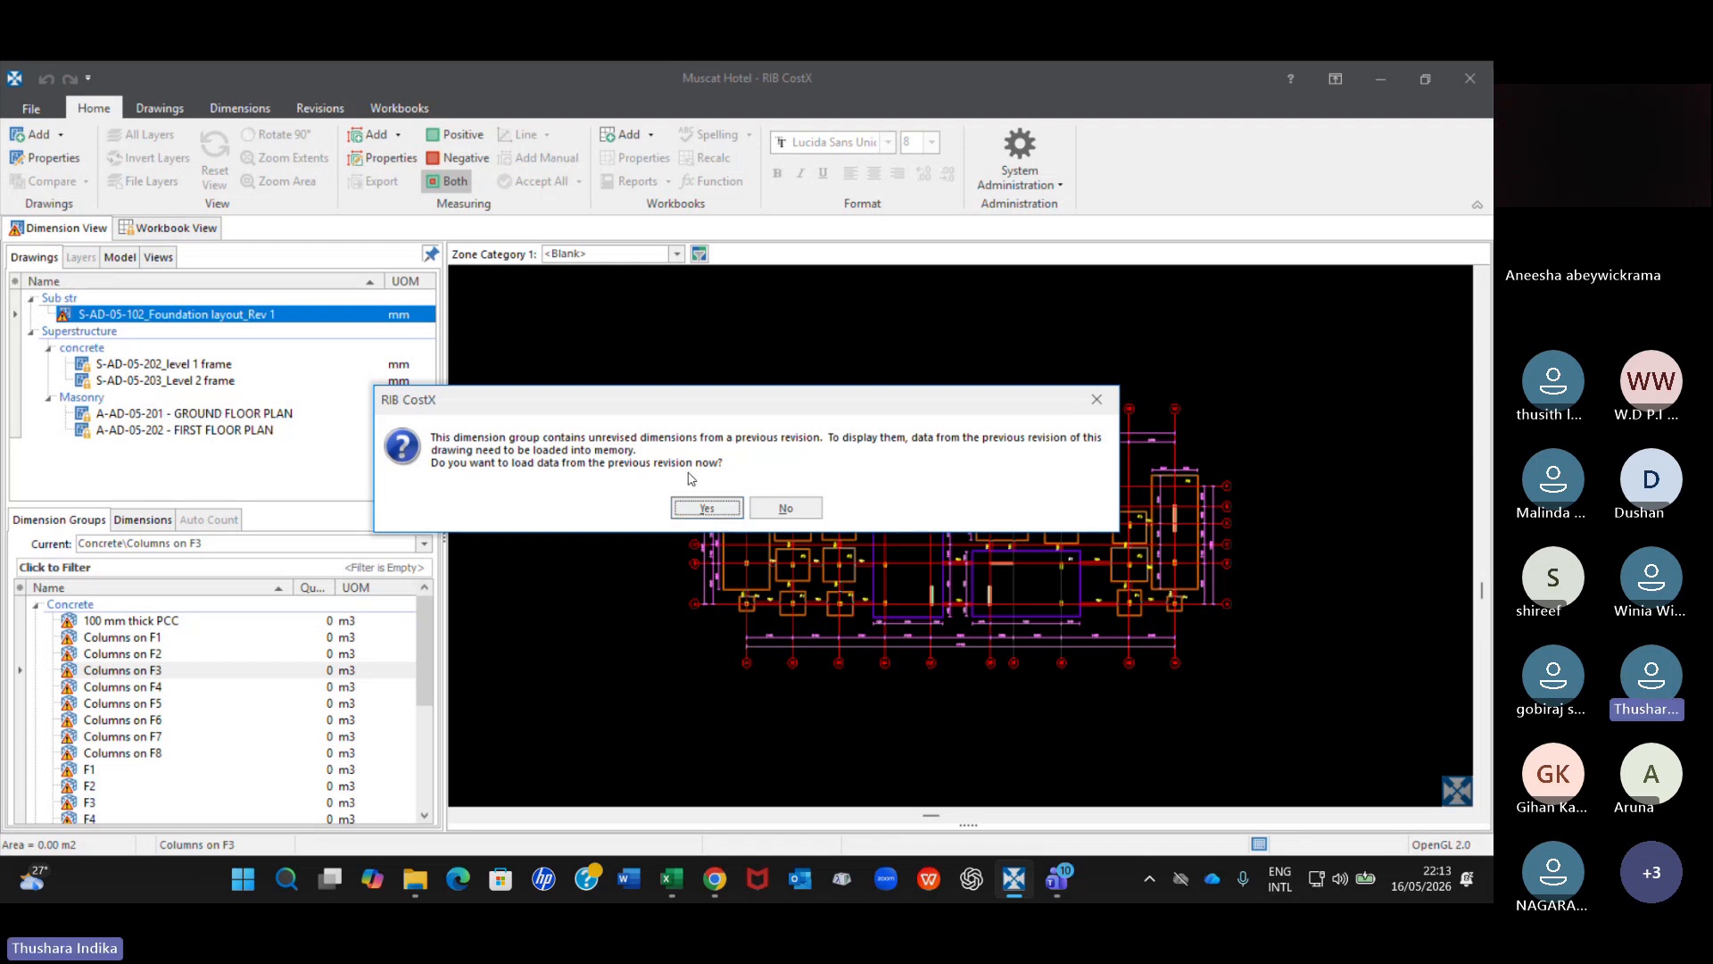
click(774, 509)
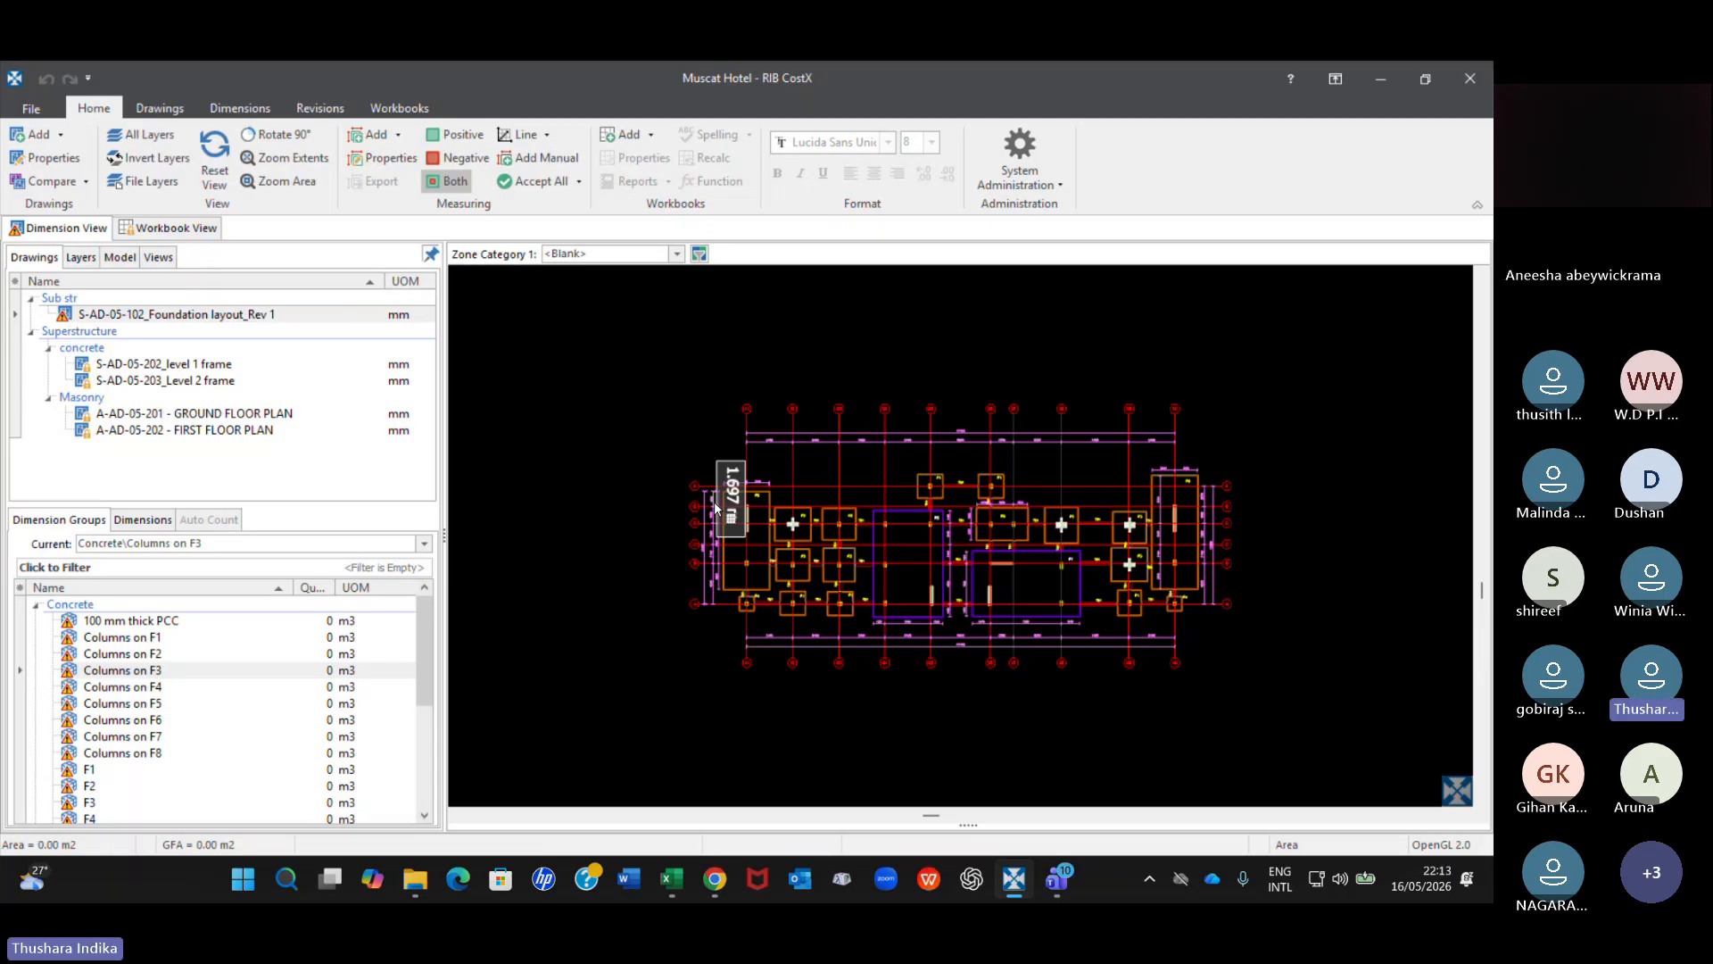
Inspect the Columns on F3 dimensions at the F3 footings near both ends of the revised foundation layout.
mouse_move(1135, 533)
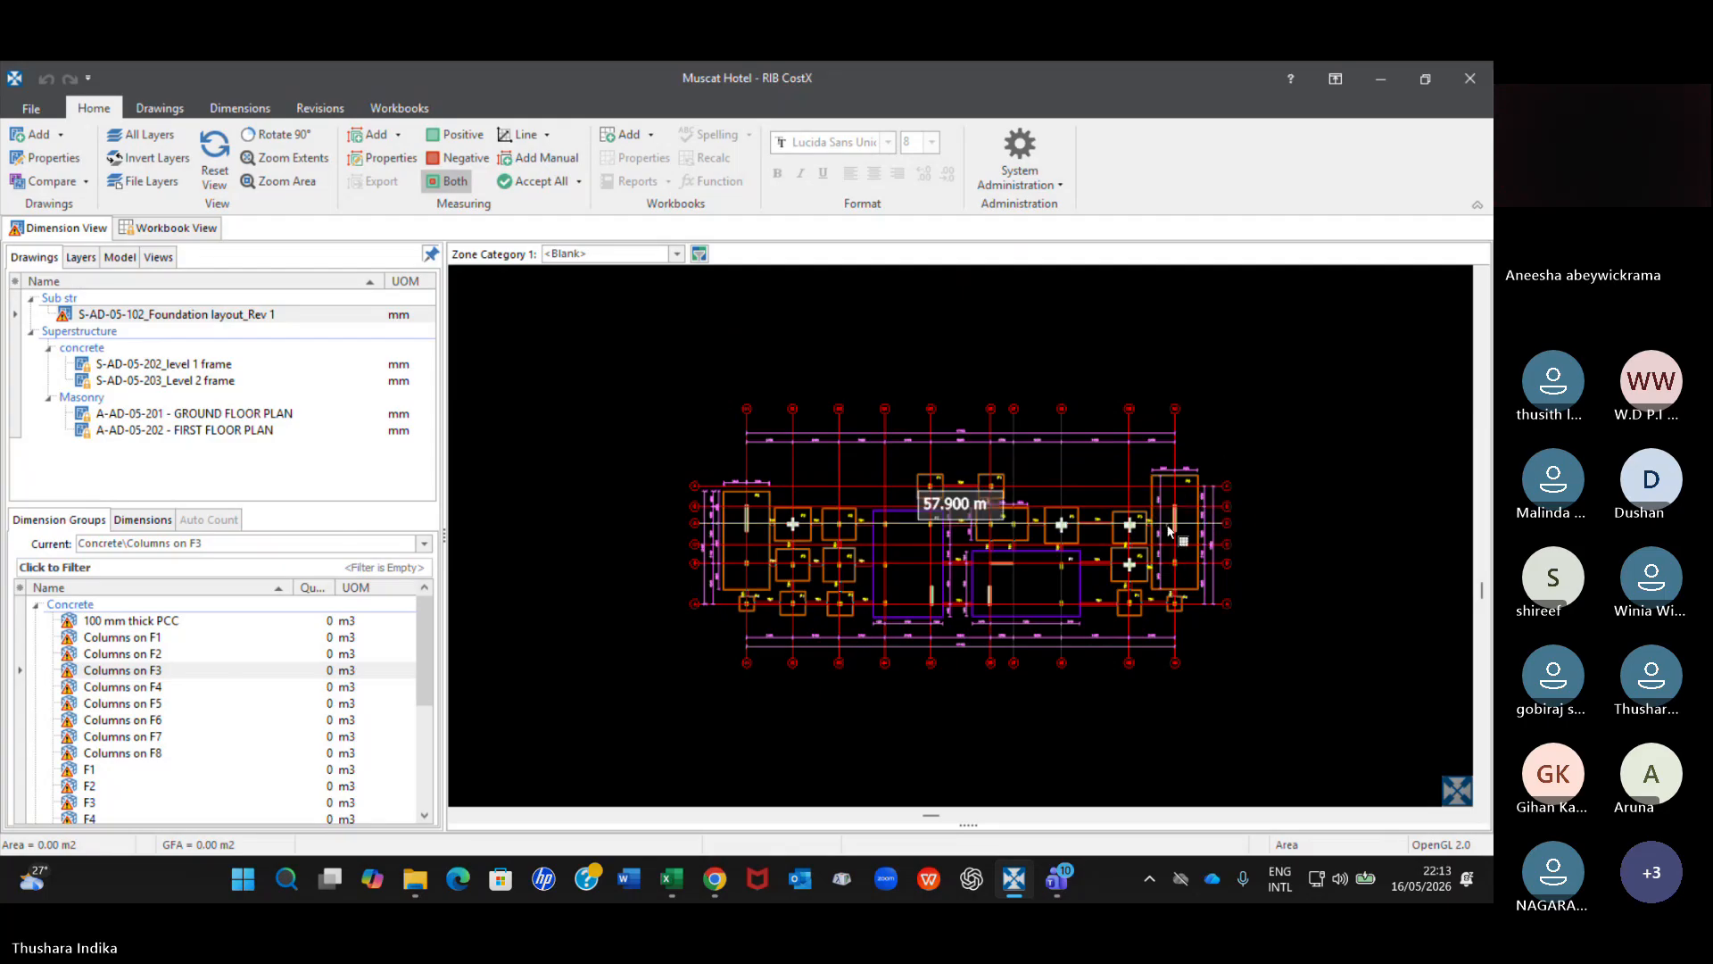
scroll(1164, 519, up, 3)
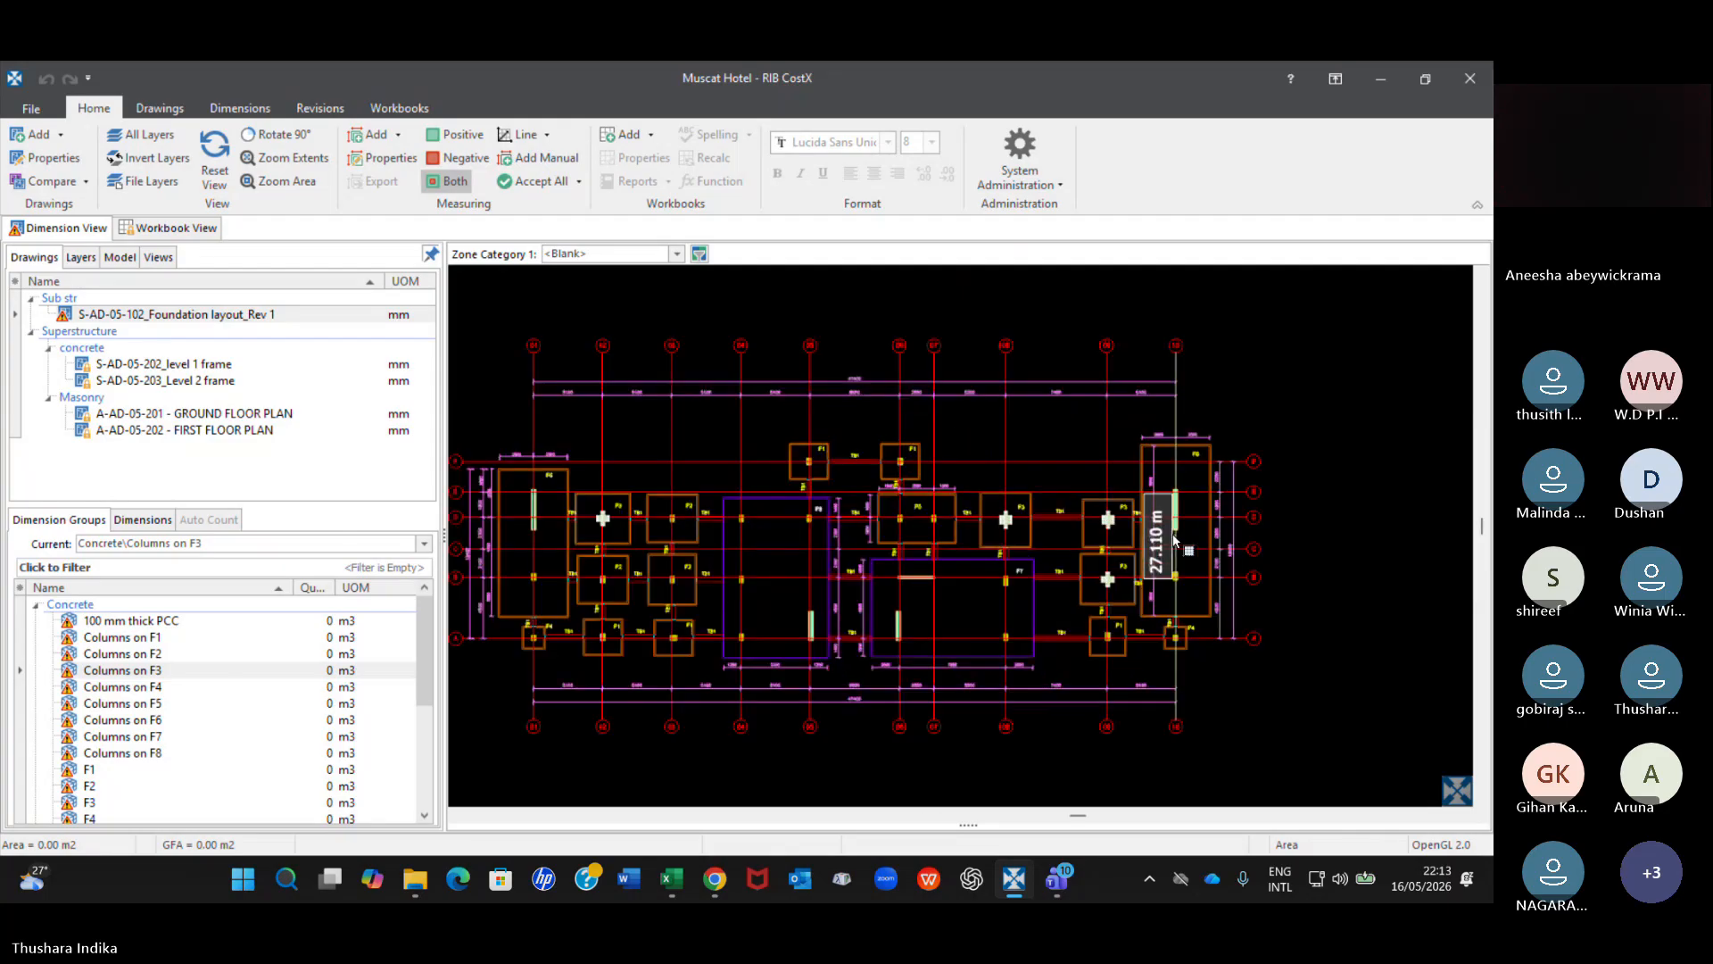
scroll(1159, 511, up, 2)
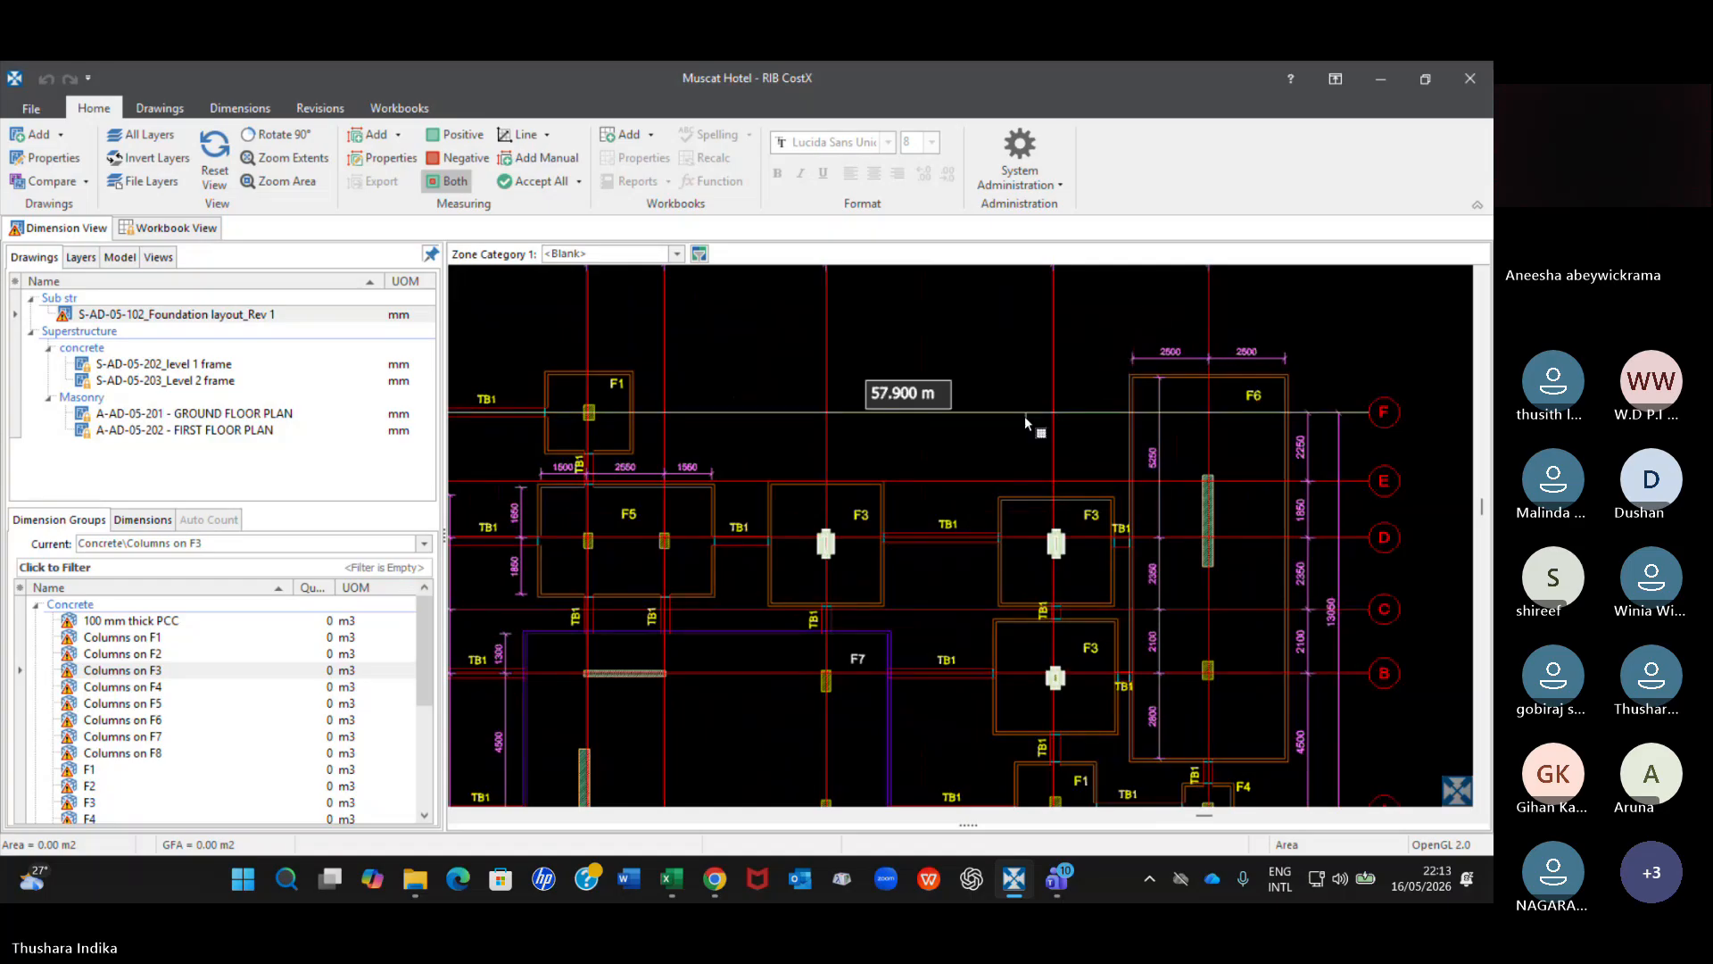
click(163, 670)
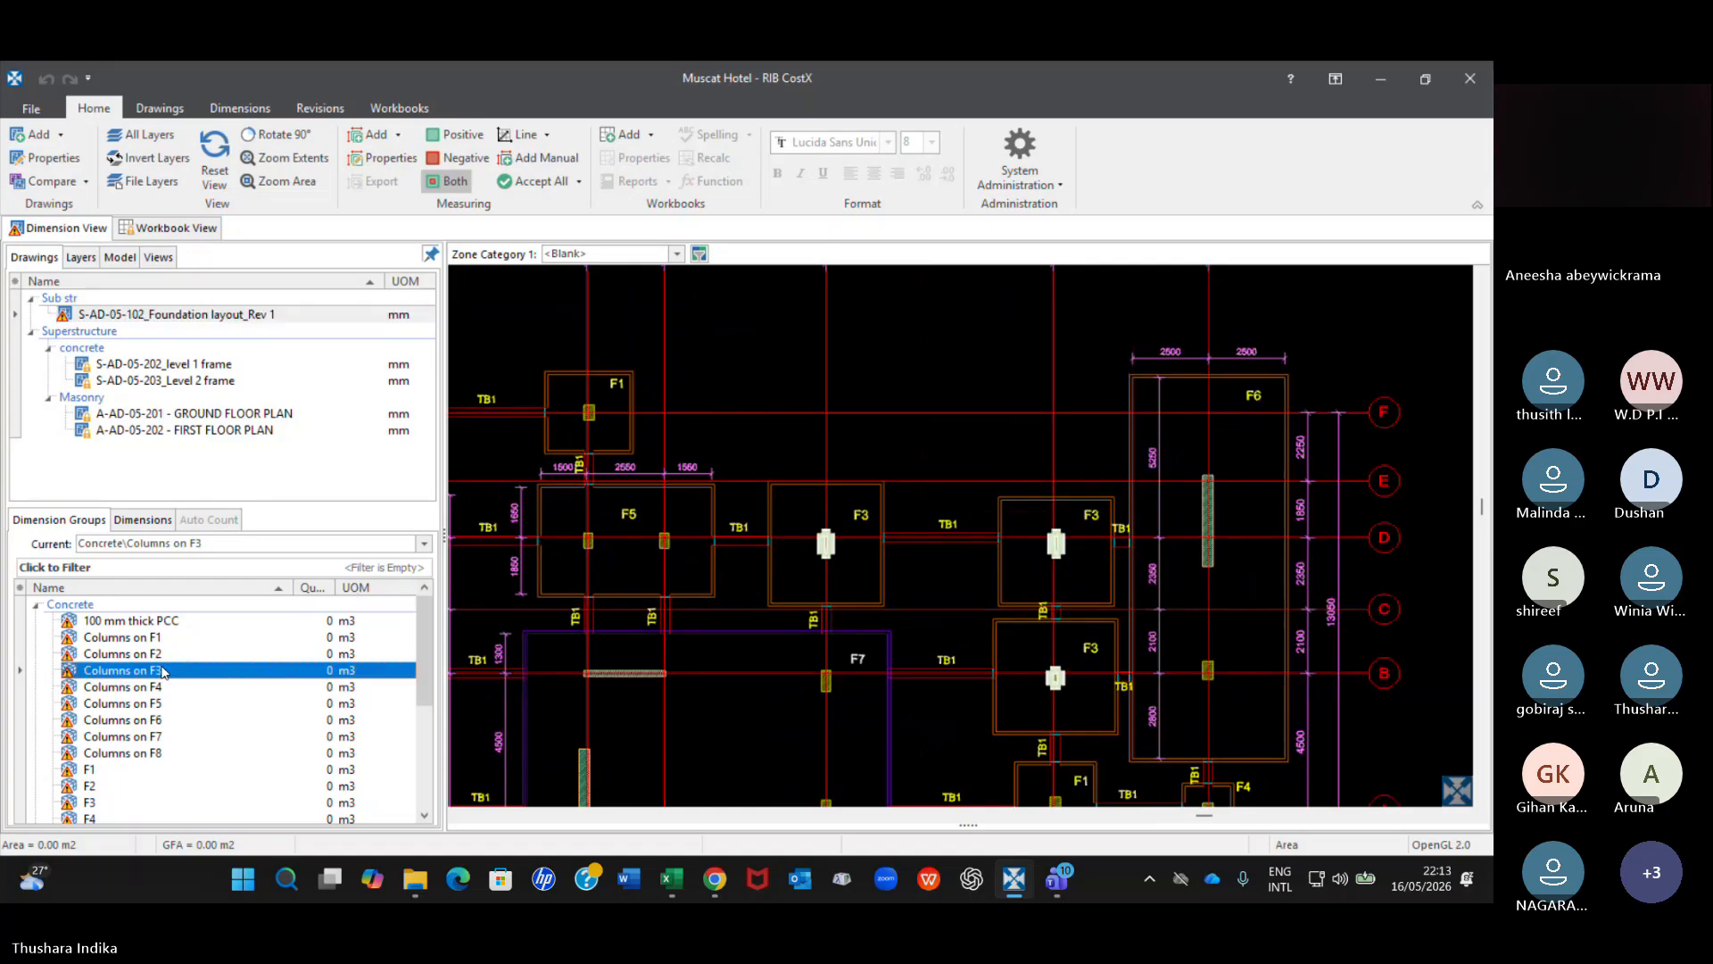
scroll(950, 516, down, 4)
mouse_move(757, 545)
middle_down()
mouse_move(1068, 480)
mouse_move(1166, 479)
middle_up()
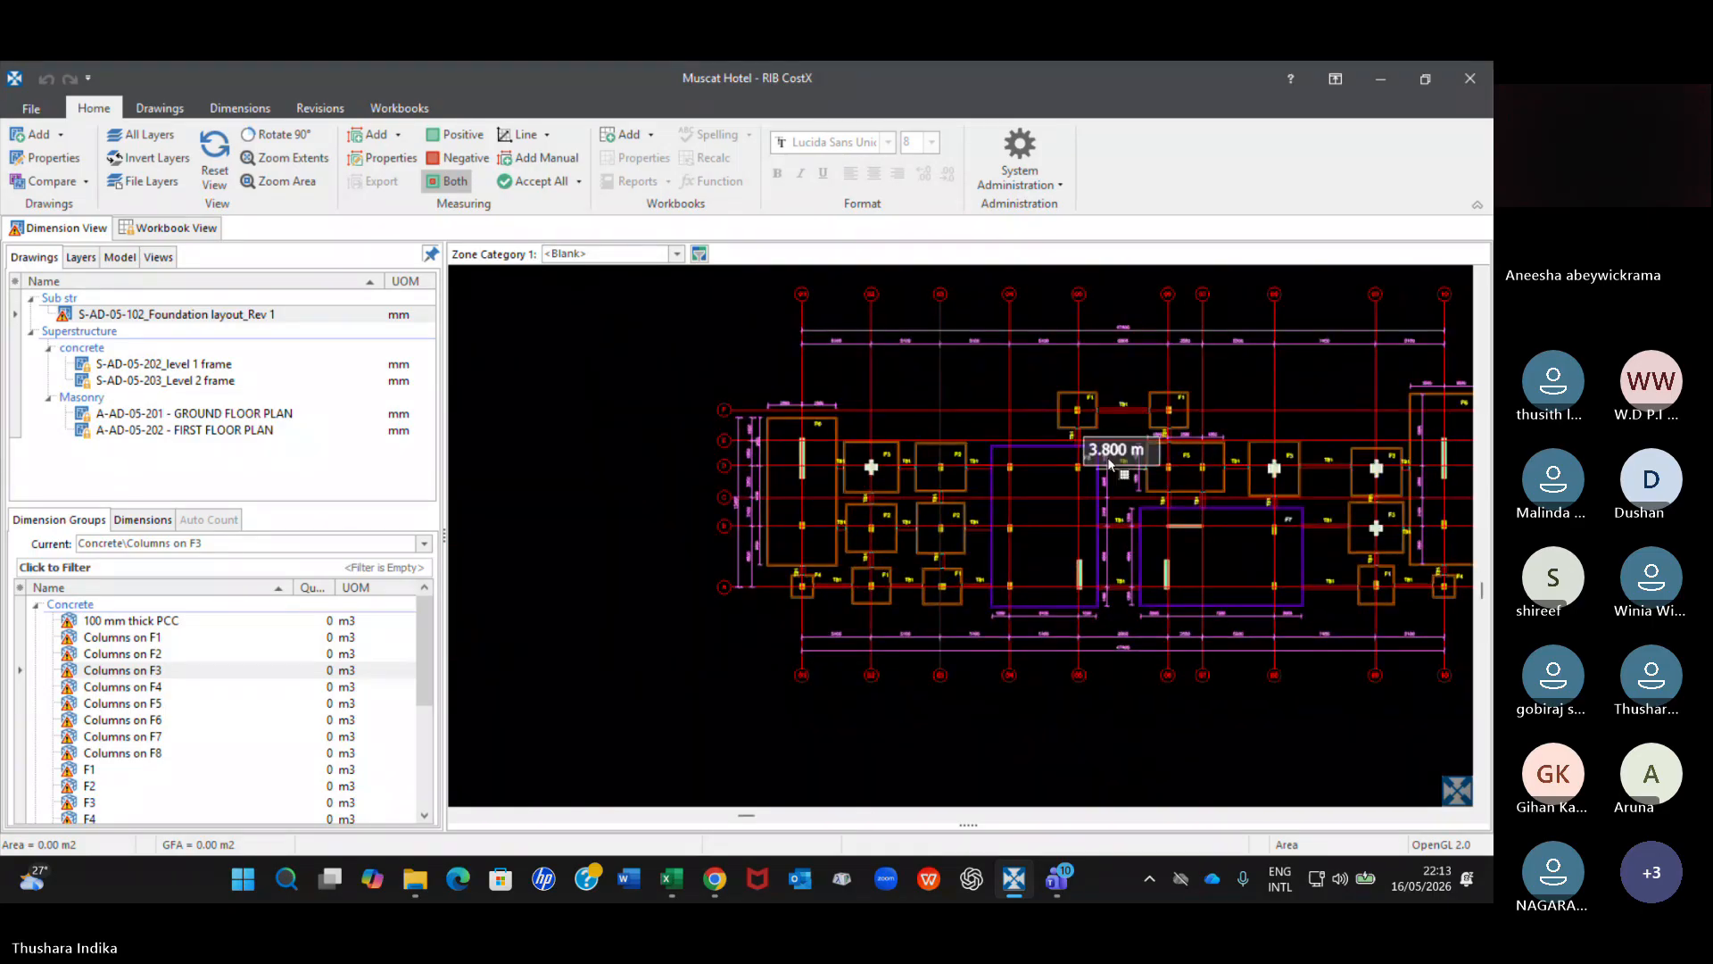
scroll(897, 411, up, 3)
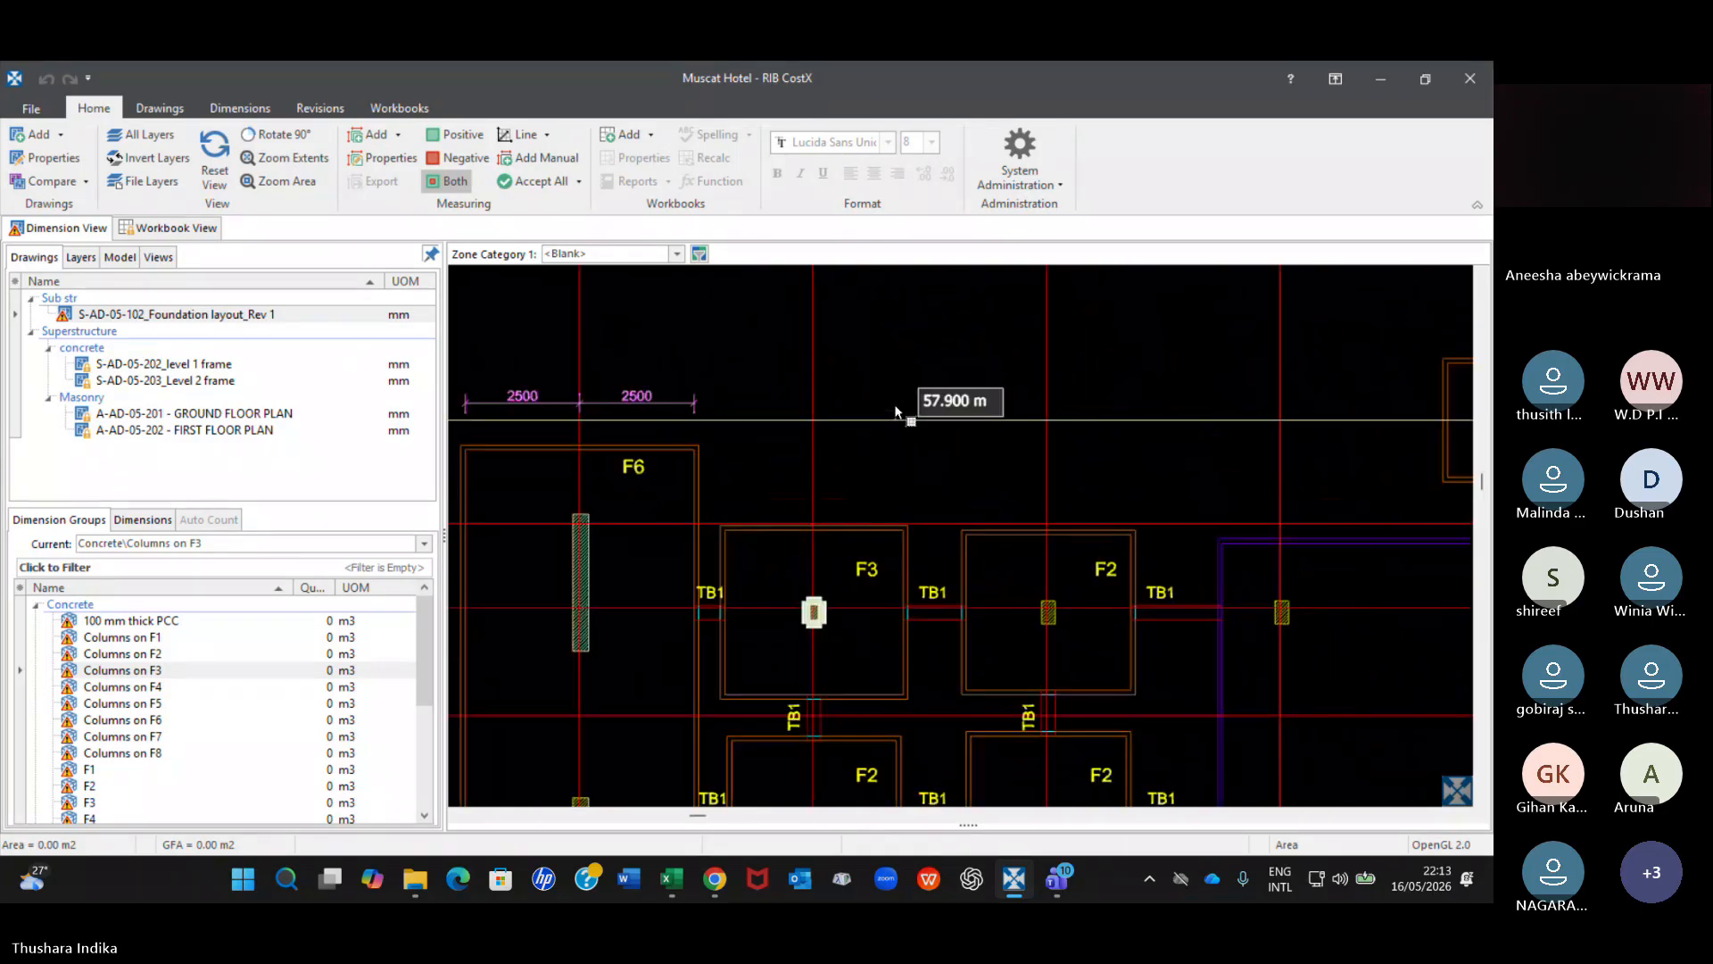
scroll(897, 413, down, 1)
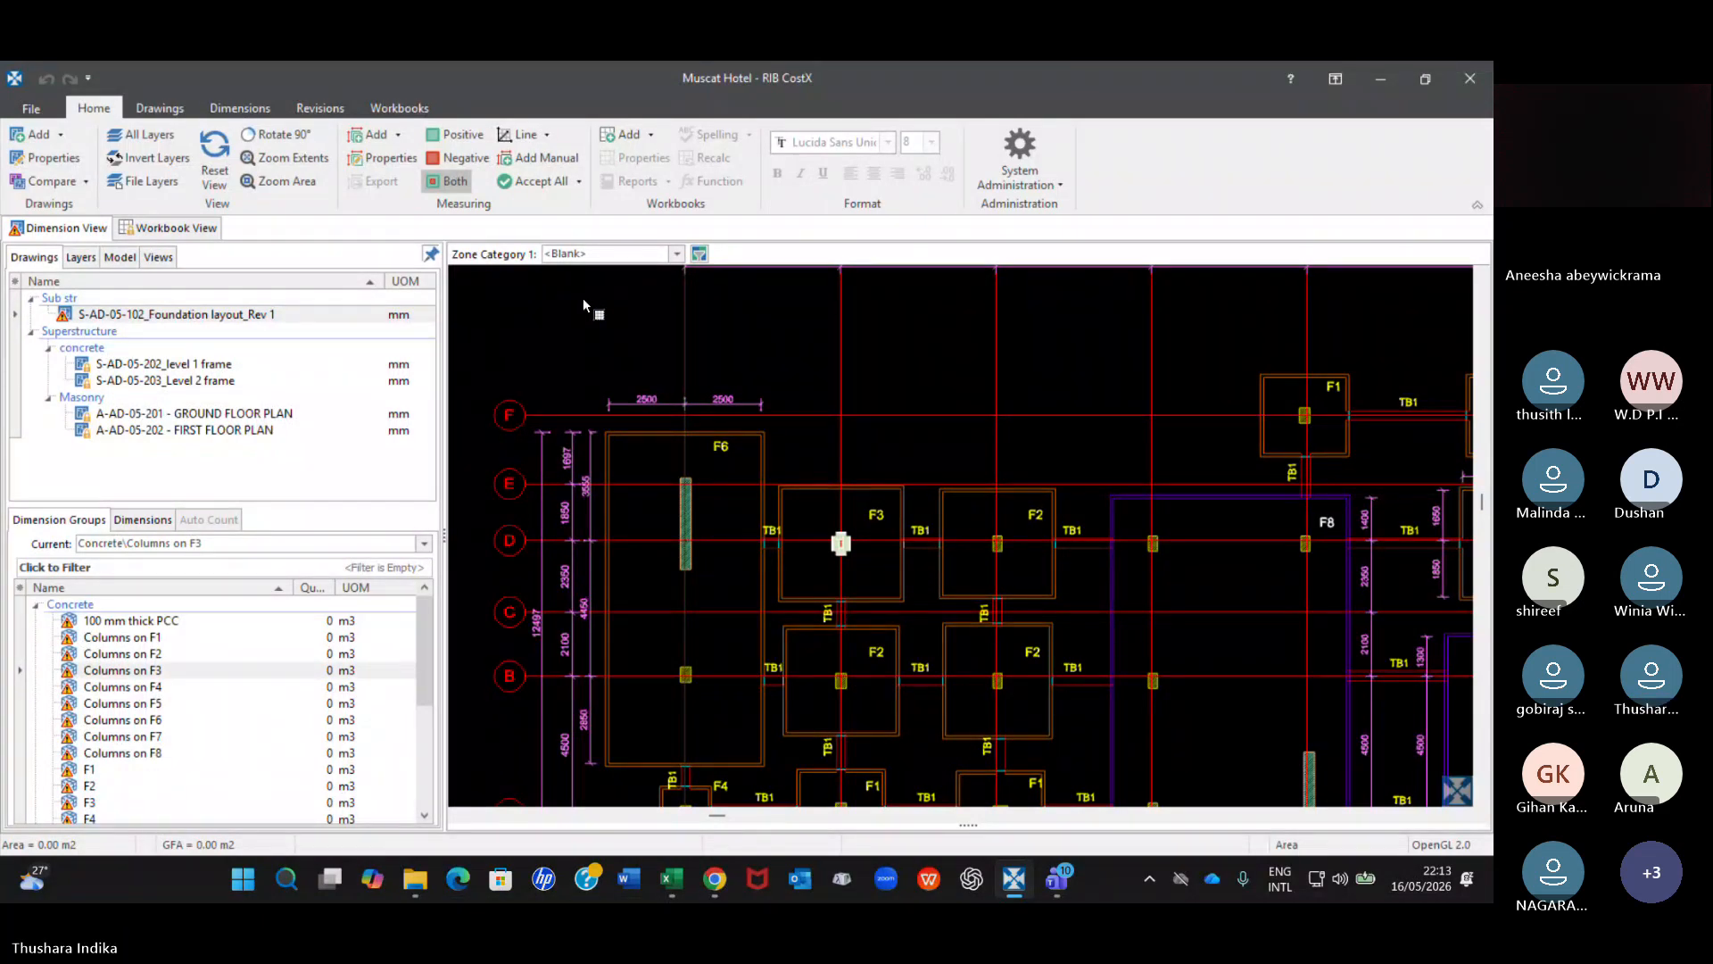
Compare the revised foundation layout with Revision 1 again and check the F6 footing change against the Columns on F3 group.
click(297, 110)
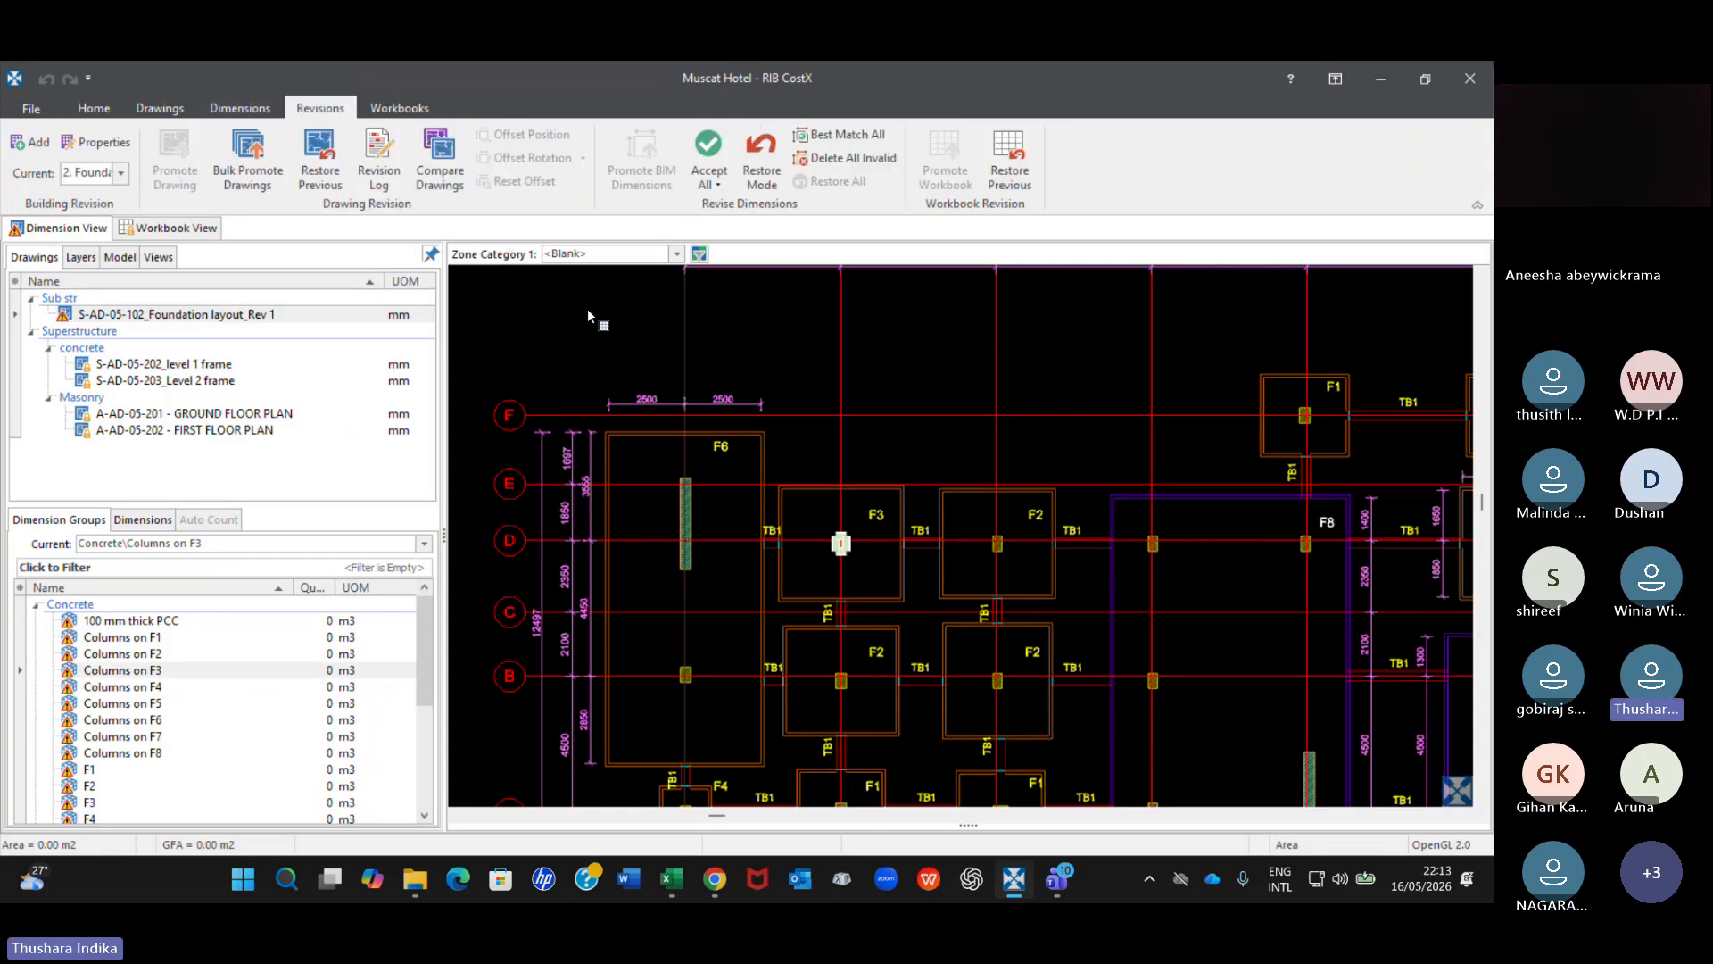
click(439, 160)
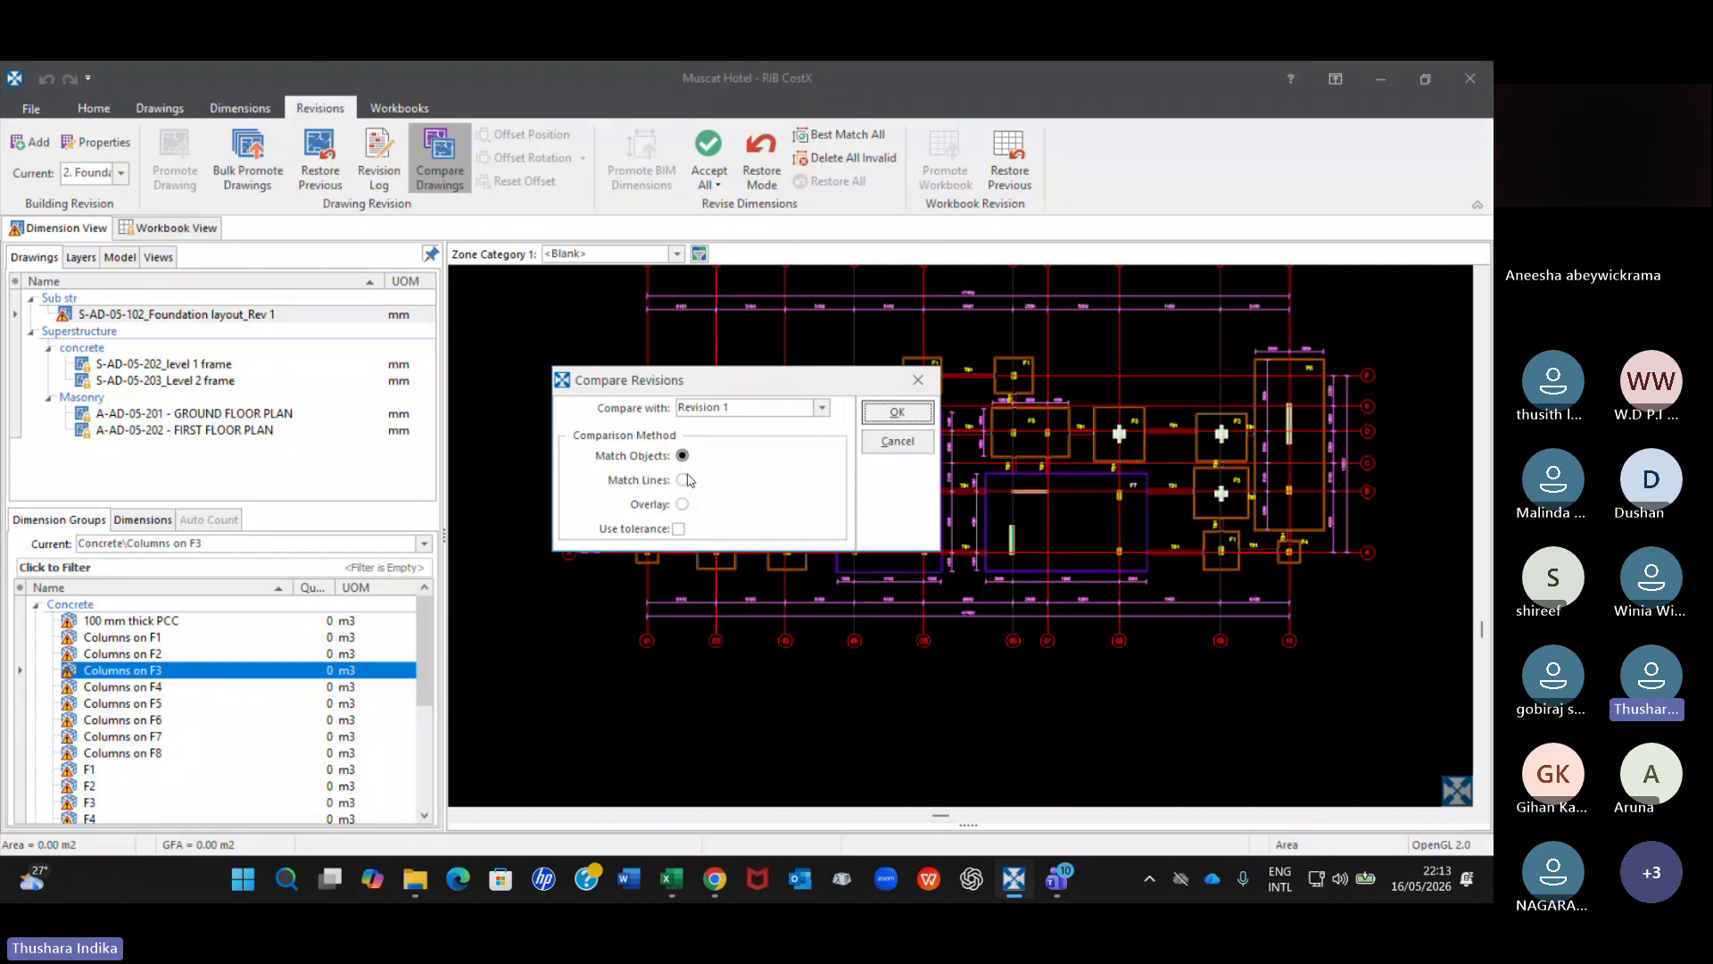
click(891, 415)
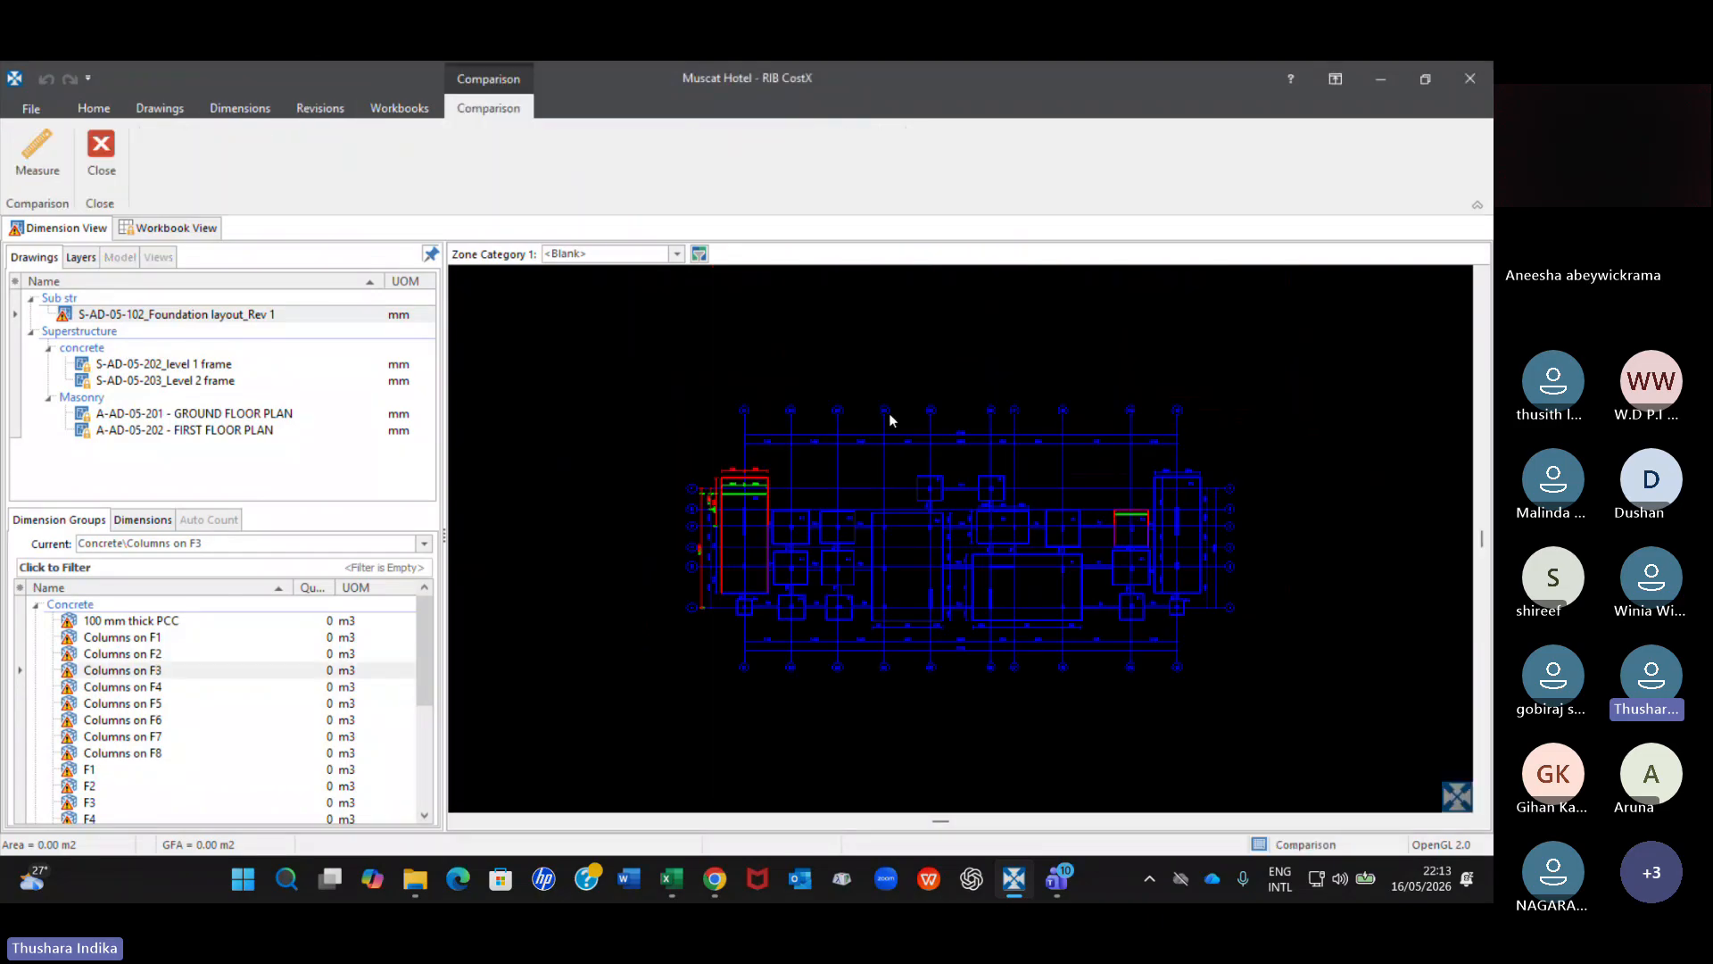
scroll(874, 575, up, 3)
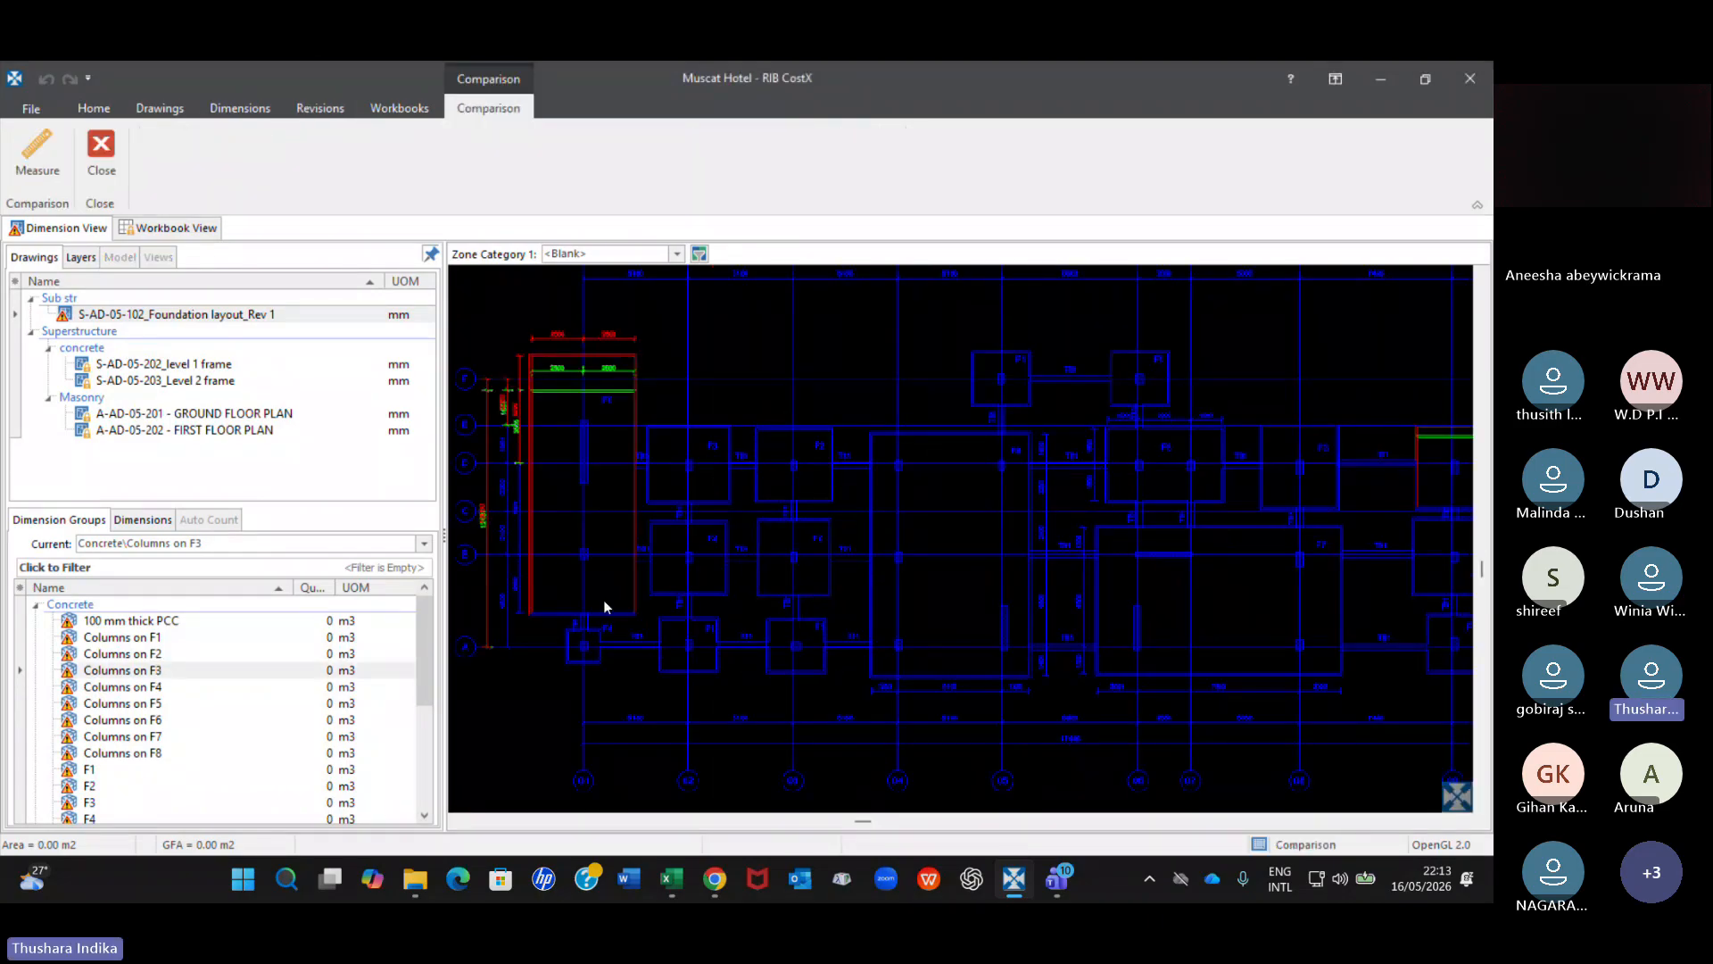
click(134, 670)
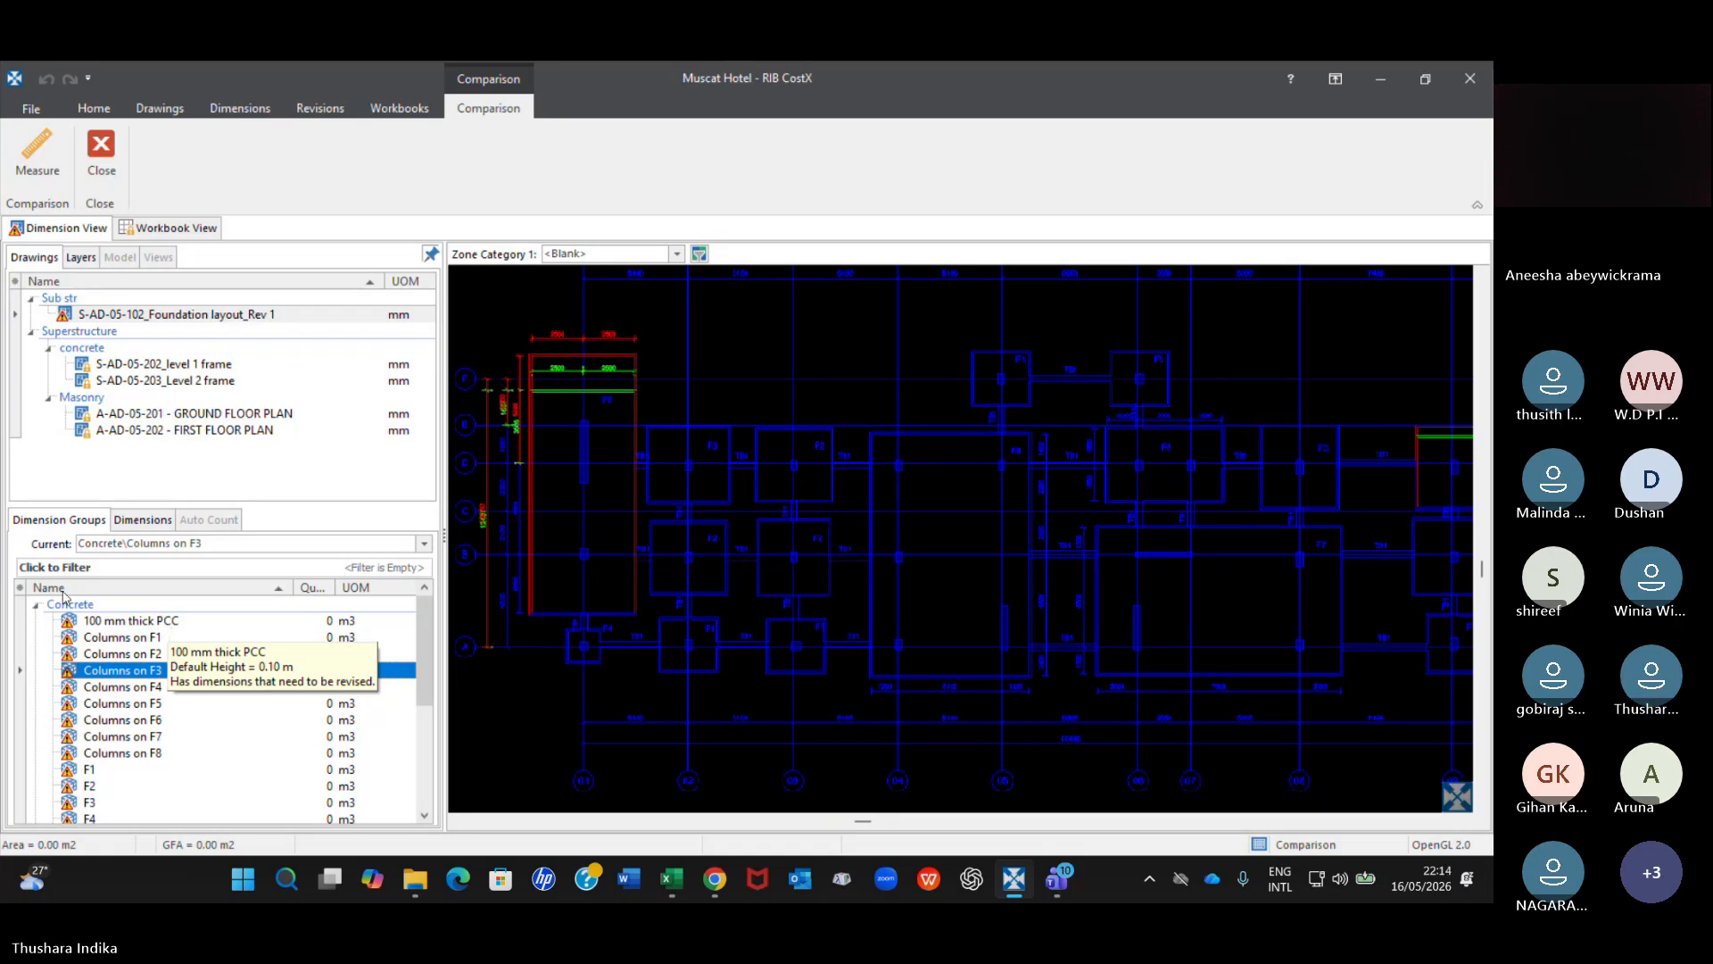
Reopen the S-AD-05-102_Foundation layout_Rev 1 drawing and load the data from its previous revision.
click(93, 109)
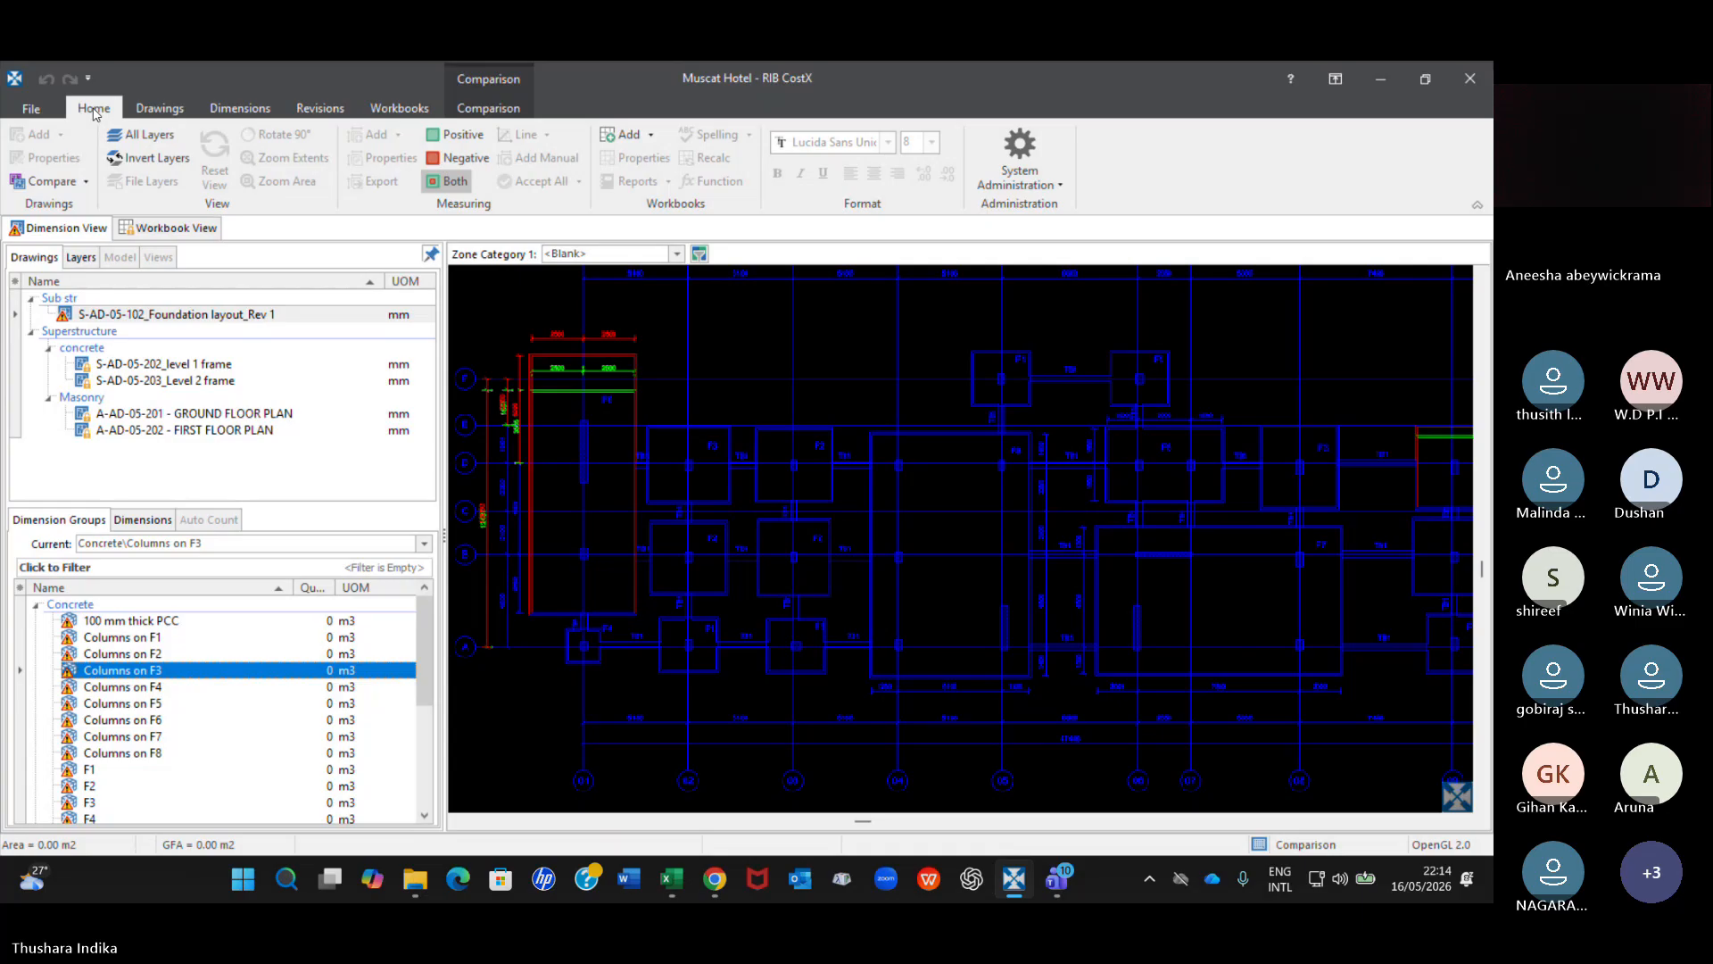
click(214, 315)
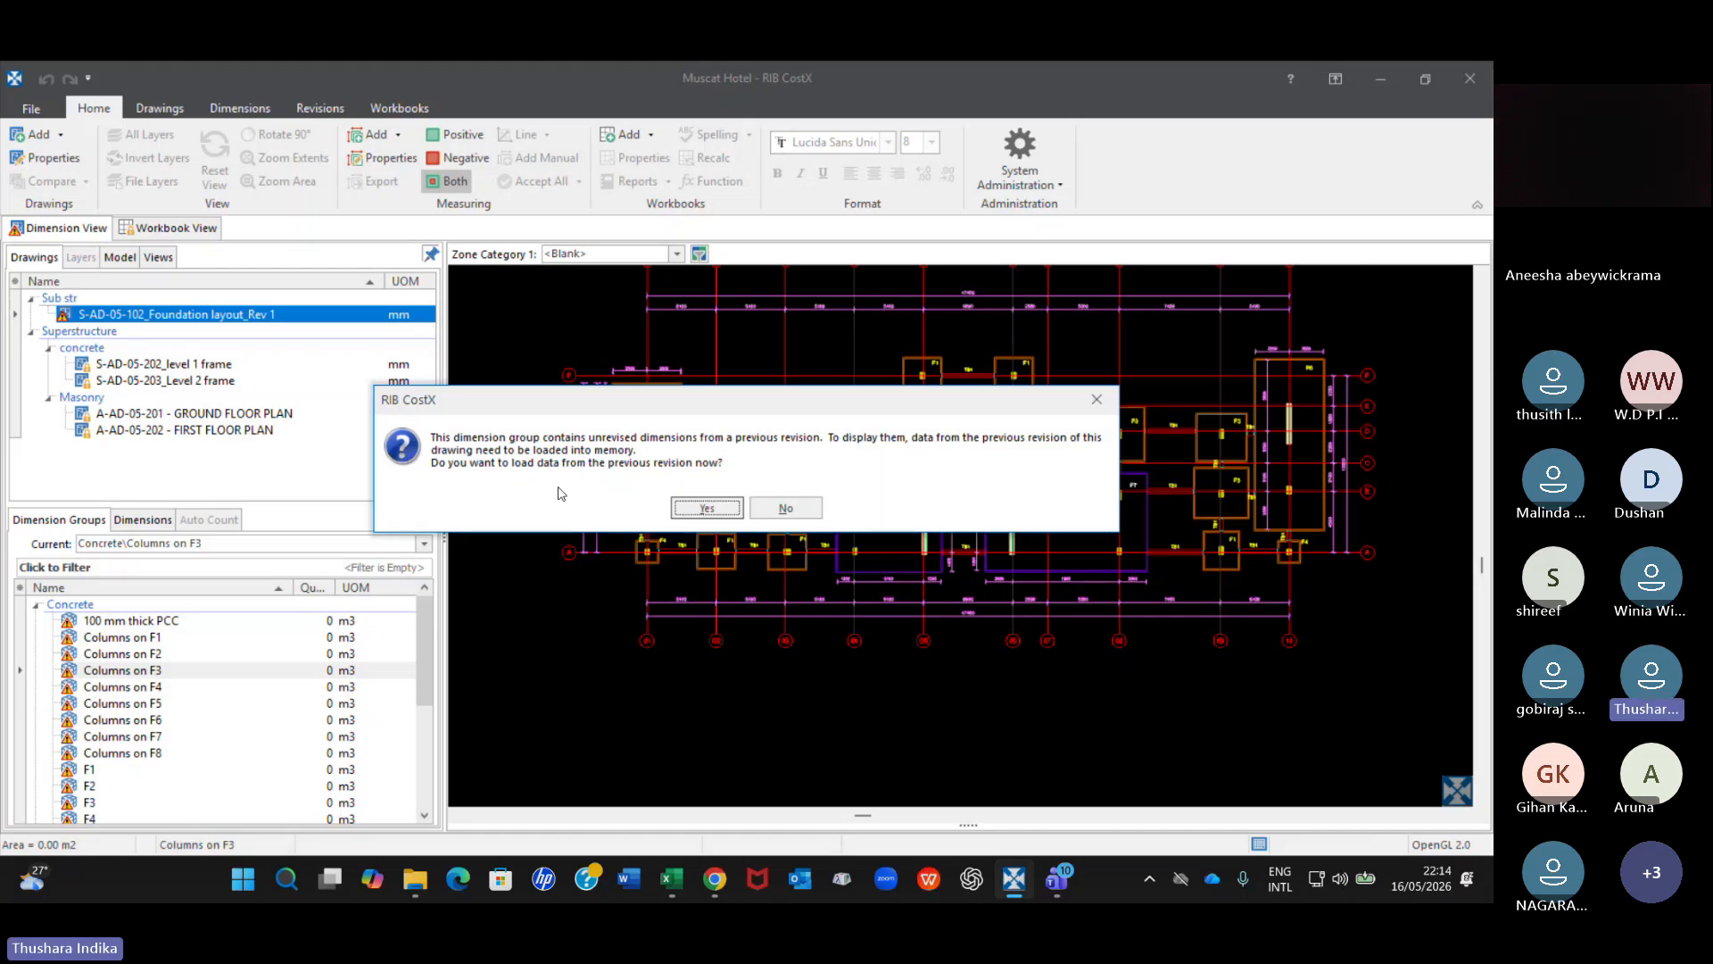
click(705, 508)
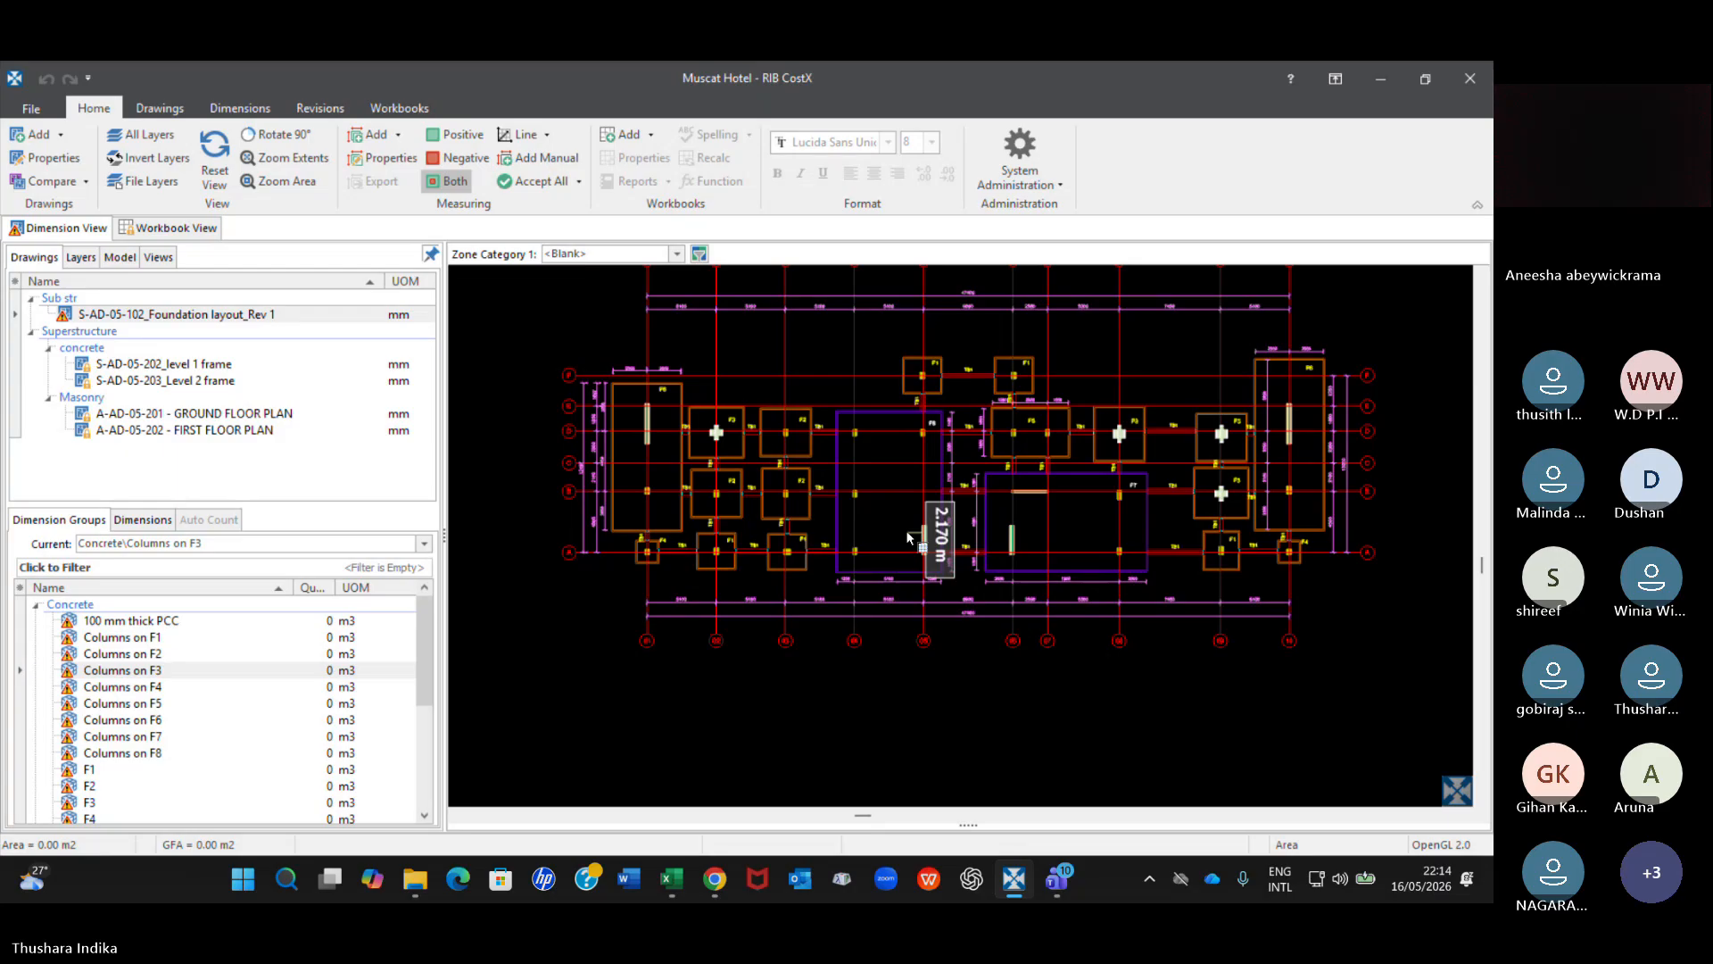
Select the Columns on F3 dimension group and examine its column dimensions across the whole foundation layout.
click(143, 671)
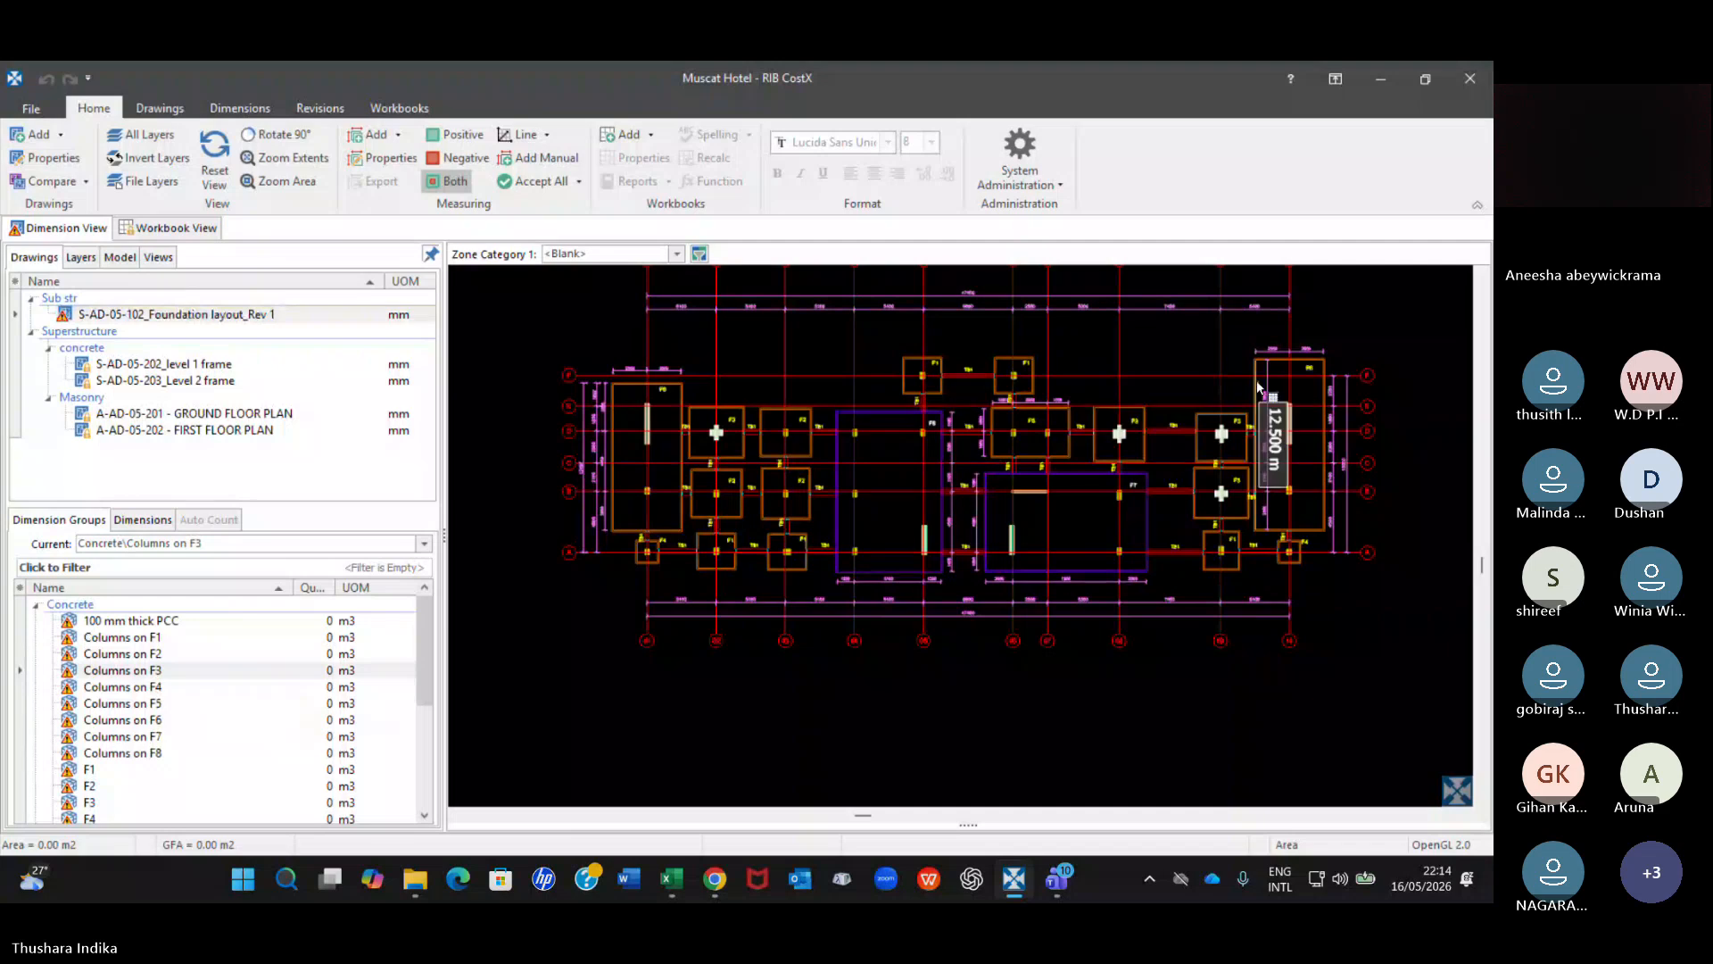
scroll(1250, 380, up, 1)
scroll(1252, 469, up, 3)
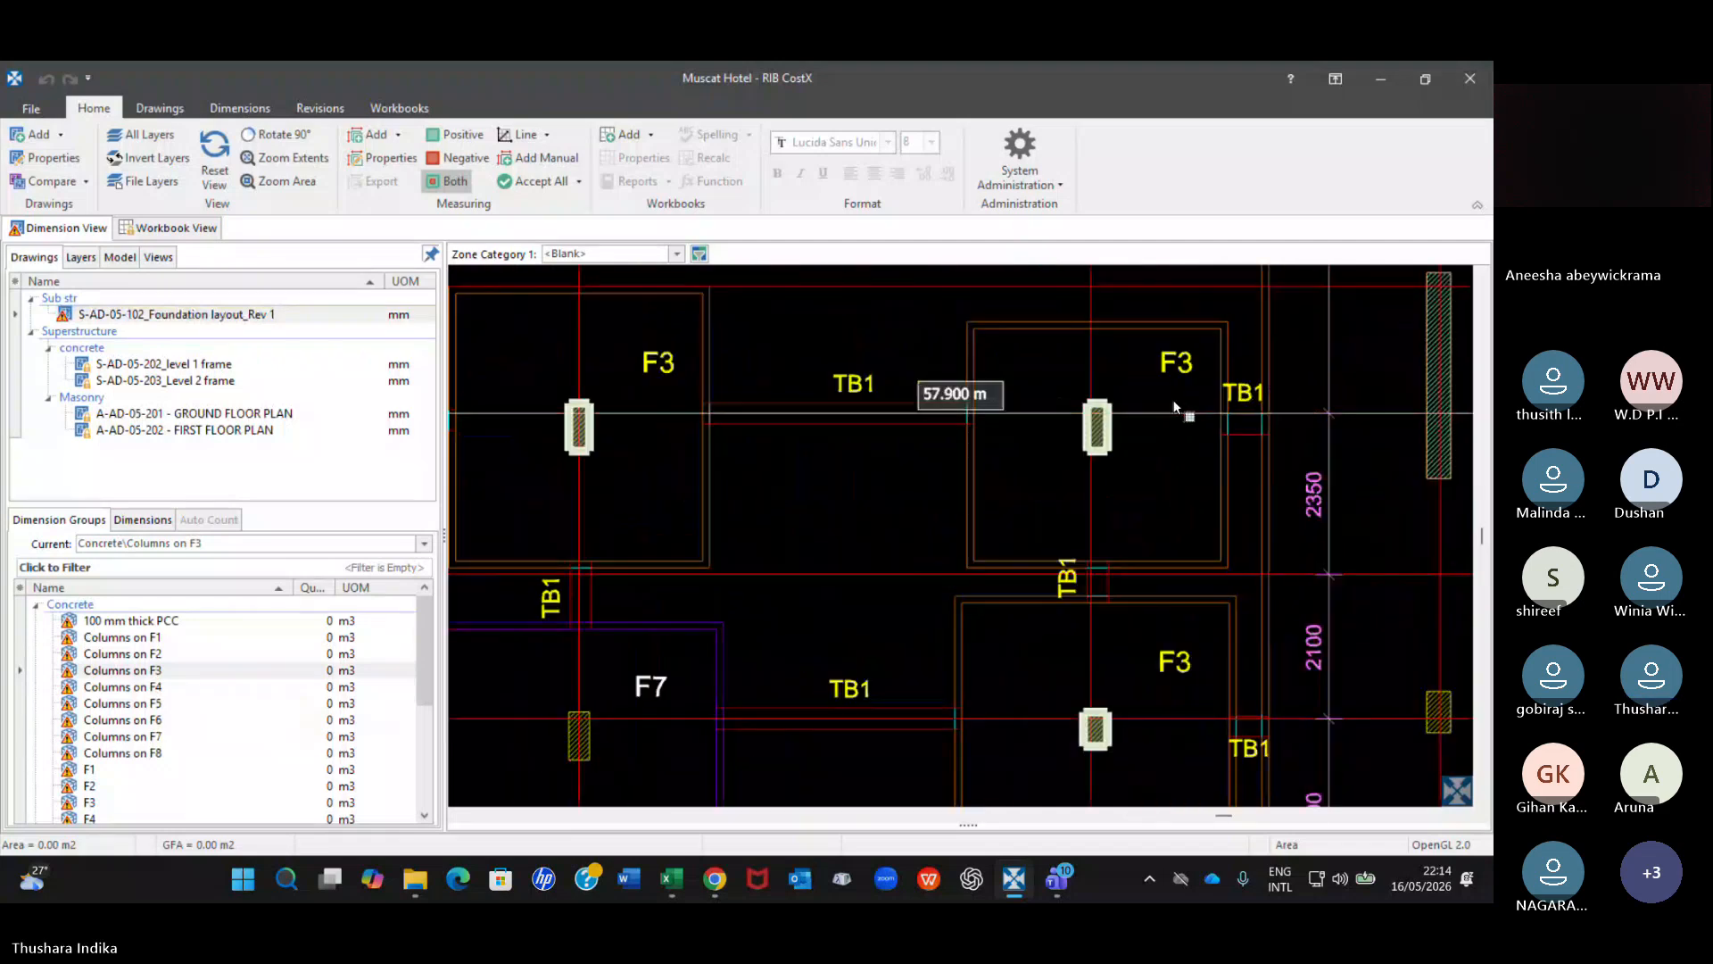
scroll(1172, 464, down, 3)
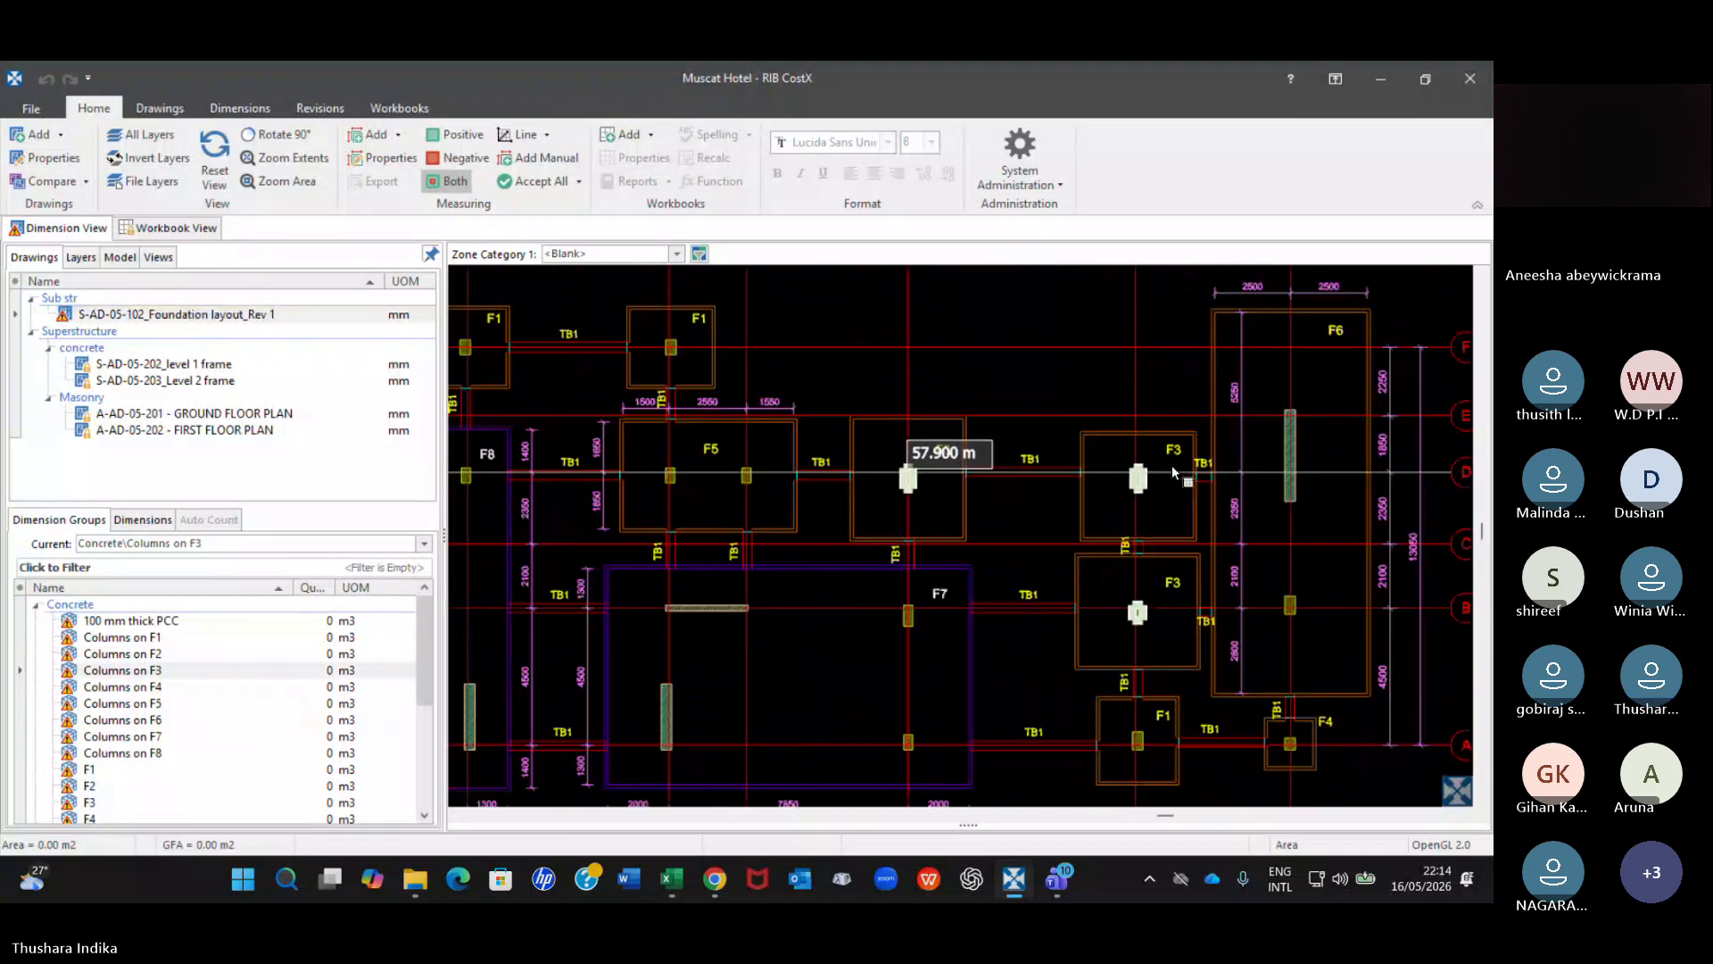
scroll(859, 569, down, 4)
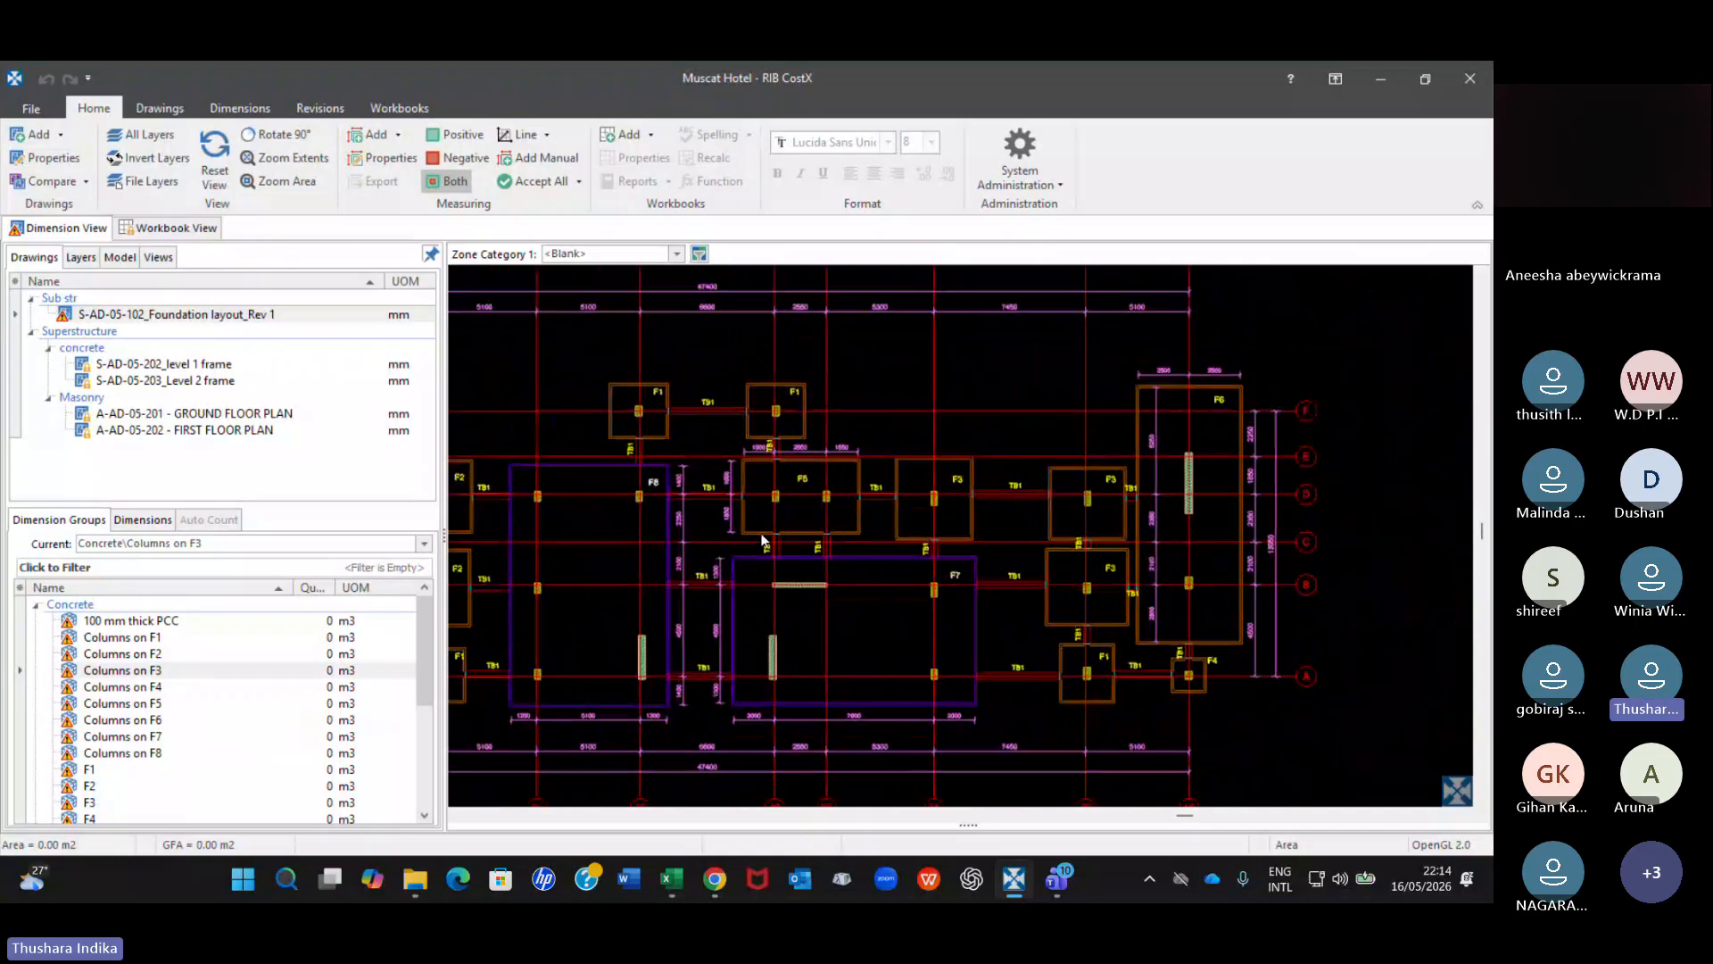
scroll(1107, 530, up, 2)
scroll(669, 365, up, 3)
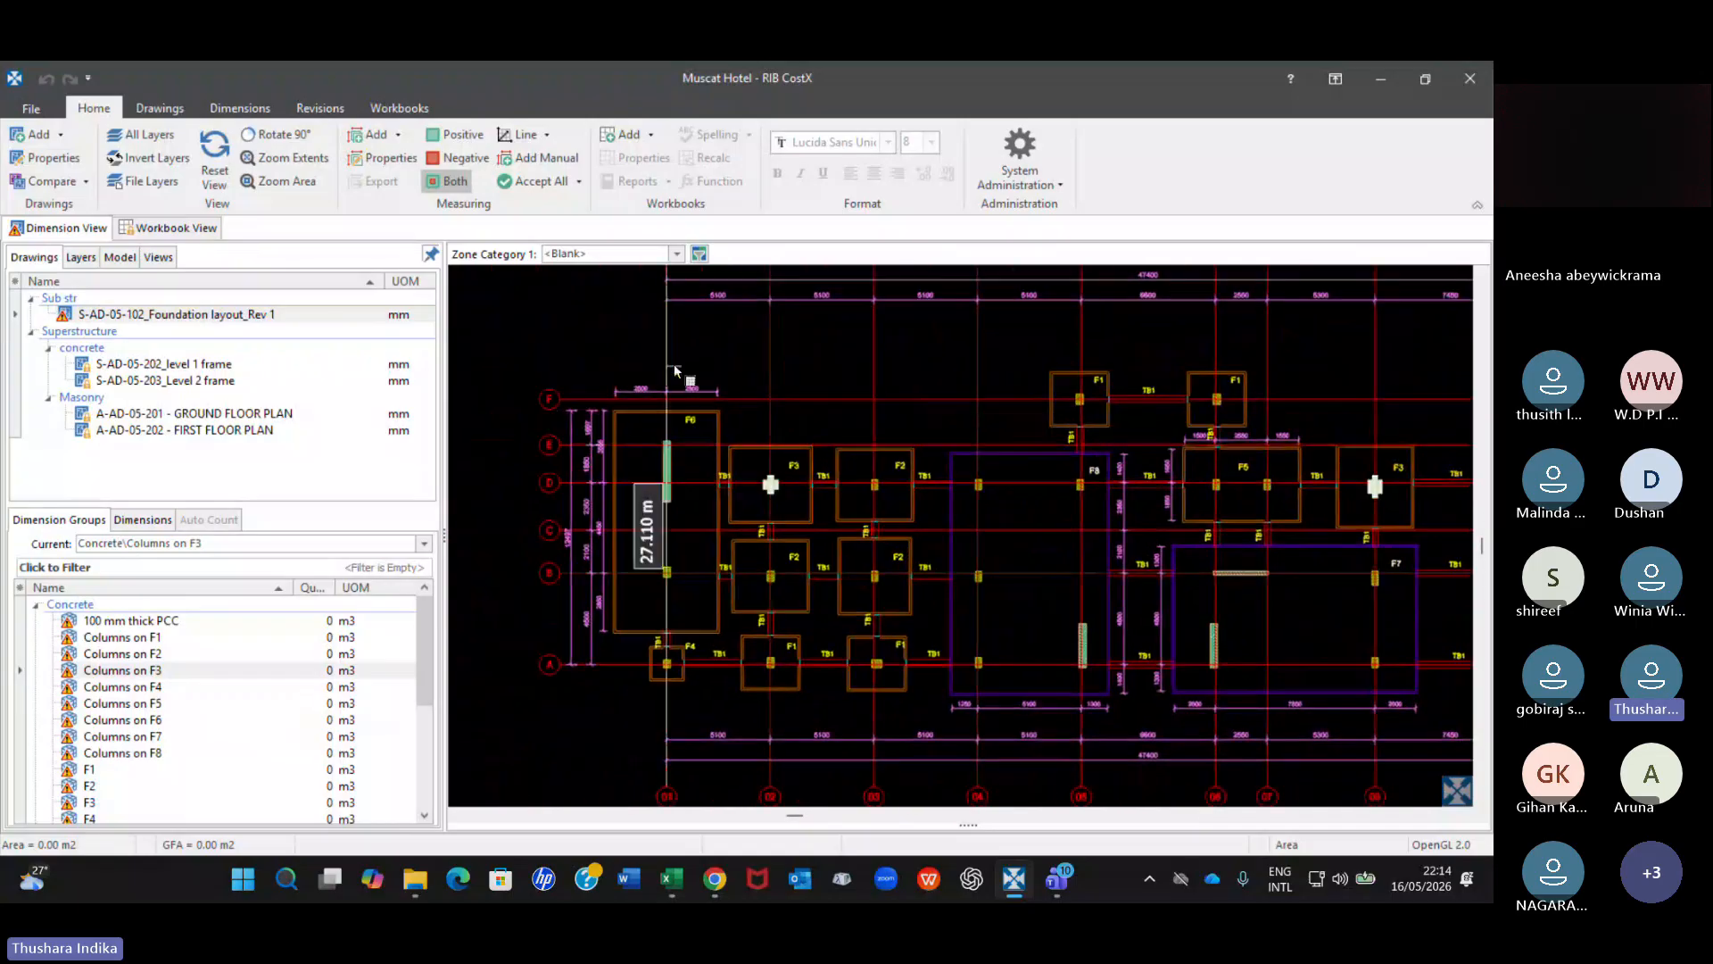
Compare the revised foundation layout with Revision 1 using the Match Lines method.
scroll(655, 368, down, 2)
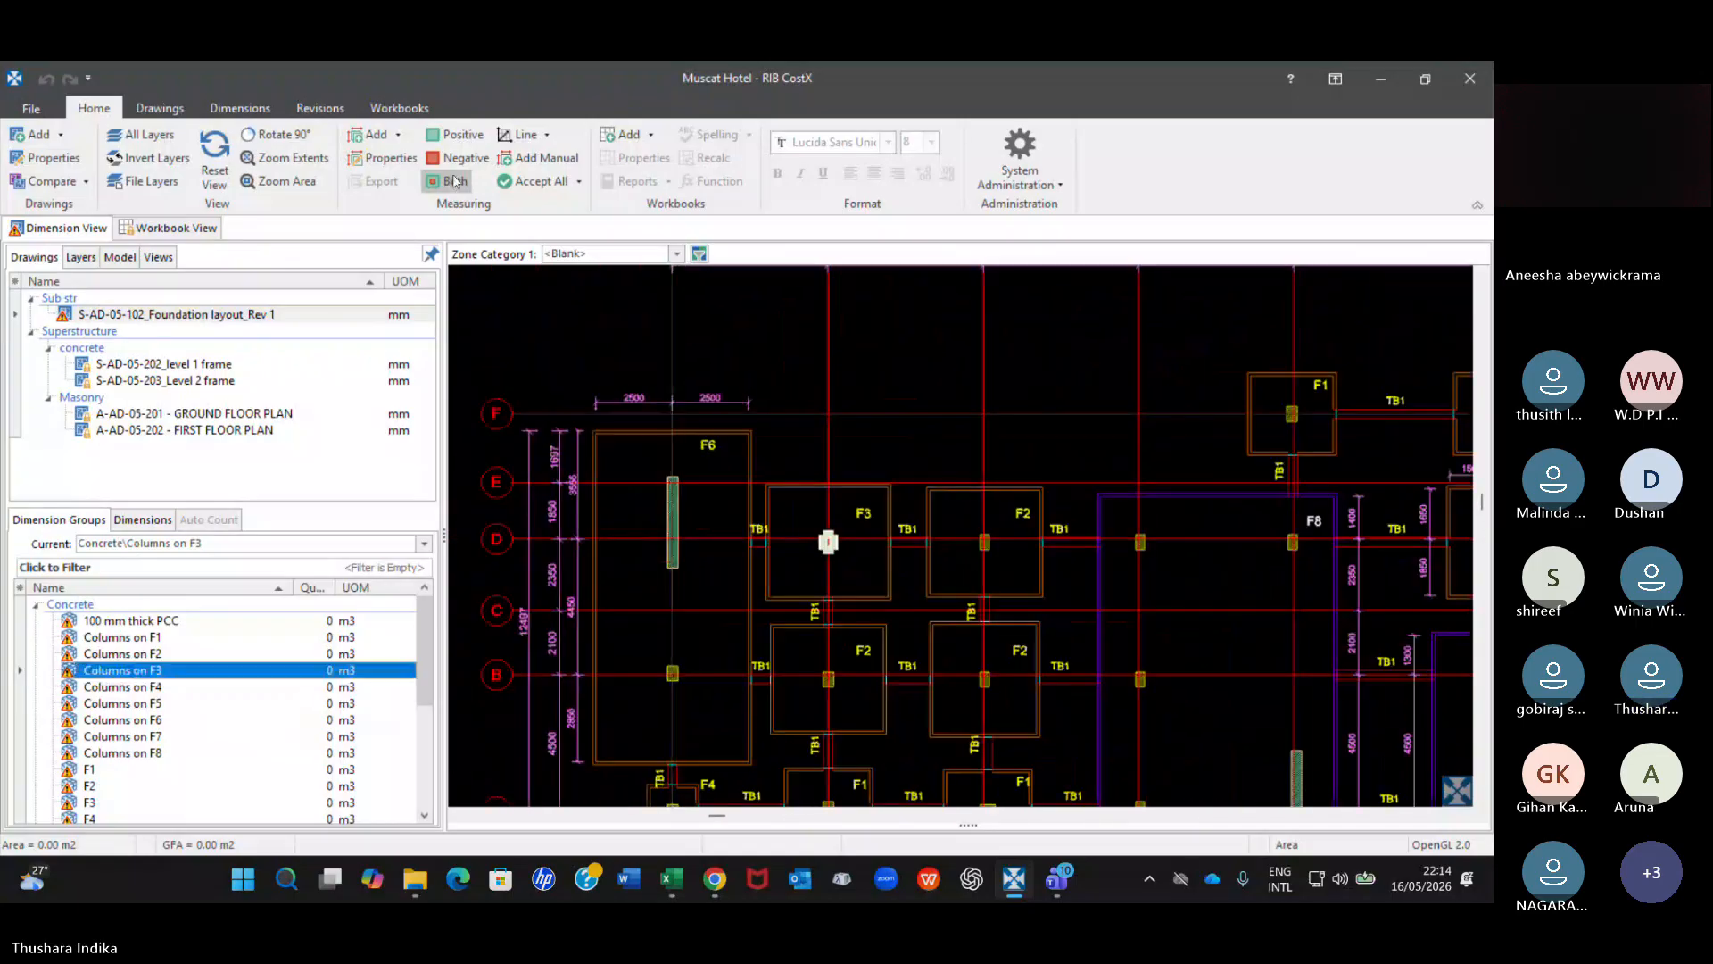
click(330, 108)
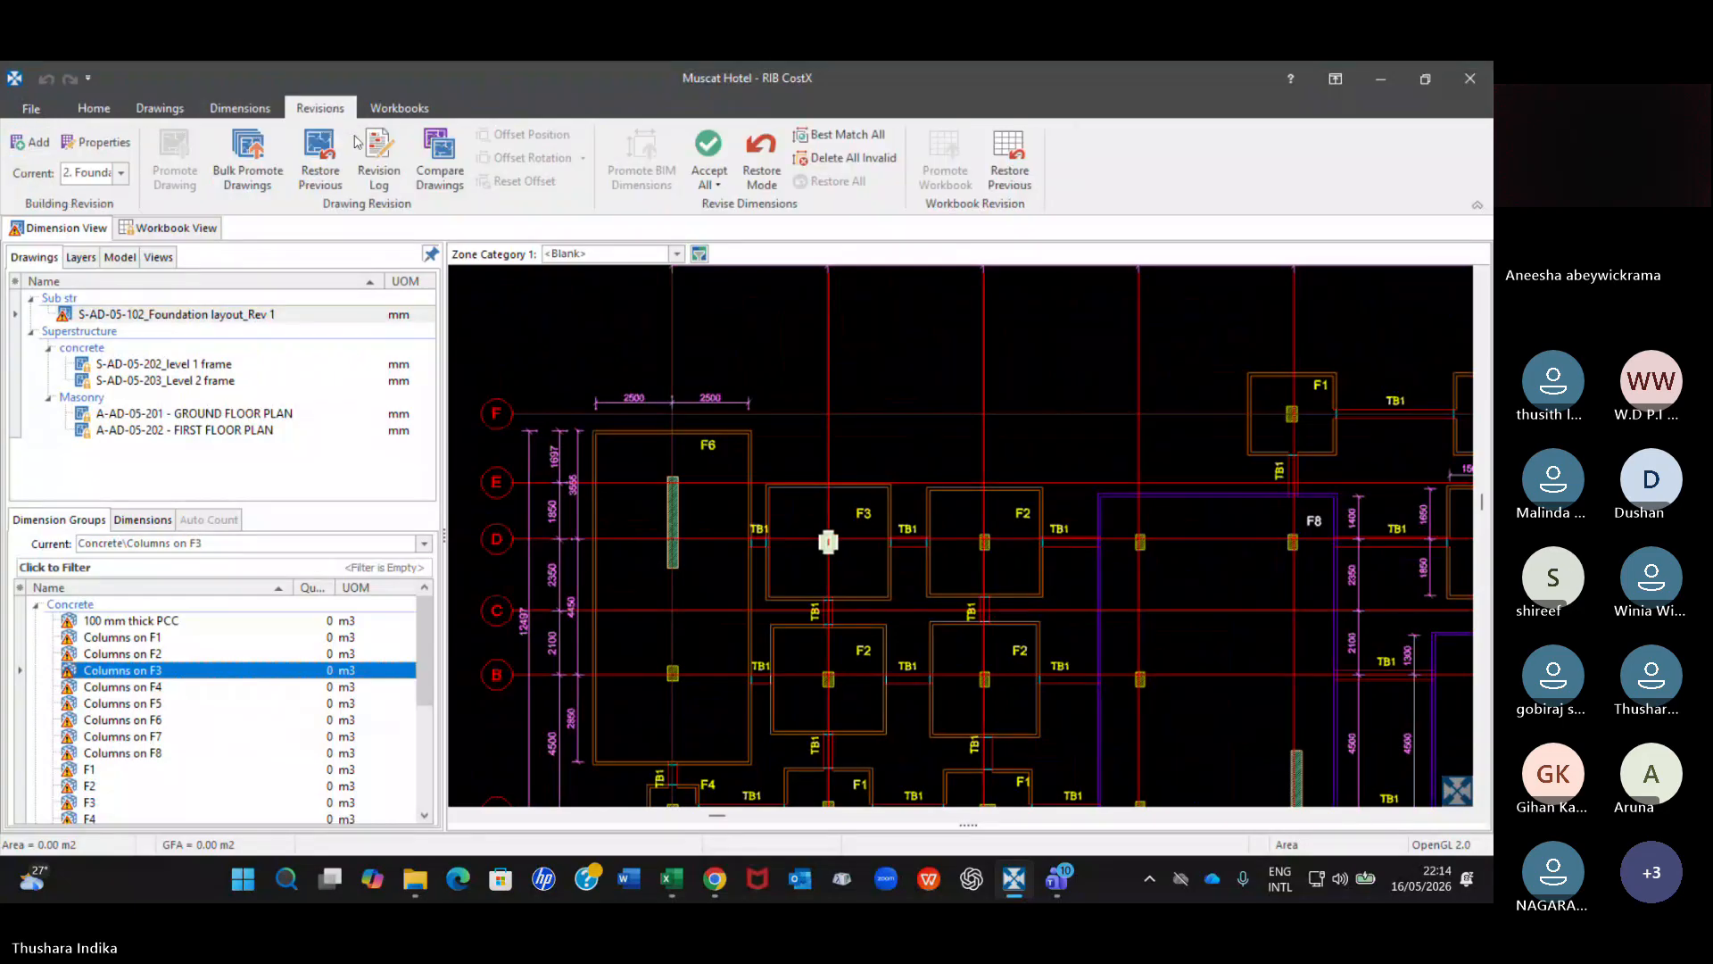
click(421, 158)
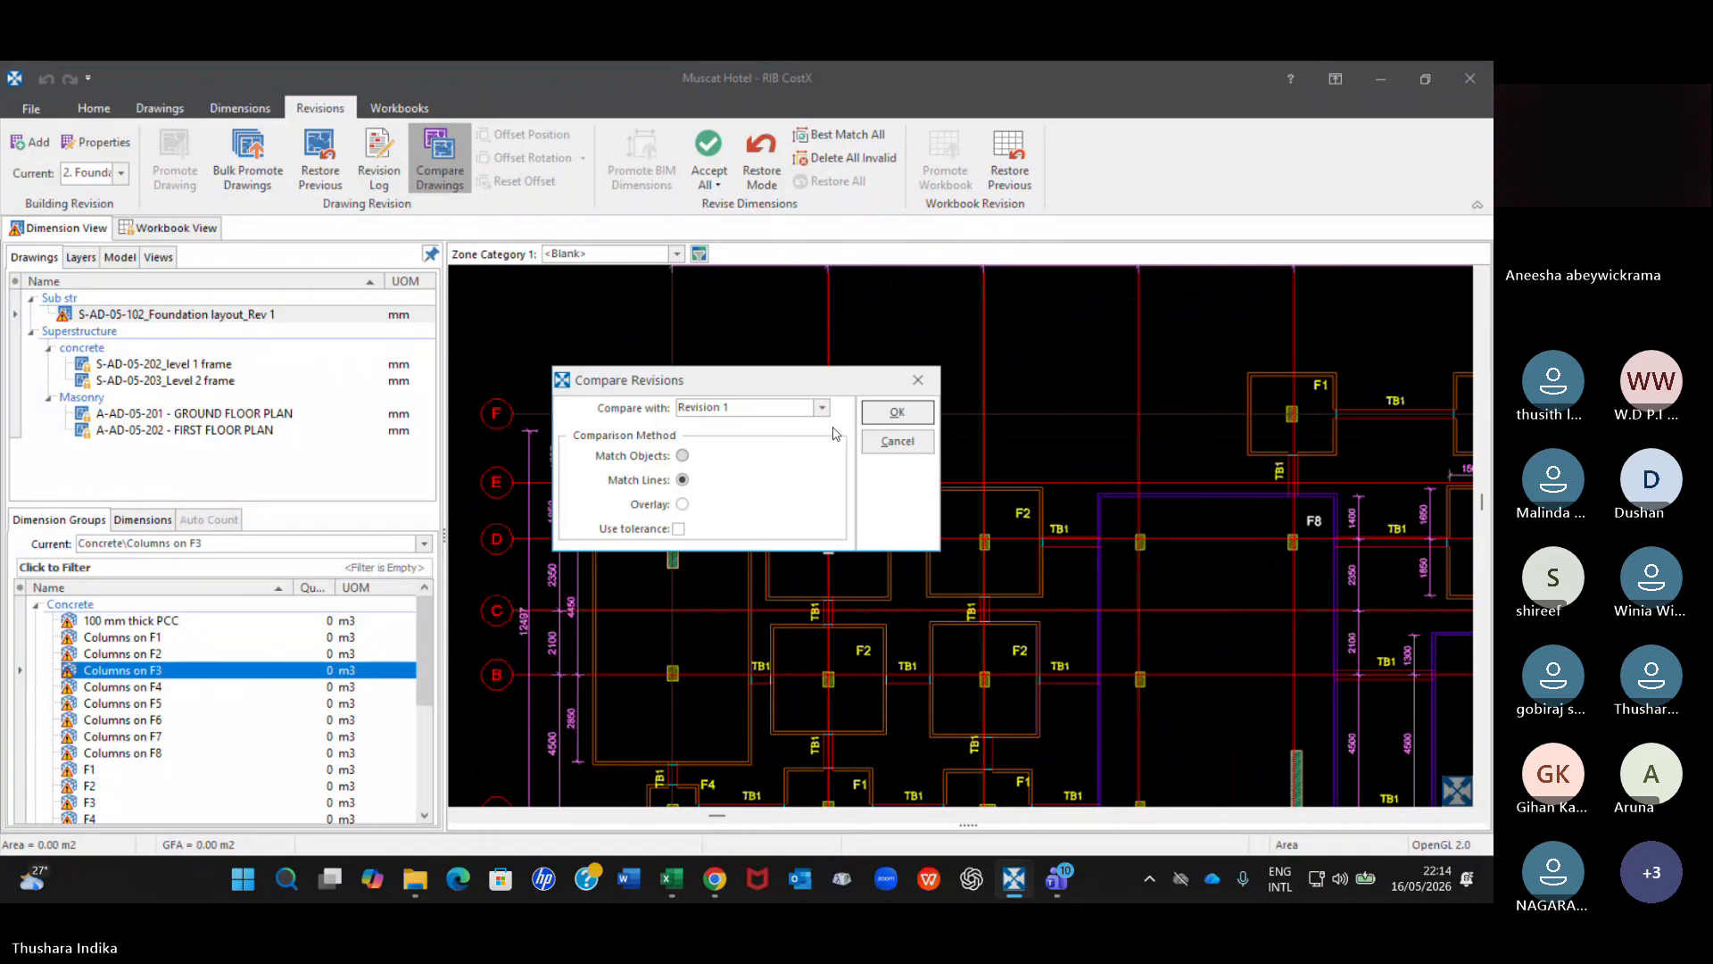
click(895, 411)
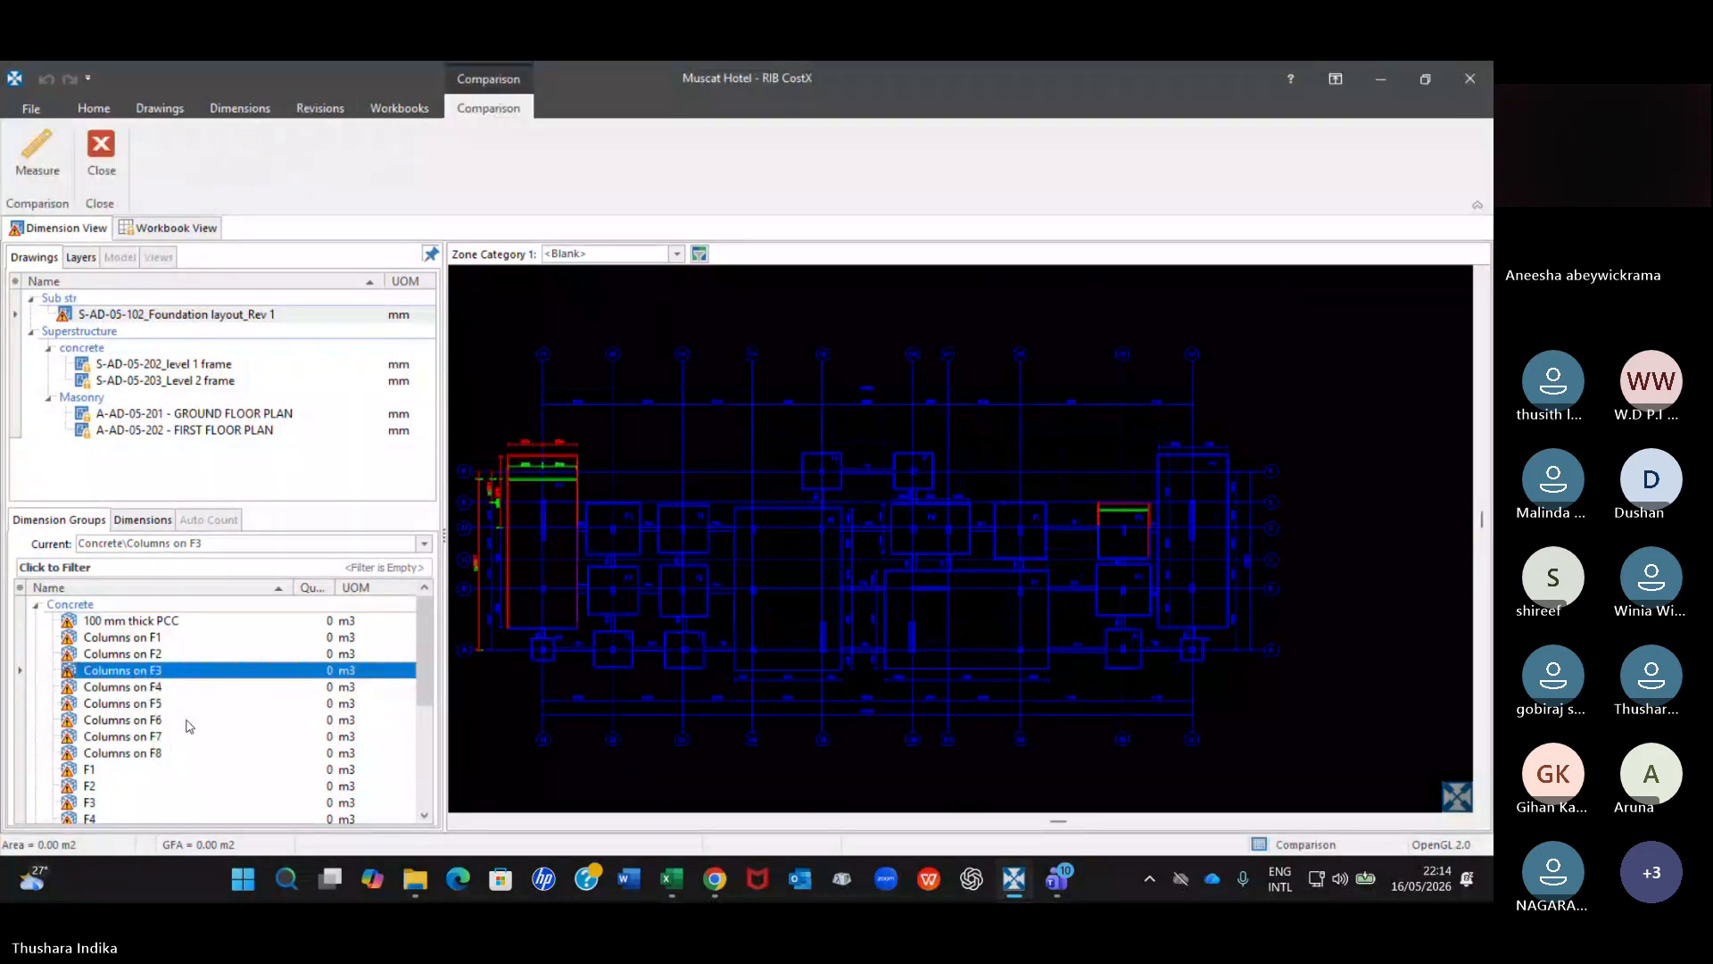
Make Columns on F6 the current dimension group and reopen the S-AD-05-102_Foundation layout_Rev 1 drawing with its previous revision data loaded.
click(153, 721)
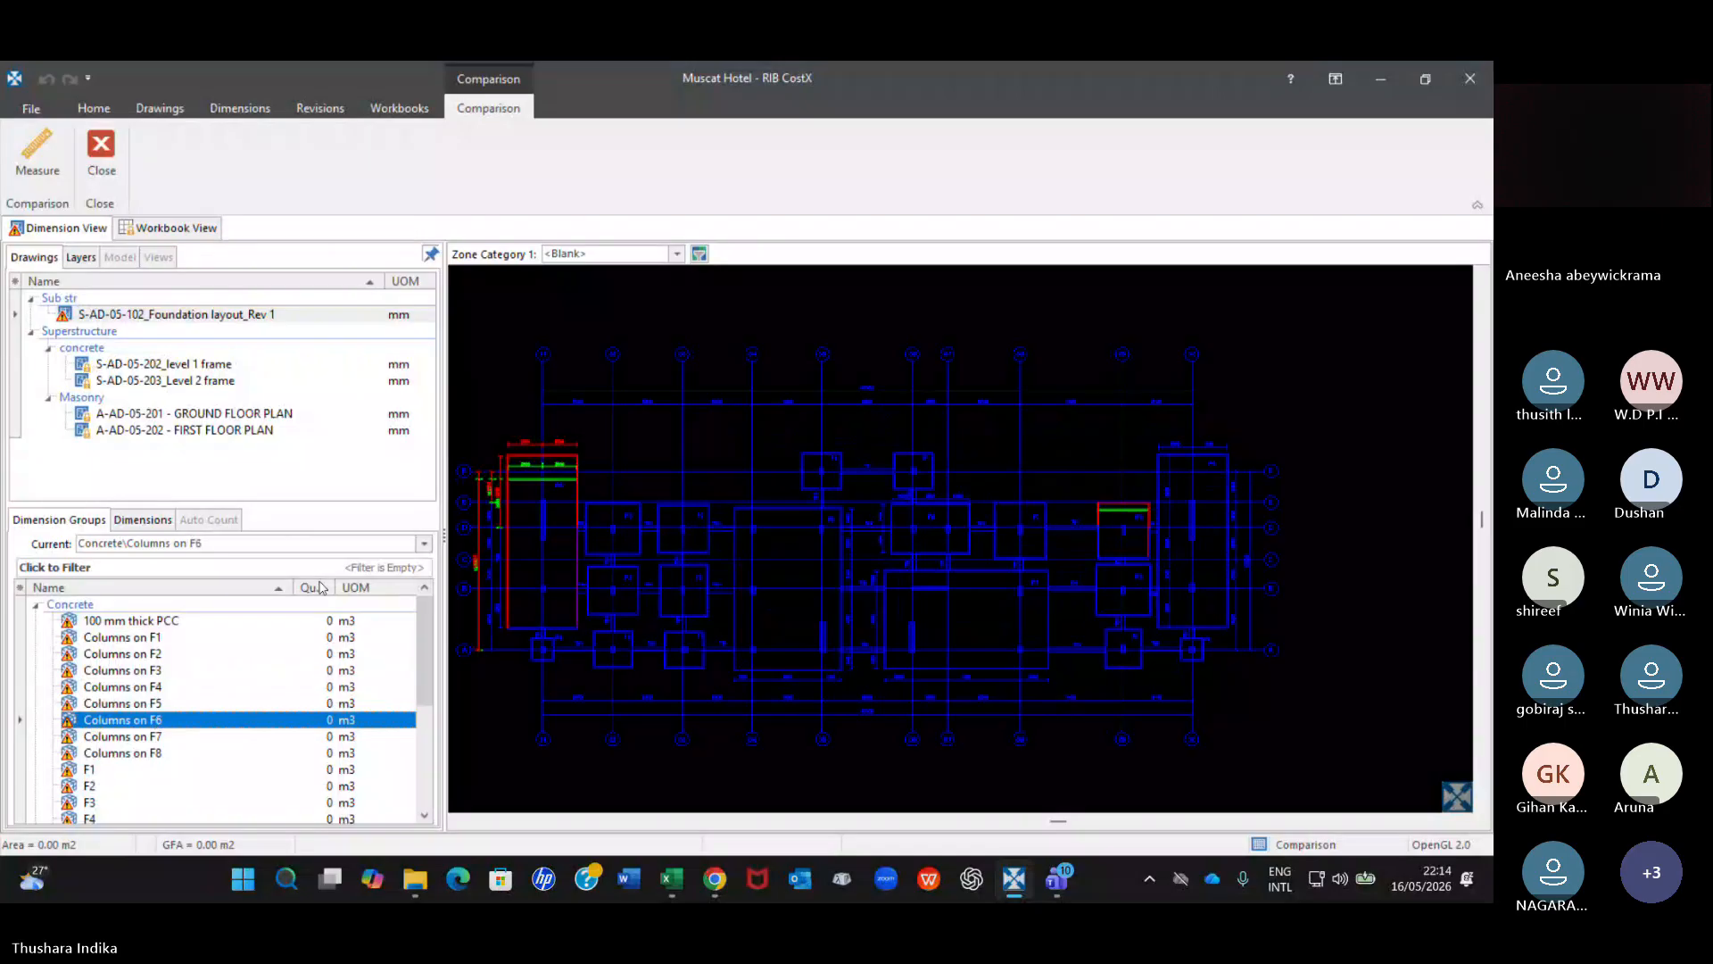
click(249, 315)
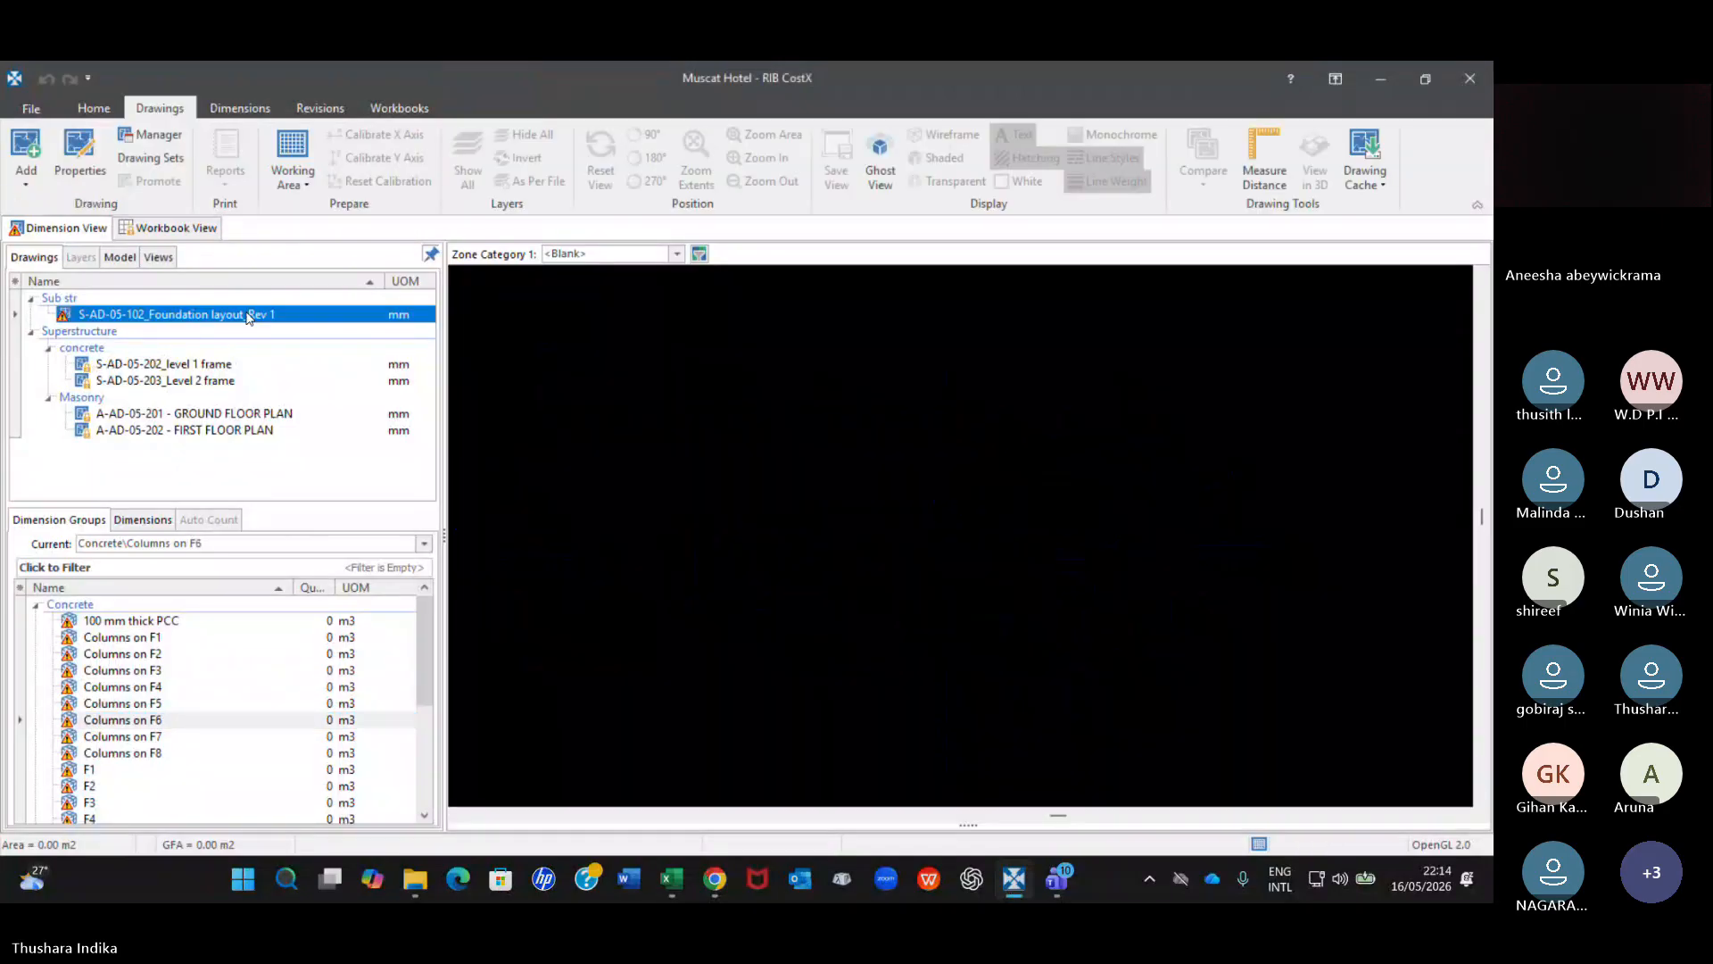
click(724, 510)
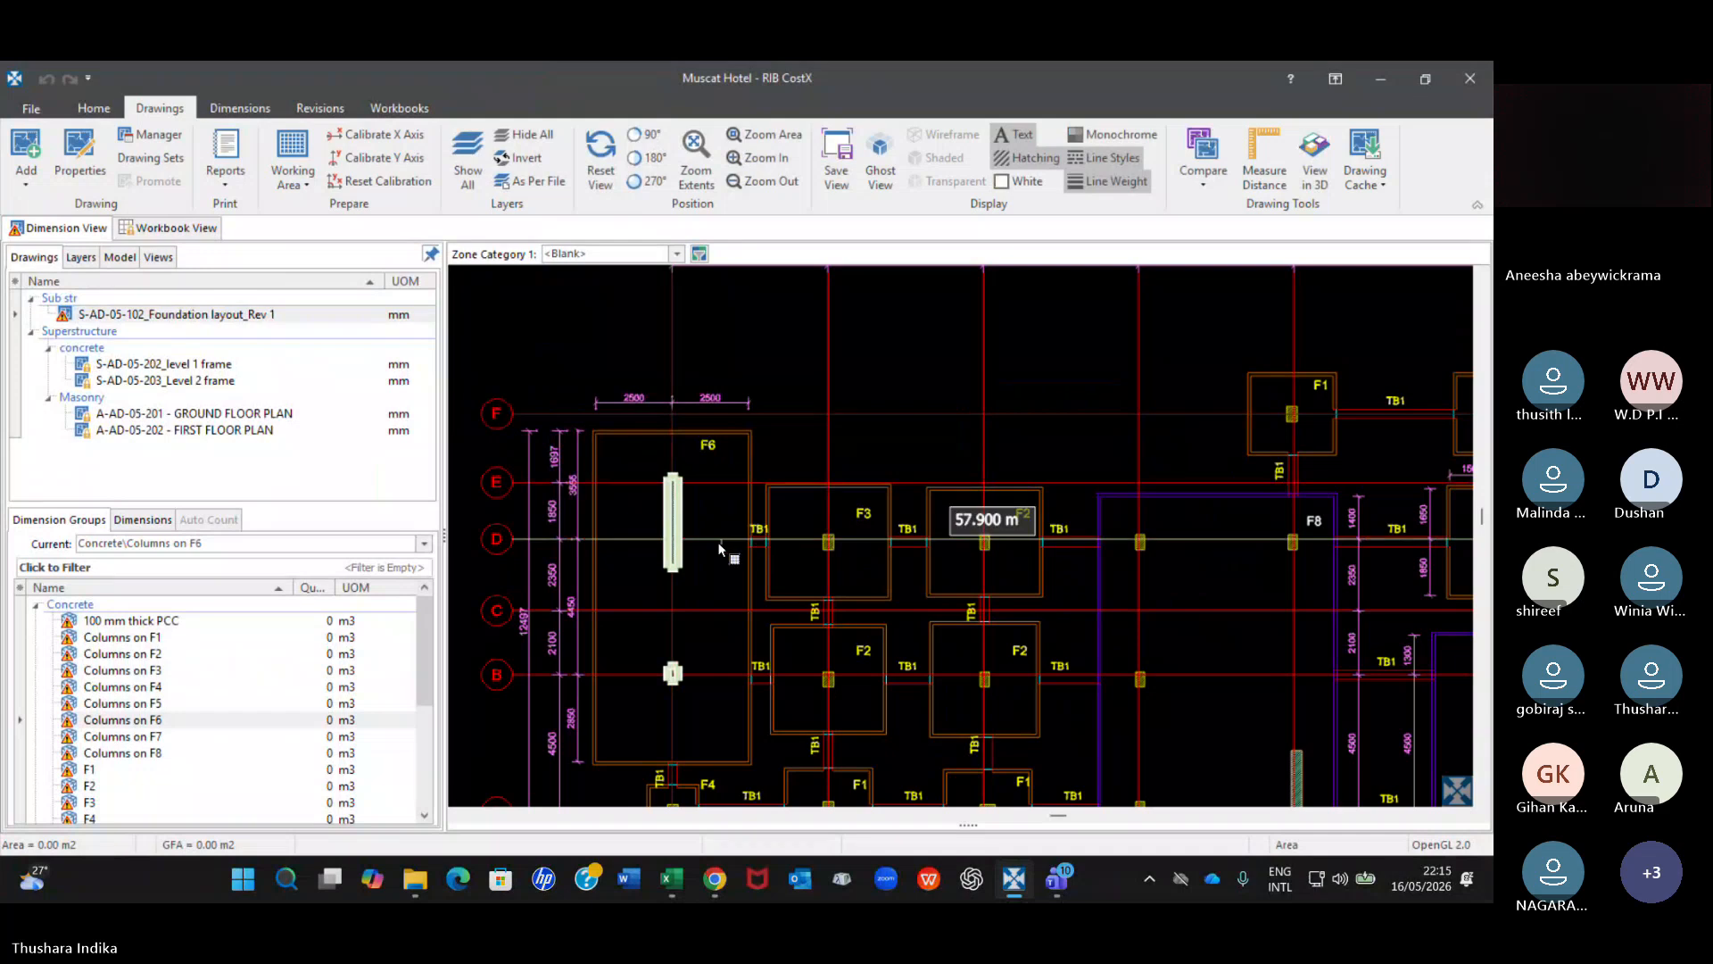
Examine the Columns on F6 dimensions at the F6 footings on both ends of the revised foundation layout.
scroll(705, 562, up, 2)
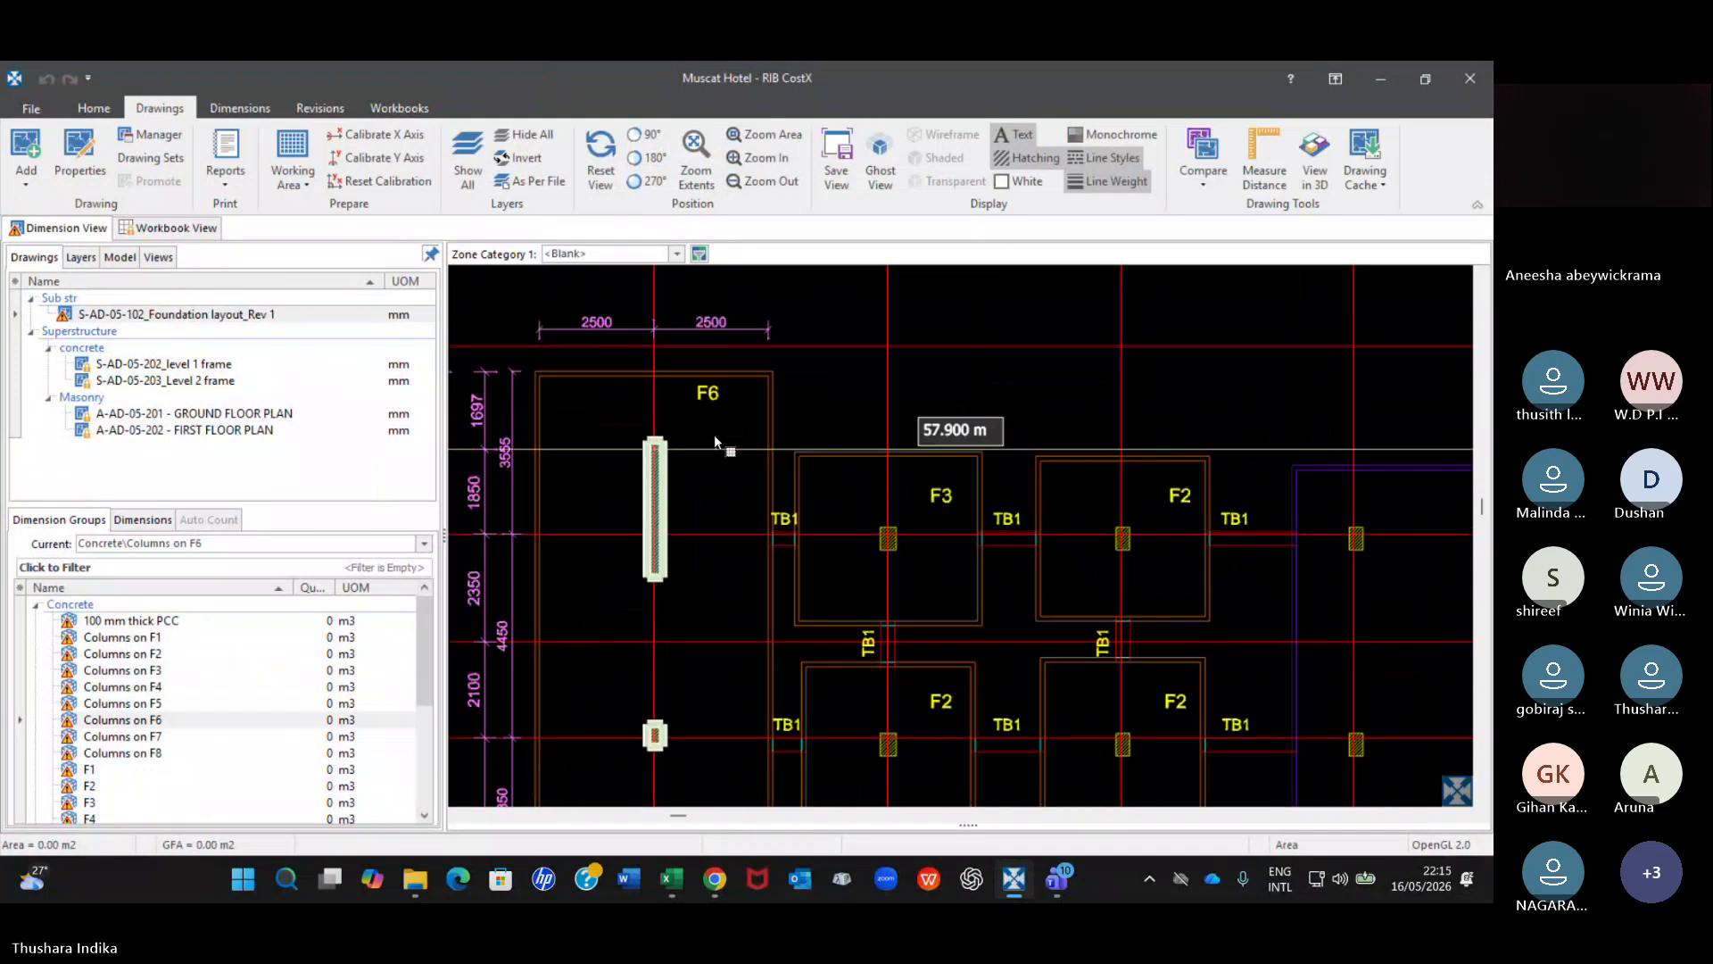
scroll(719, 401, down, 3)
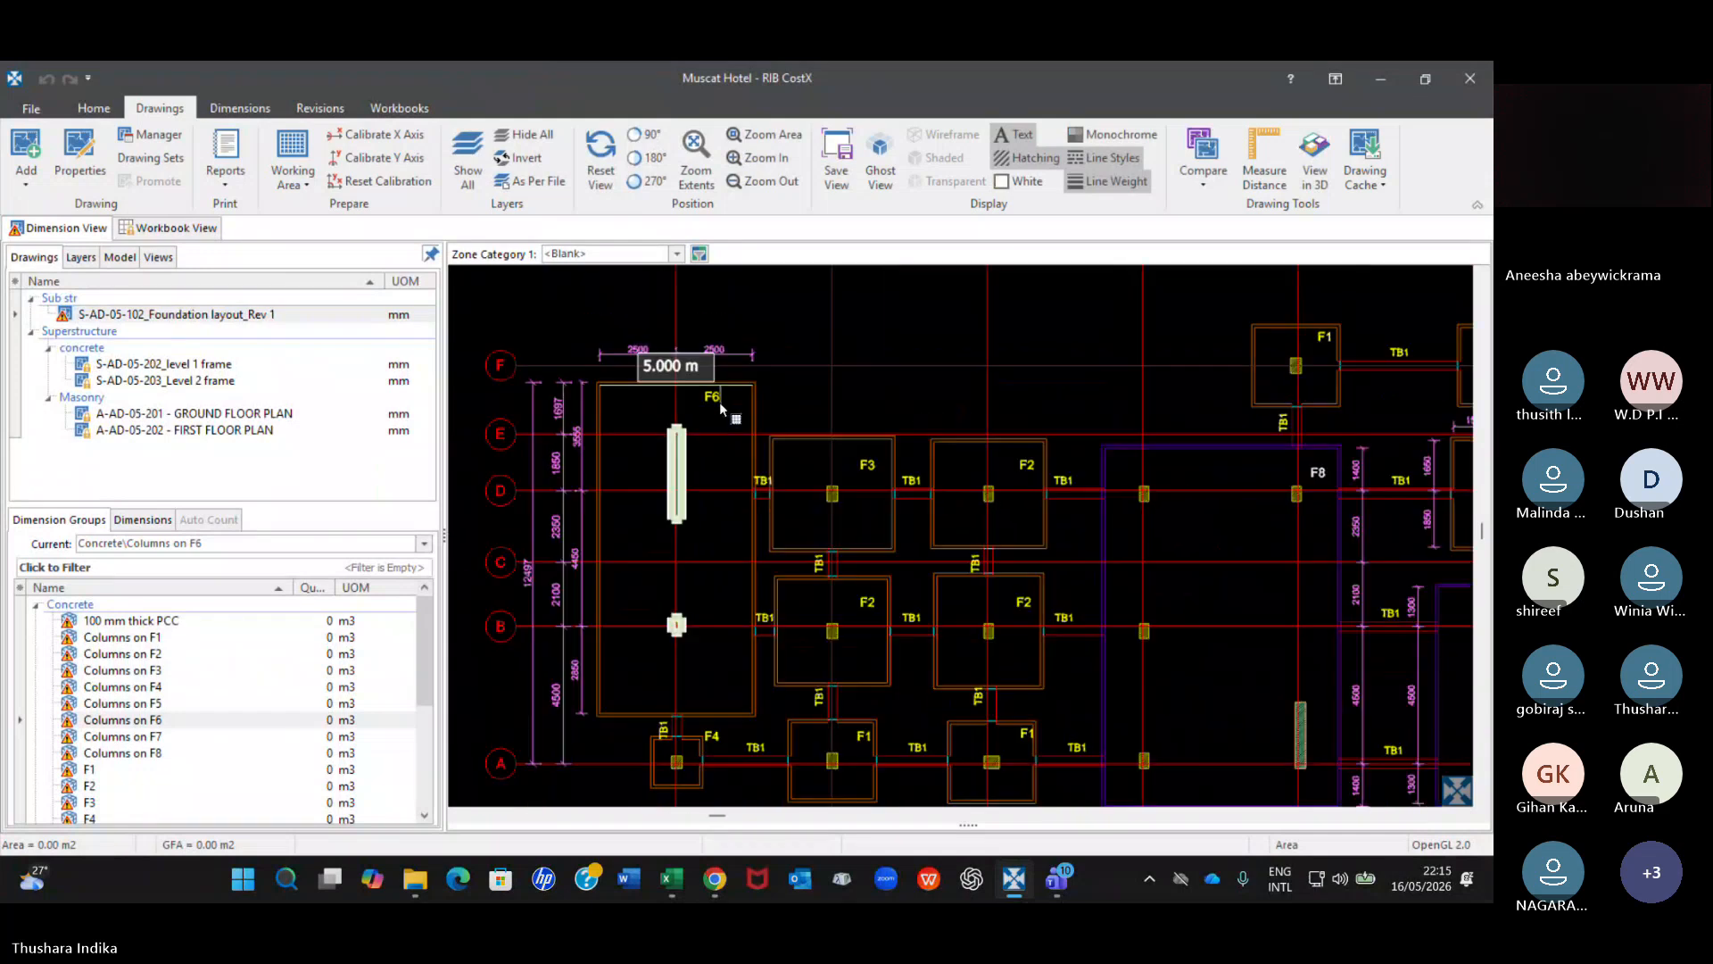
scroll(1210, 453, down, 2)
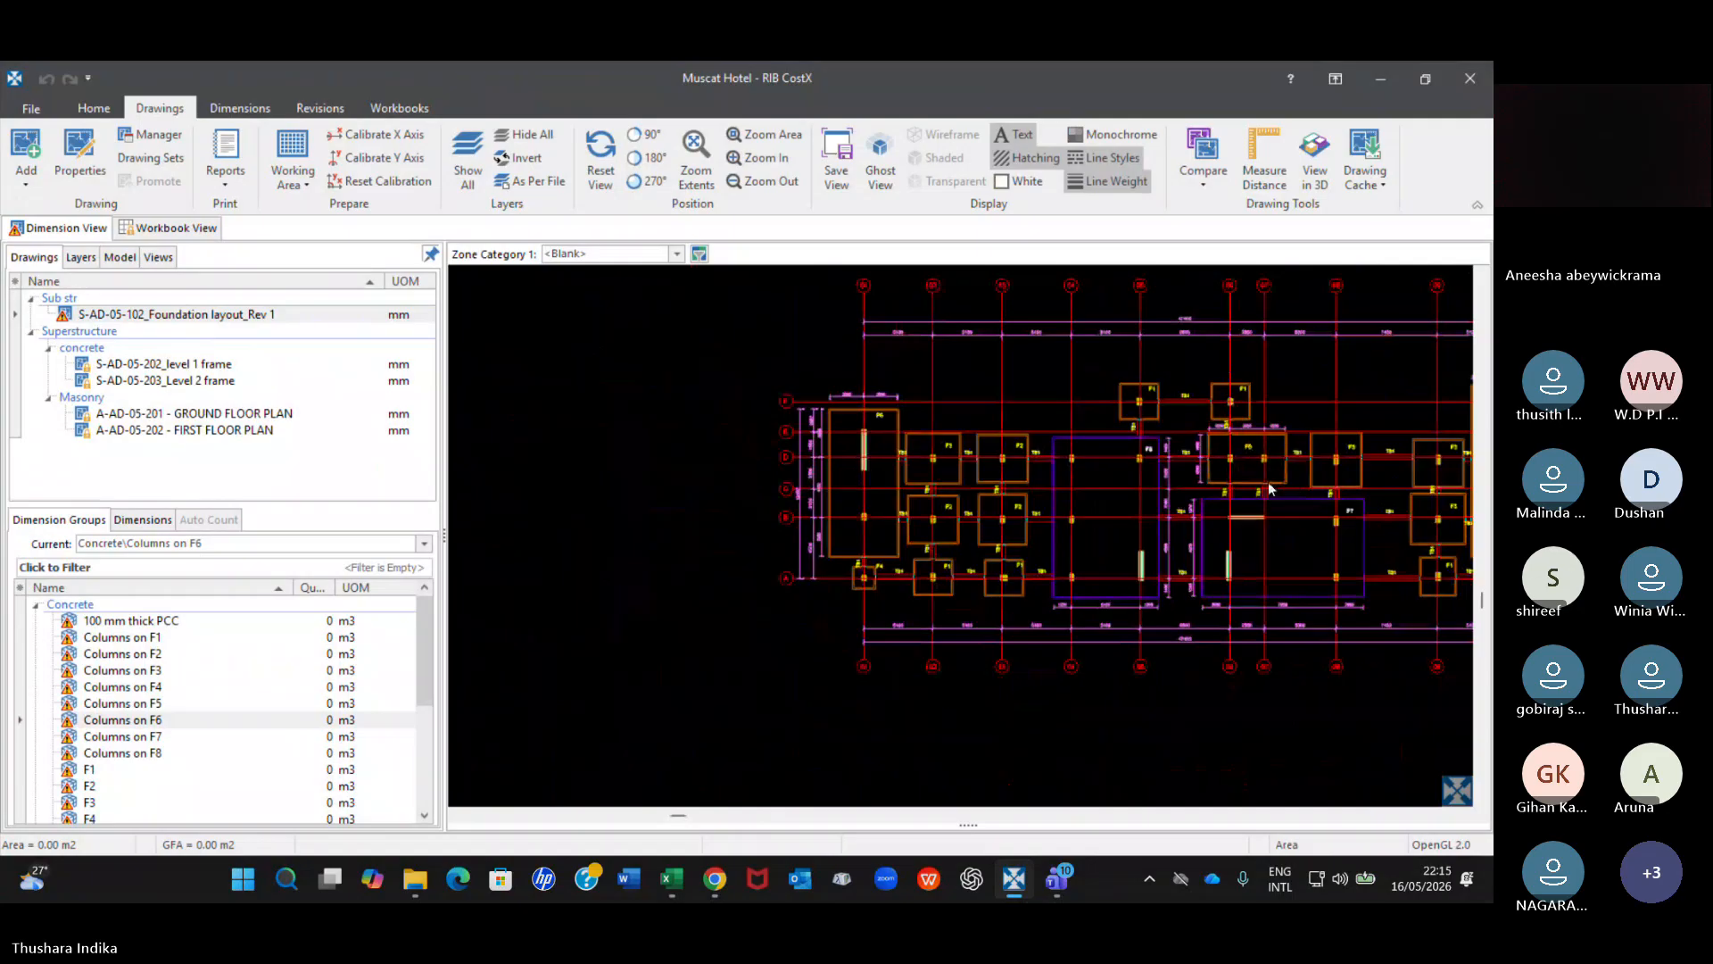
mouse_move(1280, 488)
middle_down()
mouse_move(761, 512)
mouse_move(928, 500)
middle_up()
scroll(932, 492, up, 4)
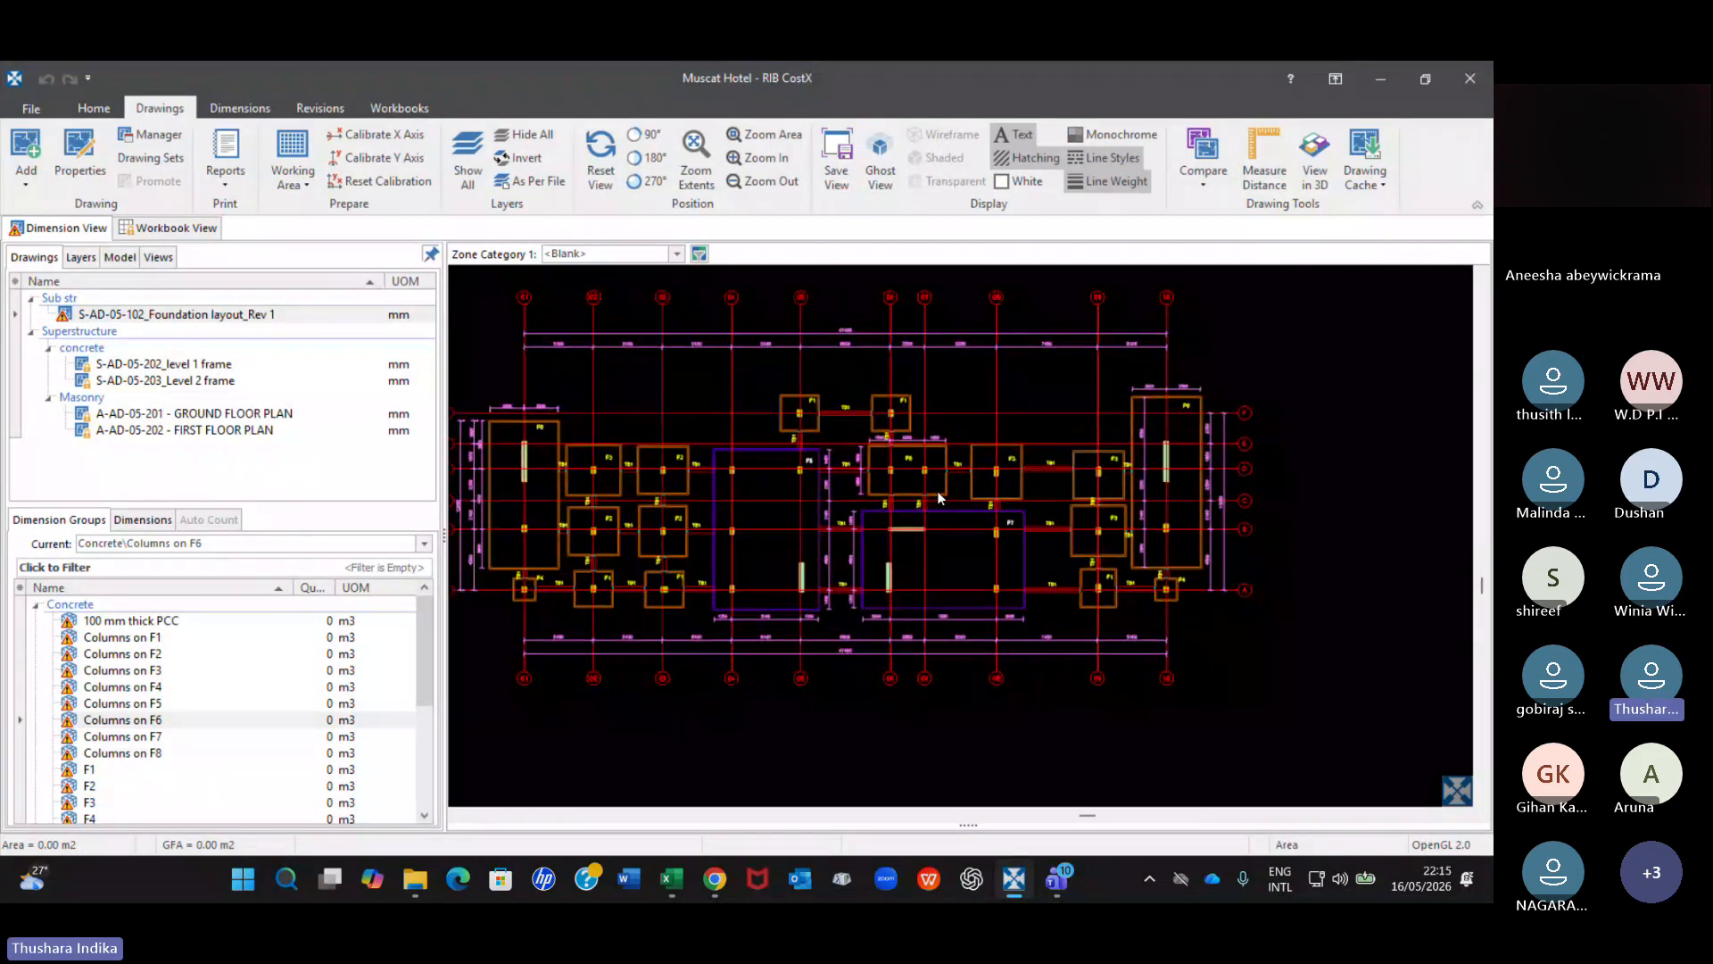
mouse_move(1362, 461)
scroll(1292, 444, up, 1)
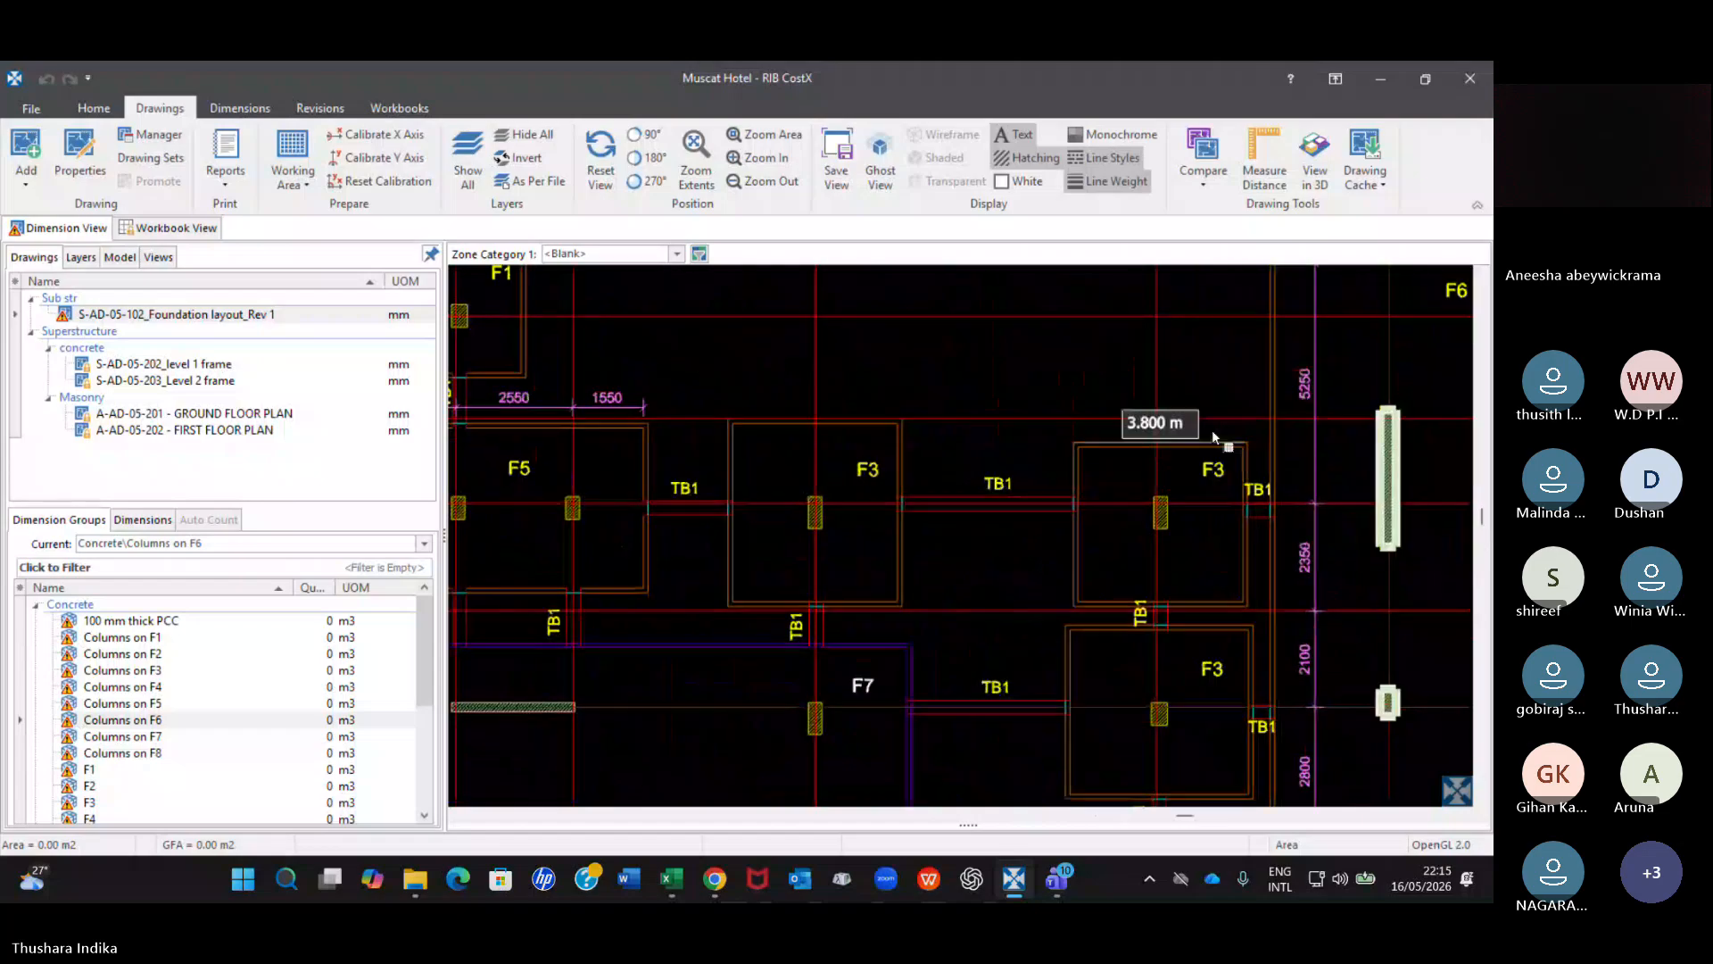
scroll(1211, 435, down, 1)
scroll(1213, 435, down, 1)
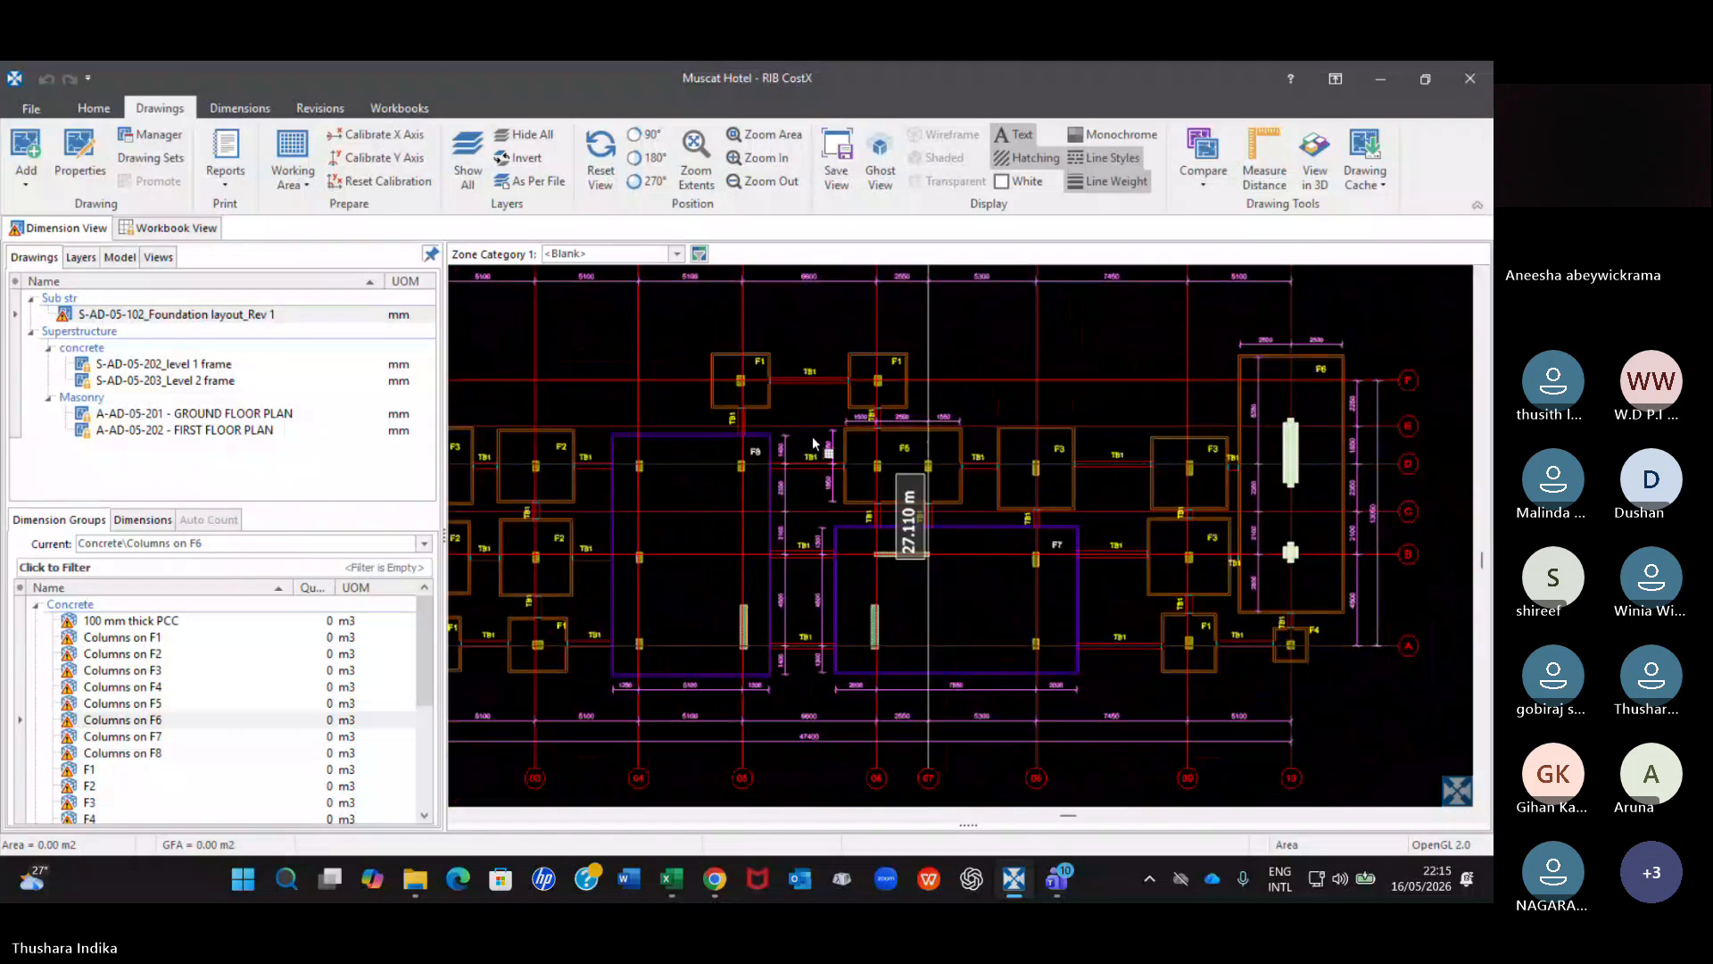
Recheck the Columns on F6 dimensions at the grid 01 F6 footing, both close up and within the whole layout.
middle_drag(660, 490, 964, 462)
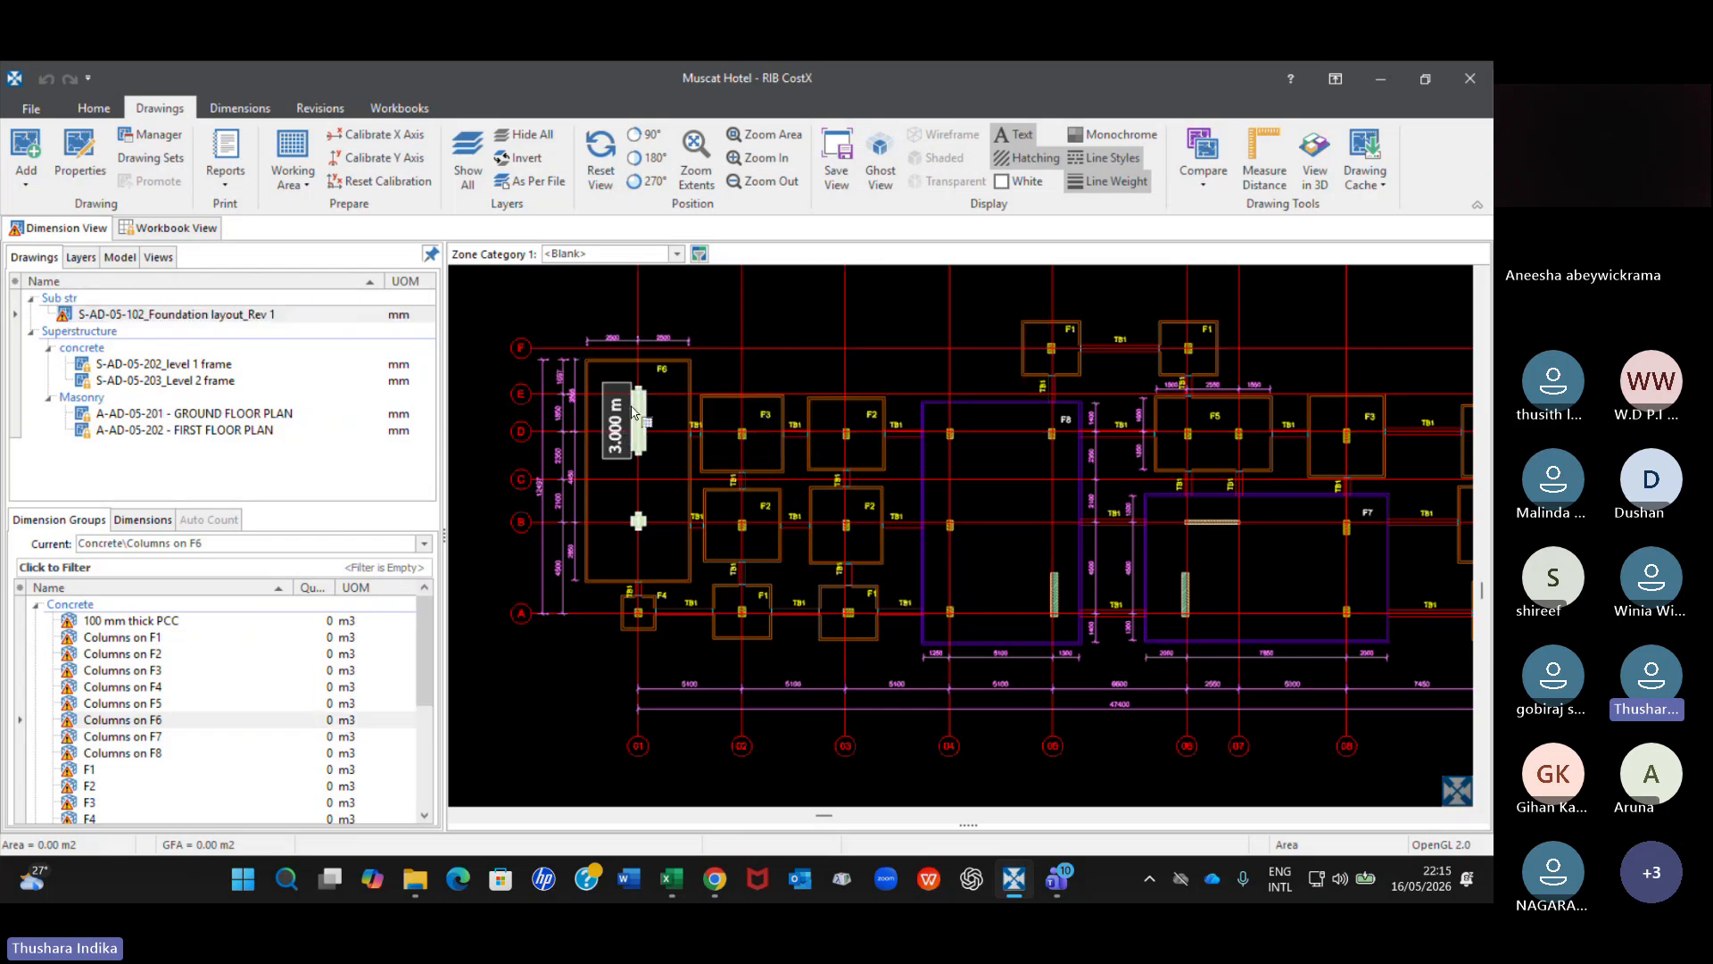
scroll(687, 389, up, 3)
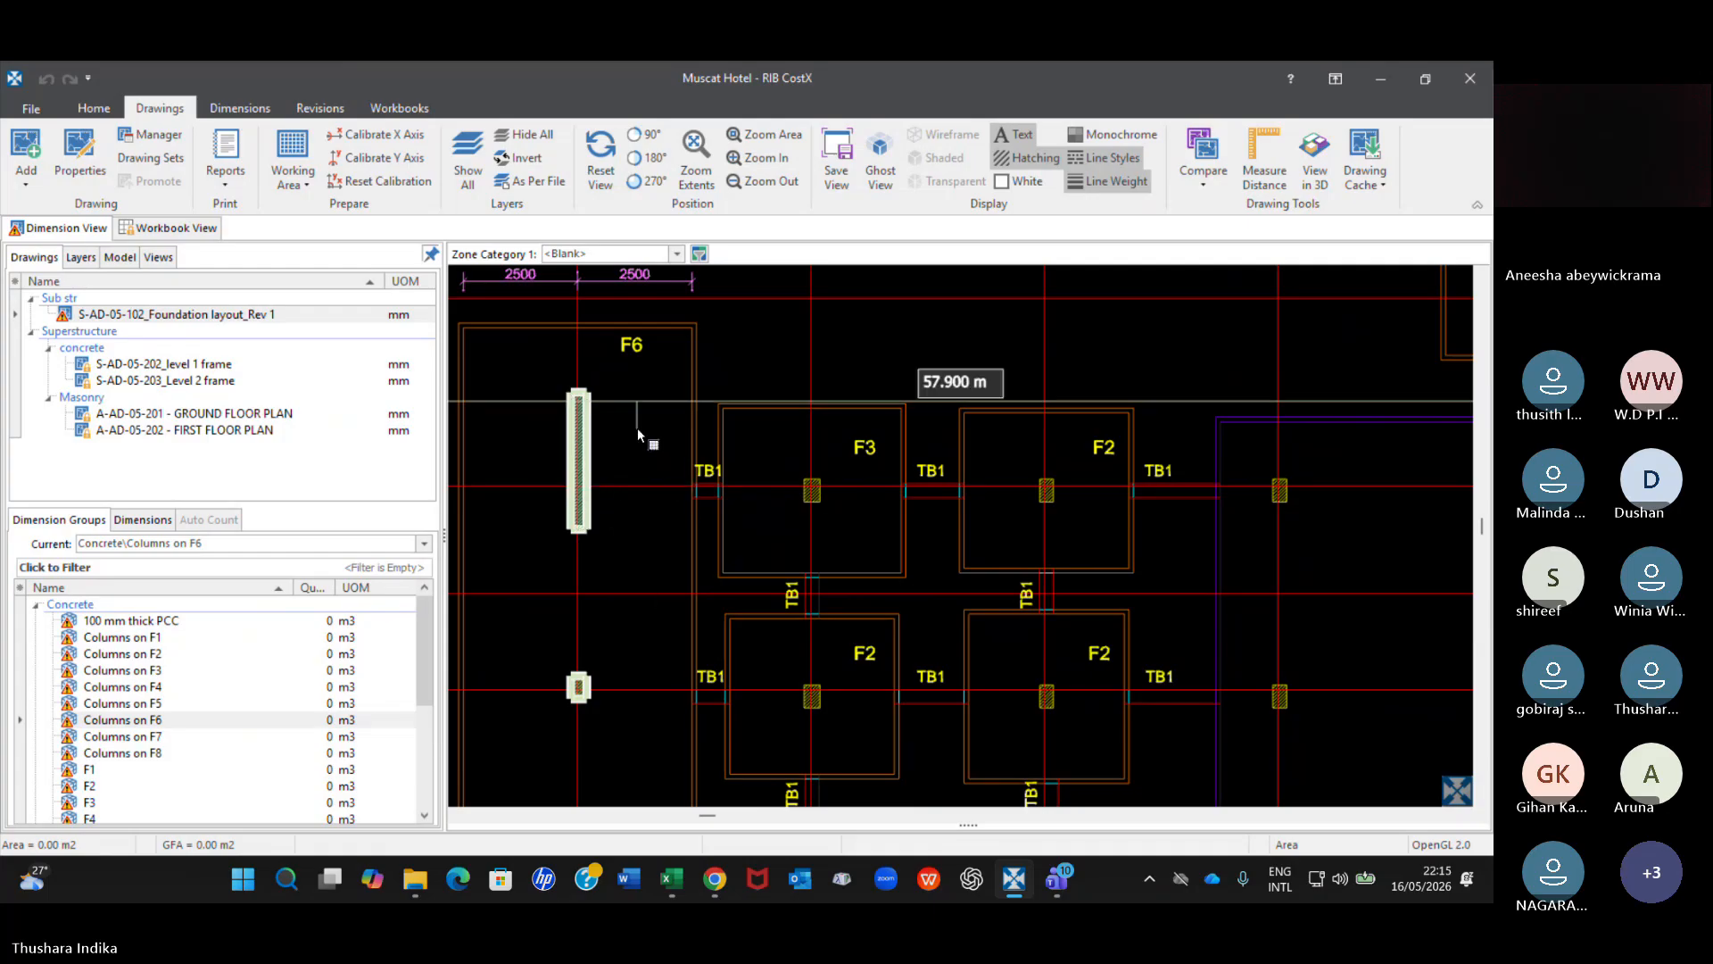
scroll(637, 427, down, 2)
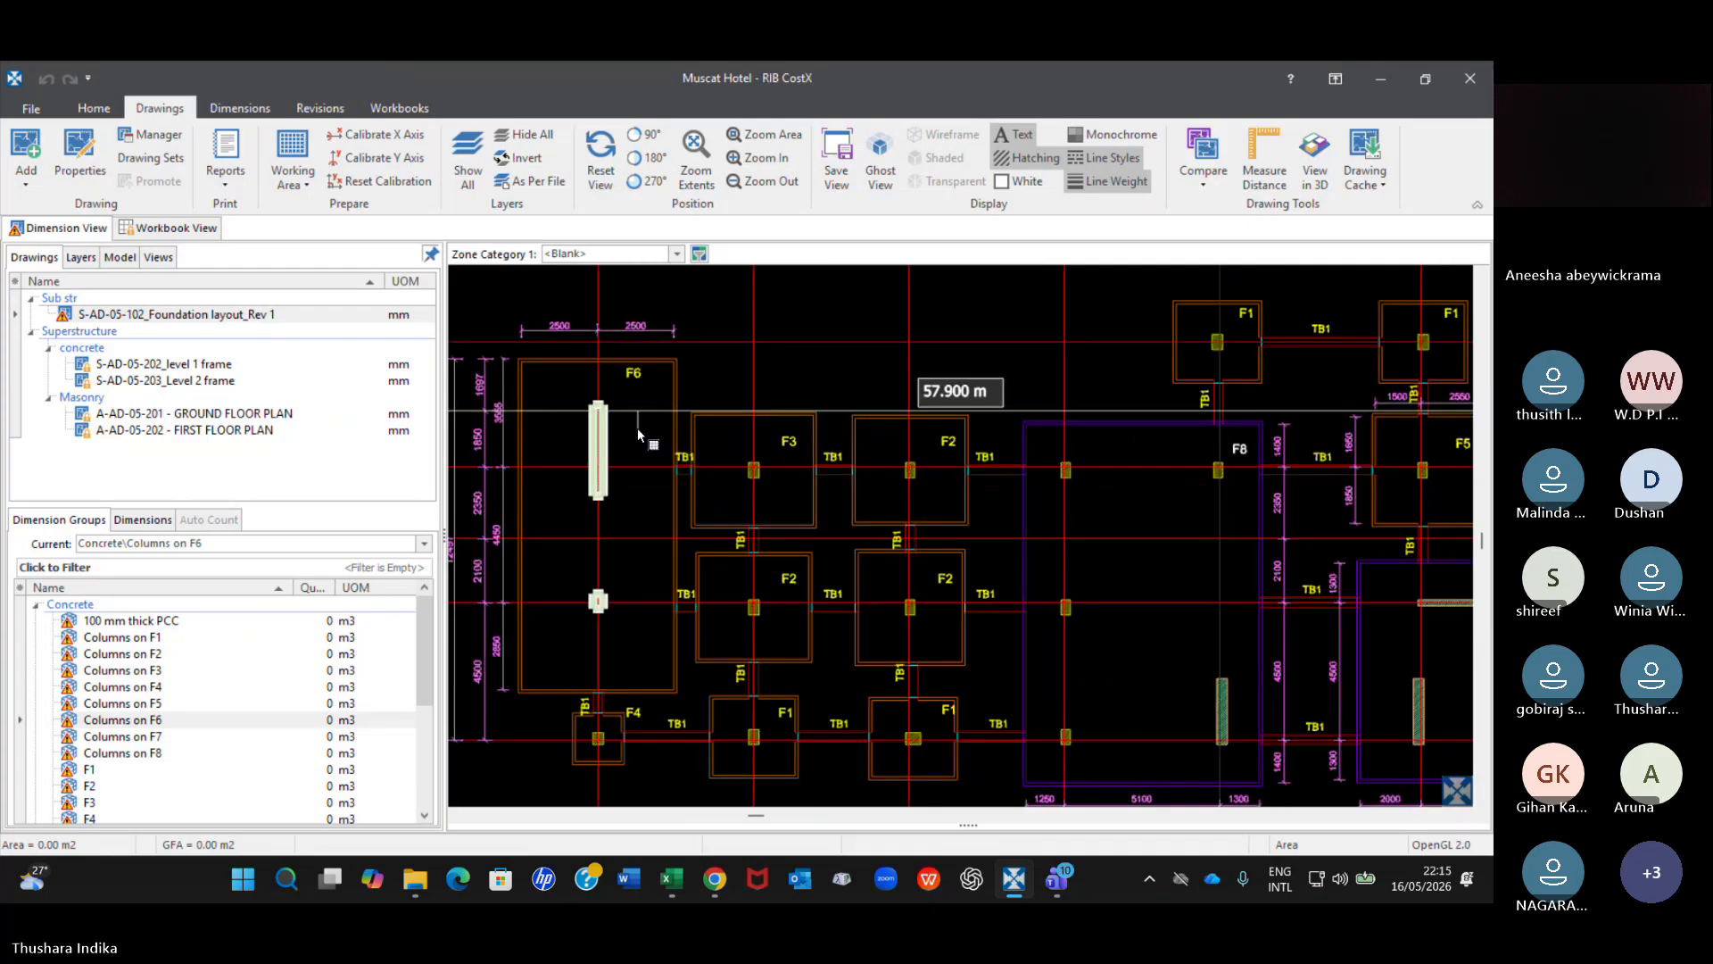
scroll(637, 430, down, 4)
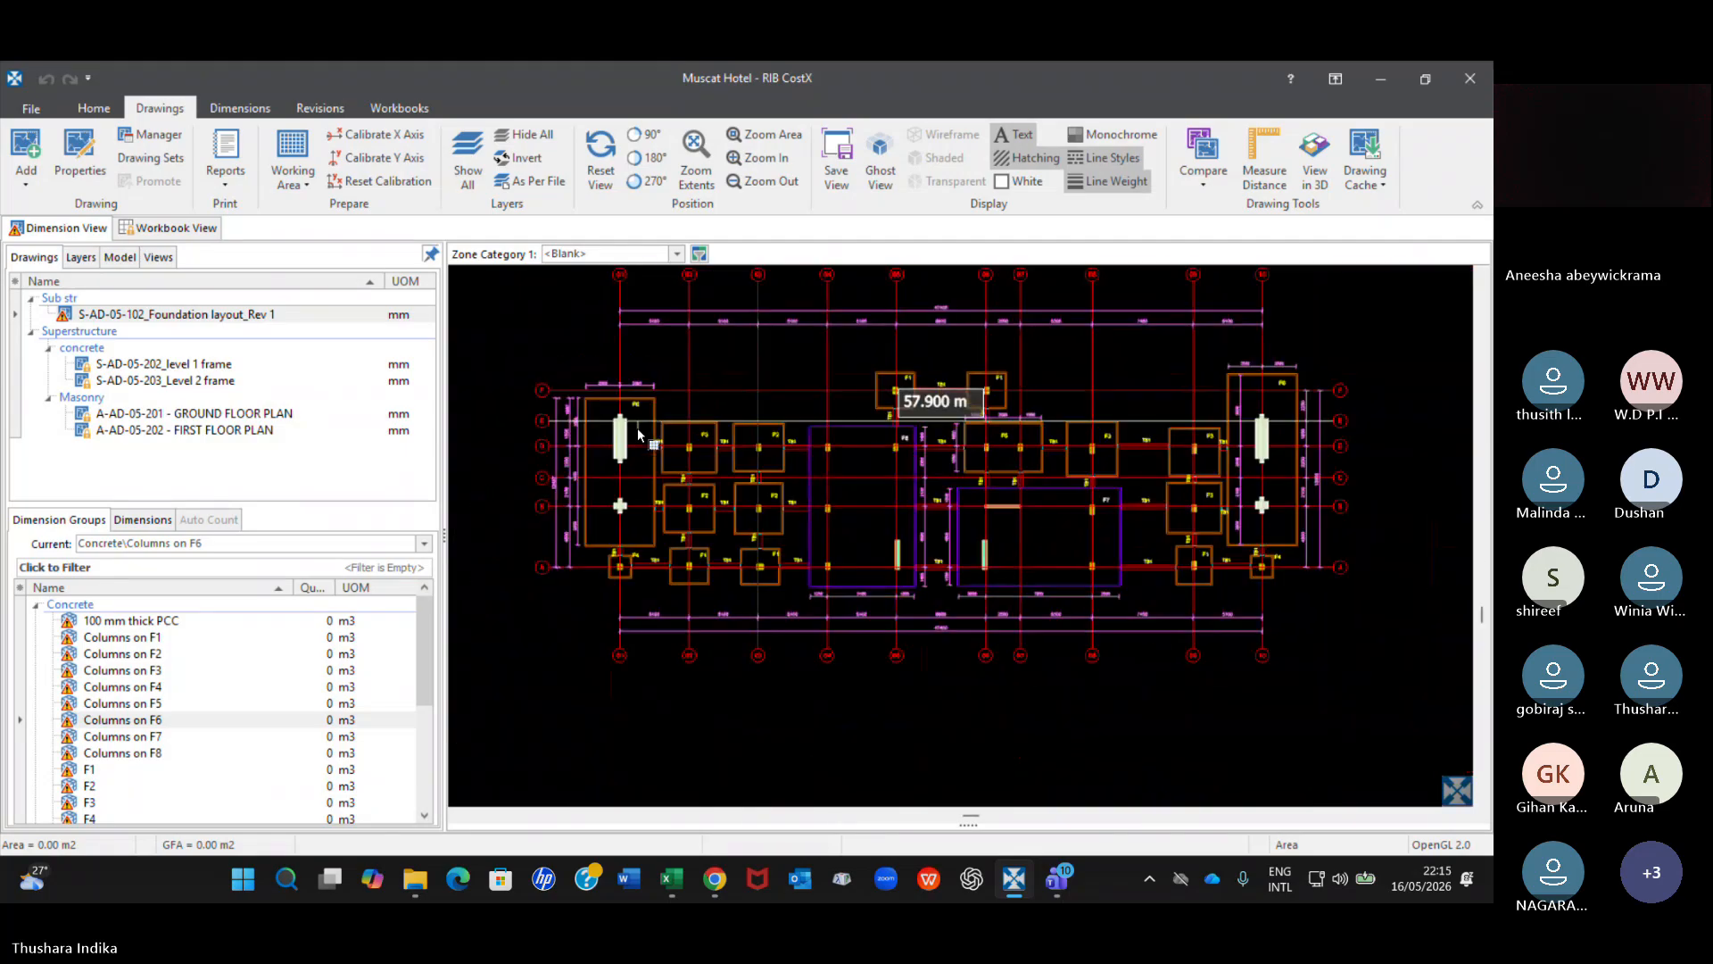
Reopen the revision comparison and select the Columns on F3, Columns on F6 and 100 mm thick PCC dimension groups together.
click(251, 315)
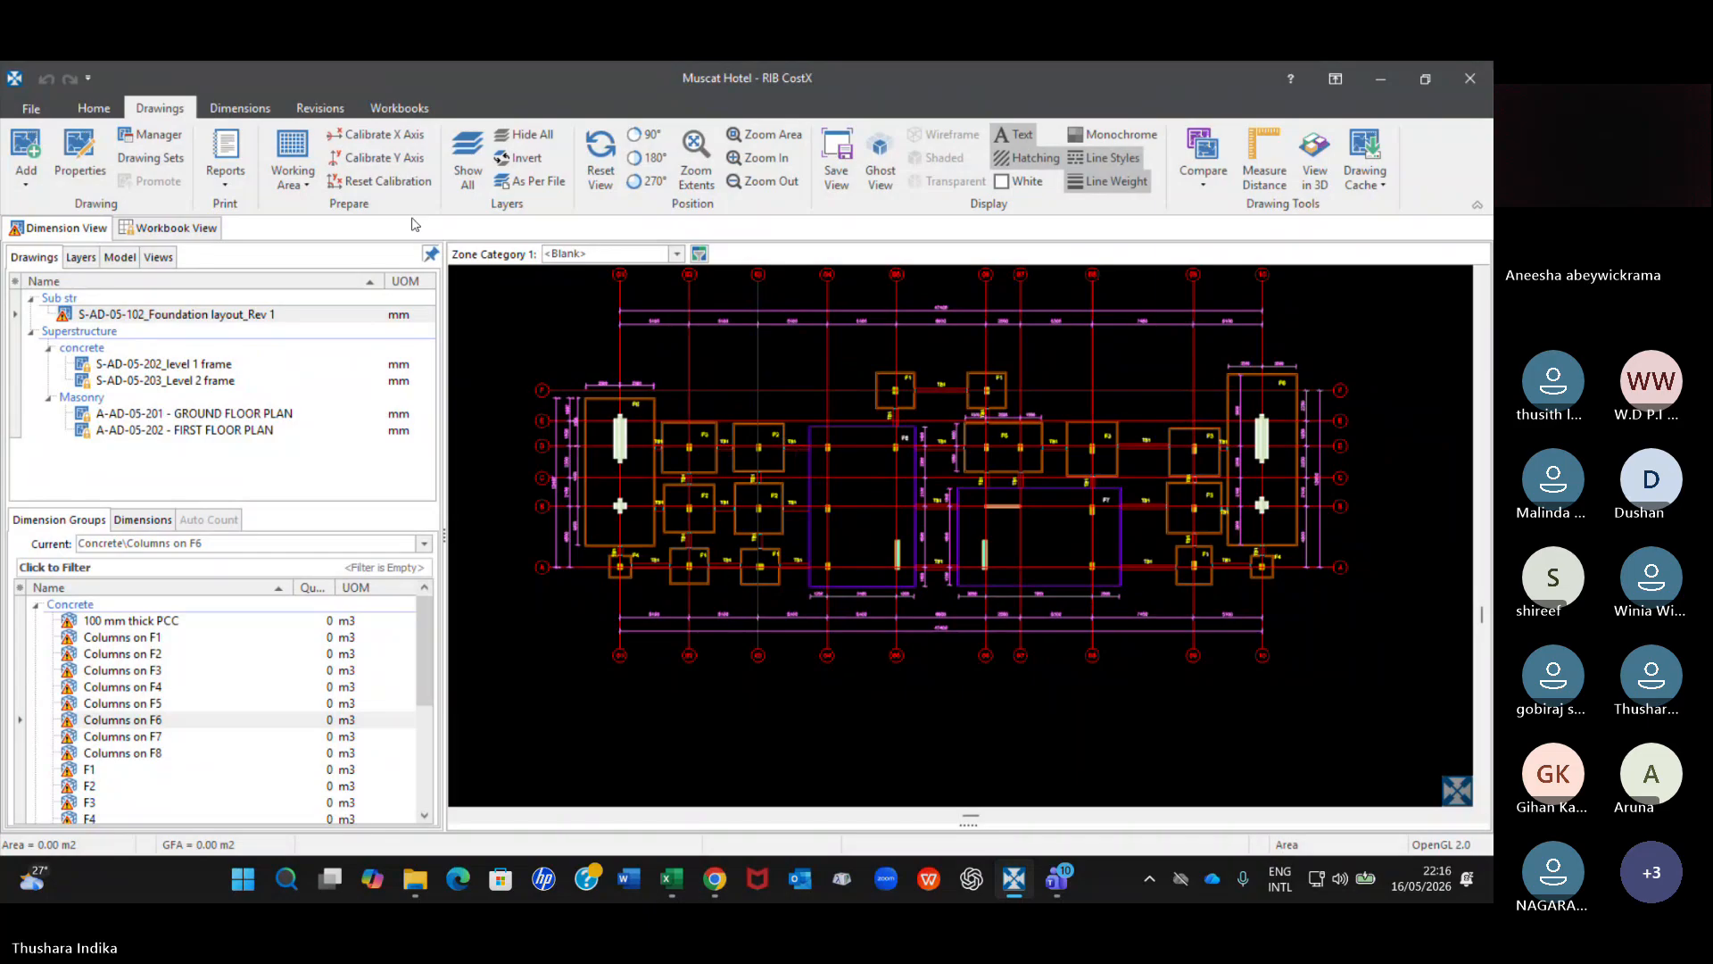
click(320, 109)
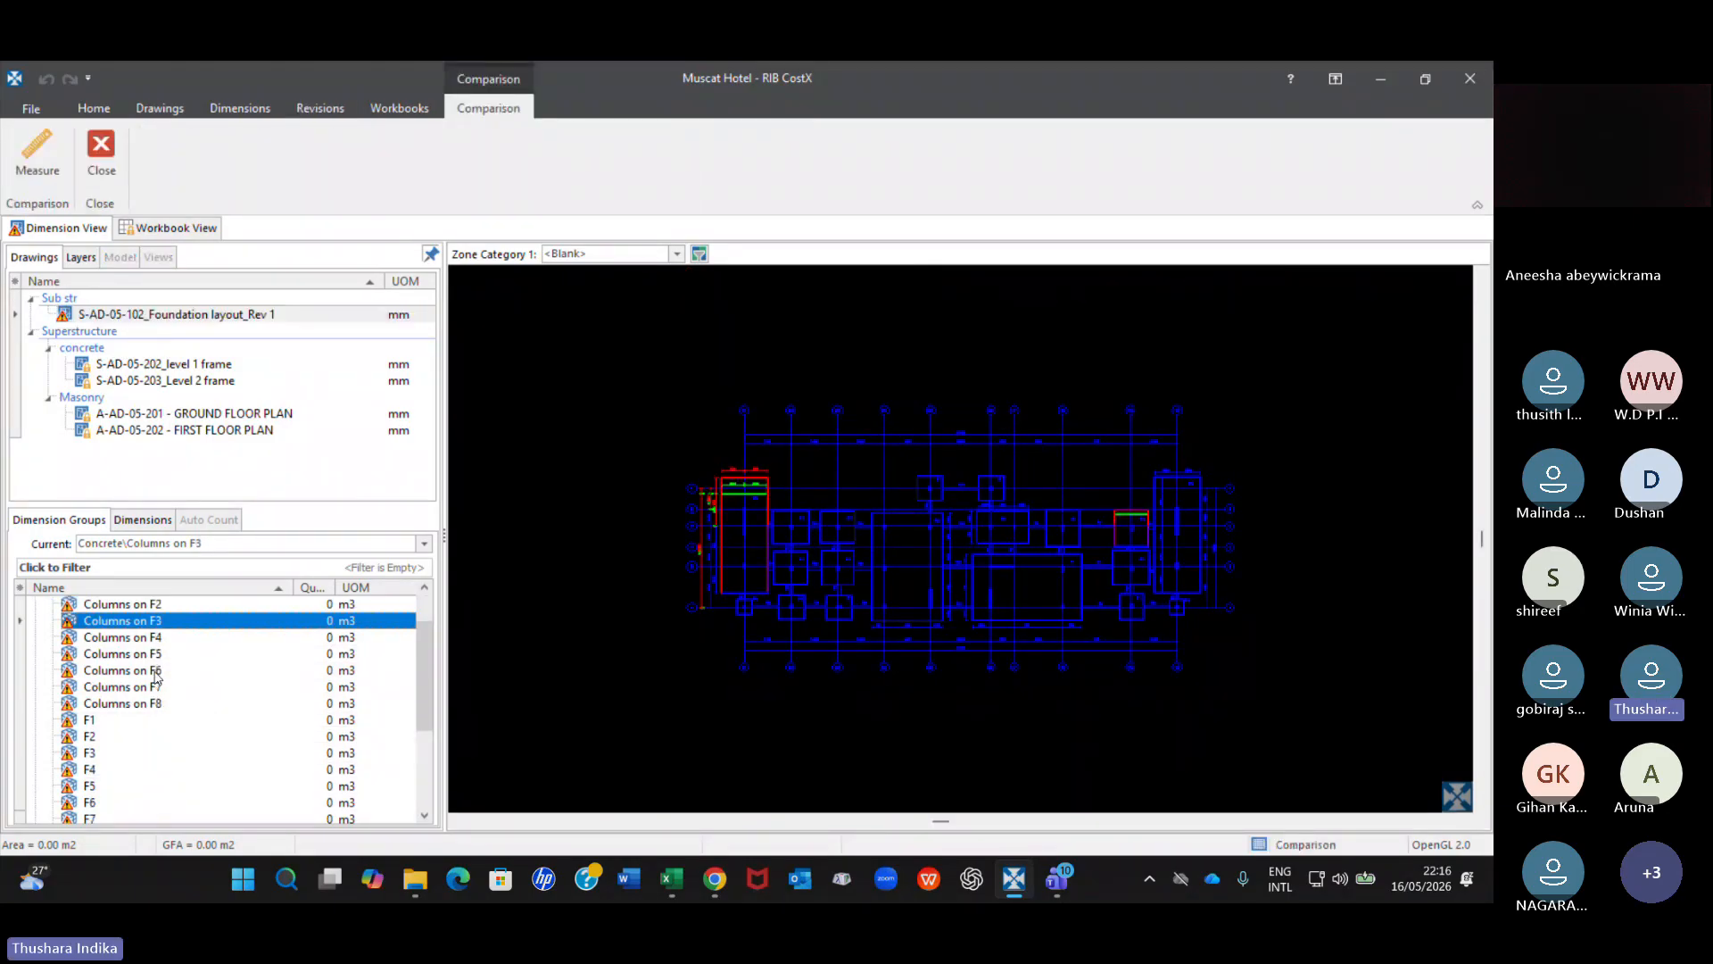
ctrl+click(155, 672)
scroll(155, 678, up, 1)
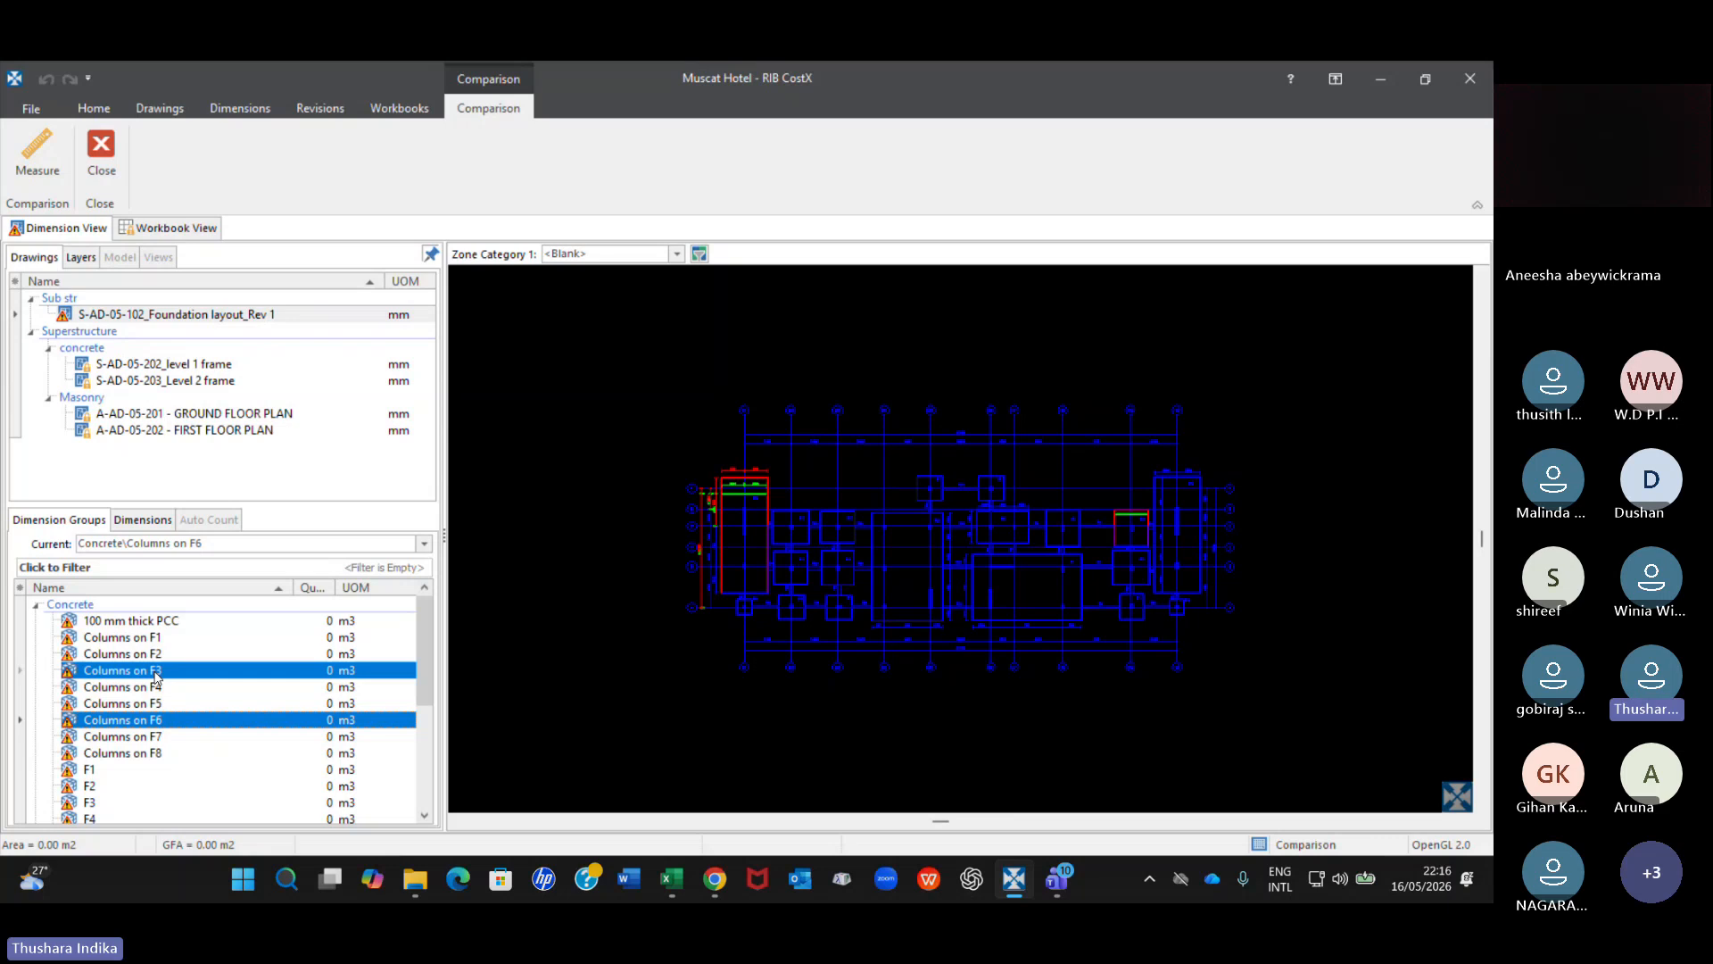
ctrl+click(160, 622)
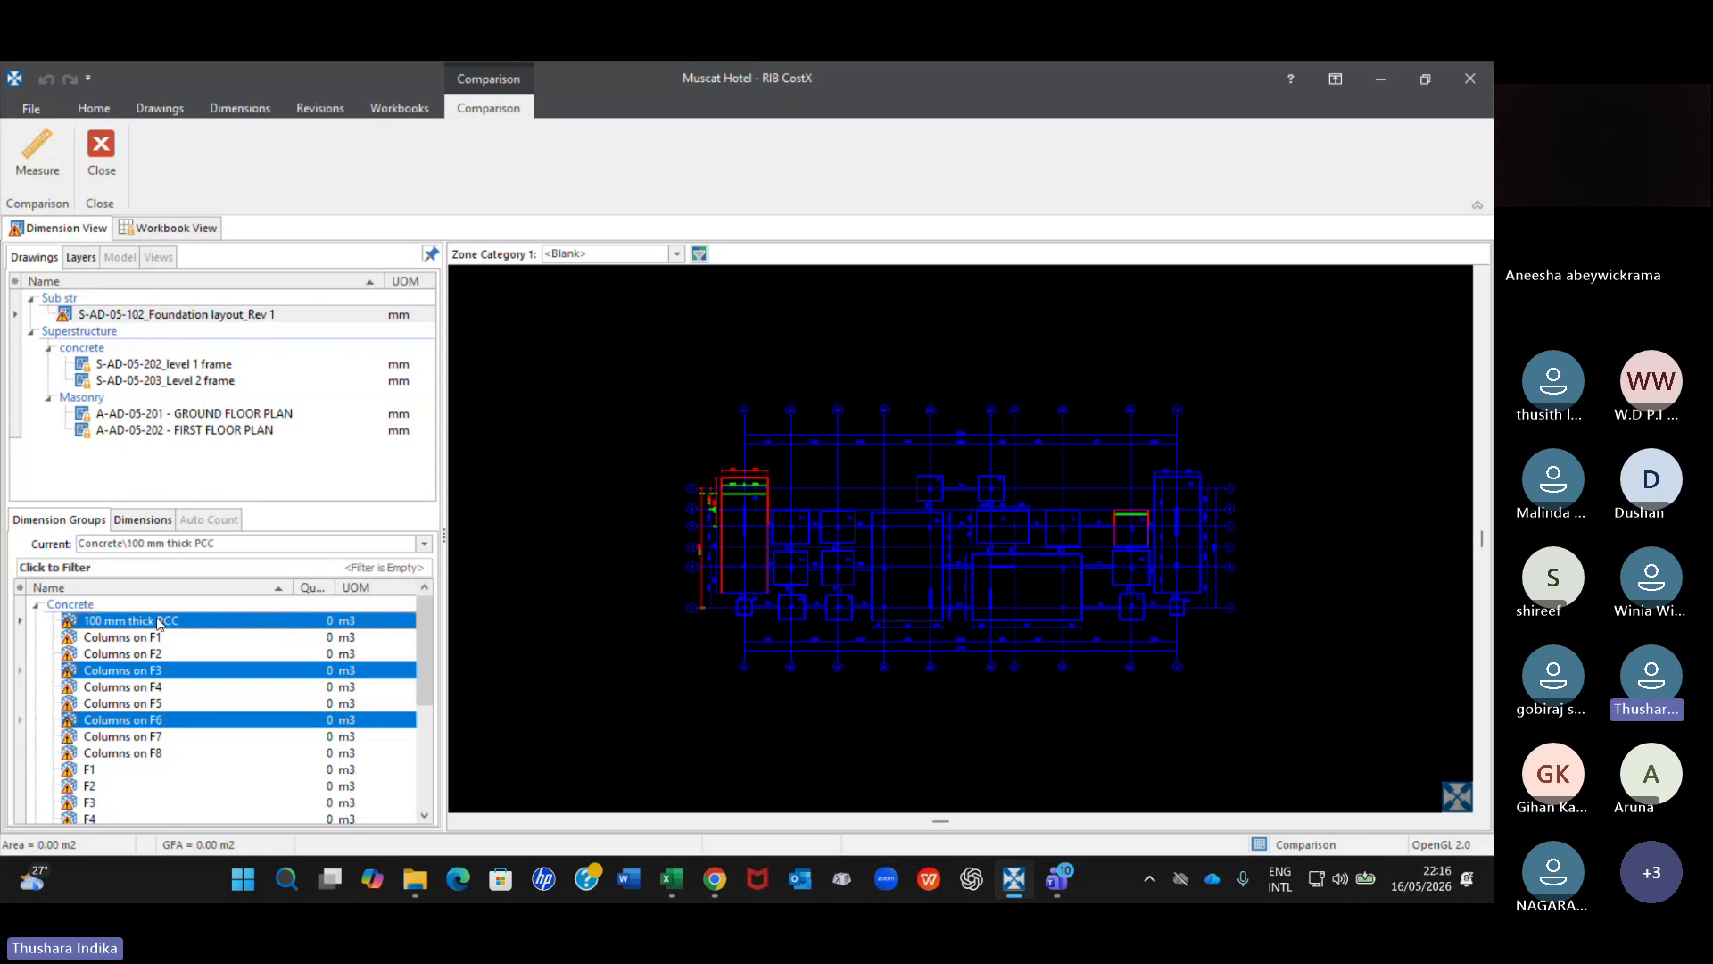
Reopen the S-AD-05-102_Foundation layout_Rev 1 drawing and load the previous revision's data for the three selected dimension groups.
double_click(250, 316)
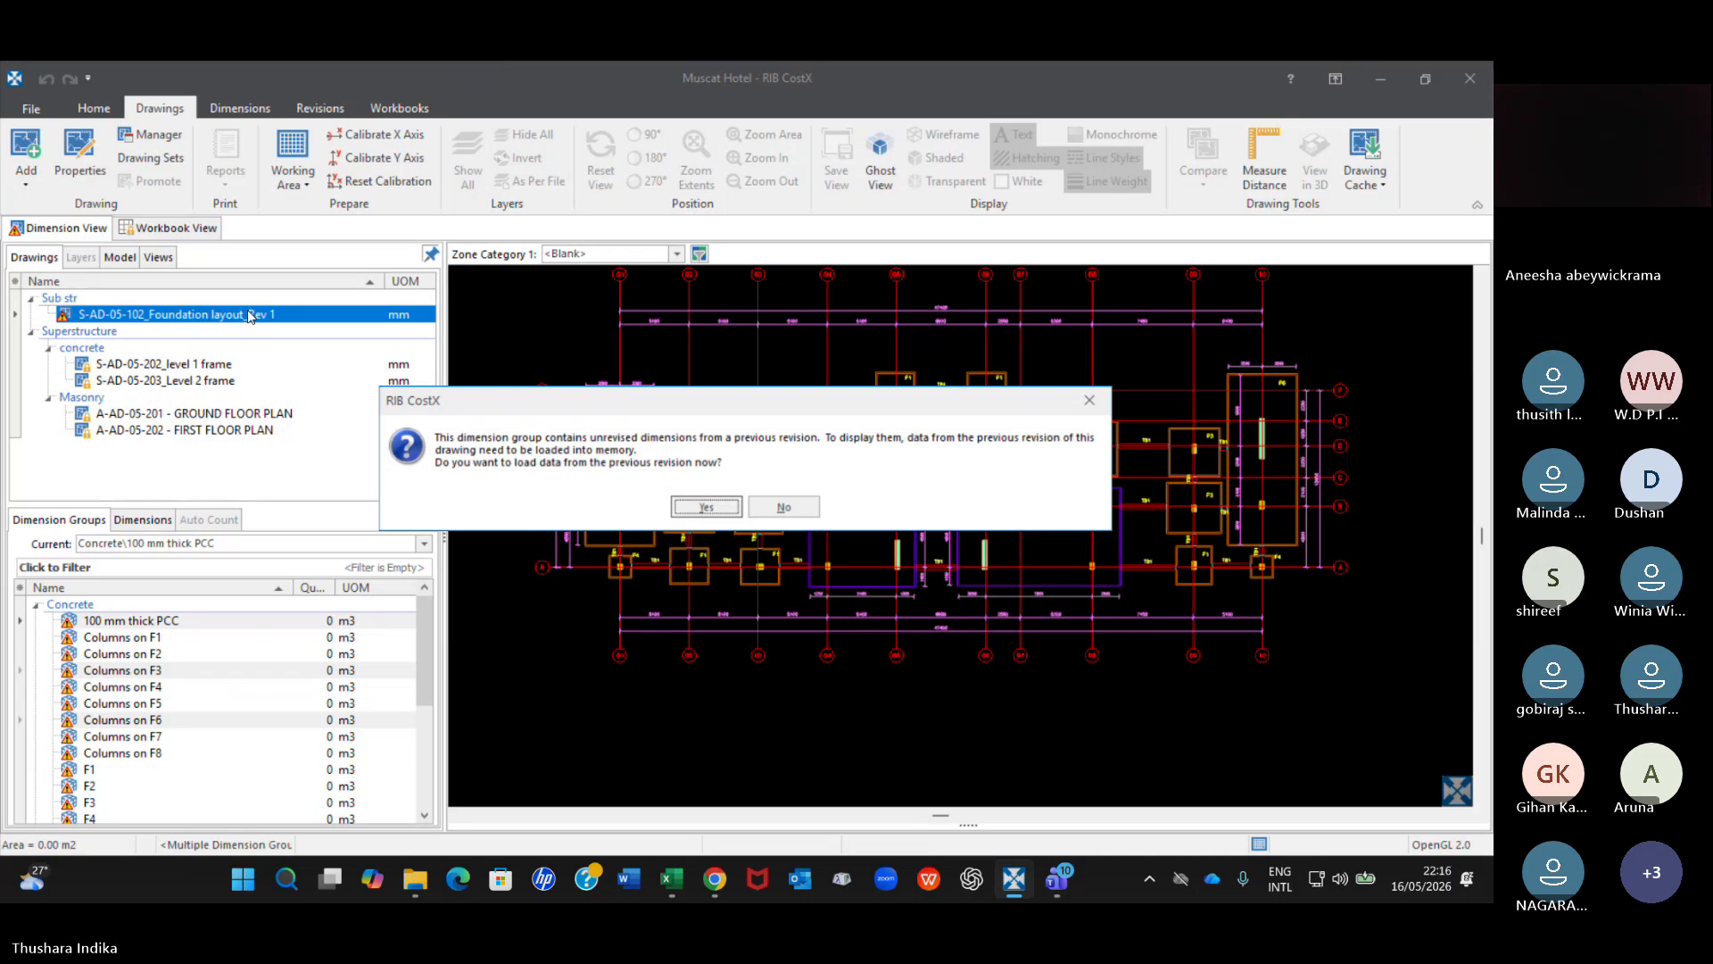
click(730, 511)
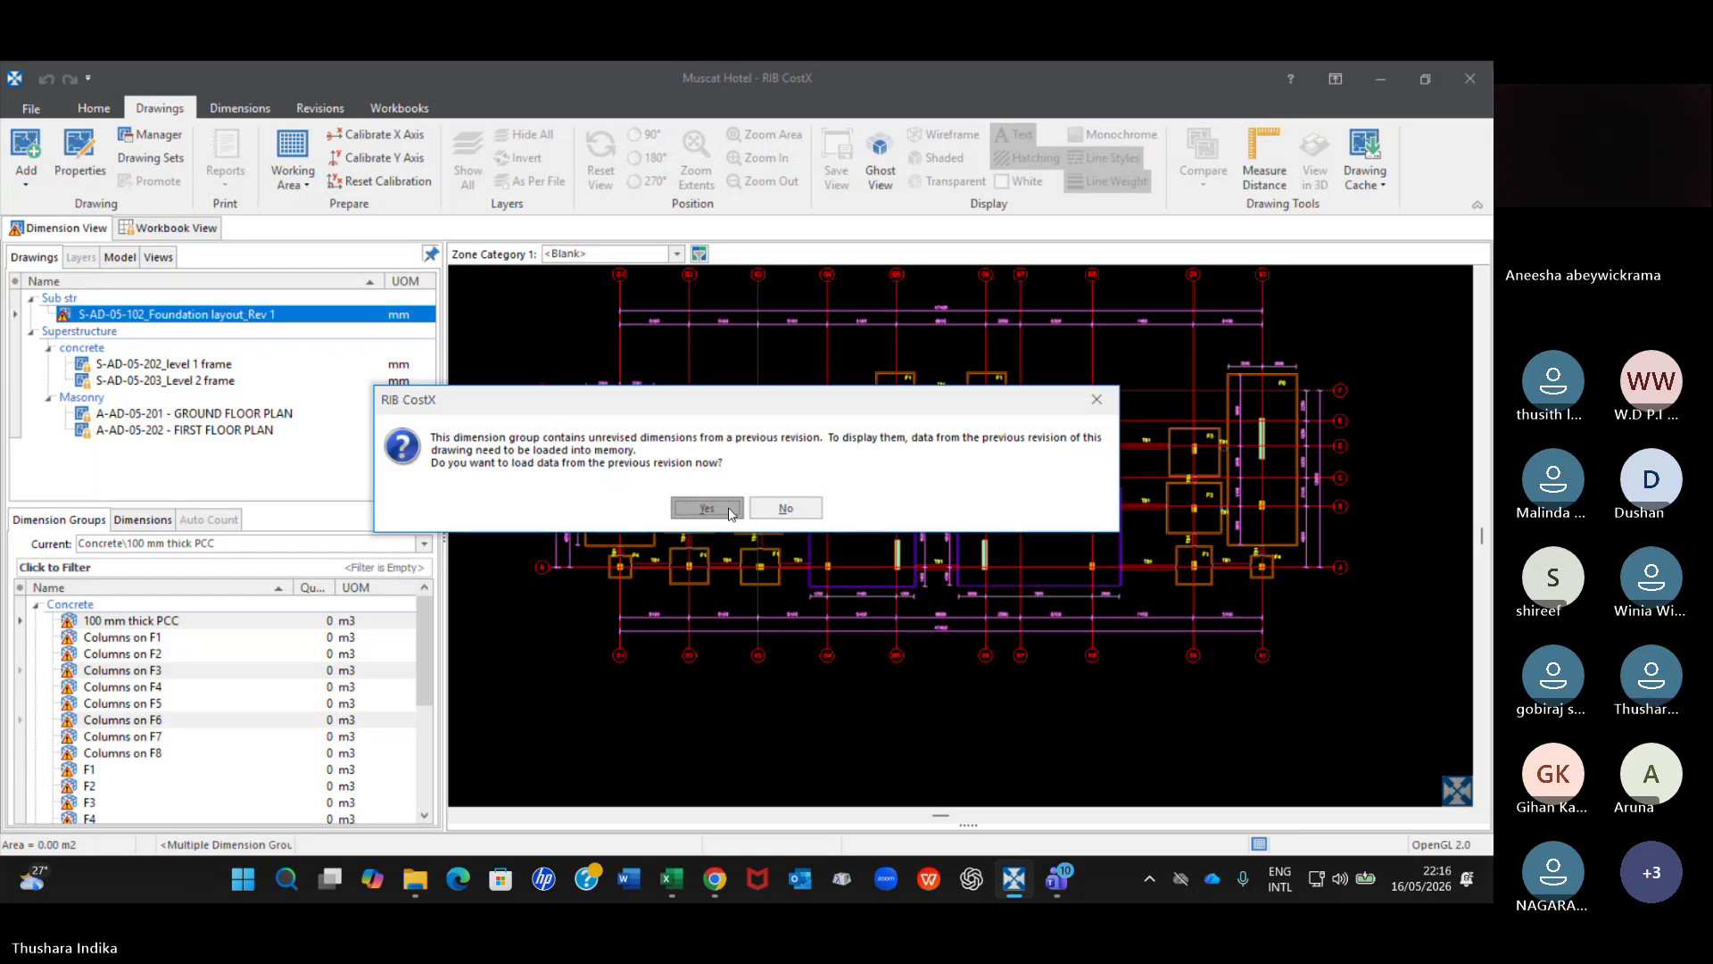
click(728, 511)
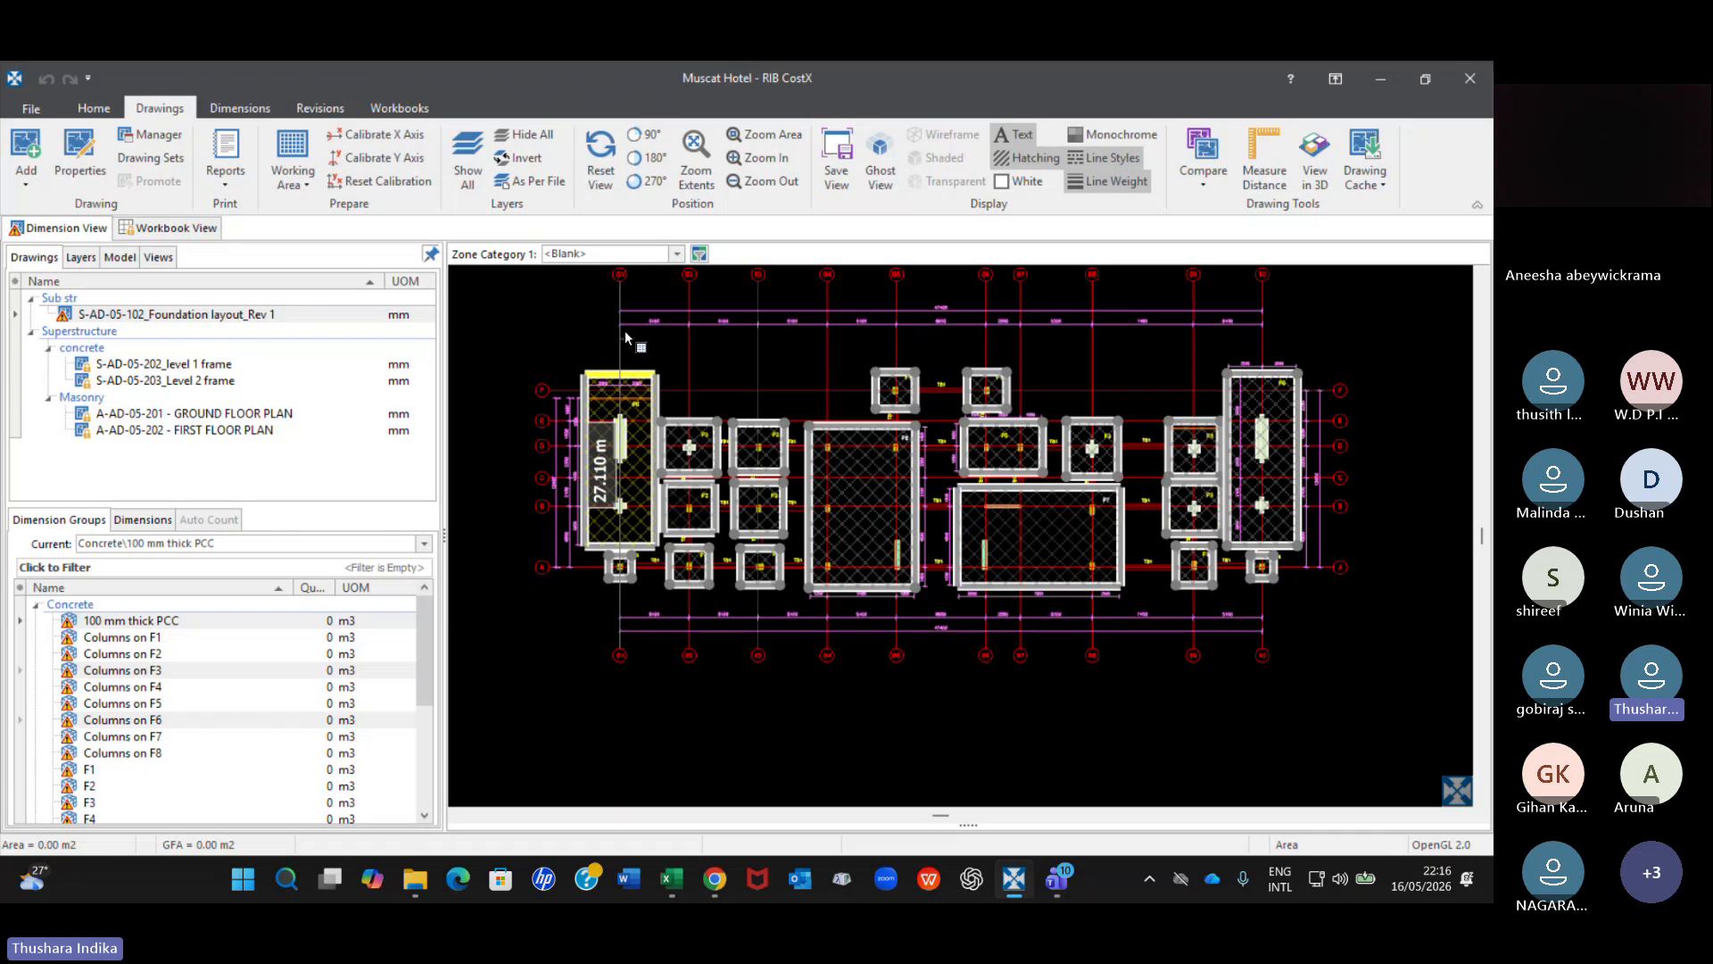
Examine the 100 mm thick PCC dimensions around the grid 01 F6 footing and the neighbouring F2 and F3 footings.
click(177, 314)
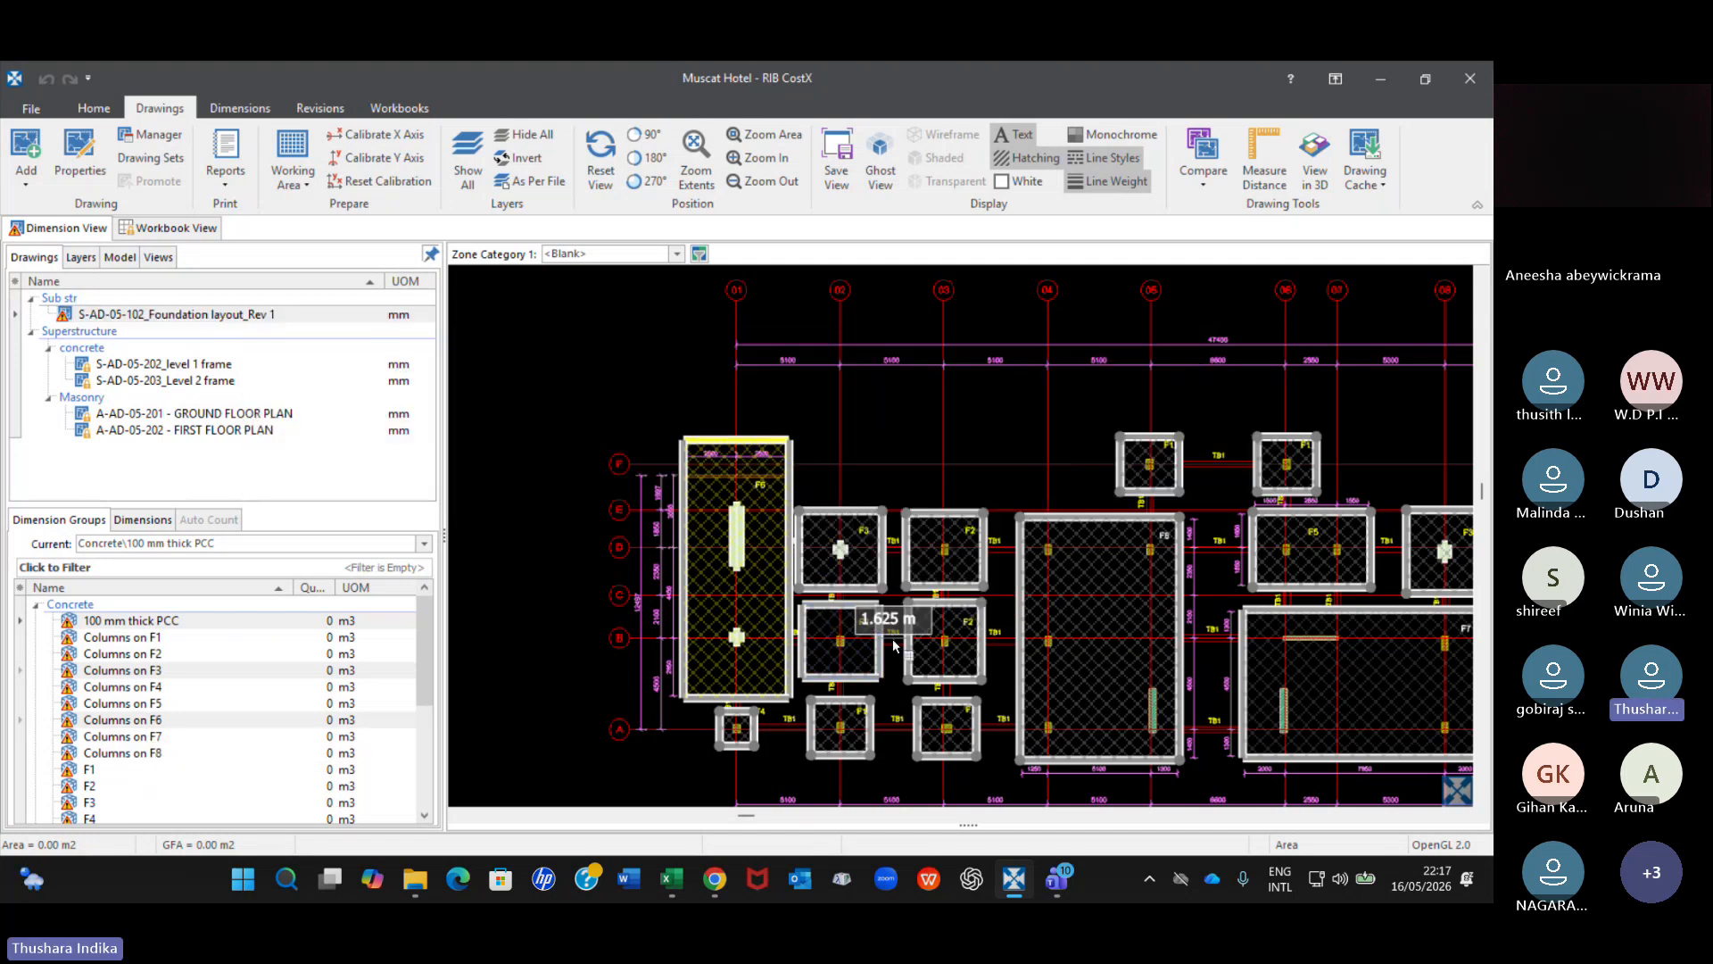
scroll(814, 613, down, 3)
middle_drag(813, 613, 688, 469)
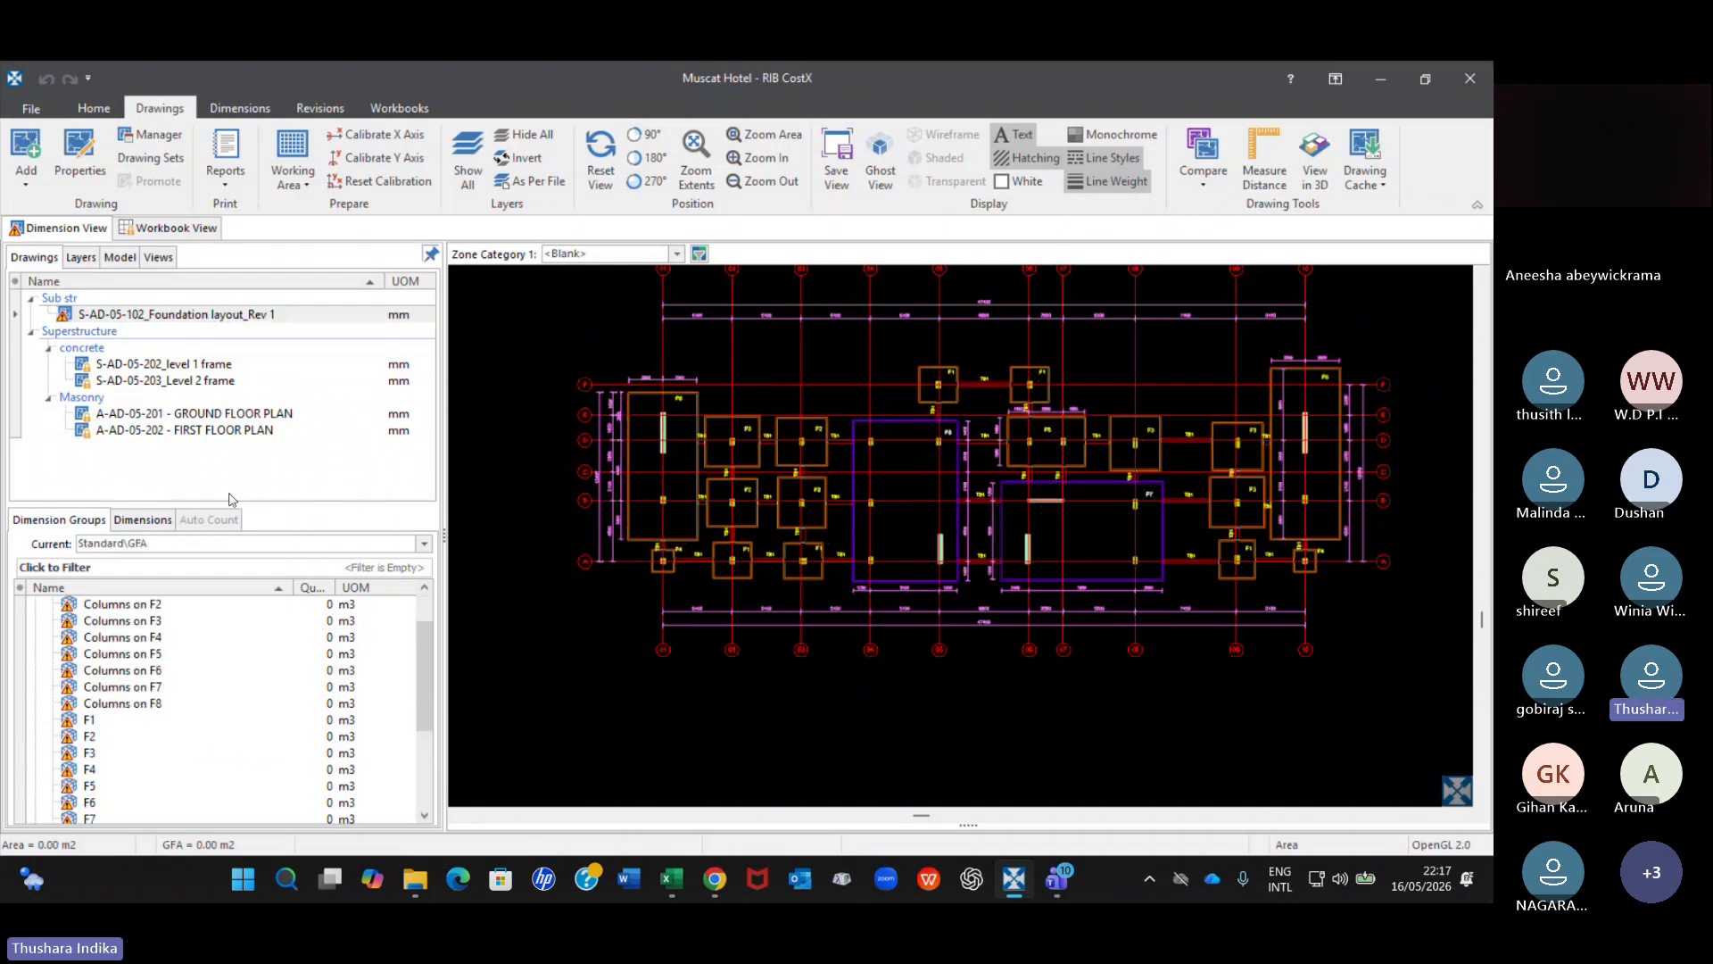
Compare the revised foundation layout with Revision 1 again, switching the comparison method from Match Objects to Match Lines.
scroll(968, 359, up, 3)
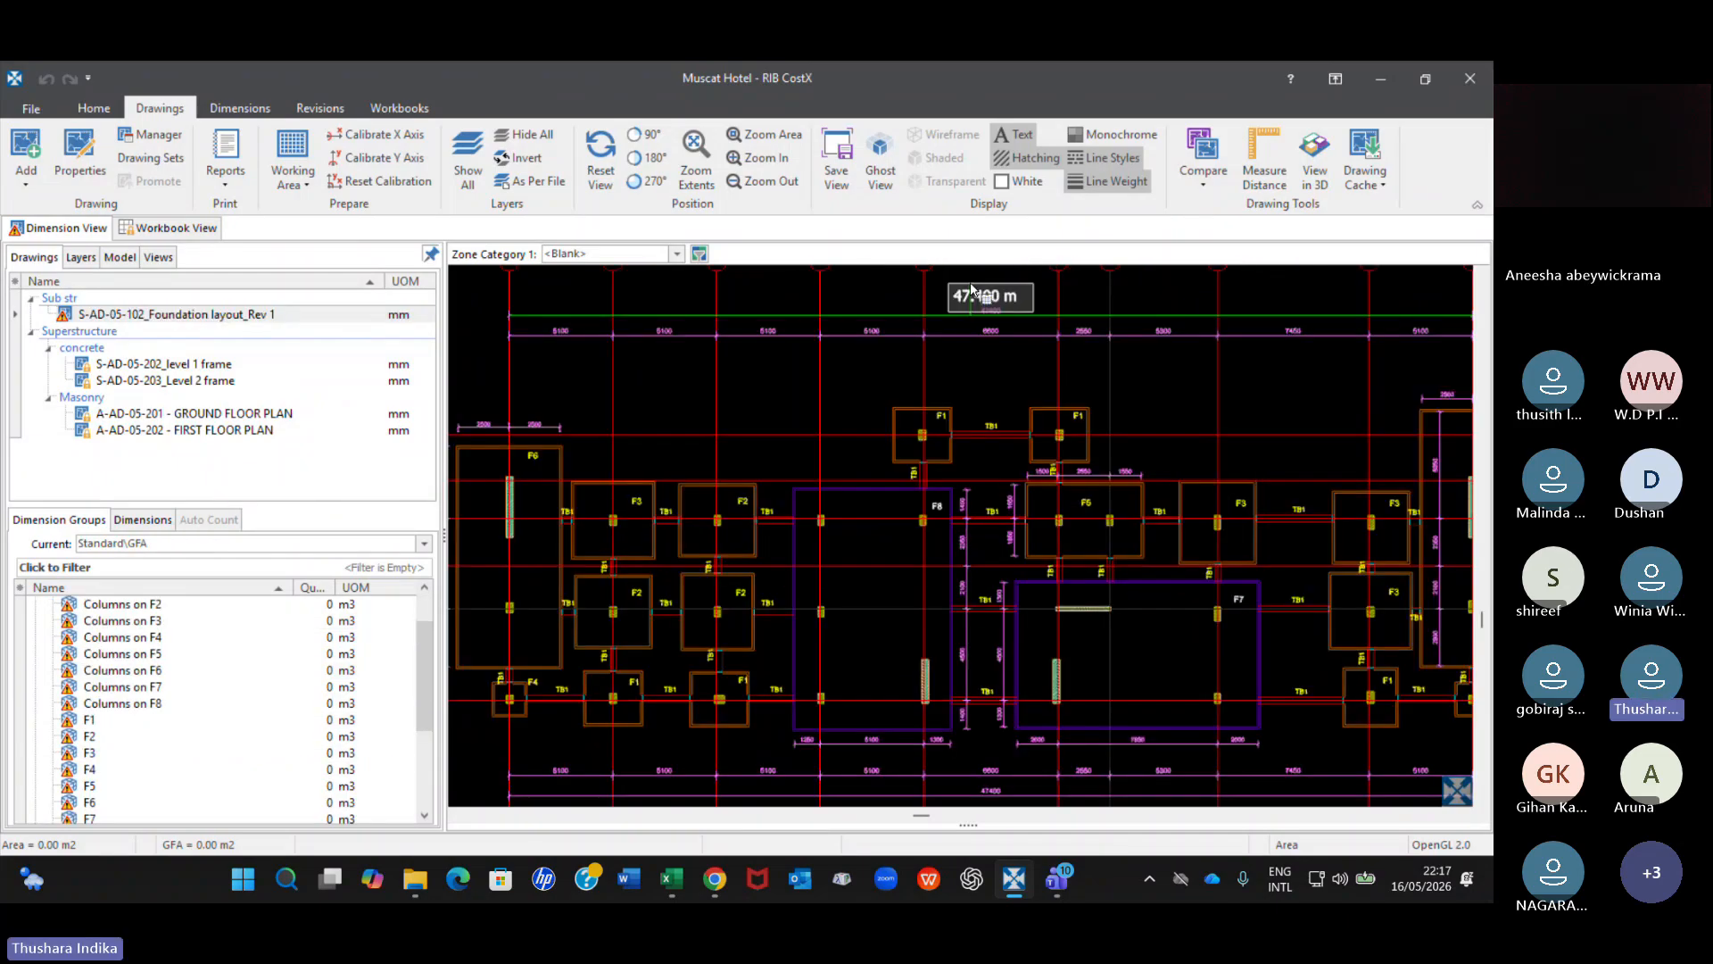
scroll(968, 359, down, 5)
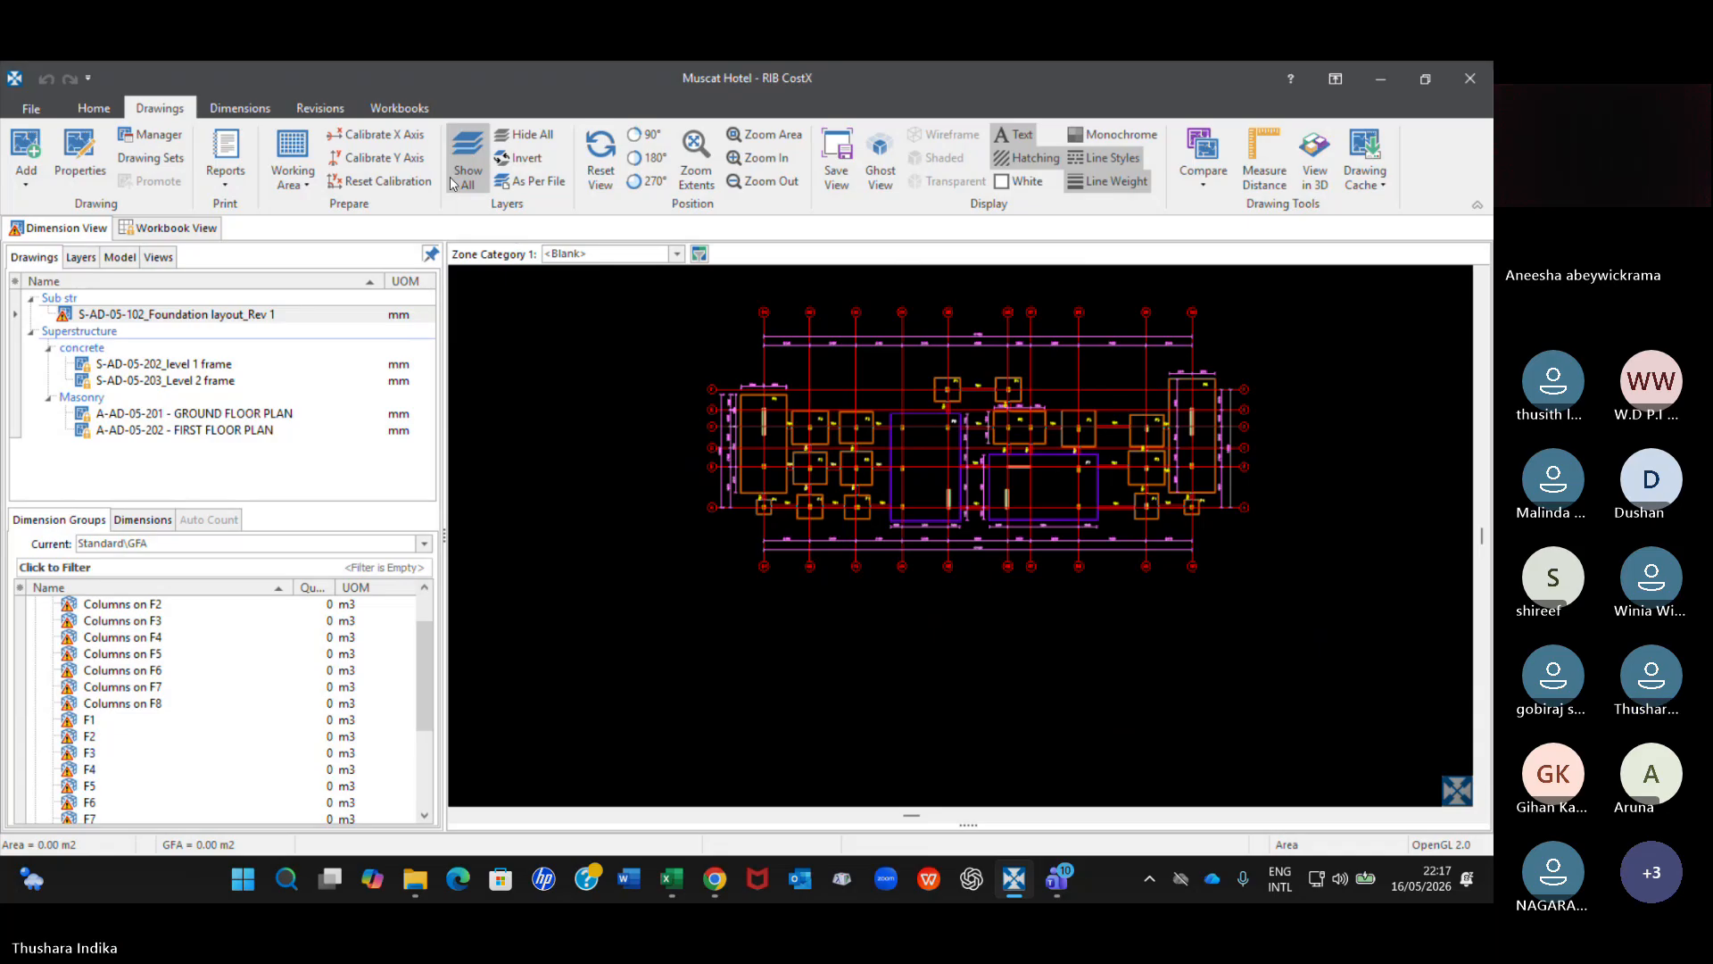
click(319, 108)
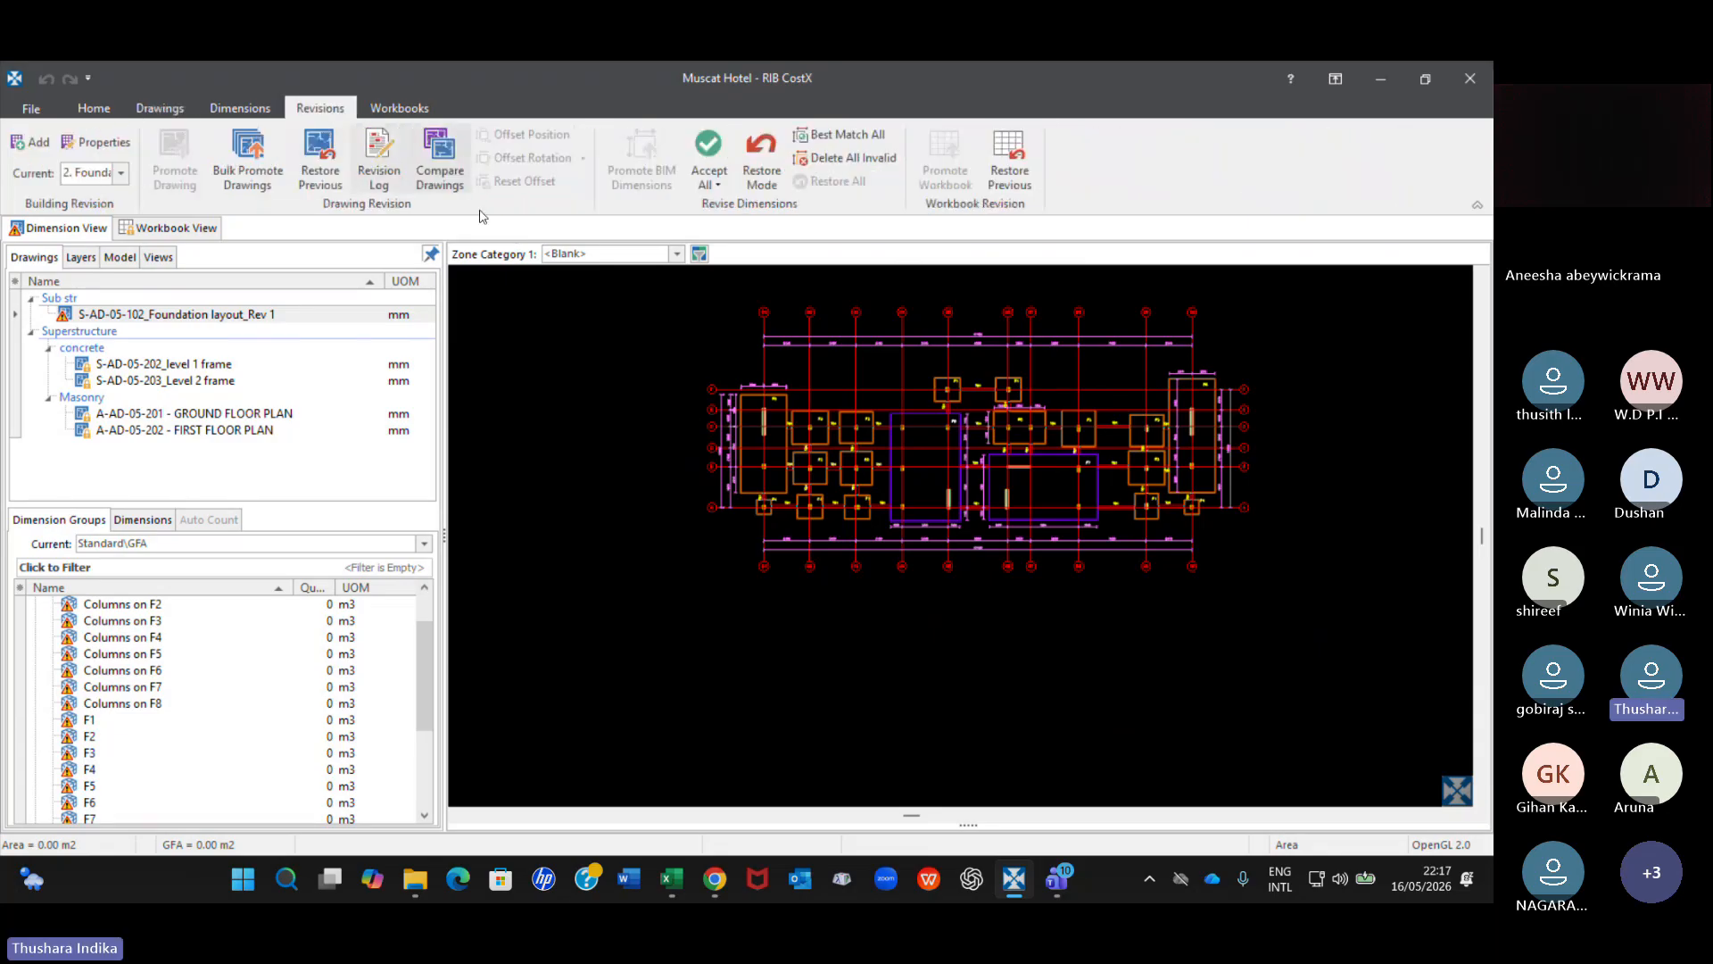
click(440, 160)
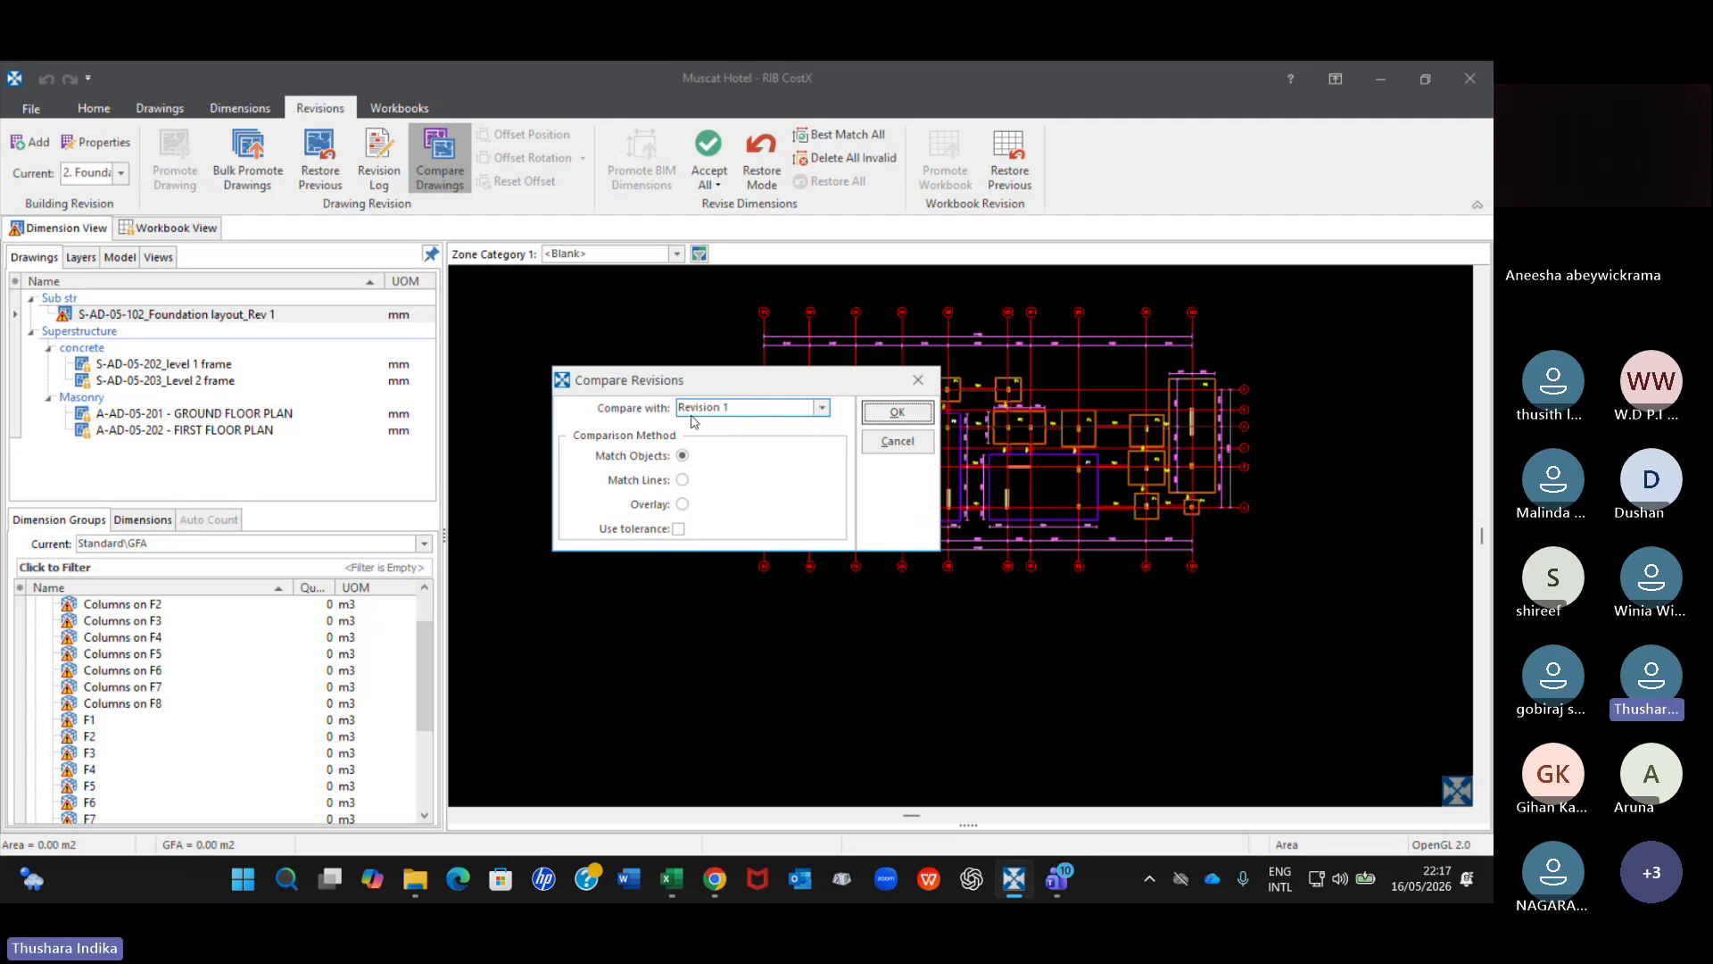
click(682, 480)
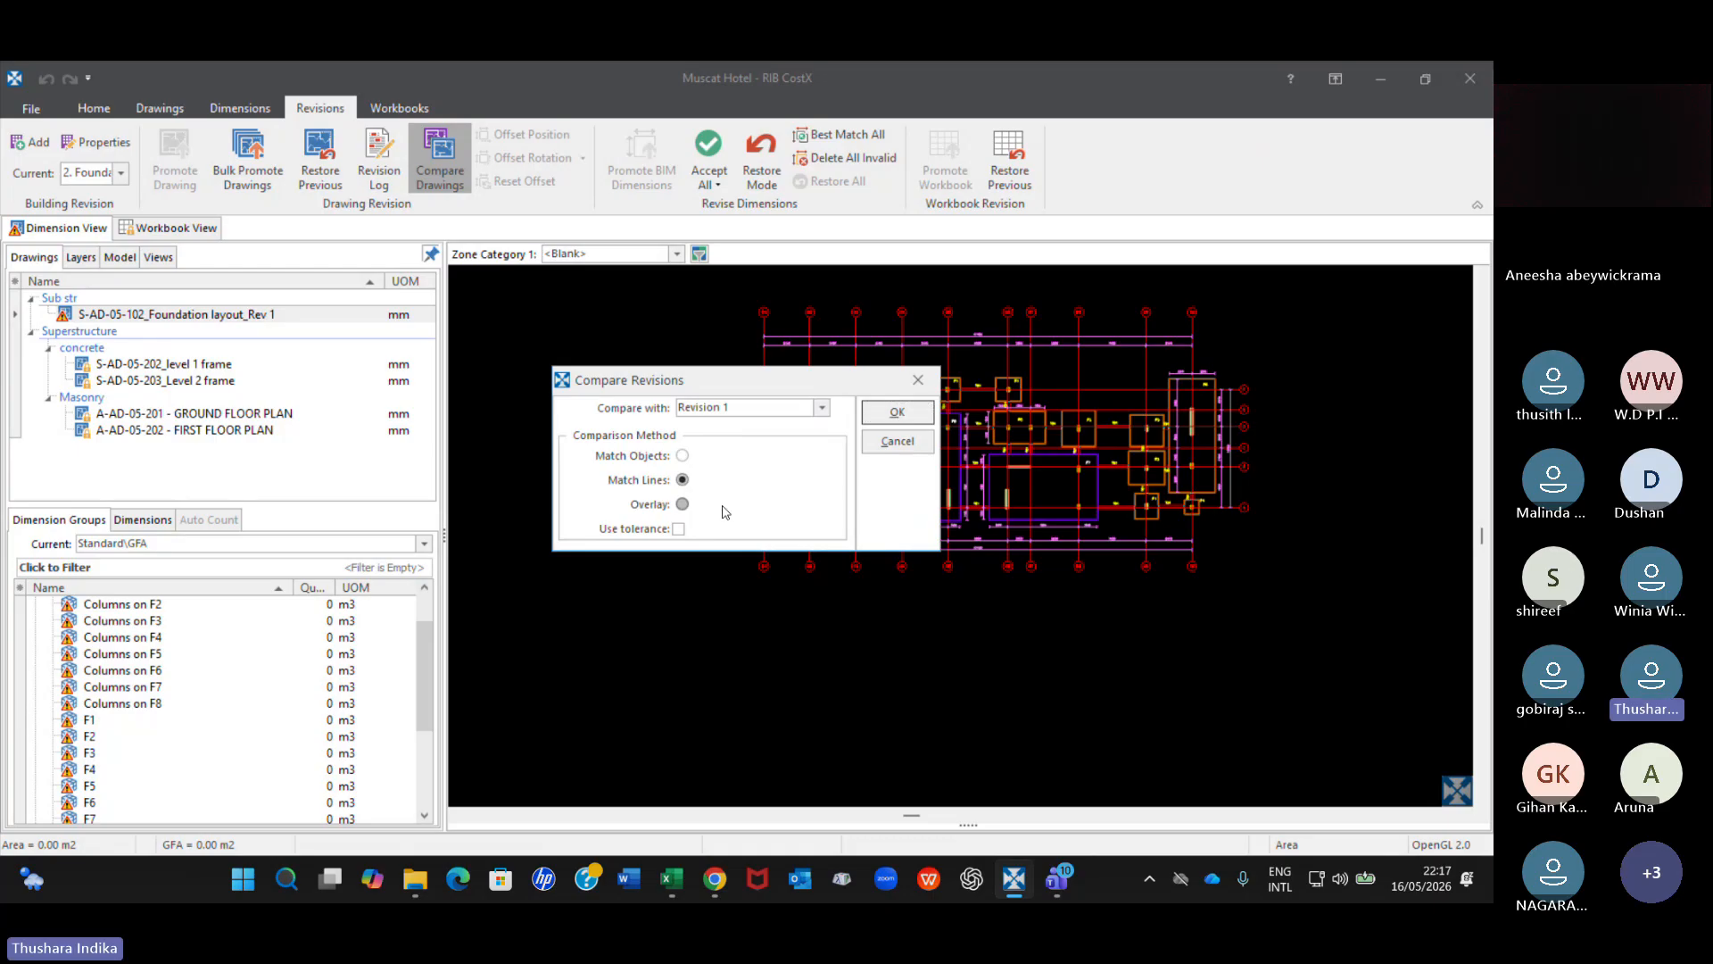
click(896, 411)
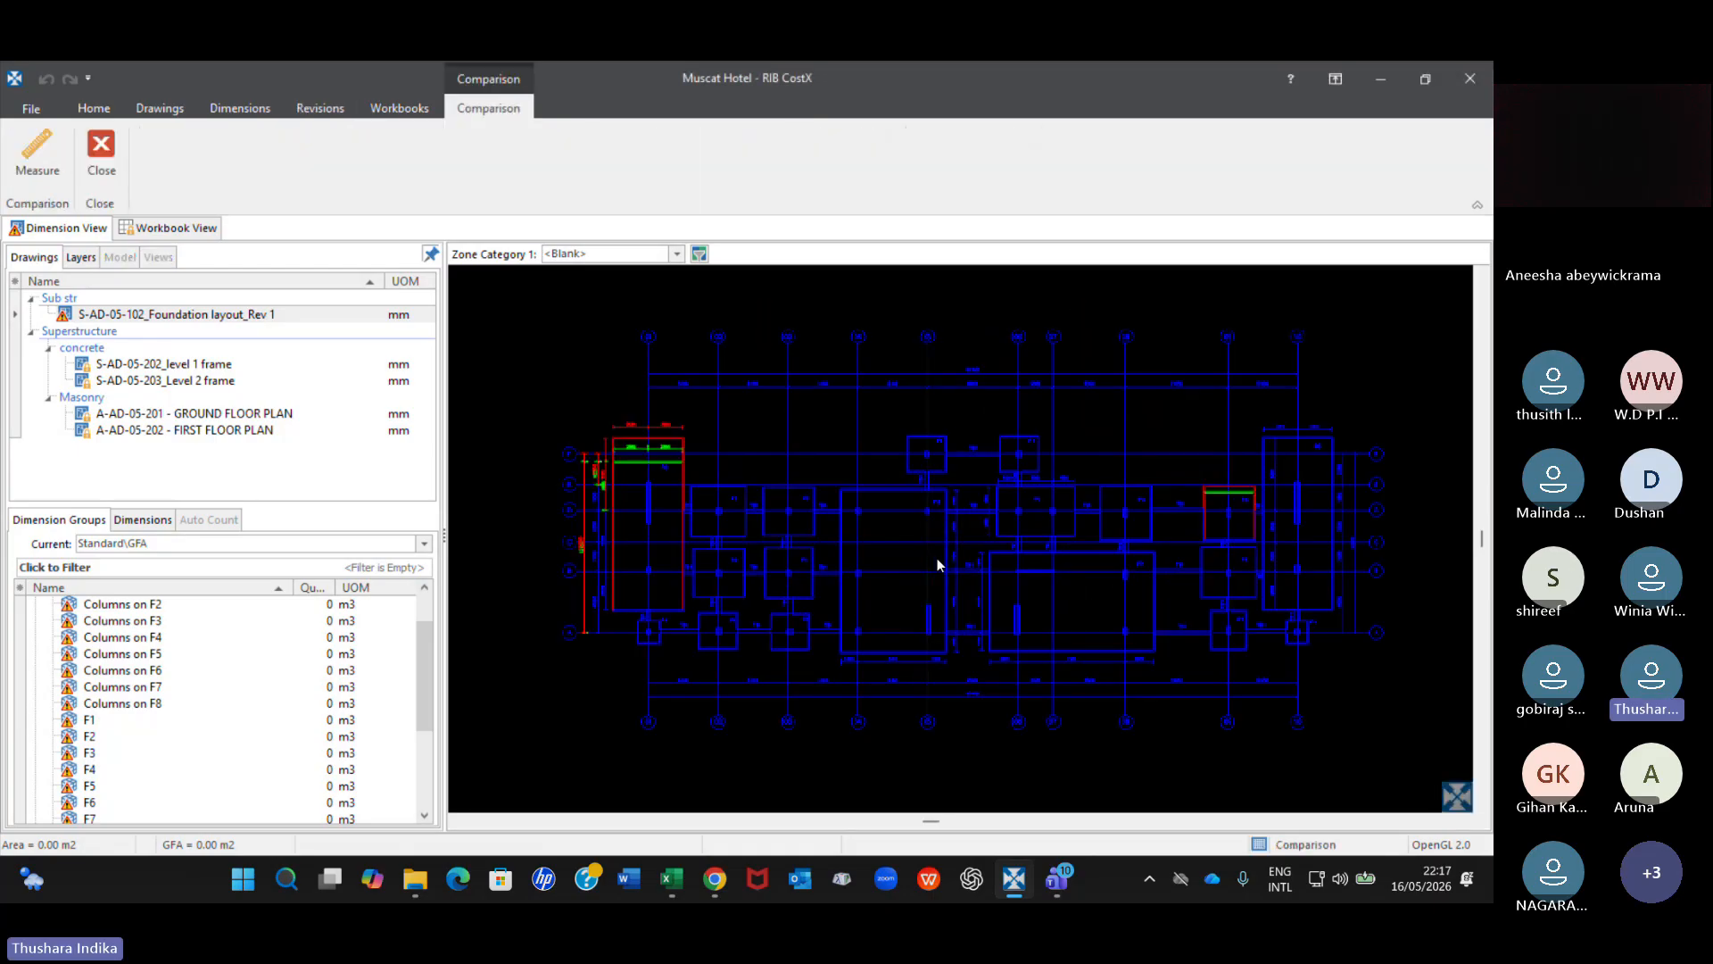
Examine the changed footings in the comparison and make 100 mm thick PCC the current dimension group.
mouse_move(875, 564)
middle_down()
mouse_move(870, 447)
mouse_move(912, 475)
middle_up()
scroll(869, 458, up, 2)
scroll(912, 475, up, 2)
scroll(666, 543, down, 2)
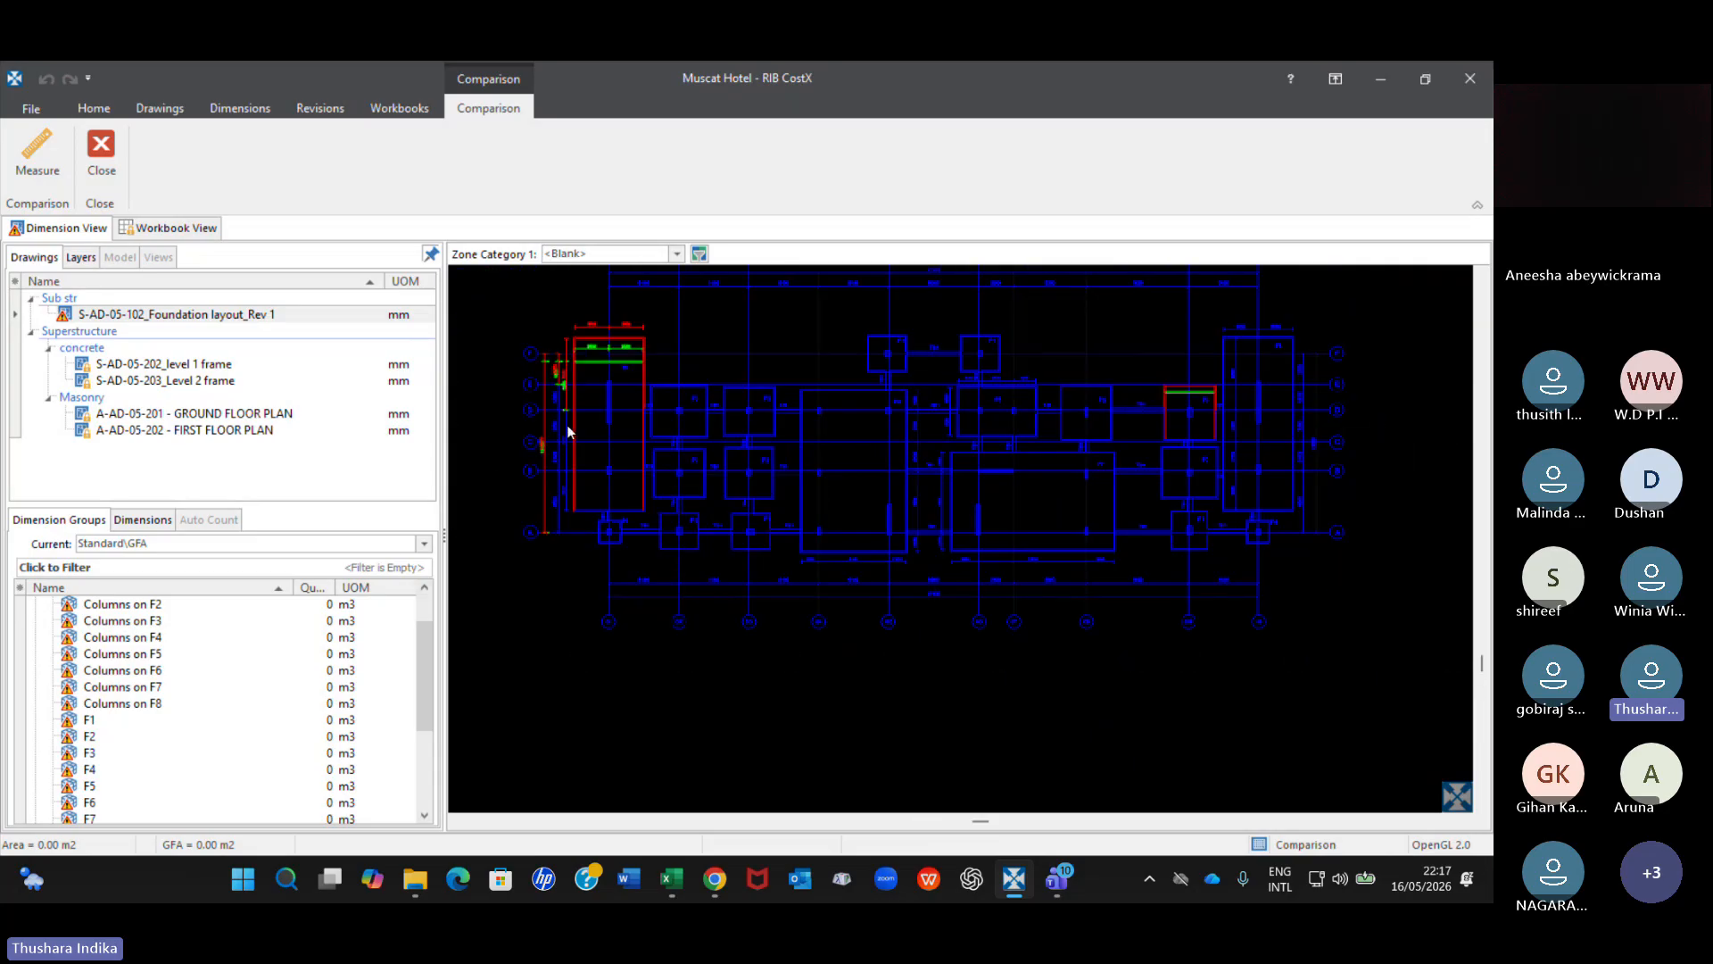
scroll(212, 669, up, 1)
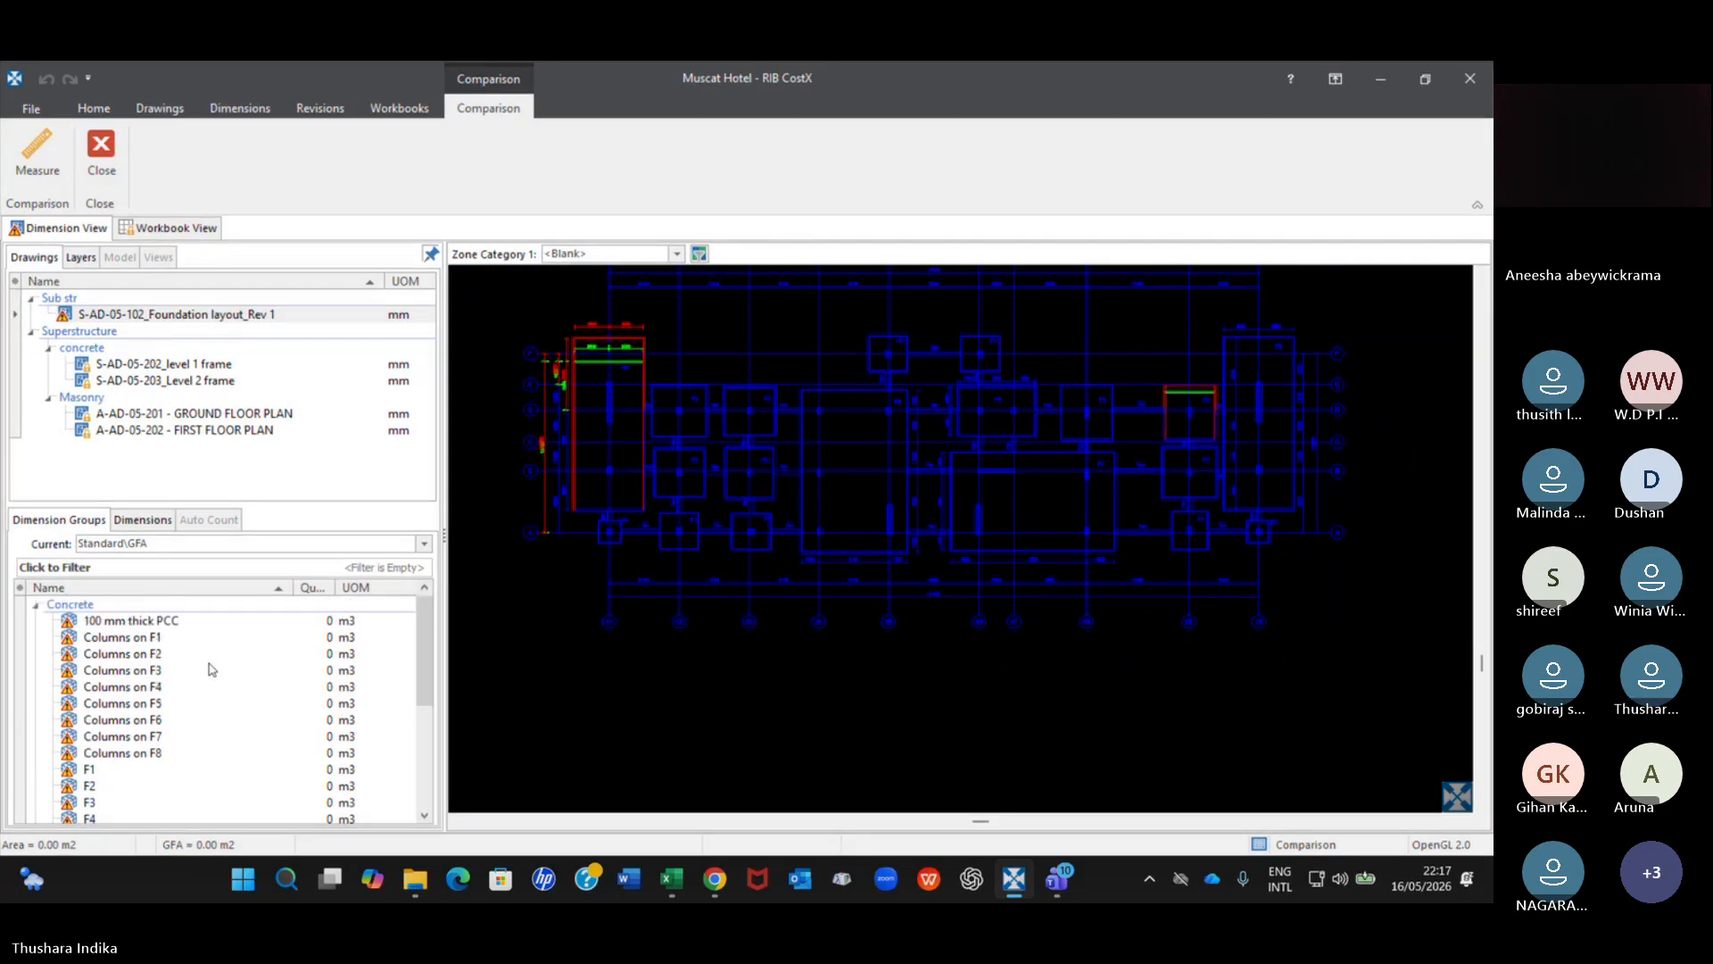
click(140, 622)
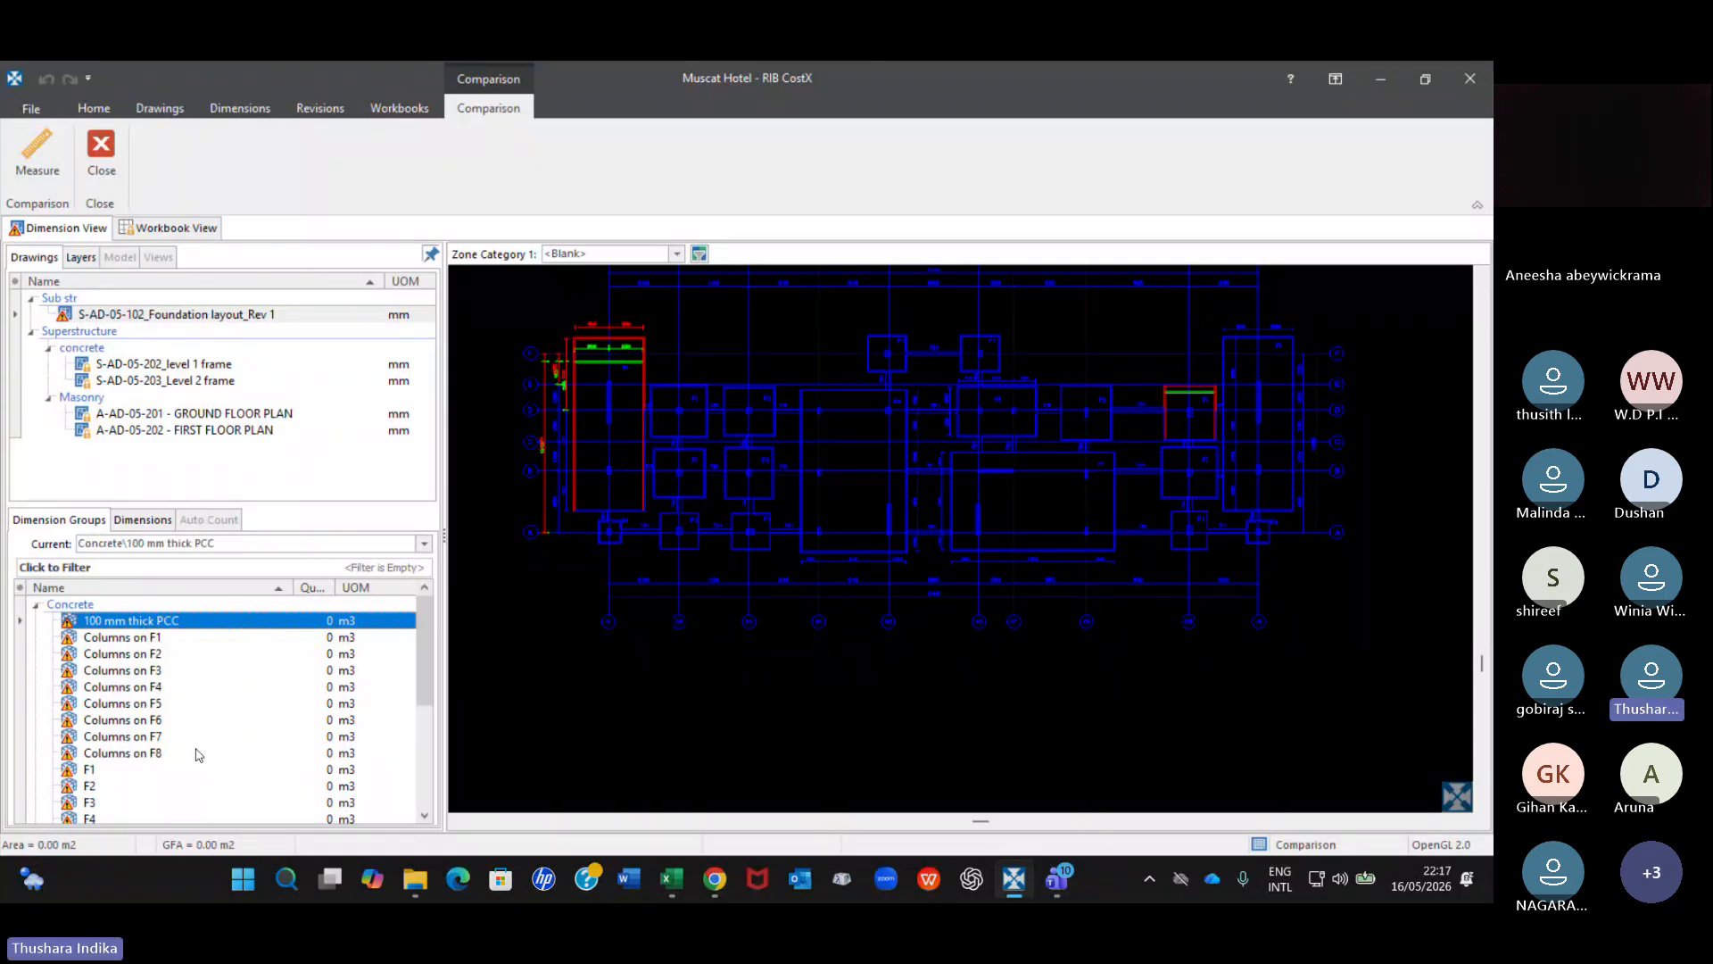
Add Columns on F3 and Columns on F6 to the selected groups, reopen the Foundation layout Rev 1 drawing and load the previous revision's data.
ctrl+click(147, 671)
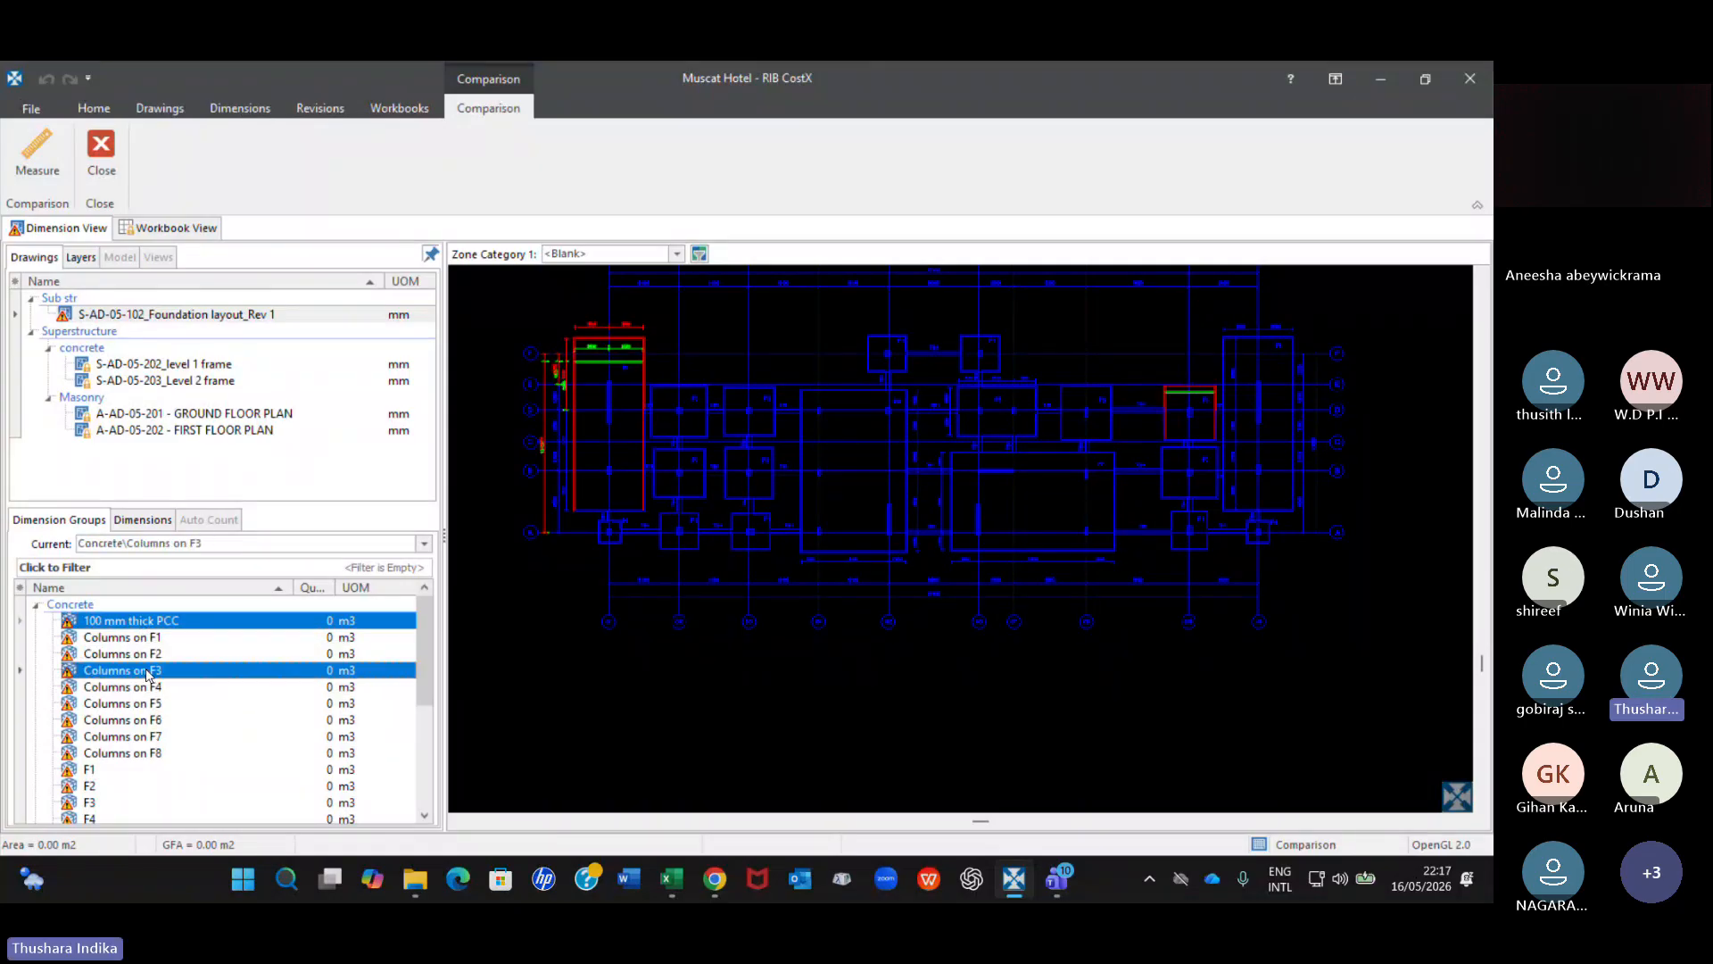
ctrl+click(147, 721)
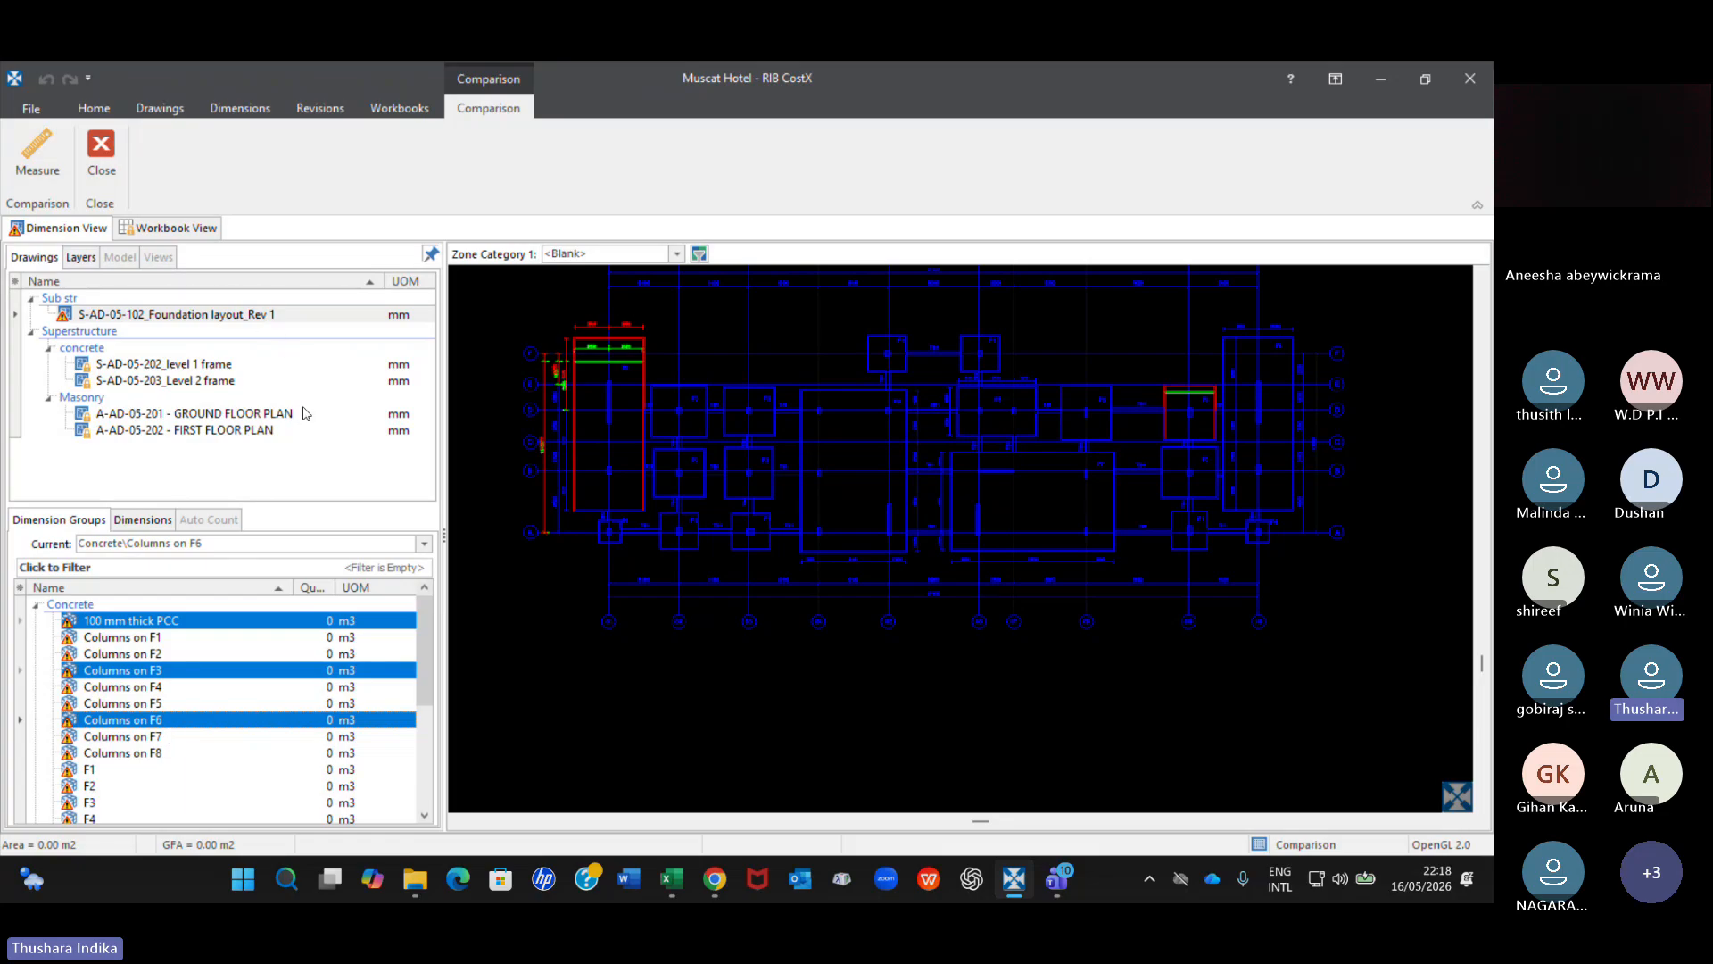
click(264, 318)
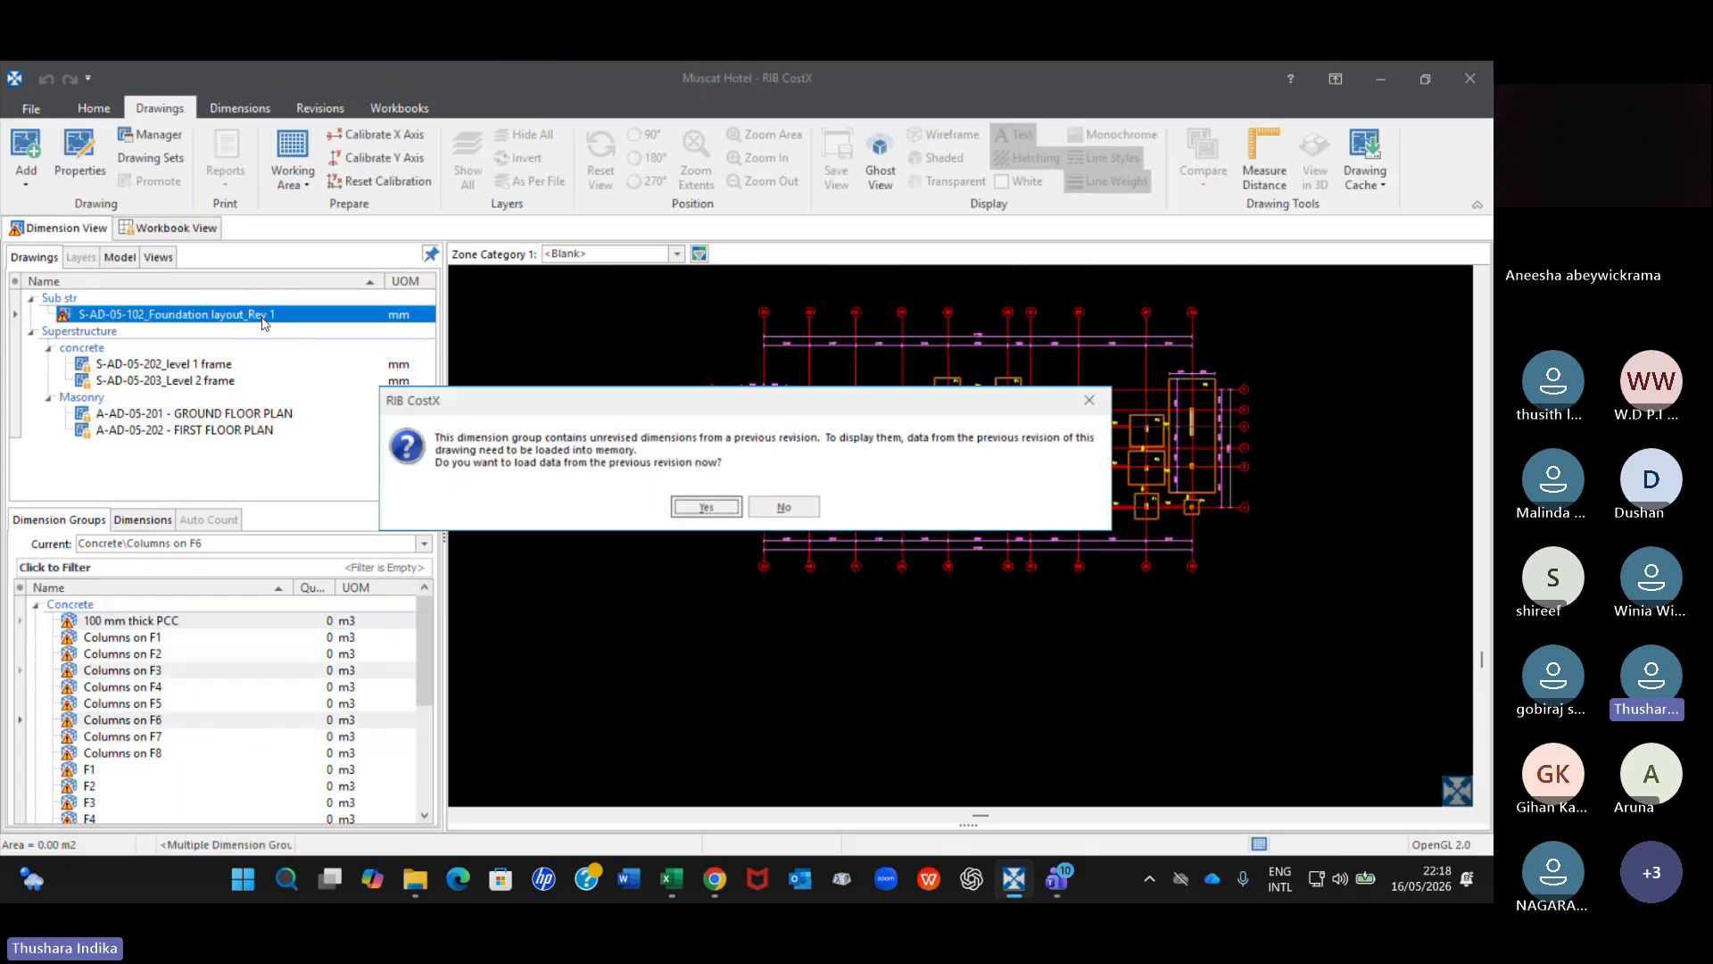
click(705, 509)
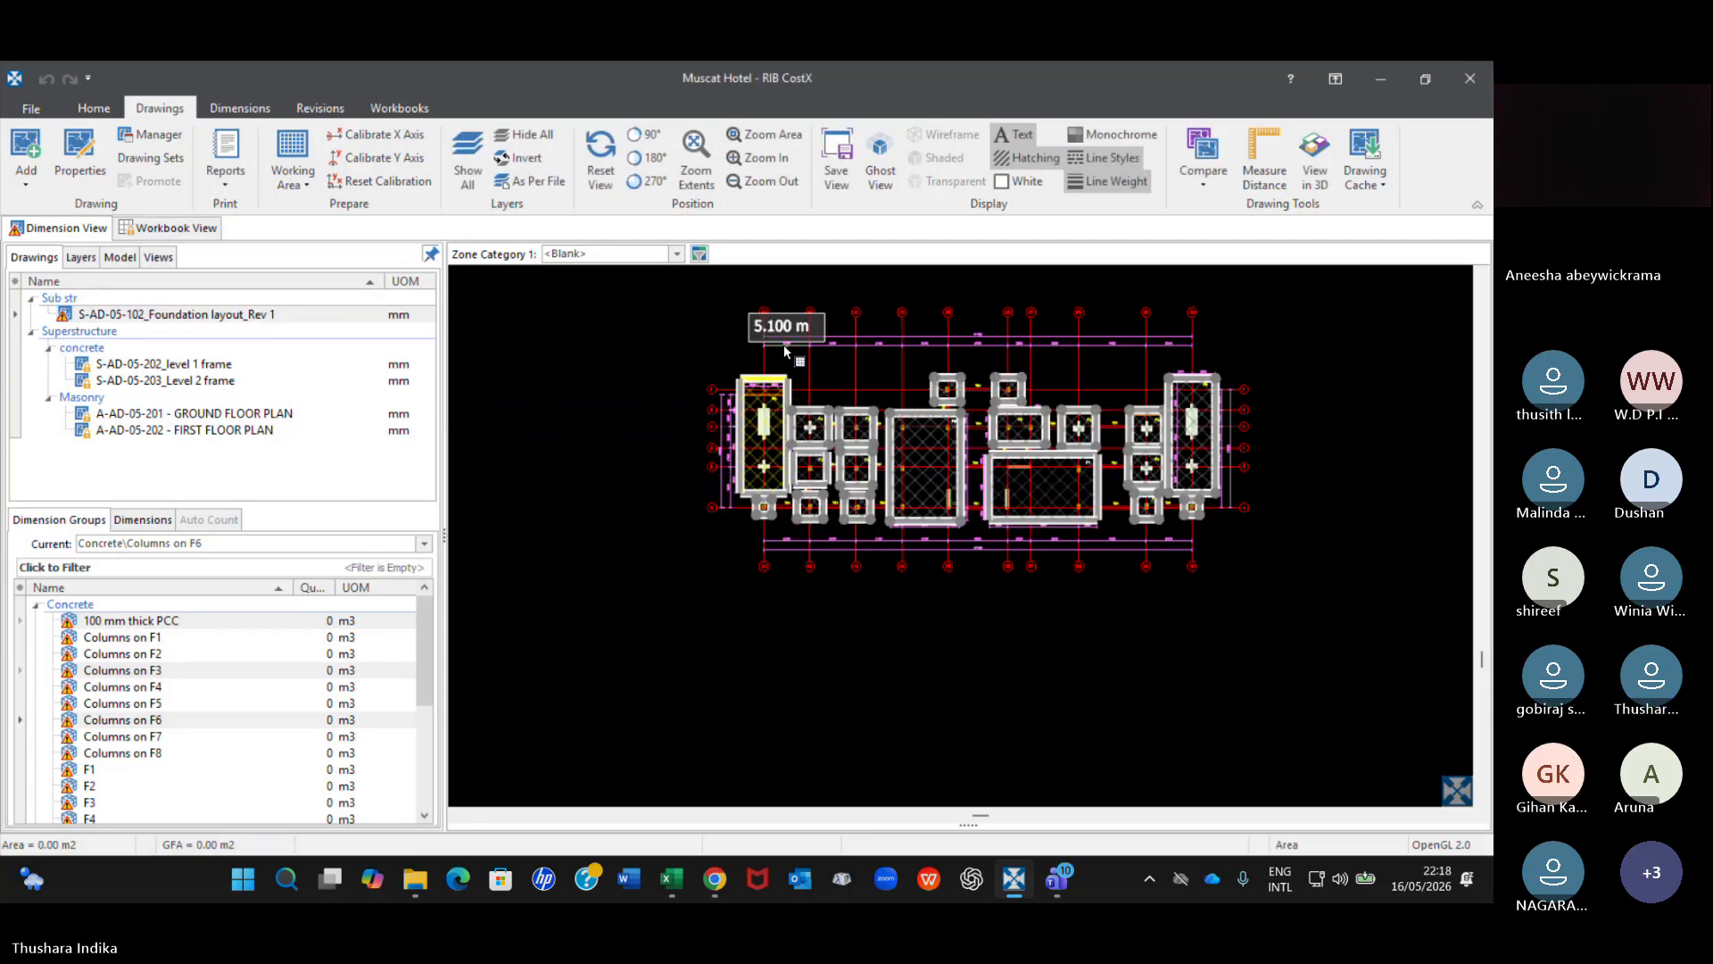
scroll(781, 348, up, 4)
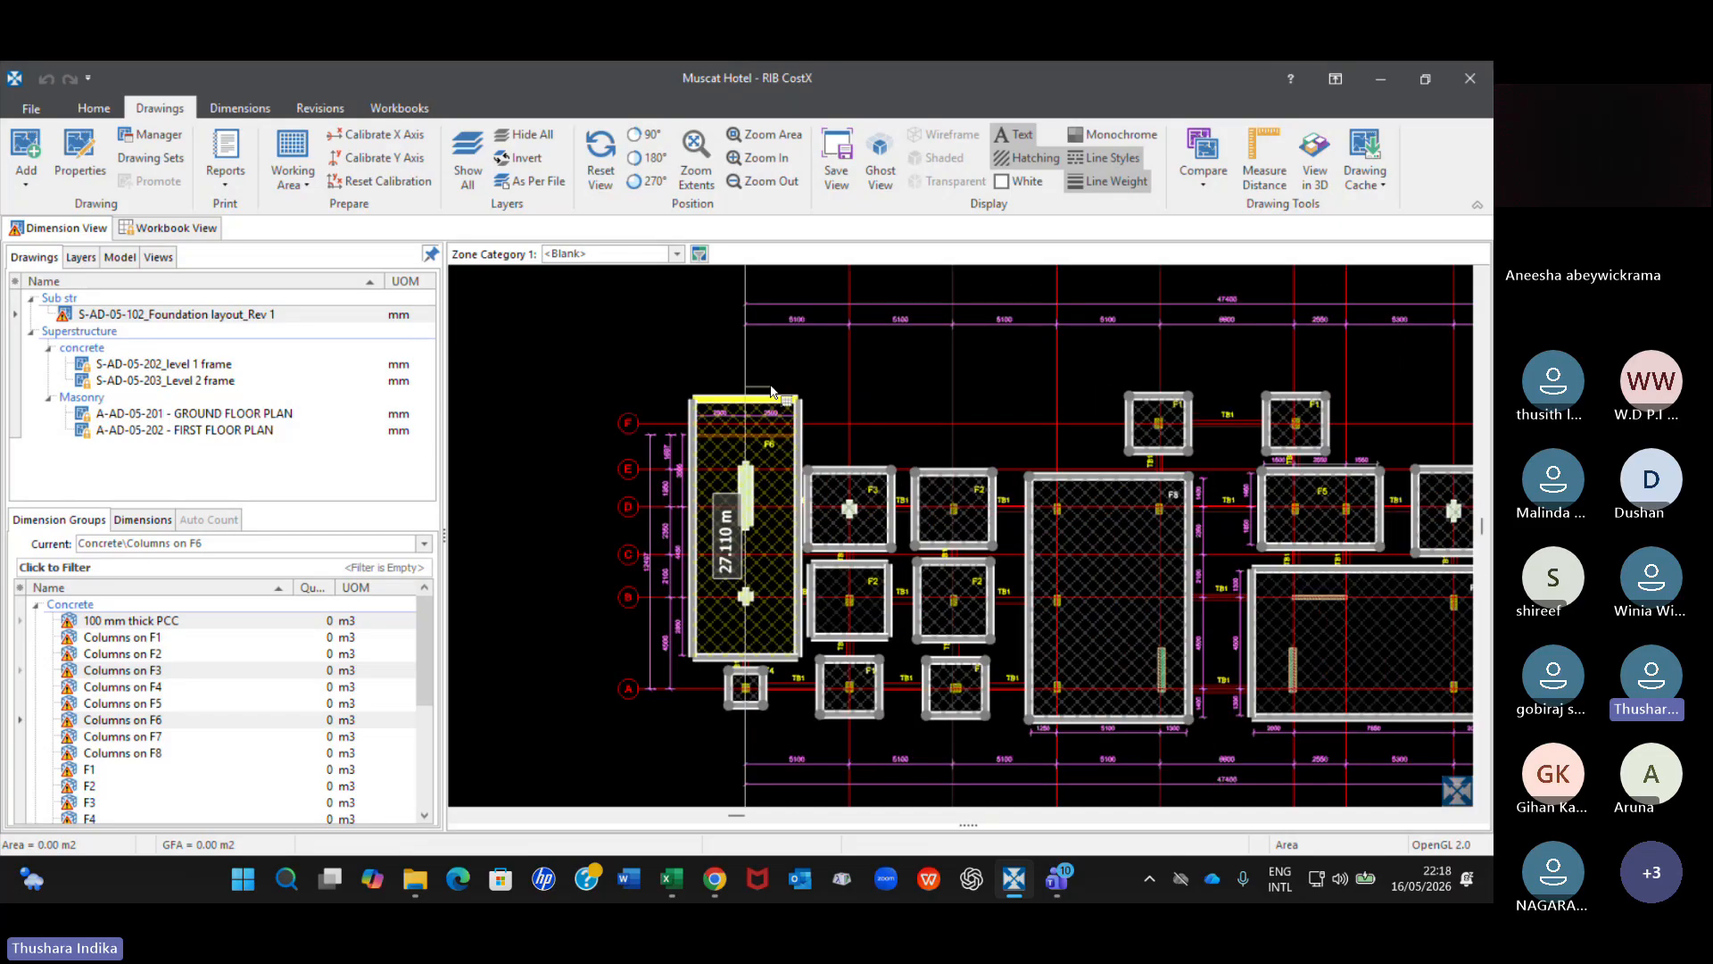
scroll(773, 391, up, 2)
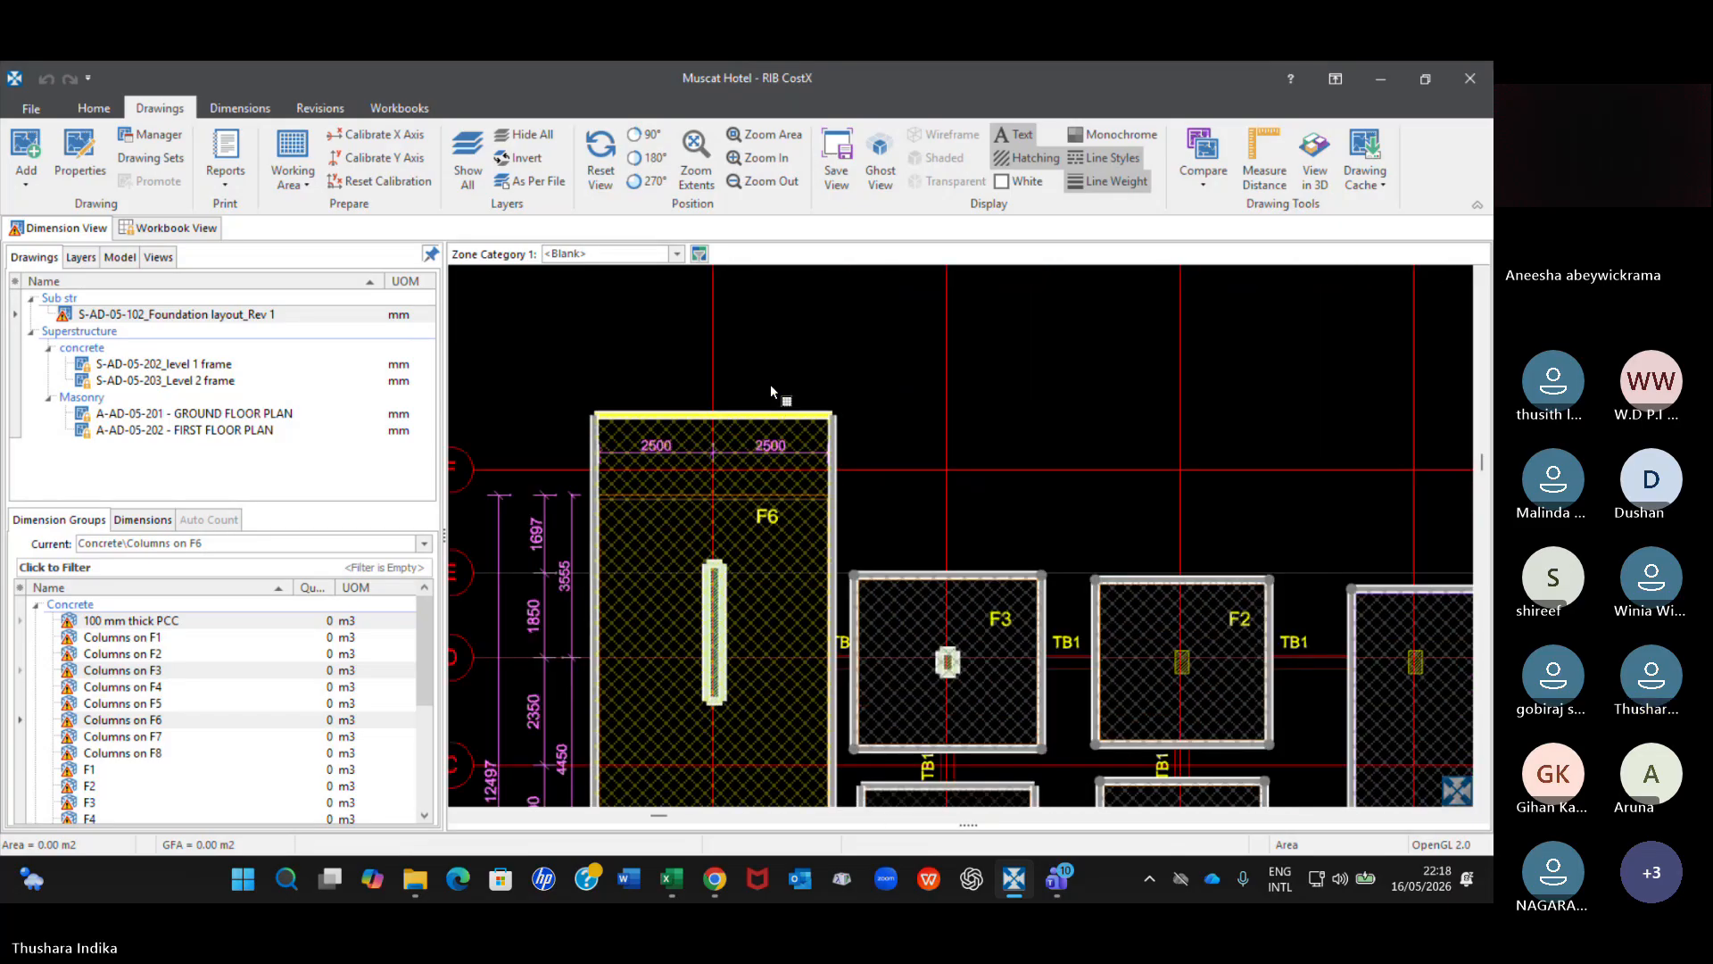
scroll(772, 390, up, 2)
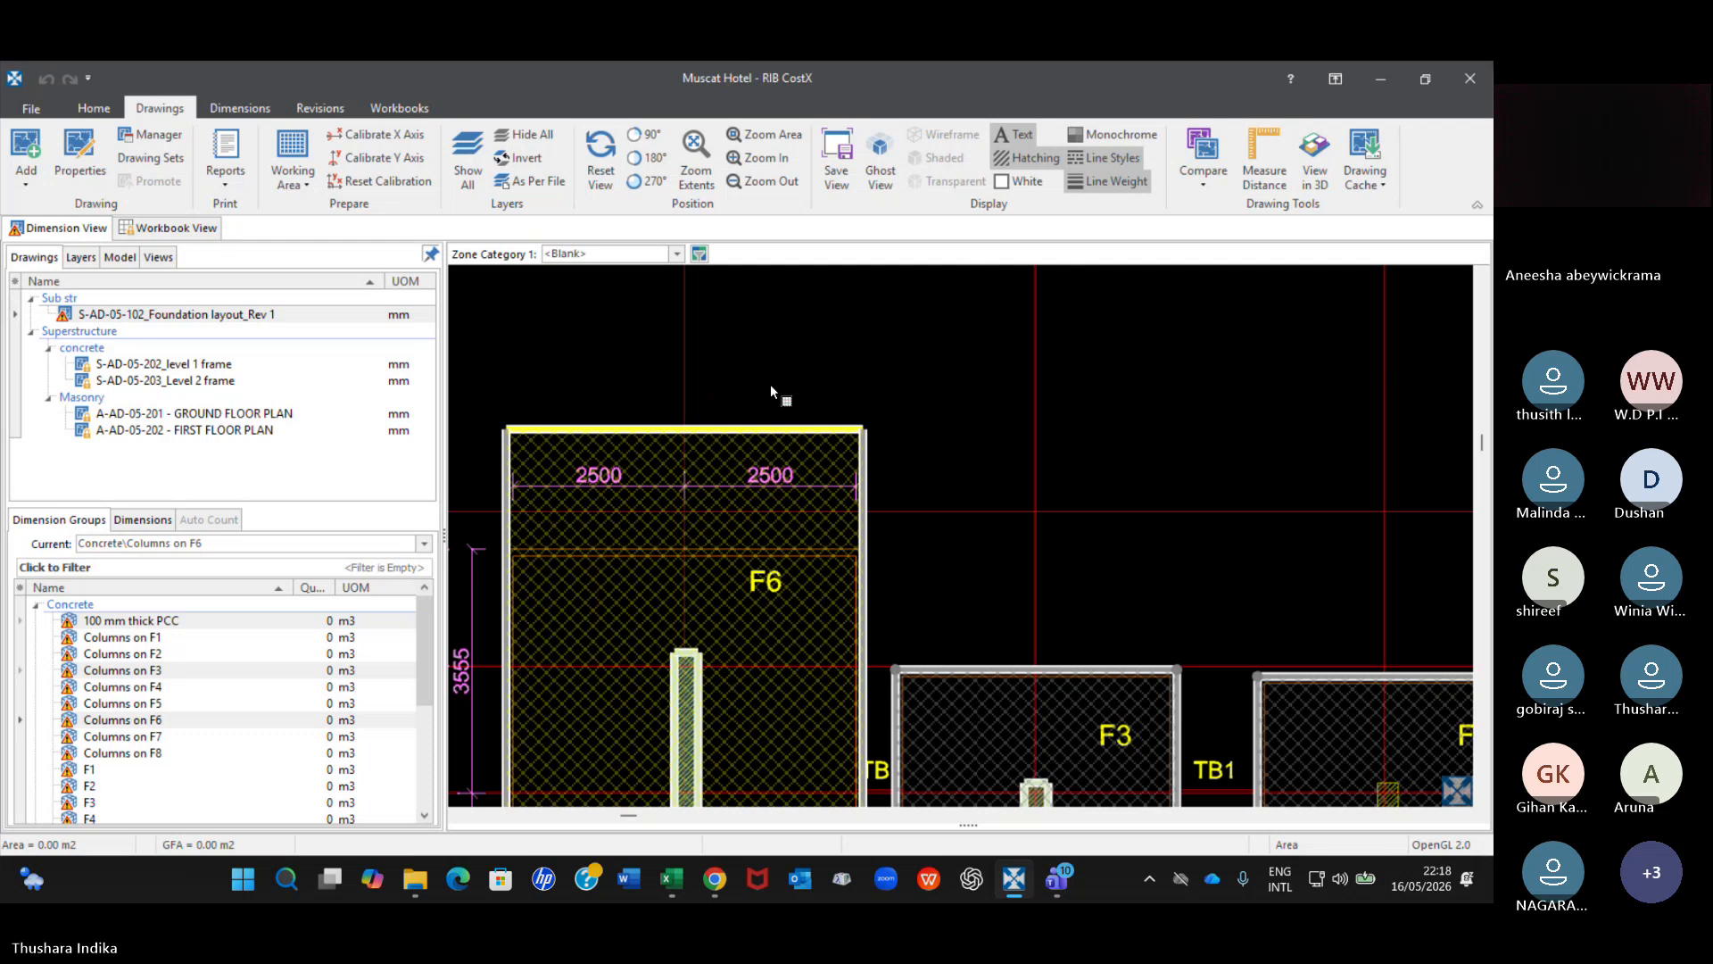
scroll(771, 390, down, 3)
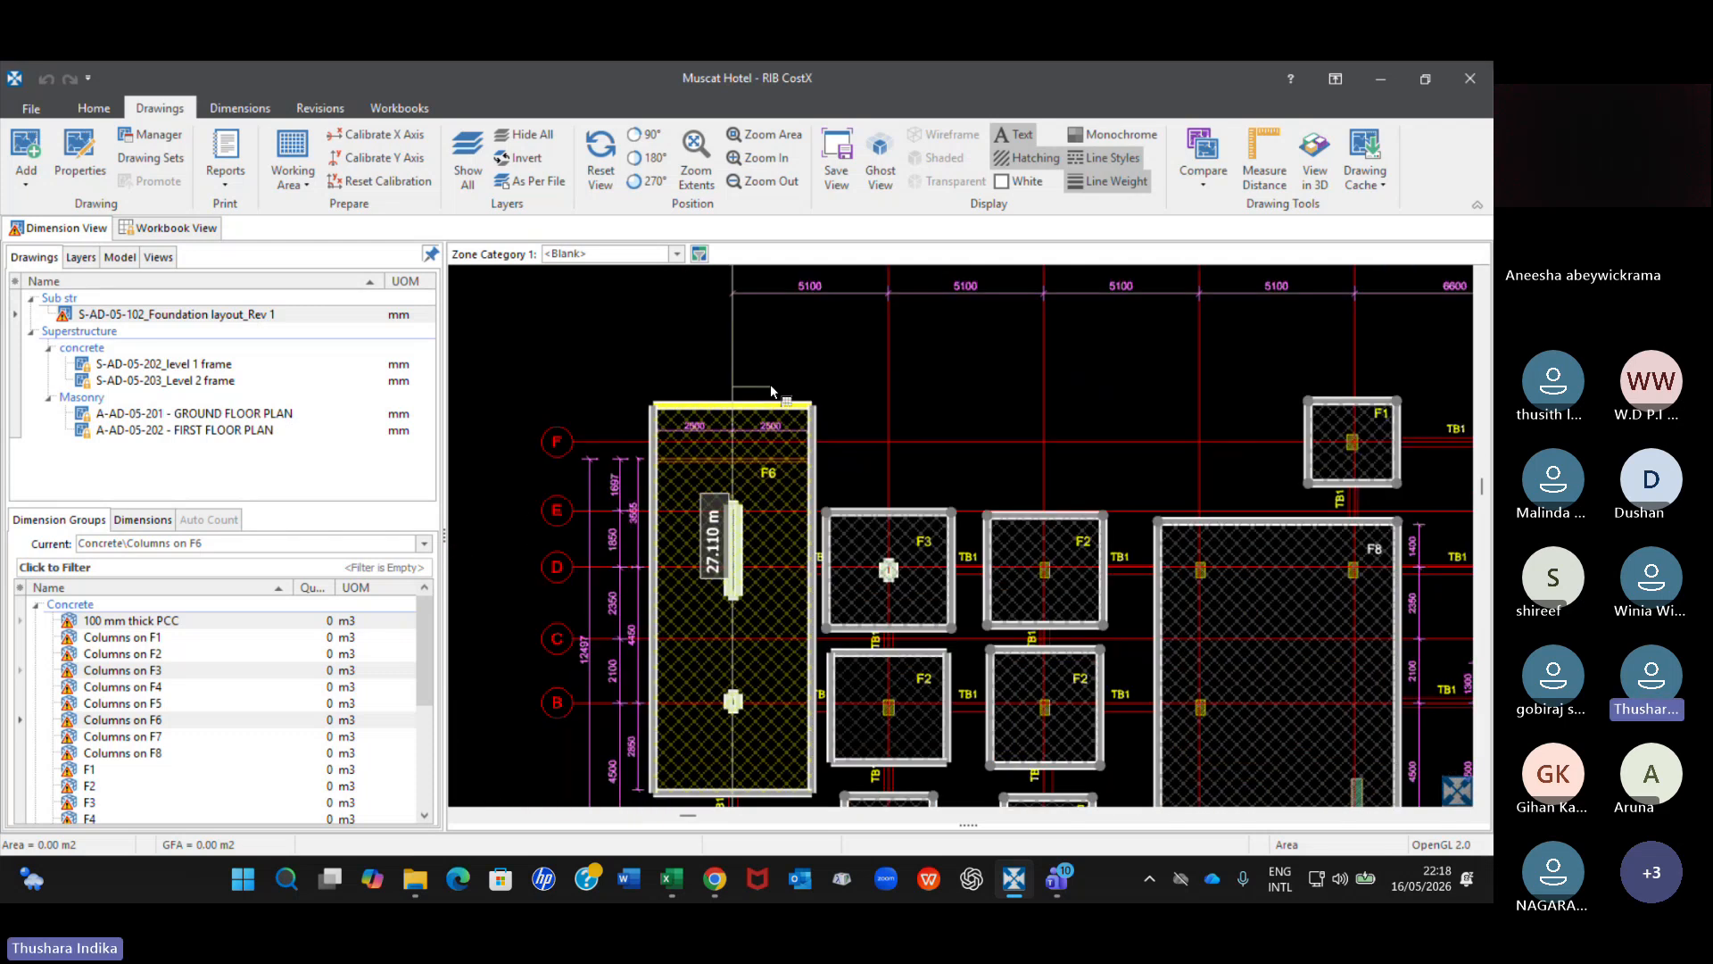
click(710, 402)
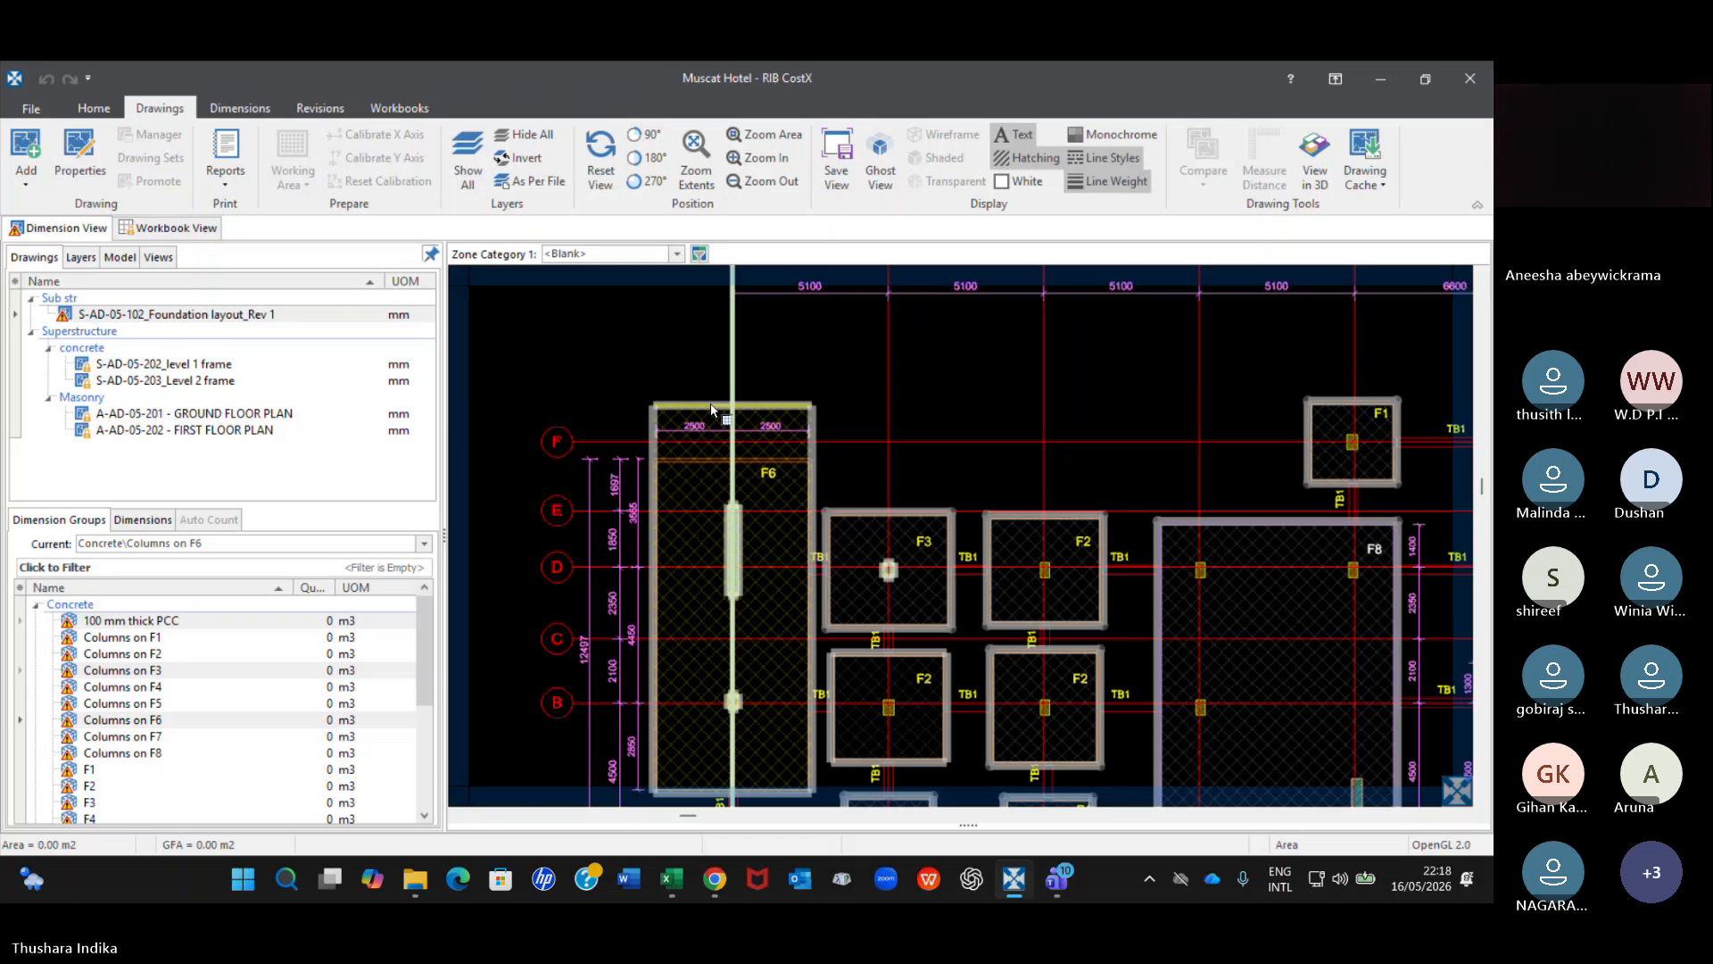
scroll(779, 410, up, 2)
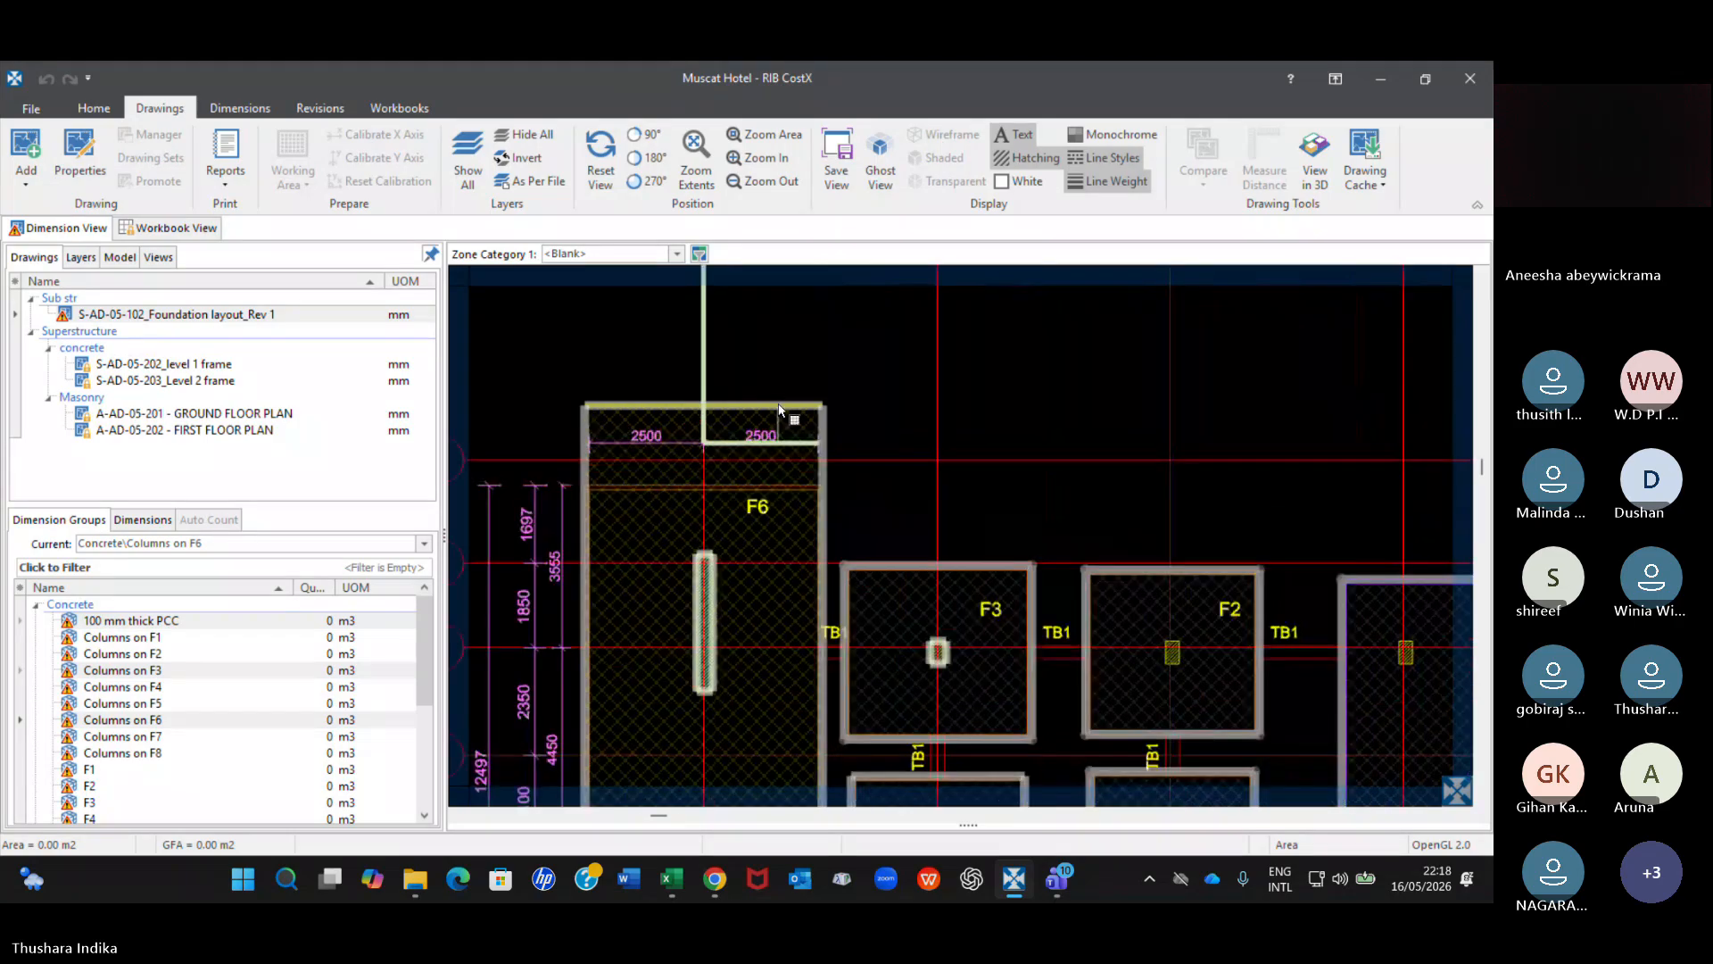
scroll(776, 465, down, 7)
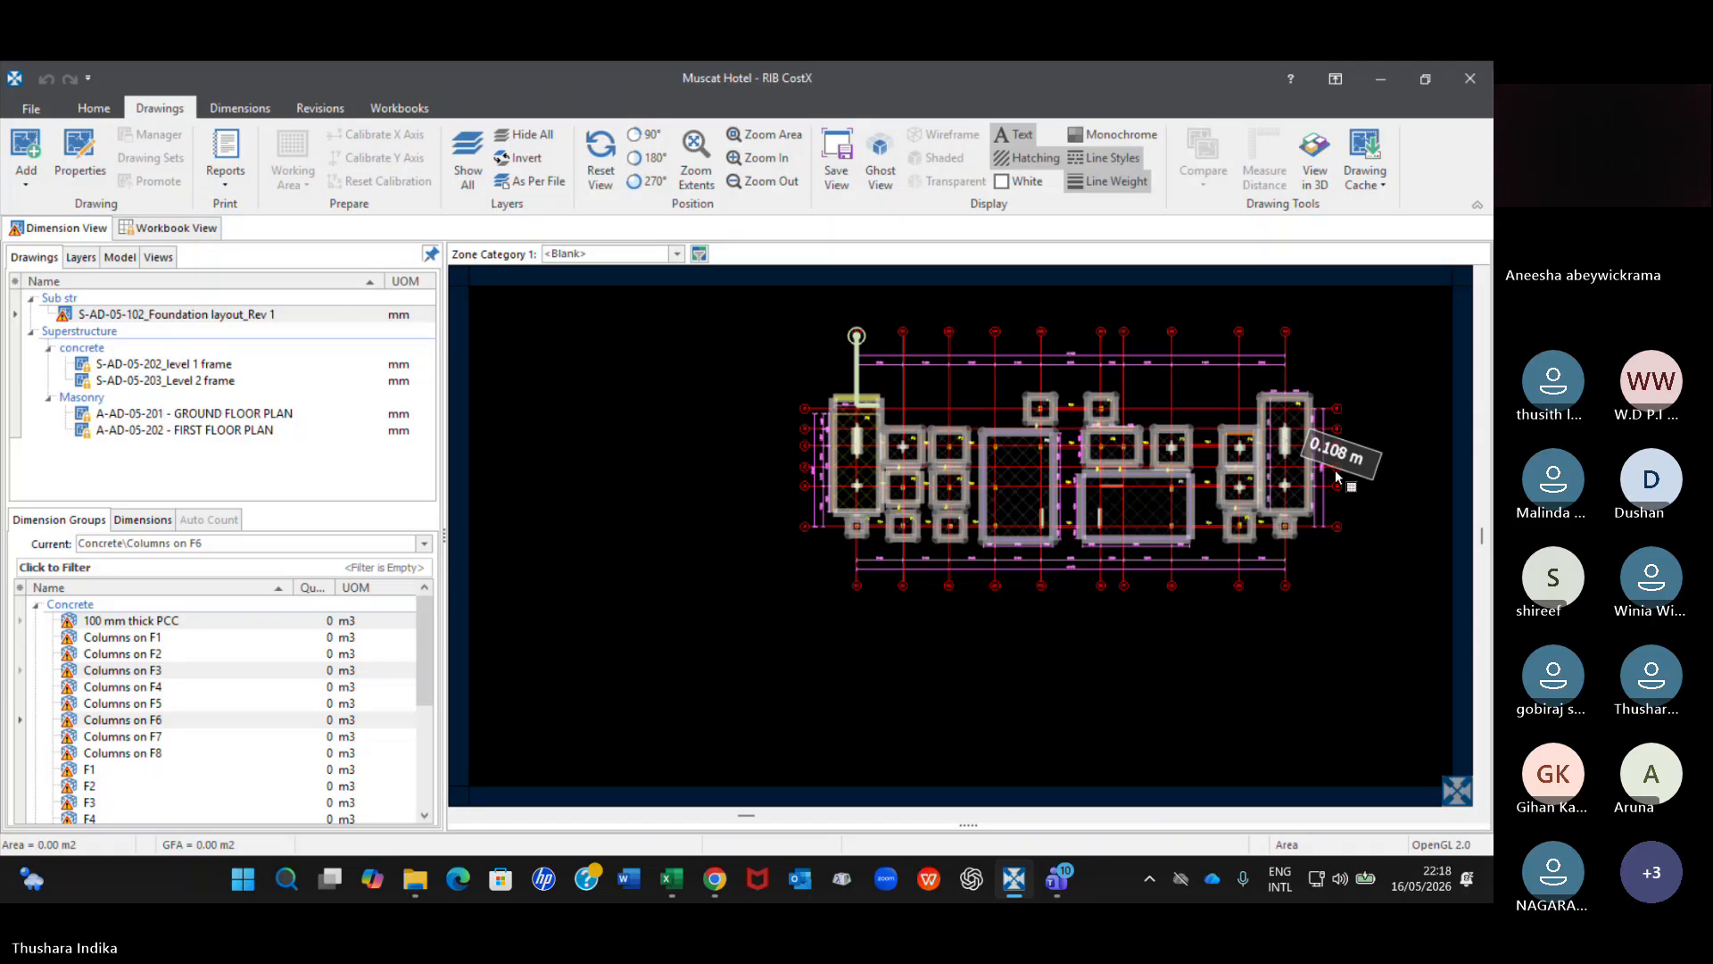
scroll(1037, 436, up, 6)
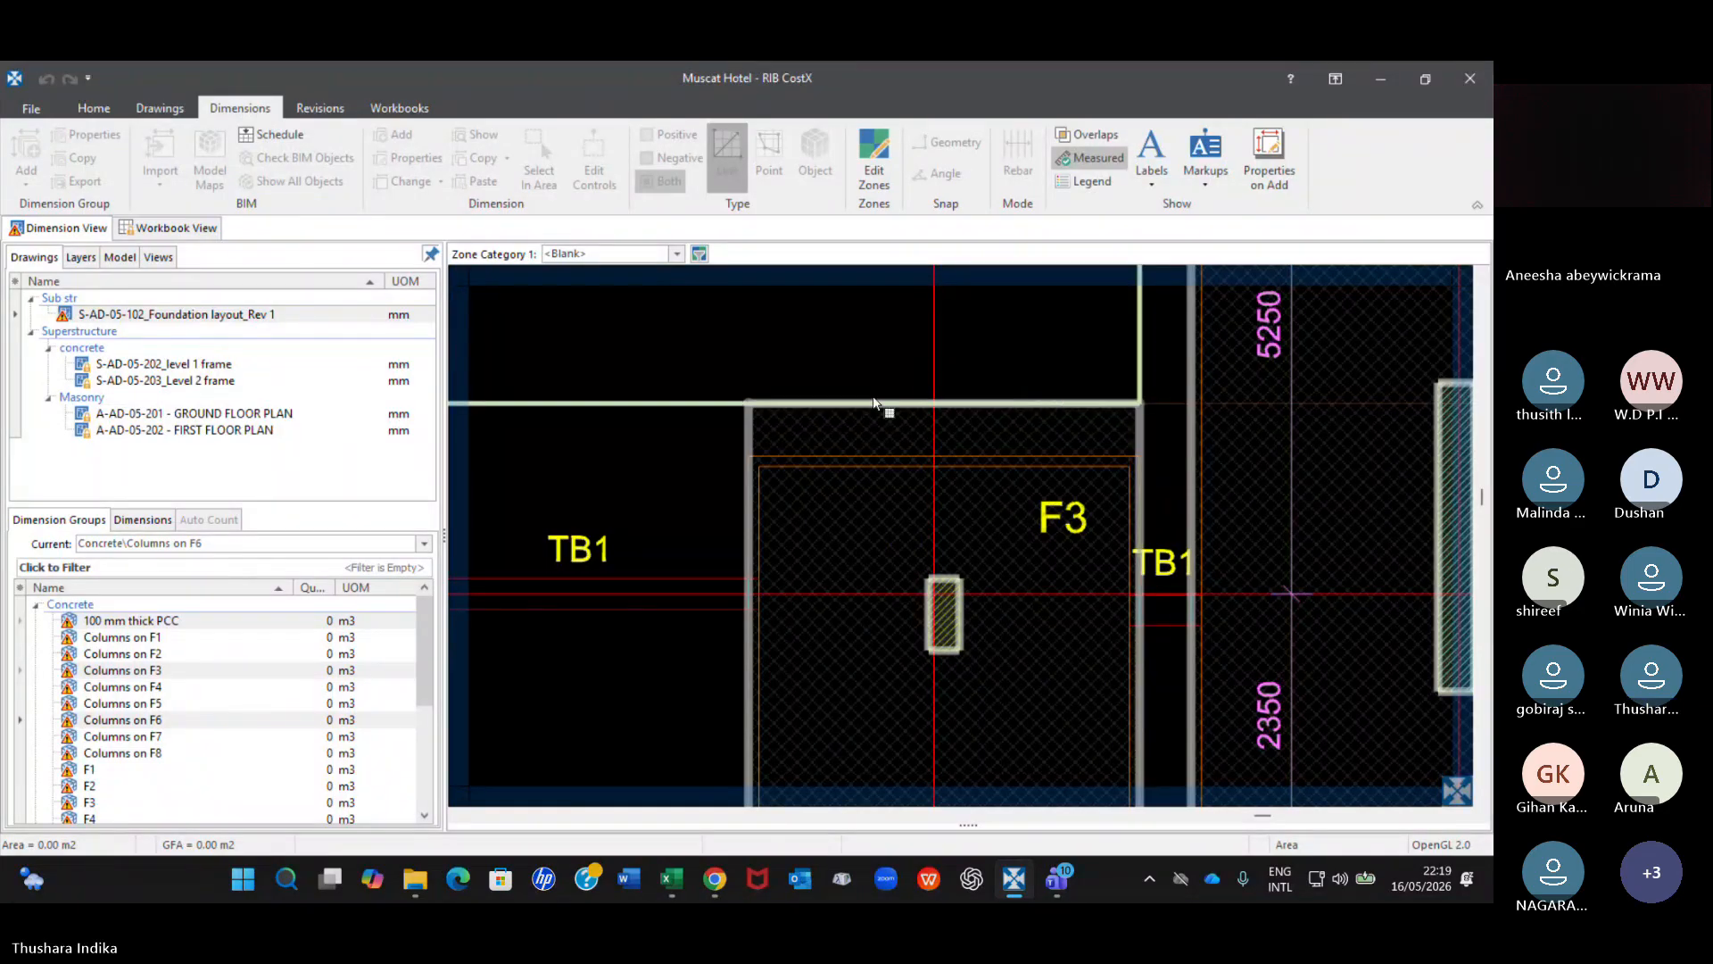
scroll(885, 461, down, 2)
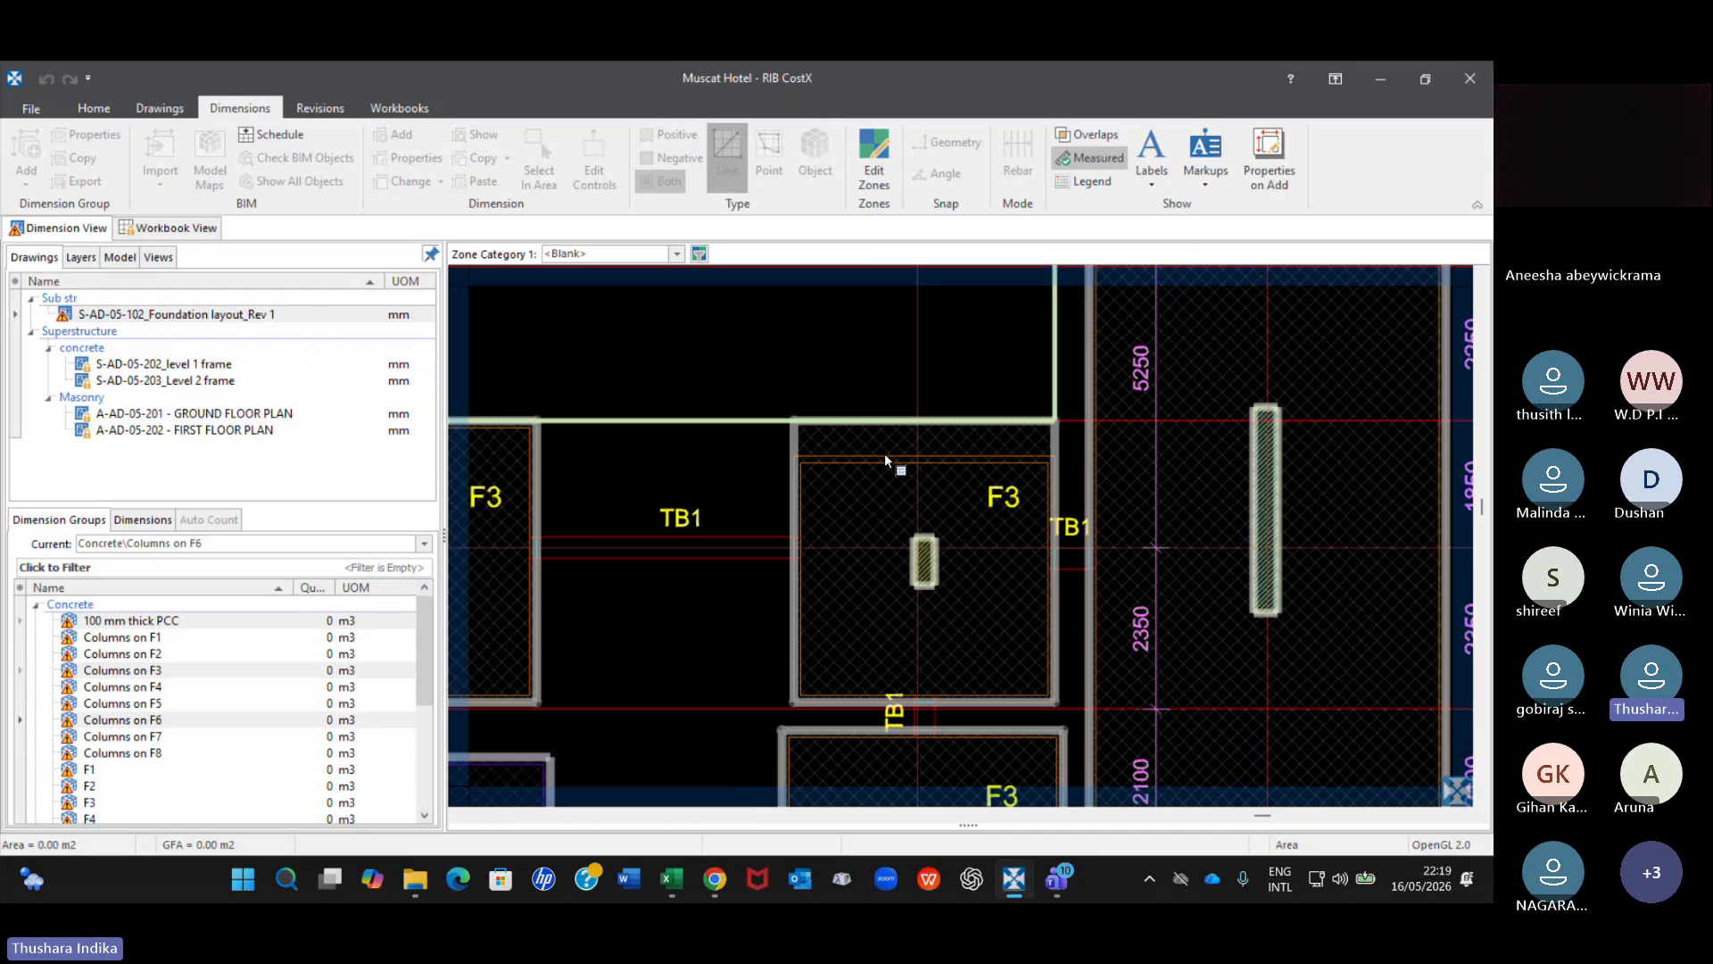
scroll(885, 461, down, 2)
scroll(885, 453, down, 2)
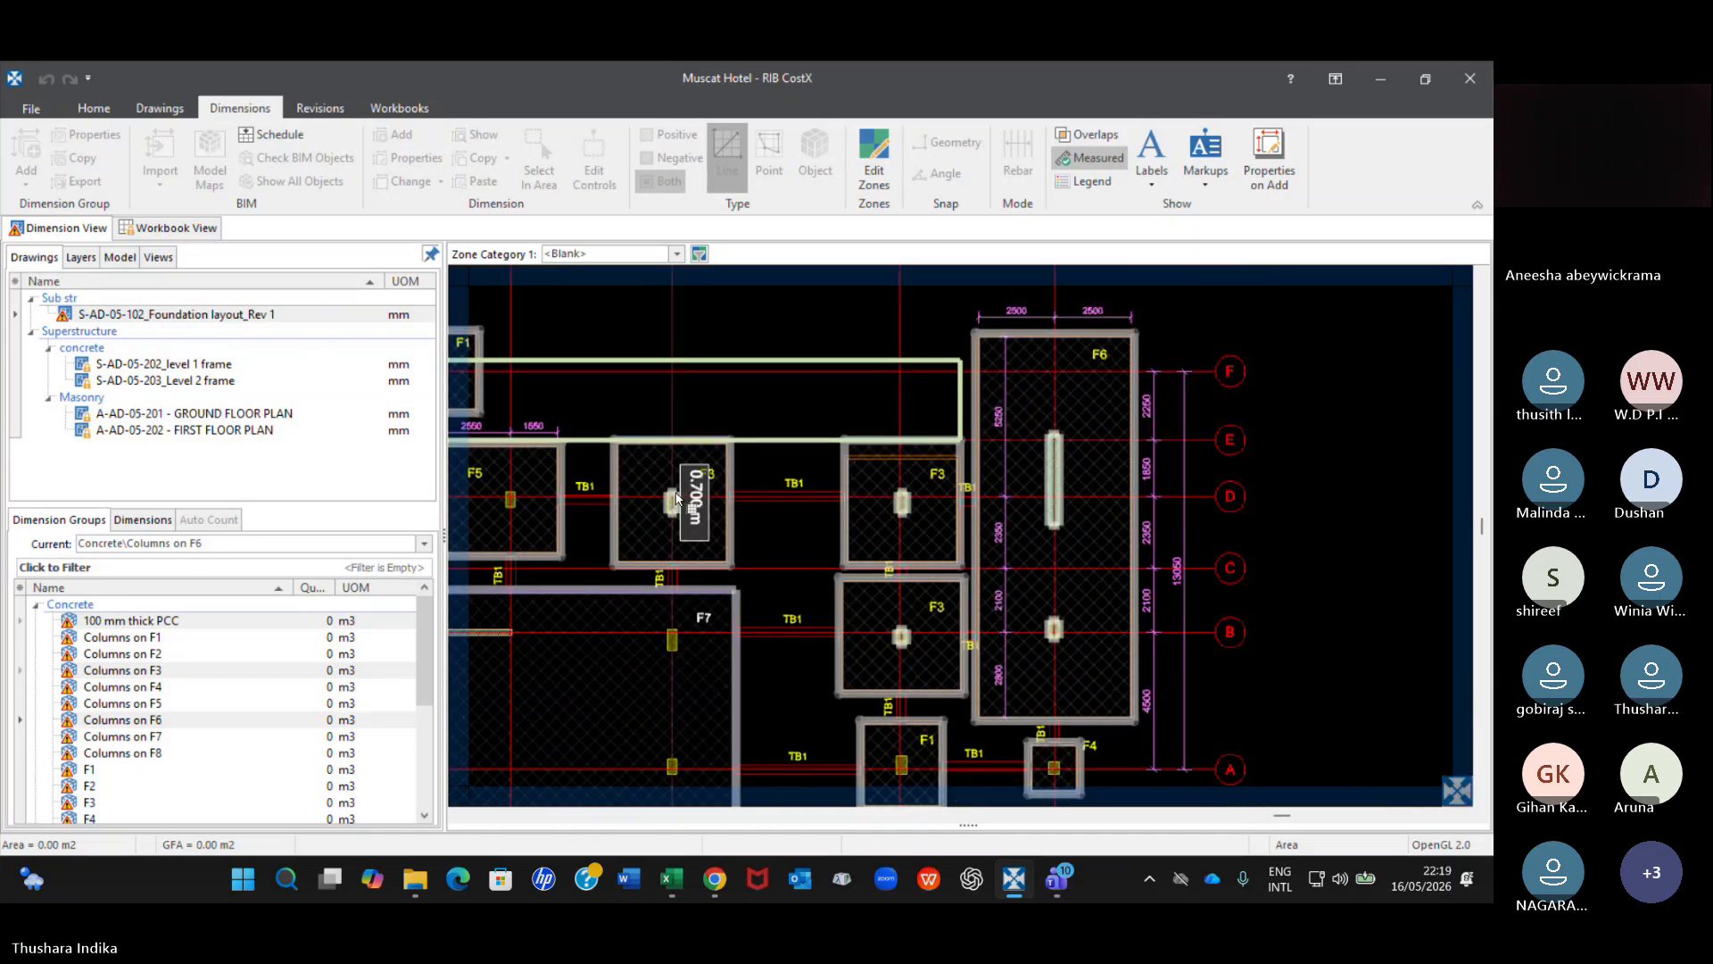
middle_drag(676, 498, 1326, 471)
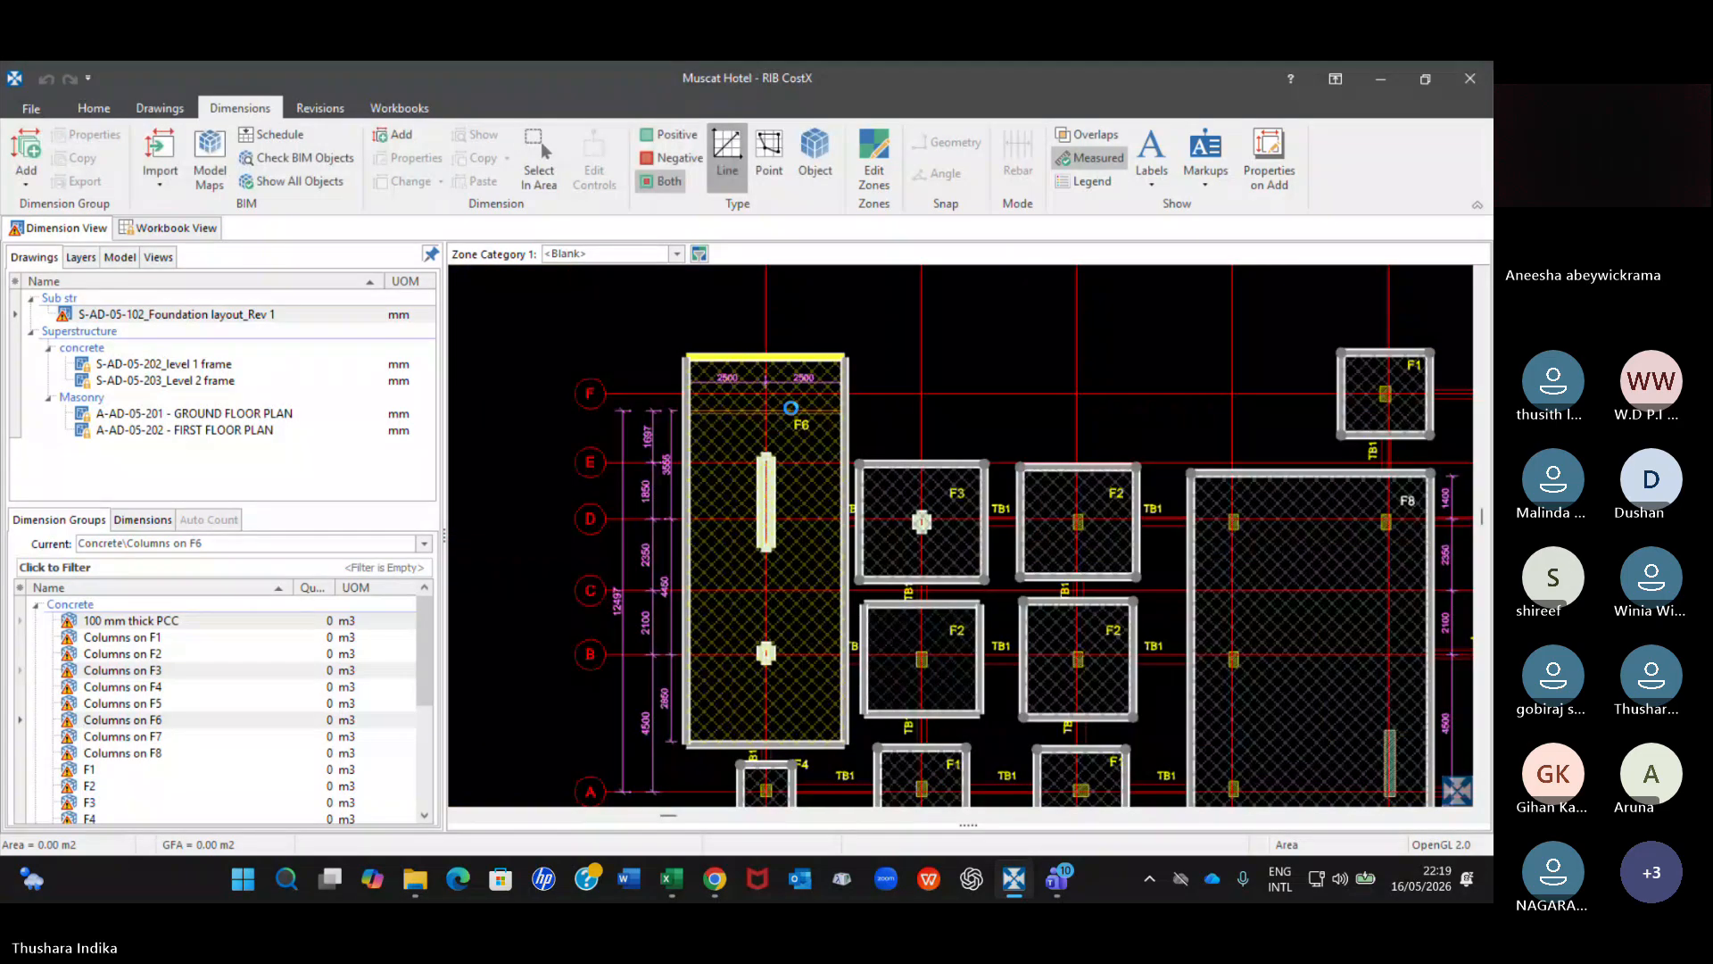
click(840, 364)
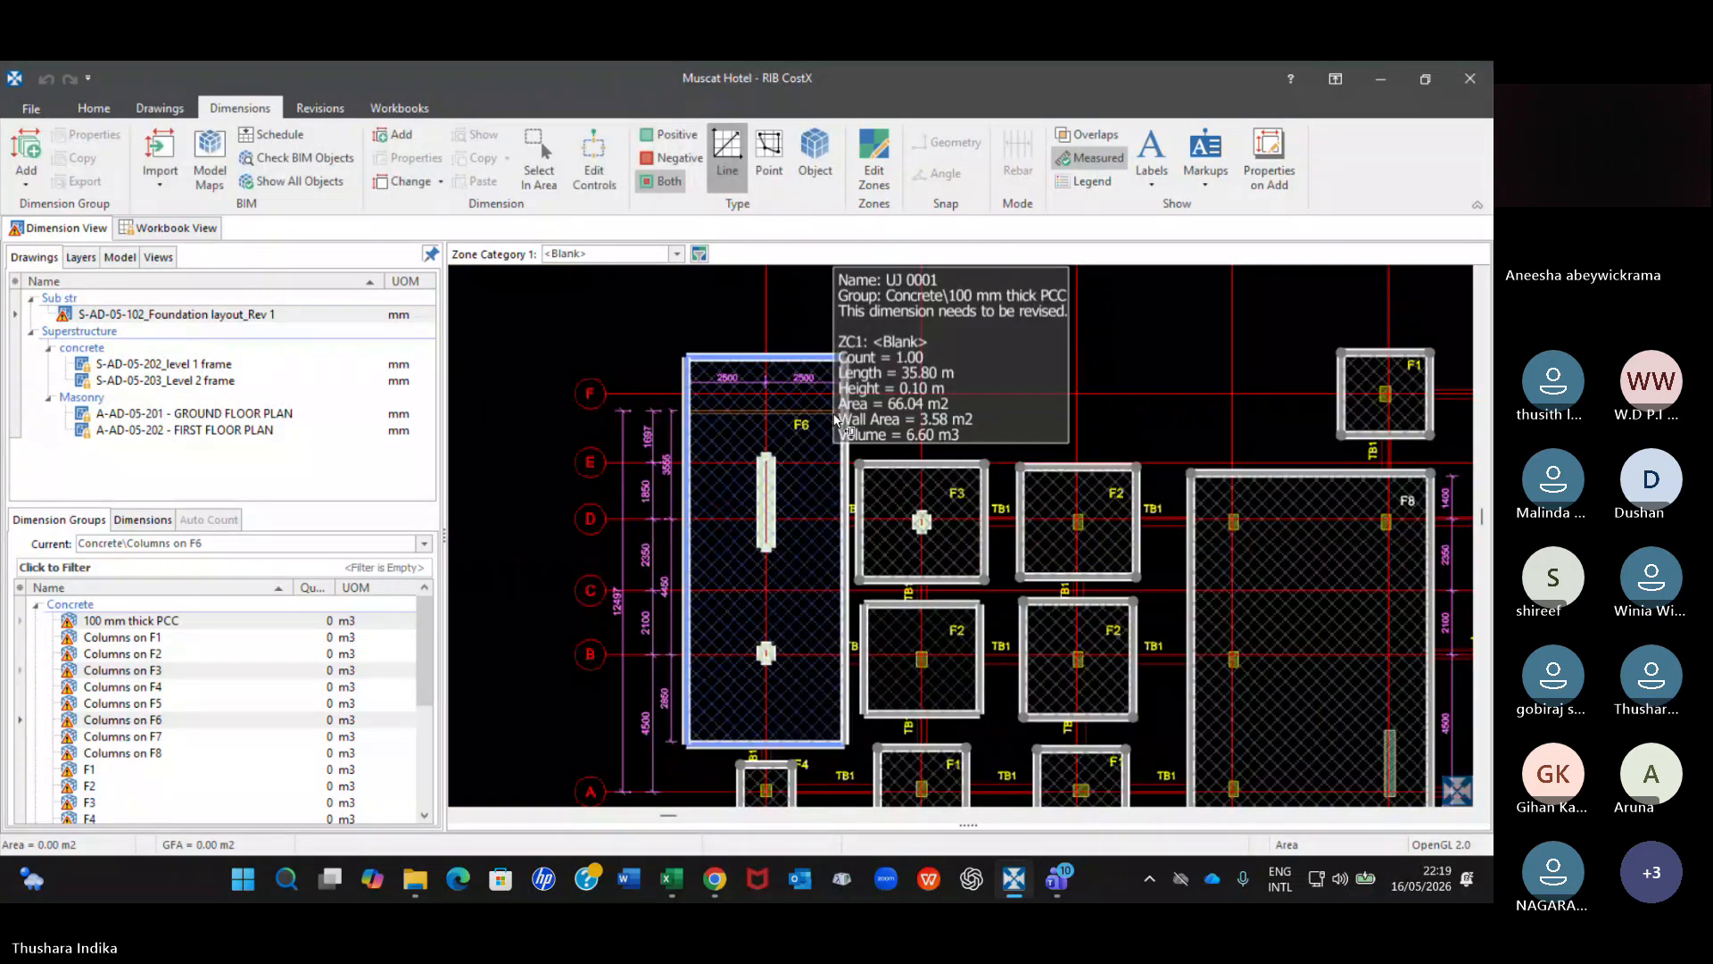
click(725, 378)
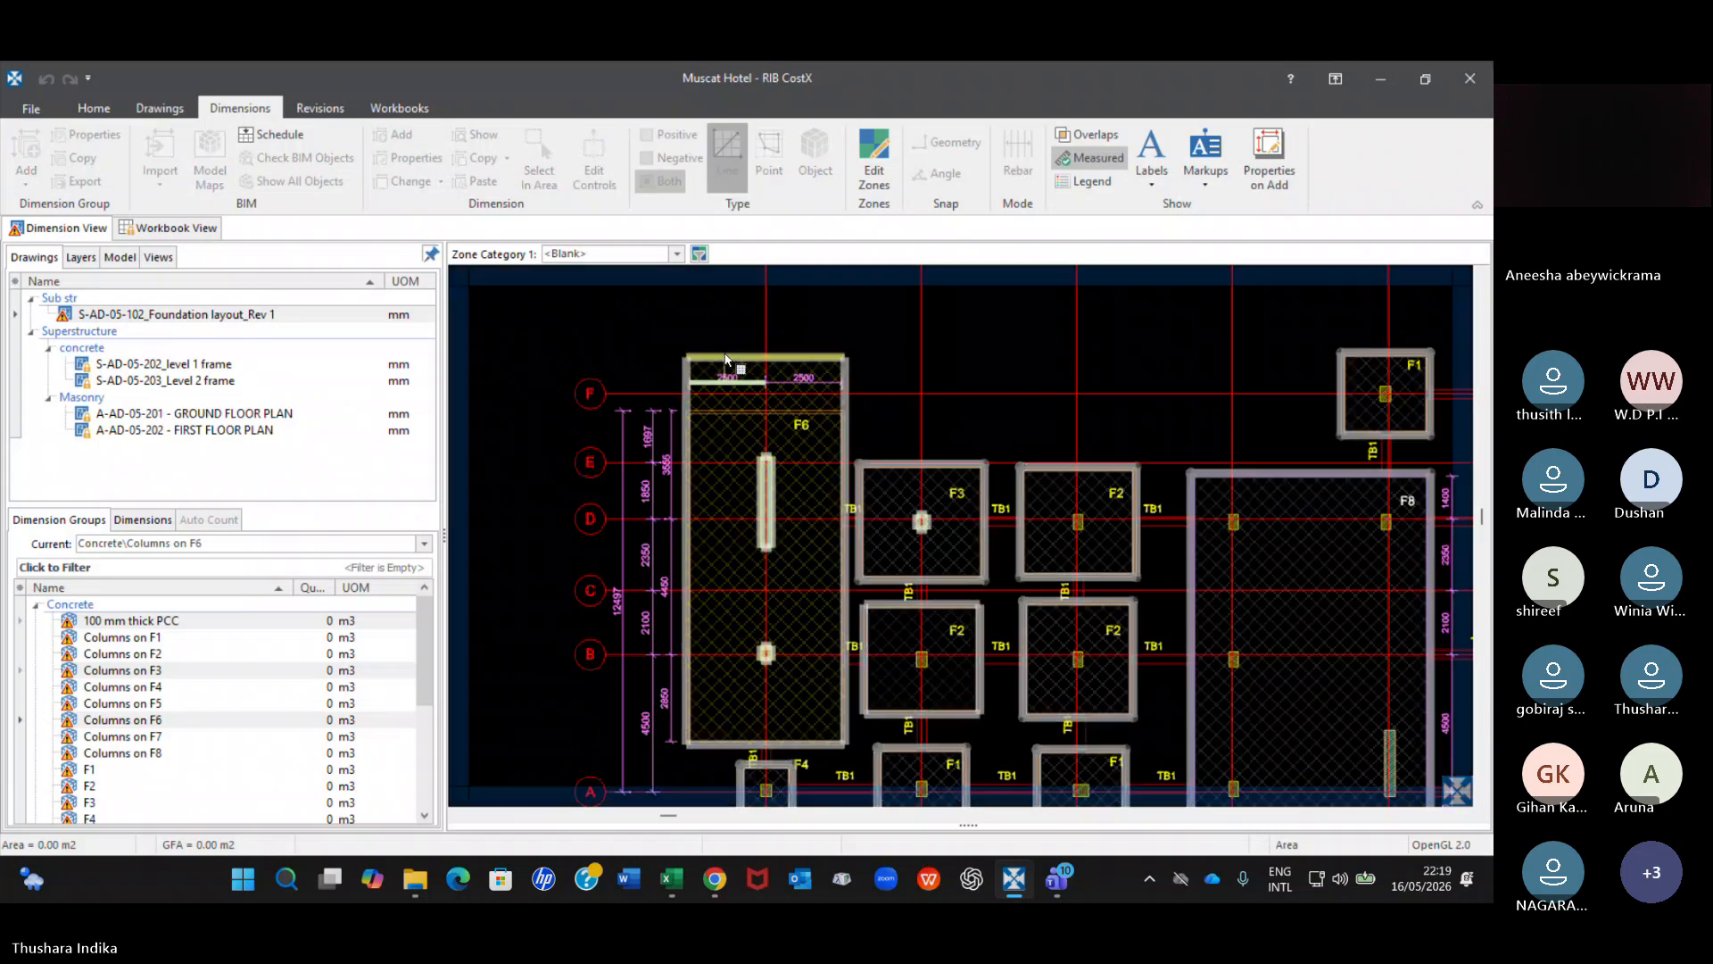
scroll(829, 375, up, 2)
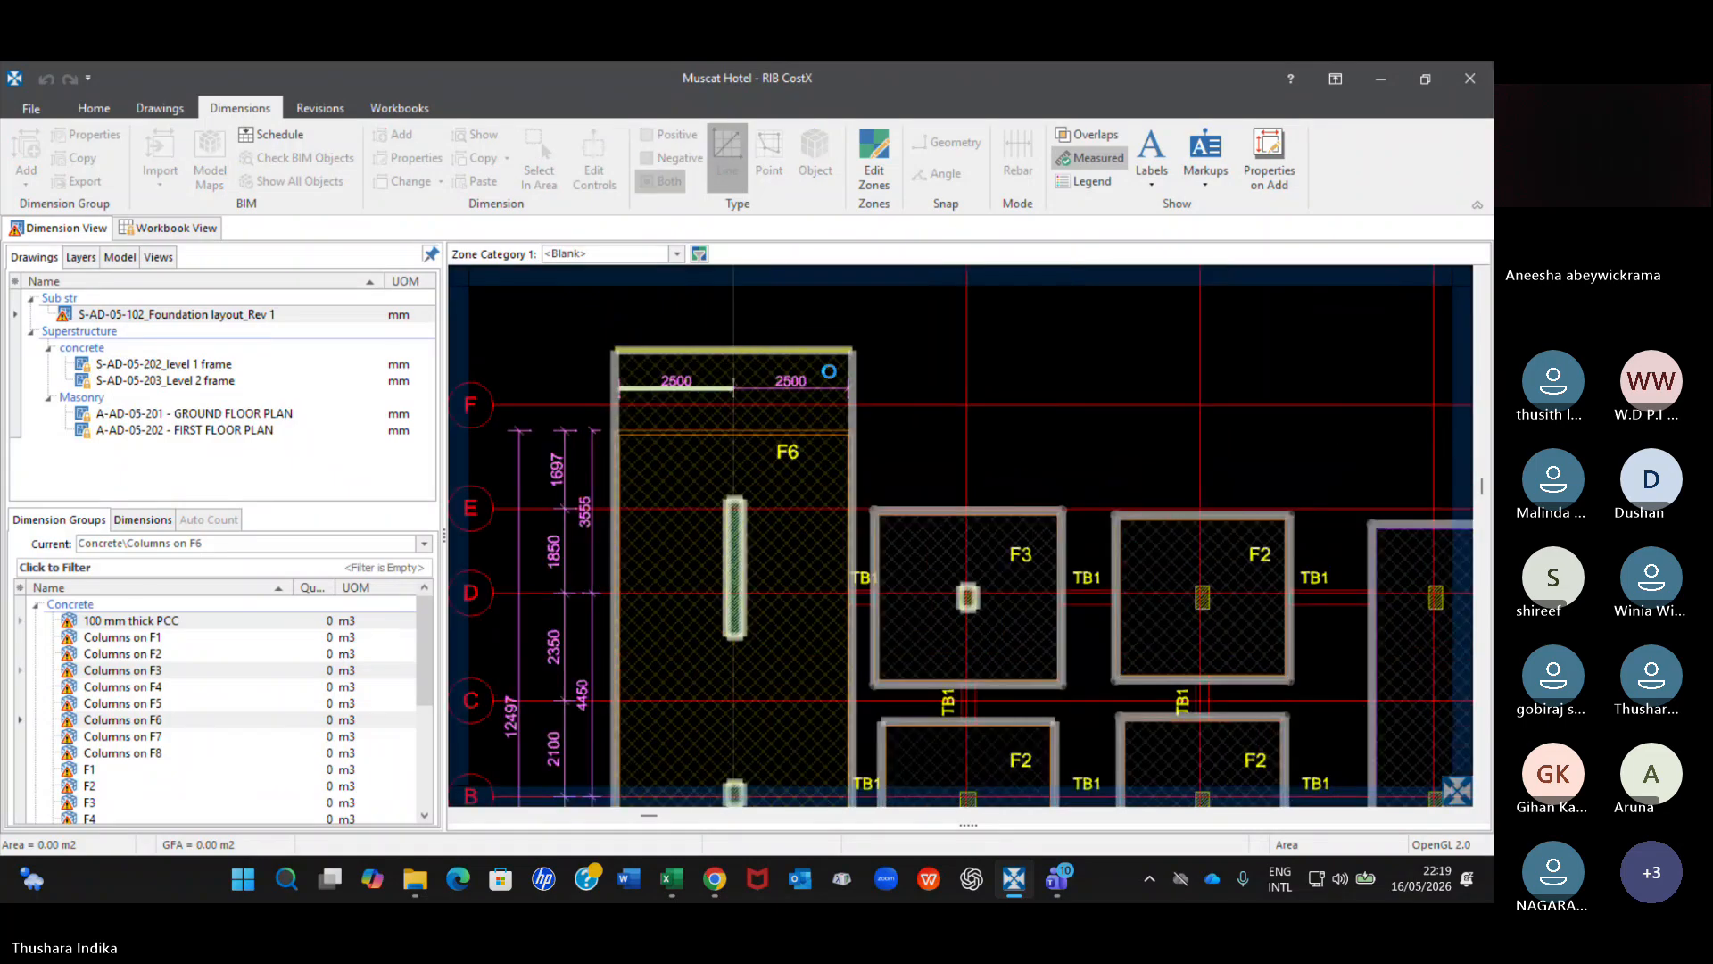
key(Escape)
Move the upper edge of the 100 mm thick PCC dimension at the grid 01 F6 footing down to the revised footing outline.
click(847, 354)
key(Escape)
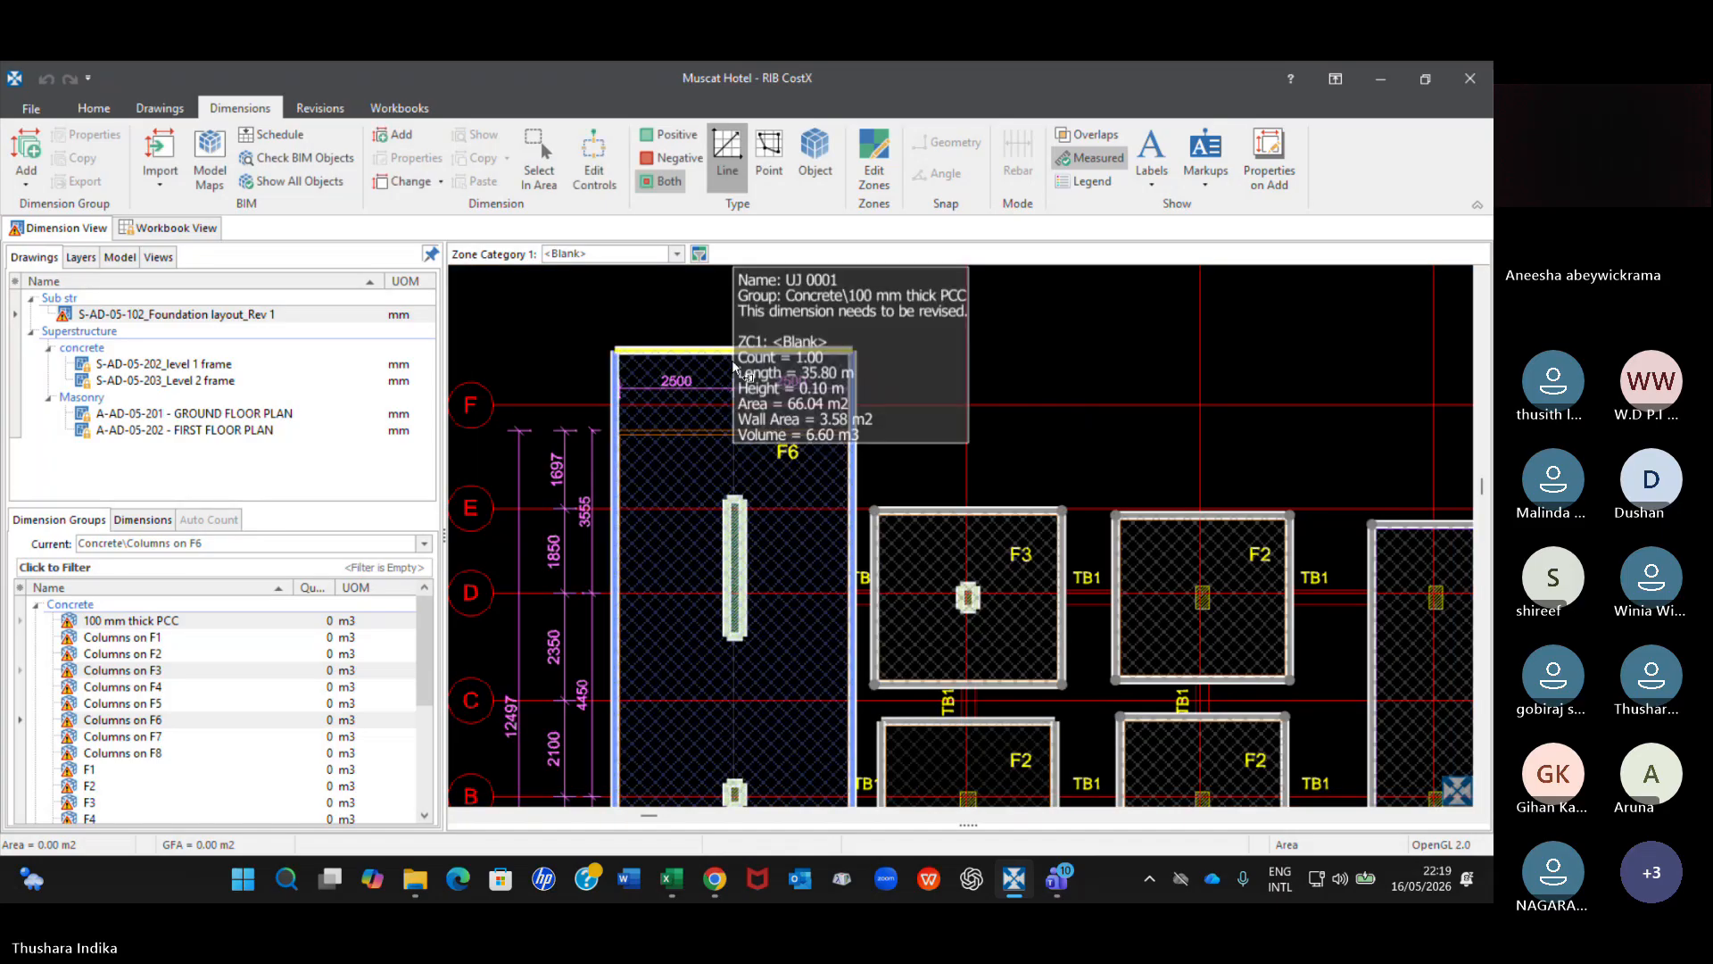
click(735, 366)
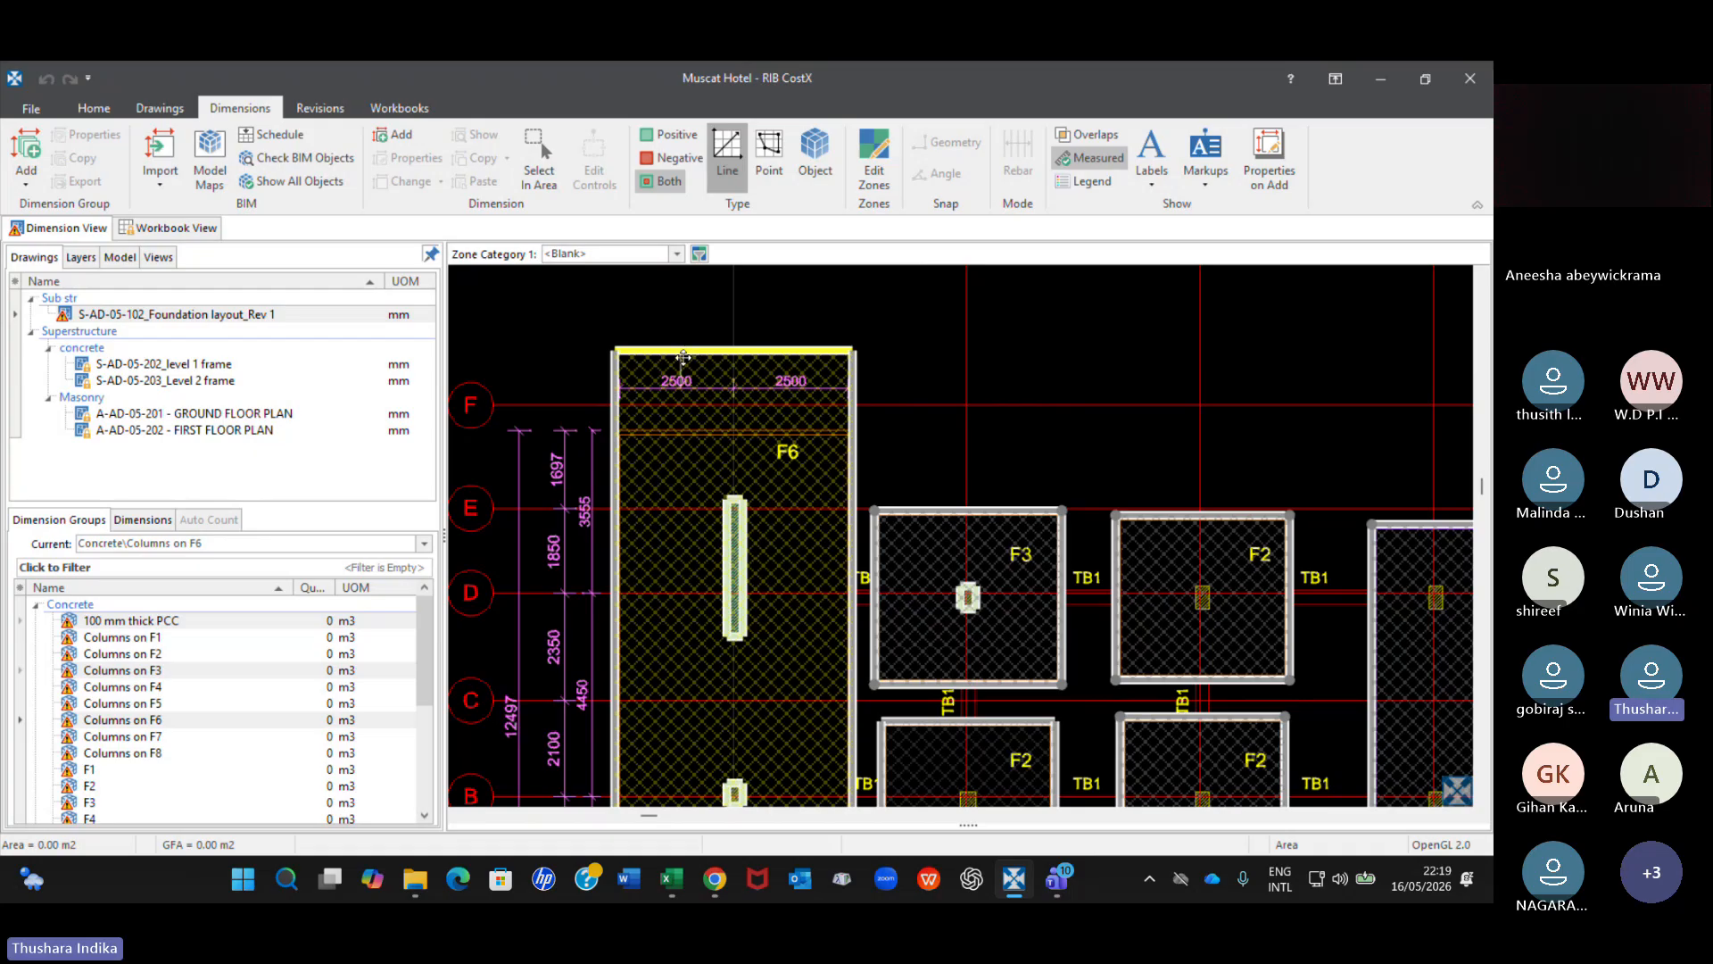
drag(681, 350, 688, 430)
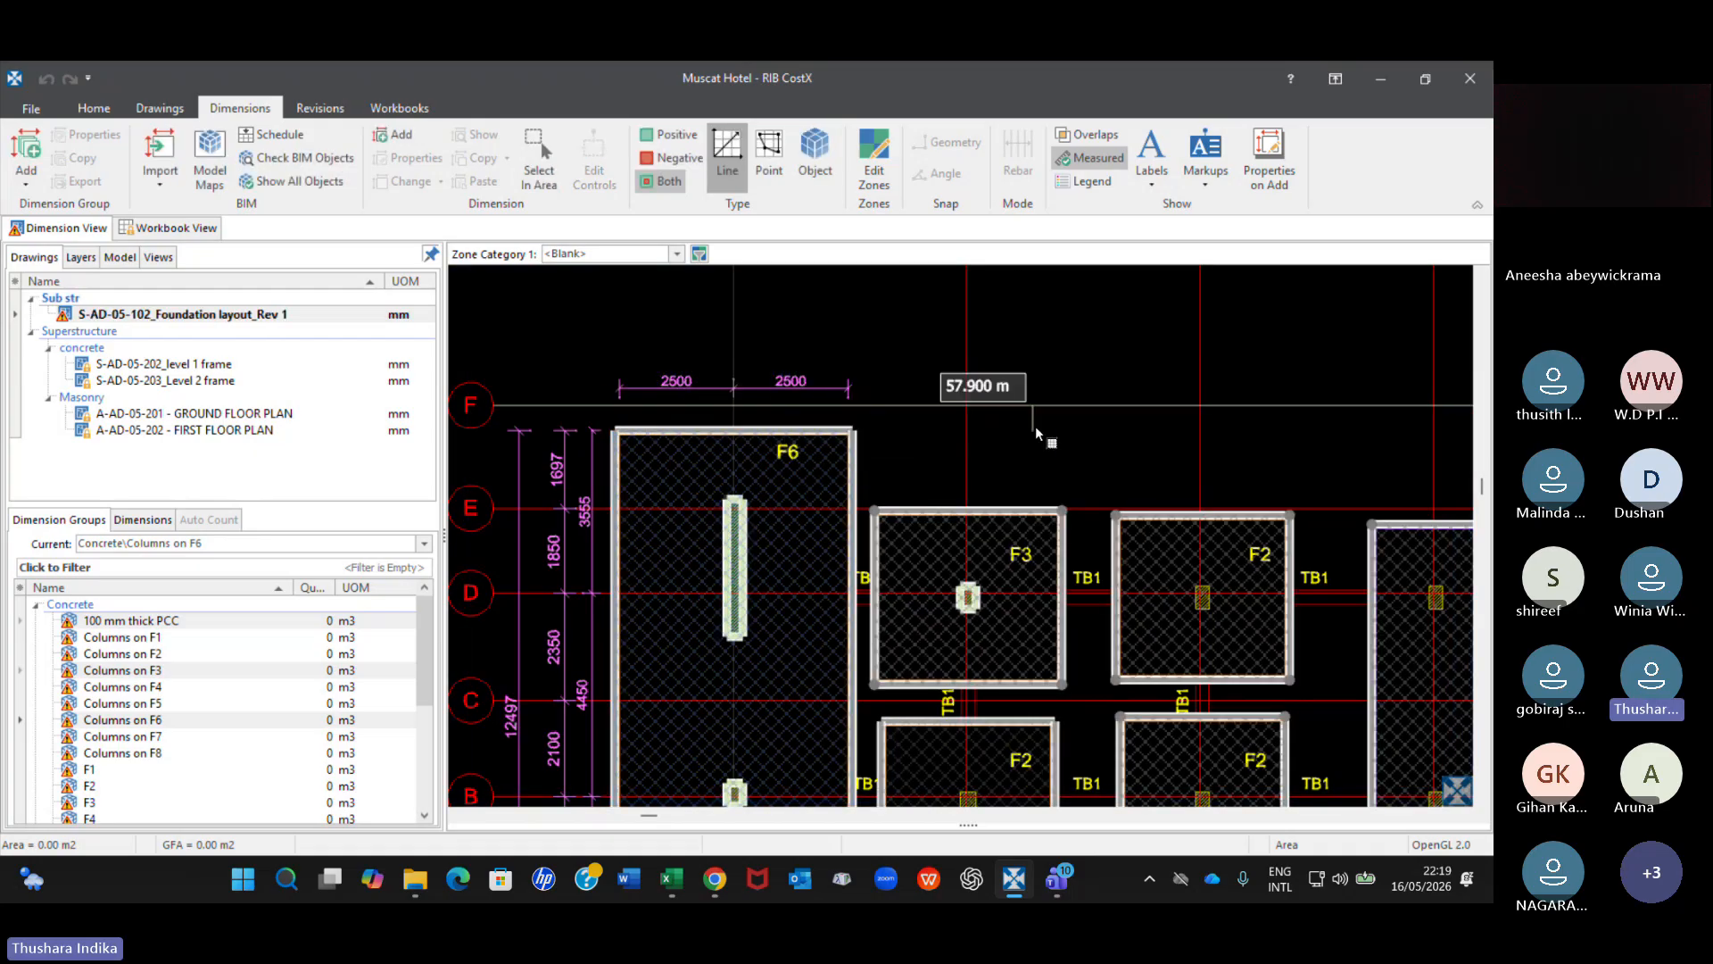
Move the upper edge of the 100 mm thick PCC dimension at the grid D F3 footing beside the far F6 down to its revised outline.
scroll(1037, 425, down, 2)
middle_drag(1270, 473, 449, 448)
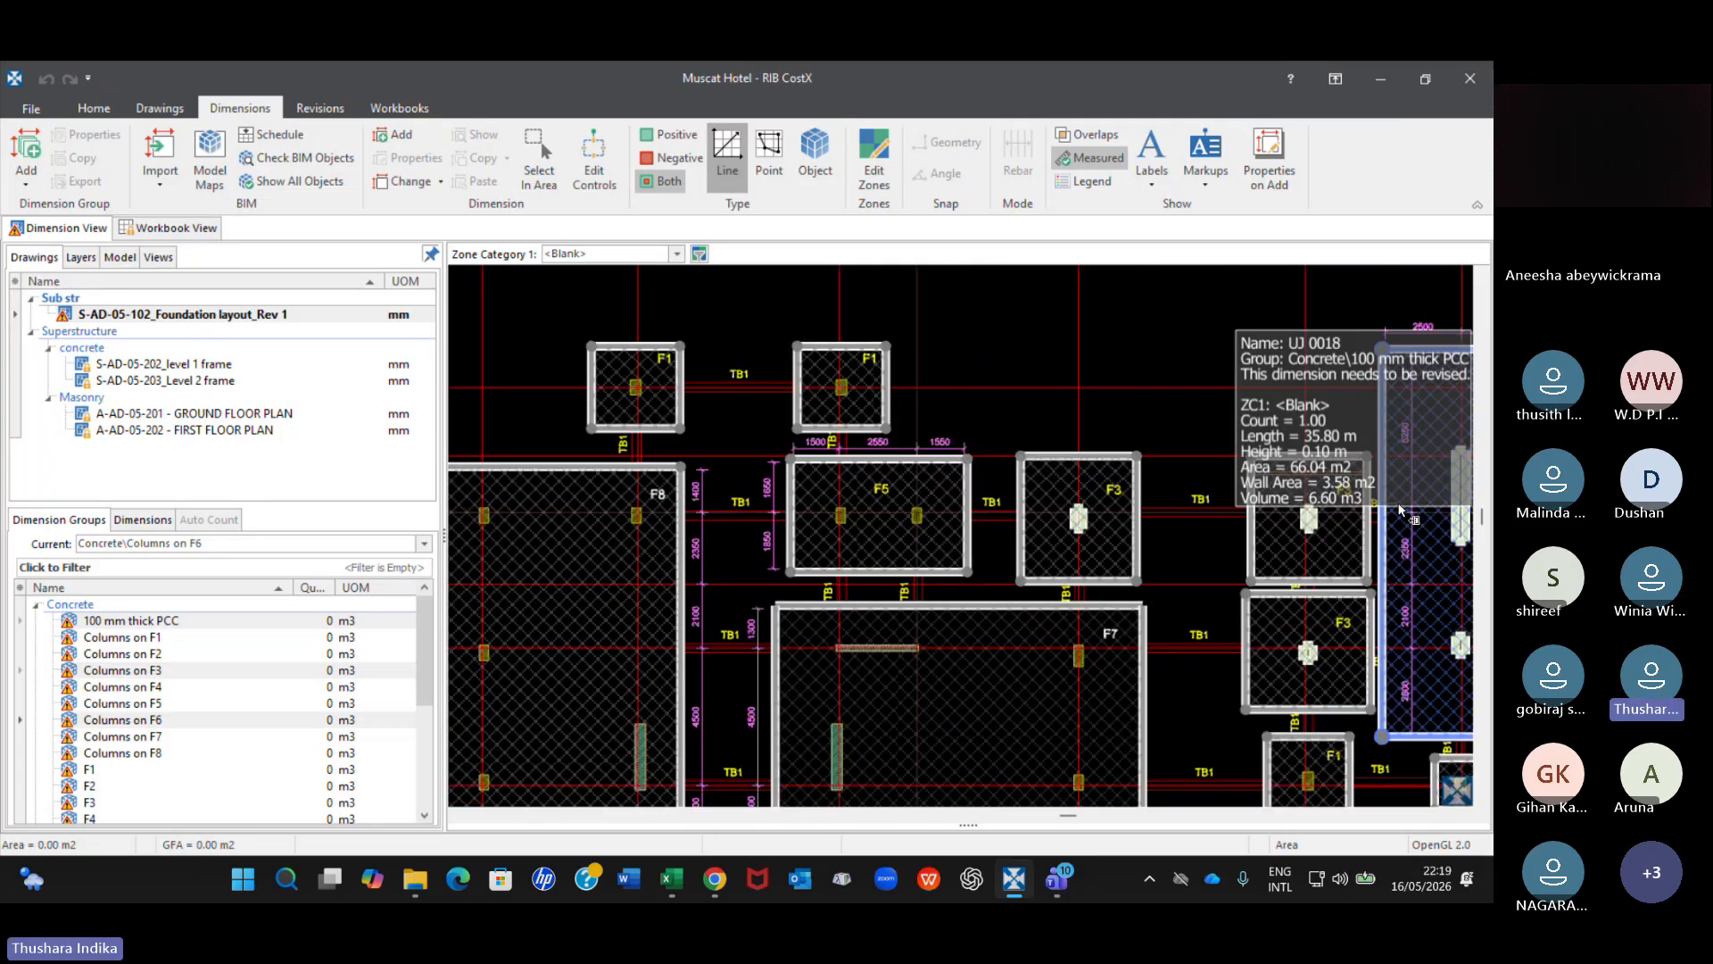
scroll(1399, 508, up, 3)
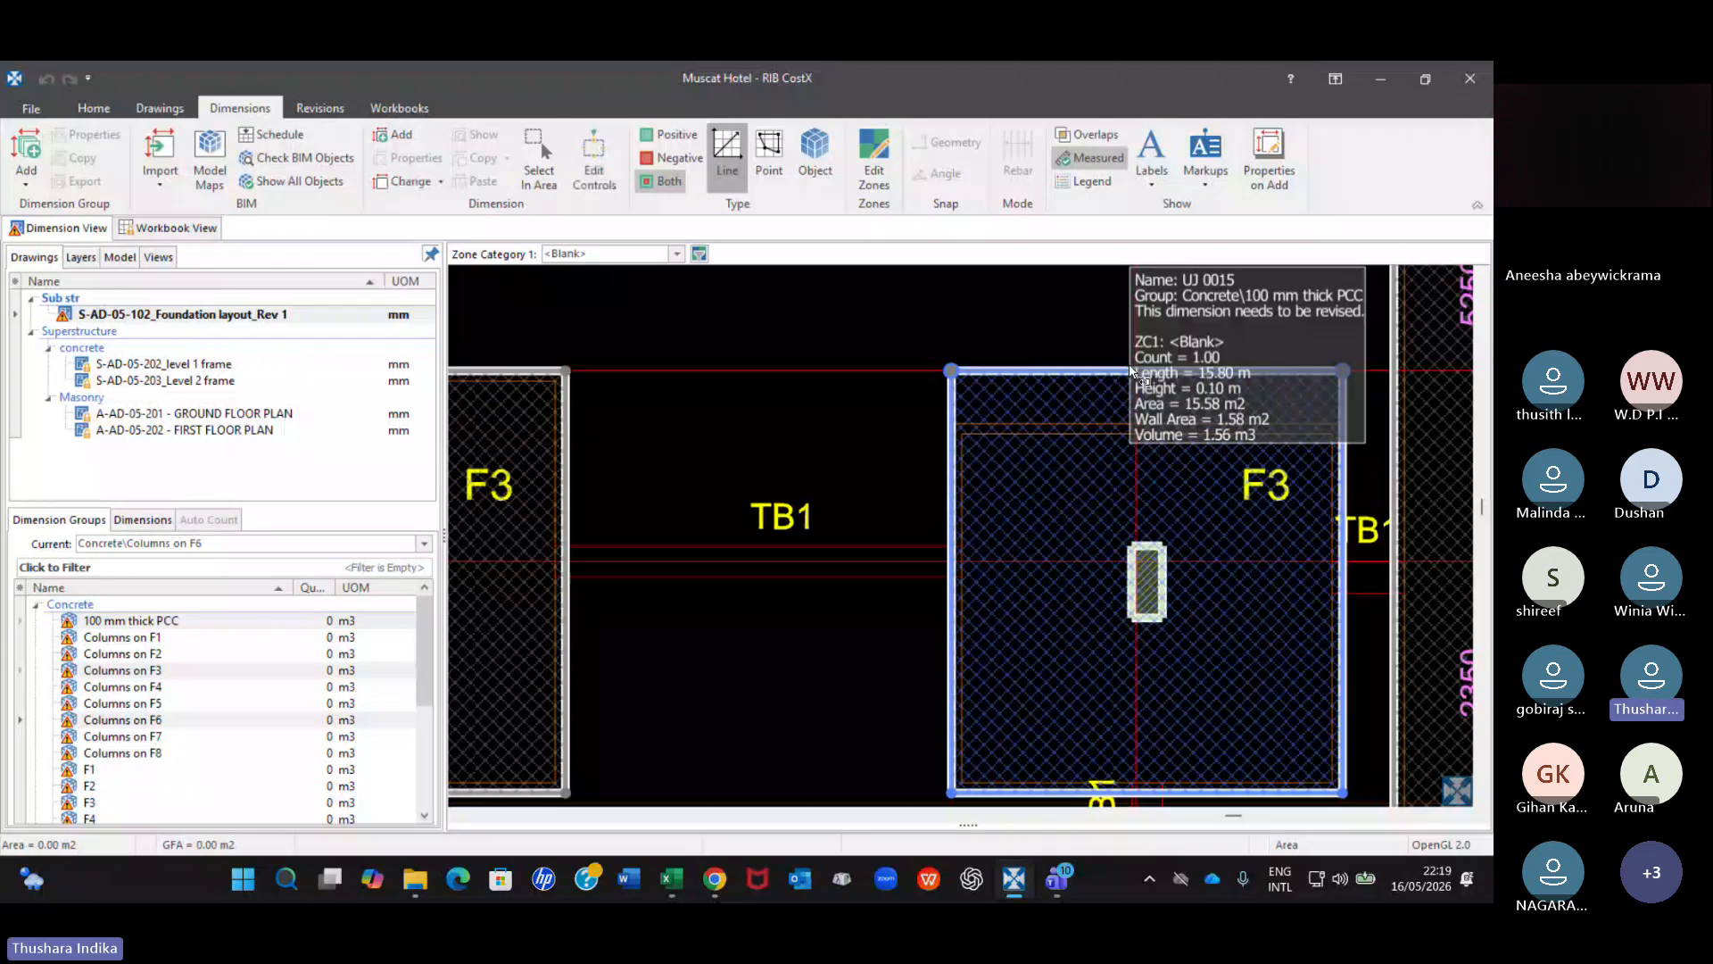
drag(1131, 370, 1111, 423)
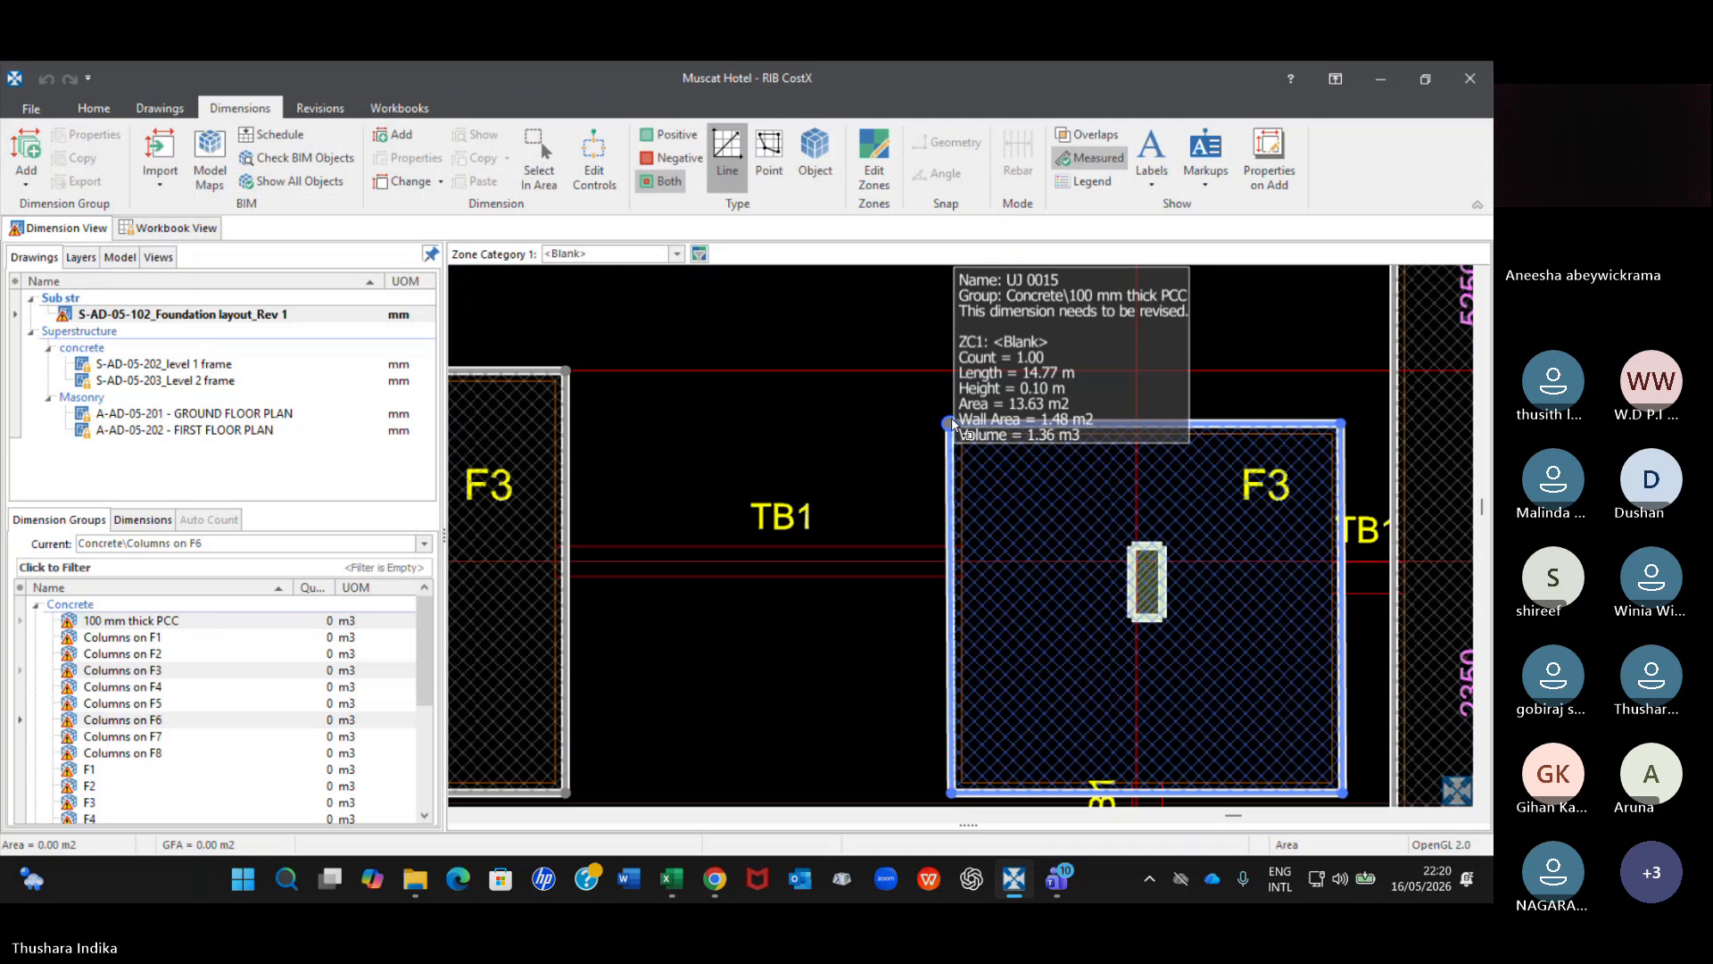
Check the 100 mm thick PCC dimensions across the foundation layout, including the F3 footing between F5 and the far F3.
scroll(821, 468, down, 5)
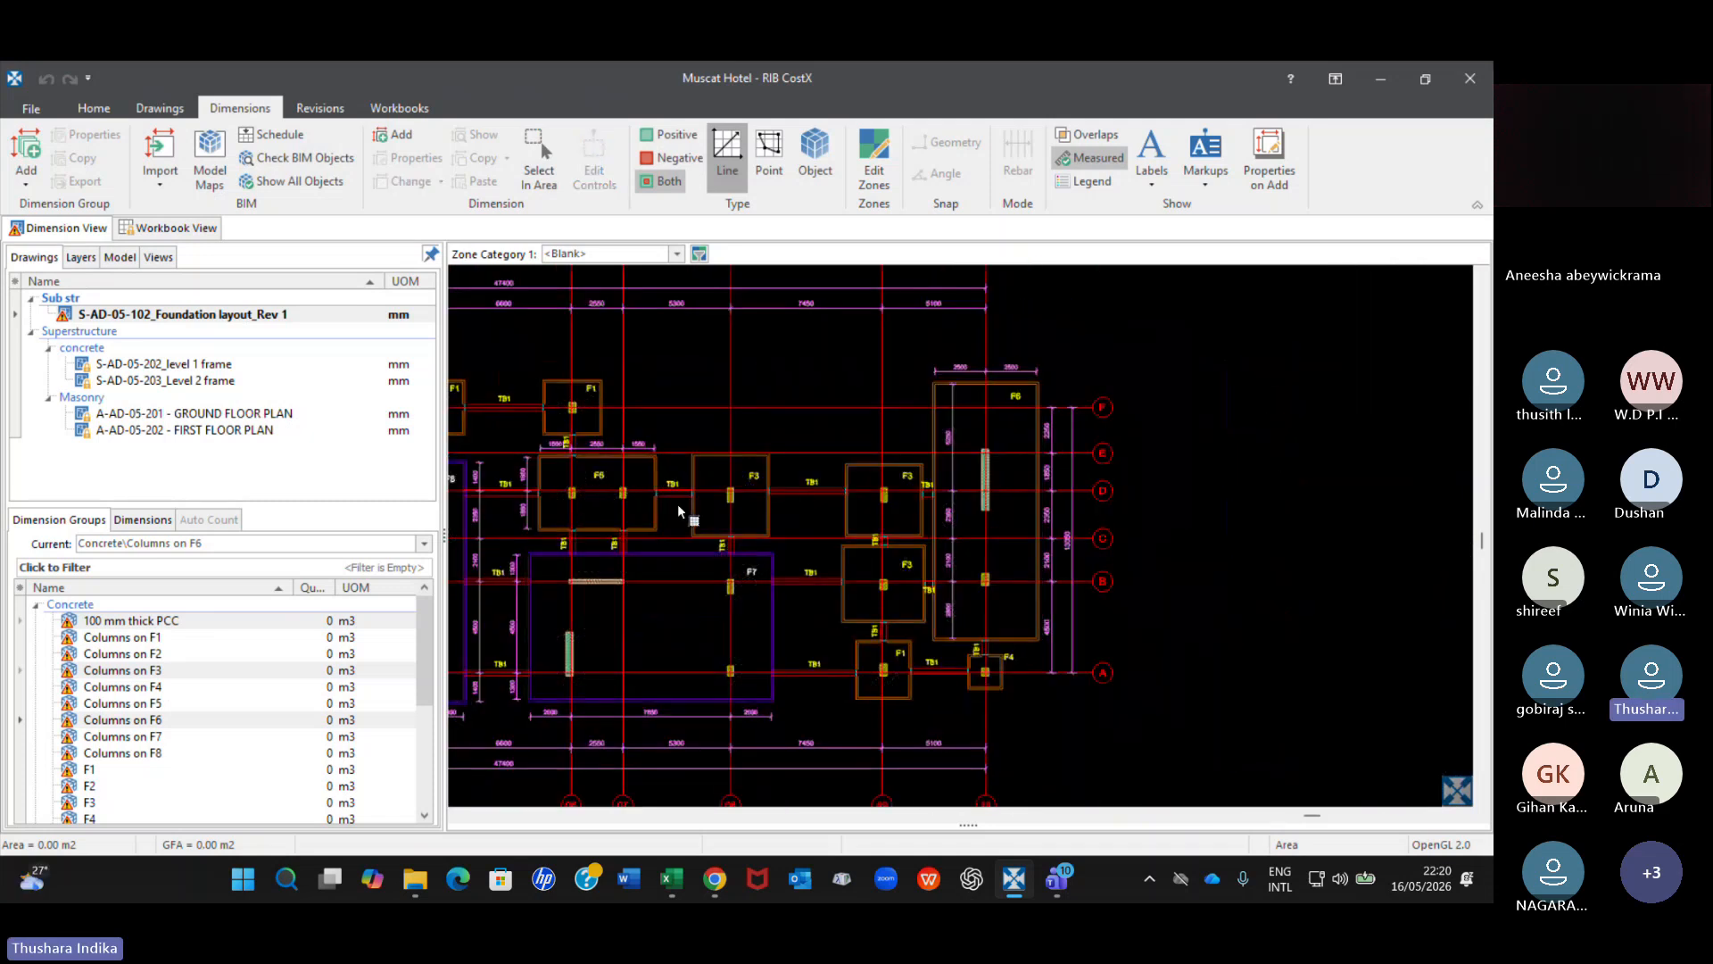
middle_drag(678, 511, 1281, 433)
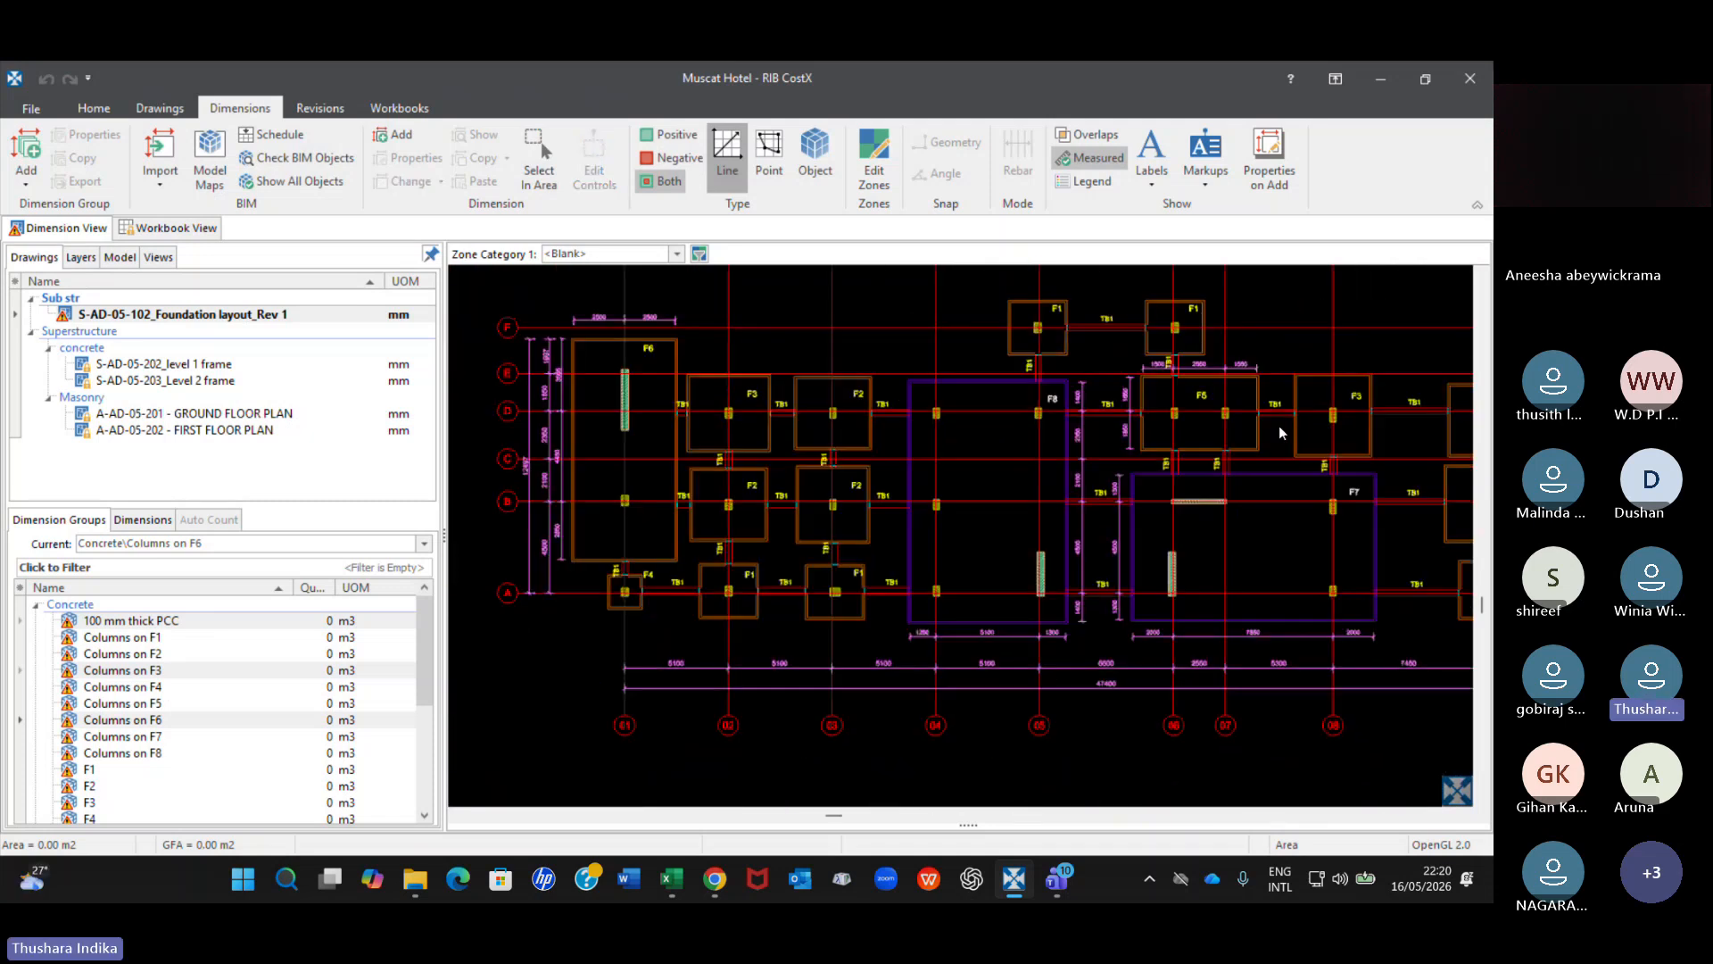
scroll(625, 298, up, 2)
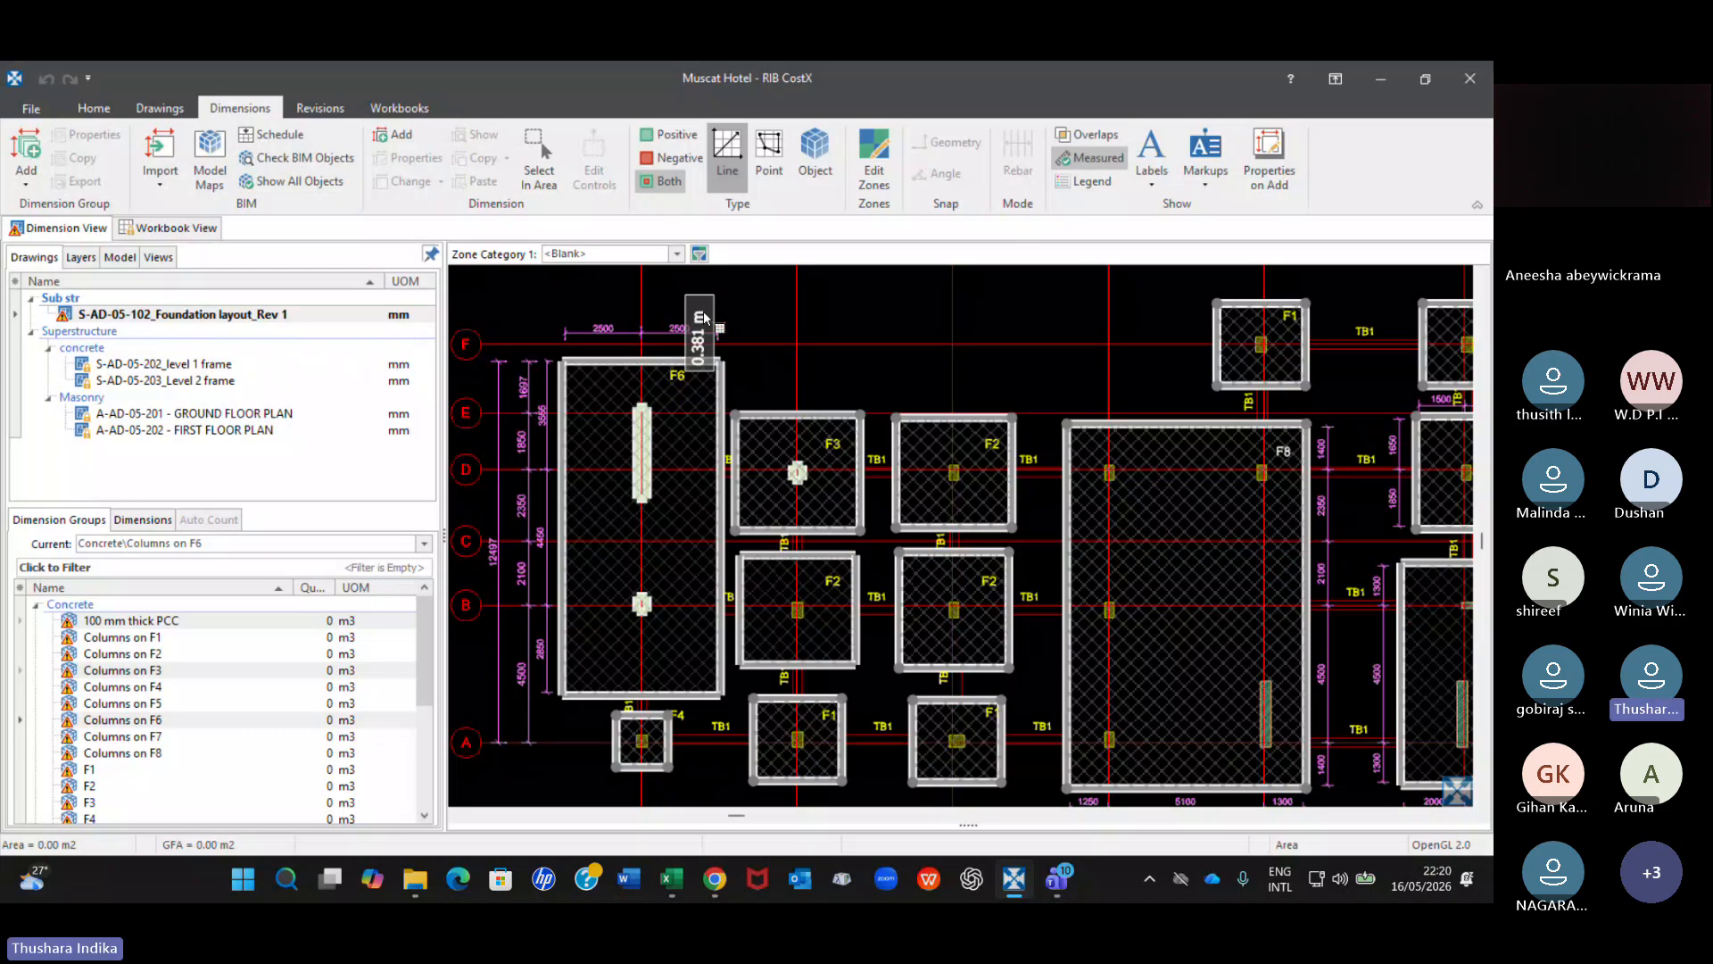
middle_drag(1262, 526, 704, 546)
click(1160, 546)
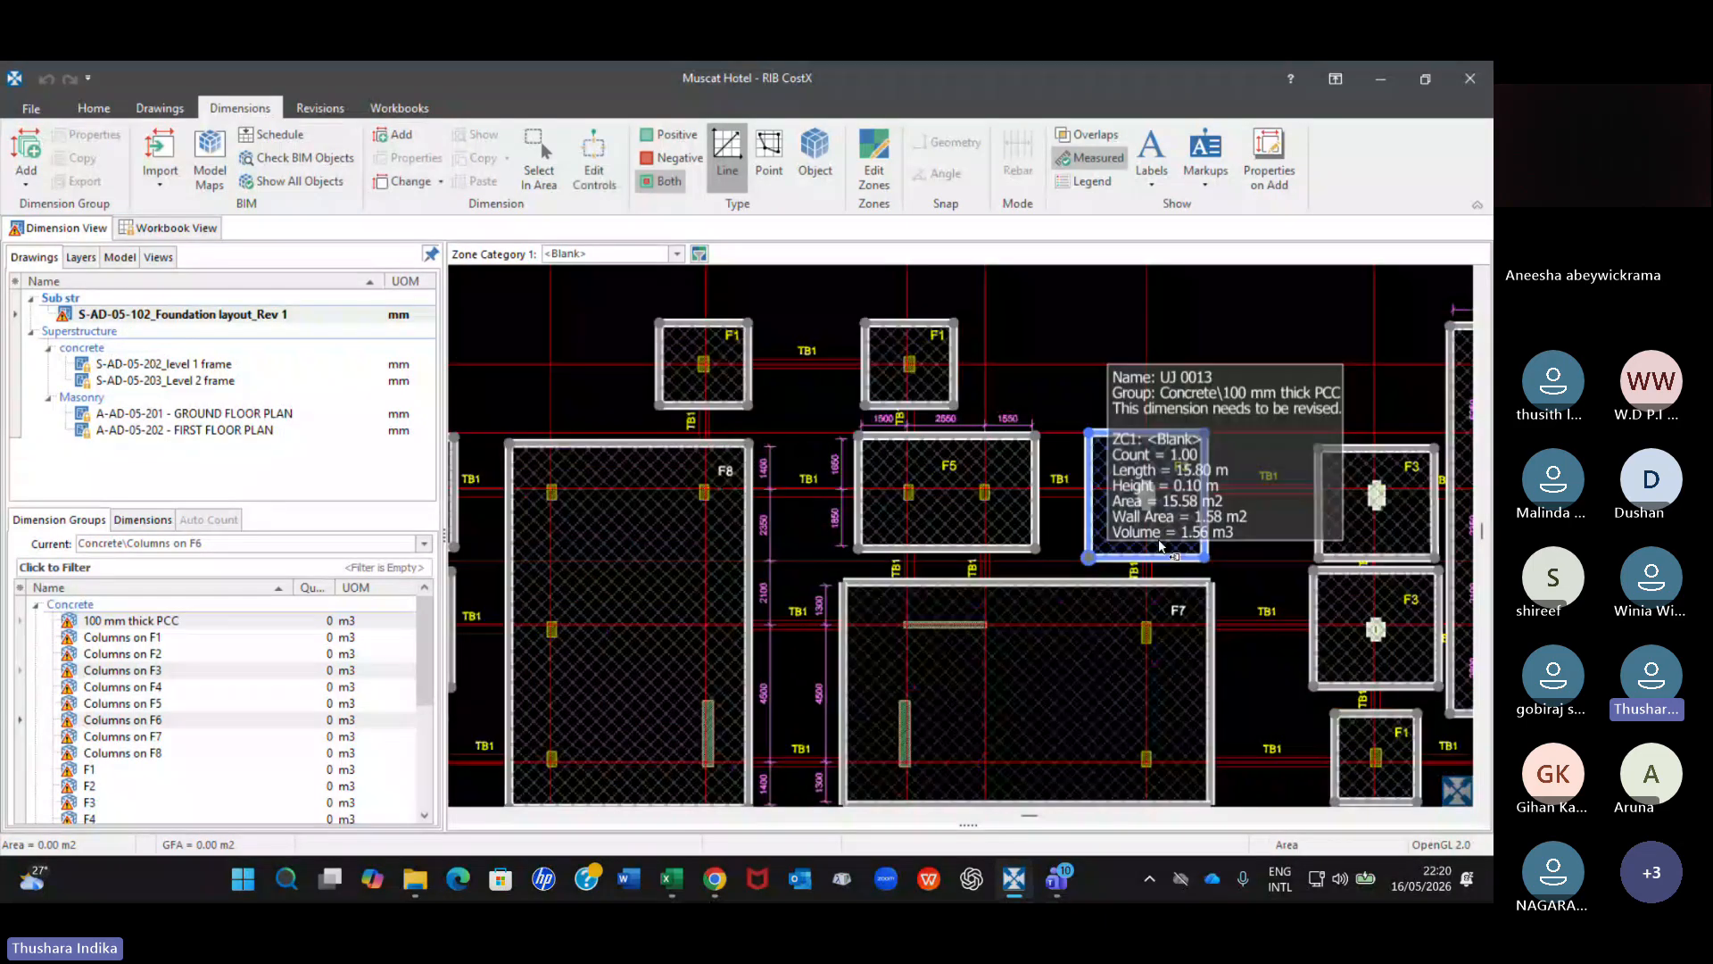
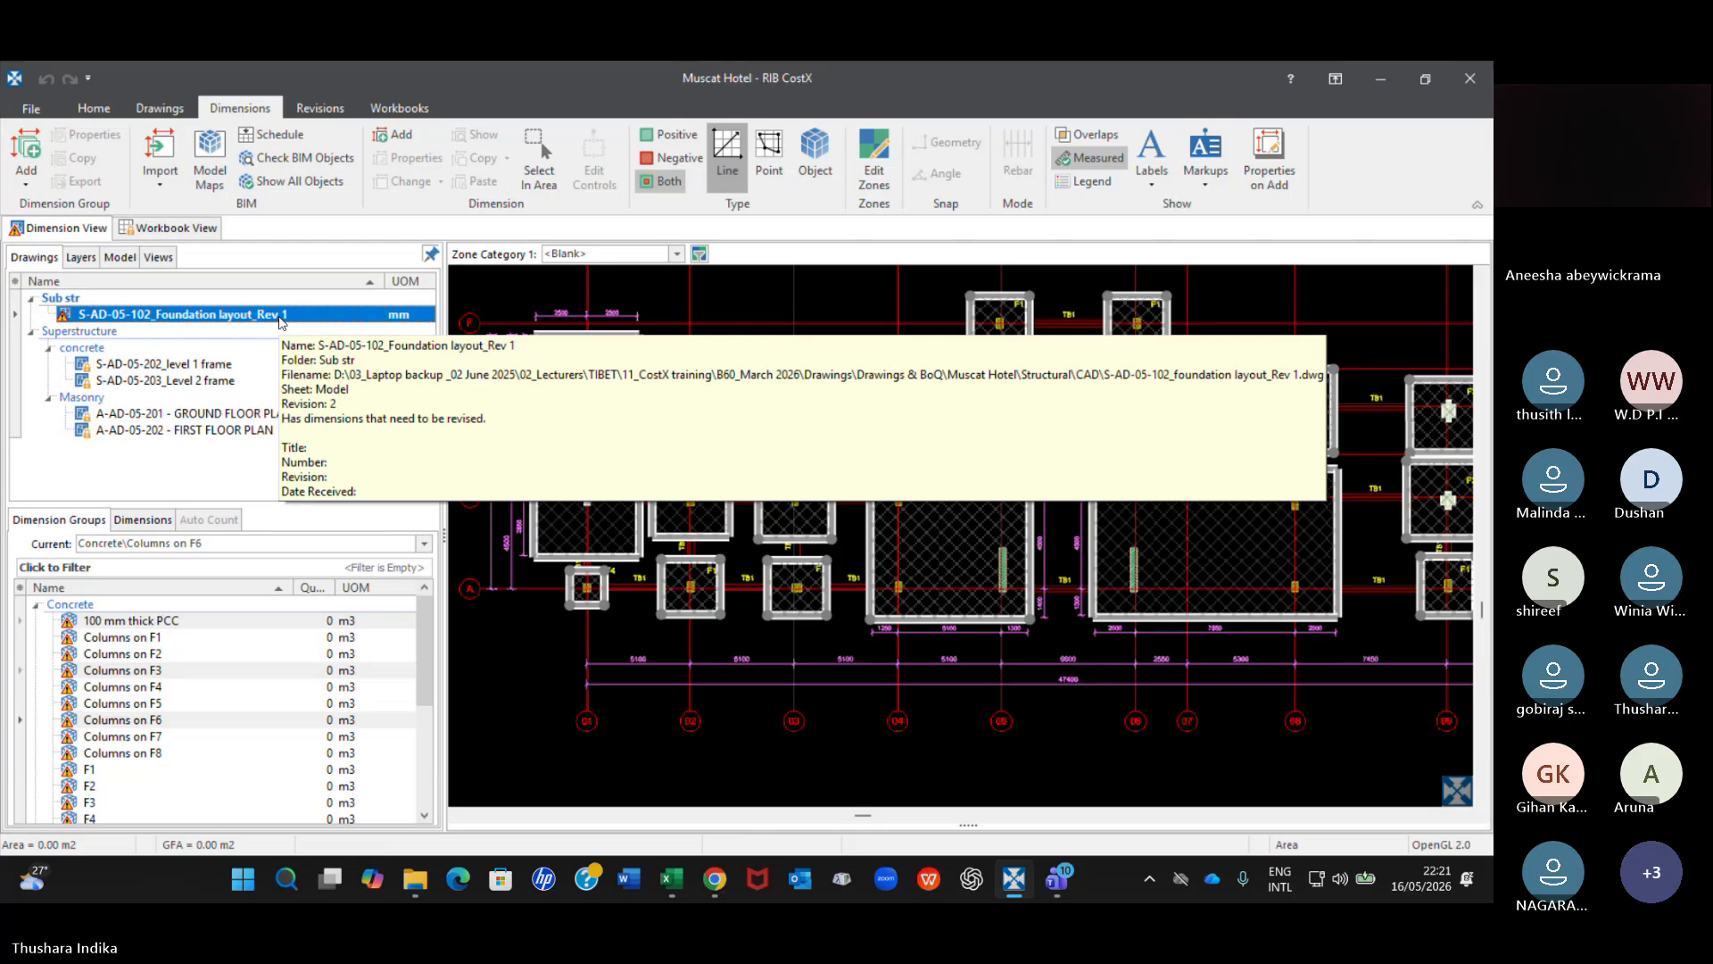
Compare the 100 mm thick PCC outlines at the grid 01 and grid 10 F6 footings and the footings between them.
click(581, 335)
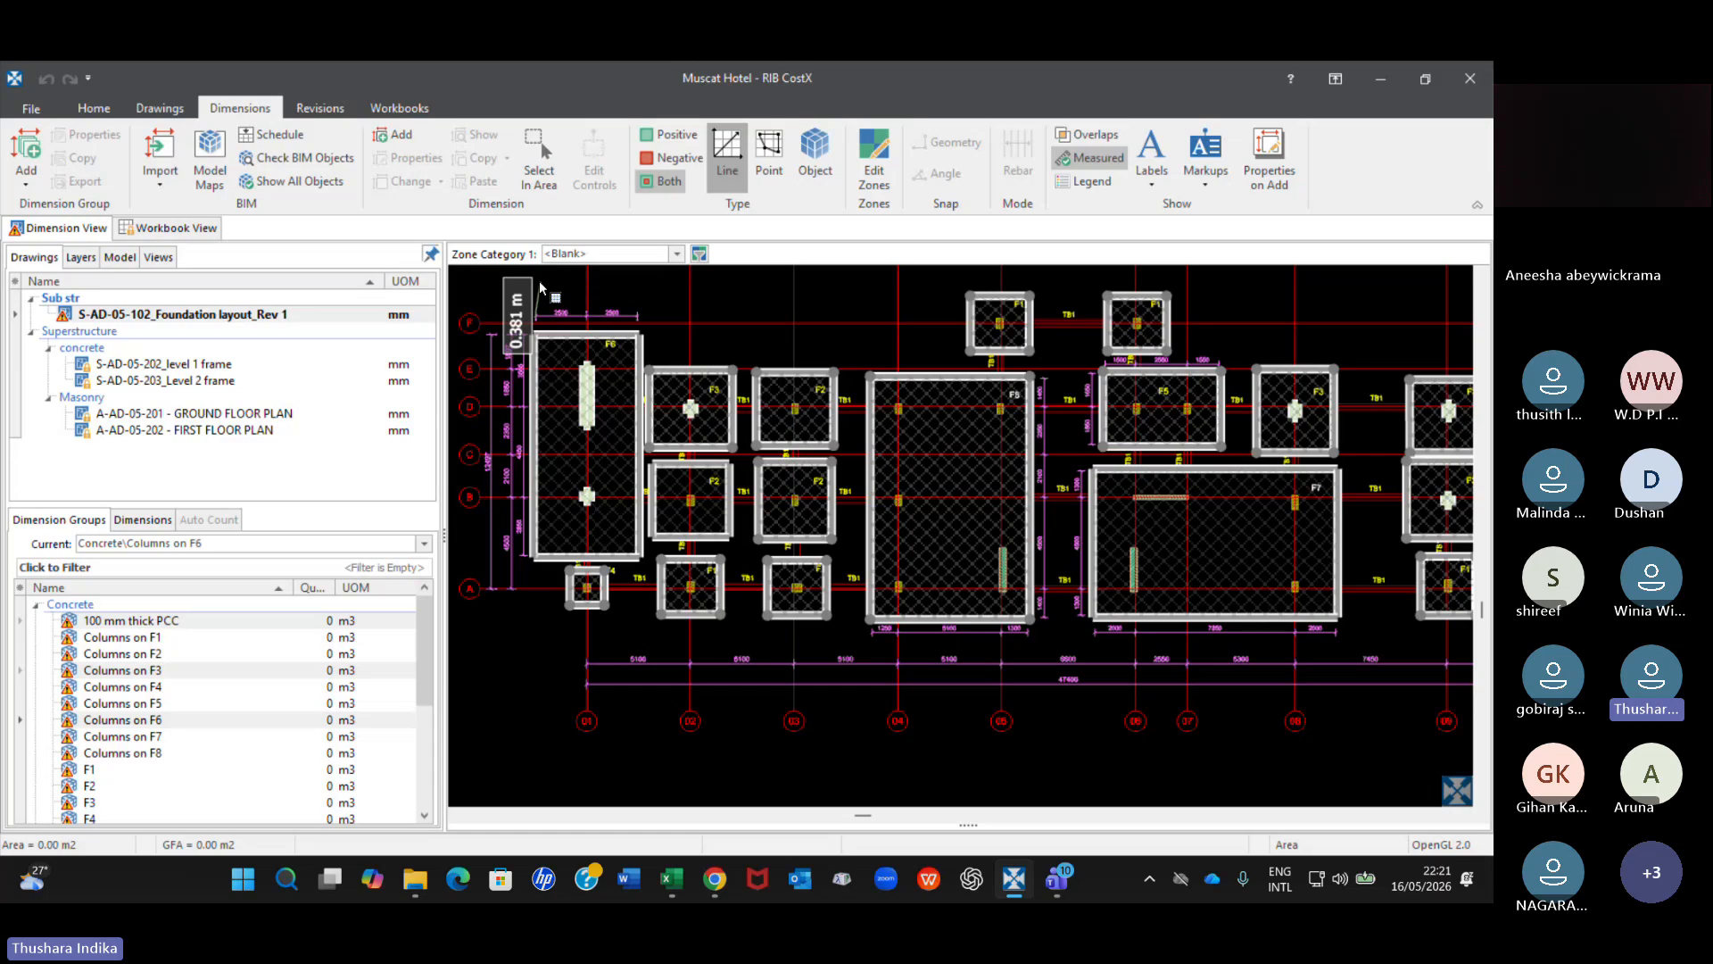
scroll(541, 288, up, 2)
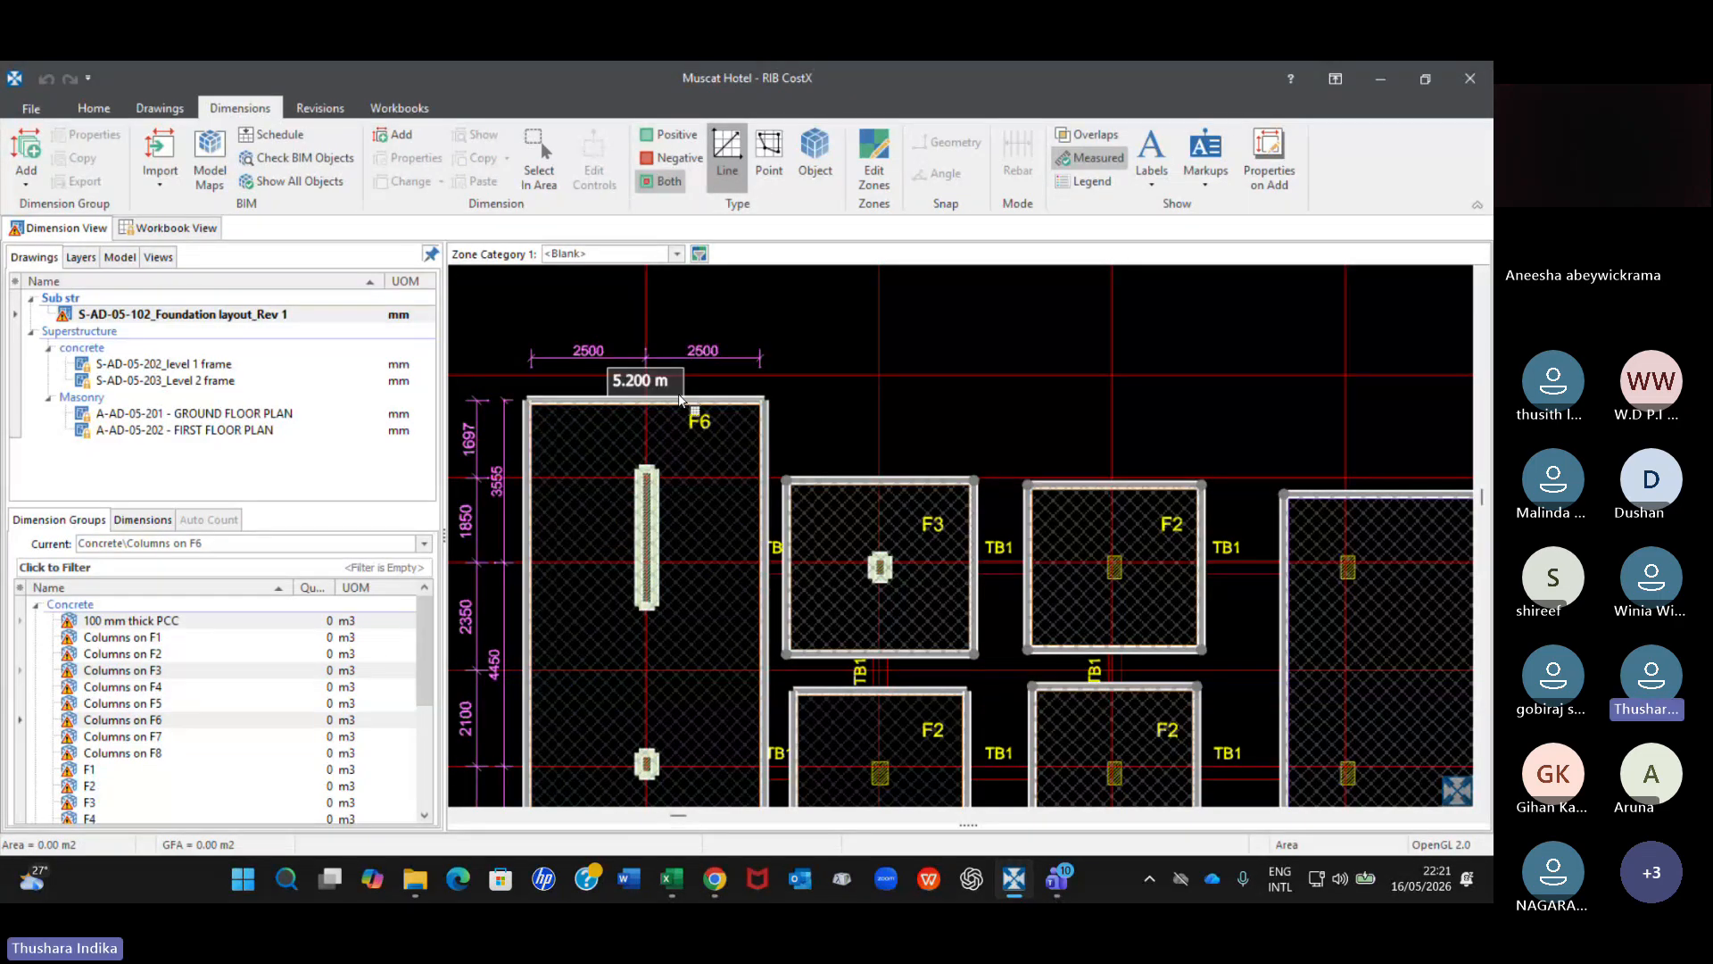
scroll(840, 429, down, 4)
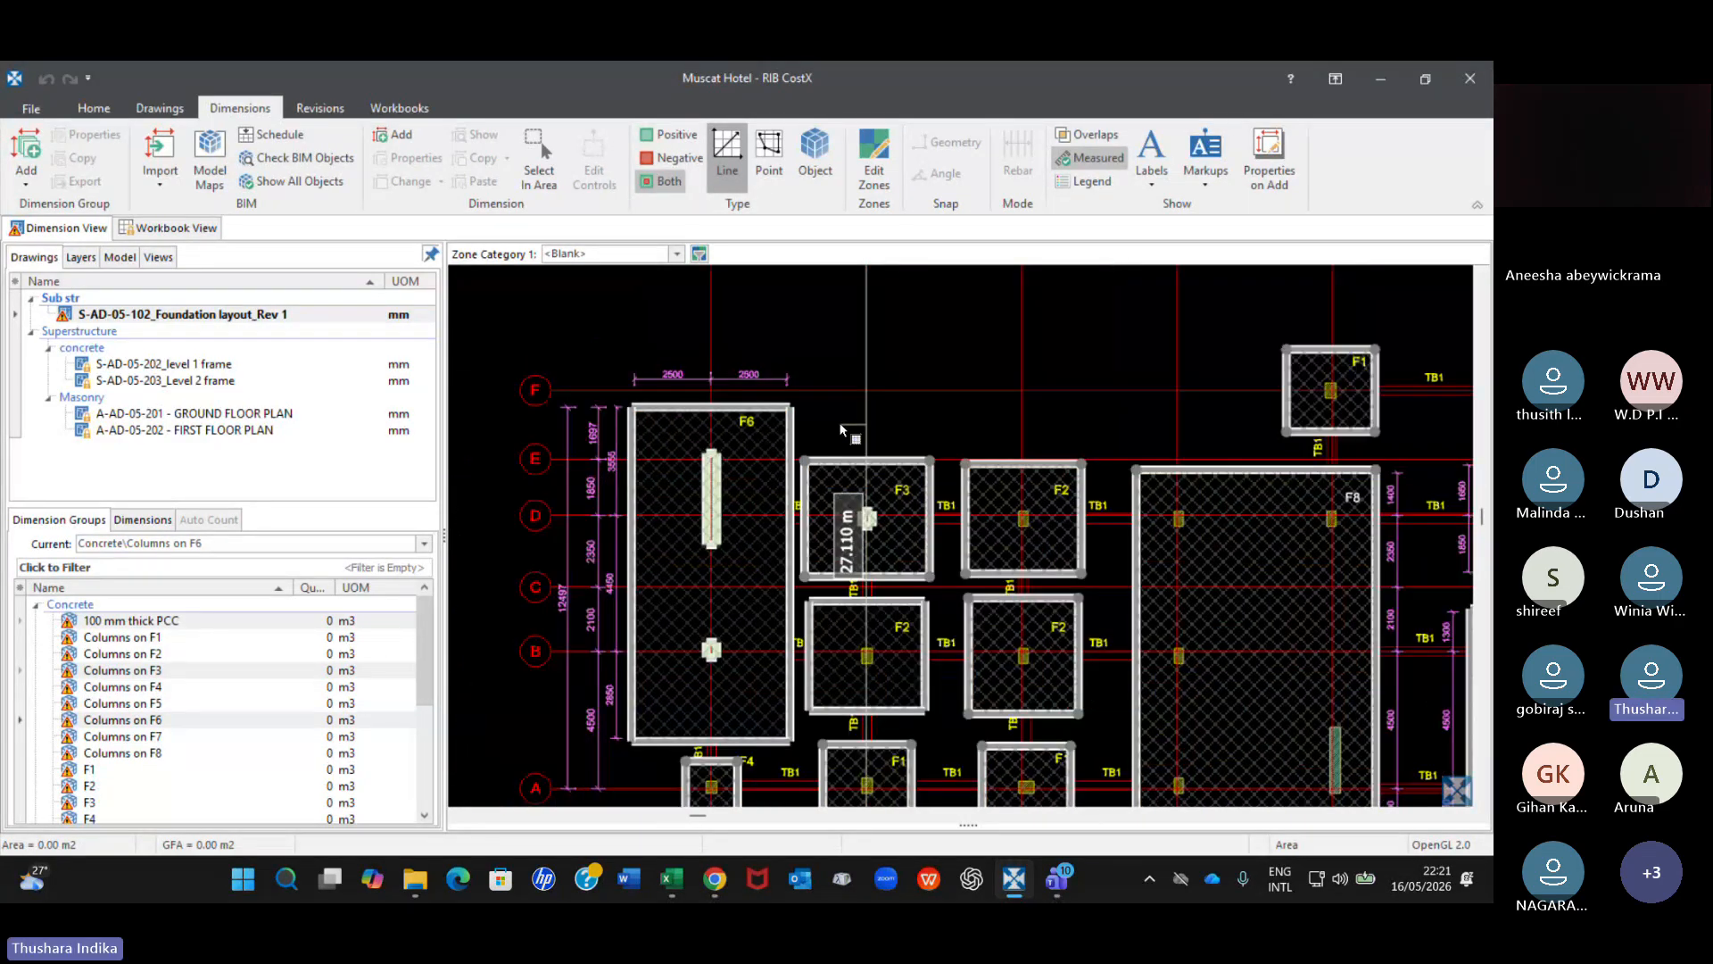
click(1200, 498)
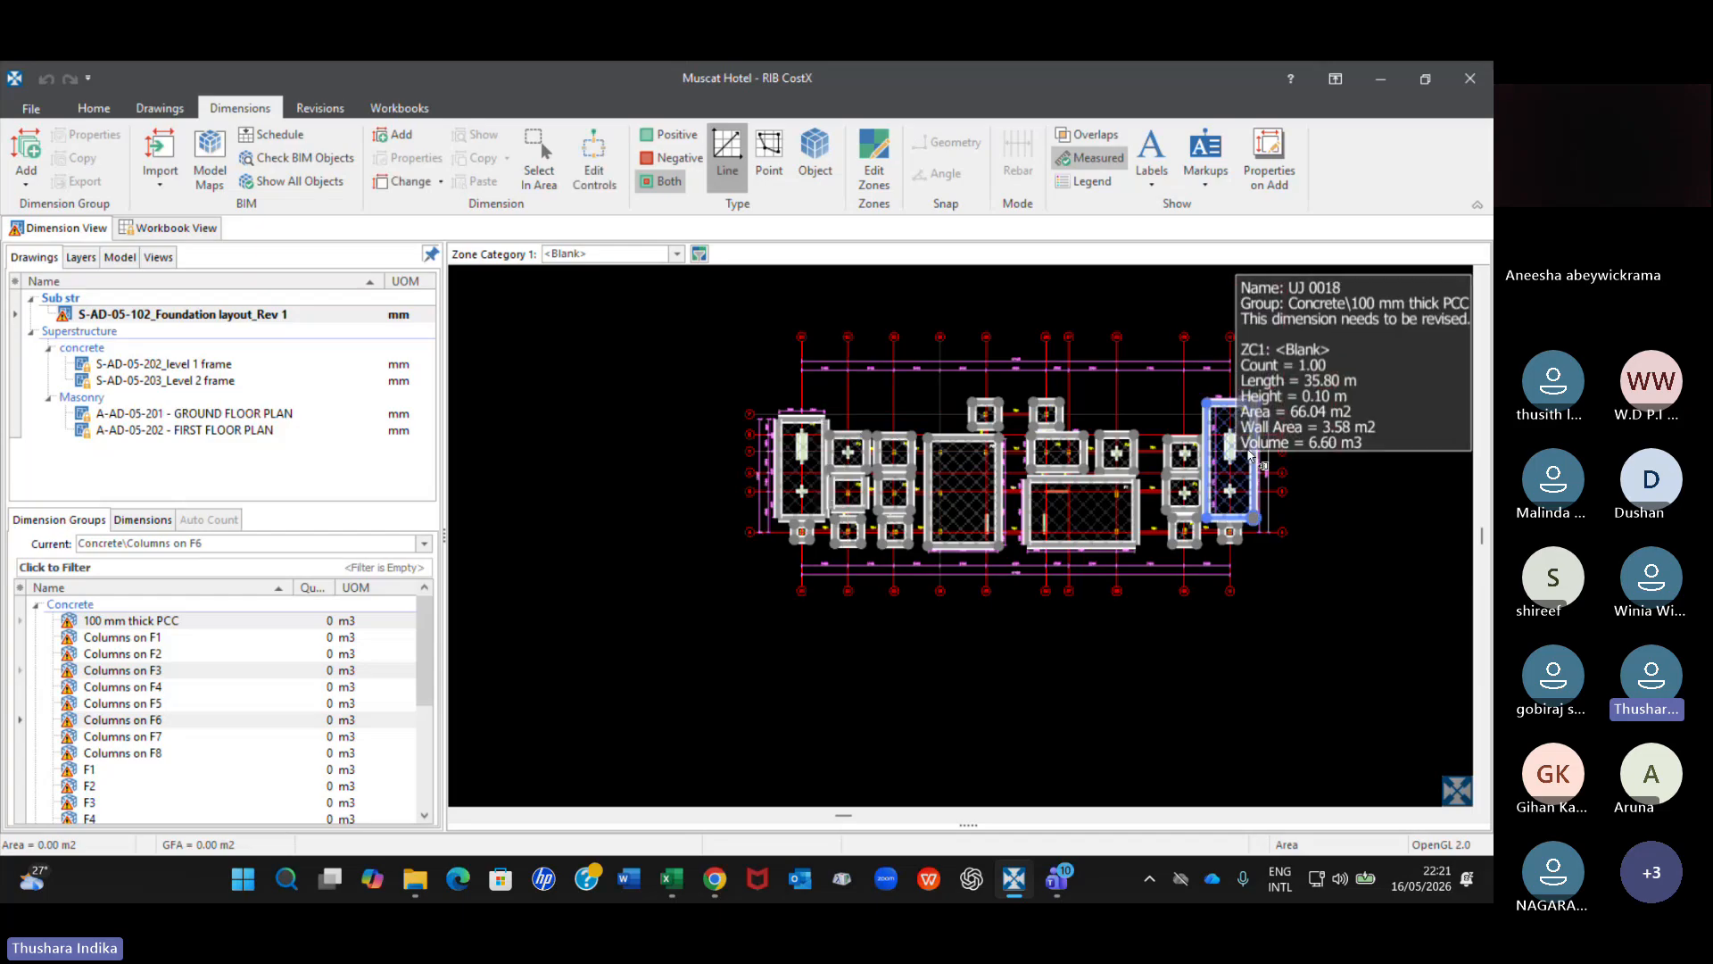
scroll(1249, 455, up, 3)
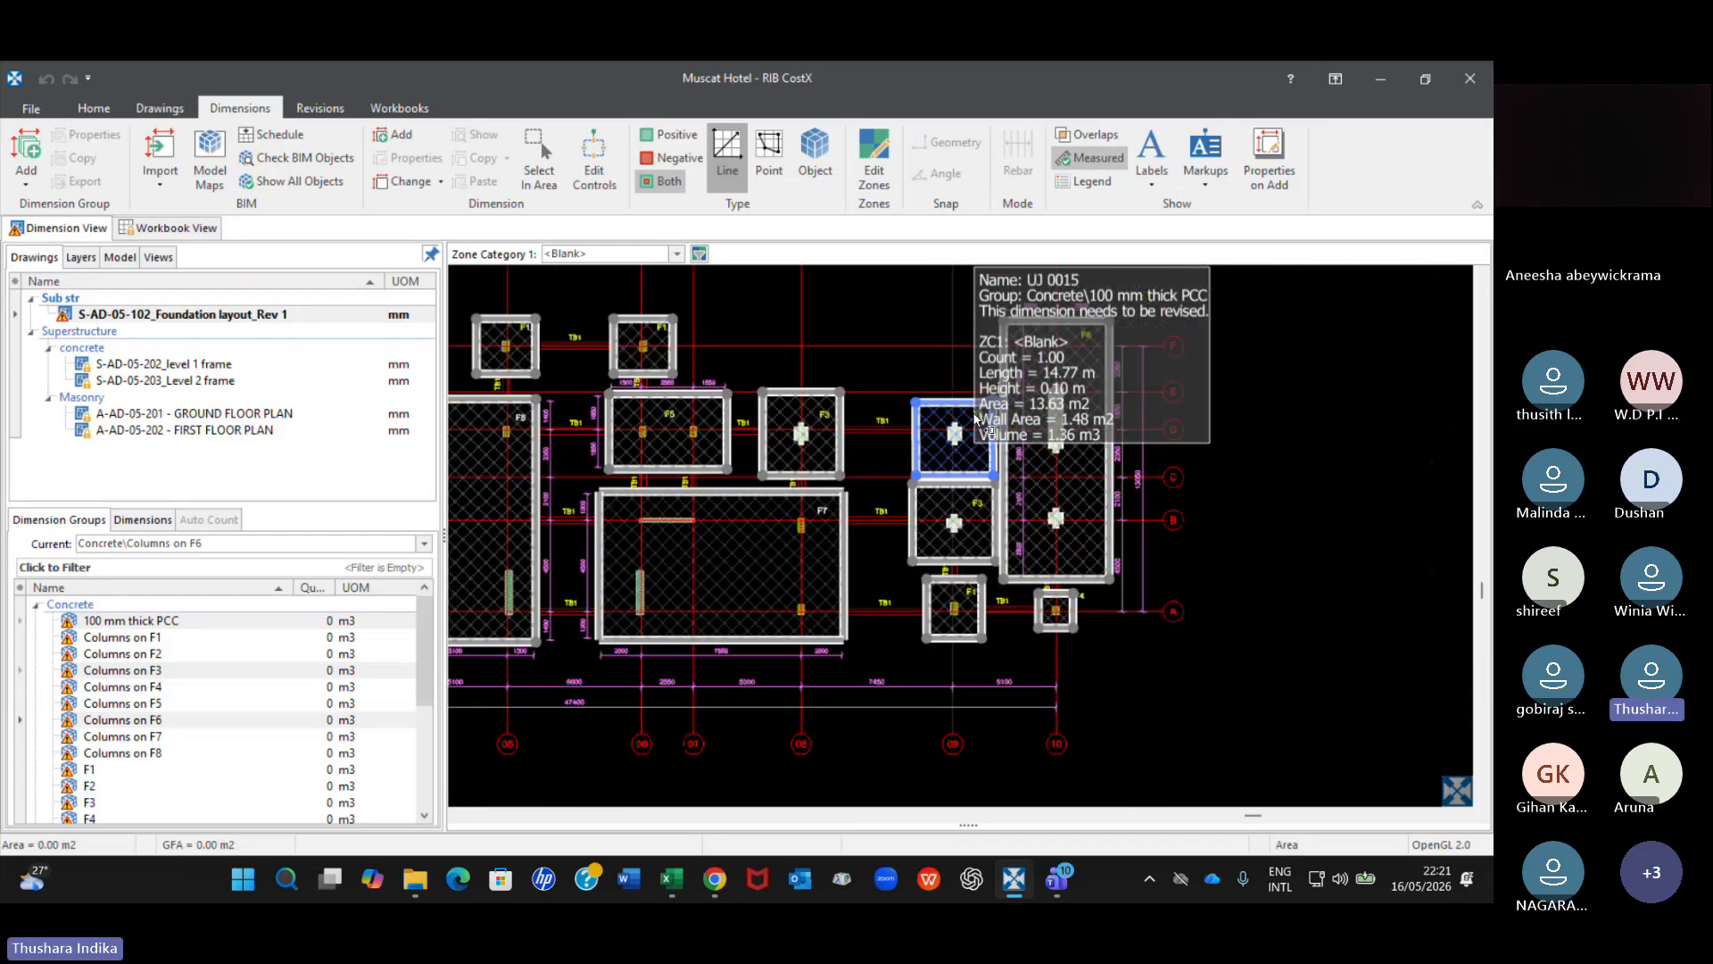
scroll(900, 527, down, 6)
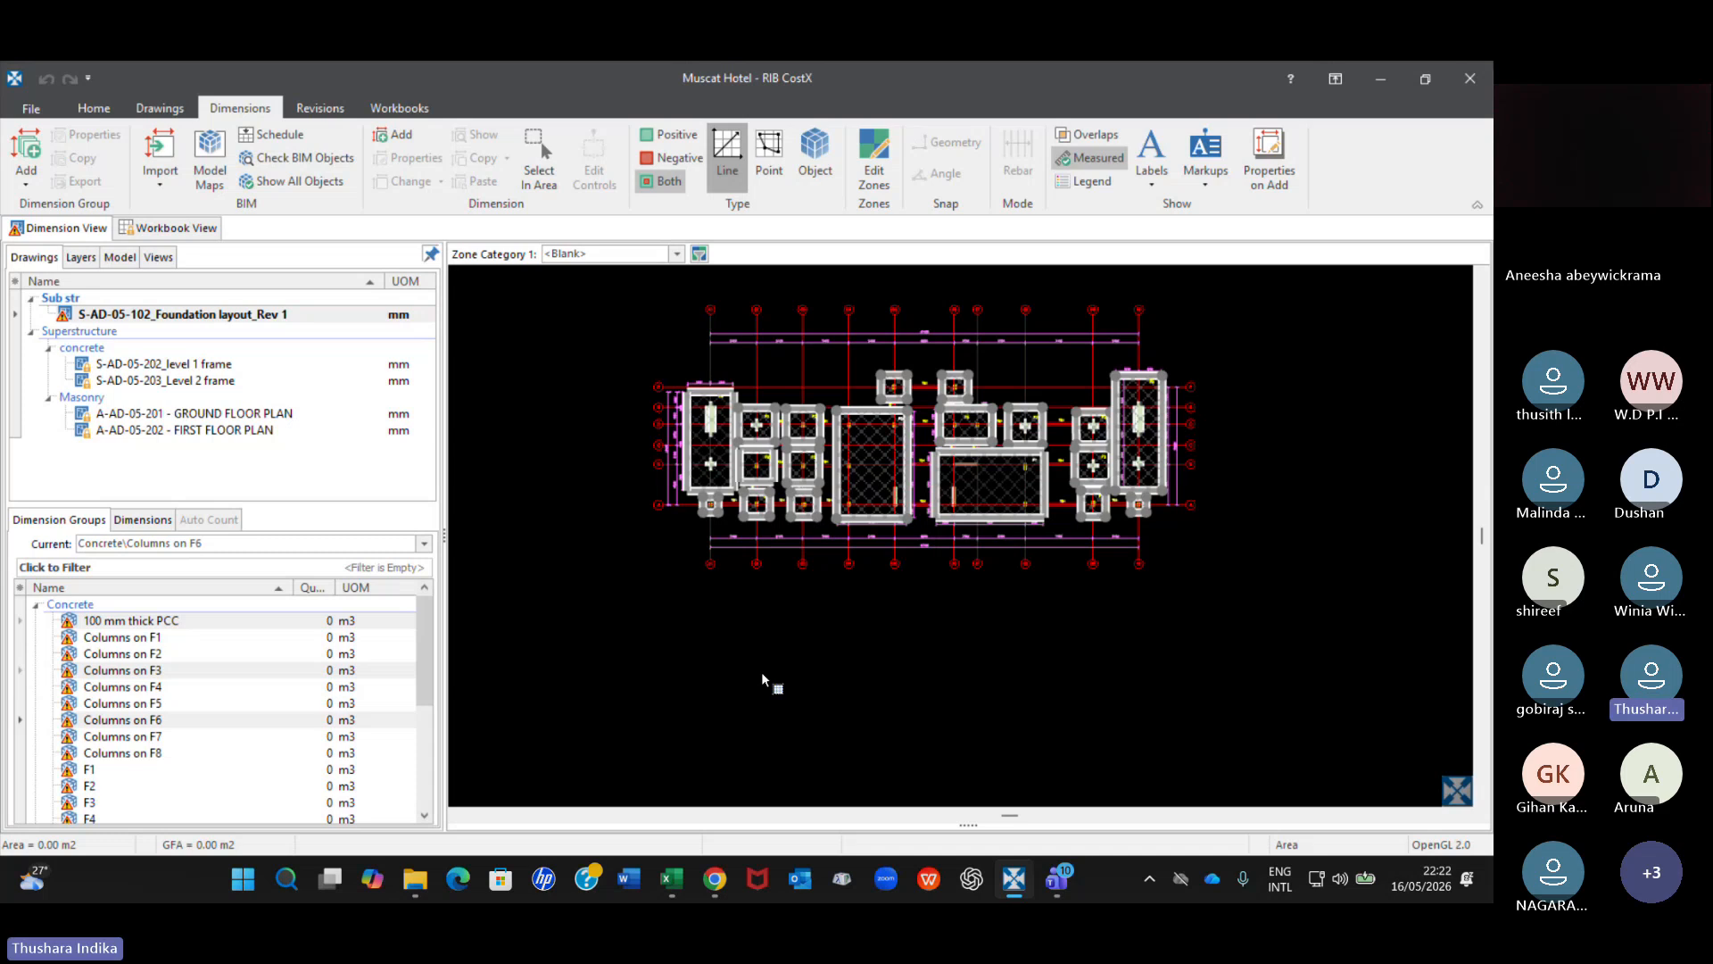
scroll(722, 376, up, 2)
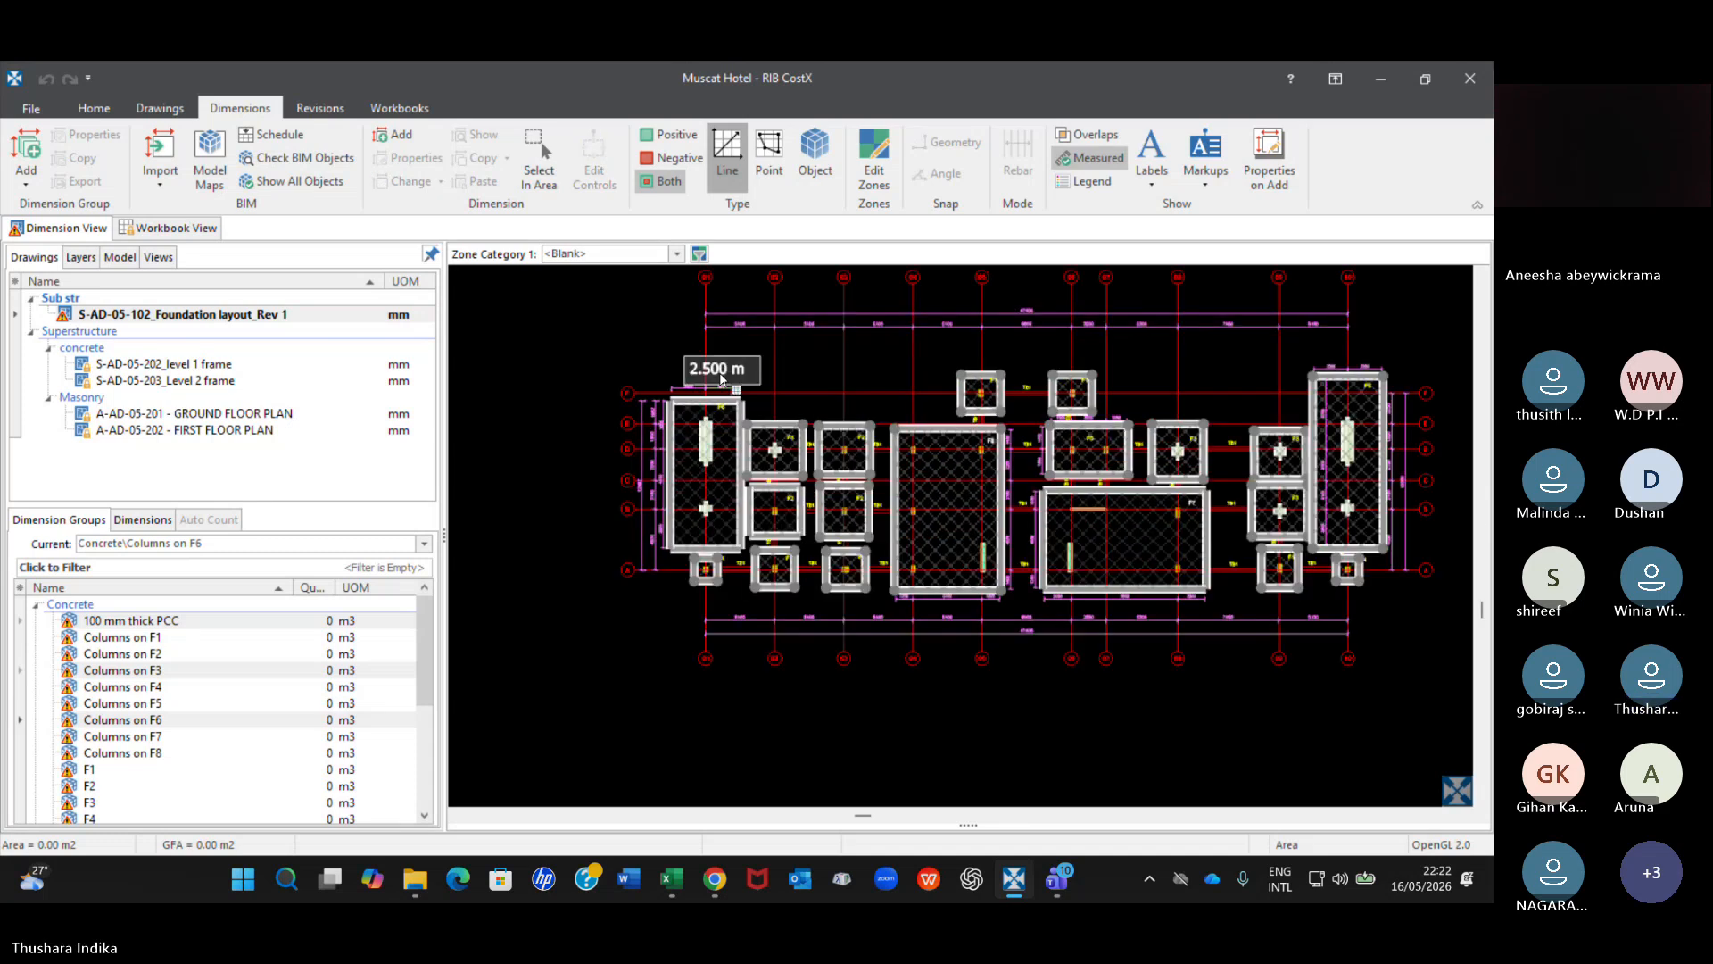
scroll(722, 376, up, 4)
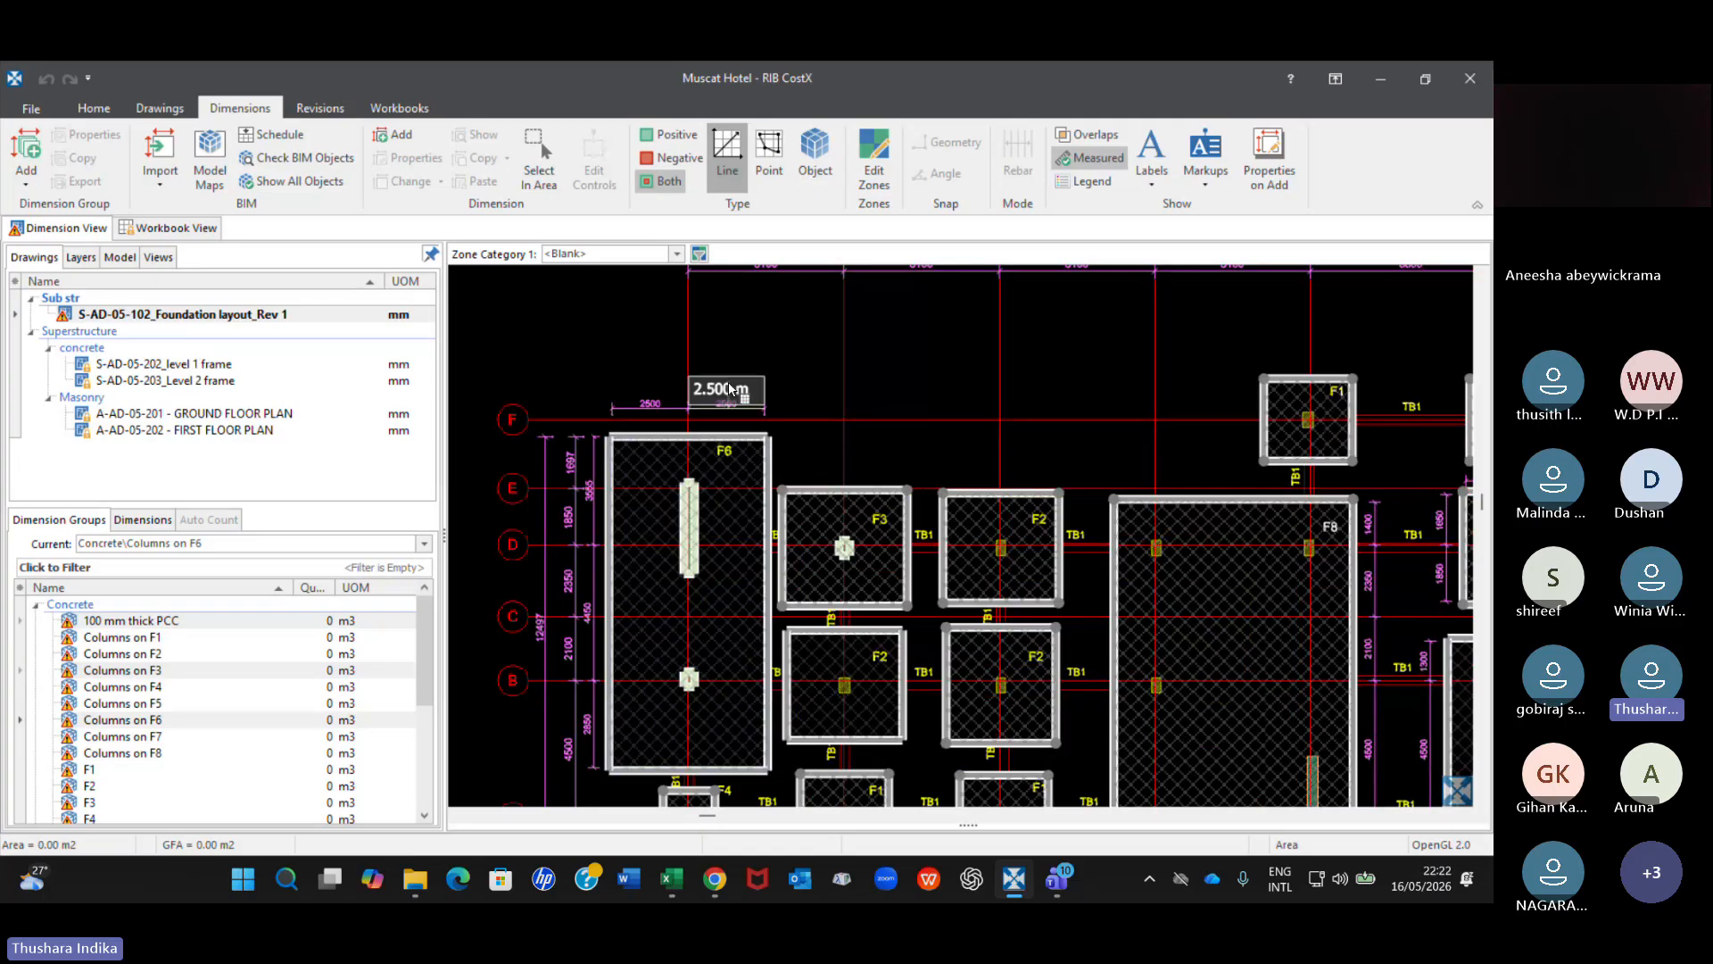
click(752, 442)
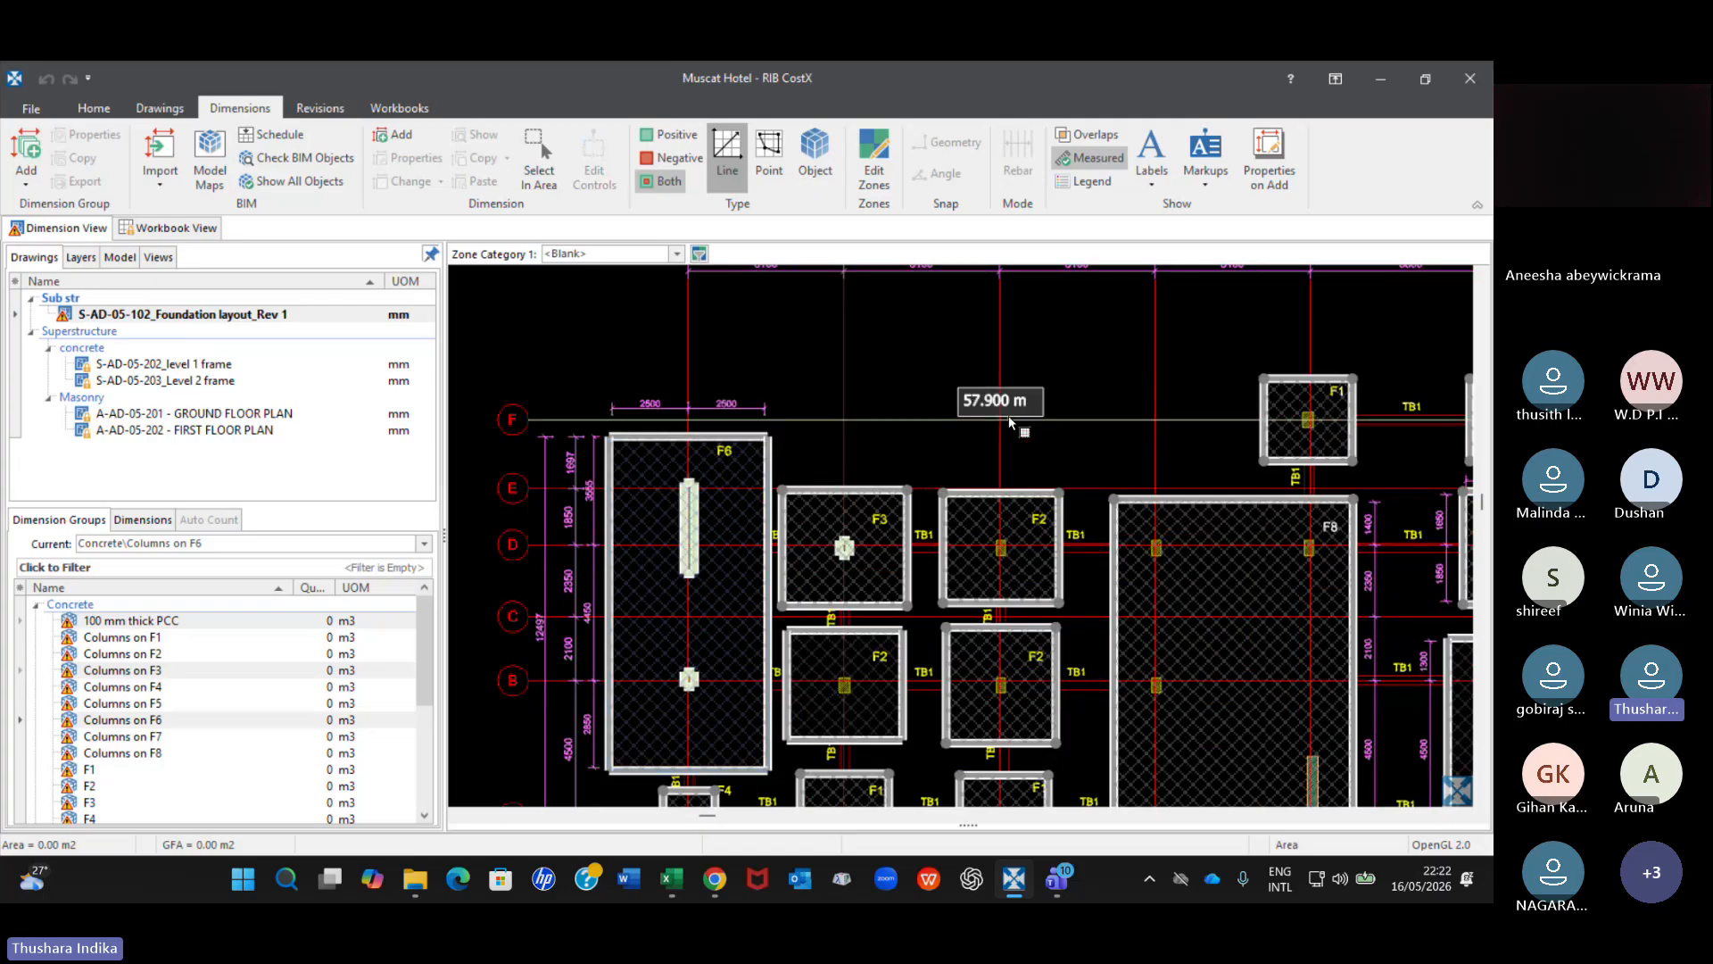
scroll(1140, 446, down, 4)
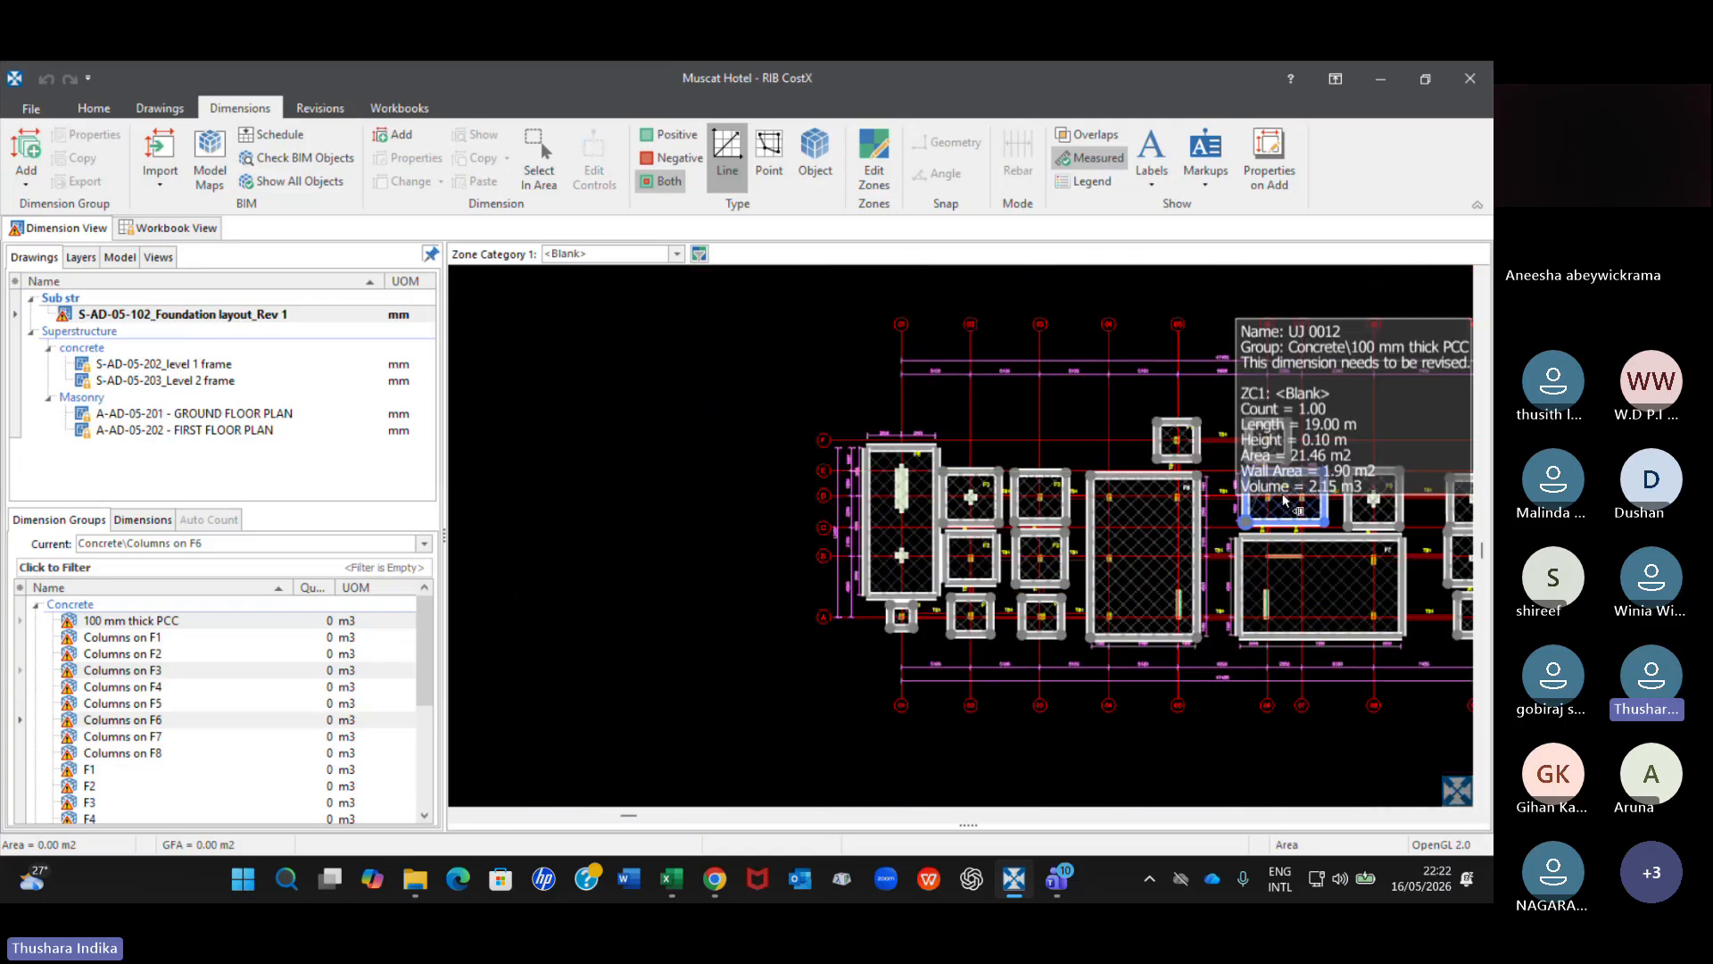
middle_drag(1283, 500, 884, 520)
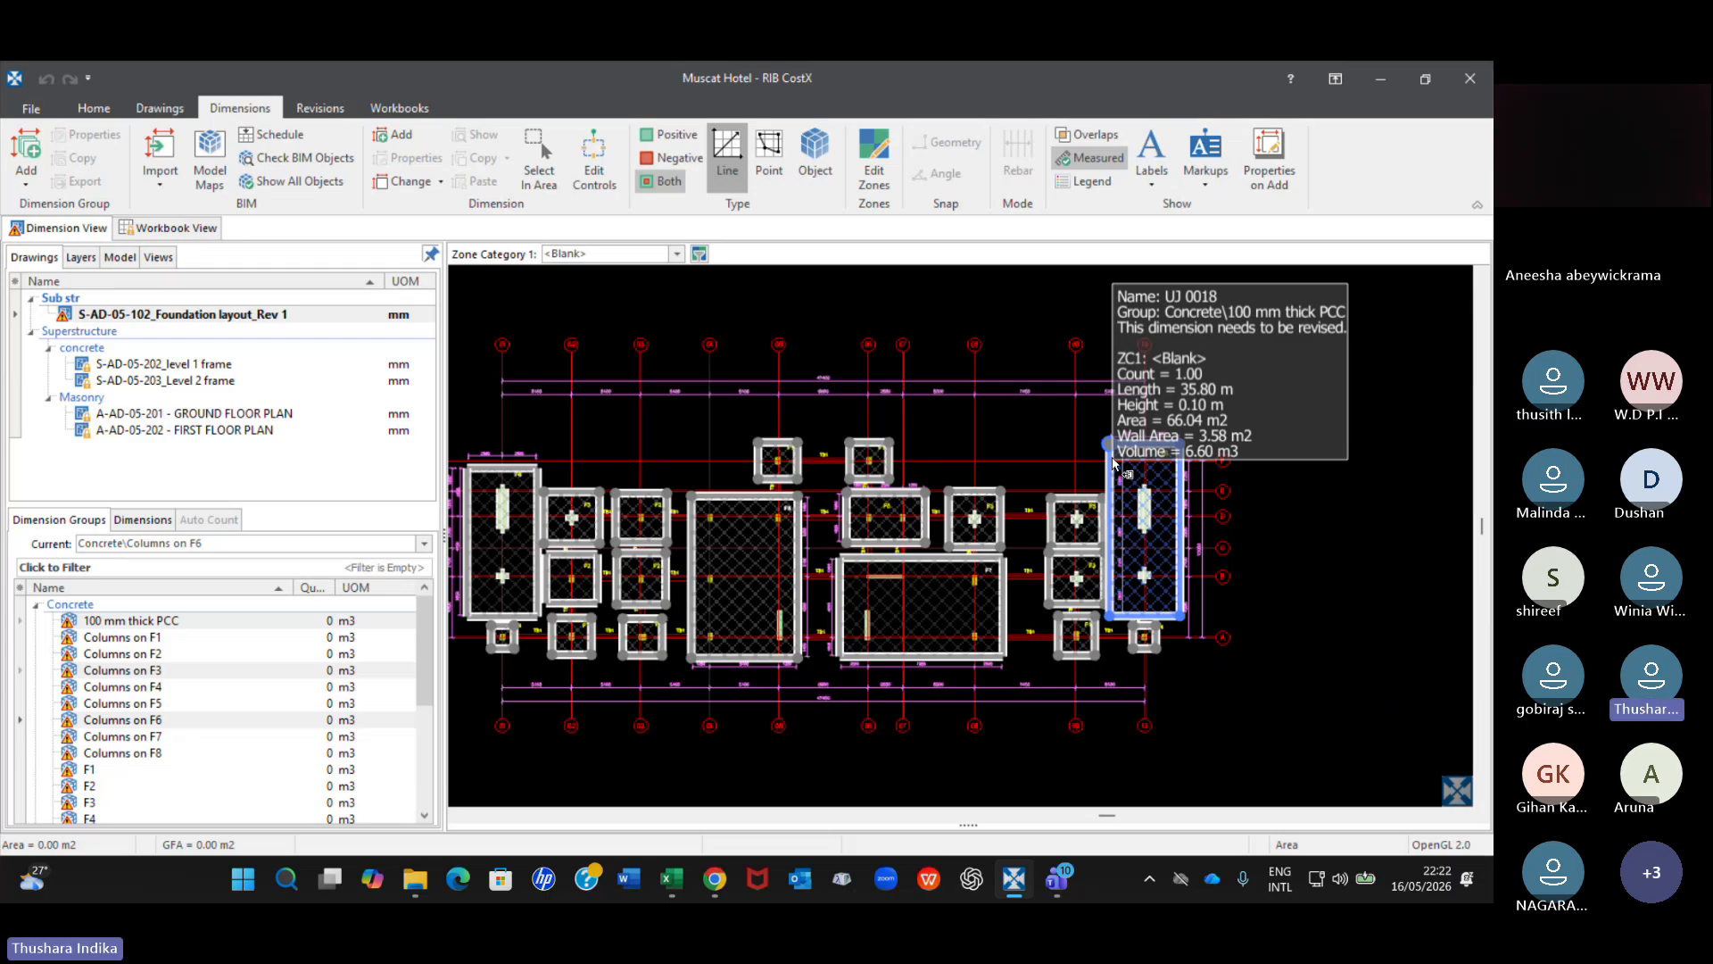
Accept all dimensions in the selected 100 mm thick PCC, Columns on F3 and Columns on F6 groups for the revised foundation layout.
click(182, 314)
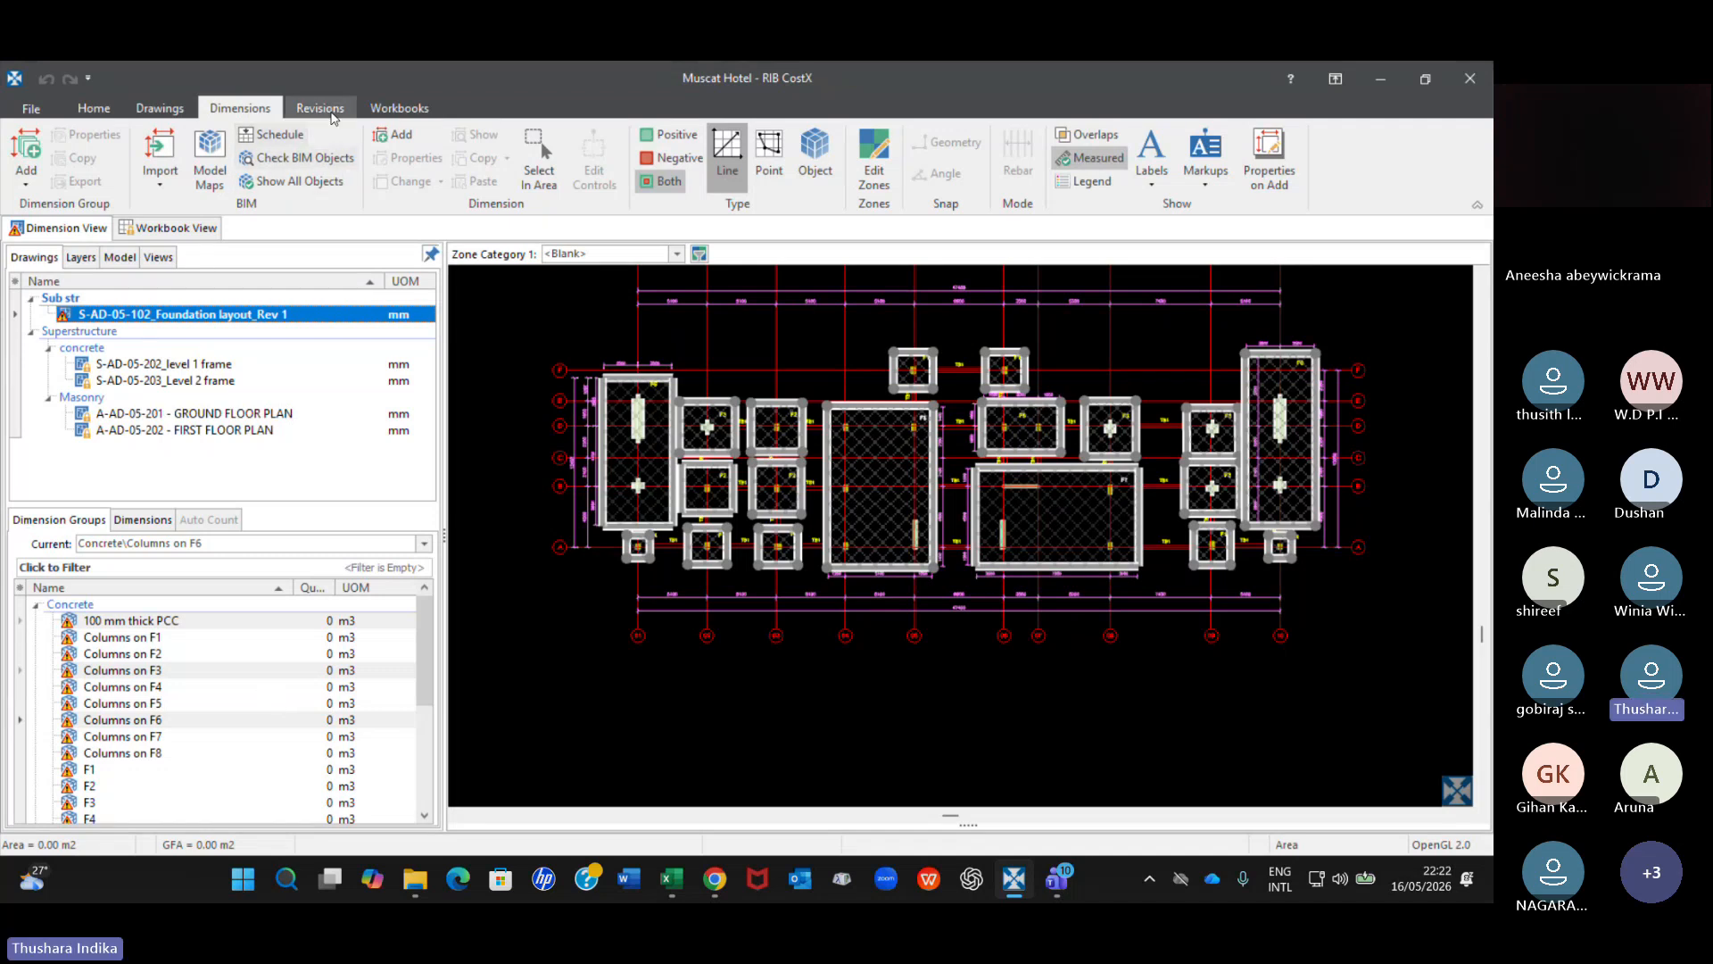
click(321, 108)
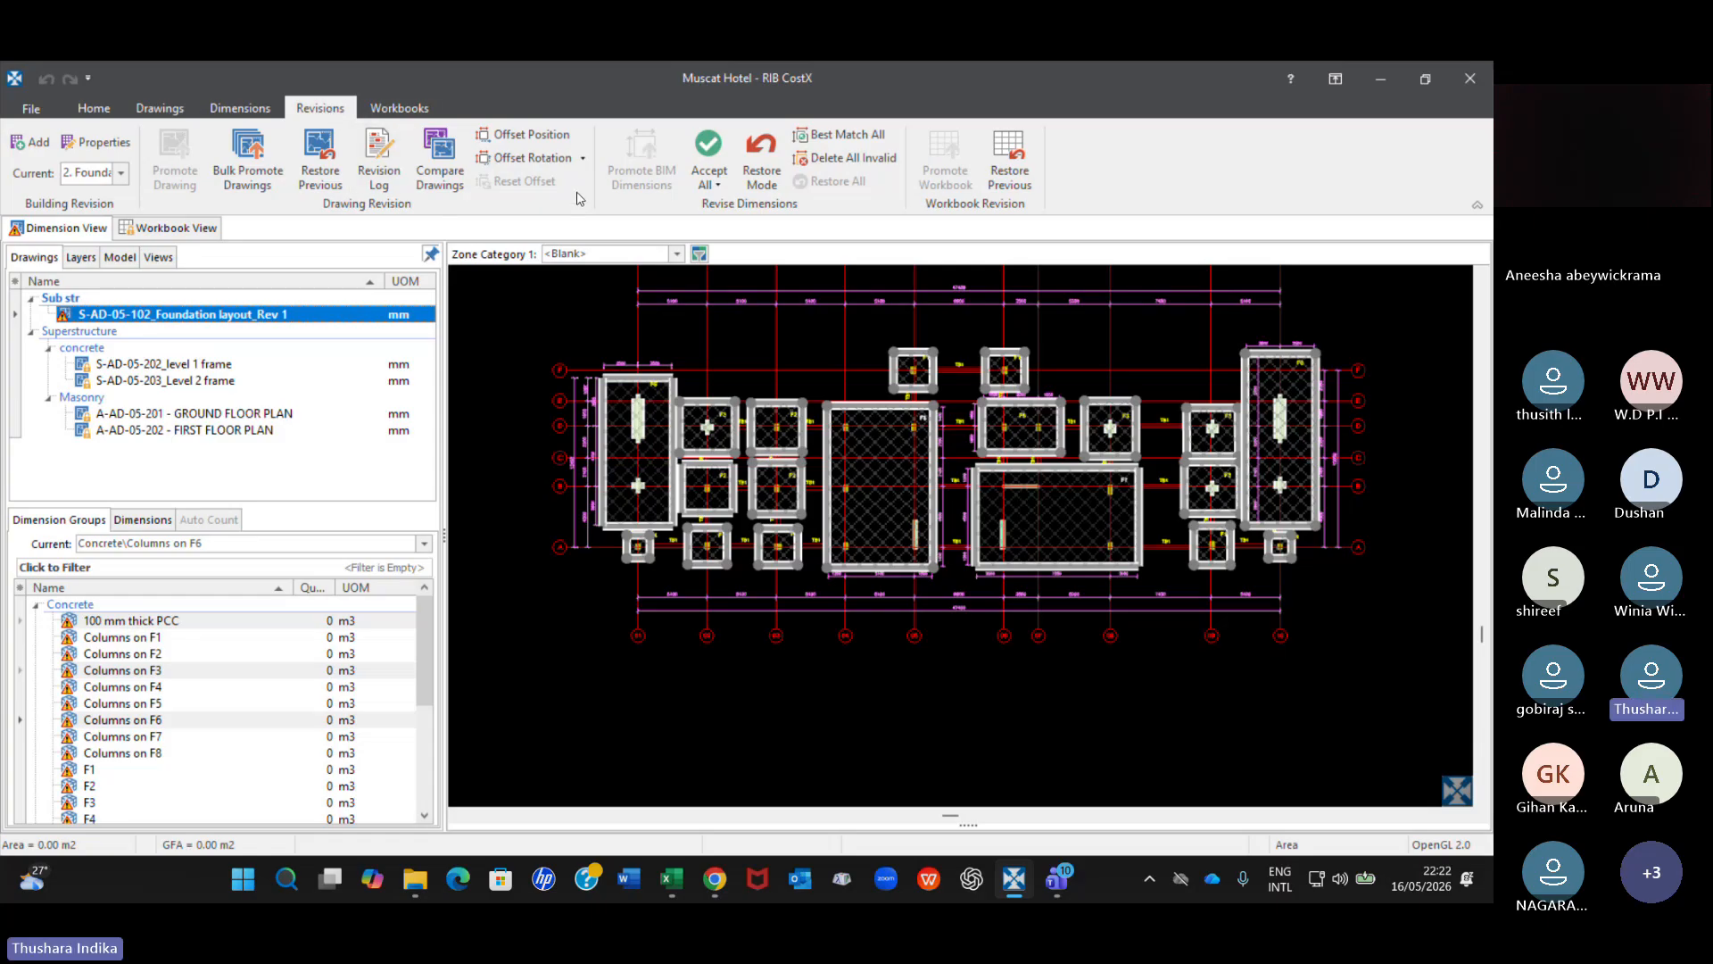
click(716, 185)
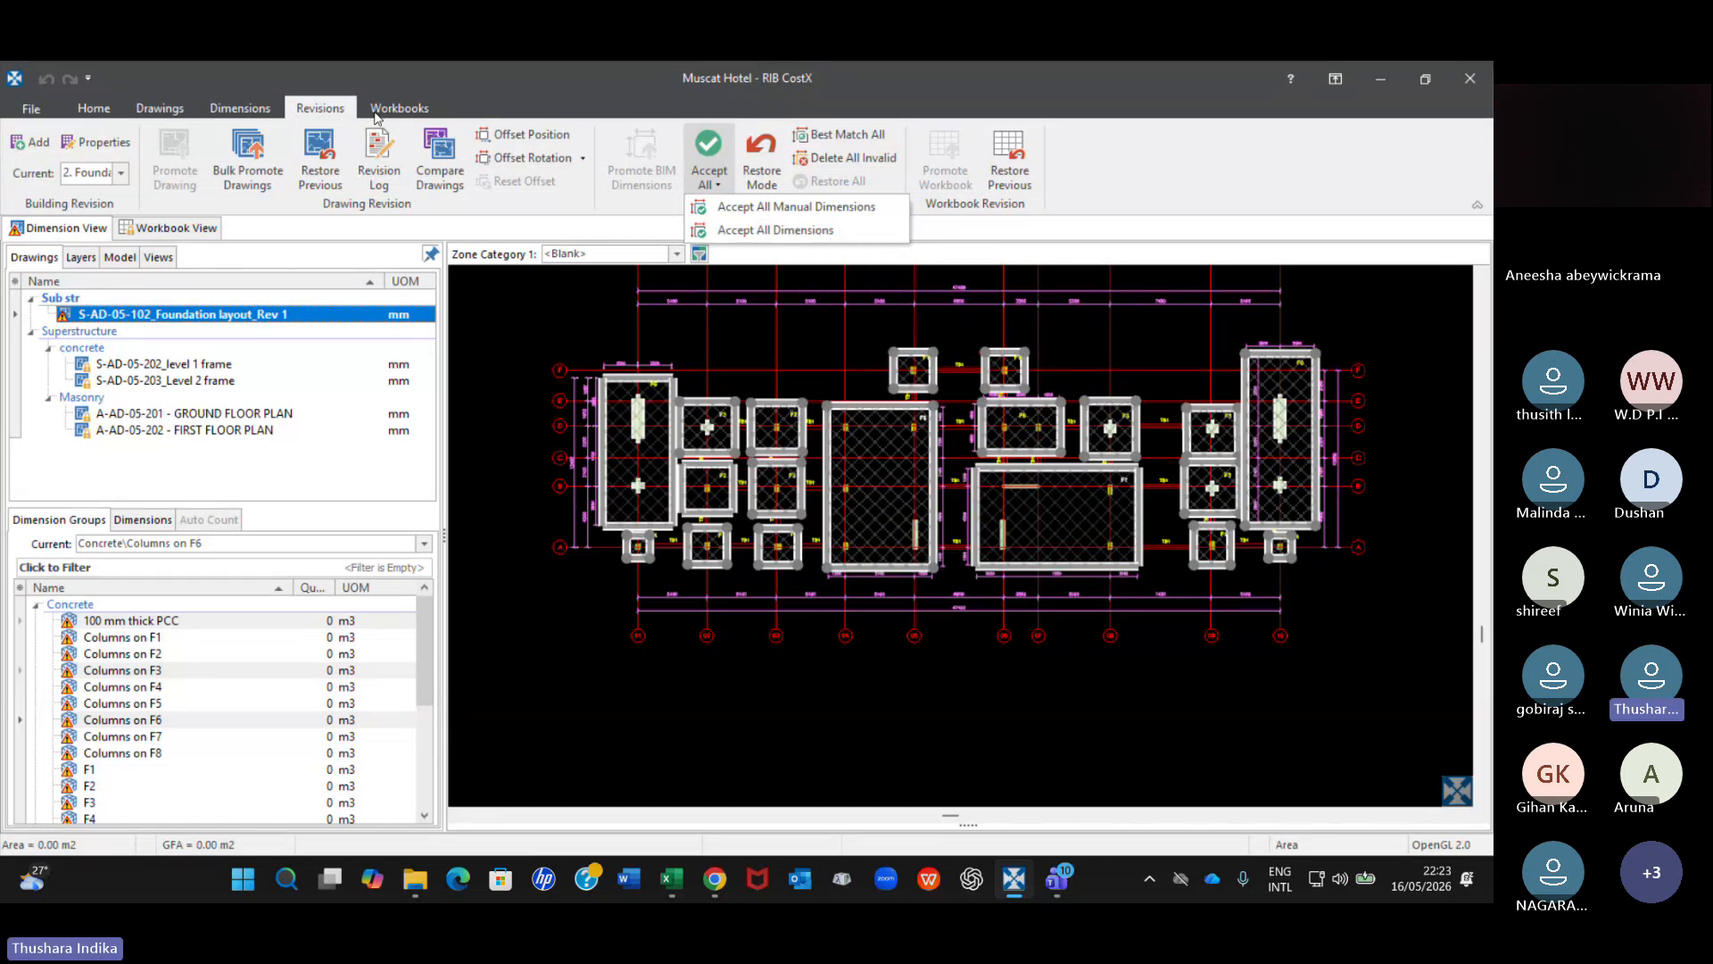
click(787, 231)
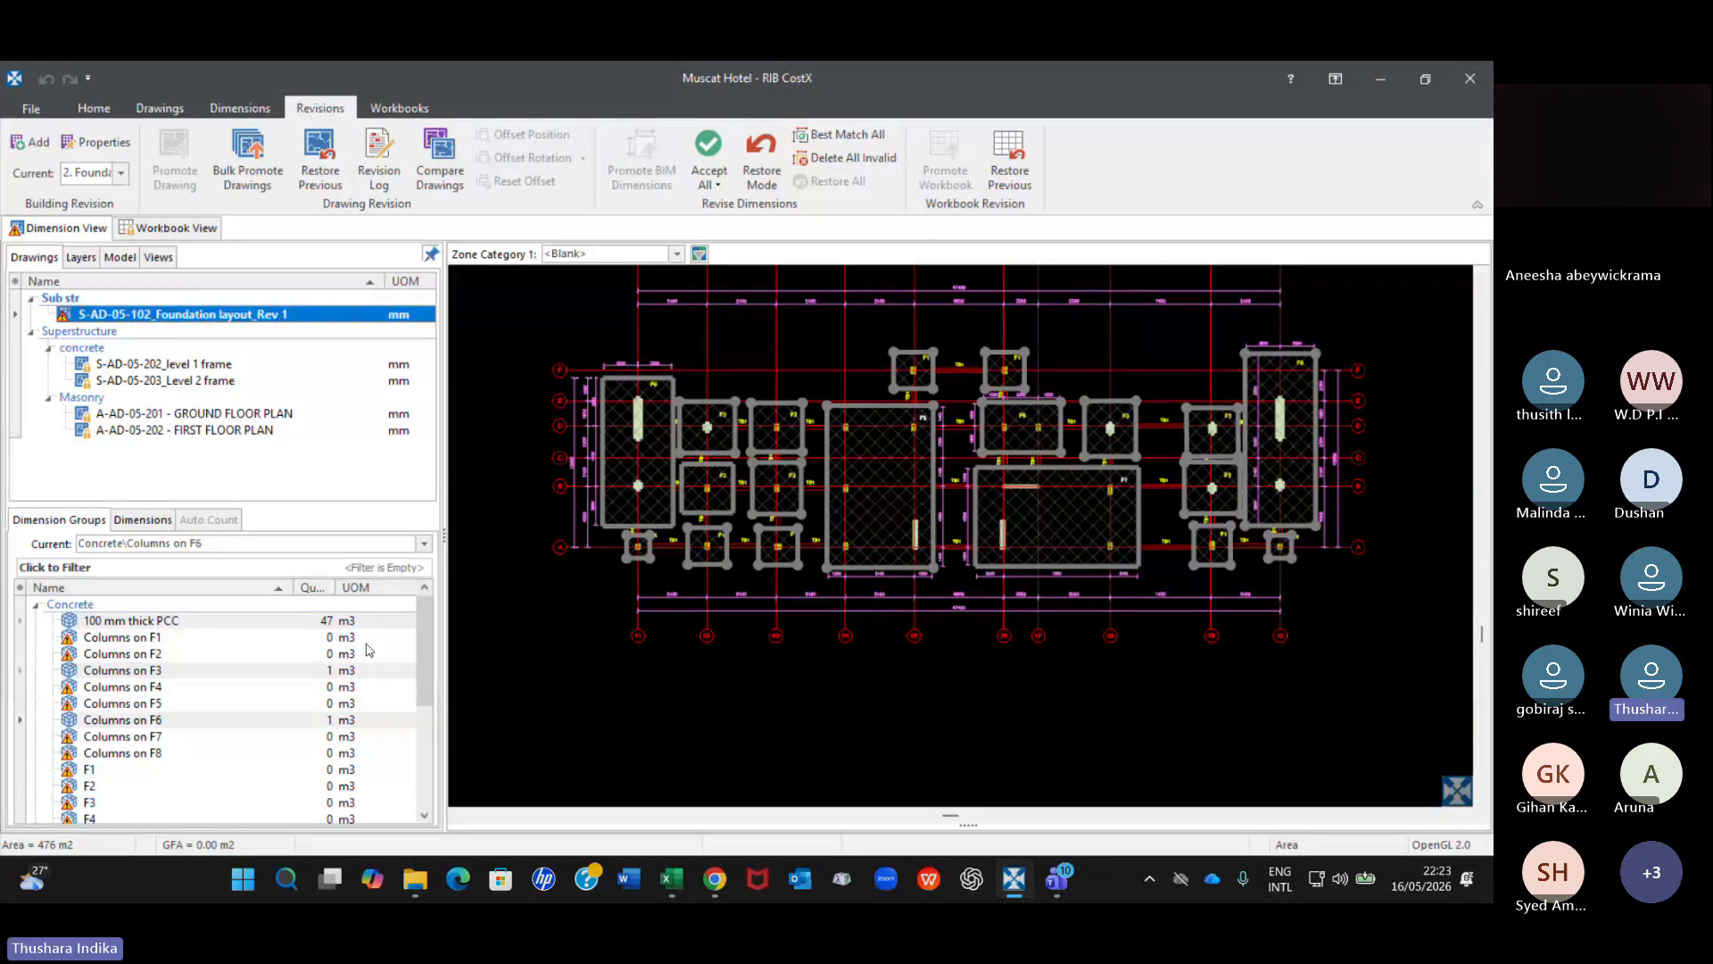
Expand the Masonry dimension groups and accept all dimensions throughout the Concrete folder for the revised drawing.
scroll(355, 656, down, 2)
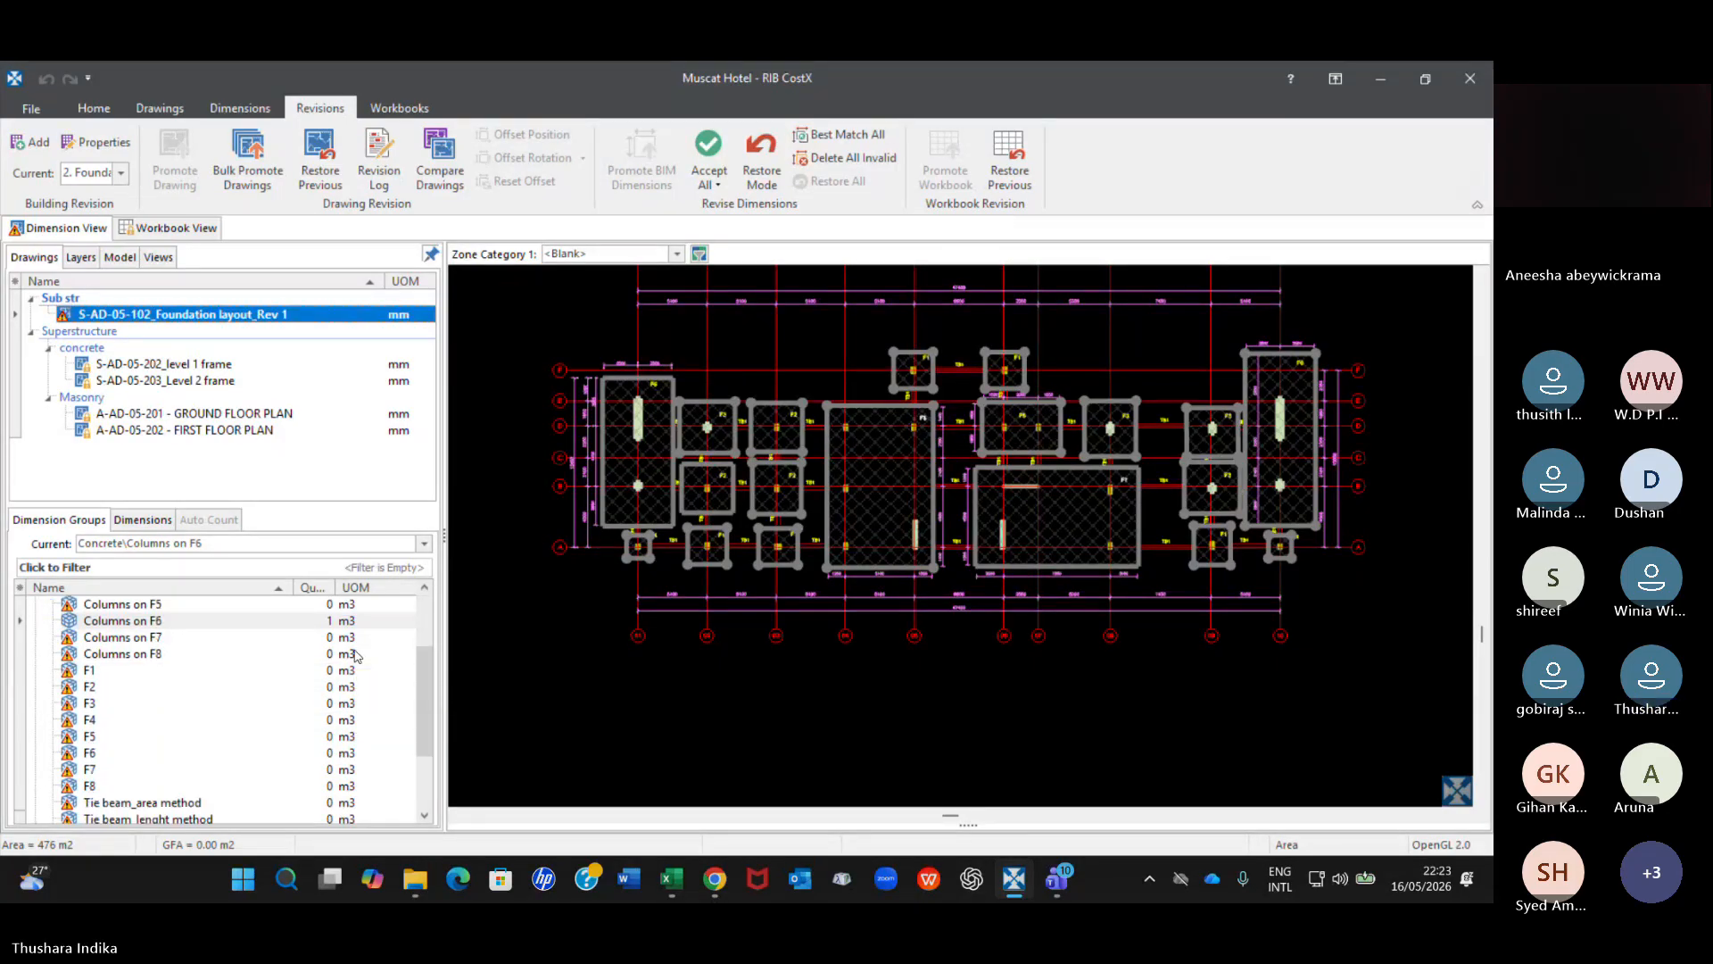
scroll(355, 656, down, 1)
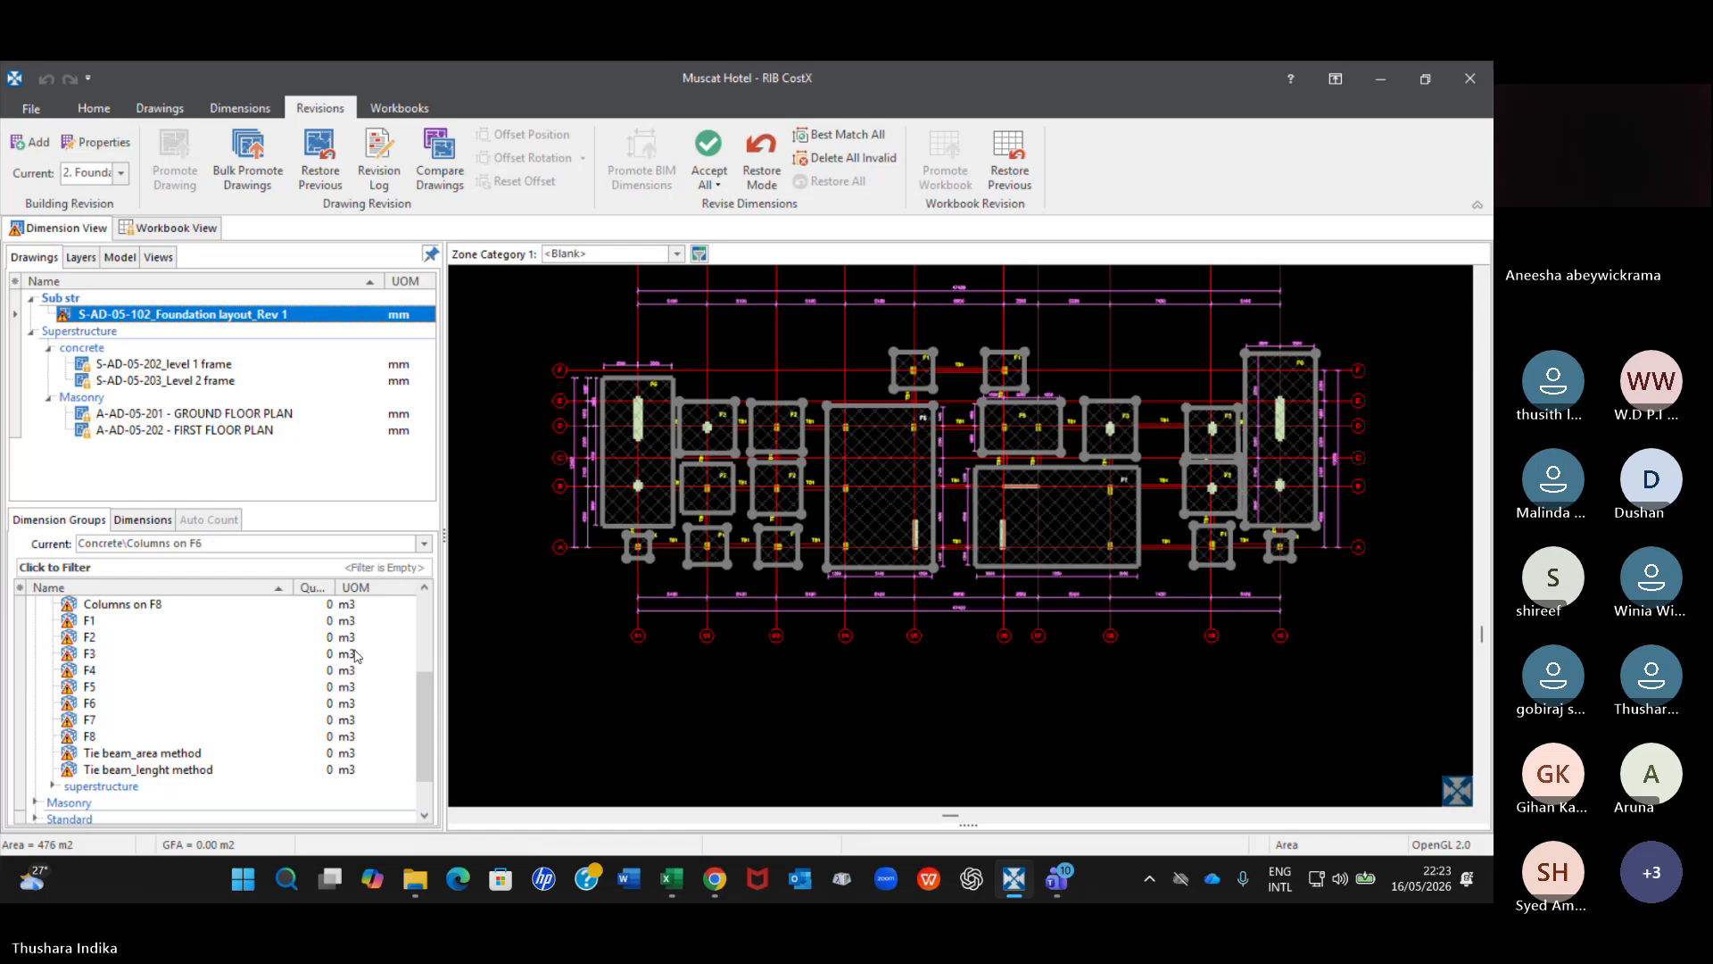
mouse_move(649, 406)
scroll(238, 721, down, 1)
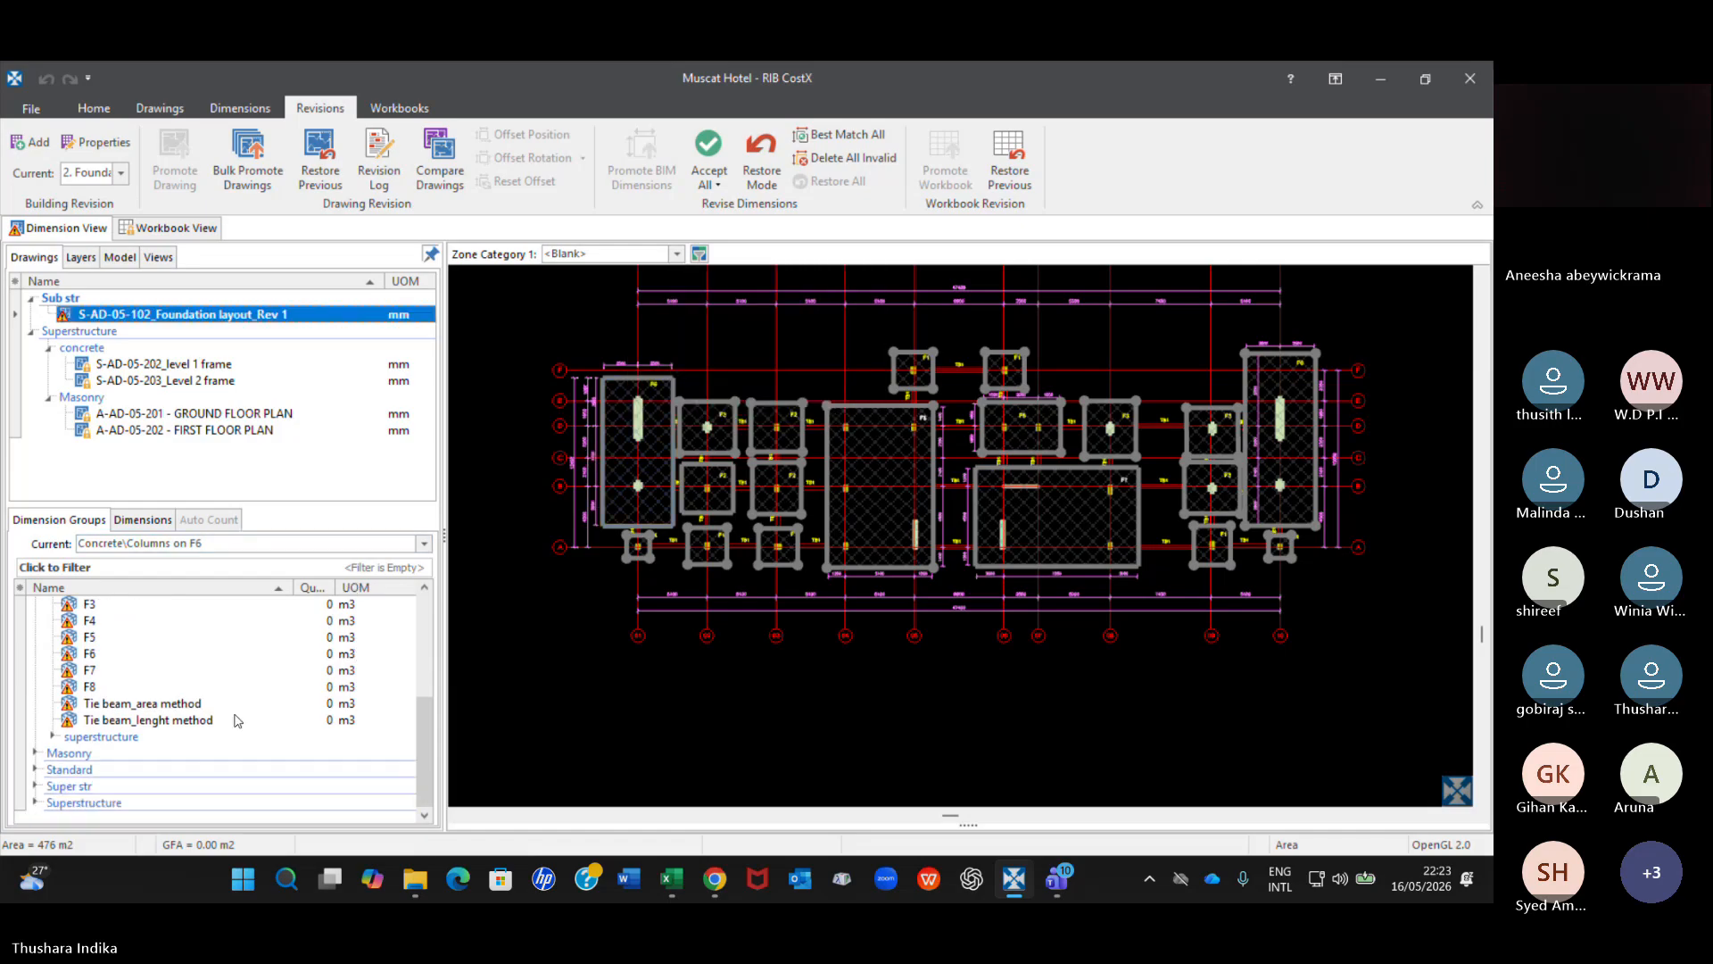
click(32, 754)
scroll(251, 730, up, 4)
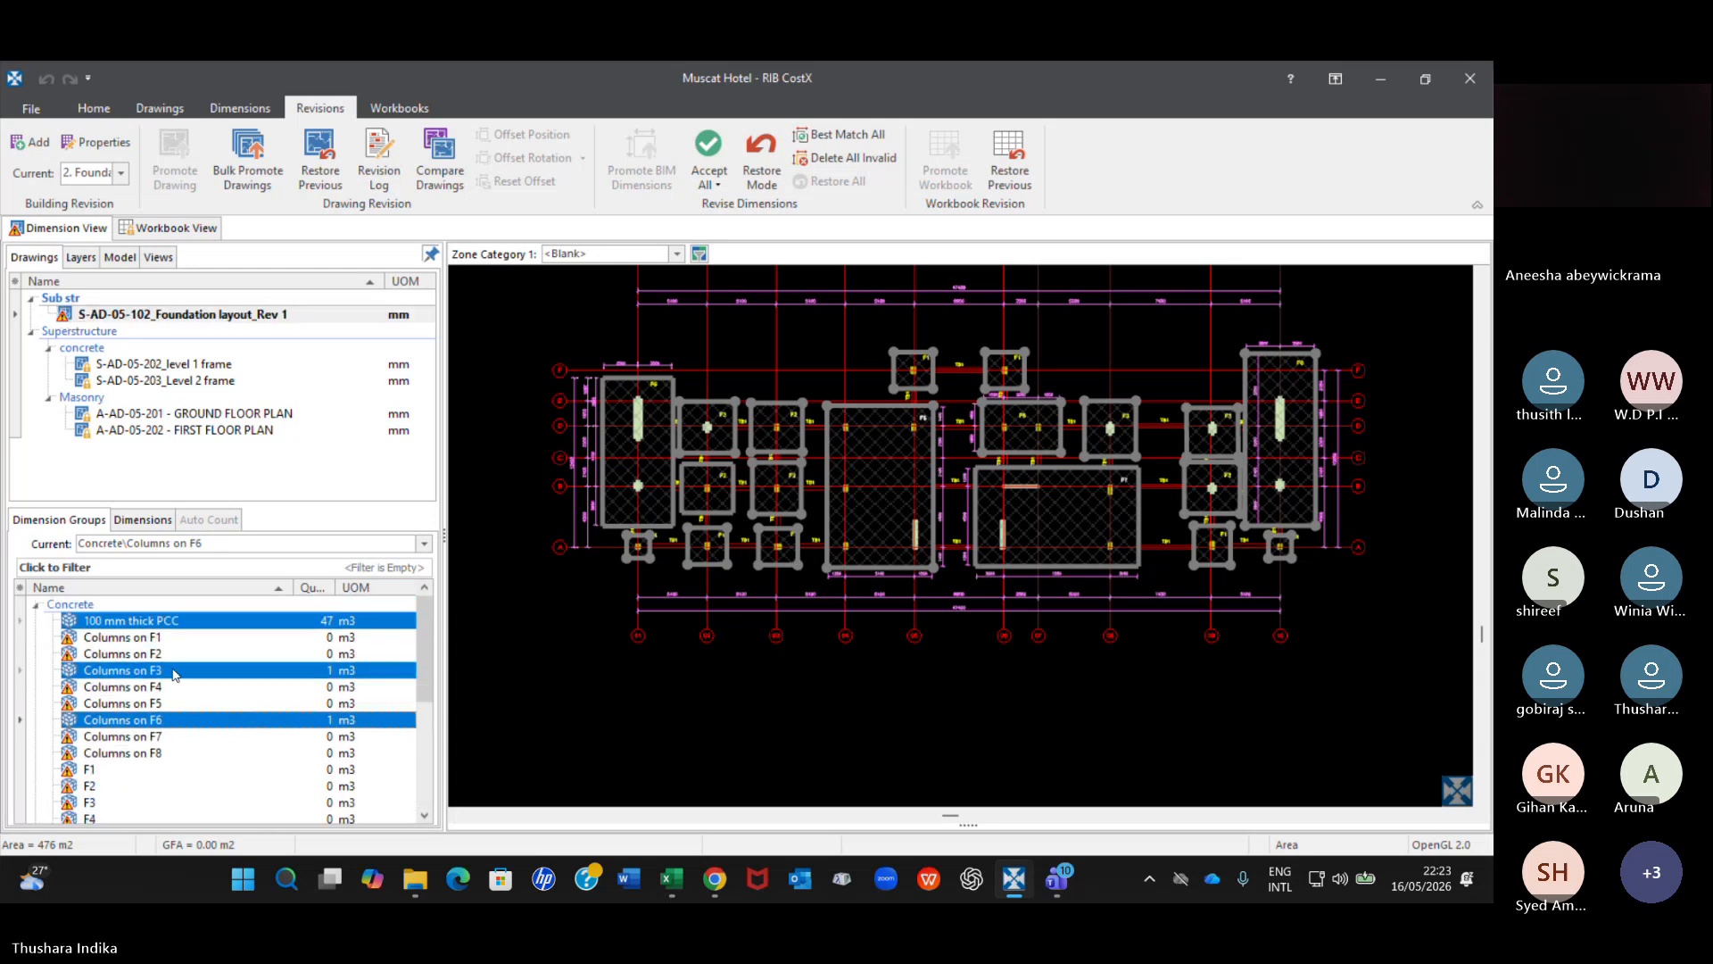
click(71, 605)
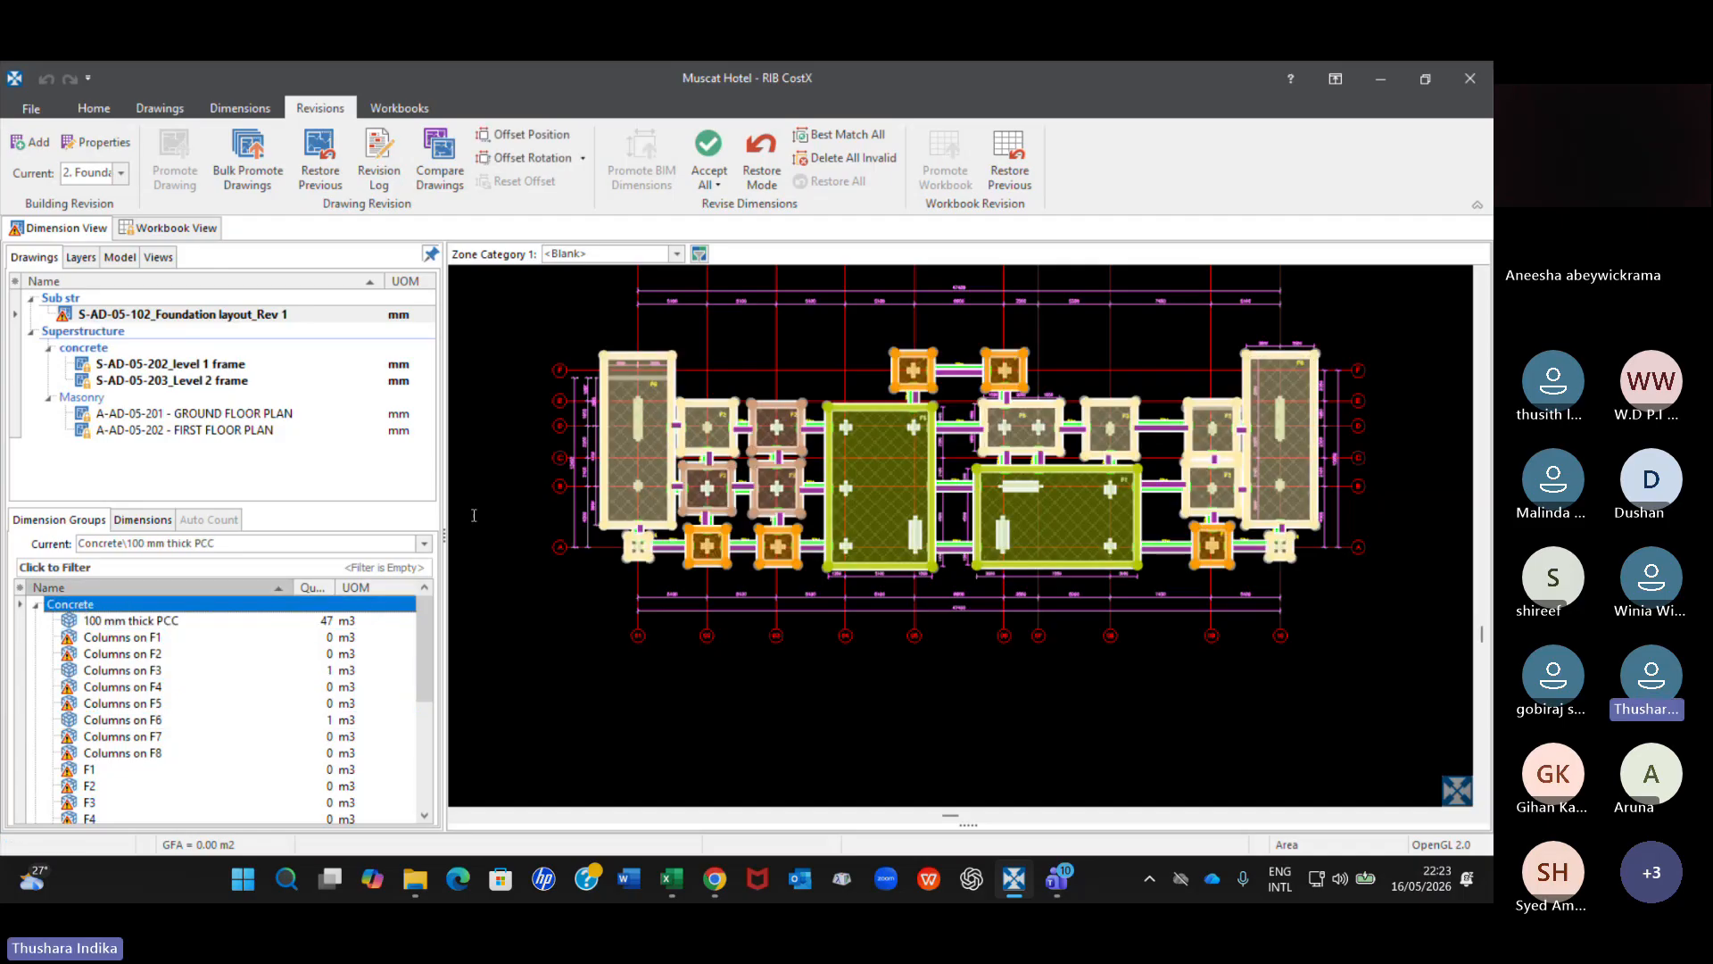
click(718, 186)
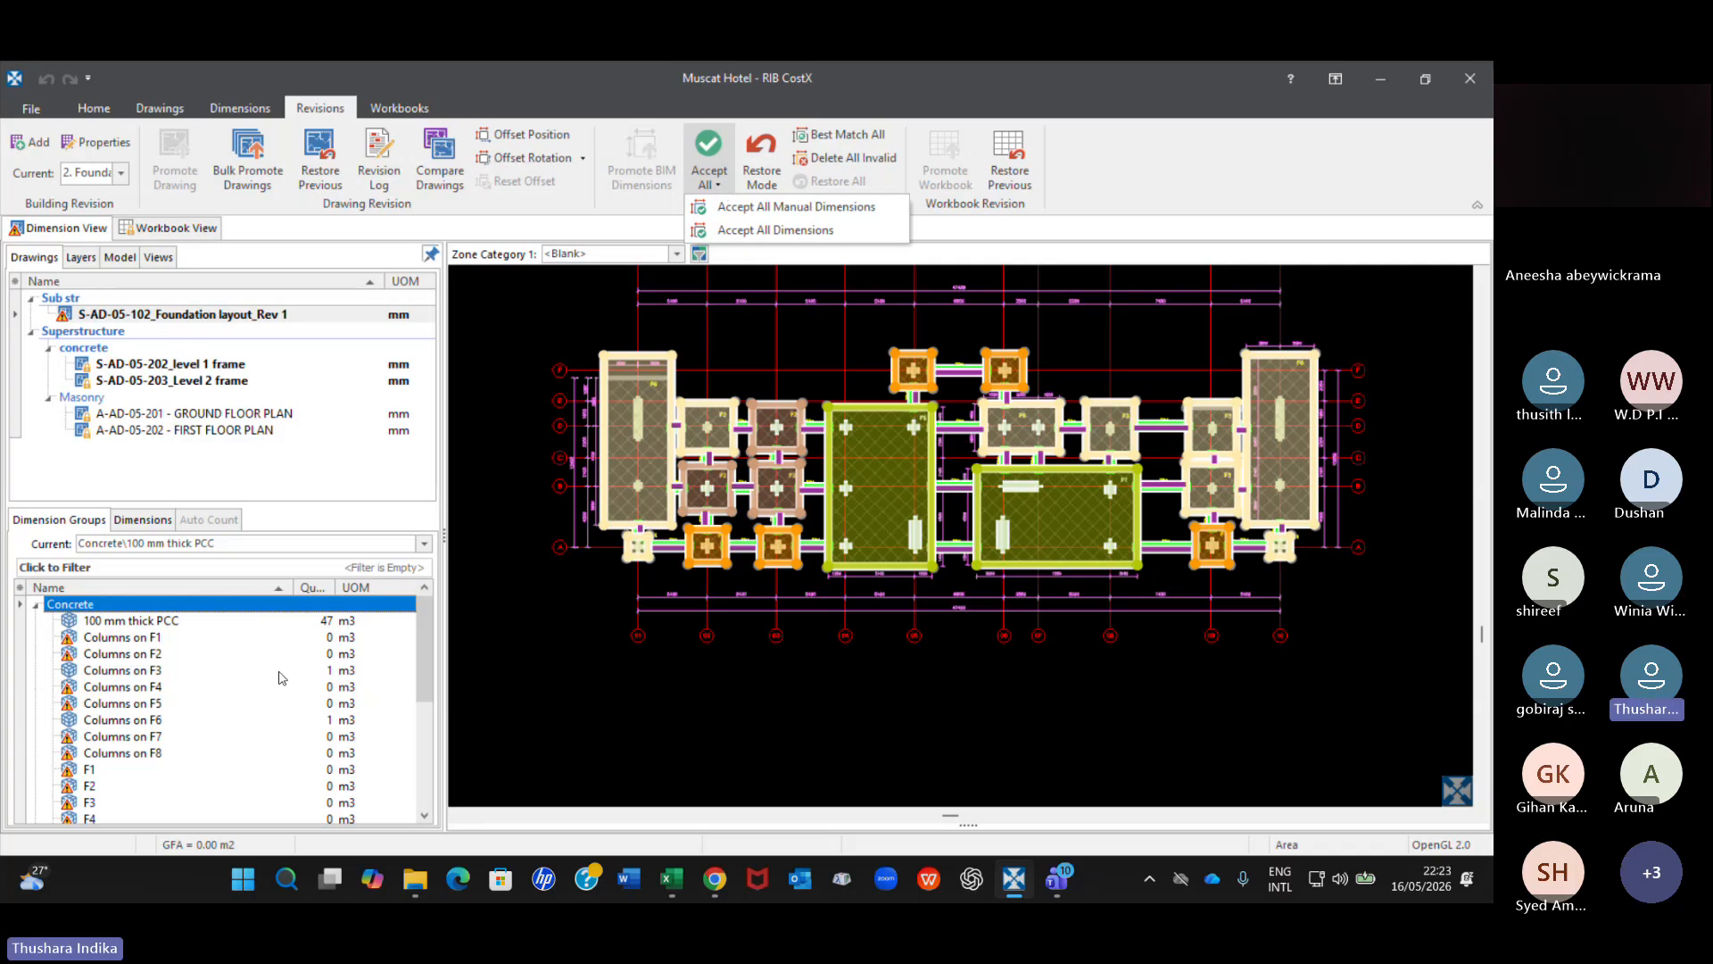
click(696, 206)
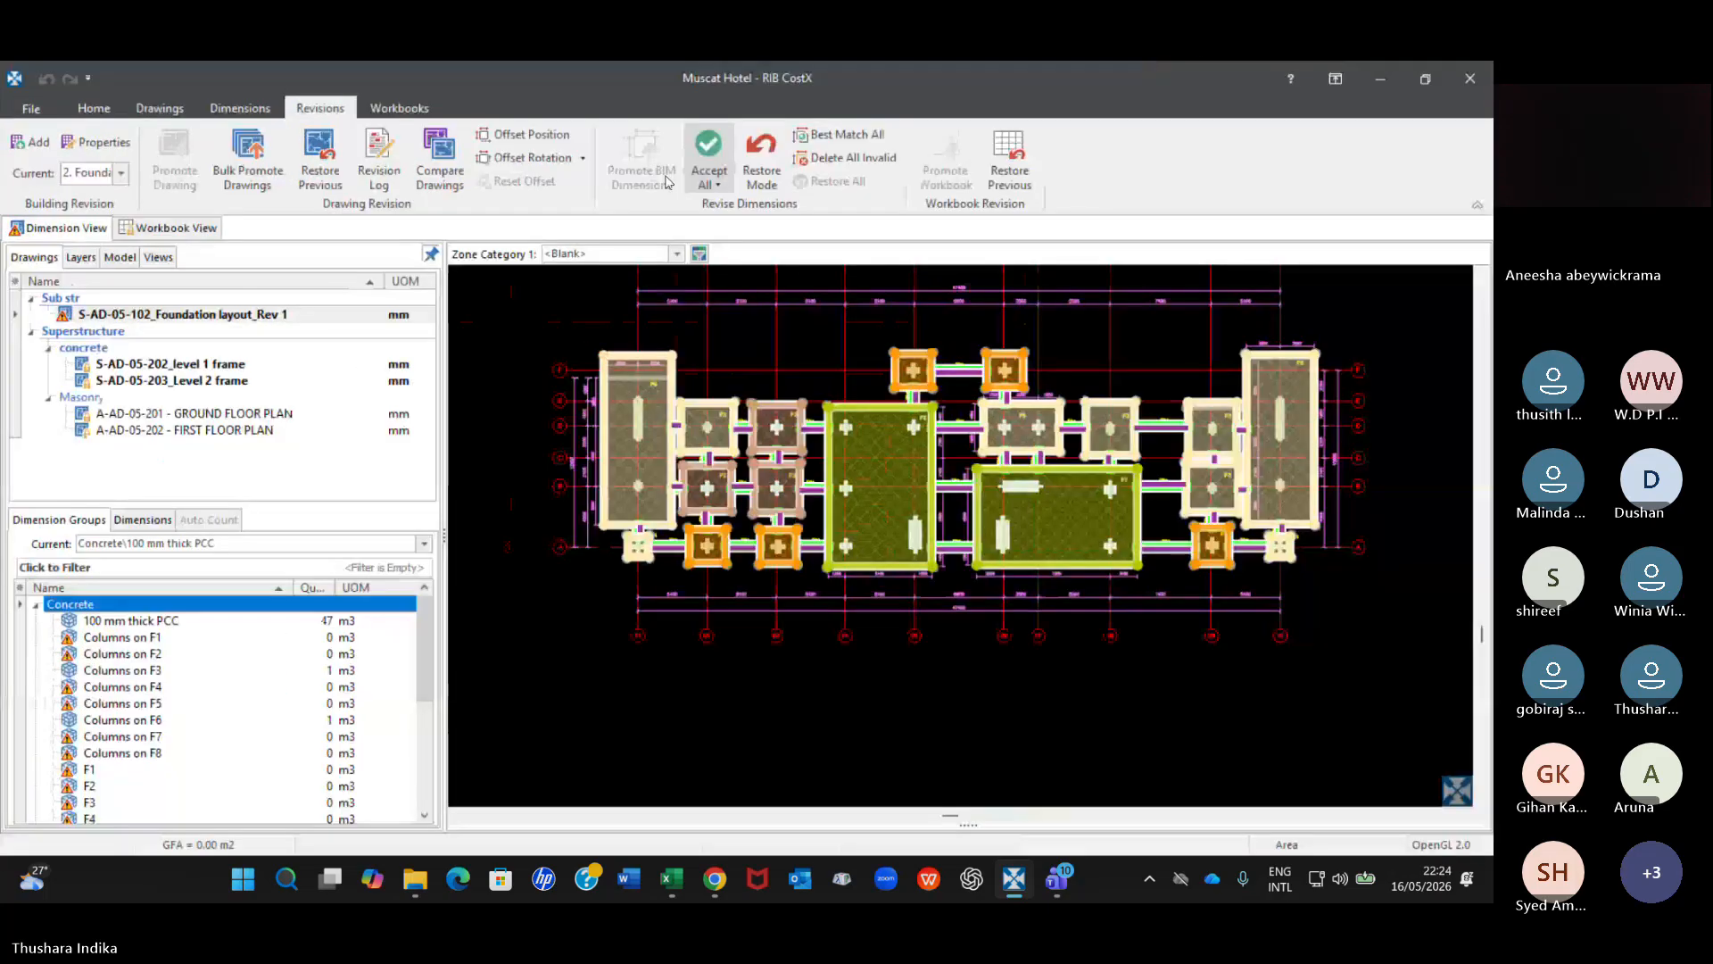
click(709, 169)
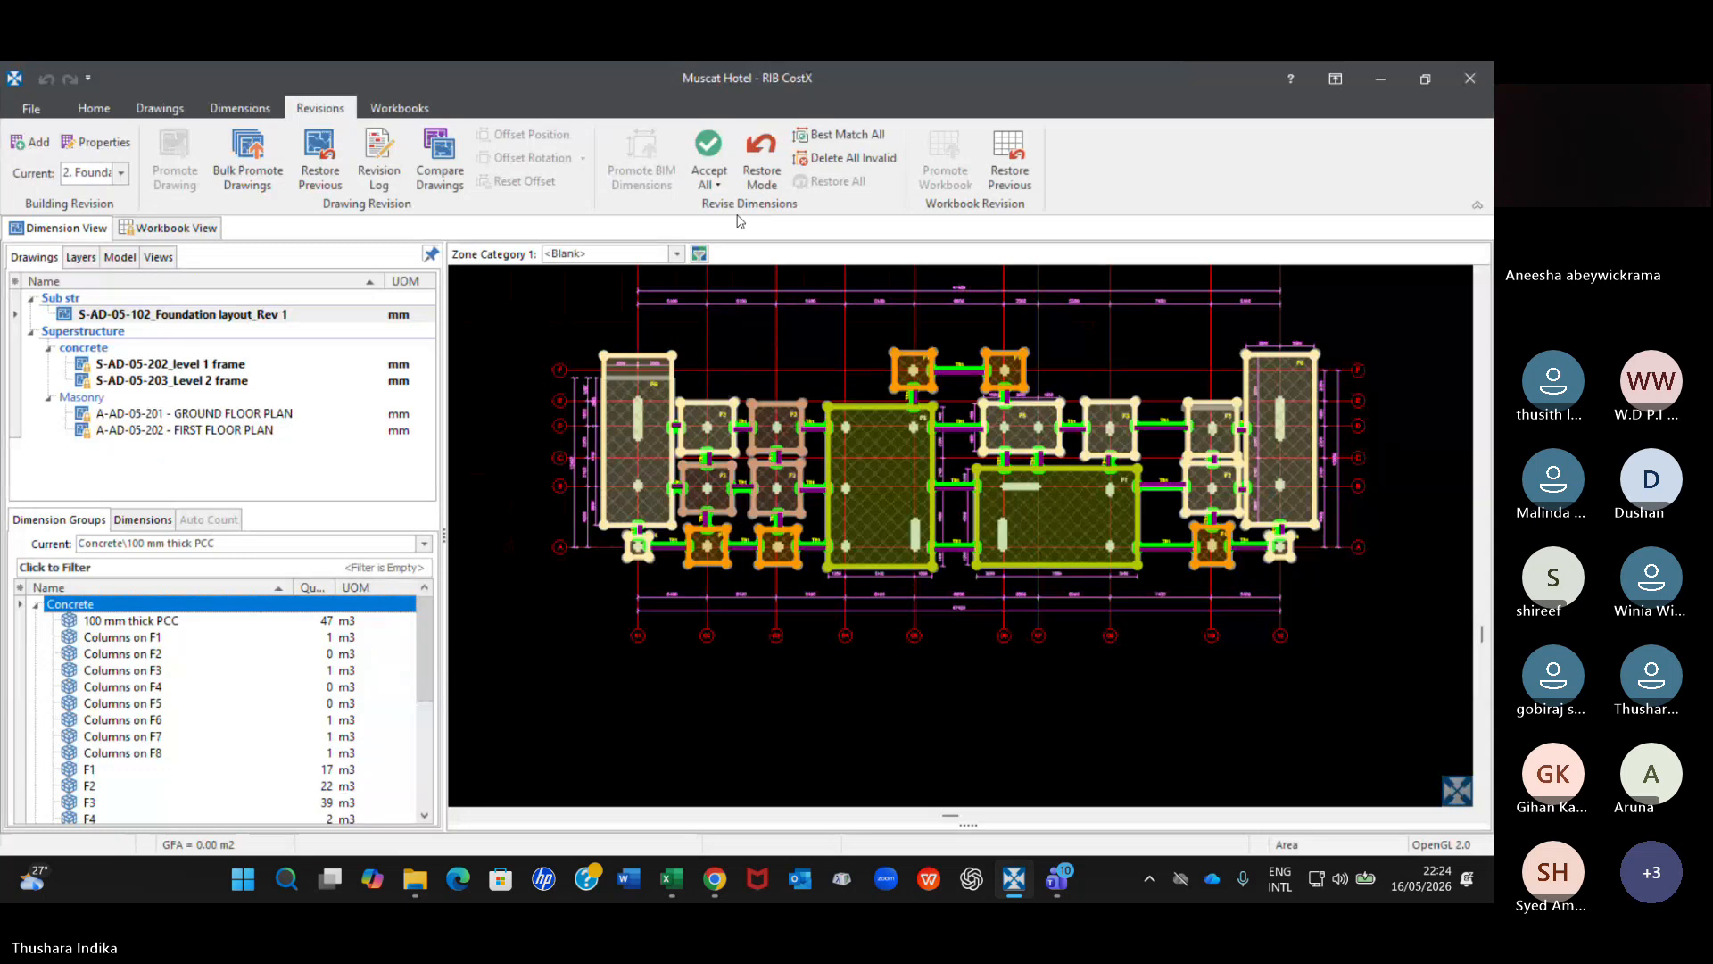
click(709, 178)
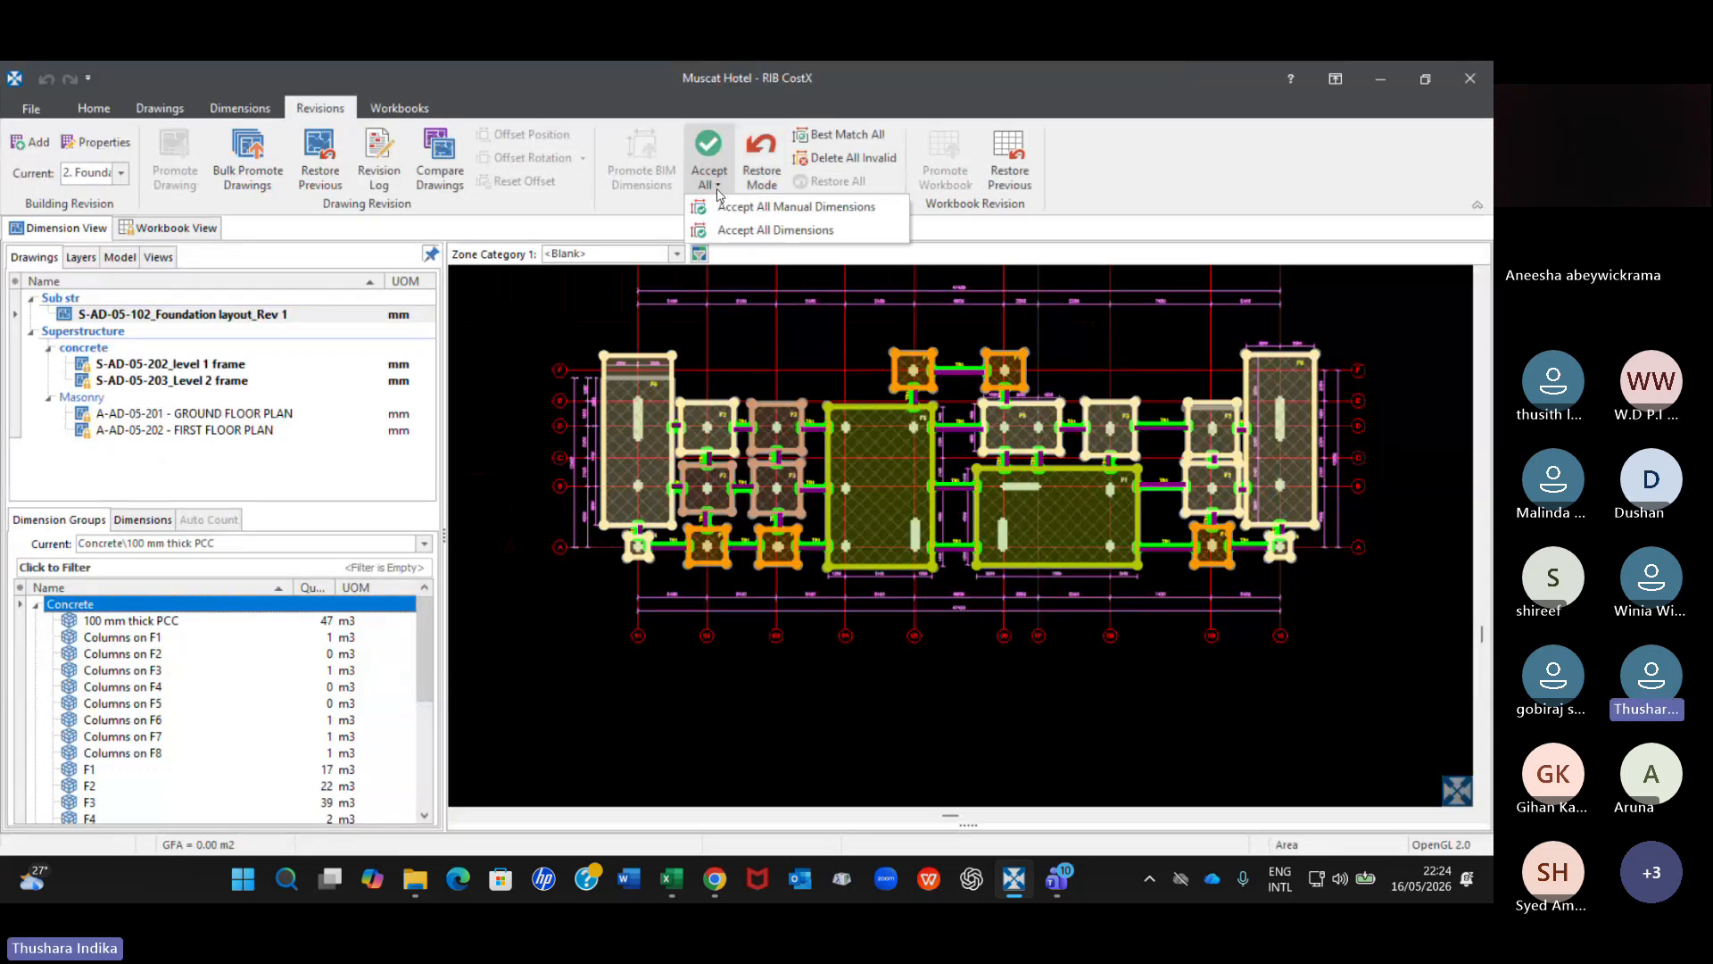
click(771, 232)
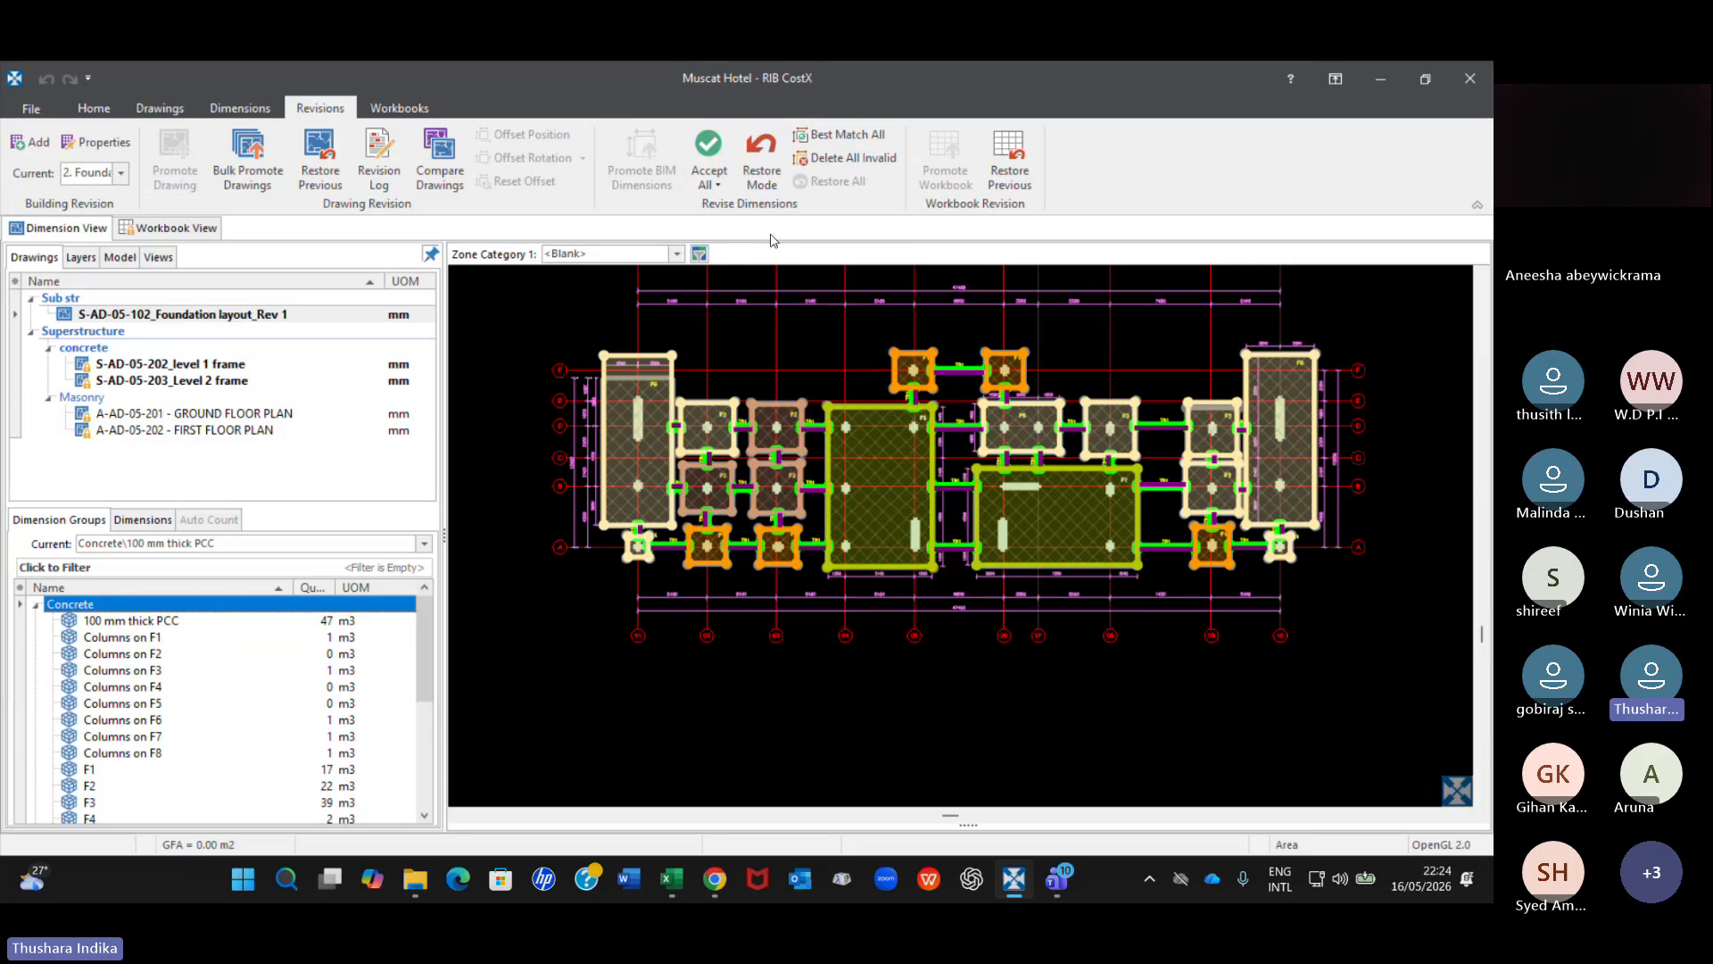
Review the quantities of the accepted column, footing and tie beam groups and the grid 01 F6 dimension, and open the workbook view.
scroll(286, 712, down, 2)
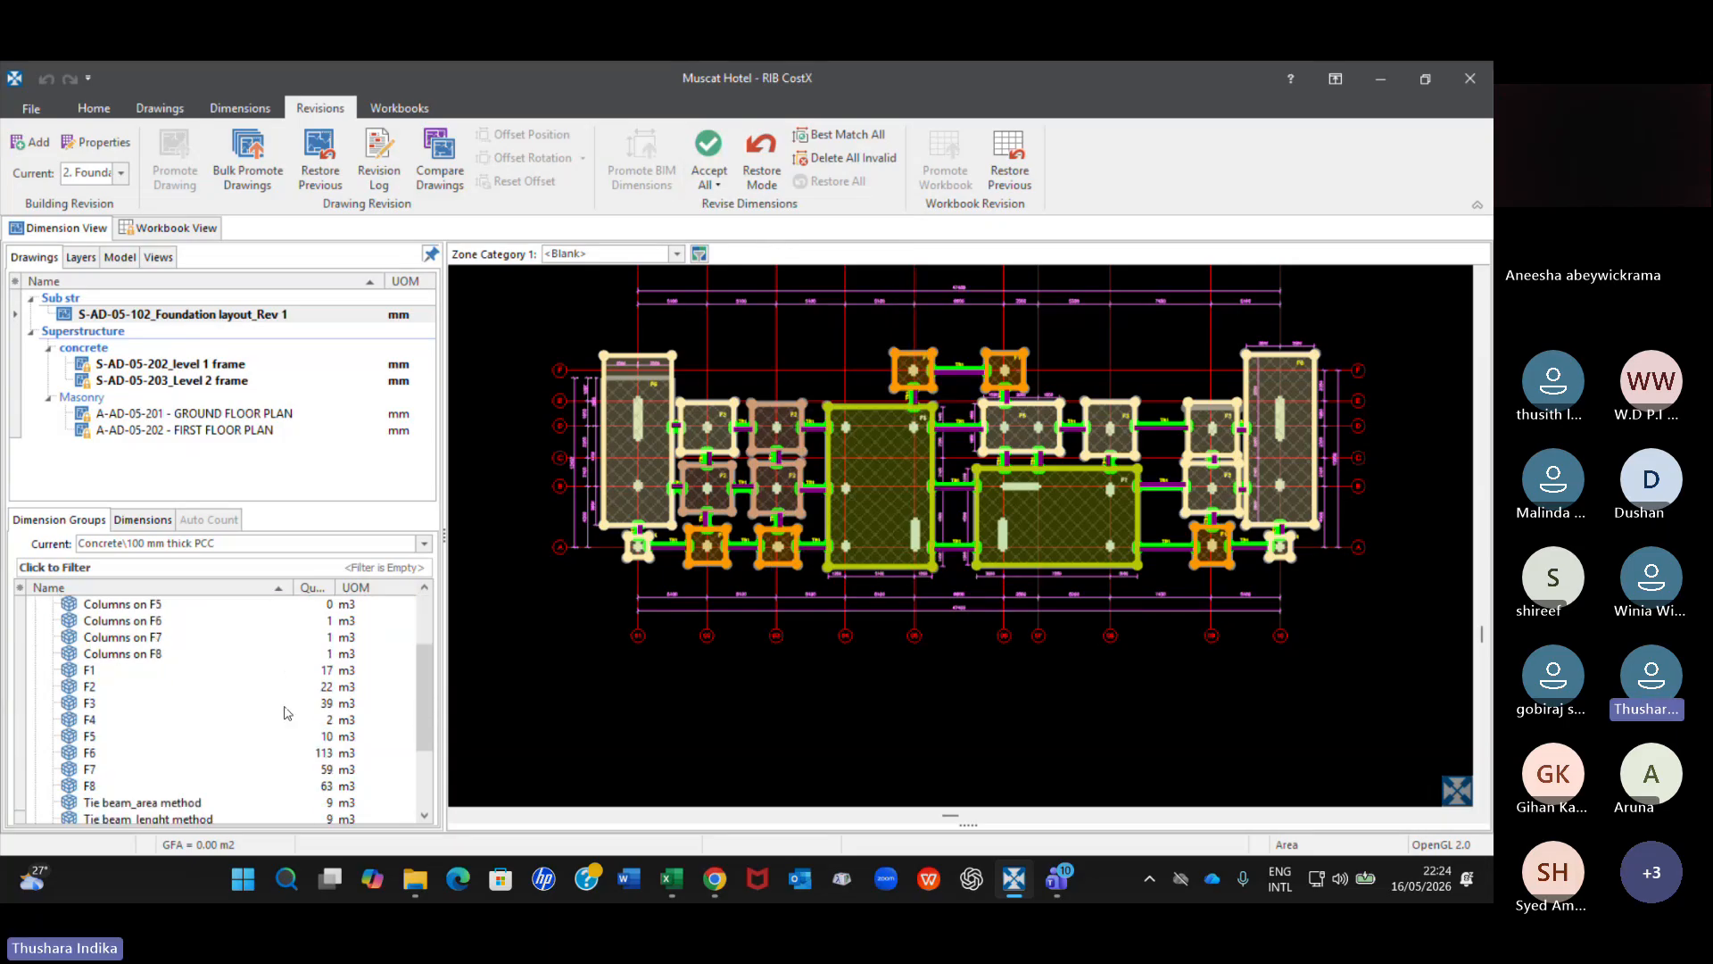
scroll(287, 712, down, 1)
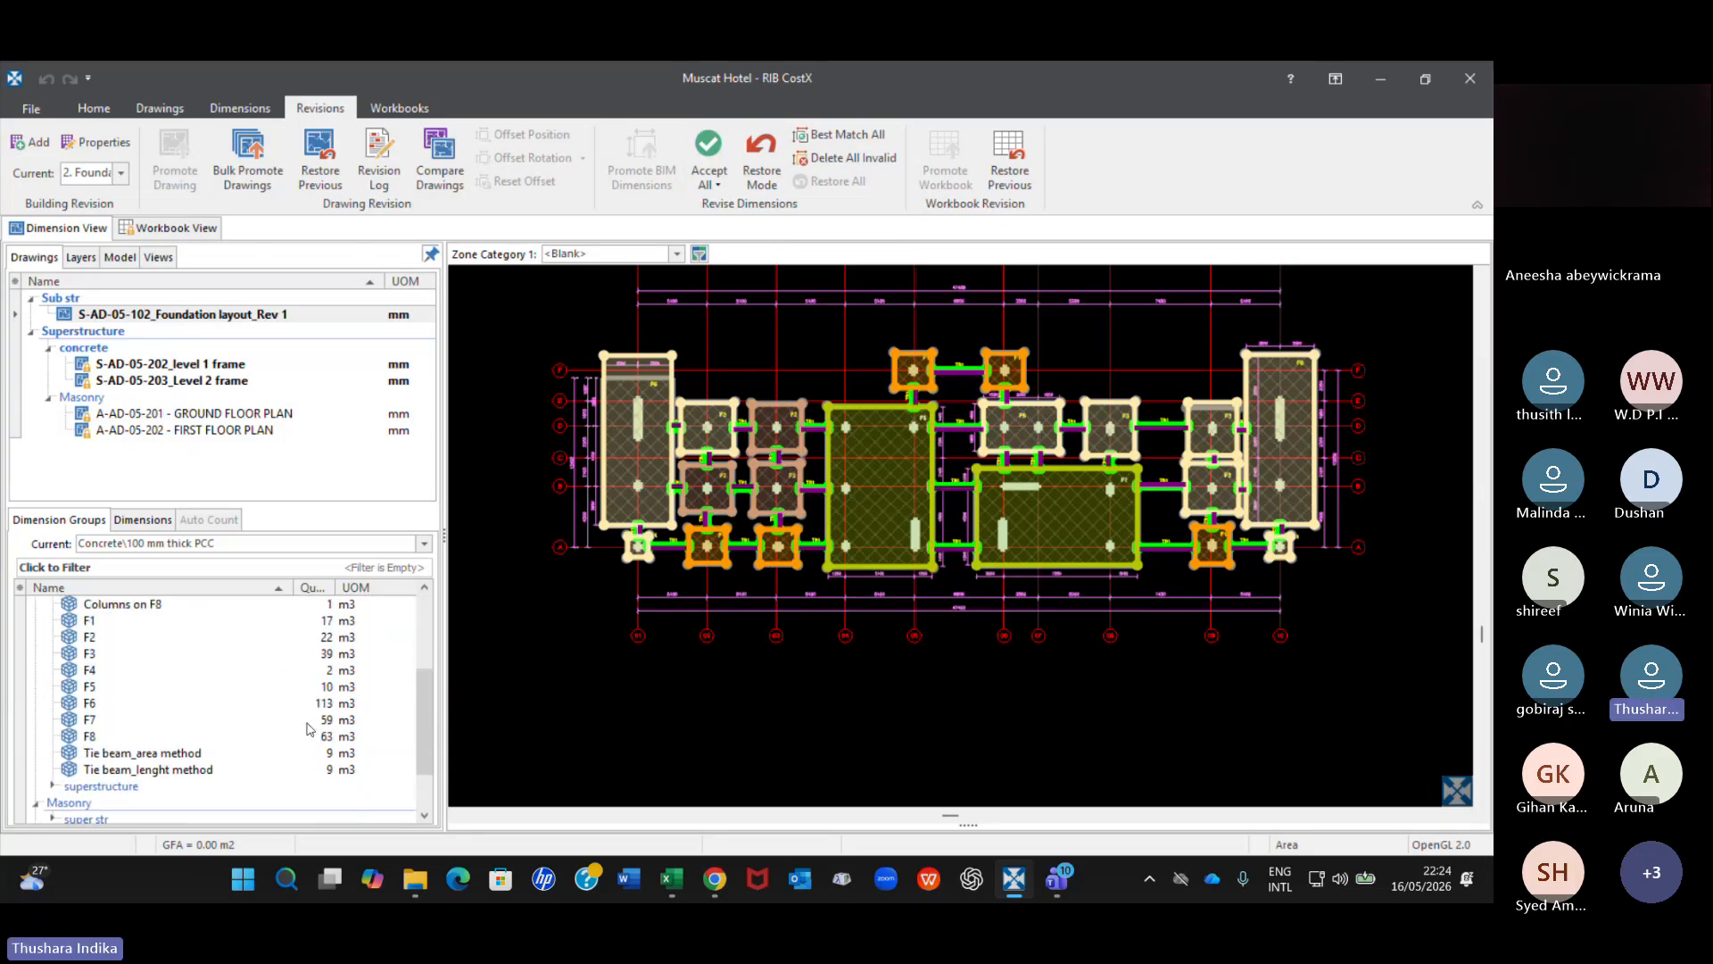
scroll(310, 729, up, 2)
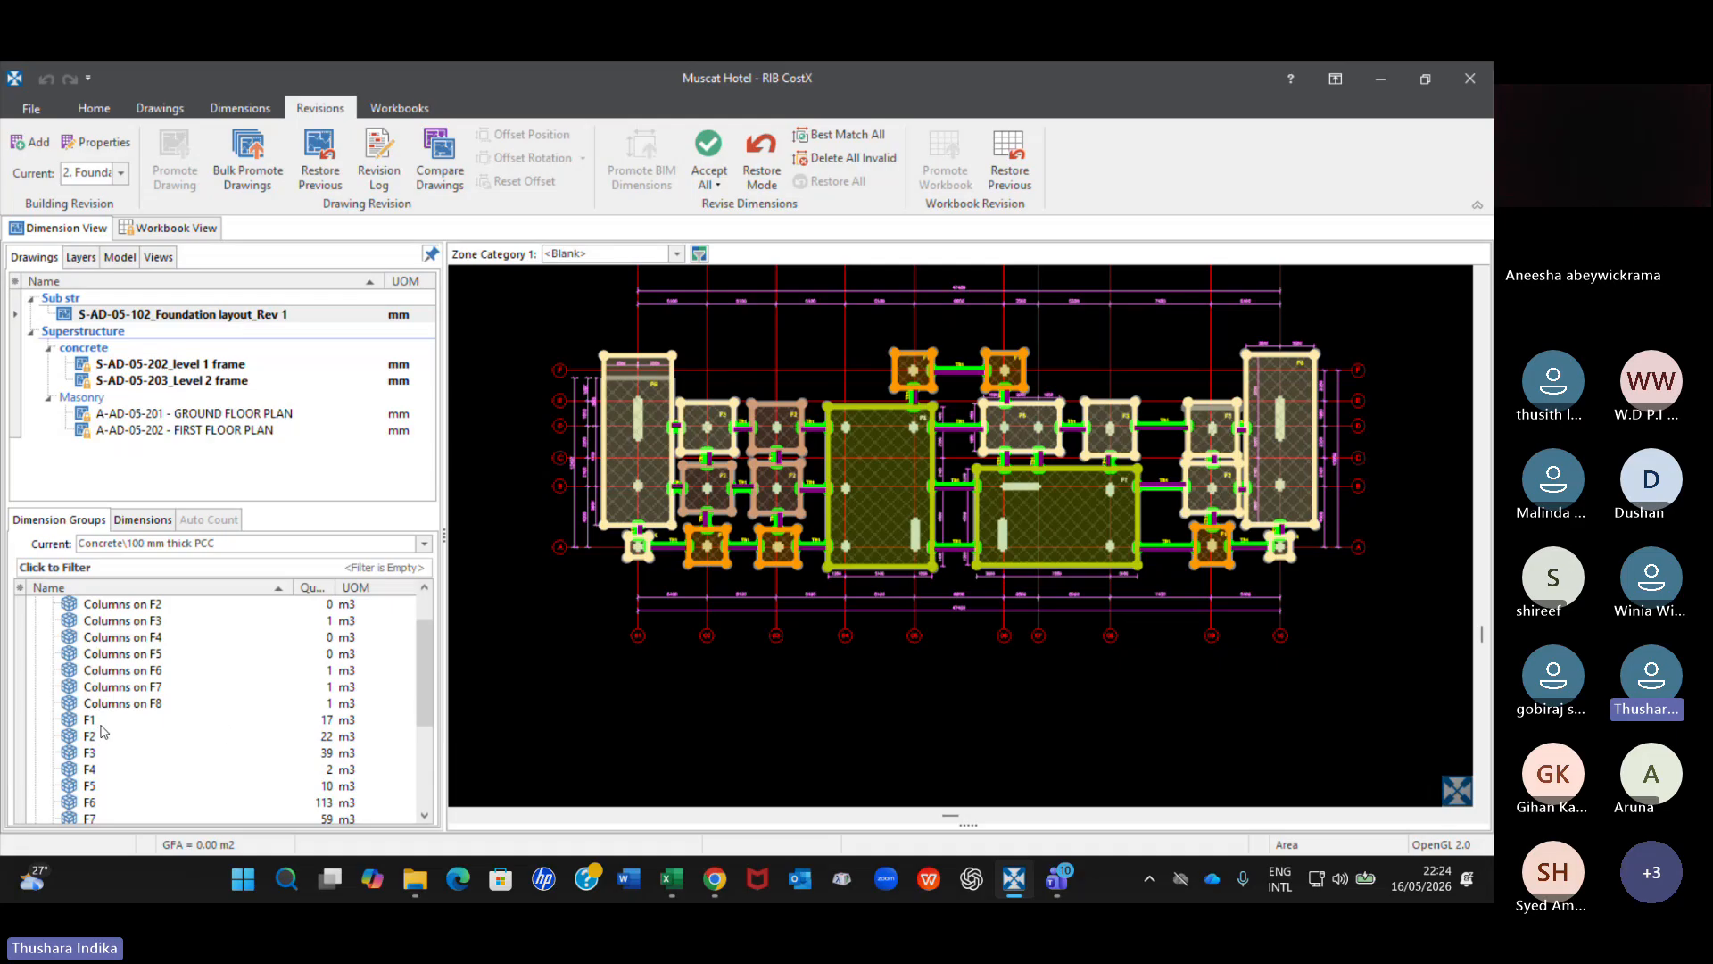
mouse_move(335, 721)
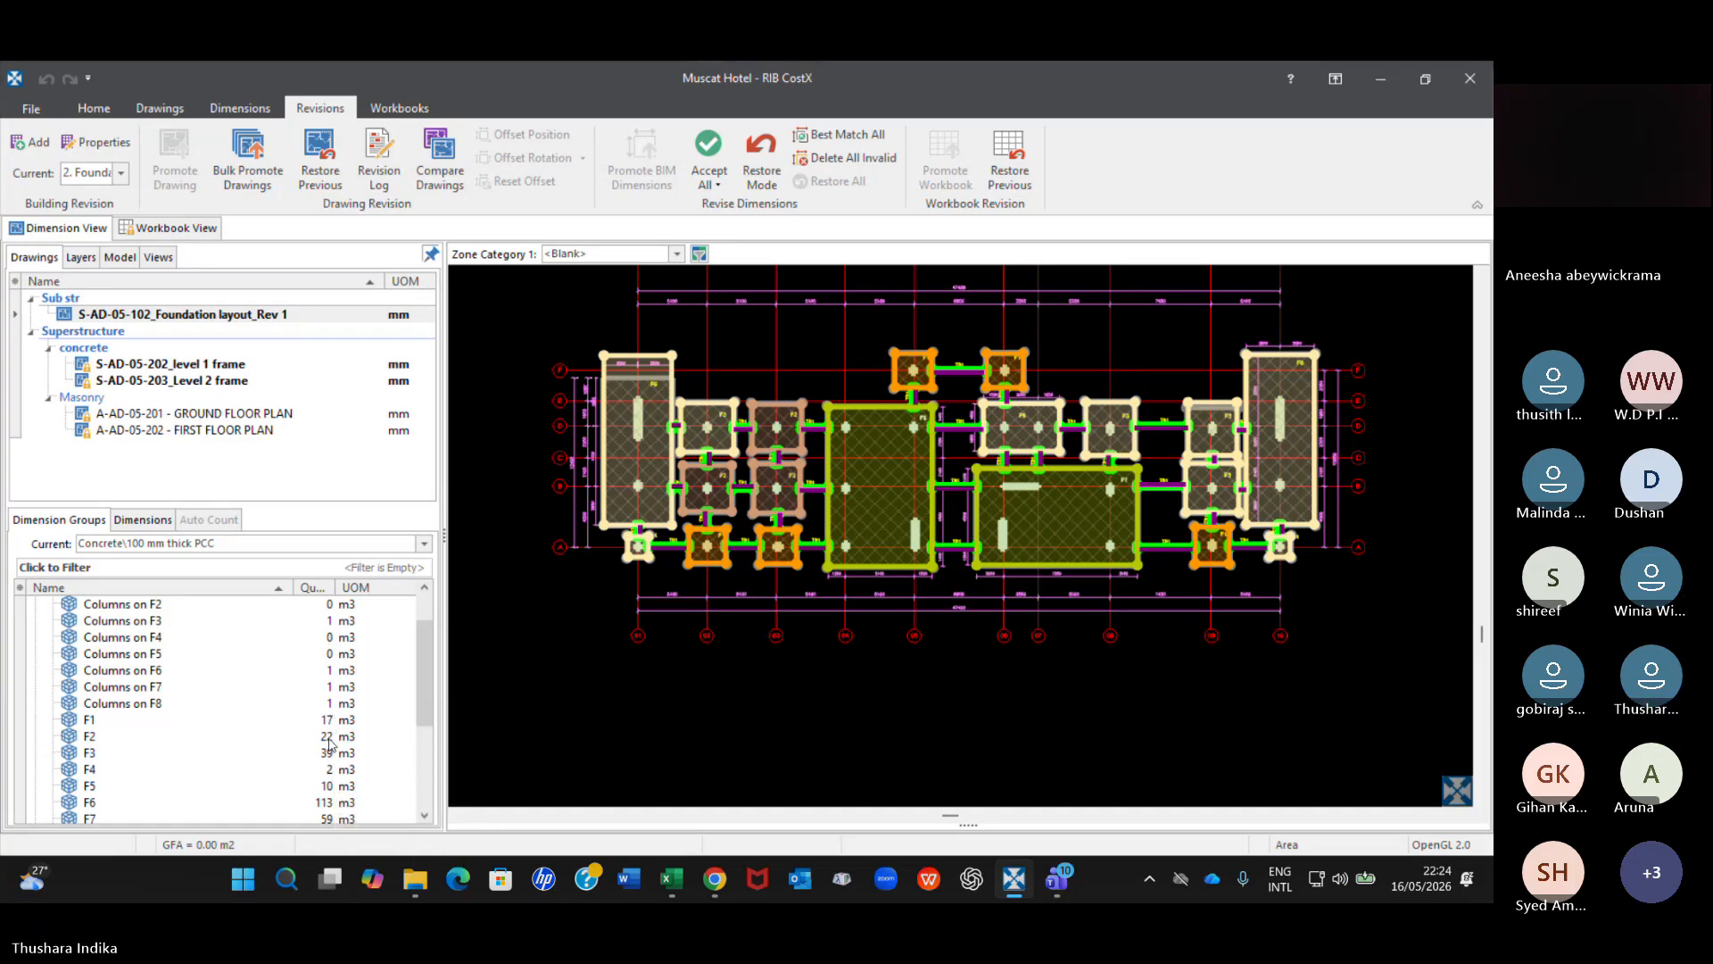
scroll(161, 630, up, 1)
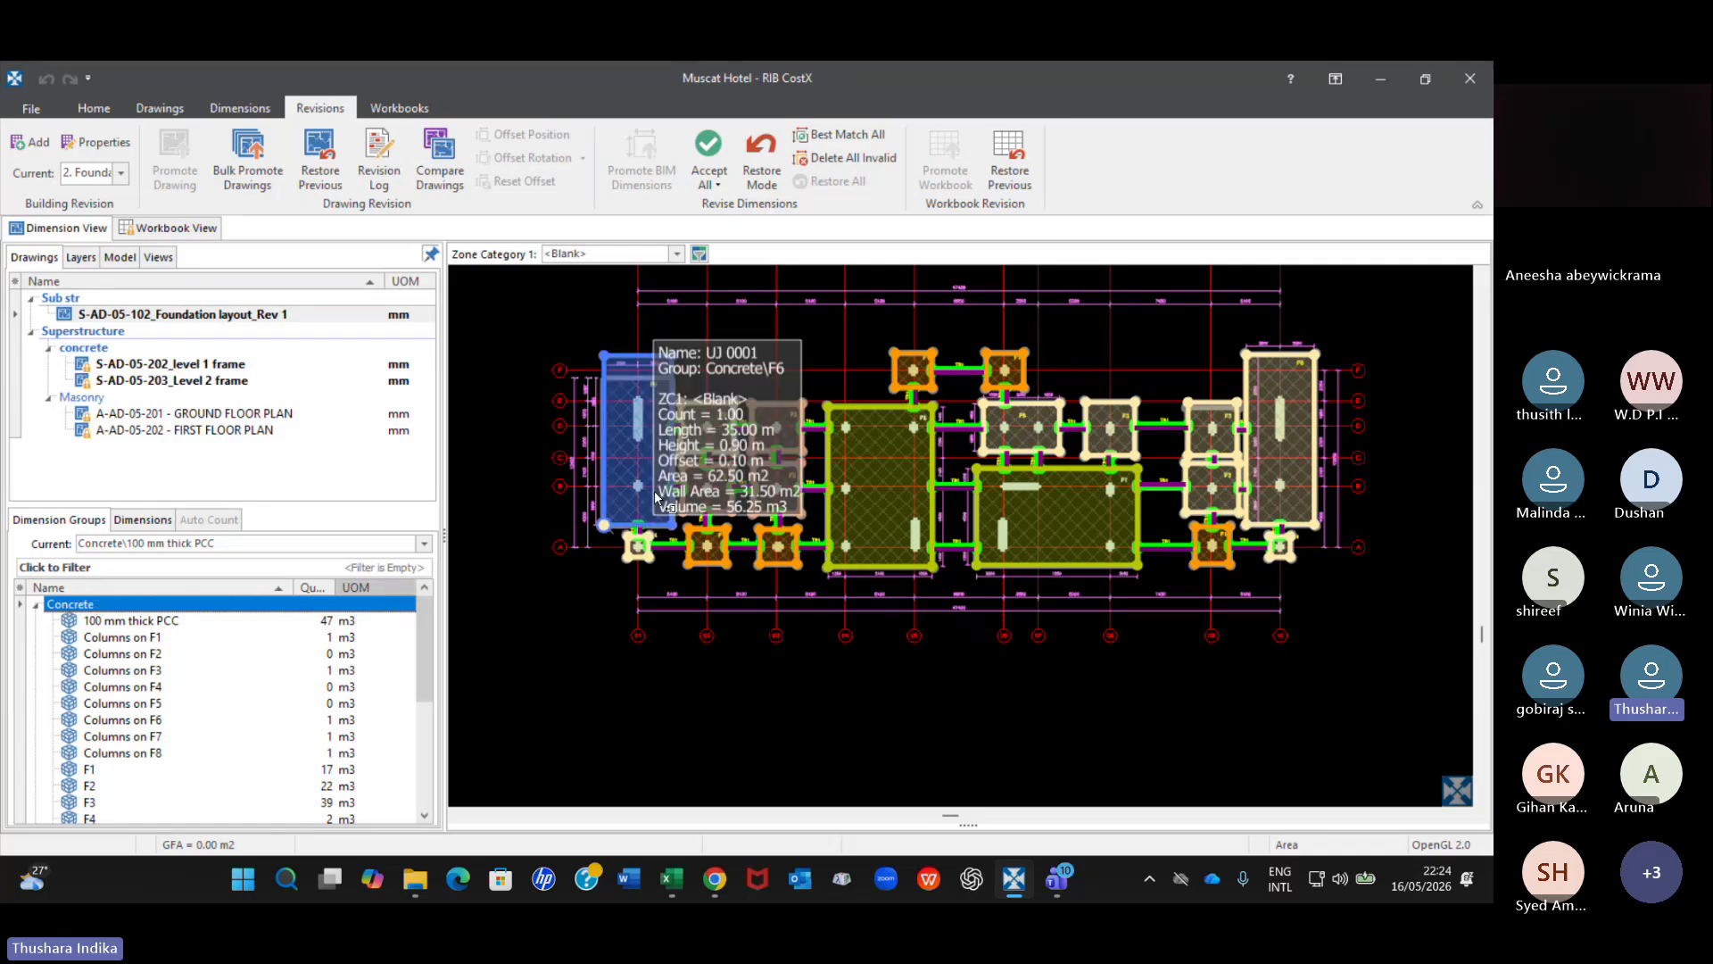
click(636, 426)
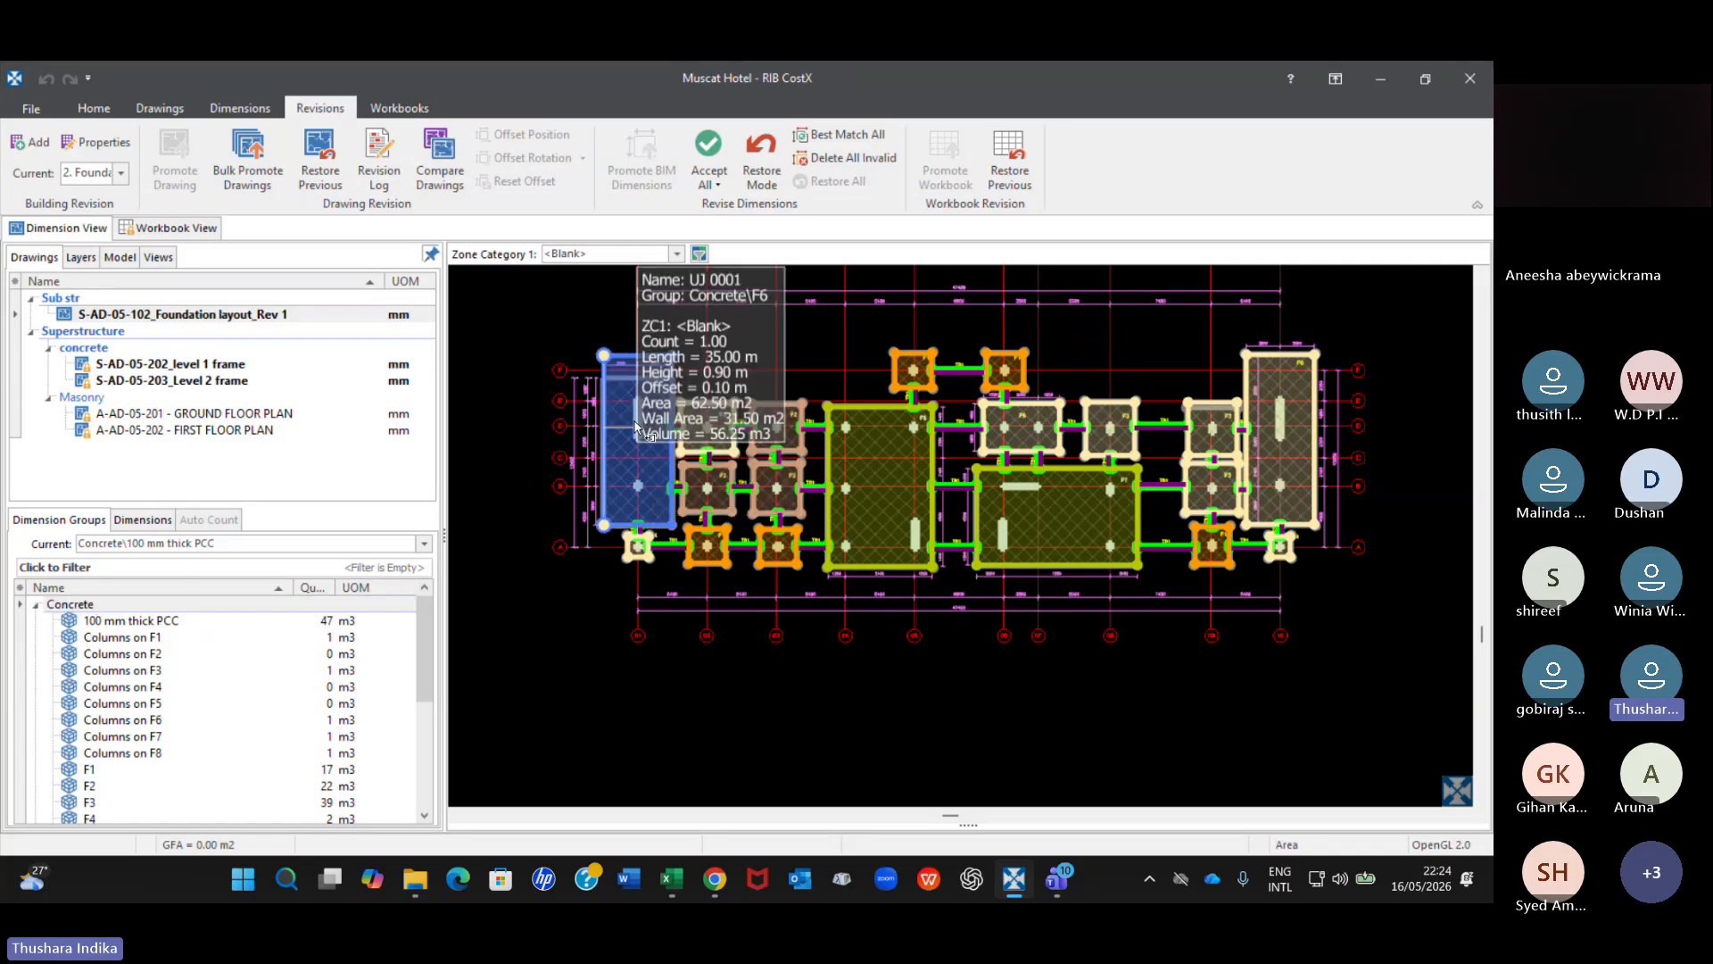
click(720, 185)
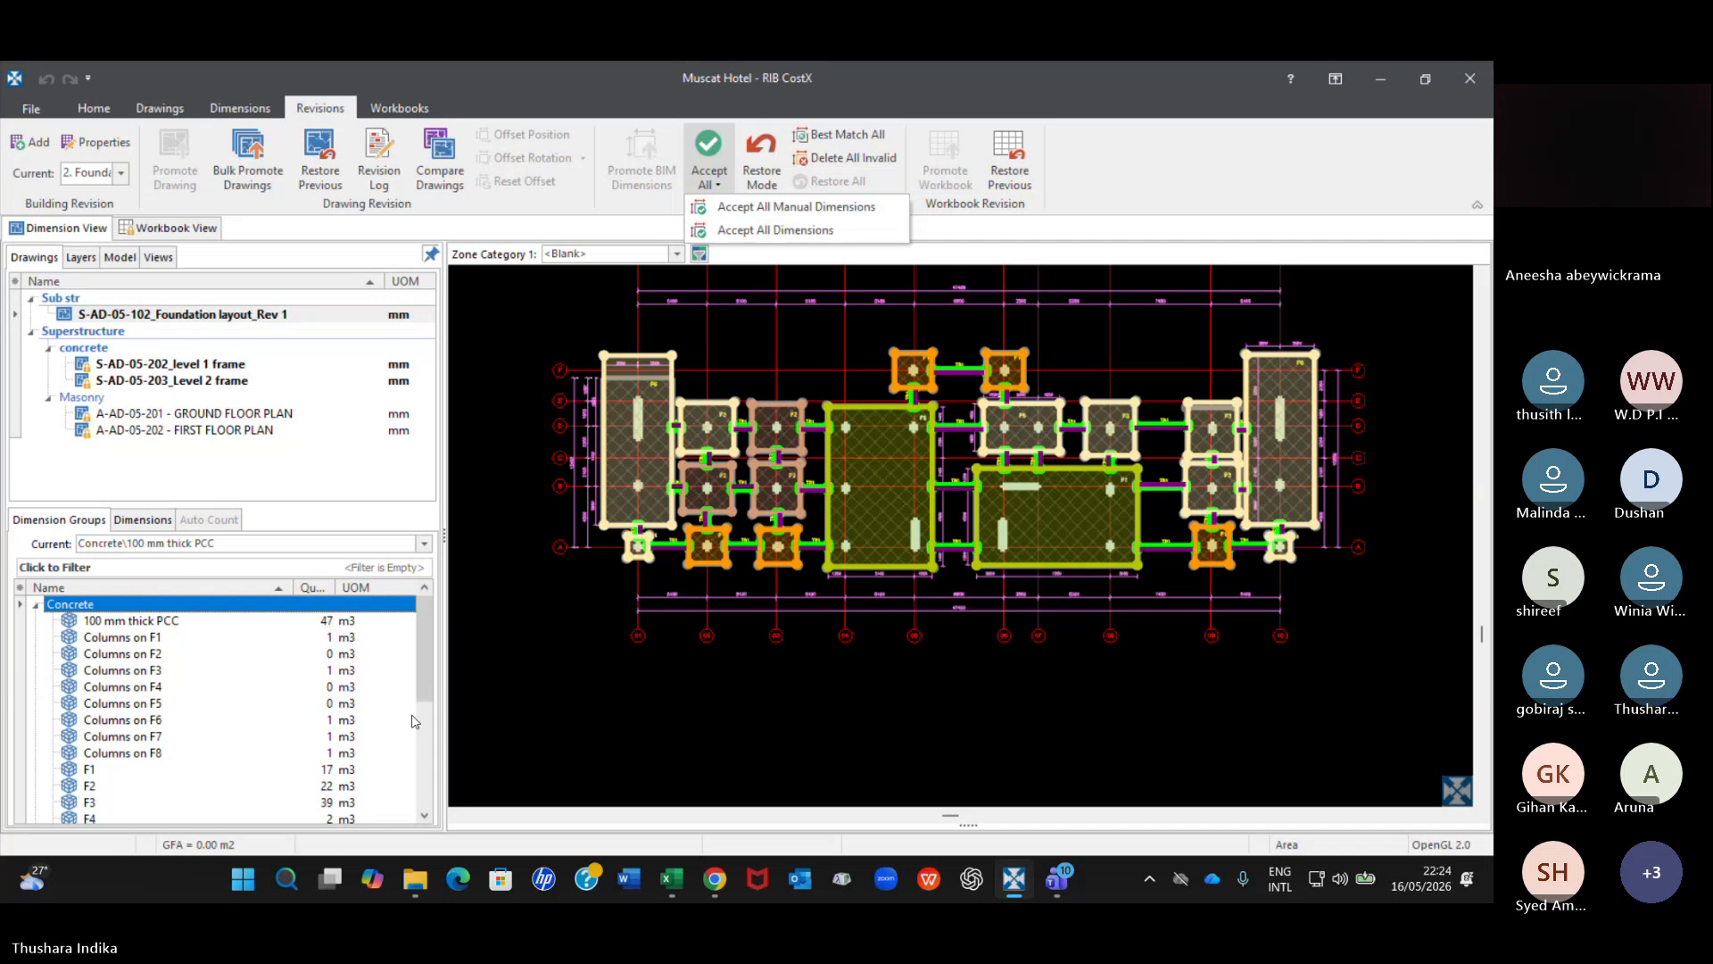
mouse_move(408, 687)
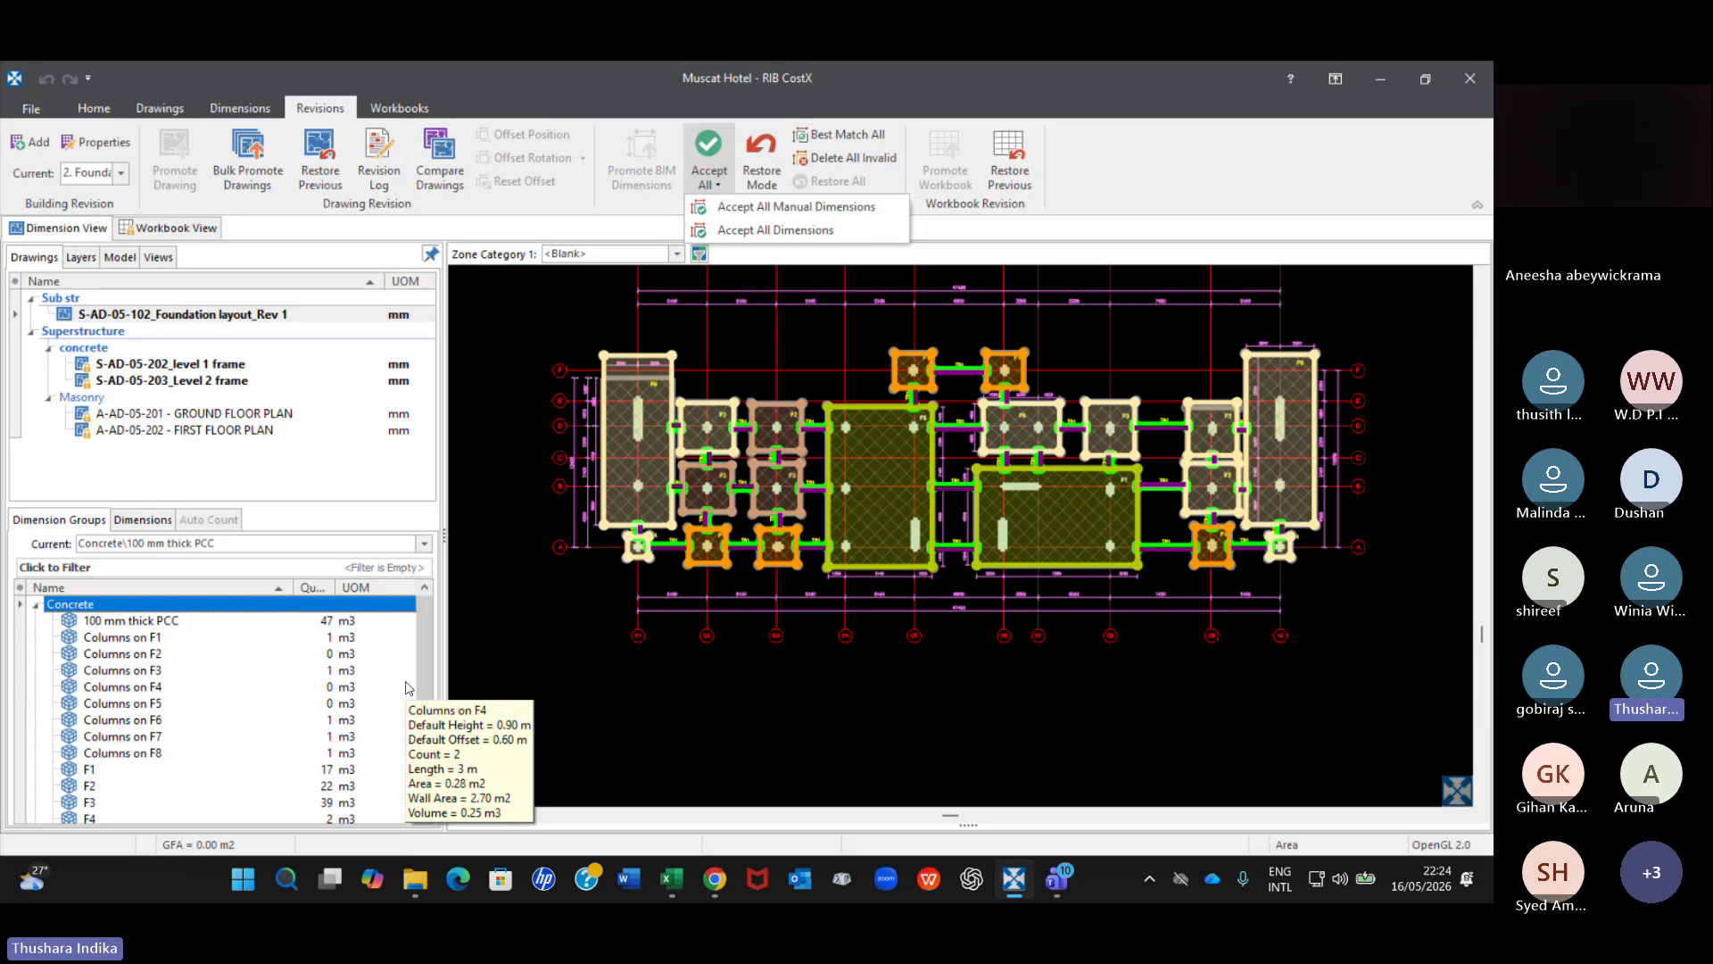
scroll(368, 657, down, 4)
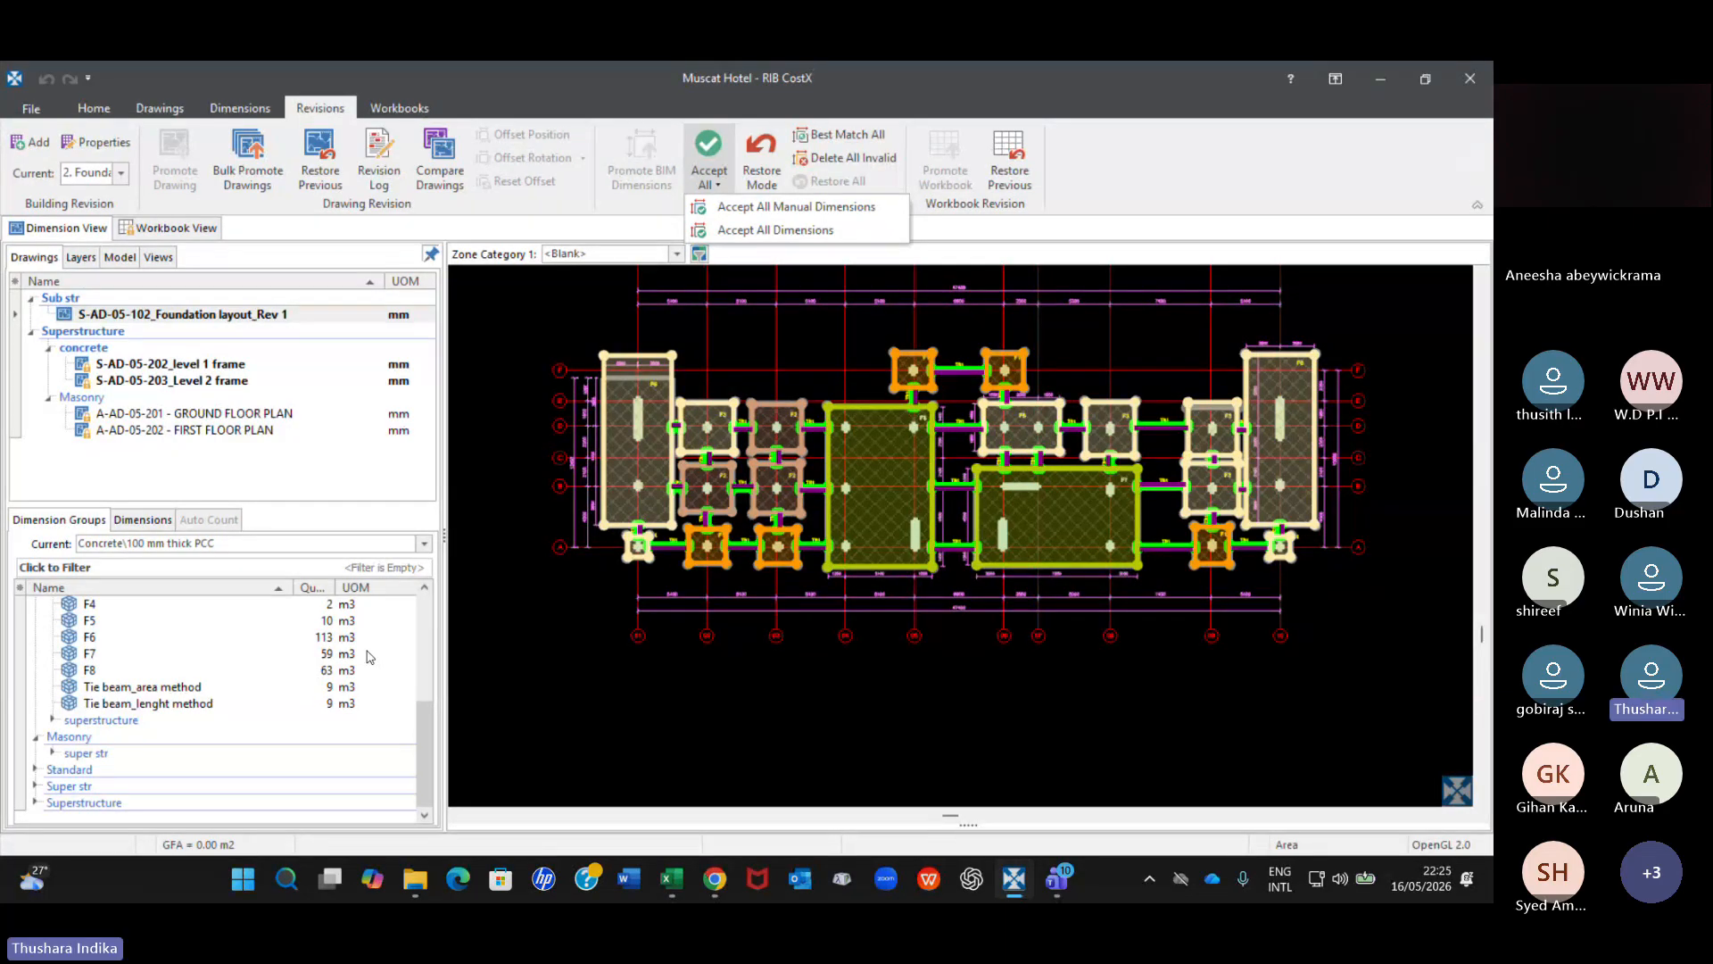
click(396, 110)
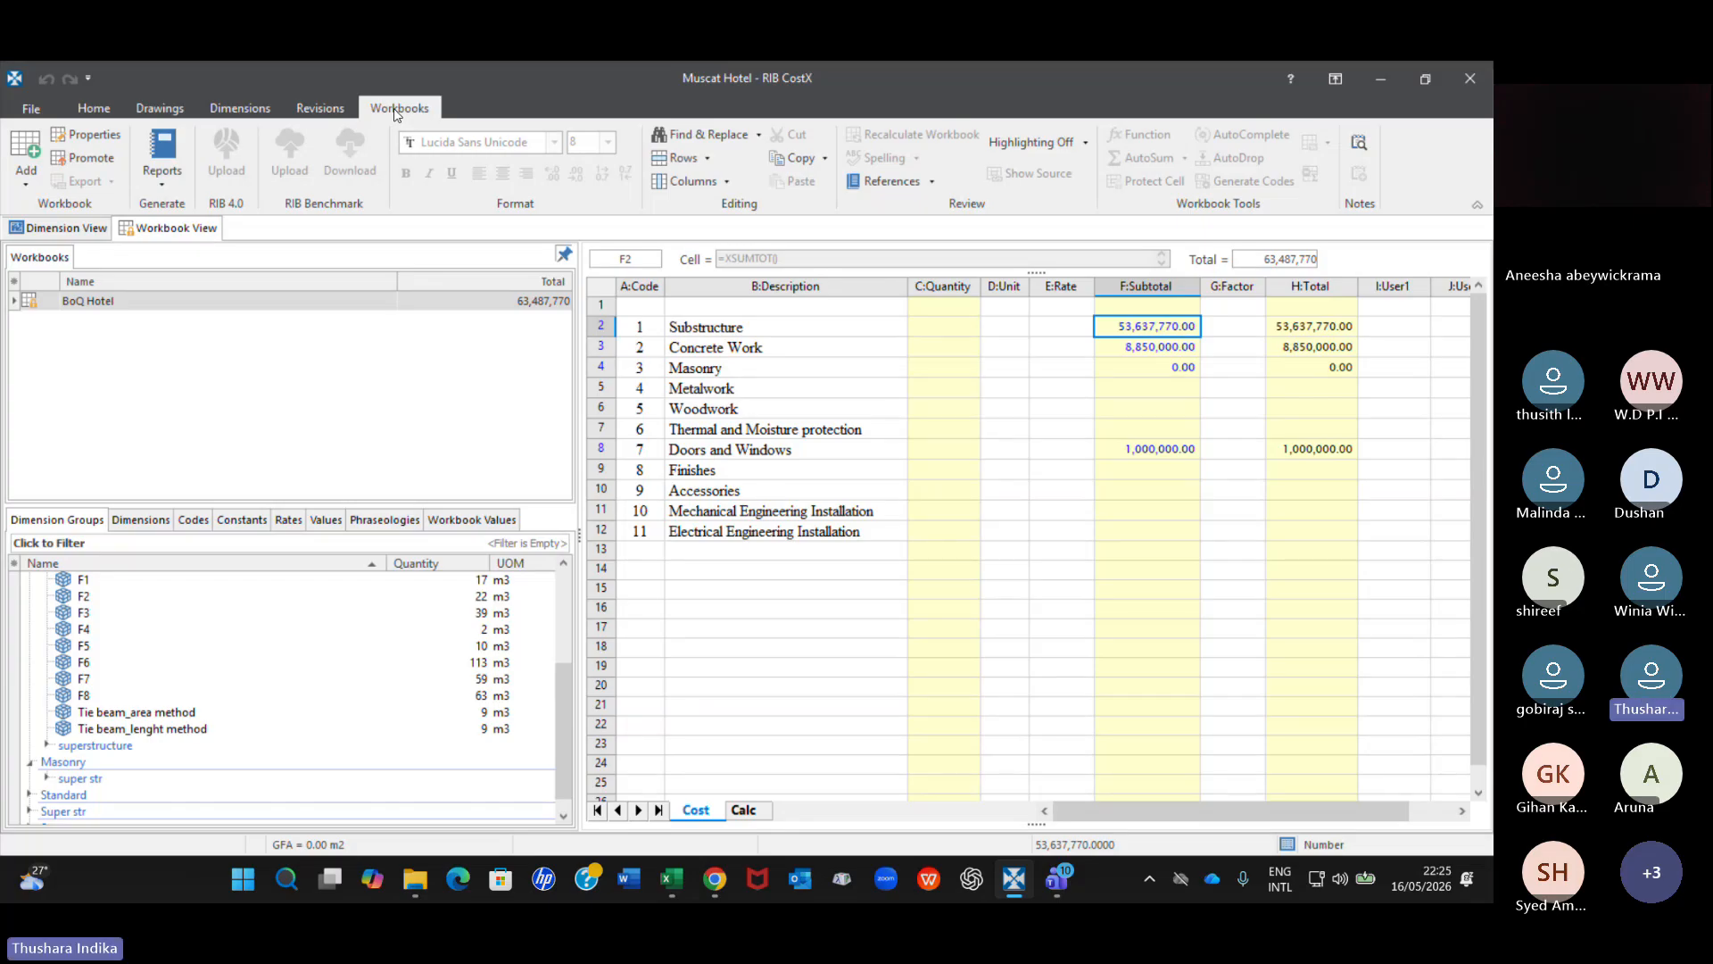
Promote the BoQ Hotel workbook to the current building revision.
click(322, 115)
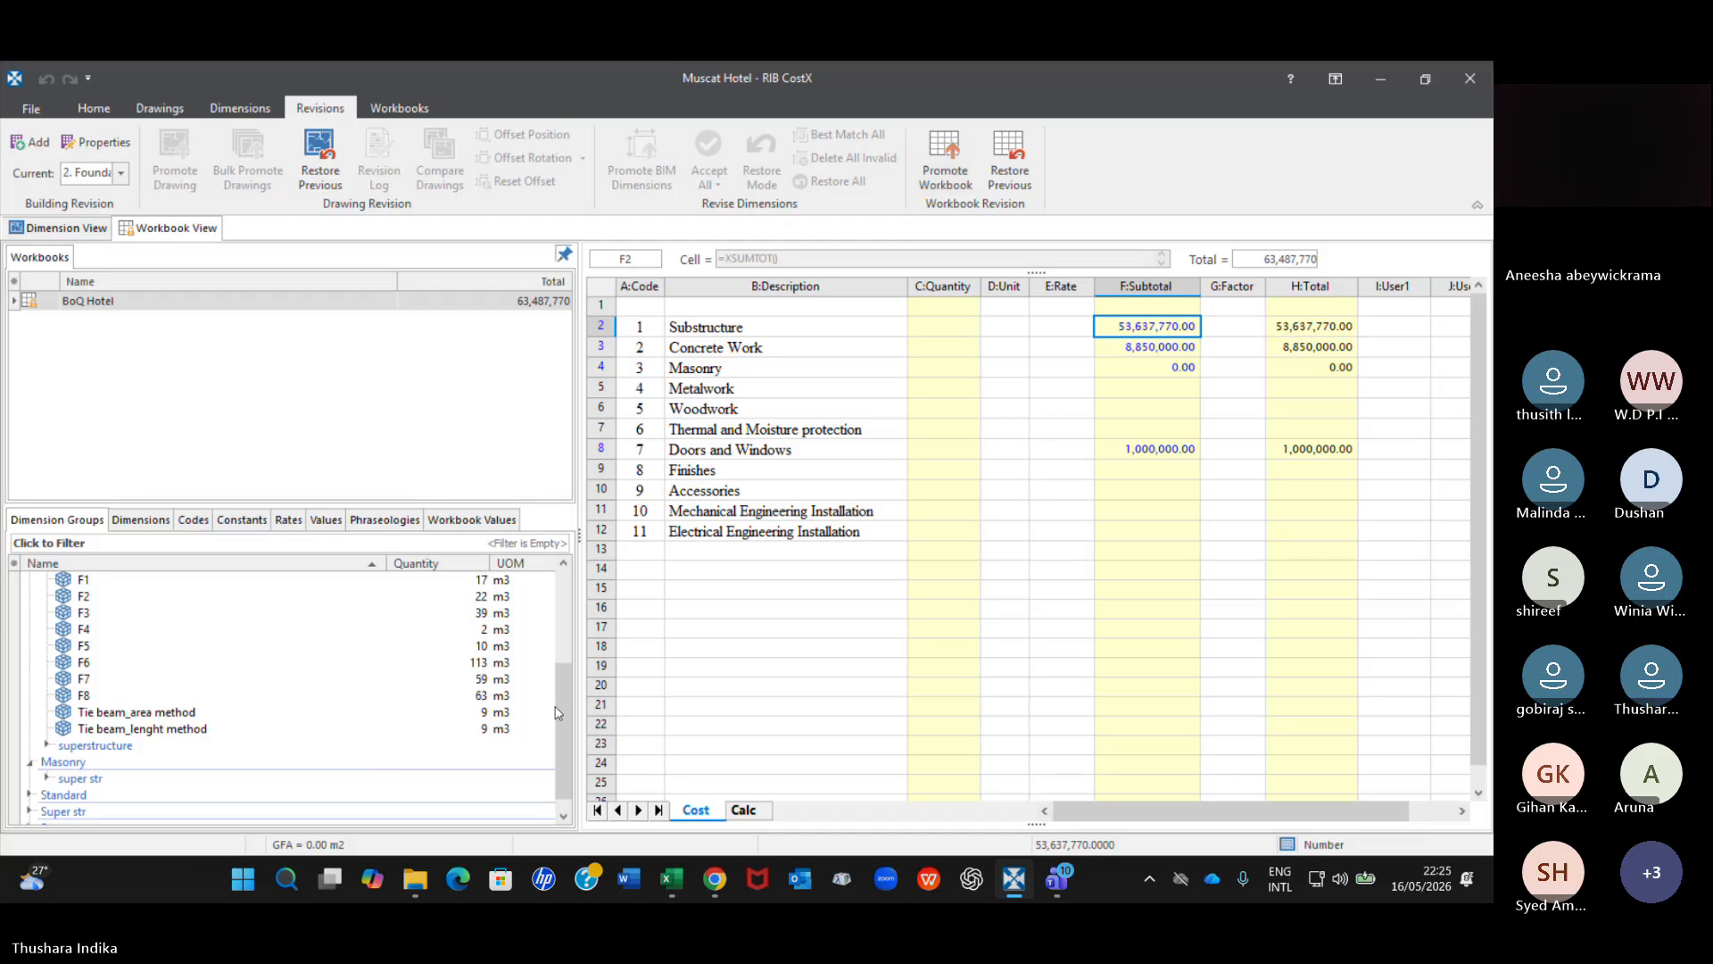
scroll(468, 622, up, 4)
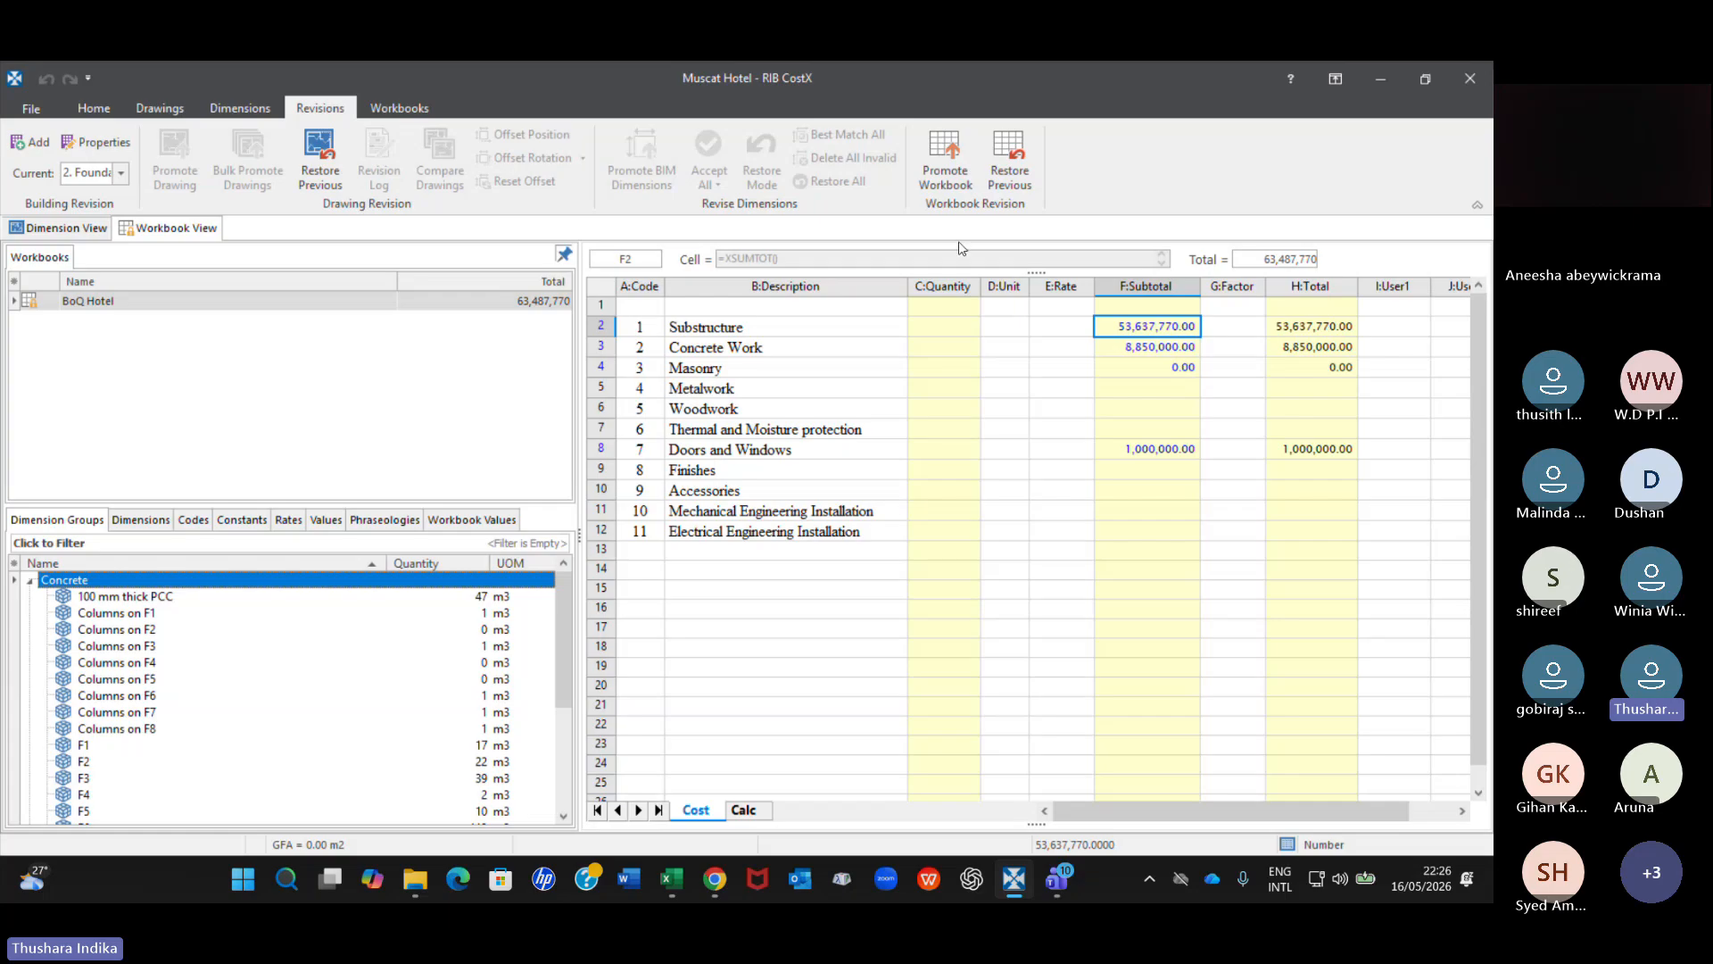
click(952, 184)
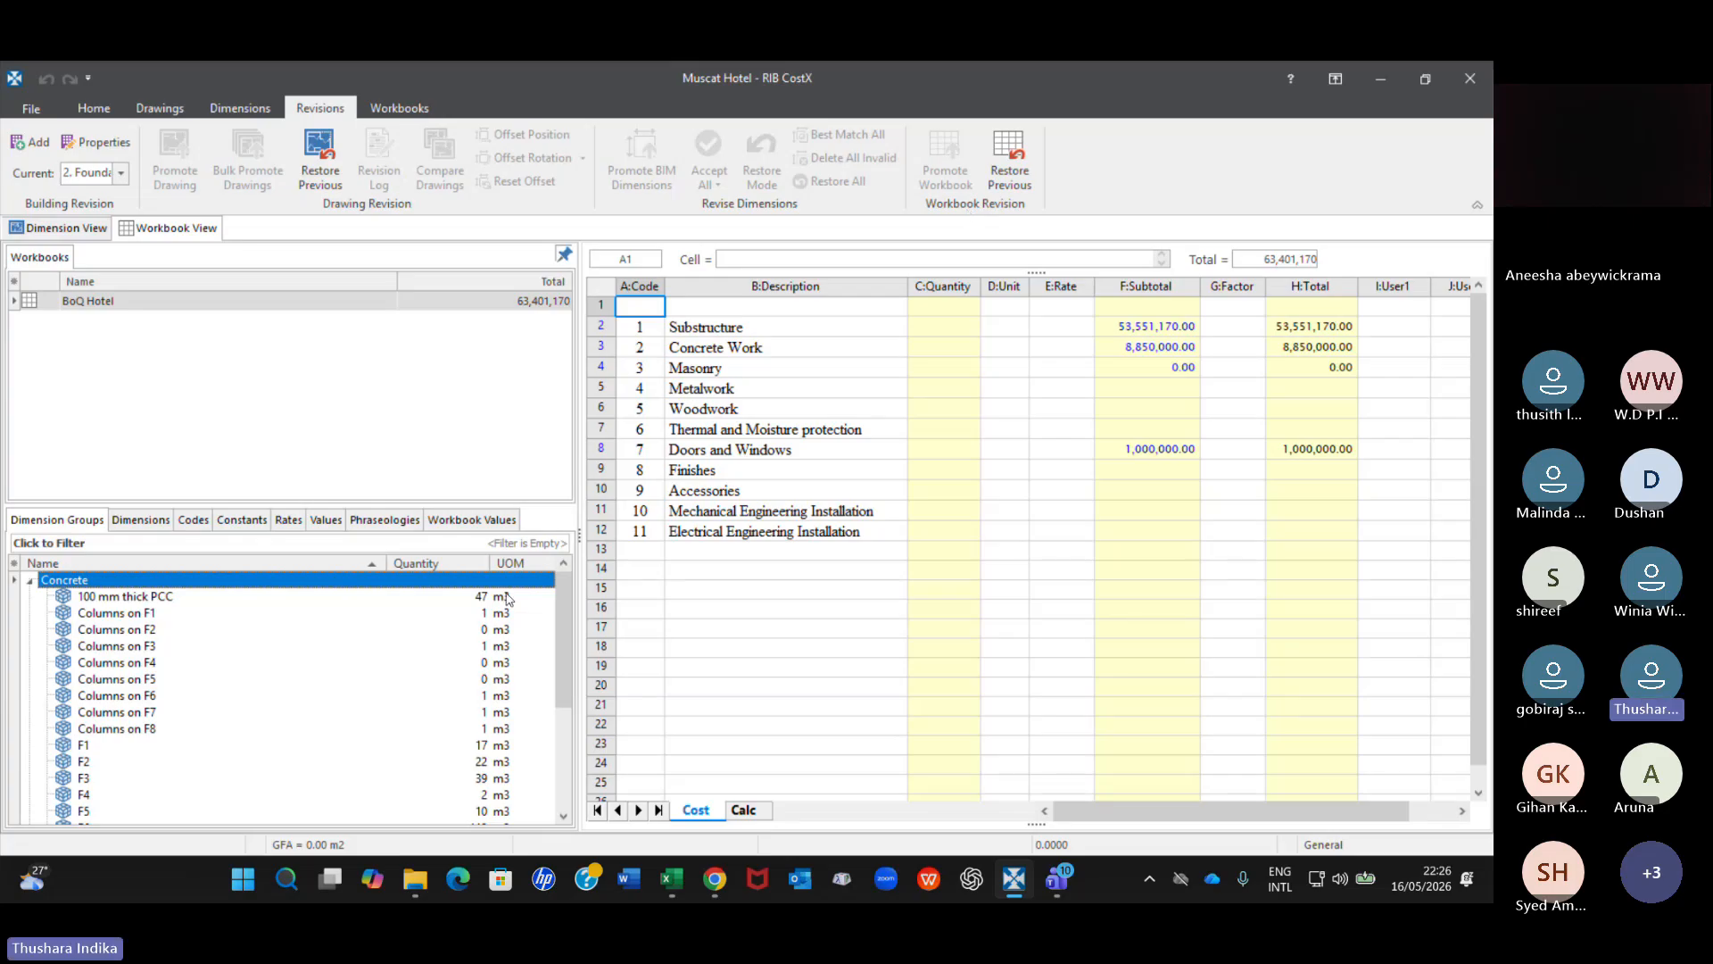
Open the Substructure breakdown and check the Blinding, 100 mm thick and Foundations quantities against the Columns on F3 and Columns on F6 groups.
click(1139, 324)
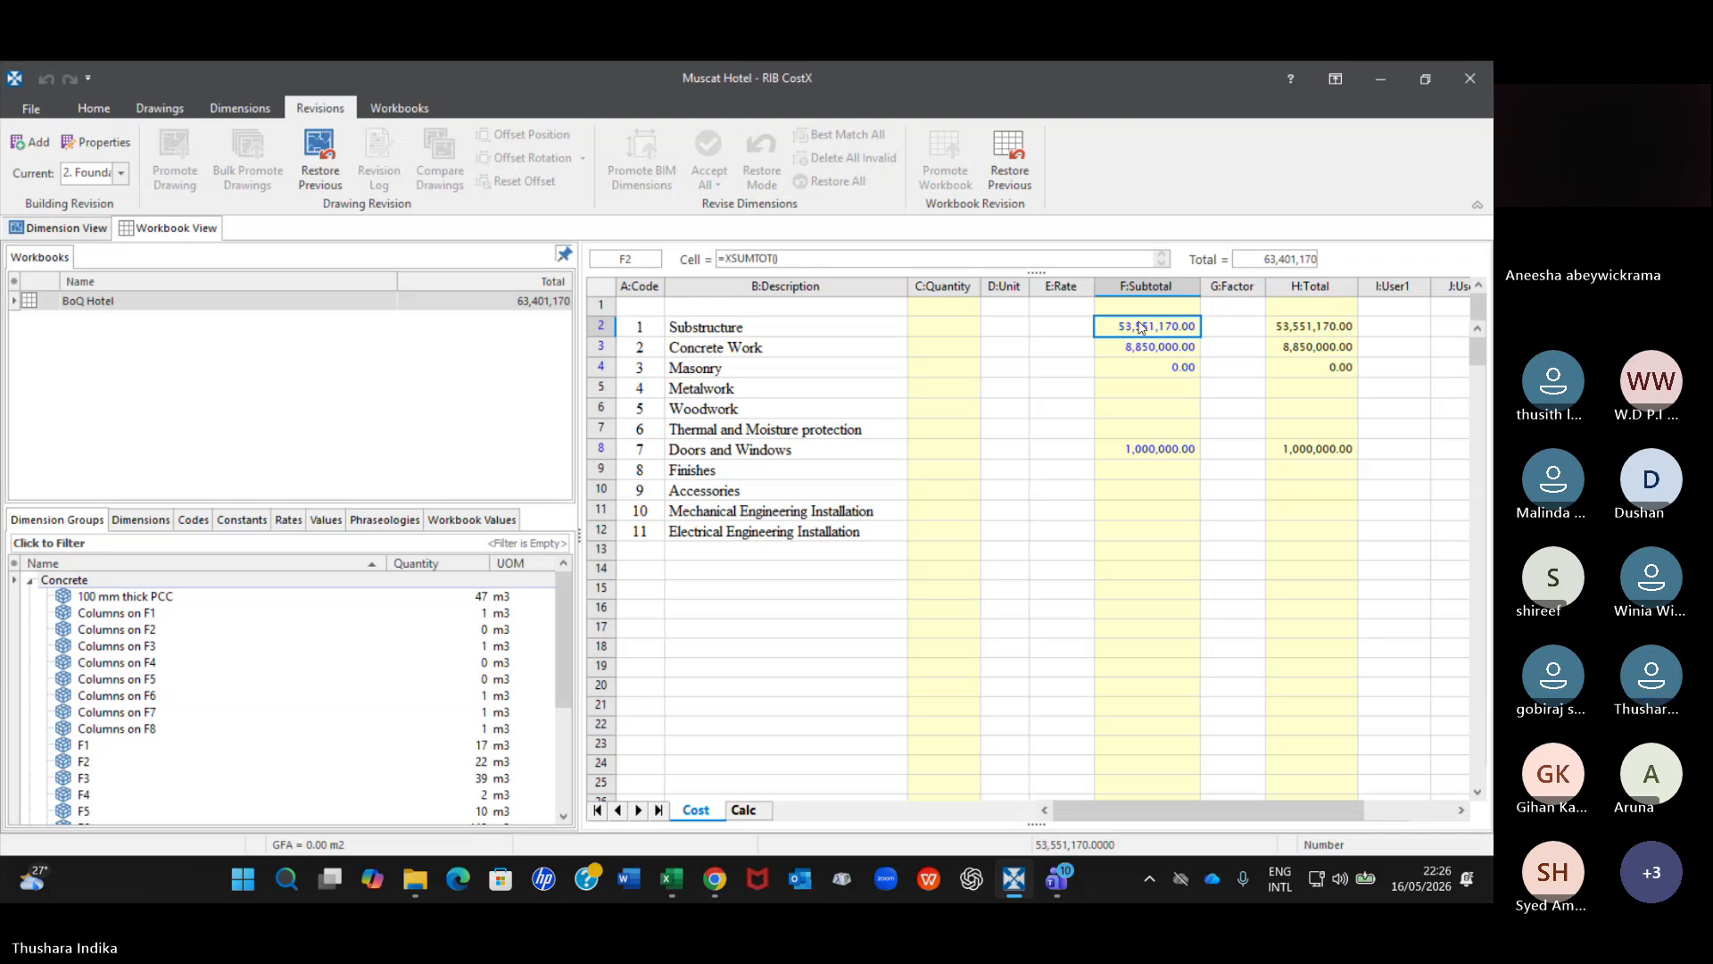
double_click(1139, 327)
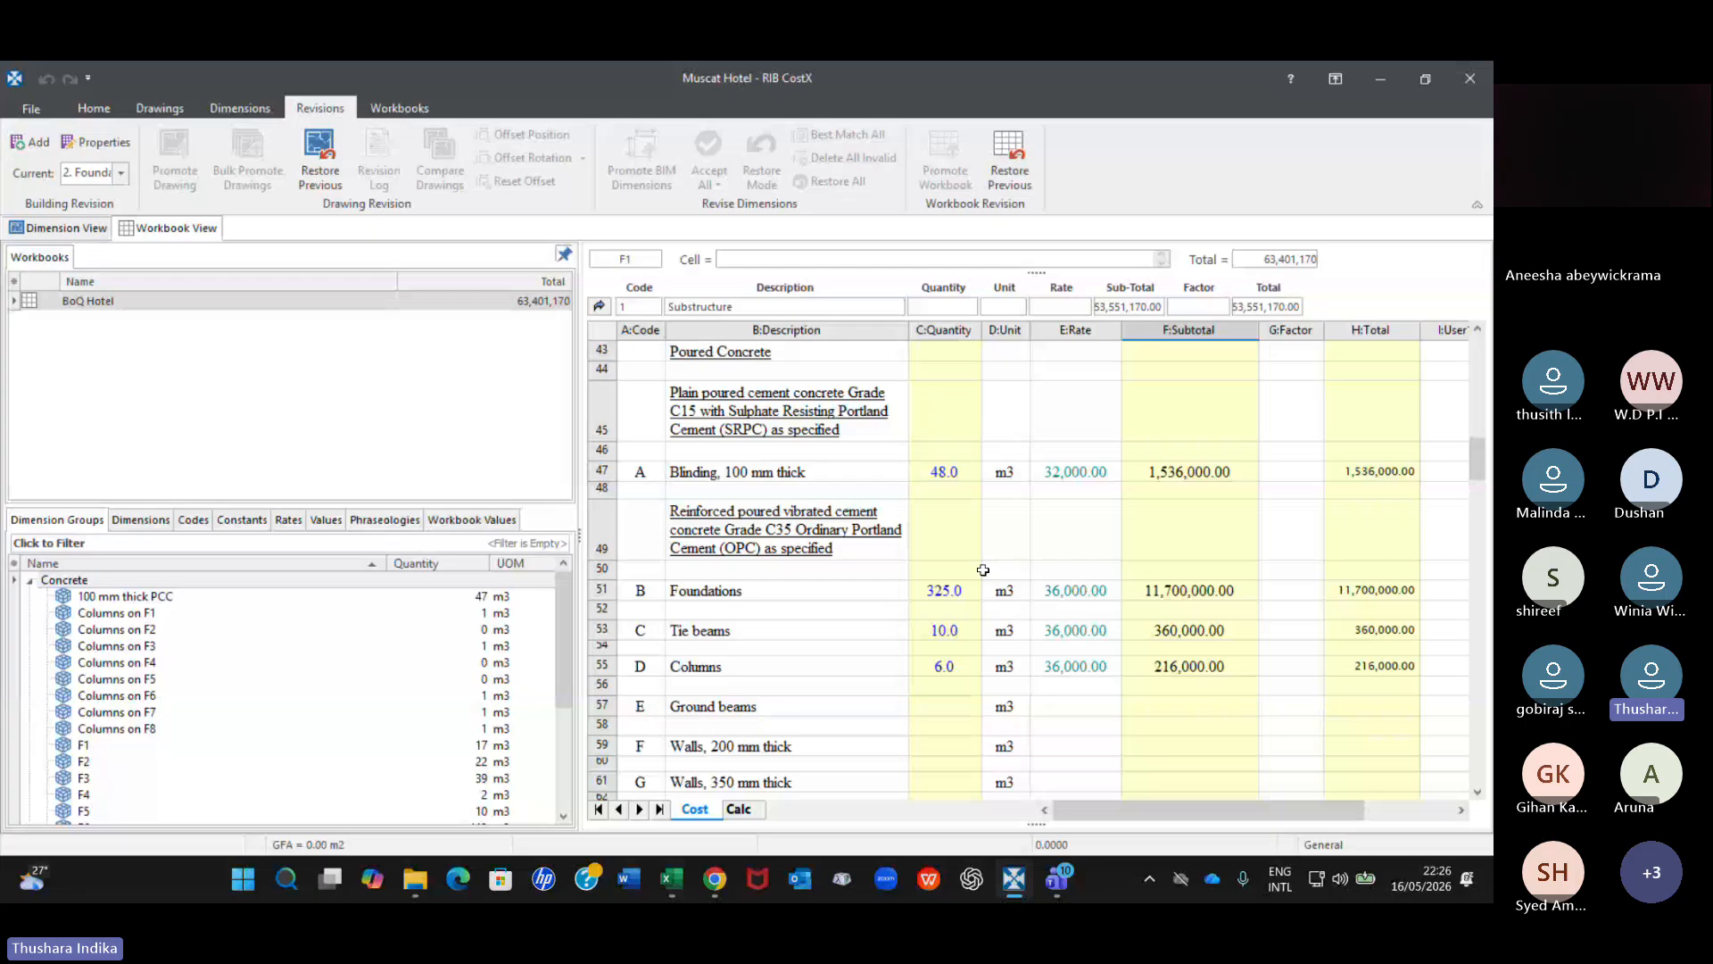
click(951, 473)
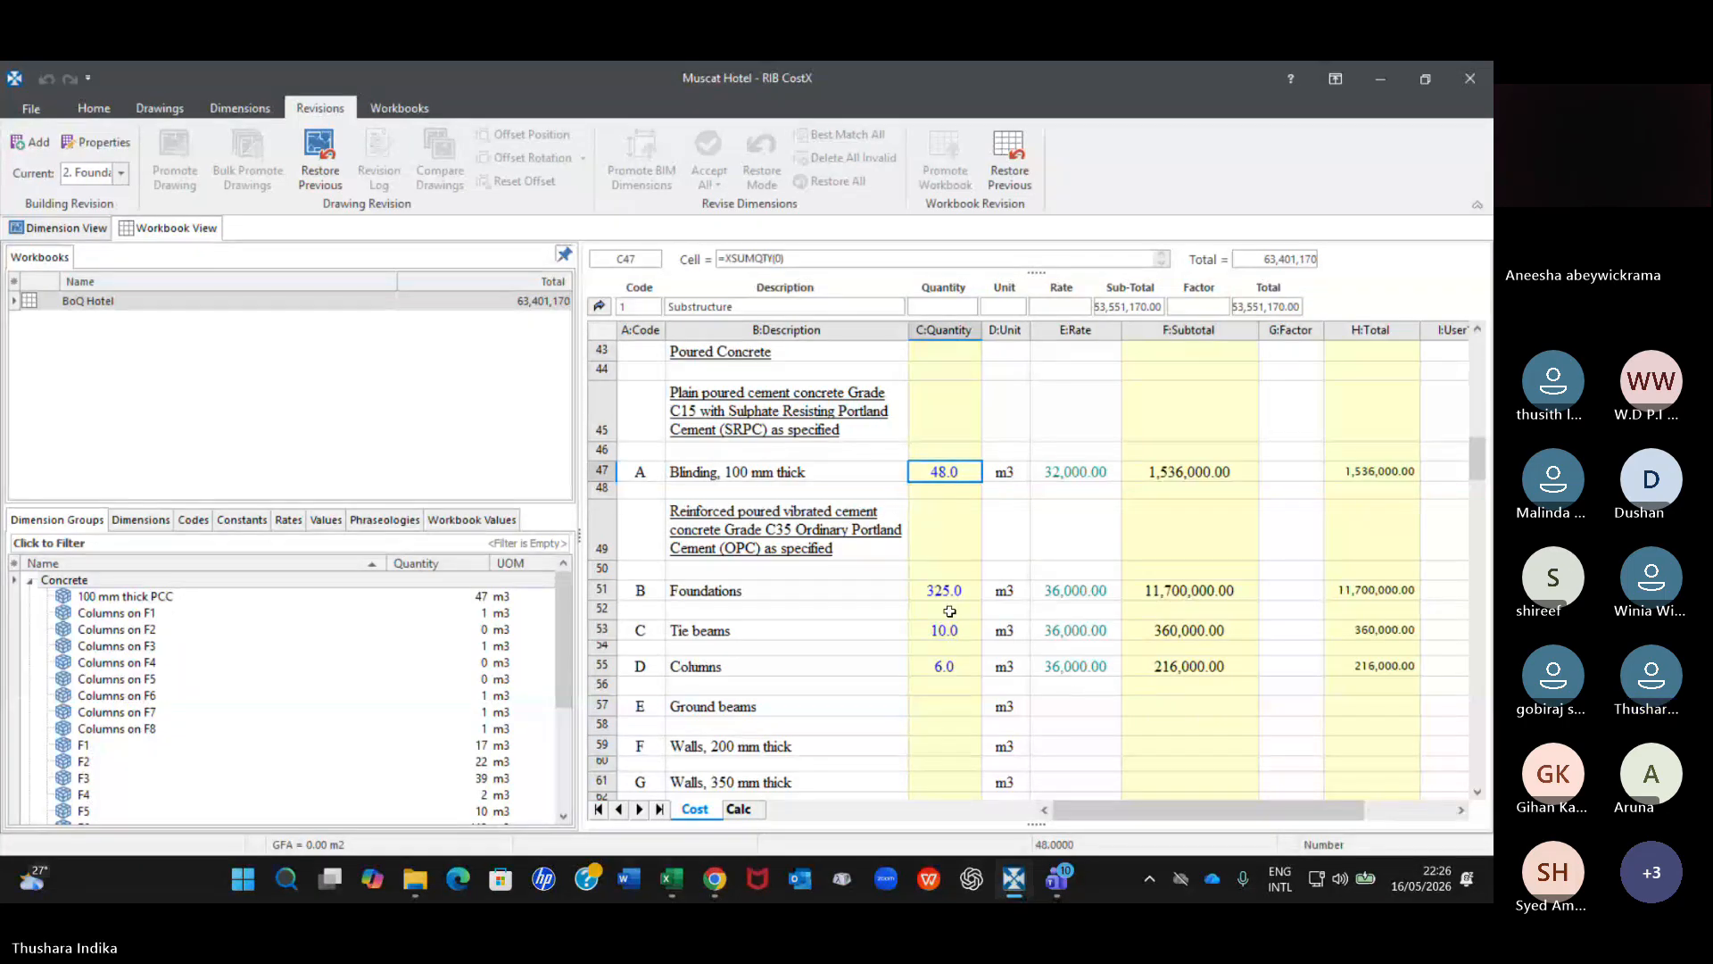
click(957, 585)
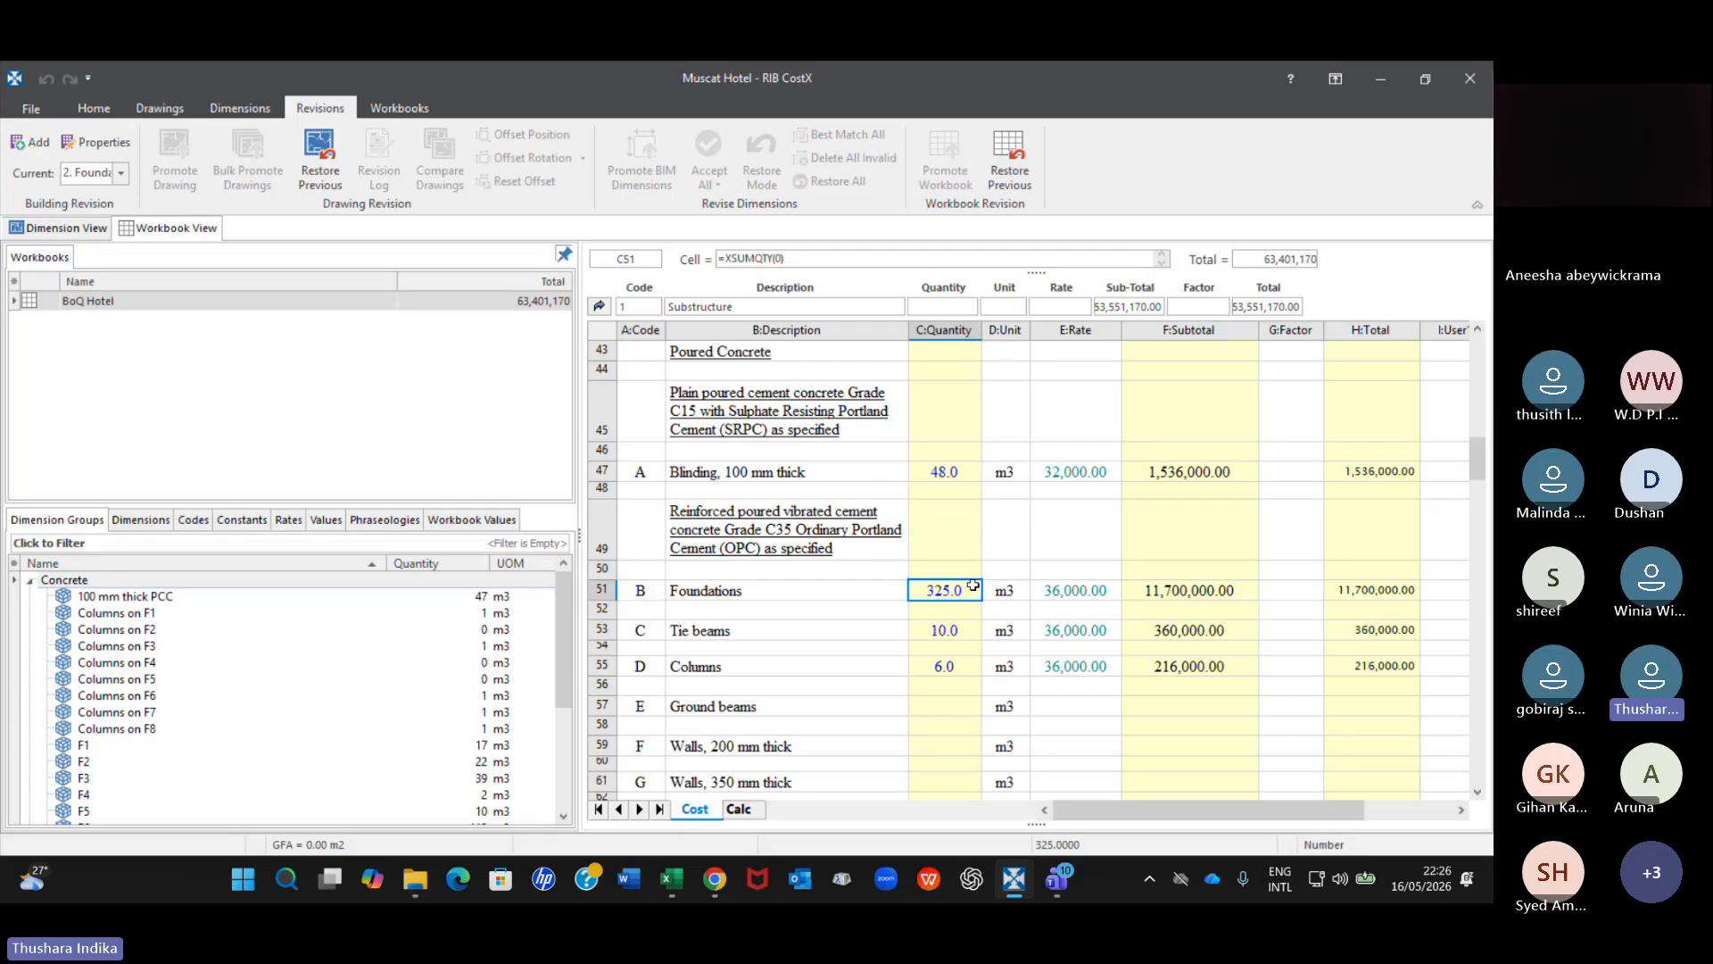
click(964, 469)
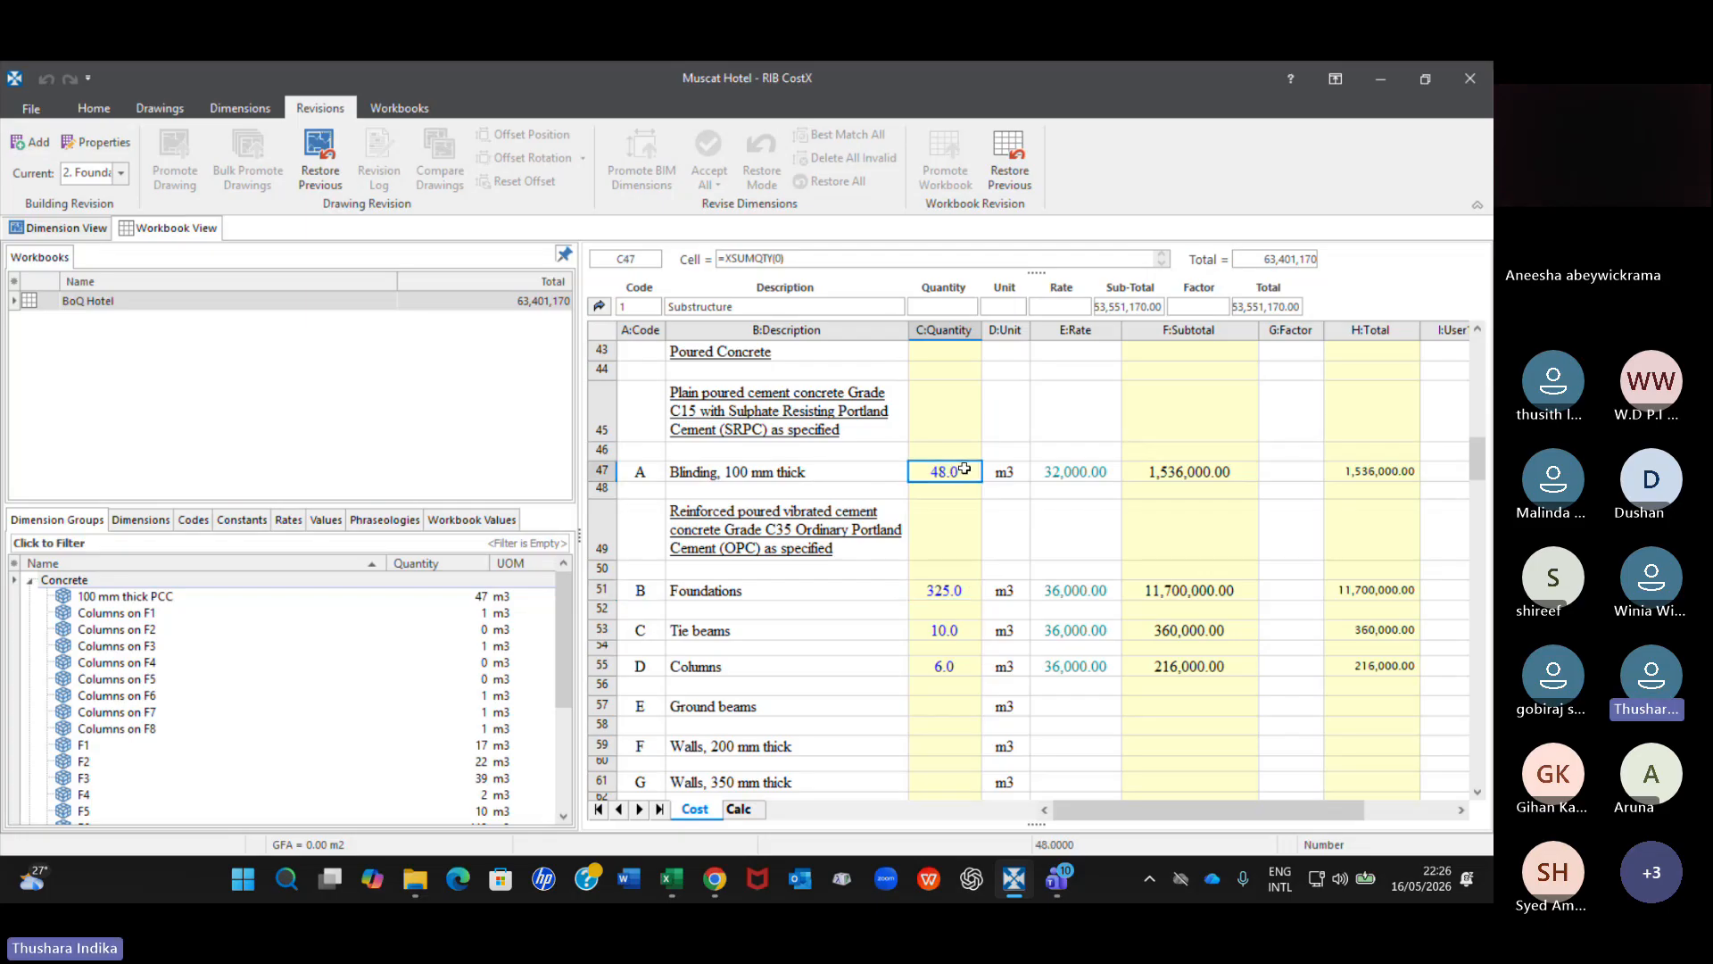
click(957, 592)
click(145, 647)
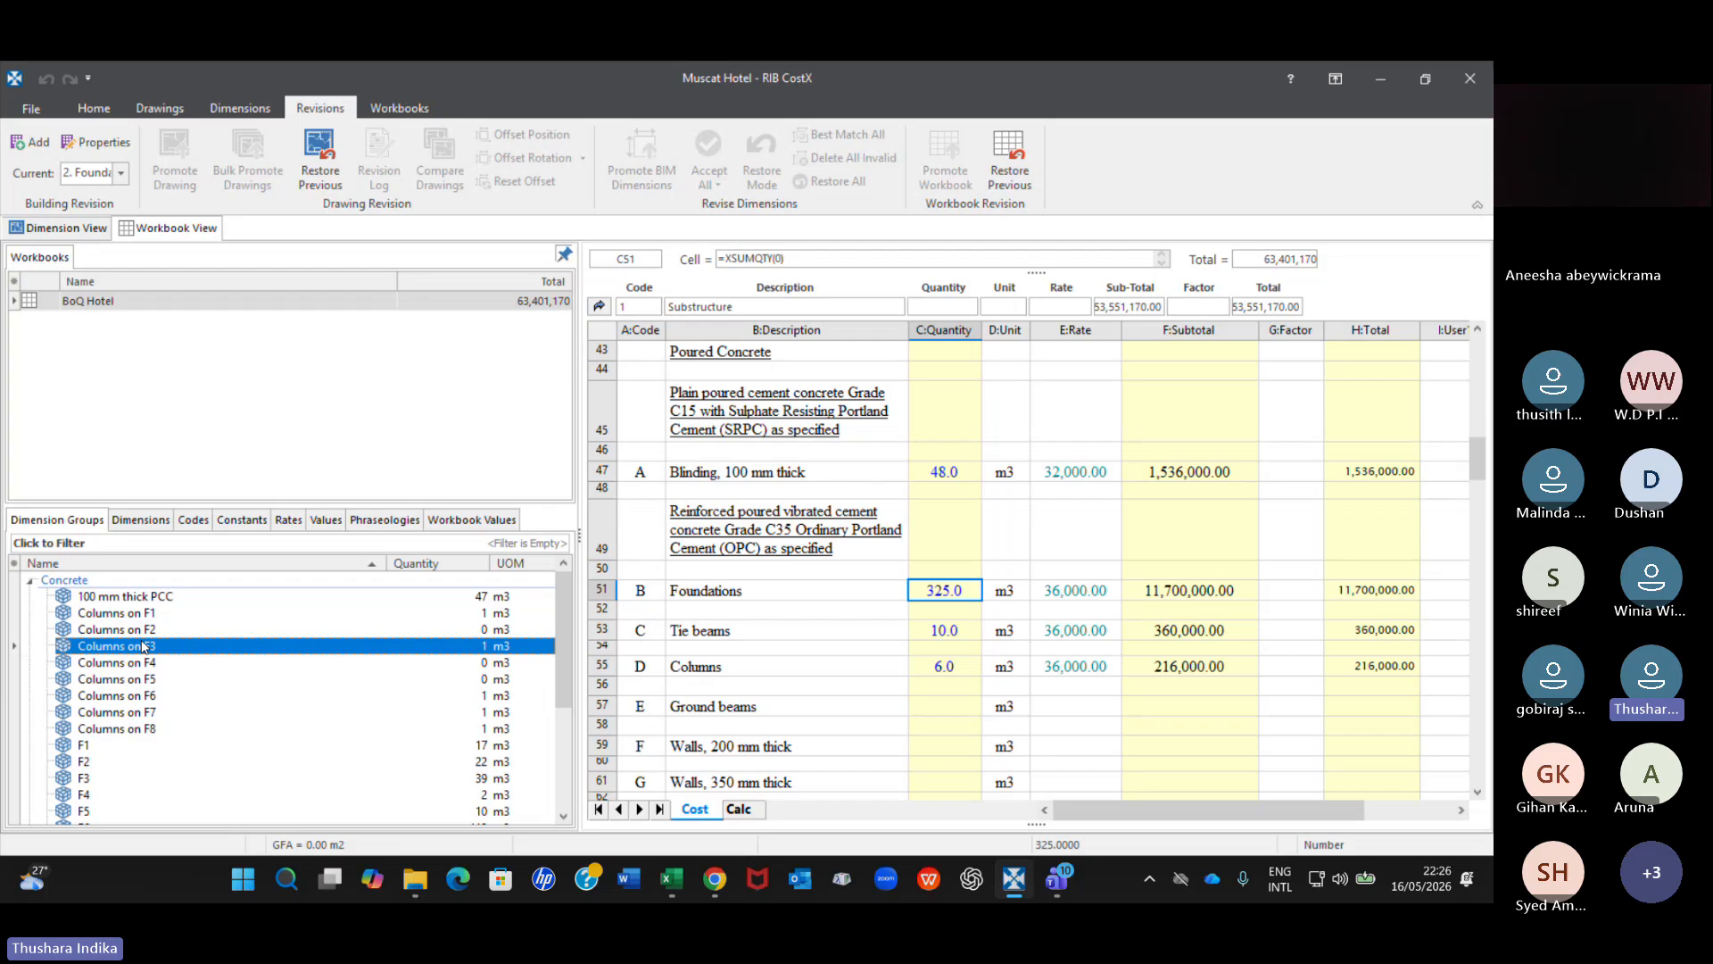
click(176, 695)
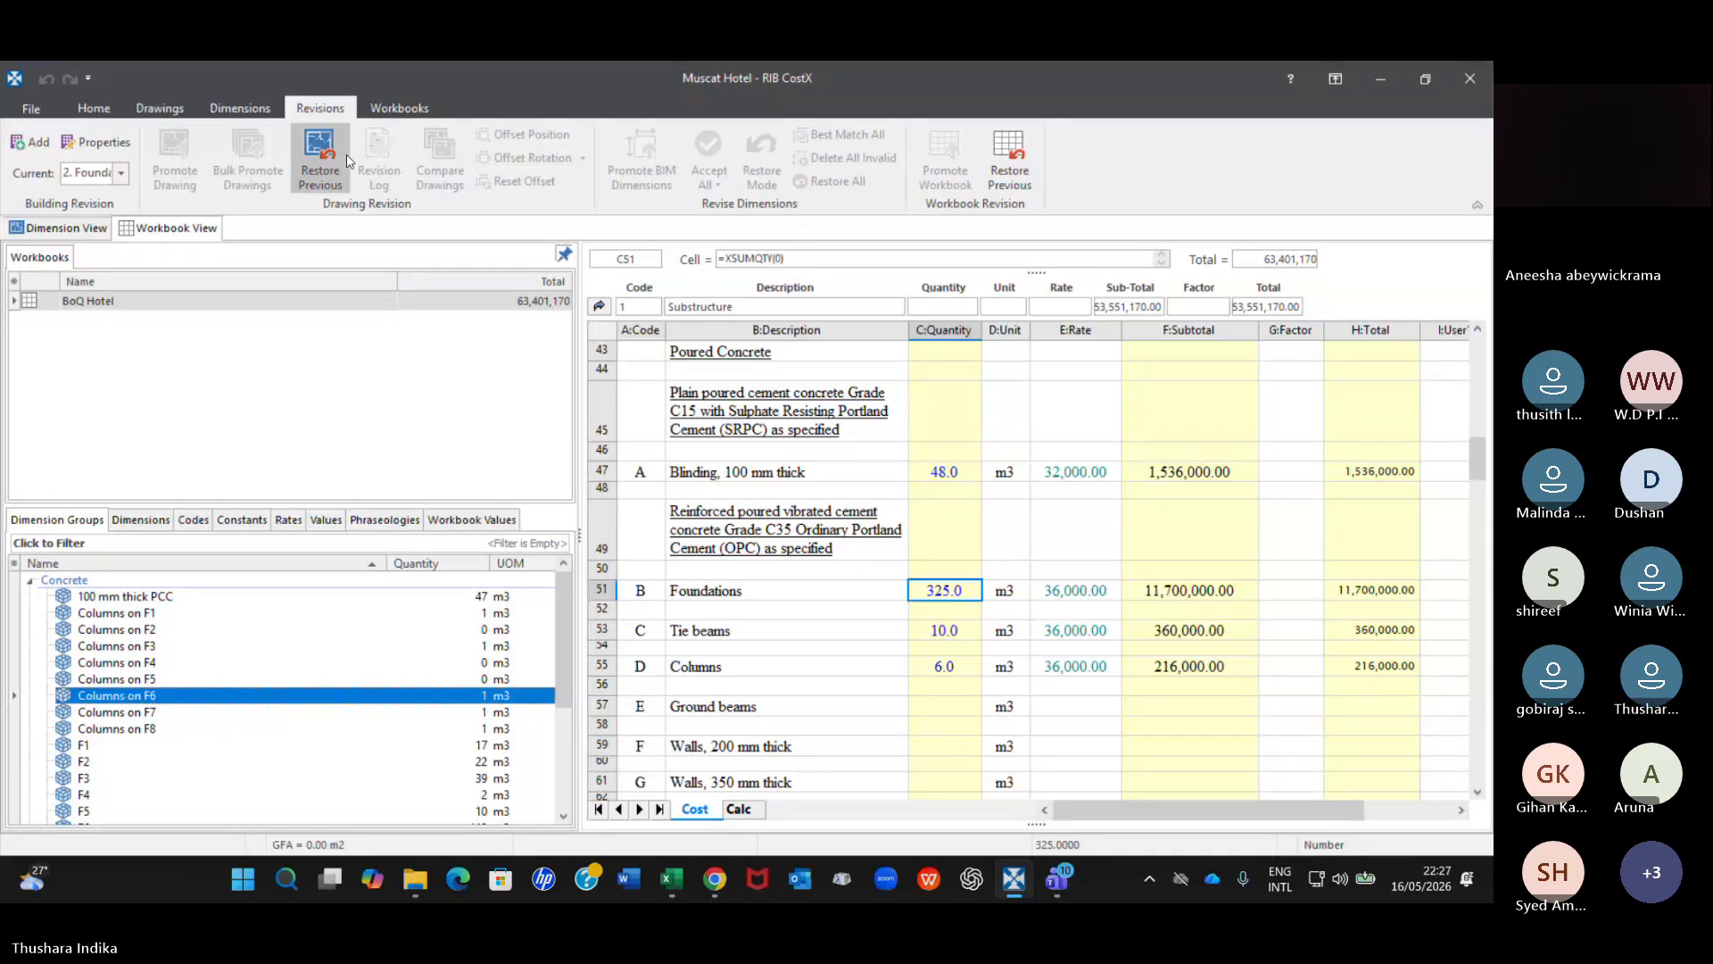
Open the form for a new building revision, close it without inserting anything, and return to the foundation layout drawing.
click(34, 145)
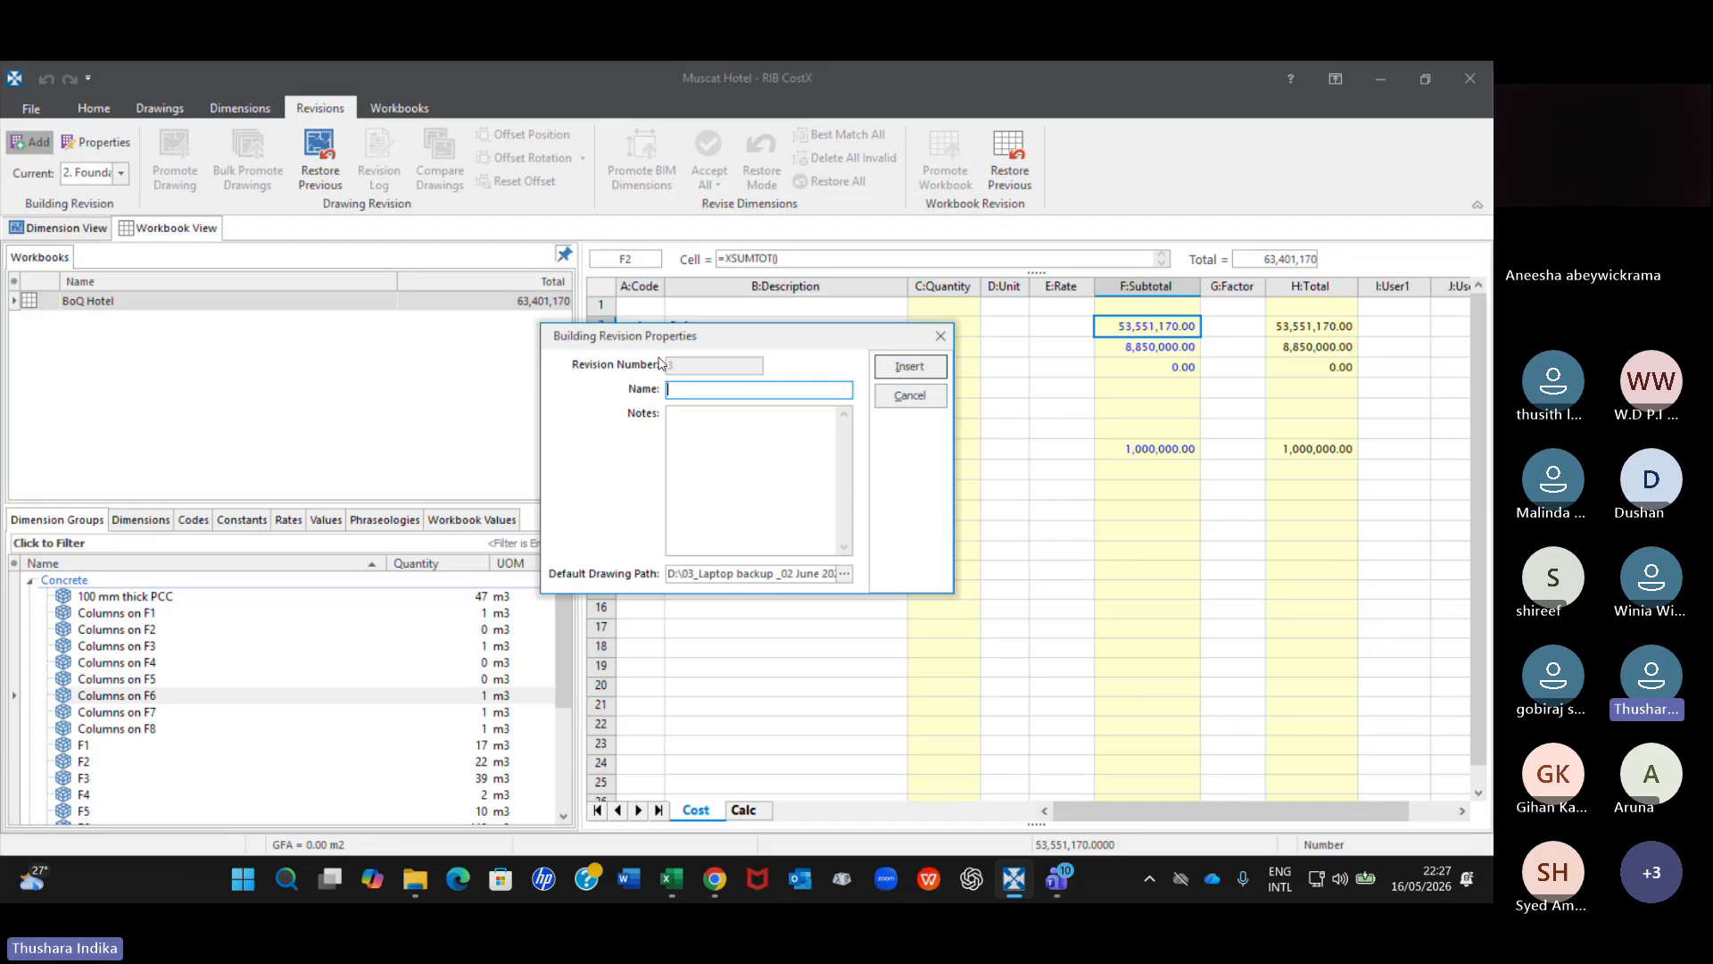
click(941, 337)
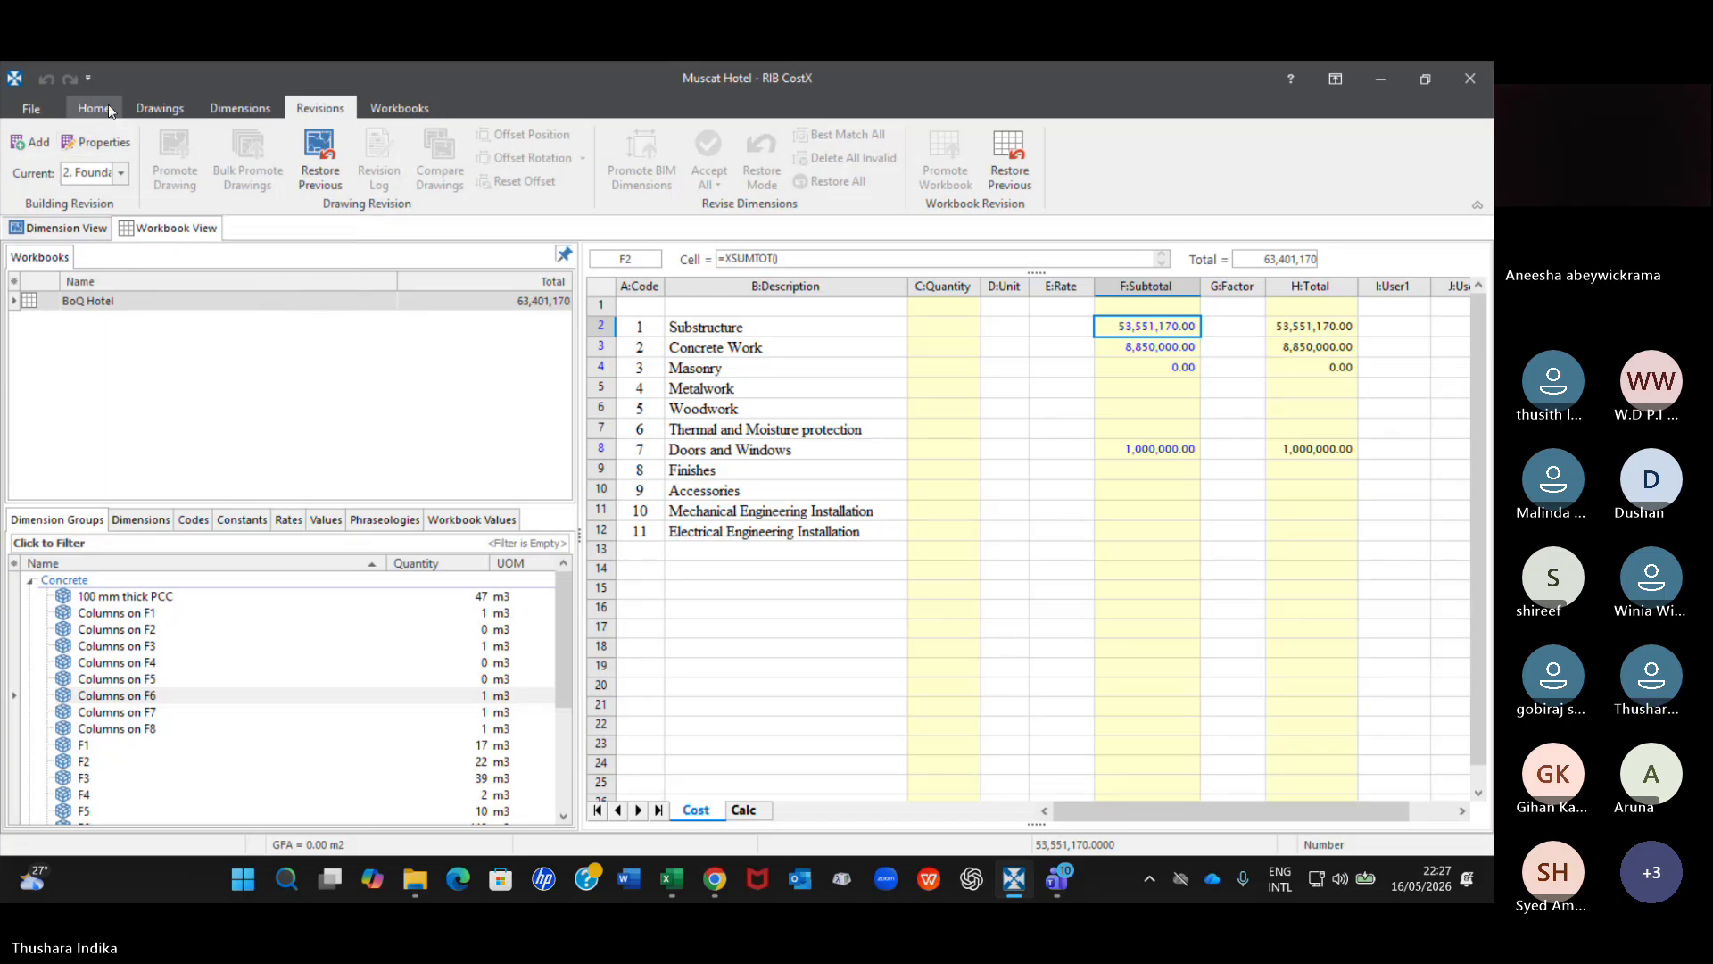
click(55, 229)
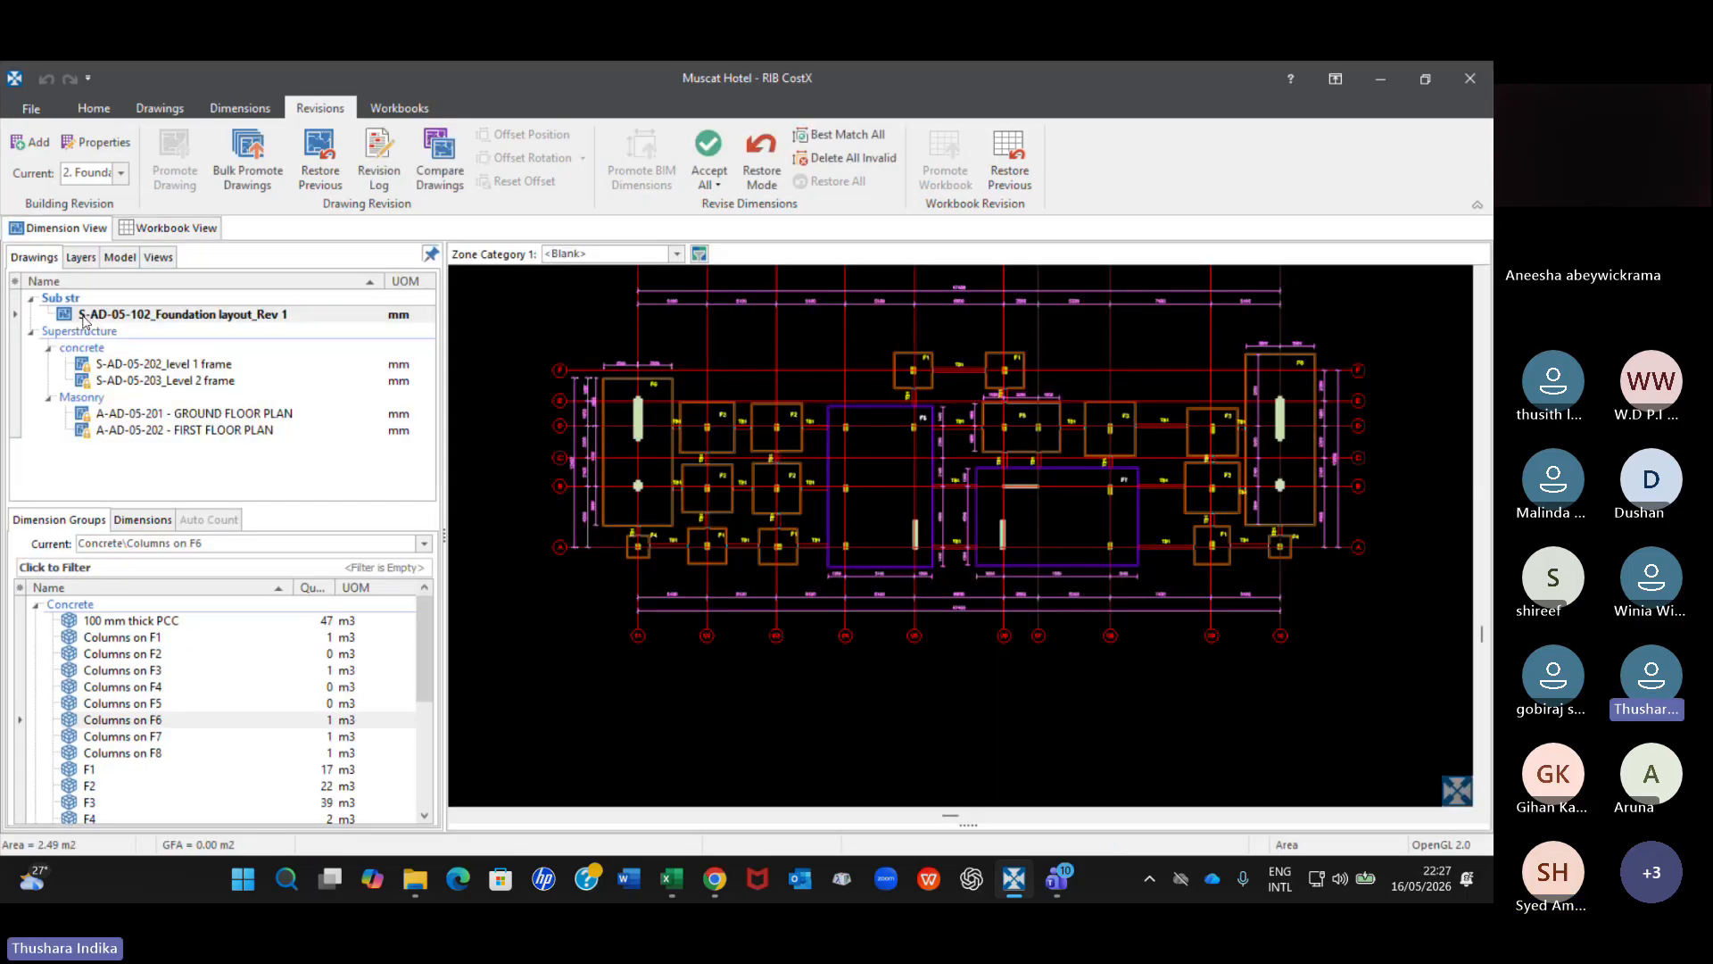
Inspect the Columns on F6 quantities and the options for accepting all dimensions, and return to the BoQ Hotel workbook.
mouse_move(87, 318)
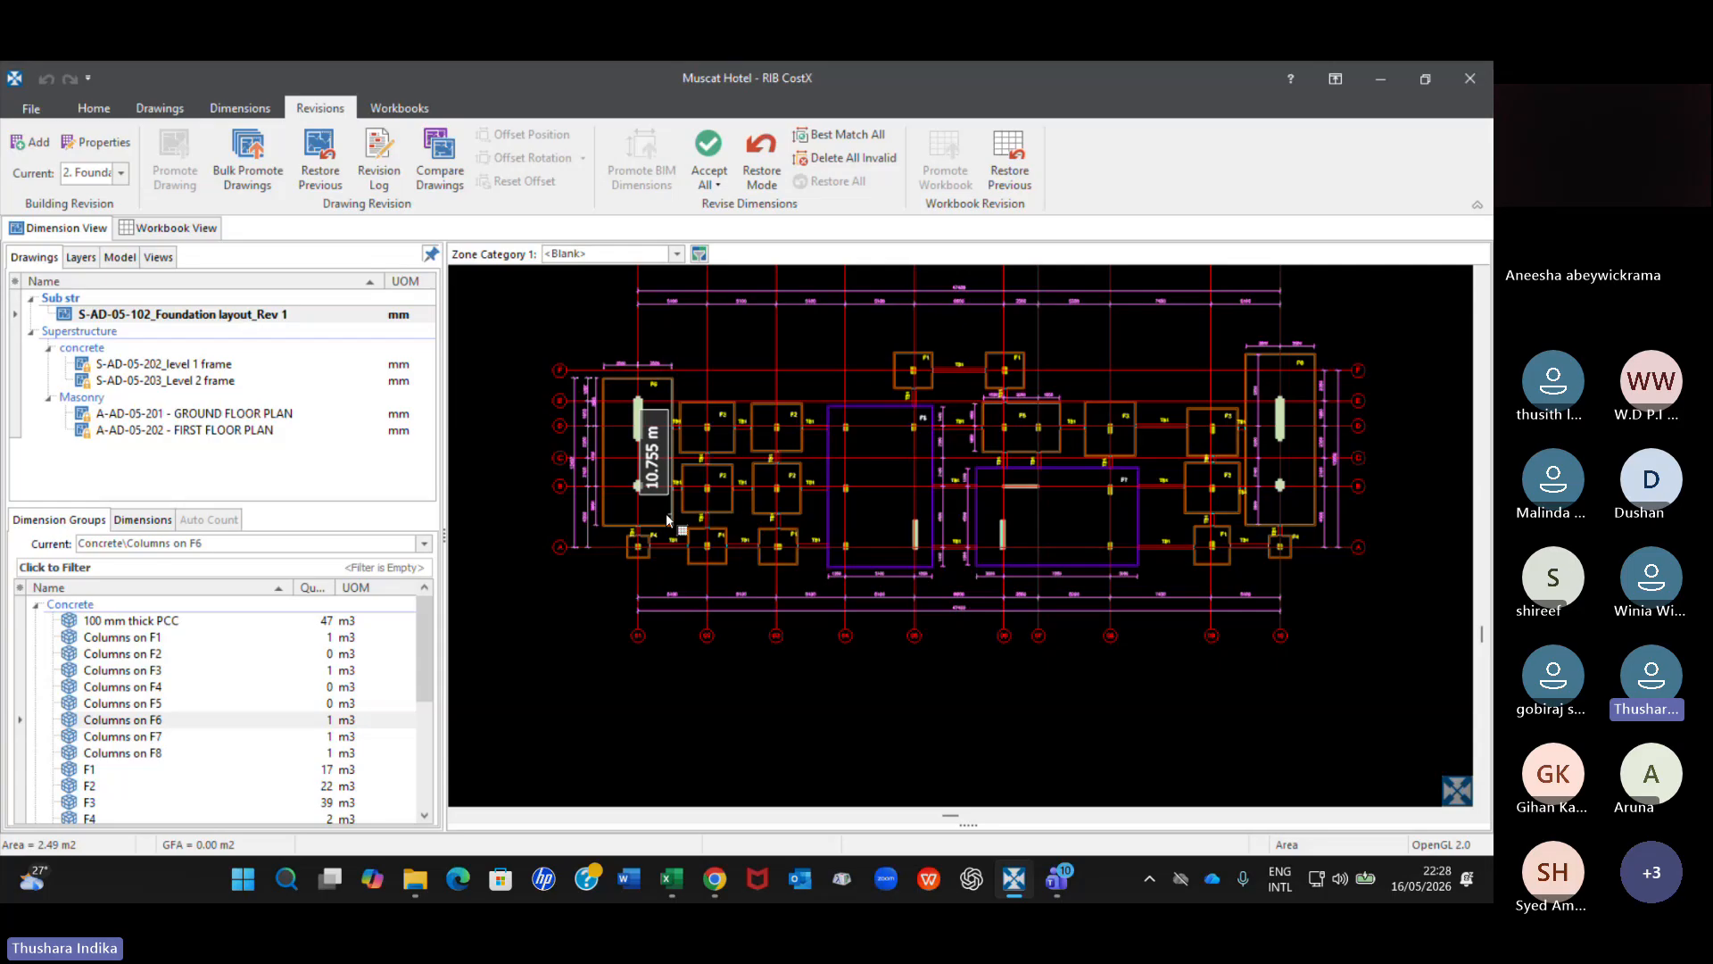
mouse_move(319, 729)
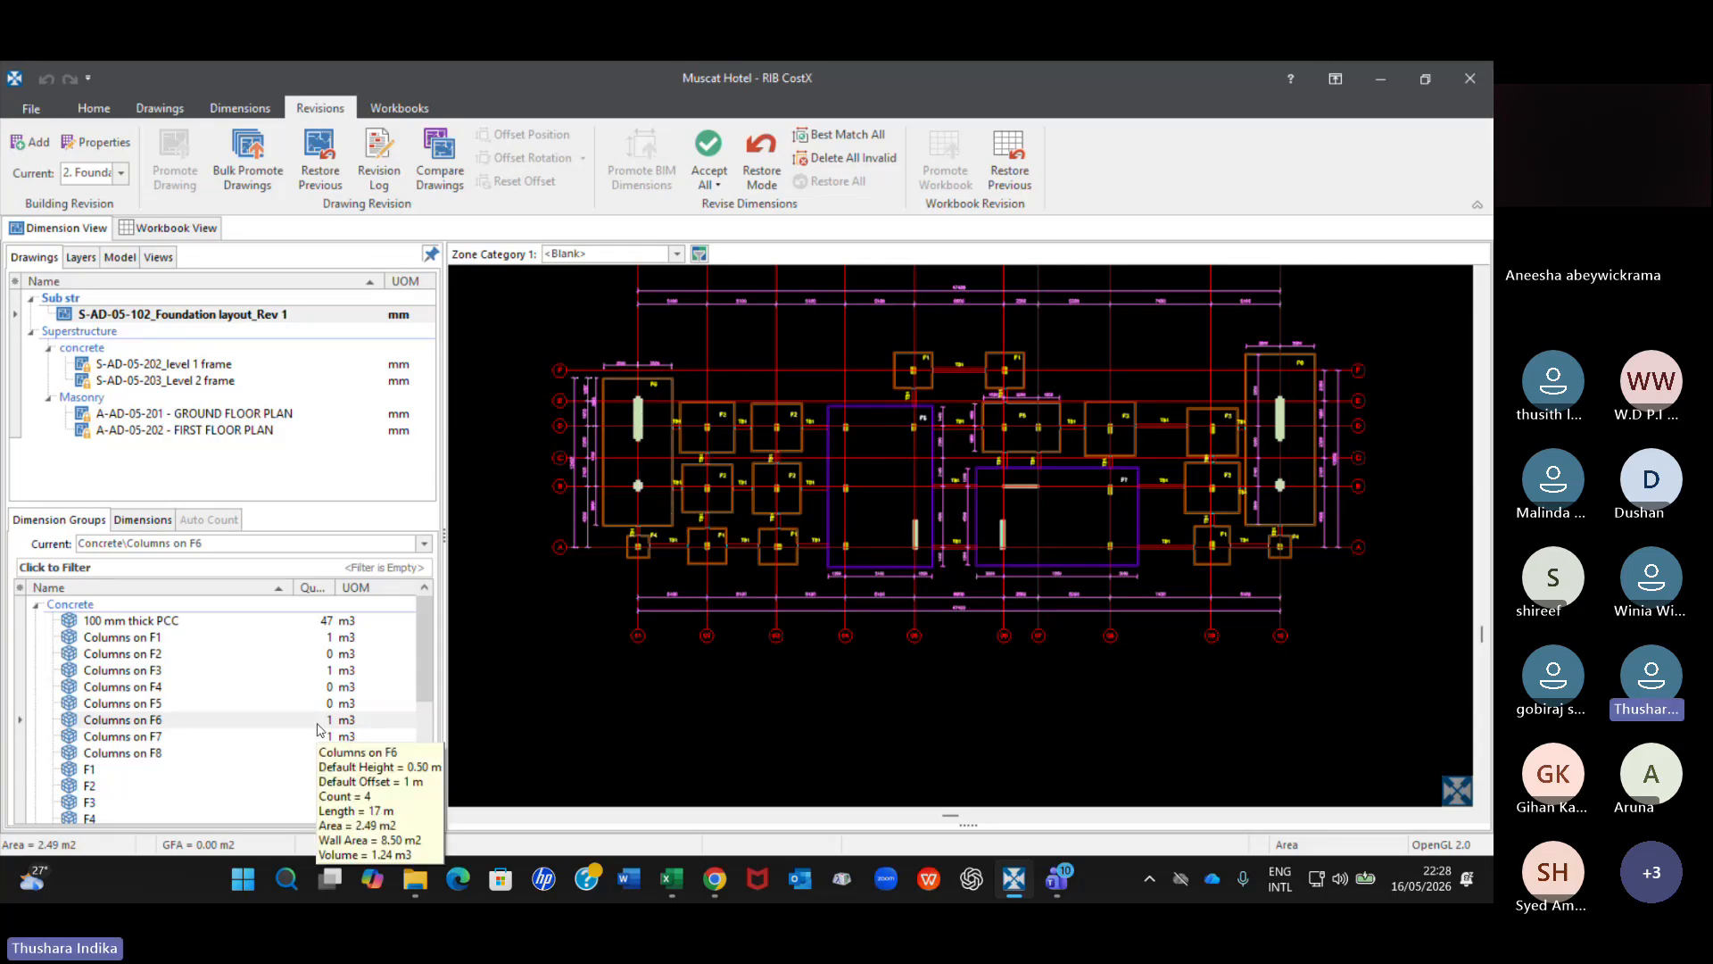
click(709, 177)
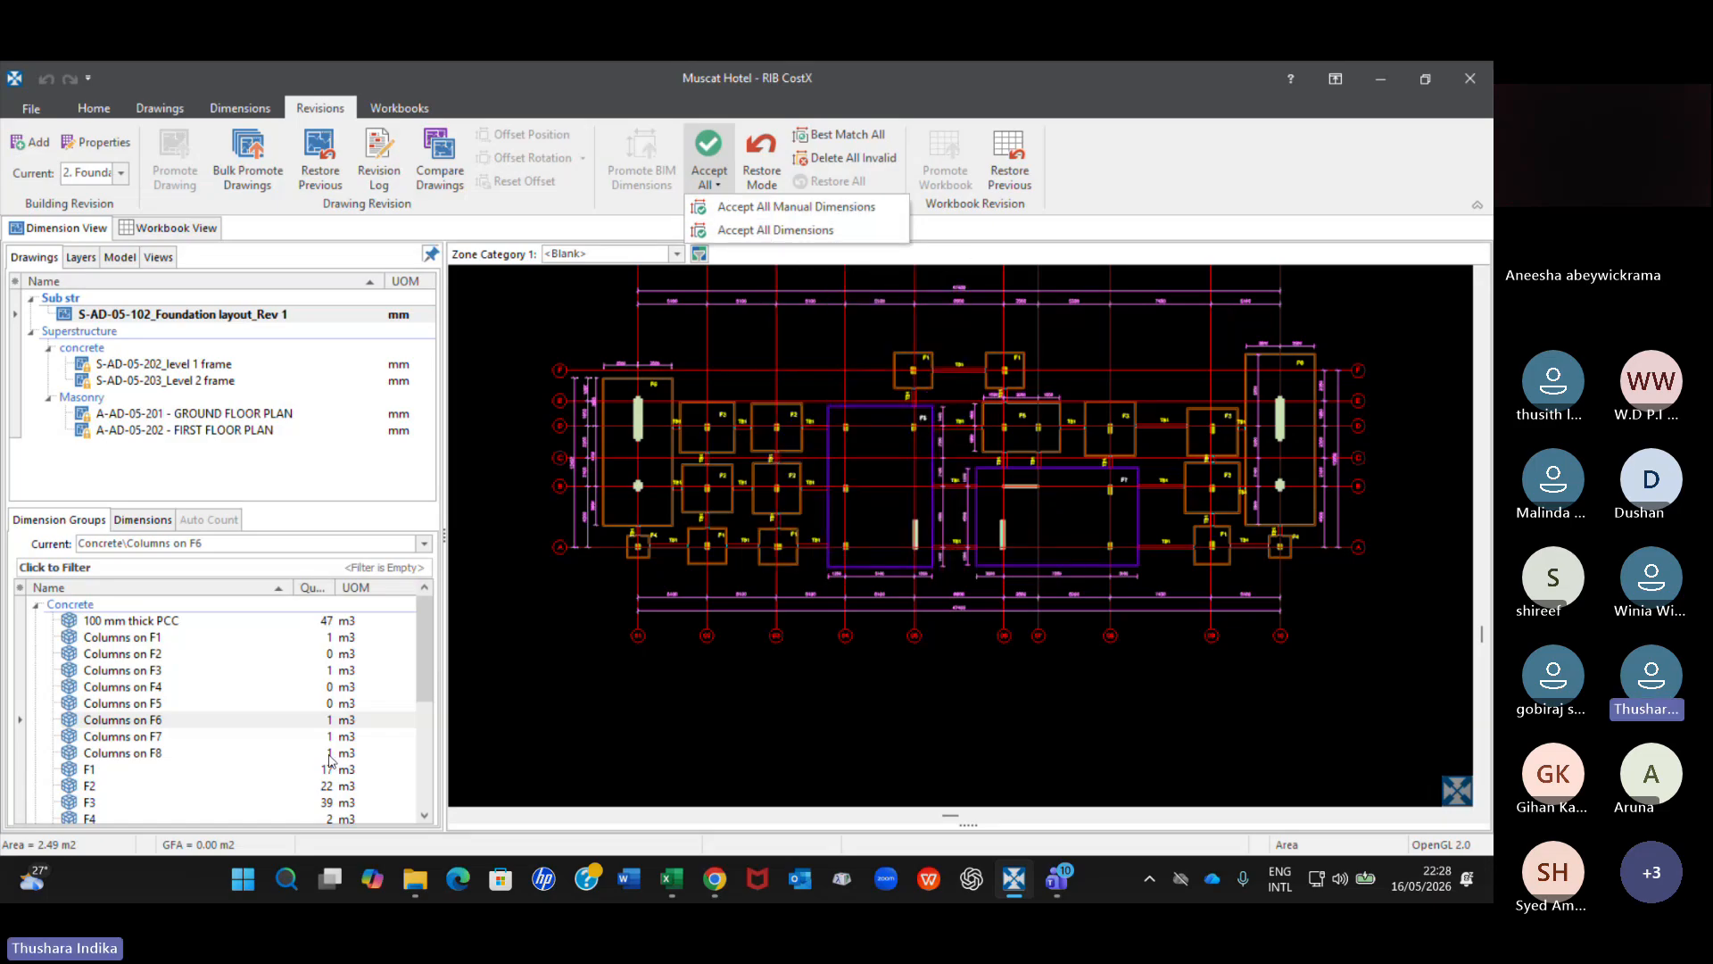
mouse_move(330, 759)
click(1149, 177)
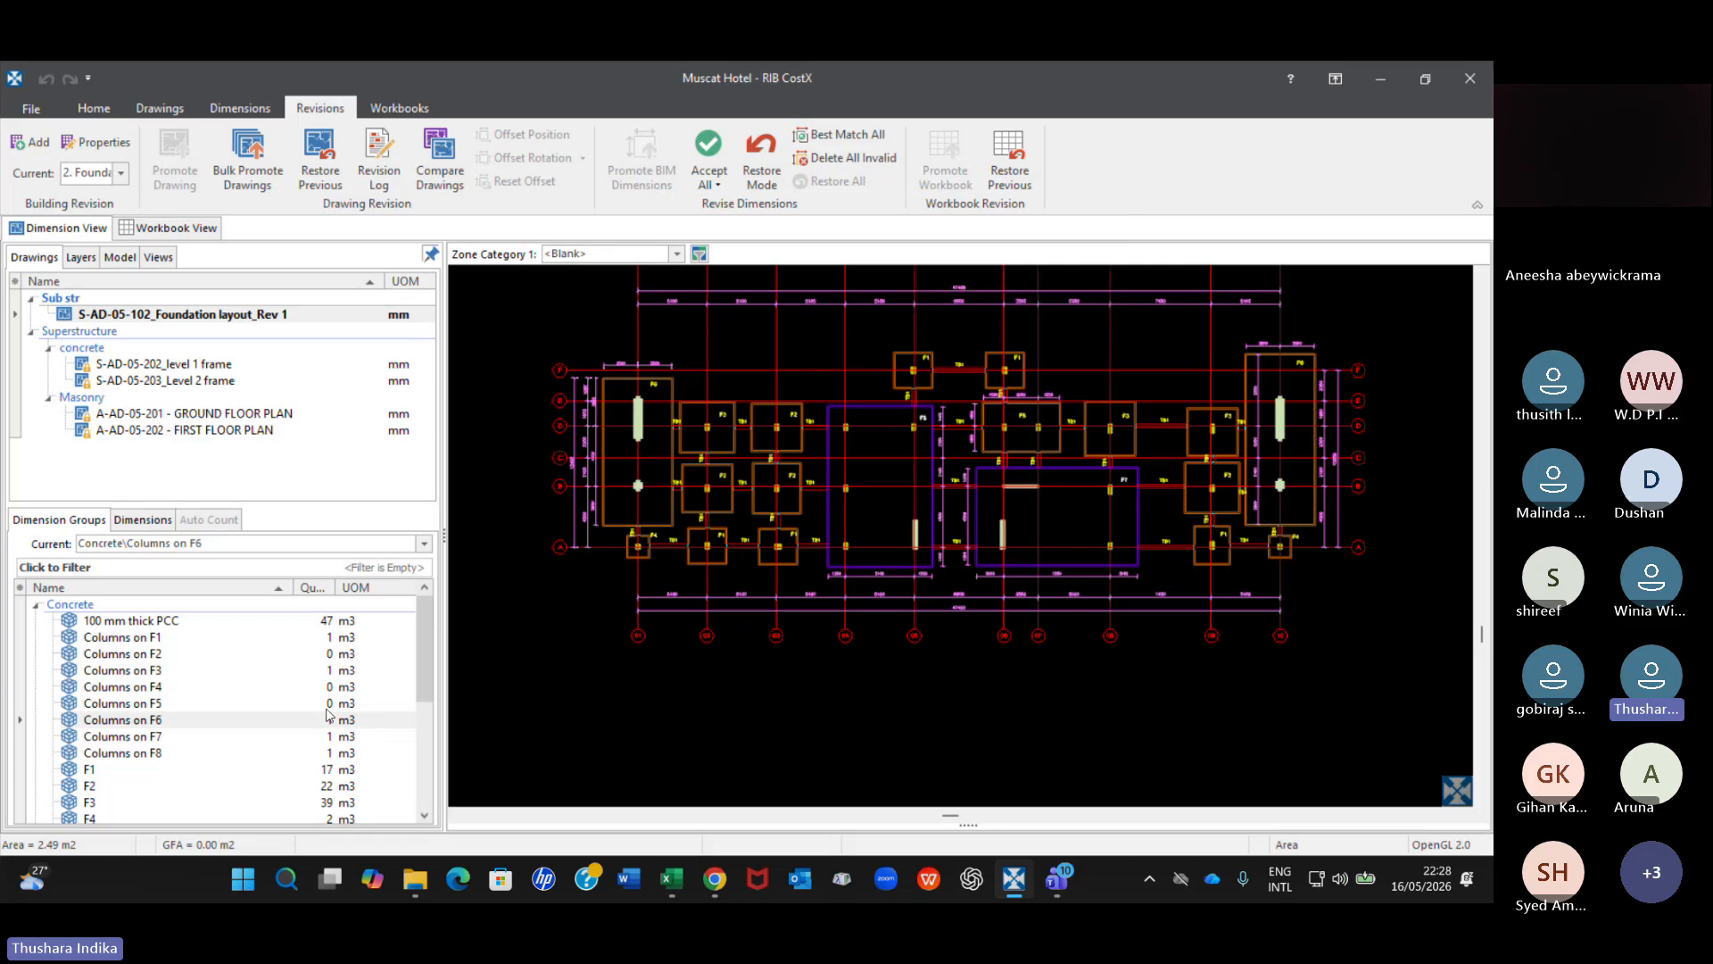
click(163, 233)
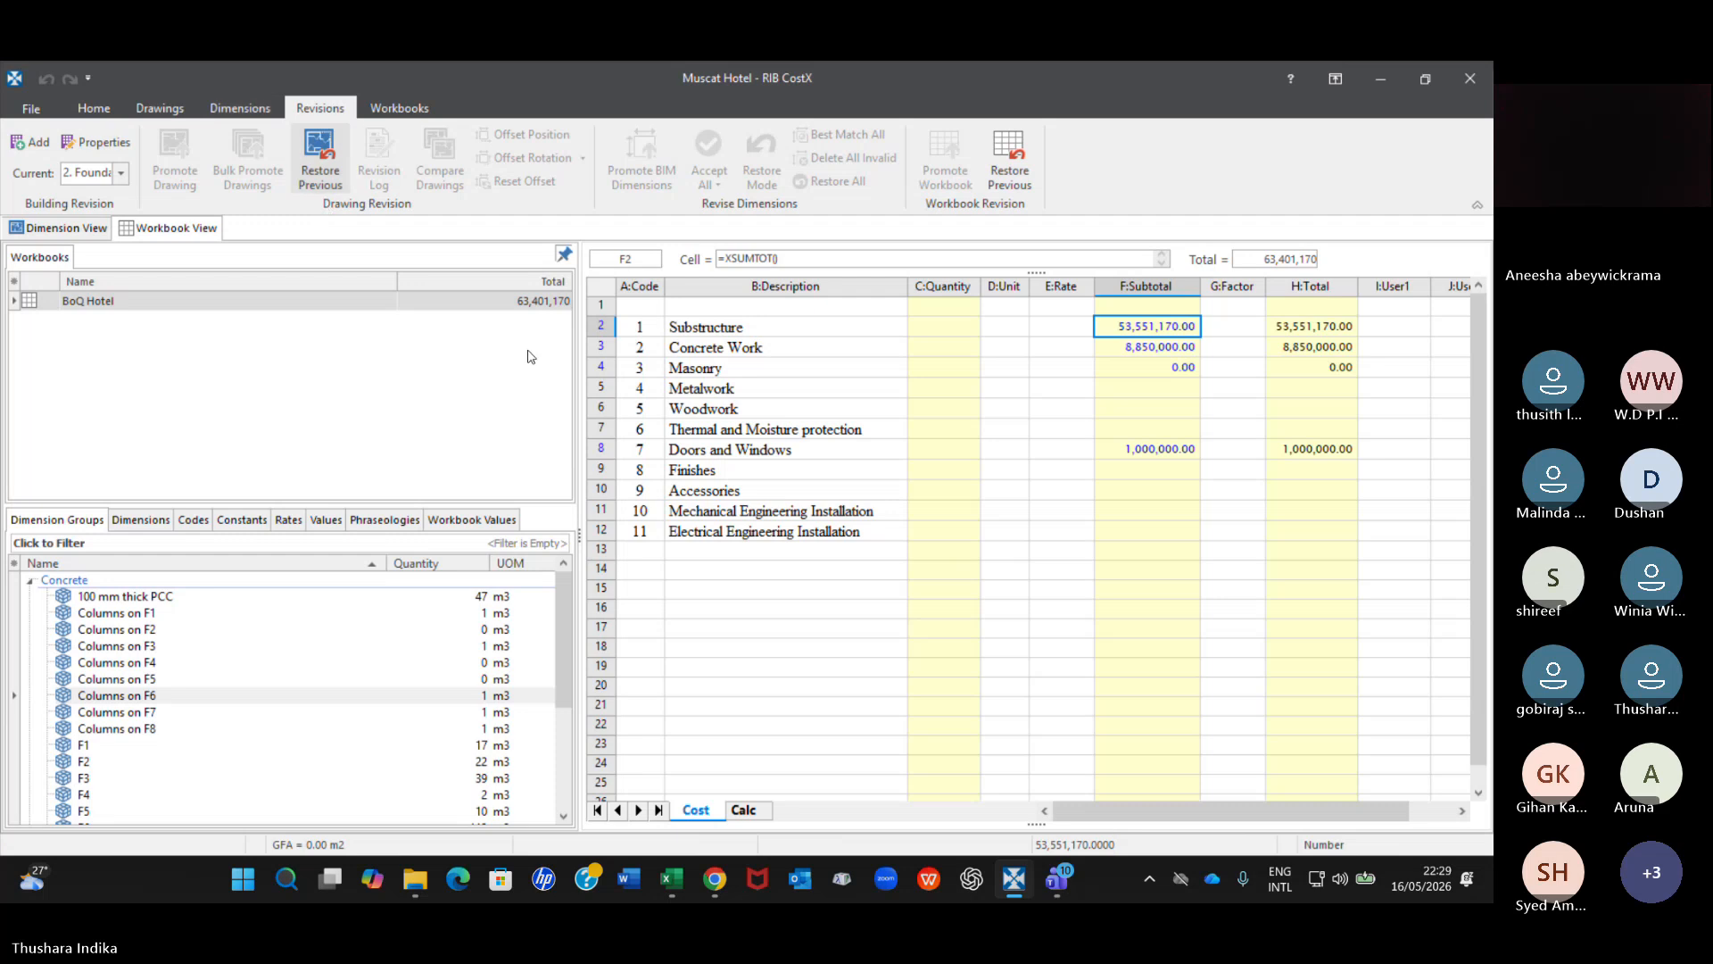
Compare the Foundation layout Rev 1 drawing with Revision 1 using the Match Lines comparison method.
click(86, 227)
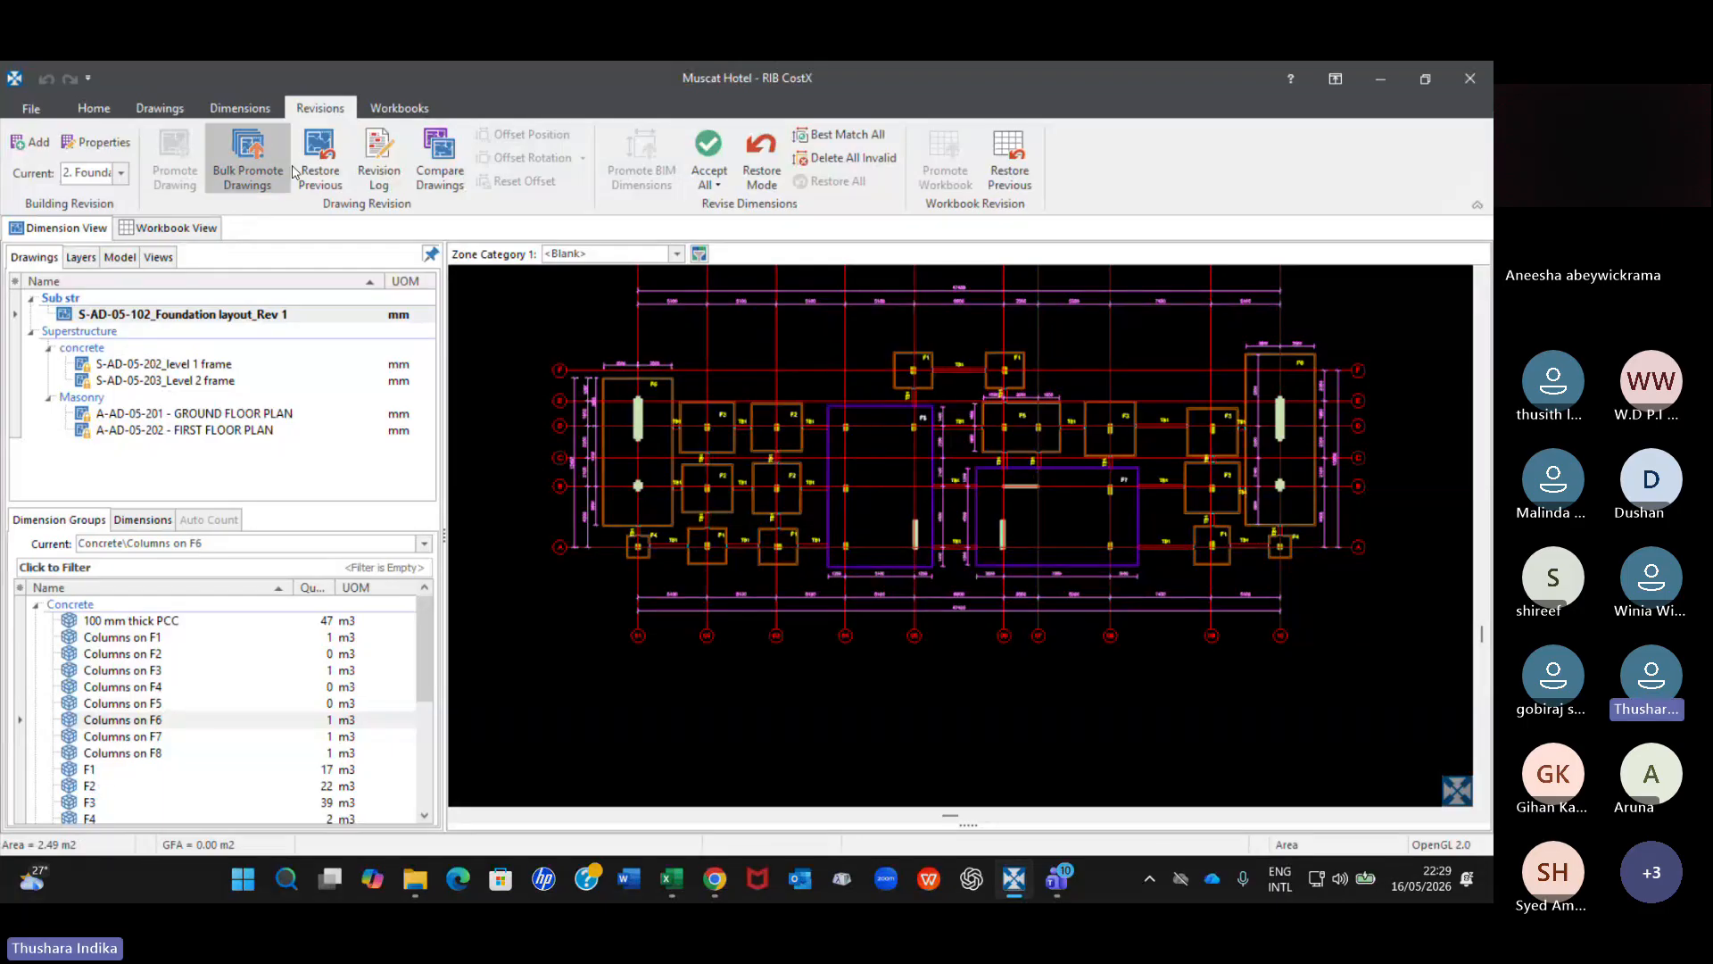
click(441, 162)
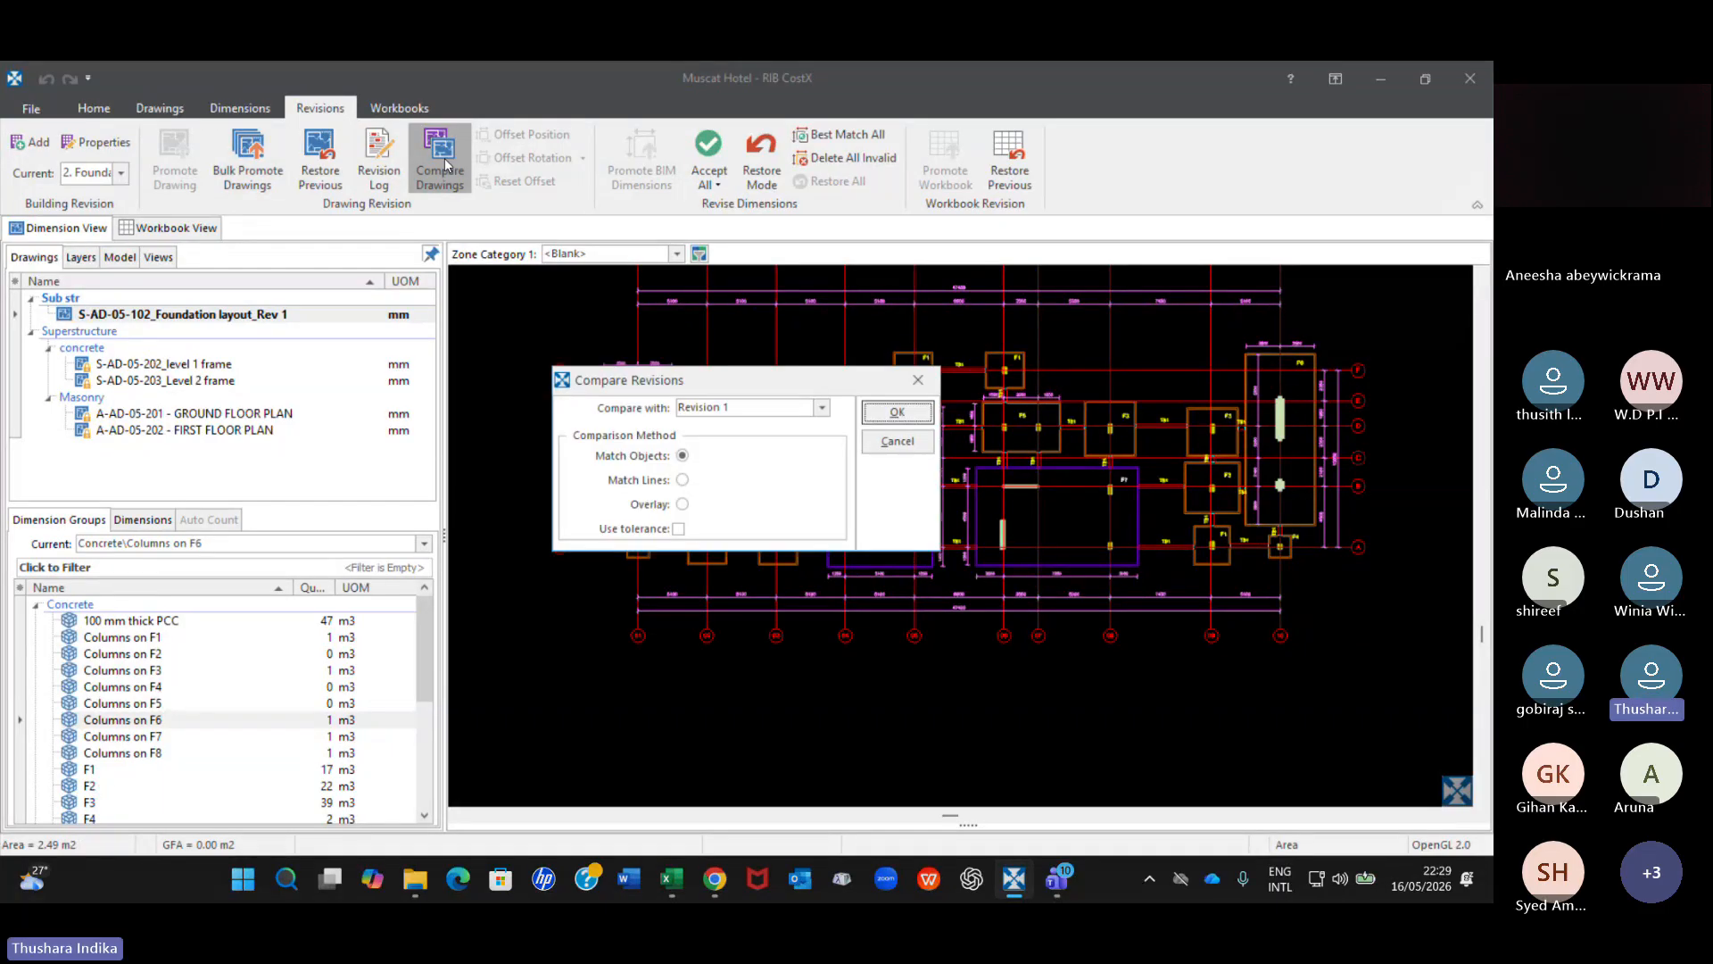
click(683, 480)
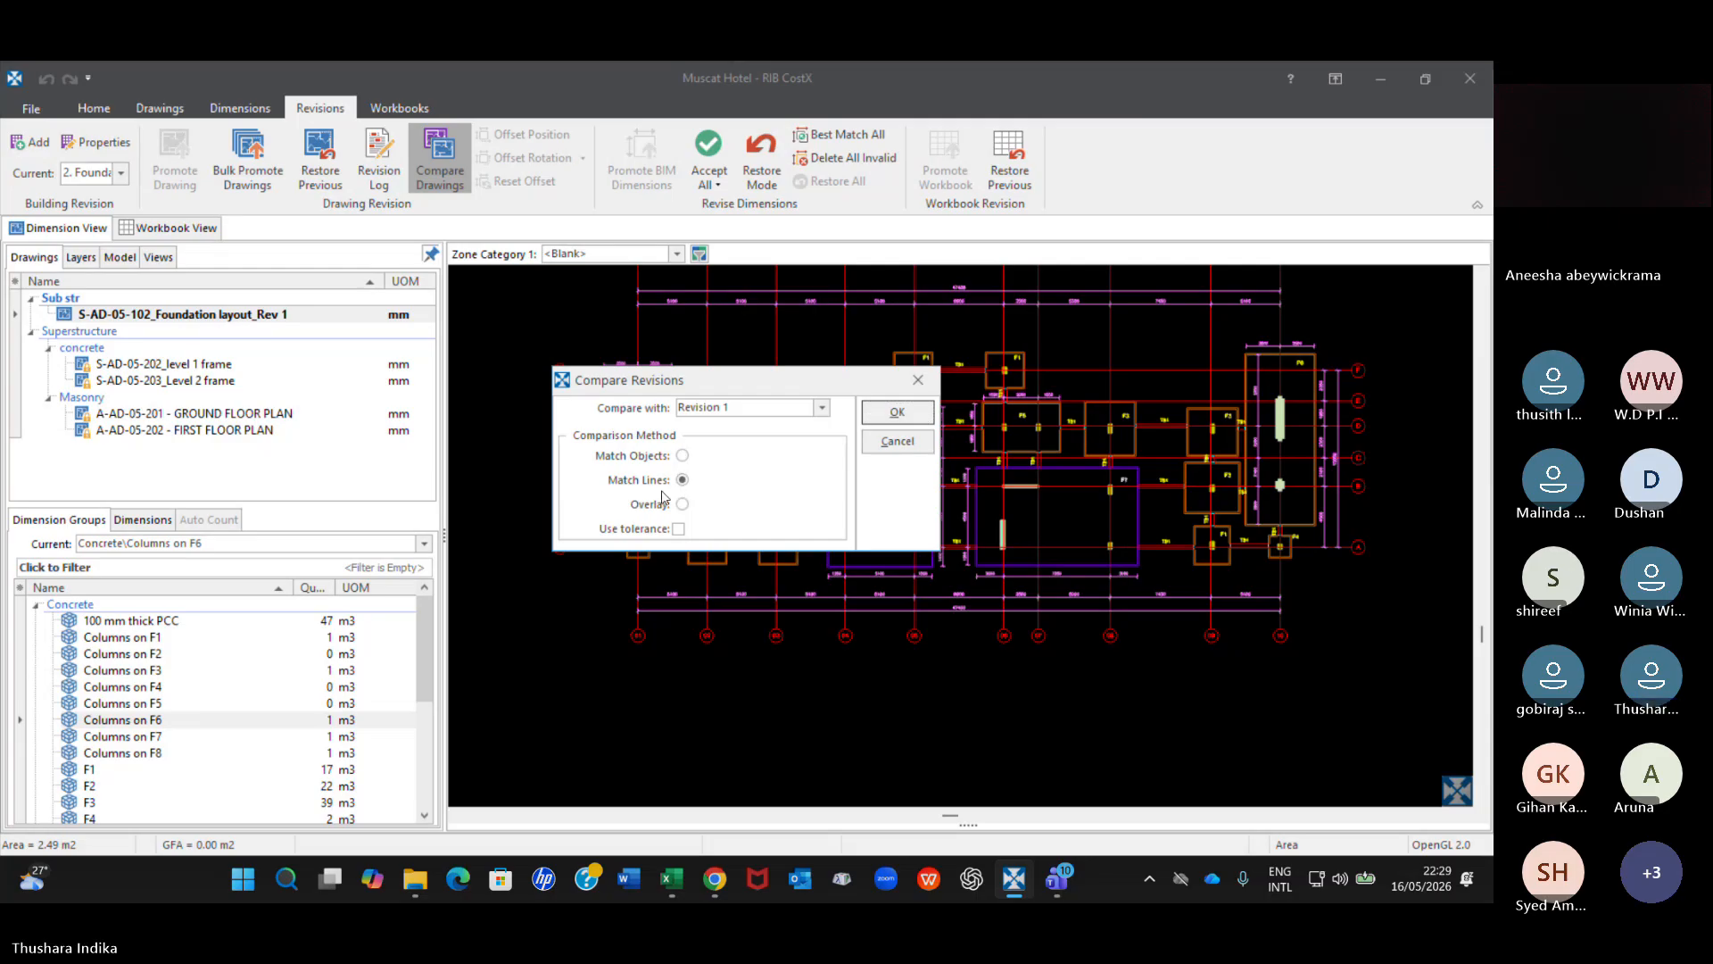
click(897, 413)
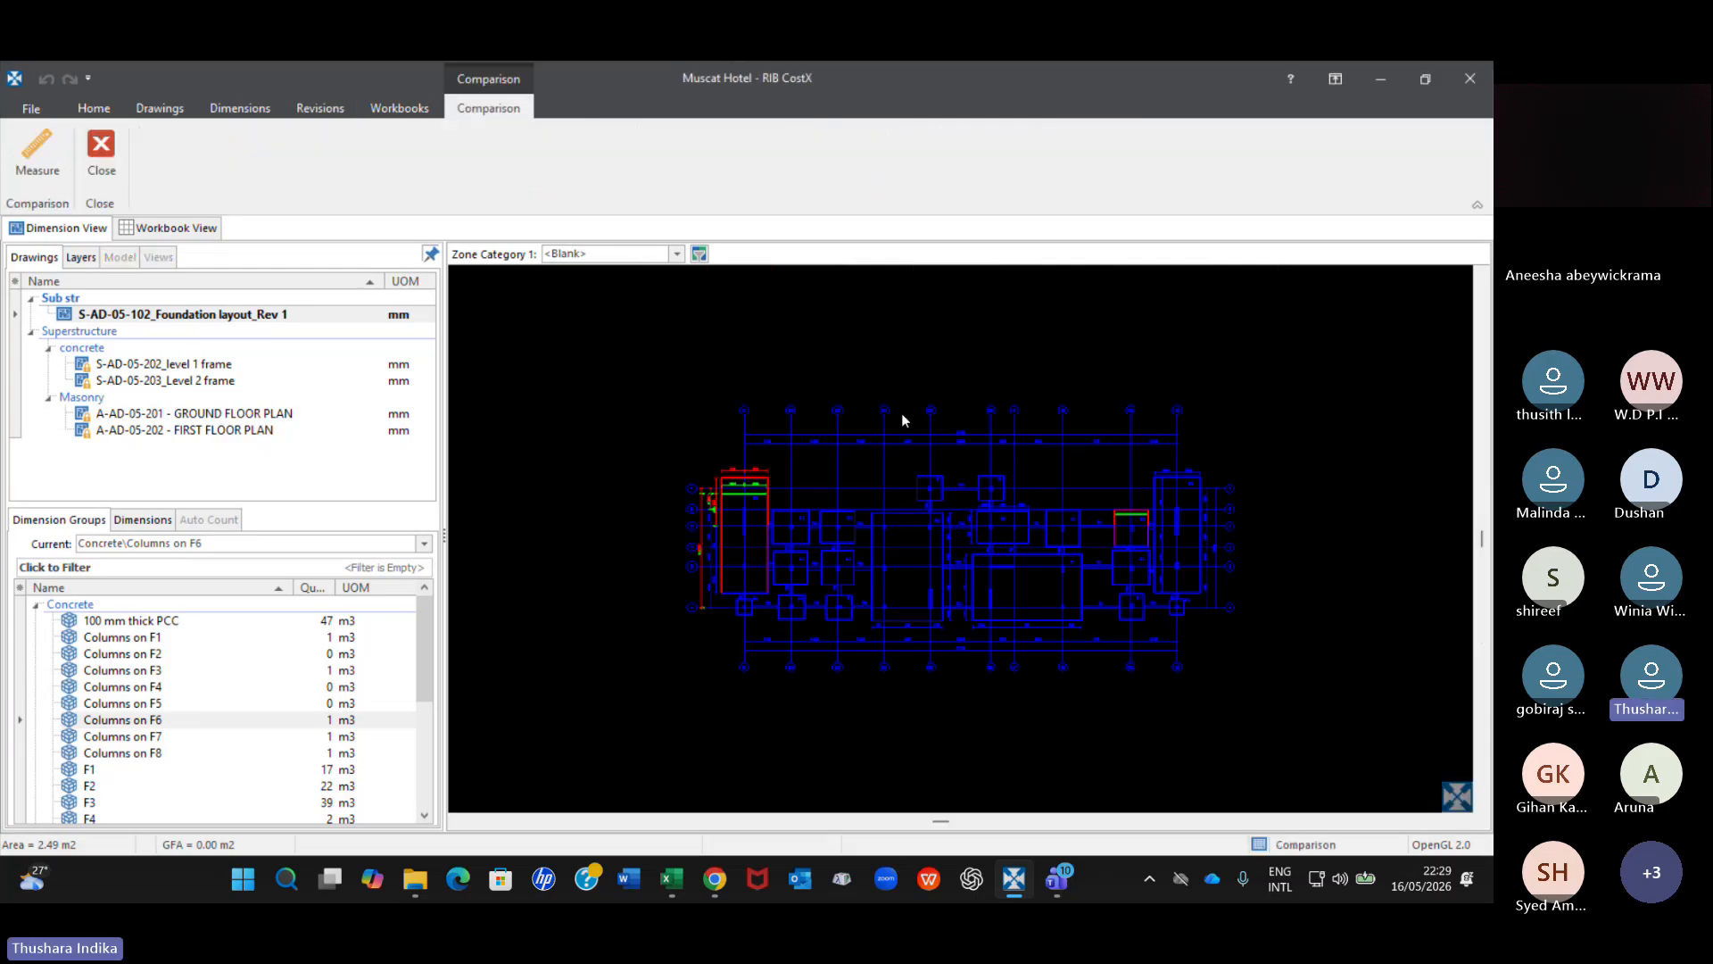
scroll(821, 535, up, 2)
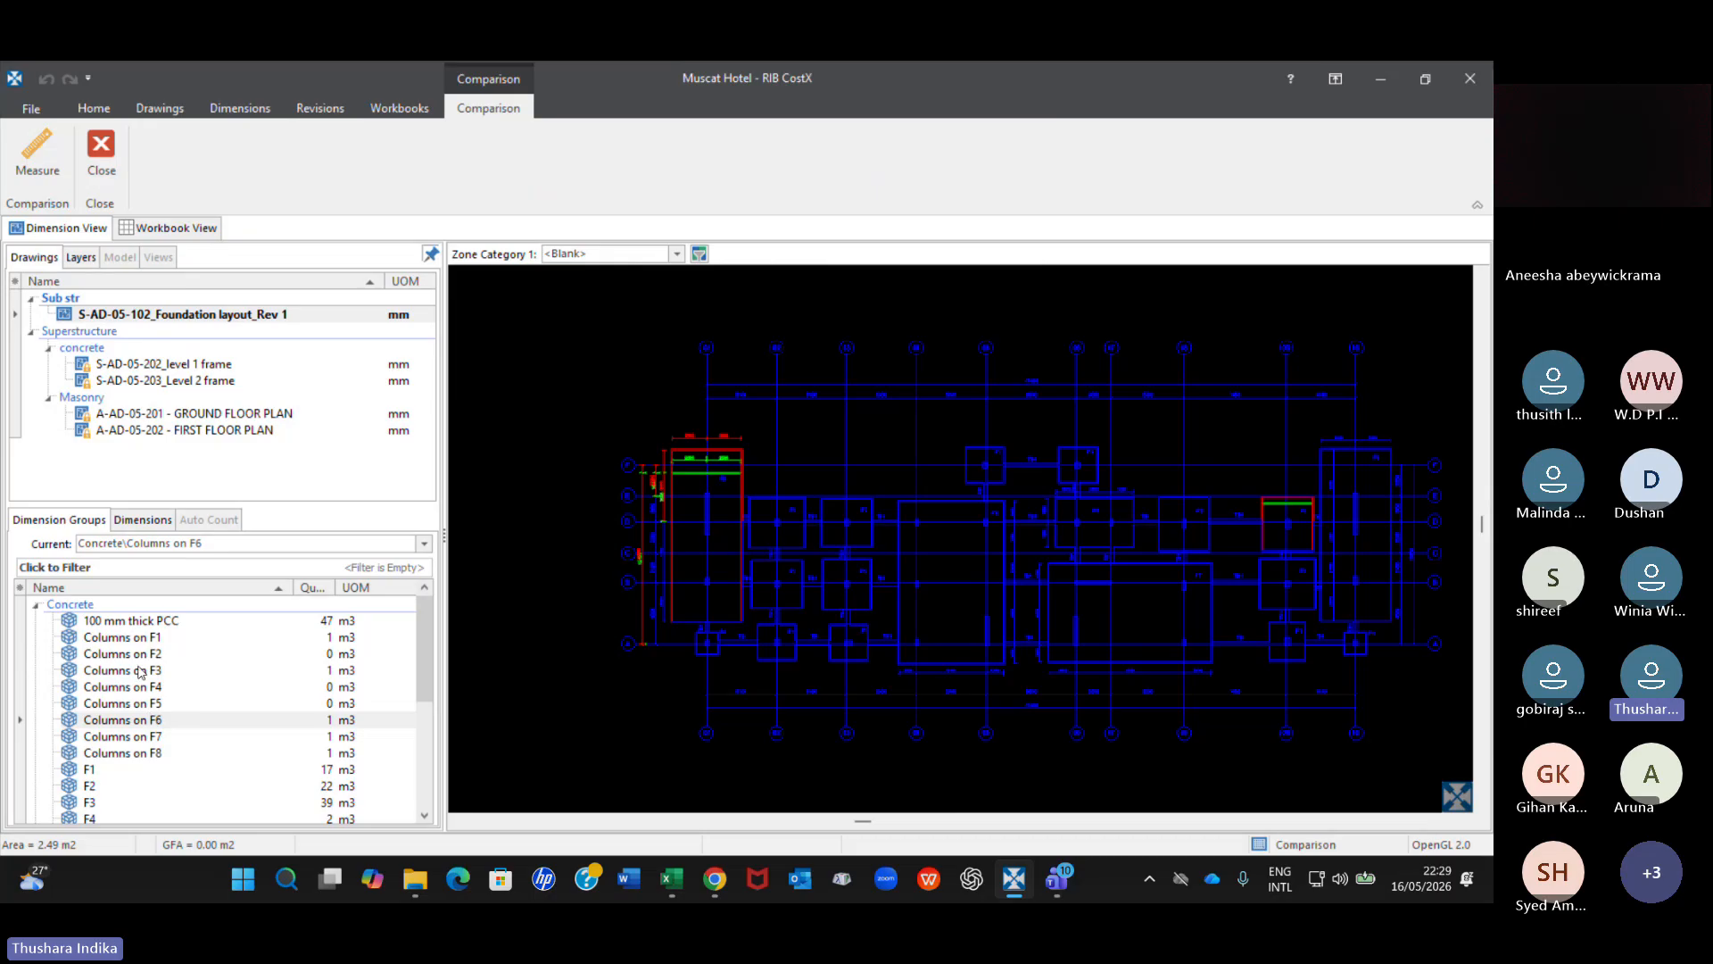
Select the 100 mm thick PCC, Columns on F3 and Columns on F6 groups and reopen the Foundation layout Rev 1 drawing.
mouse_move(116, 640)
click(149, 622)
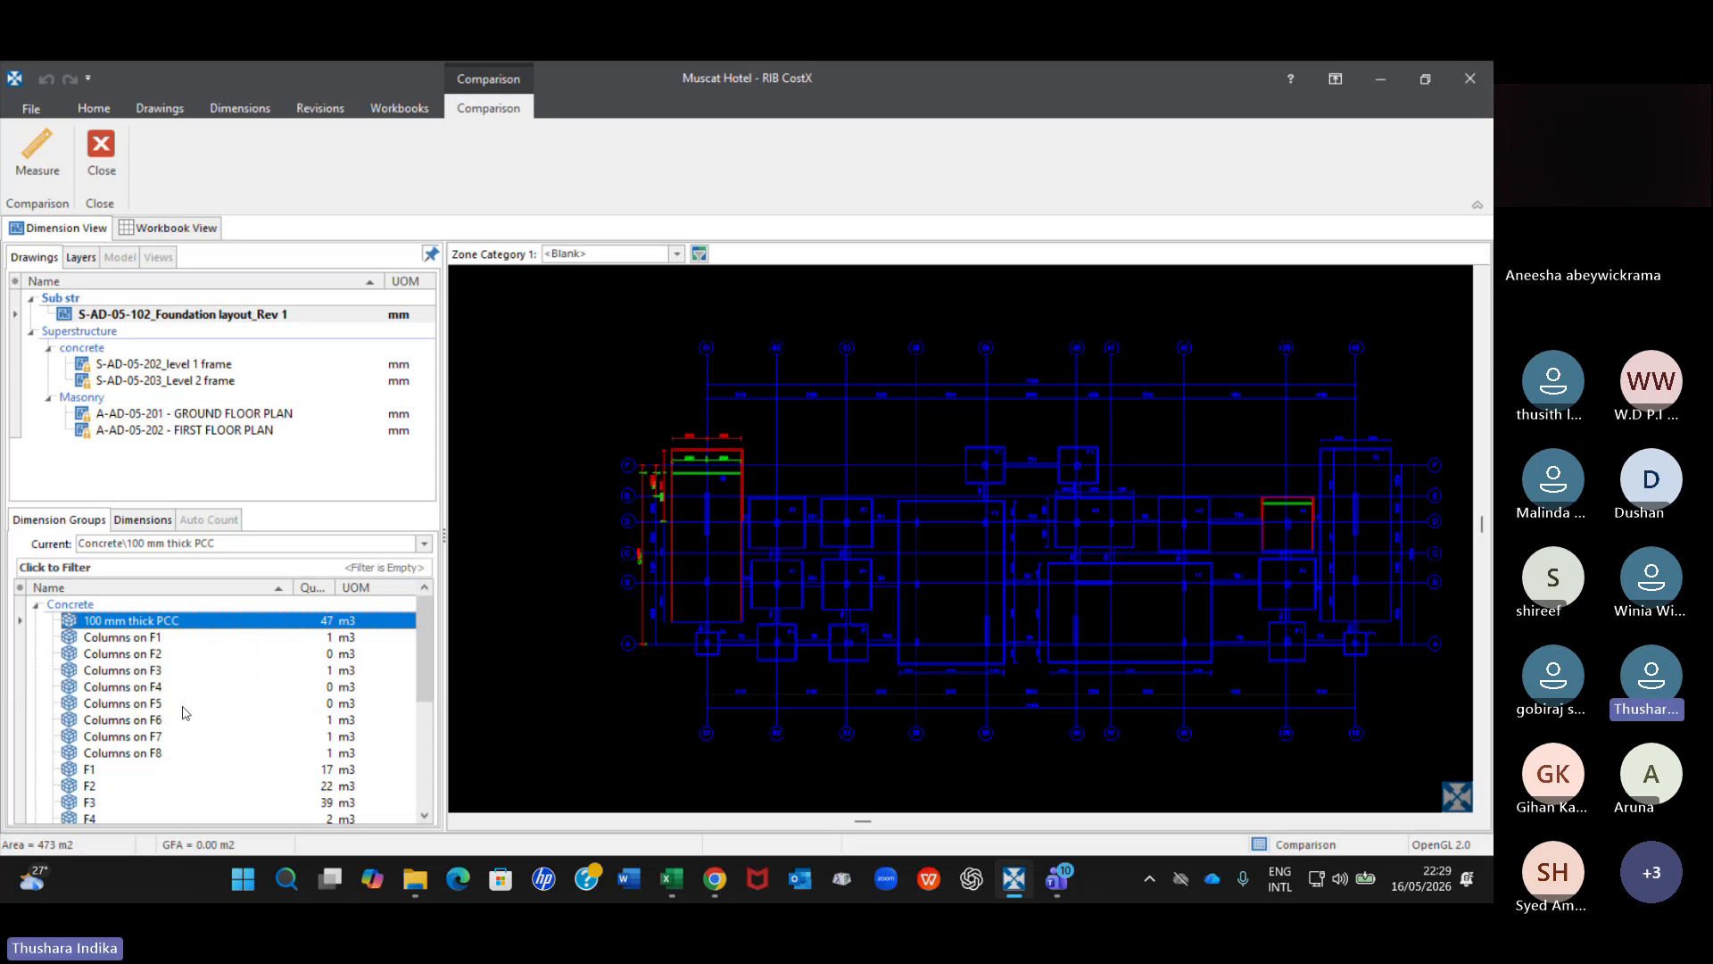
ctrl+click(155, 671)
ctrl+click(140, 721)
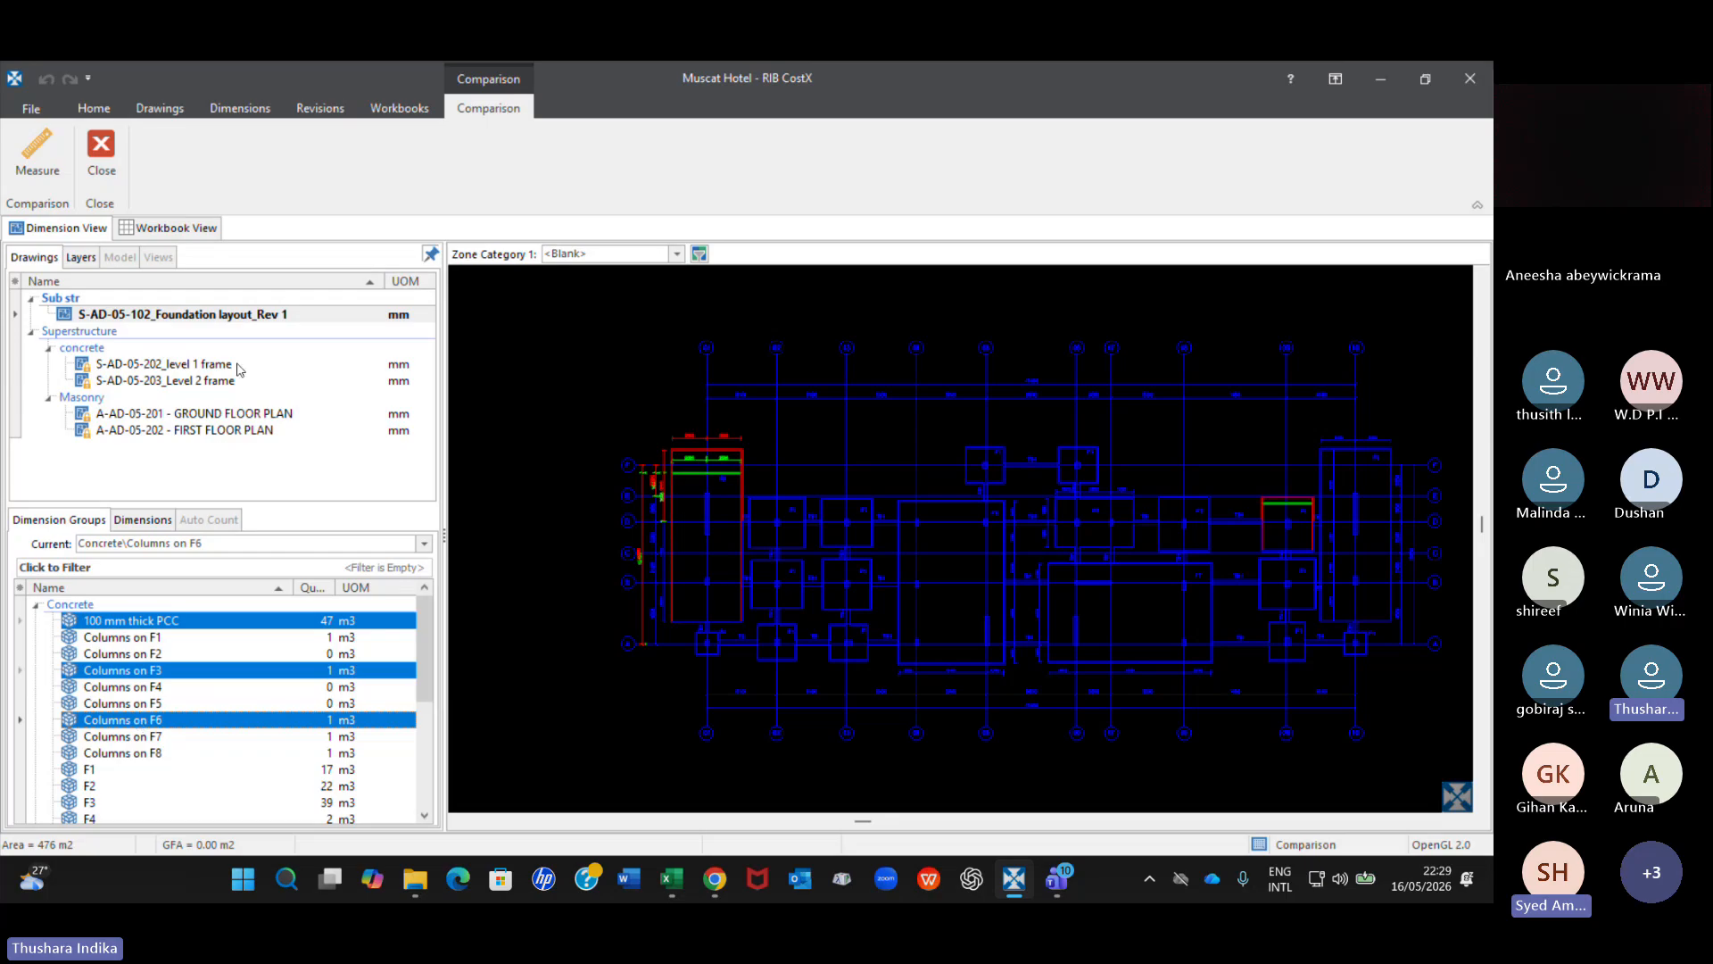
mouse_move(243, 324)
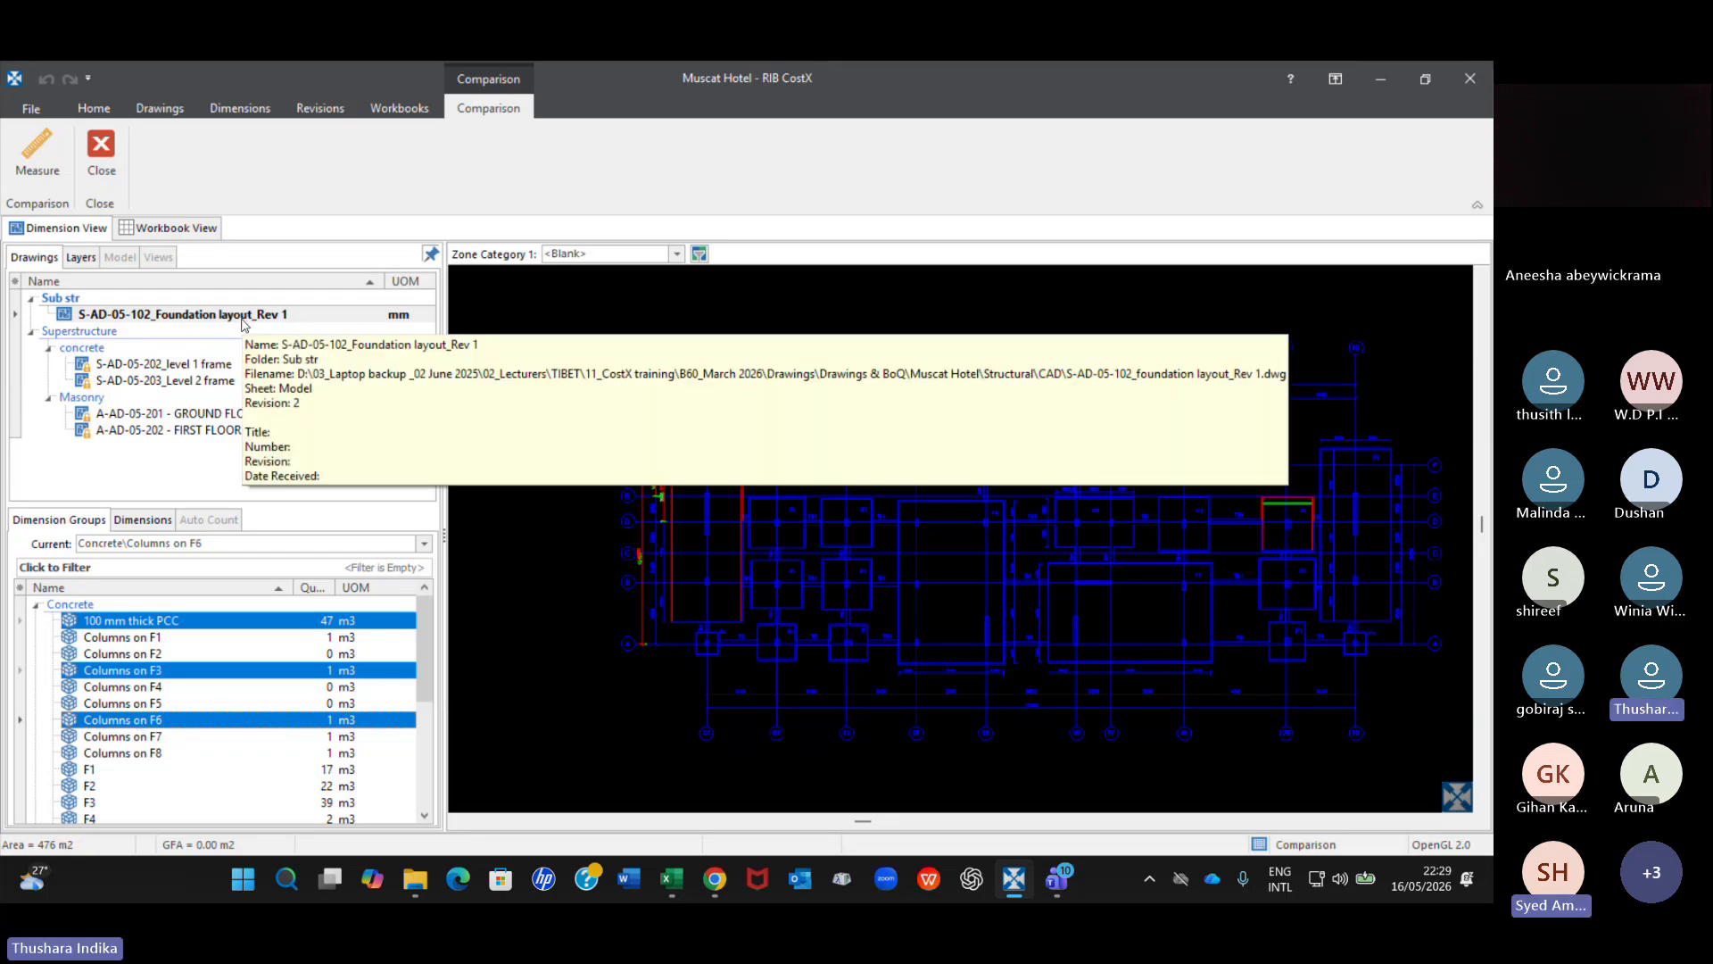
click(262, 319)
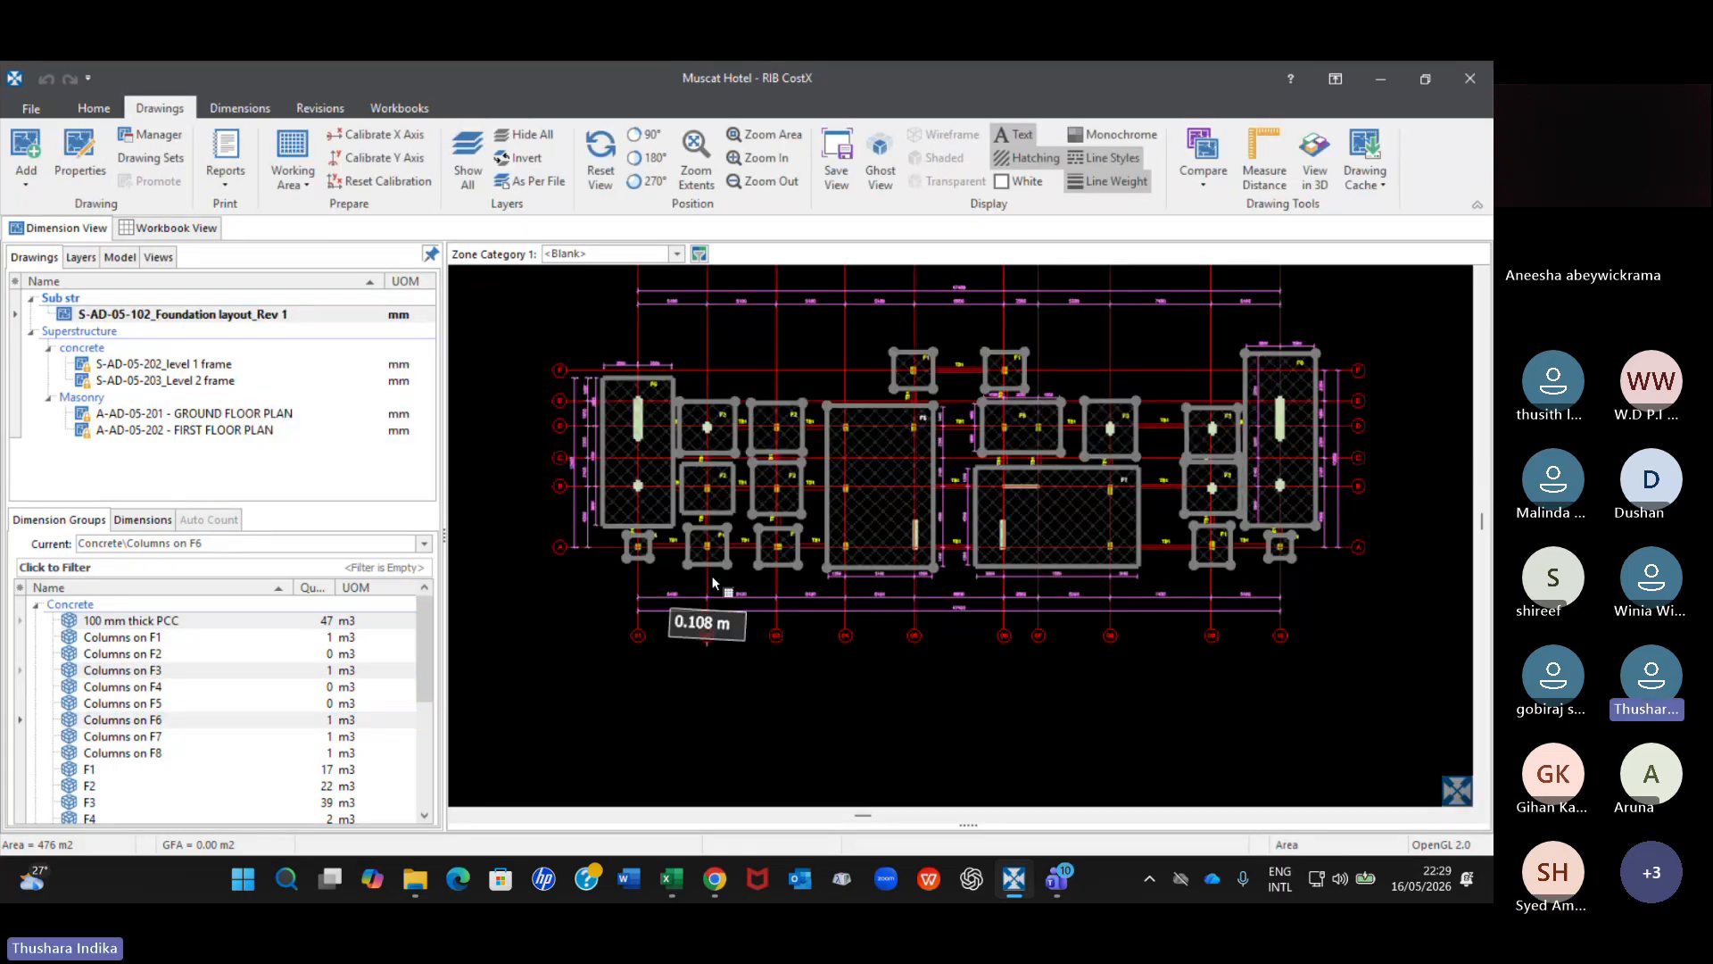
scroll(687, 346, up, 2)
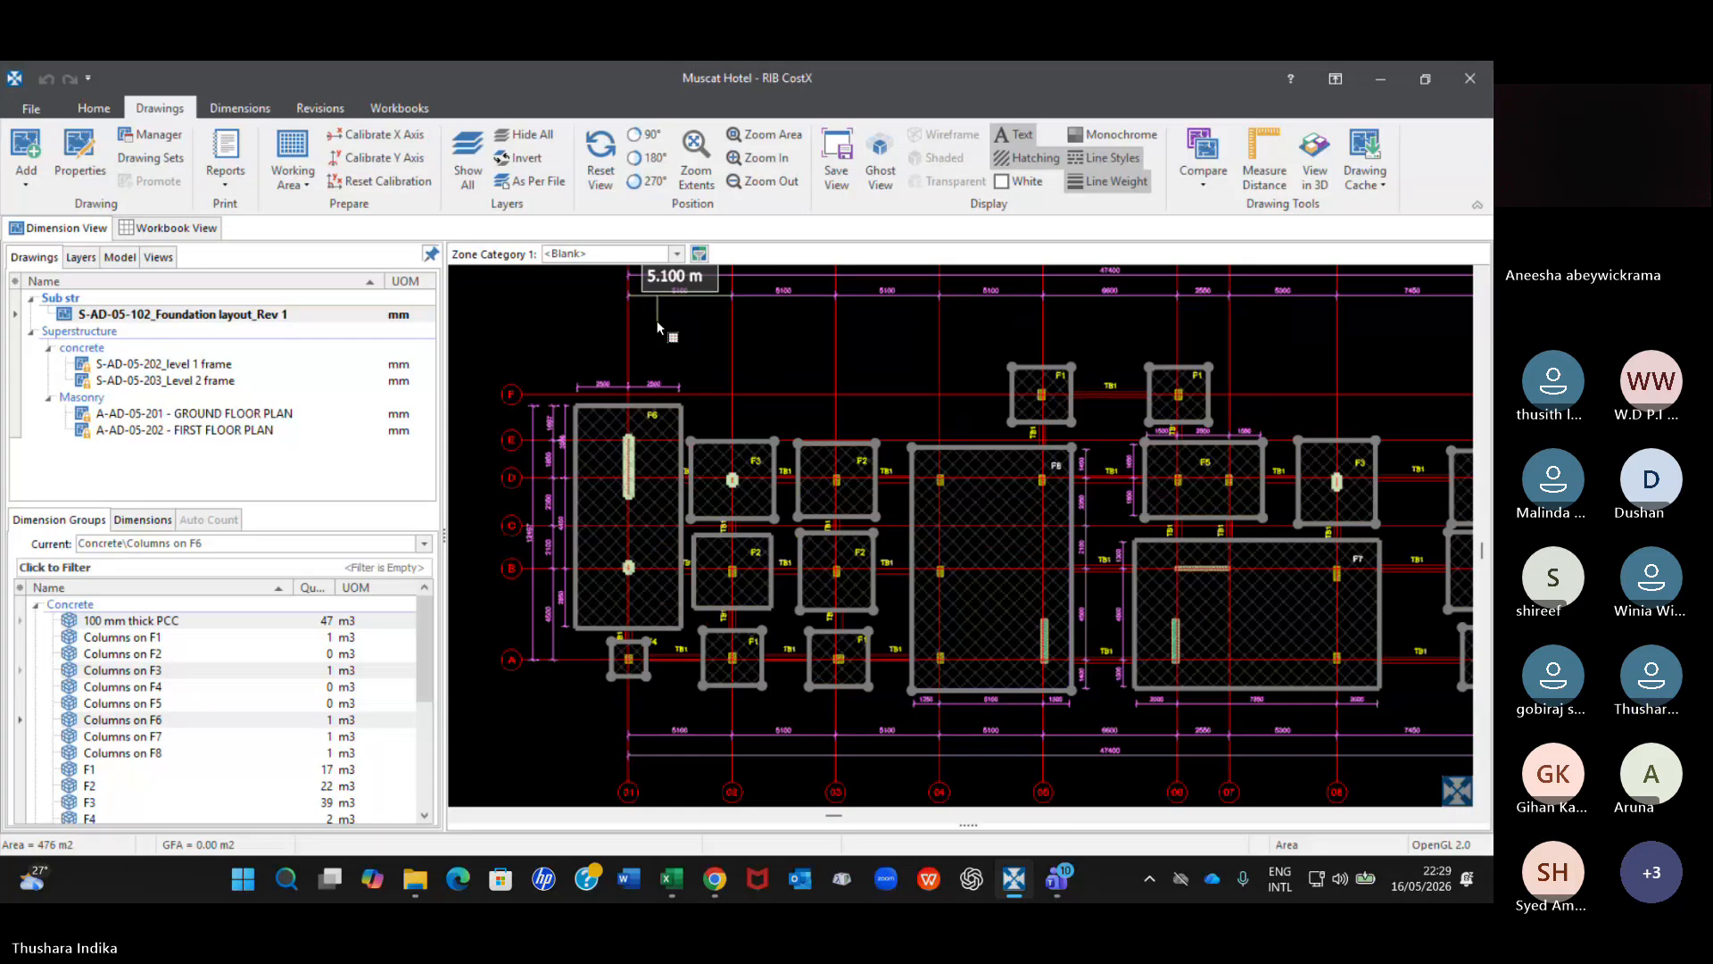
scroll(658, 329, up, 2)
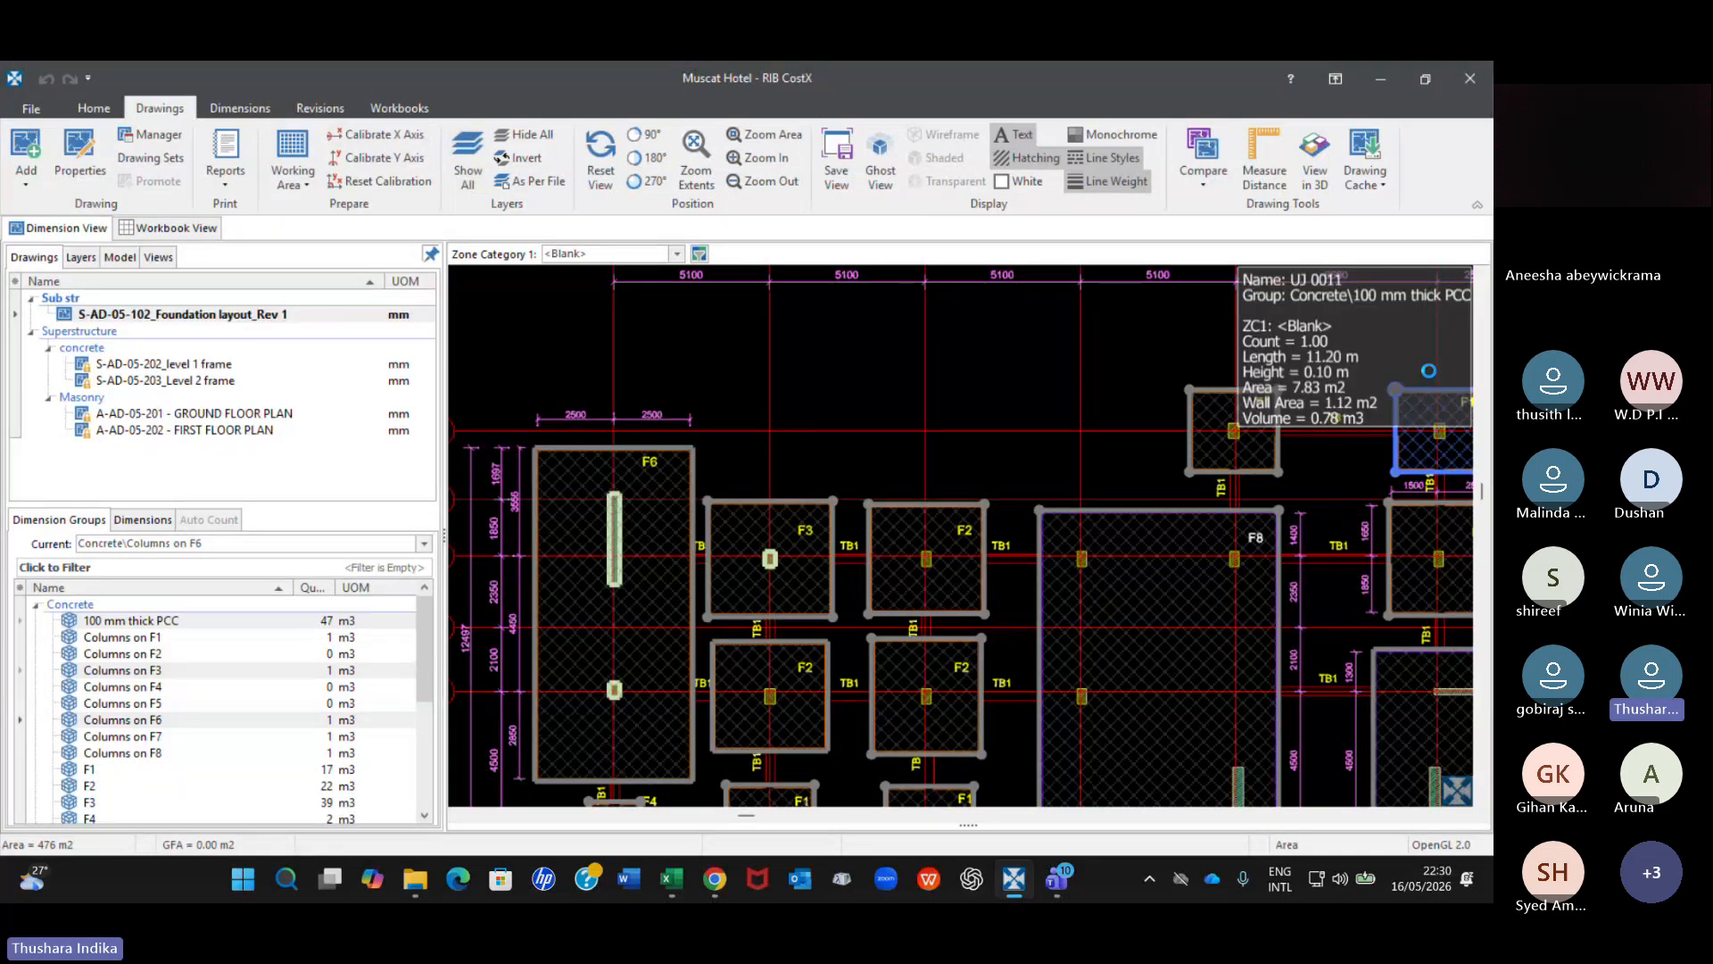
Accept all dimensions in the three selected Concrete groups on the revised foundation drawing.
click(319, 108)
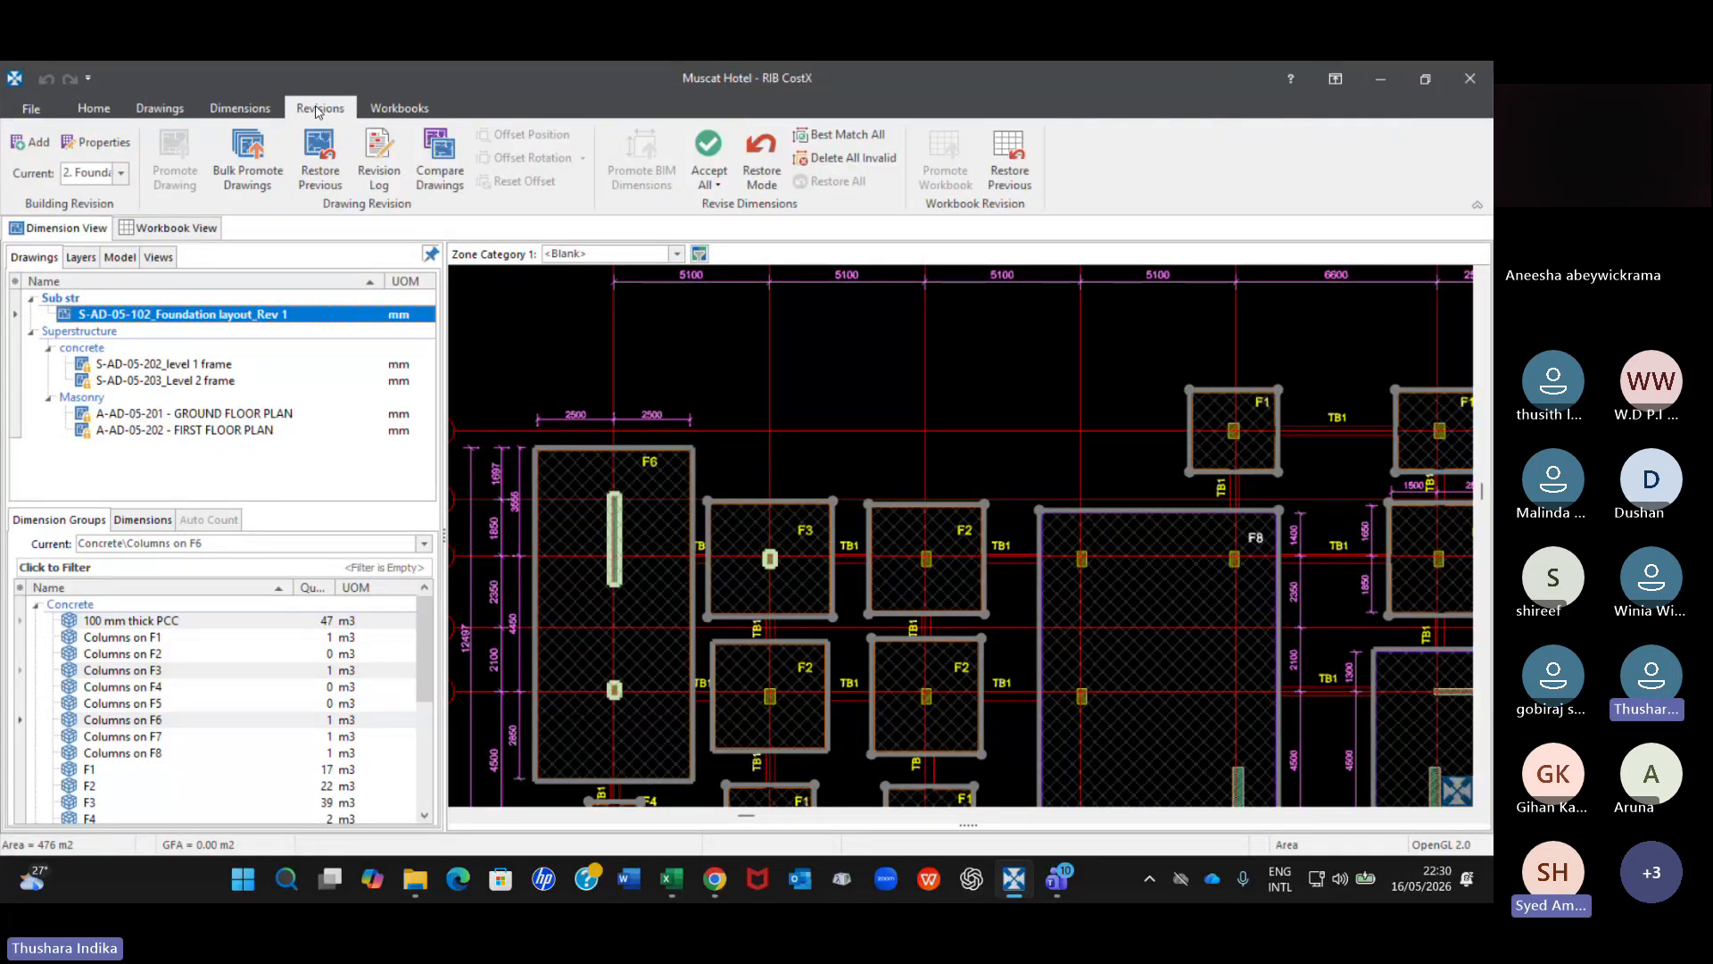
click(711, 185)
click(715, 187)
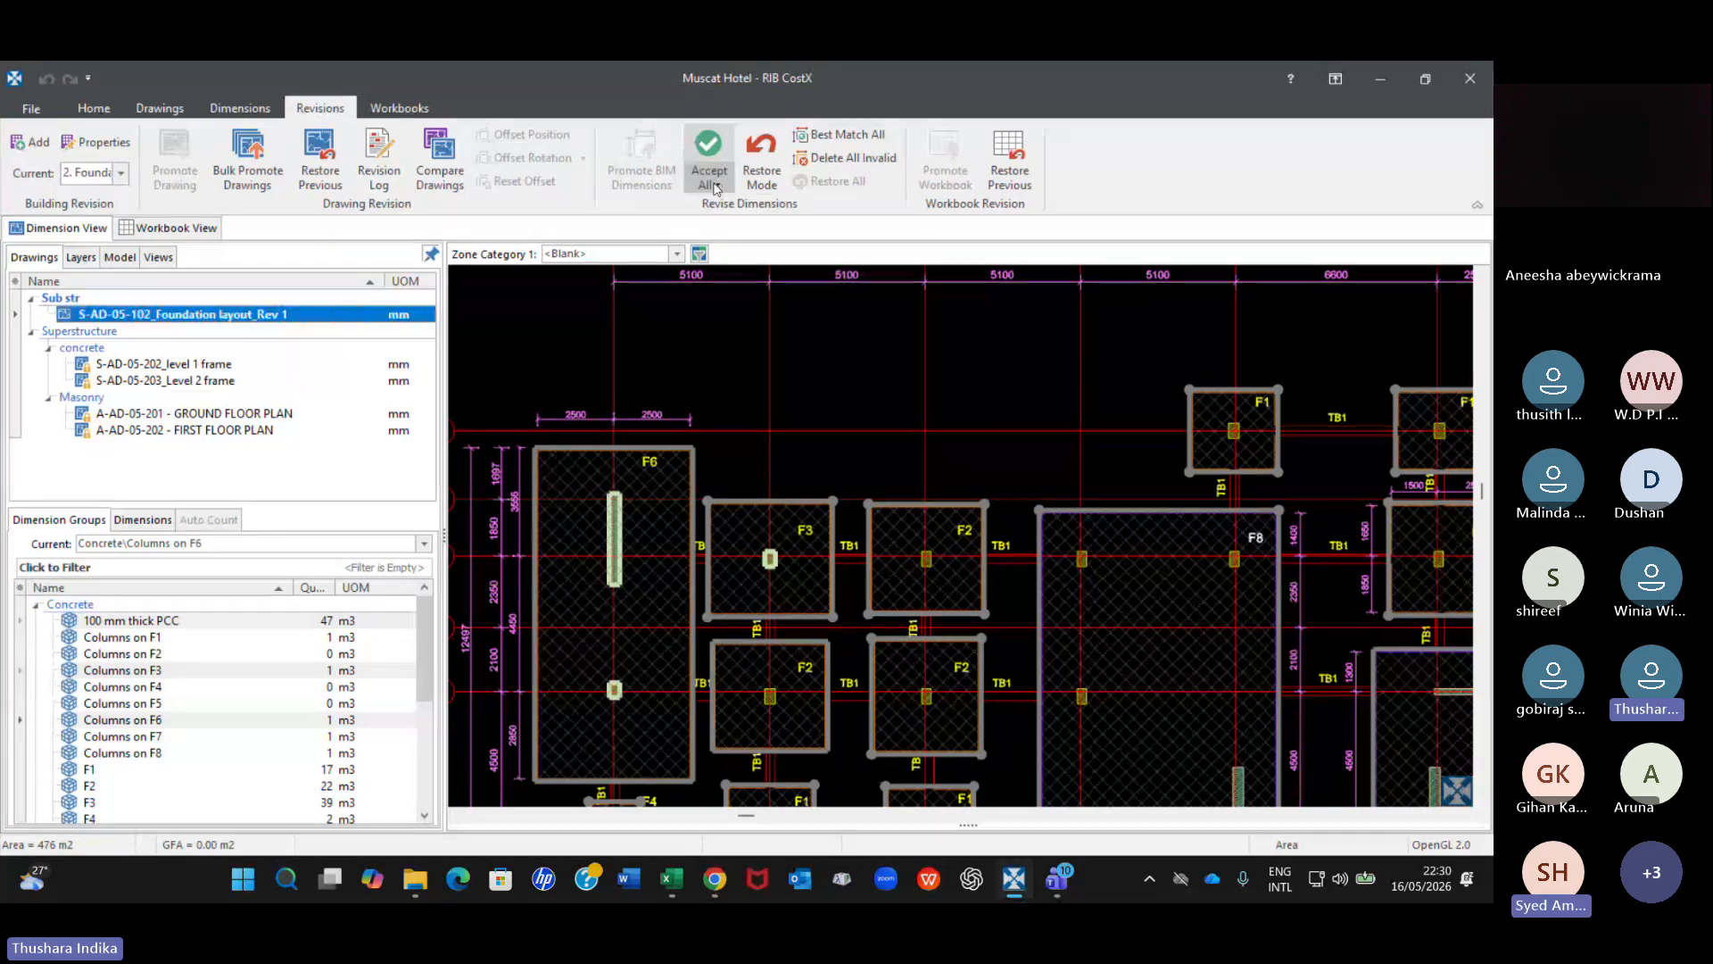
click(715, 189)
click(810, 230)
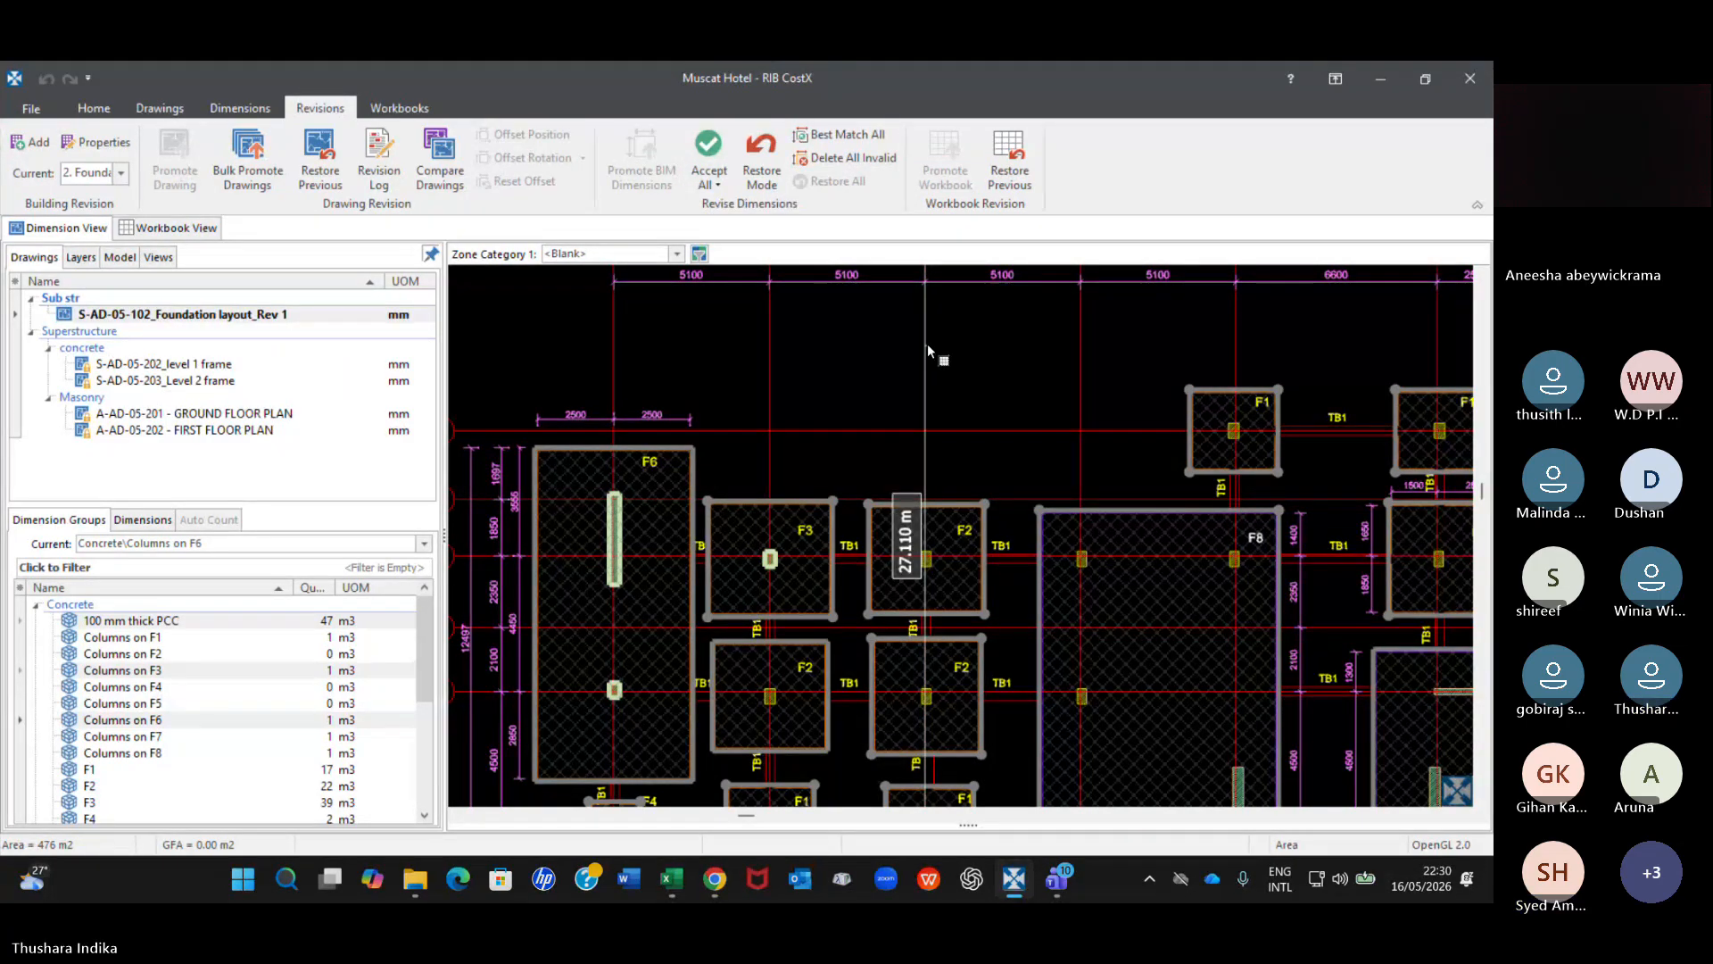
Switch to the Microsoft Teams meeting, look through its participants list and return to the foundation drawing in RIB CostX.
scroll(657, 480, down, 3)
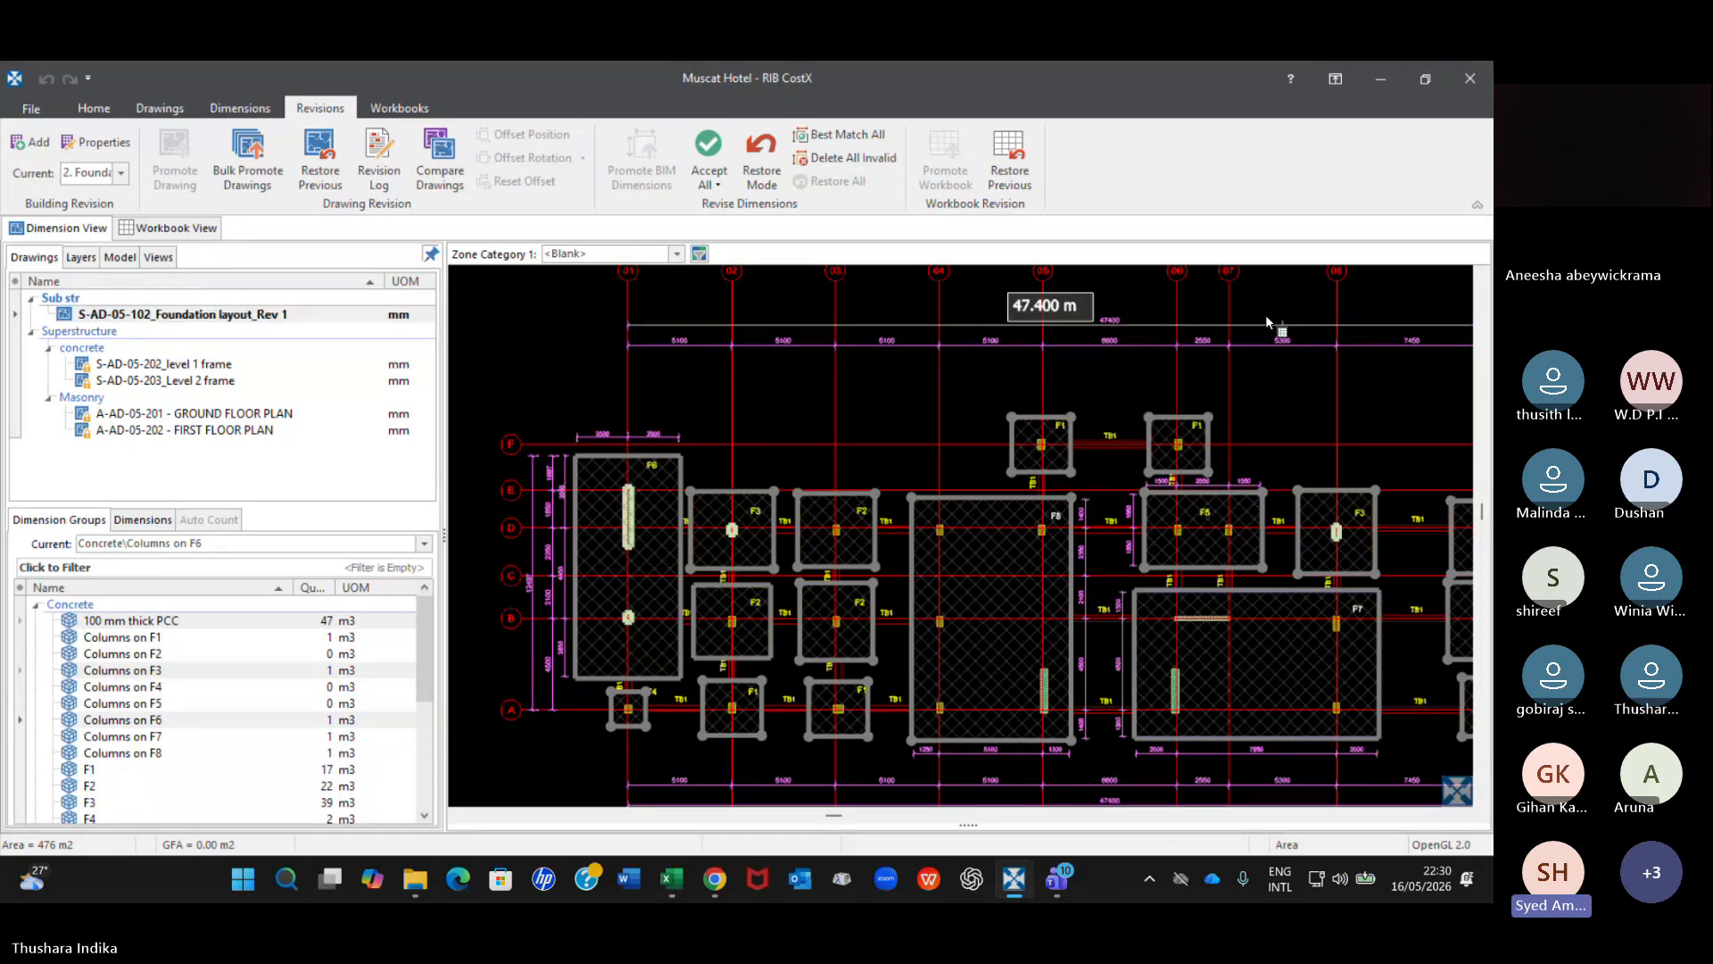
click(1057, 878)
mouse_move(984, 798)
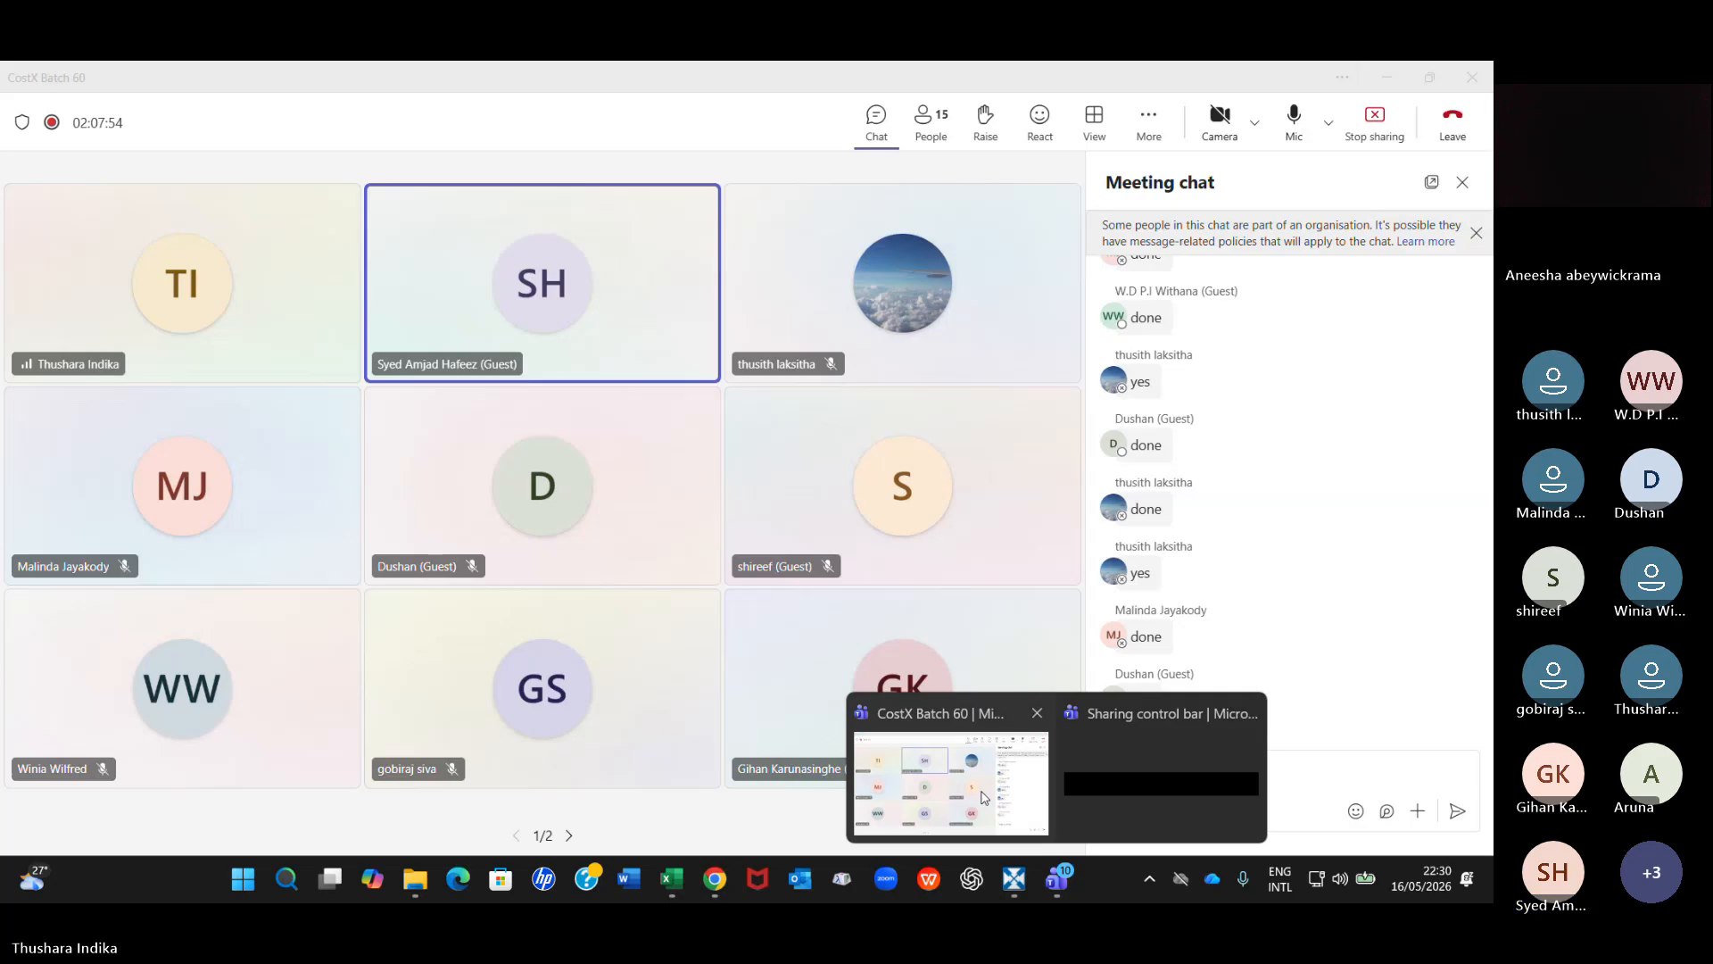
click(984, 798)
click(934, 116)
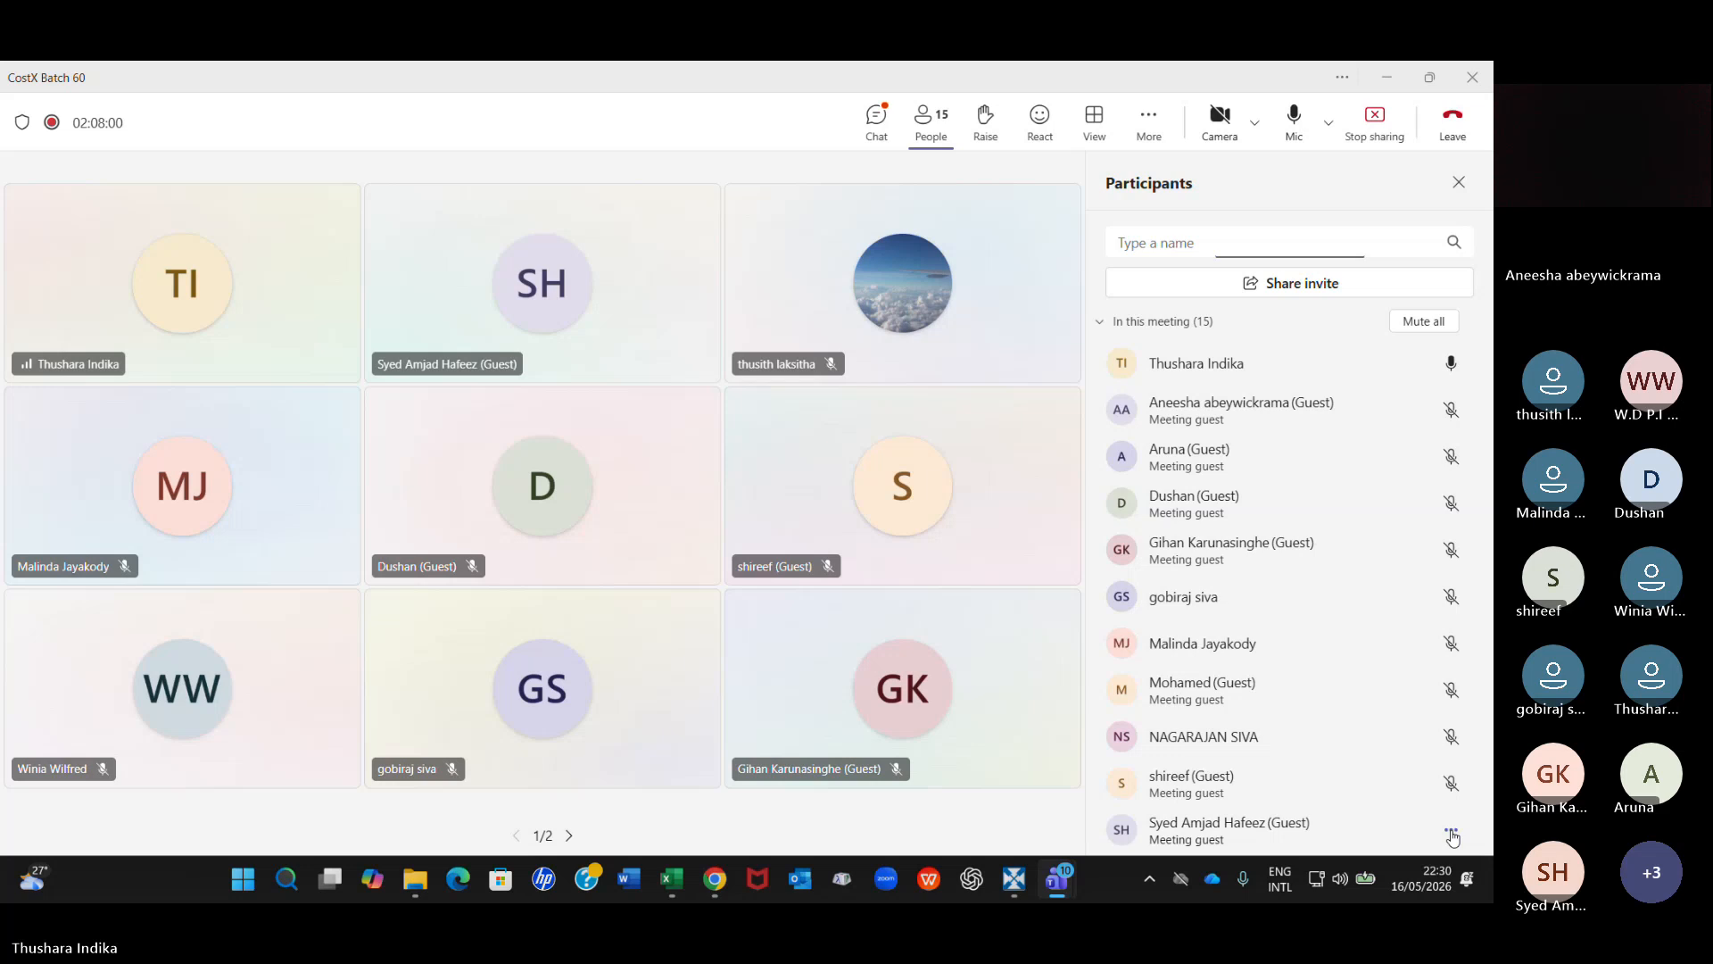
scroll(1347, 704, down, 5)
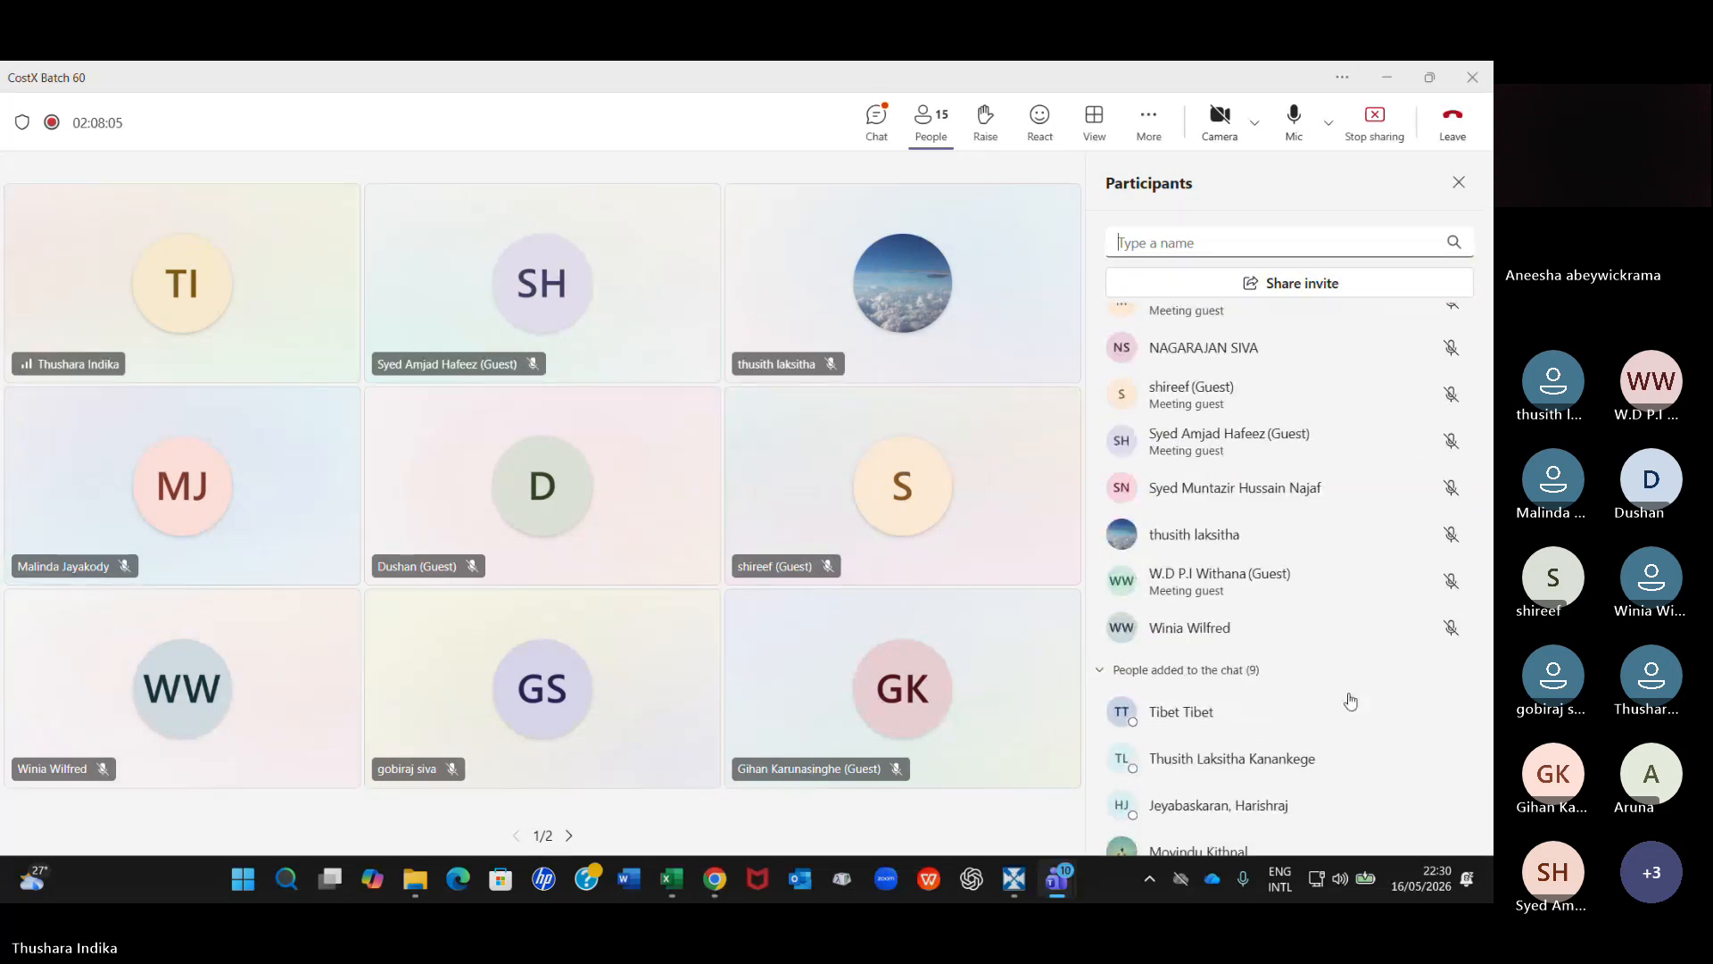
scroll(1350, 702, up, 5)
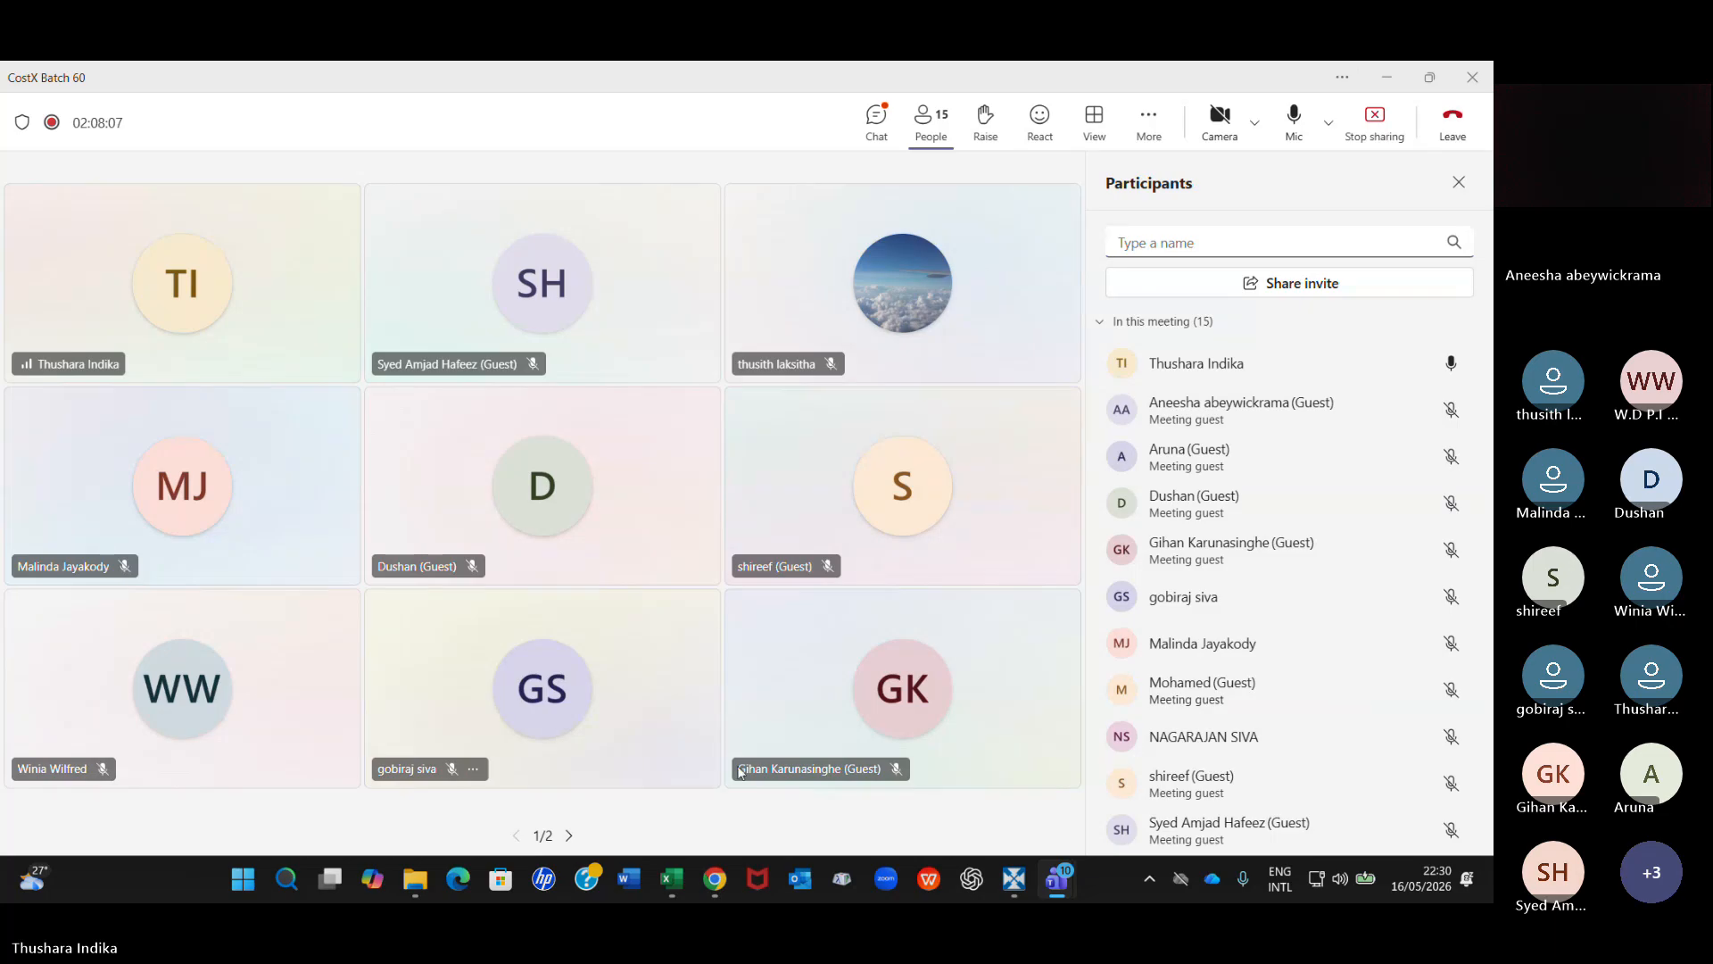
click(1012, 881)
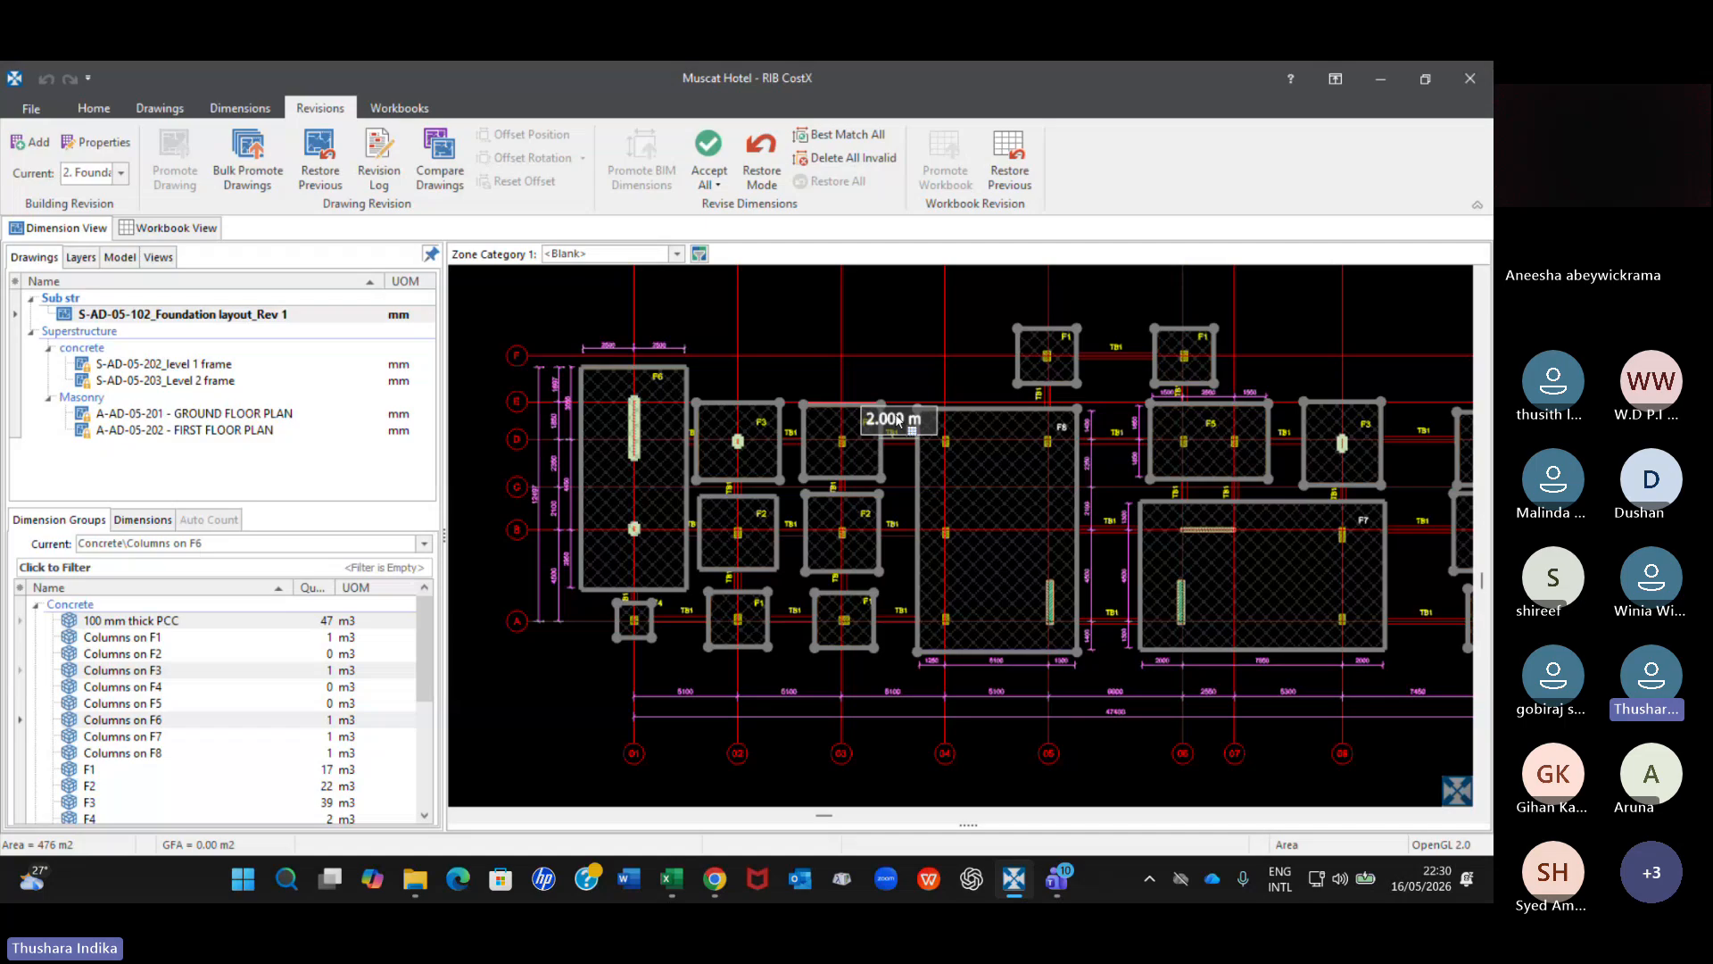
Examine the report options for printing the Foundation layout Rev 1 drawing window, and close them without printing.
click(708, 178)
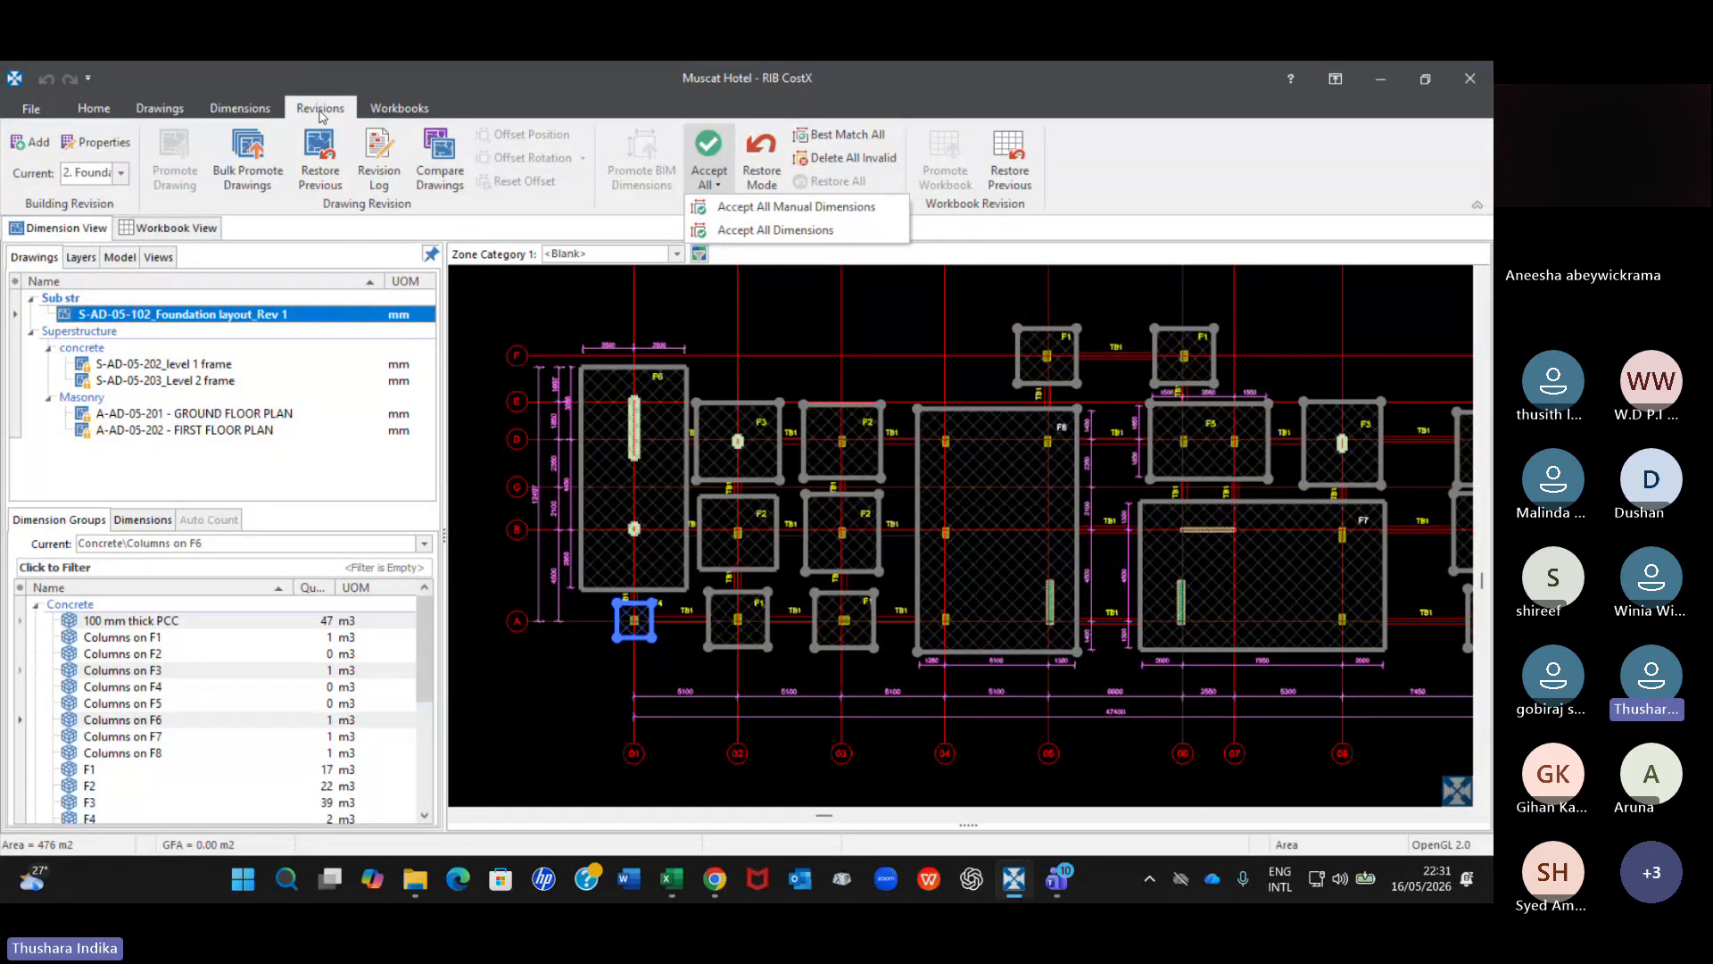
click(182, 110)
click(182, 112)
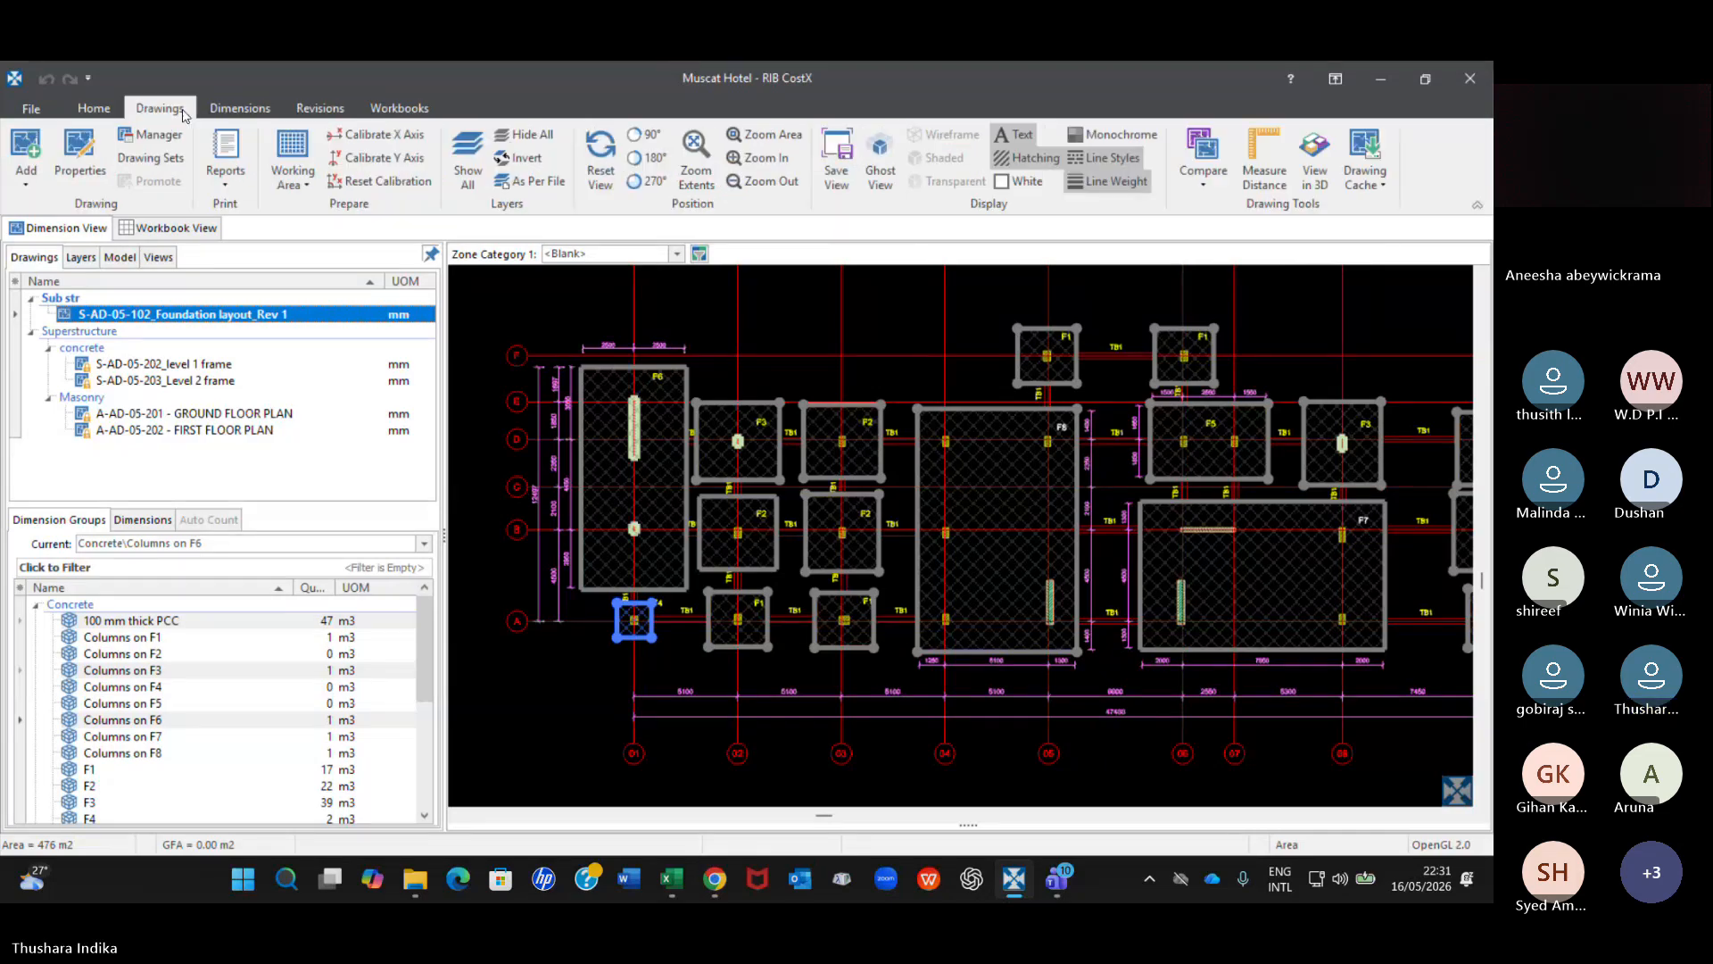
click(224, 171)
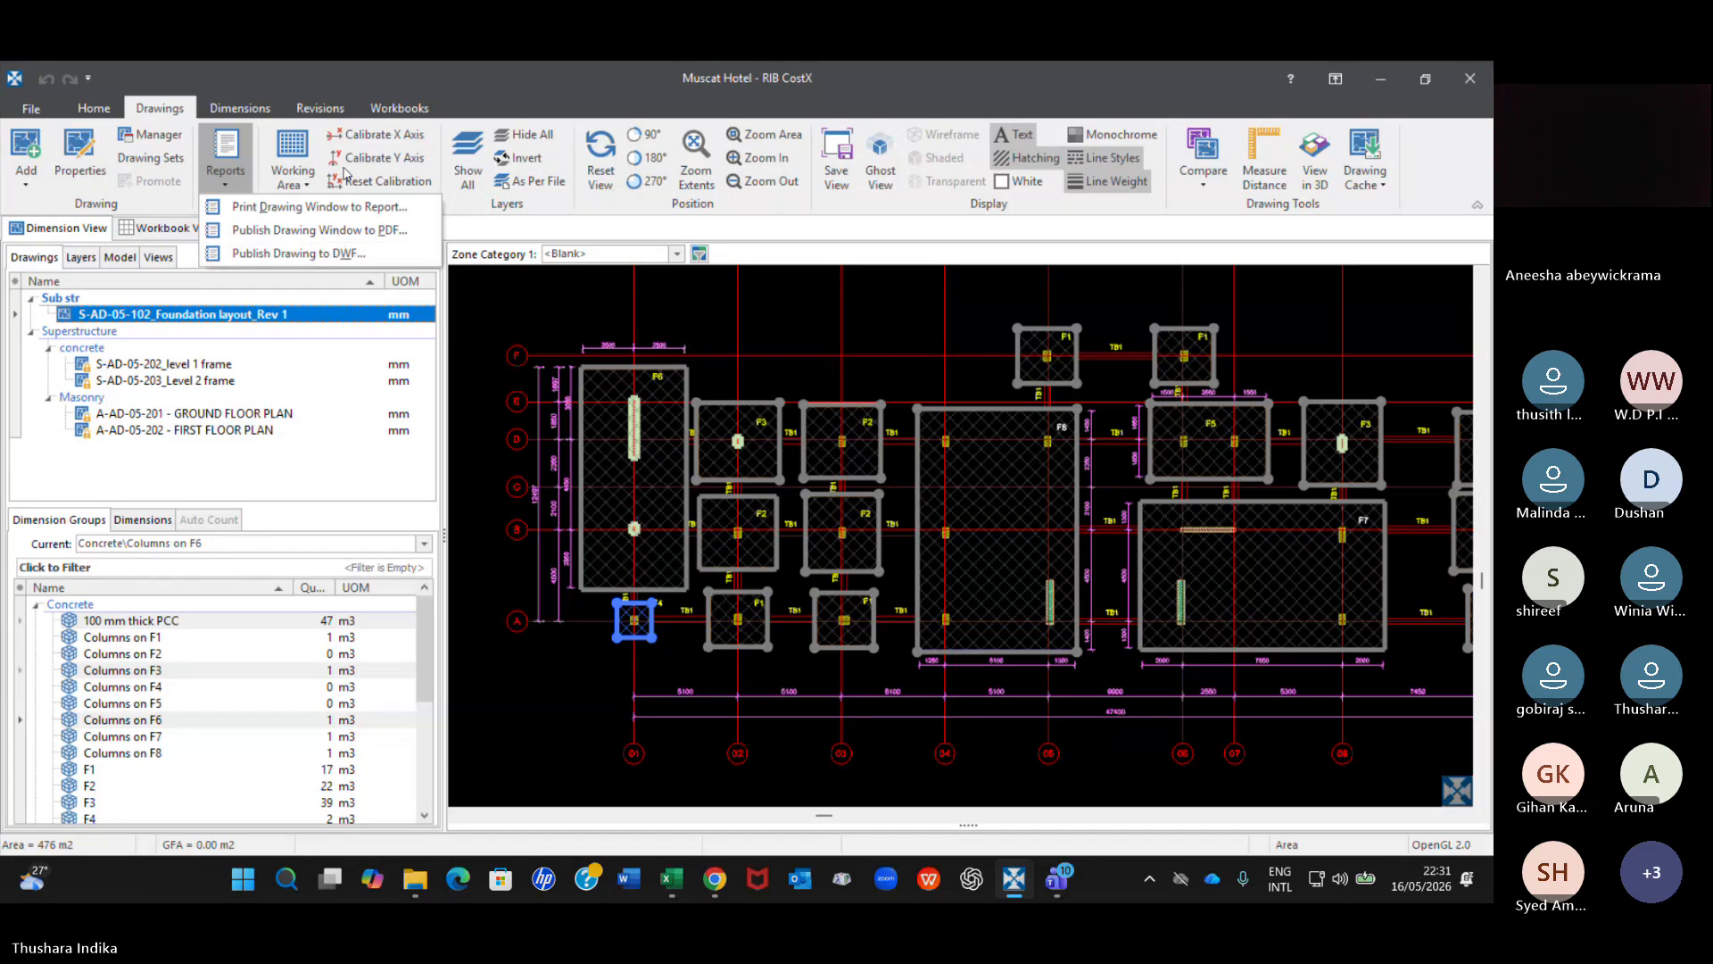
click(332, 209)
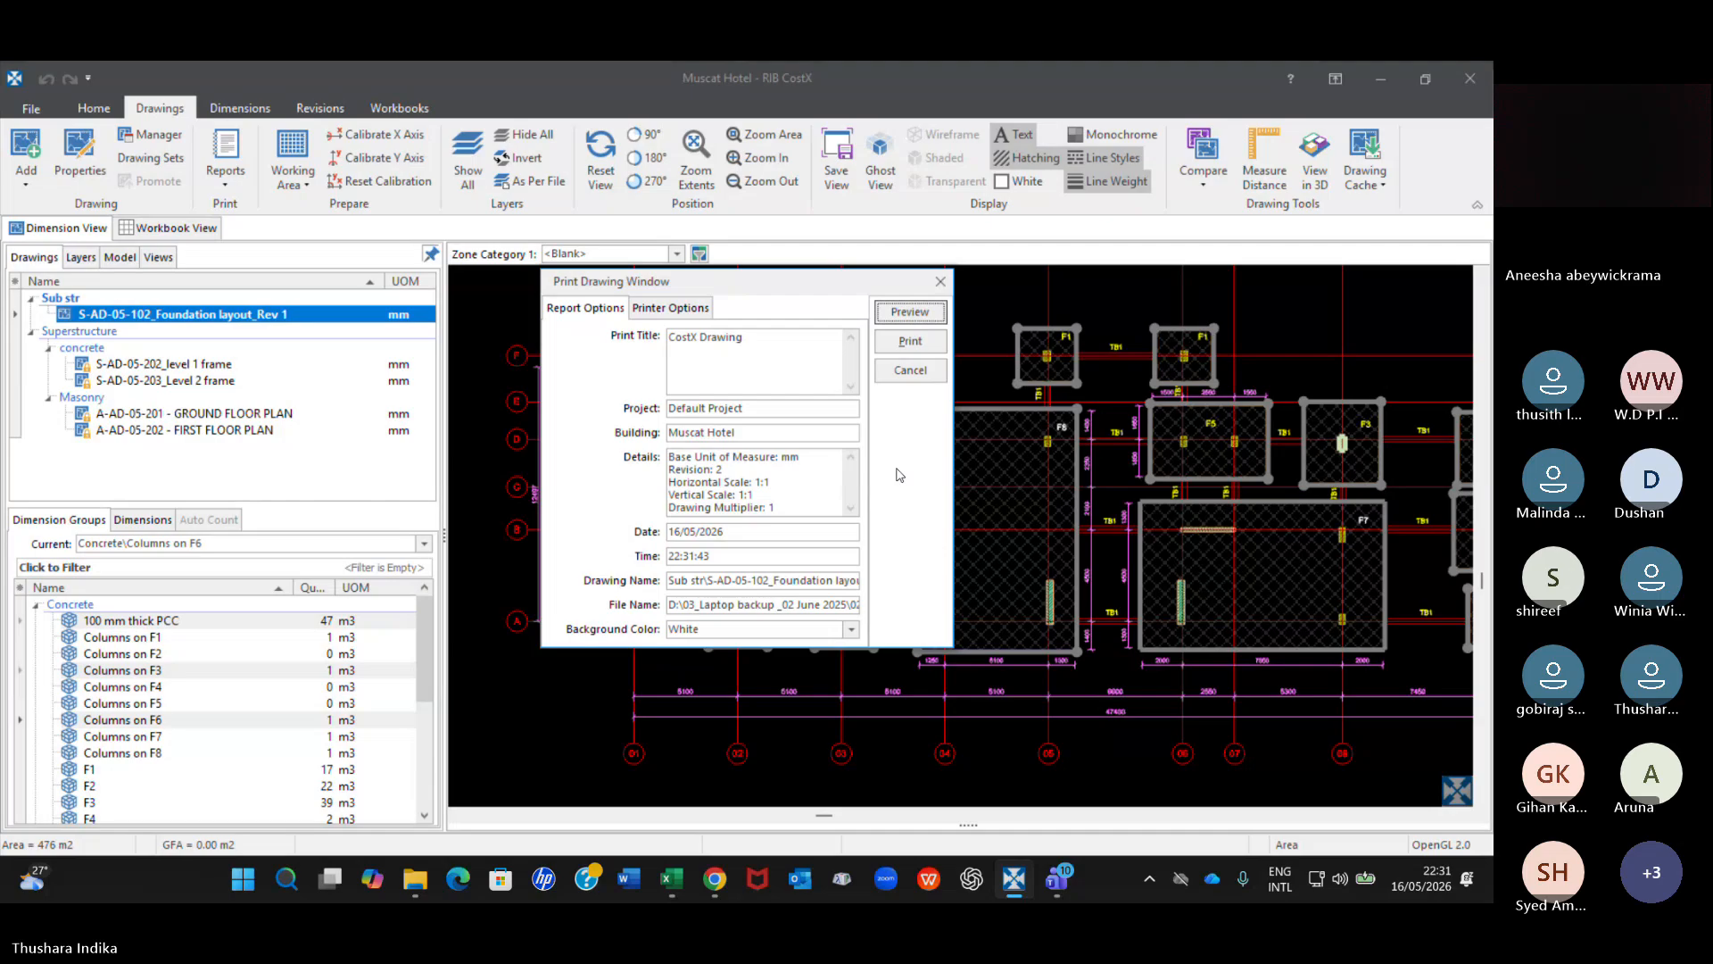
click(940, 281)
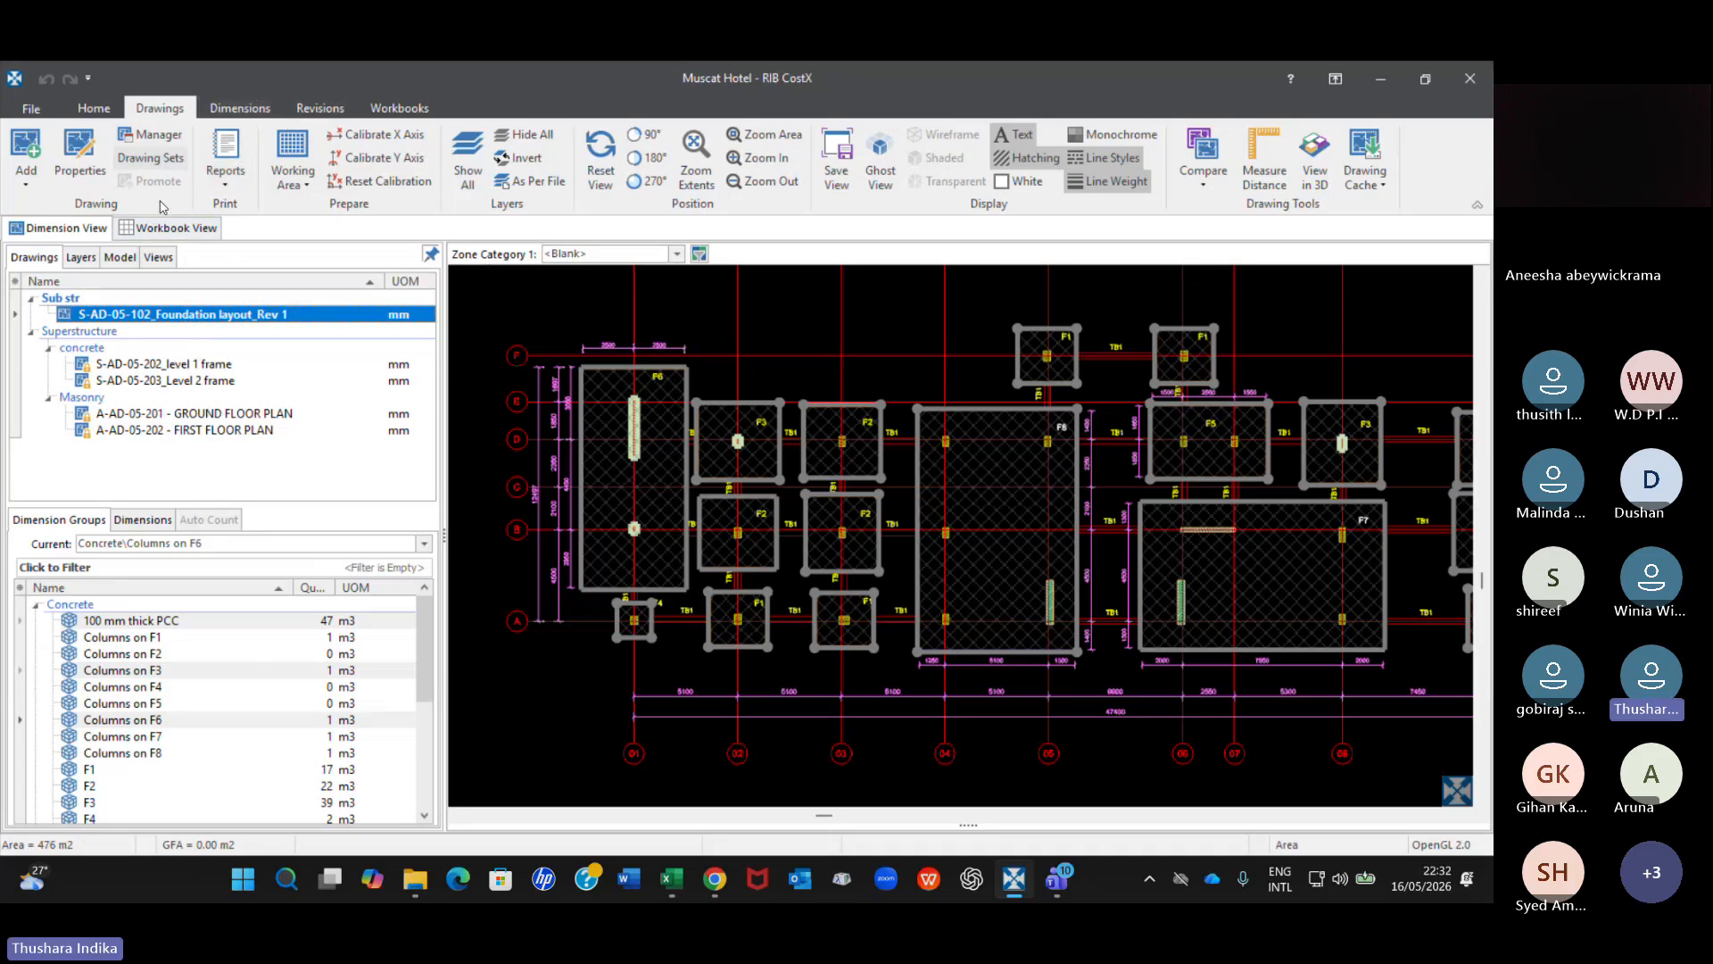
Check the printer options for the Foundation layout Rev 1 drawing report, preview the printed page and close the preview.
click(229, 189)
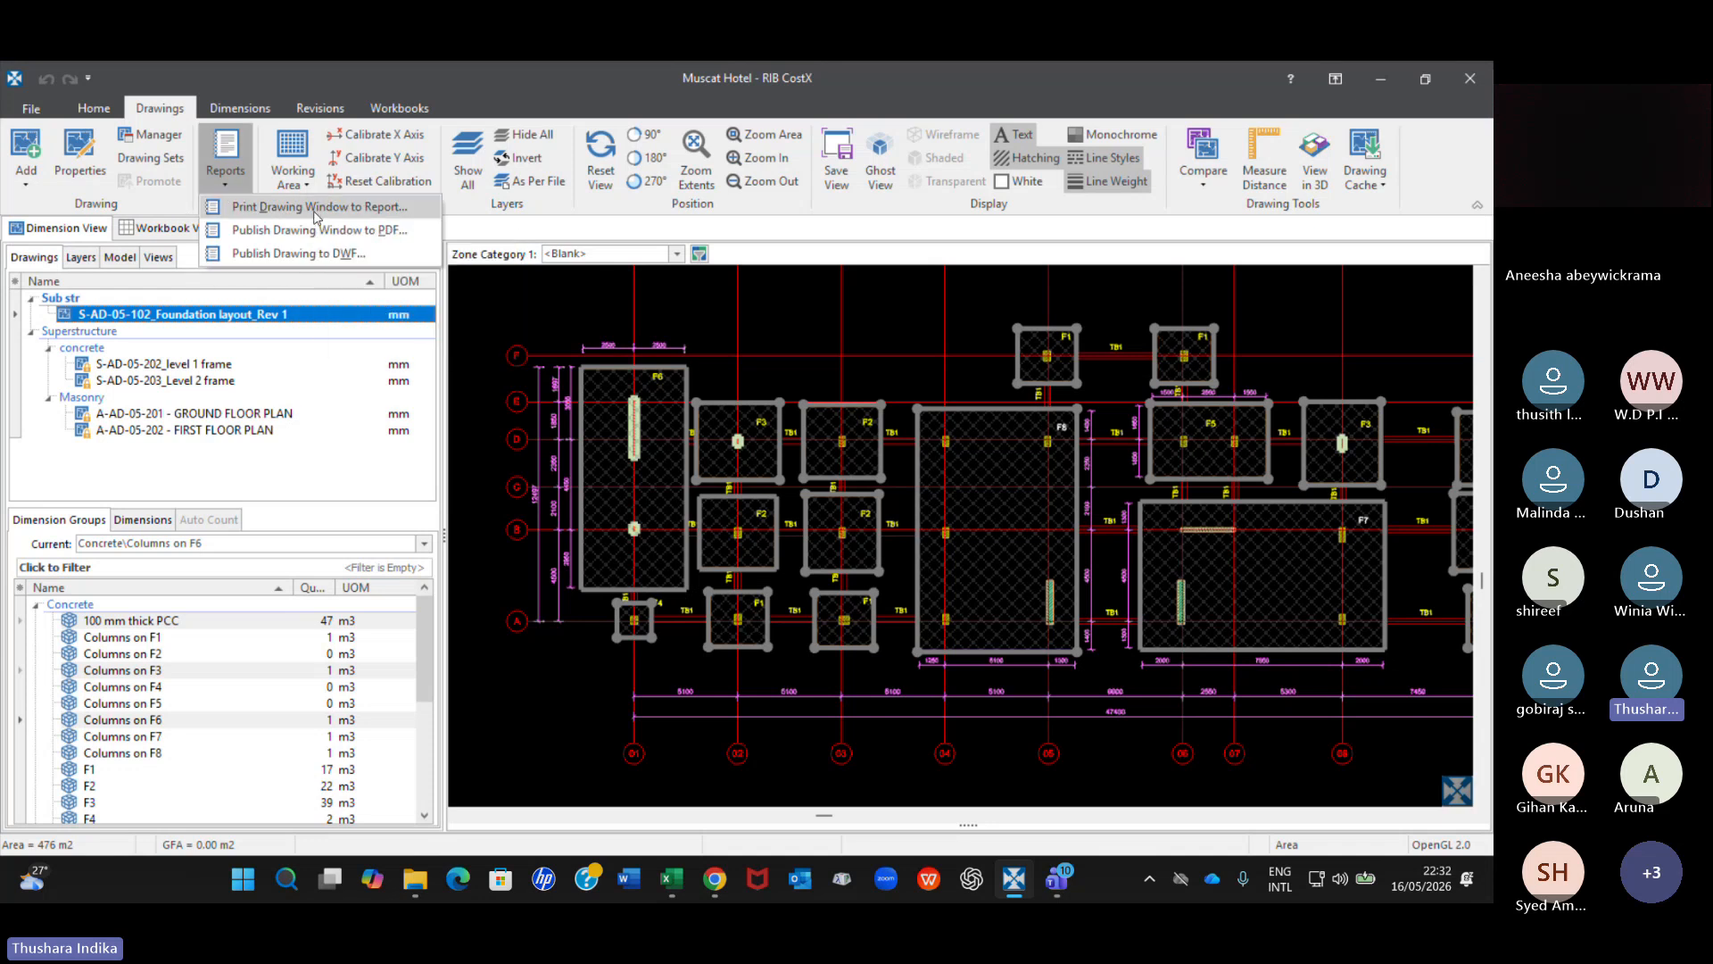
click(316, 207)
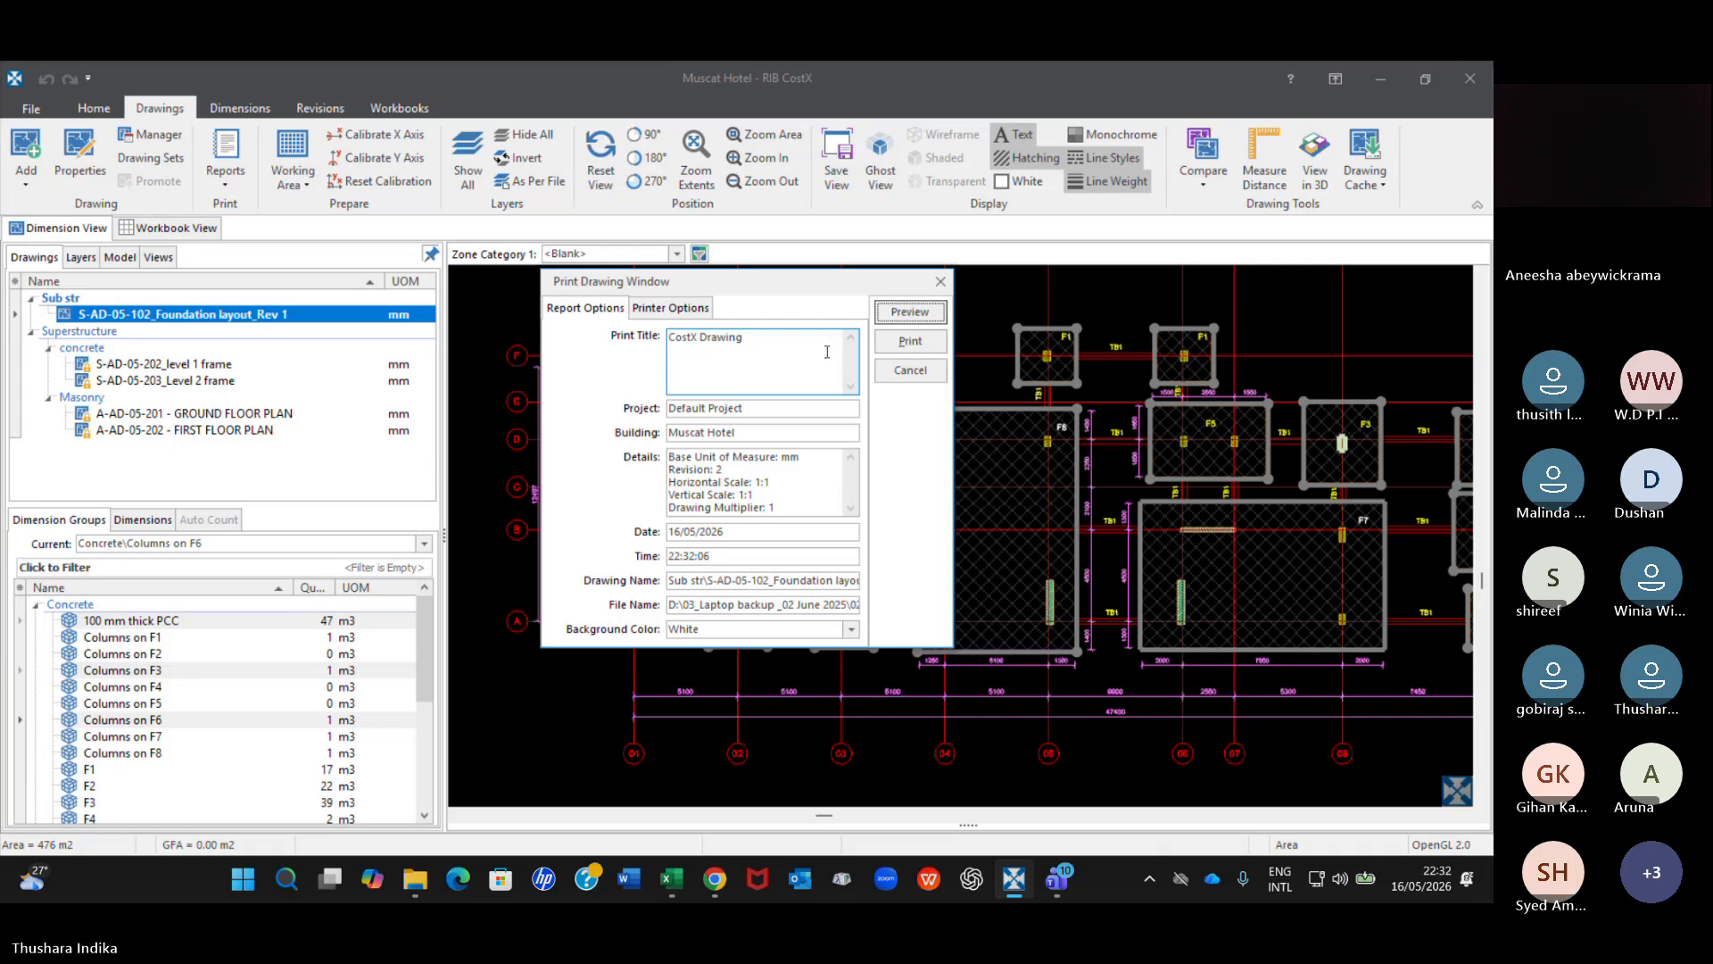
click(678, 310)
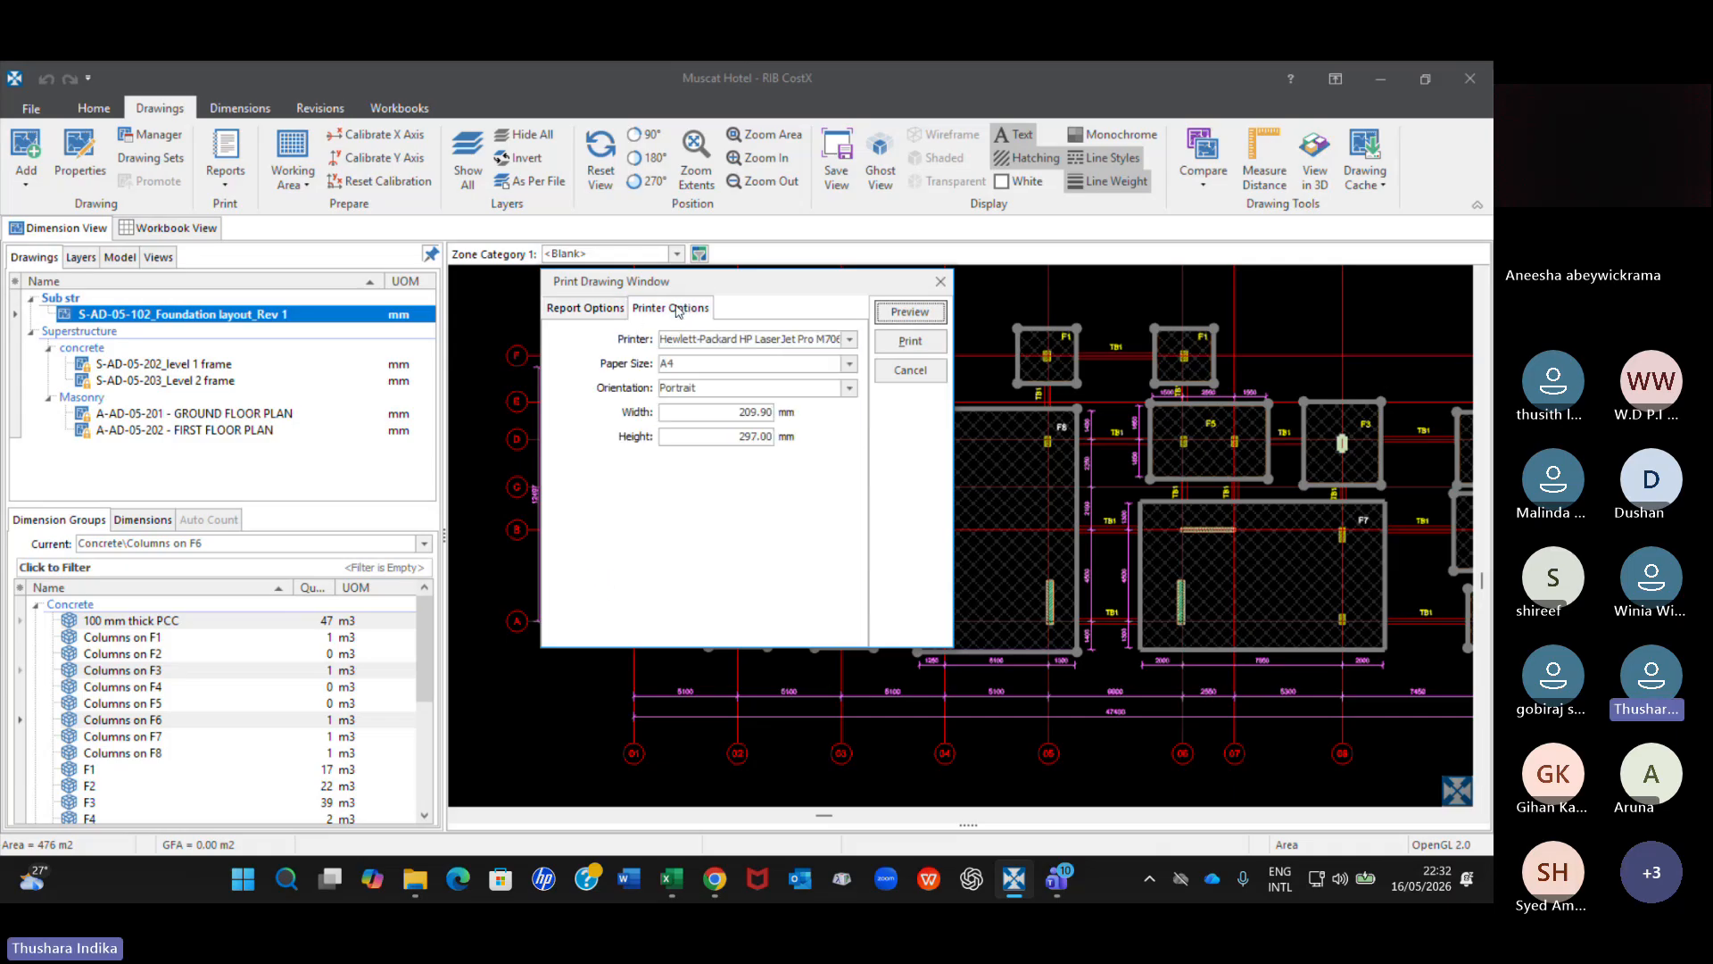
click(586, 308)
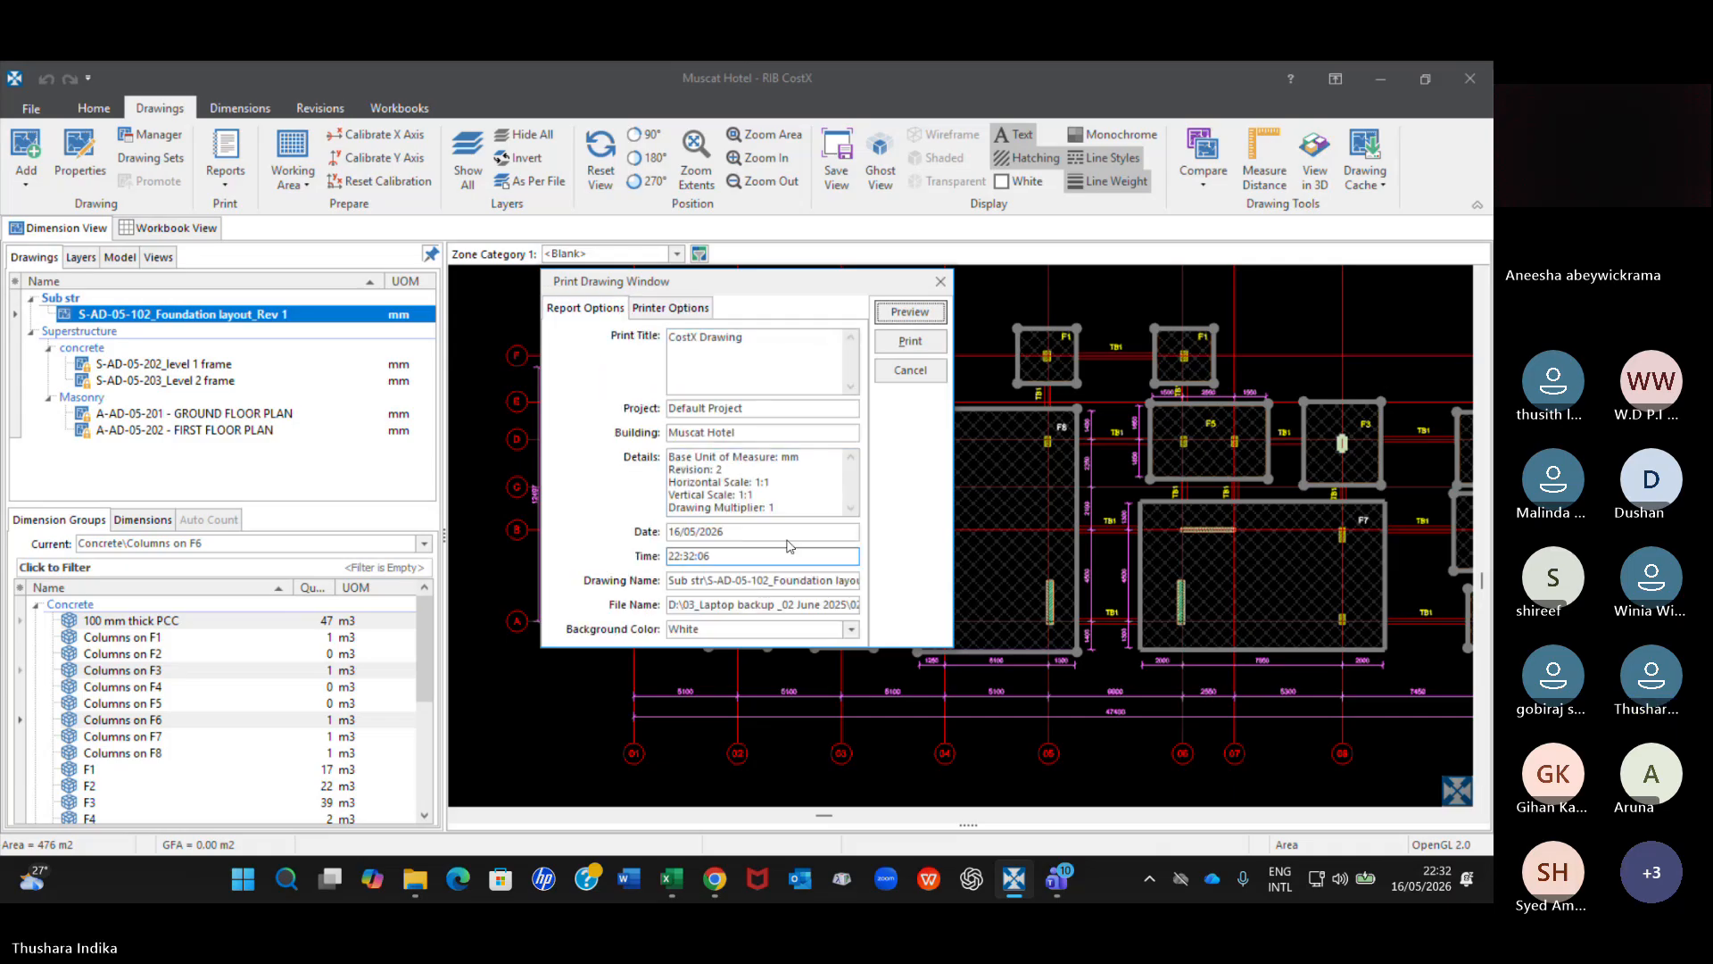
click(923, 313)
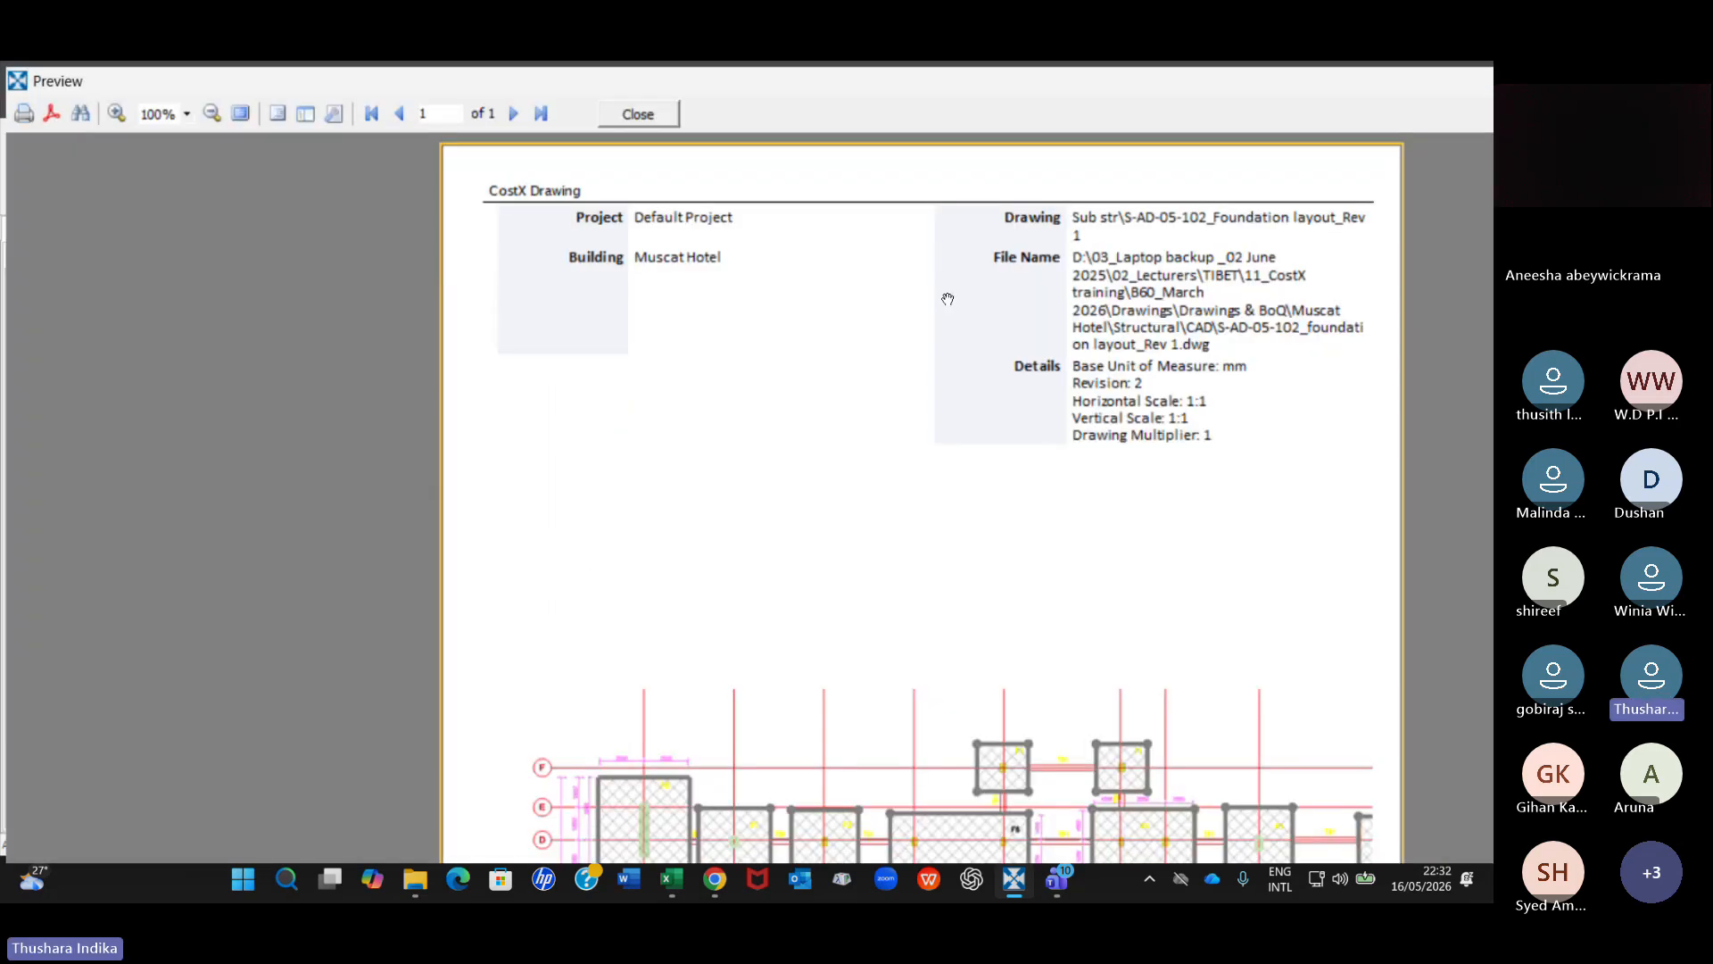
scroll(919, 446, down, 5)
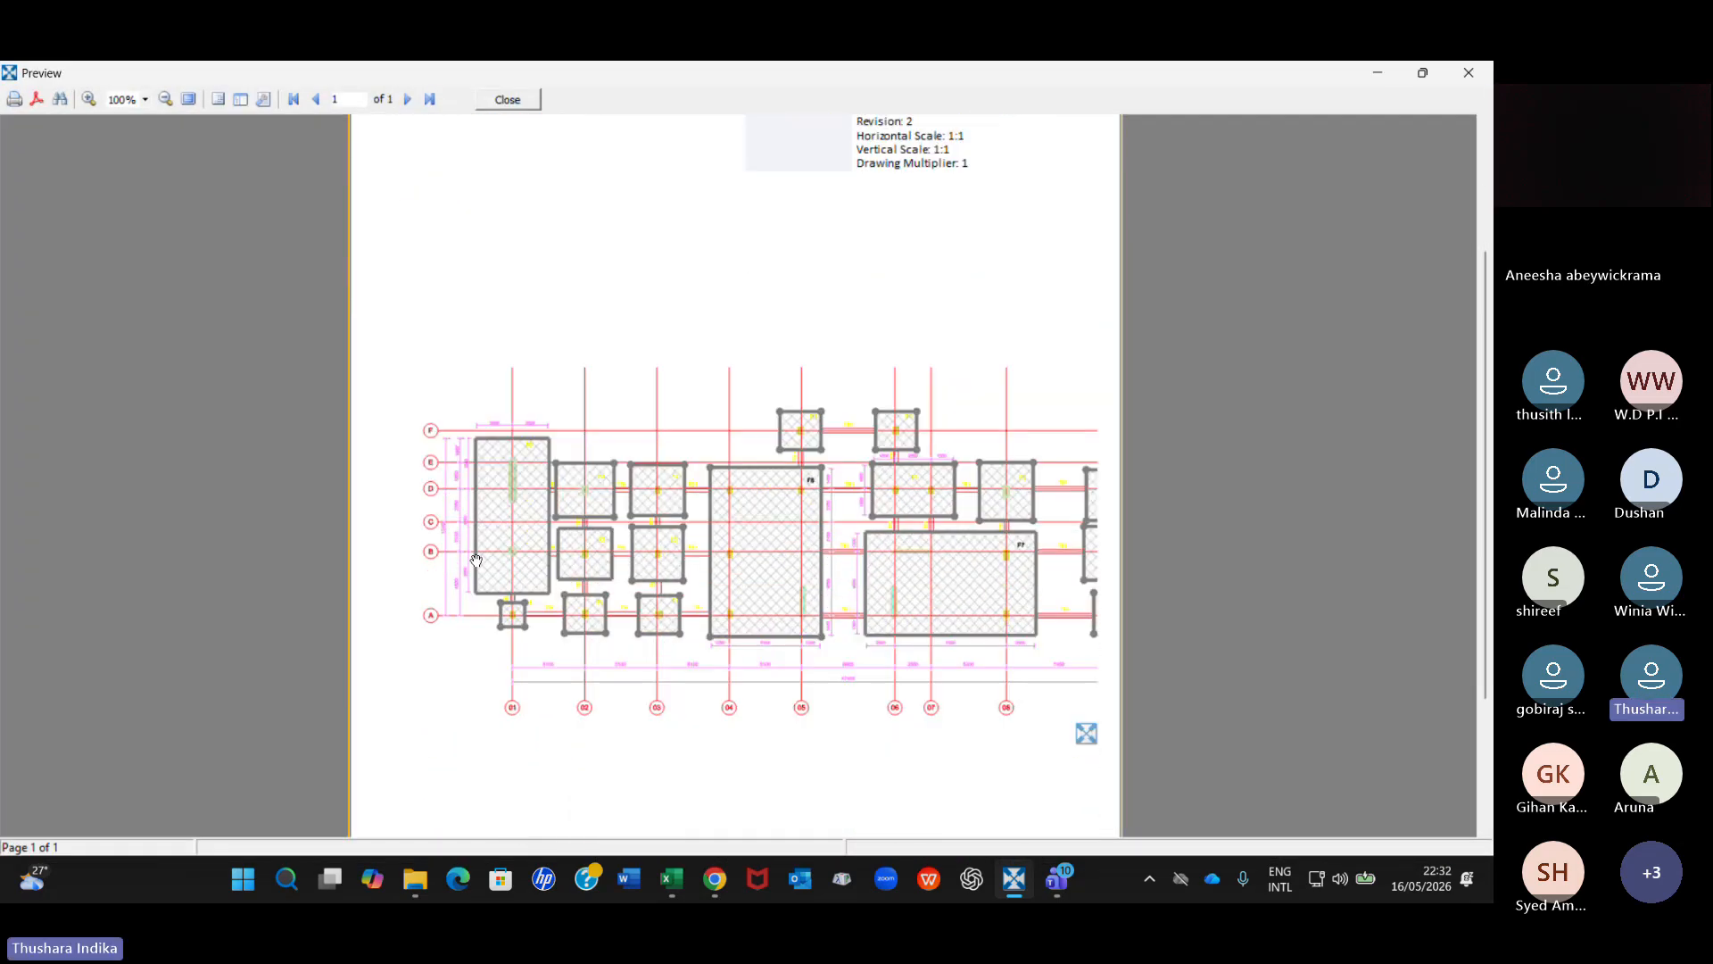
click(509, 100)
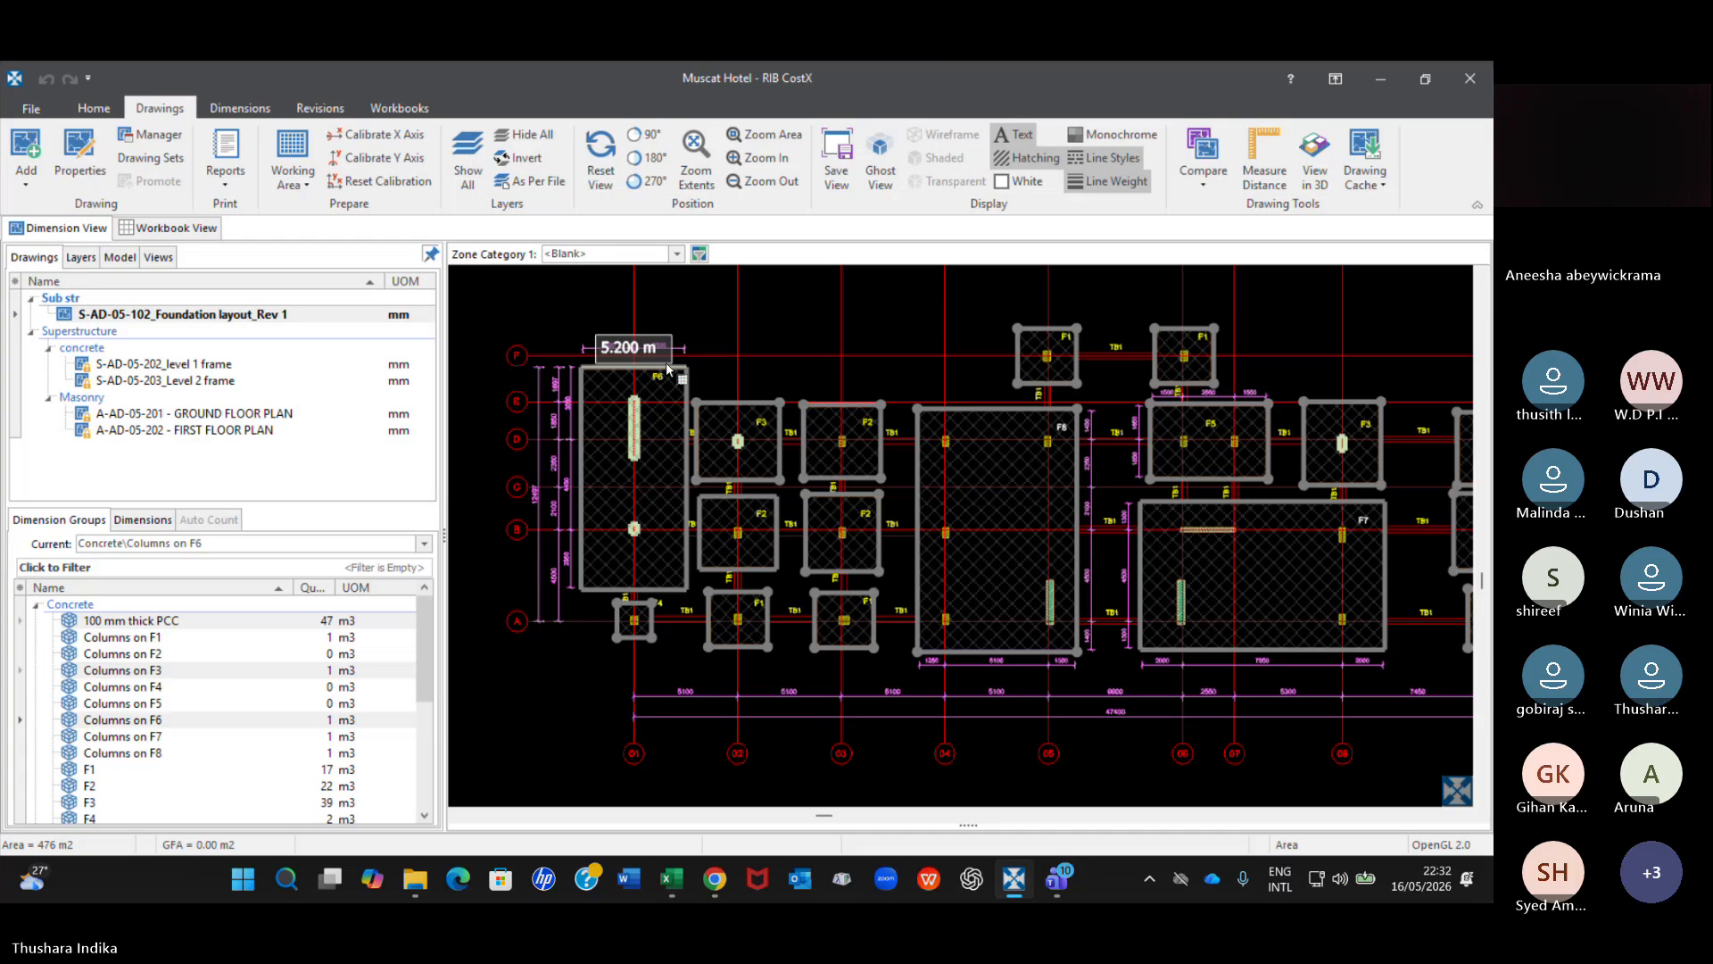
click(229, 181)
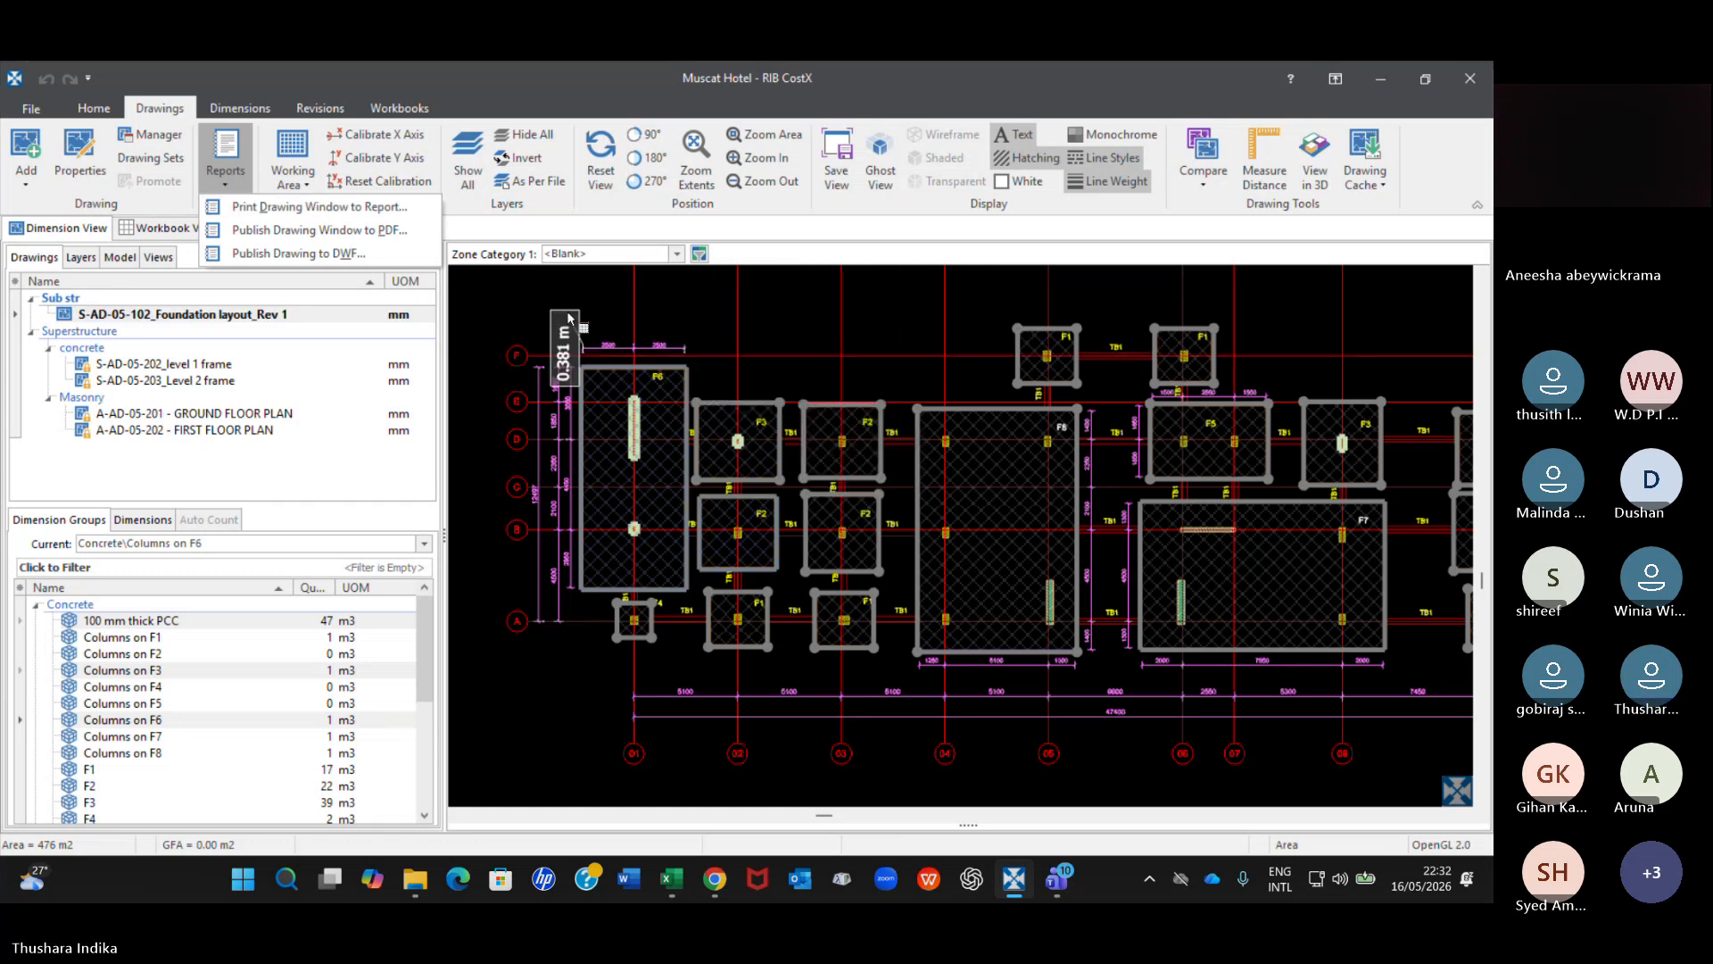
click(548, 291)
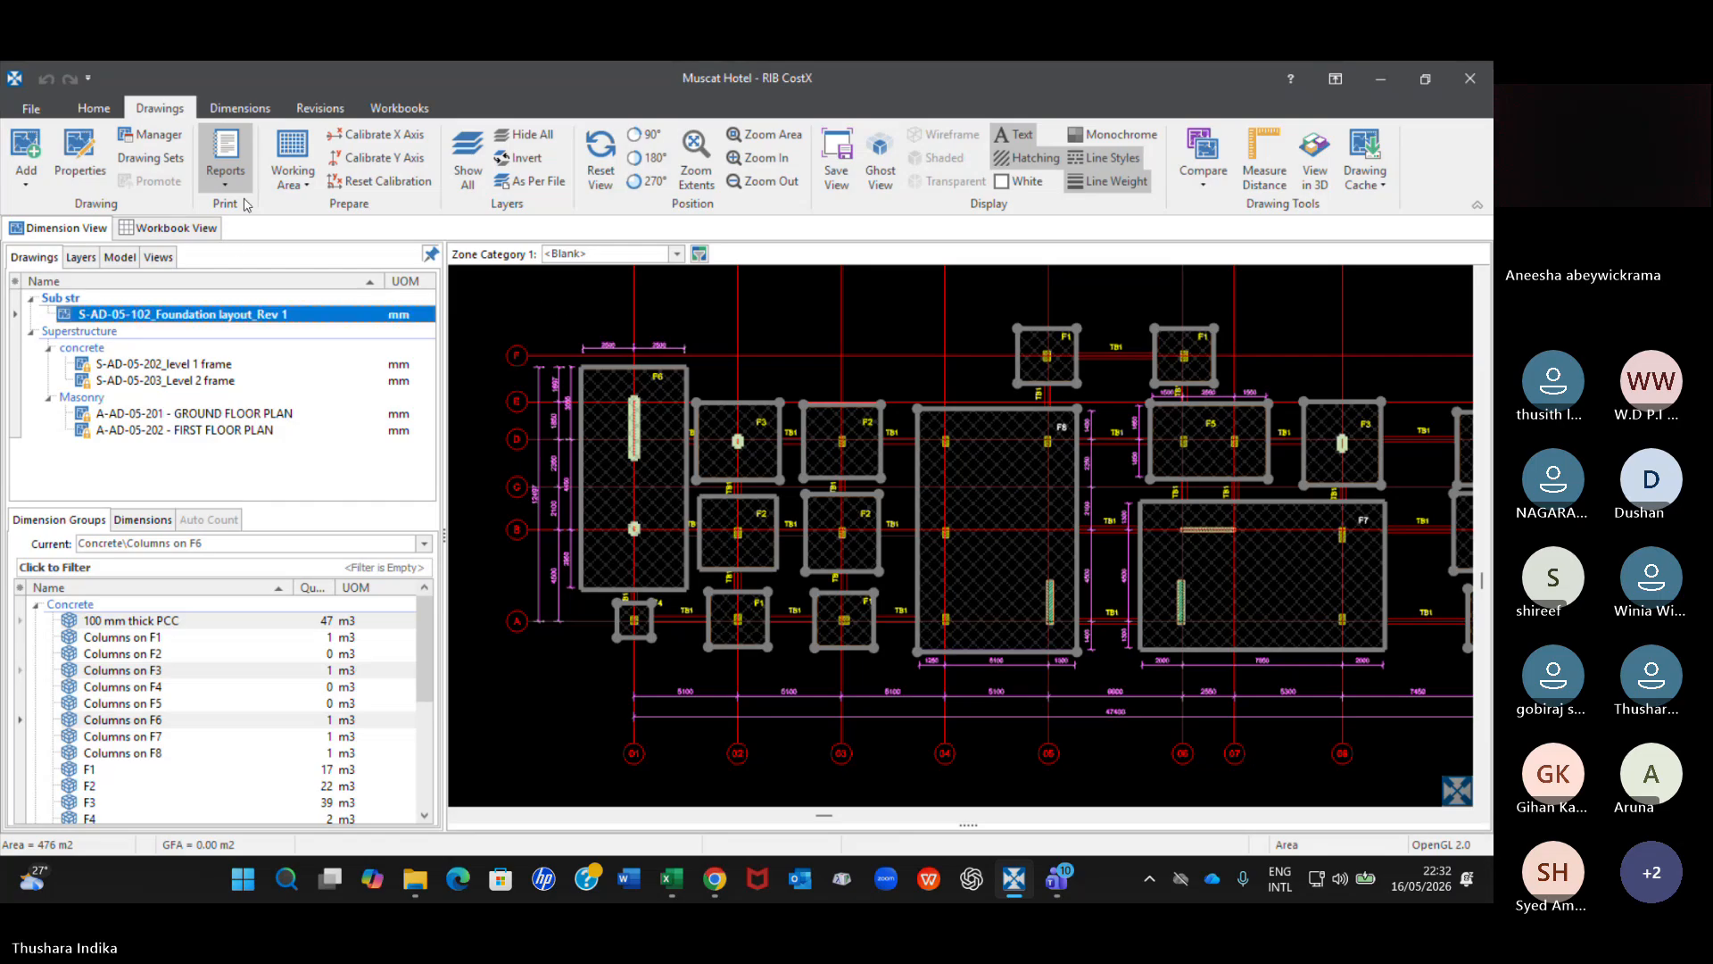
click(224, 179)
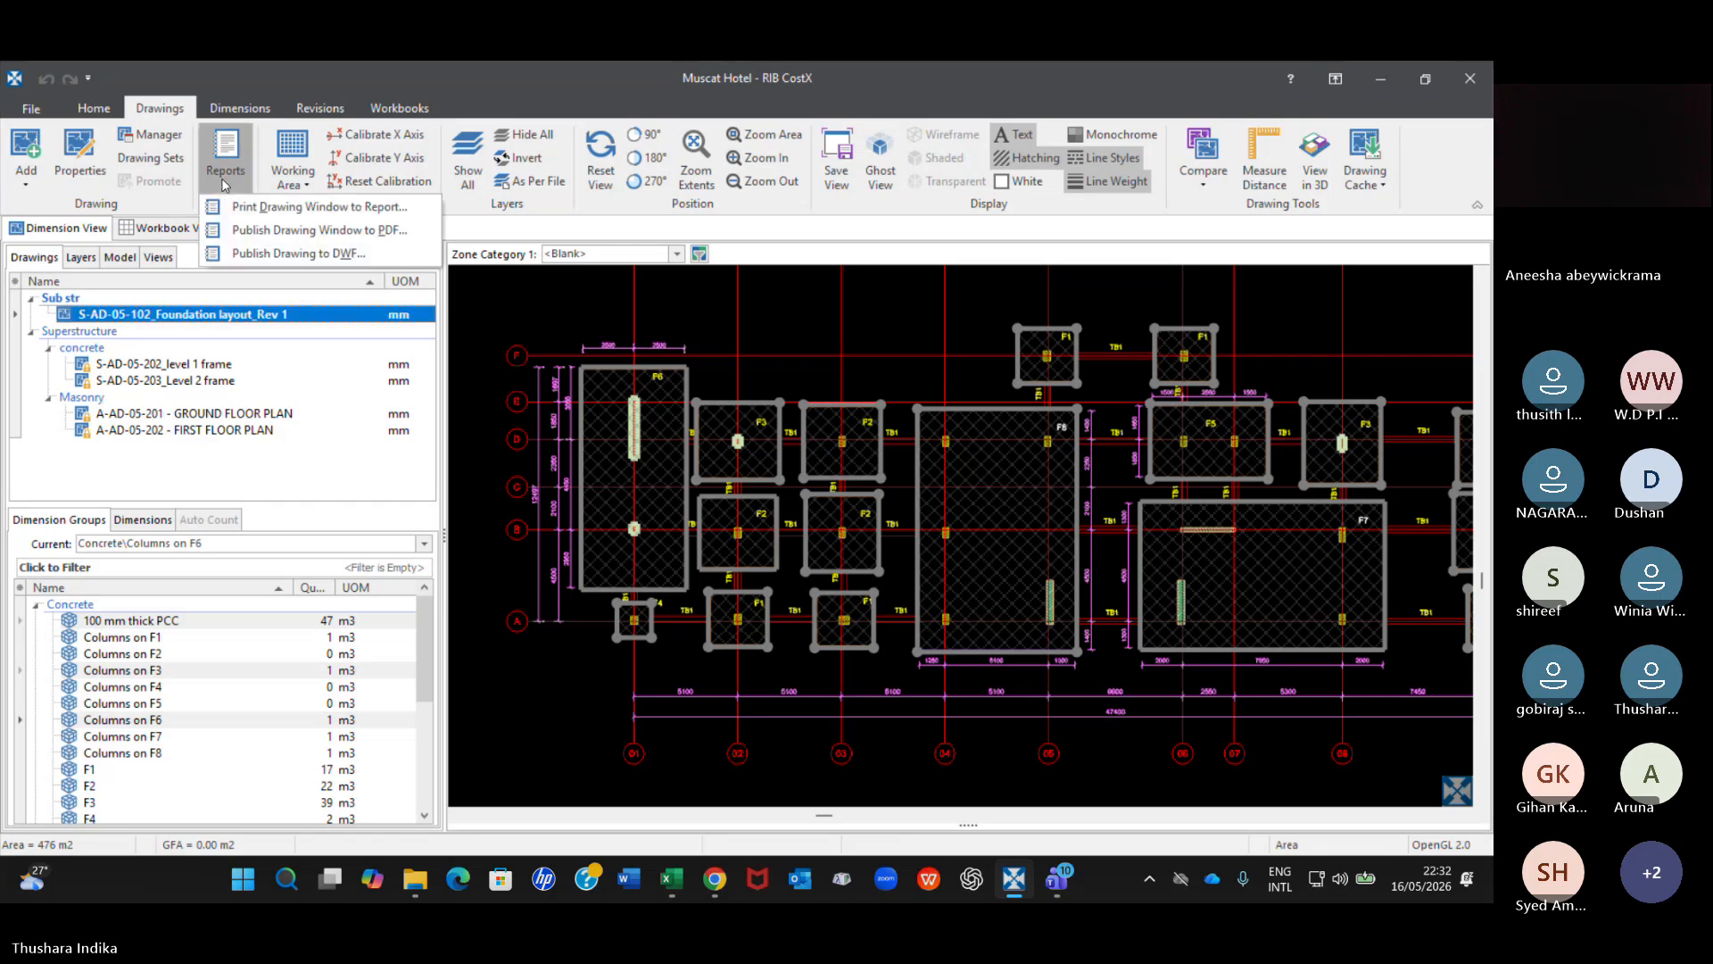
Return to the BoQ Hotel workbook and open the list of reports for printing the workbook.
click(176, 235)
click(175, 230)
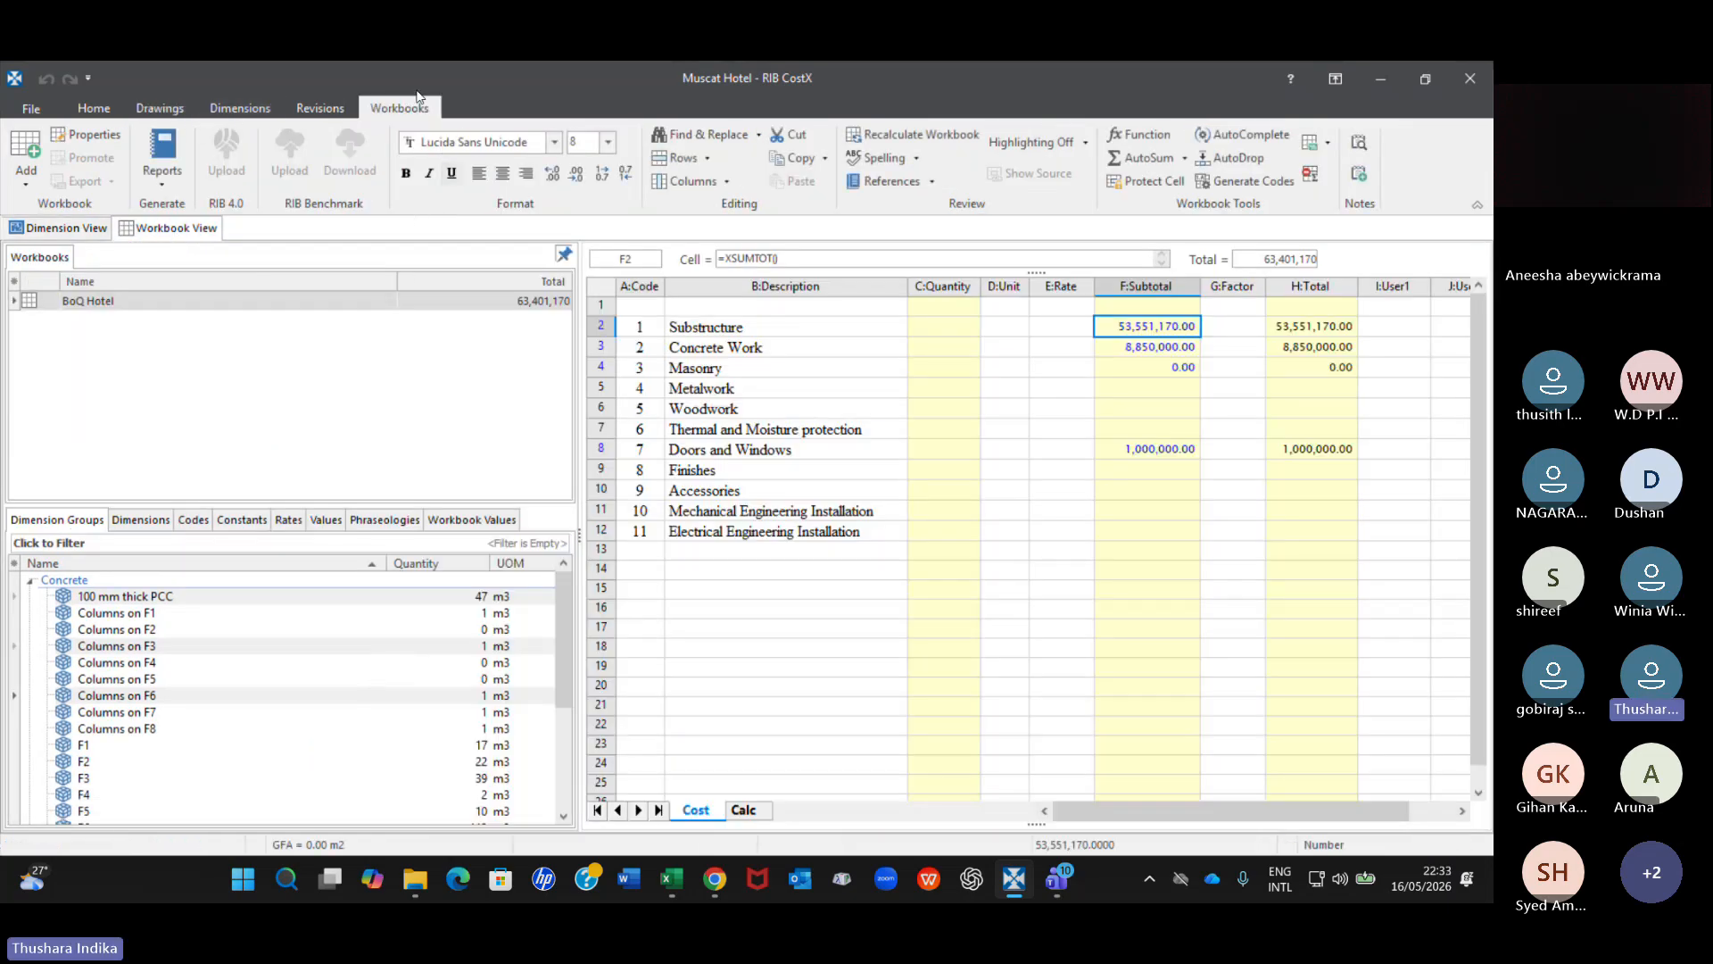
click(163, 190)
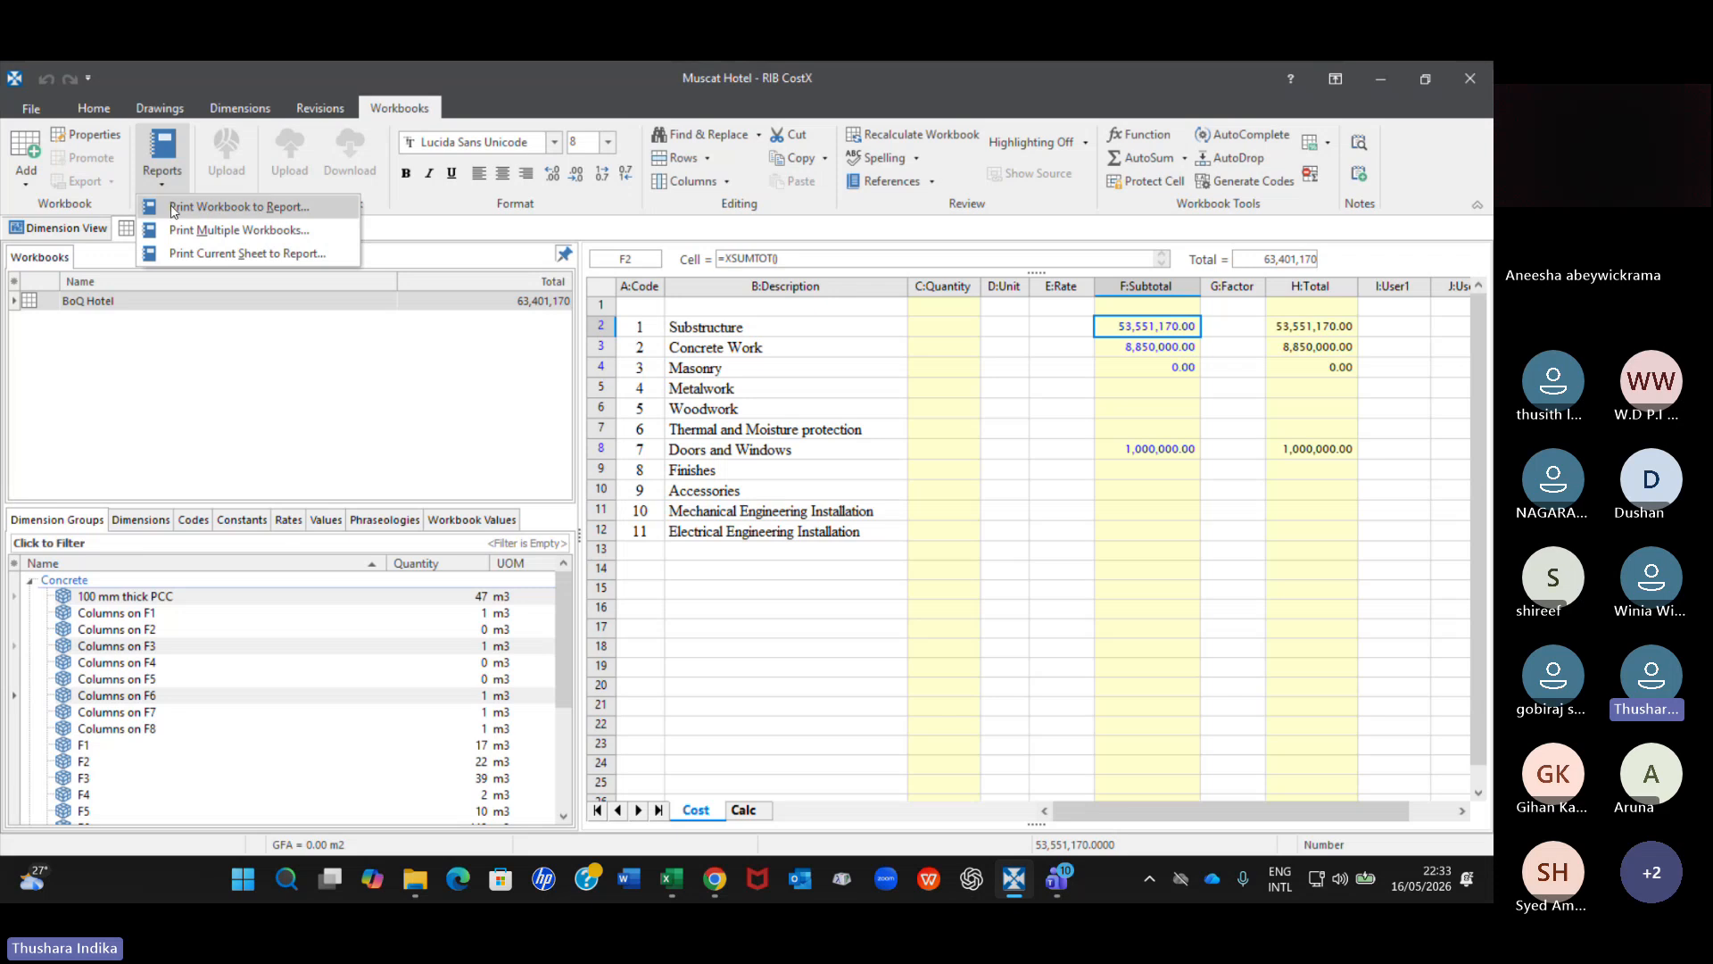
click(248, 207)
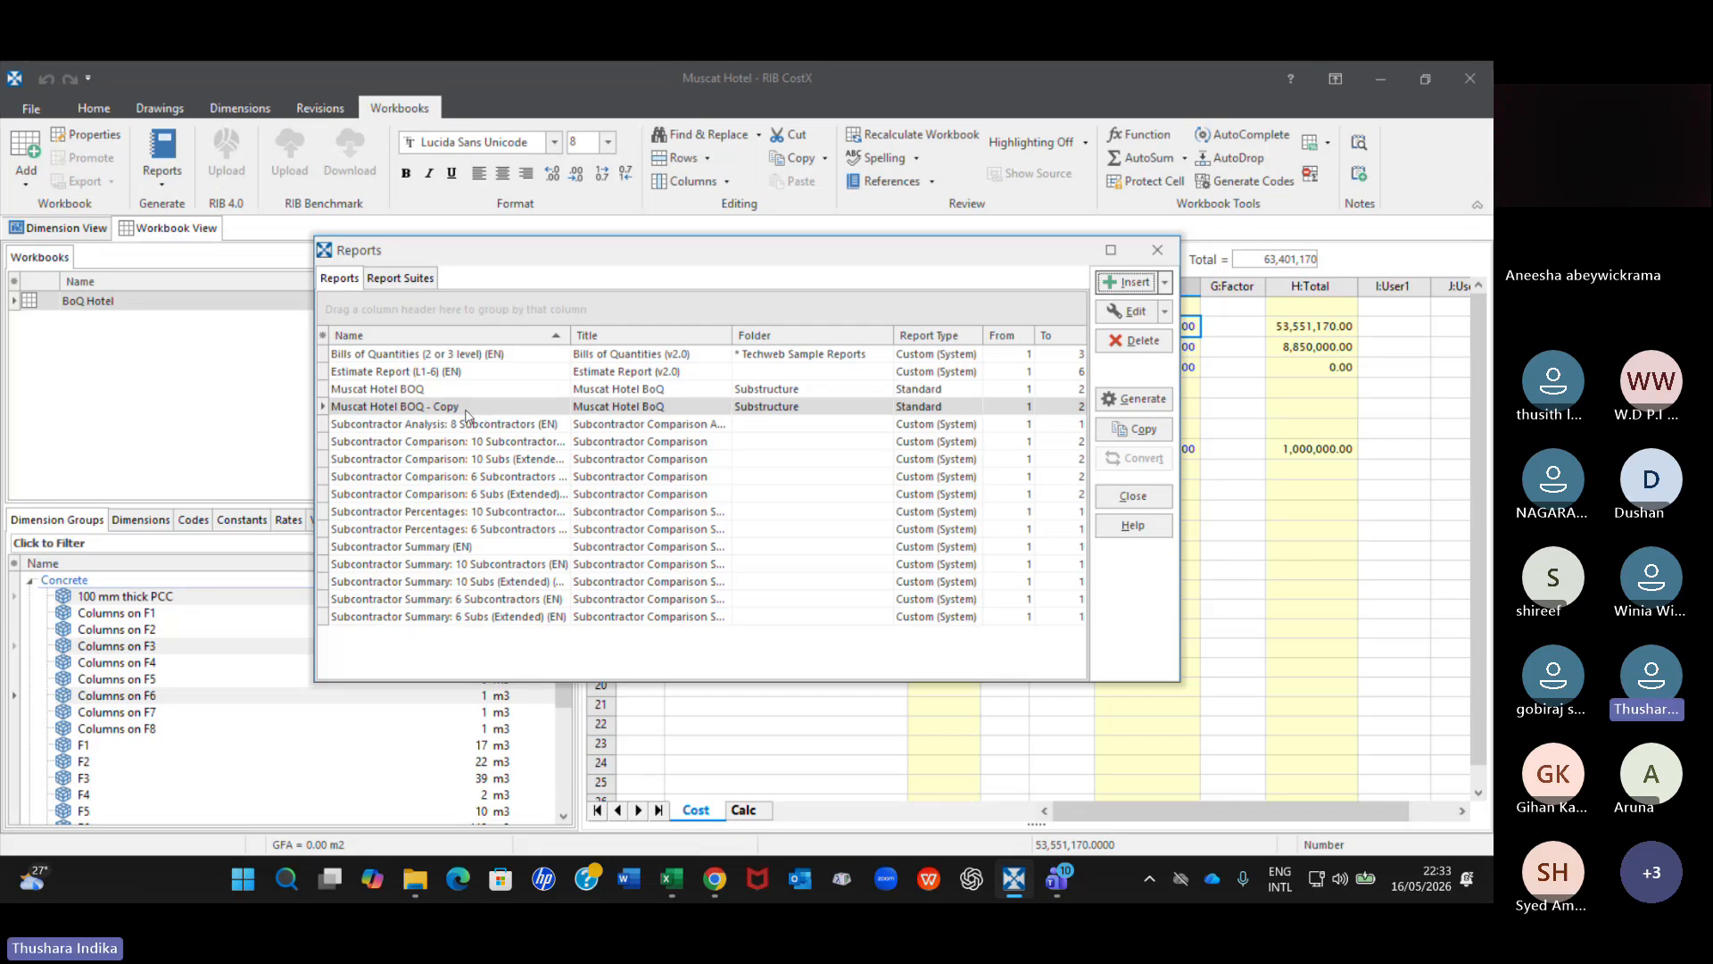
Copy the Muscat Hotel BOQ report under the name Muscat Hotel BOQ - V3.
click(642, 389)
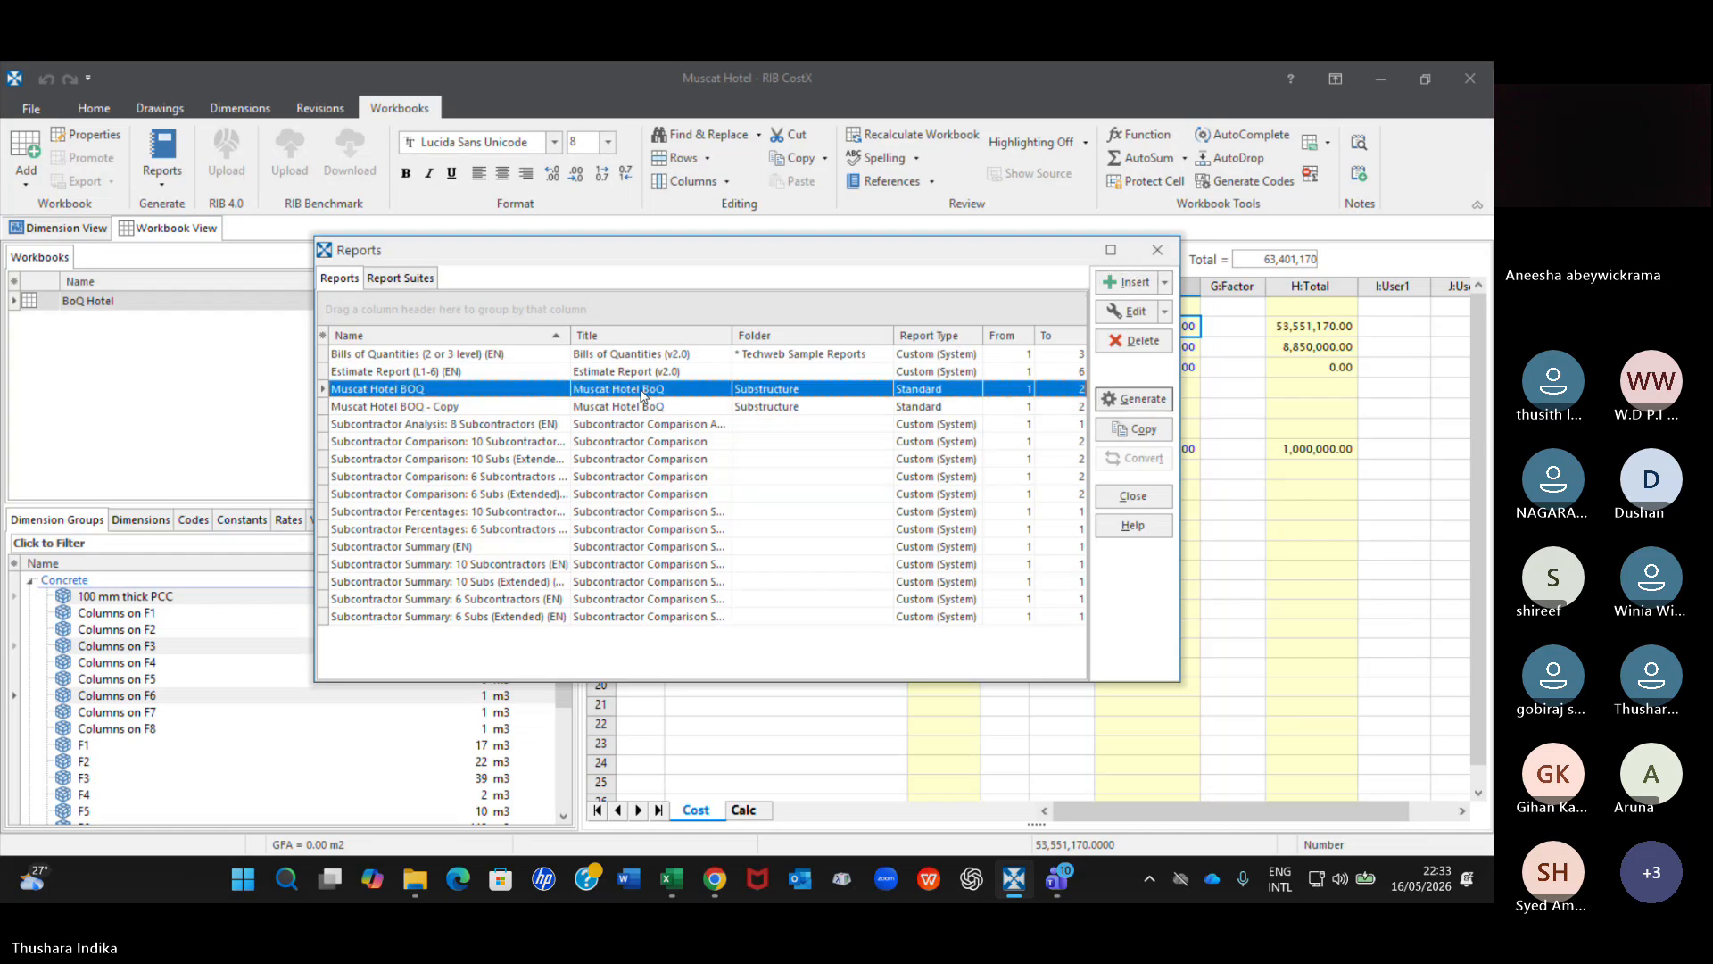
click(1138, 432)
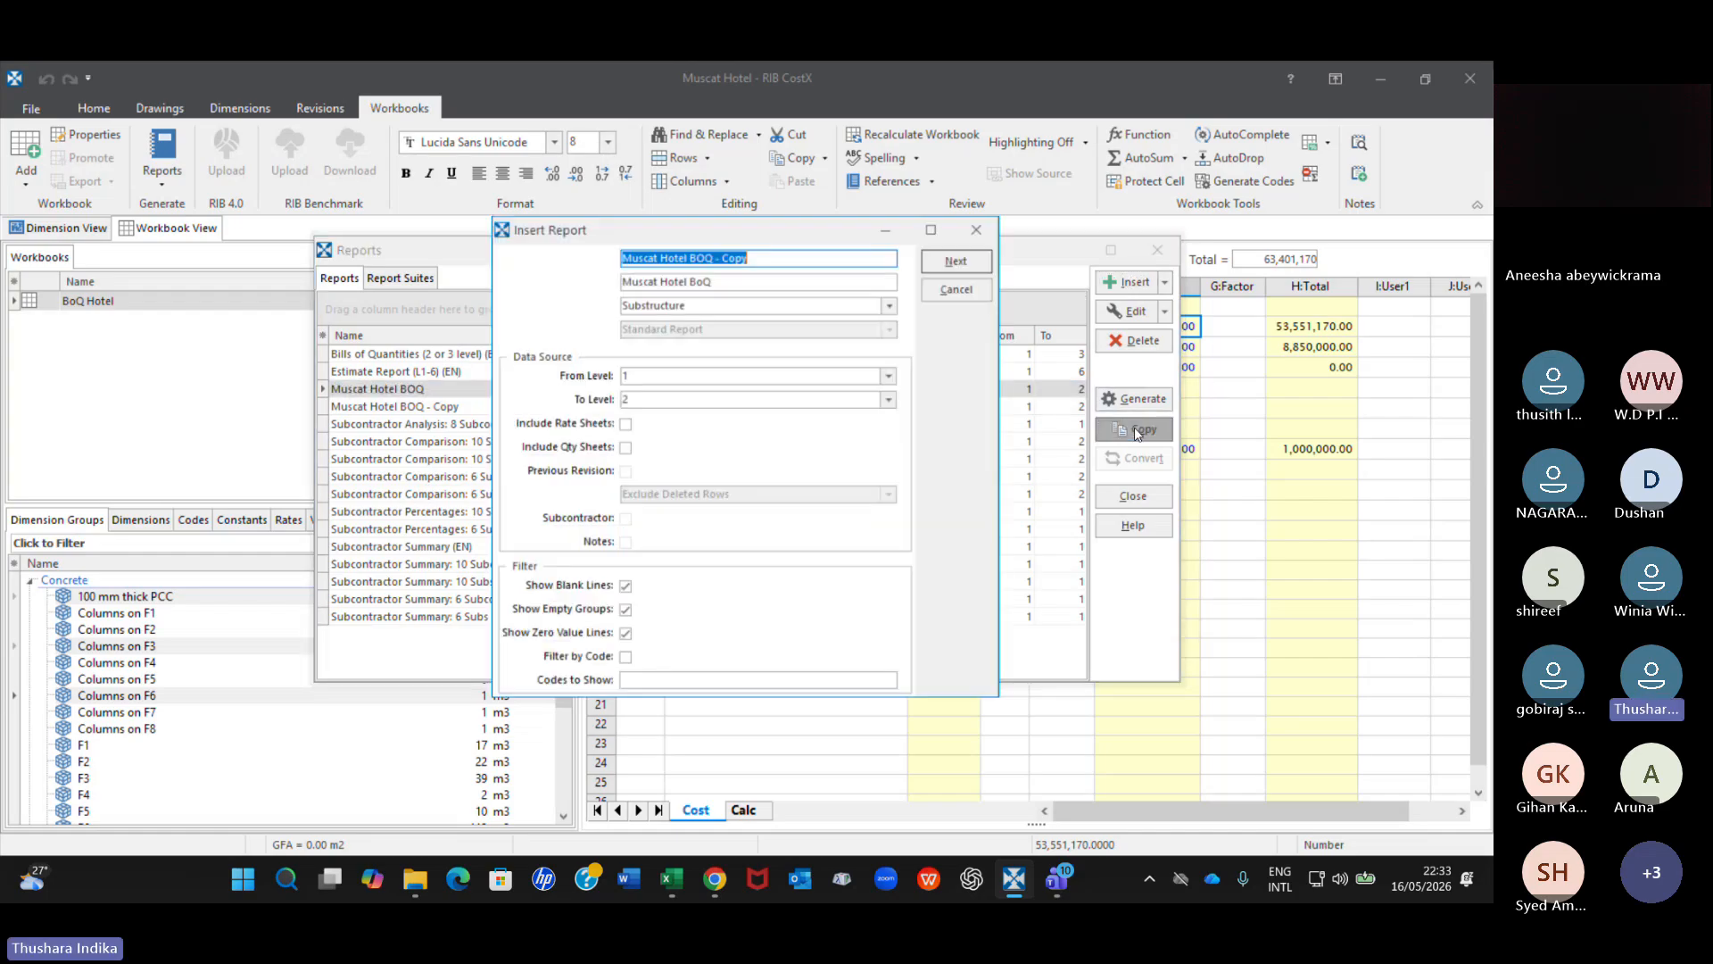
click(775, 257)
key(BackSpace)
key(BackSpace)
key(BackSpace)
key(BackSpace)
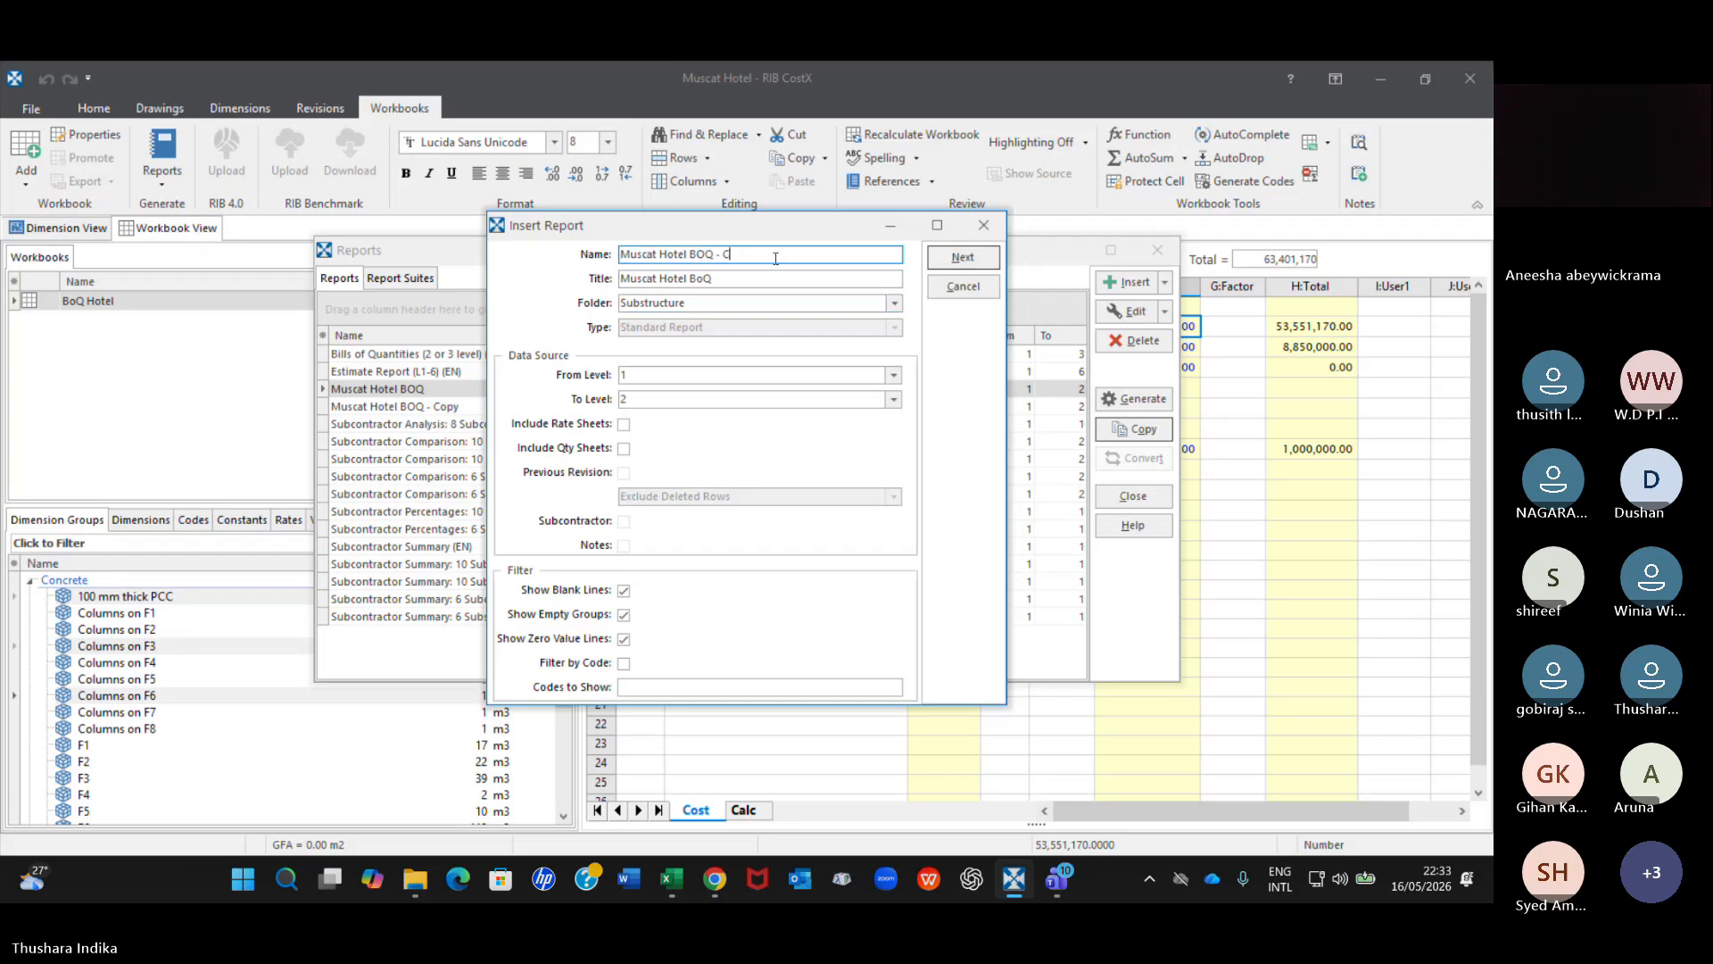
text(V3)
drag(676, 227, 659, 306)
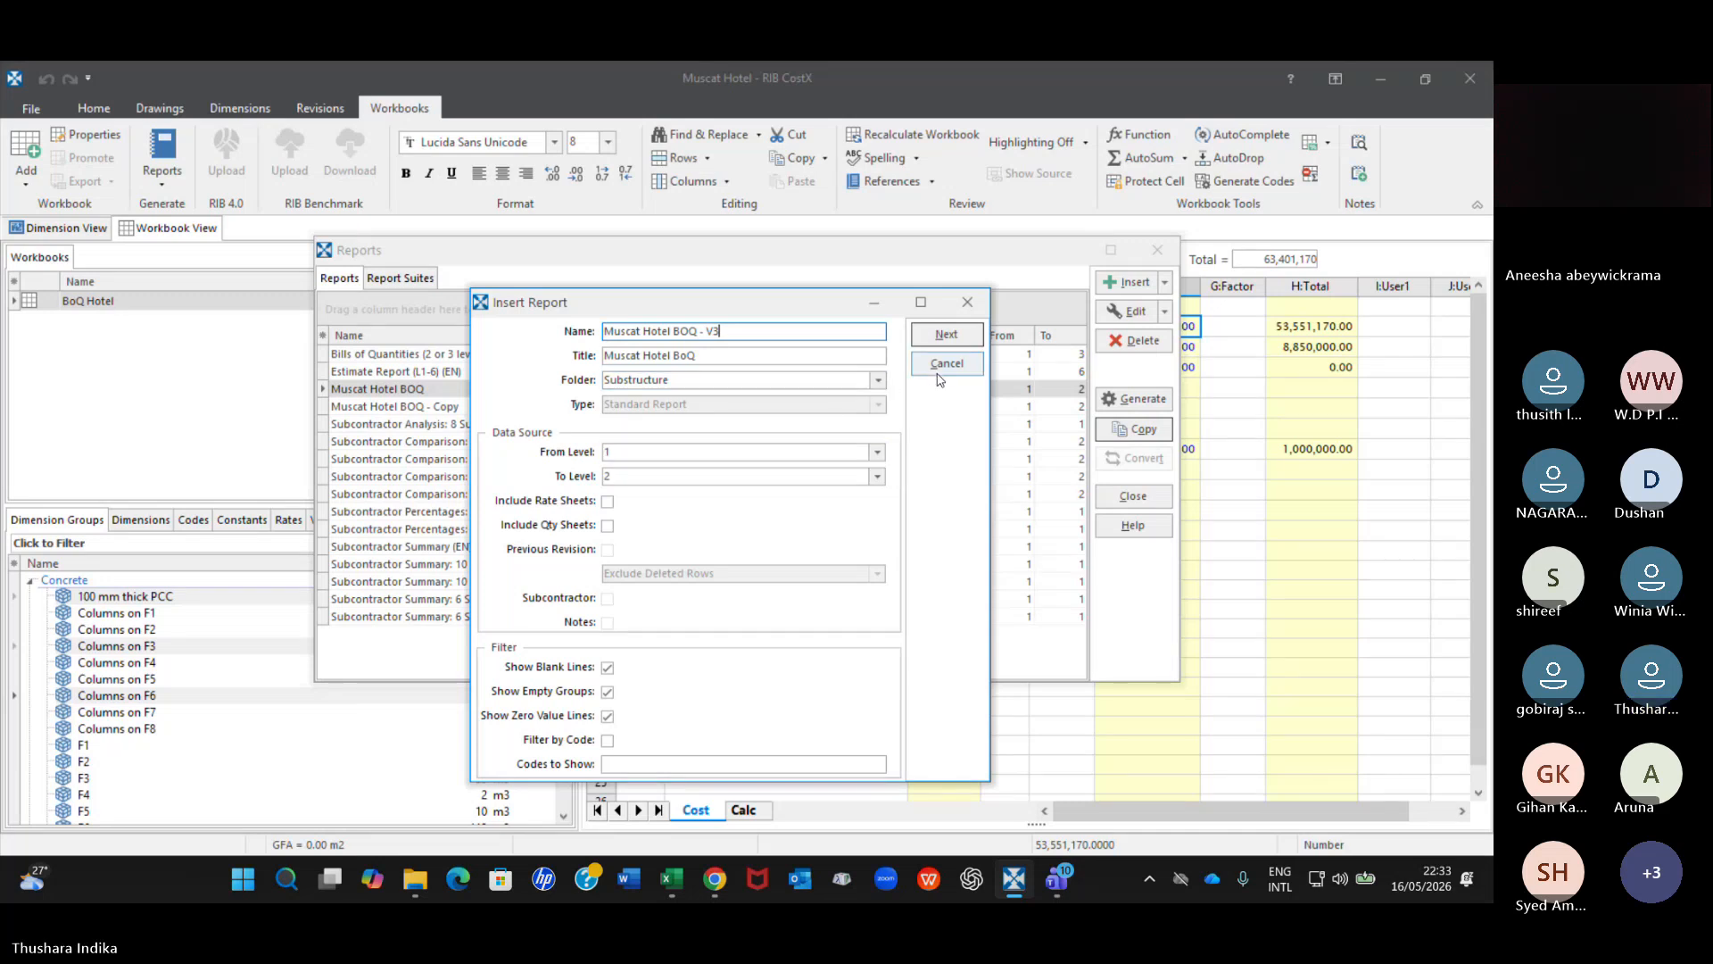
click(943, 336)
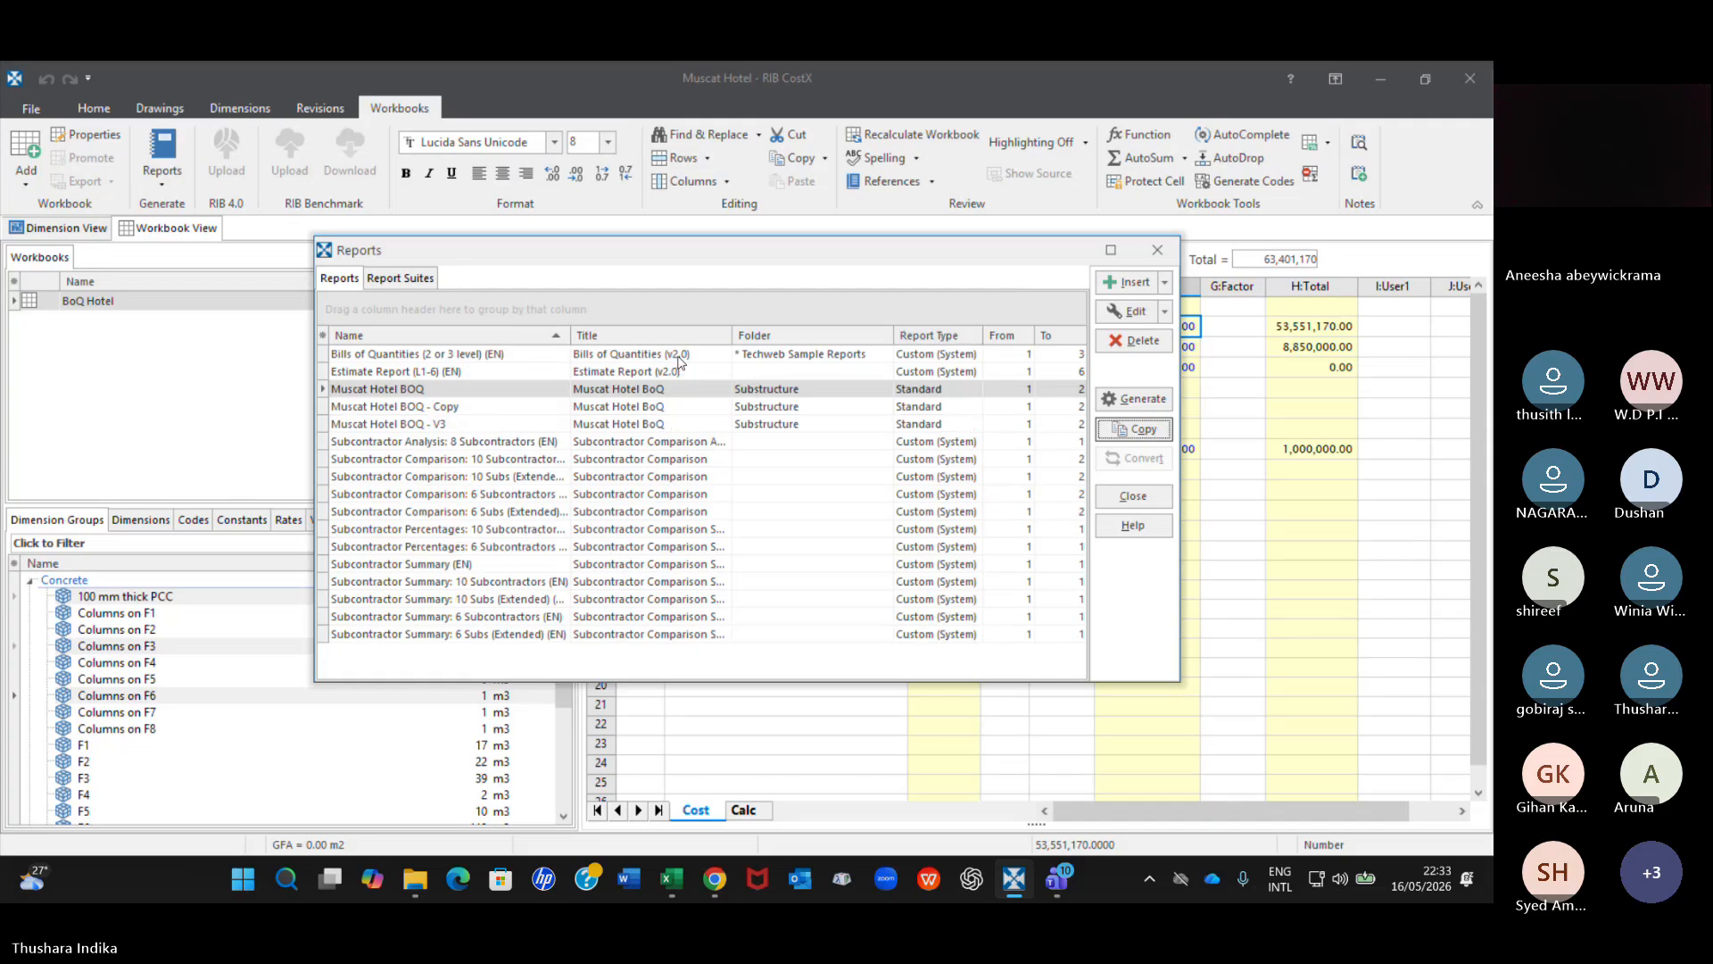
Edit the properties of the Muscat Hotel BOQ - V3 report and add the Variance Quantity column to its selected columns.
click(442, 423)
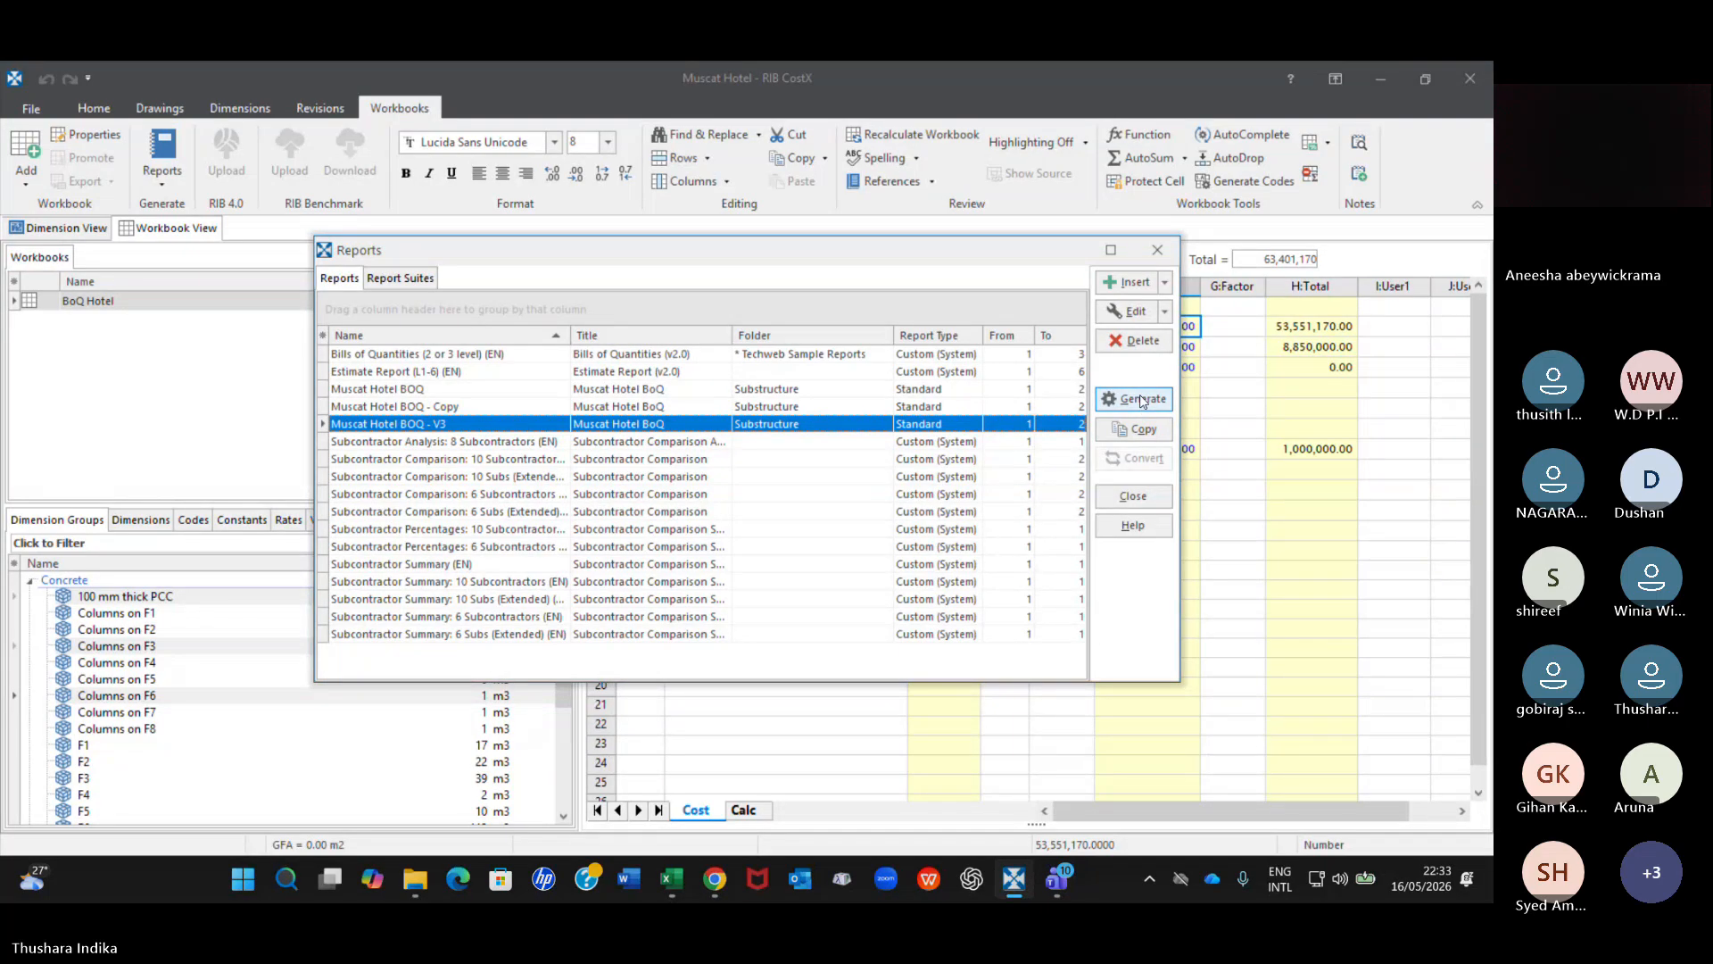
click(1165, 312)
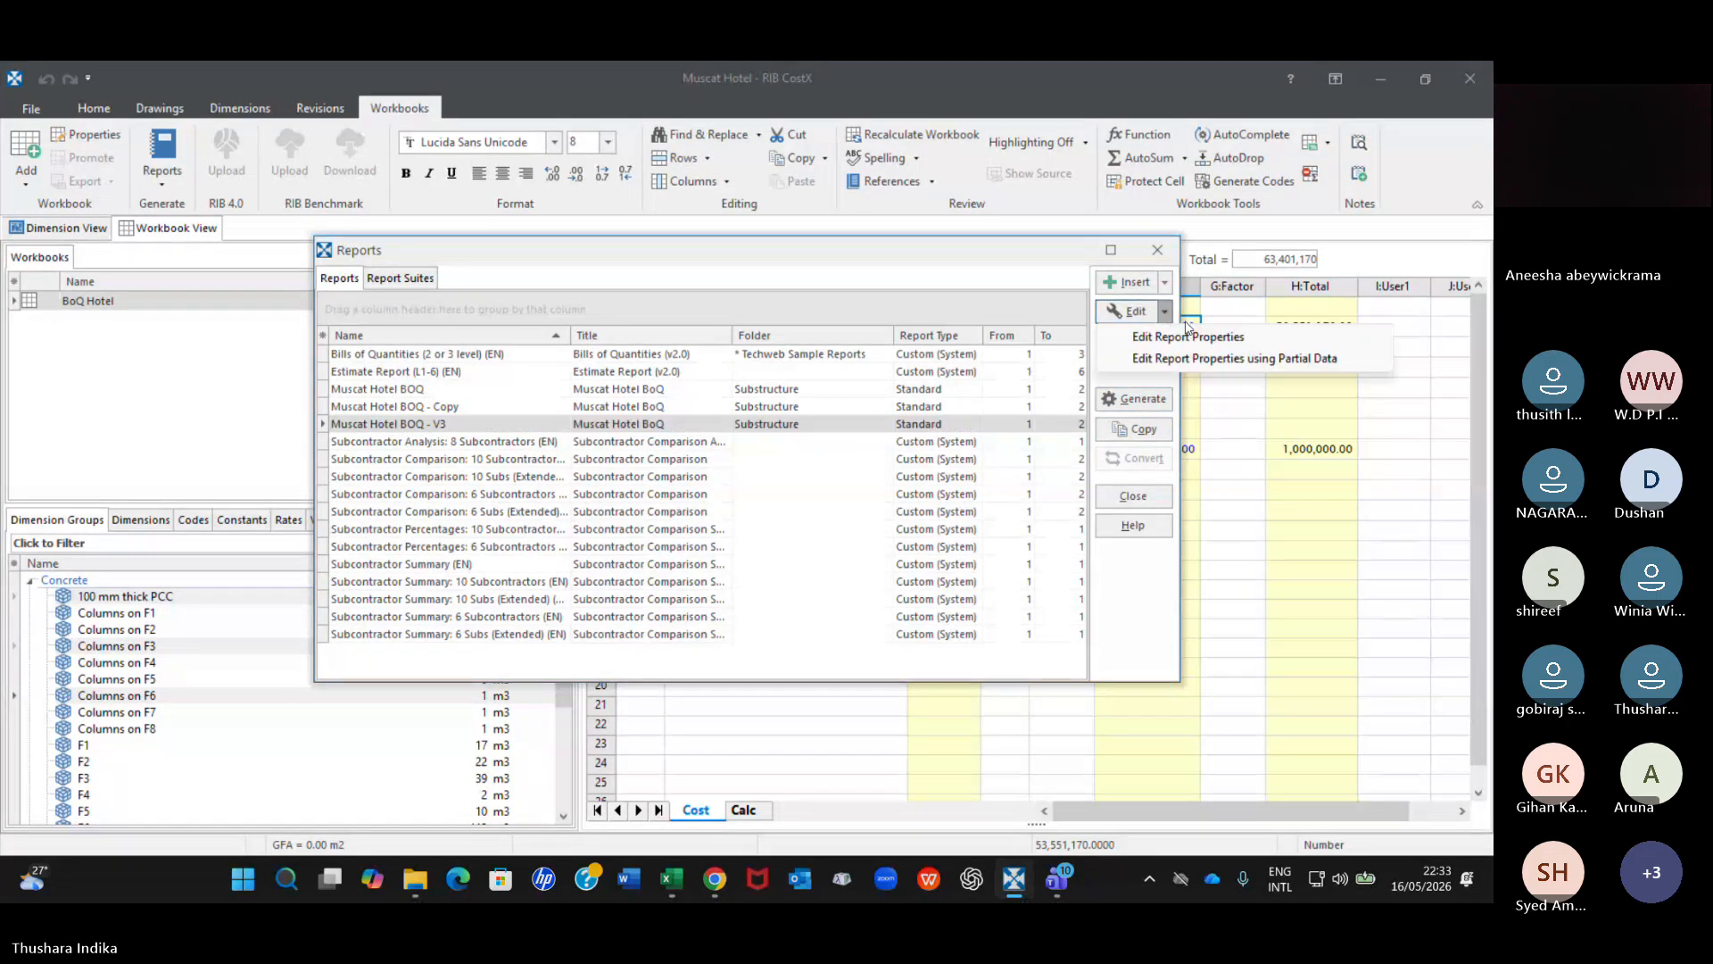
click(1171, 337)
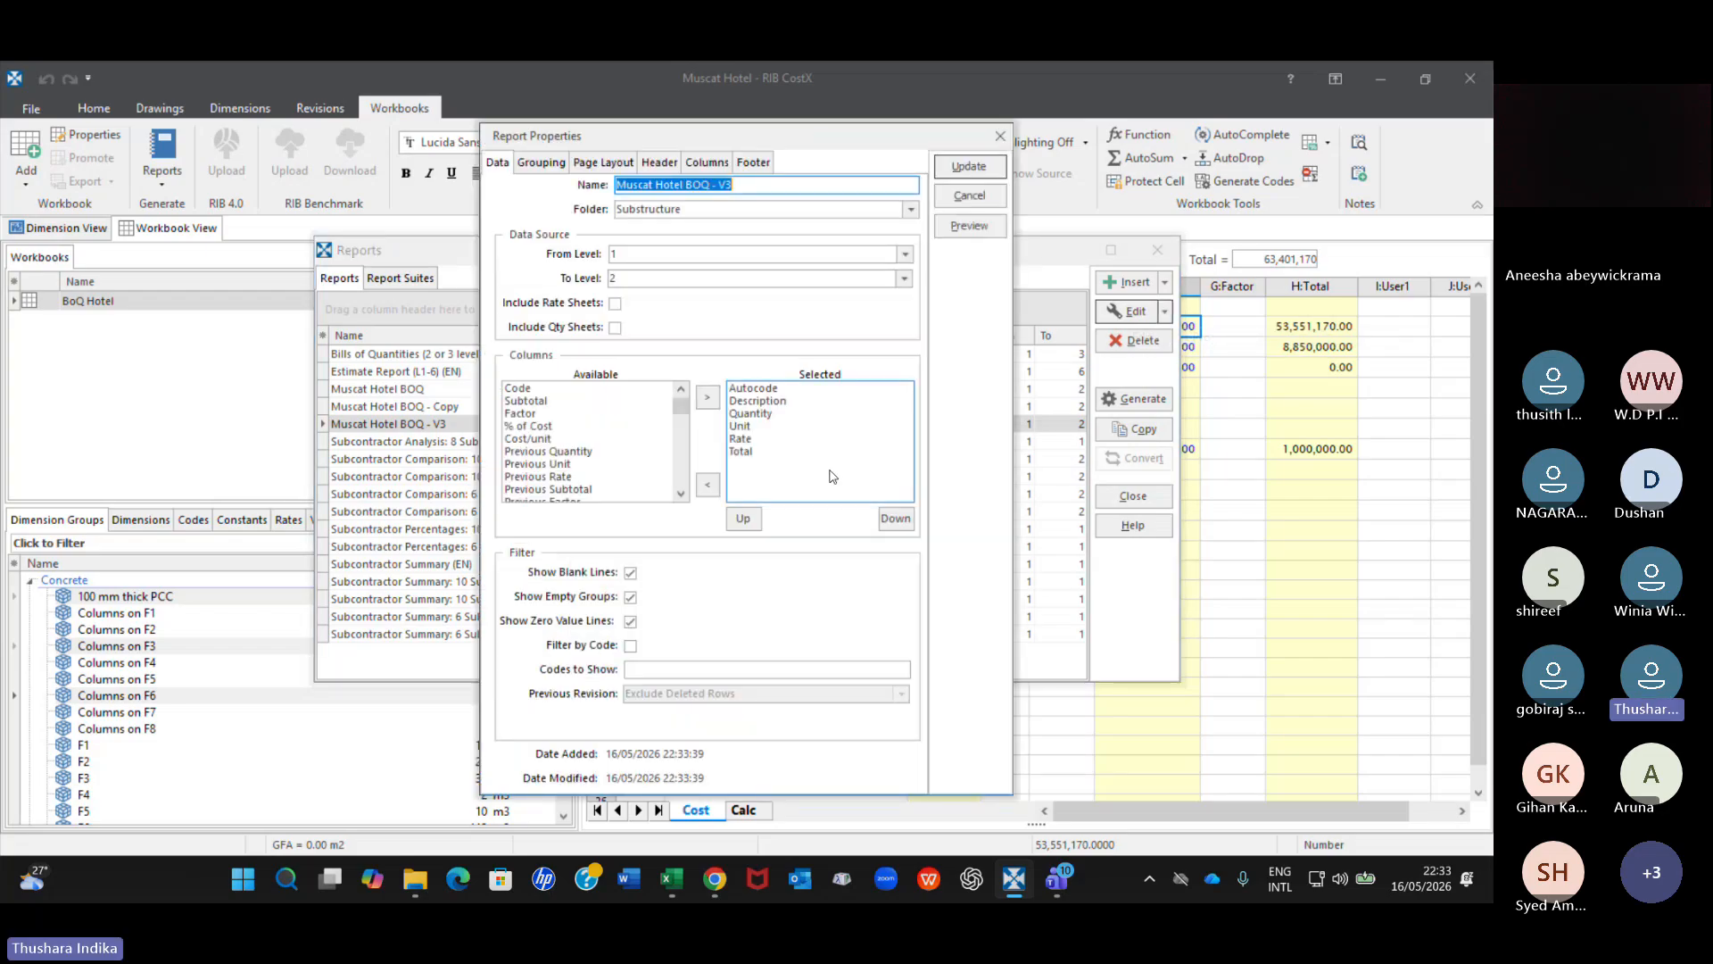
scroll(546, 440, down, 1)
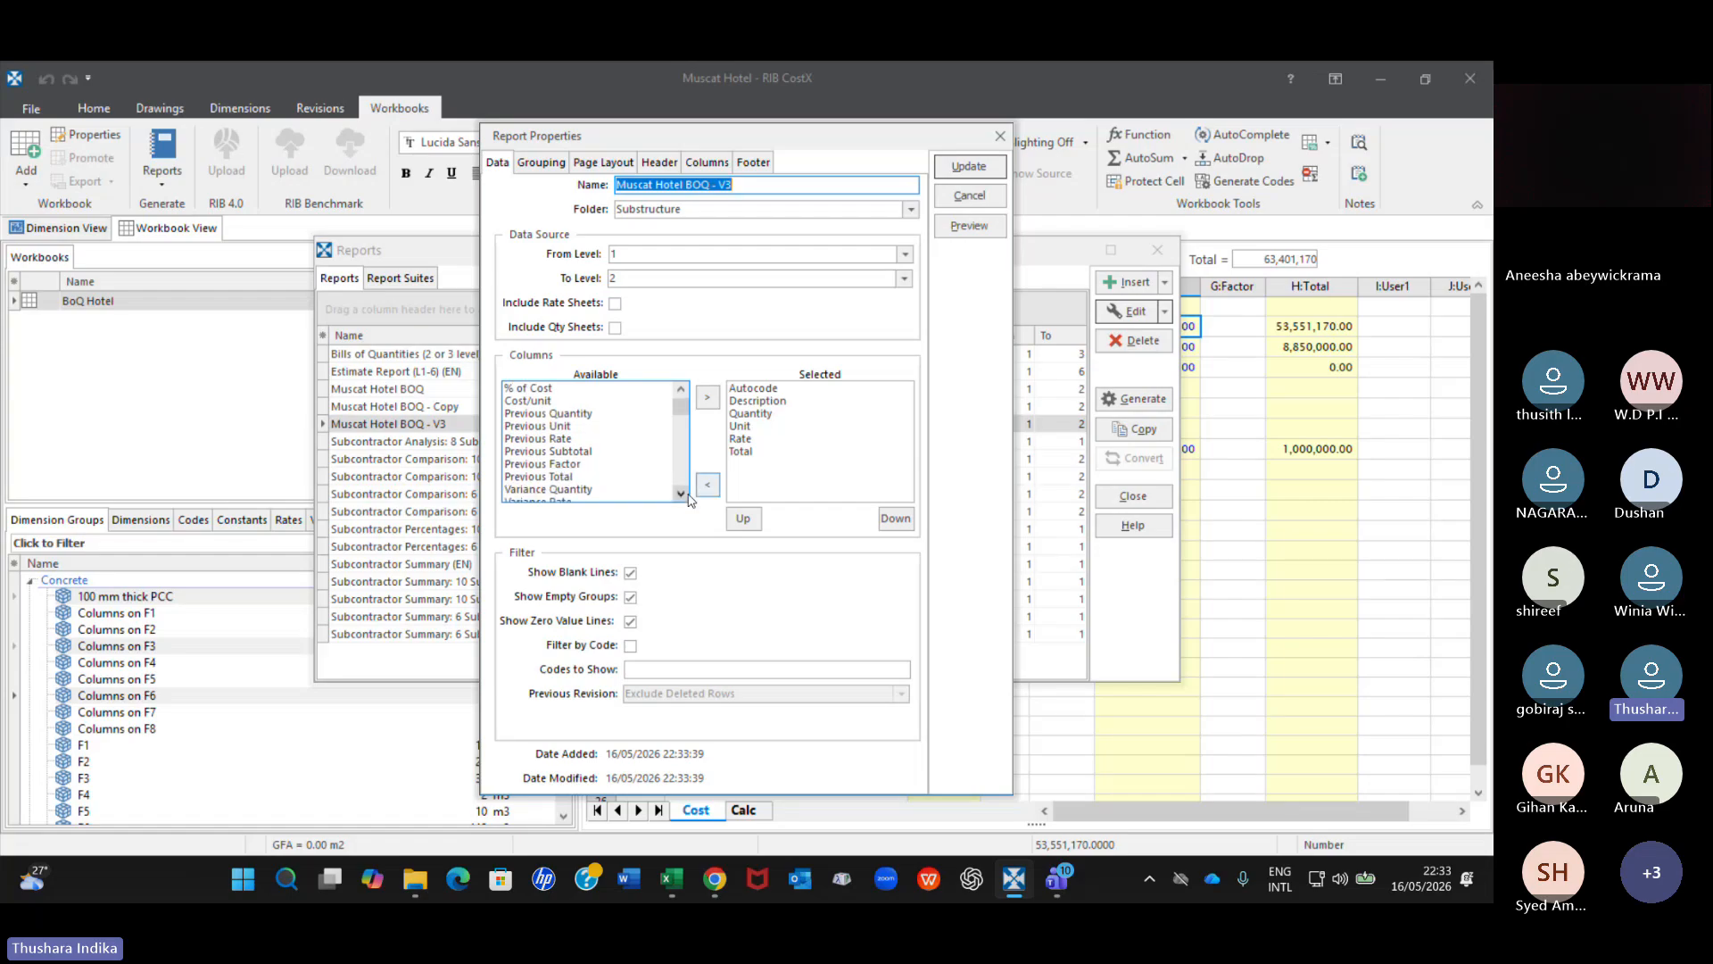
click(686, 495)
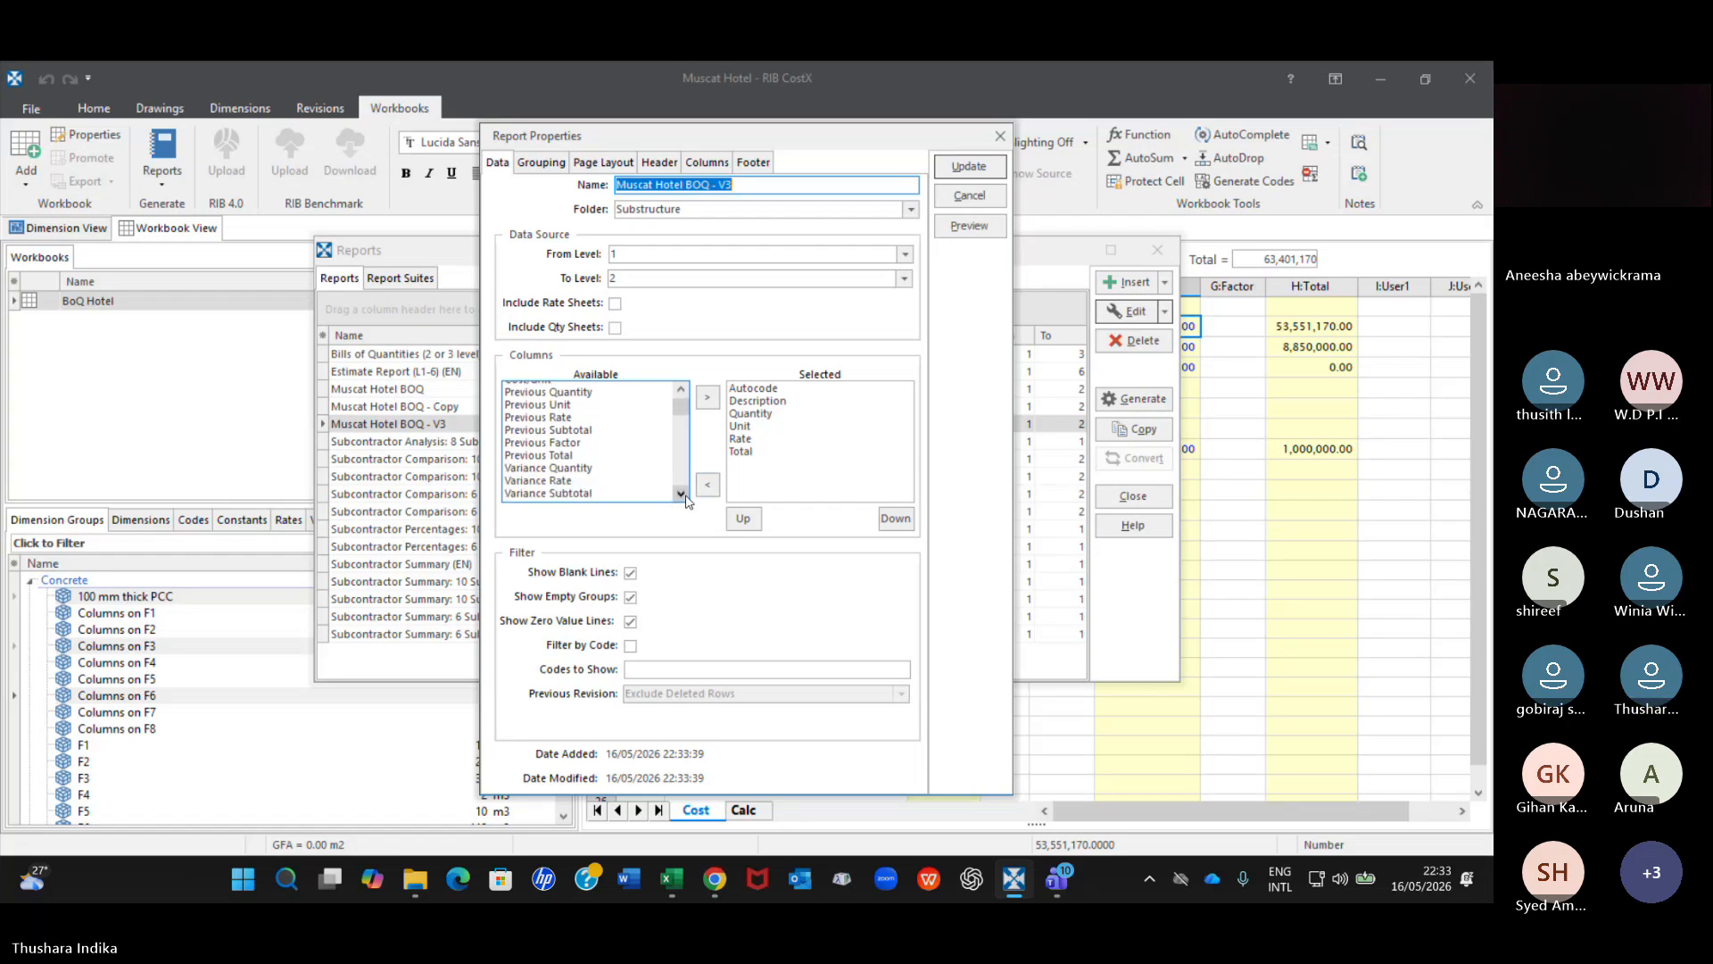
click(685, 497)
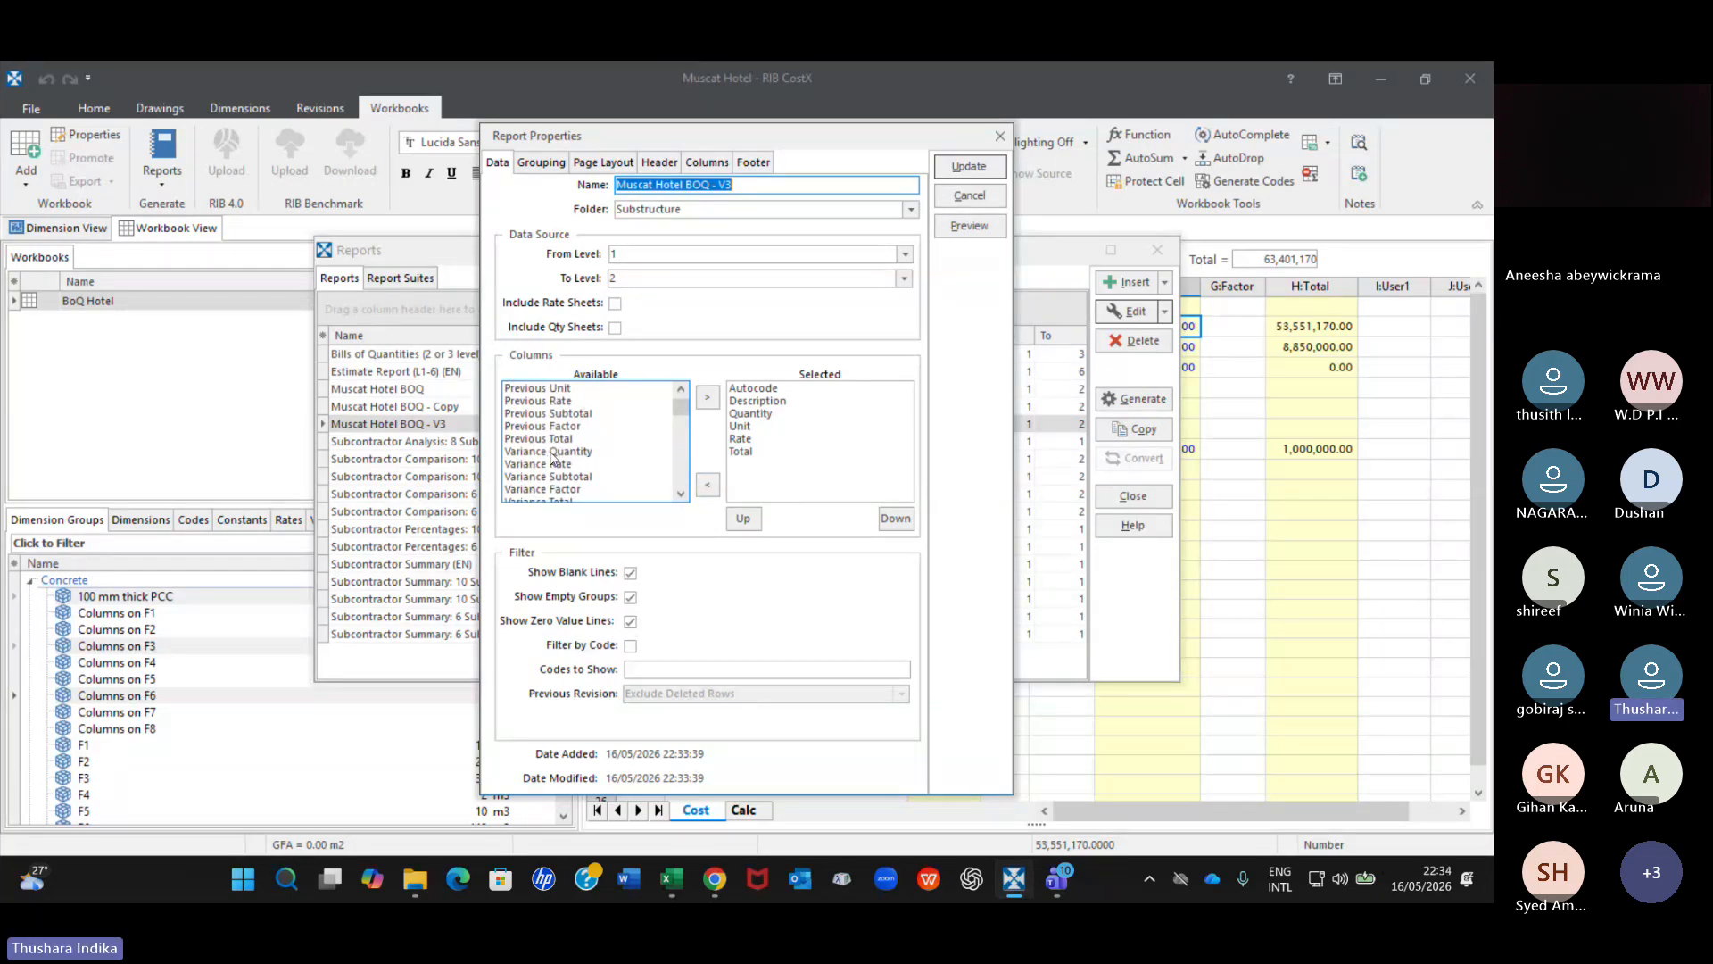
click(553, 454)
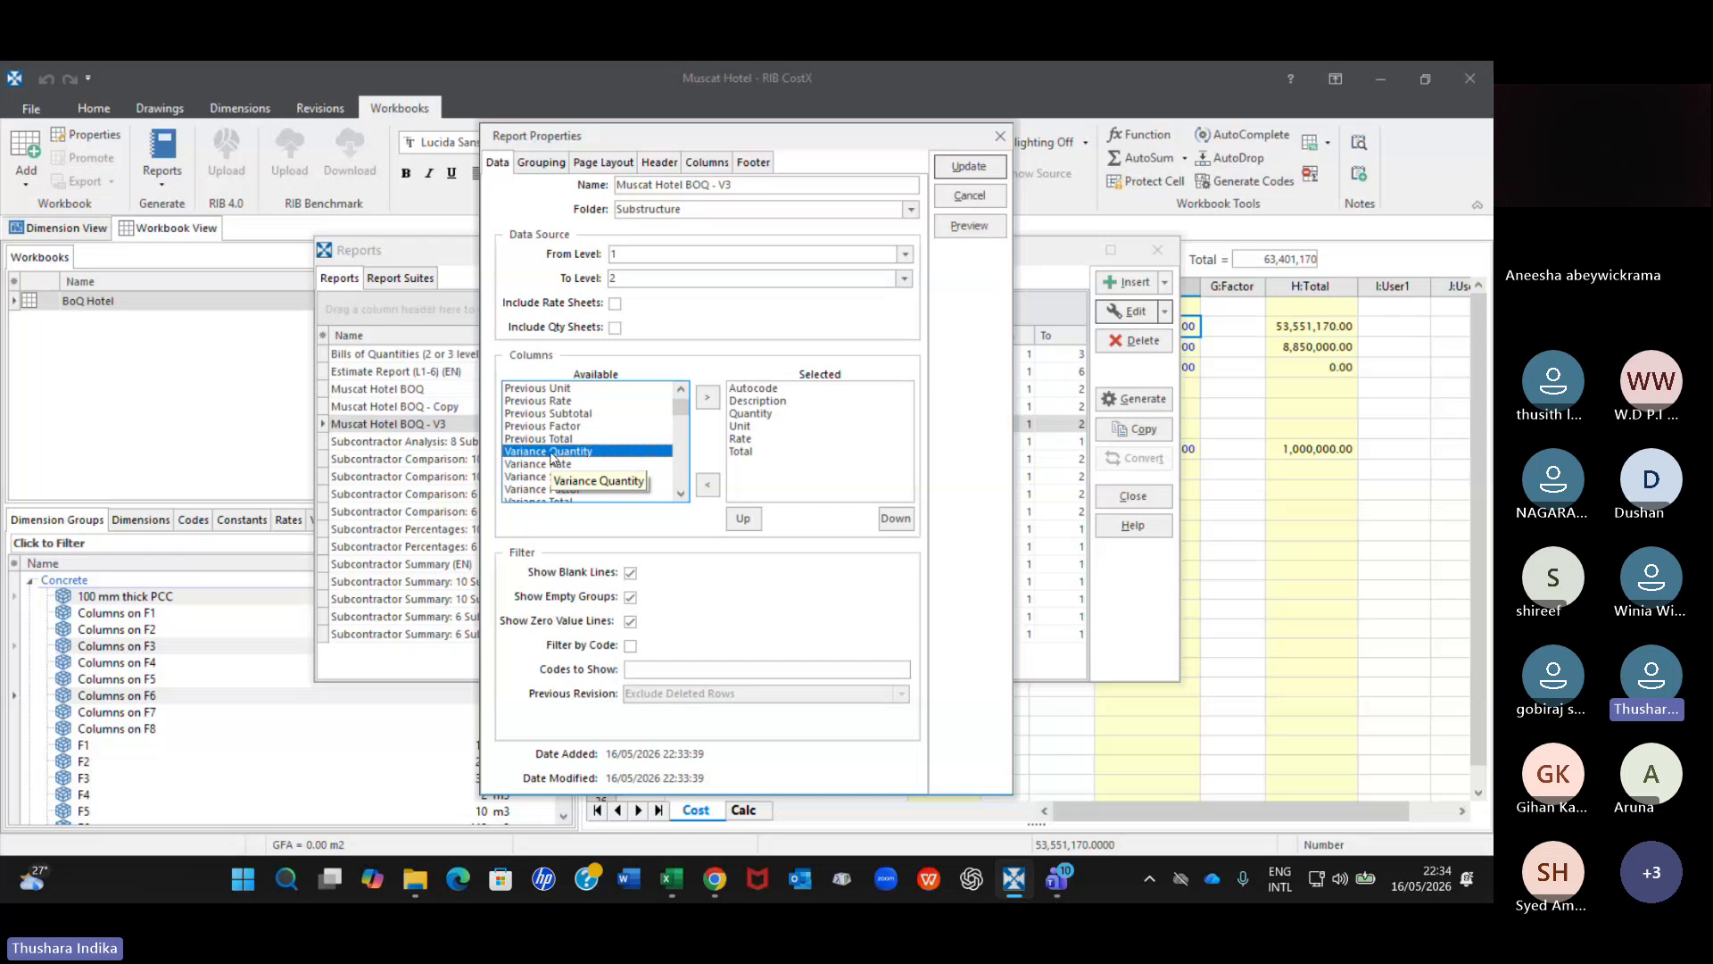
click(708, 398)
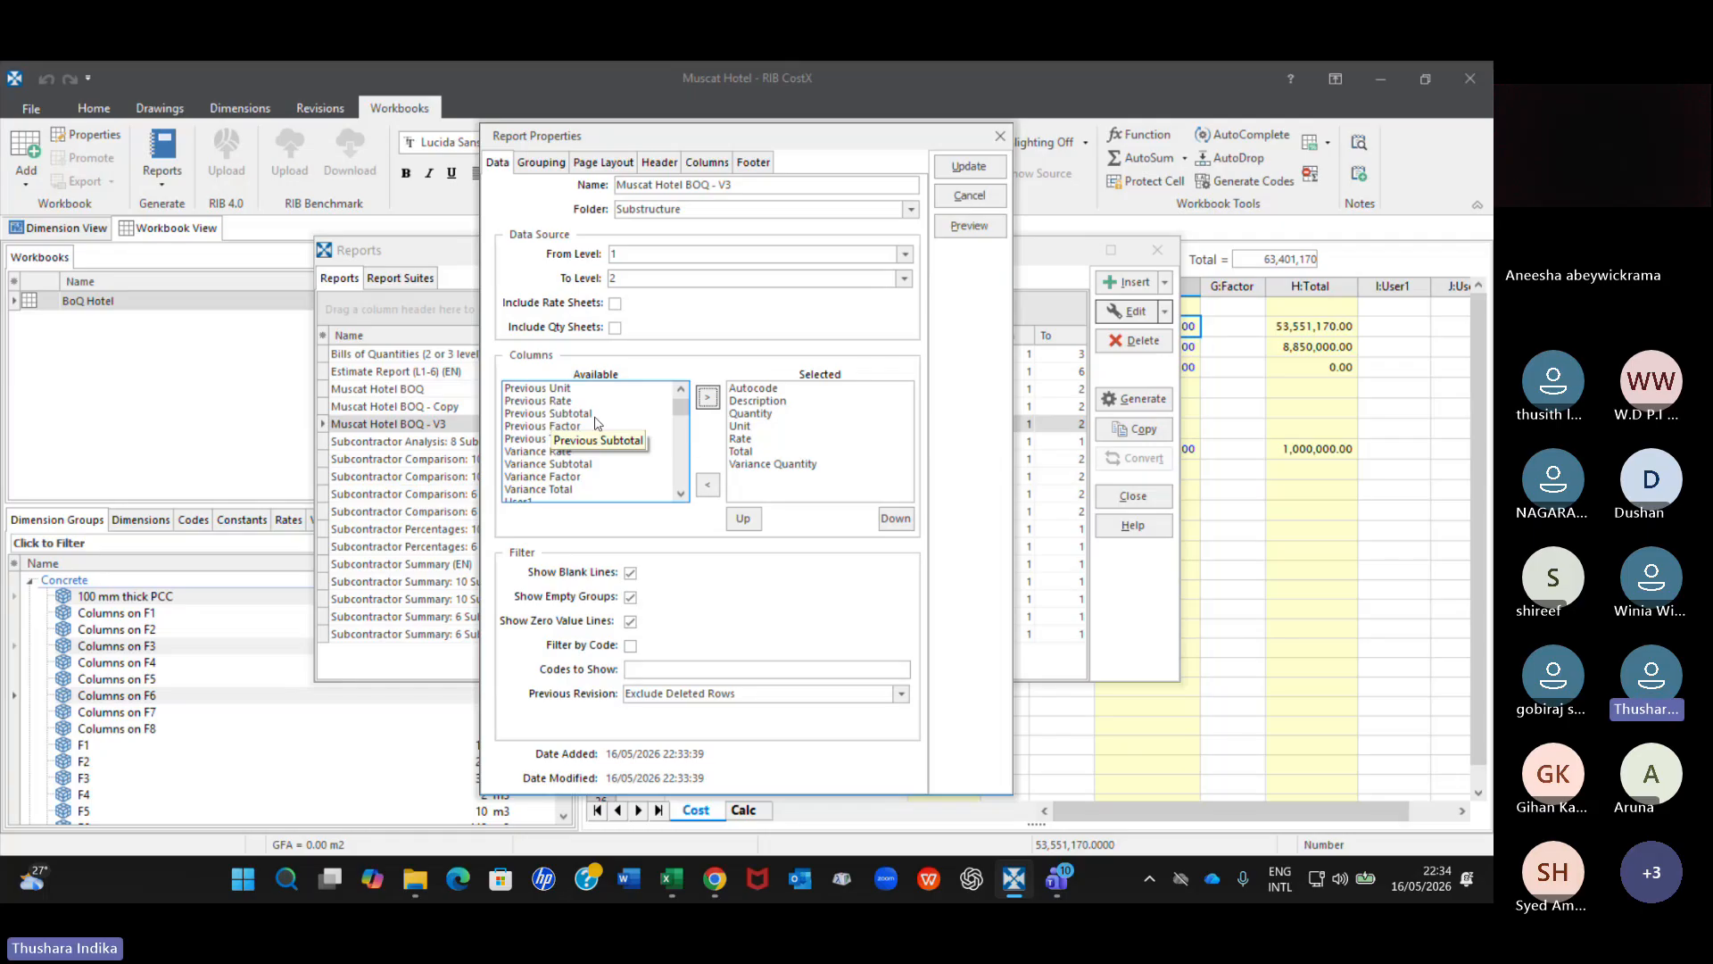
Check the remaining available columns for the V3 report and save the updated report properties.
scroll(572, 497, down, 1)
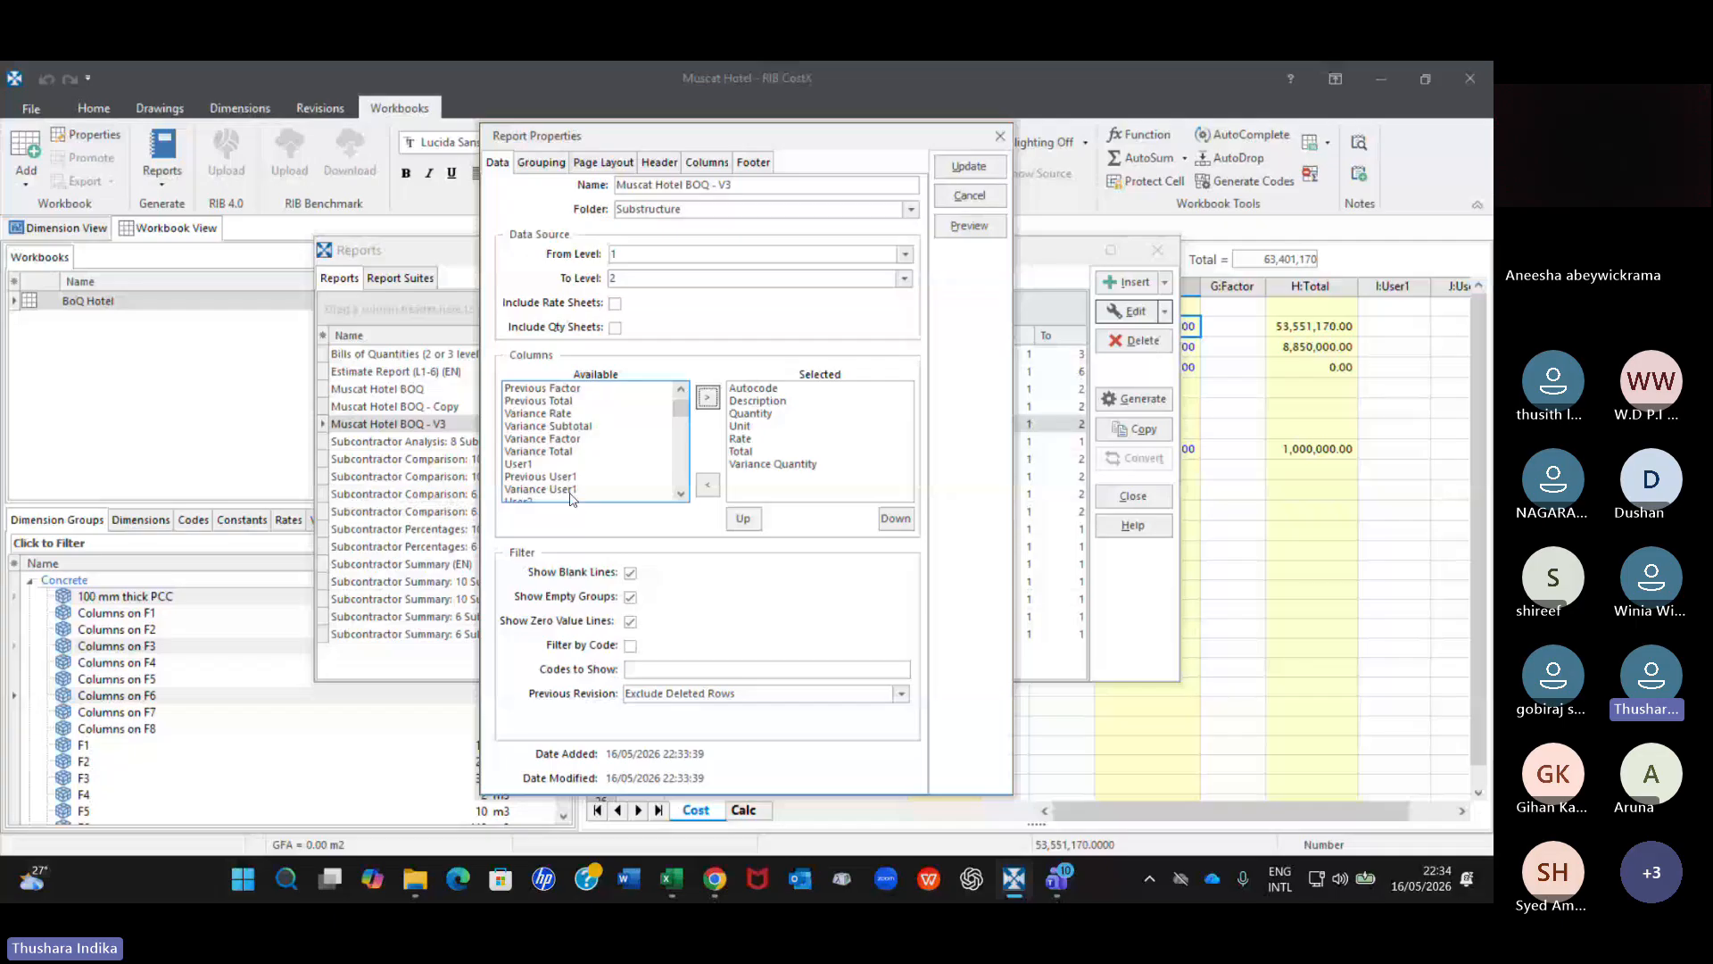
scroll(587, 426, down, 3)
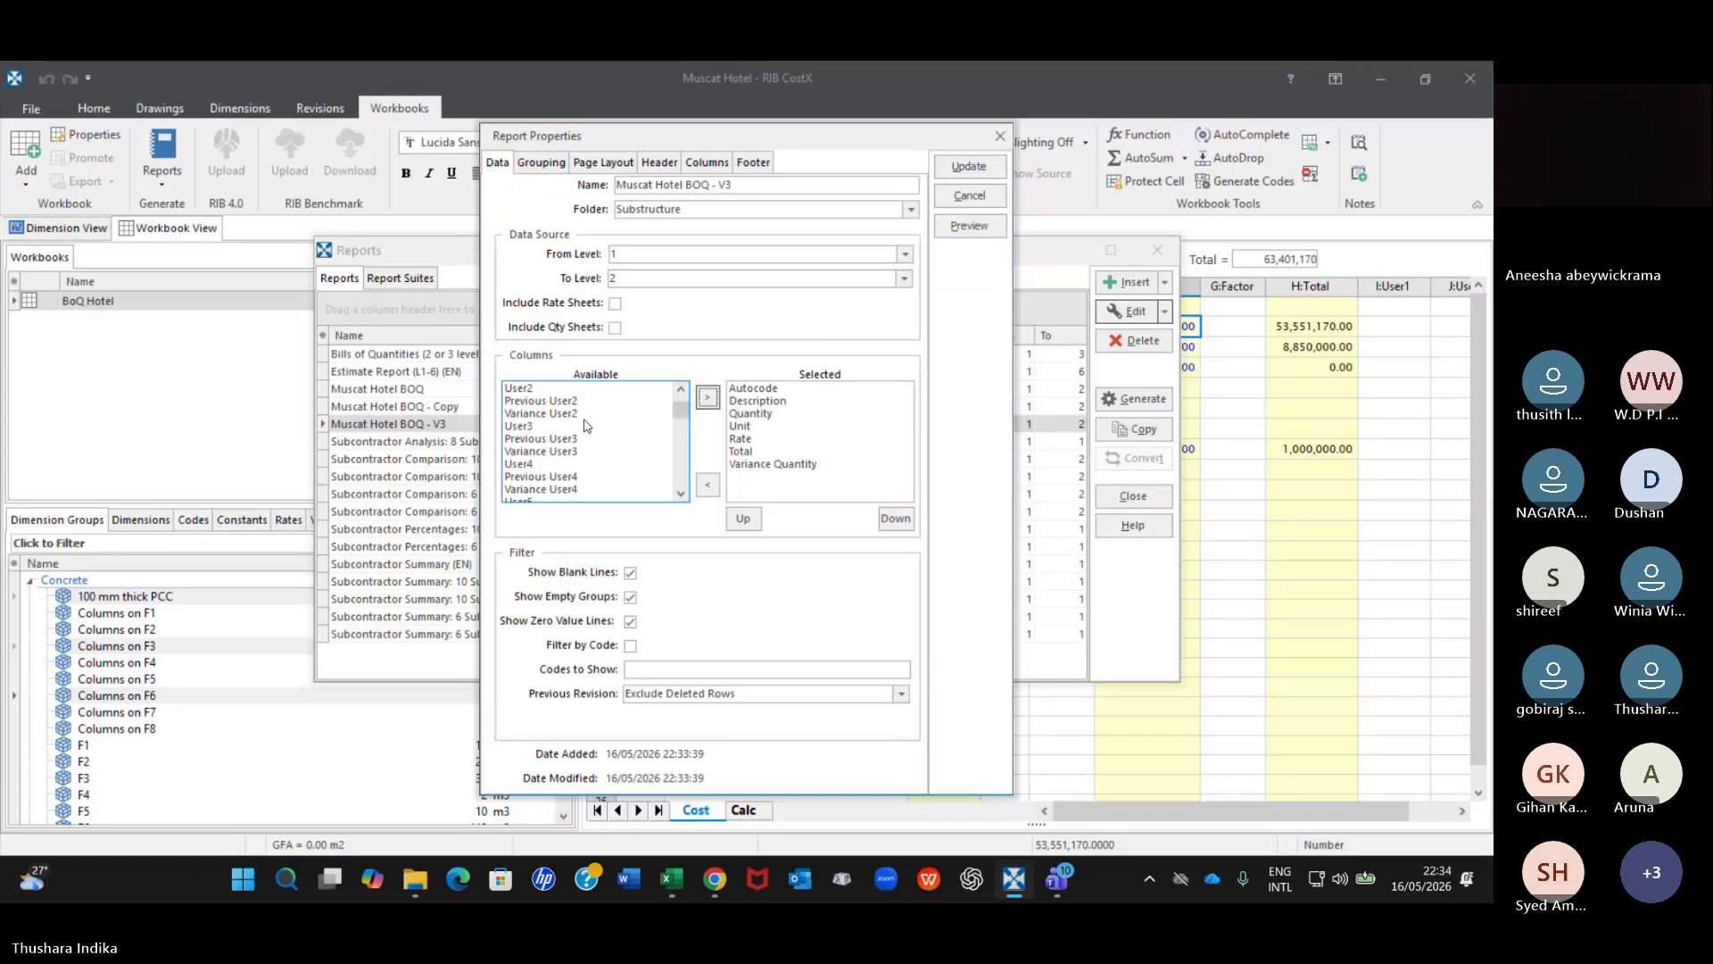
scroll(572, 485, down, 1)
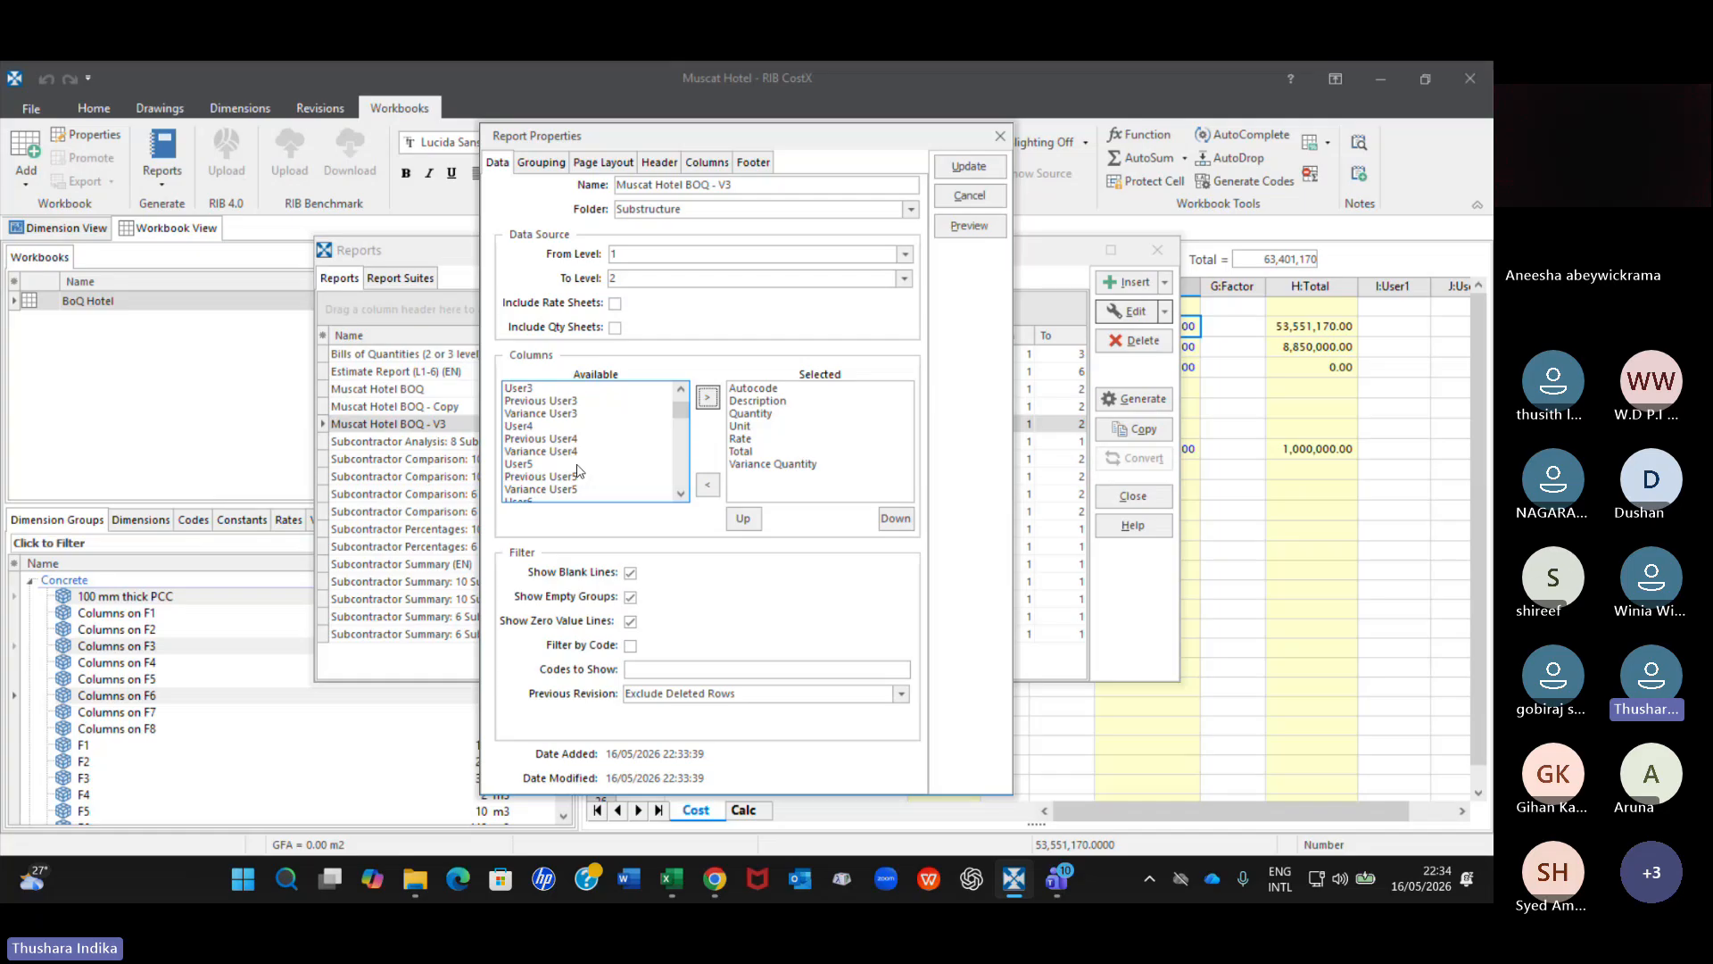
scroll(577, 471, down, 2)
scroll(588, 471, down, 2)
scroll(610, 471, up, 1)
click(965, 169)
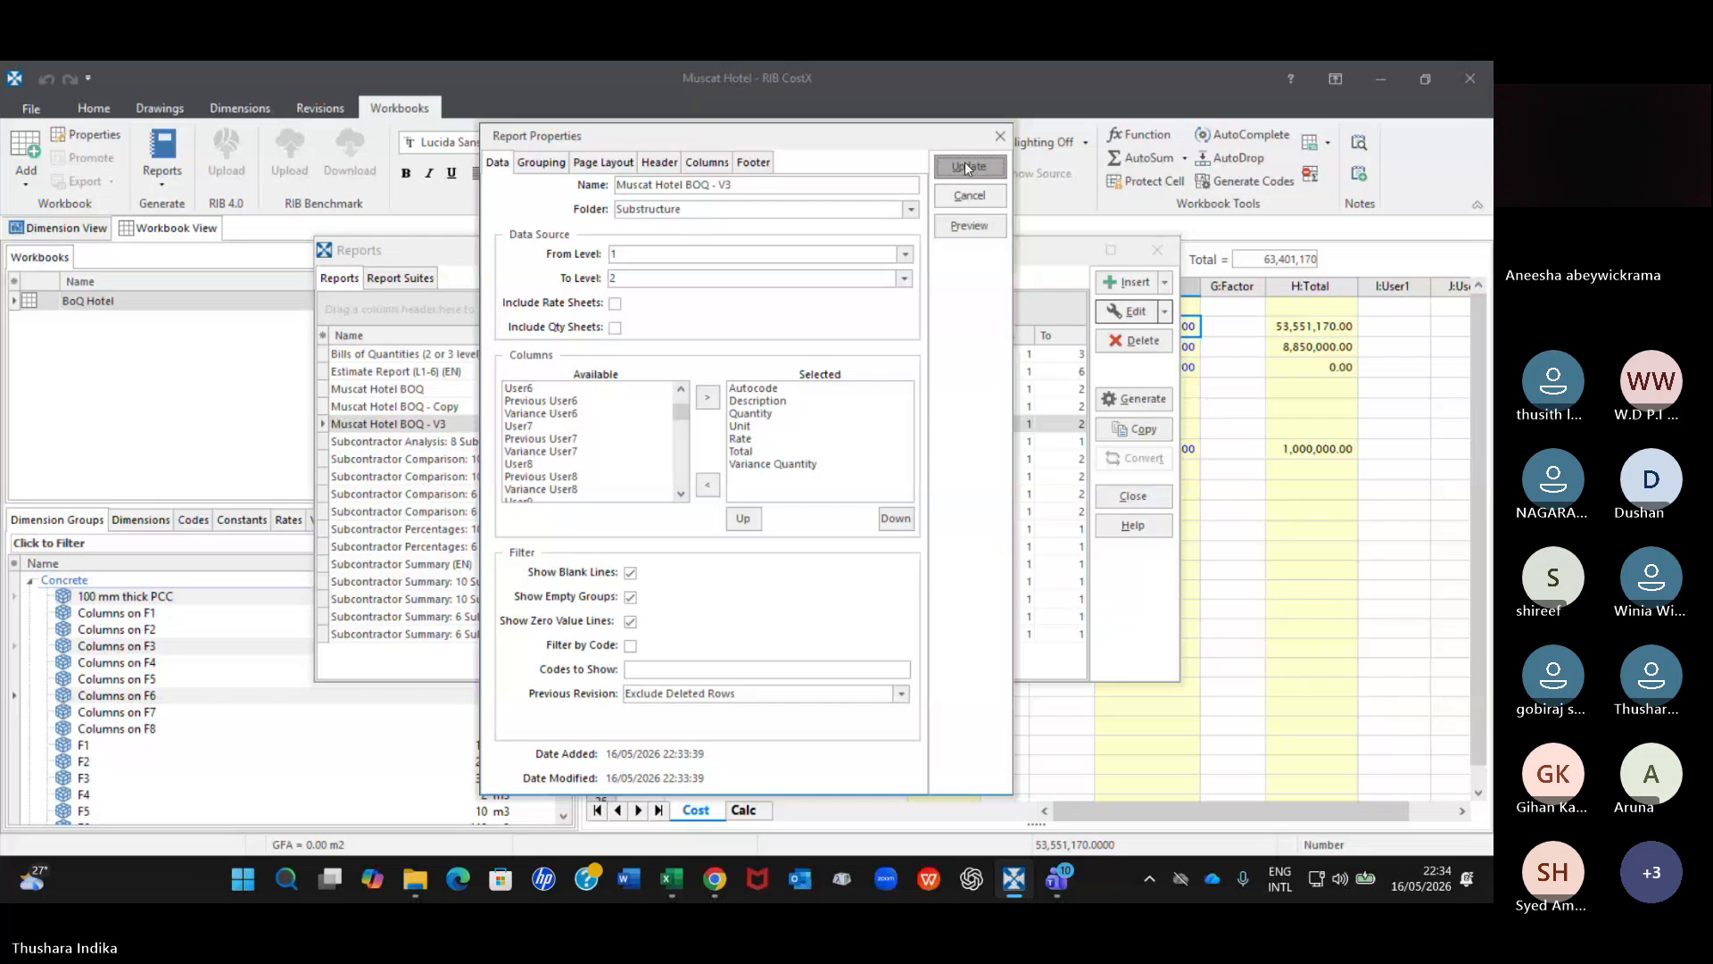
click(966, 168)
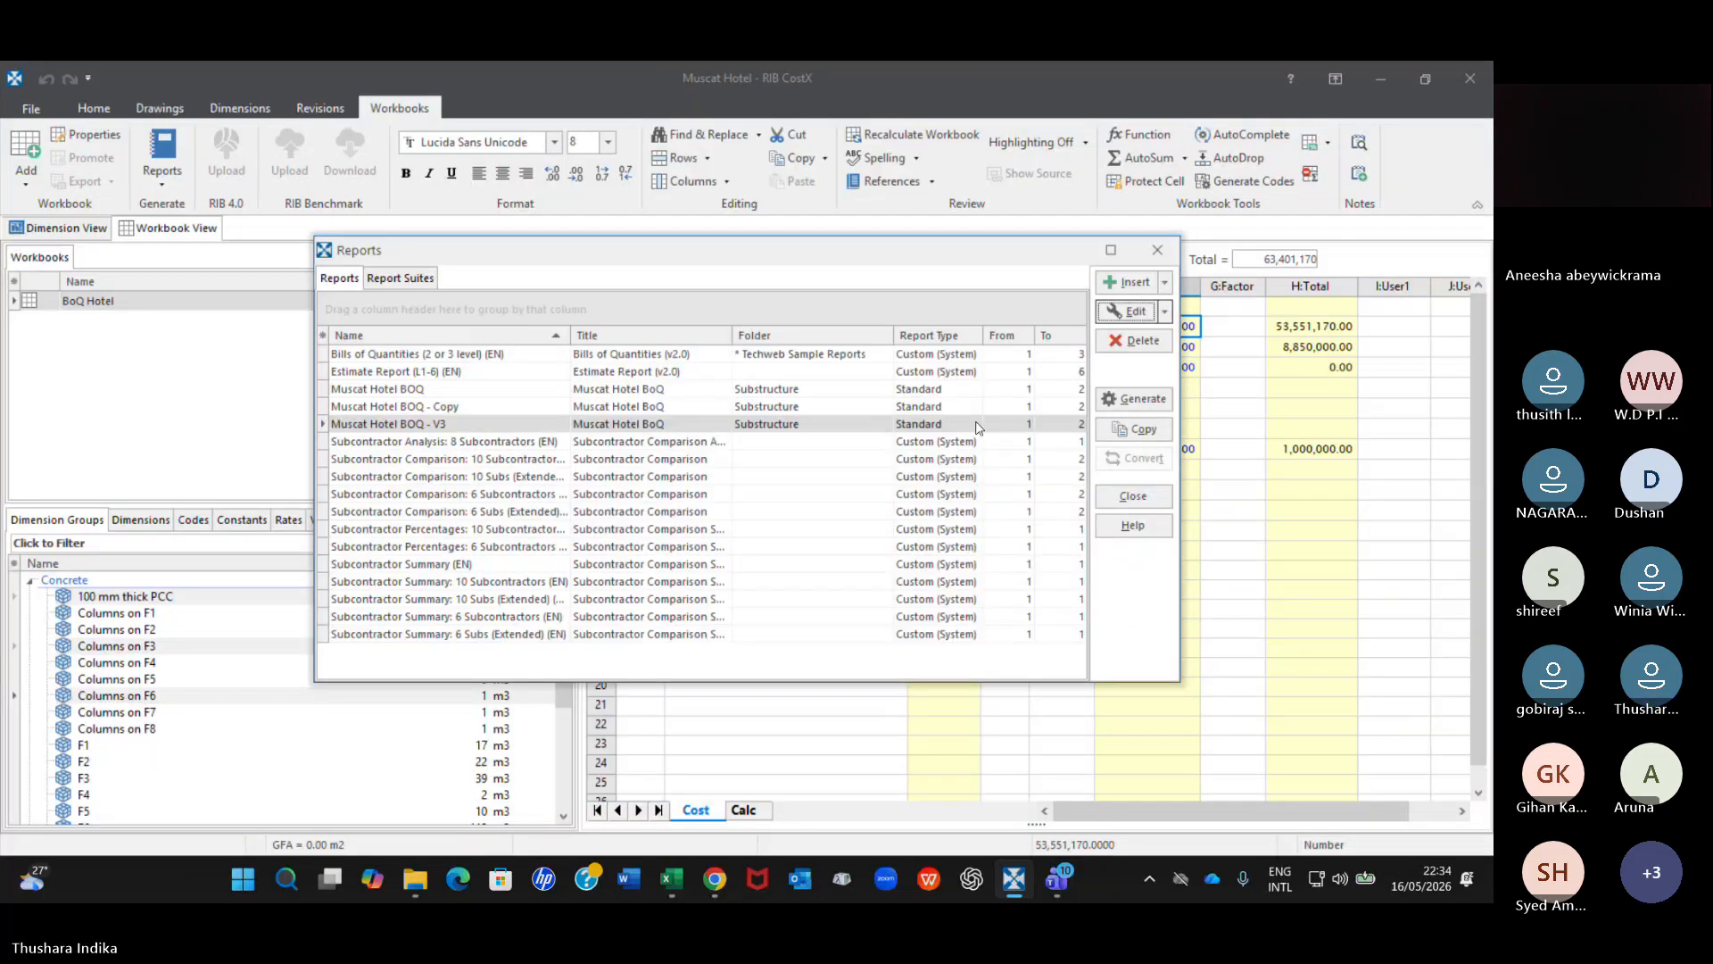
Generate a preview of the Muscat Hotel BOQ - V3 report, acknowledging the warning.
click(1133, 398)
click(888, 277)
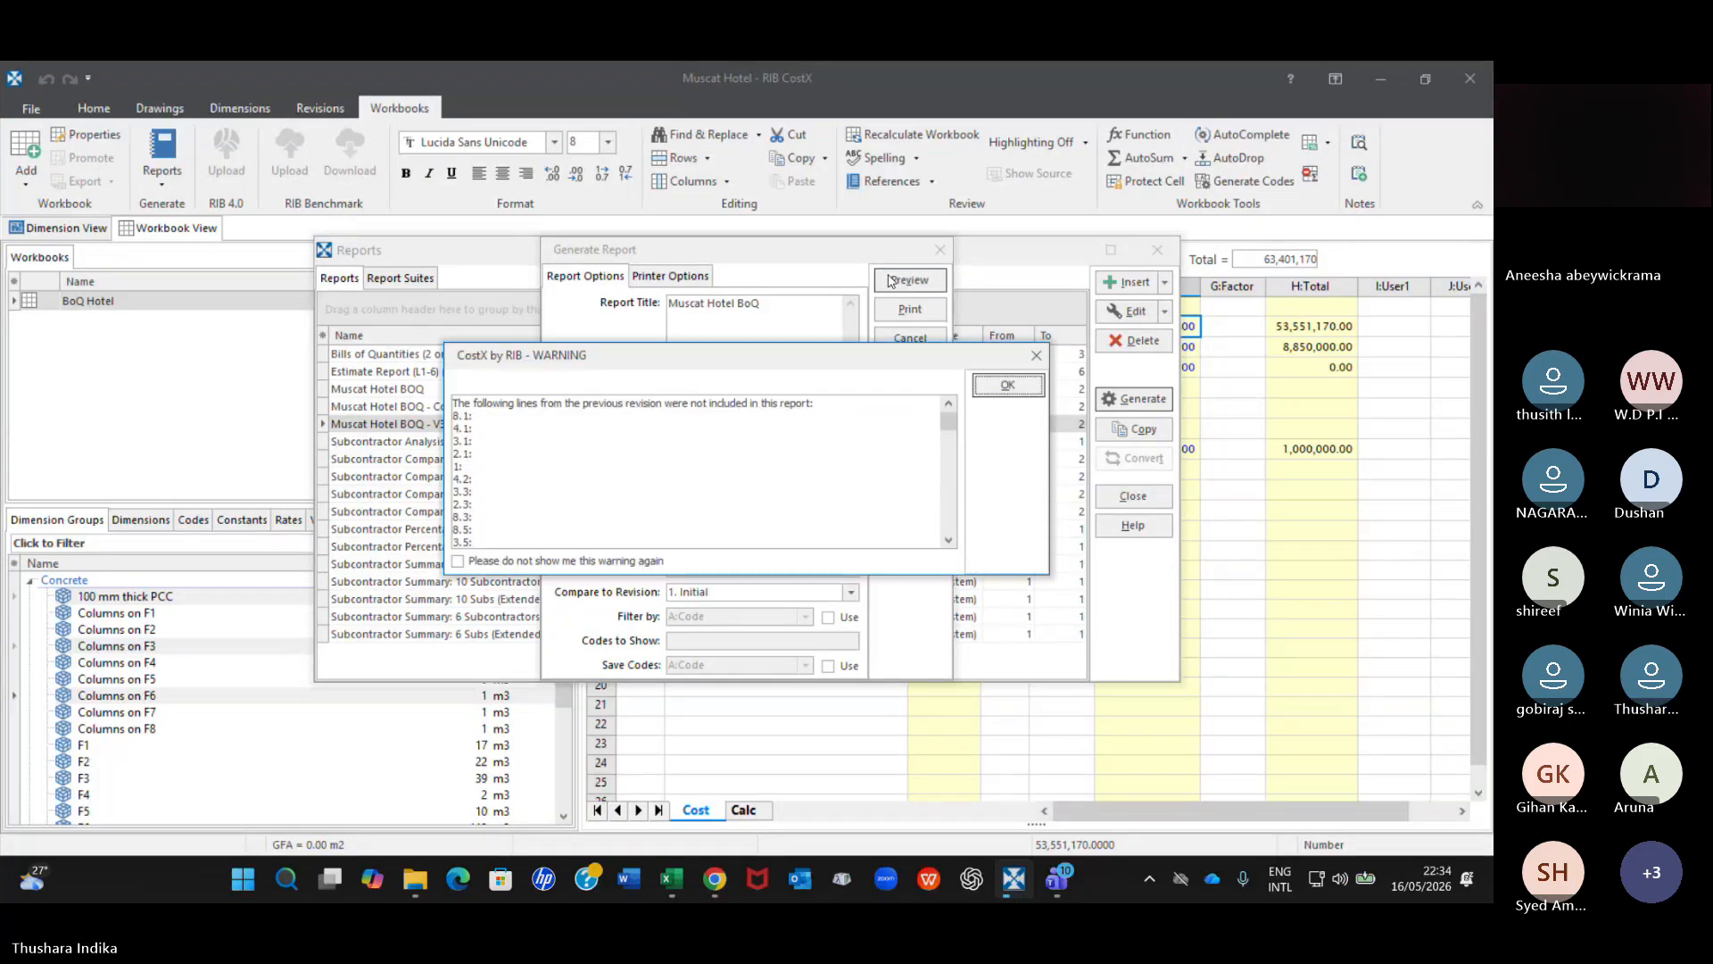
click(982, 384)
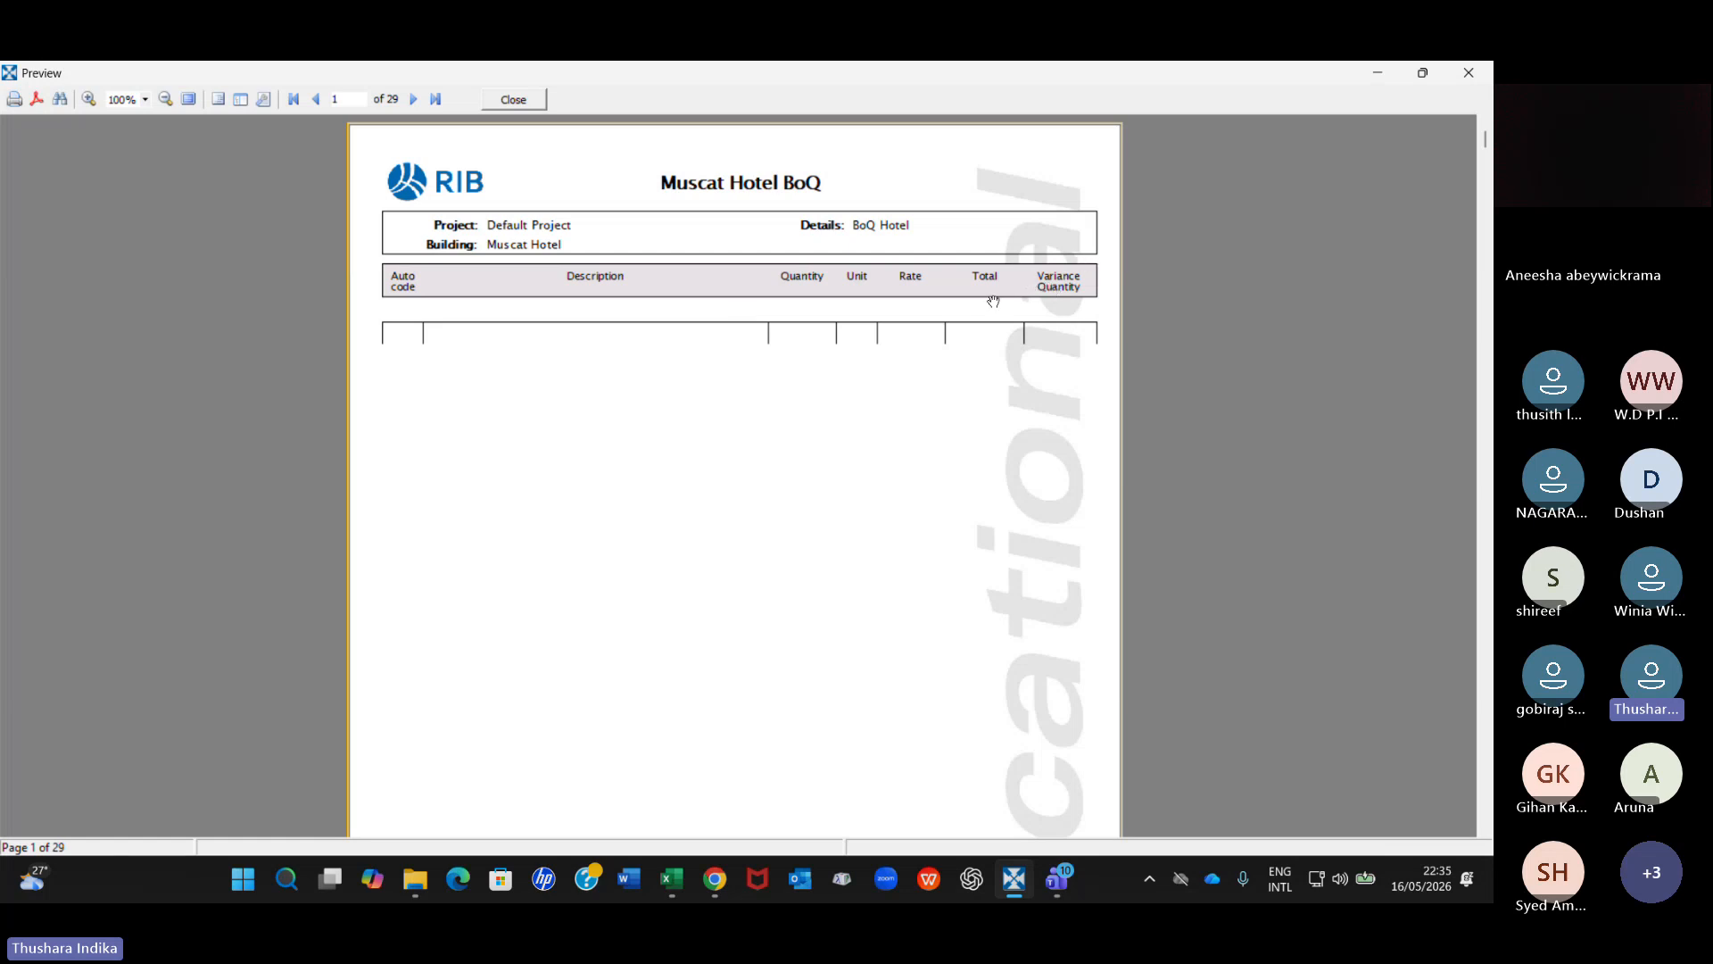
Examine the Variance Quantity column for the substructure items in the preview, and close the preview and the report list.
scroll(750, 576, down, 15)
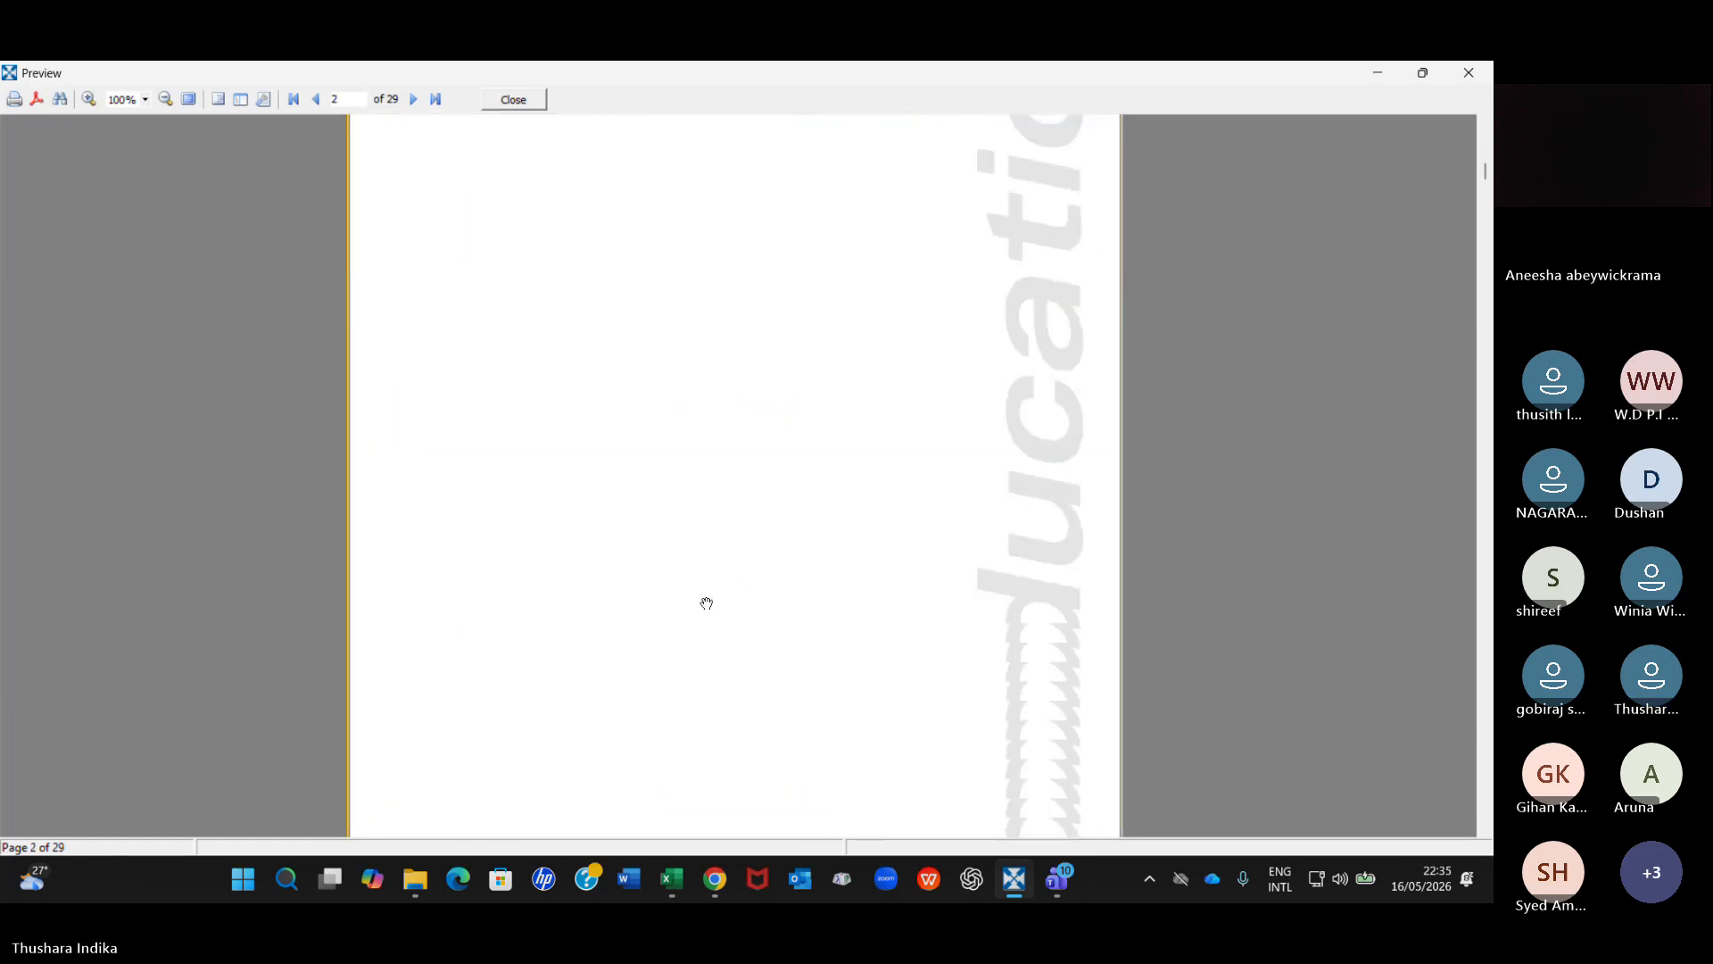
scroll(706, 604, down, 15)
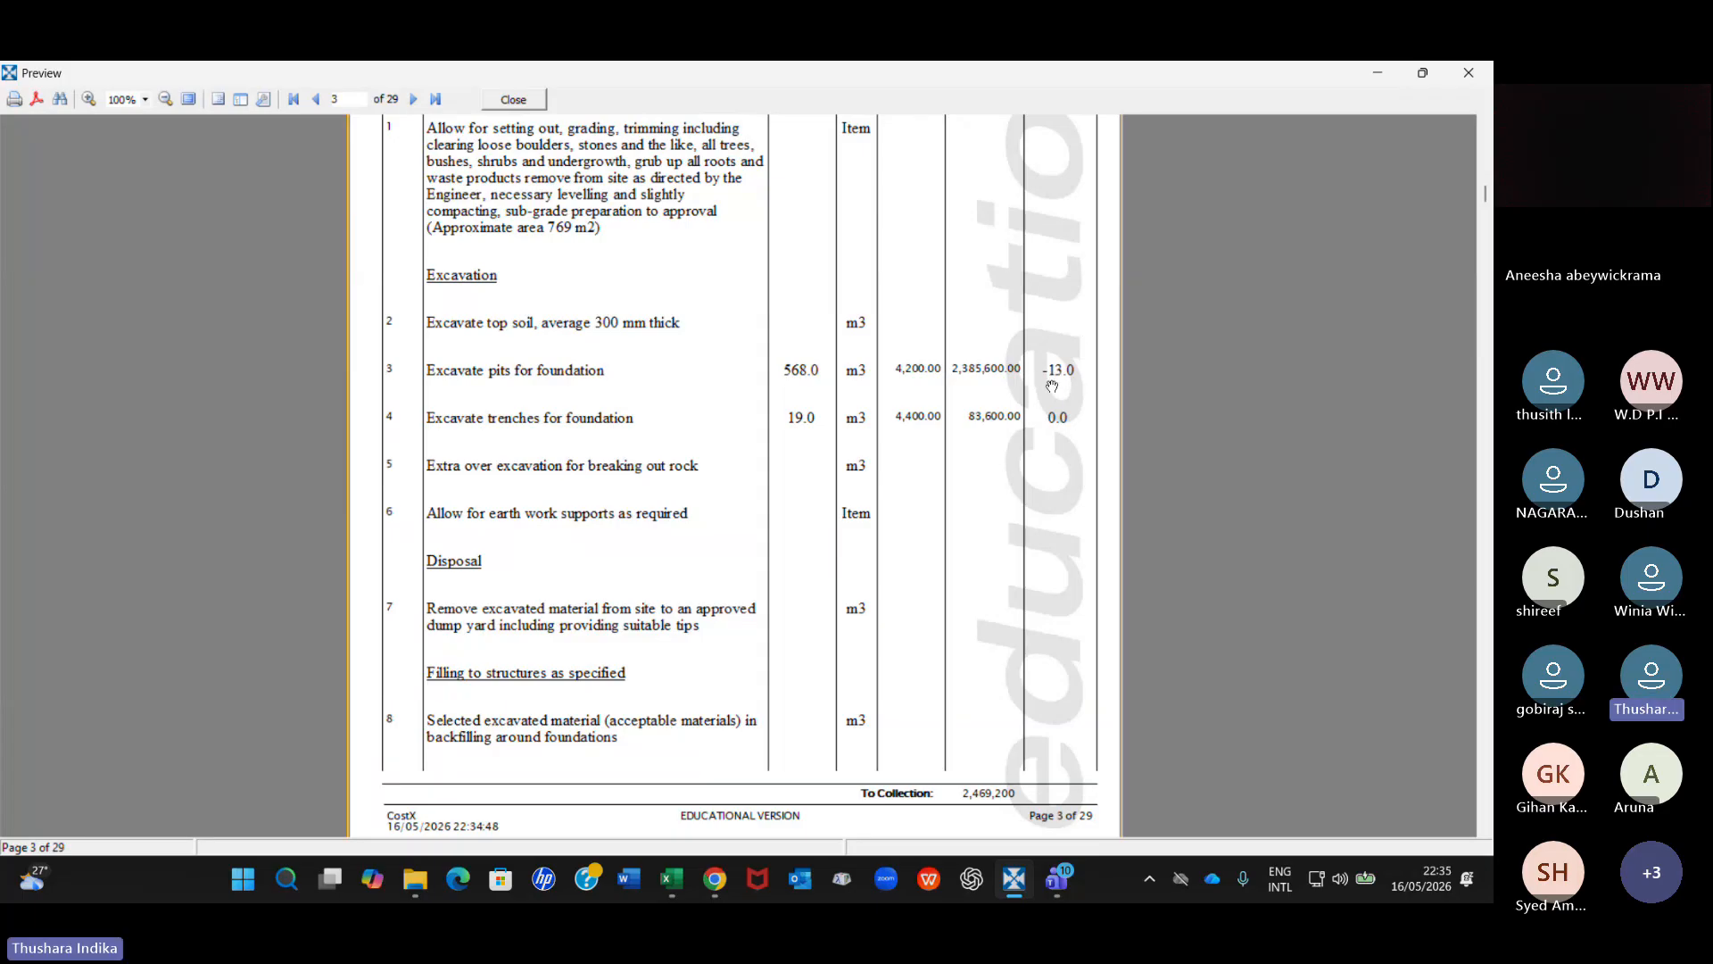
scroll(734, 591, down, 5)
scroll(734, 591, down, 6)
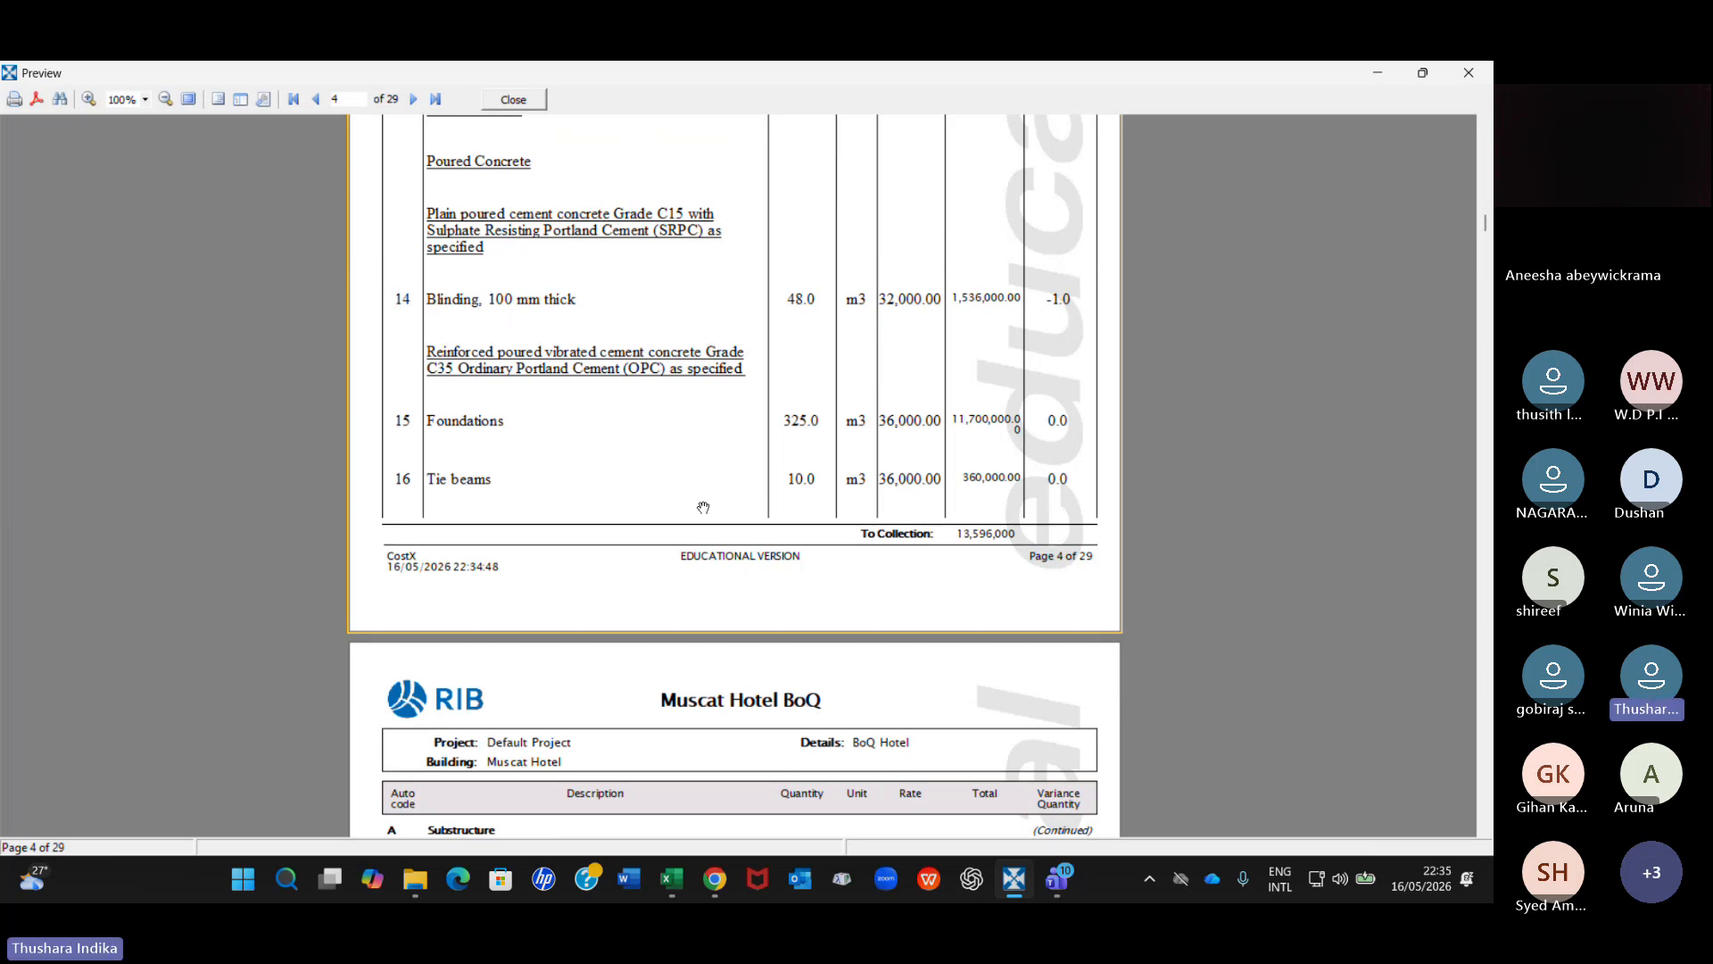
scroll(683, 514, down, 1)
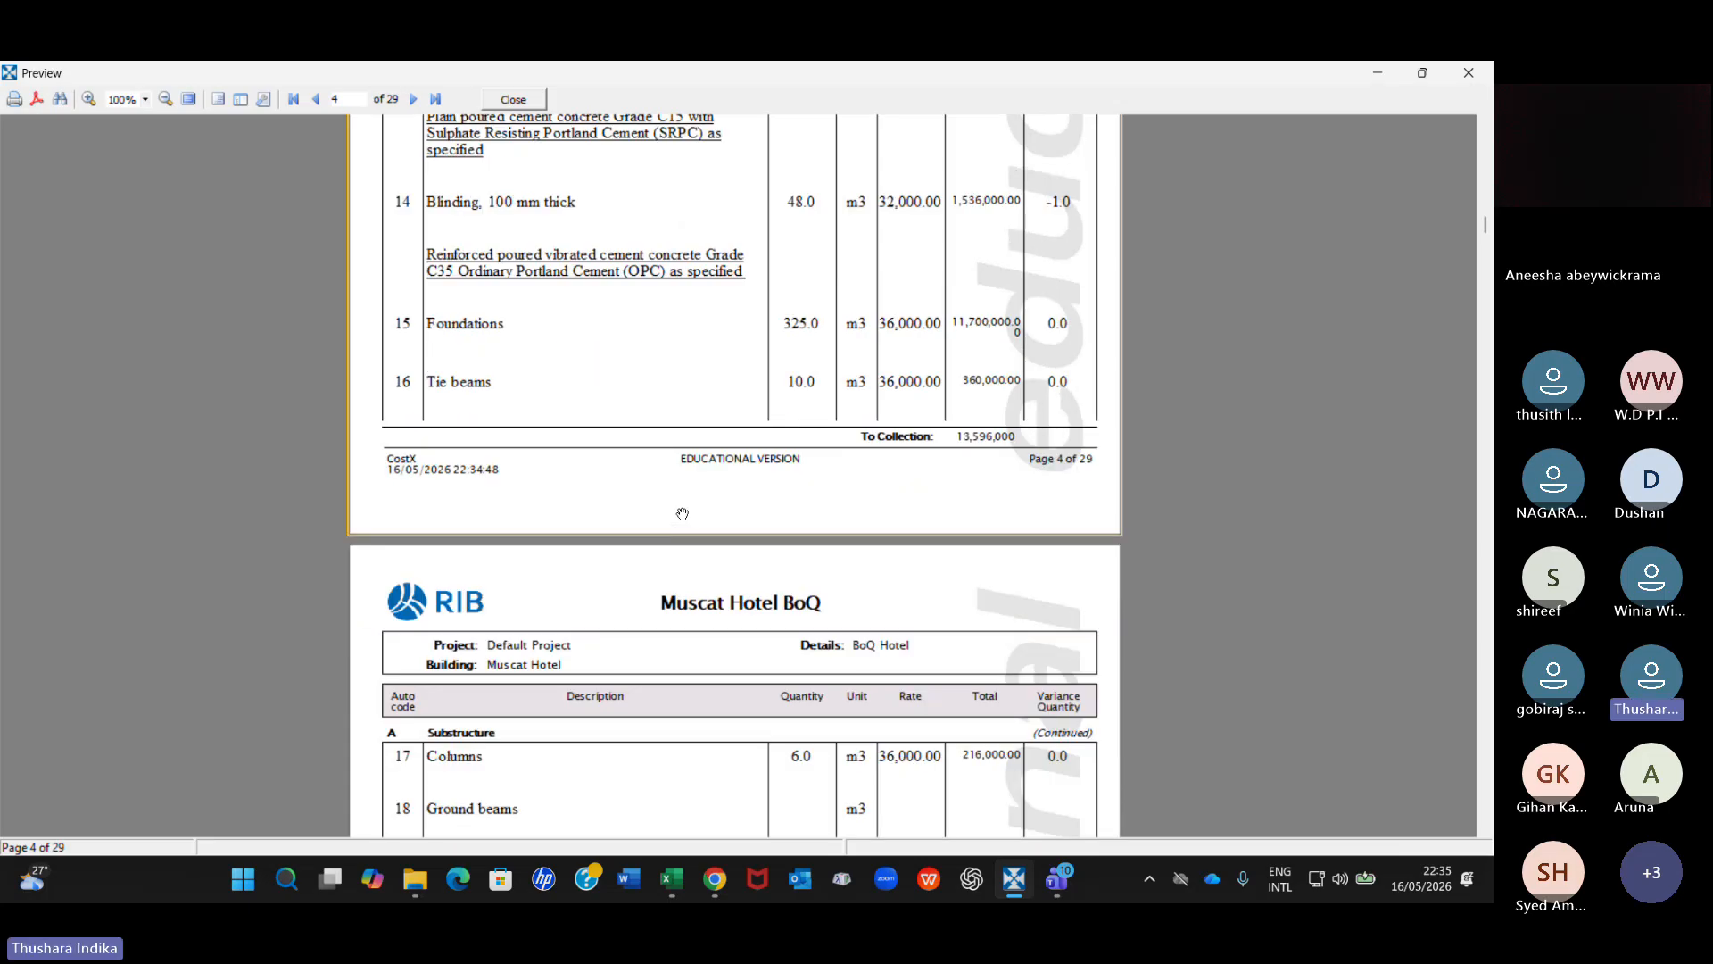
scroll(683, 512, down, 1)
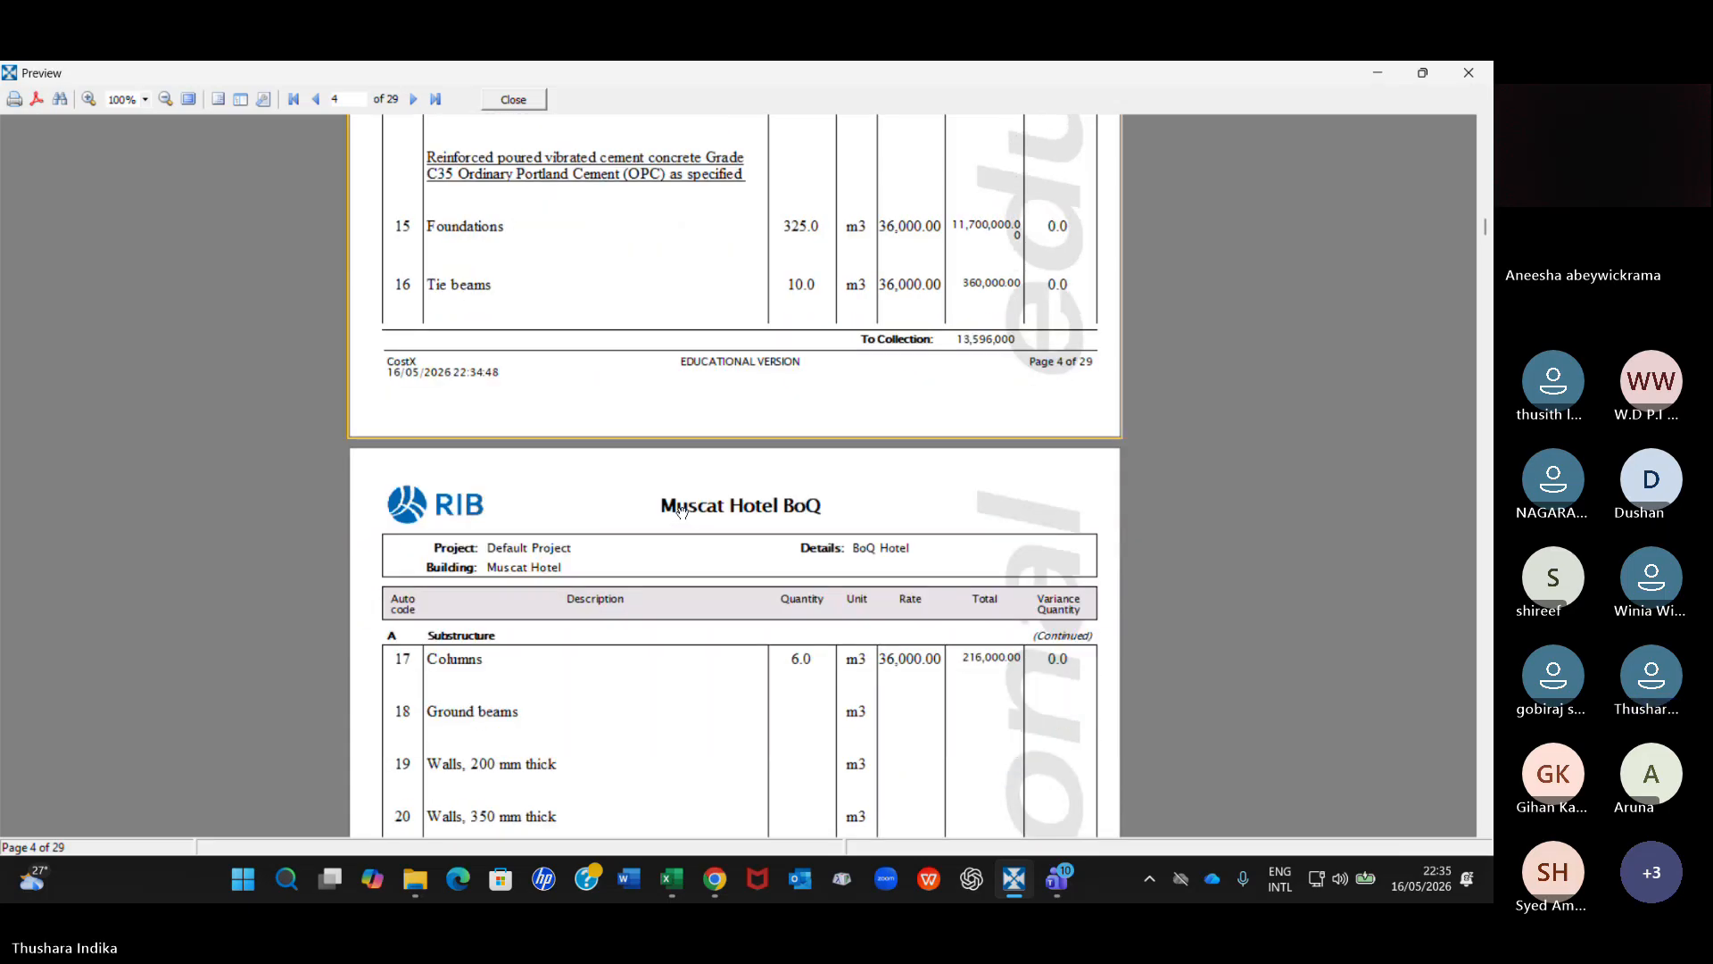
scroll(682, 512, up, 1)
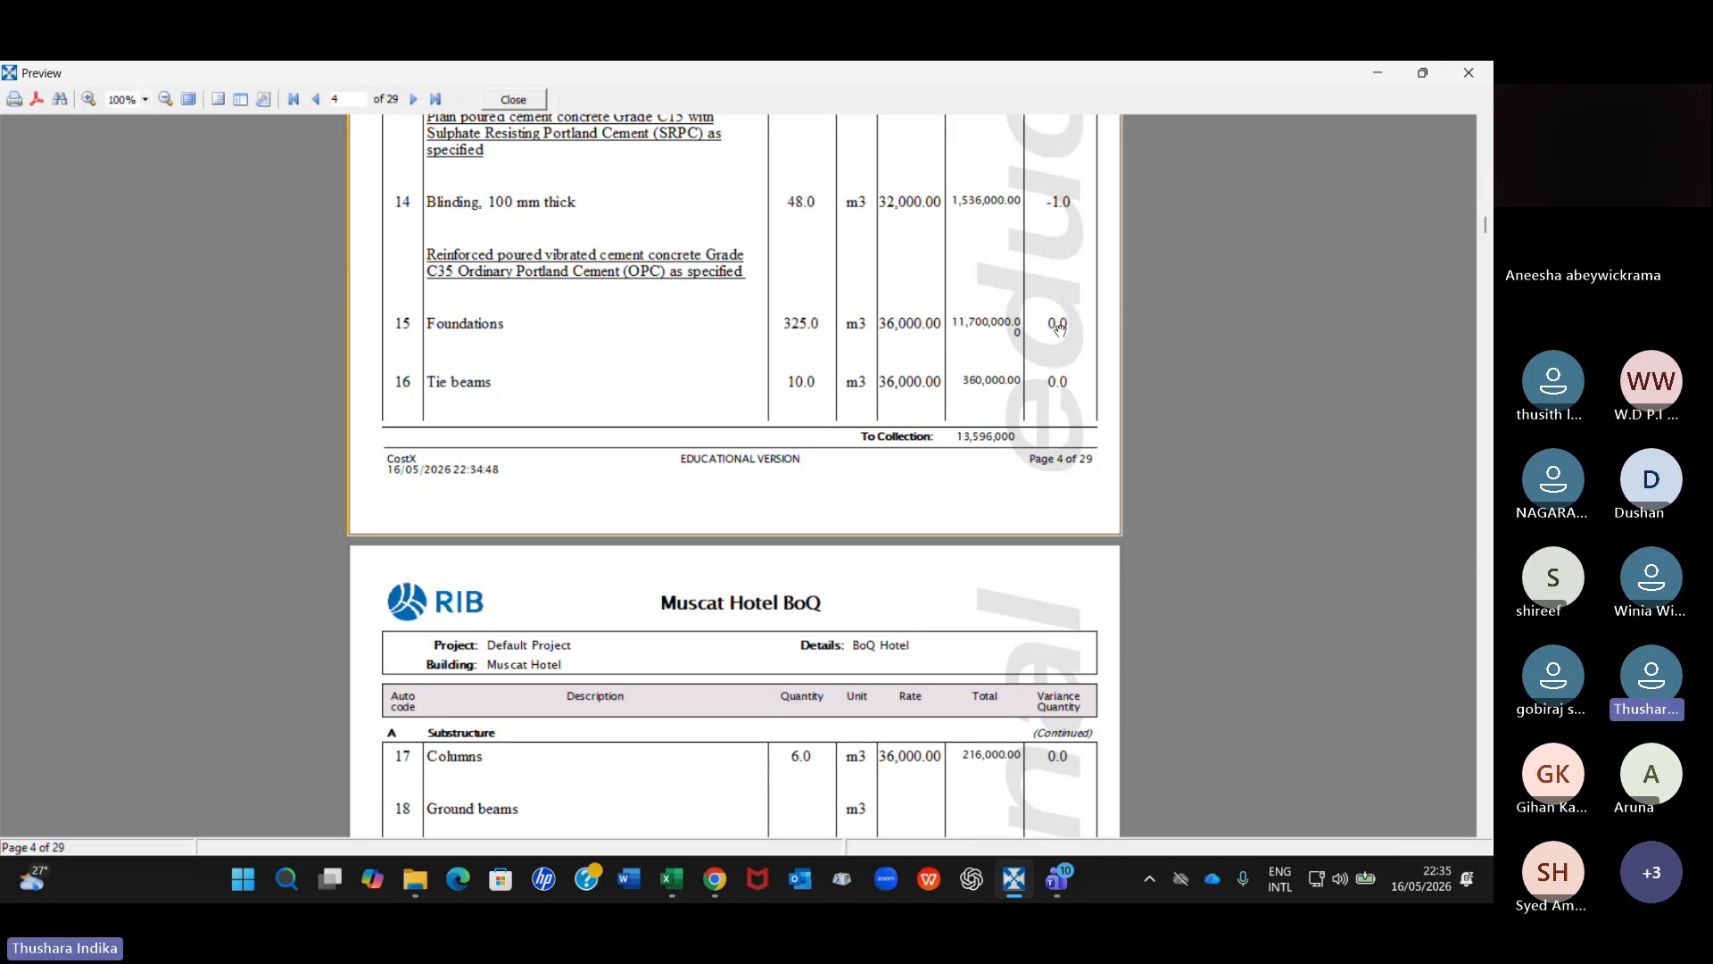
scroll(772, 517, down, 1)
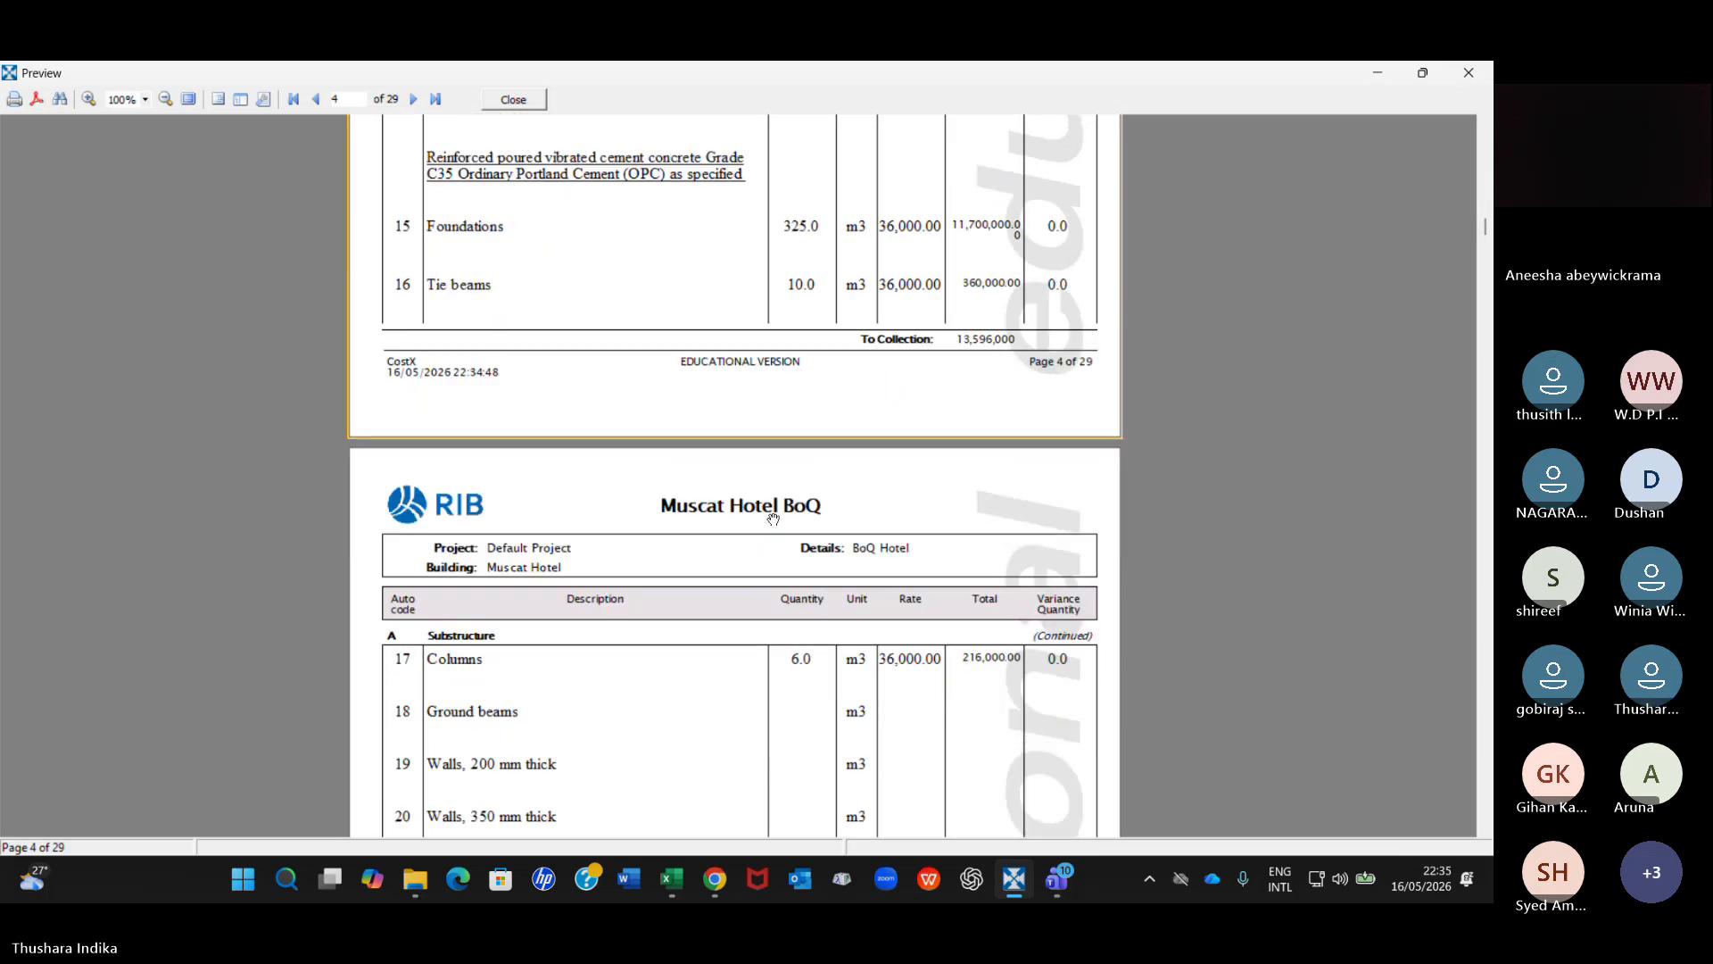
scroll(772, 518, down, 1)
scroll(773, 518, up, 5)
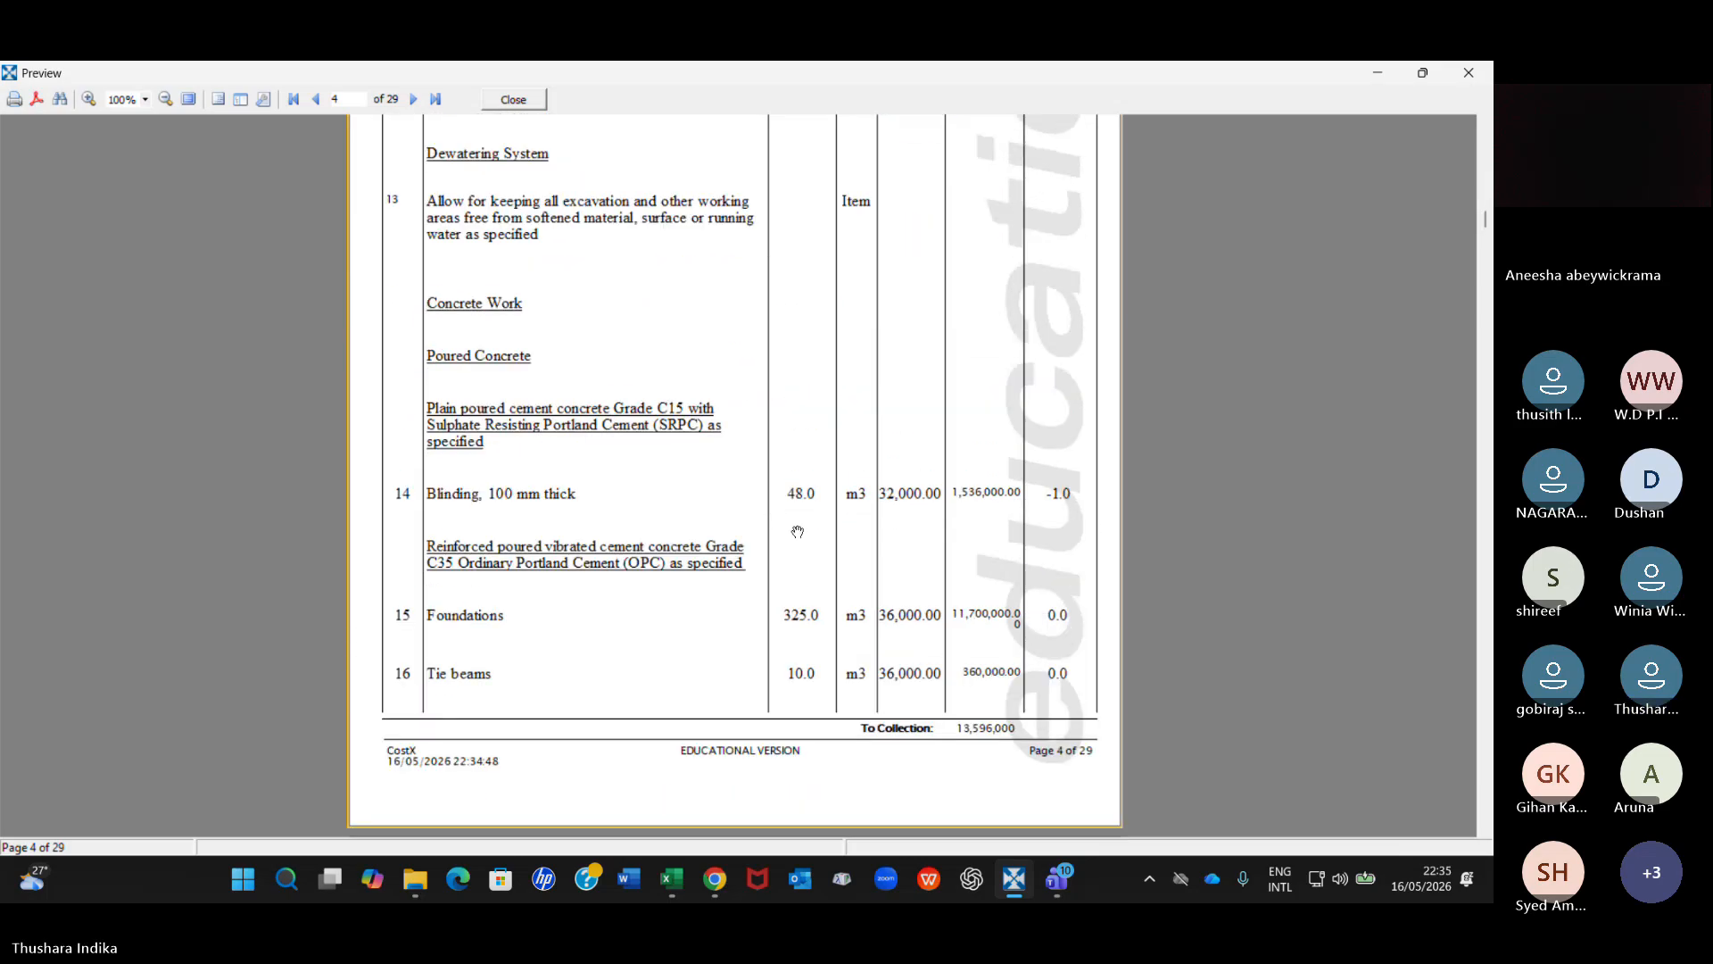
click(525, 100)
click(910, 338)
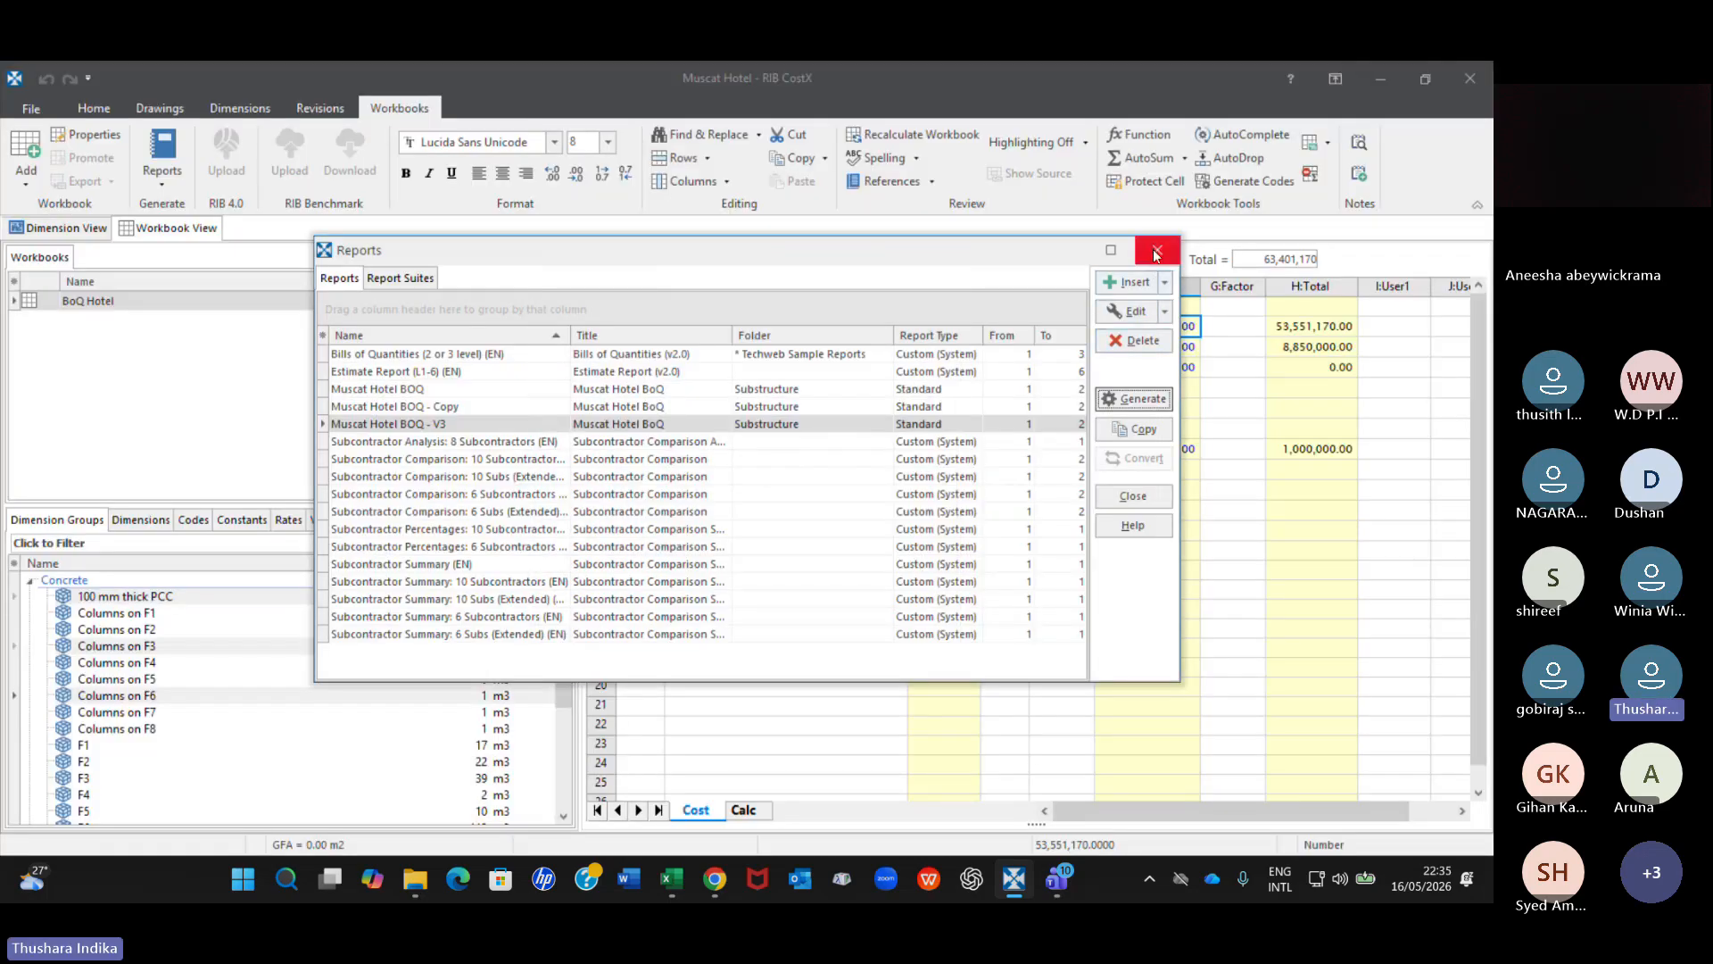
click(1156, 252)
Examine the substructure quantities in the workbook, checking the cells for foundations and sides of foundations.
scroll(971, 652, down, 3)
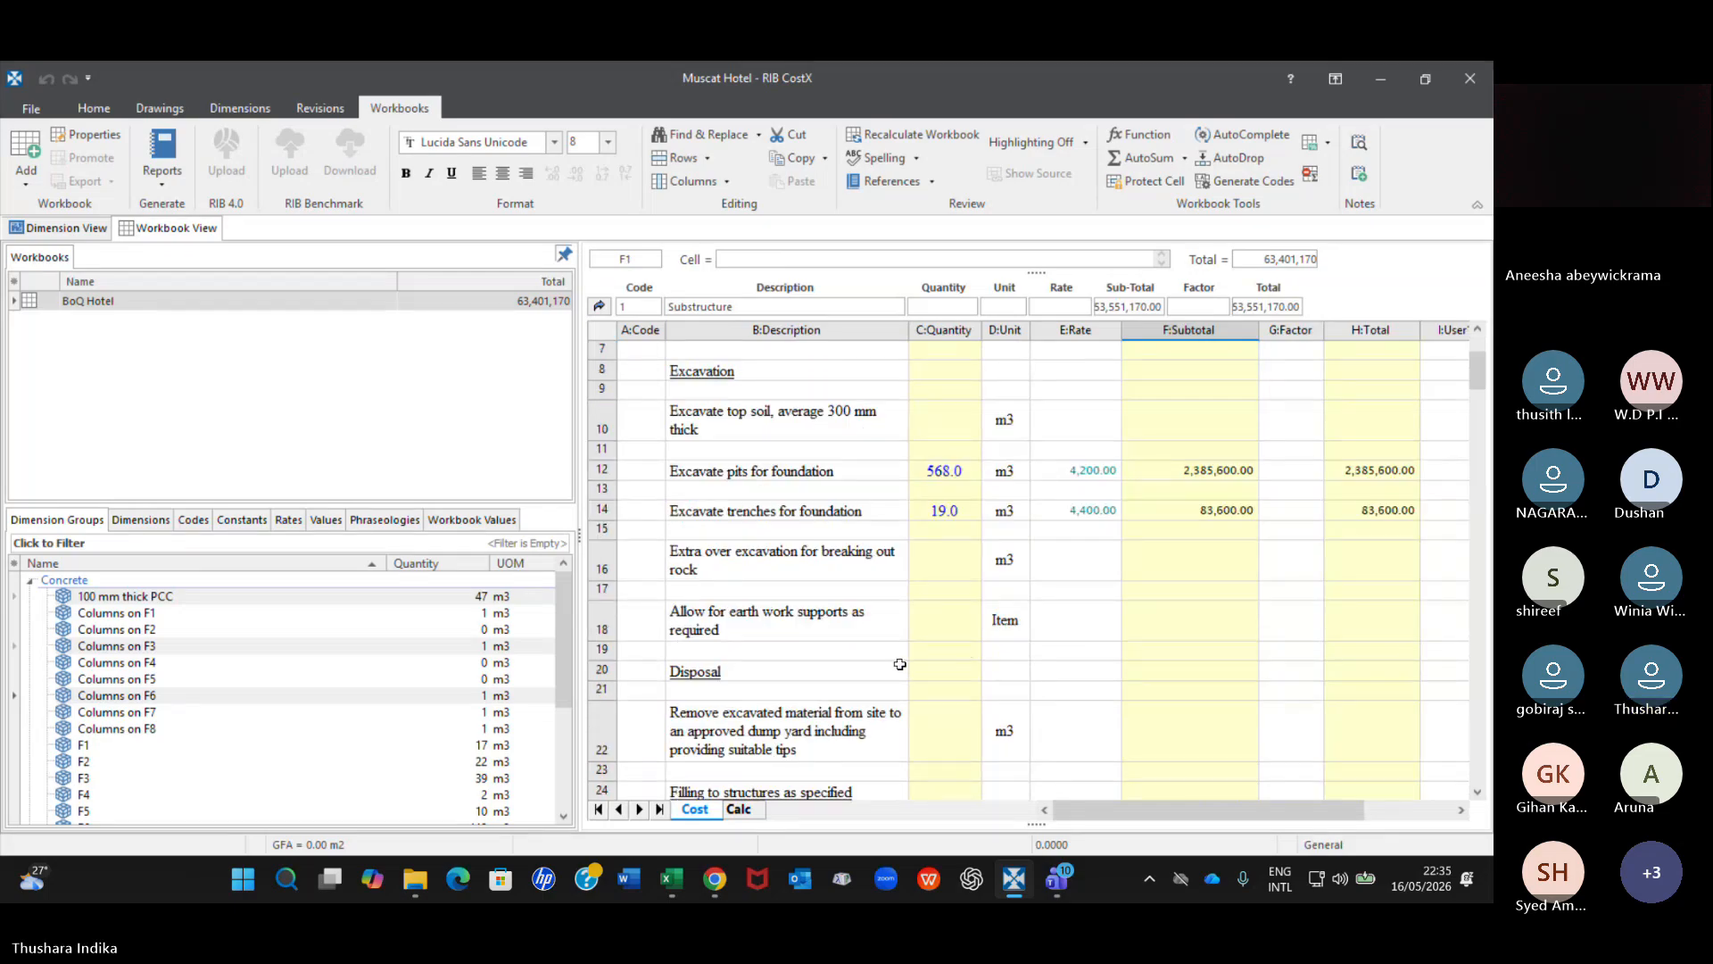
scroll(899, 663, down, 10)
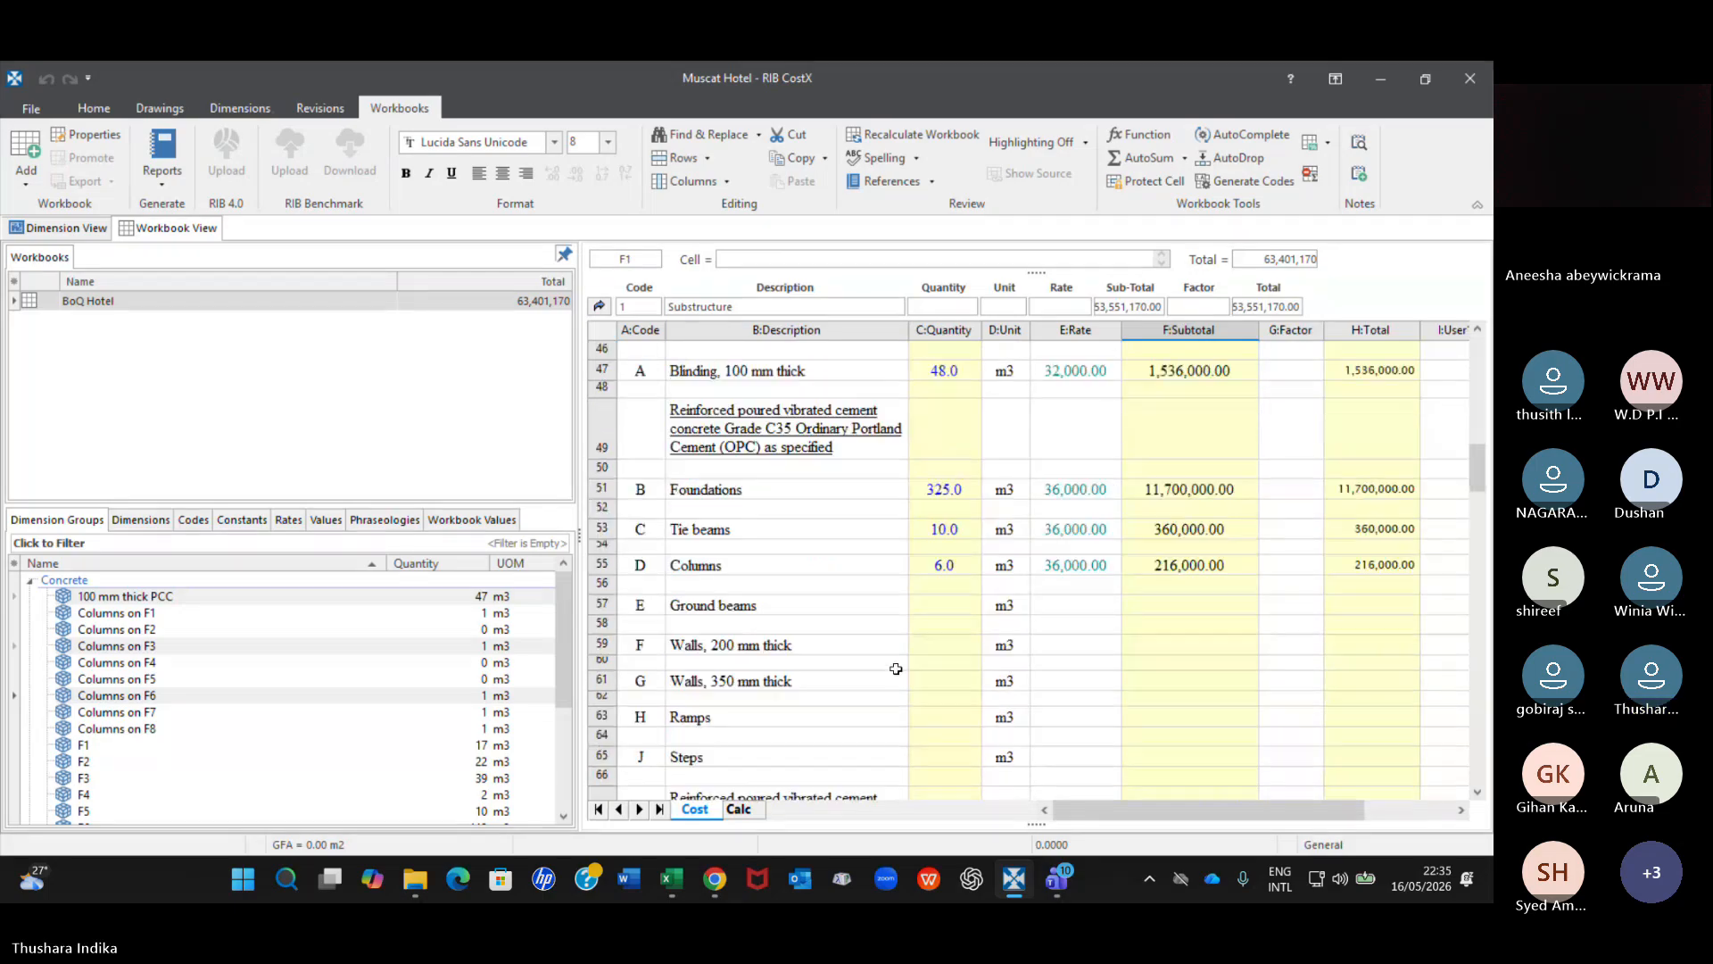
click(956, 491)
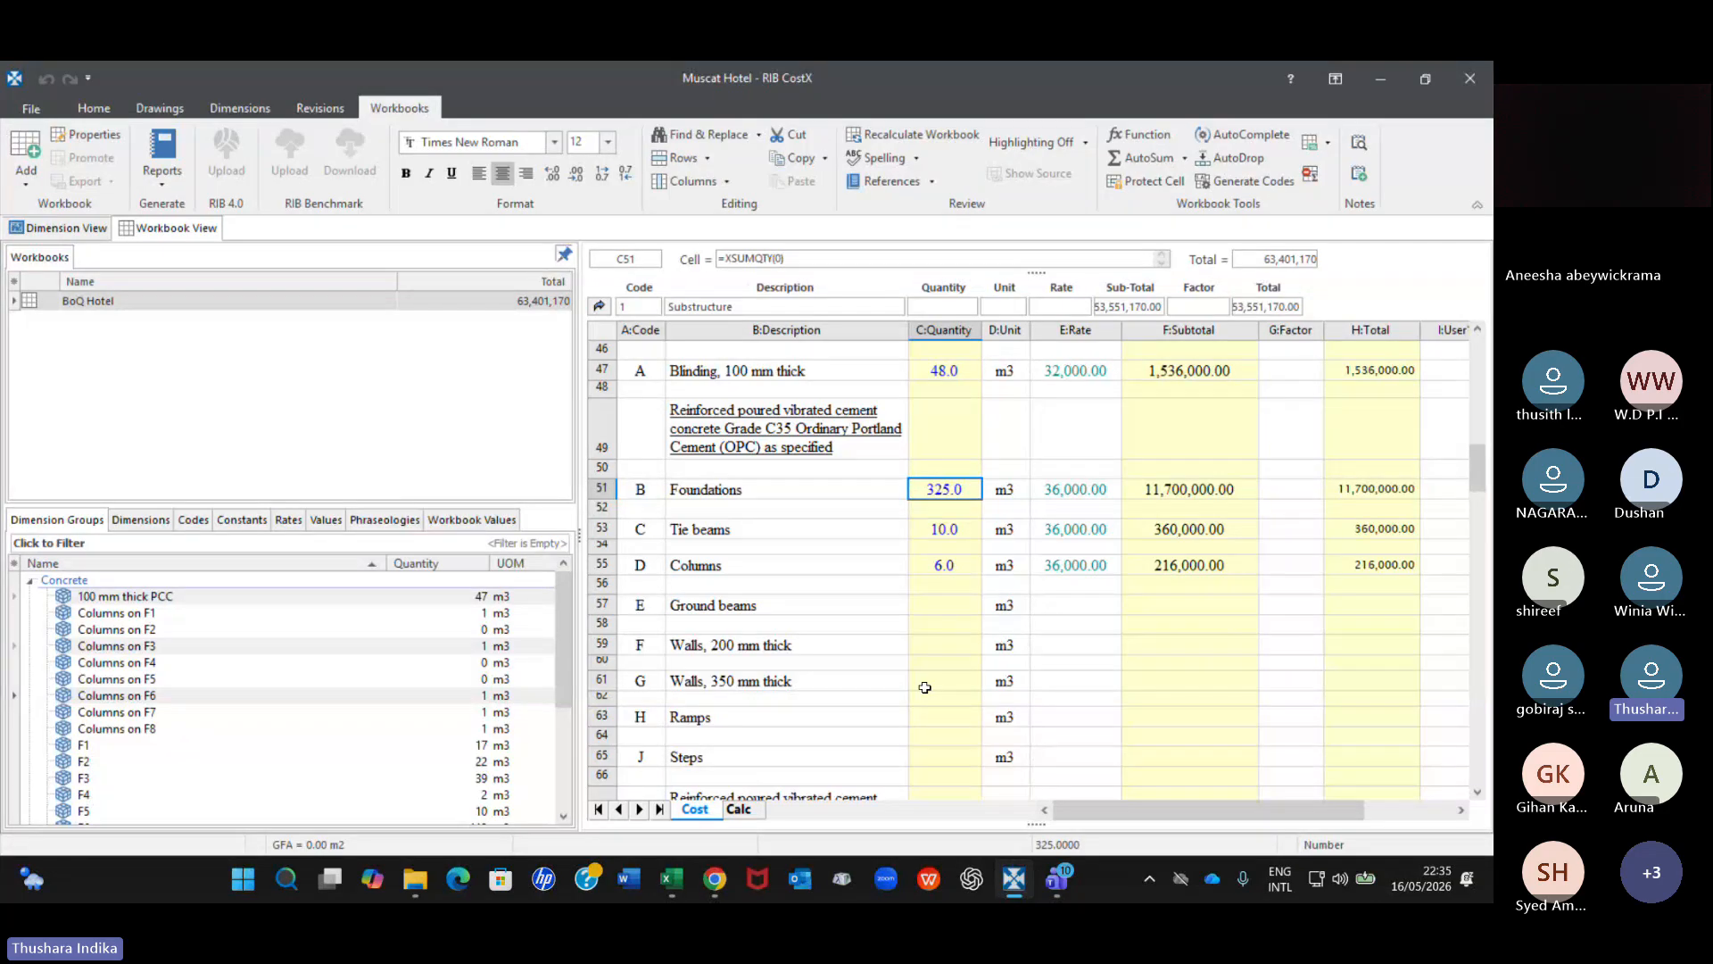
scroll(930, 665, down, 5)
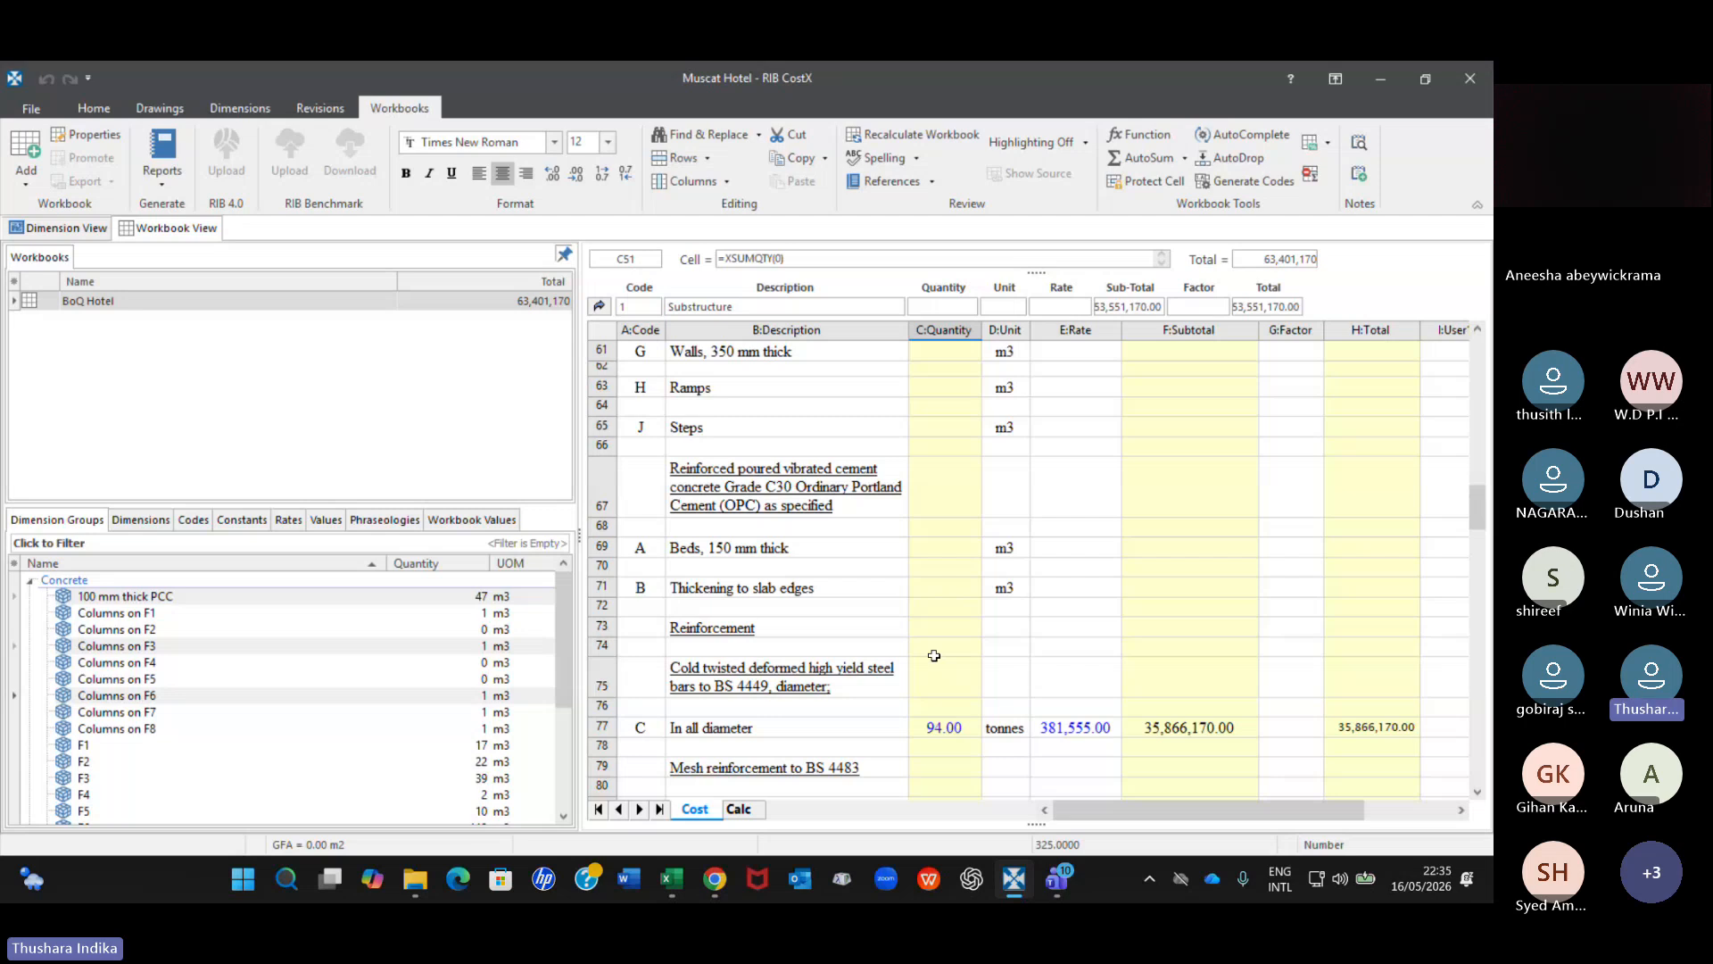
scroll(934, 656, down, 5)
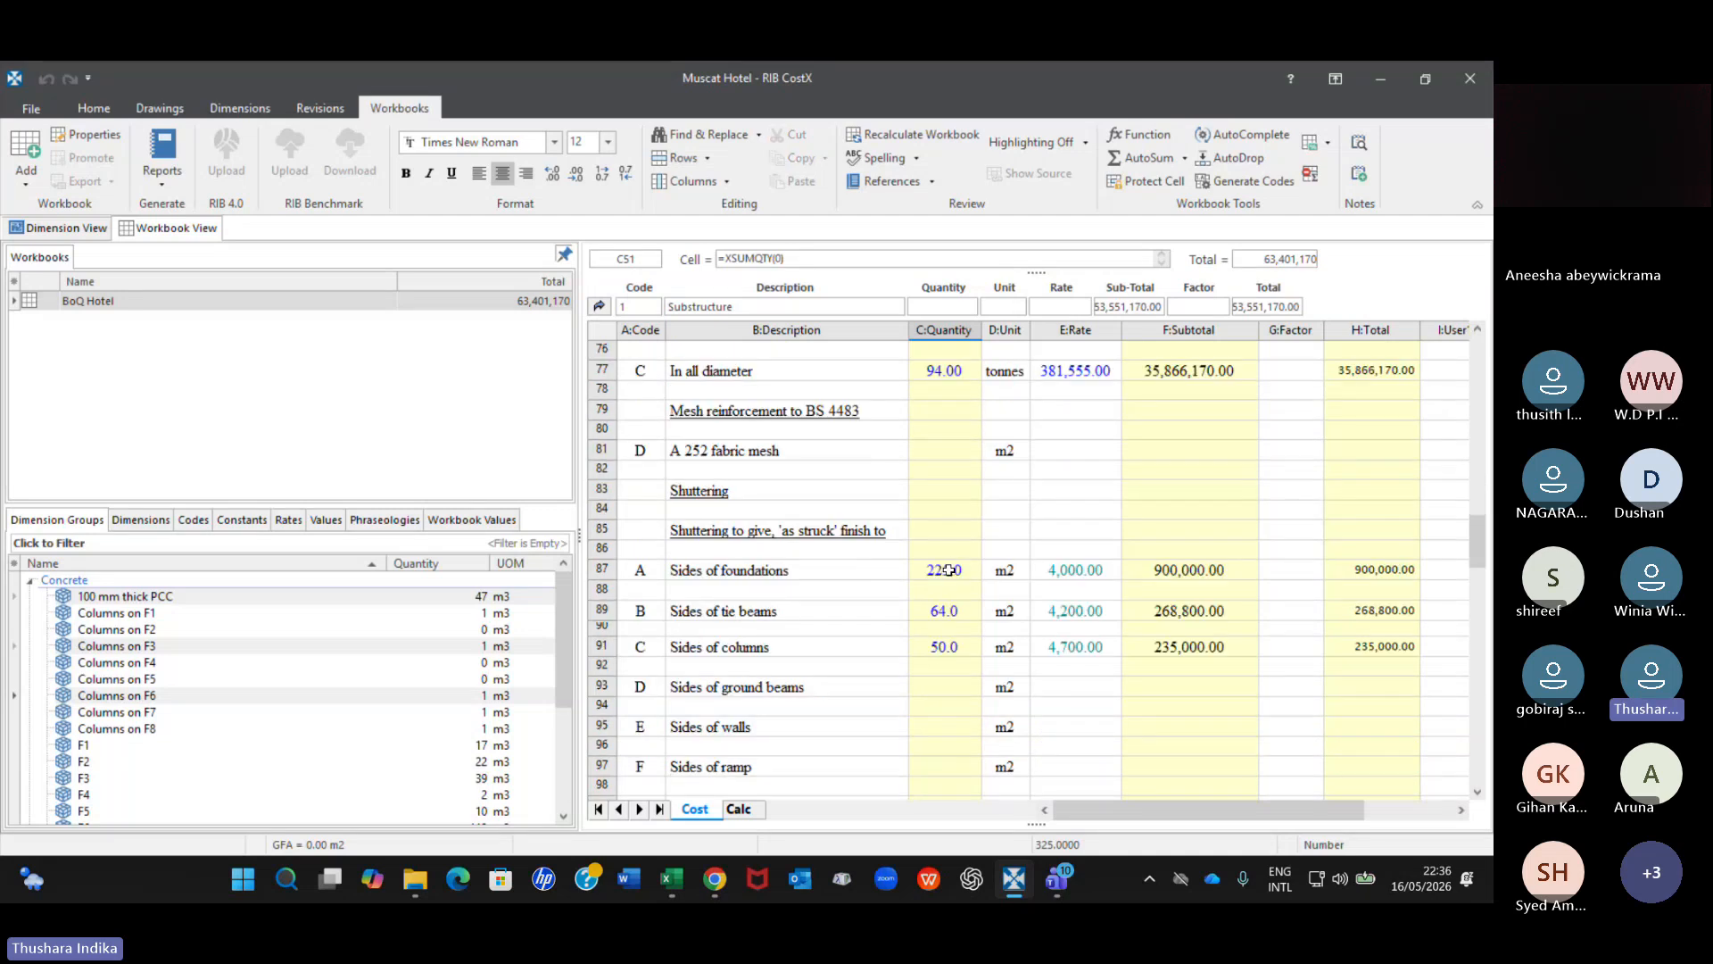
click(948, 570)
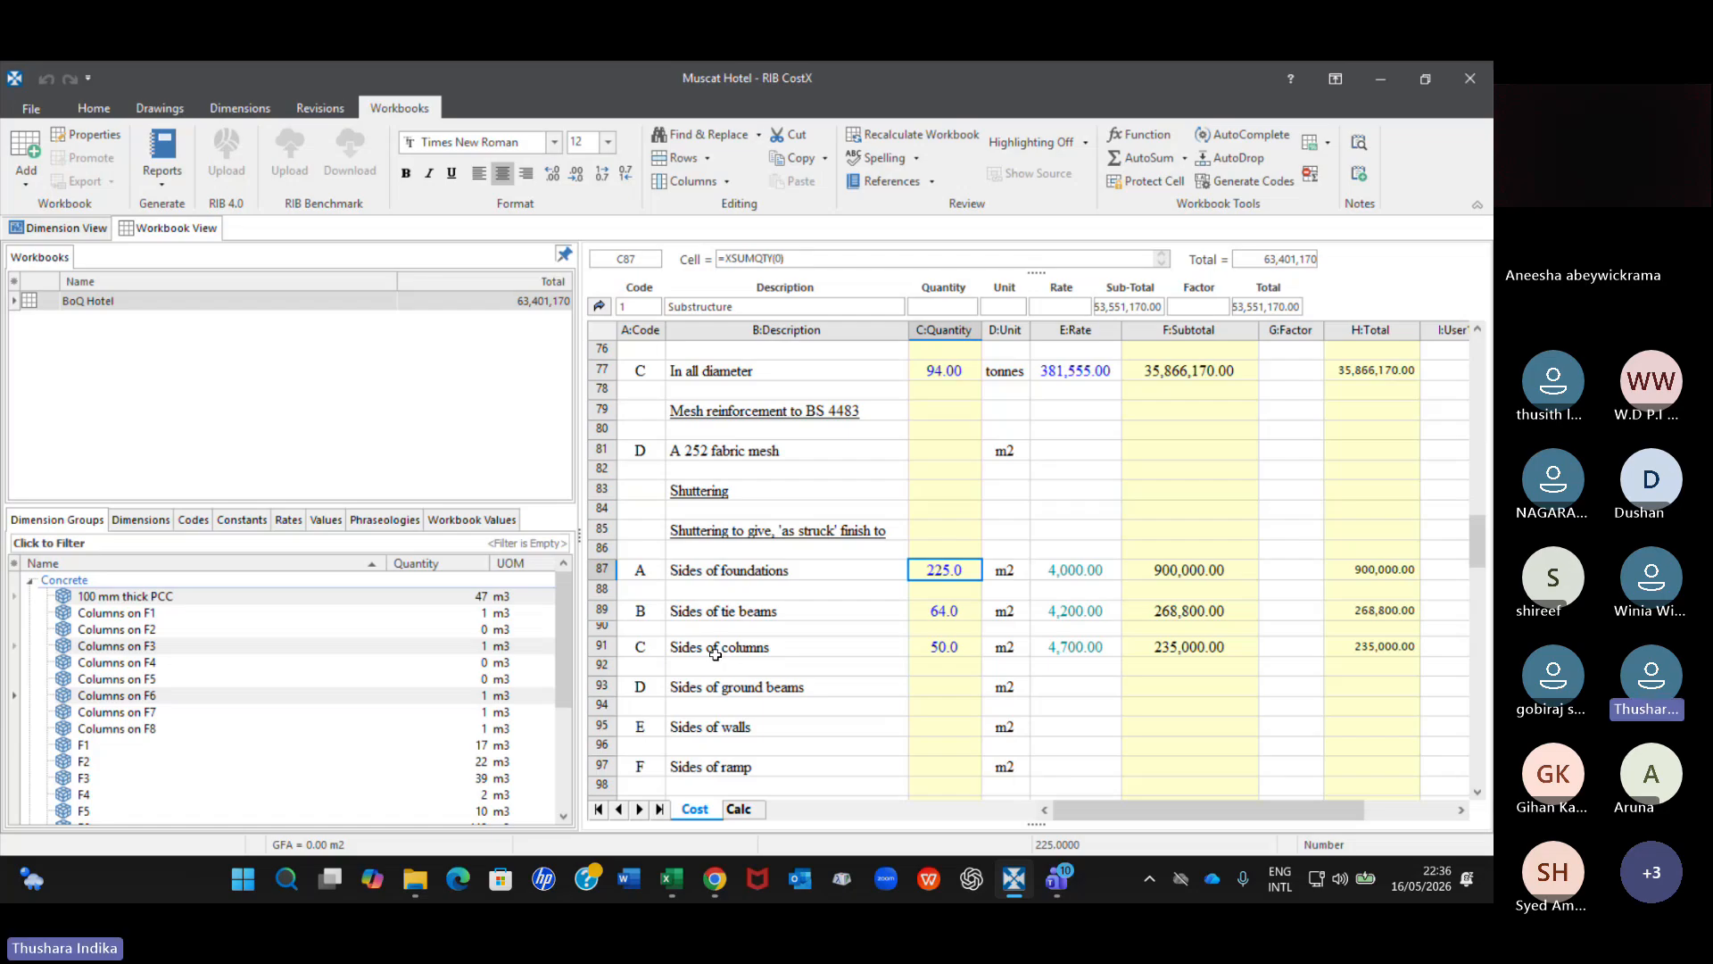
scroll(982, 650, up, 7)
scroll(982, 649, up, 10)
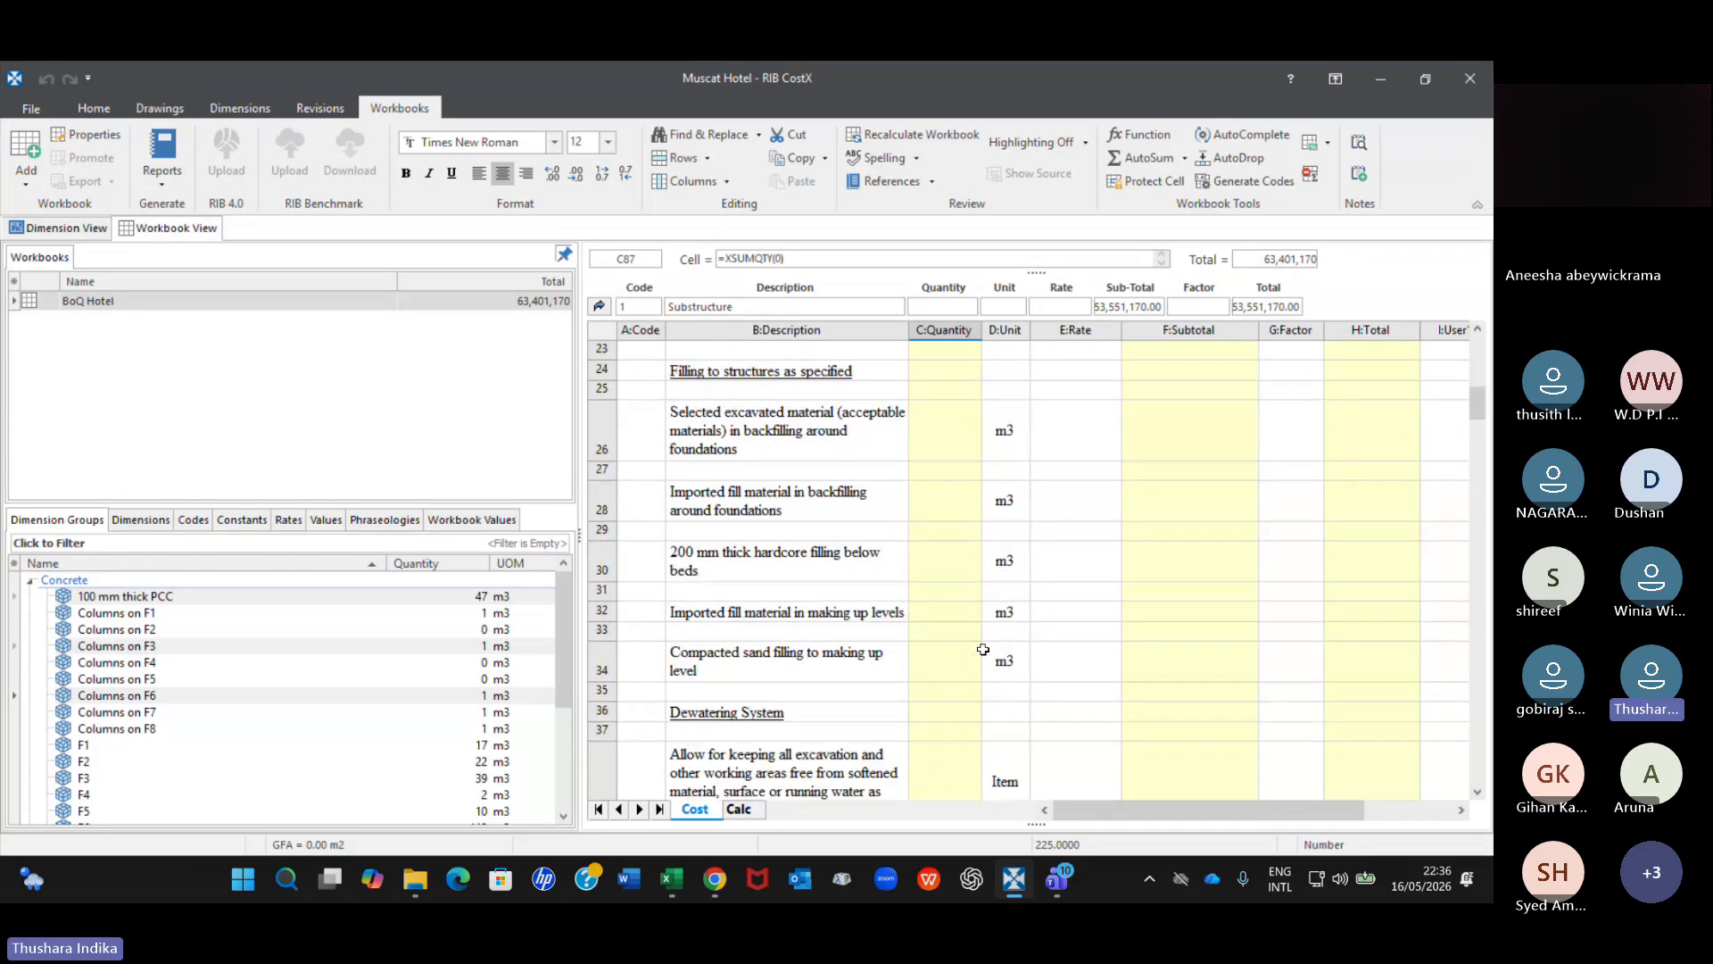
scroll(983, 650, up, 8)
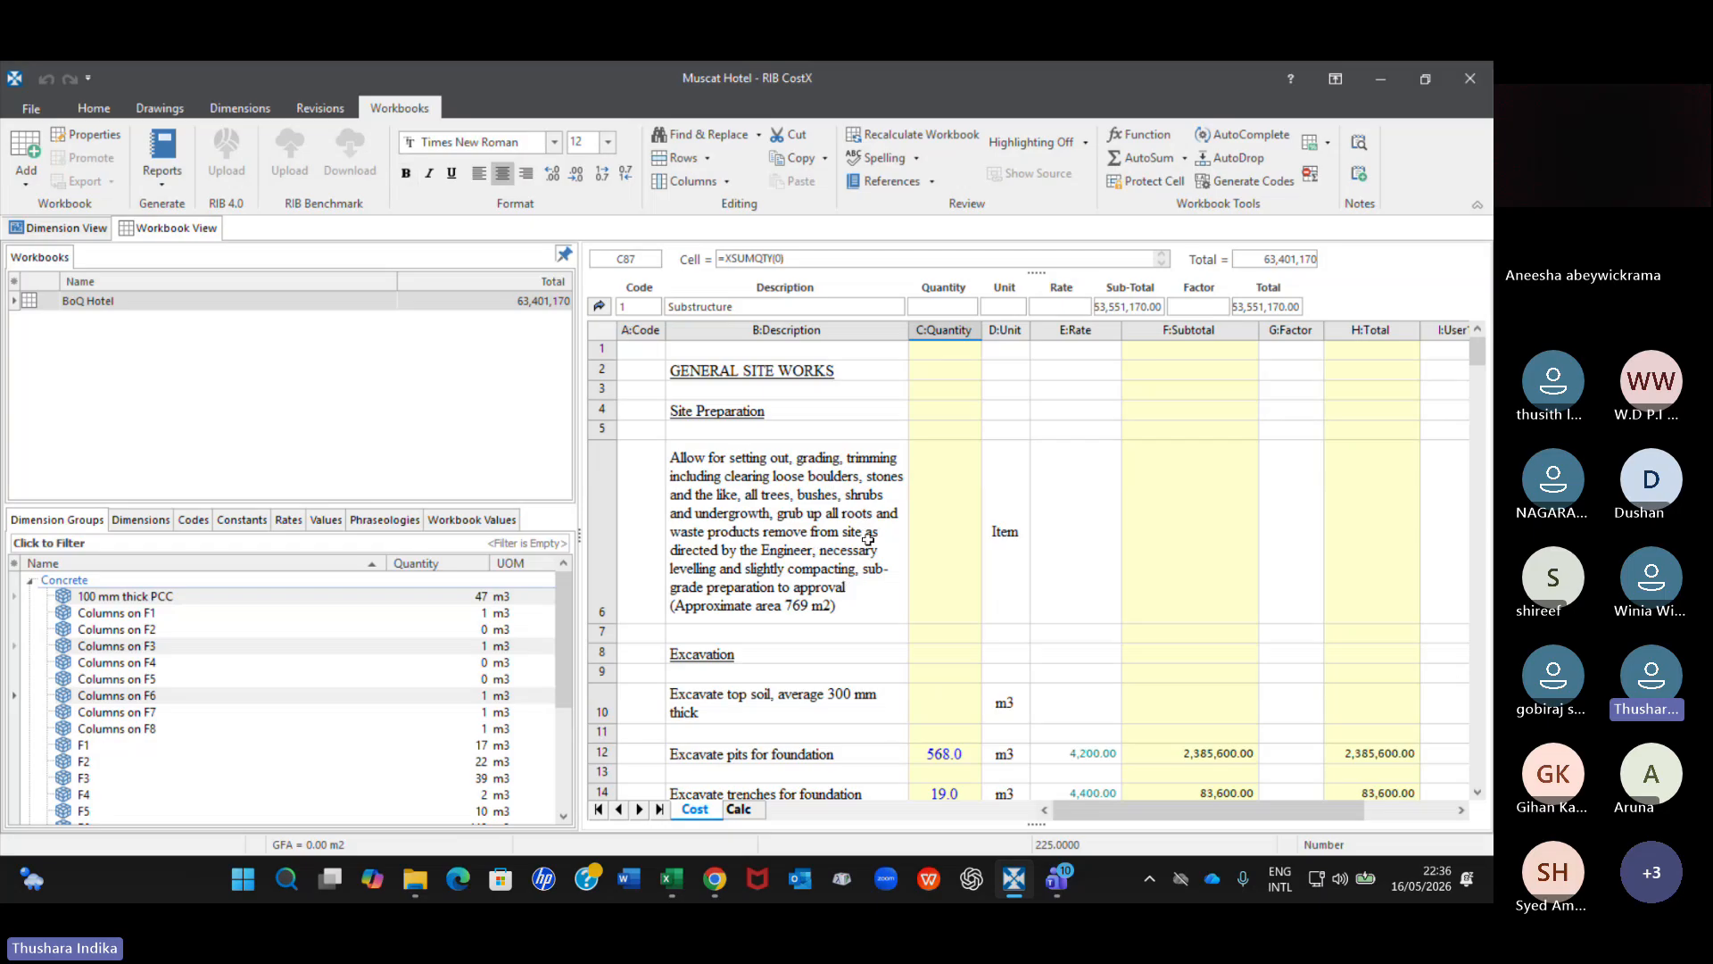
Open the generation settings for the Muscat Hotel BOQ - V3 report and check its printer options and comparison revision.
click(152, 183)
click(443, 118)
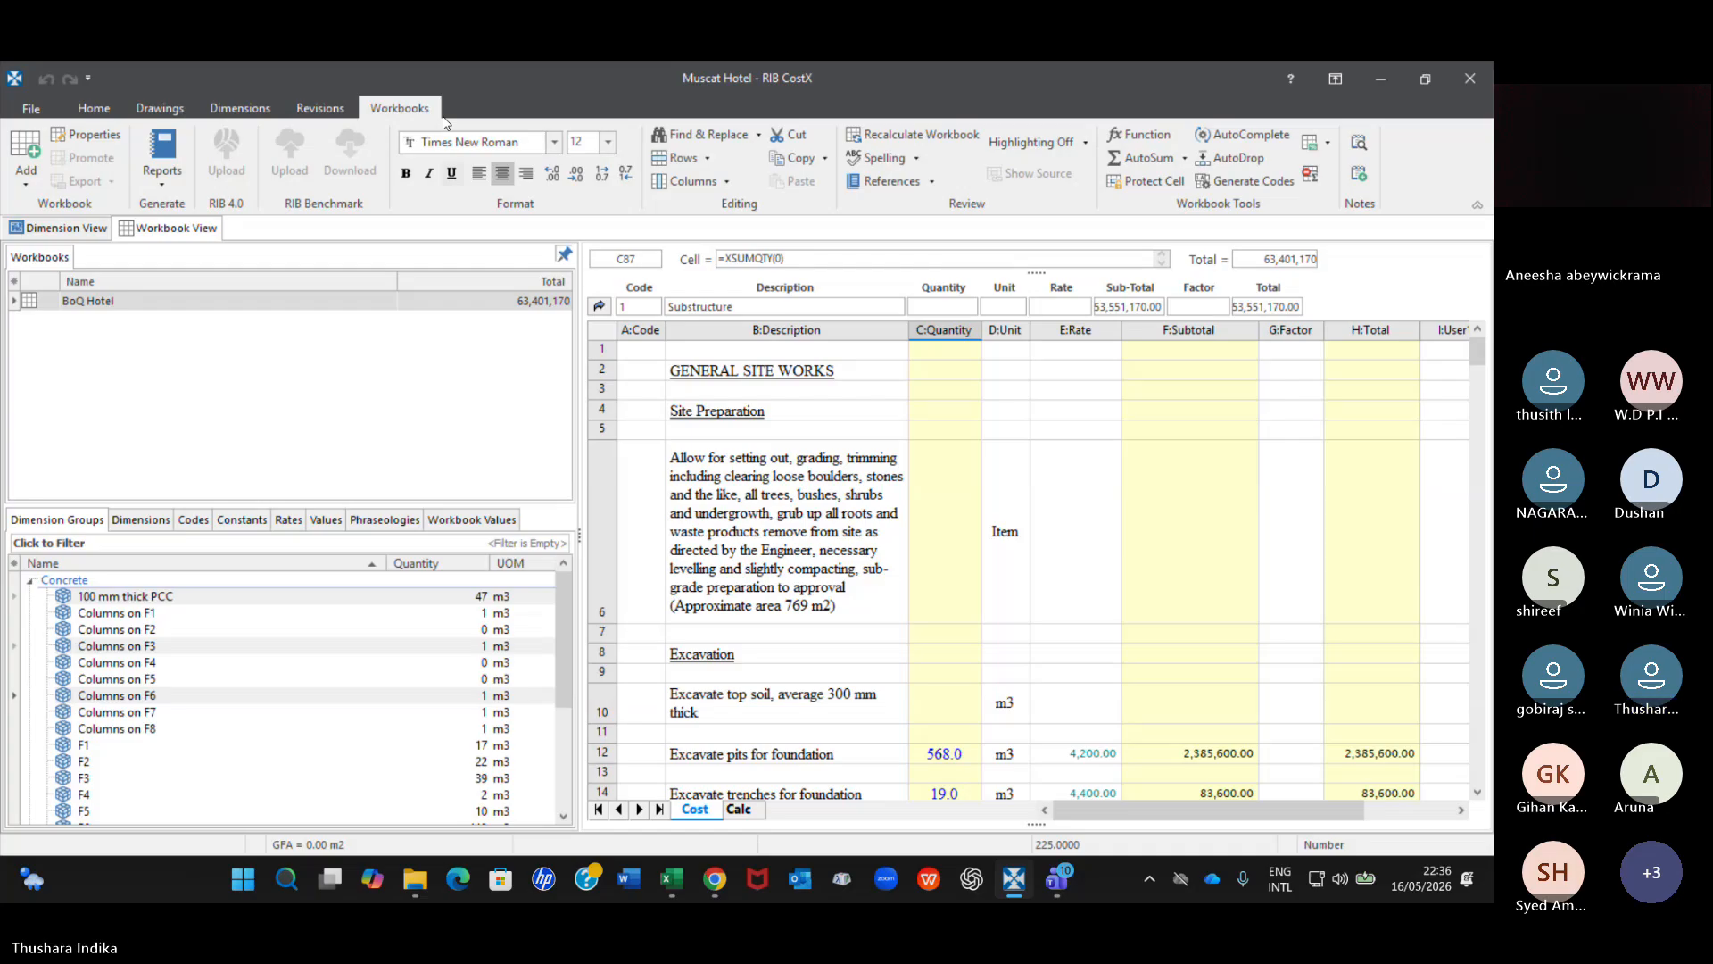
click(162, 155)
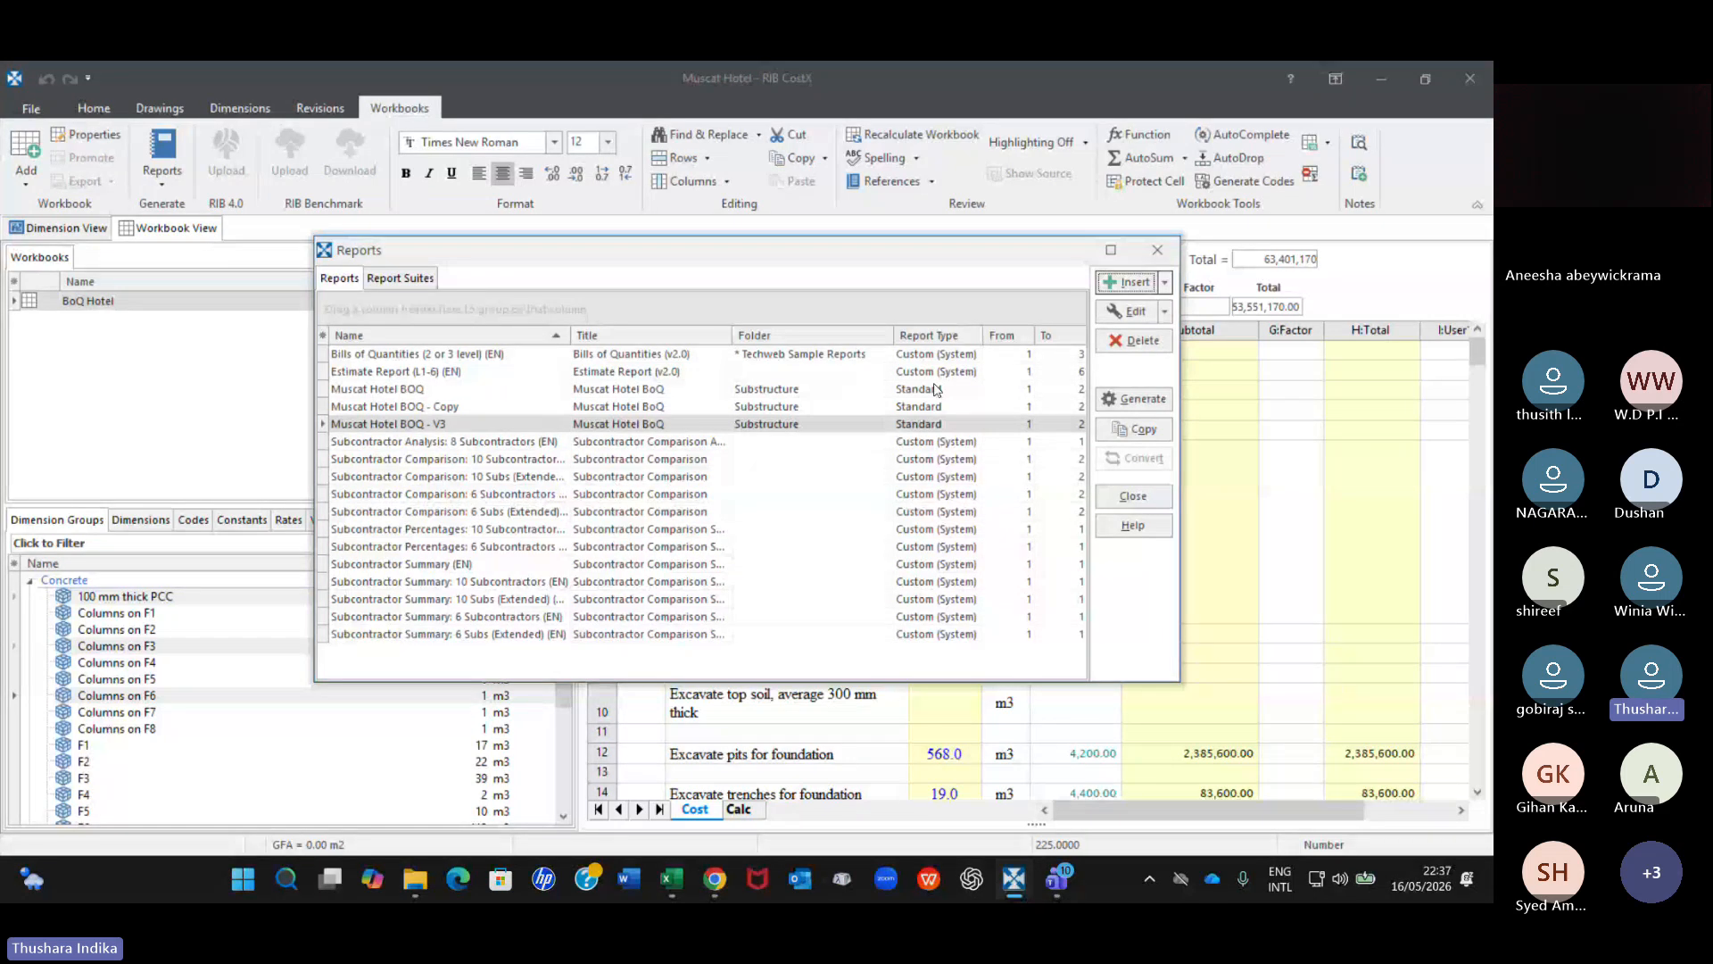
click(929, 427)
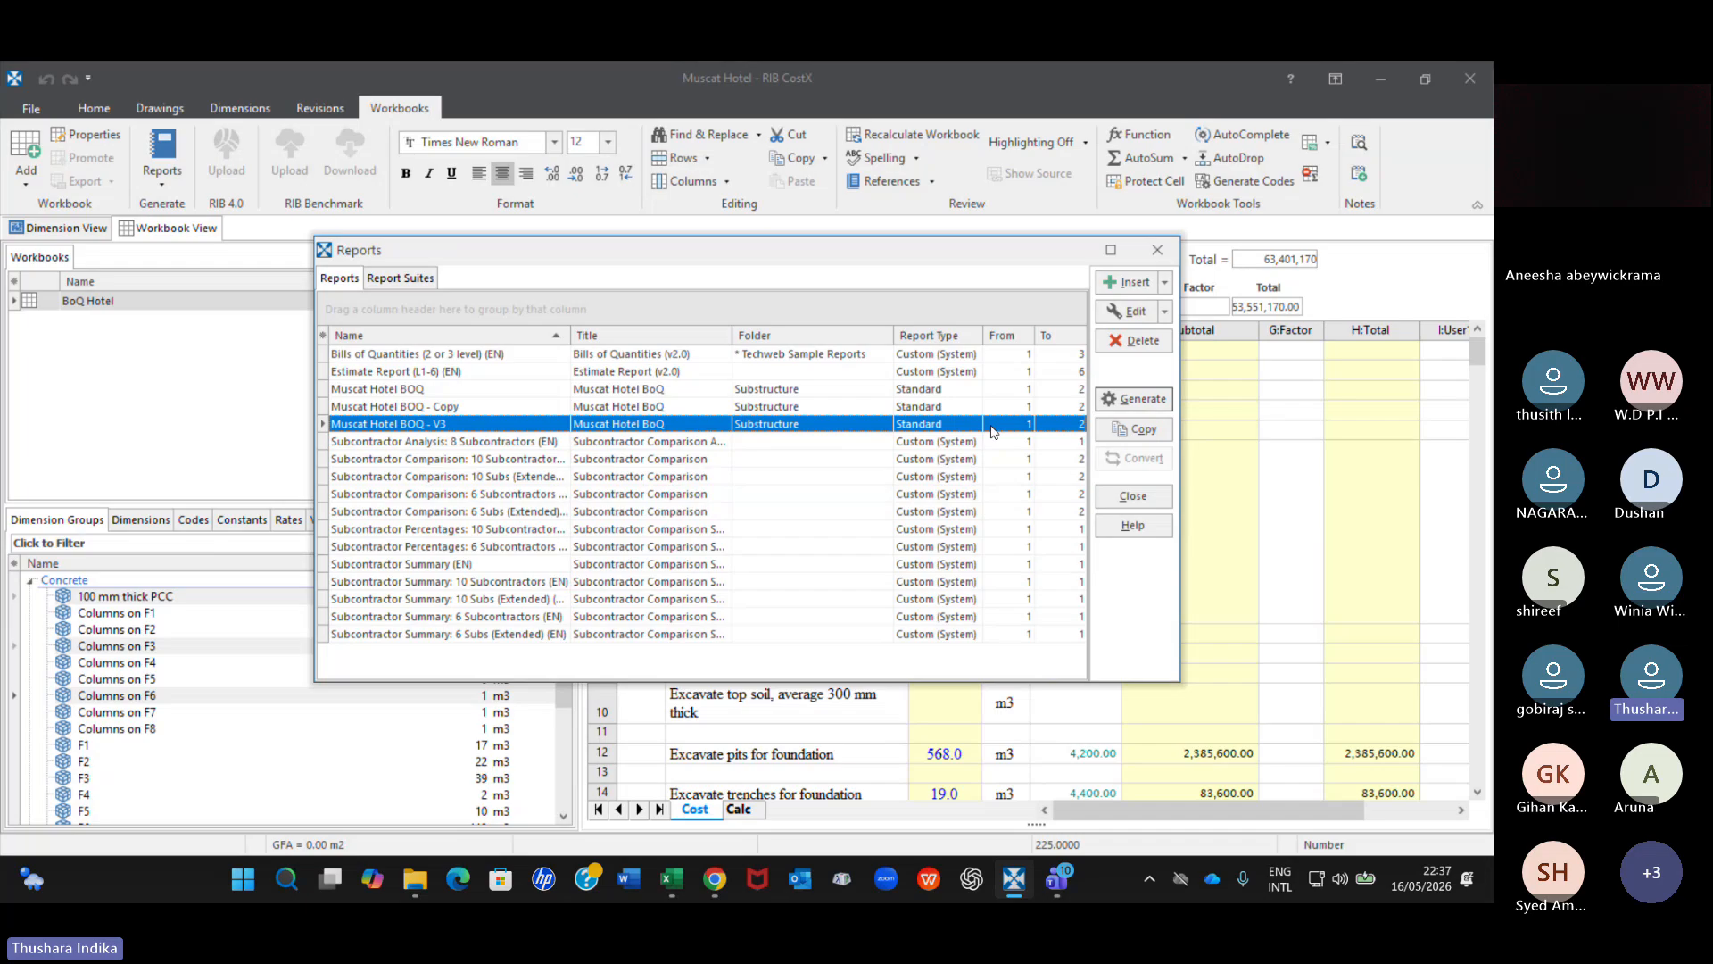
click(1142, 399)
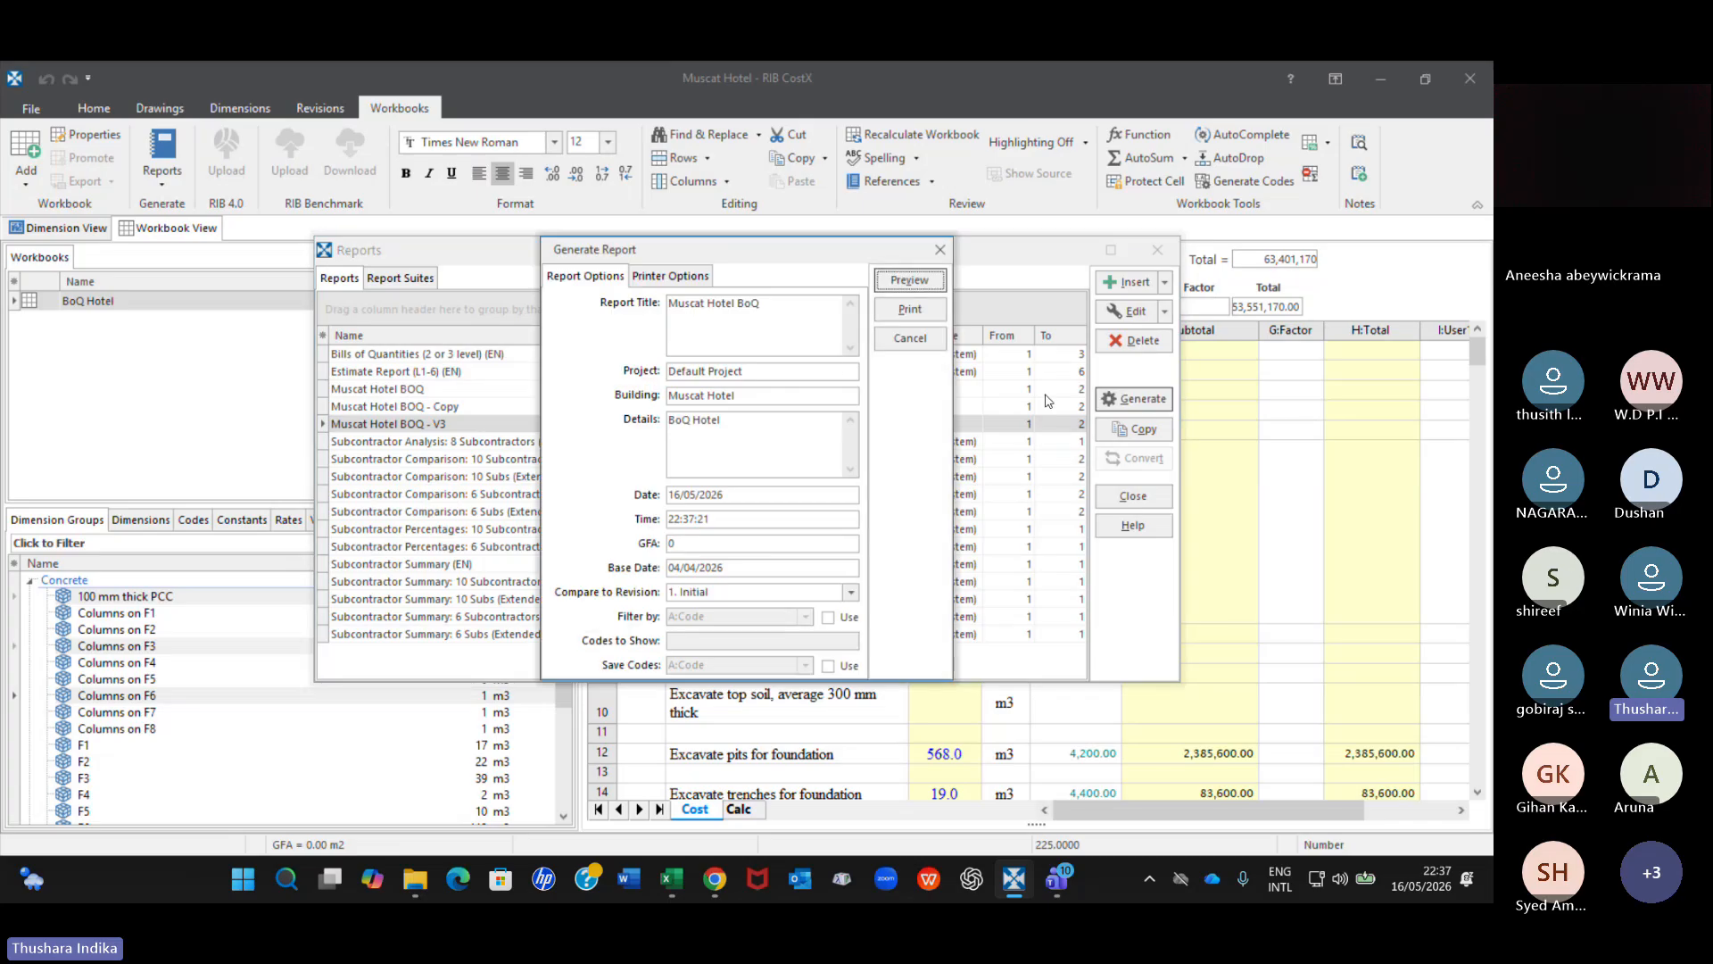
click(740, 442)
click(670, 277)
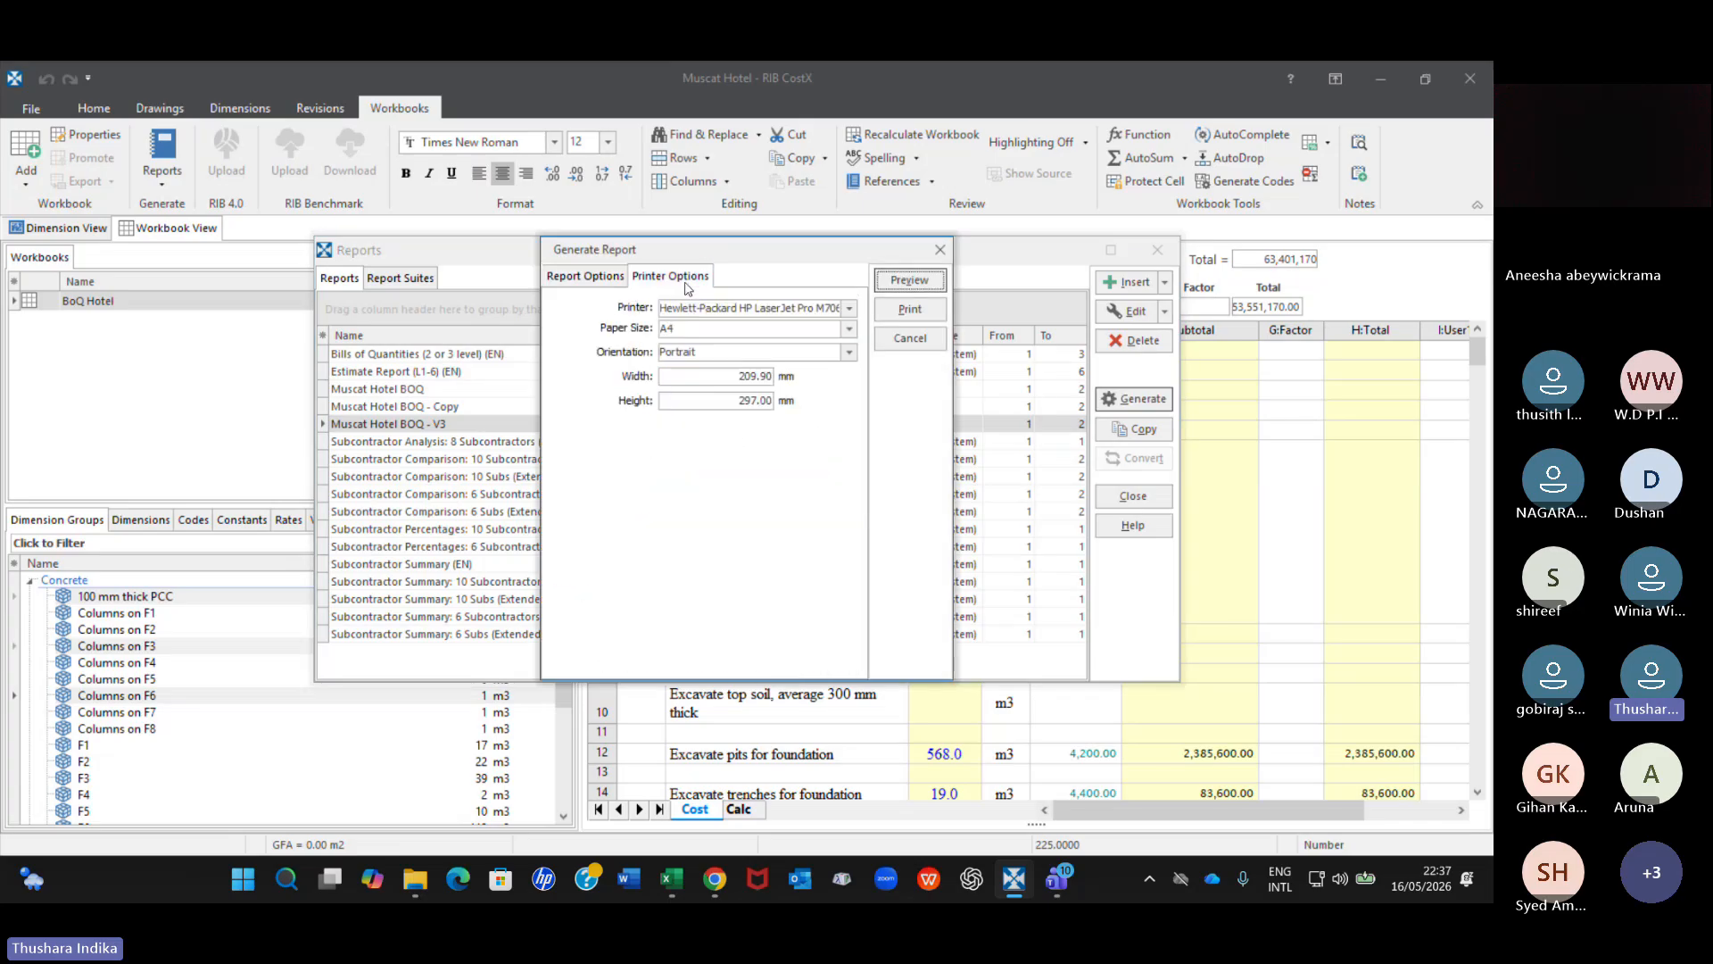
click(589, 274)
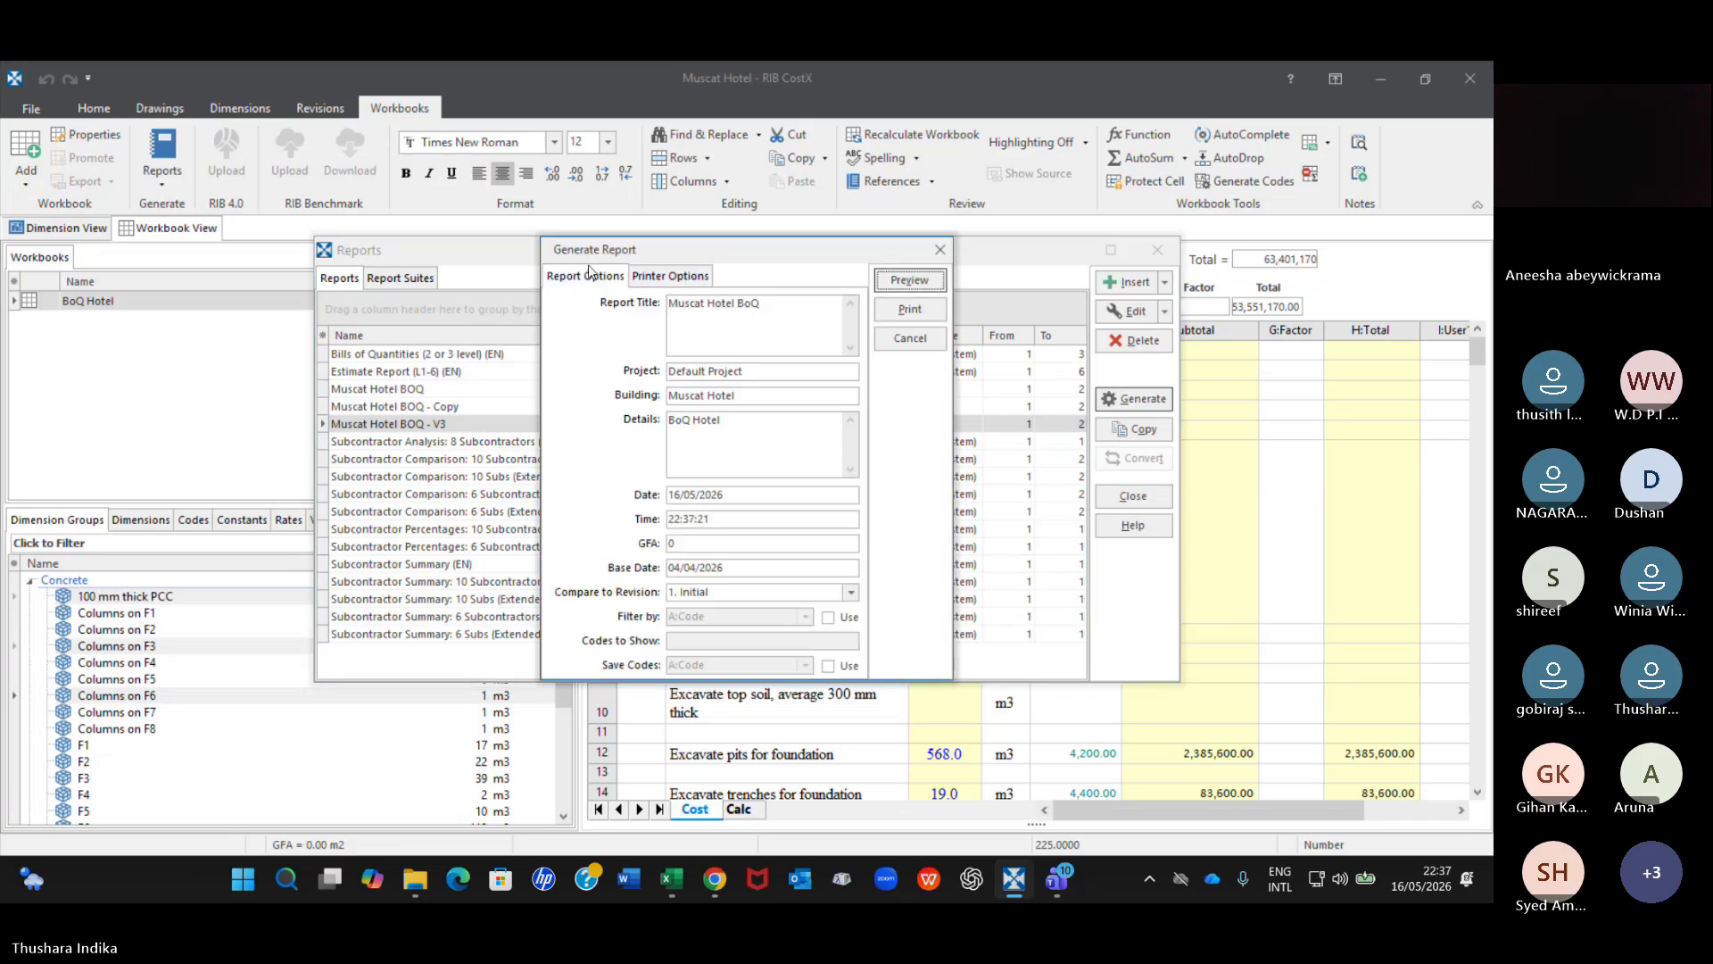
Preview the V3 report against the initial revision, acknowledging the warning, and close the preview.
click(927, 283)
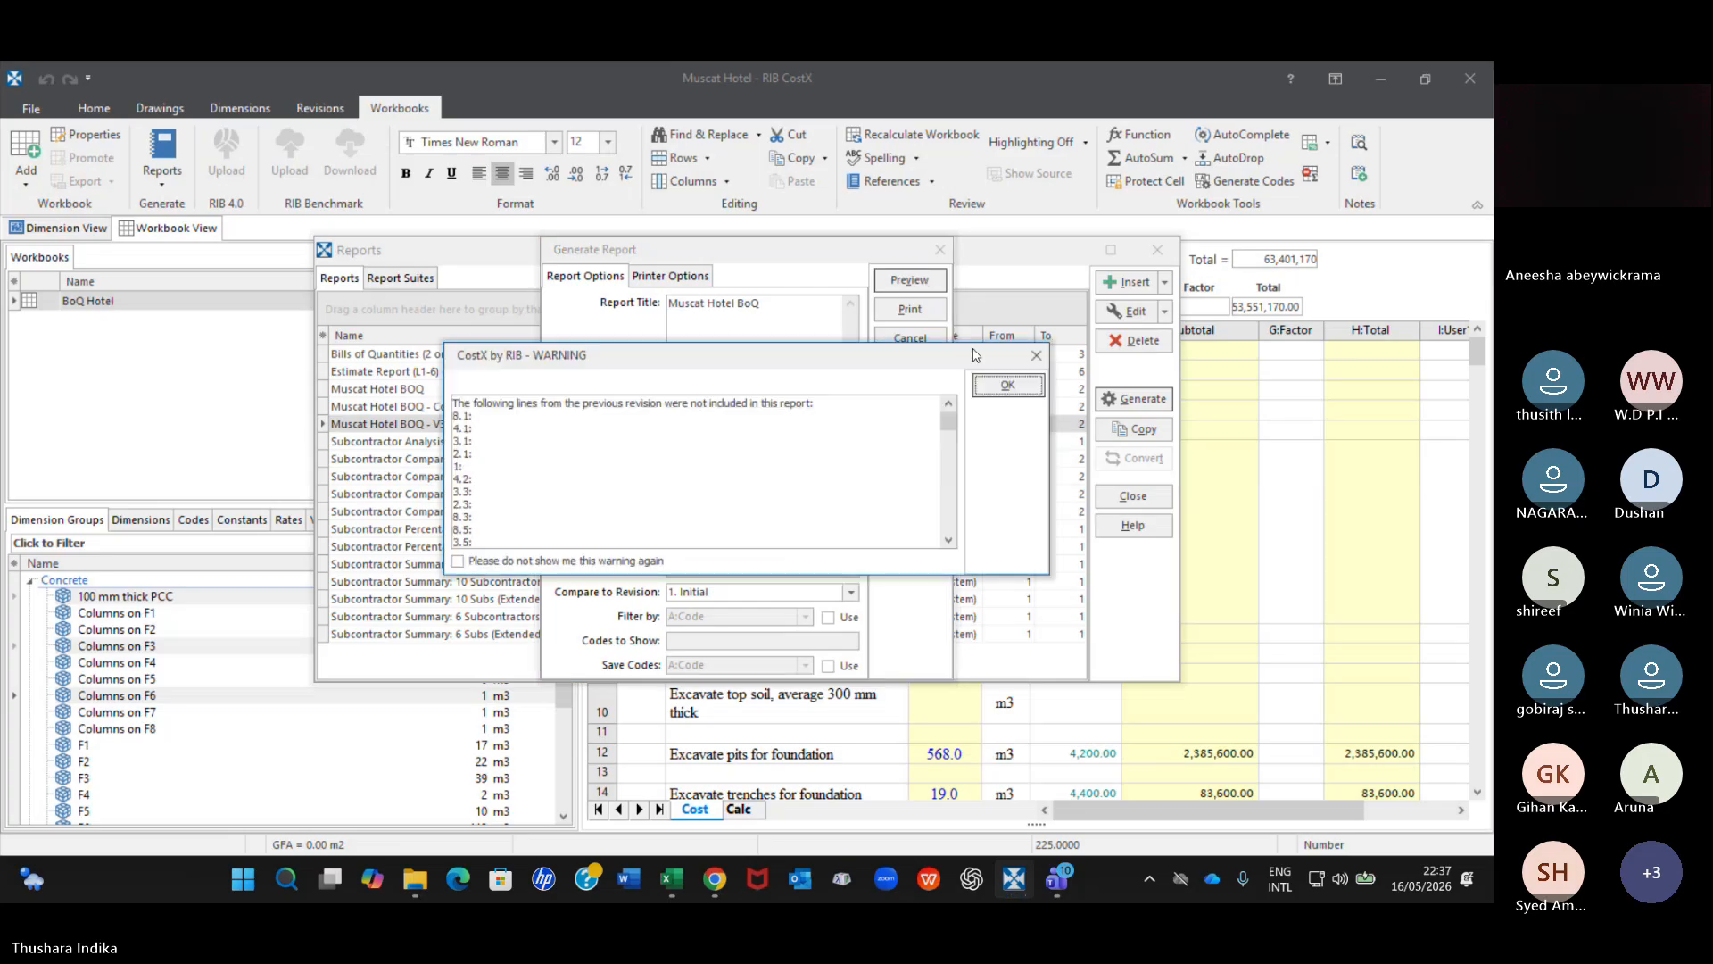
click(1011, 382)
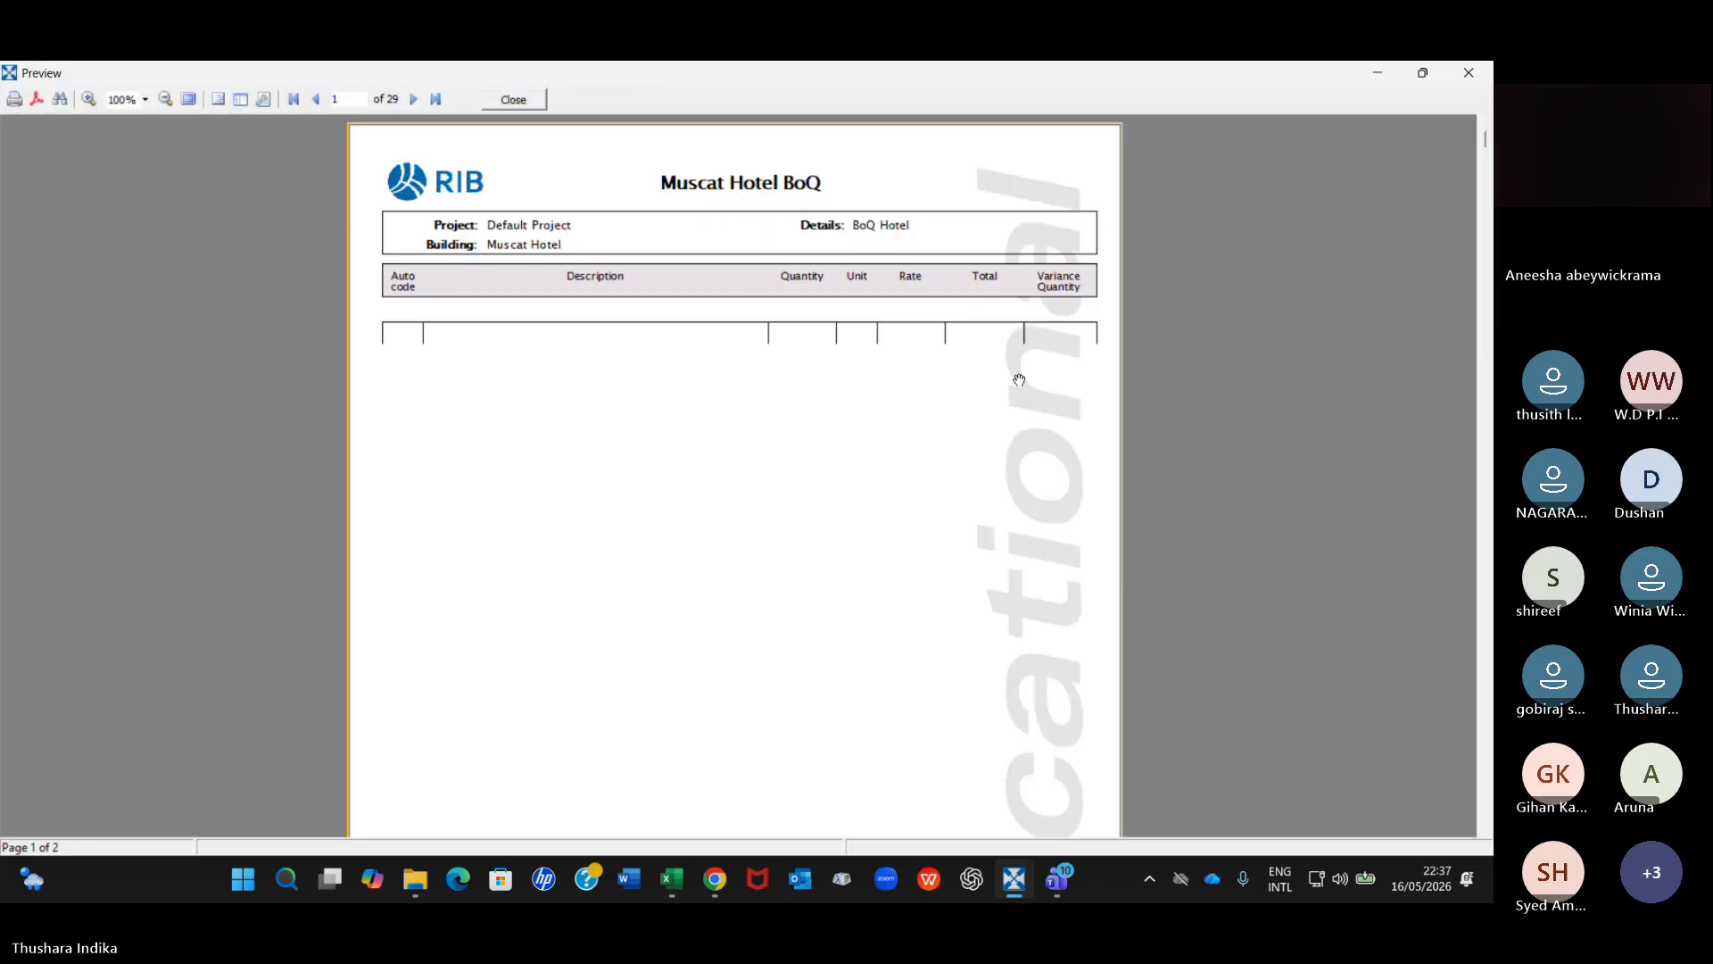
click(515, 99)
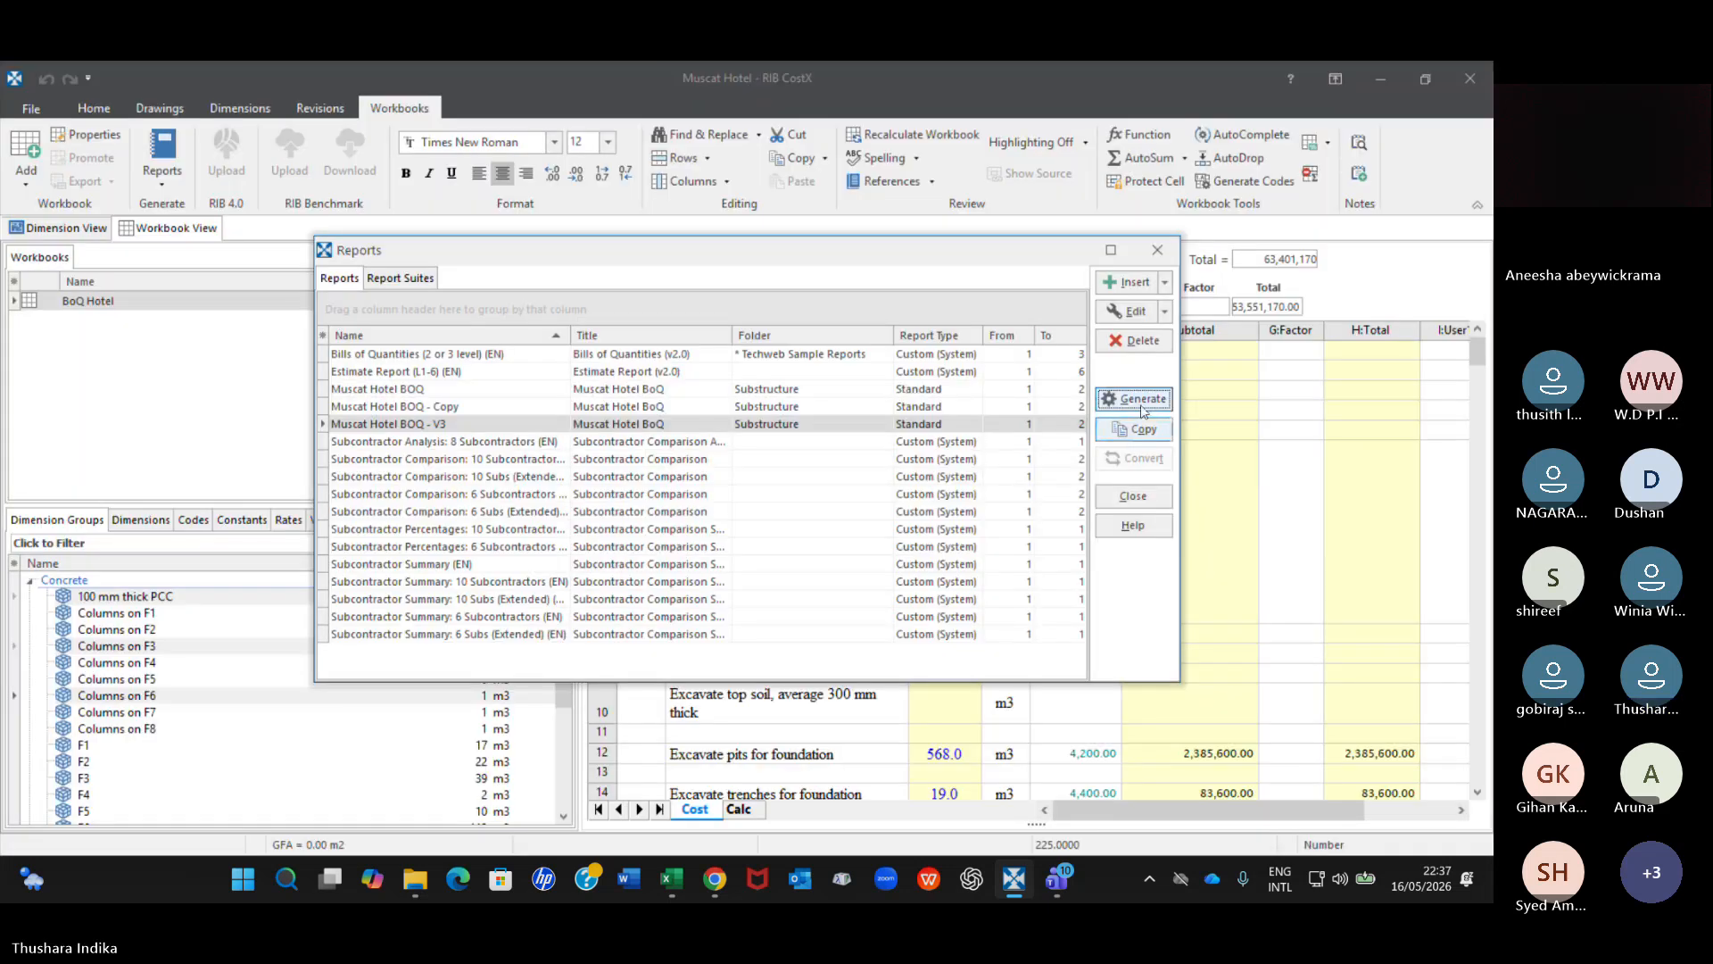
Review the V3 report's page layout, footer and header properties, and close the properties and the report list without saving.
click(1165, 312)
click(1167, 344)
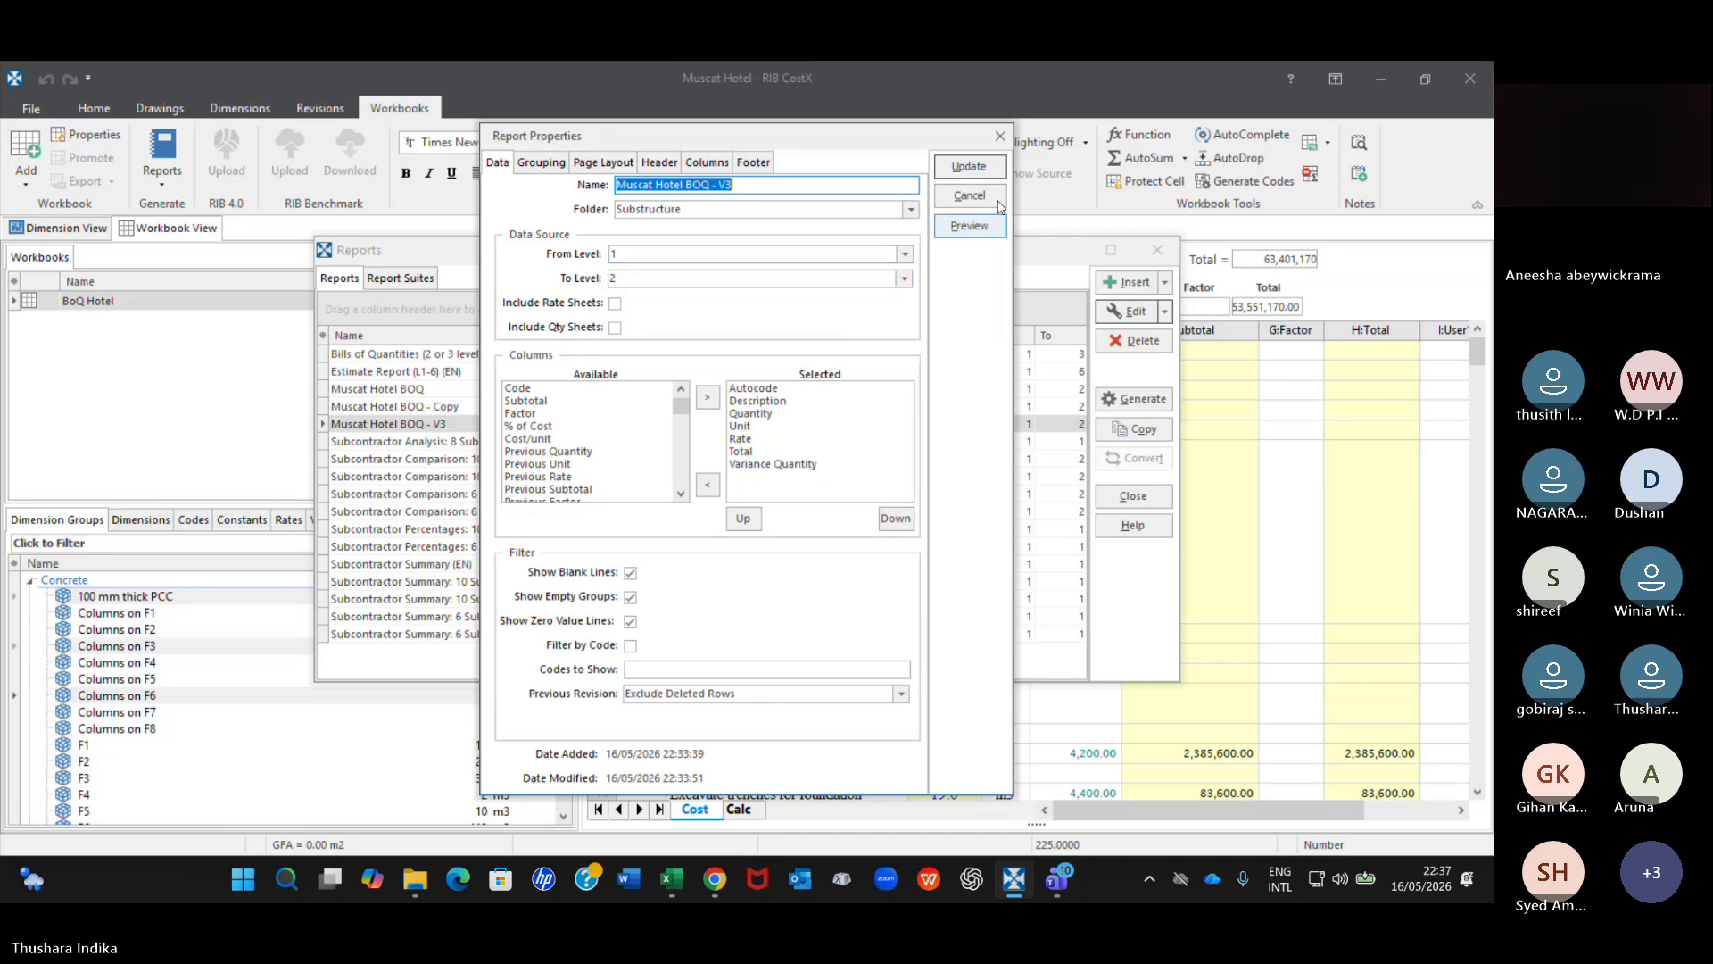
click(589, 164)
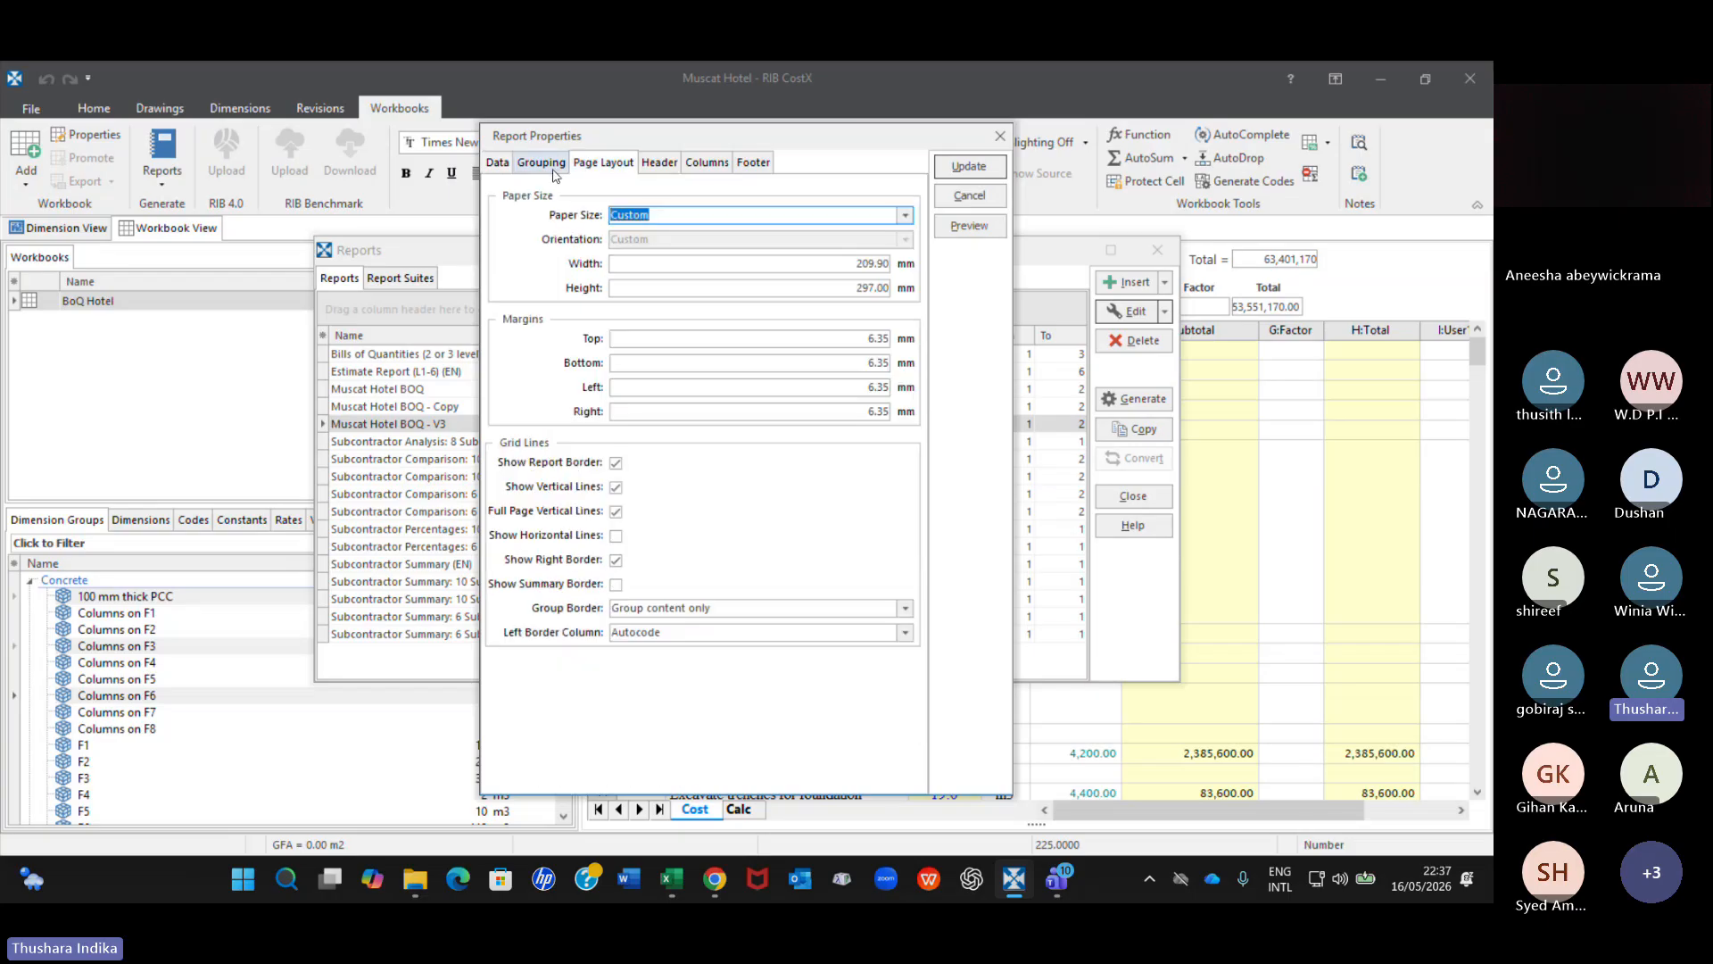
click(749, 163)
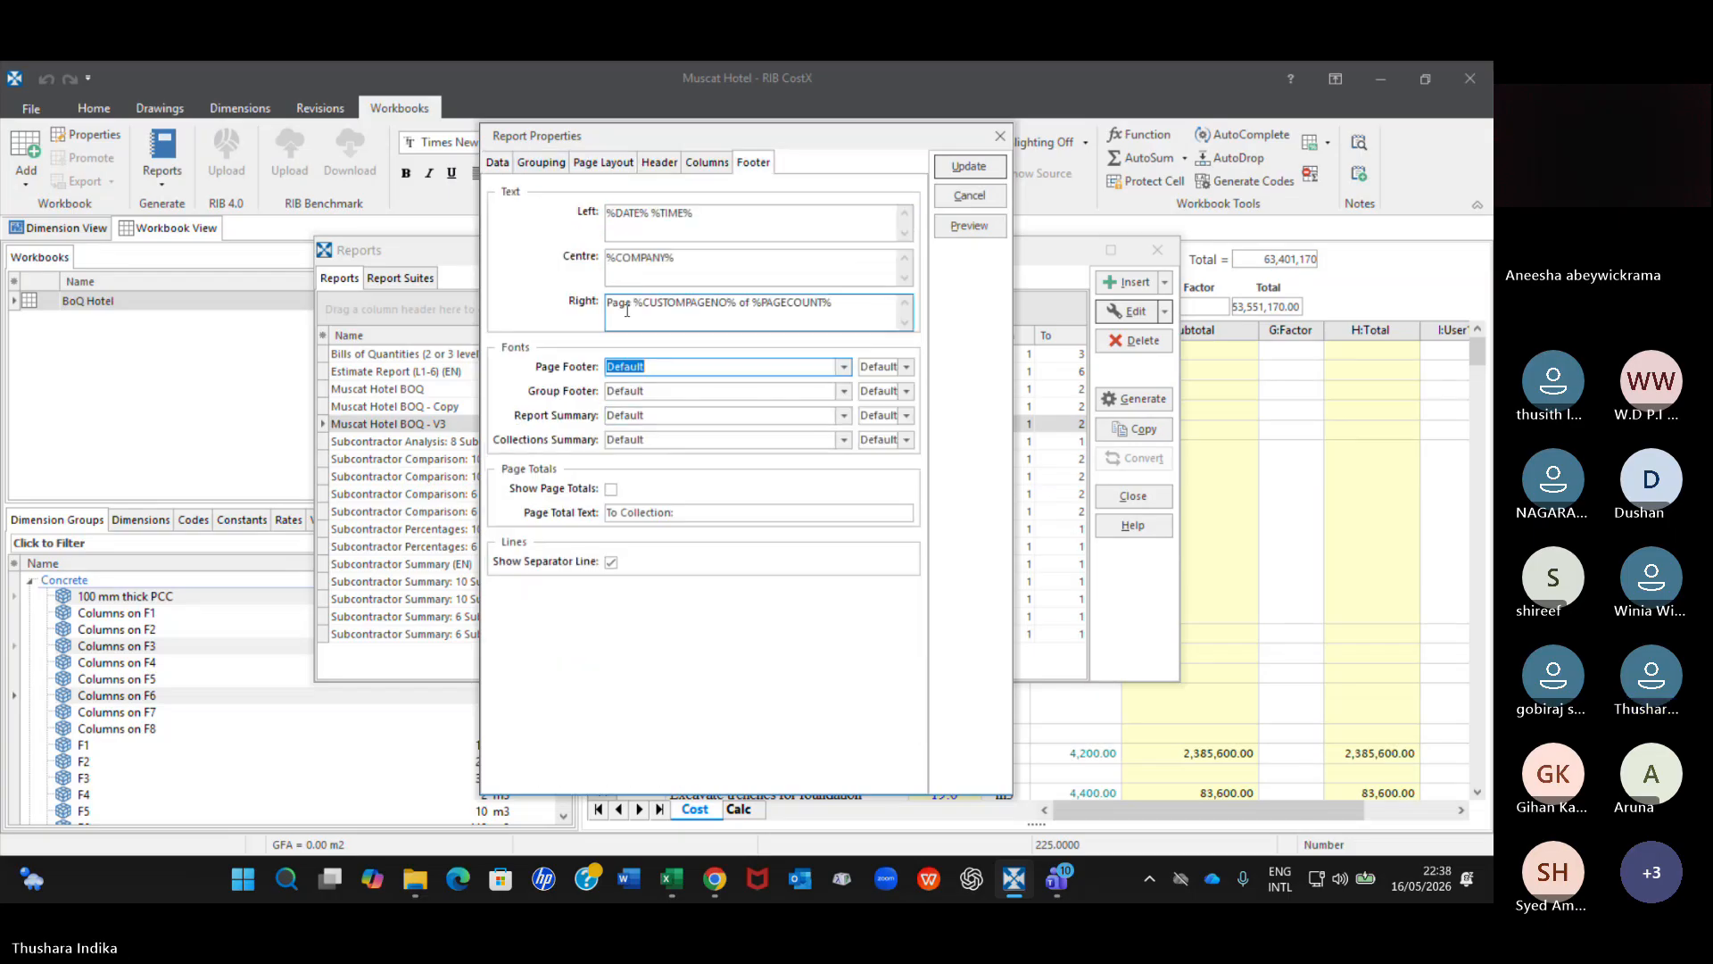
click(661, 164)
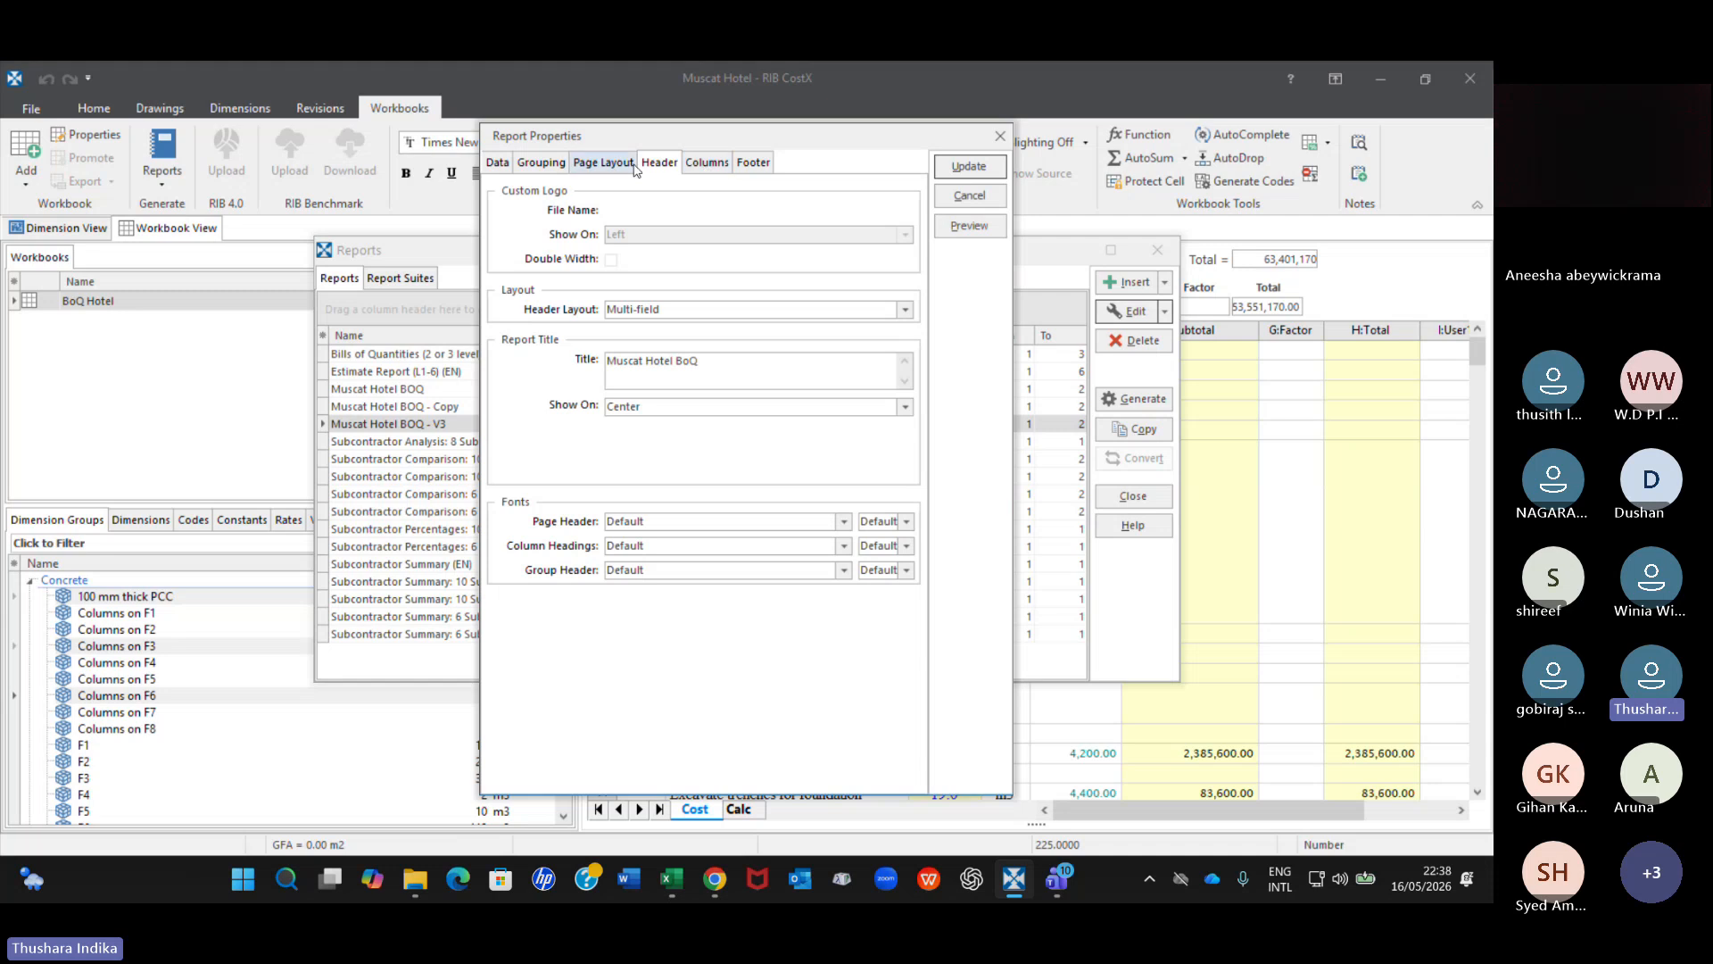
click(1000, 137)
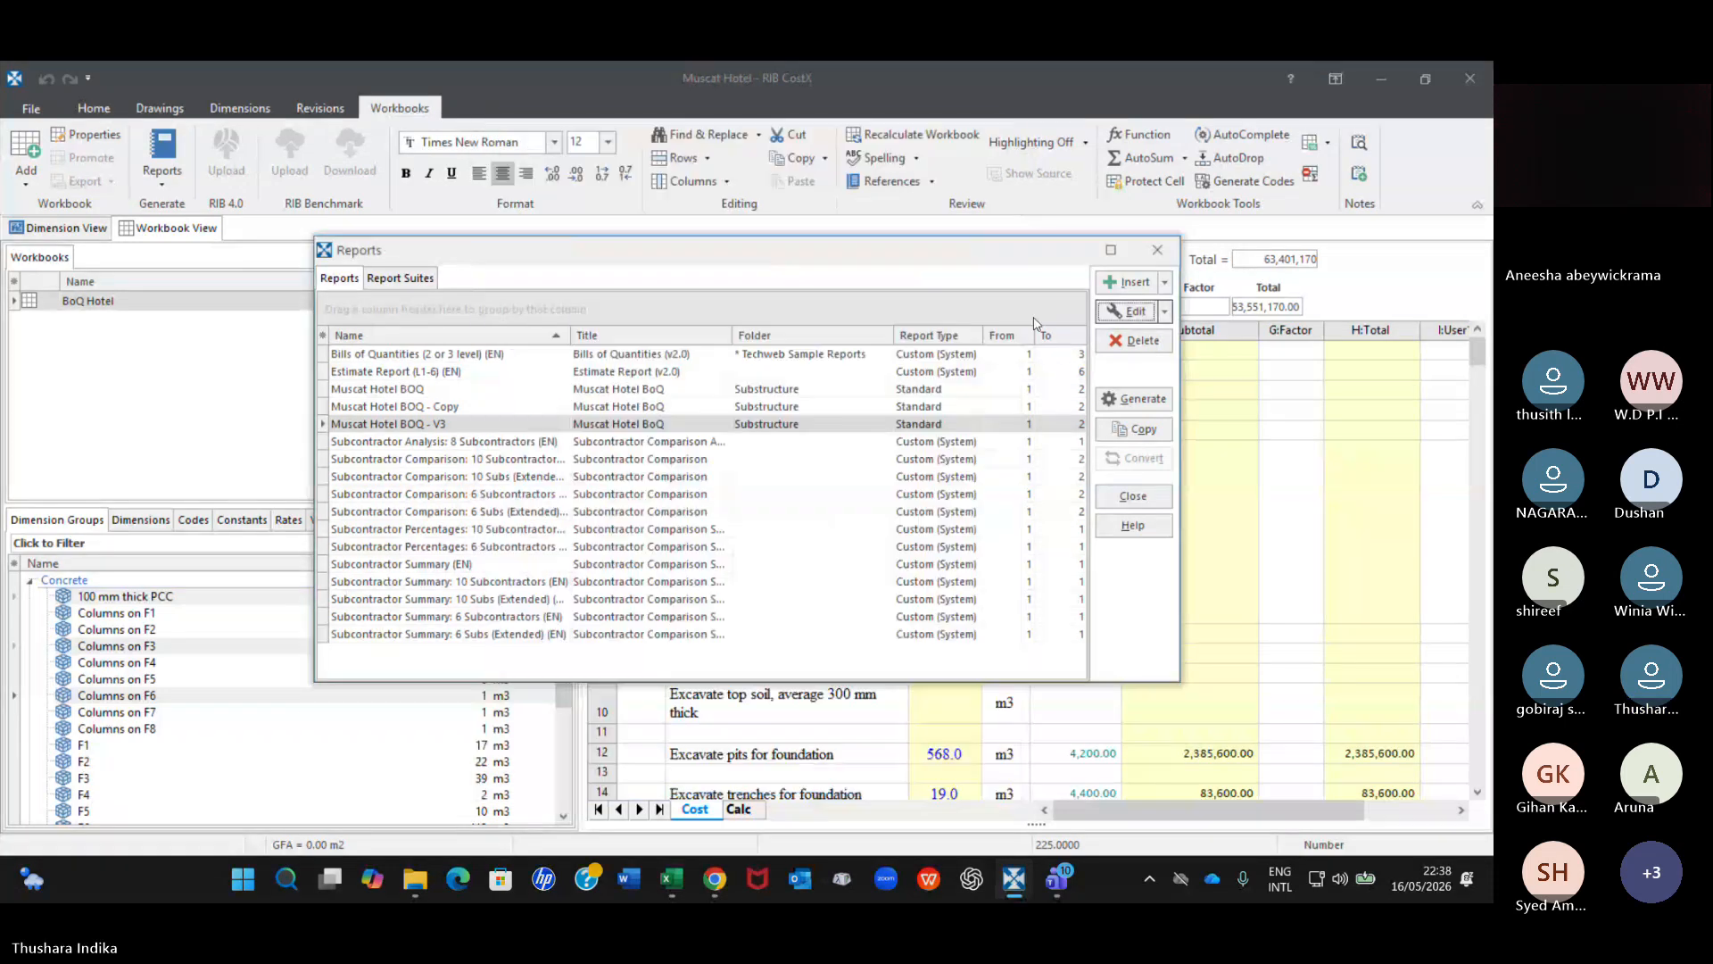
click(1159, 252)
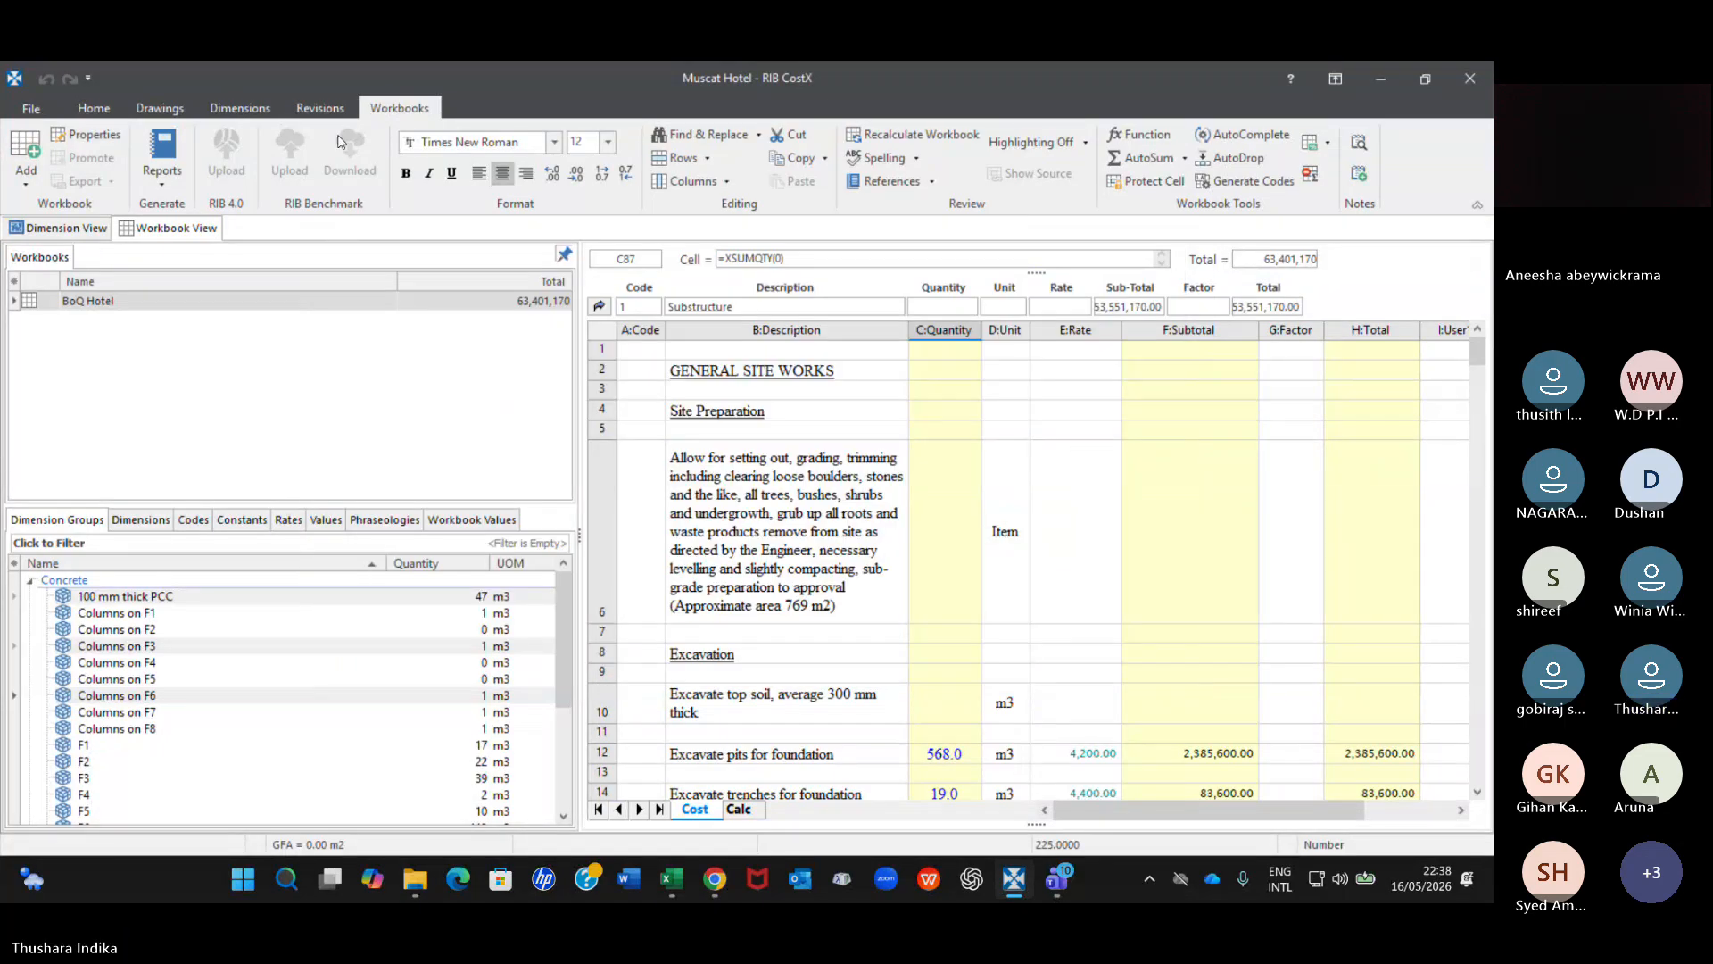
Return to the foundation layout drawing and view the revision options for accepting all dimensions.
click(320, 106)
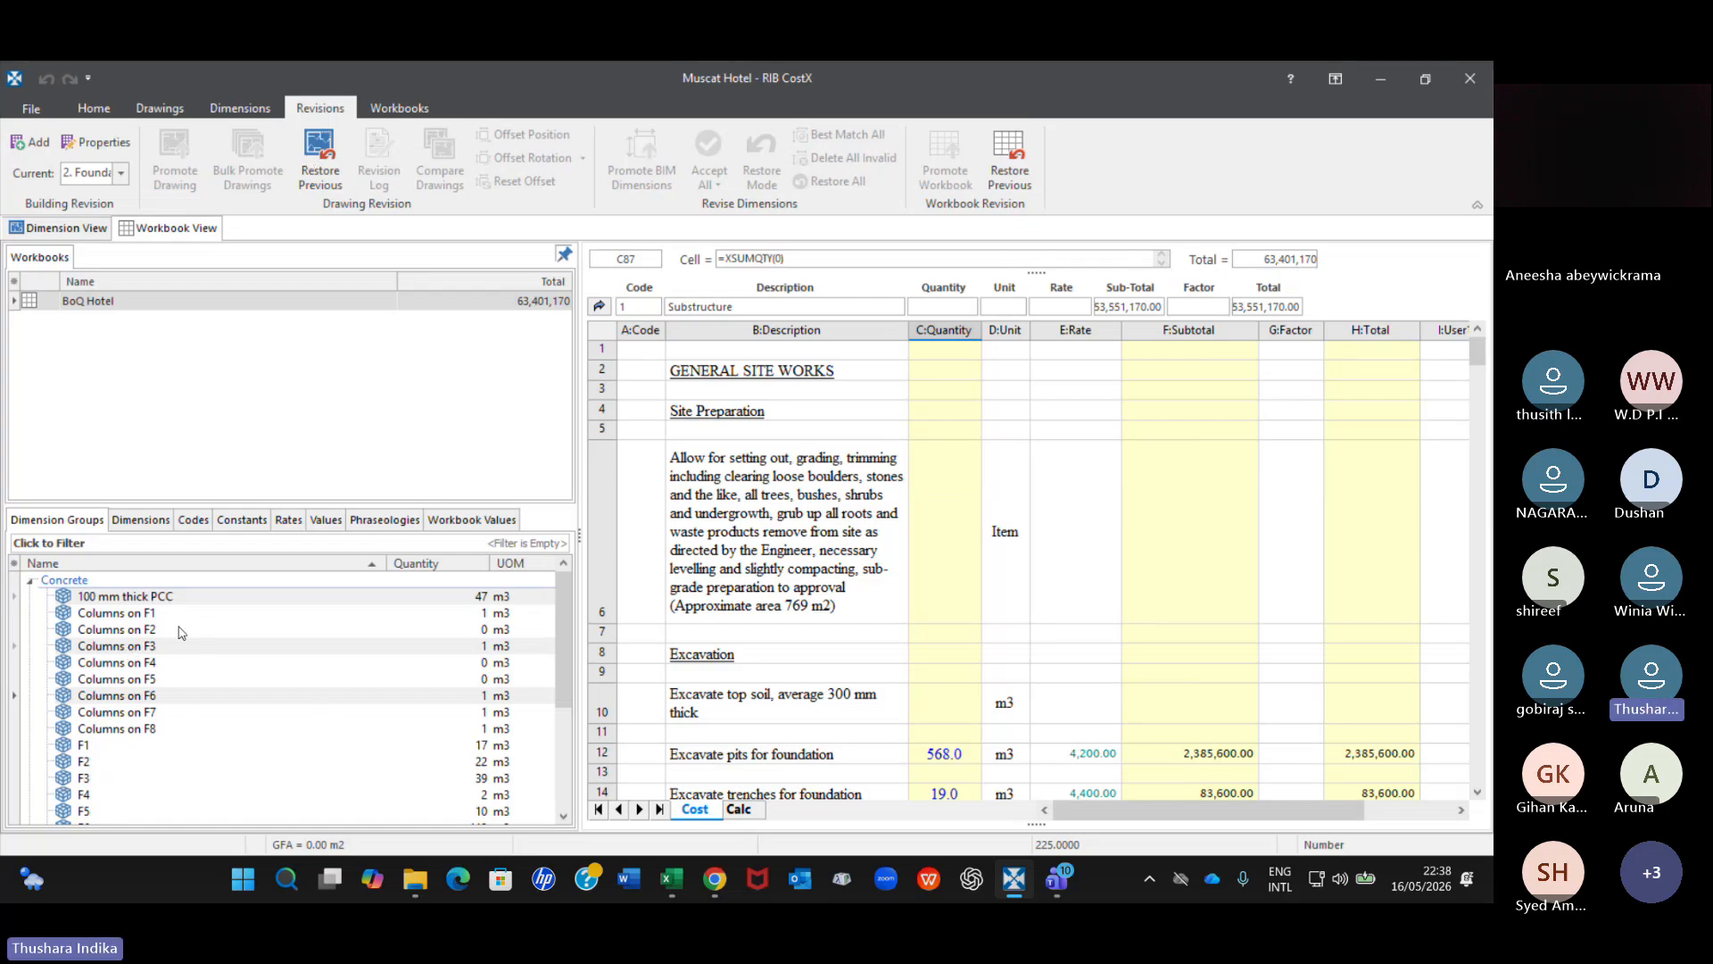
mouse_move(190, 641)
mouse_move(104, 313)
click(54, 225)
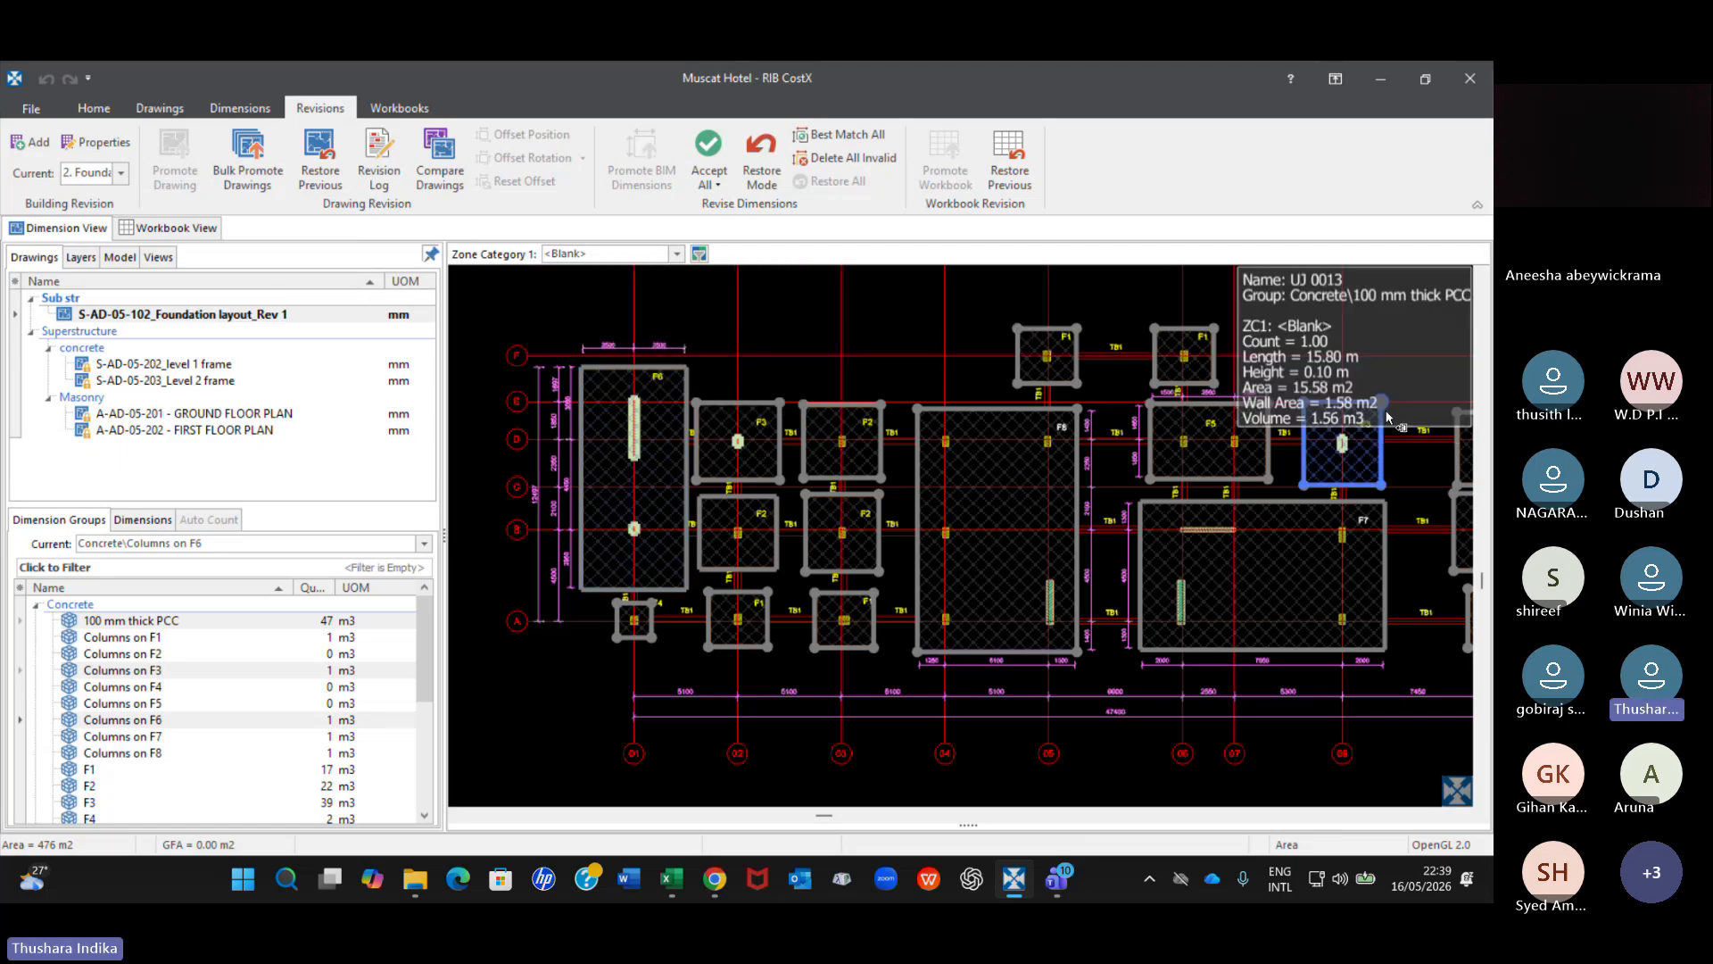
click(723, 188)
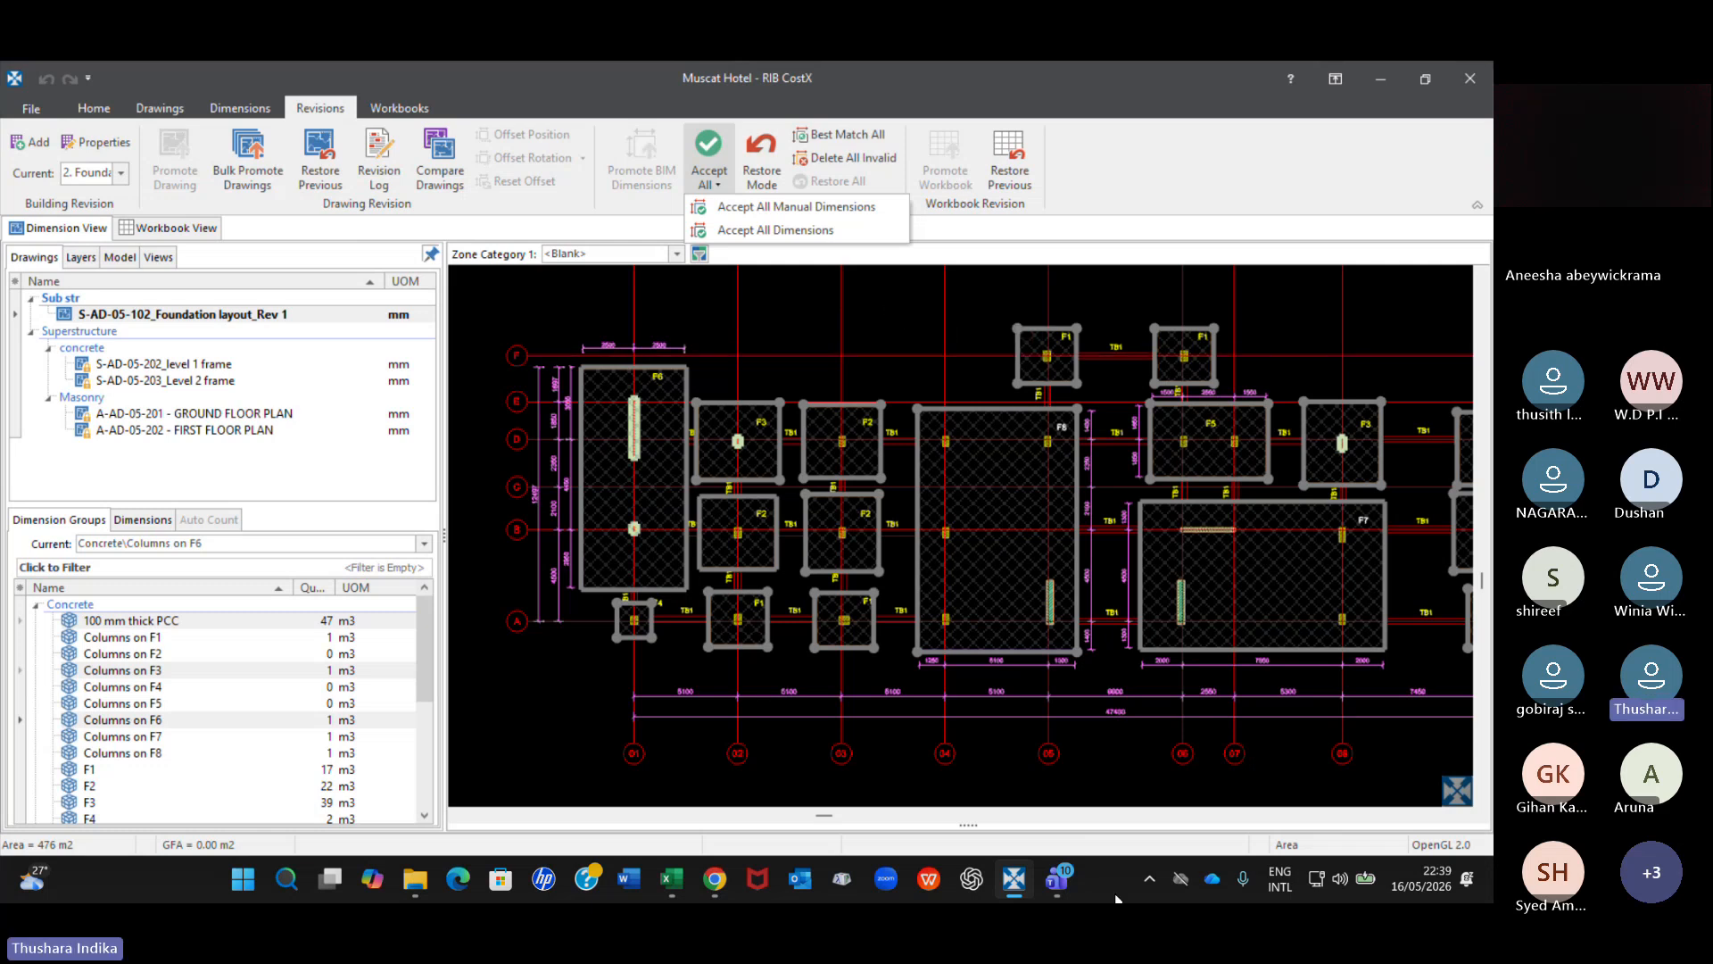
Switch to the Microsoft Teams meeting, look through the participant list and open the meeting chat.
click(1059, 884)
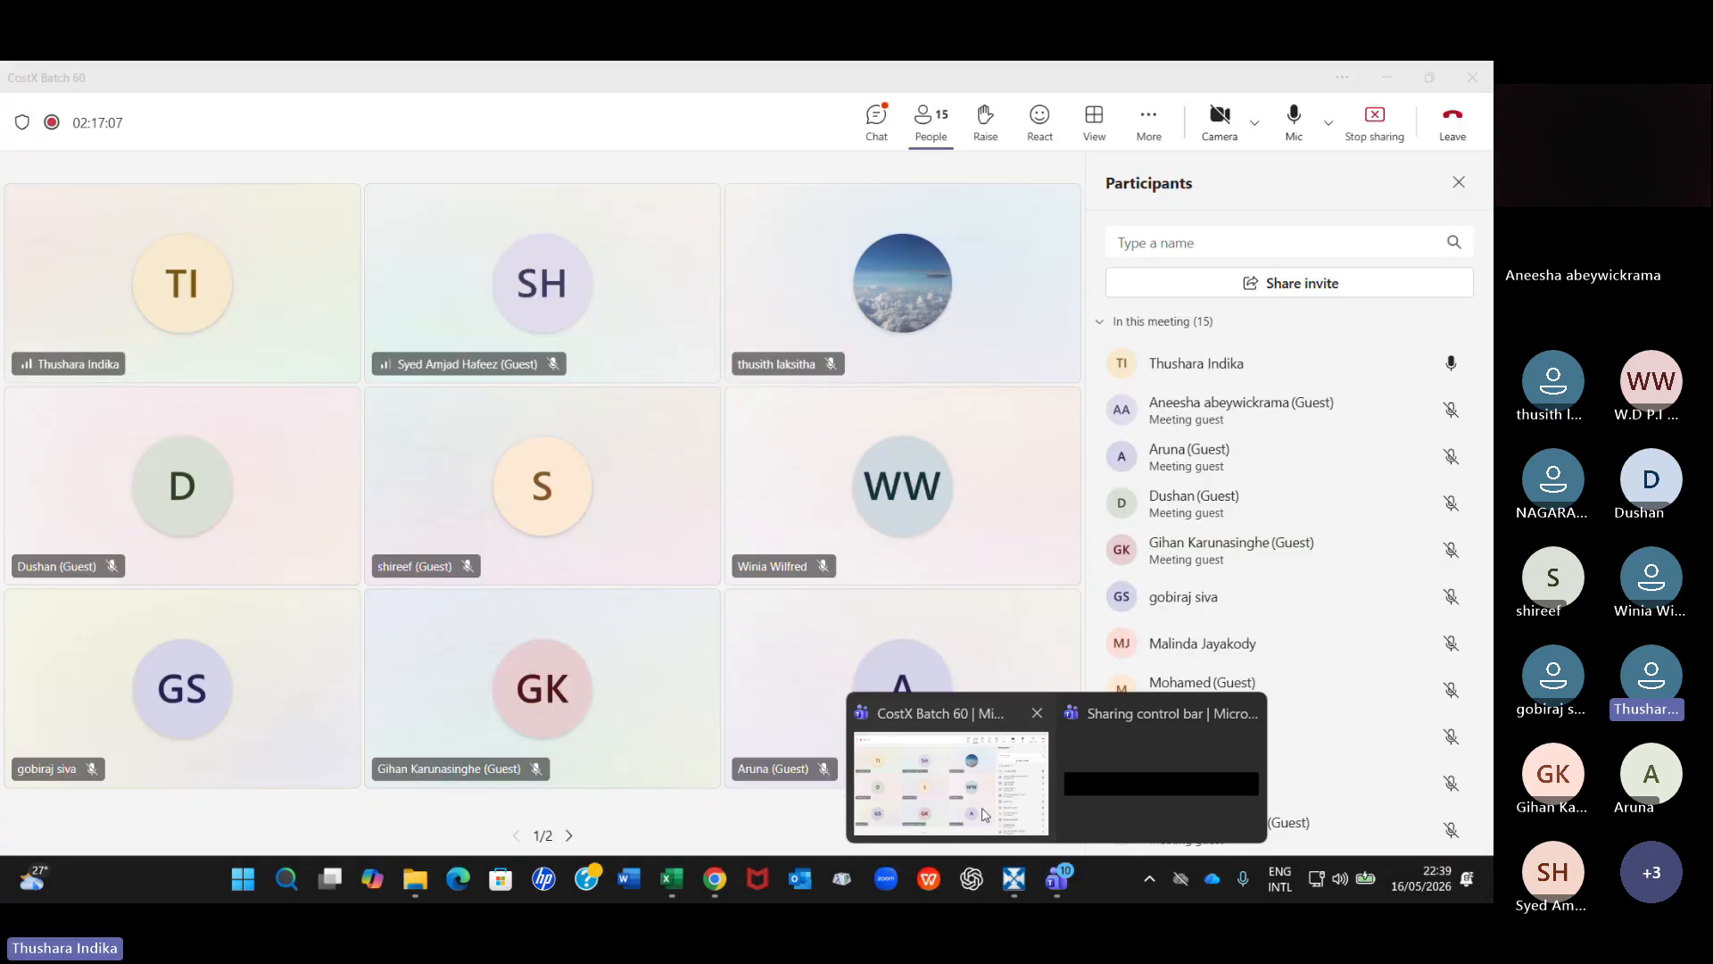
click(977, 772)
scroll(1181, 535, down, 8)
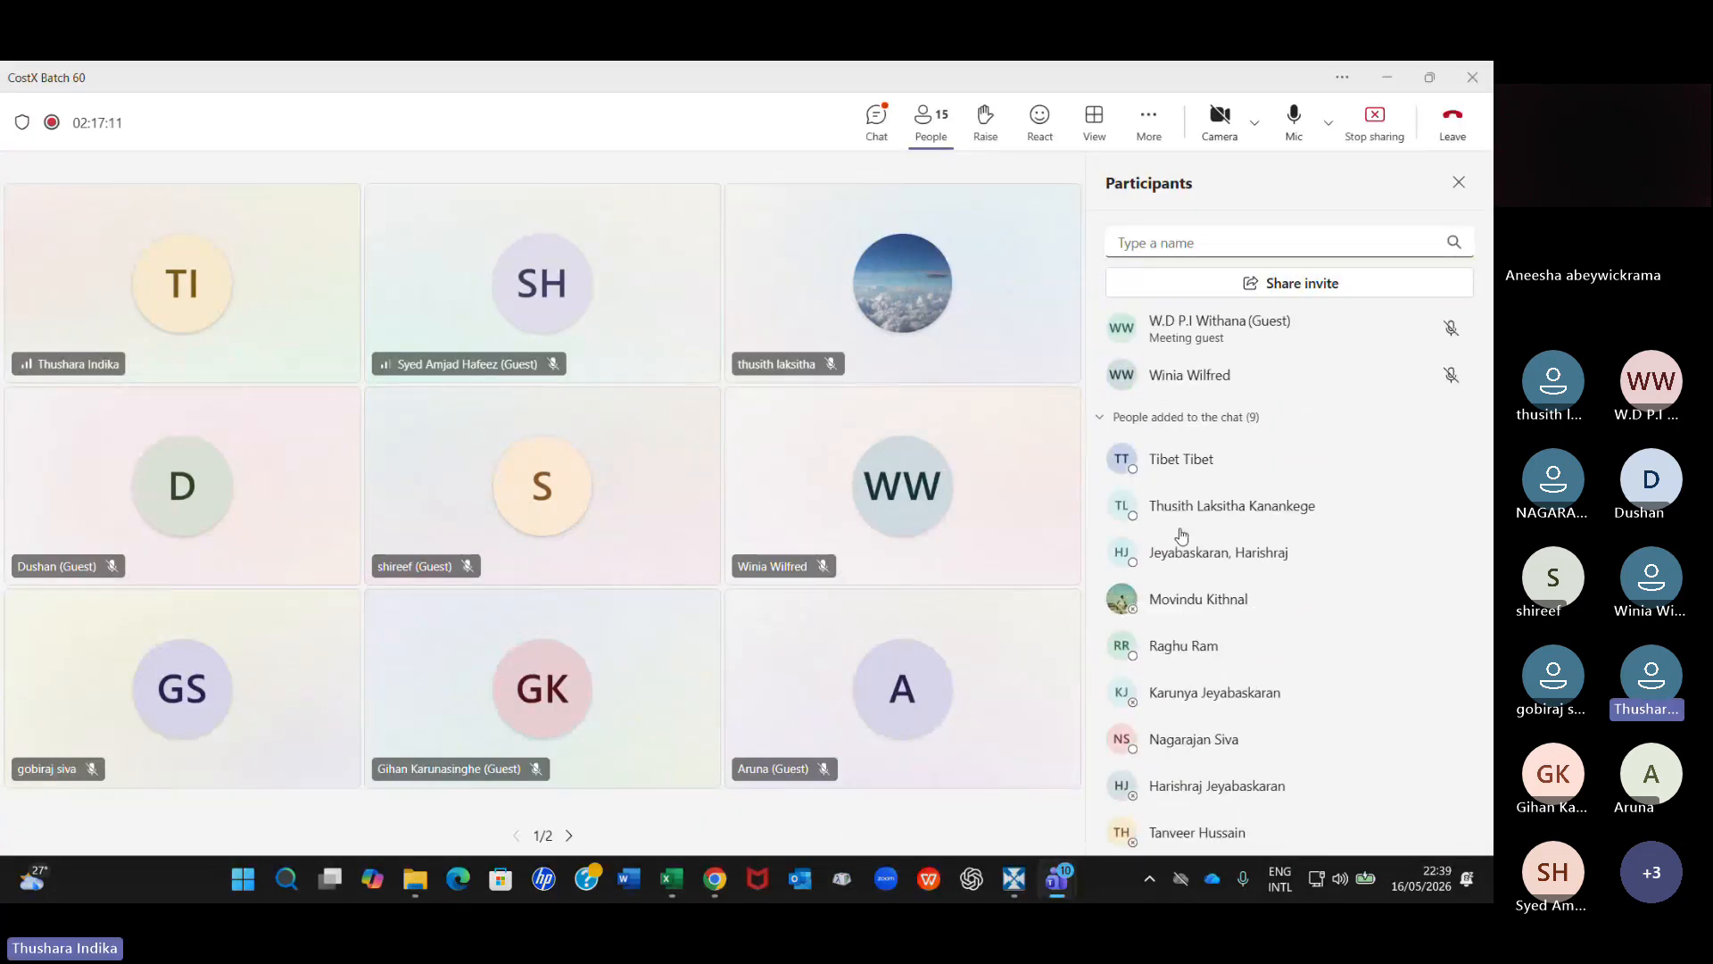
click(863, 126)
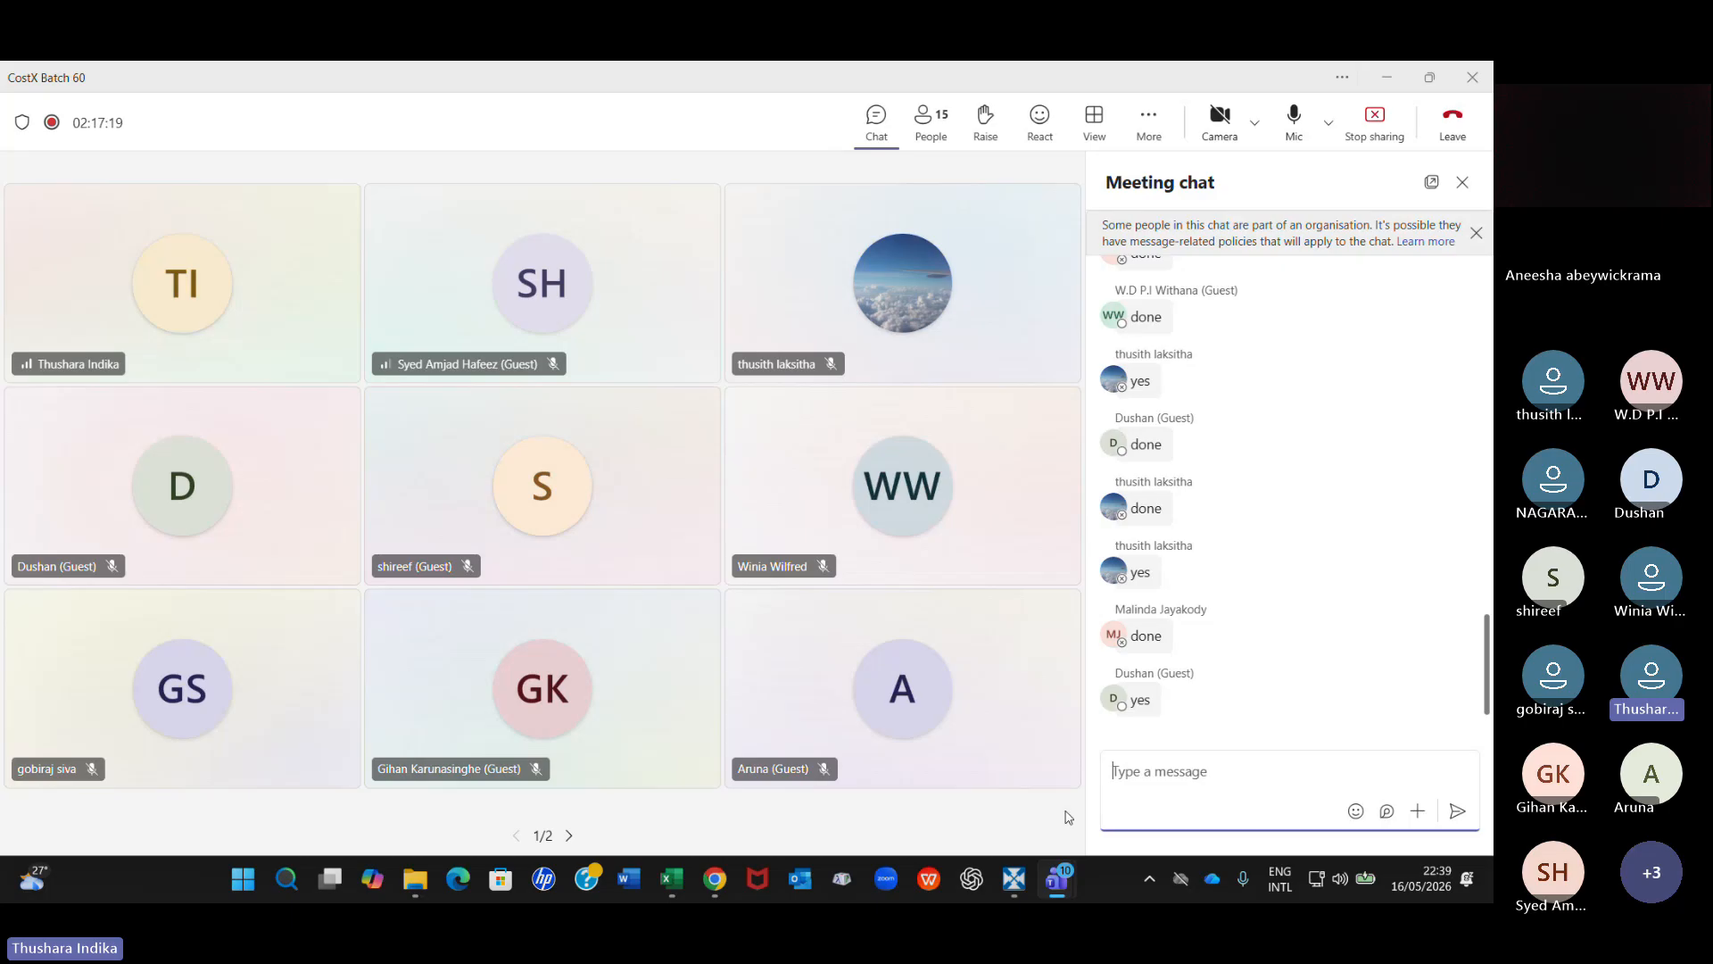
Check the Microsoft Teams meeting chat for participants' replies, and return to the foundation layout in RIB CostX.
click(1005, 886)
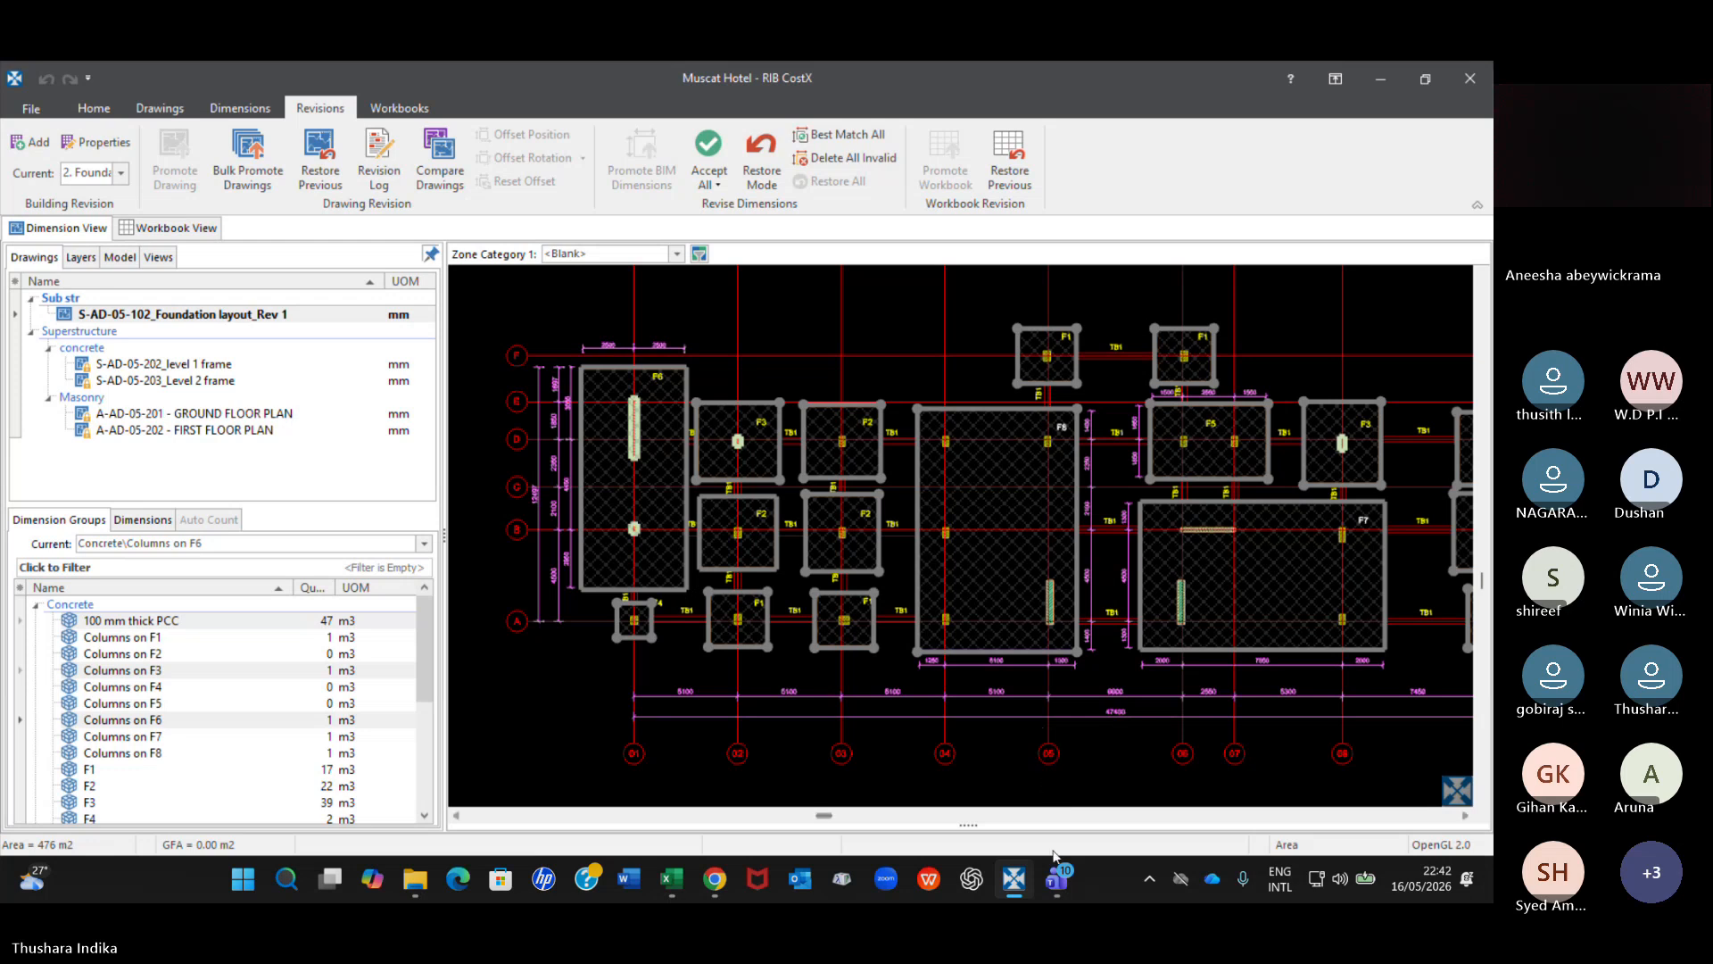
mouse_move(1056, 879)
click(1025, 820)
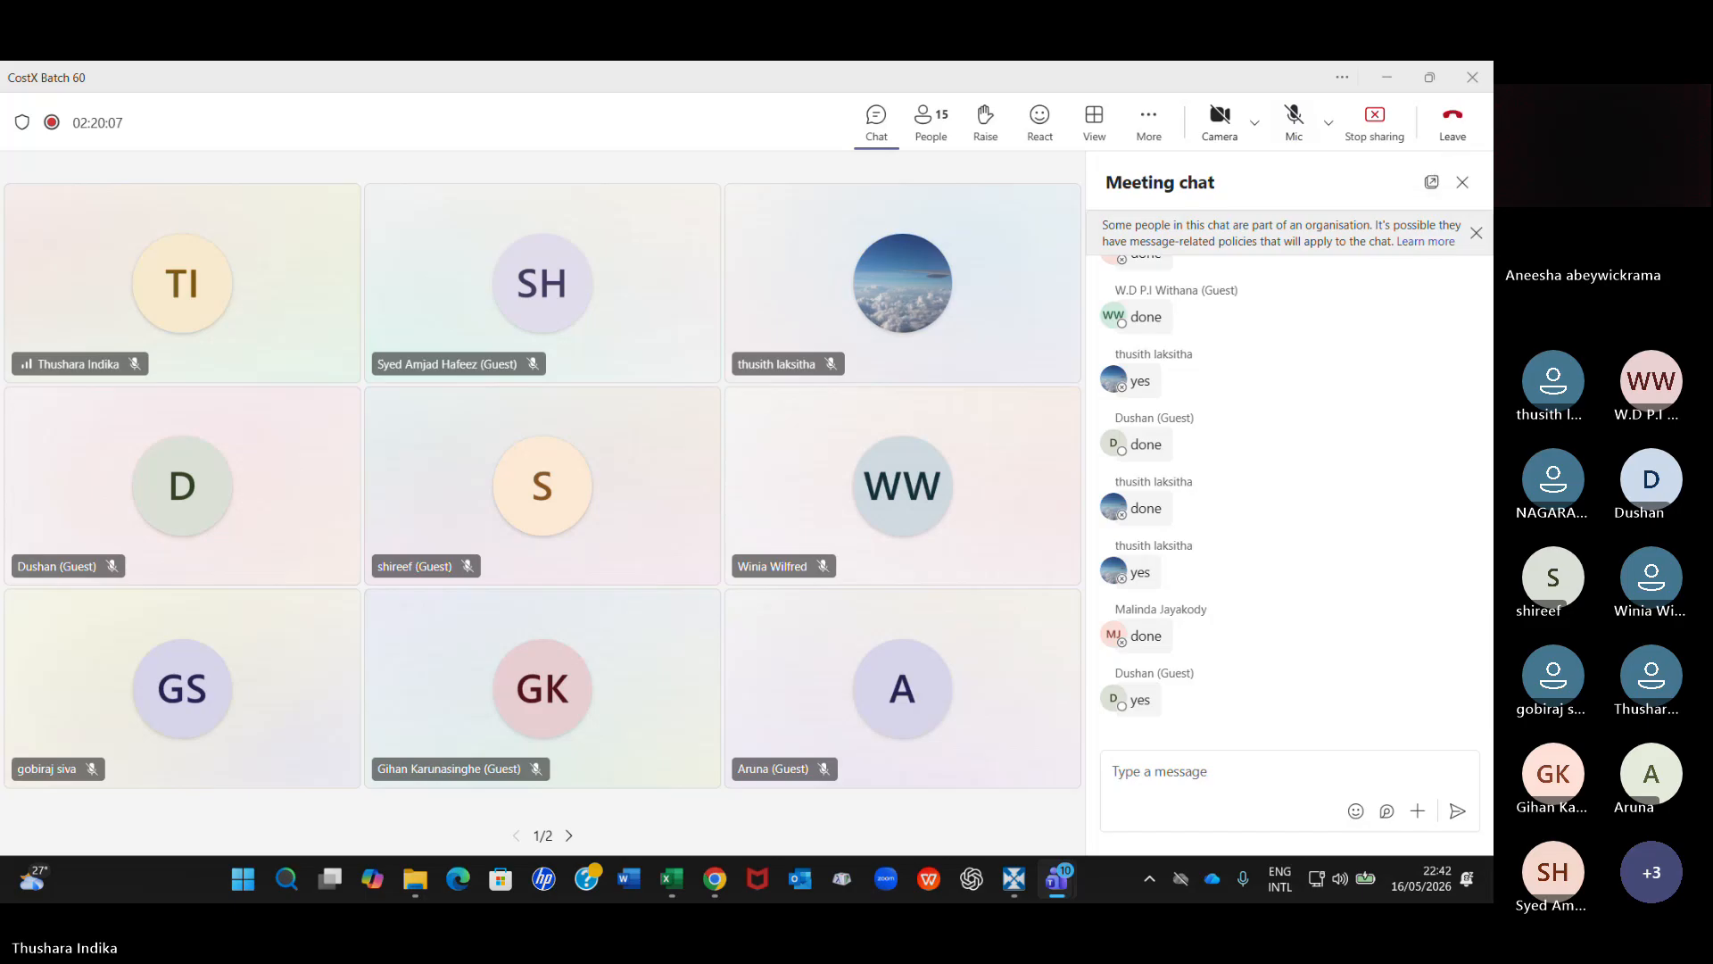
click(1014, 880)
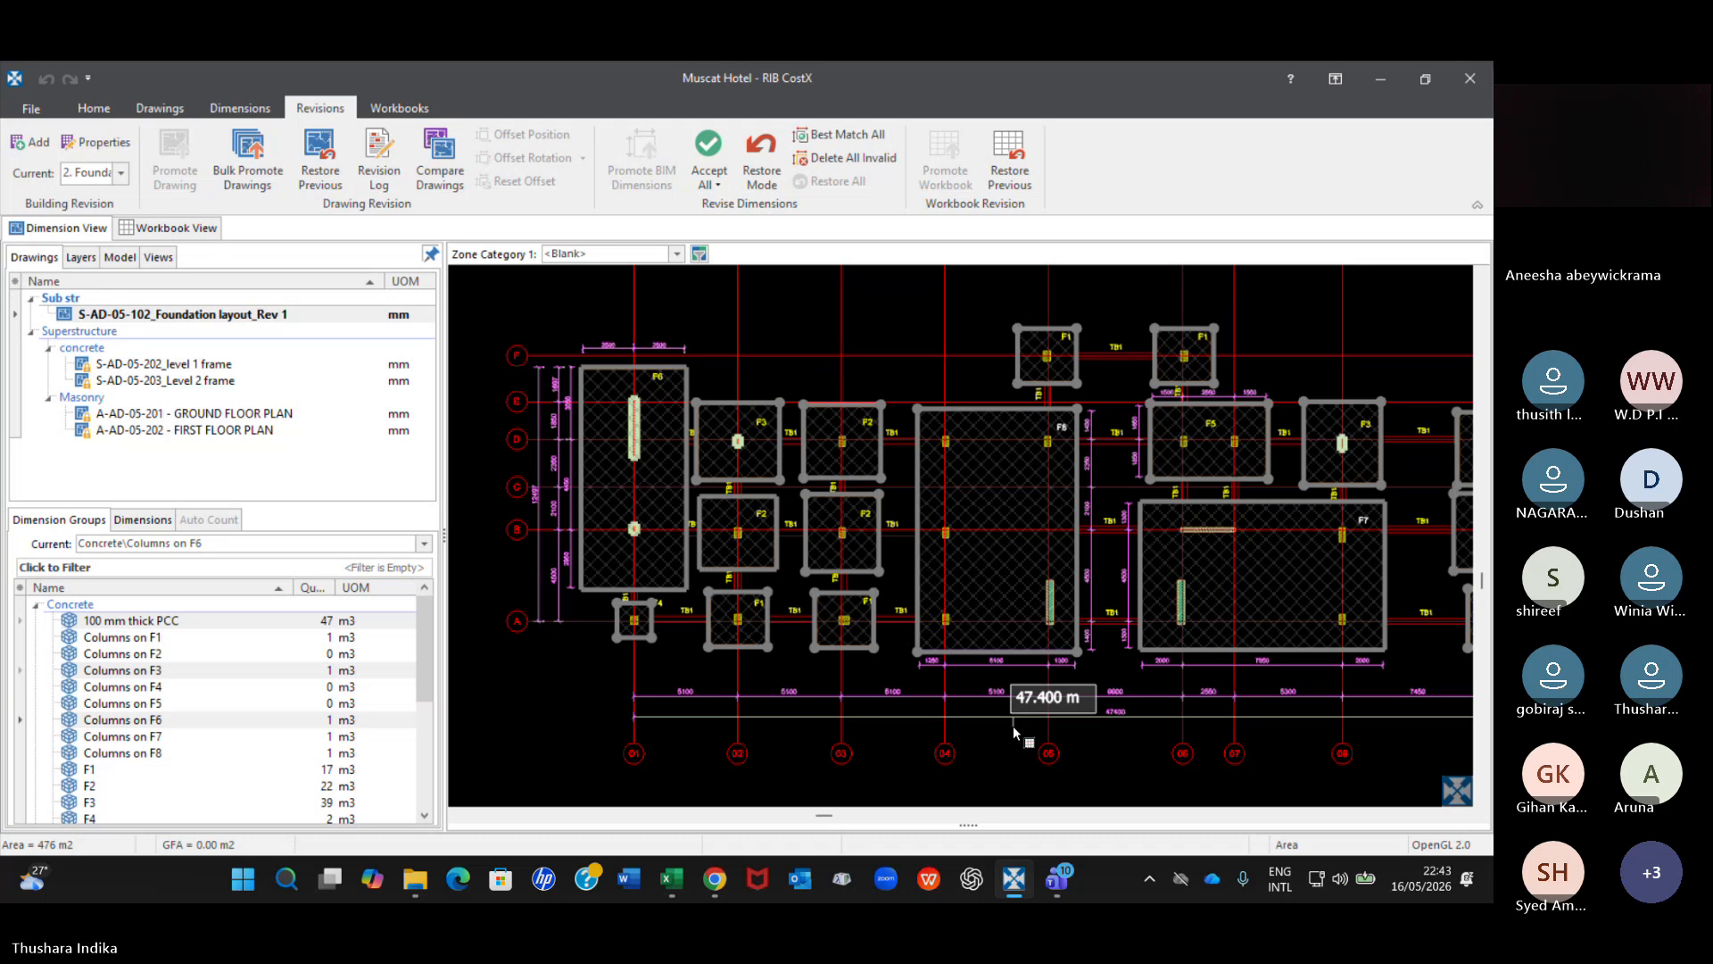
click(1022, 881)
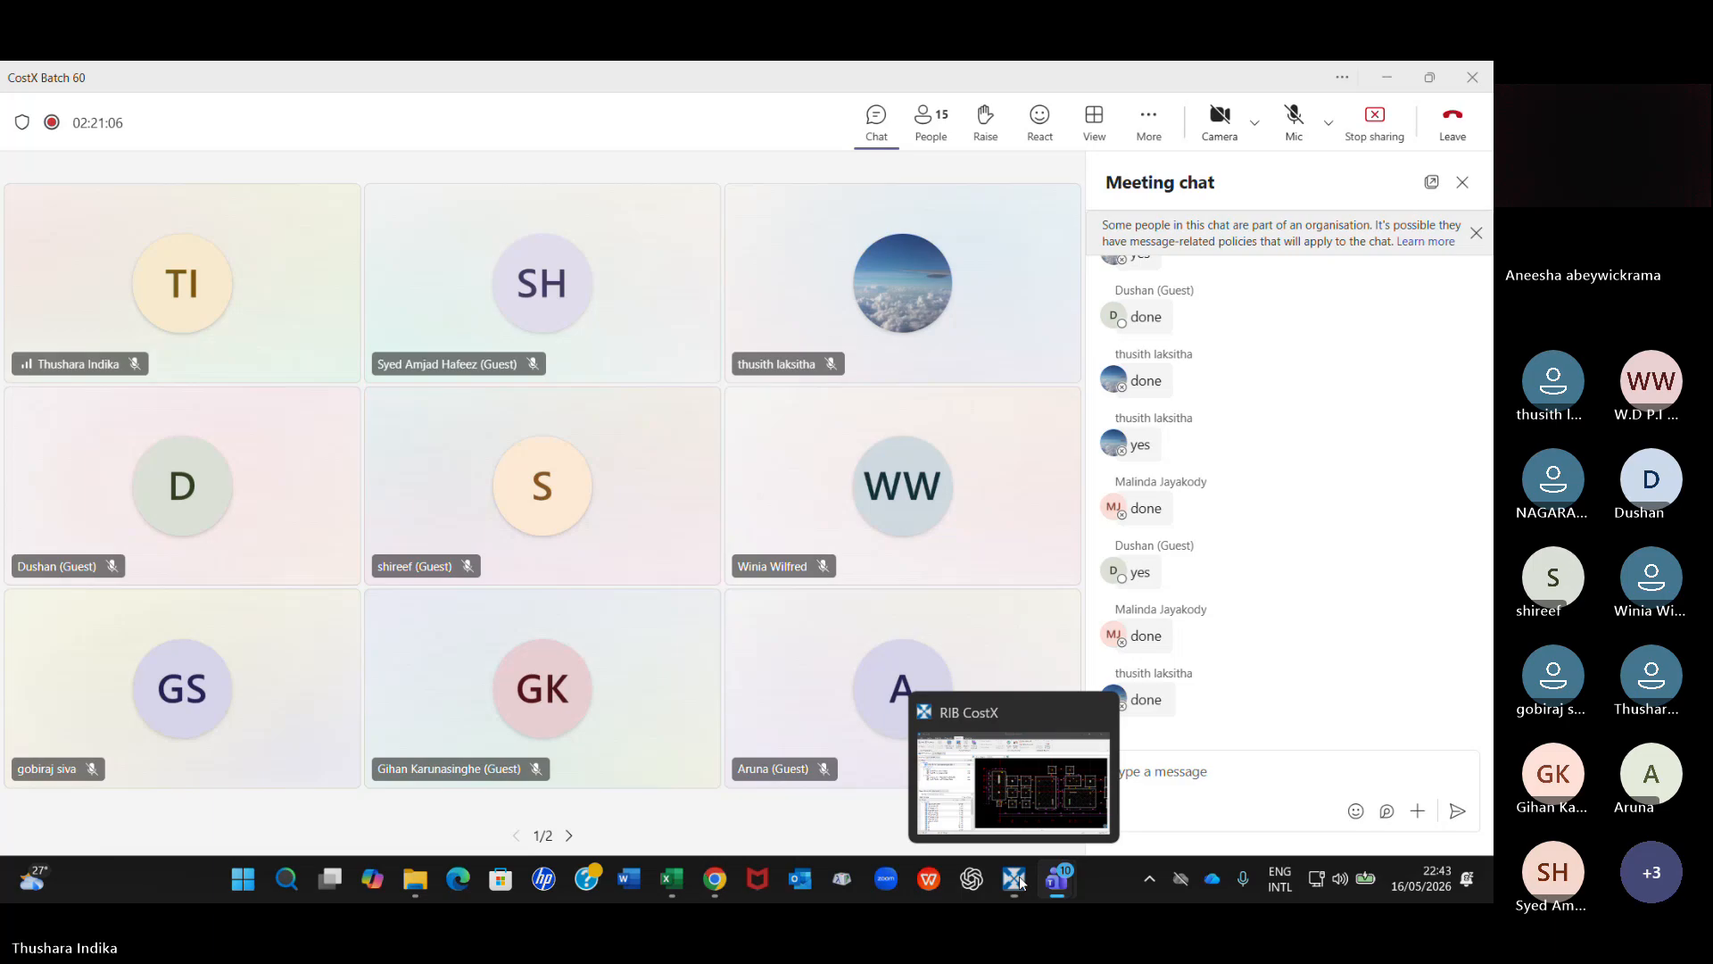
click(983, 824)
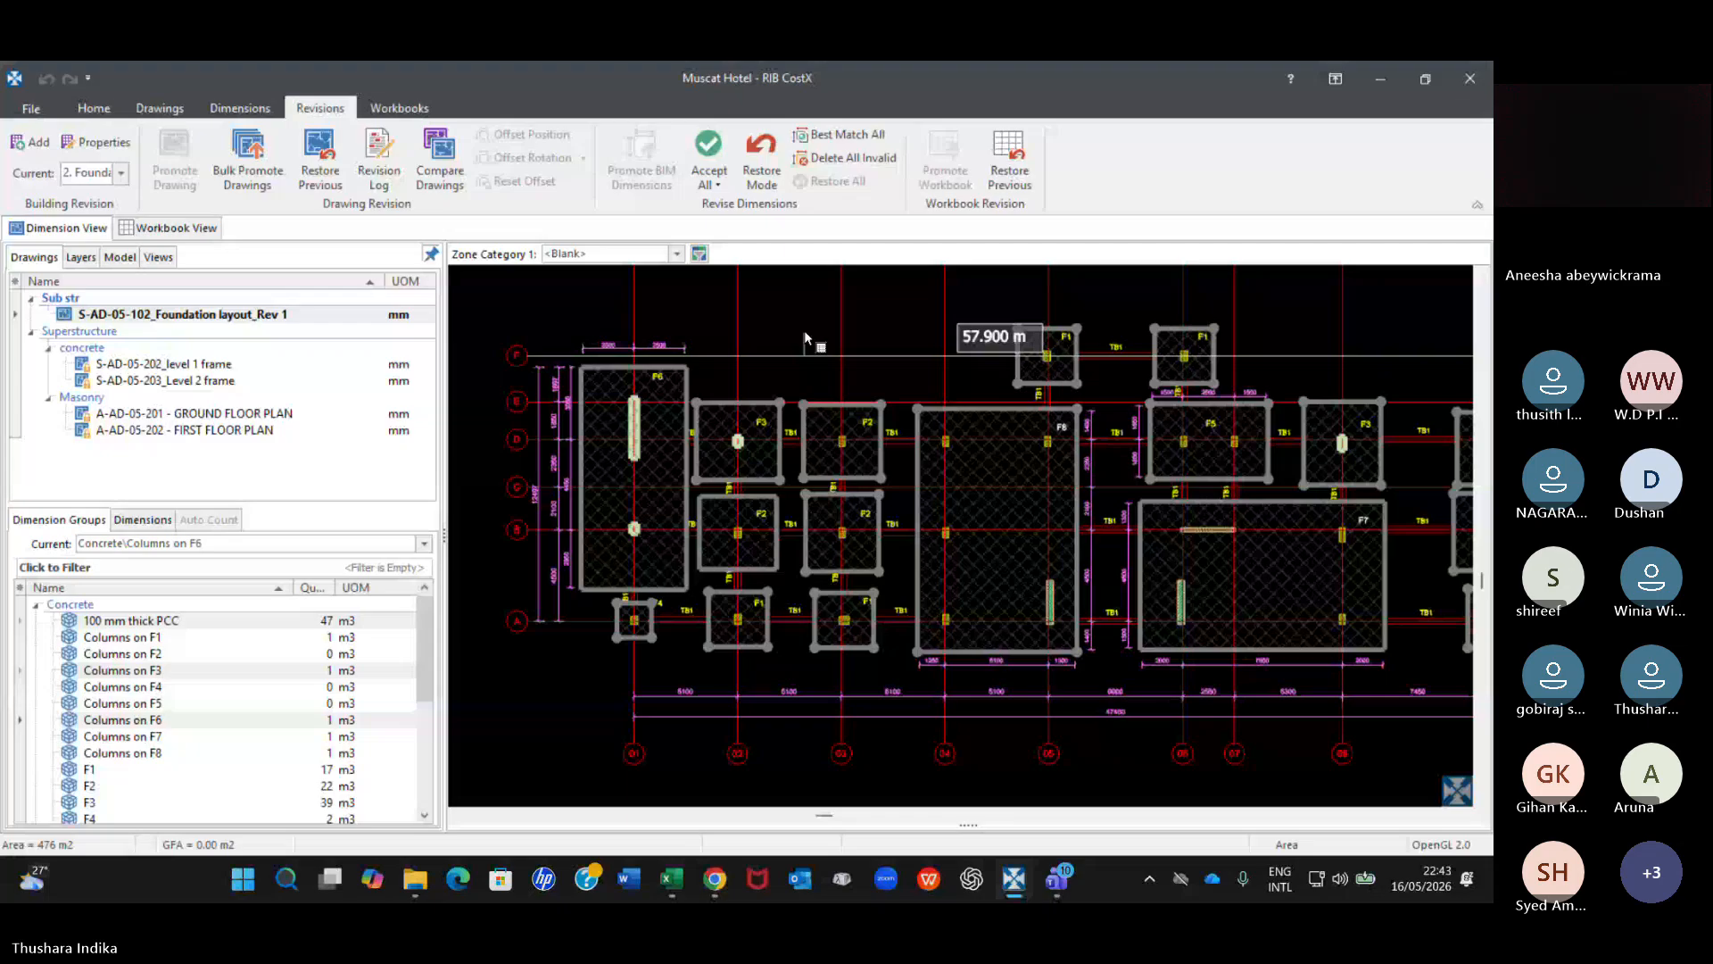
mouse_move(1056, 879)
click(977, 794)
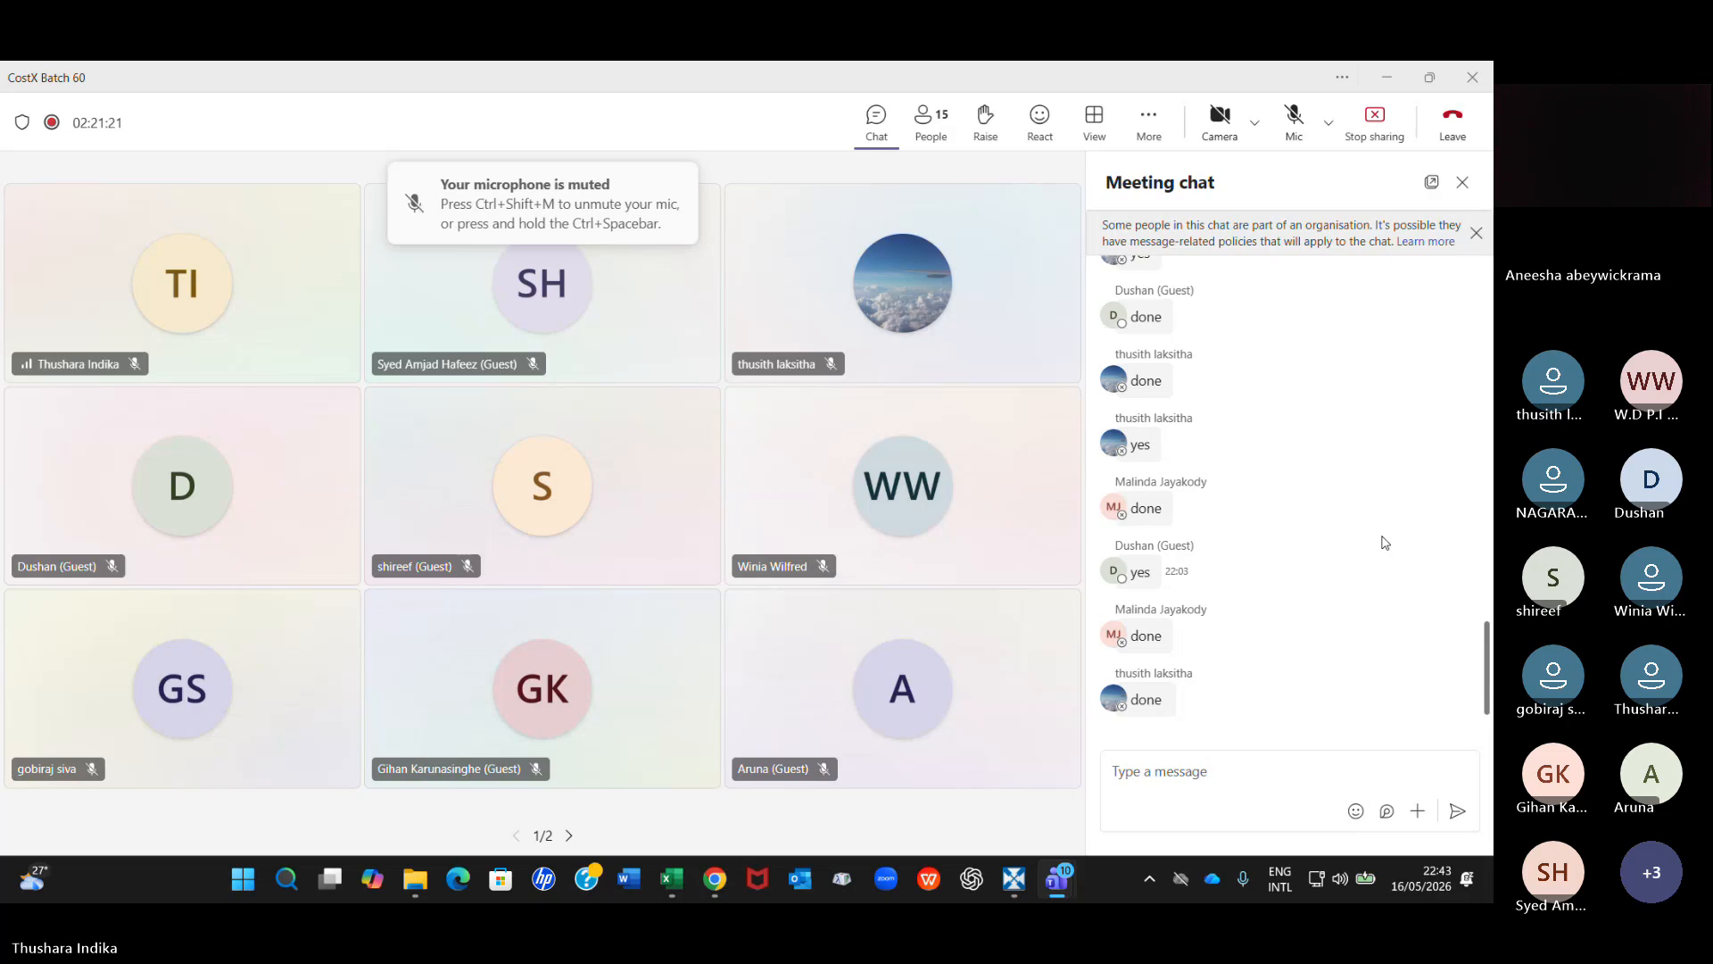
scroll(1370, 561, up, 1)
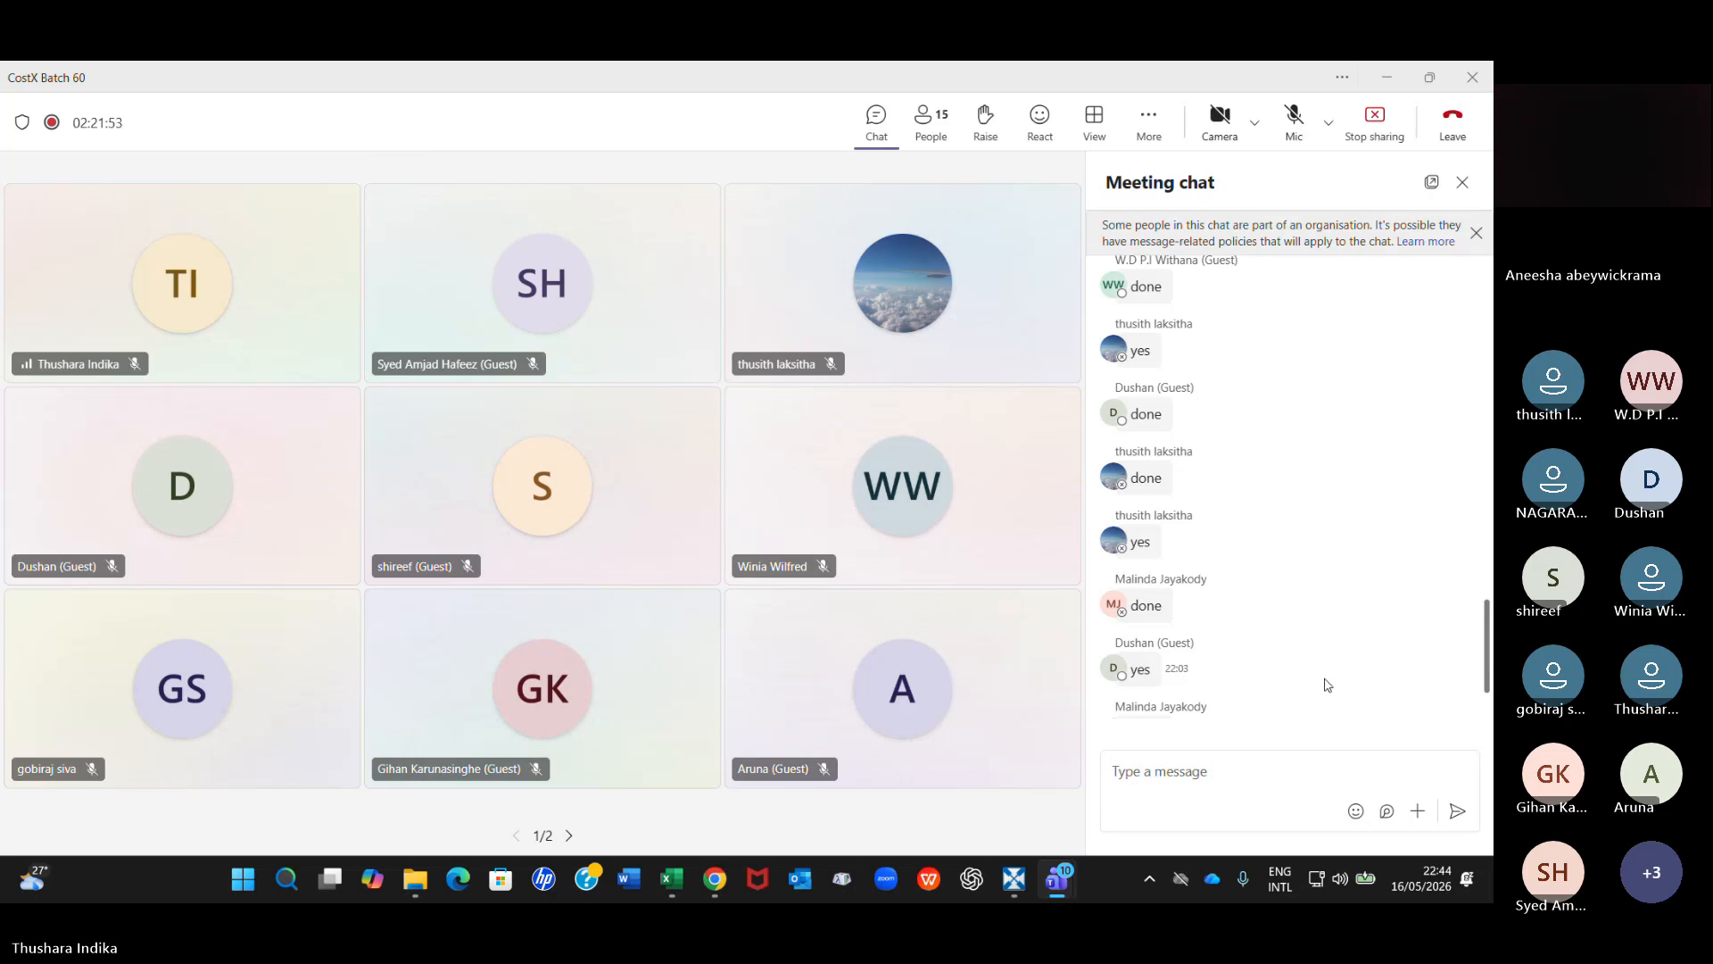
click(1002, 880)
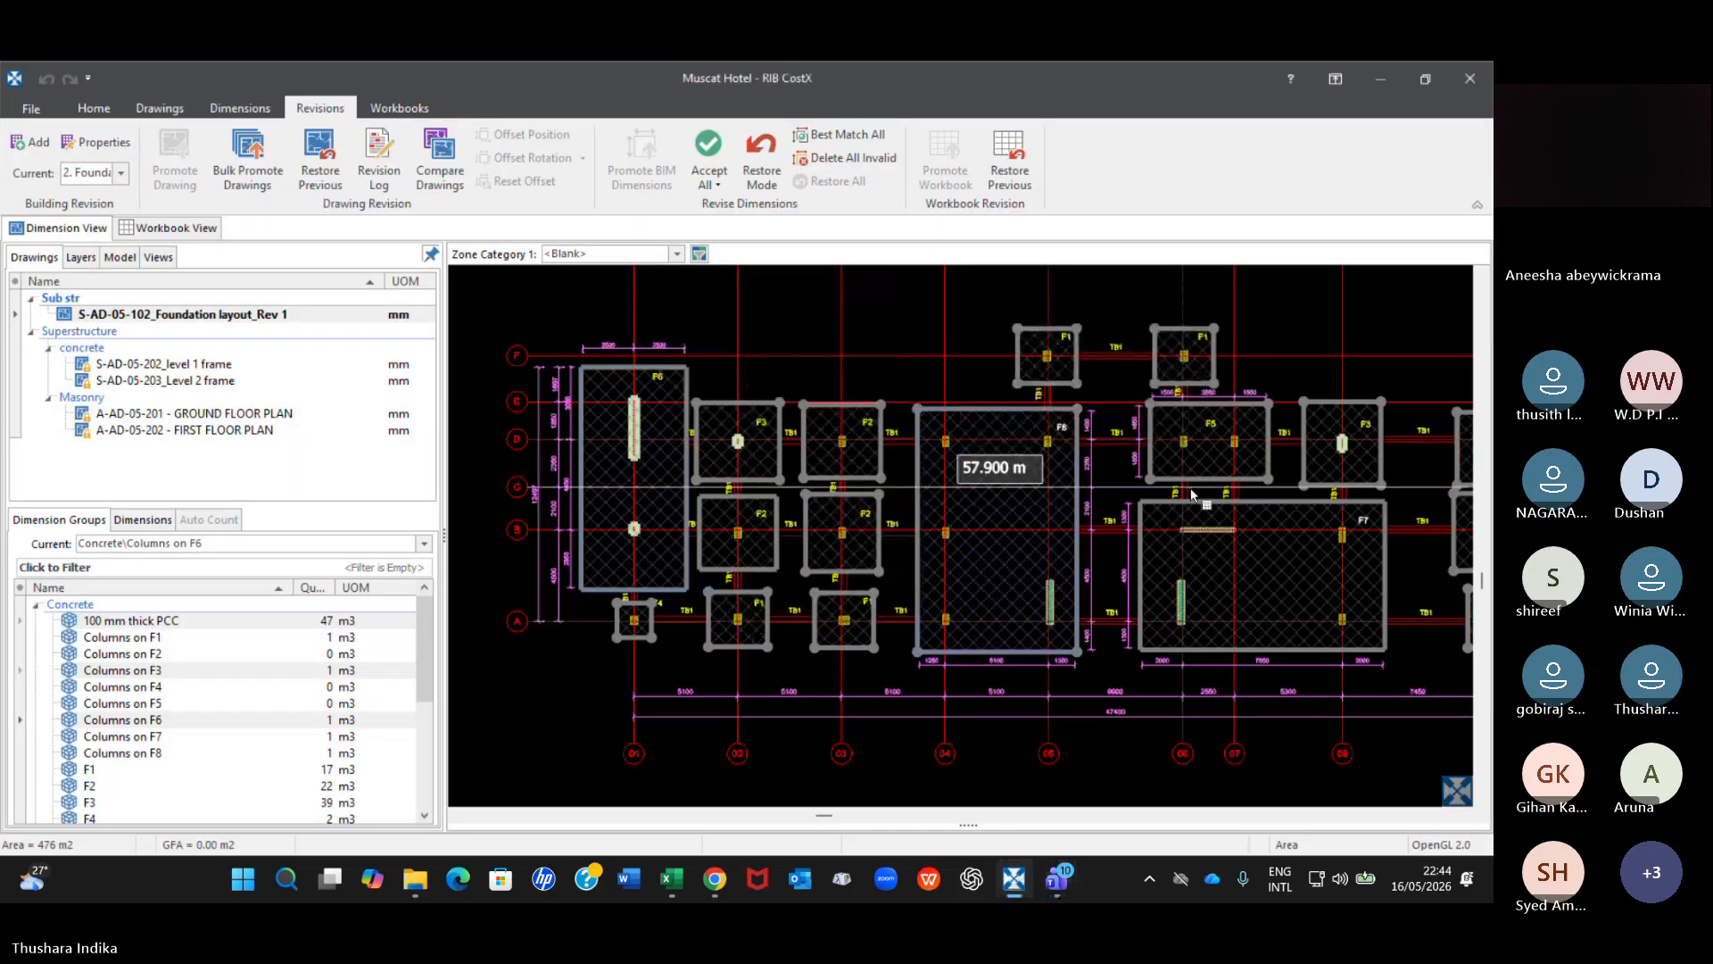
Display all Concrete dimension groups on the foundation layout and show the options for accepting all dimensions.
scroll(1192, 493, down, 2)
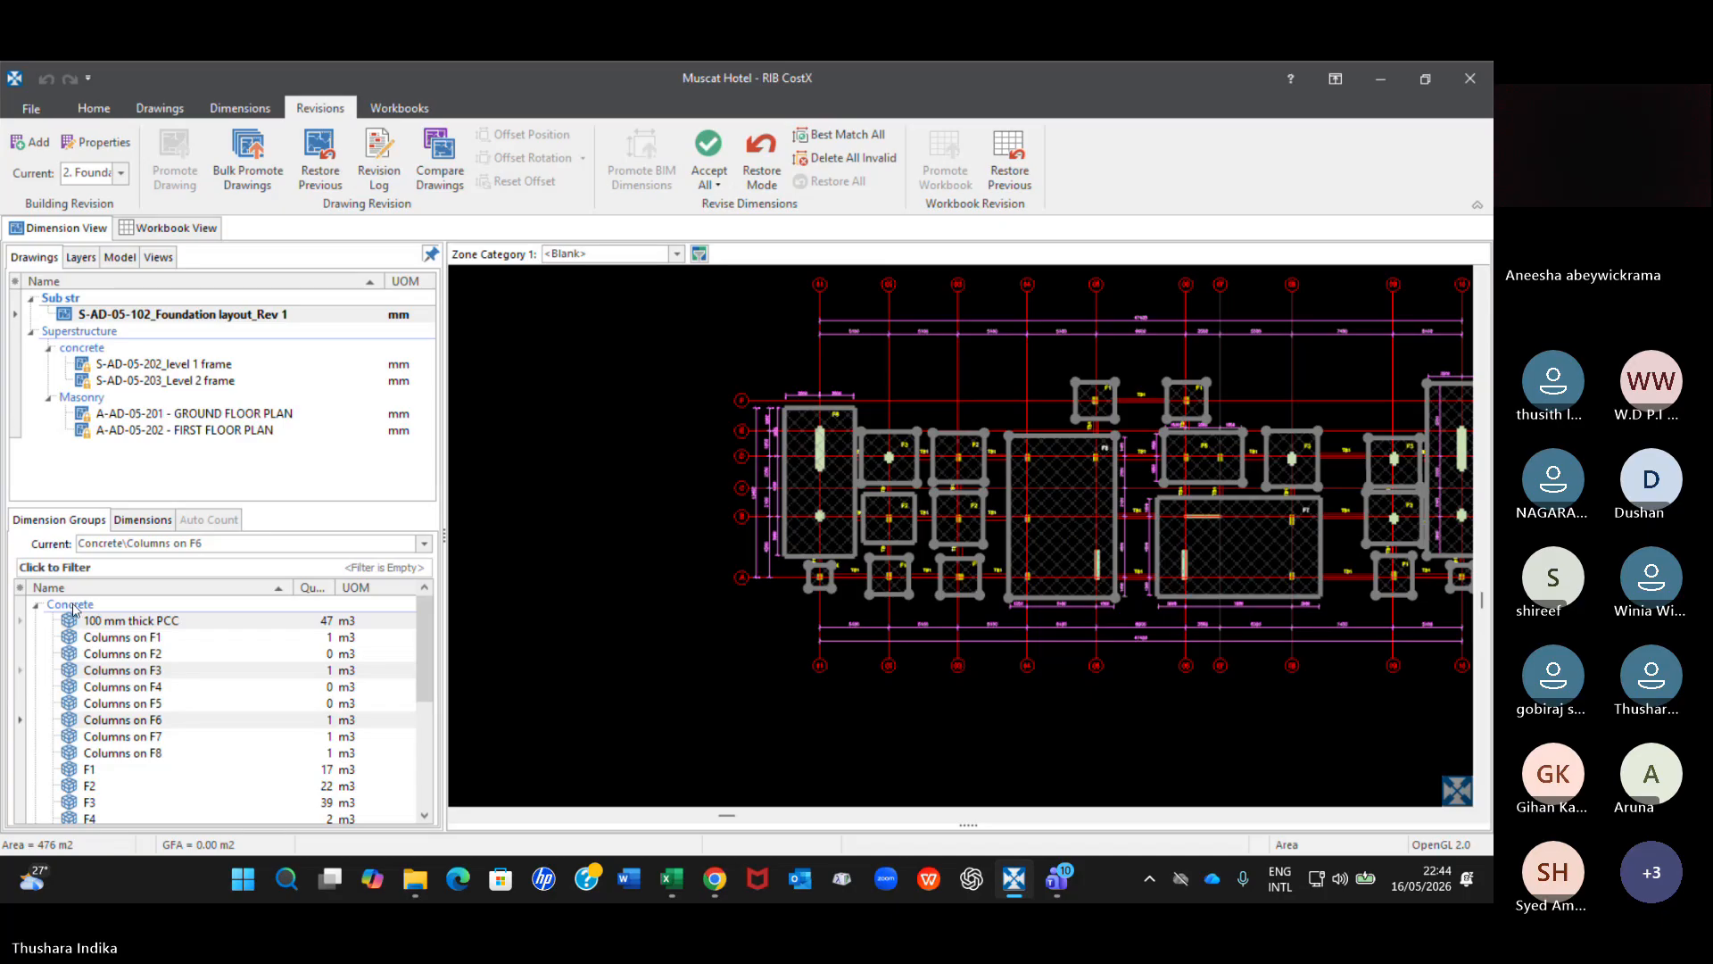
click(79, 606)
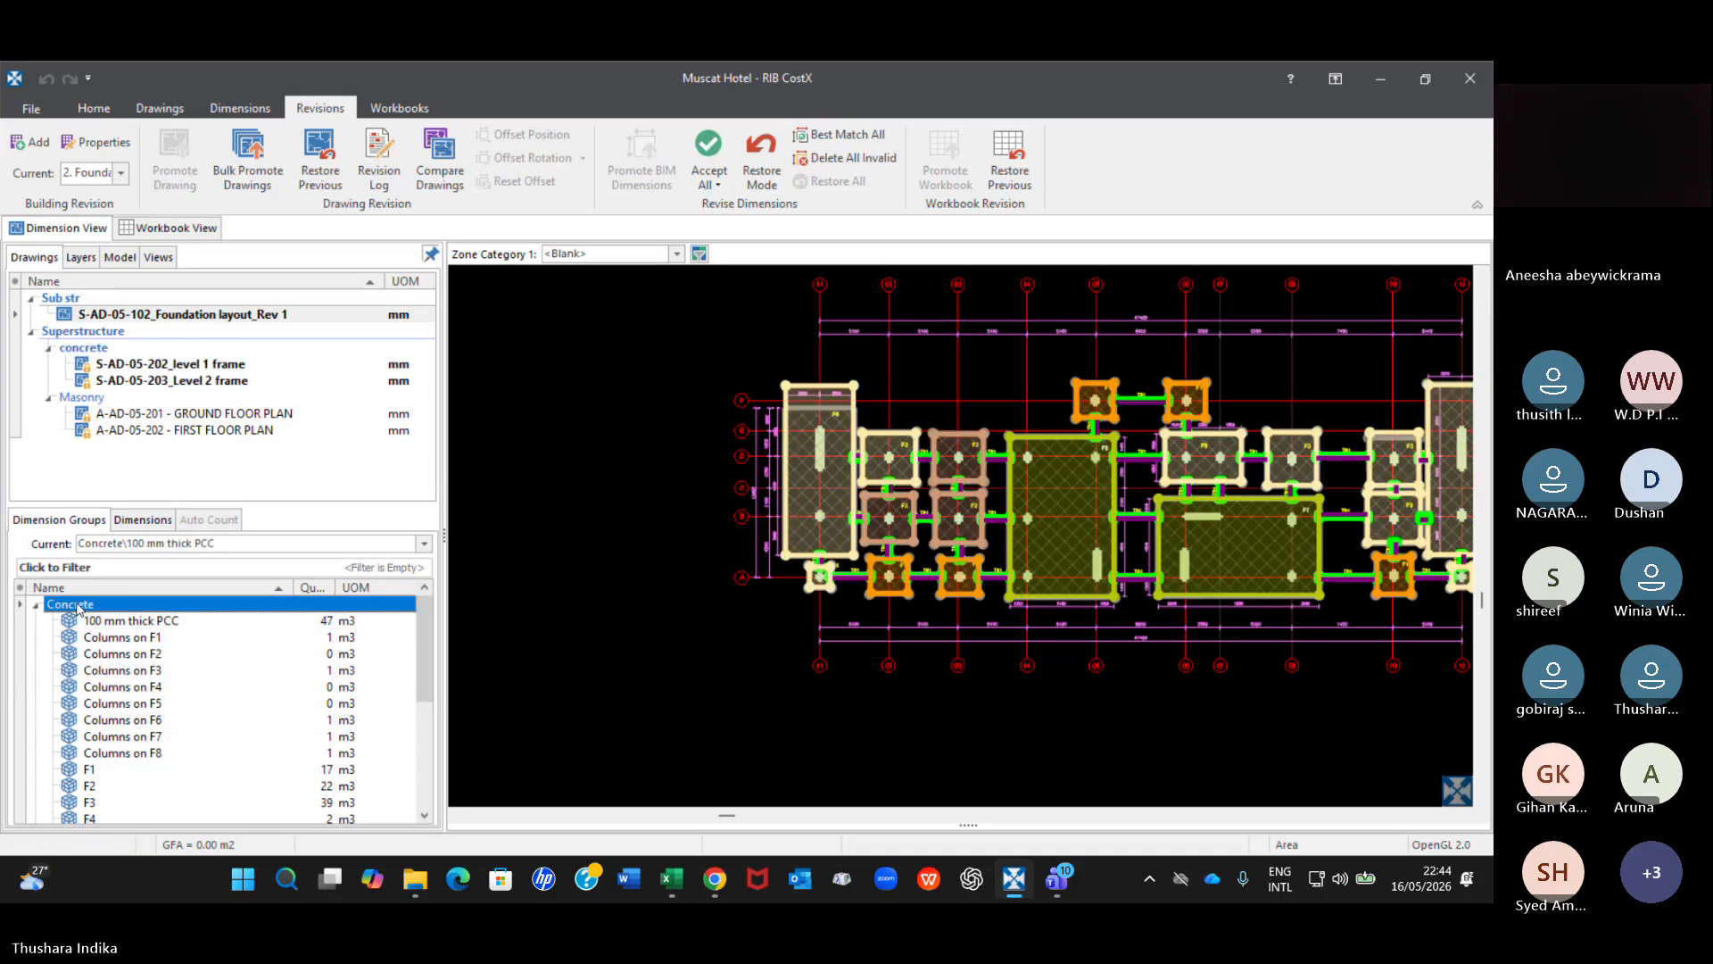
click(719, 185)
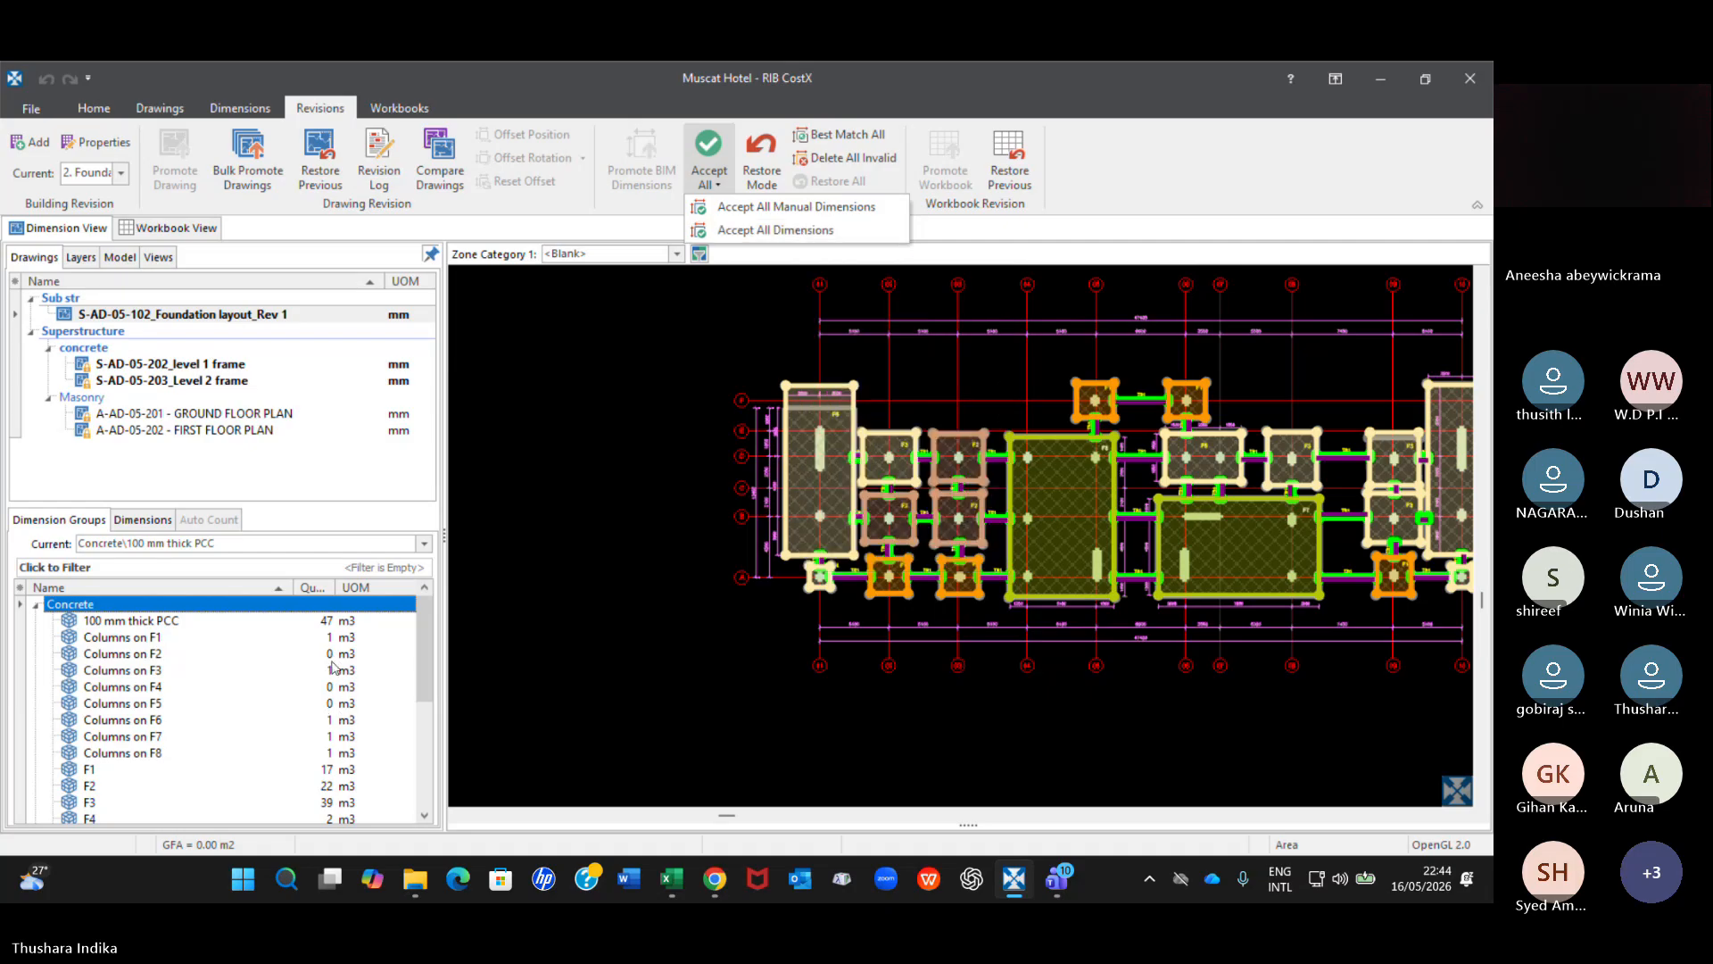
Dismiss the acceptance options and examine the Concrete group quantities and the F6 foundation's dimension details on the drawing.
mouse_move(330, 677)
mouse_move(344, 628)
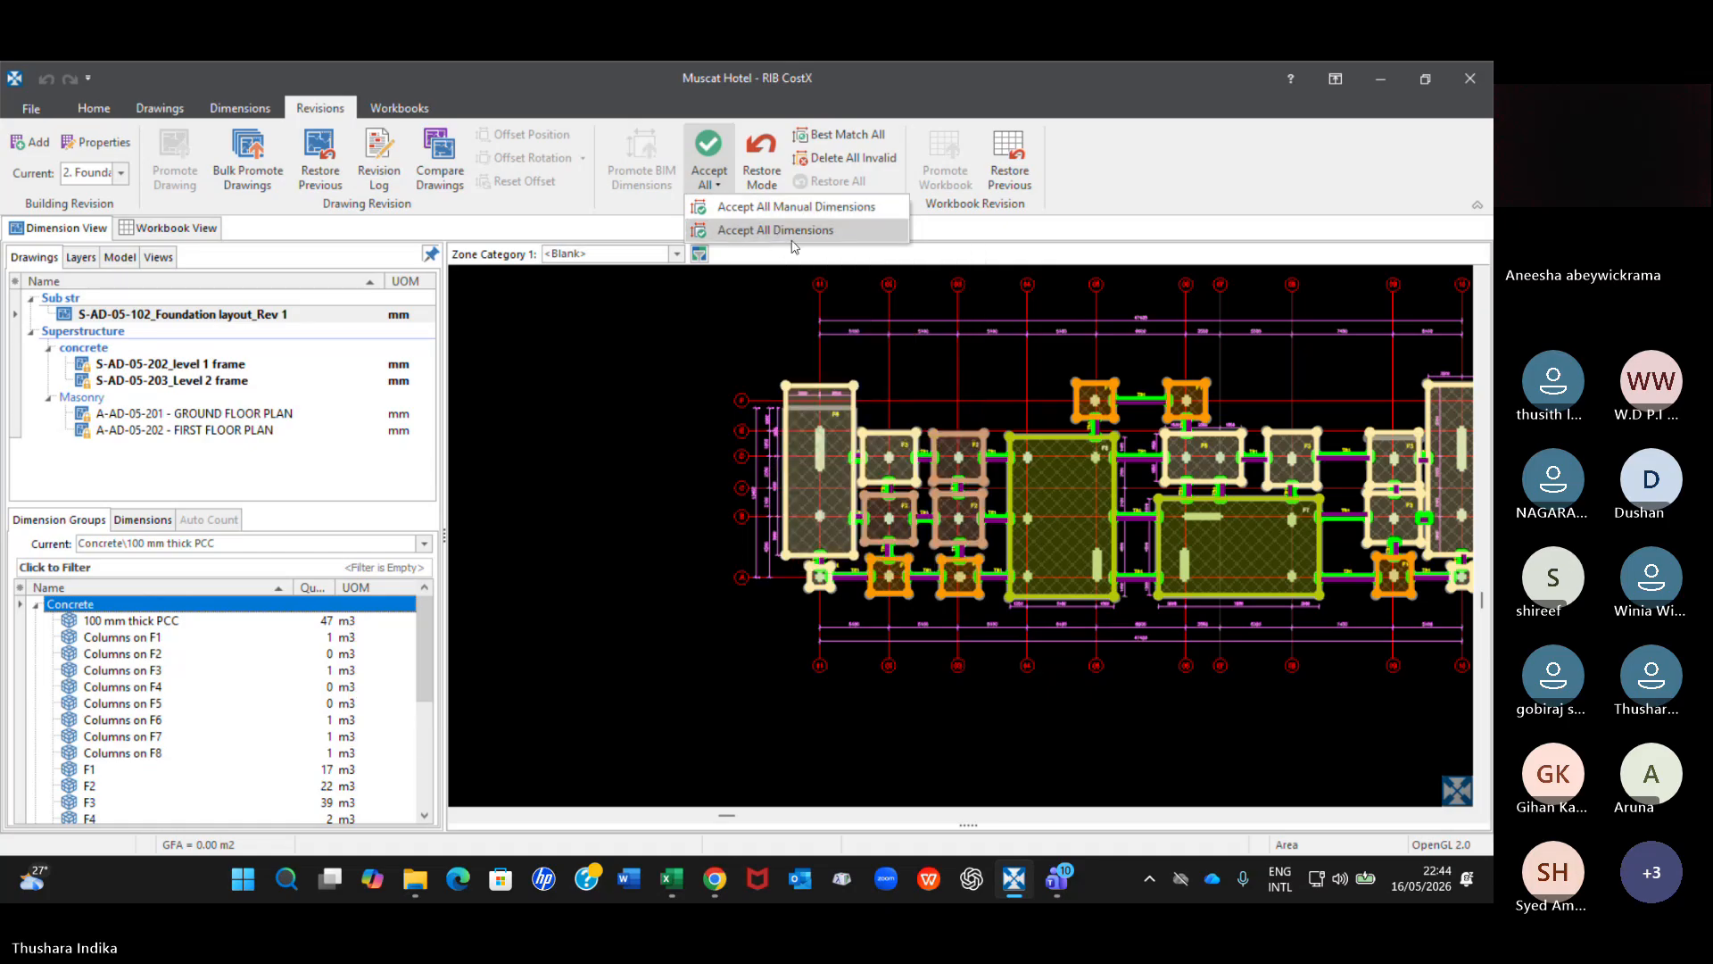
click(966, 183)
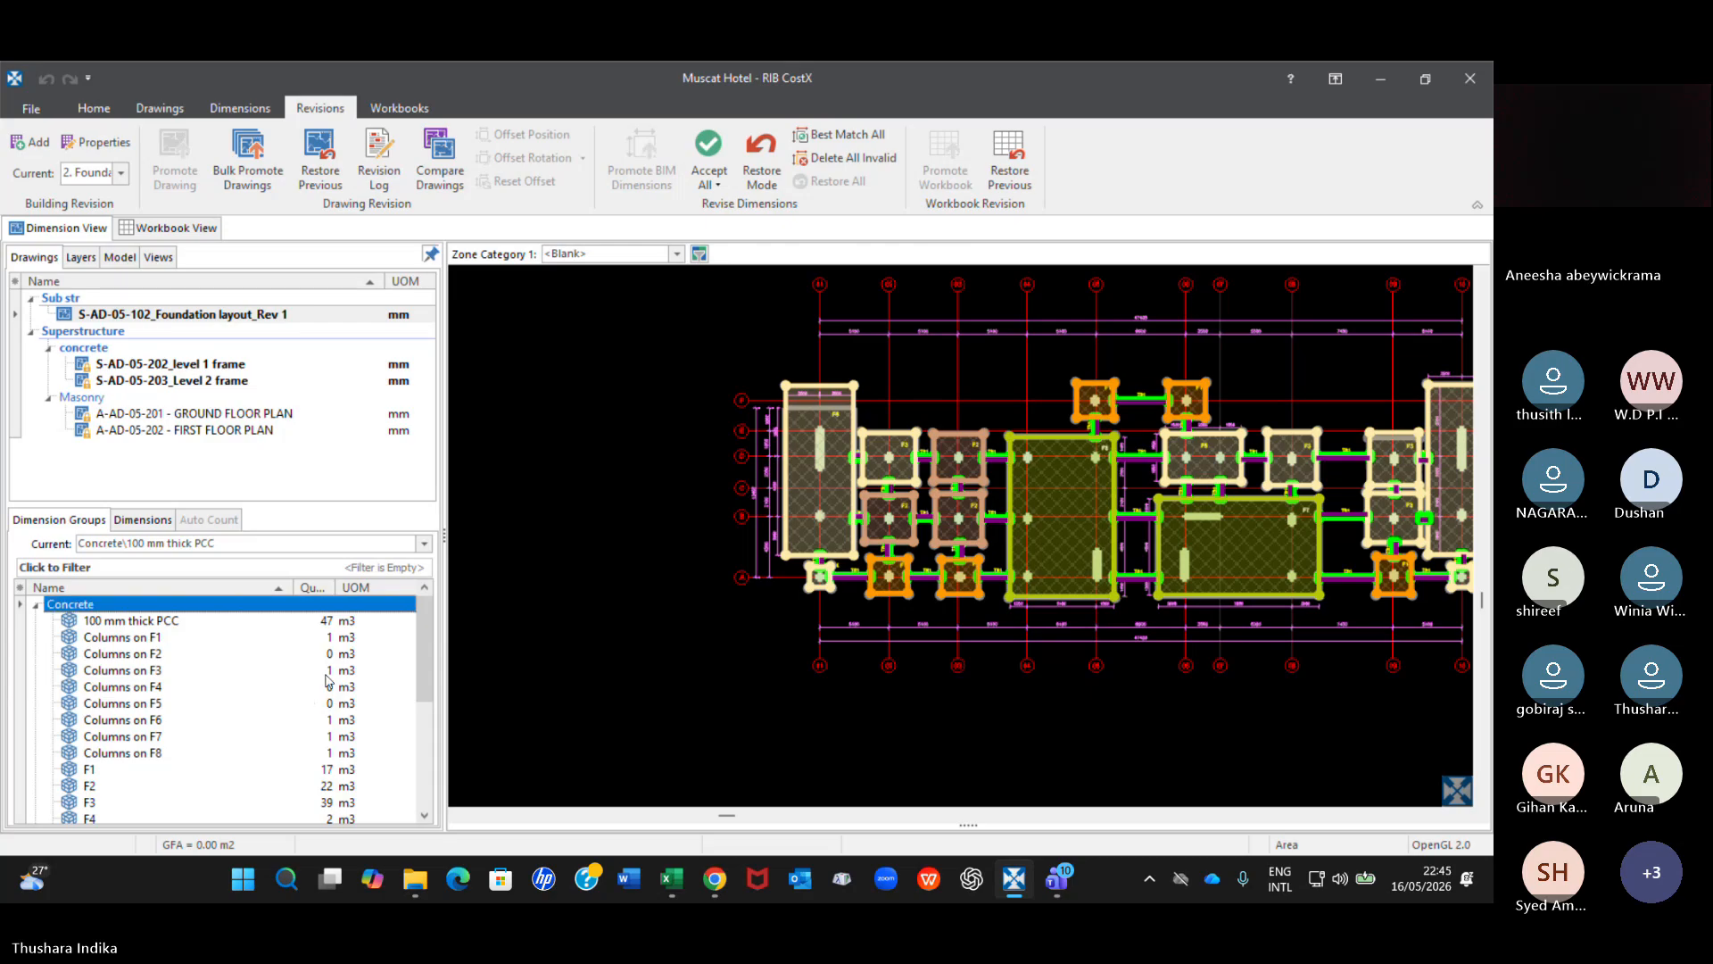
scroll(328, 687, down, 1)
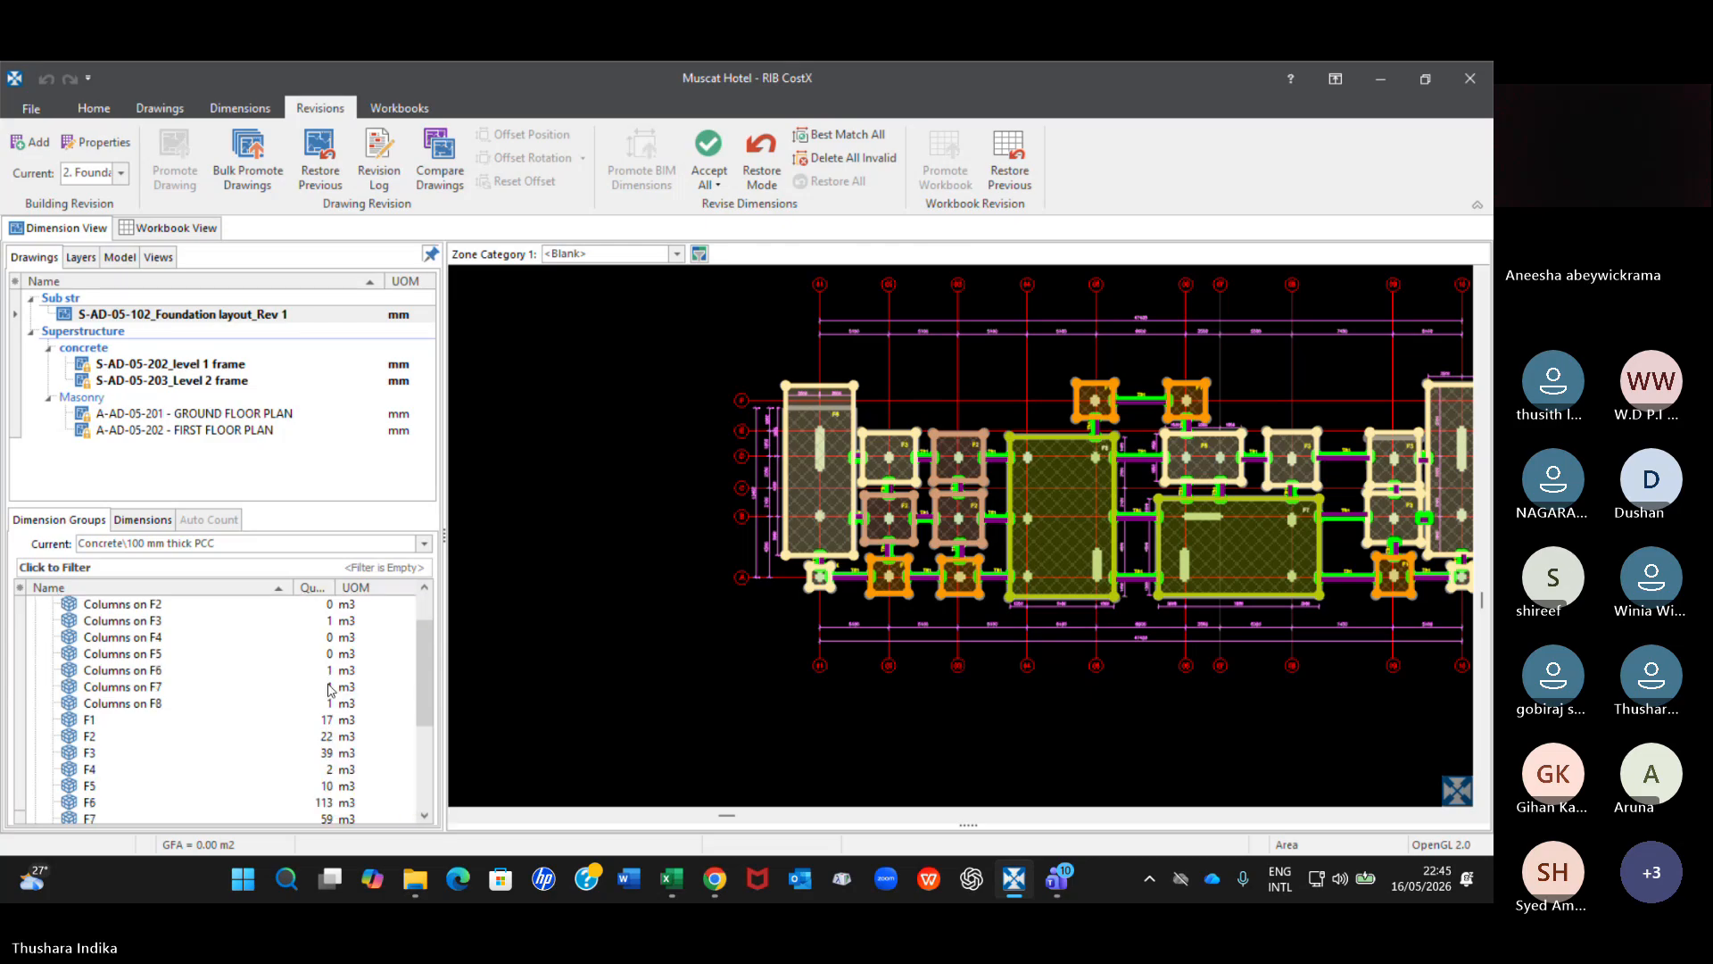
scroll(850, 386, up, 2)
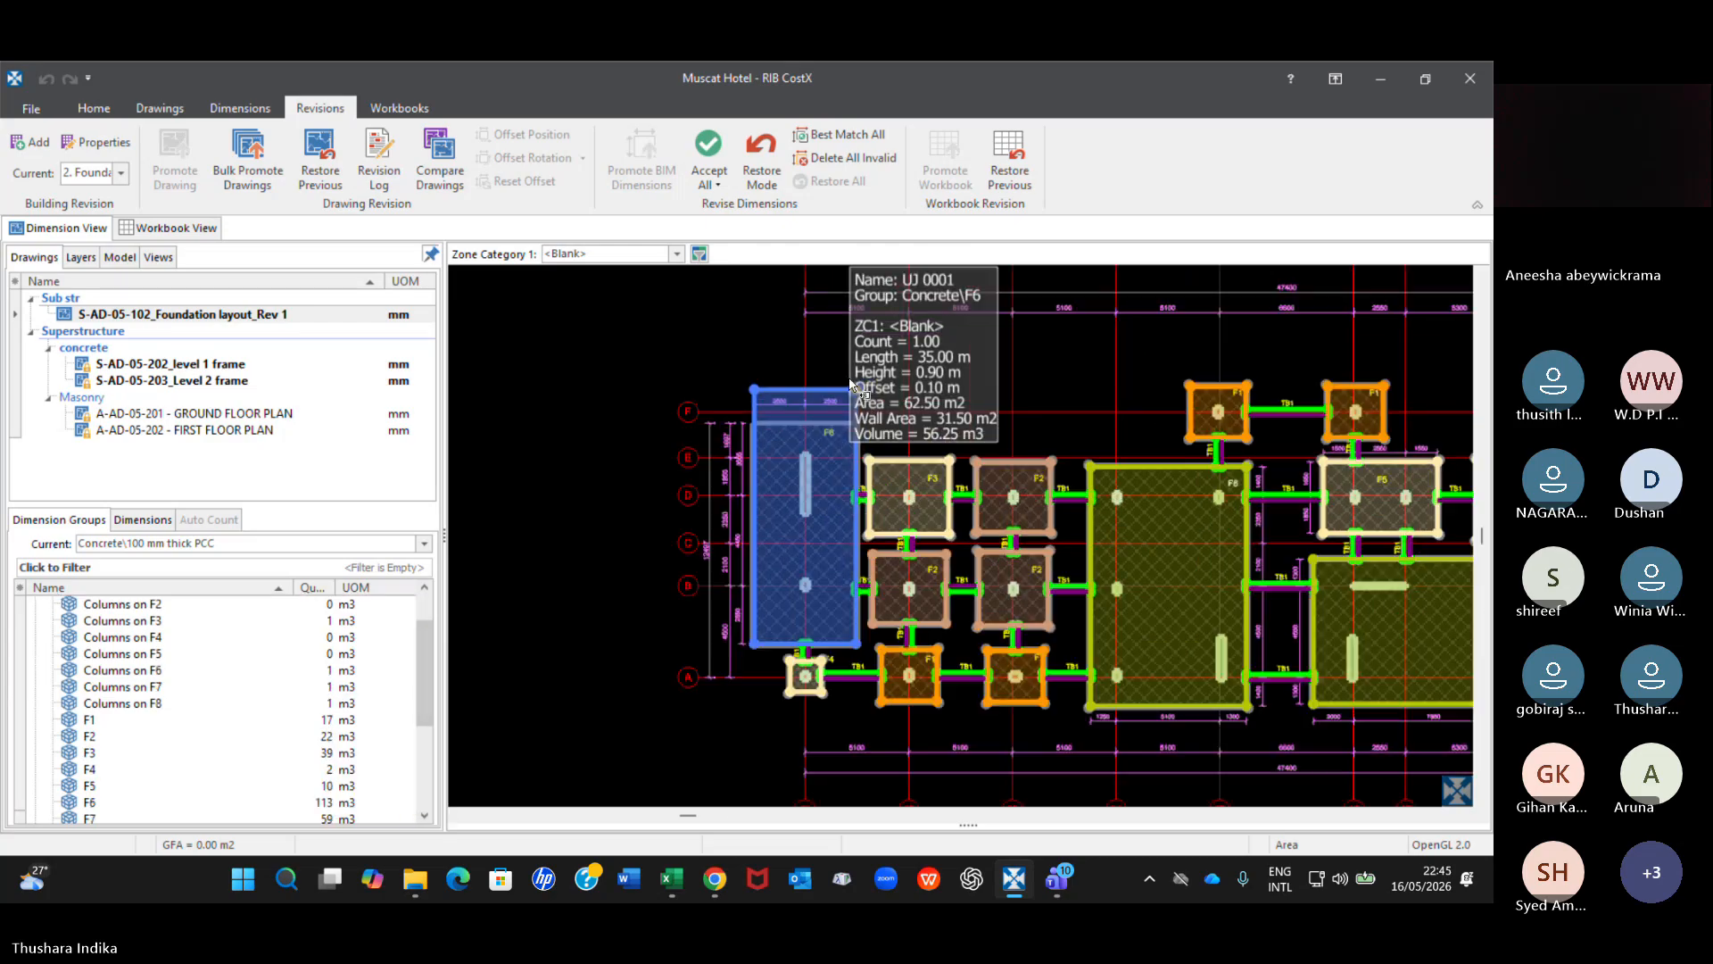
Examine the F6 foundation's outline against gridlines E and F, and review the Concrete dimension groups from 100 mm thick PCC to the tie beams.
scroll(850, 386, up, 3)
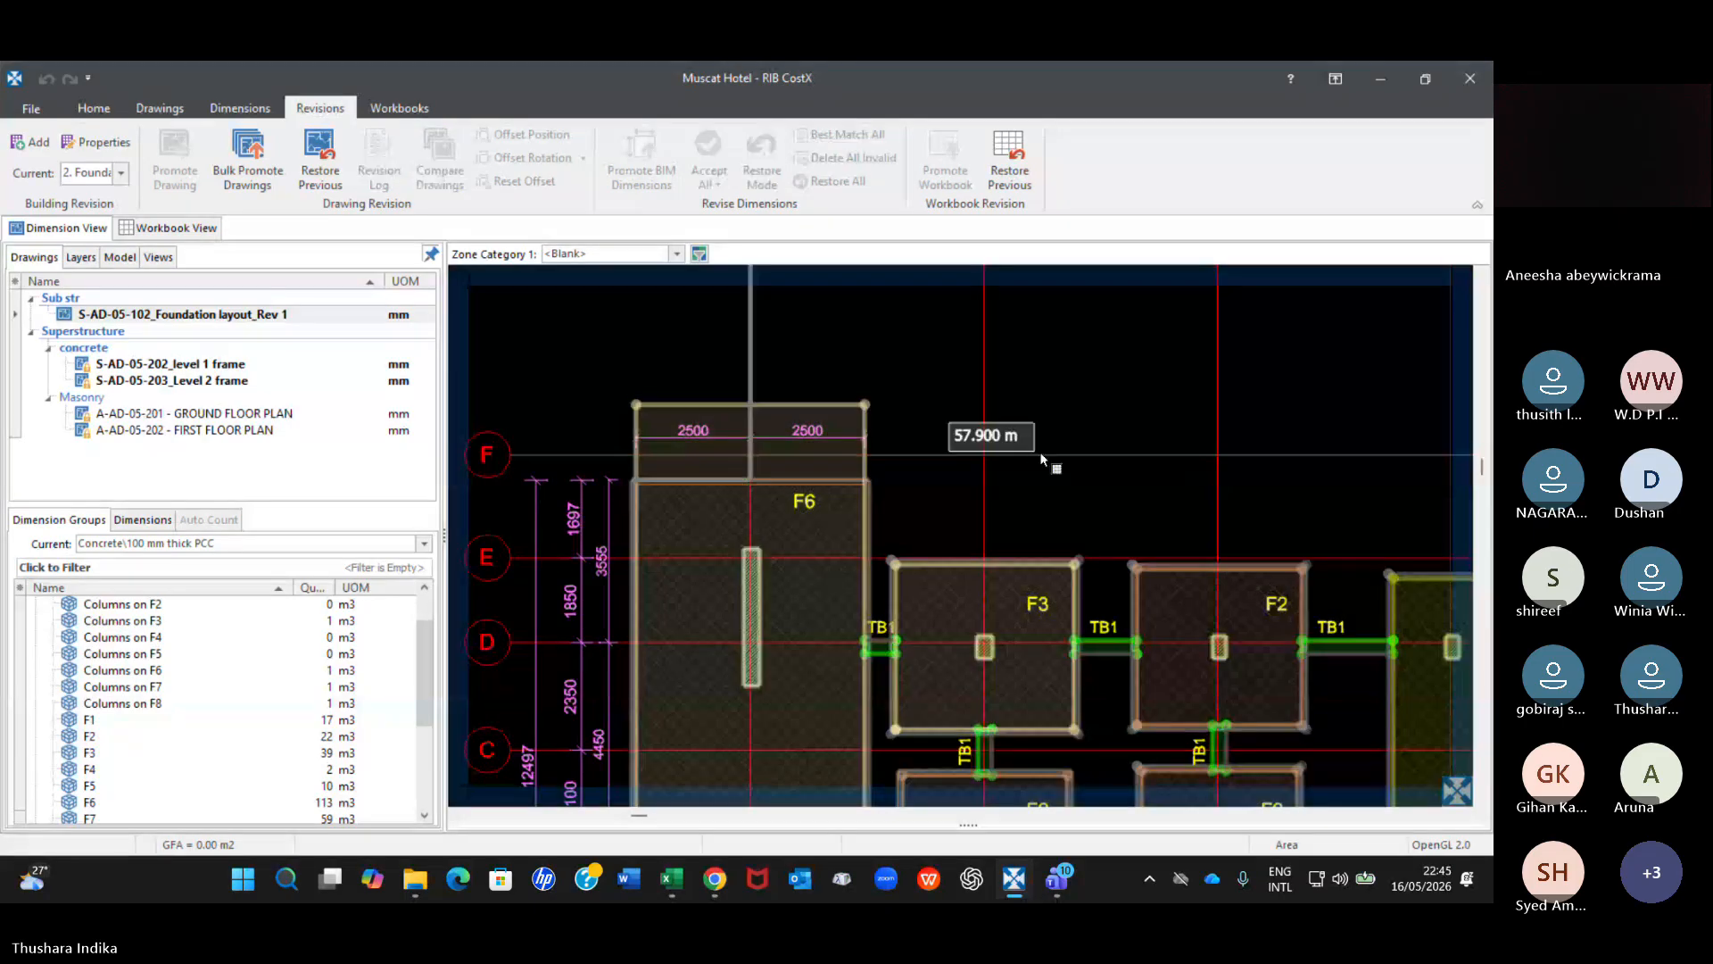
scroll(1031, 459, down, 4)
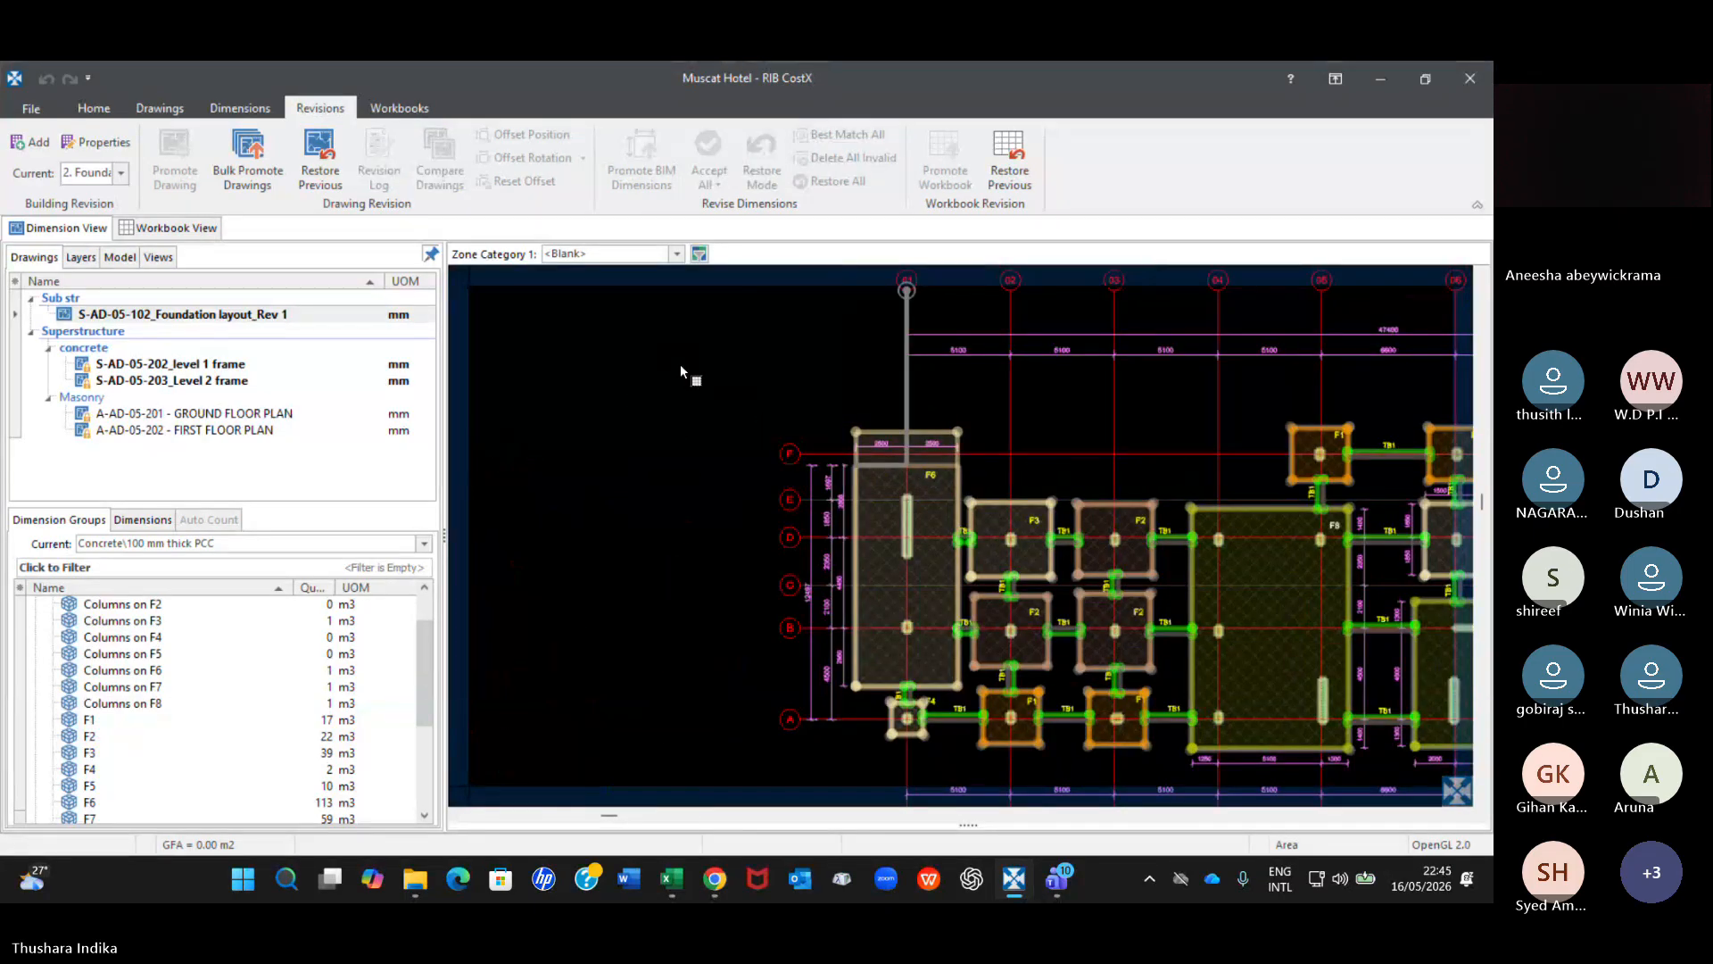
scroll(290, 640, up, 1)
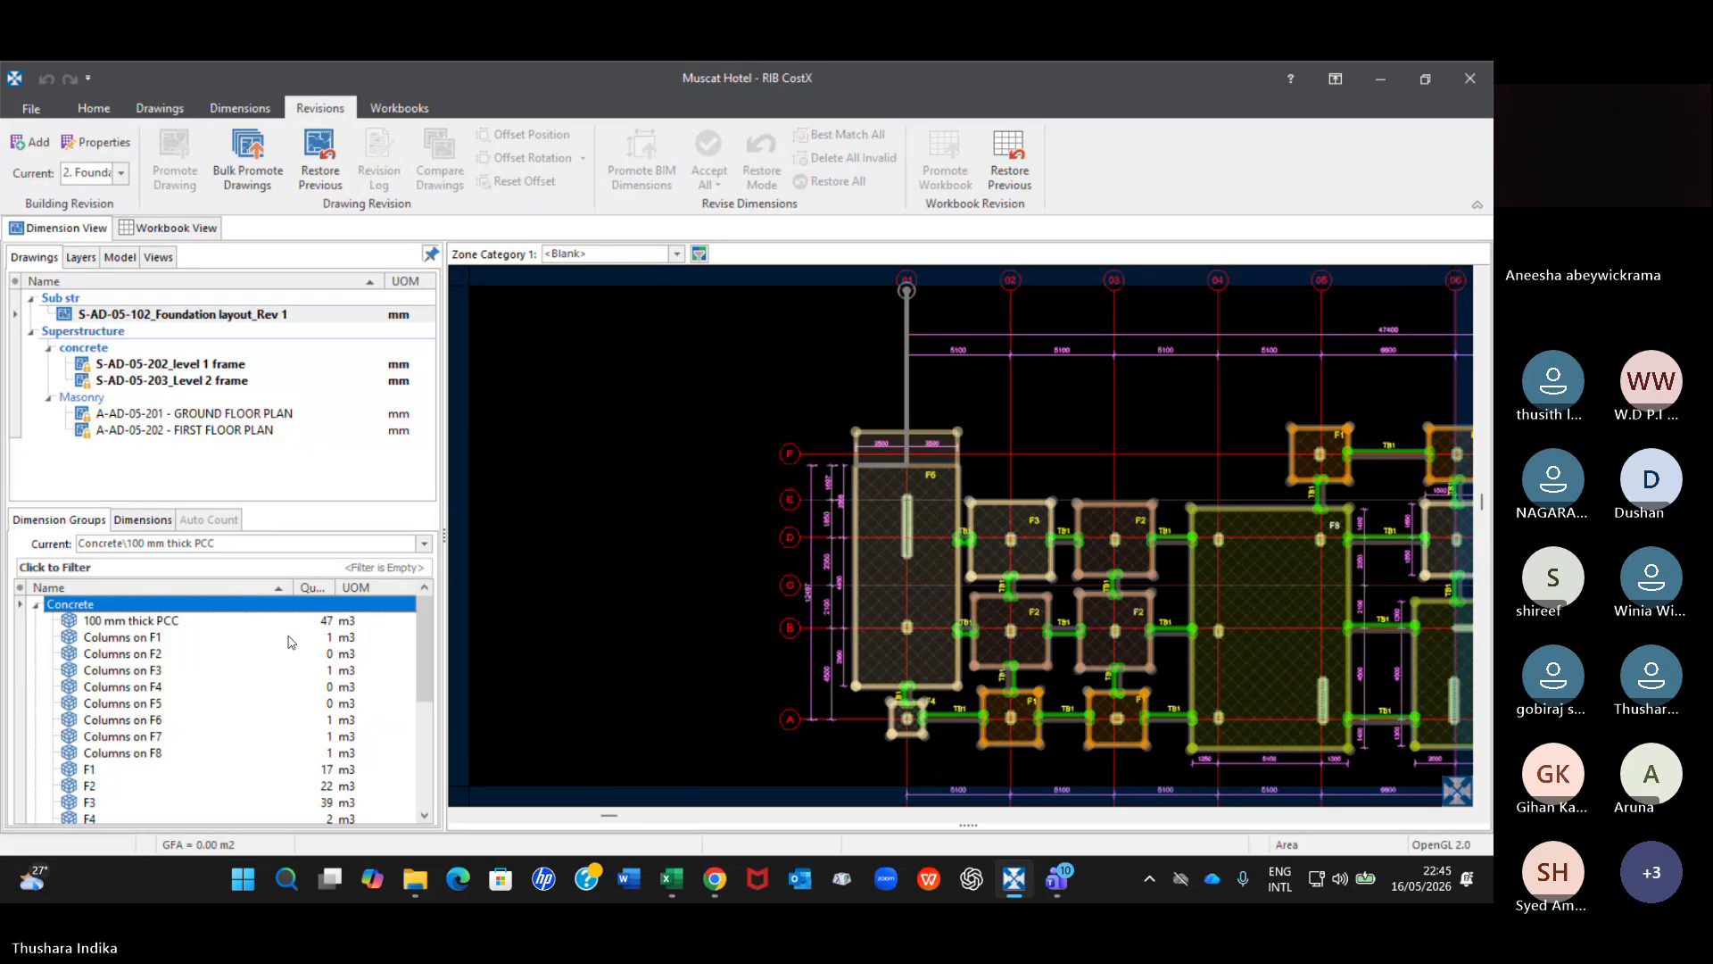
scroll(379, 647, down, 3)
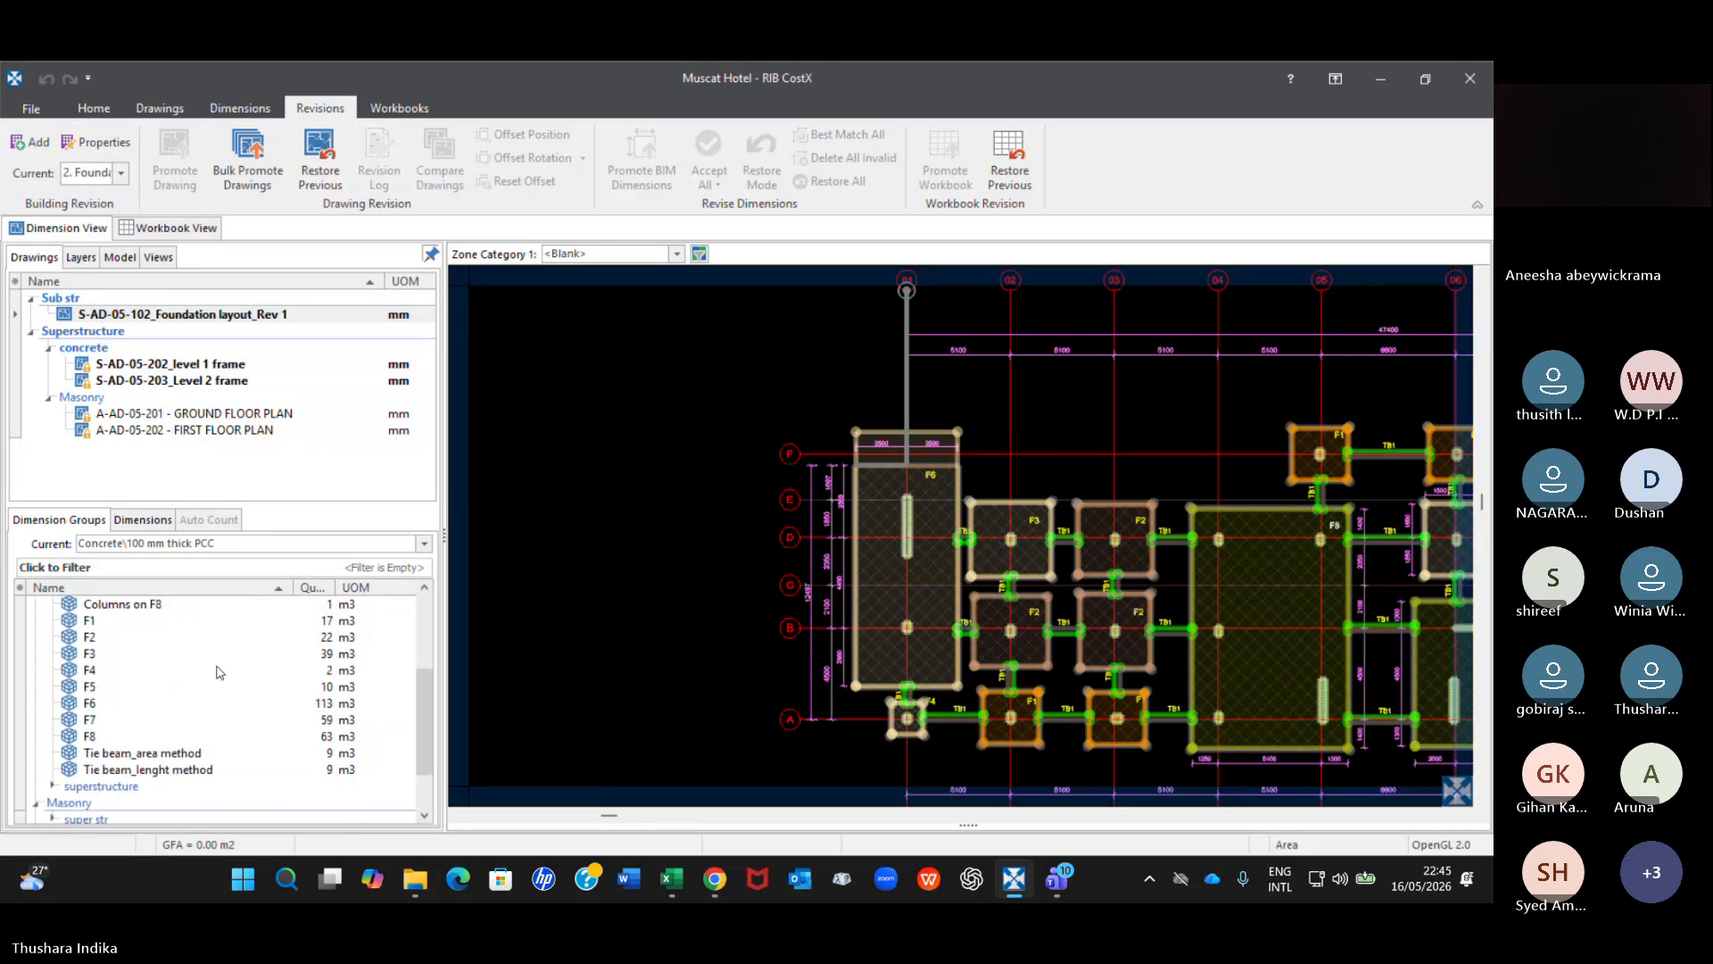
scroll(205, 666, up, 3)
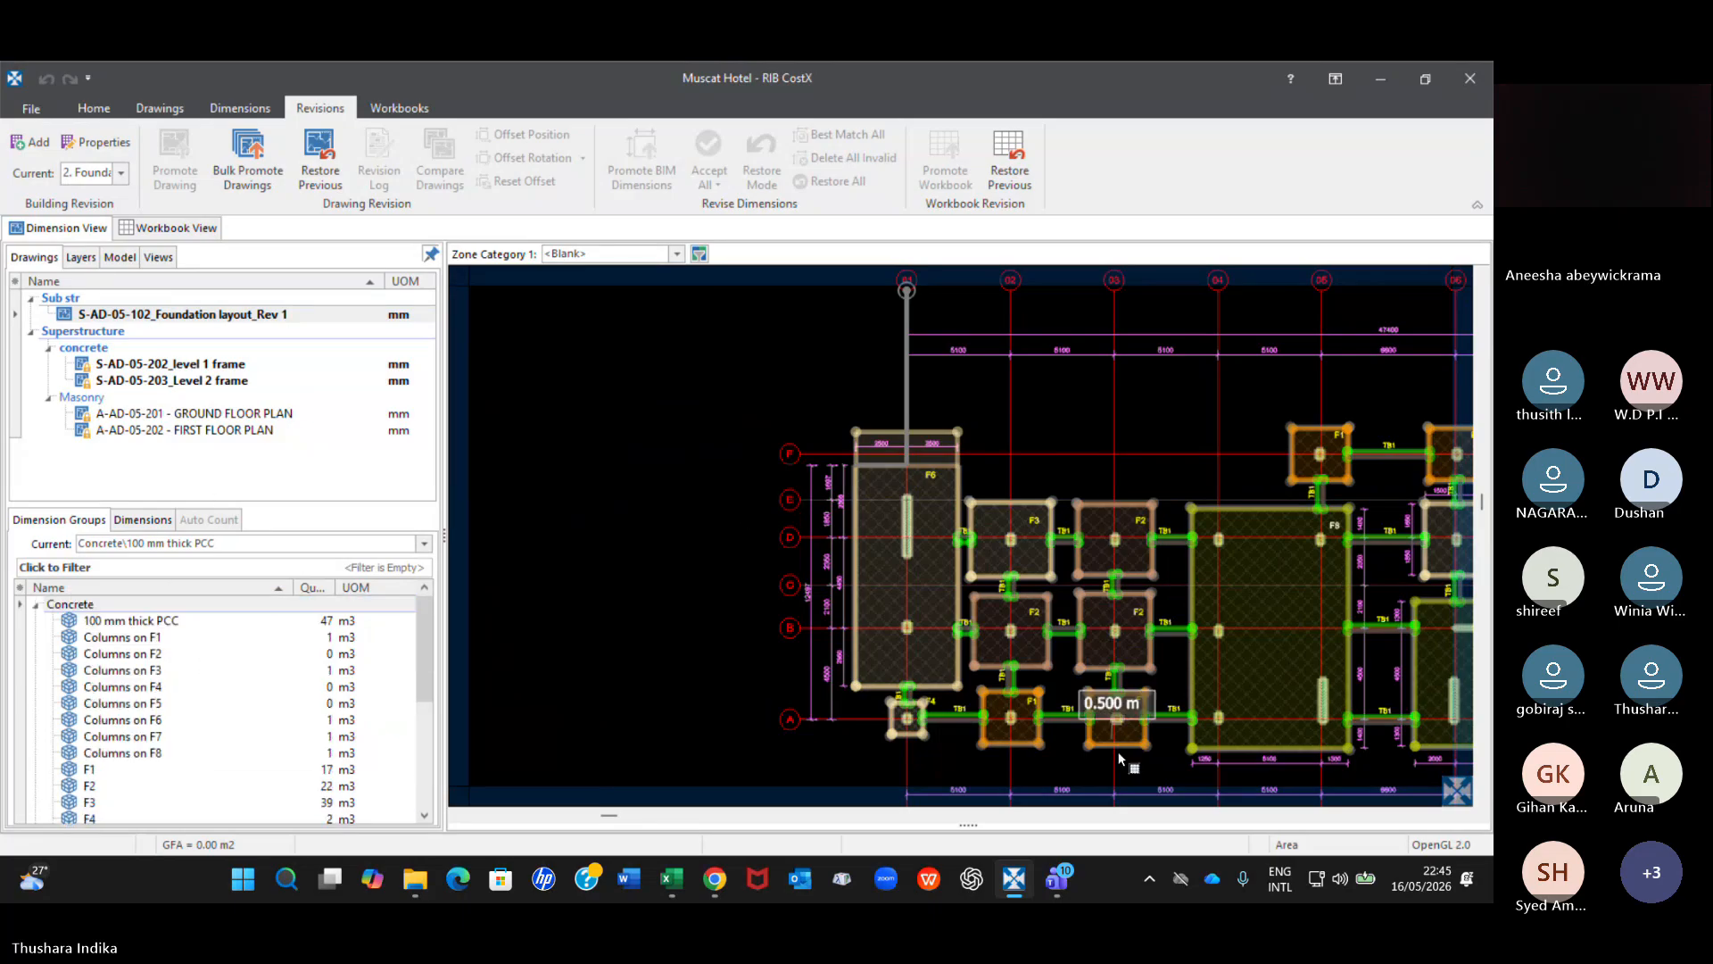
Switch to the Microsoft Teams meeting and review the participants' earlier and latest replies in the meeting chat.
mouse_move(1068, 895)
click(950, 777)
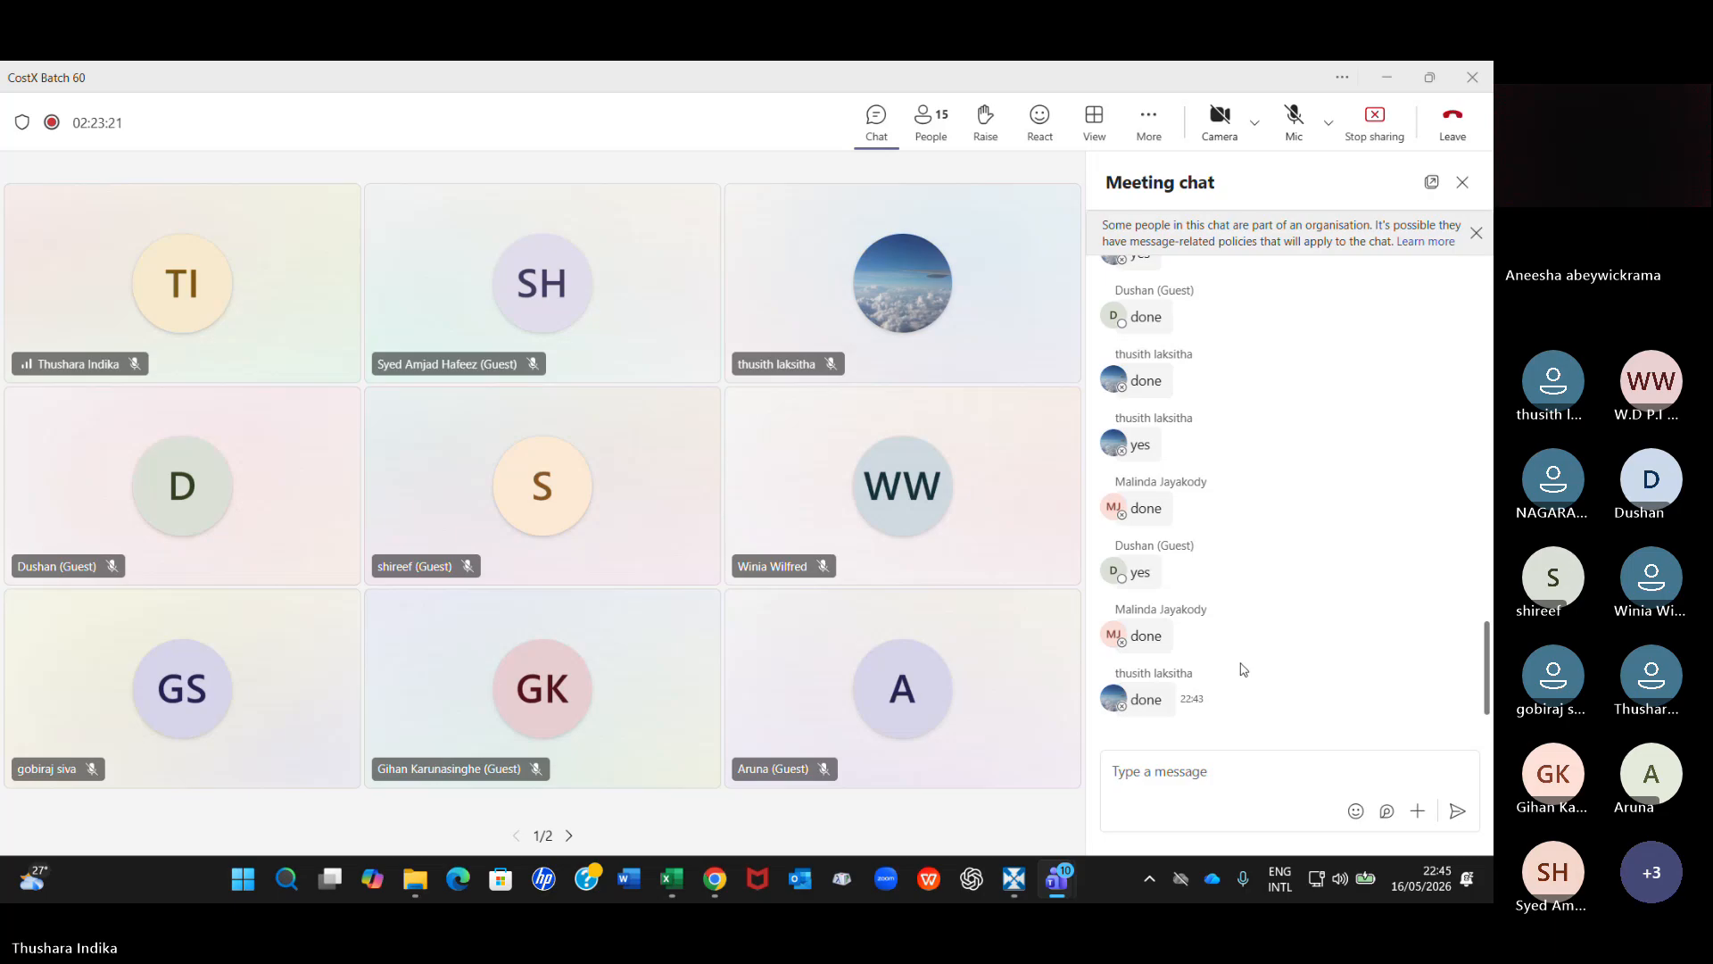
scroll(1243, 669, up, 3)
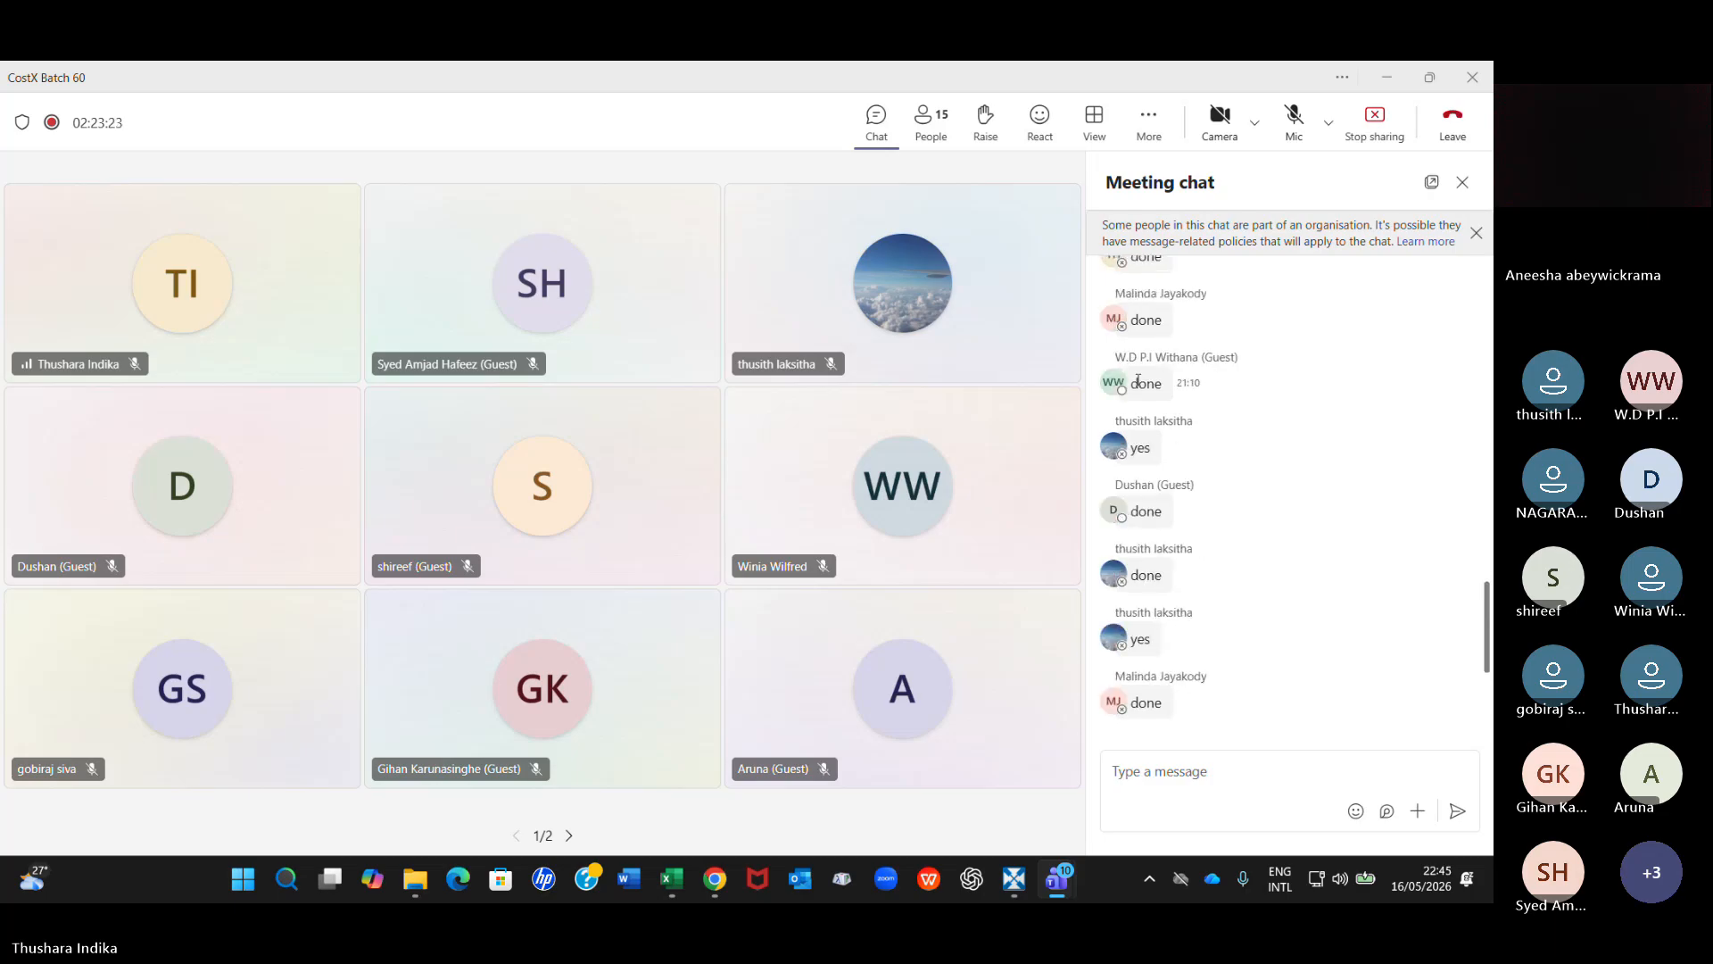
scroll(1189, 695, down, 3)
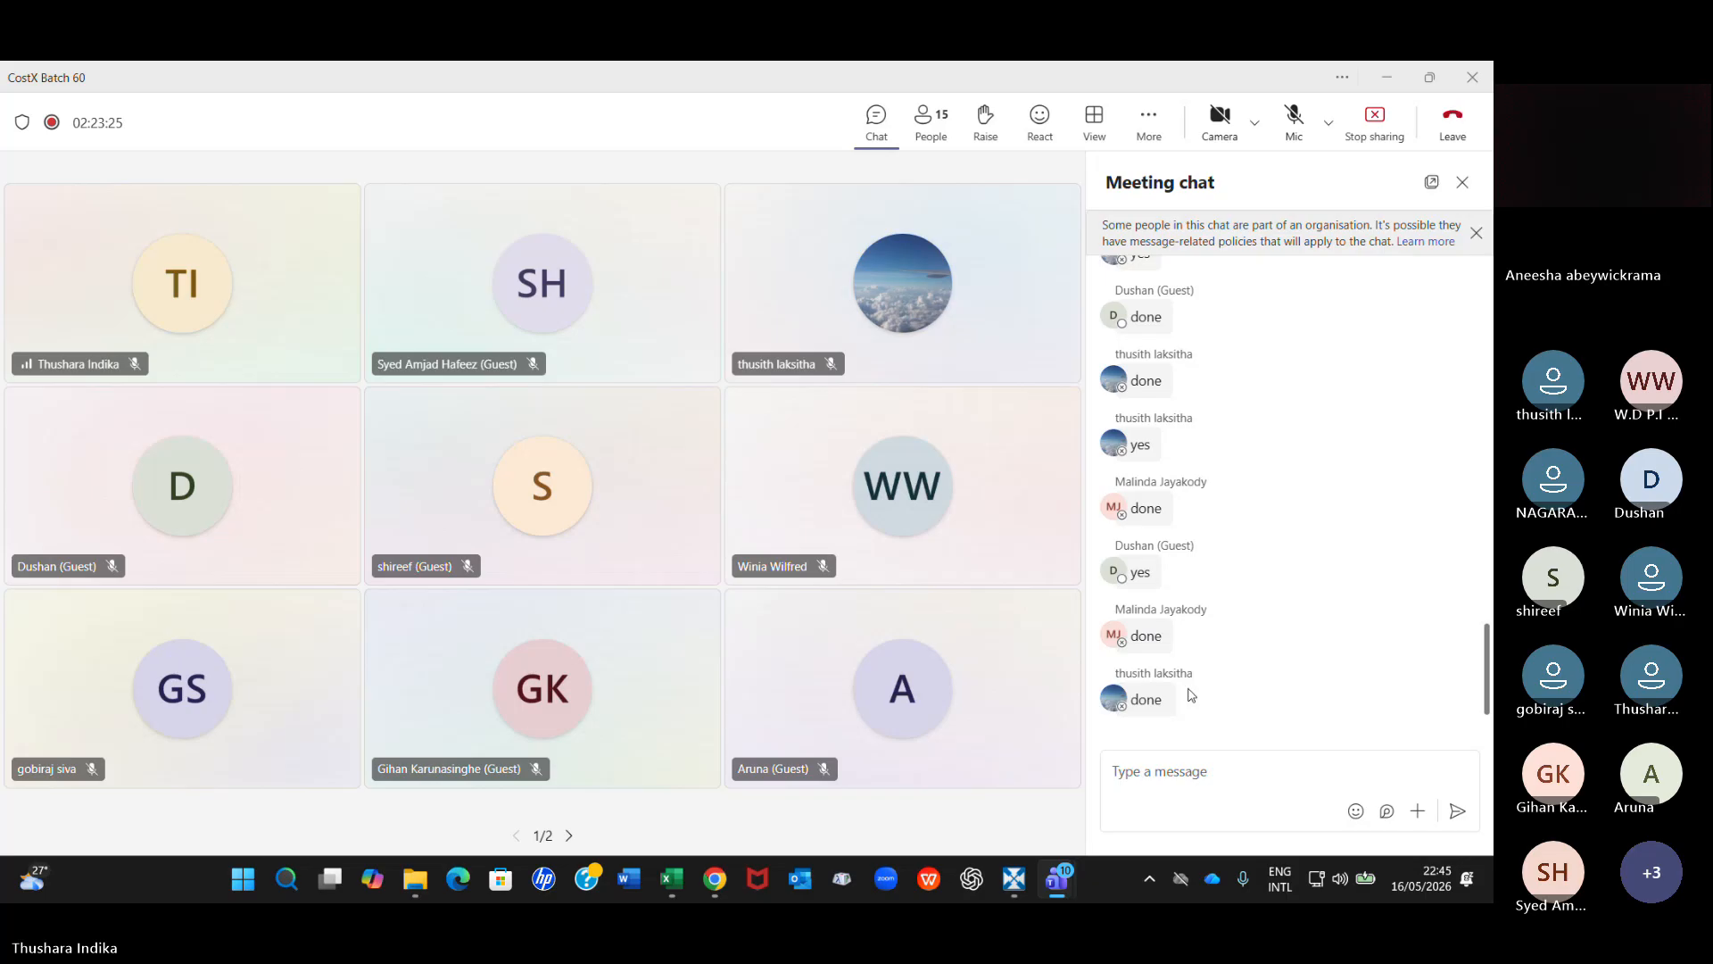
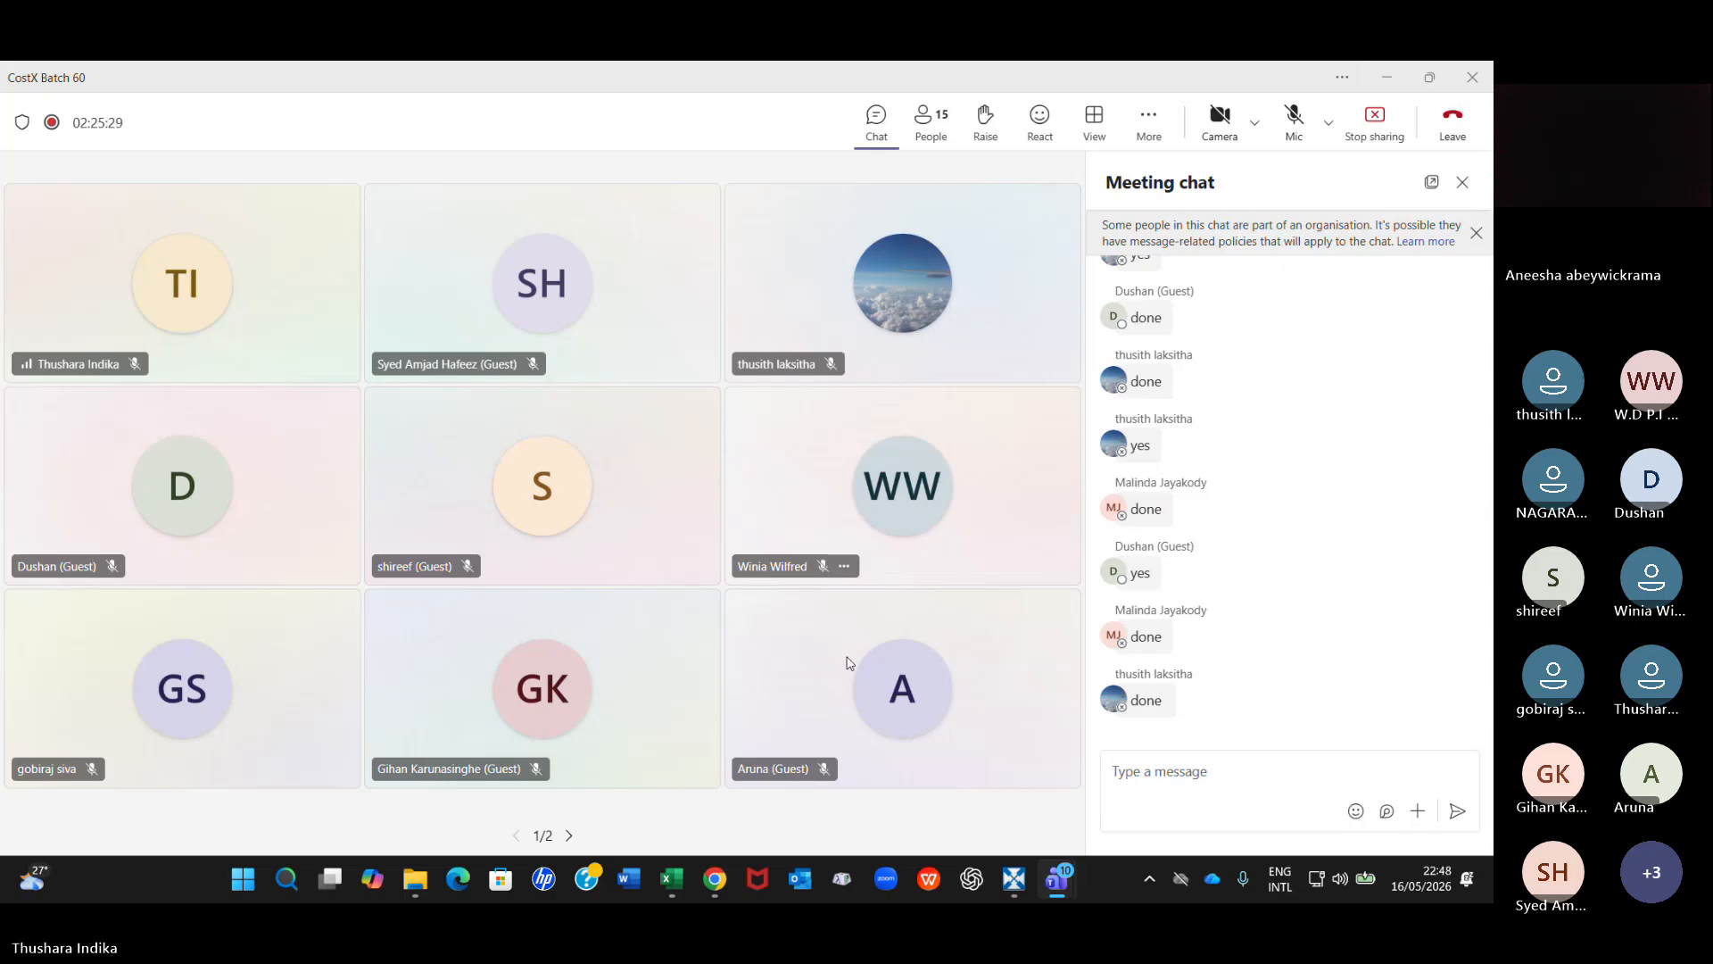
Switch to RIB CostX, close the open Muscat Hotel building and bring up the building selection.
click(1015, 878)
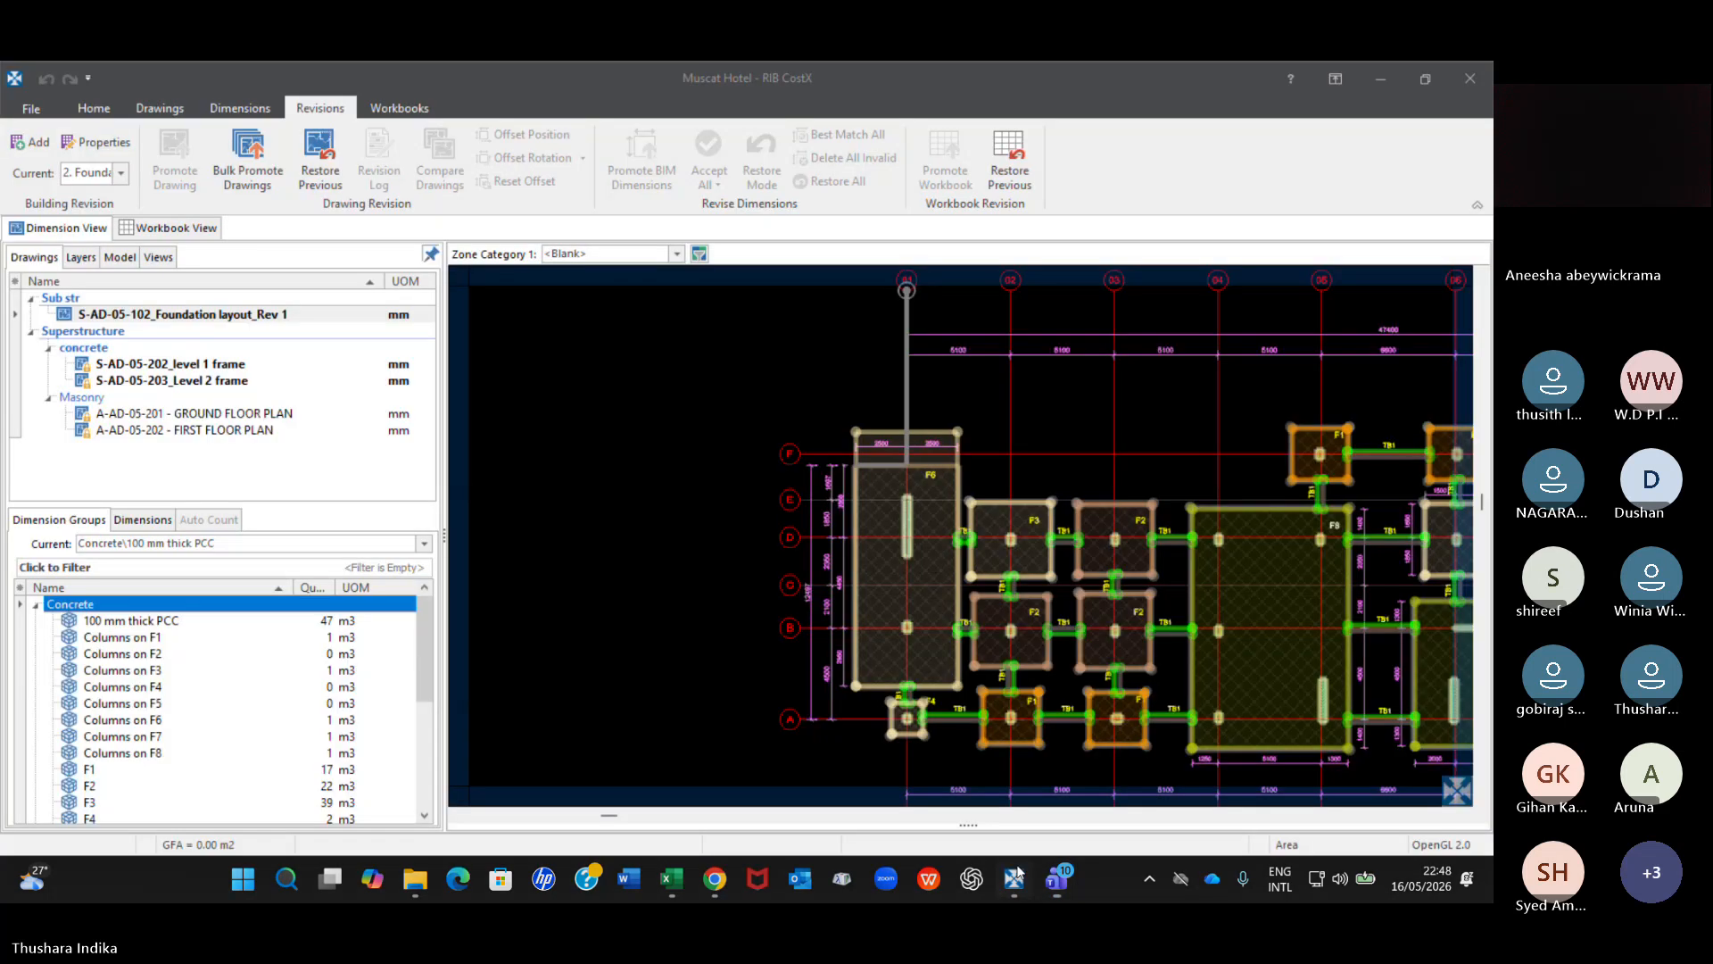
click(1018, 874)
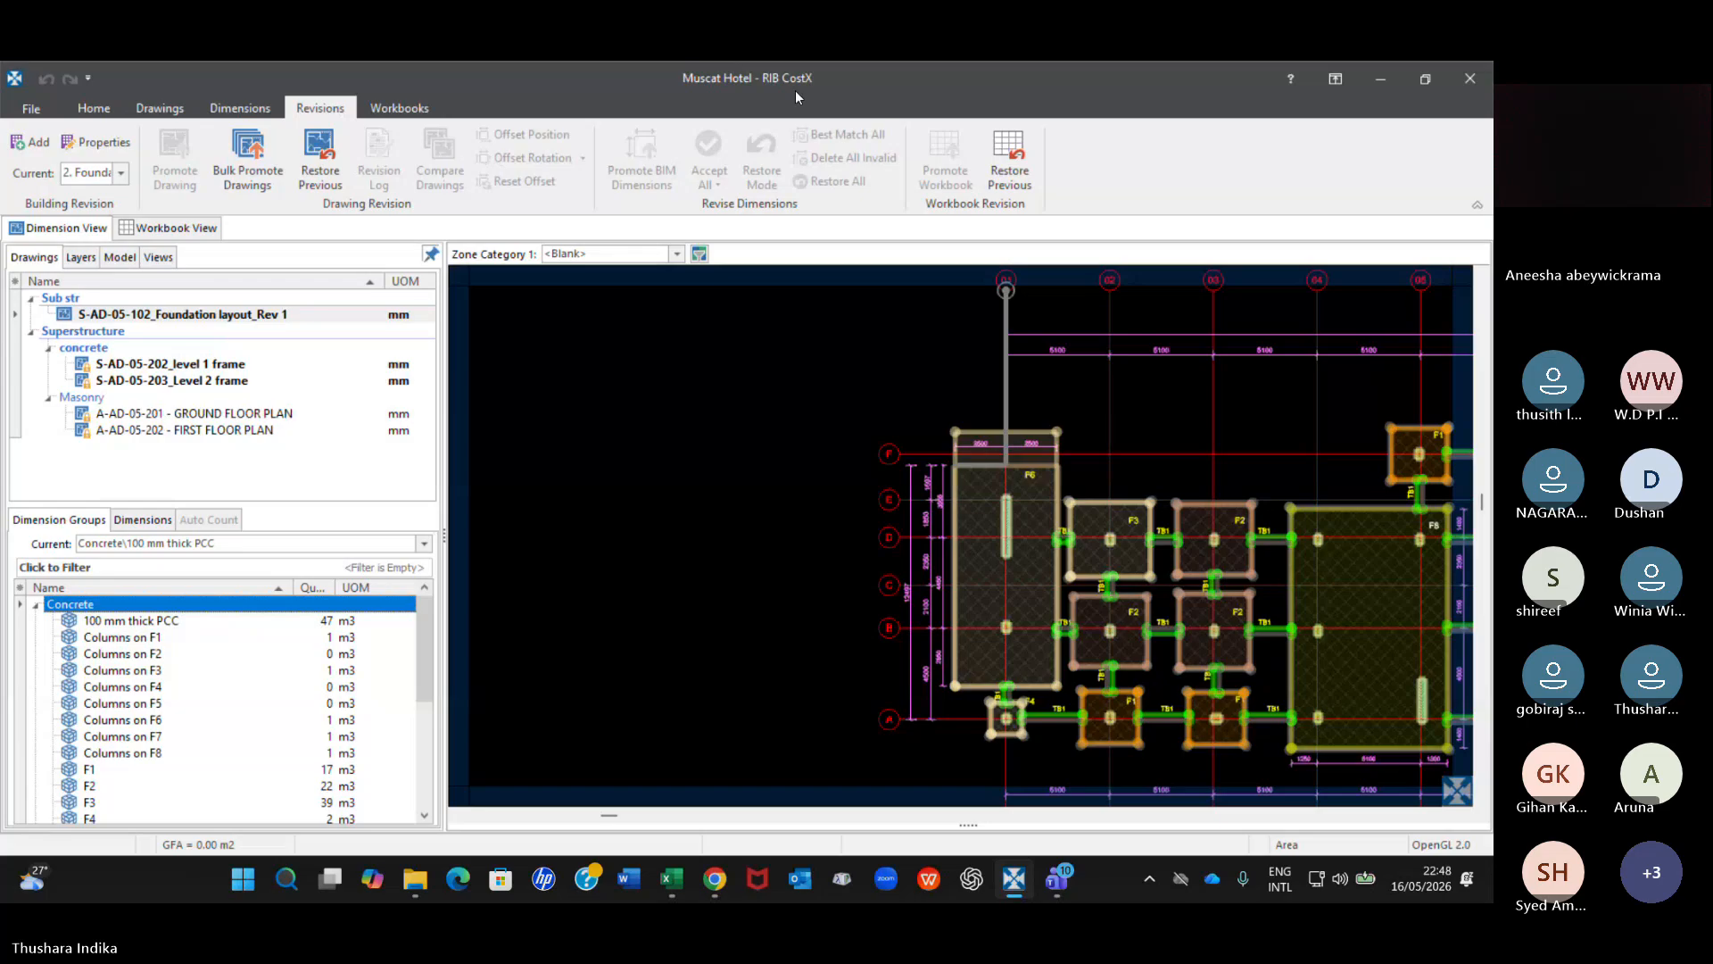
scroll(895, 411, down, 5)
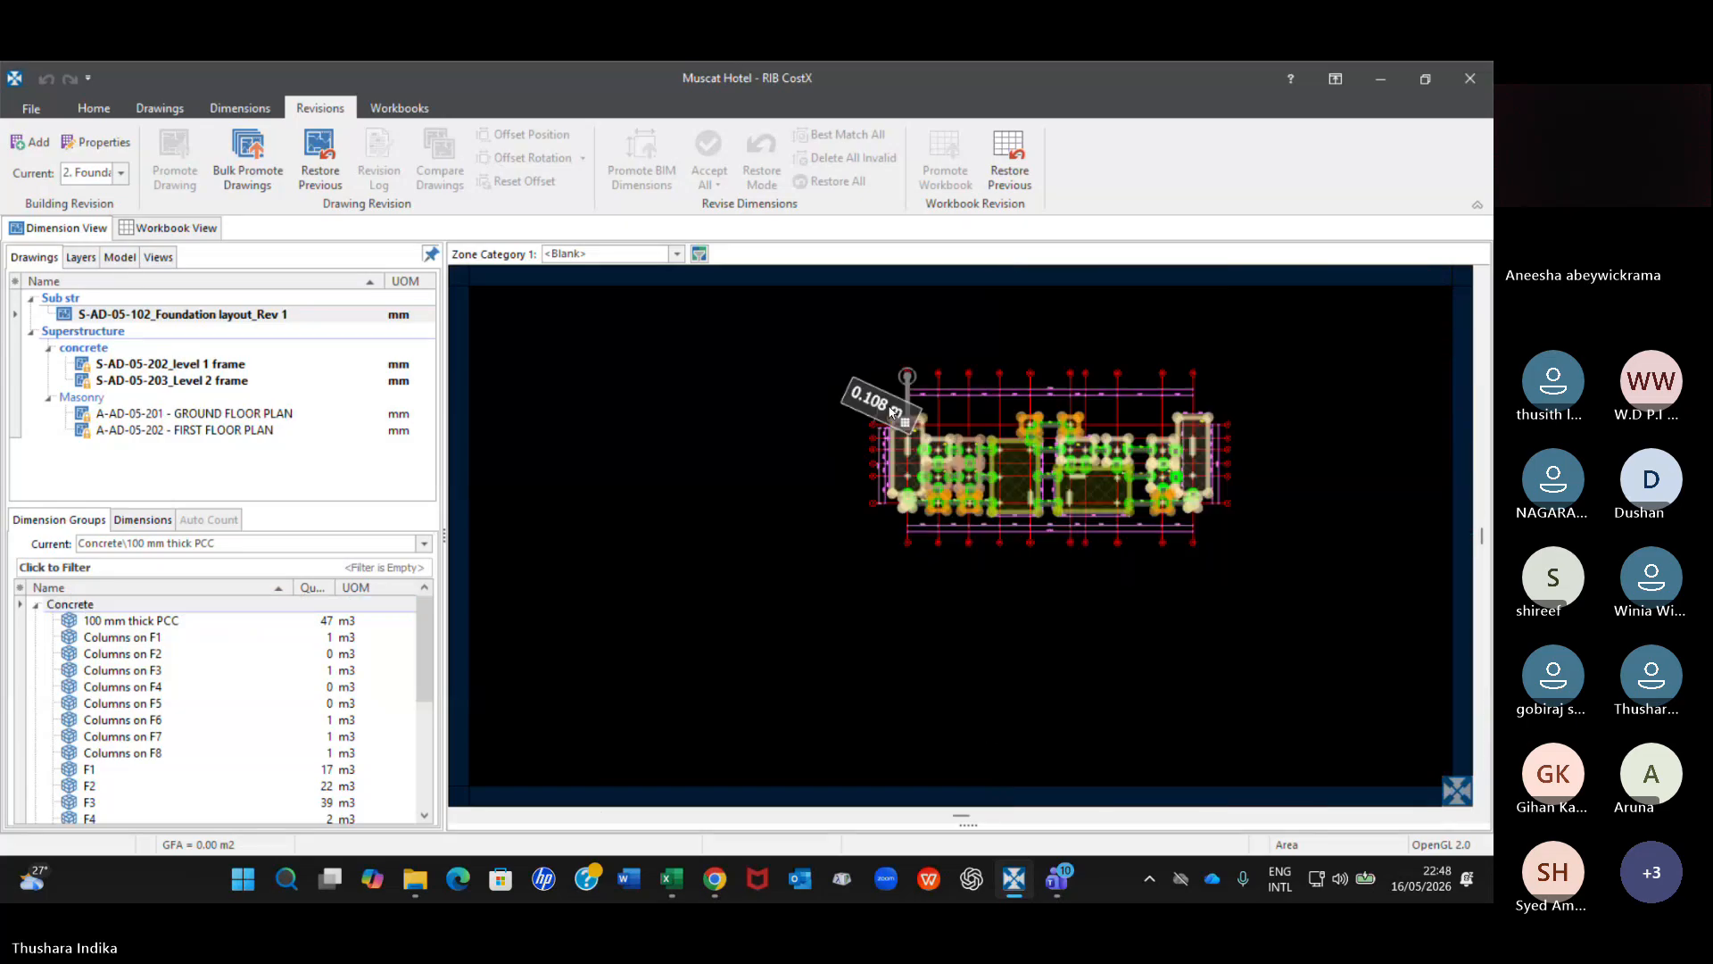
scroll(895, 410, up, 3)
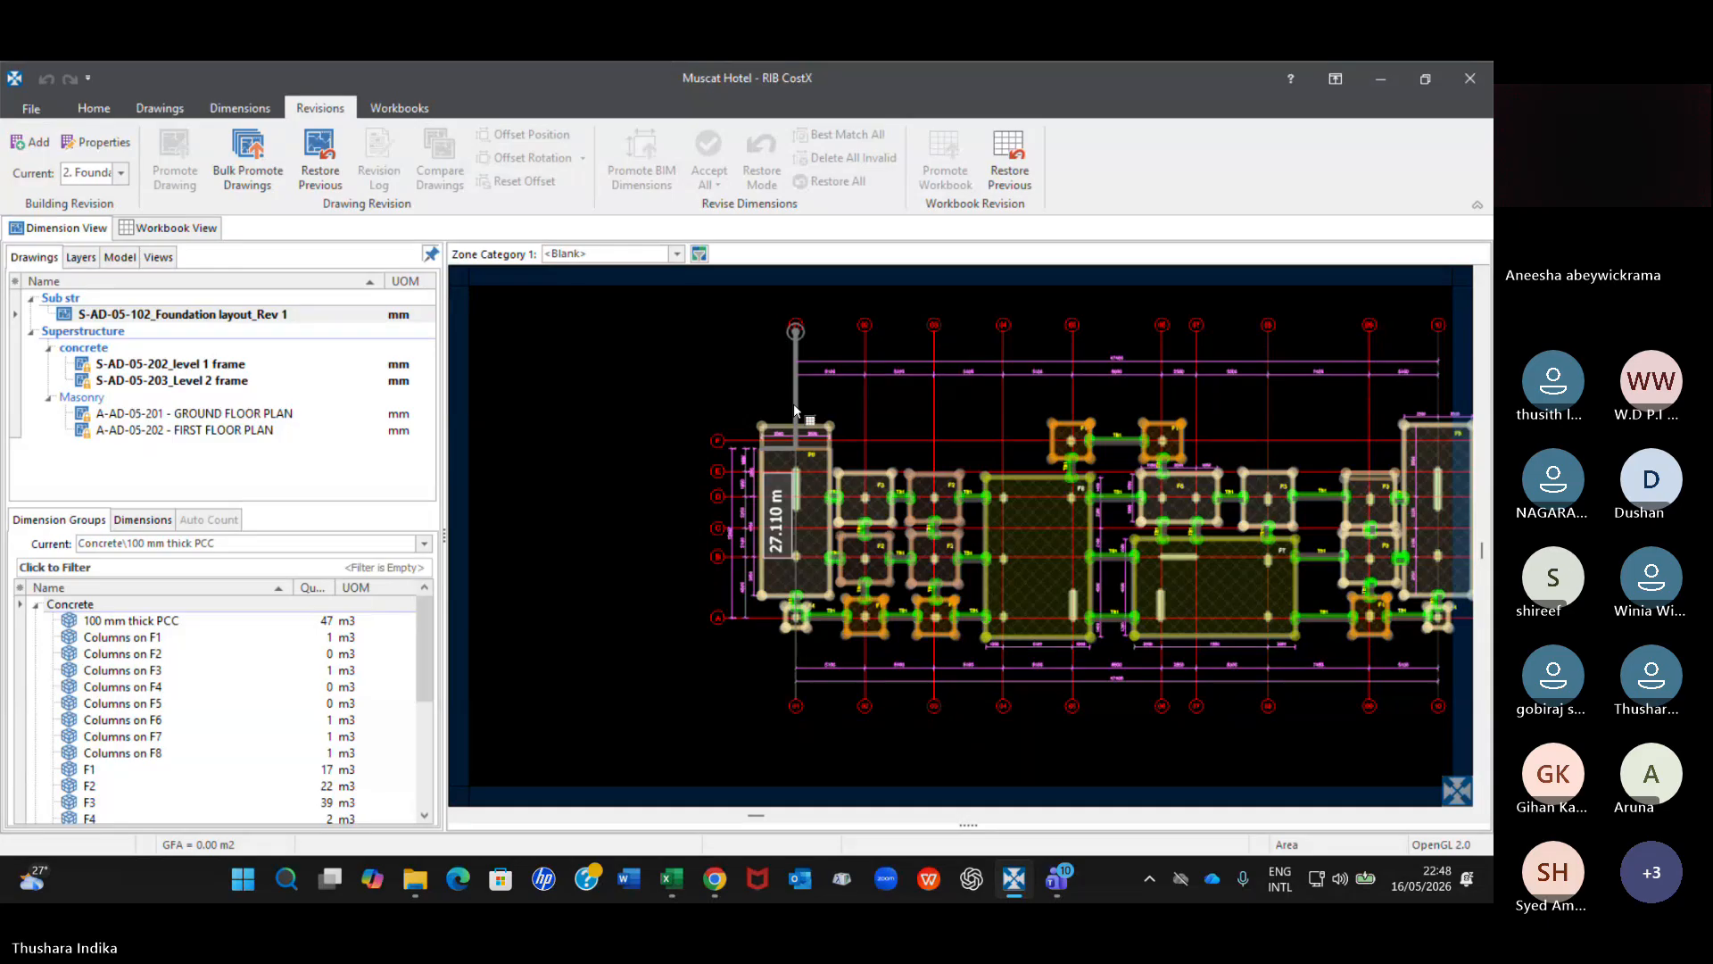
click(1483, 79)
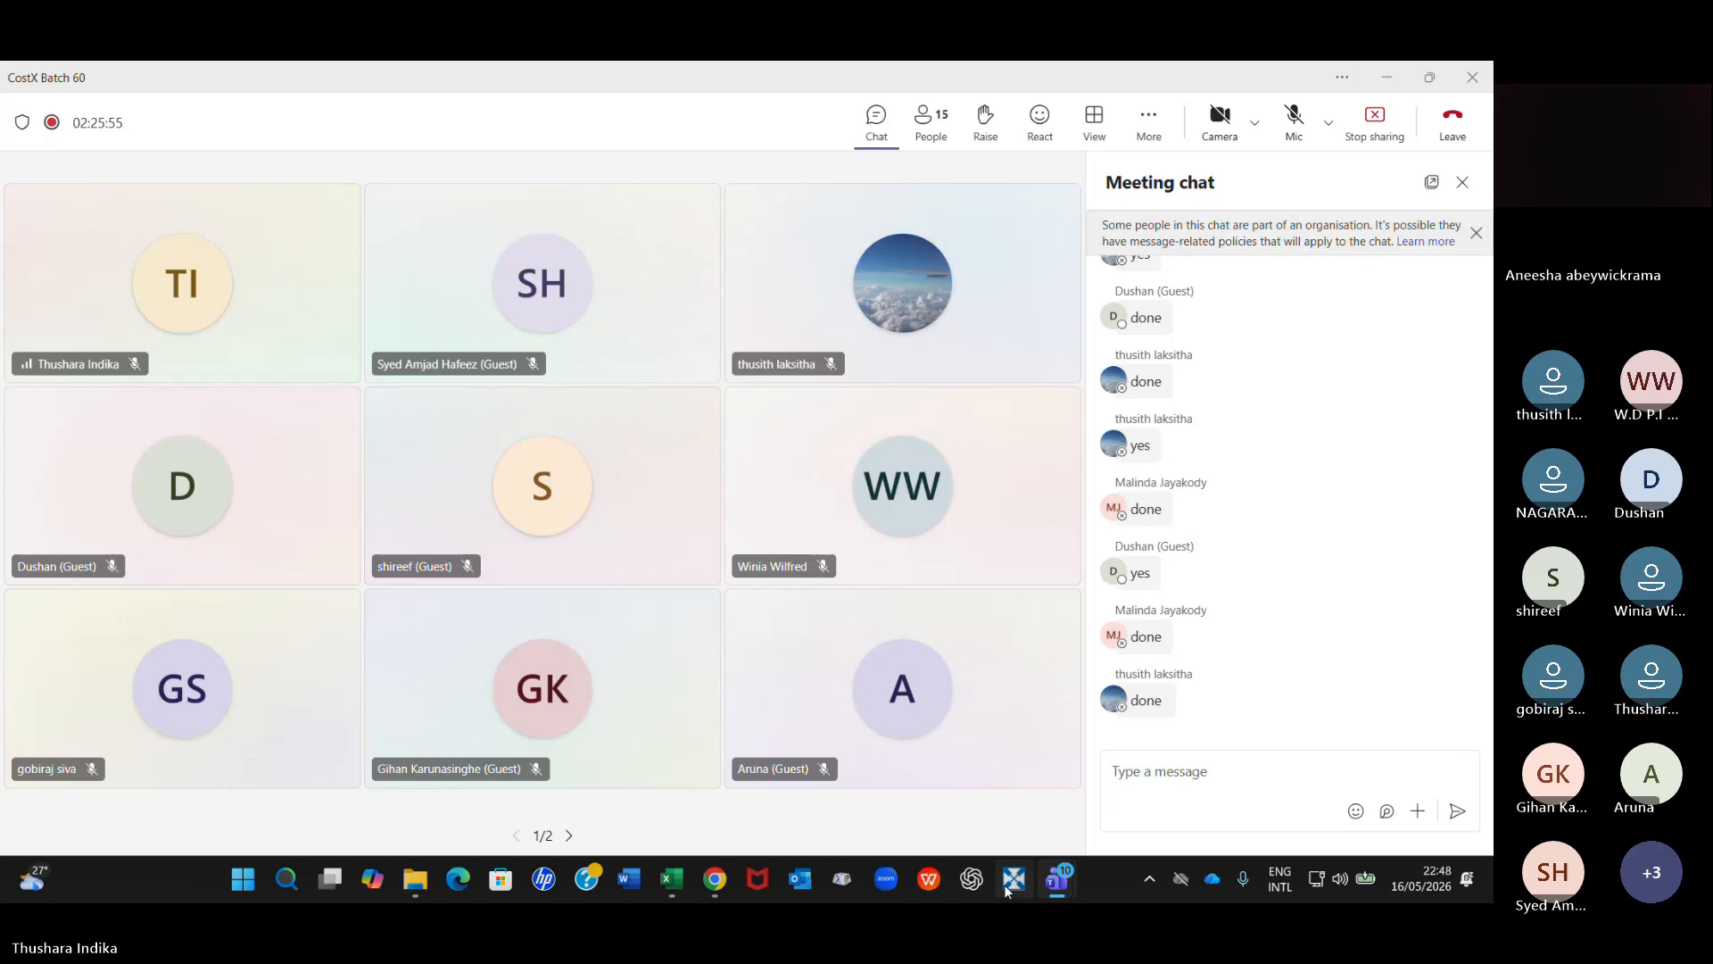
click(1011, 883)
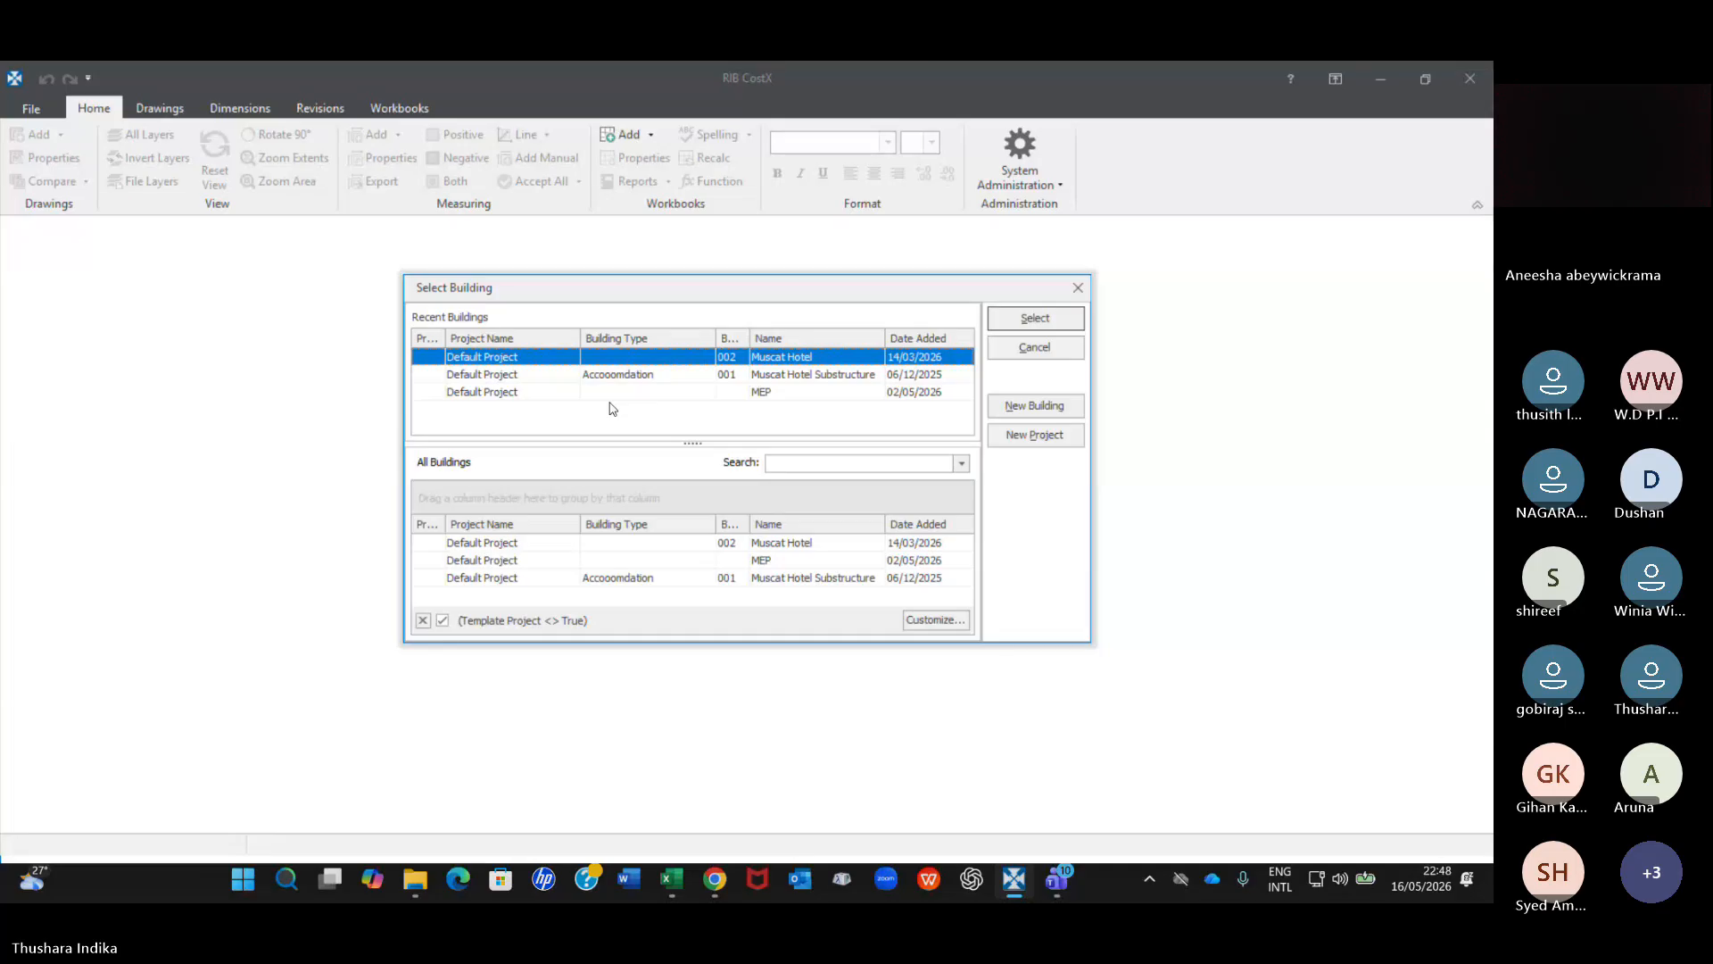
Try to create a new building from the building selection.
click(784, 369)
click(772, 393)
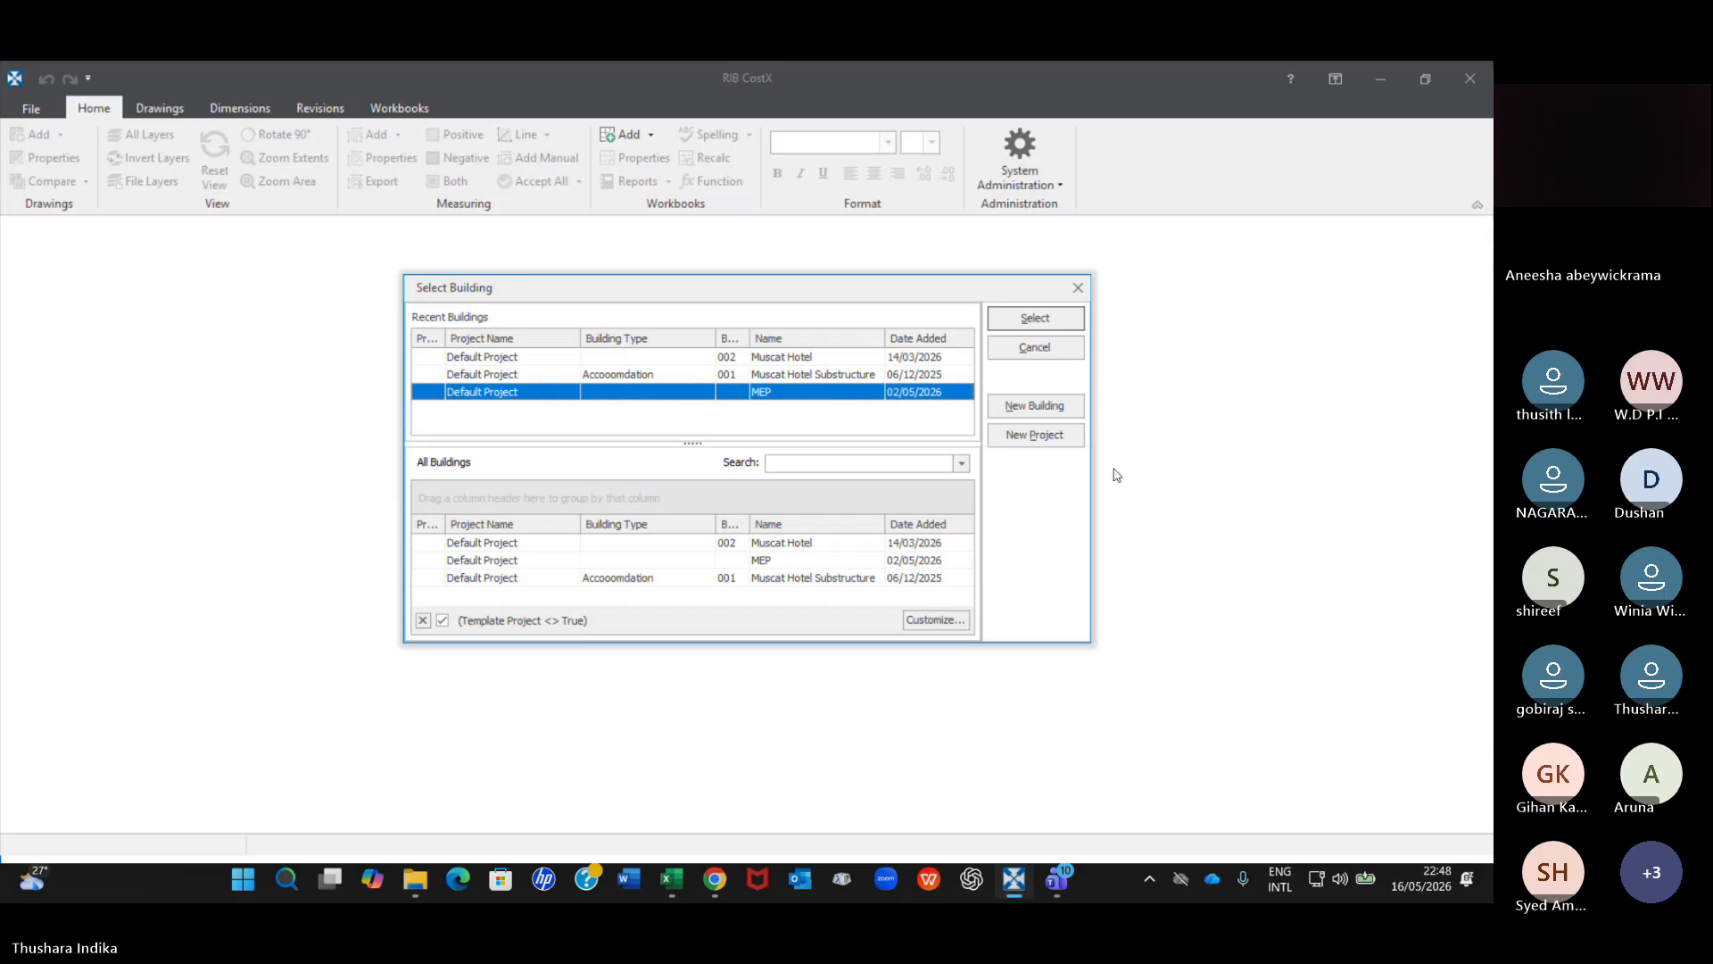
click(1035, 406)
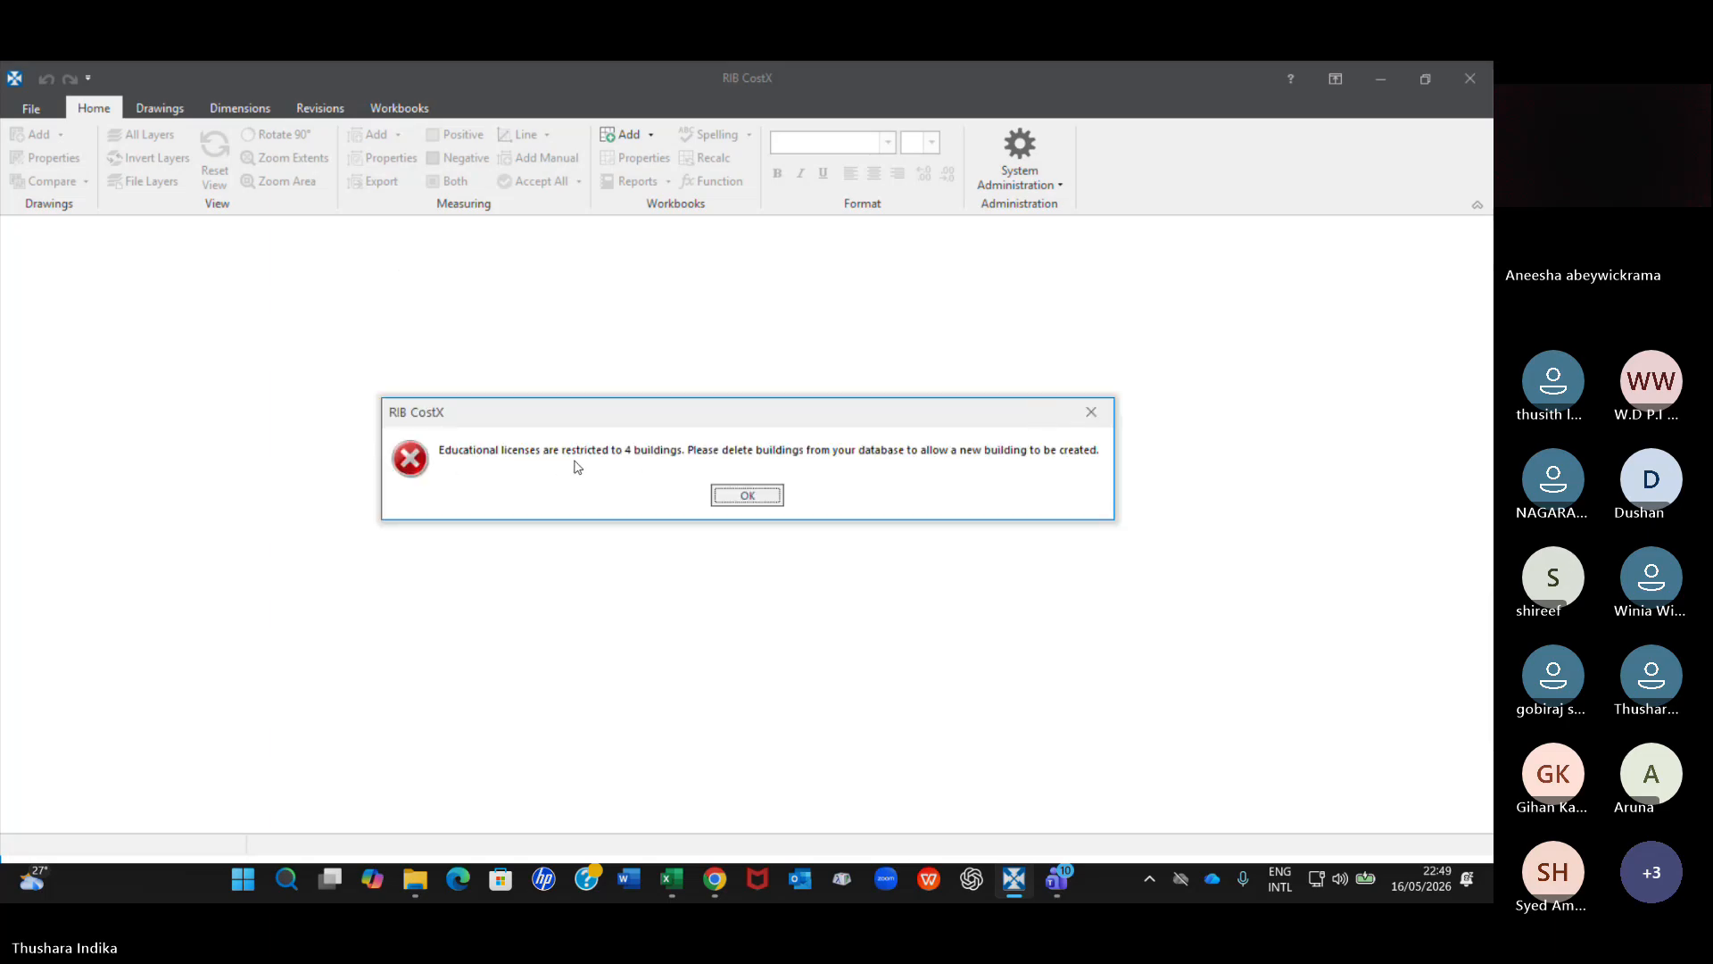
click(773, 498)
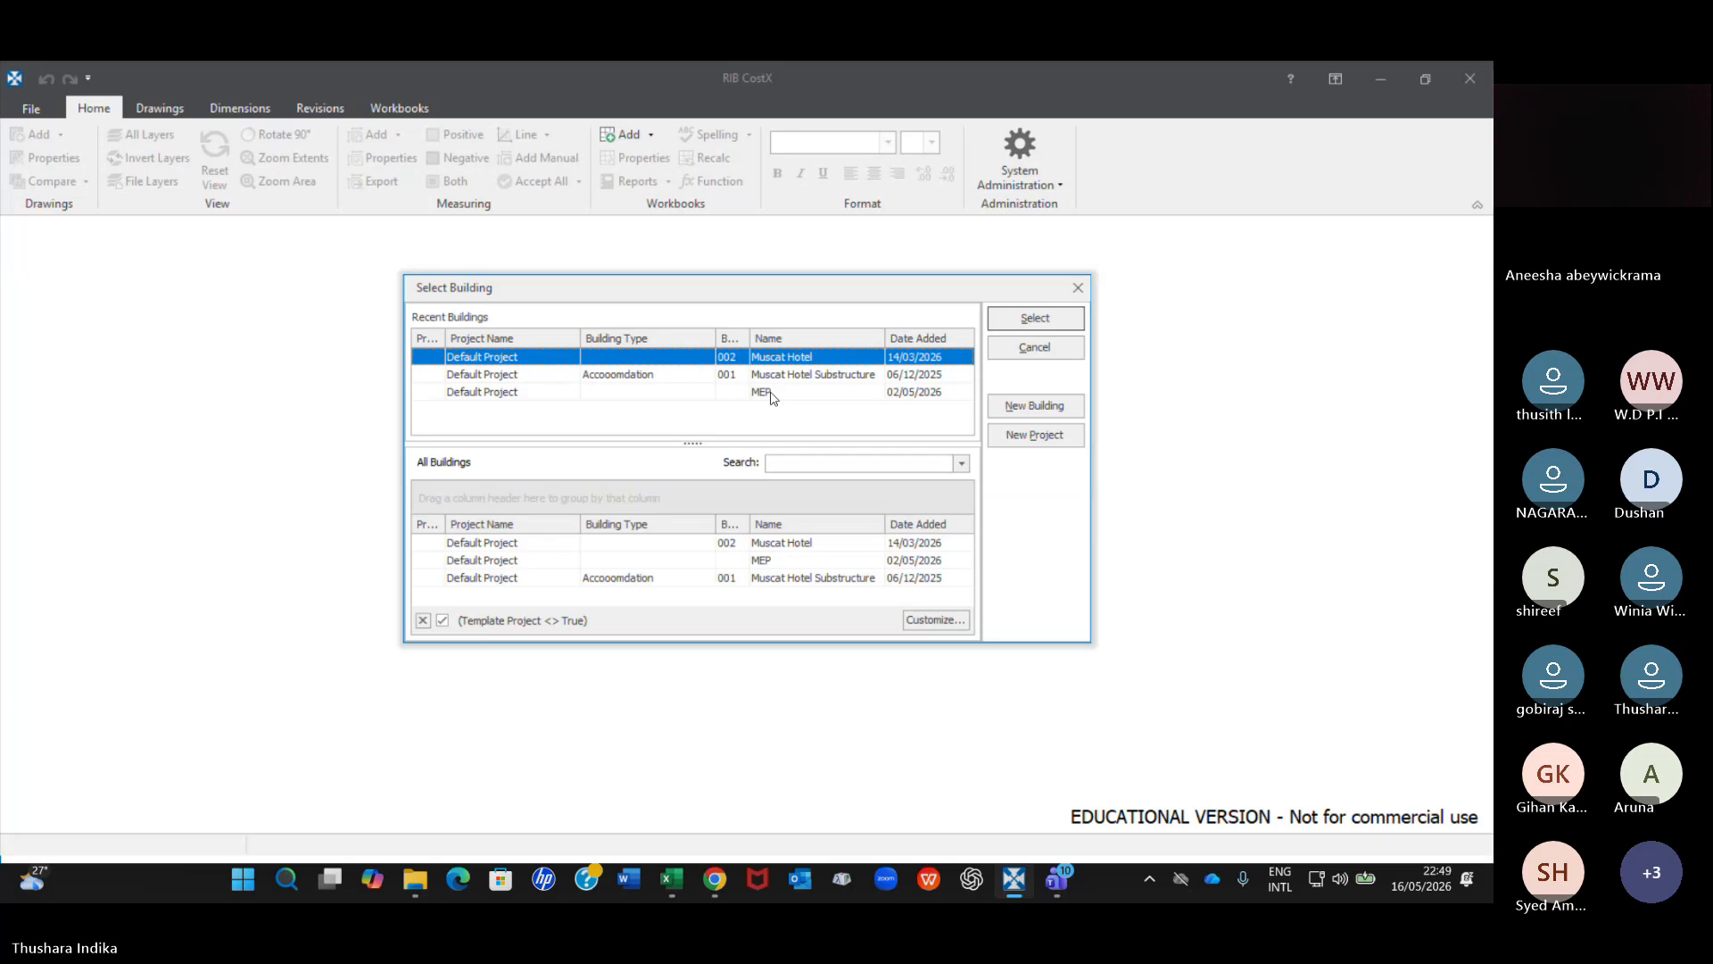
Delete the Muscat Hotel Substructure building together with all its associated data.
click(769, 398)
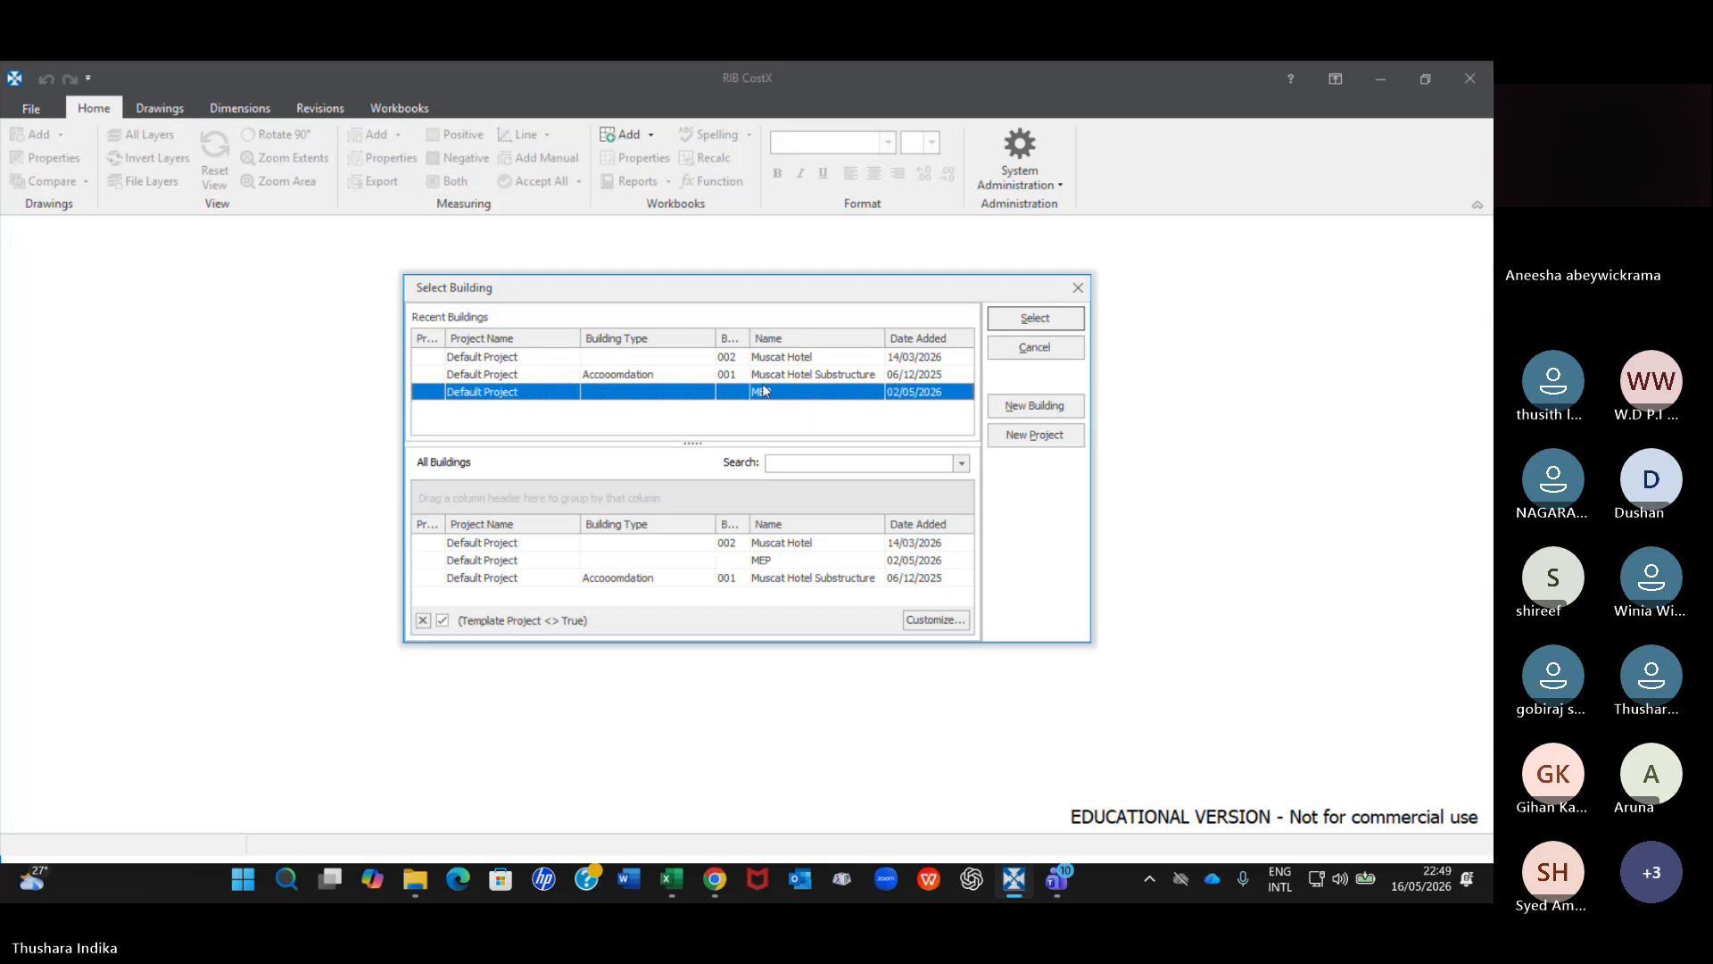
click(768, 379)
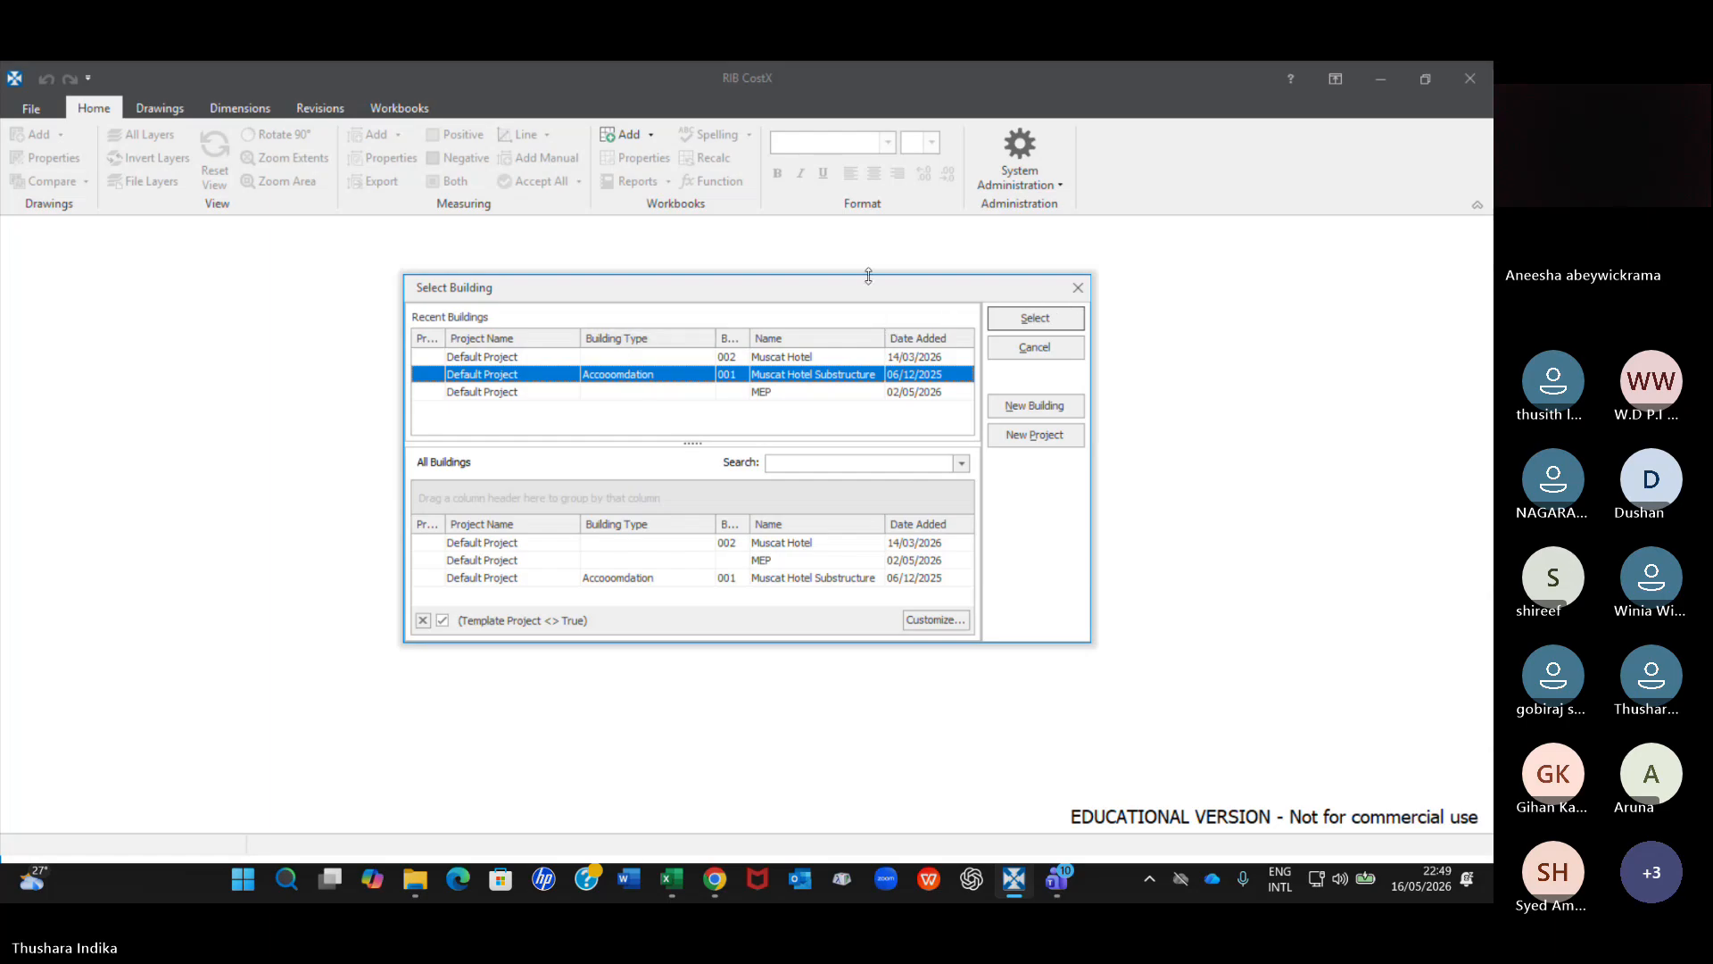
click(32, 108)
click(1078, 287)
click(31, 108)
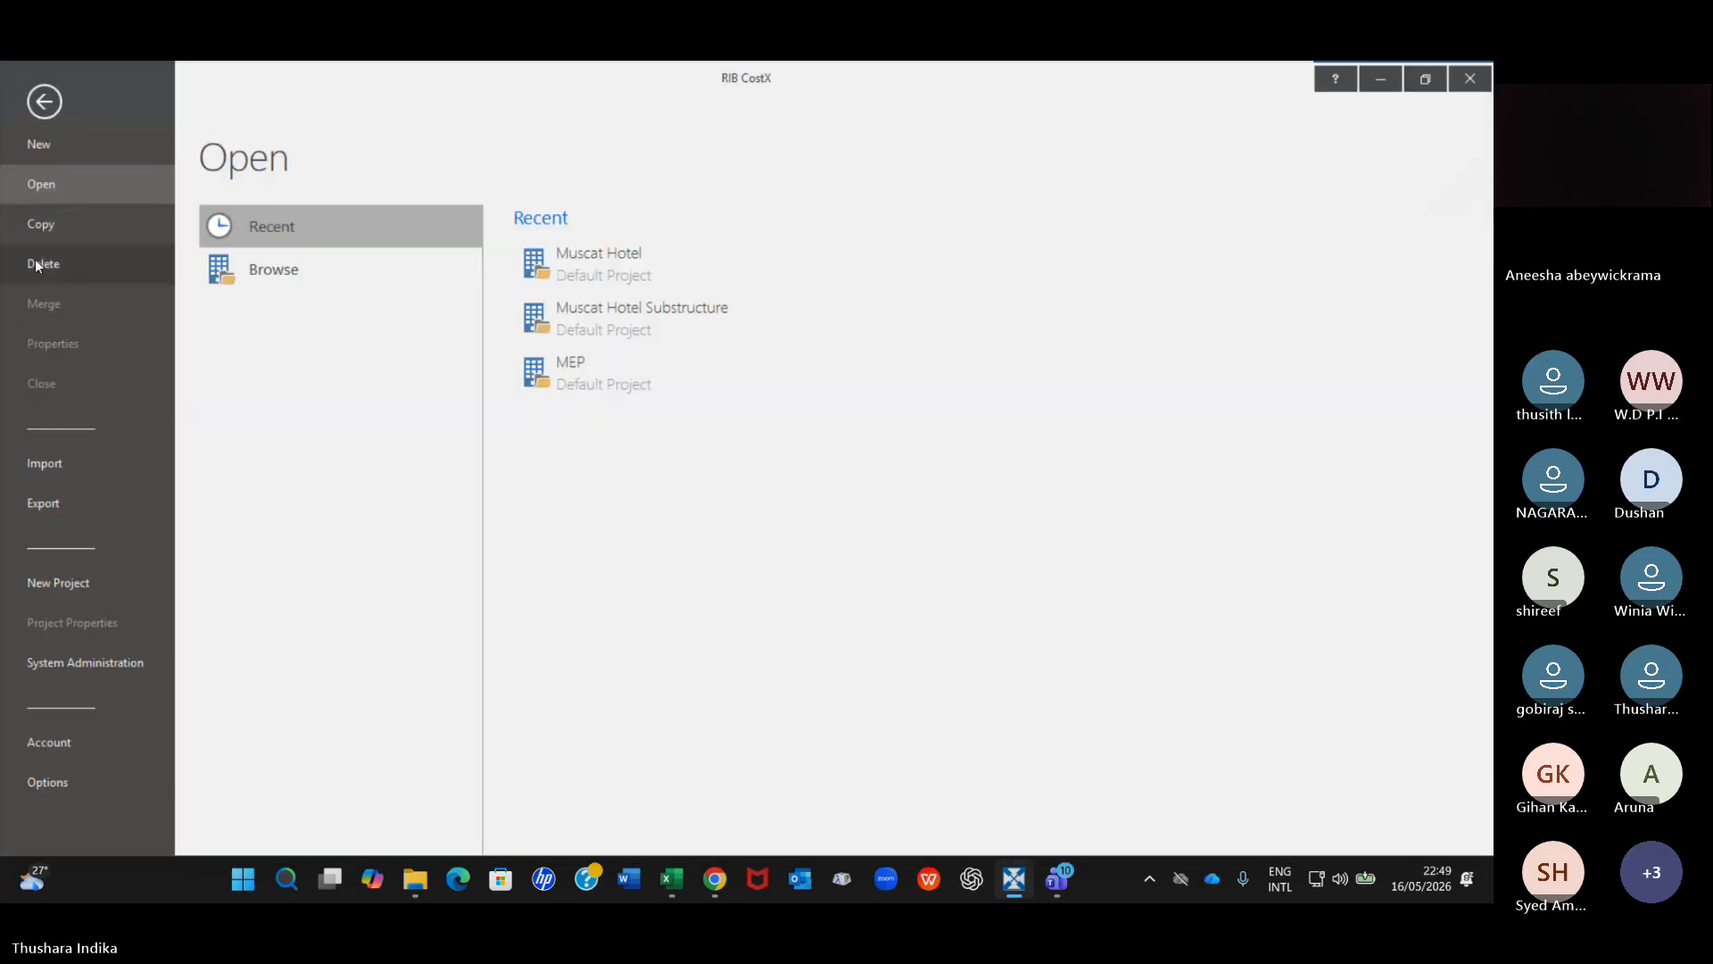
click(36, 263)
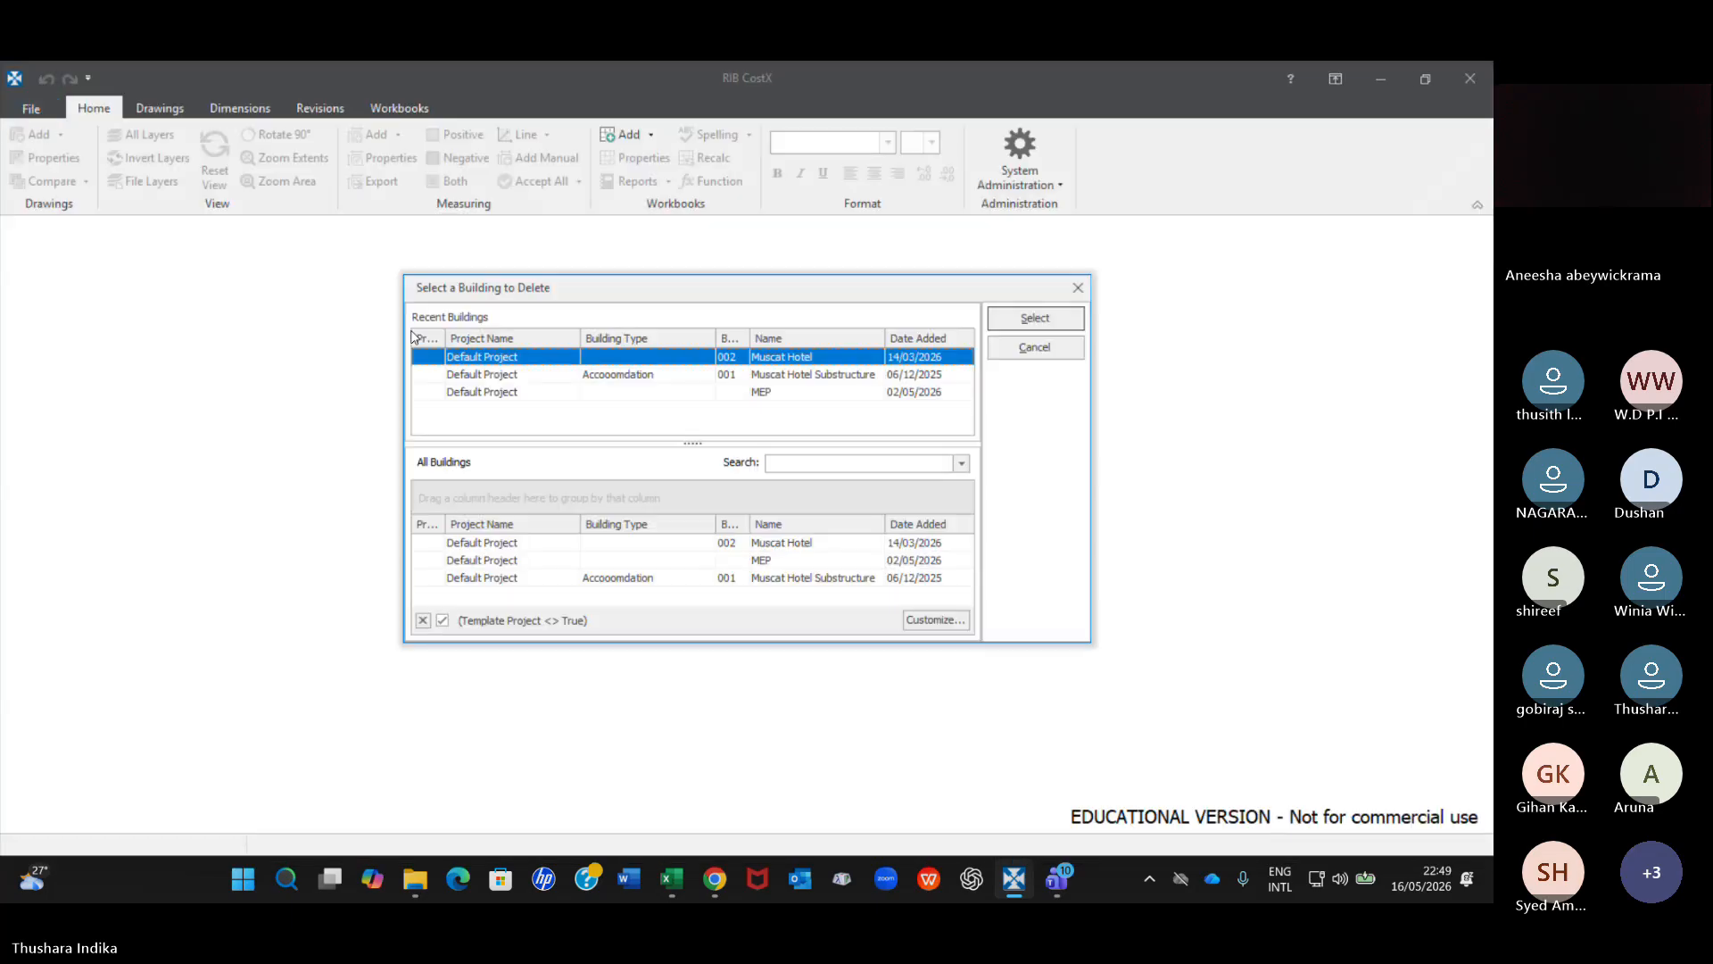
click(797, 376)
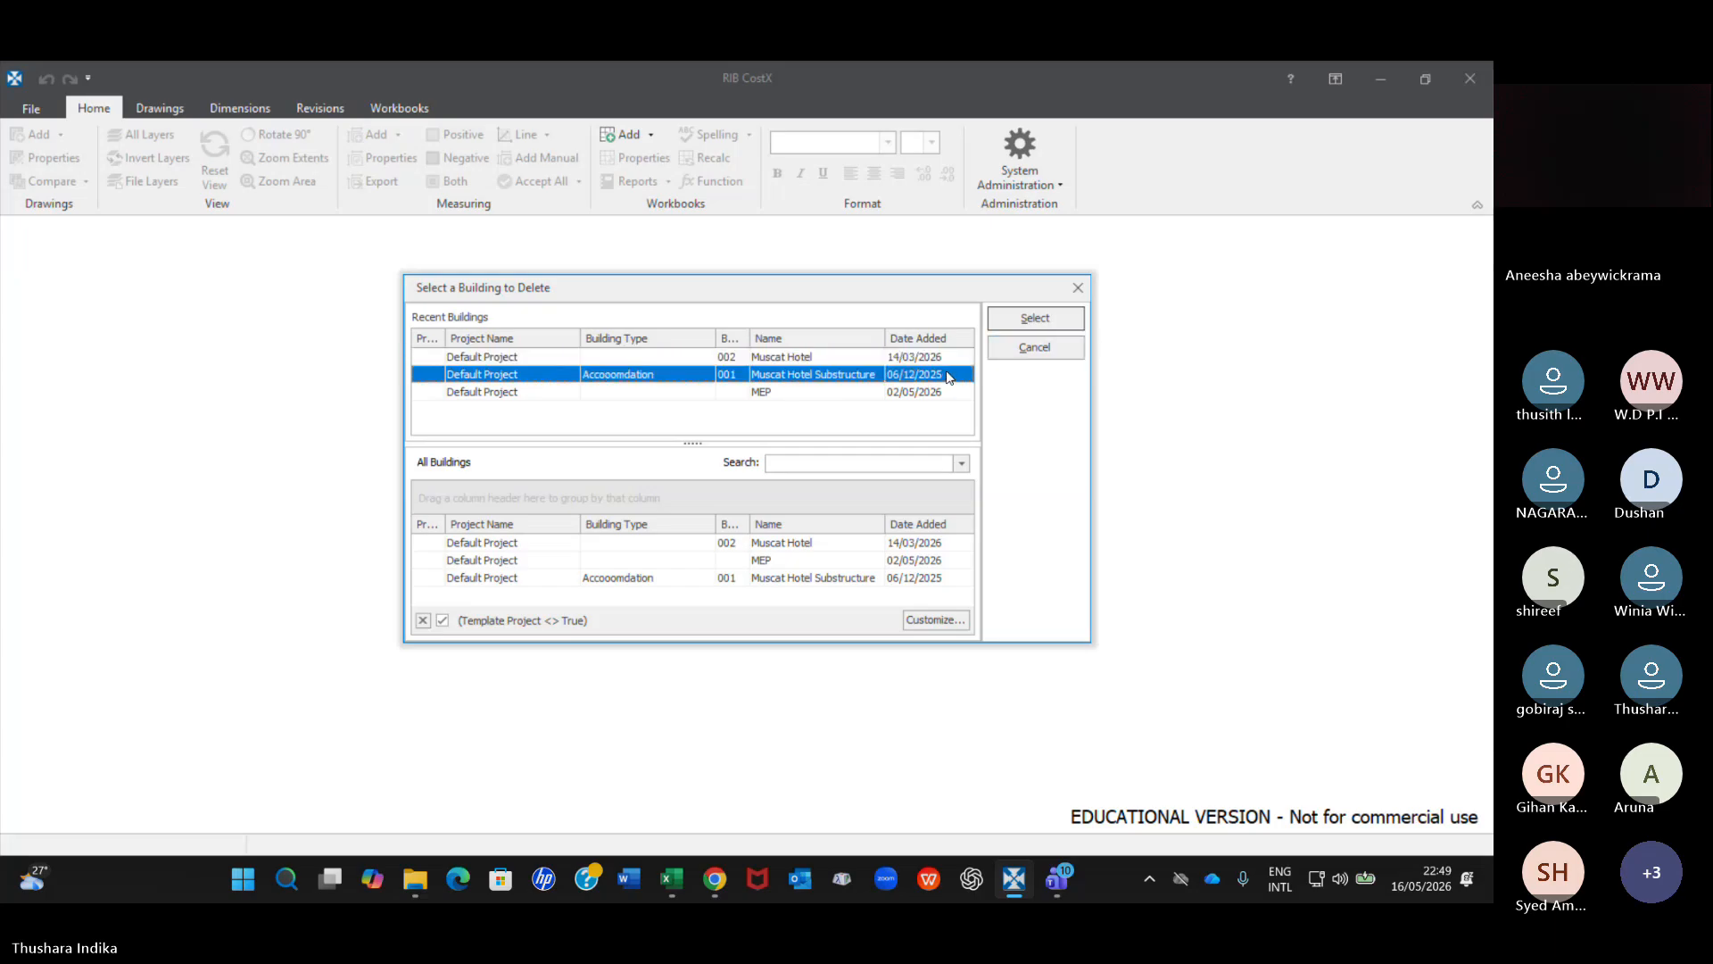
click(1022, 322)
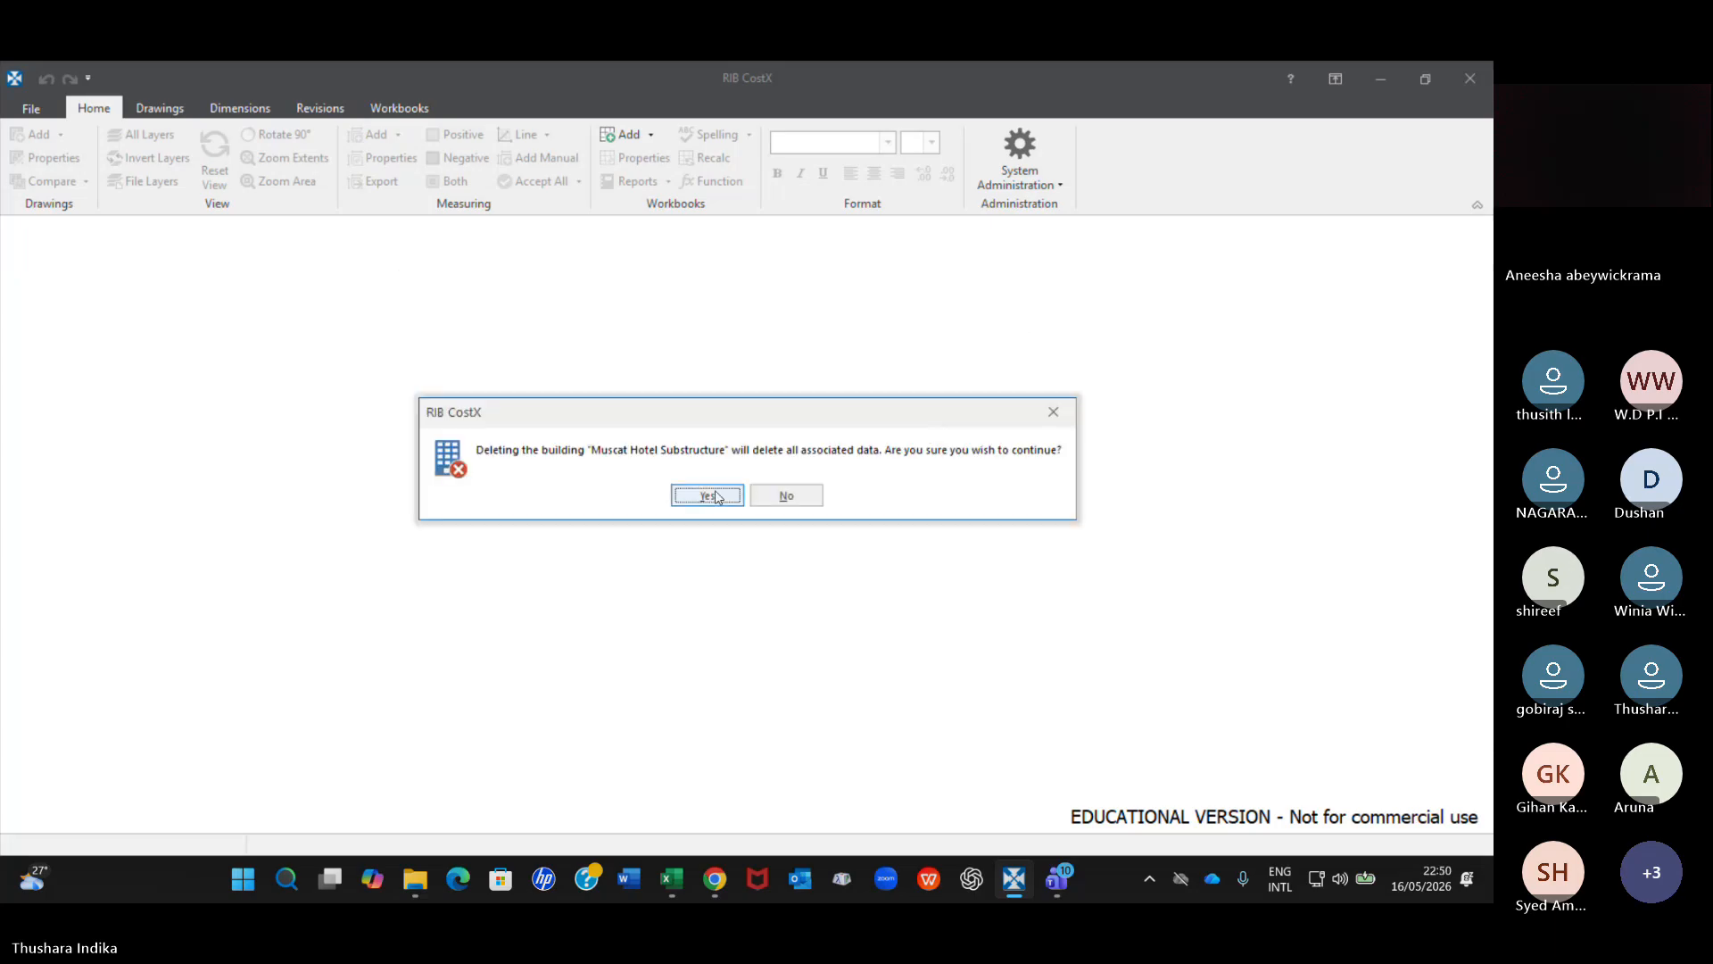
click(710, 495)
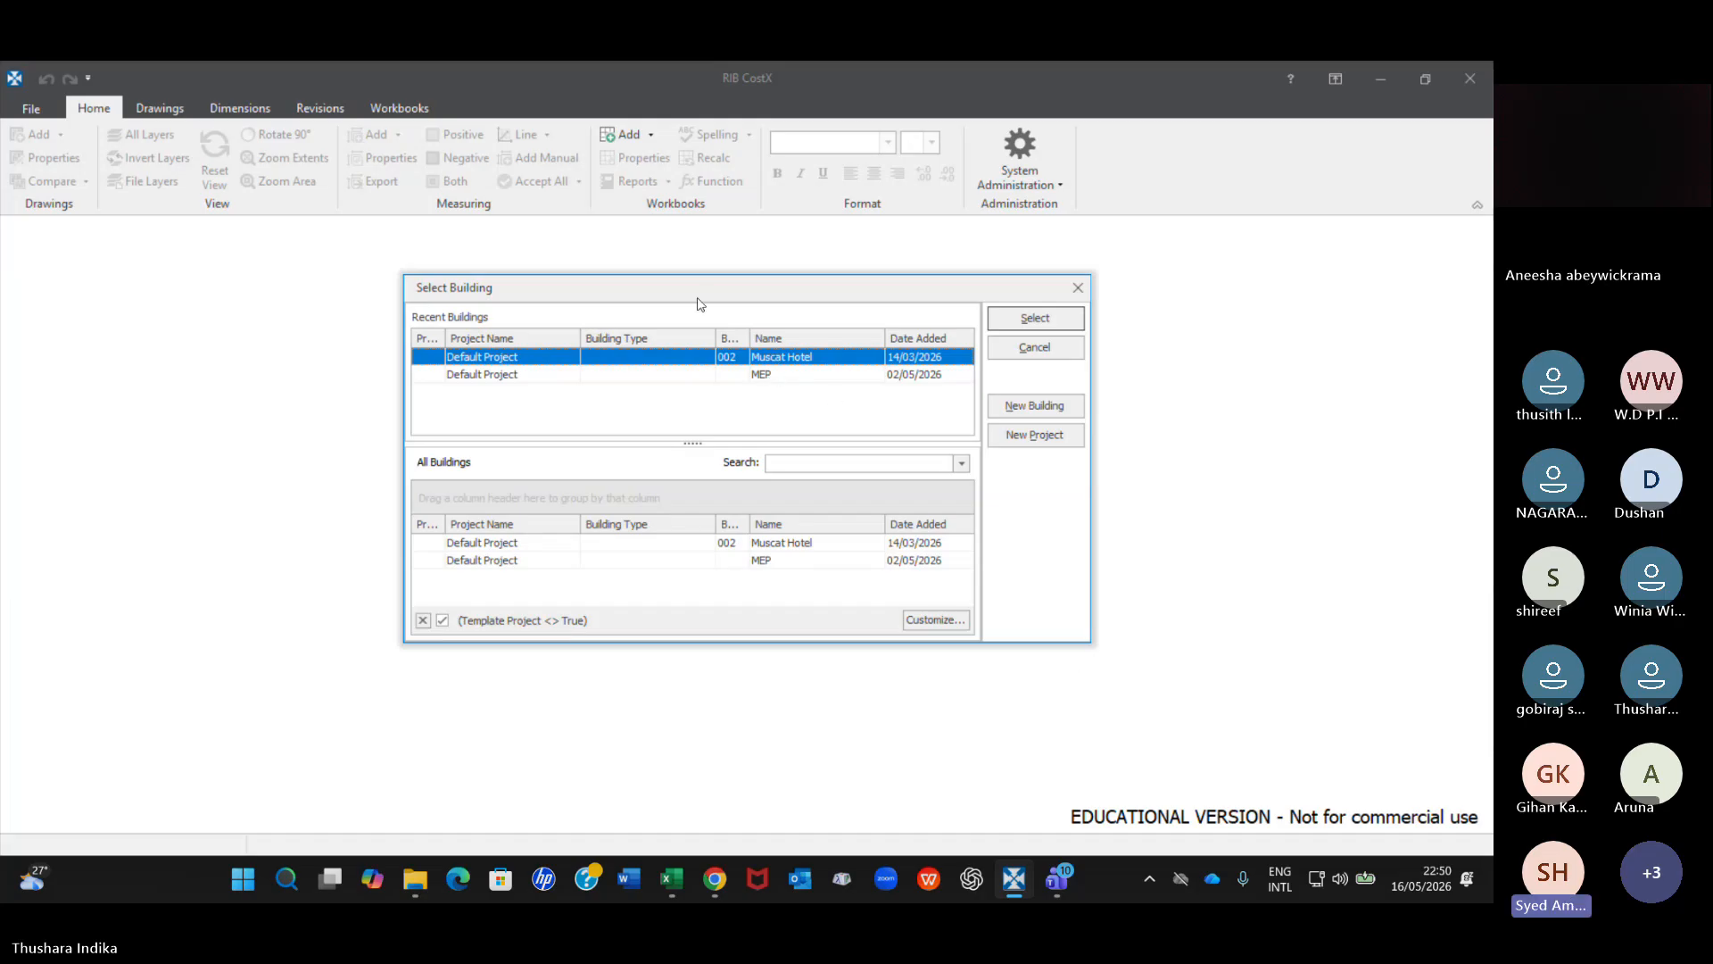
Switch to the Teams meeting and look through the participant list.
click(1057, 879)
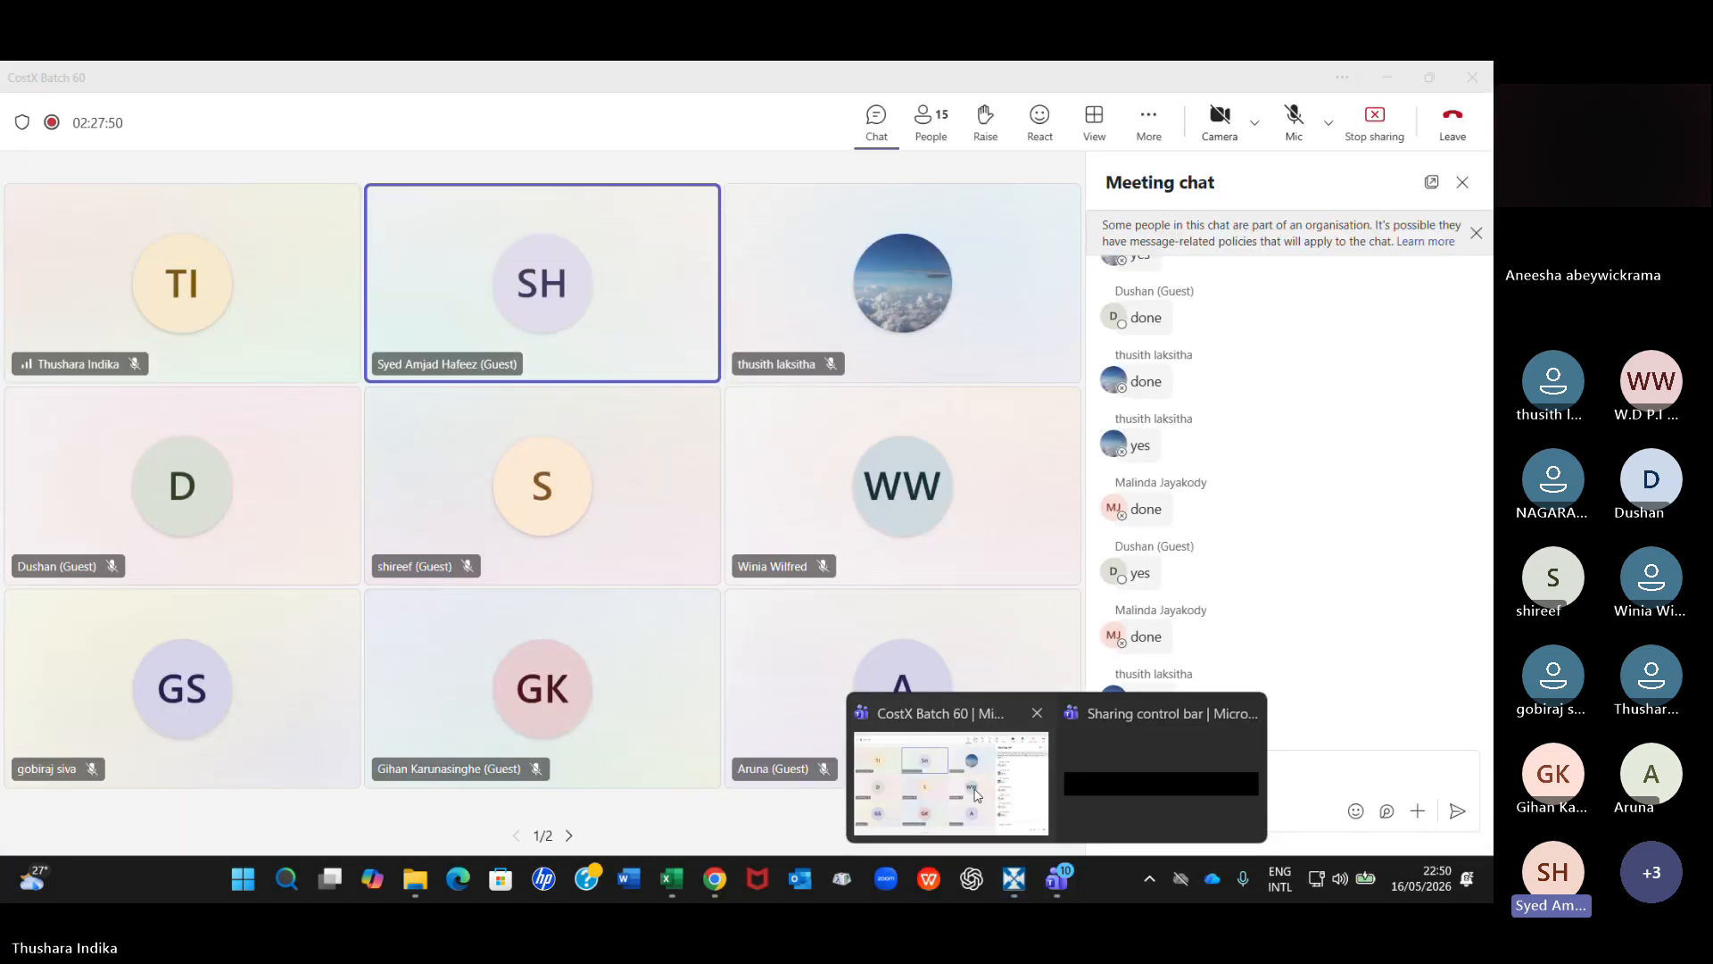
click(976, 794)
click(931, 121)
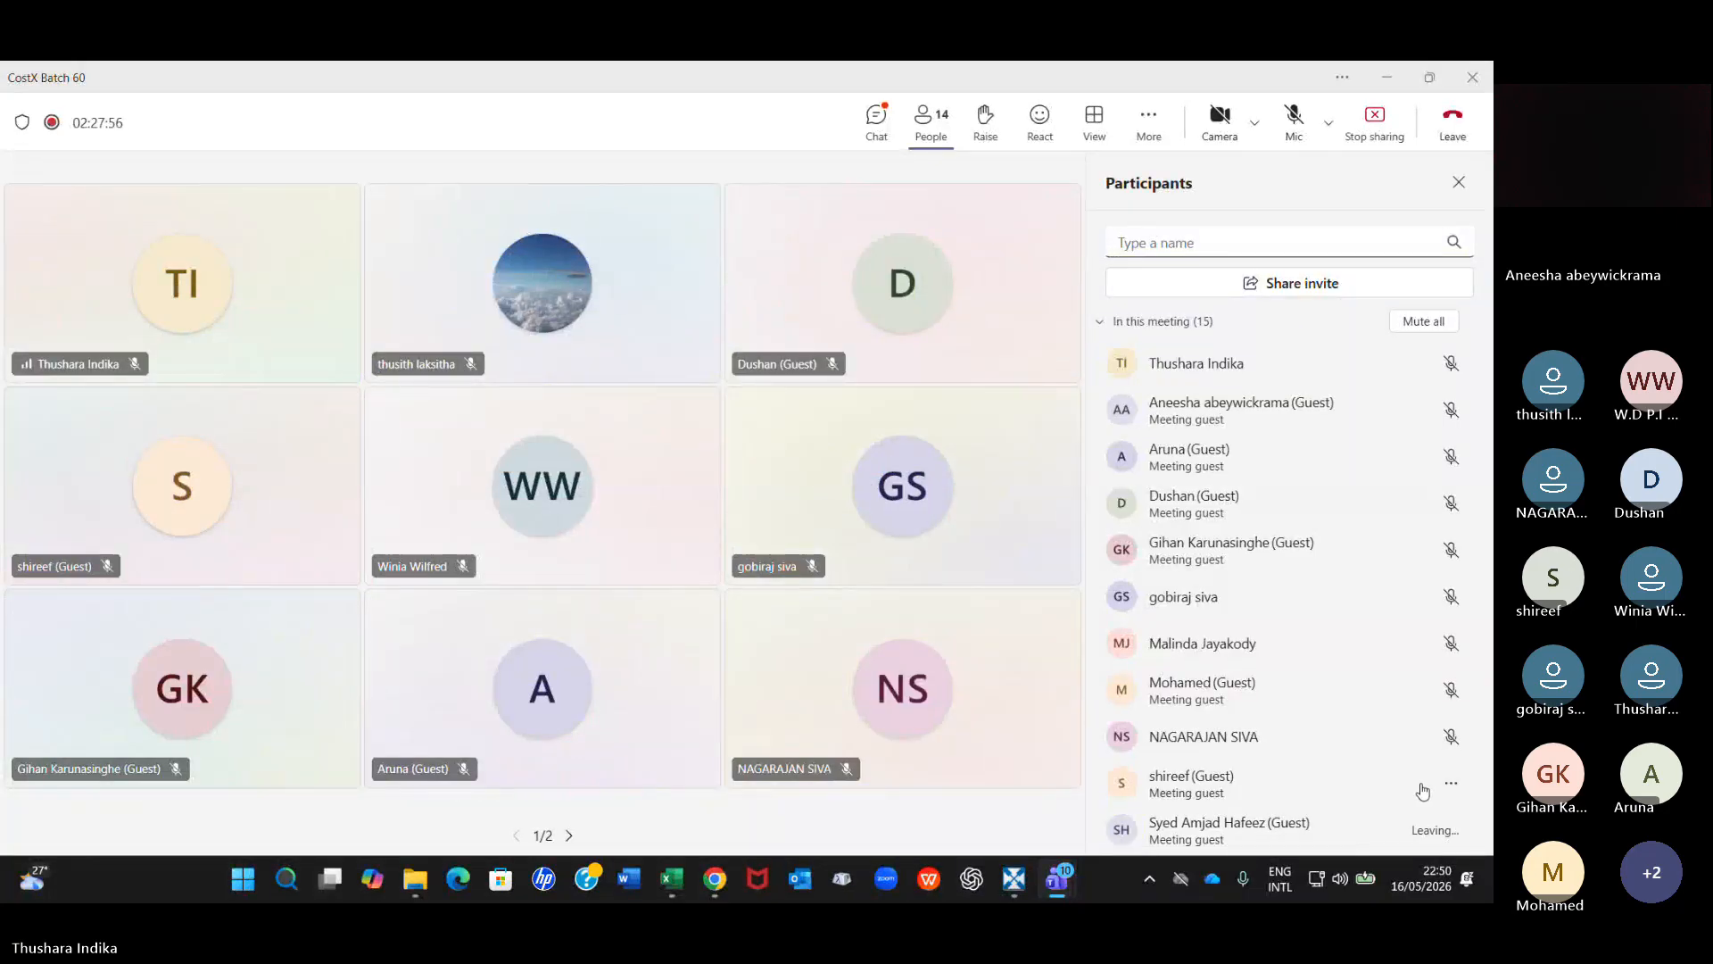
scroll(1374, 789, down, 2)
scroll(1354, 788, down, 2)
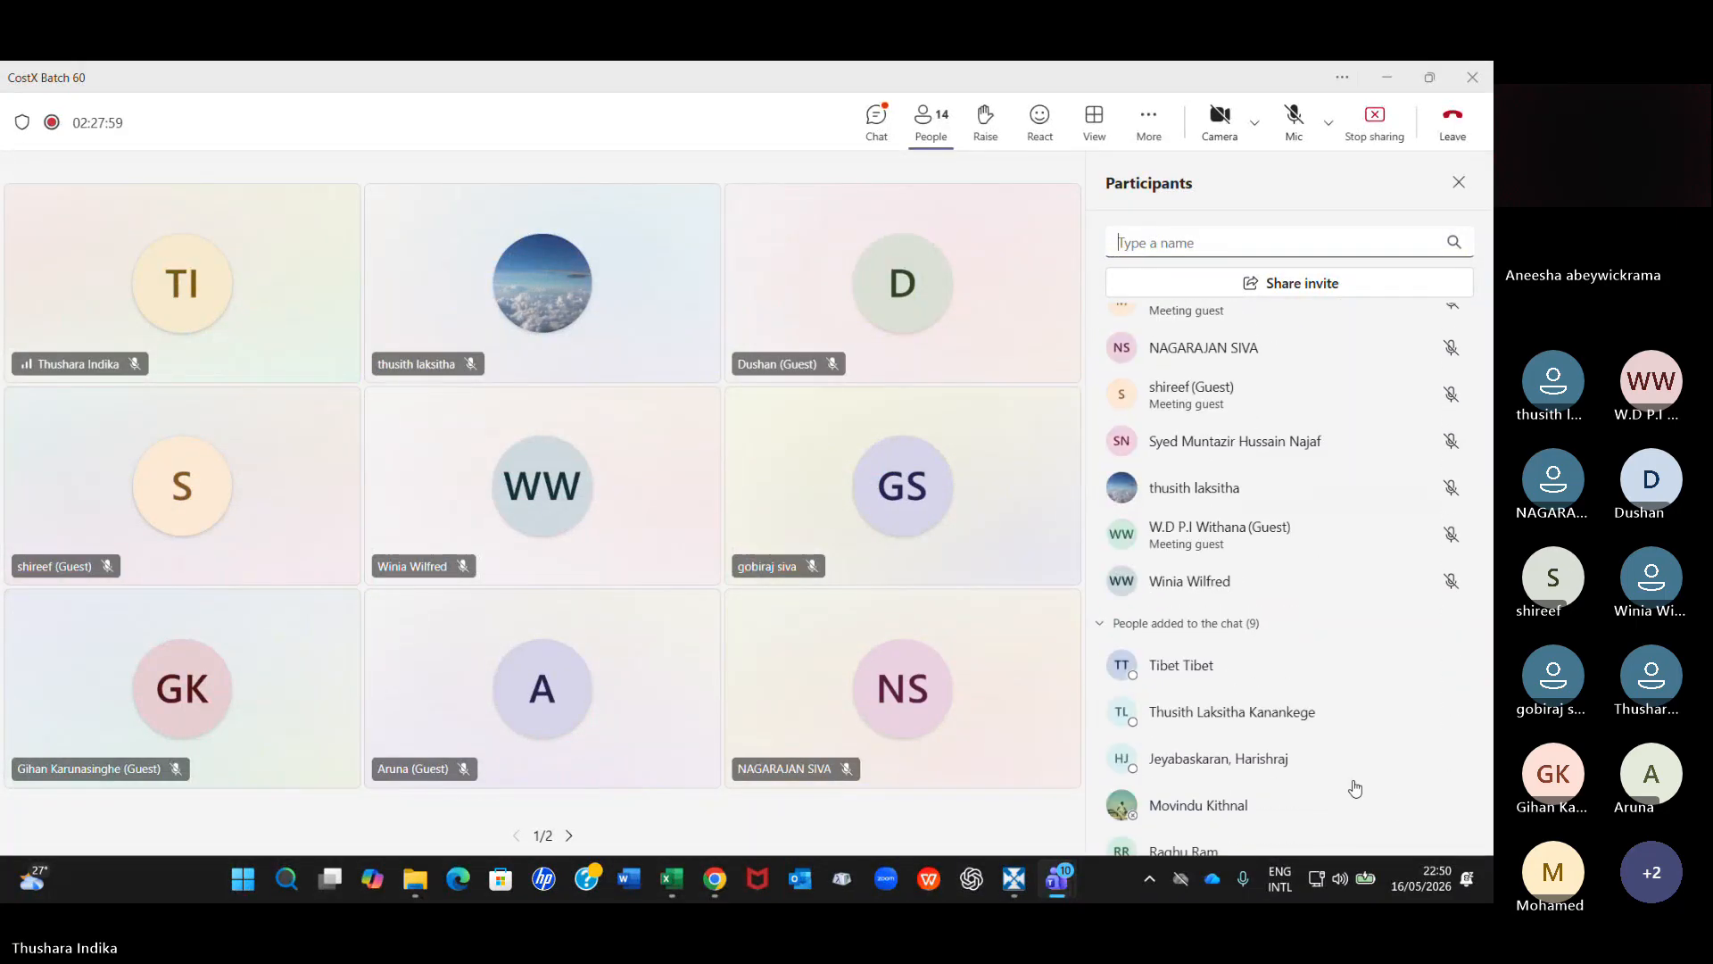
scroll(1354, 787, up, 4)
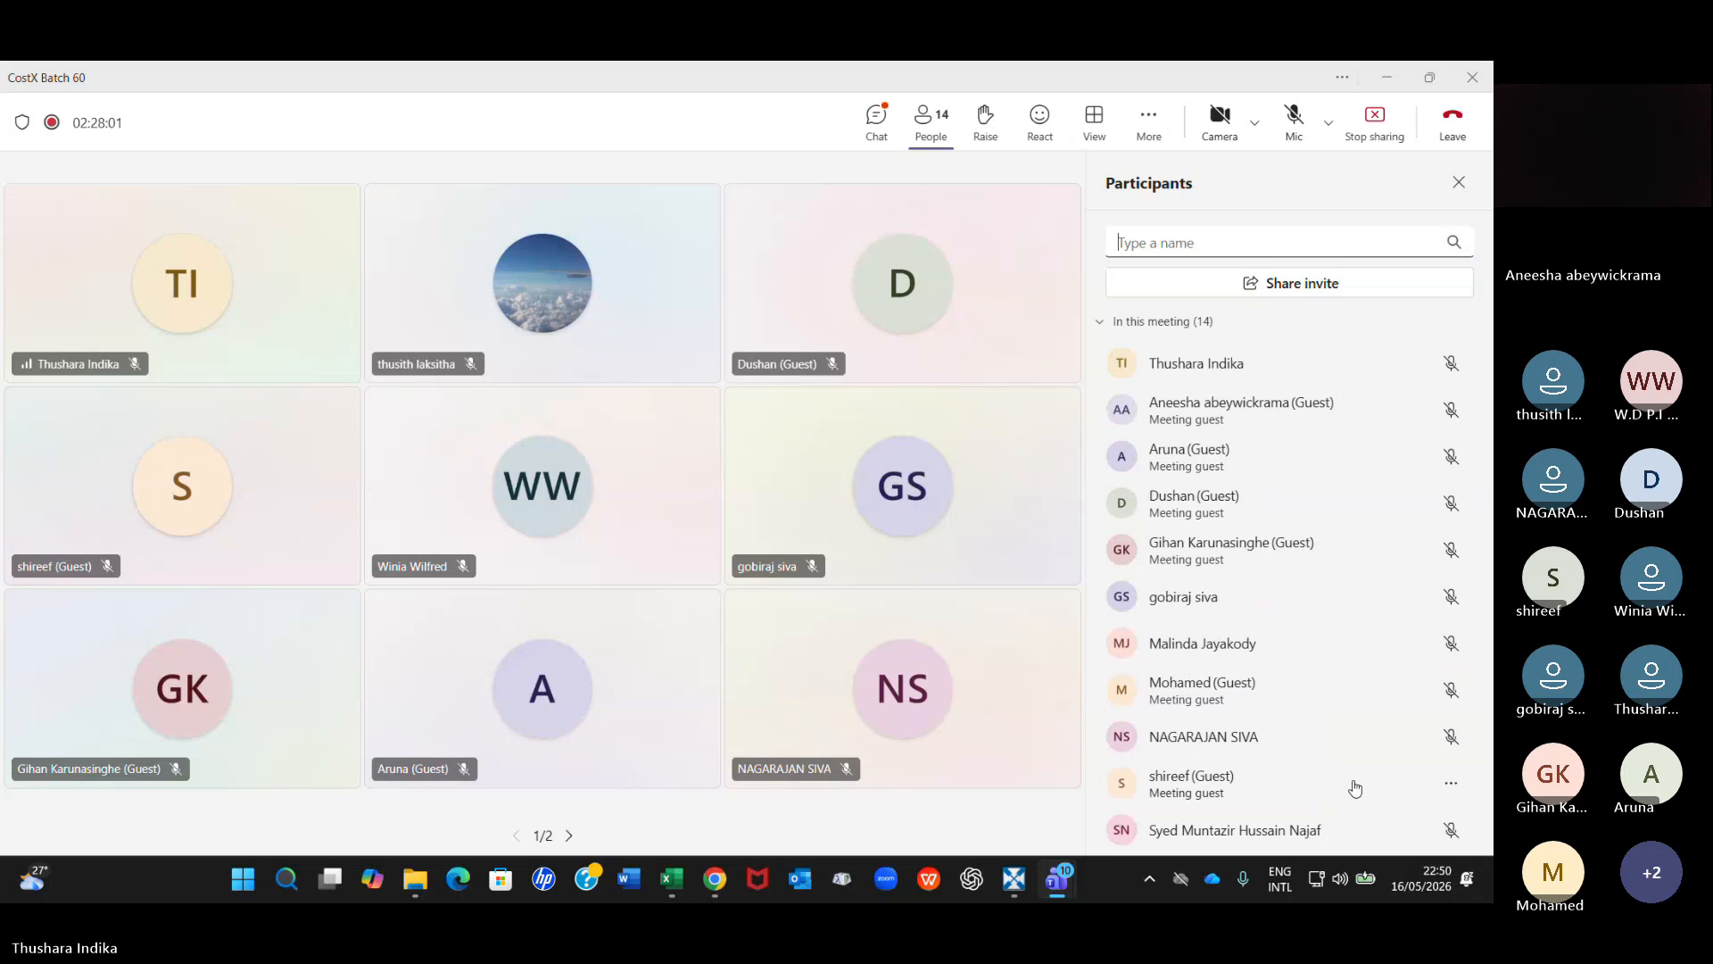
Return to RIB CostX and start a new building named 3D measure in the Default Project.
click(1017, 882)
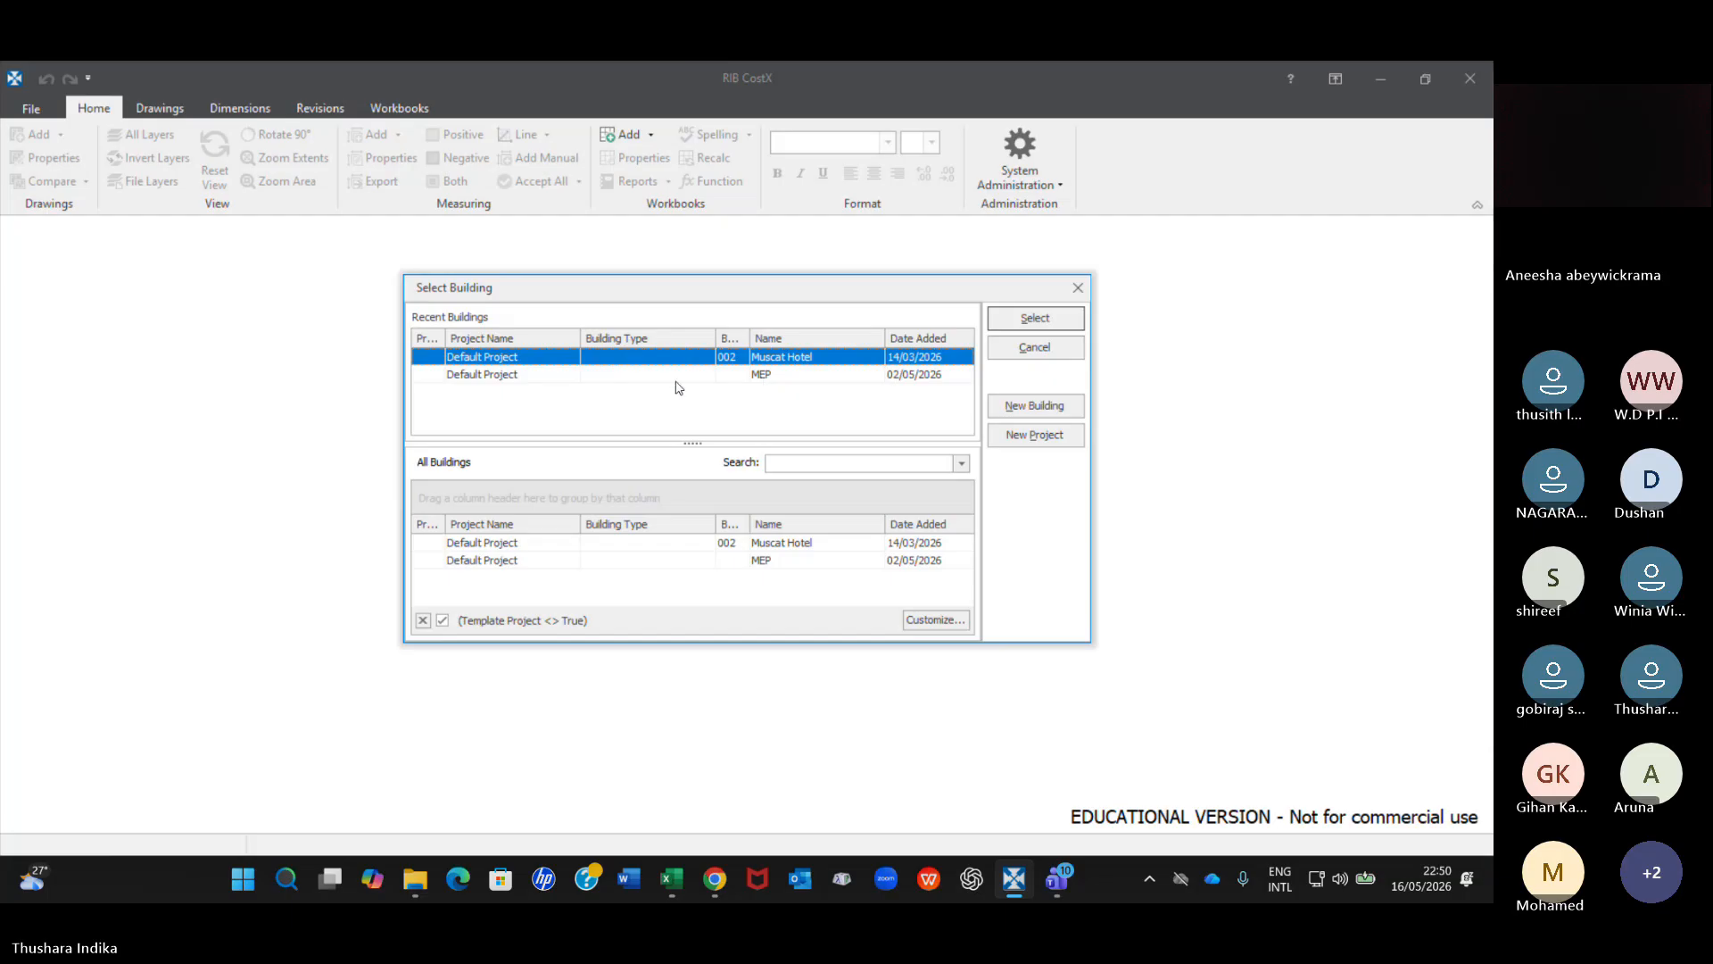
click(1026, 410)
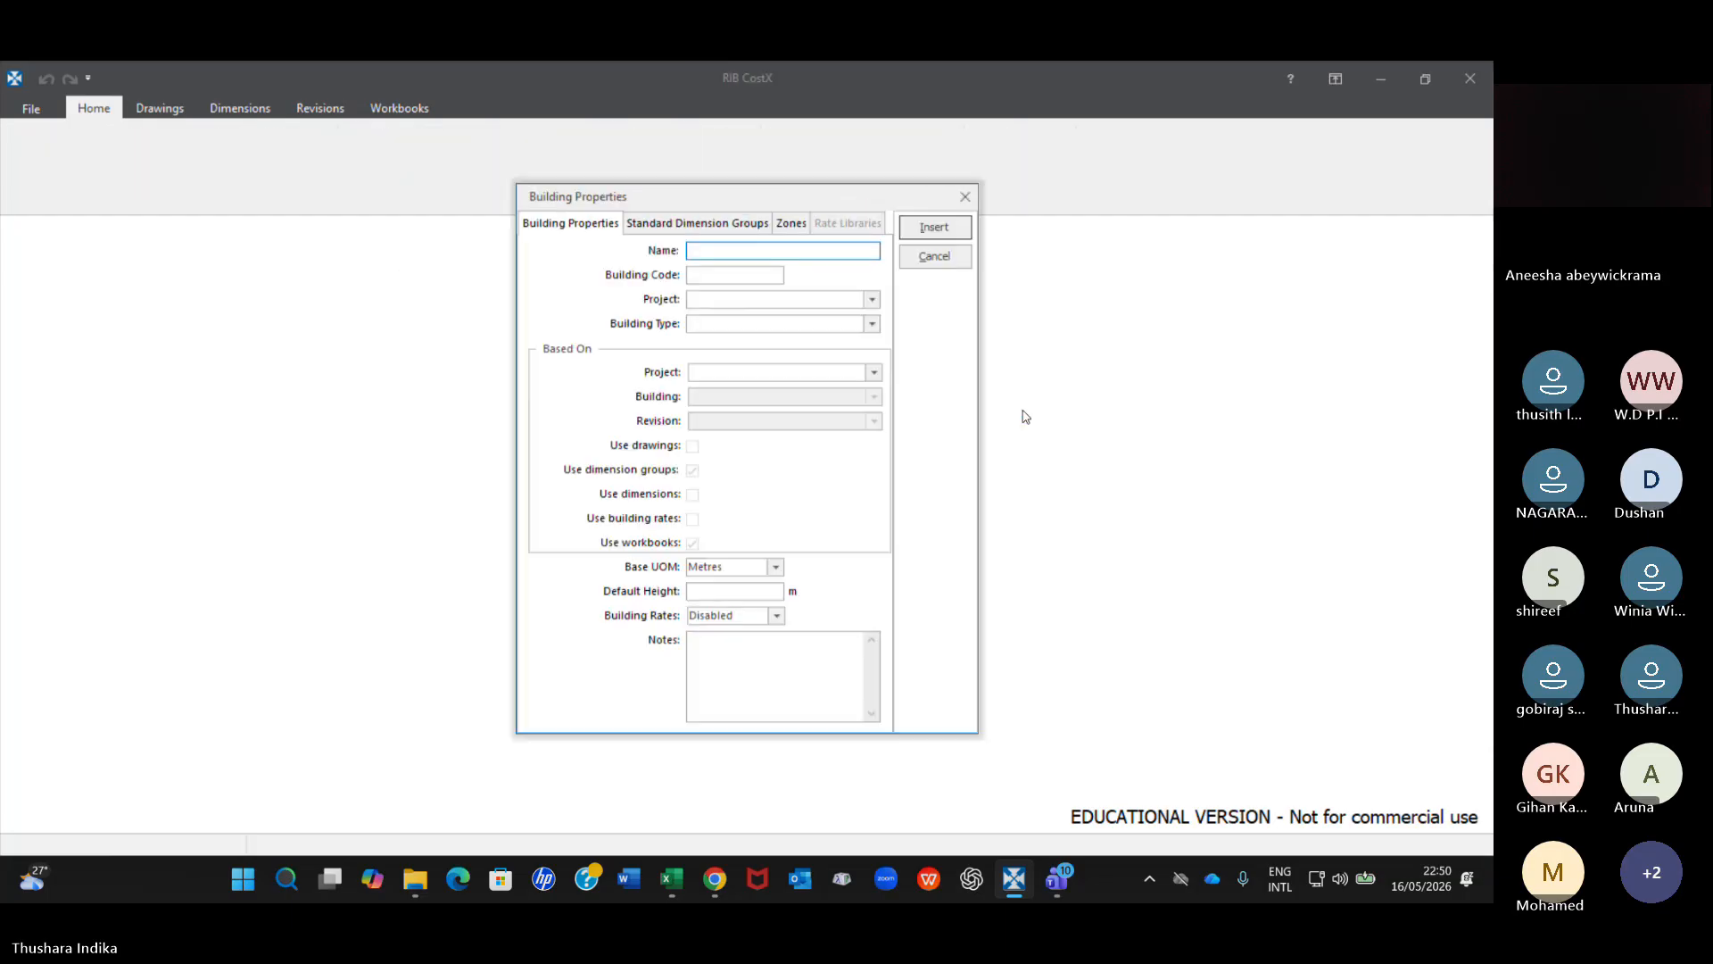
text(3D measure)
drag(780, 203, 464, 159)
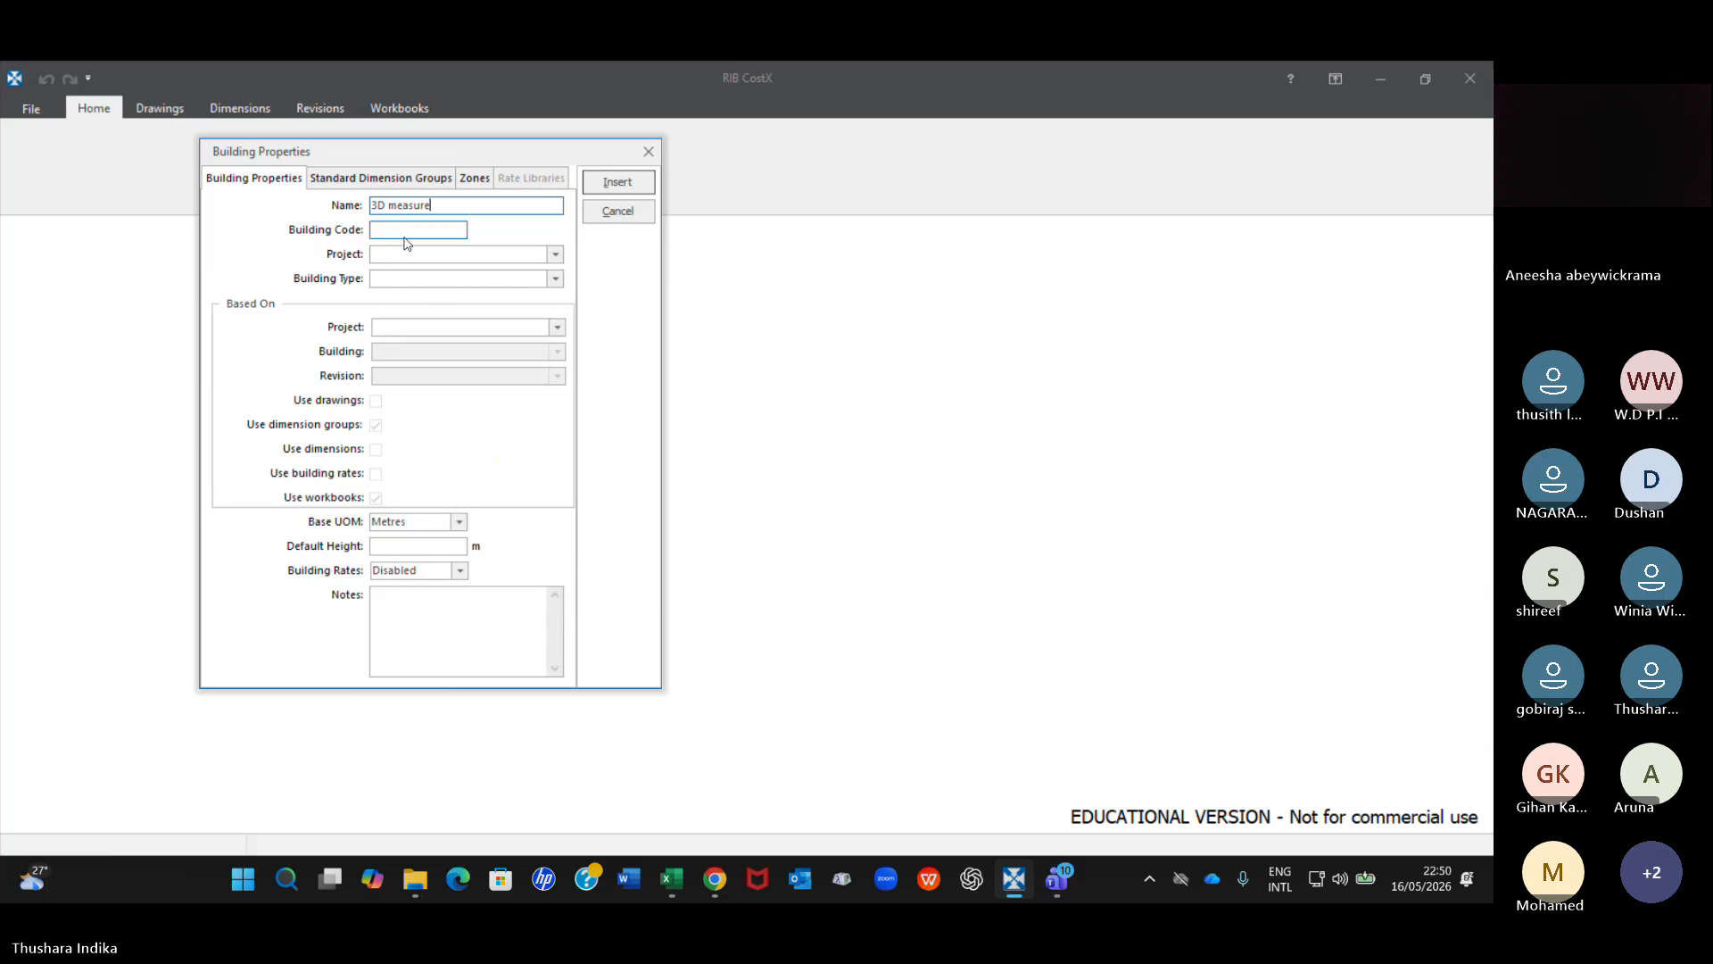
click(554, 254)
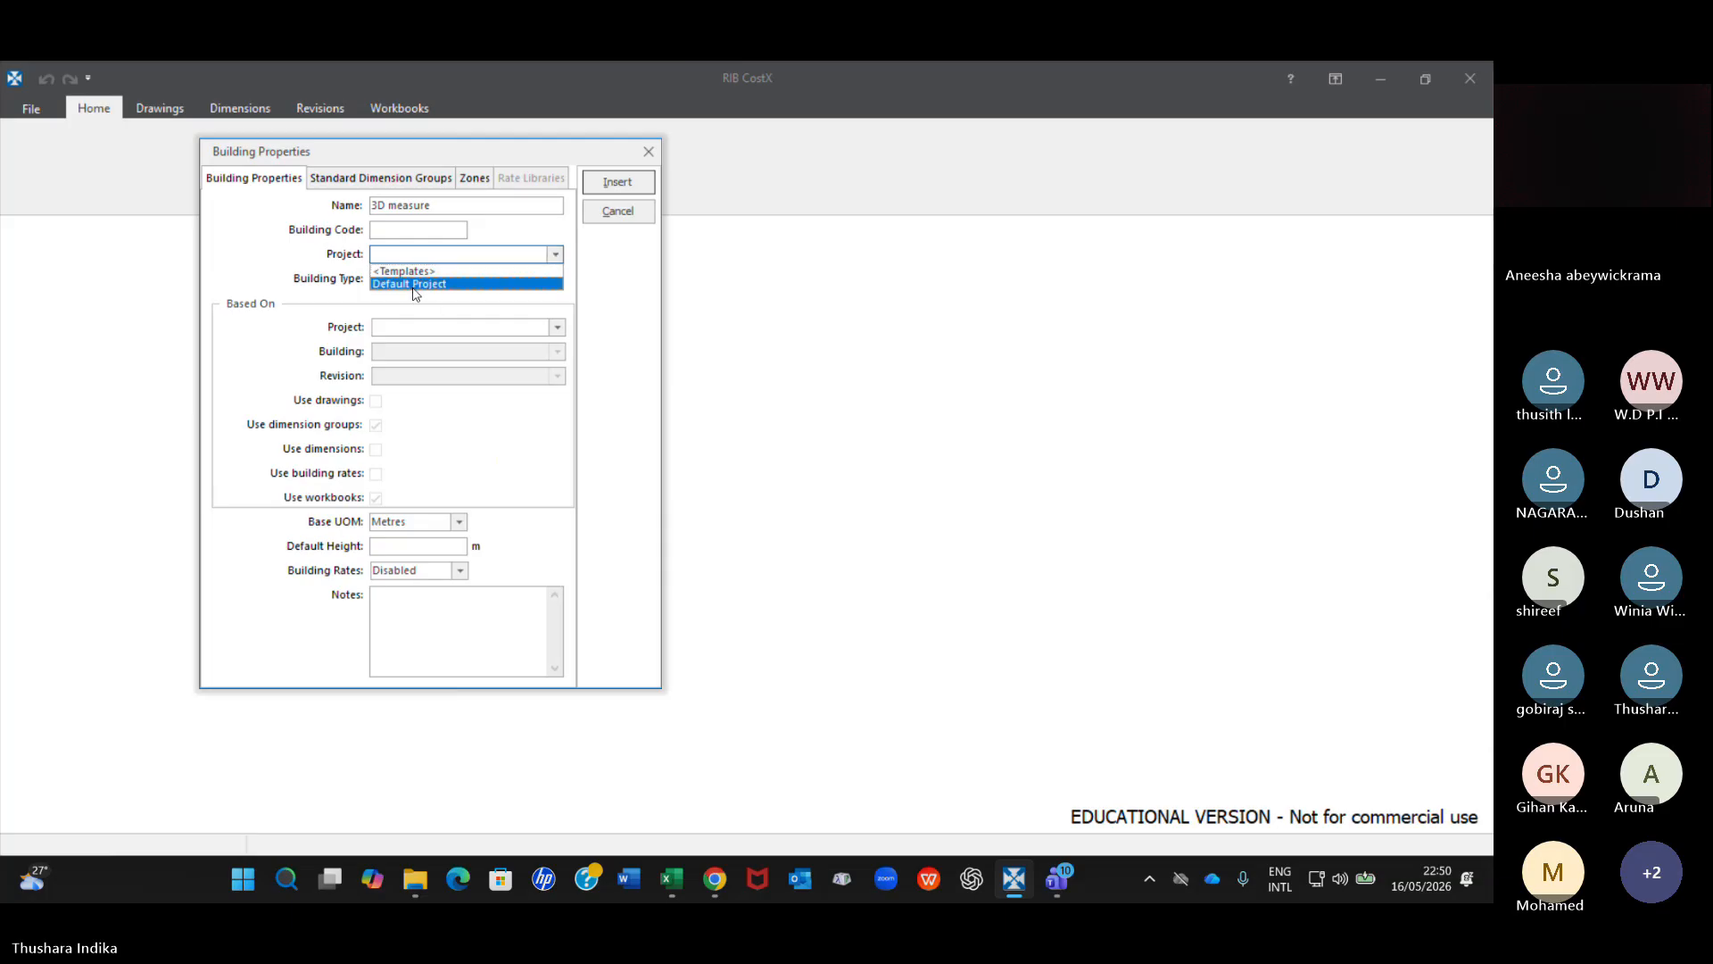
click(412, 286)
Enter Accomadation as the building type of the new building.
click(411, 279)
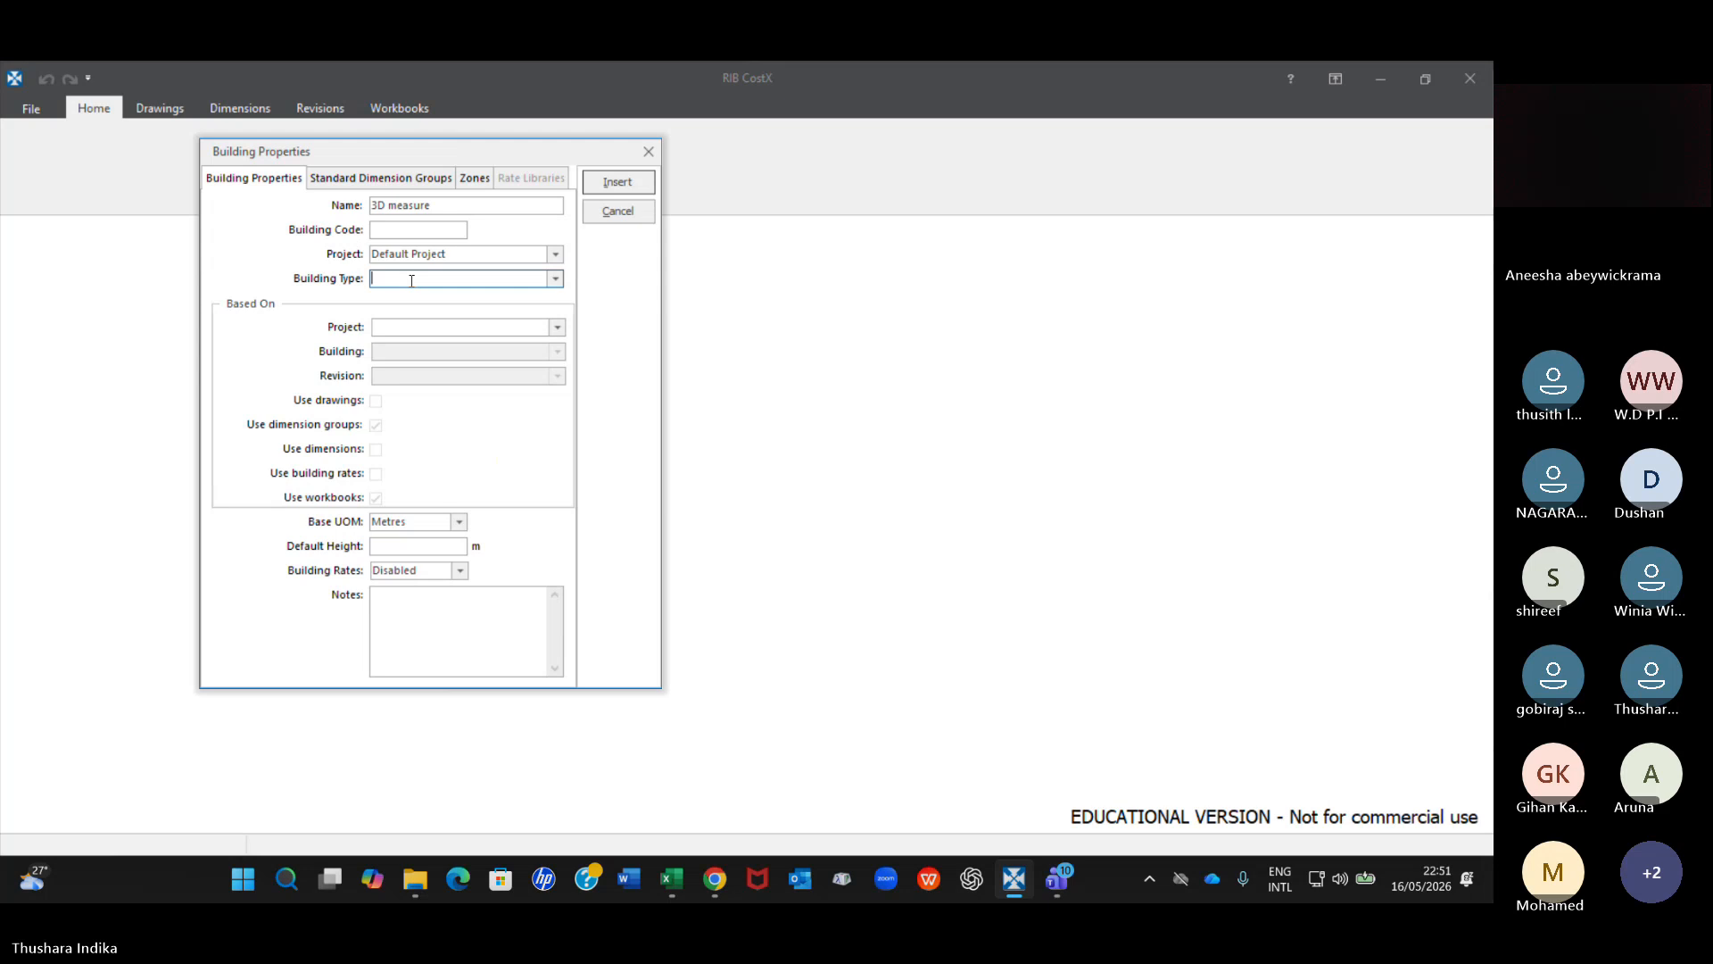
text(Accomadation)
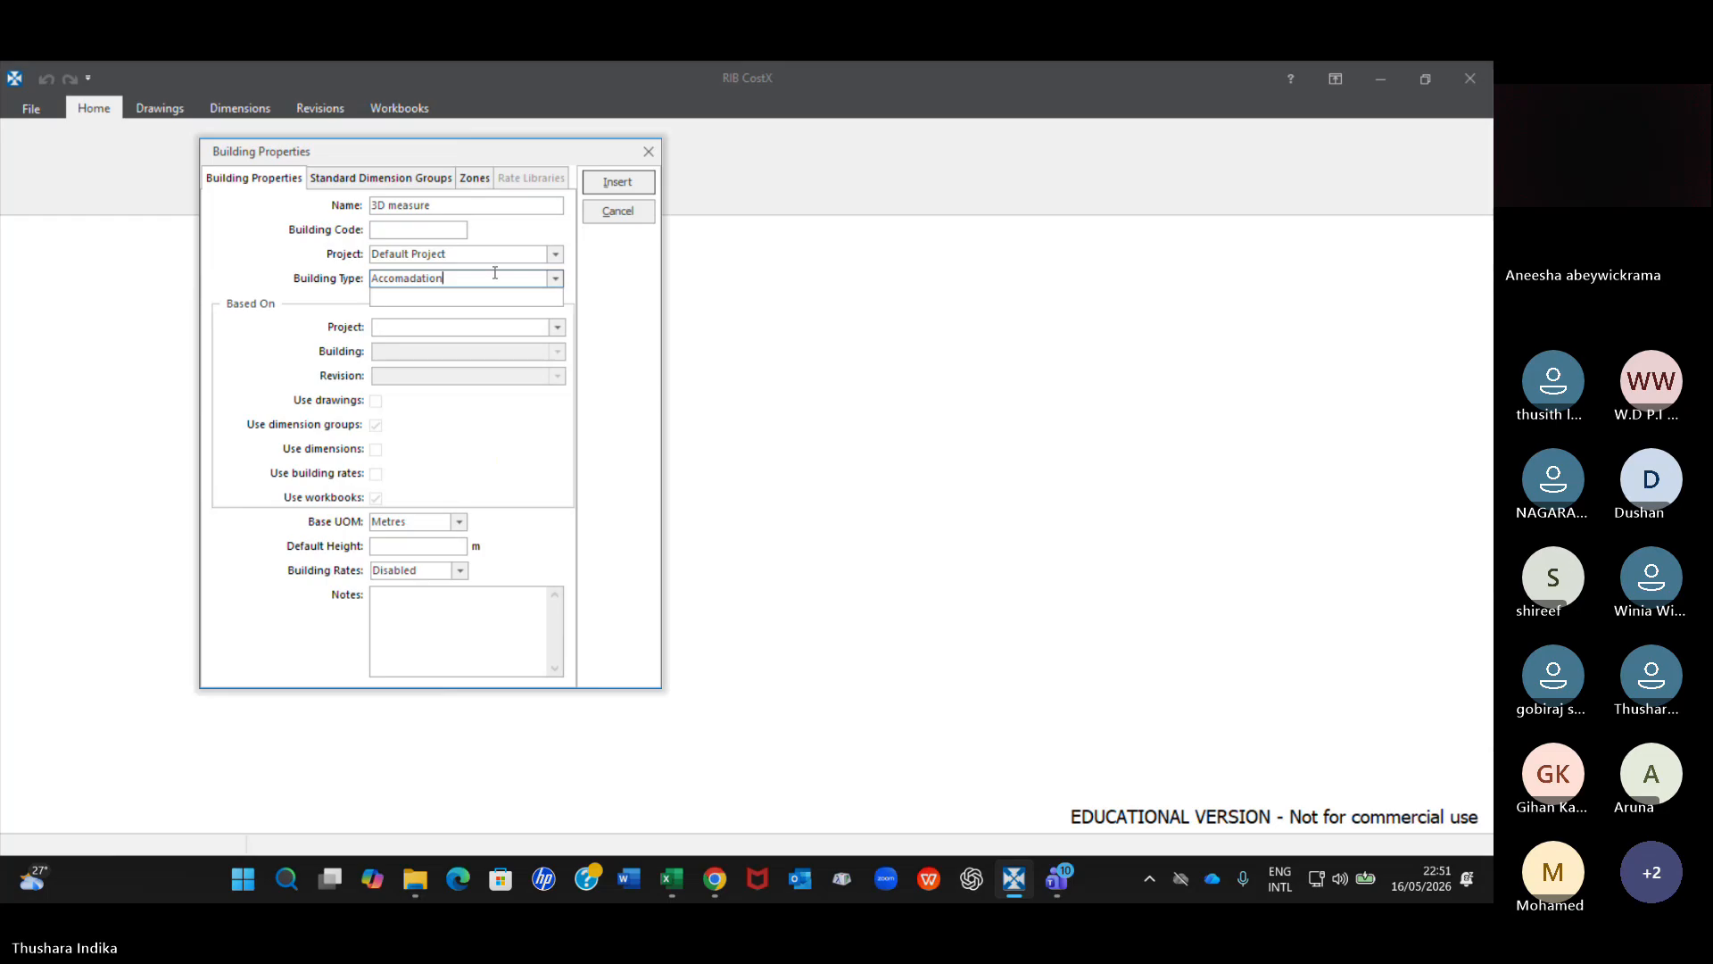
Replace the building type with Residential and insert the new building.
drag(446, 280, 325, 285)
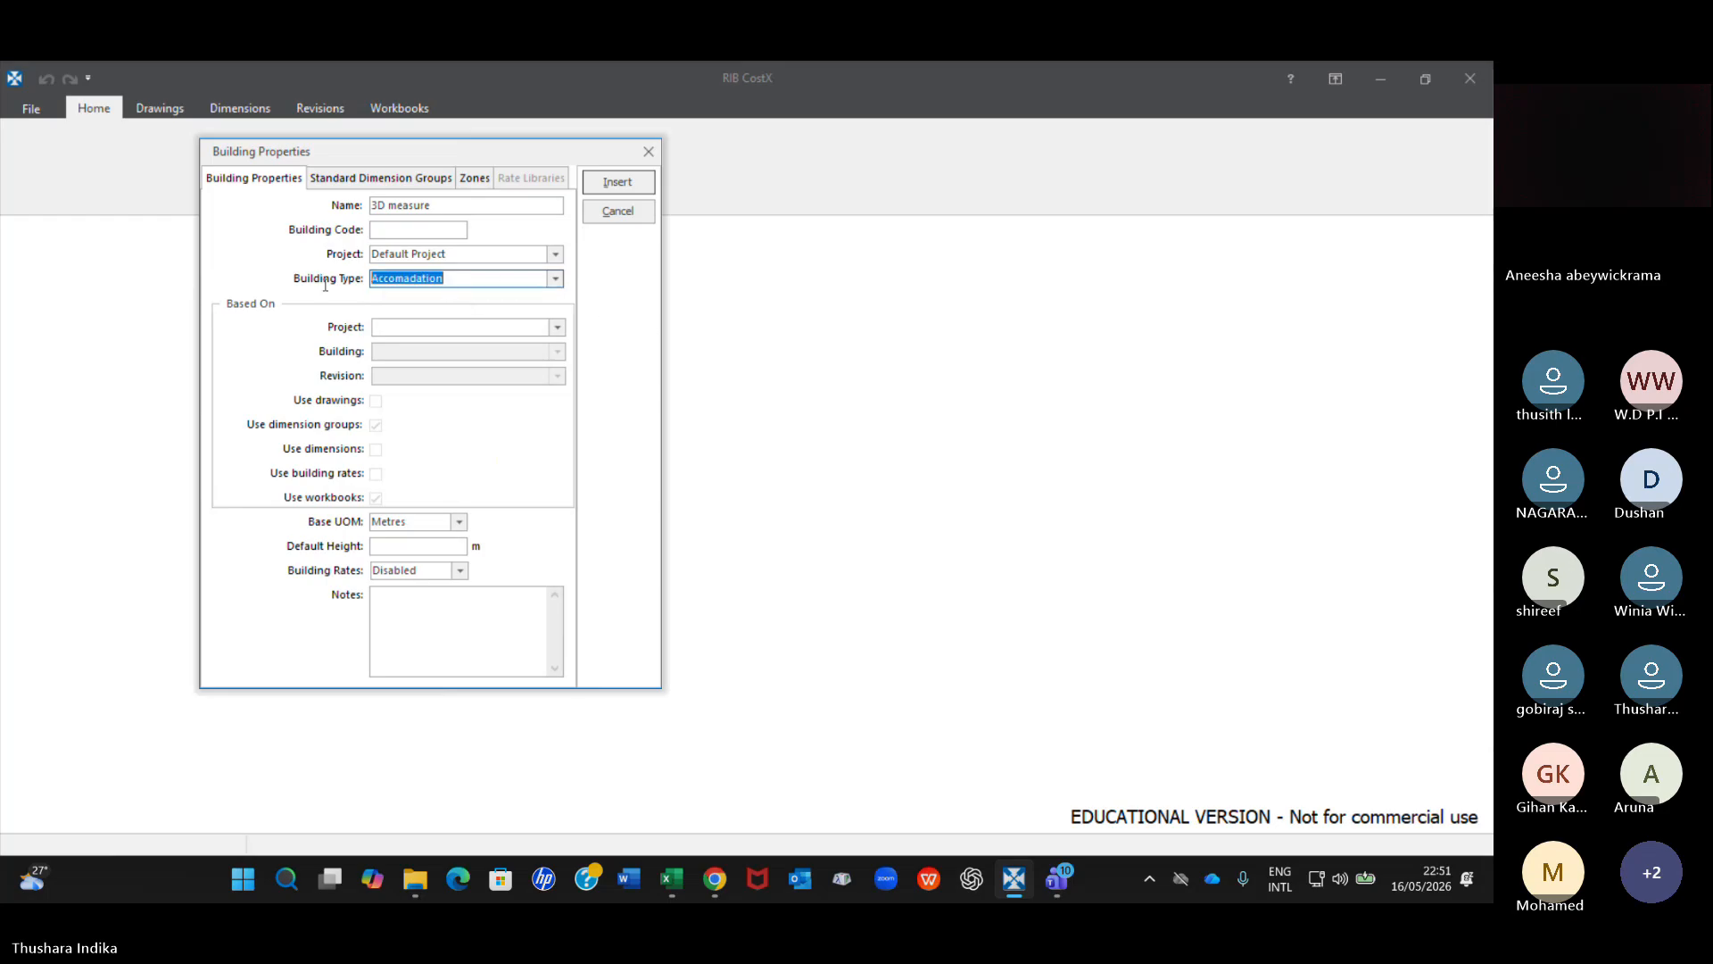
text(Resi)
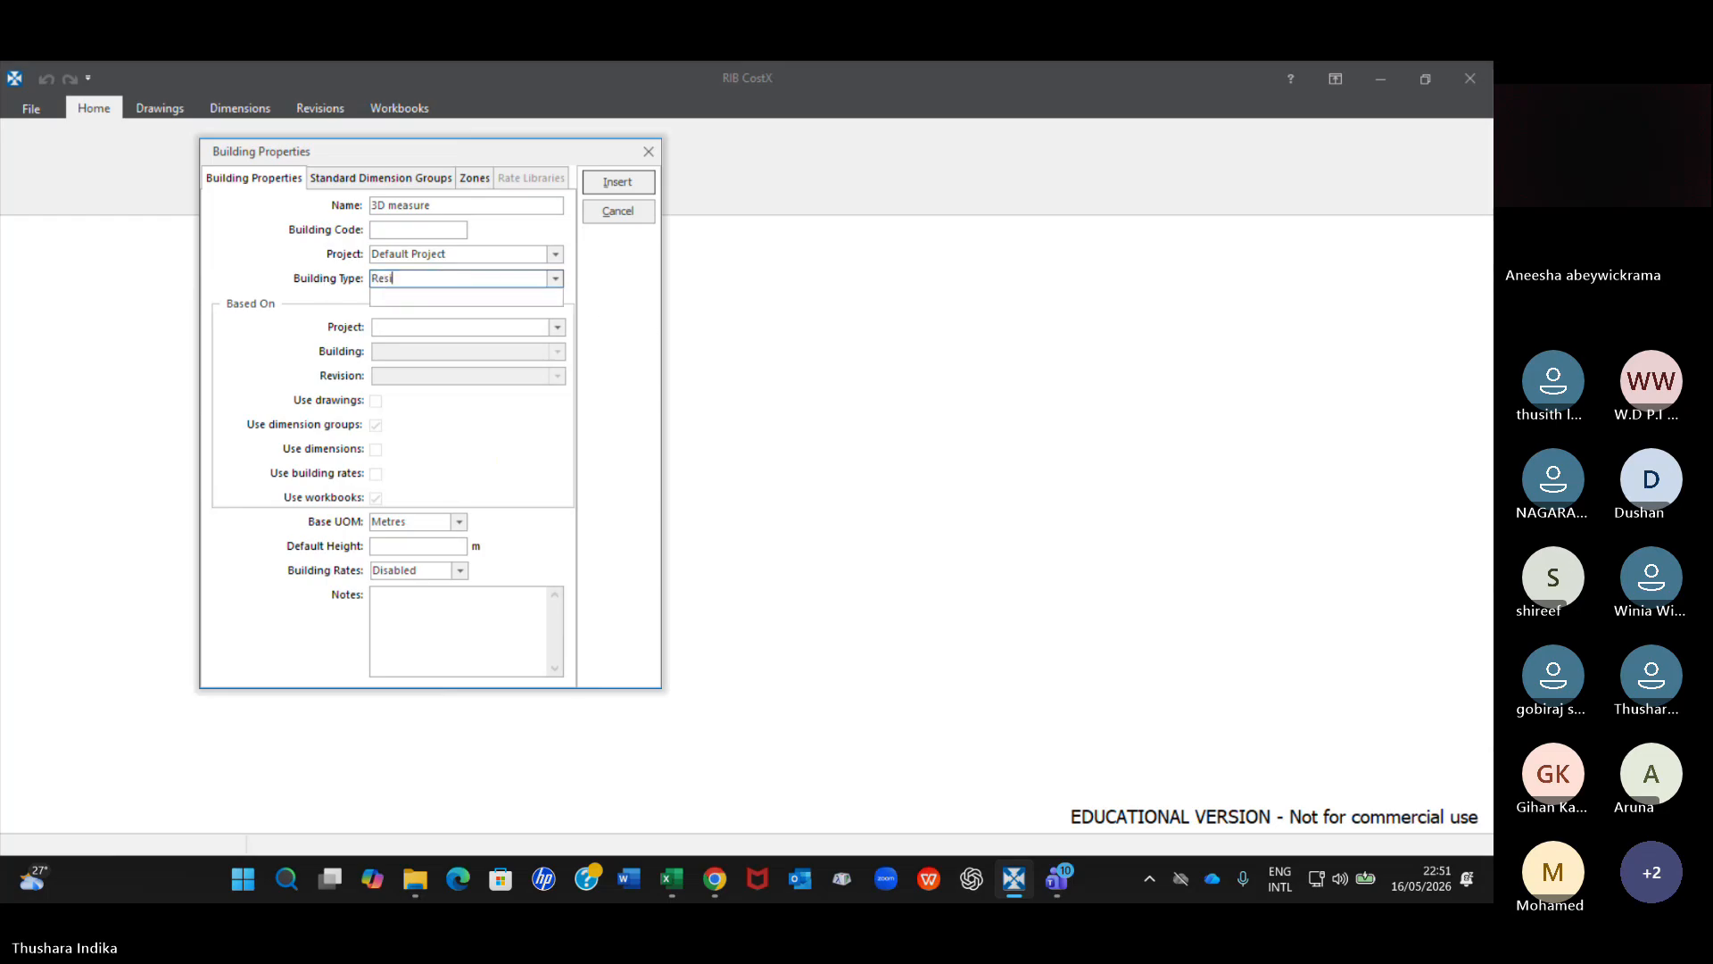
text(dem)
text(tial)
click(607, 183)
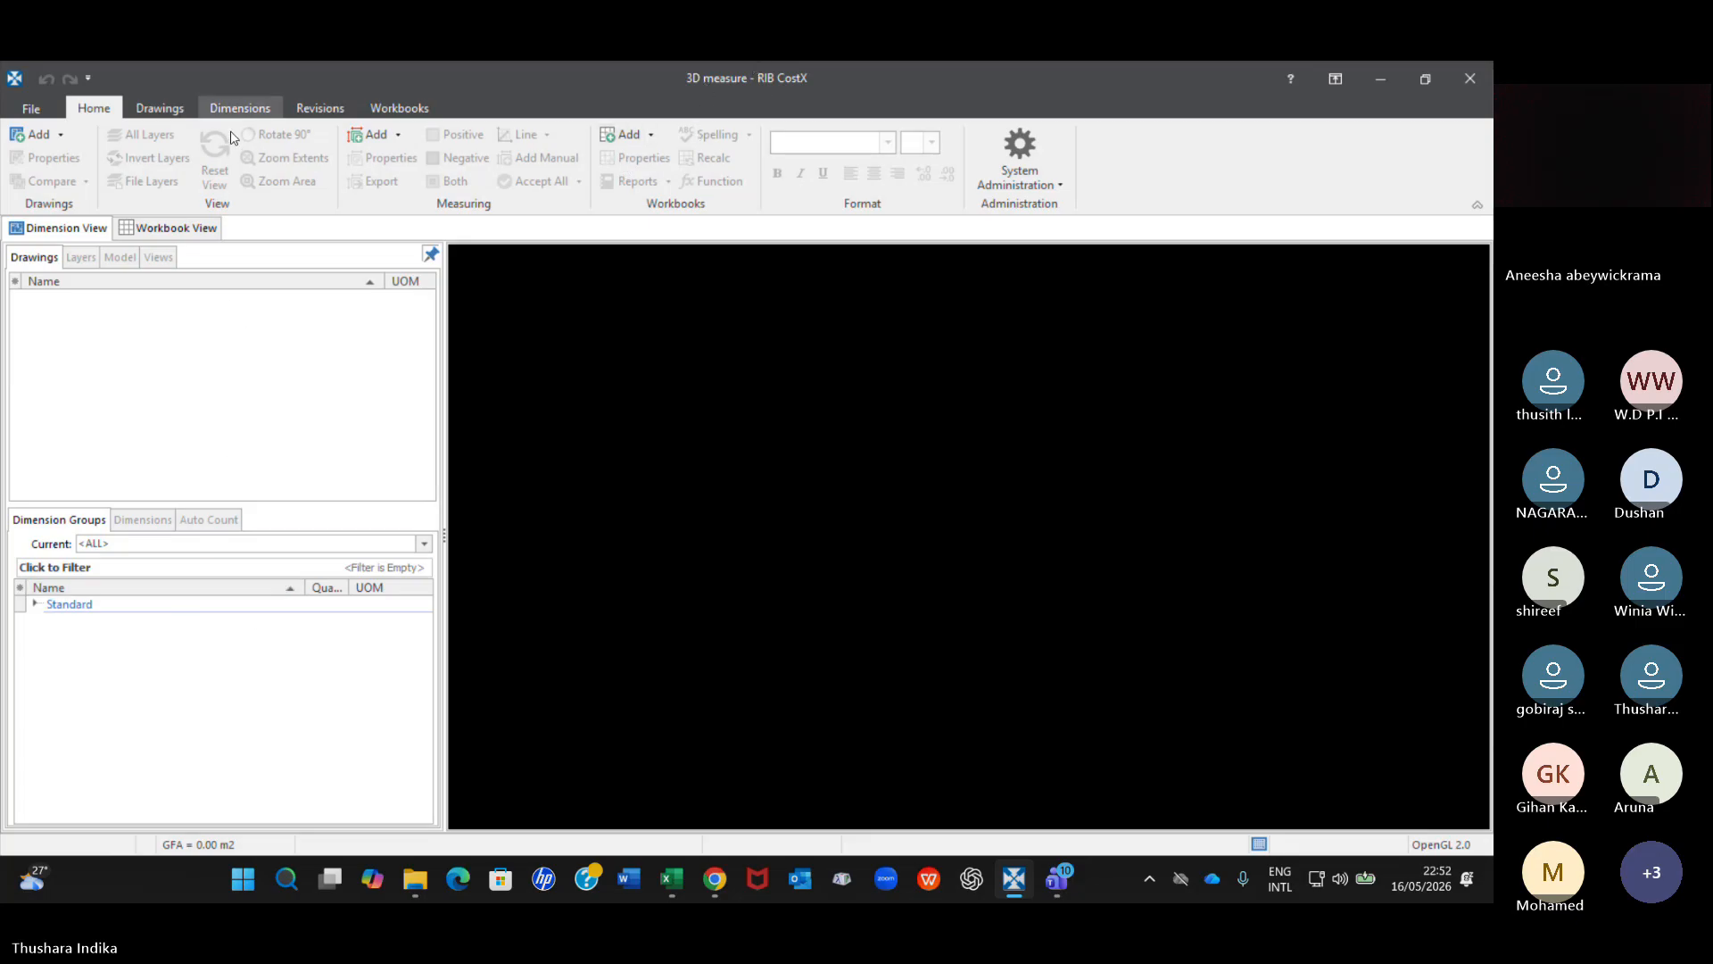
click(175, 110)
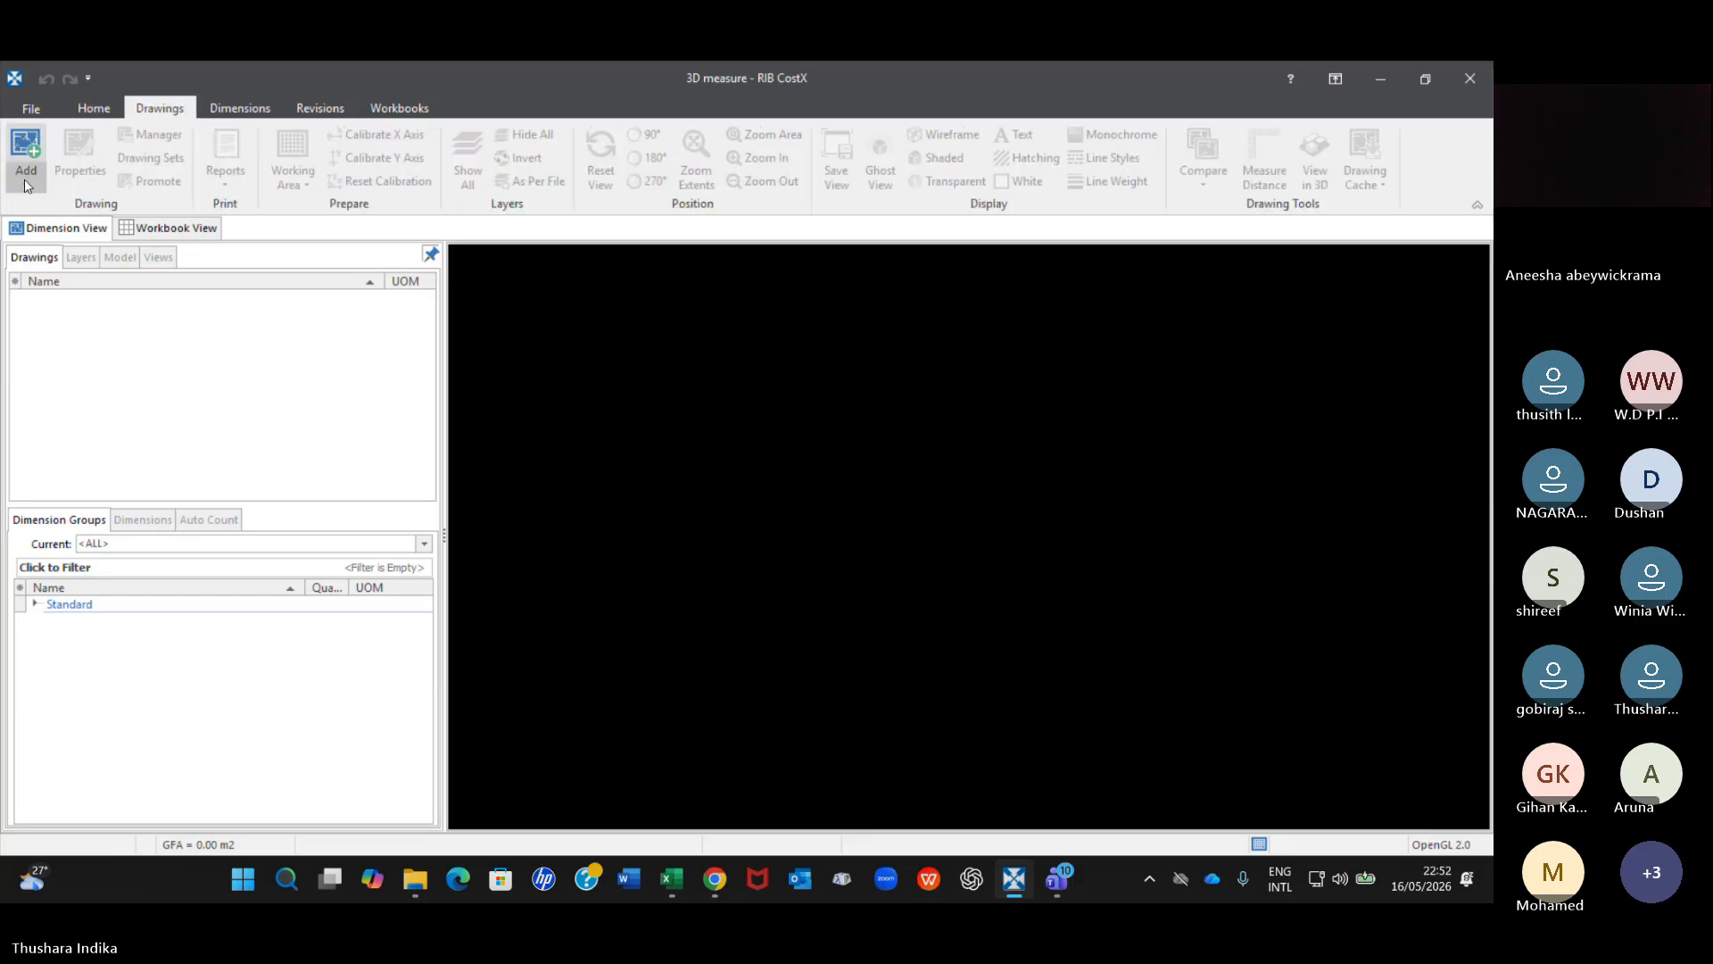
click(26, 178)
click(80, 211)
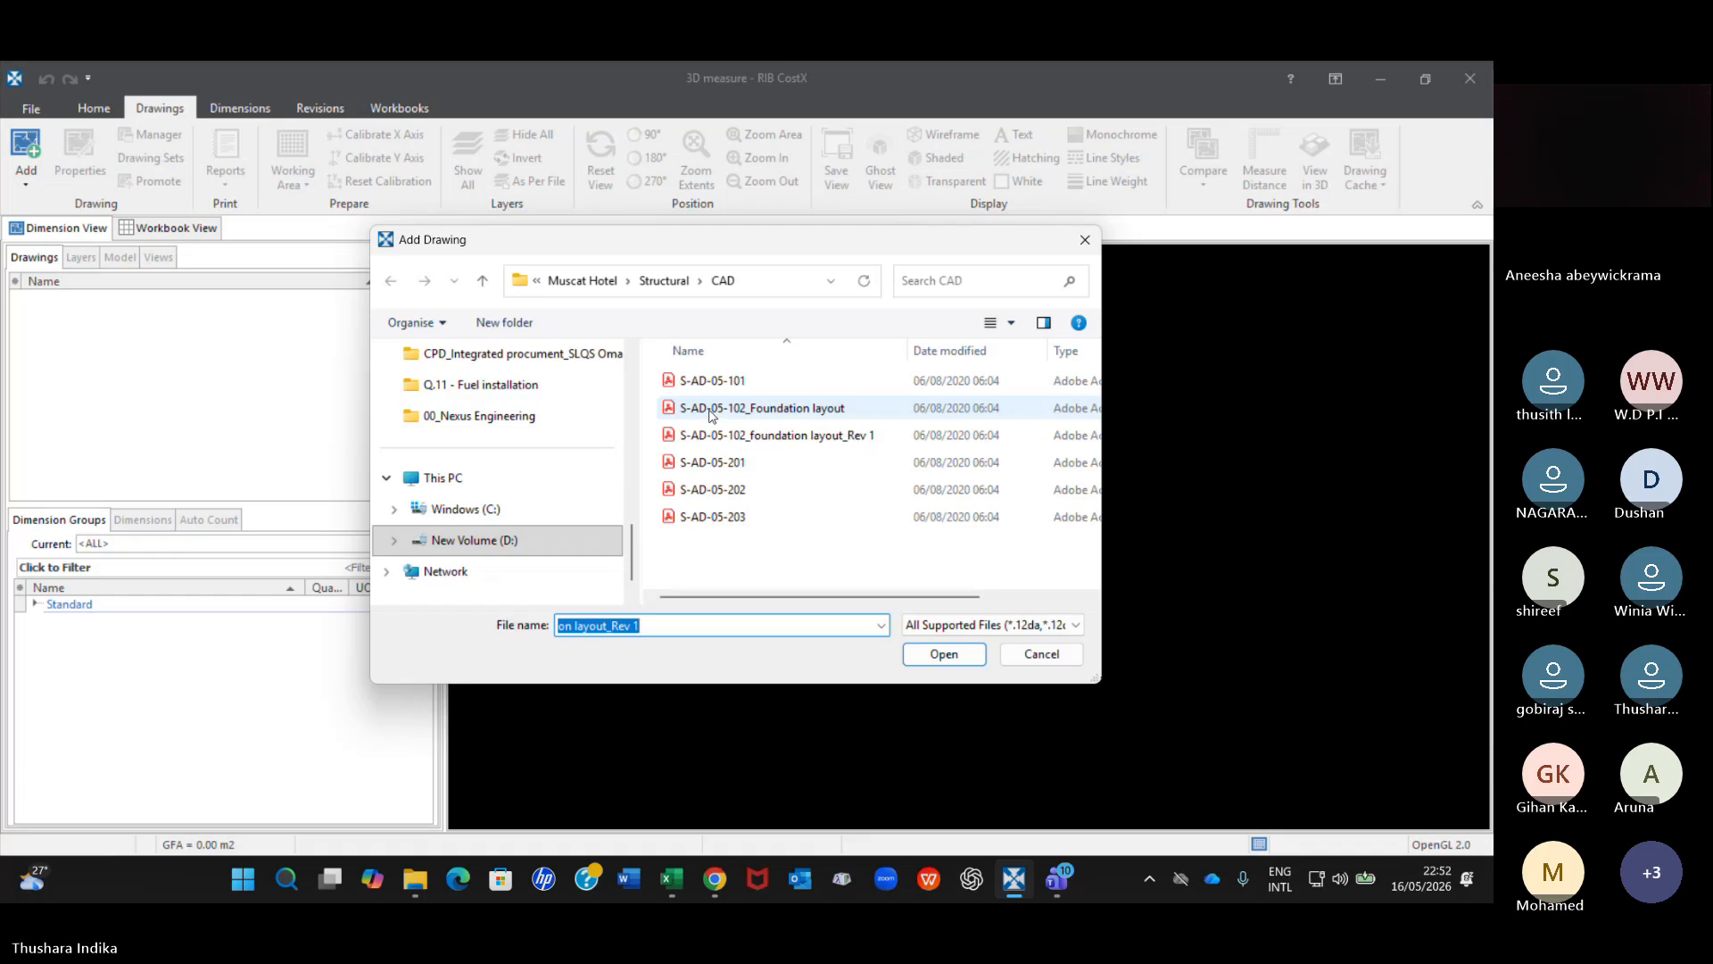
click(482, 282)
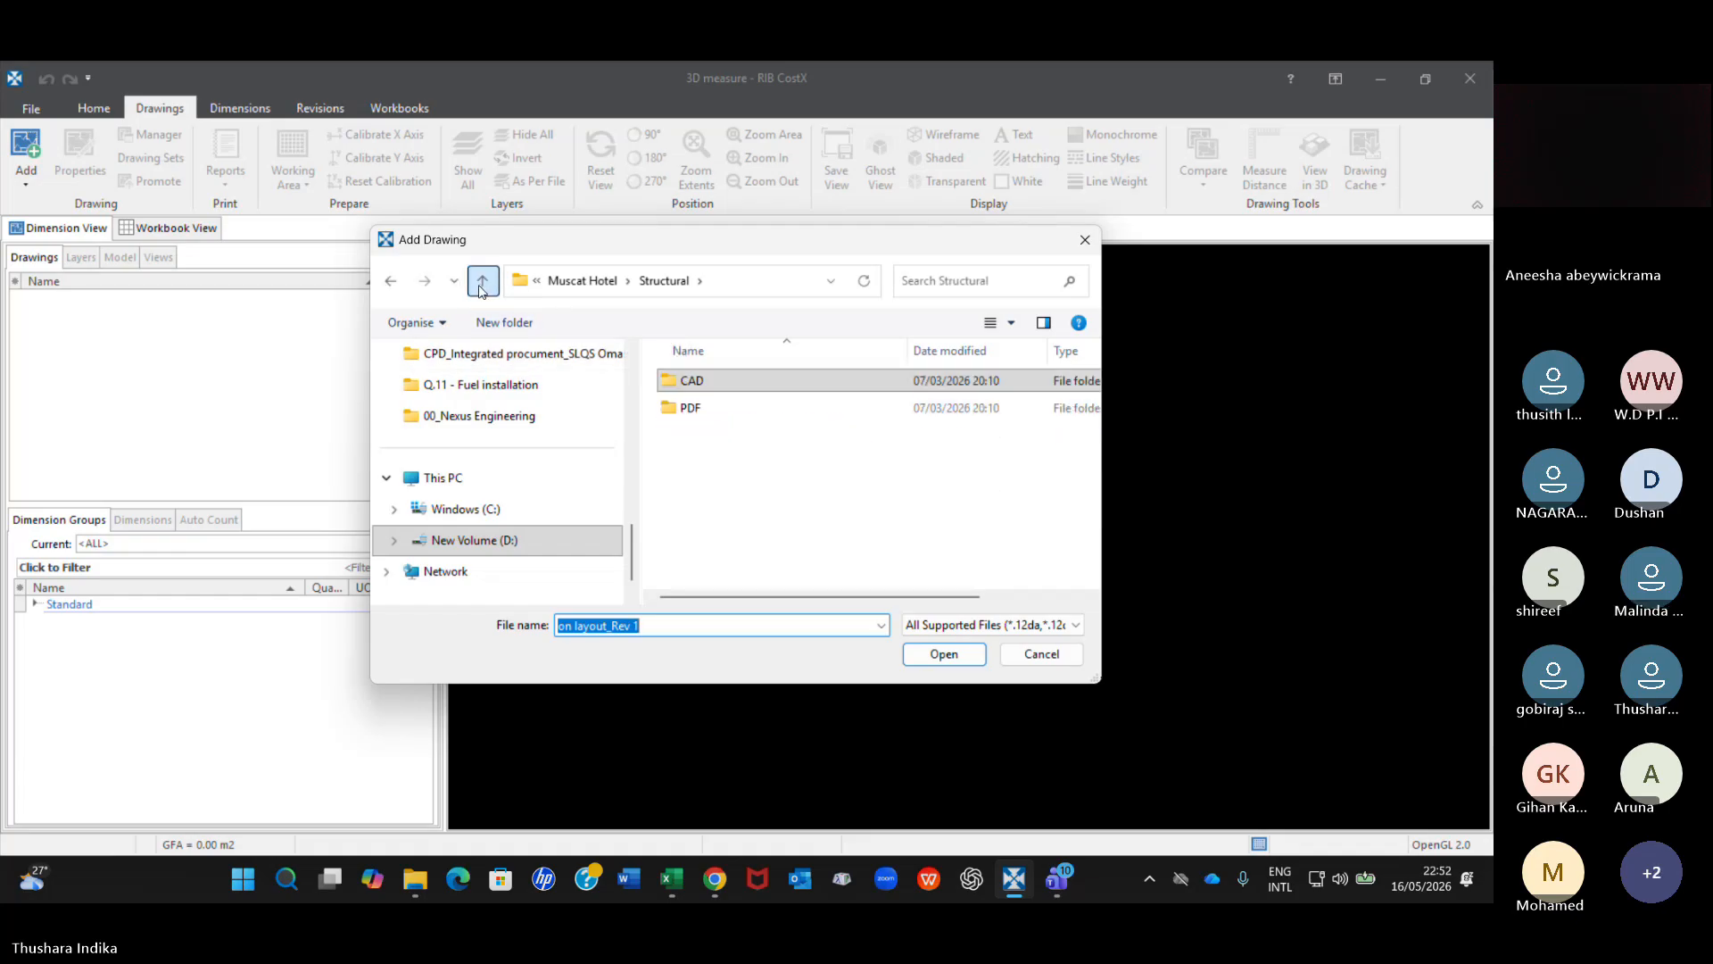
click(482, 283)
click(481, 284)
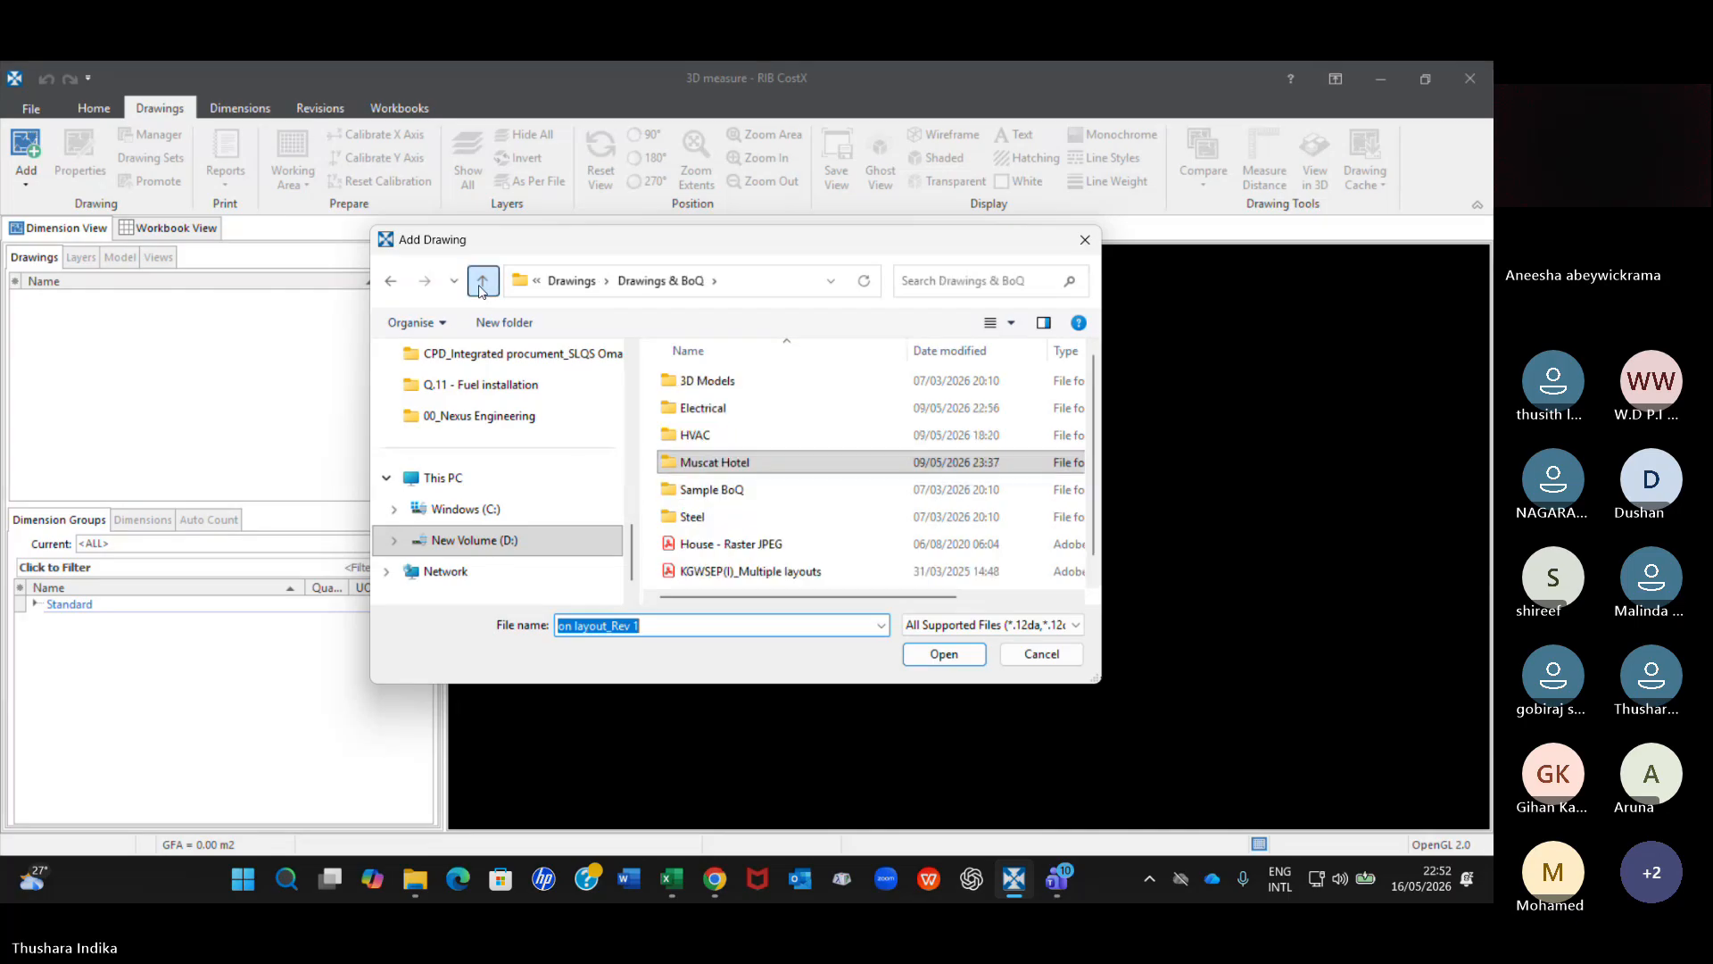
double_click(707, 381)
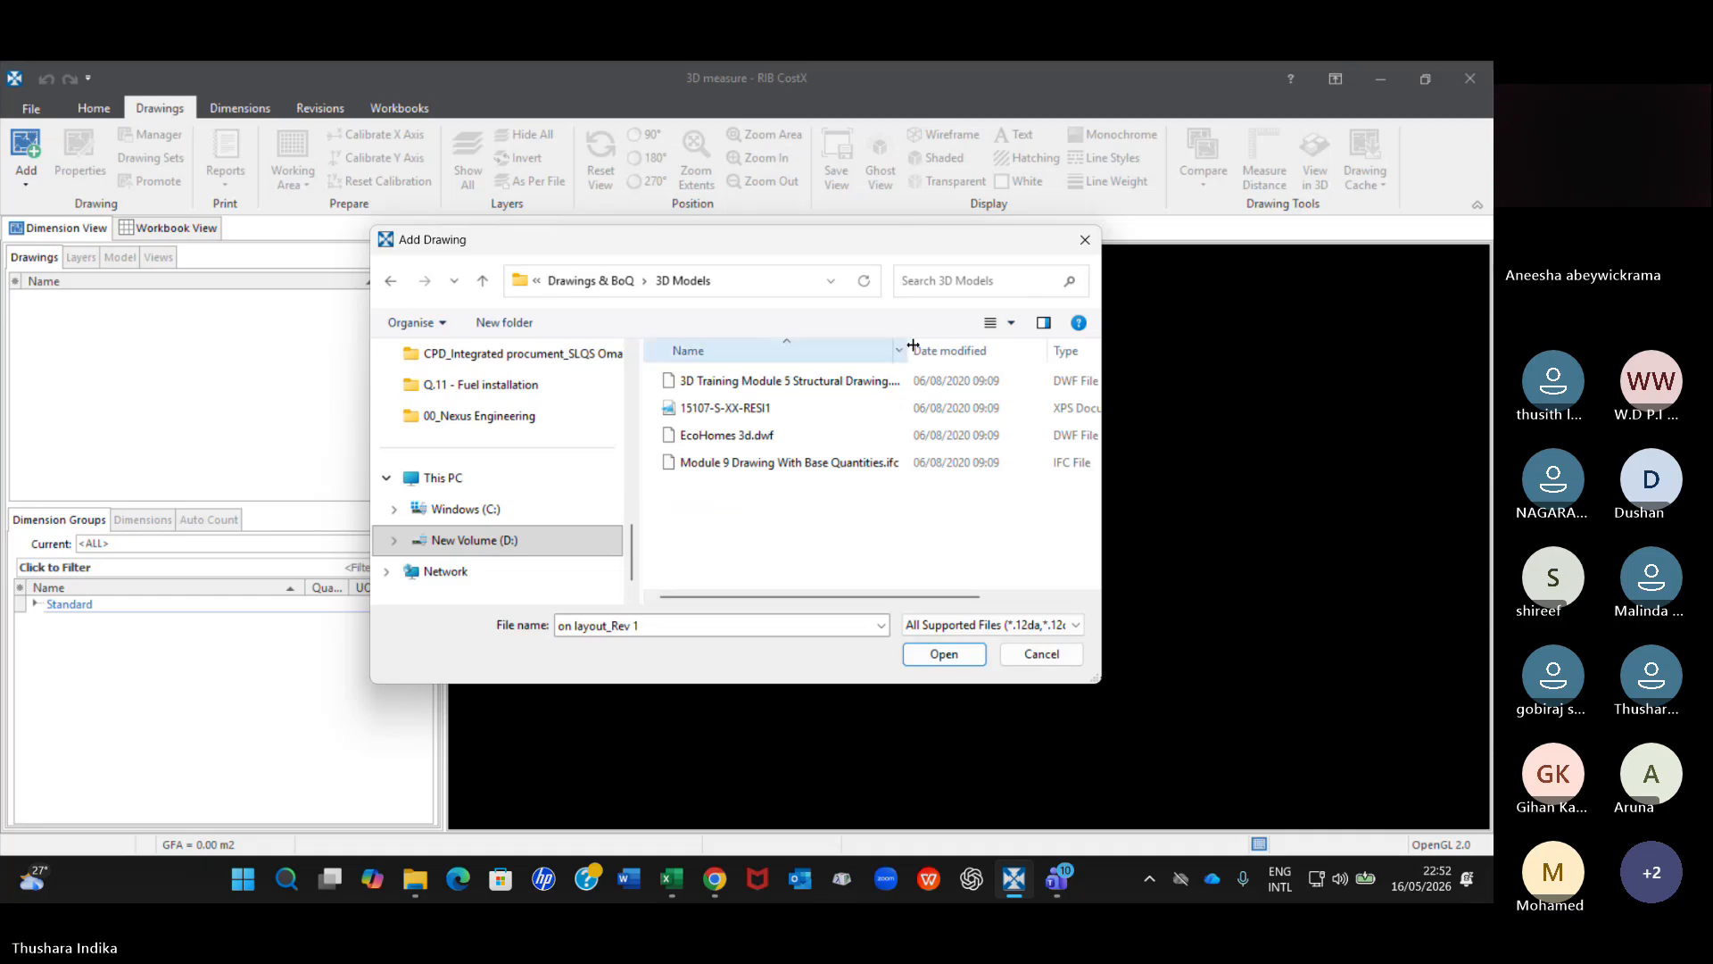
drag(913, 345, 988, 347)
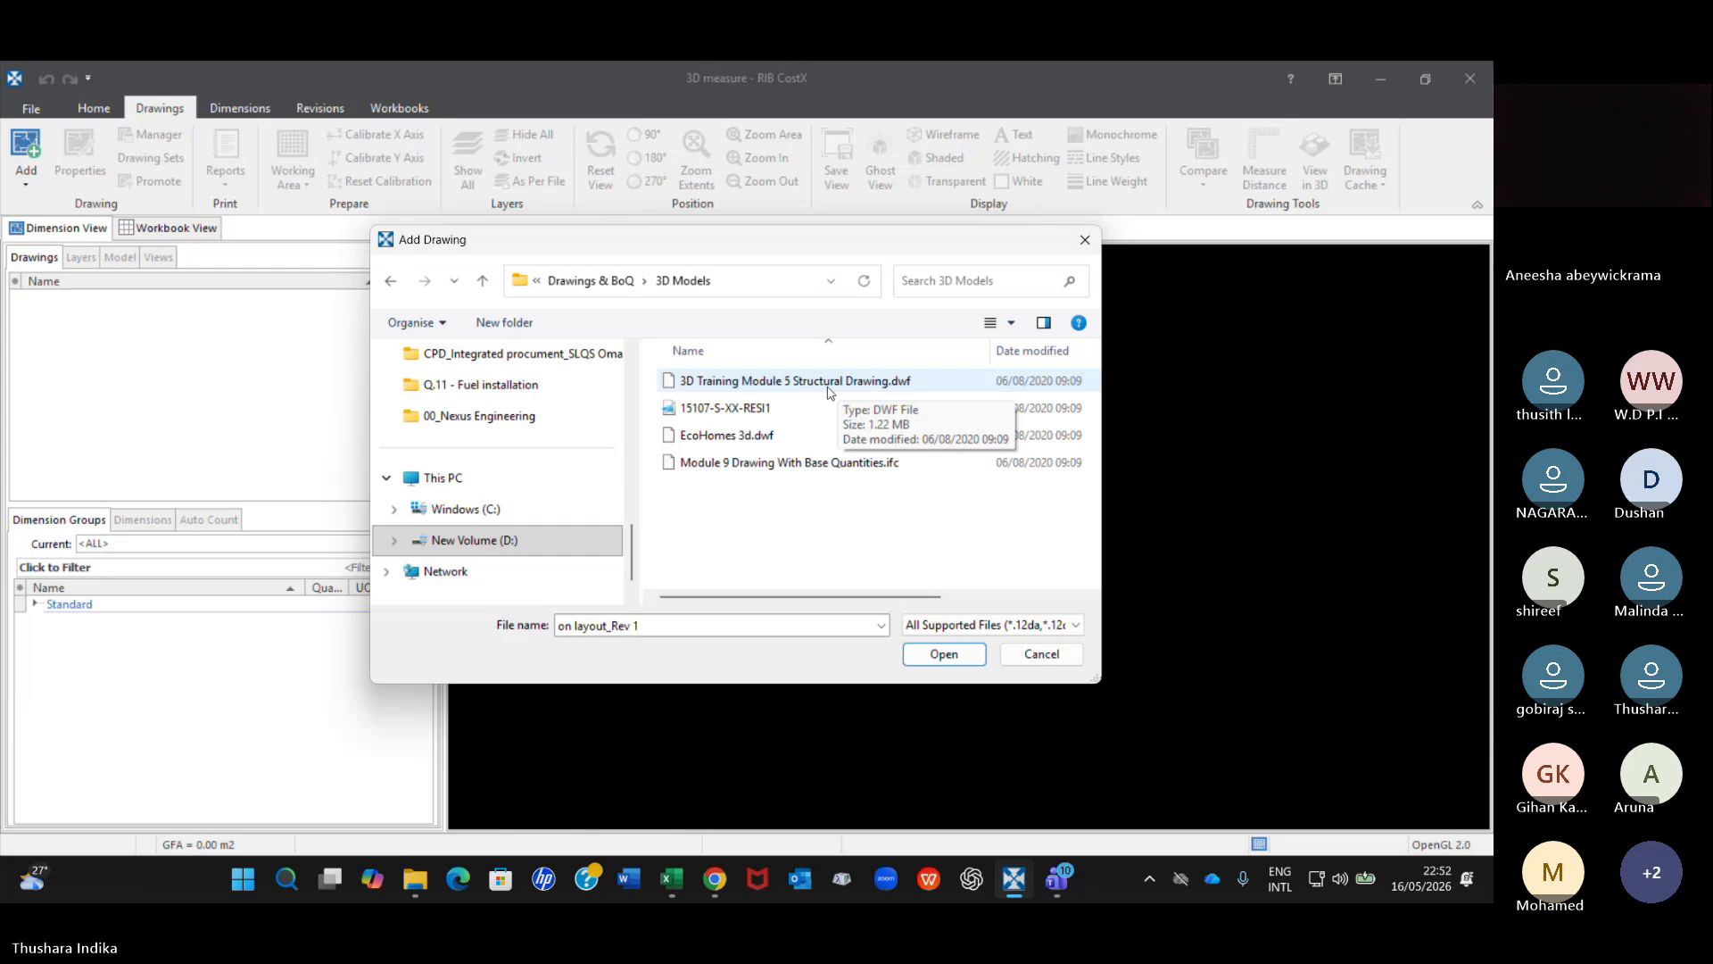
click(779, 384)
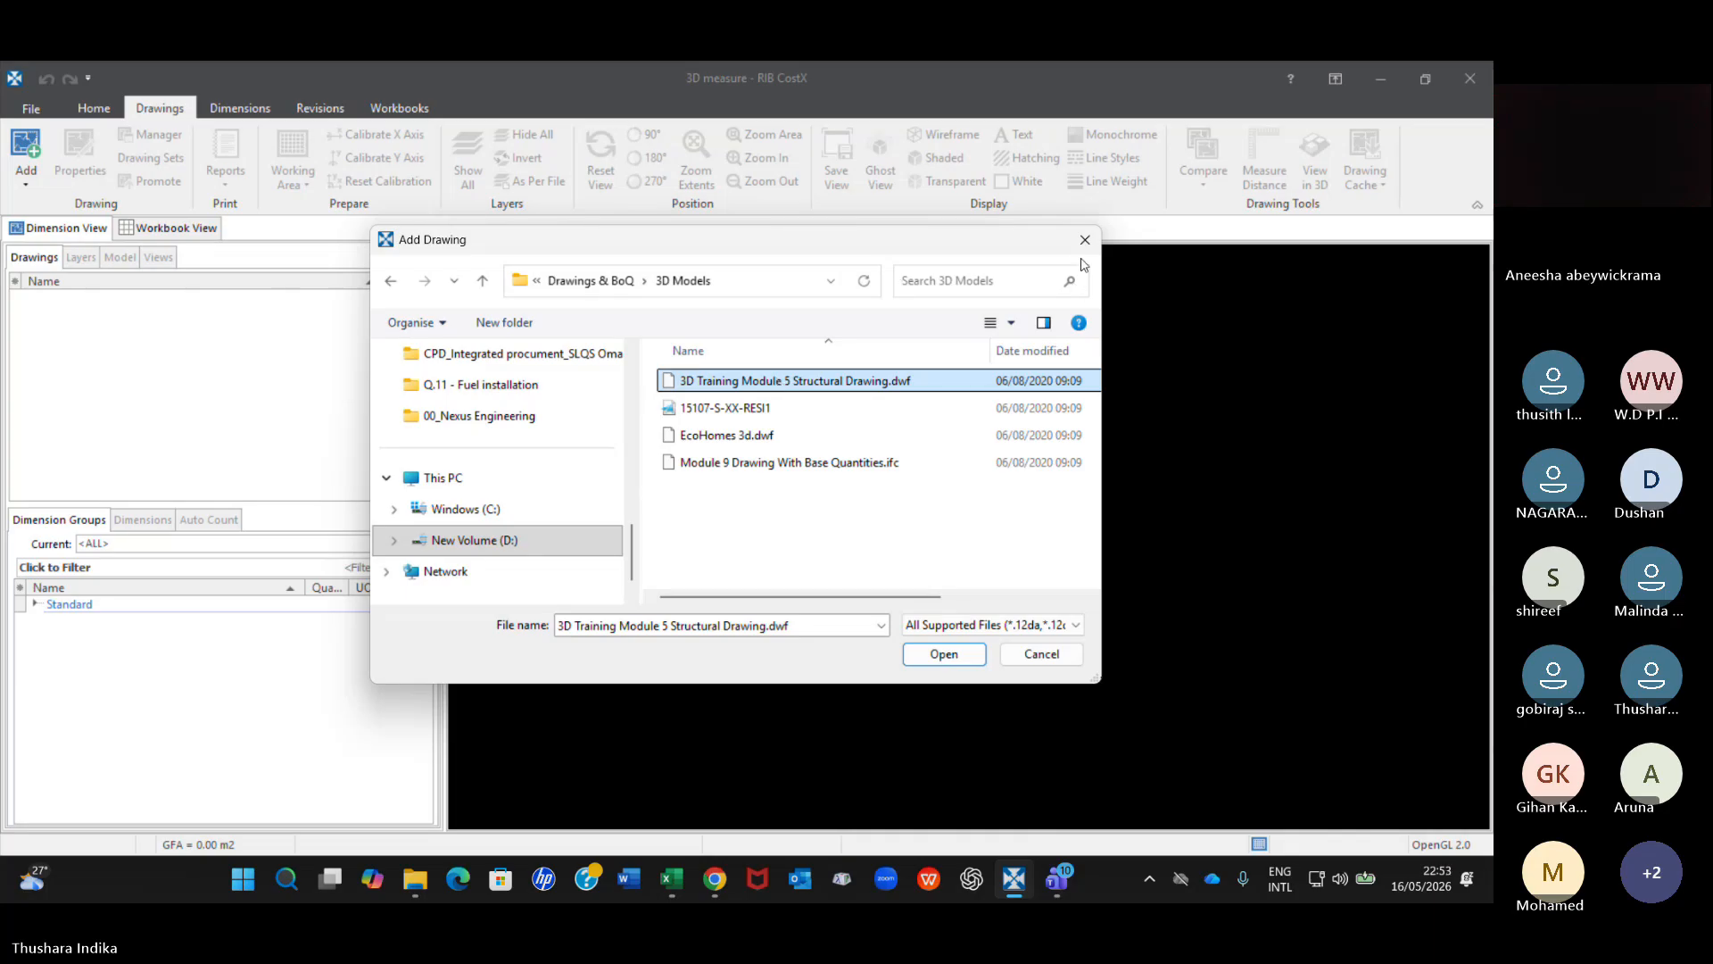
click(229, 347)
drag(831, 243, 827, 279)
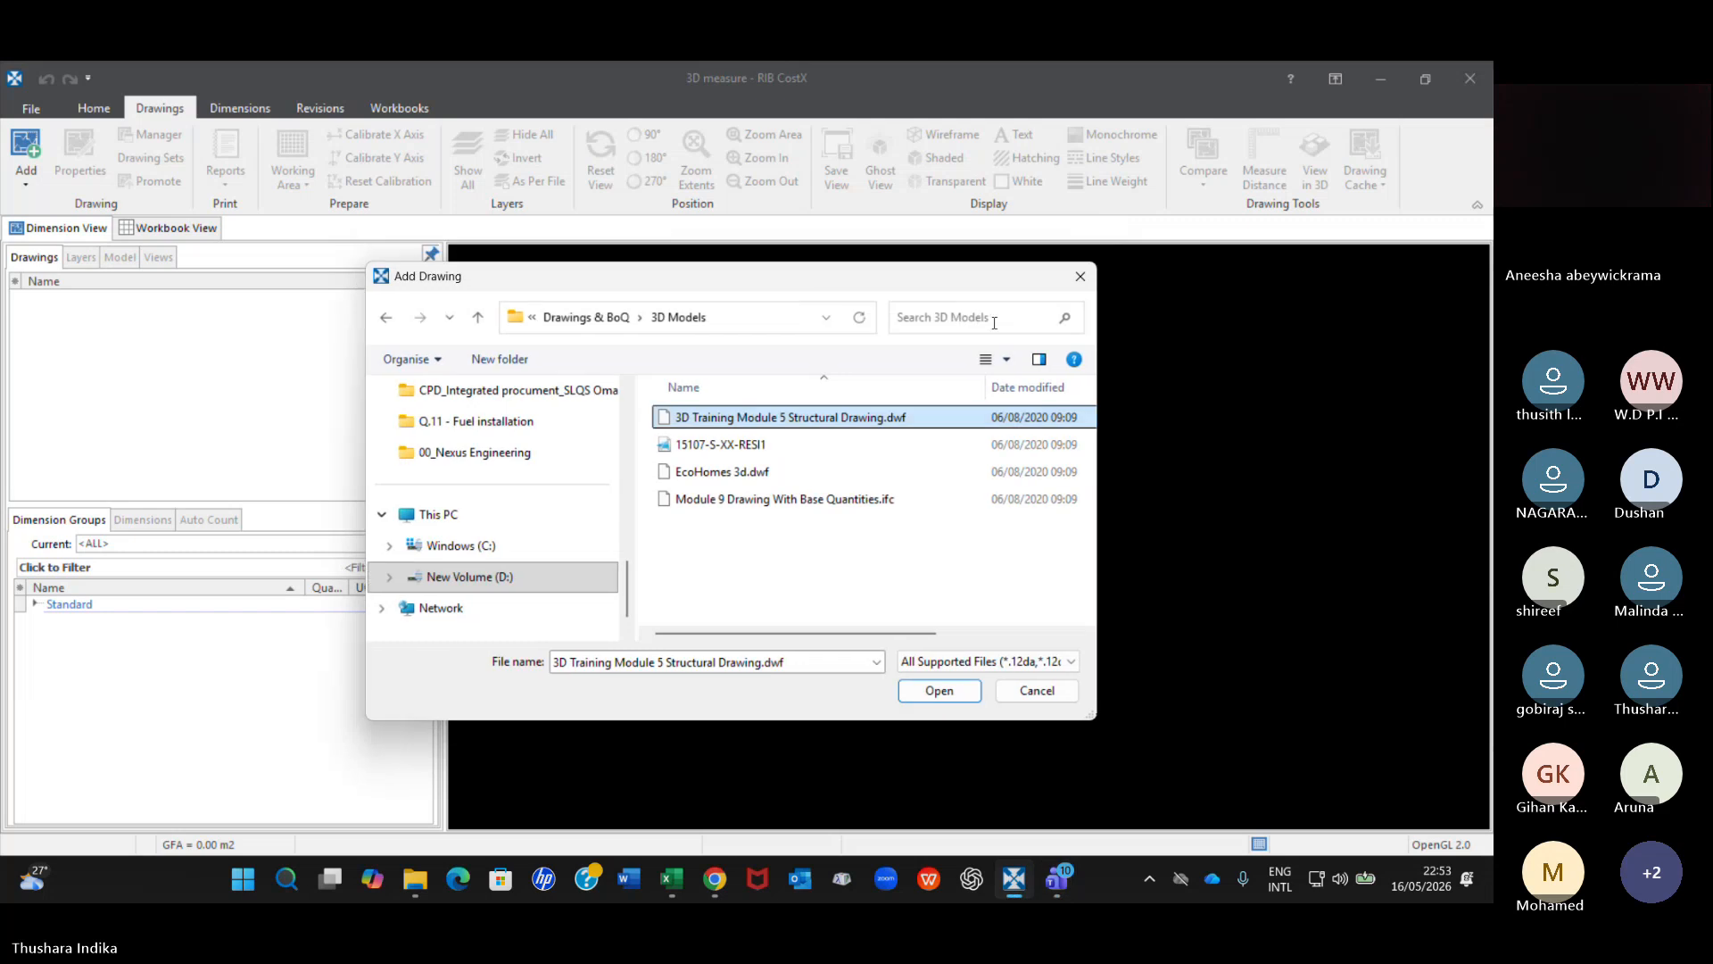
click(1081, 275)
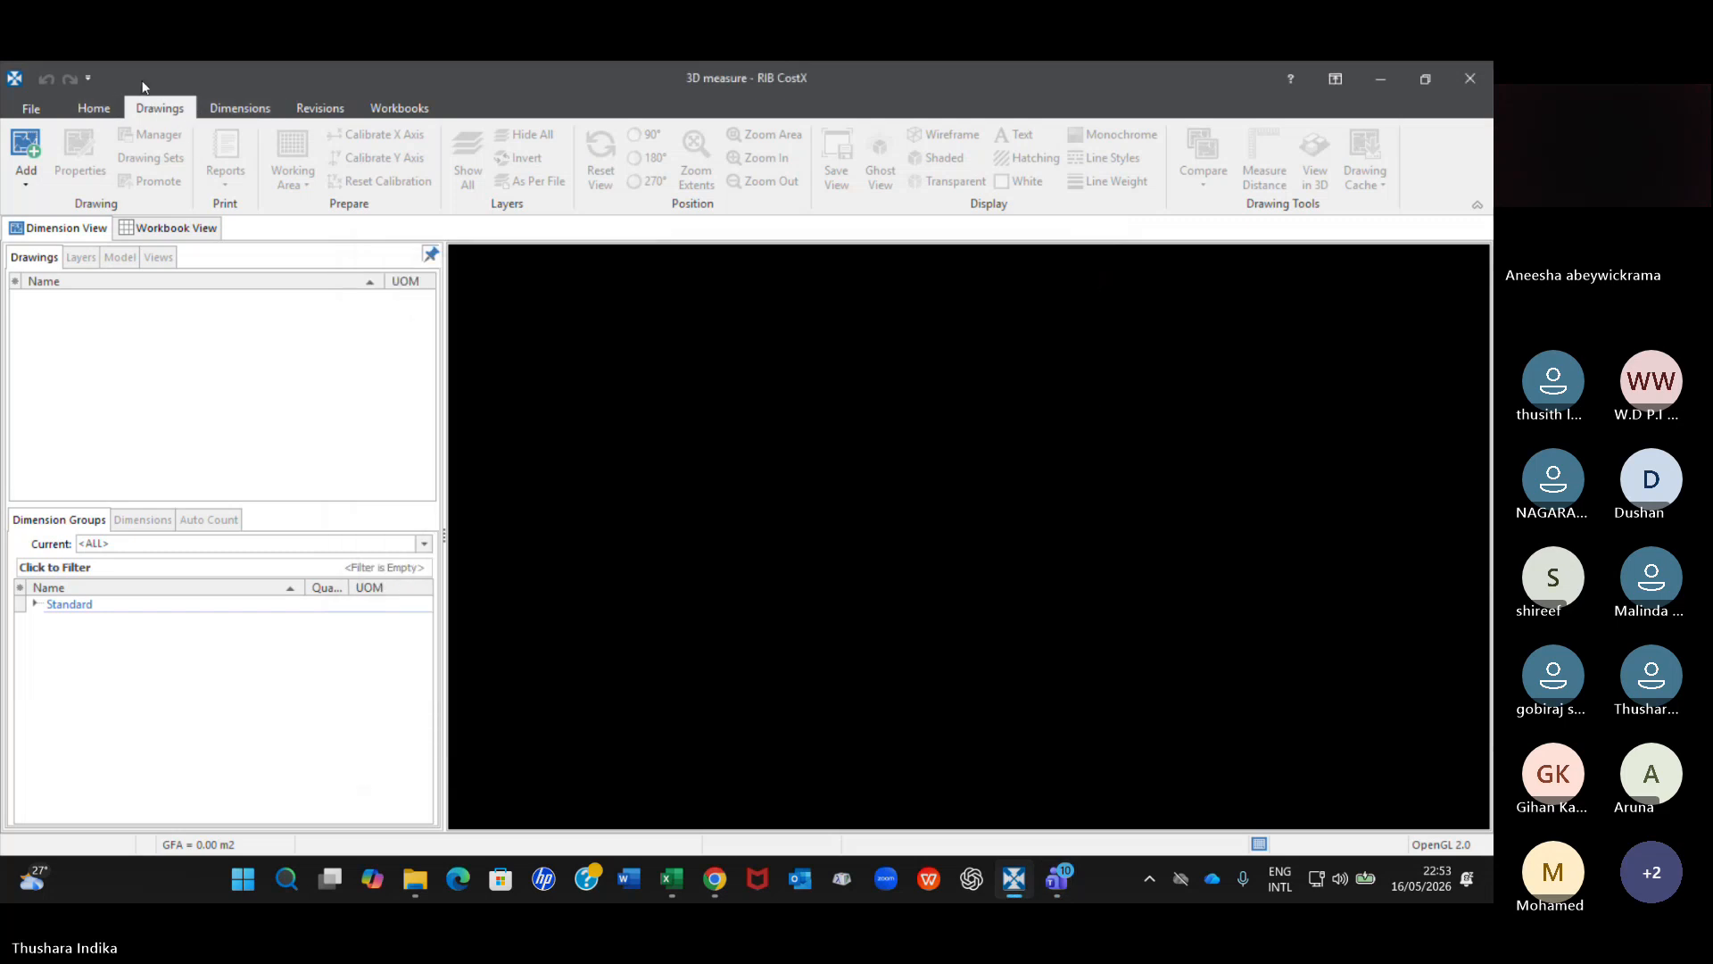
Add the 3D View: {3D} sheet of 3D Training Module 5 Structural Drawing.dwf from the 3D Models folder as a drawing.
click(24, 186)
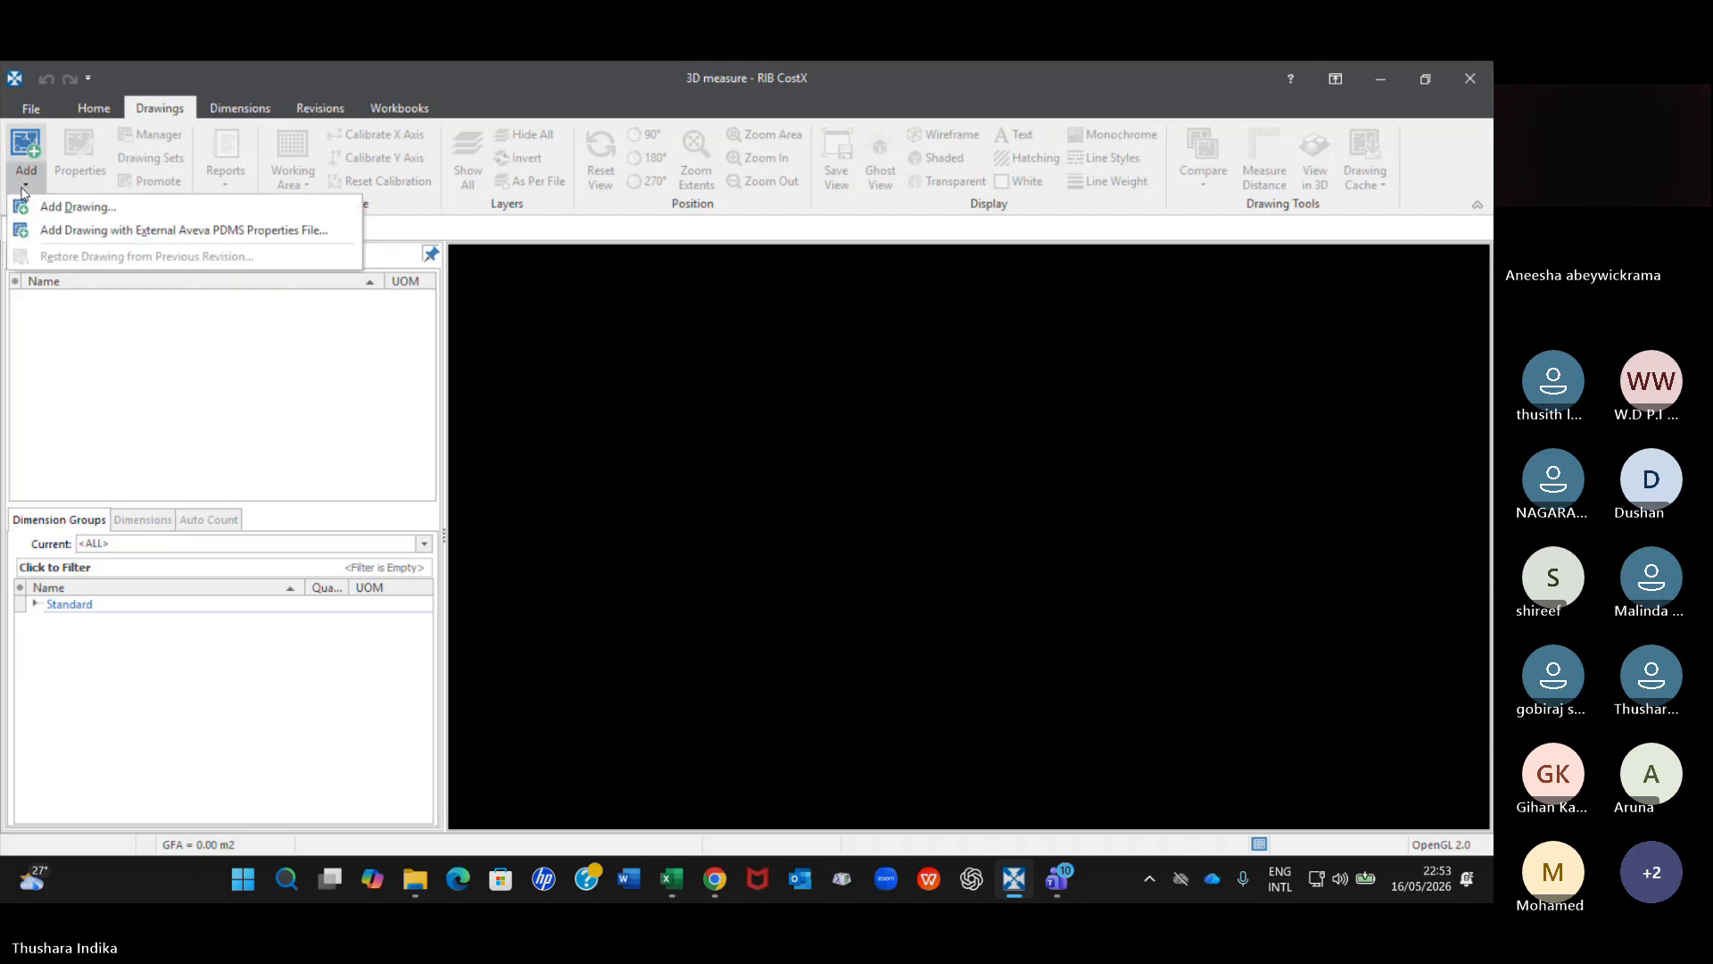
click(73, 209)
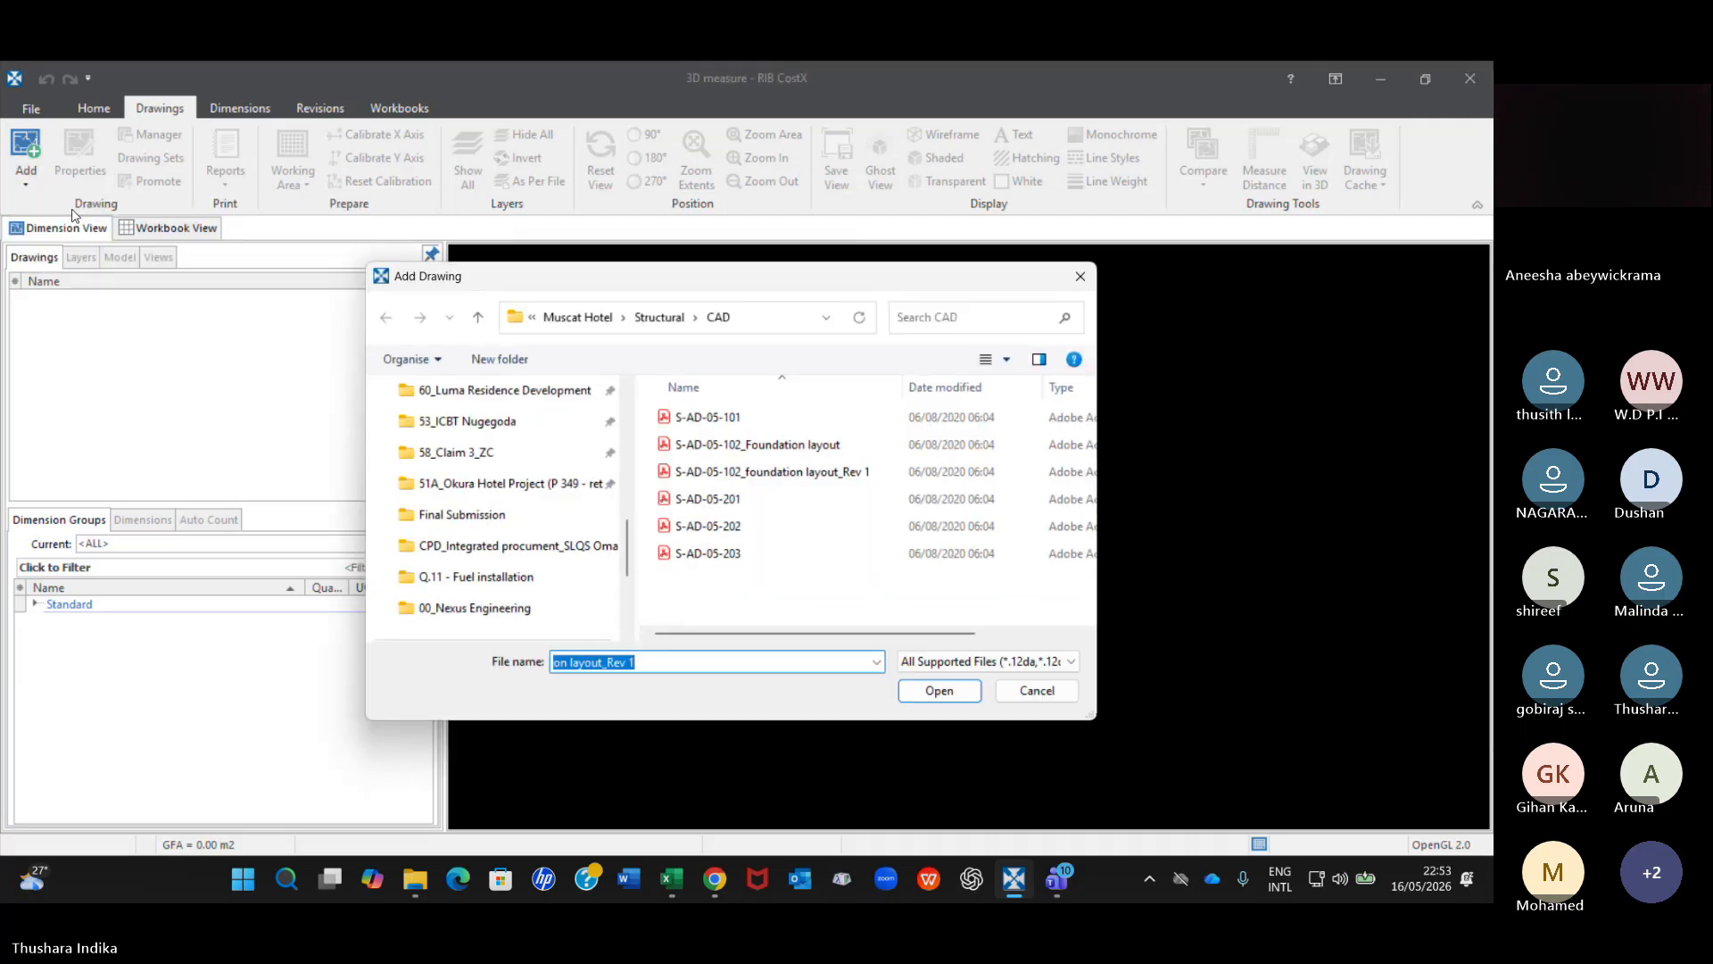
click(476, 321)
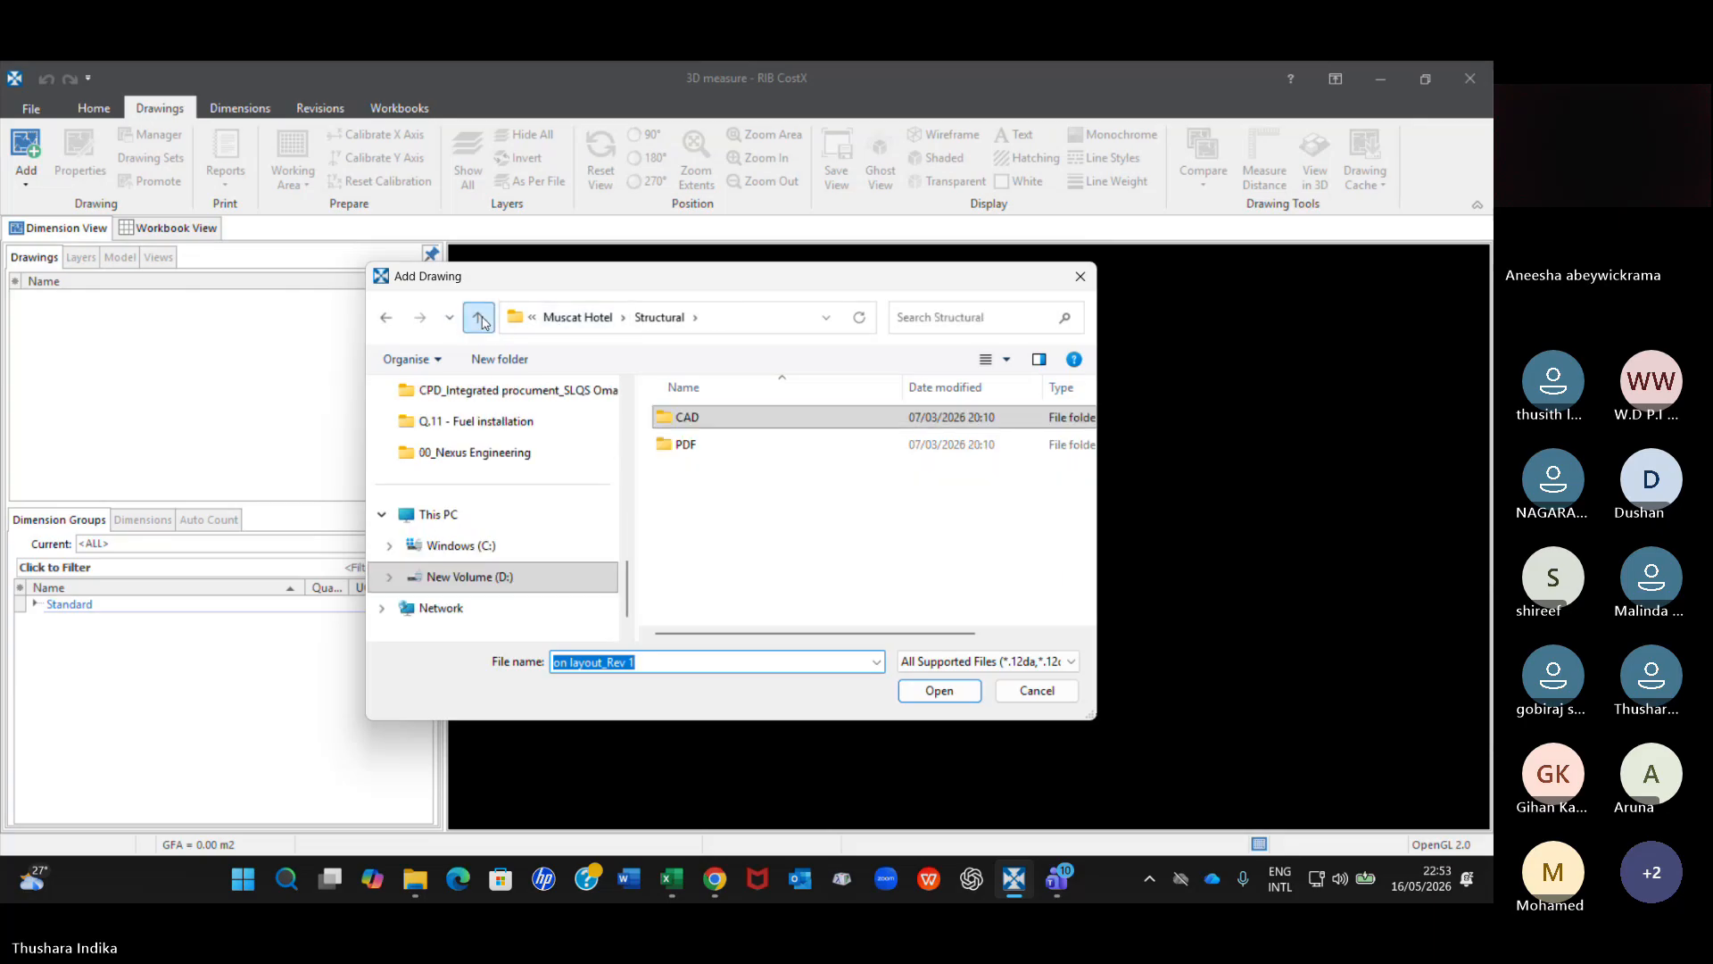
click(480, 320)
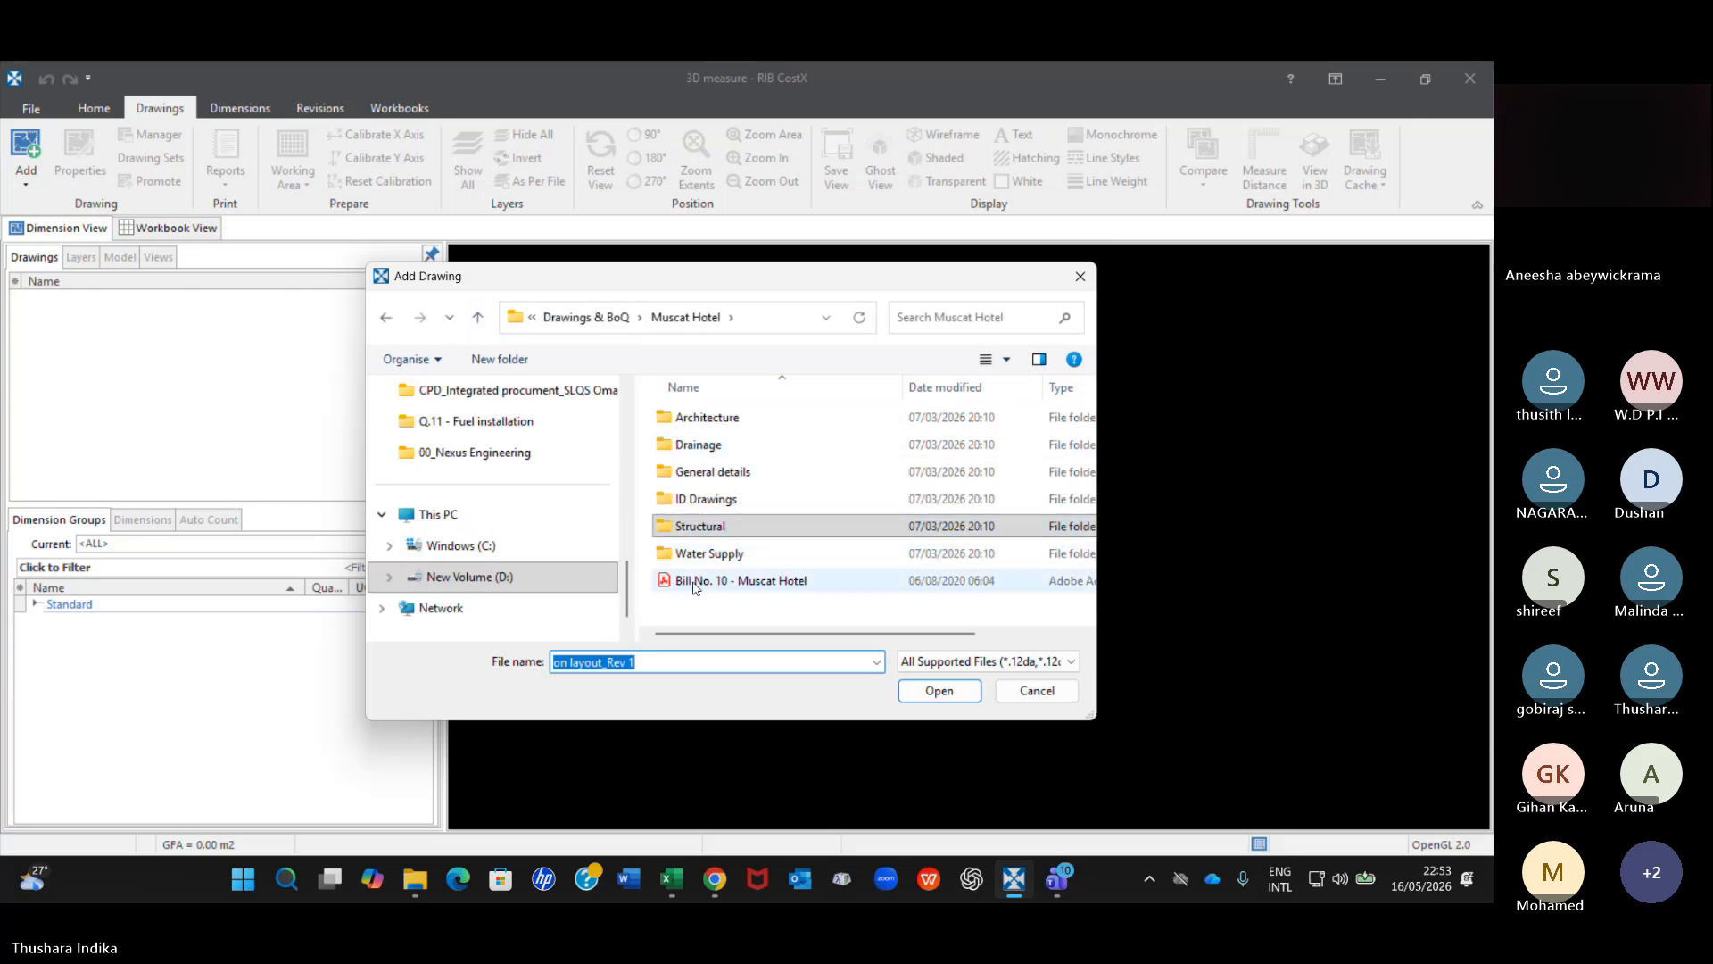
click(478, 317)
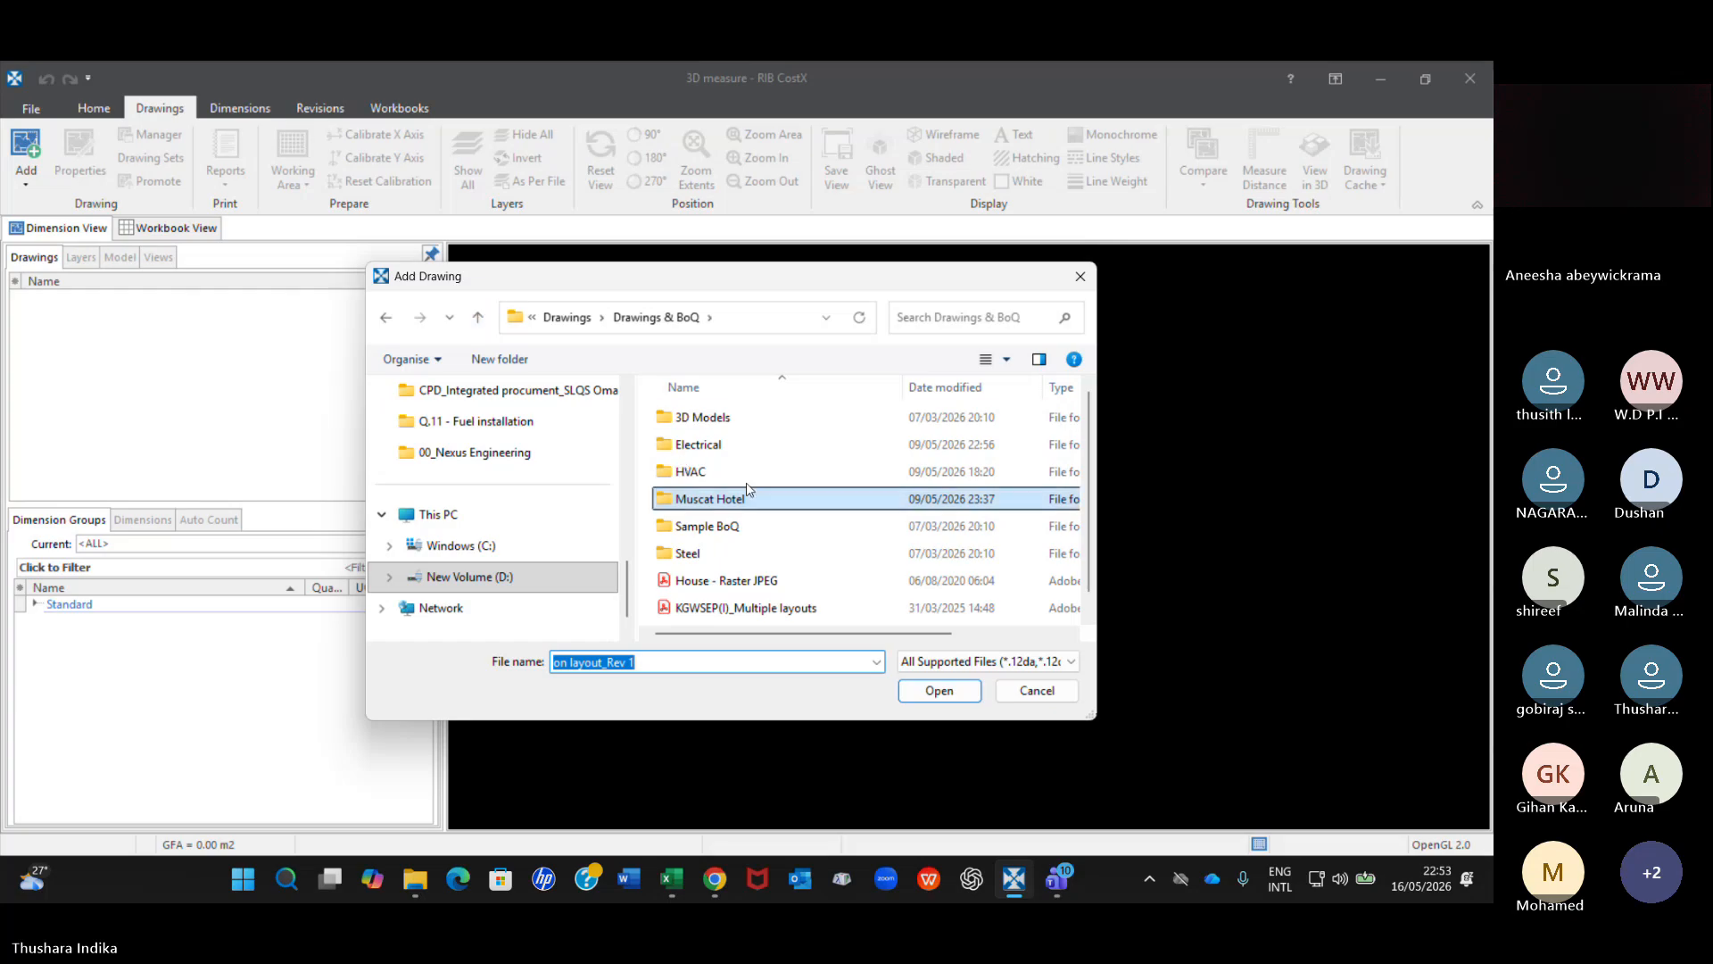
click(698, 423)
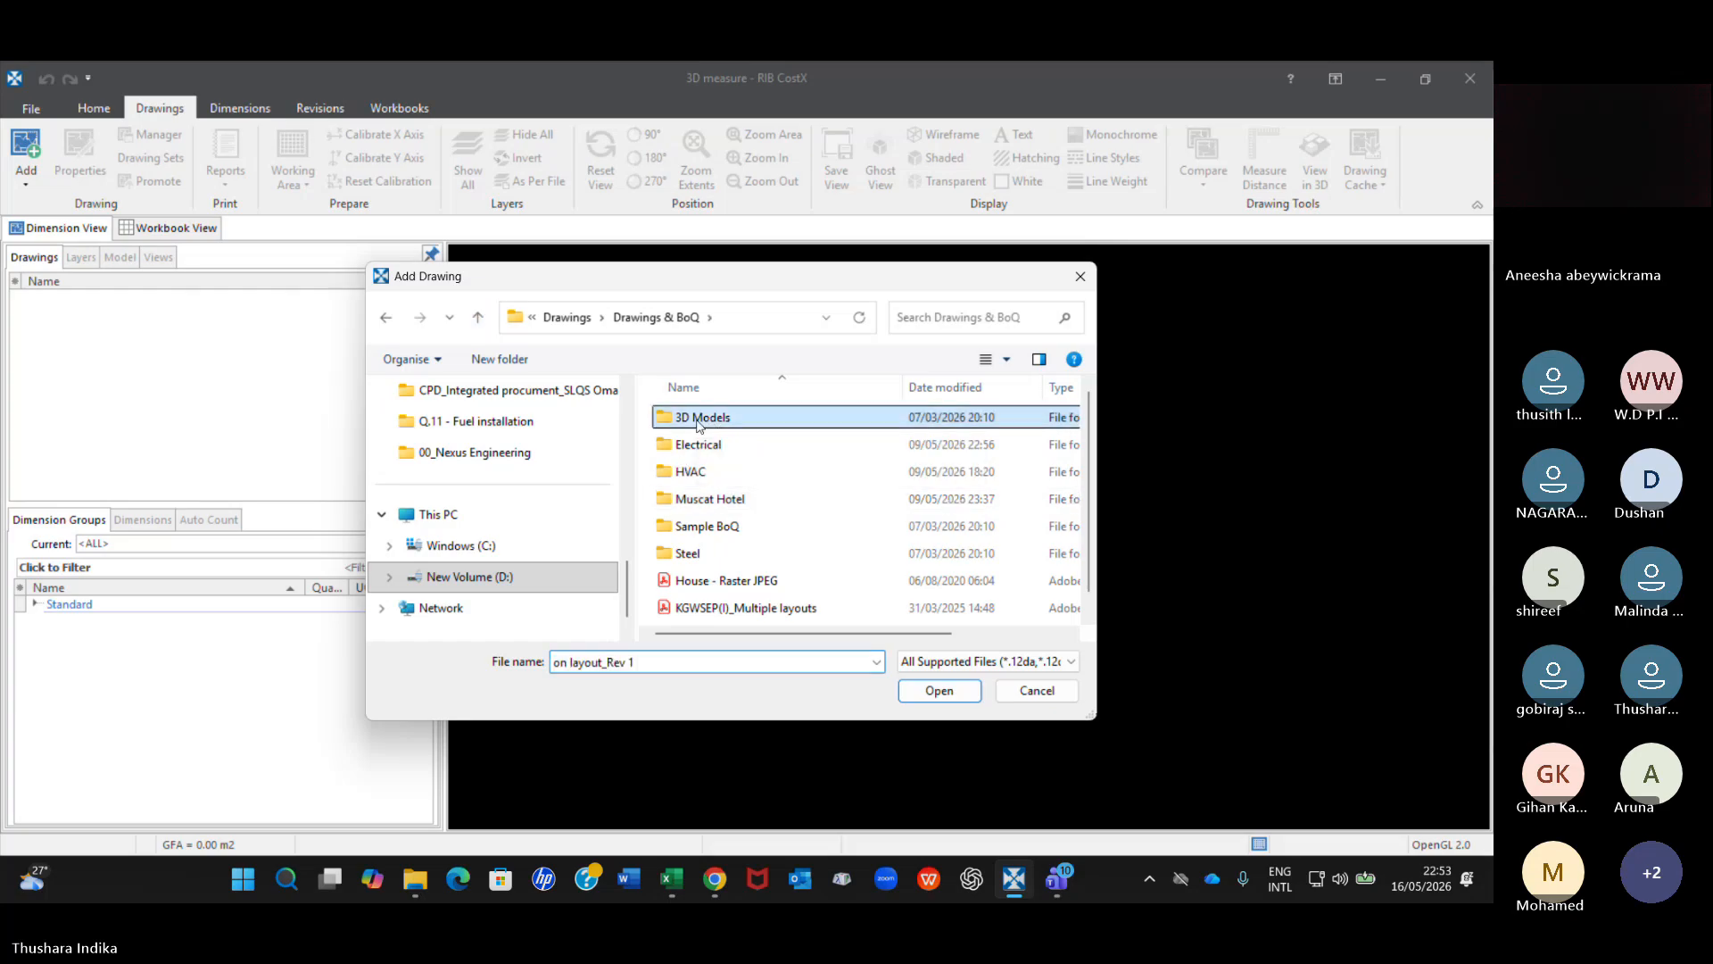
double_click(699, 423)
click(710, 419)
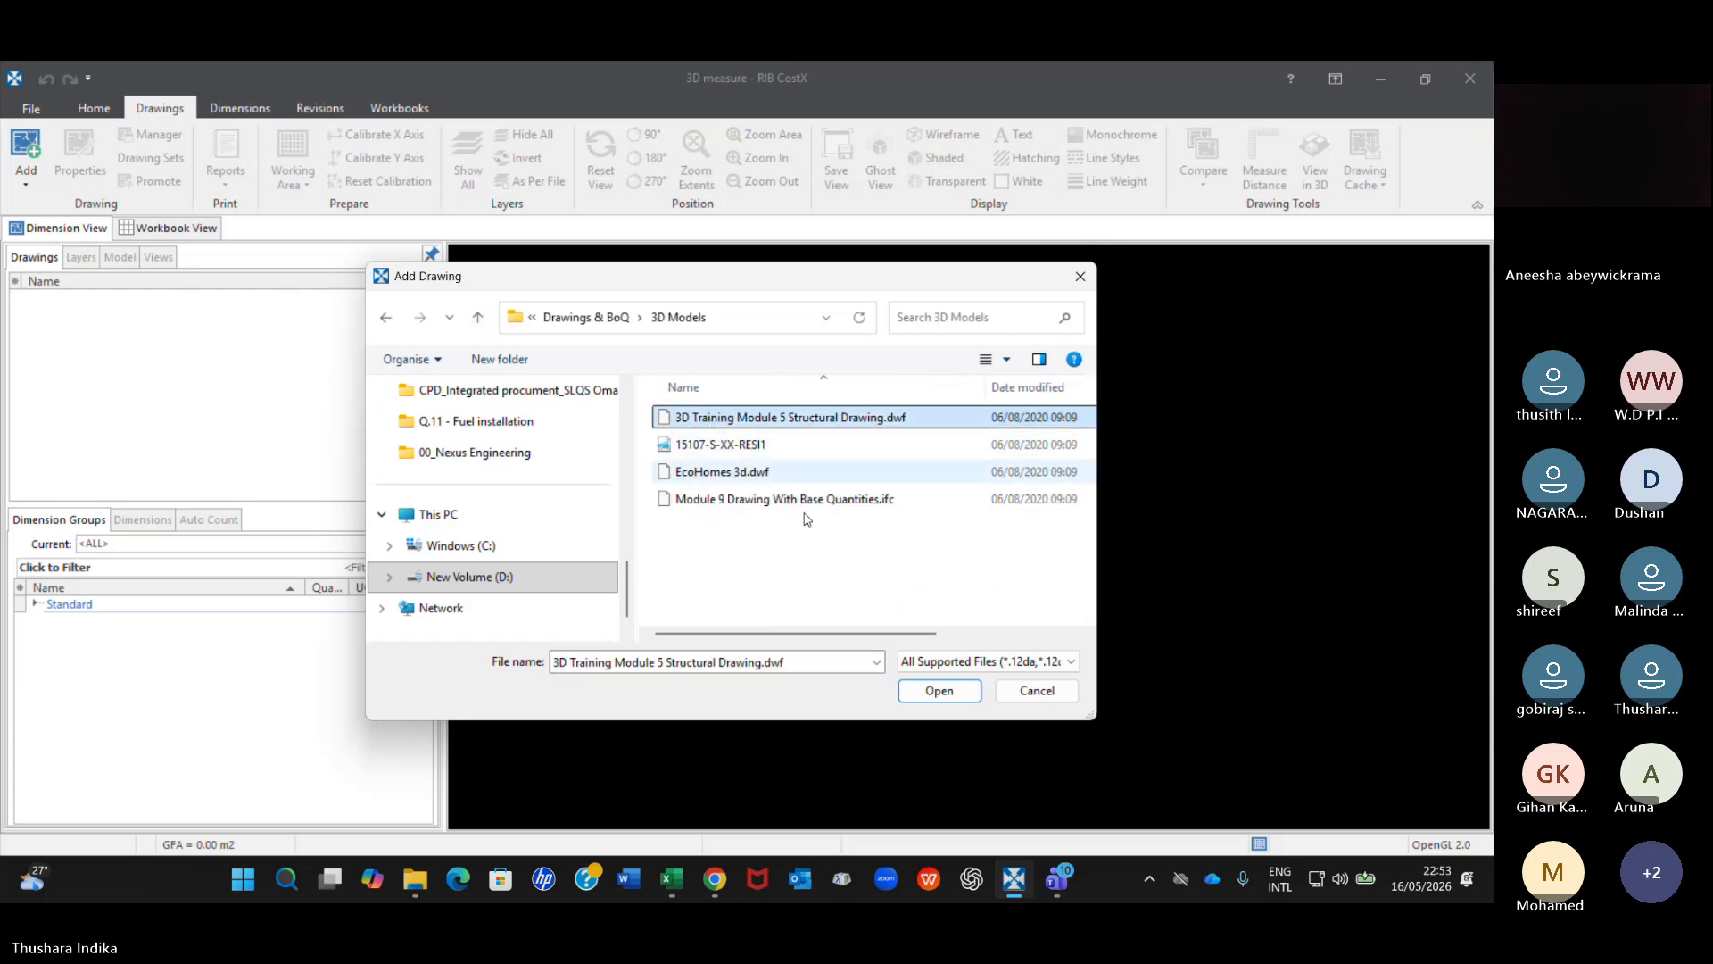
click(939, 690)
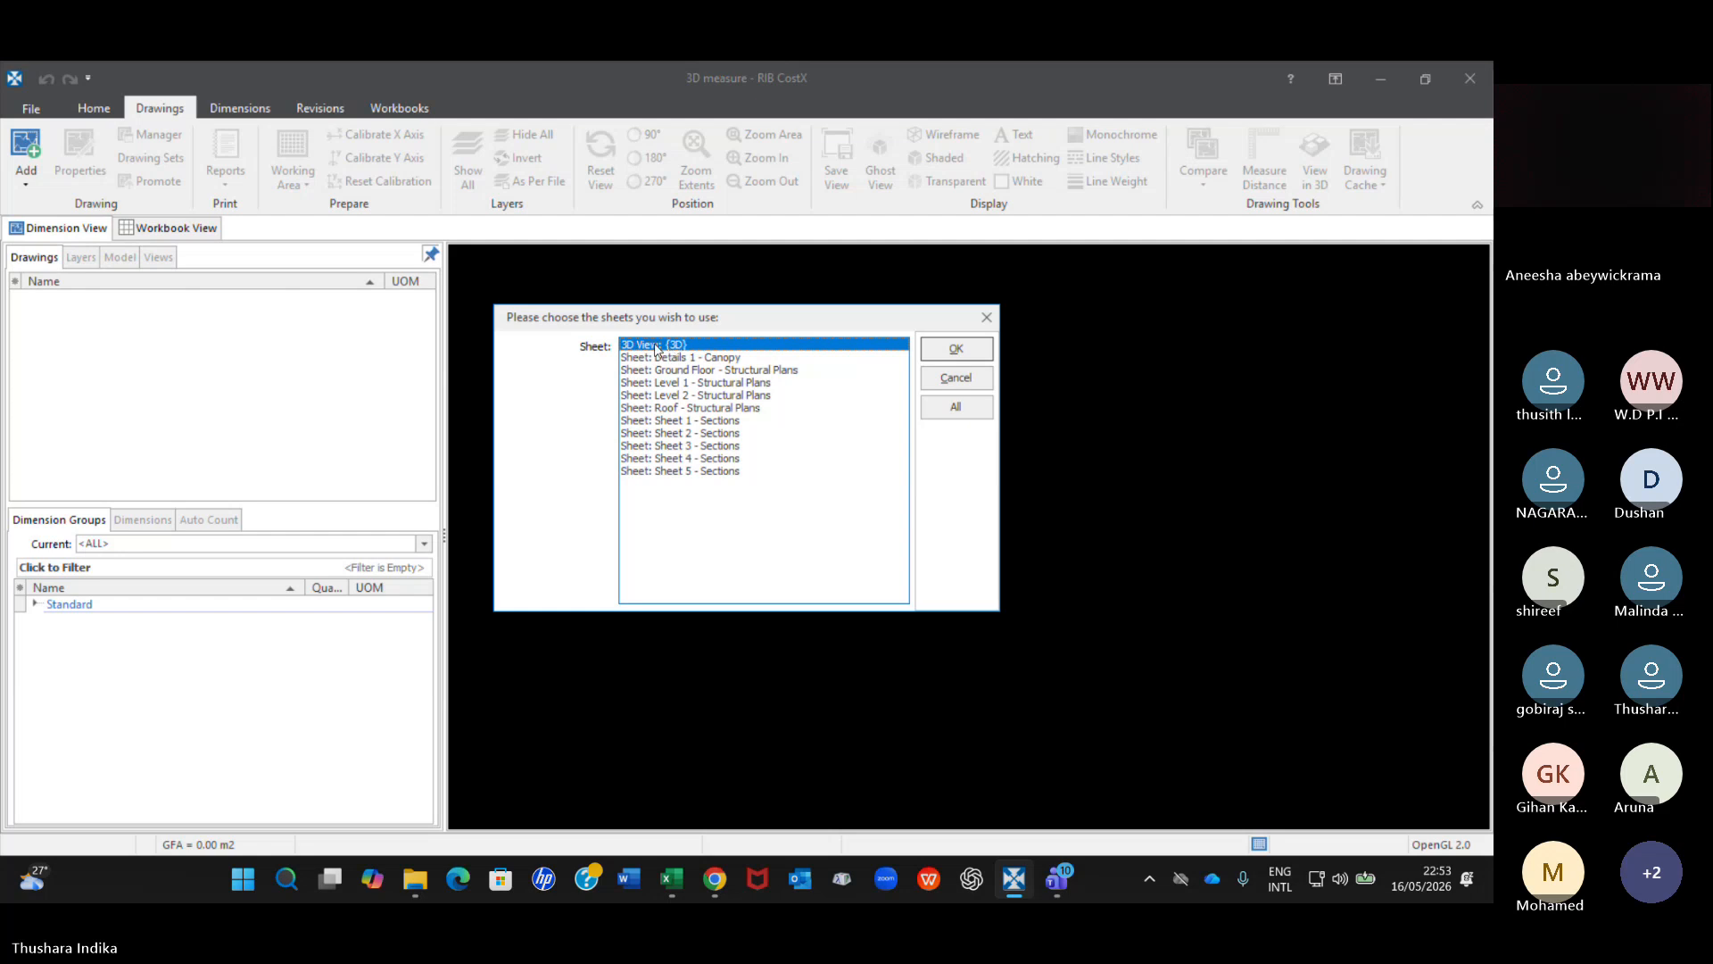
click(956, 348)
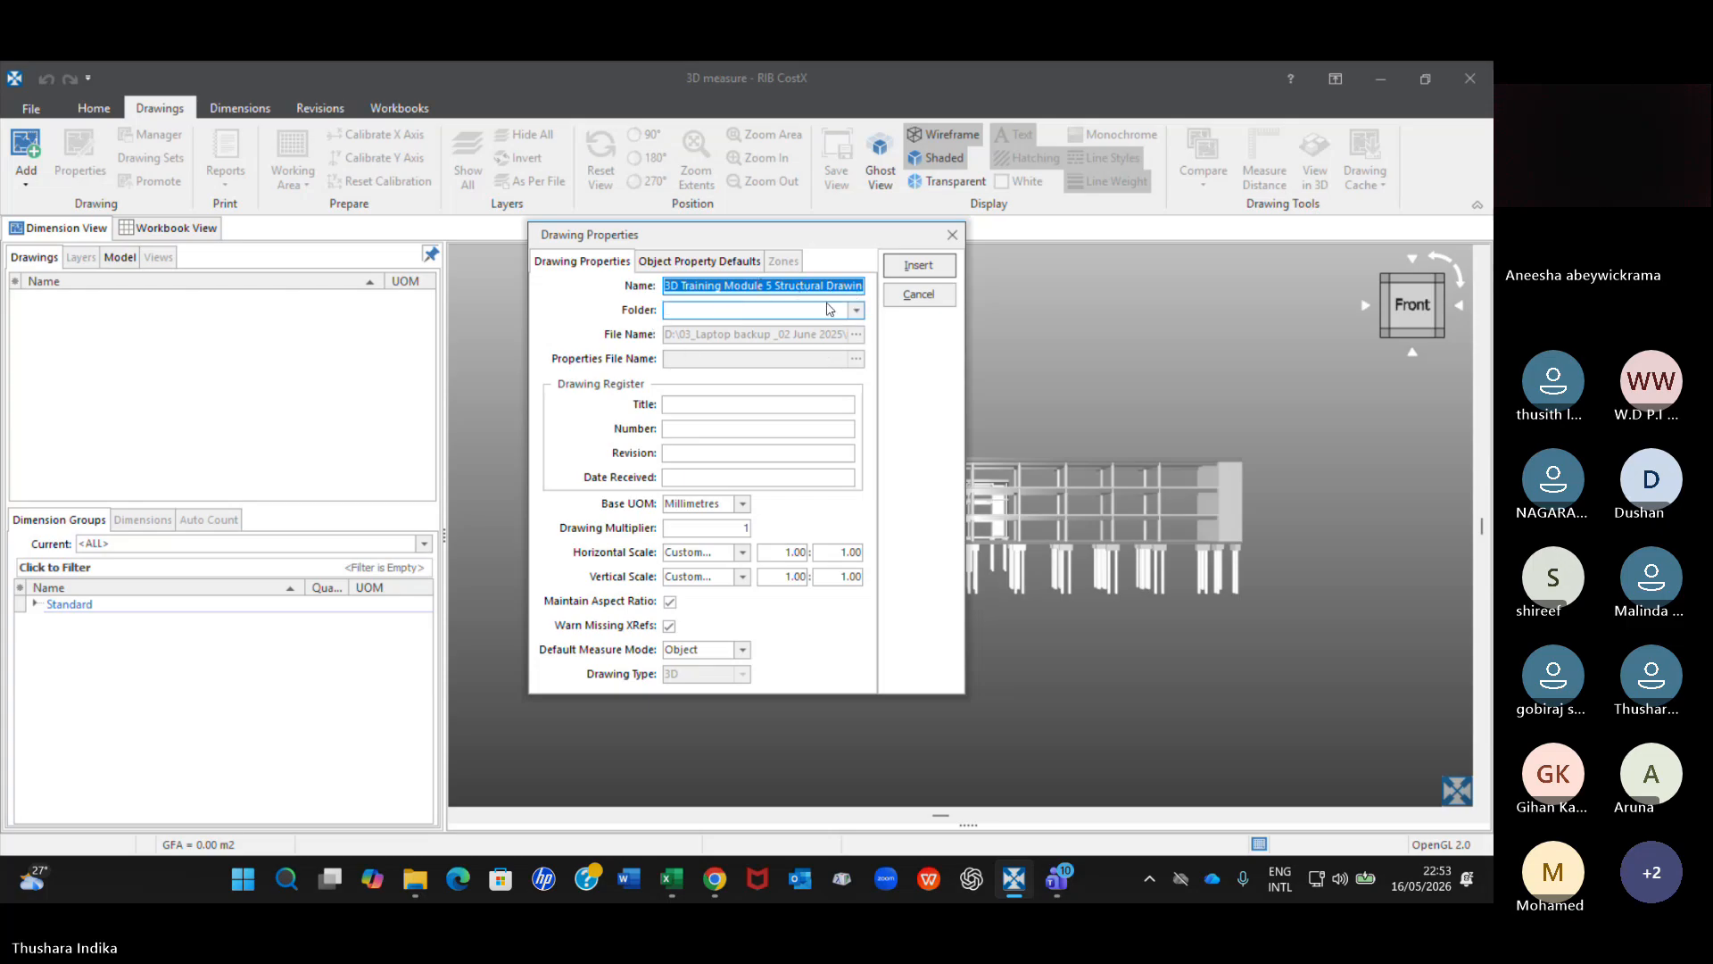
Assign the drawing to a folder named Structure and insert it into the building.
click(860, 313)
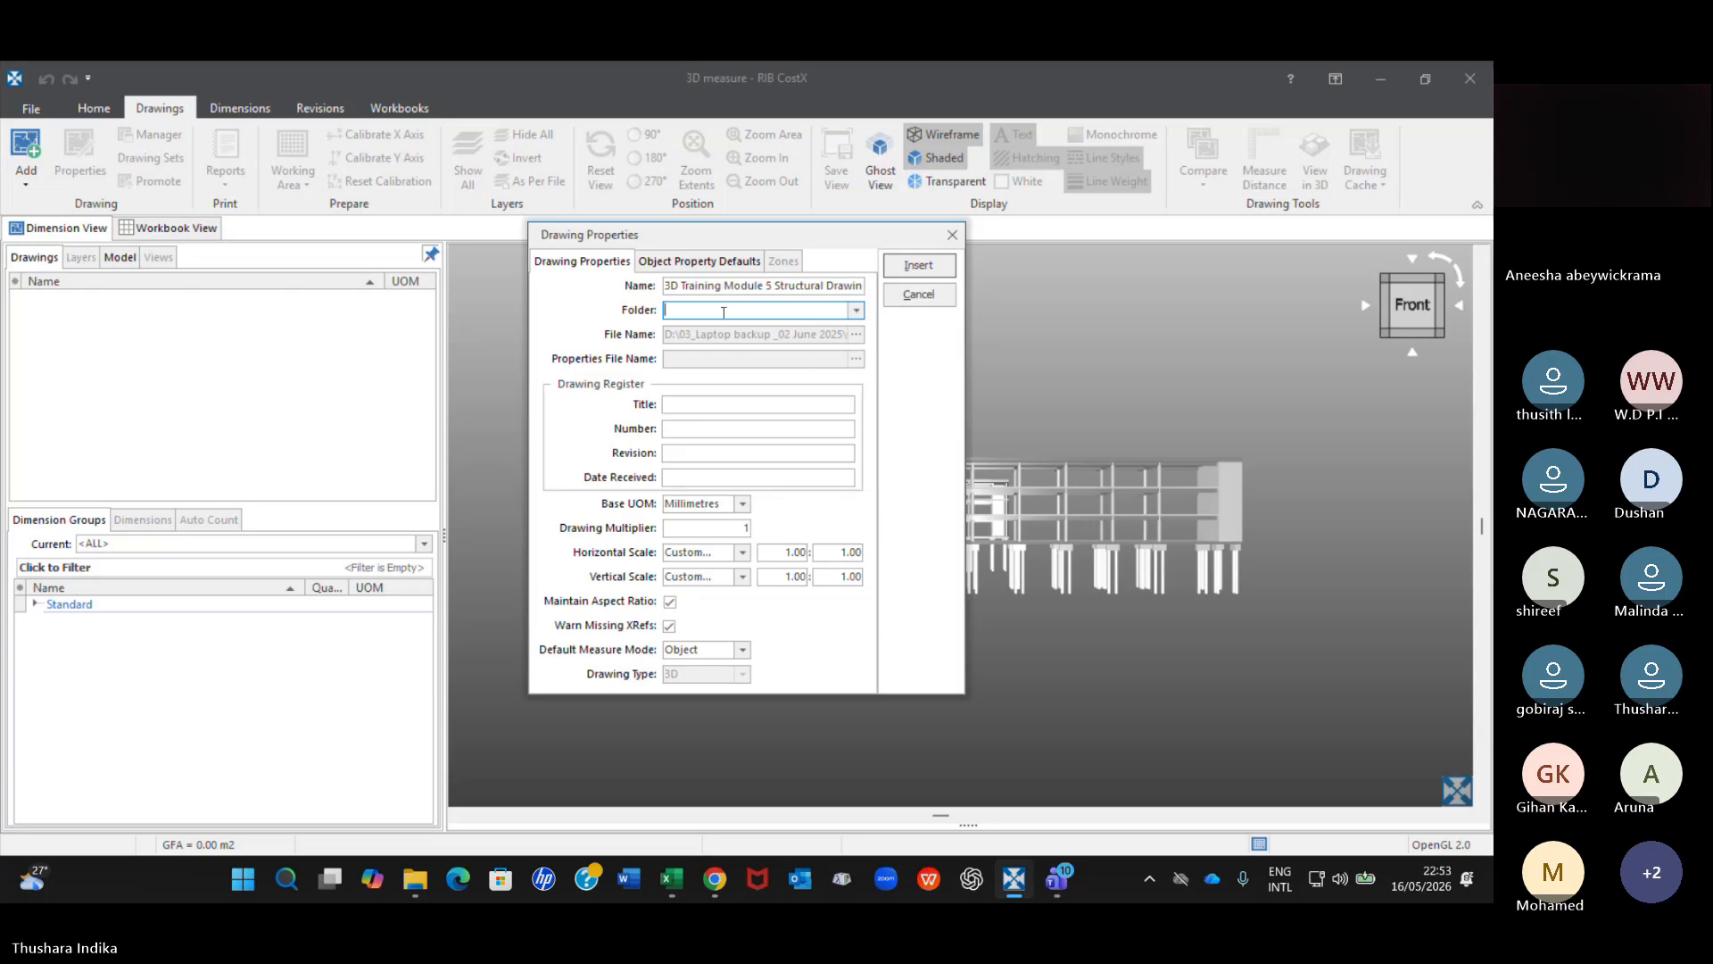
text(Structure)
click(928, 270)
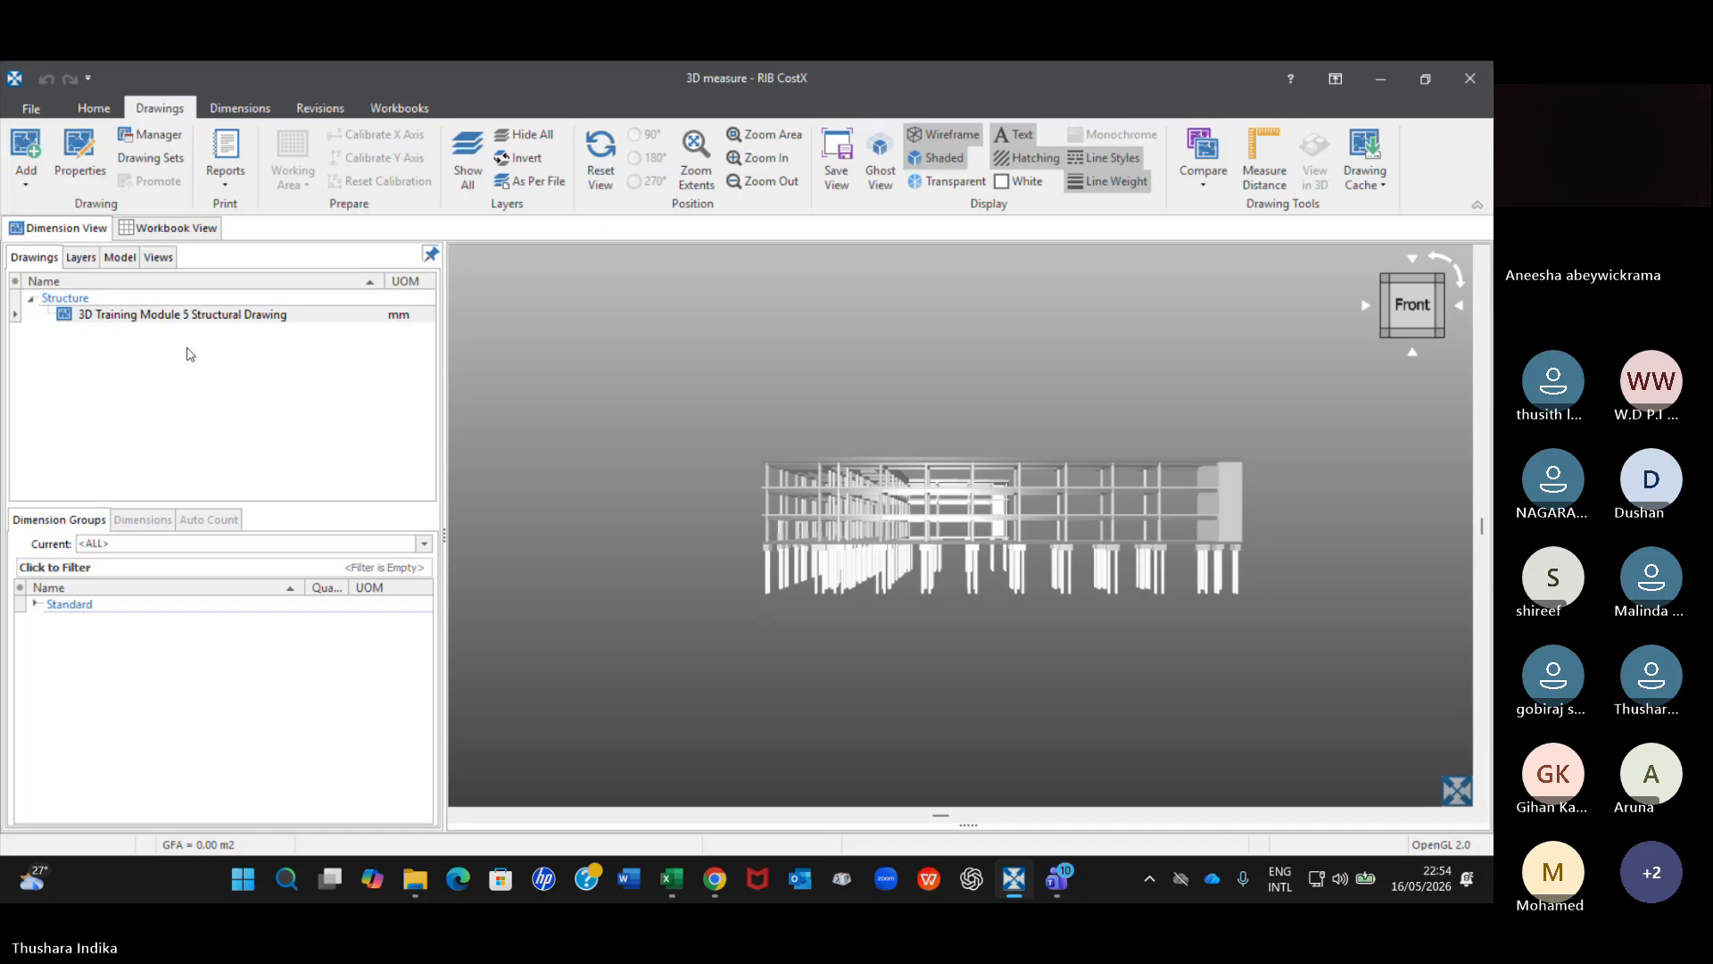
Switch to the Teams meeting, replace the participant list with the meeting chat and unmute the microphone.
mouse_move(247, 321)
click(1057, 879)
click(990, 825)
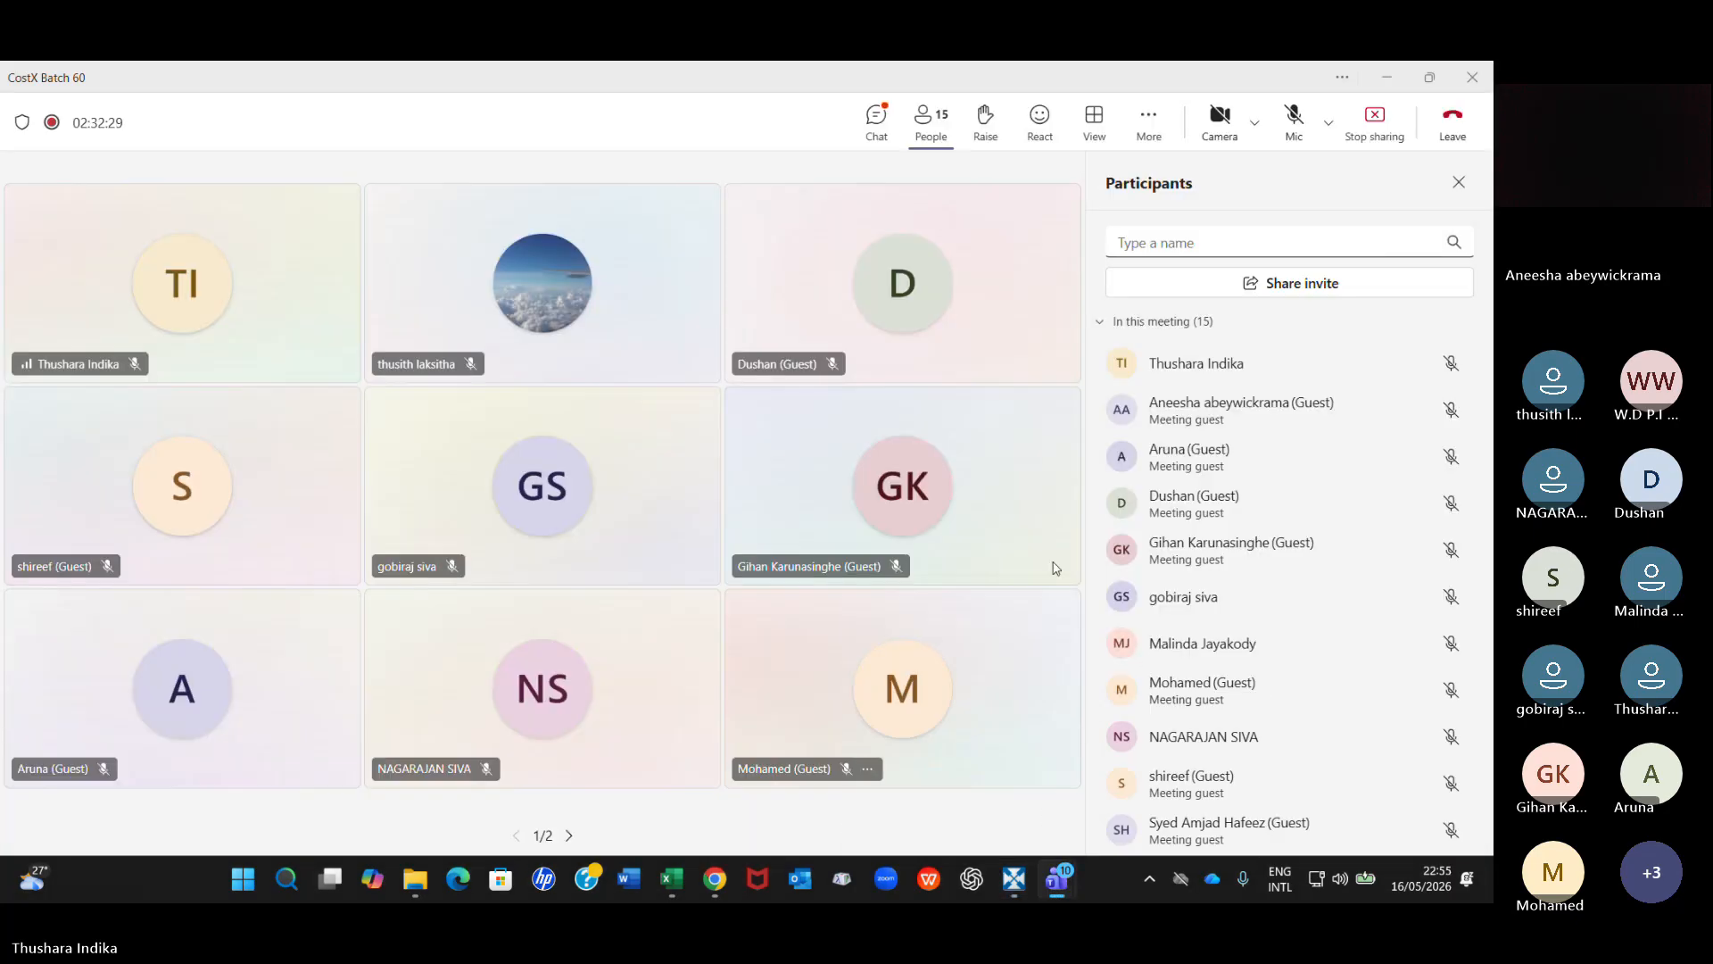
click(937, 134)
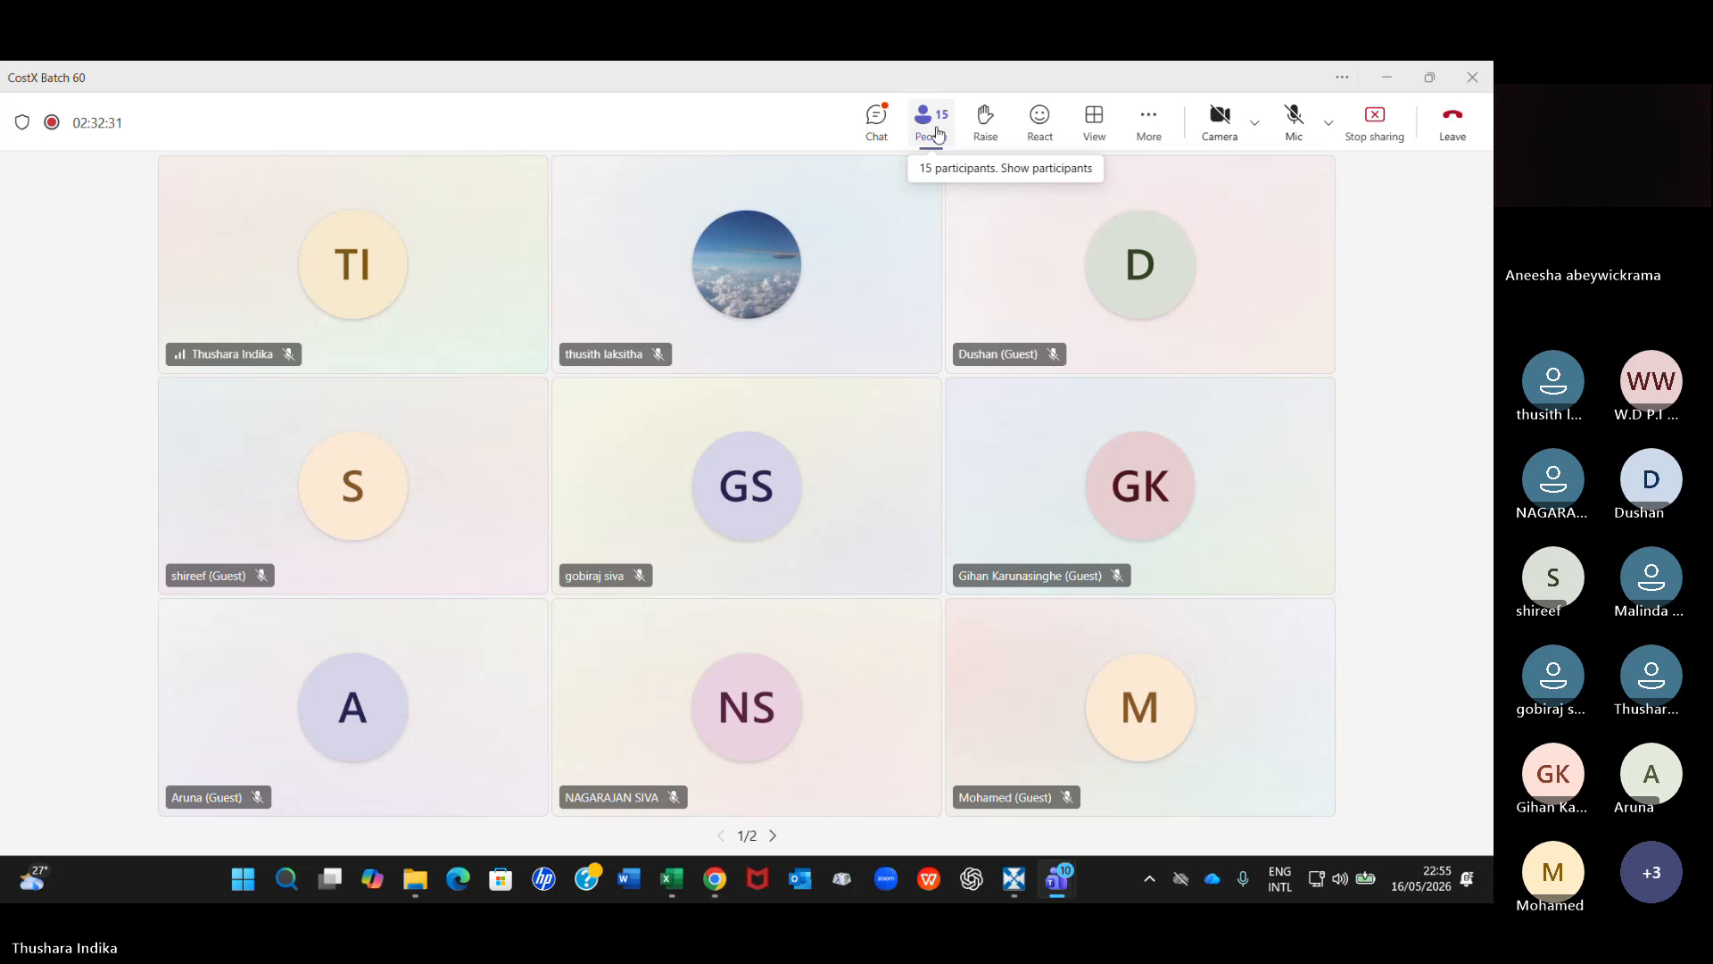
click(876, 121)
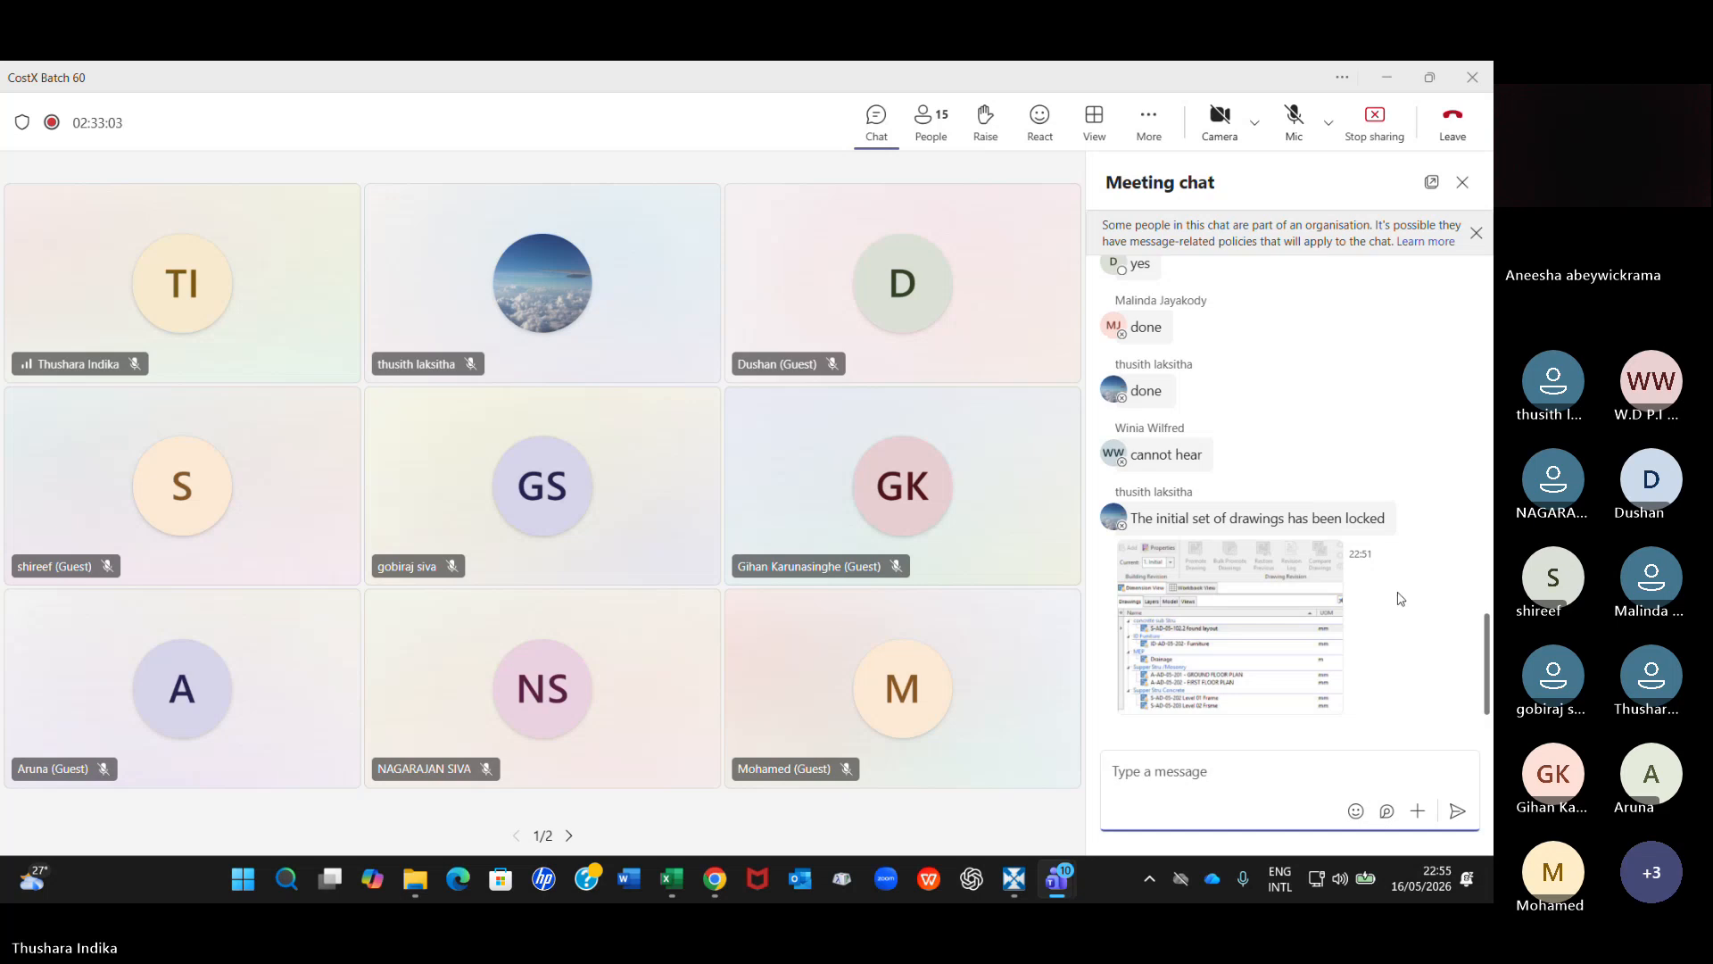
key(ctrl+shift+m)
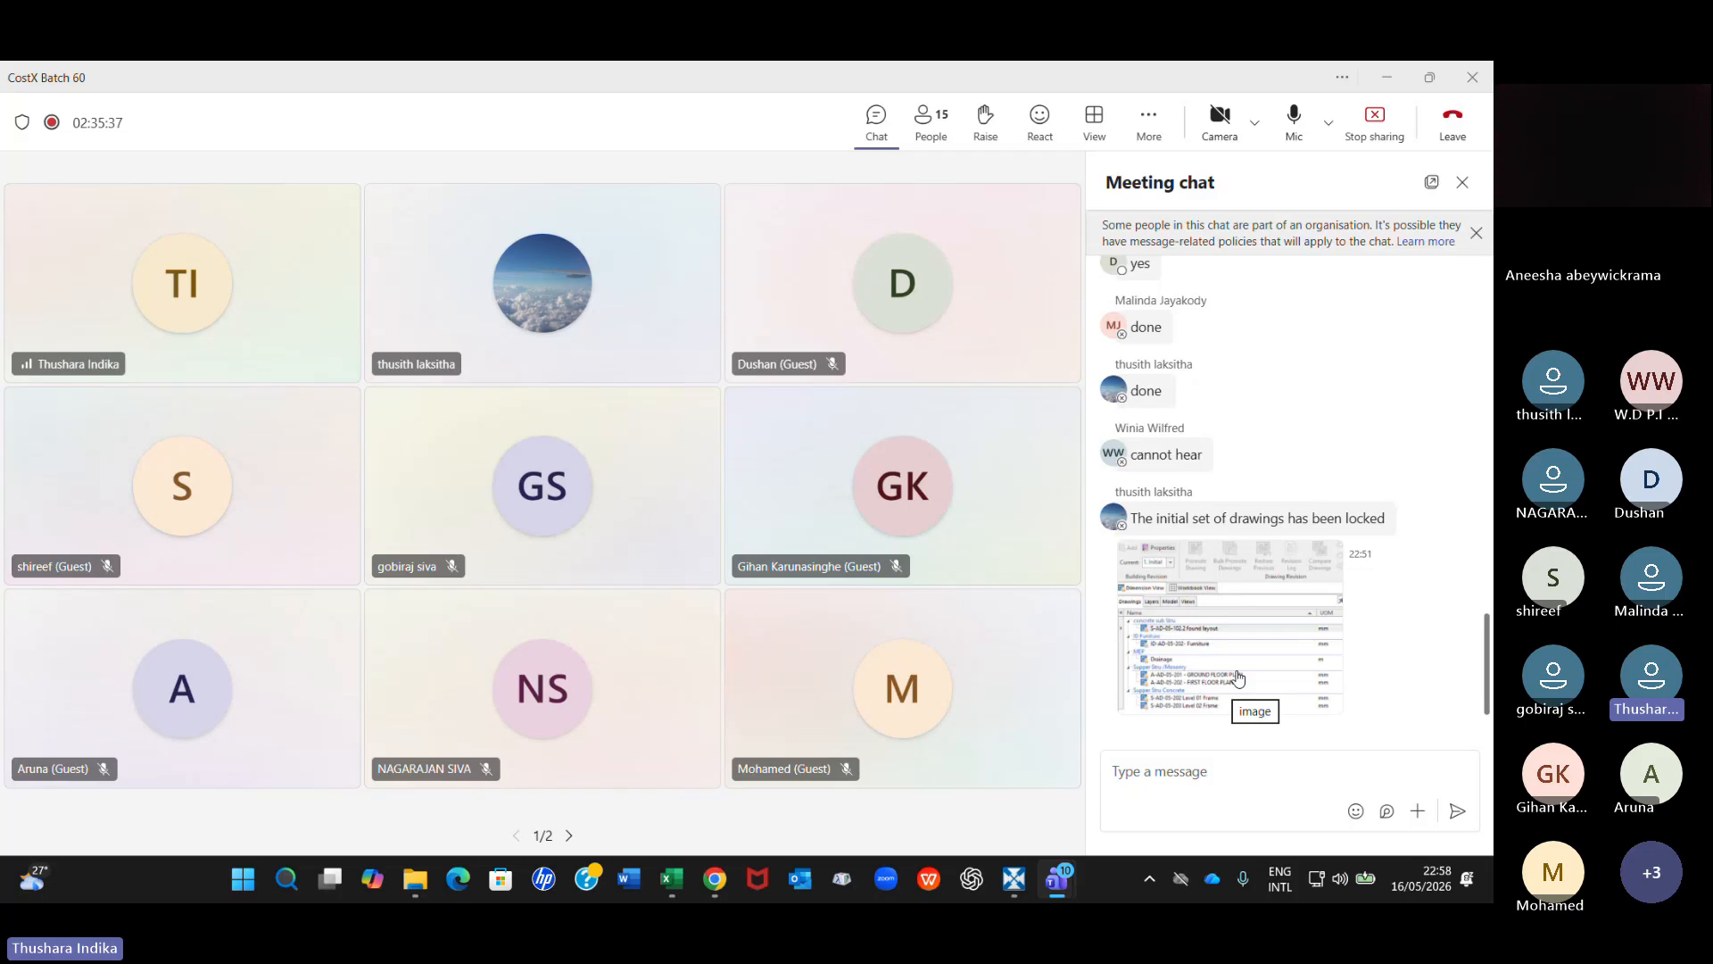
Return to RIB CostX, close the 3D measure session, restart CostX and load the Muscat Hotel building.
click(1014, 879)
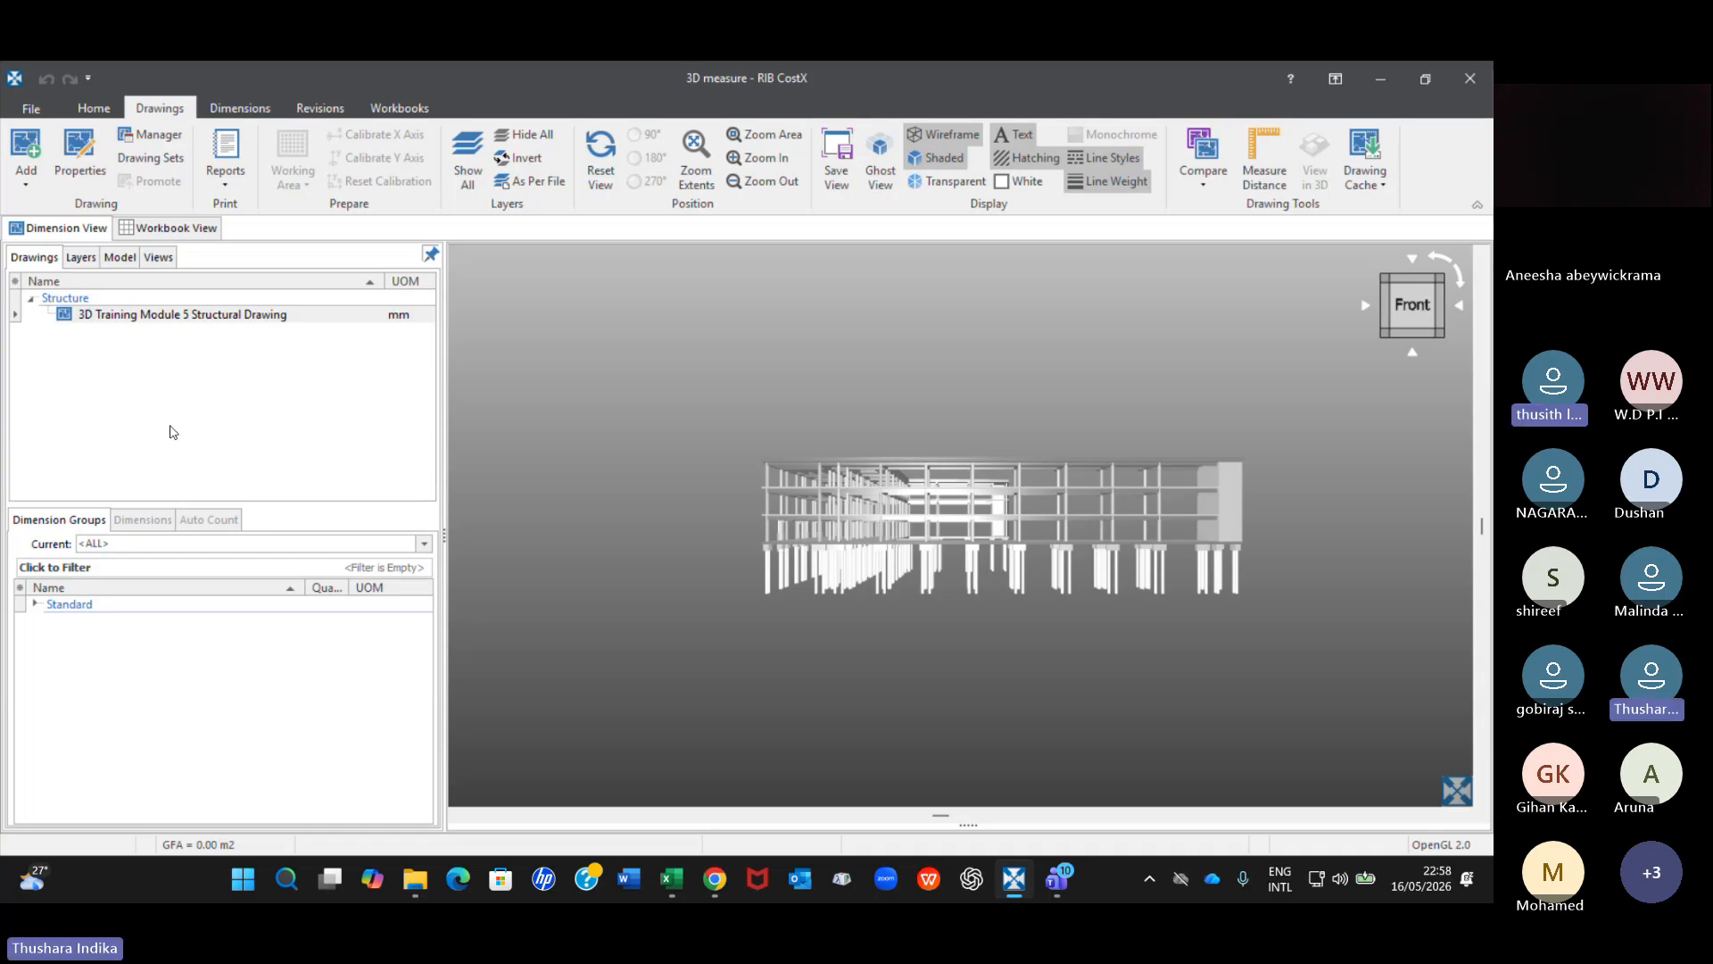
click(1469, 80)
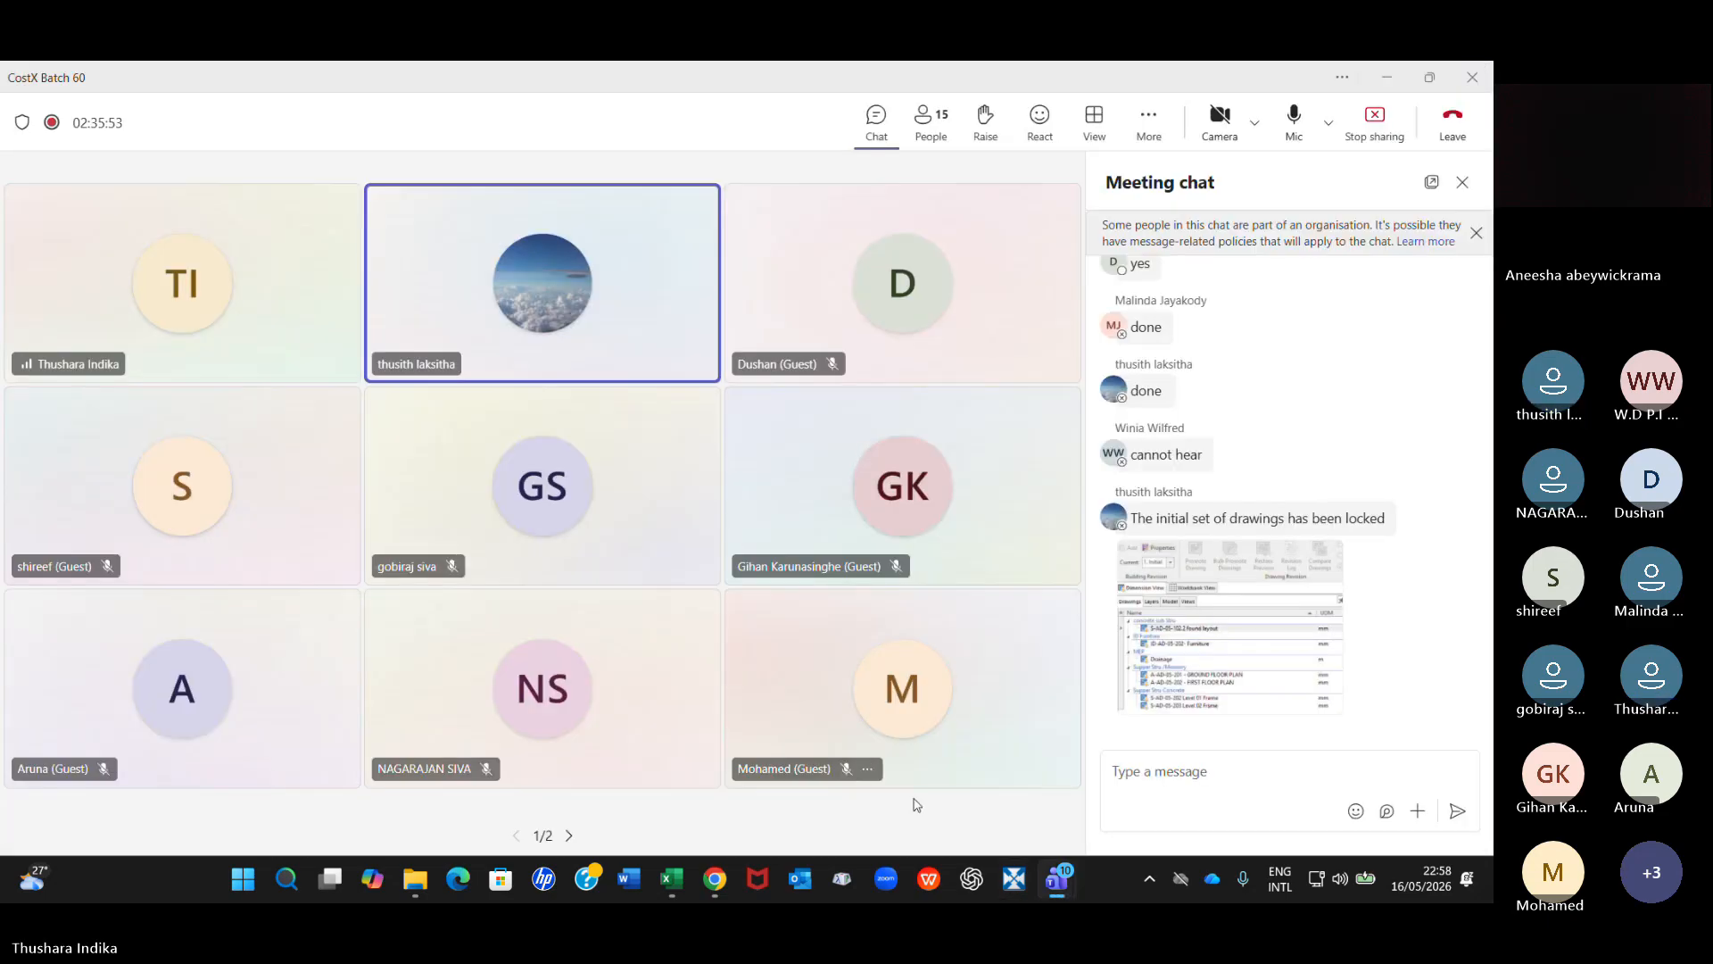
click(1011, 876)
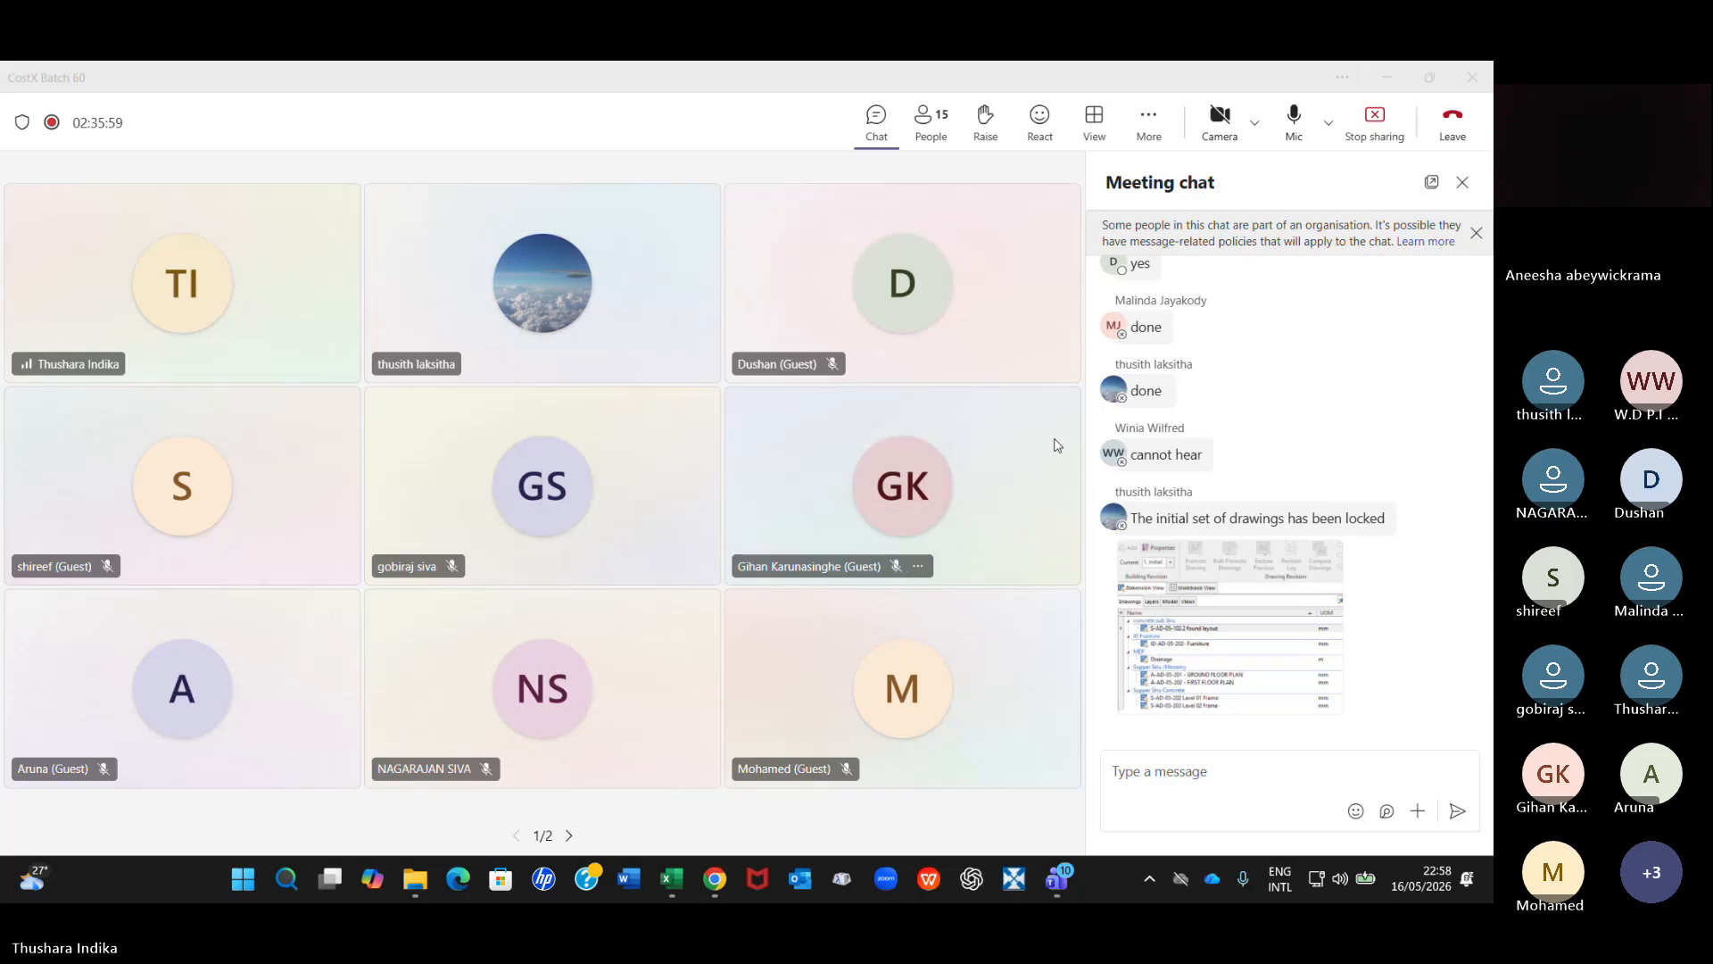
click(1014, 880)
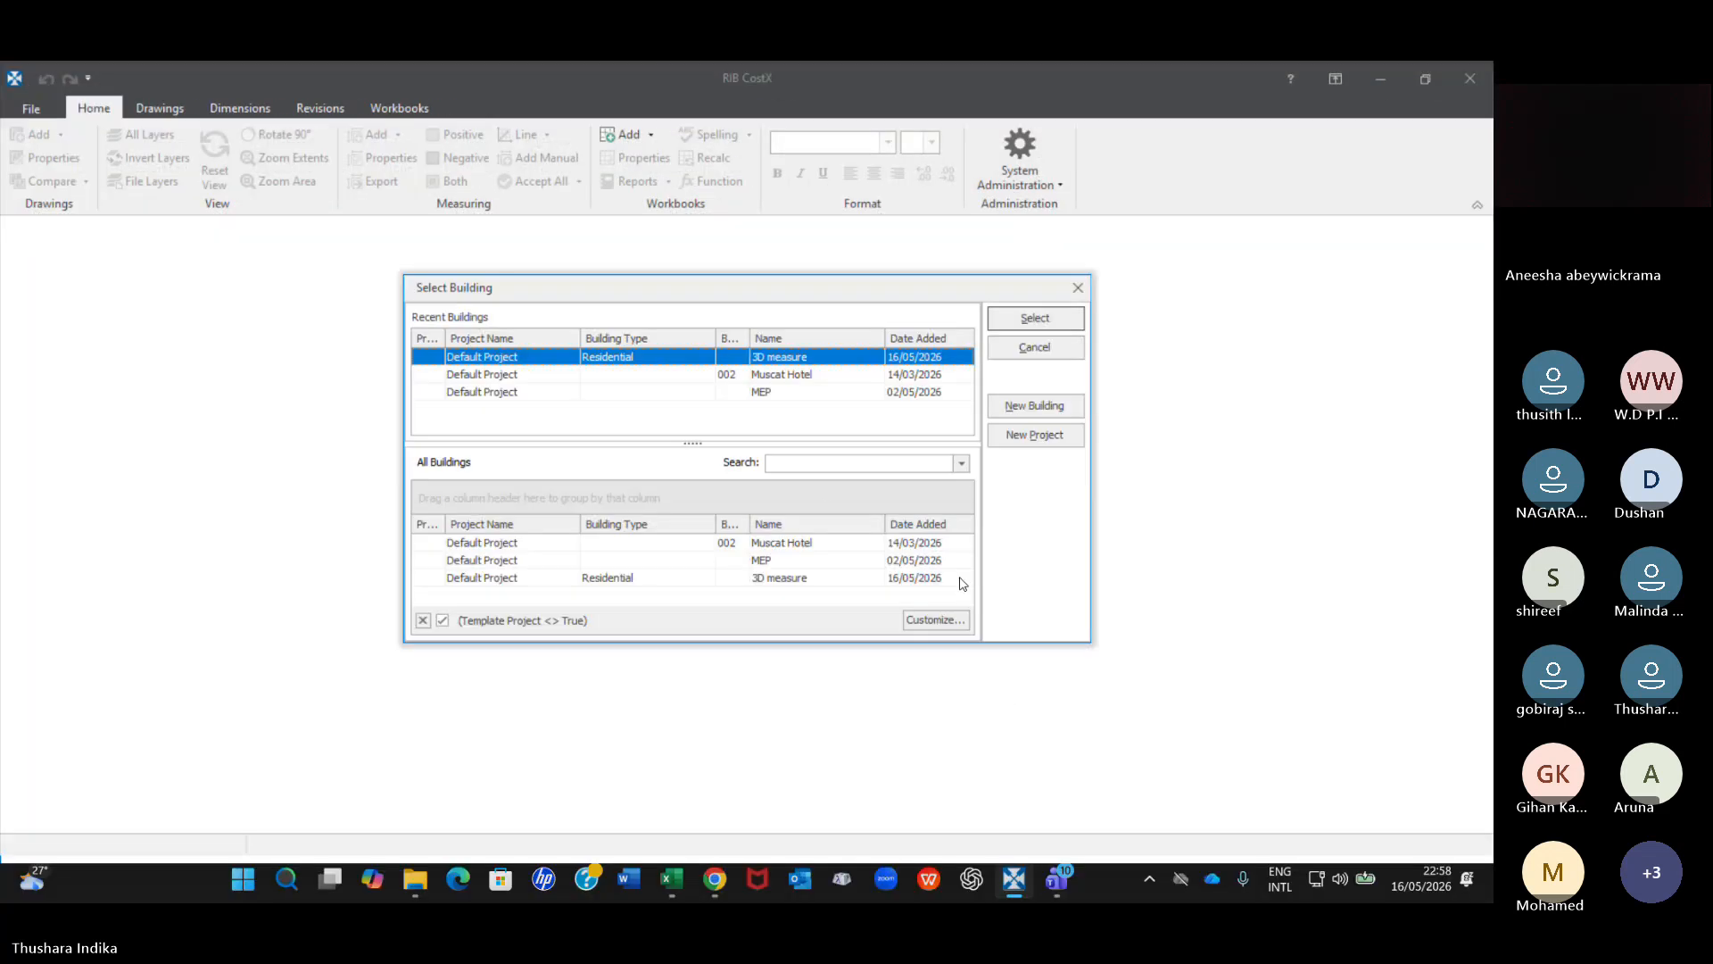
click(773, 376)
click(1053, 325)
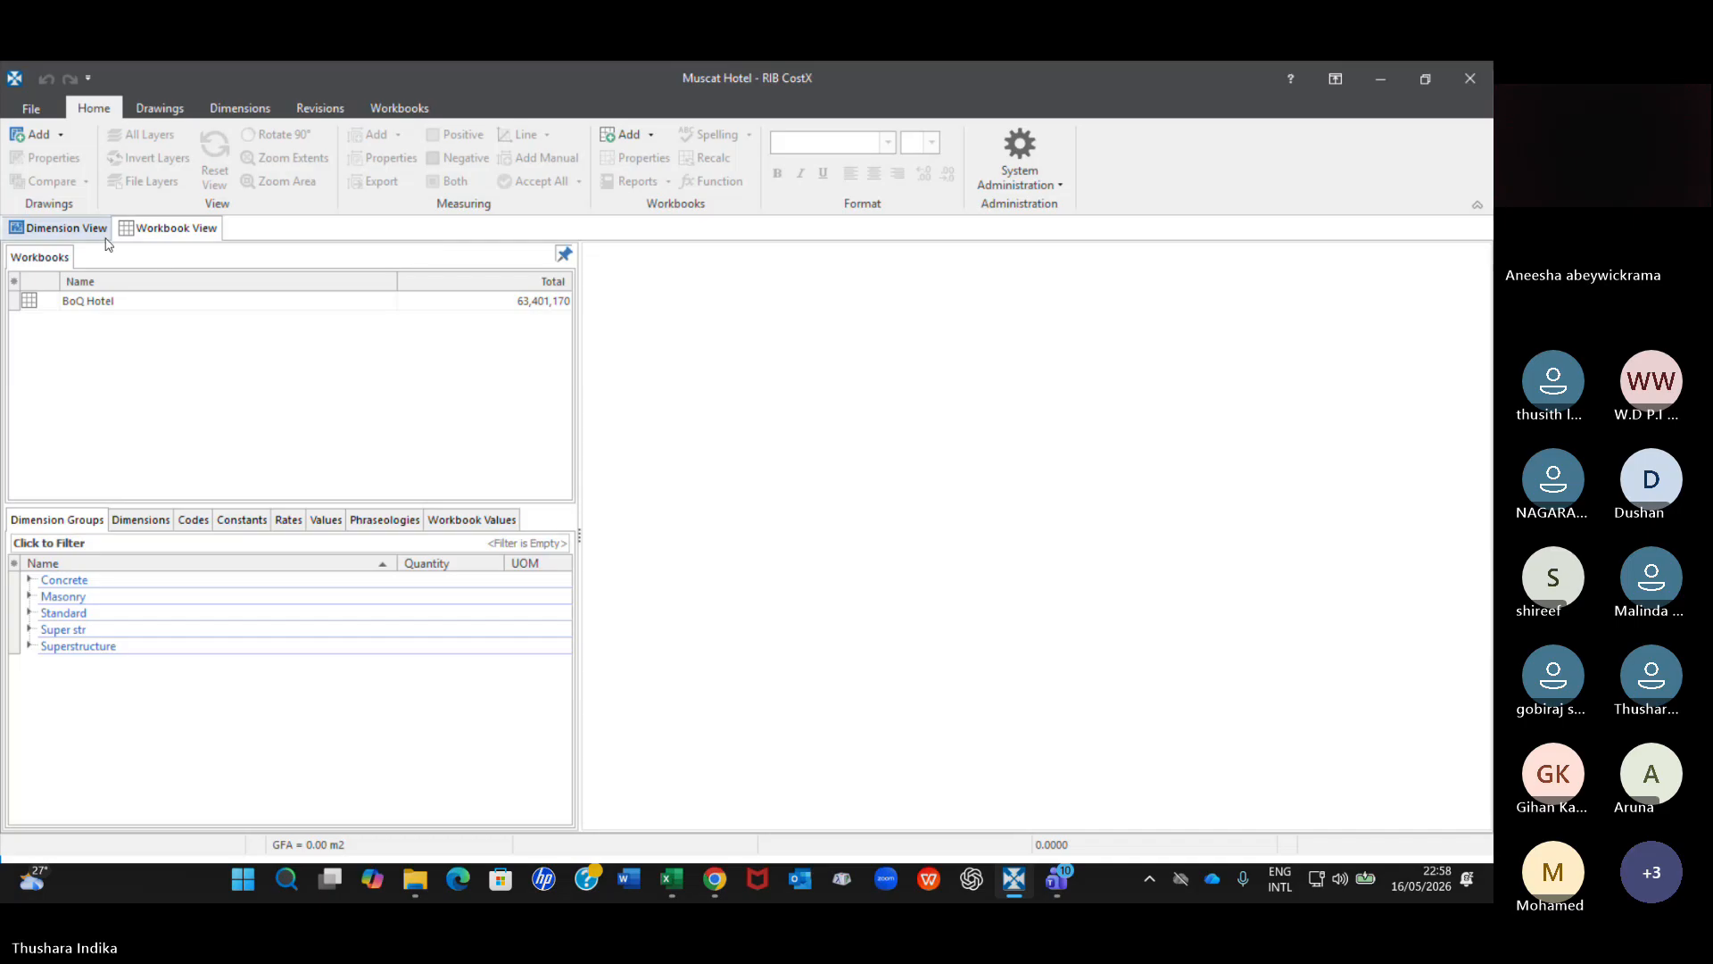
In the dimension view, expand the Concrete dimension groups and display the S-AD-05-102_Foundation layout_Rev 1 drawing.
click(58, 227)
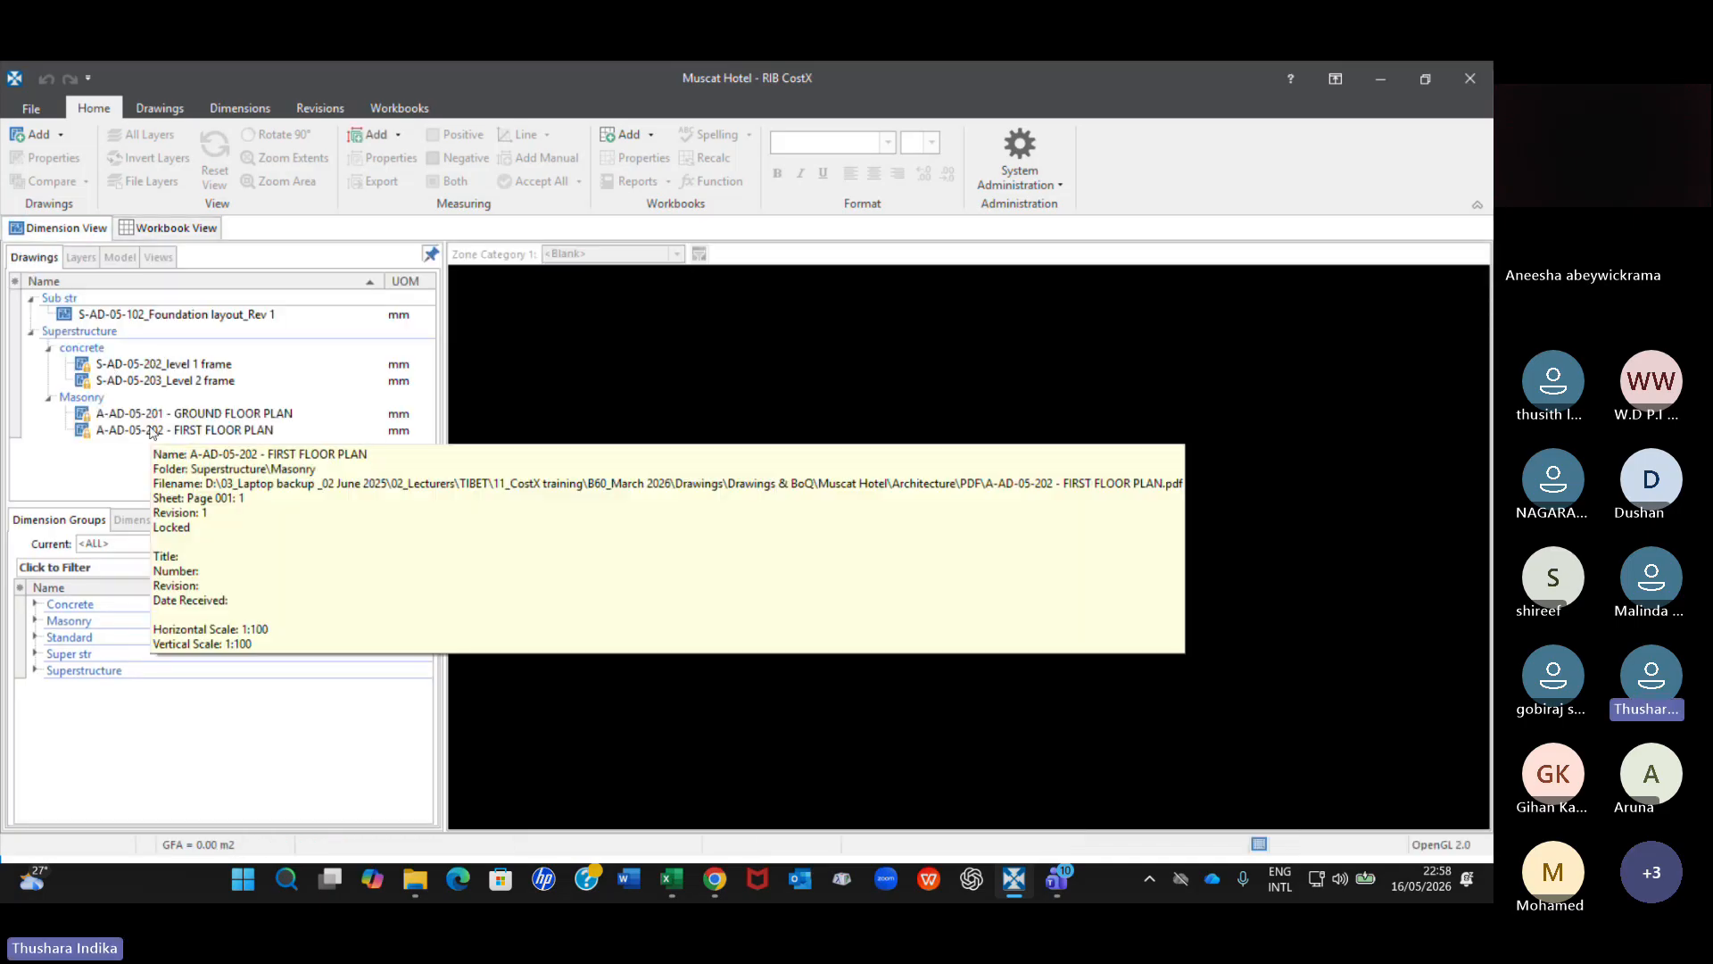
click(34, 605)
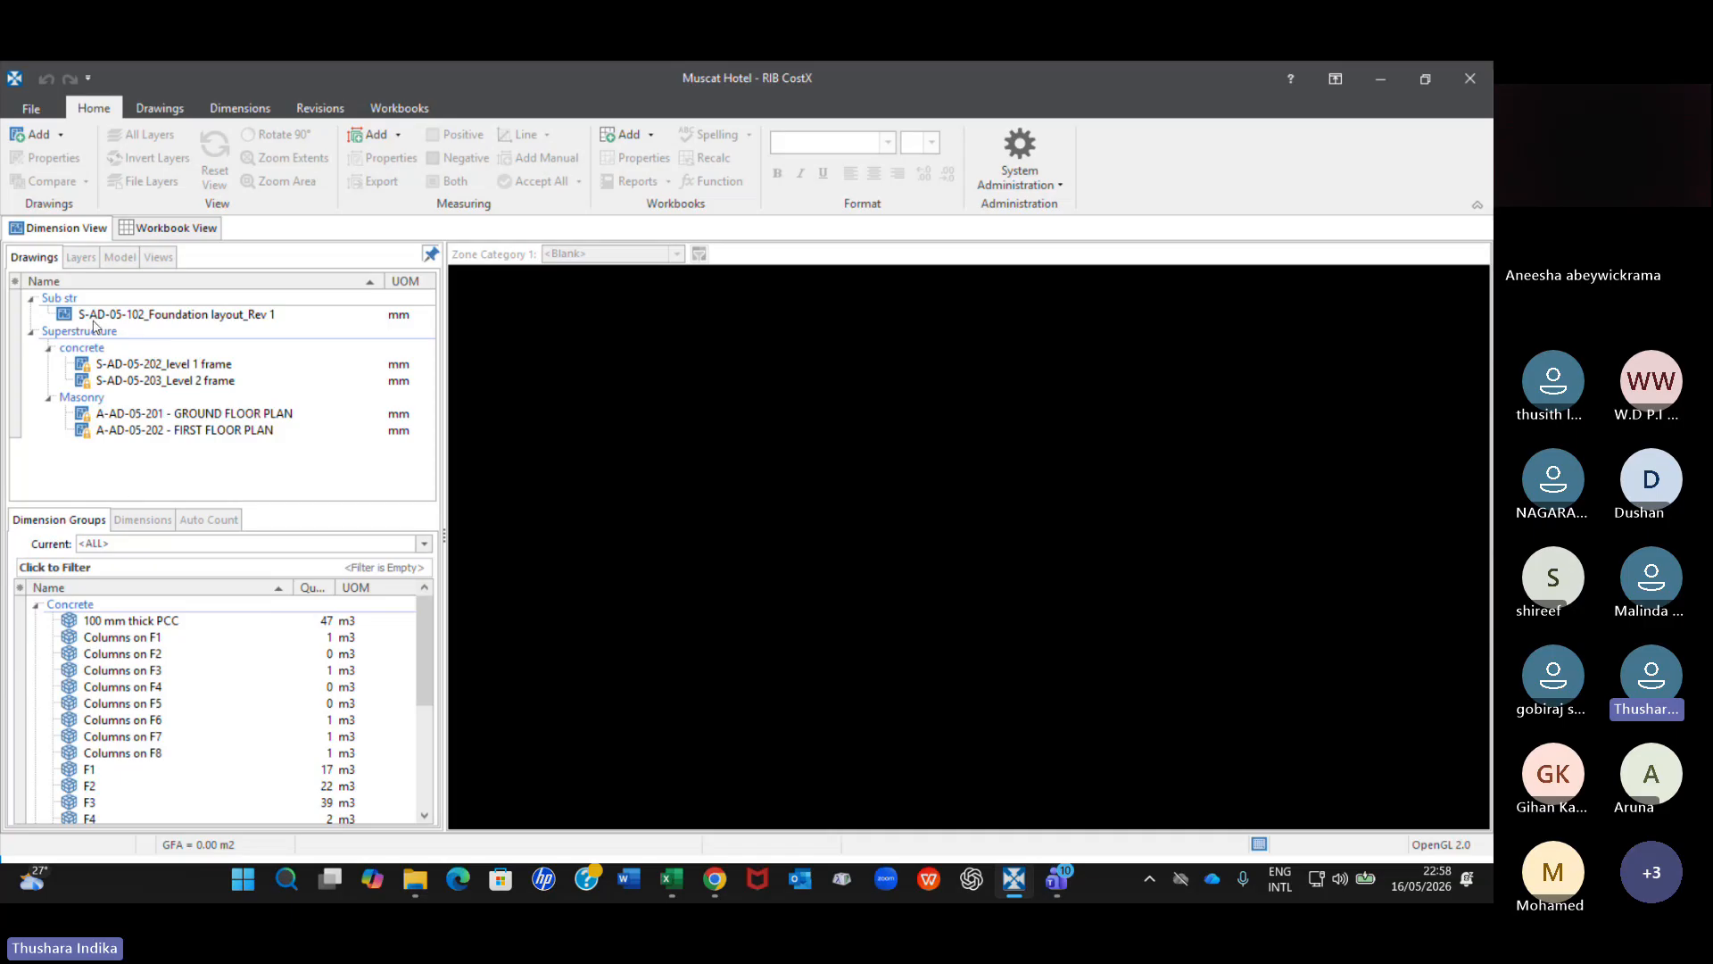
double_click(202, 314)
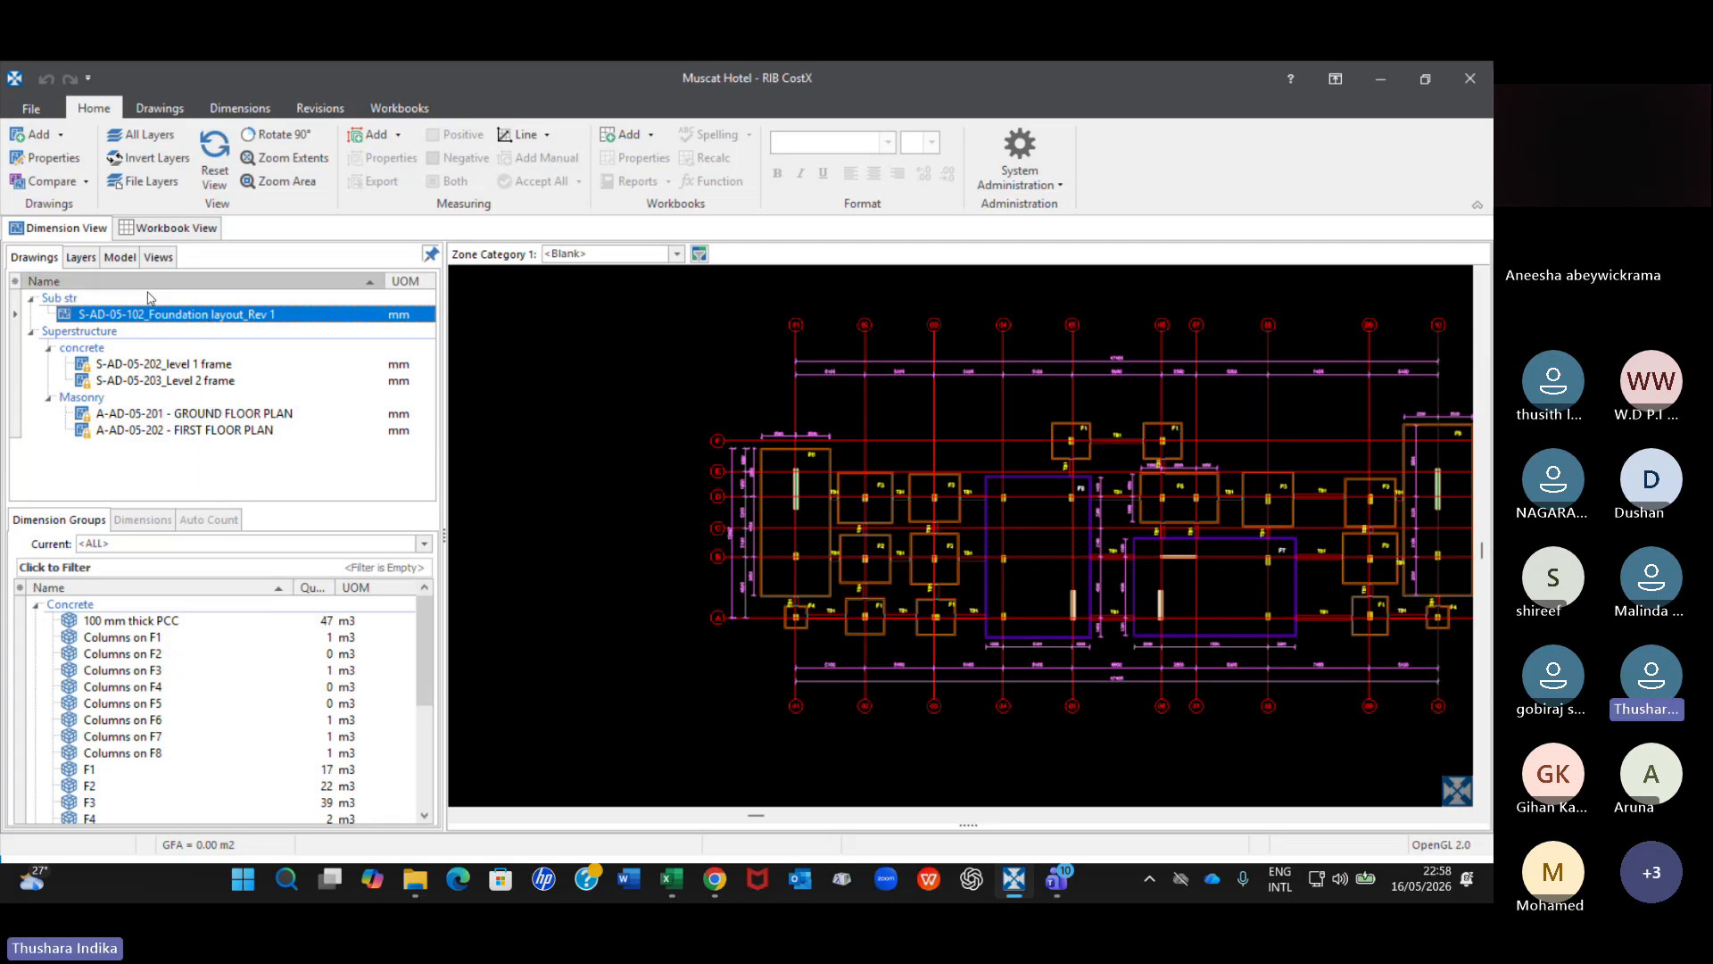
Display the S-AD-05-202_level 1 frame drawing and look through the Super str dimension groups.
click(210, 365)
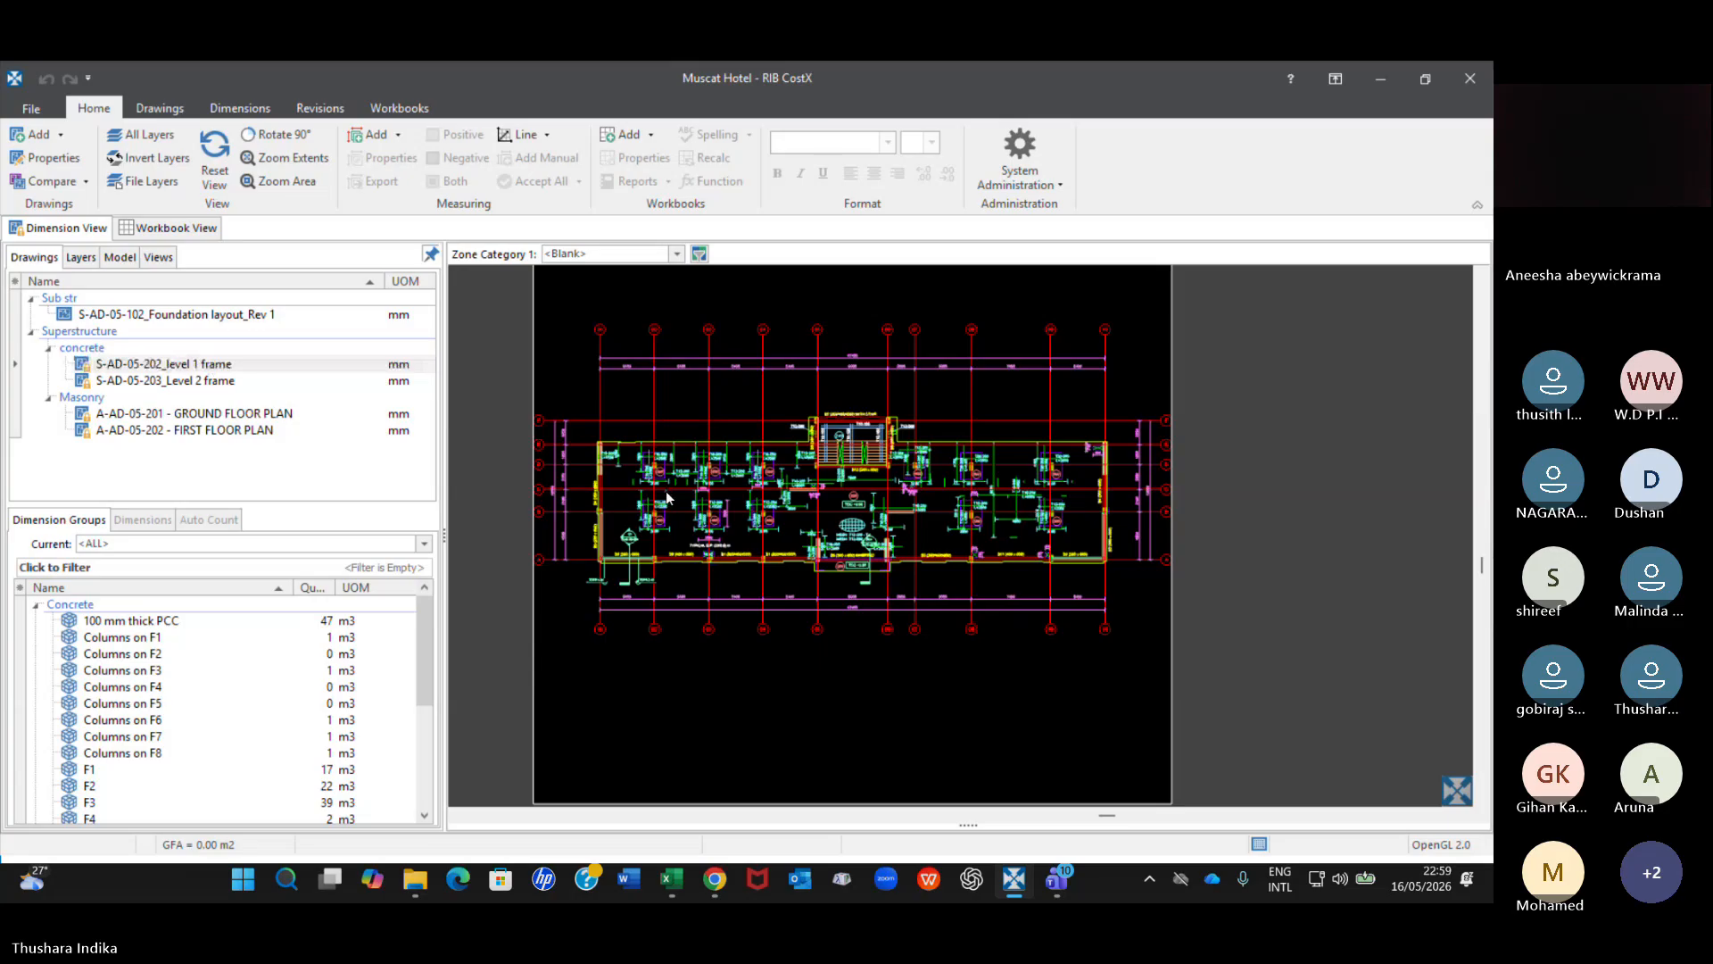
scroll(91, 773, down, 5)
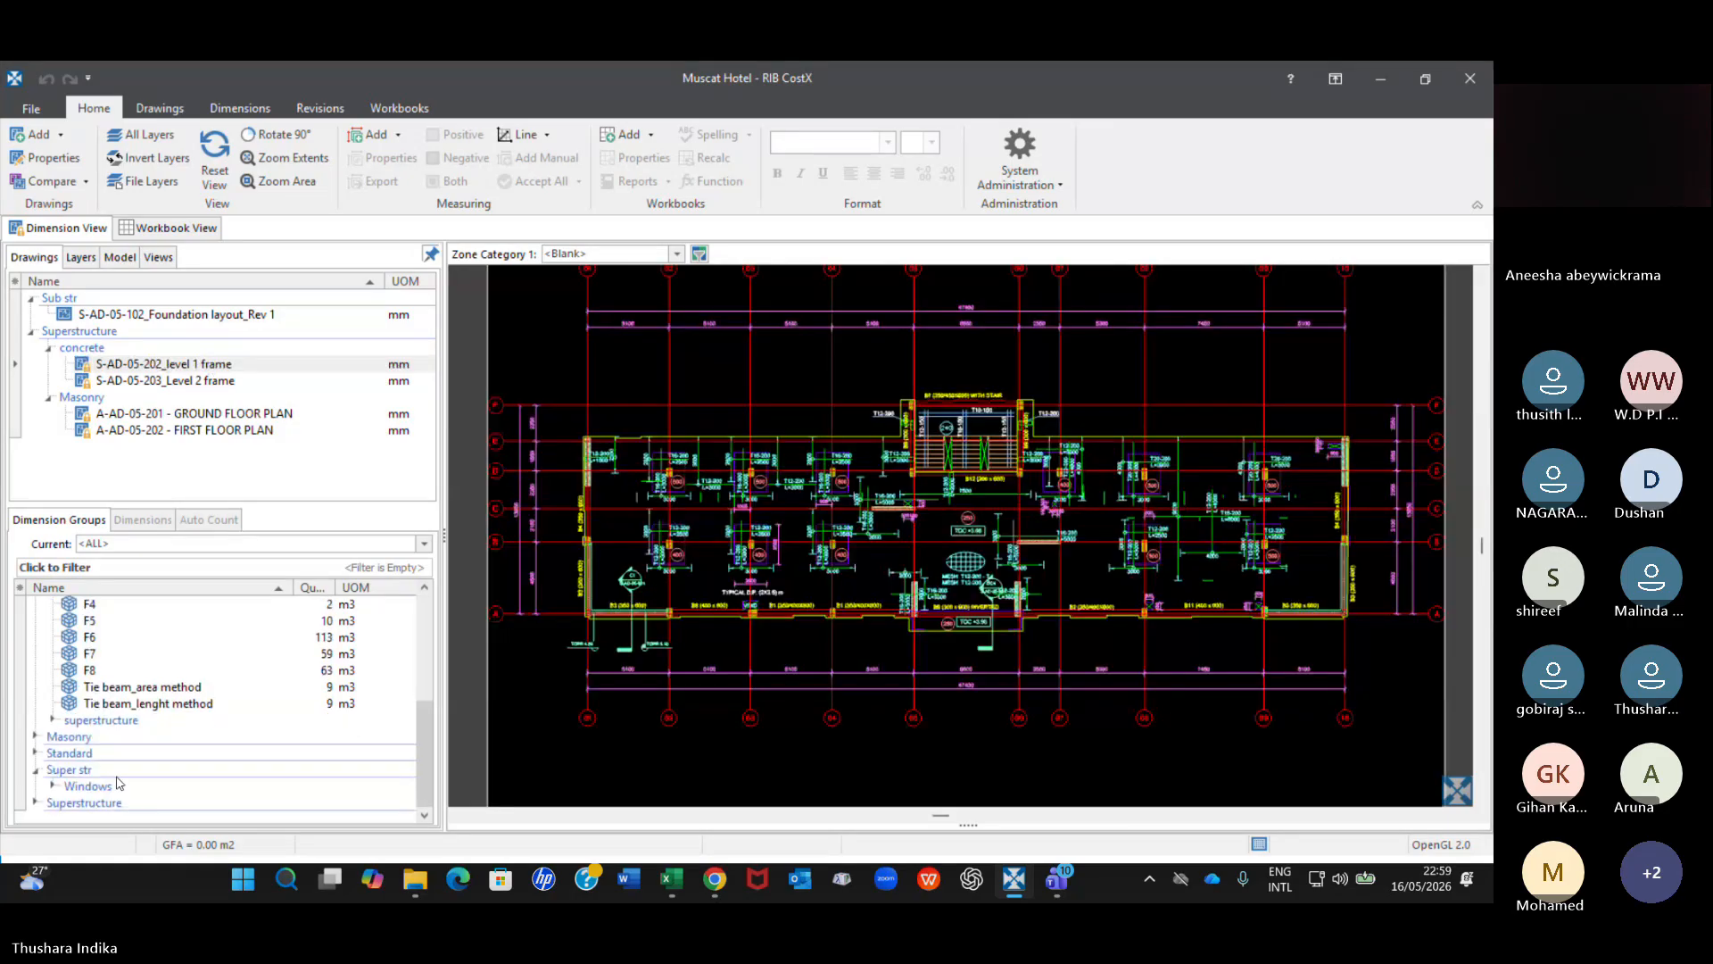
double_click(50, 787)
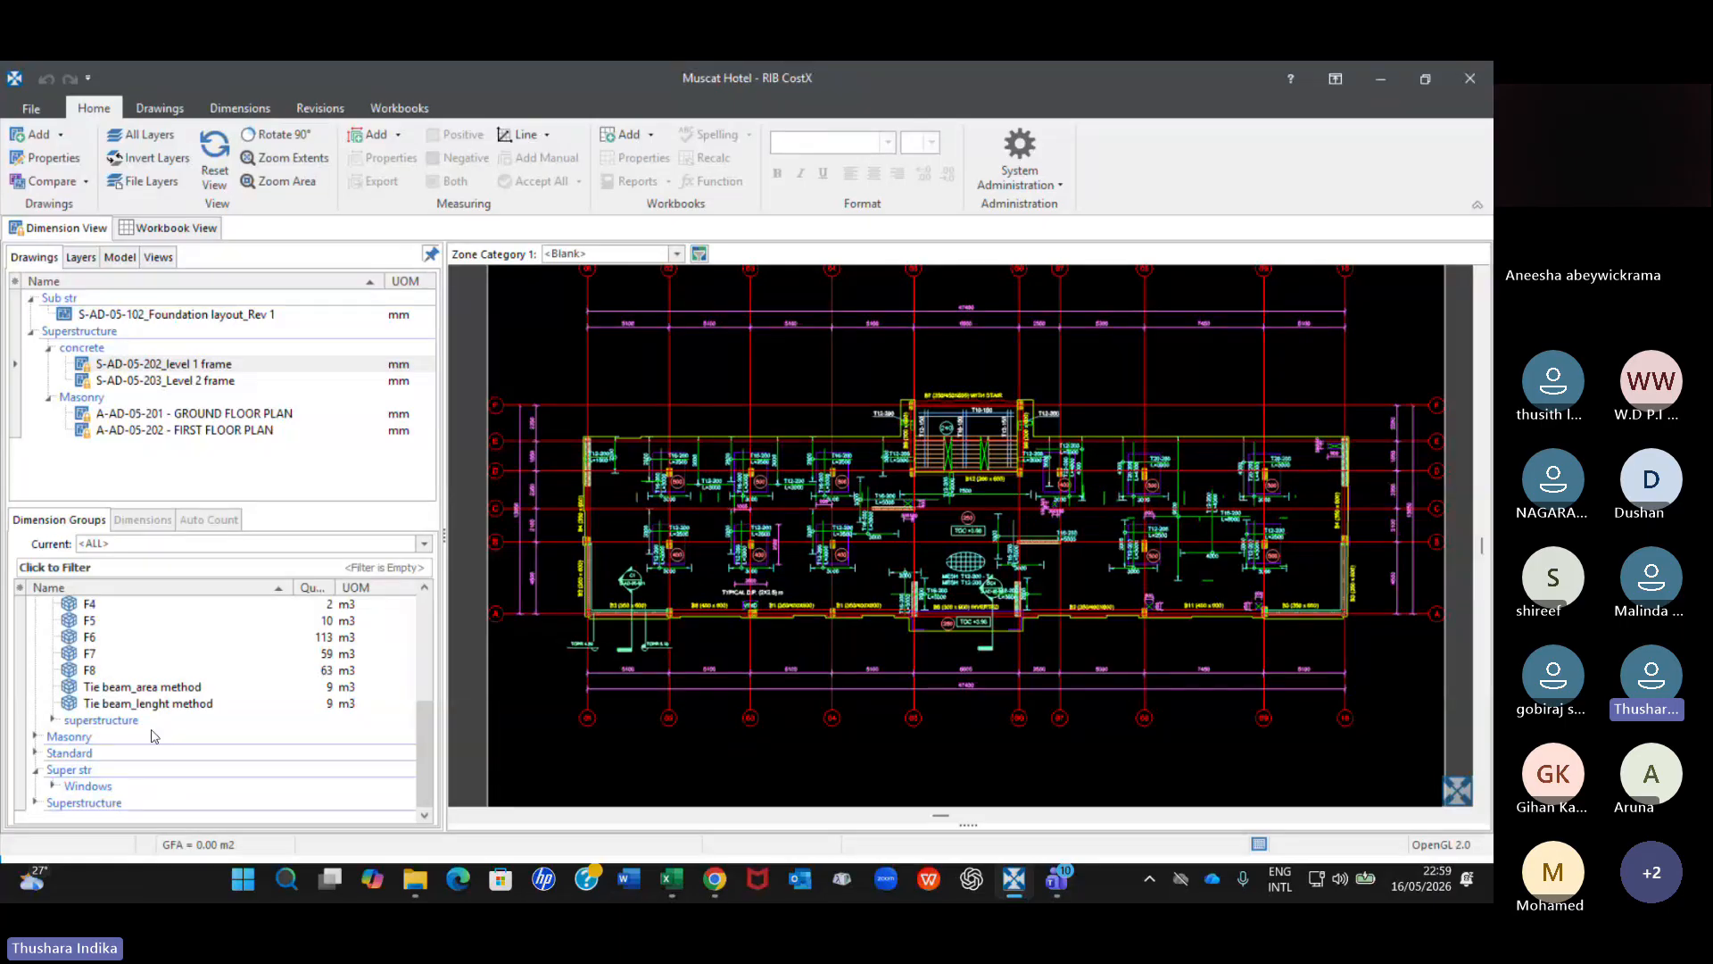
Expand the superstructure folder under the Concrete dimension groups and look through its slab groups.
click(54, 719)
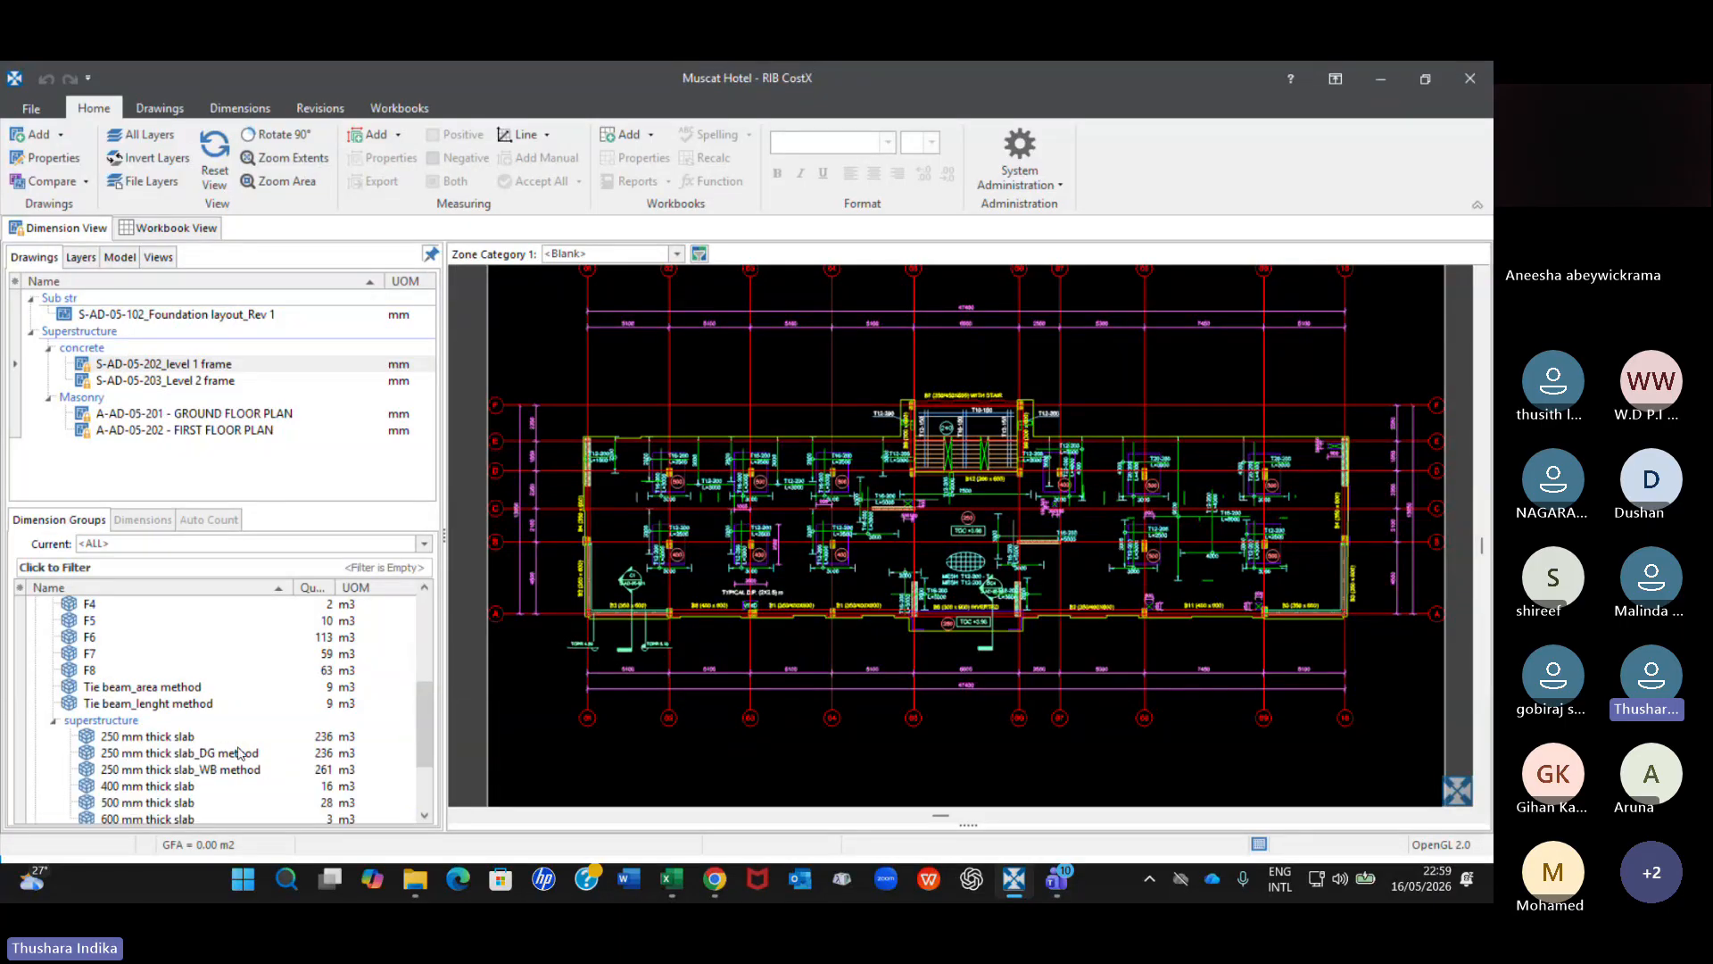
scroll(241, 750, down, 2)
scroll(242, 748, up, 1)
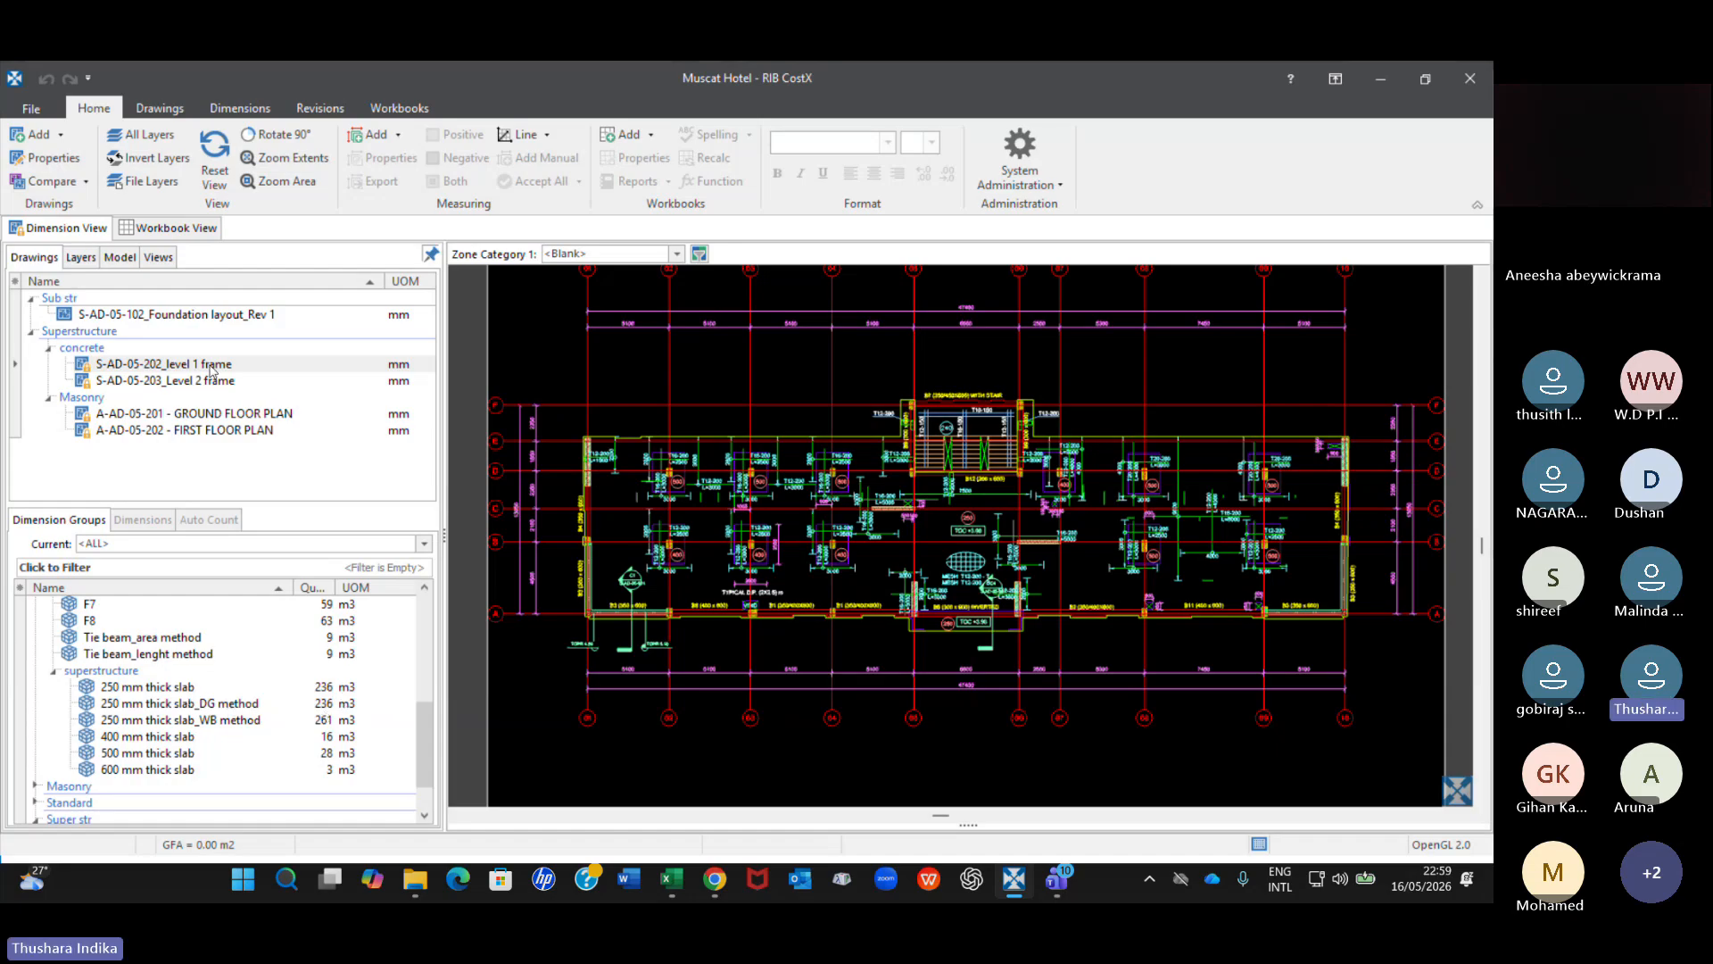
Add an area dimension group named test in the Concrete\superstructure folder.
click(267, 111)
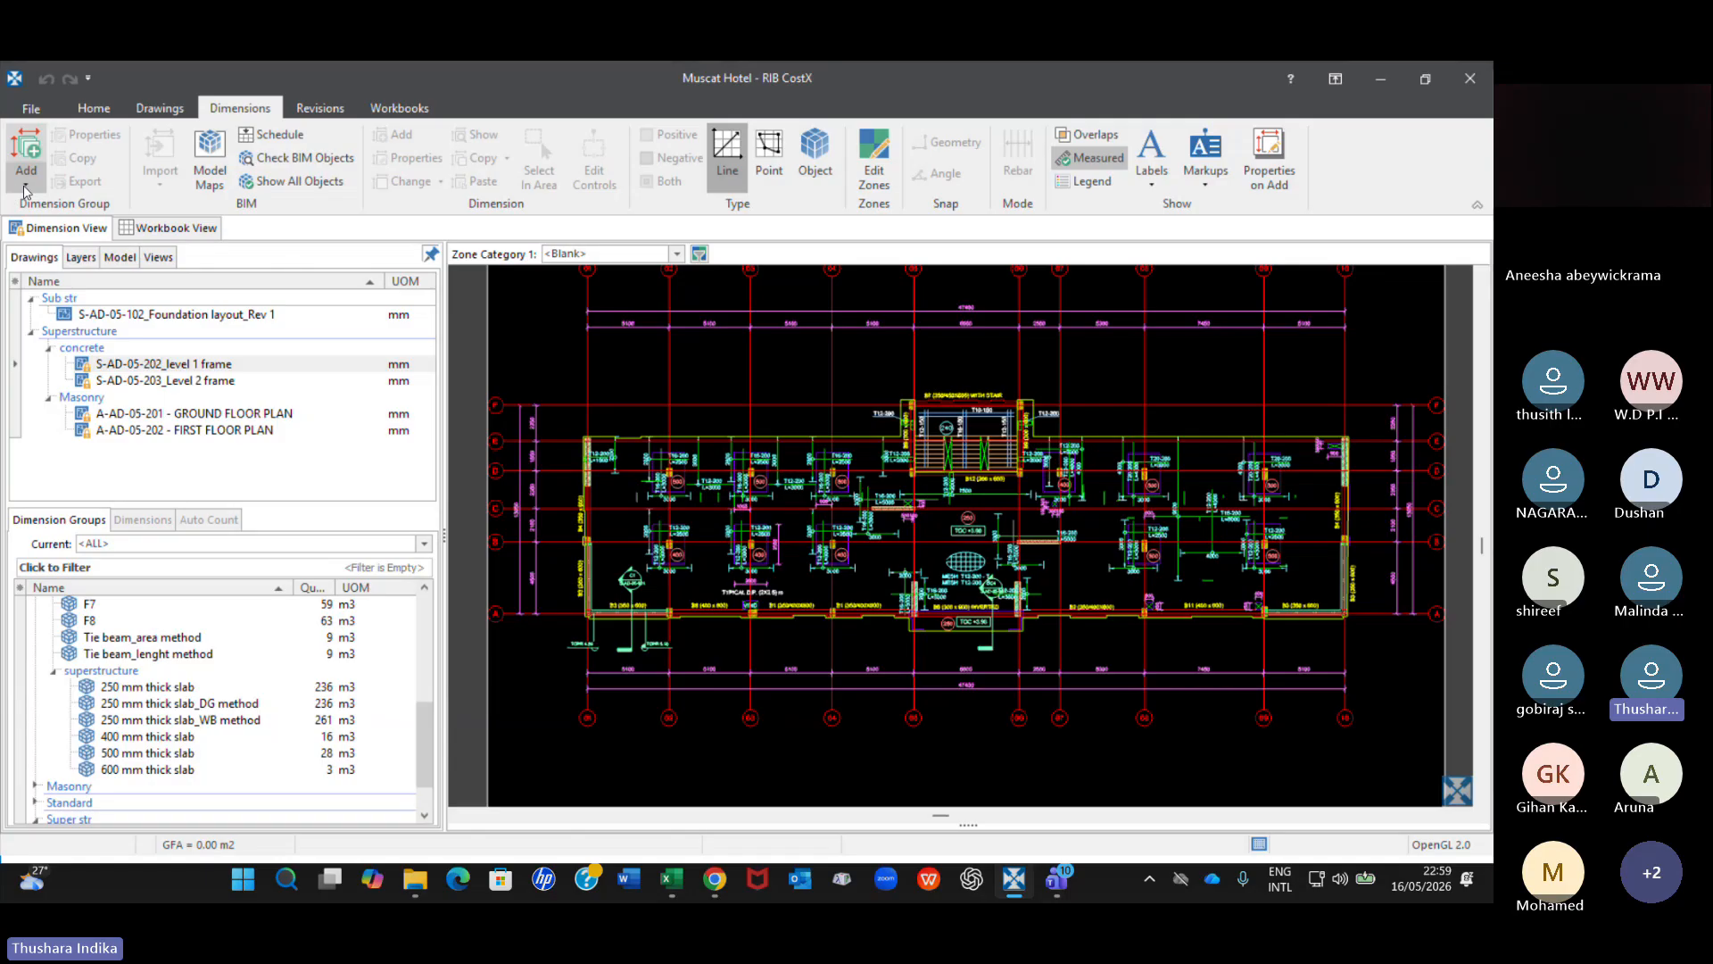
click(27, 183)
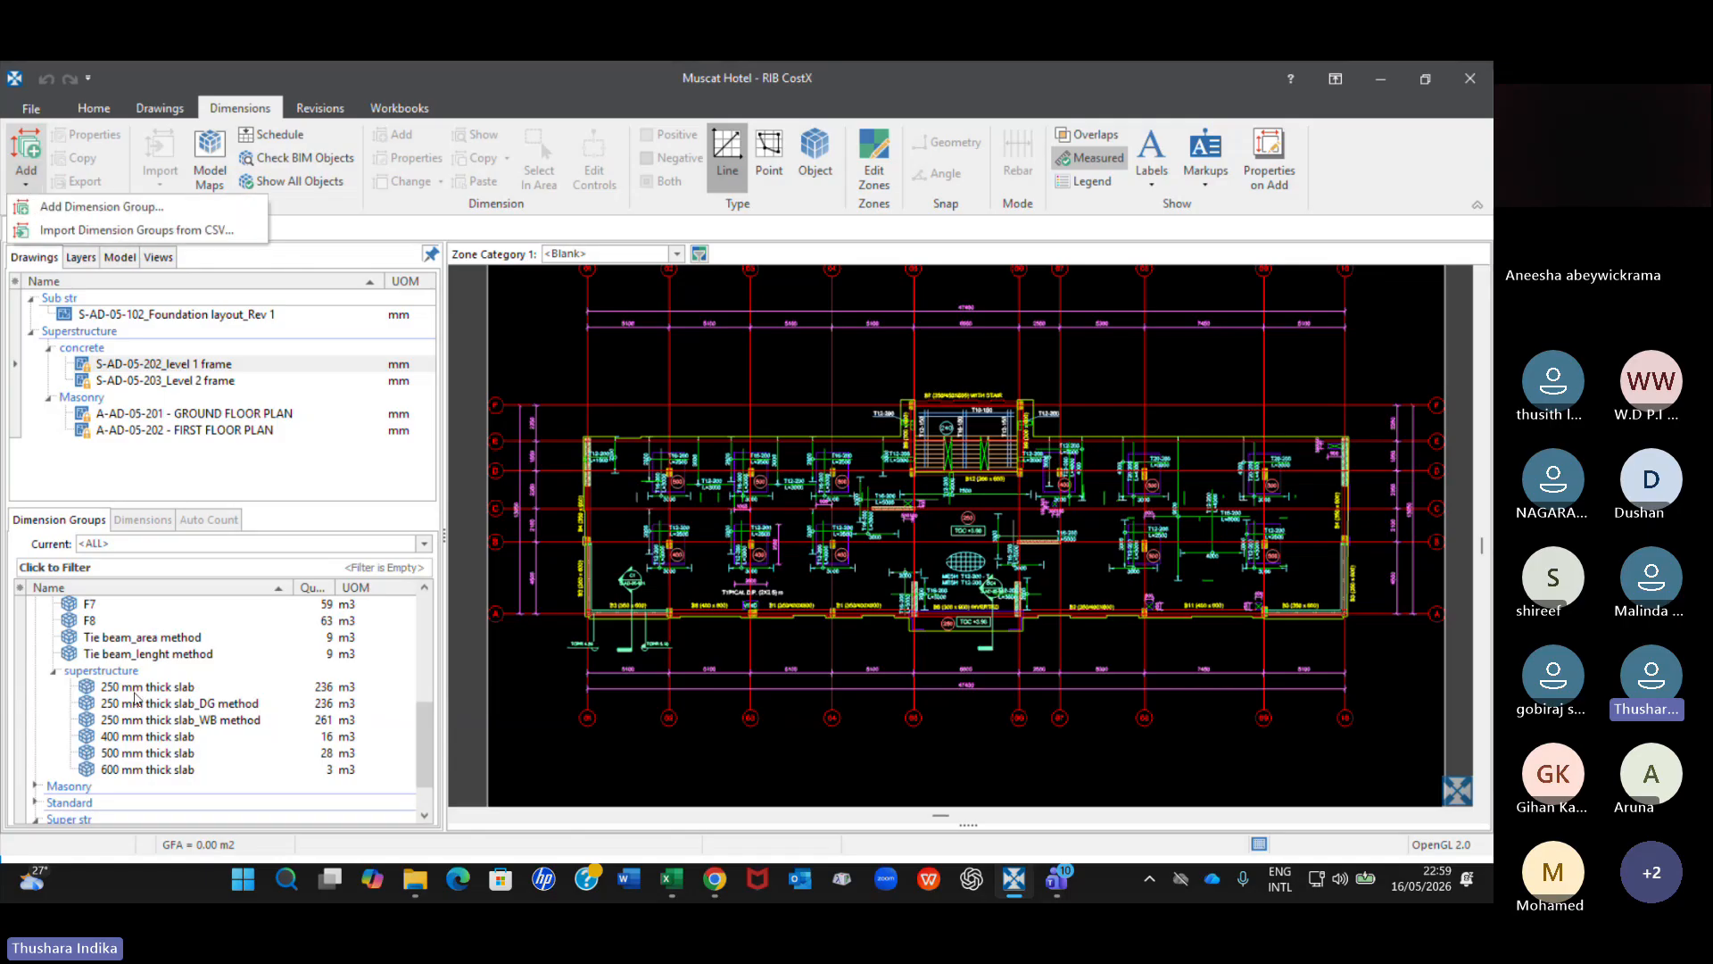
click(105, 212)
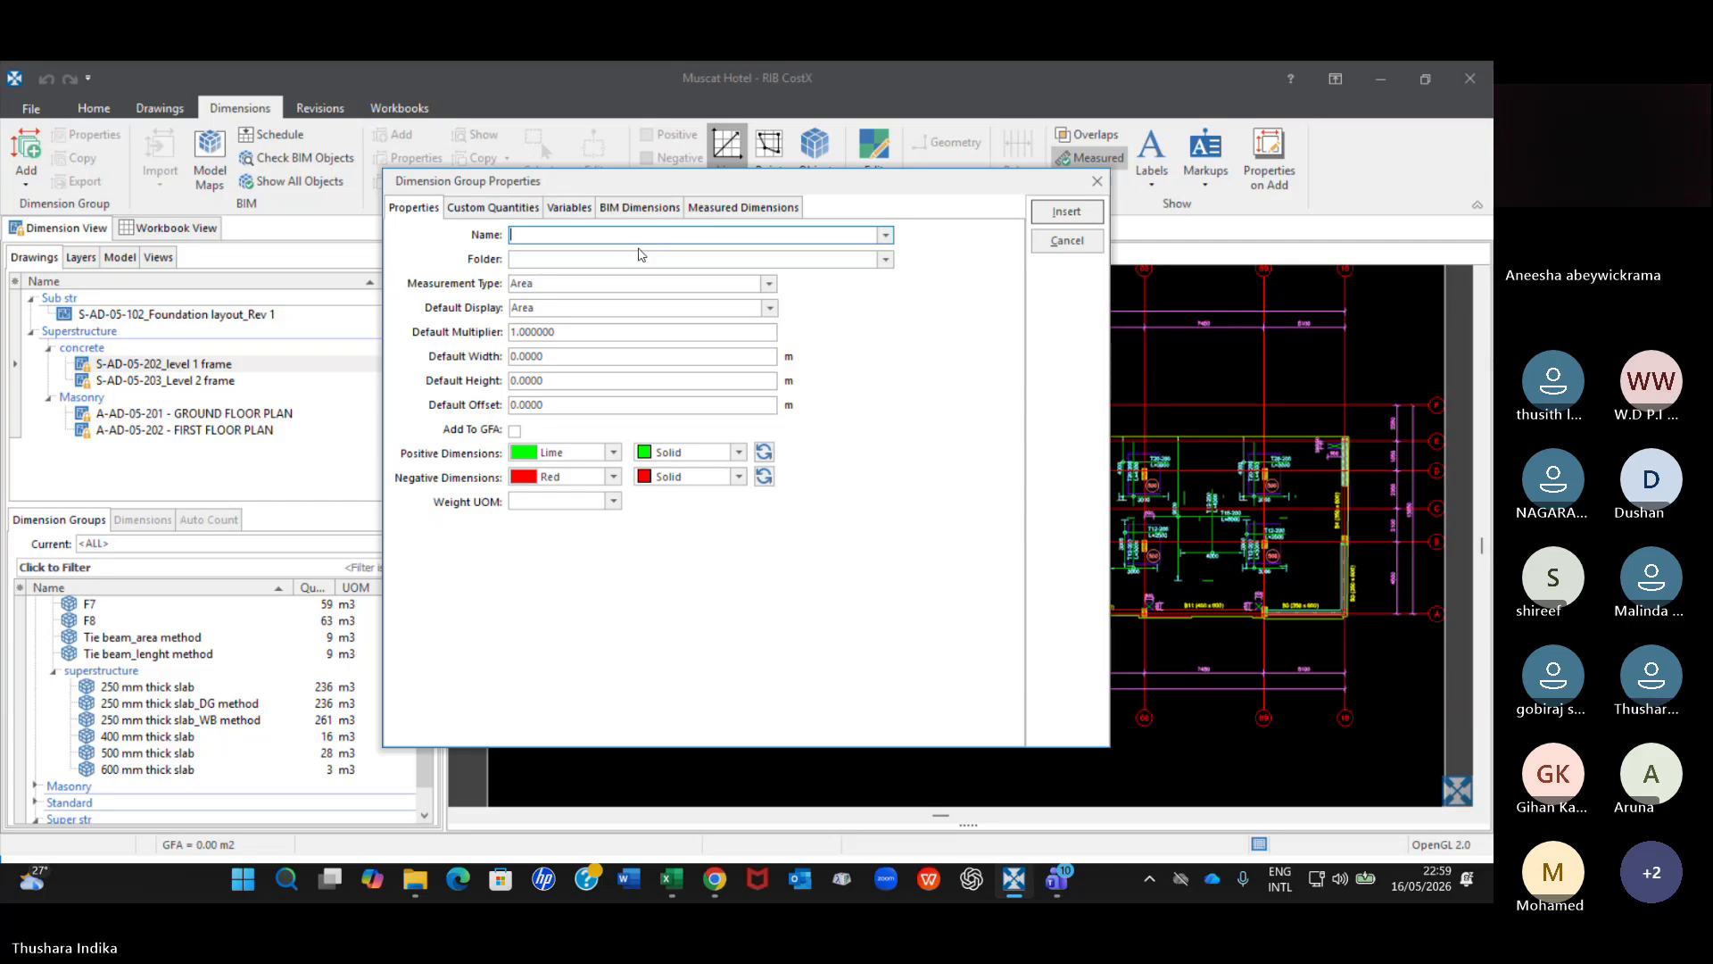
text(test)
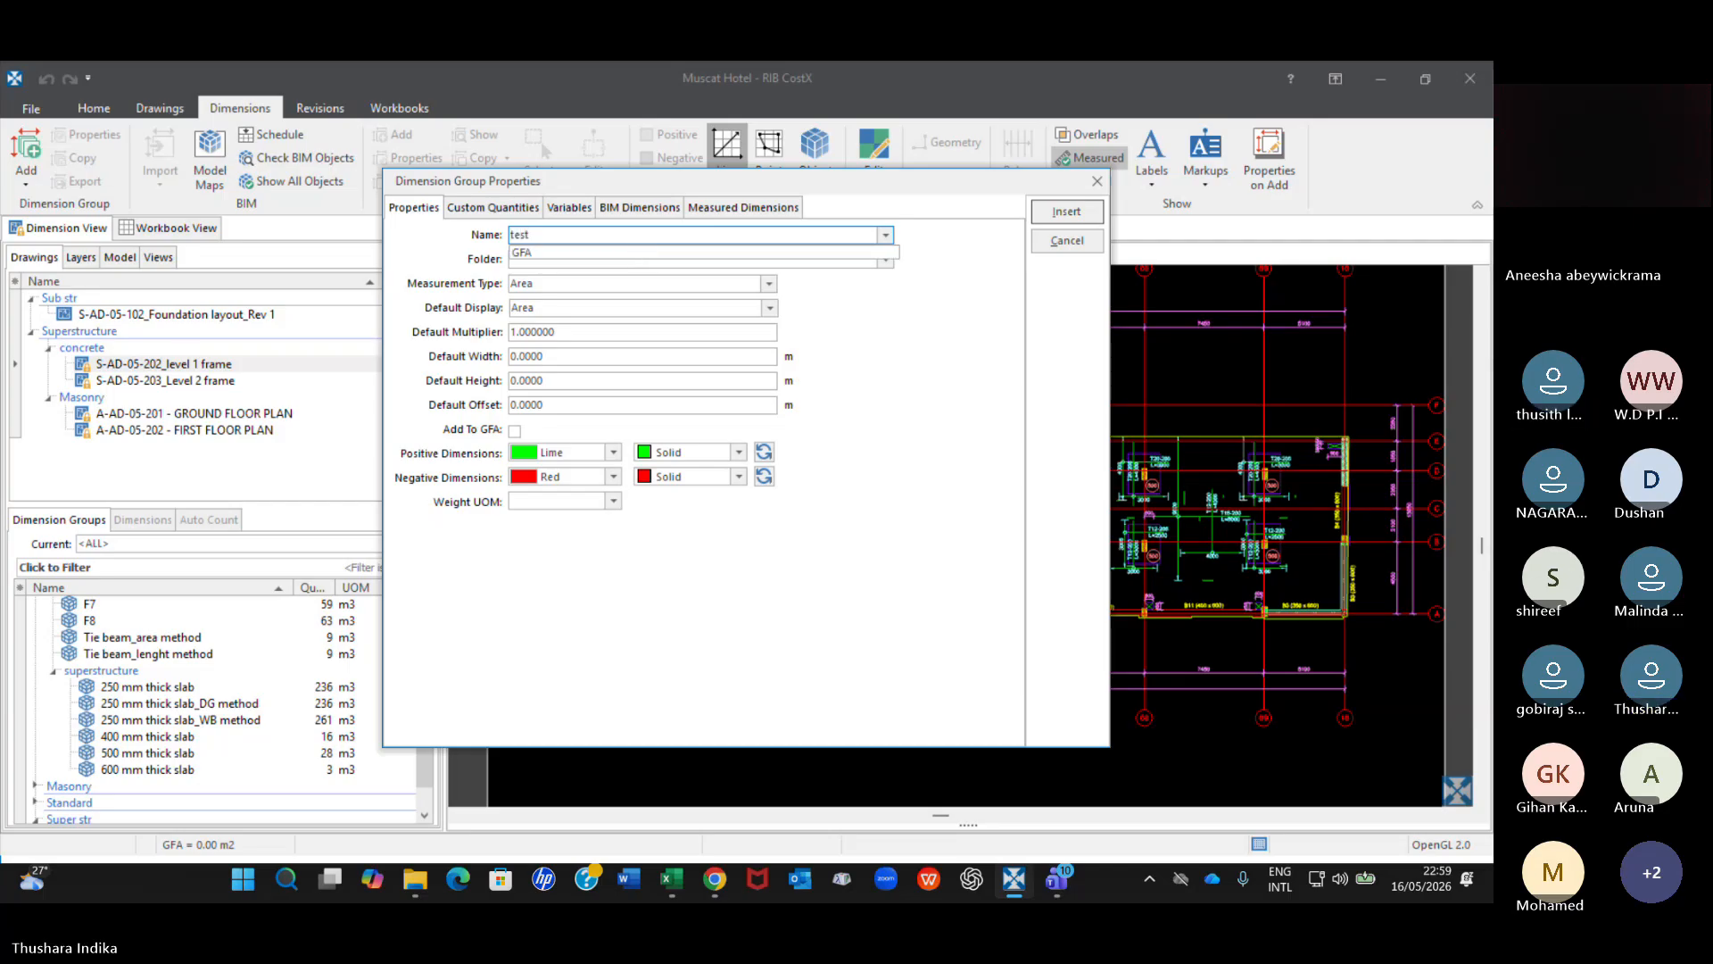
click(1075, 211)
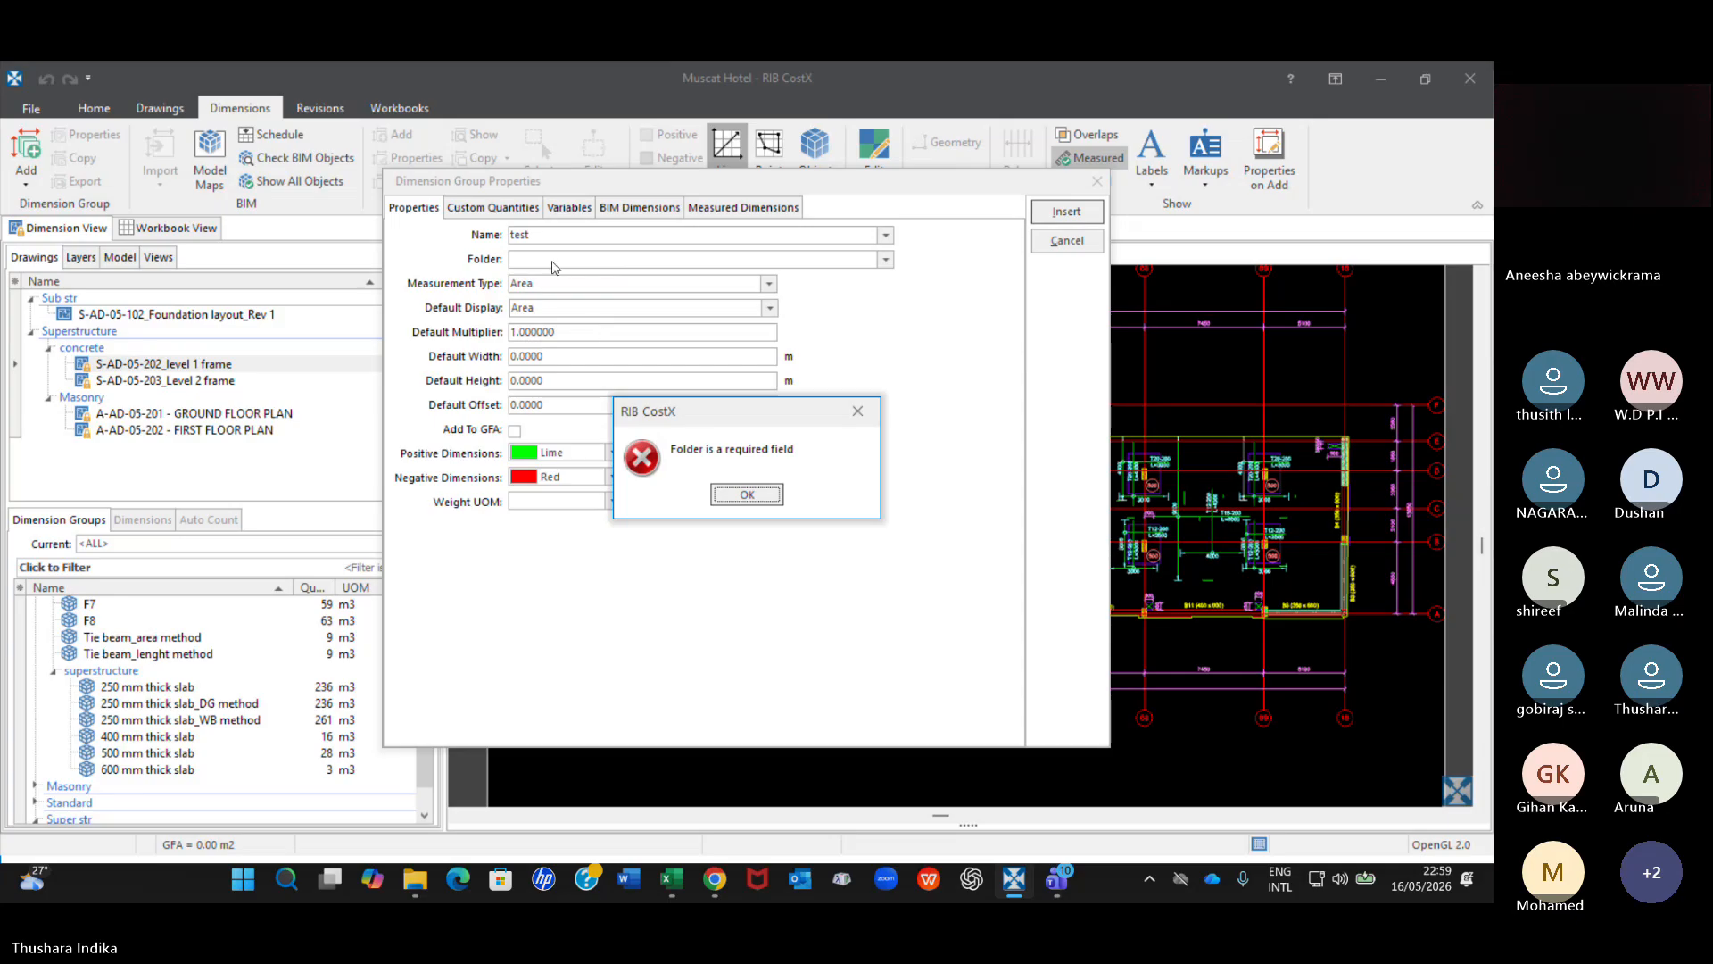
click(856, 412)
click(885, 259)
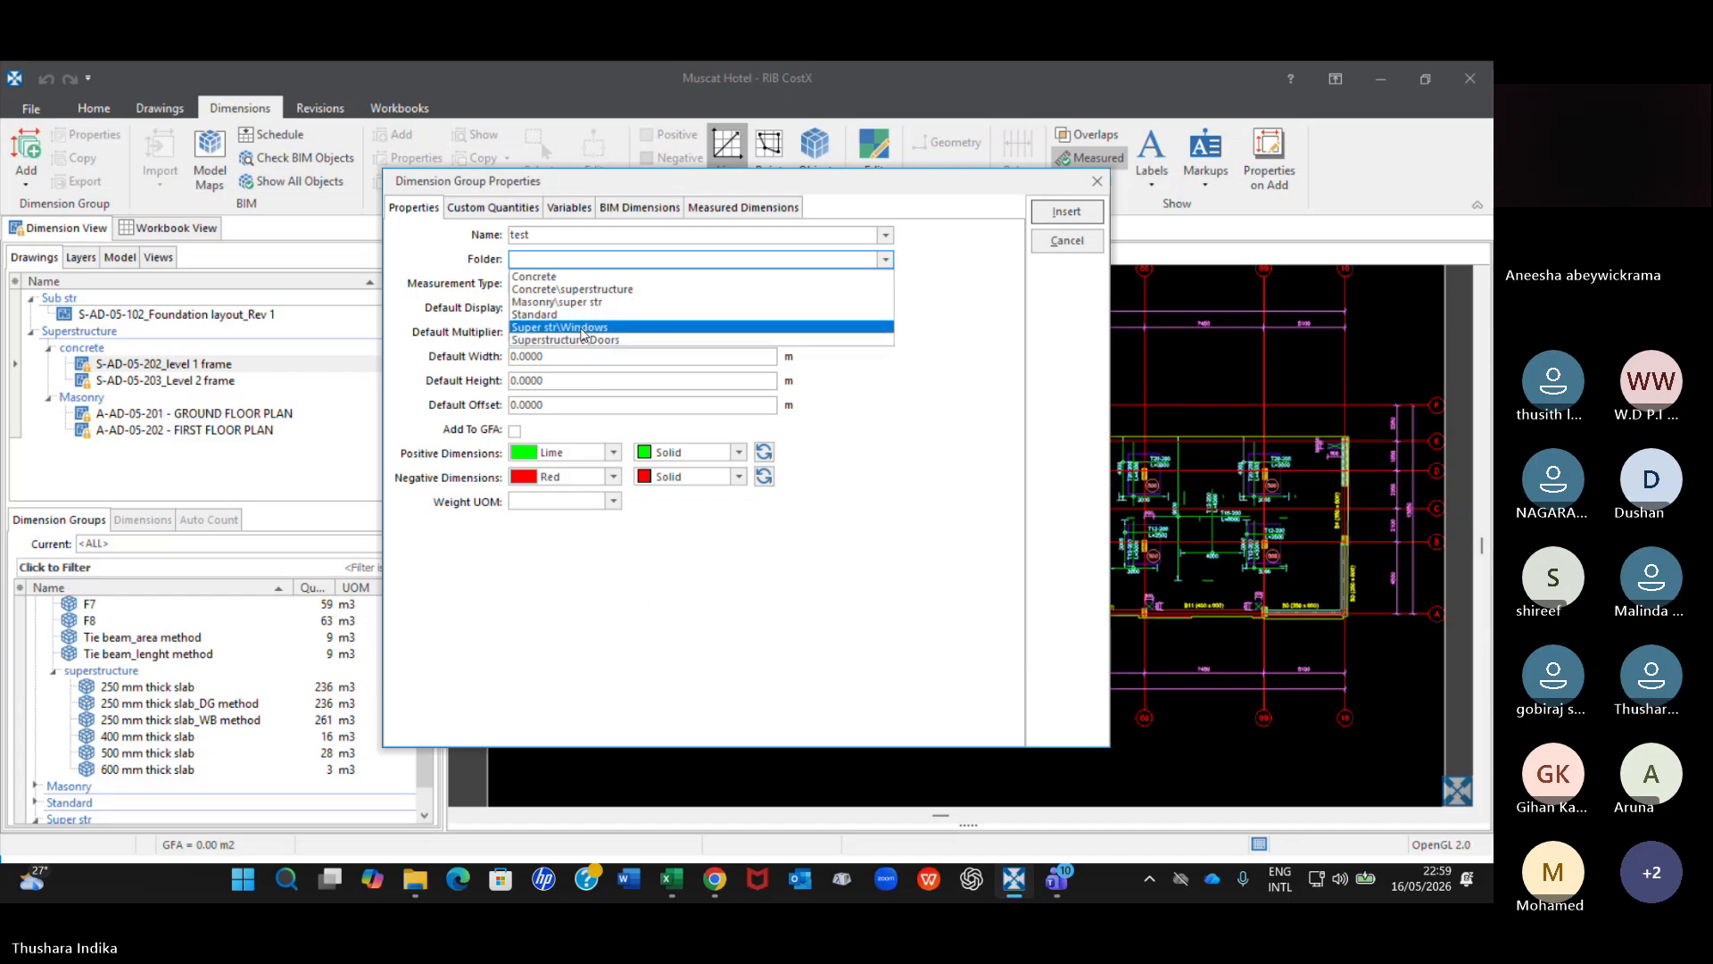
click(571, 290)
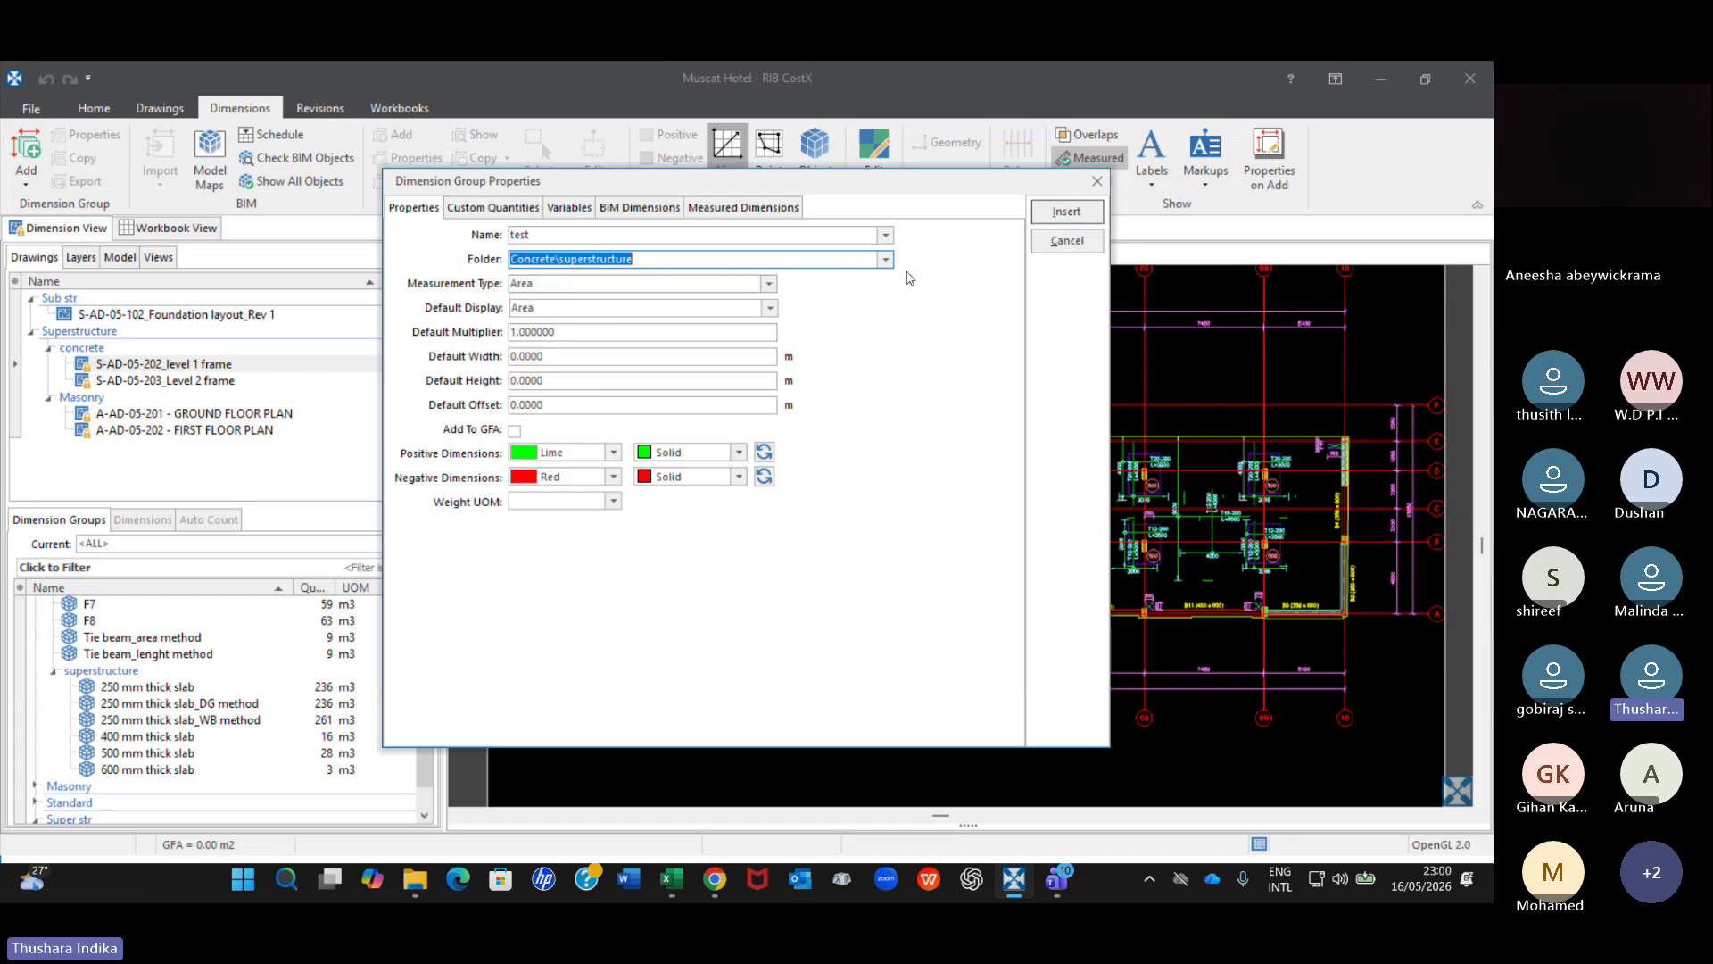
click(1065, 212)
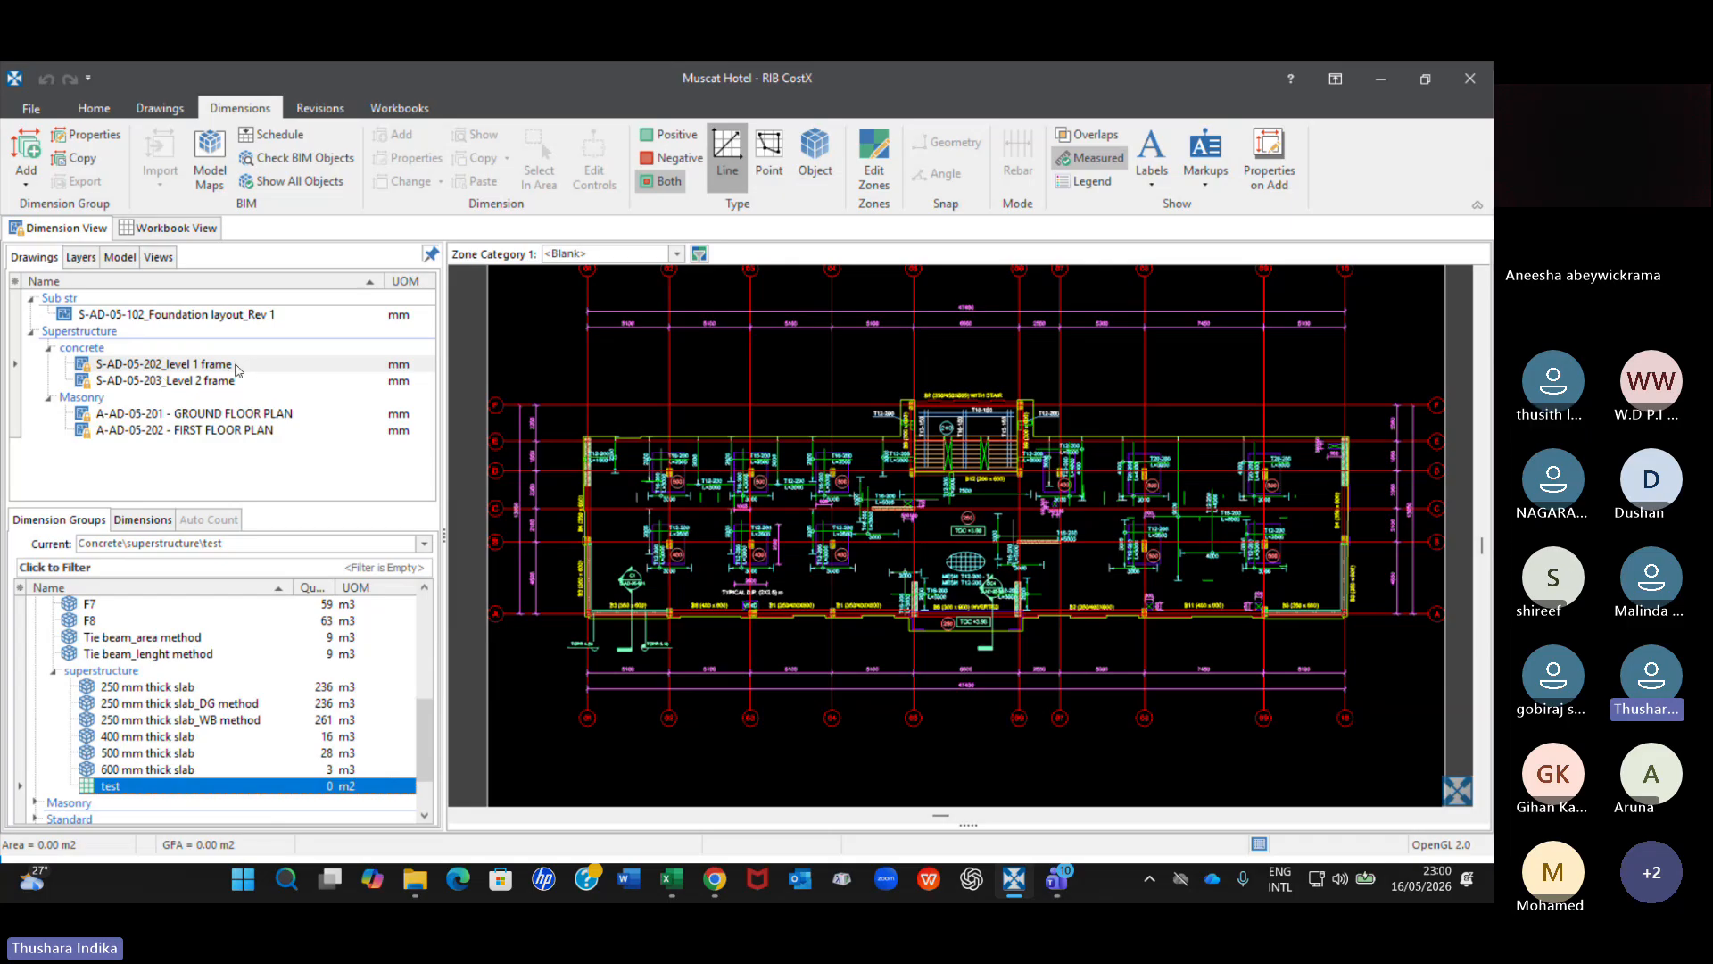
Compare the details and available measuring tools of the S-AD-05-102_Foundation layout_Rev 1 and S-AD-05-202_level 1 frame drawings by displaying each.
mouse_move(221, 372)
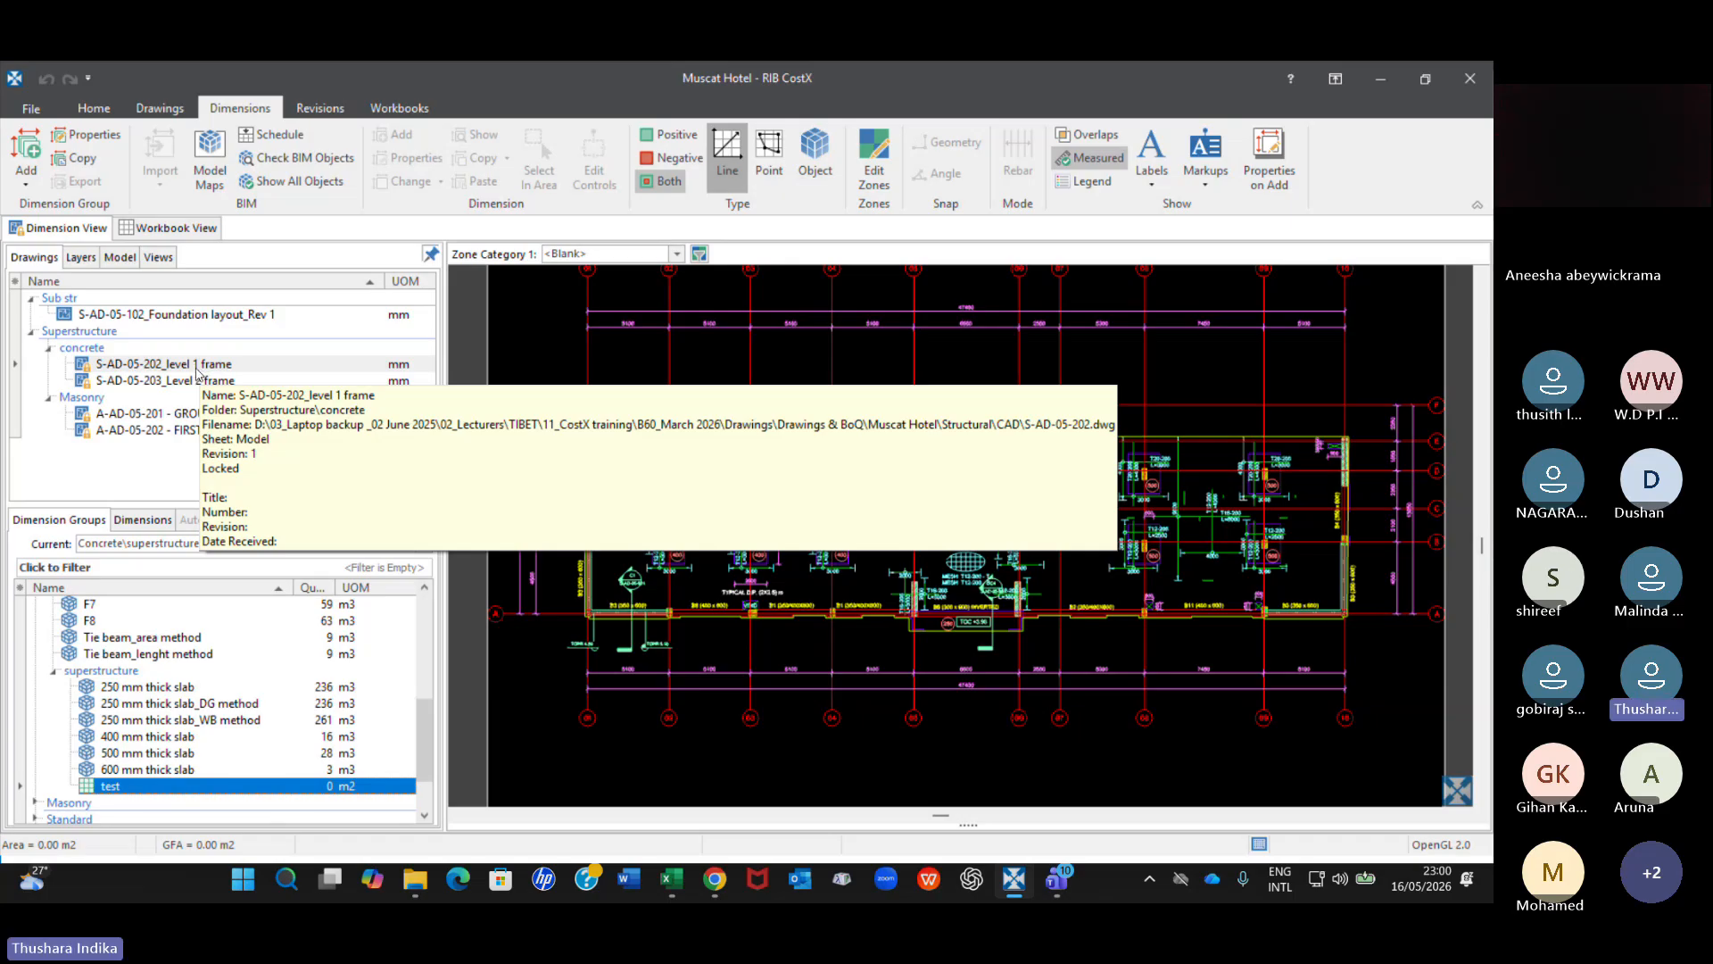
mouse_move(239, 323)
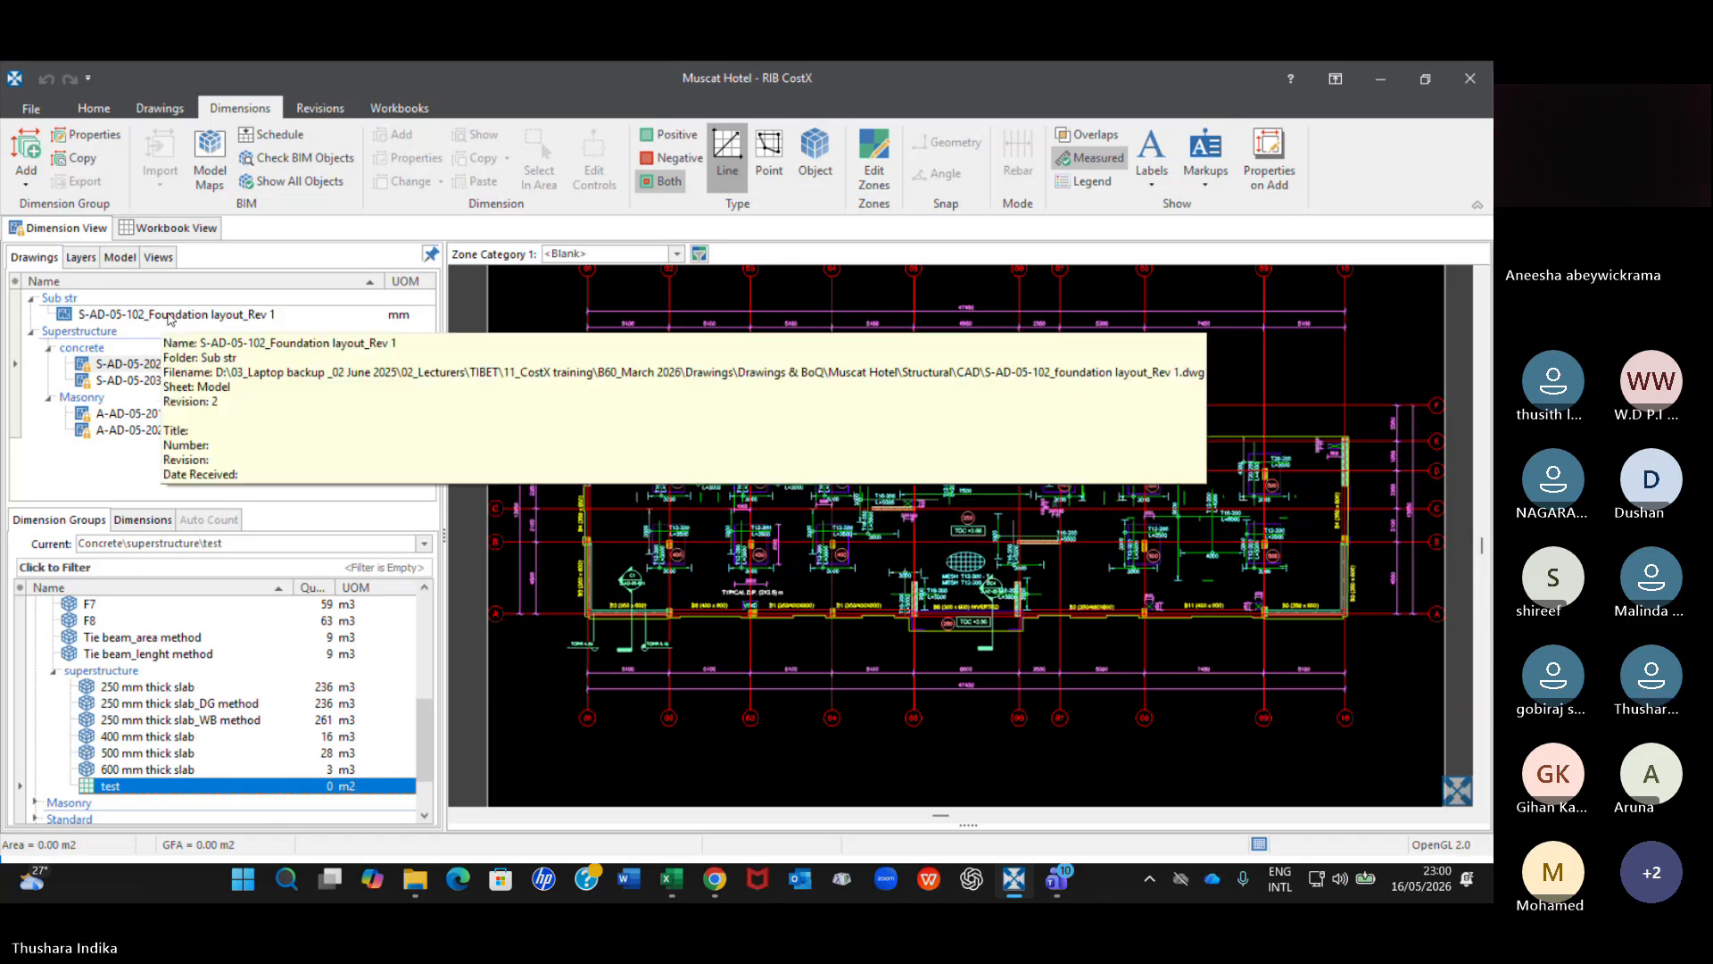
click(239, 317)
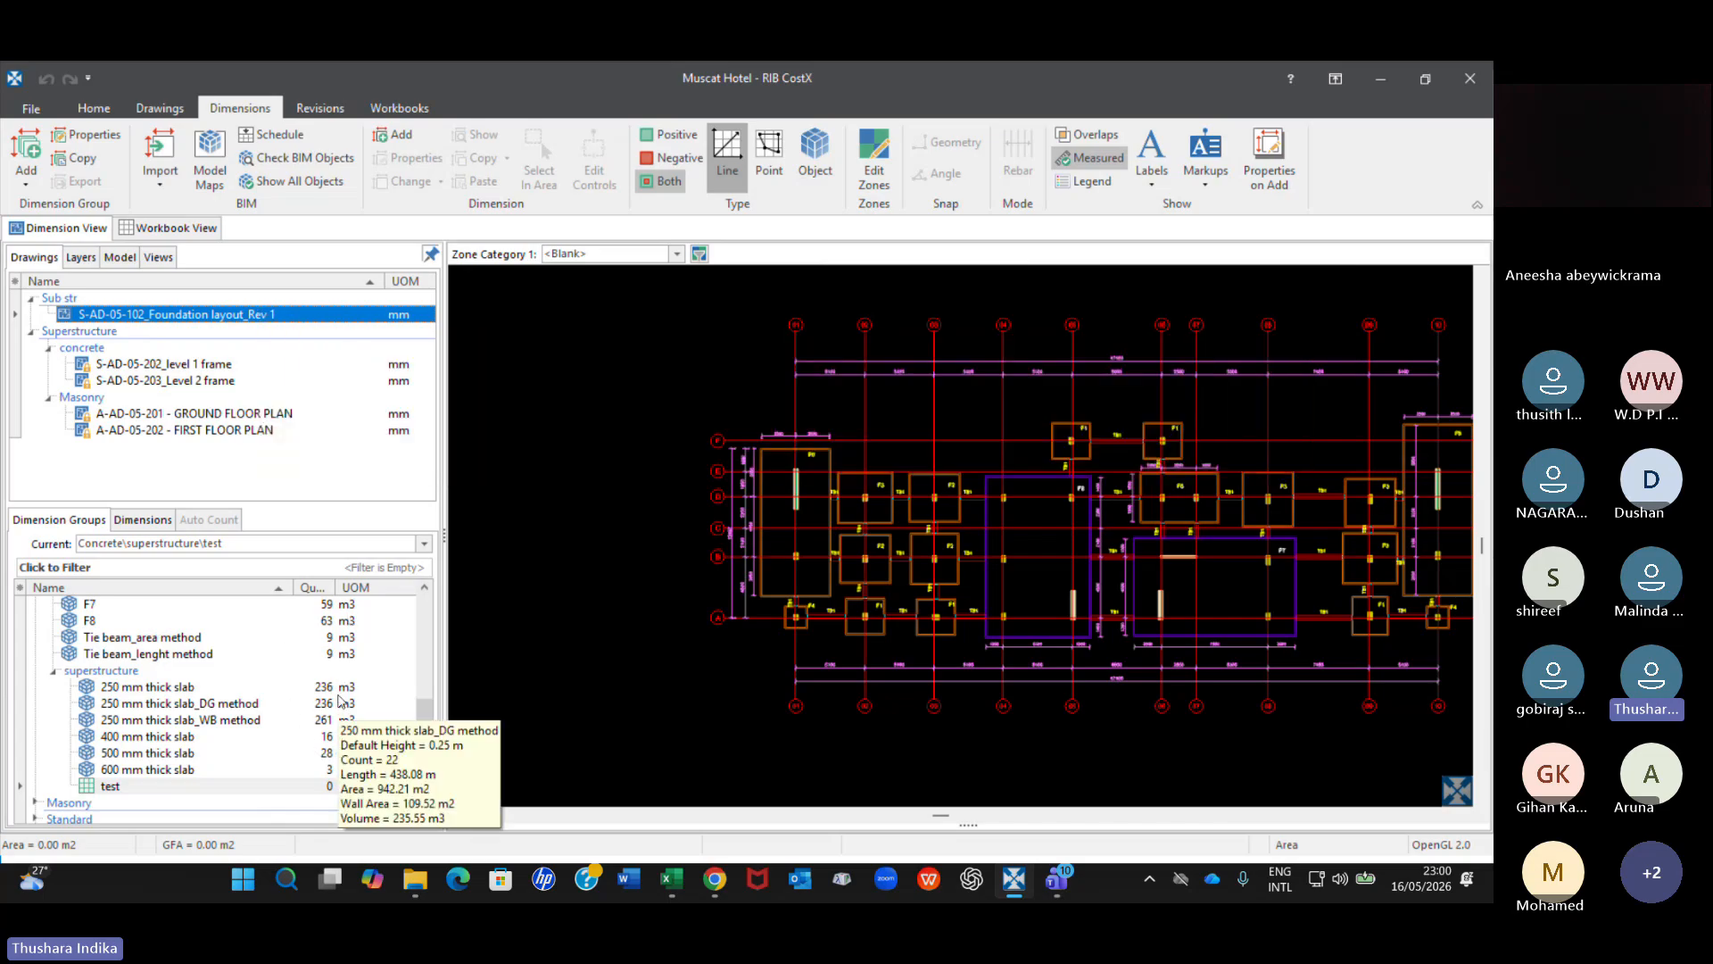
double_click(205, 373)
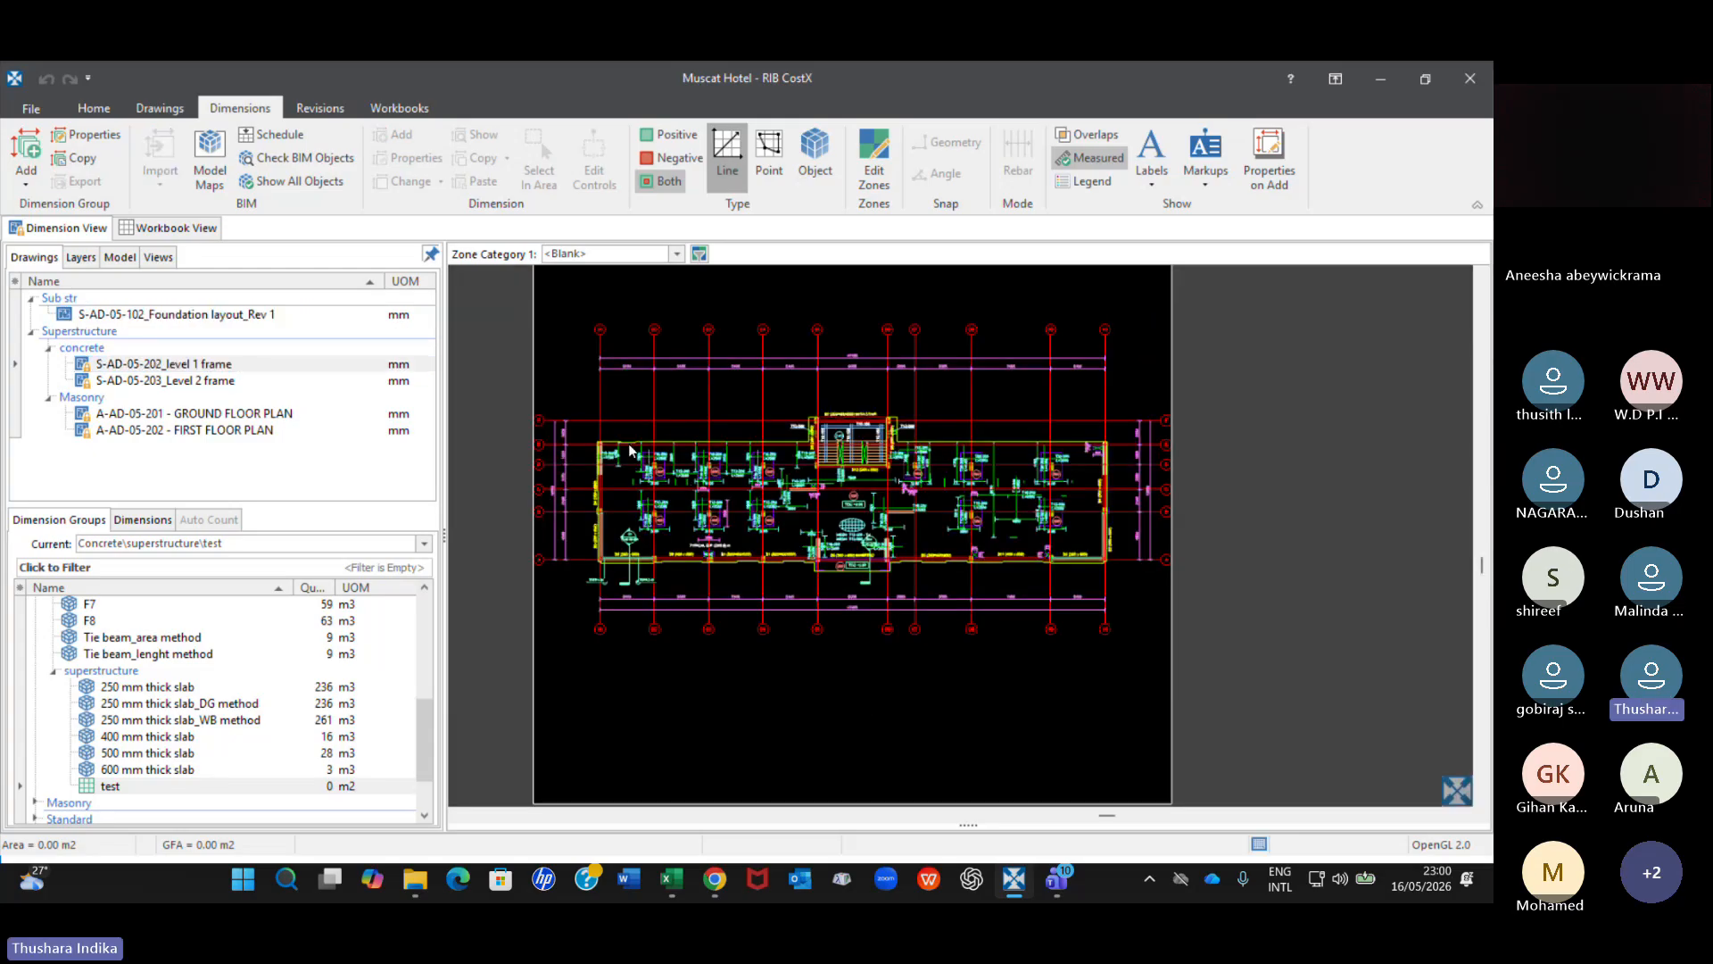
click(204, 439)
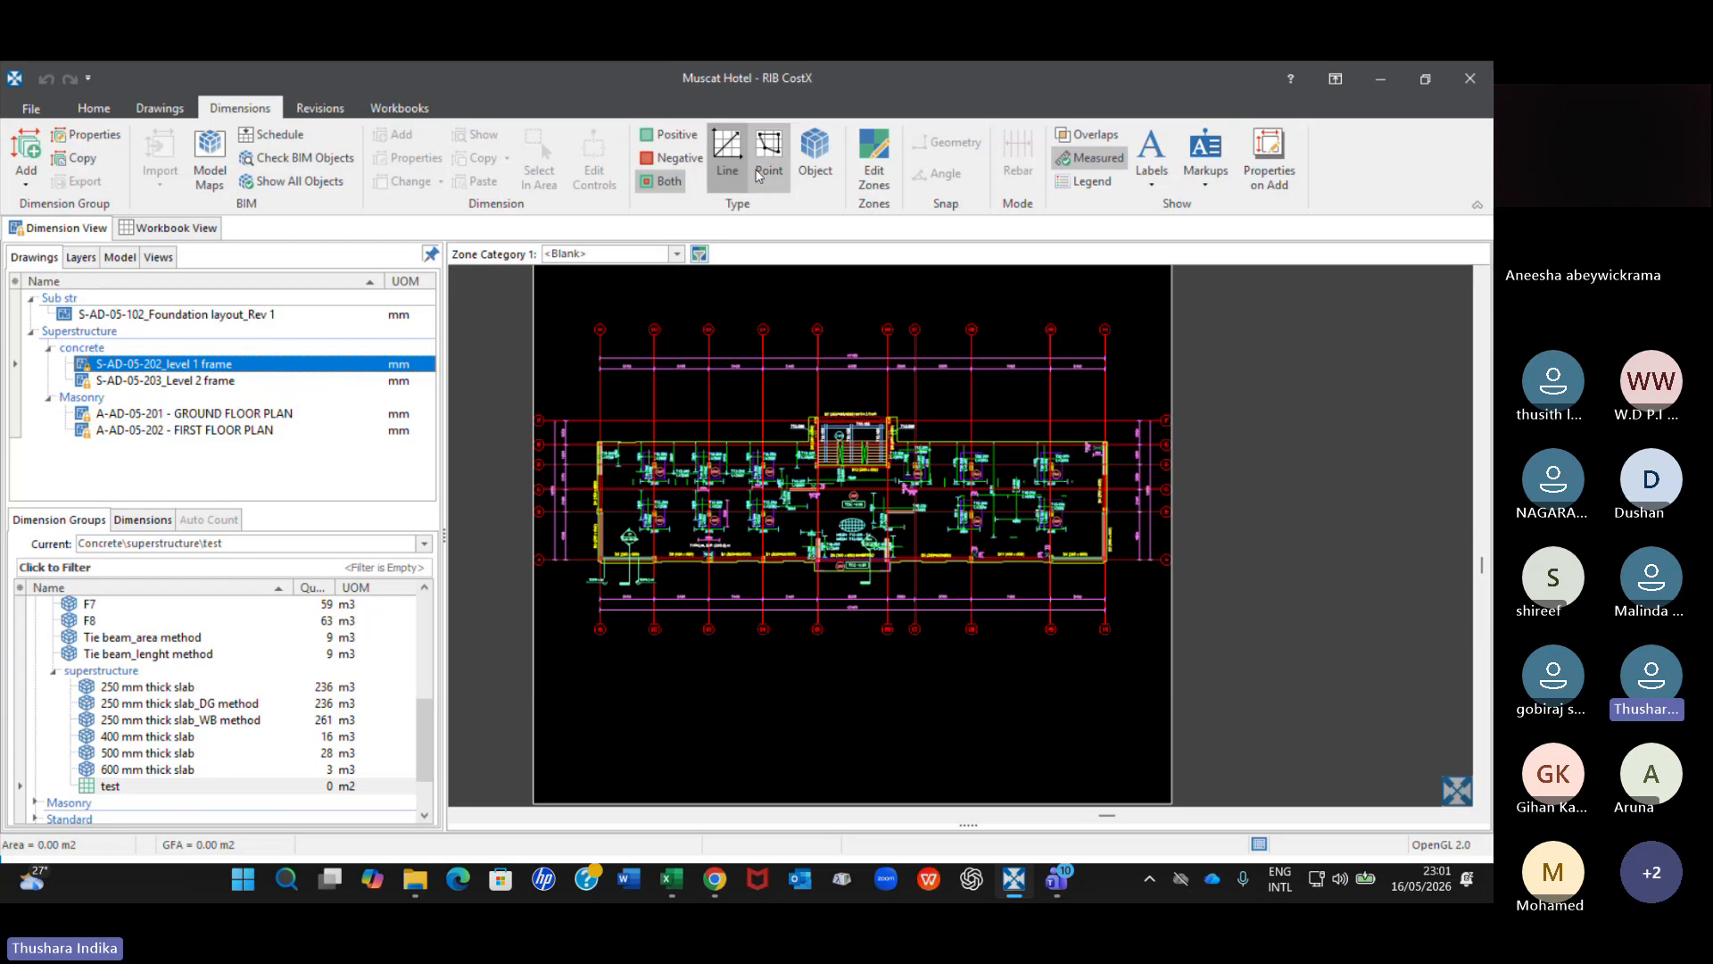
Select the test dimension group, switch to point measuring and try to measure on the level 1 frame drawing.
click(175, 791)
click(768, 156)
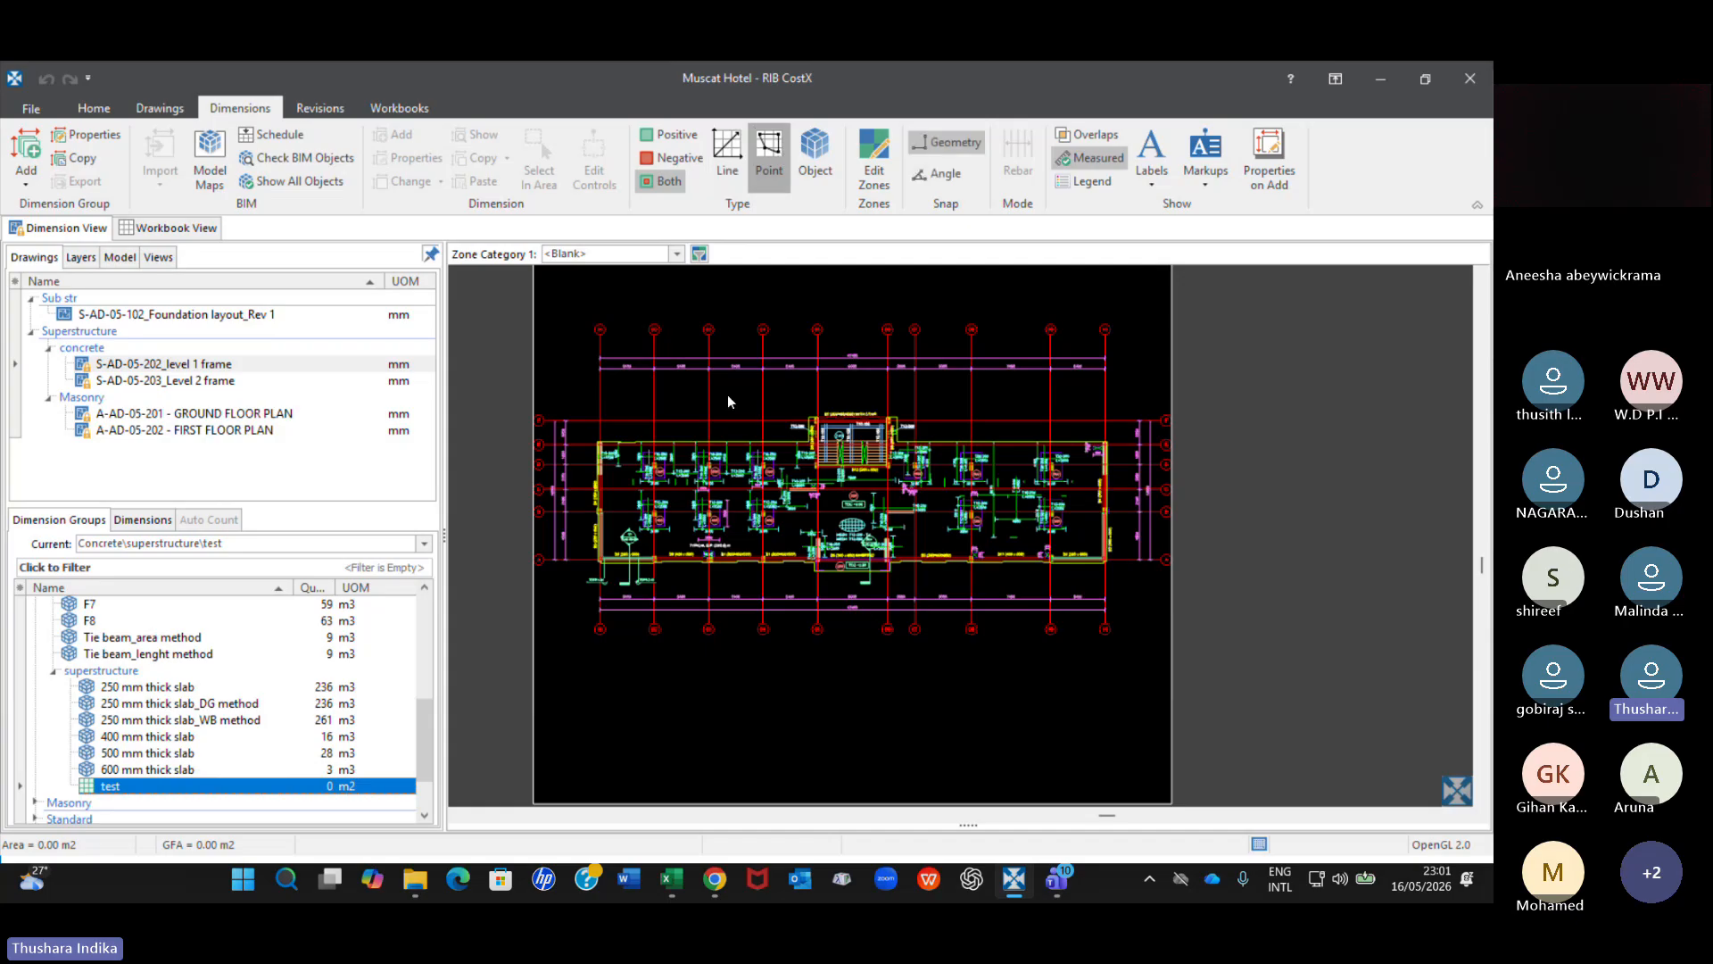
scroll(662, 398, up, 5)
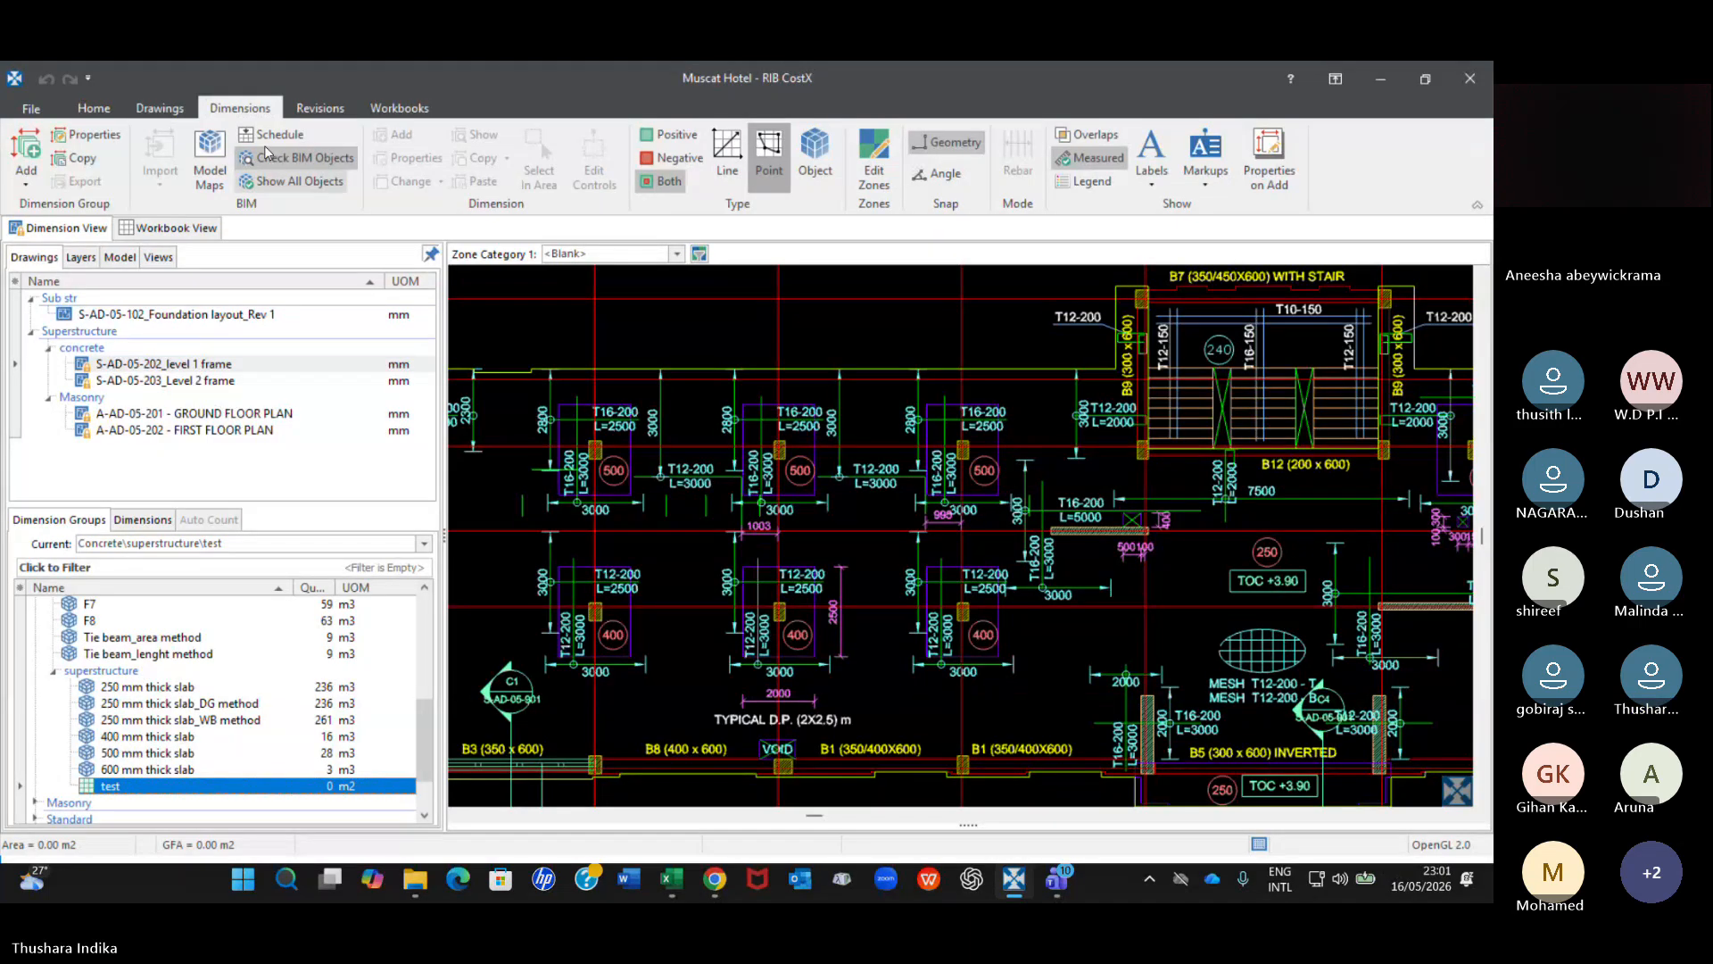
scroll(747, 397, up, 5)
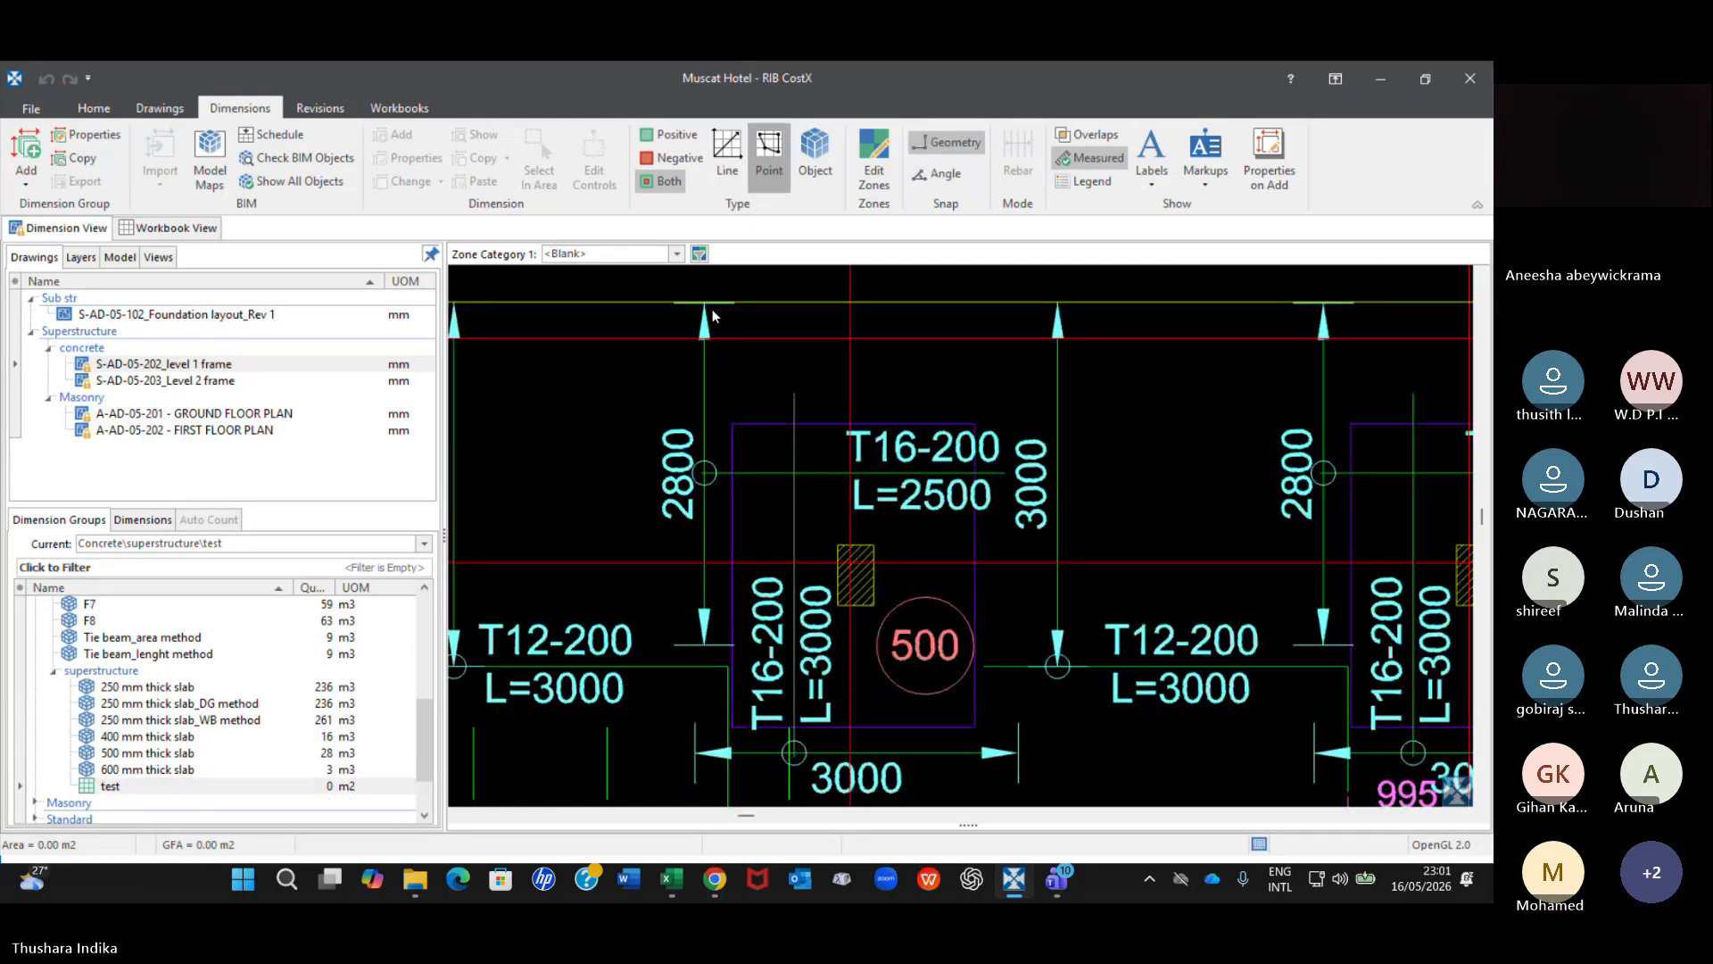
click(267, 785)
scroll(282, 750, down, 2)
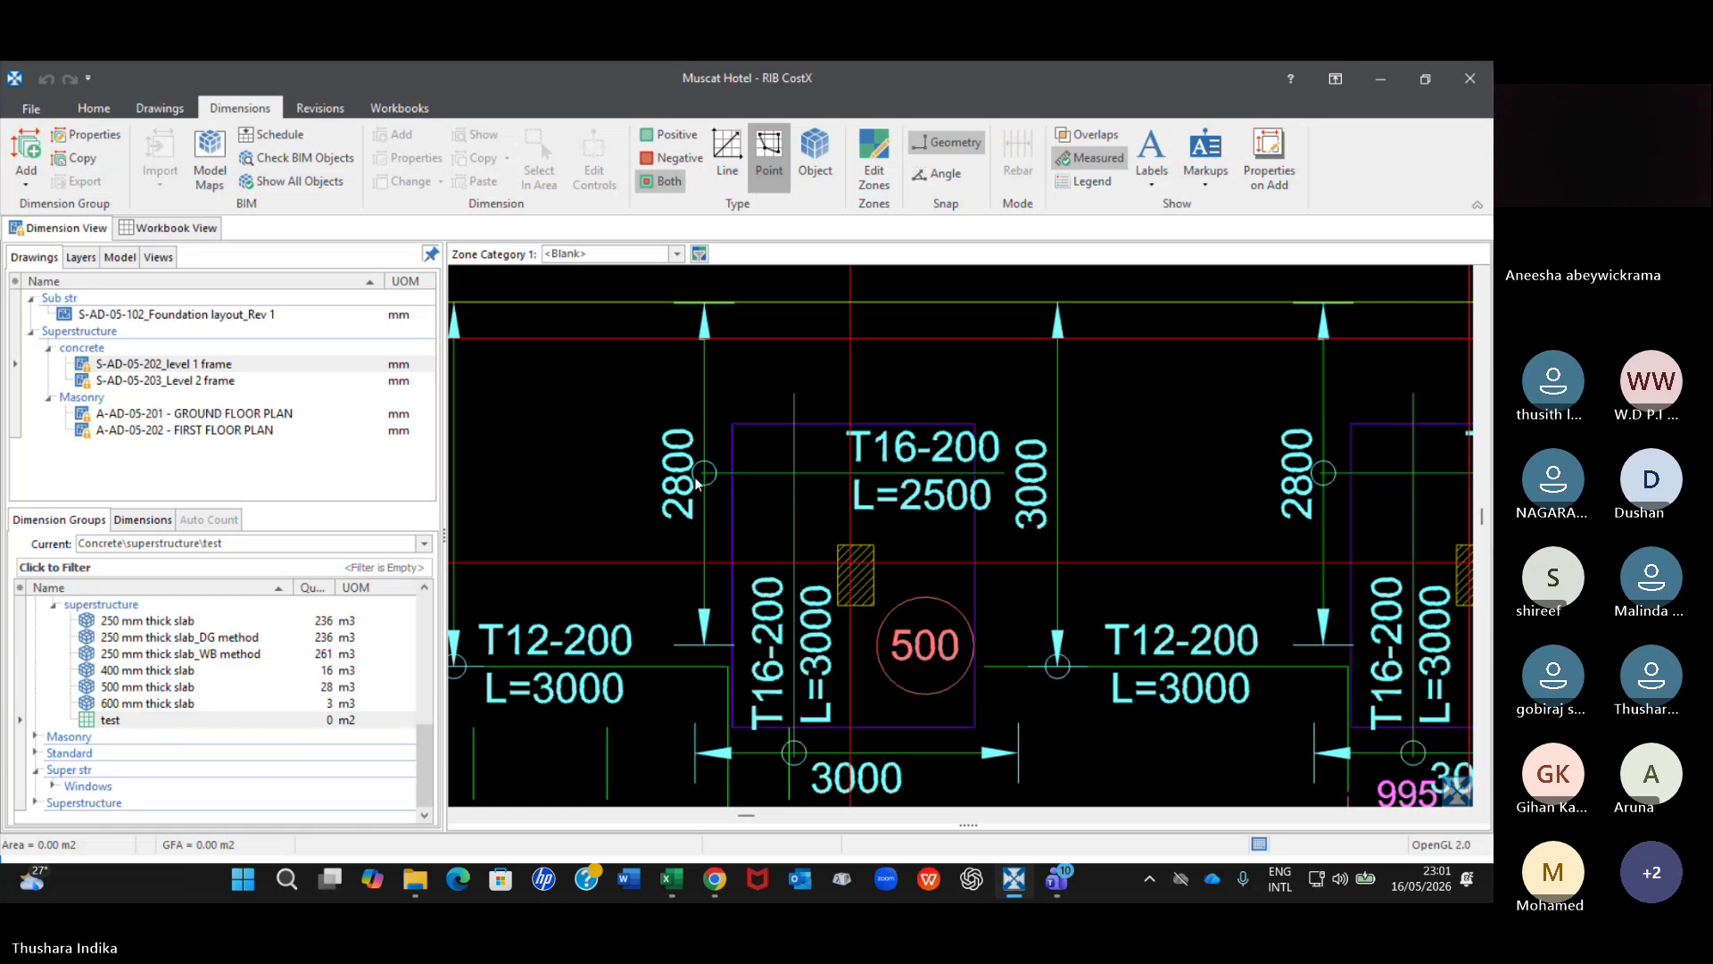
scroll(695, 483, down, 2)
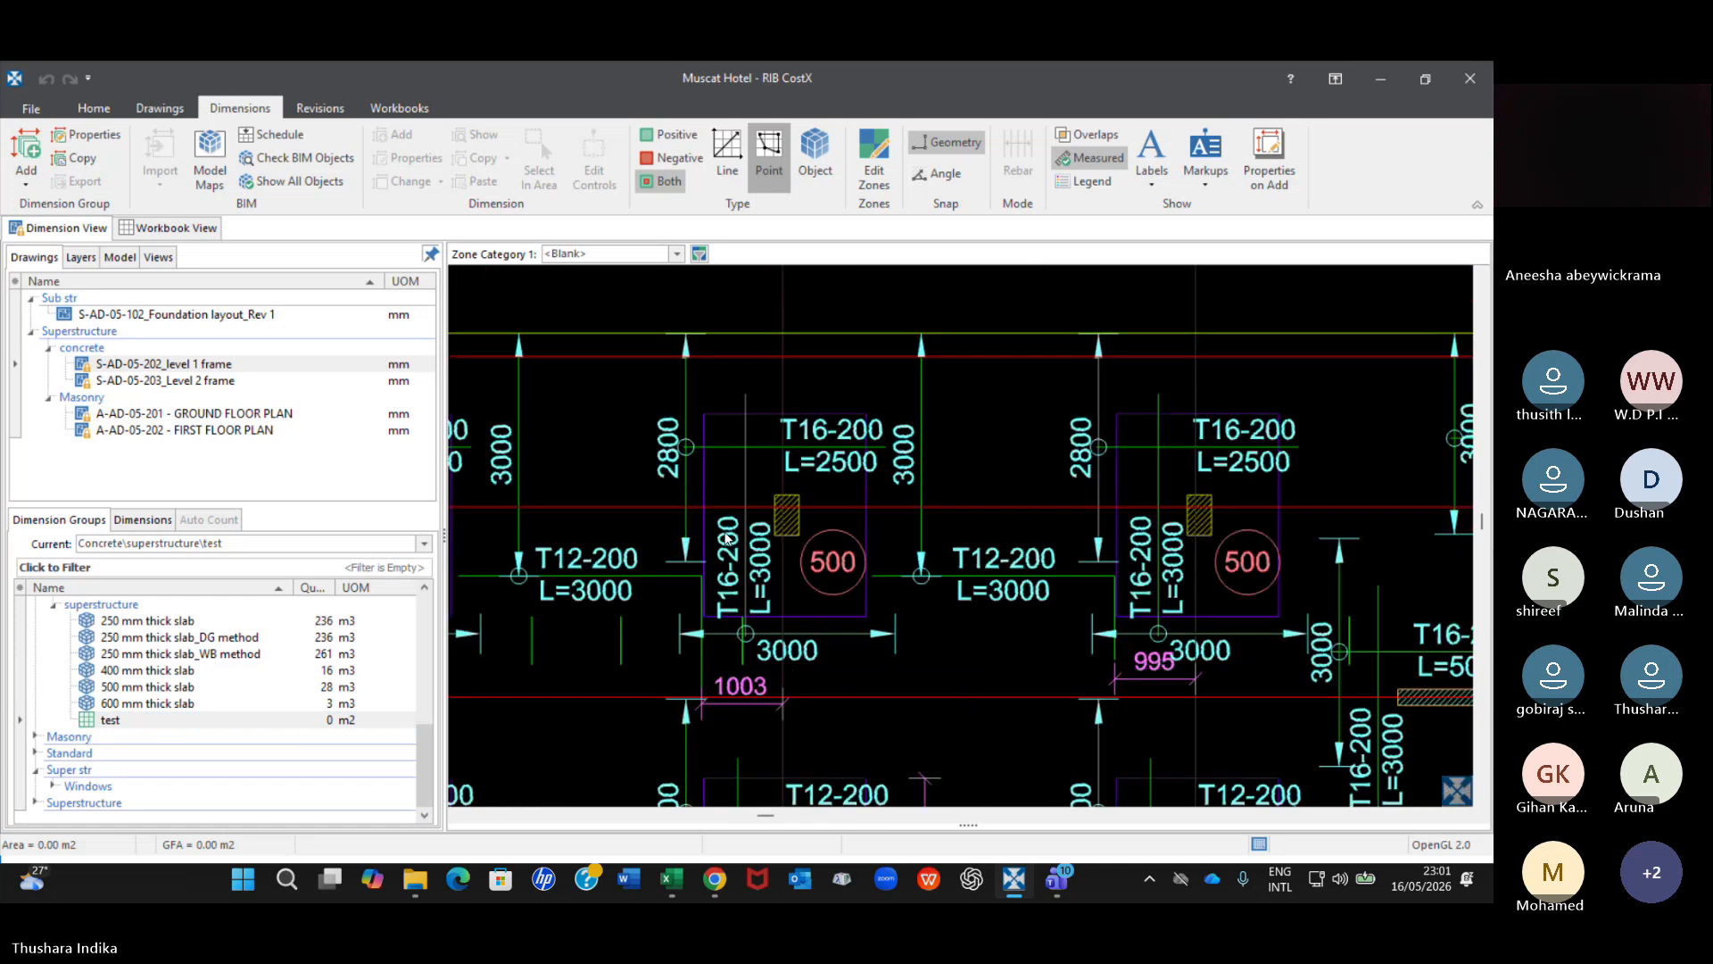
Reselect the test dimension group, try line measuring and return to point measuring.
click(78, 755)
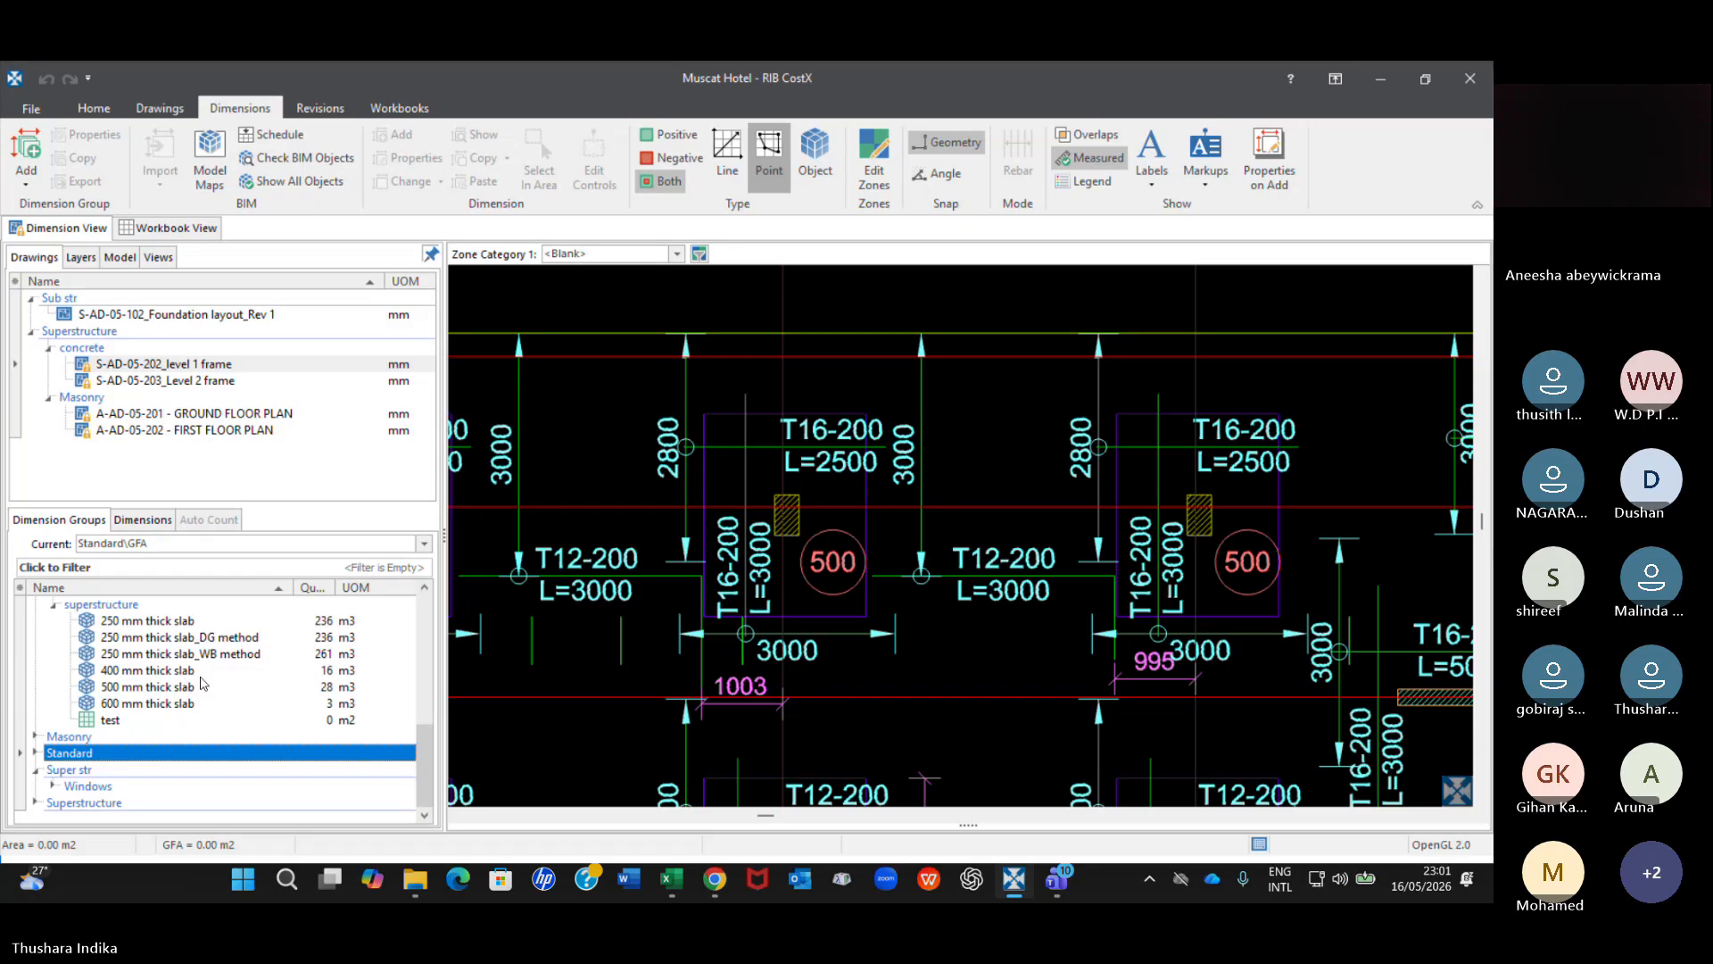
click(111, 721)
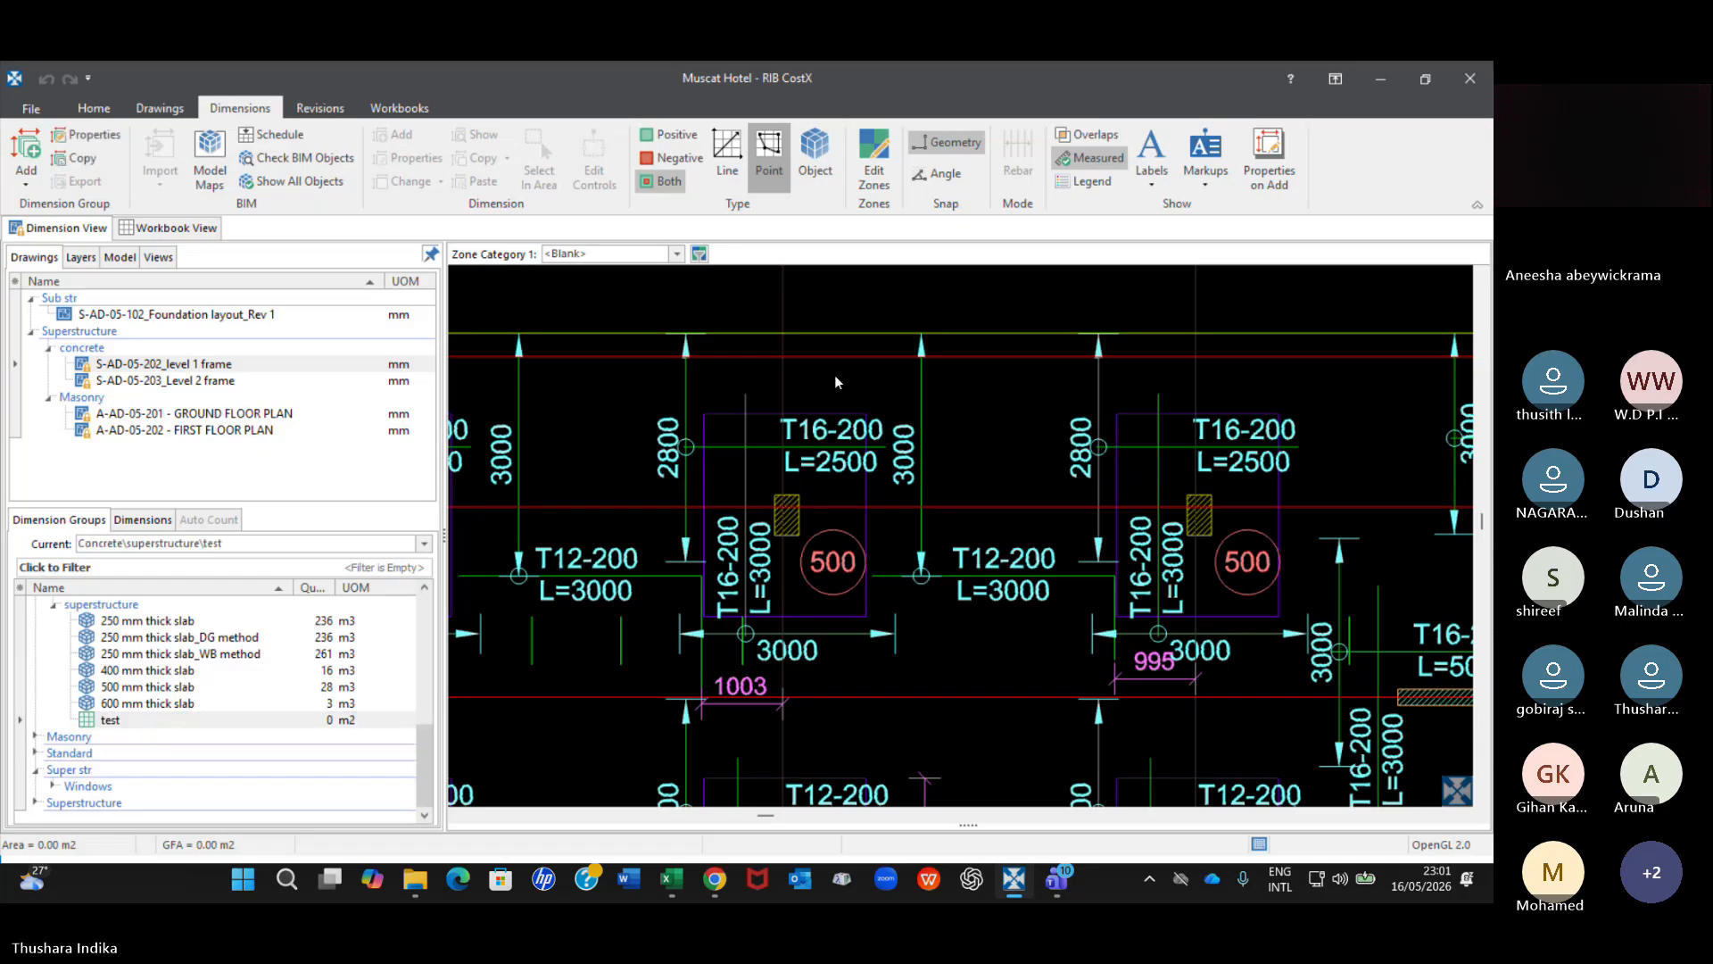
click(728, 161)
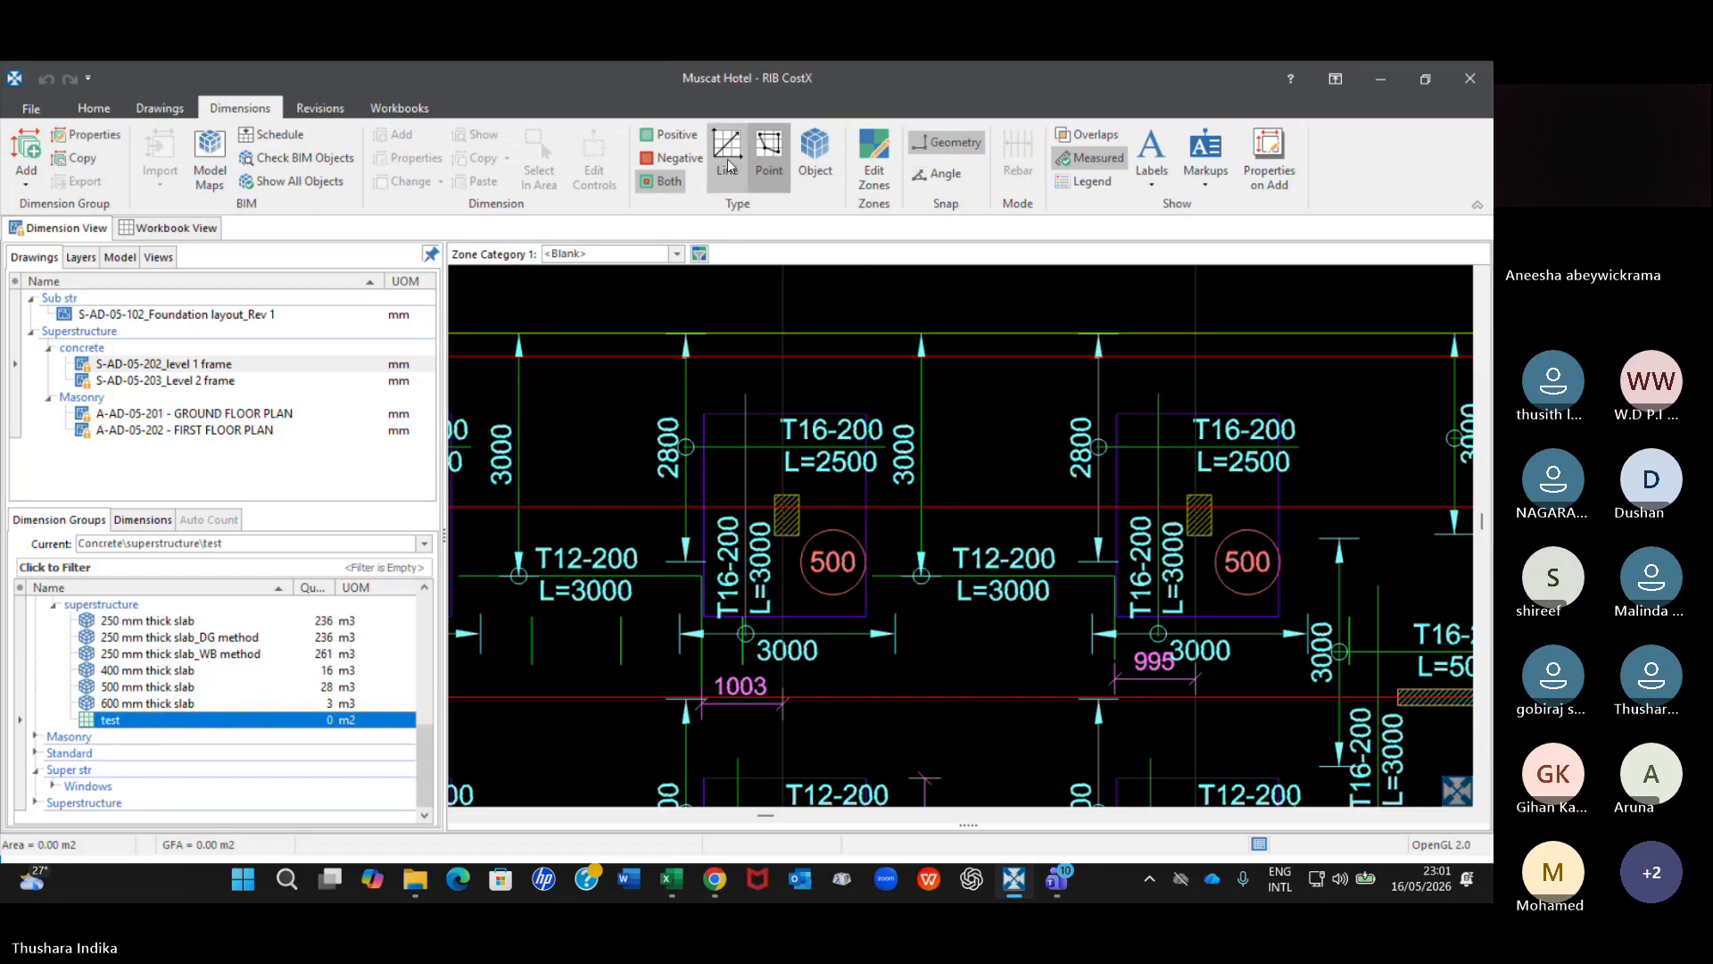
click(767, 161)
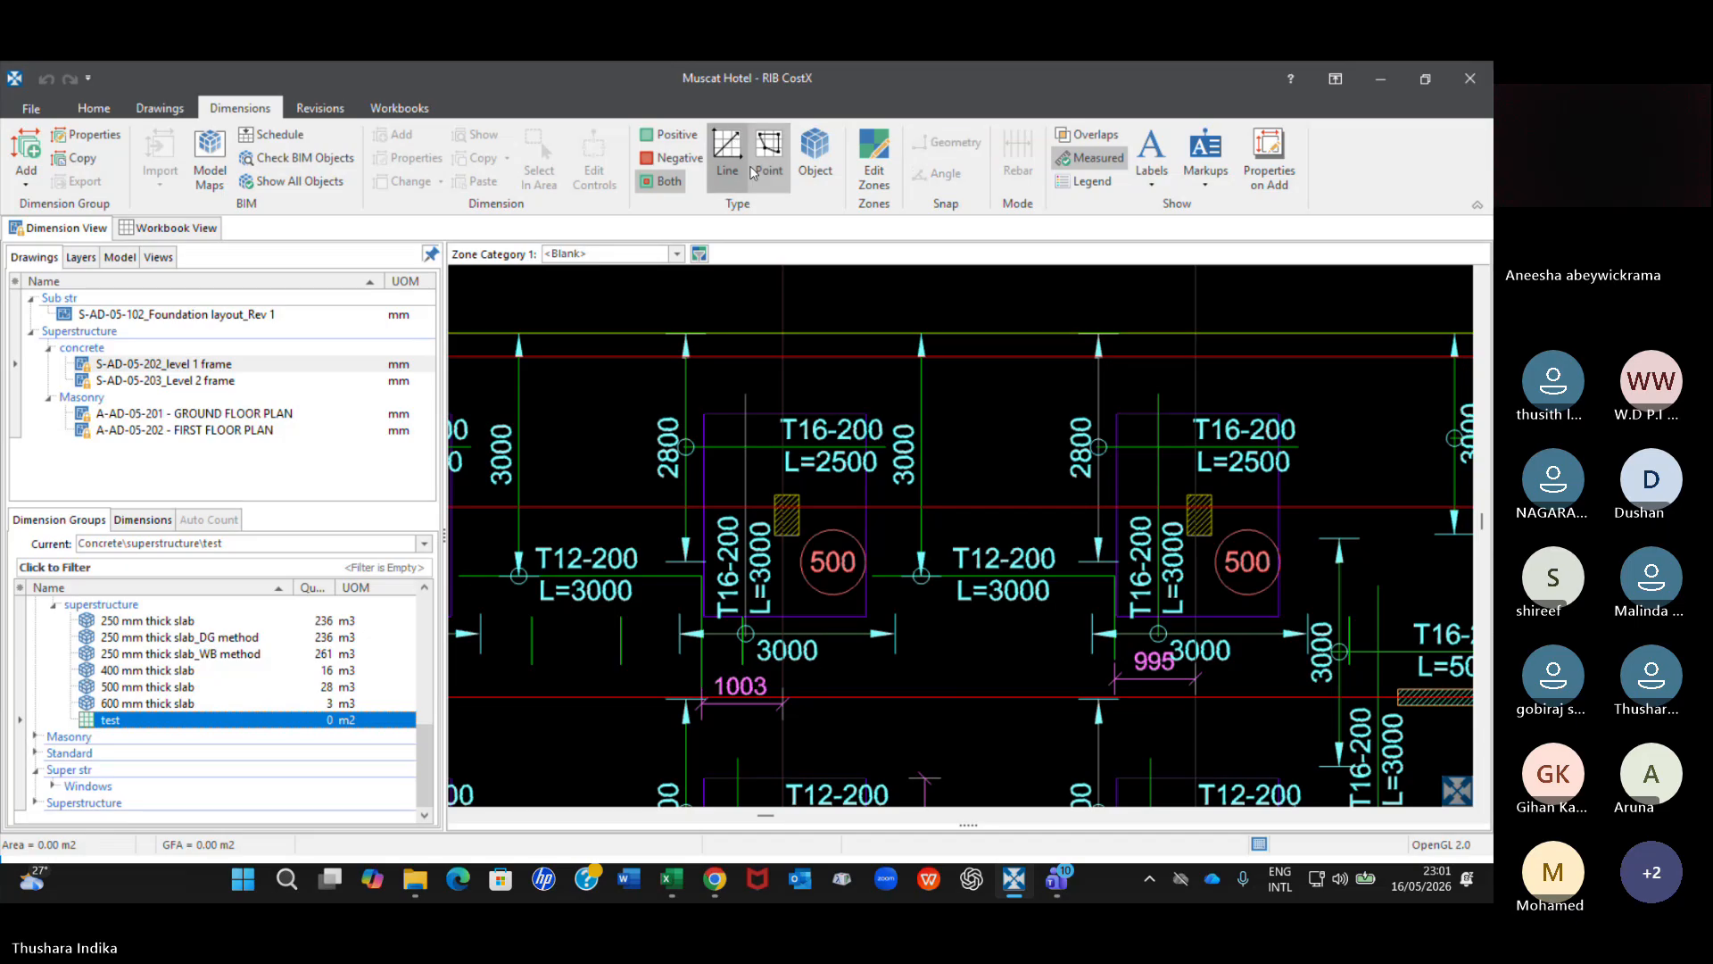
click(767, 162)
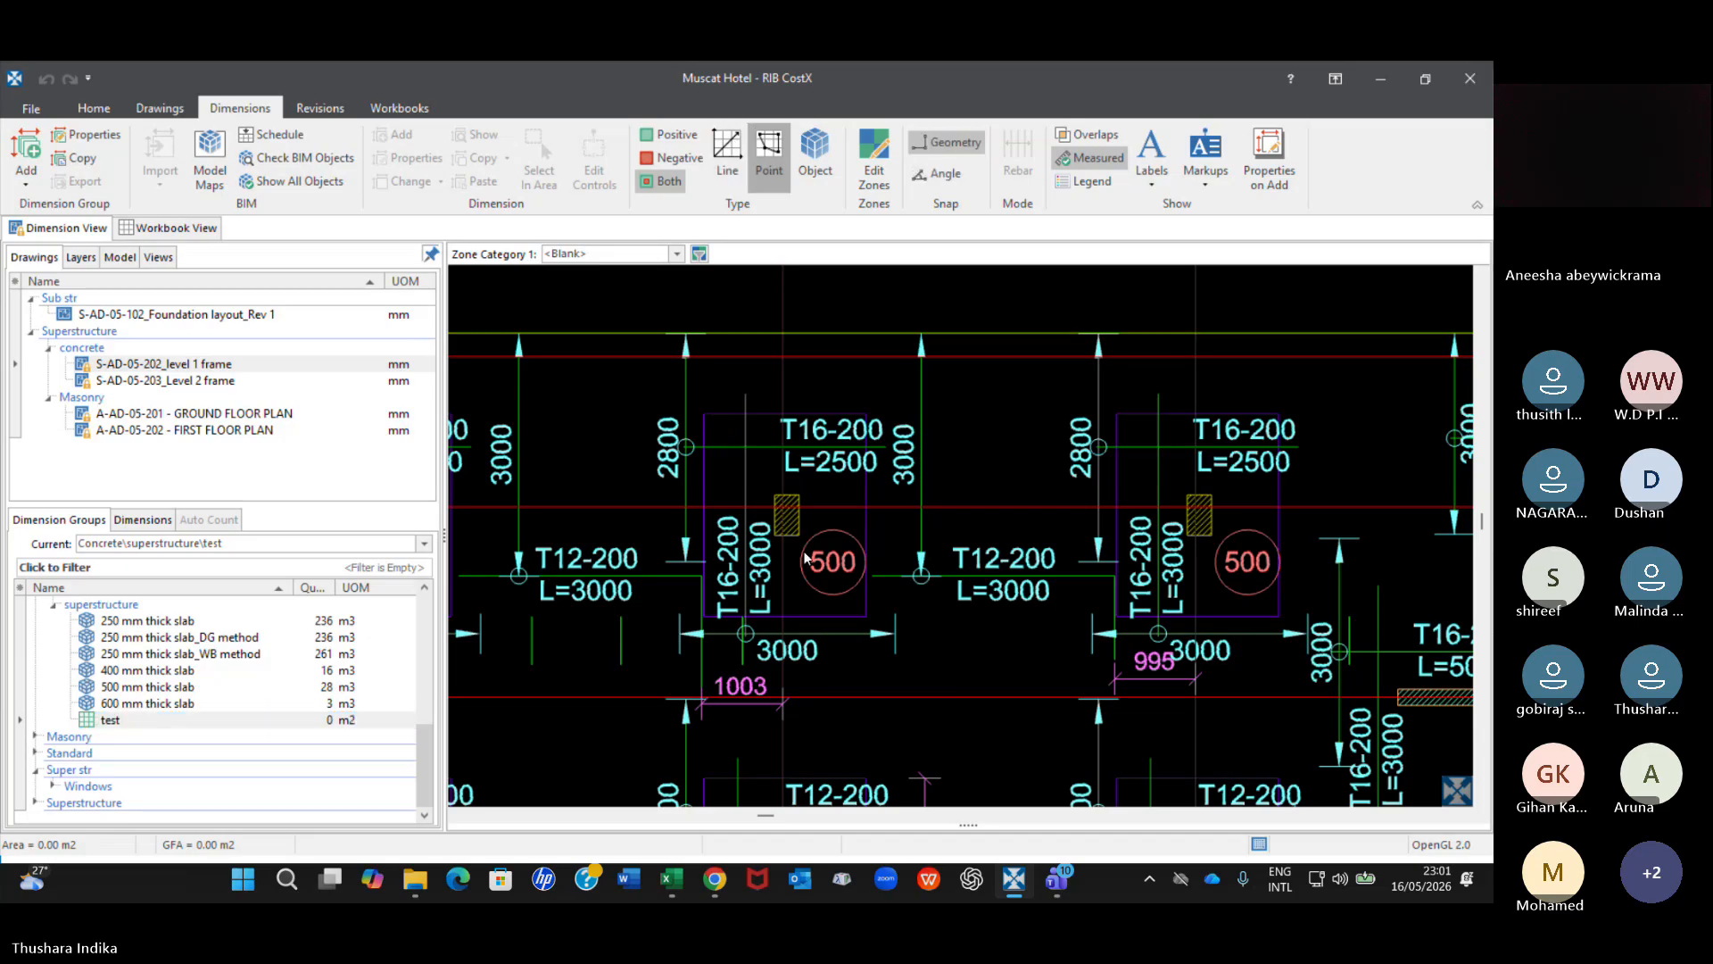
Examine the level 1 frame drawing from the drop panels to the whole floor layout with the test group current.
middle_drag(805, 558, 826, 391)
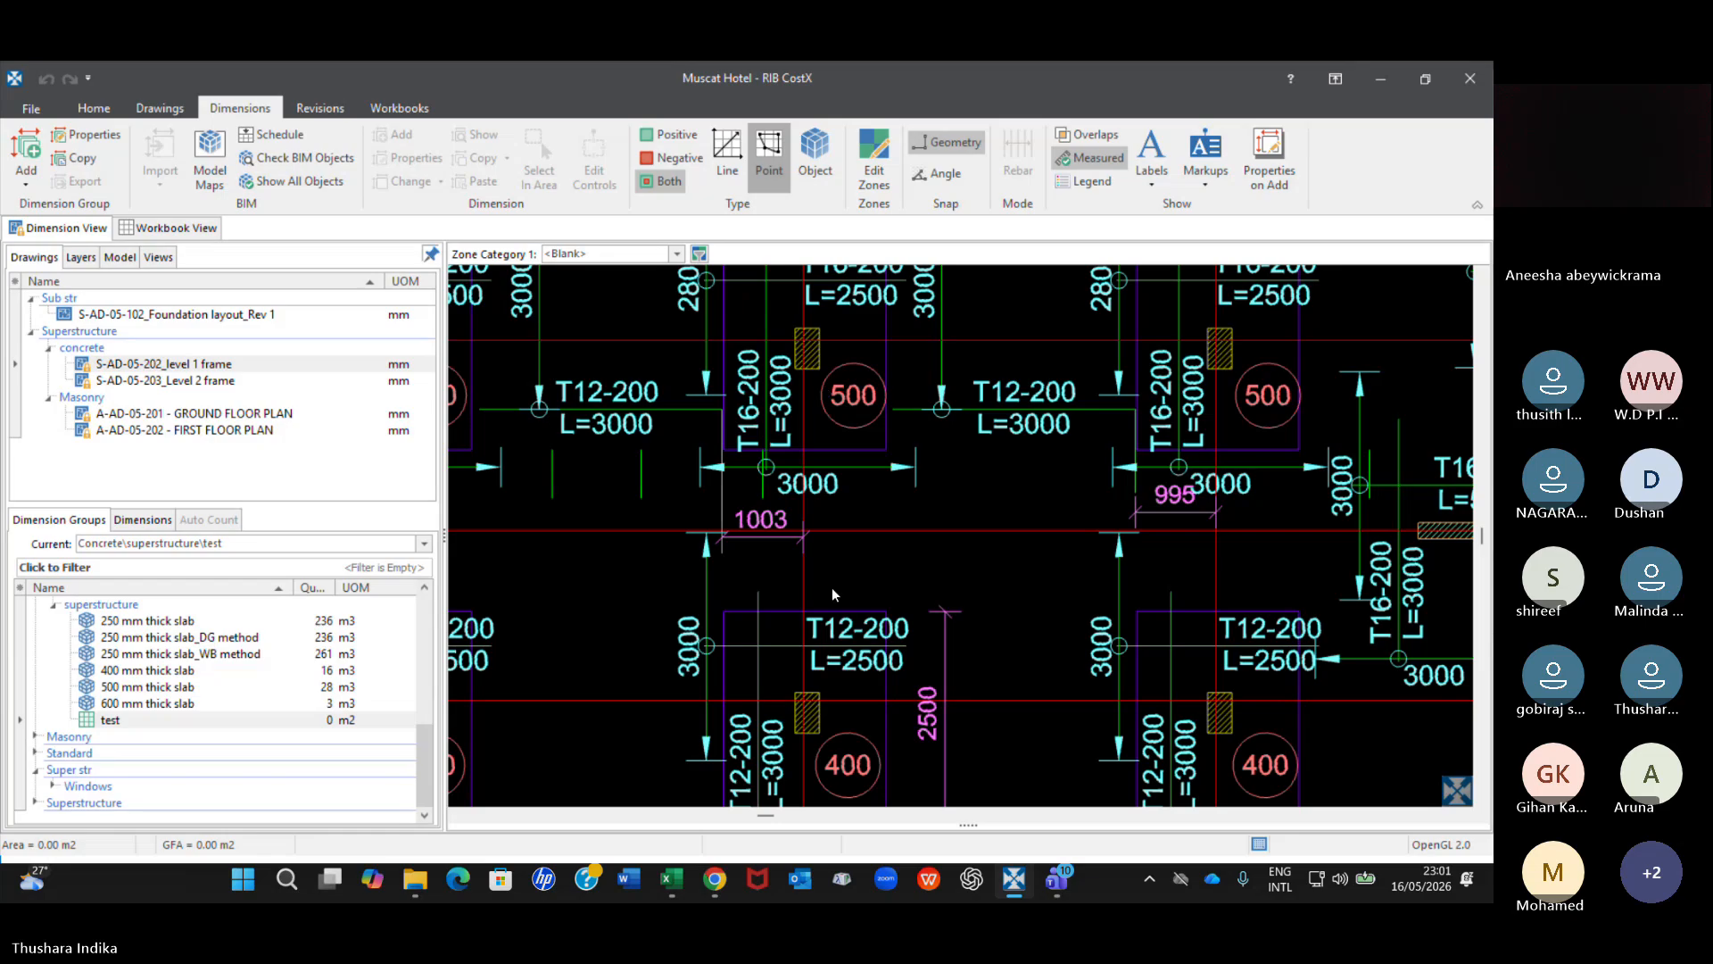
scroll(828, 581, down, 5)
click(237, 719)
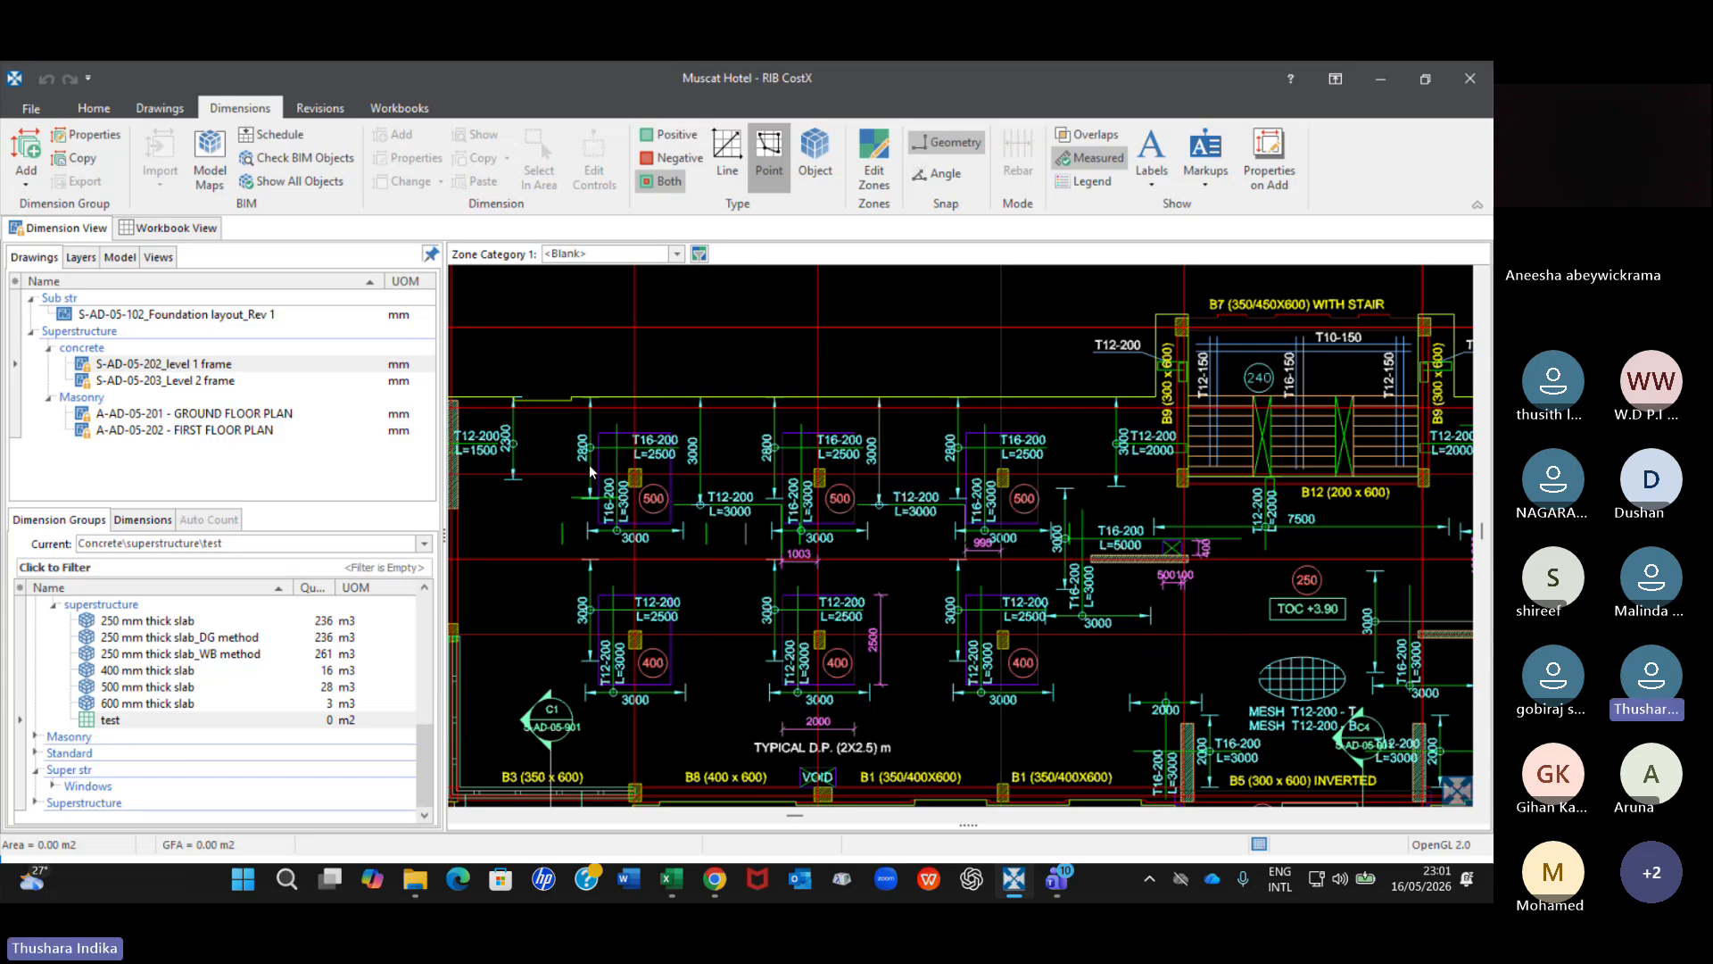
scroll(590, 471, down, 2)
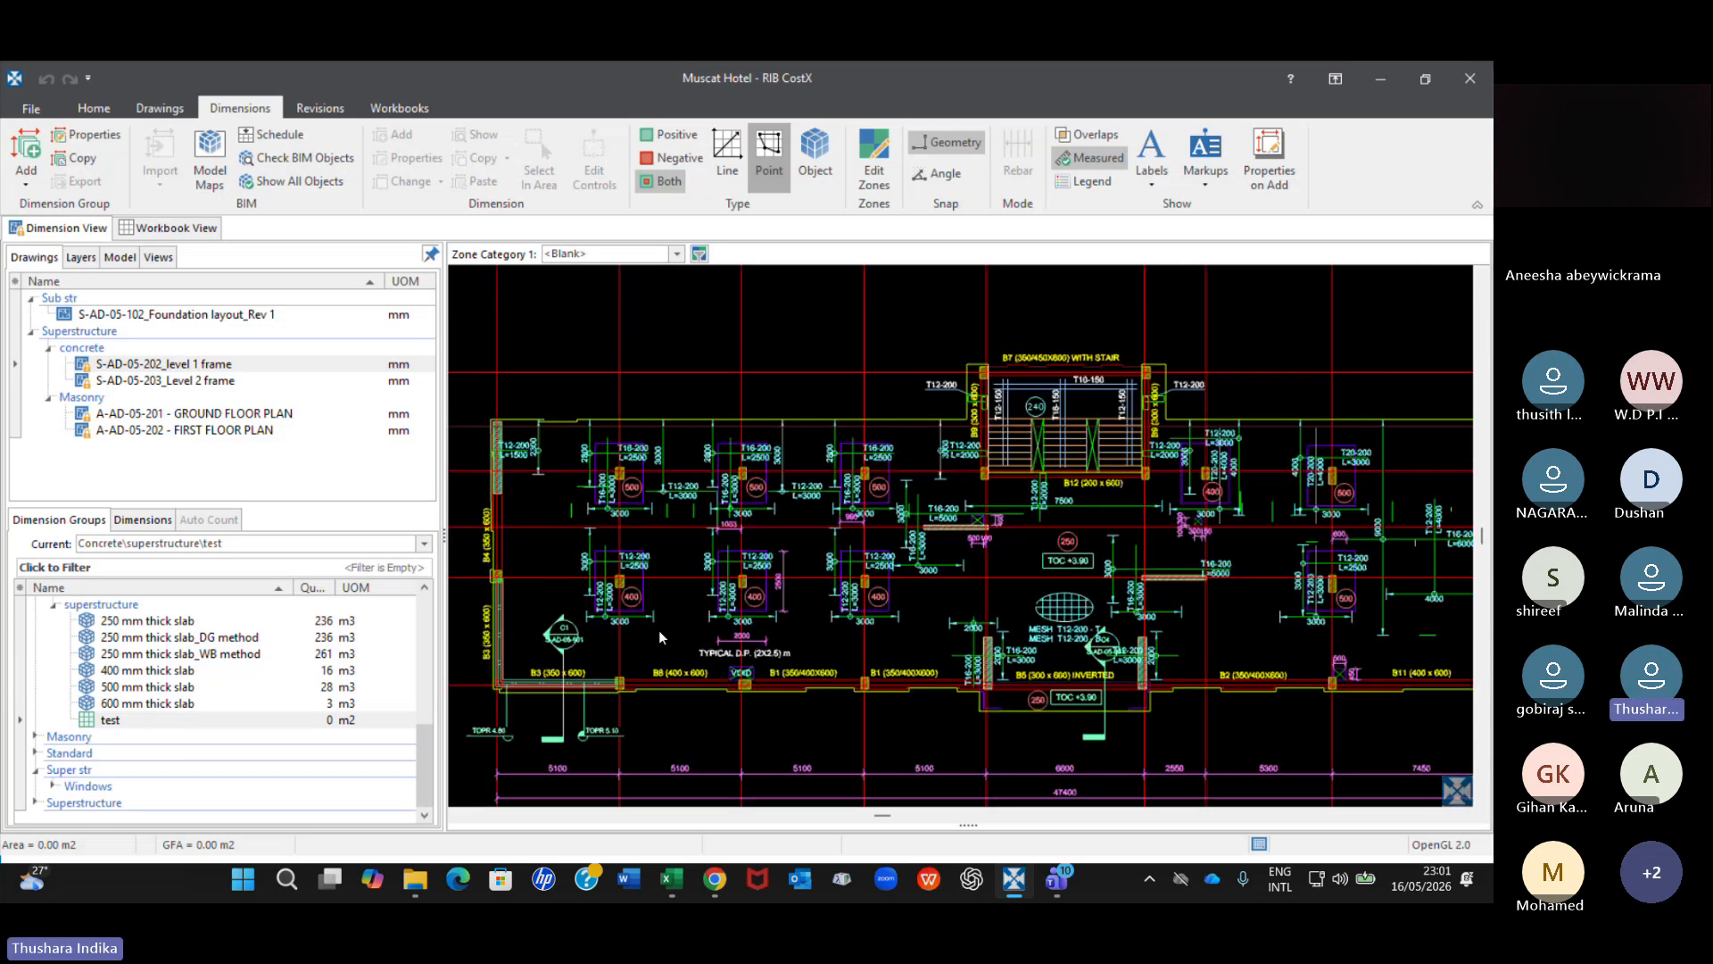
scroll(664, 621, down, 2)
middle_drag(678, 596, 529, 331)
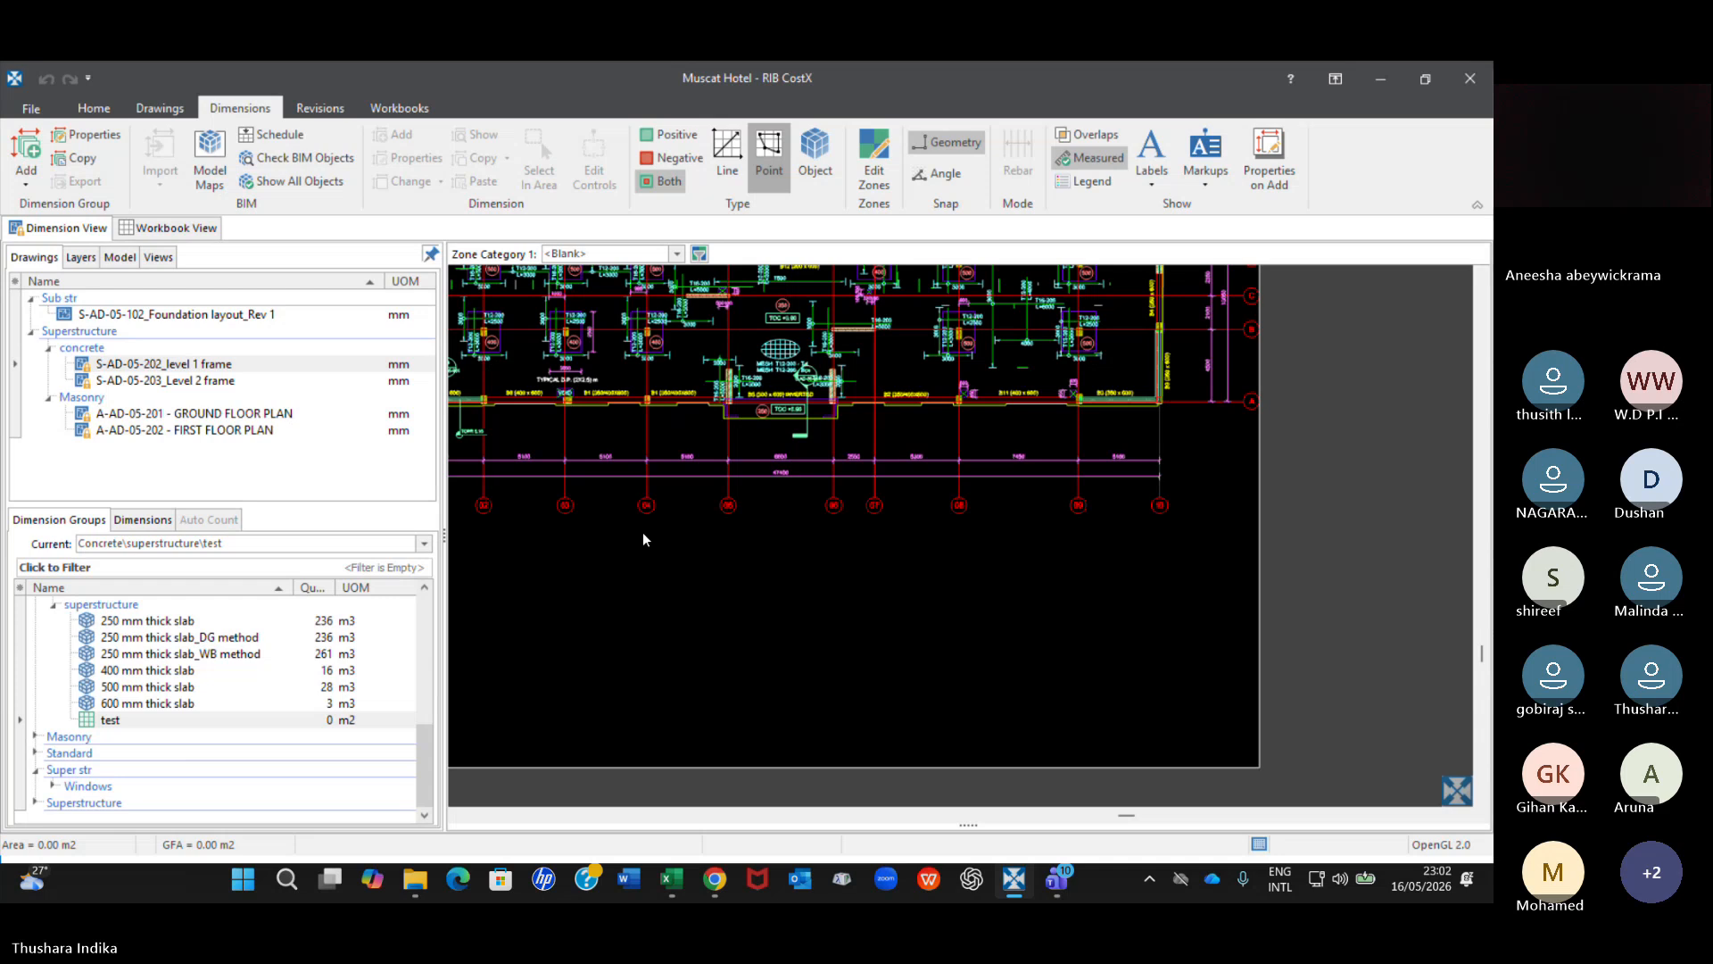
scroll(642, 532, down, 1)
mouse_move(643, 532)
middle_down()
mouse_move(1088, 620)
mouse_move(847, 630)
middle_up()
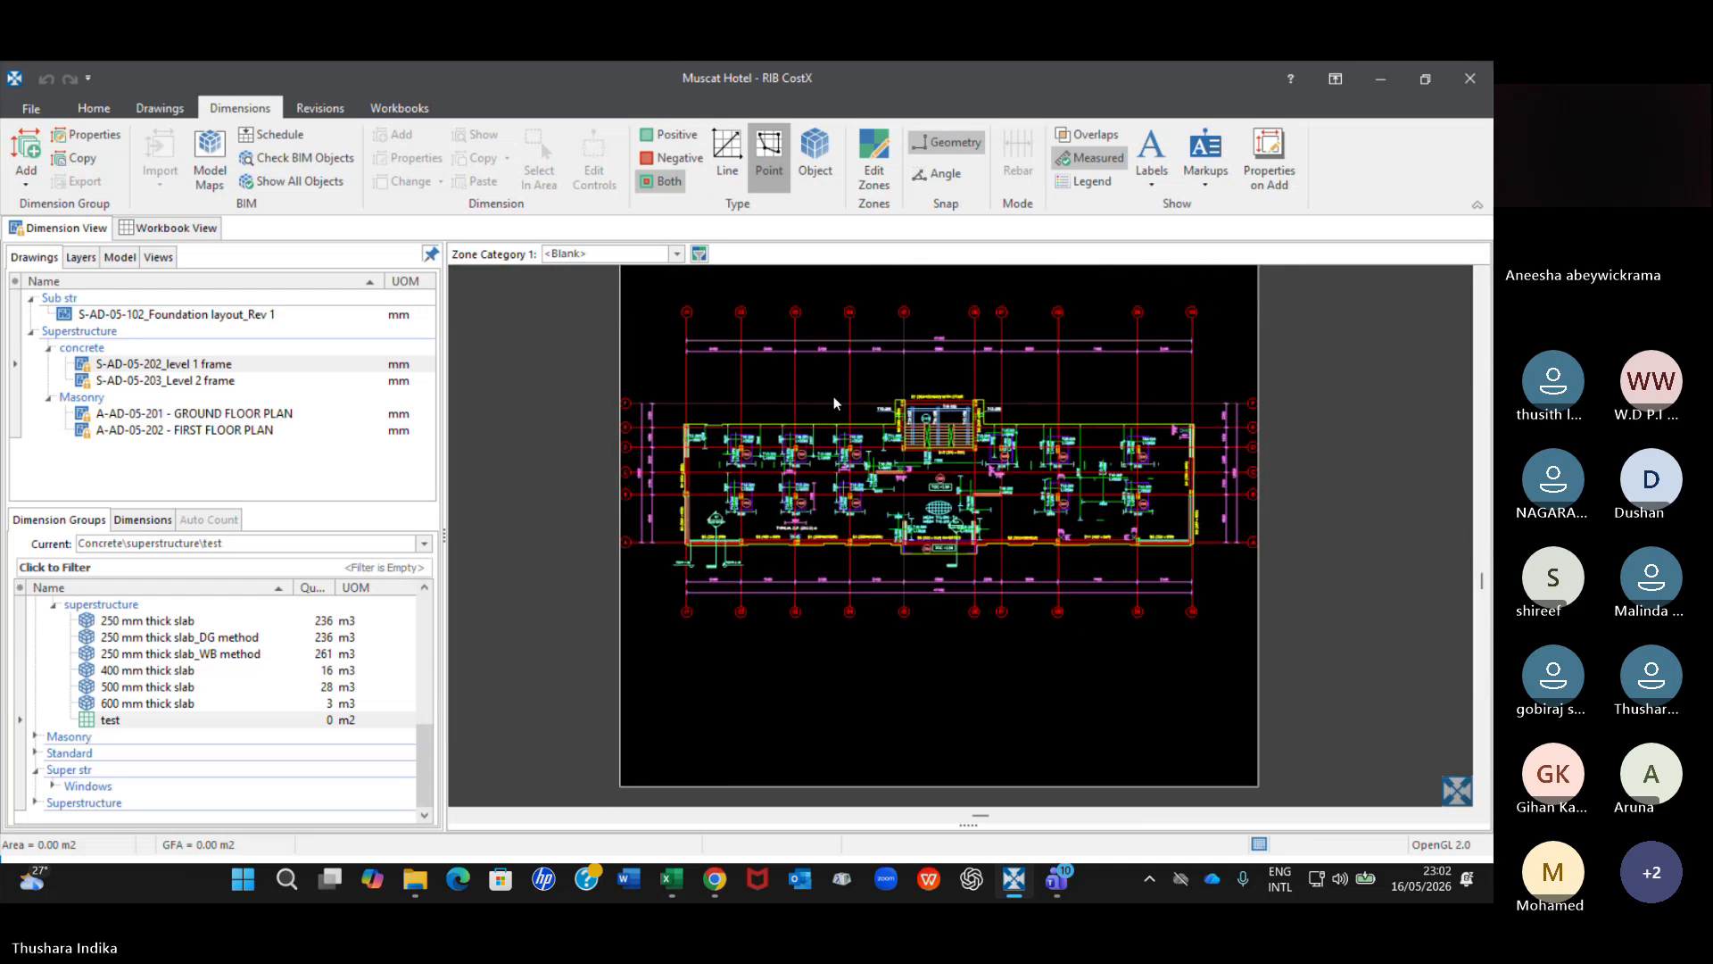
scroll(834, 396, up, 2)
scroll(850, 598, up, 1)
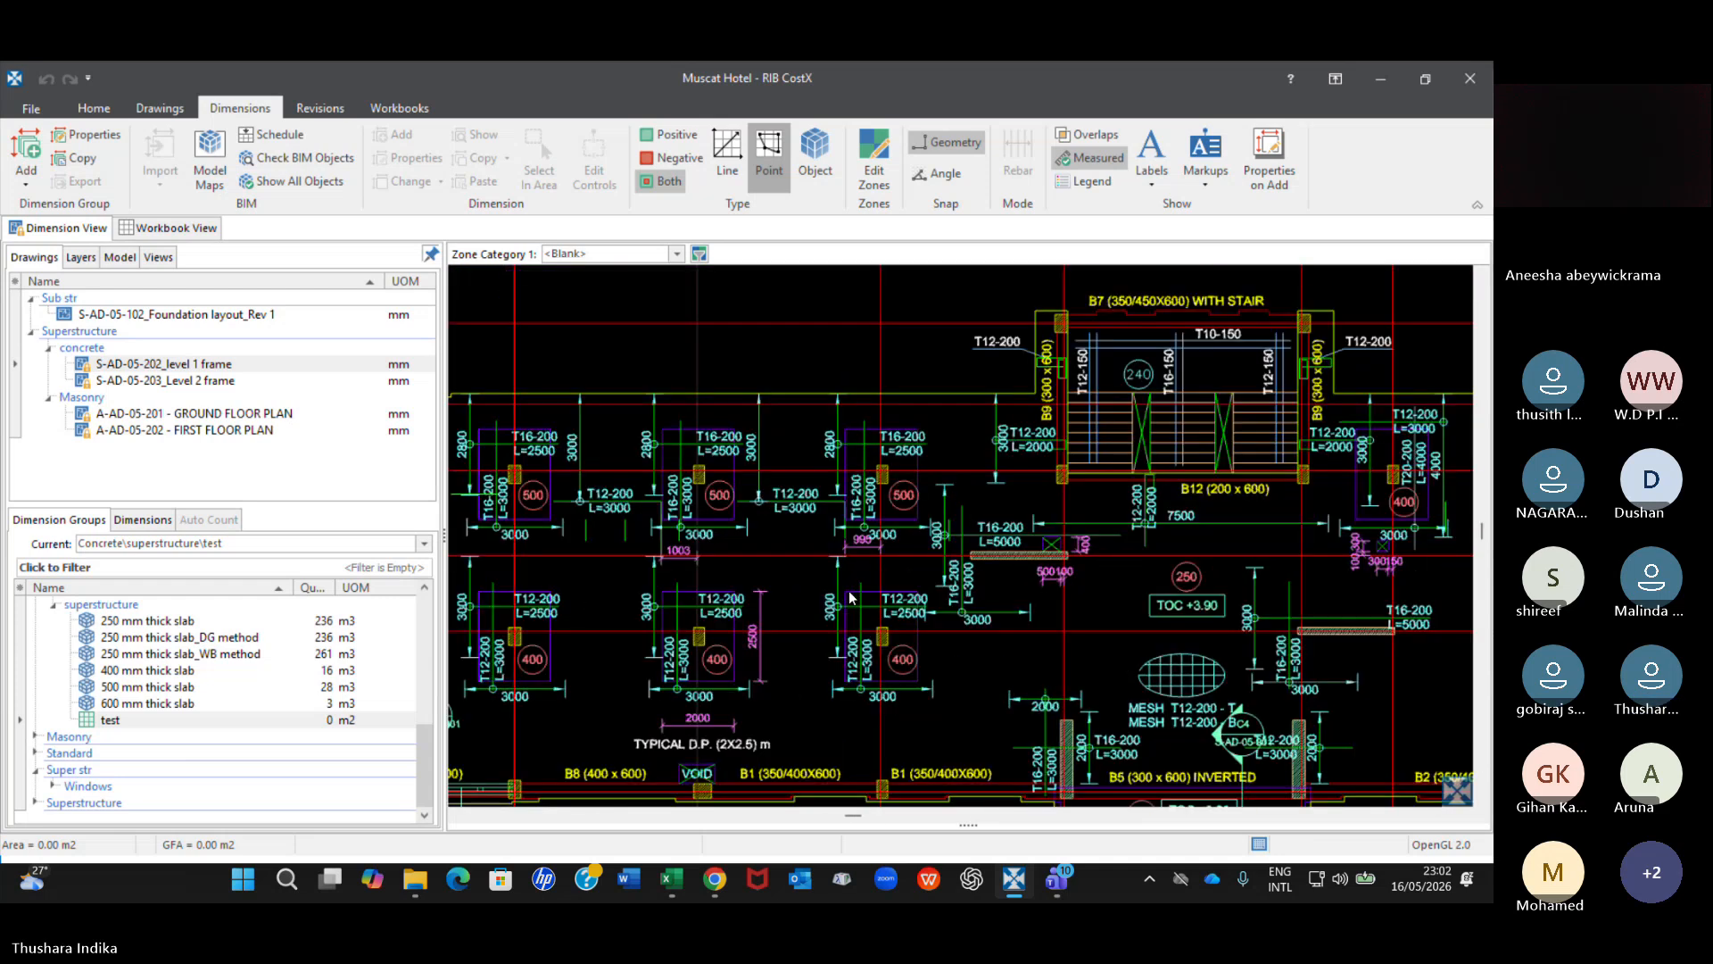
Display the S-AD-05-203_Level 2 frame drawing and examine the central bay around the machine pads.
click(209, 383)
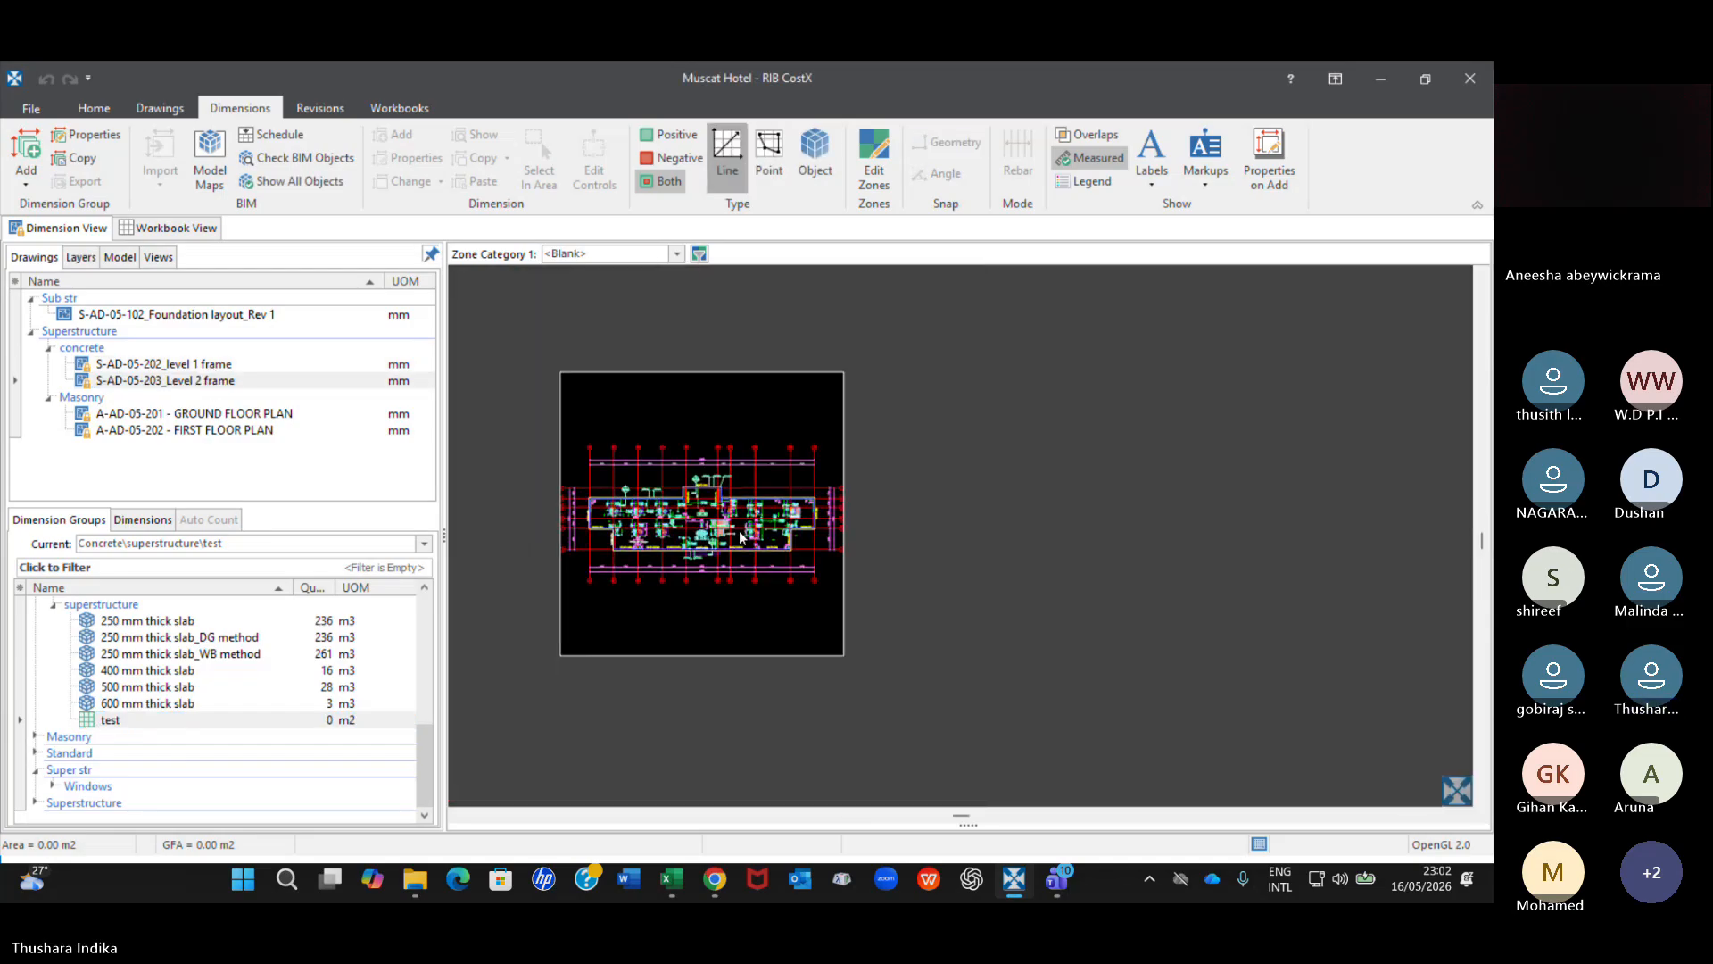
scroll(740, 536, up, 6)
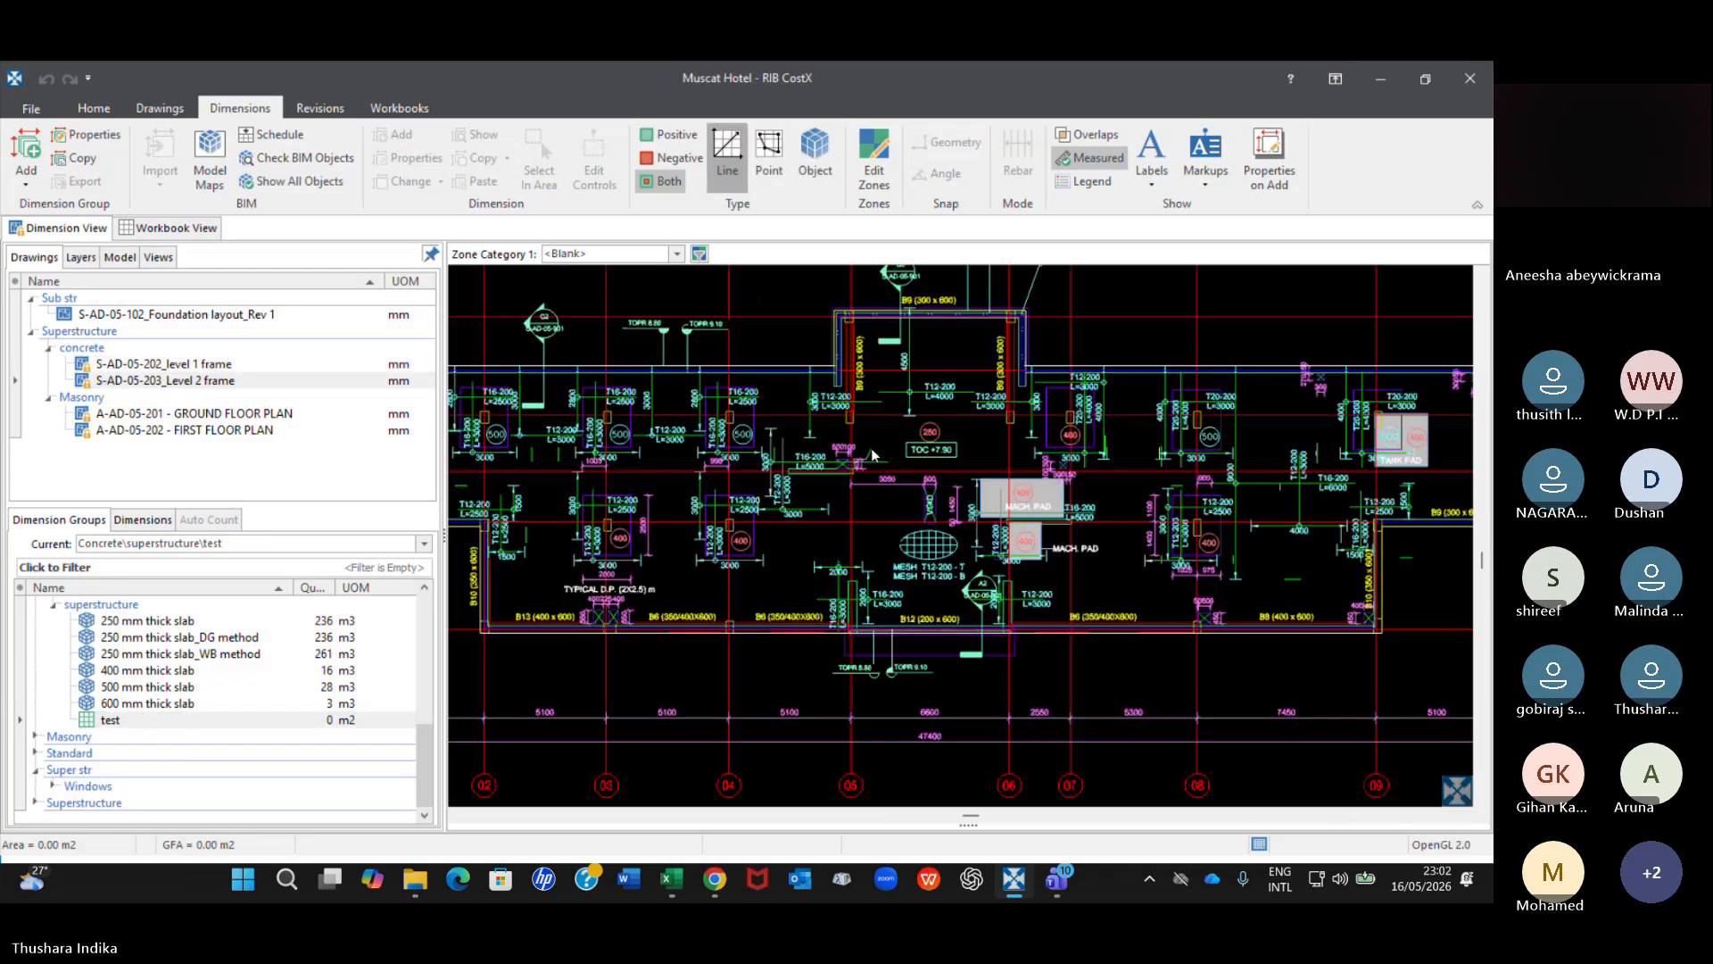
scroll(873, 455, up, 2)
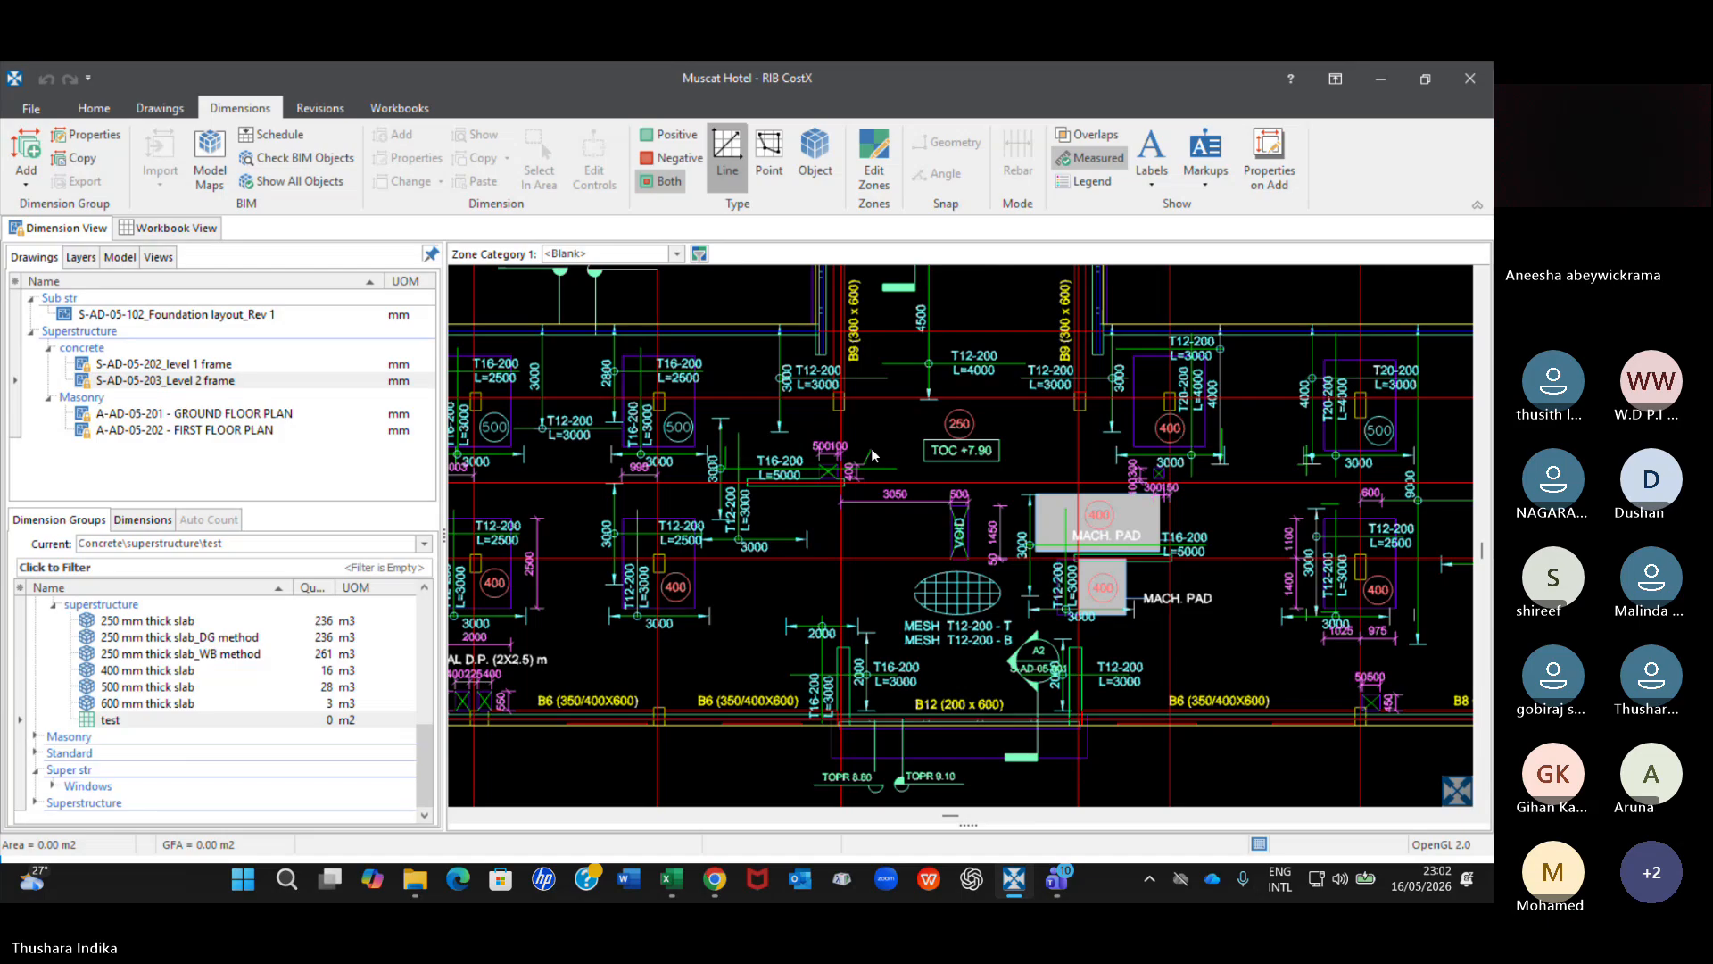
scroll(873, 455, up, 2)
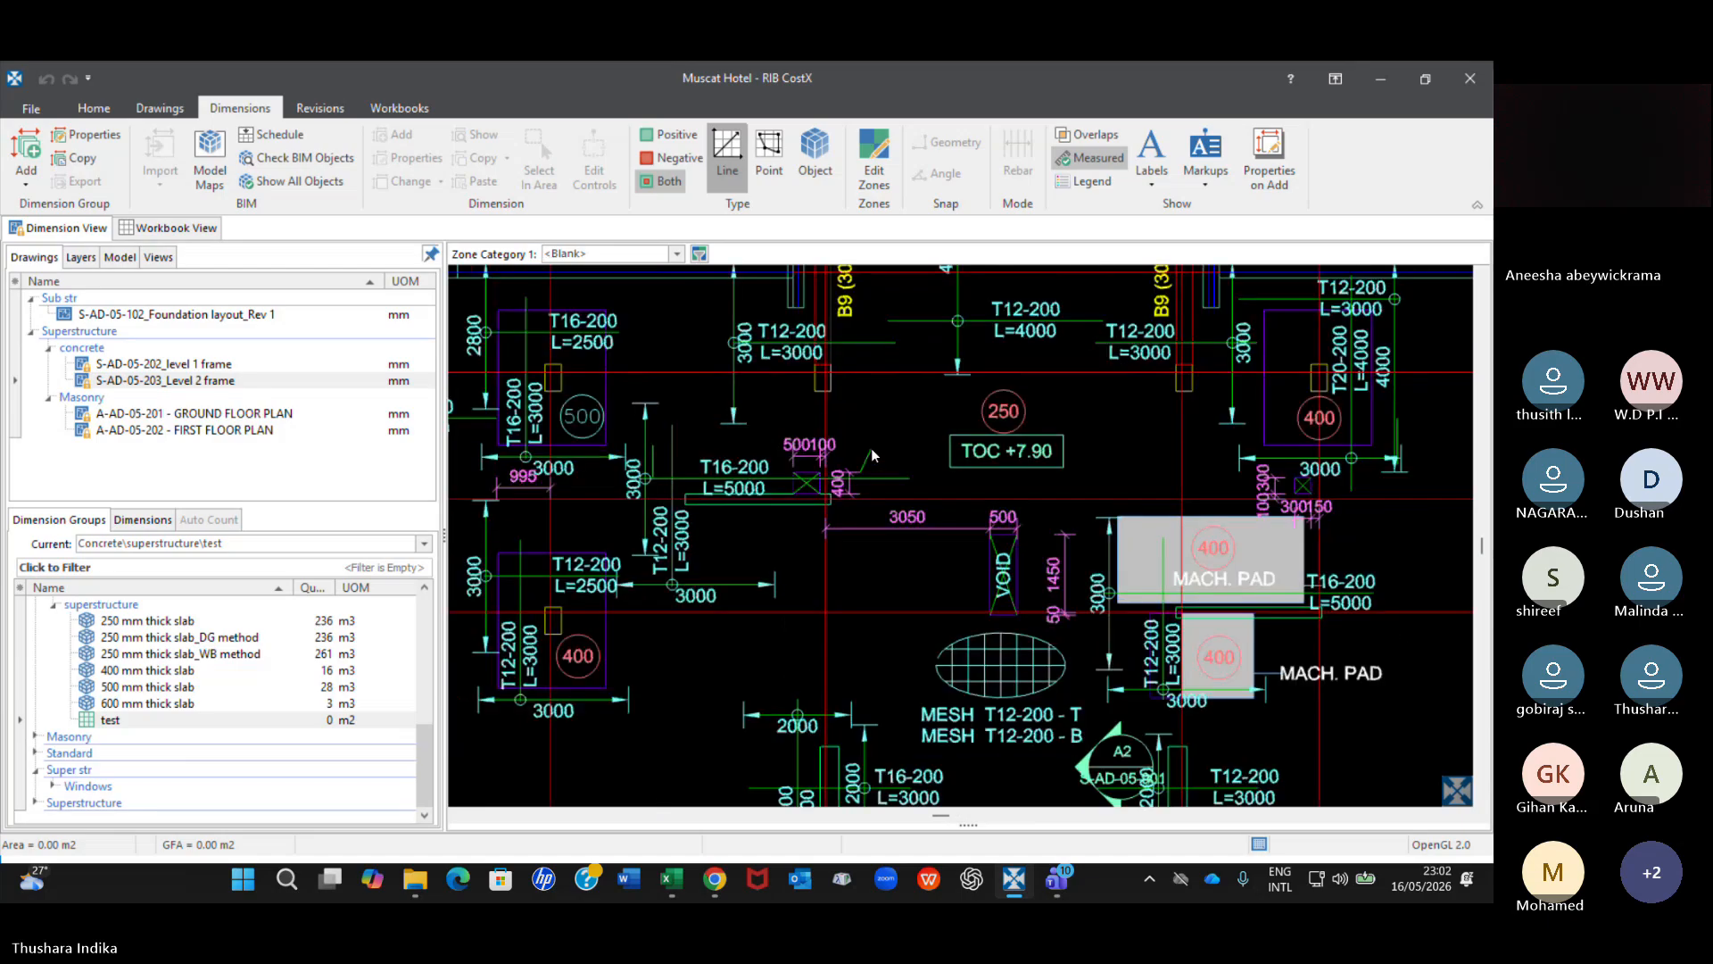
Check the level 2 frame drawing's whole layout with the test dimension group selected.
scroll(872, 455, down, 2)
click(166, 381)
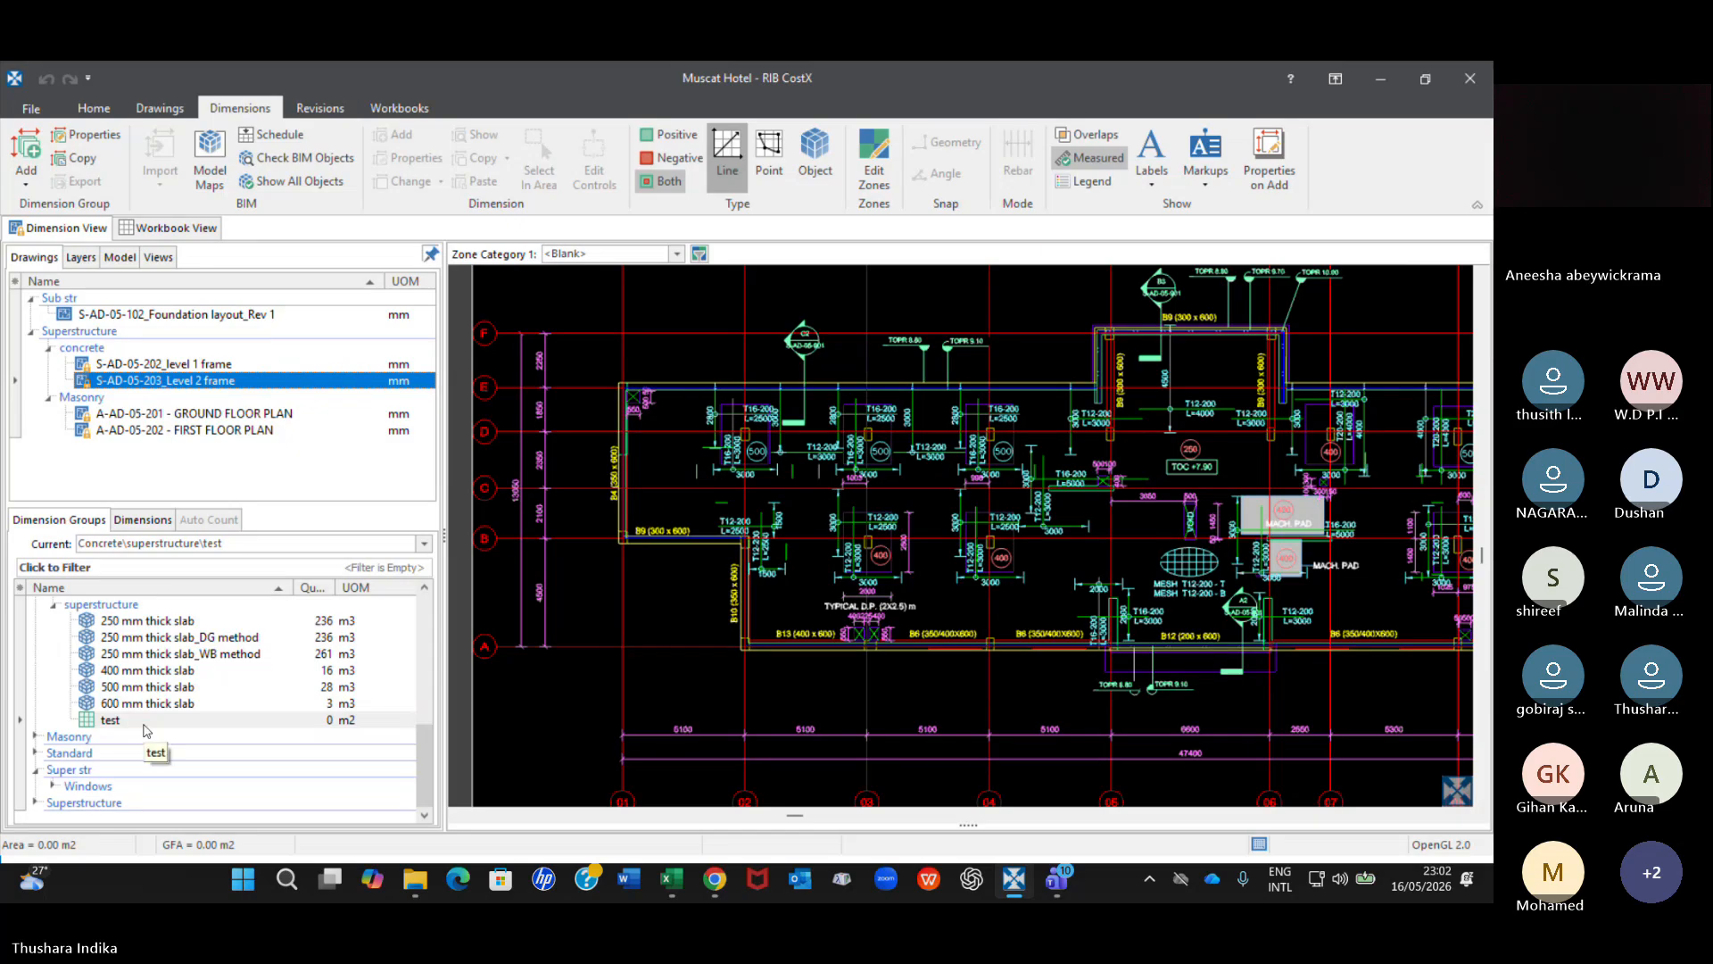
click(145, 722)
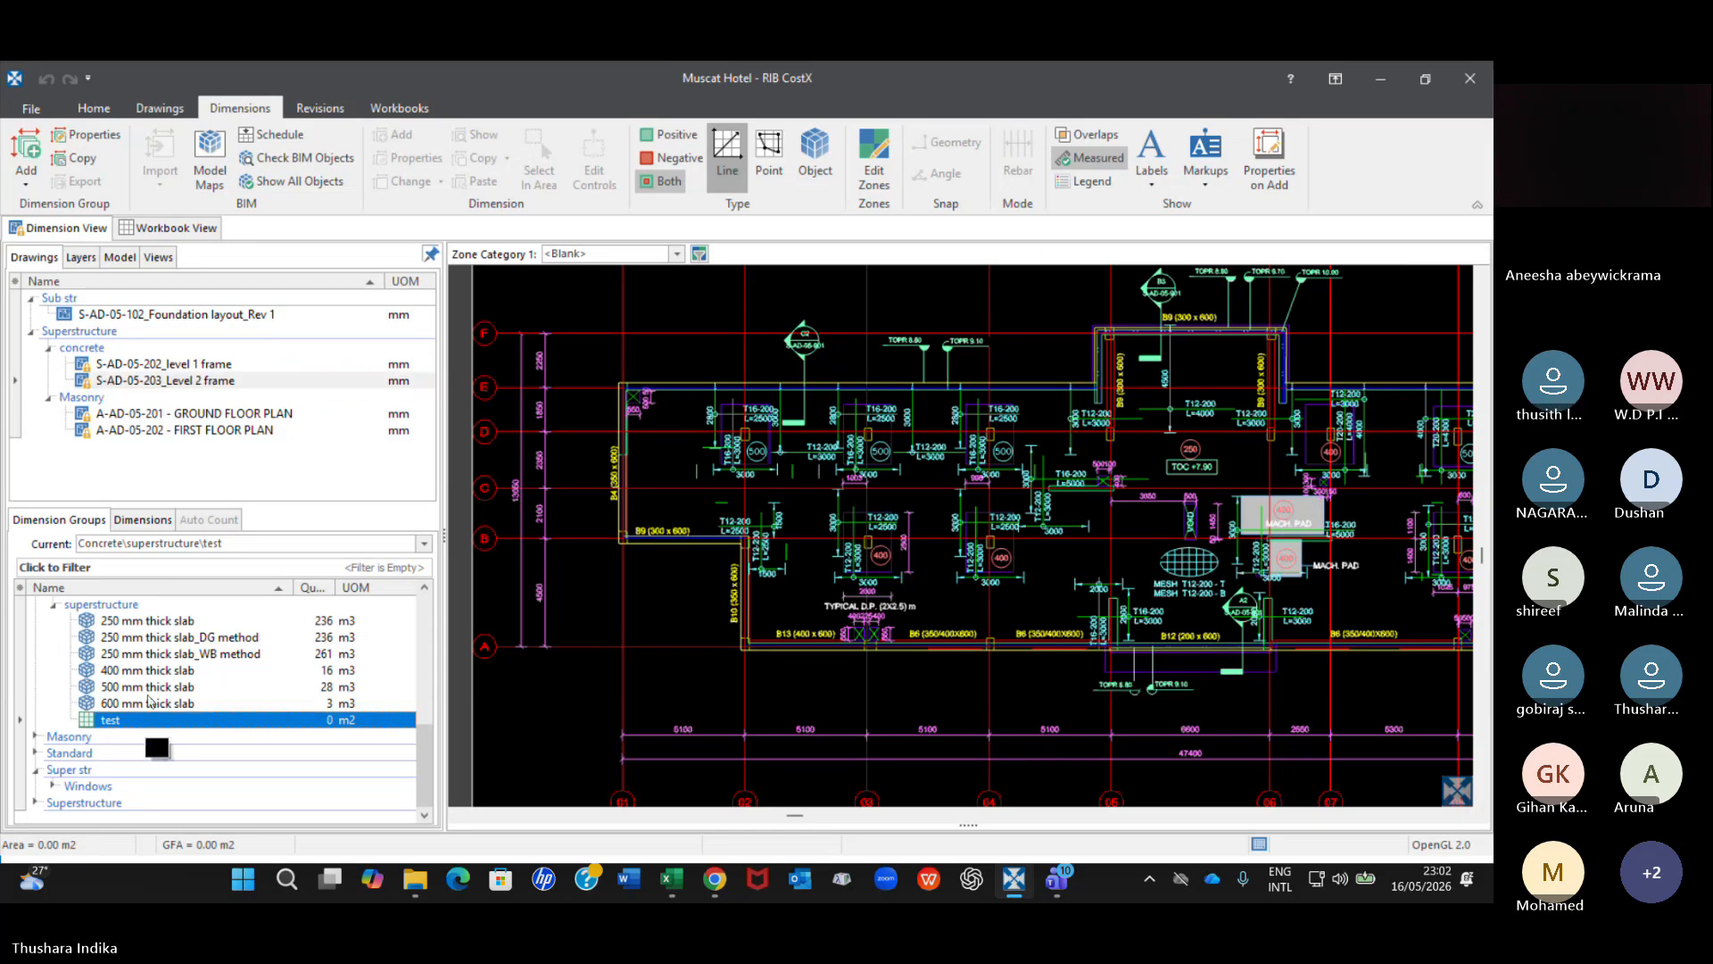
Display the S-AD-05-202_level 1 frame drawing and examine its 400 and 500 mm drop panels with the test dimension group selected.
click(208, 367)
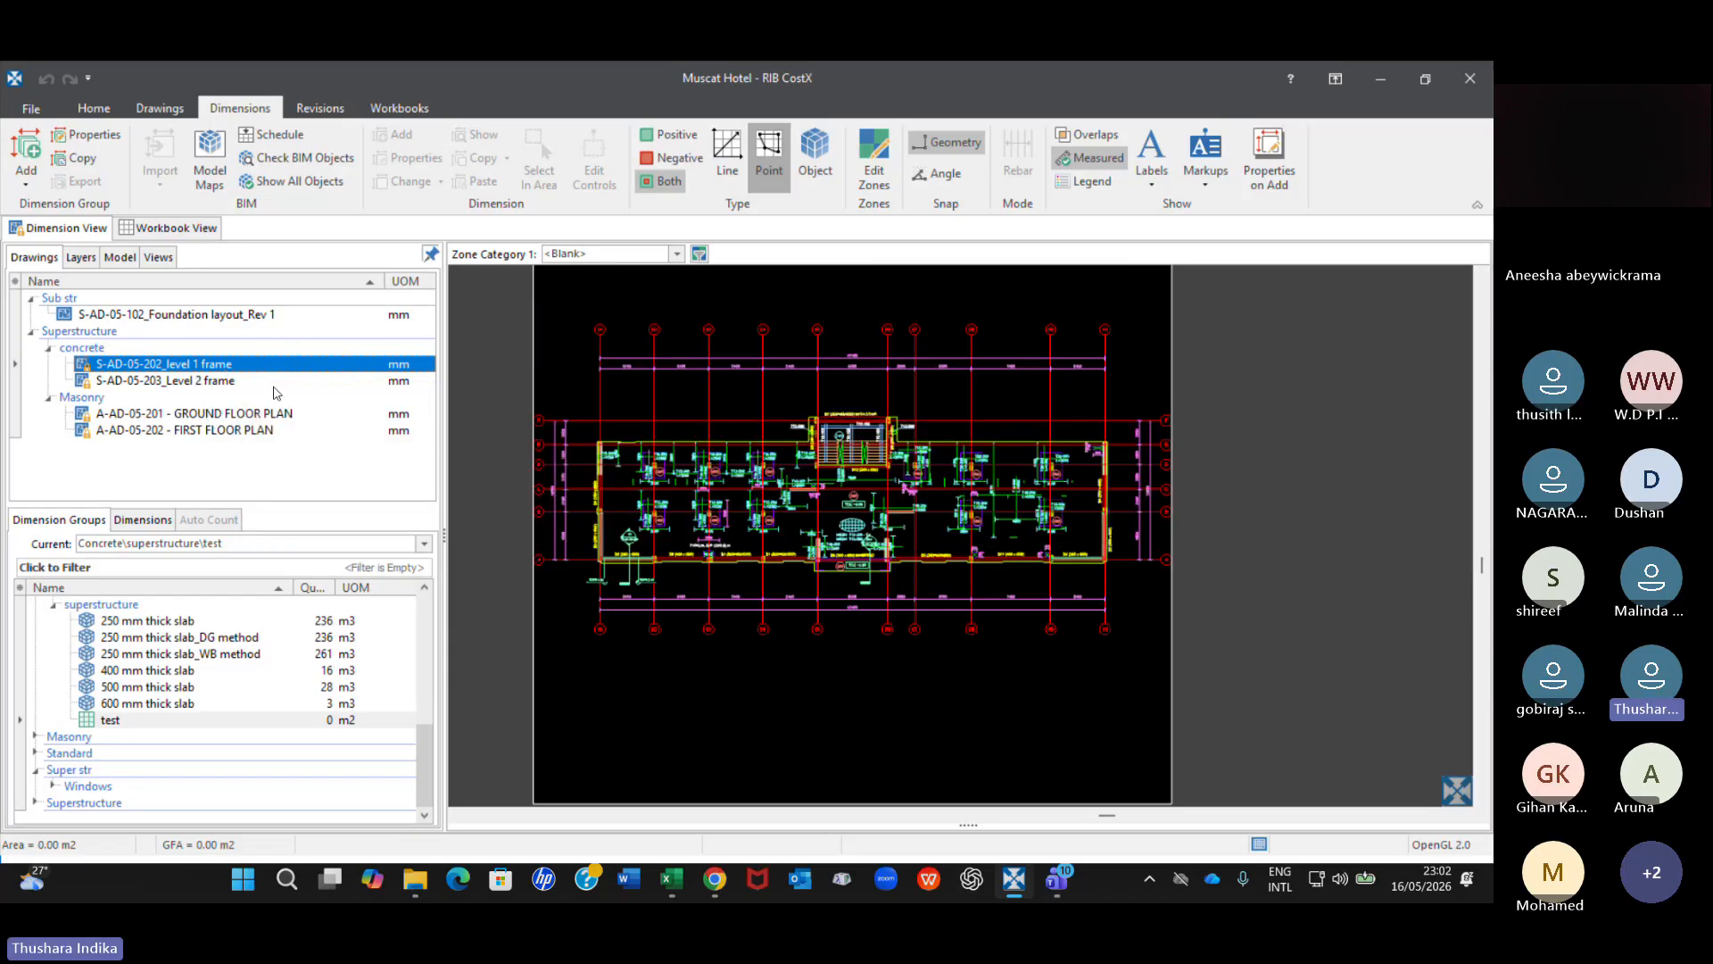
click(188, 723)
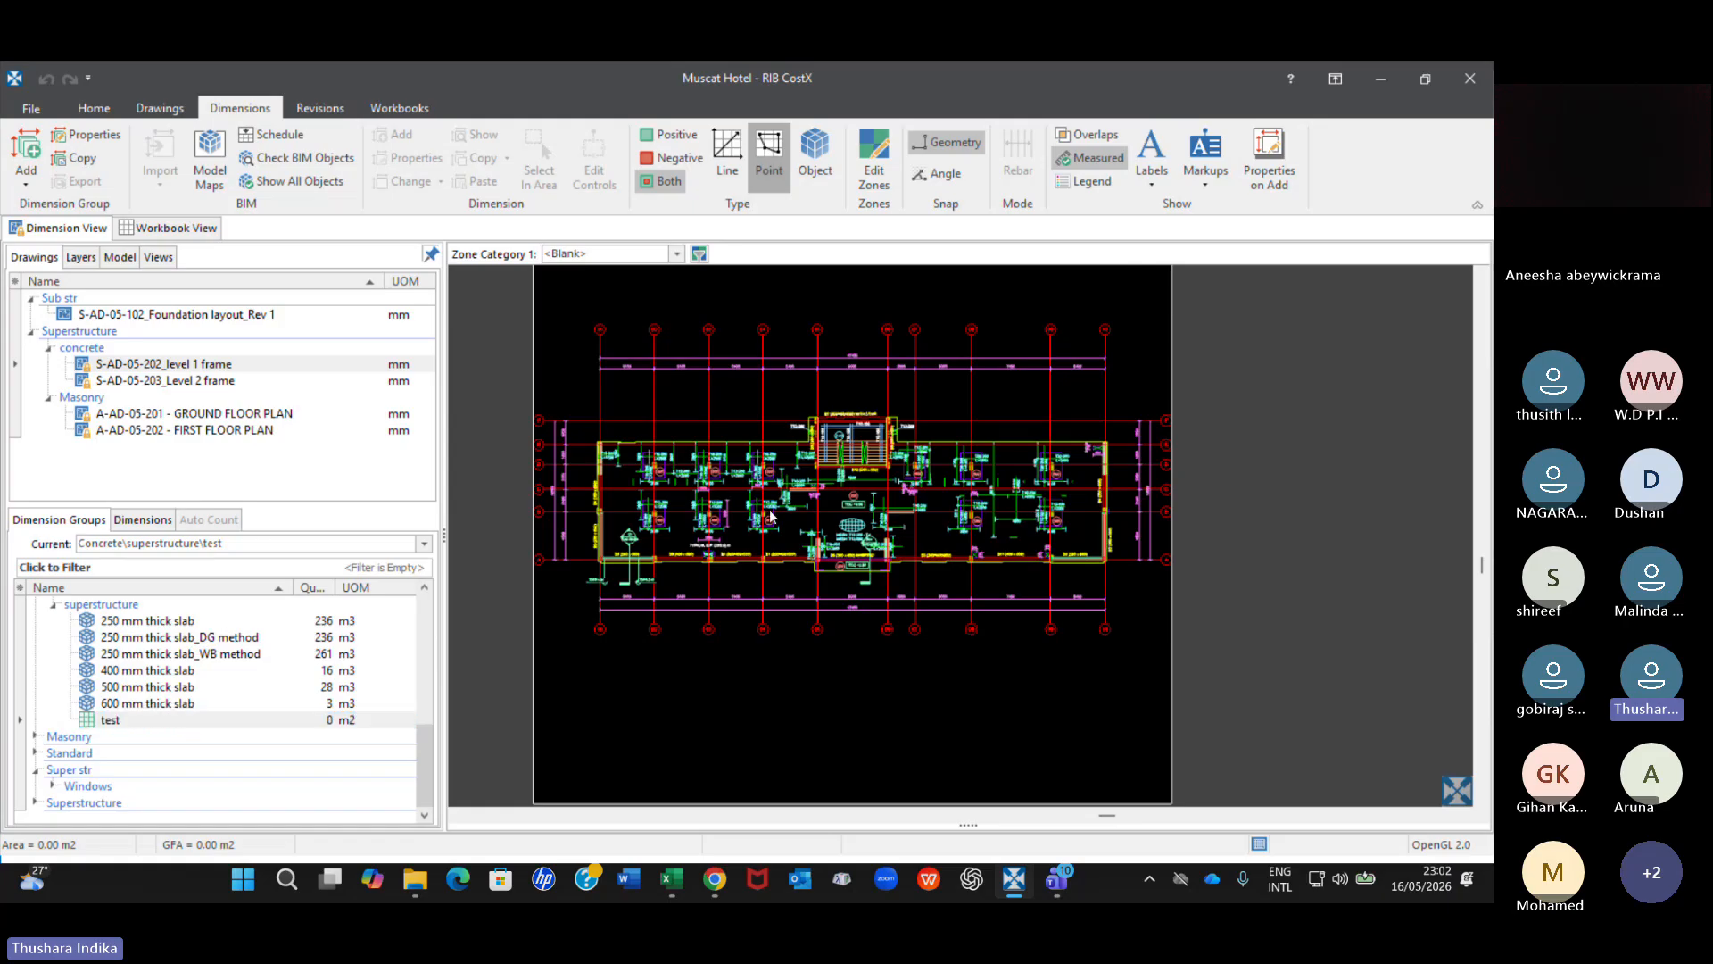
scroll(622, 491, up, 2)
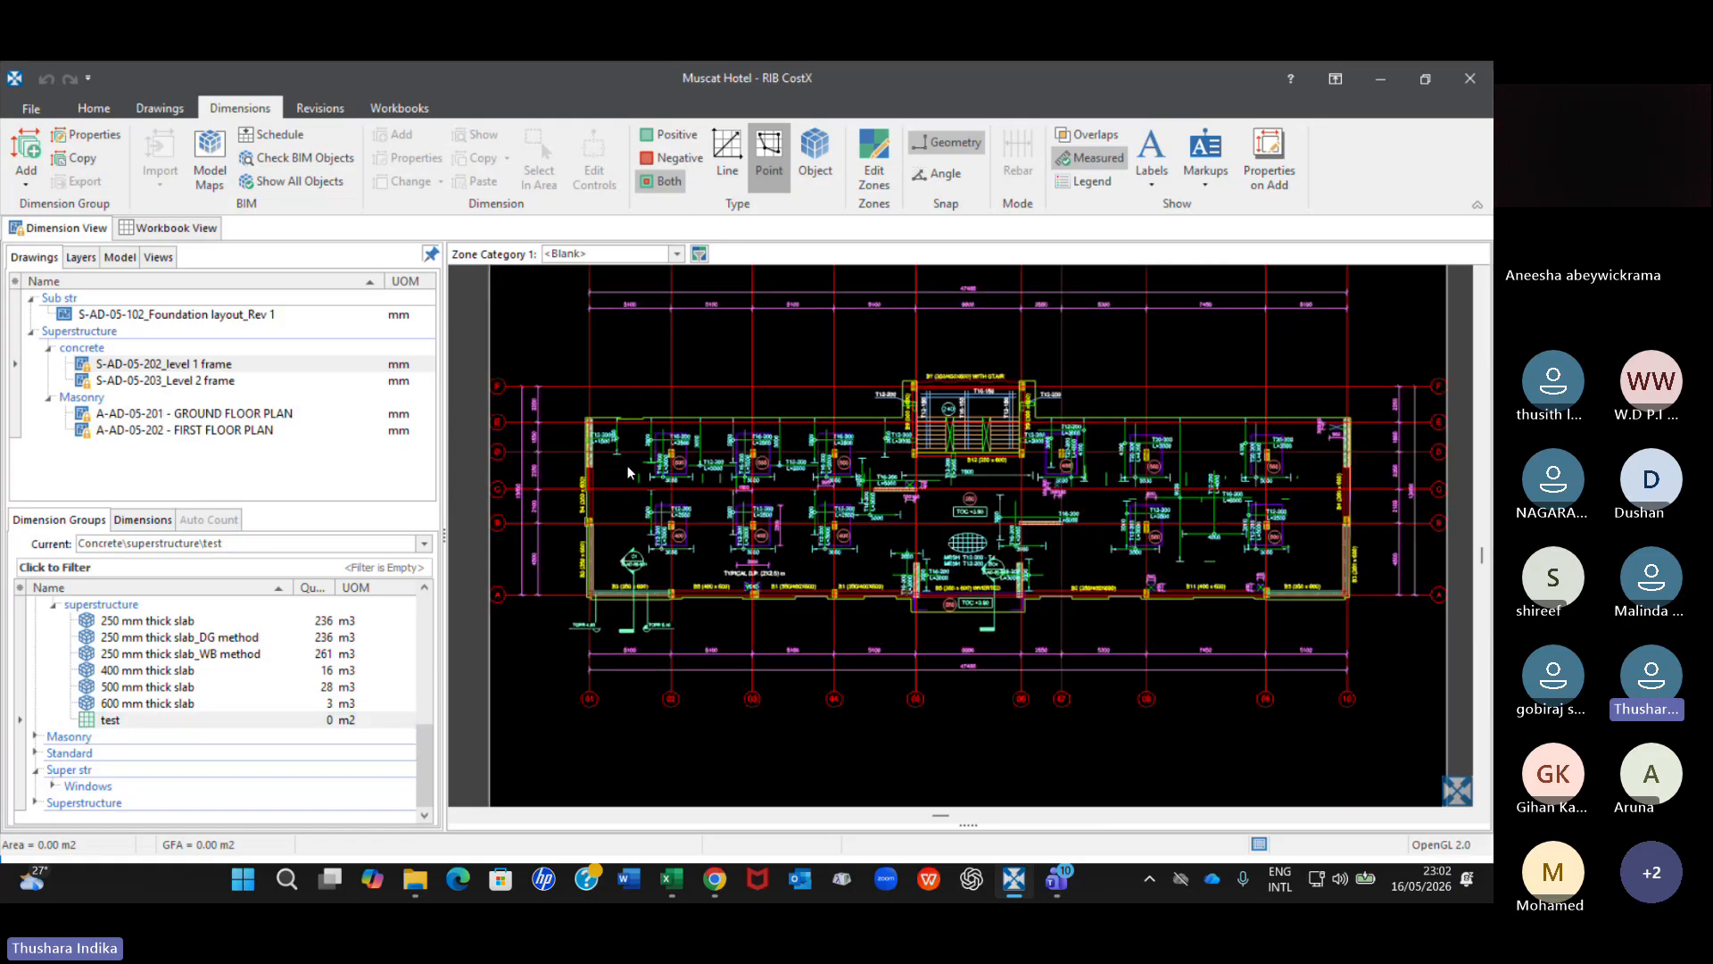
scroll(629, 473, up, 2)
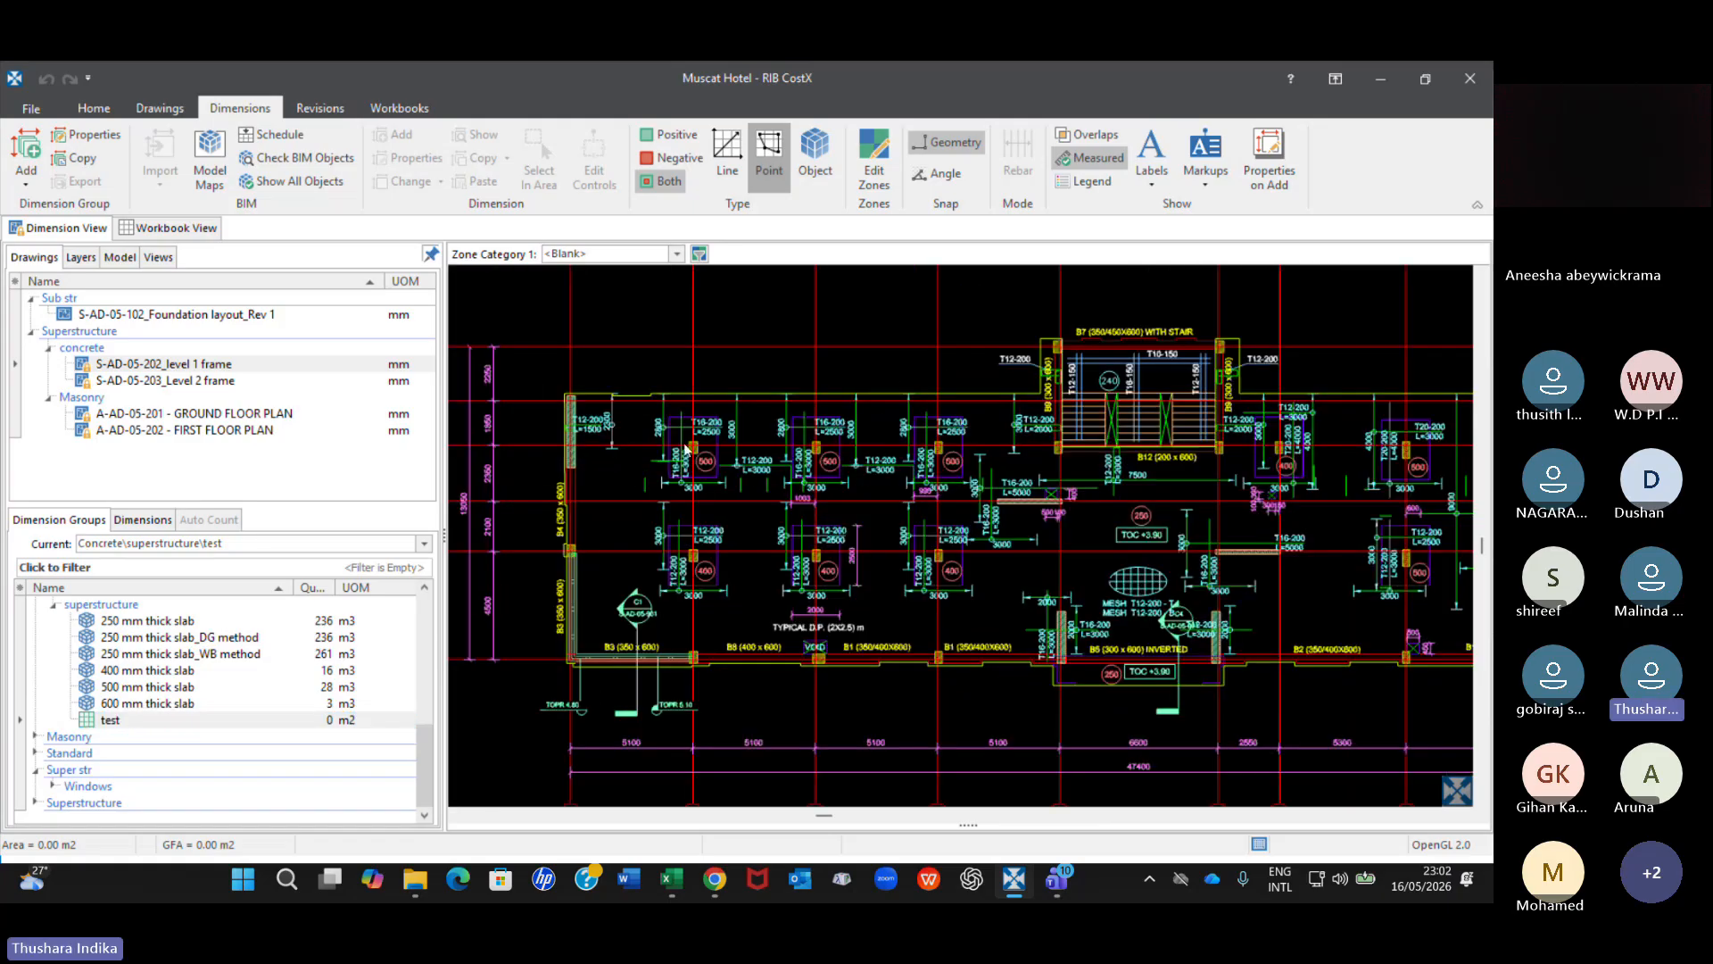
scroll(686, 450, up, 2)
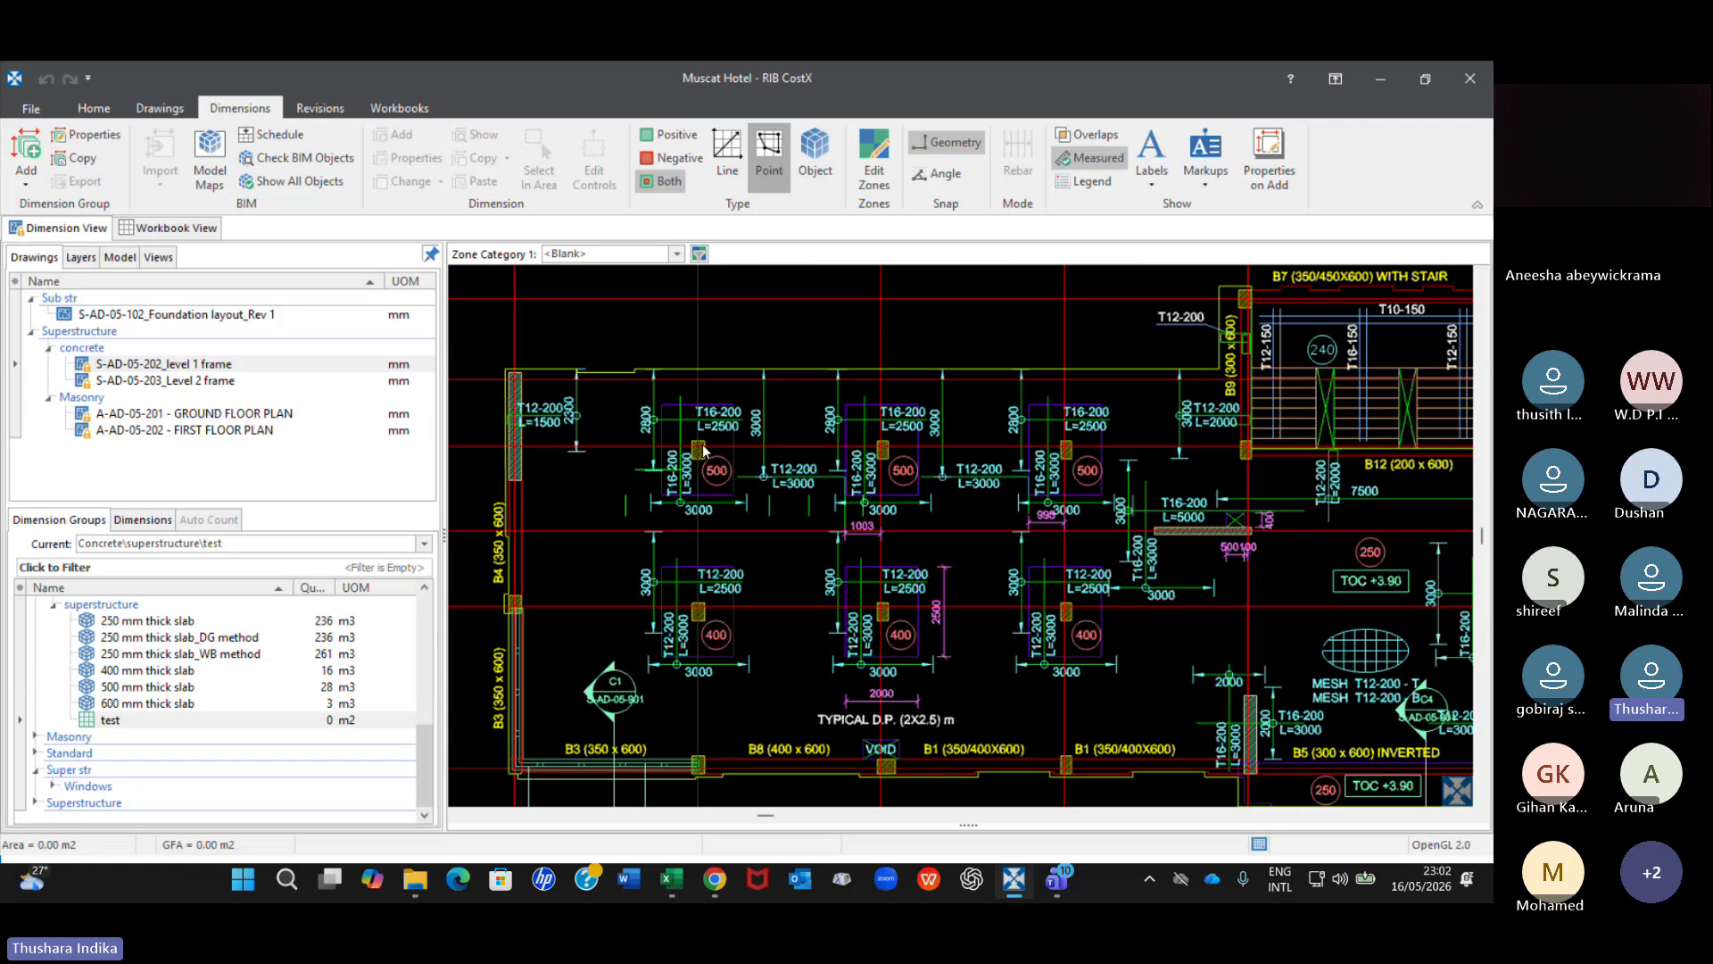
middle_drag(703, 451, 685, 396)
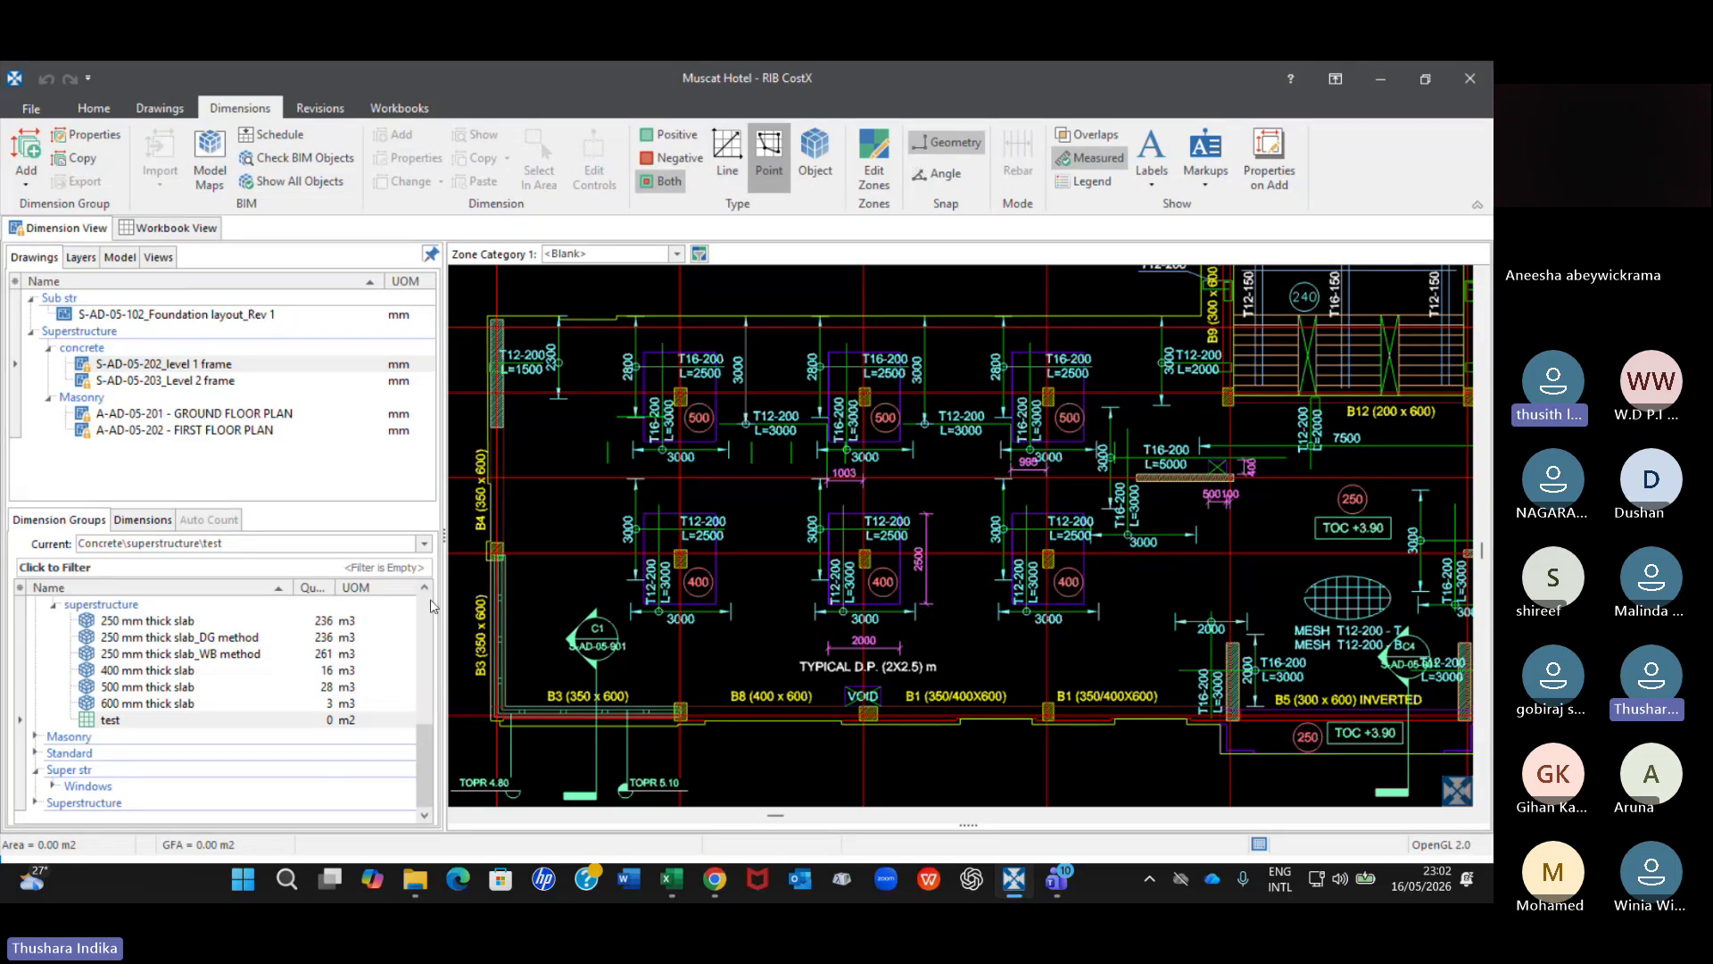
click(134, 720)
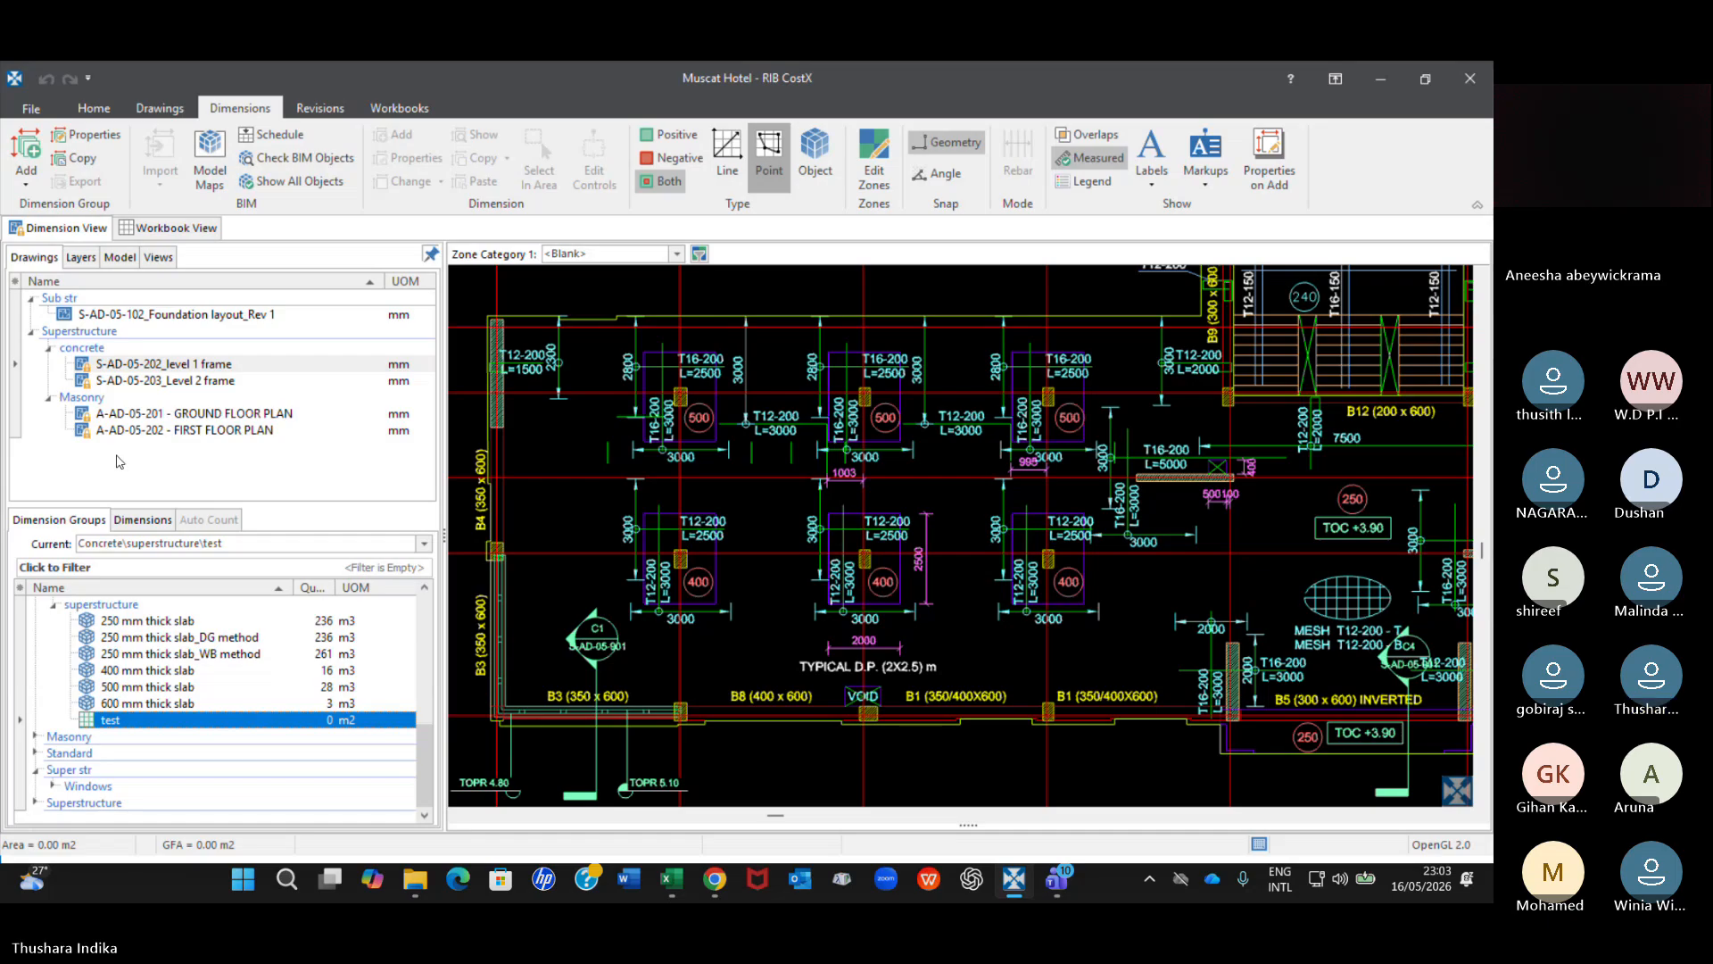
Display the S-AD-05-102_Foundation layout_Rev 1 drawing, select the test dimension group and check line measuring over the footings.
click(243, 315)
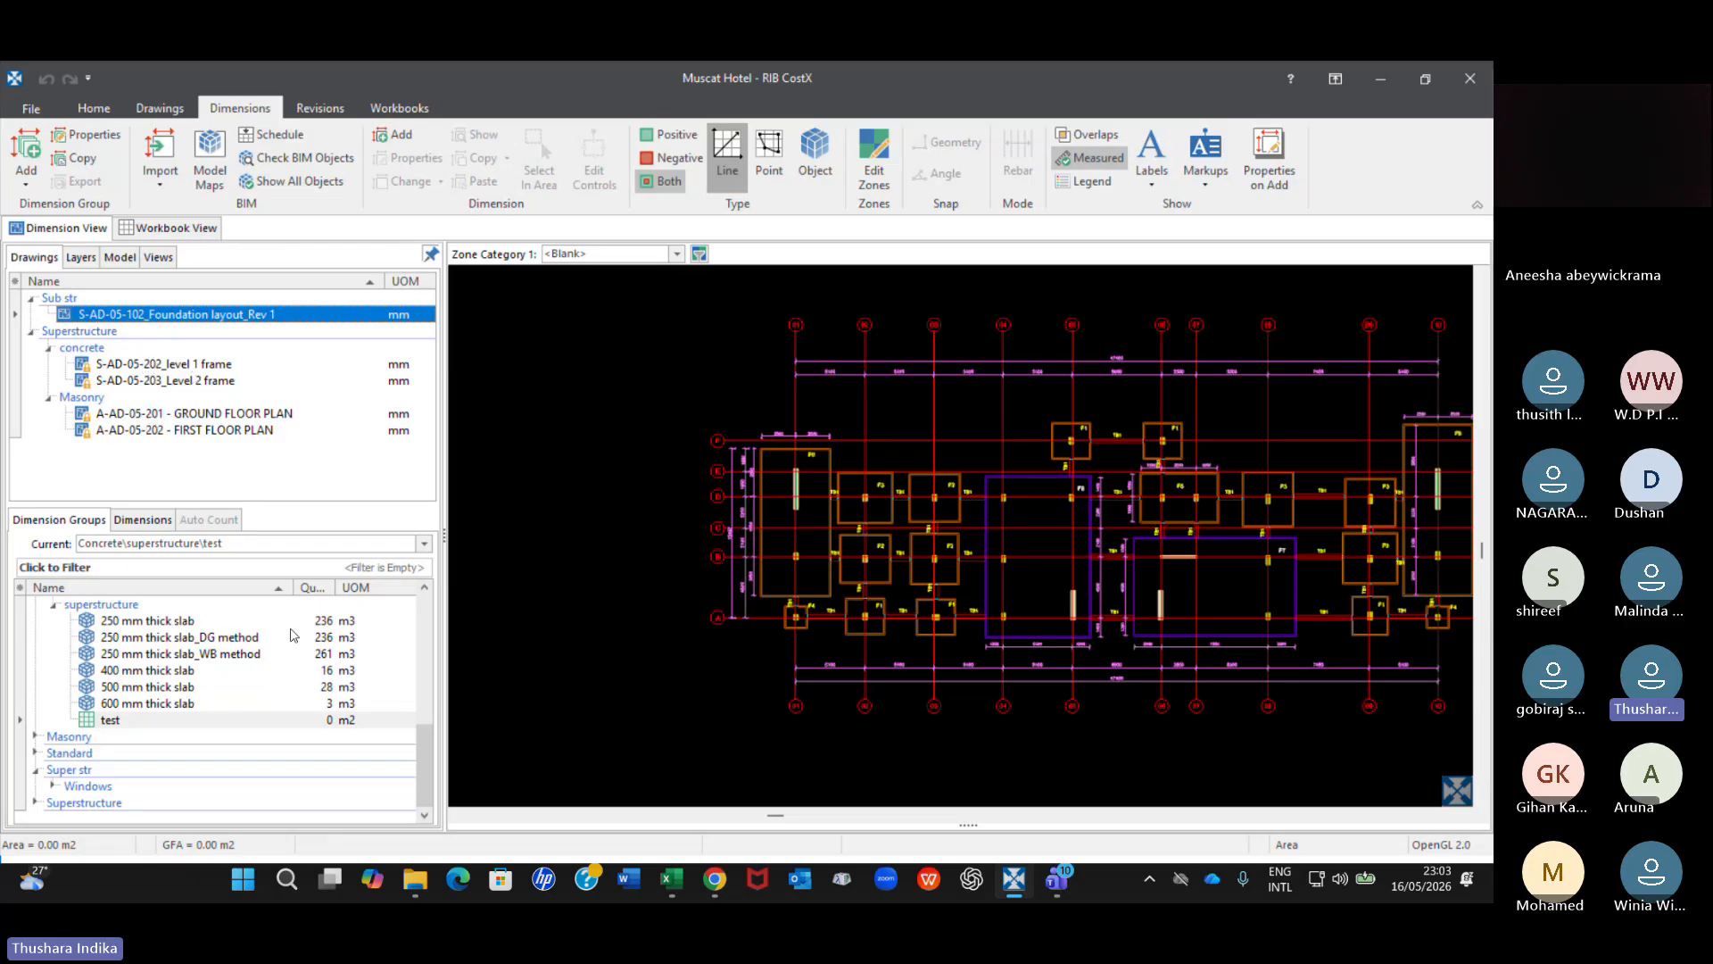
click(267, 720)
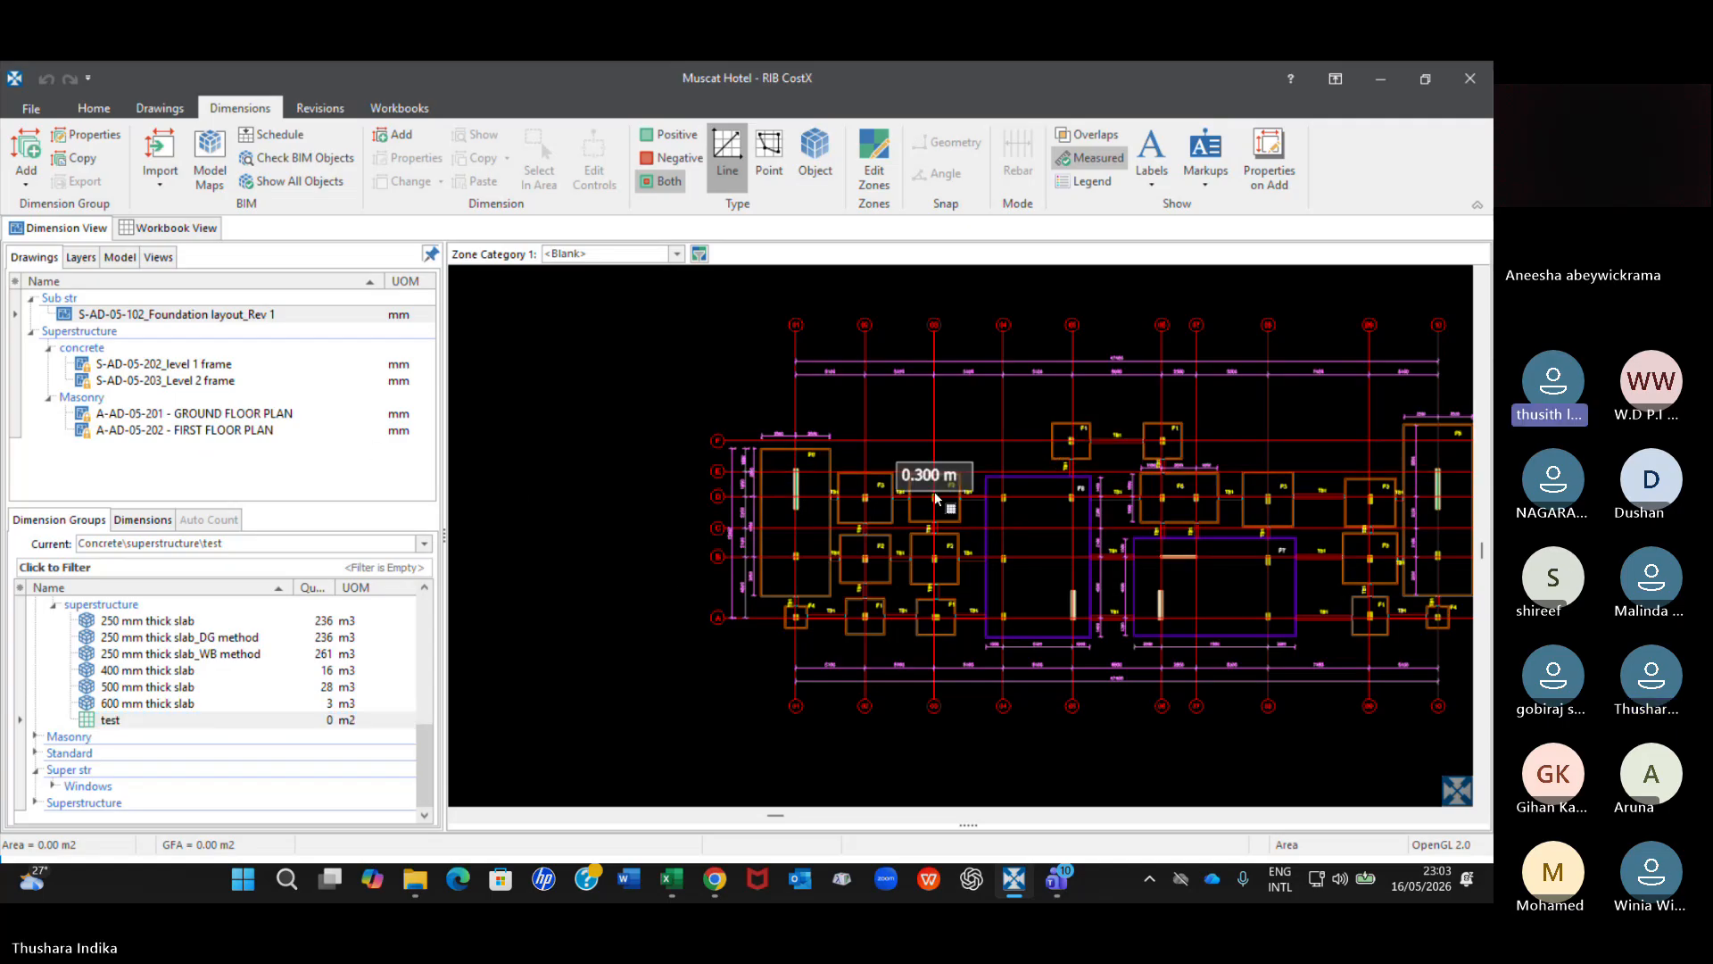
scroll(935, 497, up, 4)
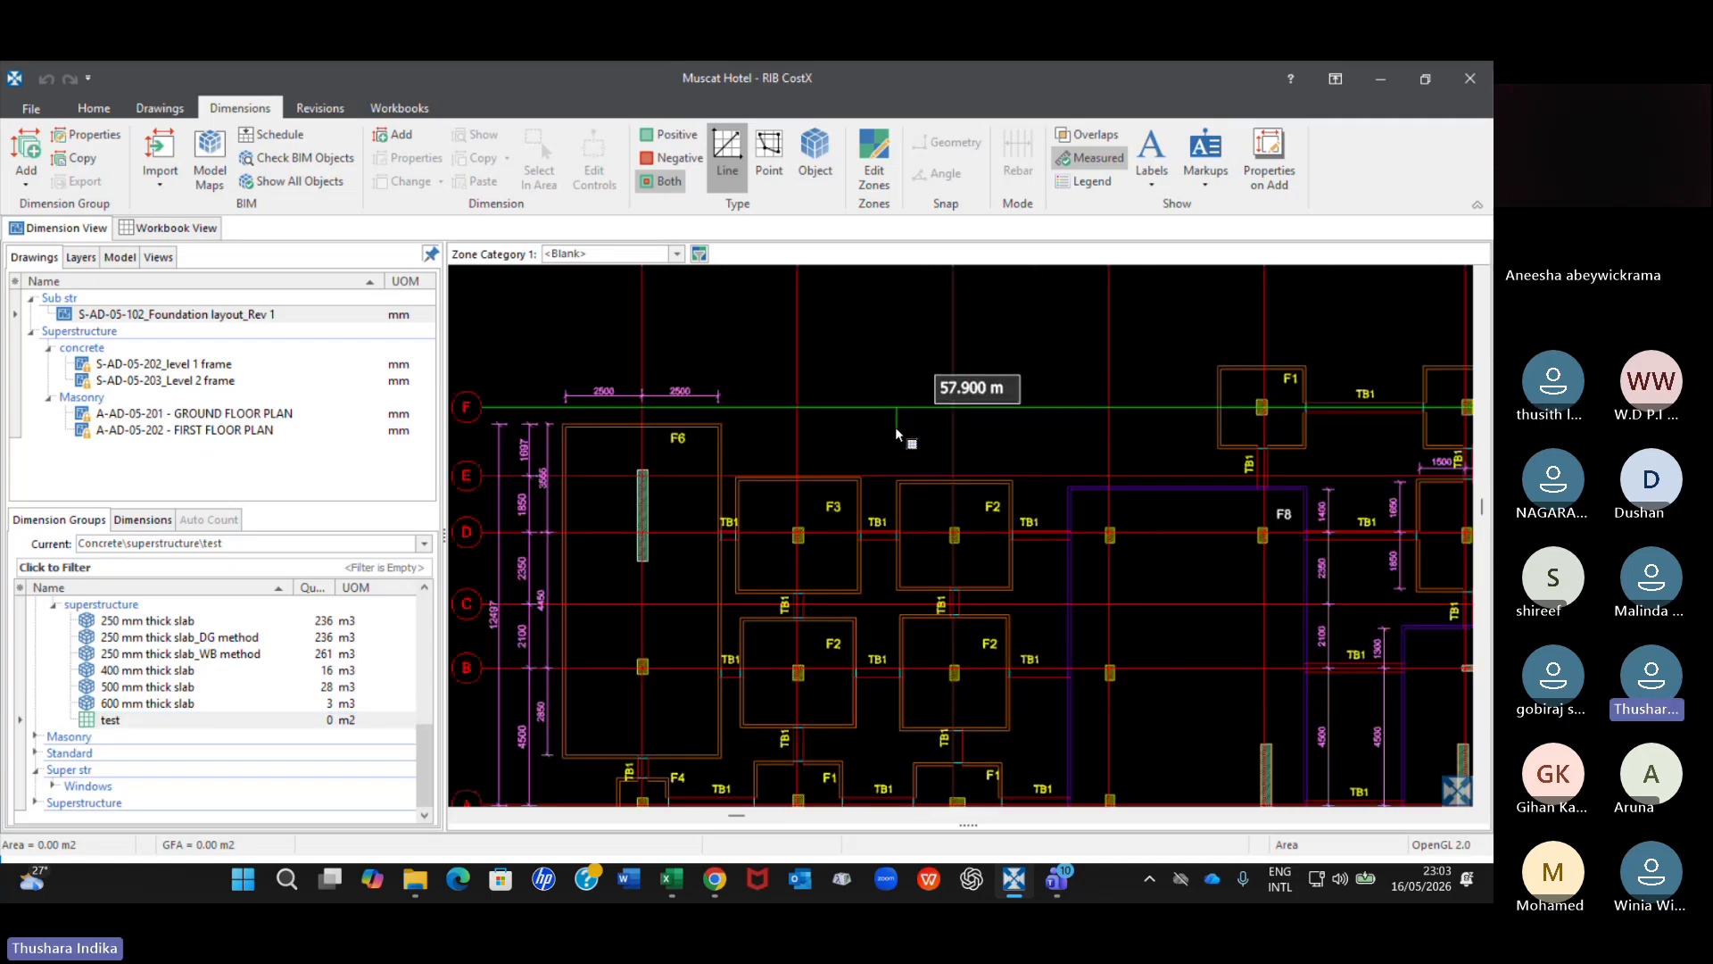
scroll(896, 427, down, 2)
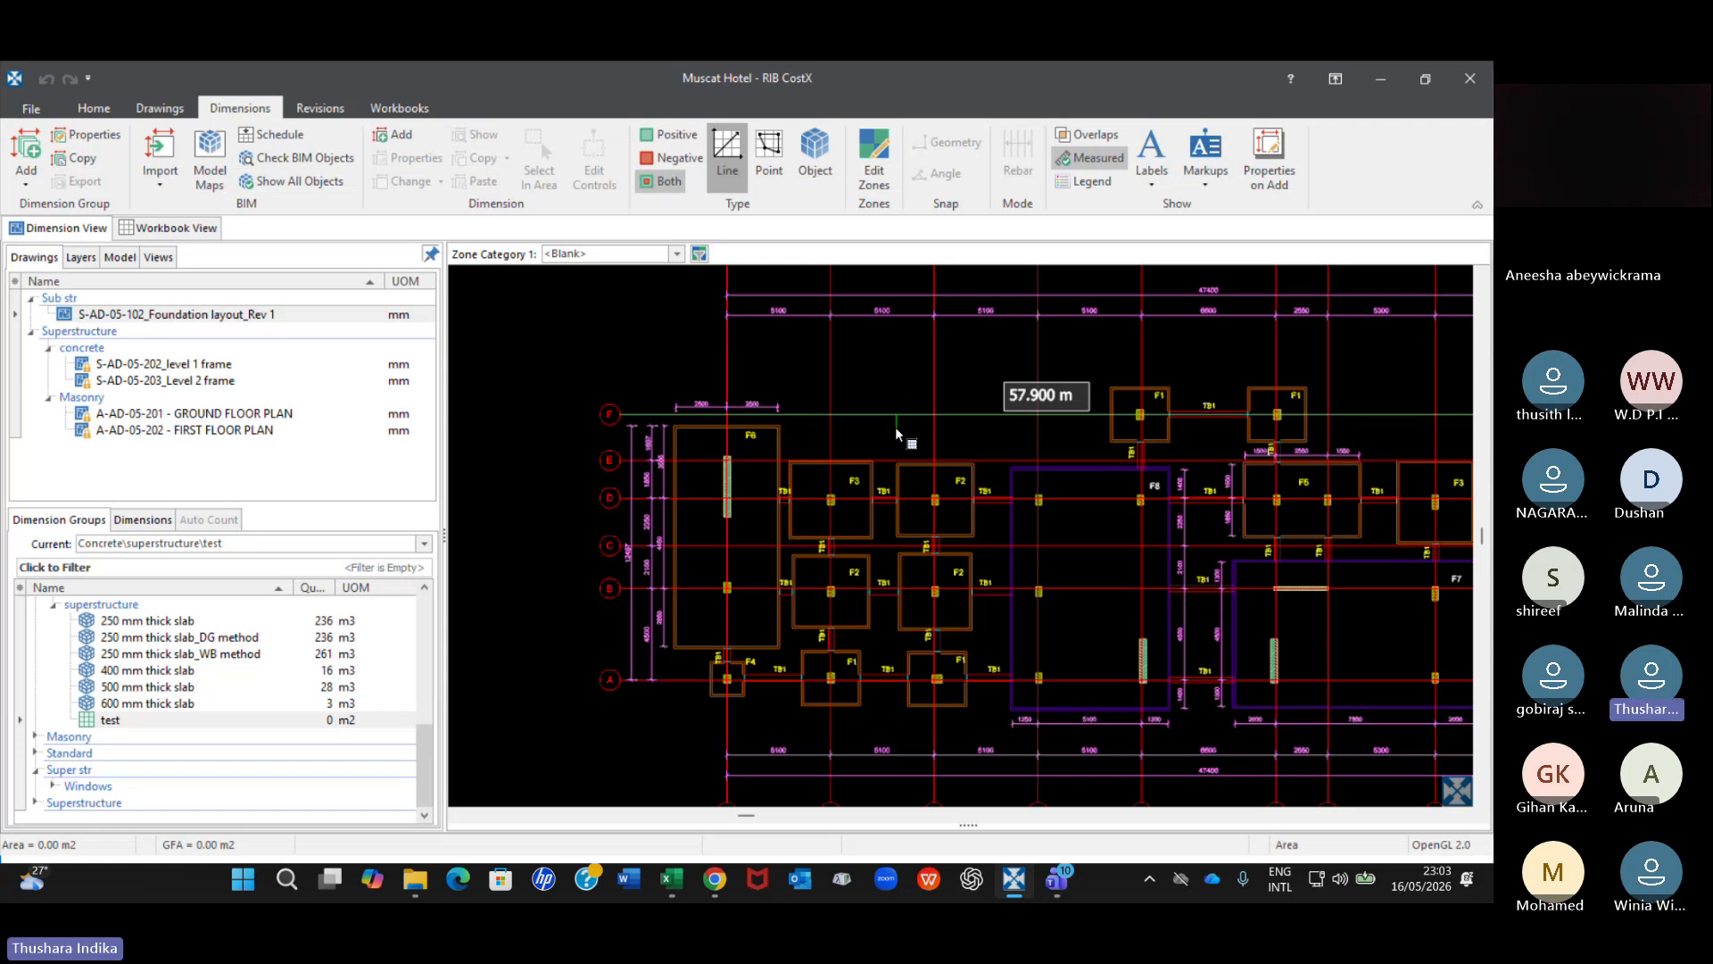
Close the Muscat Hotel building, restart CostX and open the 3D measure building's 3D Training Module 5 Structural Drawing.
click(1471, 78)
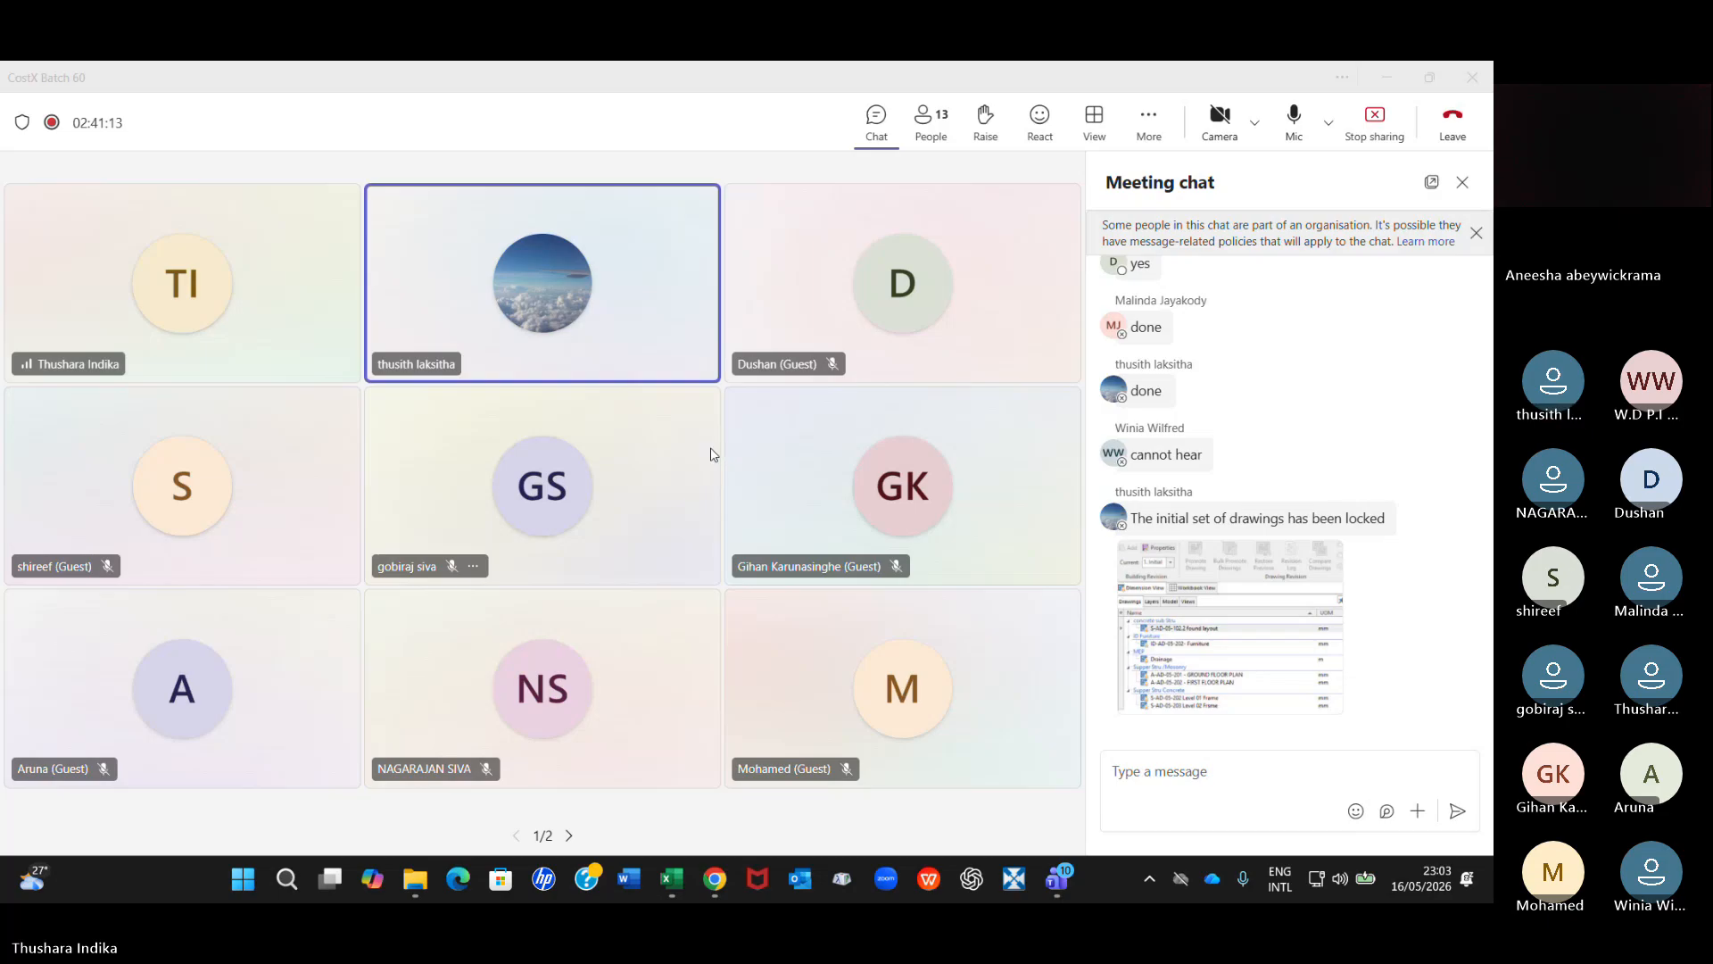
click(1015, 880)
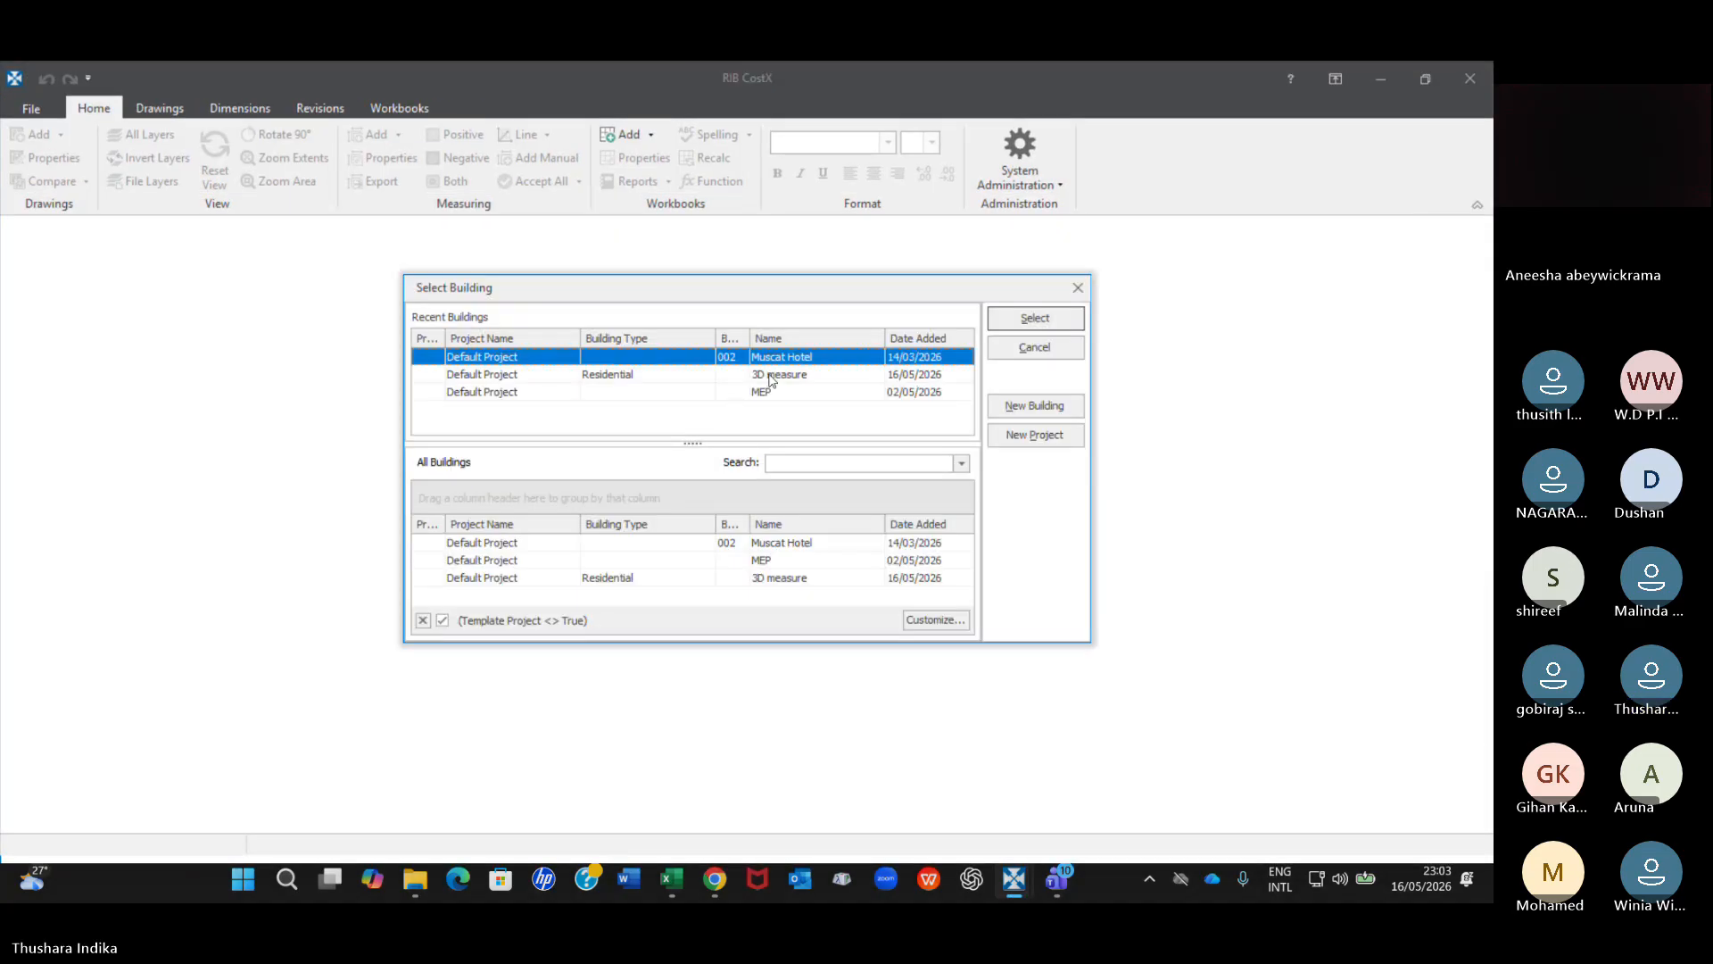
click(775, 377)
click(1045, 326)
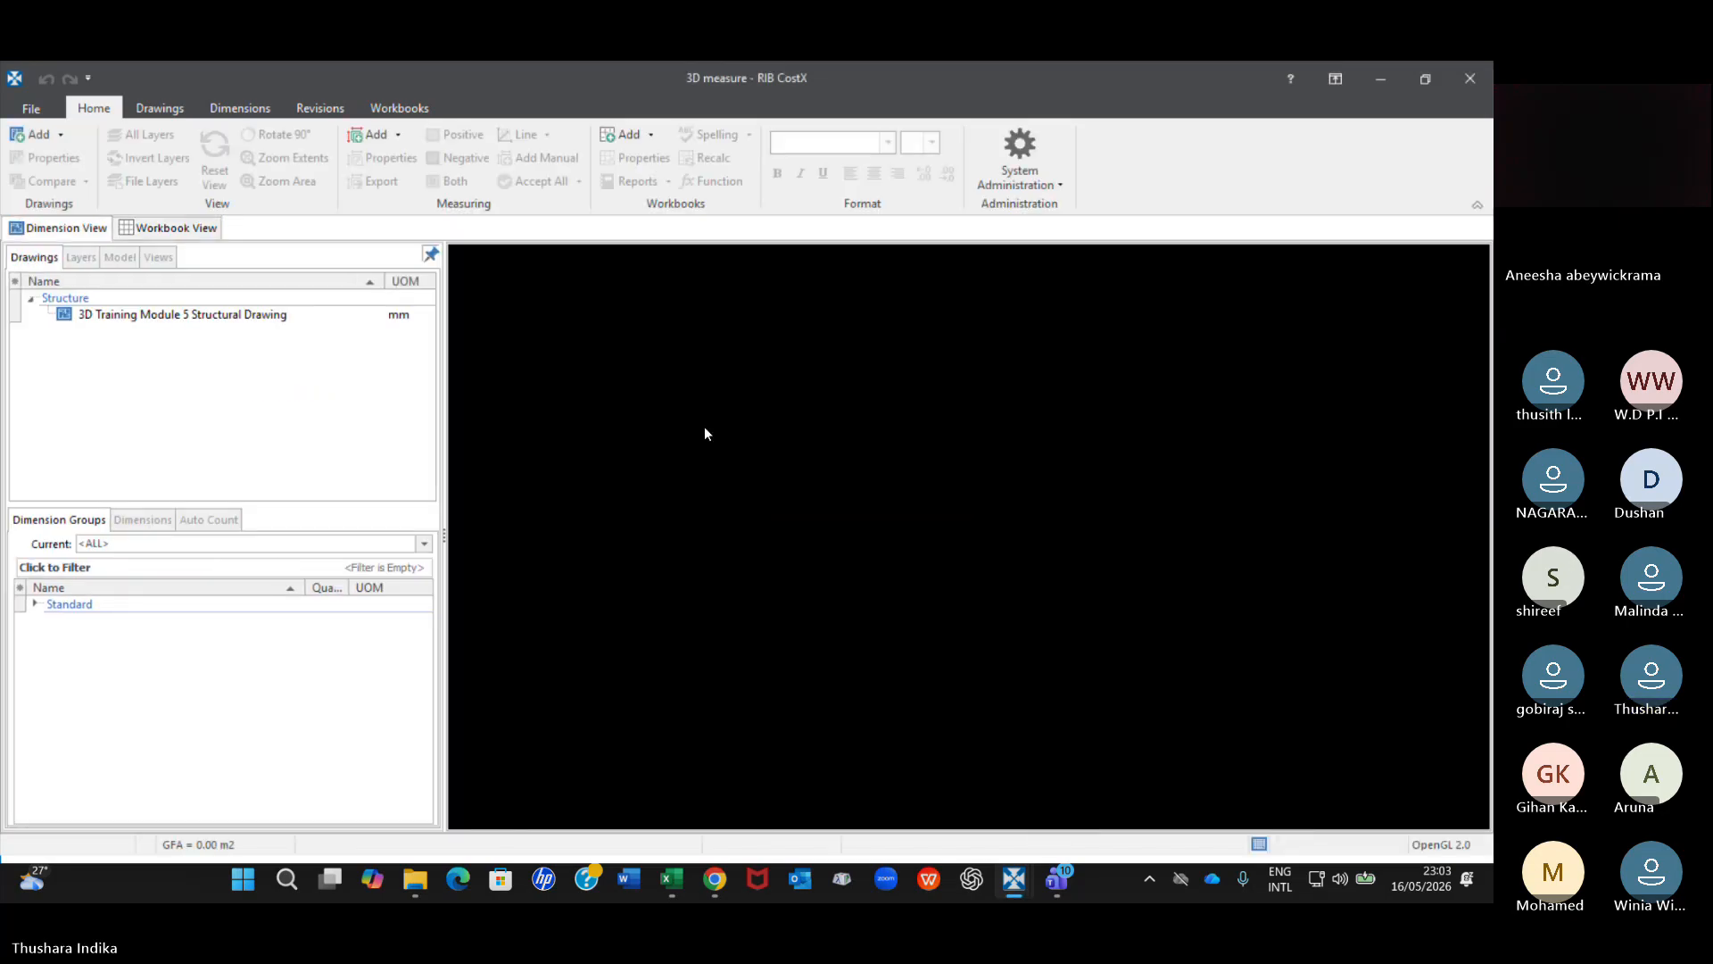
double_click(168, 311)
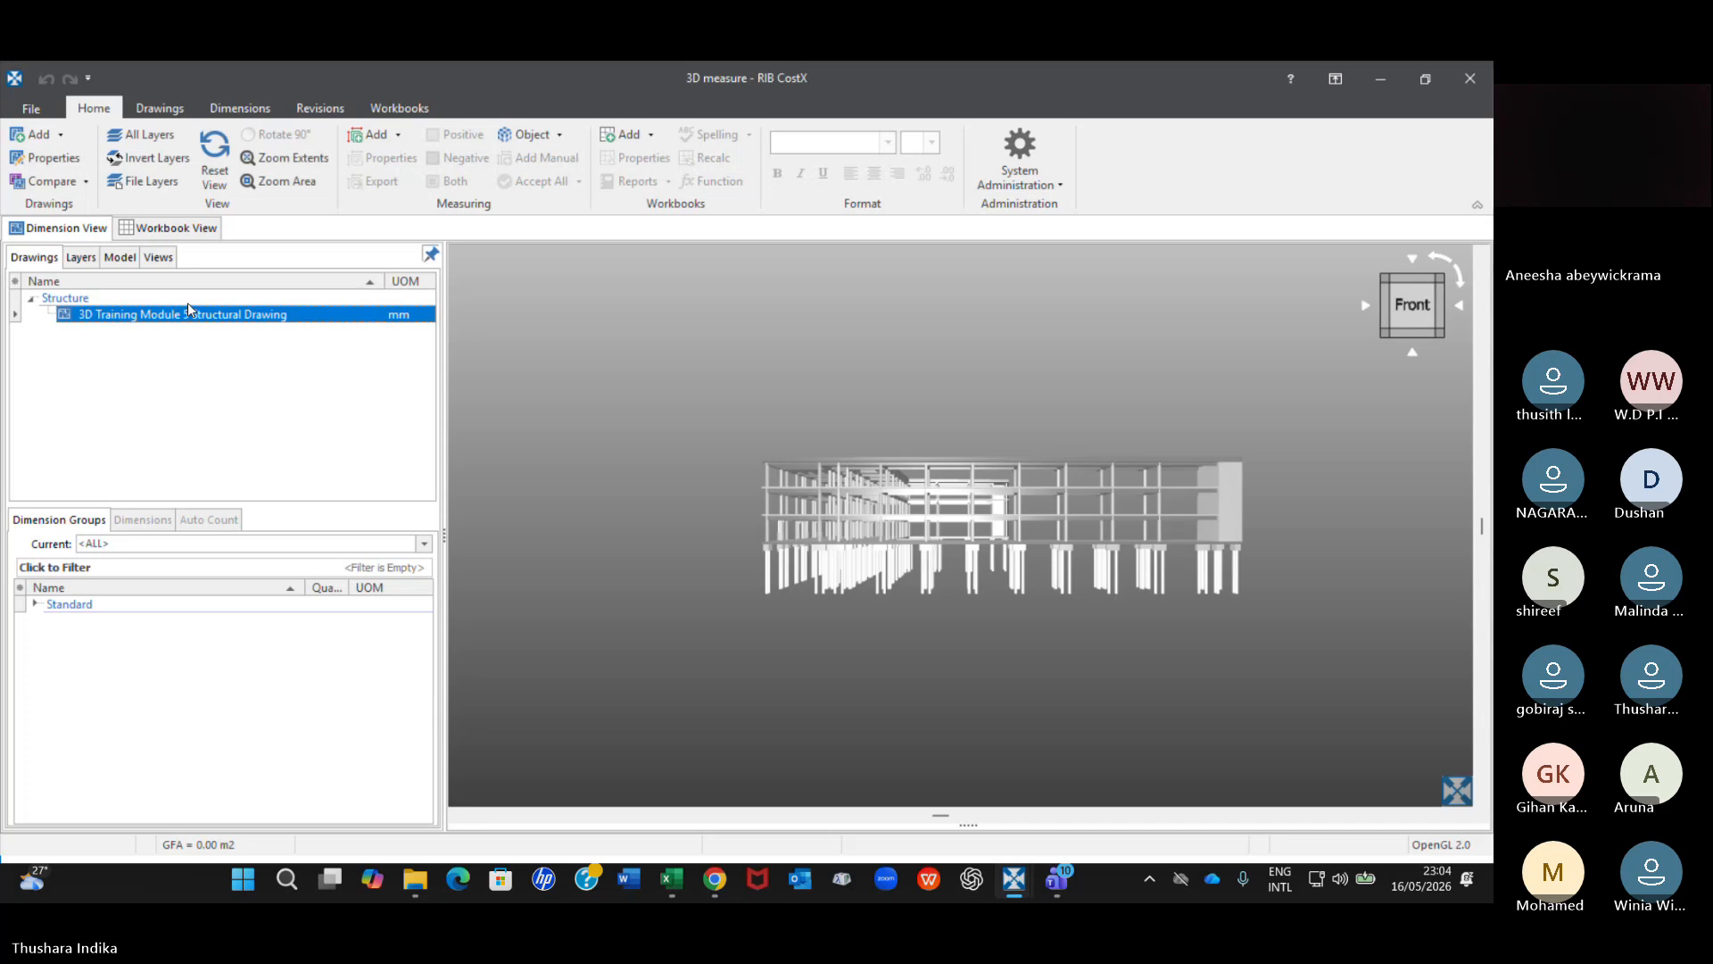
View the structural model from the front, top, back and right, then roll the back view slightly.
scroll(1069, 550, up, 2)
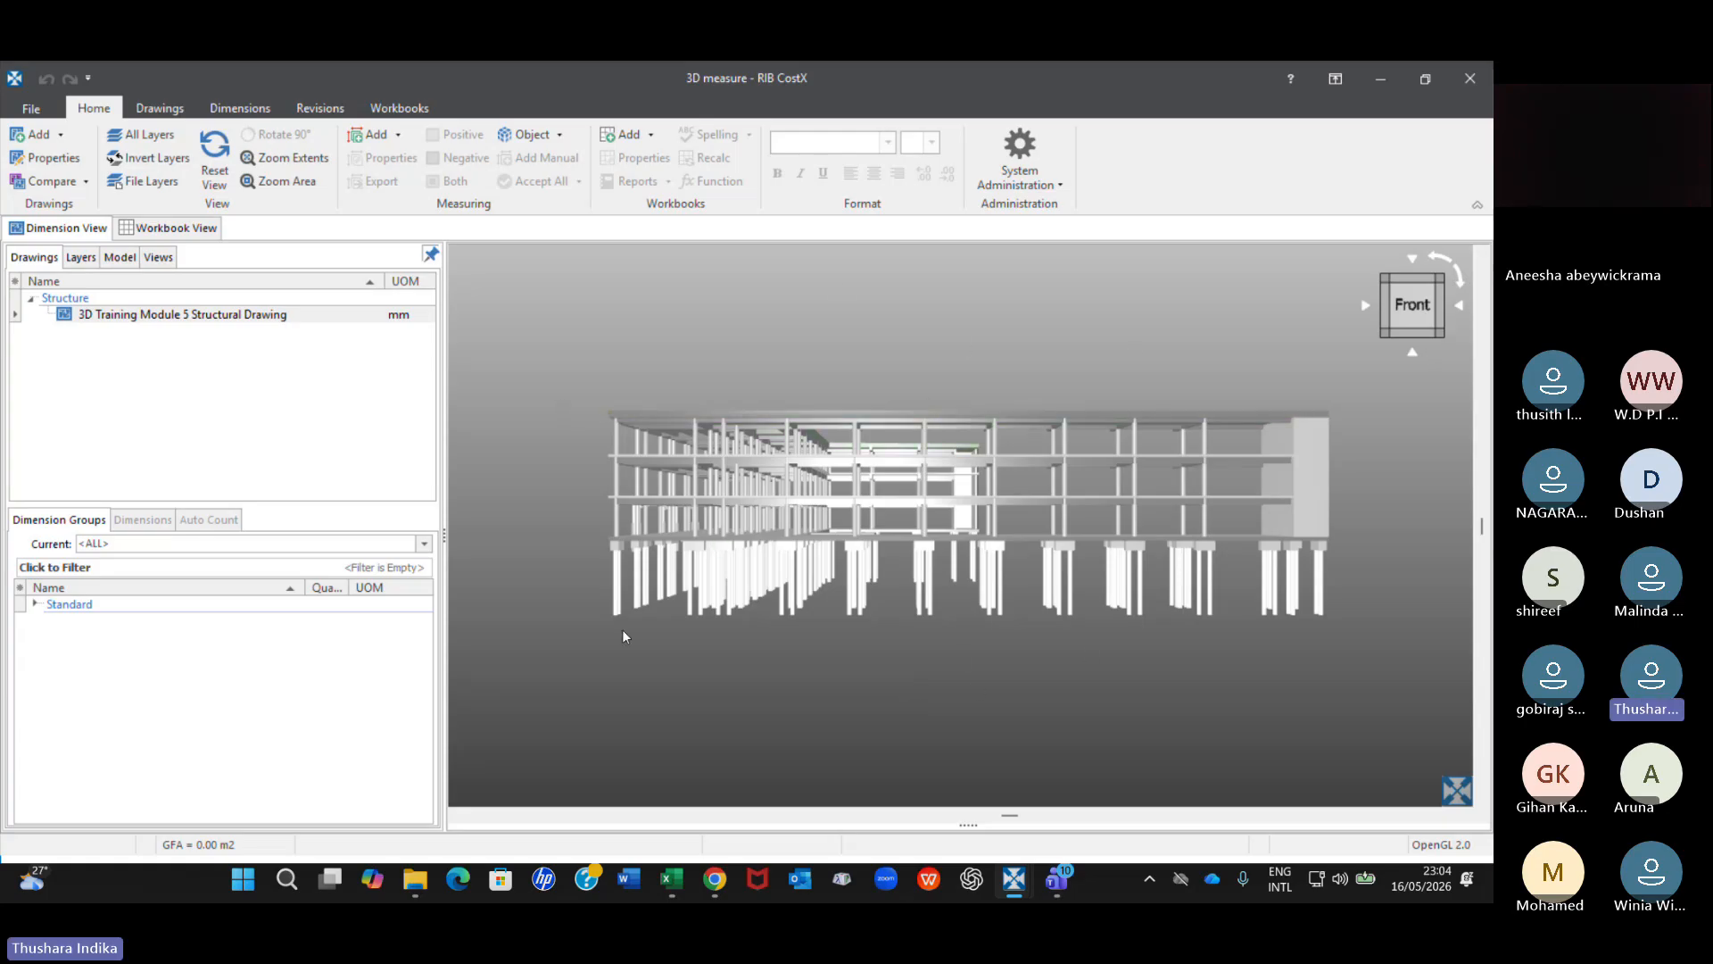
click(1411, 256)
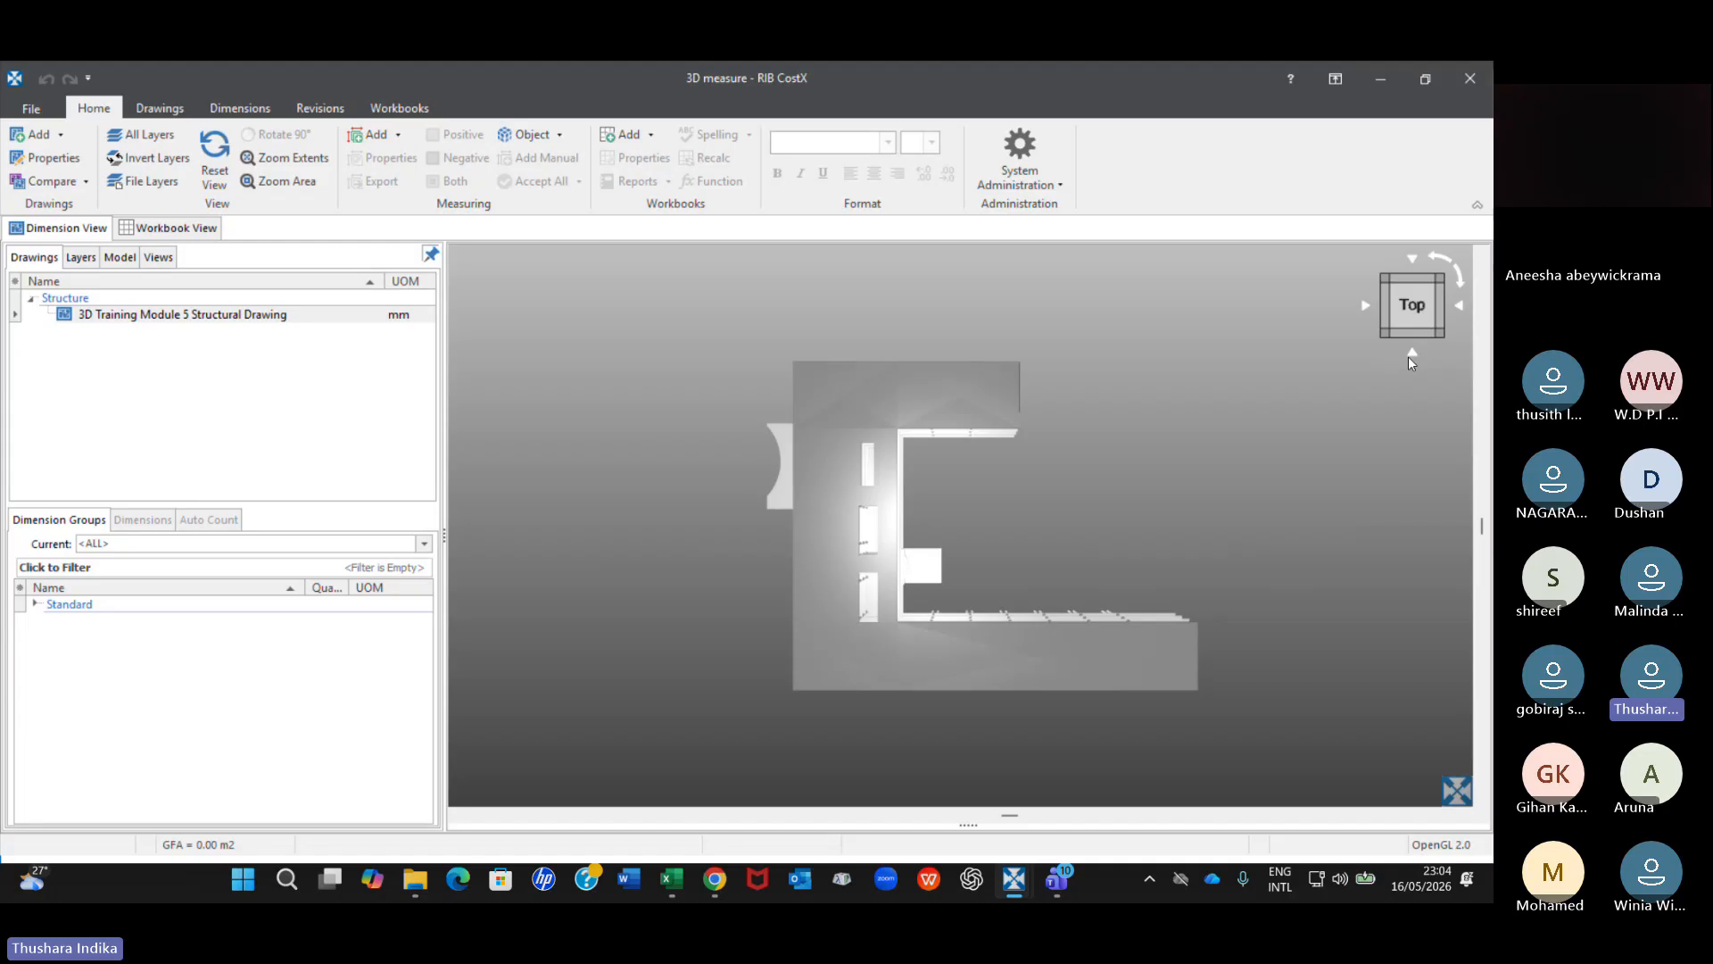
click(1411, 356)
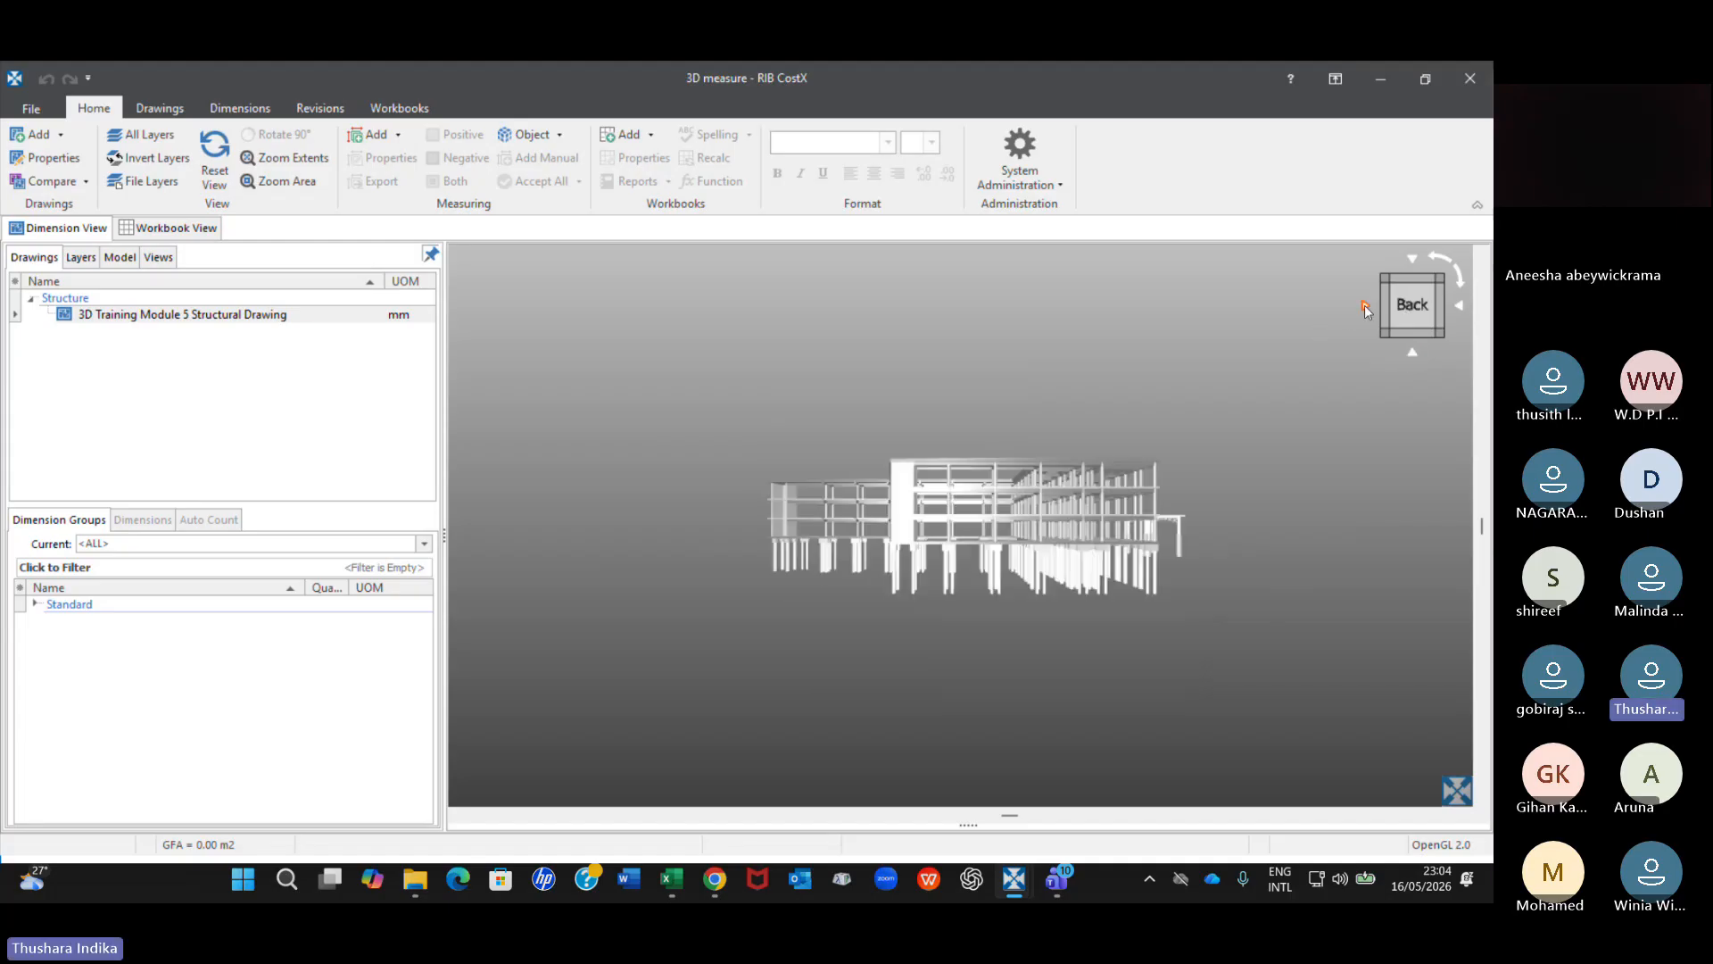
click(1365, 308)
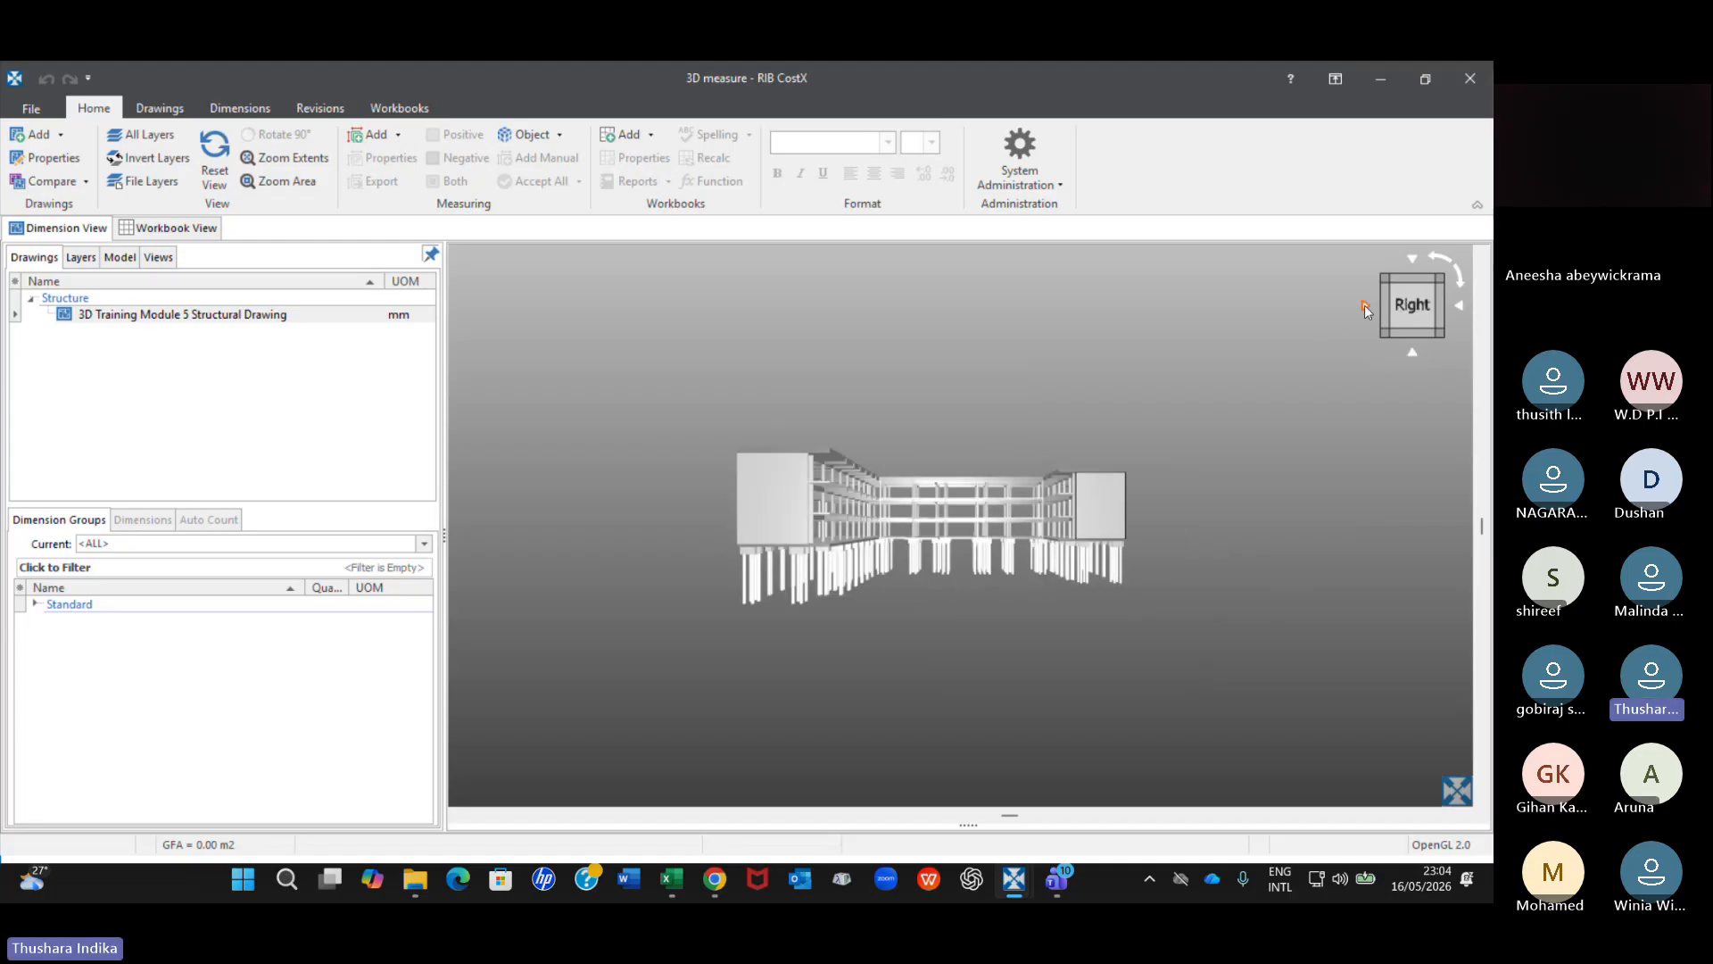
click(1462, 306)
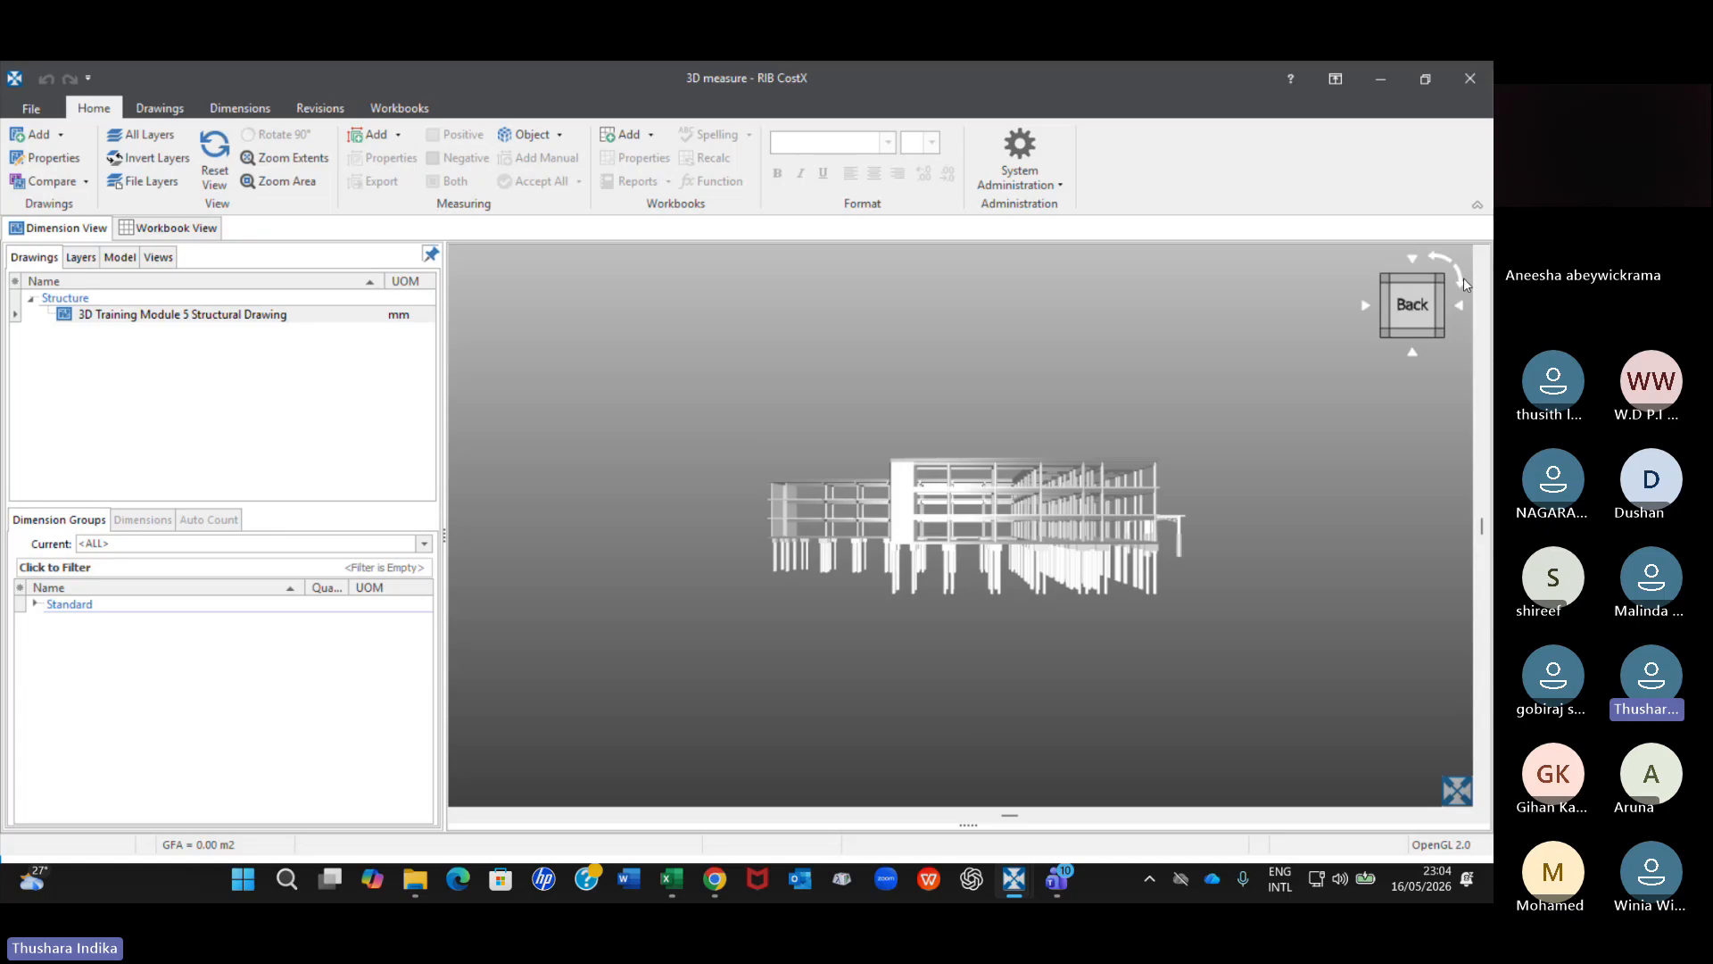
mouse_move(1463, 283)
mouse_down()
mouse_move(1410, 254)
mouse_move(1430, 261)
mouse_move(1304, 415)
mouse_move(1452, 360)
mouse_move(1352, 284)
mouse_move(1487, 273)
mouse_move(1365, 250)
mouse_move(1463, 314)
mouse_move(1454, 296)
mouse_up()
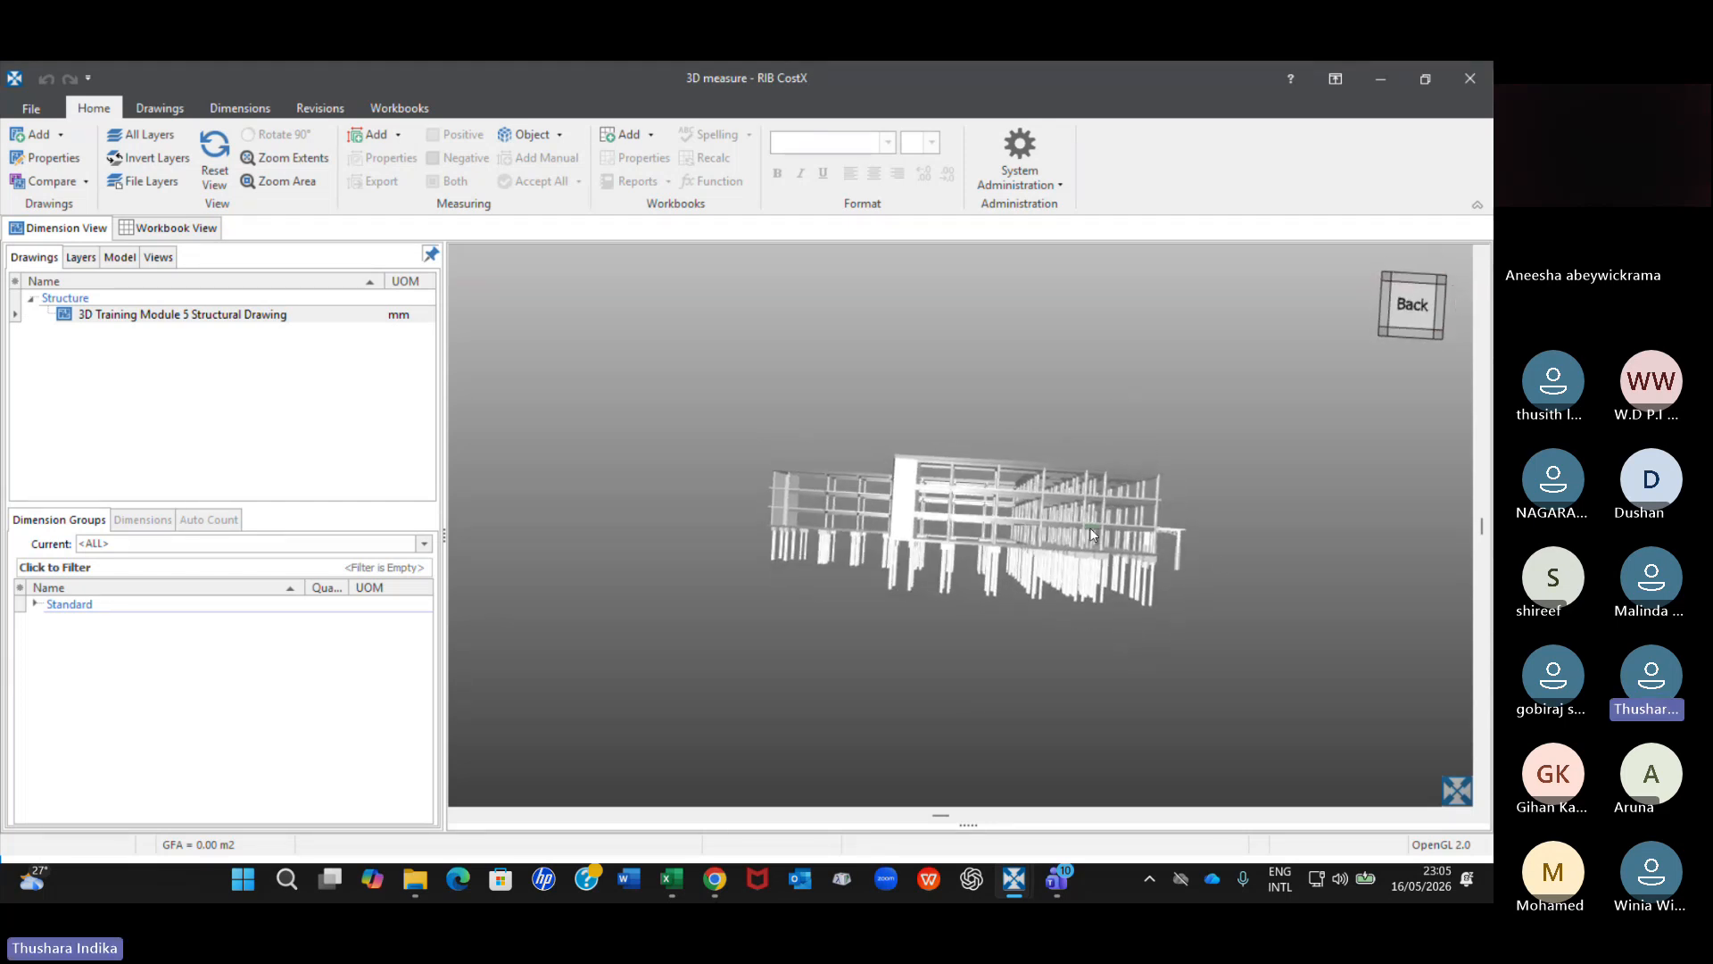
Orbit the structural model to examine its slabs, columns and piles from above, from below and from the left face.
scroll(1090, 528, up, 3)
scroll(912, 446, down, 3)
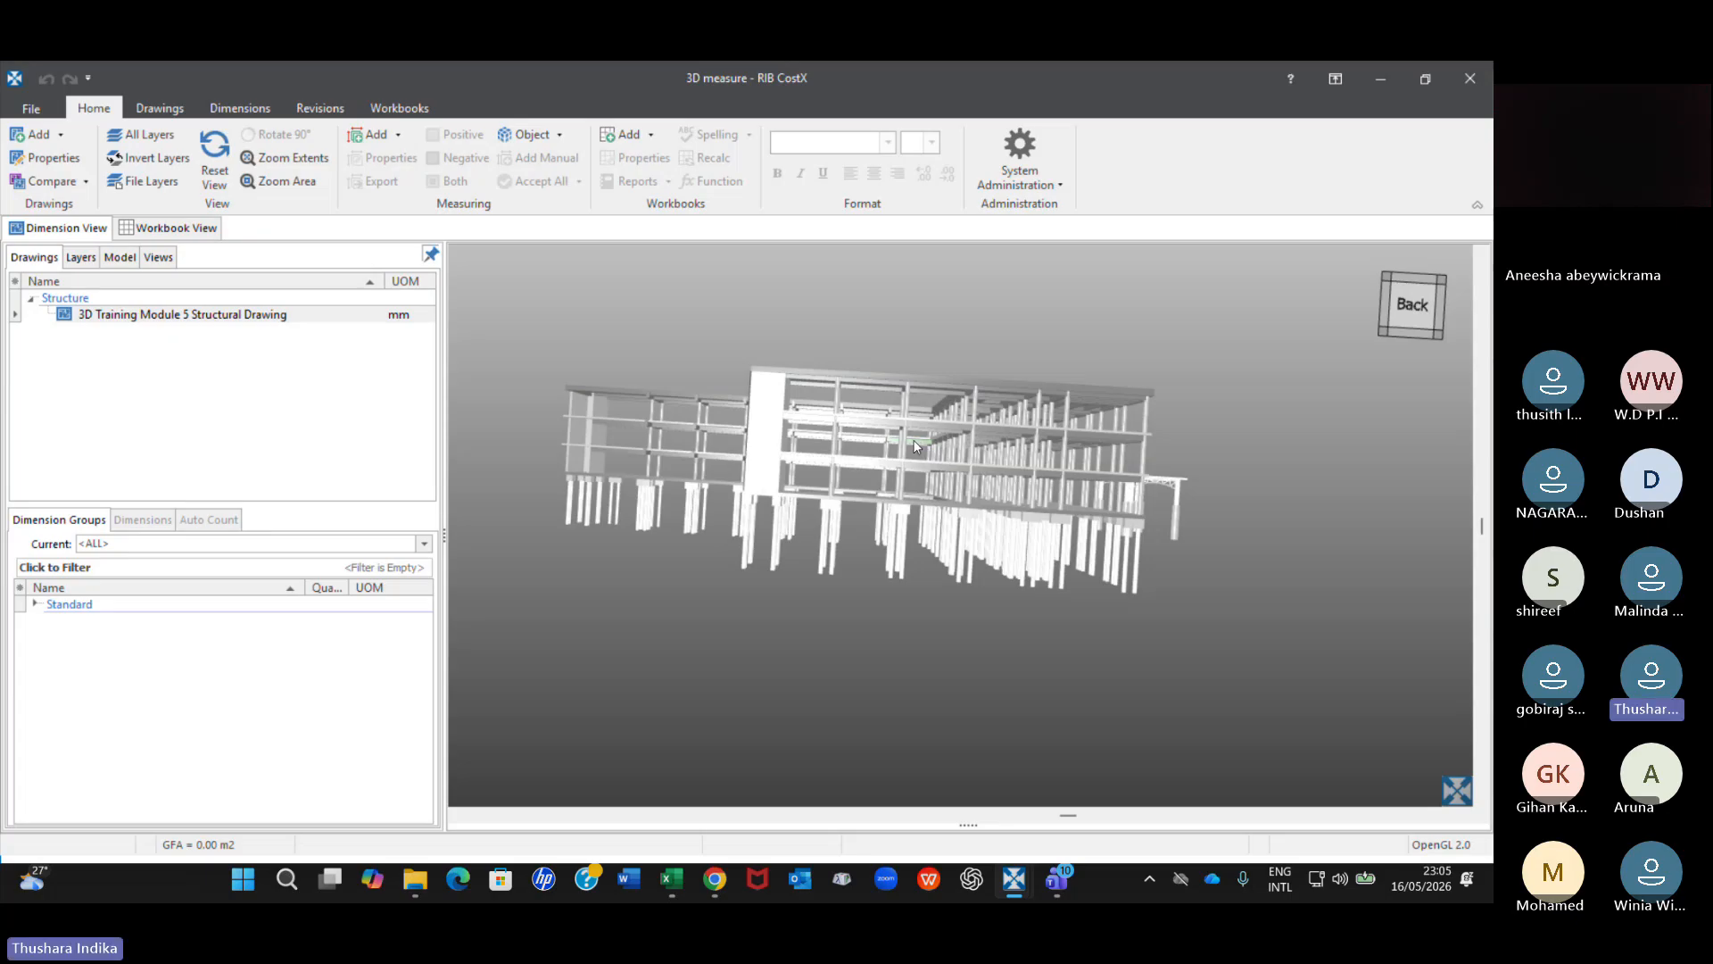
mouse_move(912, 439)
mouse_down()
mouse_move(902, 534)
mouse_move(871, 512)
mouse_move(1039, 449)
mouse_move(862, 420)
mouse_move(923, 467)
mouse_move(898, 457)
mouse_up()
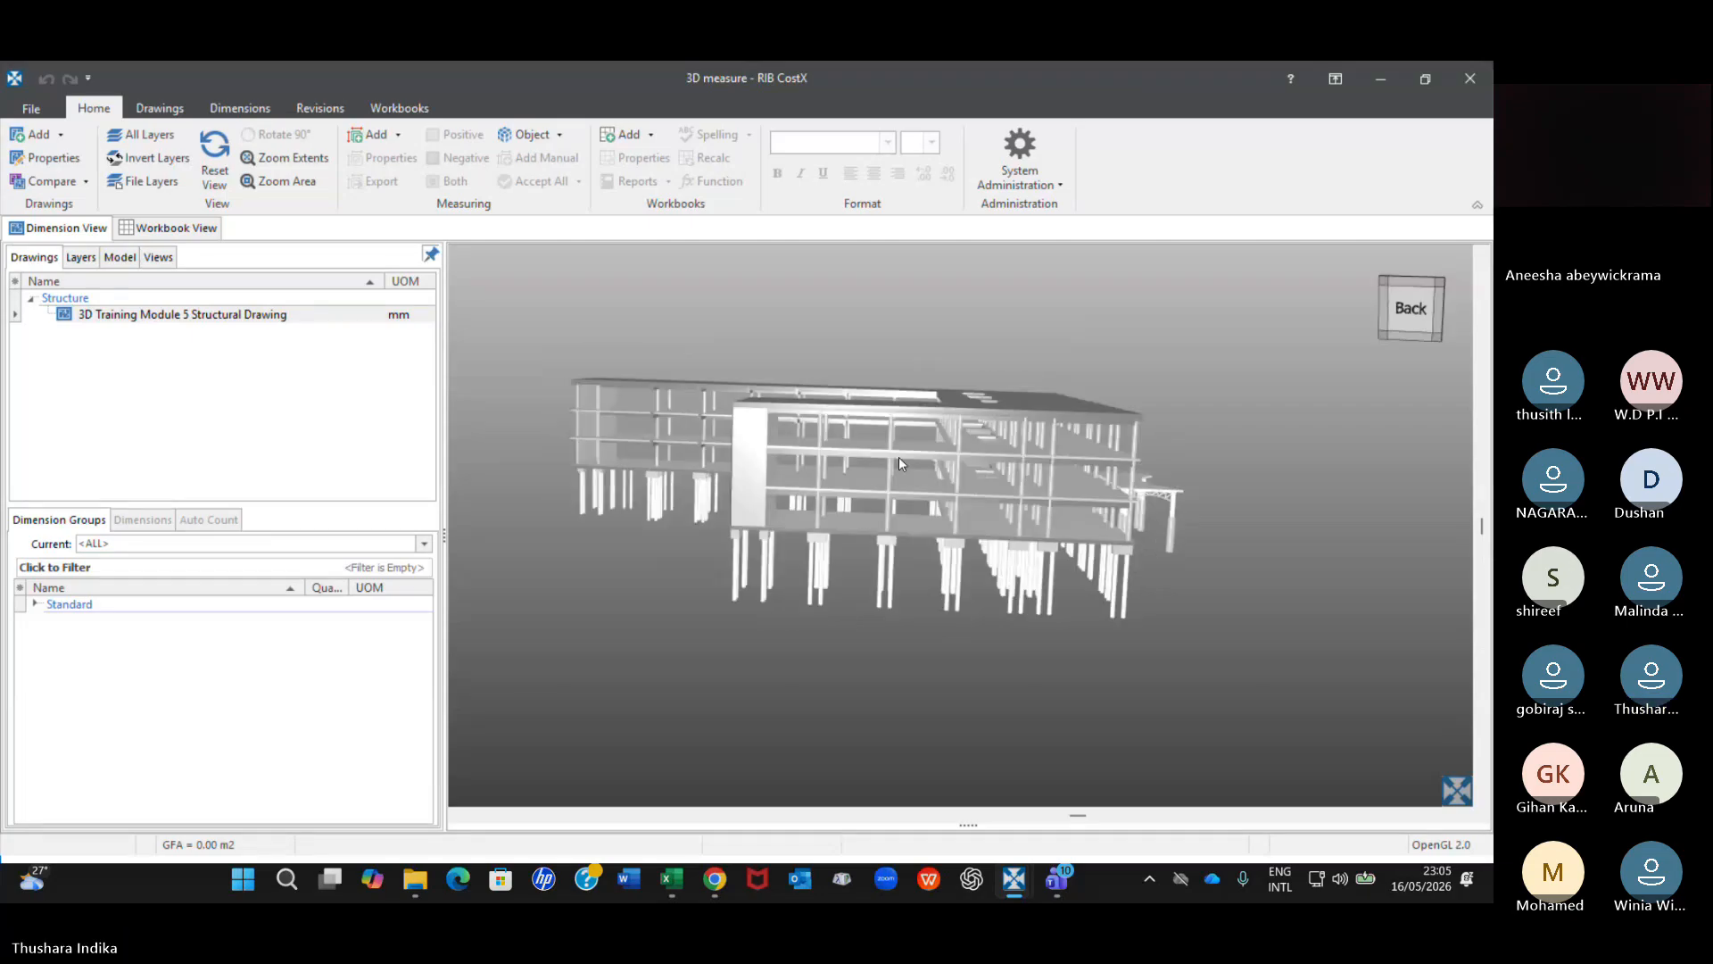
drag(898, 456, 1056, 369)
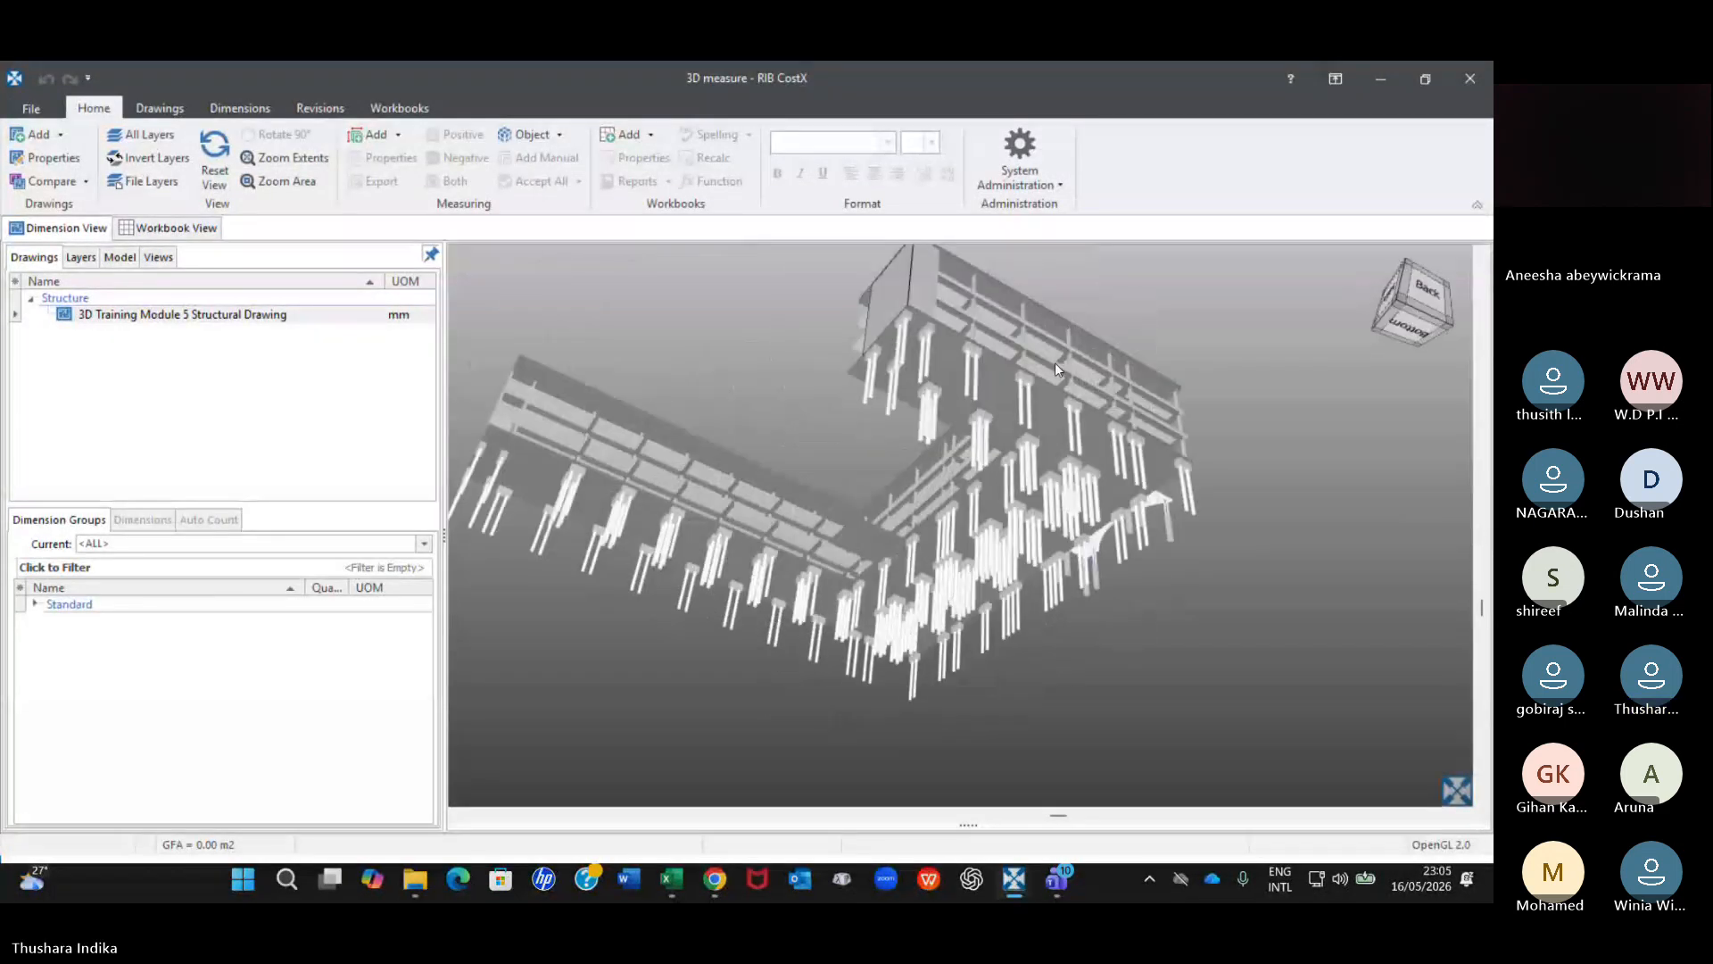
drag(1055, 366, 1068, 375)
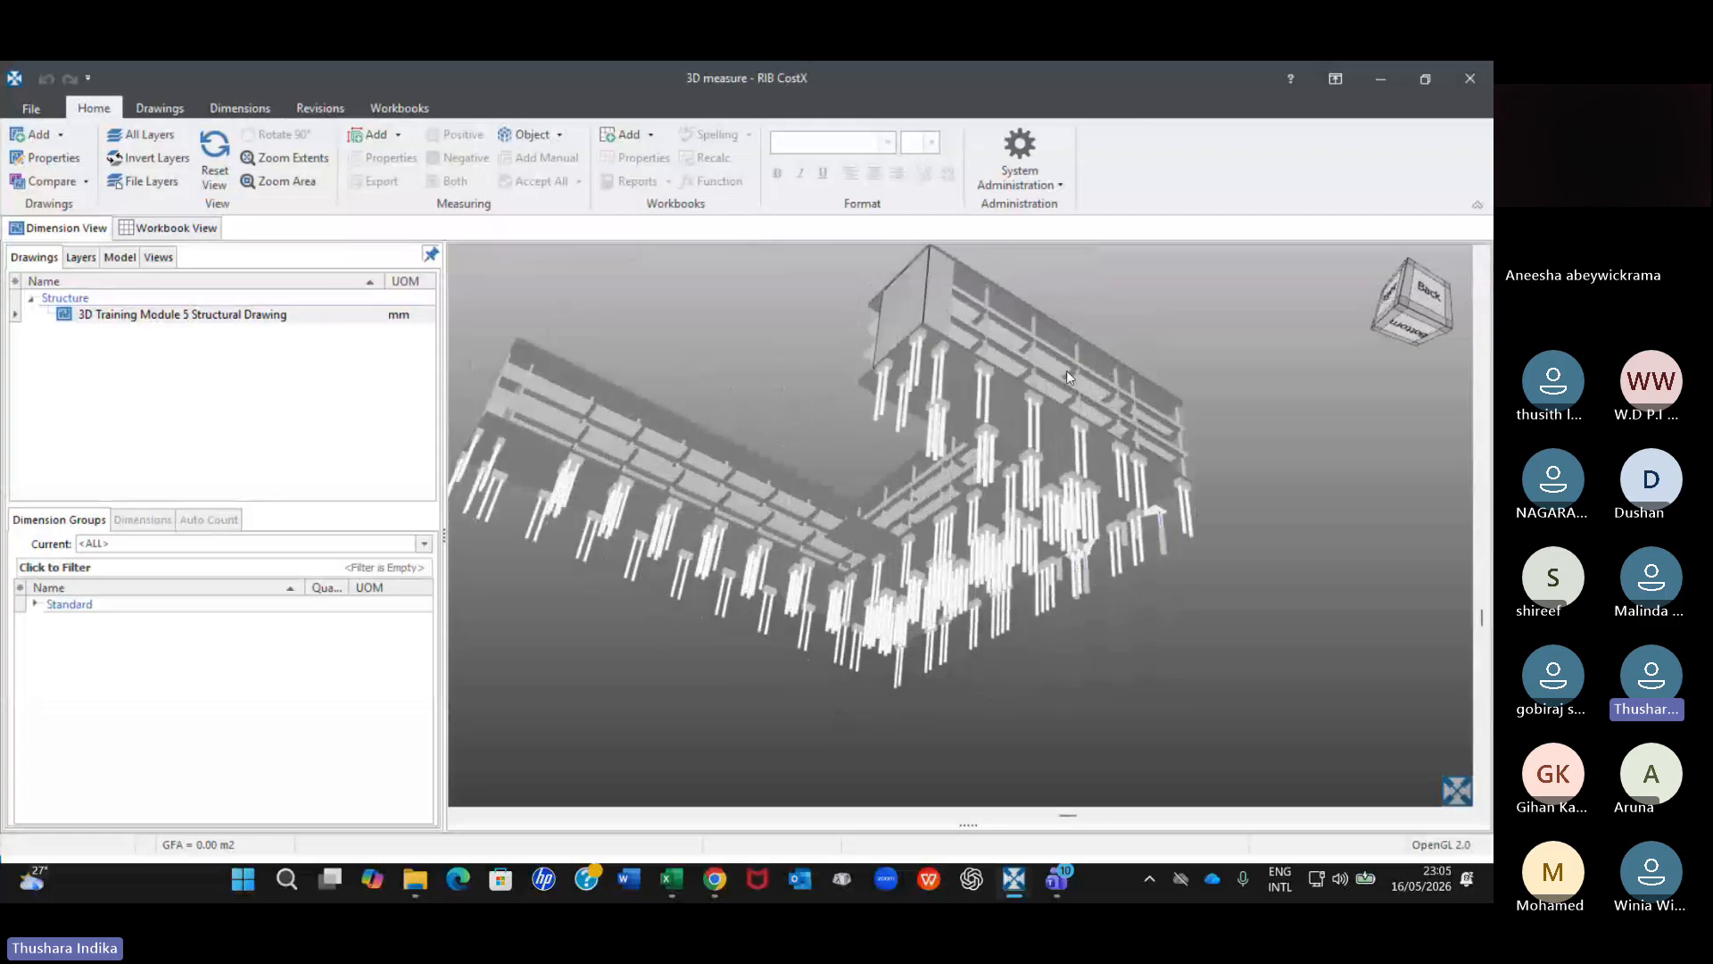
drag(1067, 371, 829, 420)
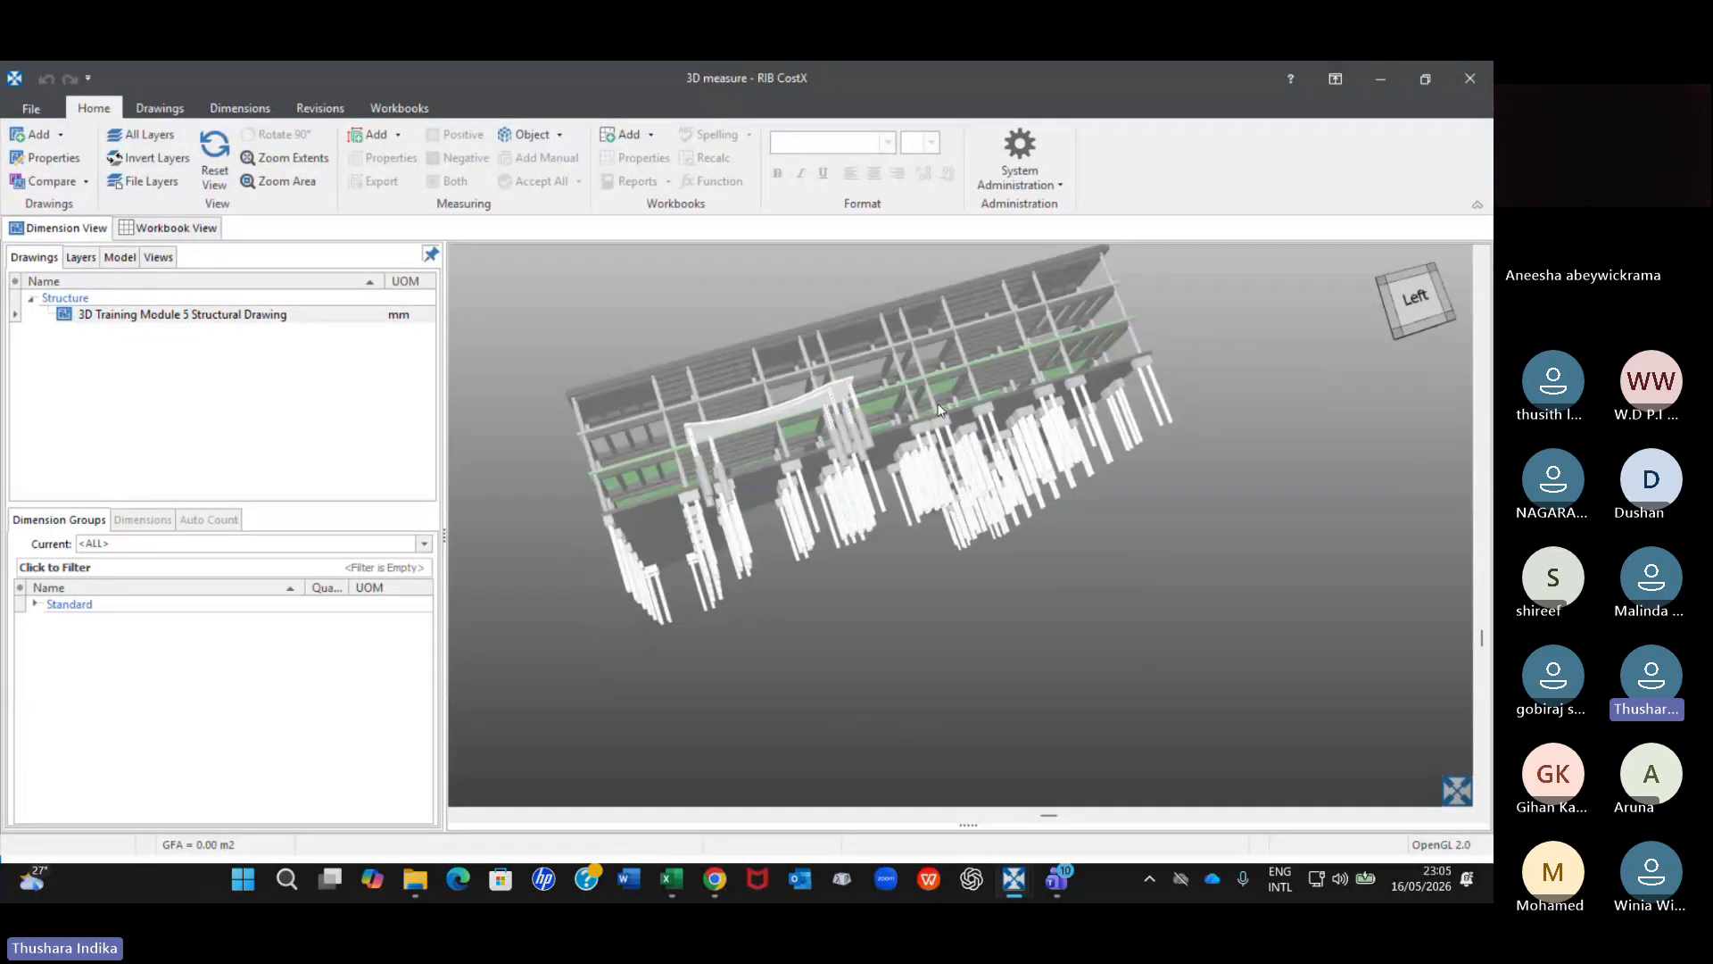
drag(829, 421, 581, 447)
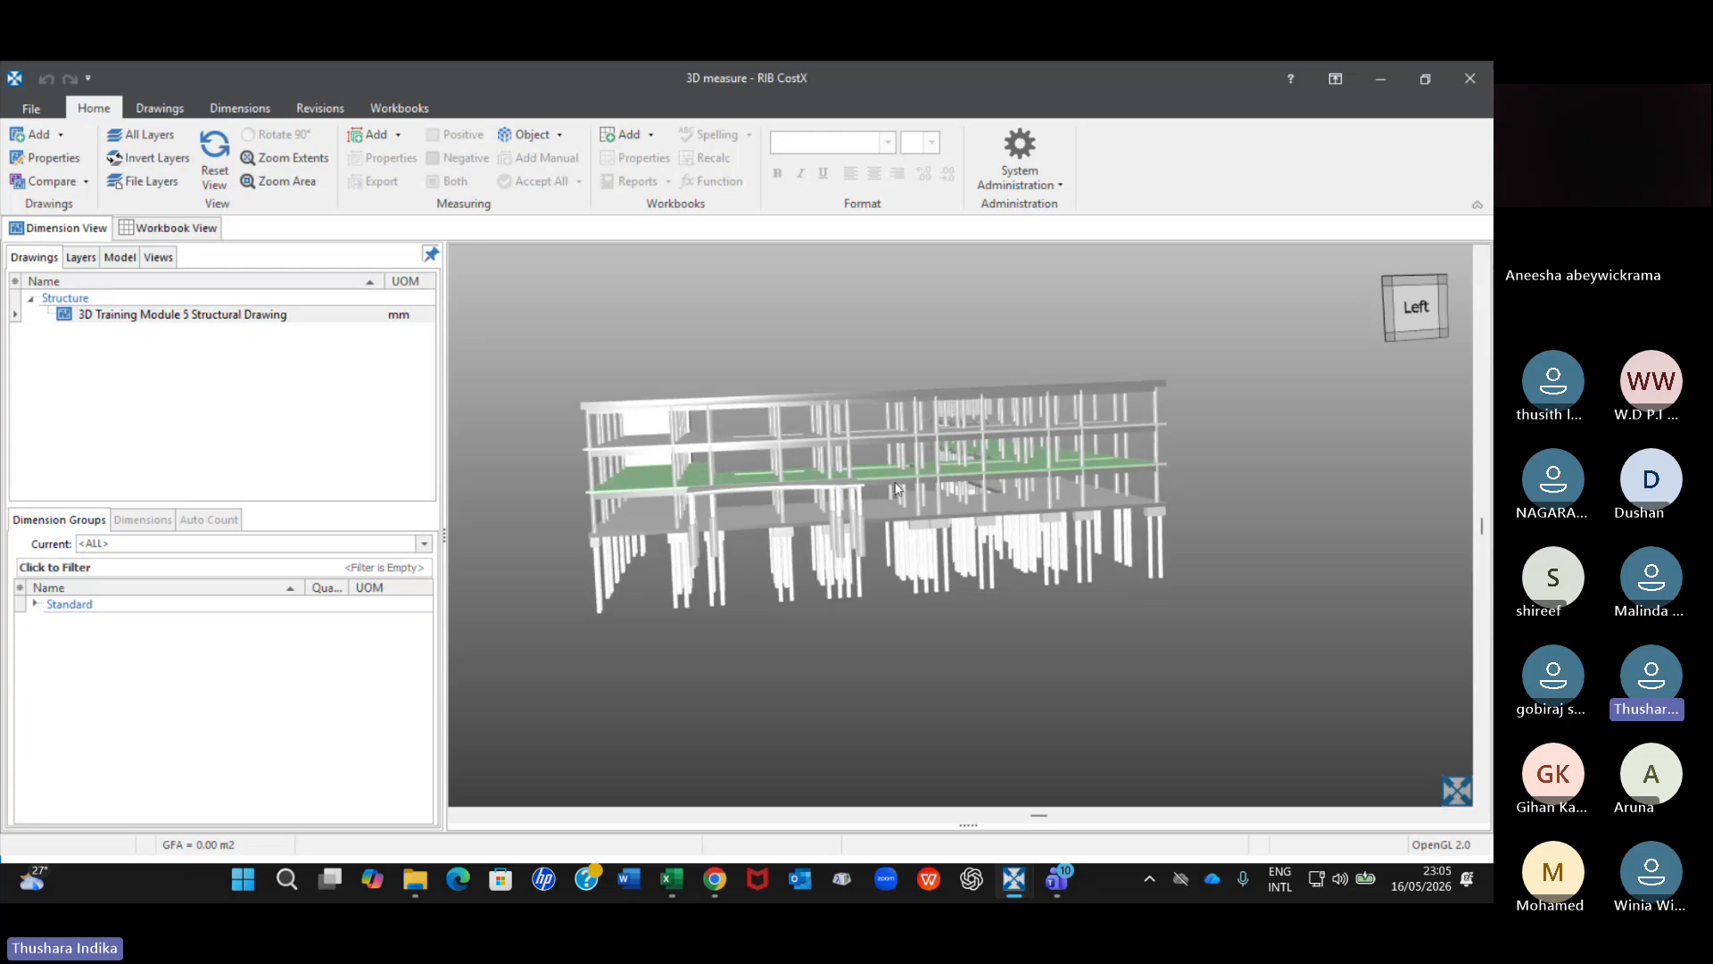
drag(760, 478, 624, 507)
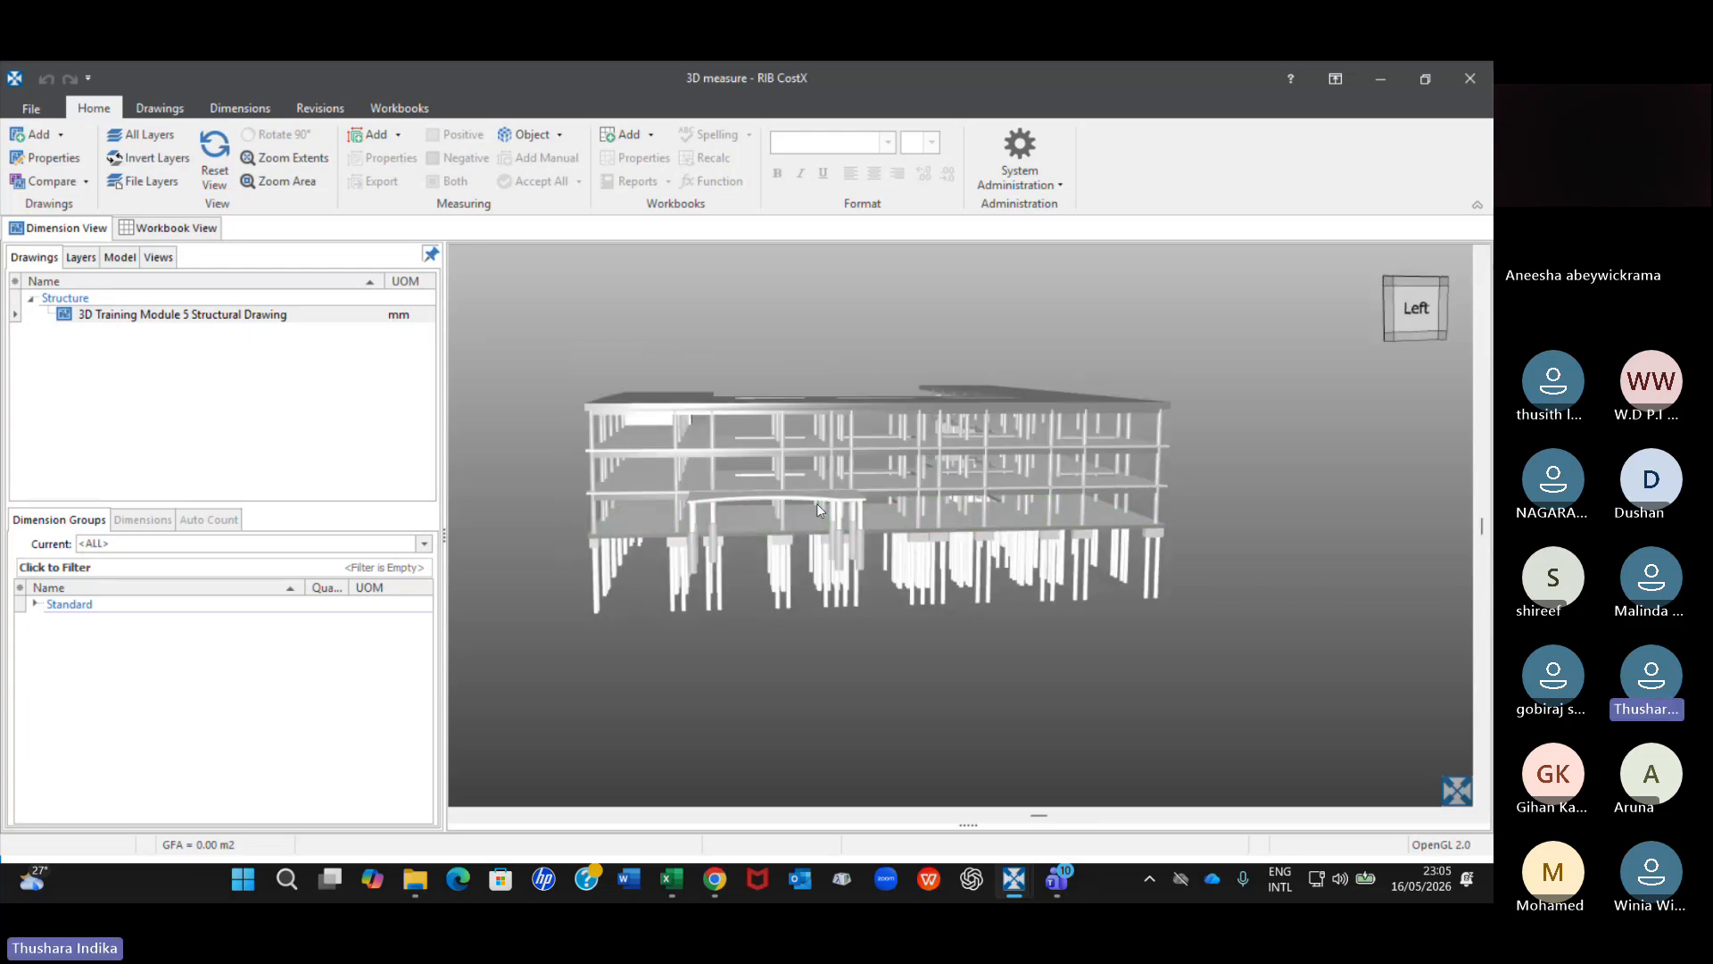
mouse_move(816, 503)
mouse_down()
mouse_move(827, 426)
mouse_move(896, 459)
mouse_move(851, 480)
mouse_move(860, 500)
mouse_move(738, 479)
mouse_move(838, 446)
mouse_move(865, 500)
mouse_move(869, 475)
mouse_move(784, 457)
mouse_move(598, 481)
mouse_move(885, 473)
mouse_move(570, 491)
mouse_move(817, 500)
mouse_up()
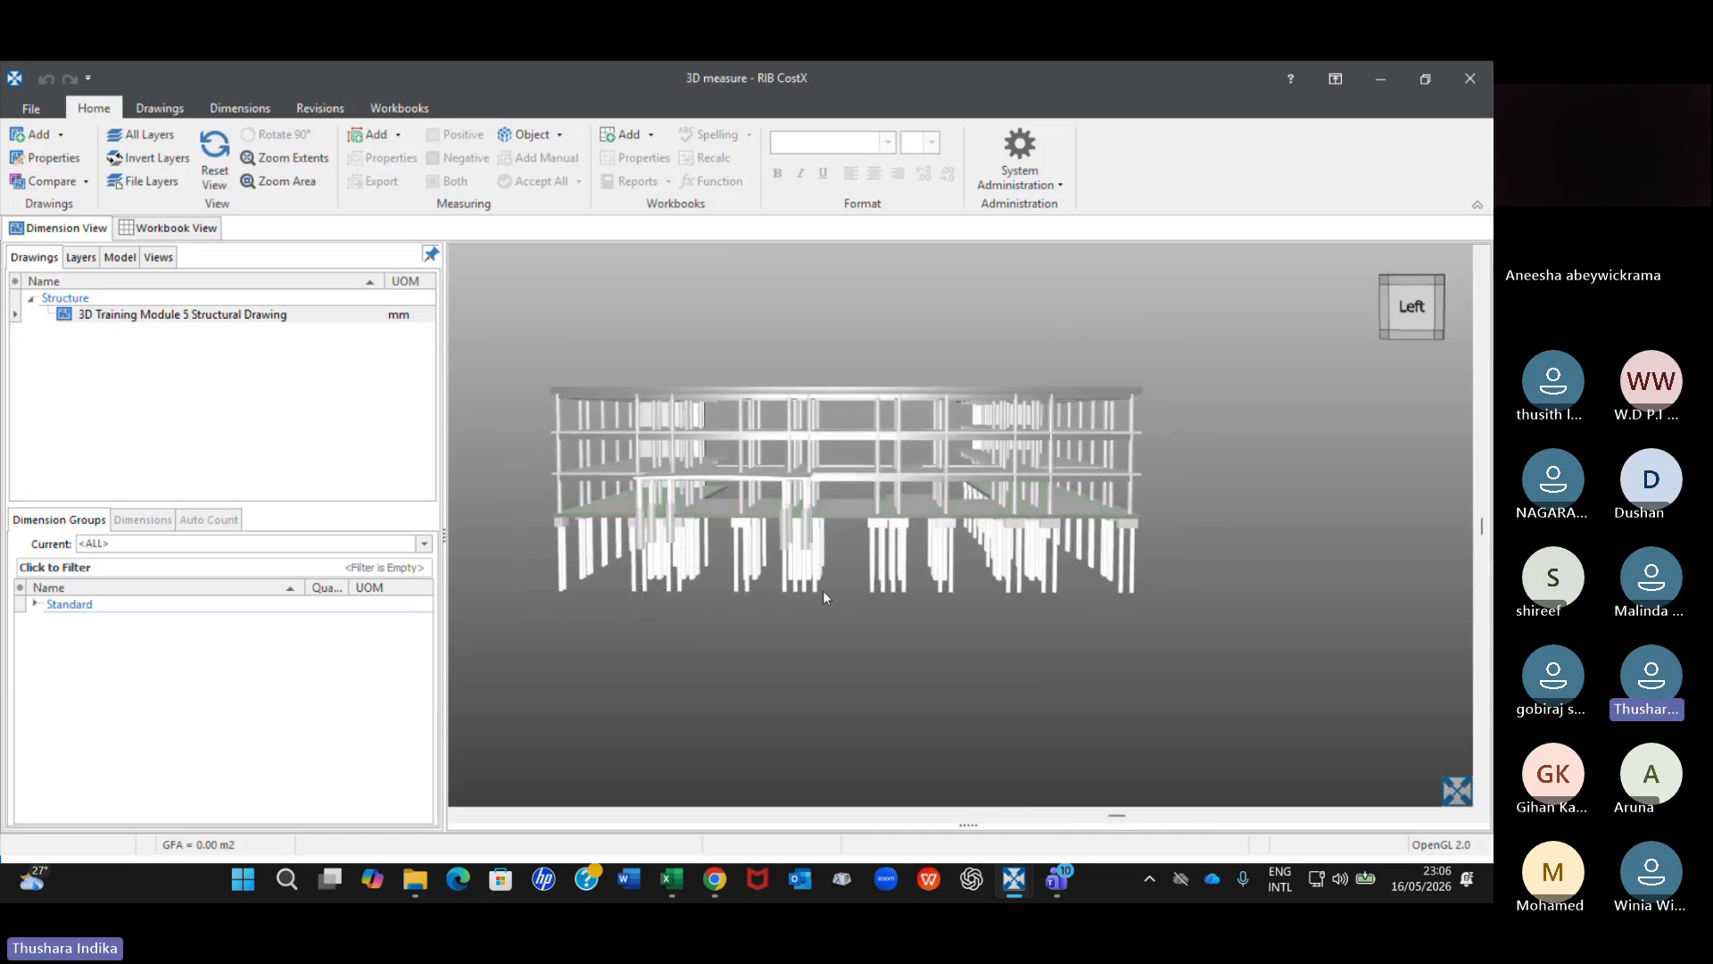
Examine the left face of the structural model closely, from the piles and pile caps to the whole building.
scroll(844, 616, up, 5)
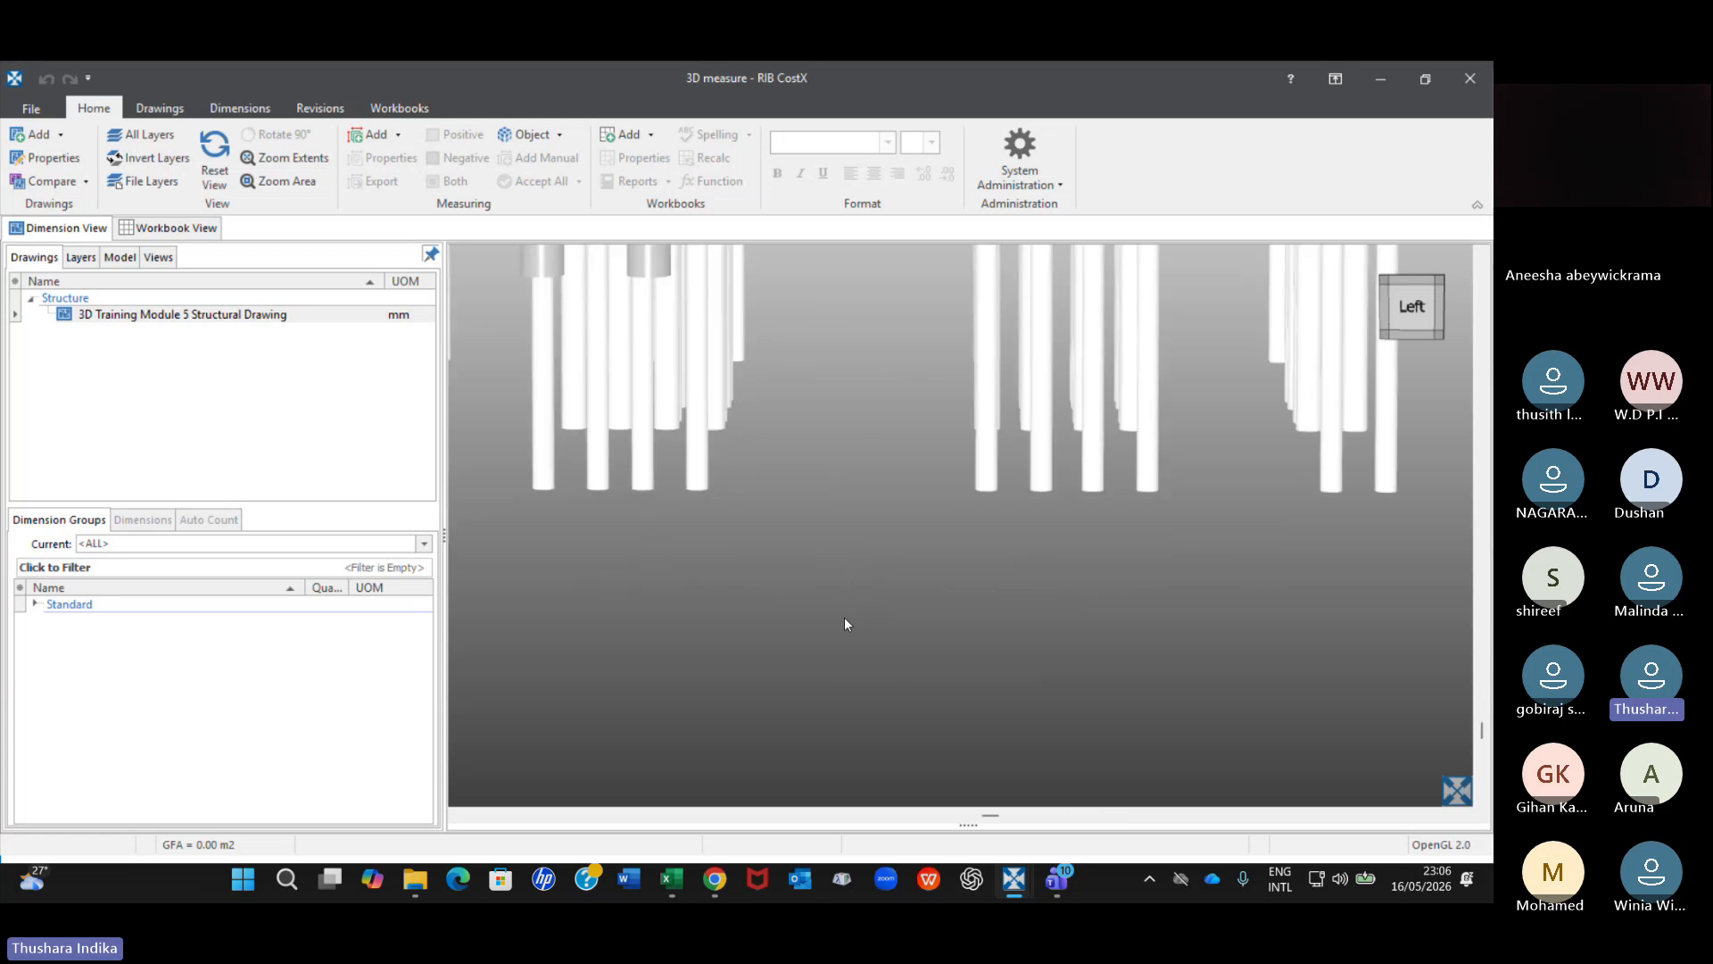
scroll(901, 658, down, 5)
scroll(870, 516, up, 2)
scroll(870, 515, up, 3)
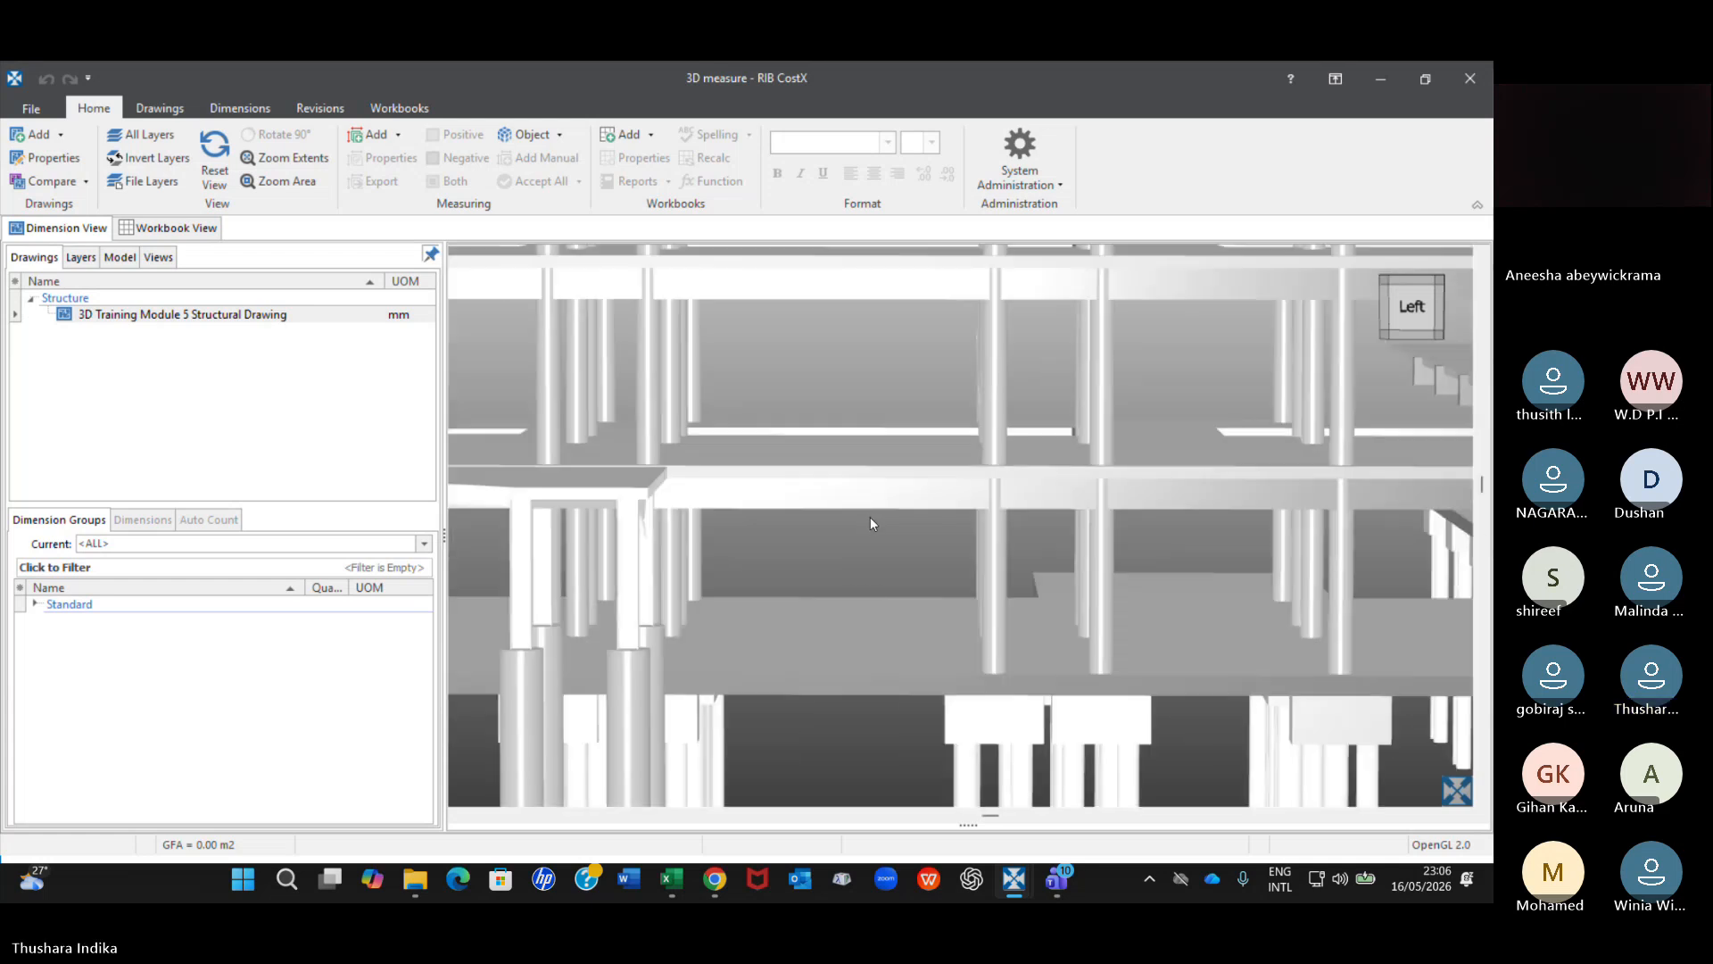
scroll(871, 516, down, 5)
scroll(871, 516, up, 4)
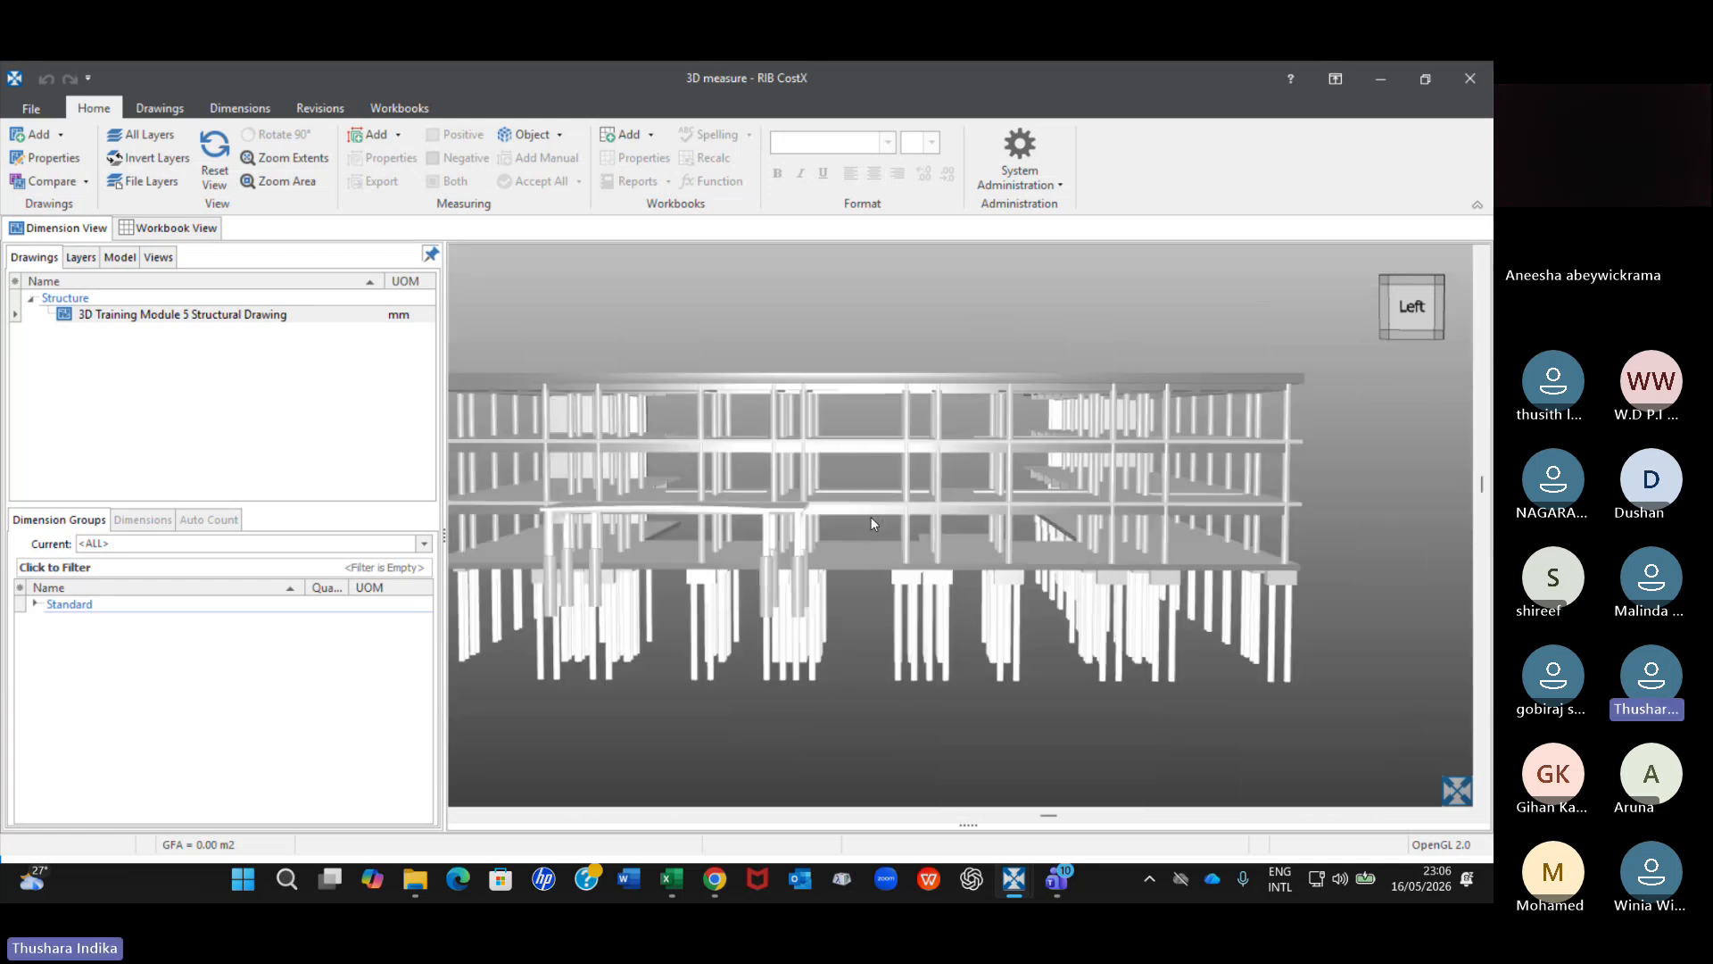
scroll(871, 515, down, 5)
scroll(871, 512, up, 1)
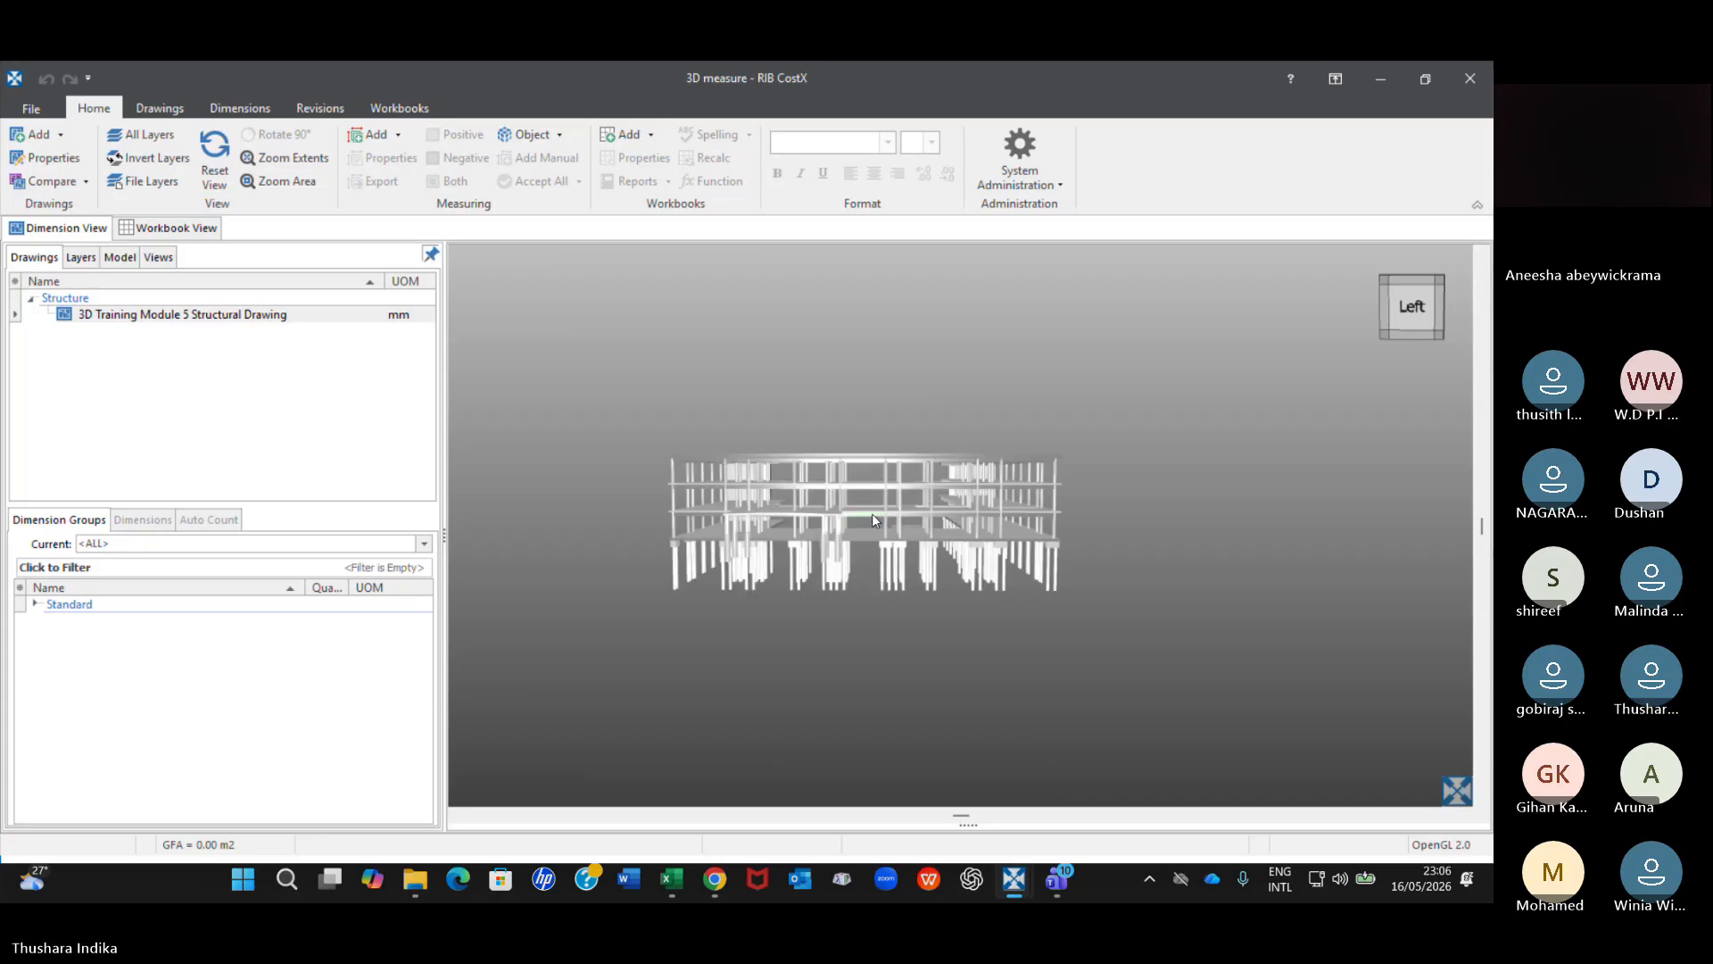
Examine the floor slabs and columns of the left face closer and farther, then fit the whole model in the view.
scroll(871, 512, down, 1)
scroll(875, 510, up, 2)
scroll(874, 511, up, 2)
scroll(874, 510, down, 6)
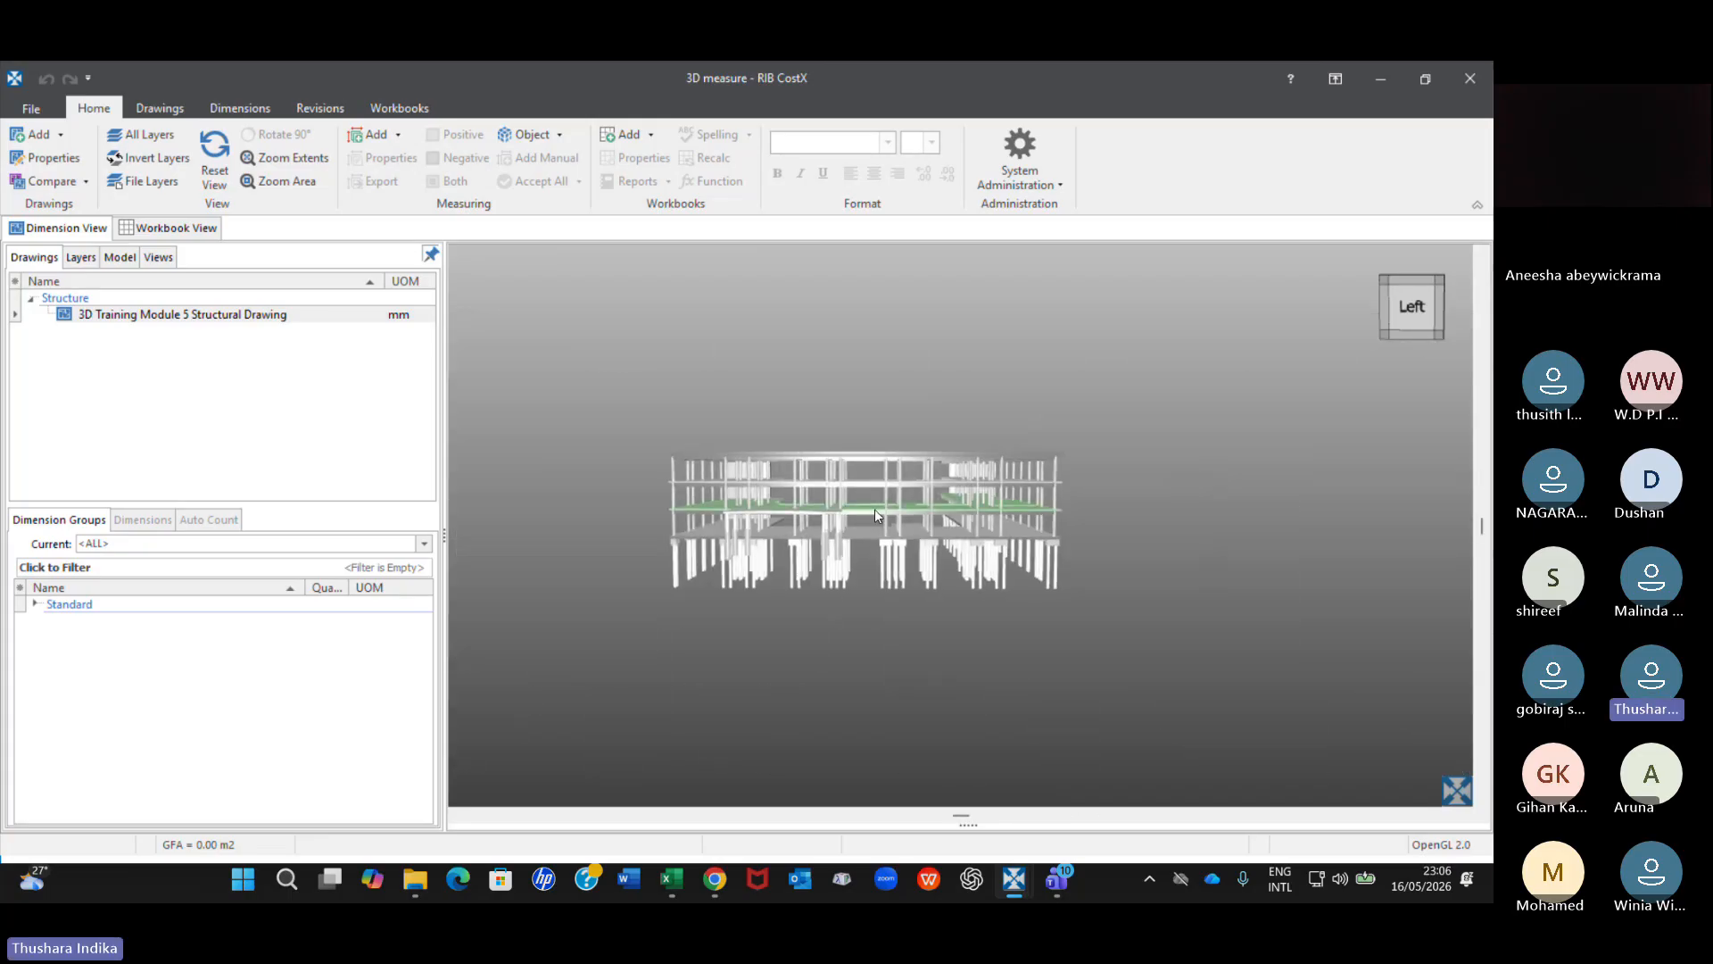
scroll(874, 505, up, 5)
scroll(874, 506, down, 4)
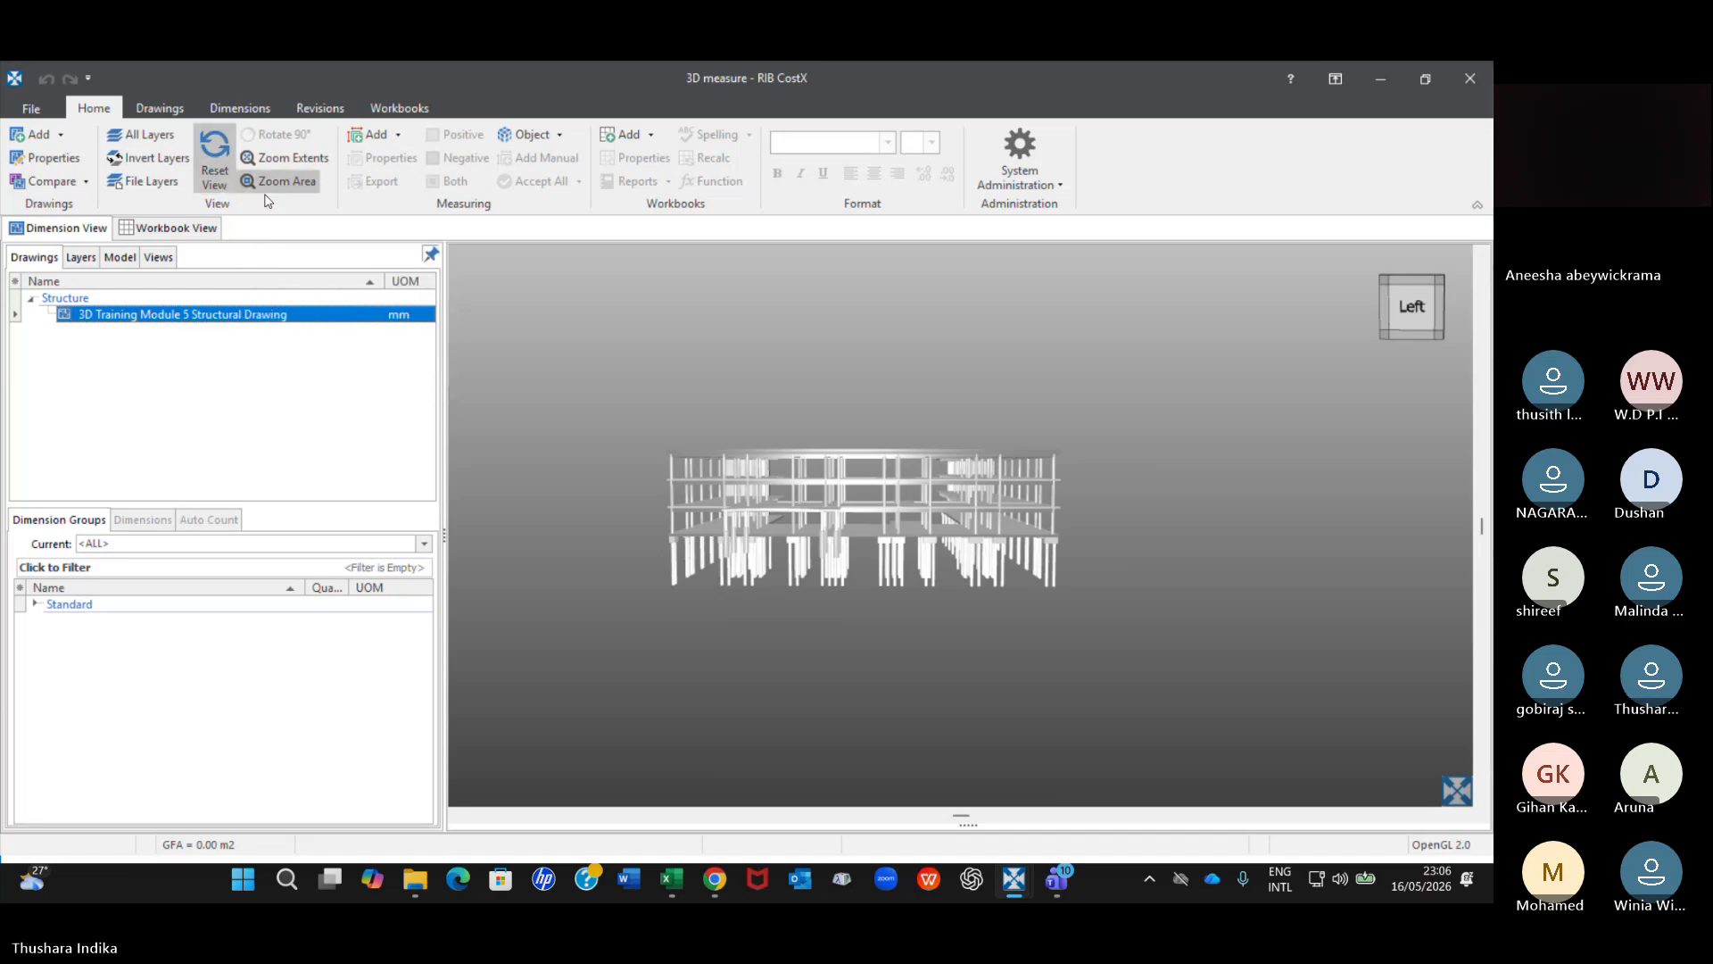
click(297, 158)
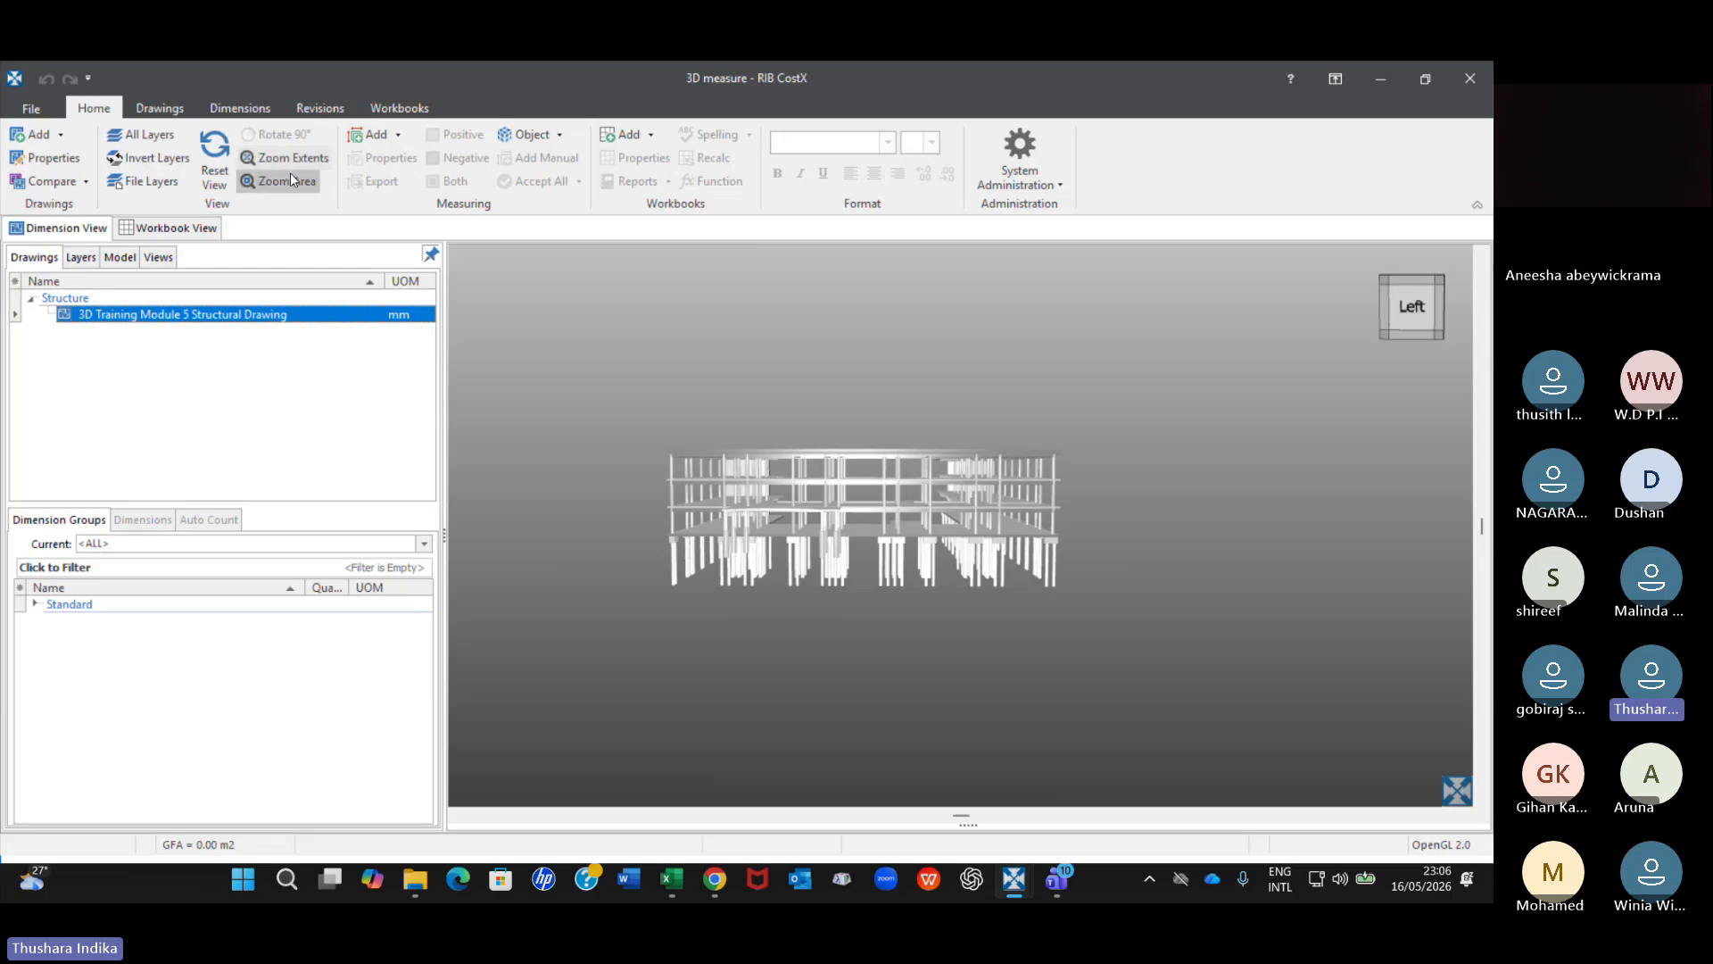
Enlarge an area of the upper floors and columns on the left face, then reset the view.
mouse_move(631, 356)
middle_down()
mouse_move(796, 530)
mouse_move(663, 357)
middle_up()
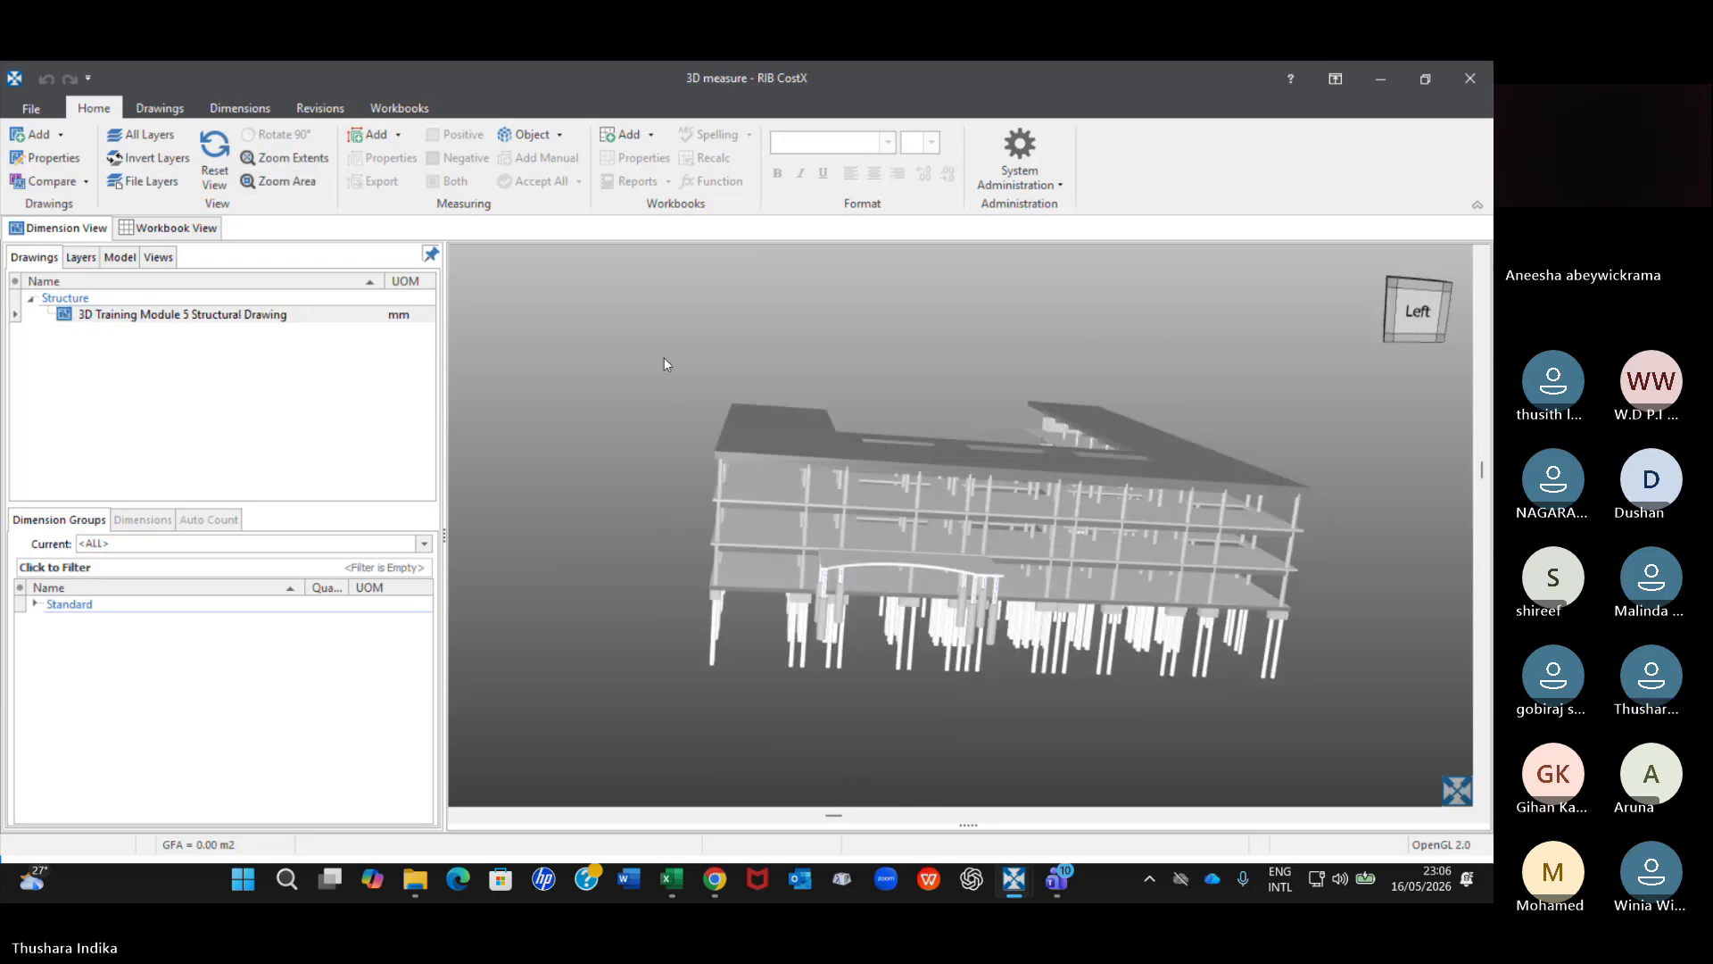
click(290, 182)
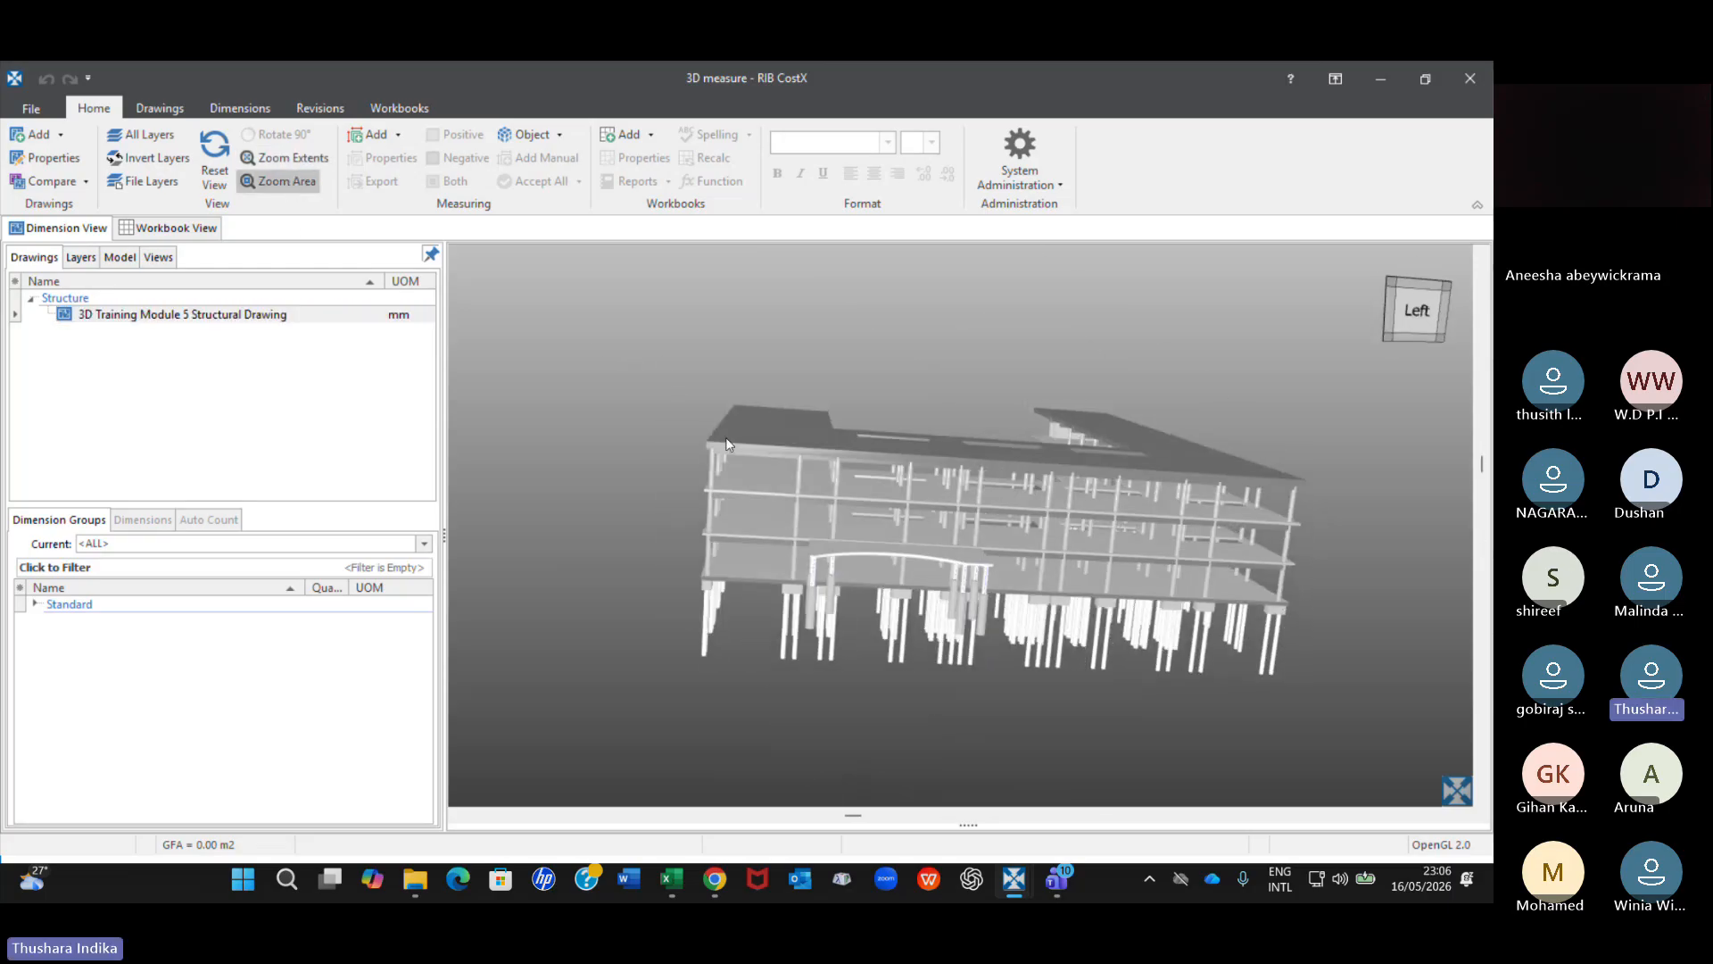
drag(725, 436, 907, 562)
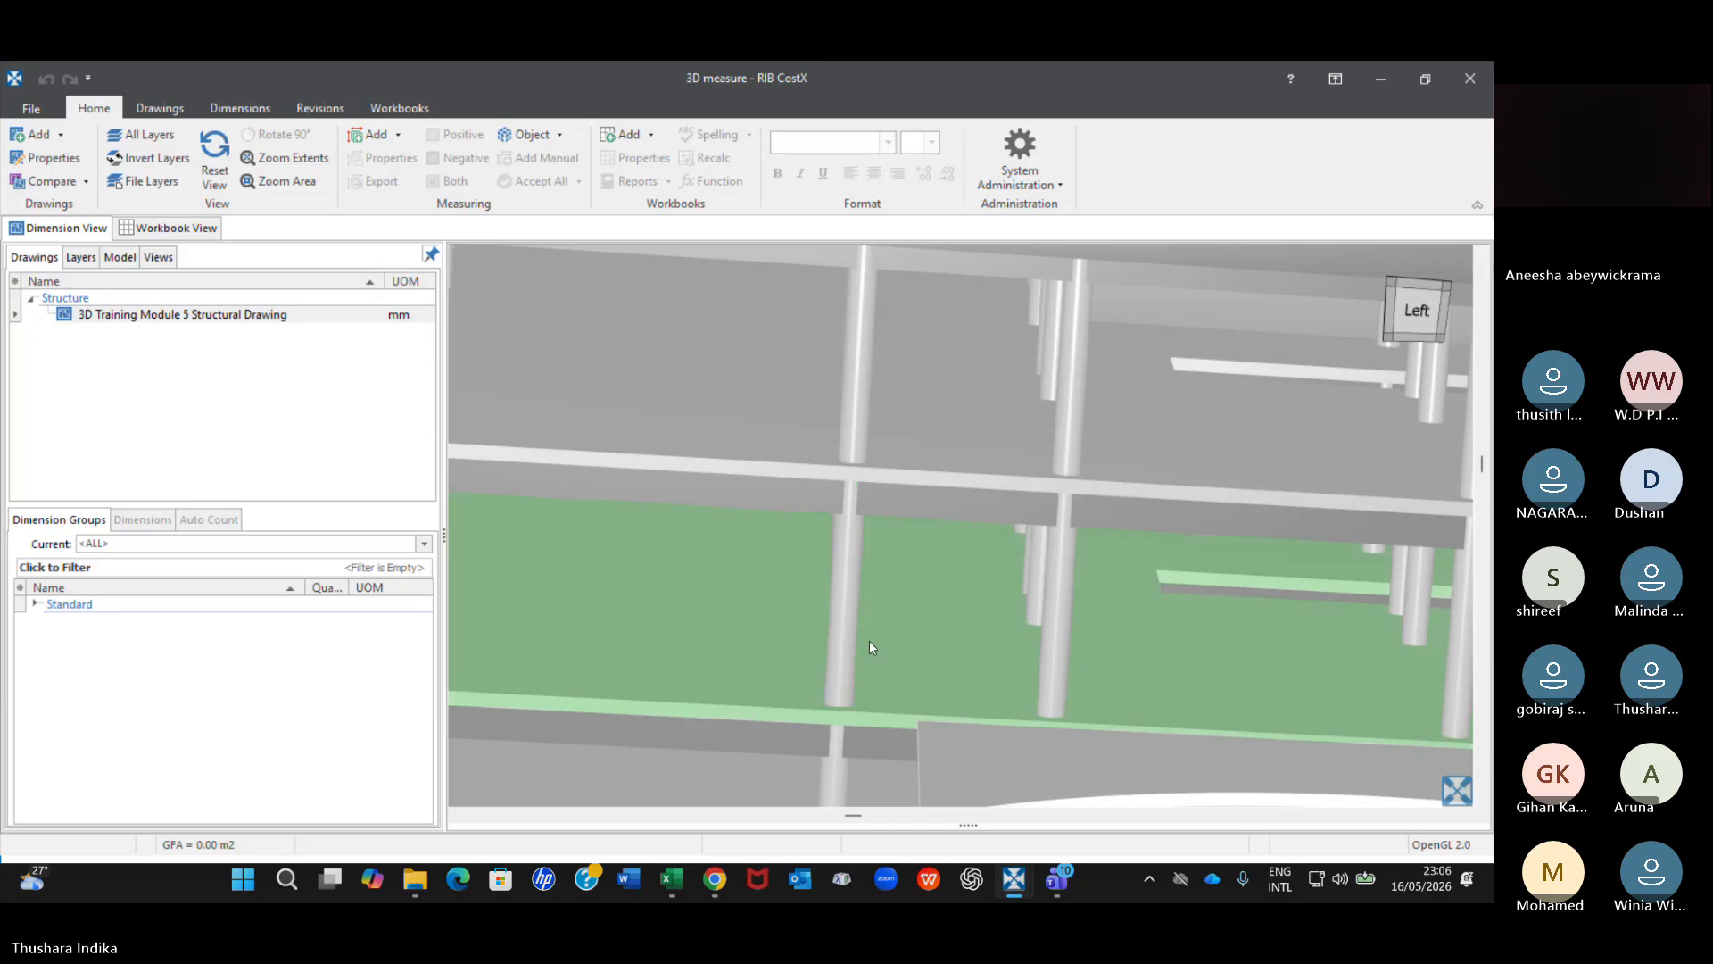
click(215, 147)
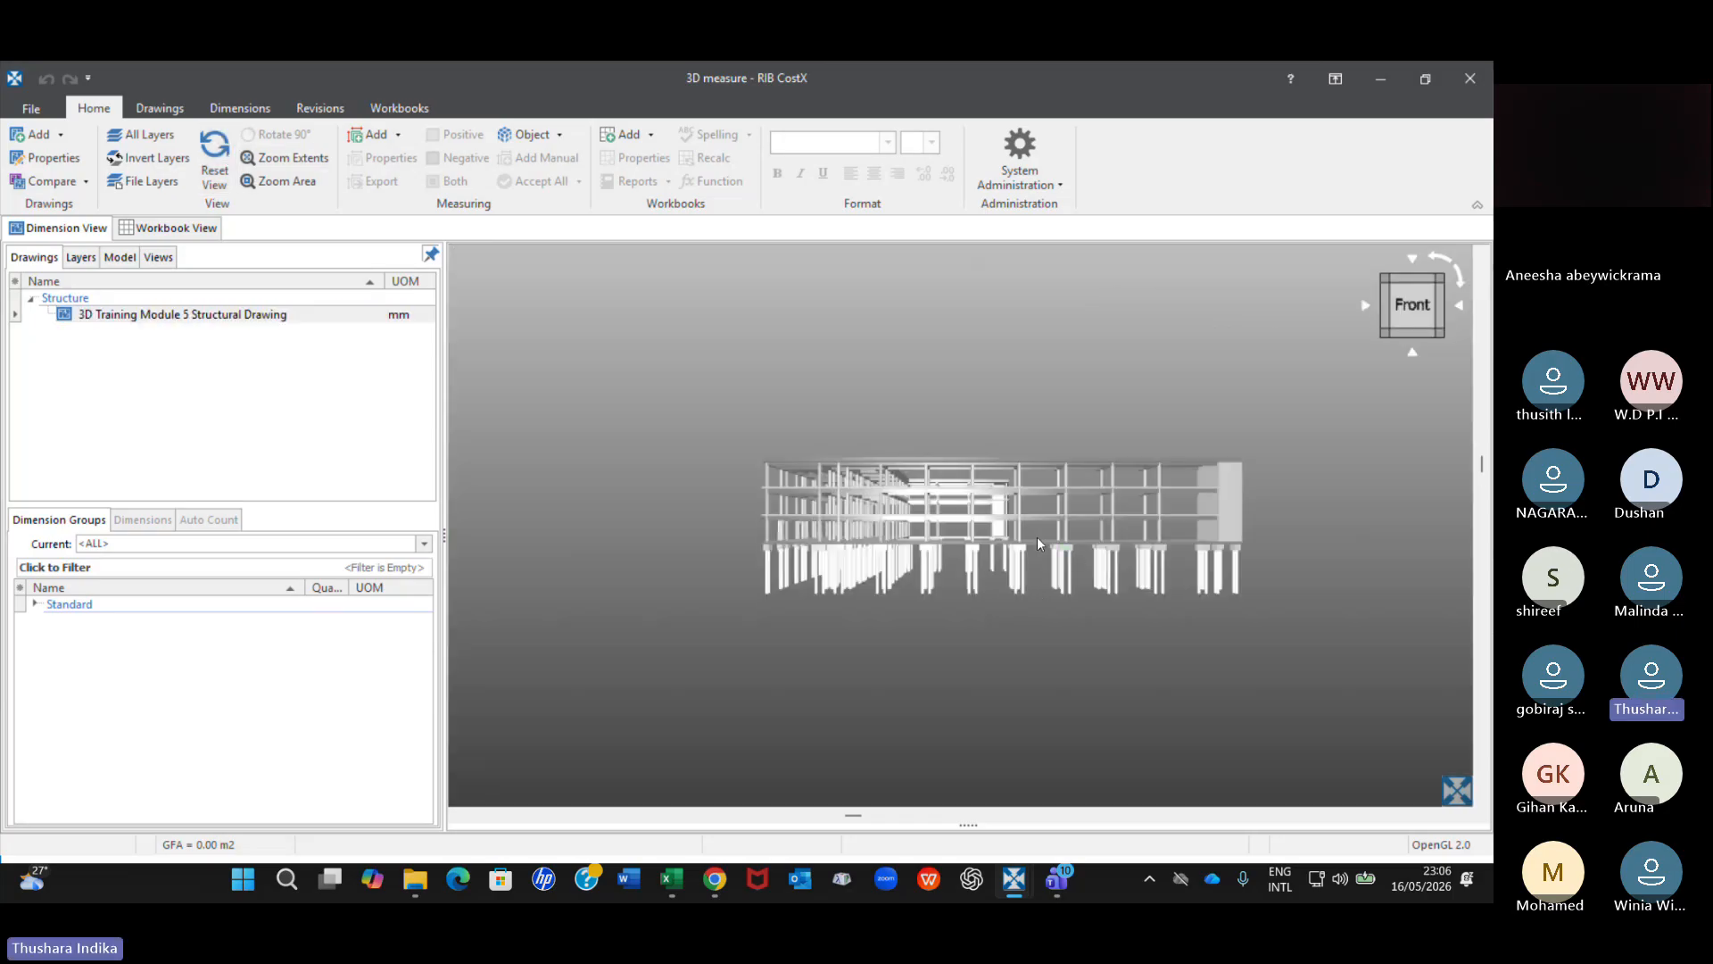
Examine the structural model from the front, then view it from the back and the right.
drag(1037, 537, 1040, 543)
scroll(1004, 613, up, 3)
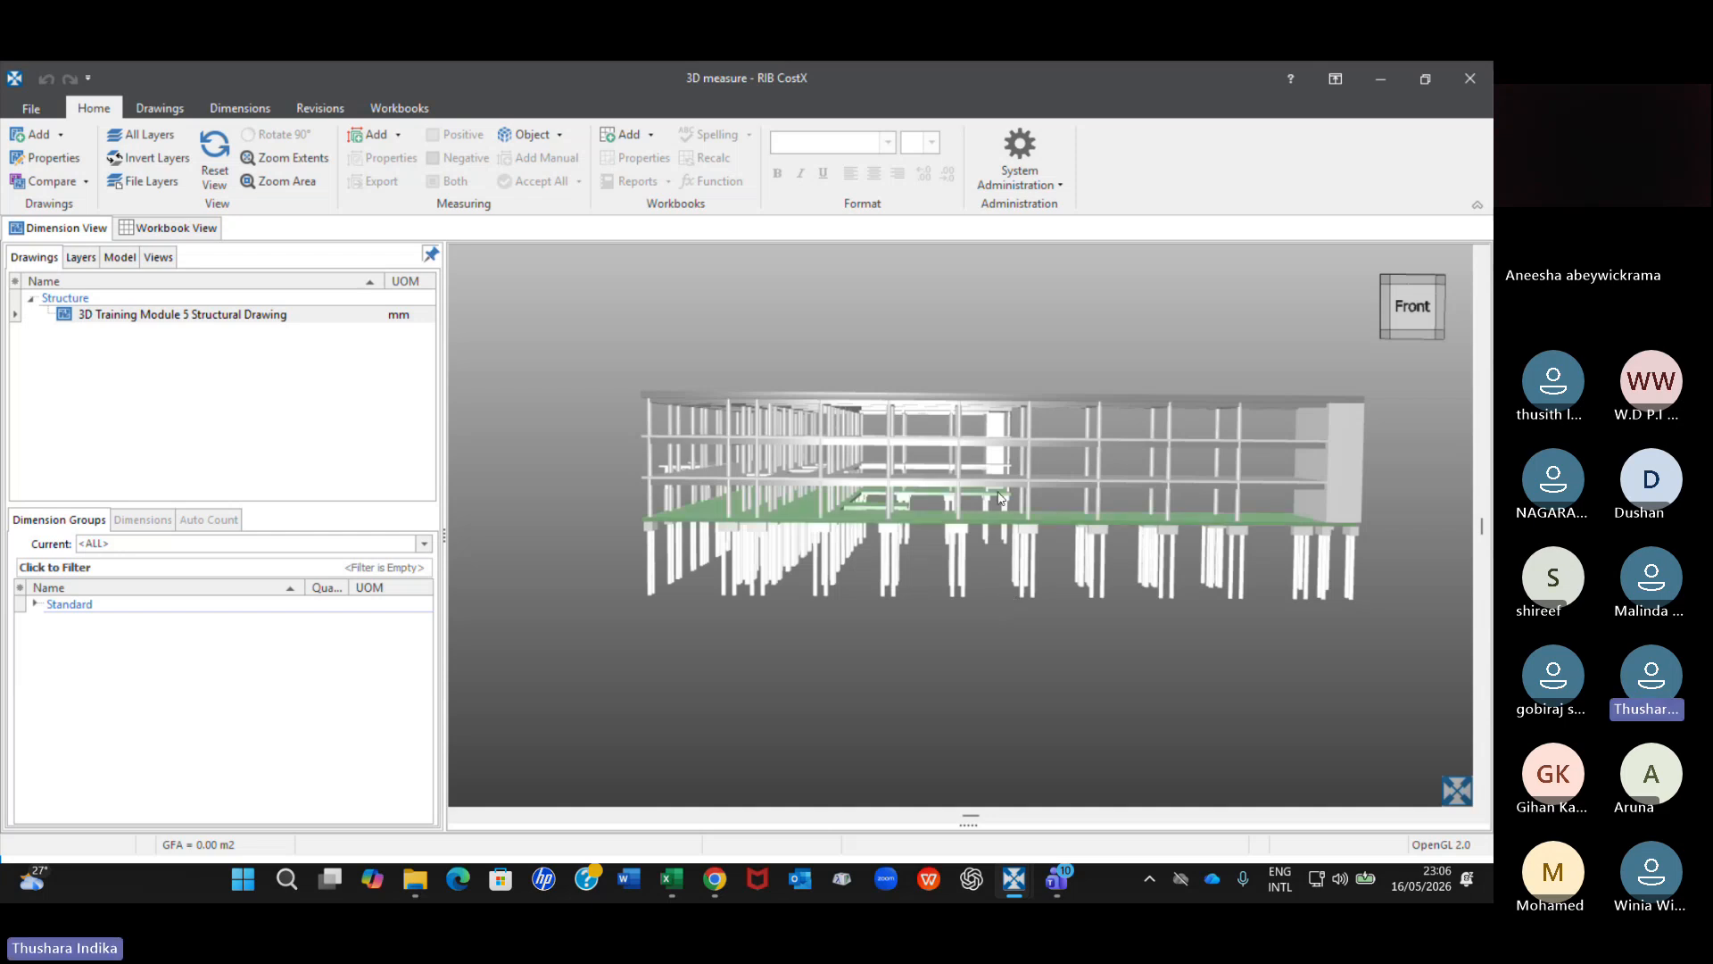
drag(999, 496, 1115, 452)
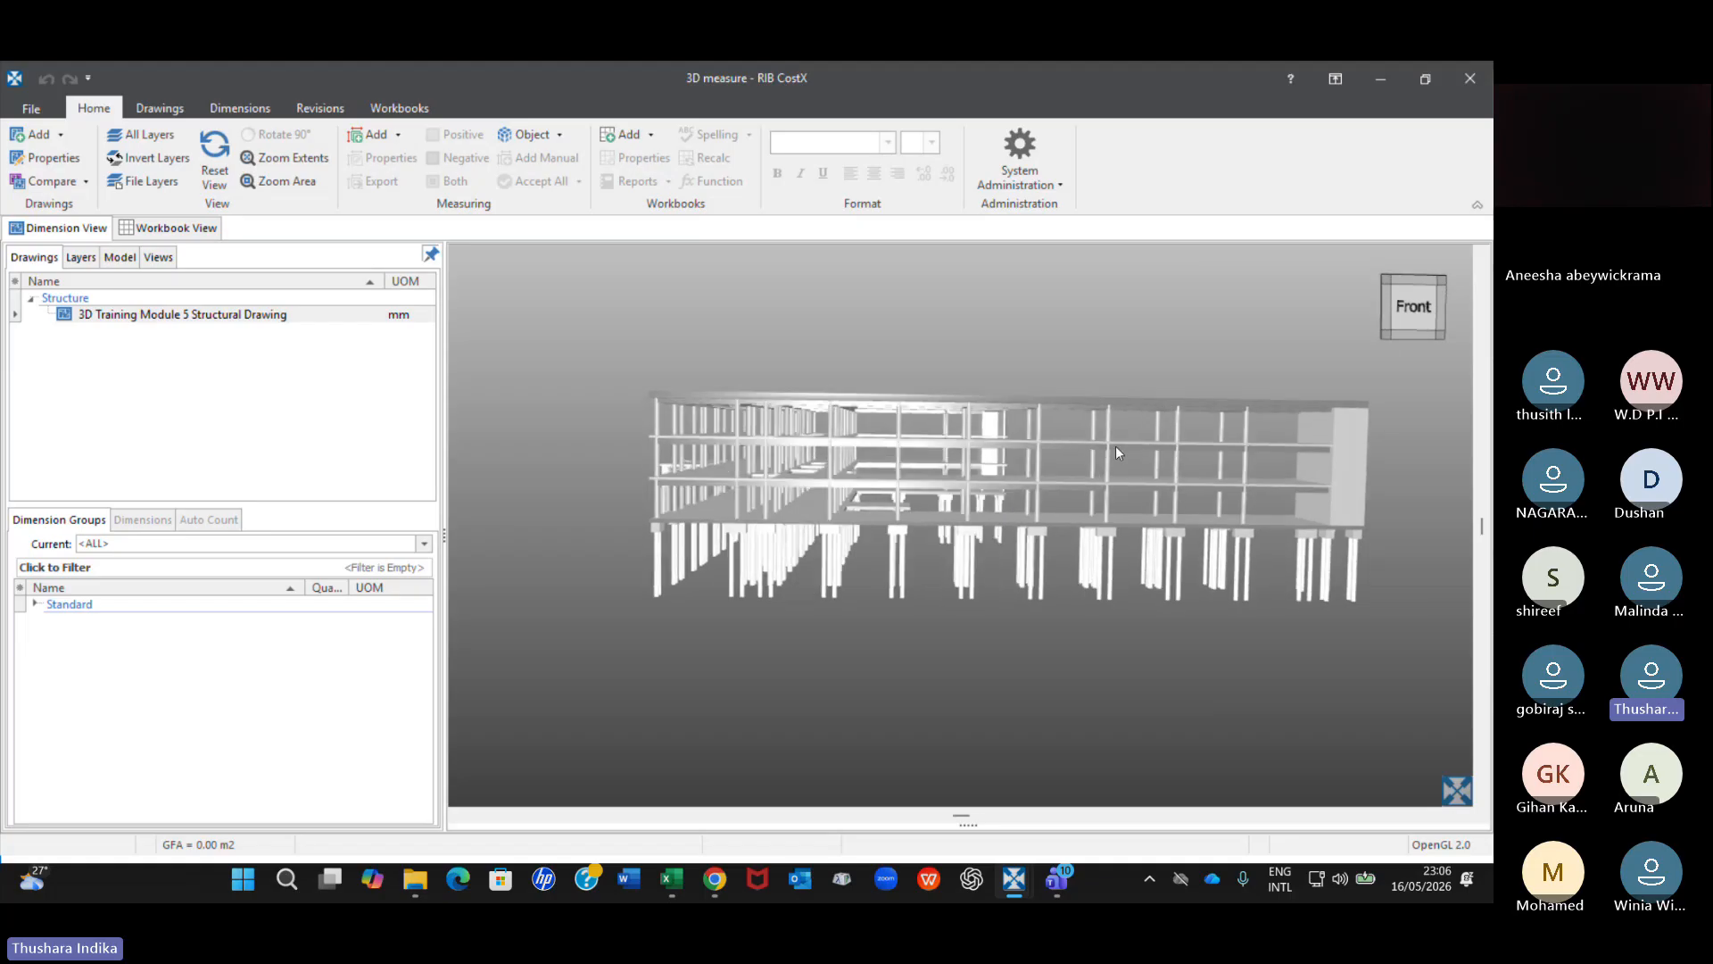
click(1414, 293)
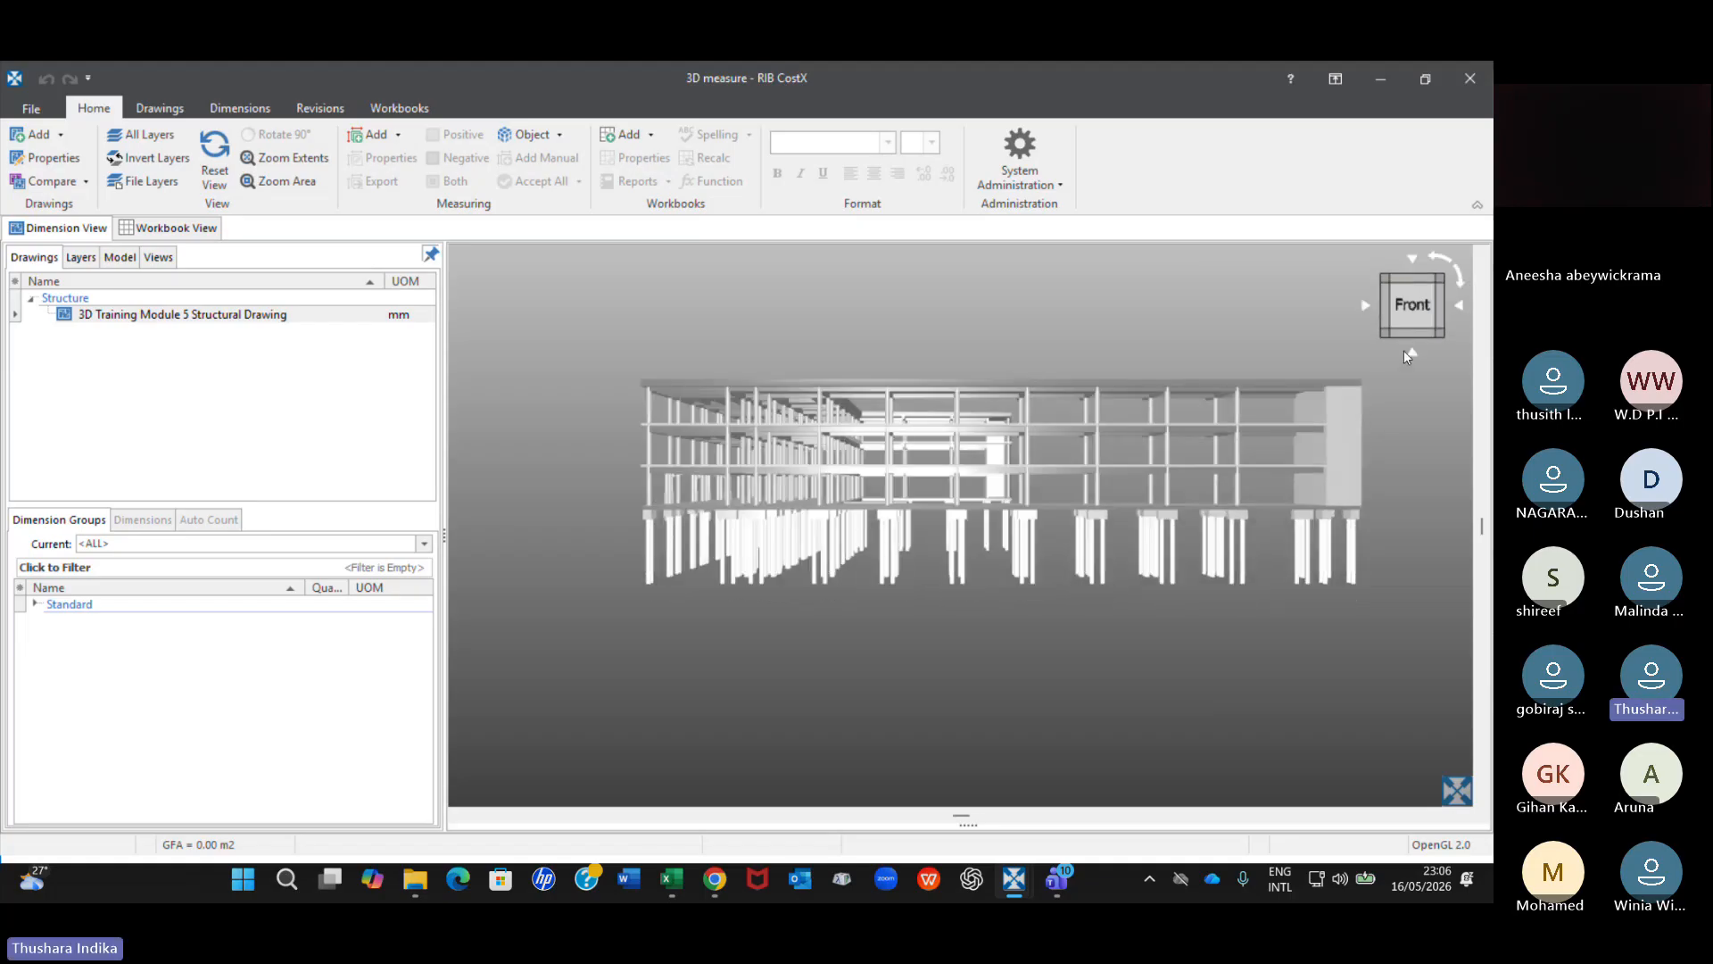
click(1412, 354)
click(1412, 264)
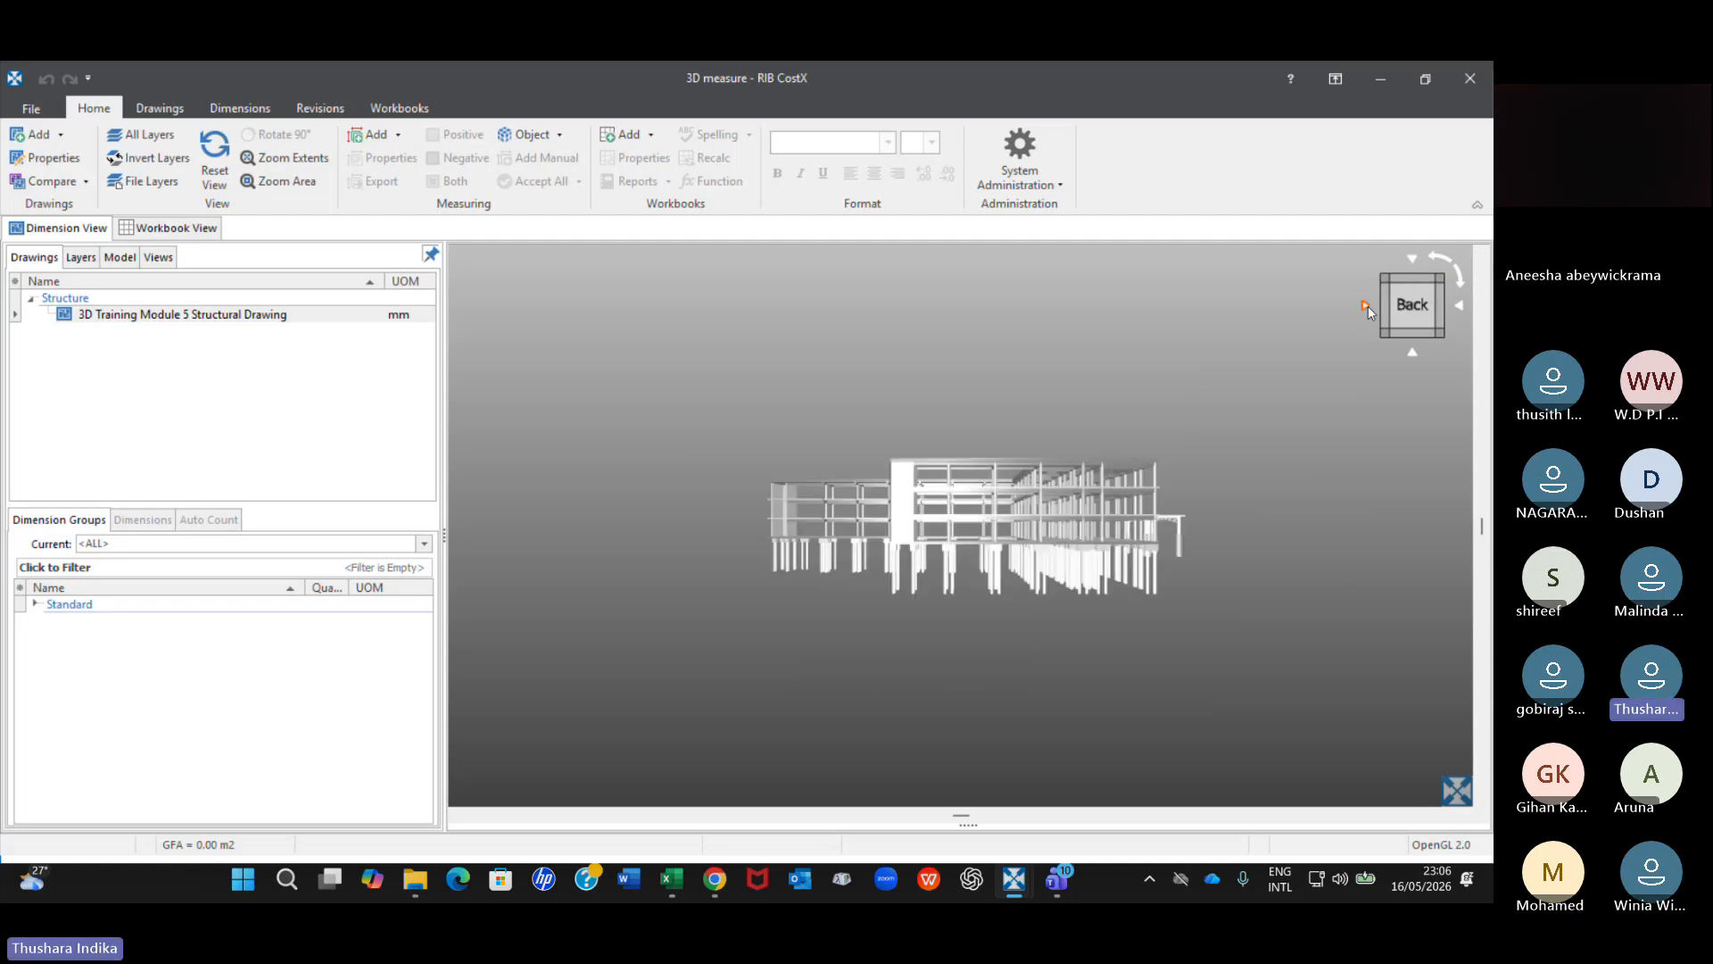
click(1365, 307)
Orbit the structural model to the corner between its right and back faces and examine its floors and piles.
drag(970, 608, 961, 625)
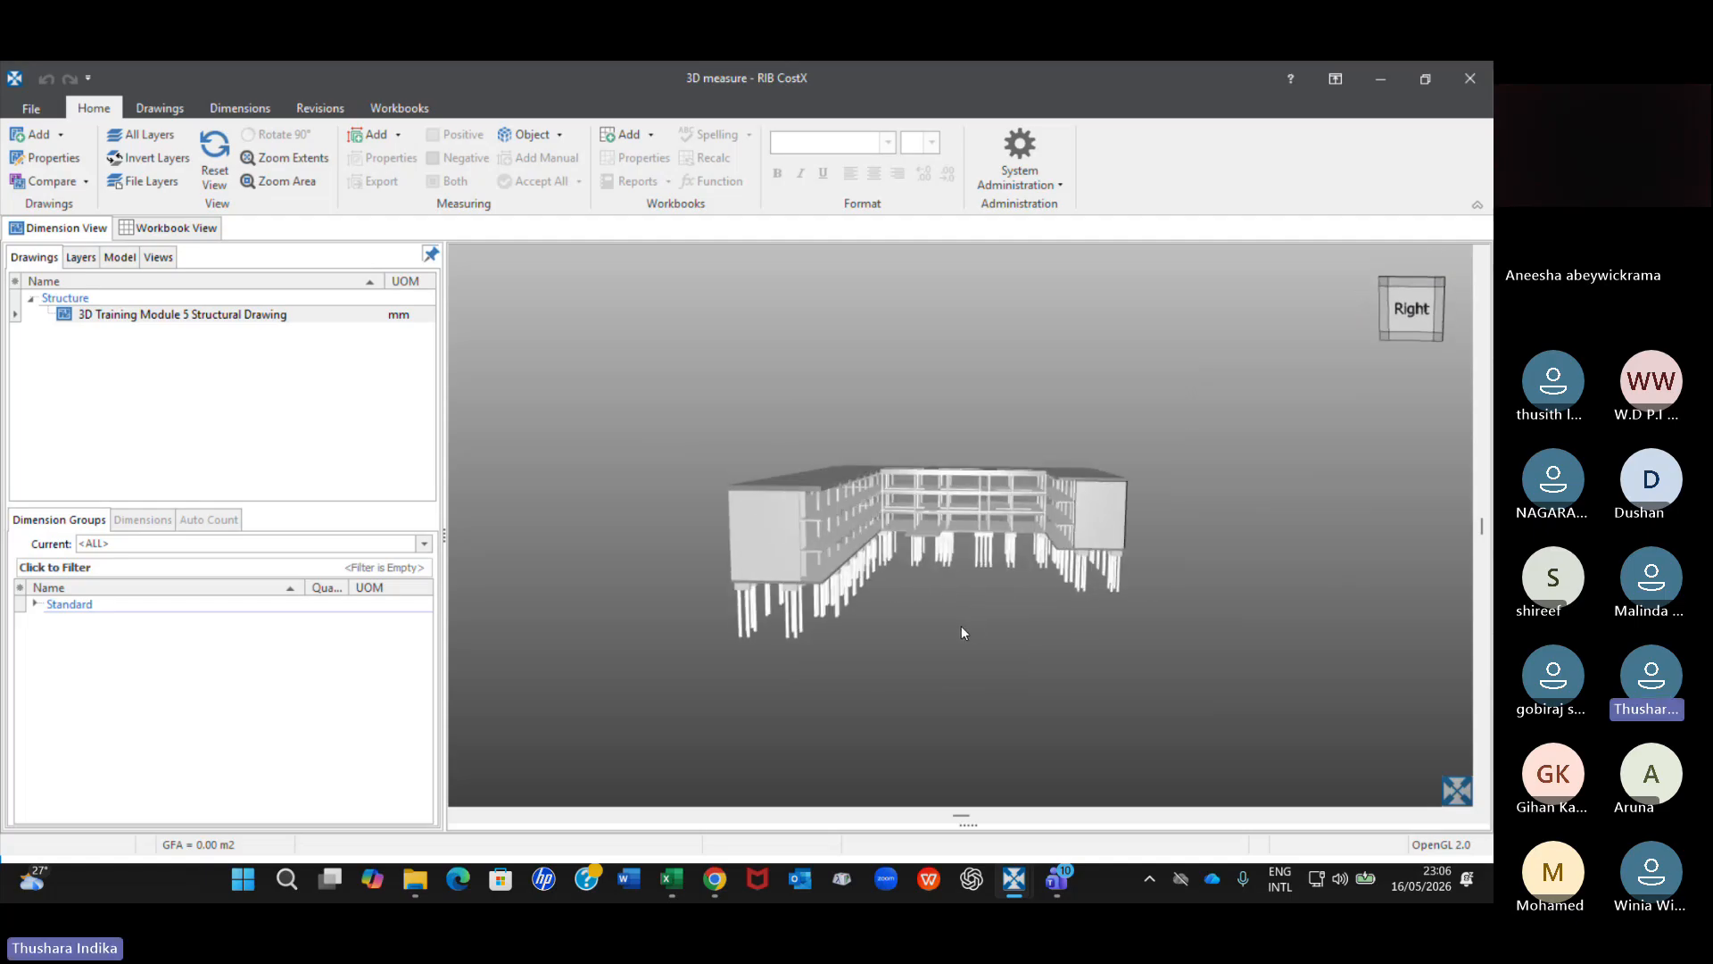
drag(847, 580, 784, 535)
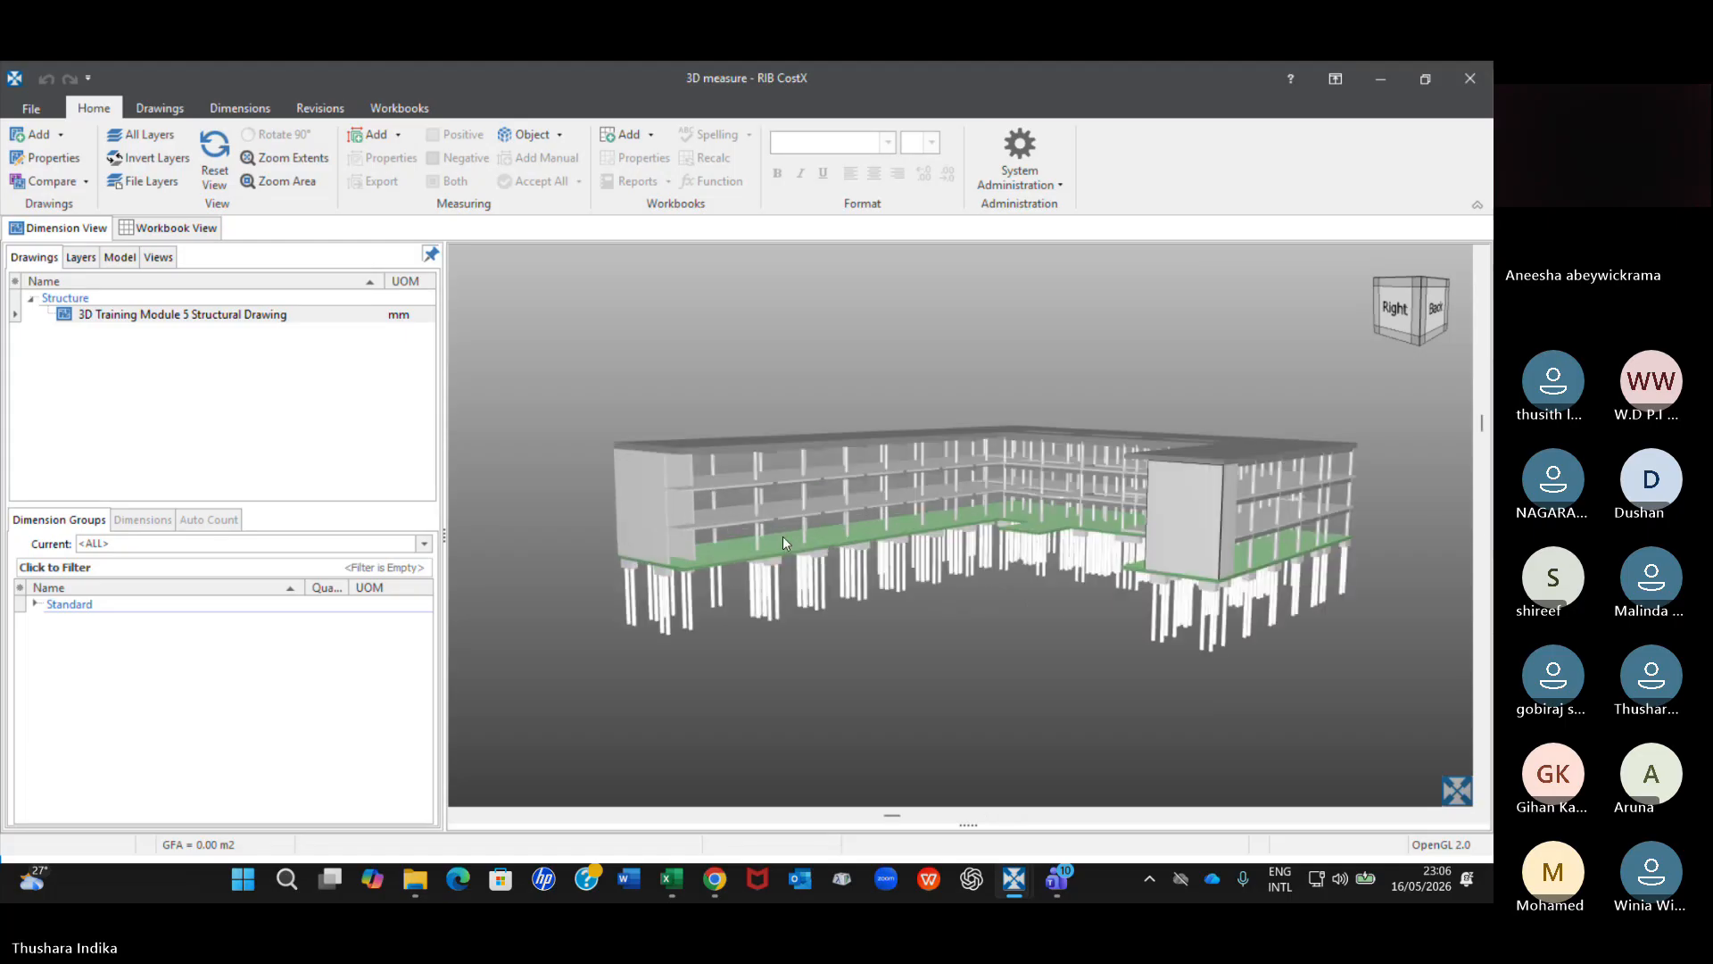
scroll(1032, 458, up, 3)
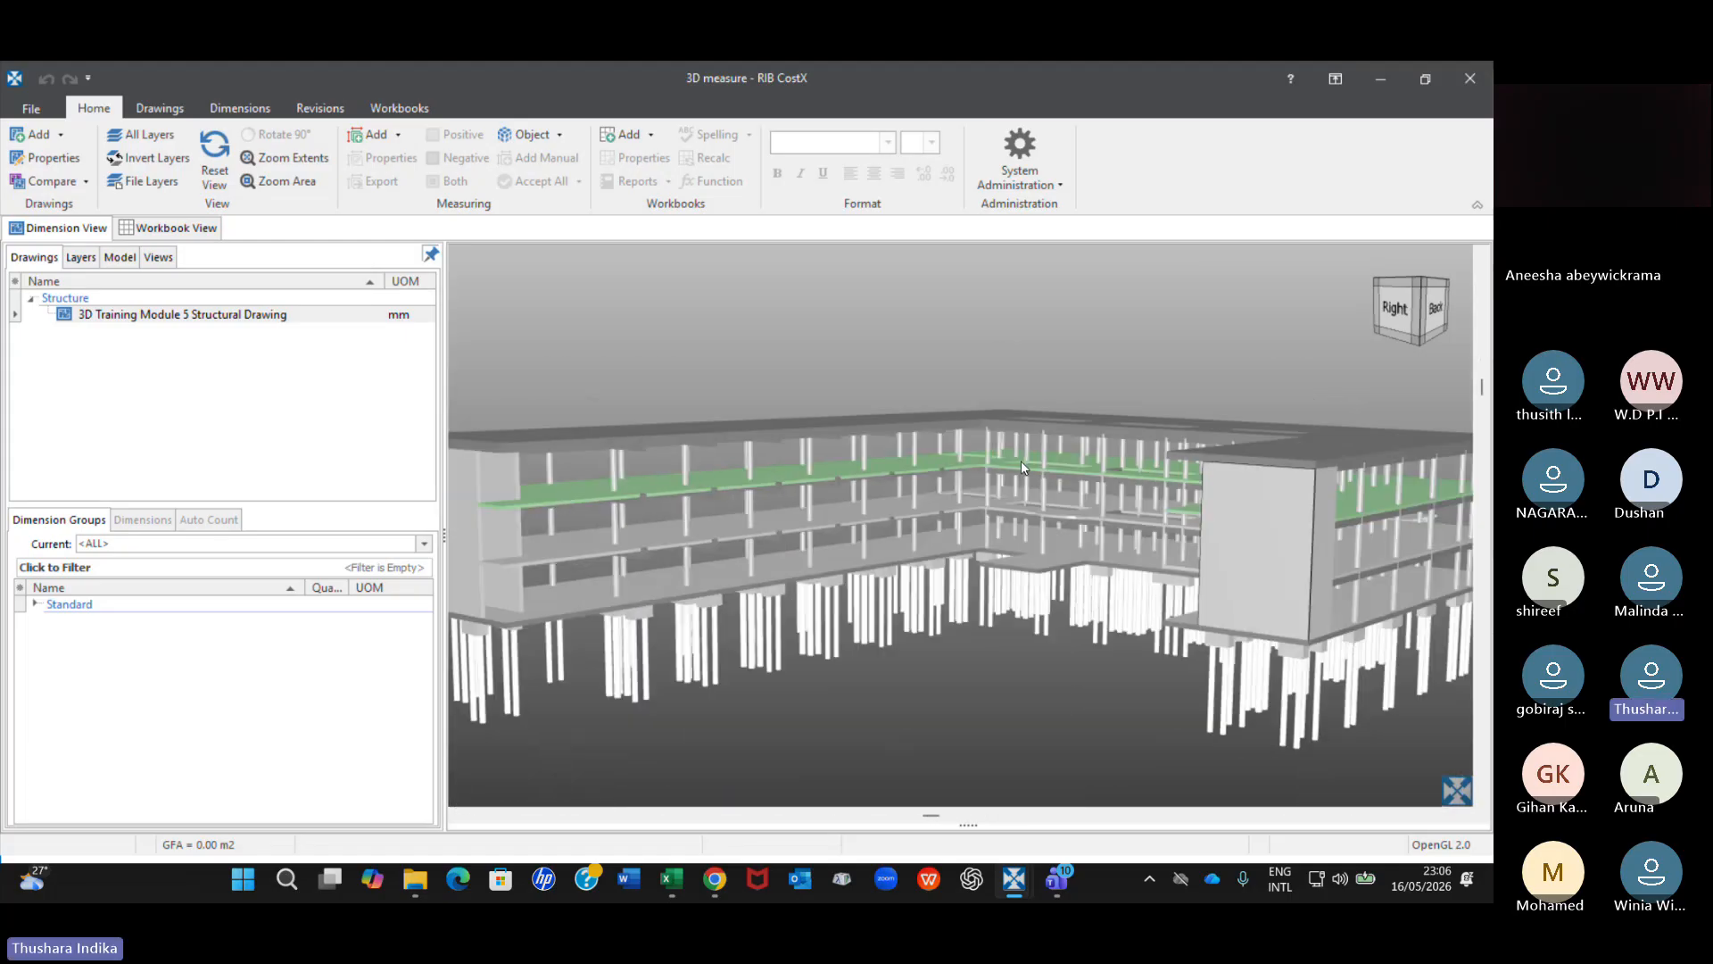
scroll(1021, 461, down, 2)
middle_drag(1019, 500, 977, 427)
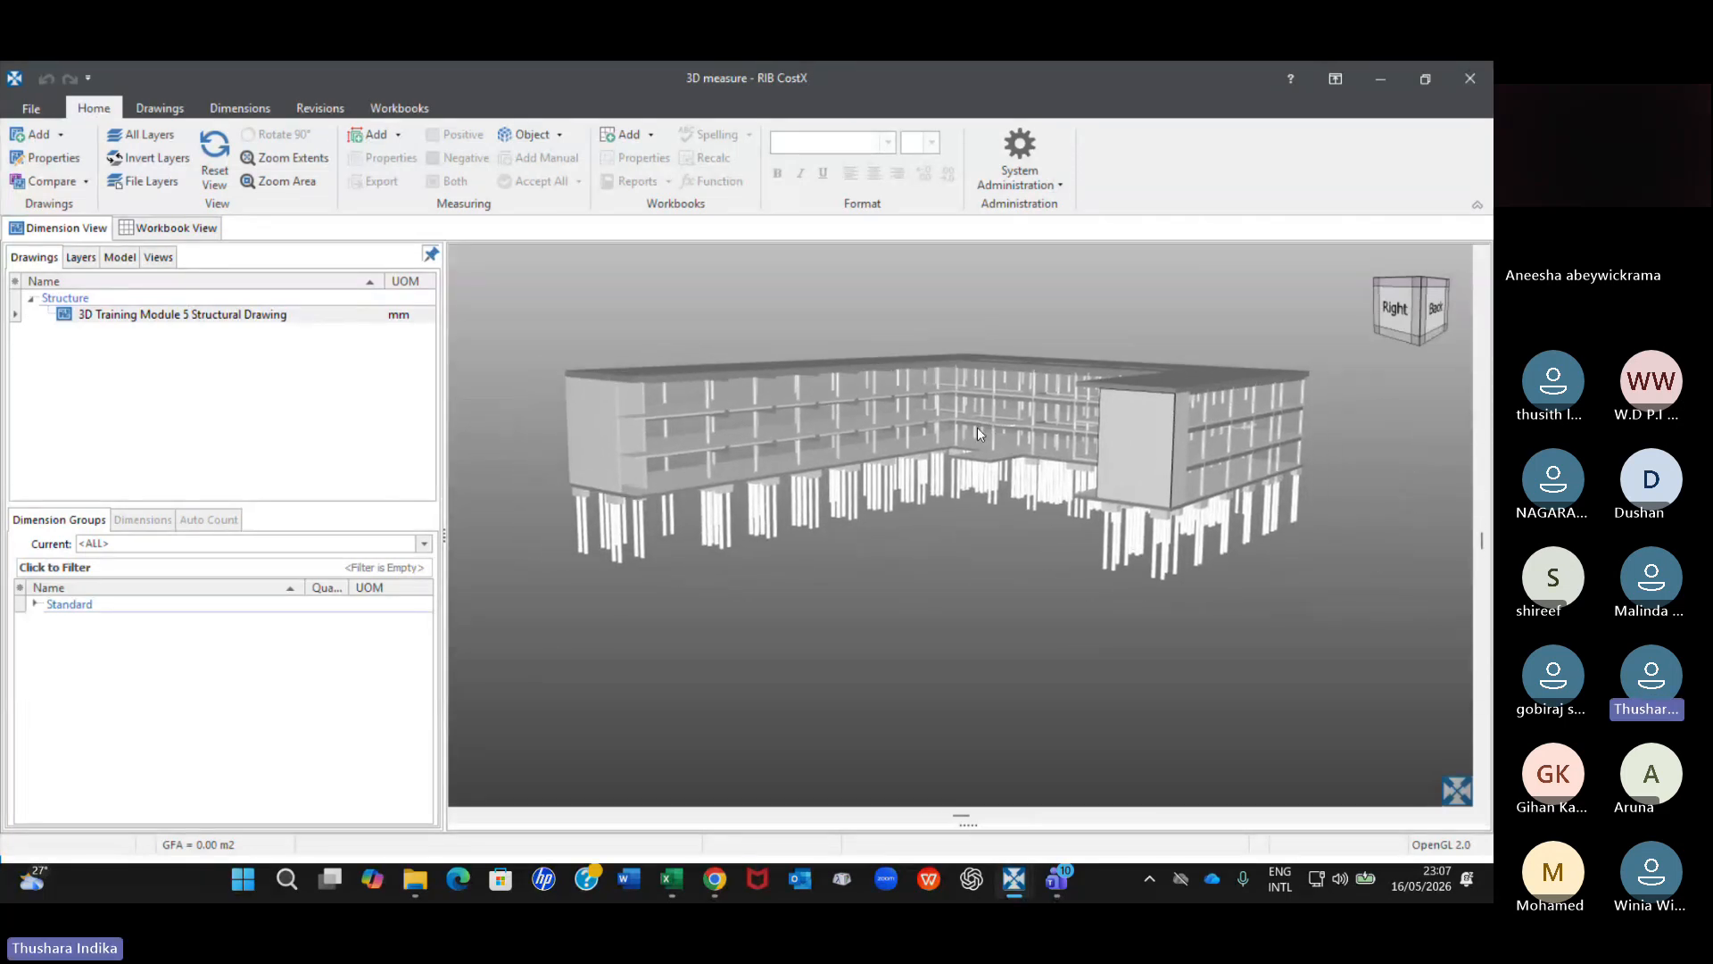
scroll(977, 426, up, 2)
scroll(971, 622, down, 2)
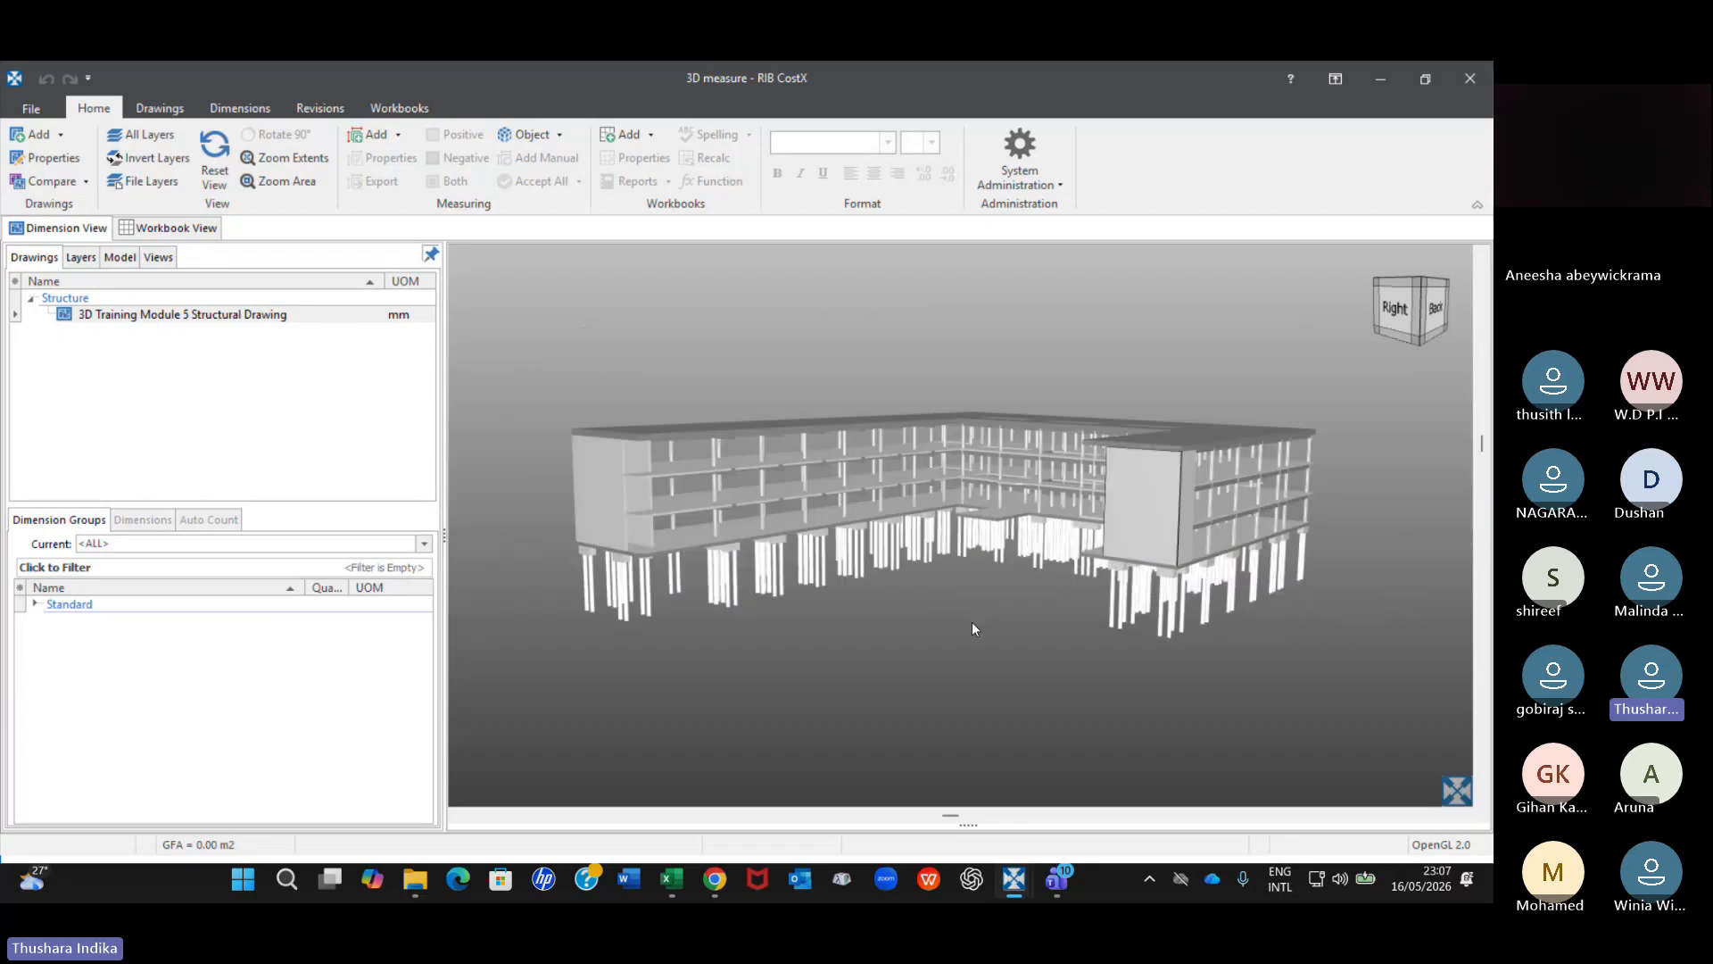
Examine the building's underside and piles from below, then return to a level view of the right and back faces.
drag(972, 629, 986, 525)
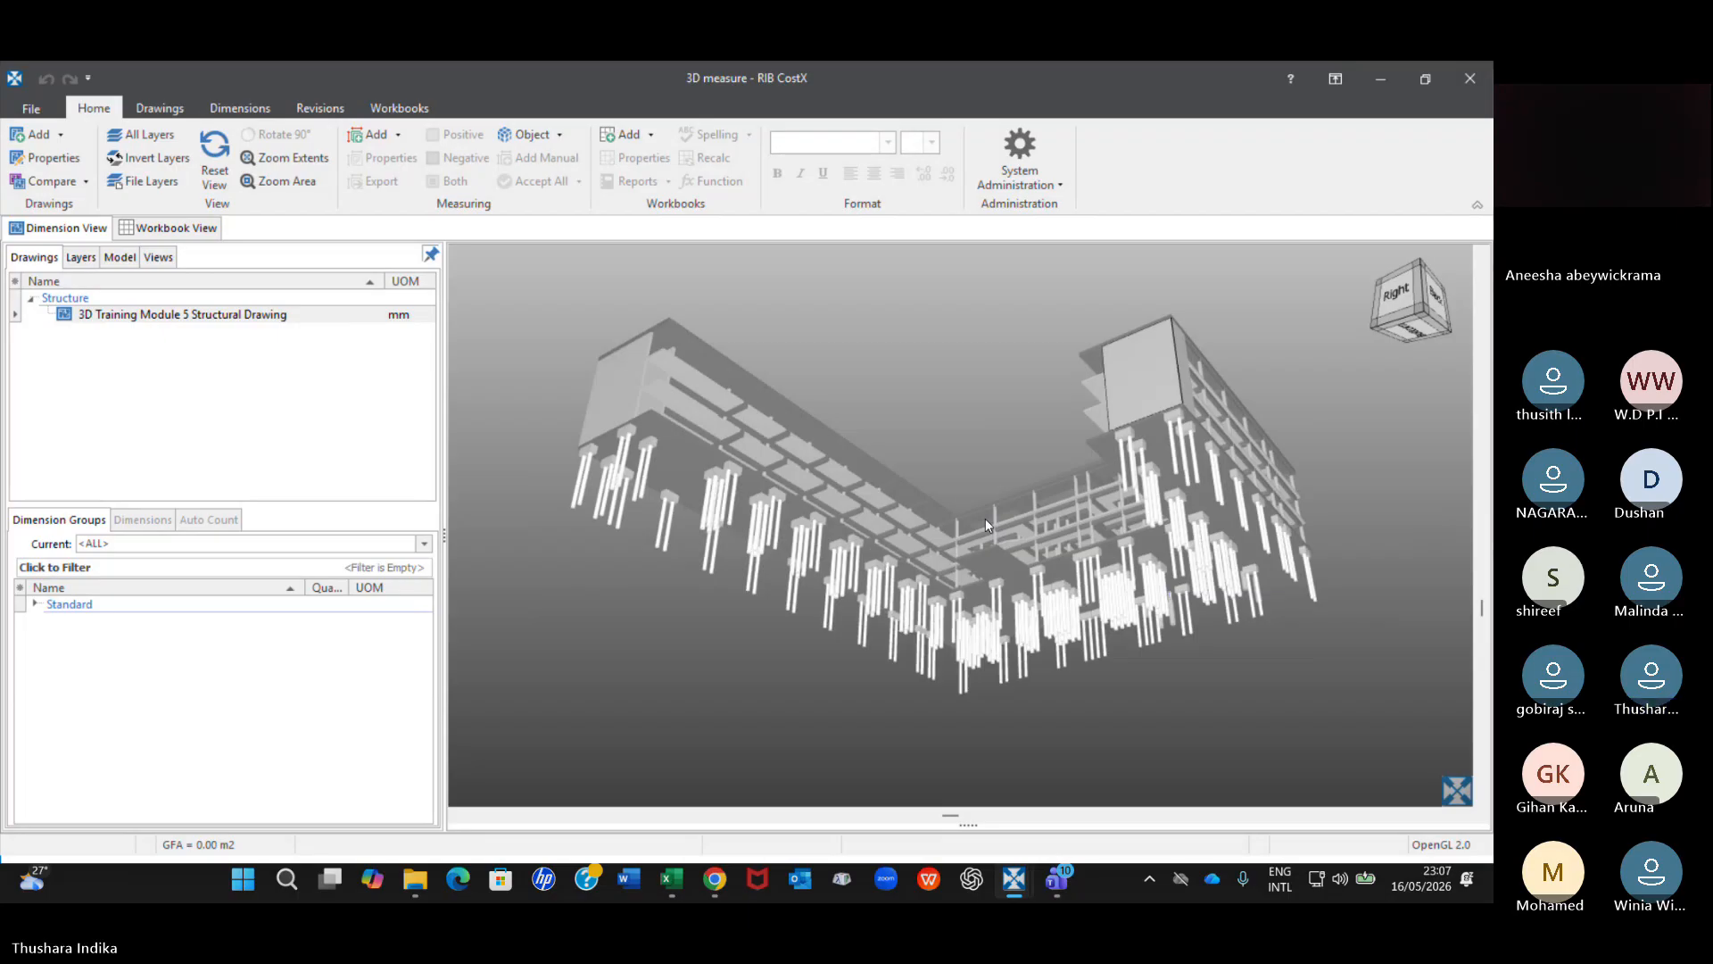
drag(987, 524, 1021, 623)
scroll(732, 589, up, 3)
drag(732, 596, 672, 562)
scroll(1031, 510, down, 3)
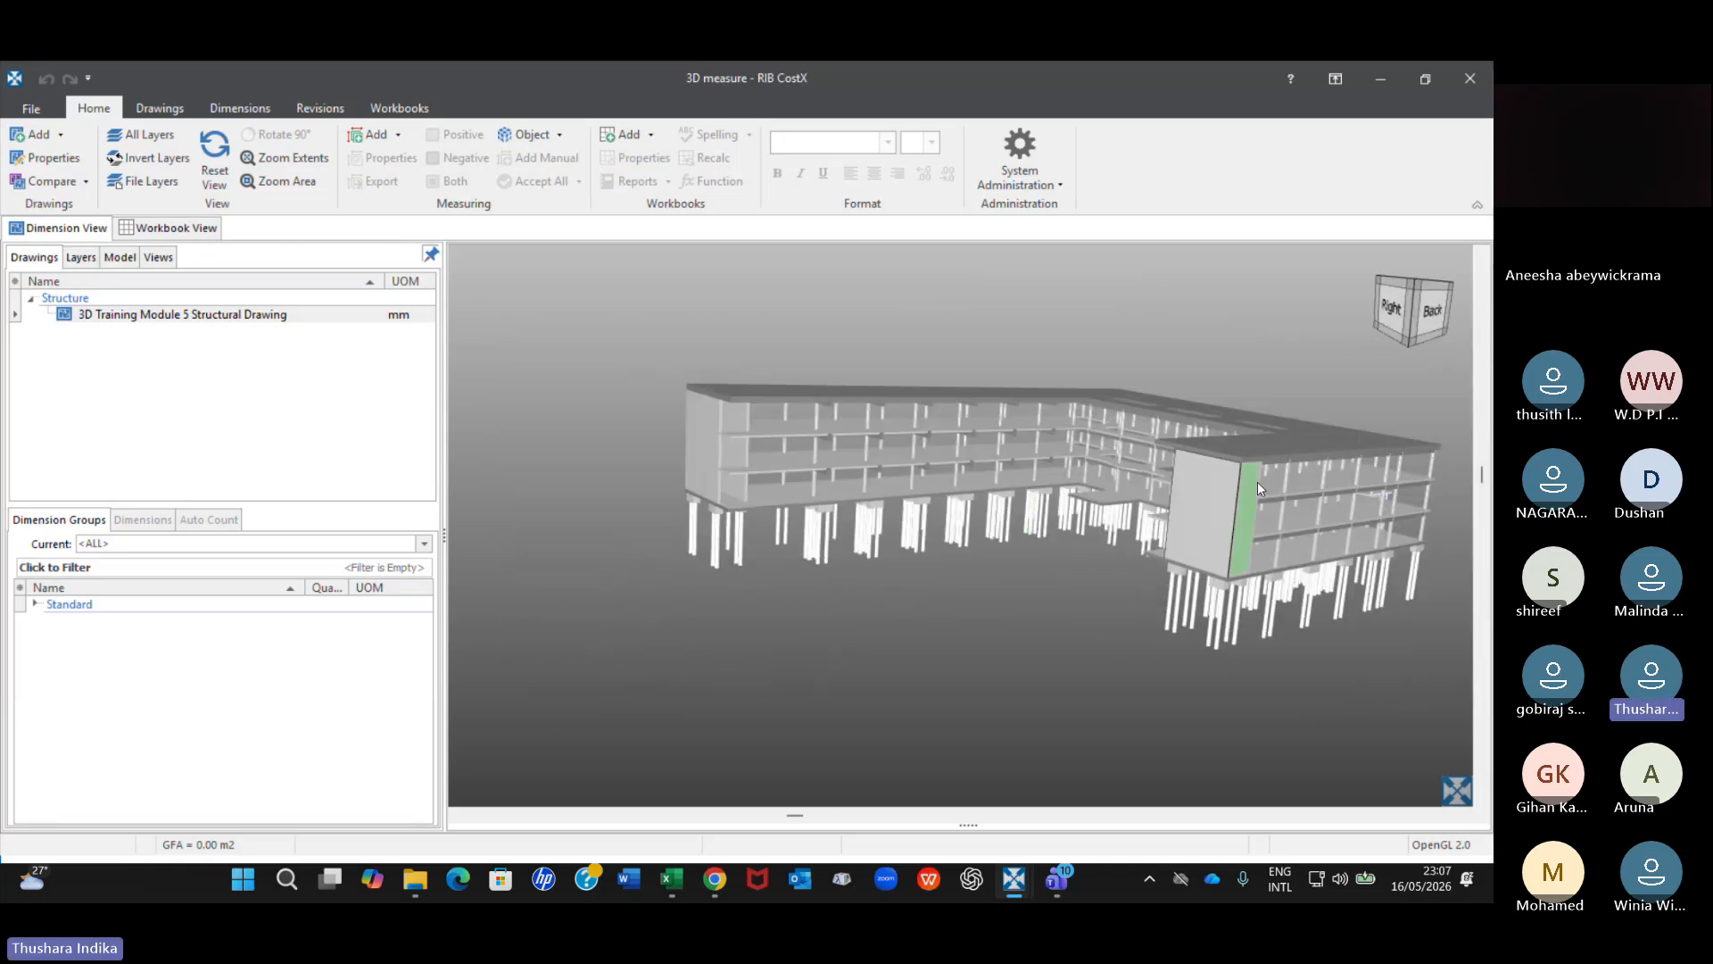
Examine the end wall and piles of the nearer wing, then centre the whole building seen from its right-back corner.
drag(1253, 475, 1253, 474)
right_drag(1253, 474, 1100, 448)
scroll(1100, 450, up, 3)
mouse_move(1163, 493)
mouse_down()
mouse_move(1234, 532)
mouse_move(1124, 473)
mouse_move(1129, 491)
mouse_up()
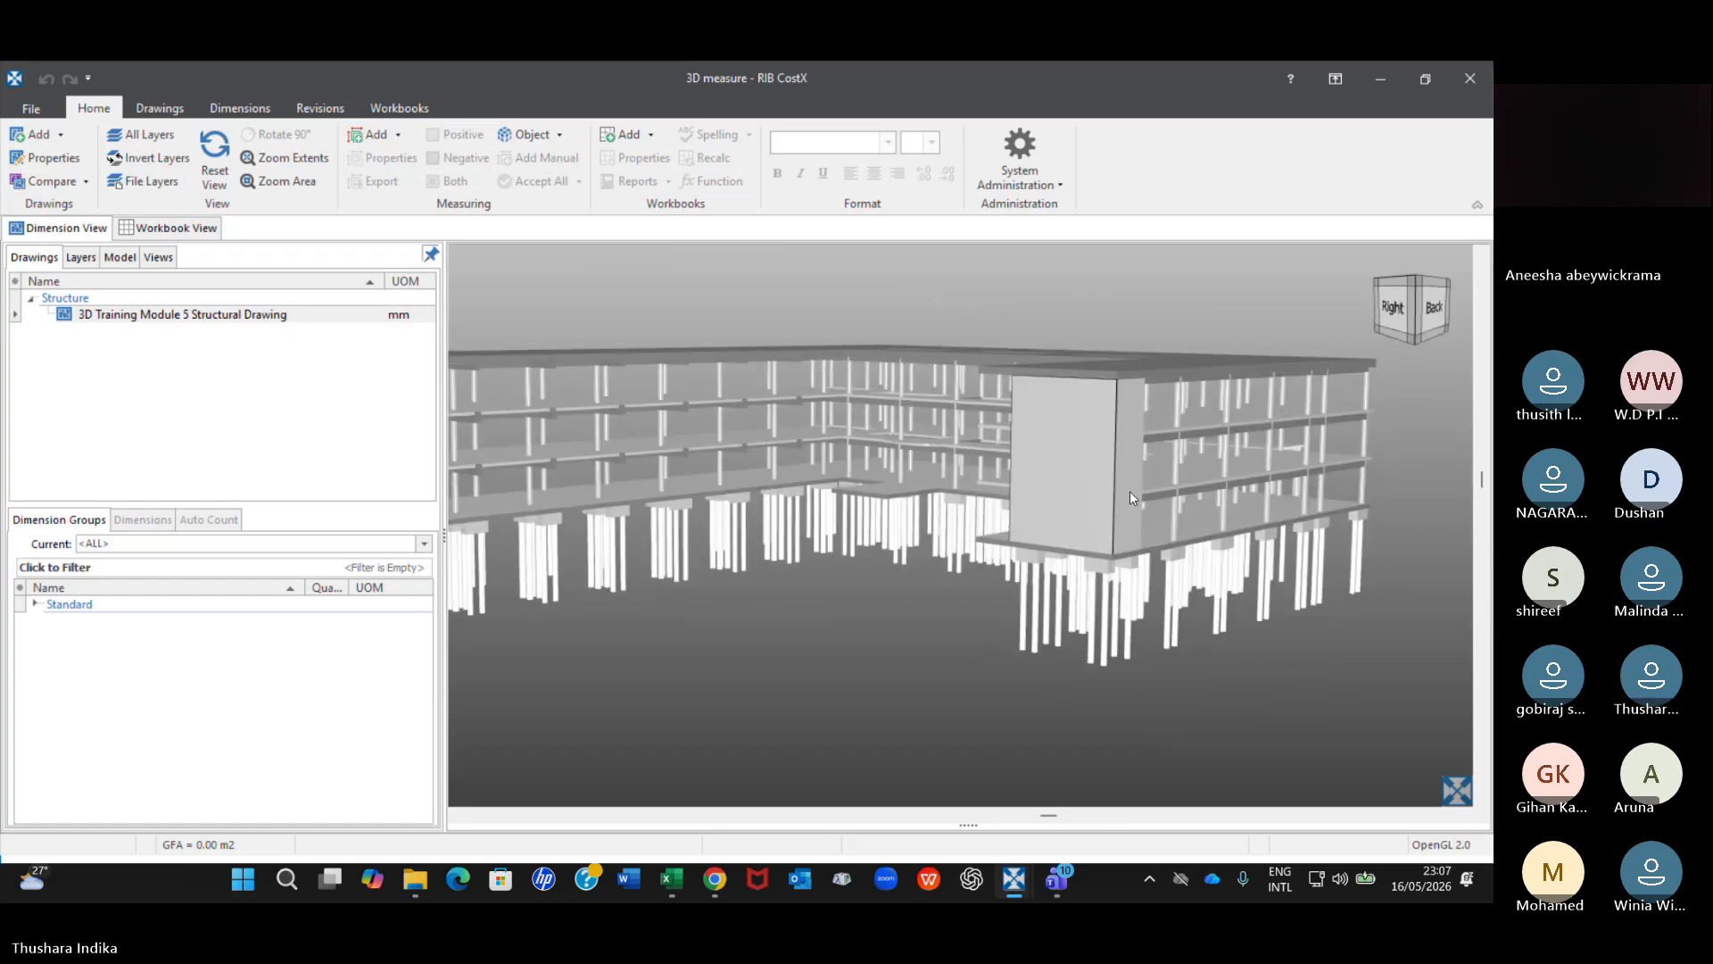
scroll(858, 544, down, 2)
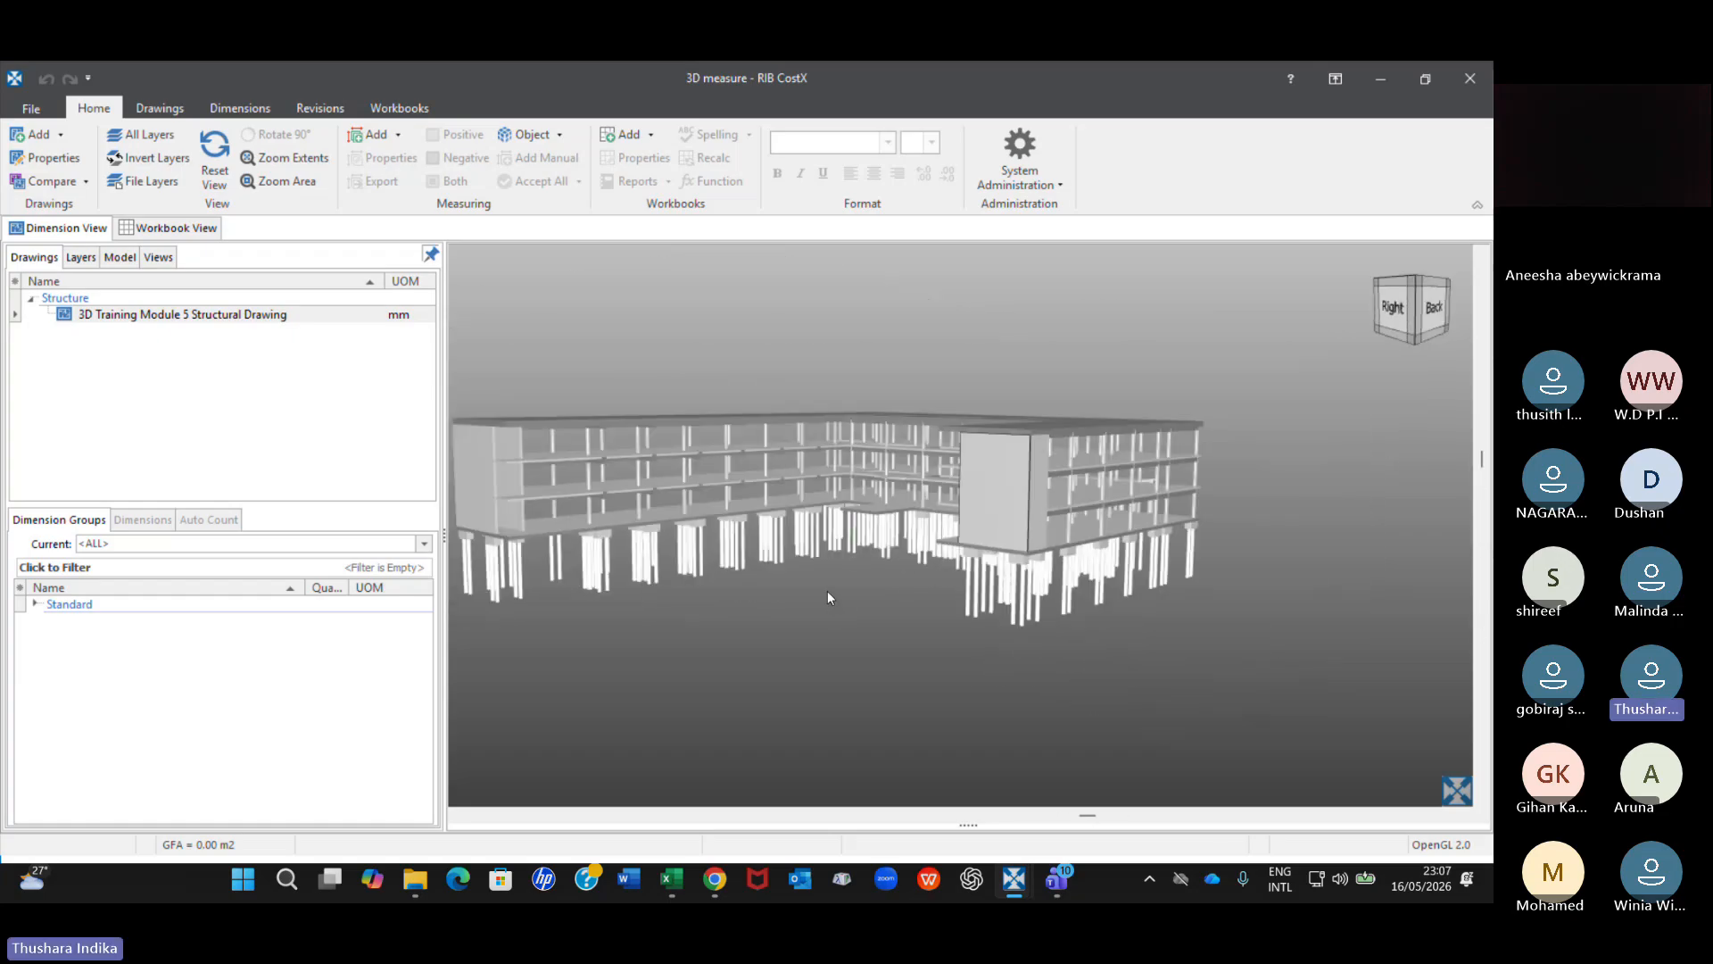
scroll(827, 591, down, 2)
scroll(822, 583, up, 2)
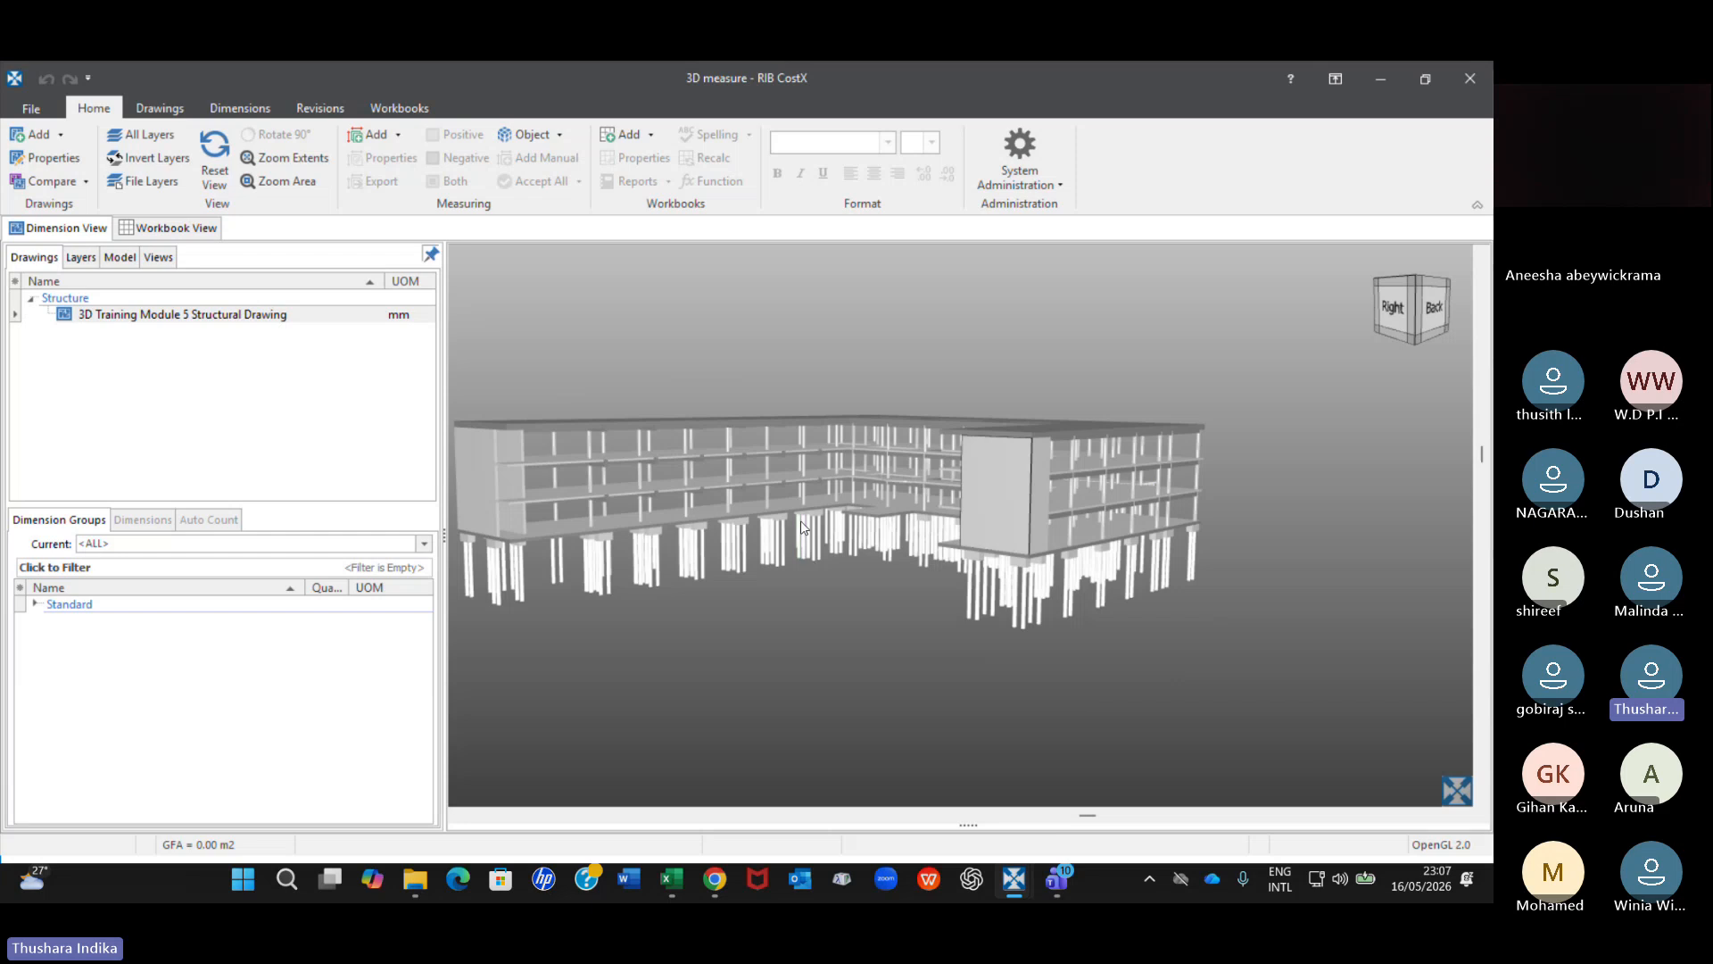
scroll(801, 521, up, 2)
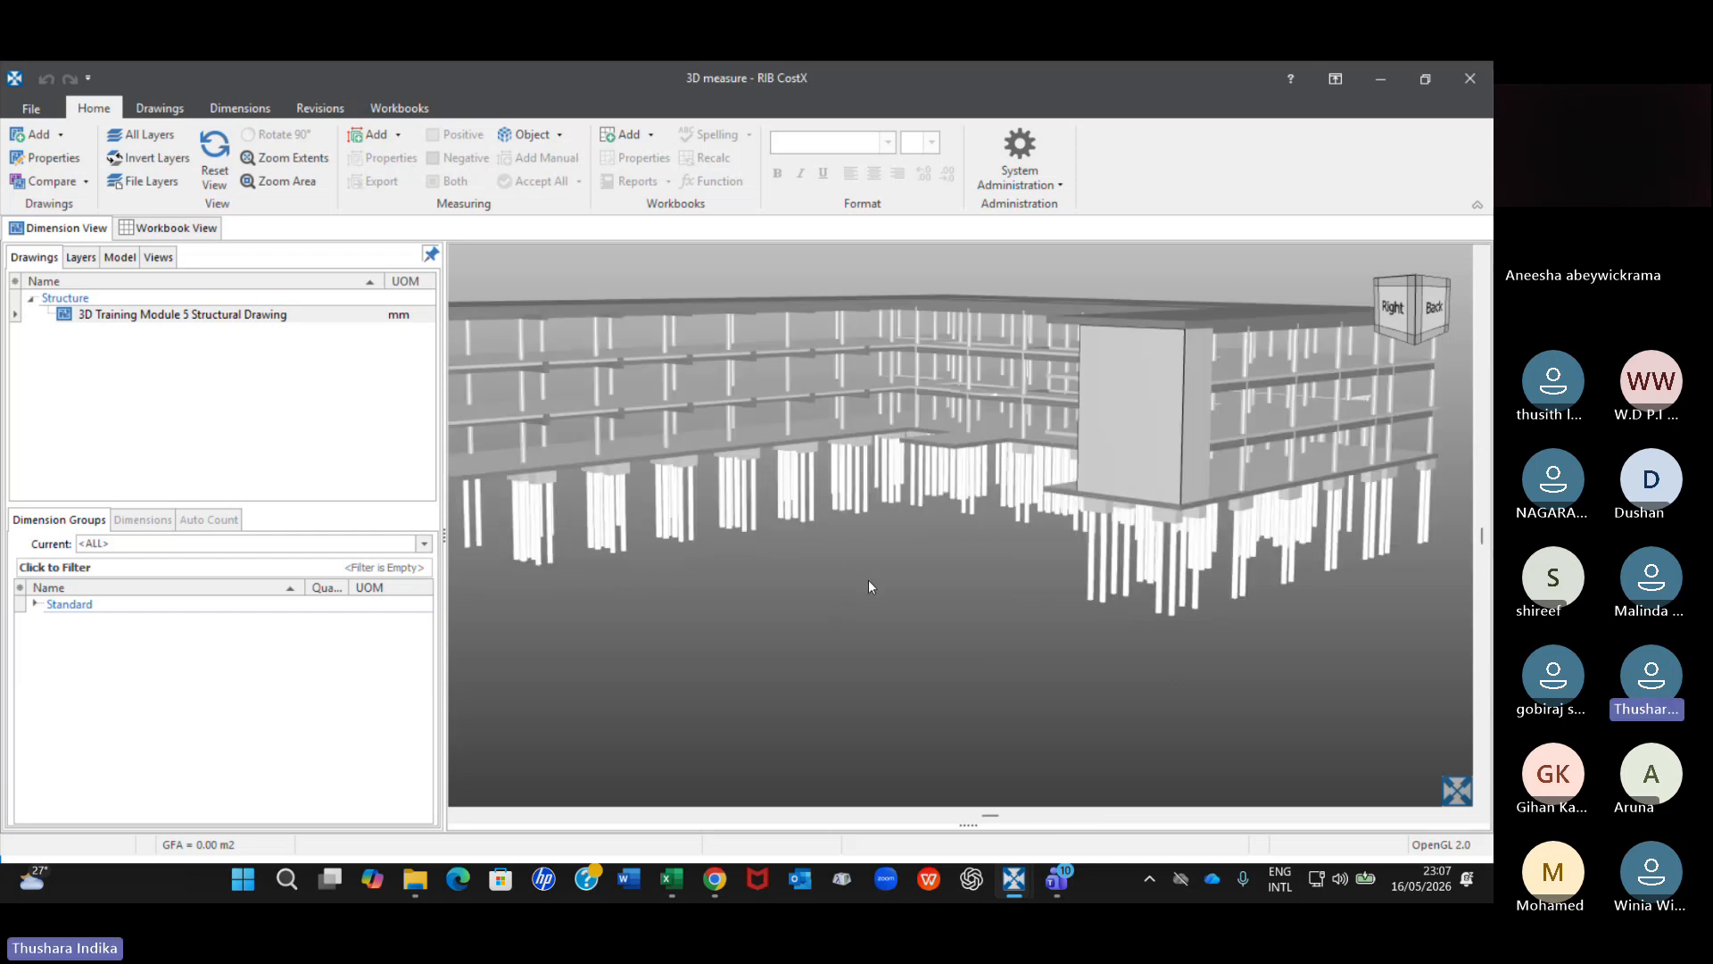
scroll(865, 640, down, 2)
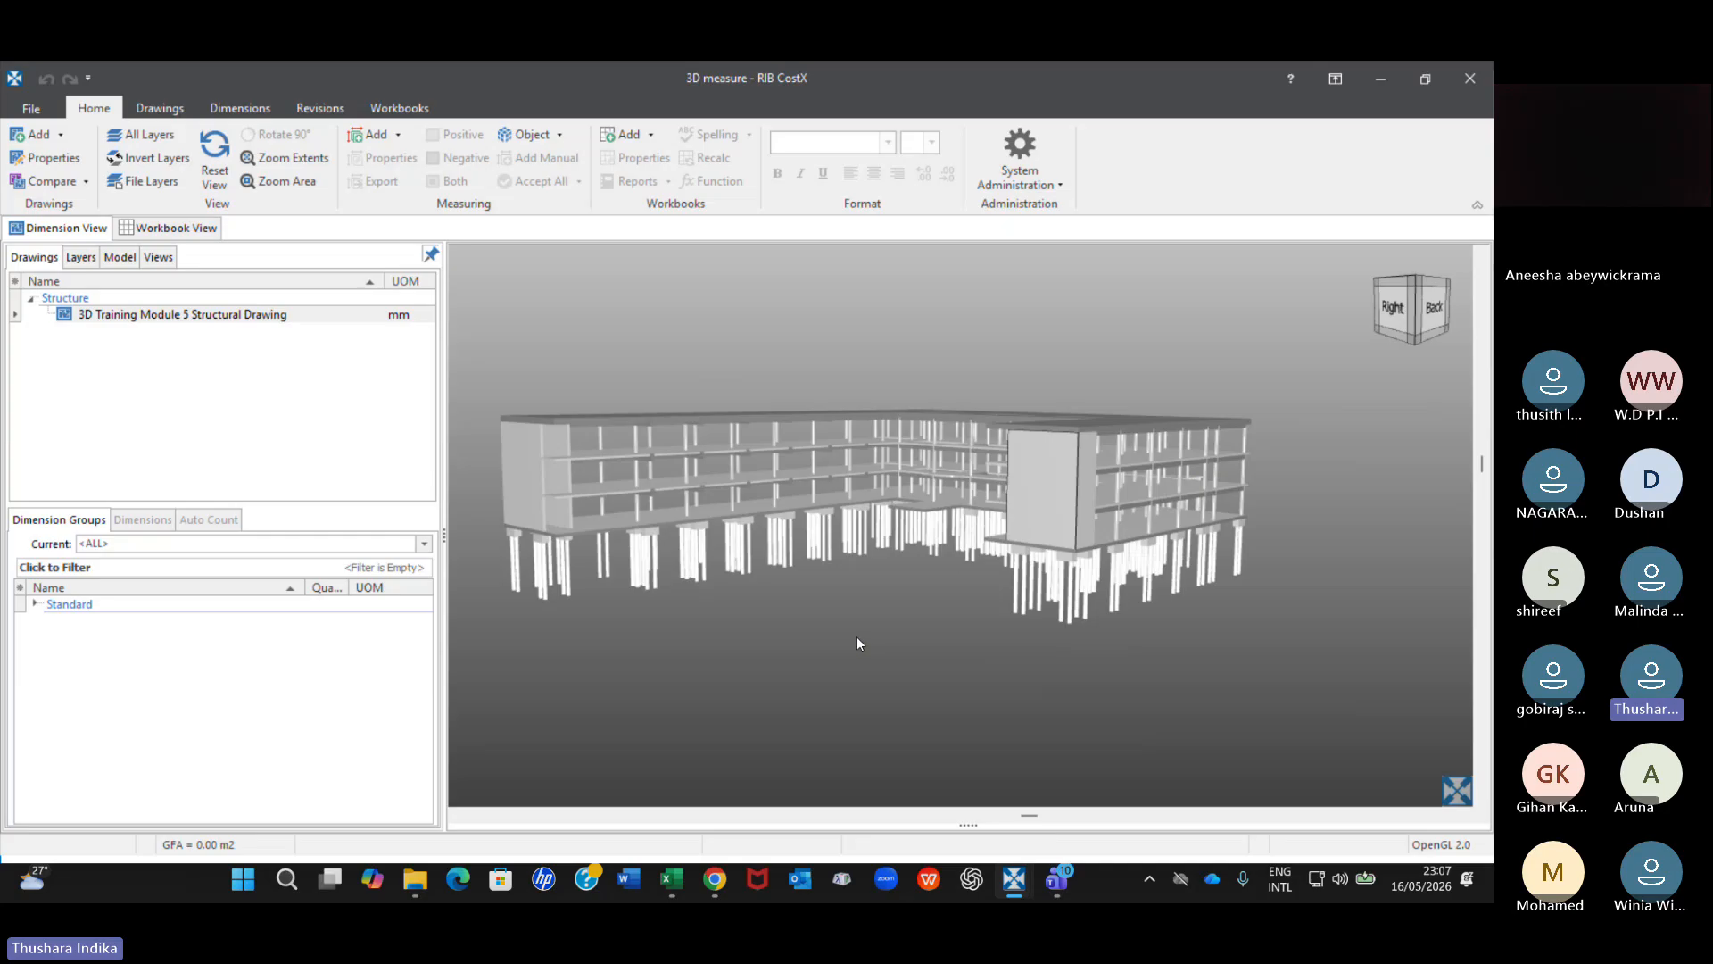
middle_drag(853, 614, 926, 578)
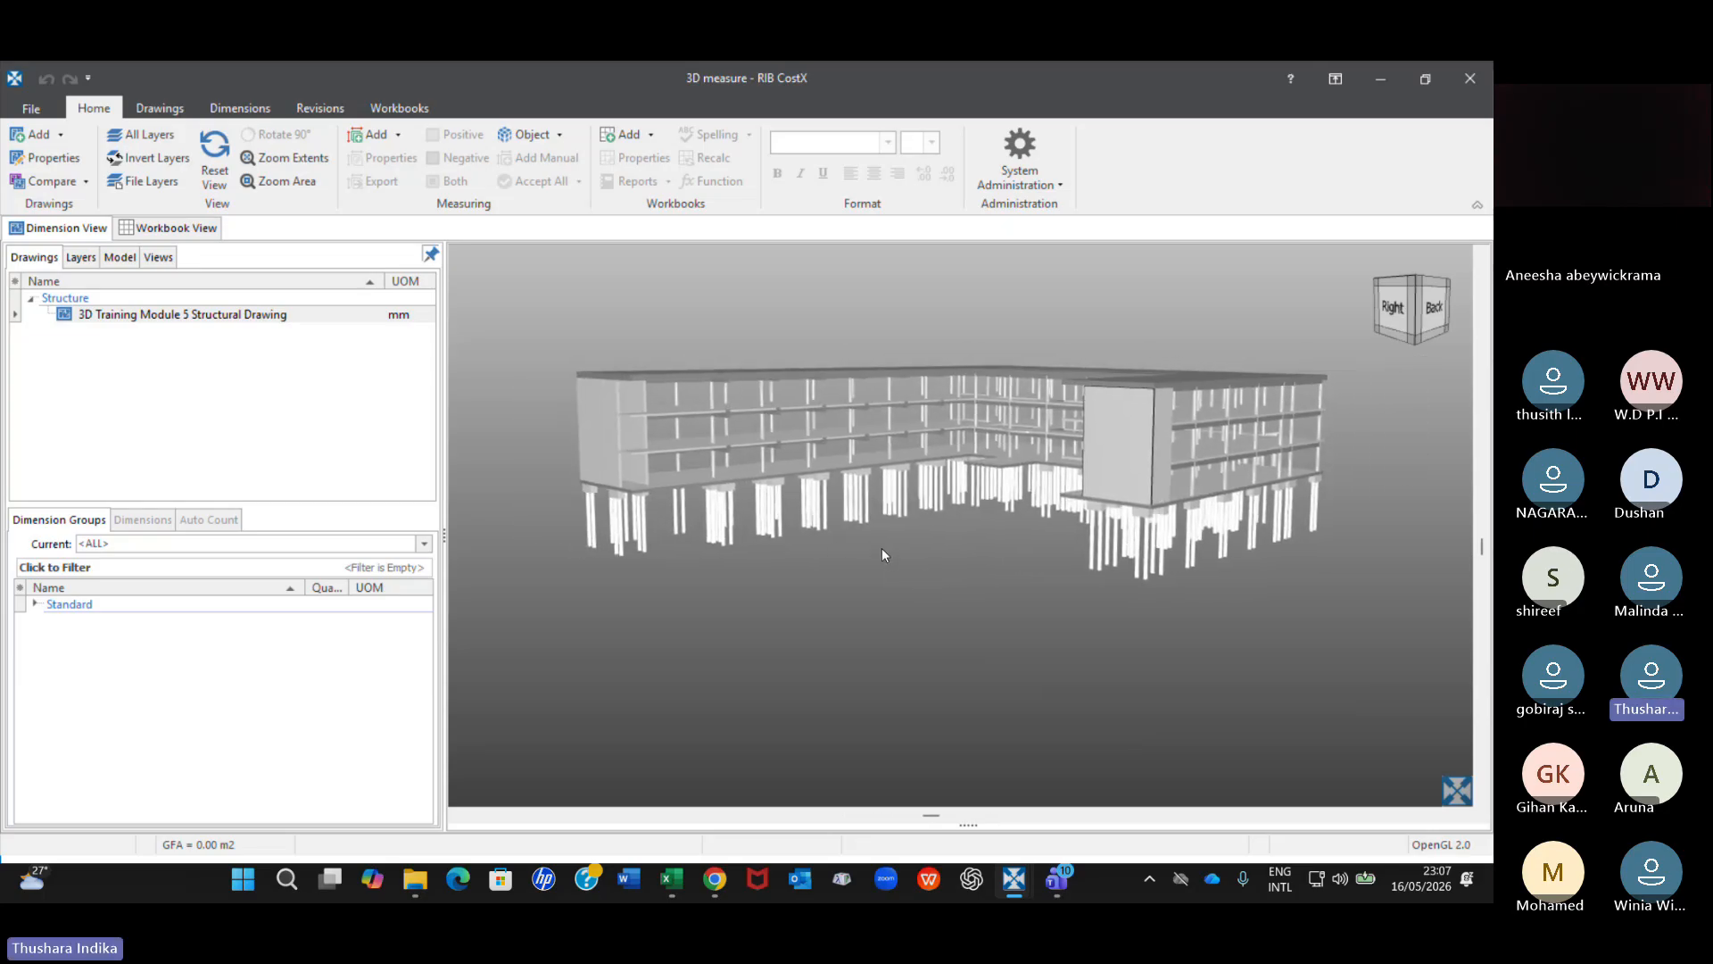
mouse_move(881, 548)
mouse_down()
mouse_move(883, 619)
mouse_move(902, 478)
mouse_move(1019, 484)
mouse_move(933, 544)
mouse_move(855, 562)
mouse_move(758, 548)
mouse_move(869, 554)
mouse_up()
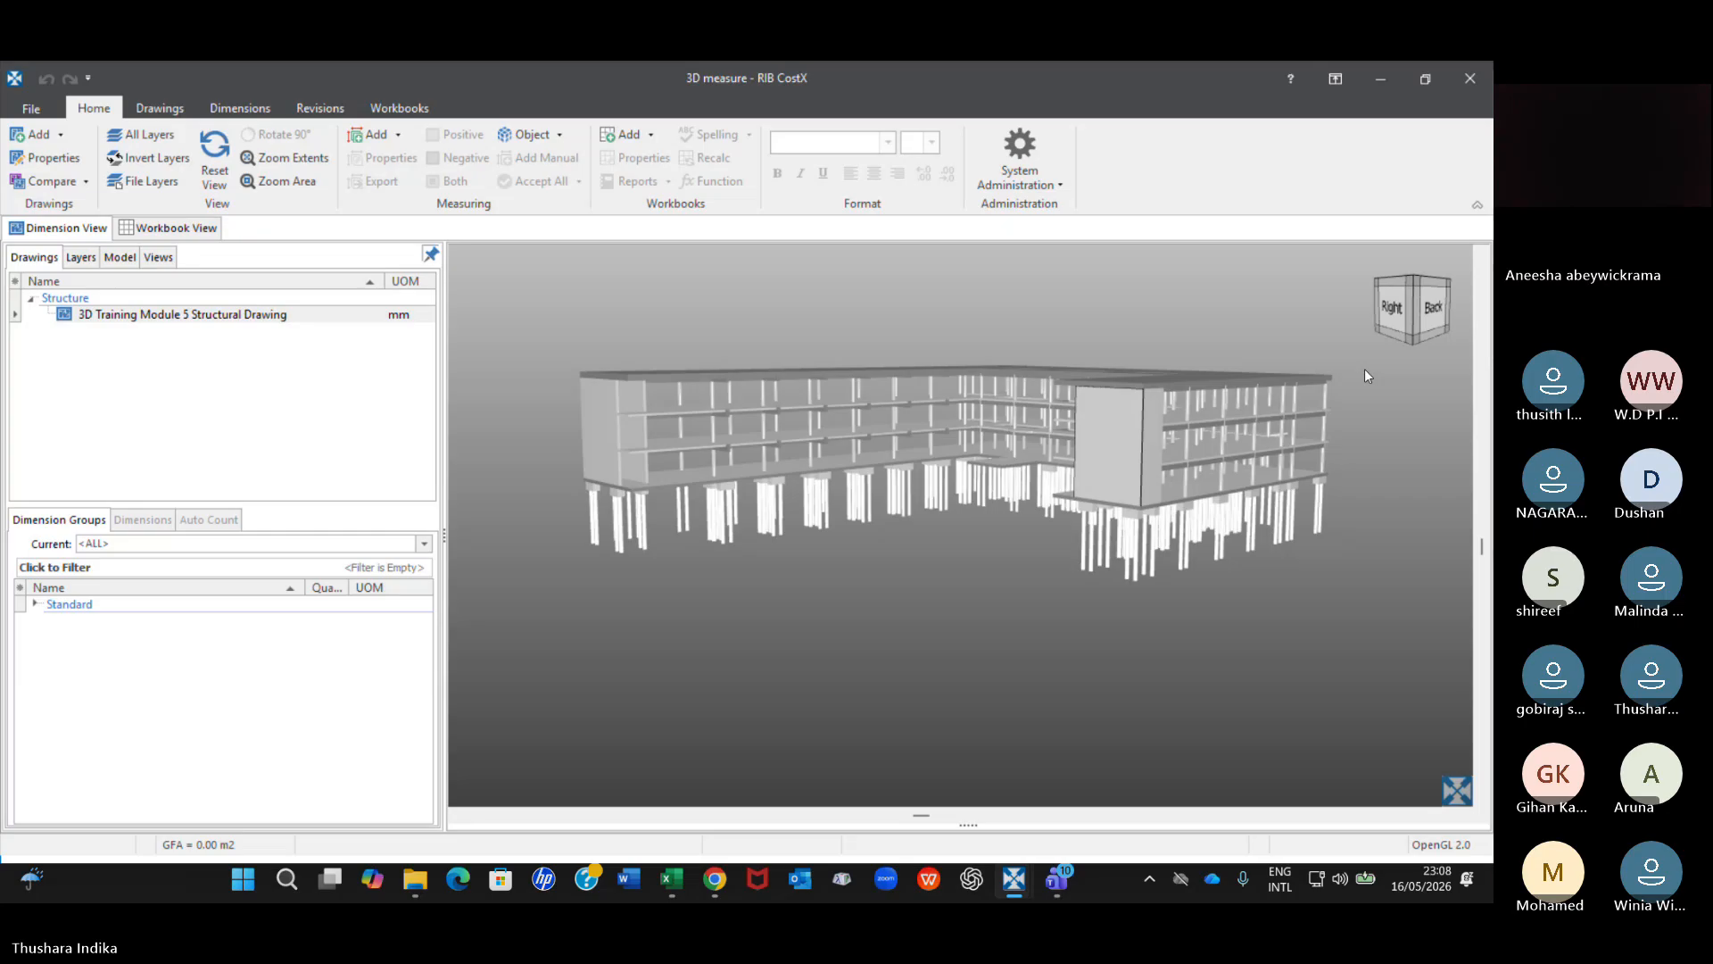
click(178, 314)
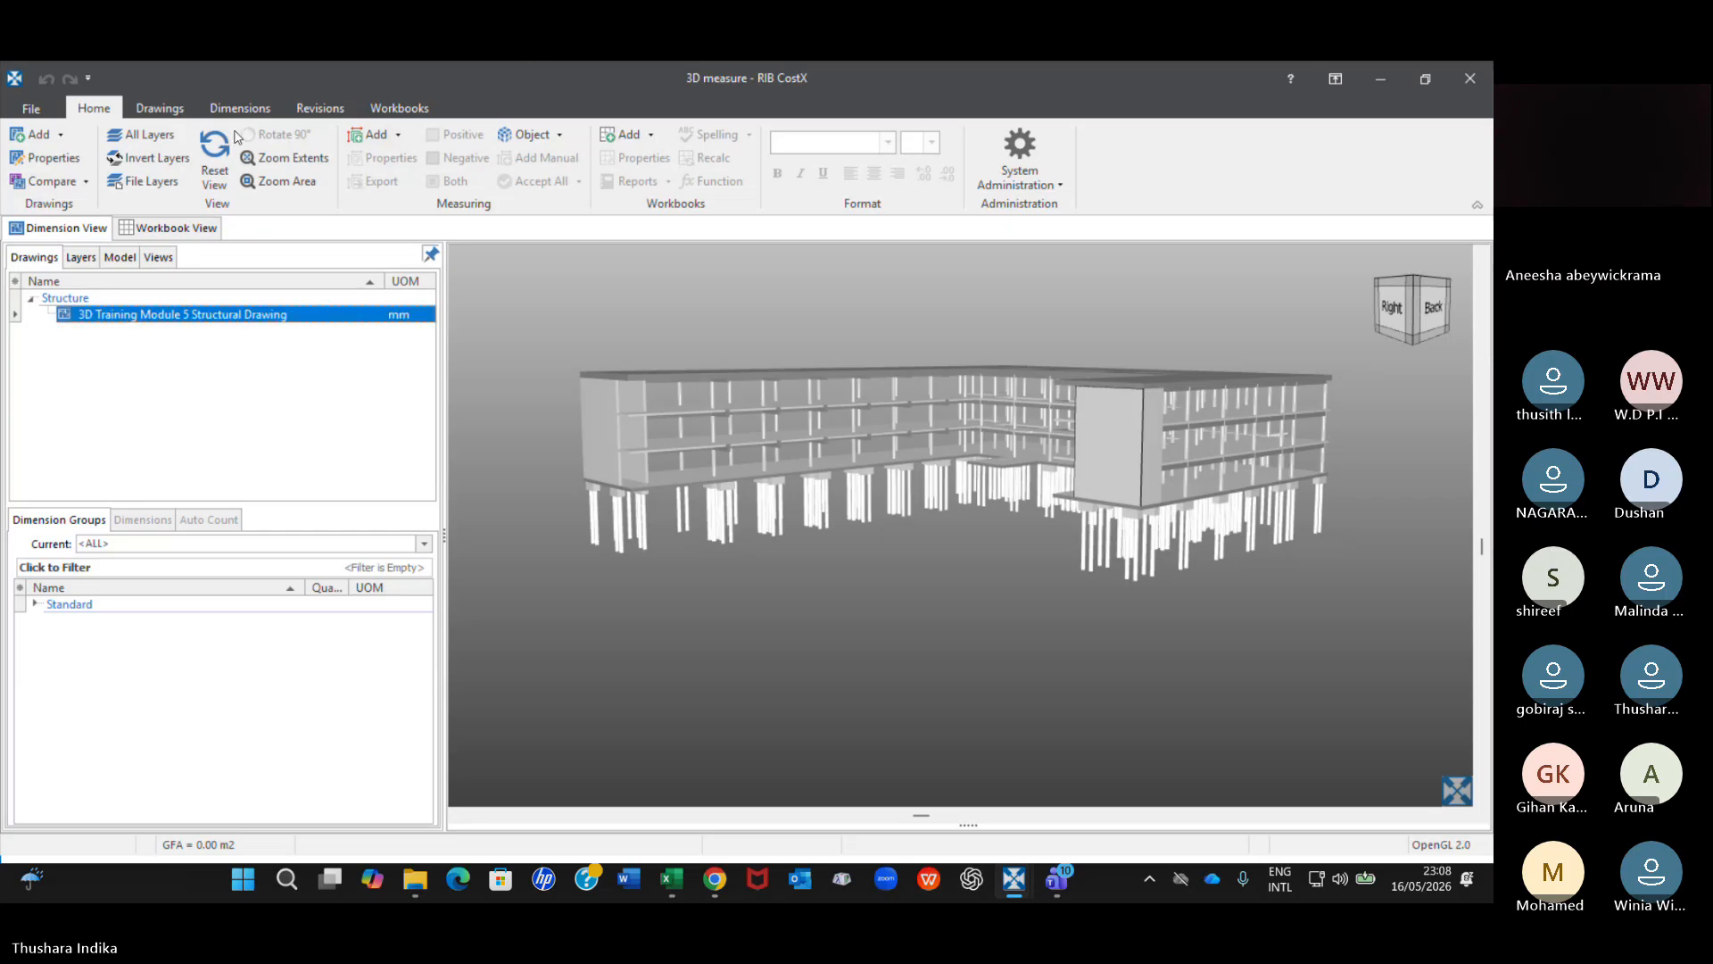
click(176, 109)
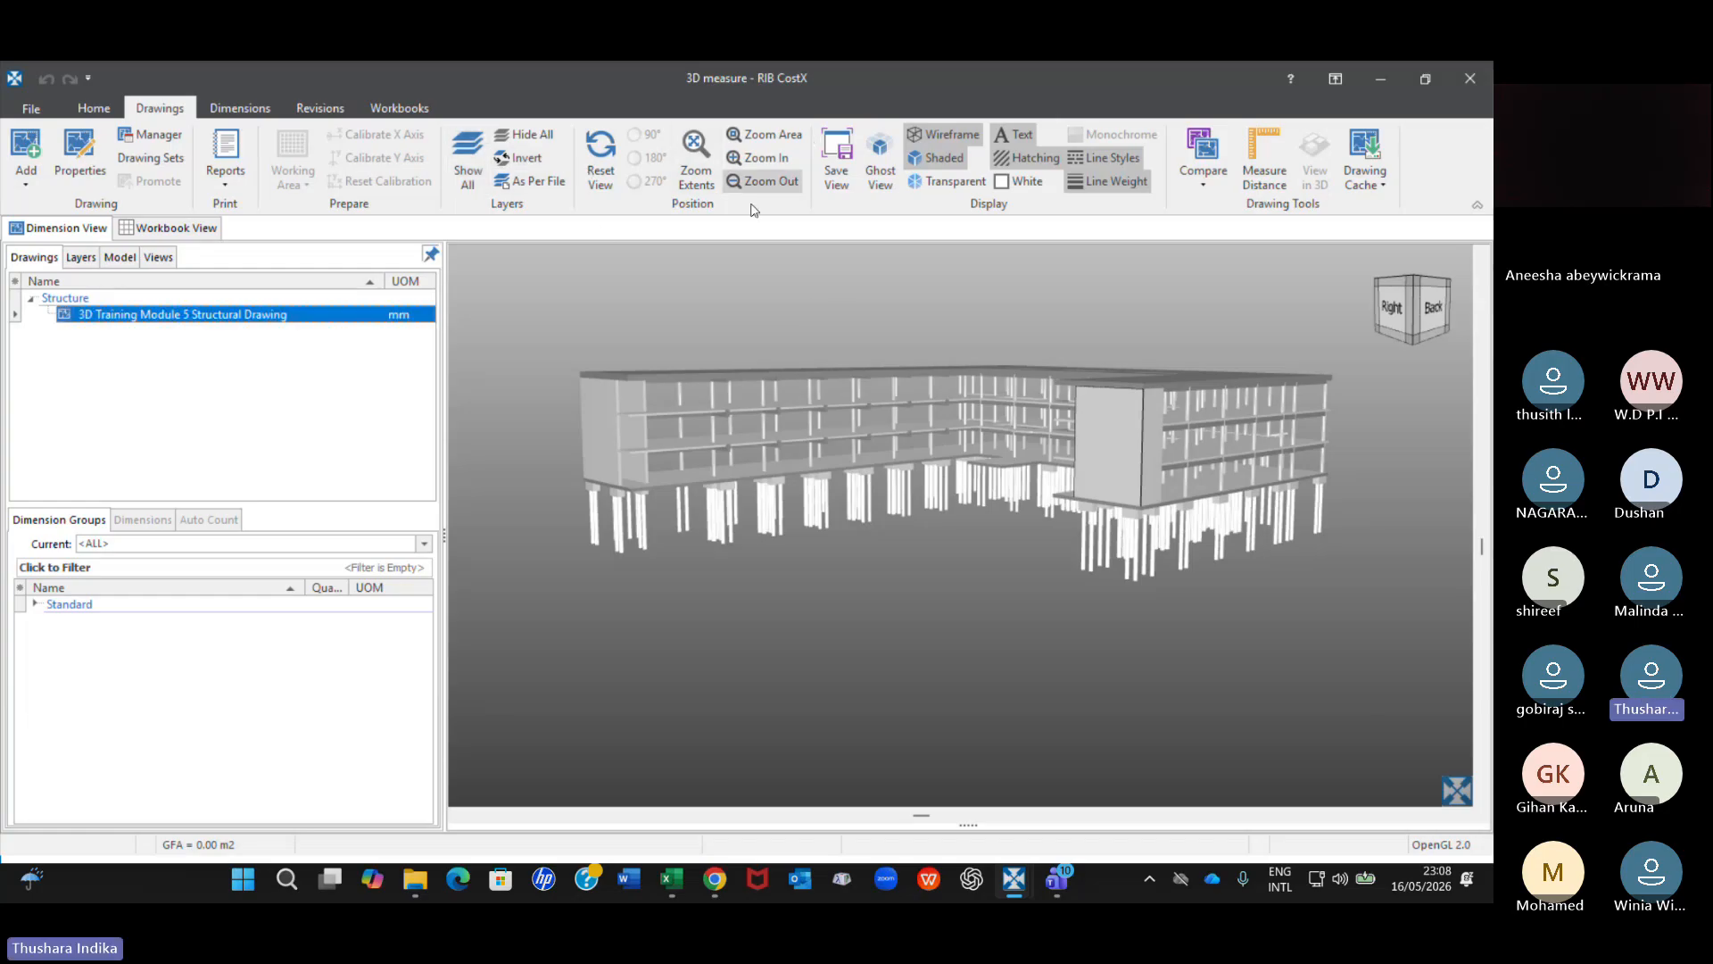
click(837, 175)
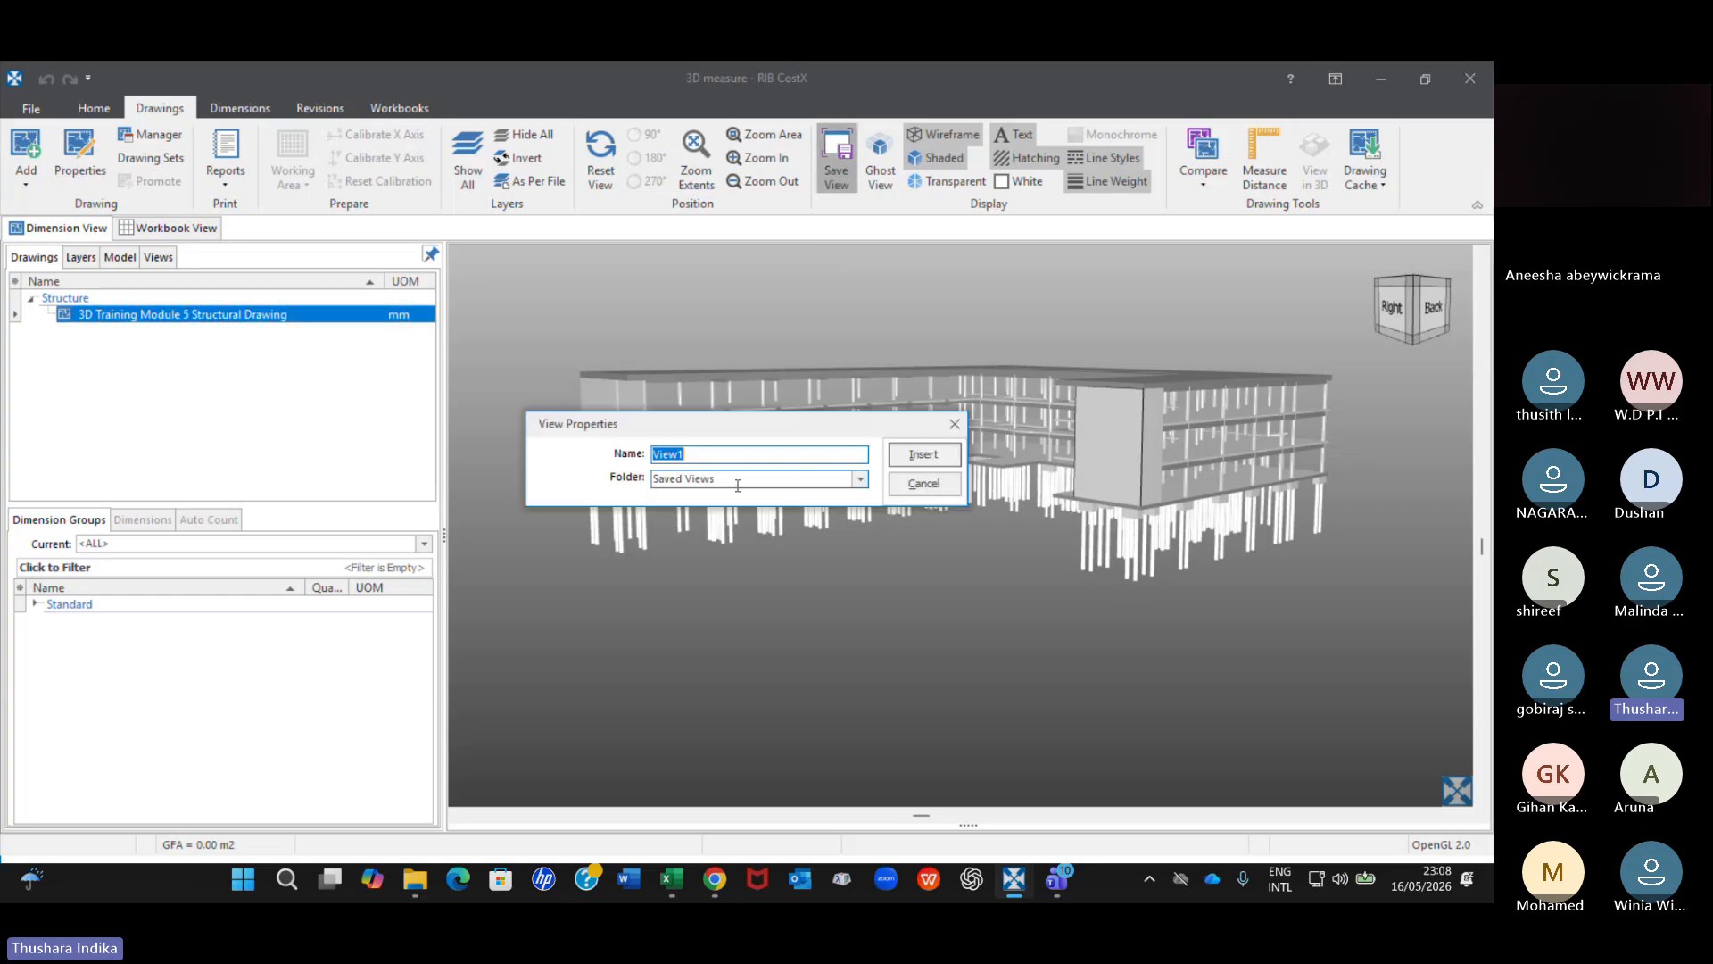
click(955, 425)
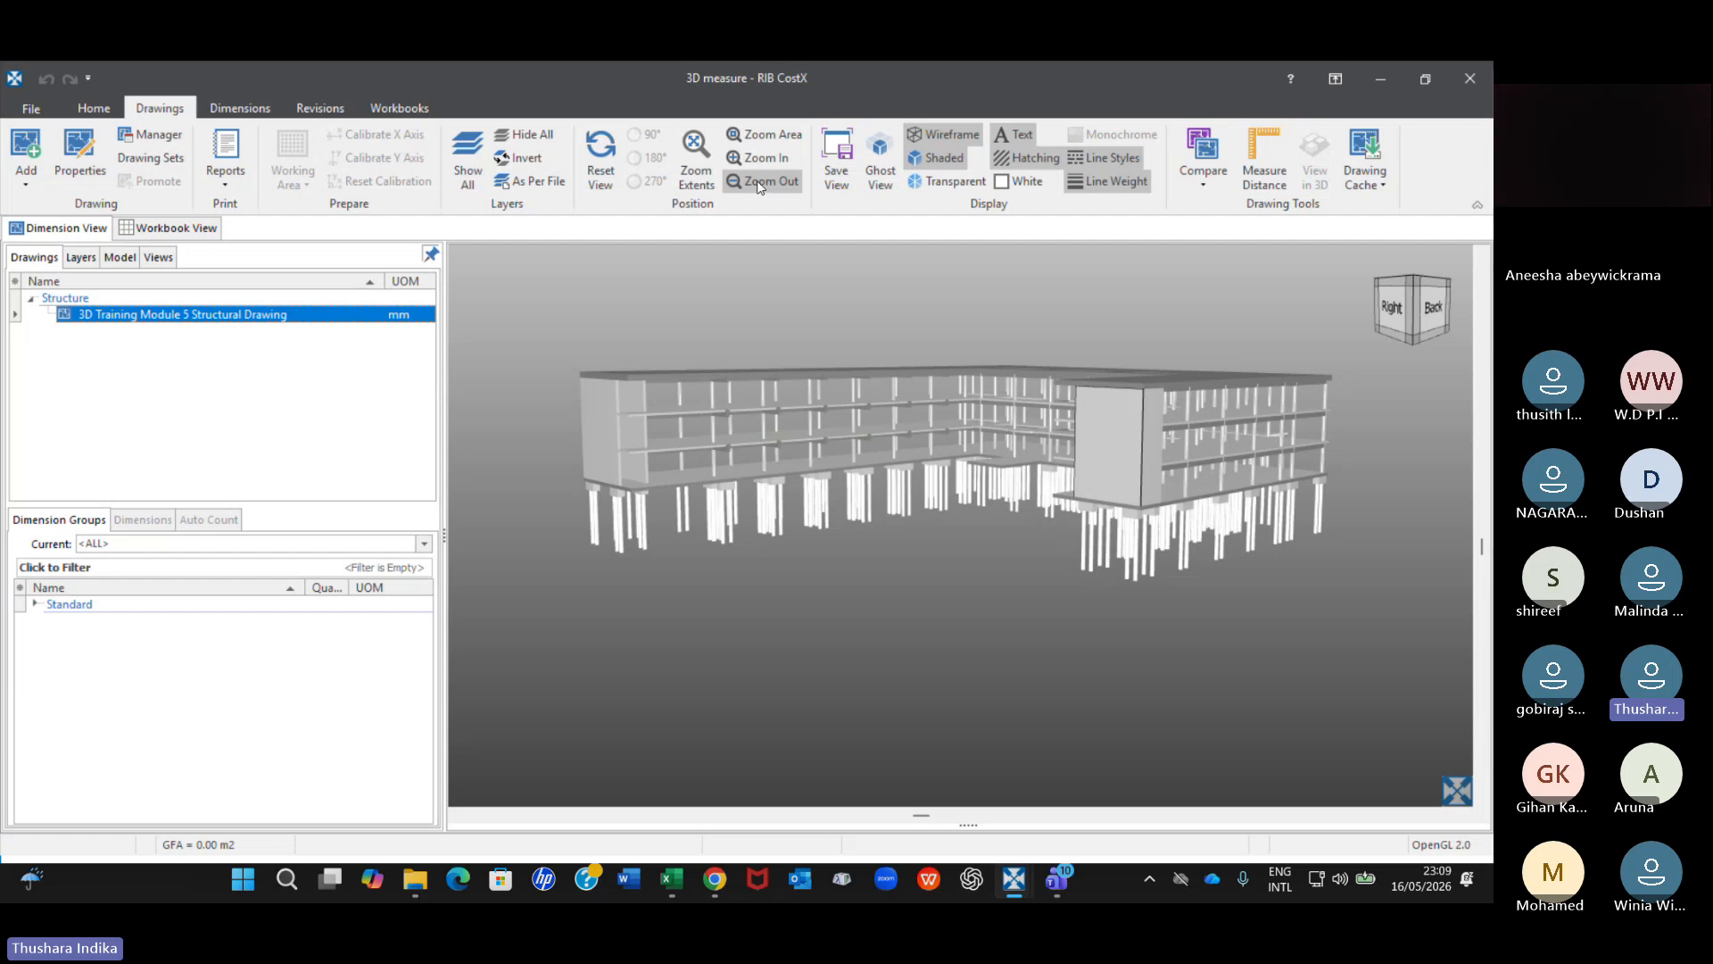
Enlarge the end of the building's long wing and save this view as View1 in the Saved Views folder.
click(774, 139)
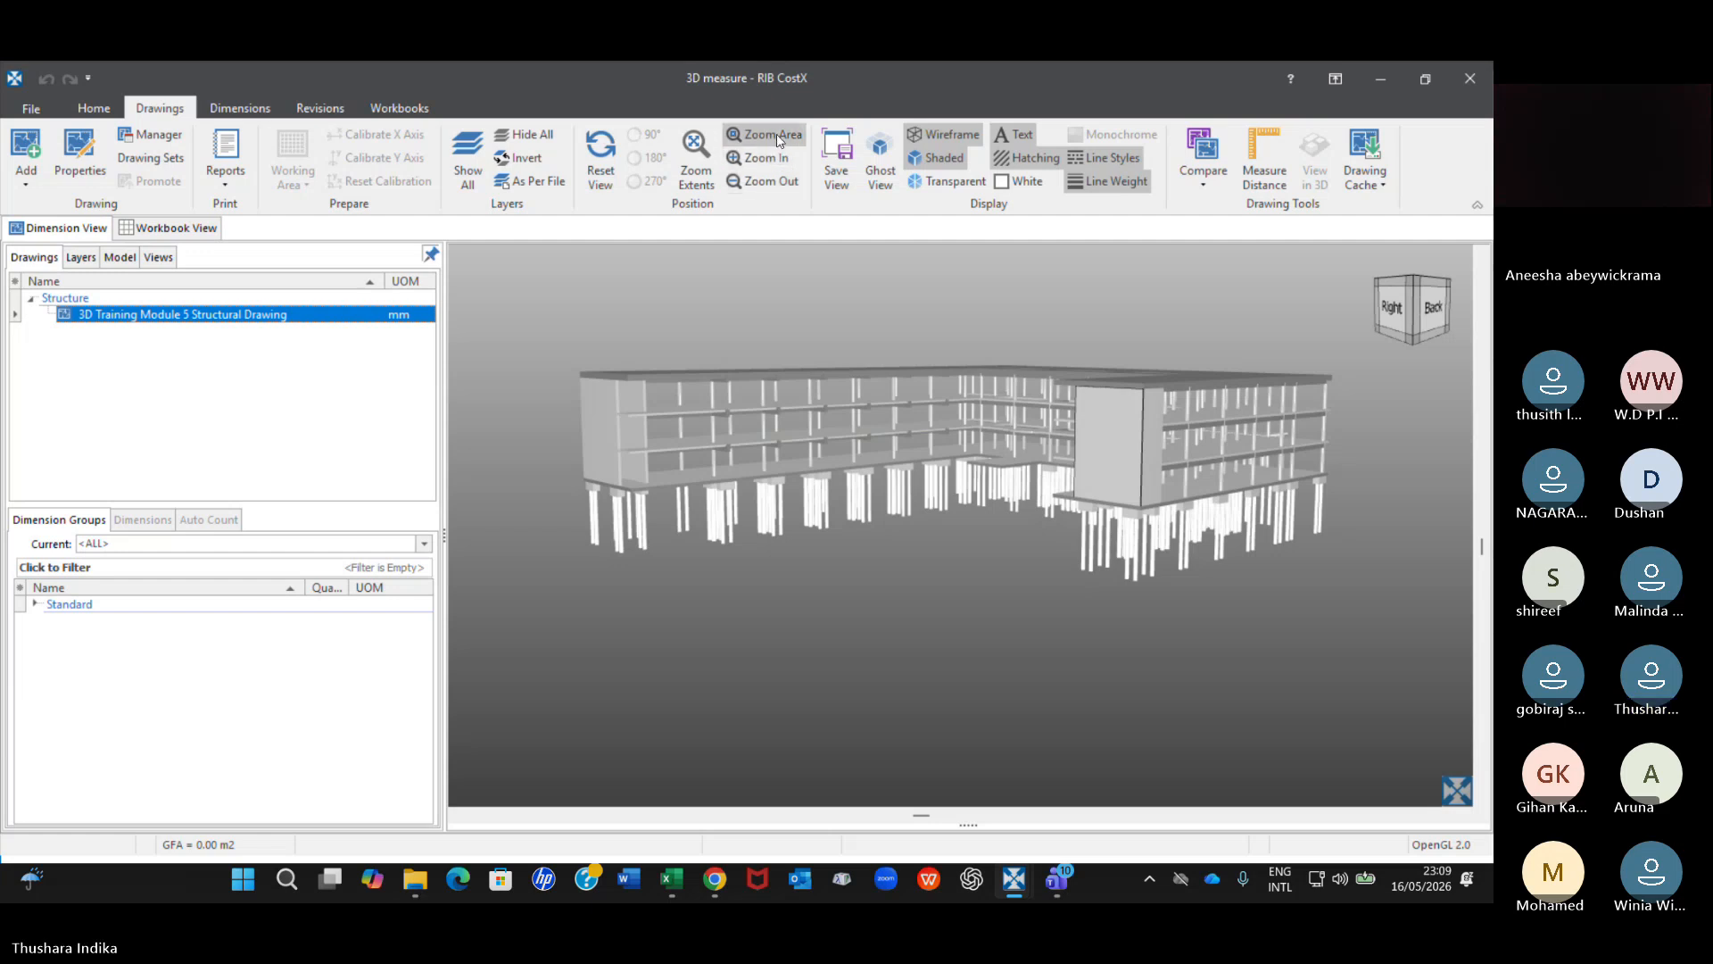
drag(582, 339, 776, 564)
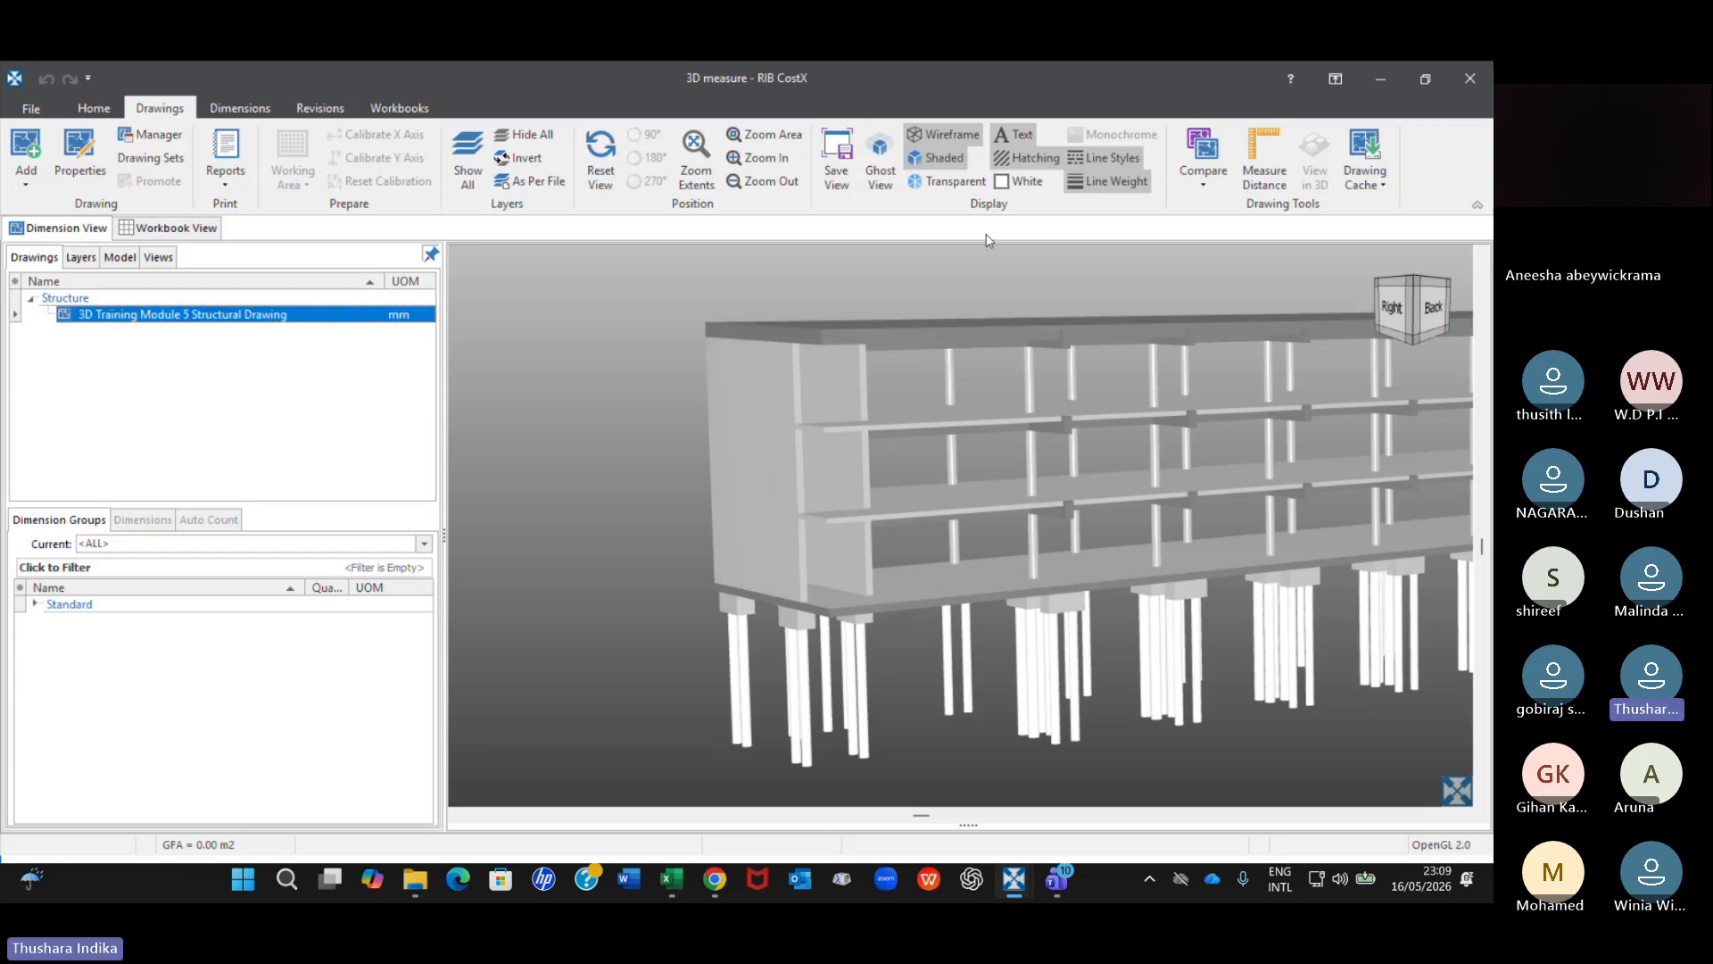
click(846, 174)
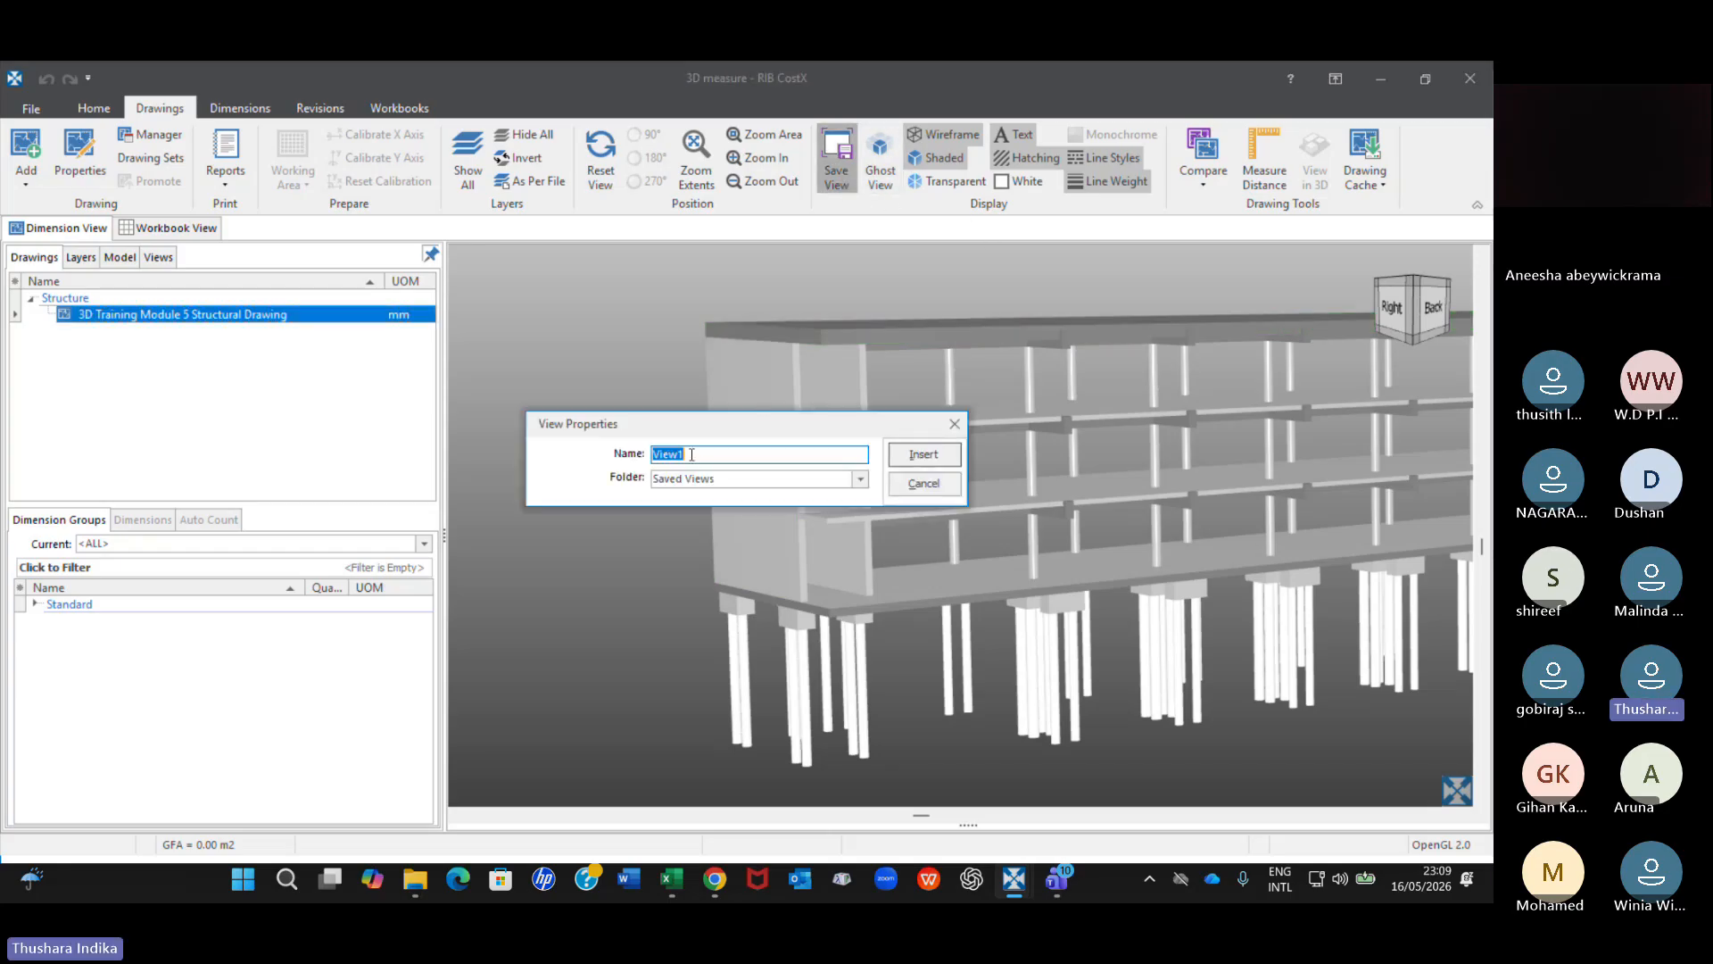
click(923, 455)
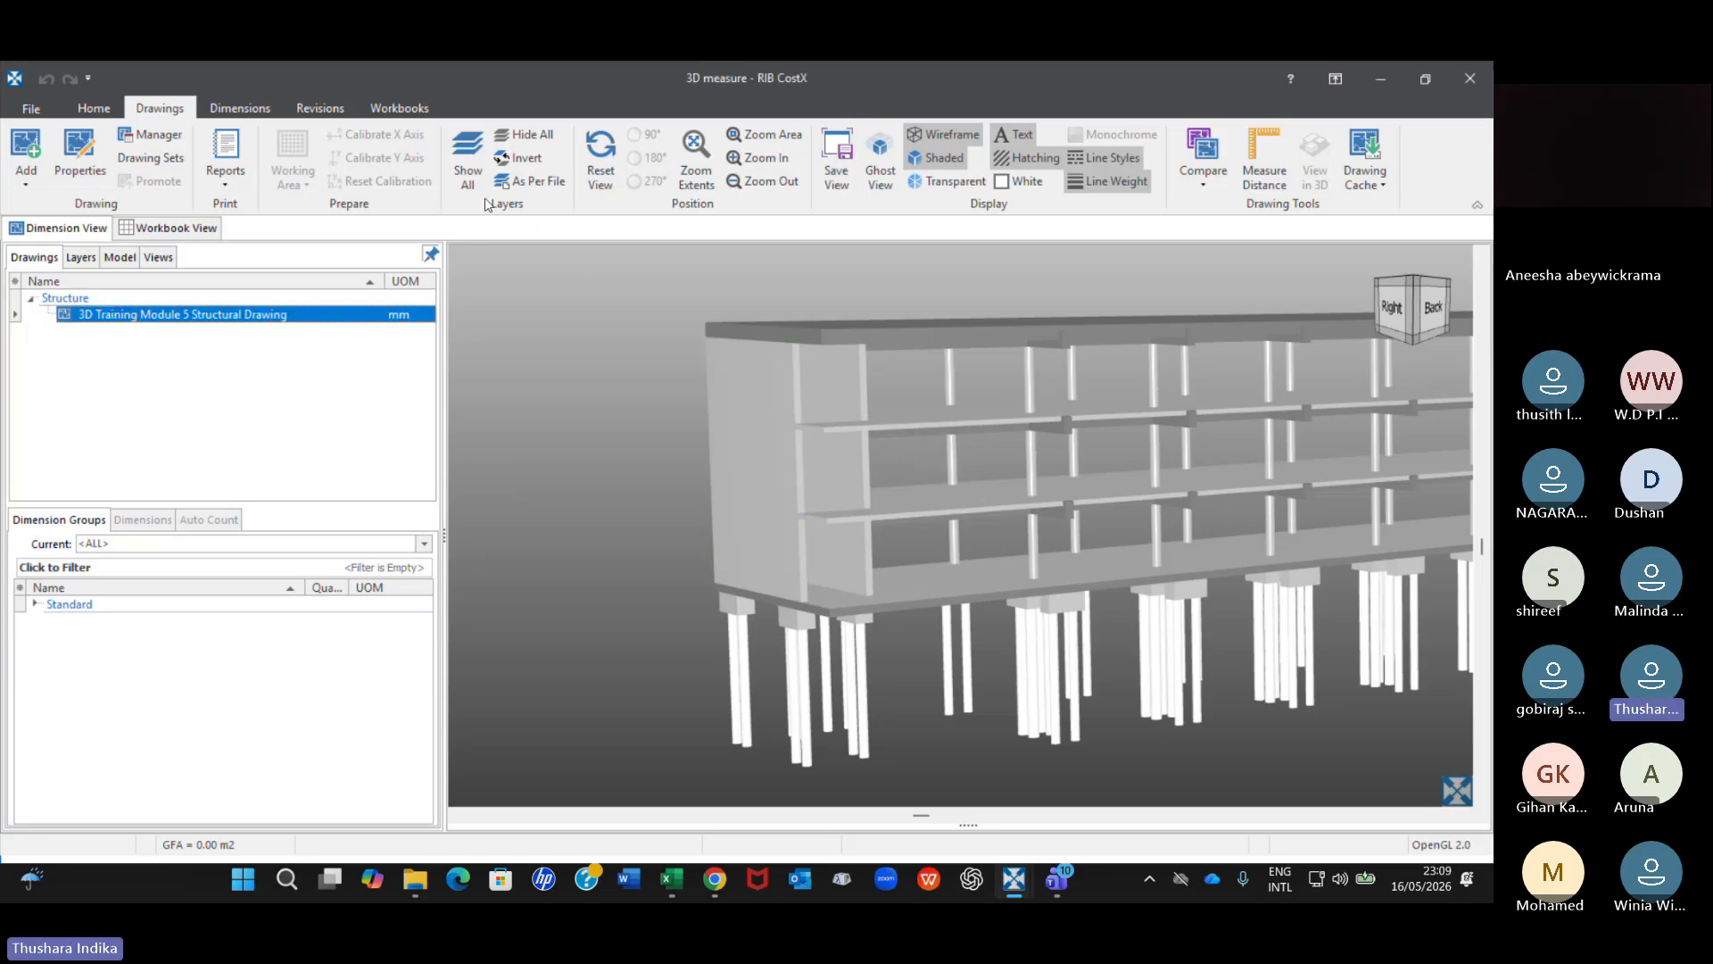
Reset the structural model's view, then restore View1 from the saved views.
click(612, 189)
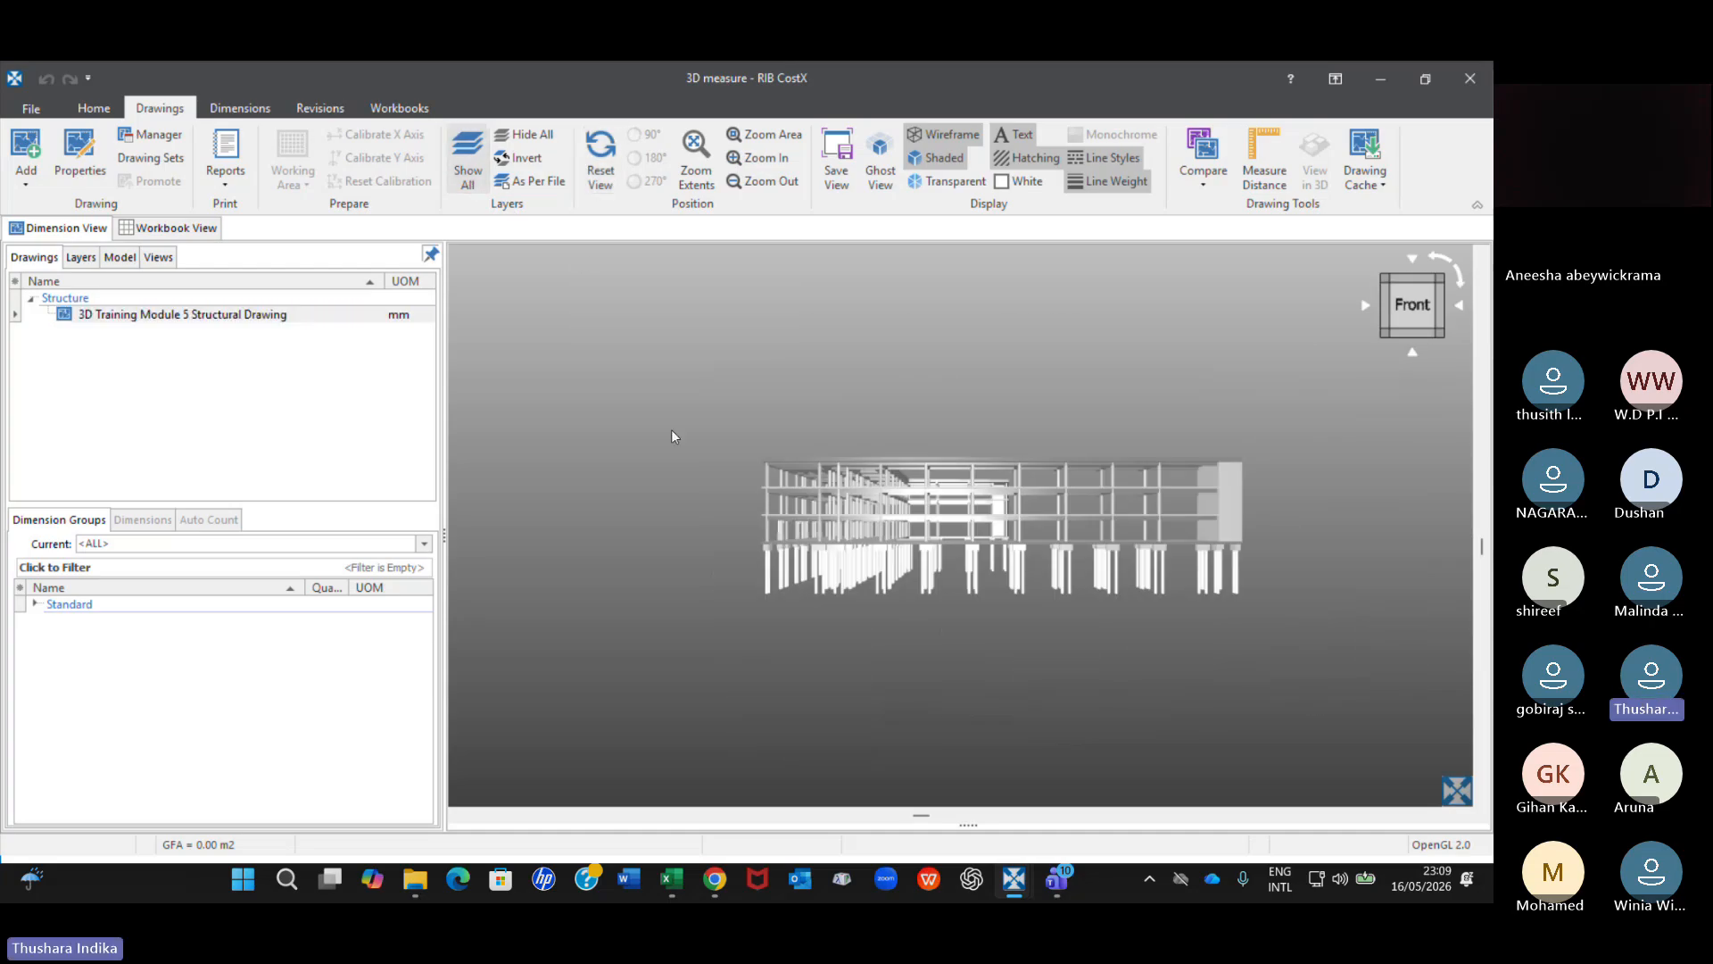
click(158, 257)
double_click(76, 312)
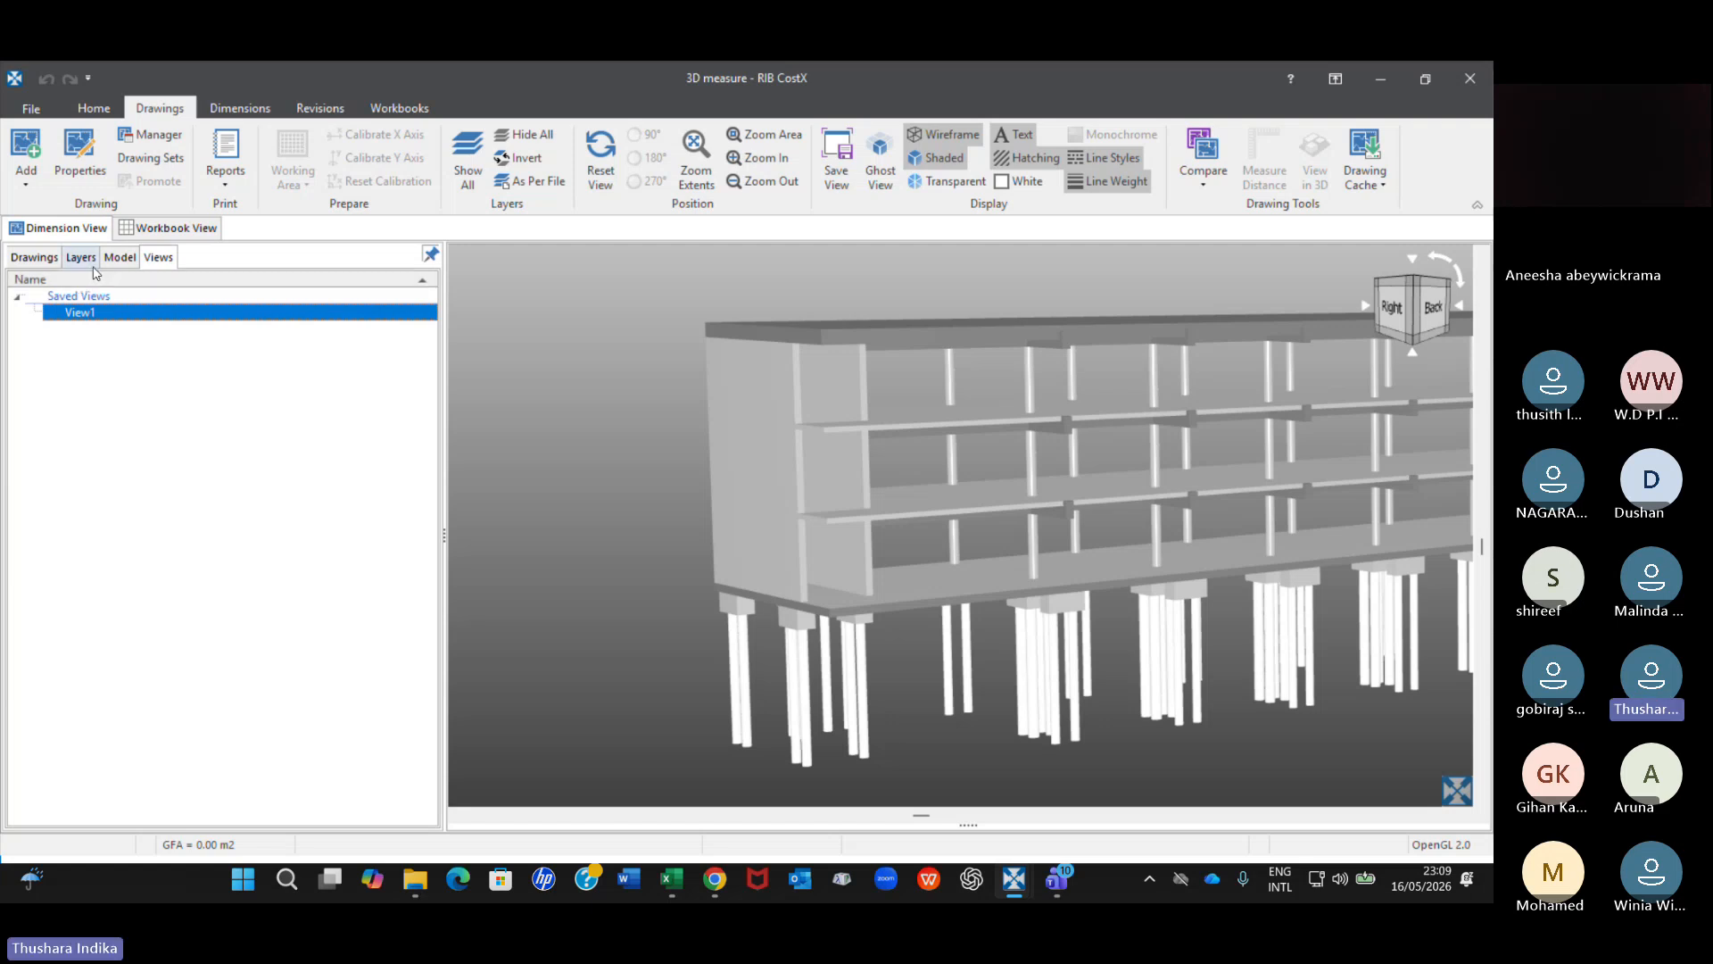
Show all layers, reset the model's view, and orbit to see the whole building from above its right-back corner.
click(471, 181)
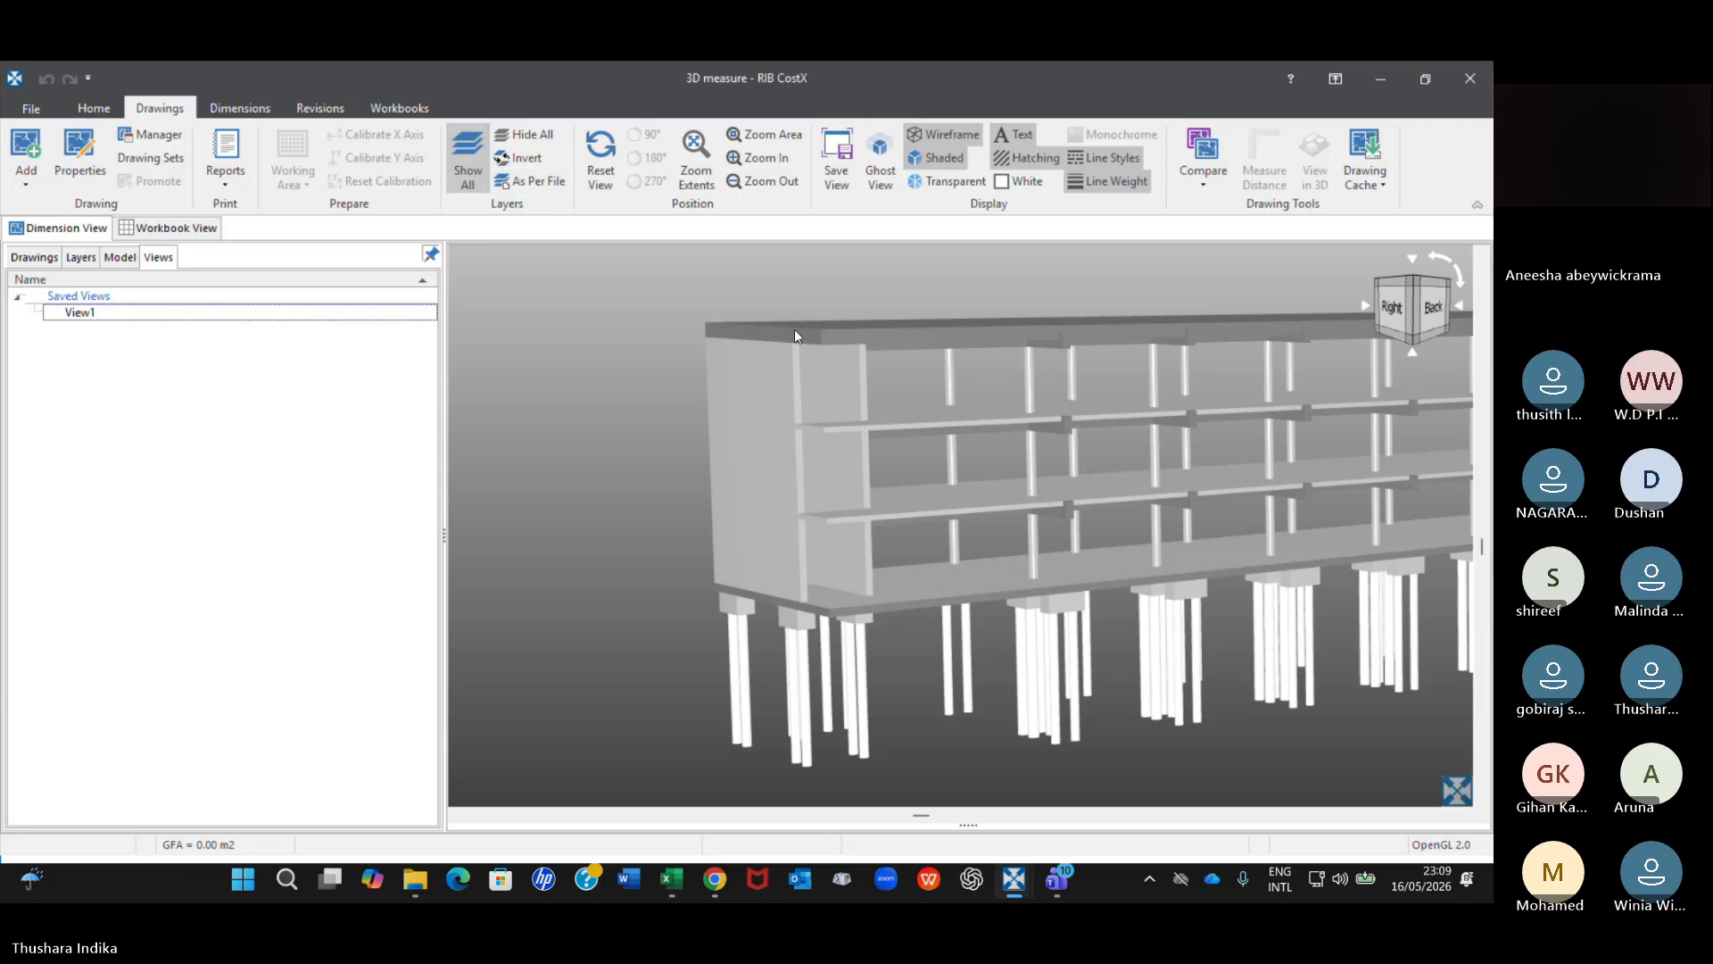
click(537, 188)
click(601, 159)
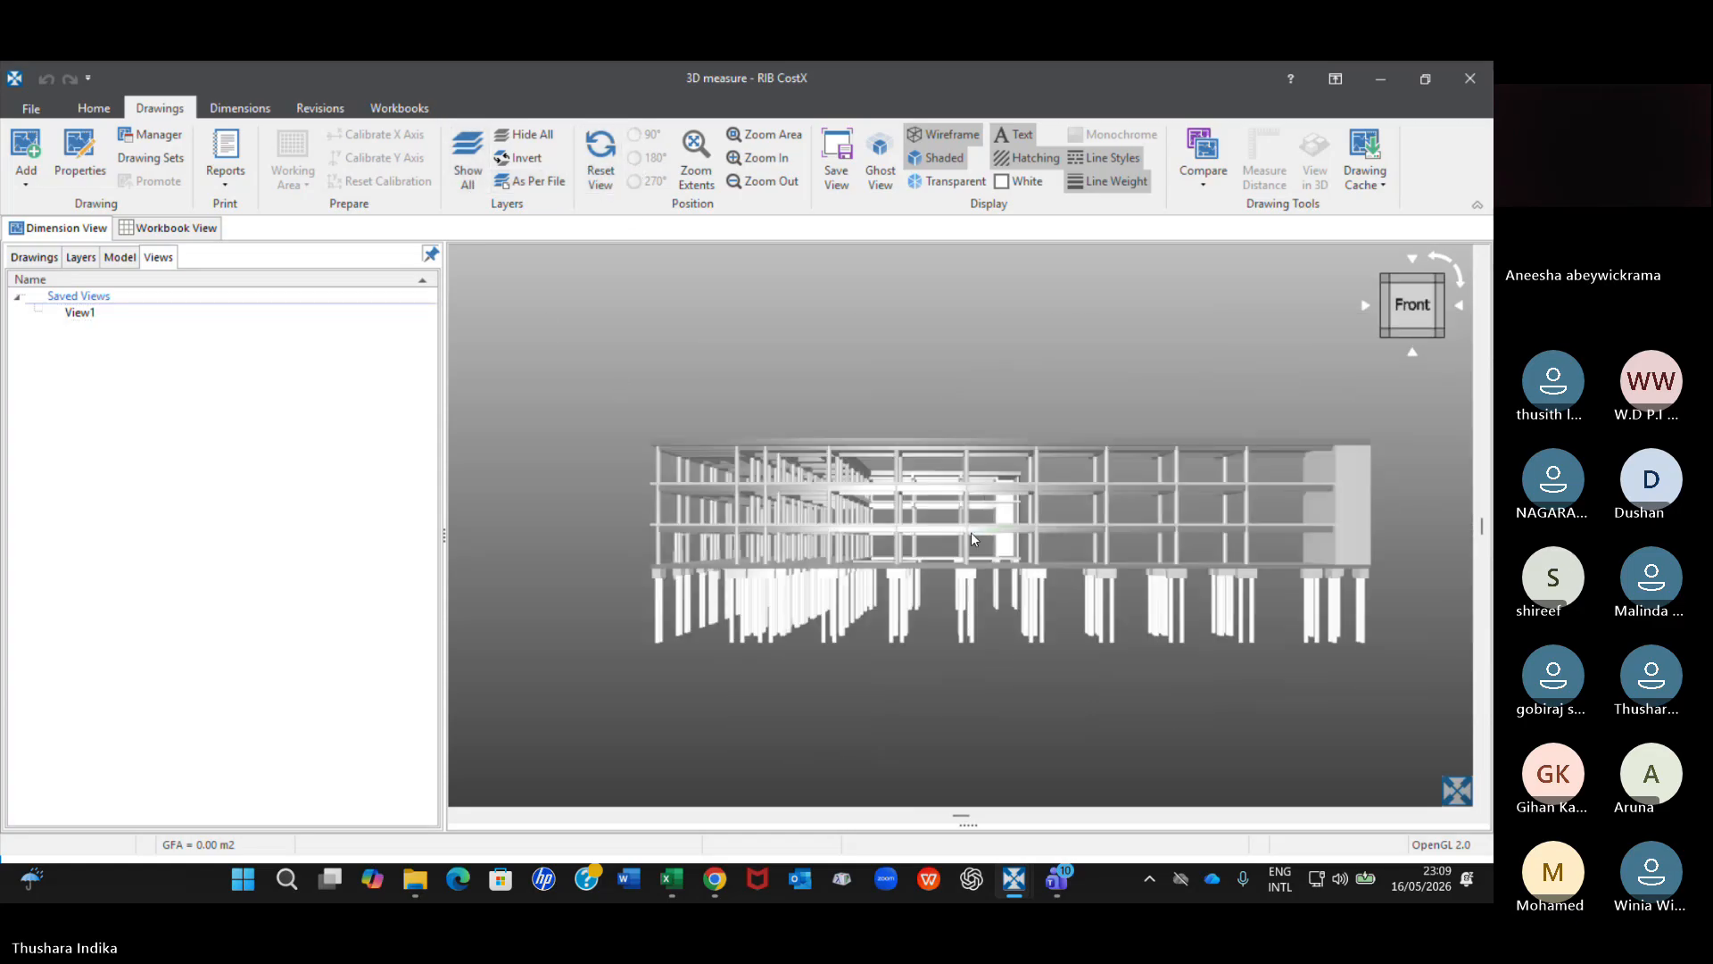
drag(970, 533, 967, 576)
drag(1077, 613, 592, 585)
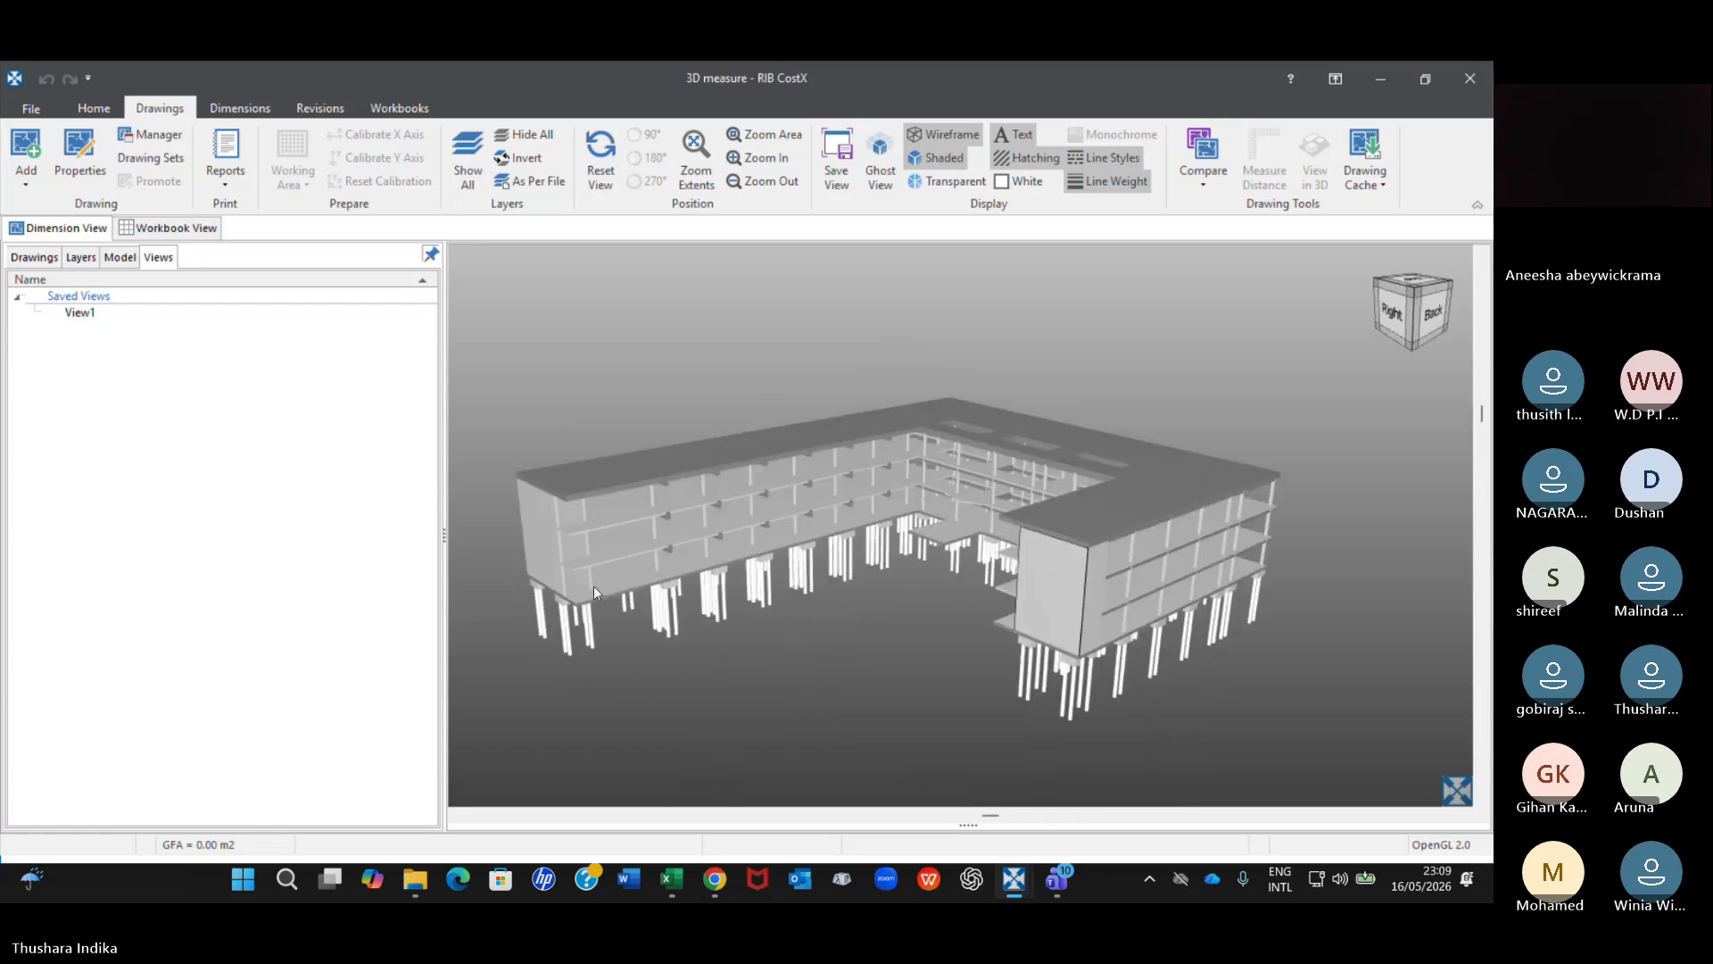
scroll(864, 612, up, 3)
scroll(864, 603, down, 2)
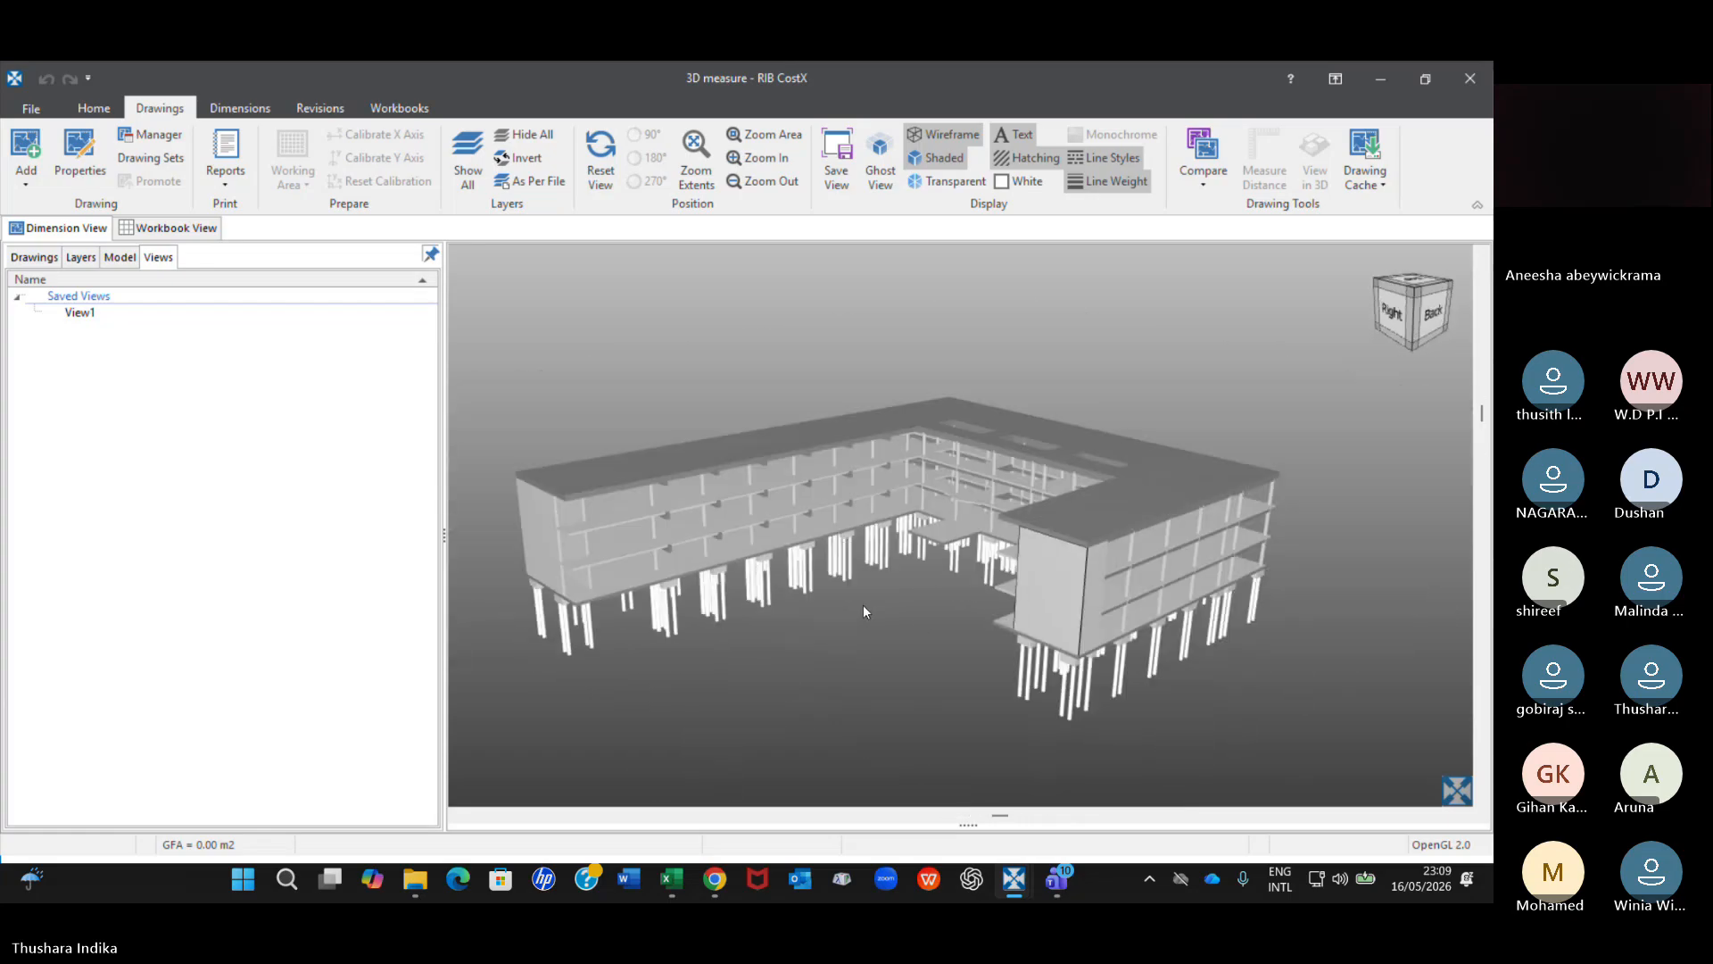
scroll(919, 617, down, 2)
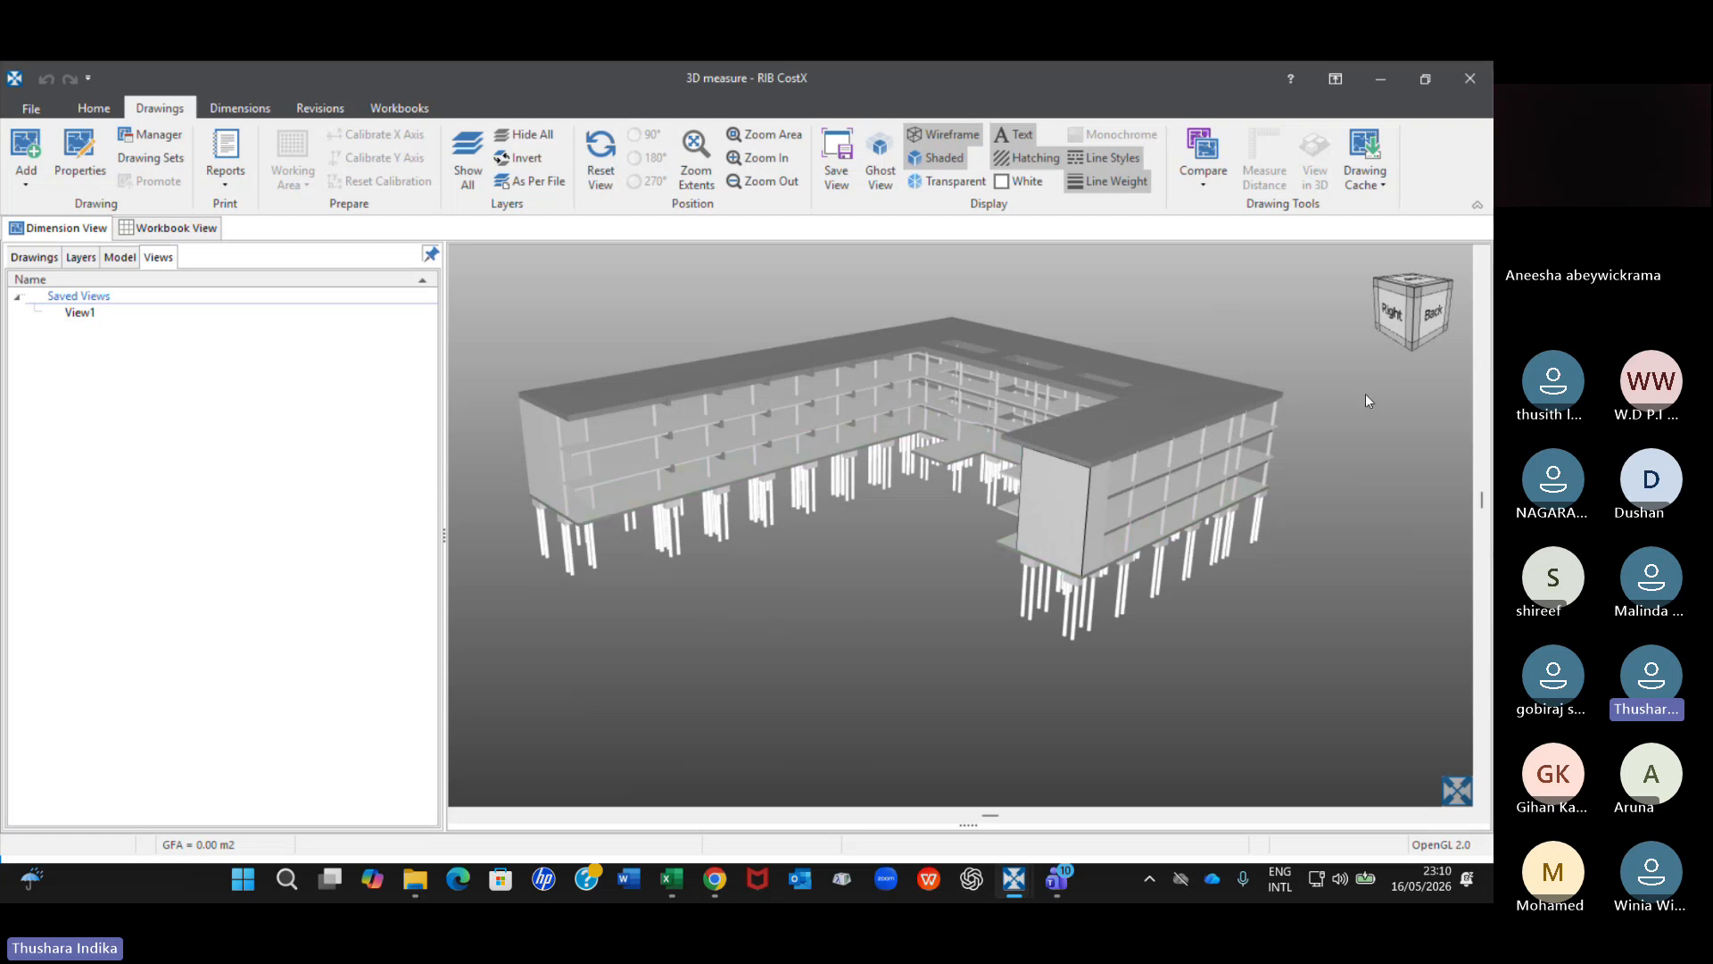
Examine the long wing's floor slabs up close and from above, then turn the building to a low view of its back face.
scroll(757, 414, up, 5)
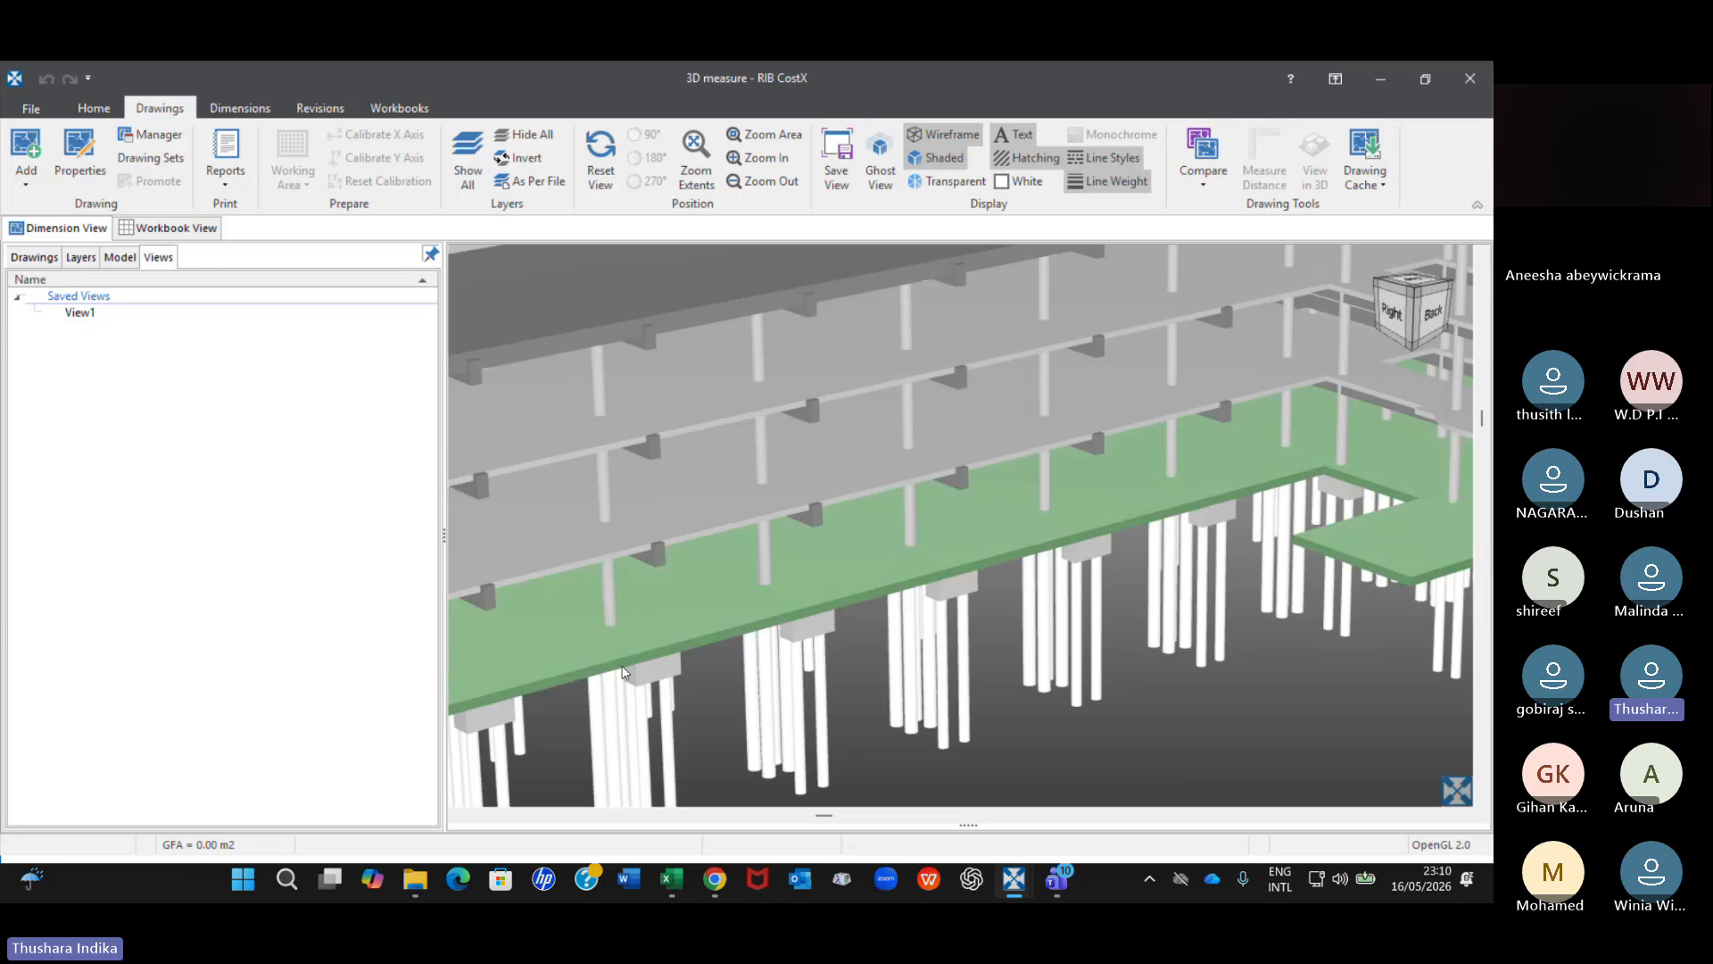
scroll(801, 617, down, 5)
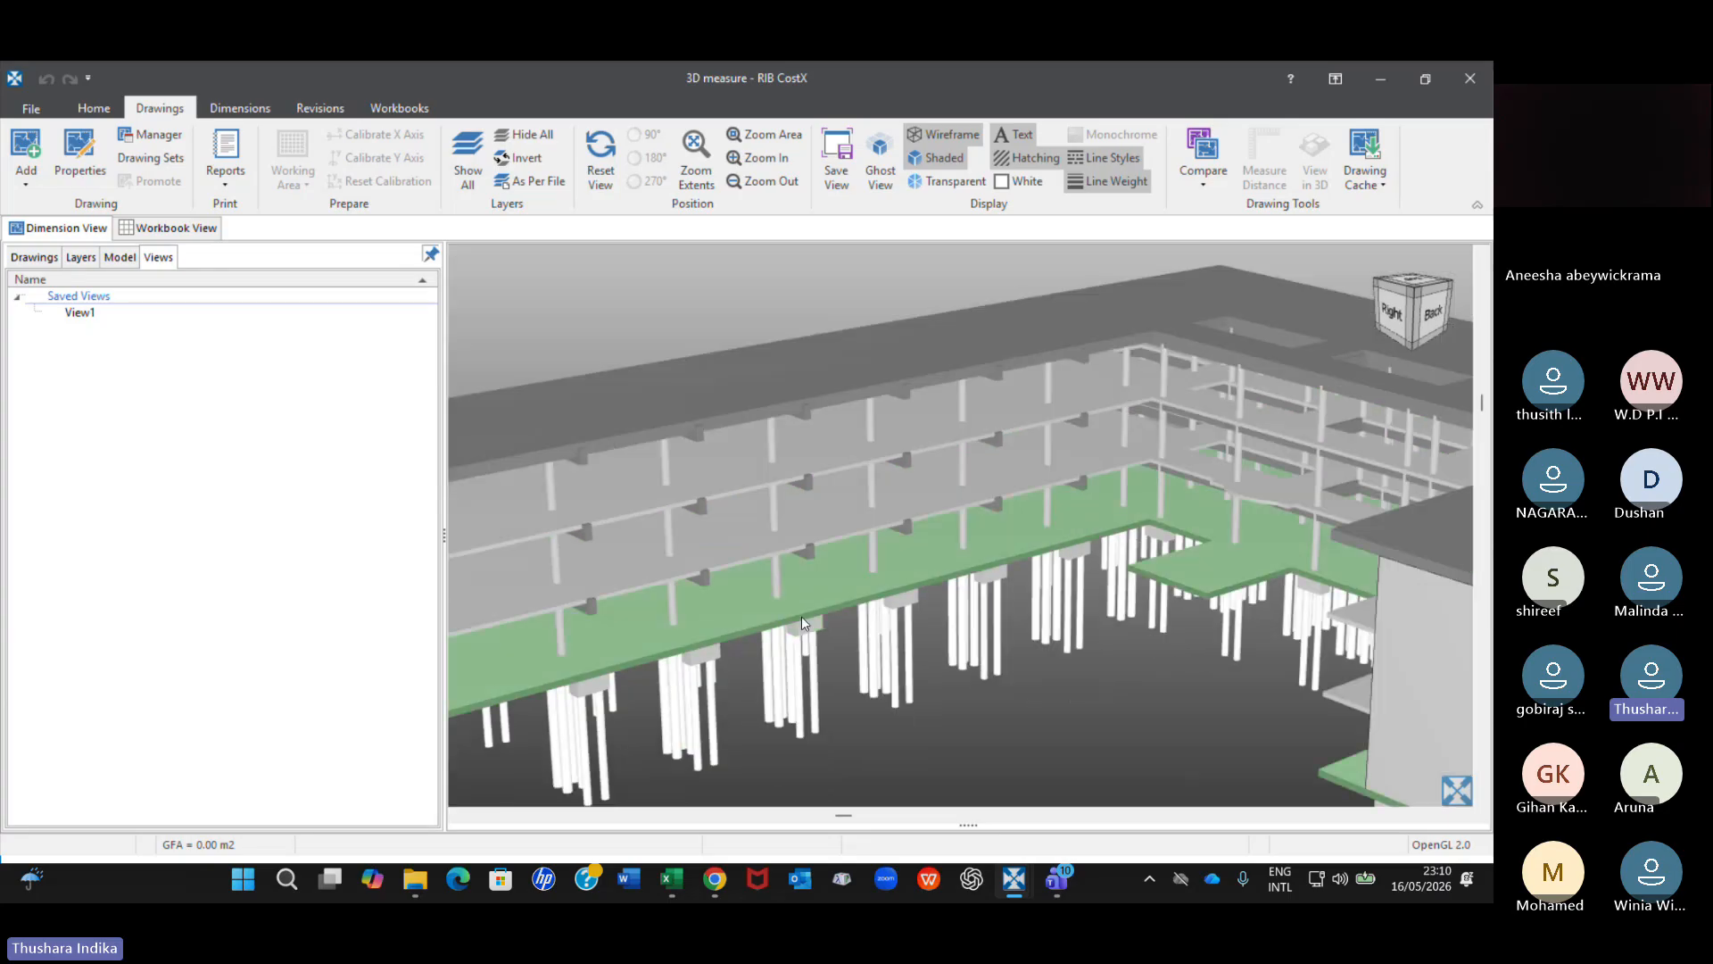
scroll(803, 618, down, 2)
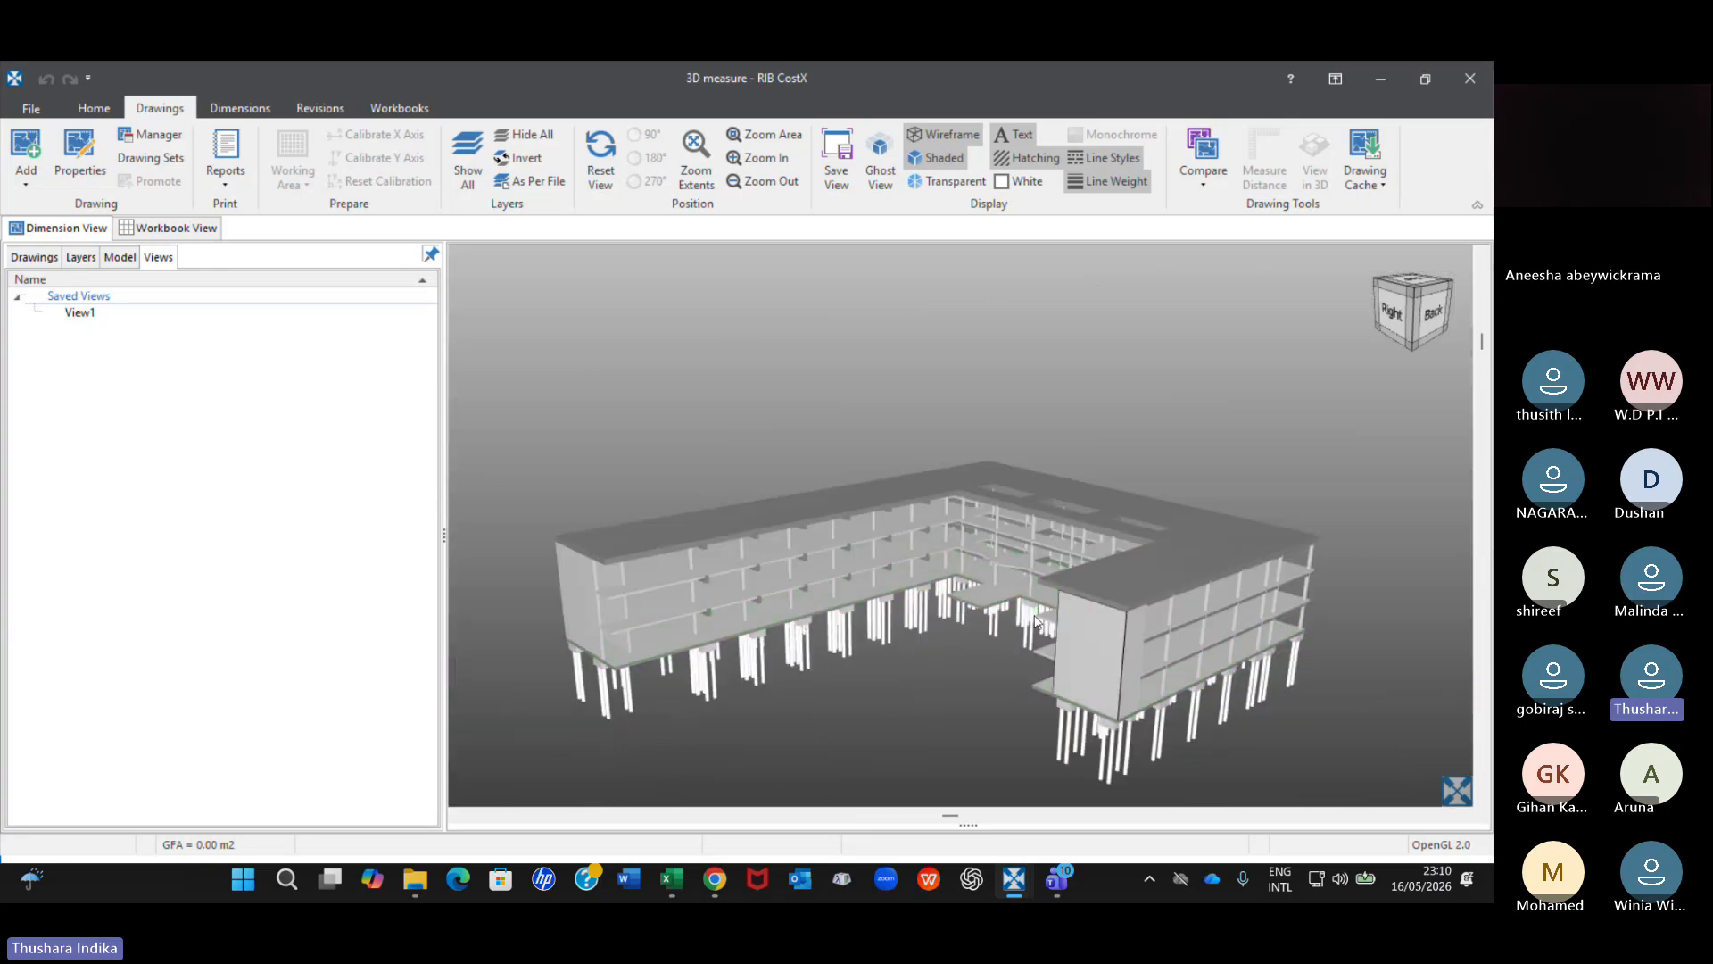
middle_drag(1029, 615, 1009, 518)
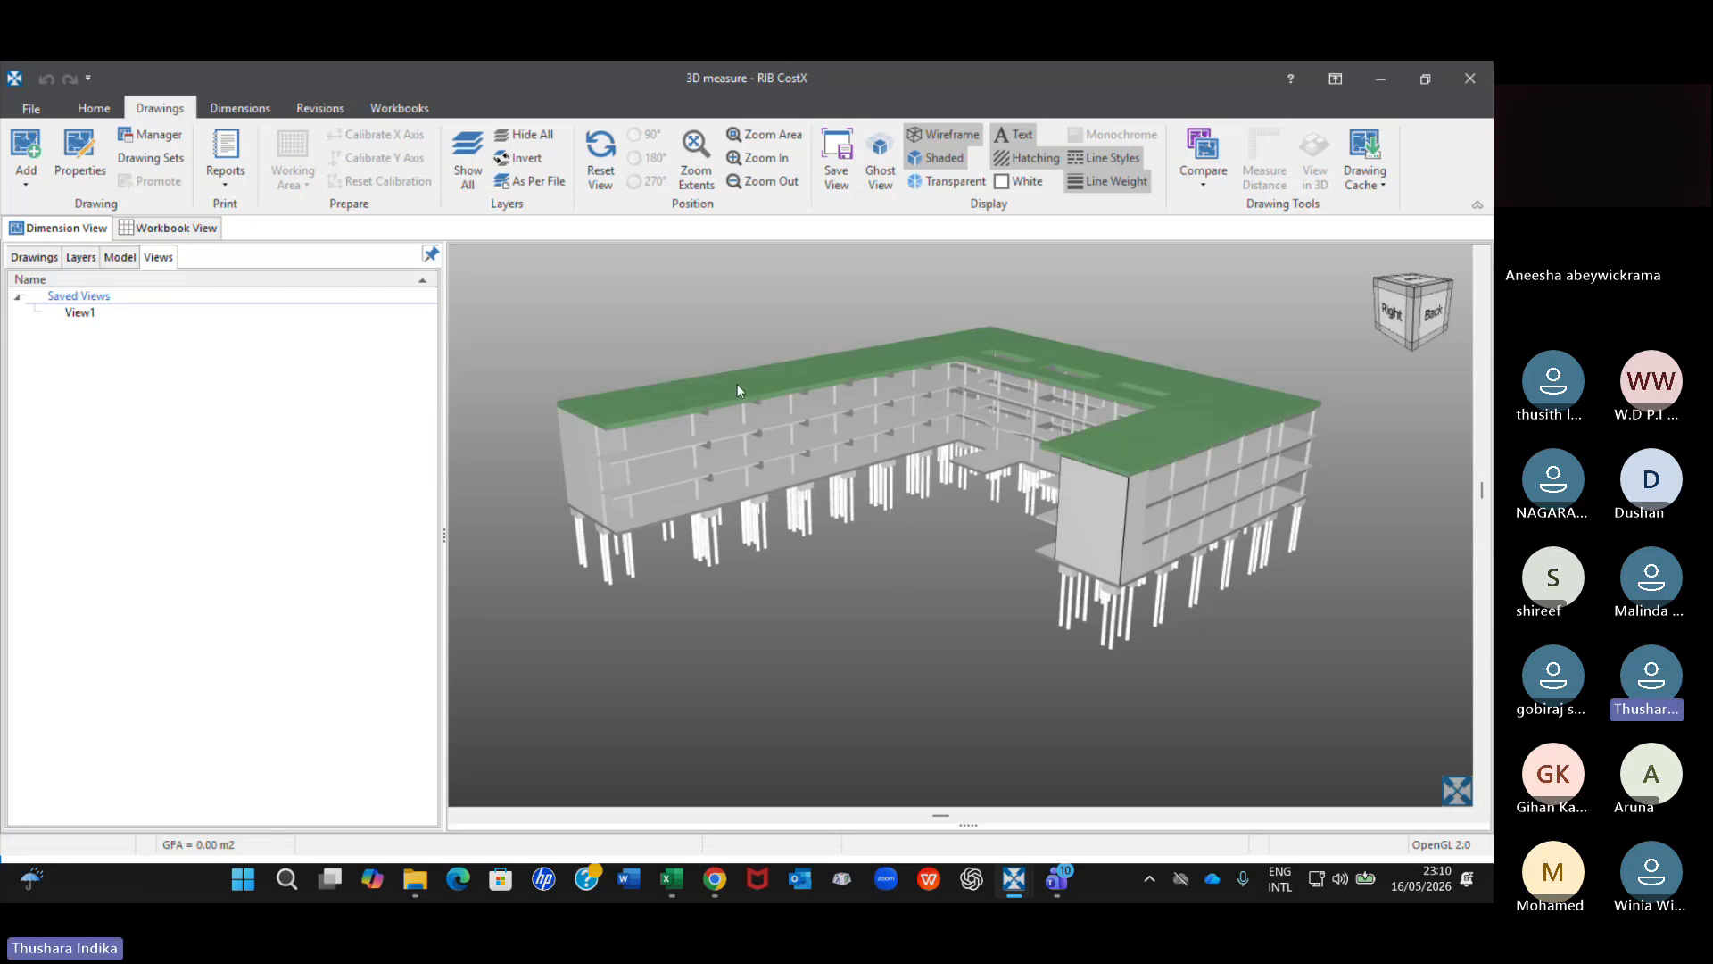
drag(787, 414, 849, 455)
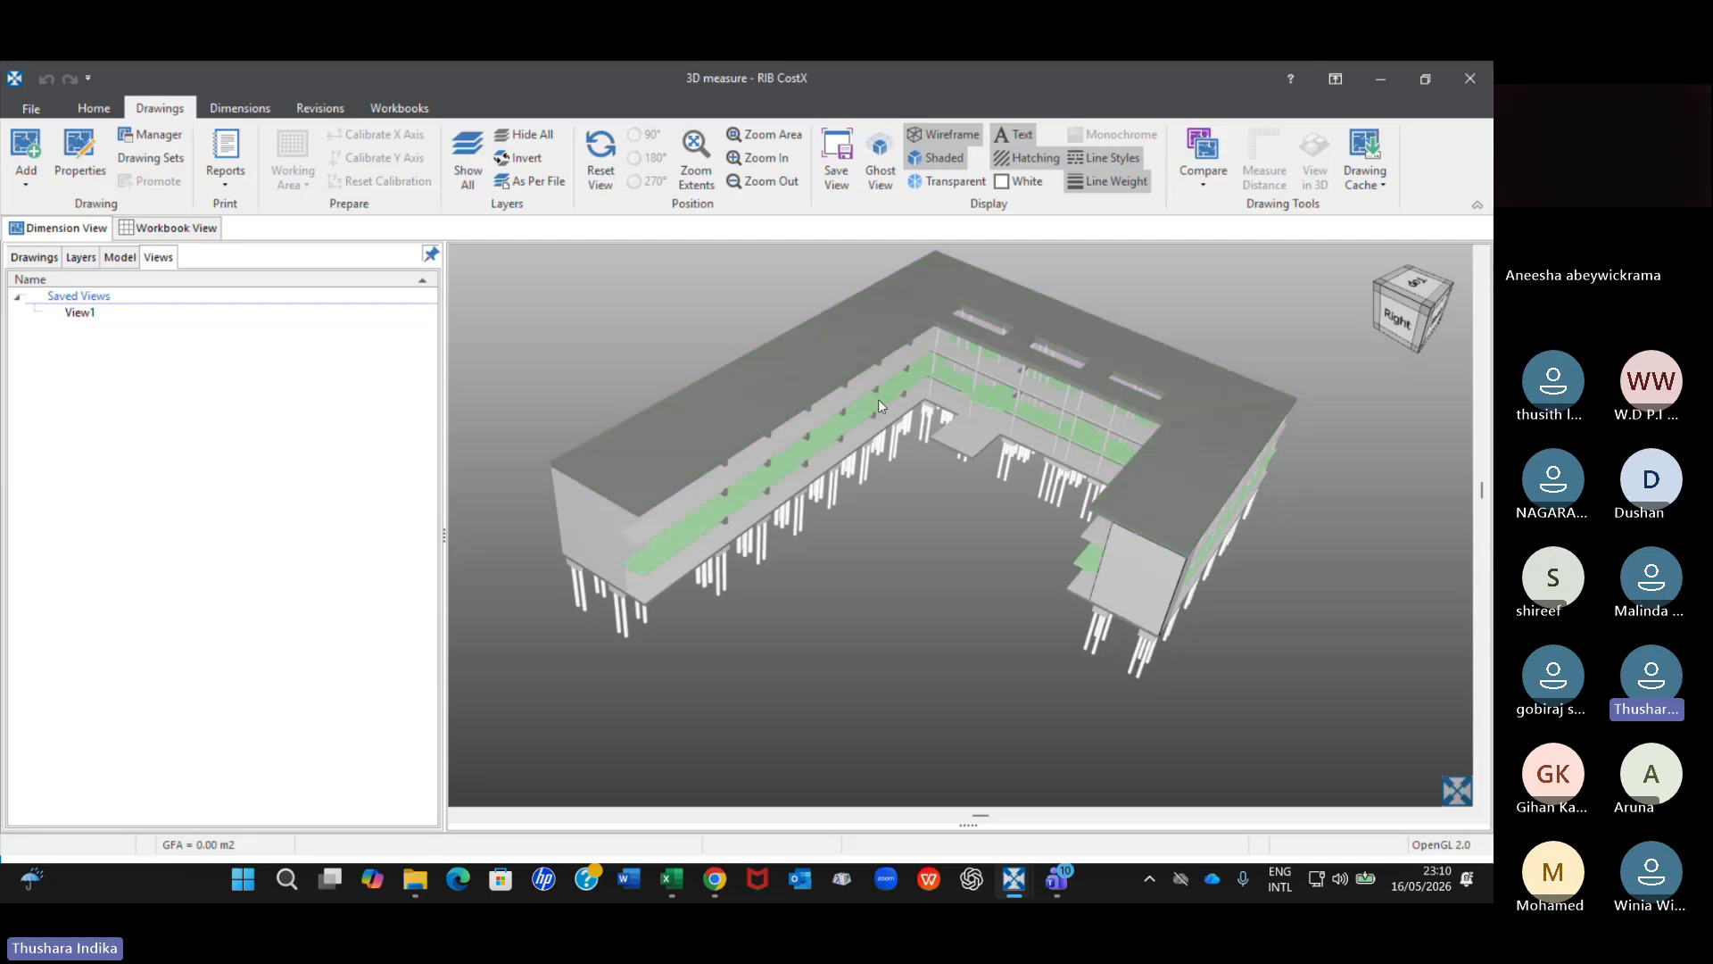
scroll(812, 442, up, 5)
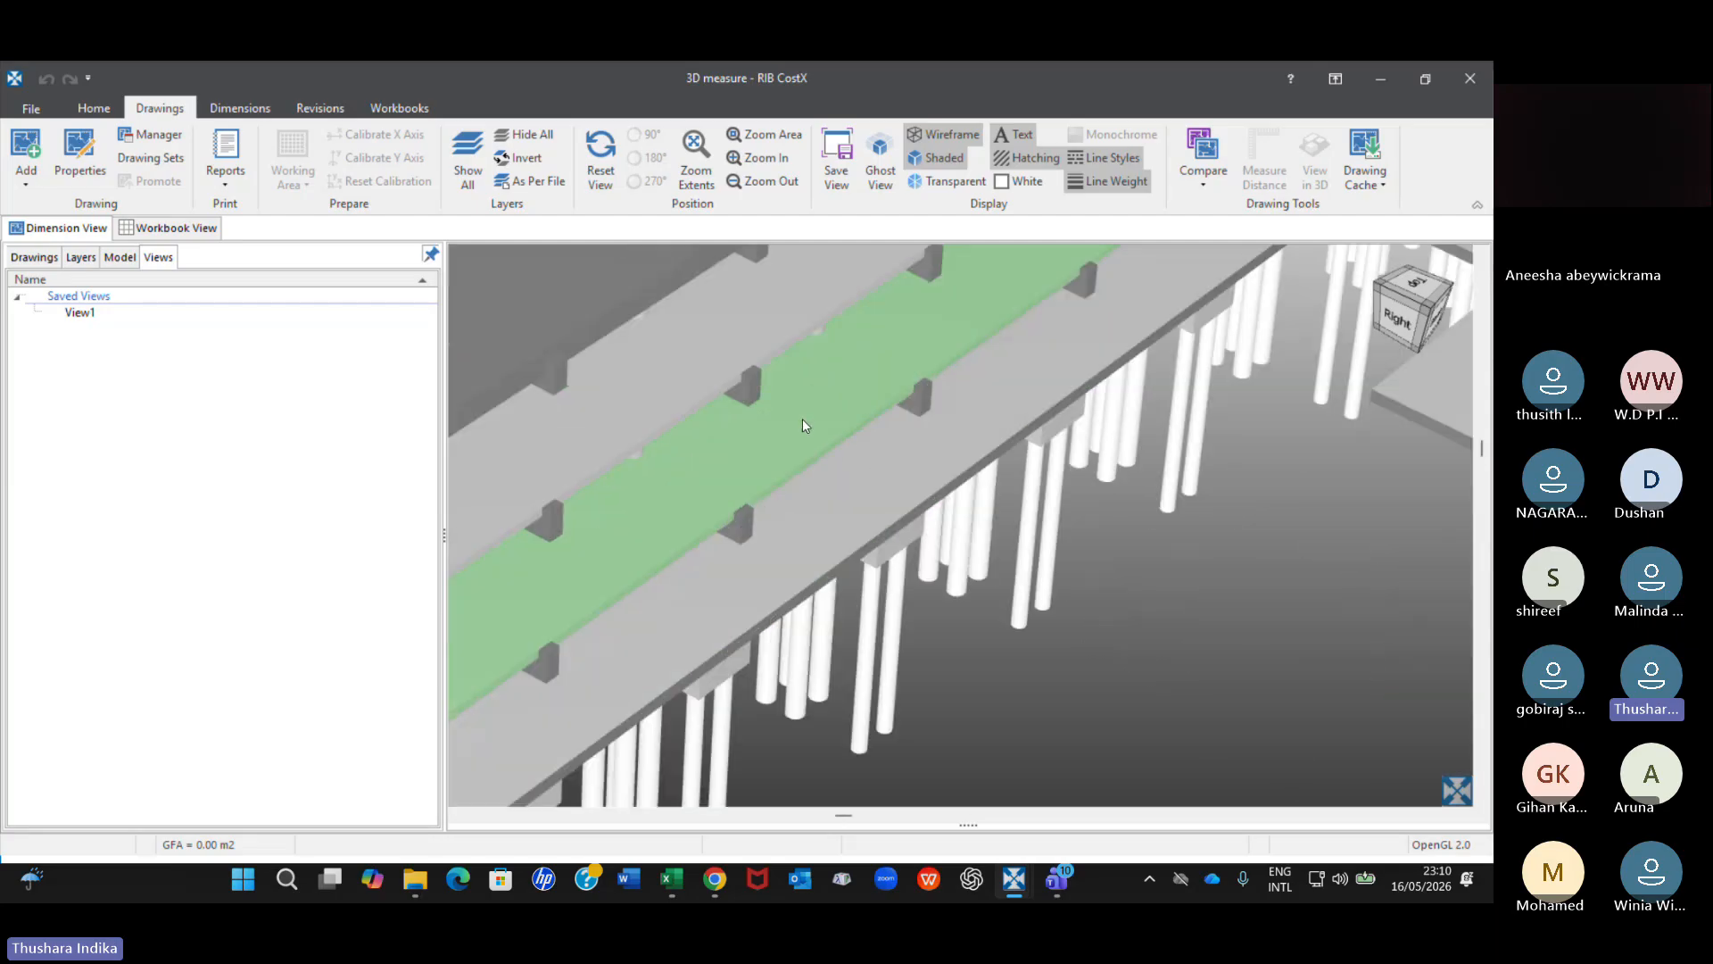
scroll(801, 420, down, 5)
middle_drag(730, 413, 721, 360)
middle_drag(1297, 543, 1226, 512)
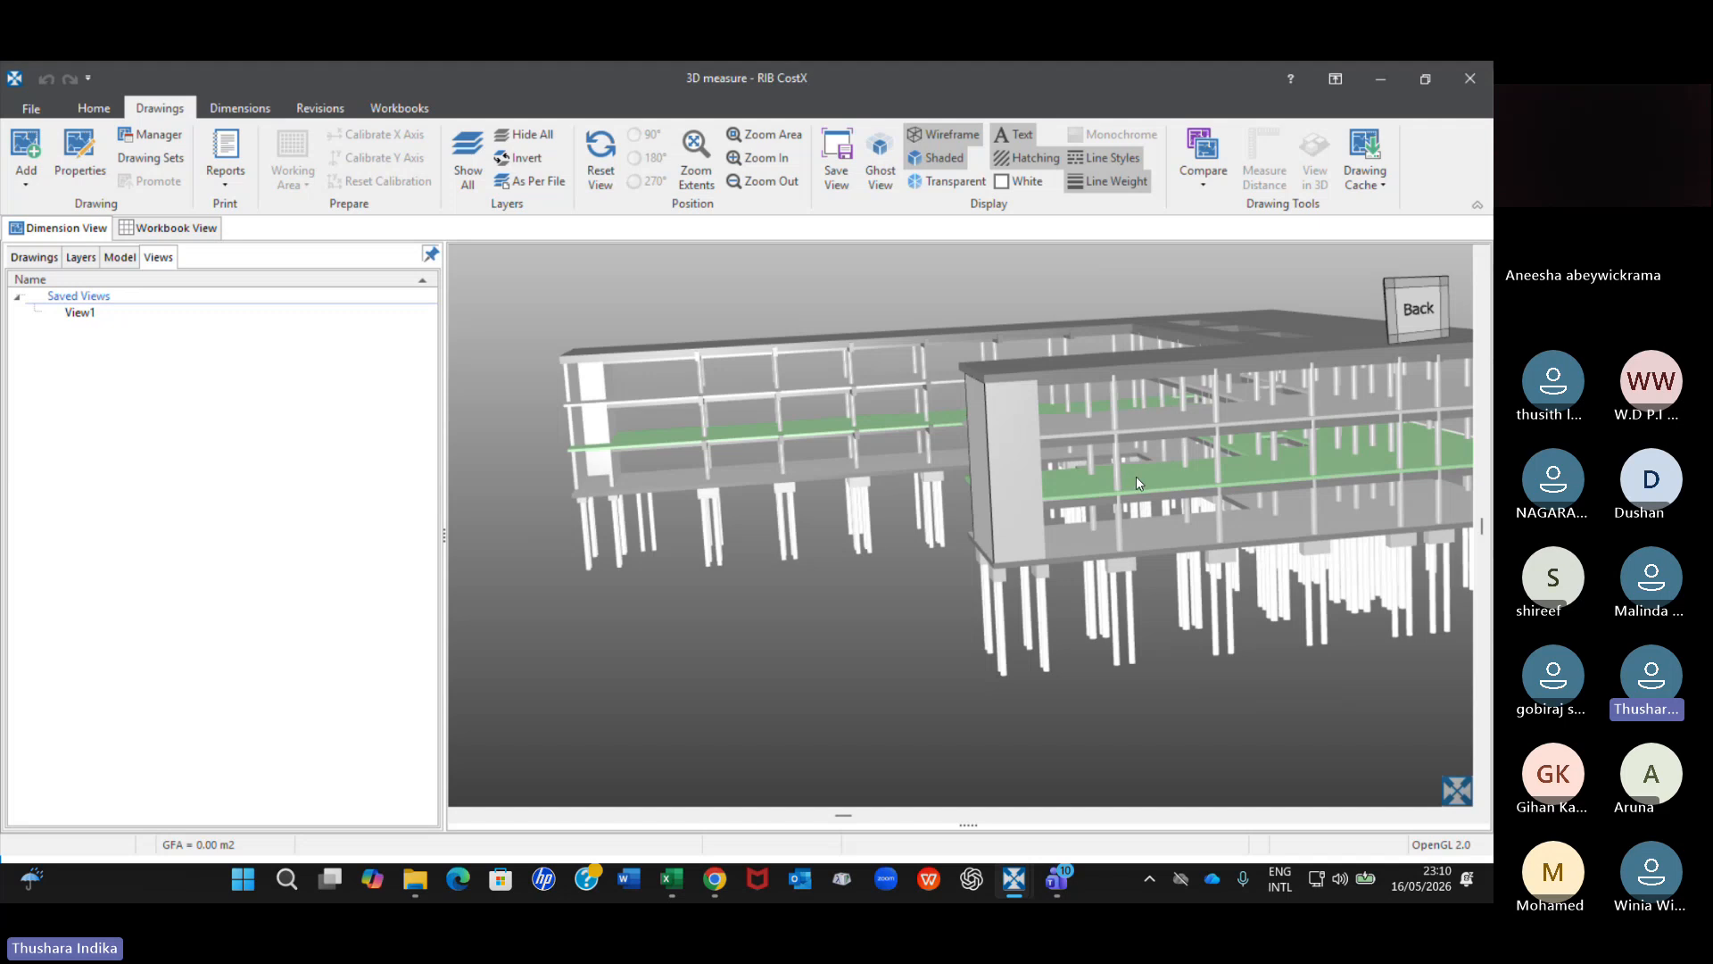
Review the object properties of the first suspended floor slab above the ground slab, then close them.
right_click(1145, 486)
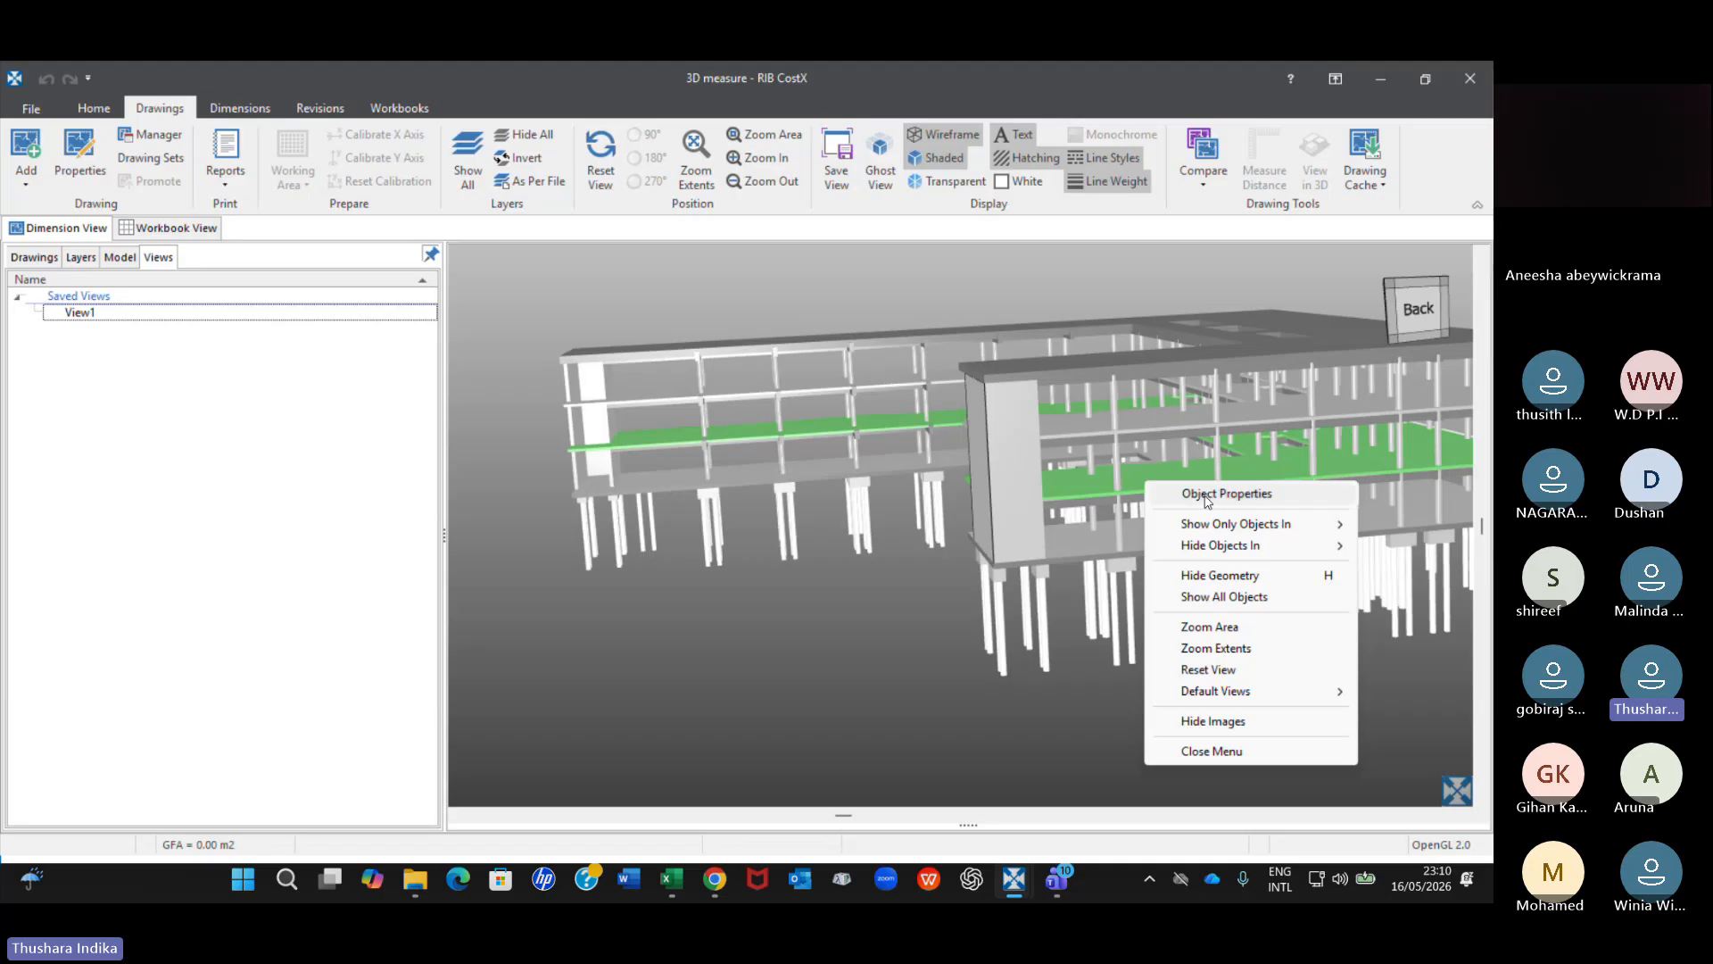
click(1208, 496)
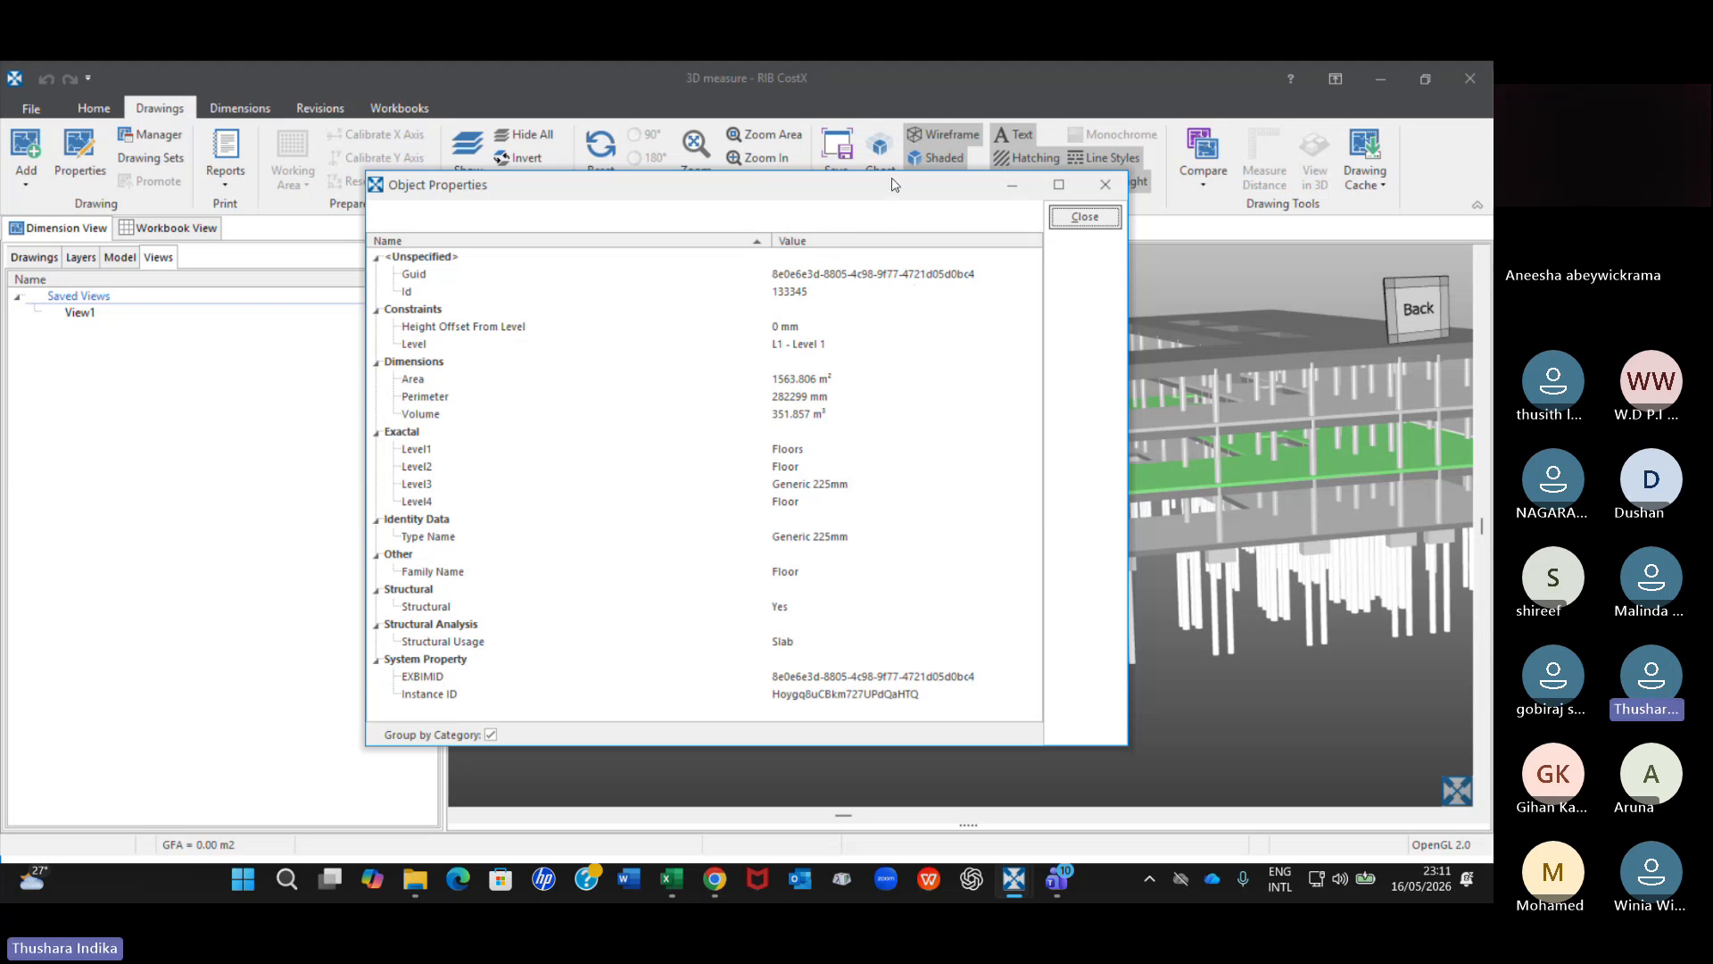
drag(895, 185, 703, 230)
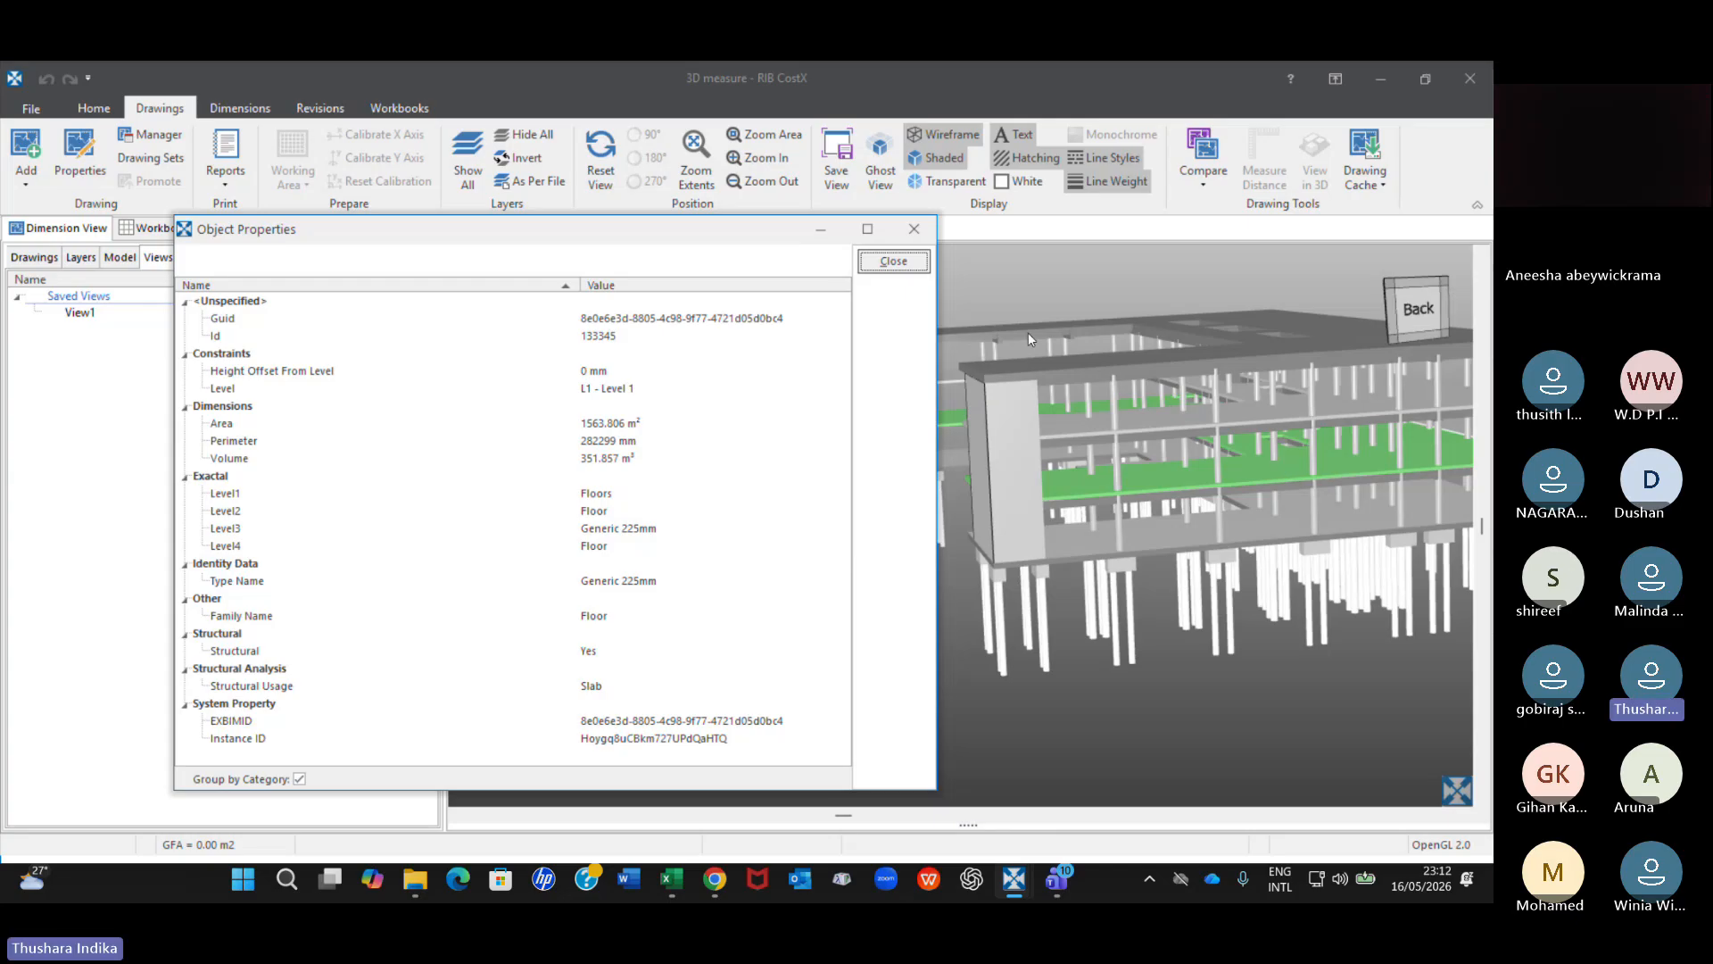
click(913, 228)
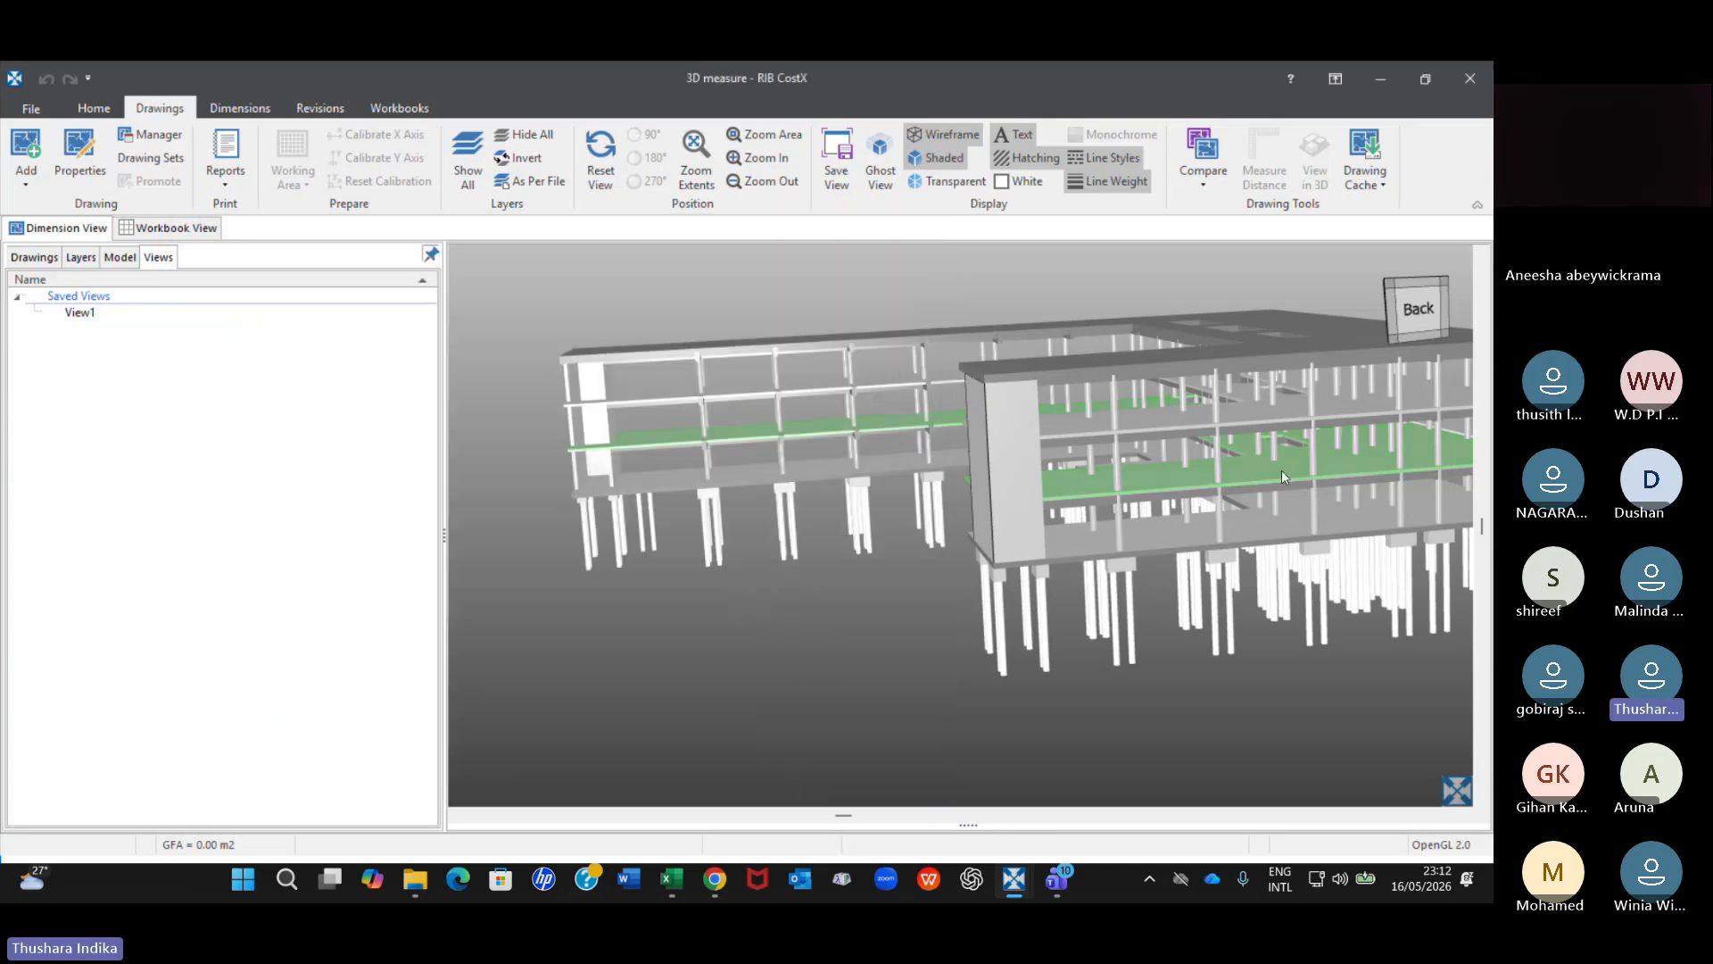
Enlarge the nearer wing and show the object properties of the middle-storey round column closest to its end wall.
scroll(1163, 424, up, 3)
right_click(1163, 425)
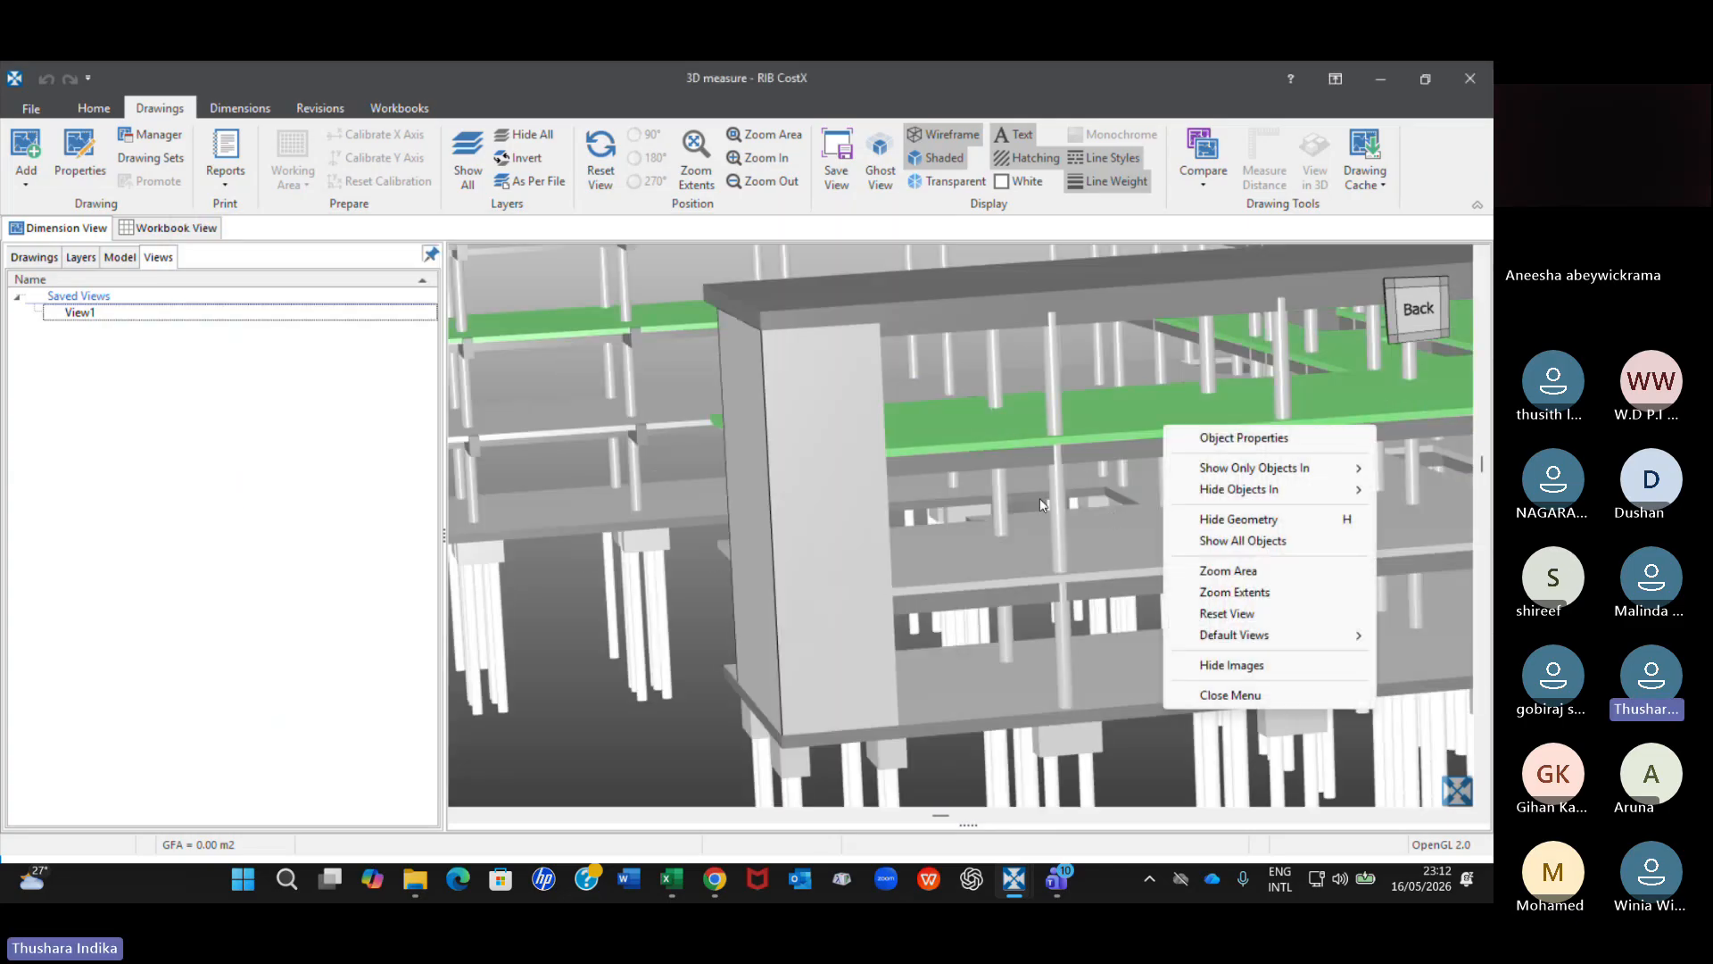
click(1122, 505)
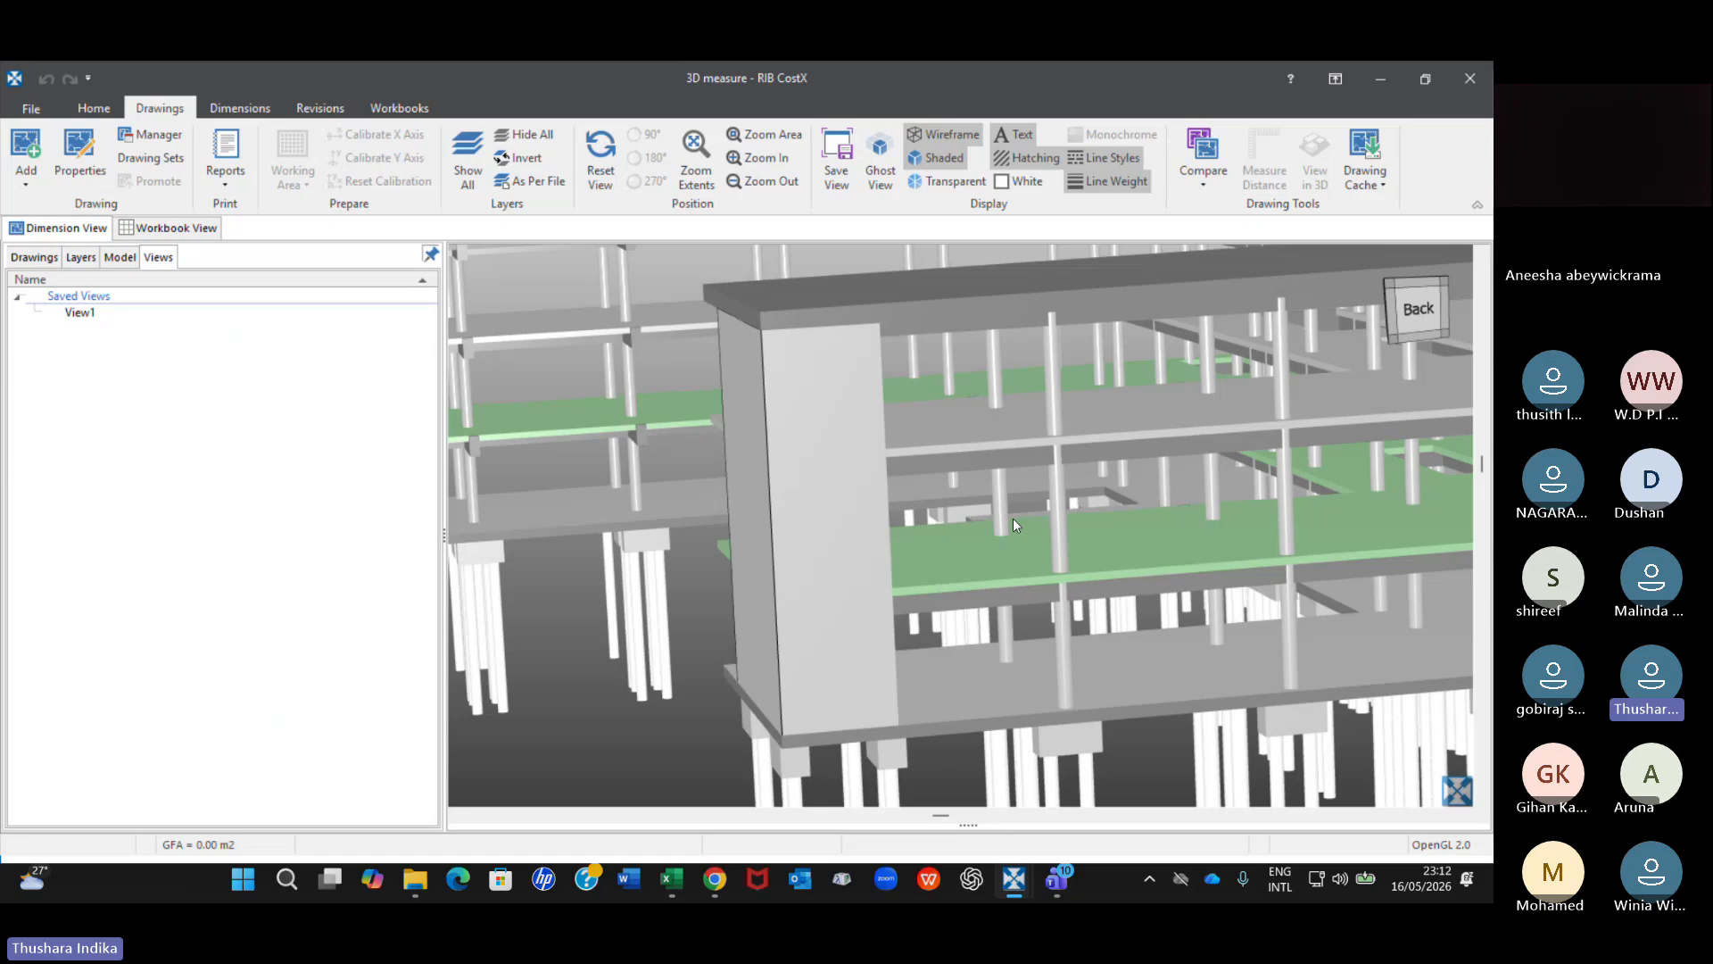
right_click(1060, 510)
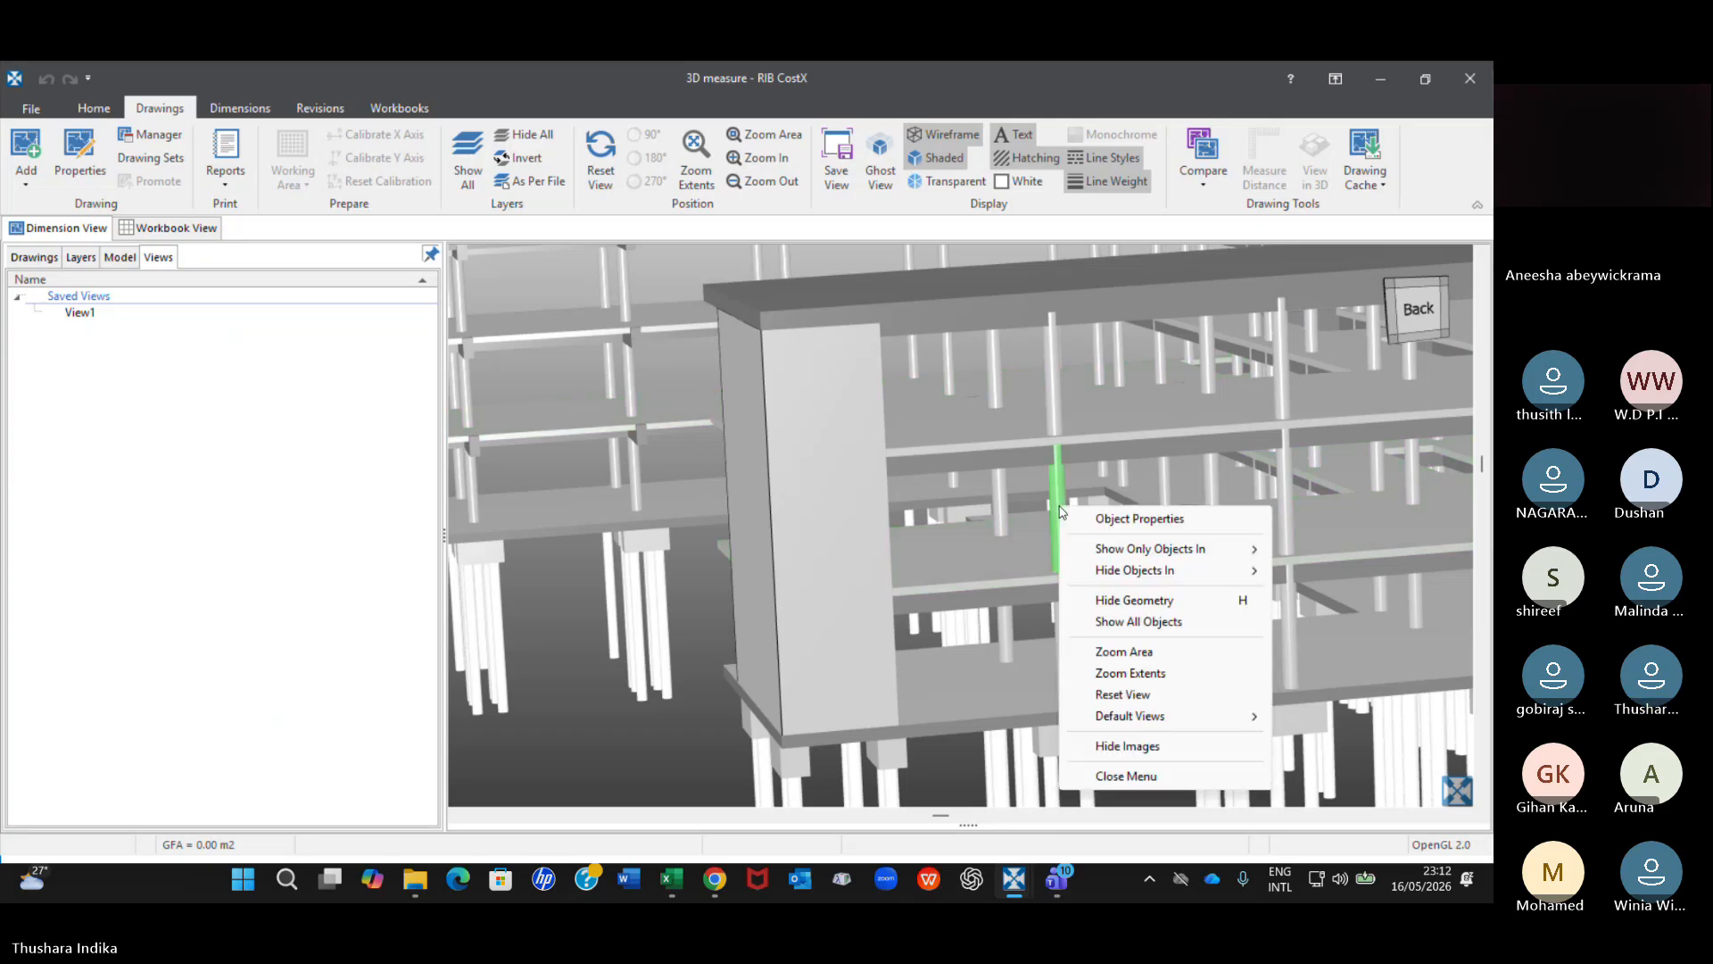
click(1123, 518)
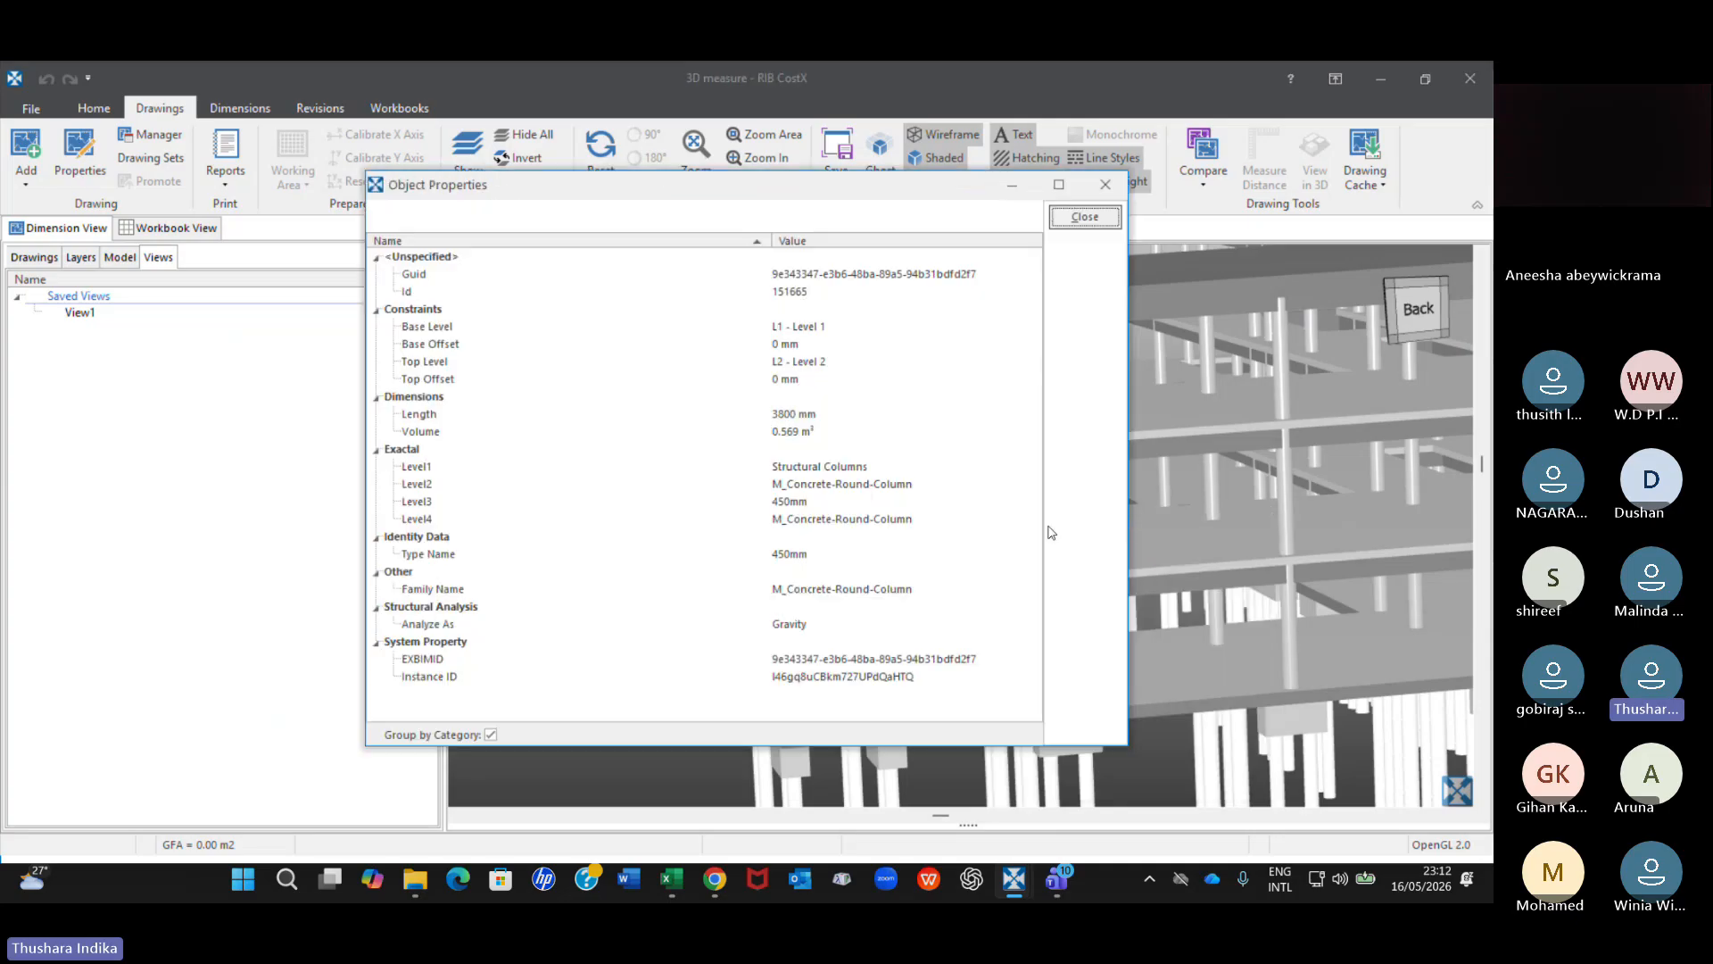
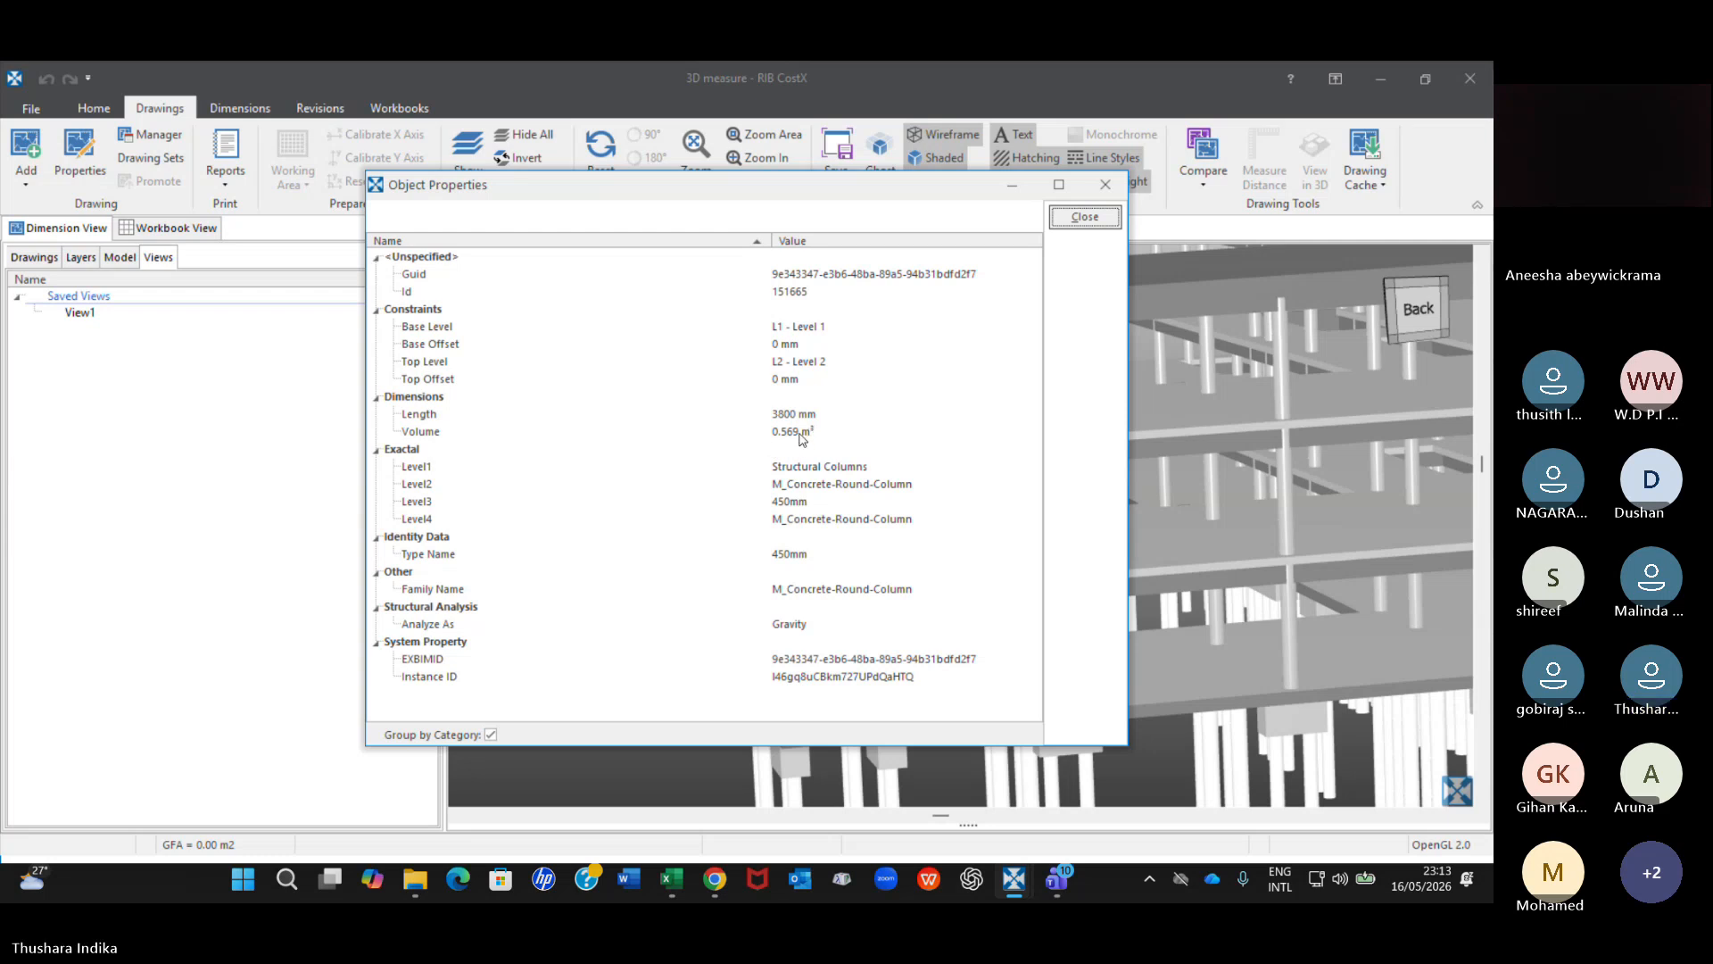
Close the column's properties, review the object properties of a pile cap beneath the ground slab, and close them.
click(1115, 191)
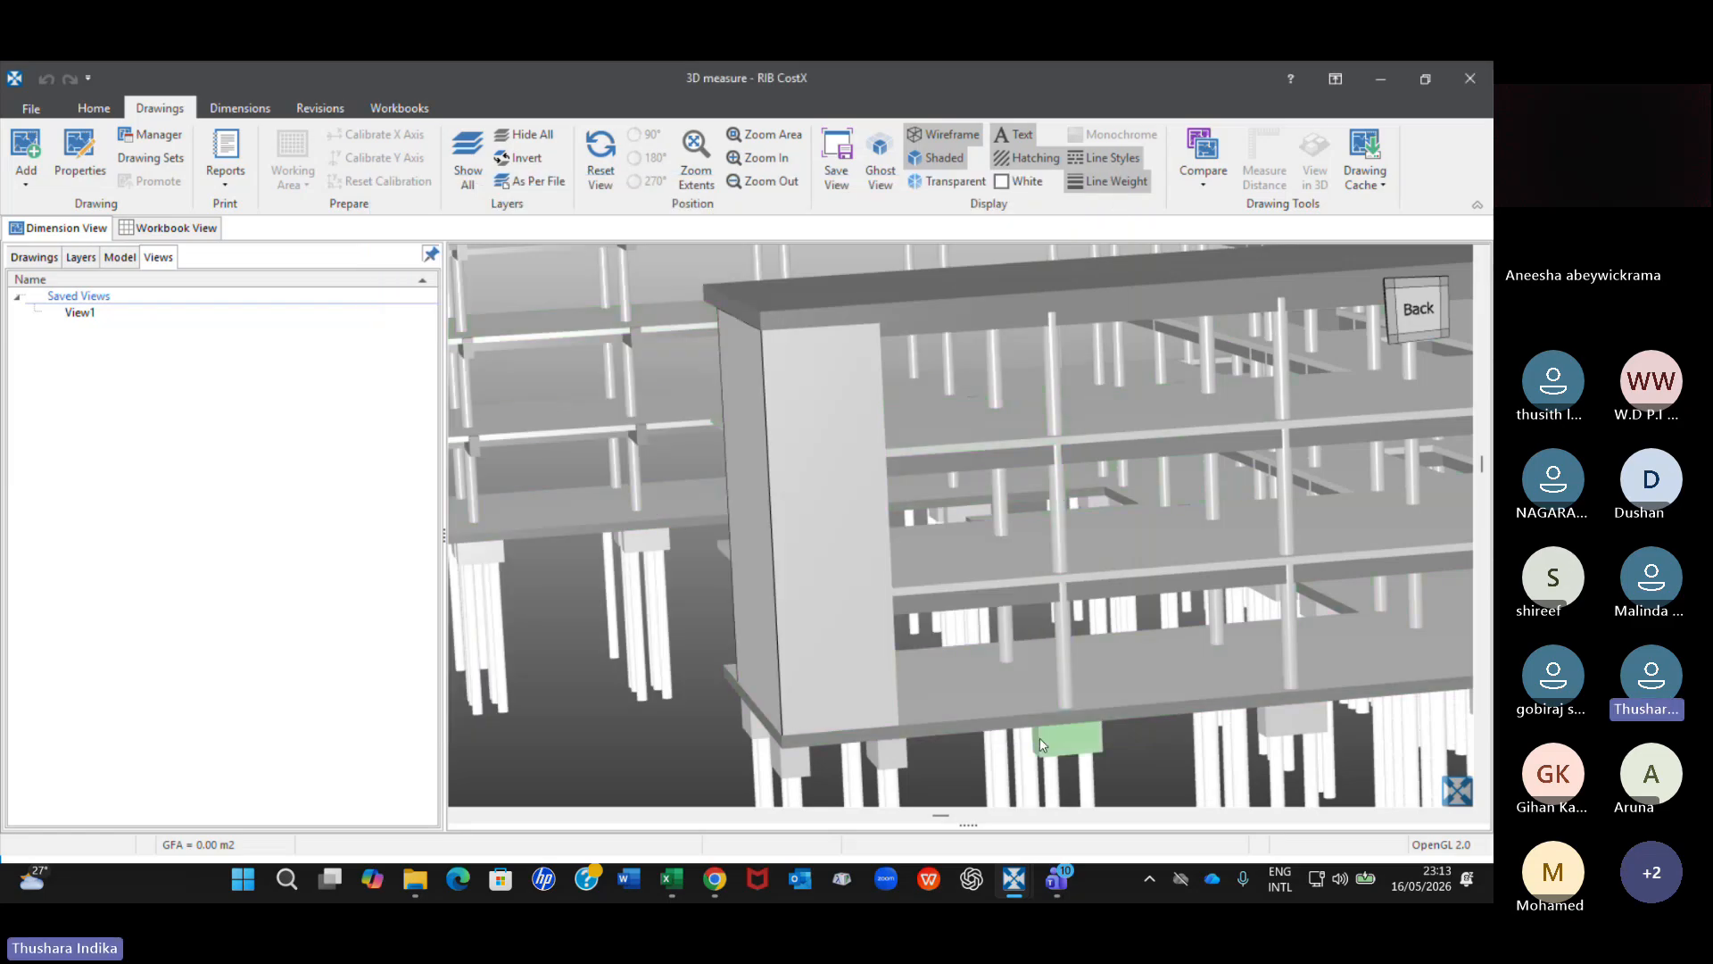
middle_drag(1040, 739, 945, 562)
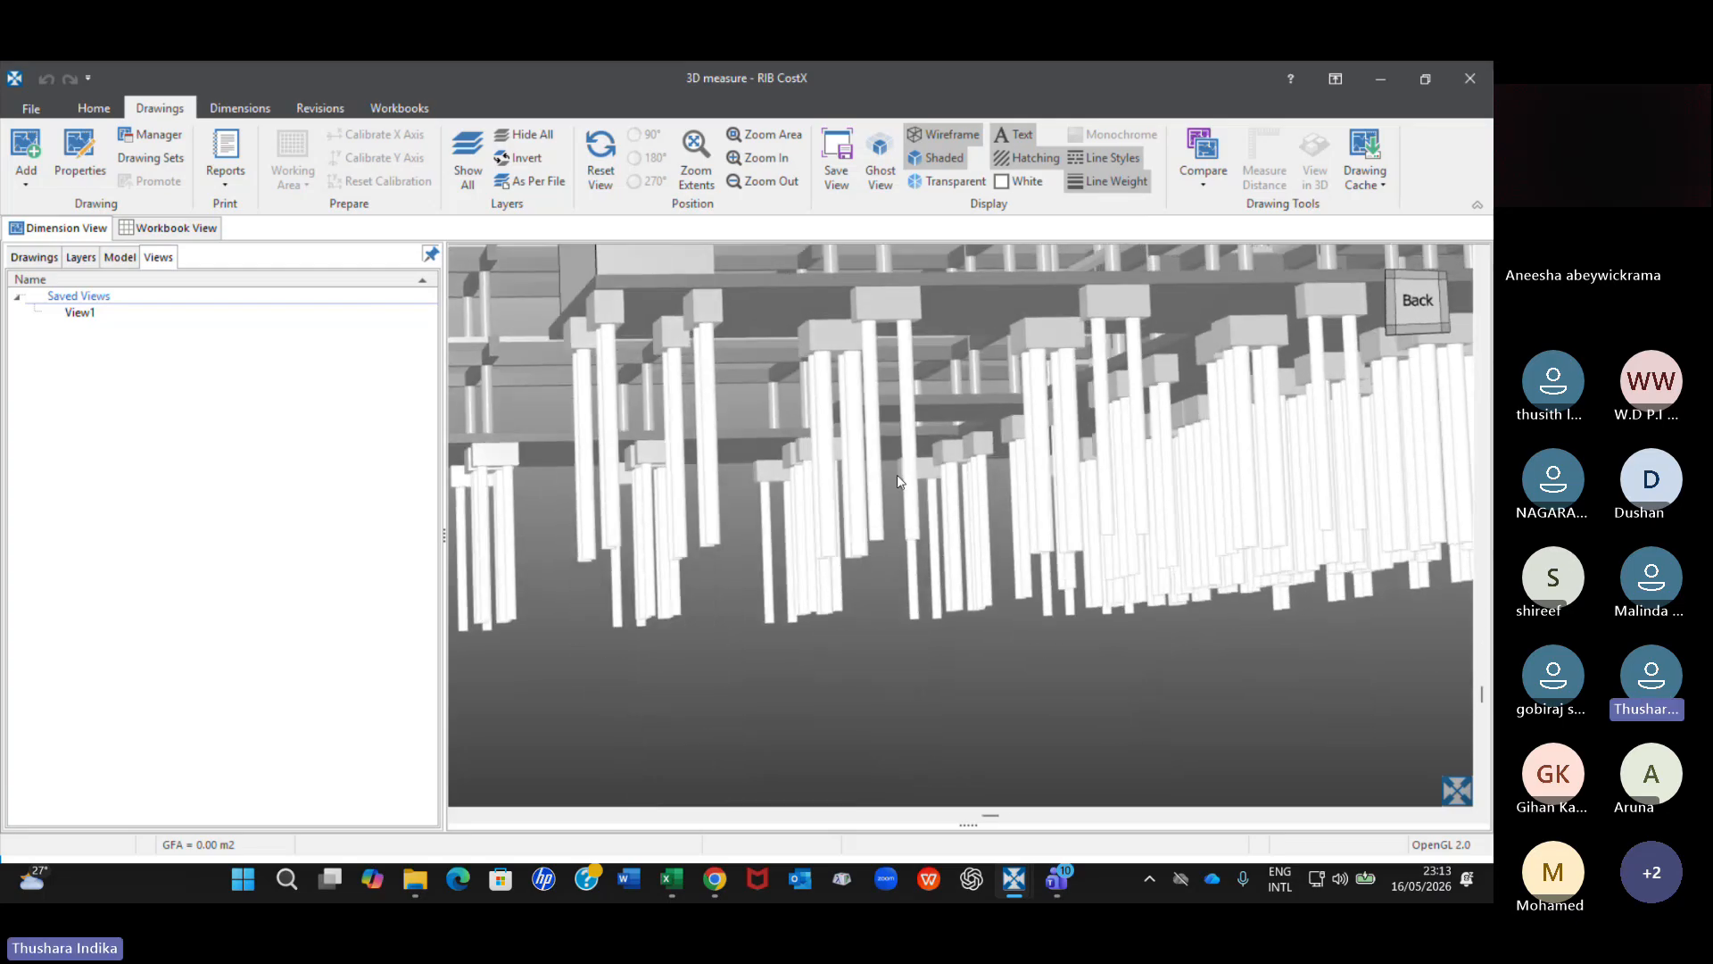
scroll(887, 286, up, 2)
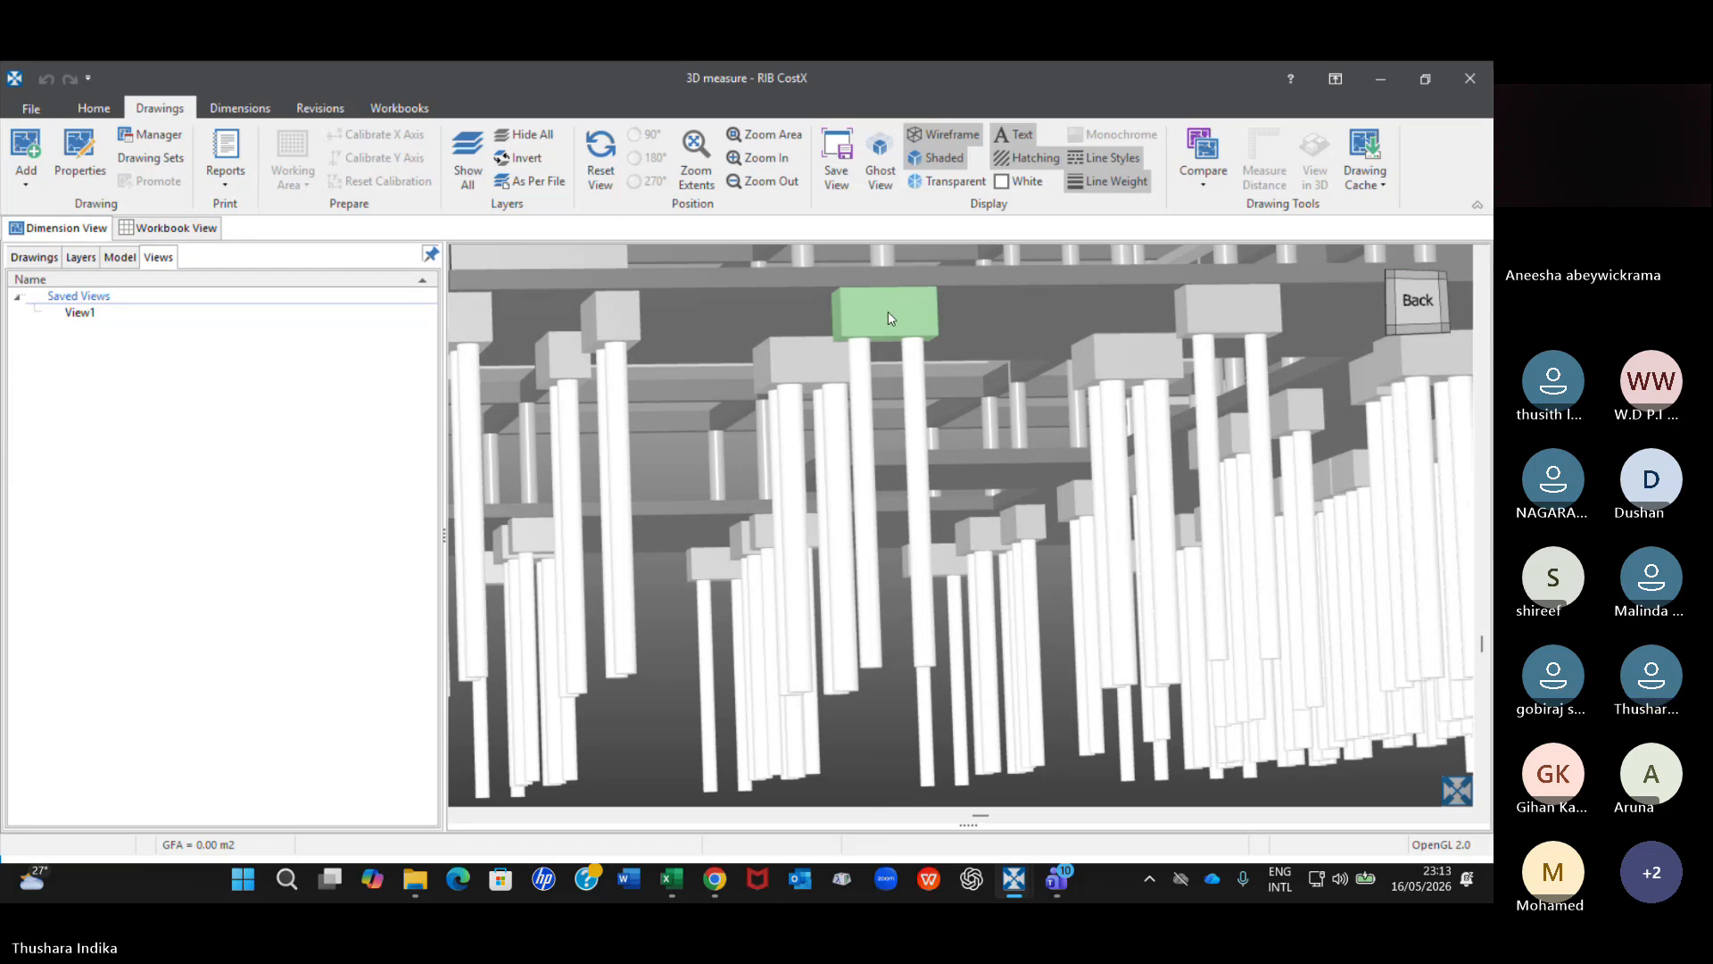
right_click(873, 318)
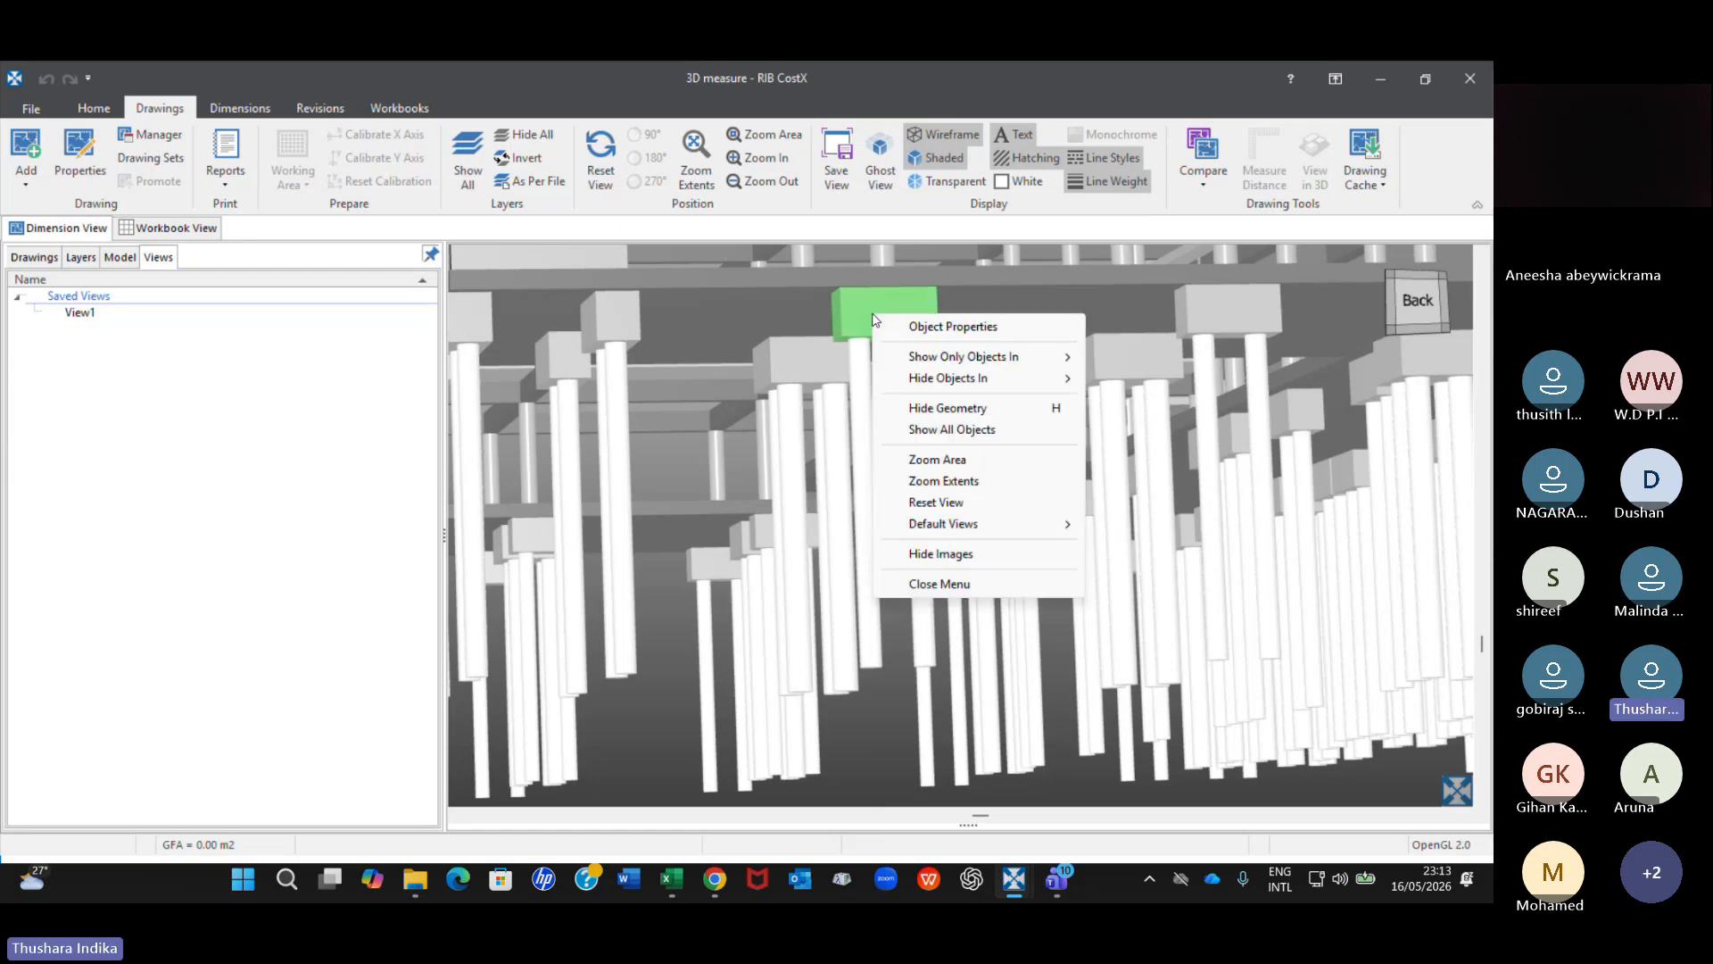
click(972, 327)
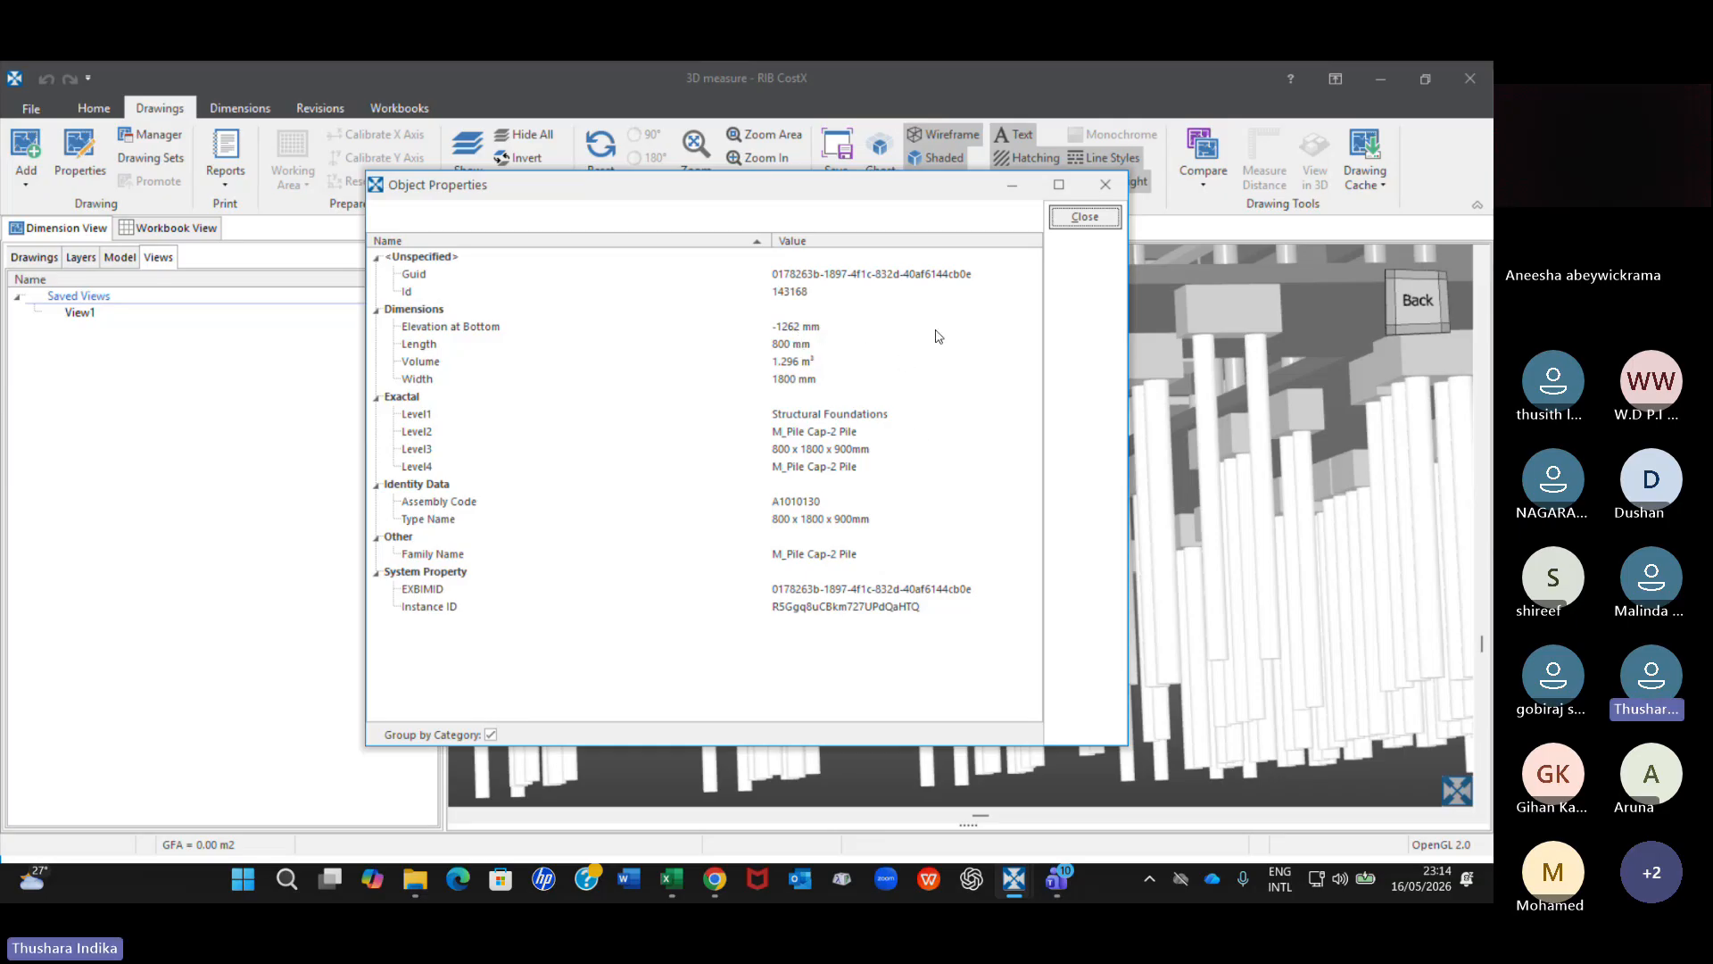
click(1111, 184)
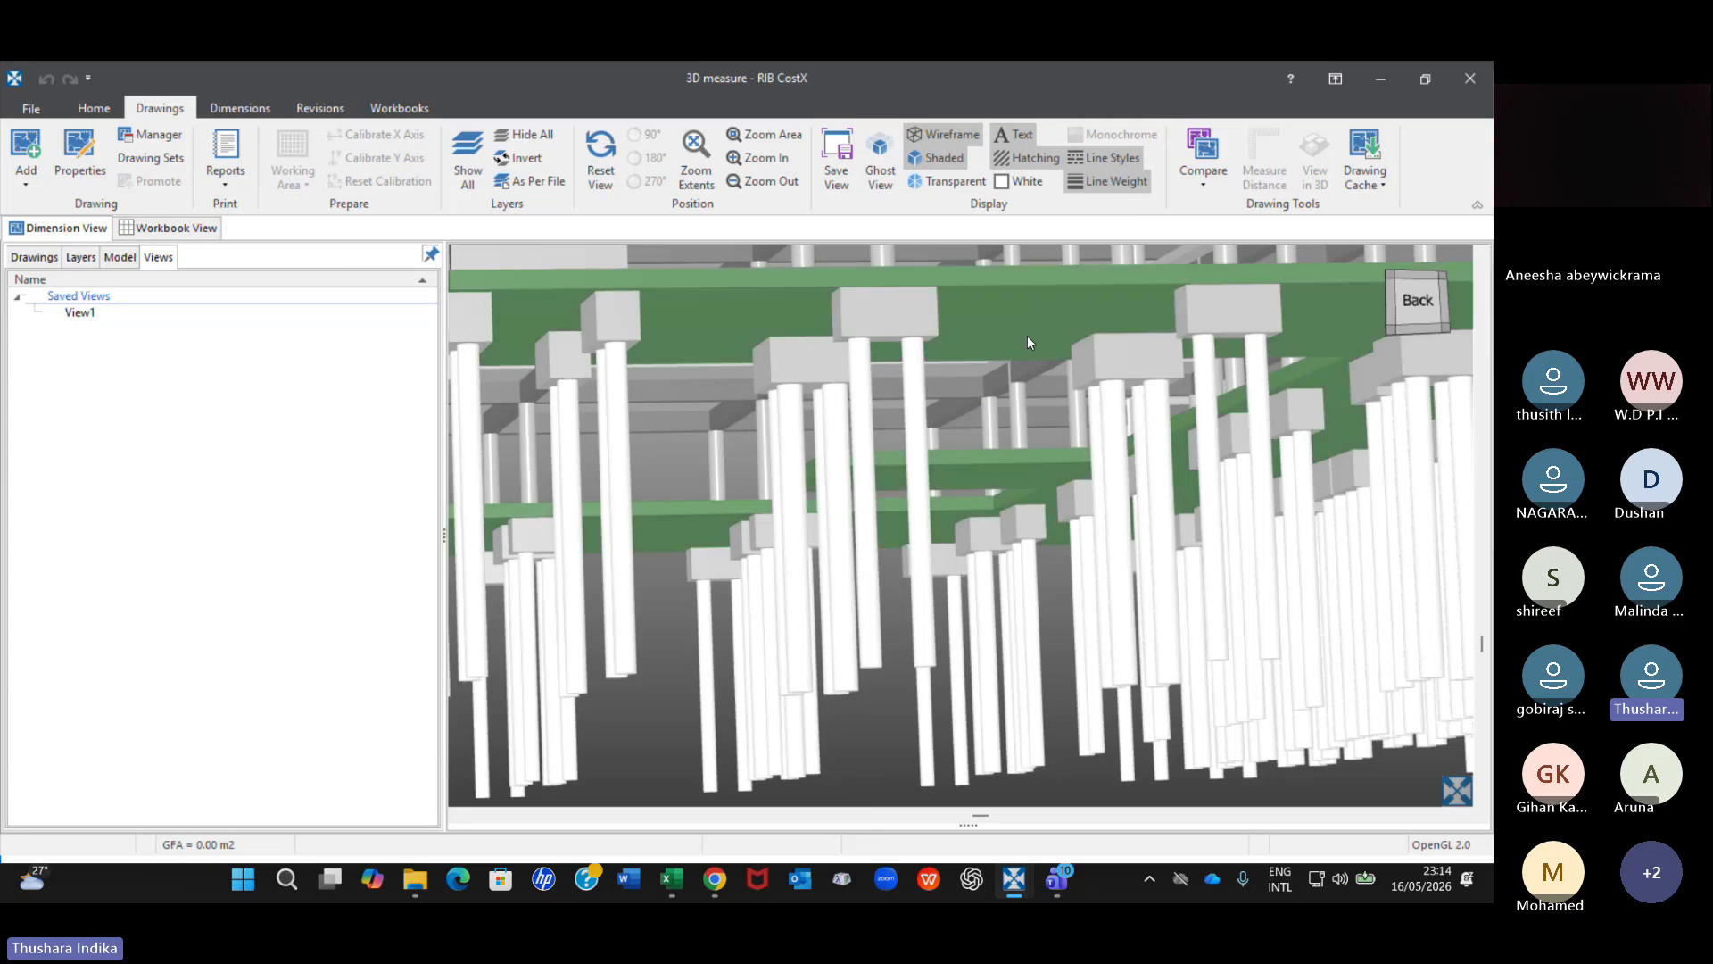
Zoom in on the pile caps near the end wall and show only the M_Pile Cap-2 Pile objects.
drag(928, 394, 885, 447)
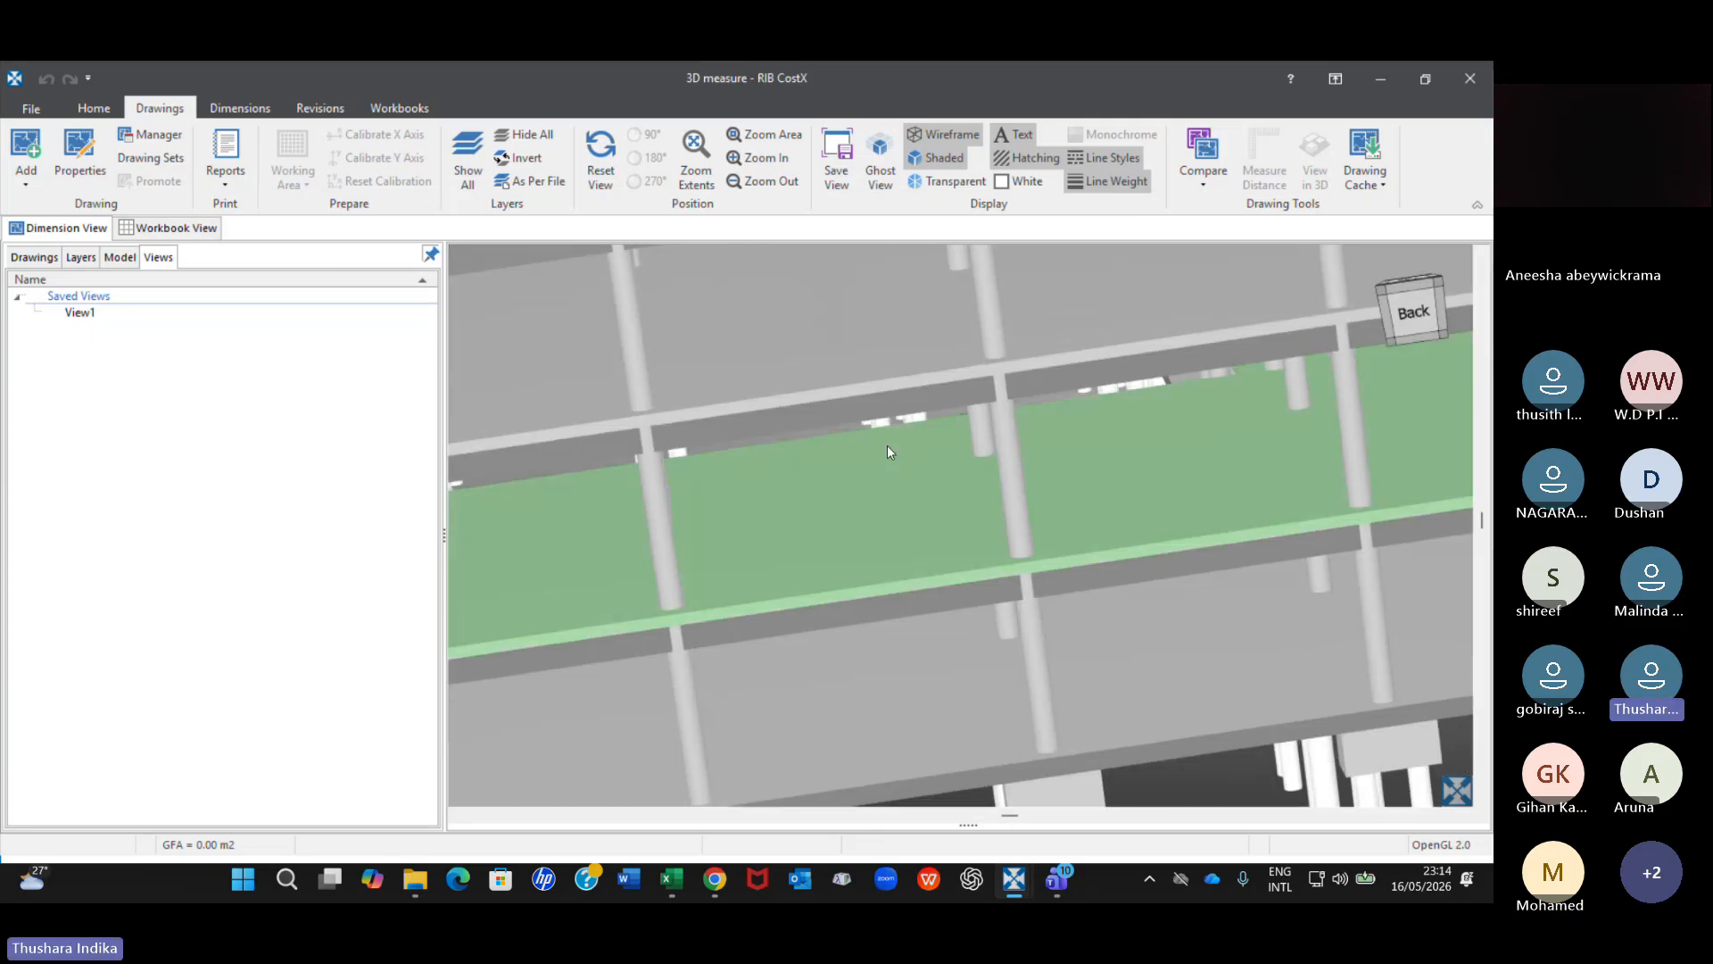
scroll(891, 444, down, 5)
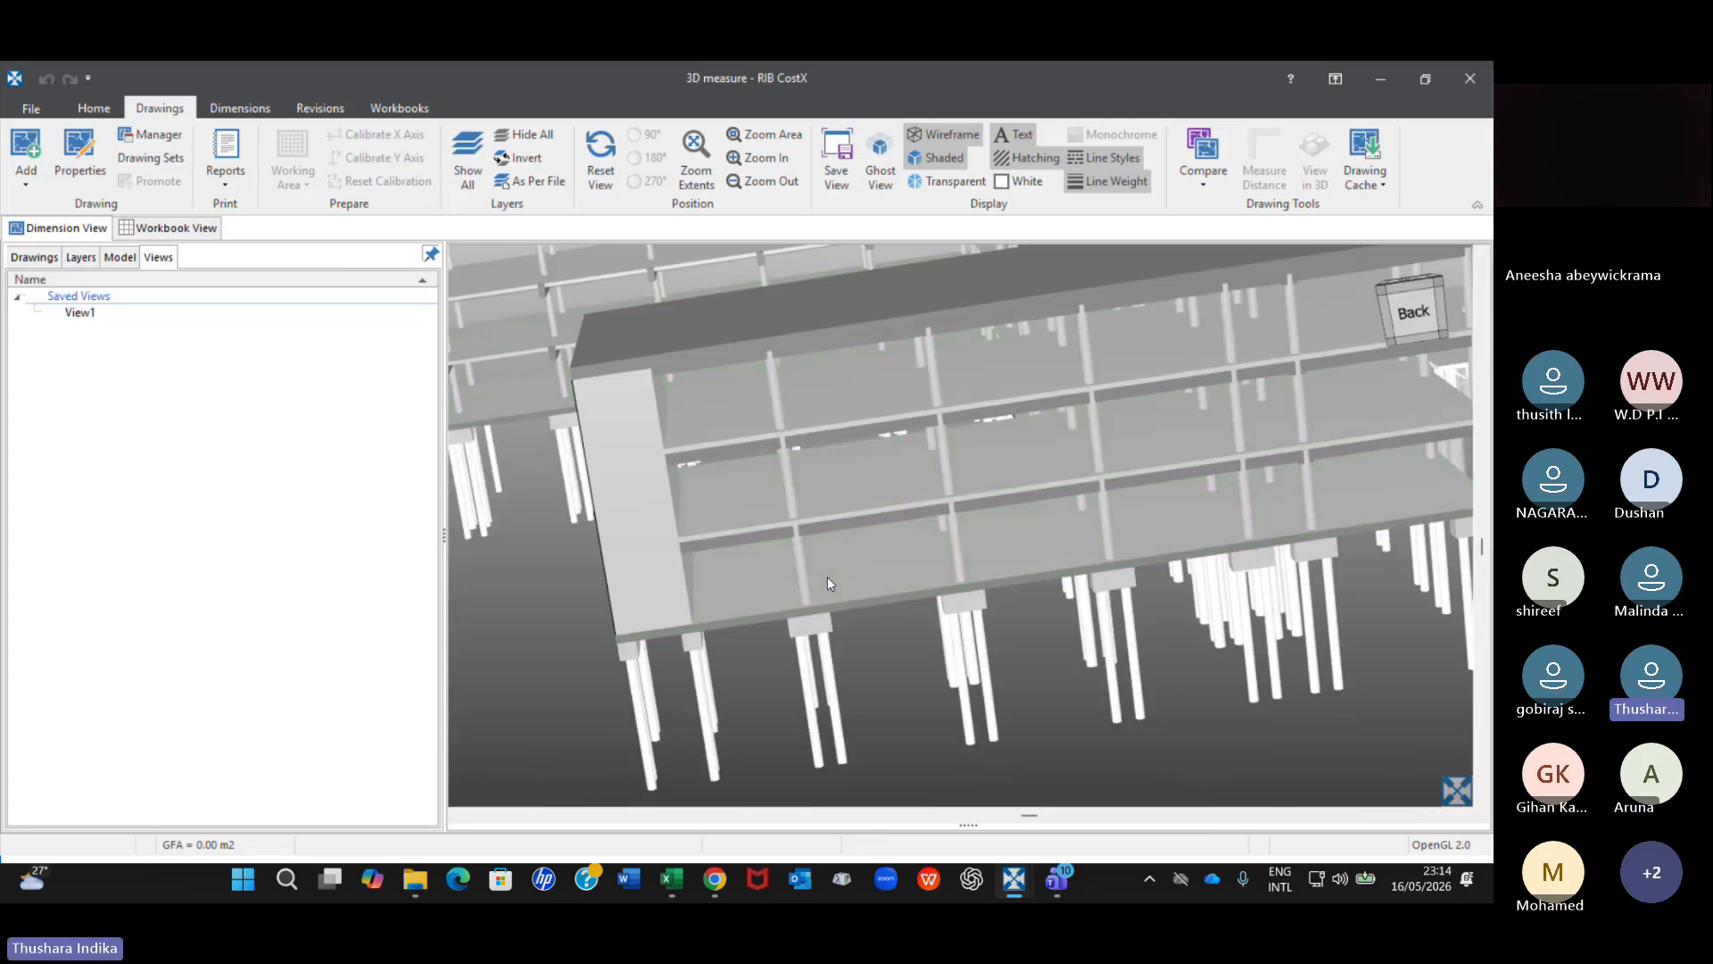
scroll(827, 576, up, 3)
drag(746, 656, 746, 617)
scroll(841, 398, up, 2)
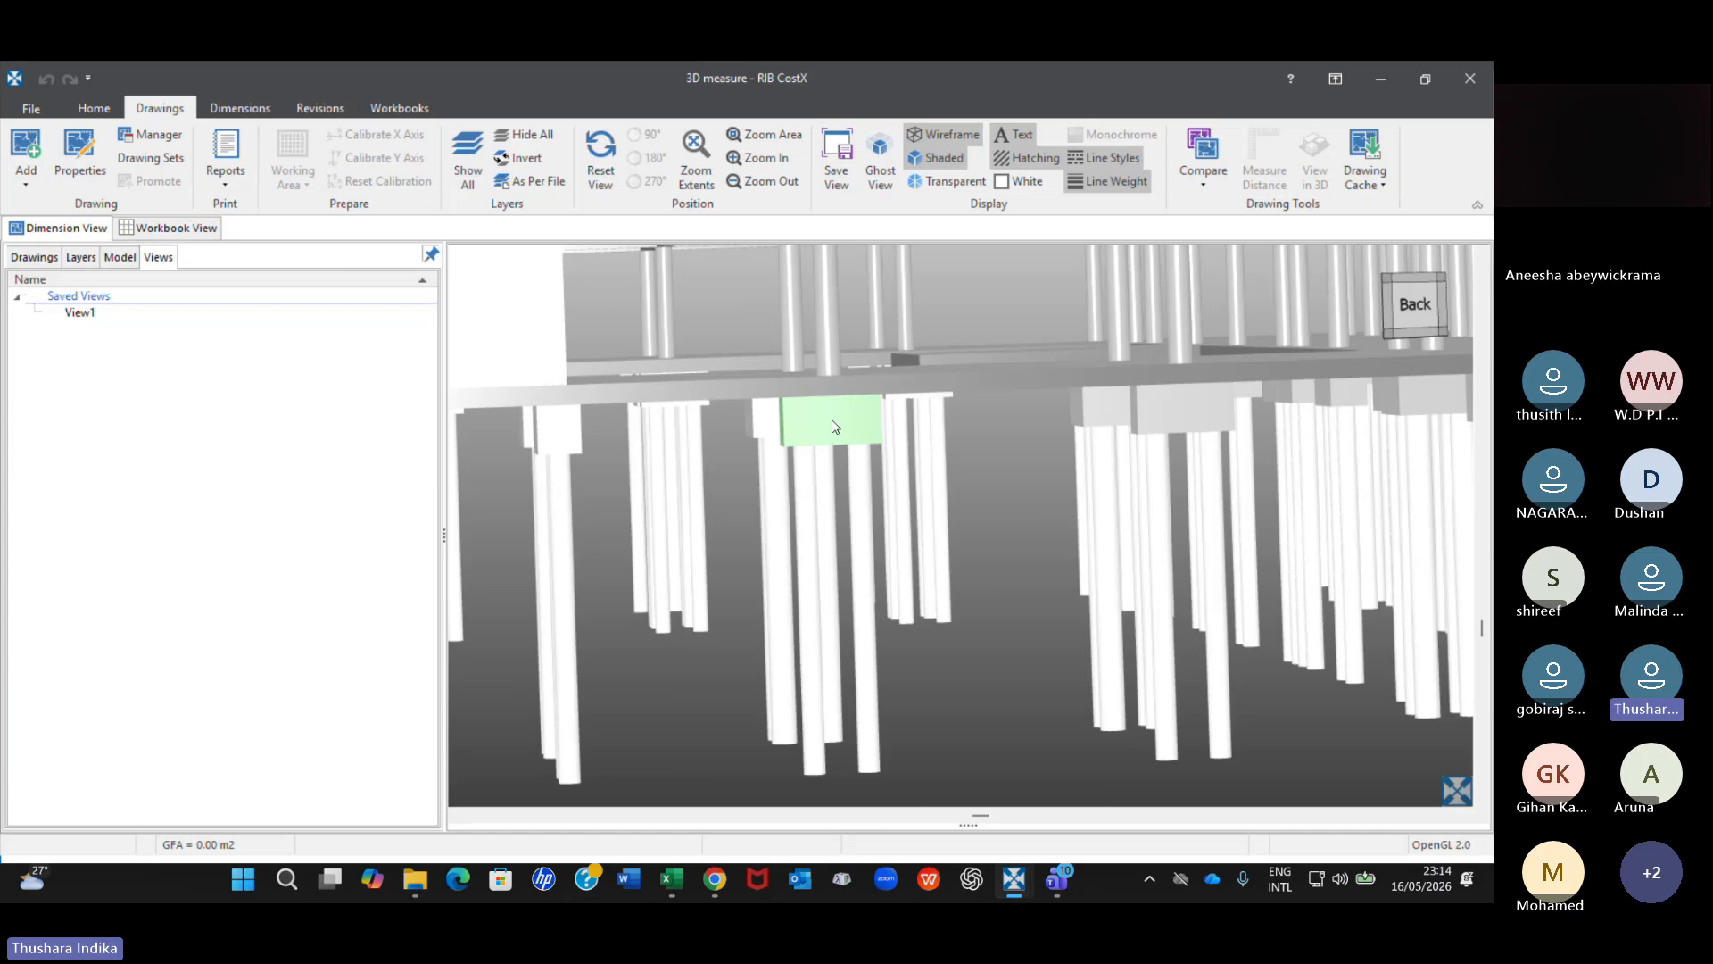
right_click(834, 426)
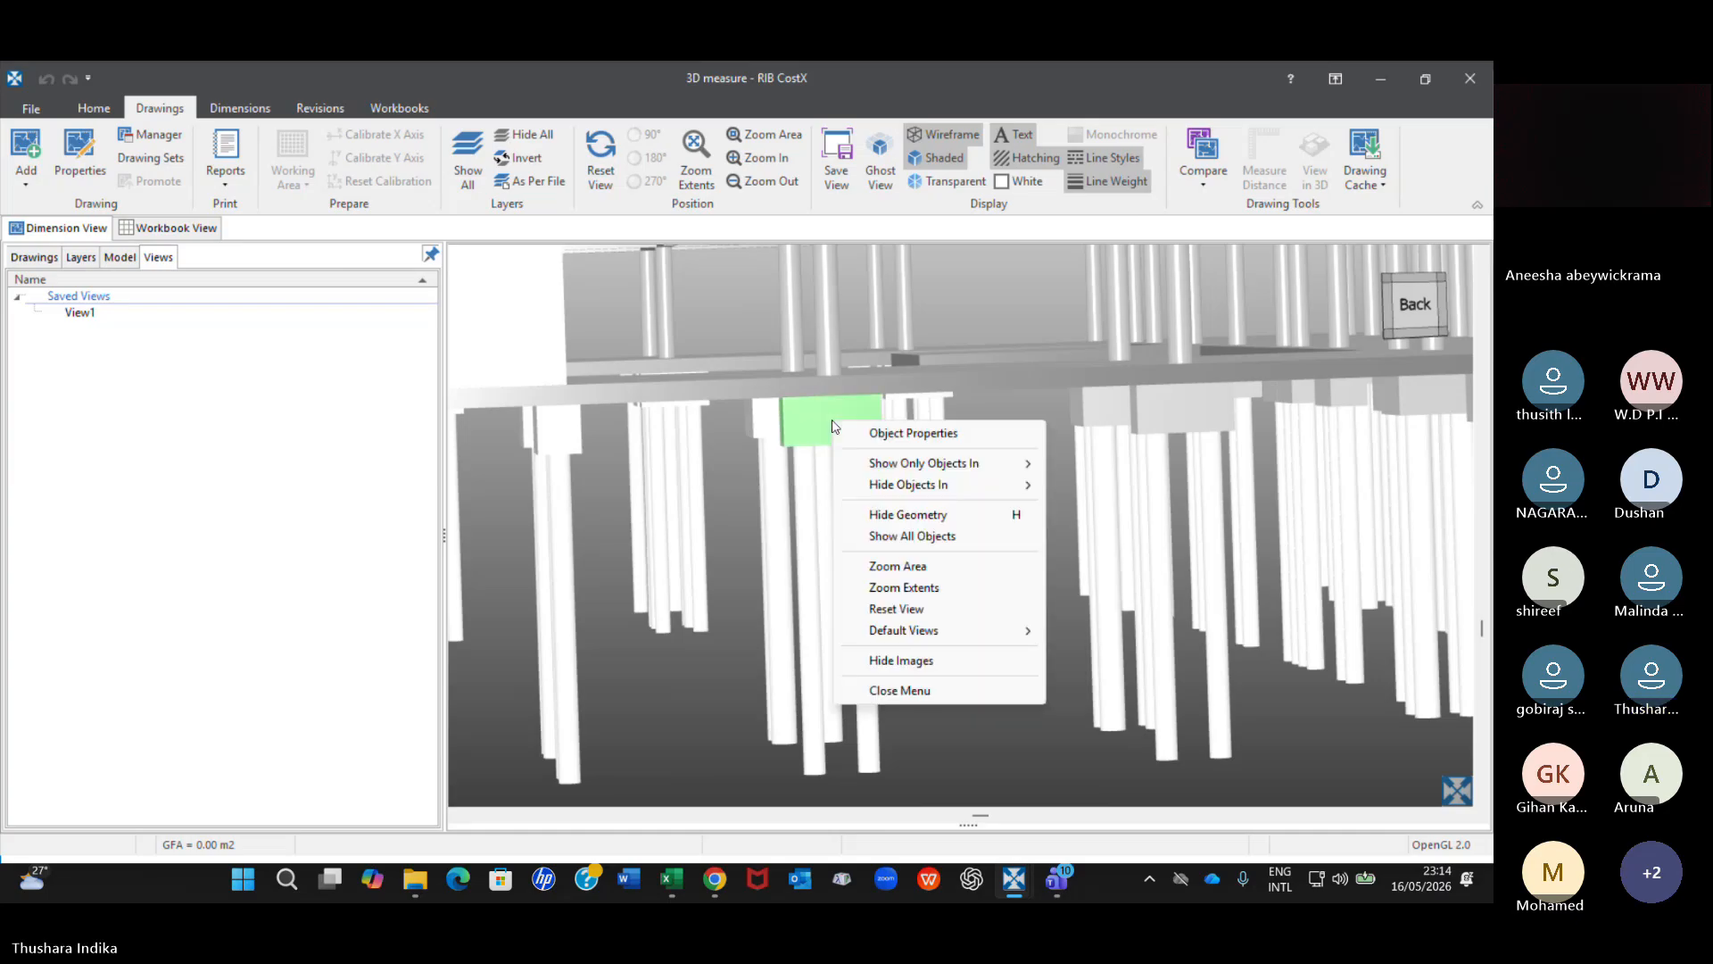
click(935, 545)
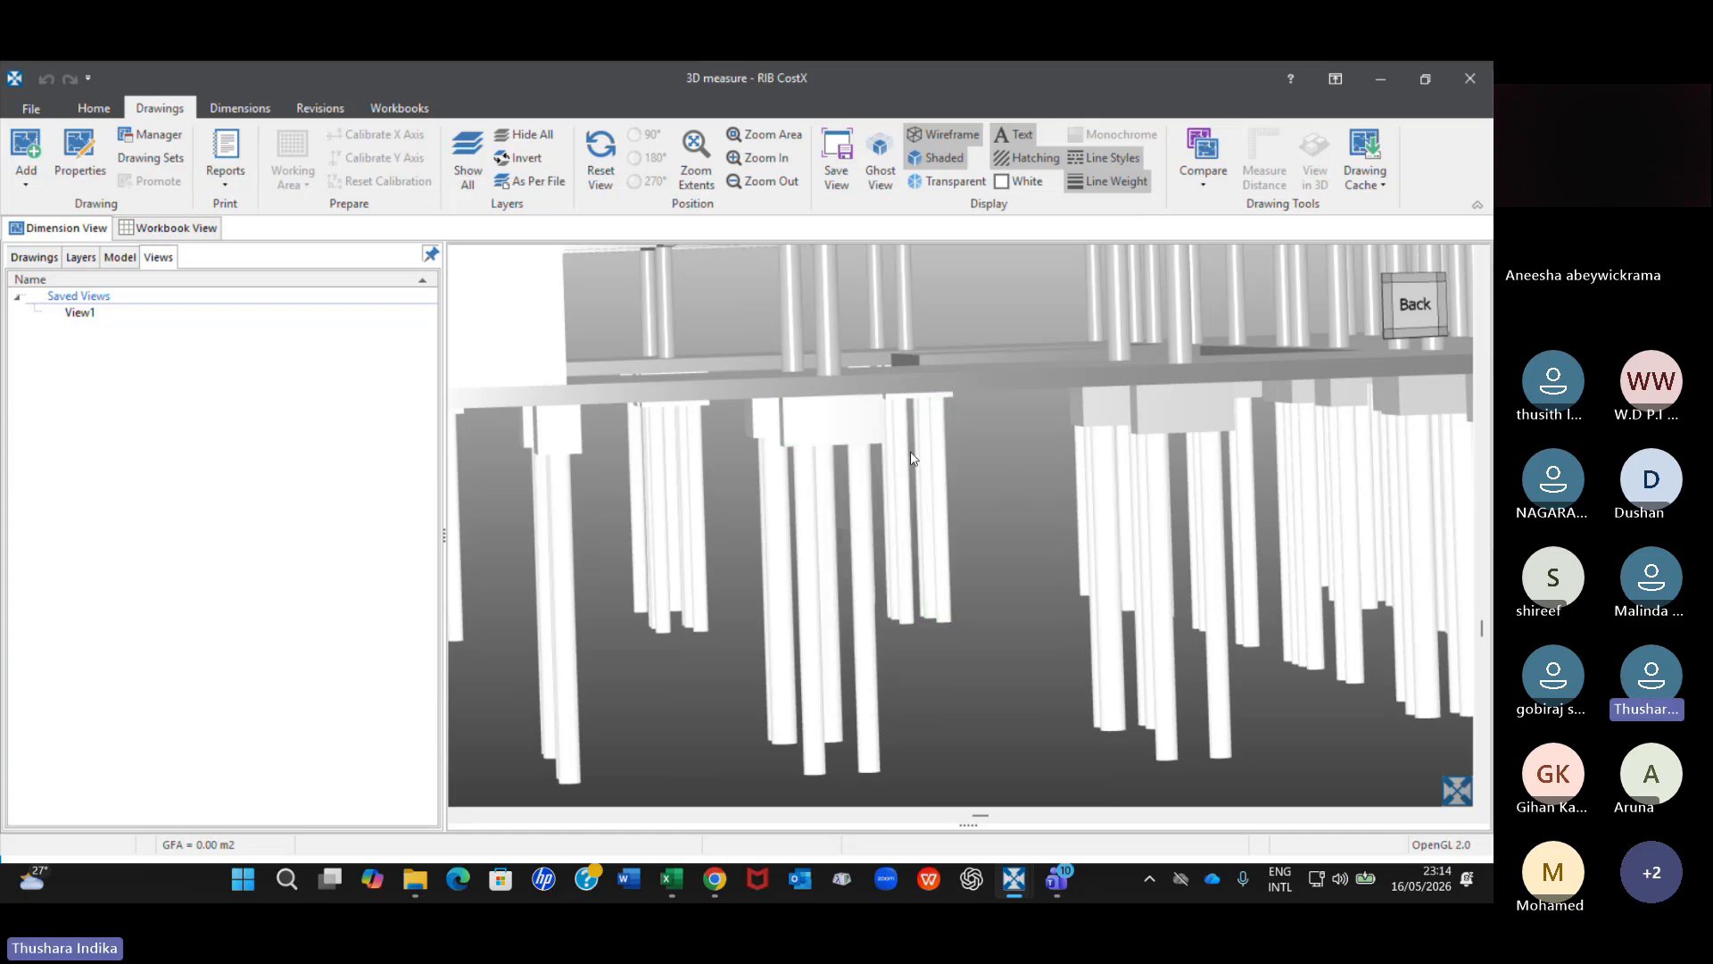
right_click(854, 426)
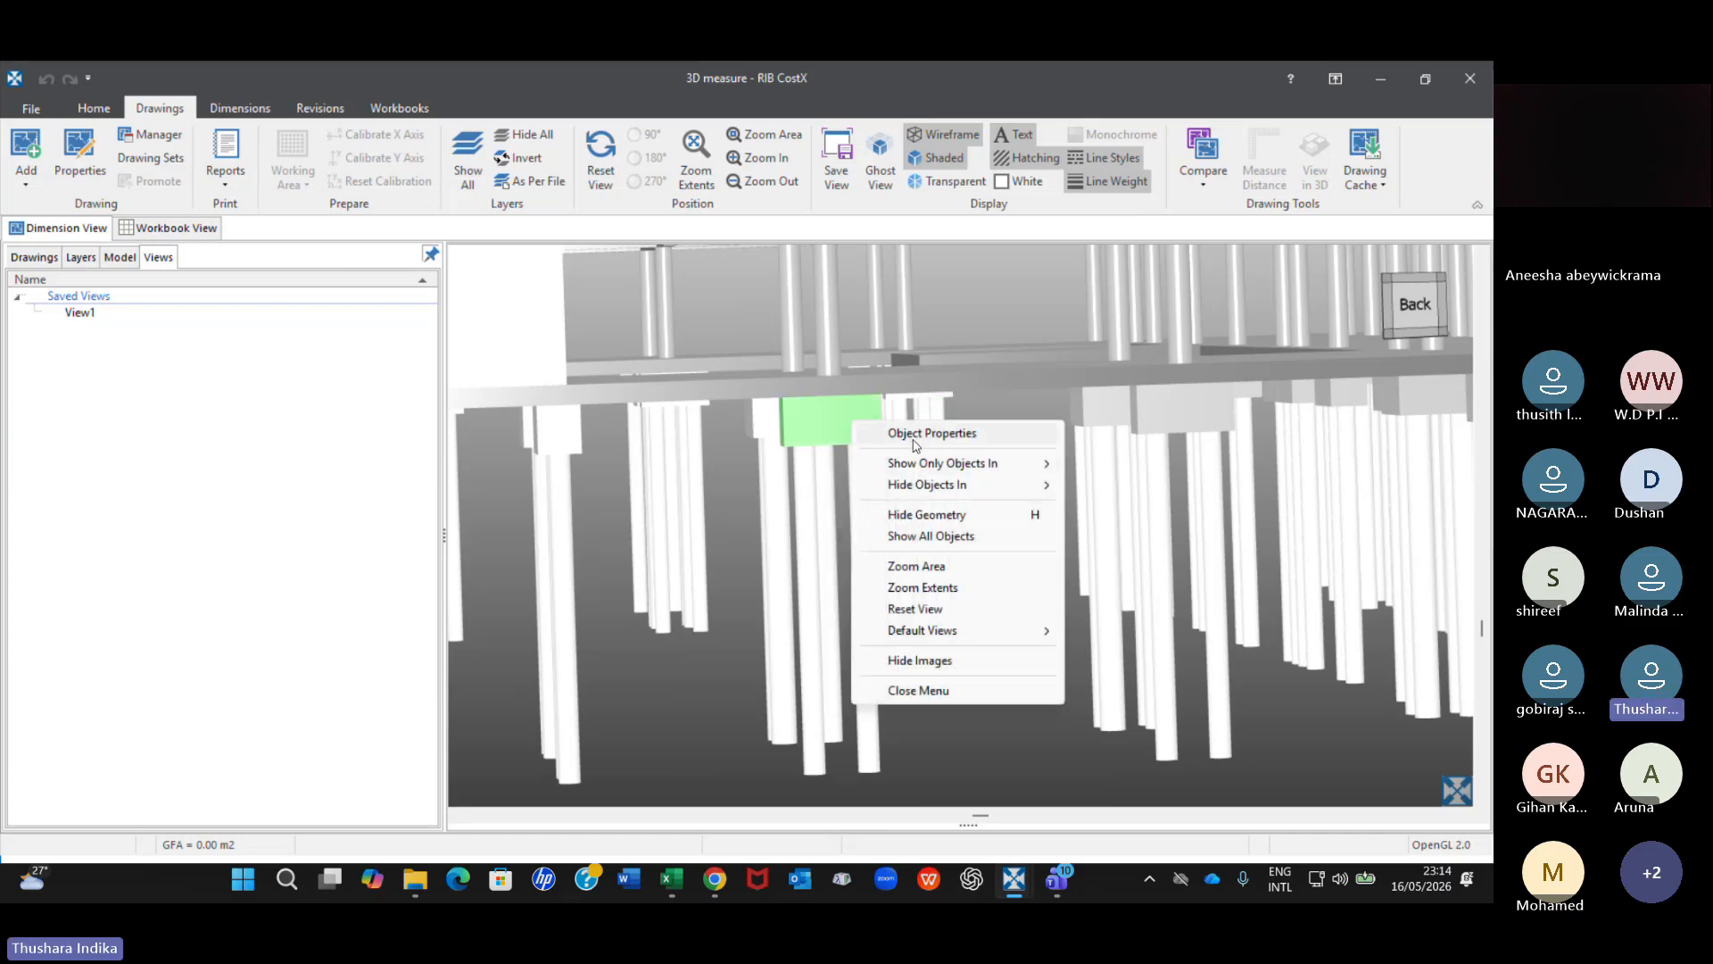
mouse_move(921, 469)
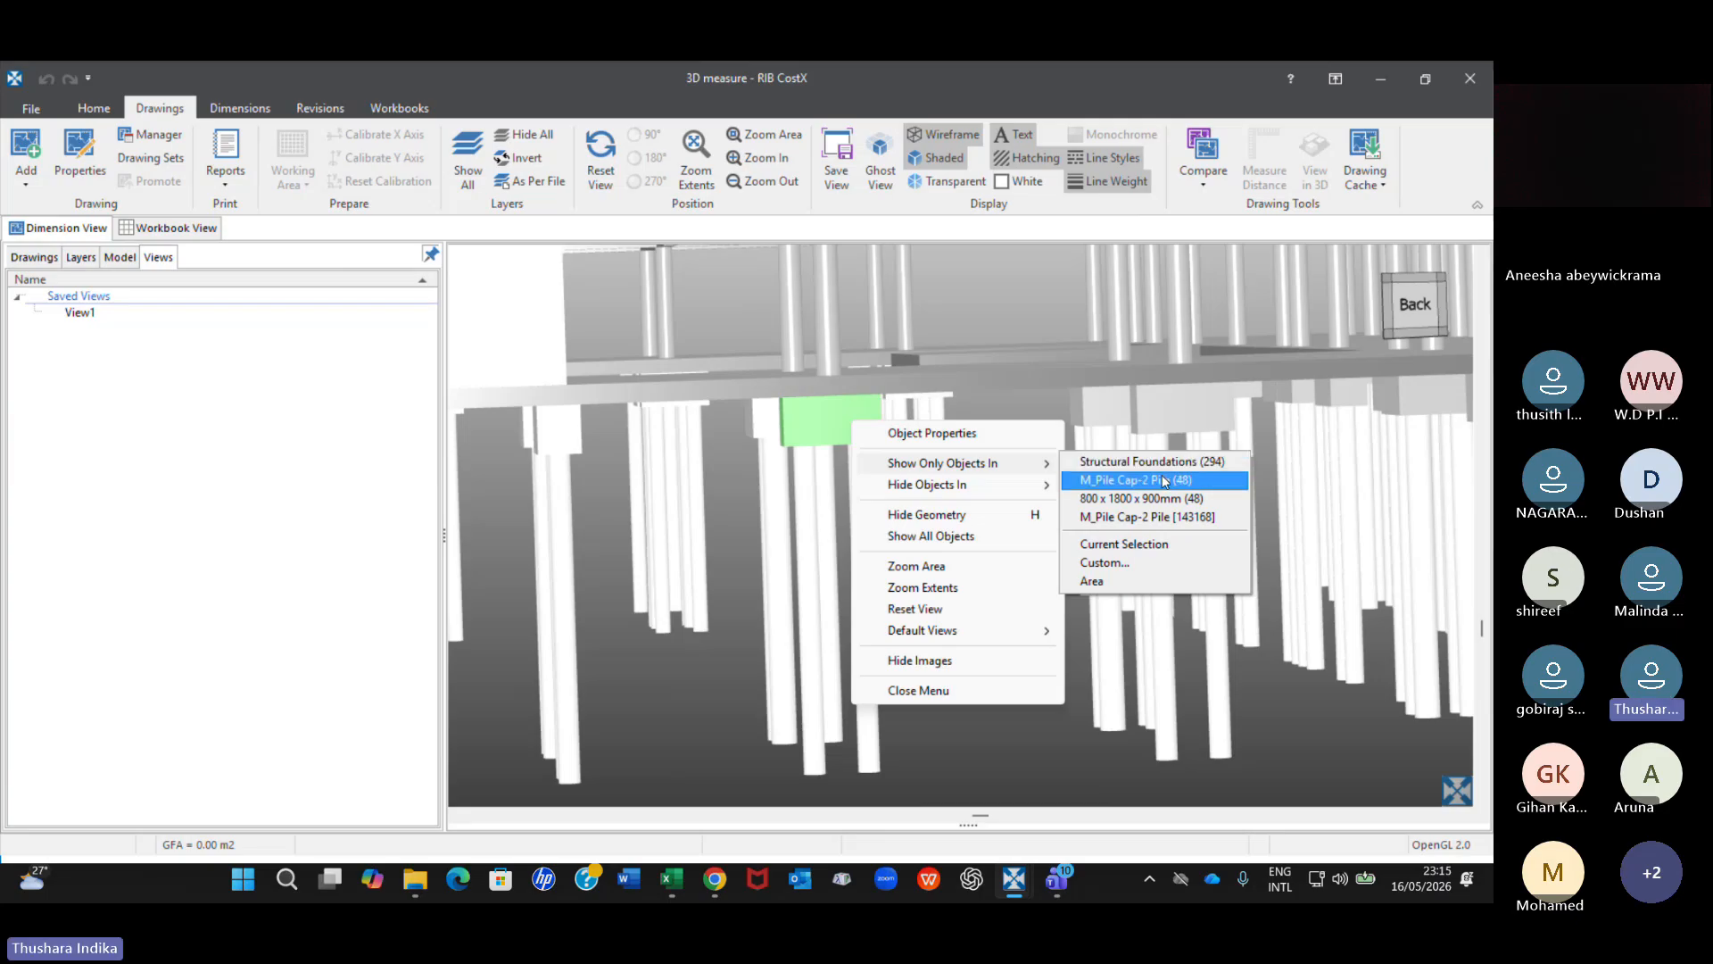
click(1164, 481)
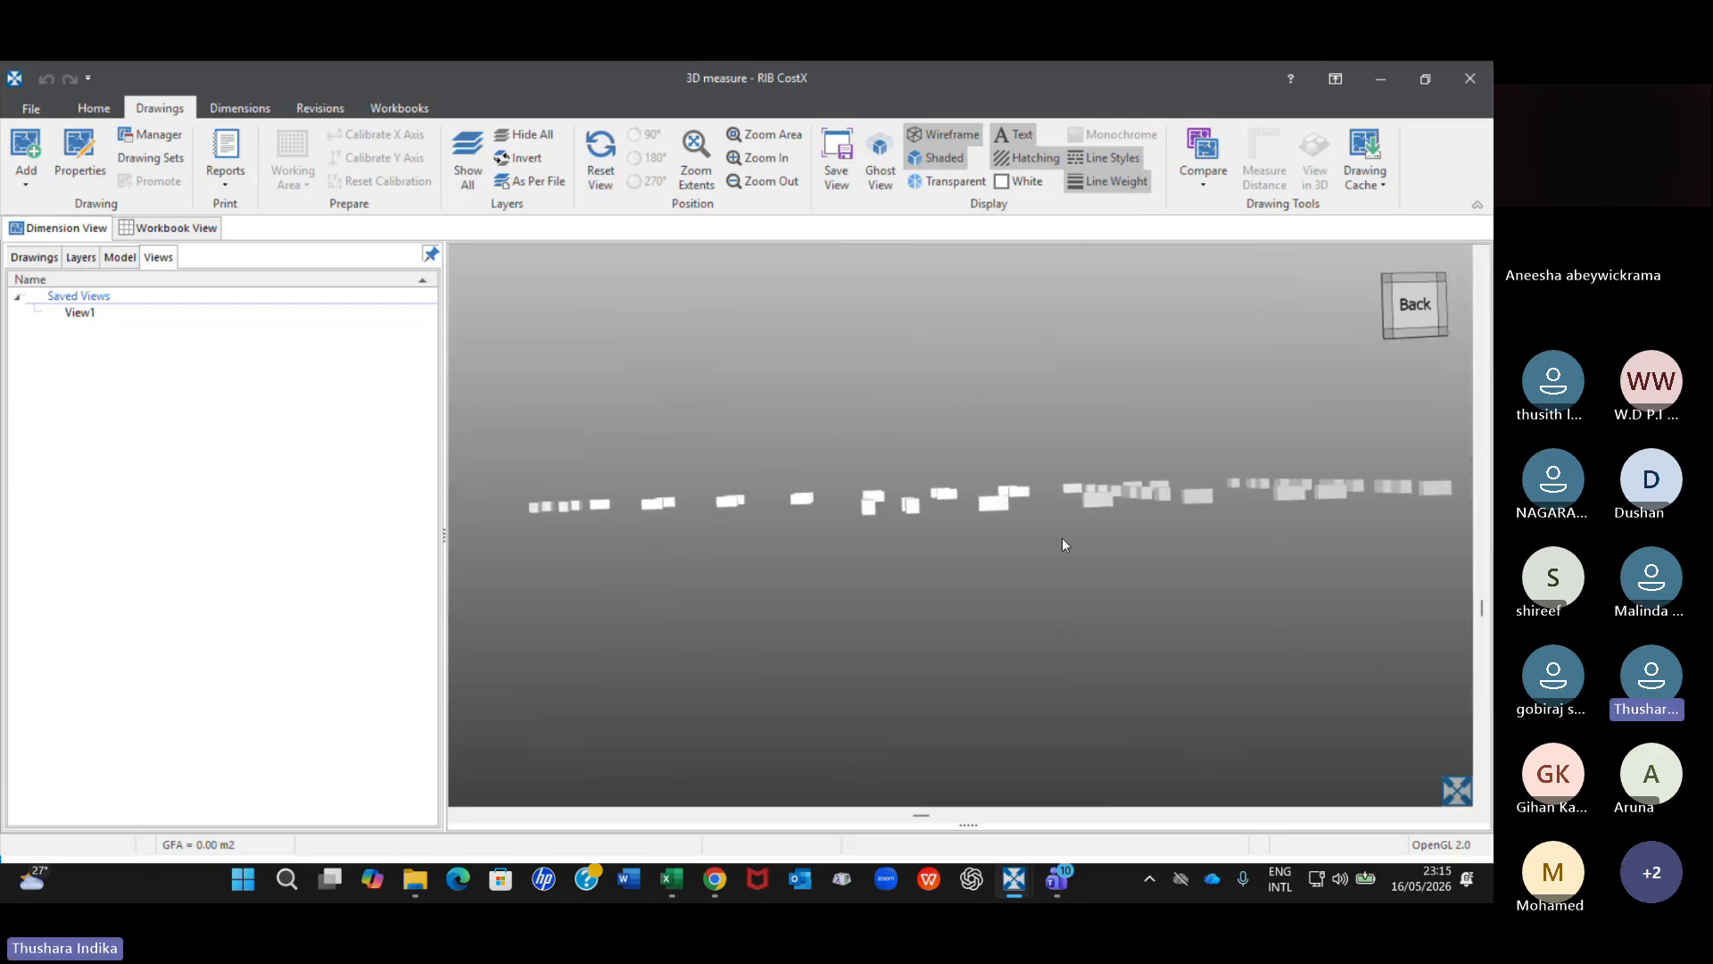
Inspect the isolated pile caps from above and up close, and show all objects of the model again.
drag(1072, 538, 1071, 565)
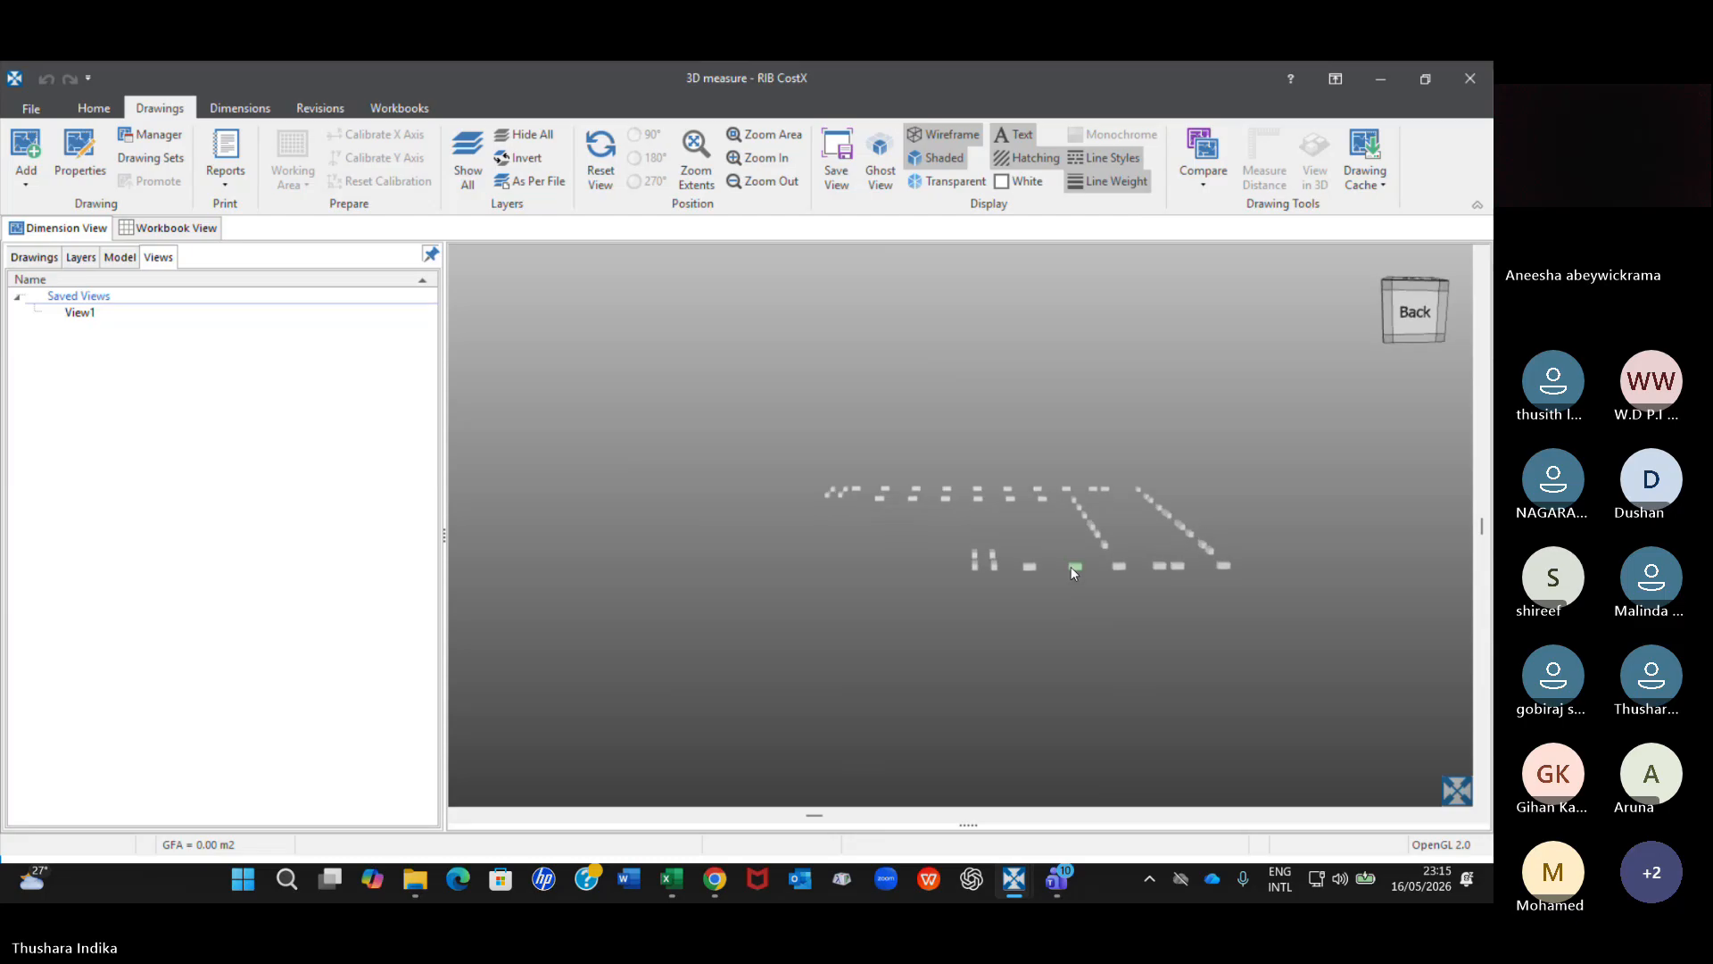
scroll(1123, 502, up, 10)
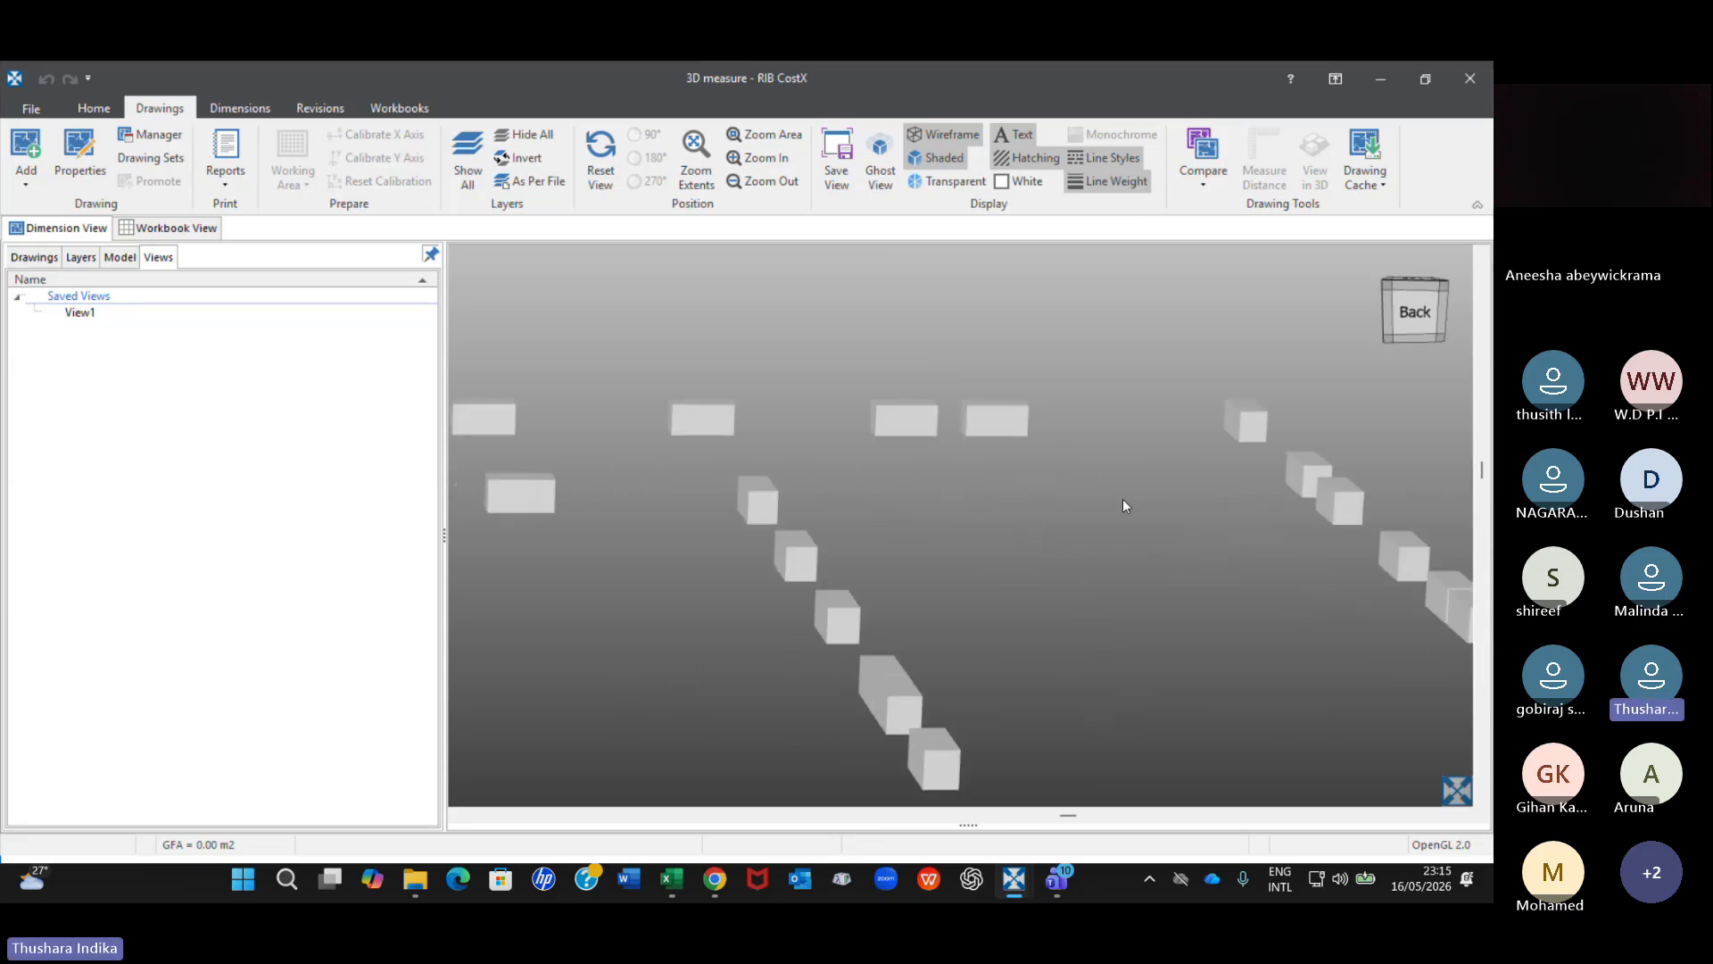
scroll(1123, 505, down, 5)
scroll(1124, 505, down, 6)
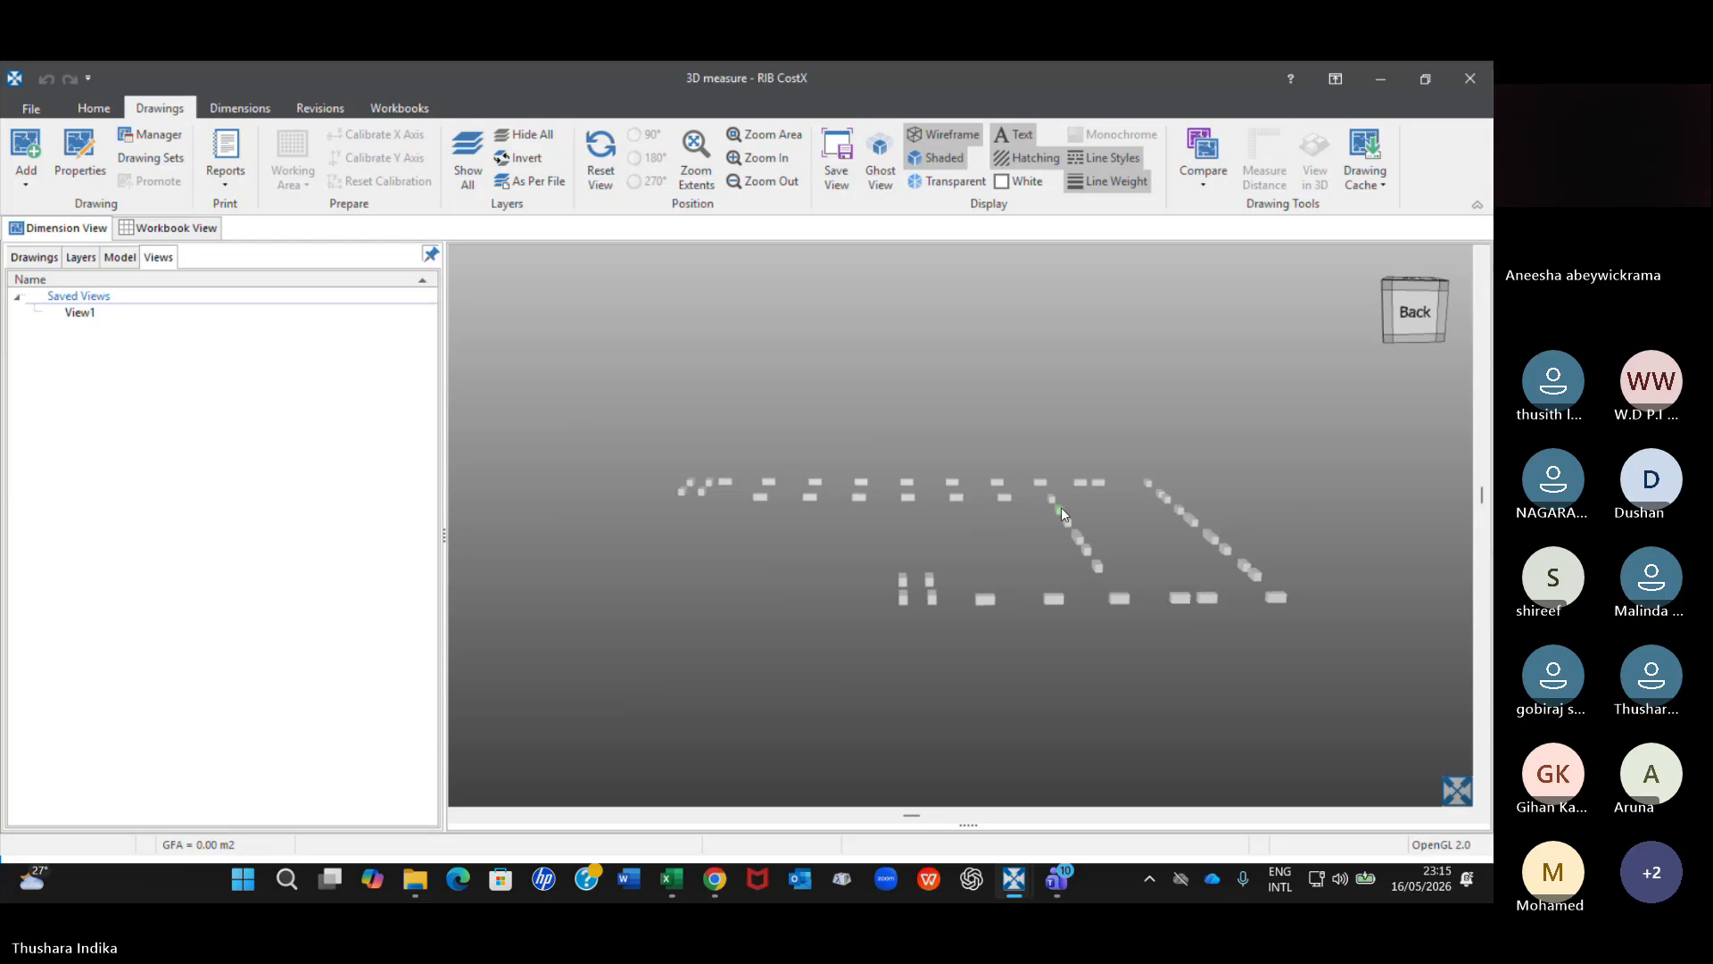
scroll(1063, 516, up, 2)
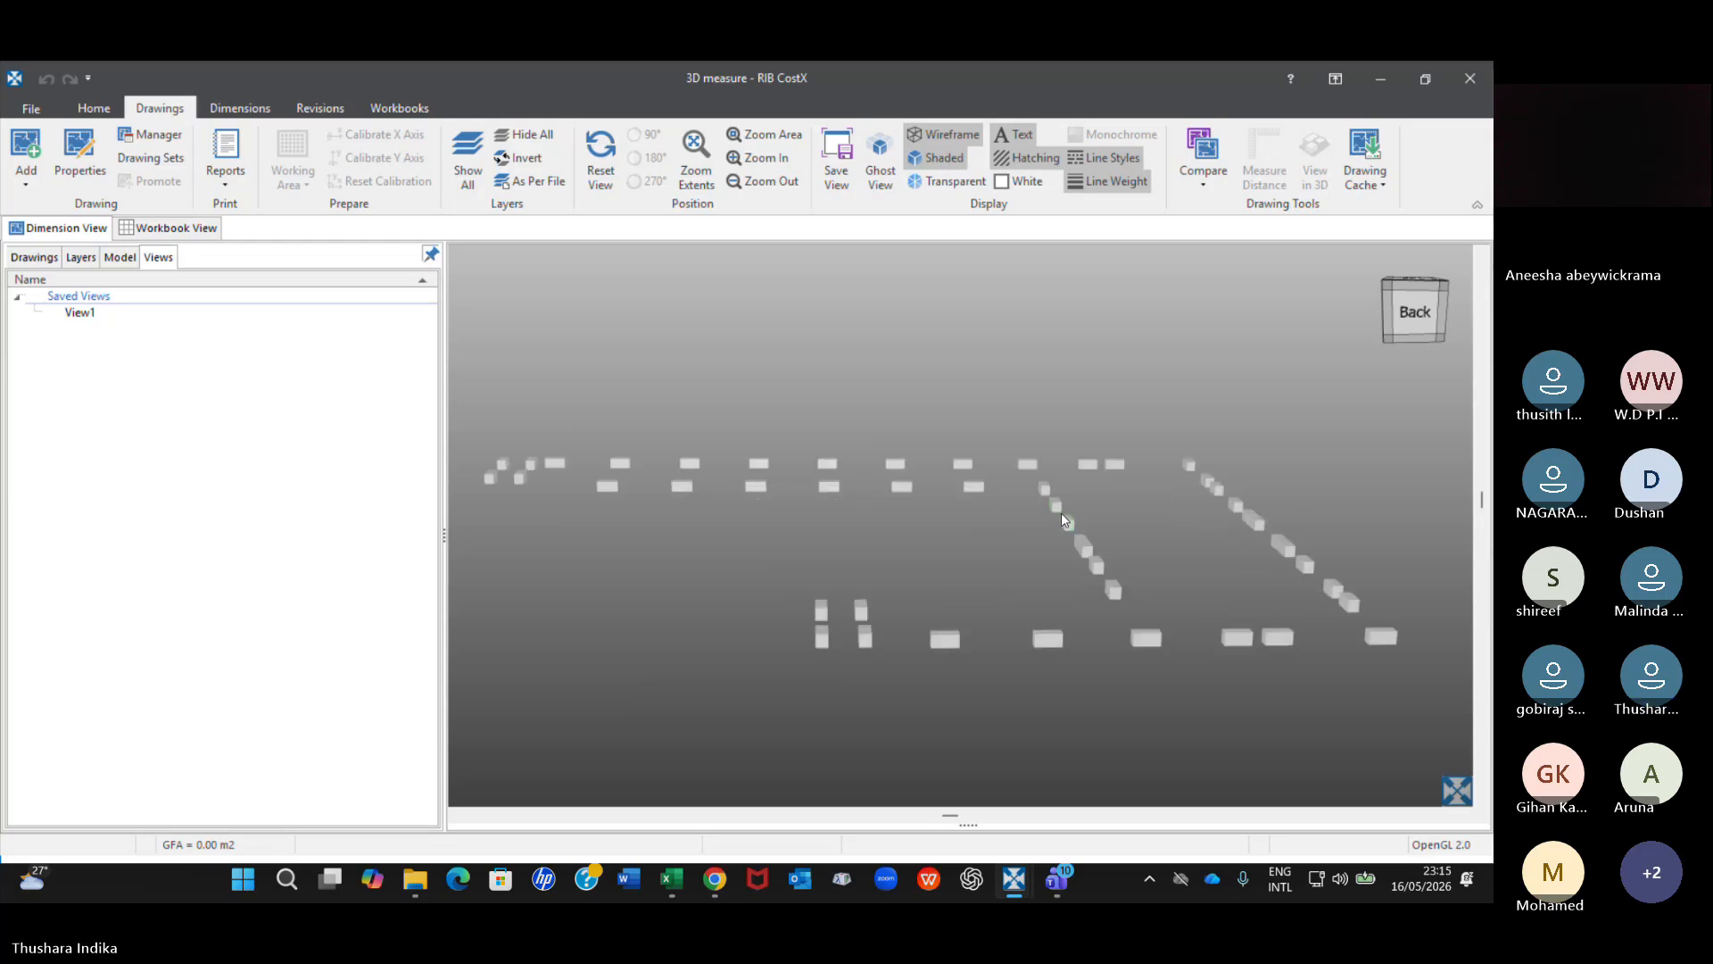
right_click(1053, 505)
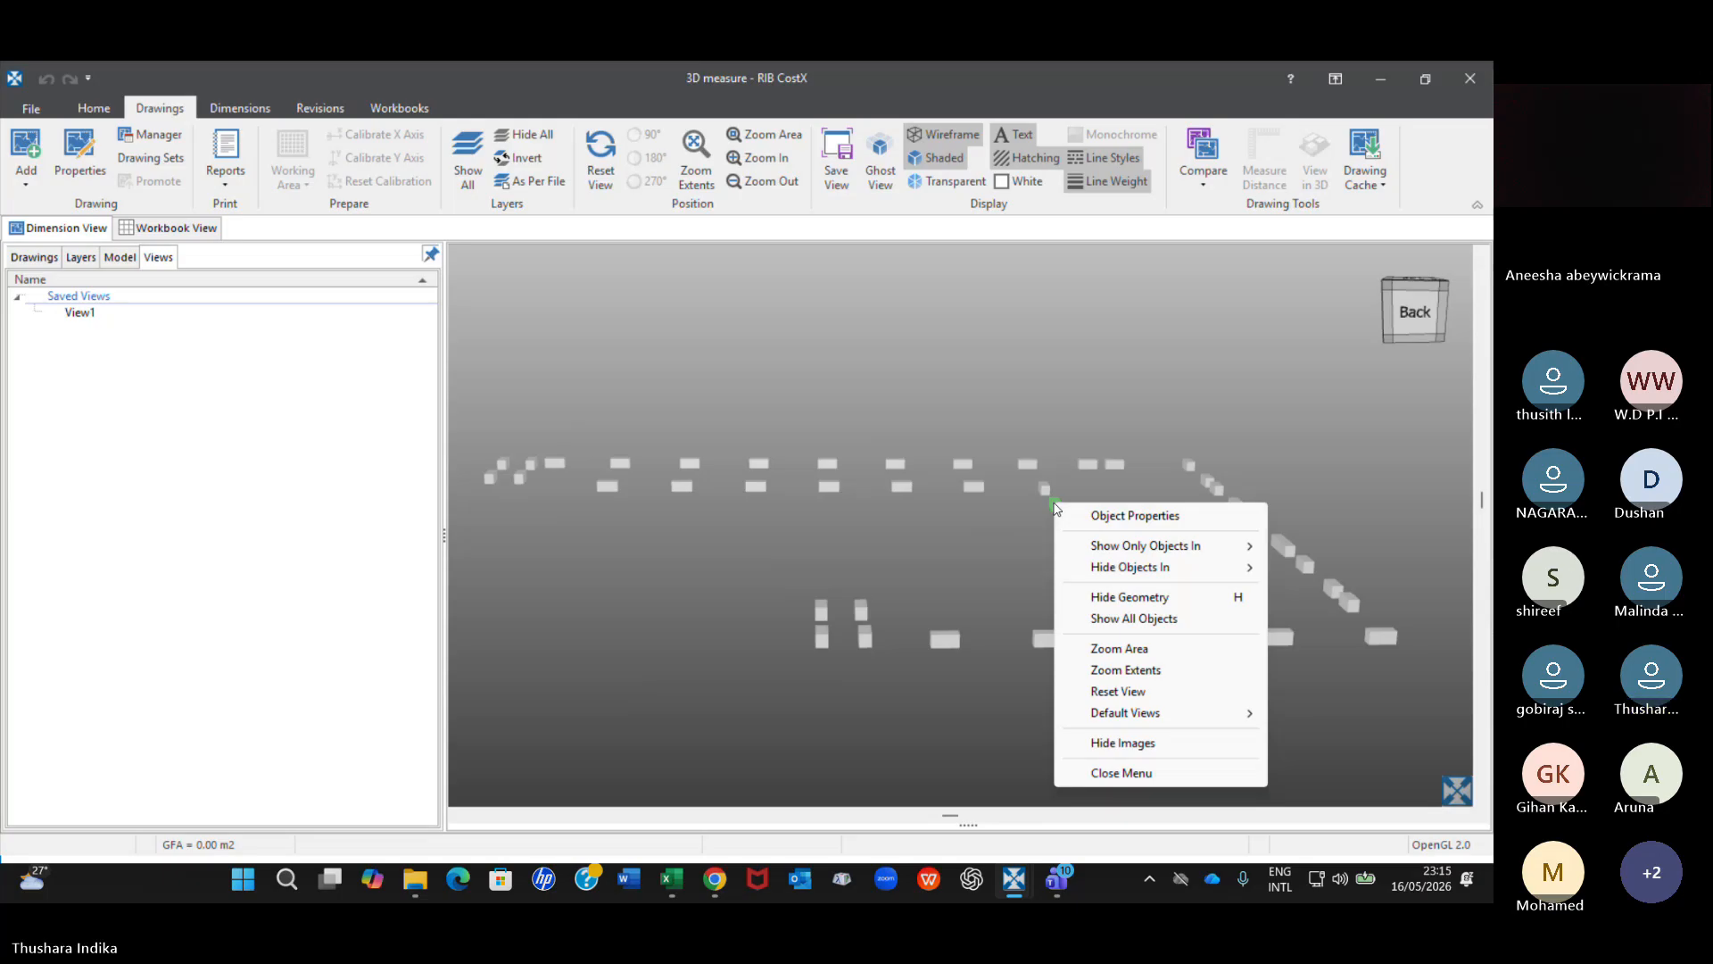
click(1124, 624)
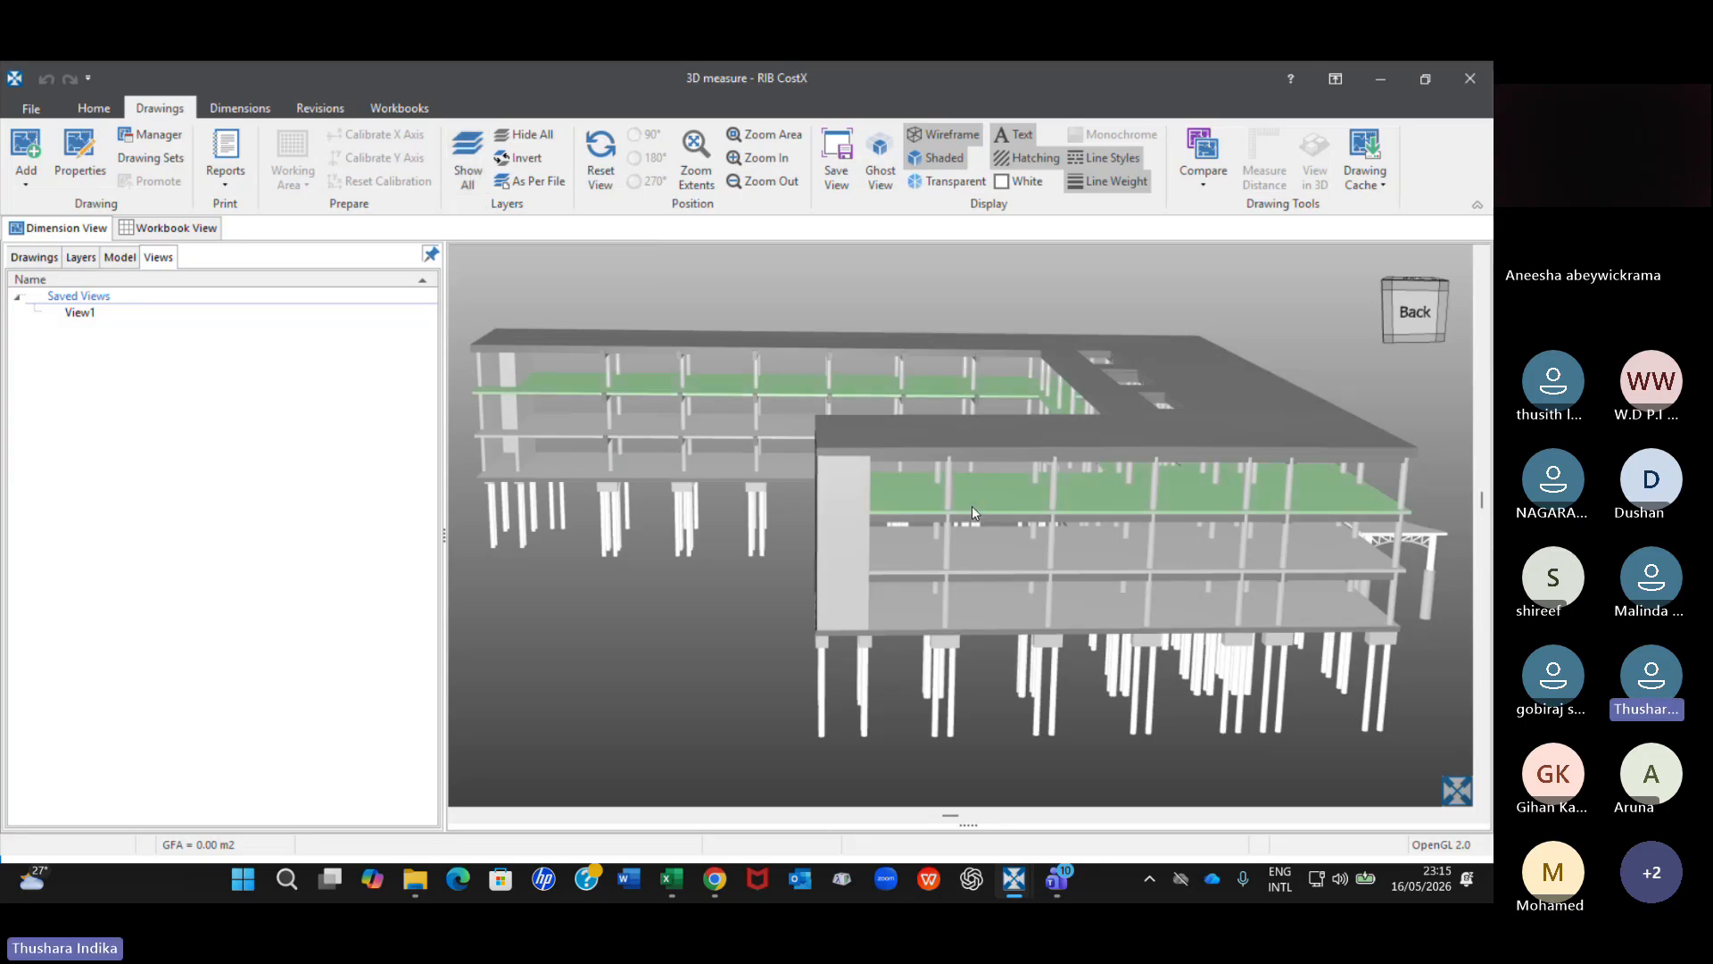
Isolate the top-storey round column nearest the end wall of the back wing as the current selection.
scroll(971, 506, up, 6)
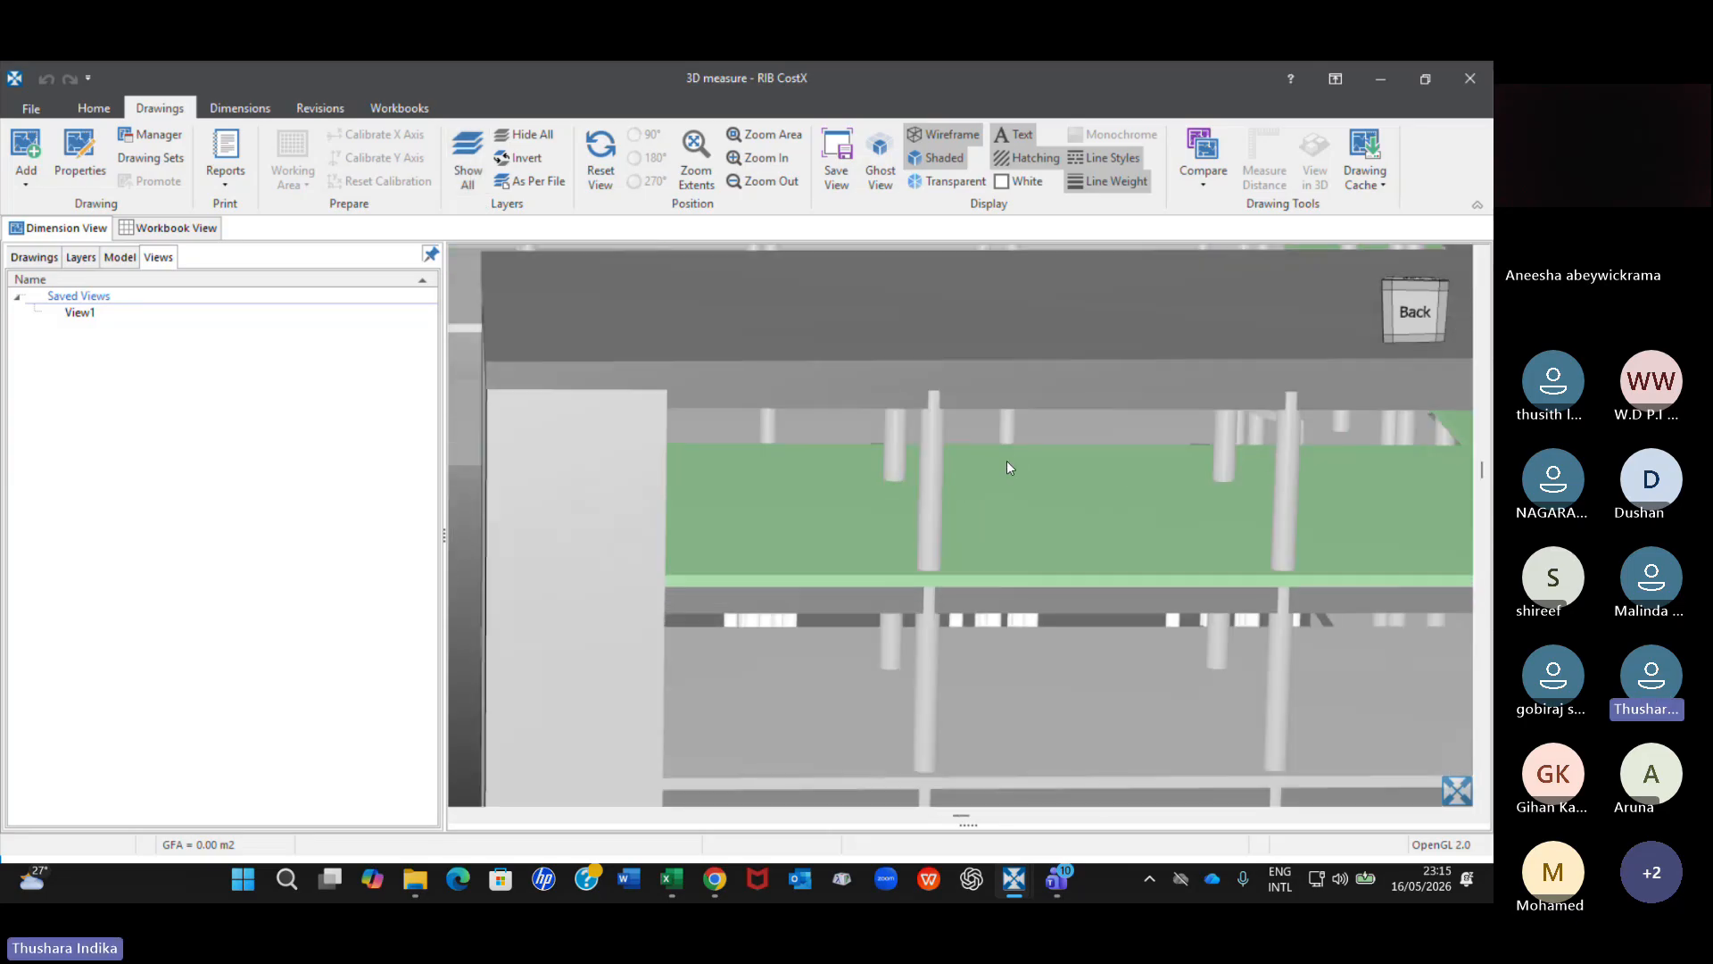
scroll(1010, 457, down, 2)
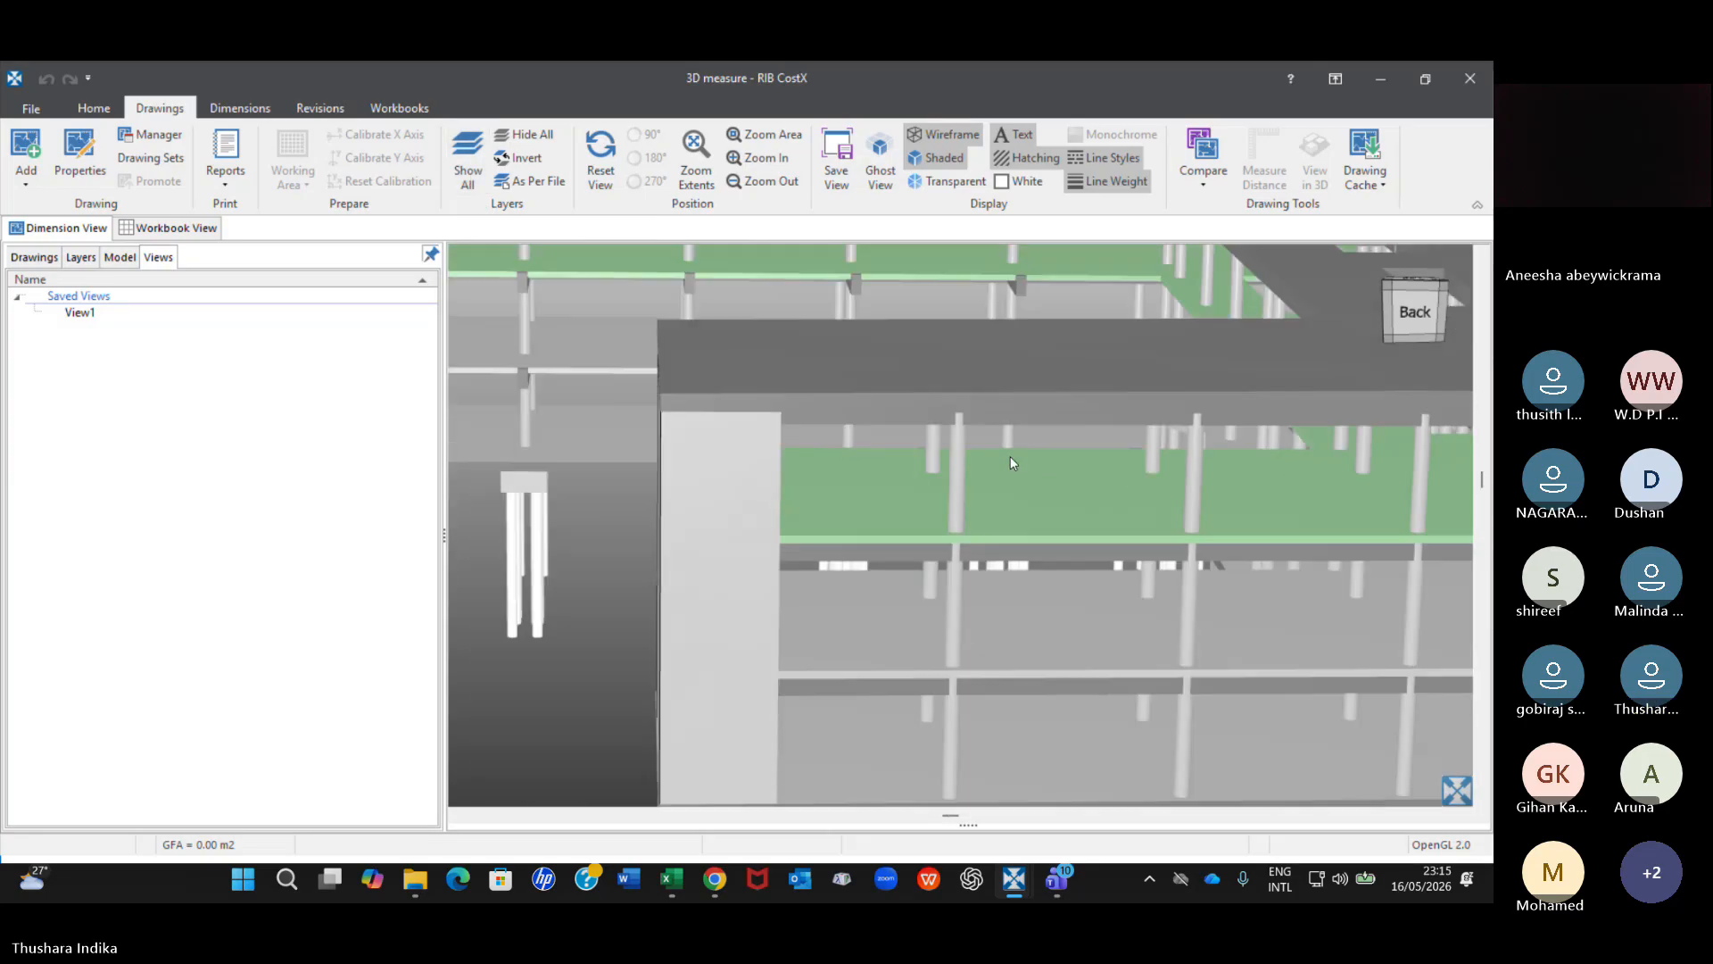
right_click(958, 464)
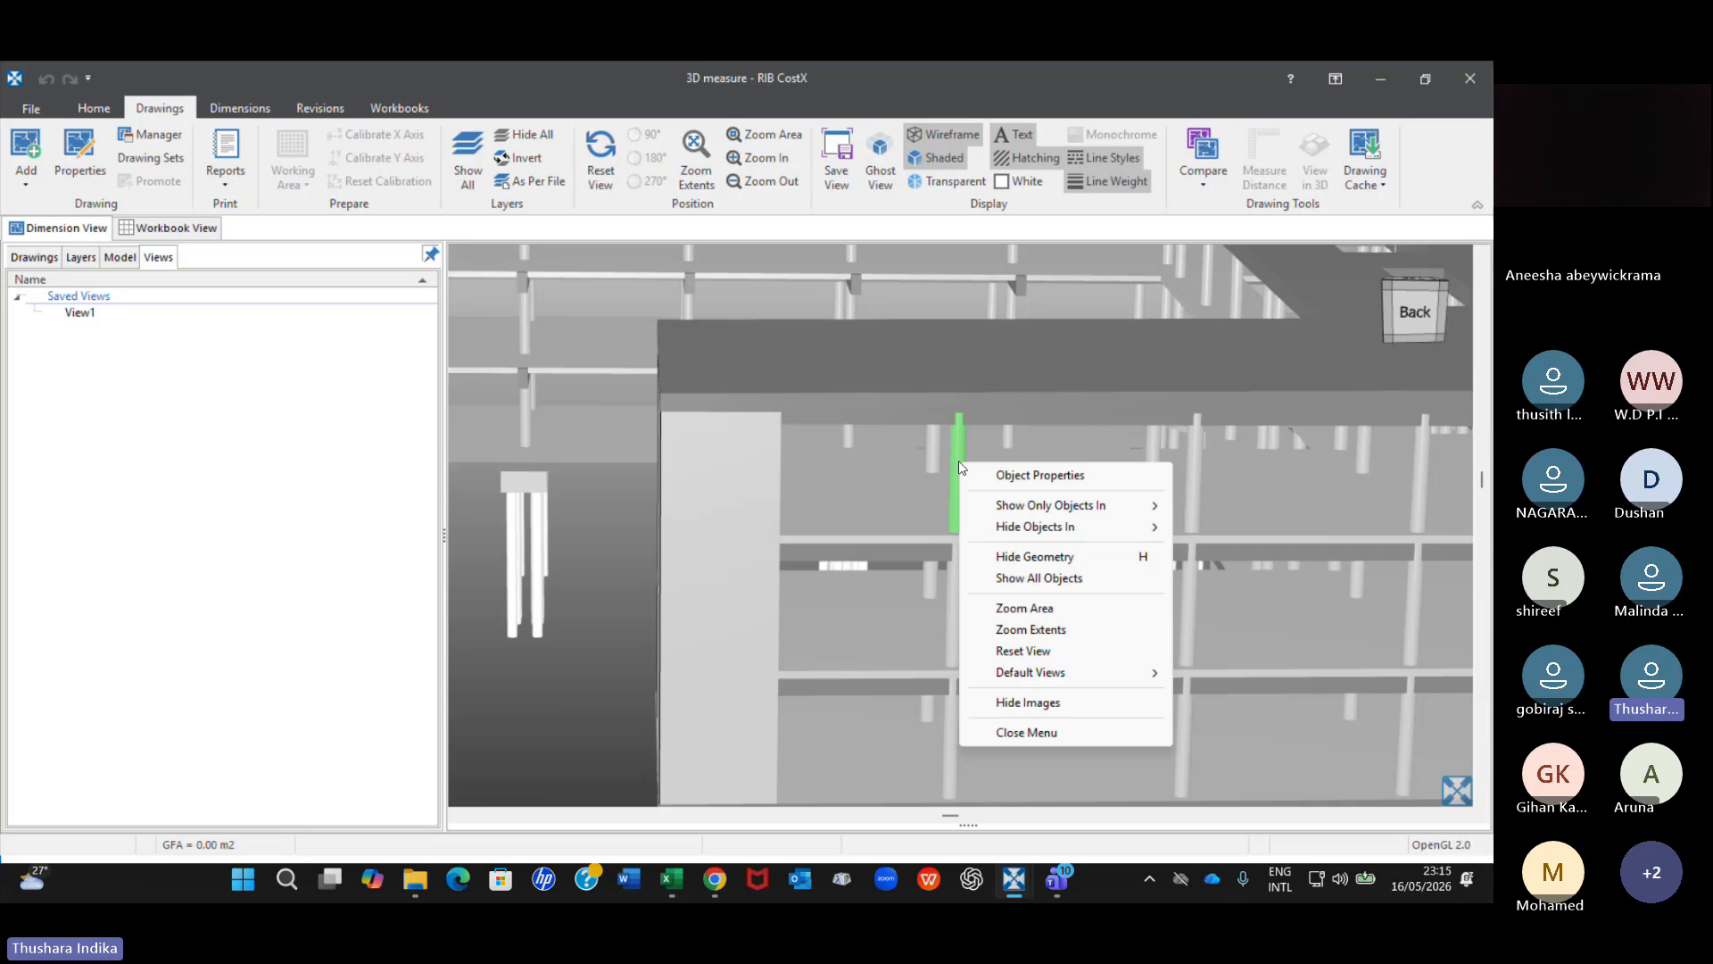
mouse_move(1020, 509)
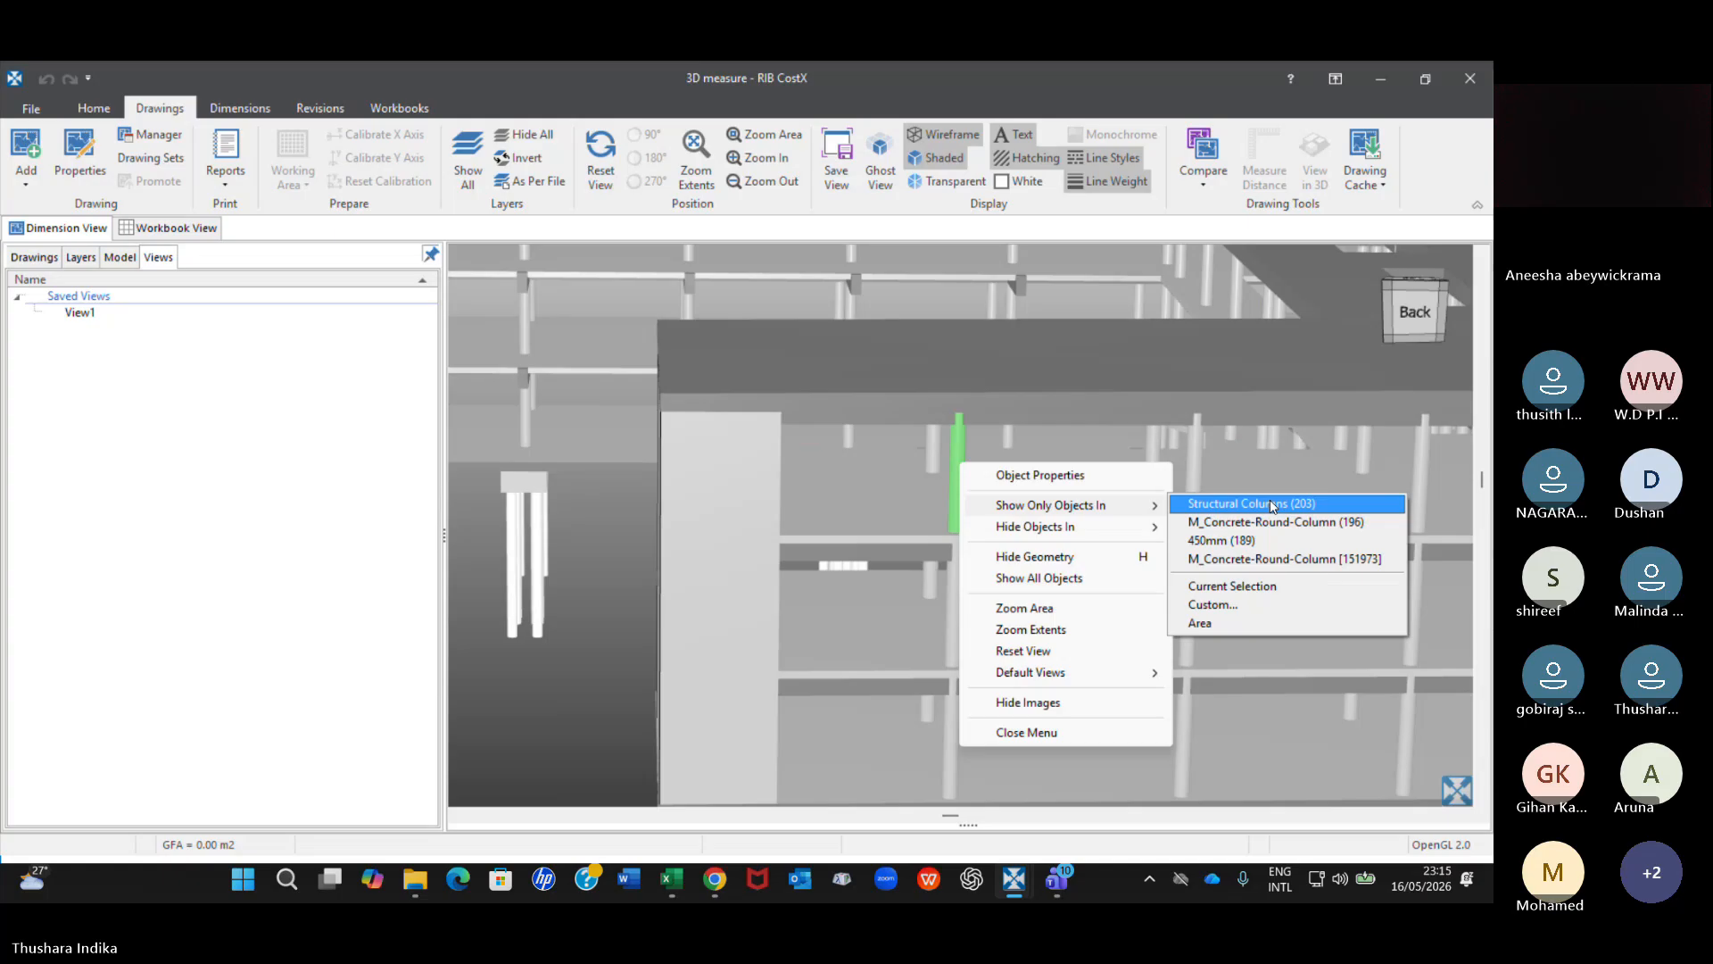
click(1210, 586)
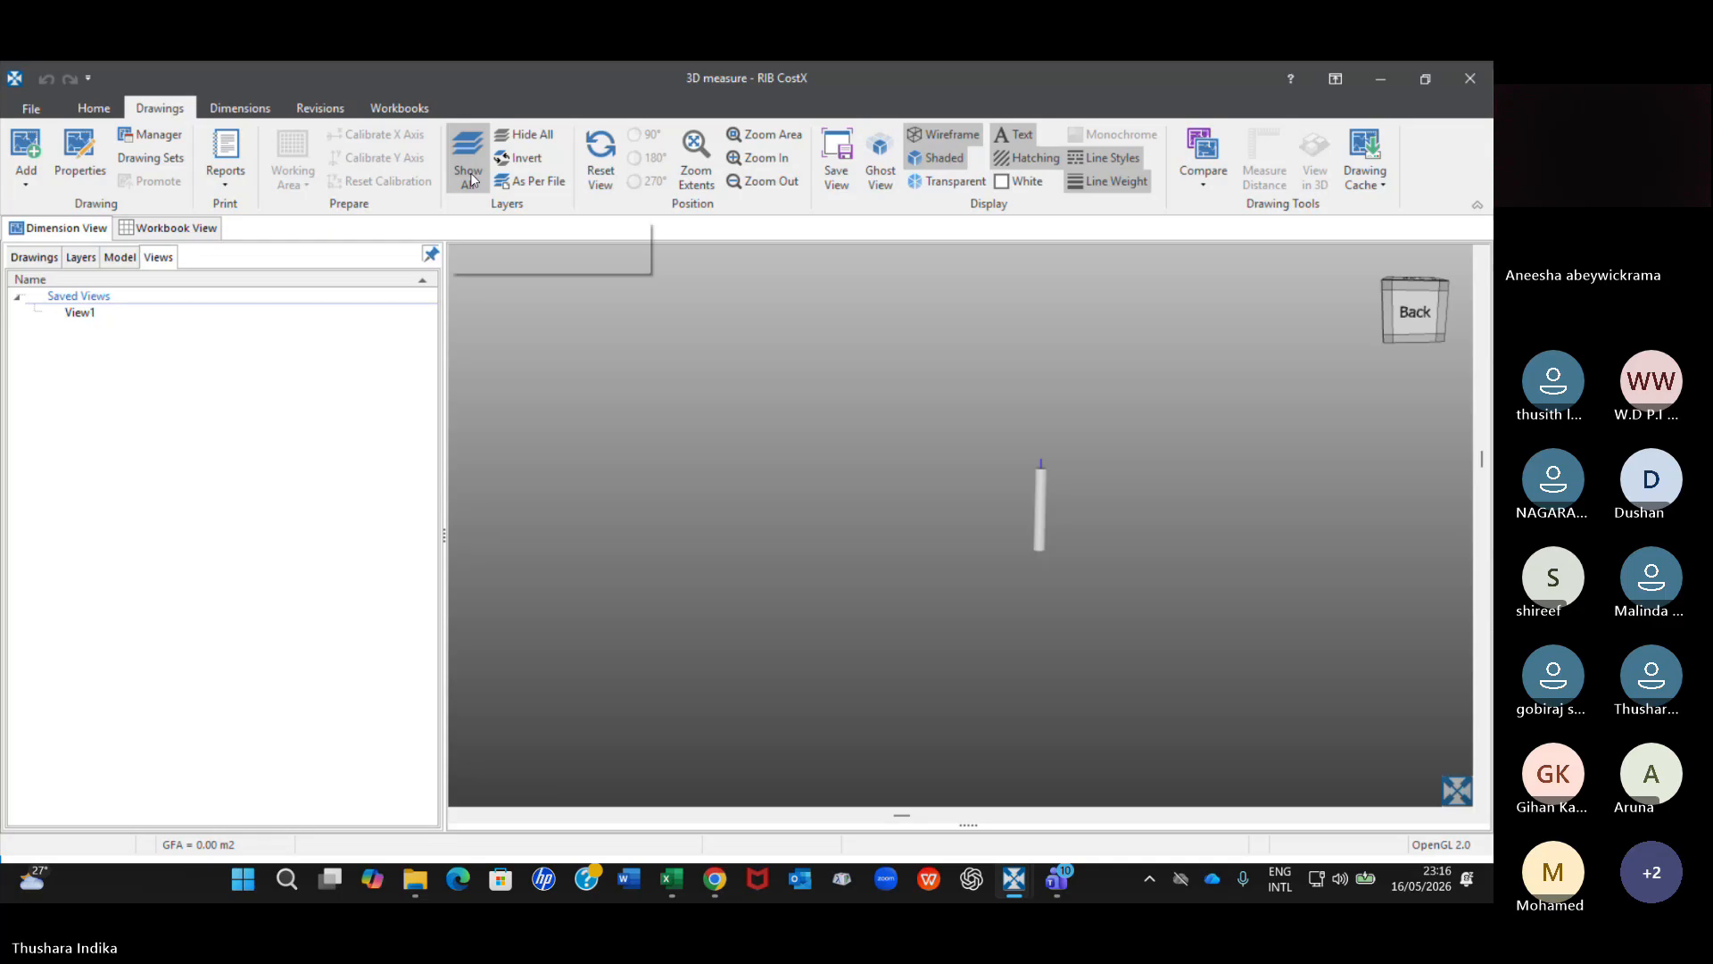
Reset the model's view to the front and show all objects again.
click(617, 183)
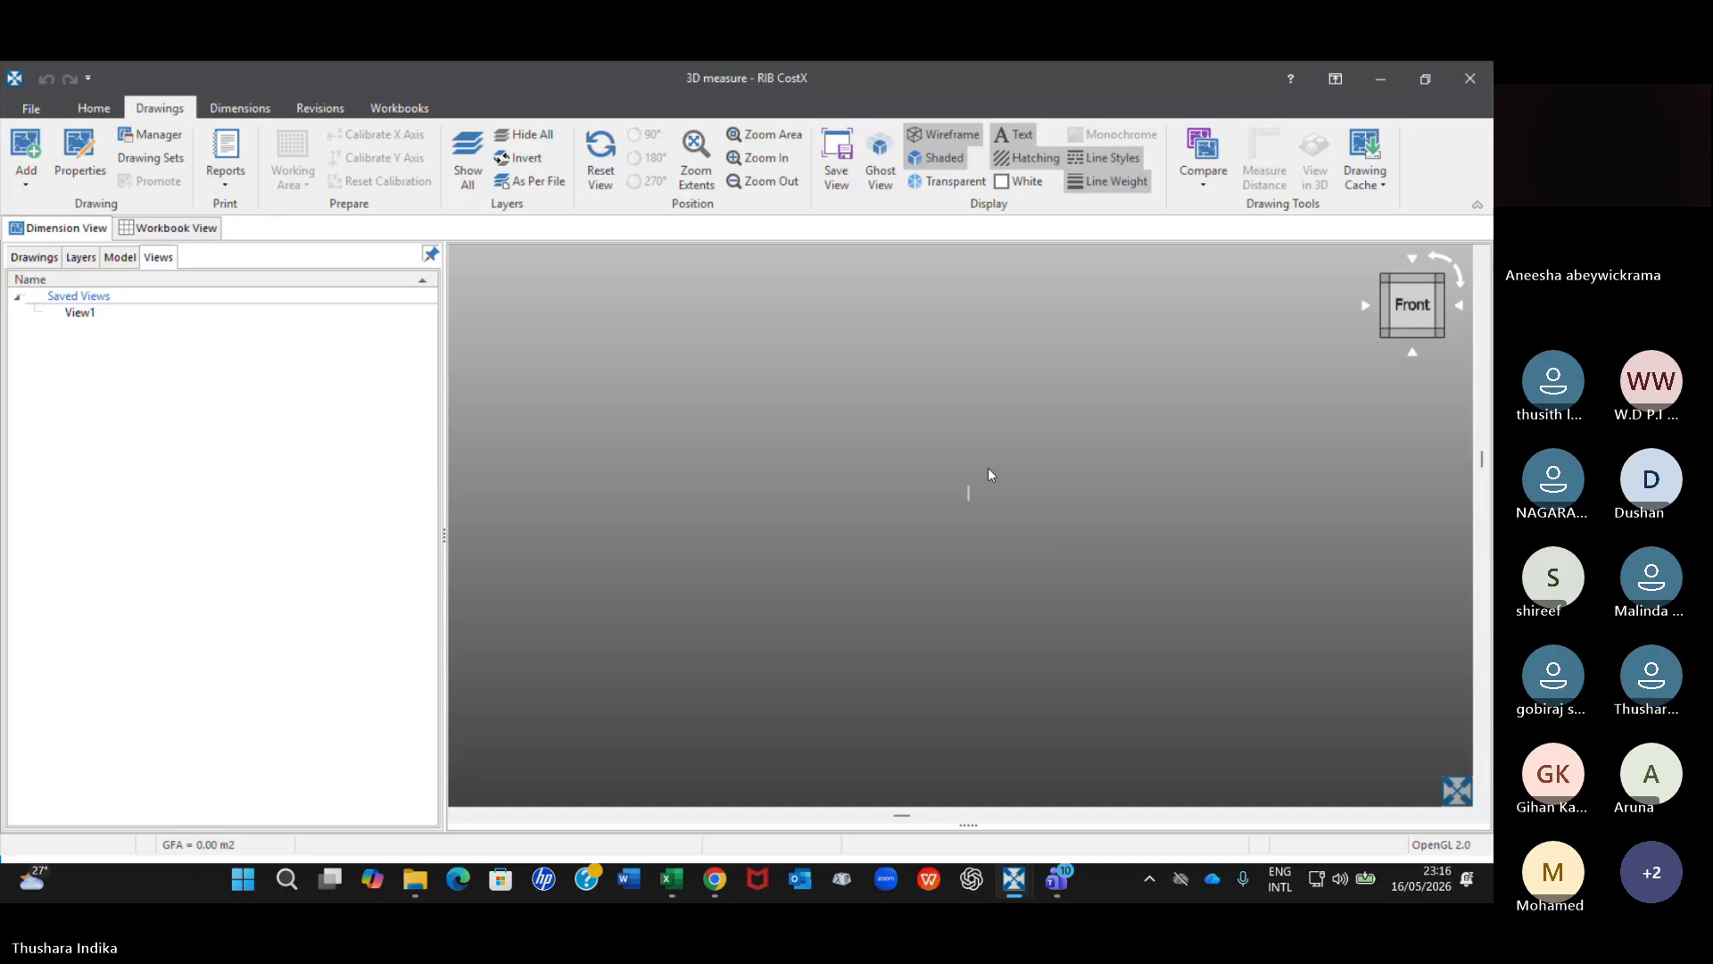
scroll(988, 473, up, 3)
right_click(923, 563)
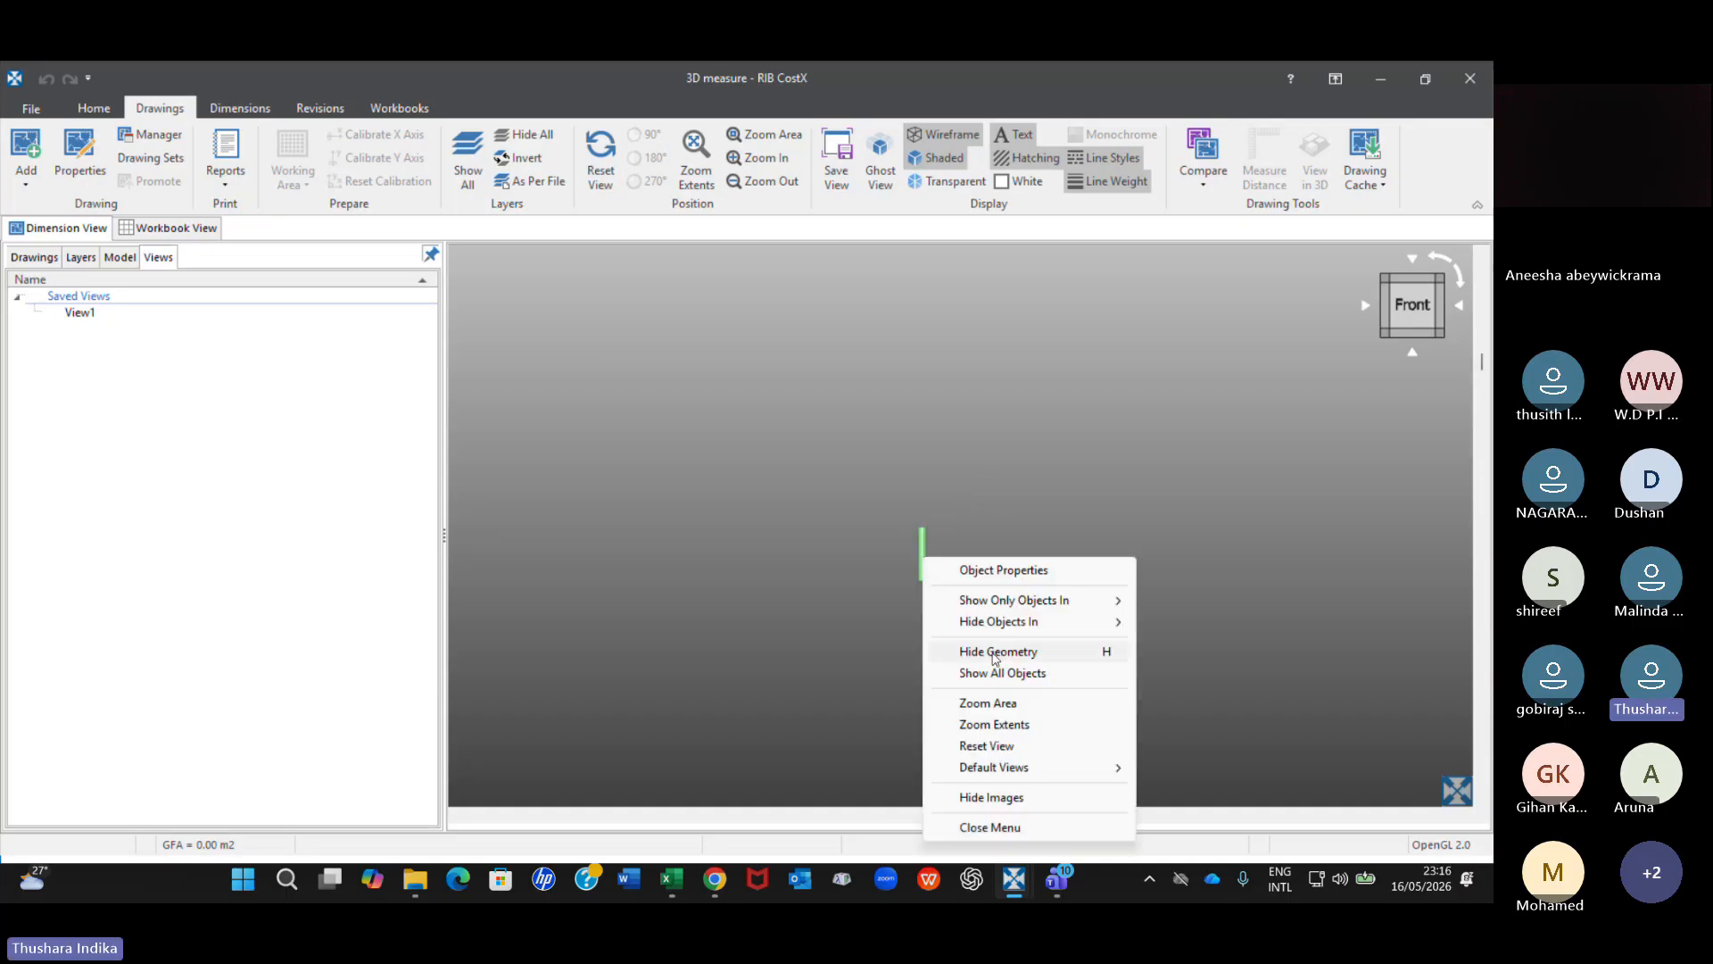
click(1011, 675)
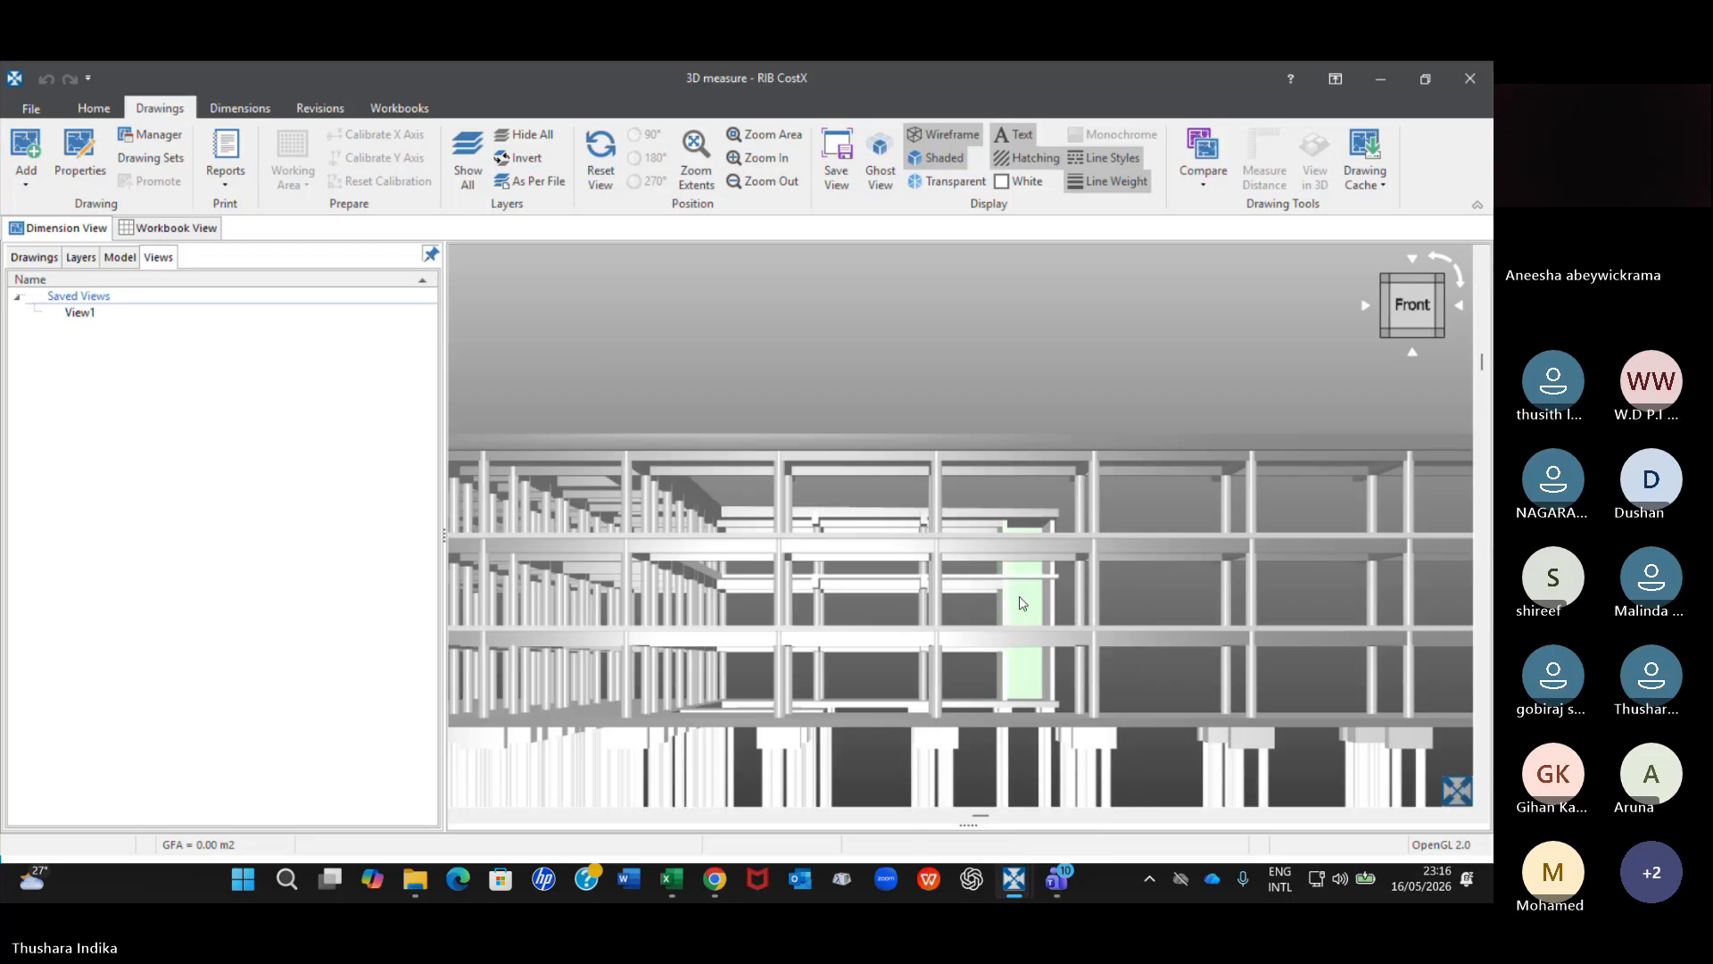
From a top-storey column on the front face, show only the Structural Columns objects and view the whole set from slightly above.
scroll(978, 531, down, 5)
scroll(964, 508, up, 3)
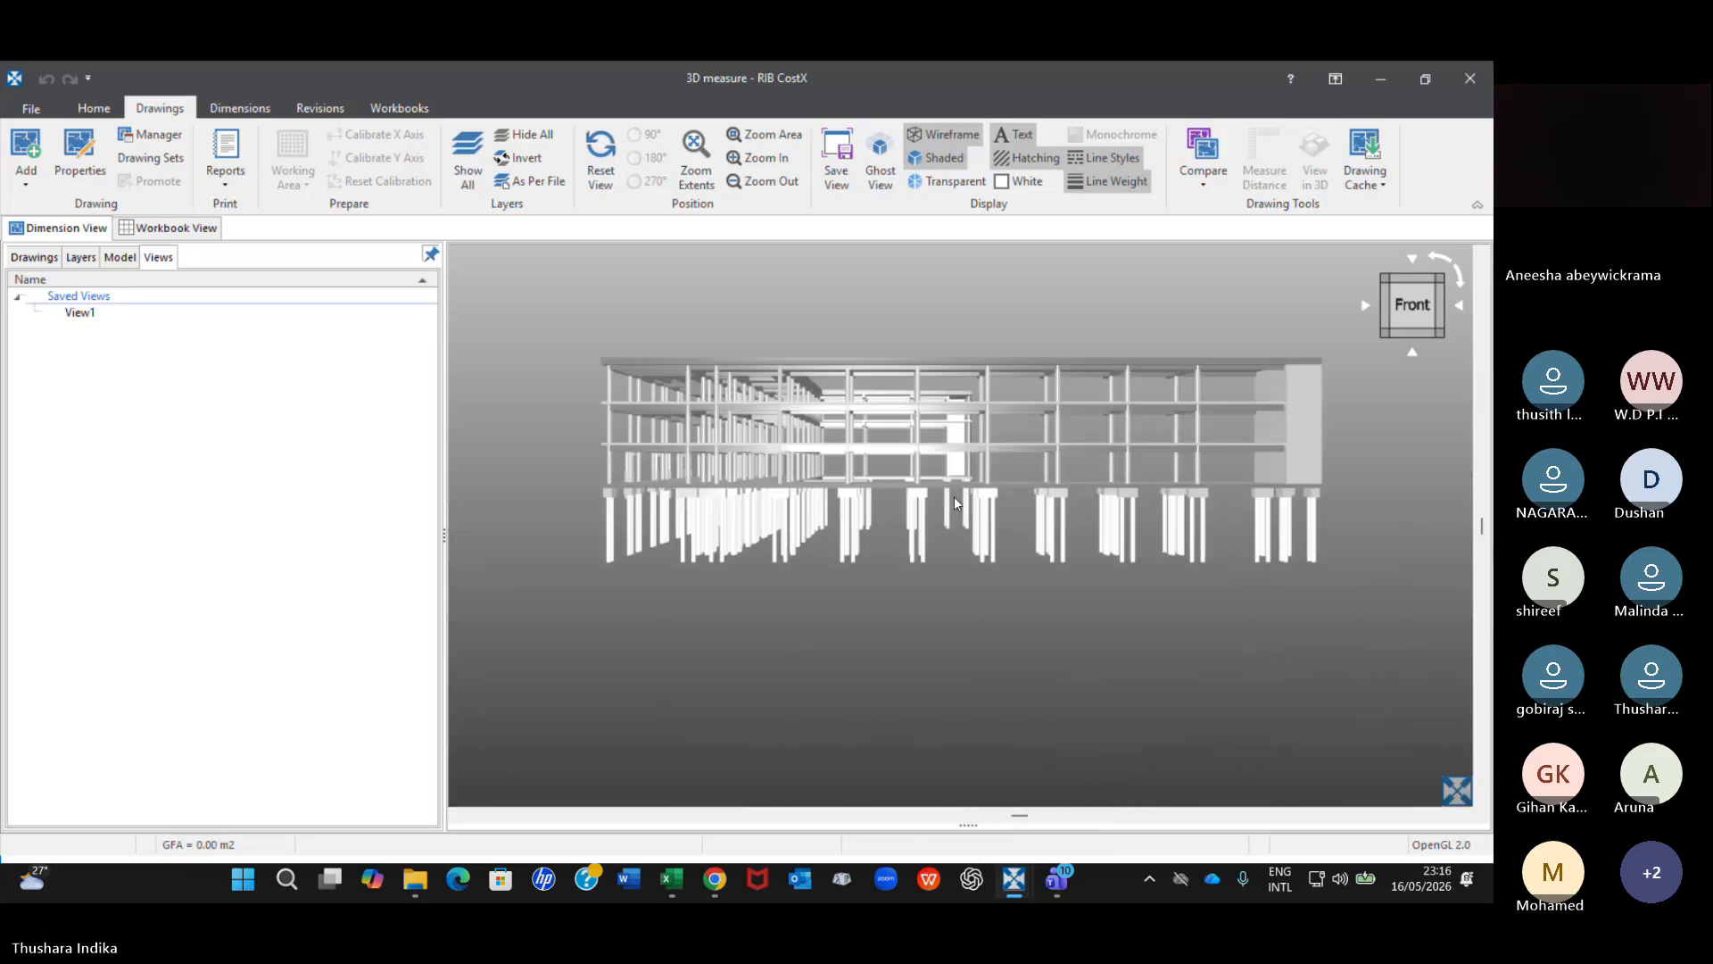
drag(944, 485, 944, 517)
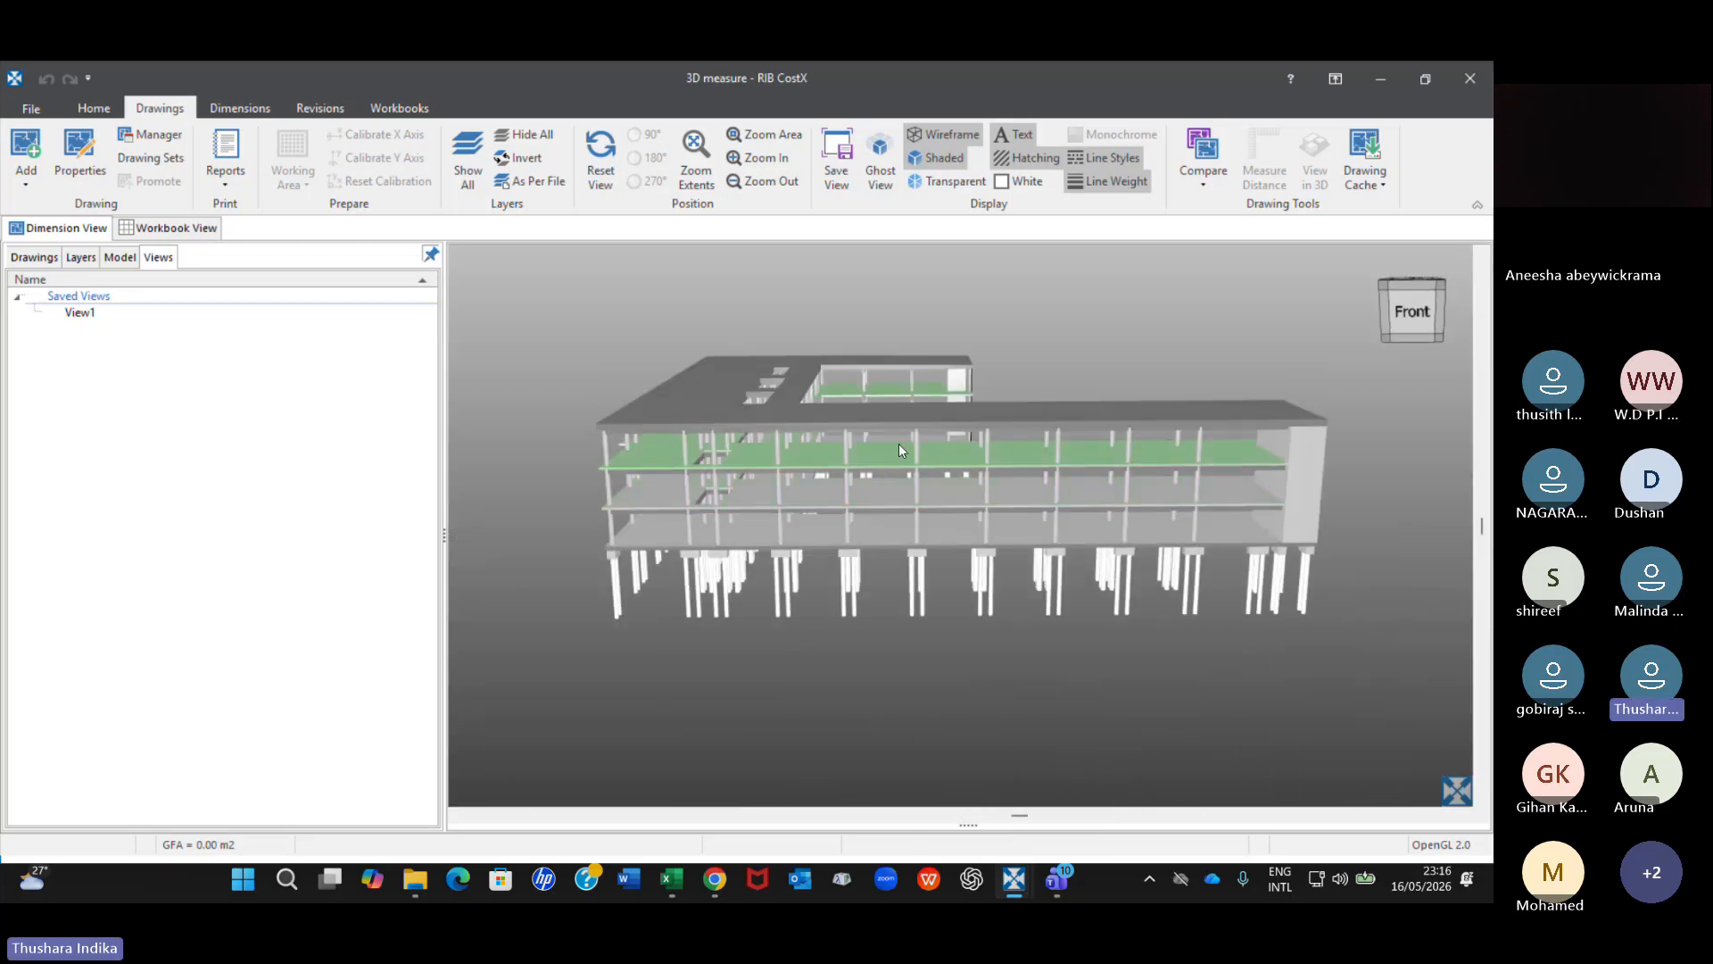
scroll(898, 442, up, 4)
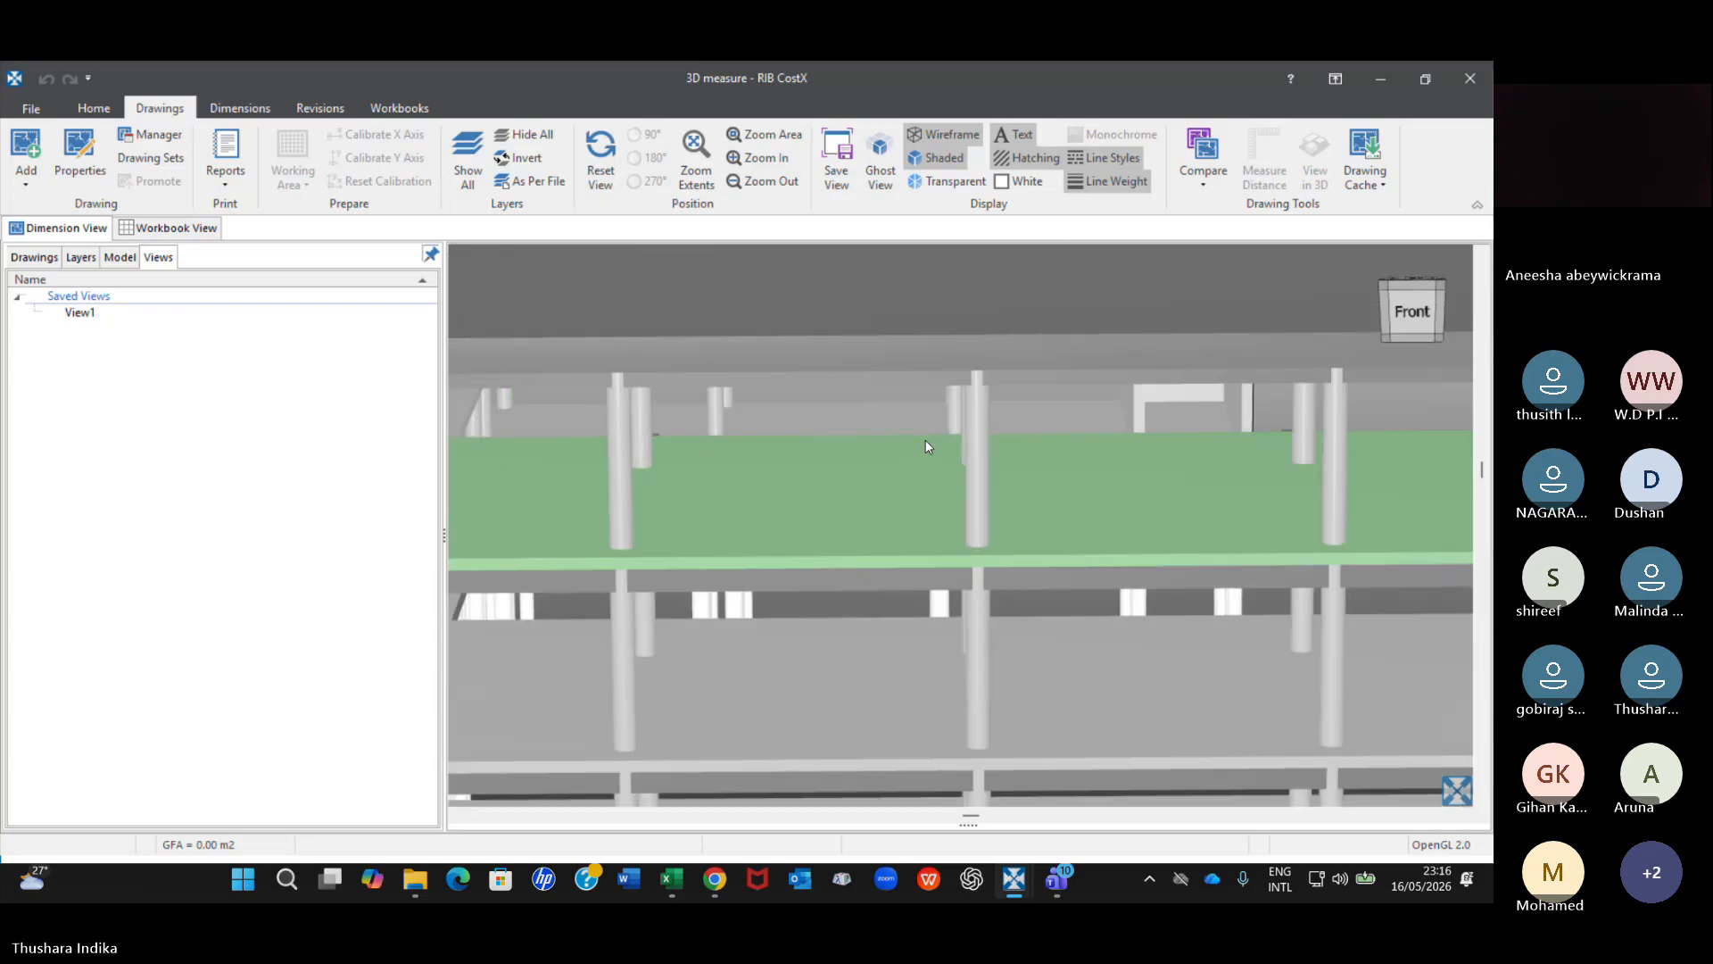
scroll(924, 441, up, 2)
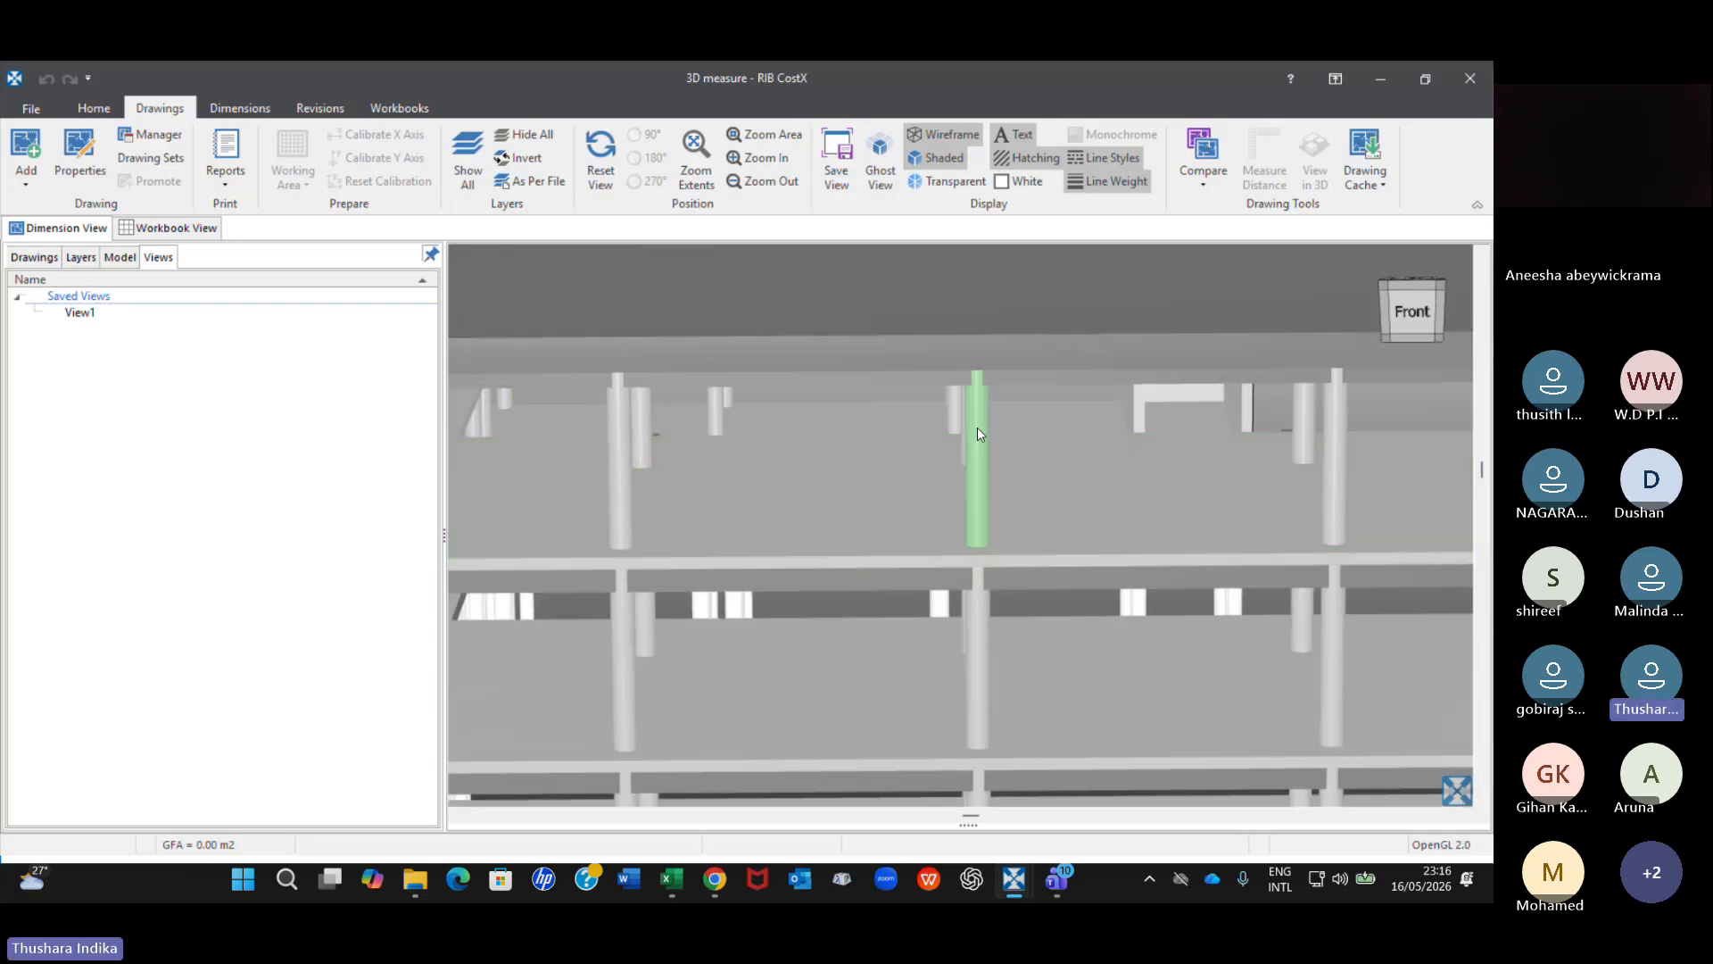
right_click(975, 478)
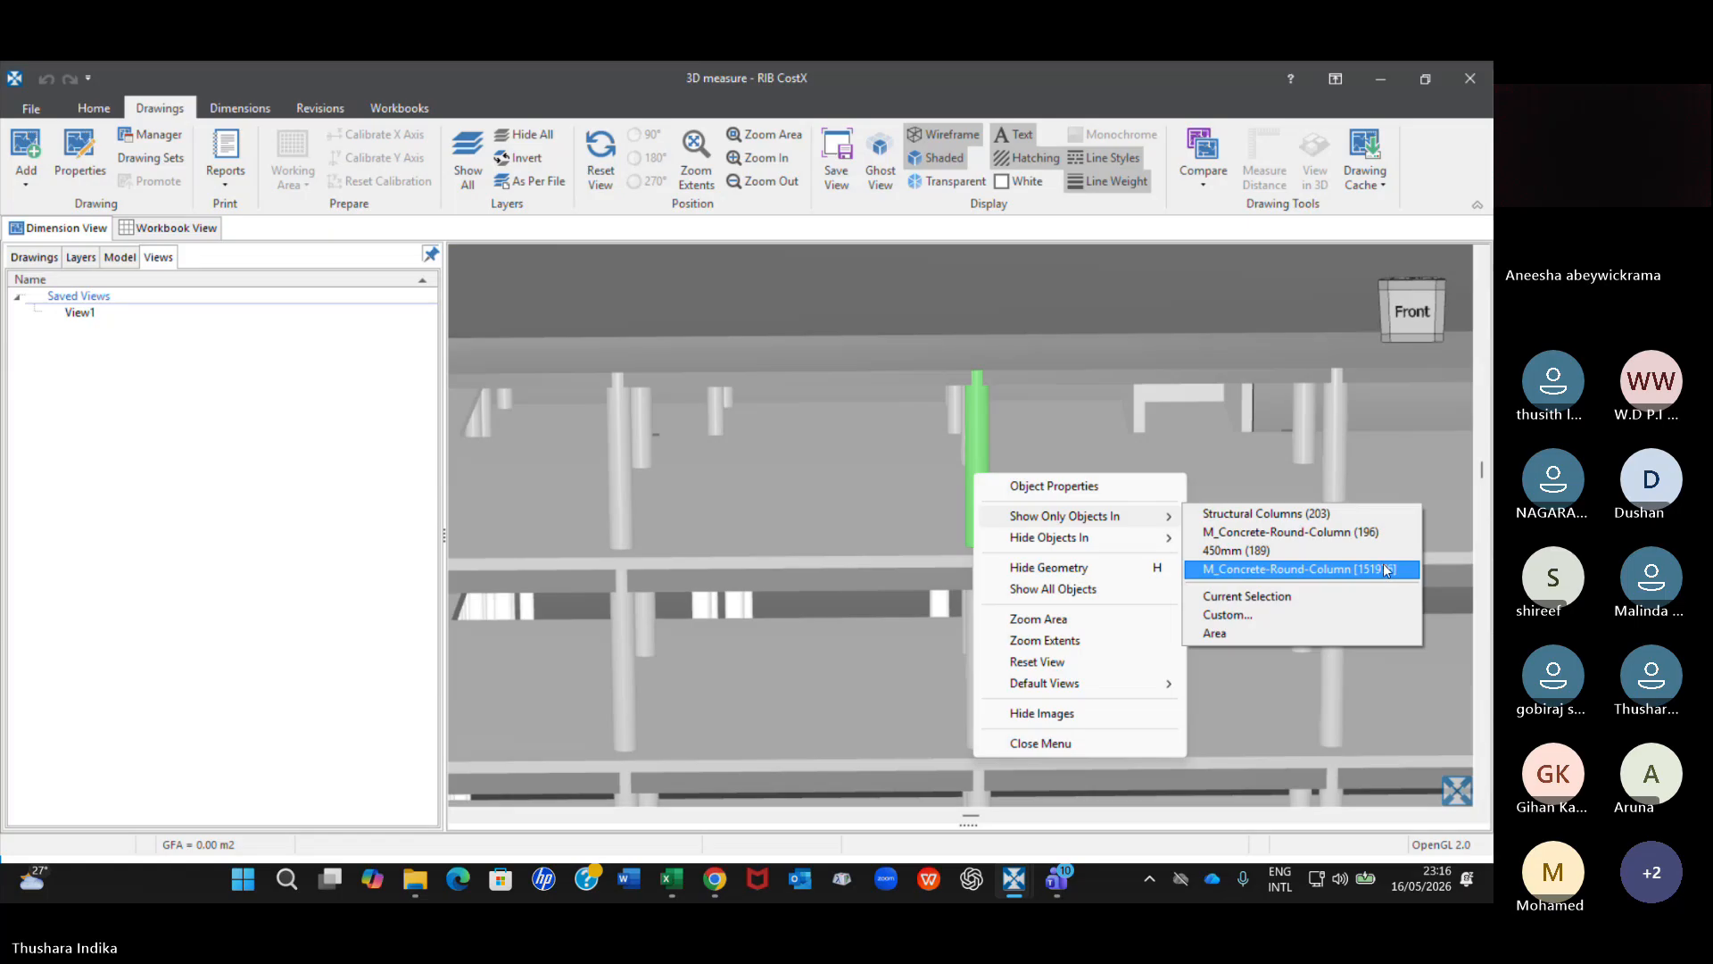
click(1287, 514)
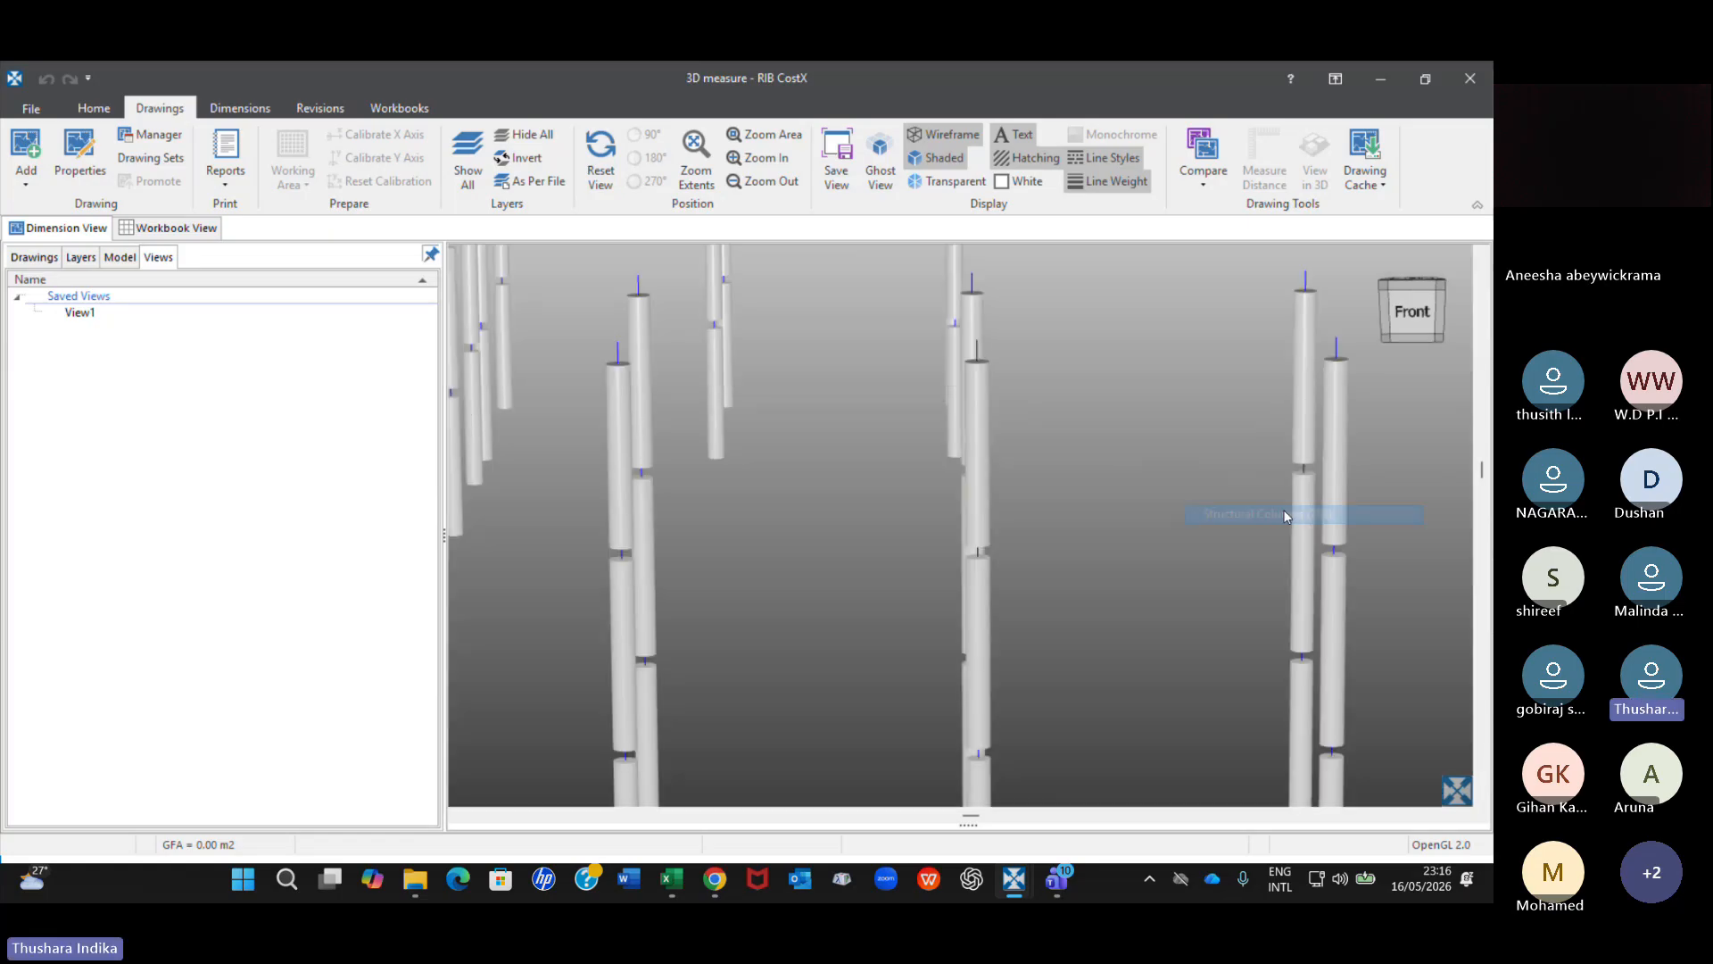
scroll(1151, 535, down, 5)
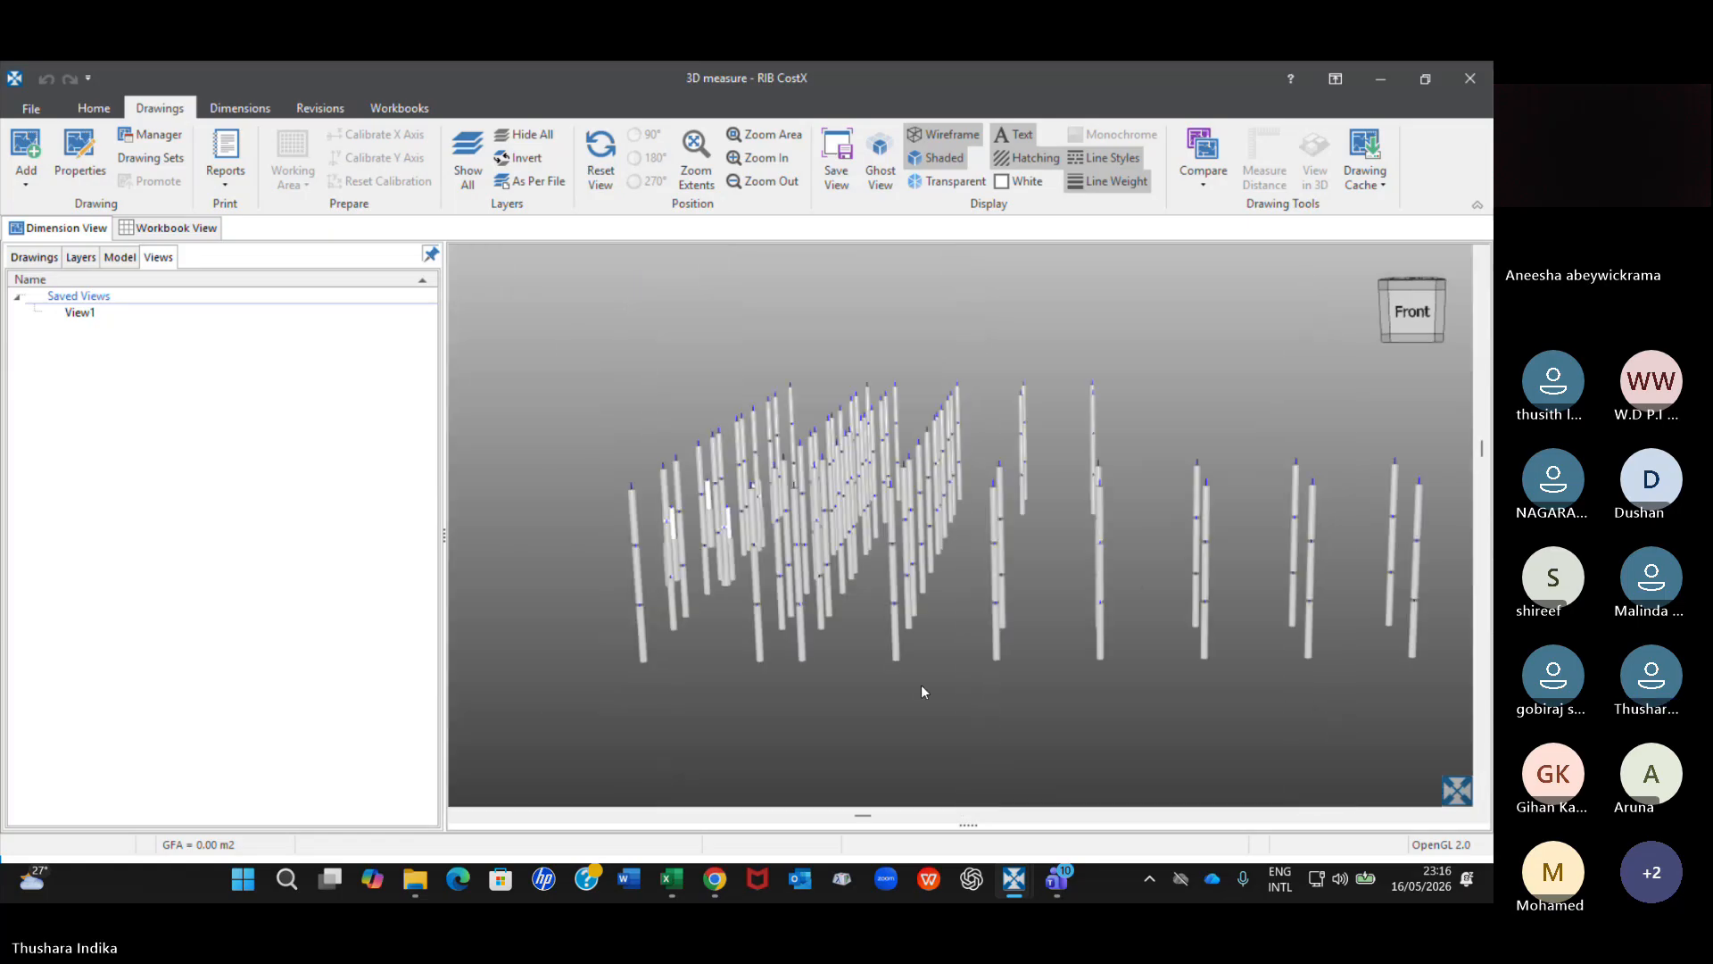
Inspect the isolated structural columns from different distances and show all objects of the model again.
drag(754, 648, 988, 552)
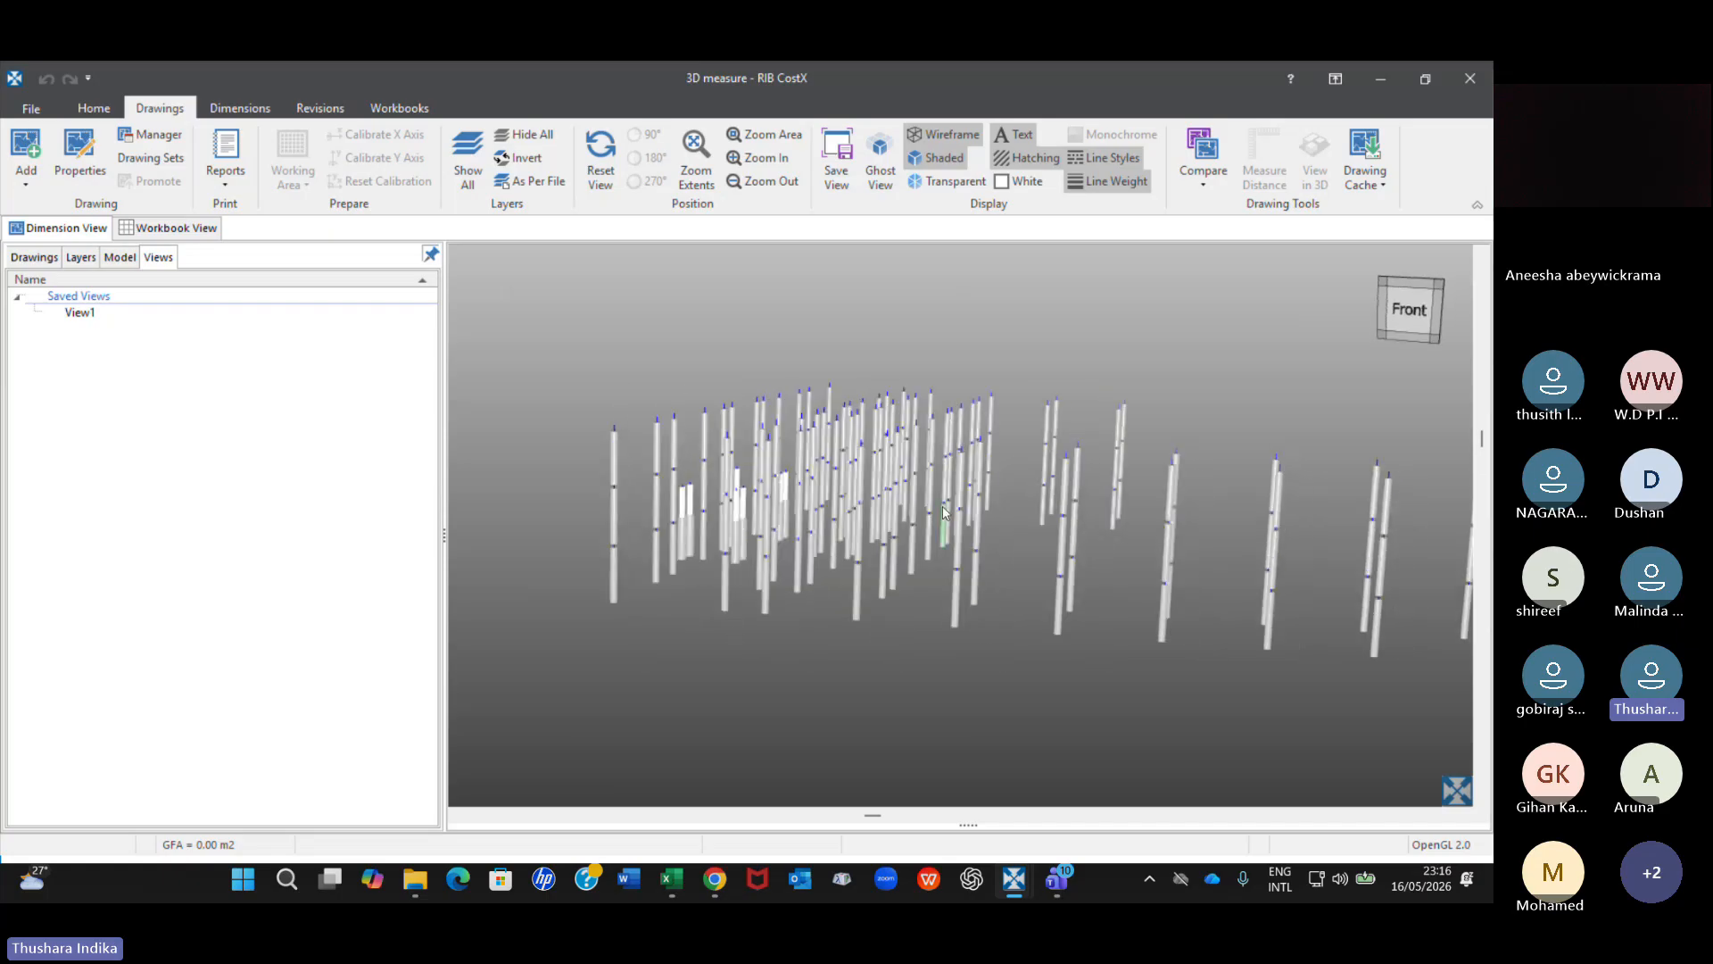
scroll(773, 450, up, 3)
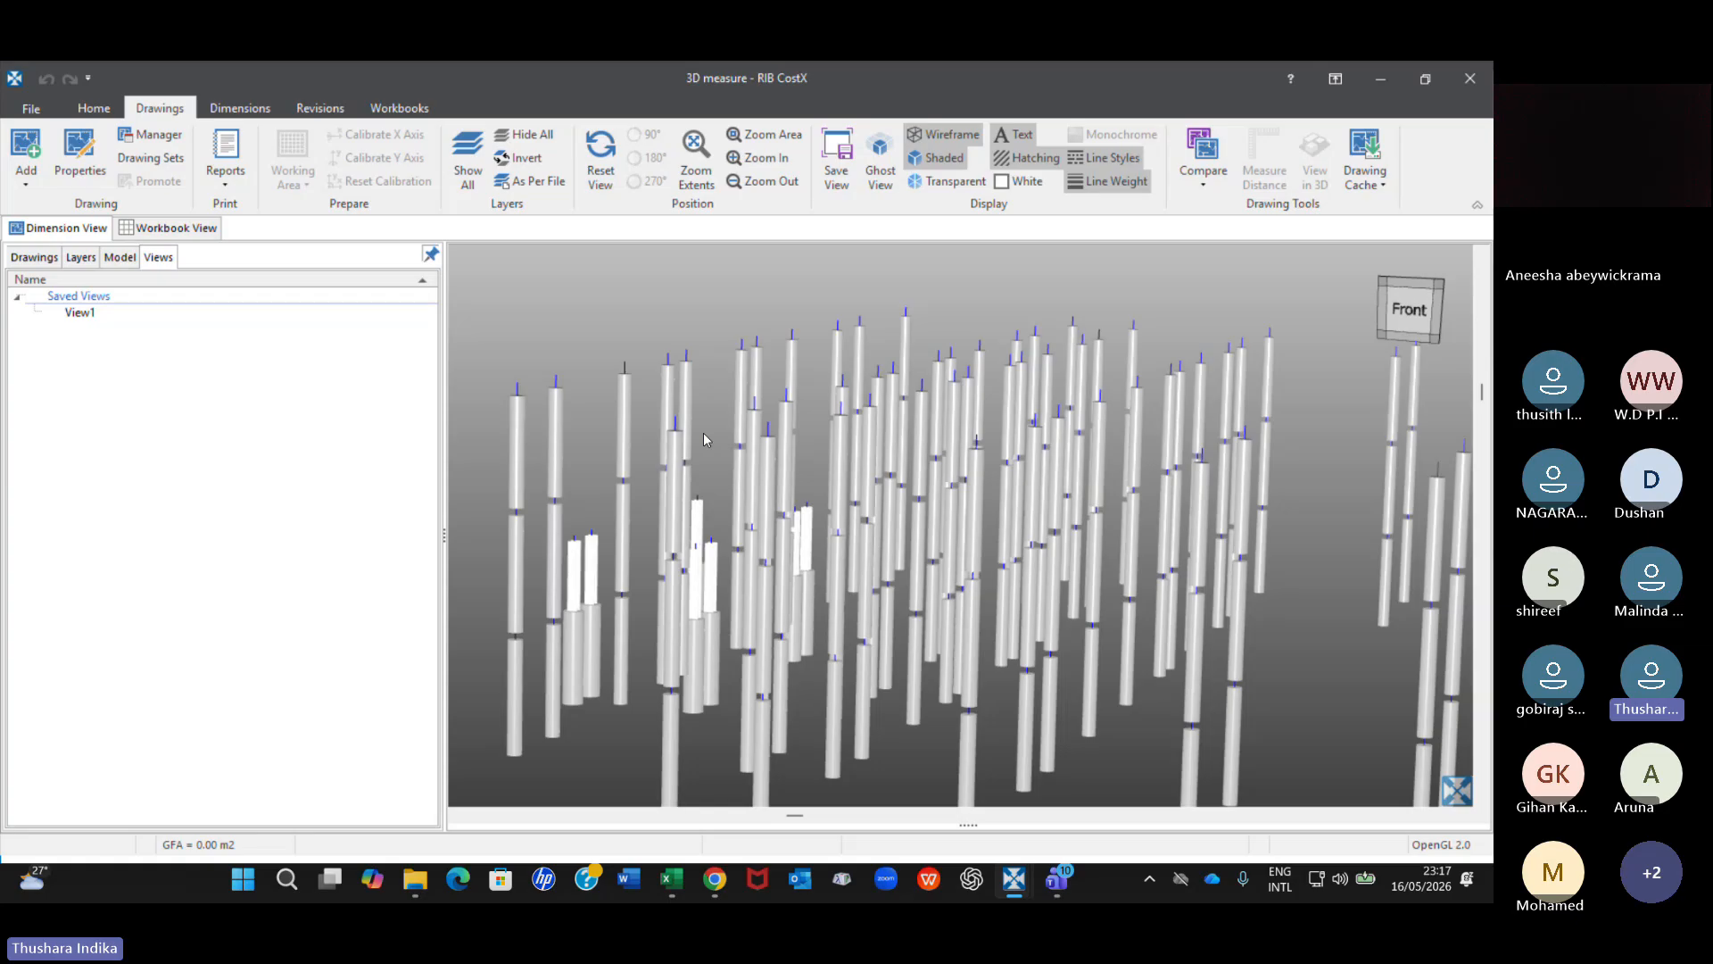
scroll(703, 431, down, 2)
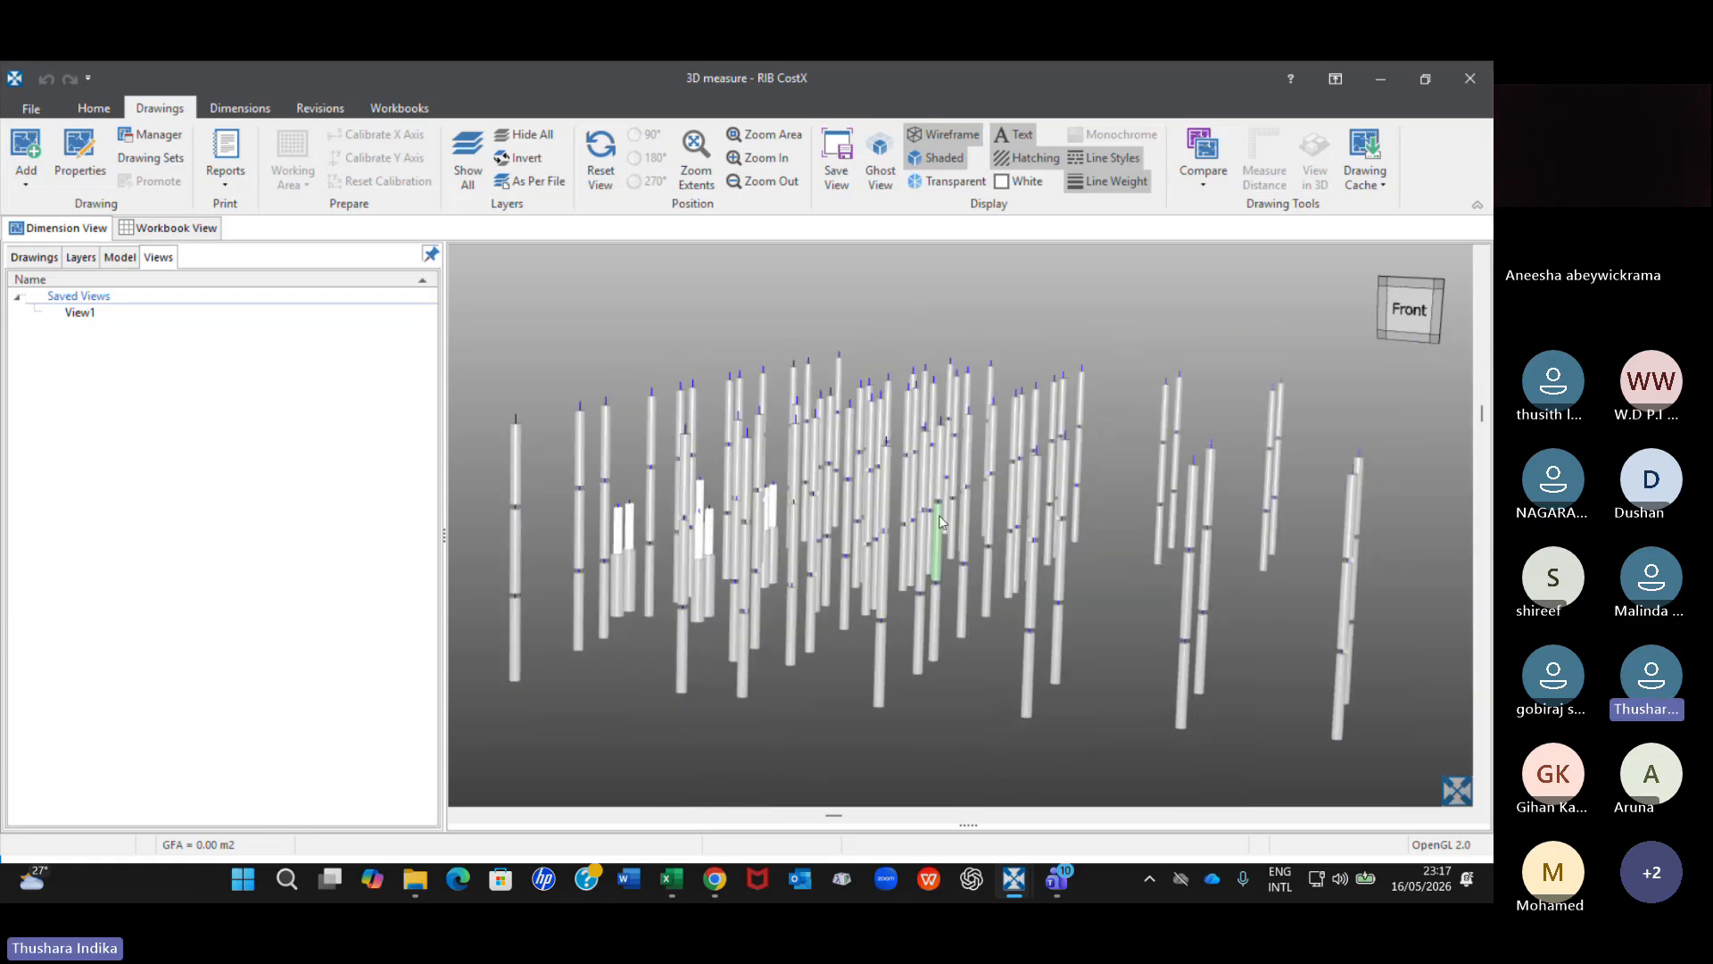
scroll(1008, 539, down, 2)
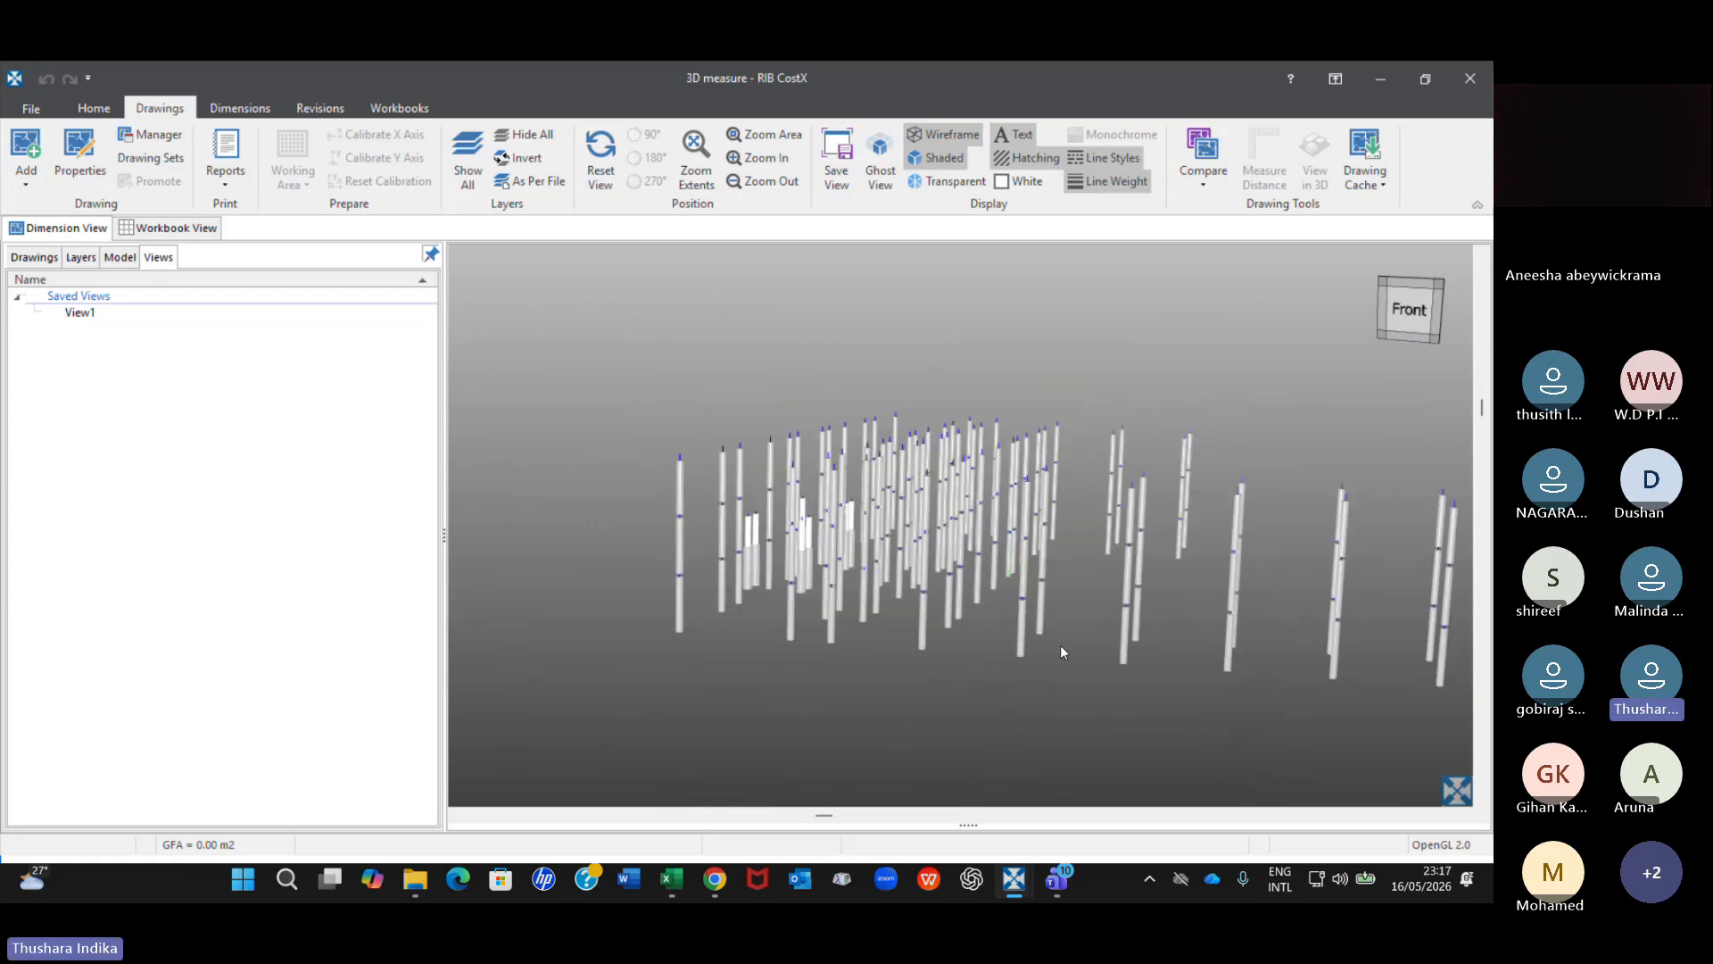
middle_drag(929, 624, 843, 573)
drag(848, 569, 892, 569)
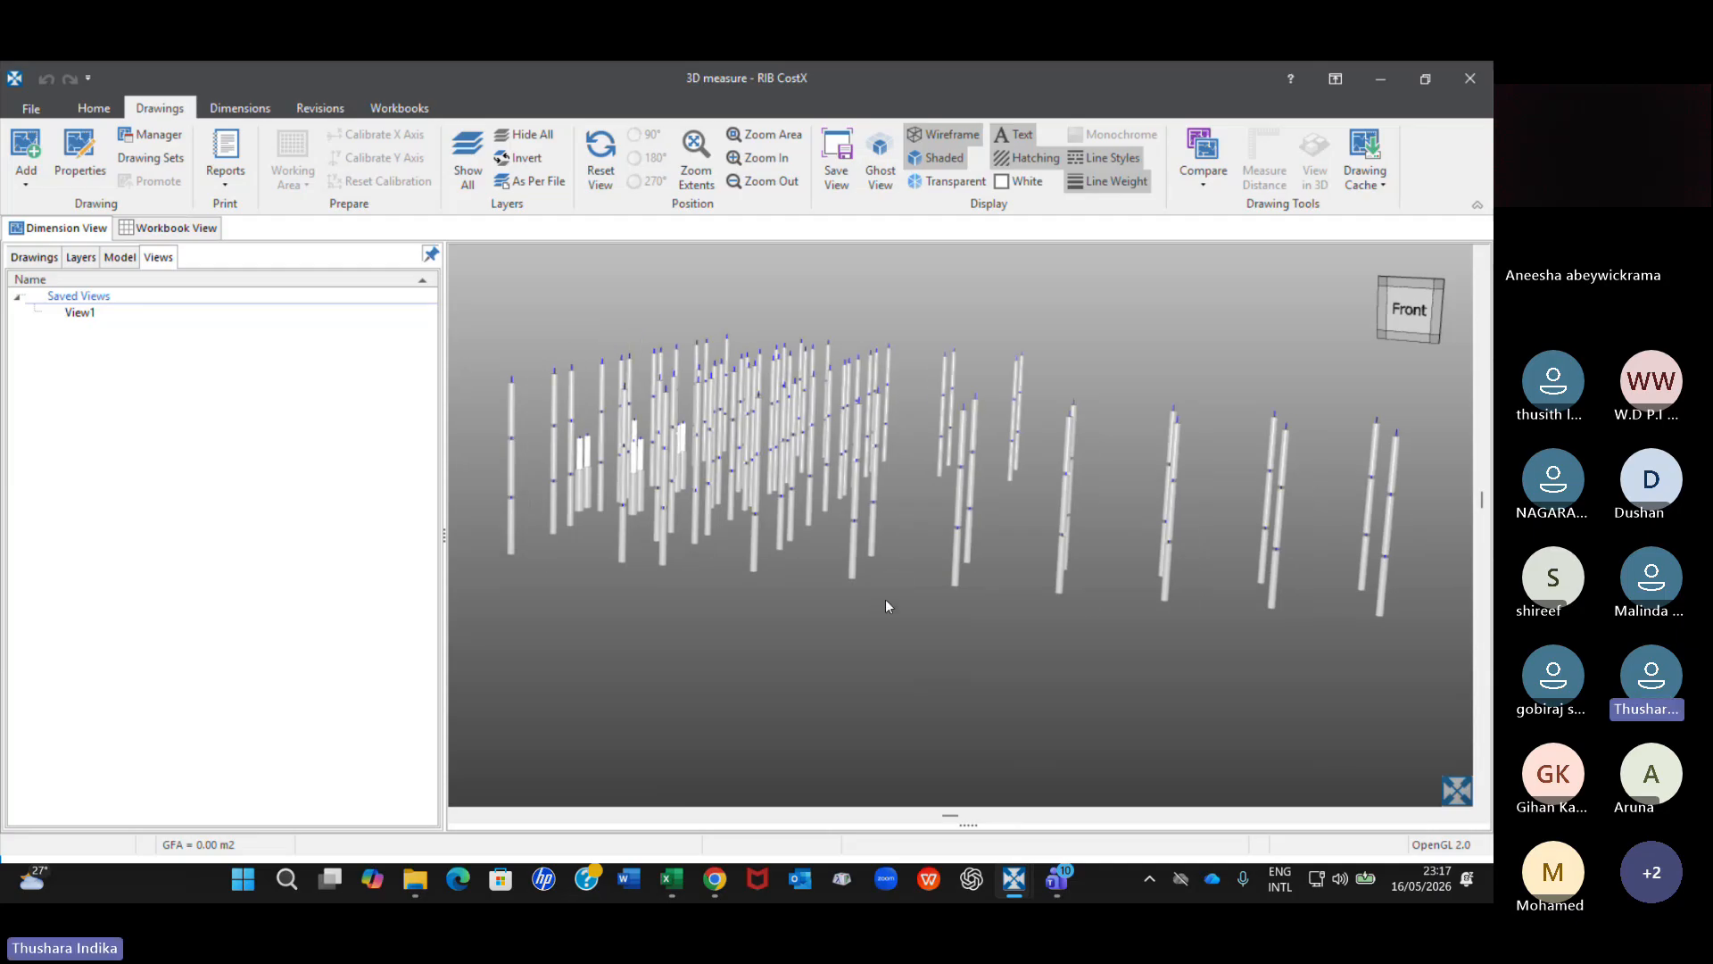
right_click(904, 519)
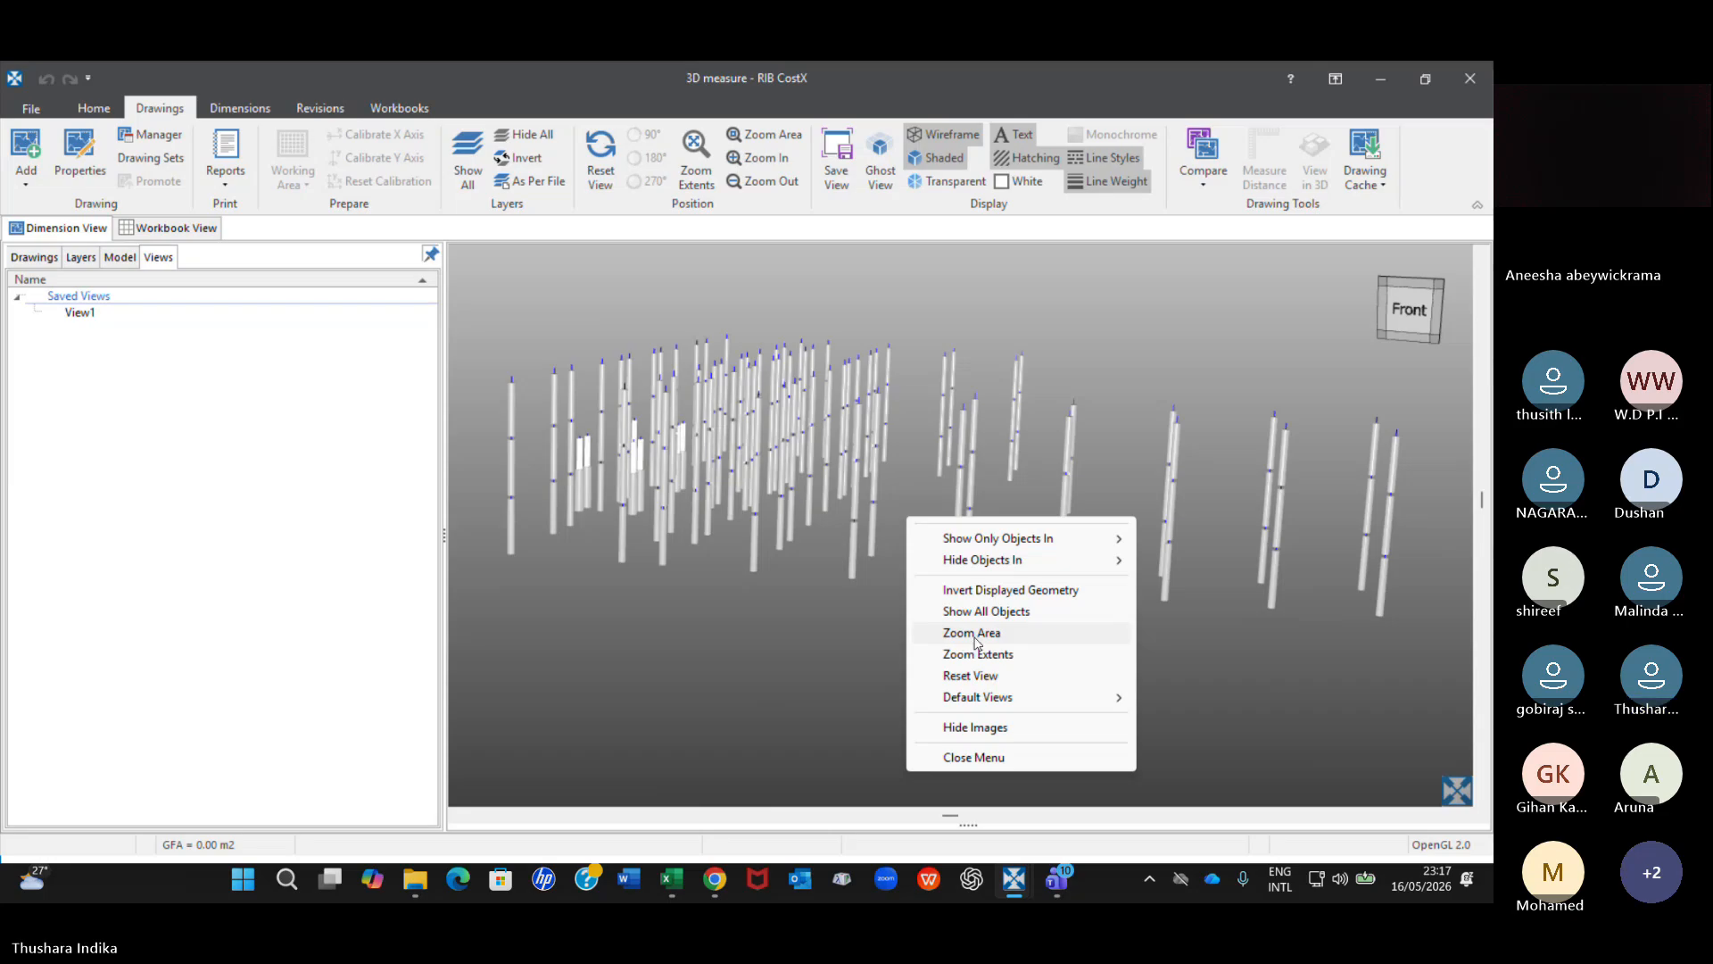
click(998, 611)
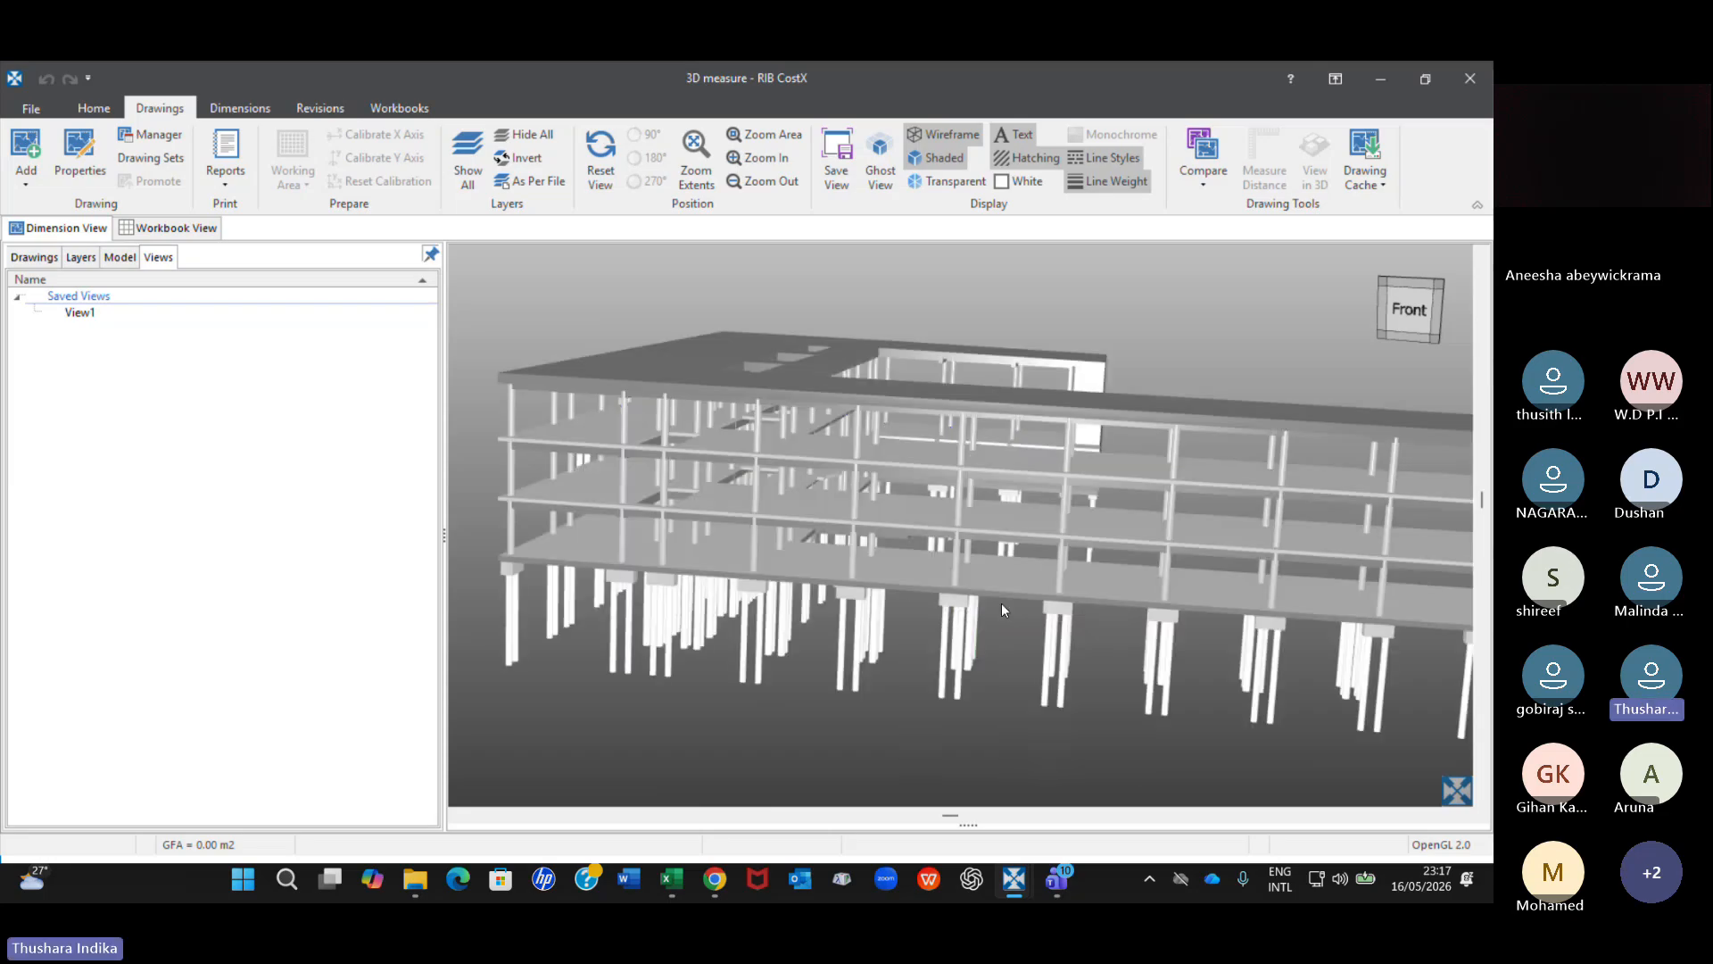
From the floor slab below the roof, show only the Floors objects and view the stacked slabs from a low angle.
scroll(1003, 604, down, 1)
scroll(1059, 442, up, 1)
scroll(1055, 444, up, 2)
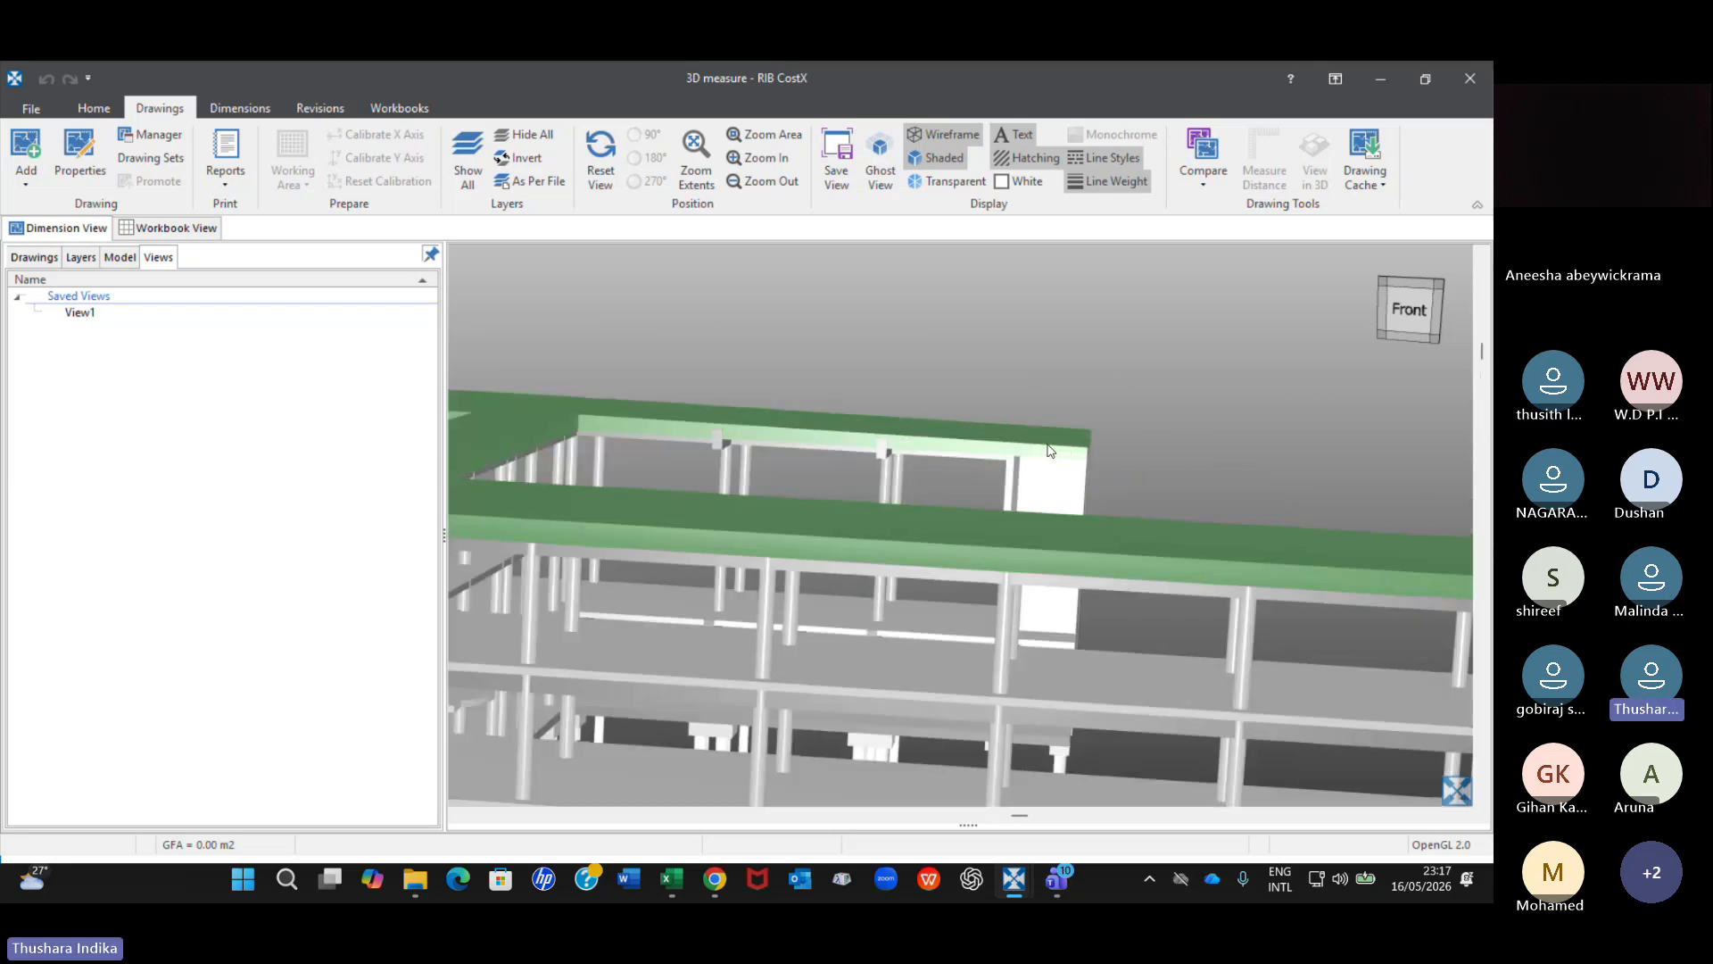
drag(895, 563, 929, 604)
scroll(993, 584, down, 2)
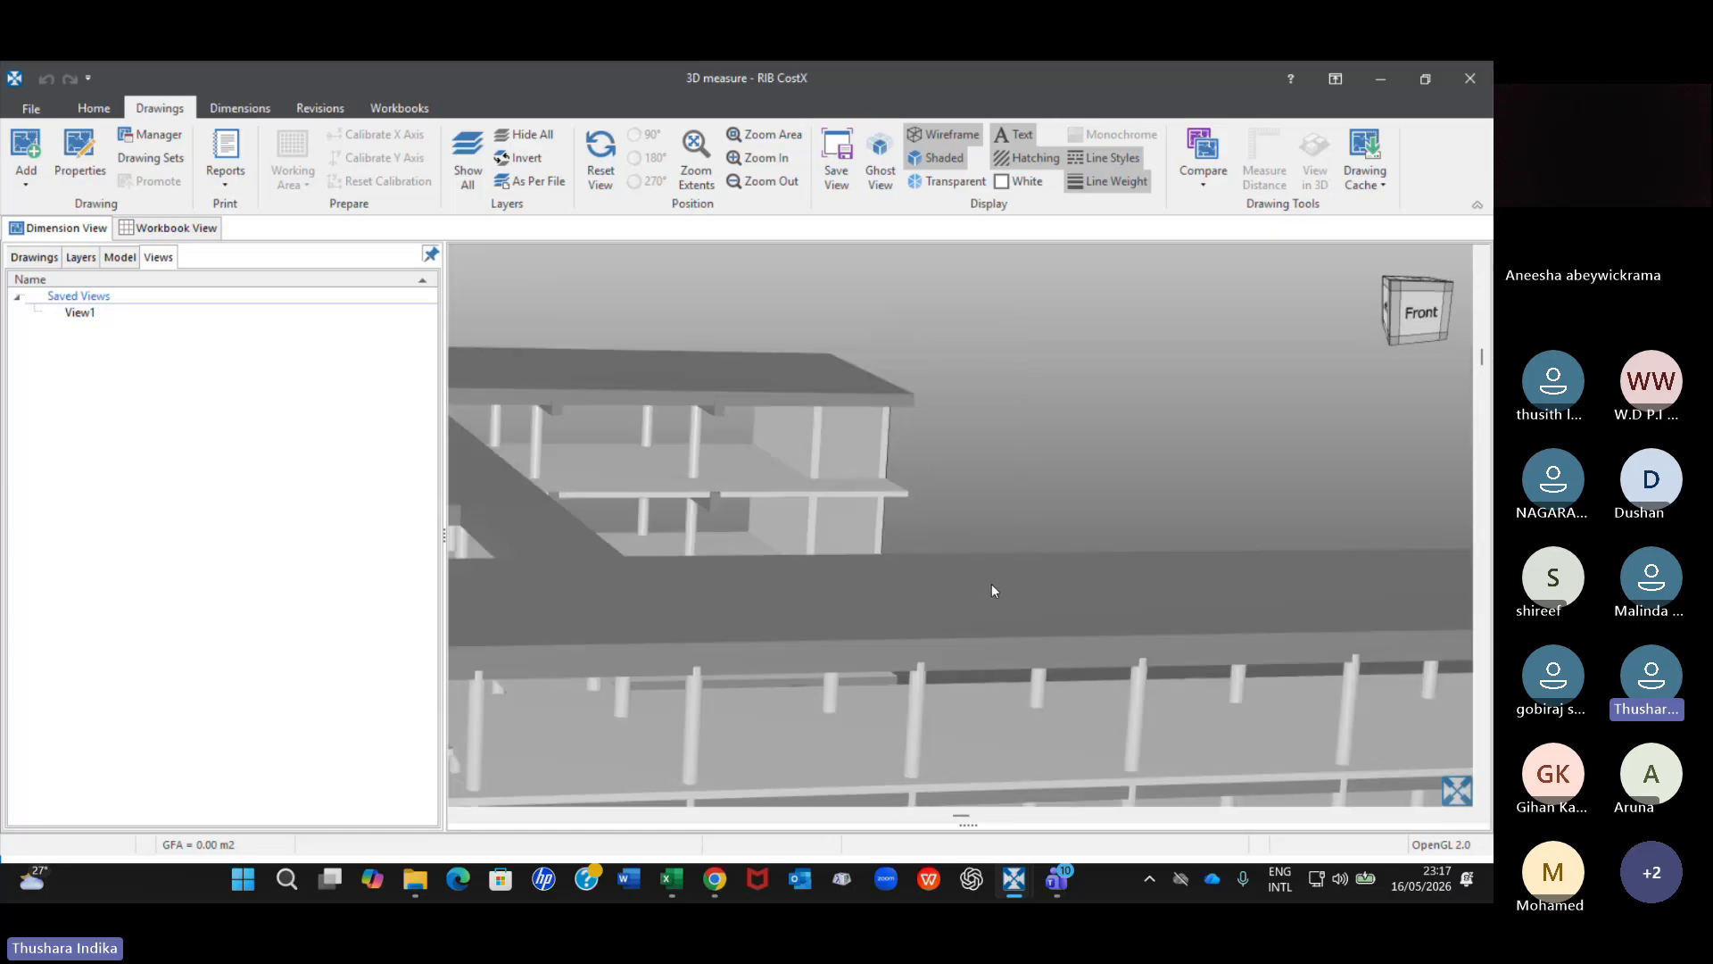
scroll(962, 650, up, 1)
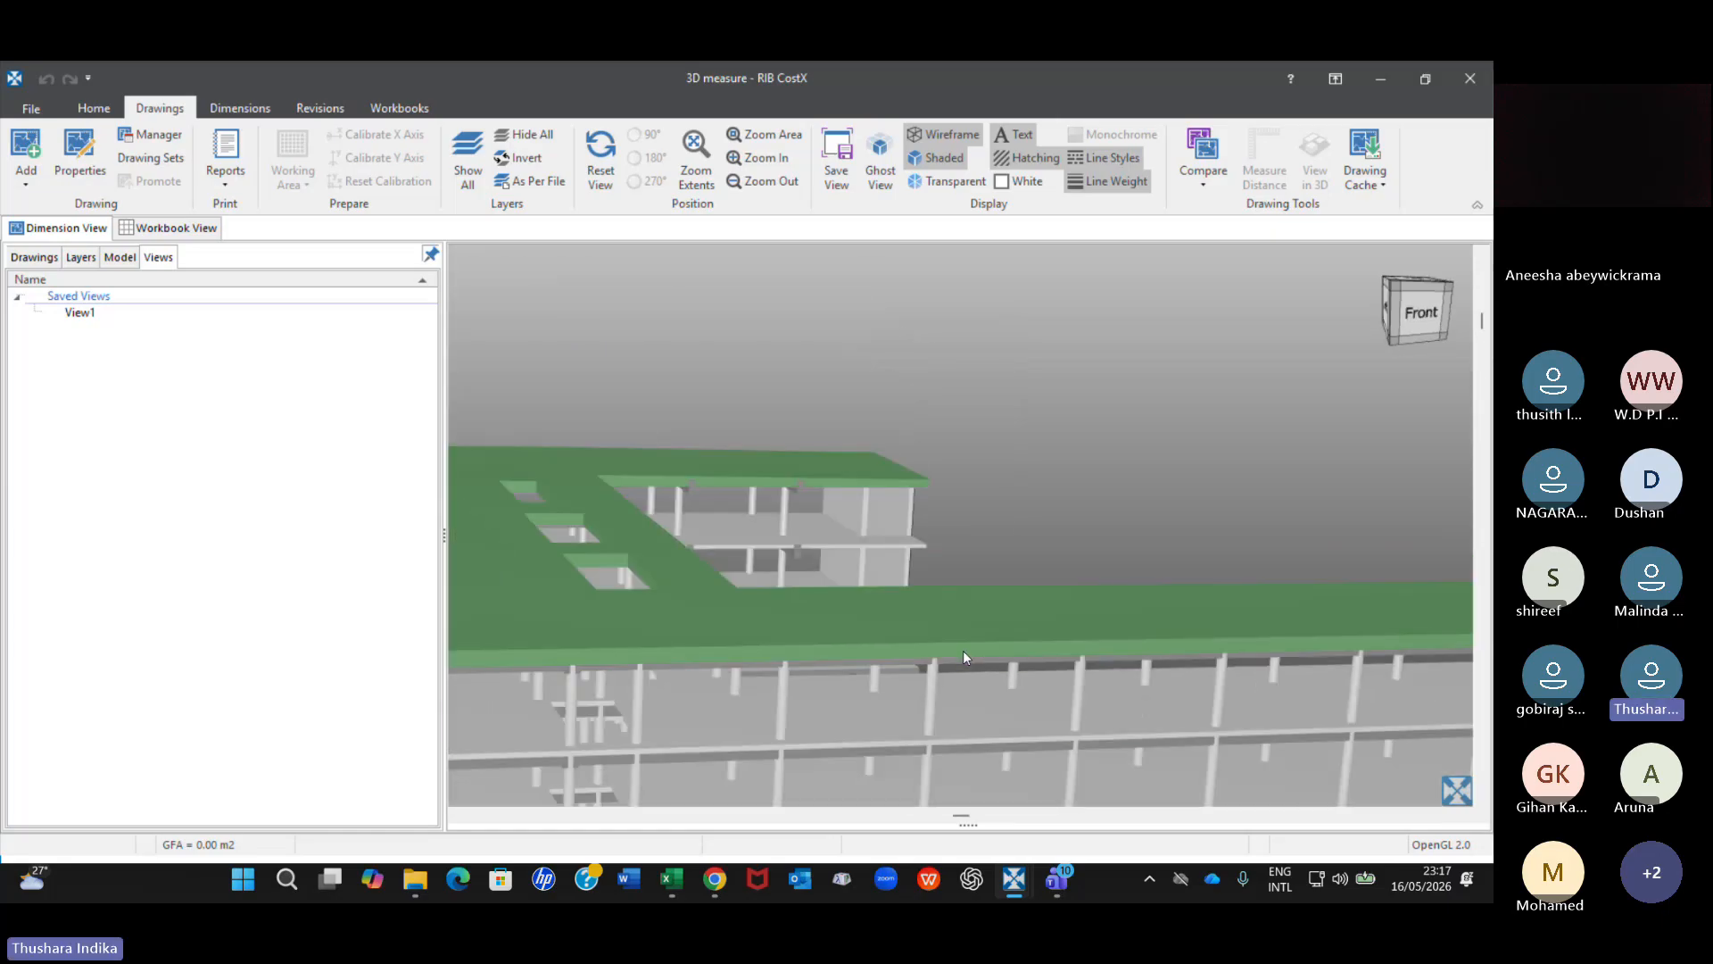
right_click(981, 720)
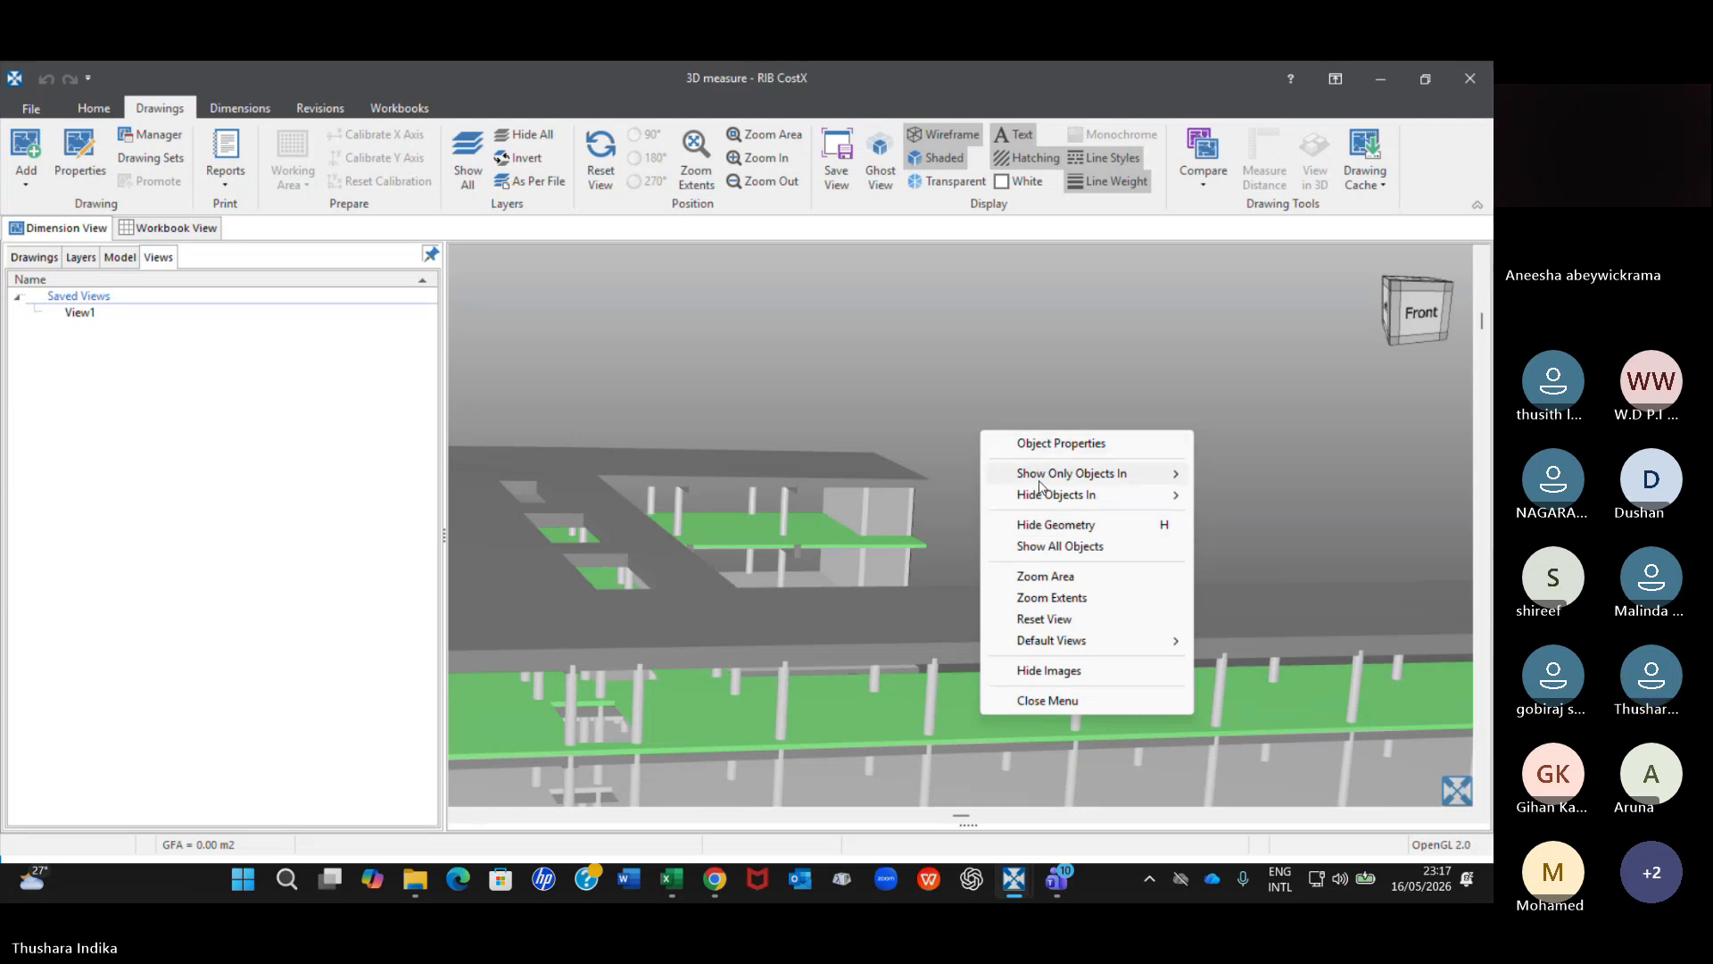
mouse_move(1166, 486)
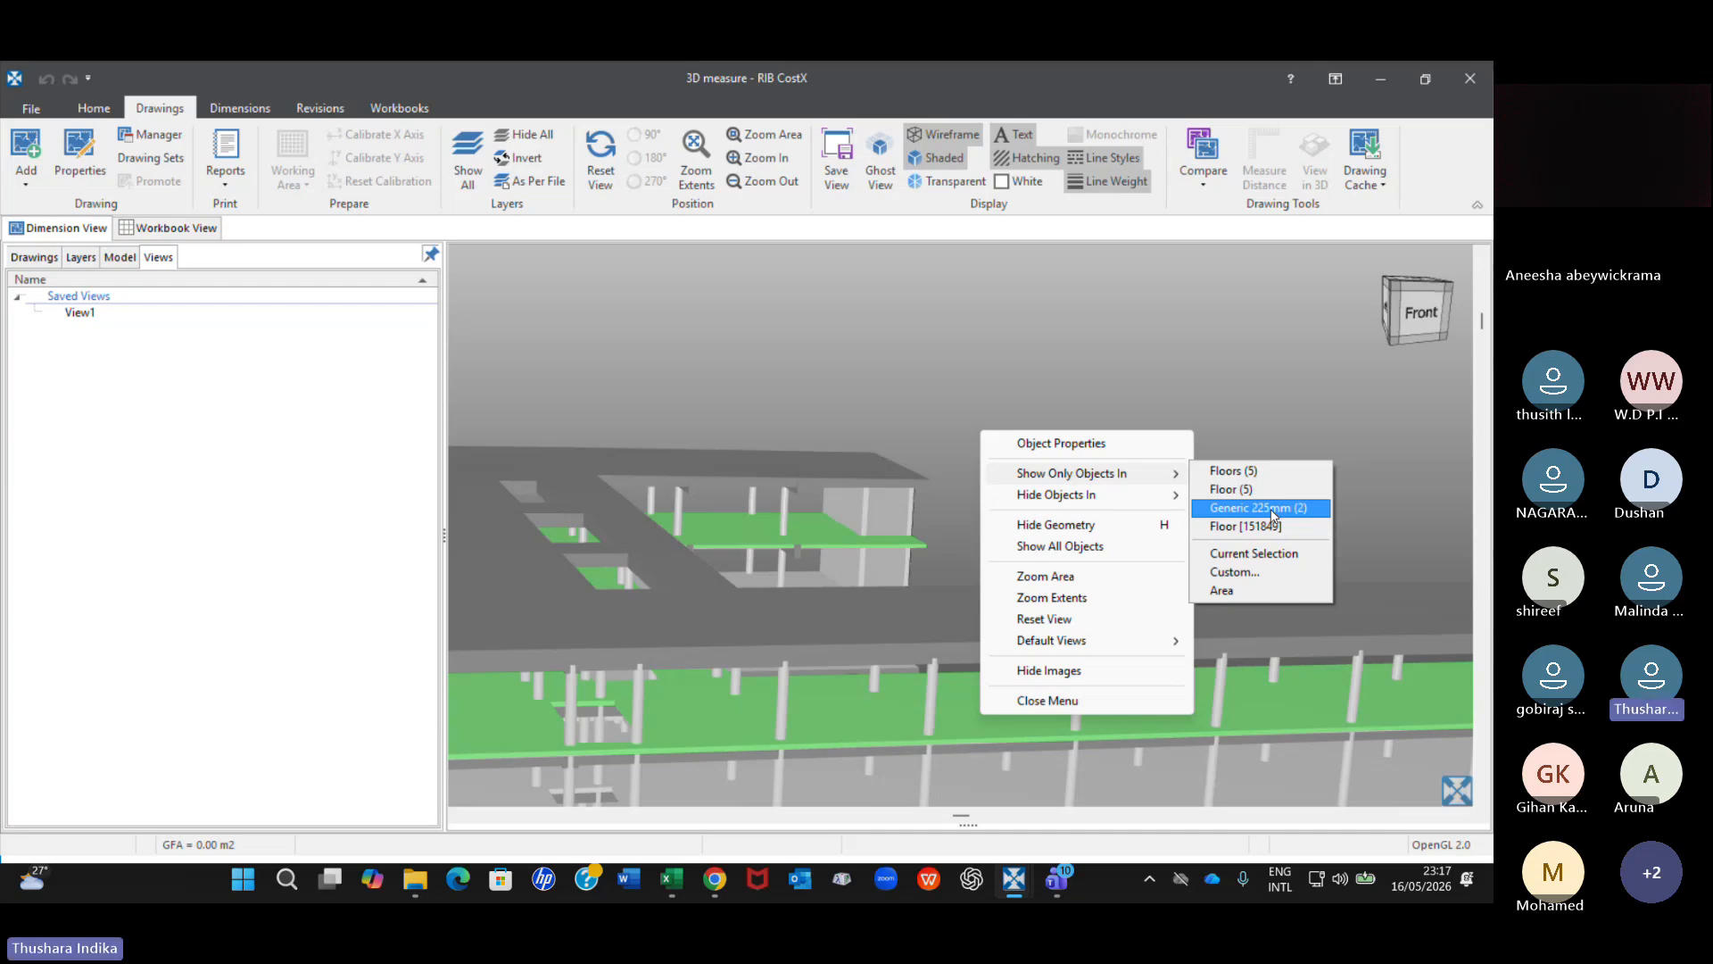
click(1234, 473)
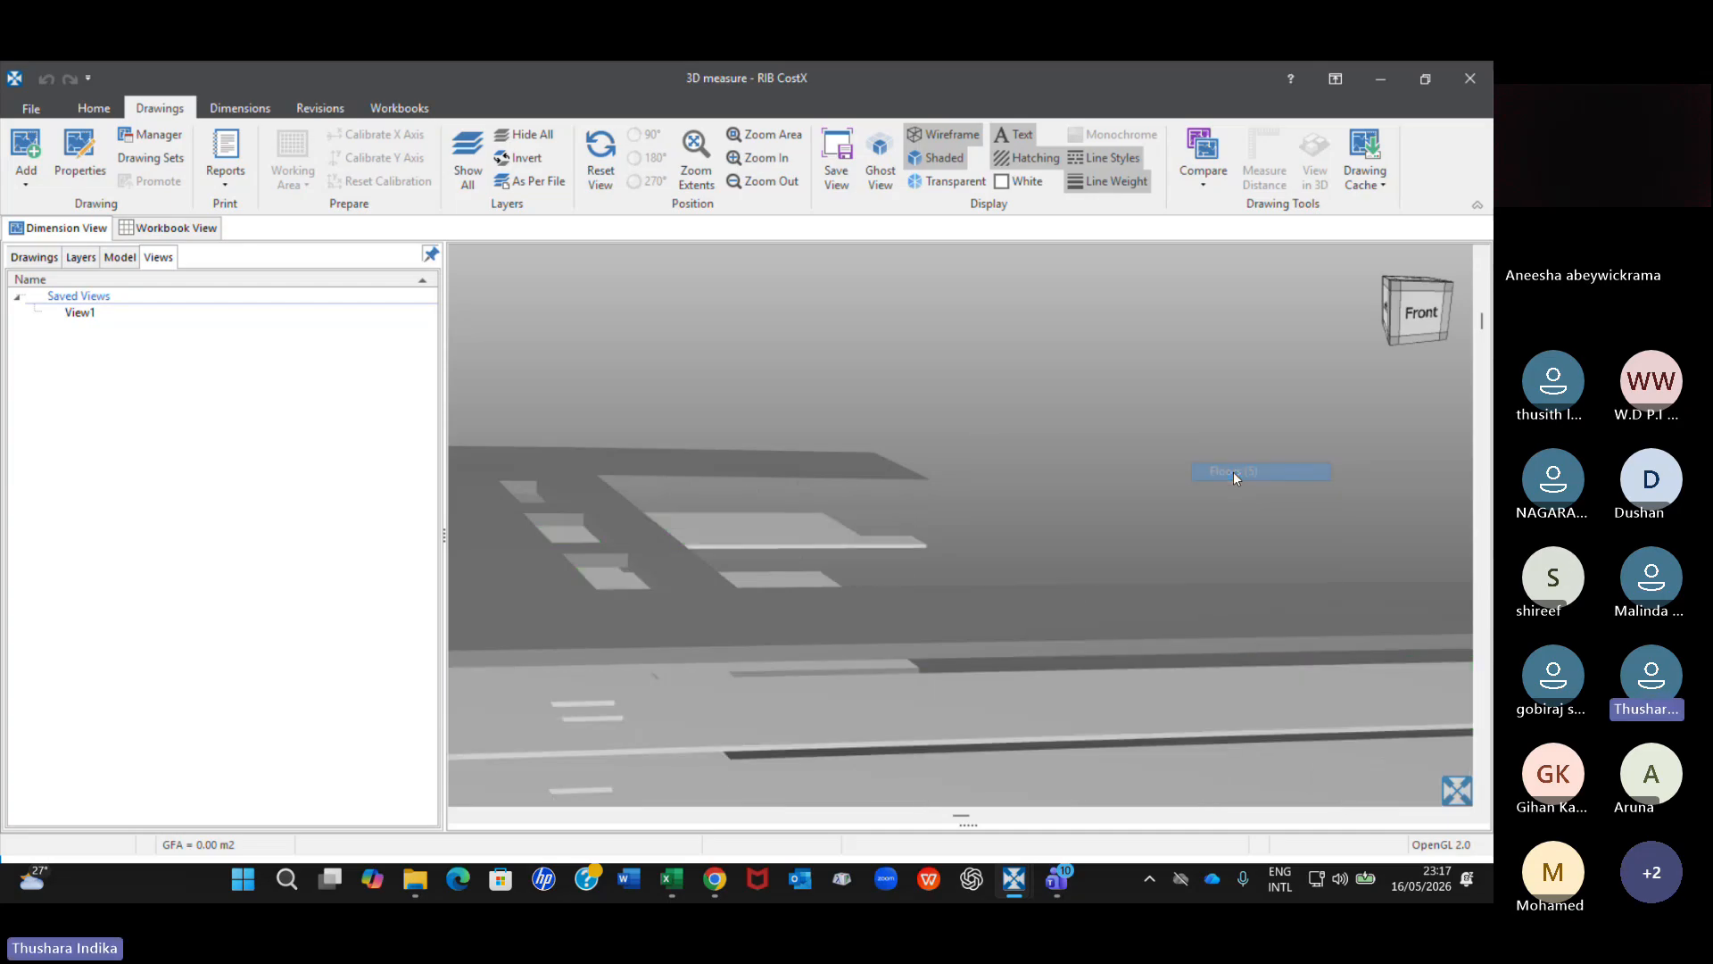
scroll(1079, 578, down, 5)
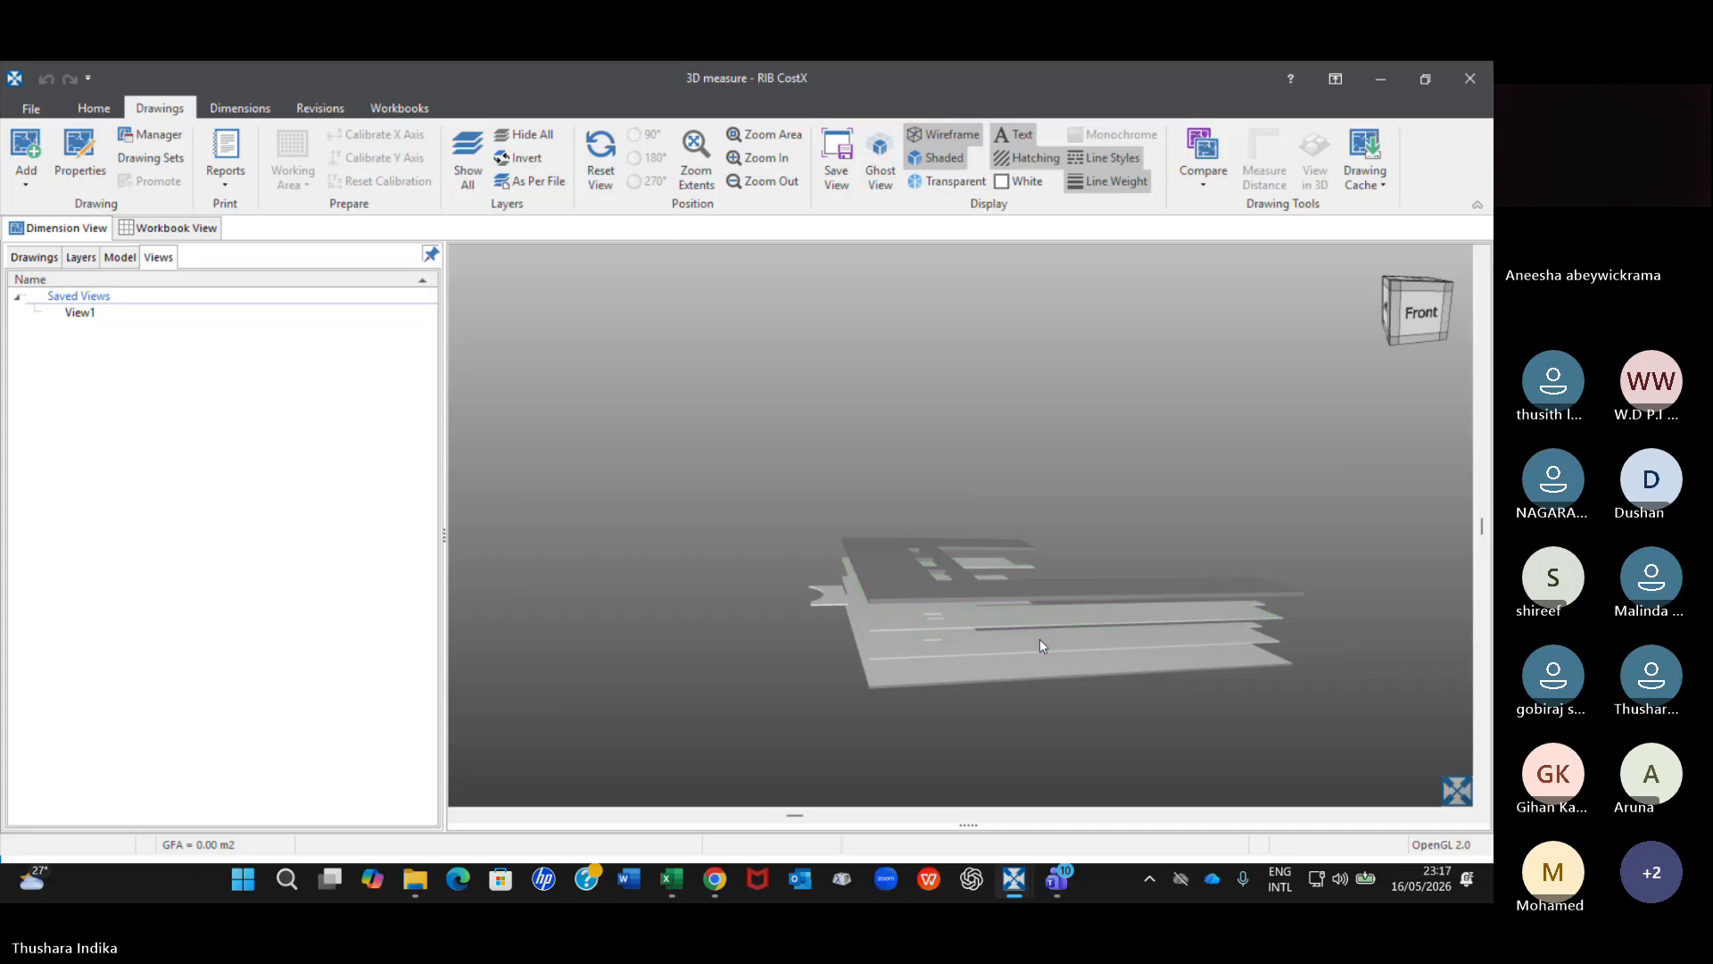
middle_drag(1041, 639, 984, 561)
scroll(982, 558, up, 3)
drag(928, 601, 915, 579)
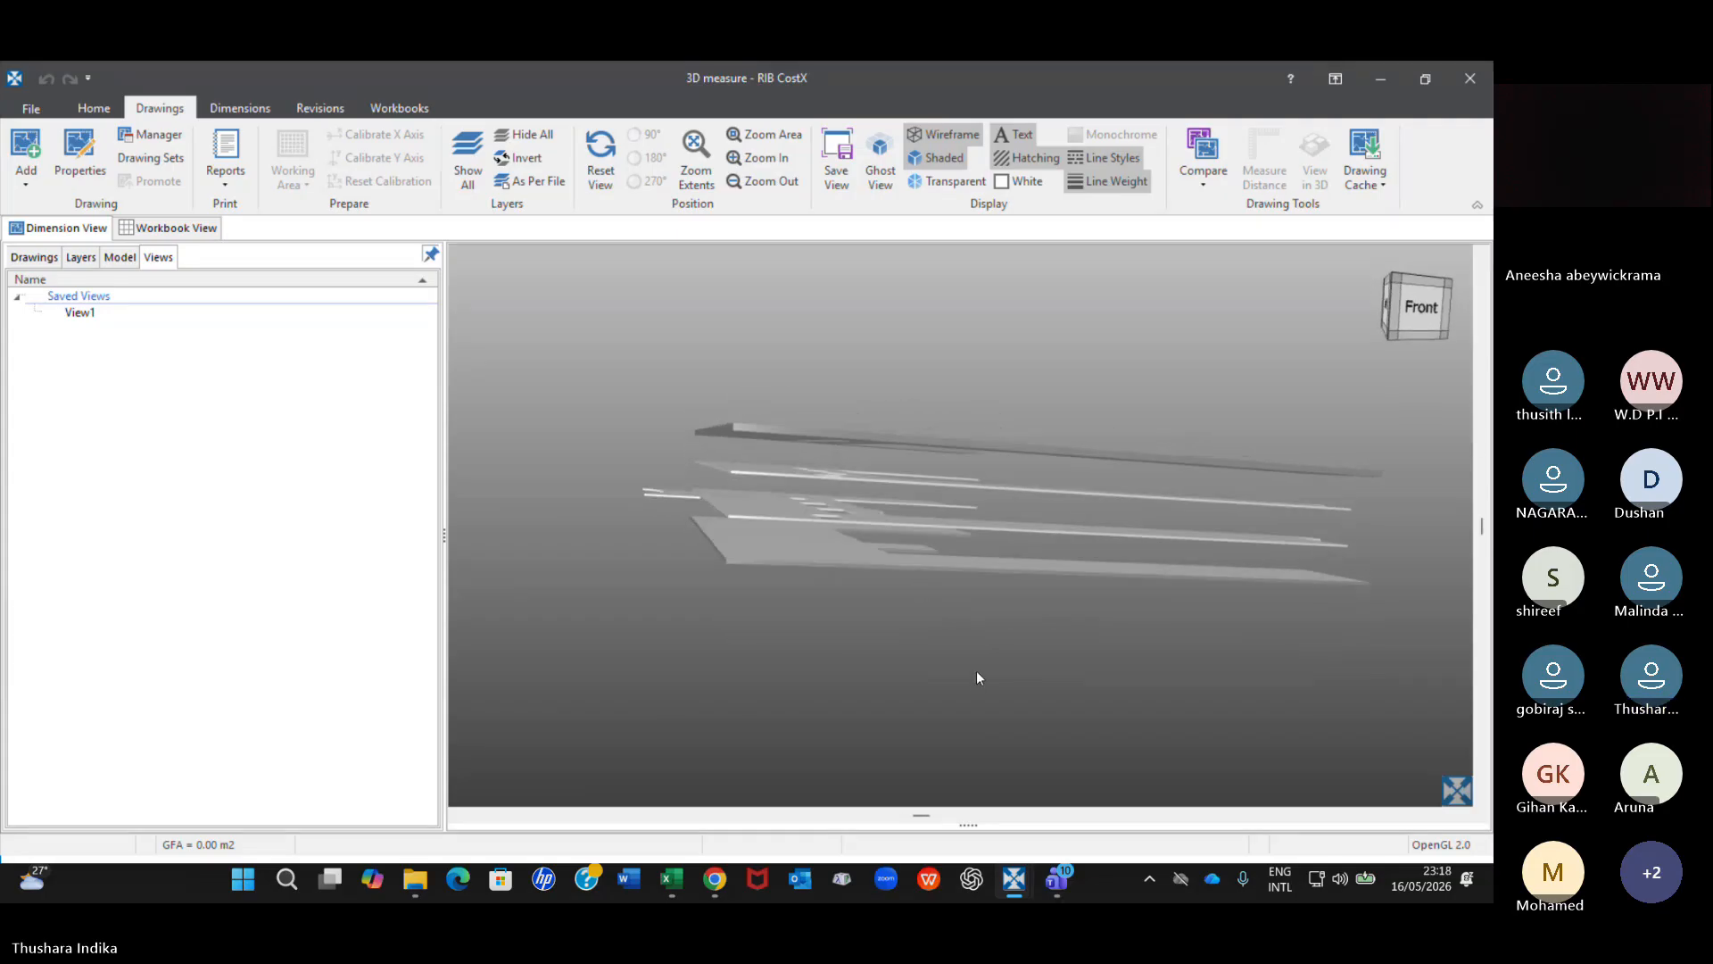
scroll(855, 511, up, 2)
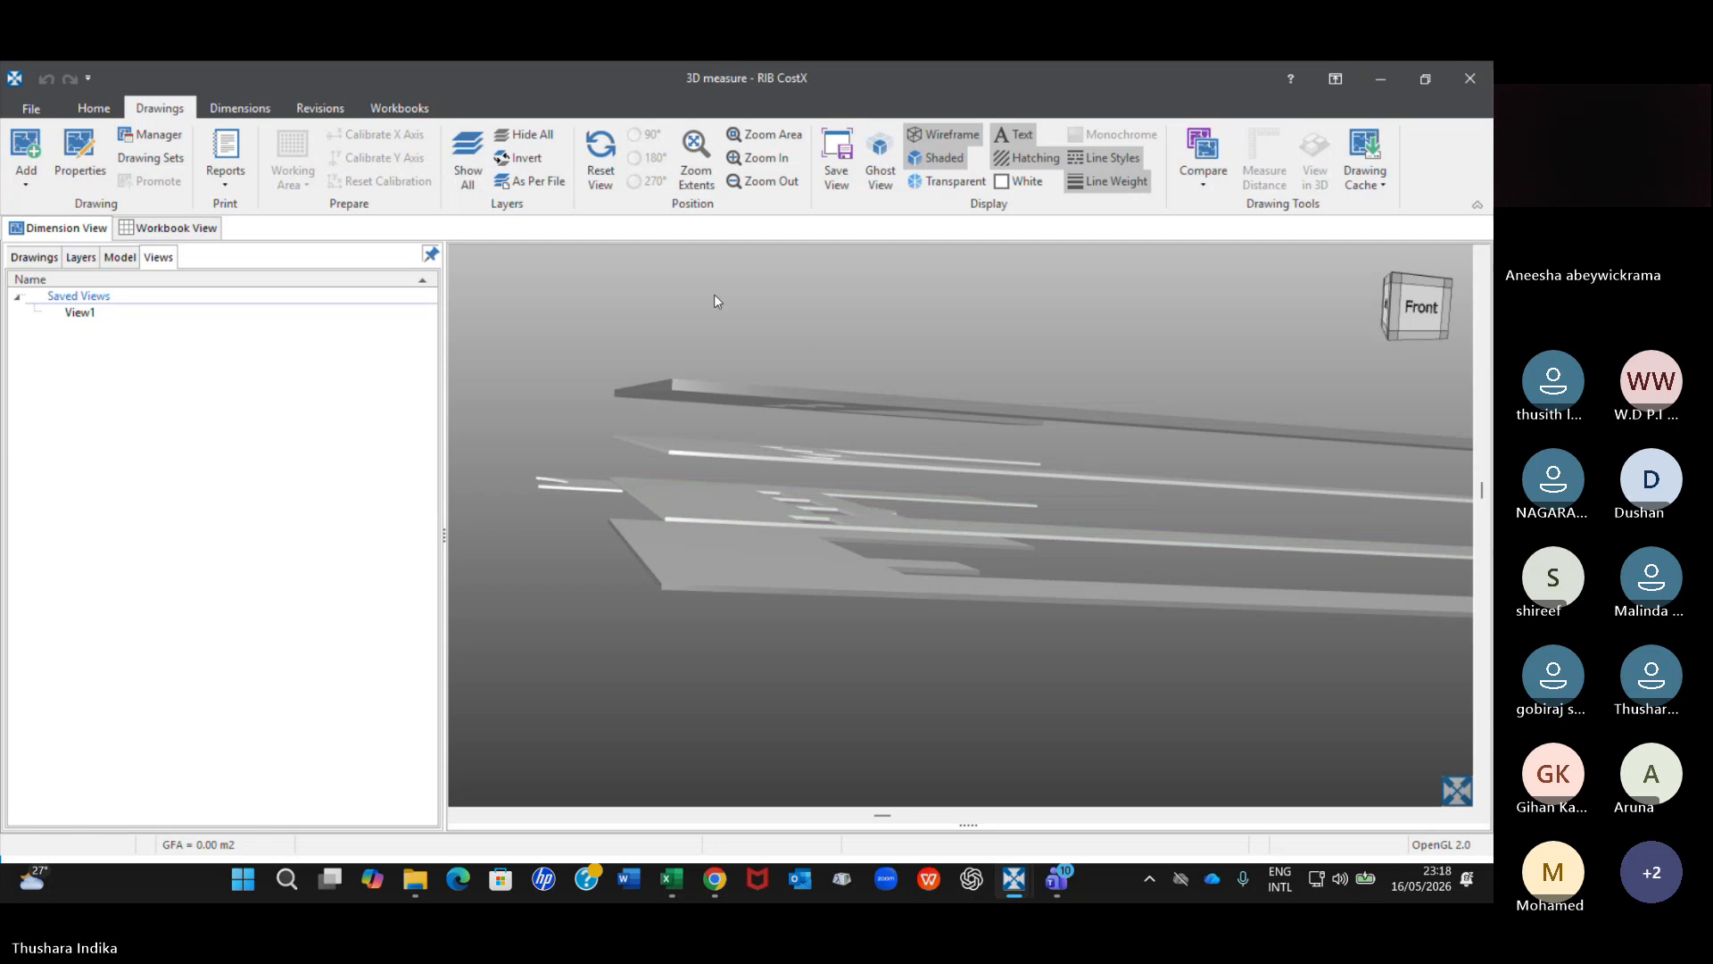
Reset the view of the isolated floors to the front and show all objects again.
click(603, 174)
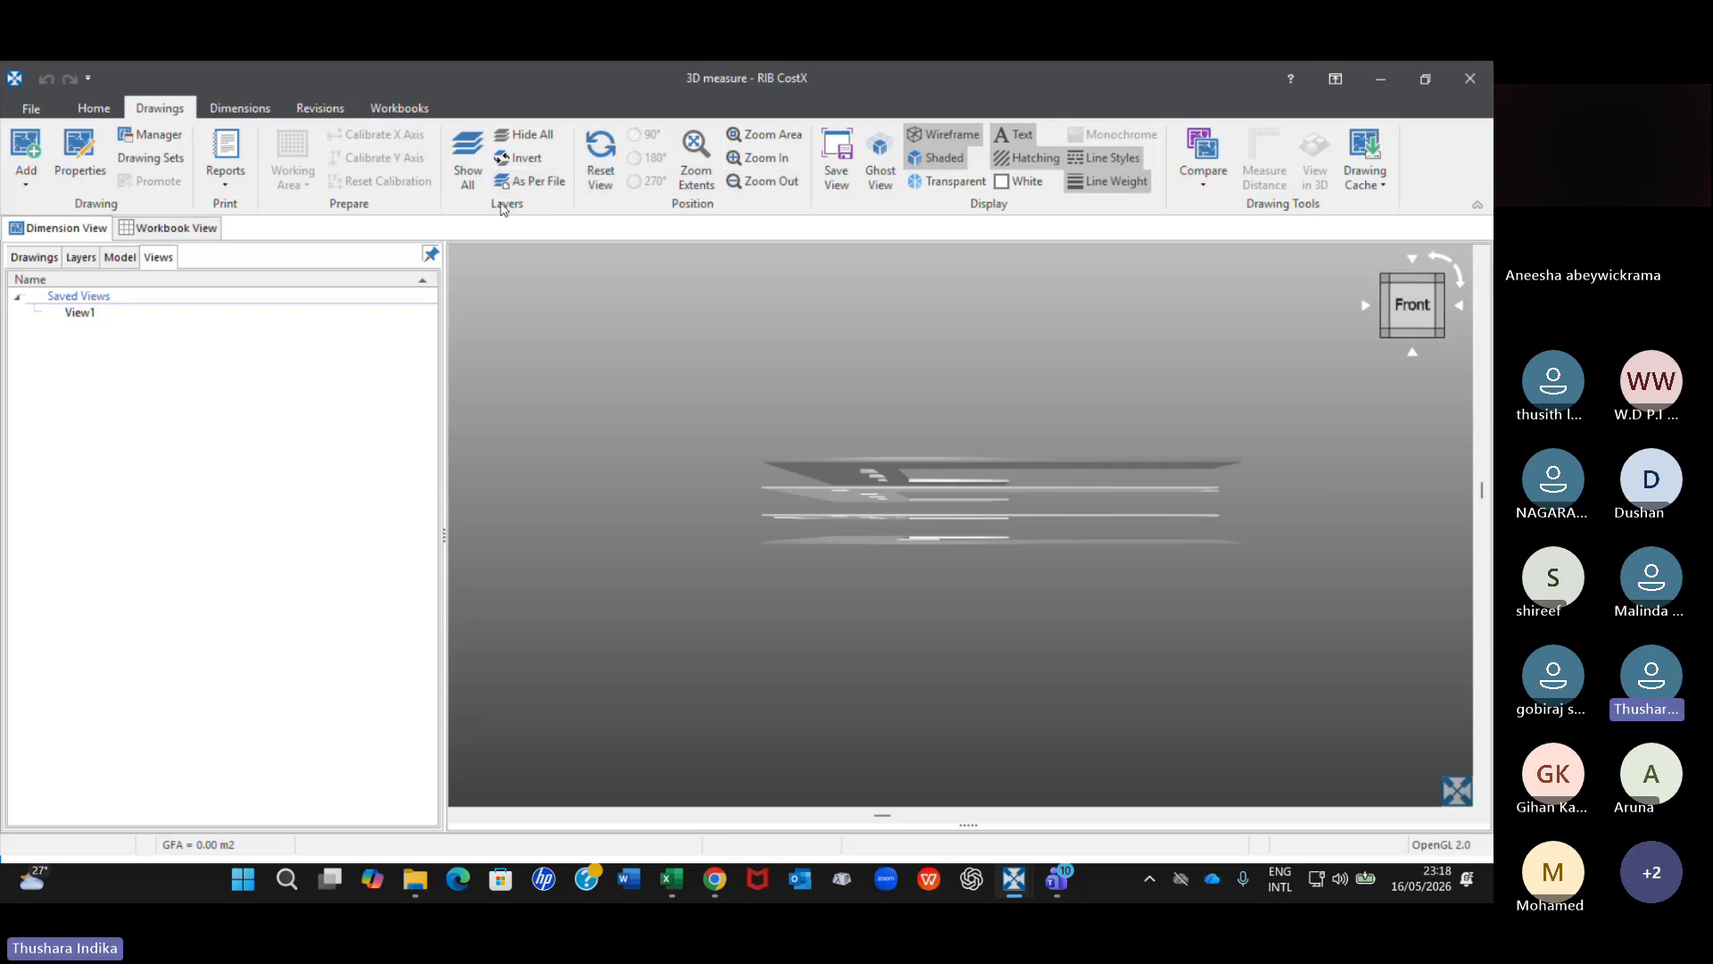
middle_drag(998, 529, 999, 540)
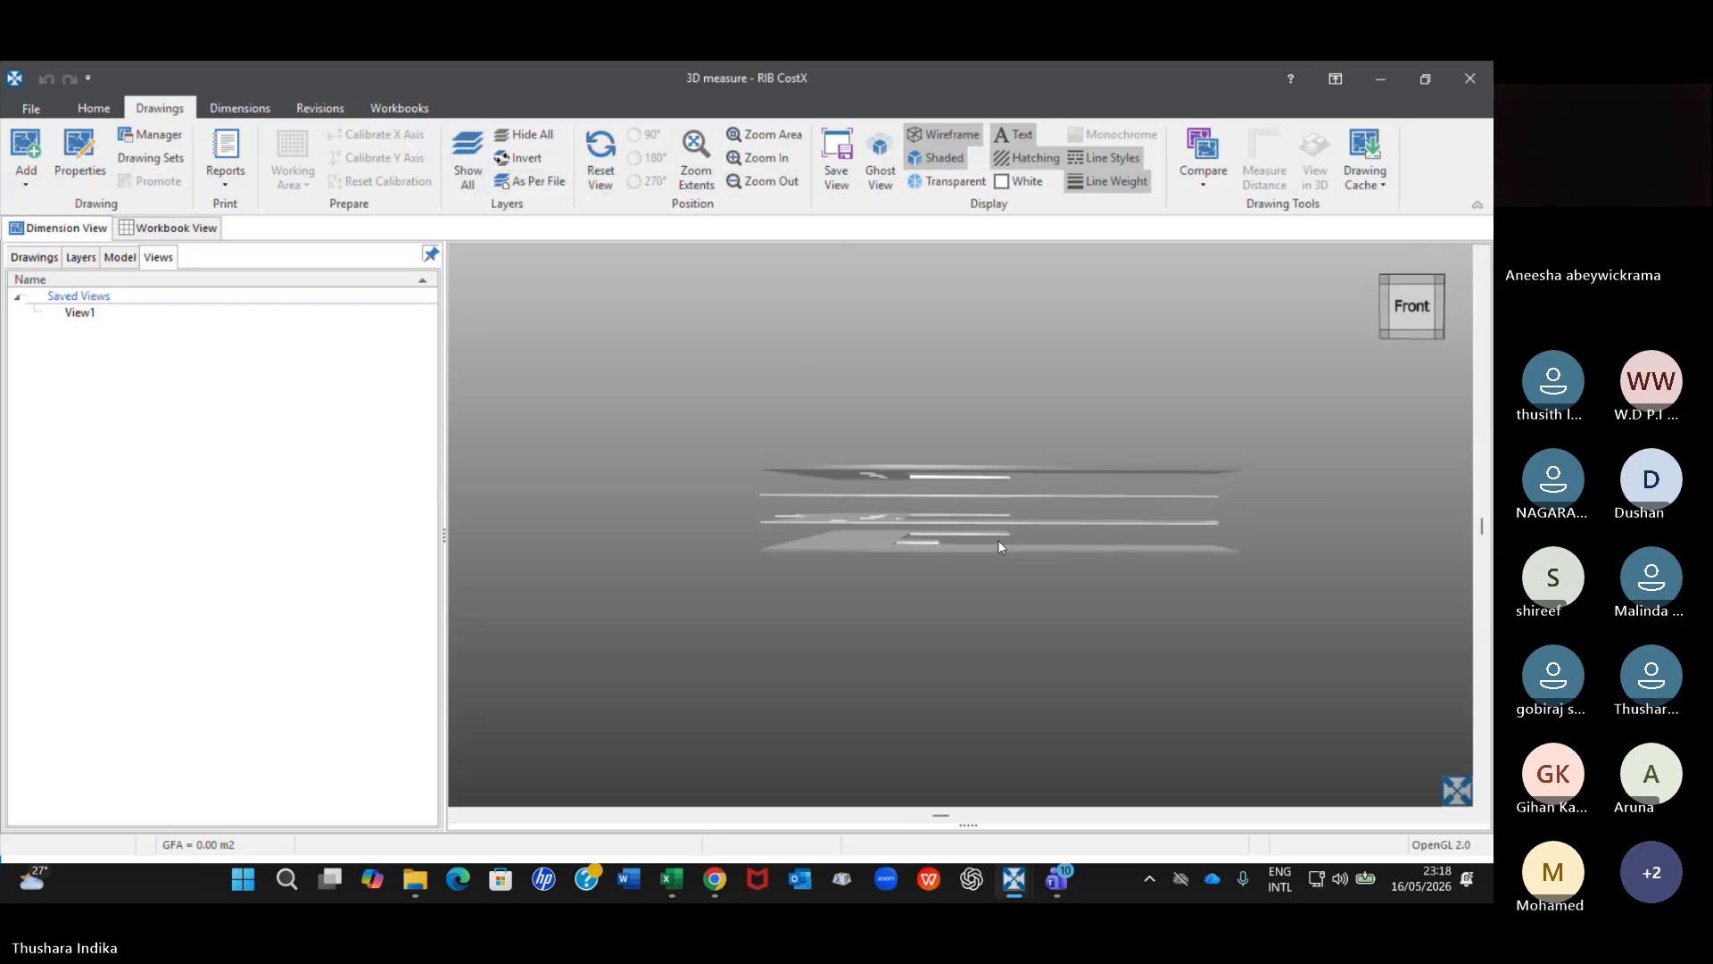
right_click(946, 485)
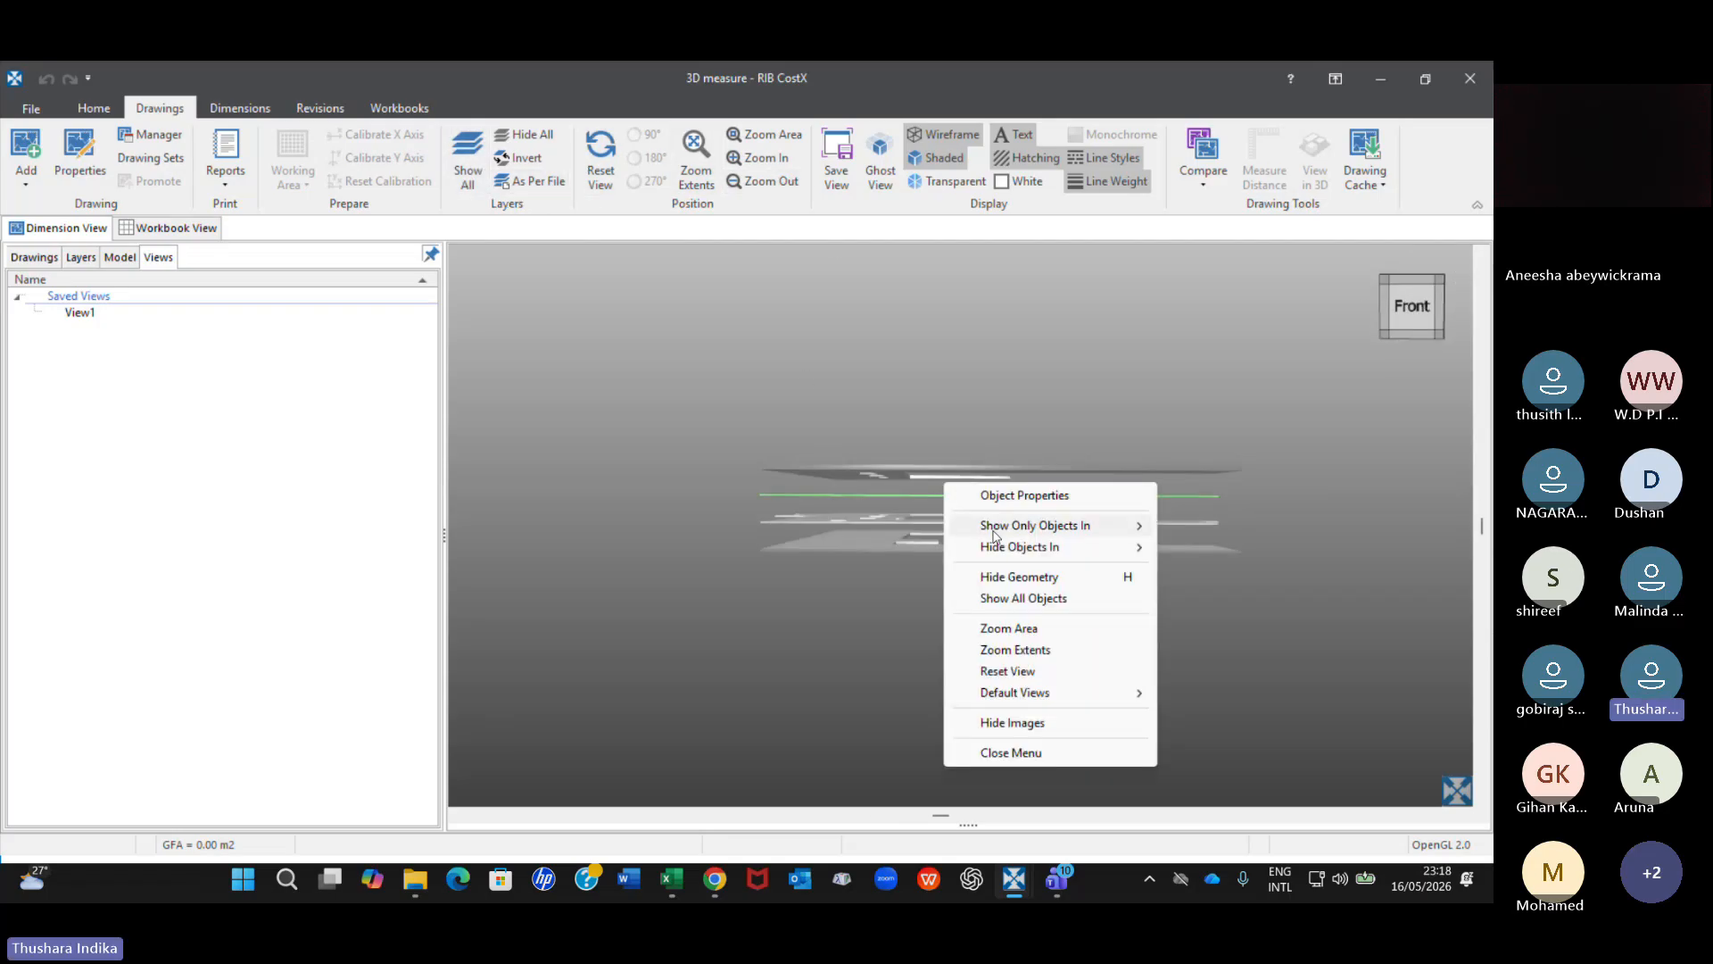
click(1024, 597)
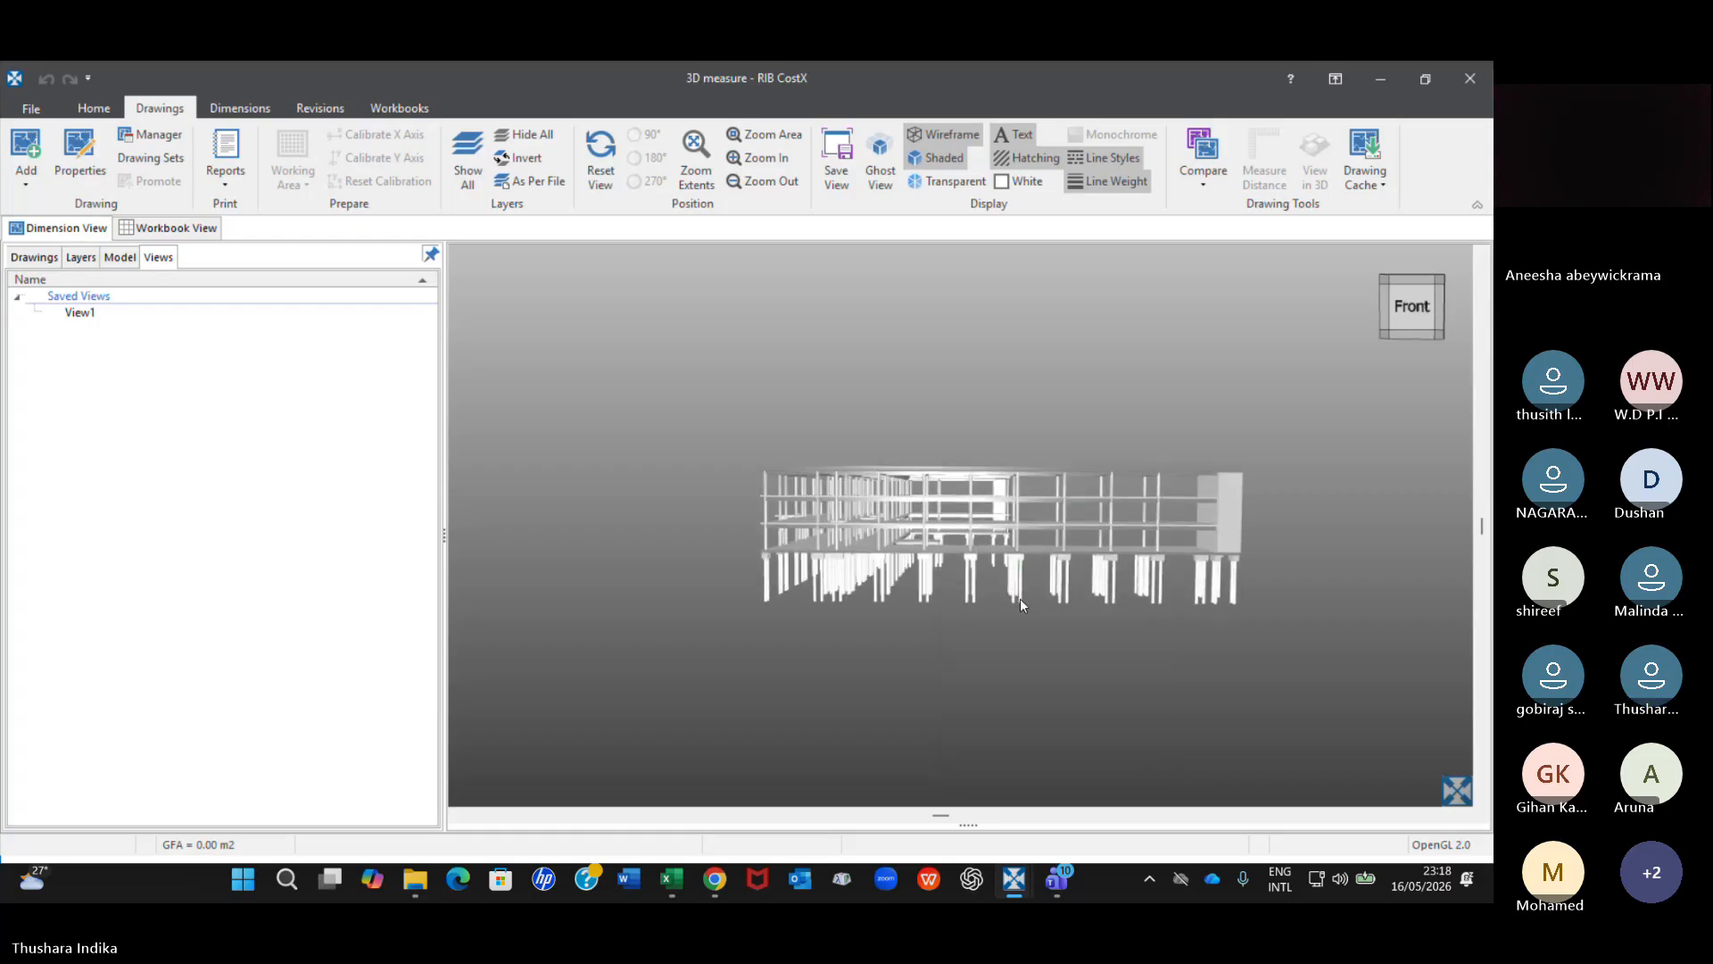
View the building from above and isolate its roof slab as the current selection.
middle_drag(1019, 597, 908, 553)
scroll(908, 551, up, 2)
scroll(964, 555, up, 3)
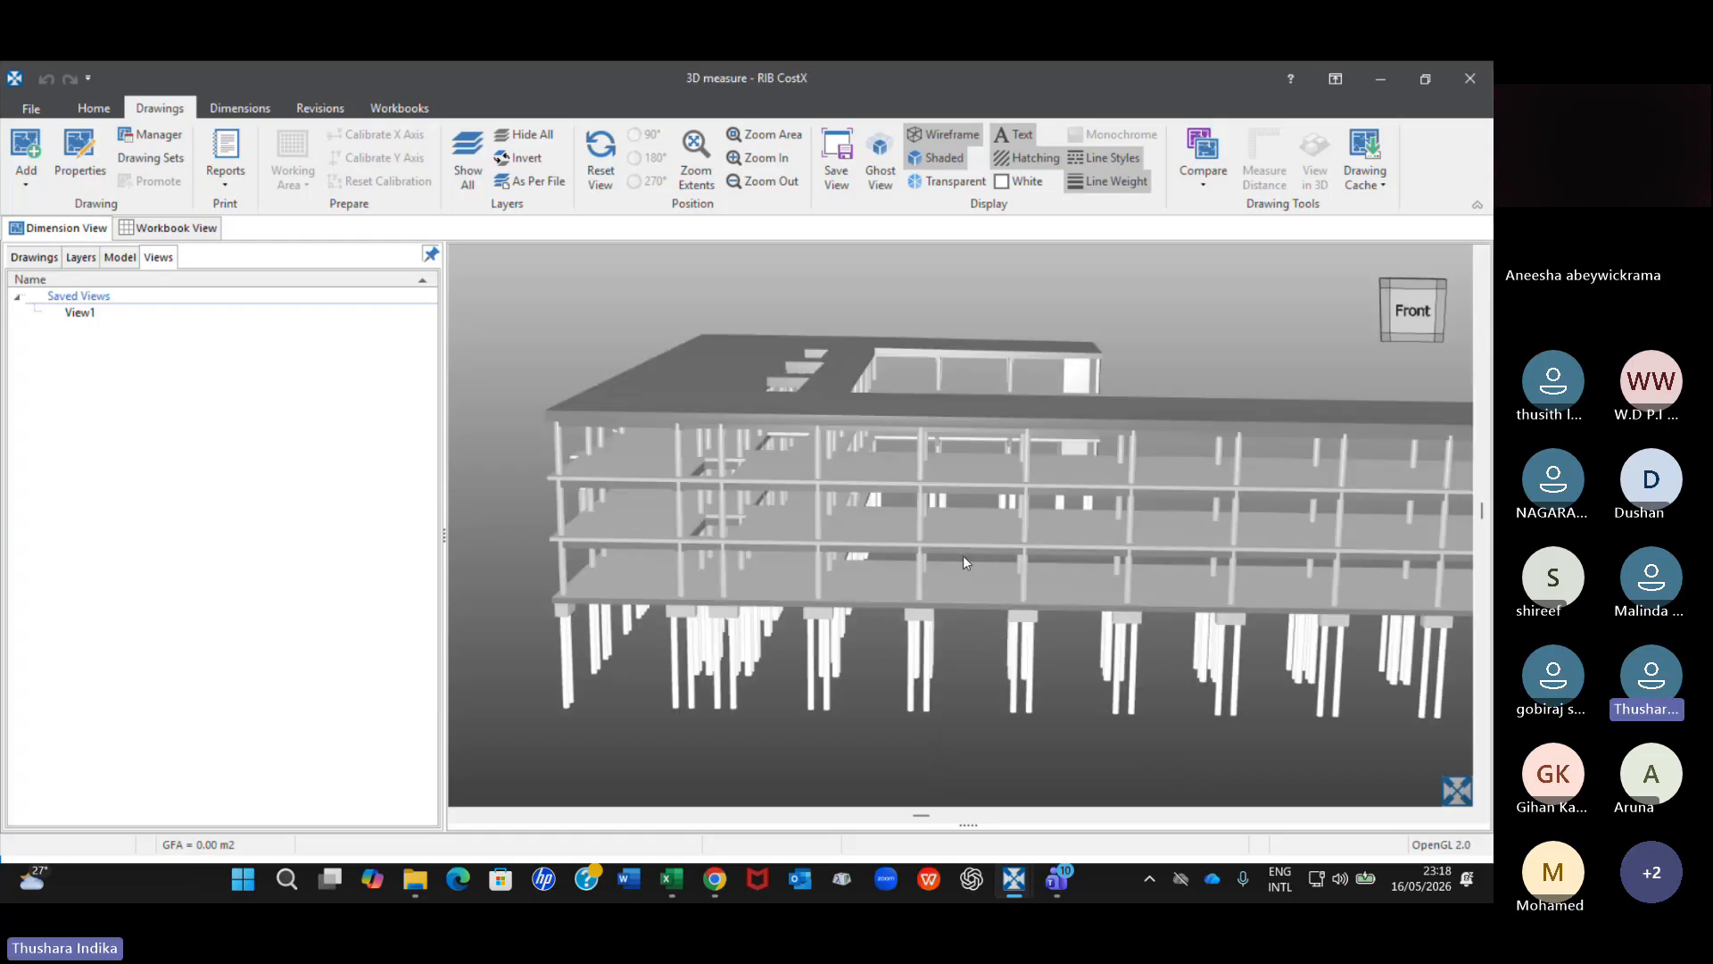
scroll(1025, 565, down, 3)
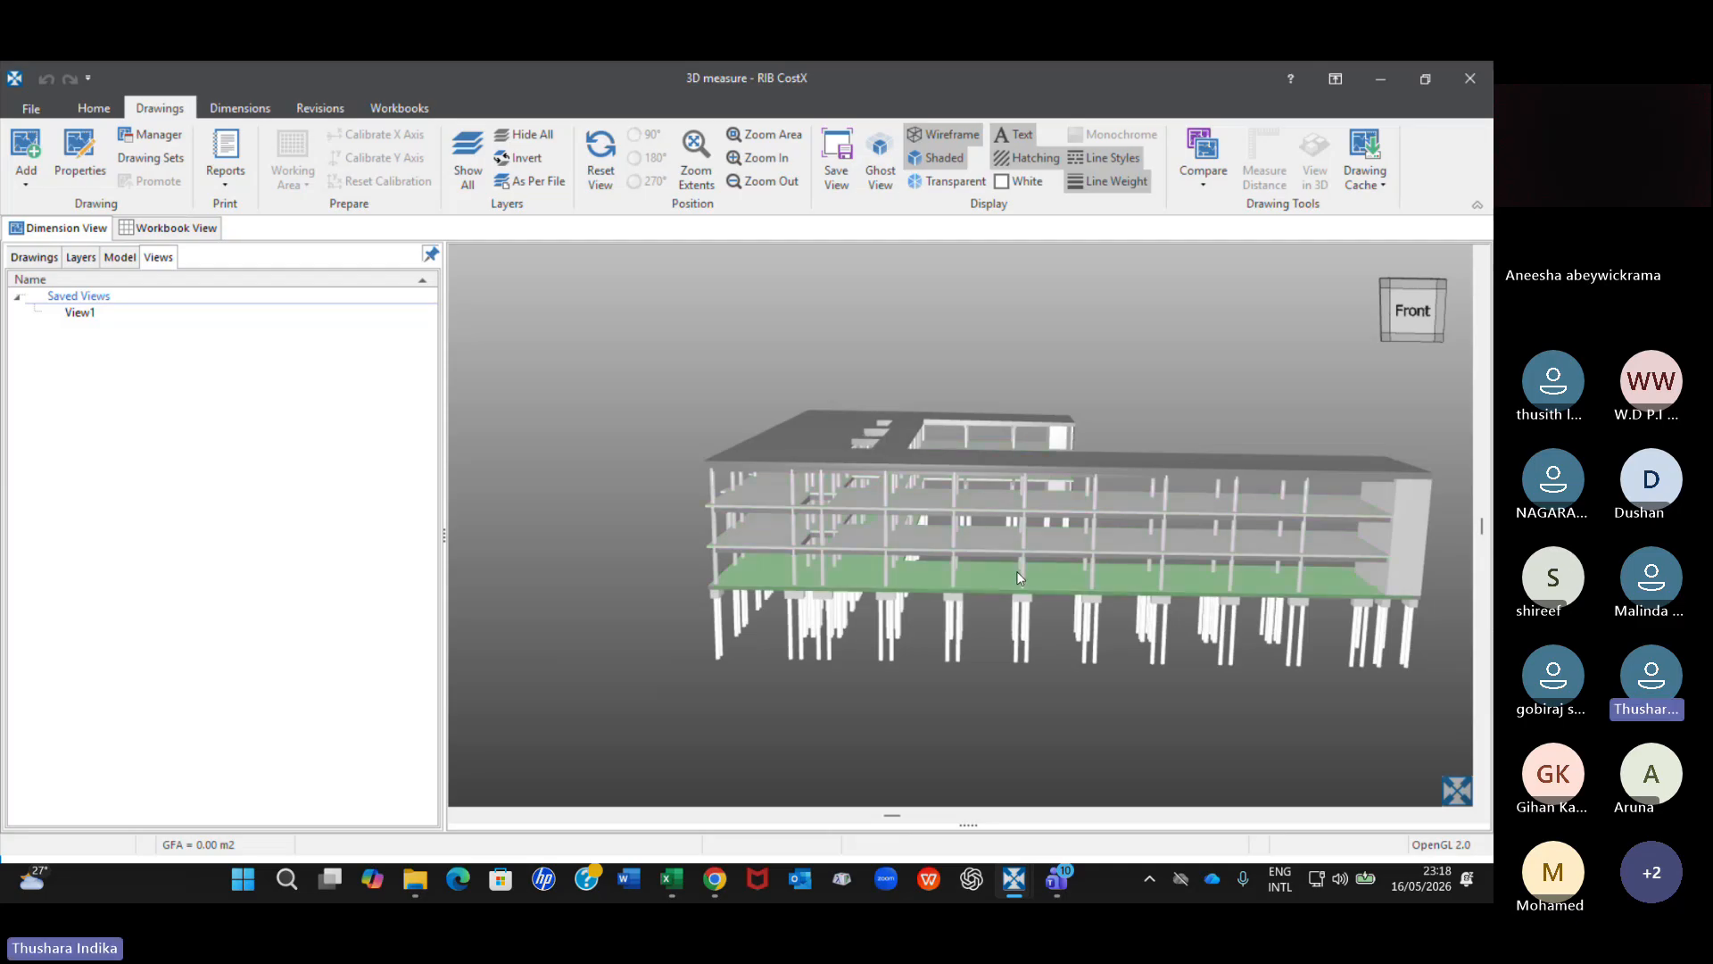
middle_drag(1019, 580, 908, 571)
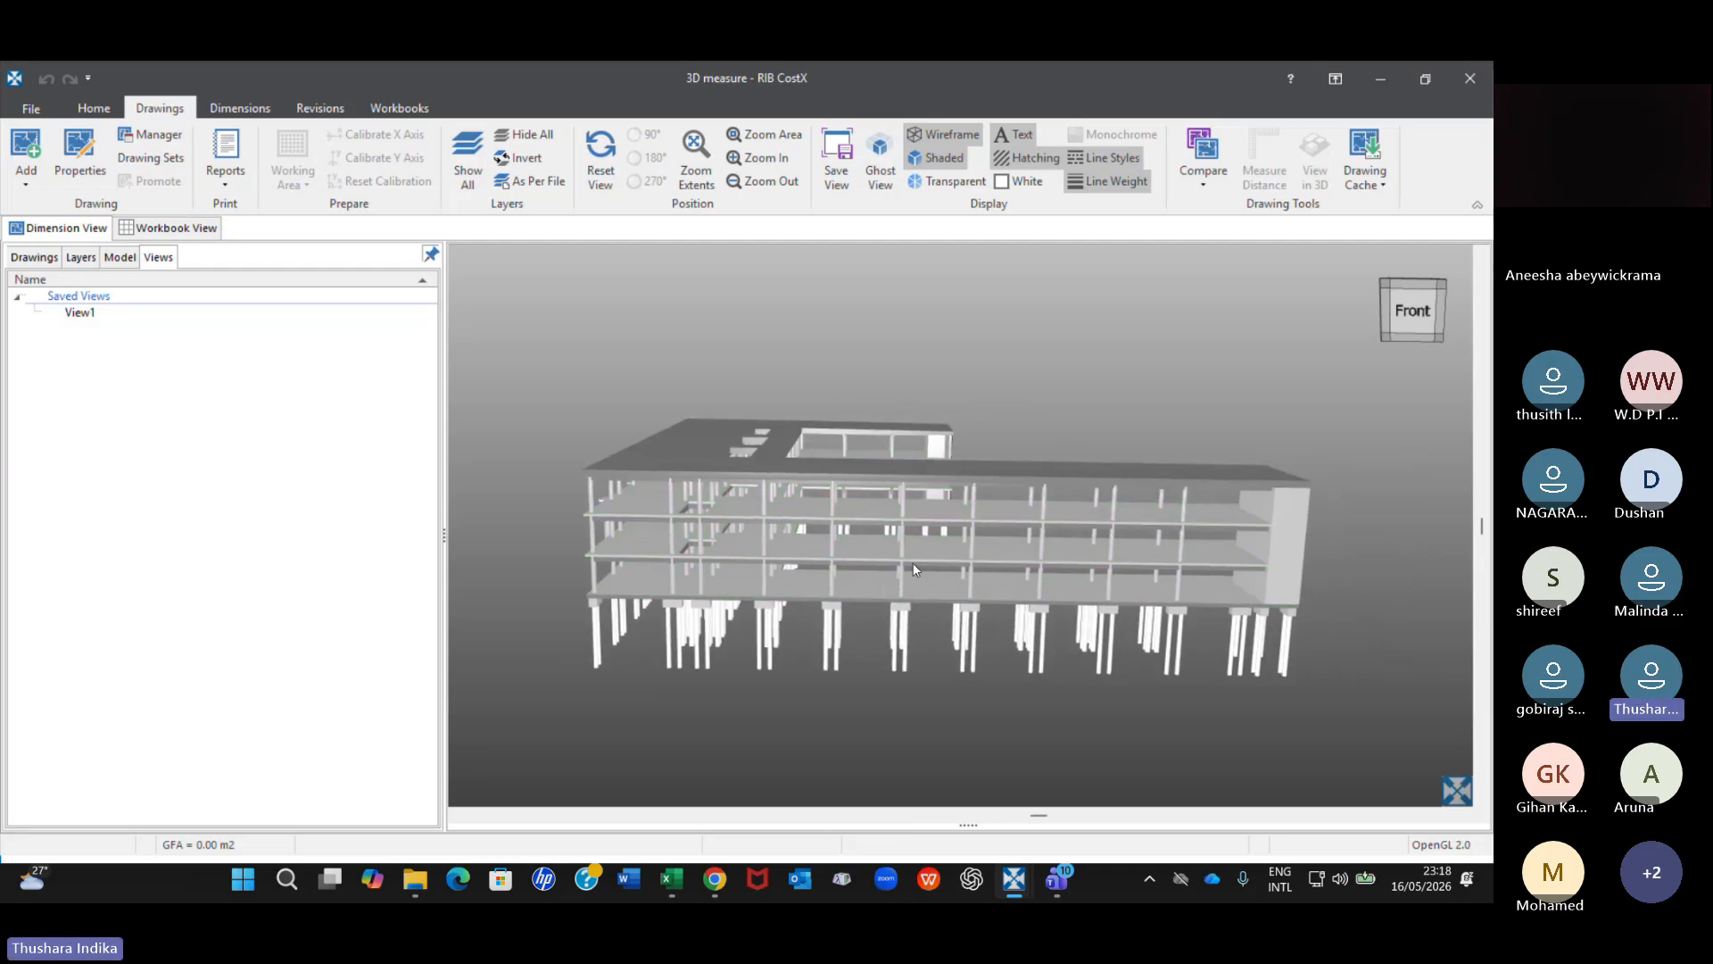
mouse_move(908, 571)
right_down()
mouse_move(916, 619)
mouse_move(913, 580)
right_up()
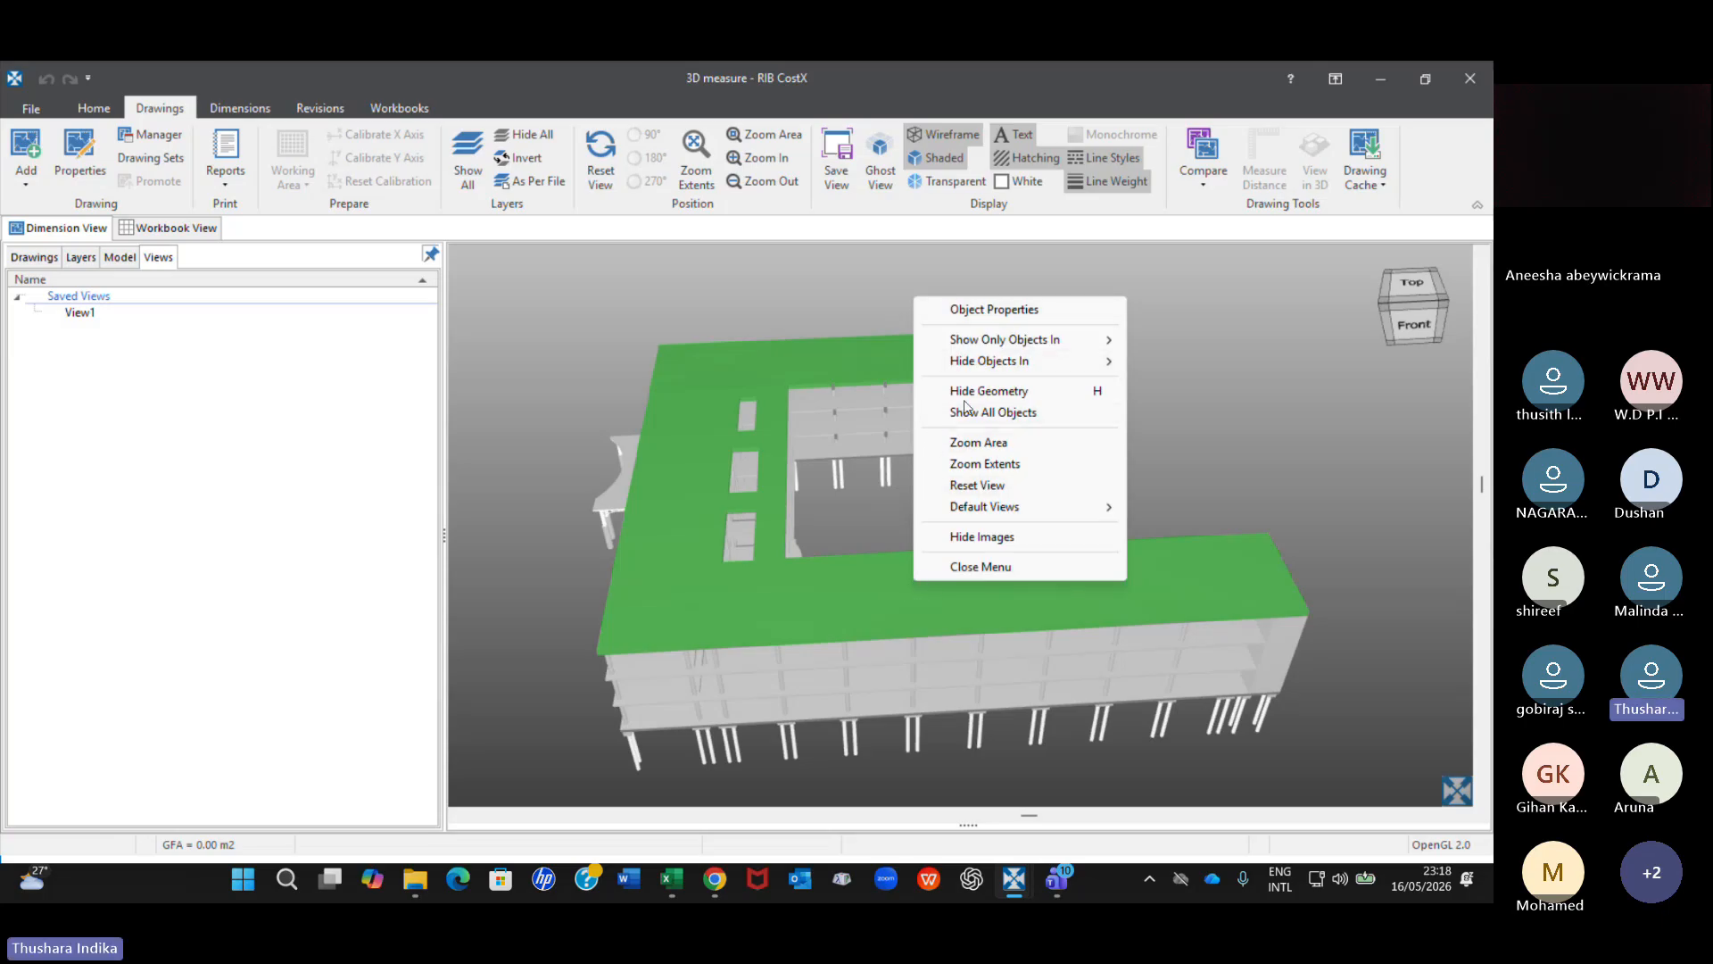
mouse_move(980, 345)
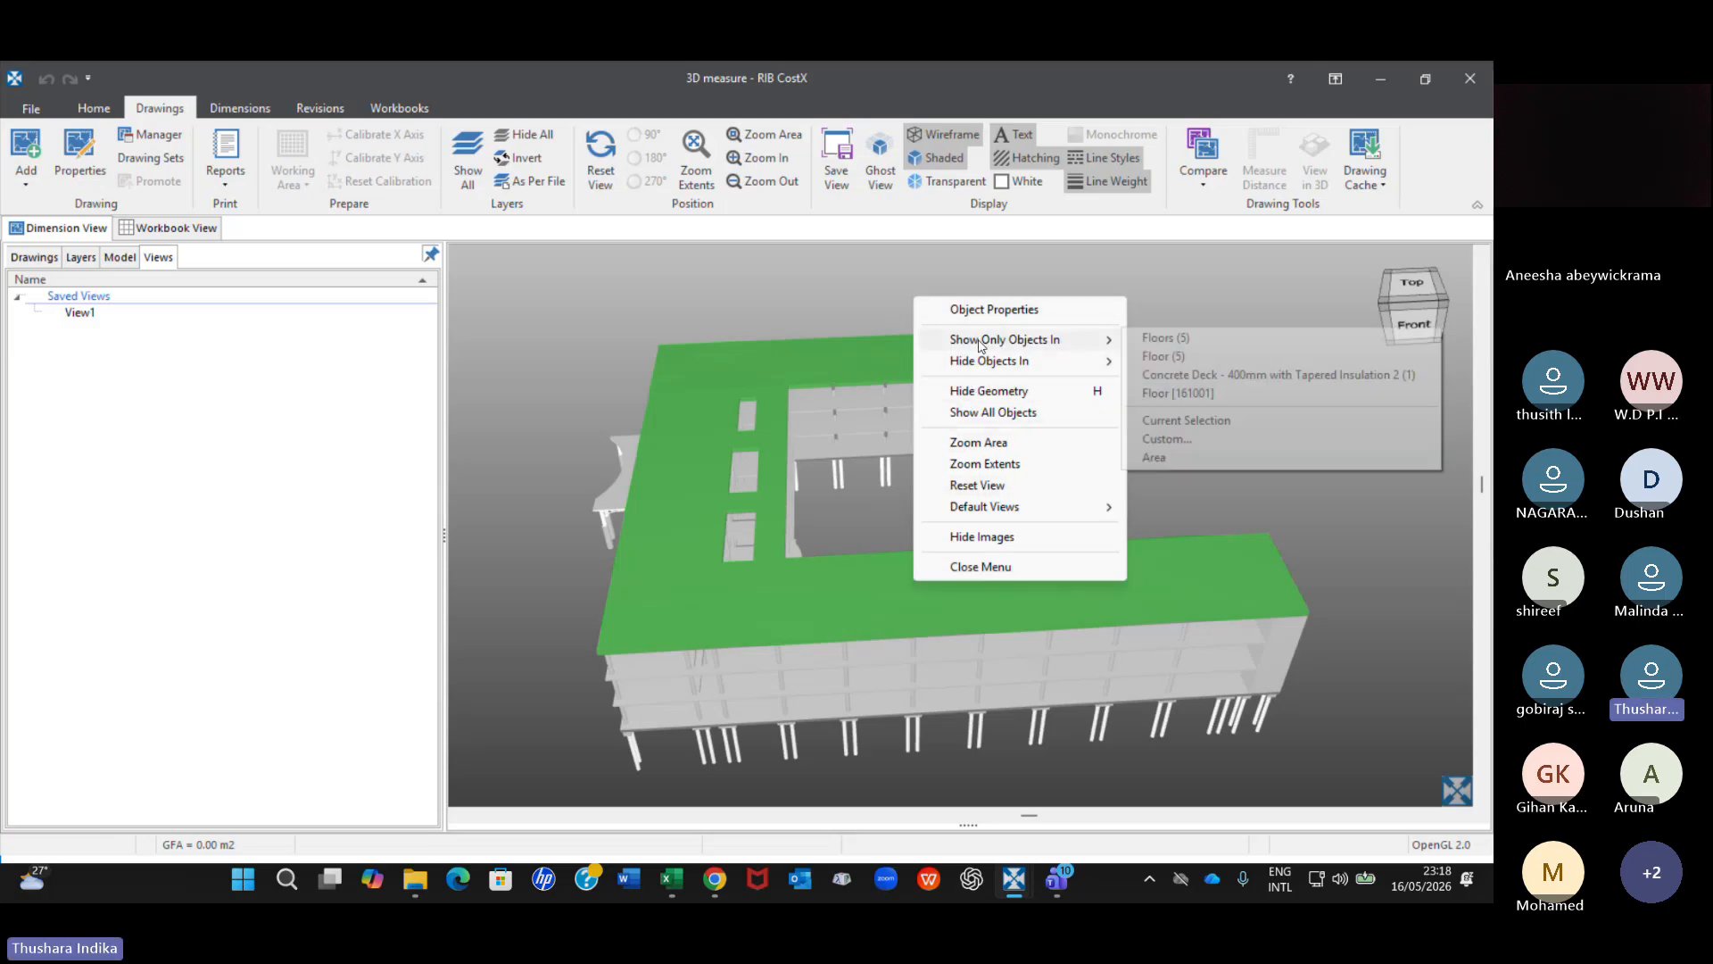
click(1186, 421)
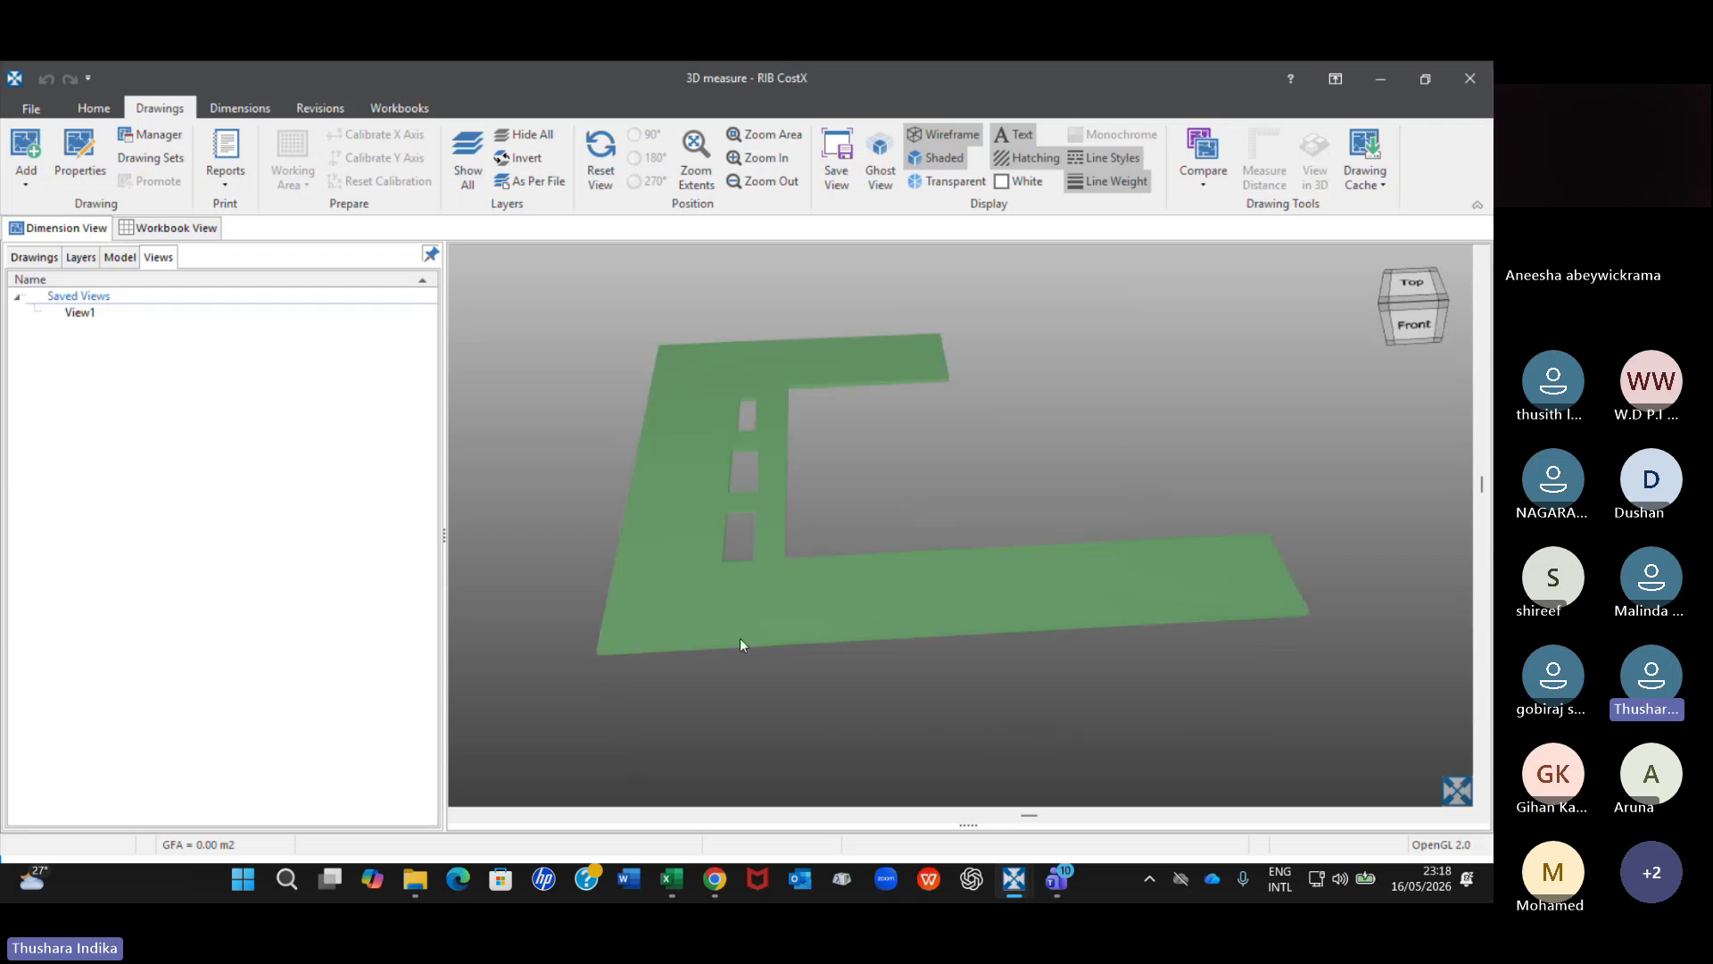
Deselect the isolated roof slab, show all objects and view the whole building from slightly above its front.
click(673, 715)
right_click(928, 531)
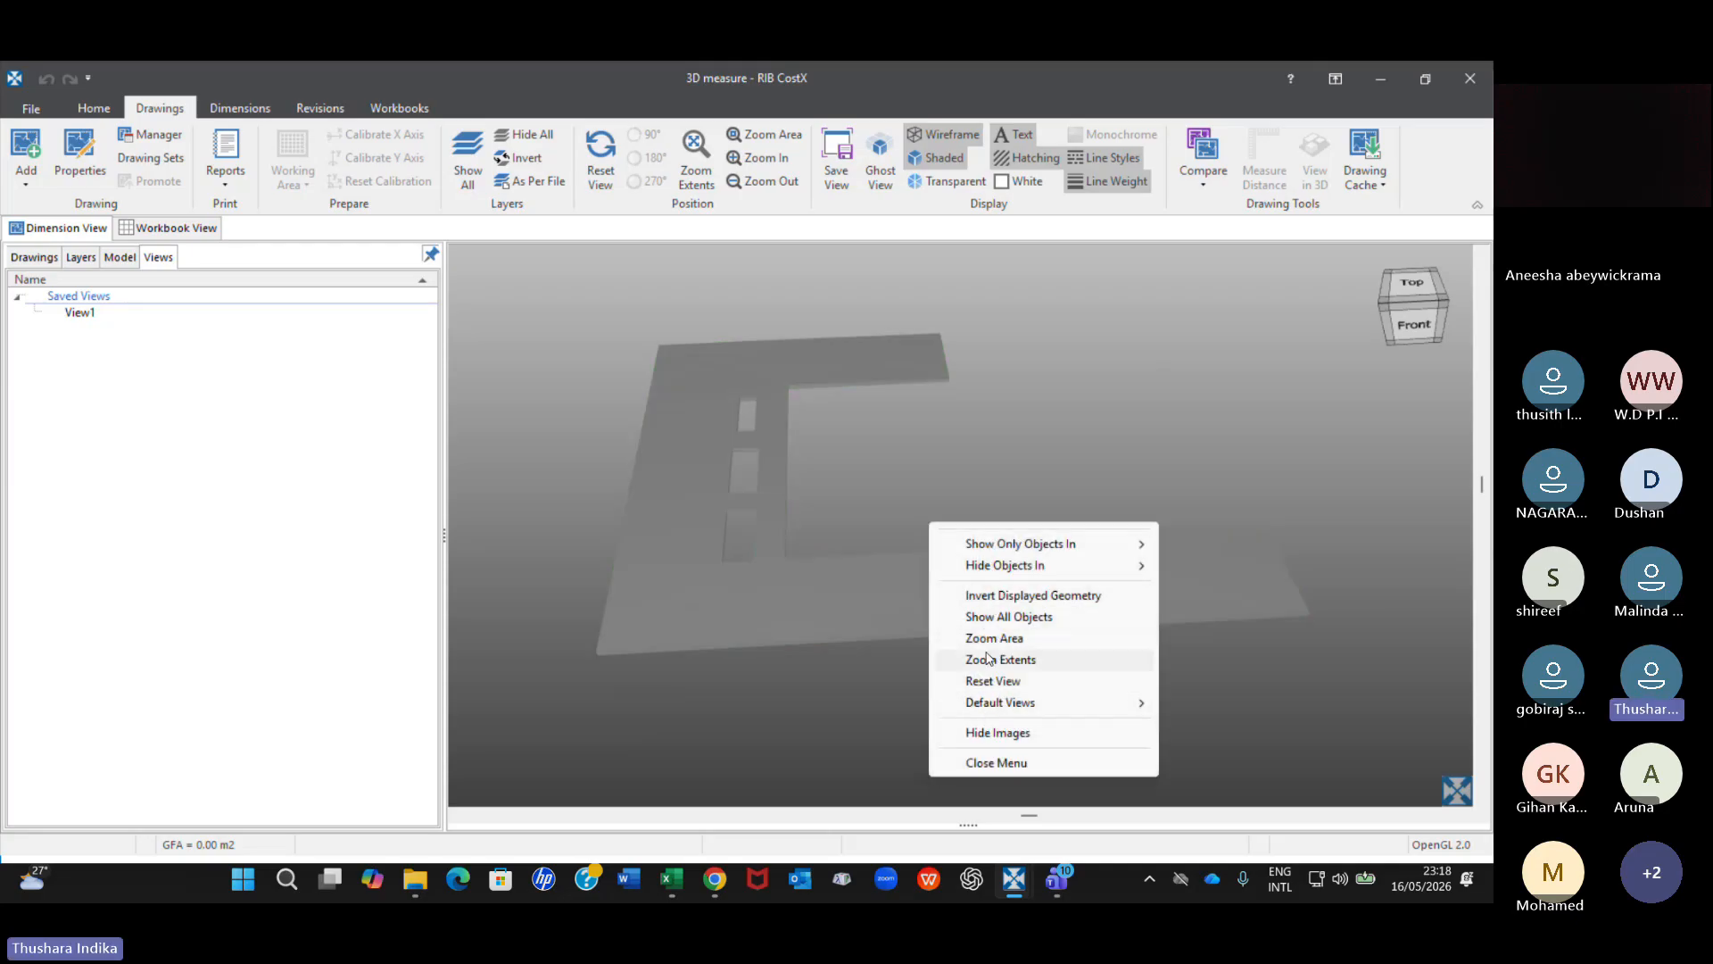
click(998, 622)
drag(891, 688, 886, 614)
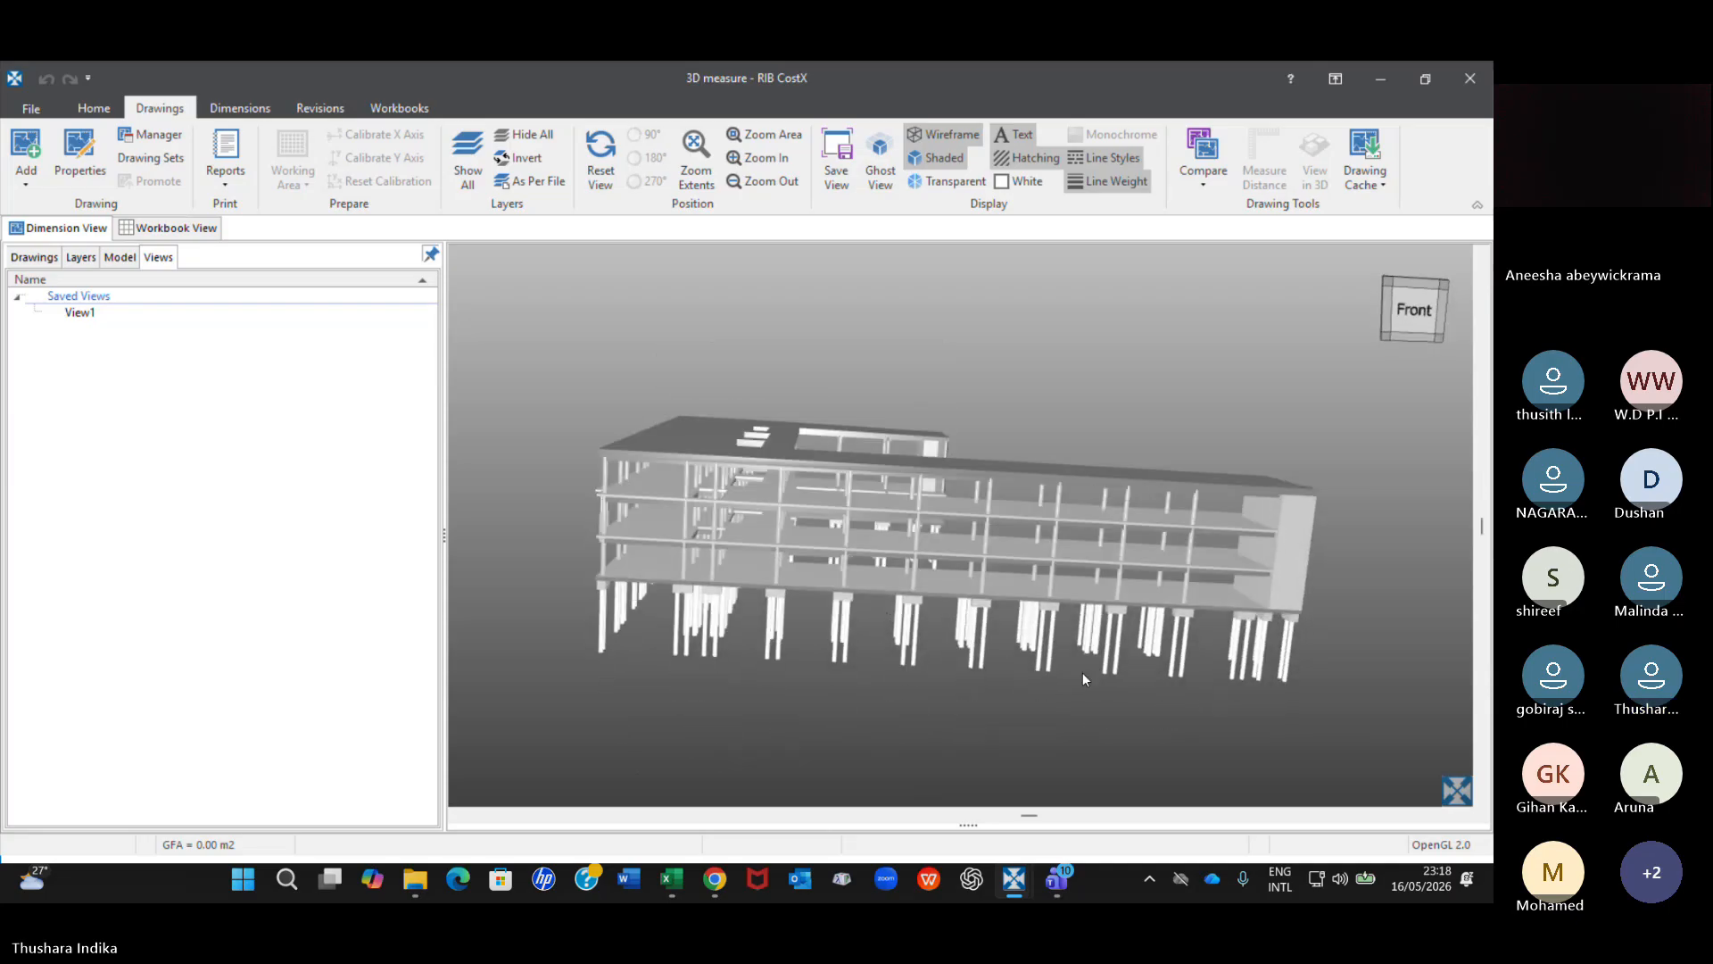
drag(1083, 678, 746, 546)
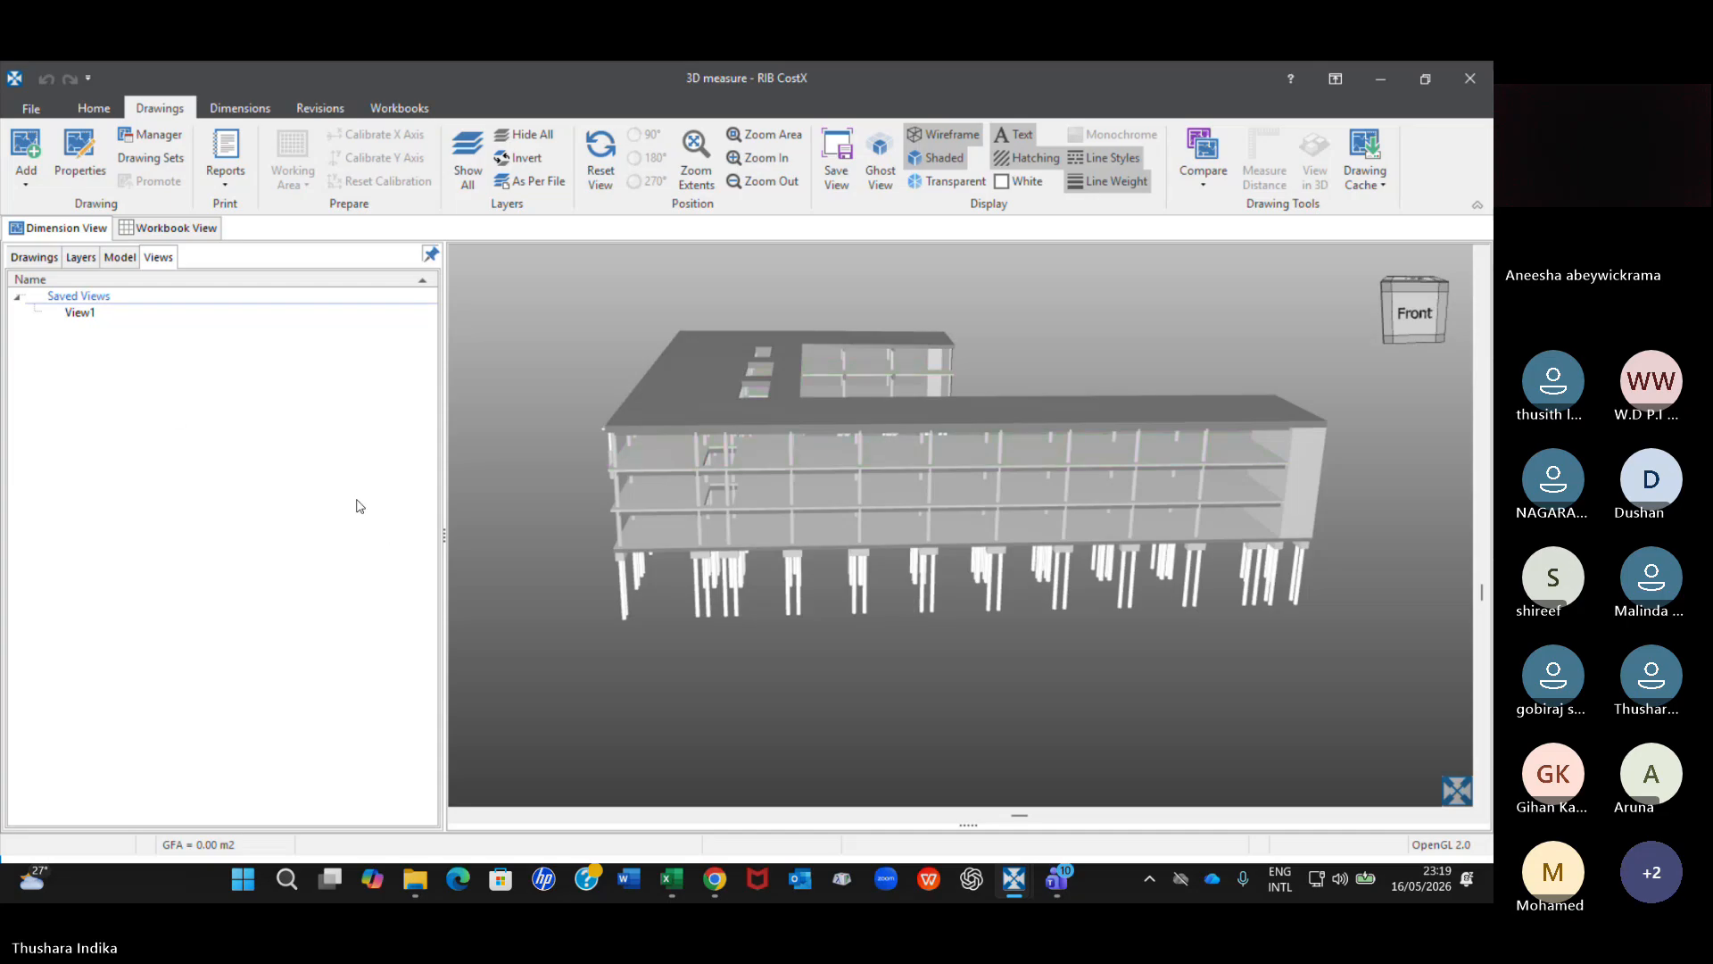
Restore the saved view View1 and bring up the list of drawings with the dimension groups.
double_click(104, 315)
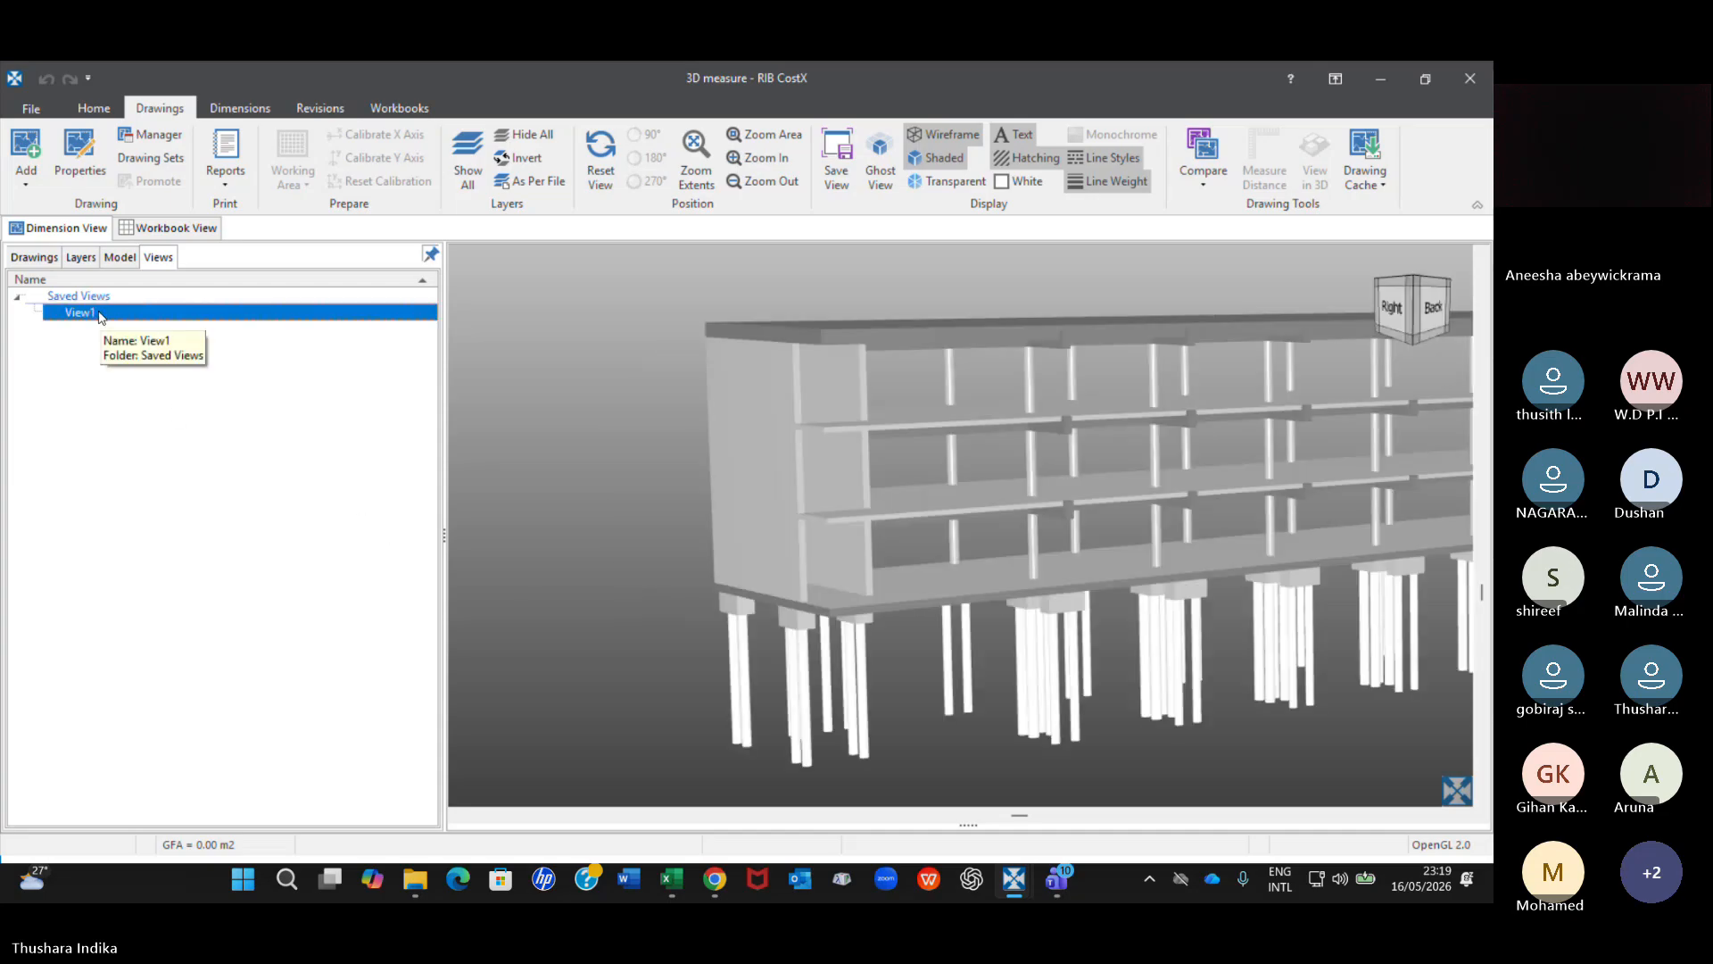
click(44, 259)
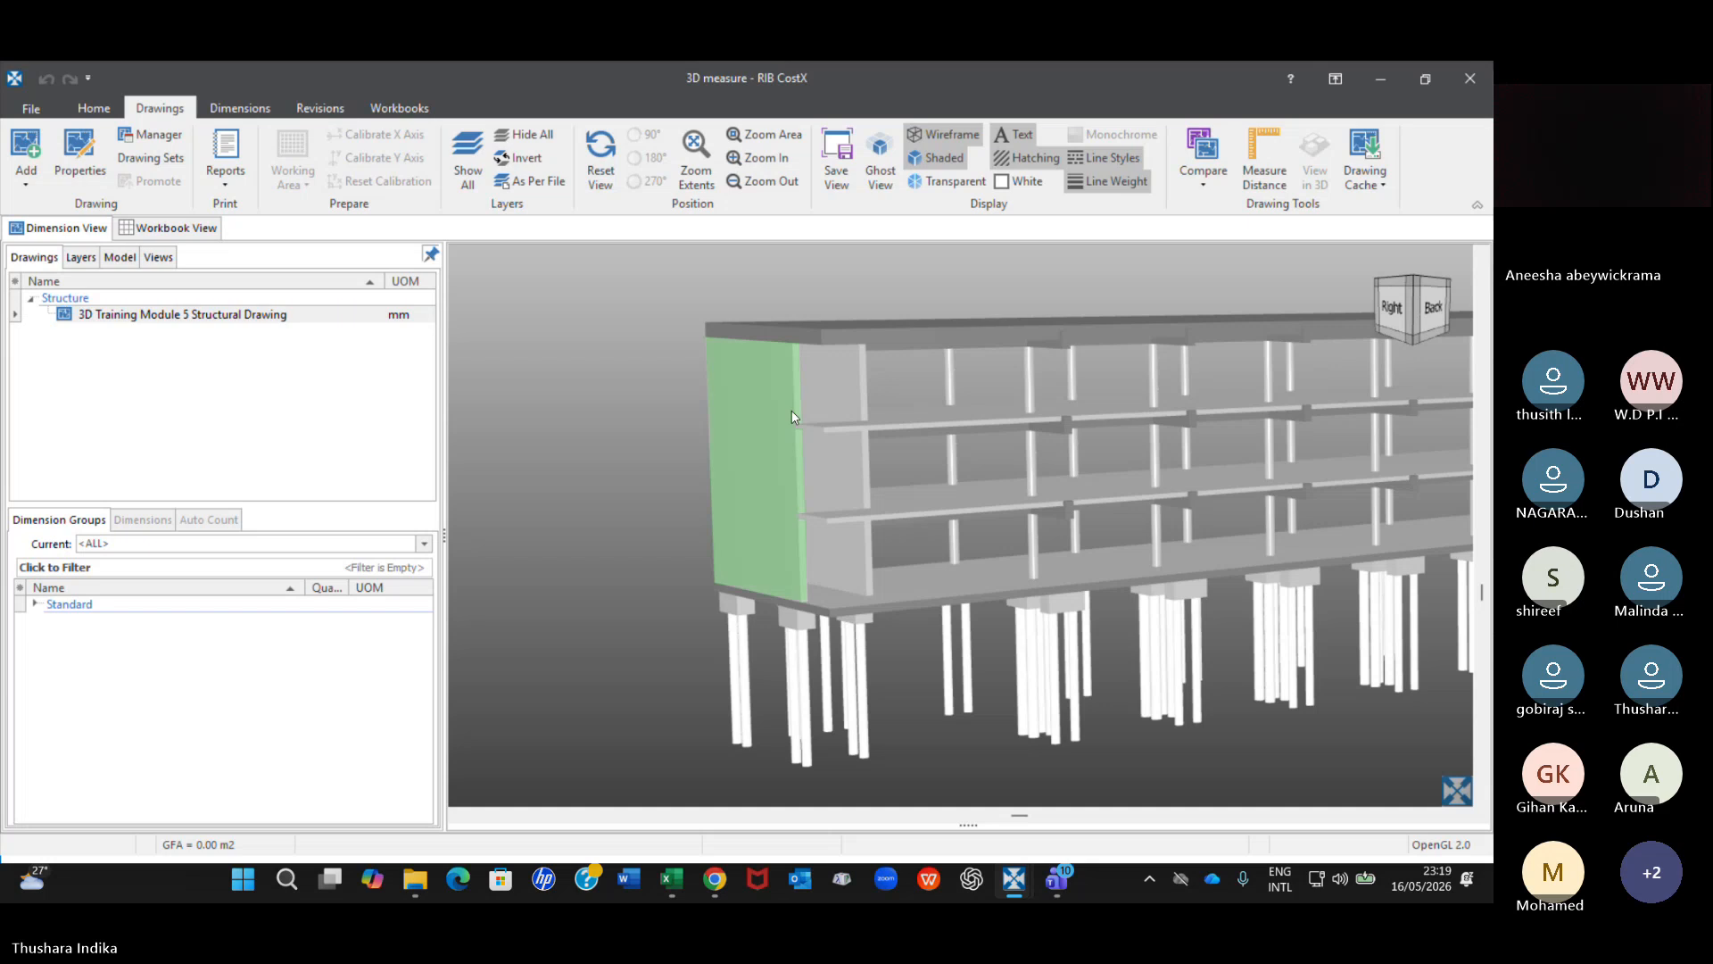
Reset the structural drawing's view to the front and view the building's front face from slightly above.
click(596, 160)
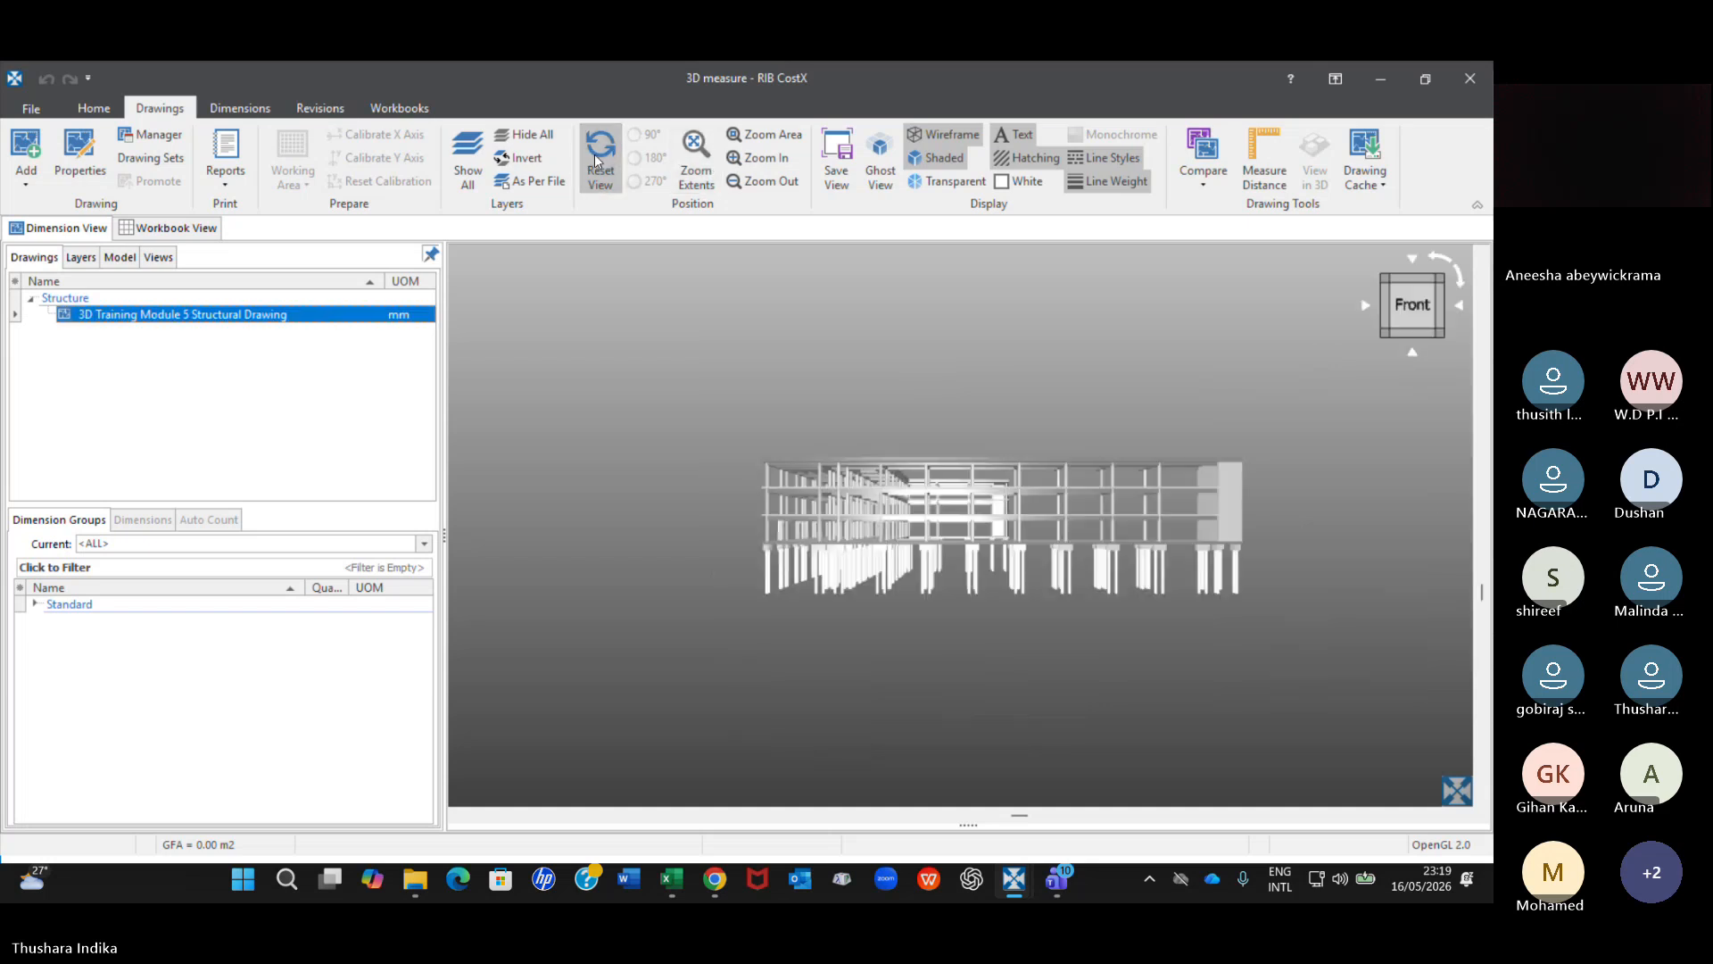
scroll(984, 596, up, 3)
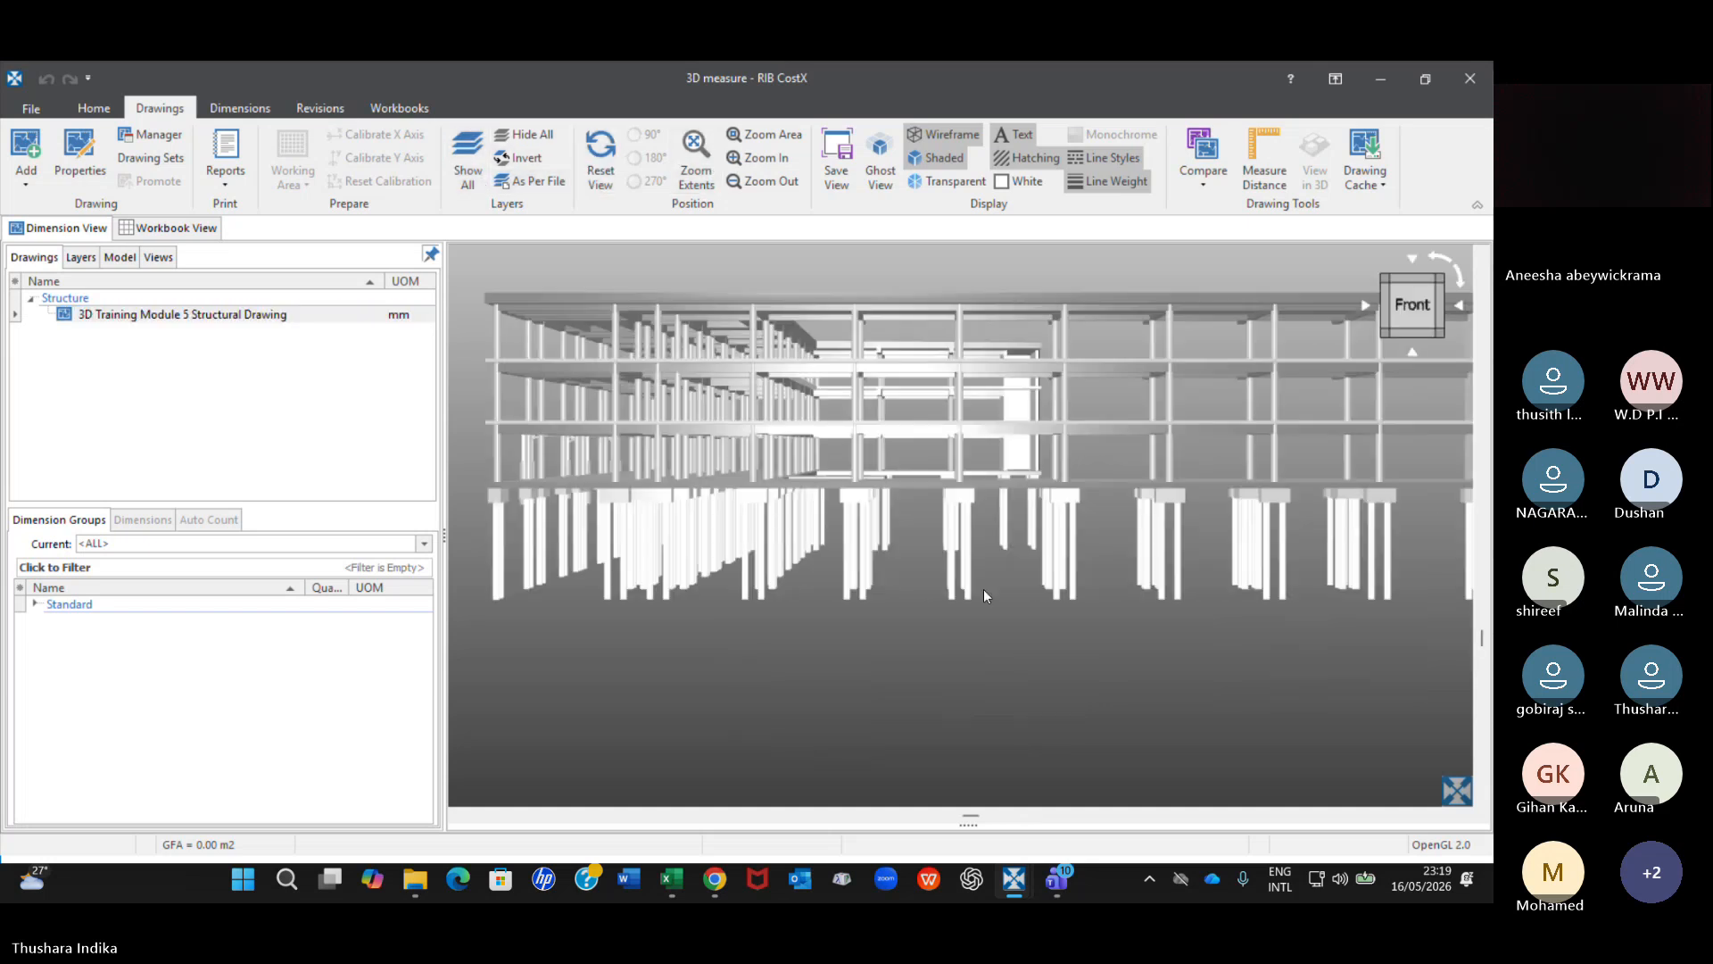
scroll(983, 596, down, 5)
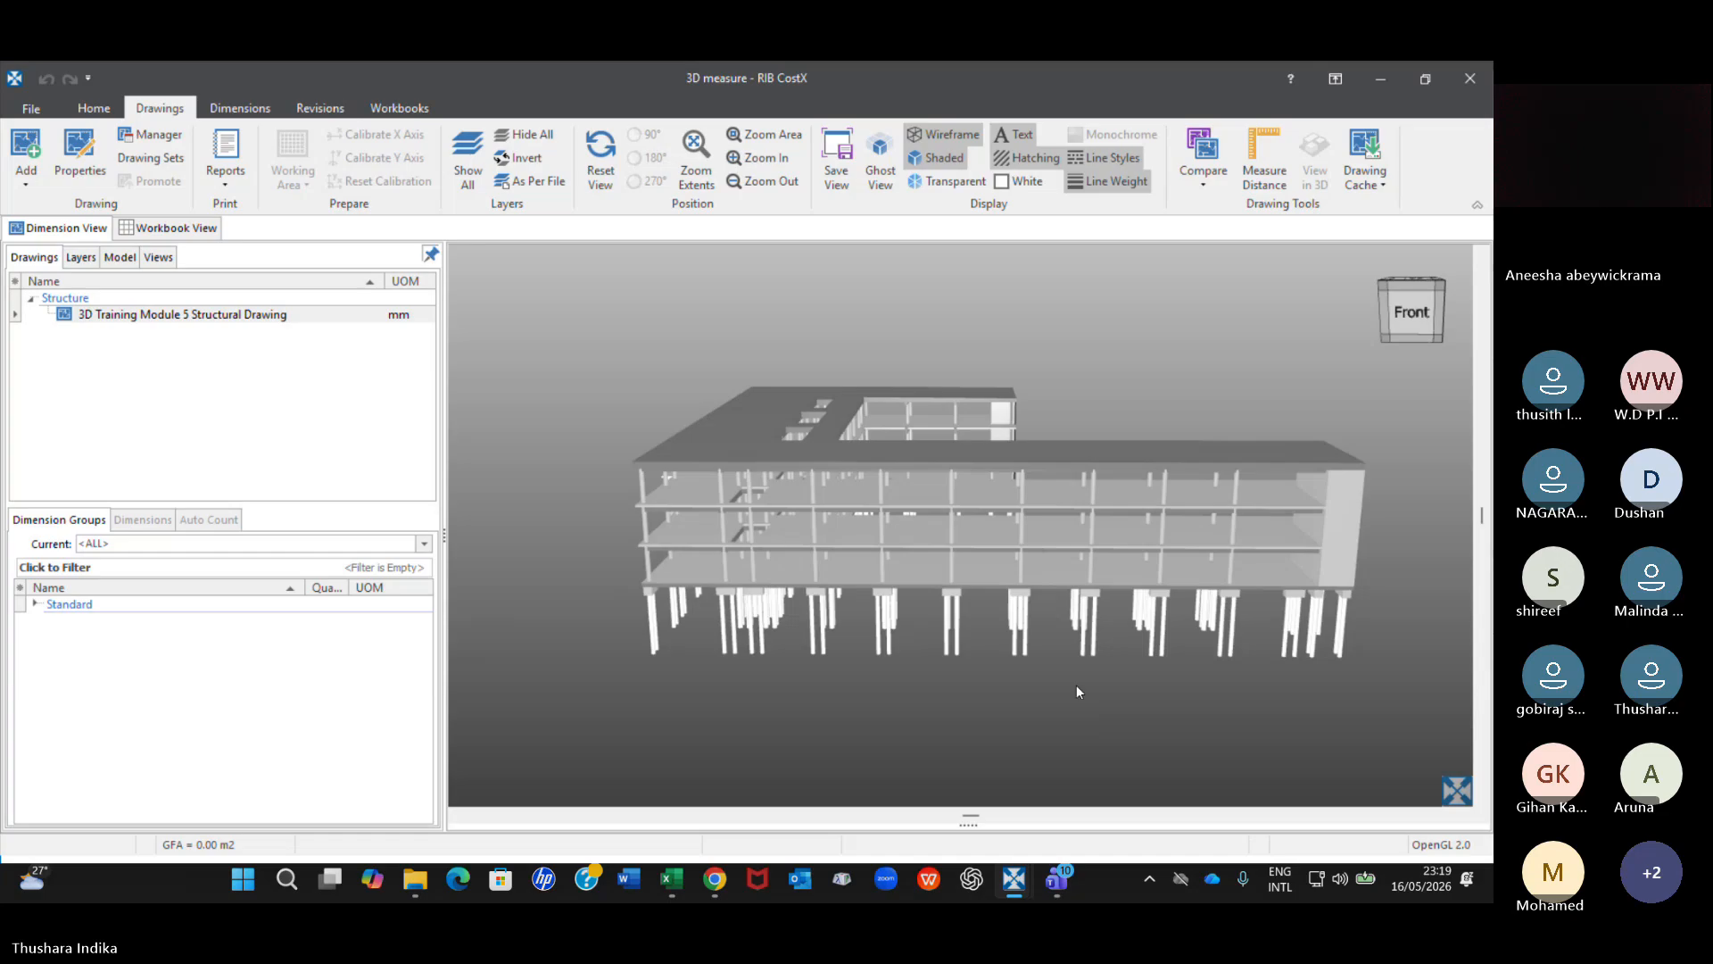
scroll(1076, 684, up, 2)
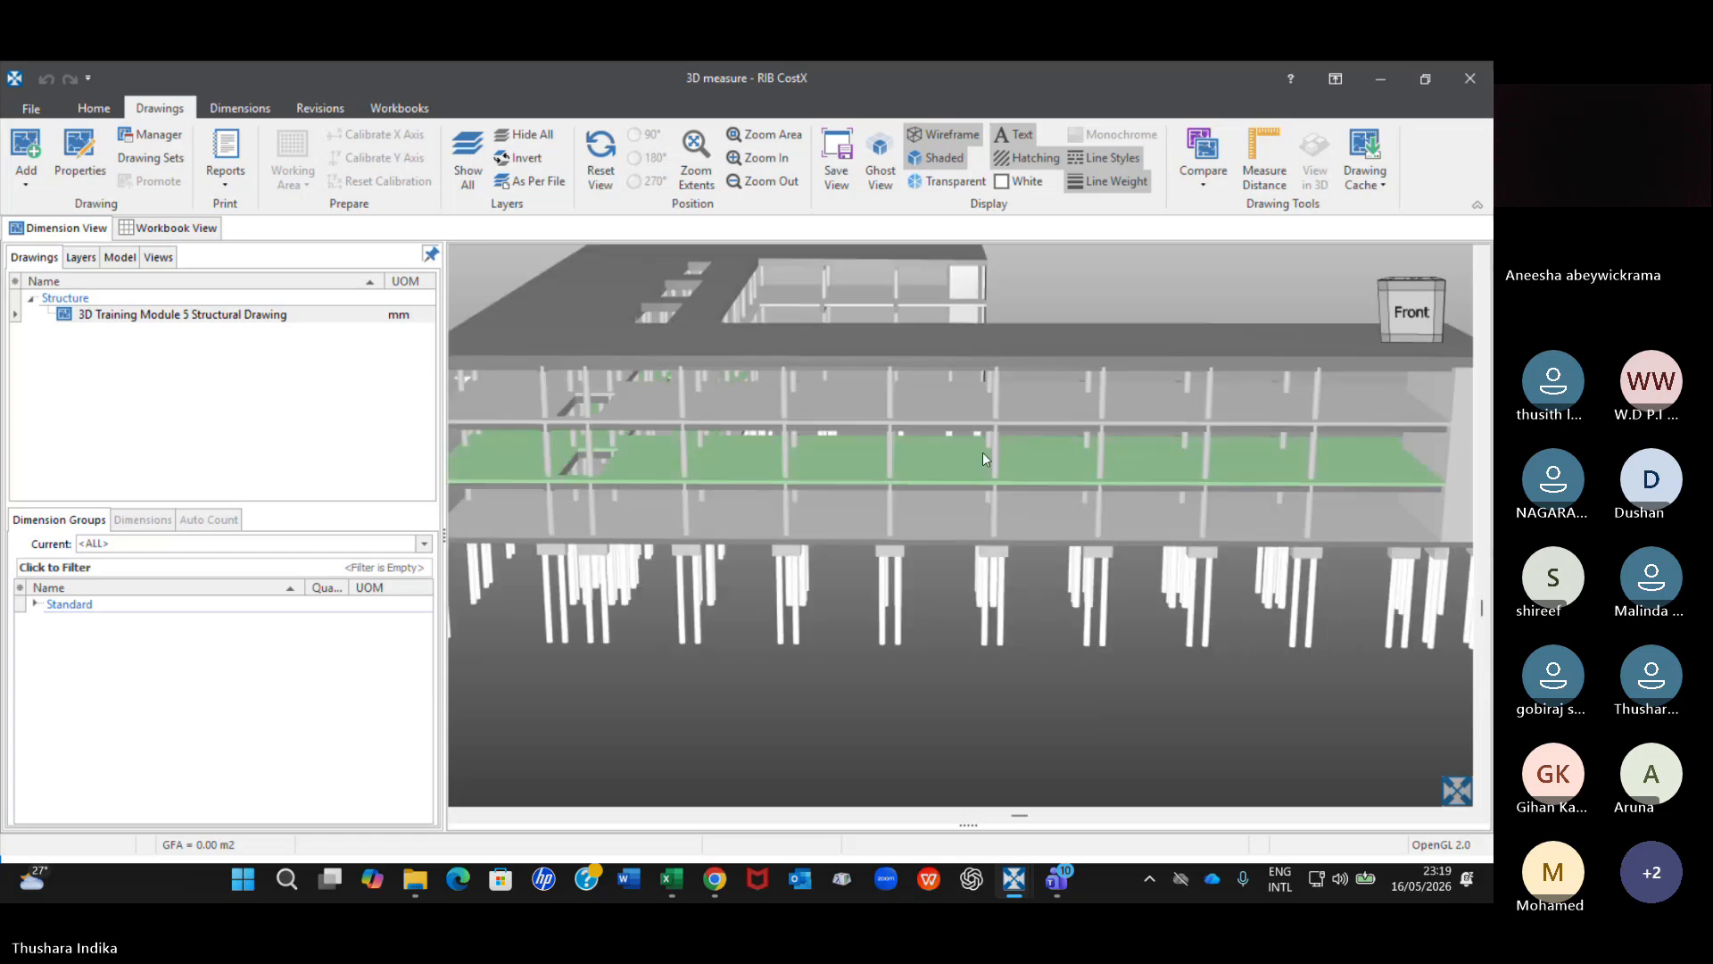
Show only the M_Concrete-Round-Column objects, starting from a middle-storey column on the building's front face.
scroll(979, 458, down, 2)
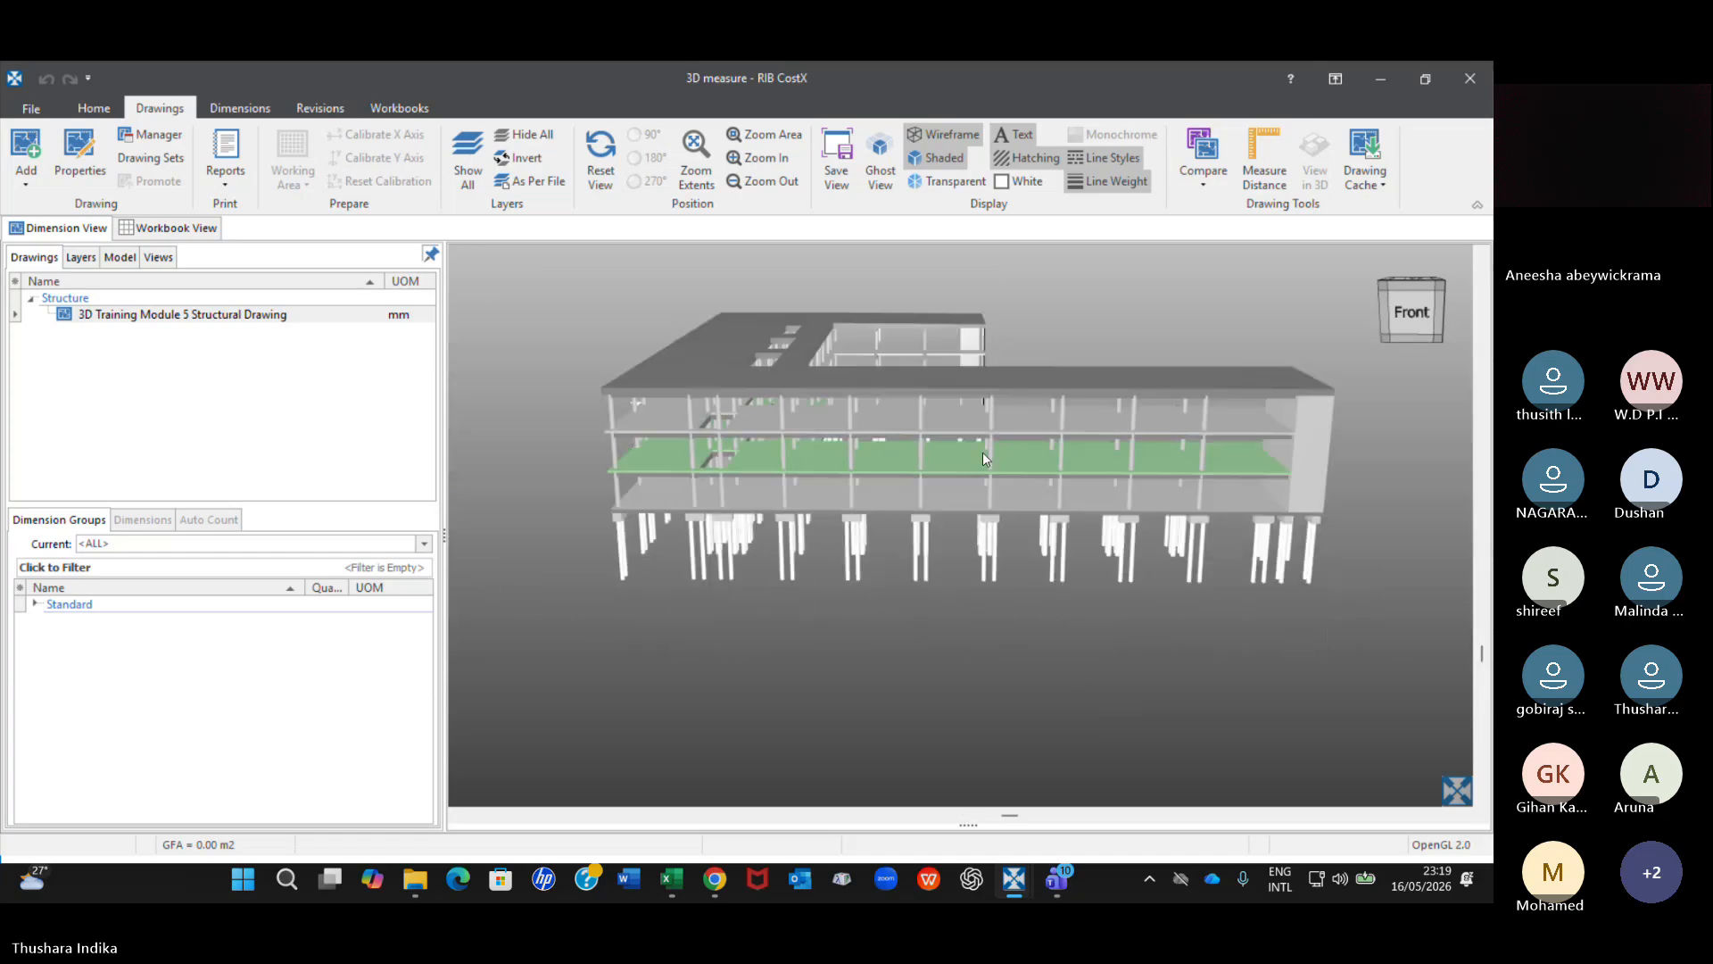
drag(984, 452, 977, 434)
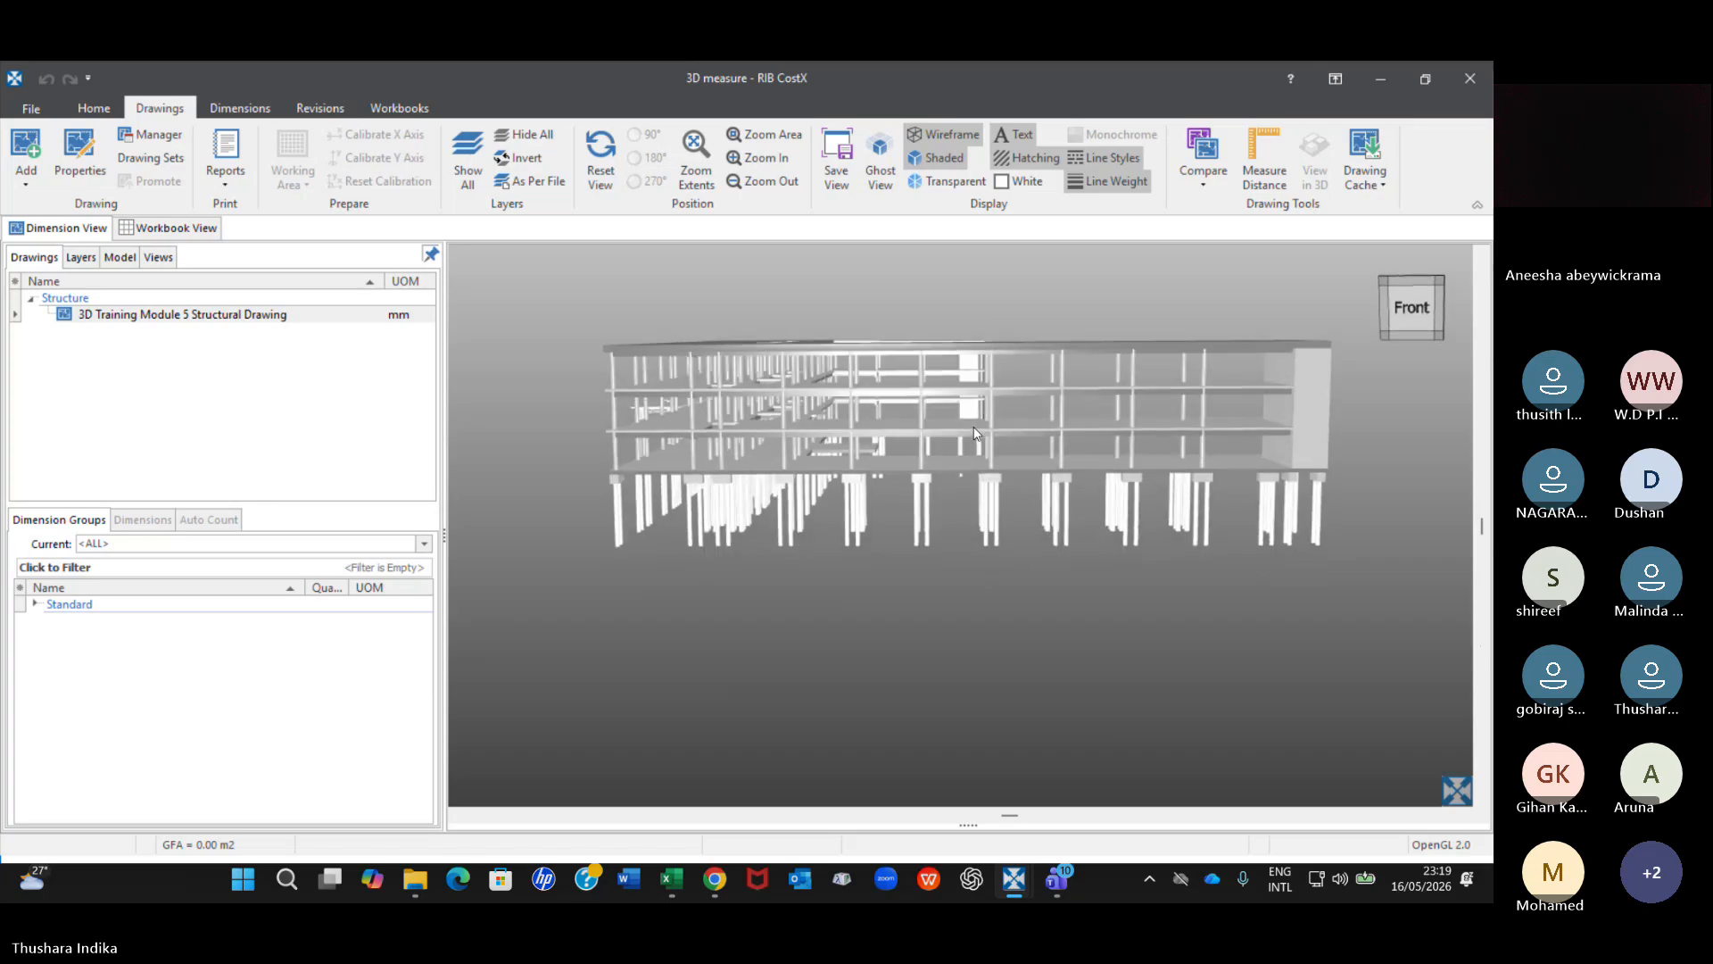
scroll(1174, 419, up, 4)
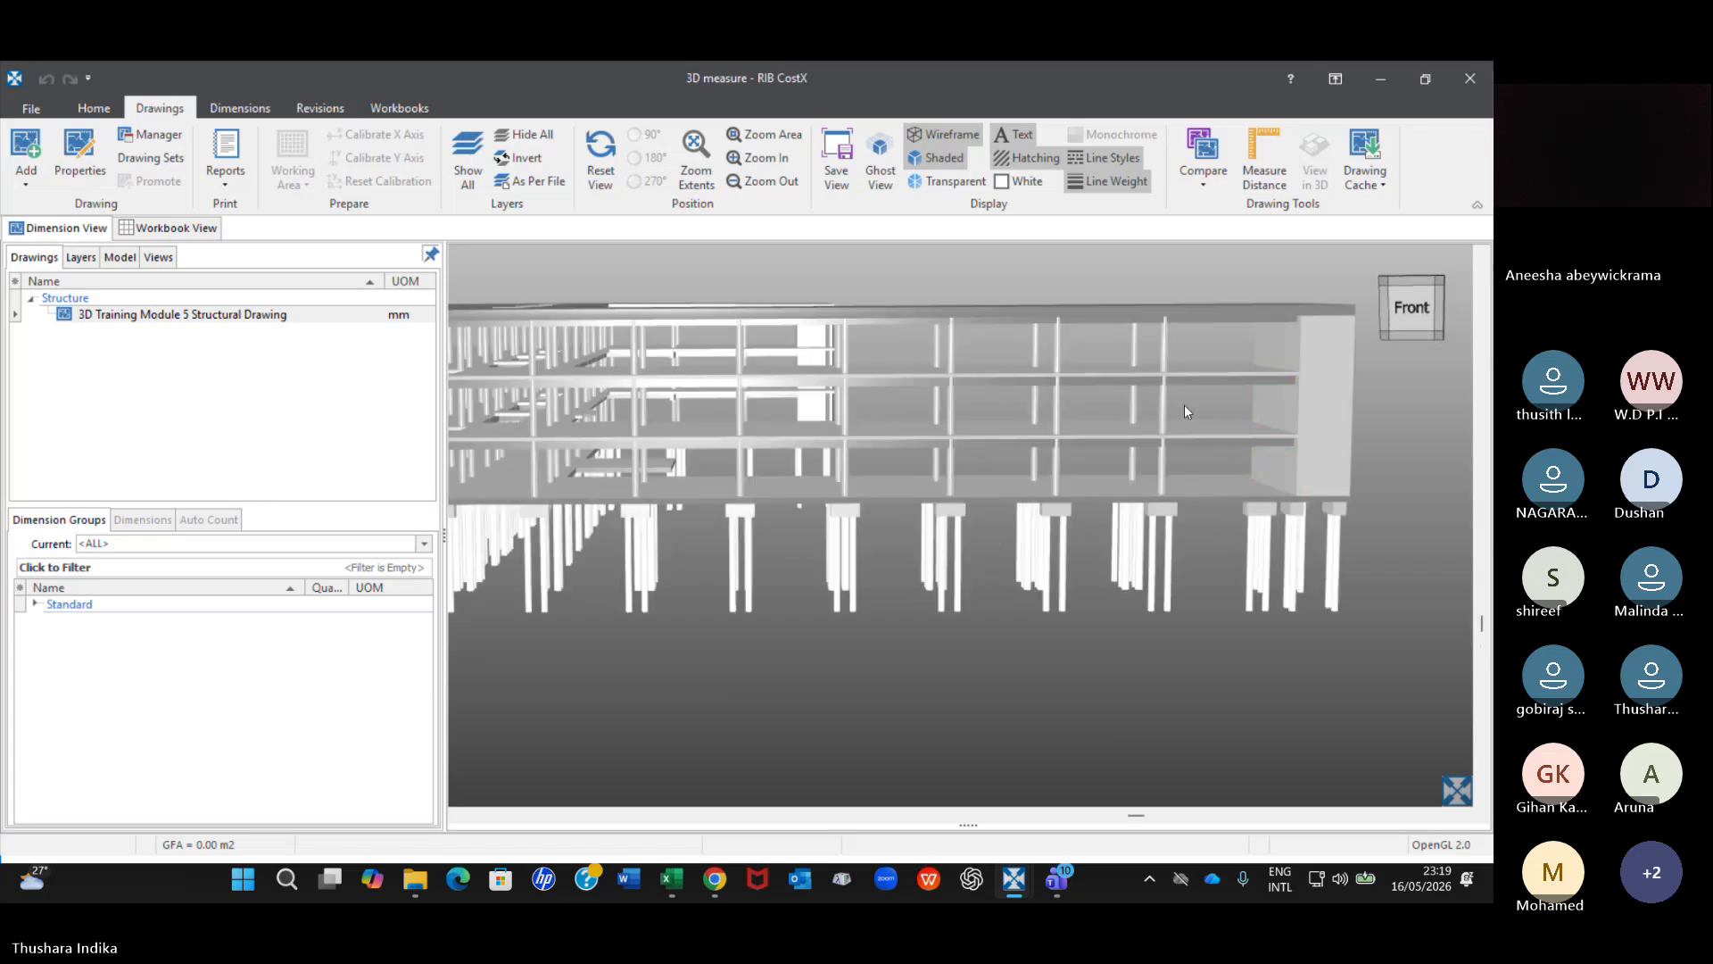
scroll(1069, 403, down, 3)
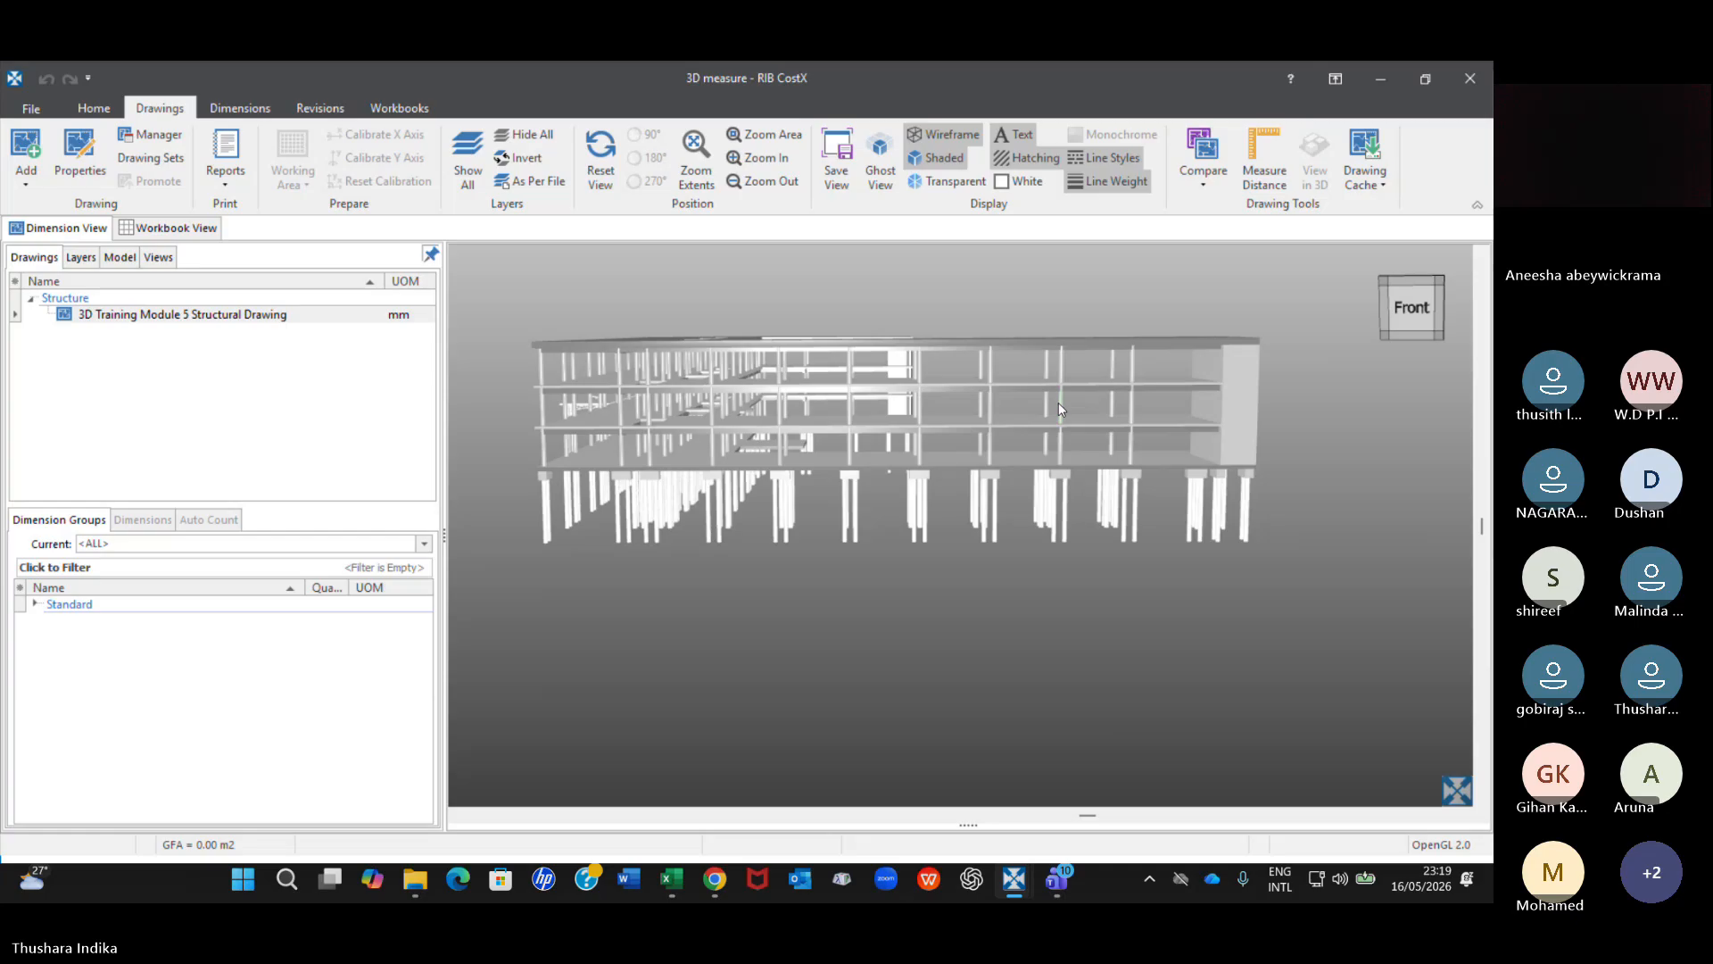
scroll(1061, 403, up, 3)
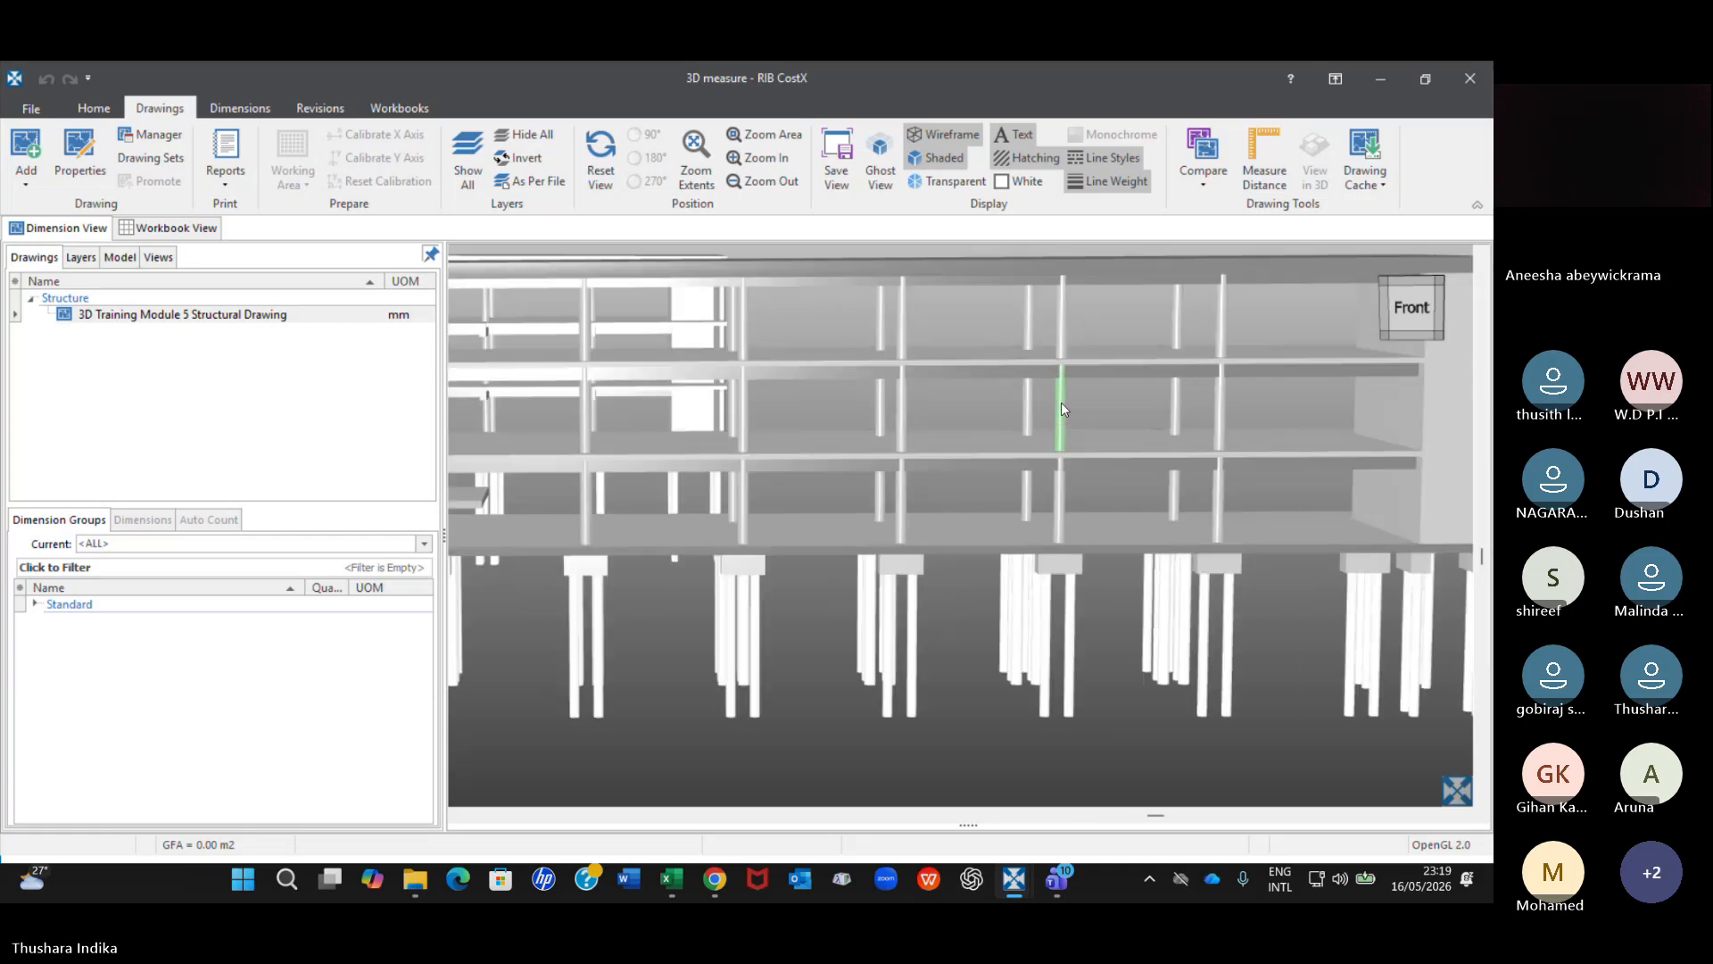
right_click(1062, 403)
mouse_move(1175, 490)
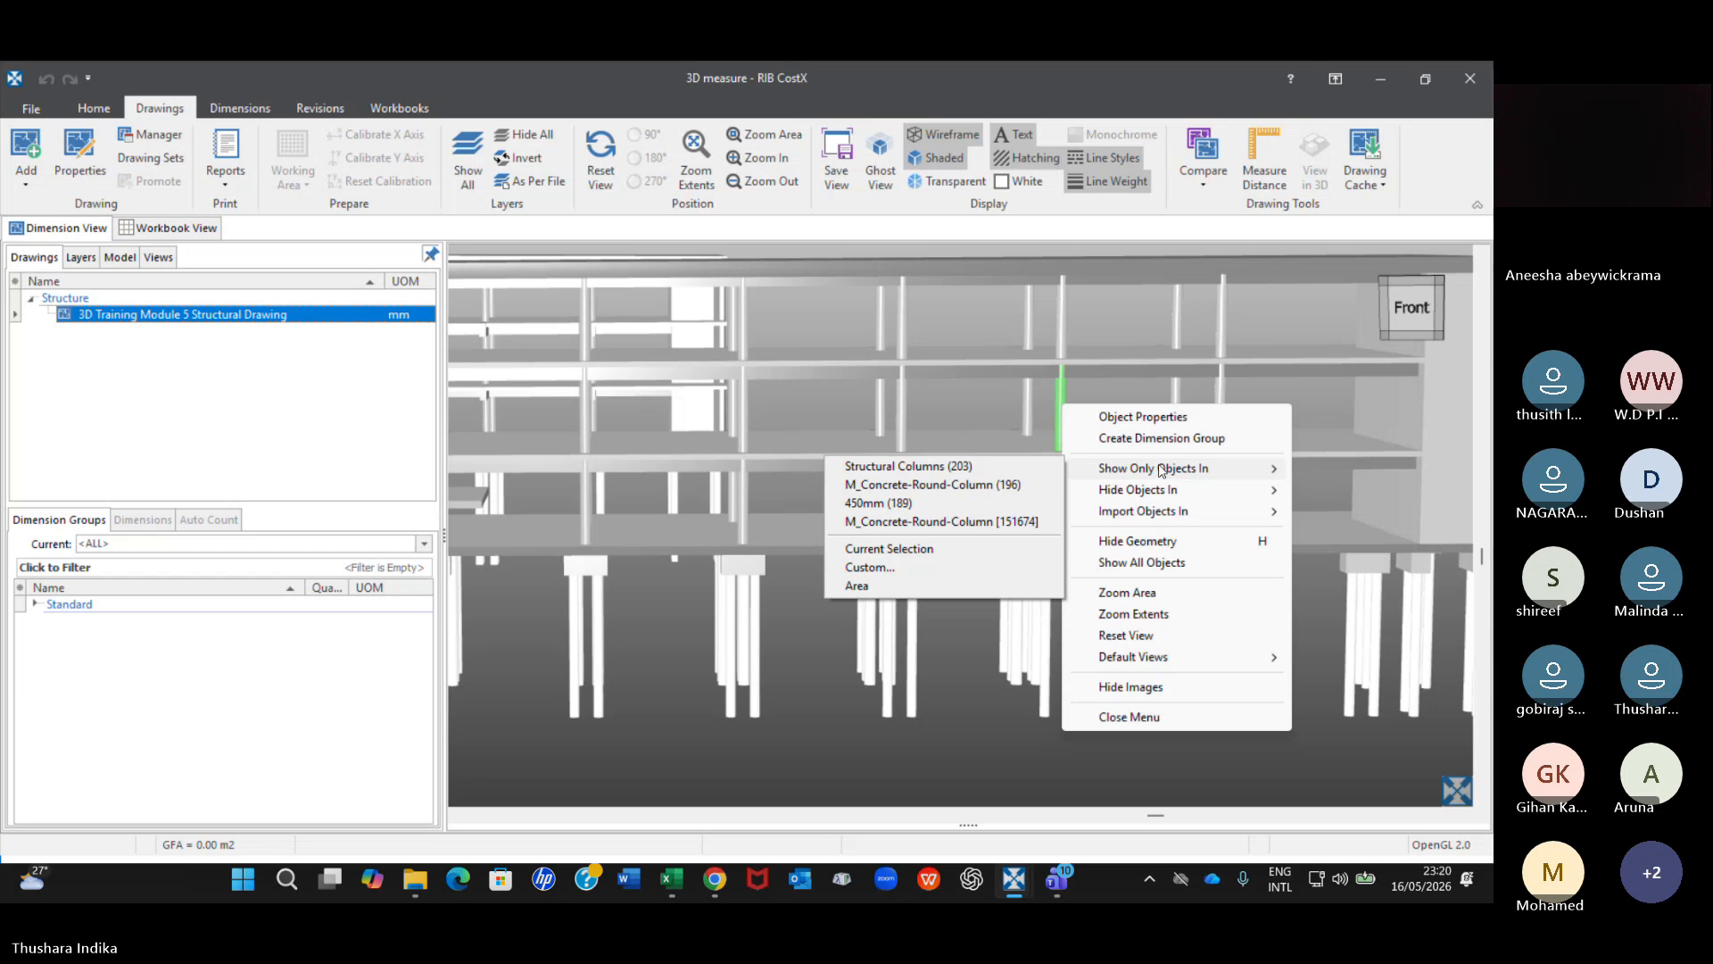
click(988, 484)
scroll(989, 484, down, 5)
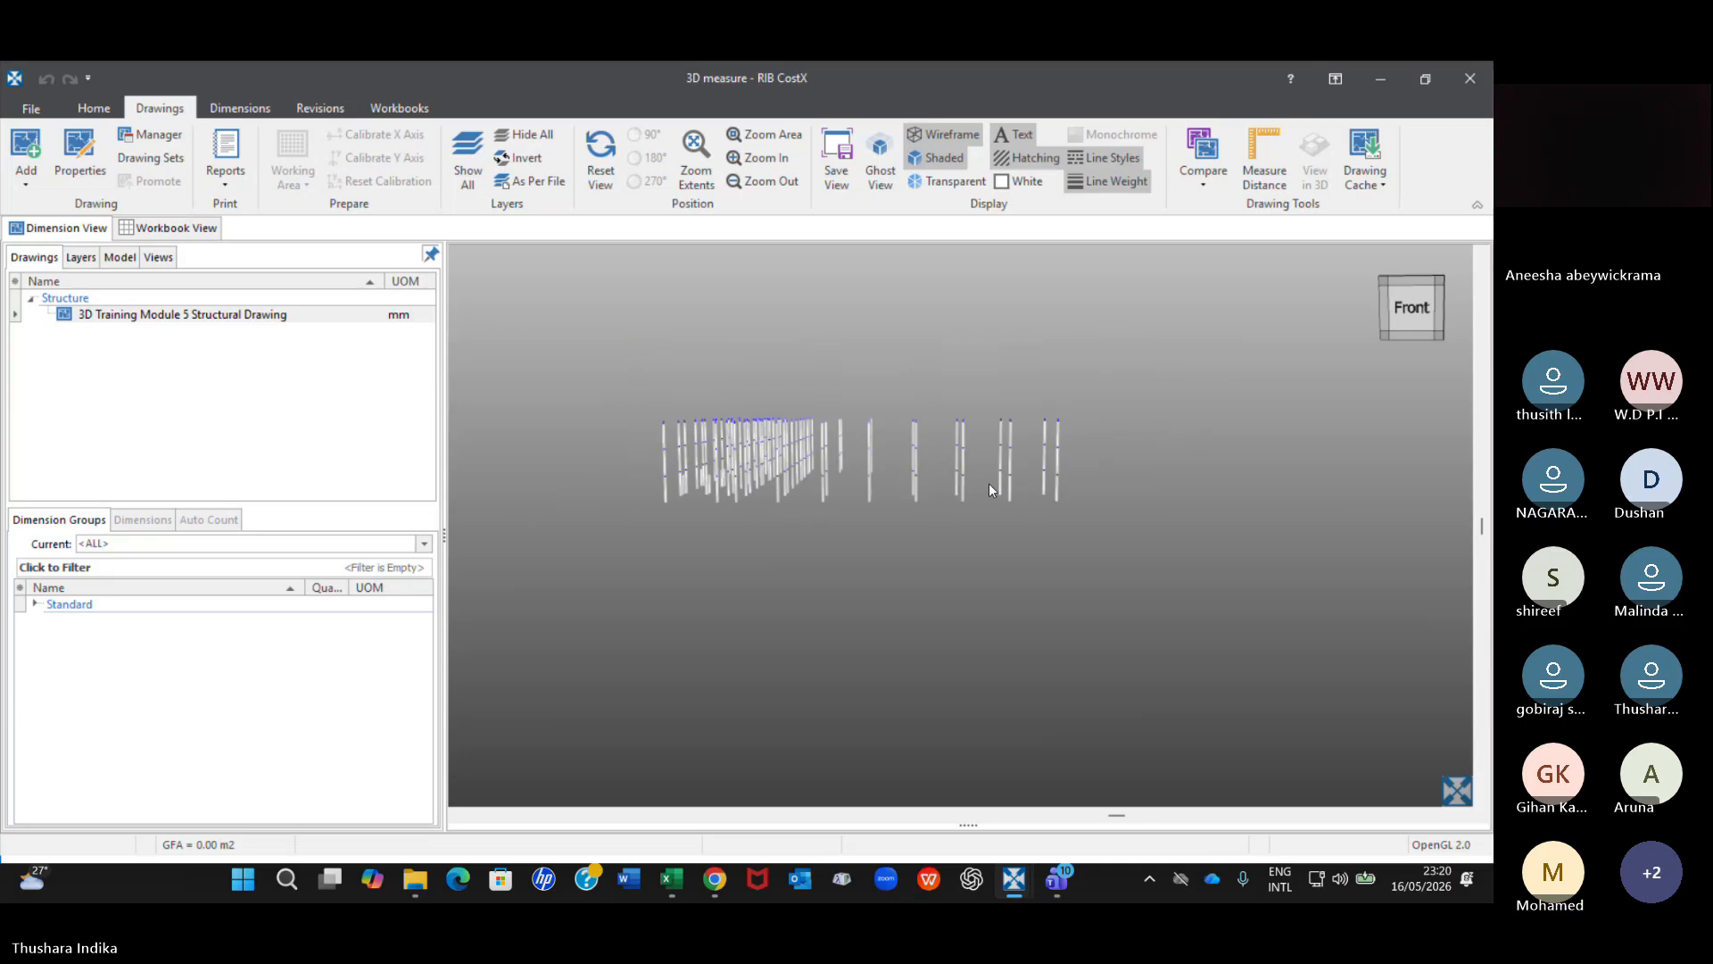
scroll(988, 484, up, 2)
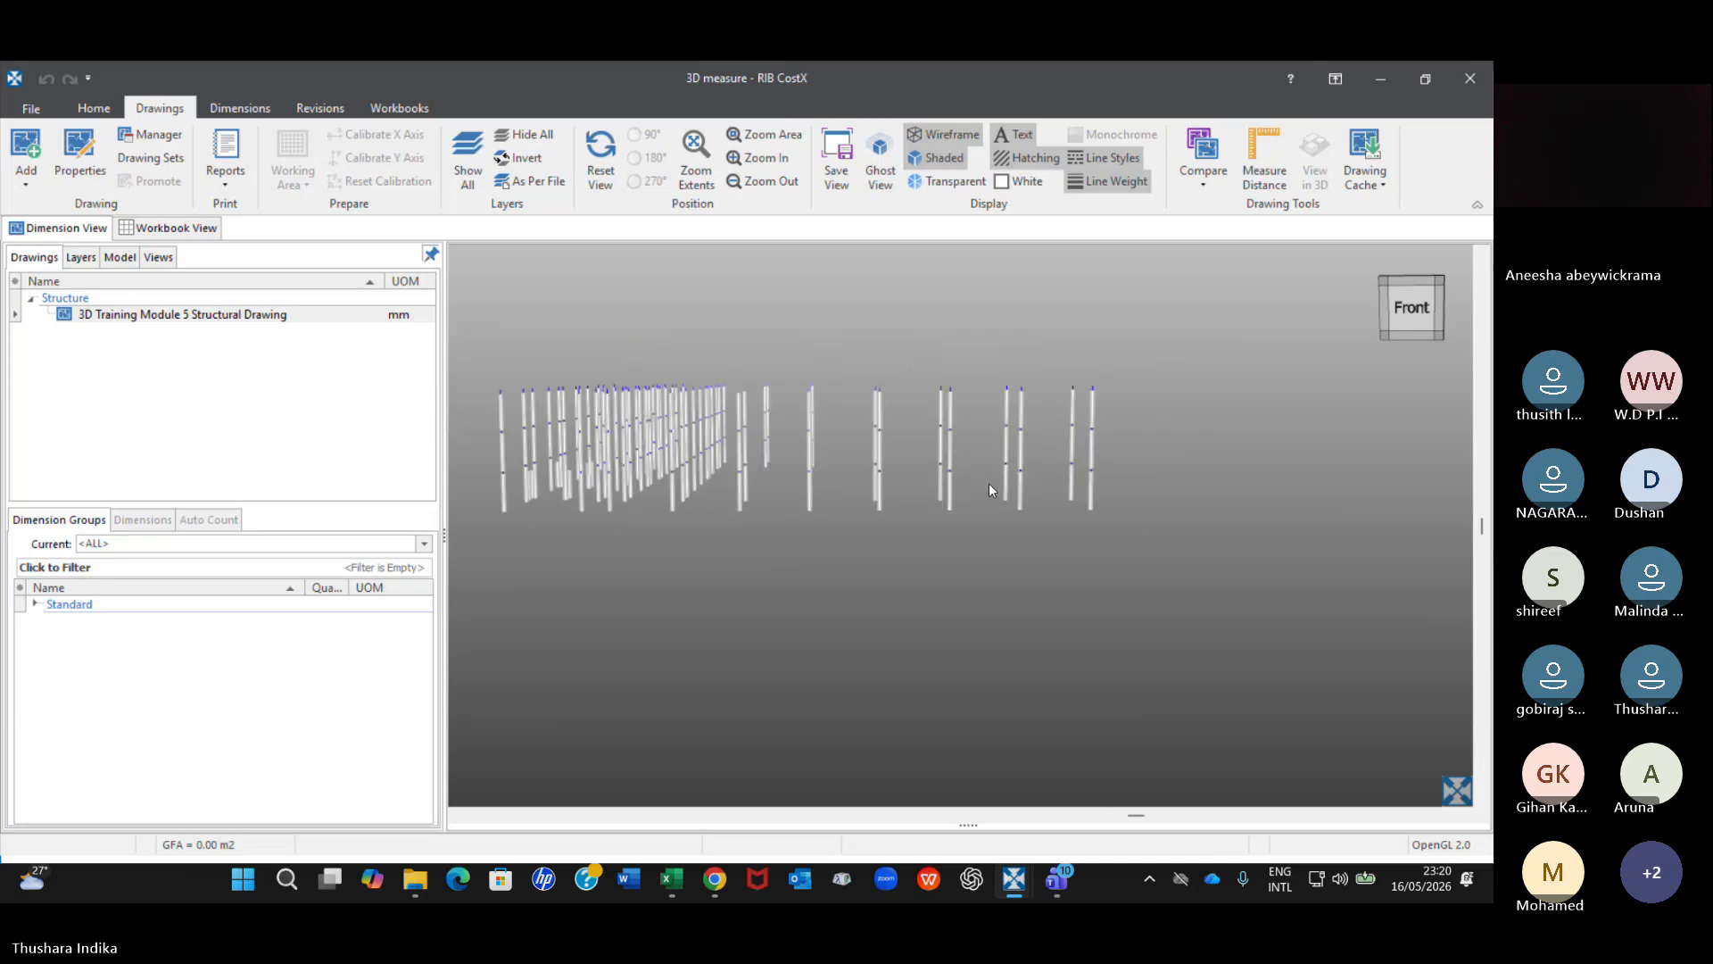
Restore all objects and view the whole building obliquely from slightly above its front.
right_click(988, 484)
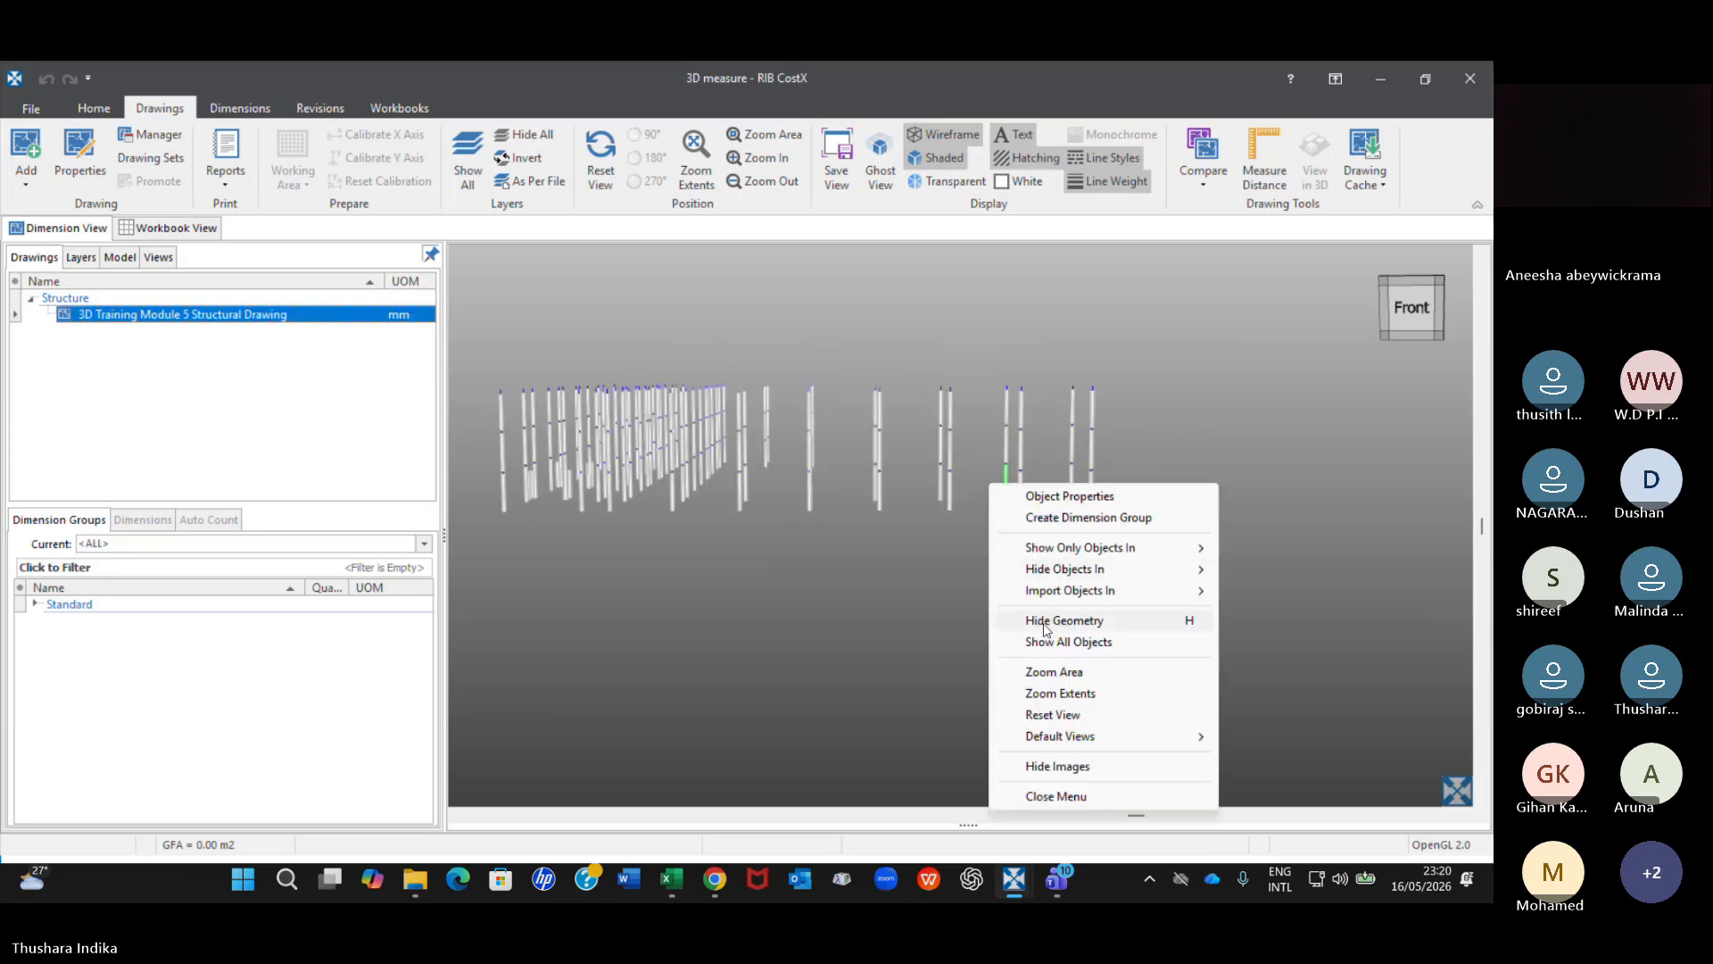
click(1081, 642)
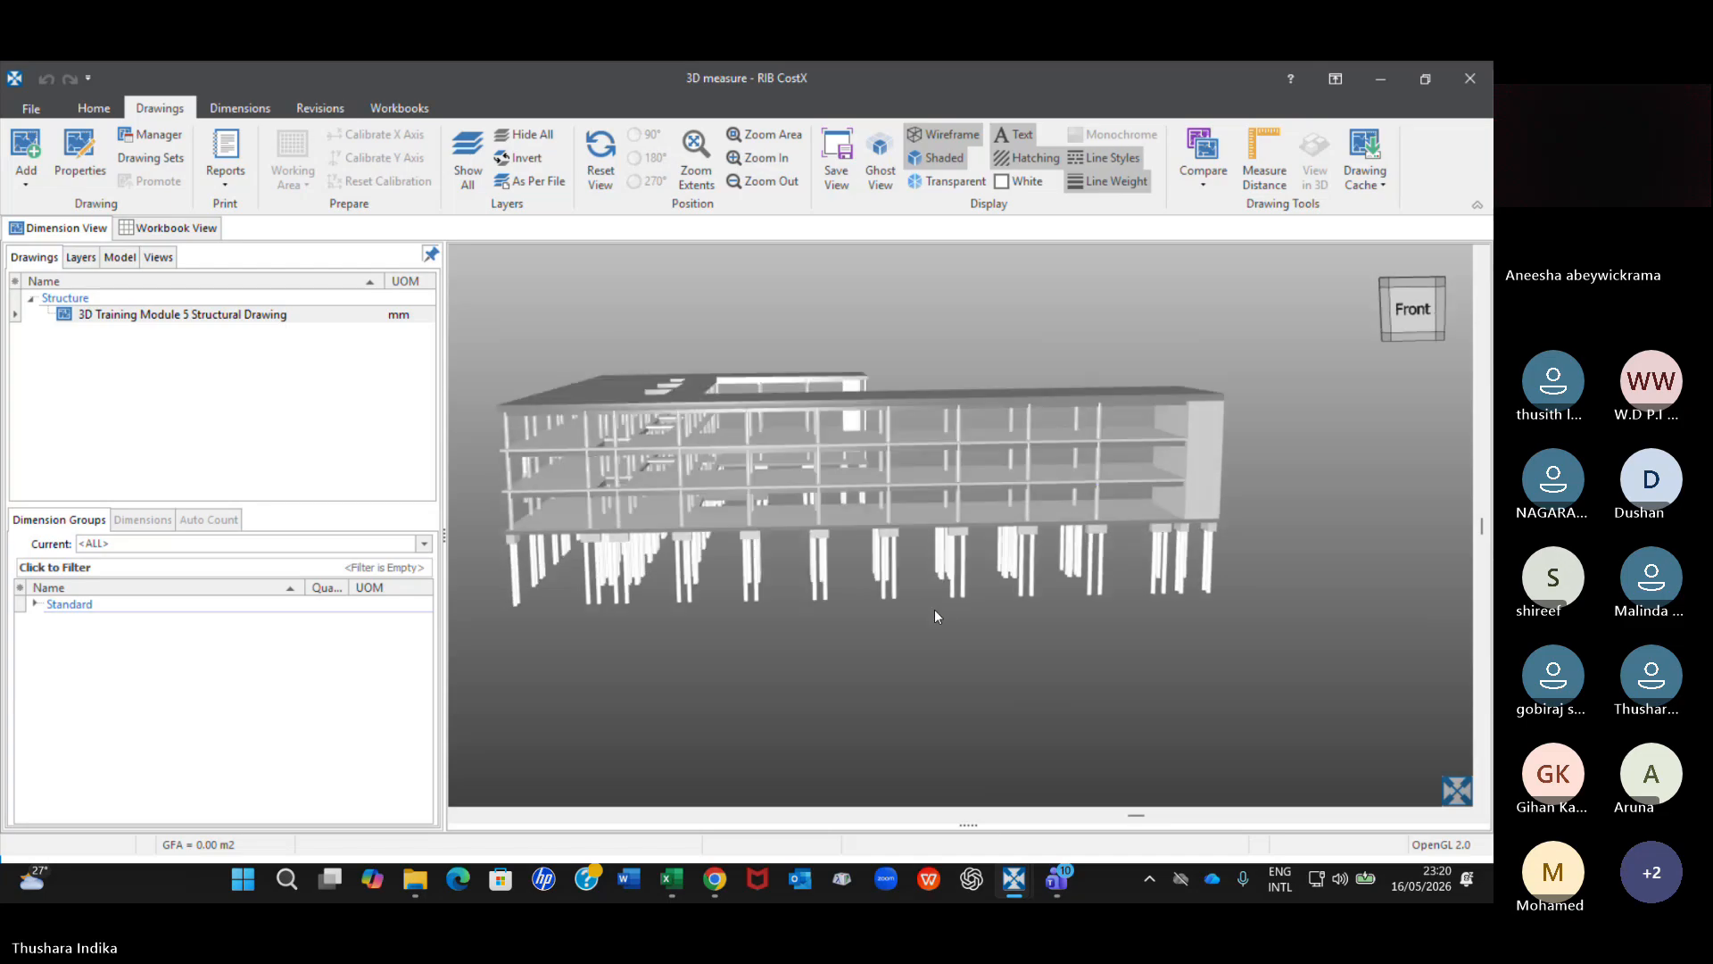
drag(935, 609, 1001, 625)
scroll(678, 528, up, 2)
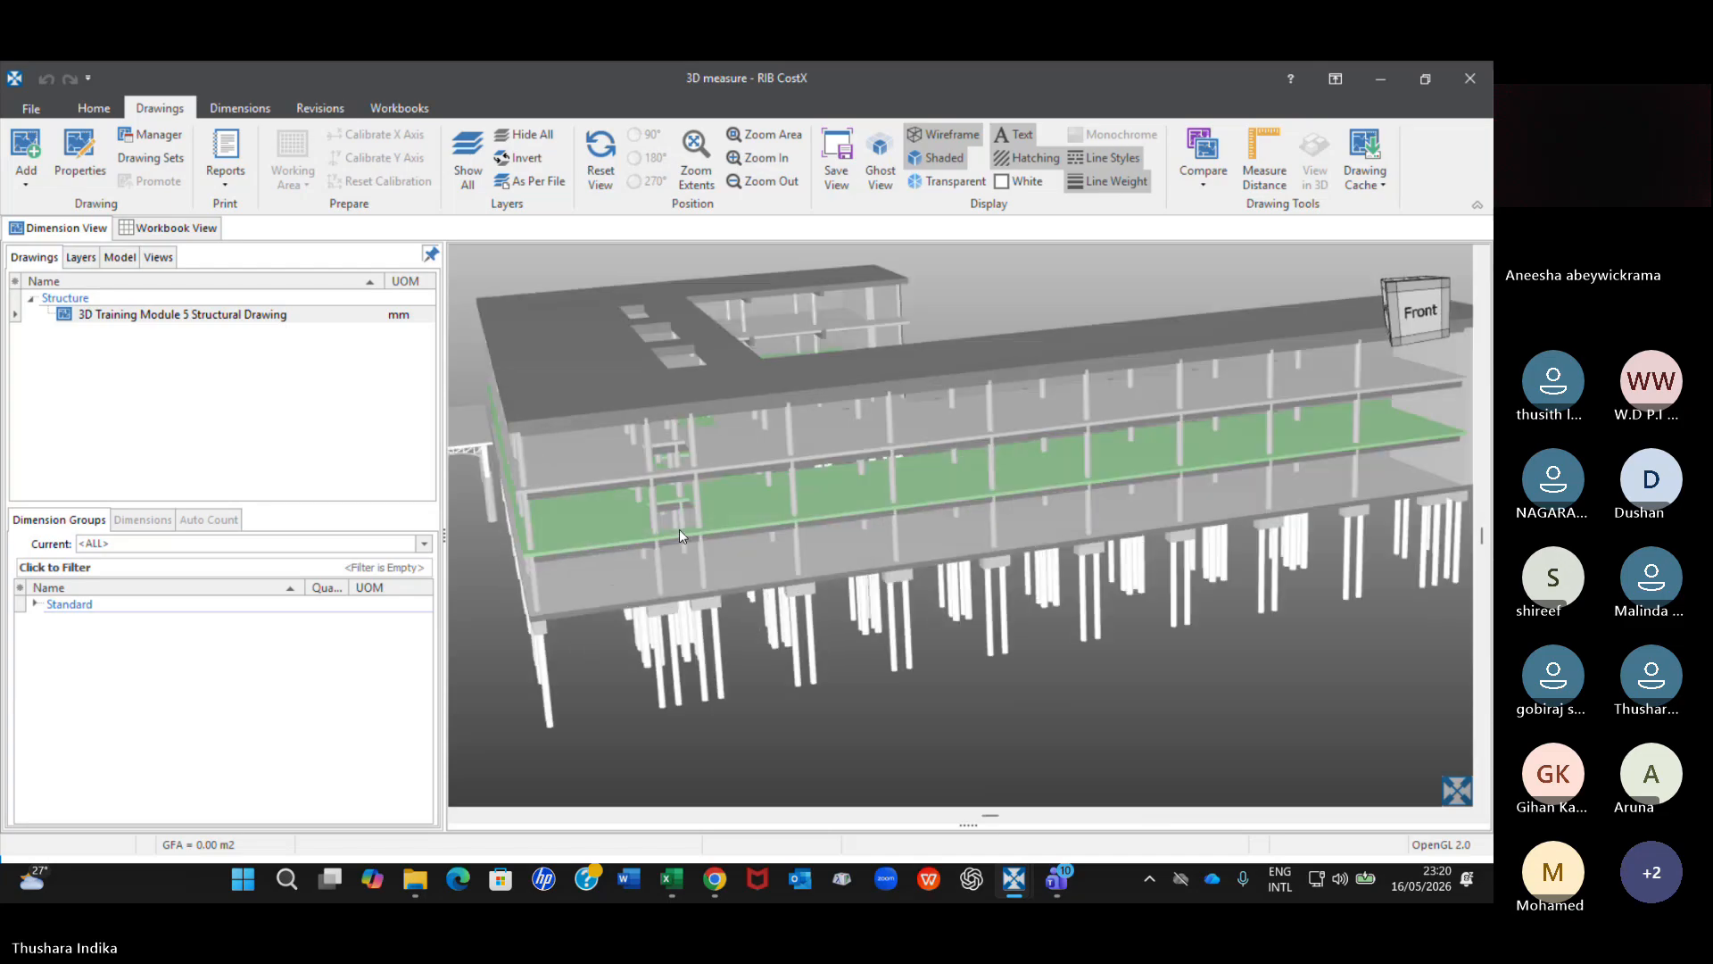
scroll(679, 530, down, 2)
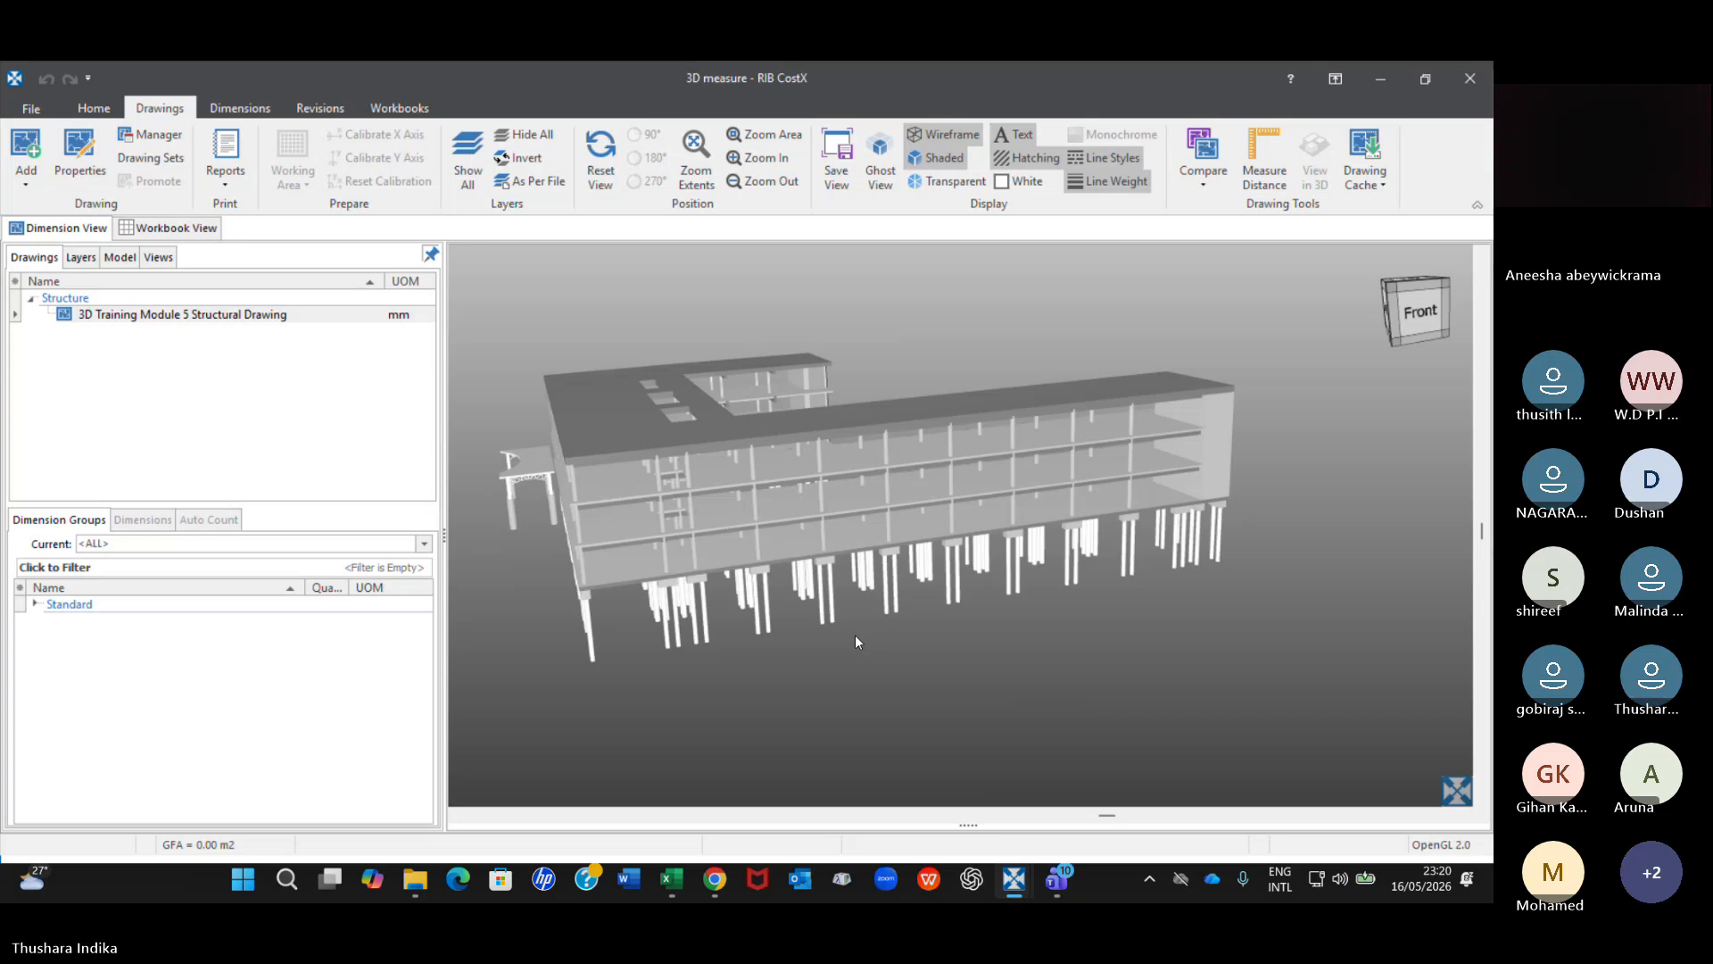
right_click(623, 430)
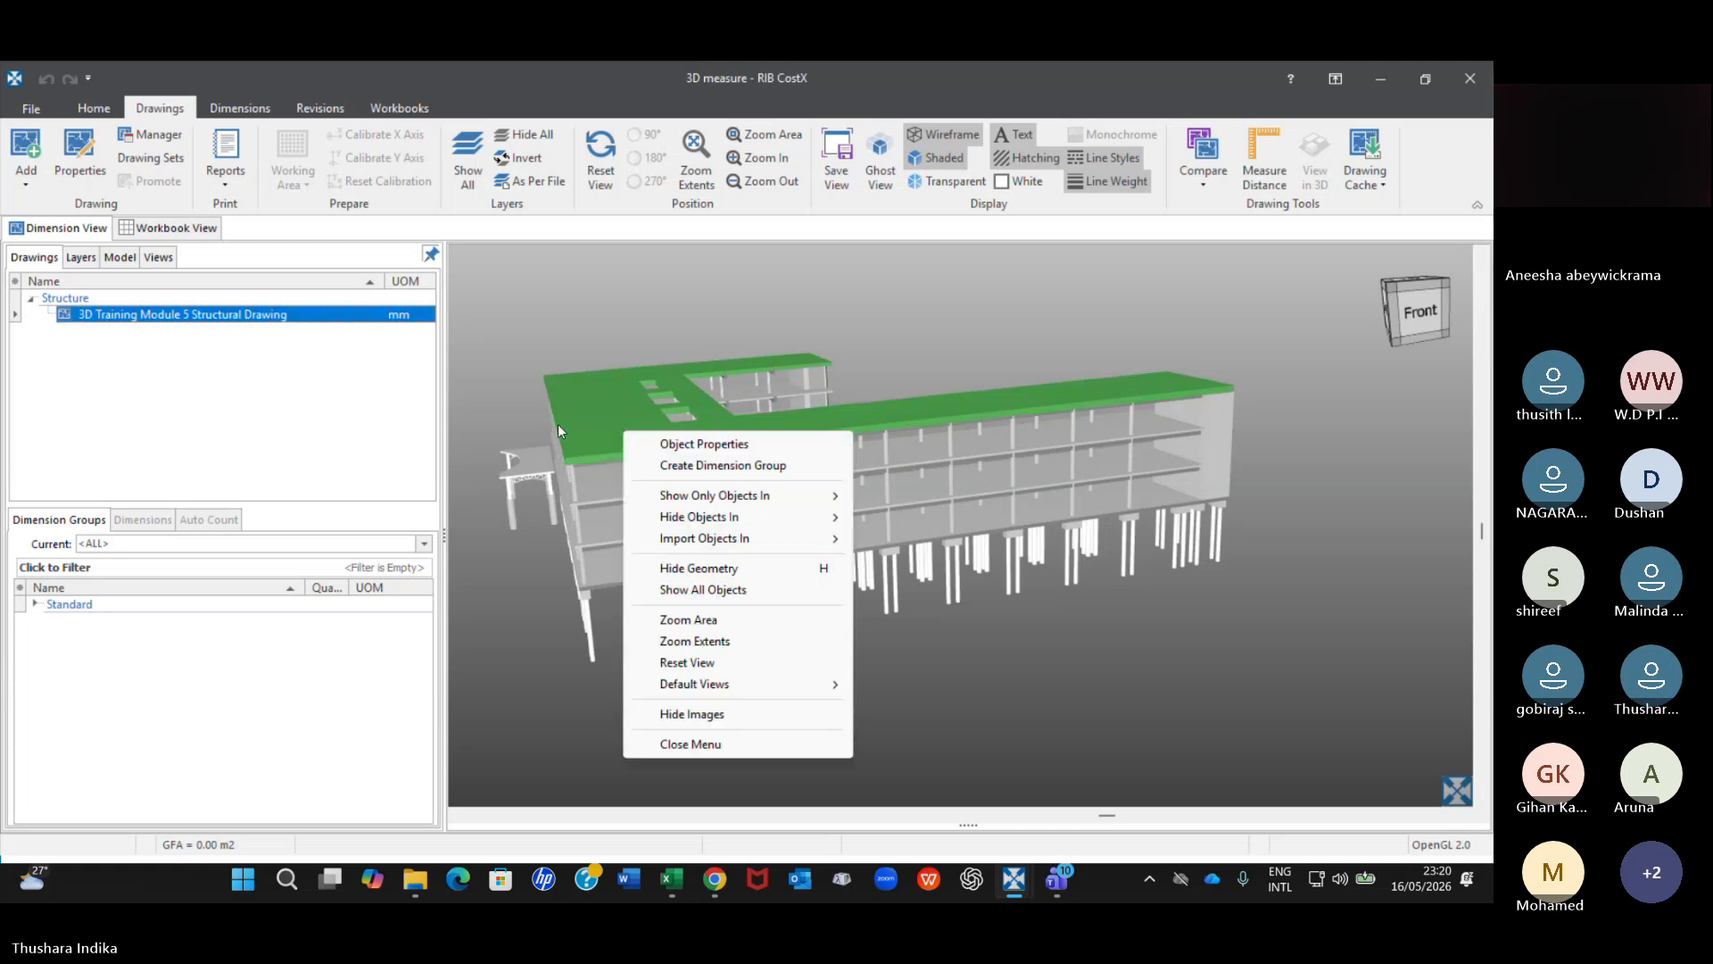
click(603, 401)
right_click(603, 399)
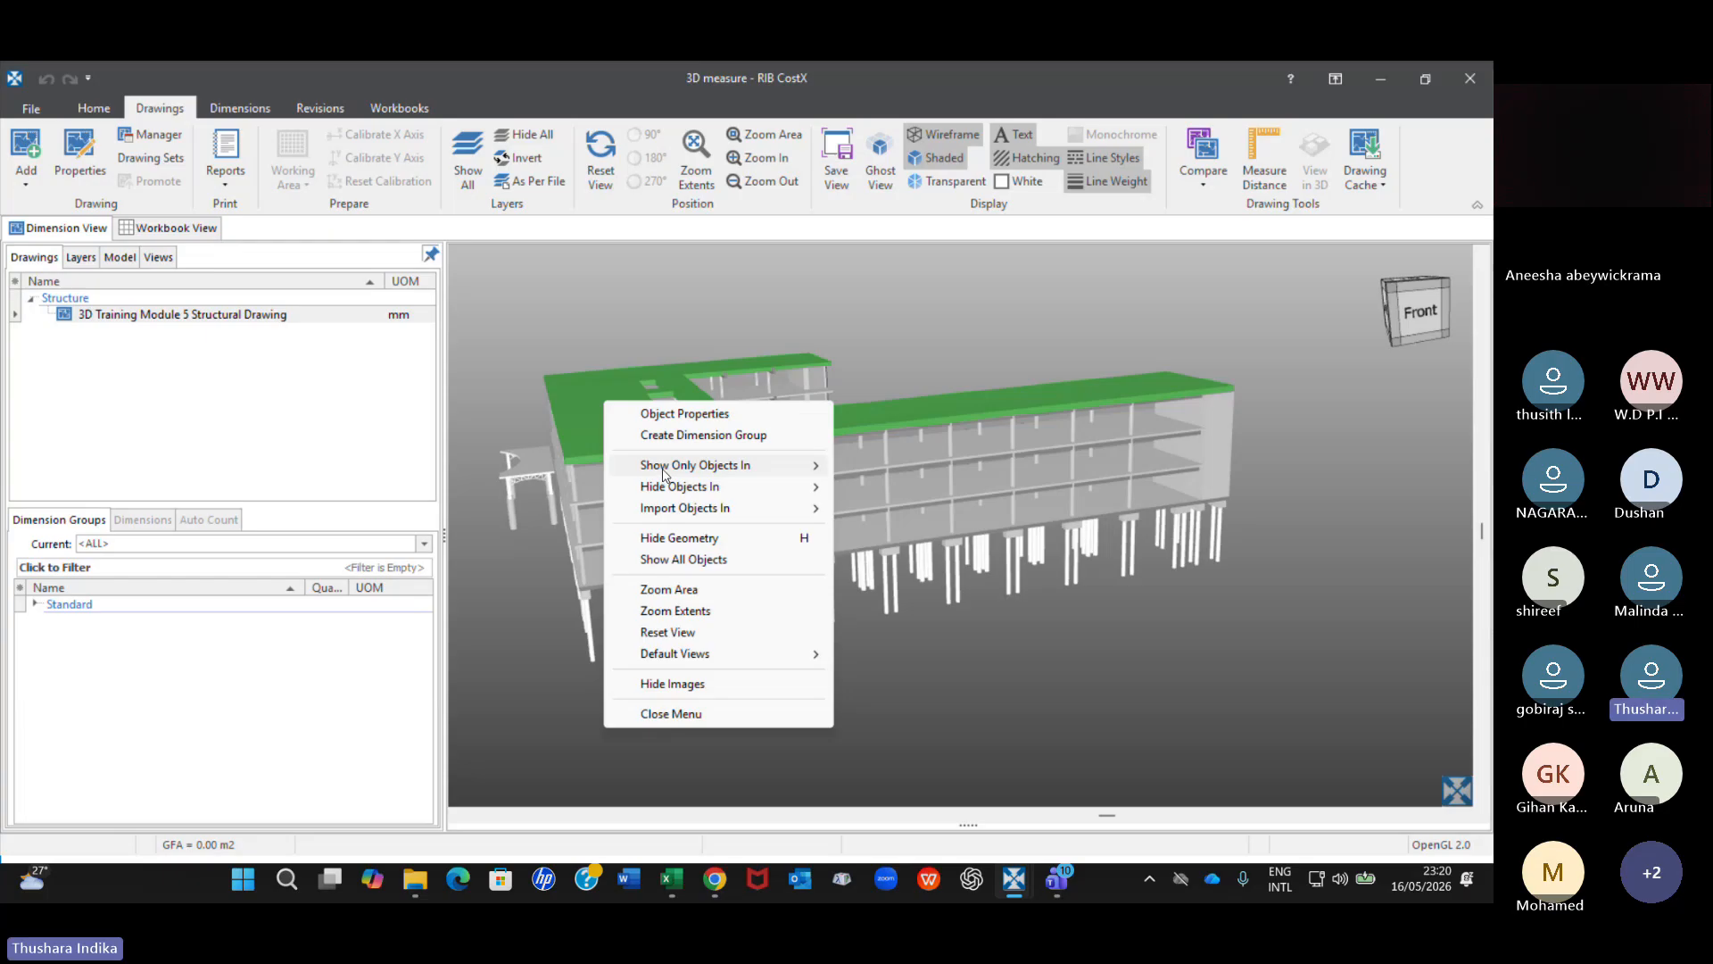
mouse_move(696, 464)
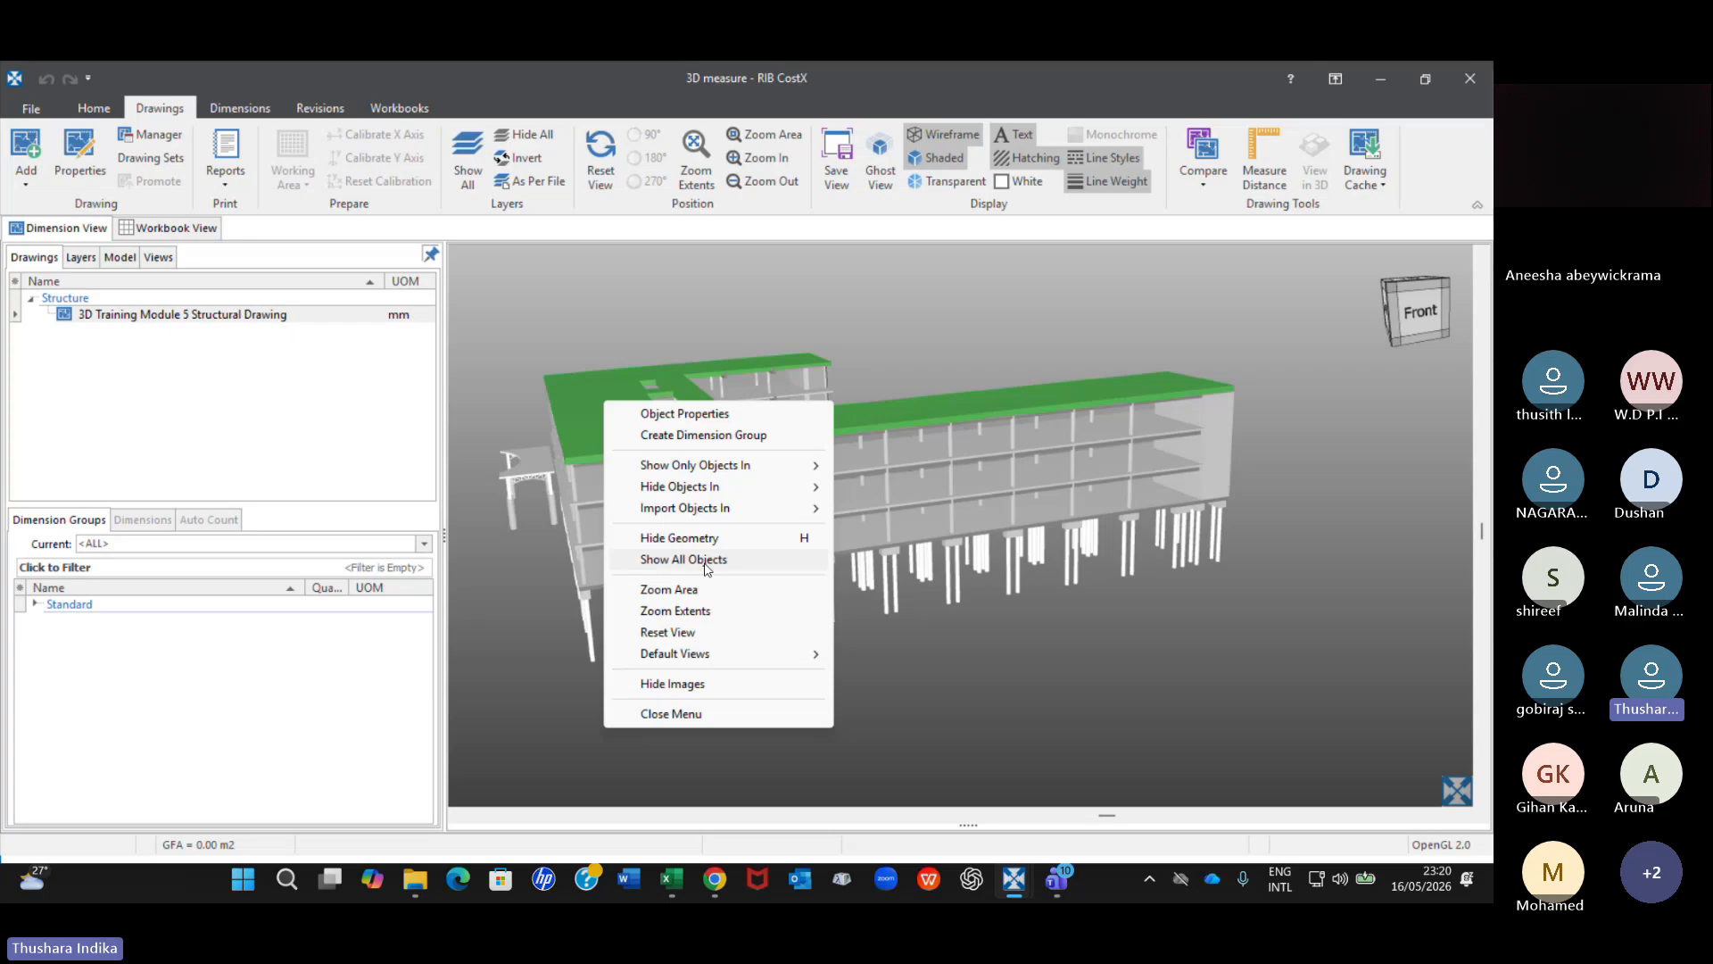
click(1179, 436)
View the building from below and check the object properties of one foundation pile.
scroll(641, 533, up, 5)
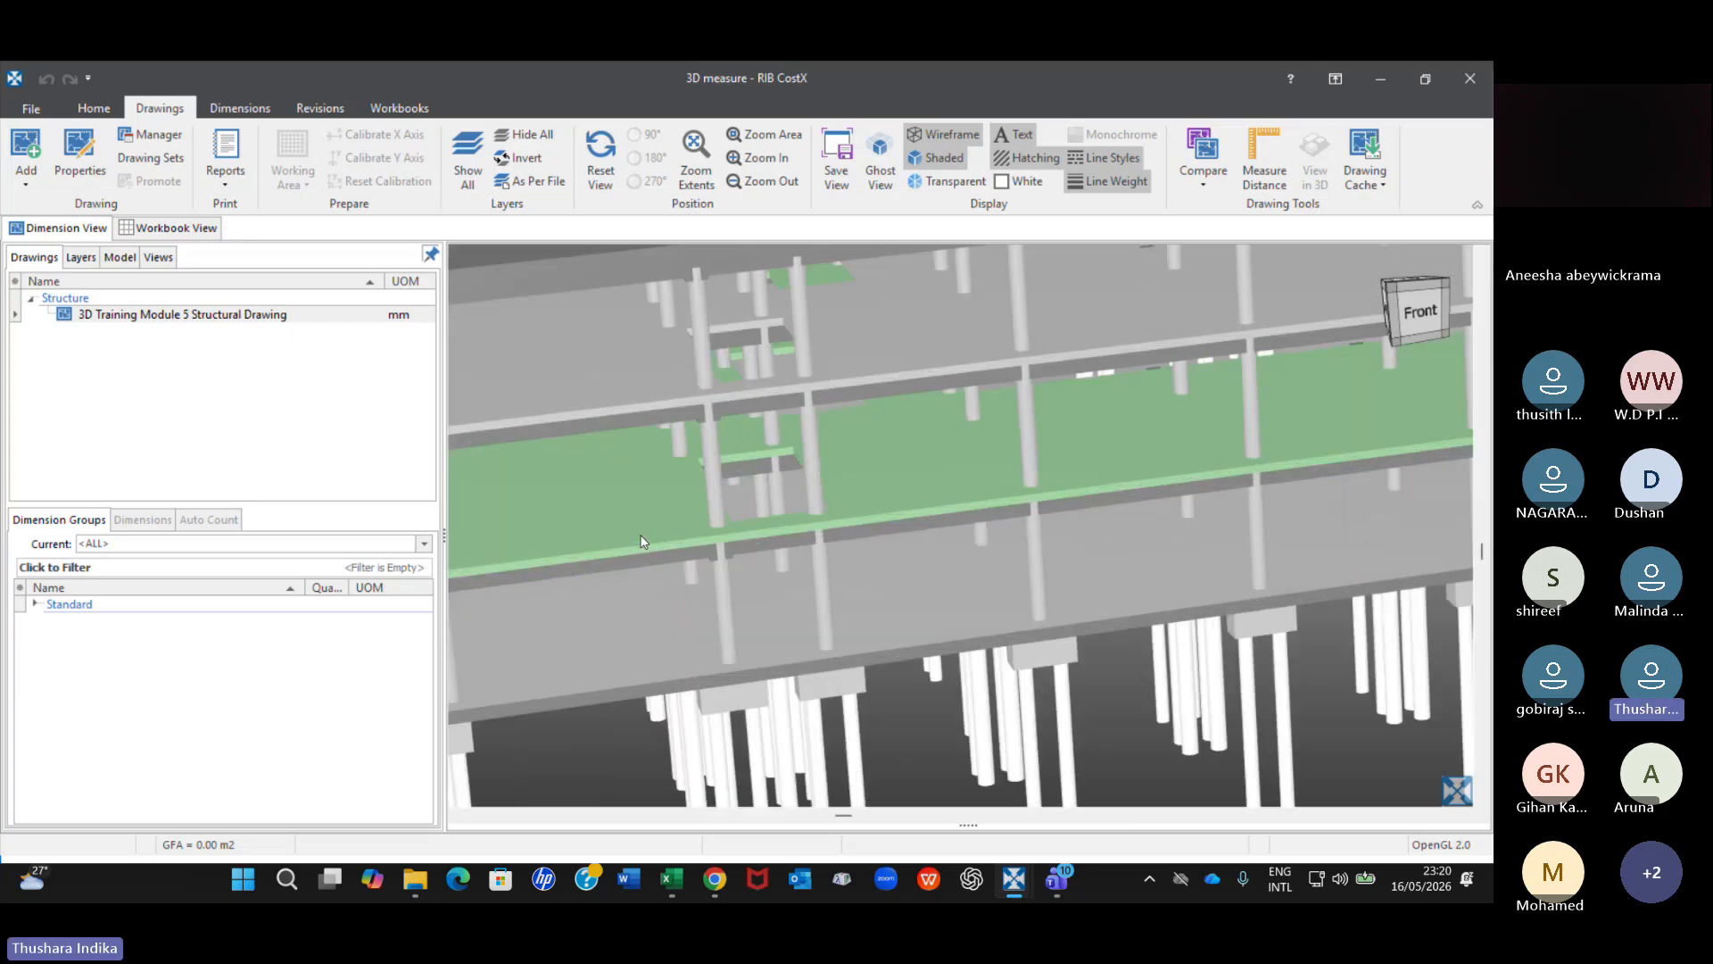
scroll(642, 535, up, 2)
scroll(674, 527, down, 2)
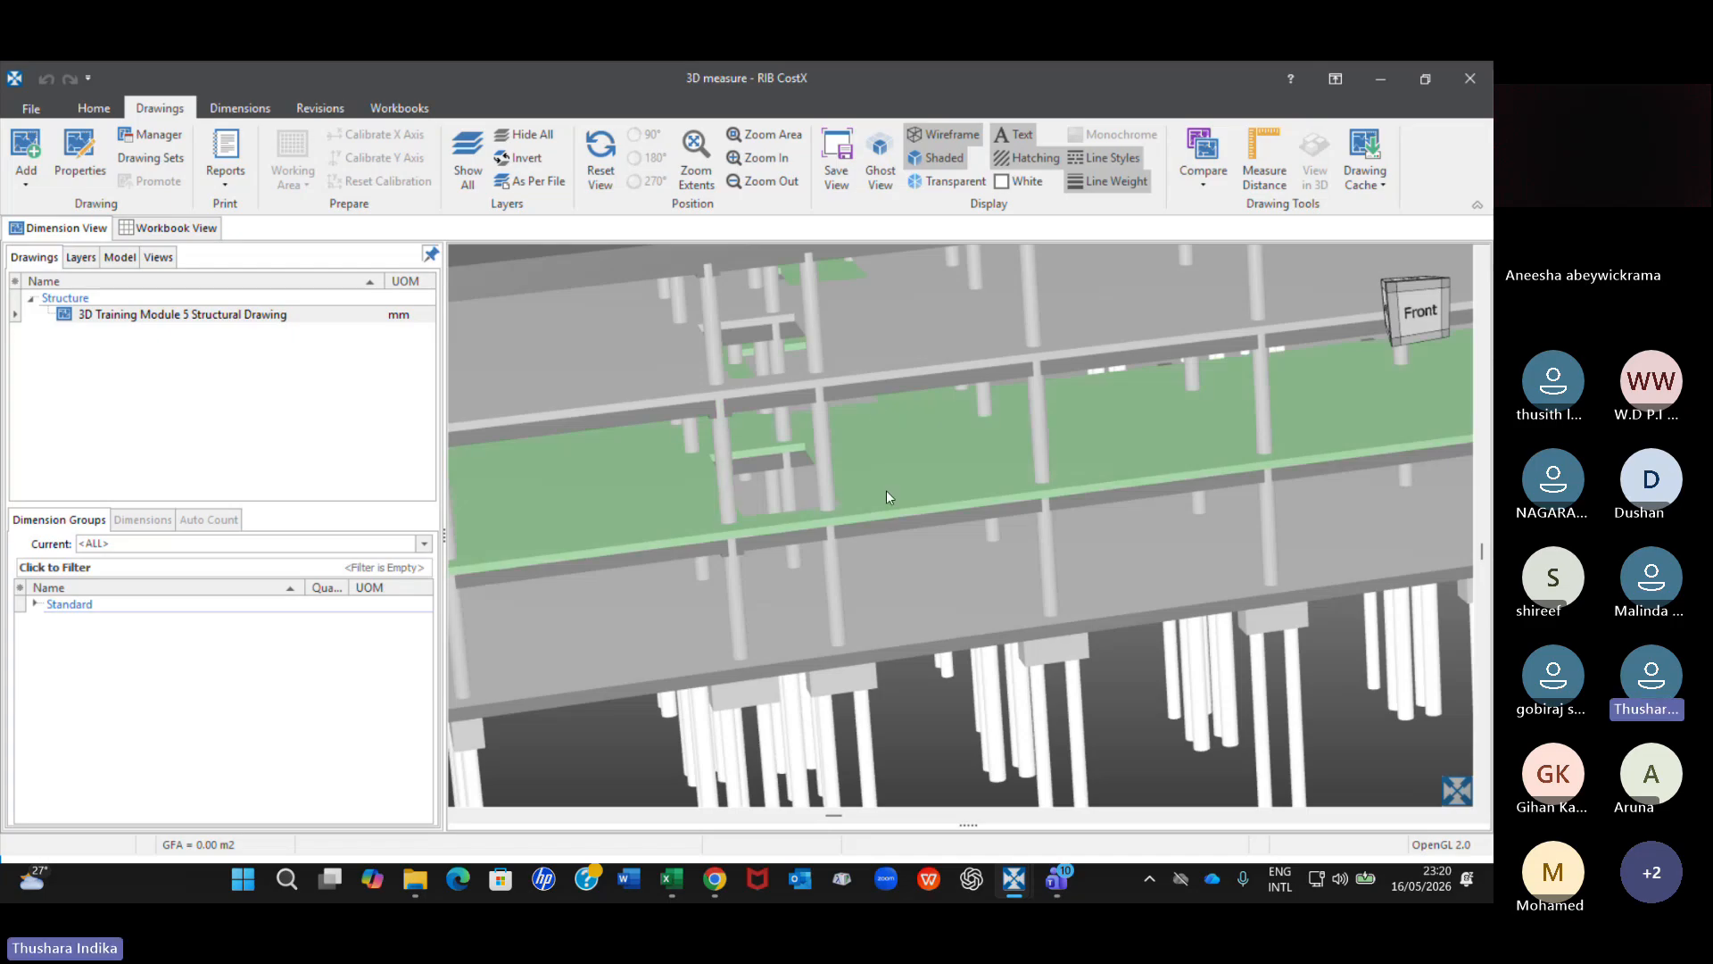
drag(886, 496, 862, 651)
scroll(863, 653, up, 5)
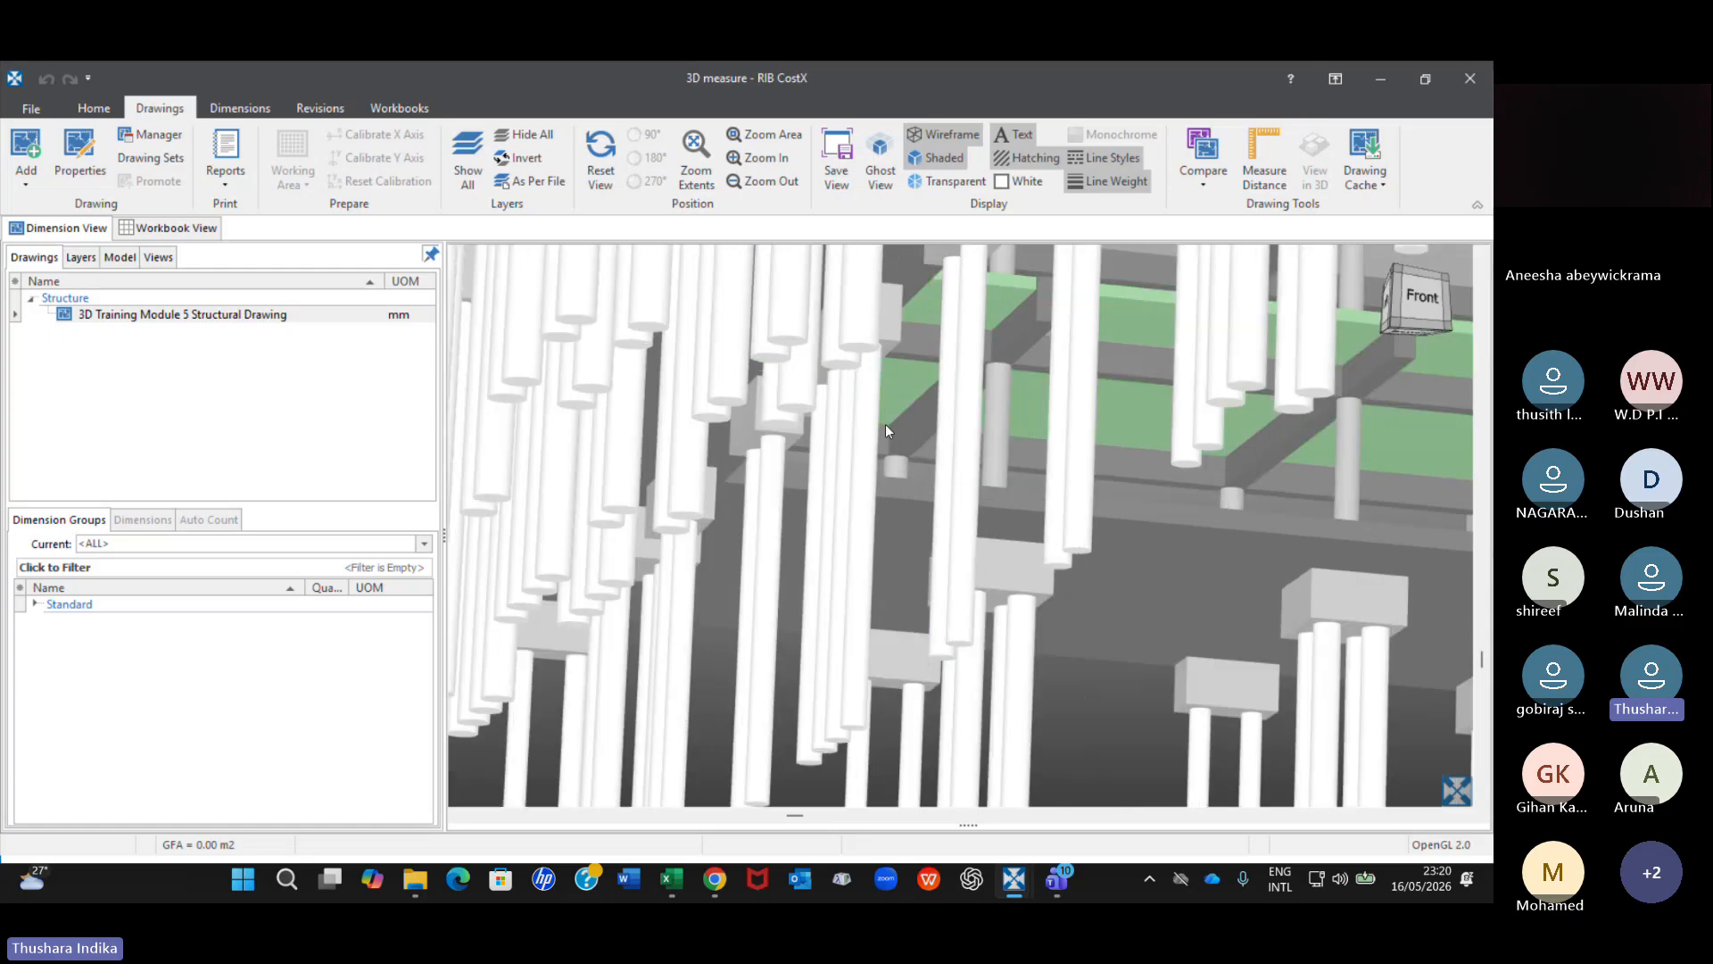
scroll(885, 425, up, 2)
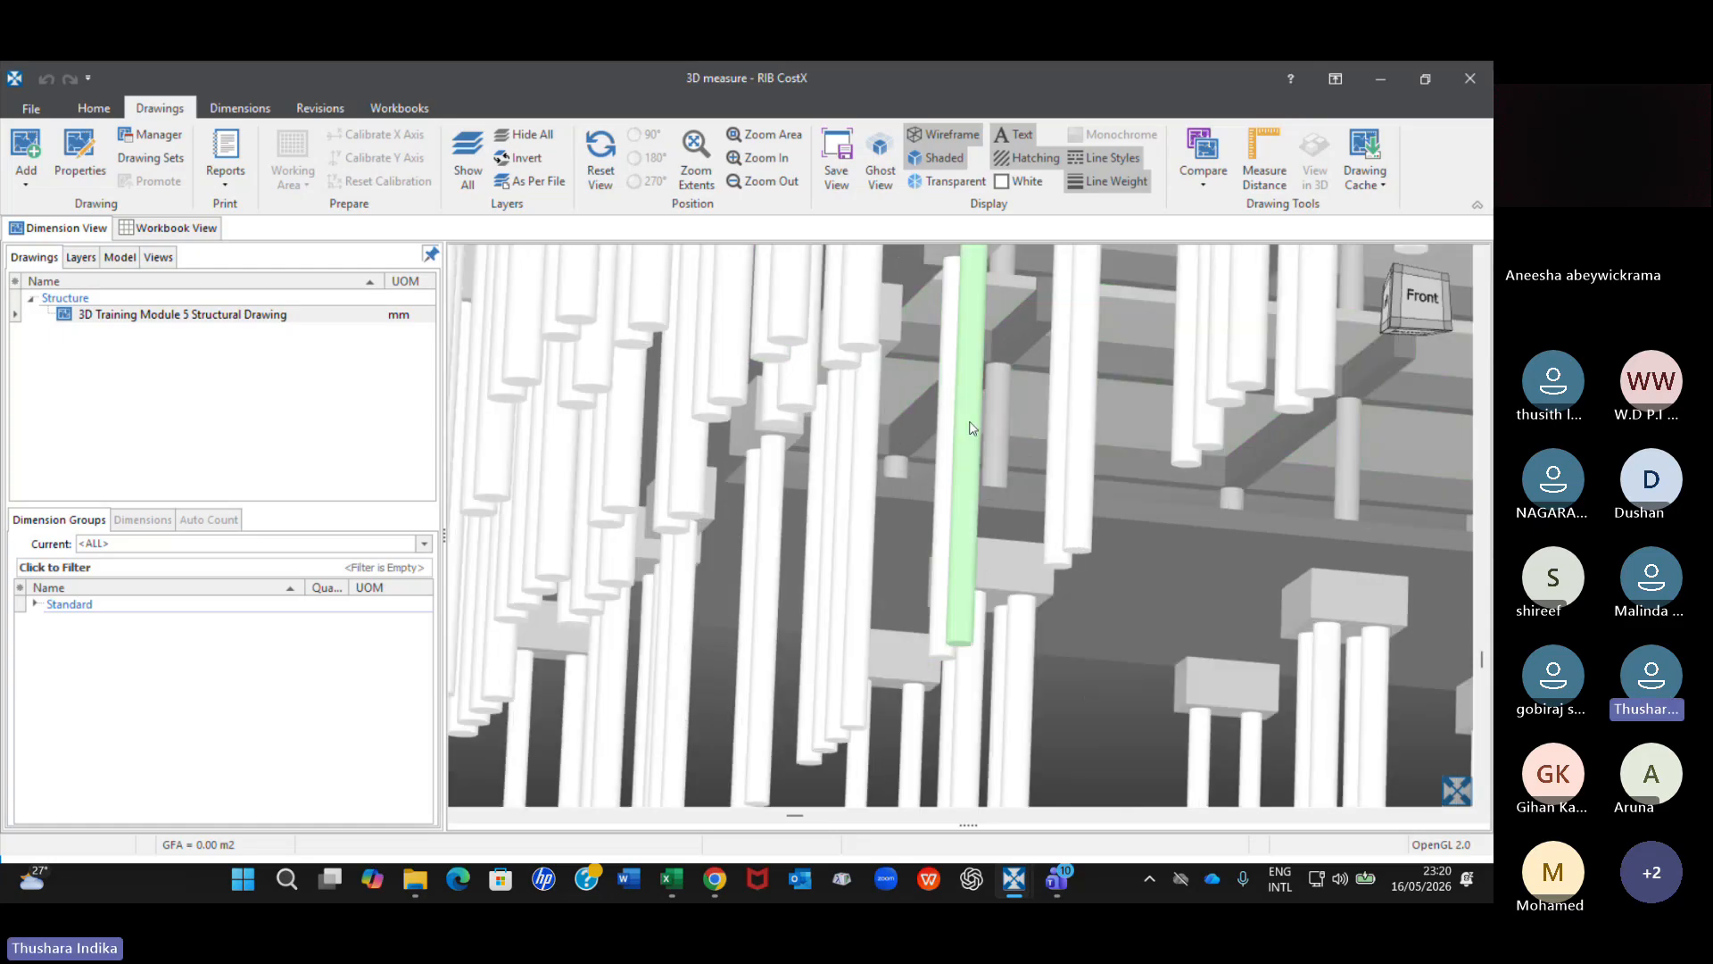
right_click(972, 428)
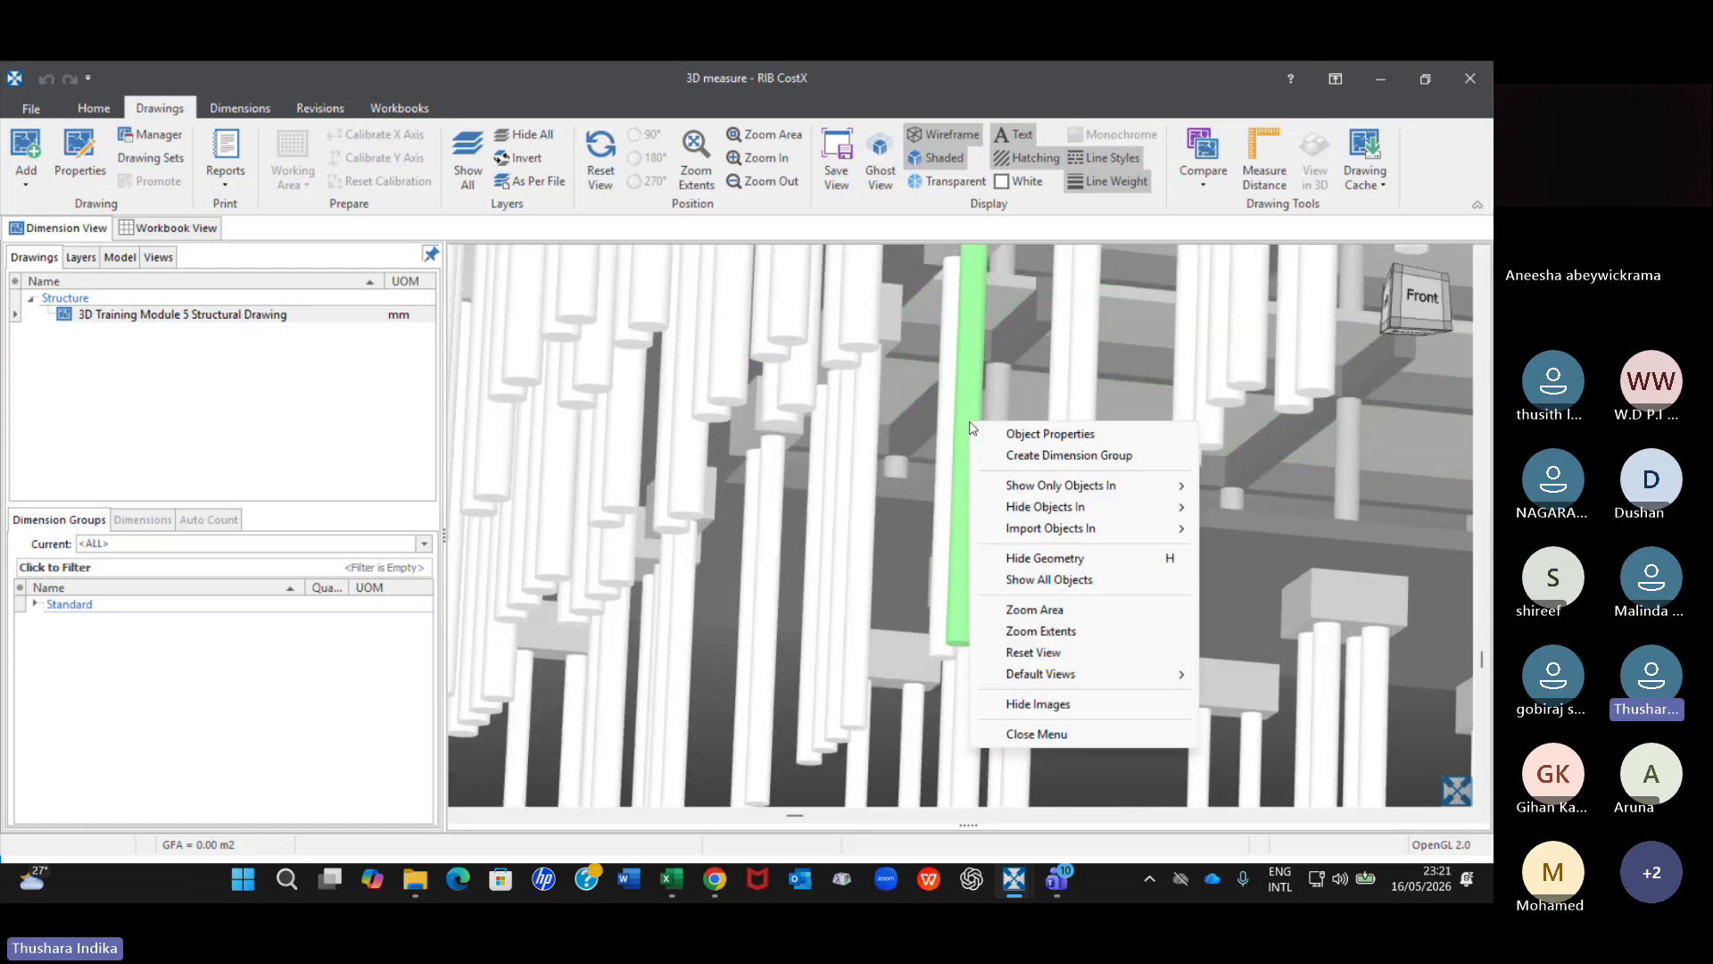
click(1043, 435)
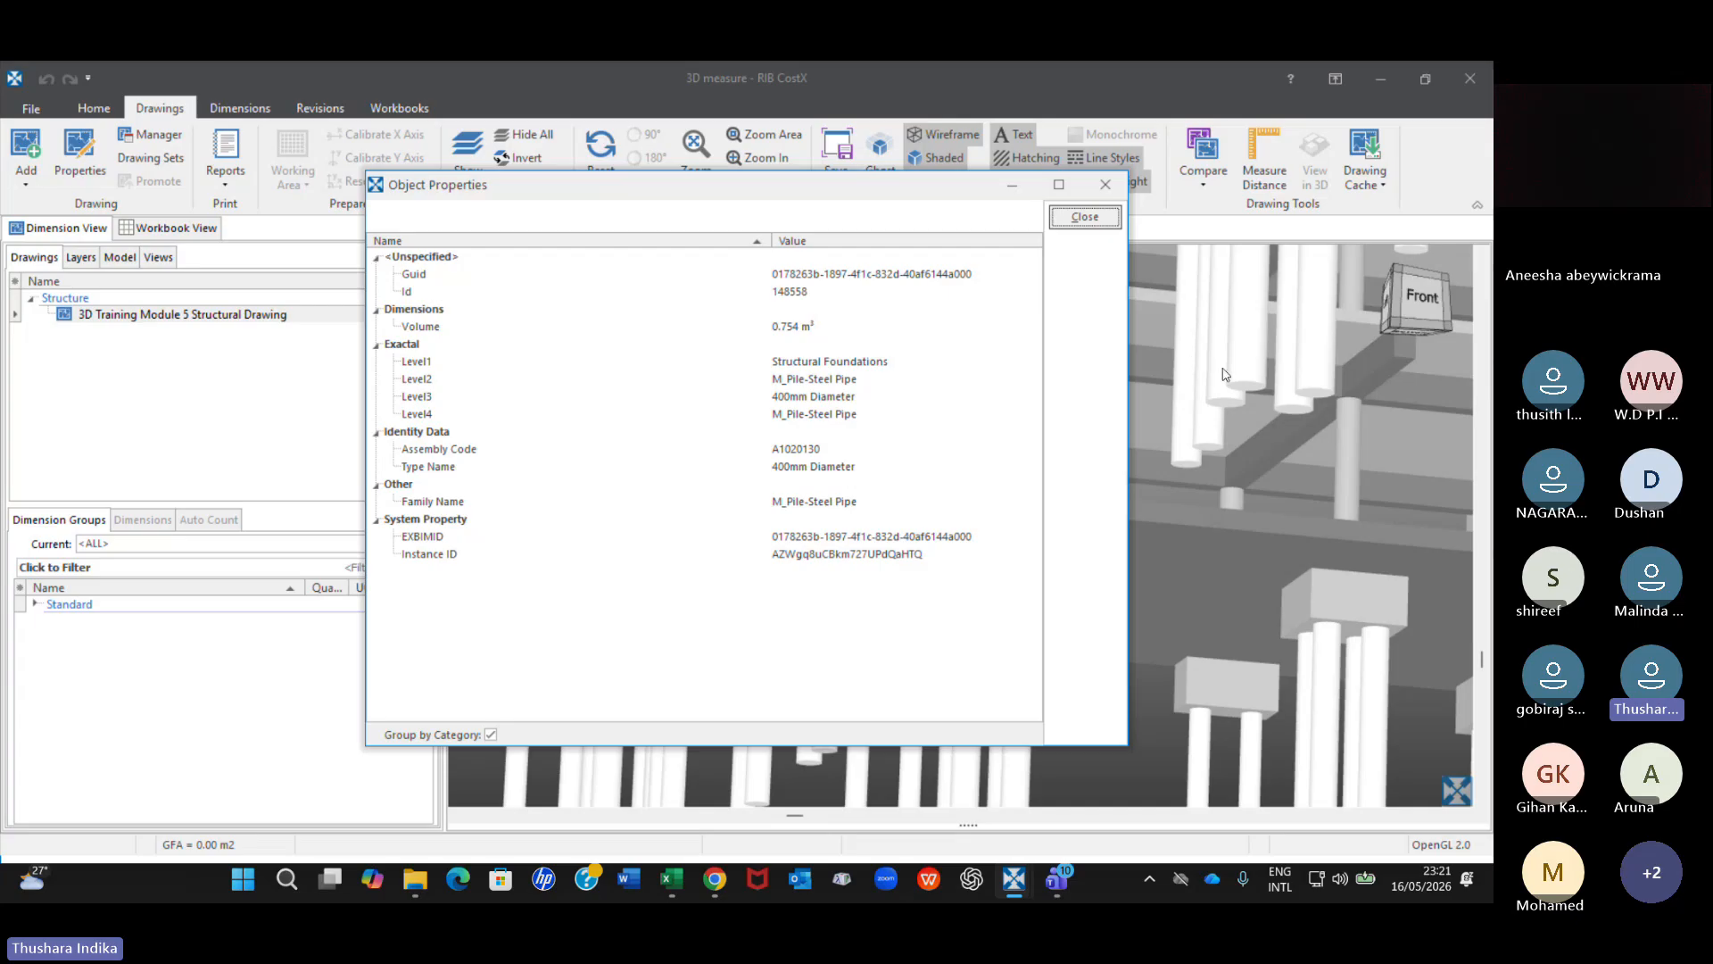
click(1105, 184)
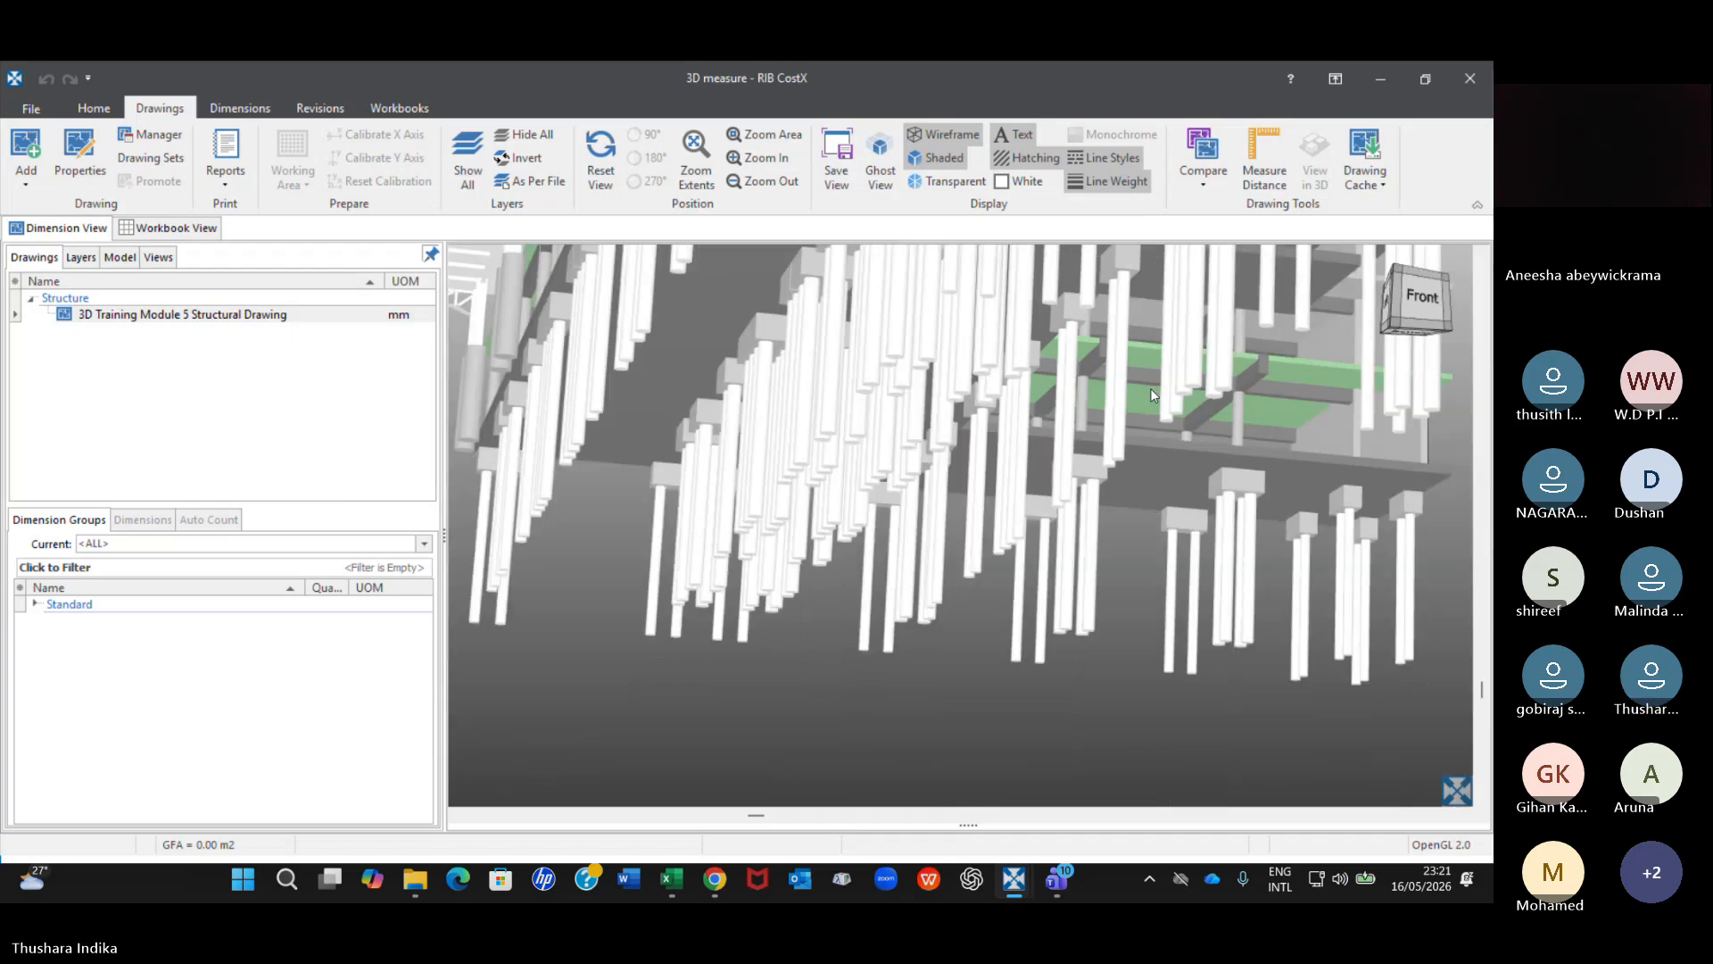
Examine the building's piles, floors and columns from below, along the front and from slightly above.
middle_drag(1150, 390, 959, 420)
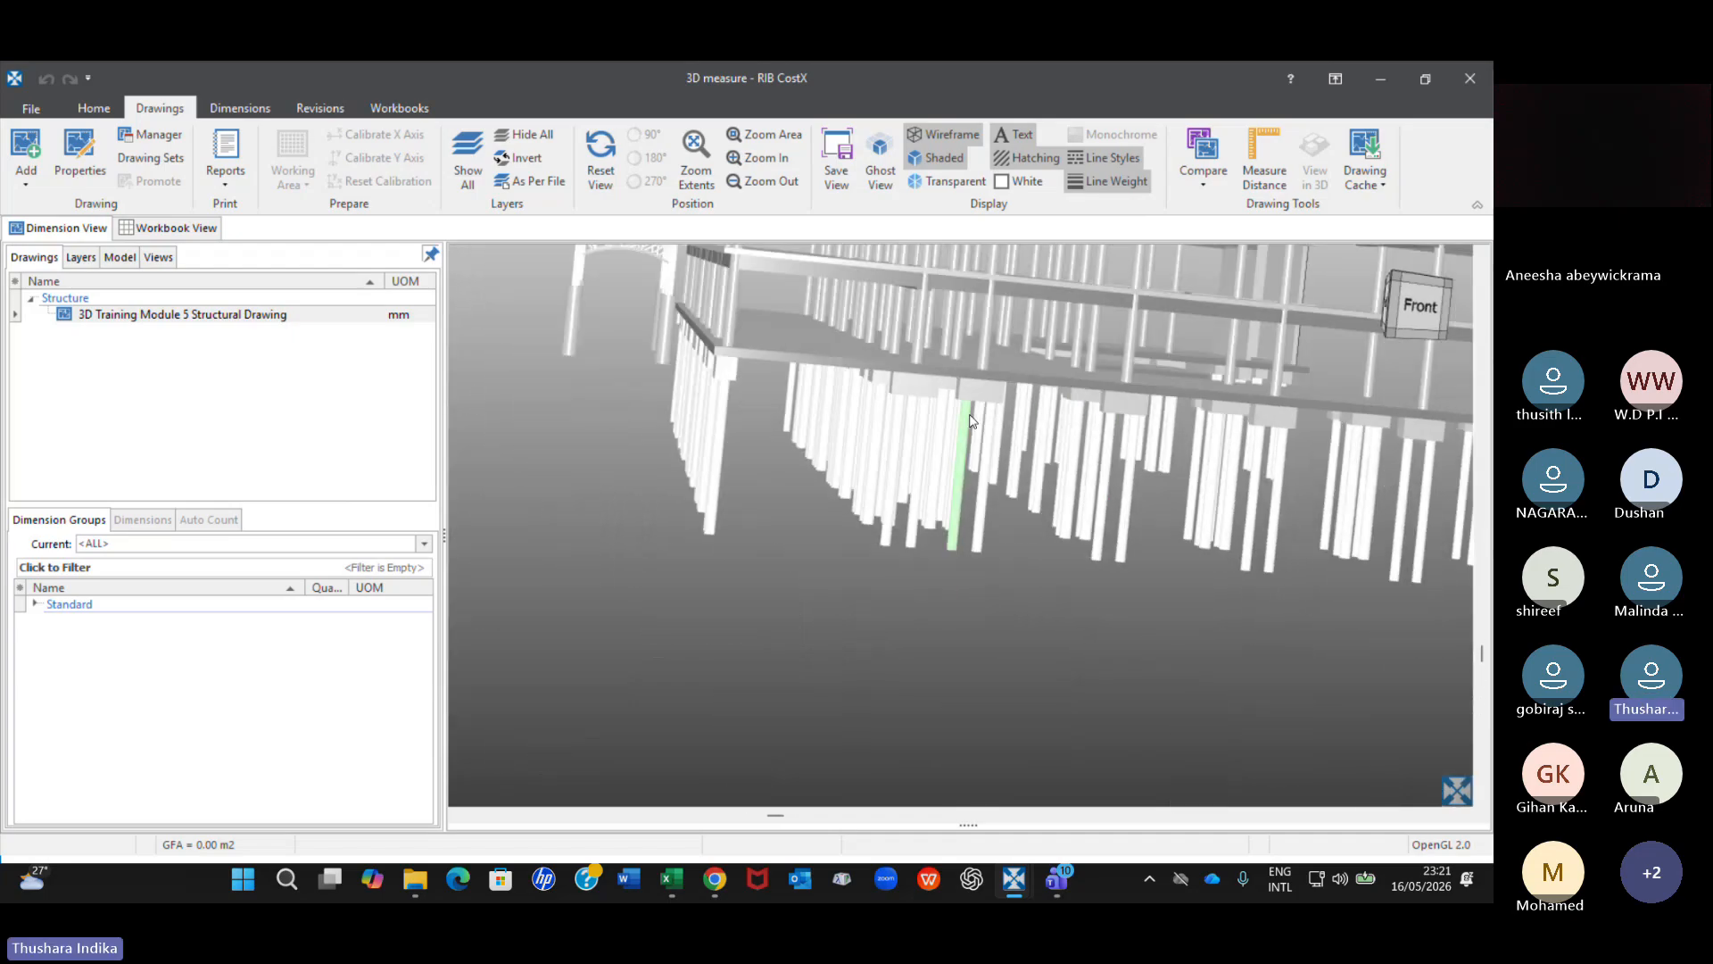
scroll(969, 415, down, 2)
right_drag(1012, 388, 820, 487)
scroll(1095, 430, down, 3)
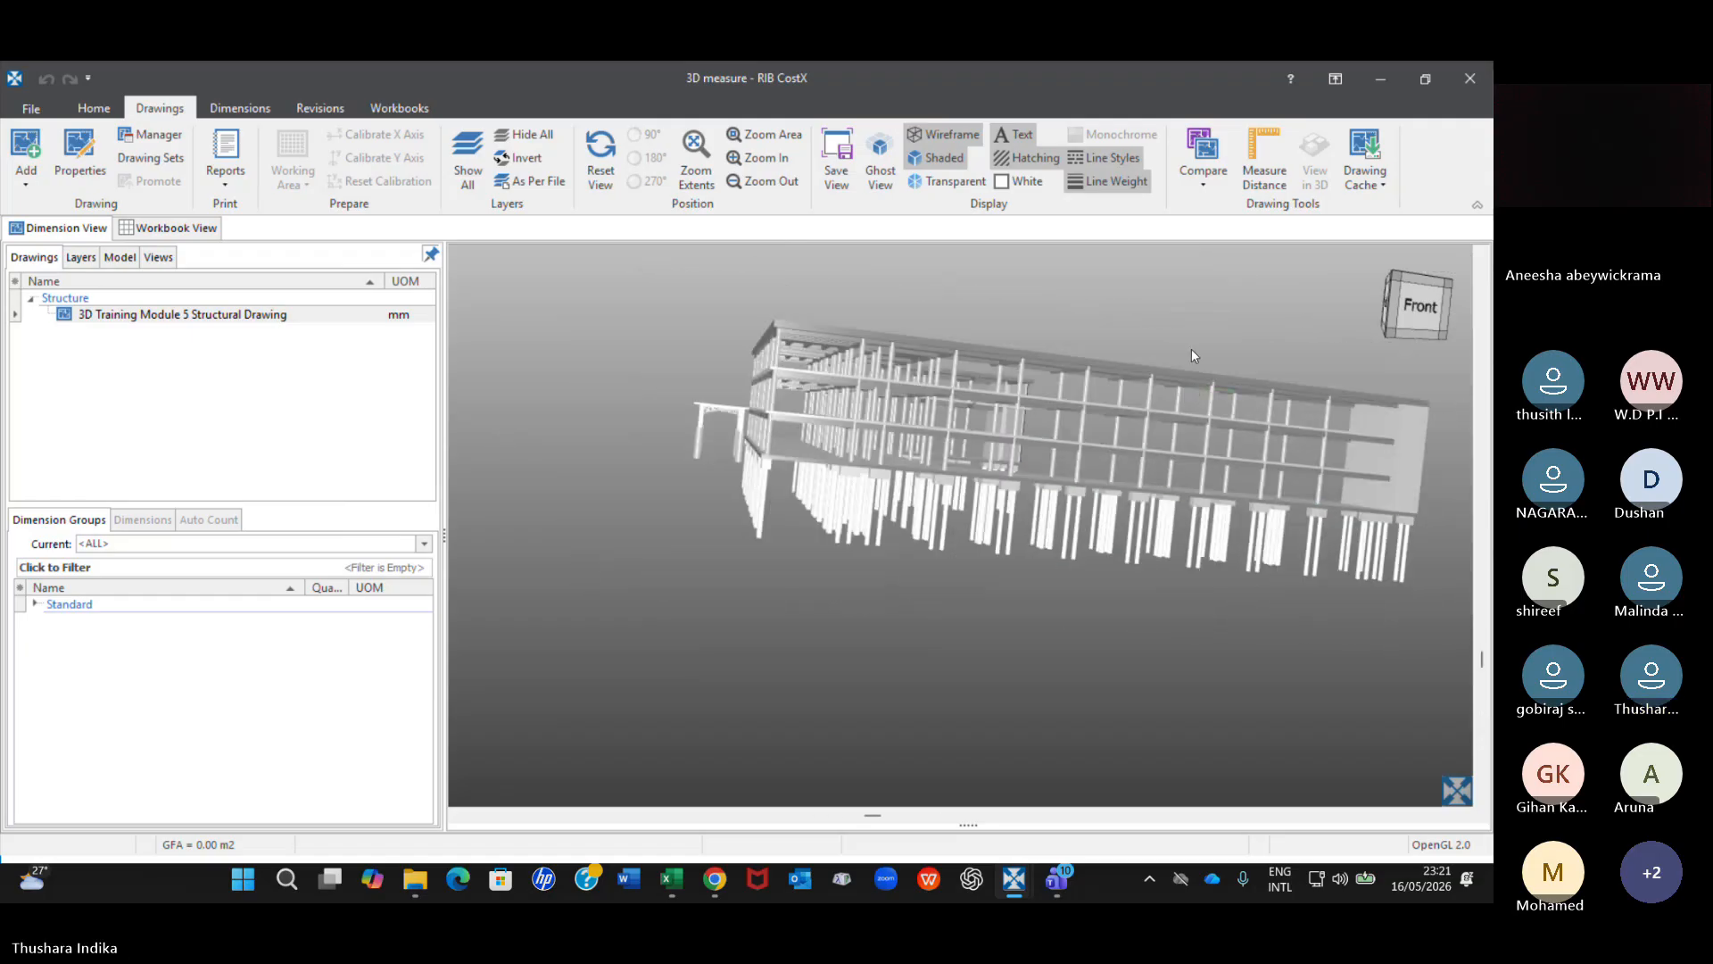
middle_drag(1191, 350, 1144, 346)
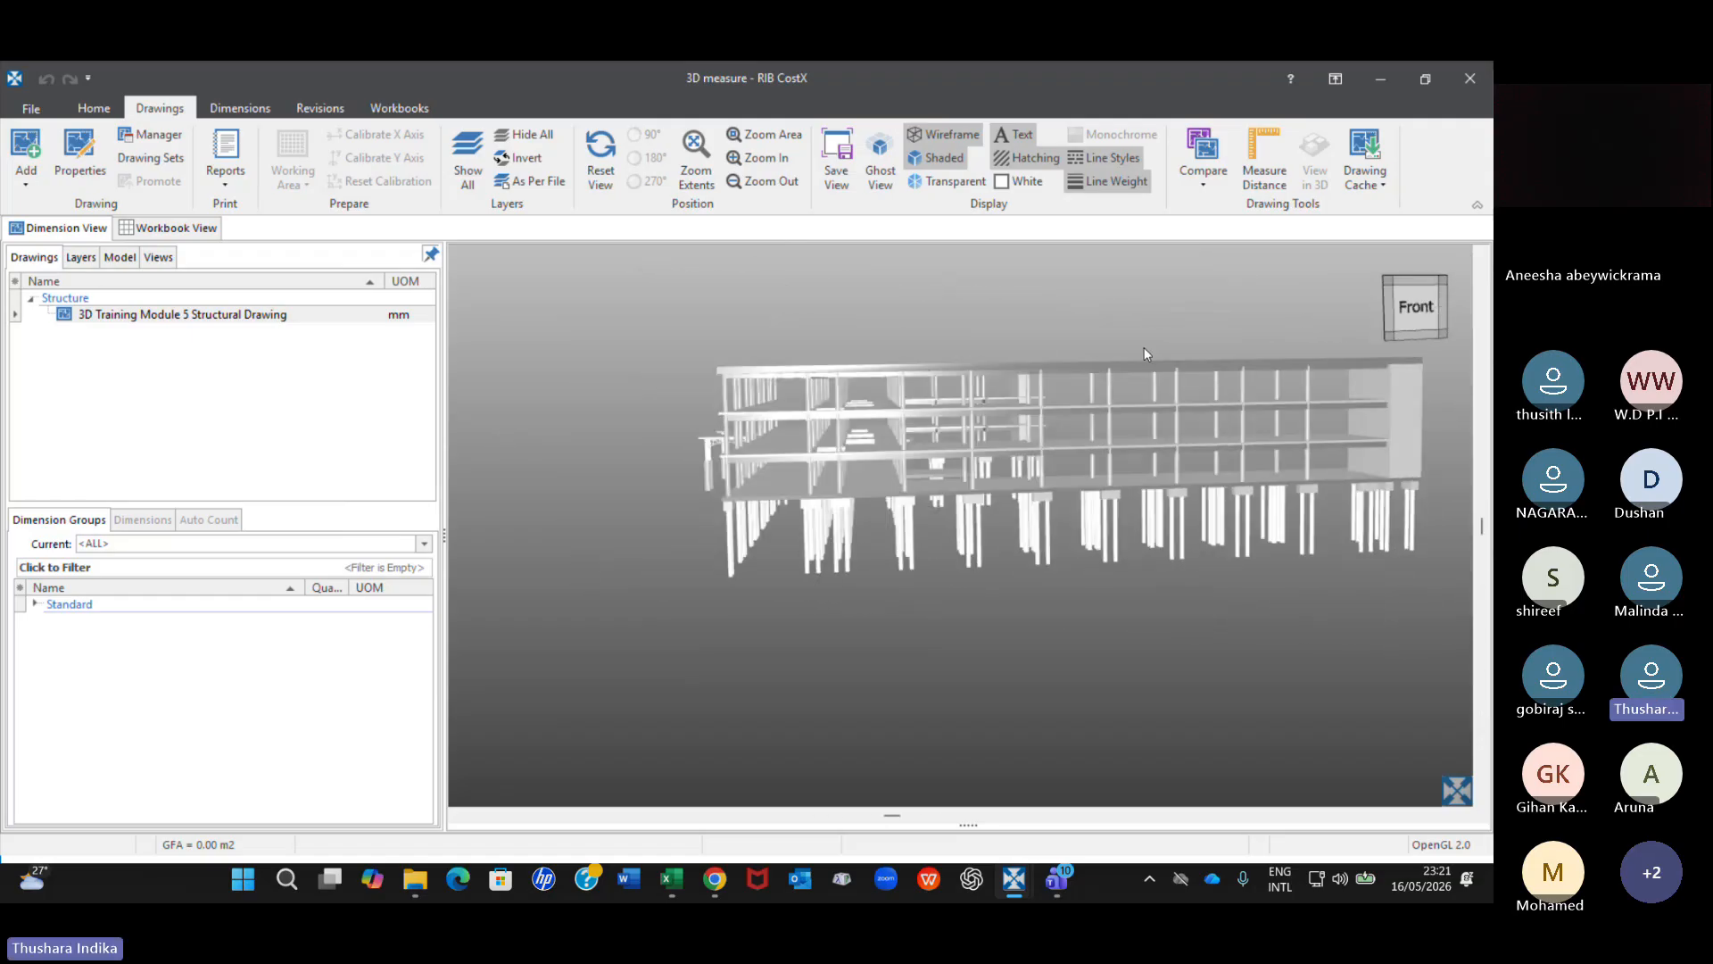
scroll(1003, 470, up, 1)
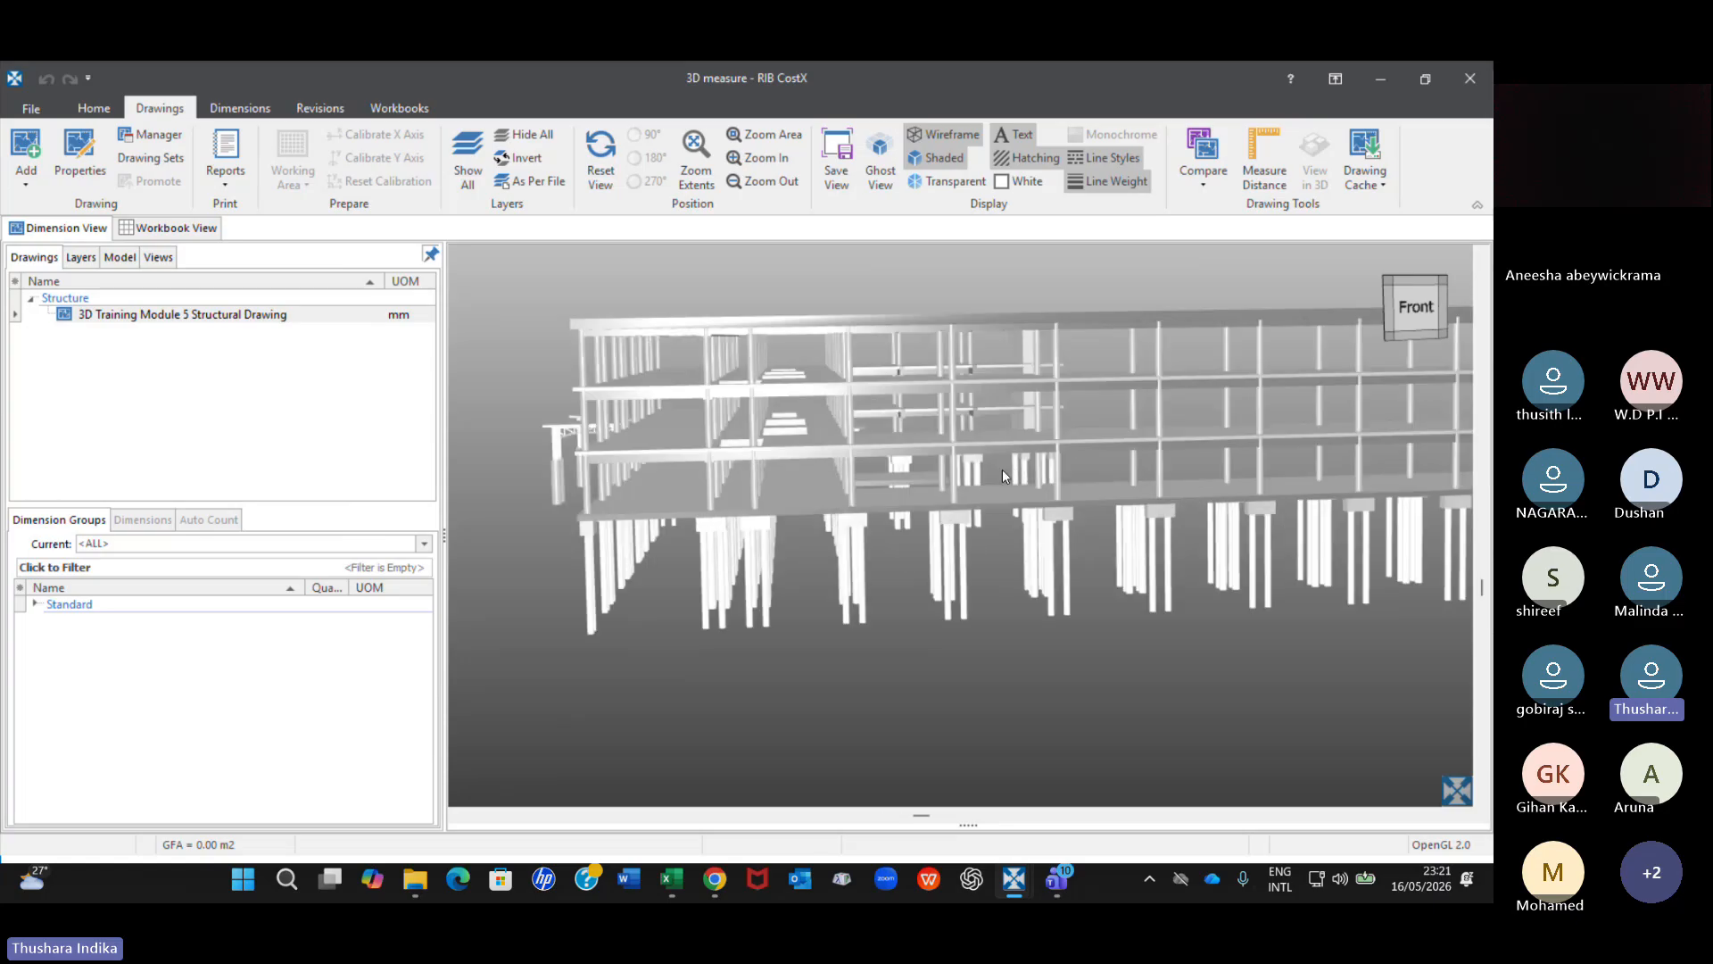
scroll(872, 452, up, 1)
middle_drag(871, 452, 827, 423)
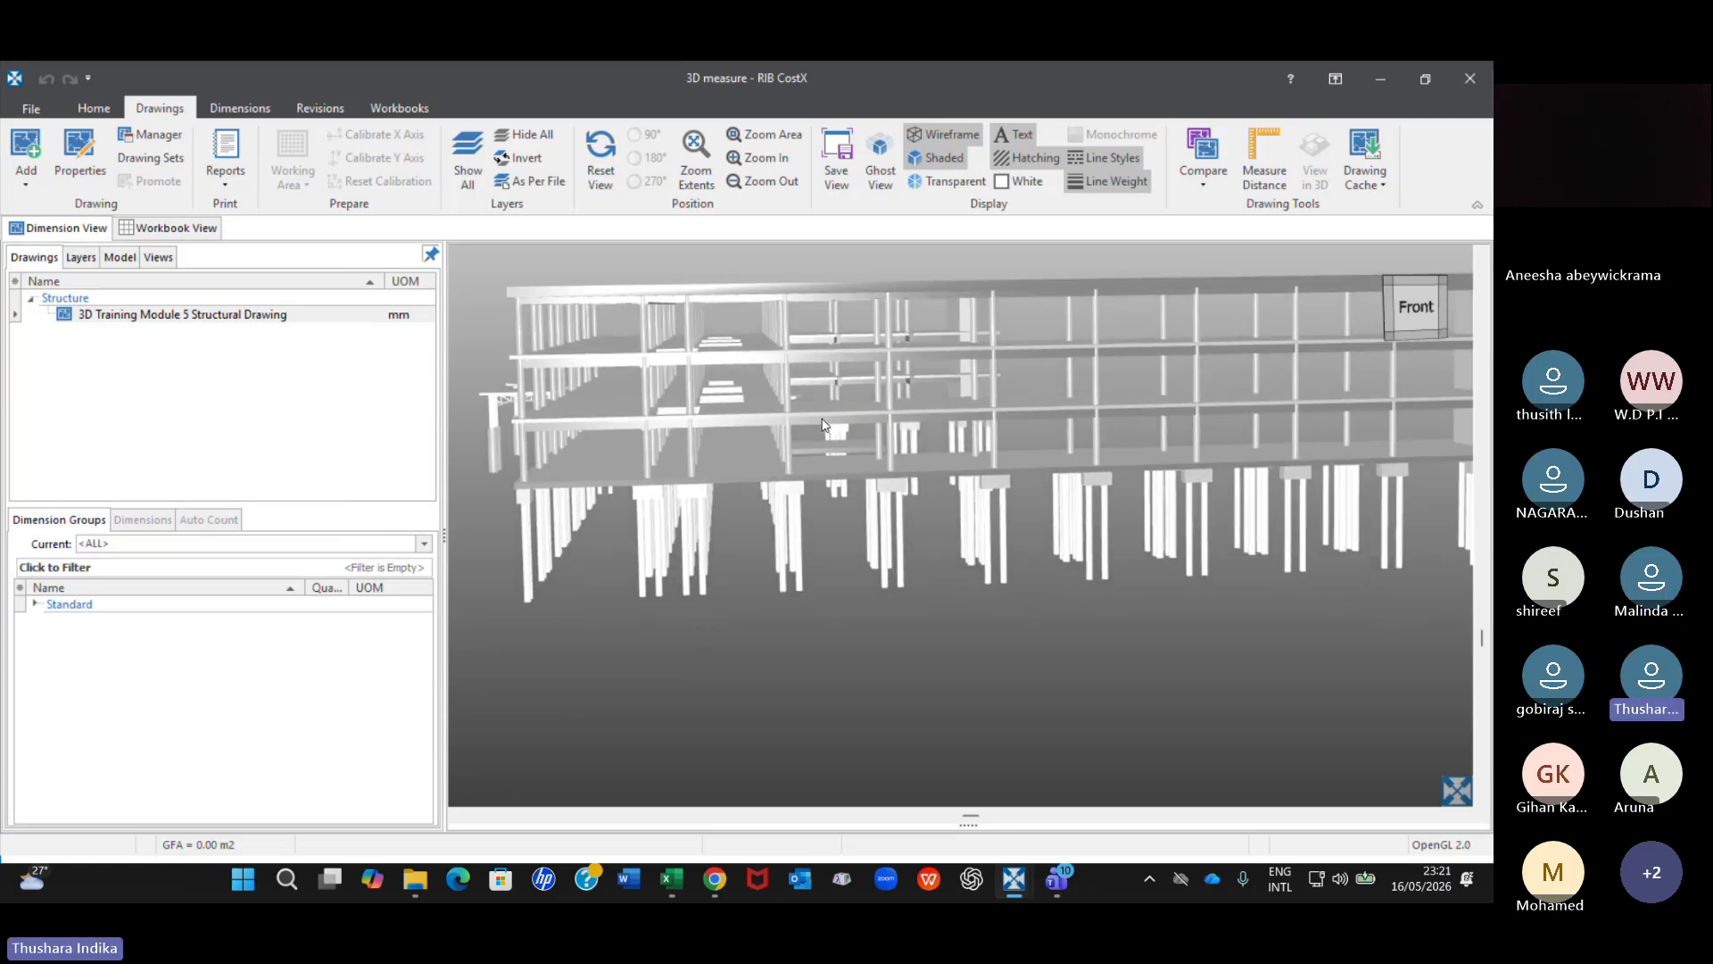
scroll(854, 426, down, 1)
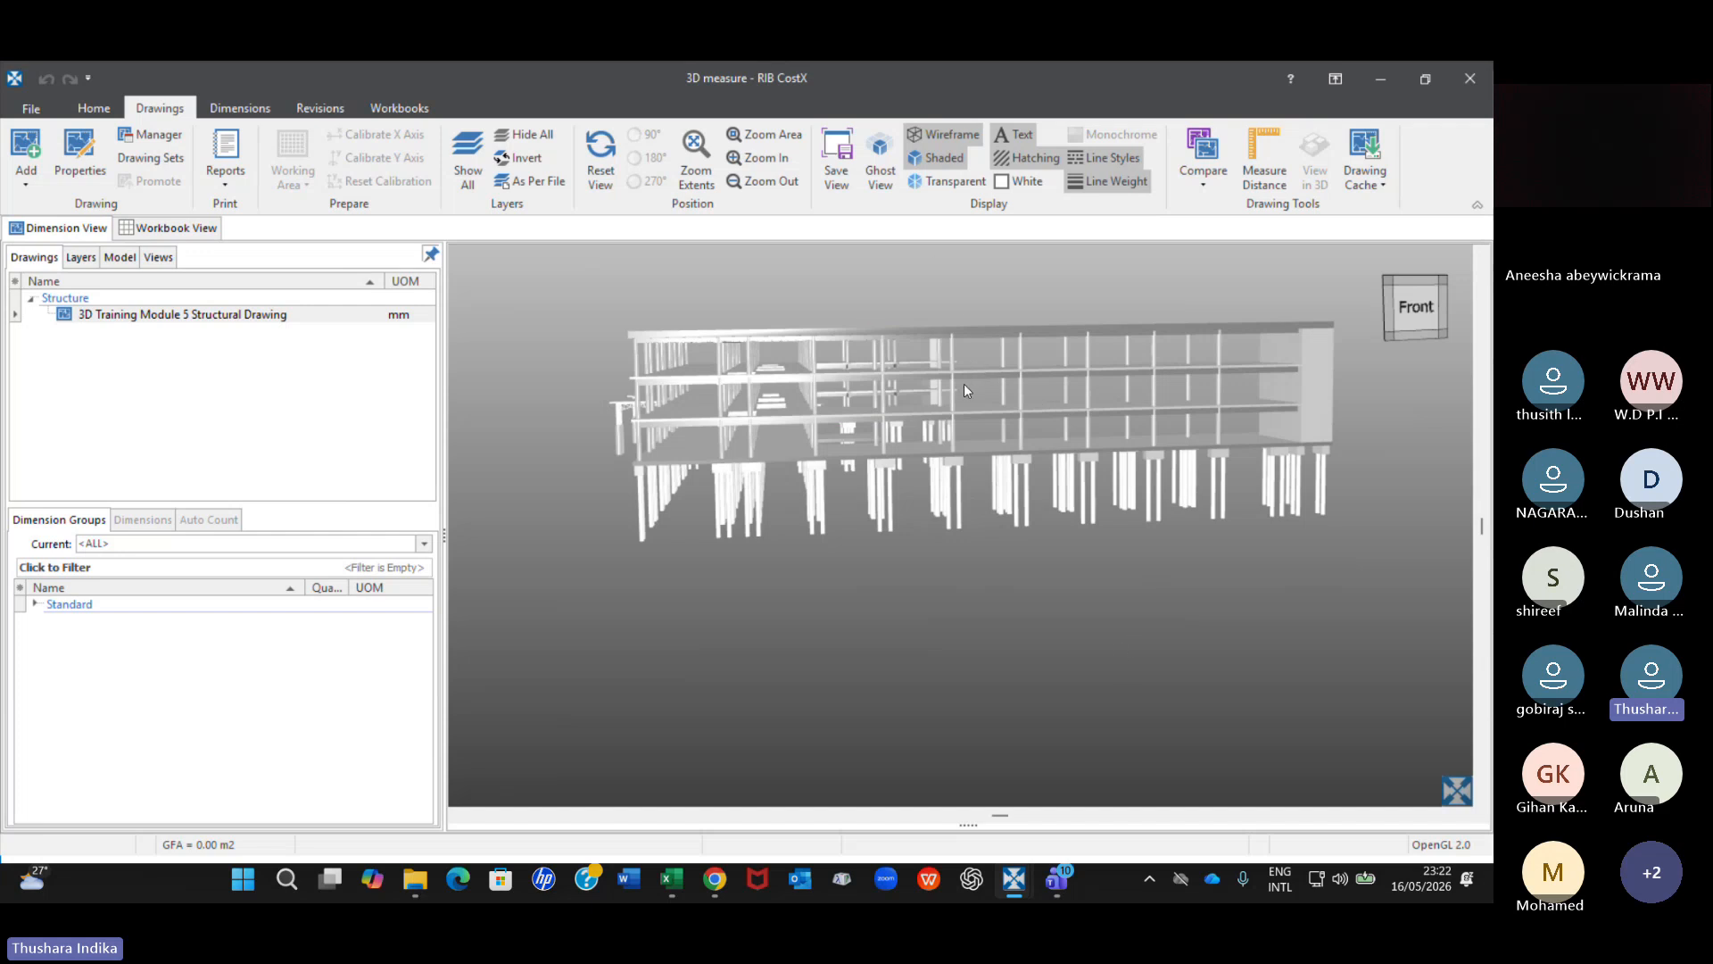
drag(964, 383, 964, 394)
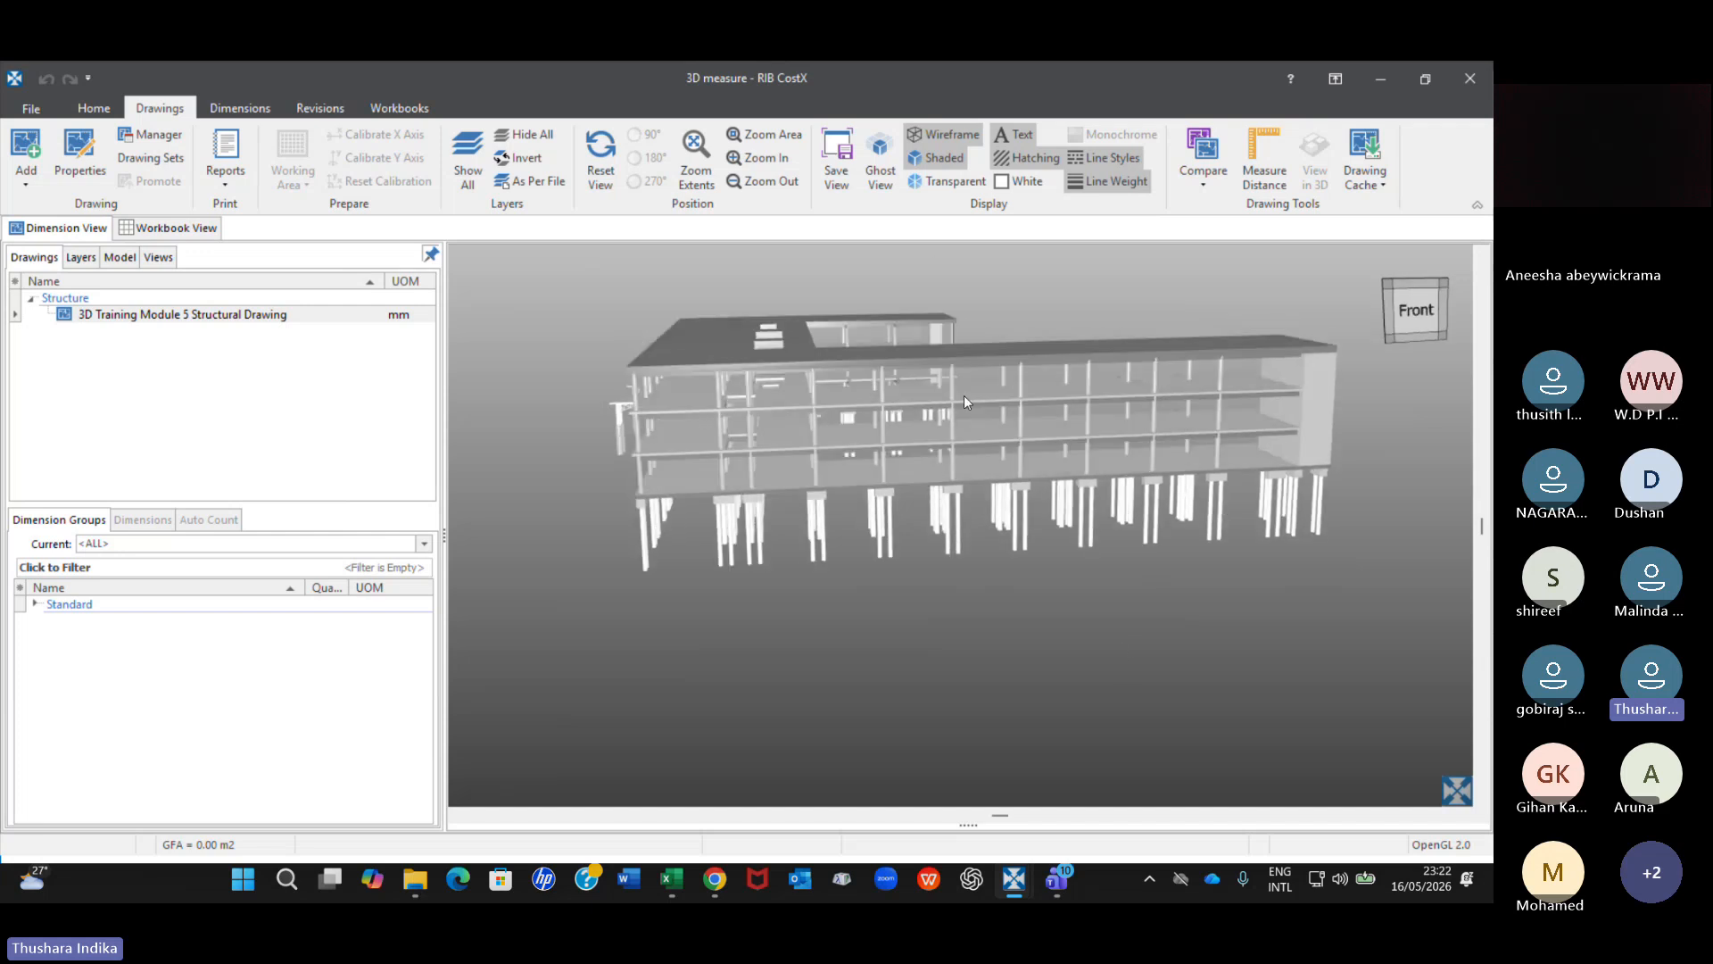
Turn off the shaded display, turn on the transparent display and reset the view to the front.
click(943, 161)
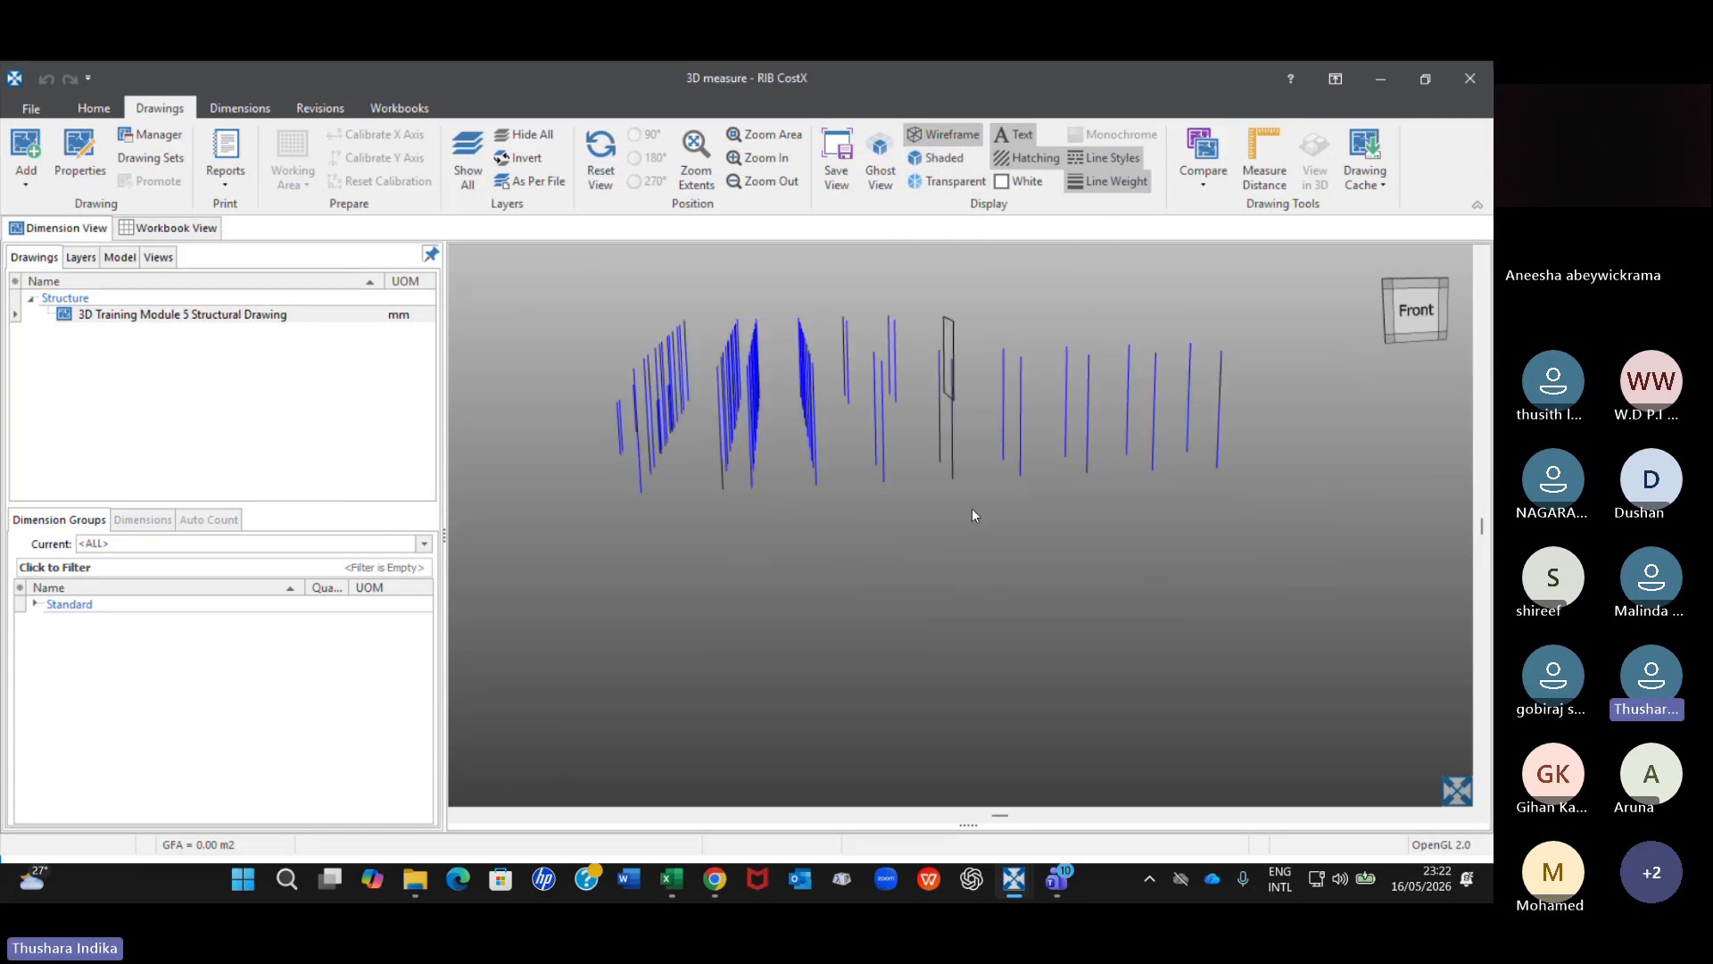
click(947, 181)
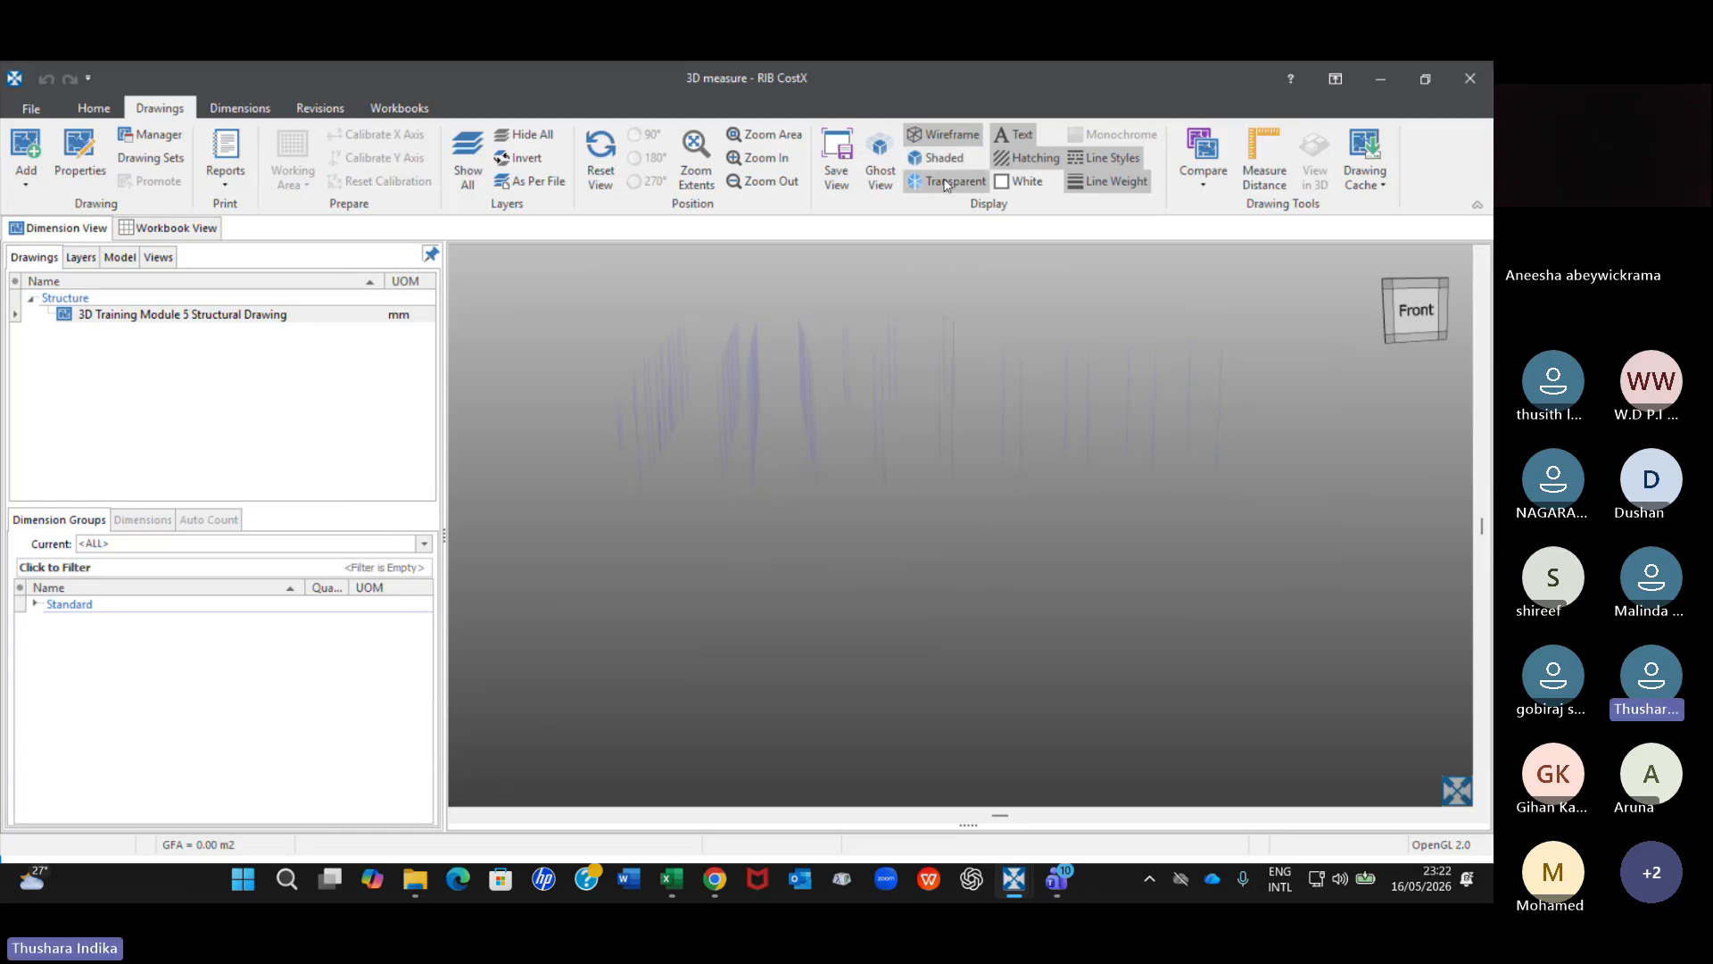
click(601, 174)
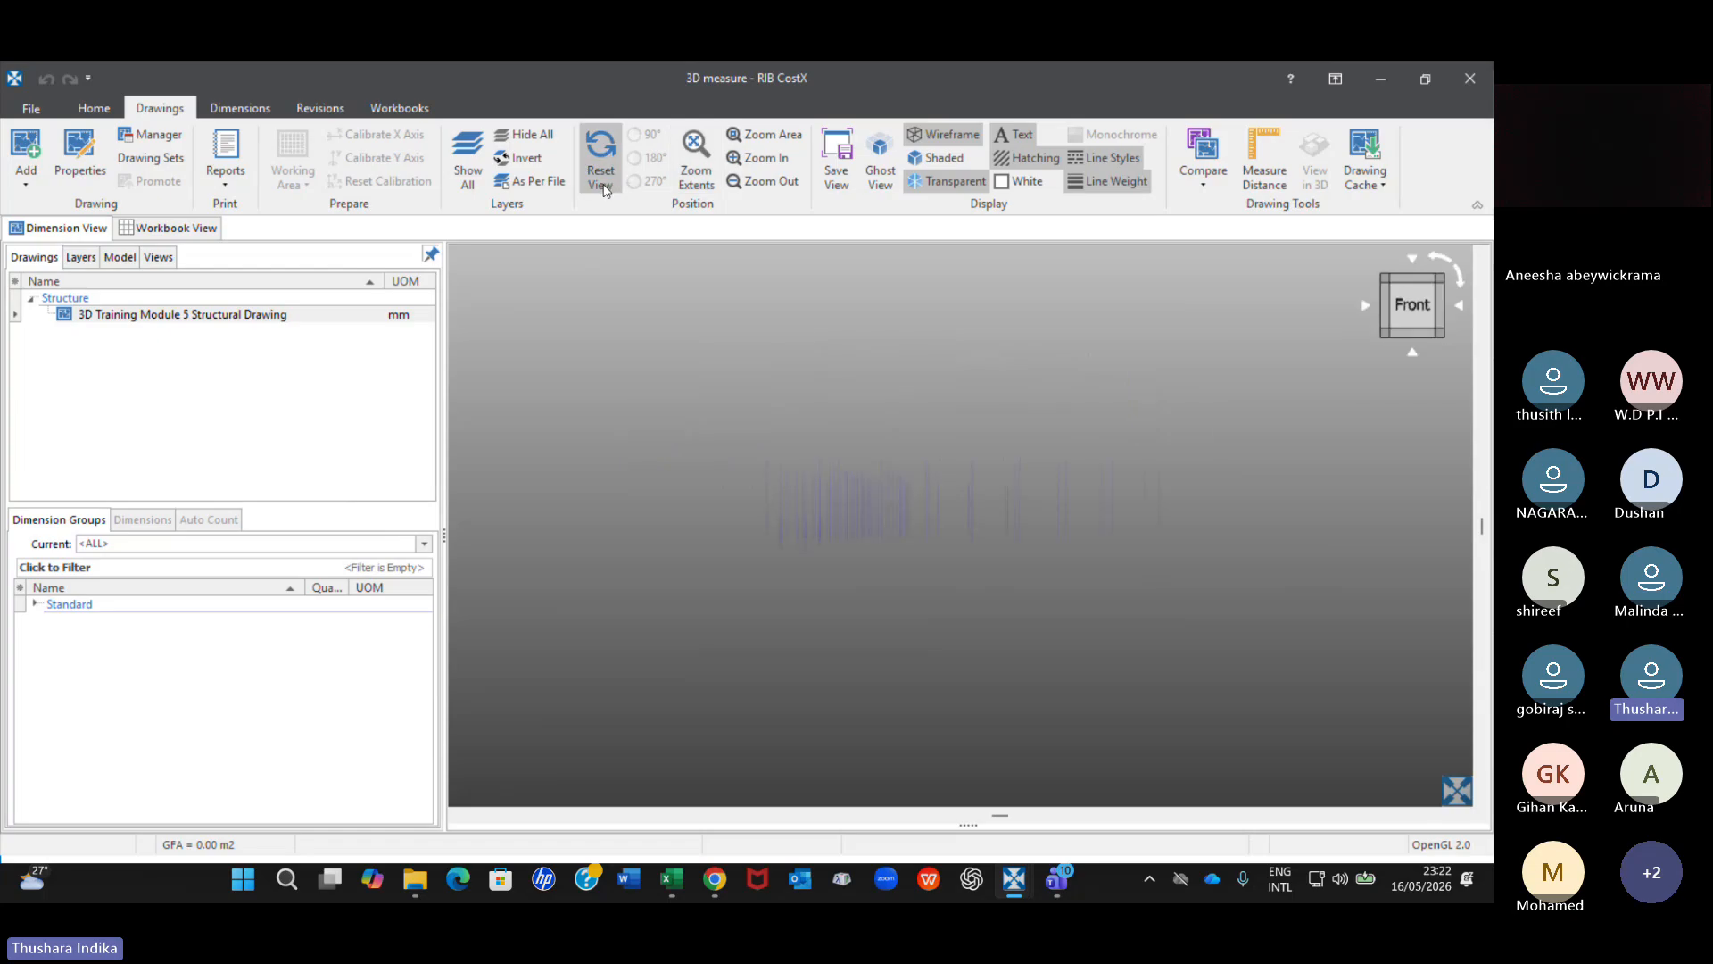
Show all objects, turn off the transparent display and turn the shaded display back on.
right_click(871, 408)
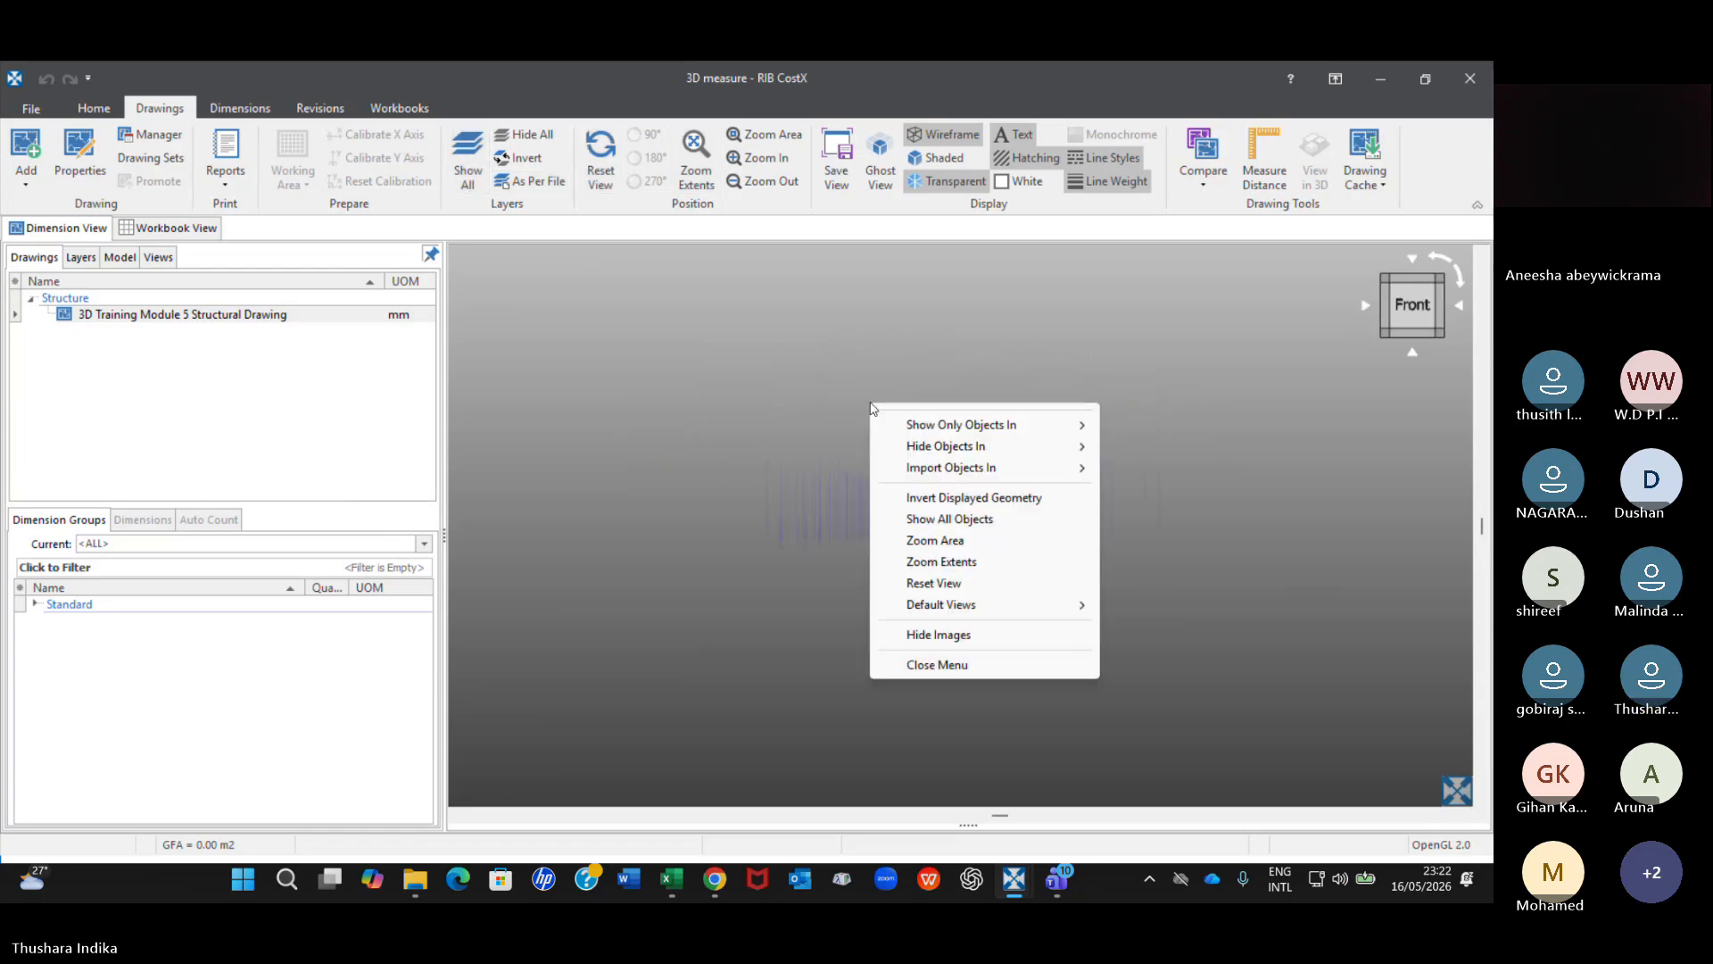
click(948, 519)
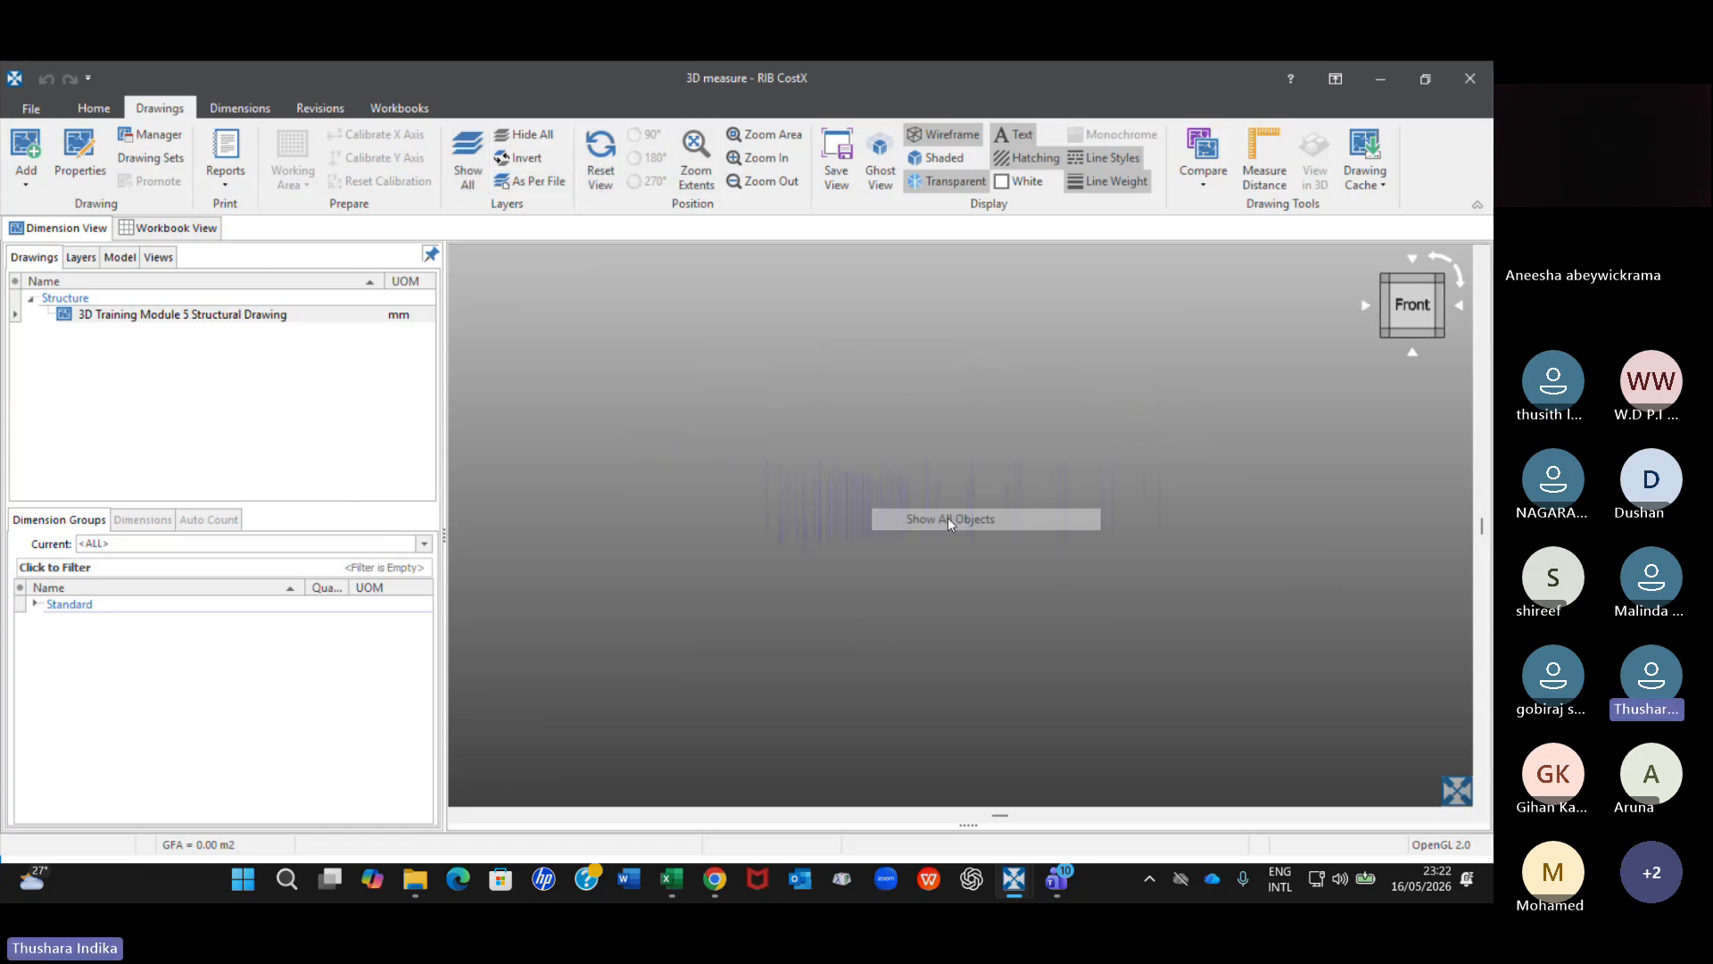
click(944, 178)
click(943, 160)
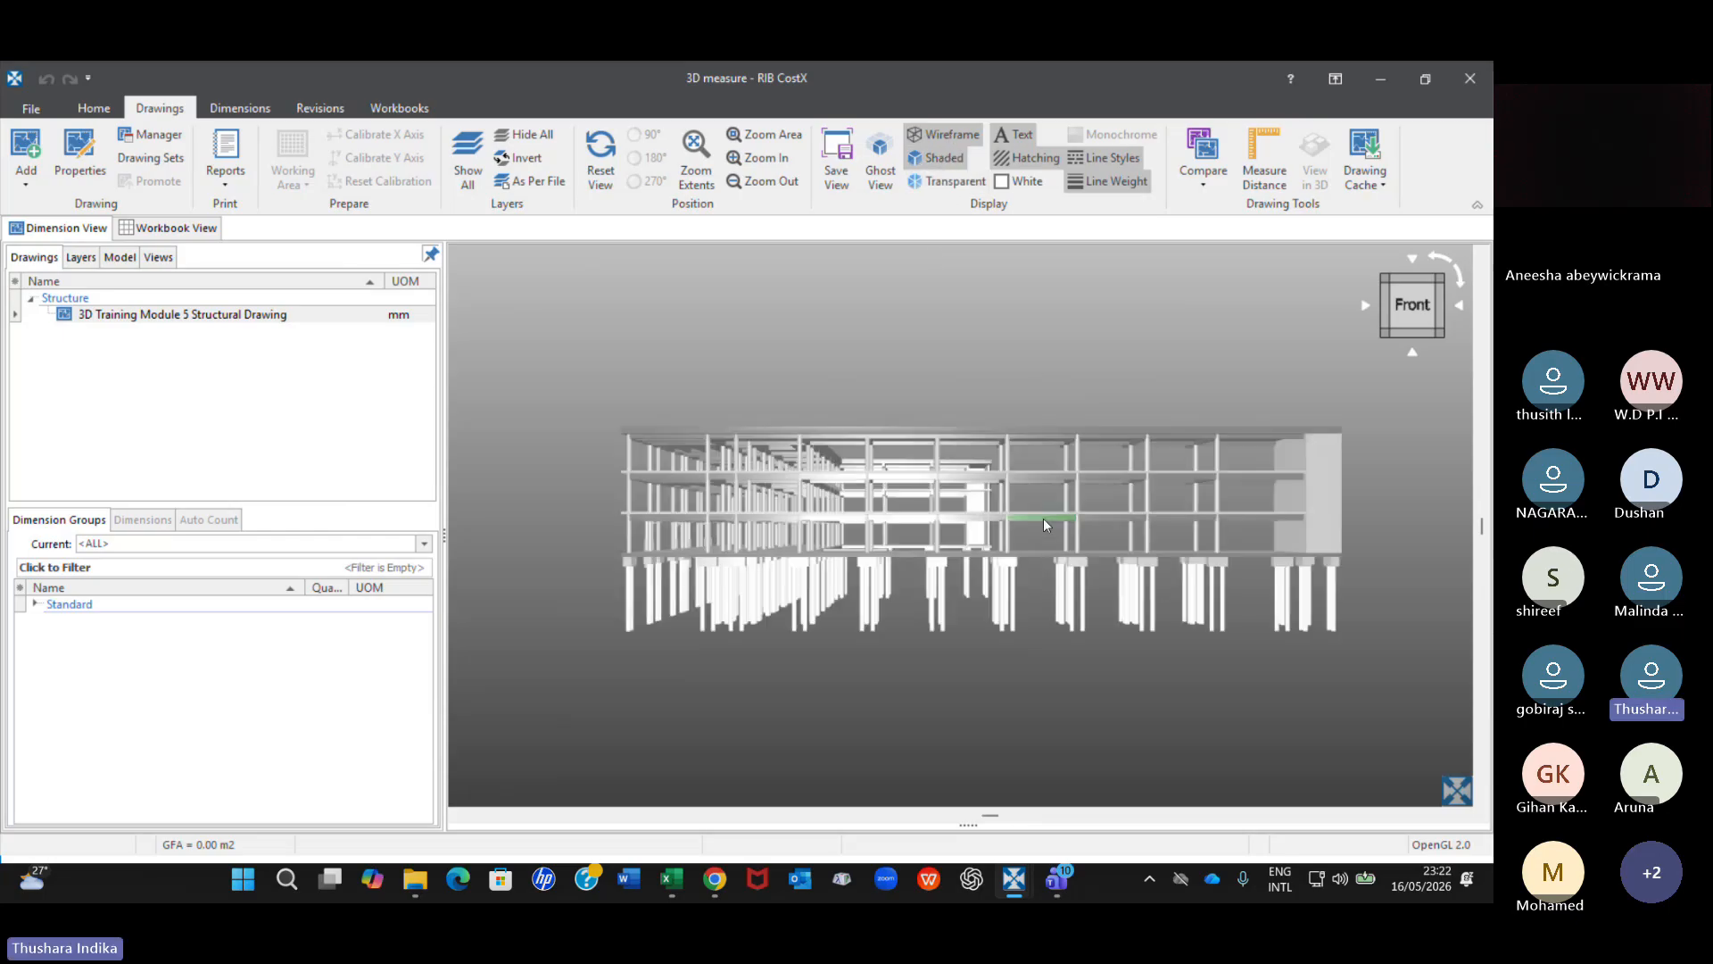
View the building from slightly above the front and switch it from the shaded to the transparent display.
drag(1054, 573, 986, 547)
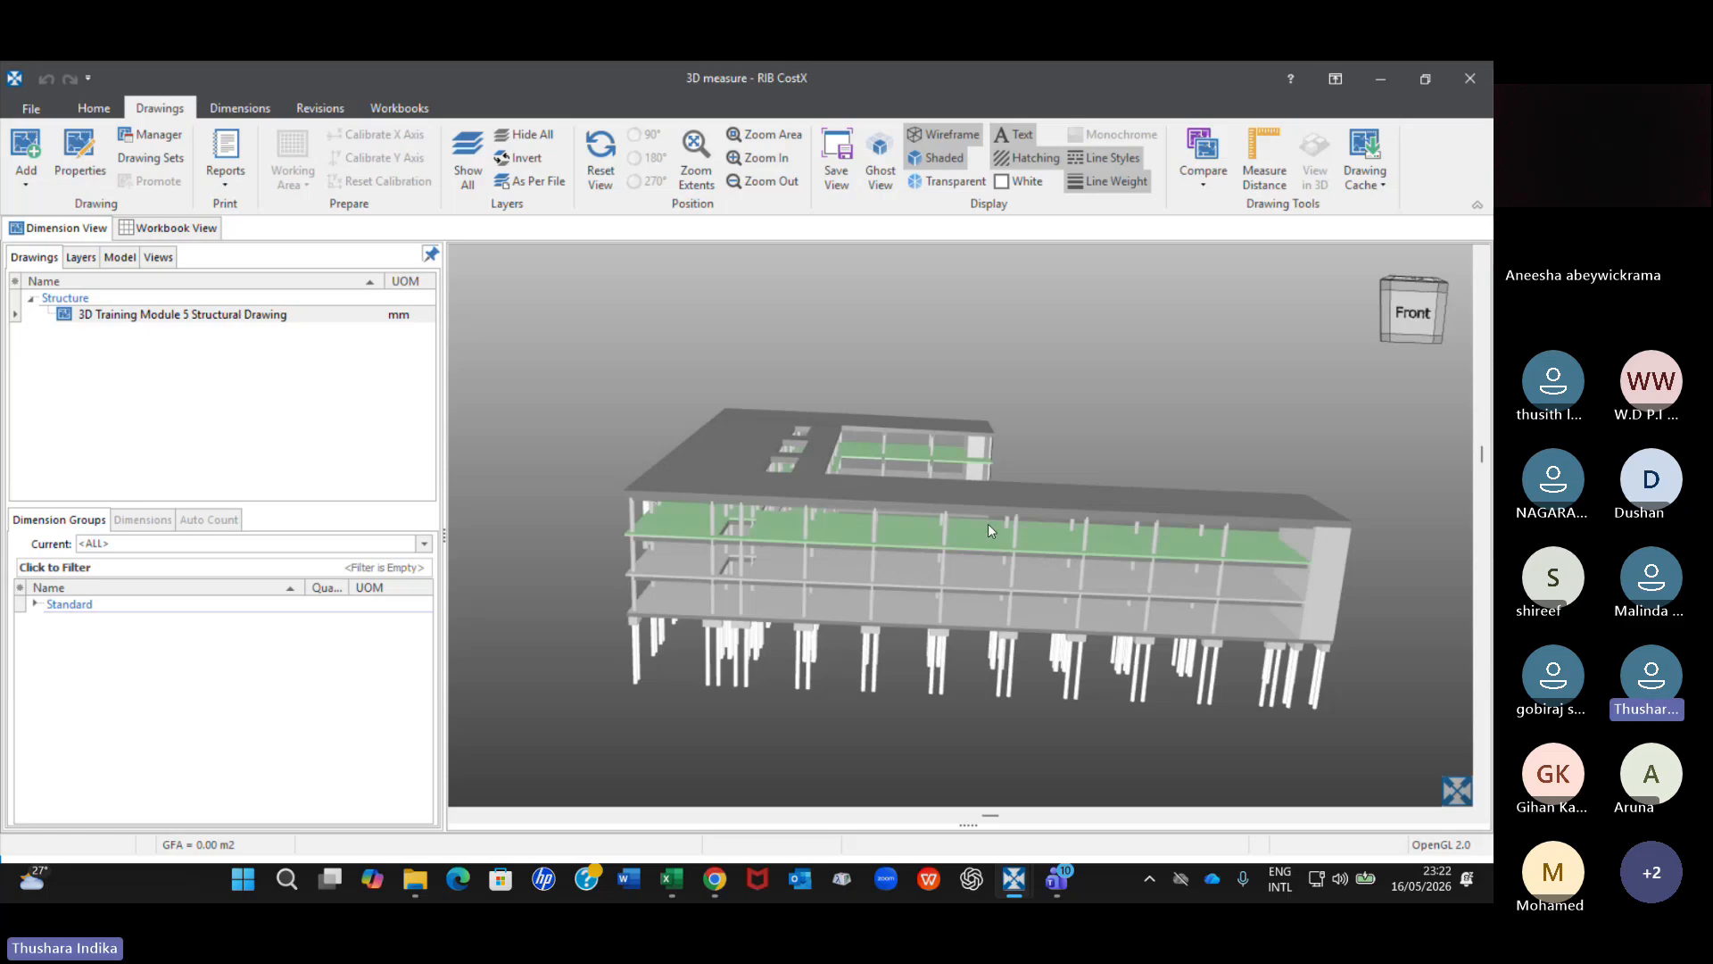
scroll(988, 523, up, 3)
scroll(944, 580, down, 3)
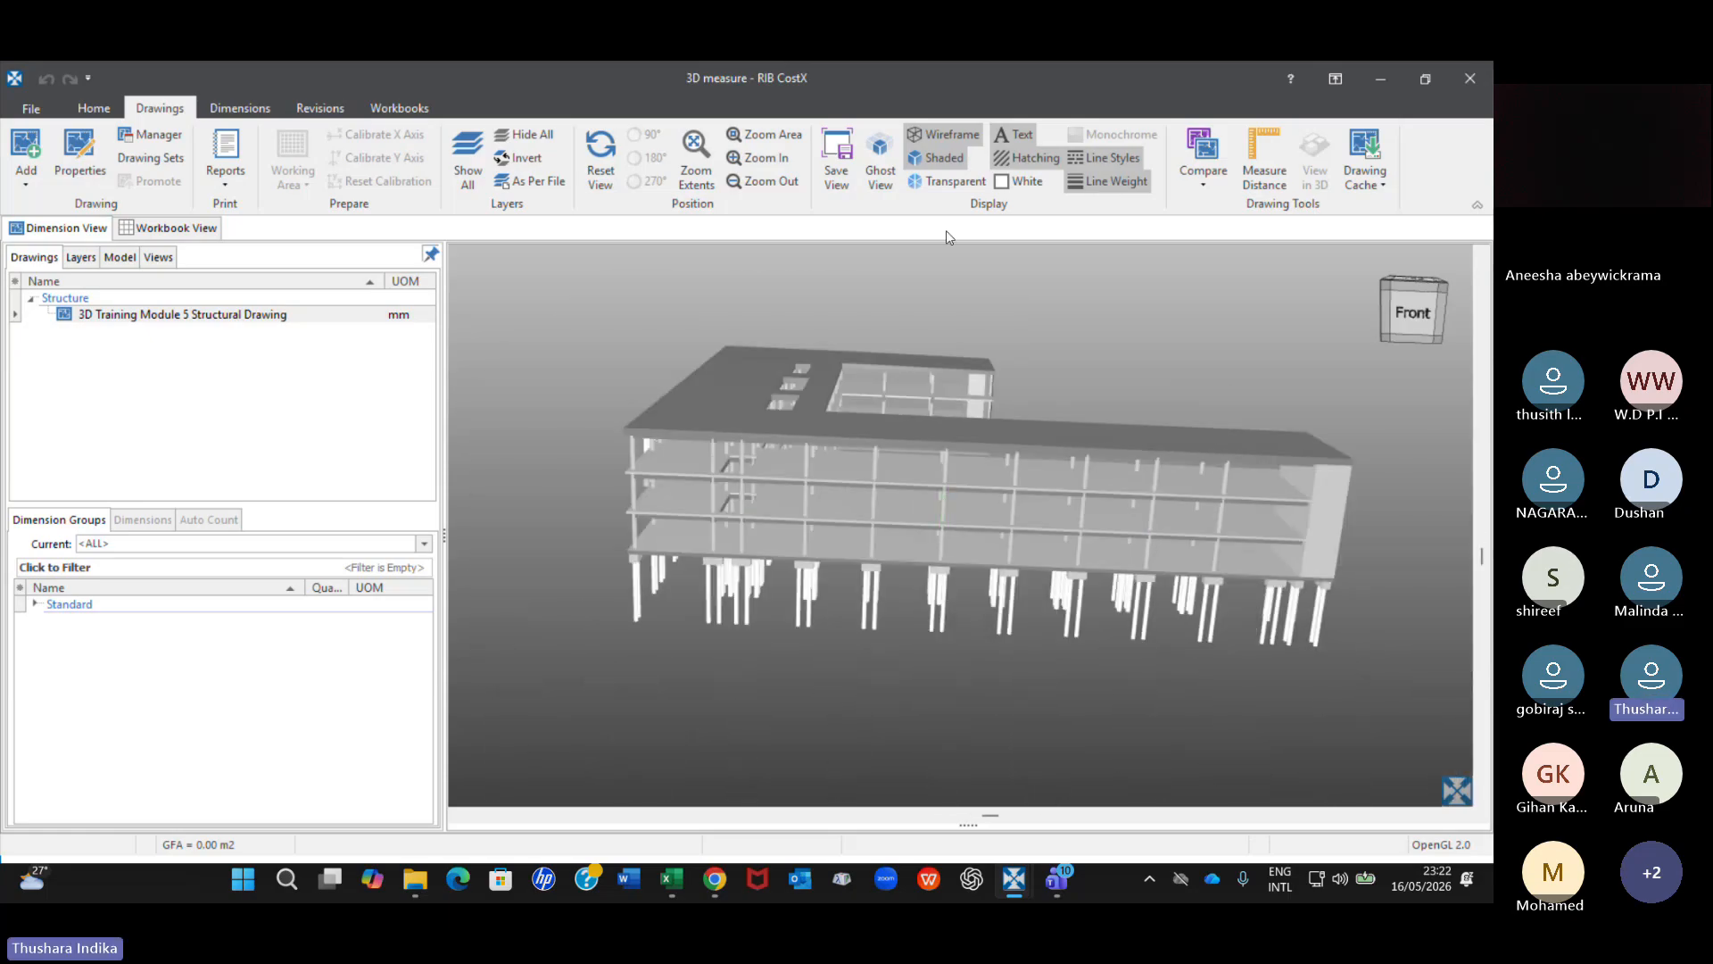
click(886, 175)
click(948, 183)
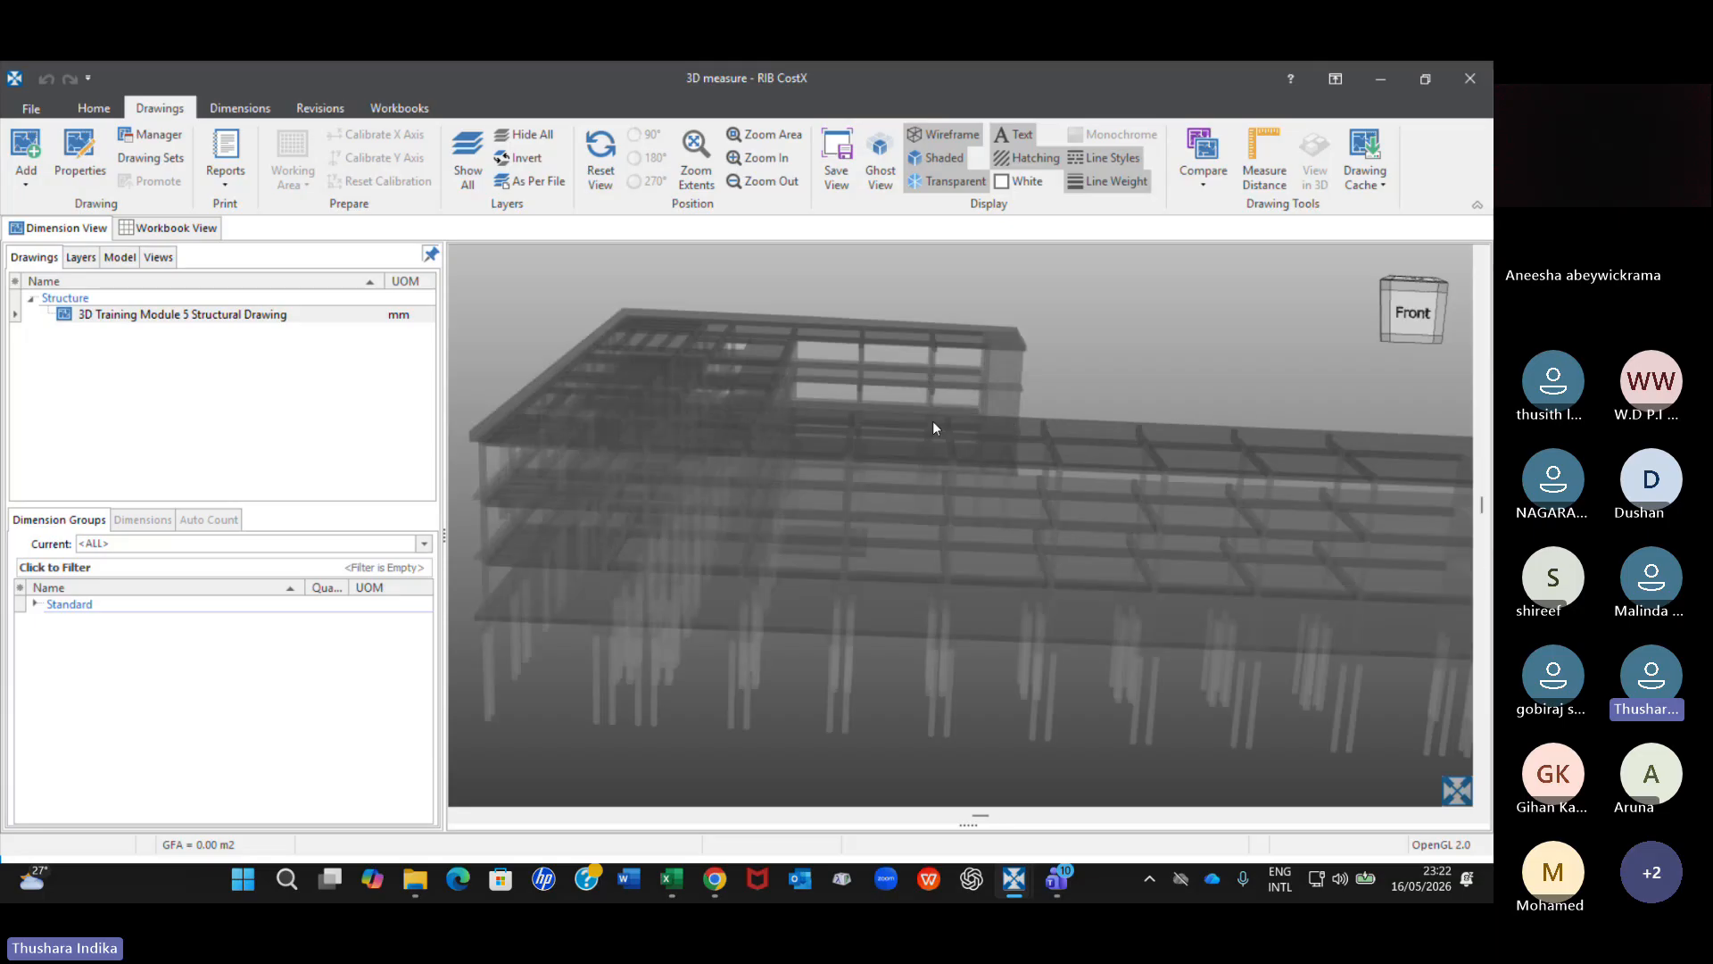
Examine the transparent floors, beams and piles along the front, both up close and from a distance.
scroll(929, 428, up, 2)
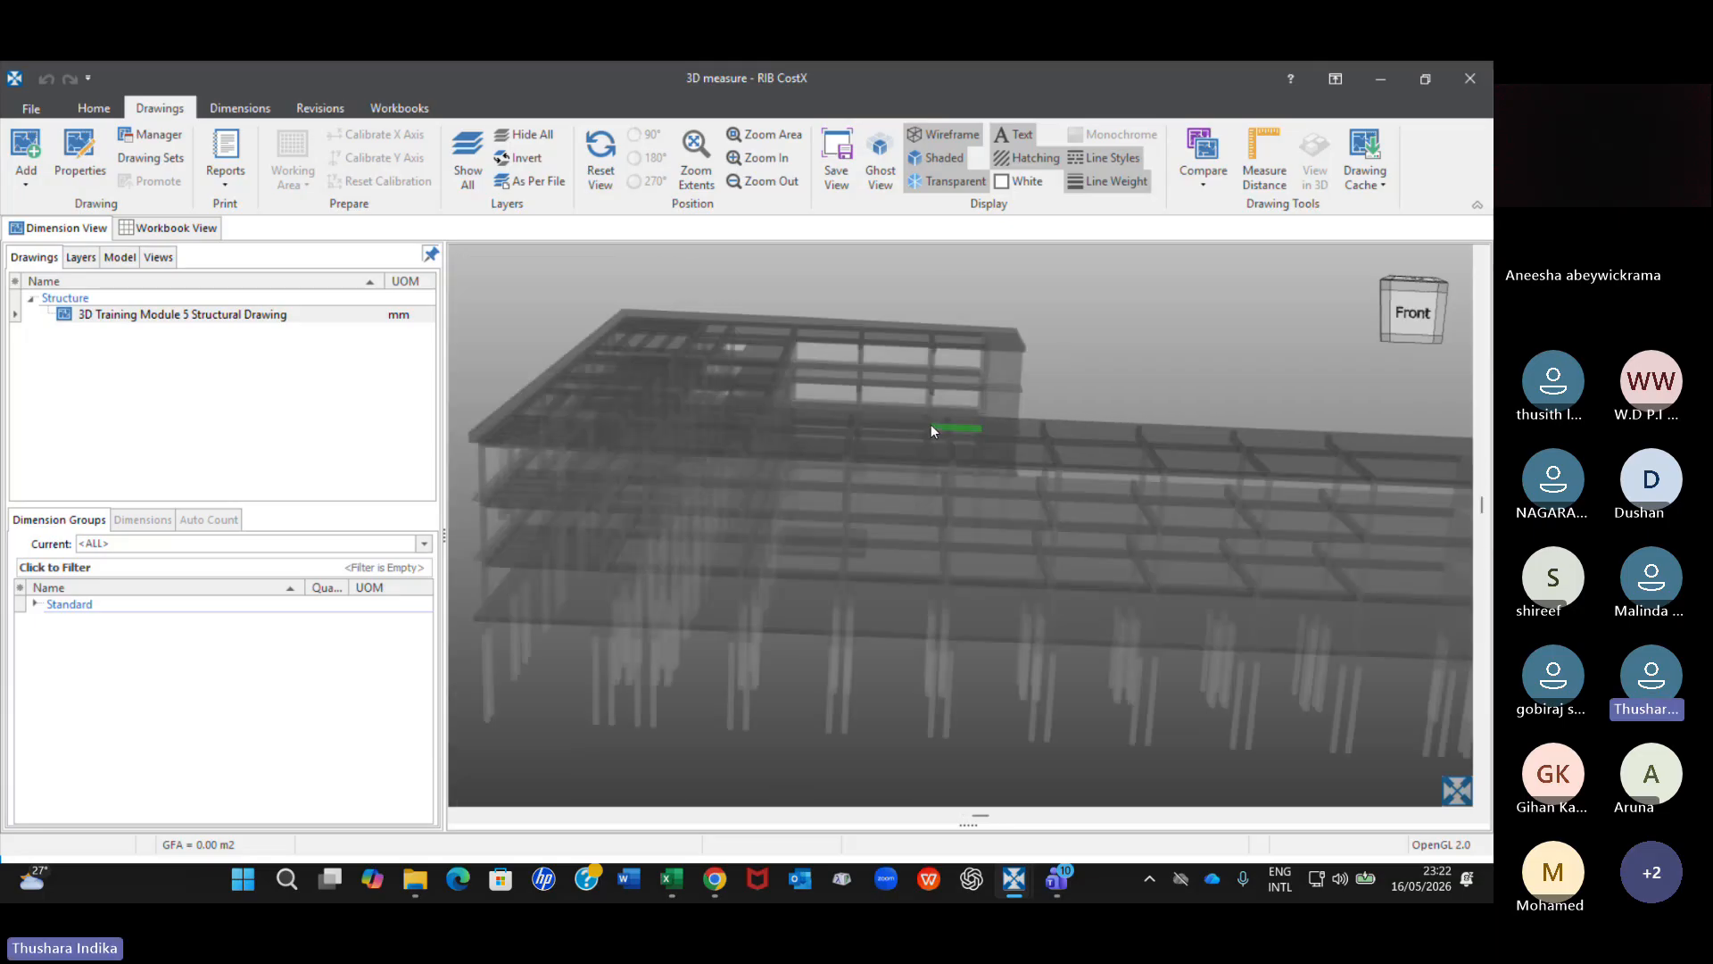
scroll(930, 428, down, 2)
scroll(929, 428, up, 4)
scroll(955, 548, down, 3)
scroll(956, 542, up, 4)
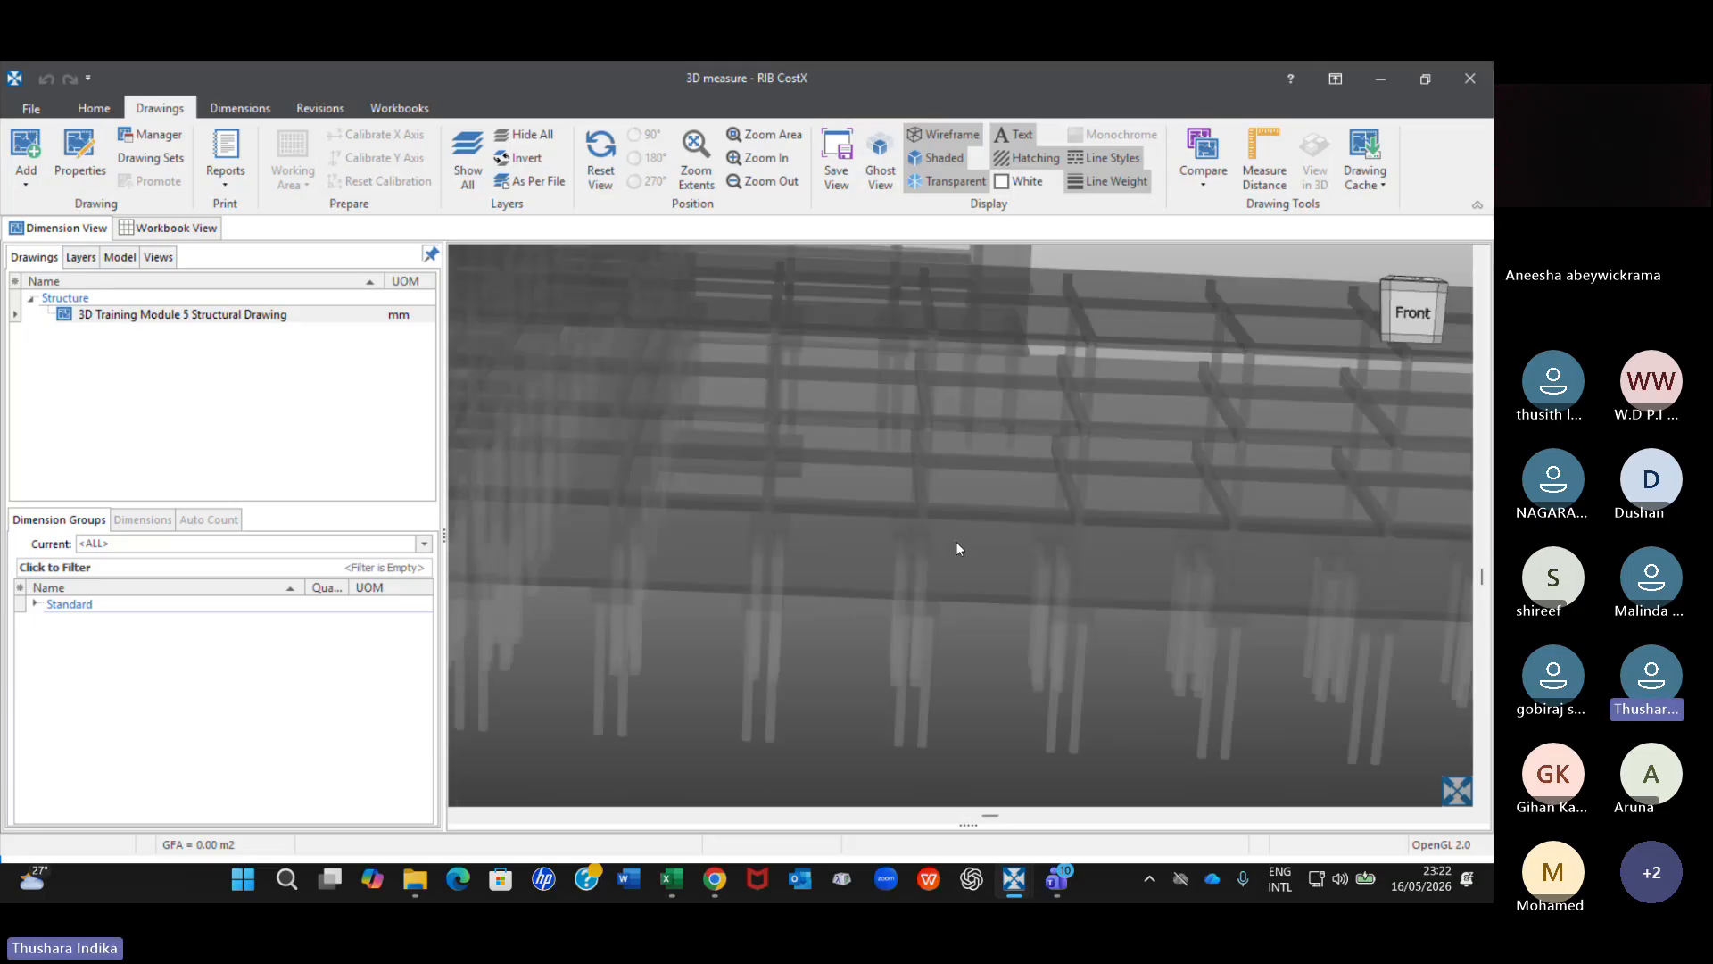
scroll(967, 542, down, 2)
scroll(966, 535, down, 2)
scroll(965, 527, up, 6)
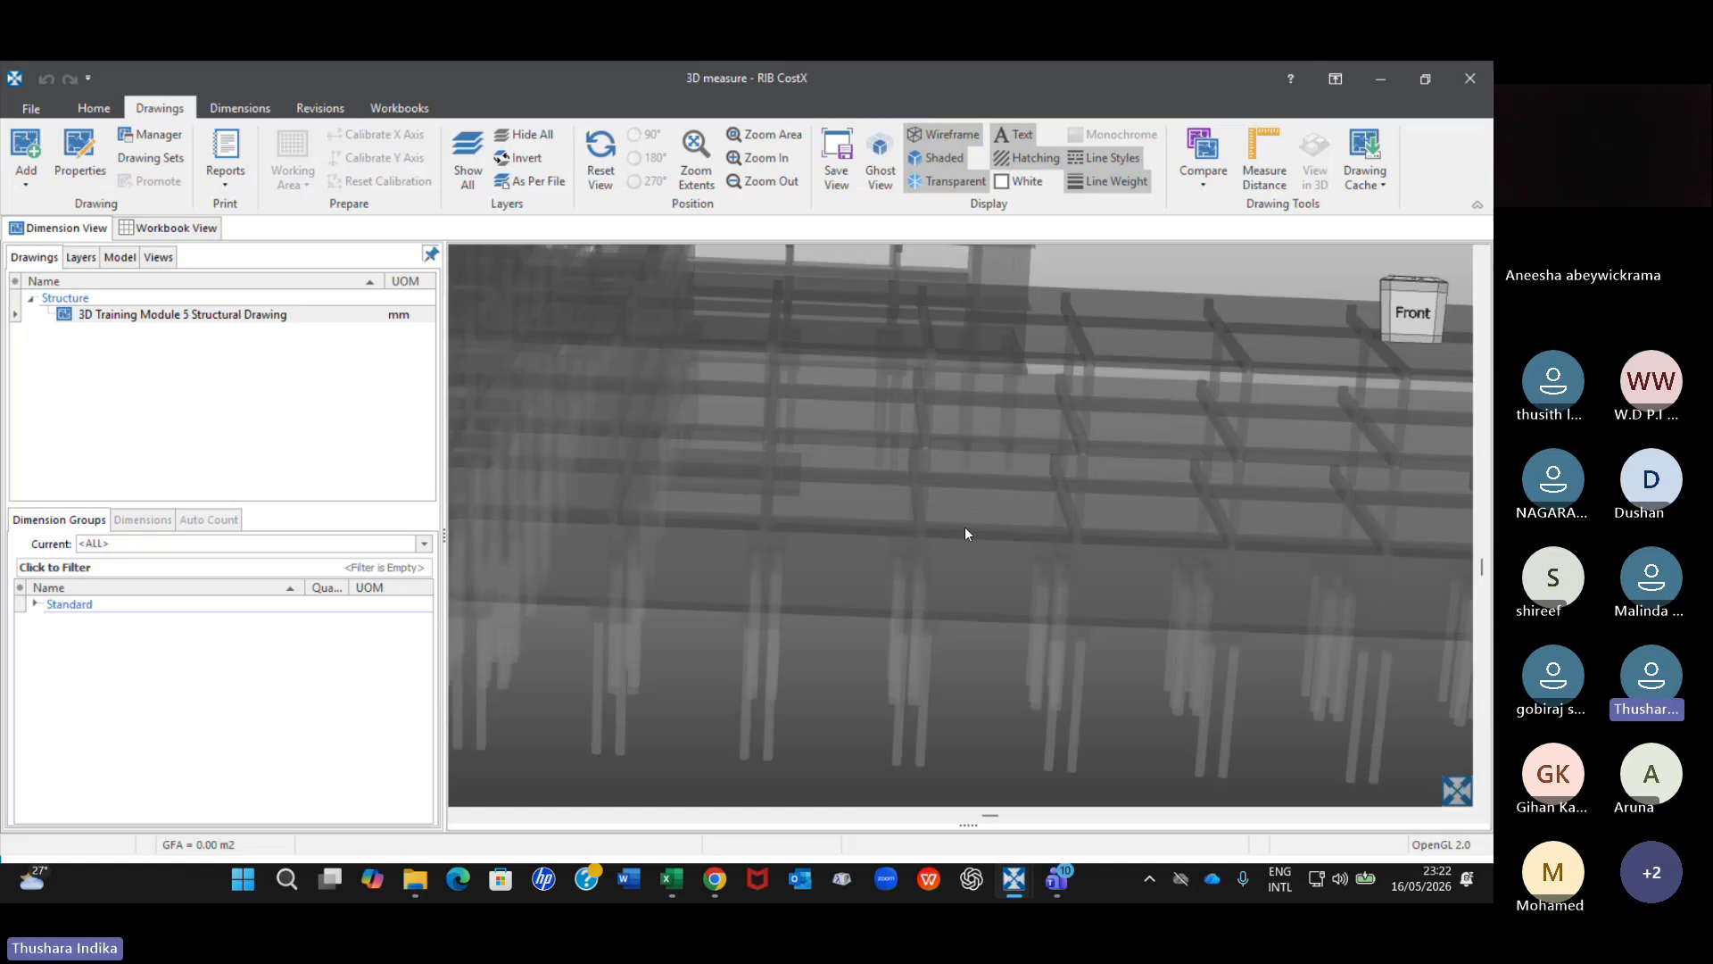
scroll(966, 526, down, 3)
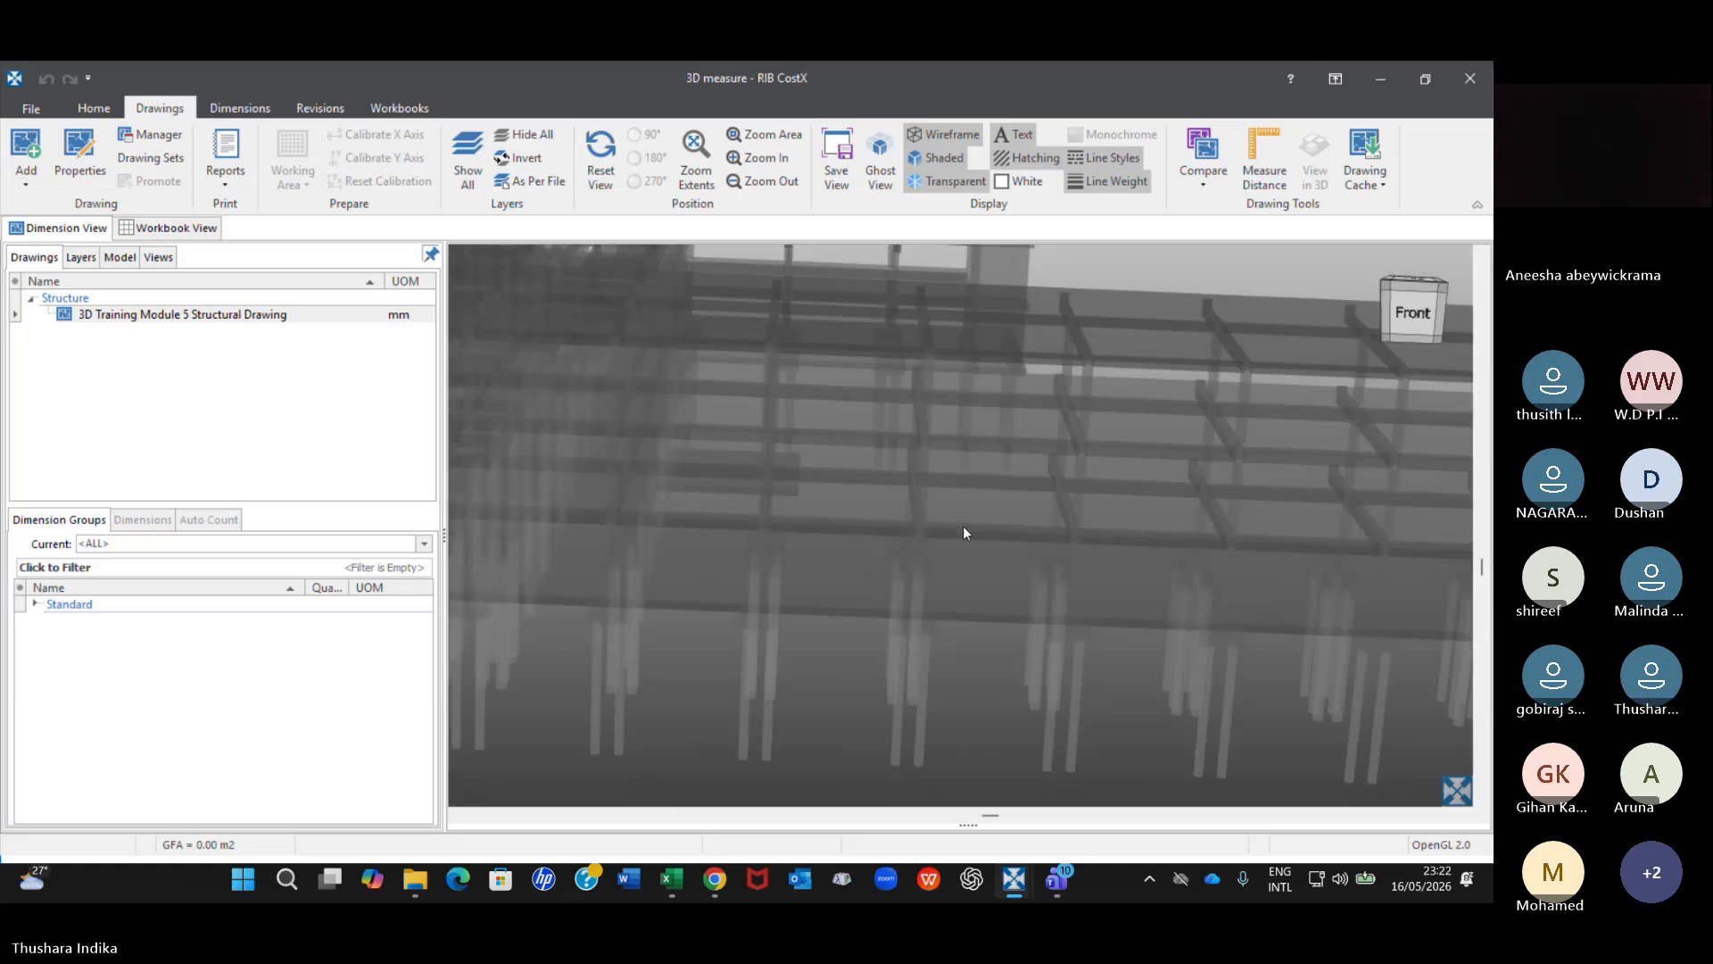
scroll(961, 528, down, 2)
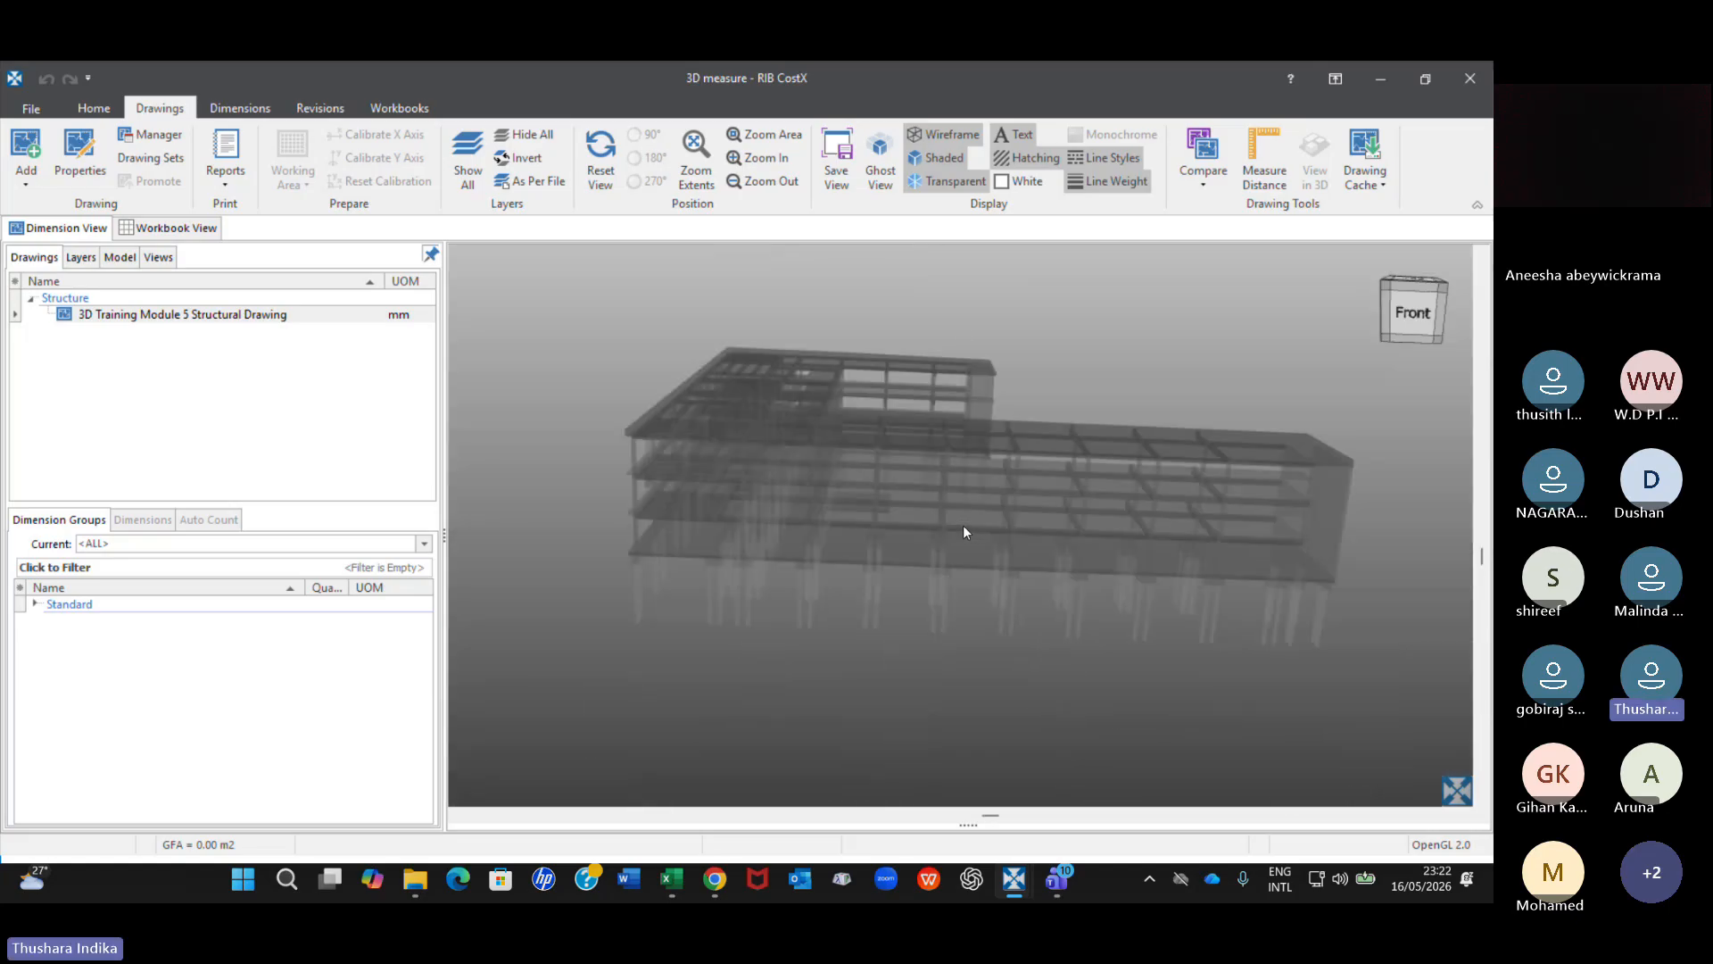
Alternate the building's display between transparent and shaded, finishing with the shaded display.
click(942, 159)
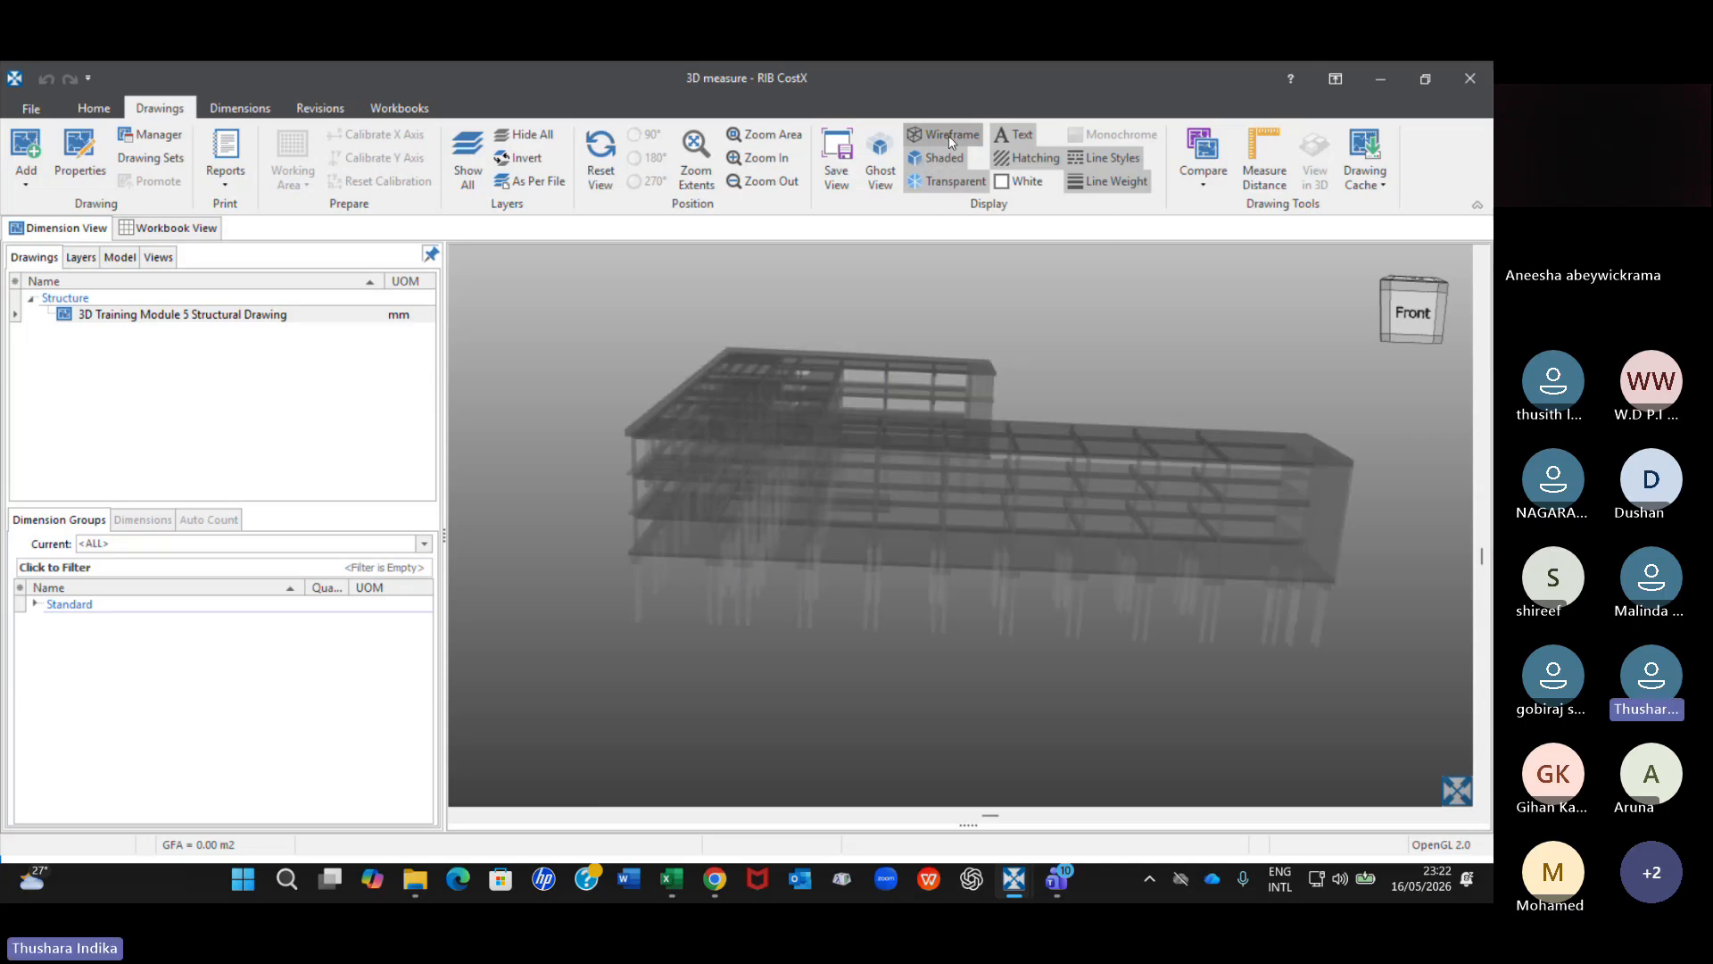
click(947, 184)
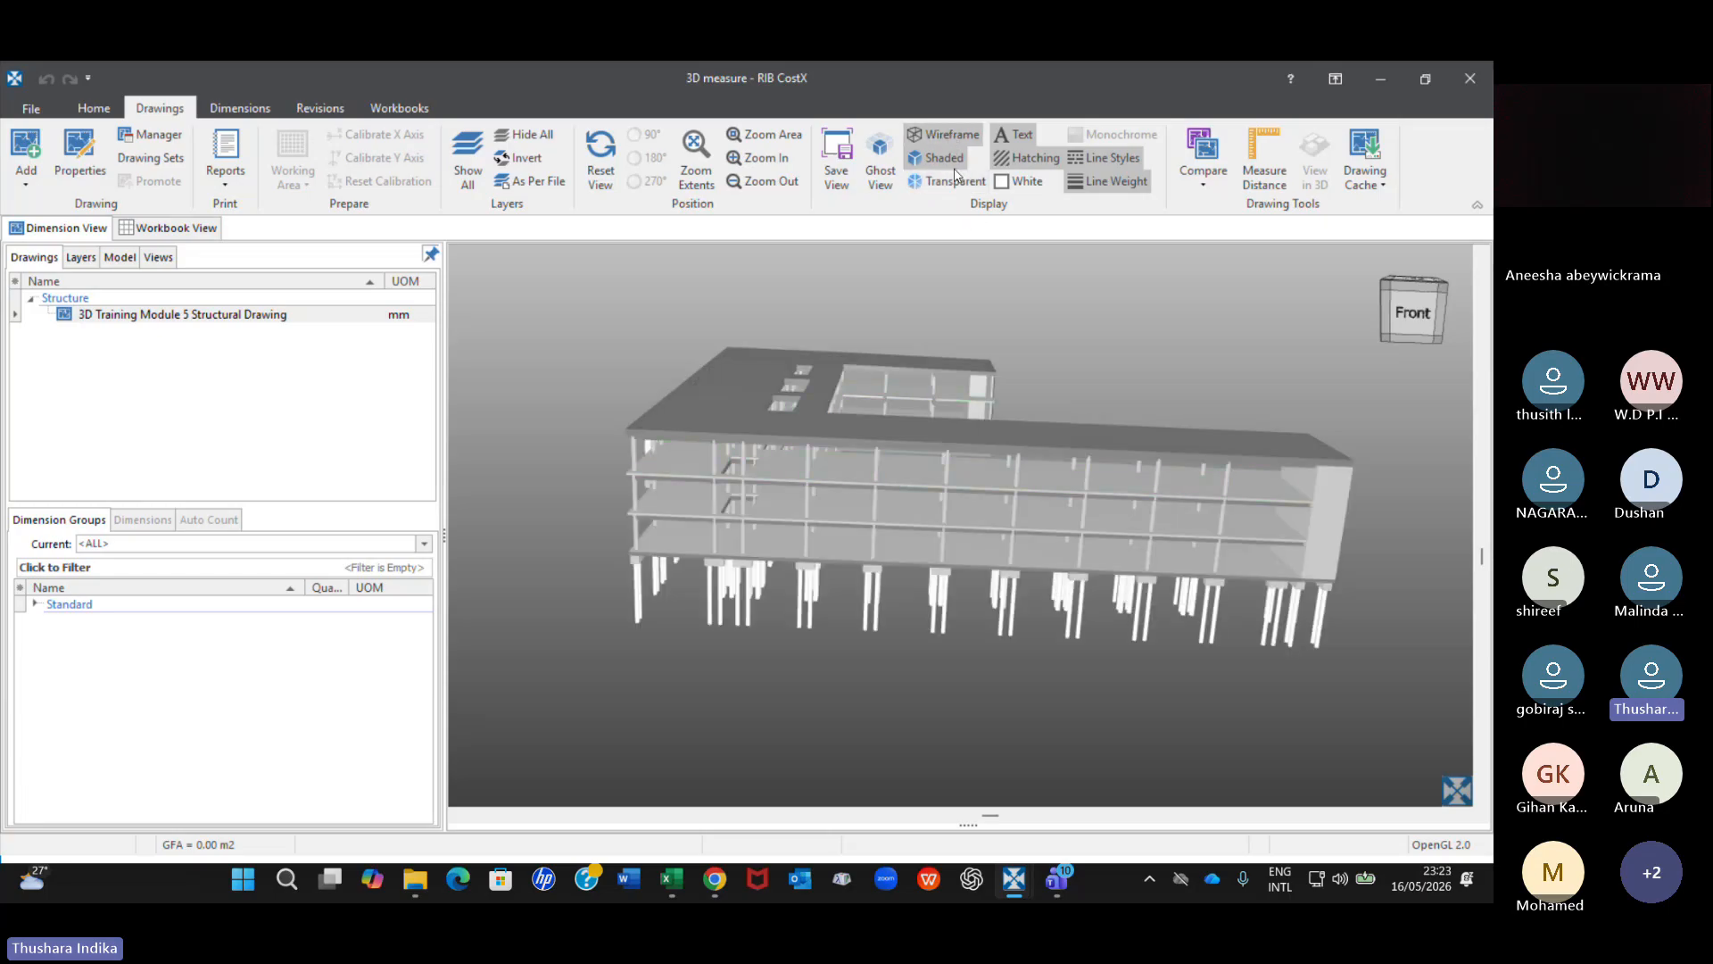
click(953, 163)
click(951, 161)
click(951, 181)
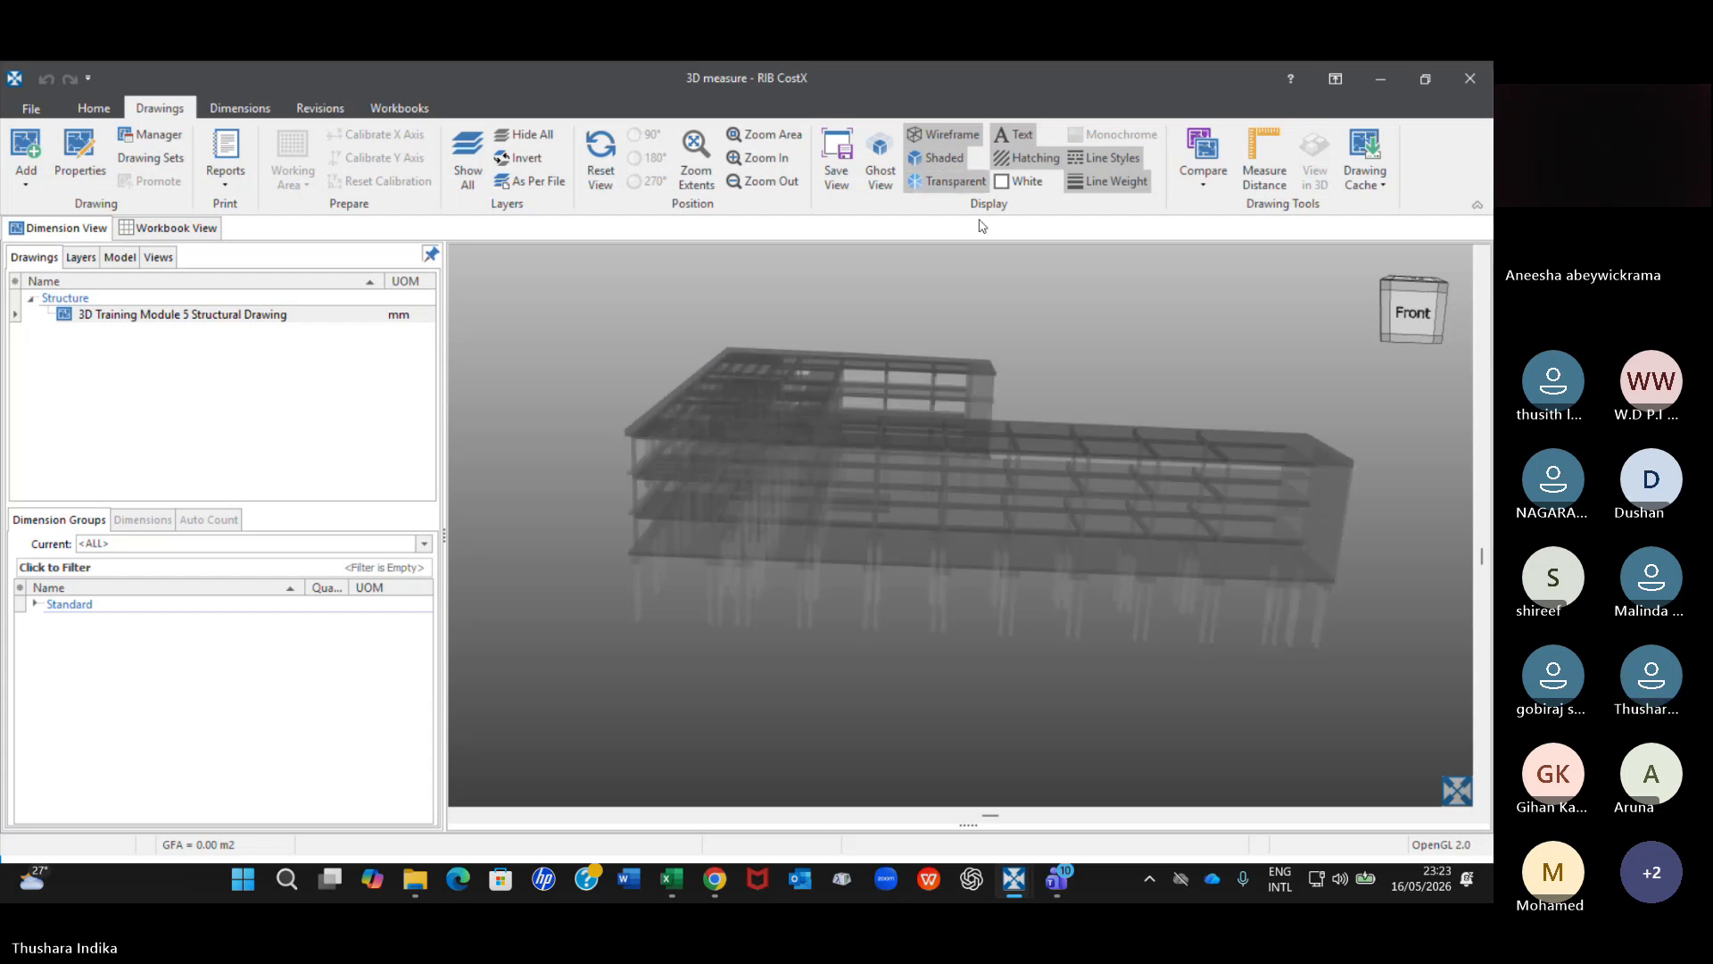
click(953, 181)
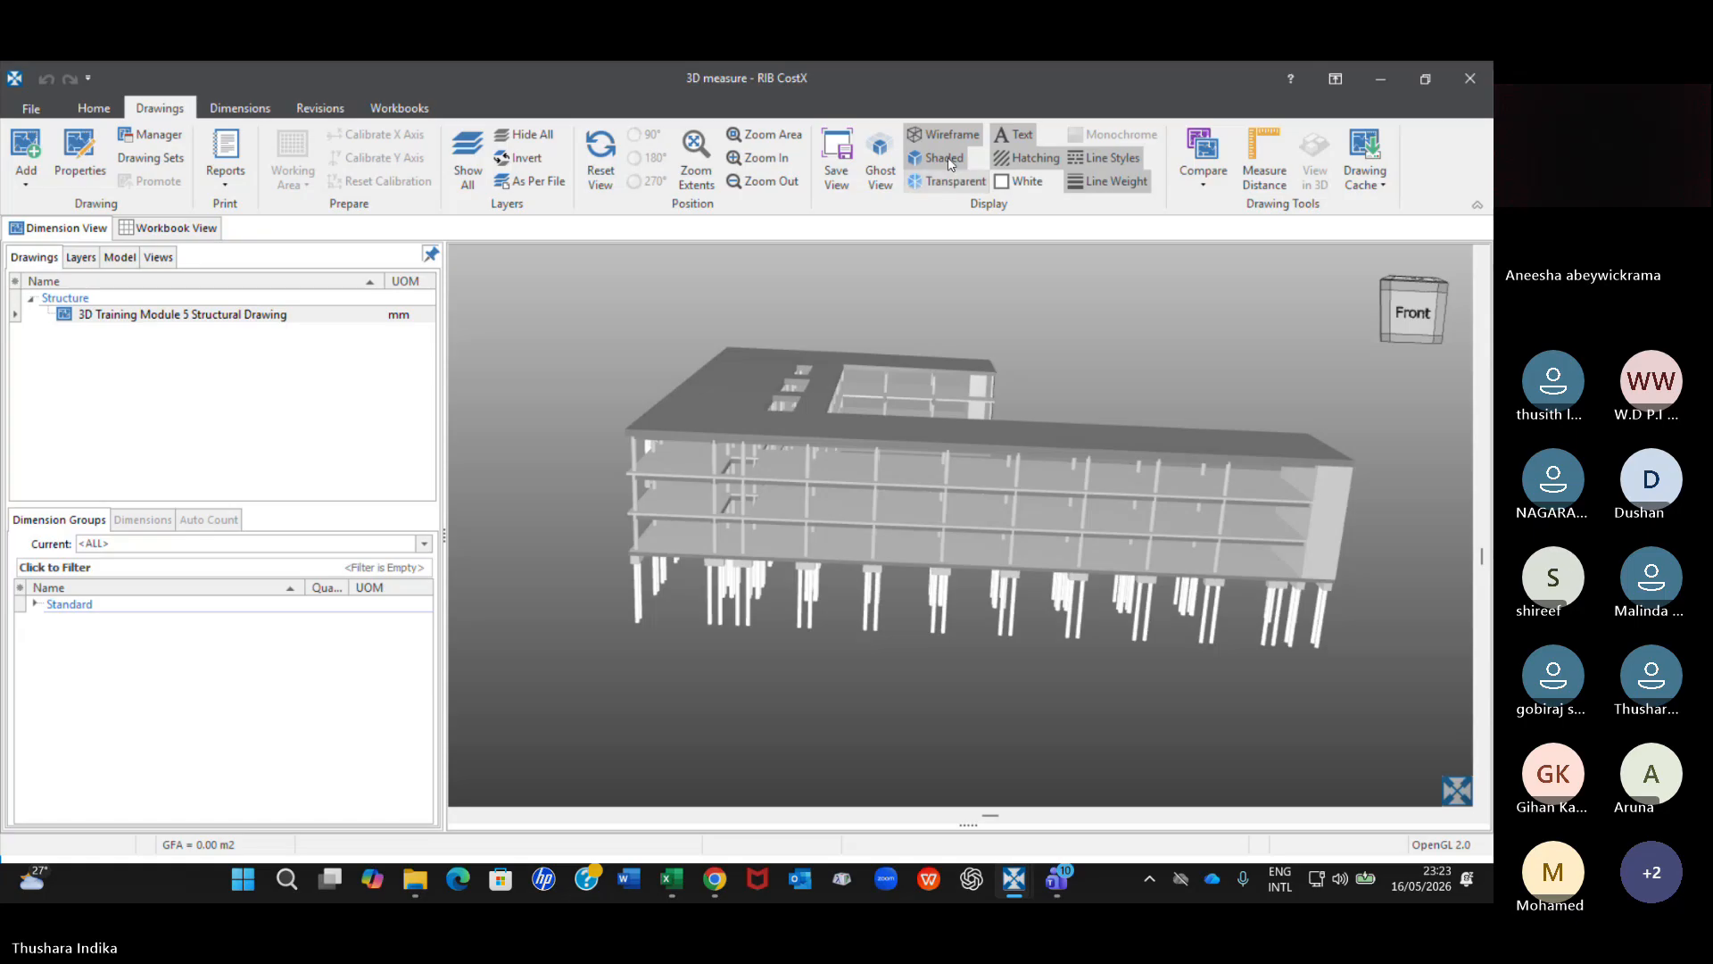
Compare the wireframe-only, shaded and transparent displays of the building, finishing with the transparent display.
click(948, 134)
click(947, 134)
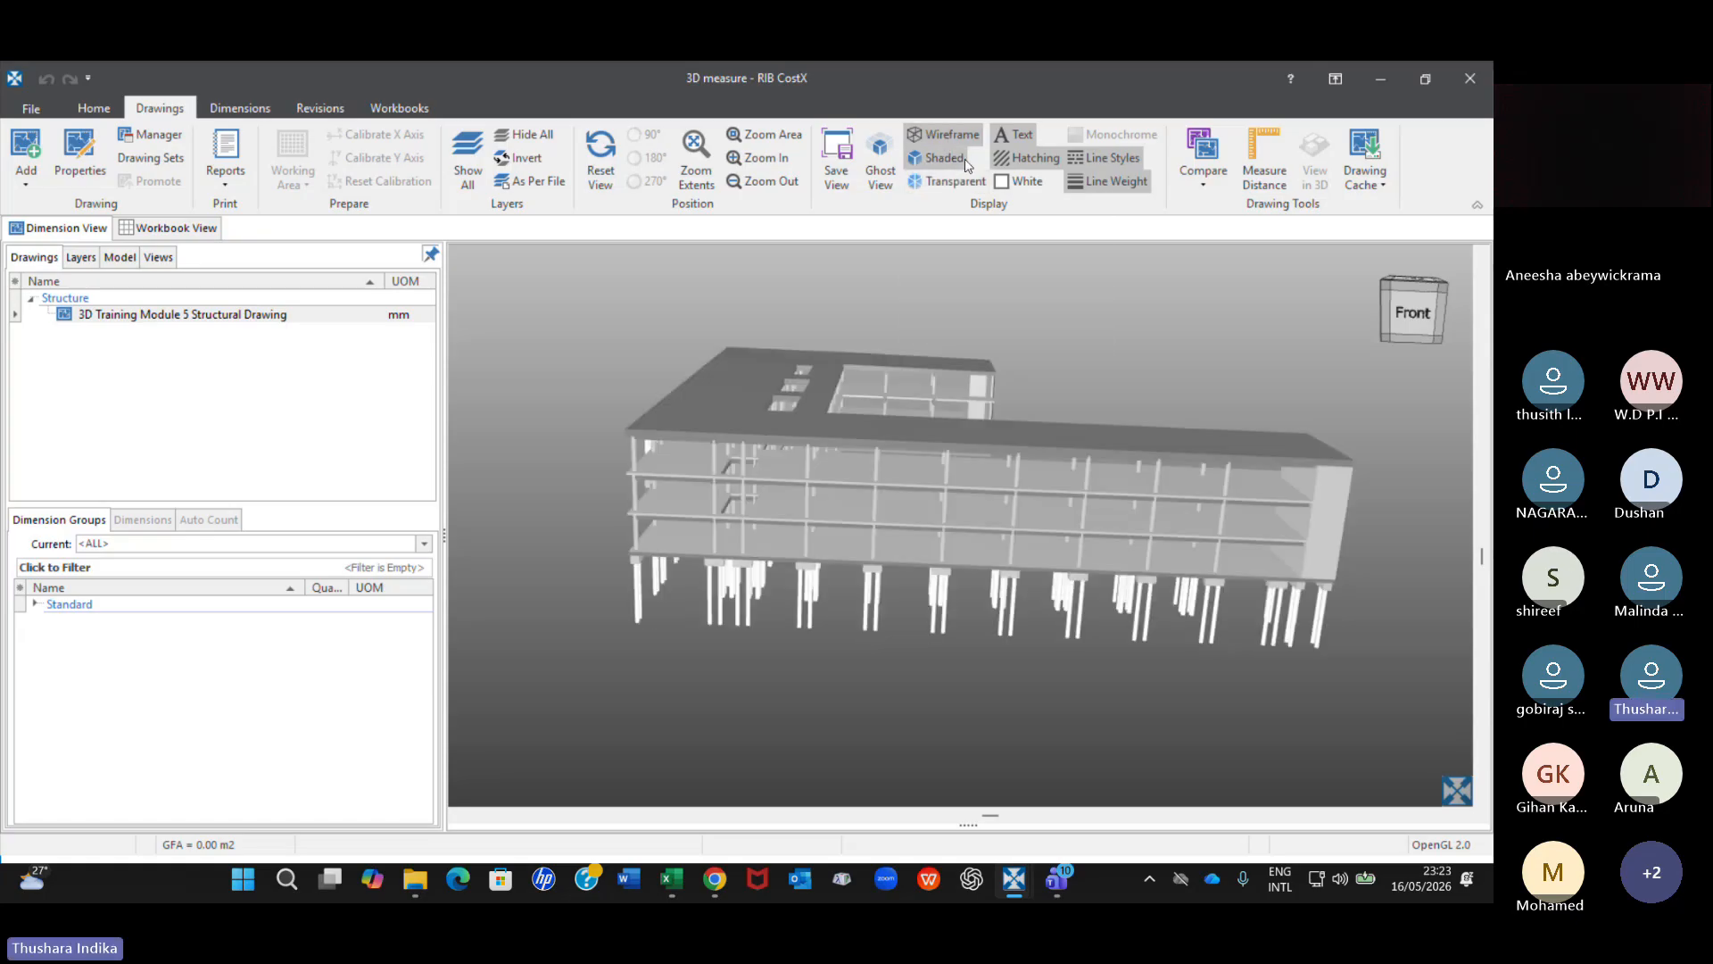
click(949, 136)
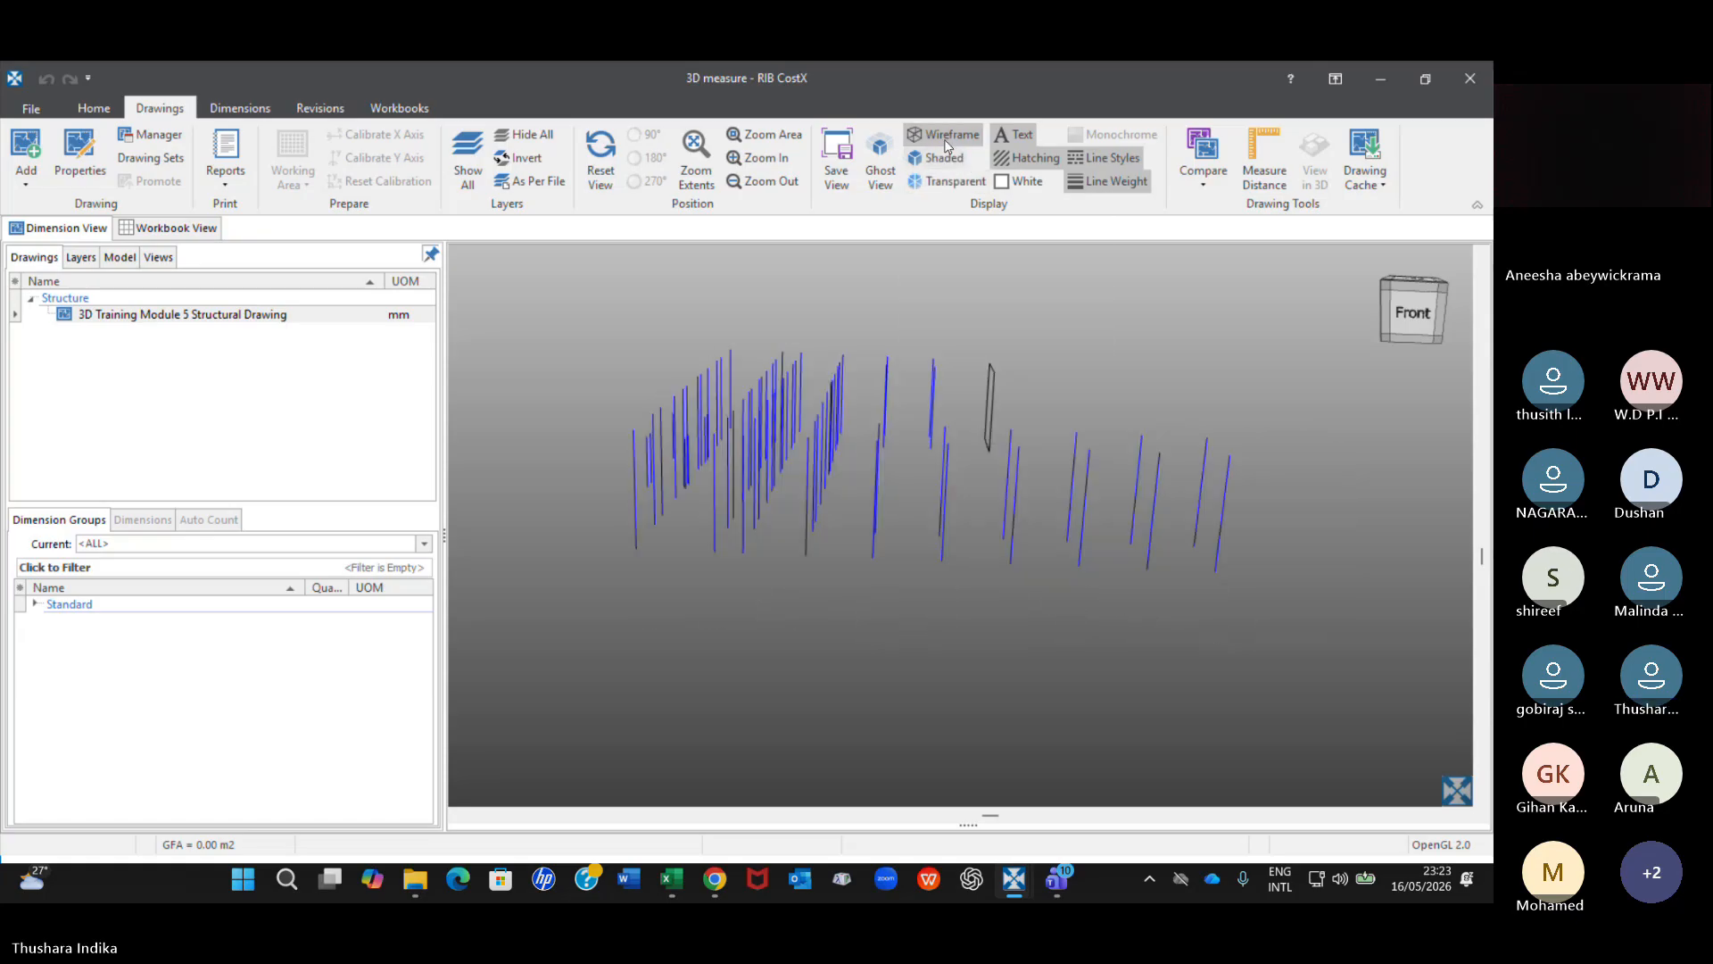
click(944, 155)
click(944, 155)
click(946, 180)
click(941, 154)
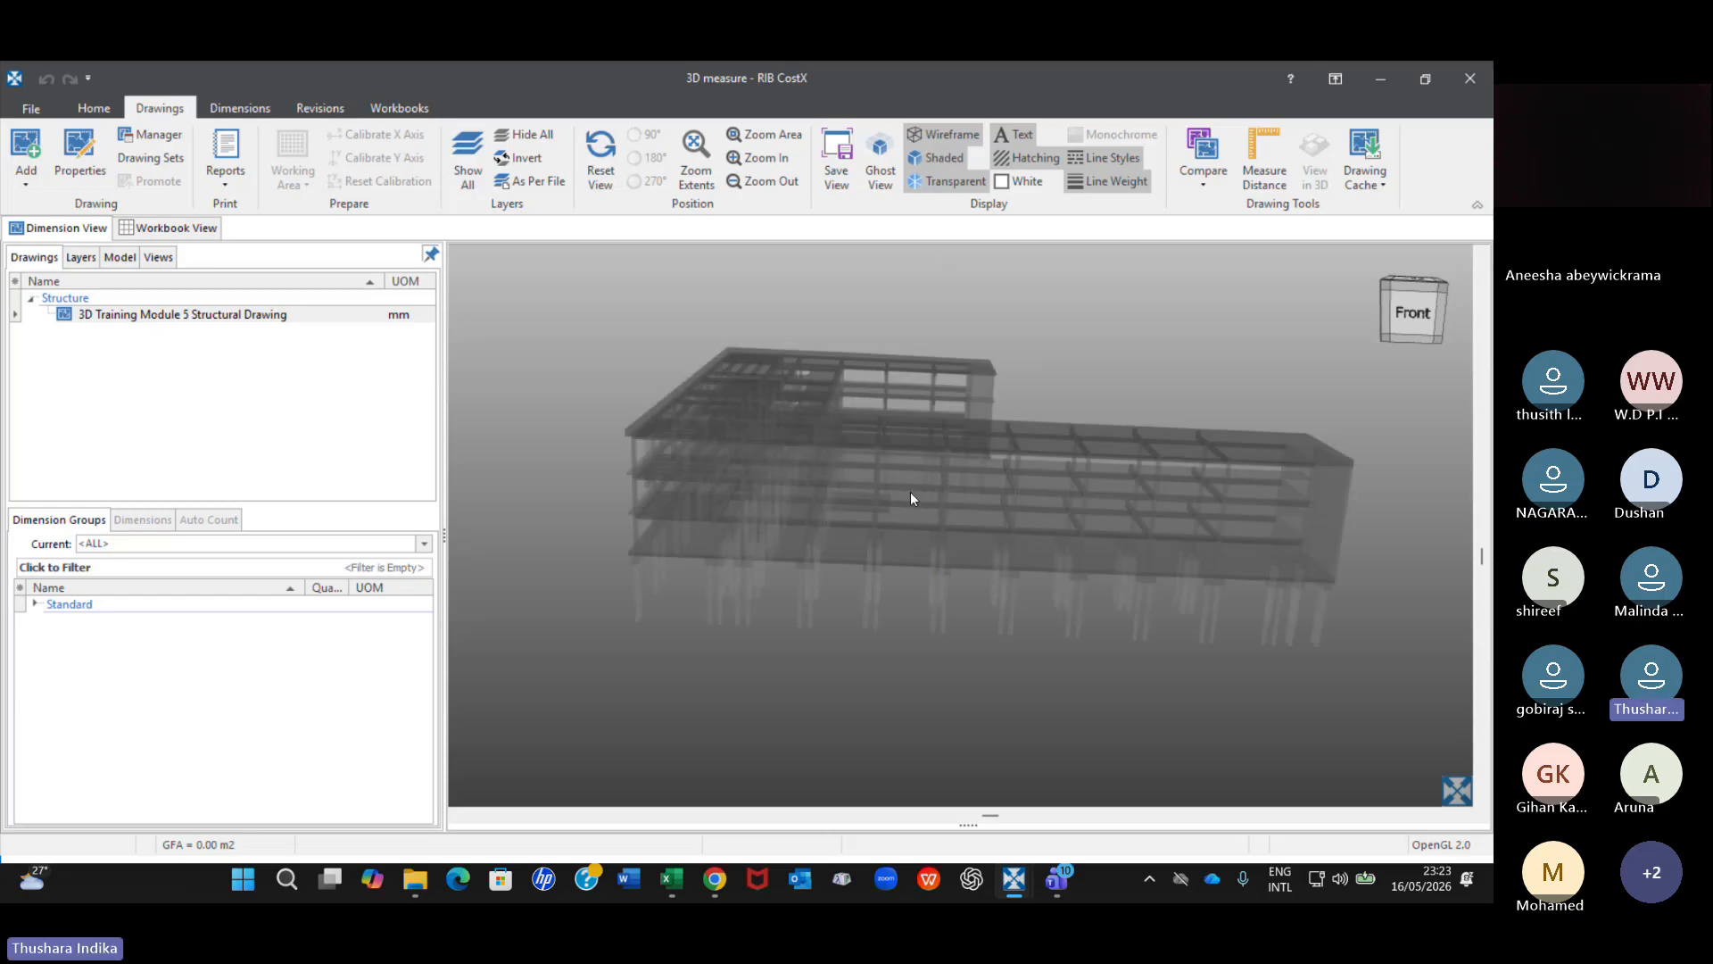
Examine the transparent beams and columns up close and view the building from a higher front angle.
scroll(853, 467, up, 8)
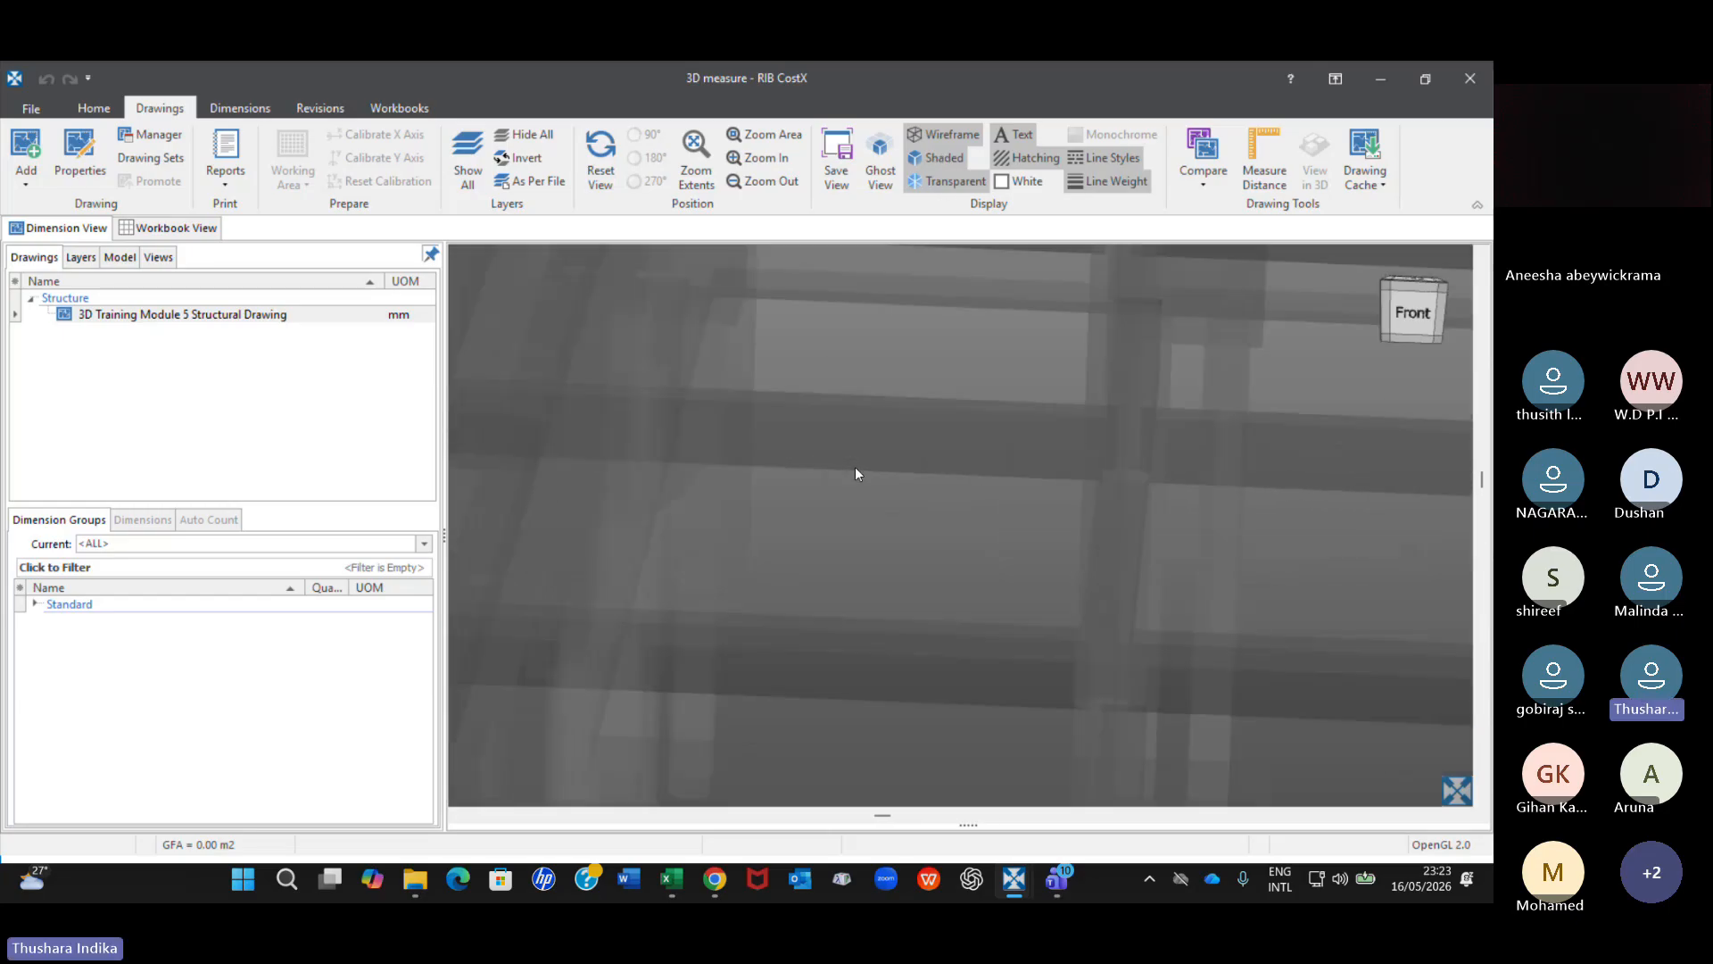
scroll(871, 439, down, 3)
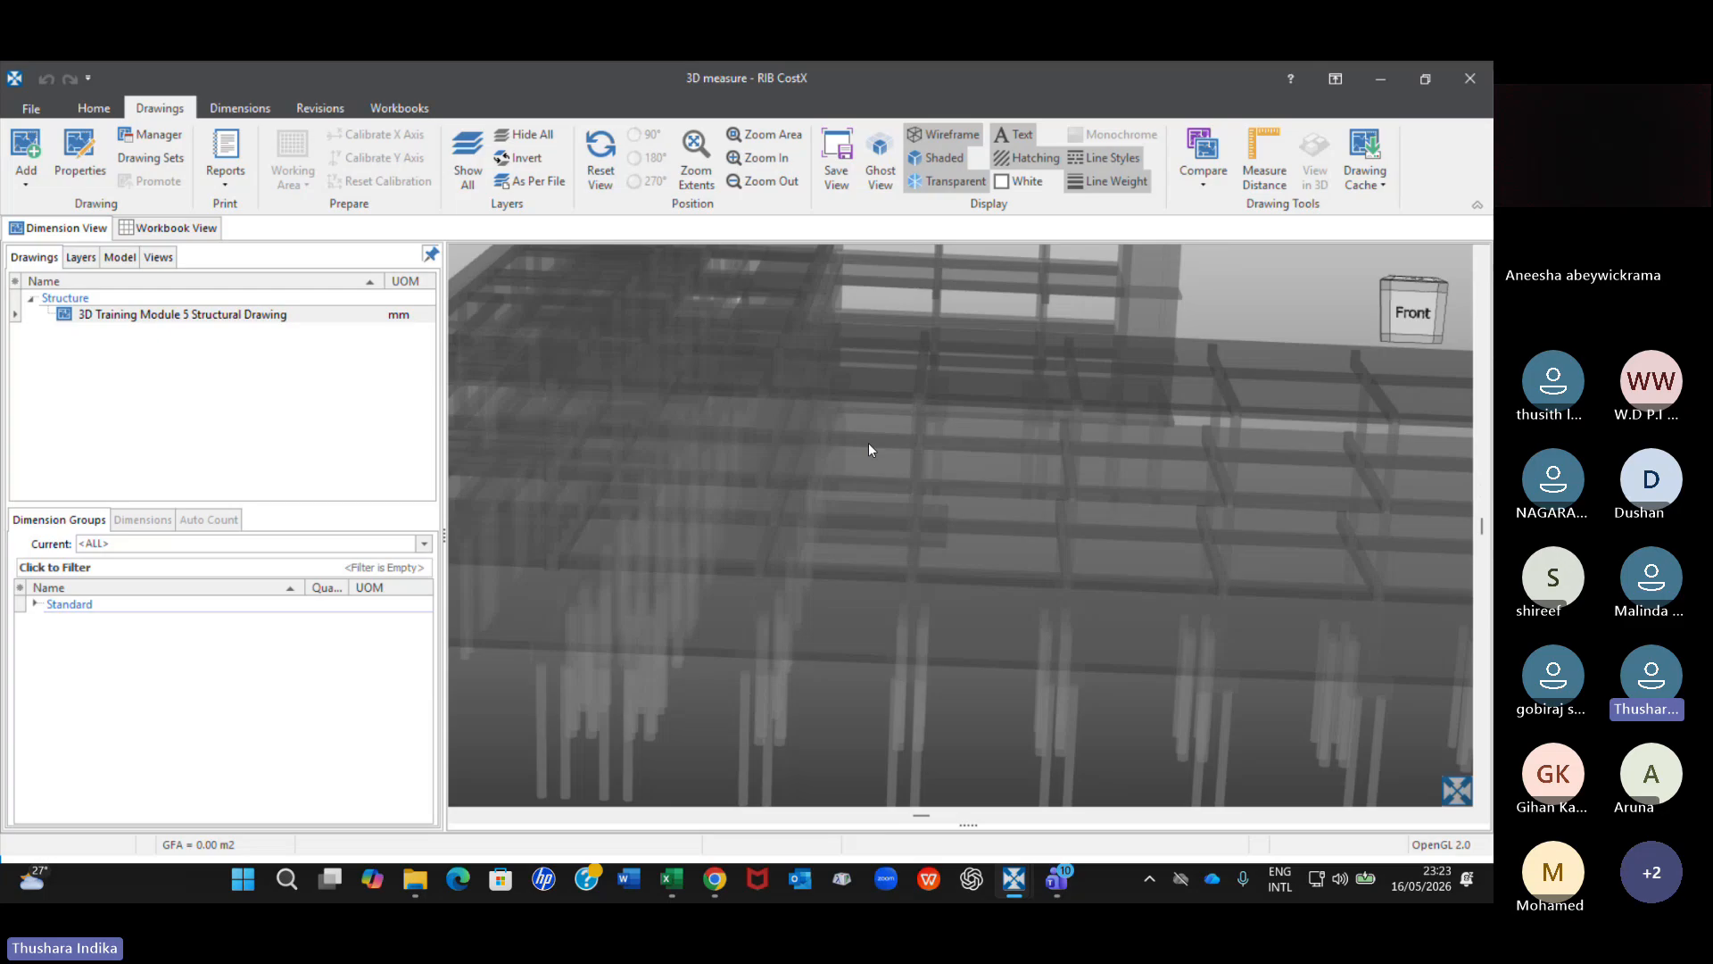
scroll(869, 444, down, 2)
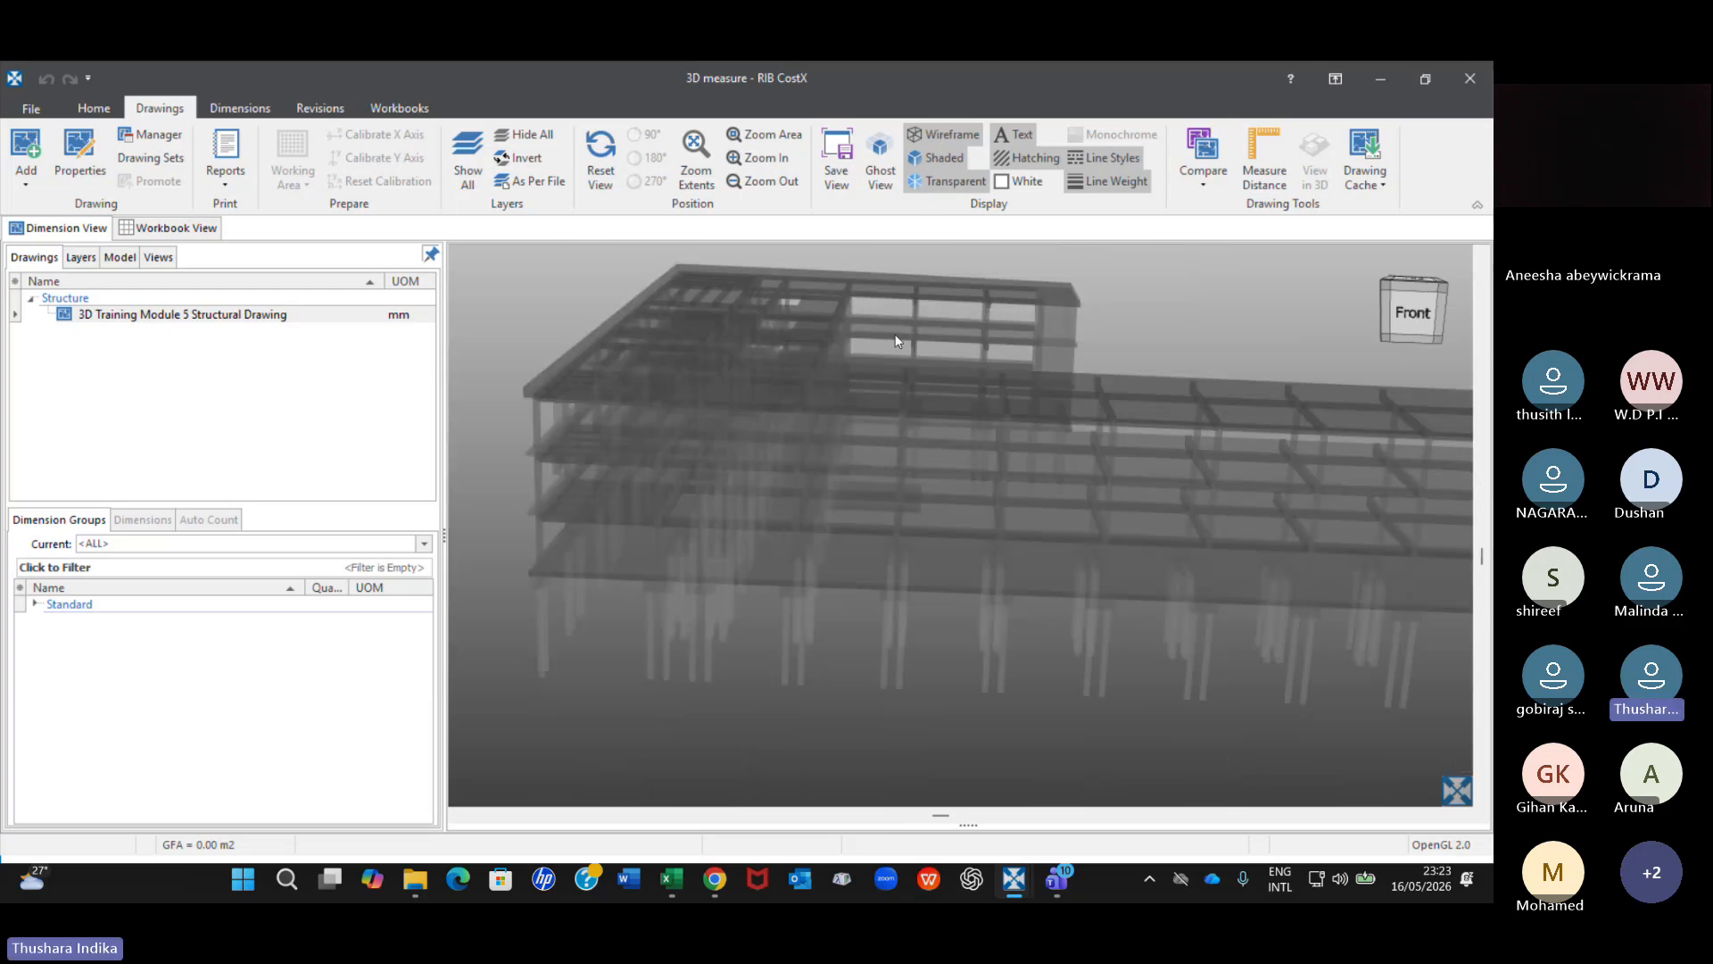
scroll(875, 490, down, 5)
scroll(834, 420, up, 4)
middle_drag(903, 480, 910, 526)
scroll(817, 544, up, 5)
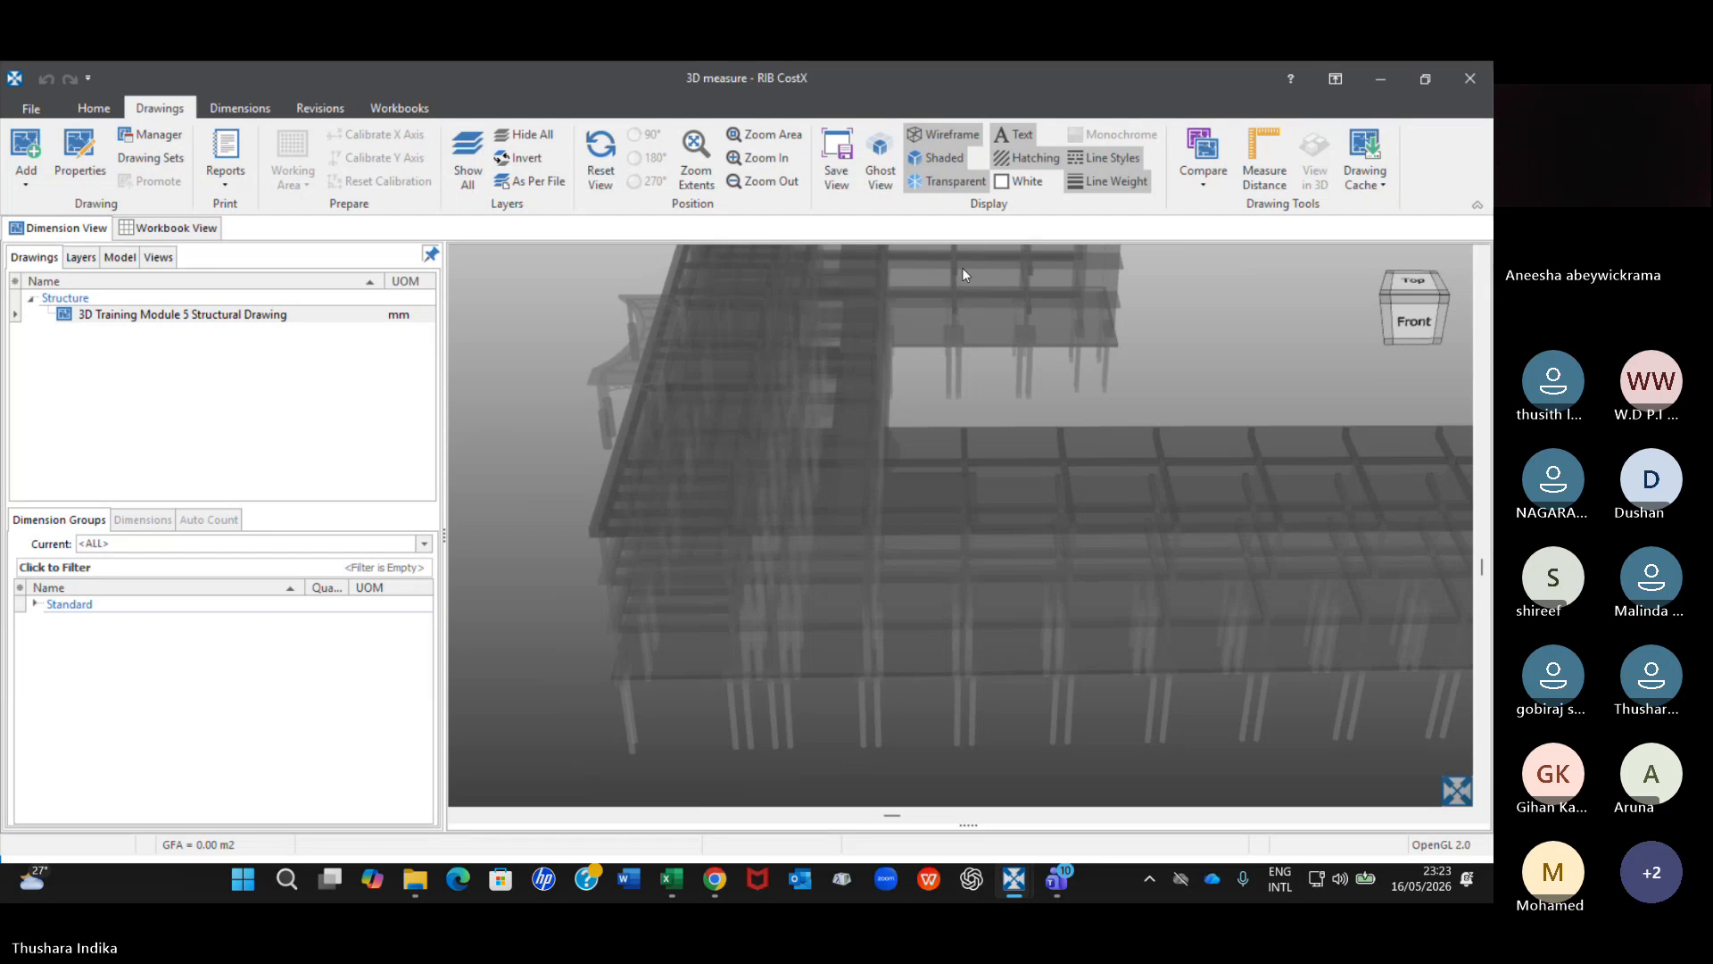
Turn off the transparent display to view the wireframe alone, and turn on the shaded display with the building seen from the front.
click(948, 184)
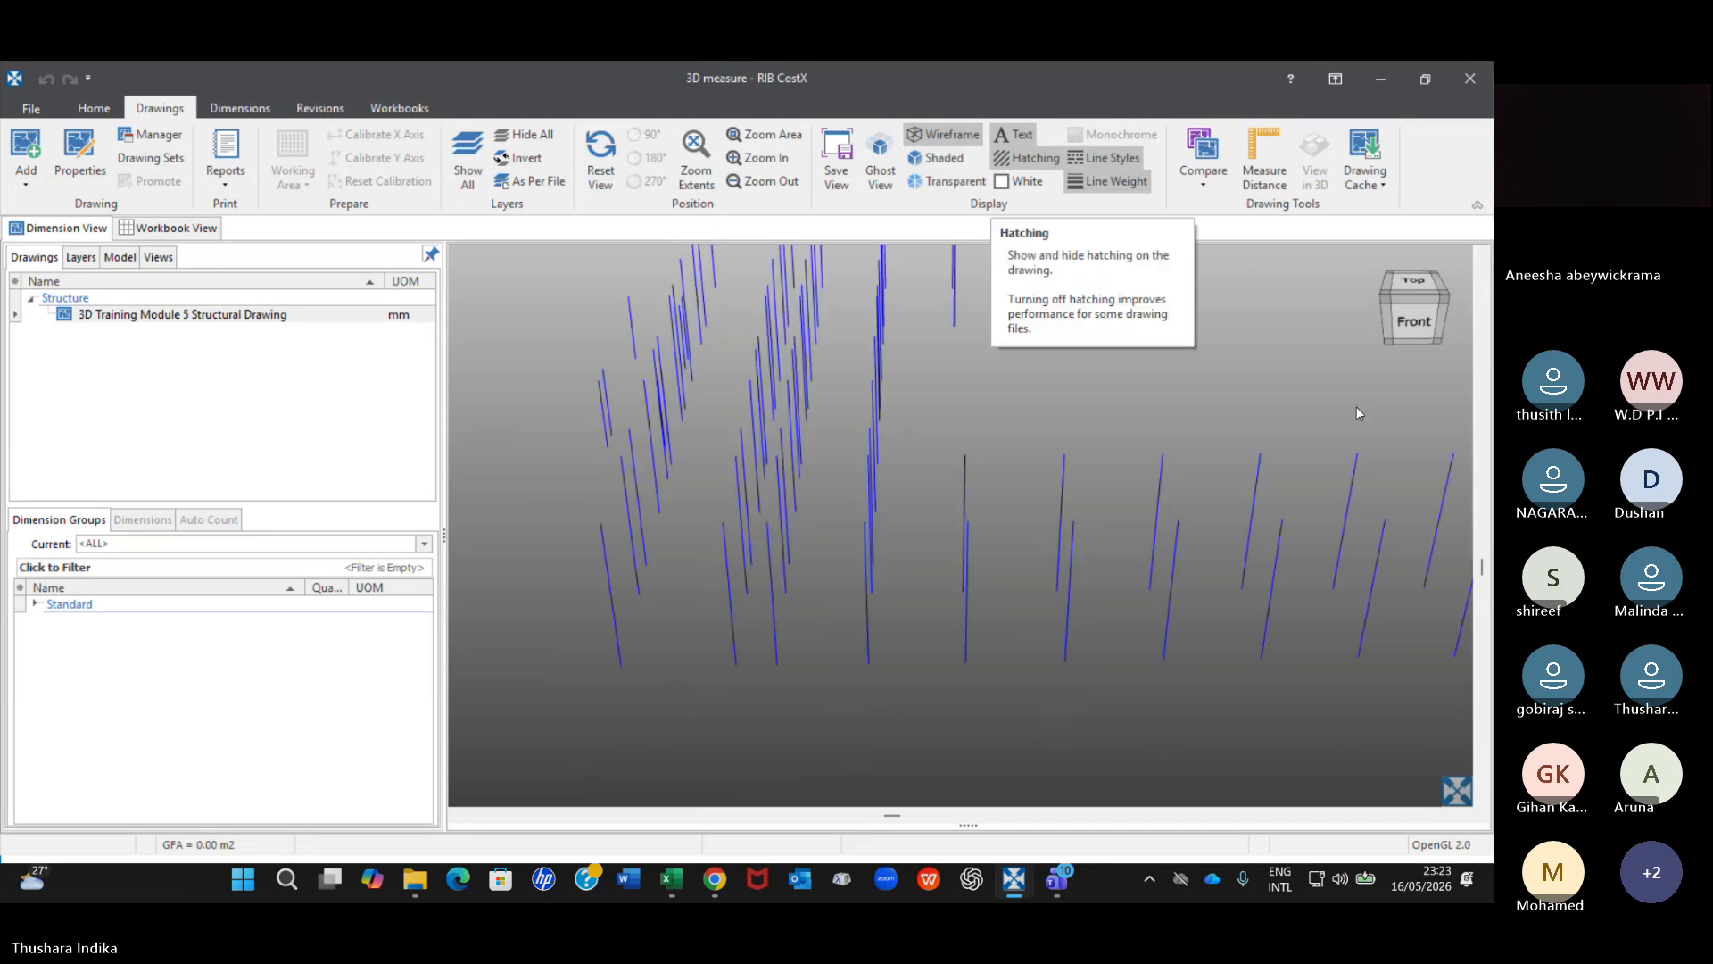
scroll(918, 464, down, 5)
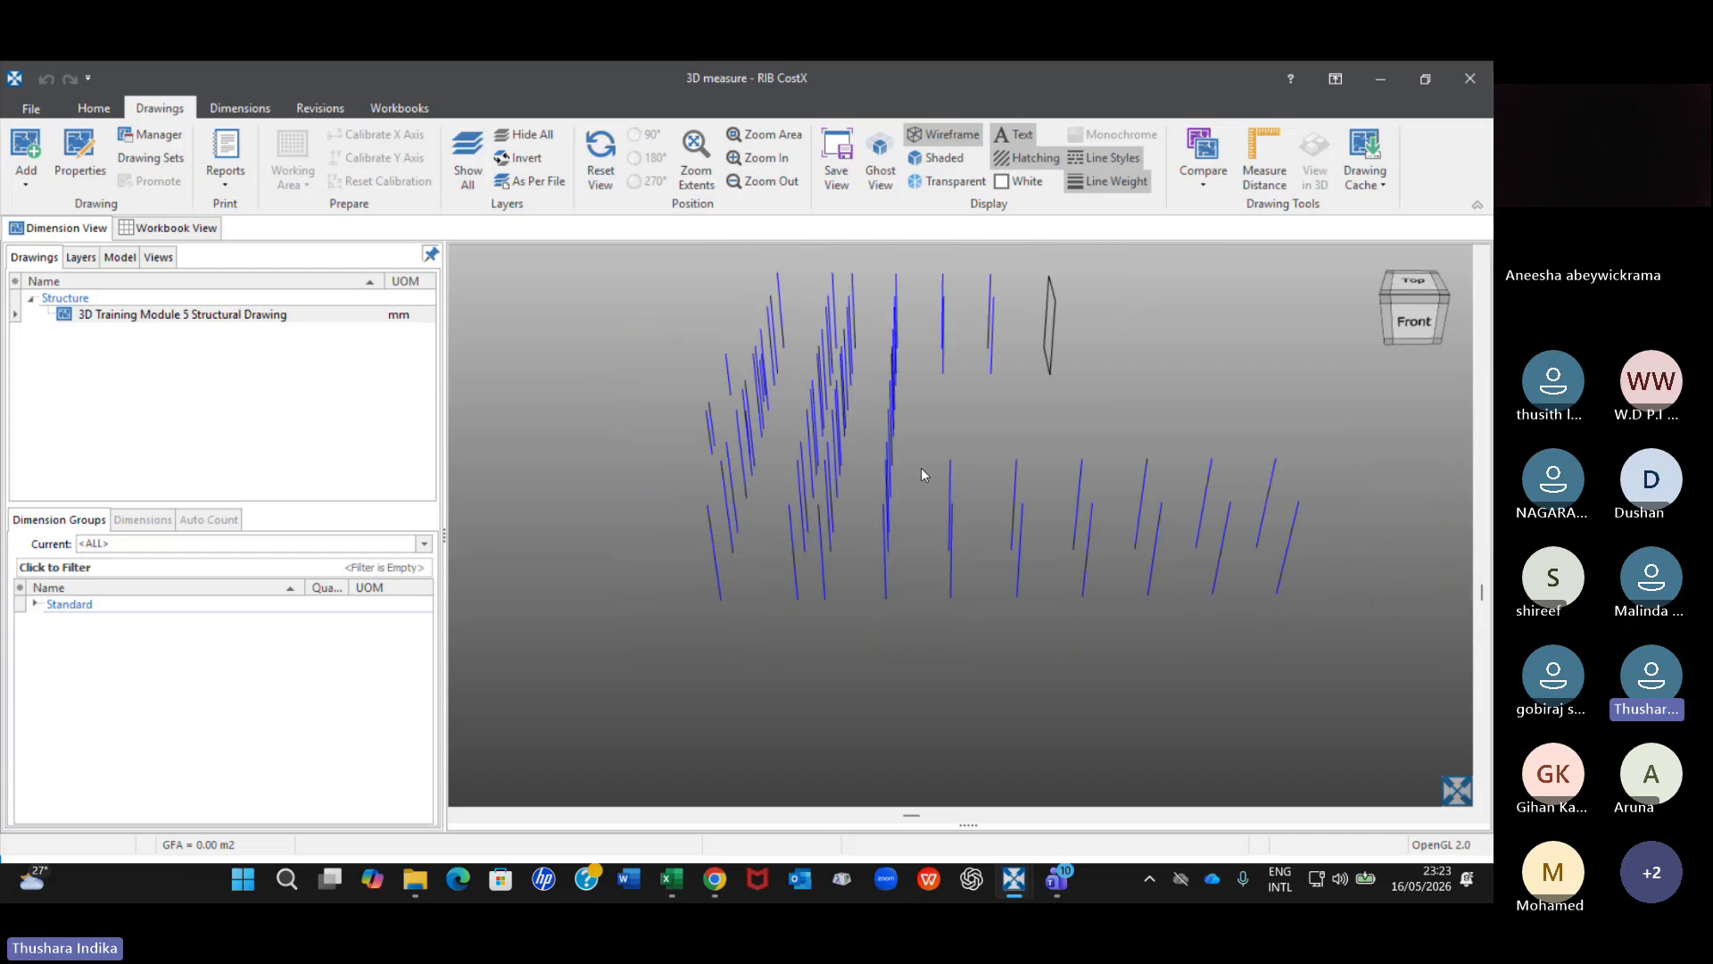
click(939, 163)
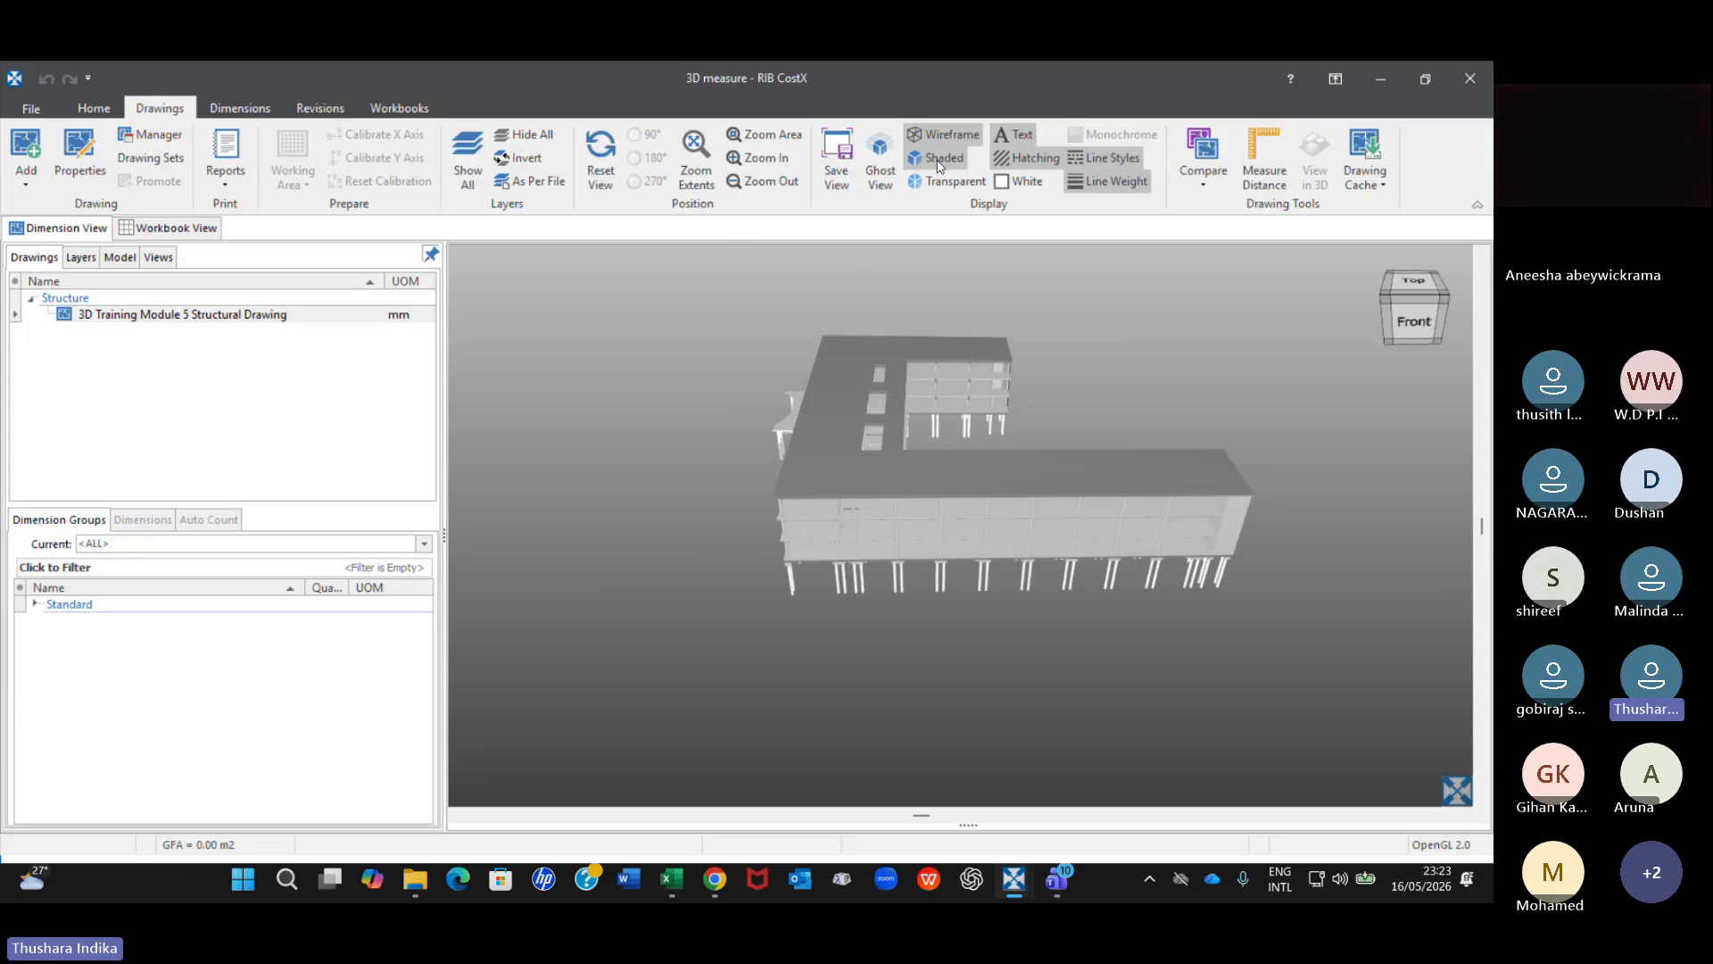
drag(951, 676, 919, 563)
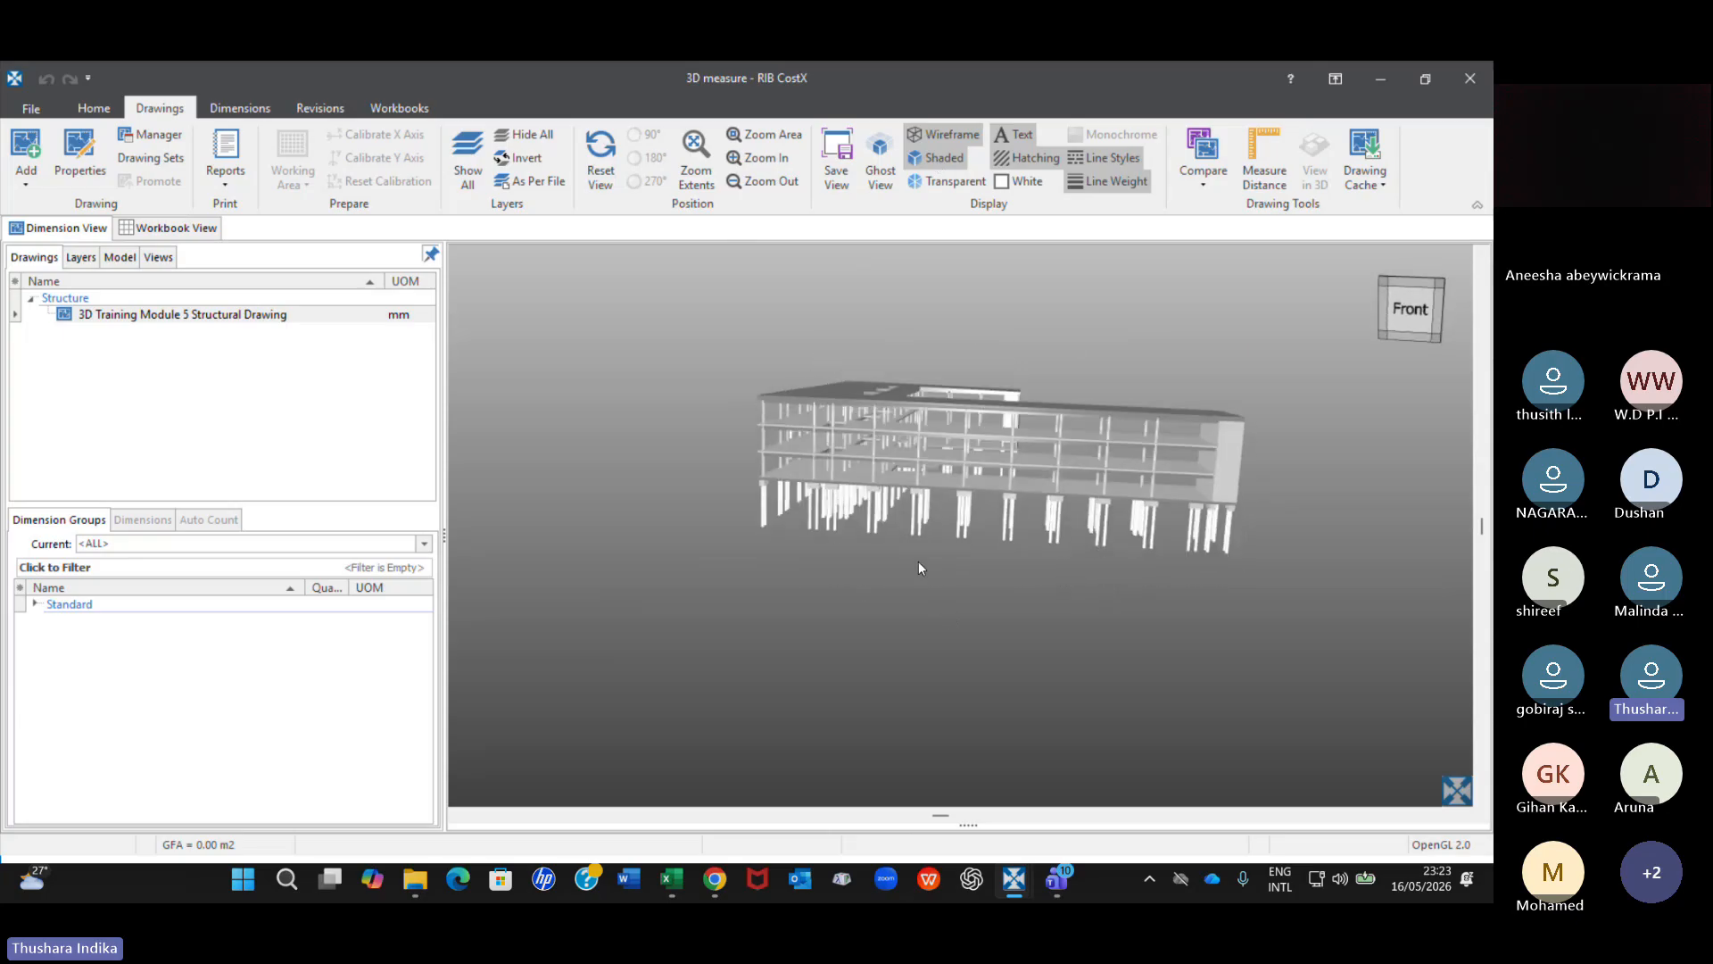
Switch to the transparent display and check the object properties of one beam between the columns.
click(950, 181)
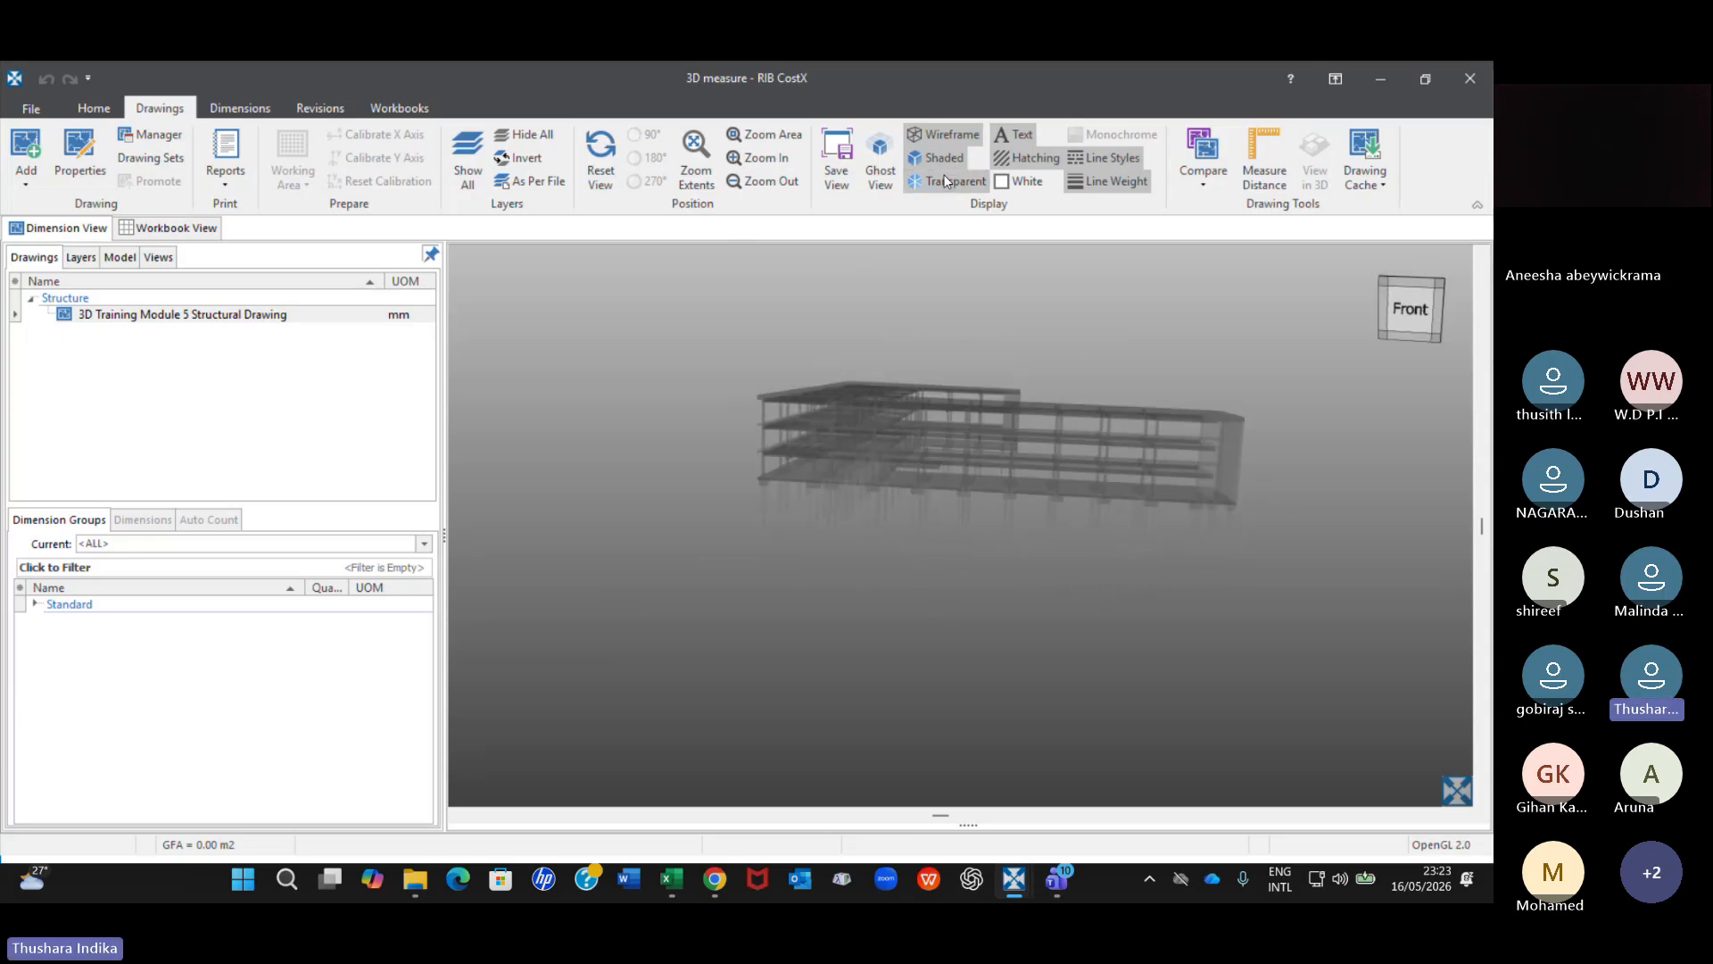
scroll(949, 473, up, 10)
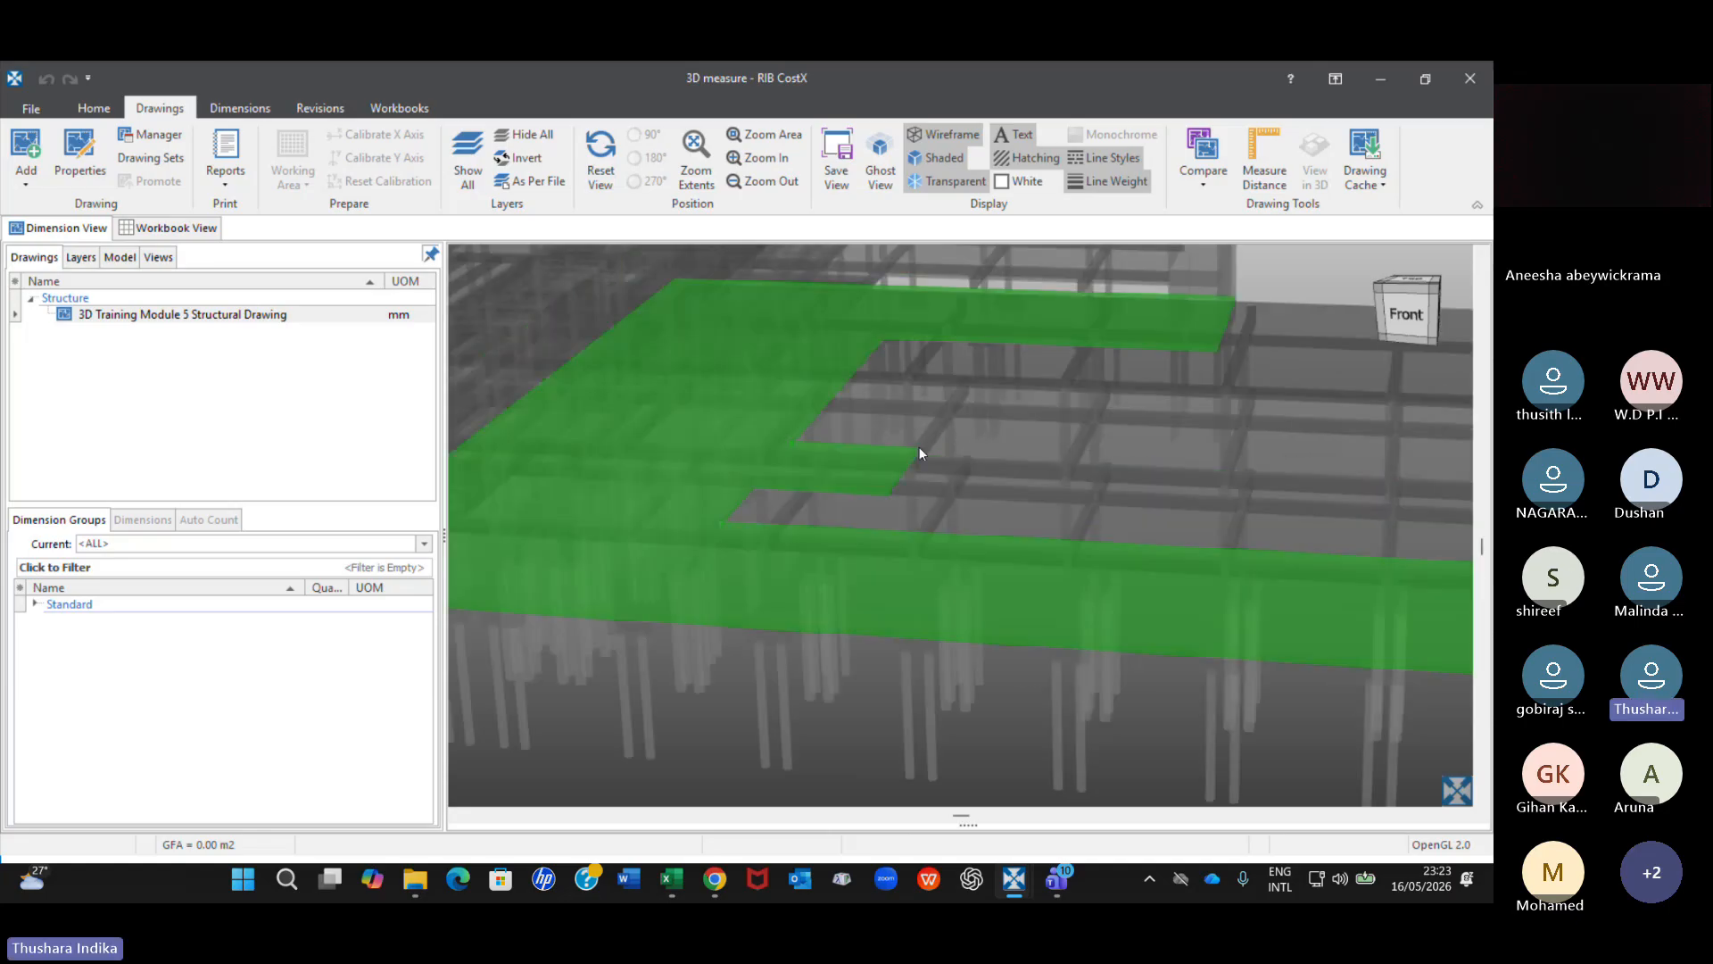
scroll(942, 436, up, 3)
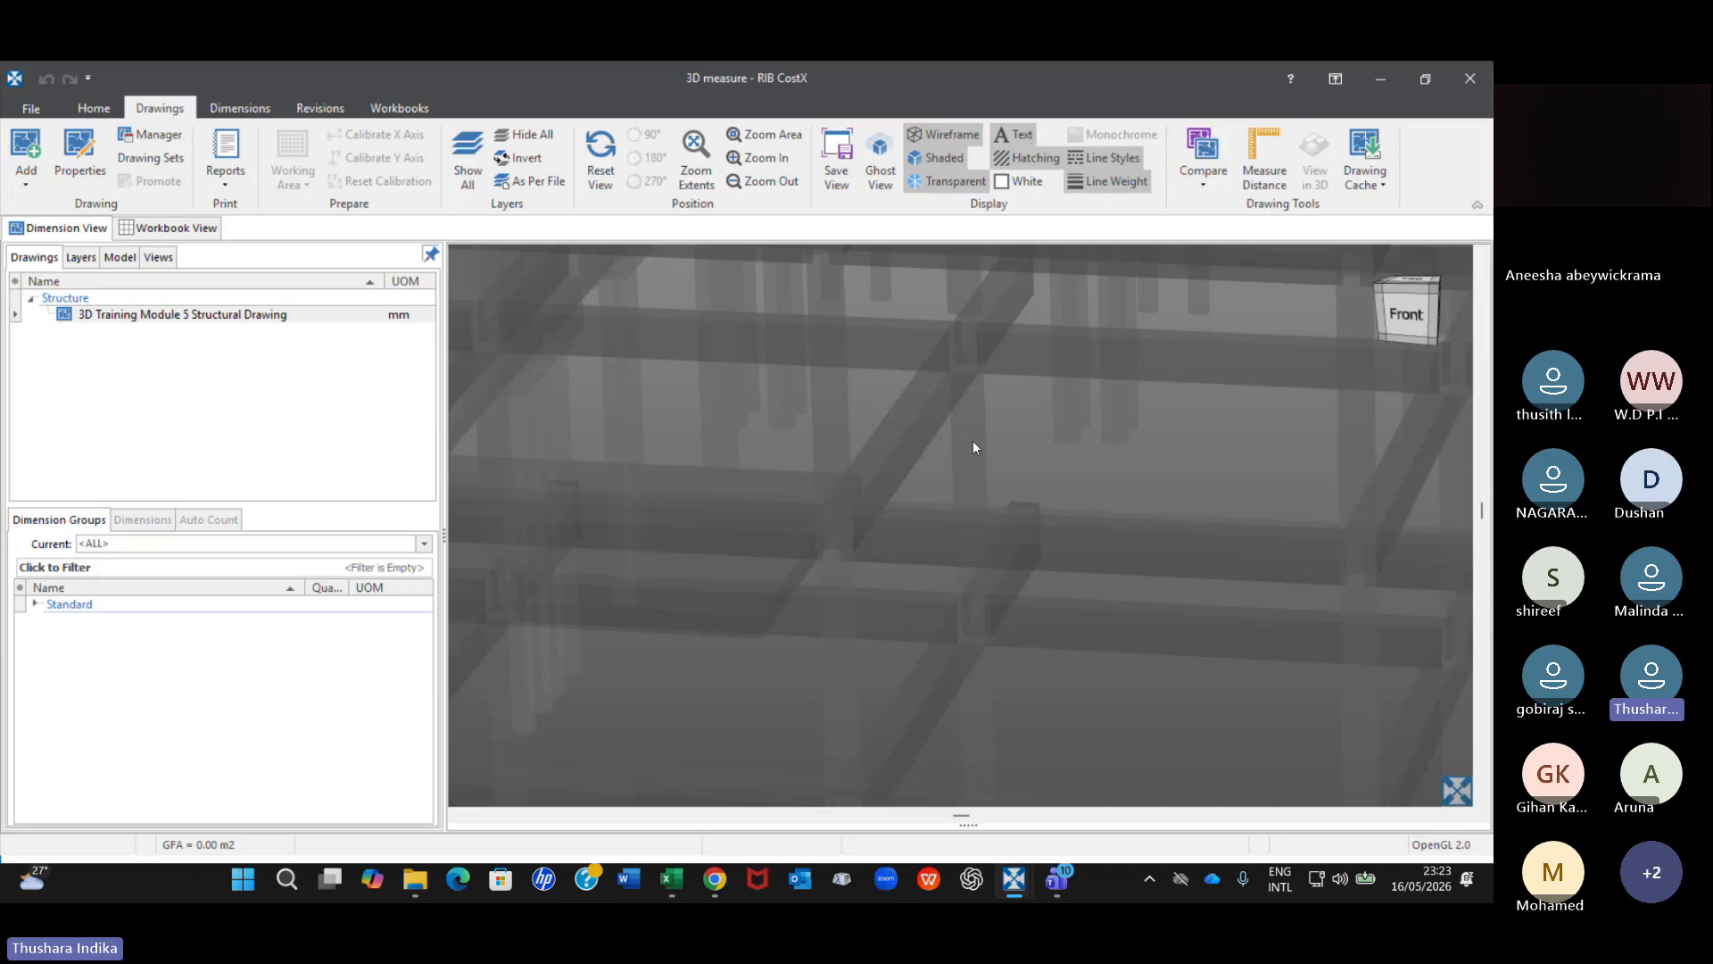
scroll(973, 441, down, 2)
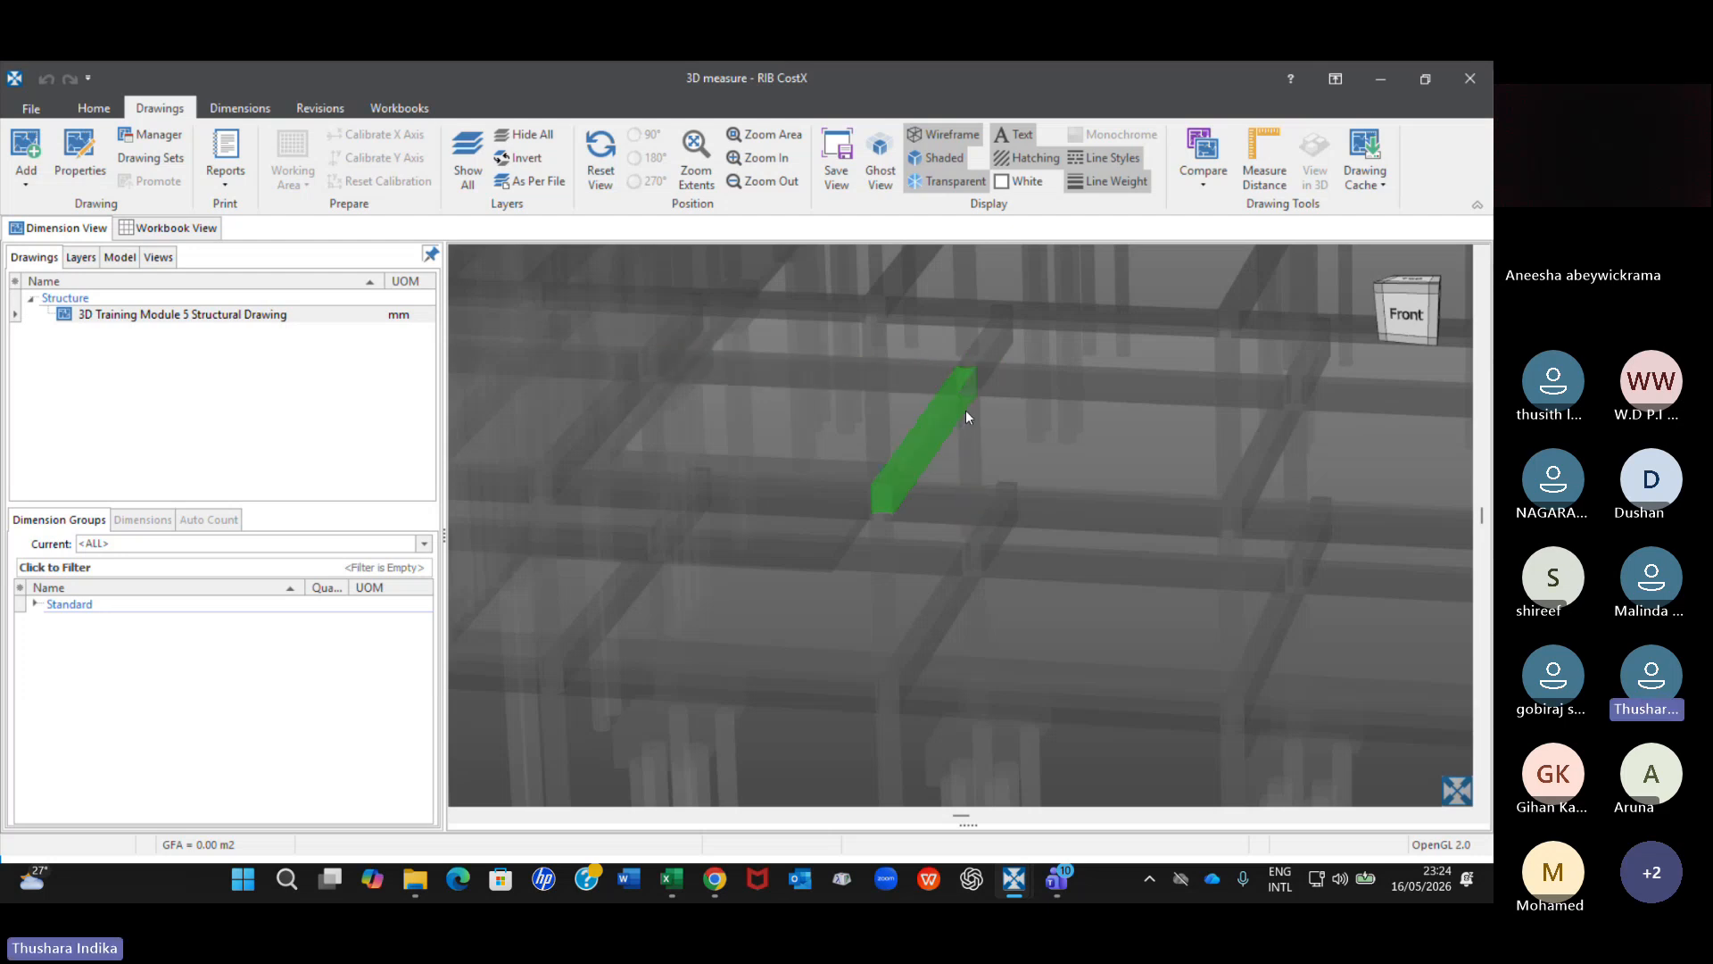
right_click(967, 411)
click(1048, 424)
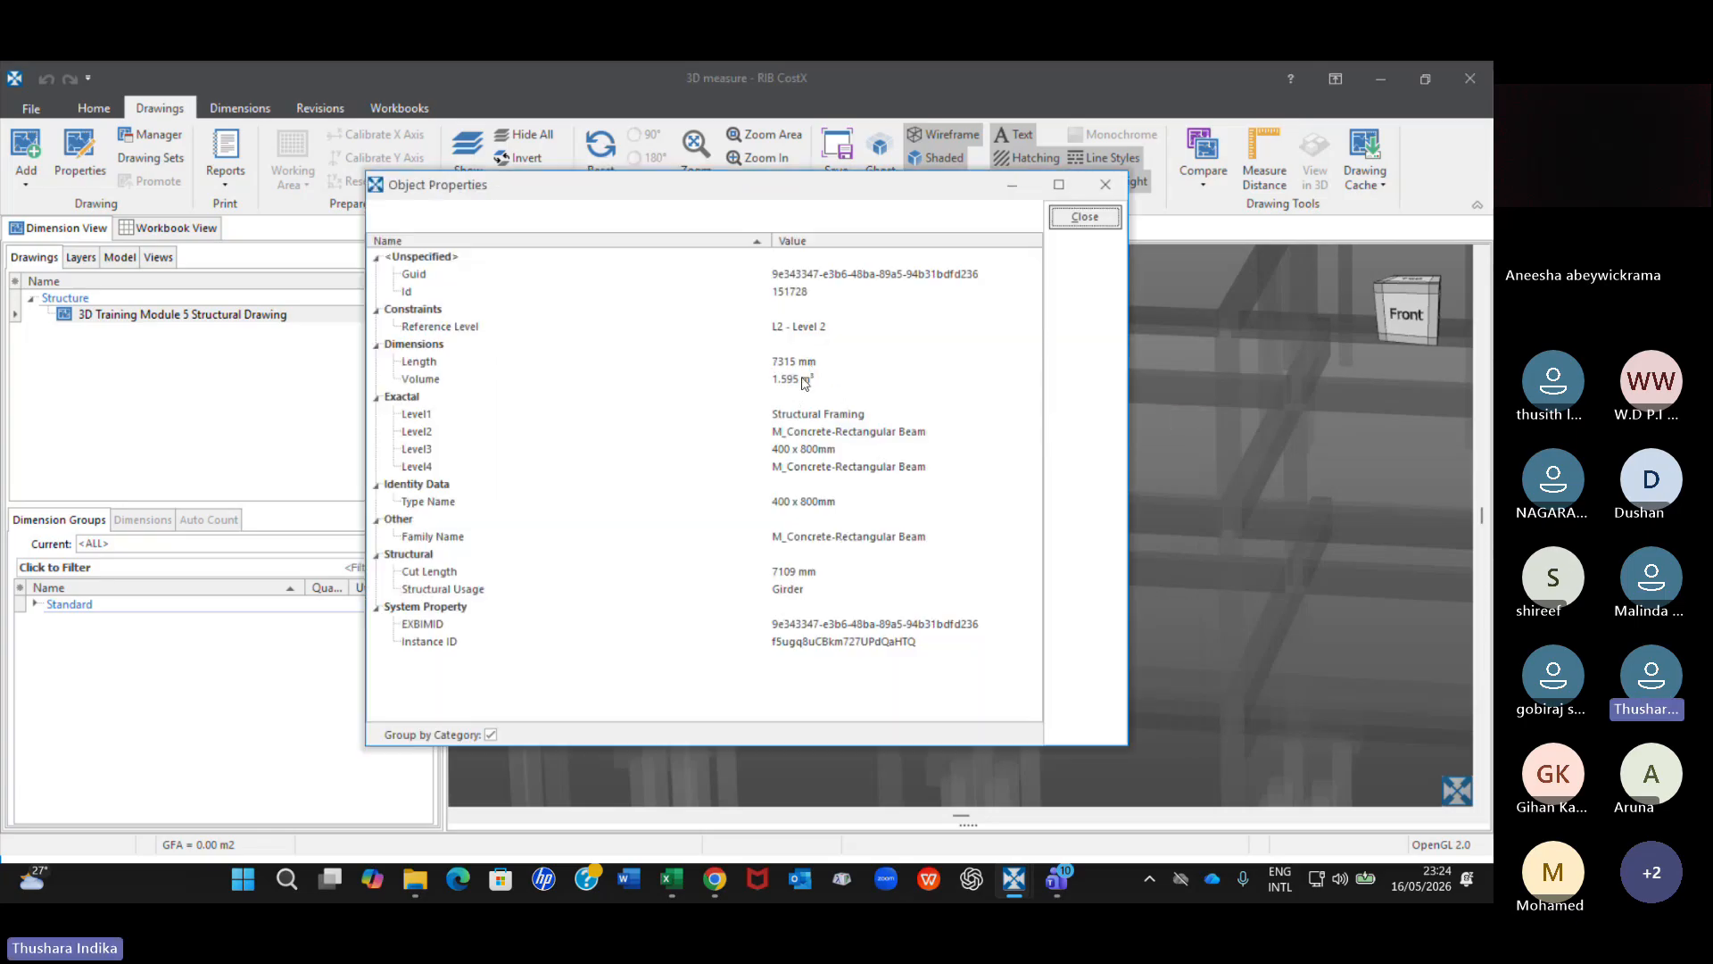
click(1104, 184)
Turn off text and hatching and turn on Ghost View for the transparent building.
scroll(925, 431, down, 5)
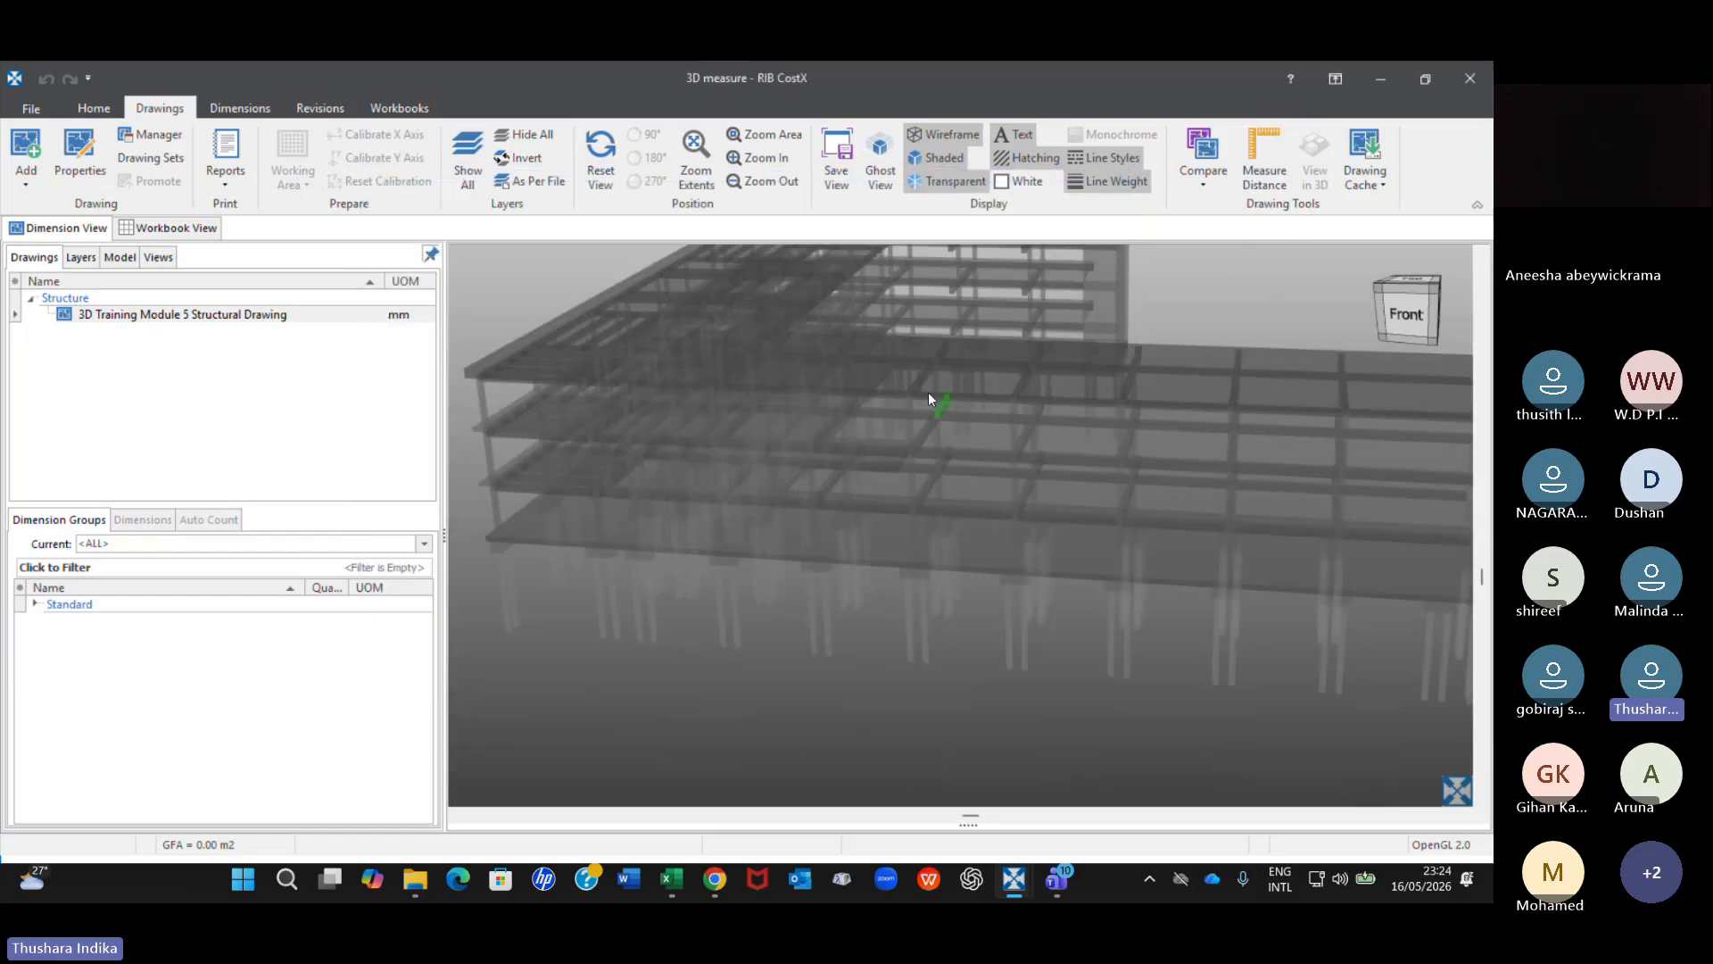
scroll(928, 457, down, 1)
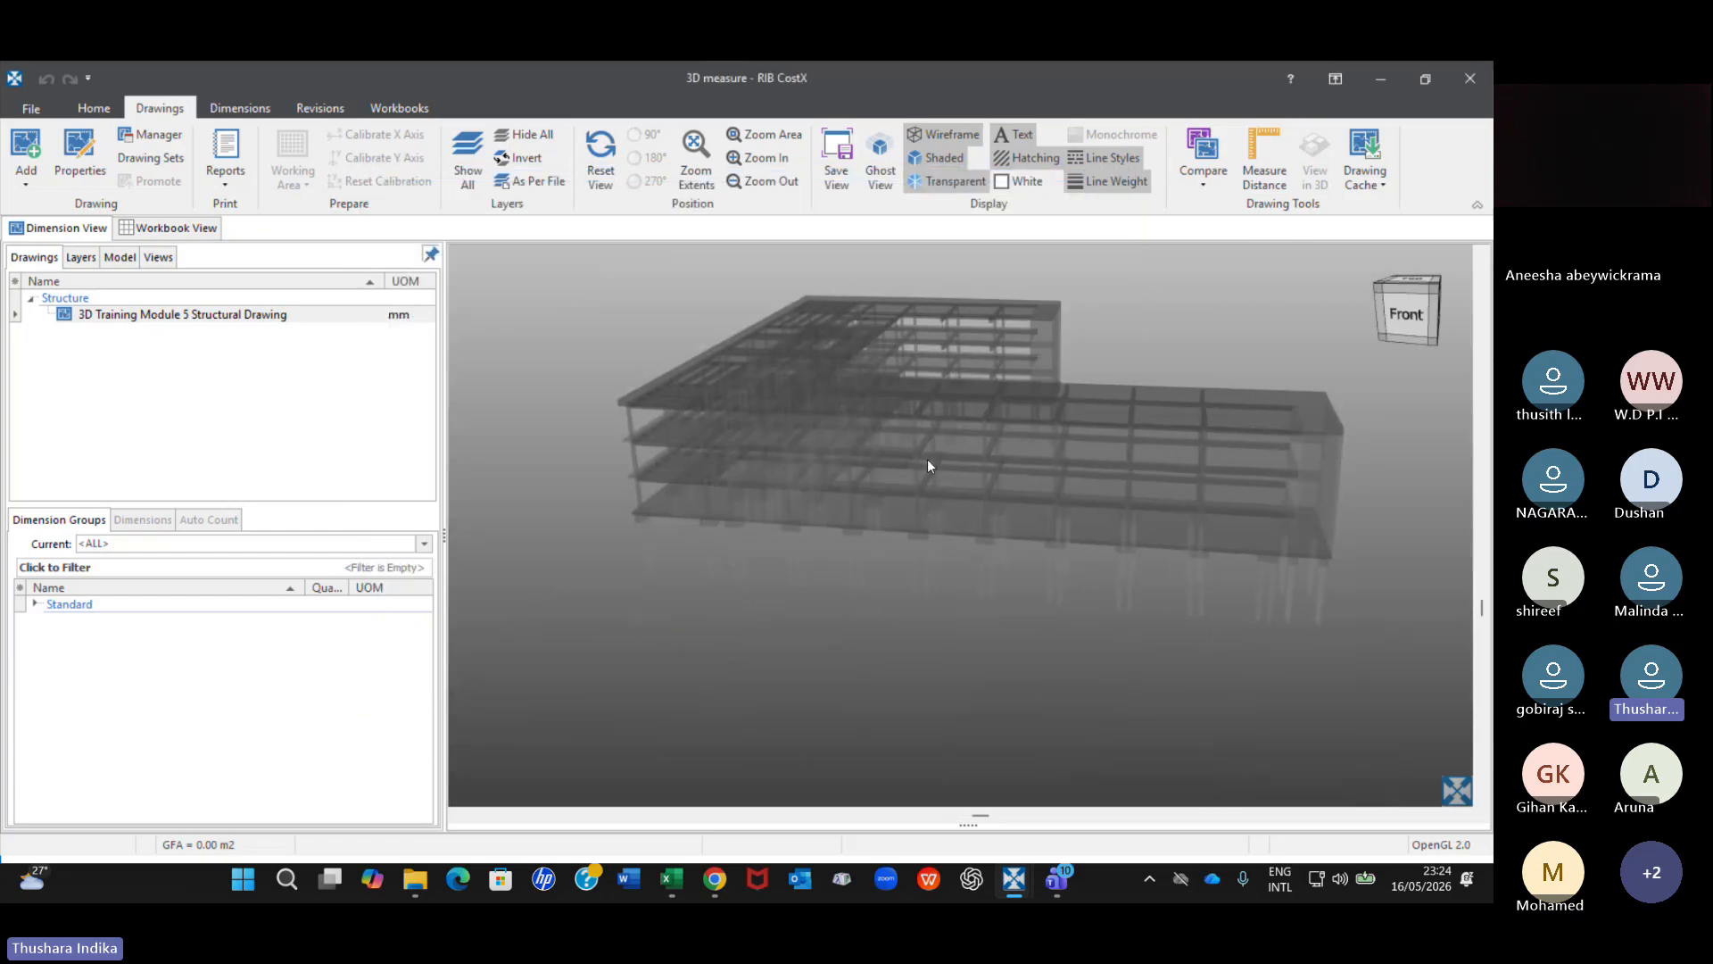
middle_drag(928, 458, 902, 474)
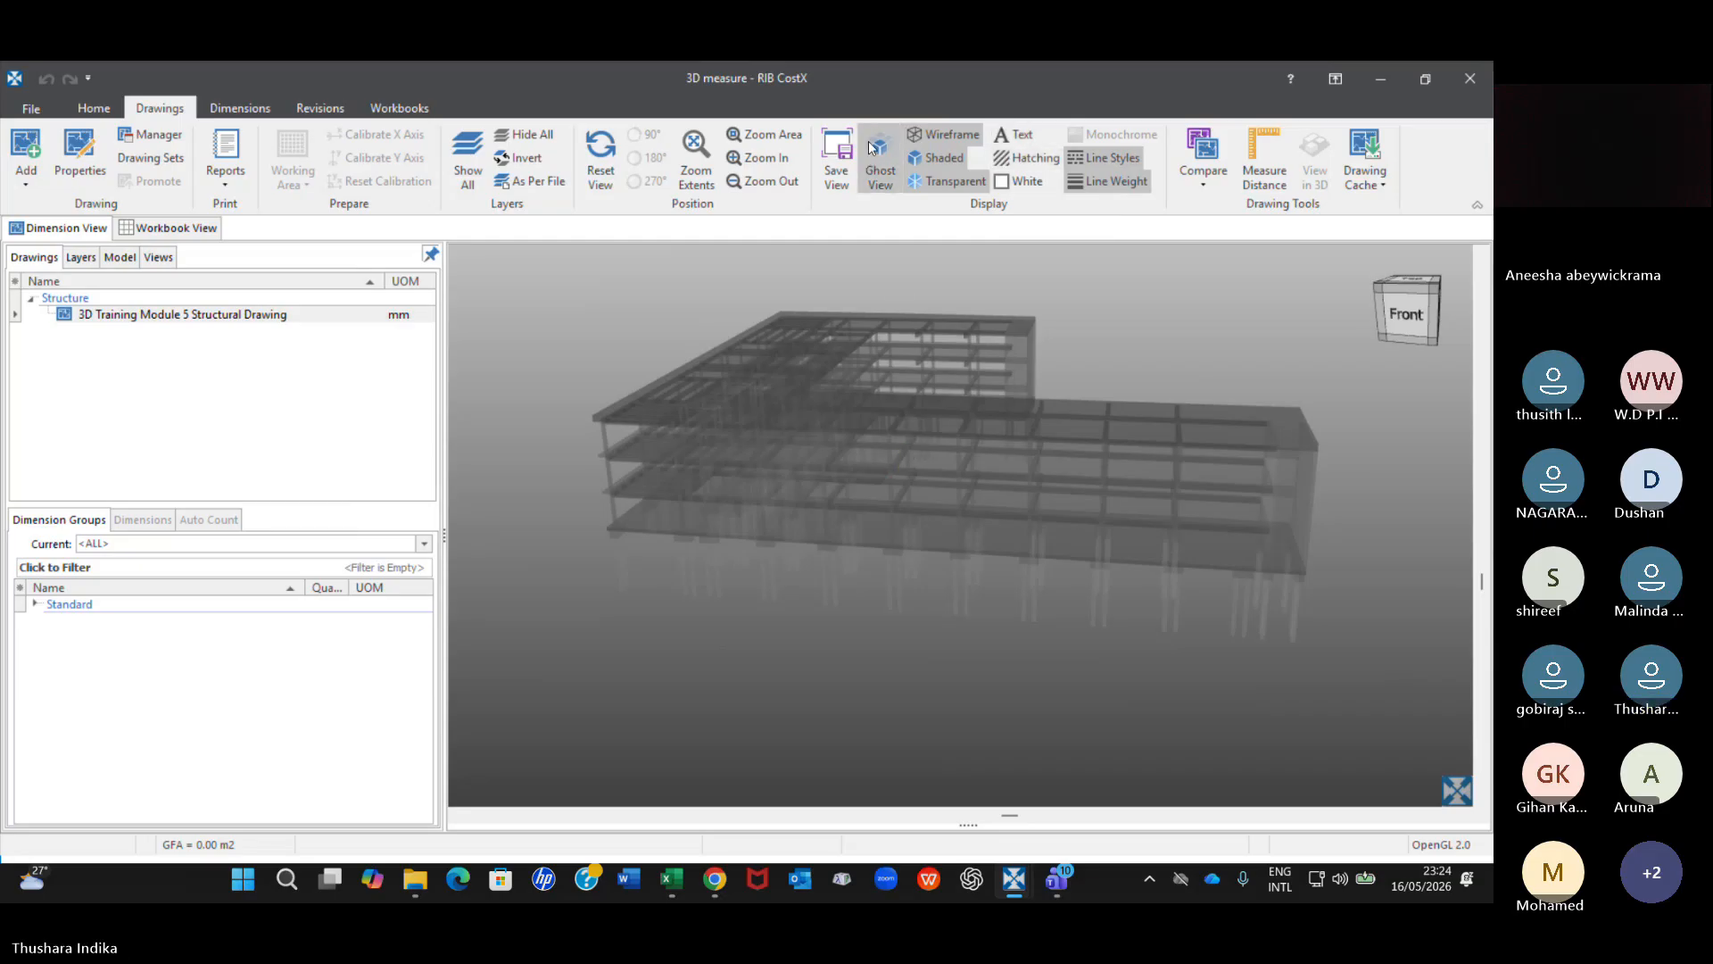
scroll(924, 403, up, 2)
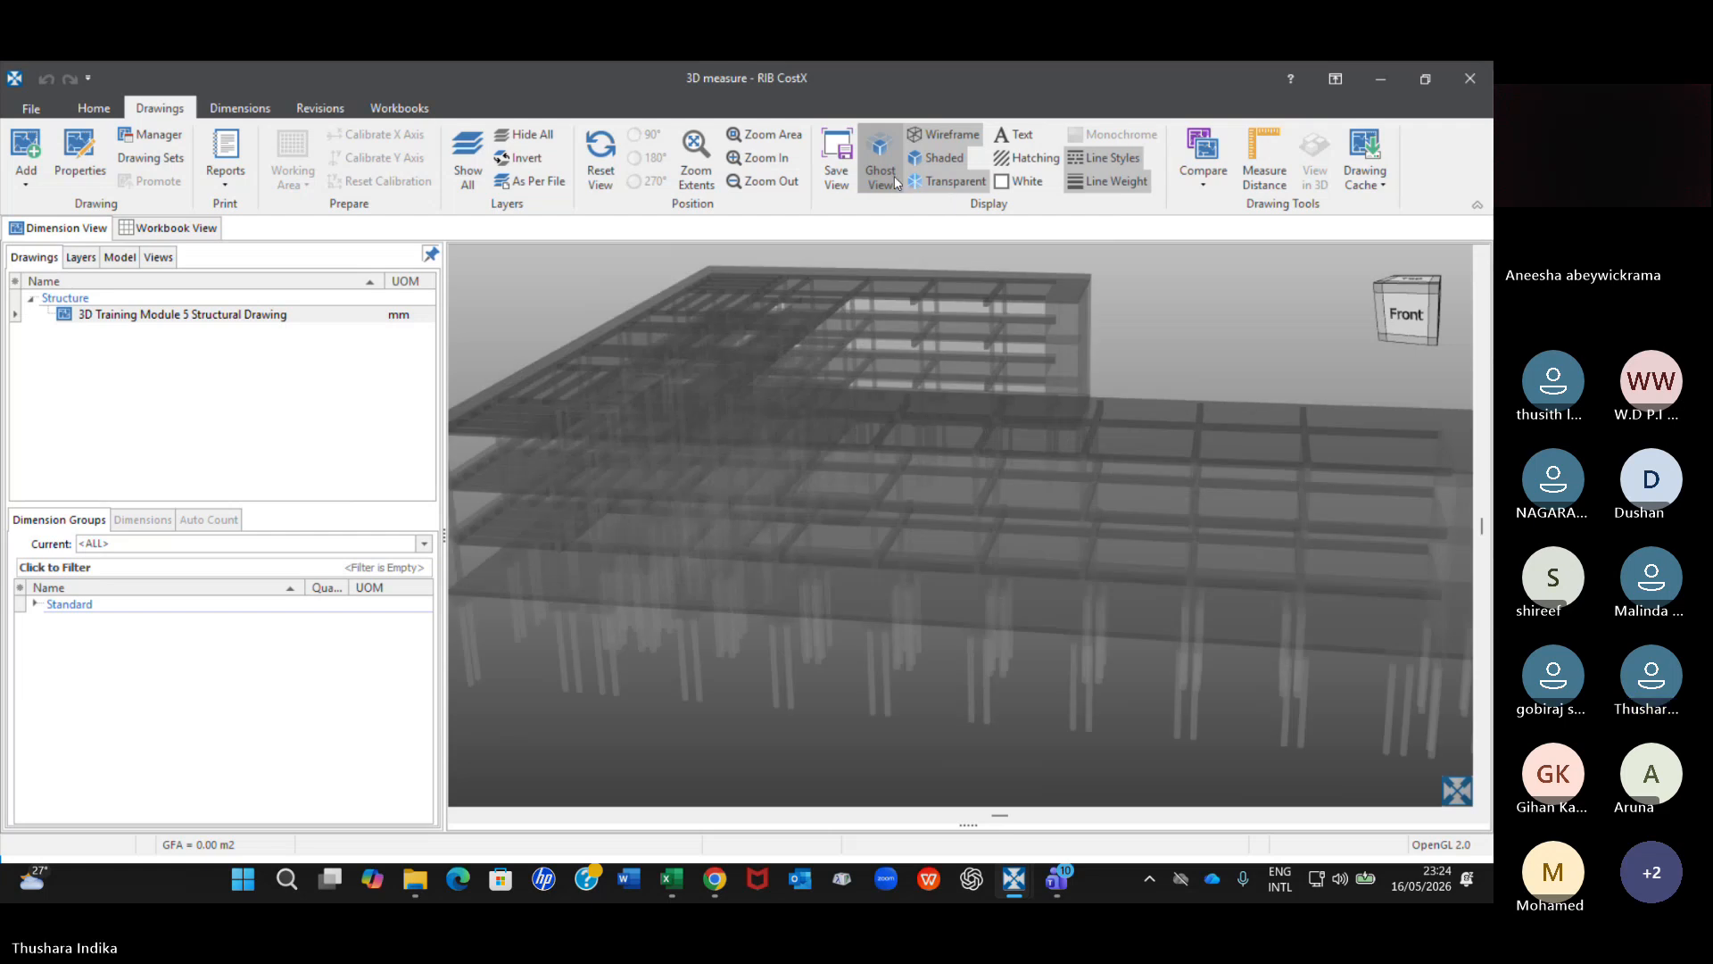
Switch the building to the shaded display, to transparent and back to shaded with Ghost View on.
click(942, 164)
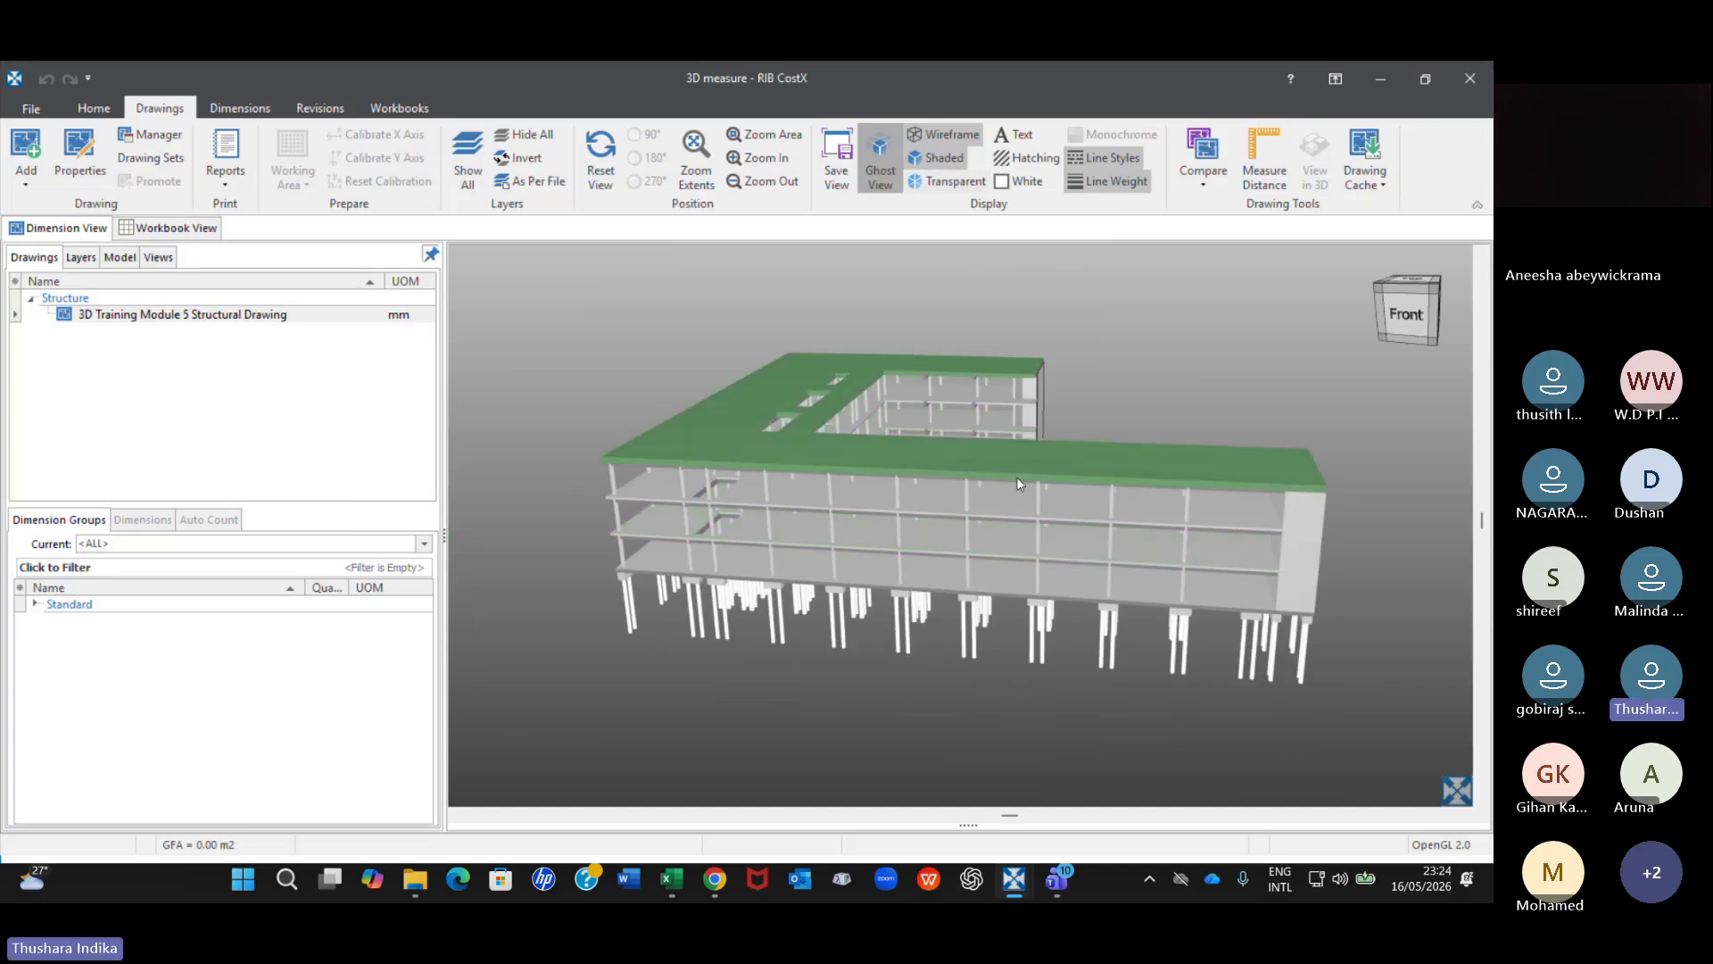
click(952, 180)
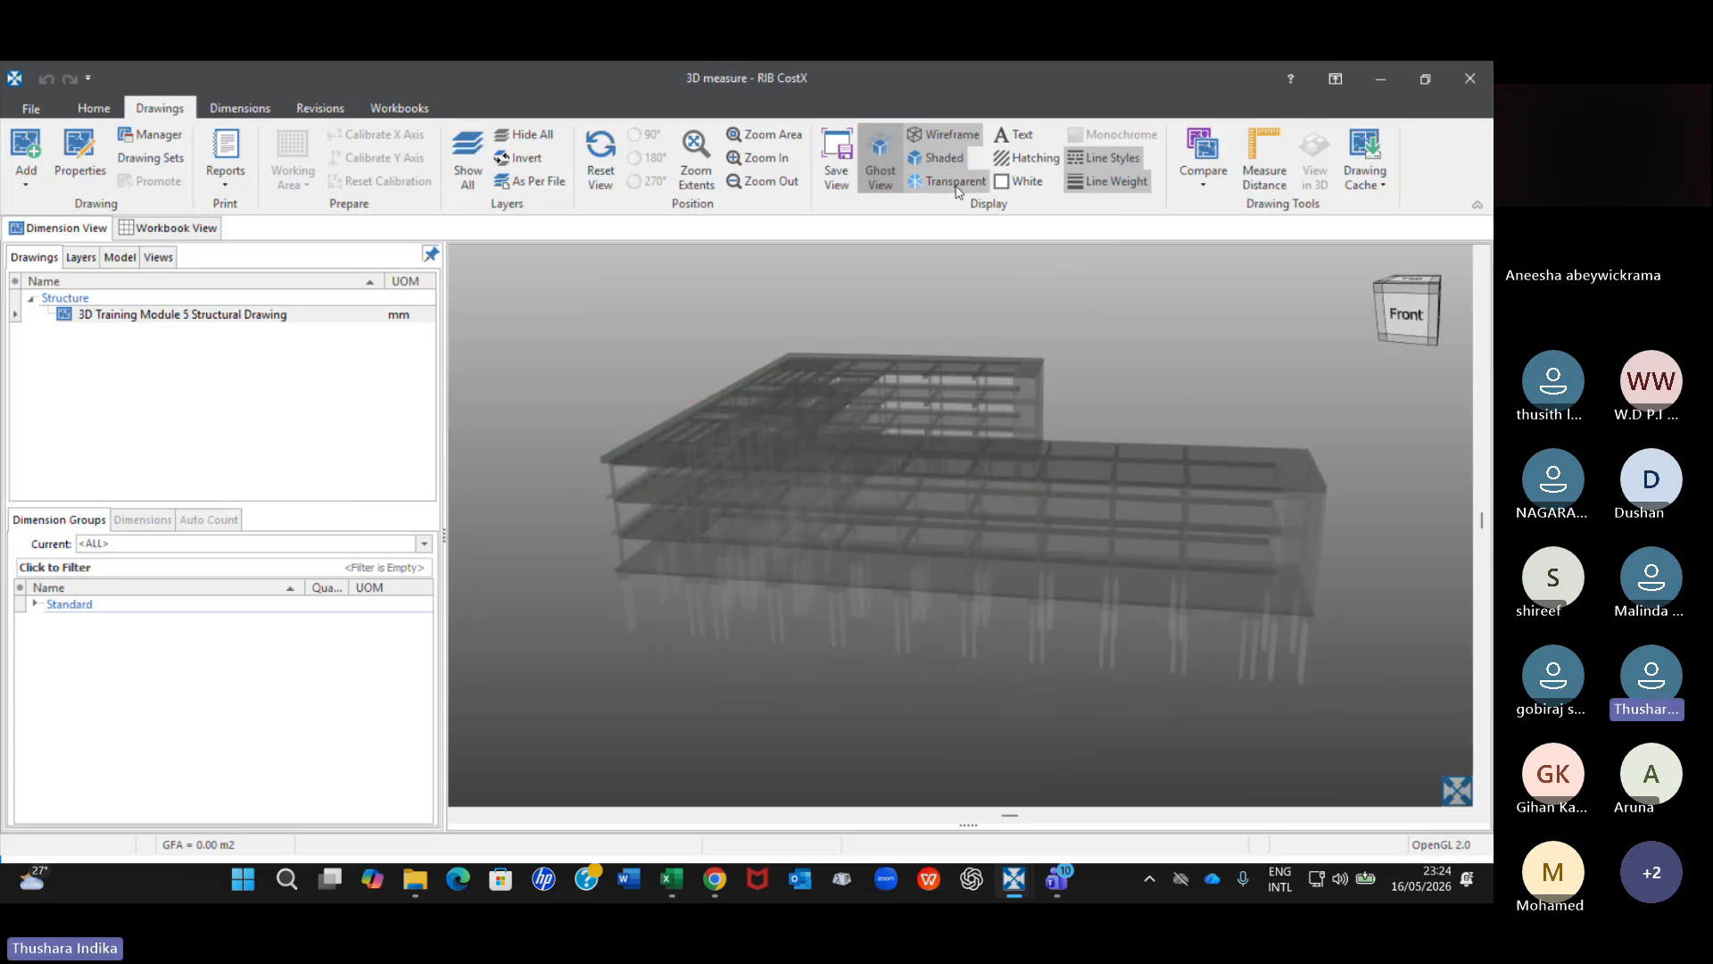
click(957, 189)
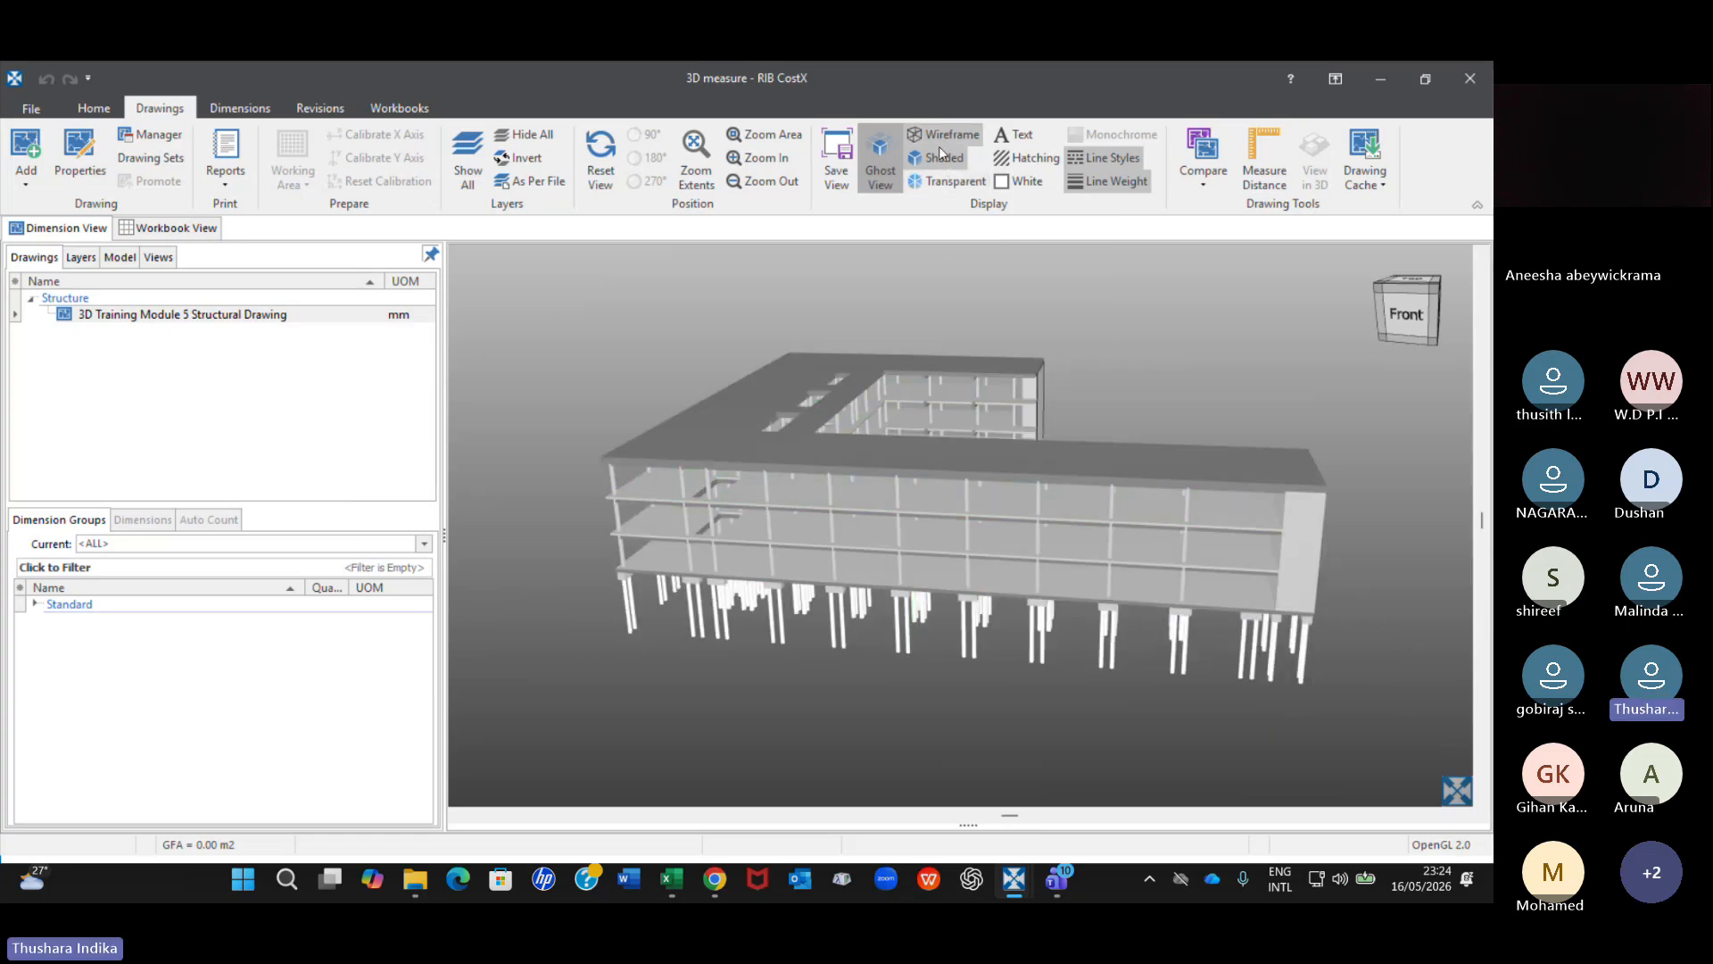
Show the building as wireframe alone, as shaded and as transparent with Ghost View on.
click(946, 134)
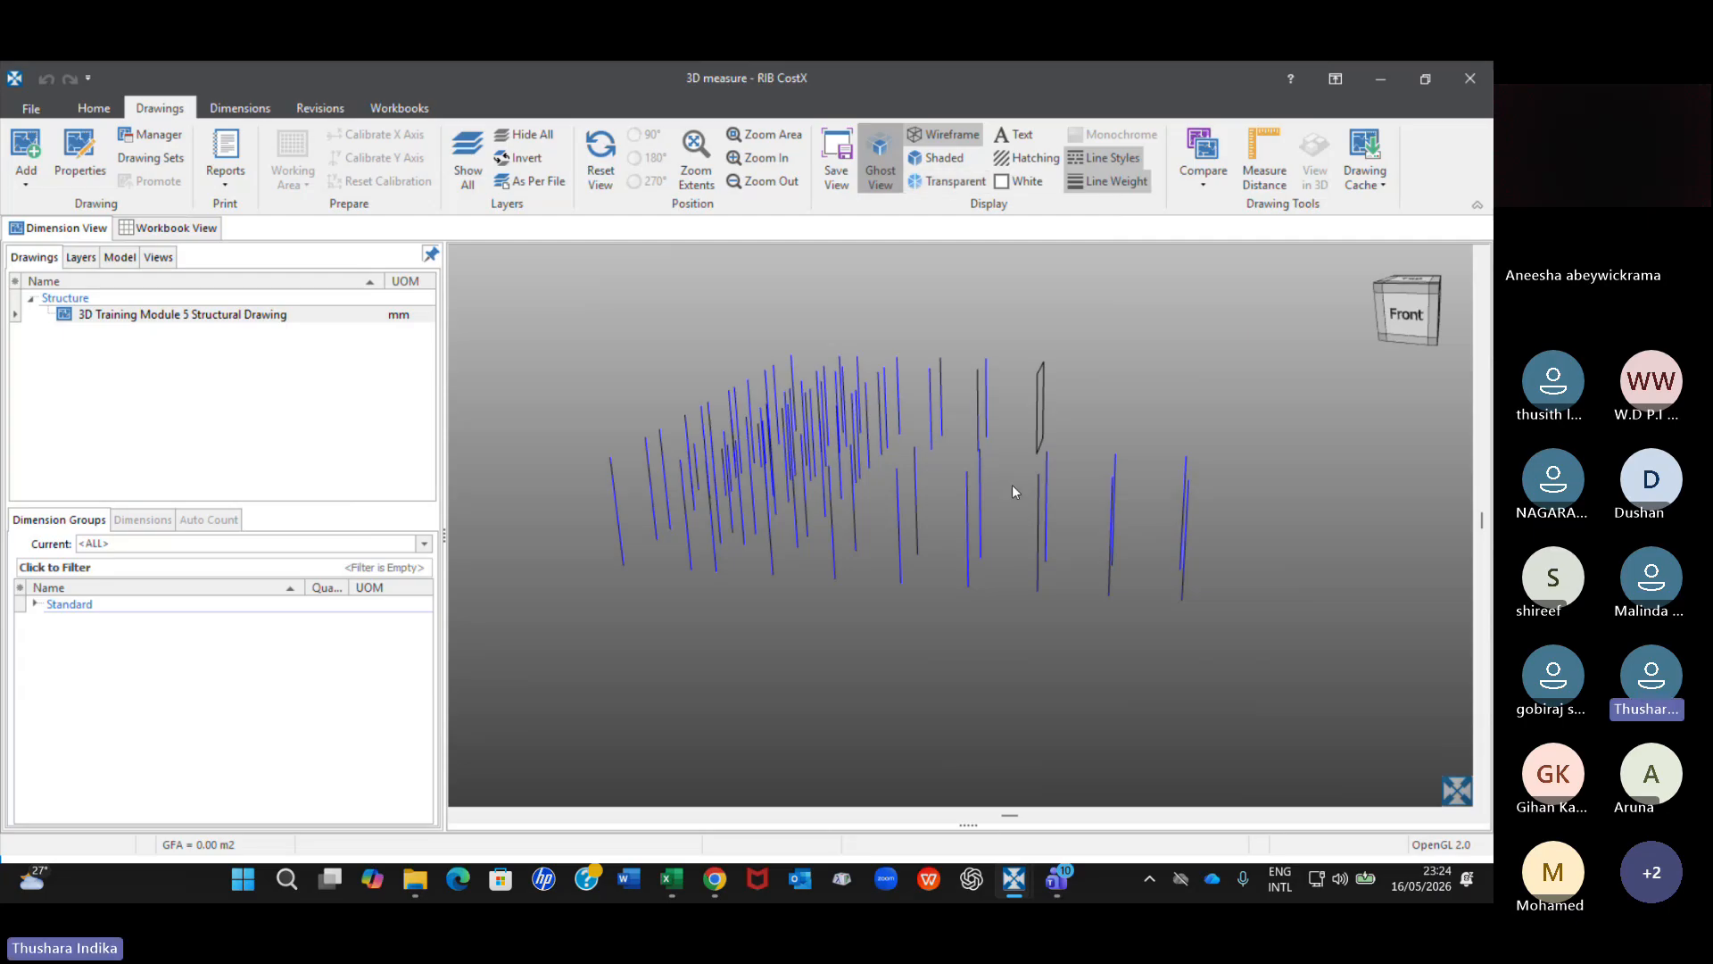
click(952, 158)
click(949, 175)
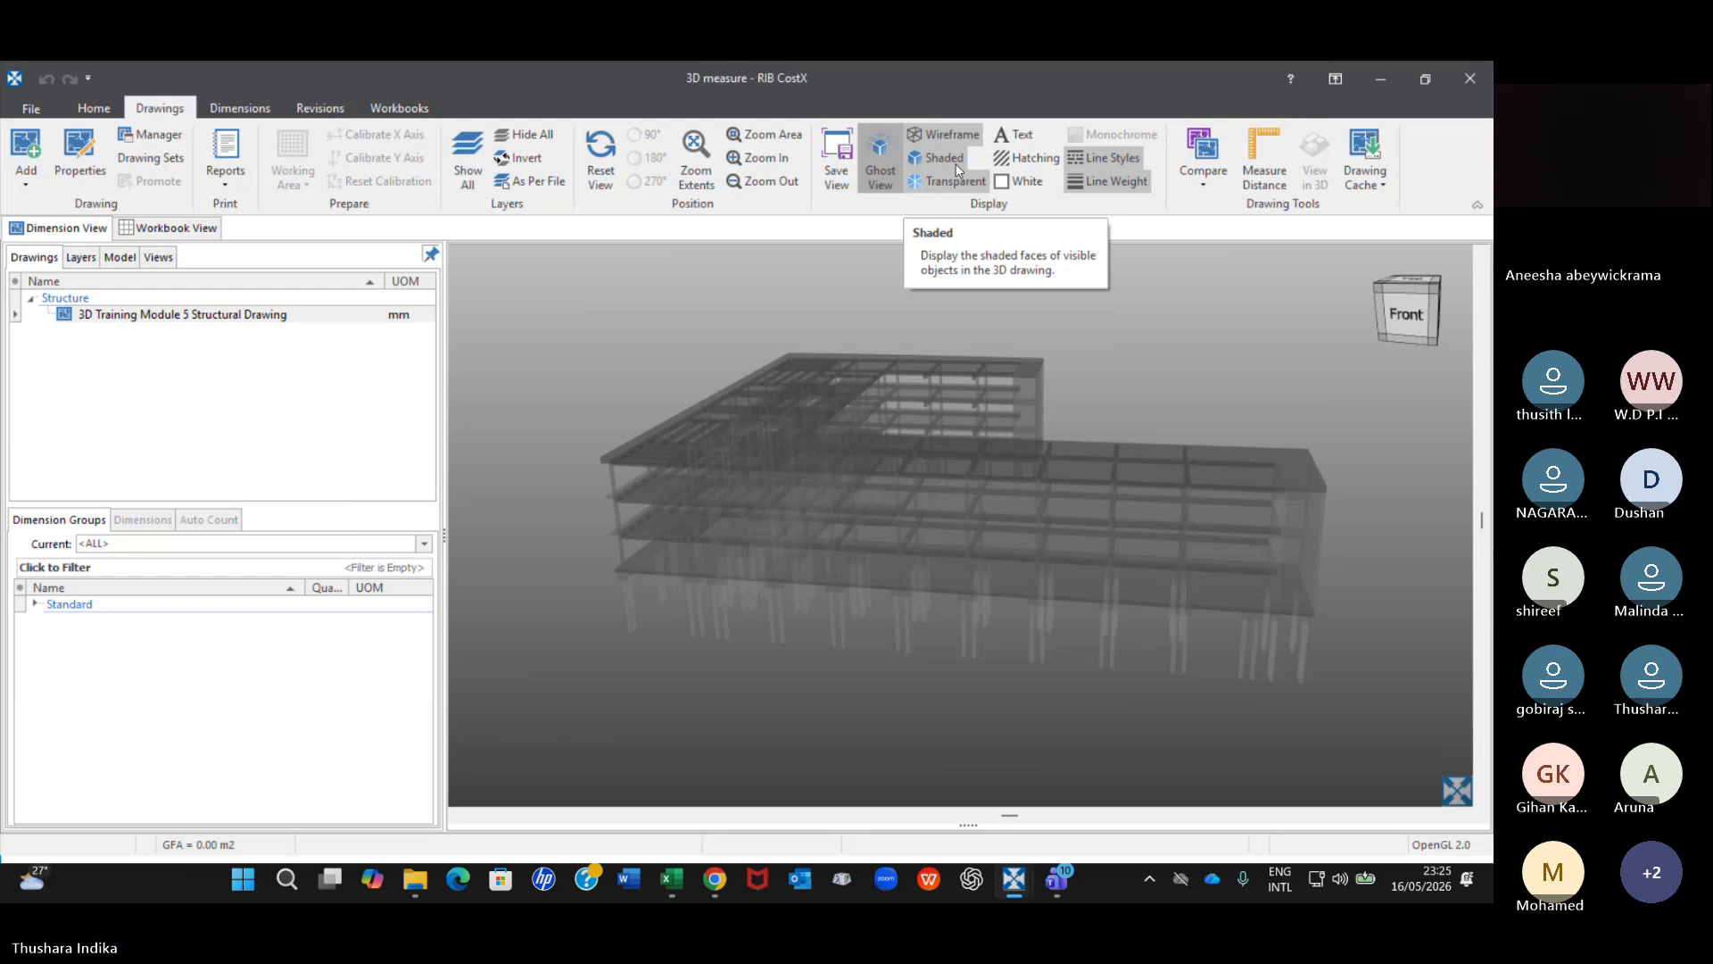
Inspect the transparent building from the front, turn off Ghost View and return to the shaded display.
scroll(917, 518, up, 2)
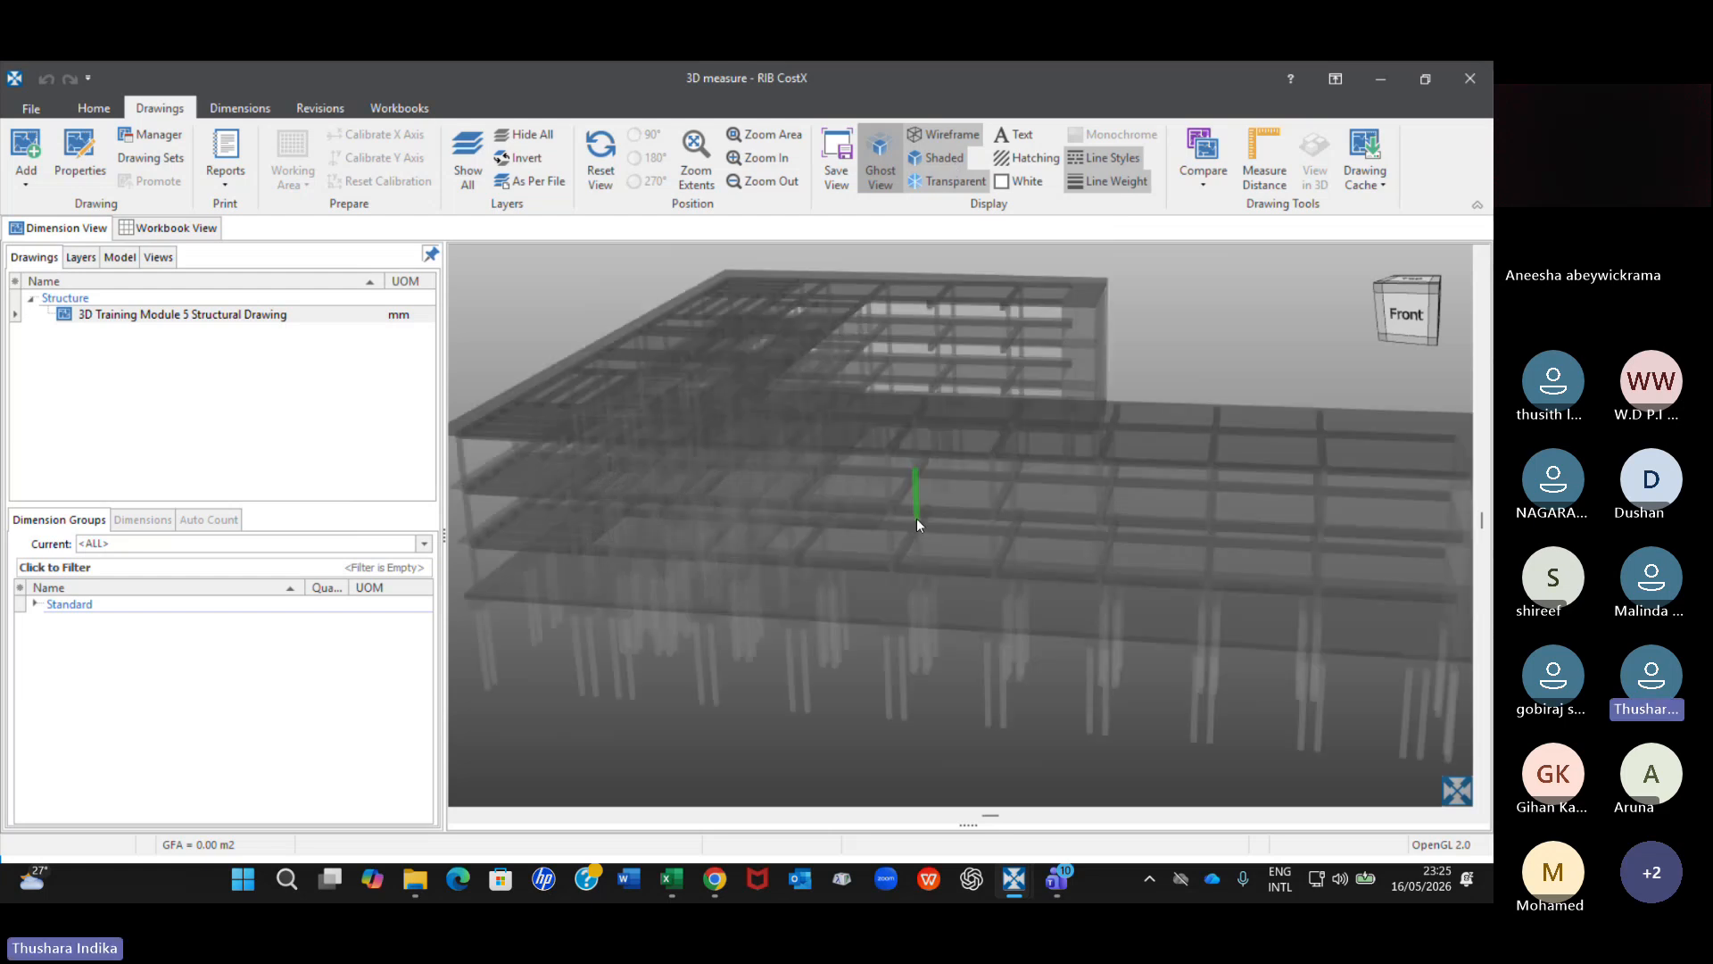
scroll(917, 517, down, 2)
drag(838, 519, 845, 531)
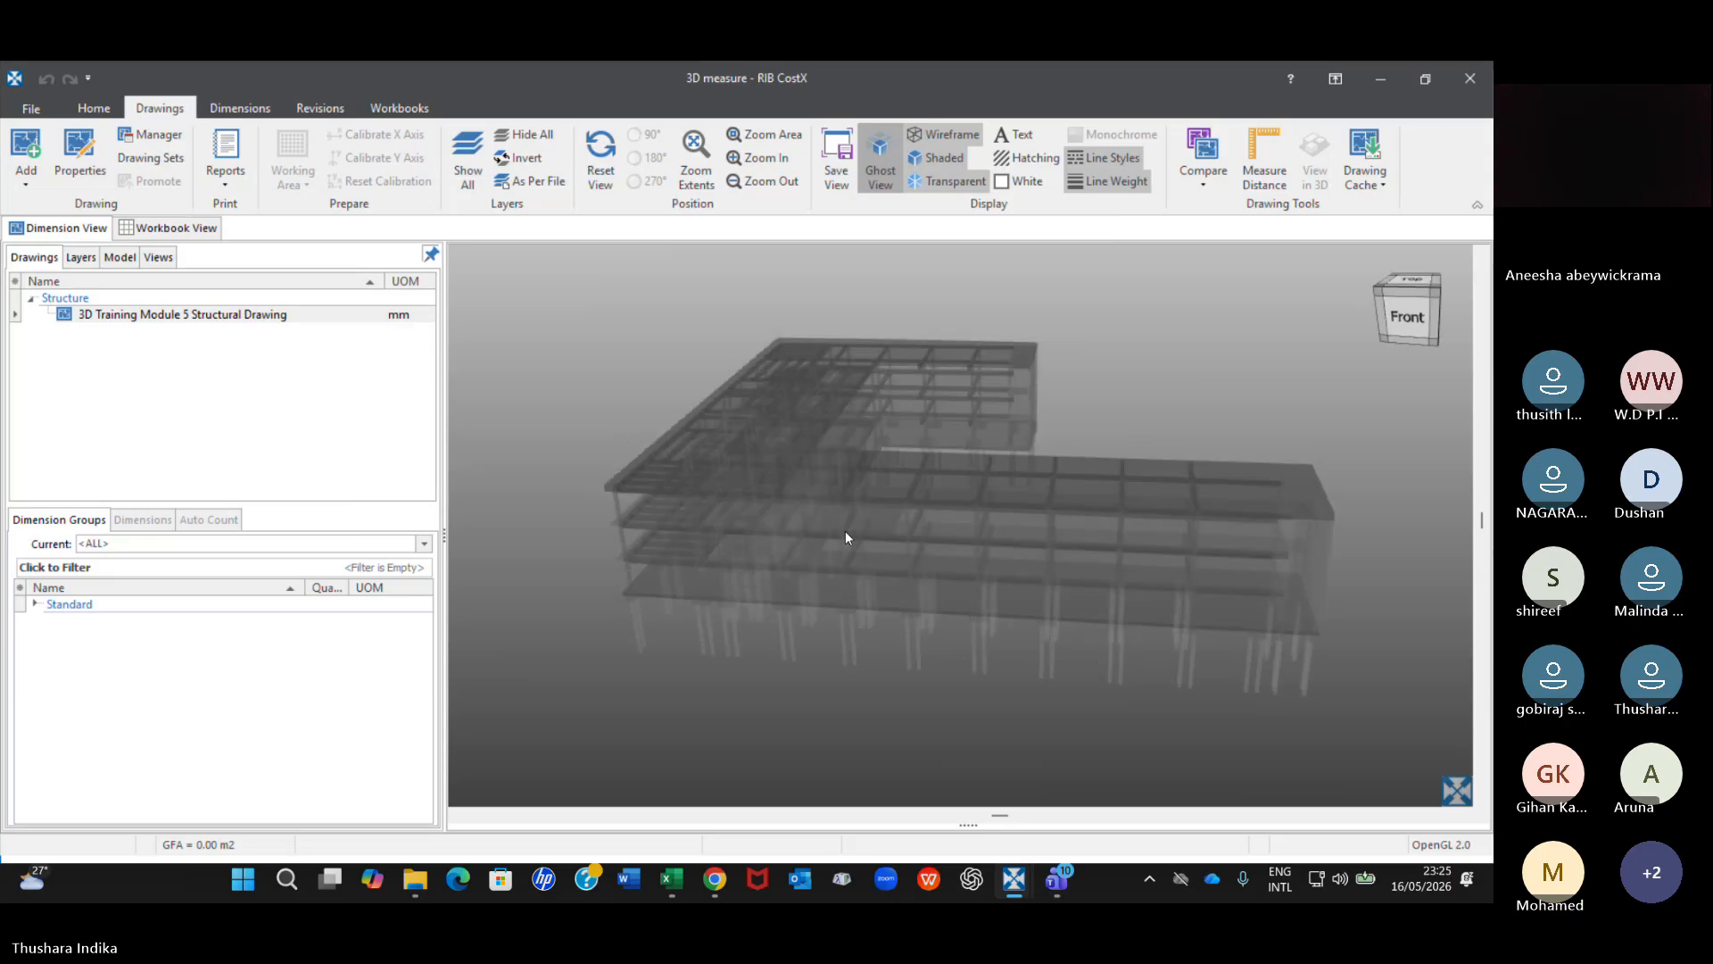
scroll(934, 518, up, 2)
scroll(936, 525, down, 2)
middle_drag(942, 533, 932, 497)
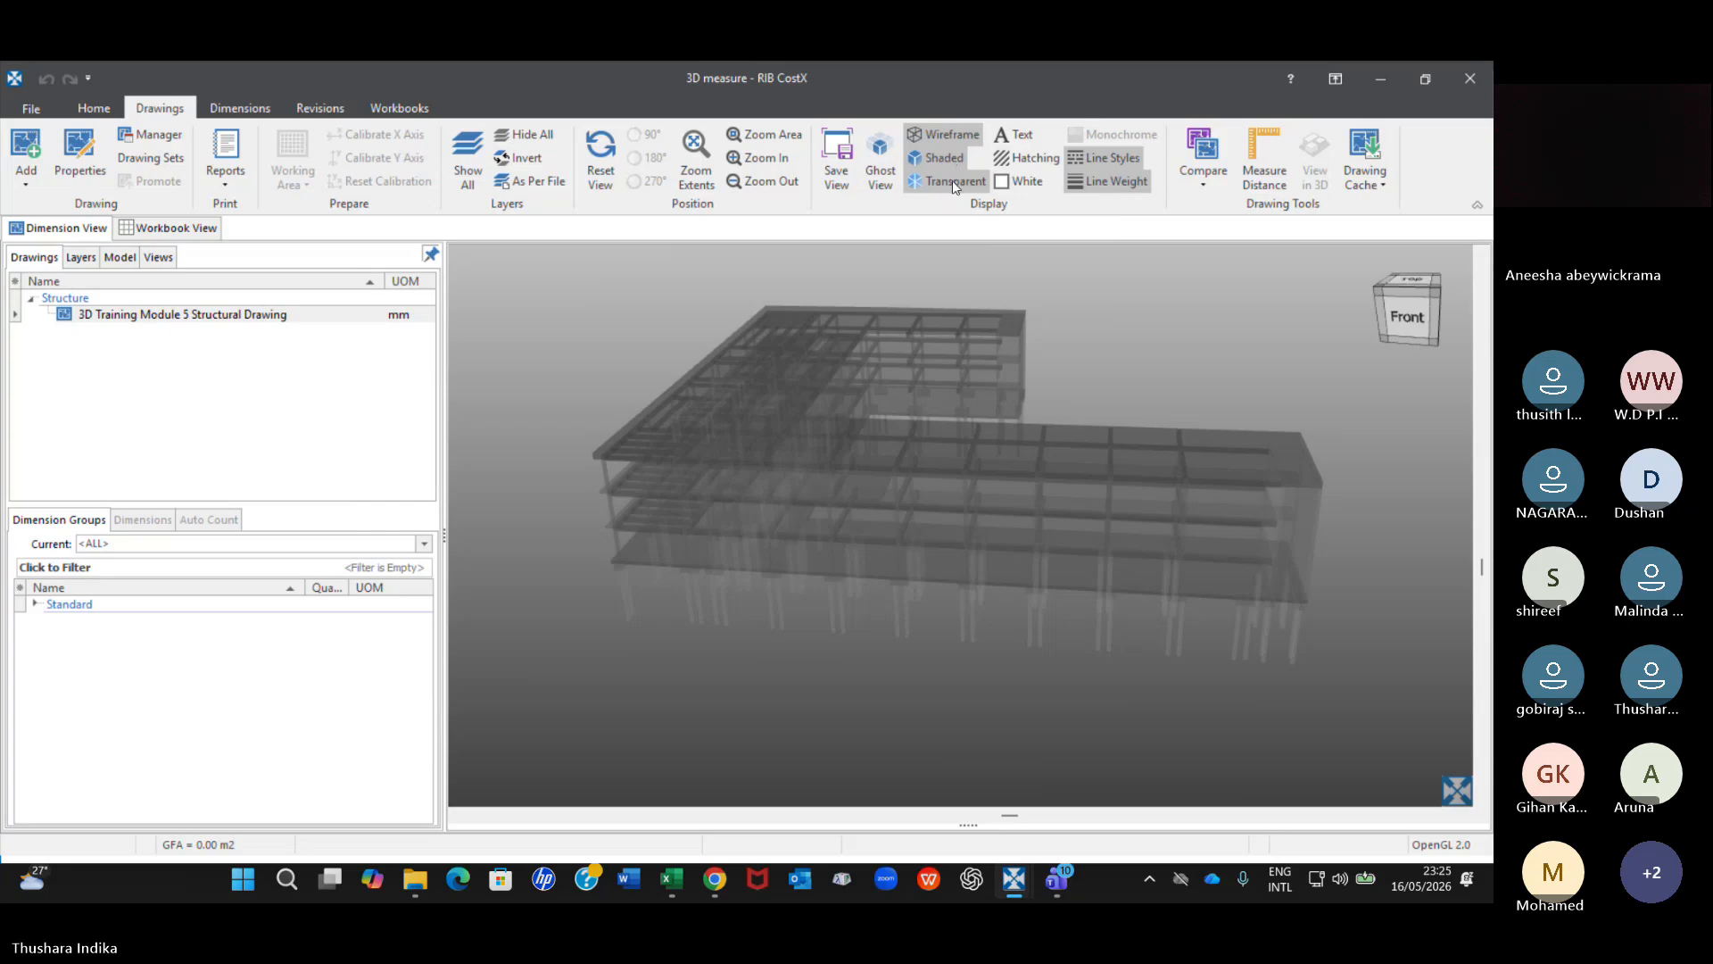
click(951, 180)
drag(880, 485, 883, 448)
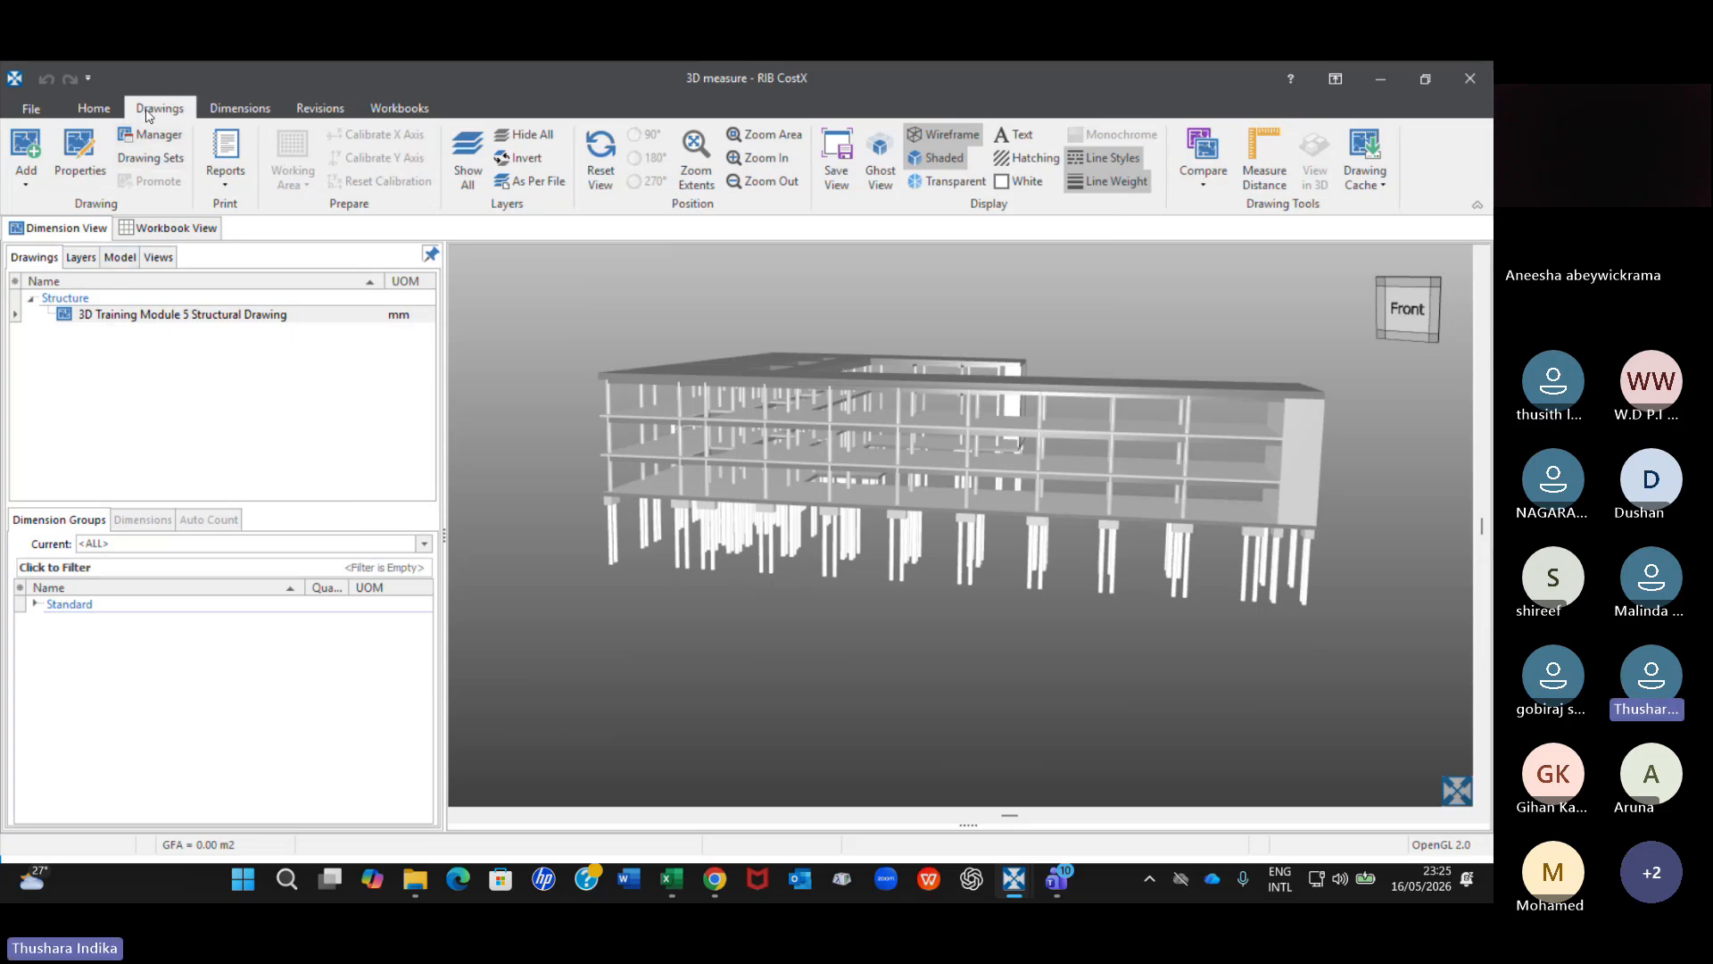
Add the drawing file EcoHomes 3d.dwf from the 3D Models folder.
click(26, 179)
click(100, 207)
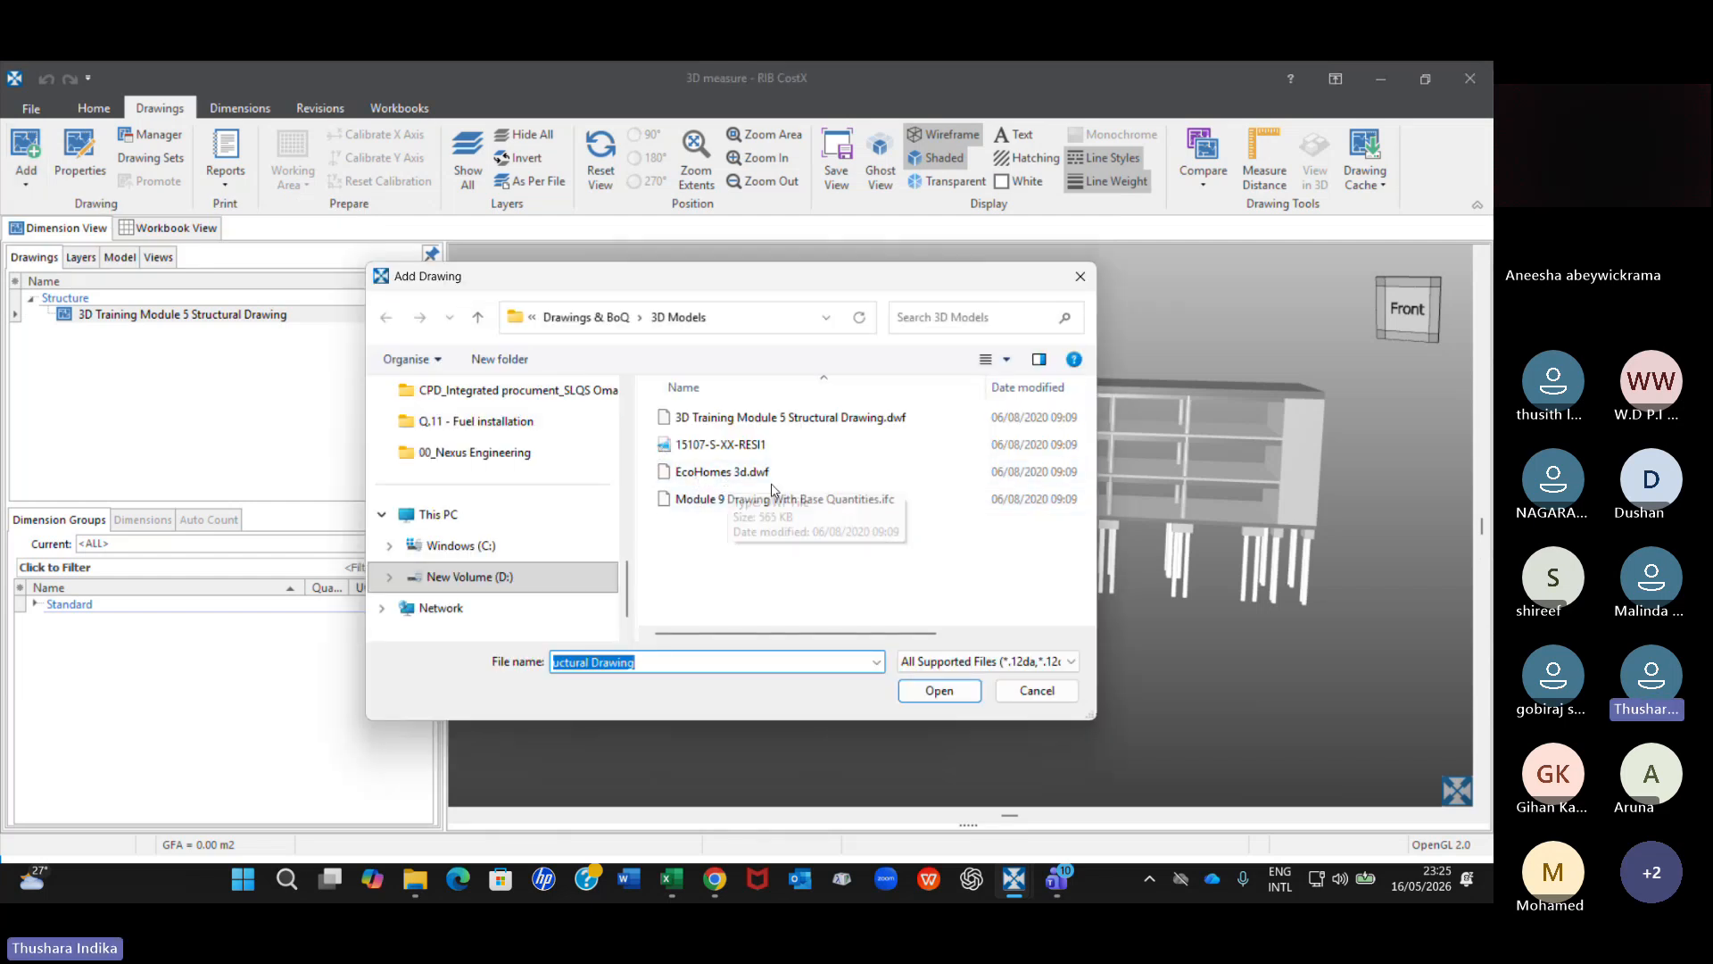
click(730, 474)
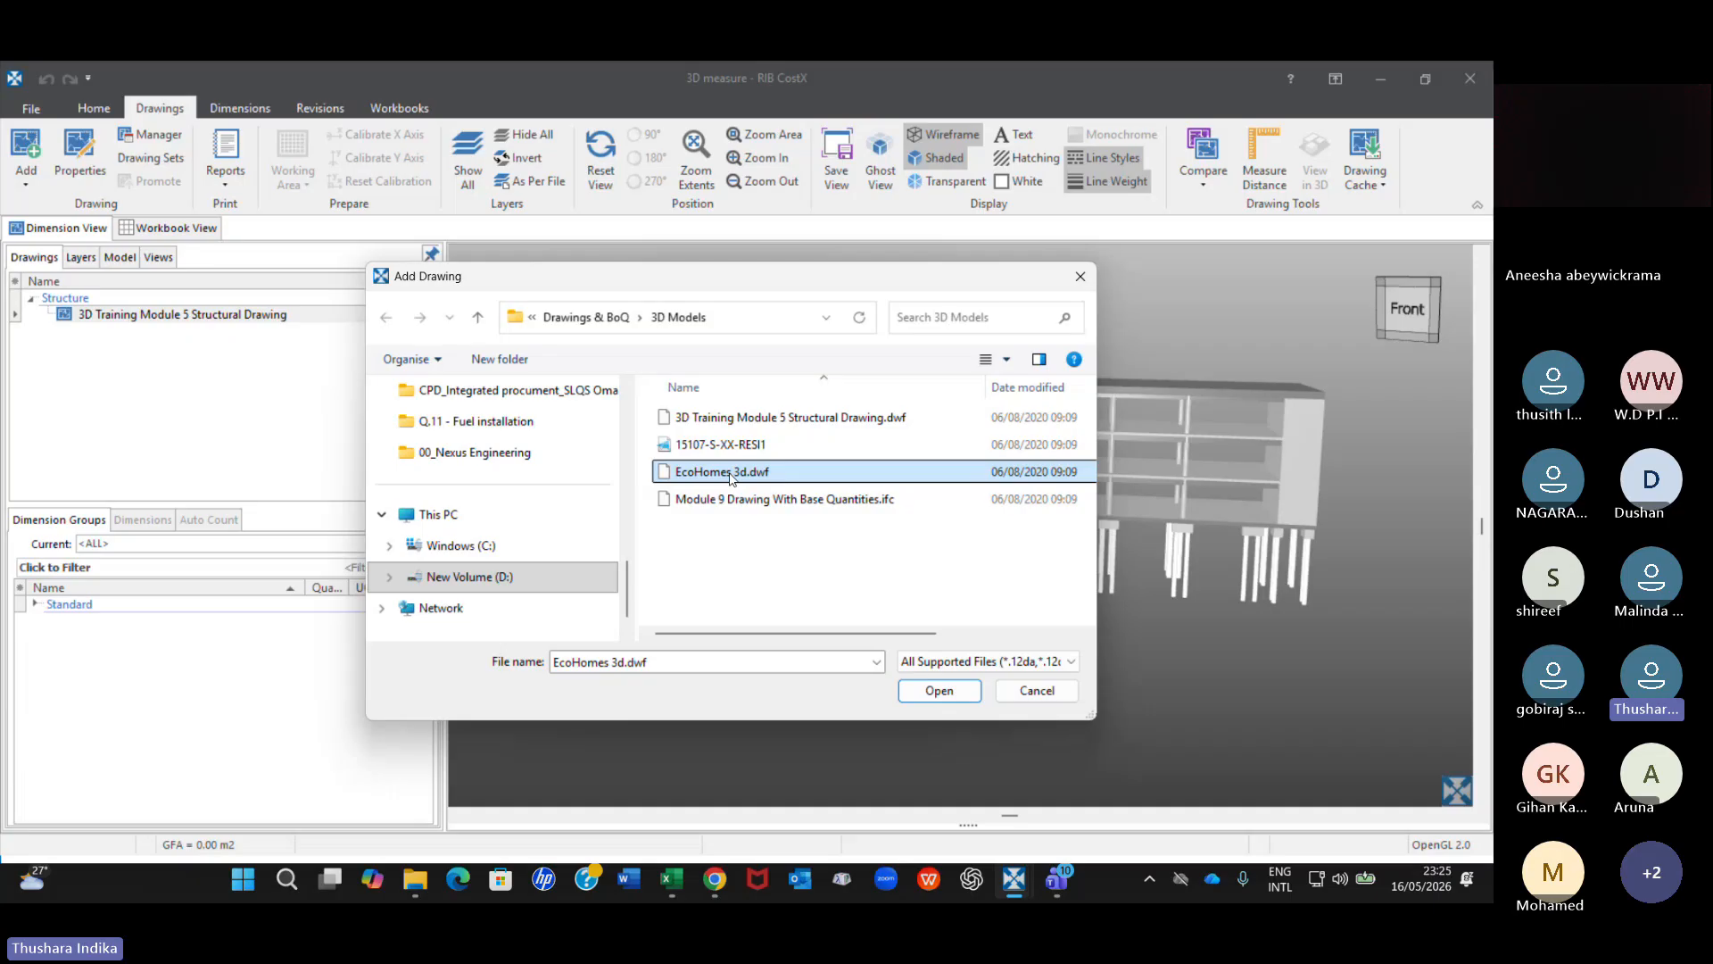
click(938, 691)
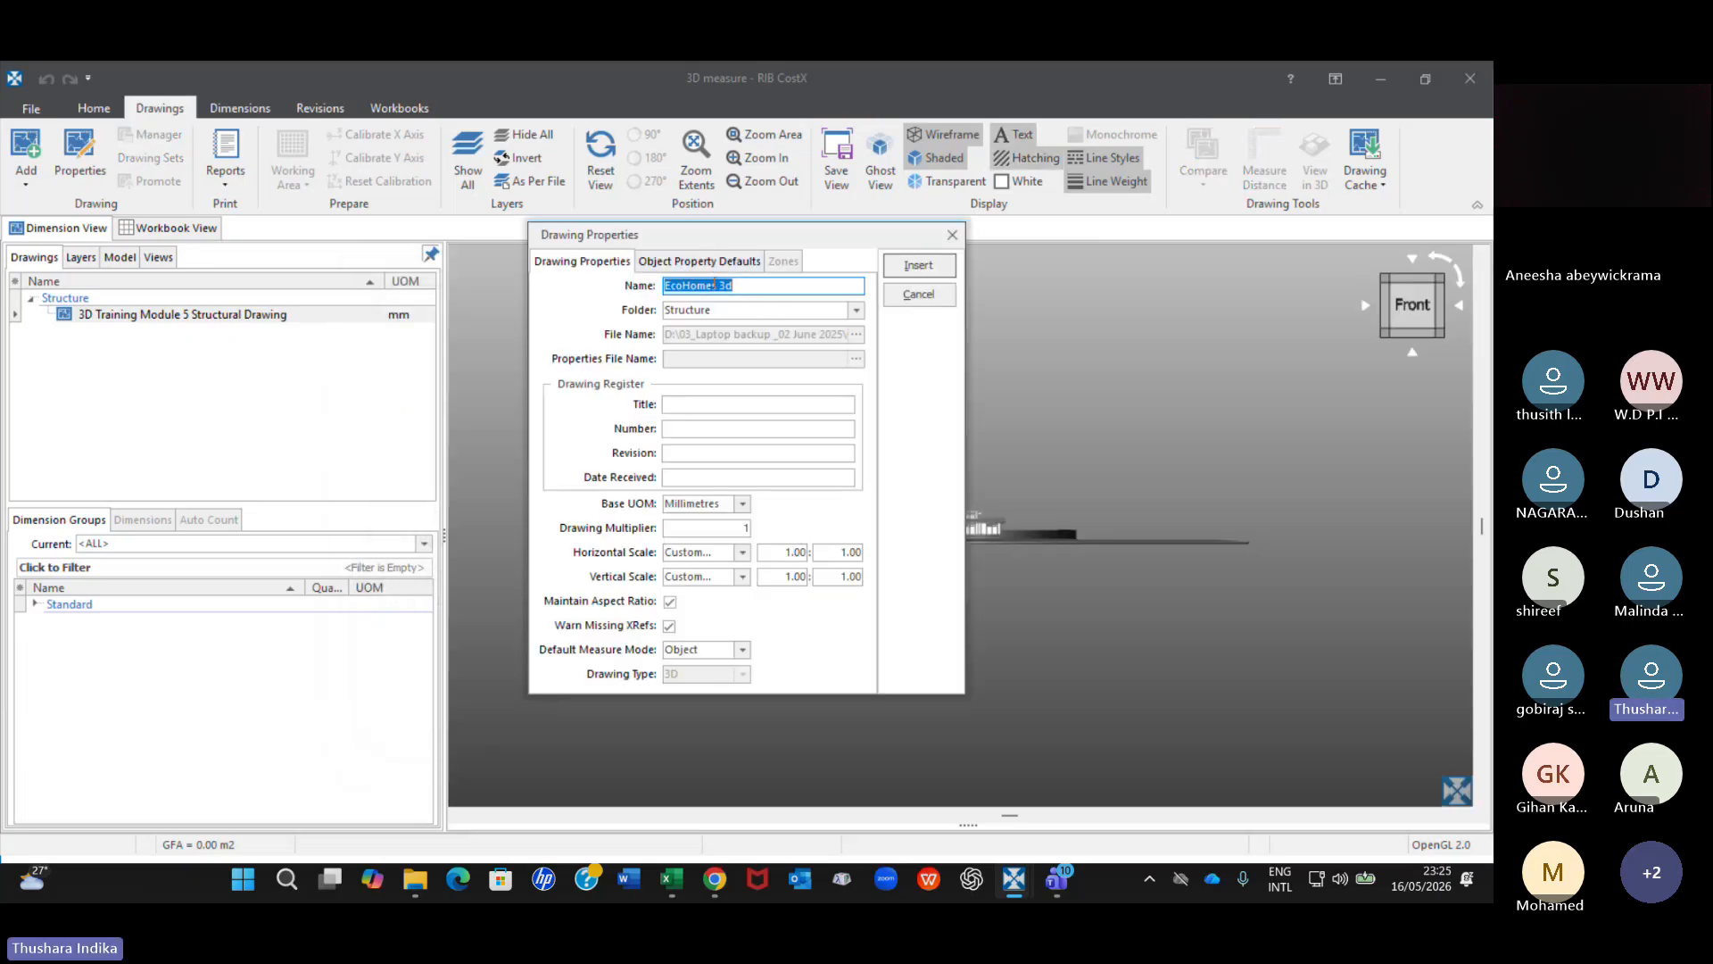
Set the new drawing's folder to Model2 and insert the drawing with the name EcoHomes 3d.
click(857, 310)
click(730, 308)
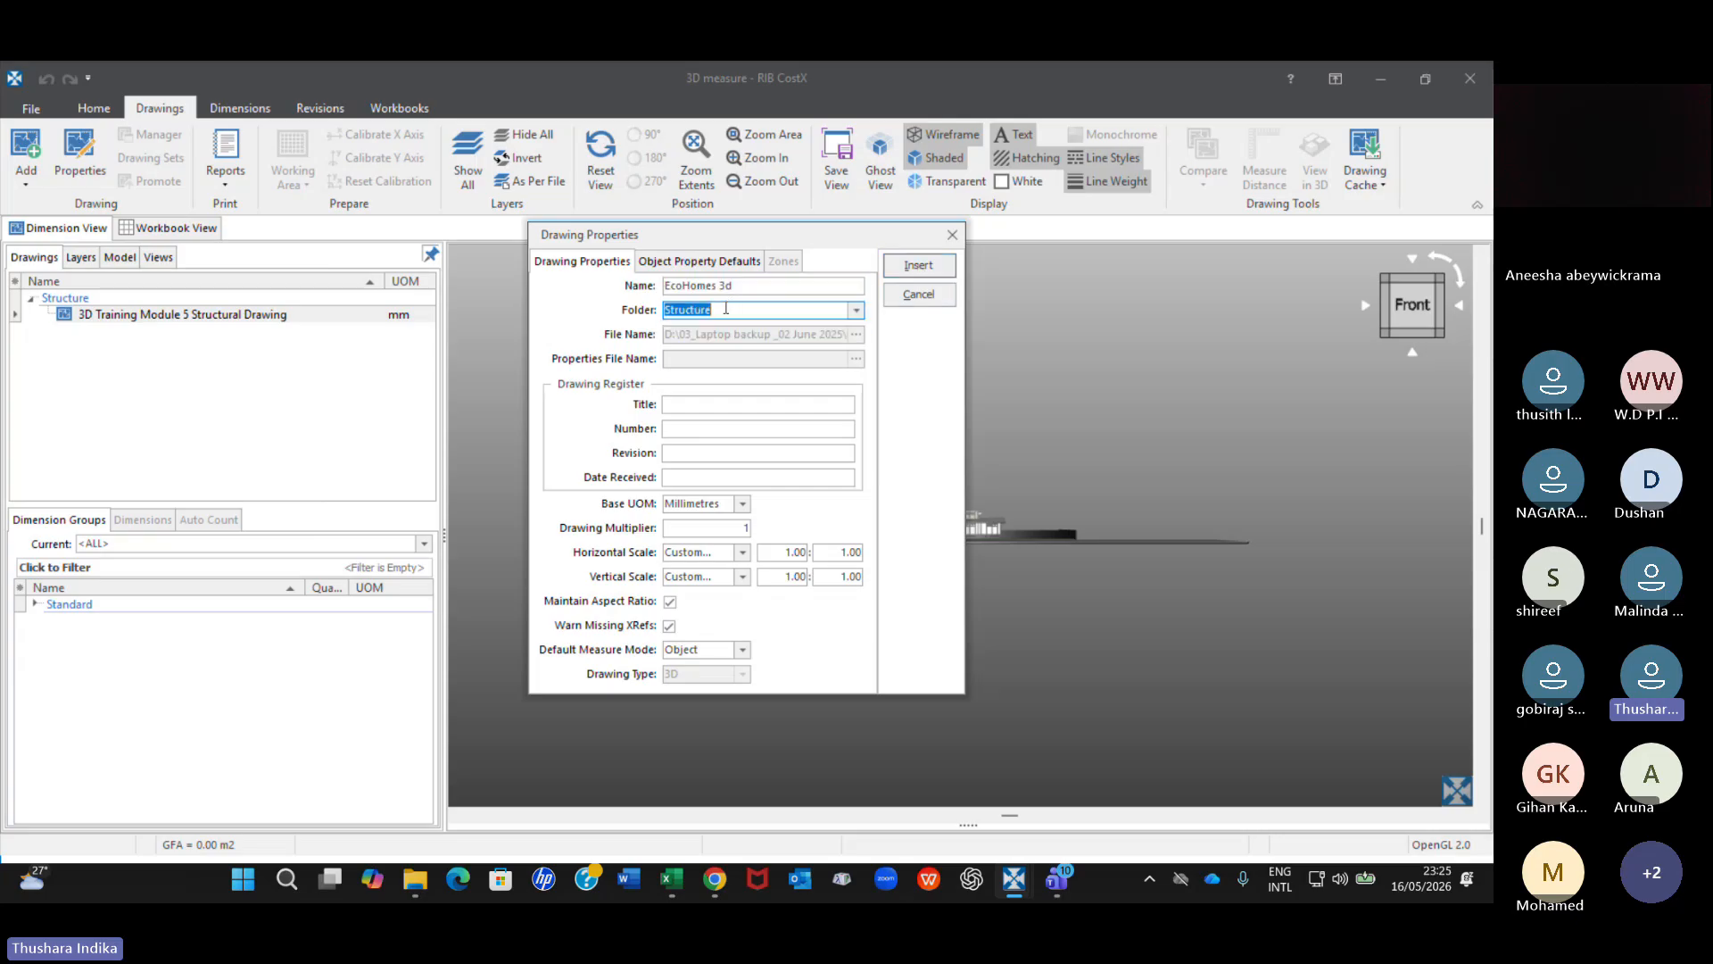
key(BackSpace)
key(BackSpace)
key(BackSpace)
key(BackSpace)
key(BackSpace)
key(BackSpace)
key(BackSpace)
key(BackSpace)
text(Mod)
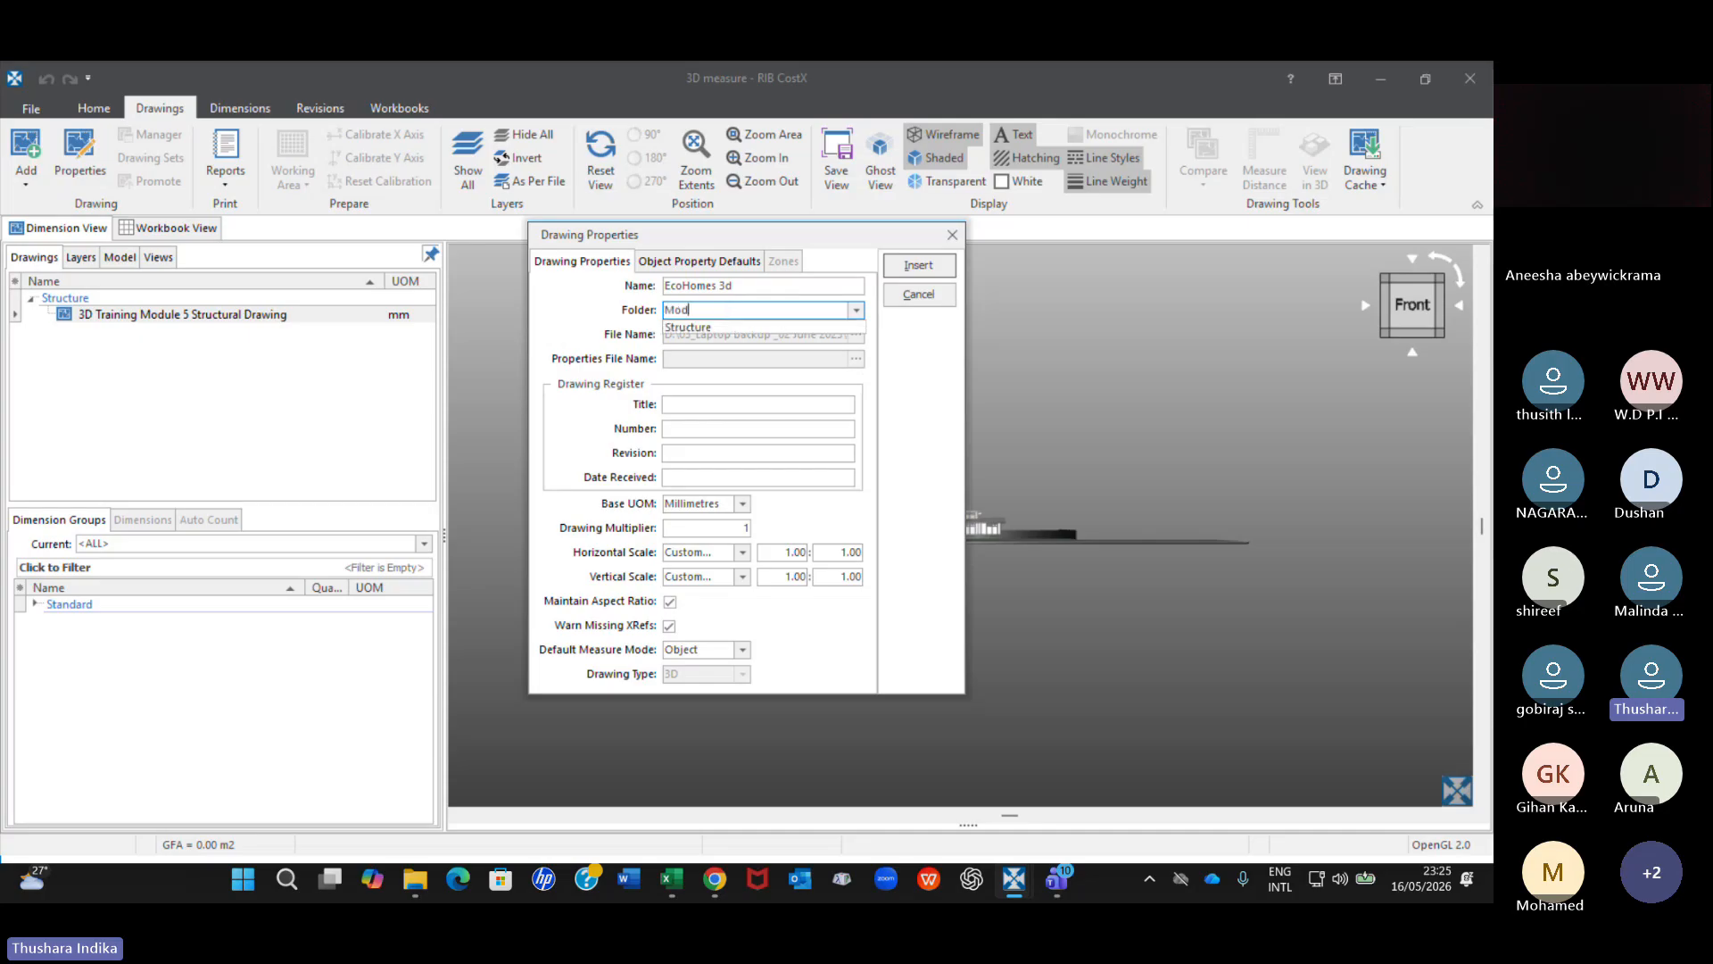
text(el2)
click(707, 285)
click(930, 265)
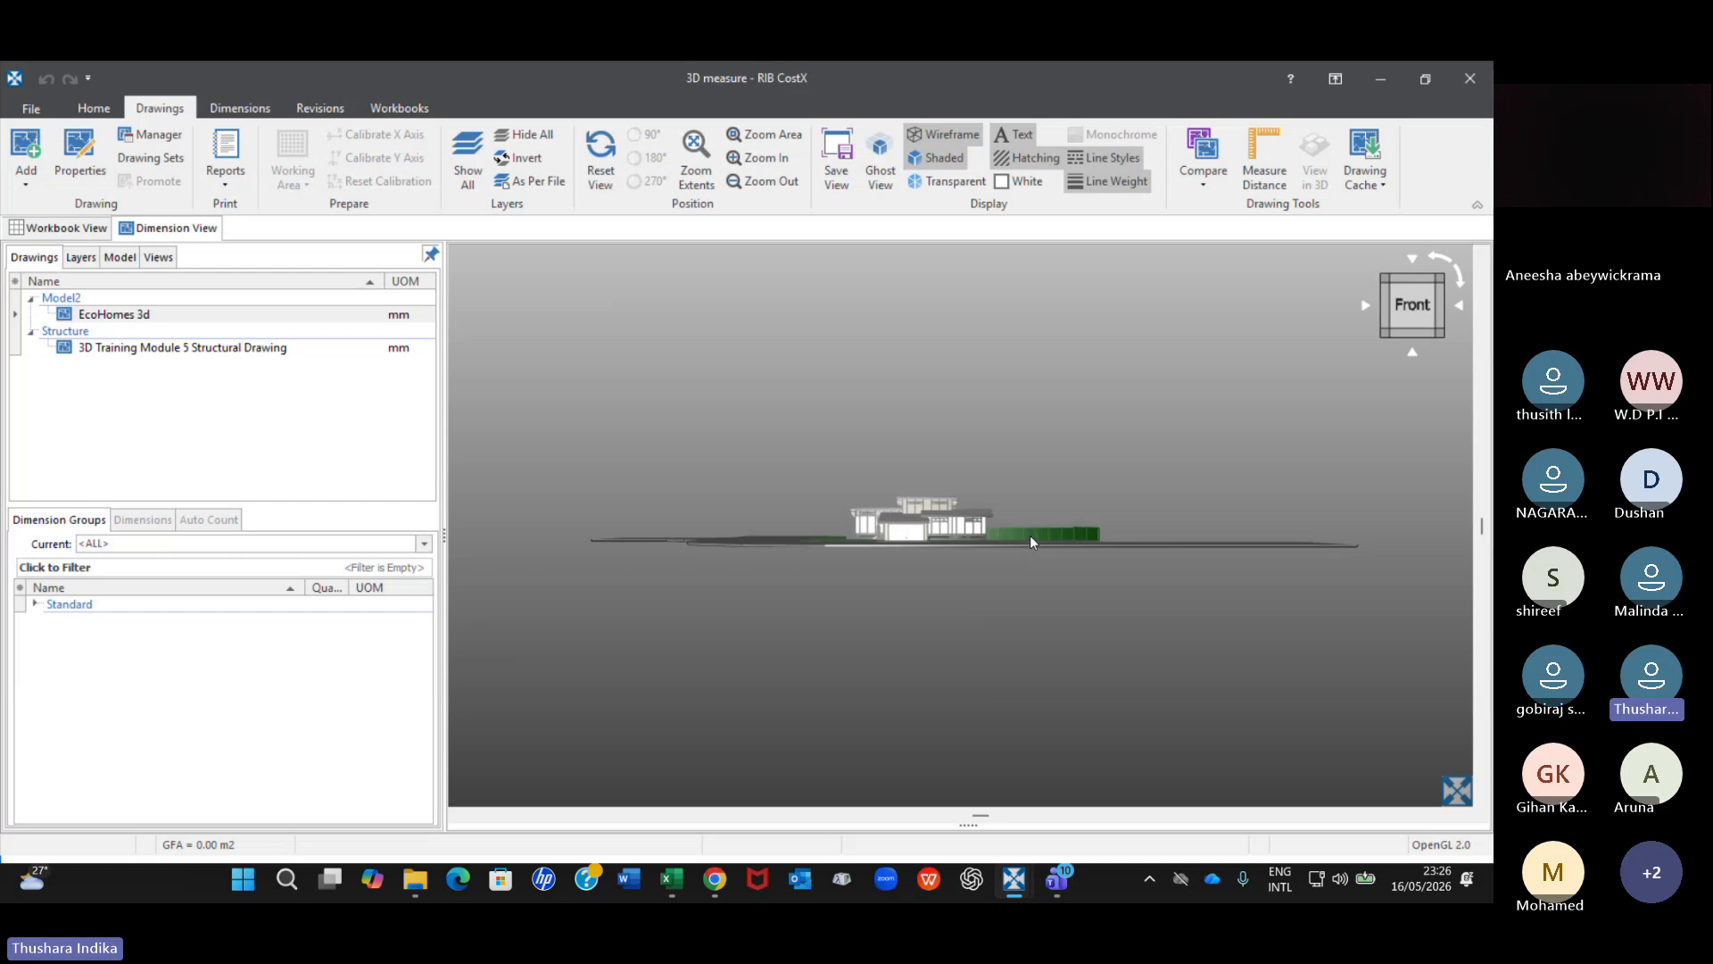
Examine the front of the EcoHomes house, from close up at the garage and wall panels and from above.
drag(1030, 535, 853, 570)
scroll(864, 558, up, 3)
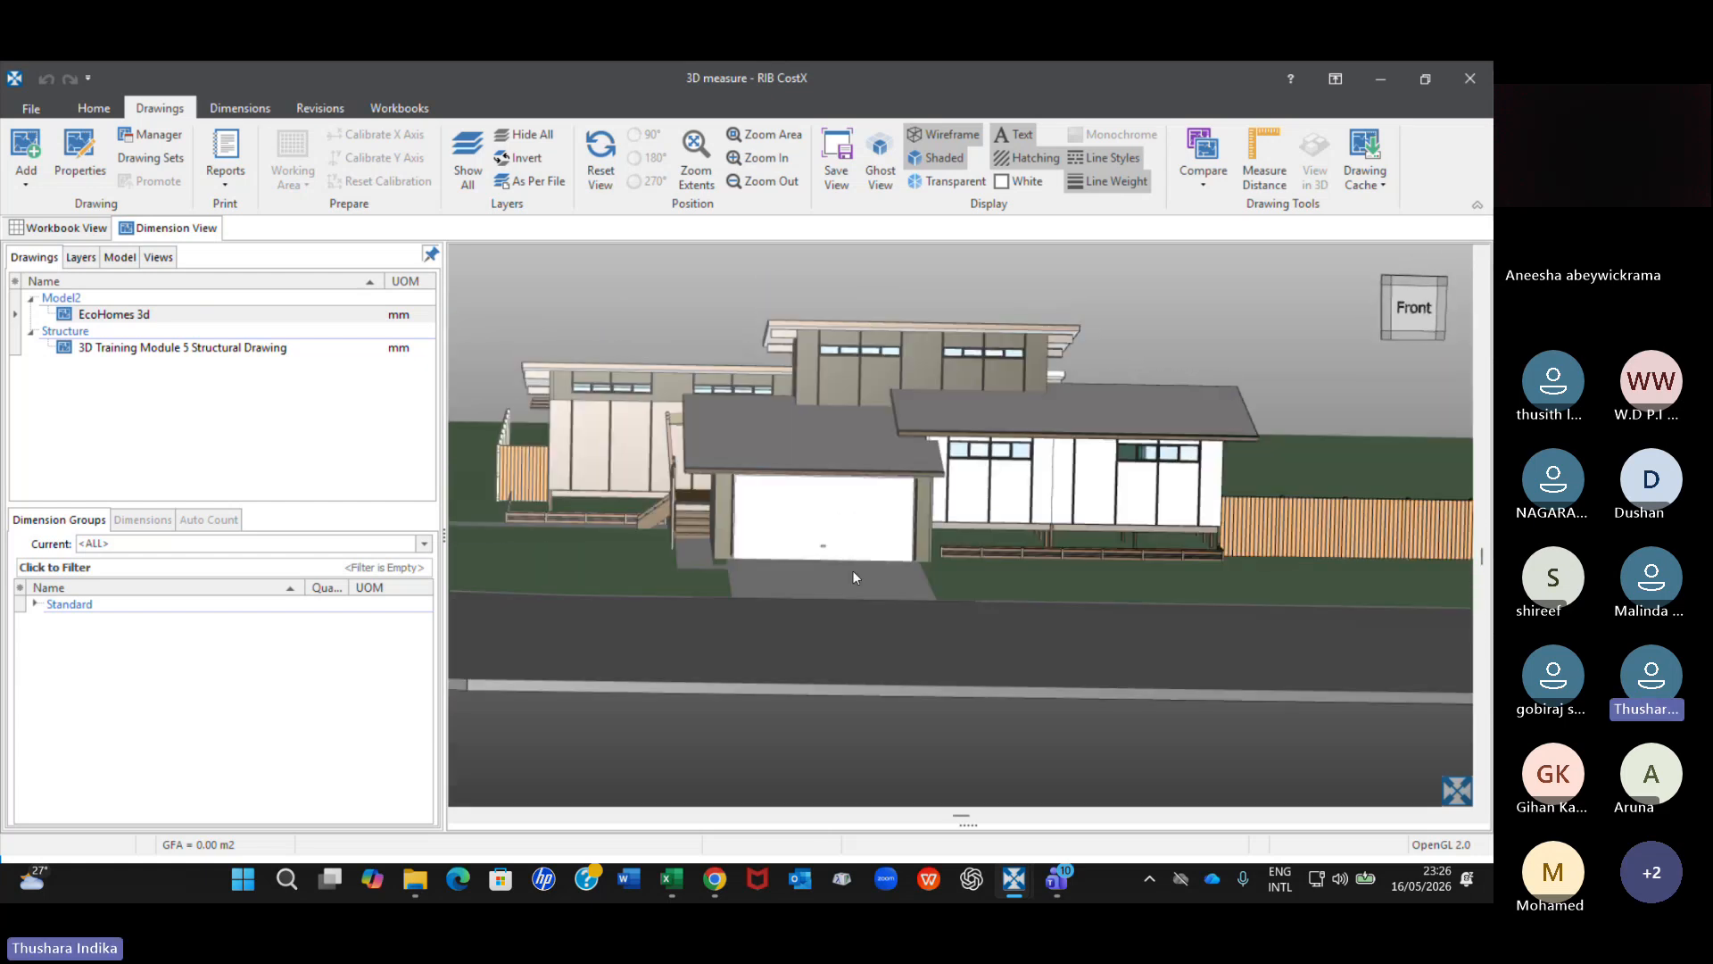
scroll(944, 506, up, 5)
scroll(944, 507, down, 3)
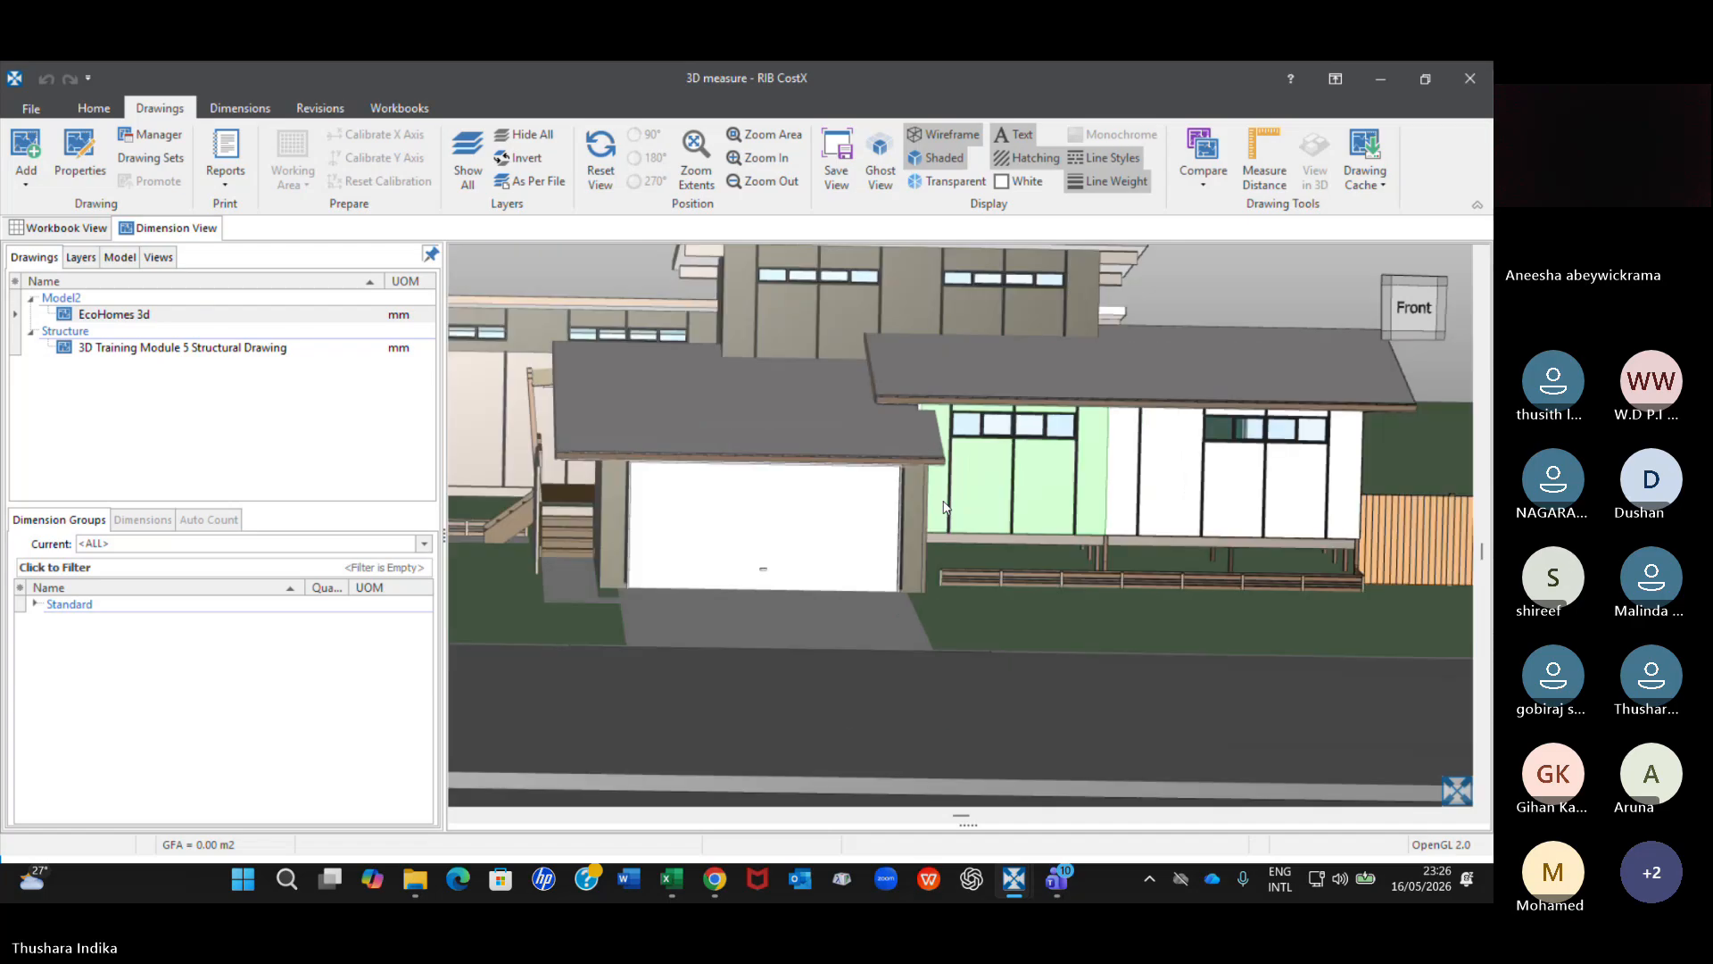
scroll(944, 507, up, 8)
scroll(946, 507, down, 4)
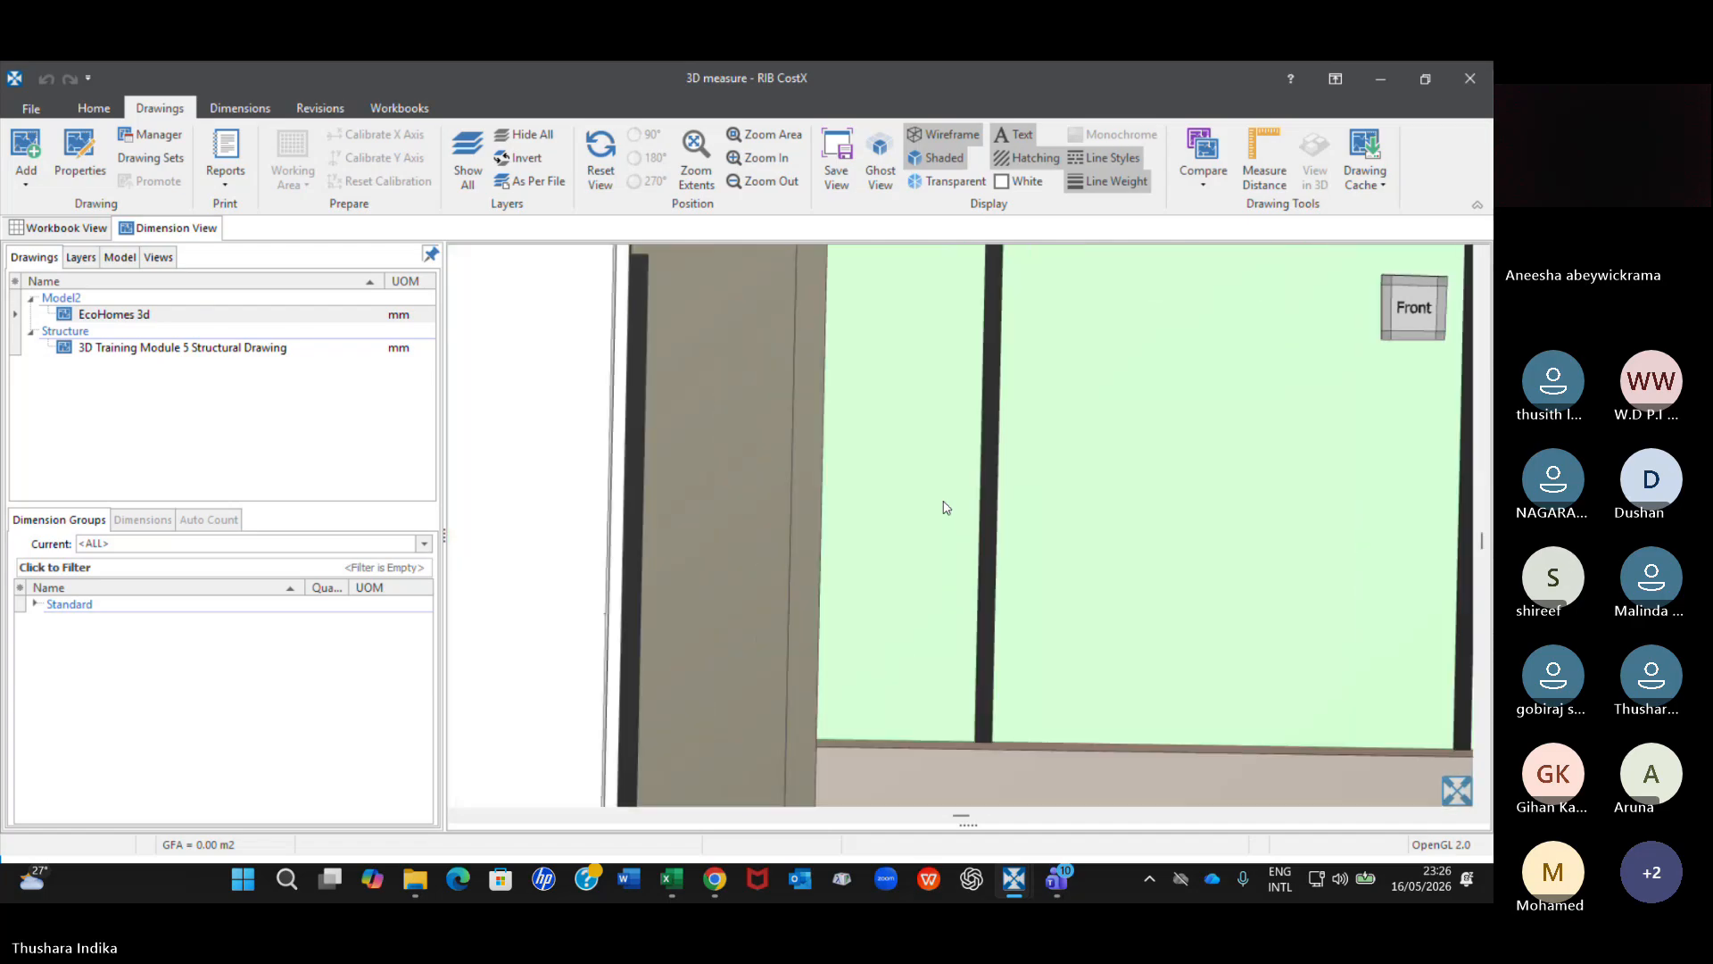
scroll(948, 515, down, 2)
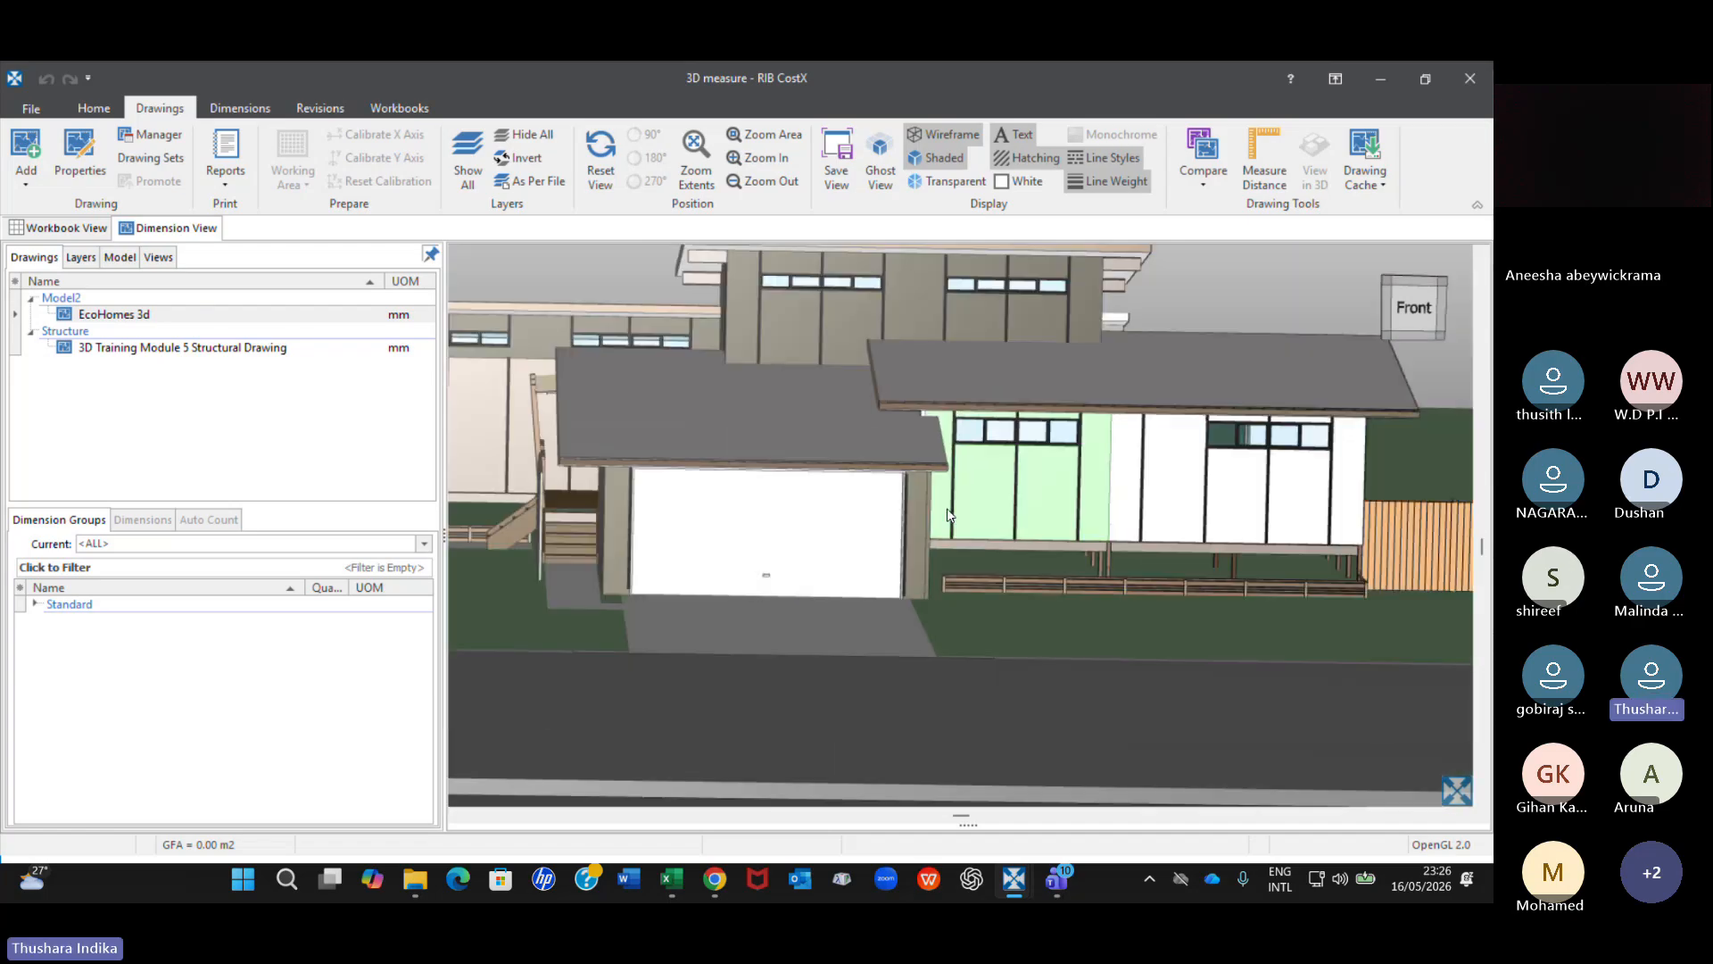
scroll(949, 514, up, 8)
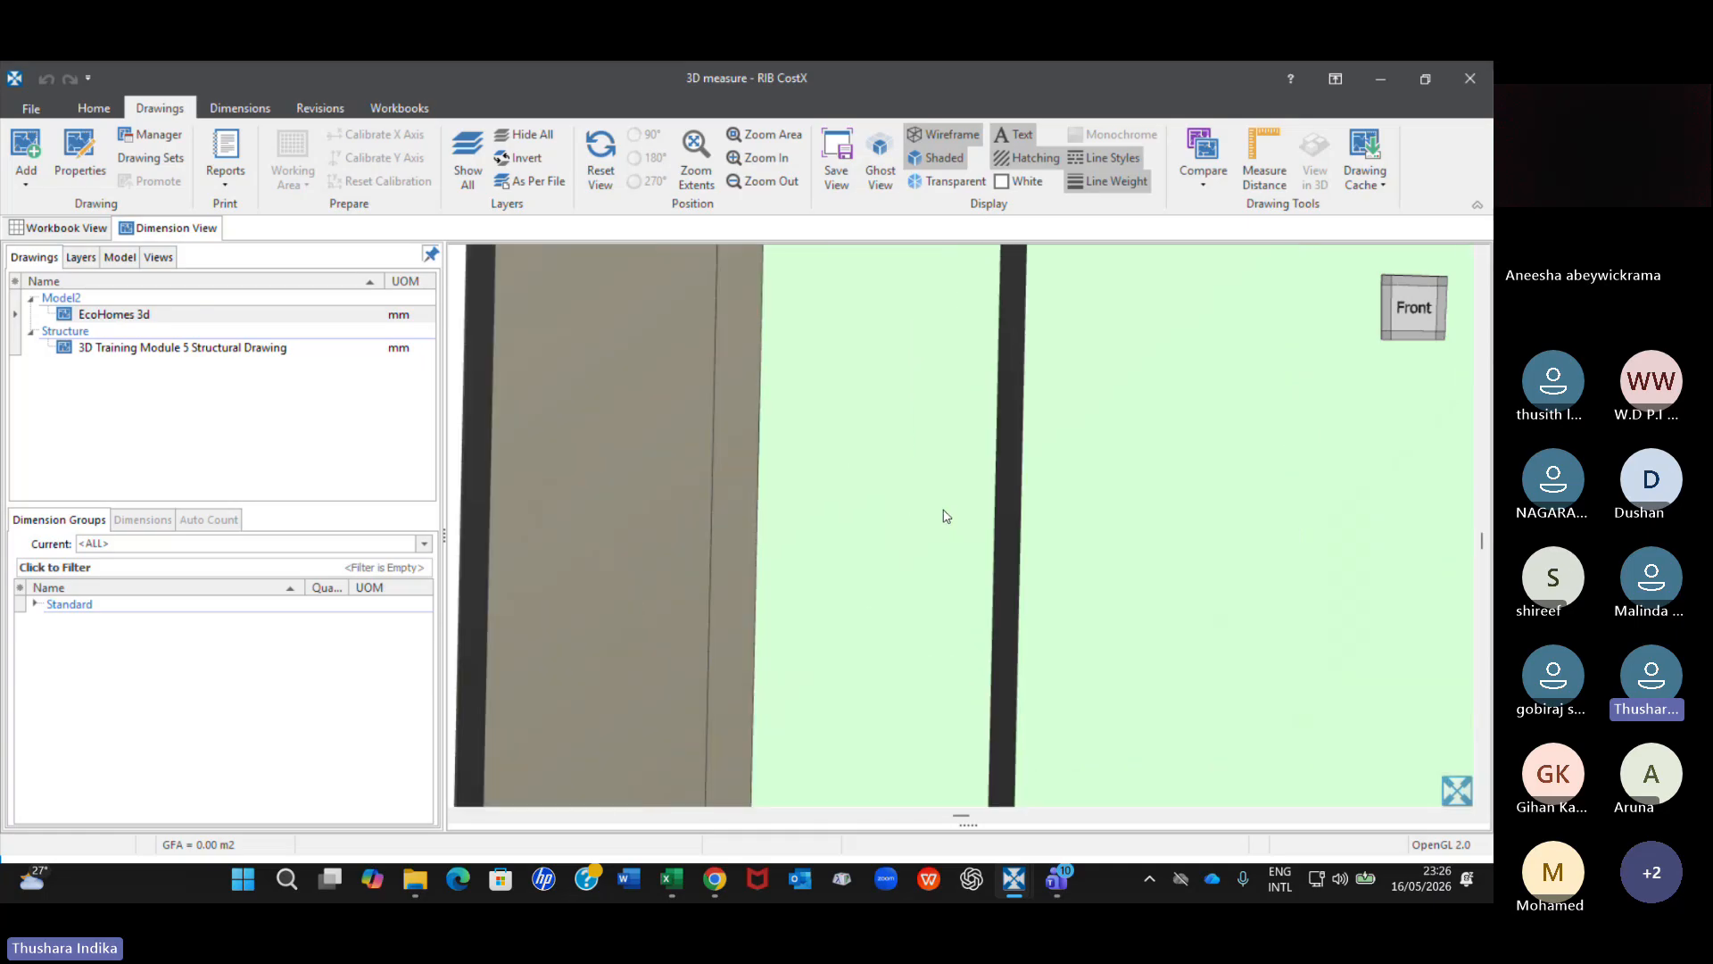
scroll(944, 512, down, 8)
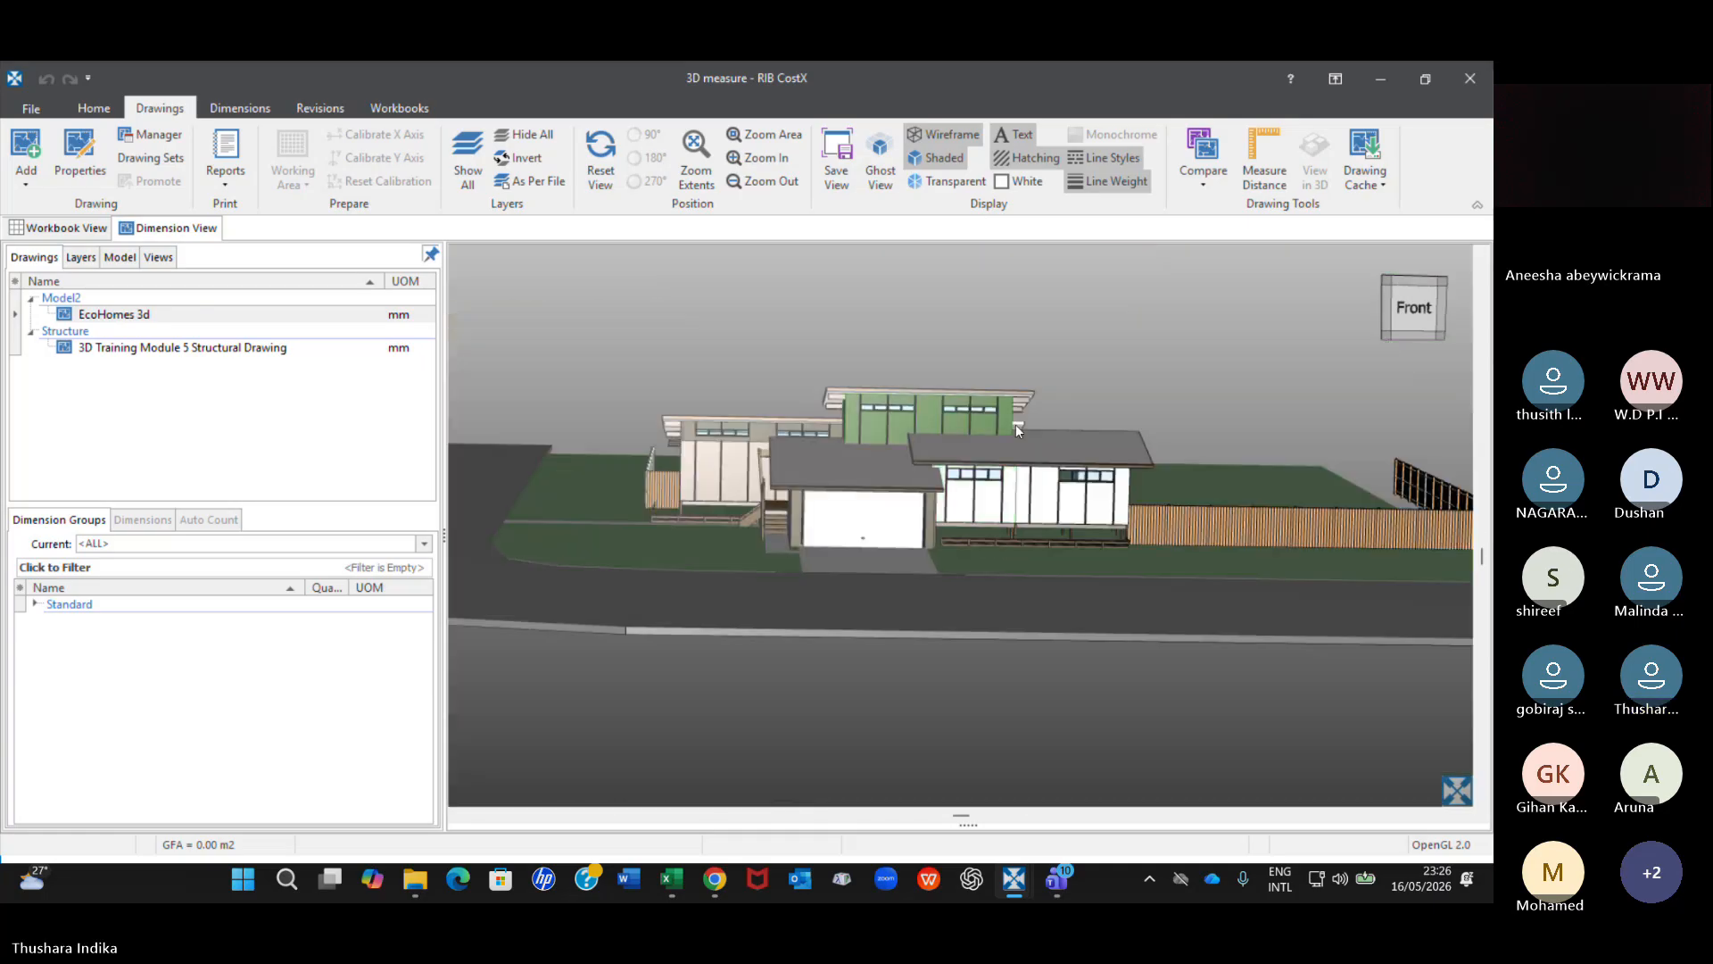
middle_drag(1016, 424, 1028, 466)
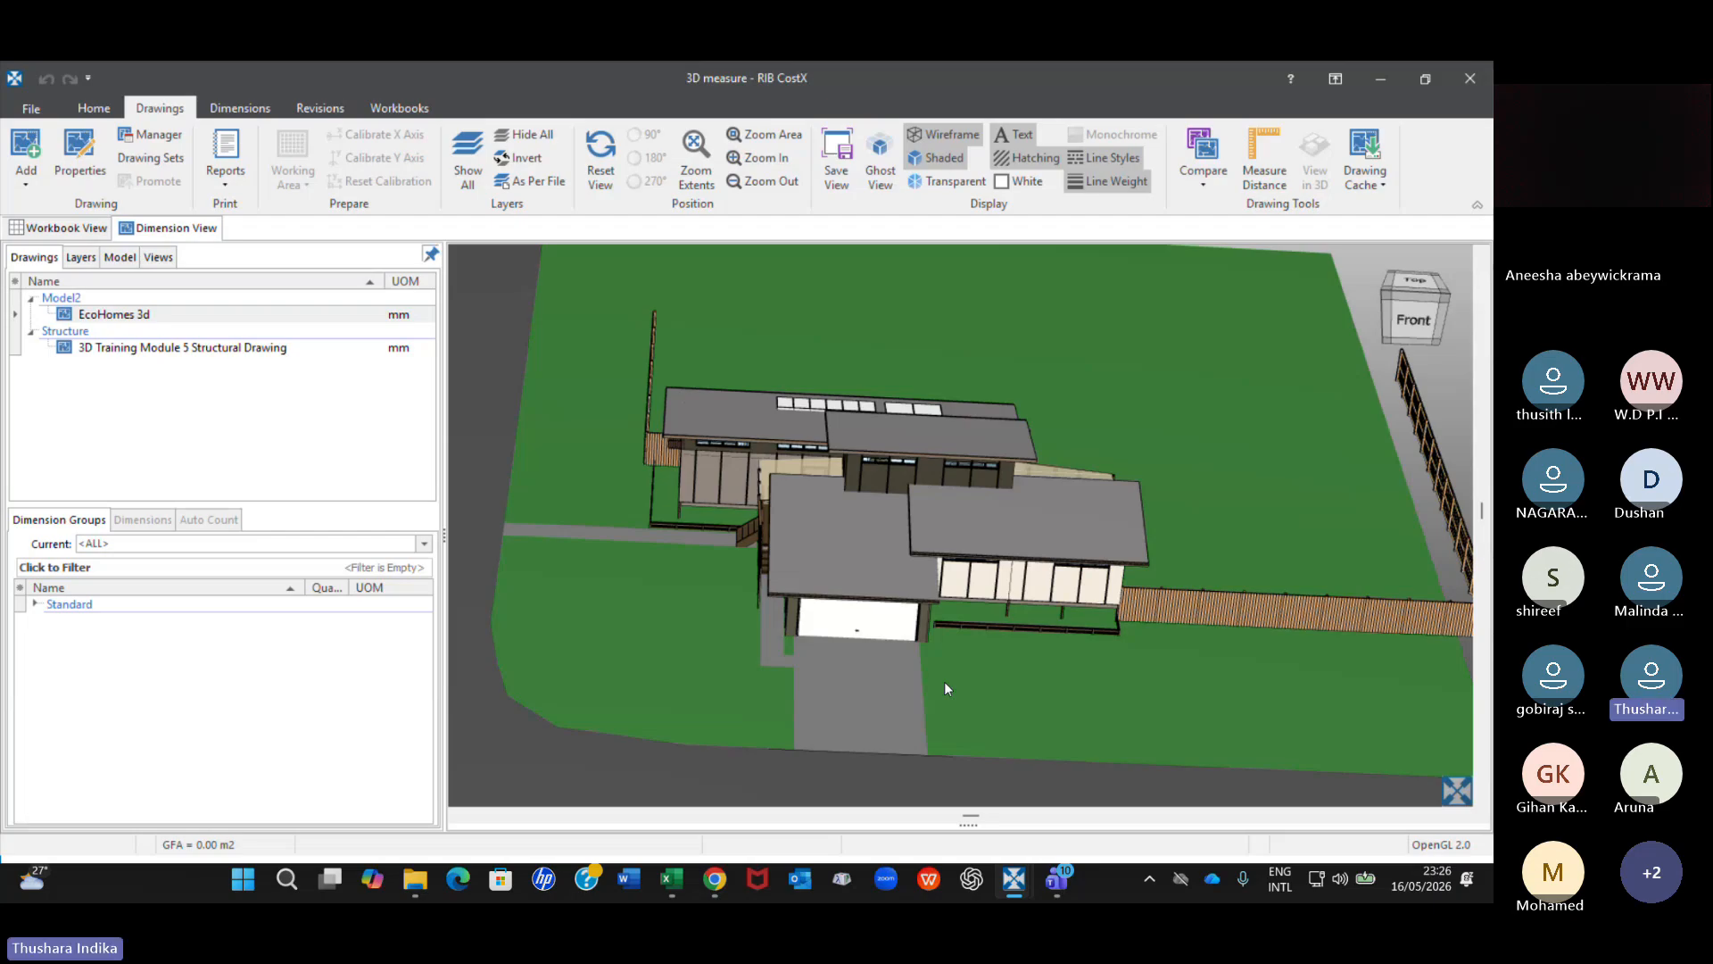
middle_drag(944, 682, 955, 640)
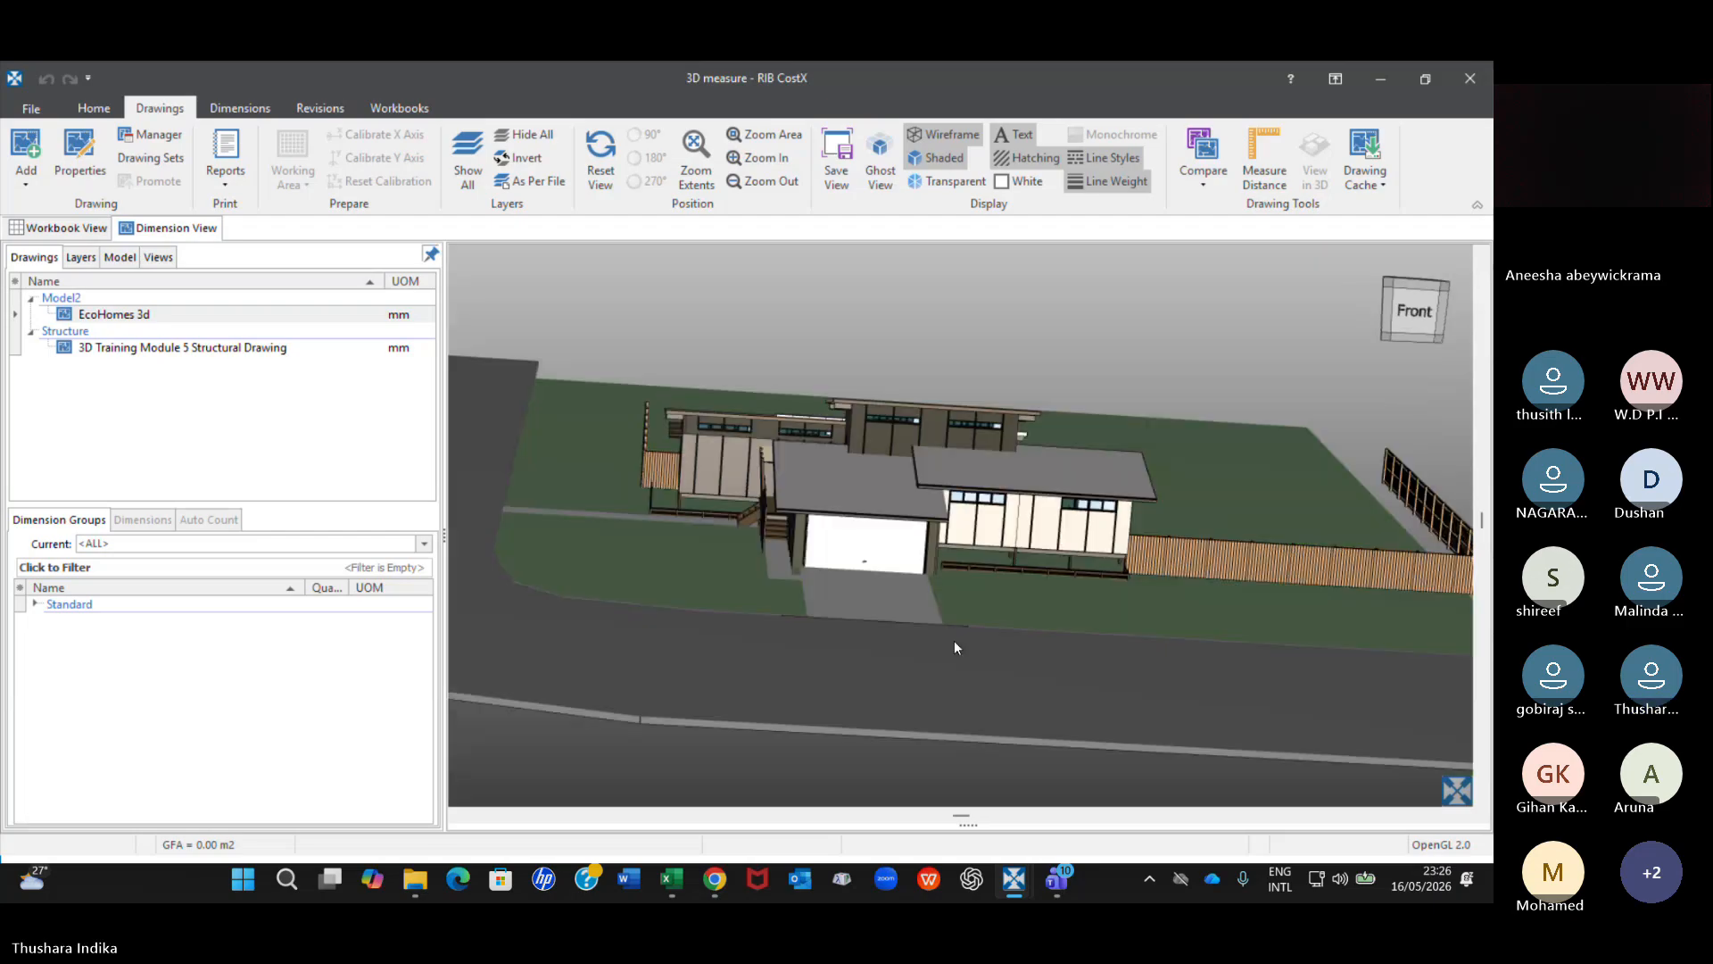
Examine the back of the house, including the roof panels, back door, windows and water tank.
middle_drag(955, 647, 1127, 566)
scroll(1113, 565, up, 3)
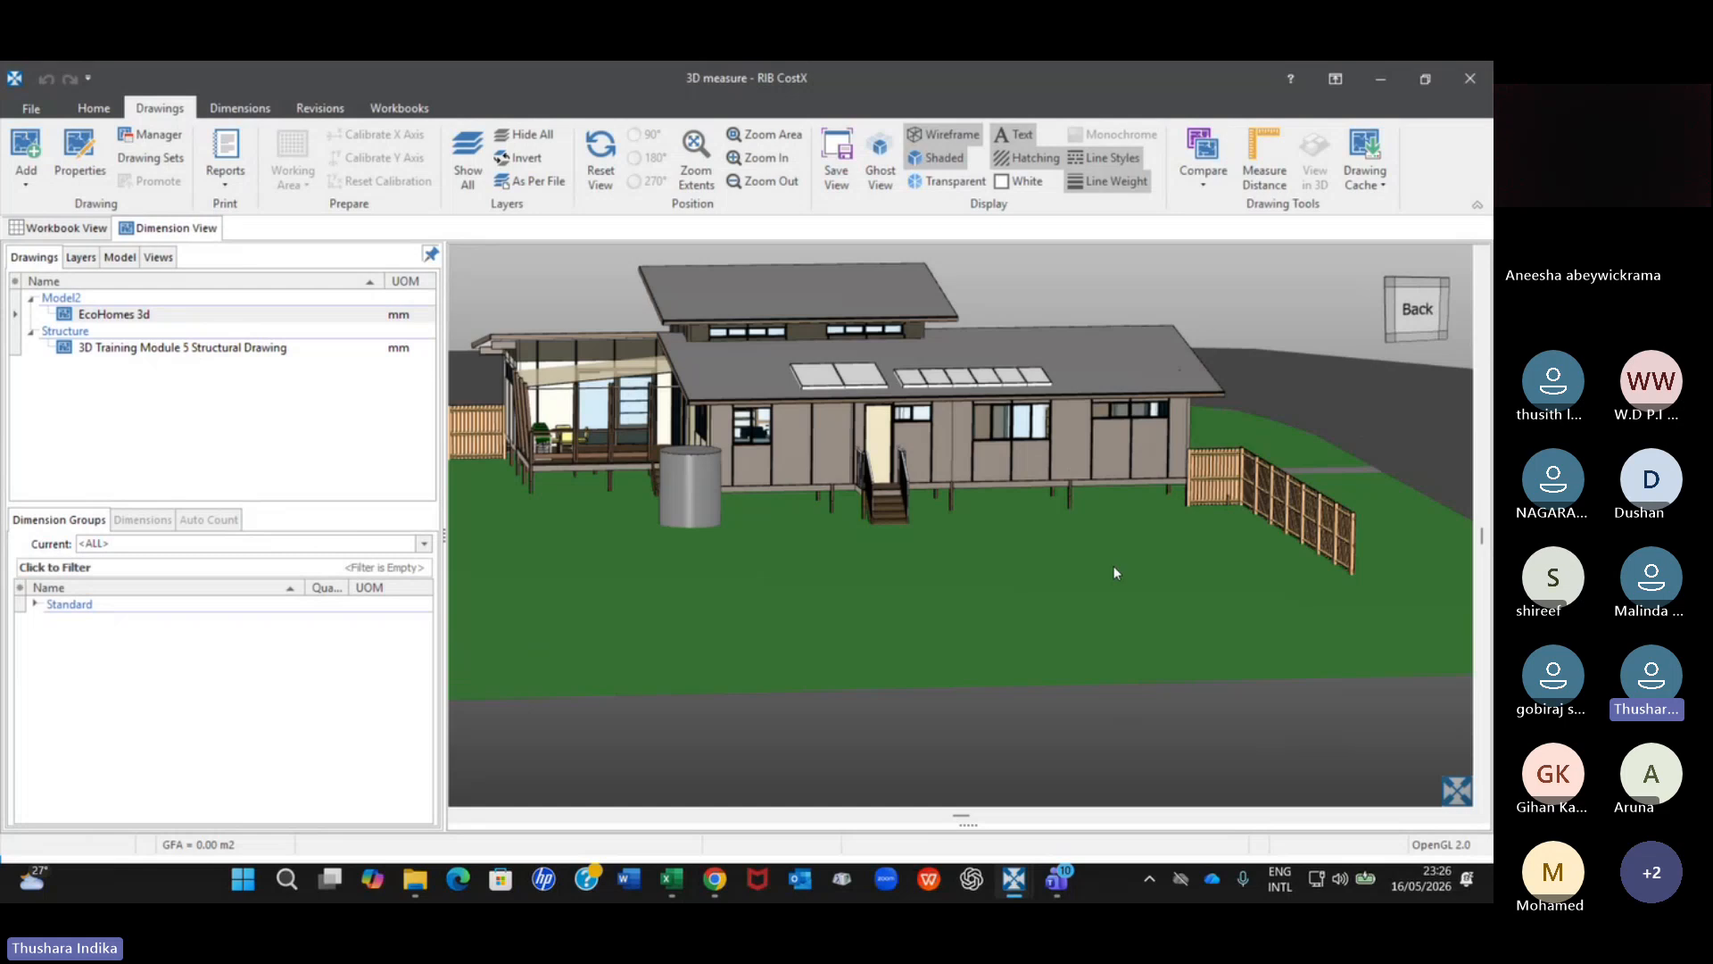
scroll(1114, 566, up, 2)
scroll(1114, 566, down, 5)
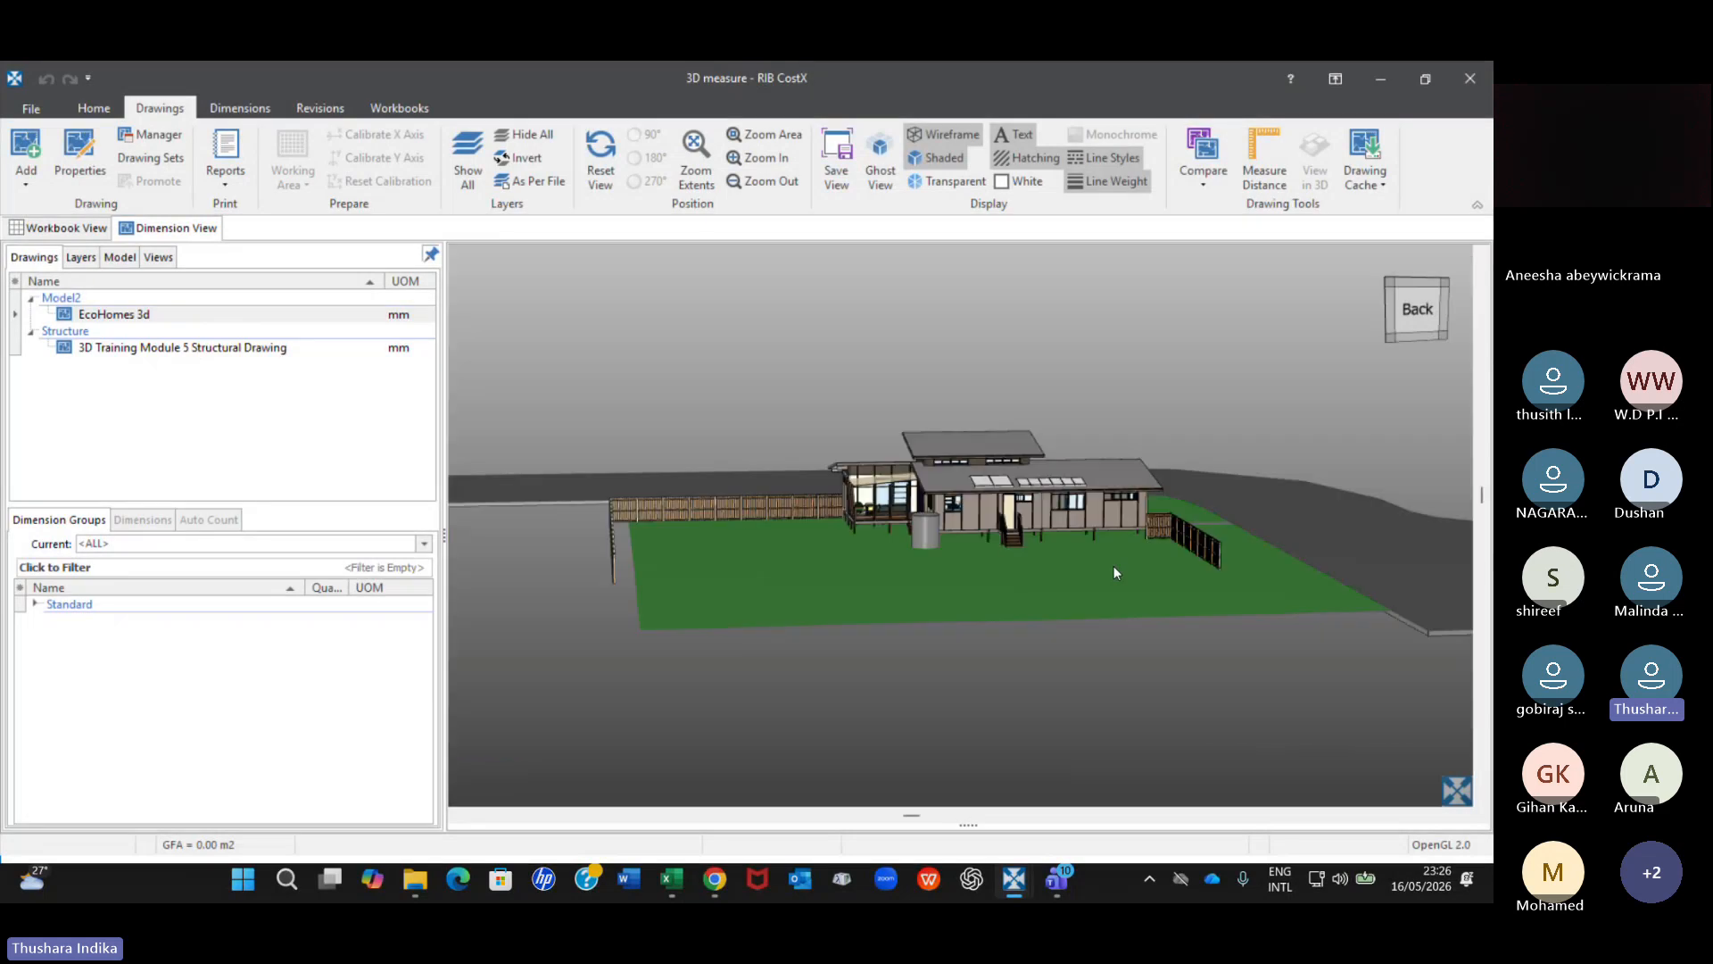
scroll(1017, 519, up, 5)
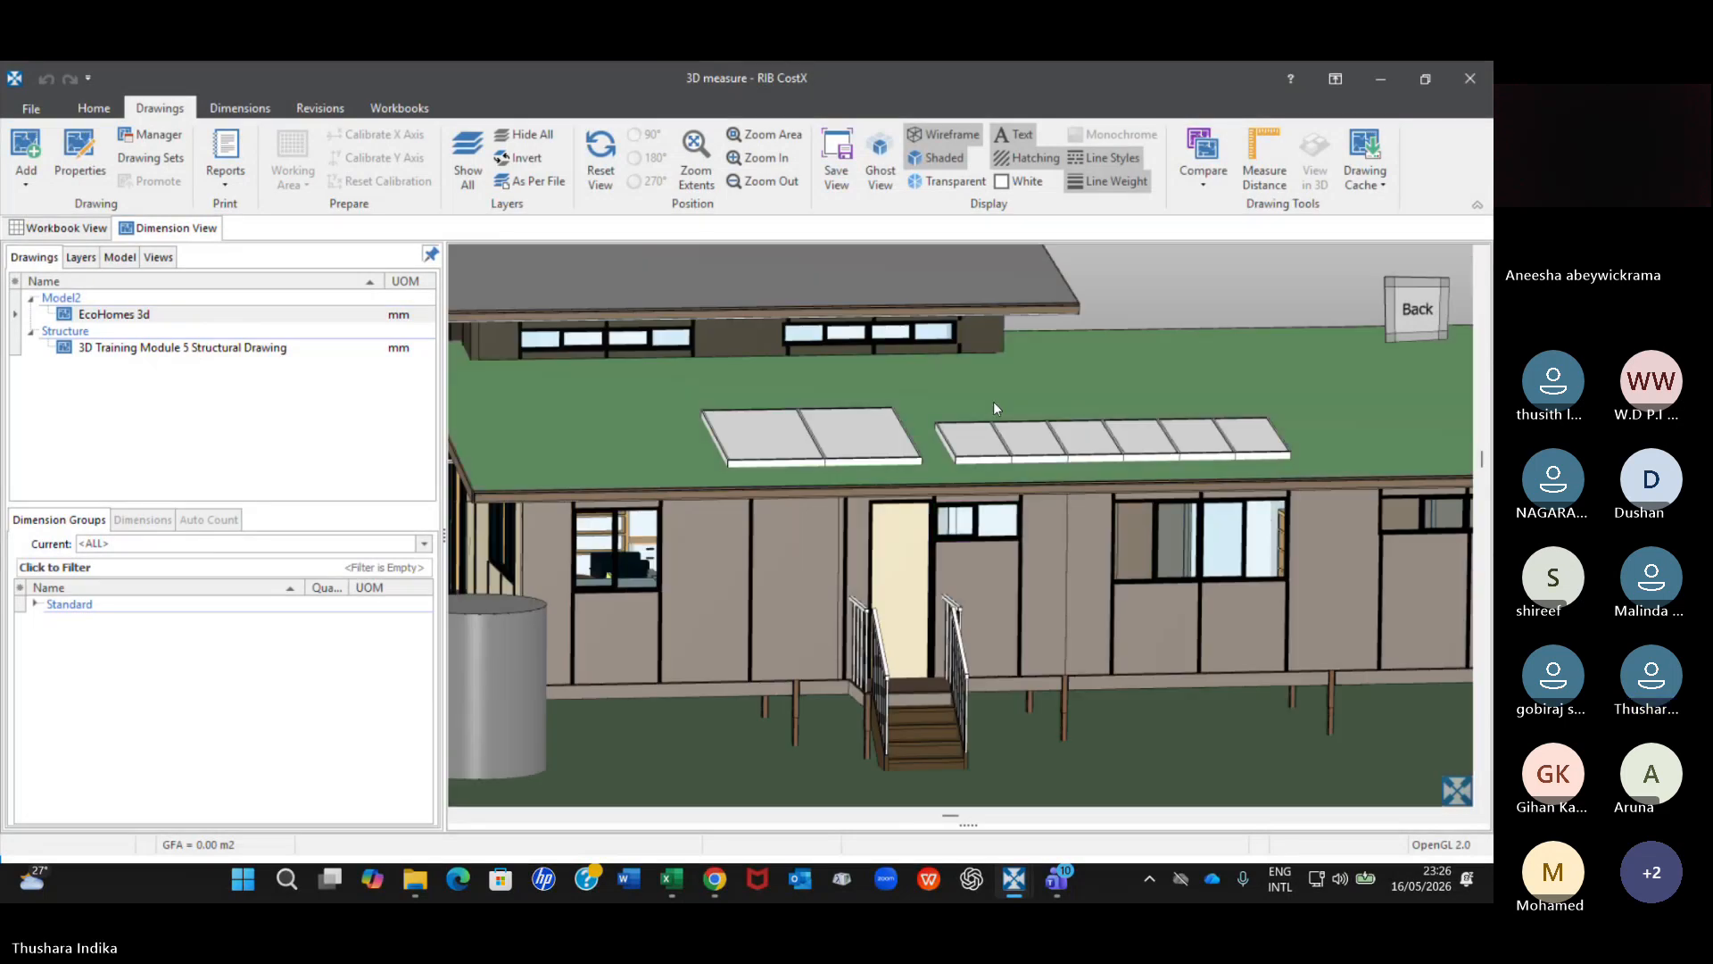
scroll(979, 385, up, 1)
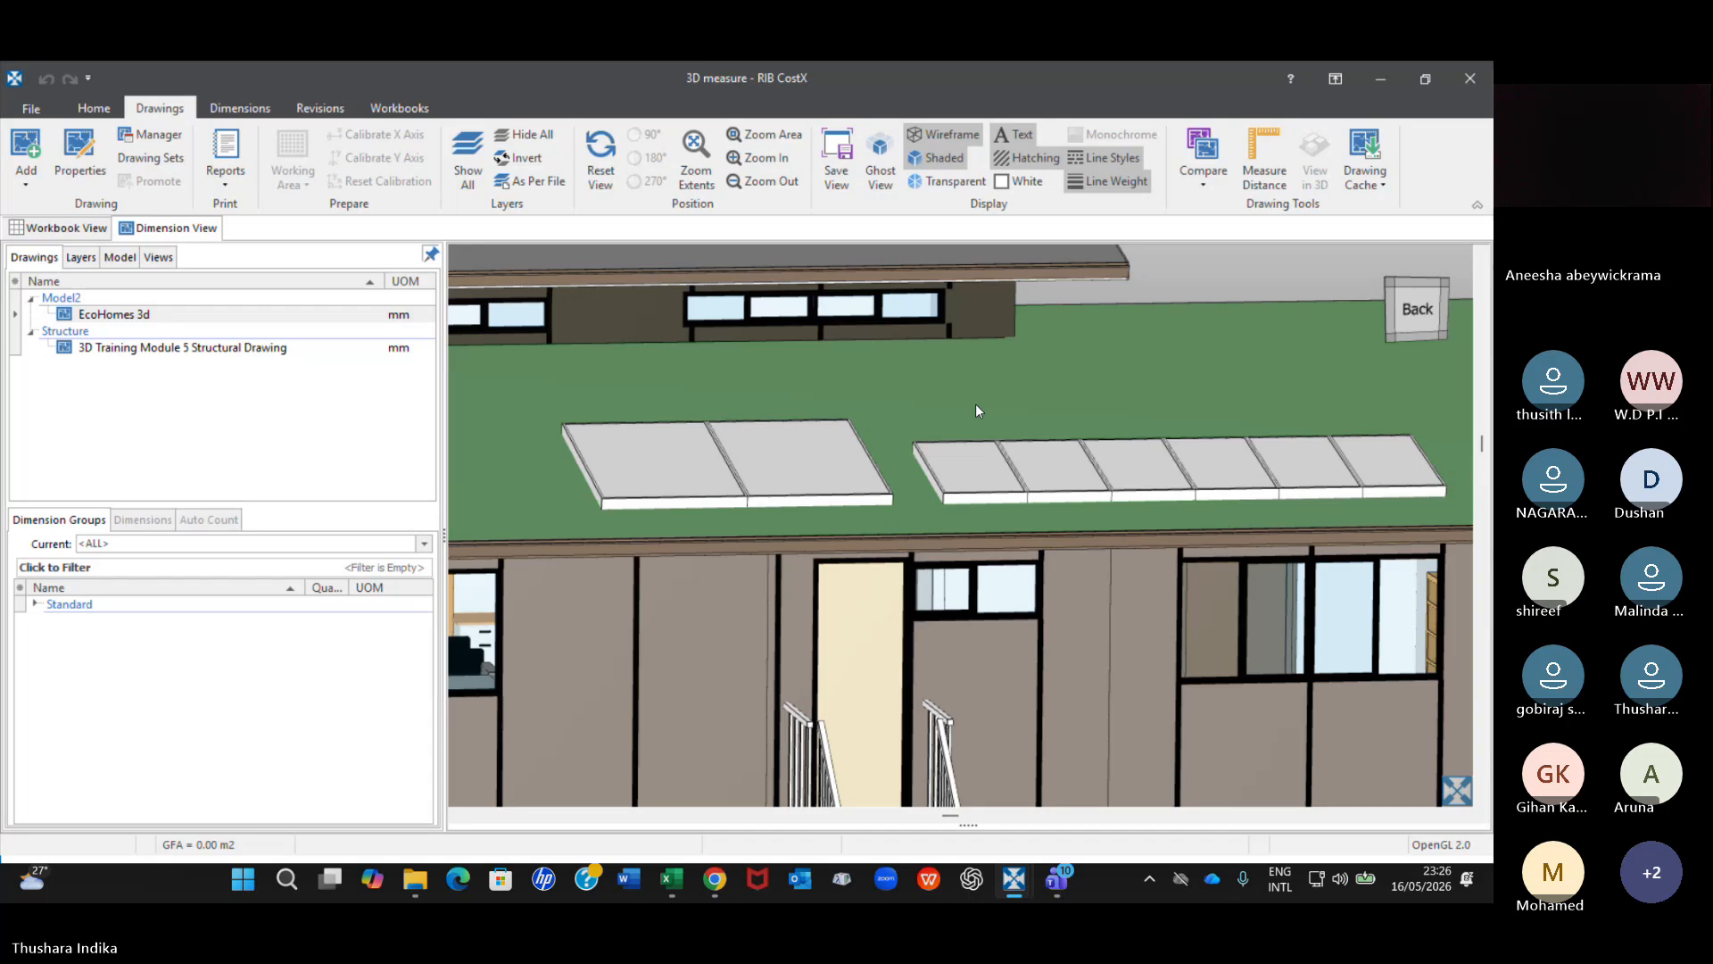
scroll(976, 411, up, 1)
scroll(972, 404, down, 4)
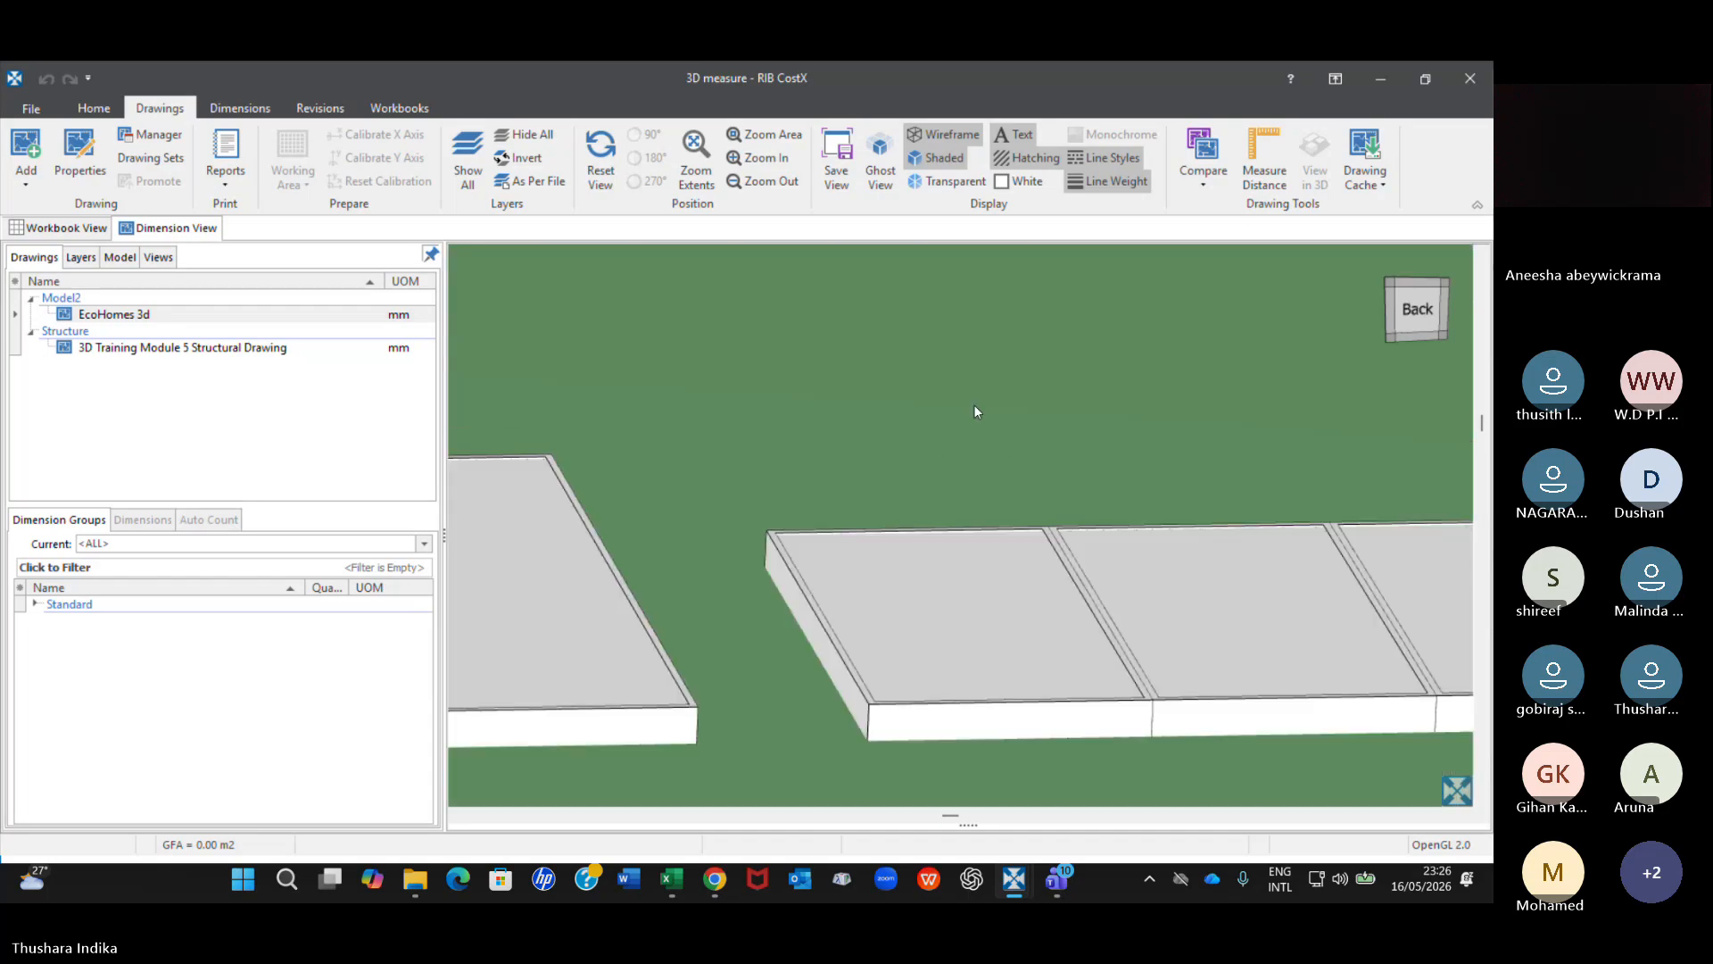
drag(972, 405, 950, 495)
scroll(987, 474, down, 2)
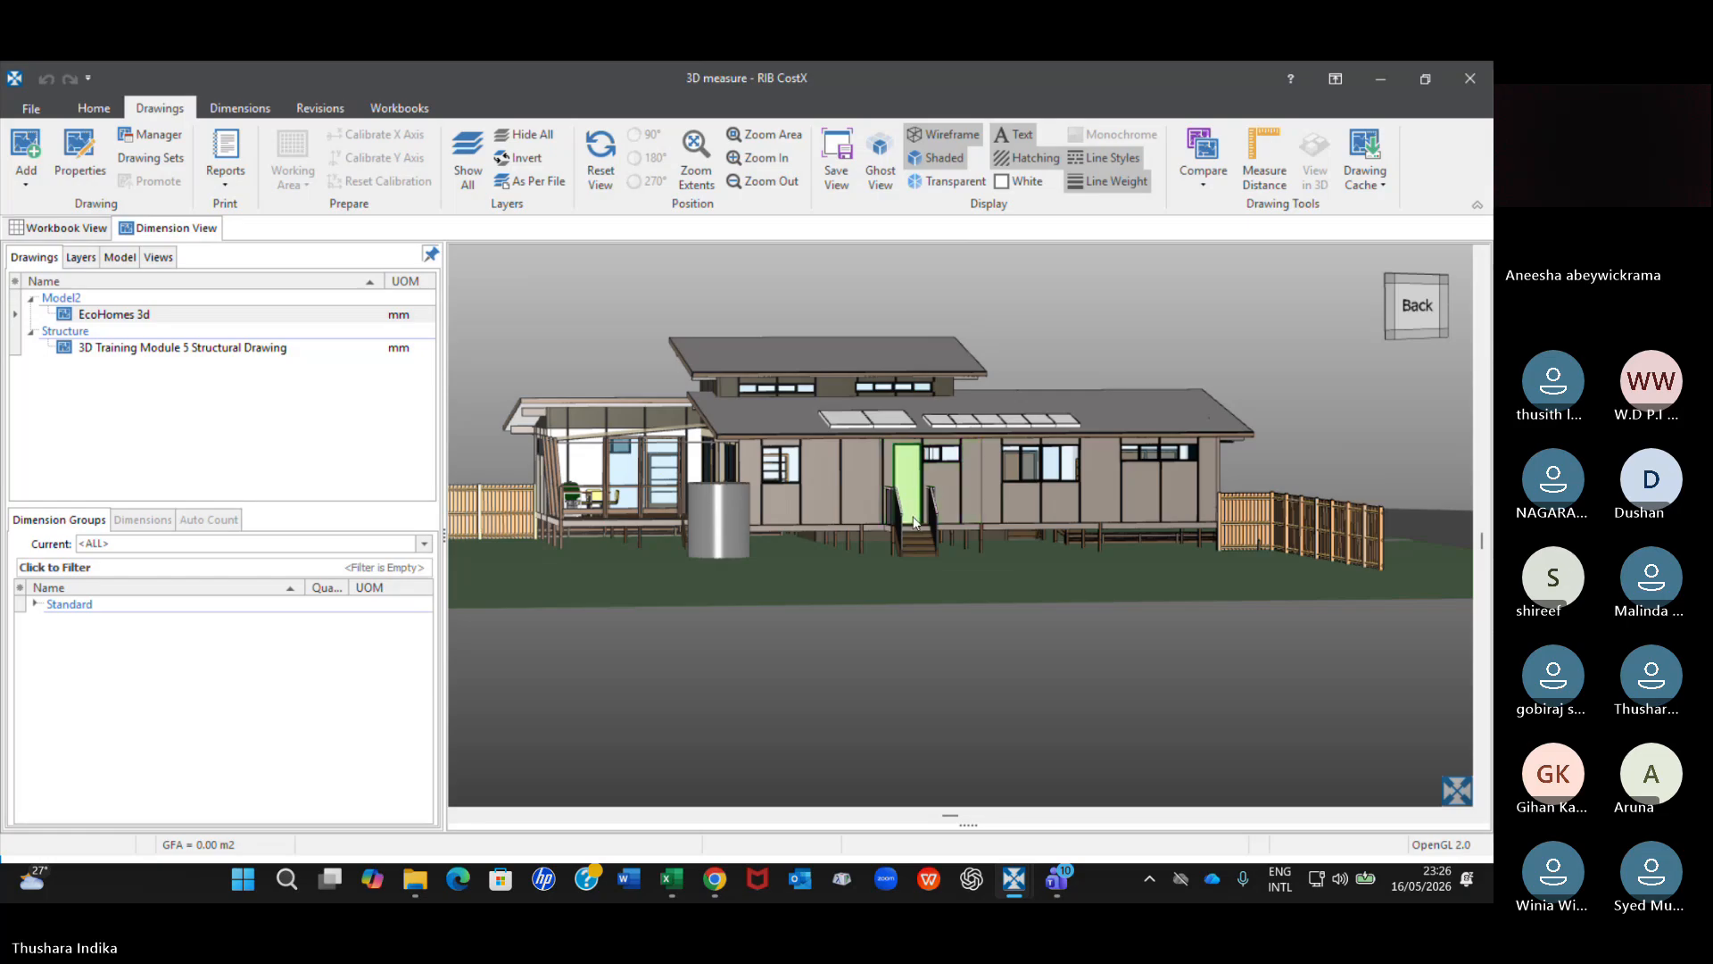
Check the object options for the back walls beside the door and show all objects of the house.
right_click(957, 481)
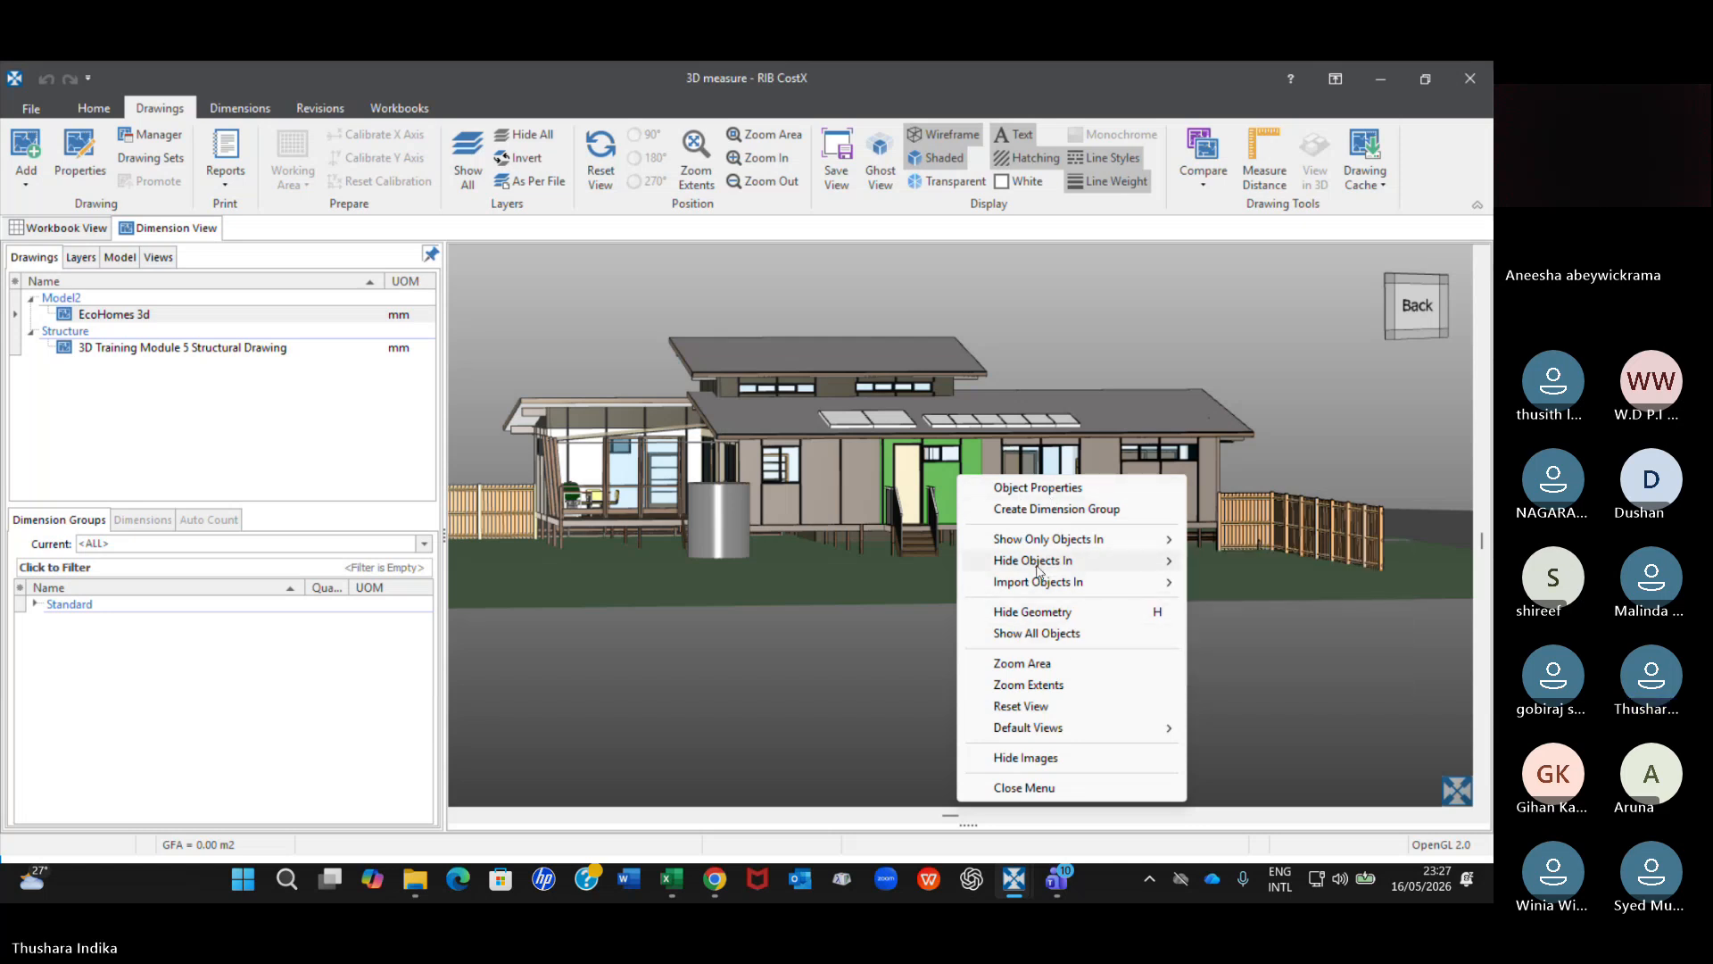
click(803, 676)
right_click(849, 682)
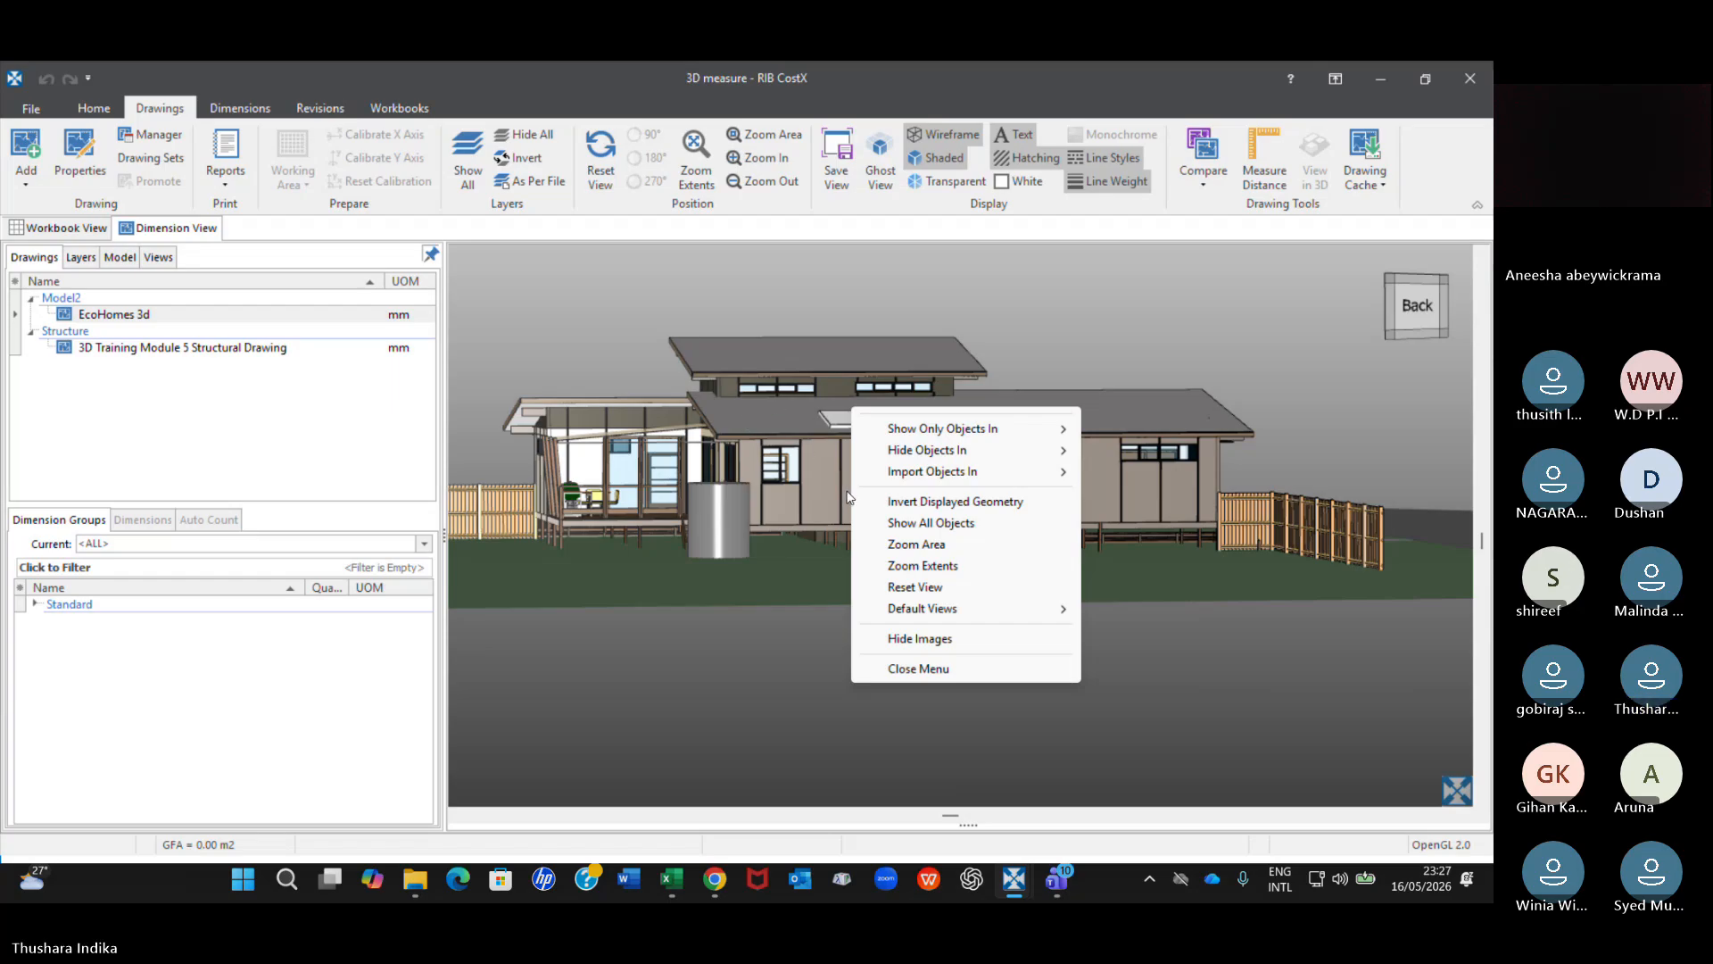
click(958, 523)
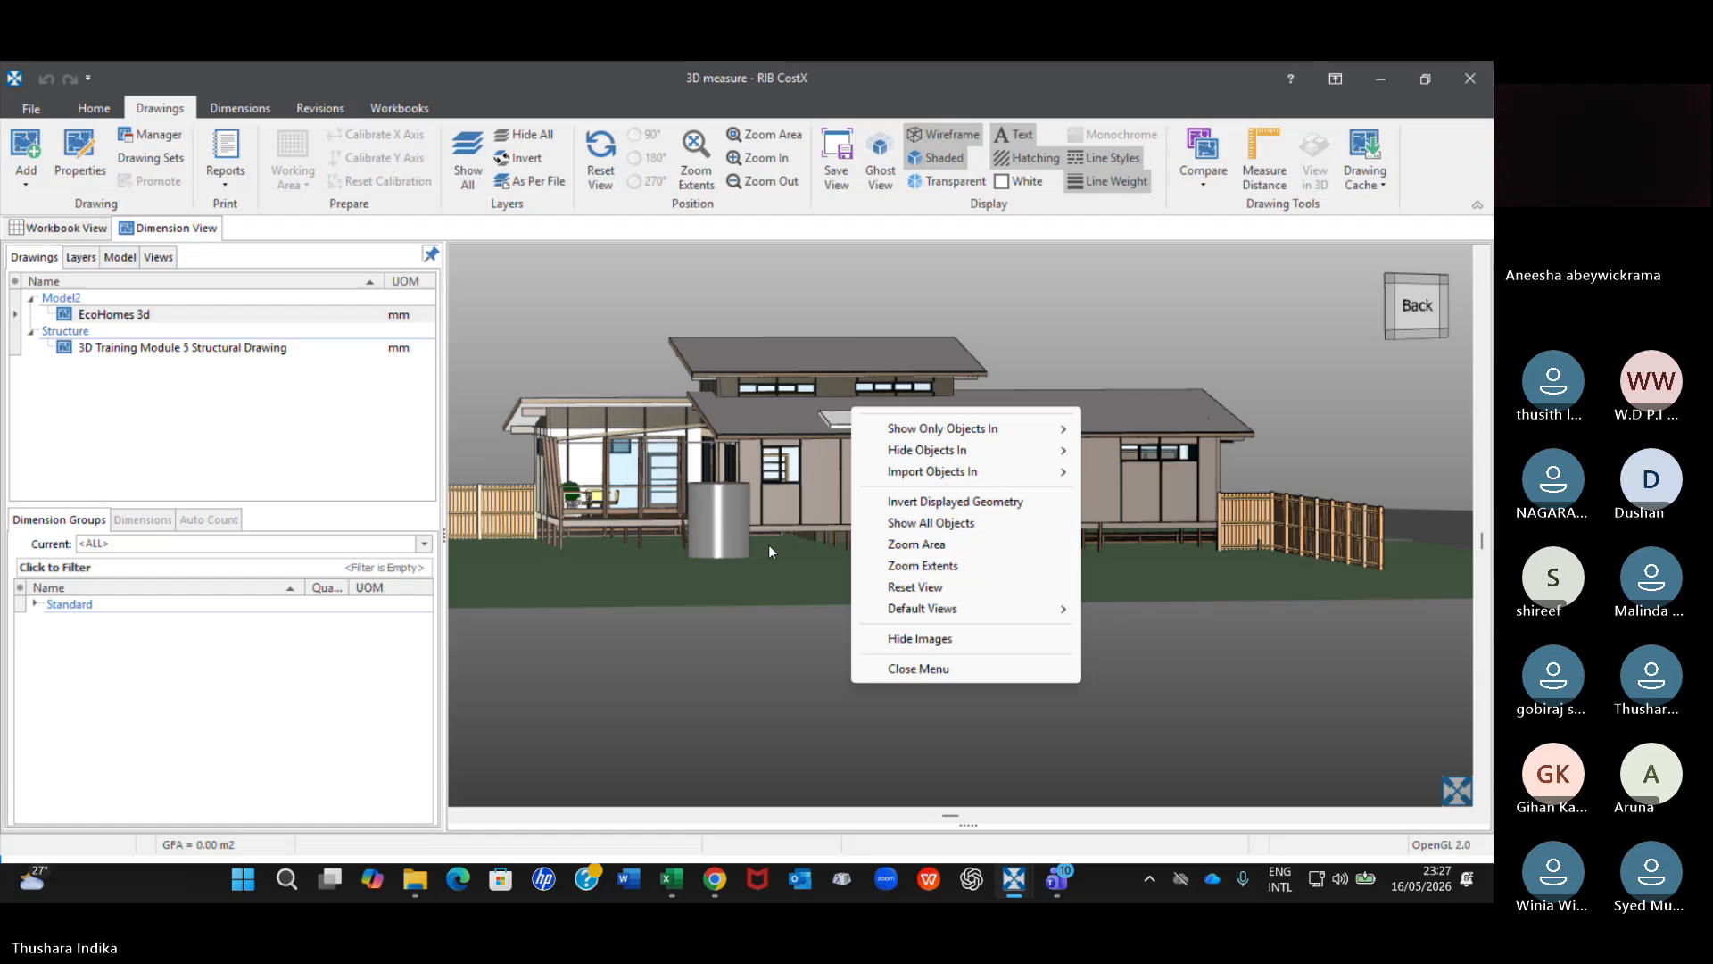
right_click(825, 478)
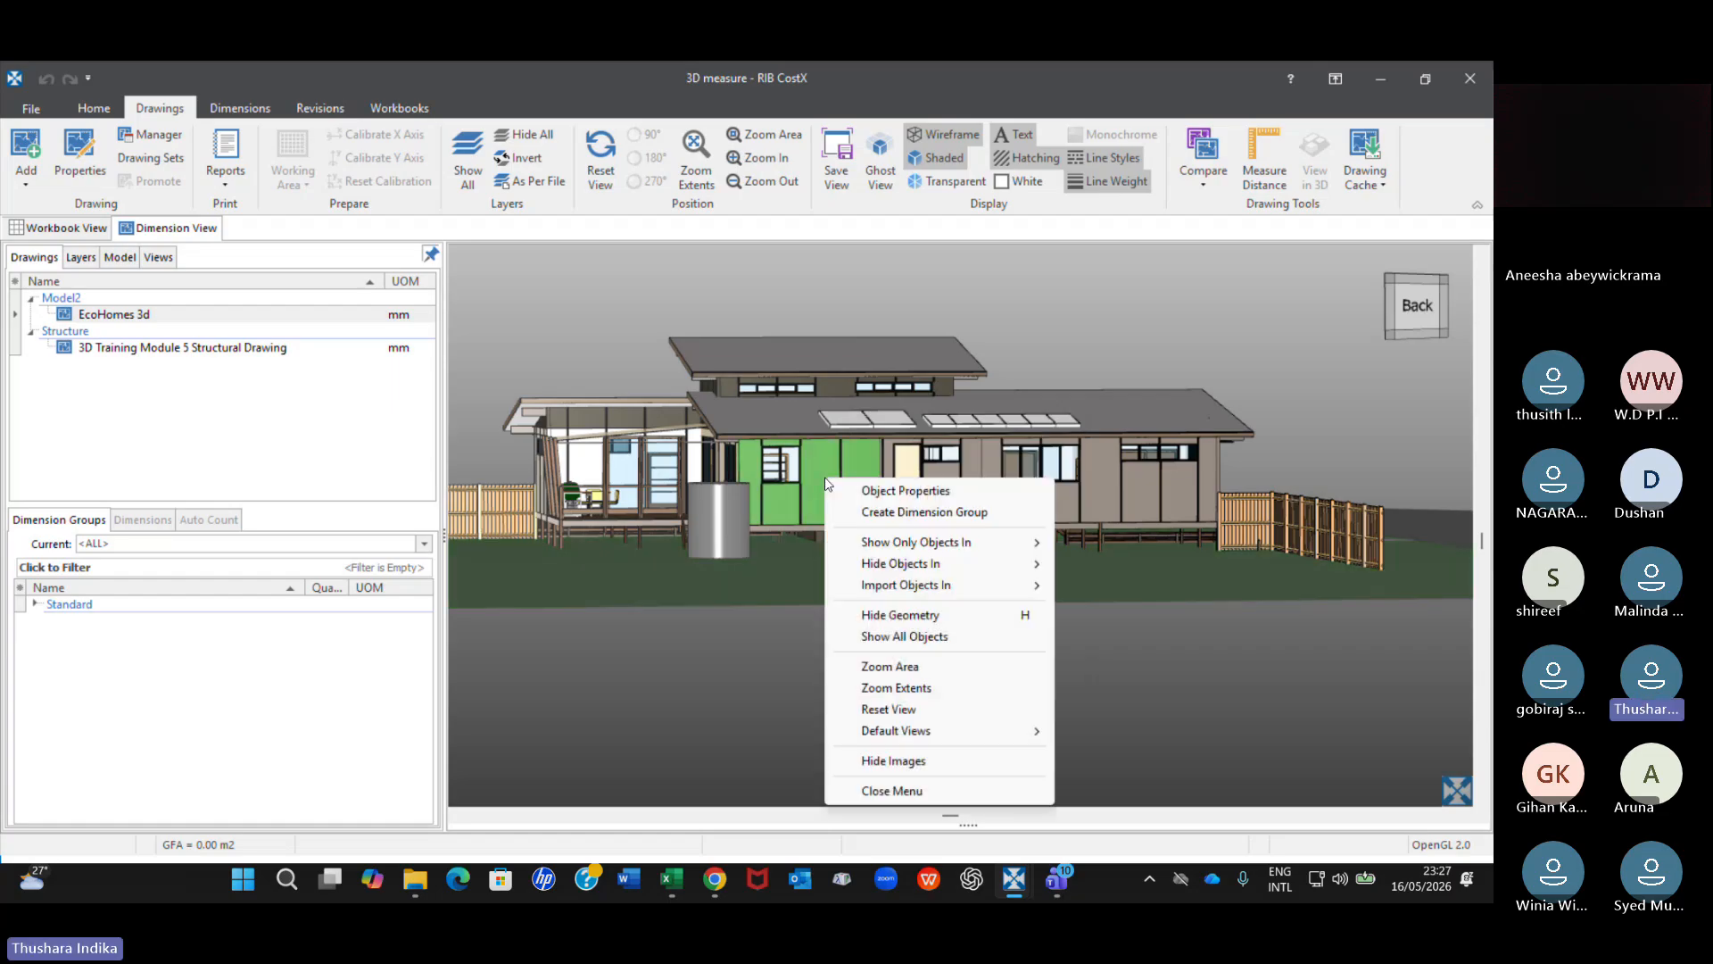
Switch to the 3D Training Module 5 Structural Drawing and hide all objects in the Structural Columns category.
click(202, 350)
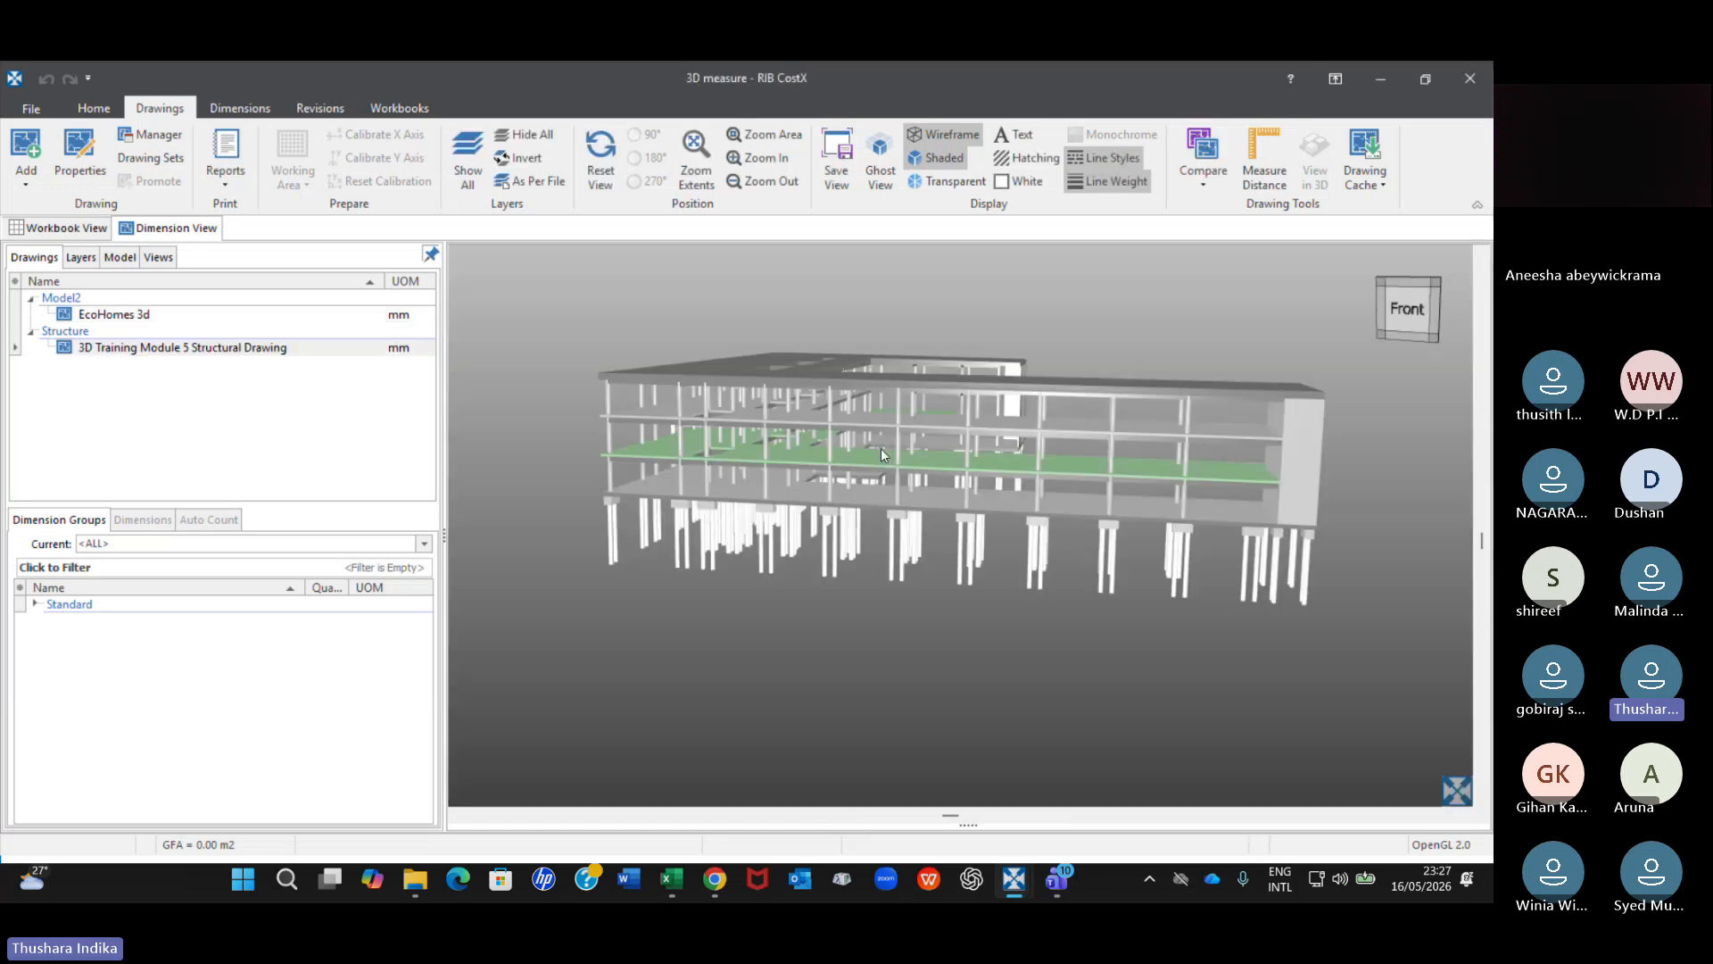
scroll(880, 442, up, 3)
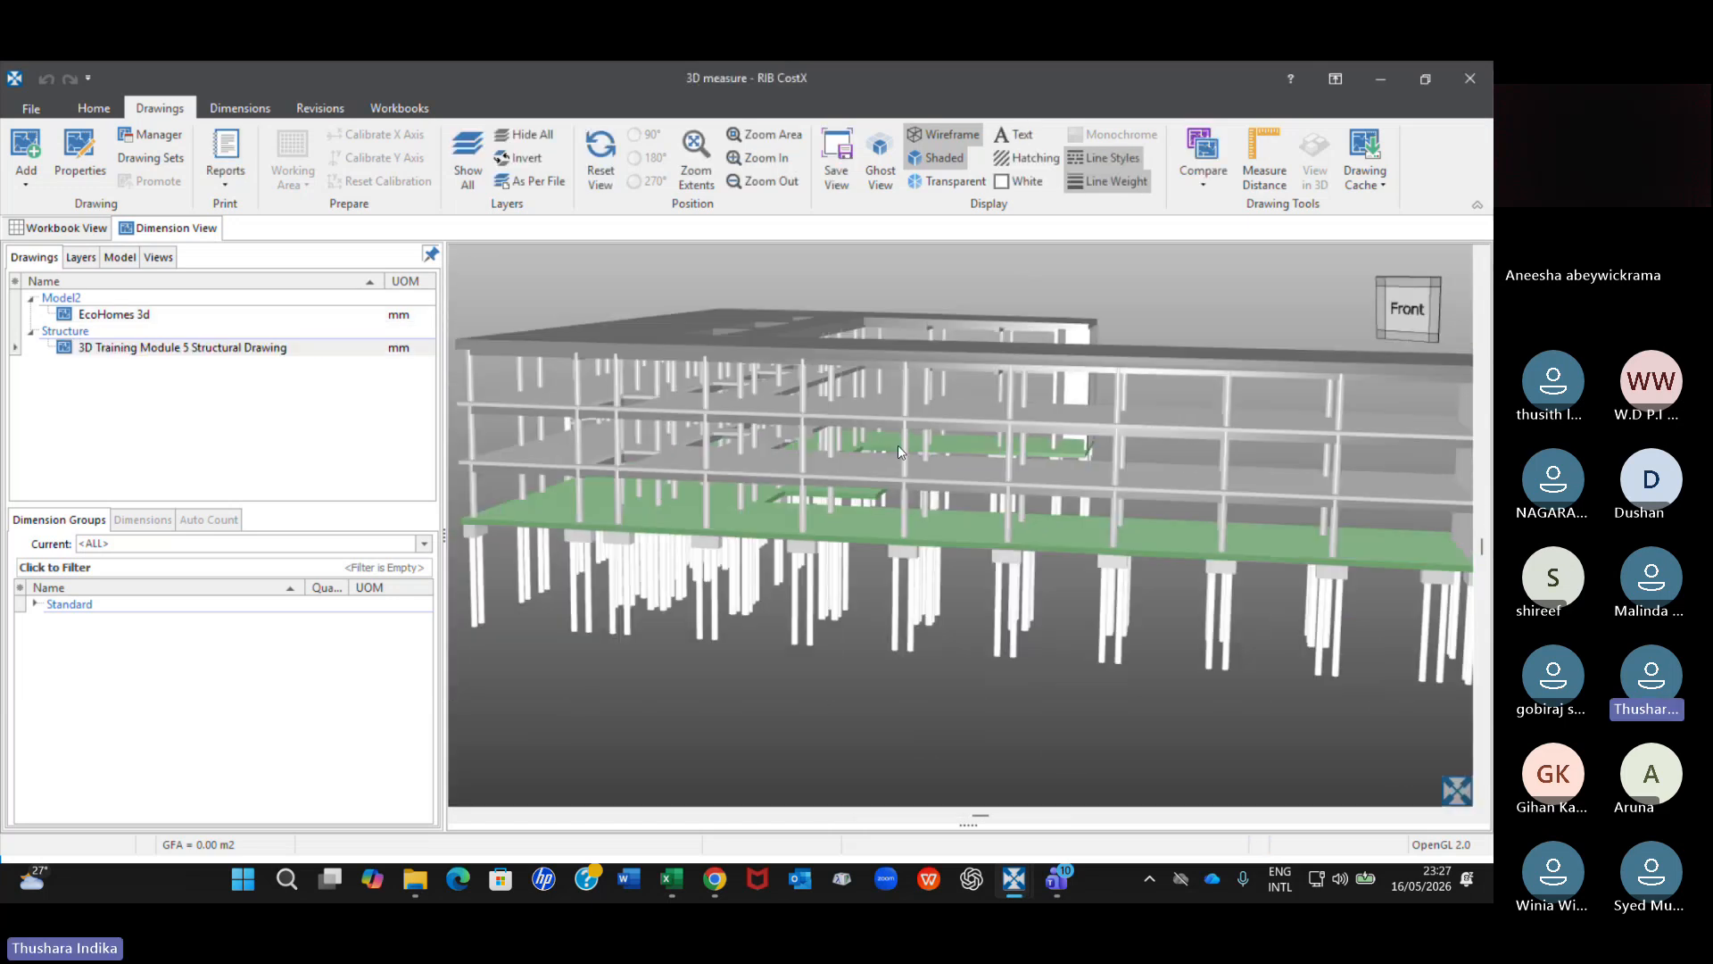
right_click(908, 442)
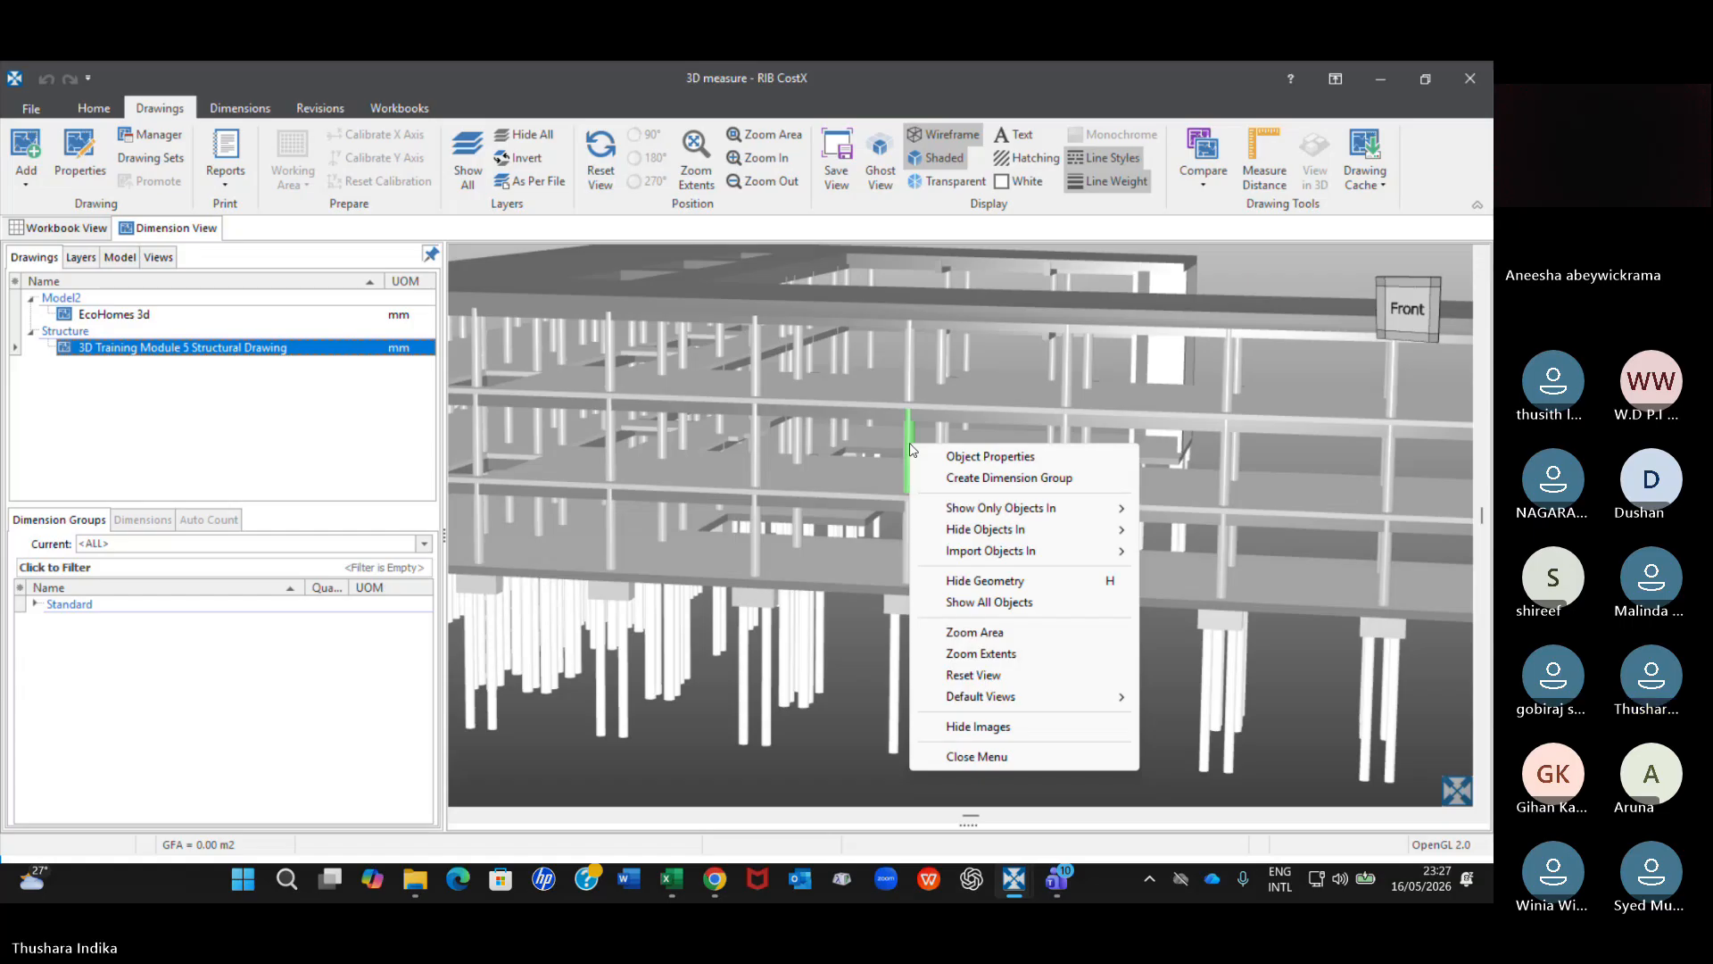
mouse_move(981, 535)
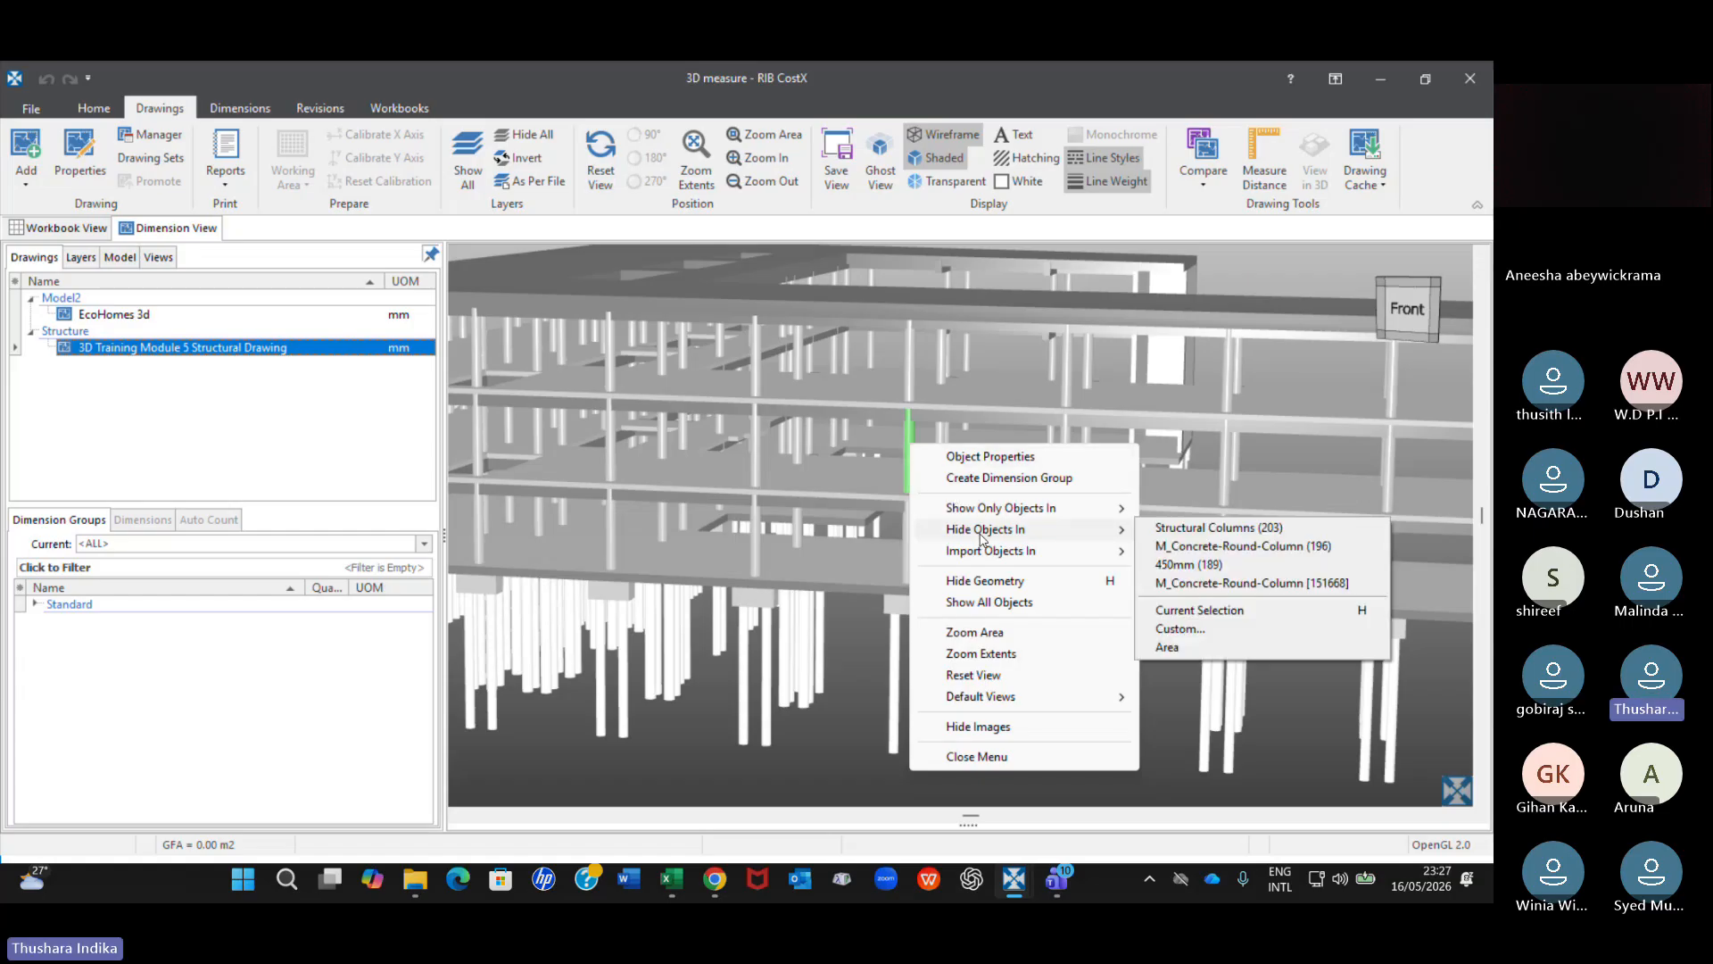
click(1205, 528)
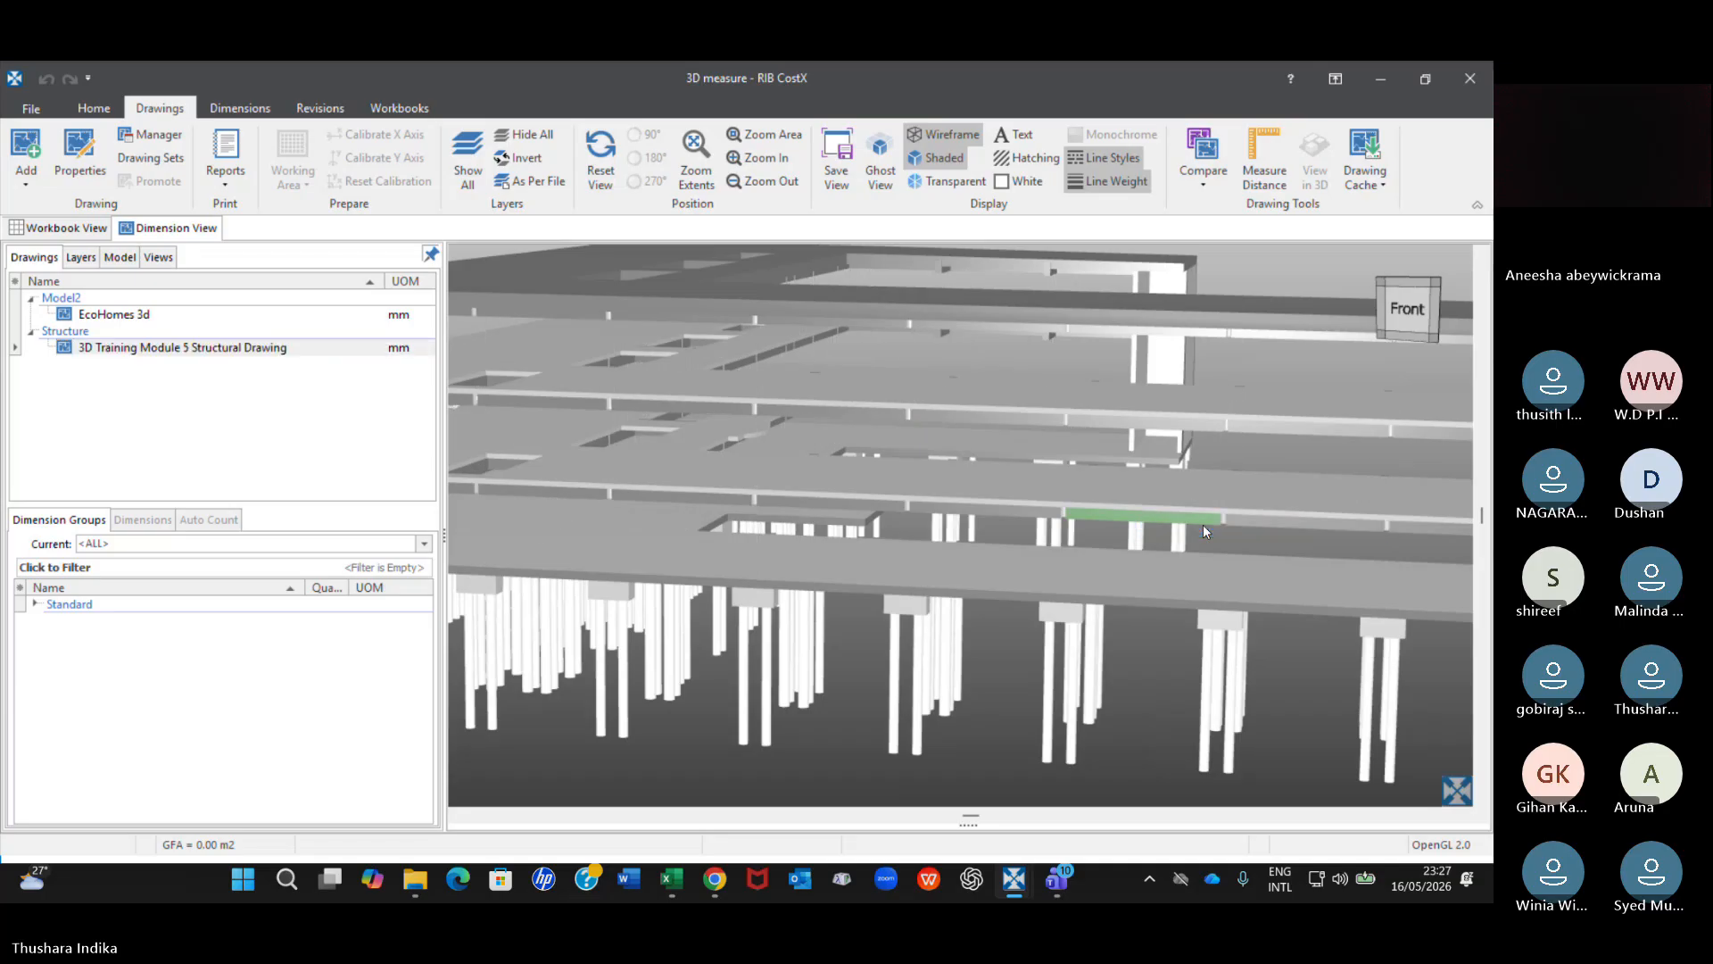
Show all objects of the structural drawing, including the hidden structural columns.
scroll(1203, 525, down, 2)
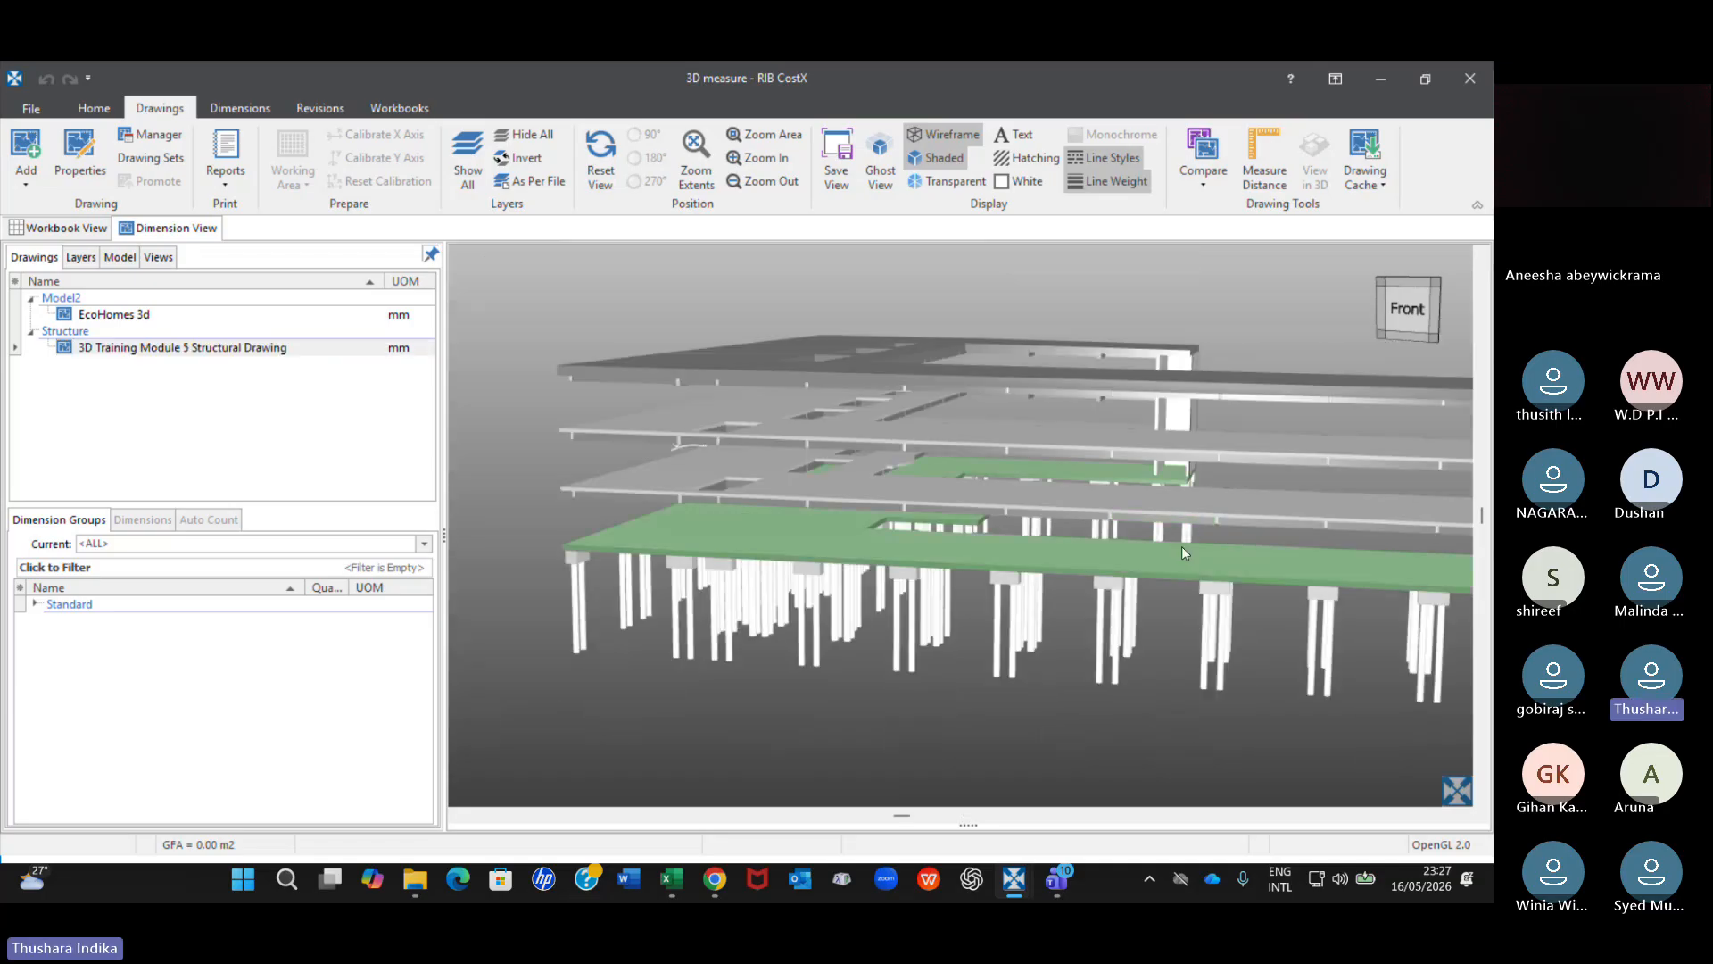
scroll(1184, 546, down, 2)
scroll(960, 510, up, 2)
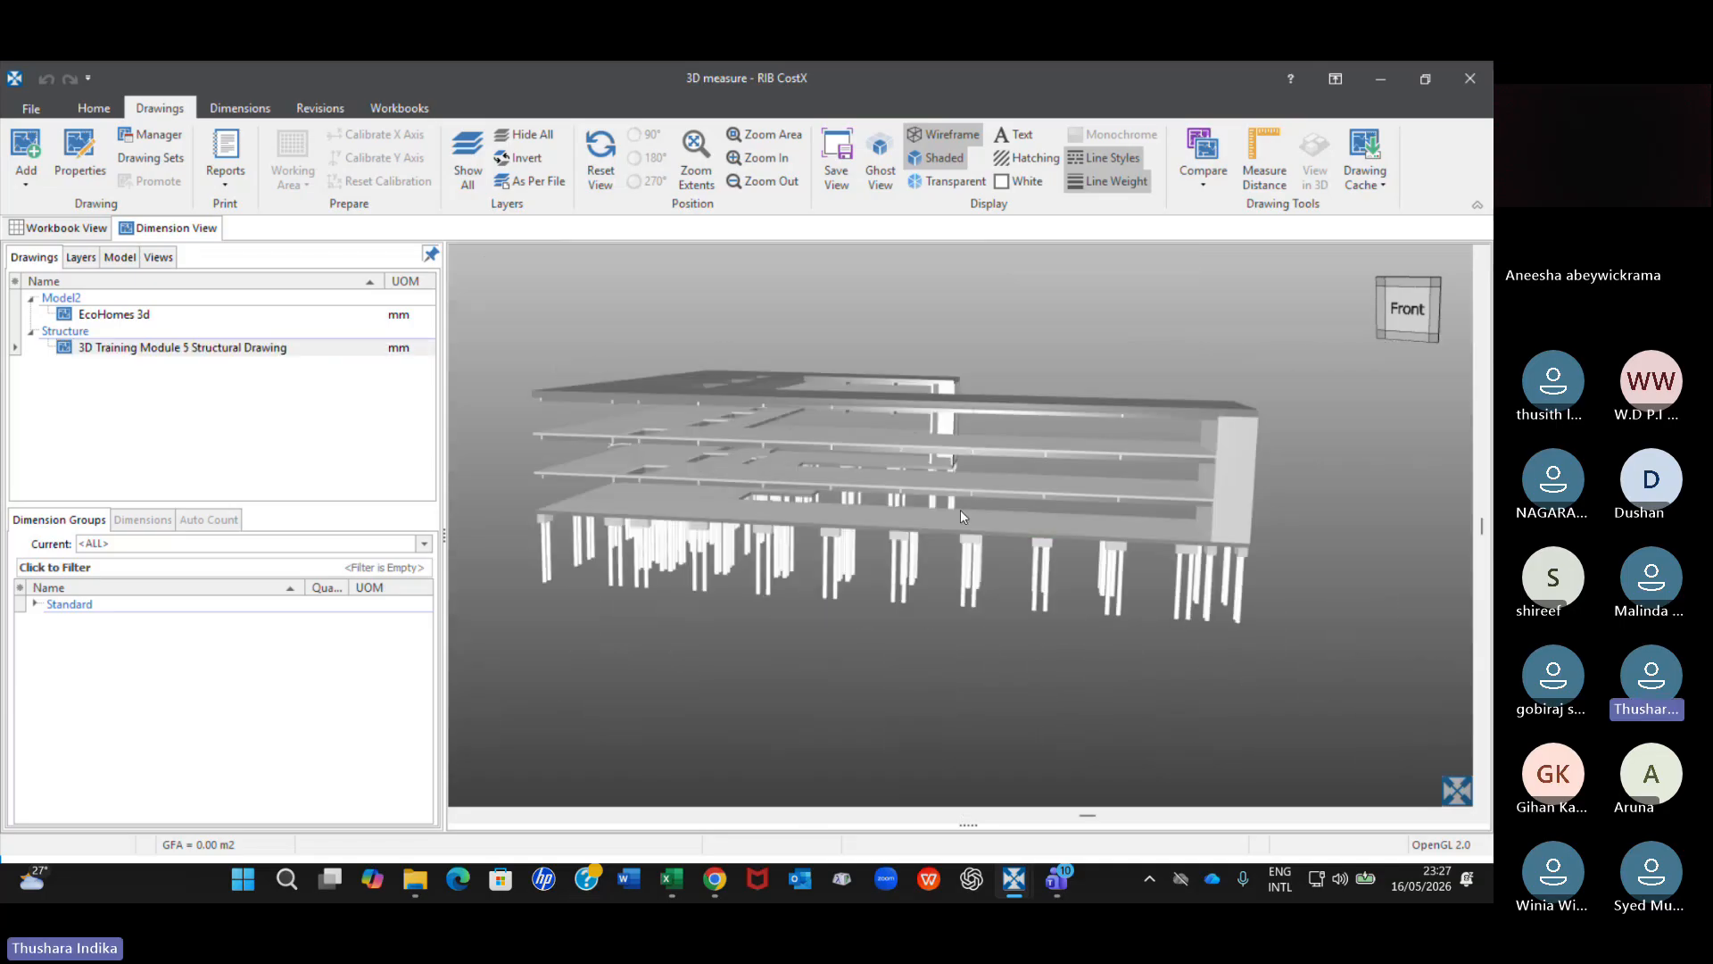
scroll(994, 545, up, 1)
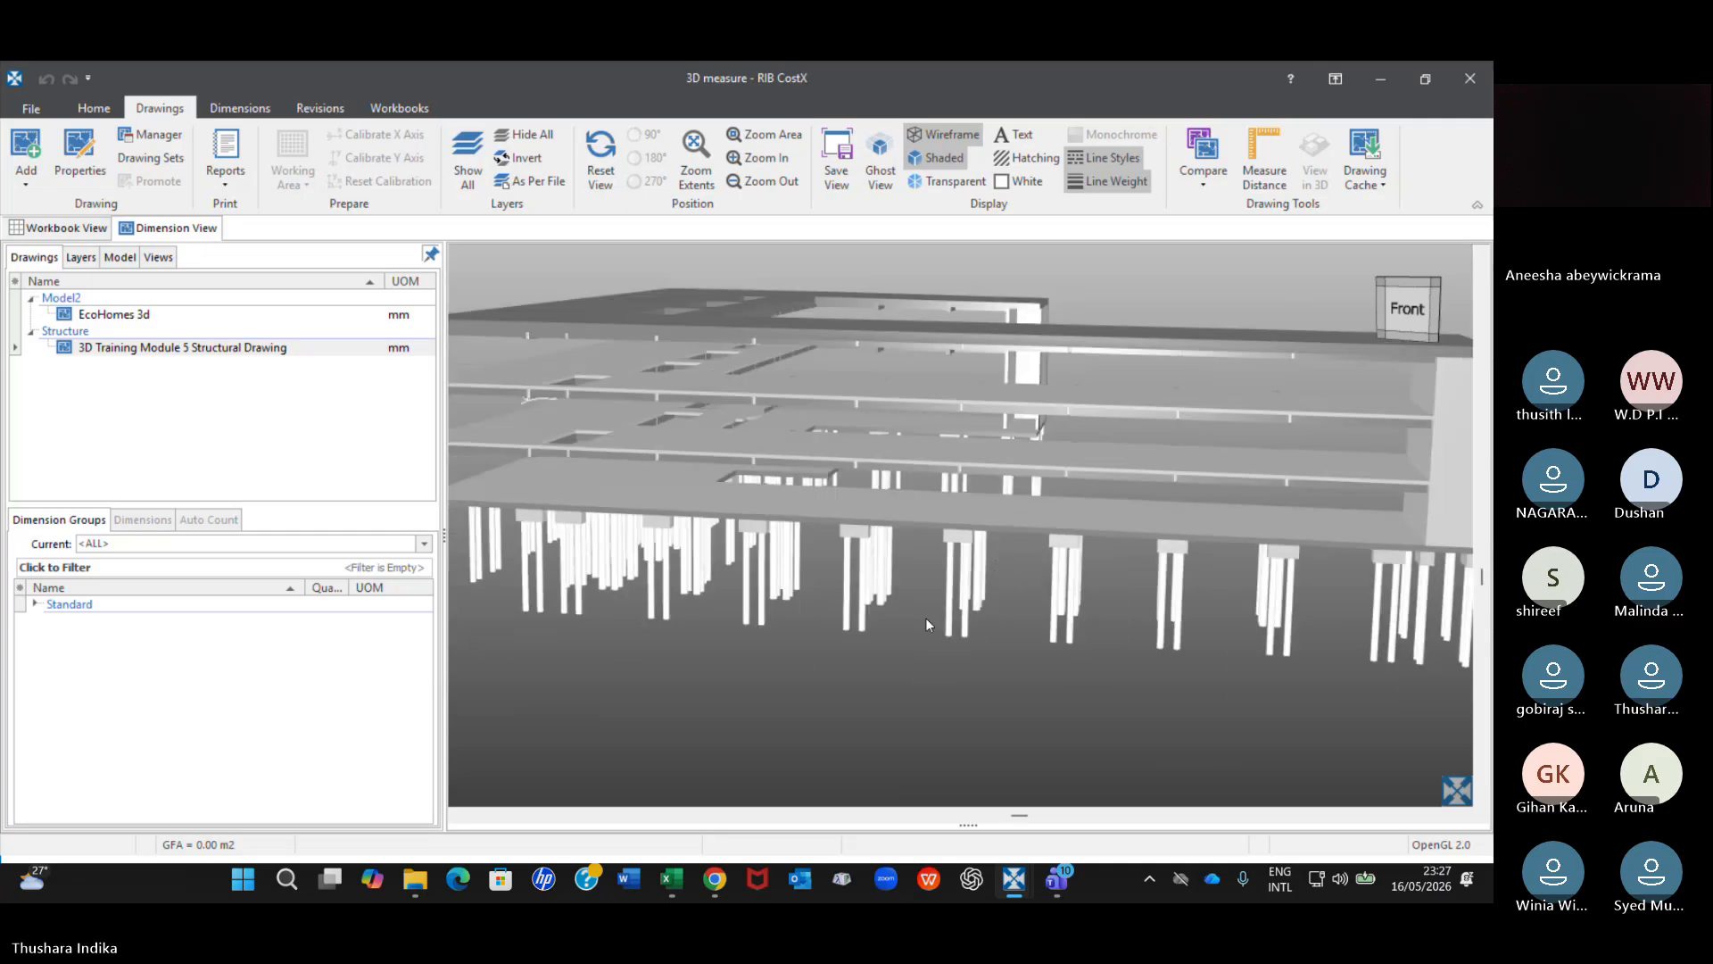
right_click(919, 607)
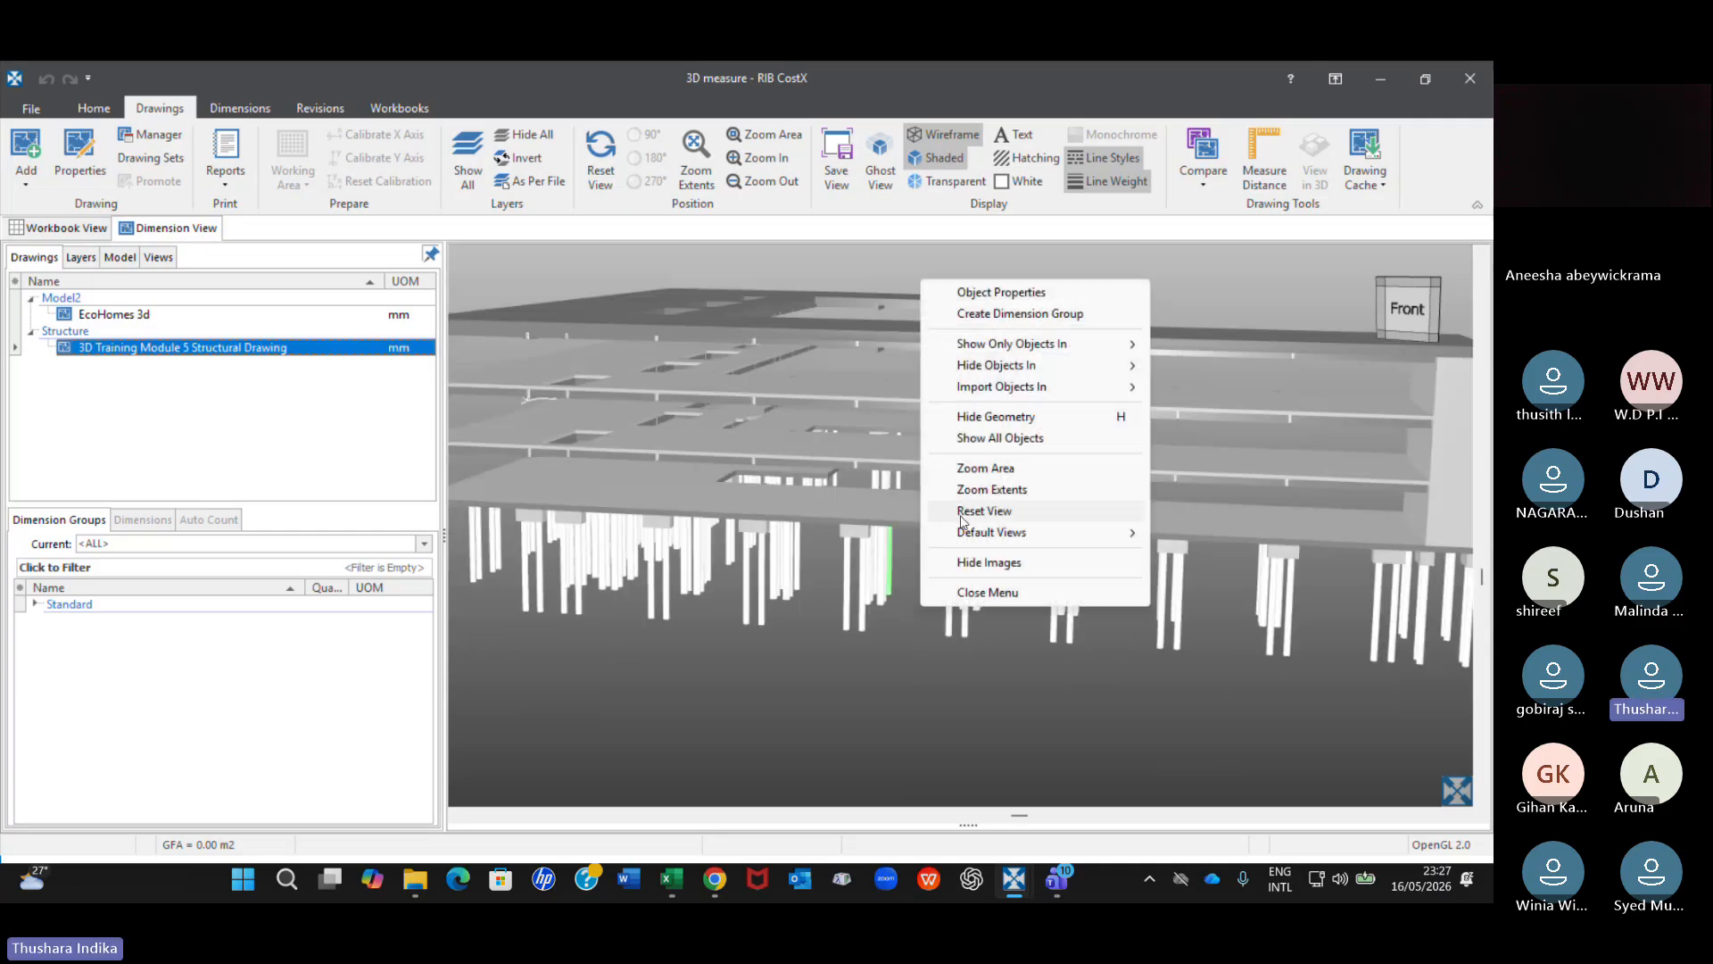
click(1019, 438)
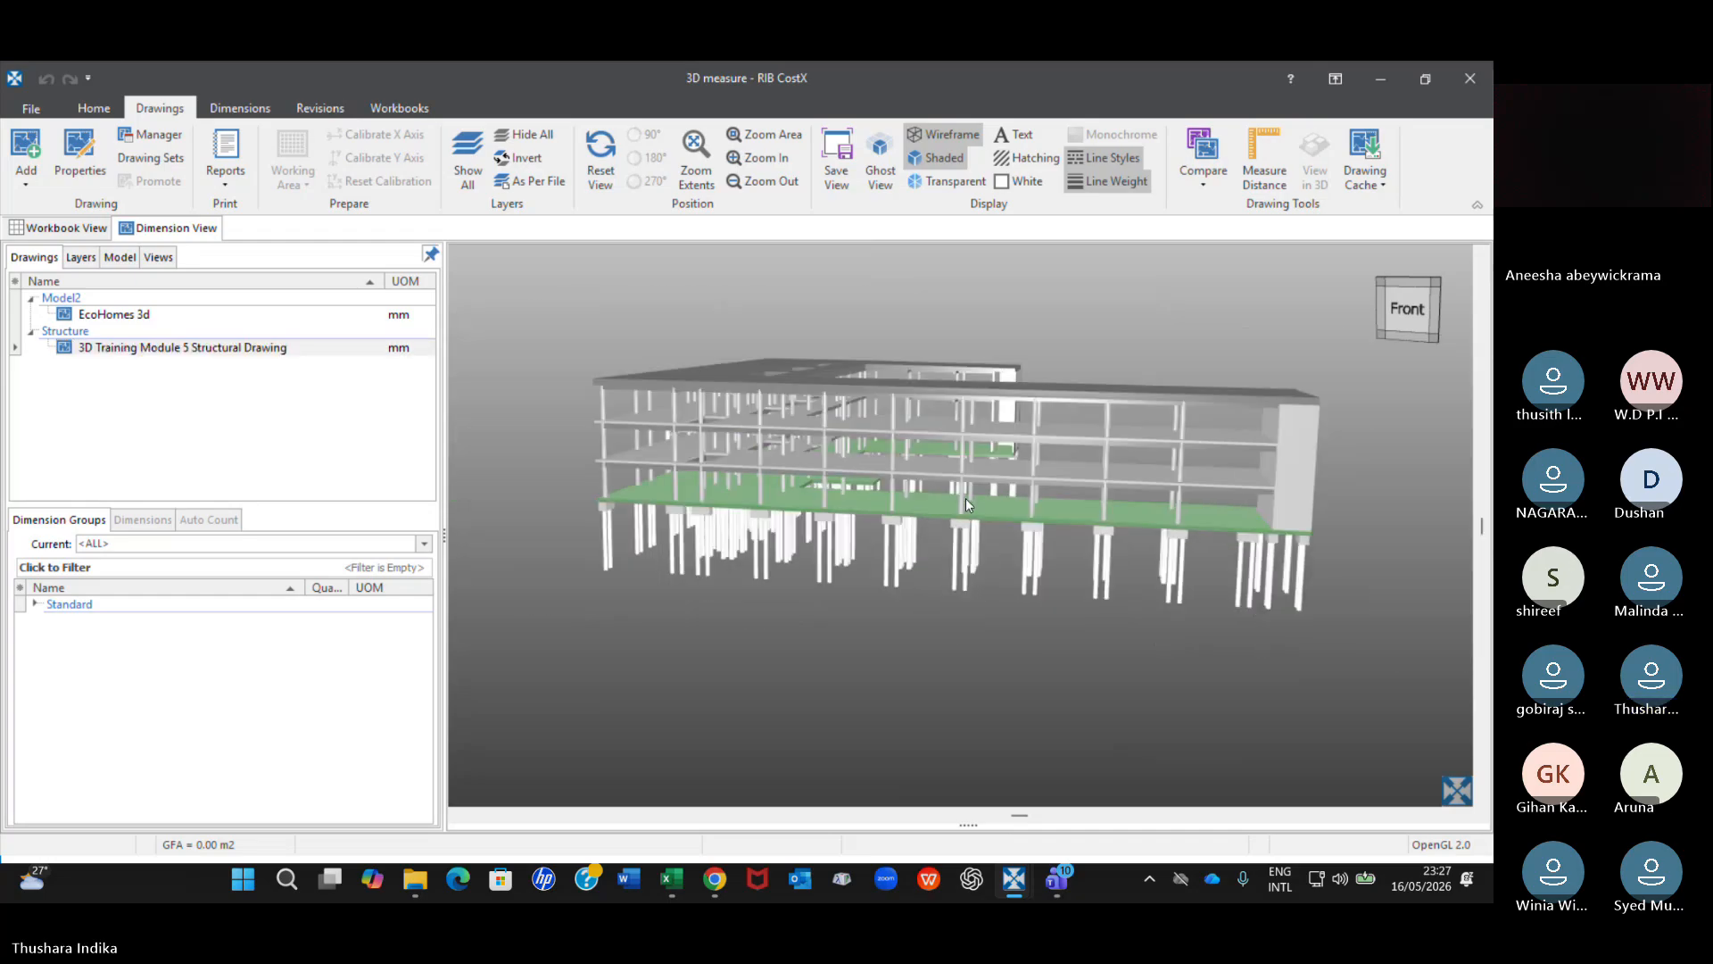
Check the object options for the first-floor slab of the structural model.
drag(912, 518, 914, 533)
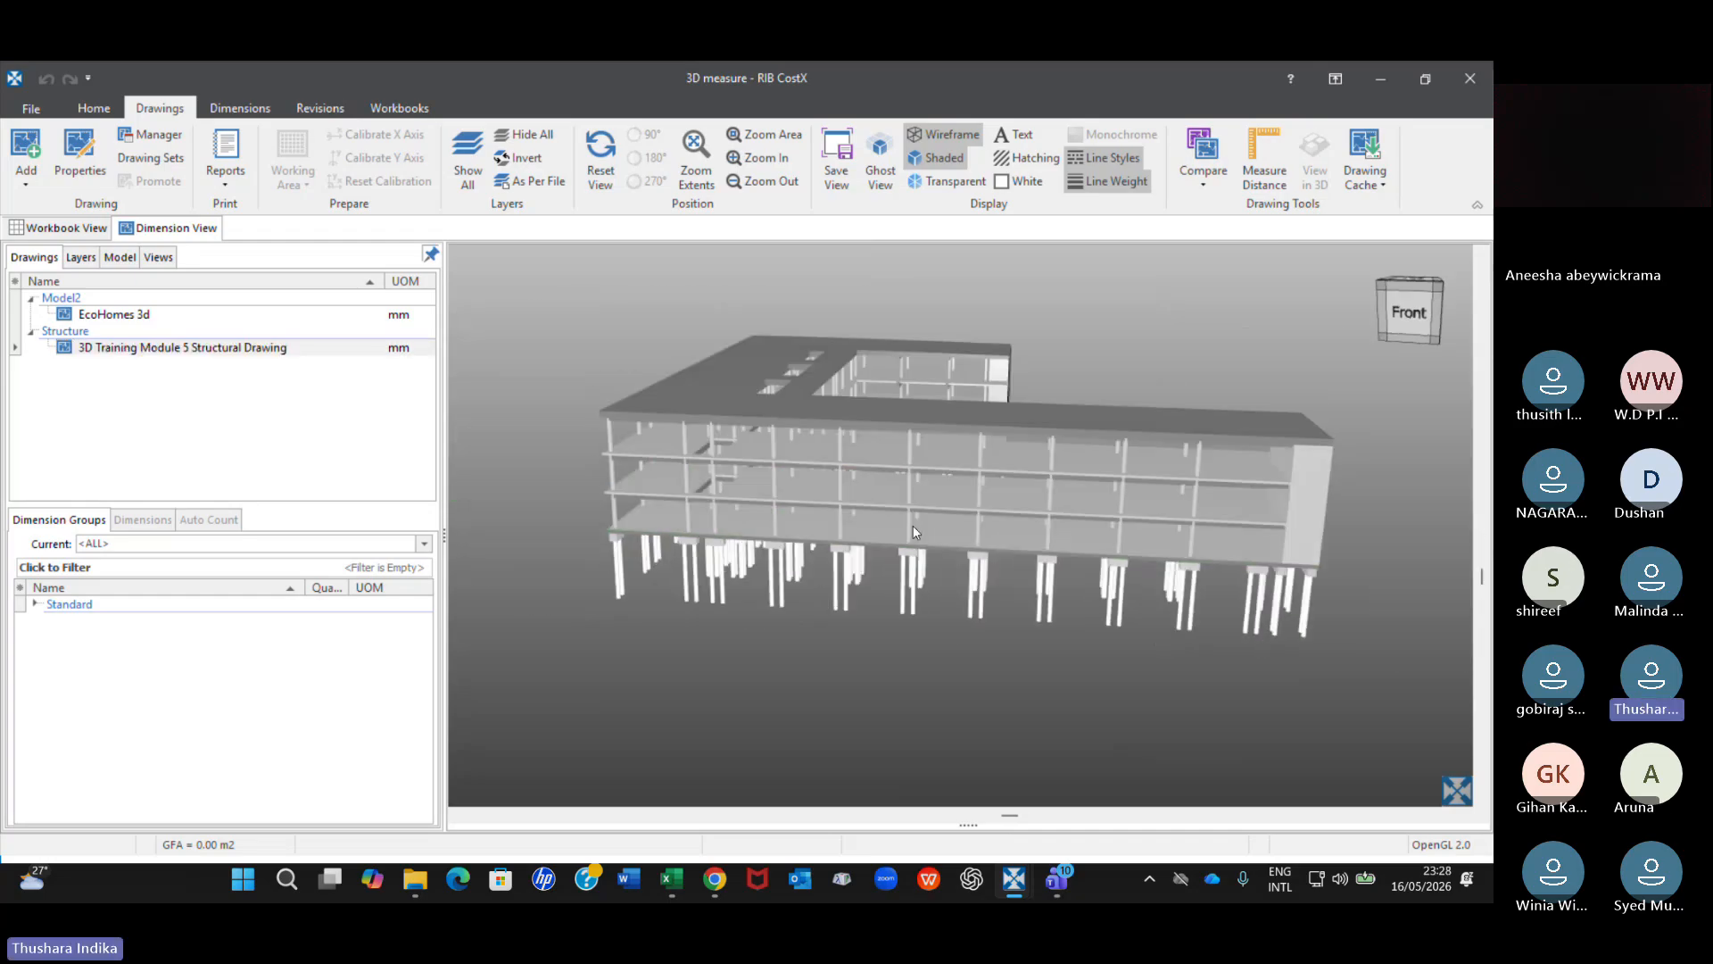
right_click(952, 493)
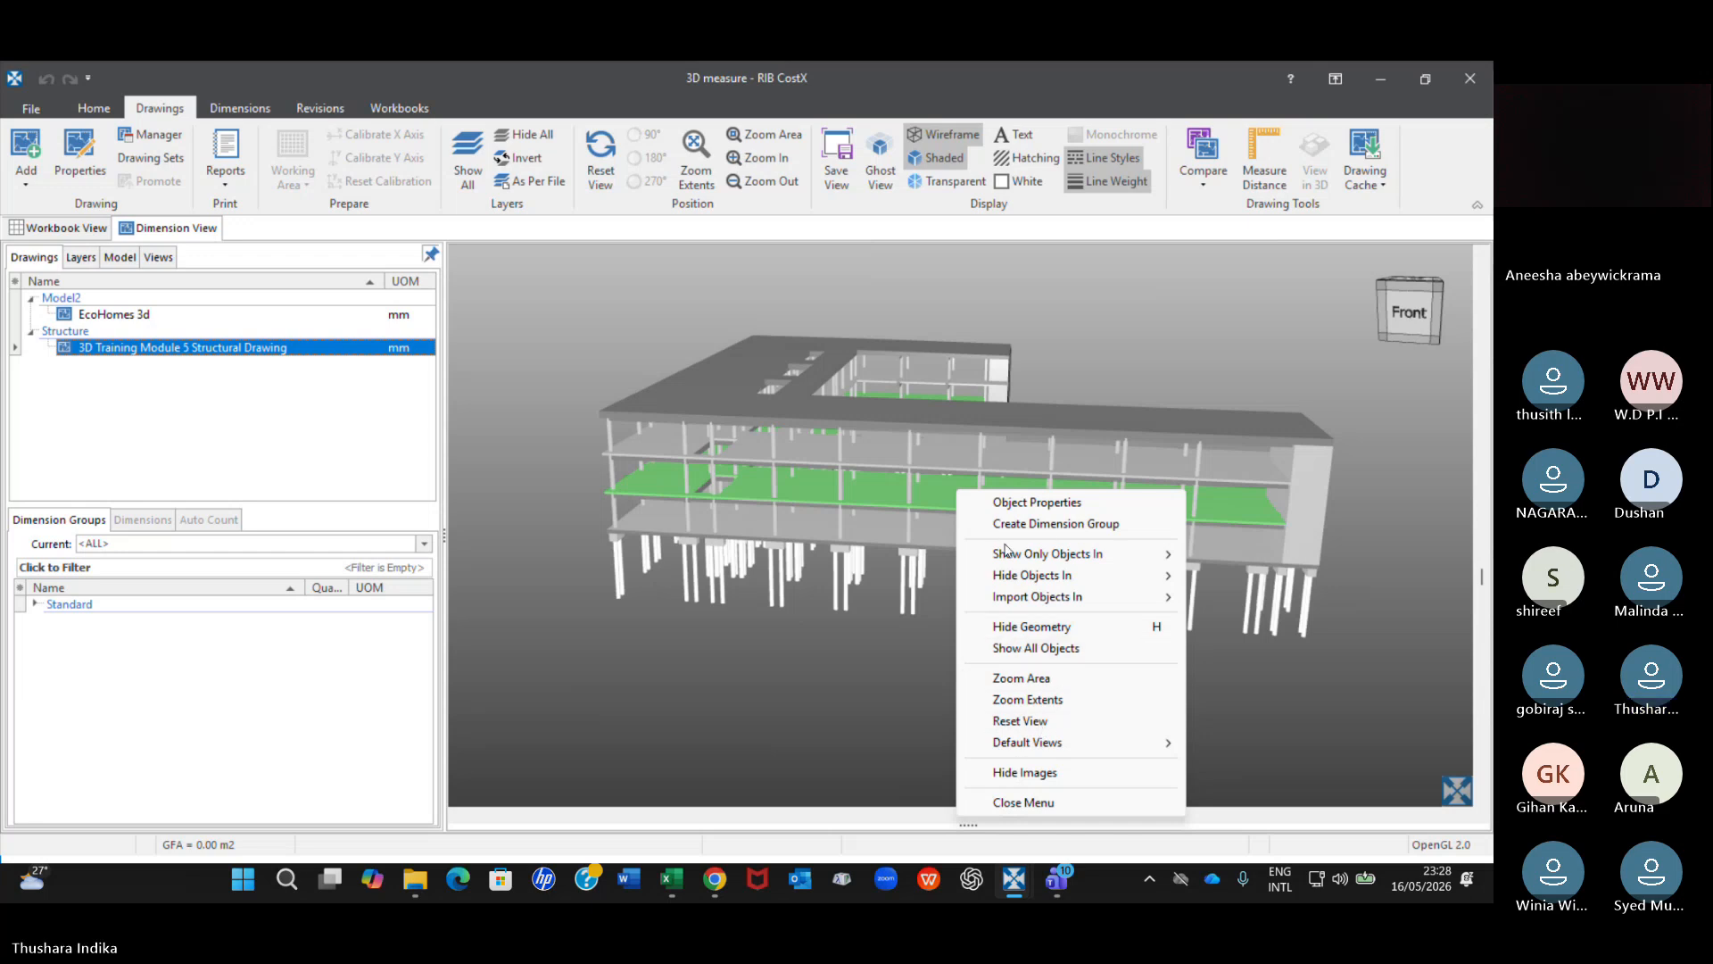
mouse_move(1006, 556)
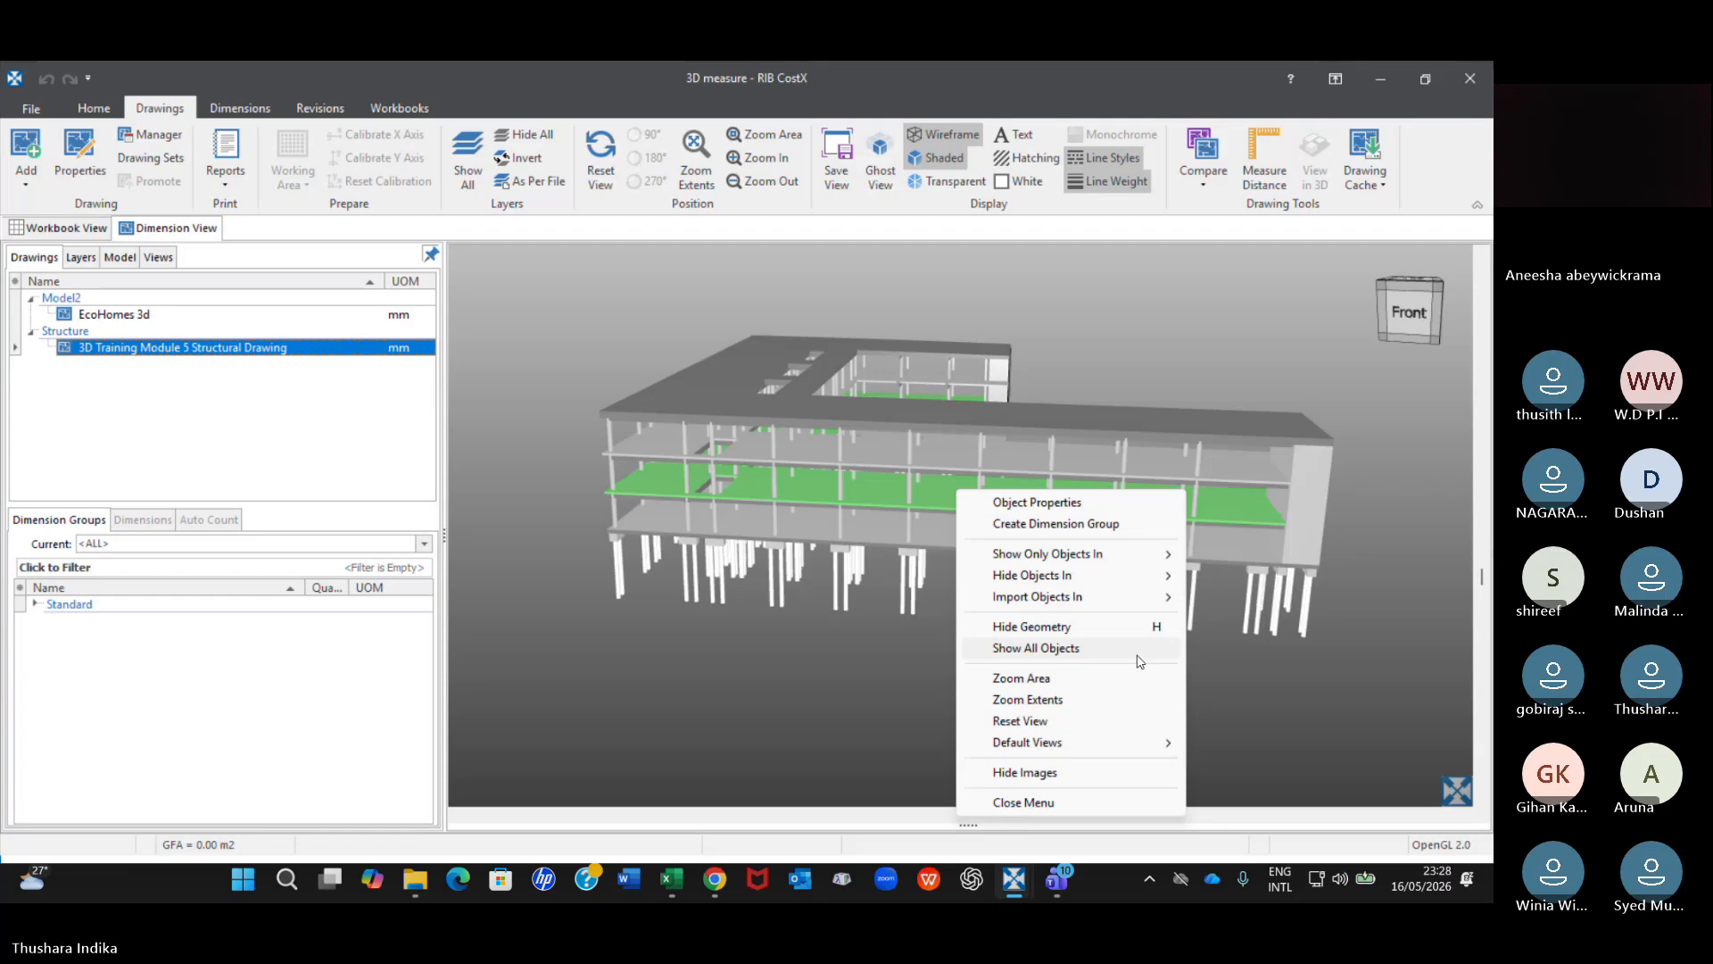
click(1023, 802)
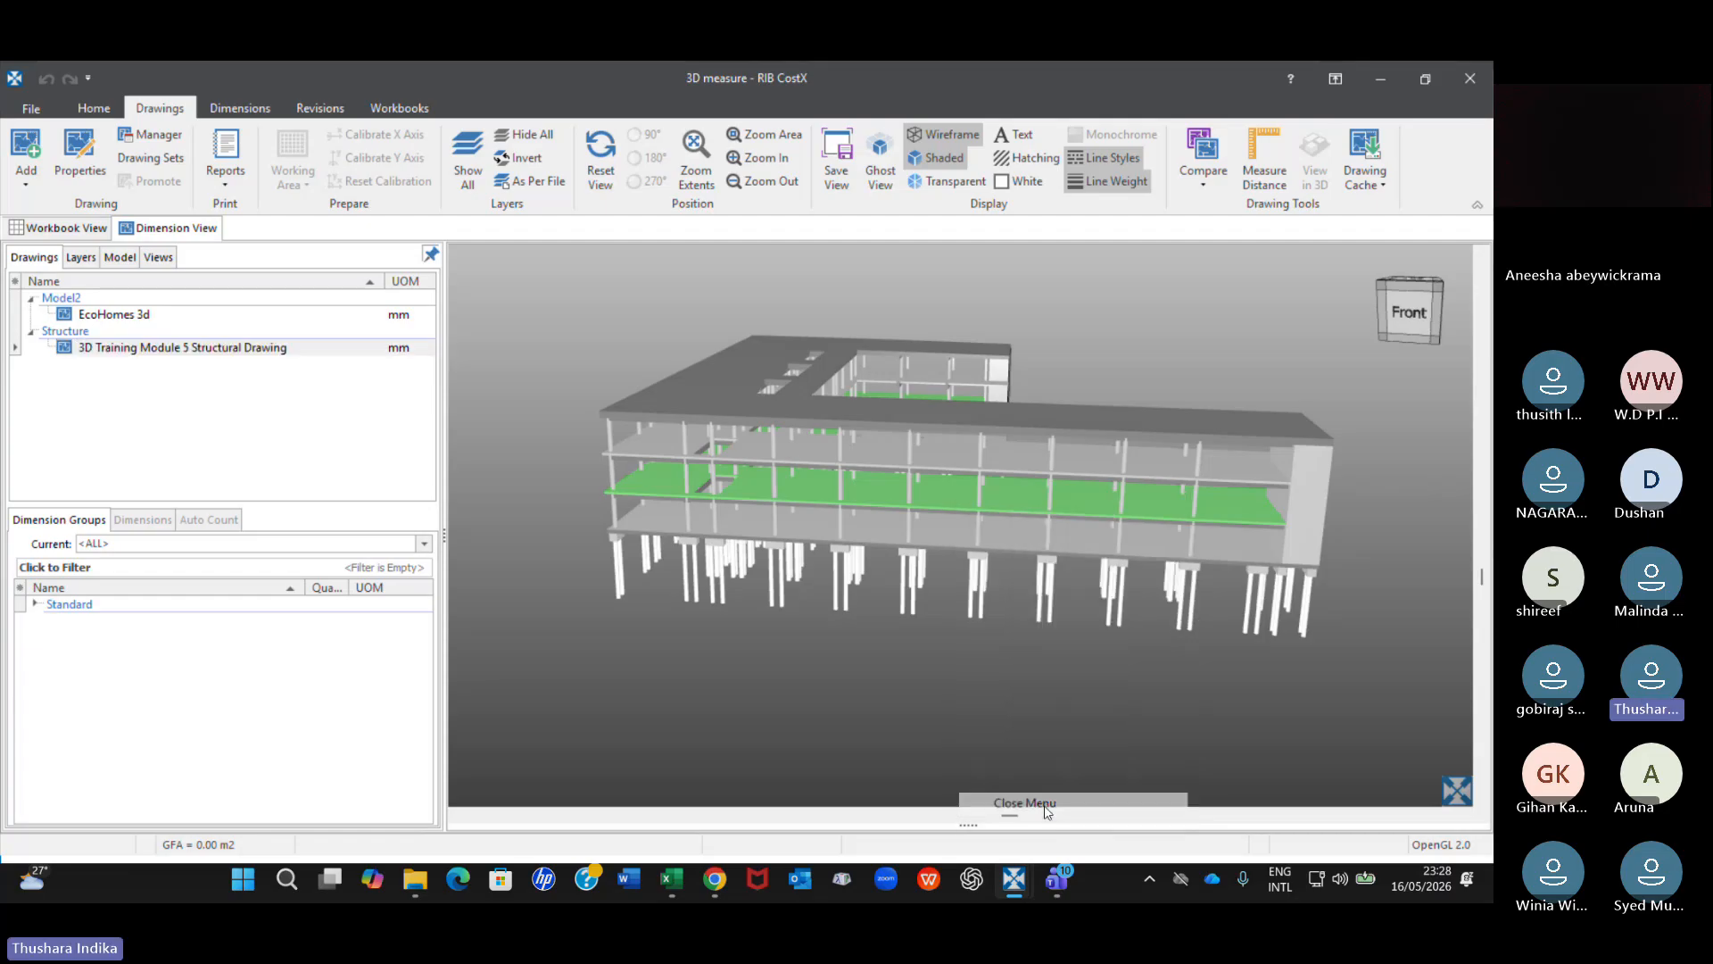
Reset the view of the structural model and orbit it to see the front from slightly above.
right_click(995, 676)
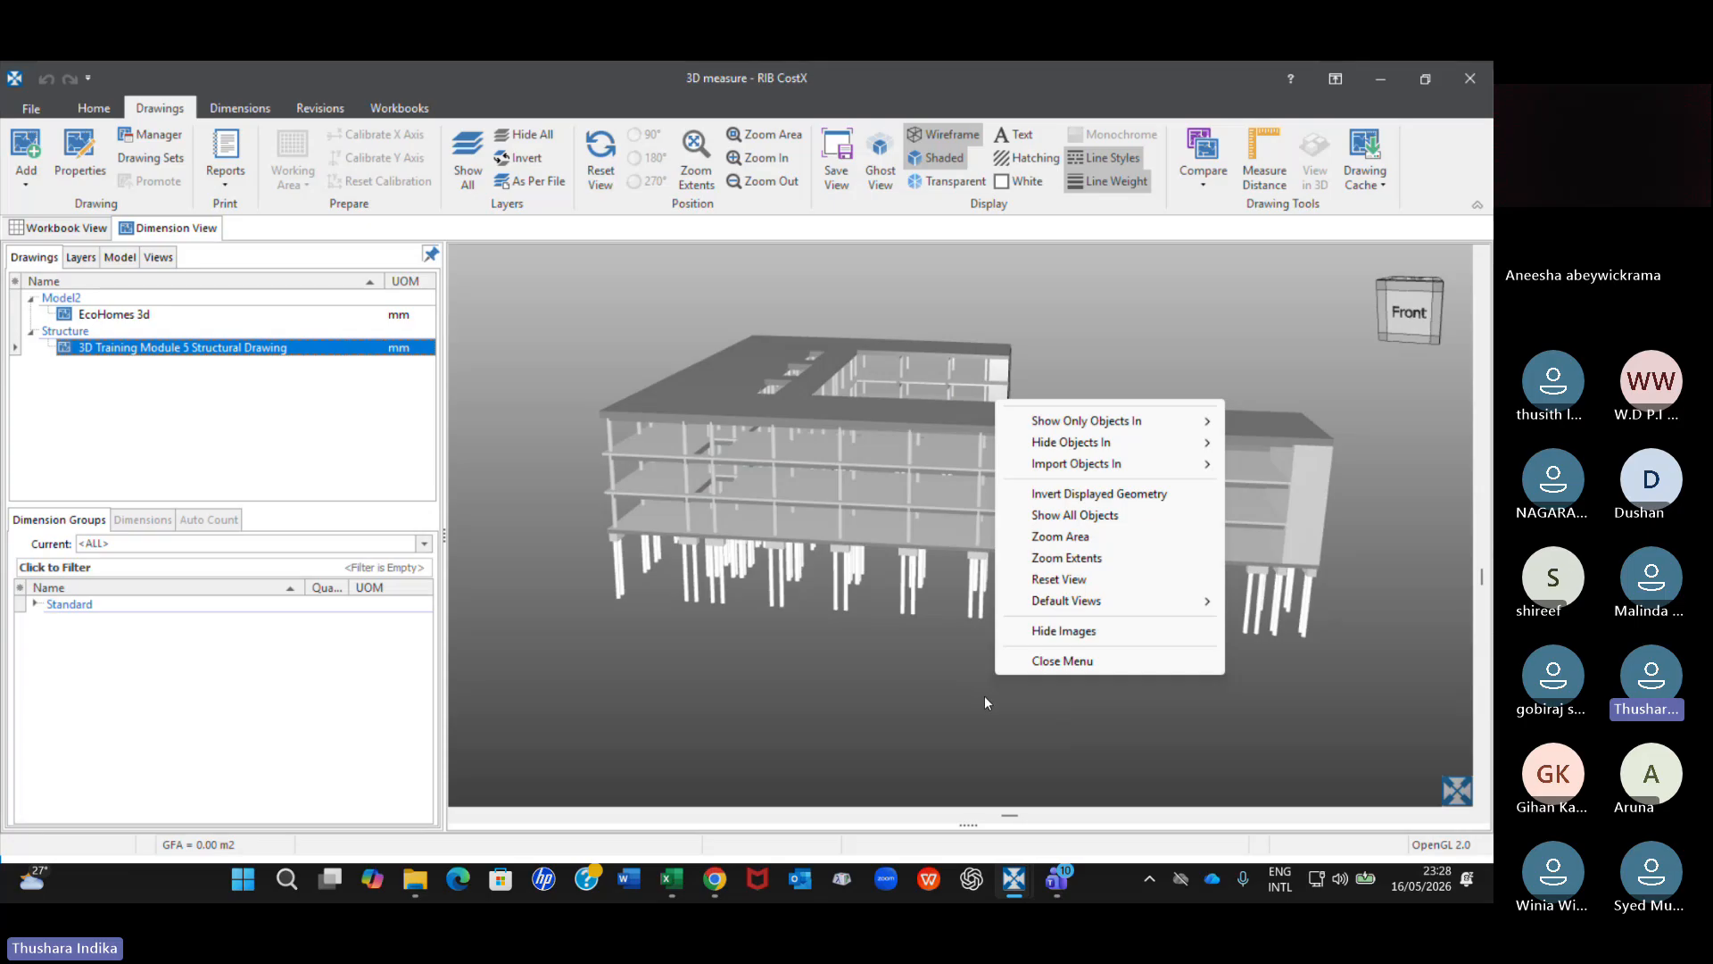
click(1060, 580)
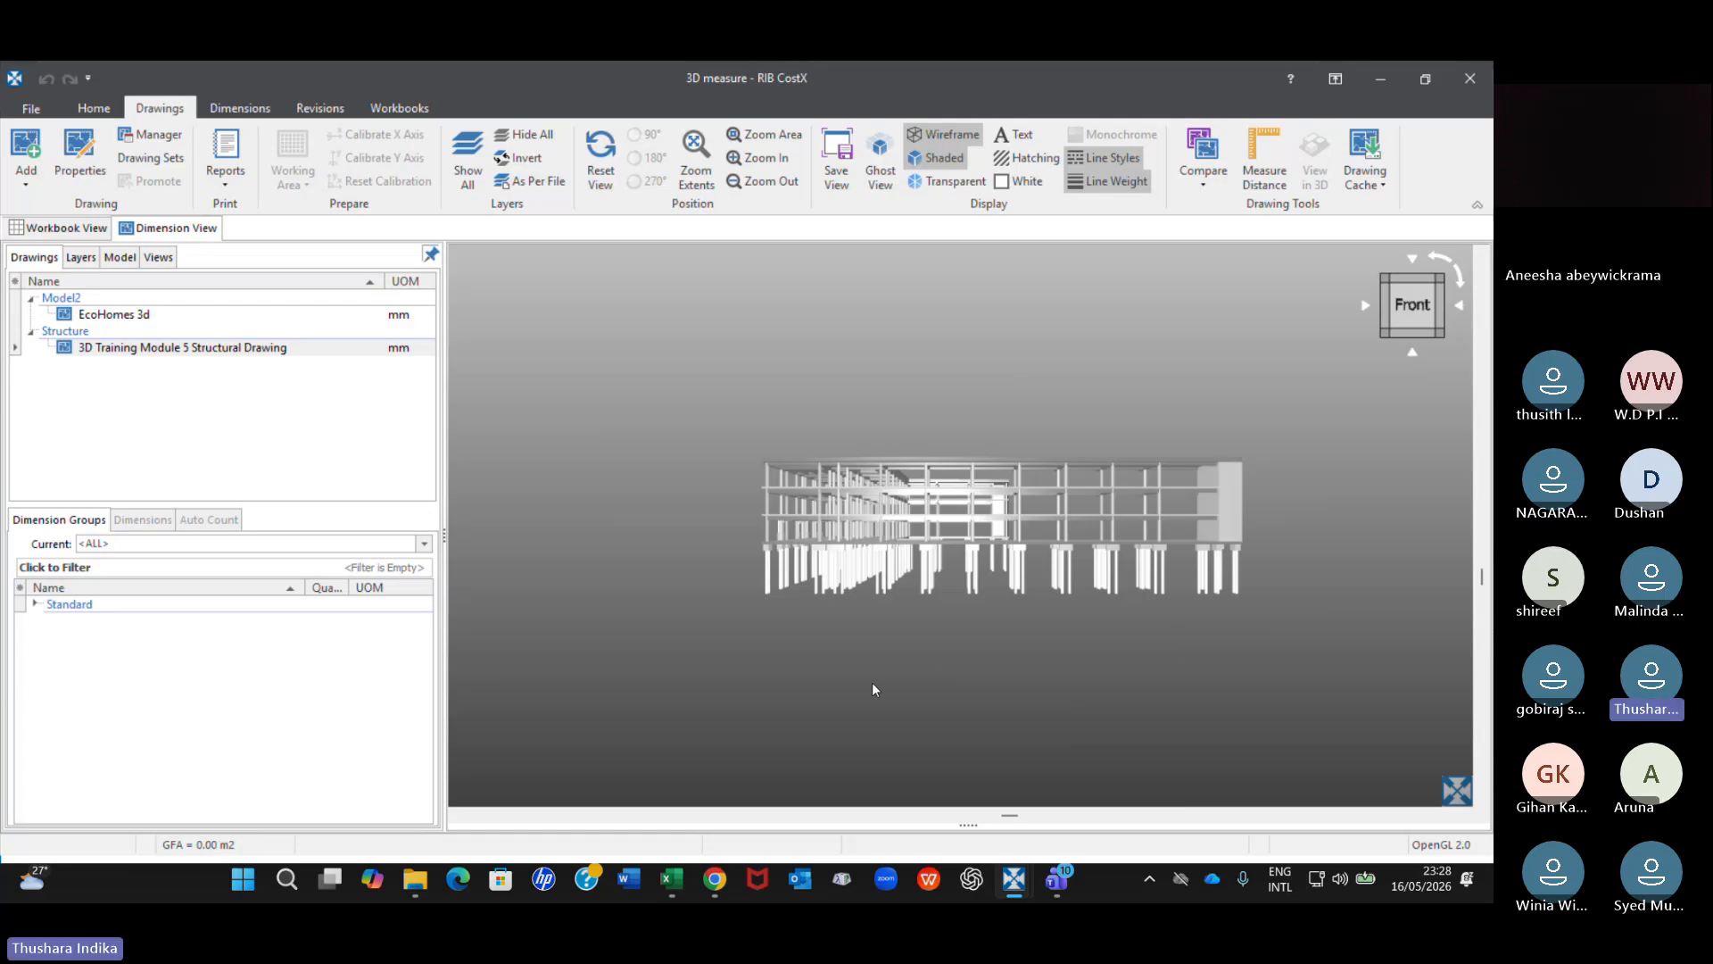
mouse_move(1025, 590)
mouse_down()
mouse_move(1028, 660)
mouse_move(1003, 582)
mouse_up()
scroll(1036, 619, up, 5)
scroll(1035, 621, down, 3)
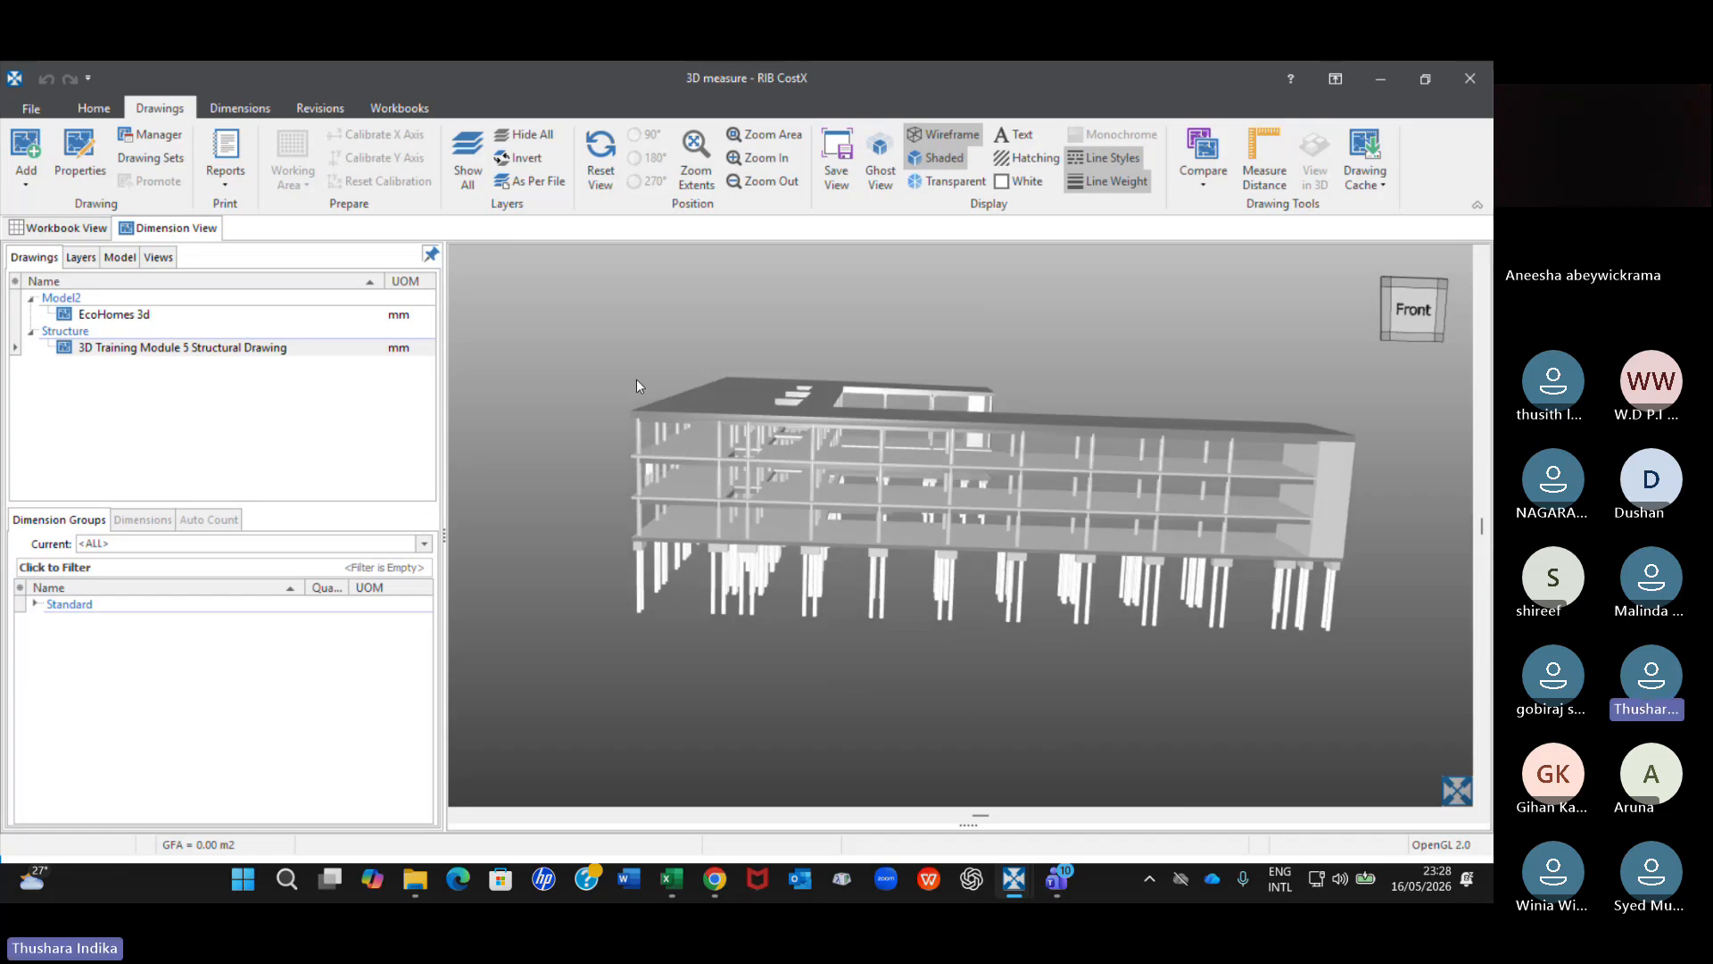
Switch to the EcoHomes 3d drawing and examine the house from its right side and back.
click(130, 315)
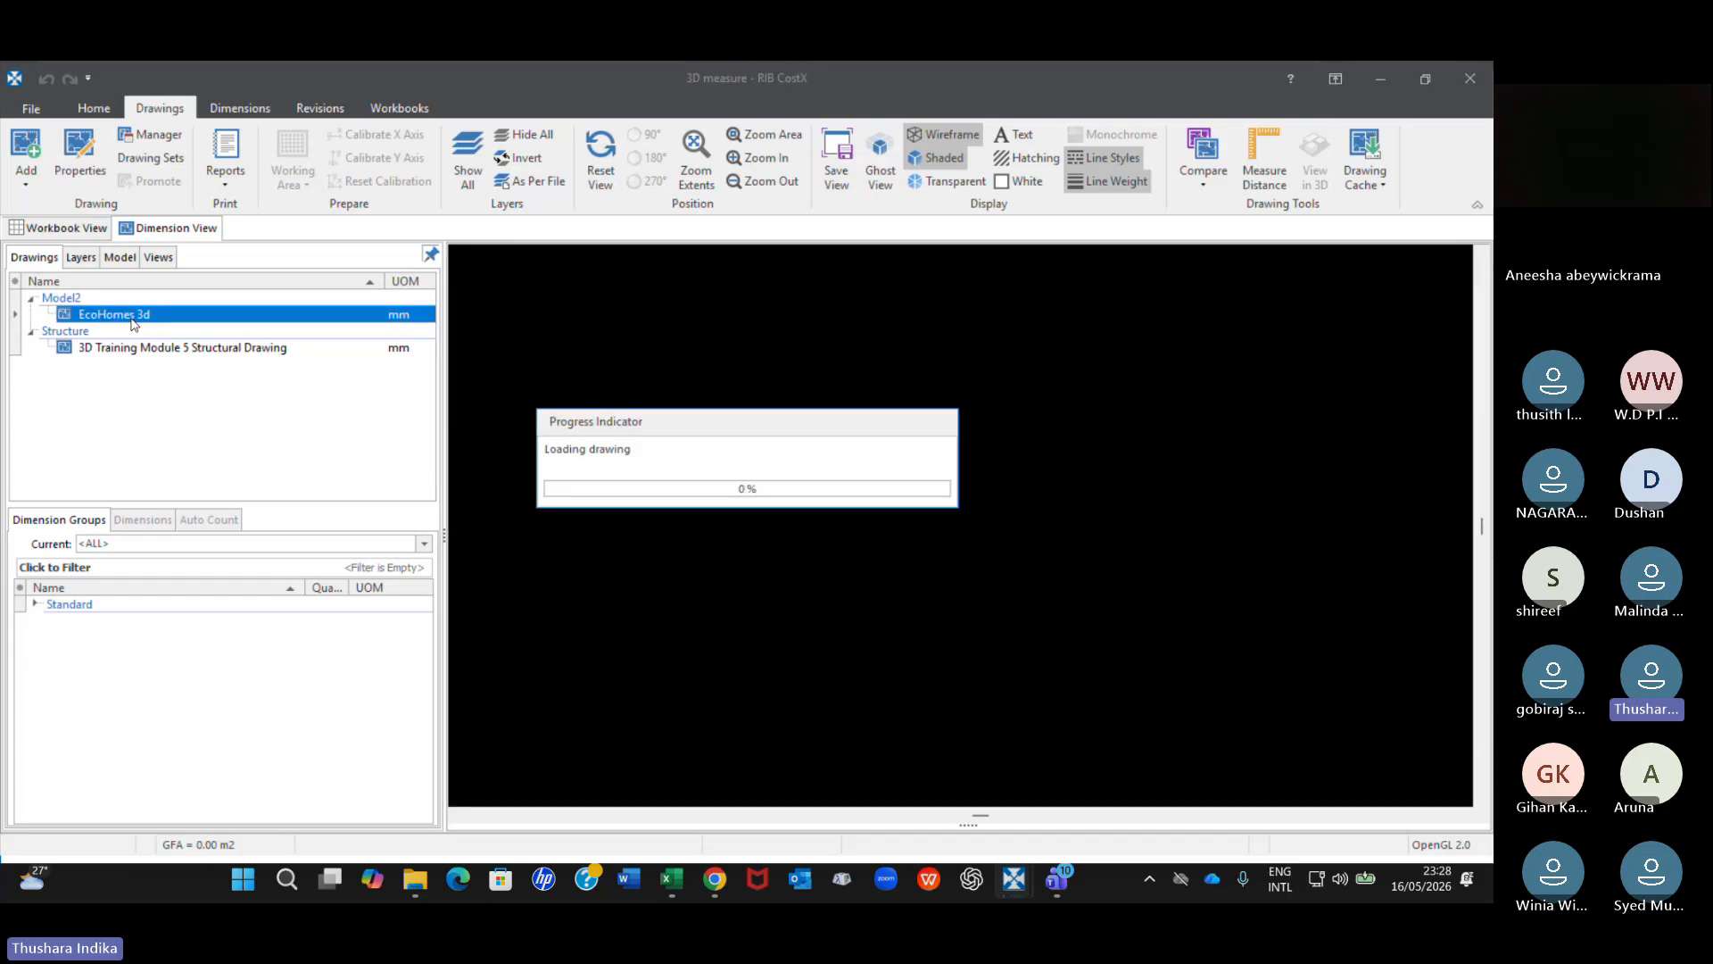
scroll(713, 415, up, 2)
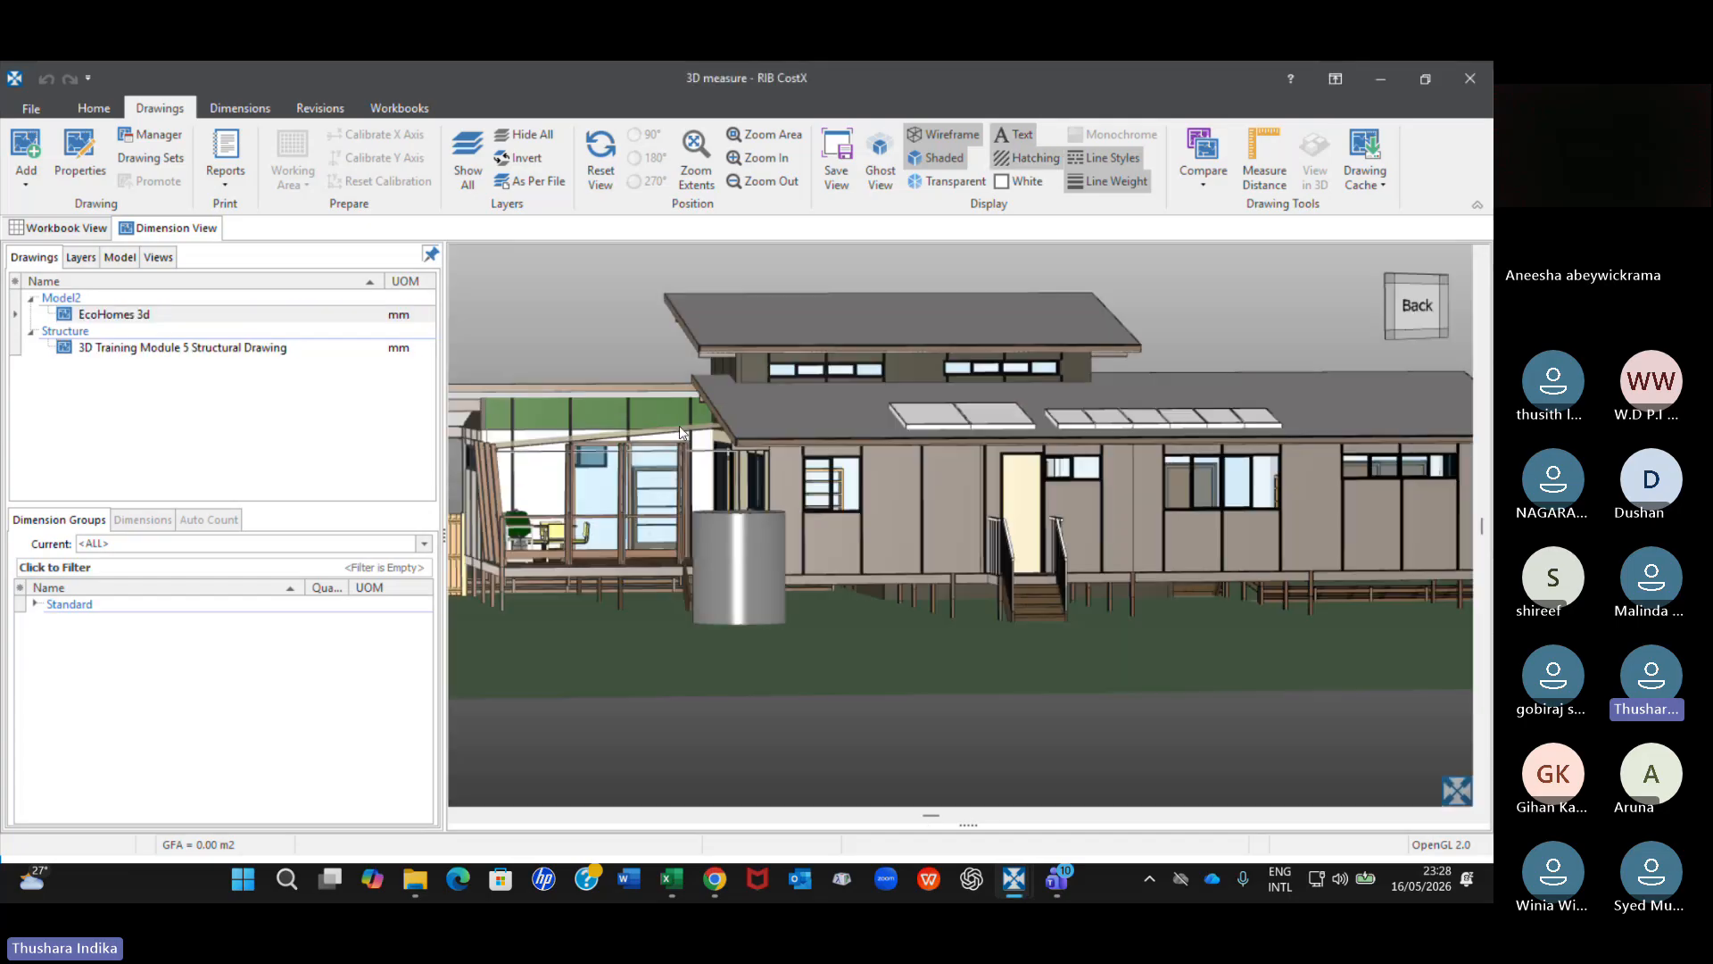
scroll(680, 432, down, 2)
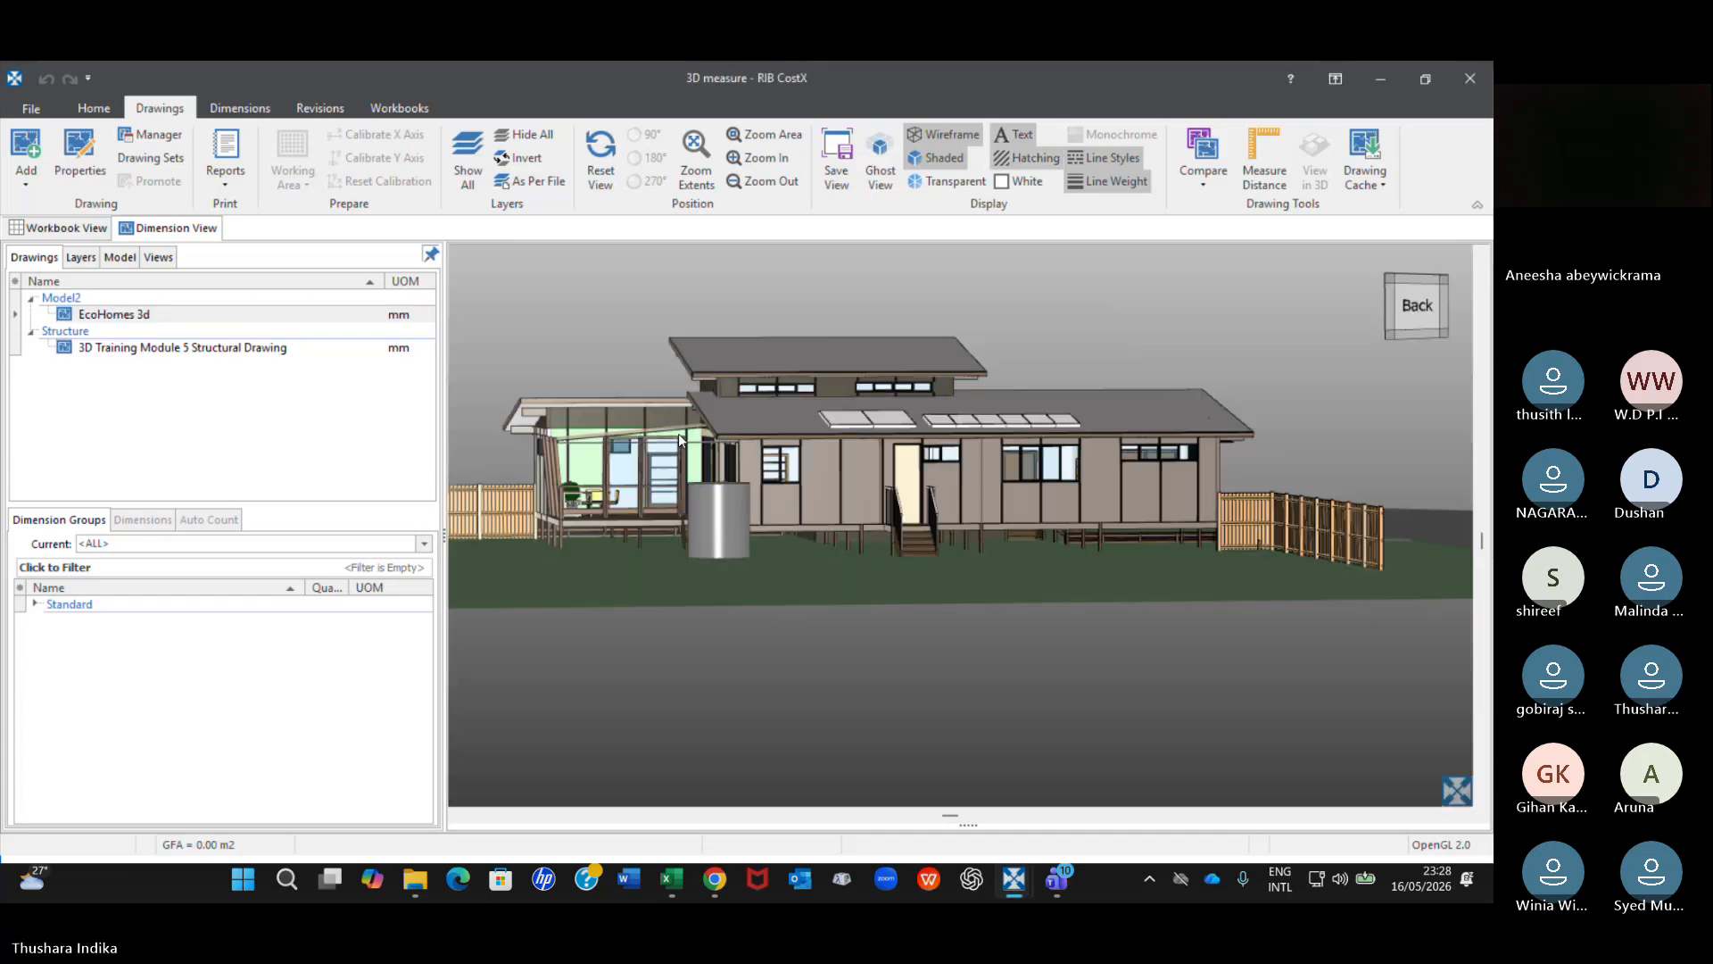
drag(680, 439, 1008, 469)
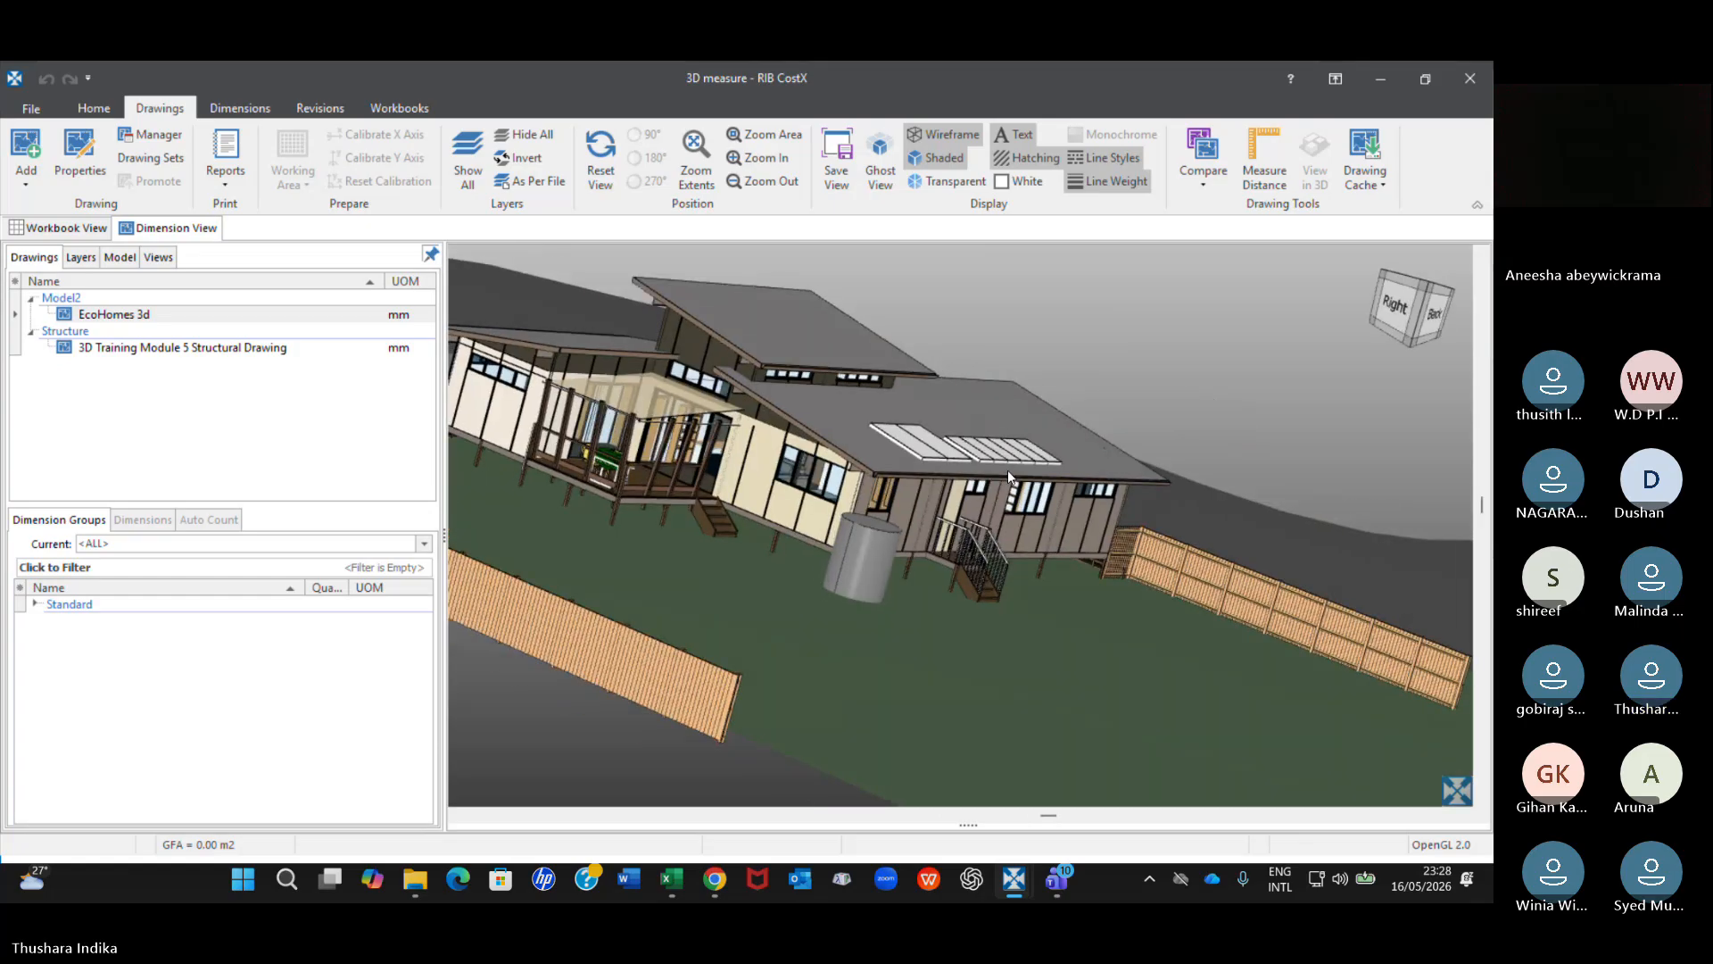
drag(1008, 469, 698, 443)
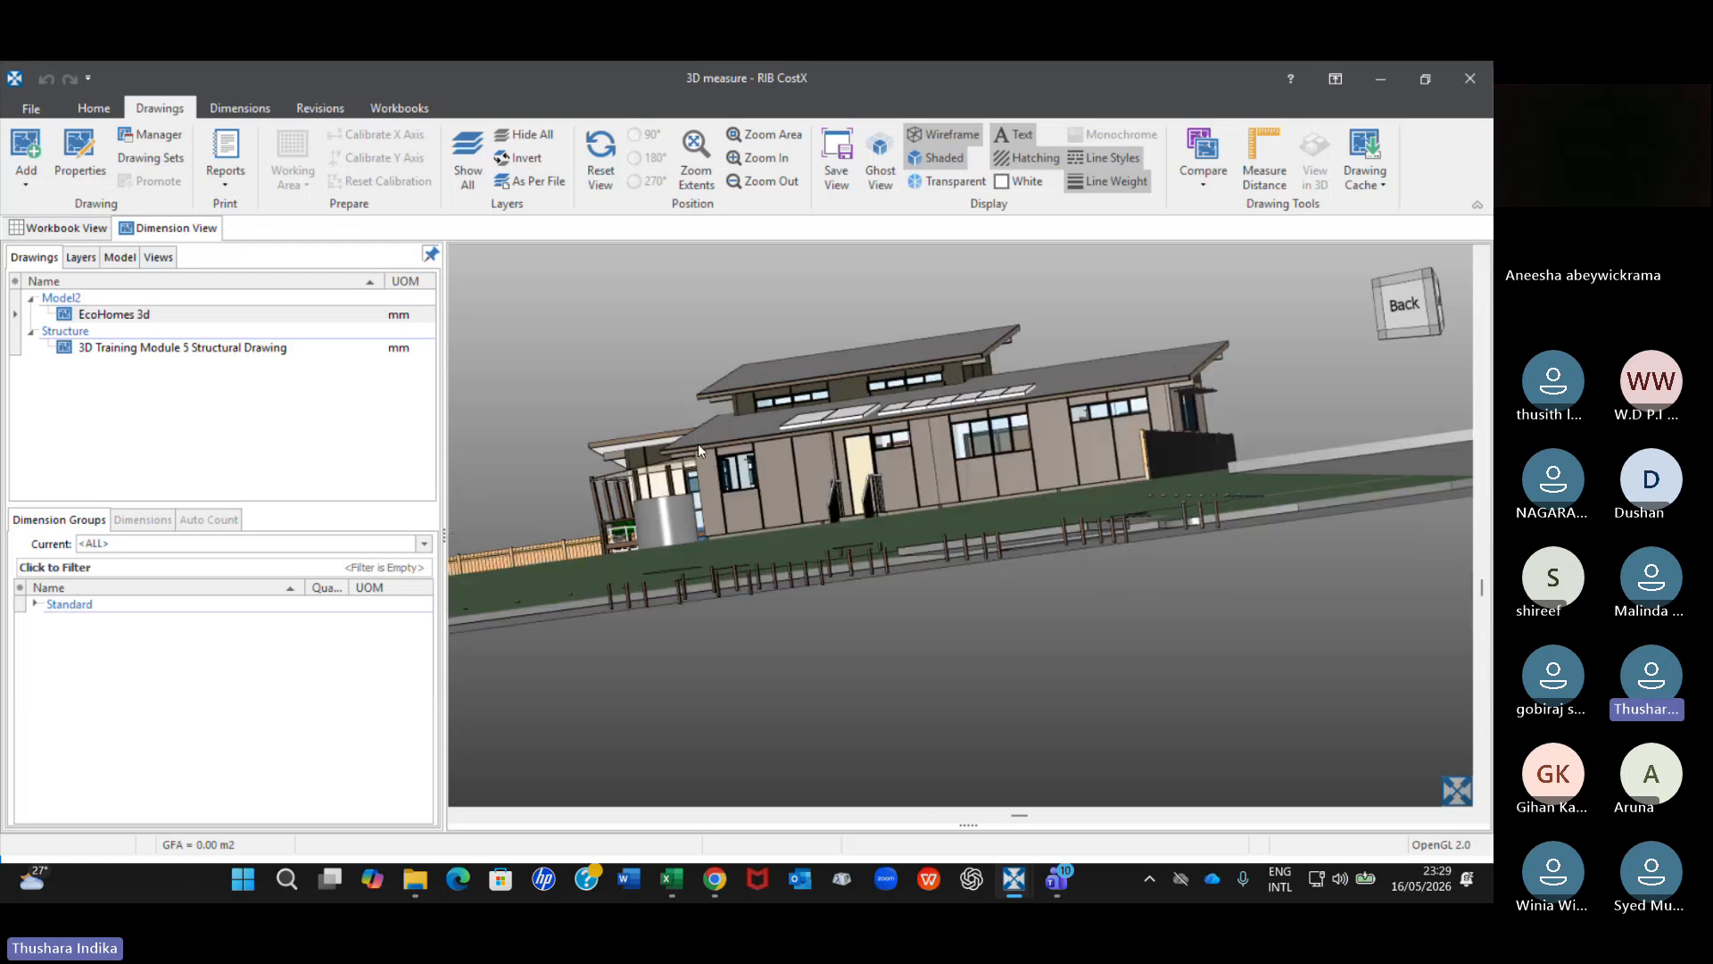
Inspect the object properties of the lower roof beneath the solar panels at the back of the house.
scroll(687, 432, up, 5)
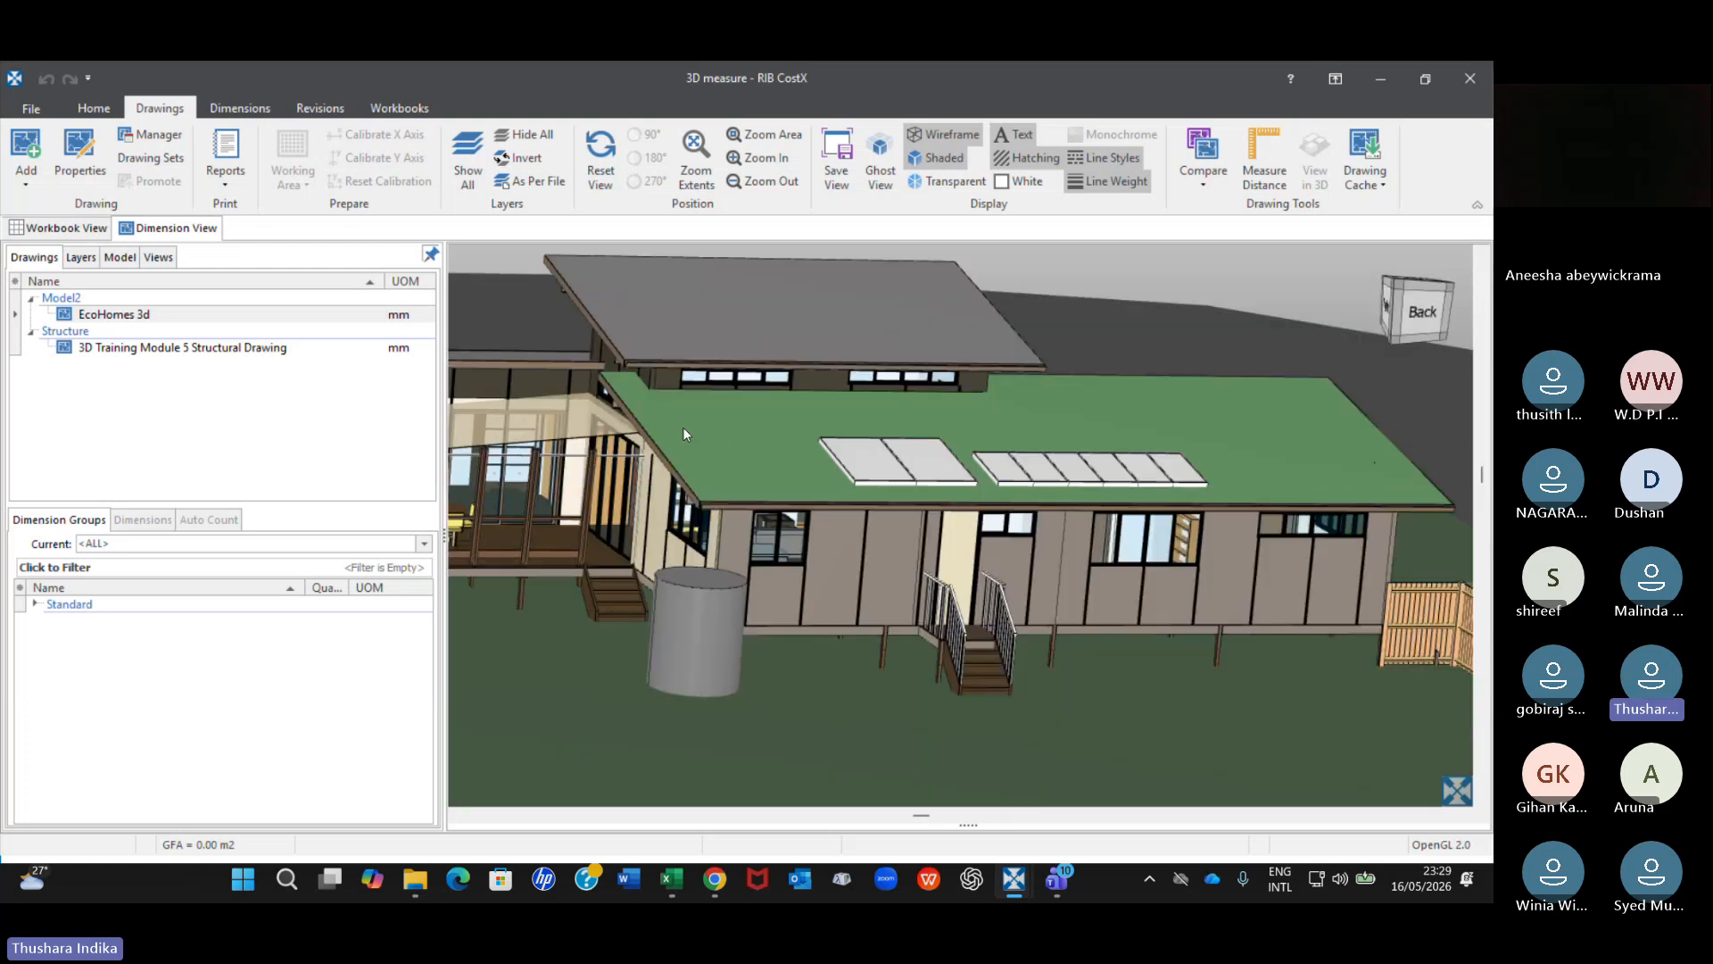
right_click(735, 436)
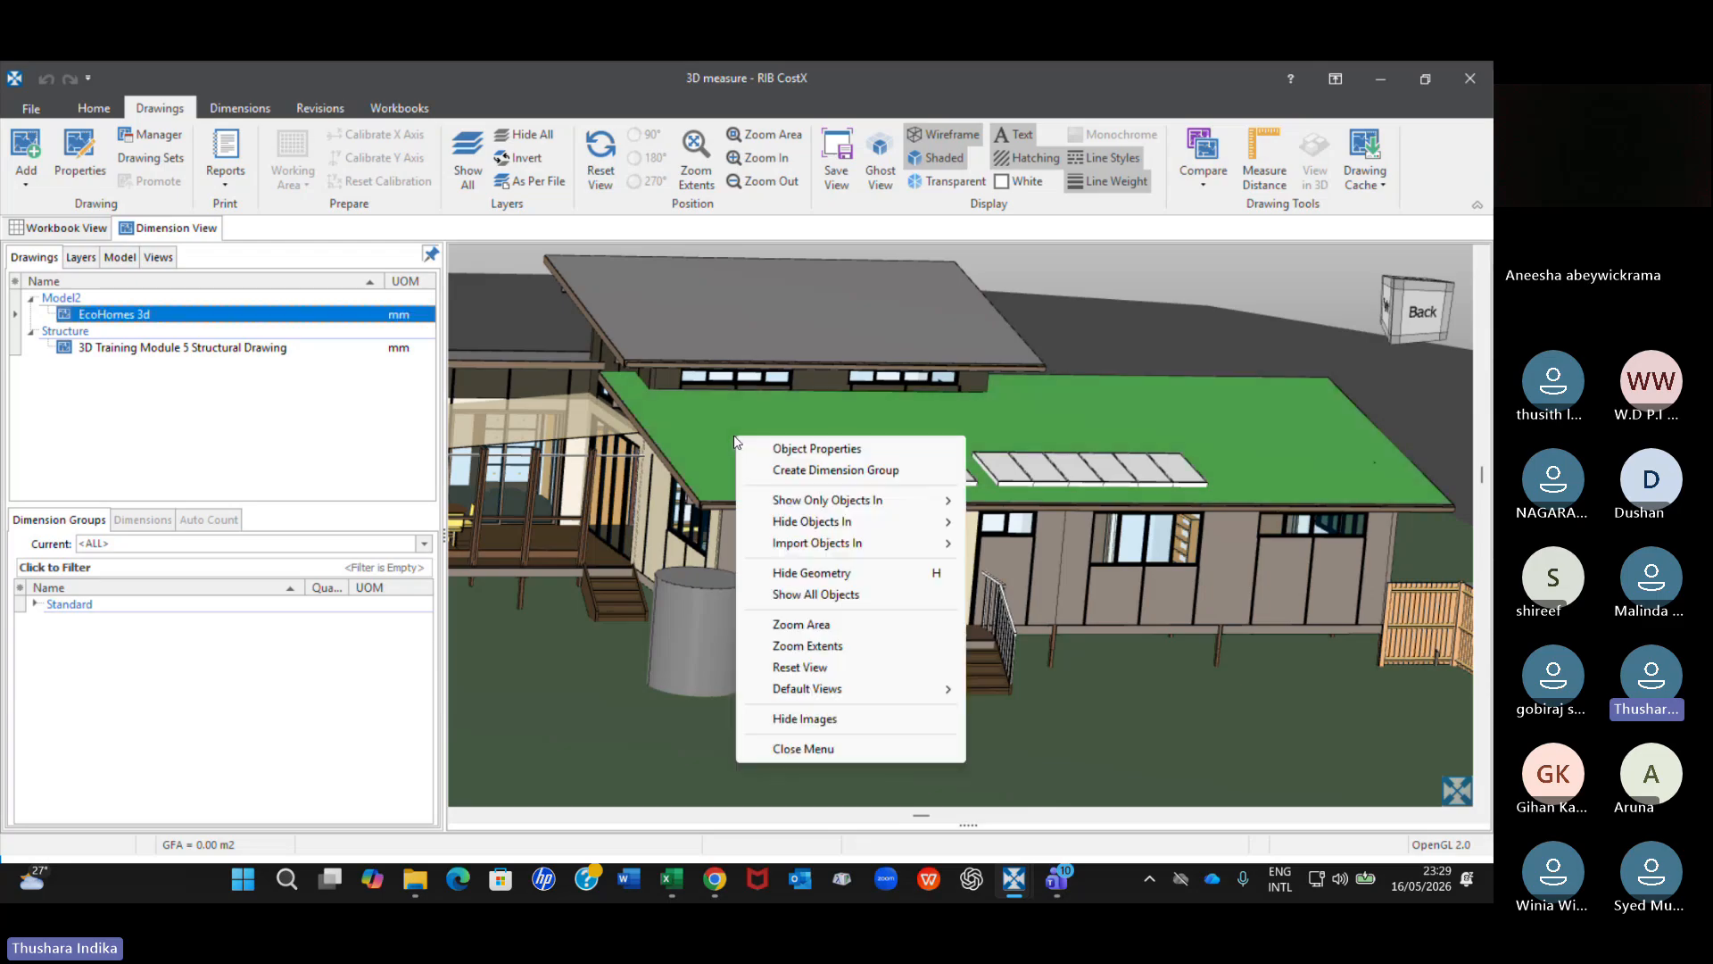
click(810, 449)
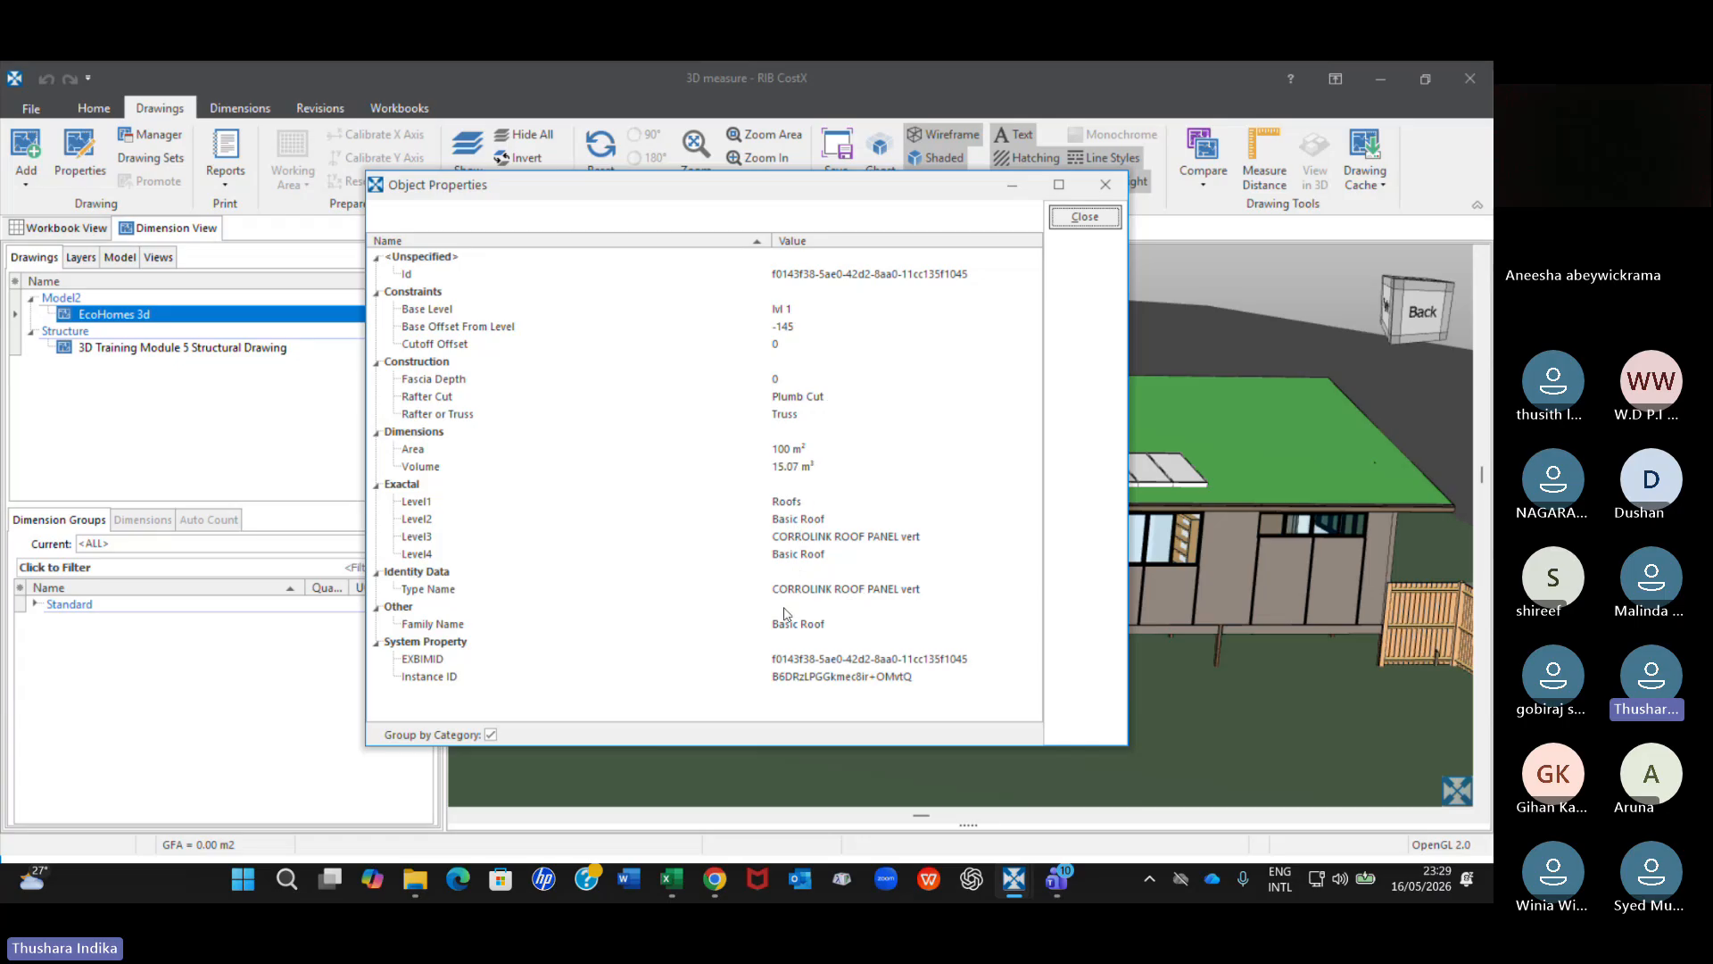
click(1107, 185)
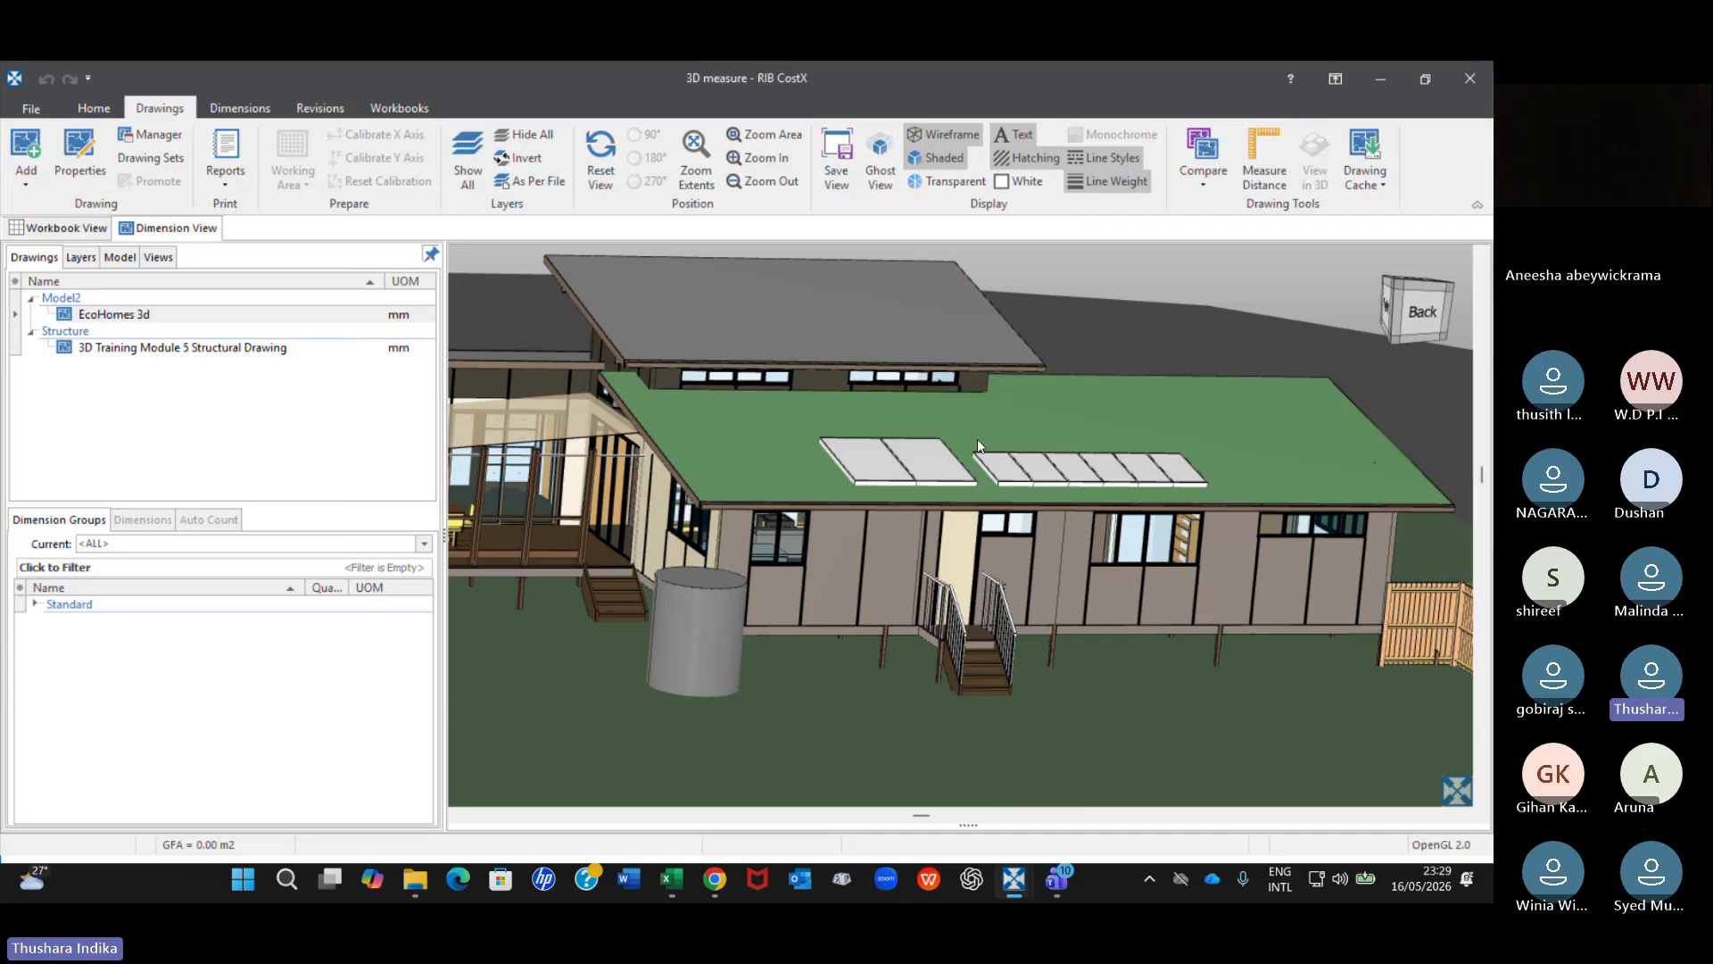
click(915, 335)
Inspect the object properties of a large solar panel in the two-panel group on the lower roof.
scroll(945, 411, up, 4)
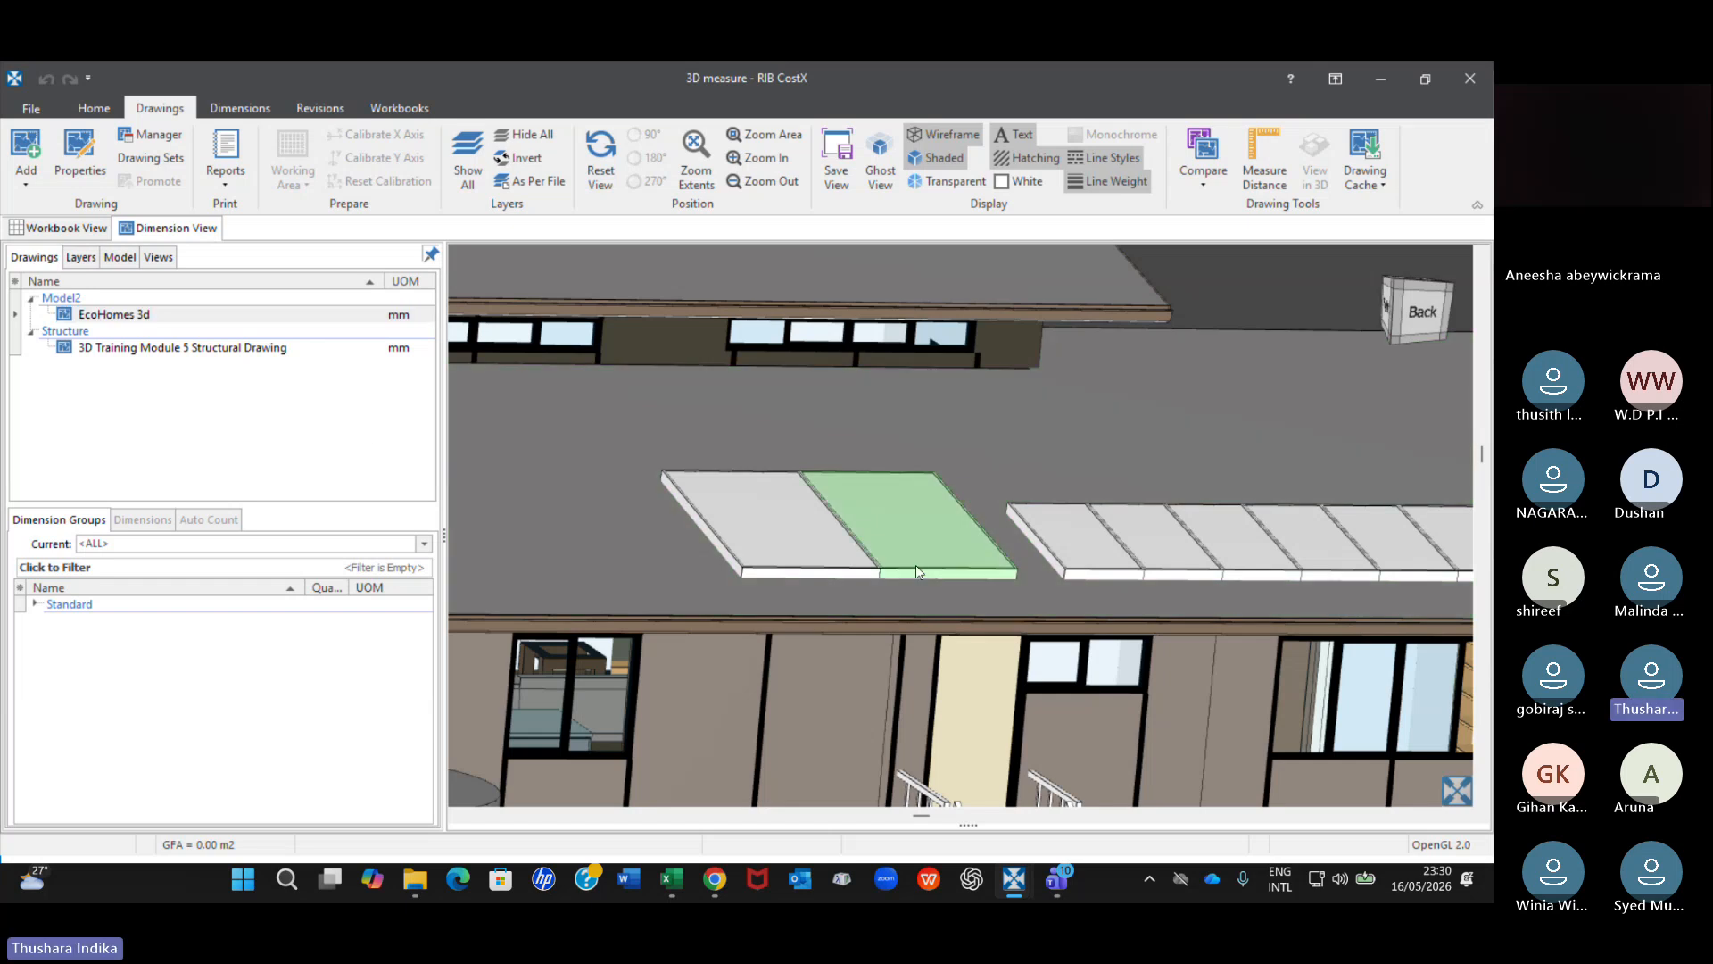
right_click(757, 506)
click(800, 516)
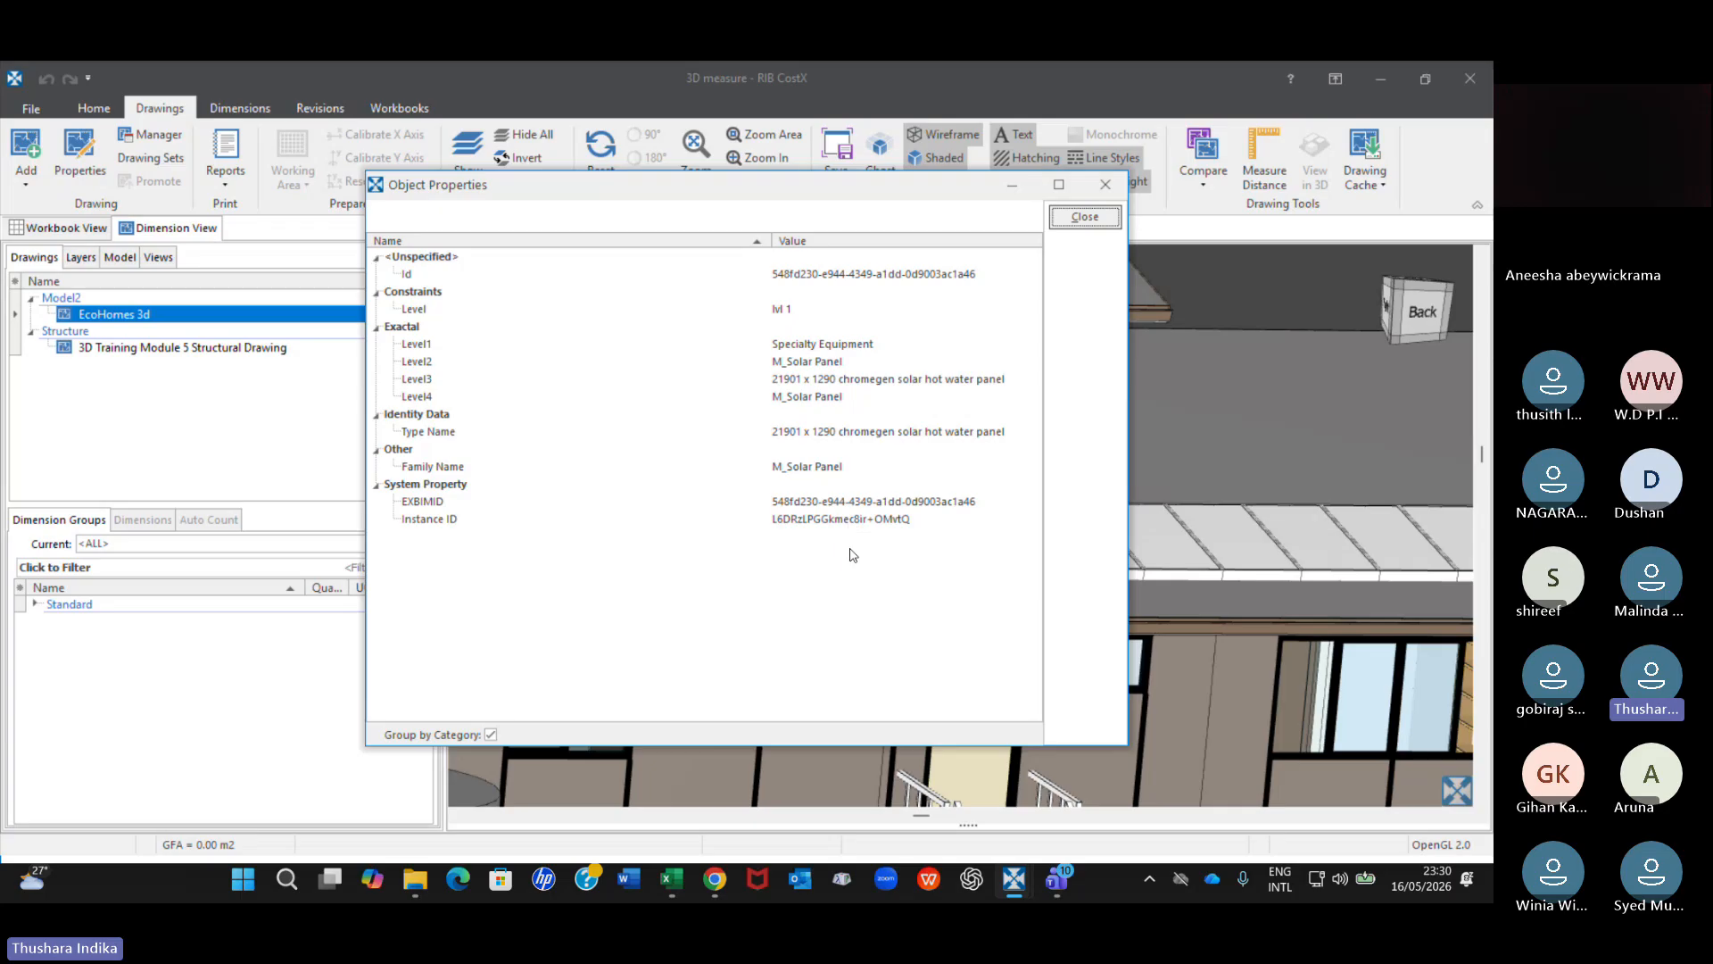
click(1120, 187)
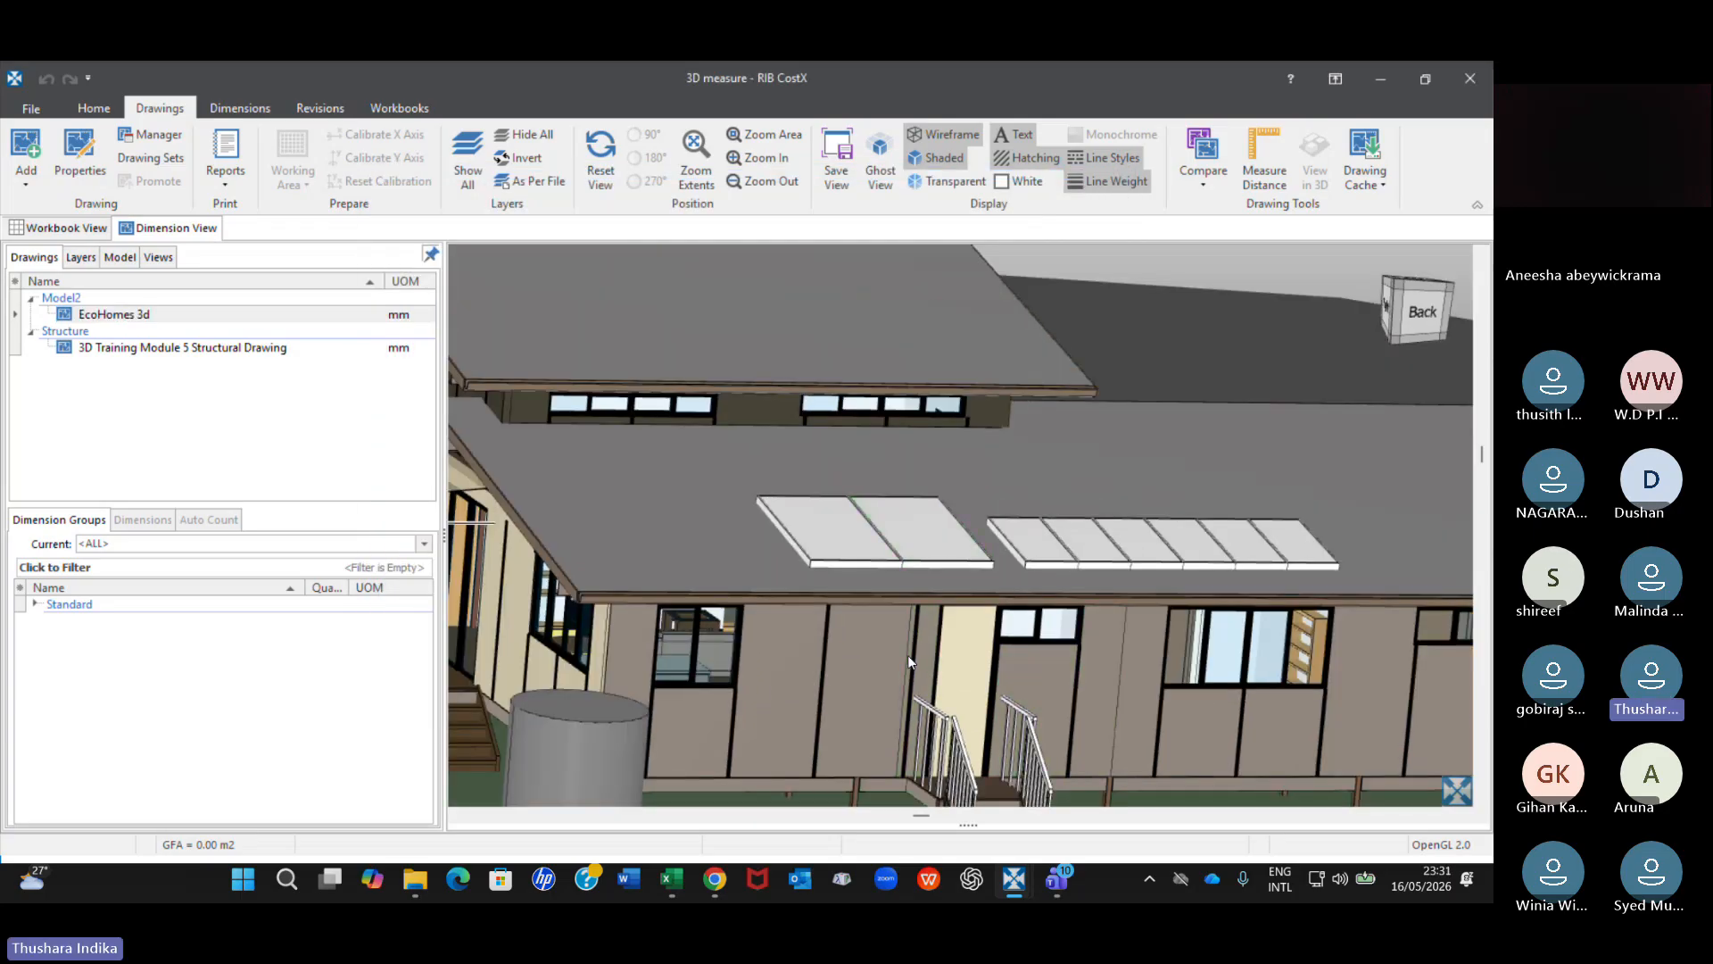
Inspect the object properties of the right-hand sloping stair railing at the back door.
middle_drag(907, 655, 844, 452)
scroll(952, 558, up, 5)
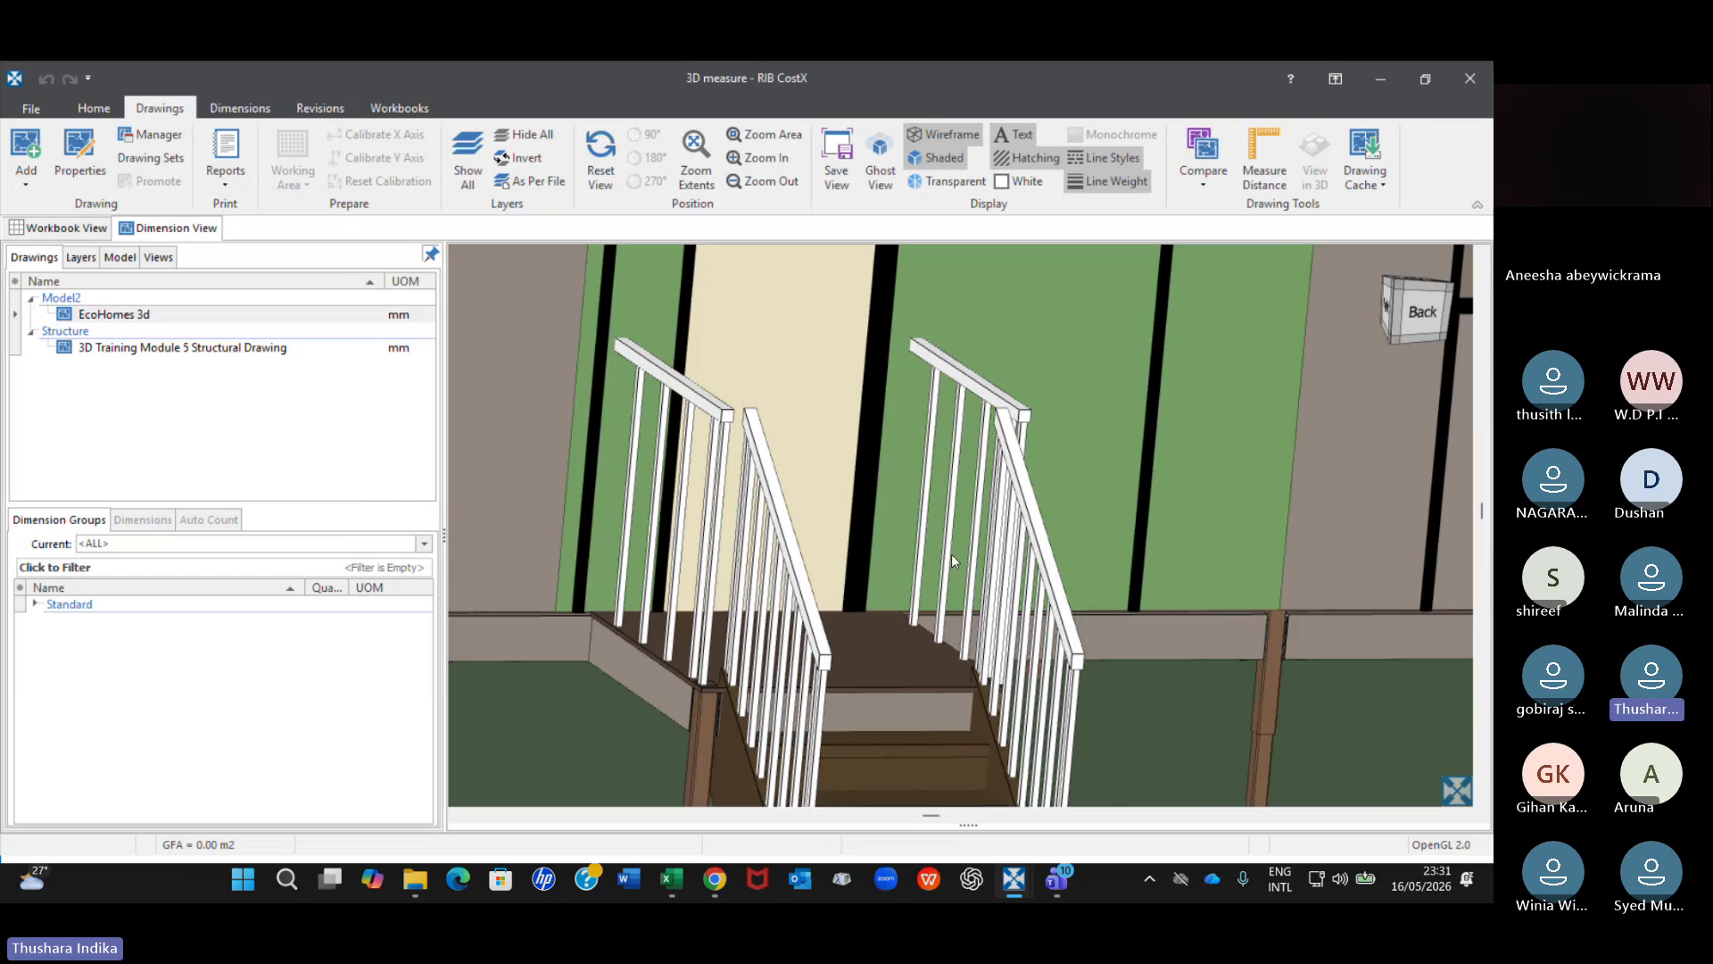
right_click(1025, 487)
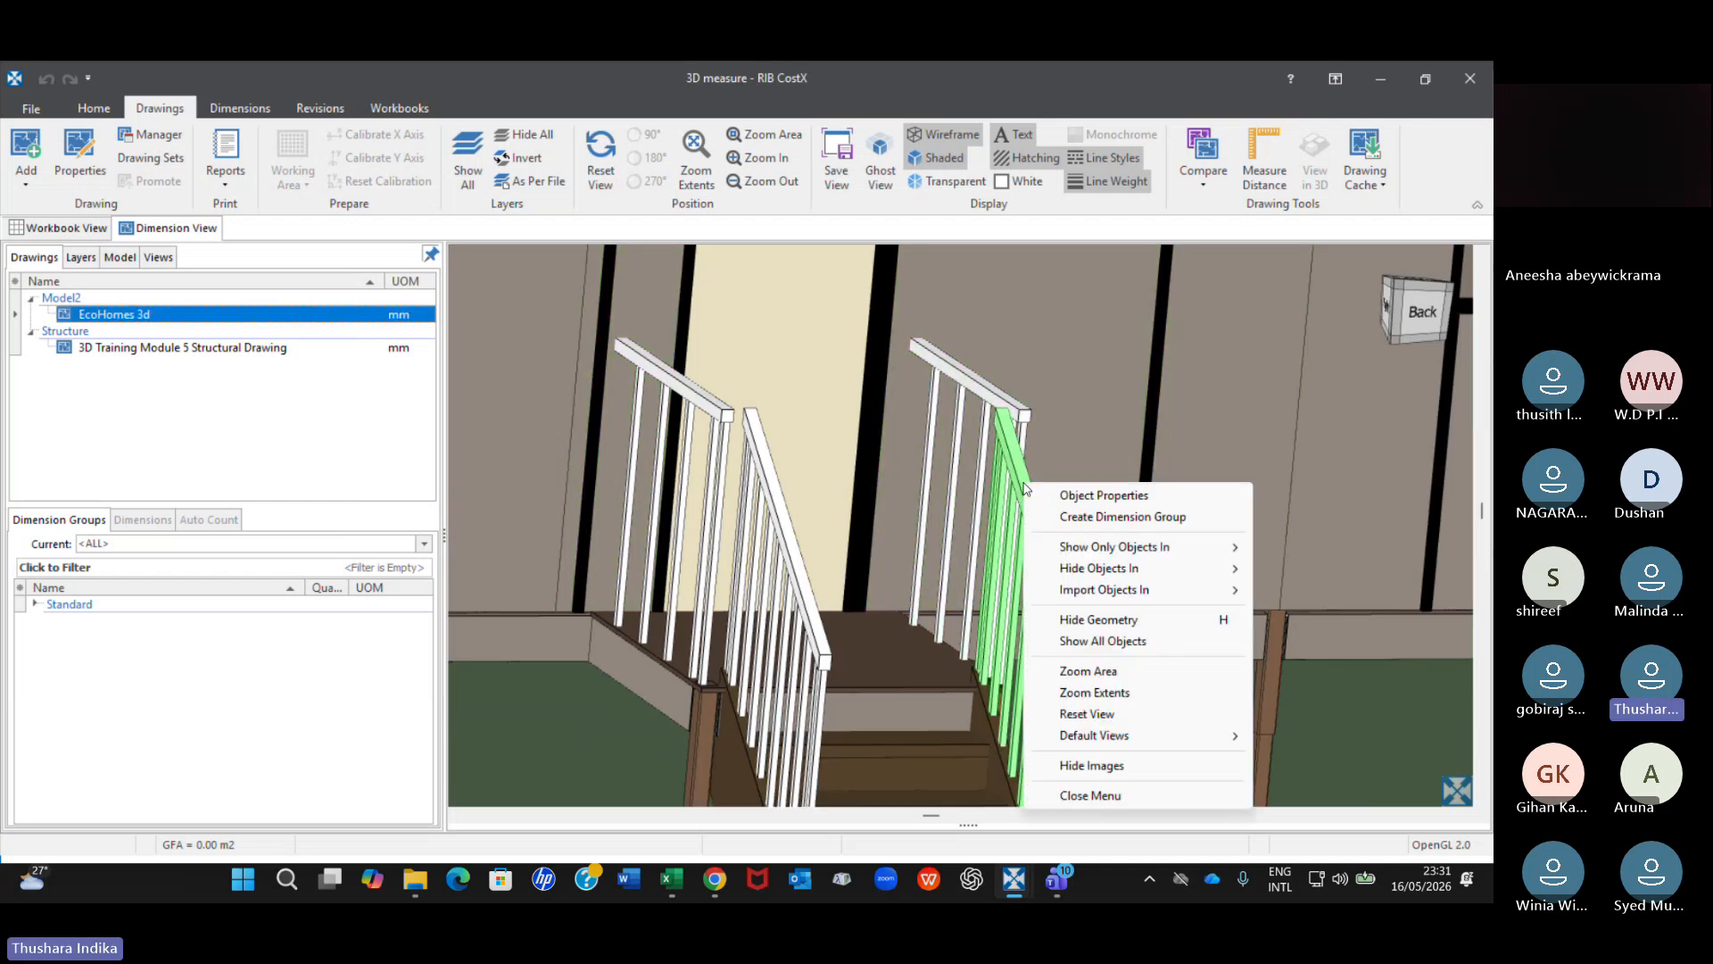
click(1100, 496)
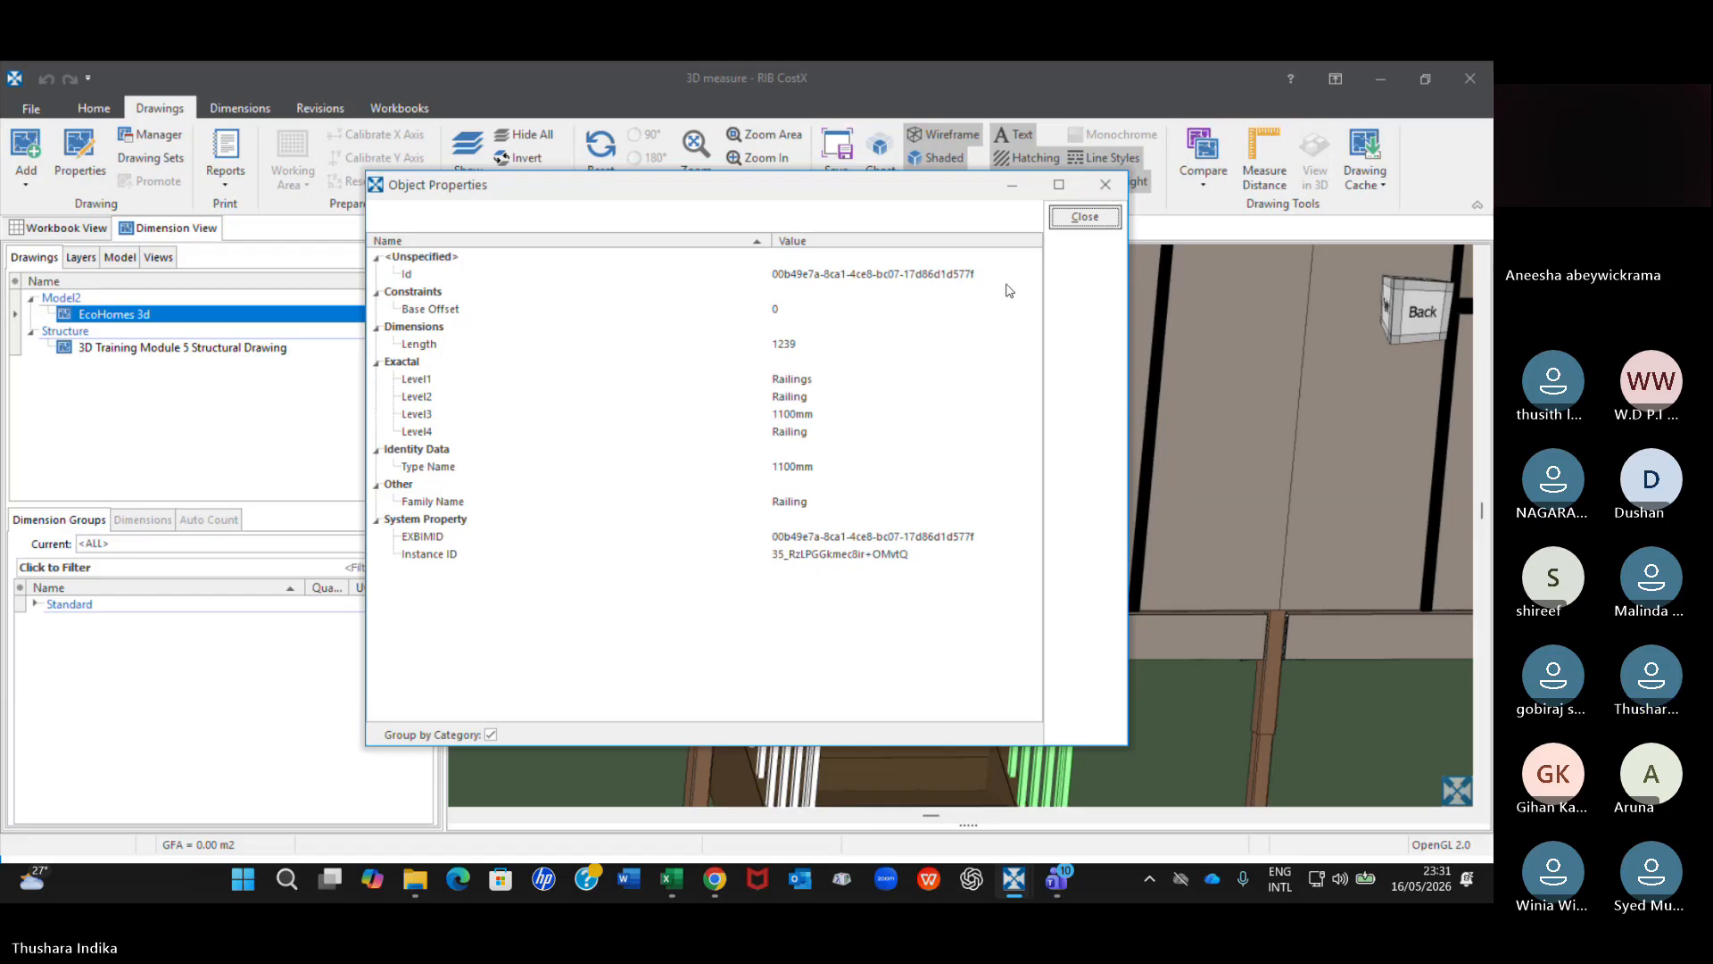
click(1106, 185)
Examine the back stairs, water tank and deck area of the EcoHomes house from close up and from afar.
scroll(976, 398, down, 2)
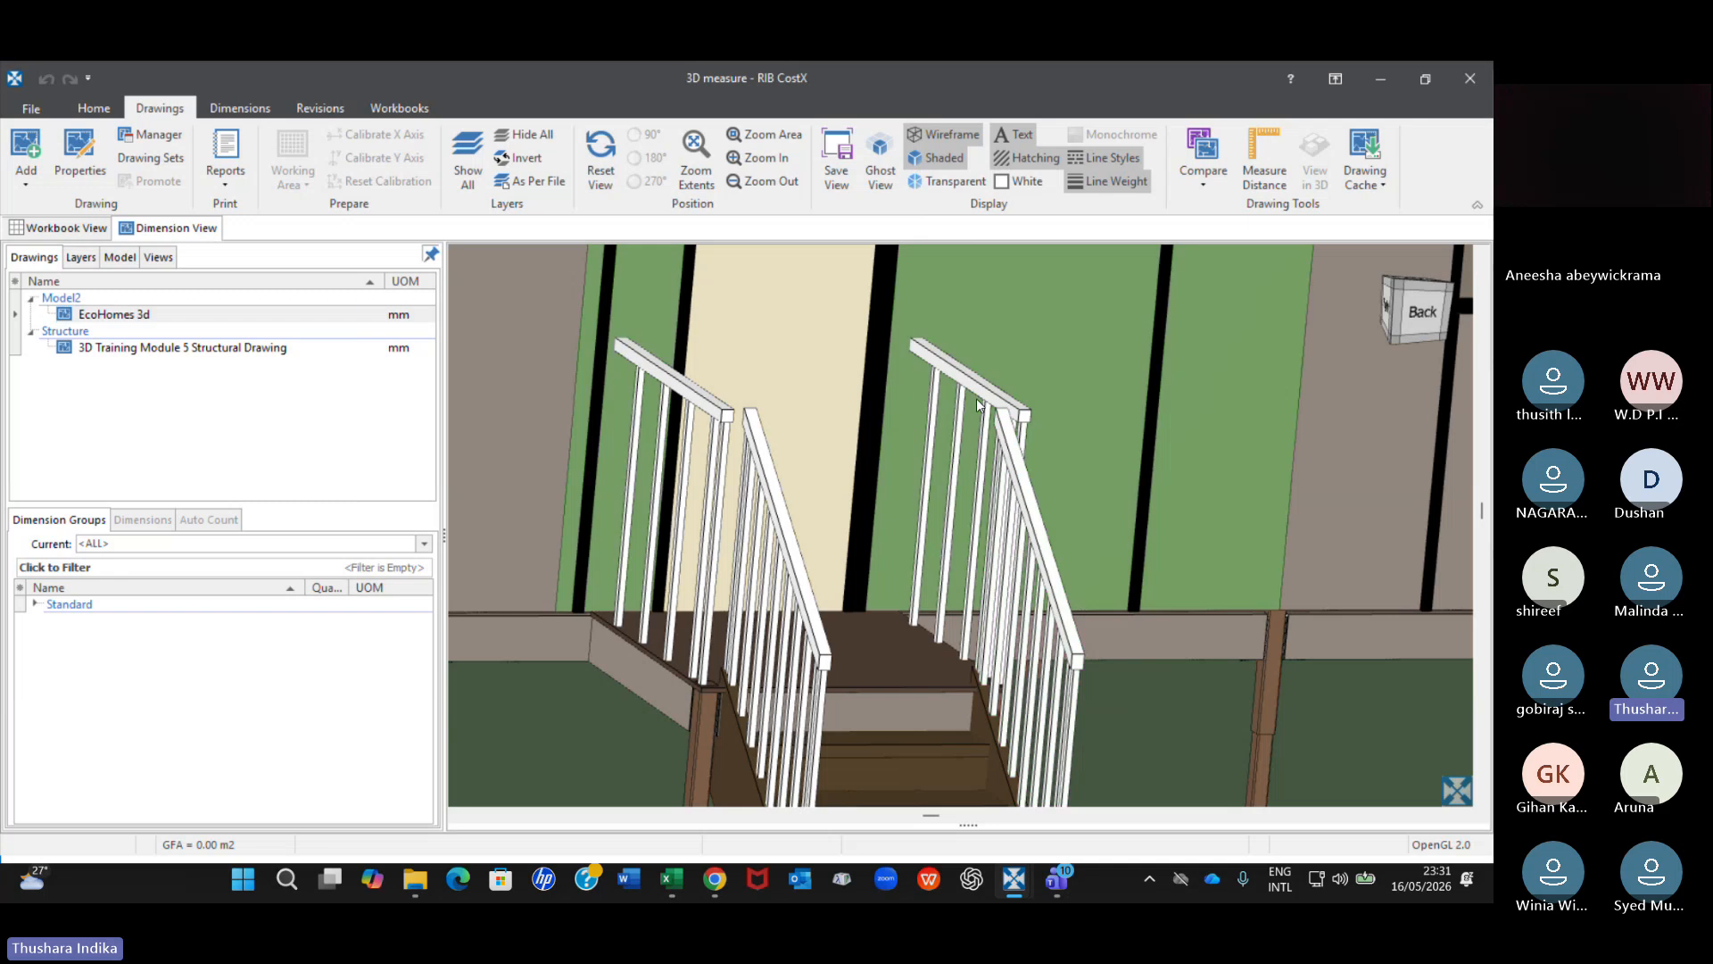
scroll(976, 398, down, 5)
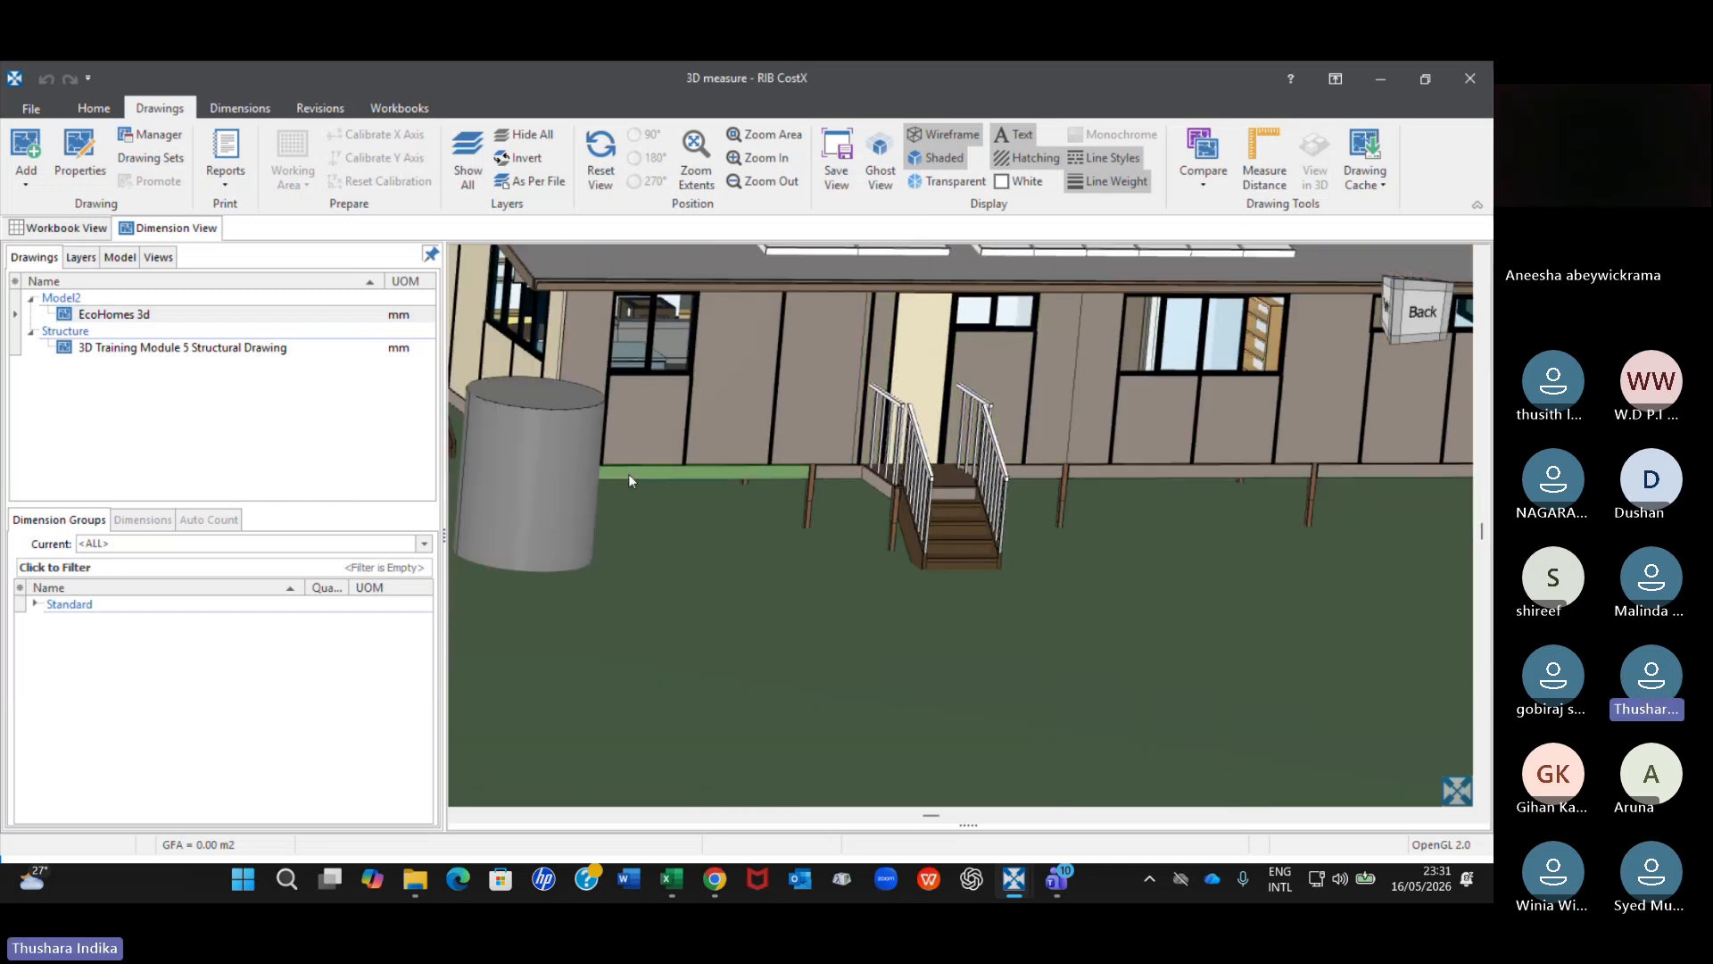
scroll(628, 474, down, 3)
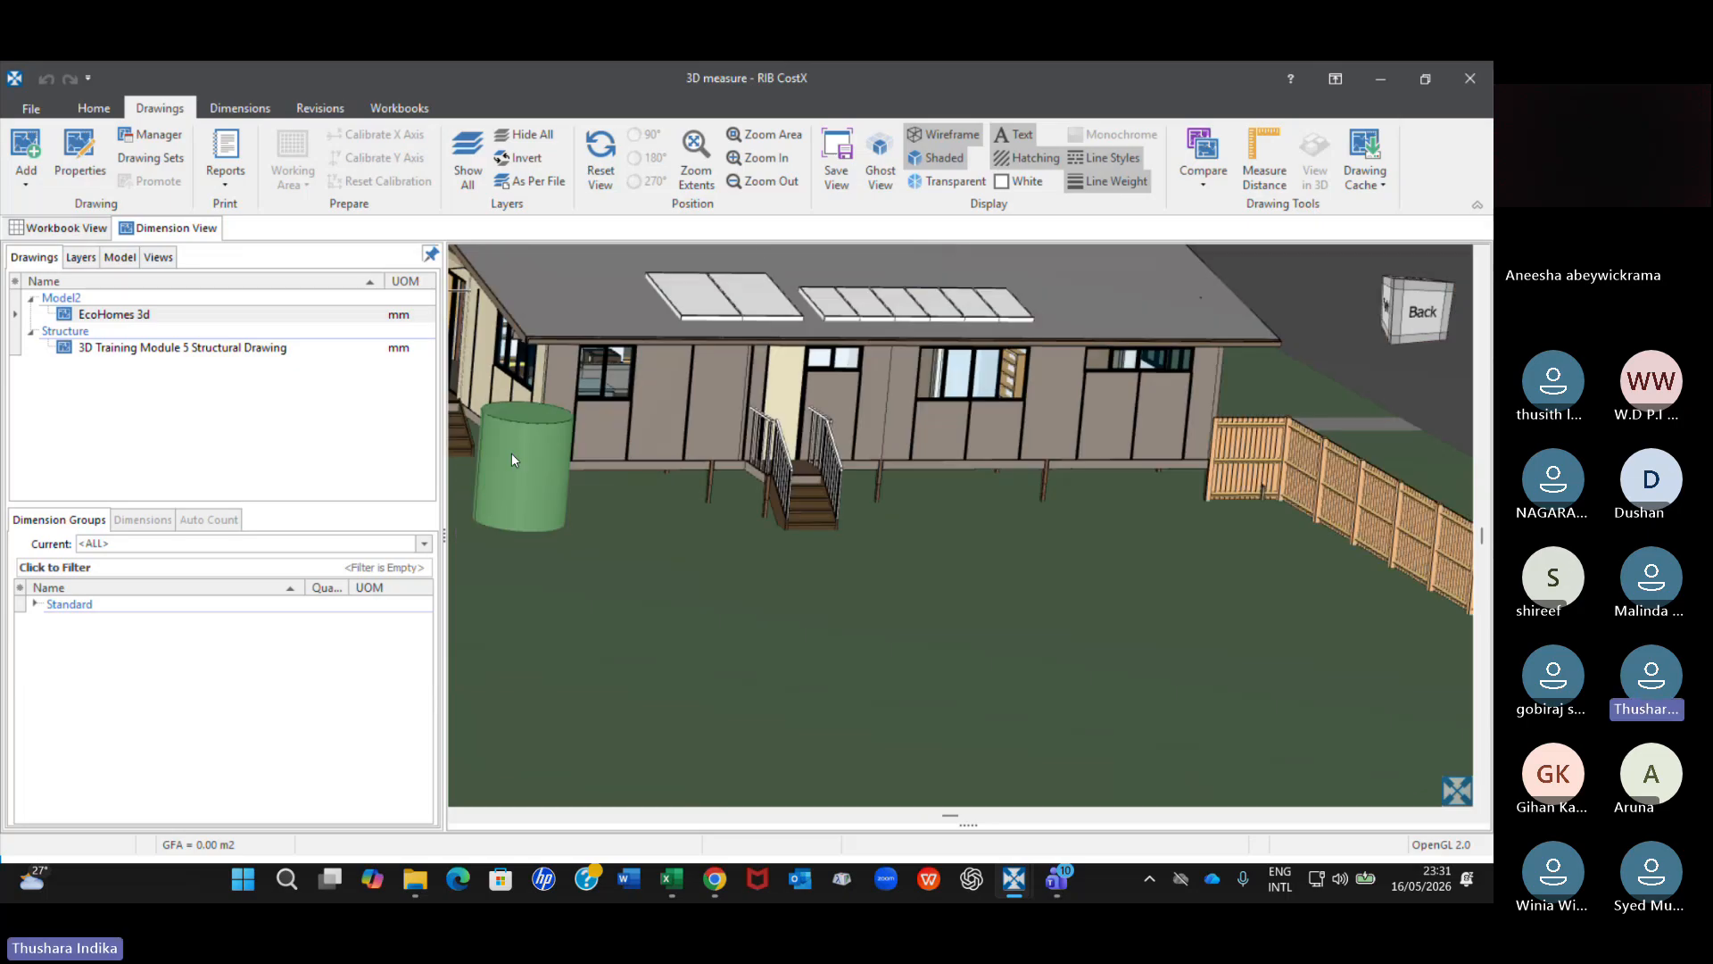
scroll(746, 394, up, 5)
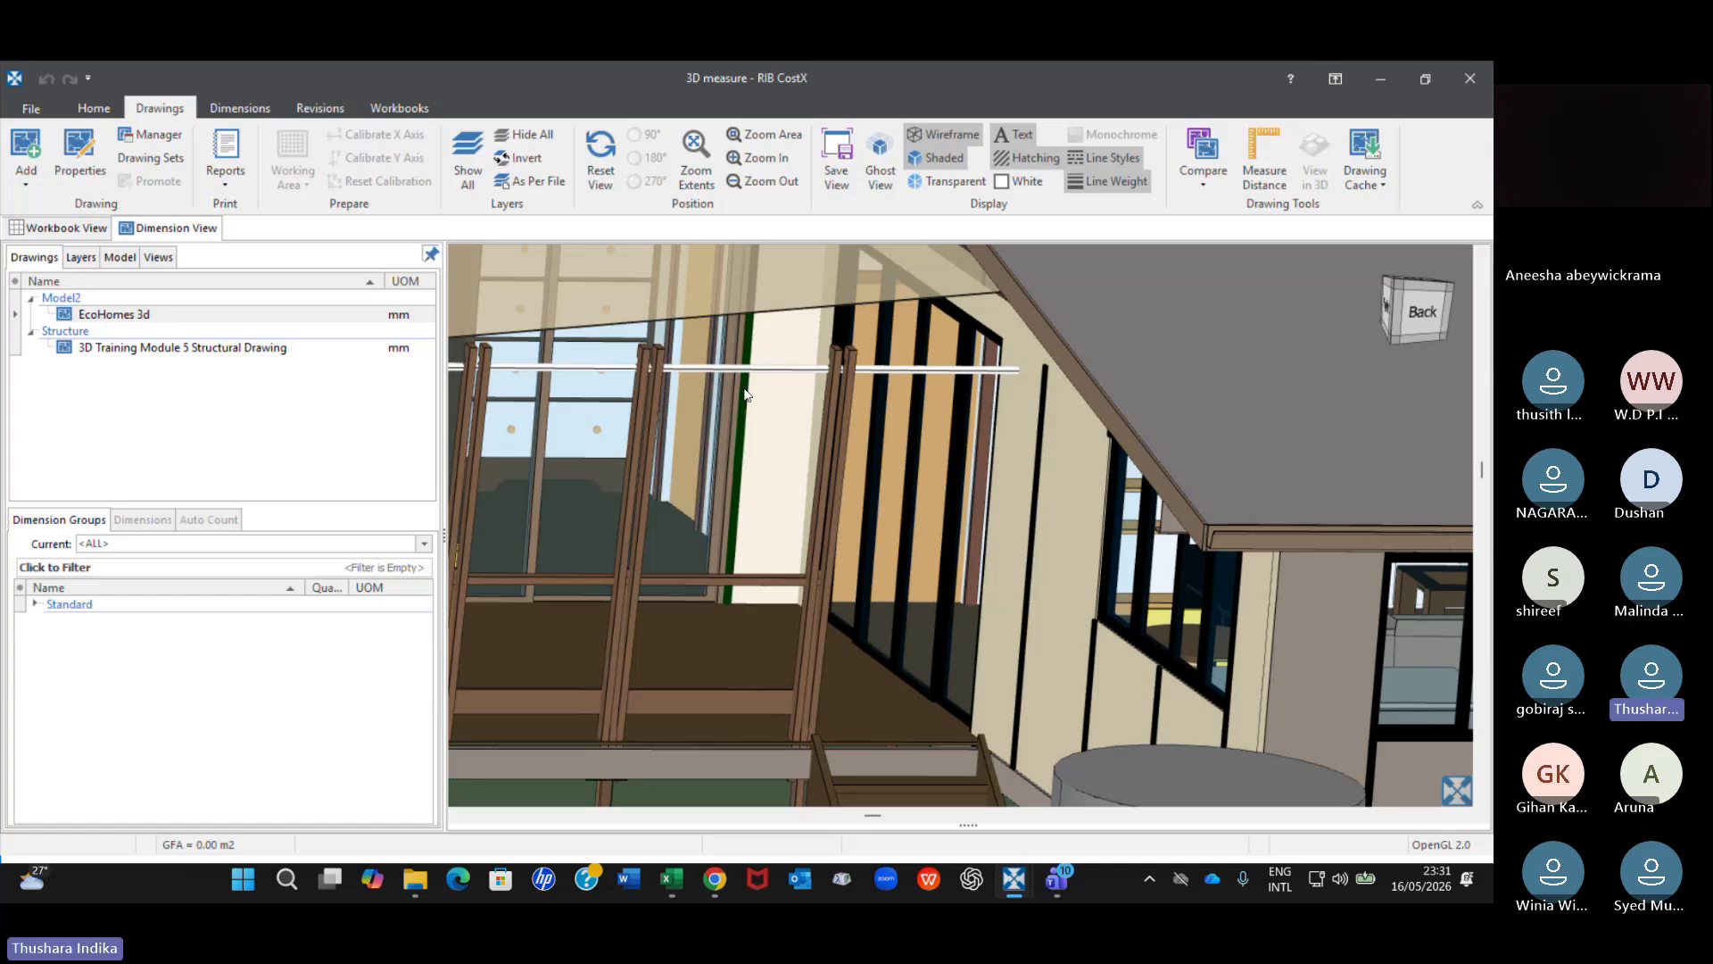
scroll(746, 395, down, 5)
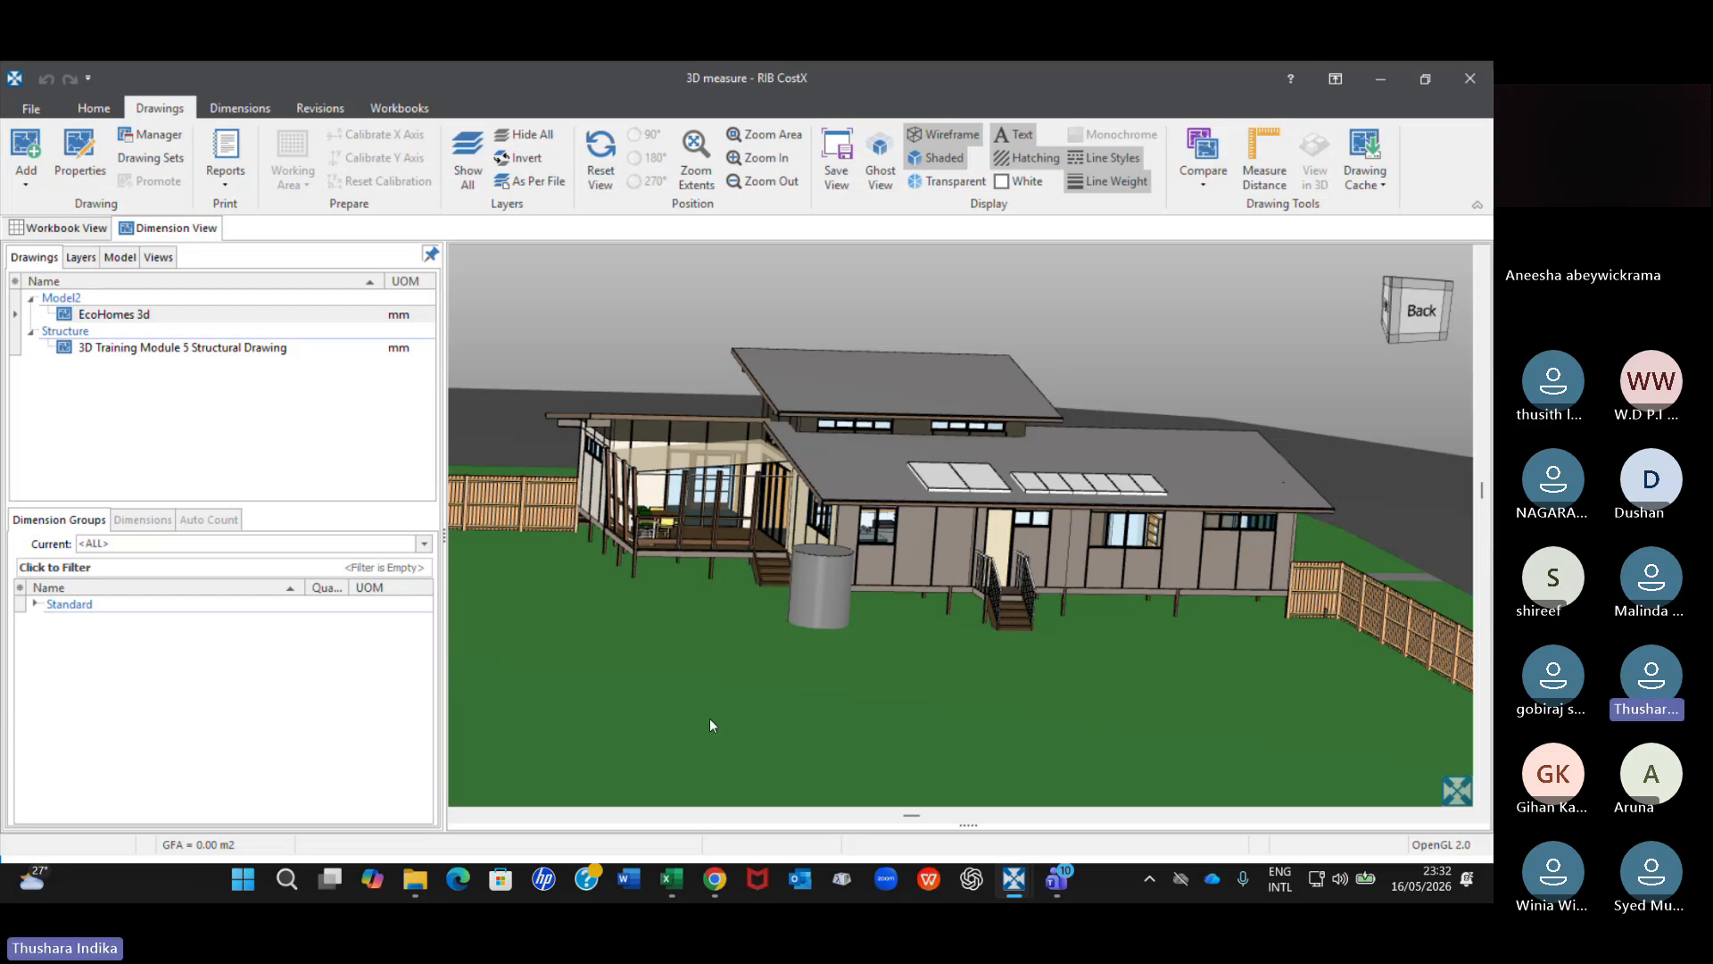
Switch to Microsoft Word and bring up its start page.
click(626, 874)
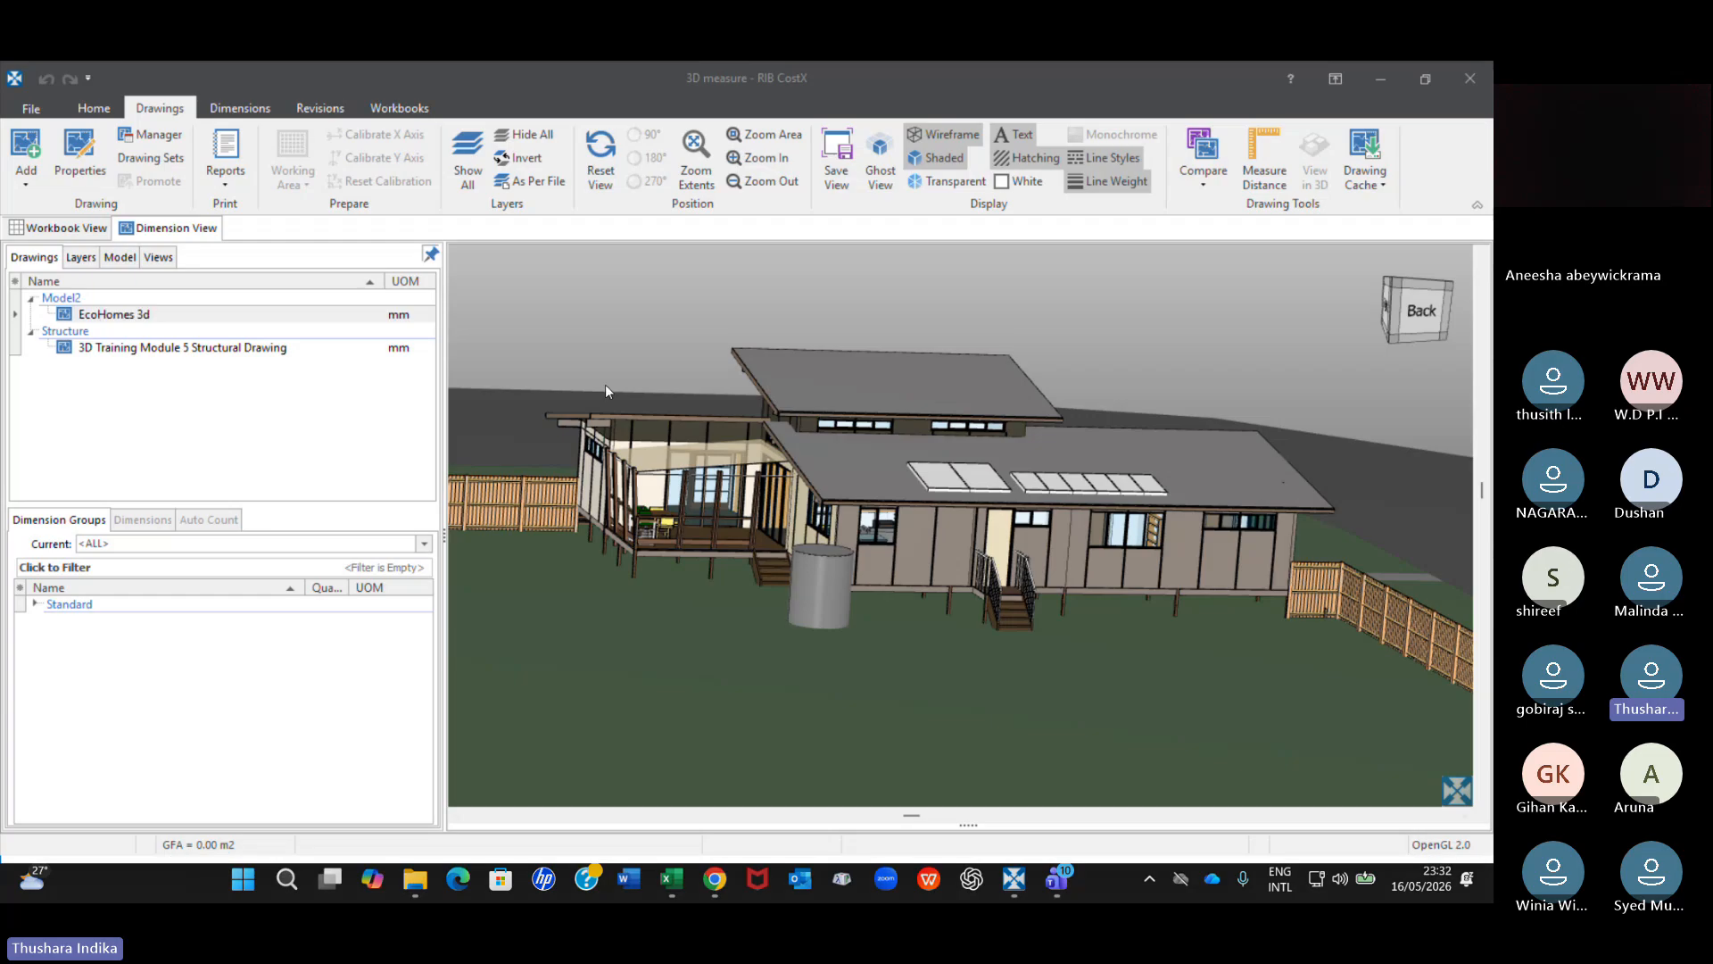
scroll(607, 351, up, 3)
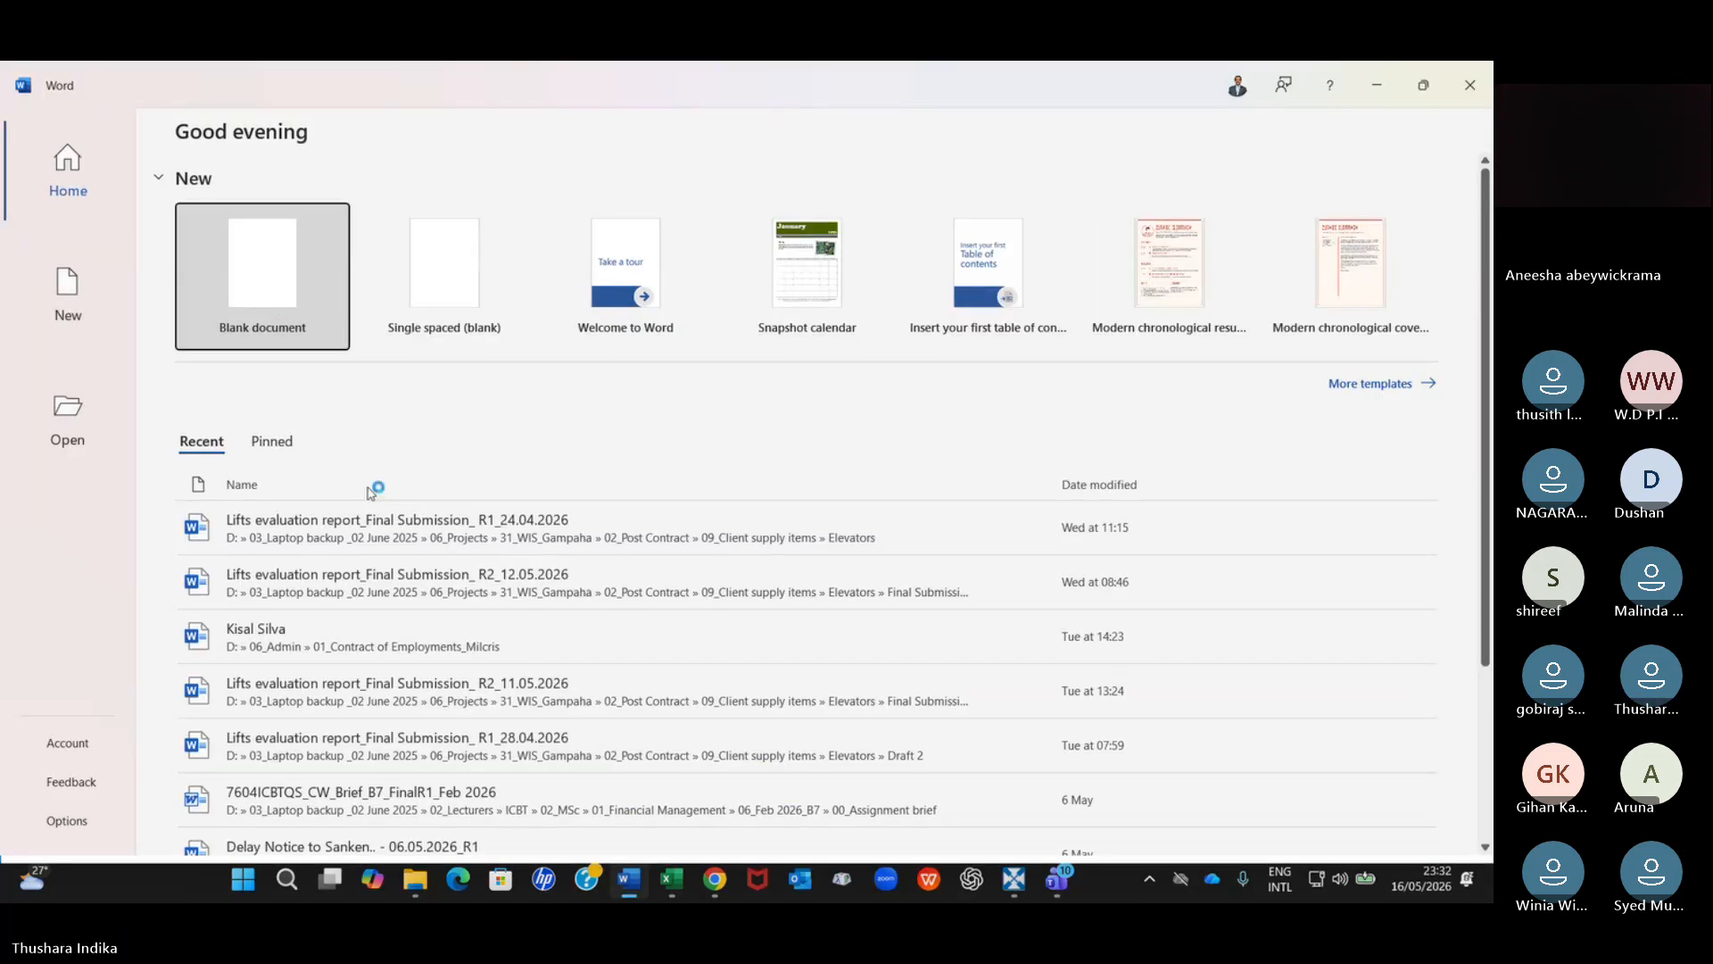
Write "Quantity Harvesting" in a new blank document and correct the misspelled first word to "Quantity".
text(Quani)
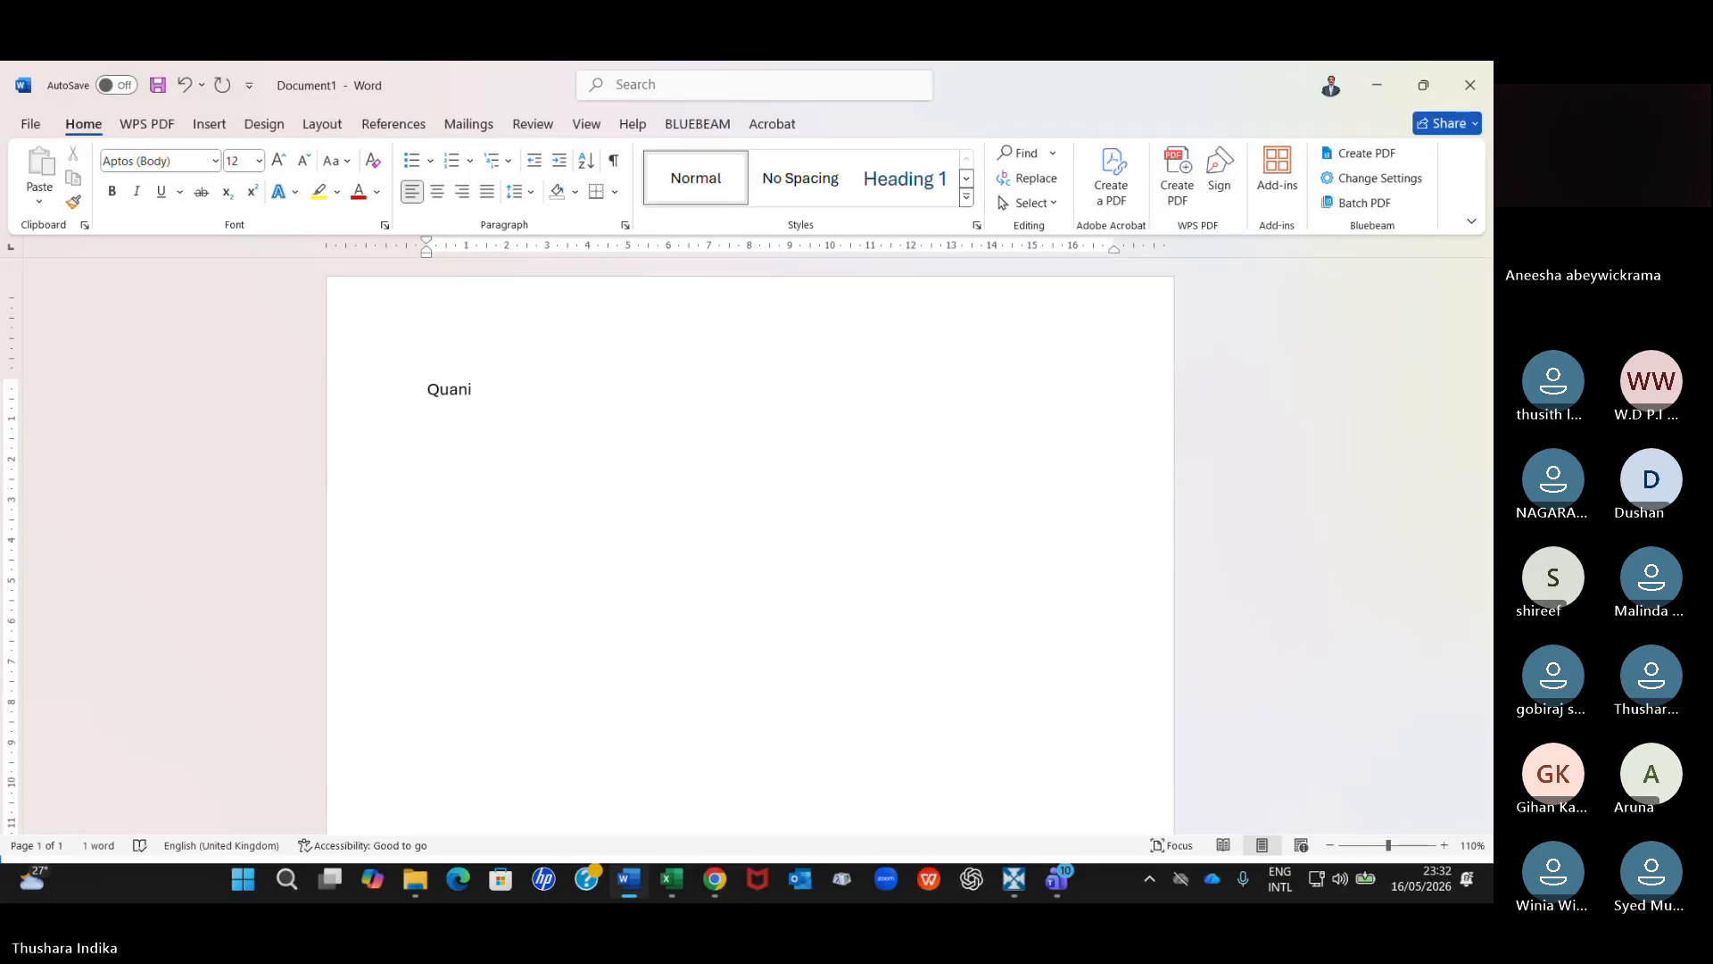
text(tity Harvesting)
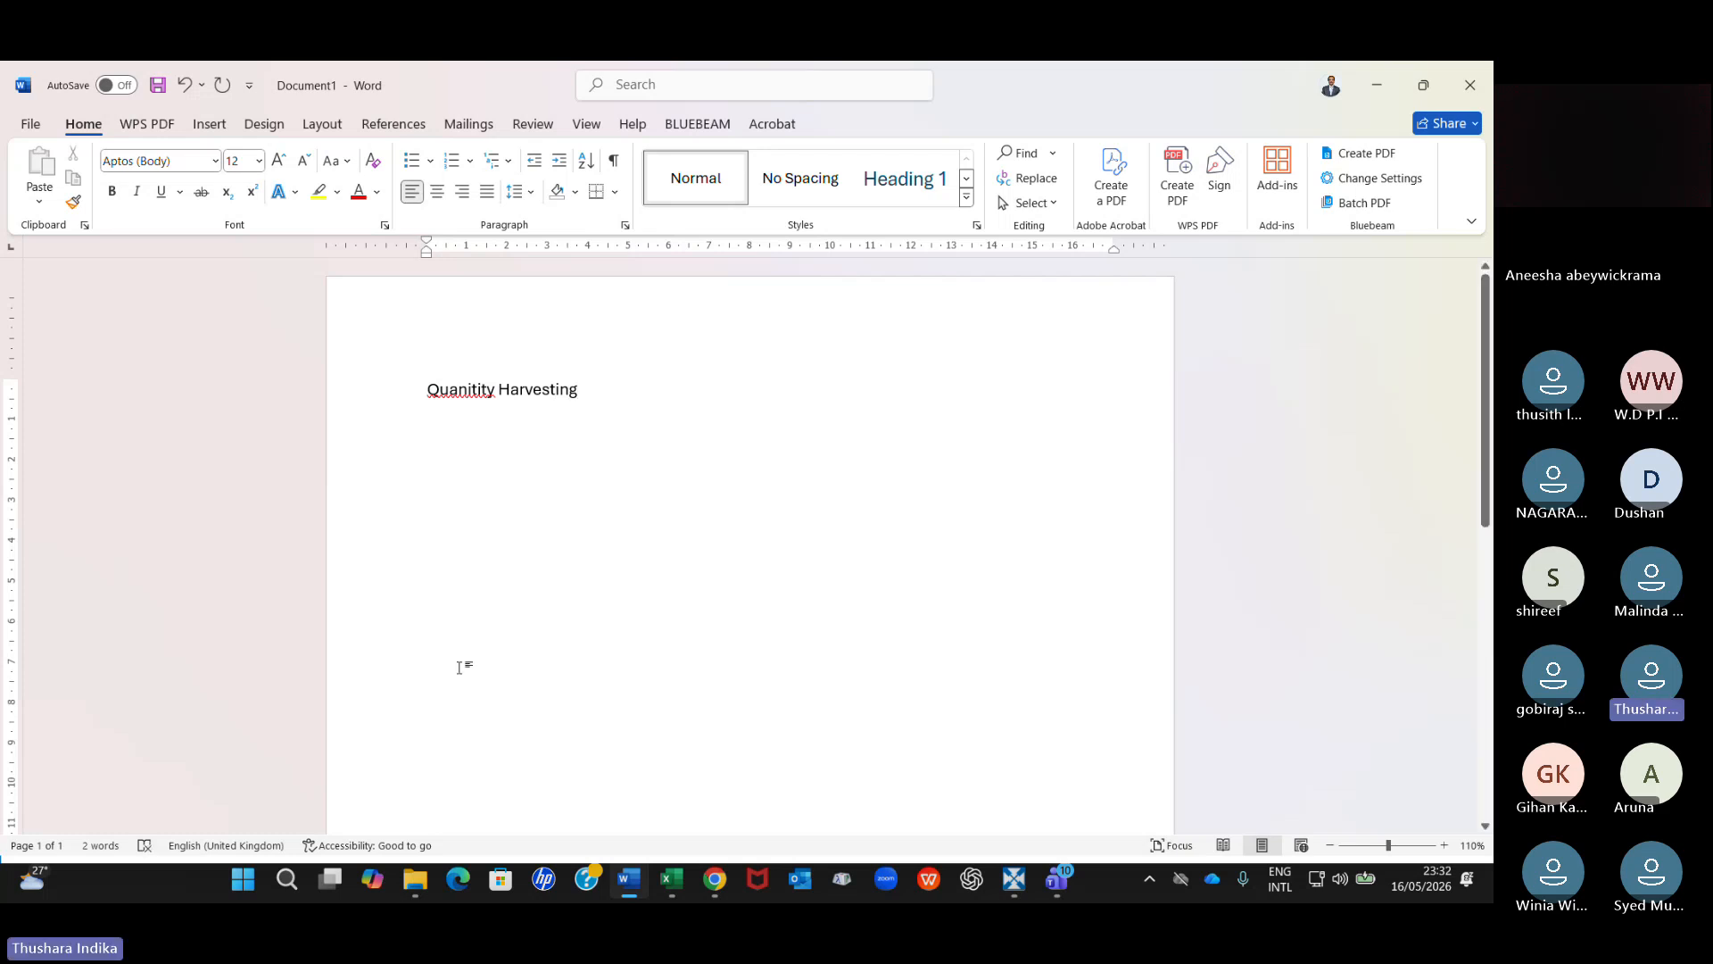
right_click(478, 384)
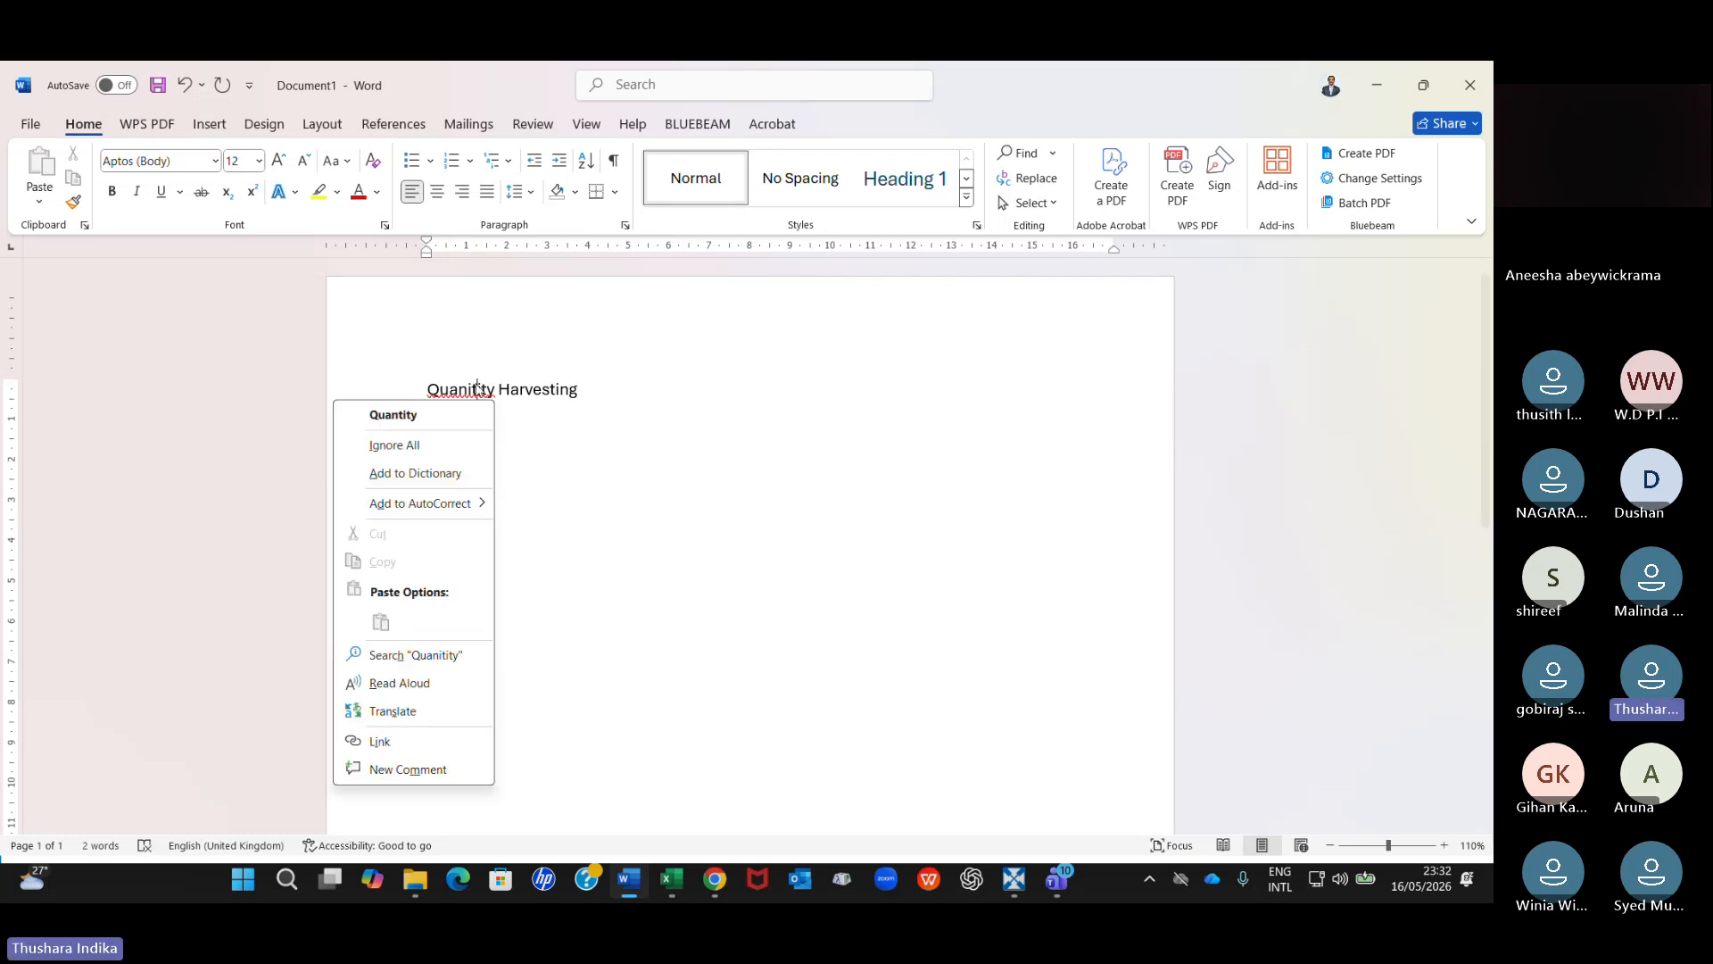
click(450, 417)
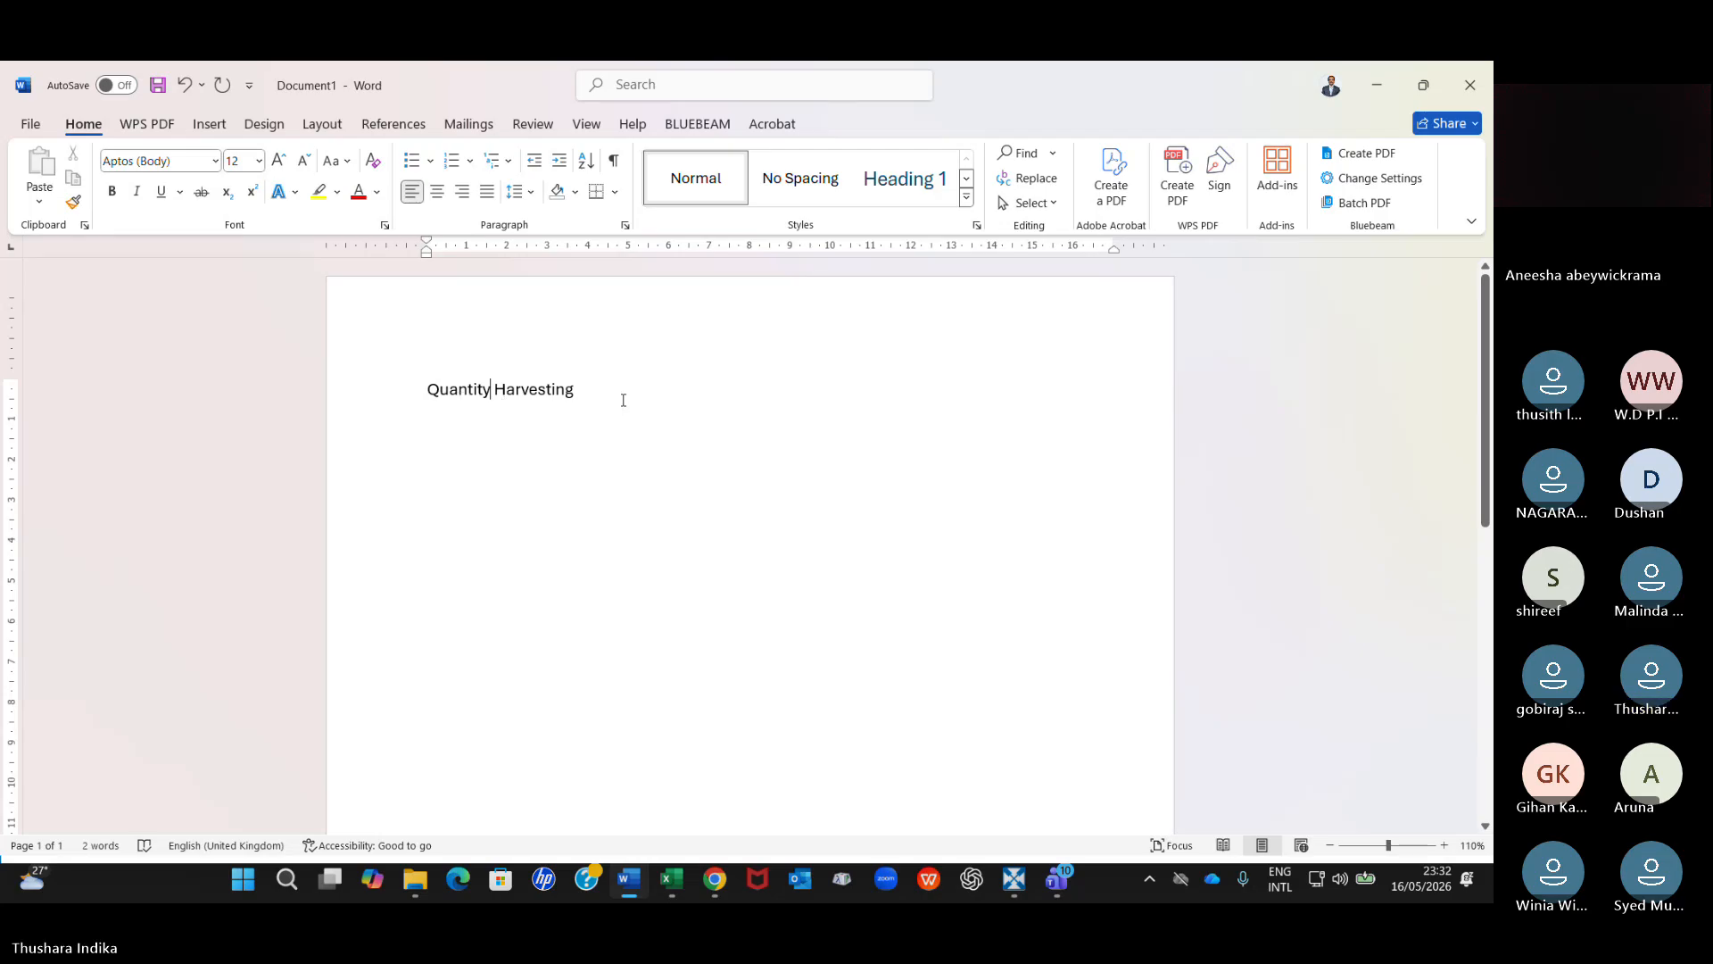
Switch back to the EcoHomes model in CostX and inspect the object properties of the large asphalt surface beyond the fence.
click(1013, 879)
click(1032, 751)
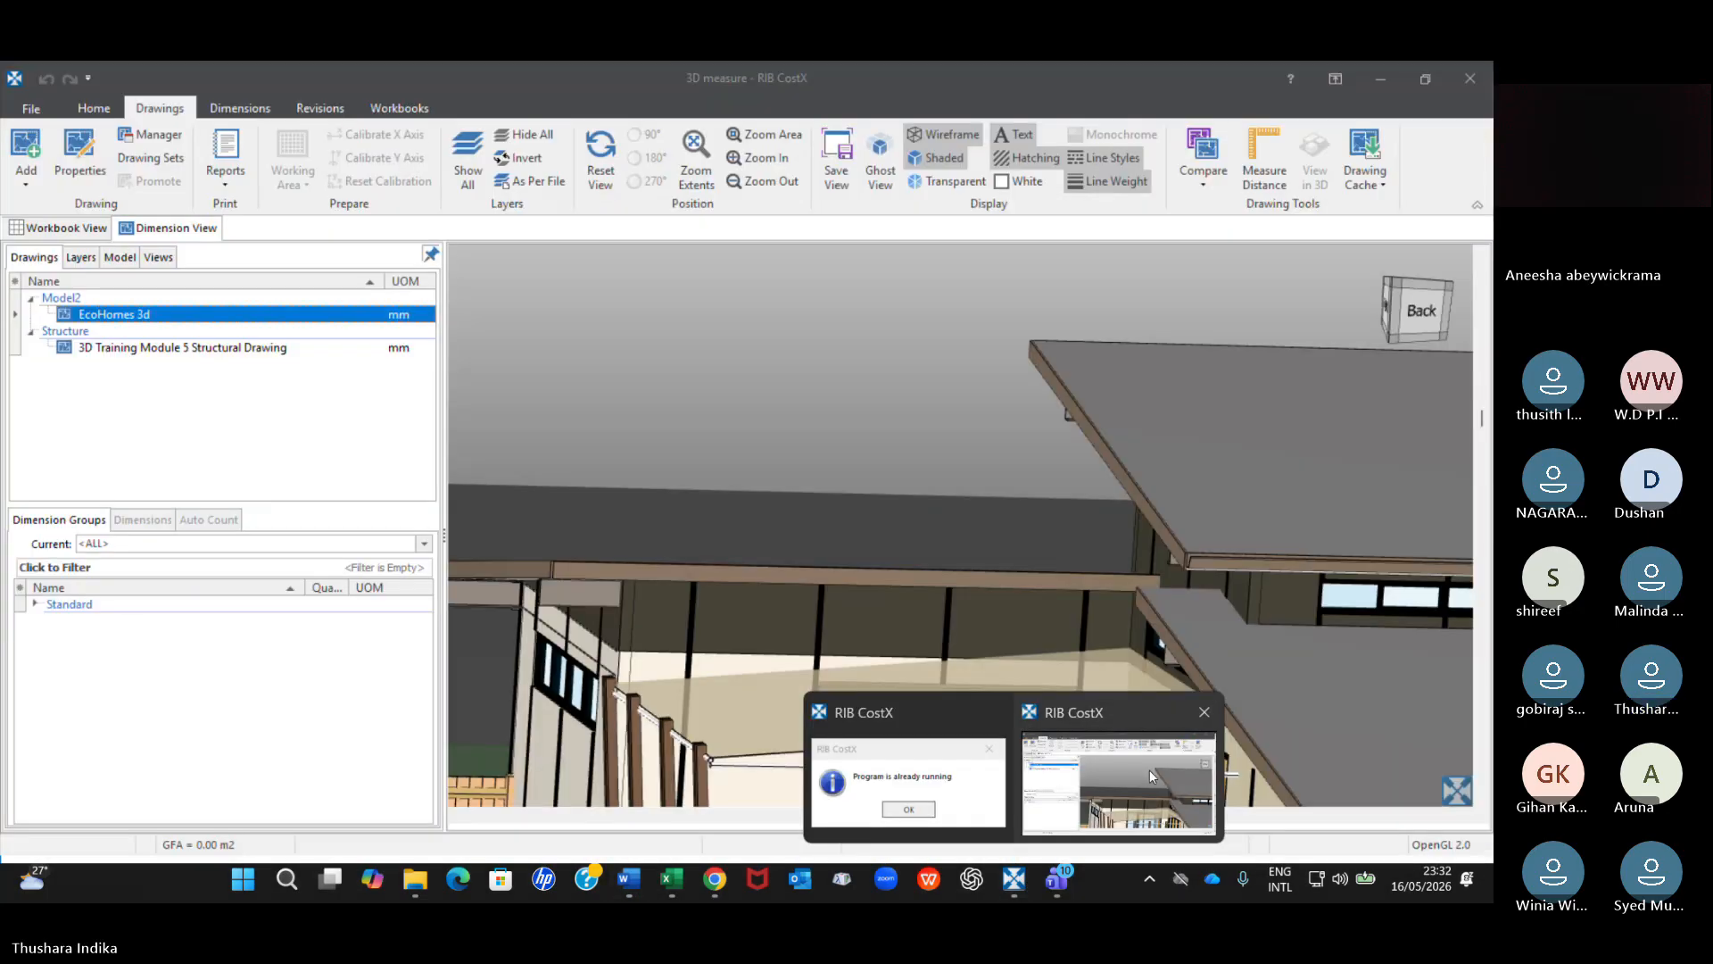
scroll(1203, 535, down, 2)
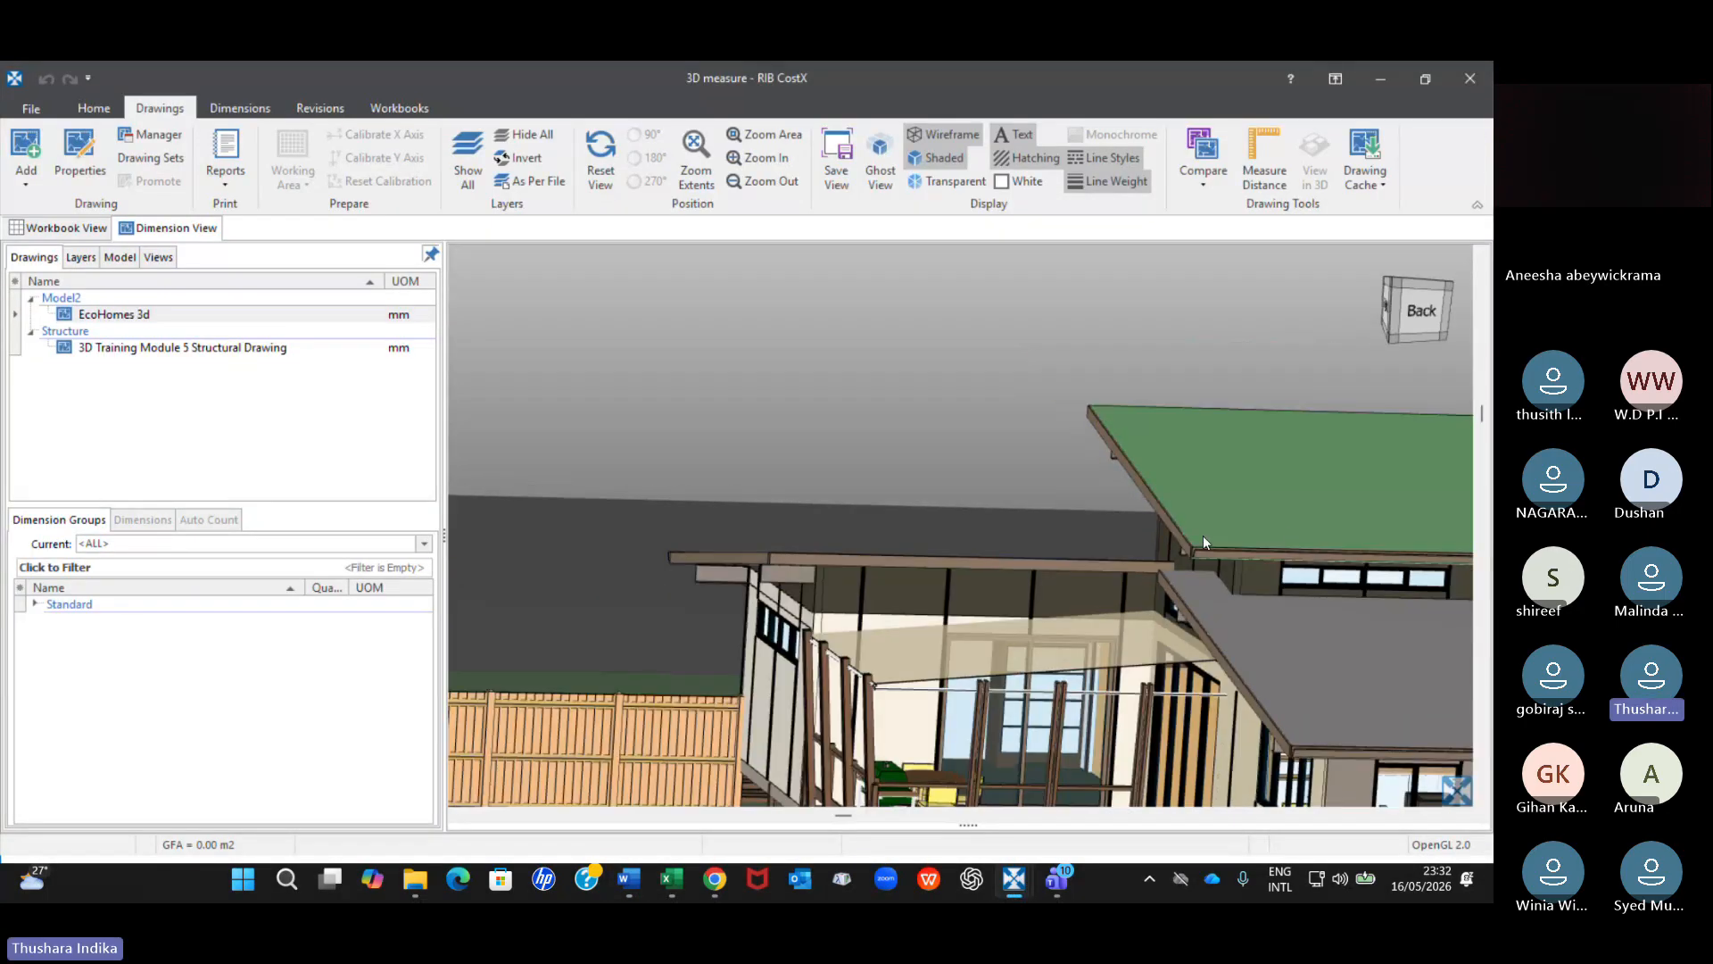
right_click(853, 531)
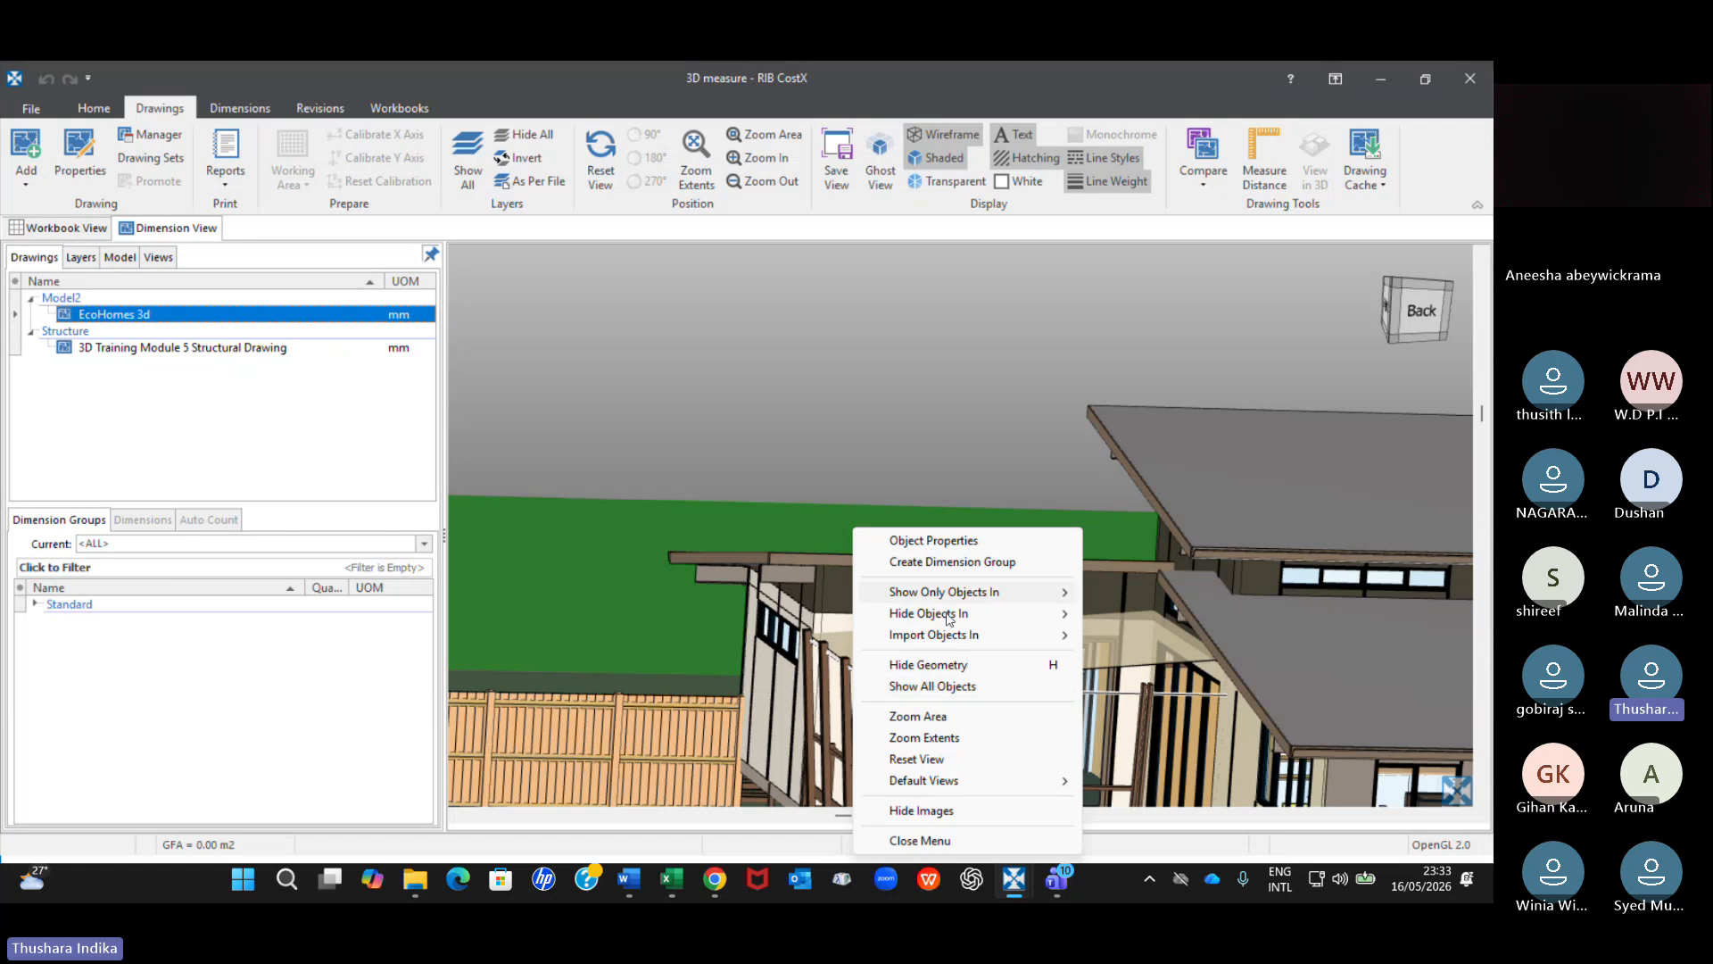
click(907, 542)
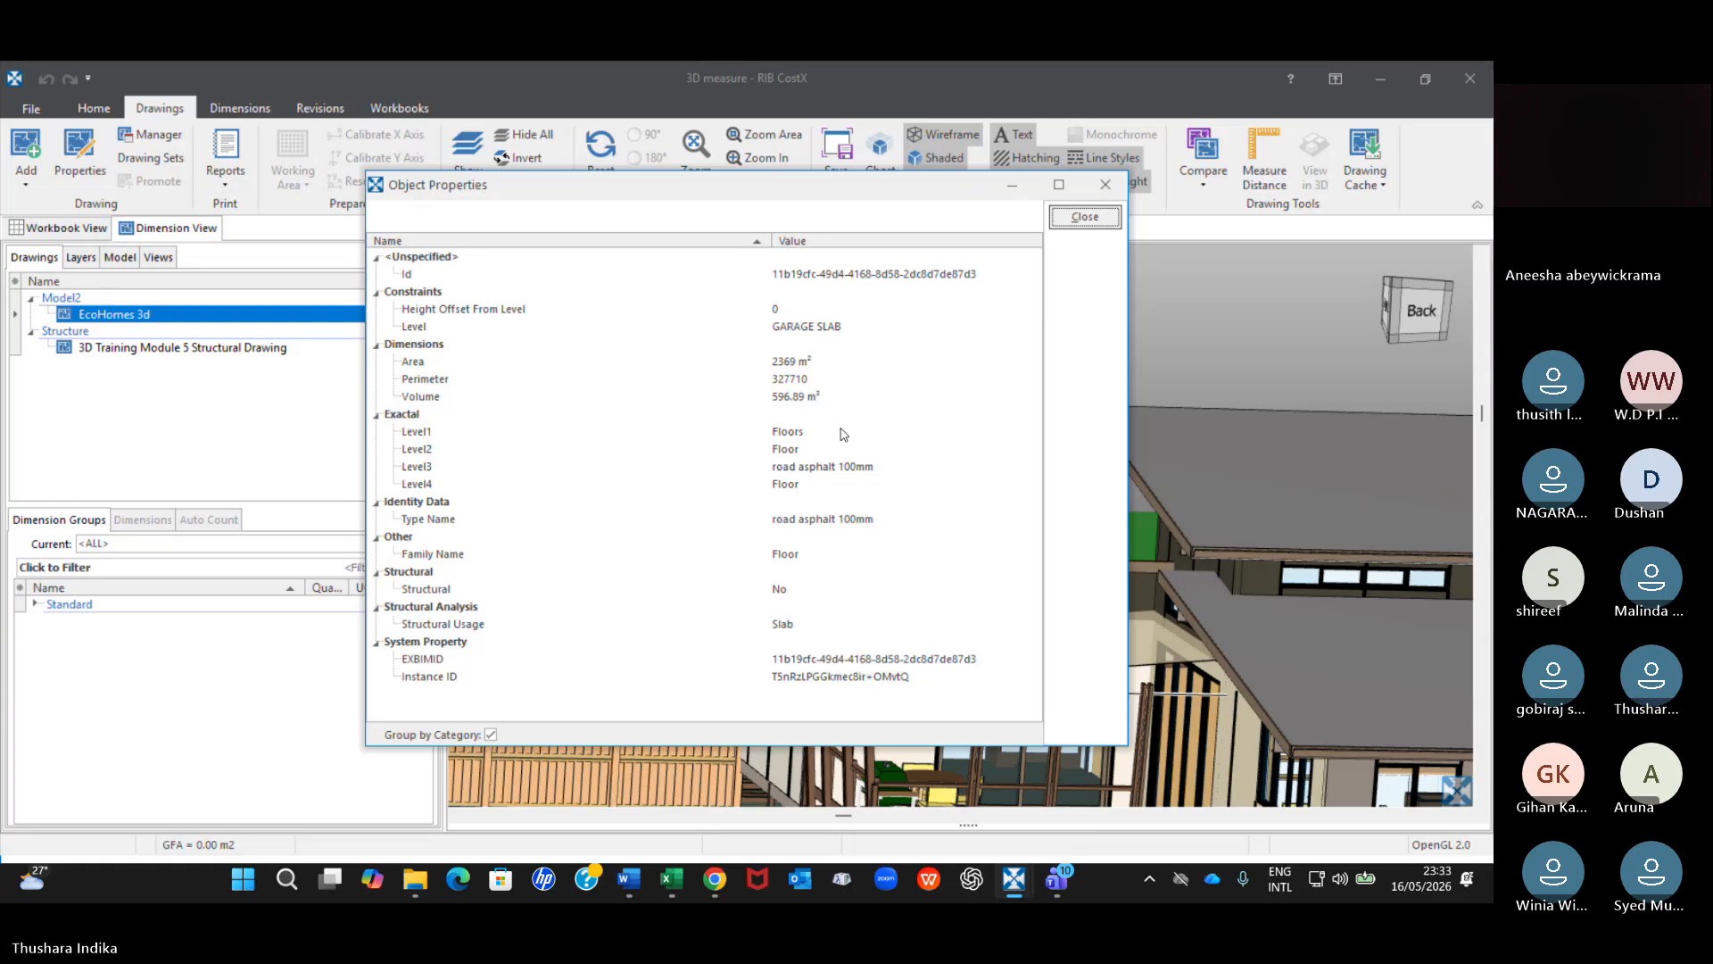
click(1105, 185)
Examine the options for importing objects by category, family or type from the upper roof of the EcoHomes house.
scroll(990, 428, down, 5)
scroll(999, 450, down, 5)
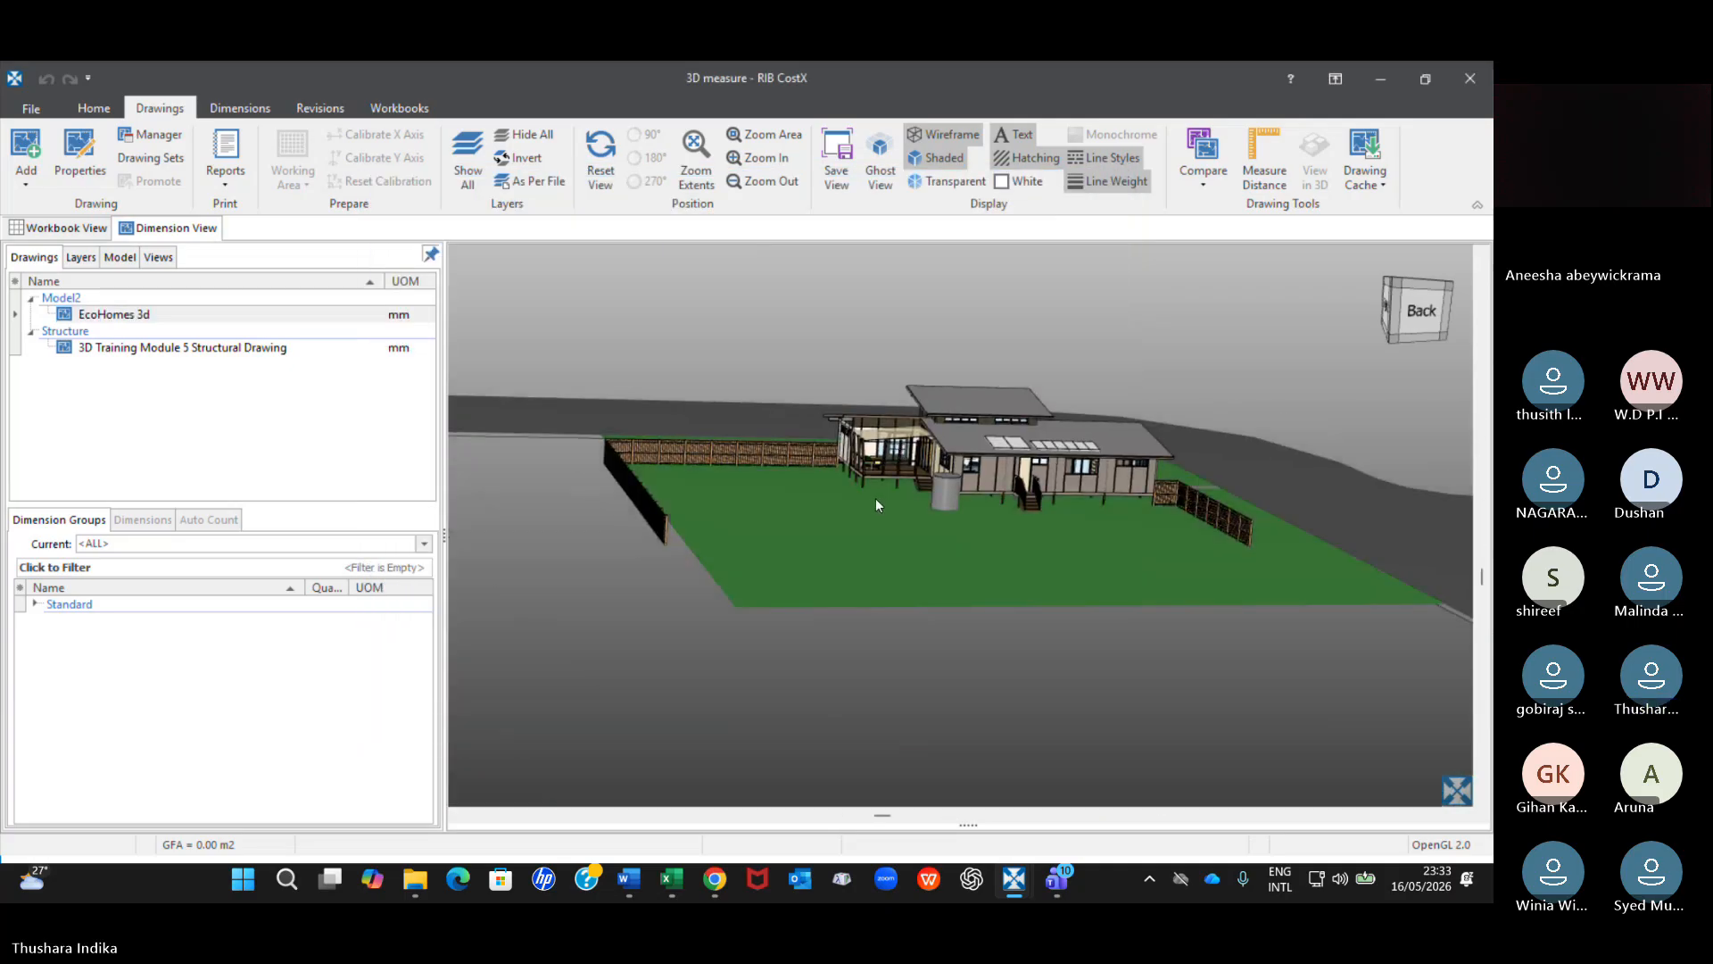
drag(792, 485, 785, 494)
scroll(996, 528, up, 2)
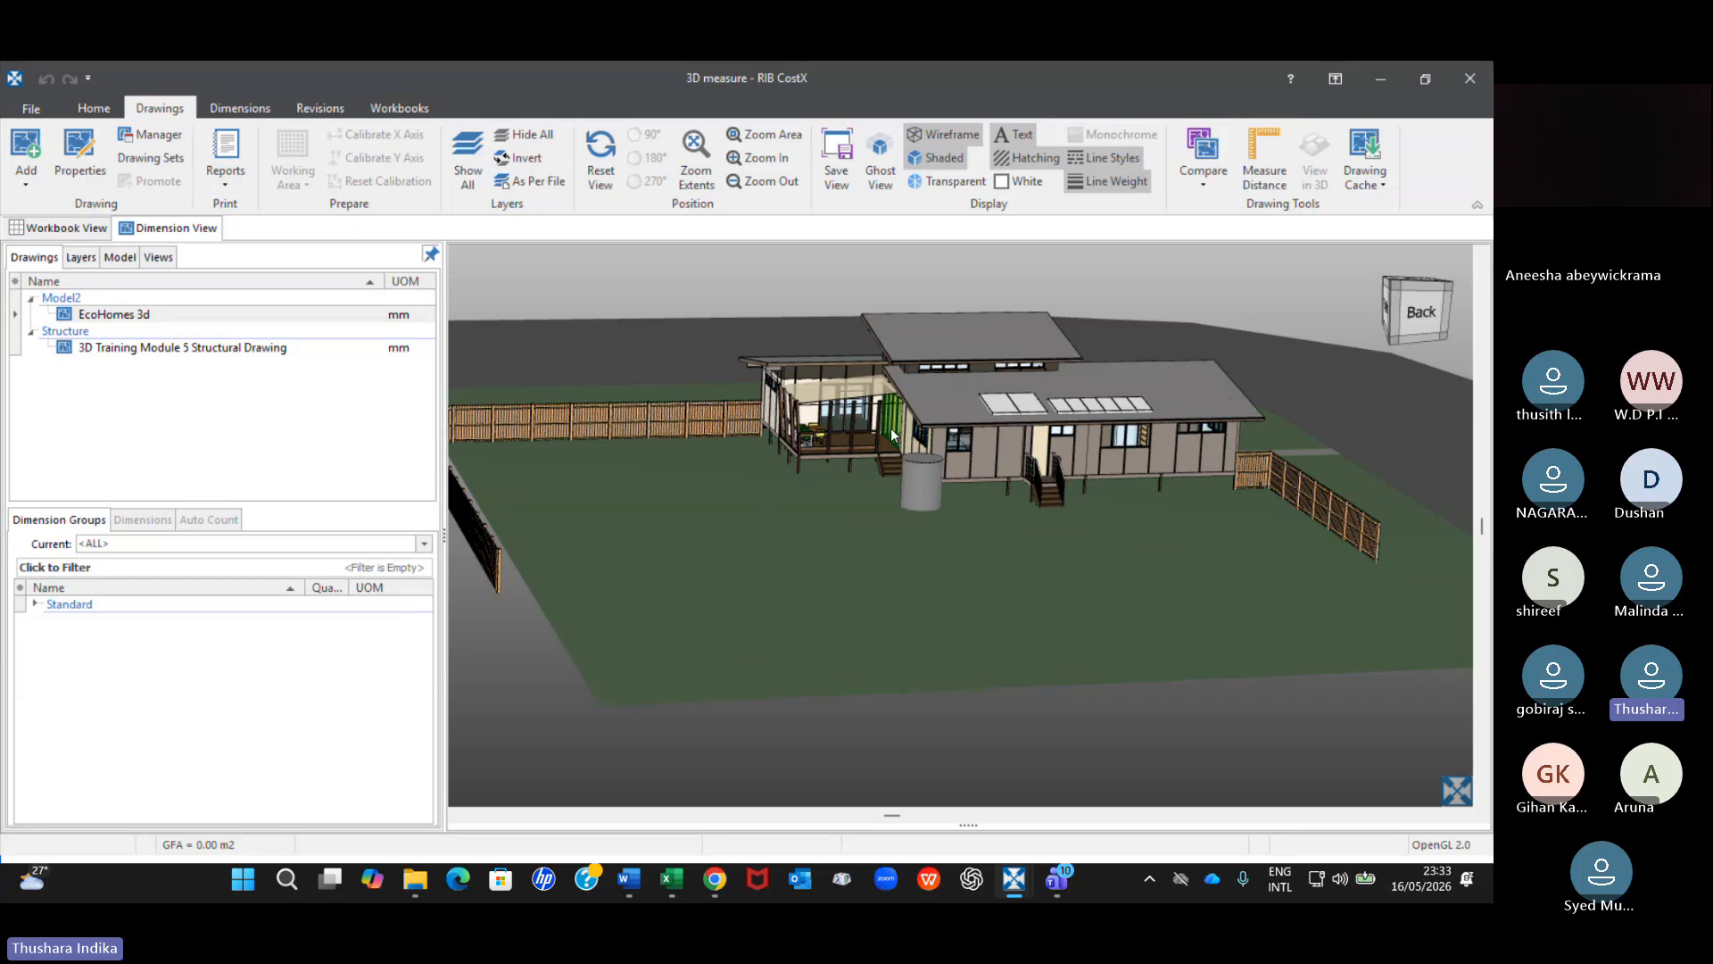
click(934, 189)
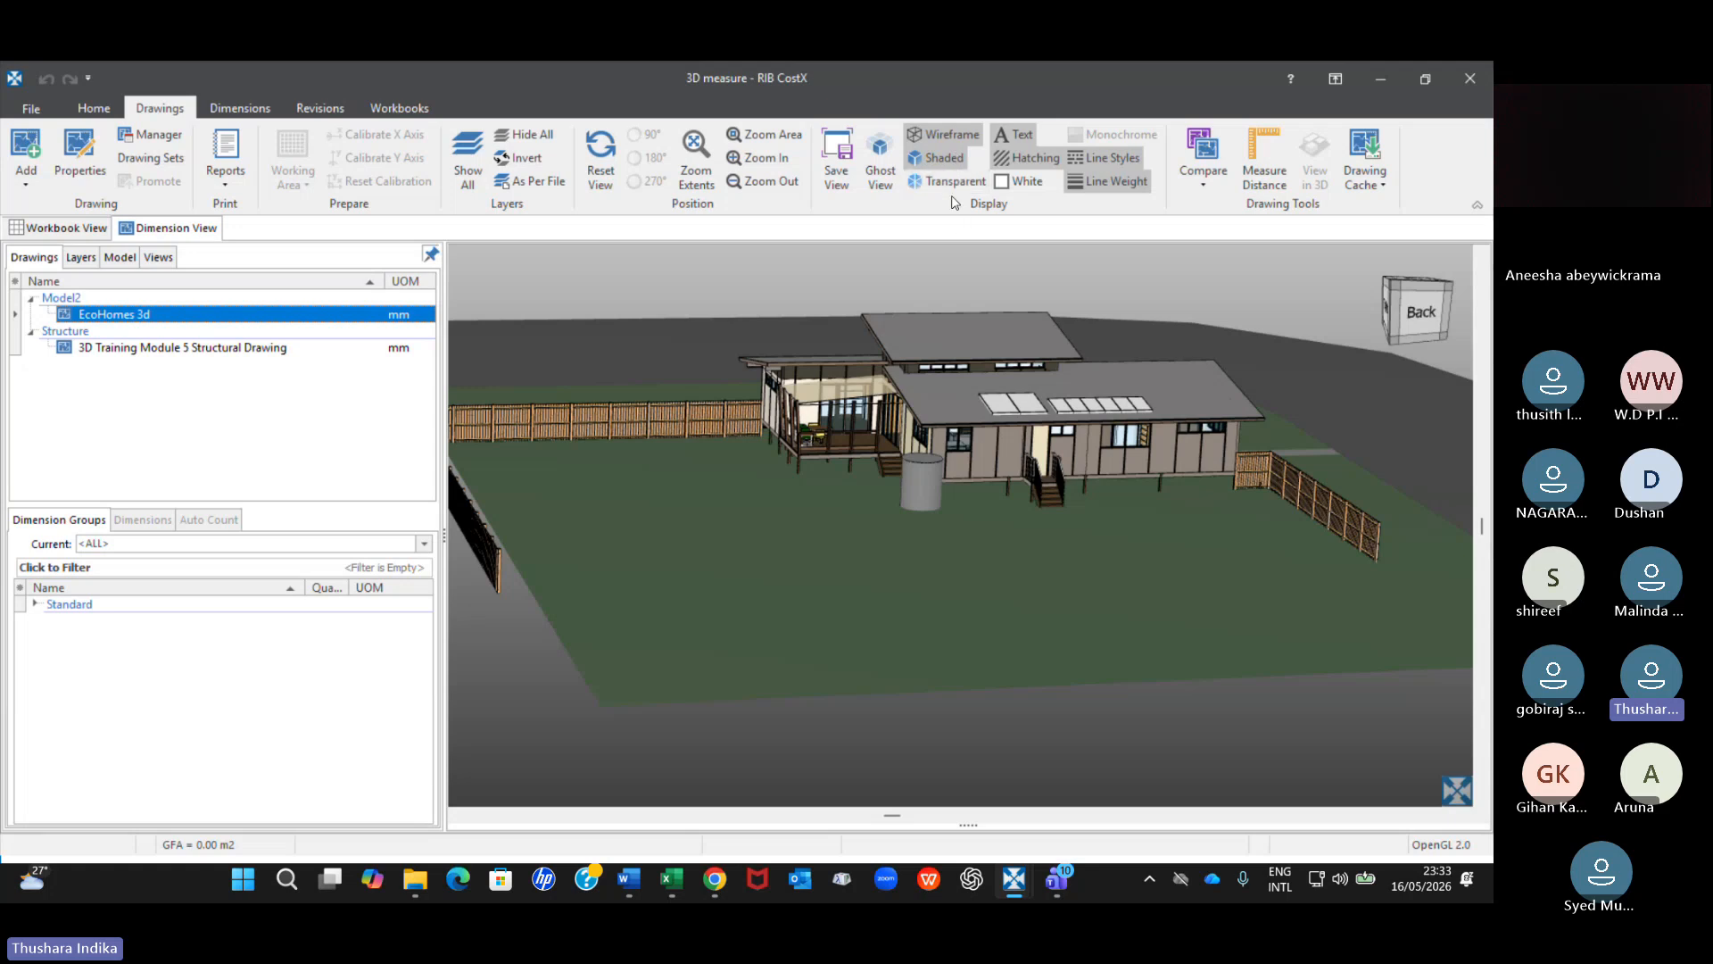
click(976, 325)
scroll(976, 319, up, 2)
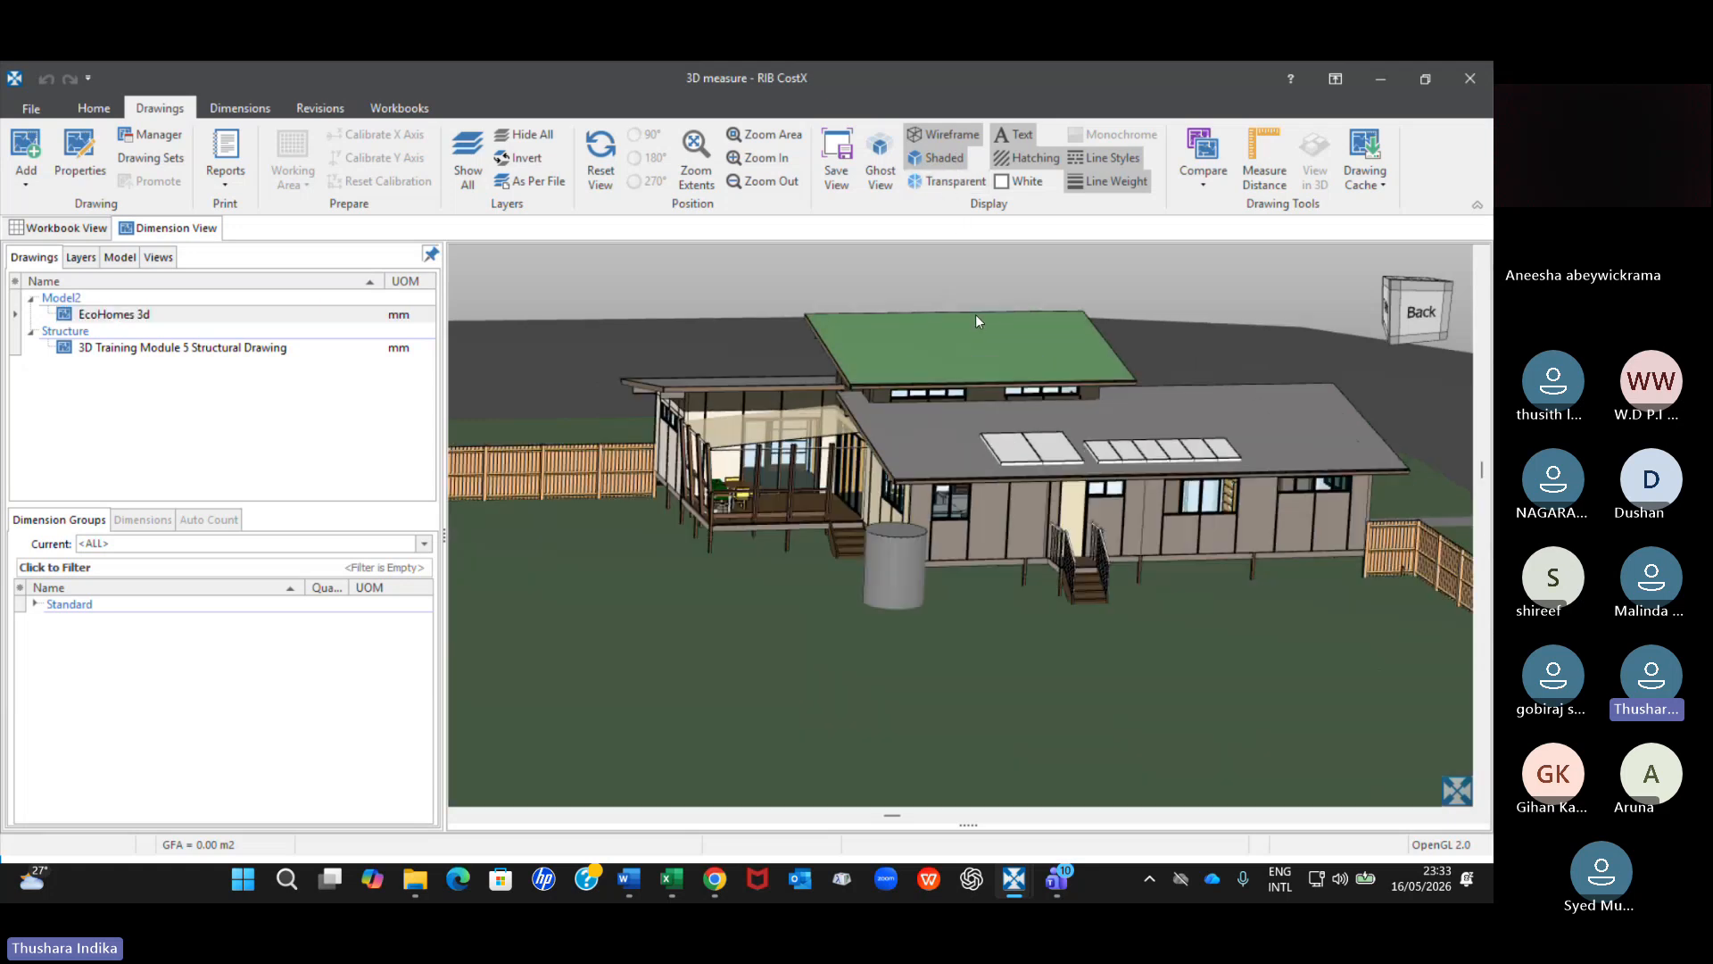
right_click(972, 335)
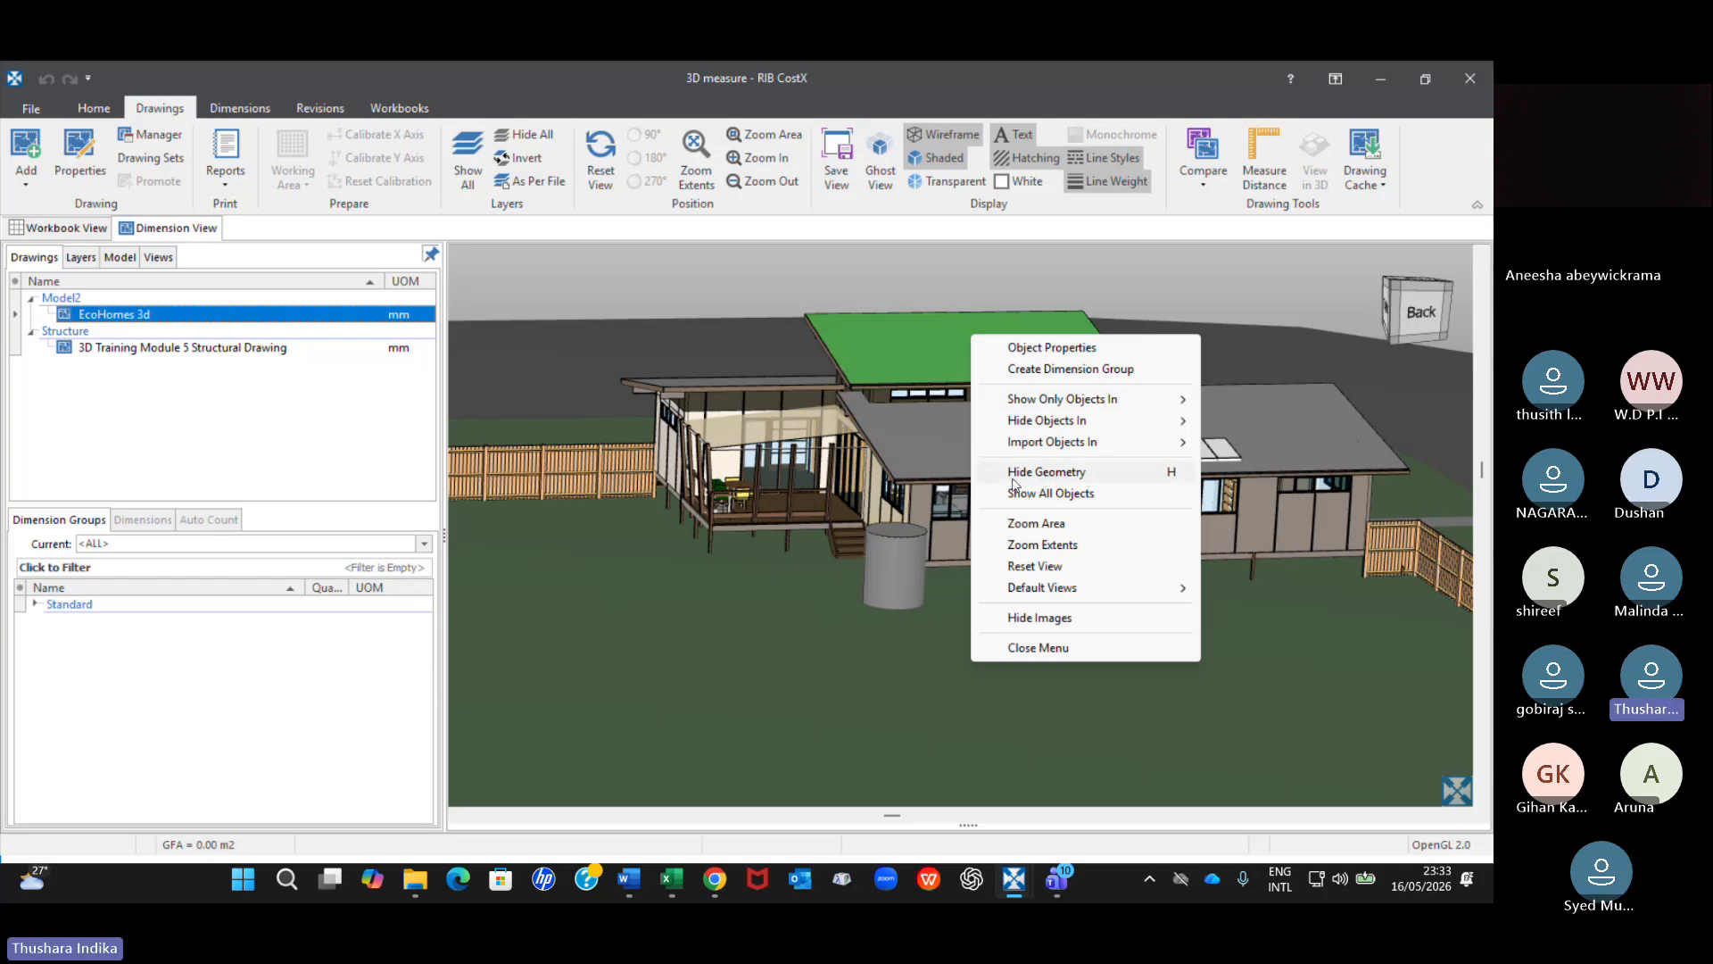
mouse_move(1049, 449)
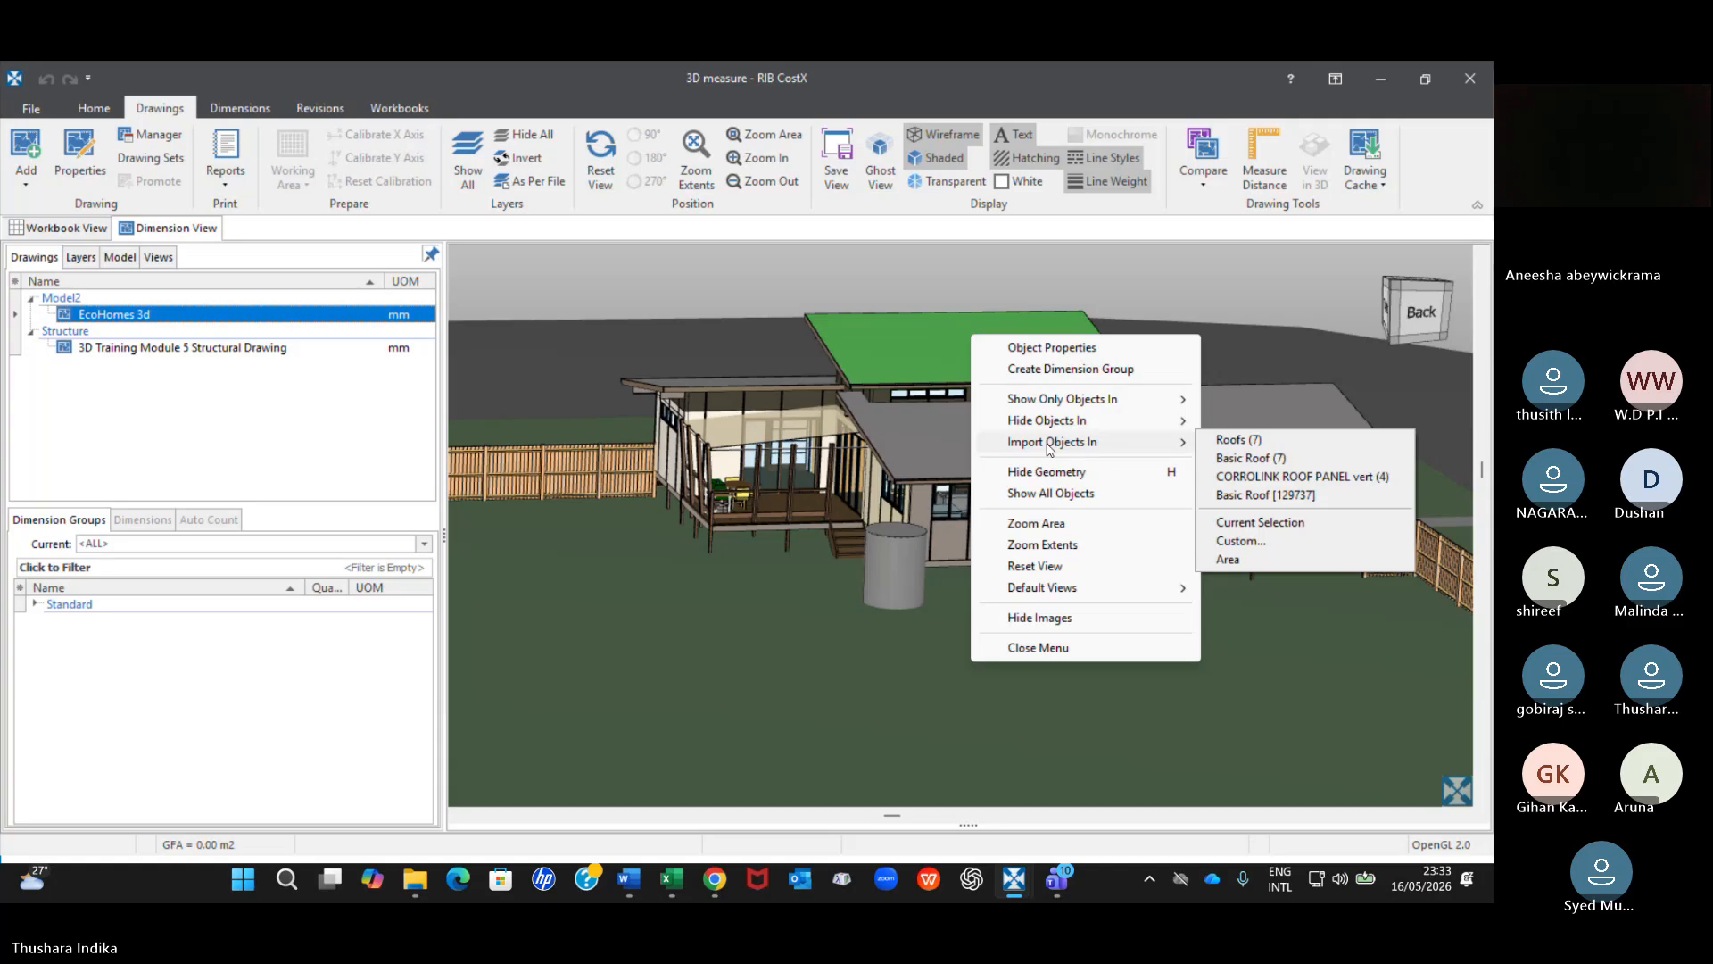
mouse_move(1152, 422)
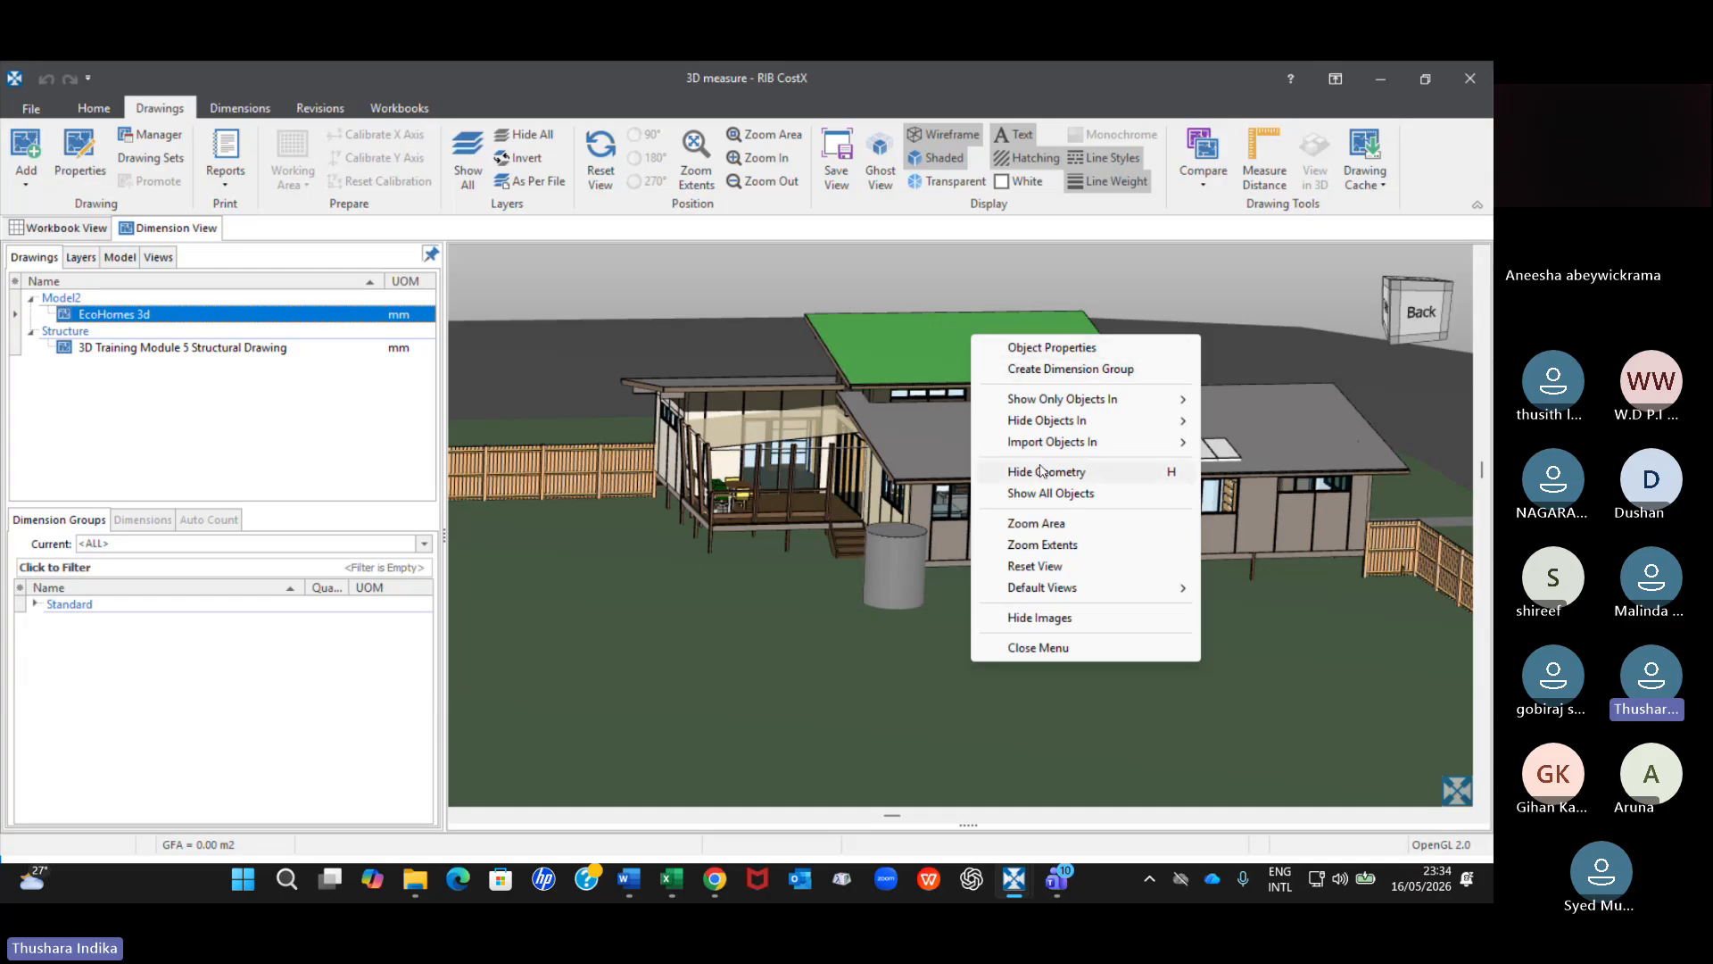
click(919, 453)
scroll(919, 454, down, 2)
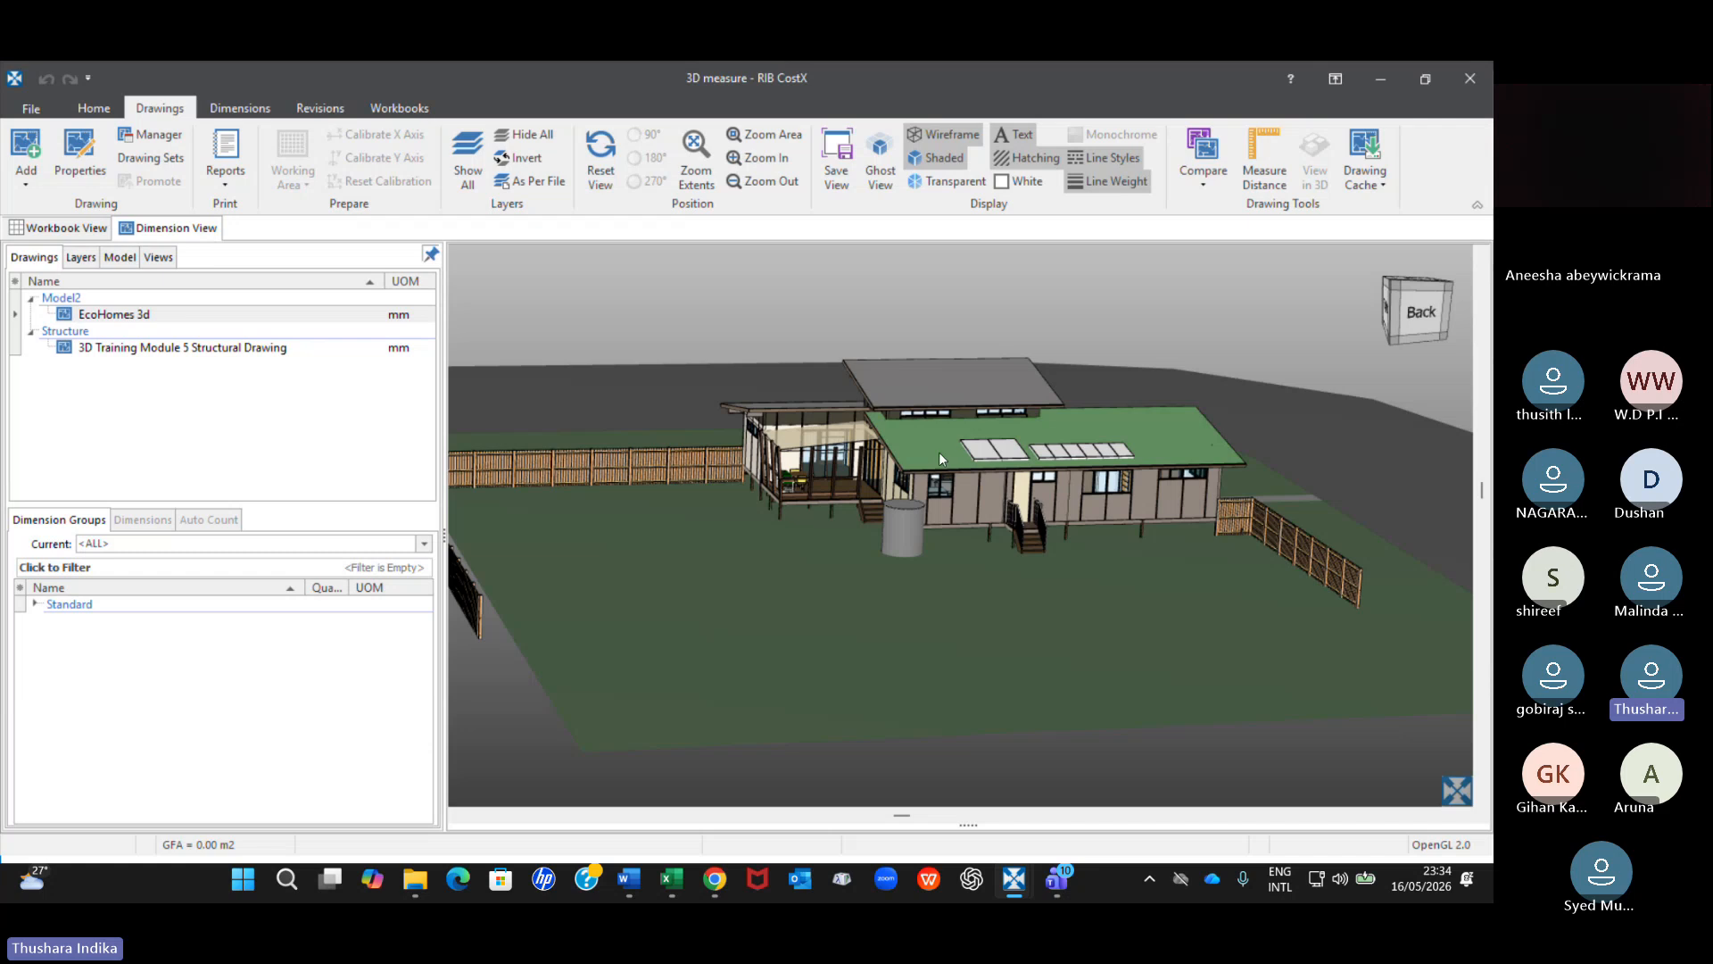
middle_drag(942, 451, 846, 436)
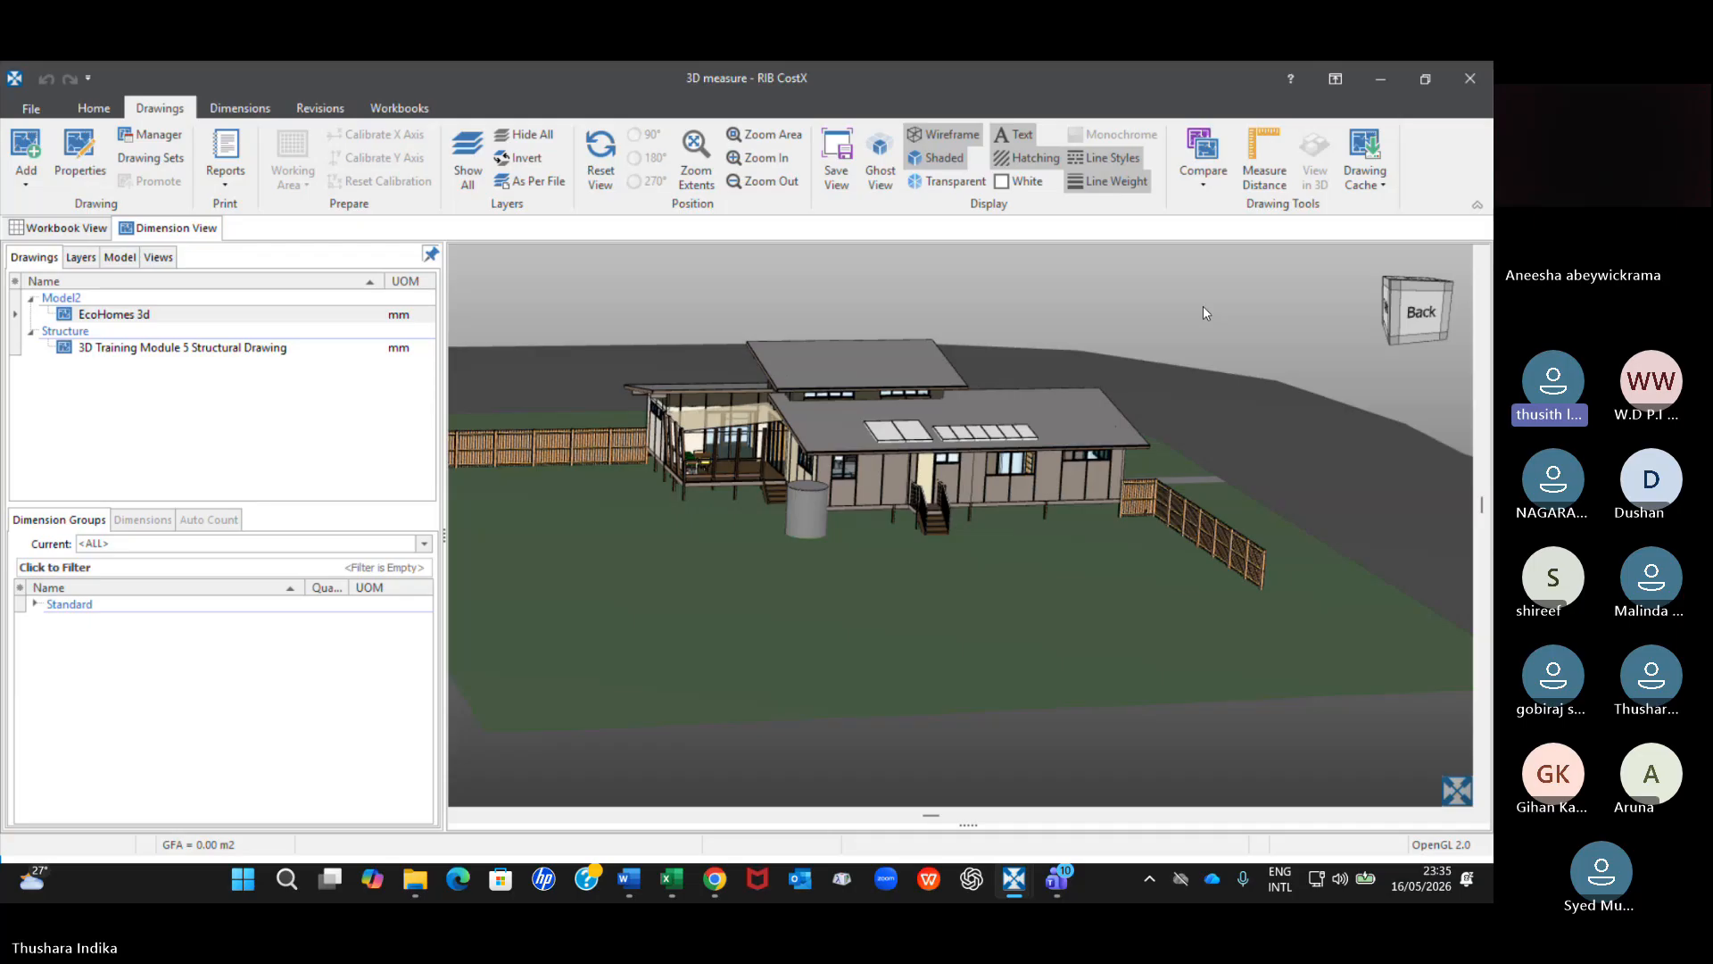
click(1253, 234)
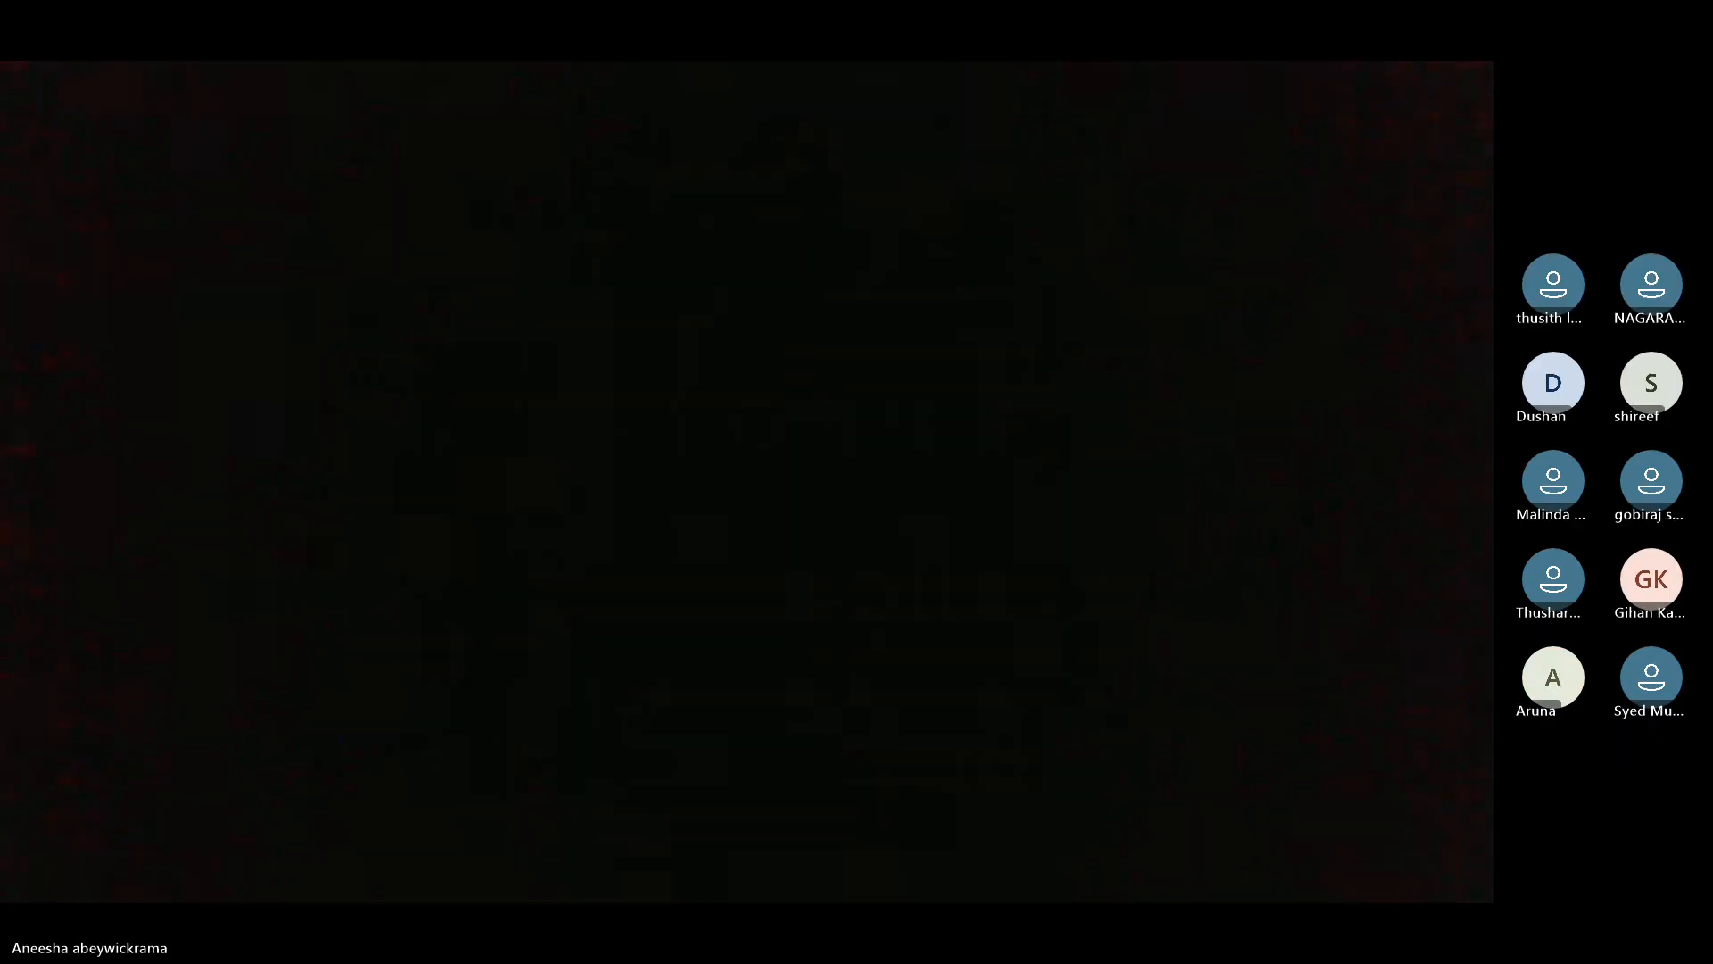